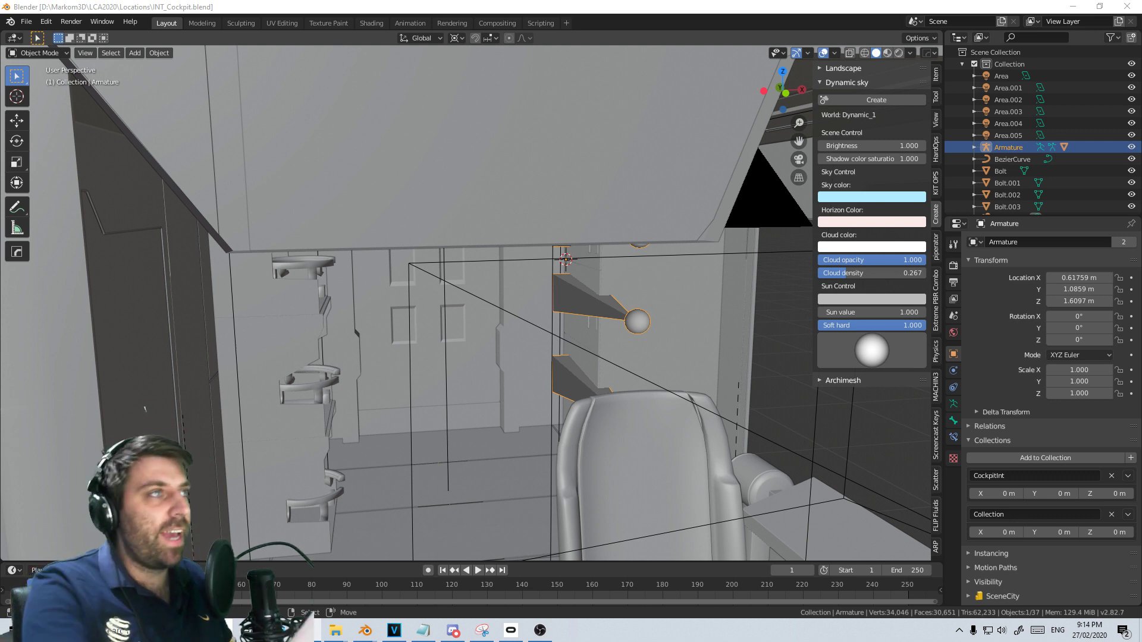
Switch to VEGAS Pro and review the rocky landscape shot on the timeline by marking its section and playing from there
click(395, 633)
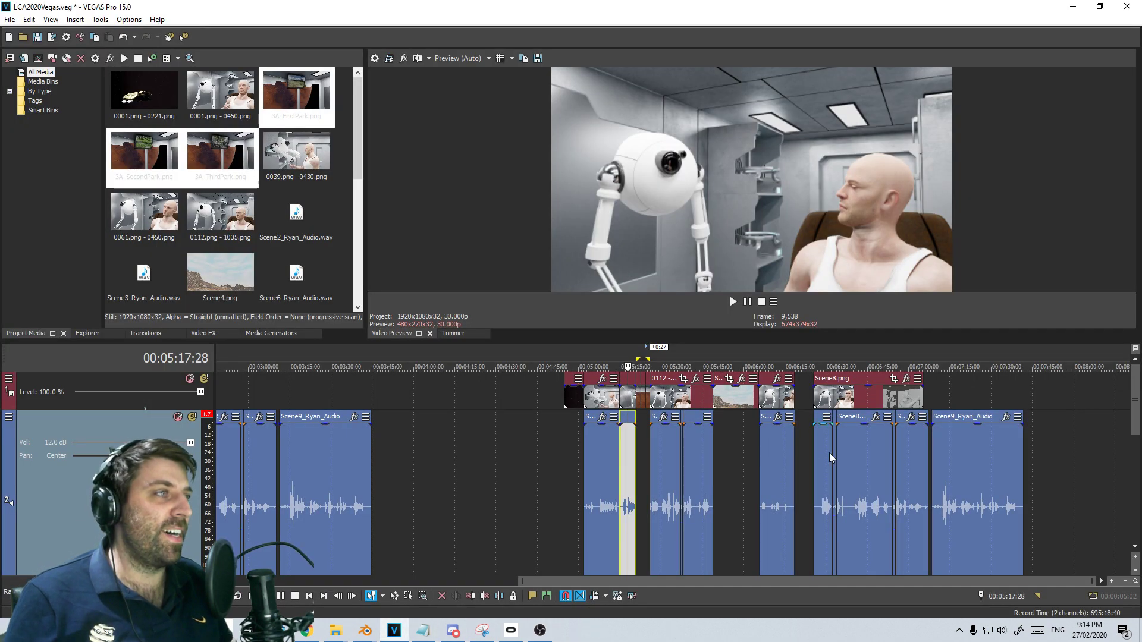
double_click(725, 450)
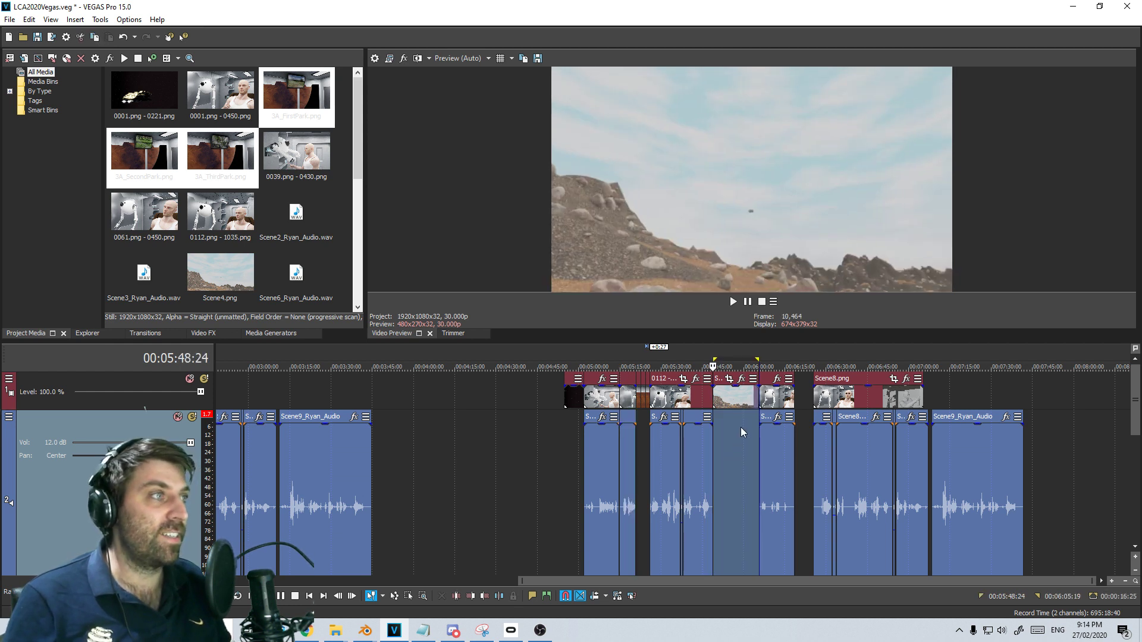
key(space)
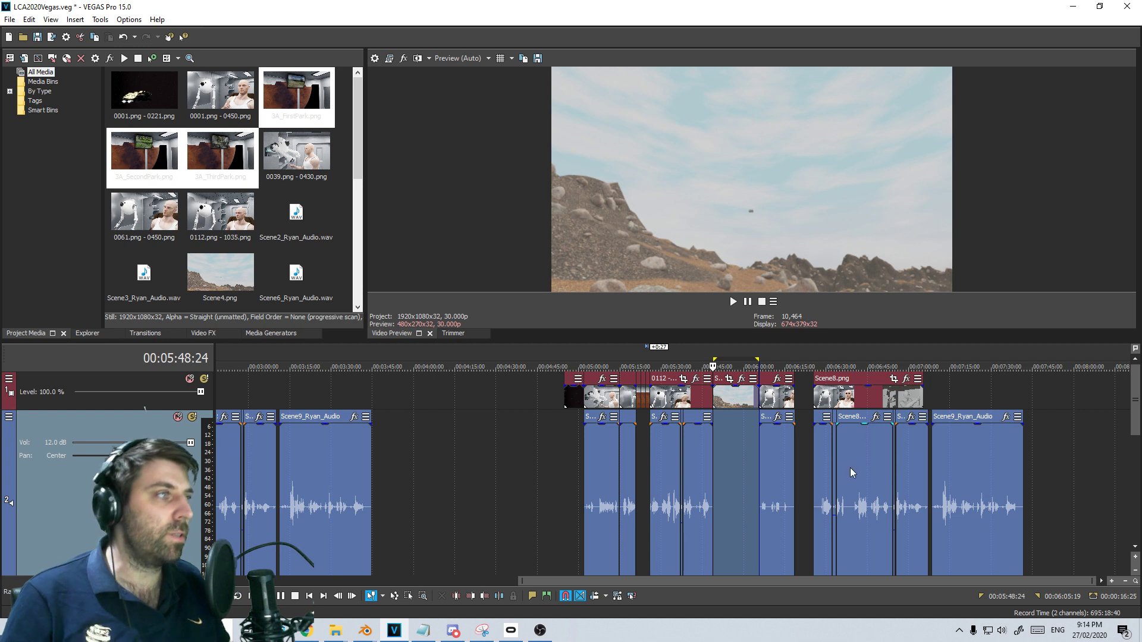
Play the Scene8 video and its longest audio section, then stop playback
double_click(831, 406)
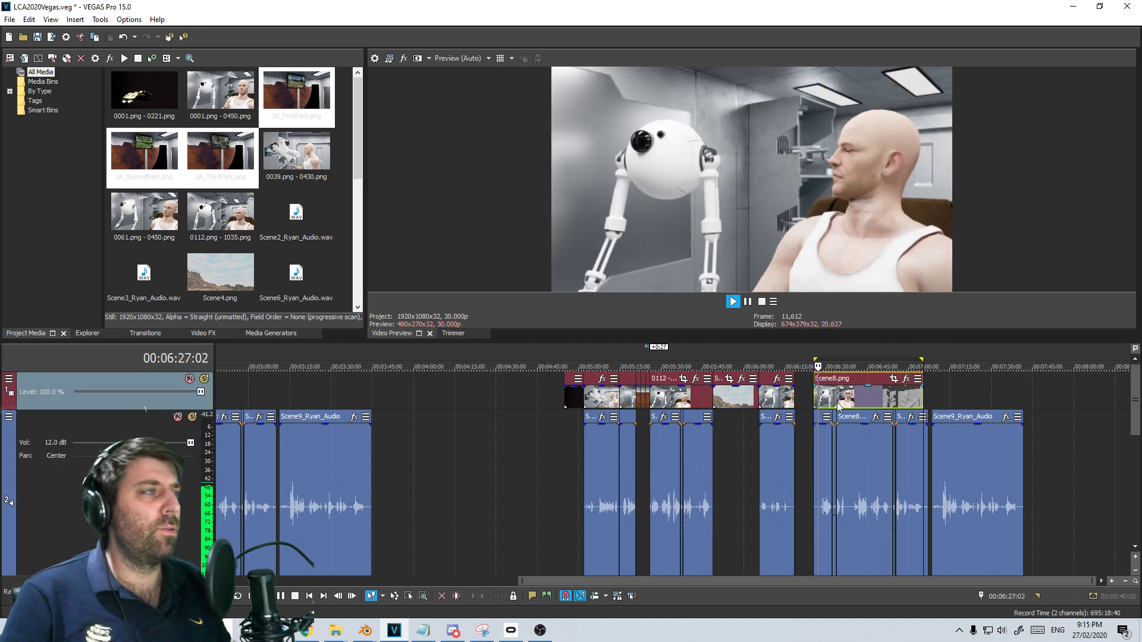
double_click(850, 438)
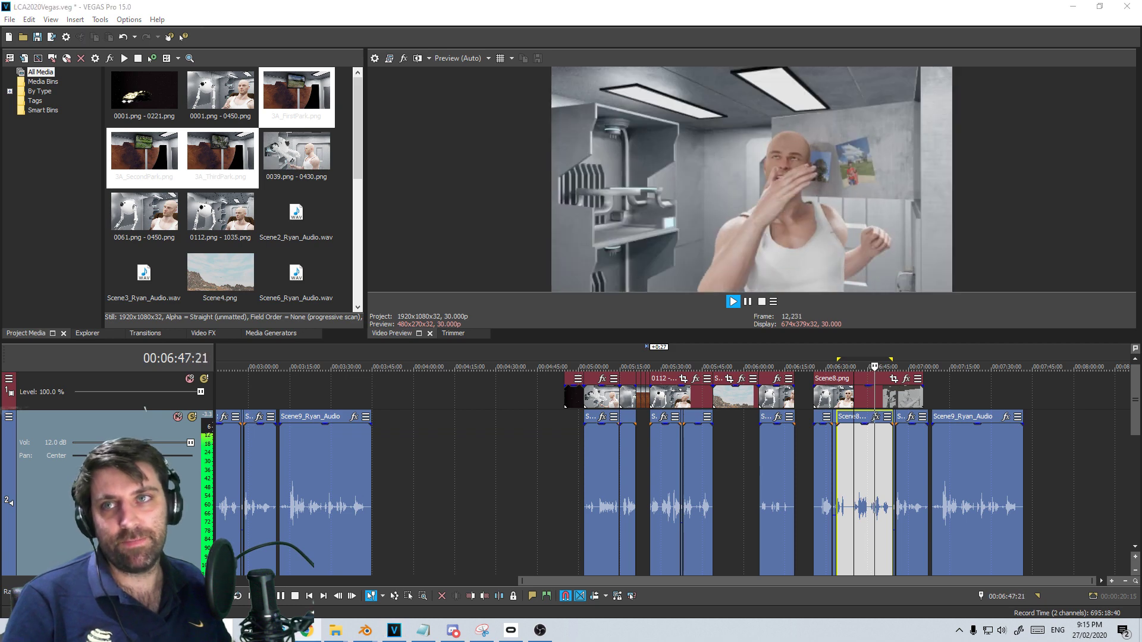
click(710, 3)
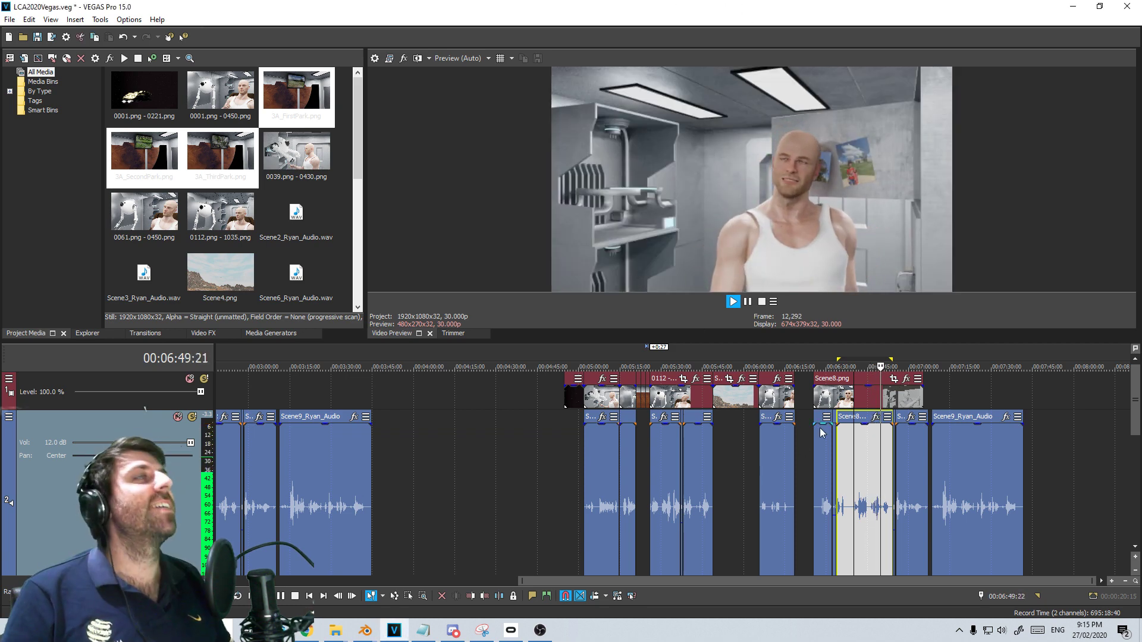
key(space)
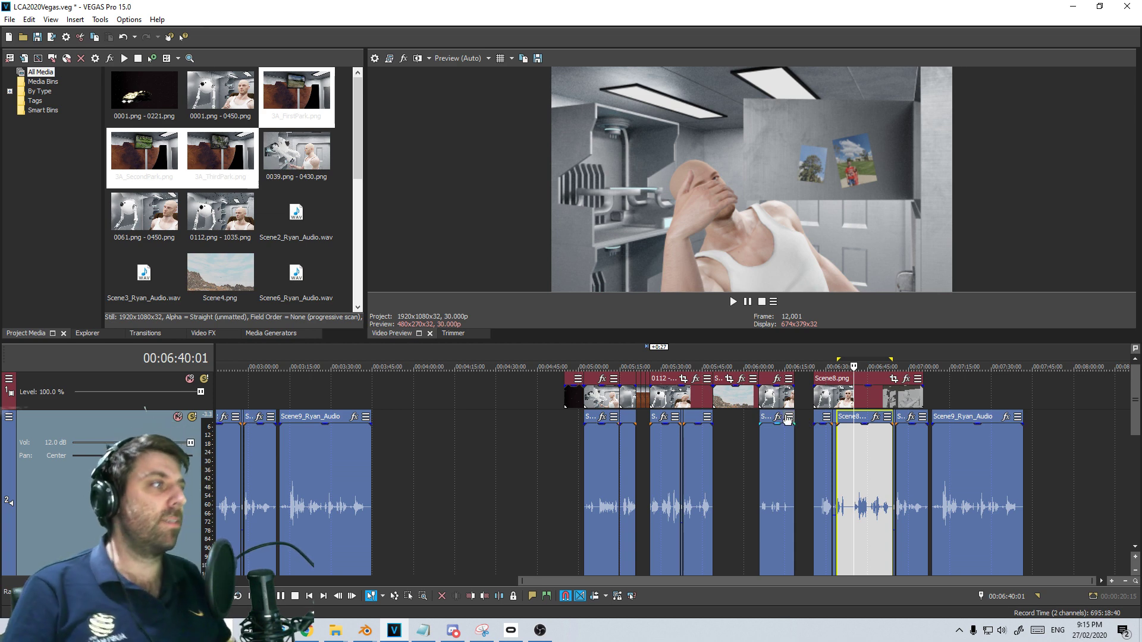
Scrub through the last Scene8 audio clip to inspect the frames of the man beside the wall photos
click(884, 446)
click(903, 437)
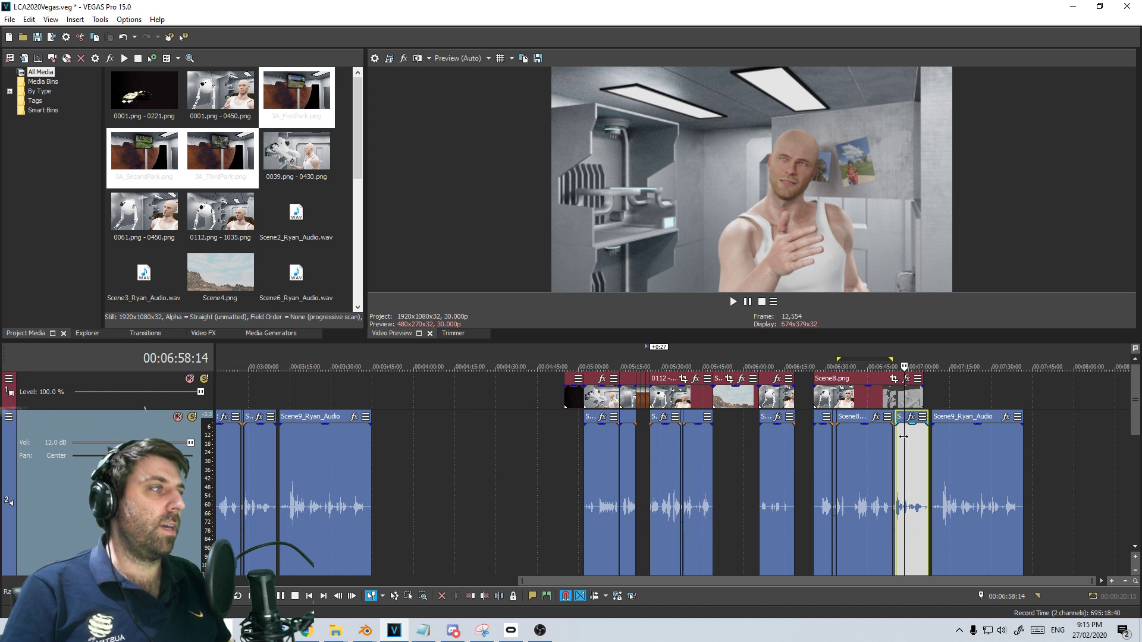
drag(903, 437, 913, 438)
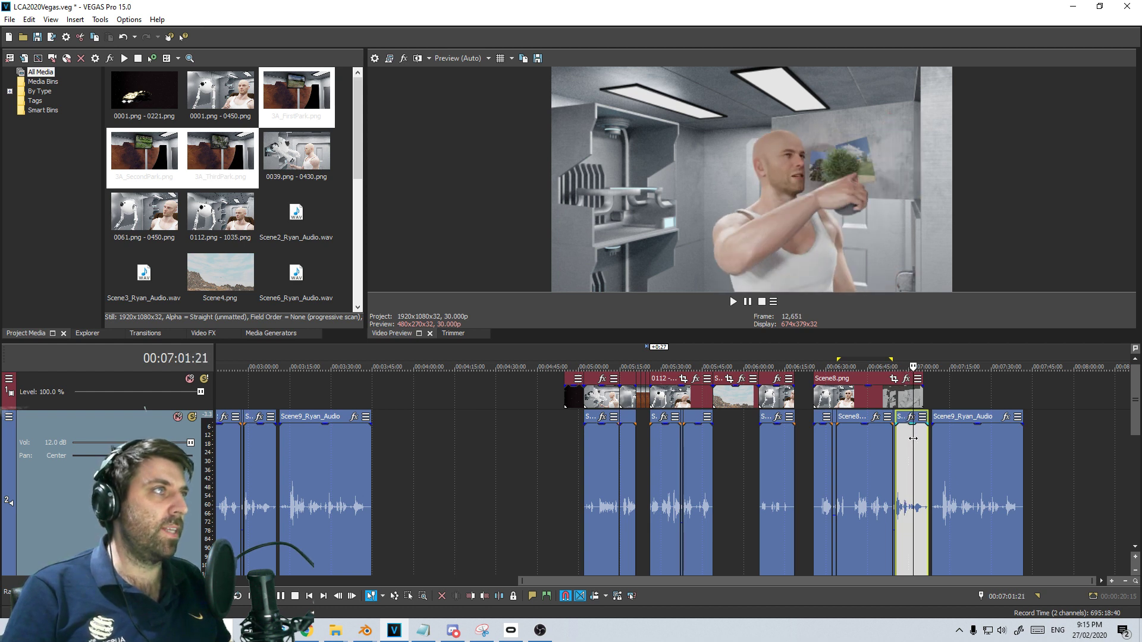
click(908, 438)
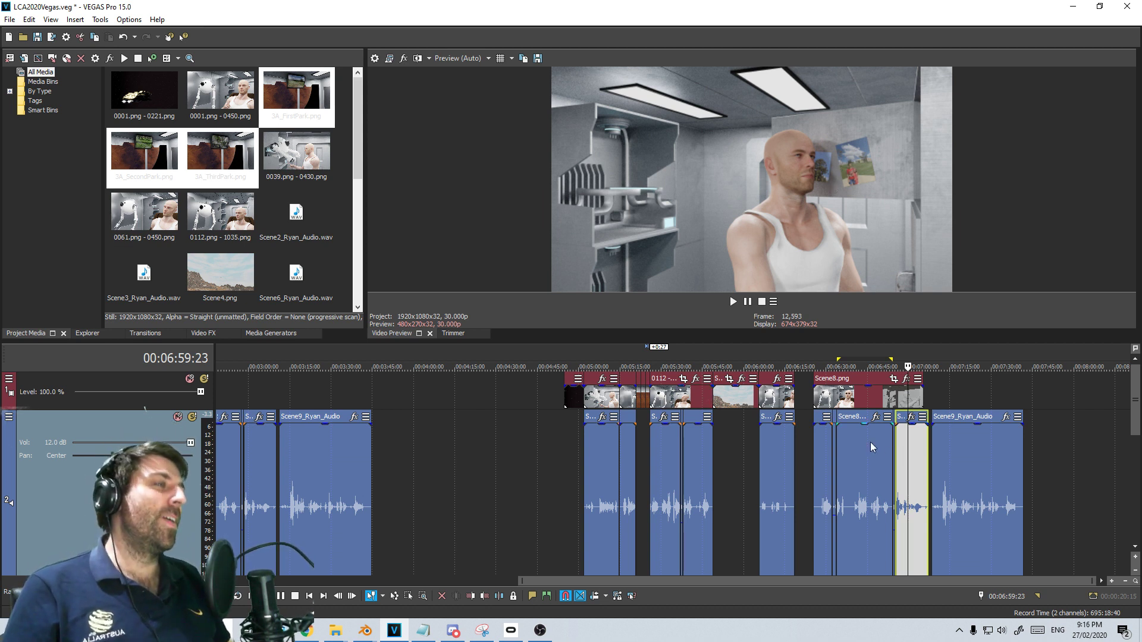
Scrub from the robot scene to the shot with the park monitor, play it briefly and stop
click(601, 462)
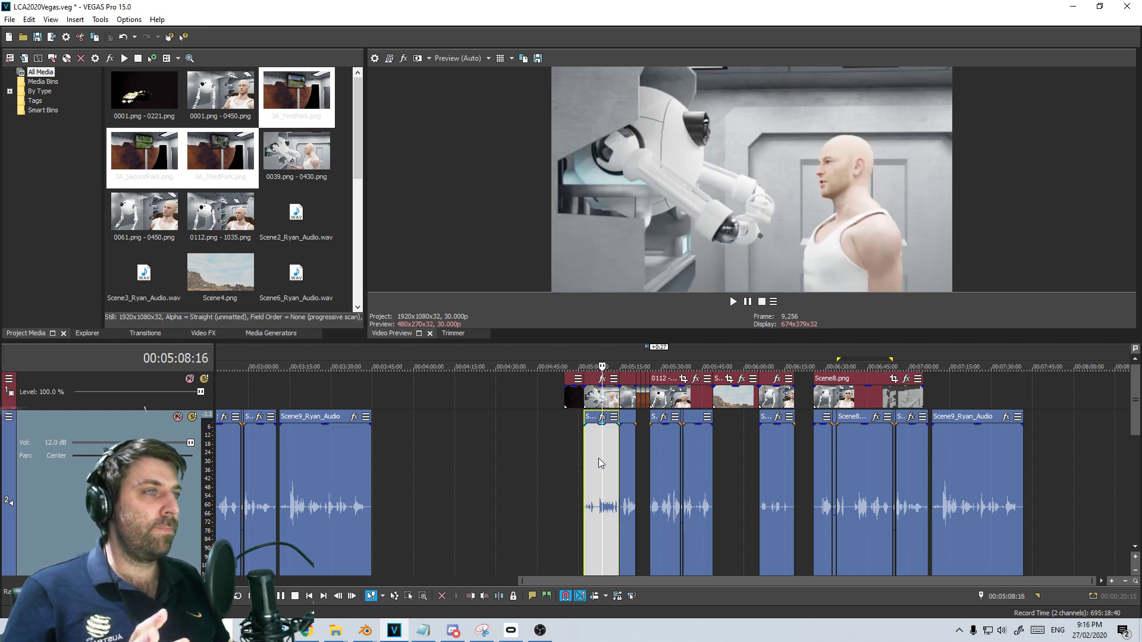
drag(603, 457, 636, 458)
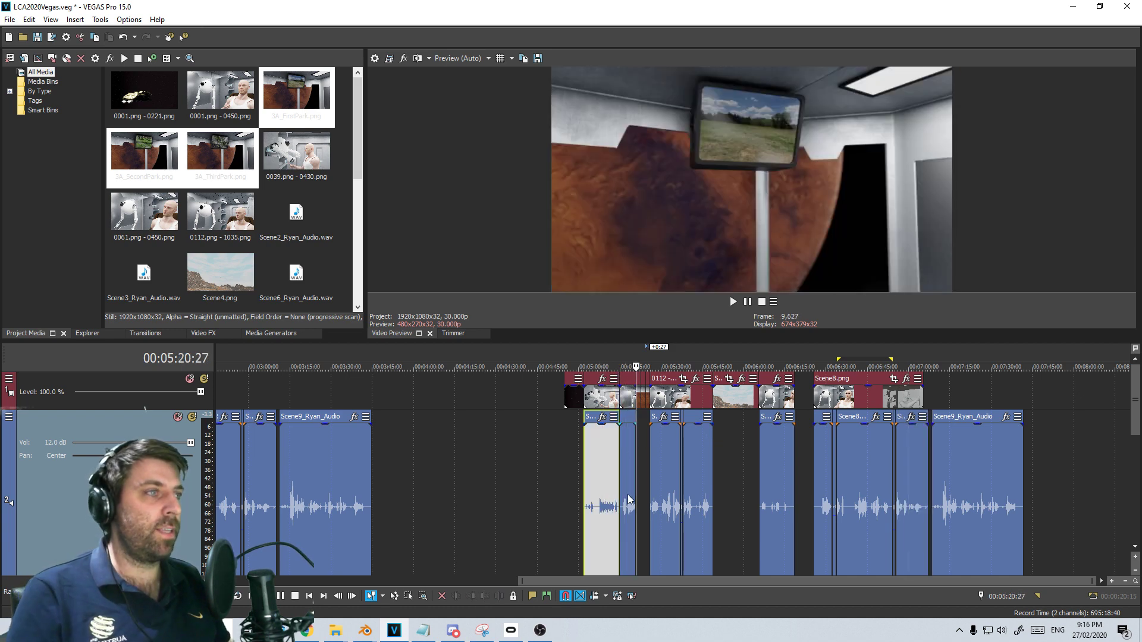
click(733, 302)
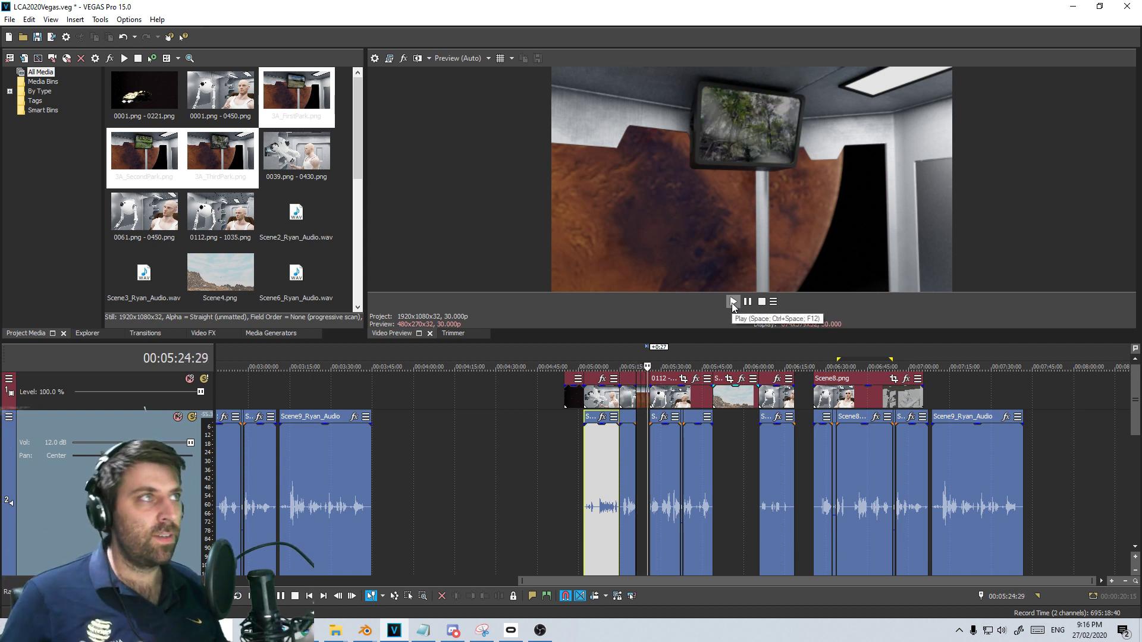
click(763, 302)
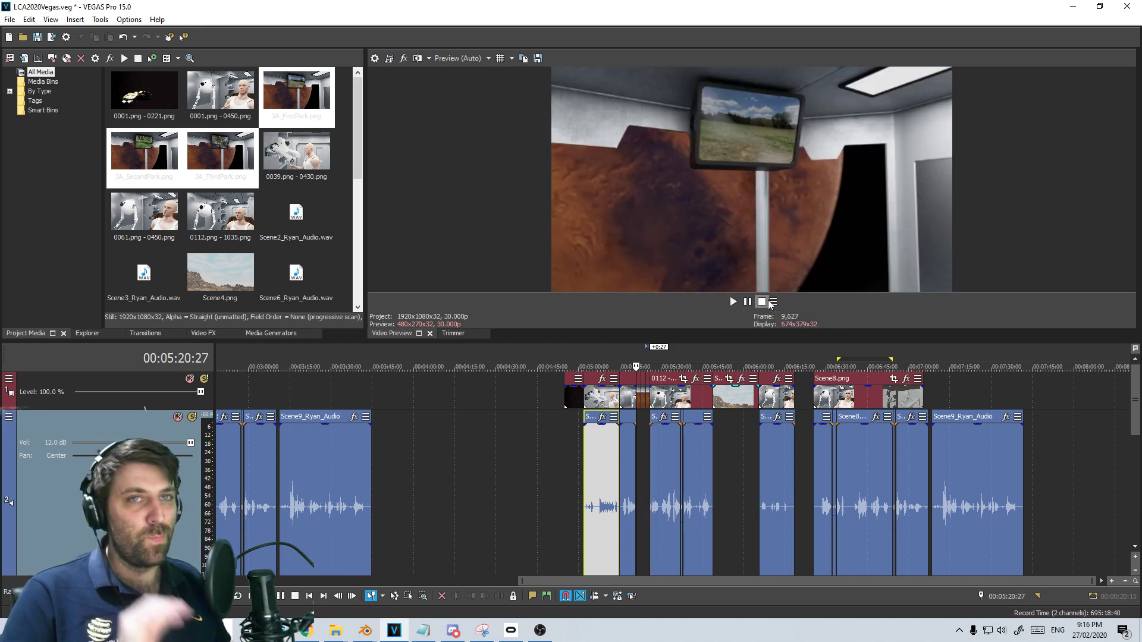
click(597, 441)
click(597, 441)
click(636, 443)
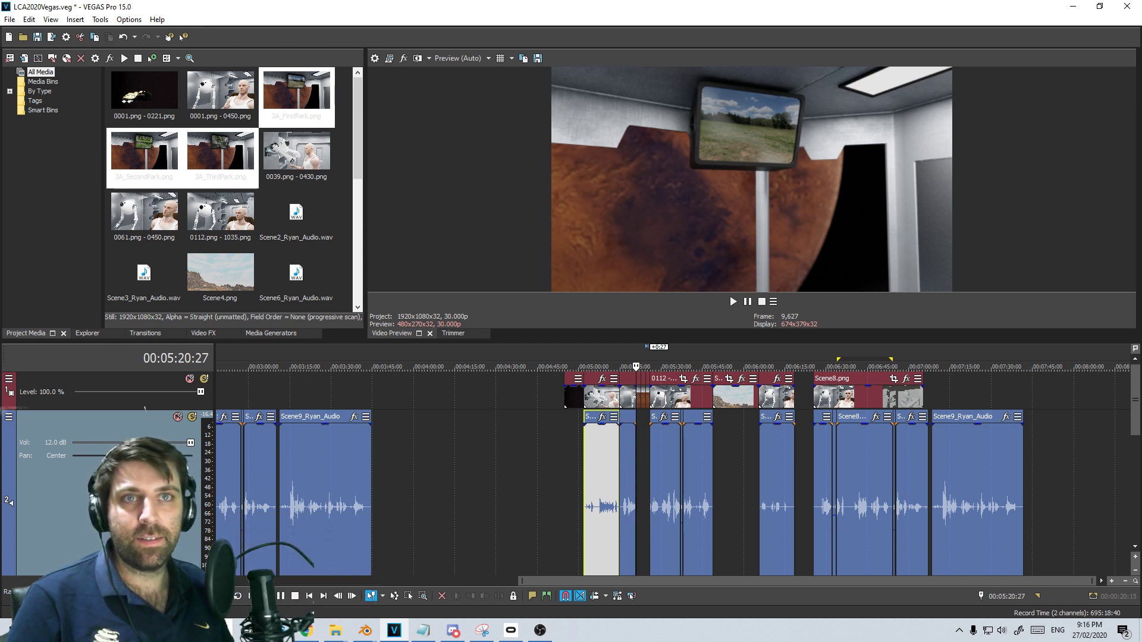
Switch to Chrome and search Google for "lights canberra action"
click(306, 631)
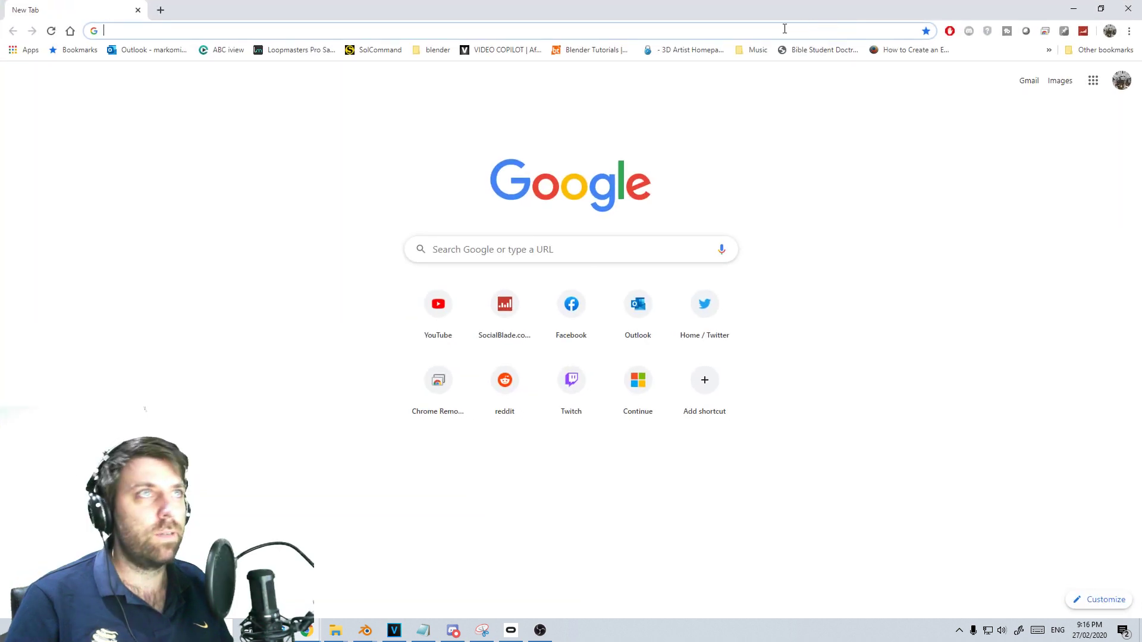
text(ligth)
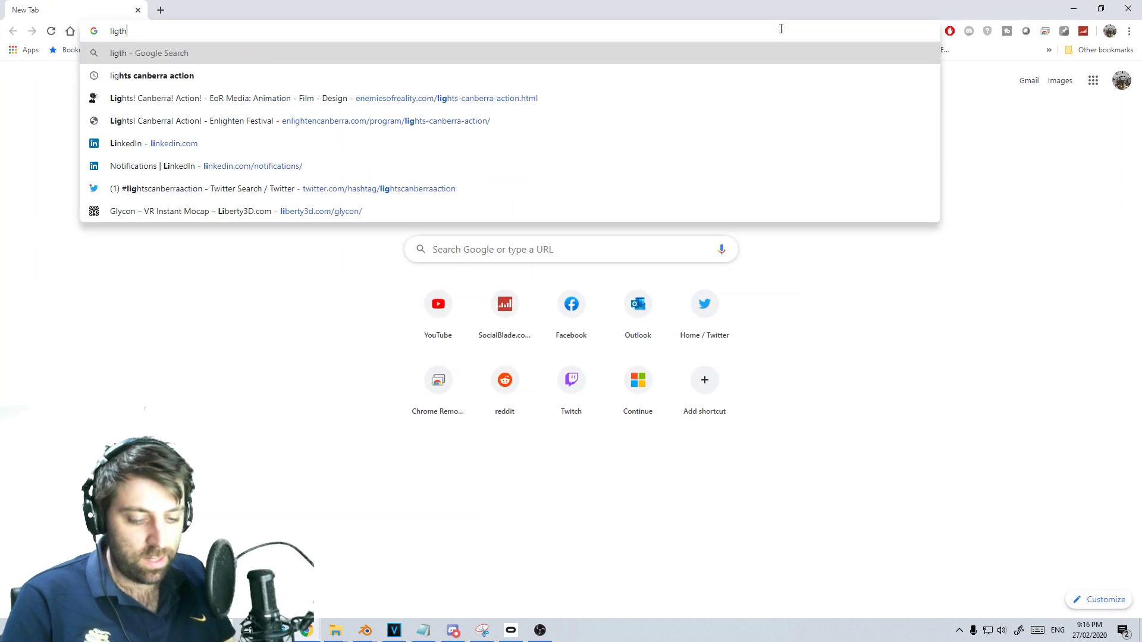
text(s cnaberra)
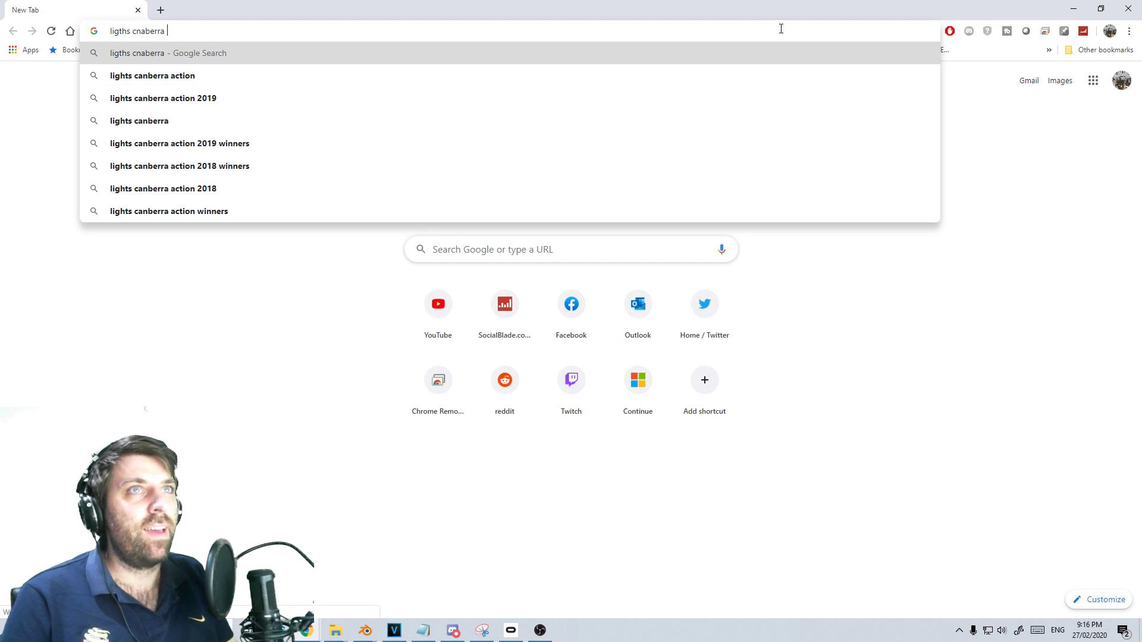
key(Down)
key(Return)
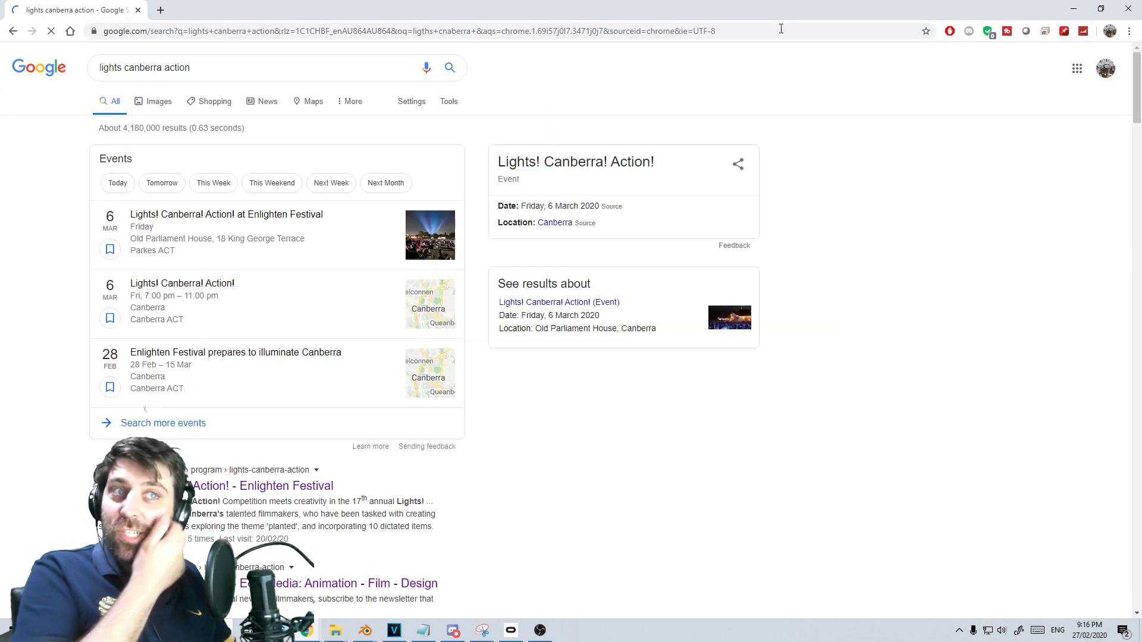
Open the Lights! Canberra! Action! Filmmaking Festival history result and go to the festival's home page
scroll(475, 401, down, 5)
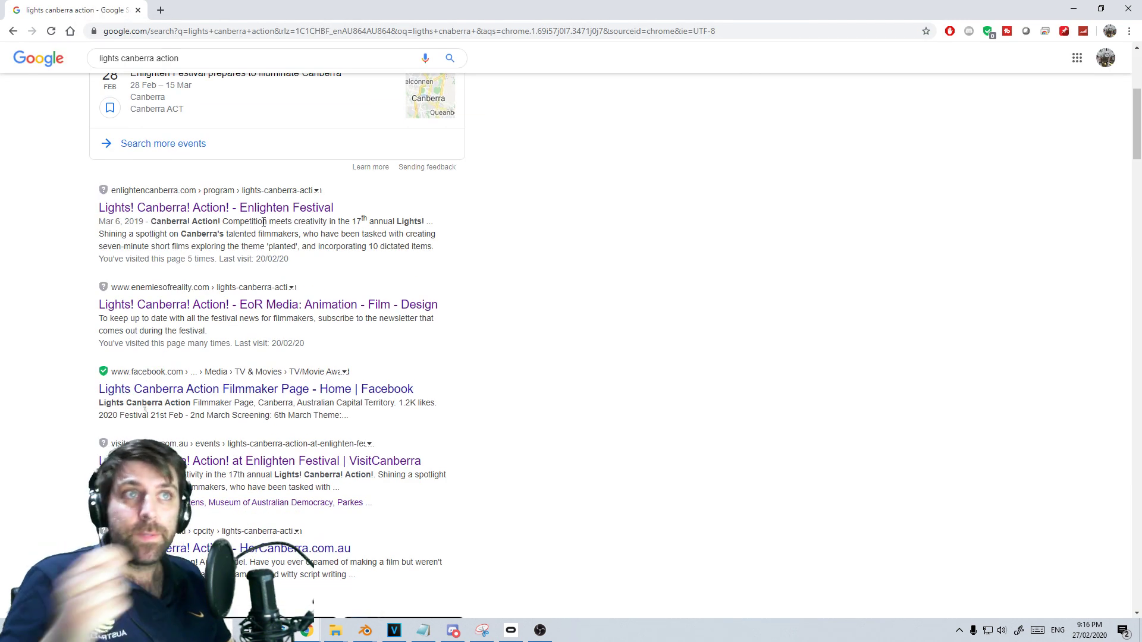
scroll(256, 256, down, 6)
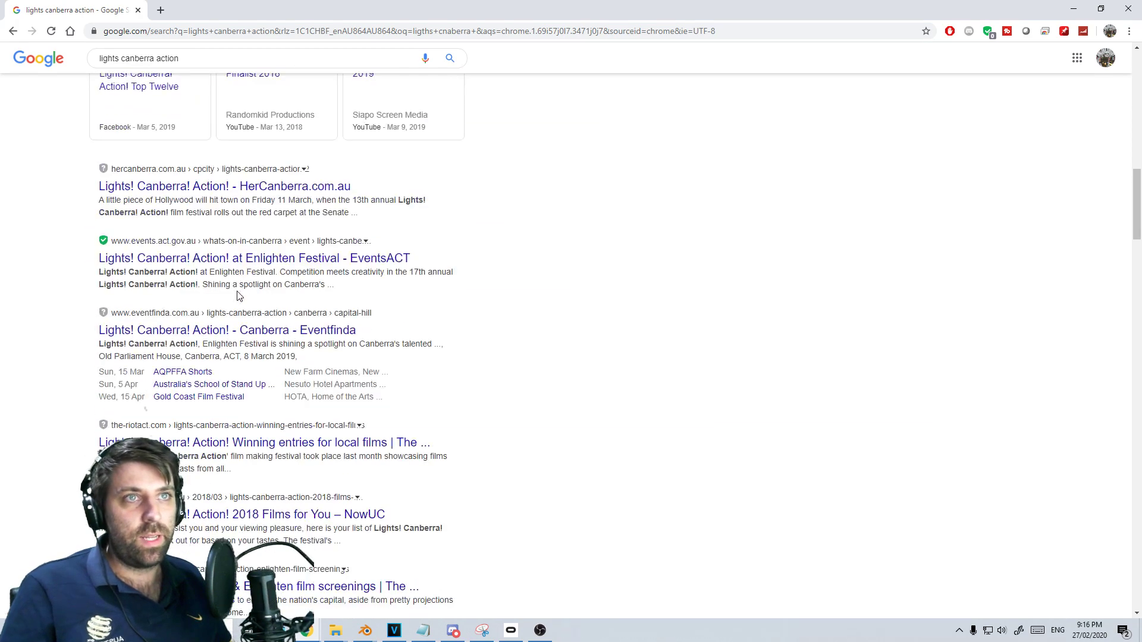
scroll(236, 283, down, 5)
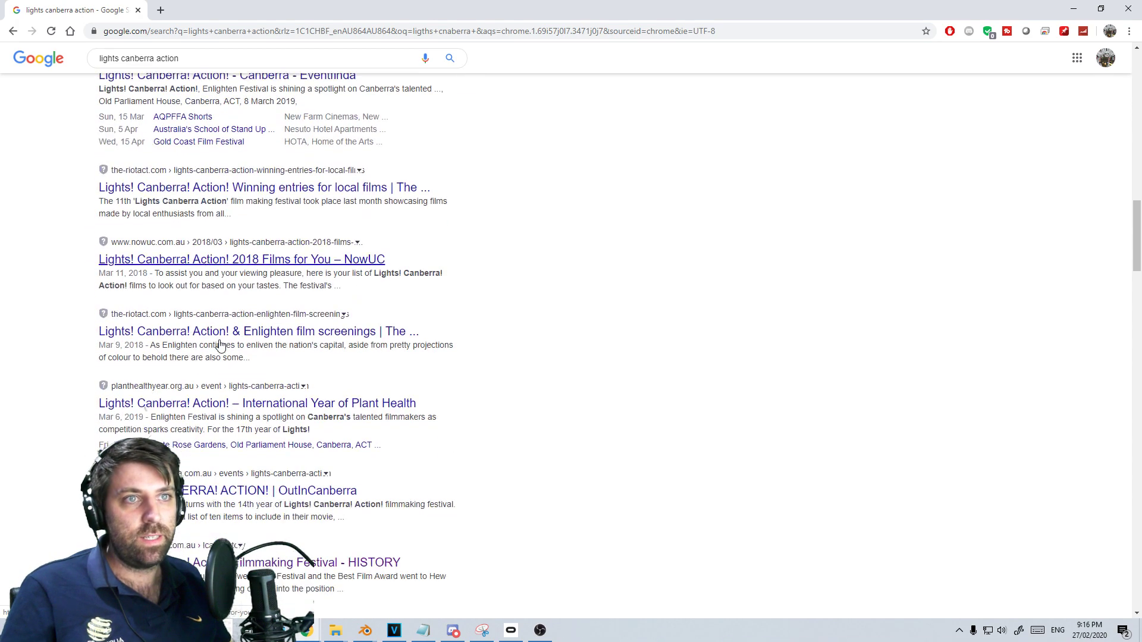
scroll(220, 345, down, 2)
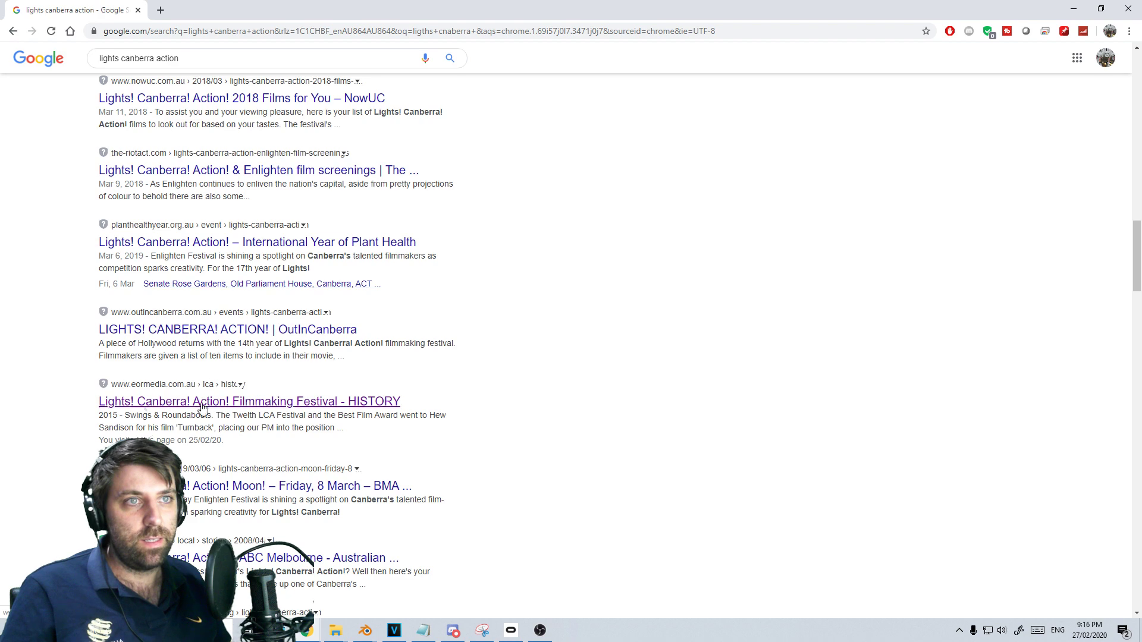
click(201, 403)
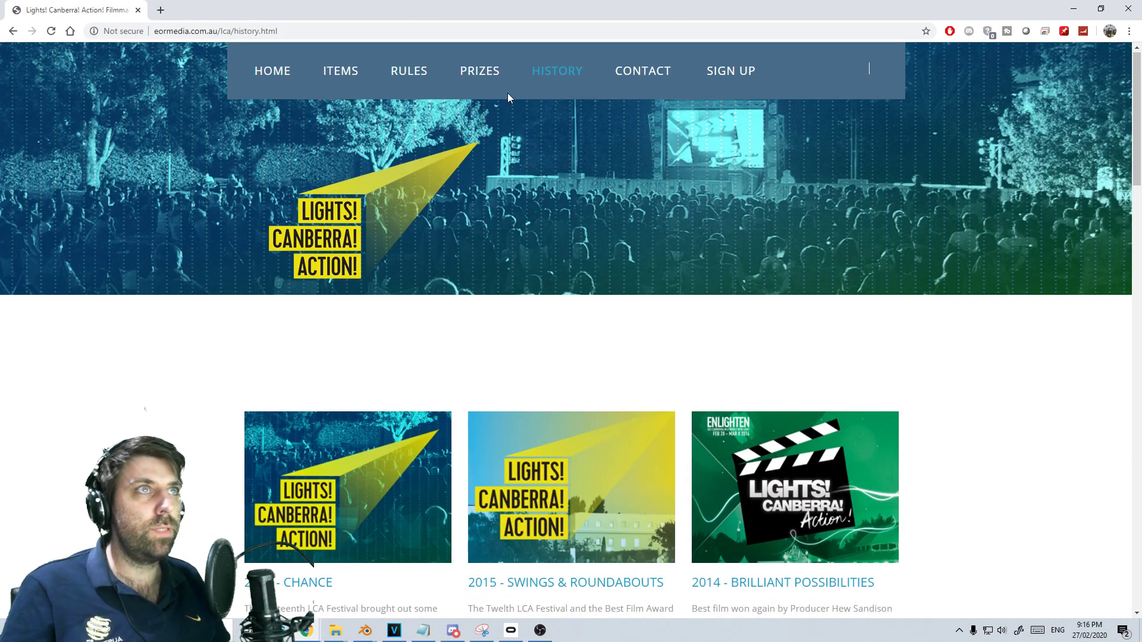
click(284, 71)
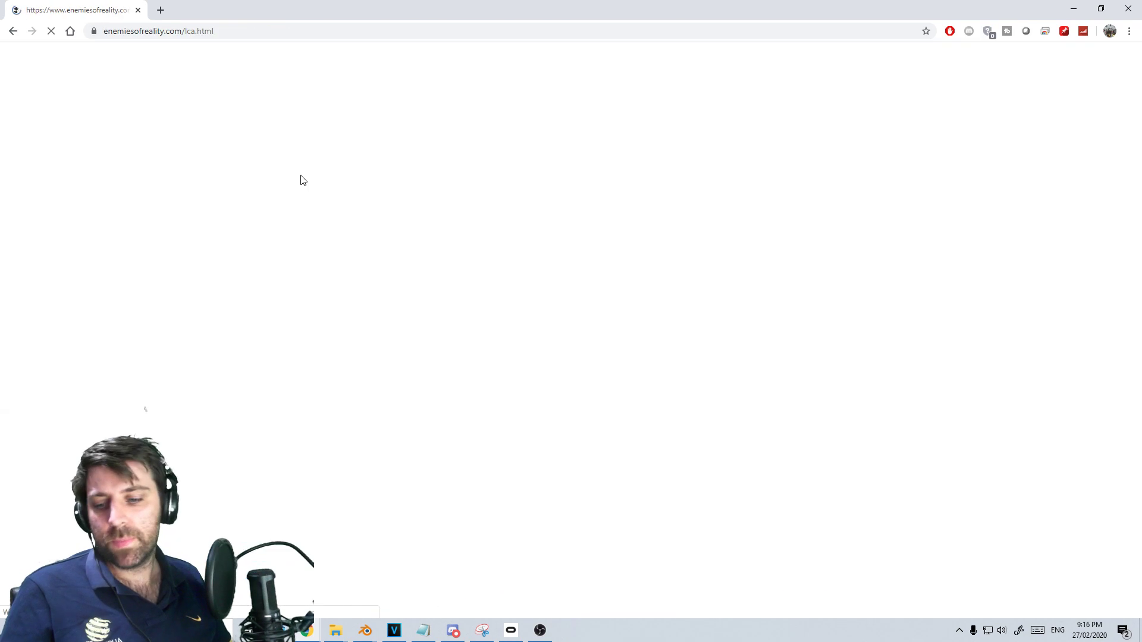
Expand the Items section under Information for Filmmakers to read the 2020 items list
scroll(545, 313, down, 4)
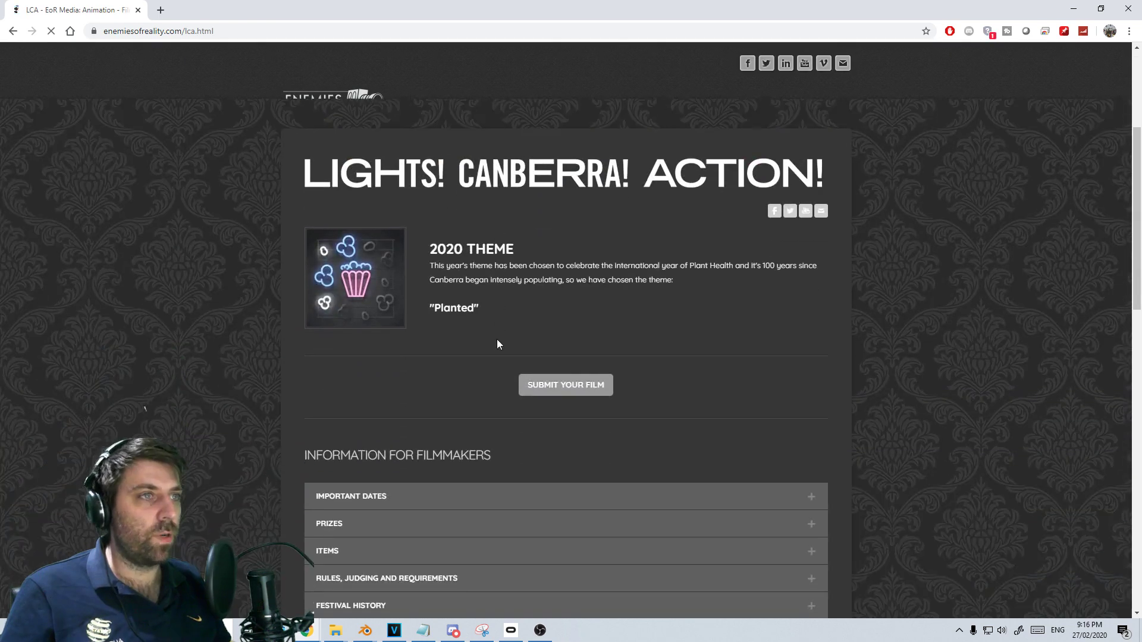
scroll(458, 382, down, 3)
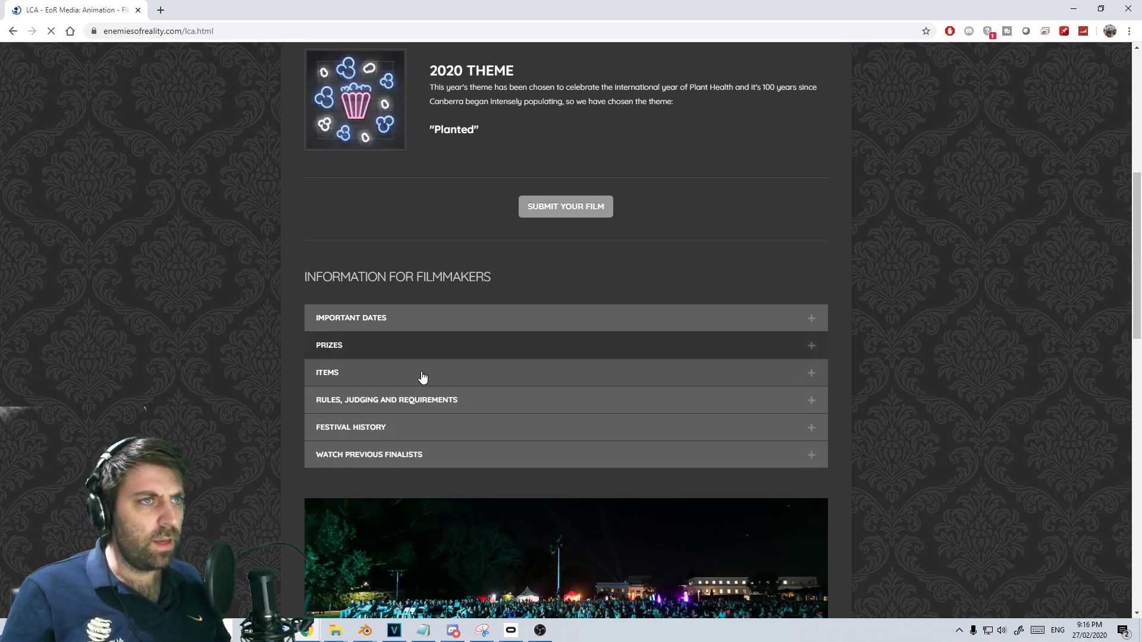
click(423, 375)
scroll(474, 387, down, 3)
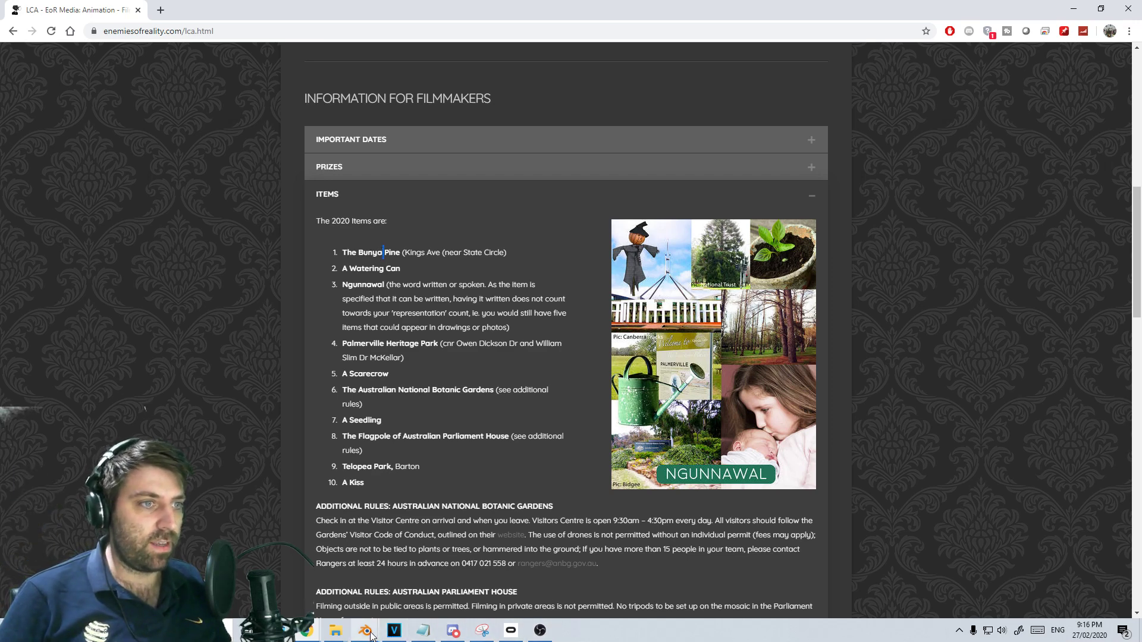
Switch back to VEGAS Pro and preview a frame of the last Scene8 section showing the wall photos
mouse_move(365, 630)
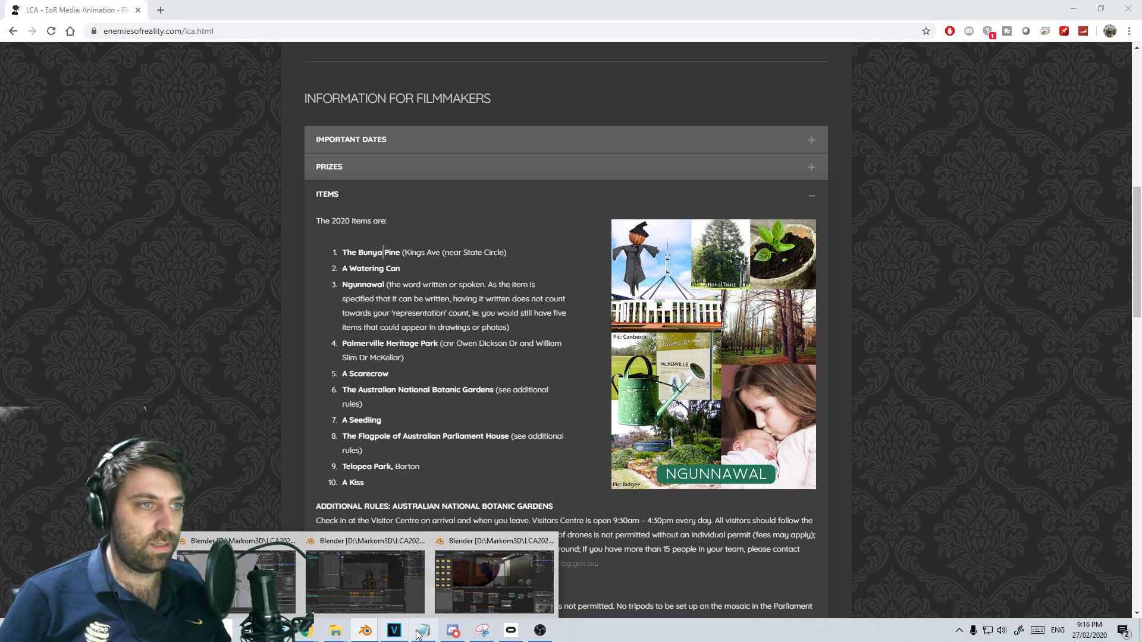
click(393, 630)
click(902, 446)
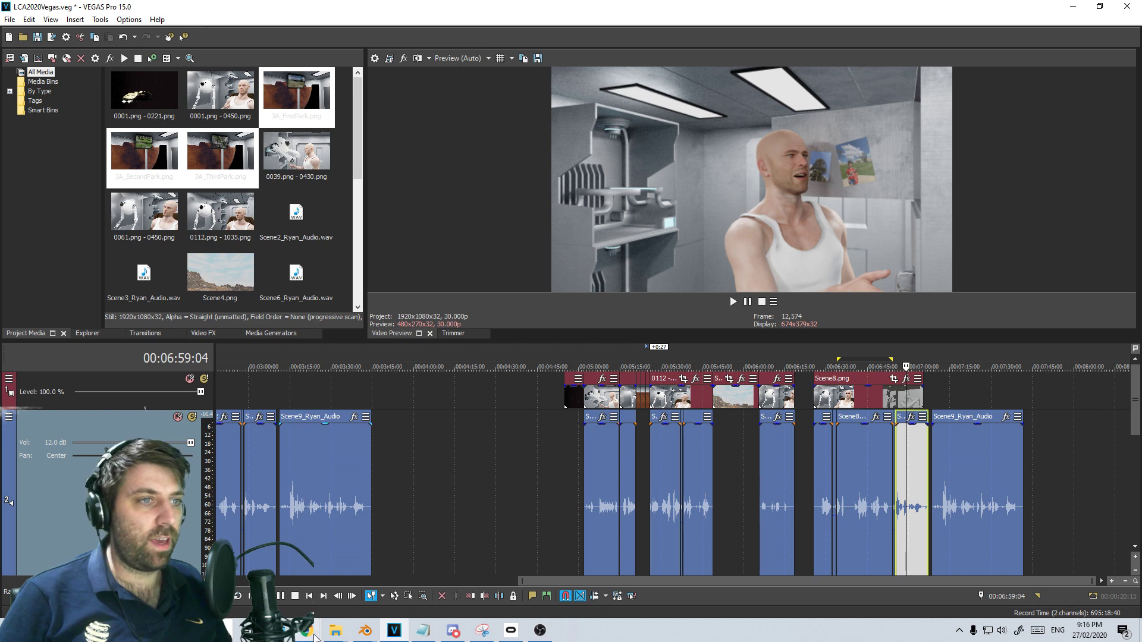
Return to the festival page in Chrome and point out the Watering Can and Ngunnawal entries in the items list
mouse_move(307, 632)
click(370, 574)
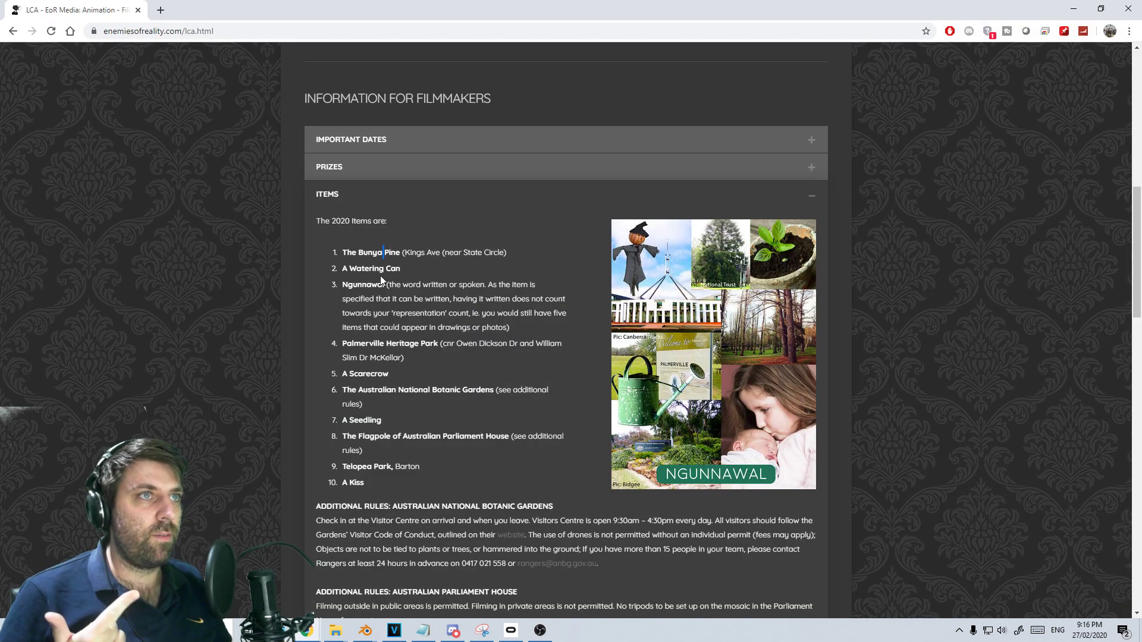
double_click(381, 269)
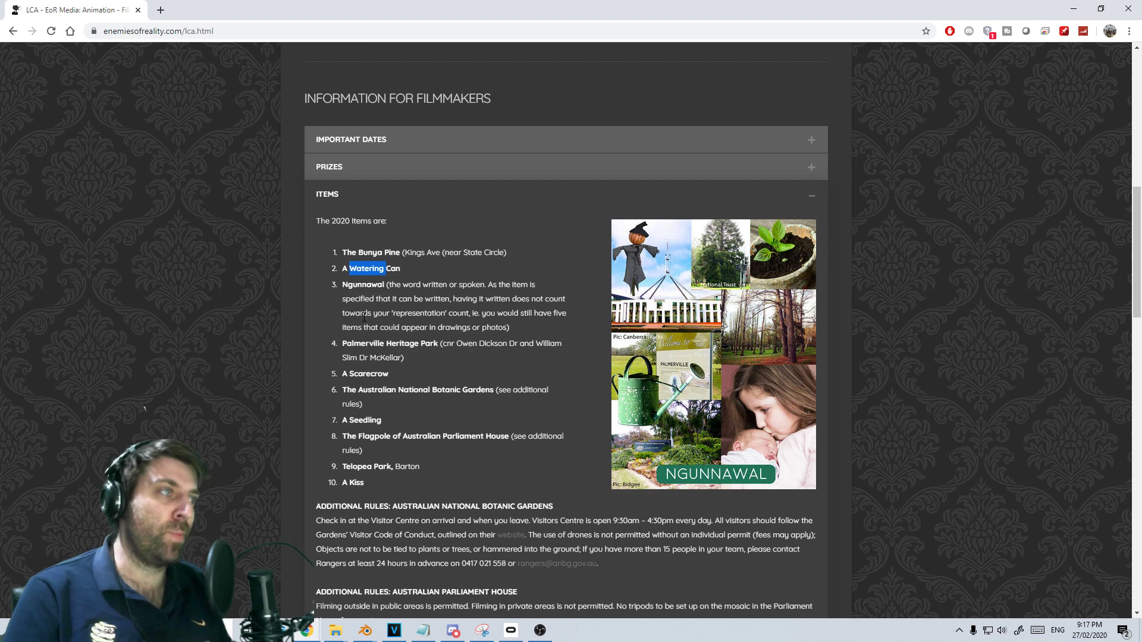
click(374, 284)
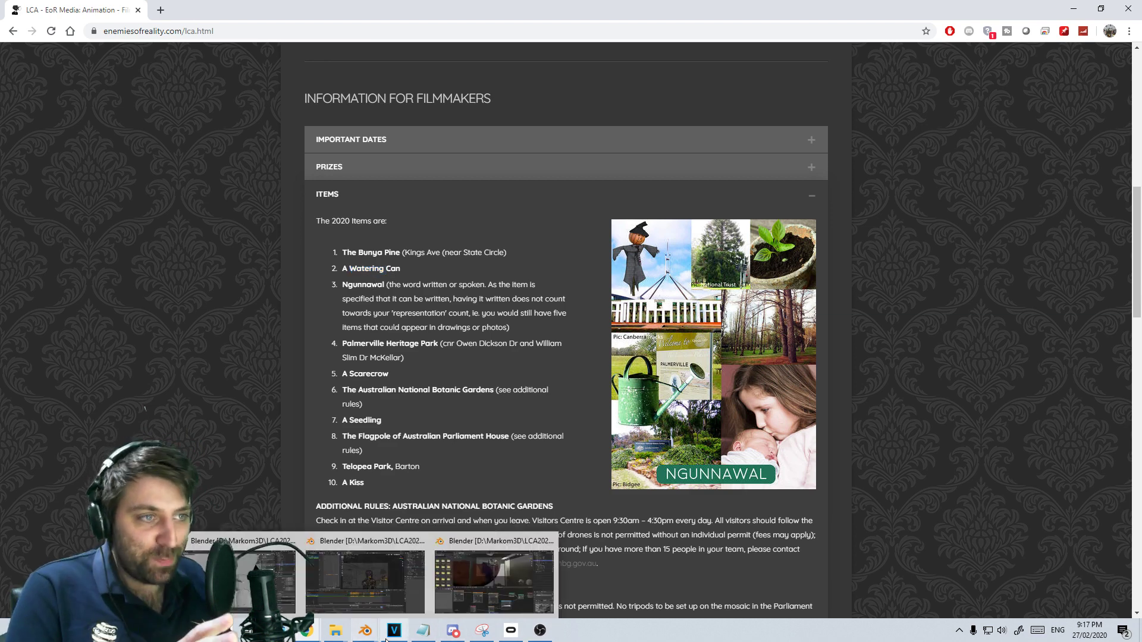
Switch to VEGAS Pro and step back frame by frame through the opening spaceship clip to 00:04:56:29 to inspect the hull lettering
mouse_move(394, 631)
click(414, 581)
click(530, 474)
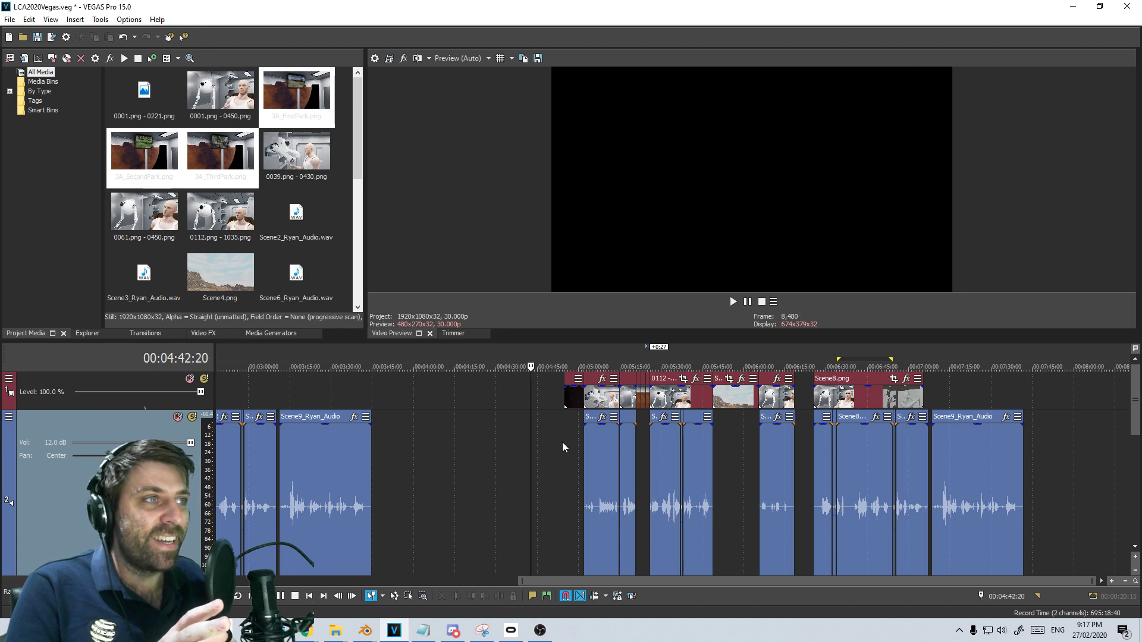
click(565, 432)
click(572, 429)
key(Left)
key(Left)
key(Left)
key(Left)
key(Left)
key(Left)
key(Left)
key(Left)
key(Left)
key(Left)
key(Left)
key(Left)
key(Left)
key(Left)
key(Left)
key(Left)
key(Left)
key(Left)
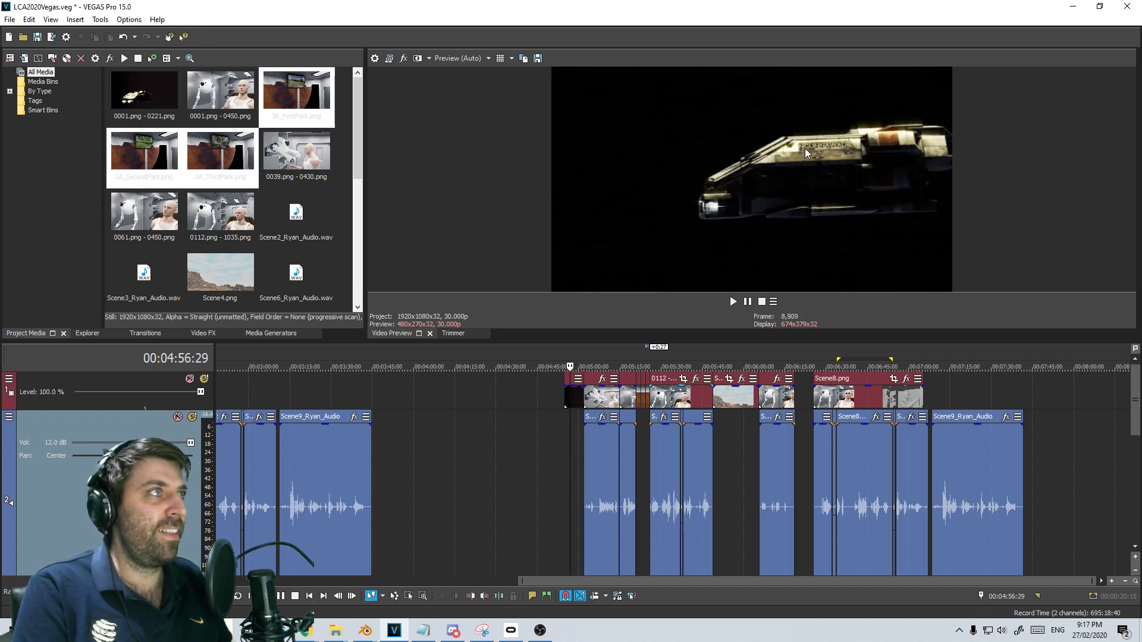
Return to the festival page in Chrome and highlight the Palmerville Heritage Park and Telopea Park entries in the items list
key(alt+Tab)
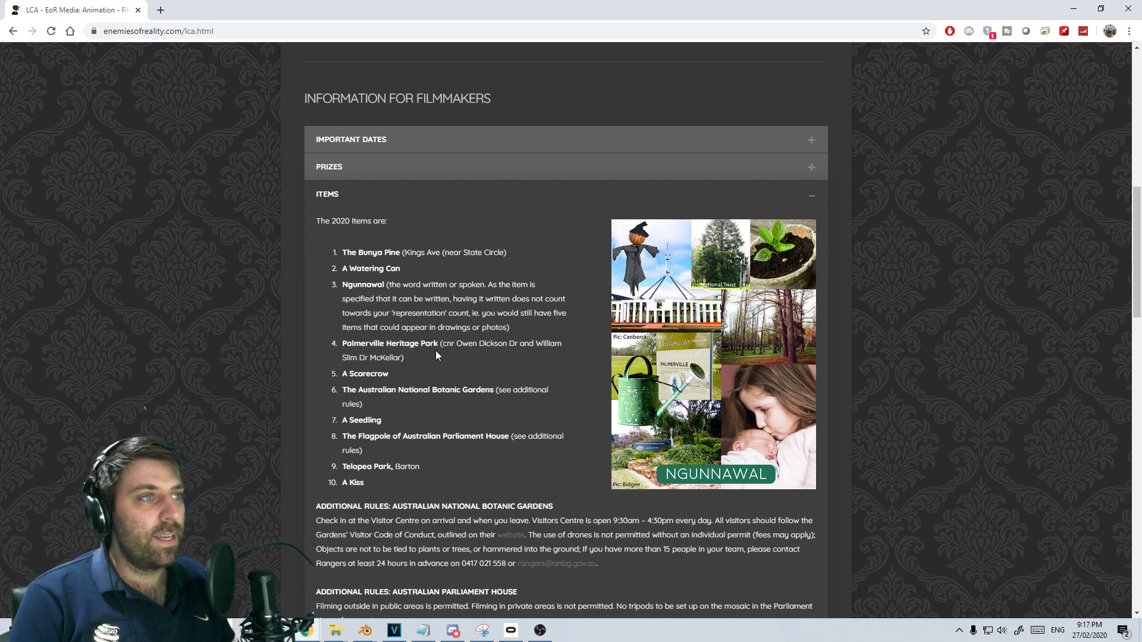
drag(407, 356, 370, 345)
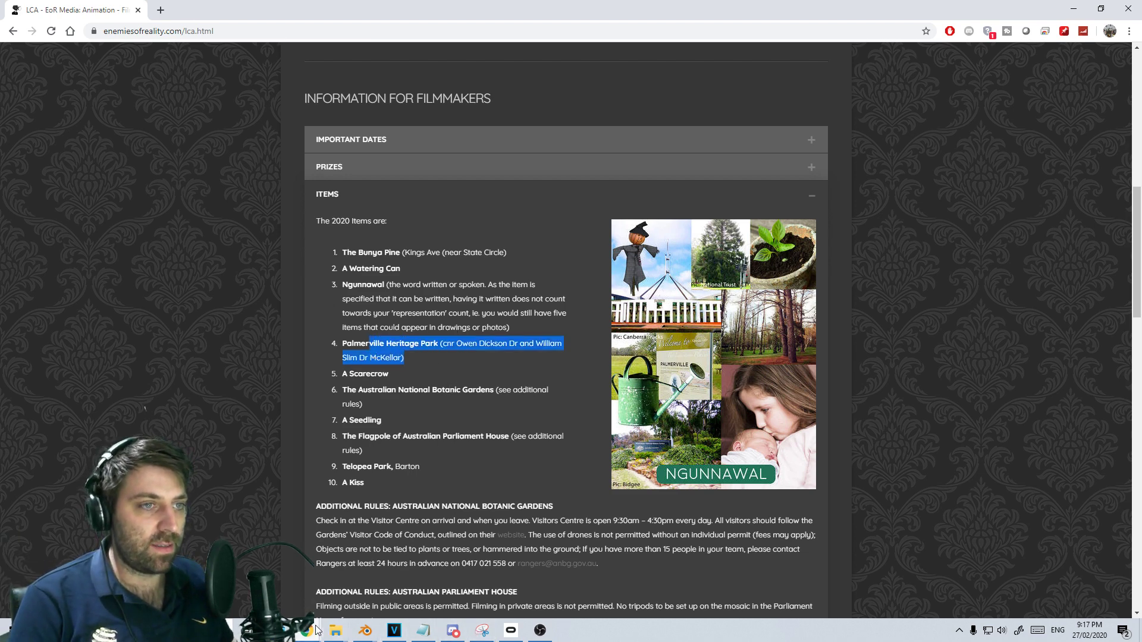
click(406, 364)
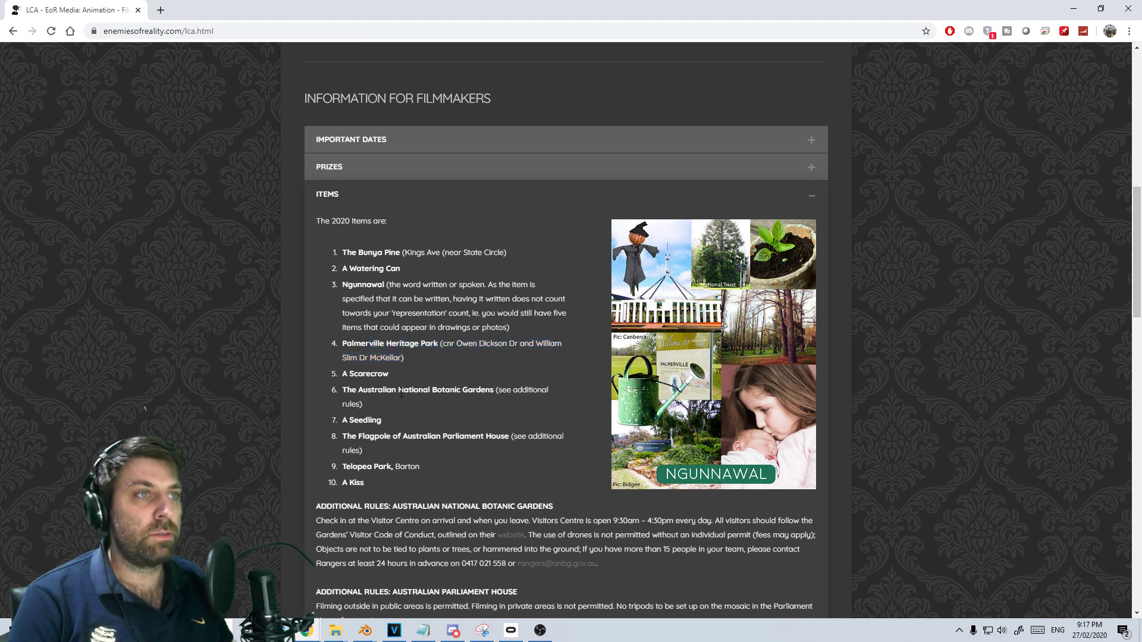
triple_click(362, 466)
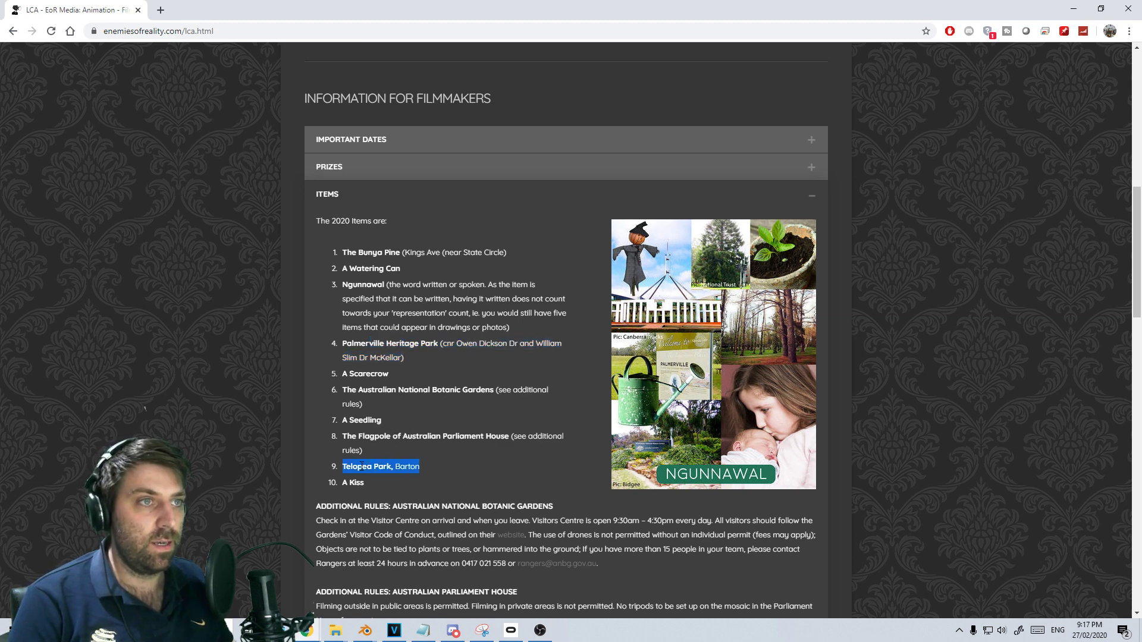
Switch to VEGAS Pro and play the shot of the cockpit screen showing park photos, starting at 00:05:20:27
click(394, 631)
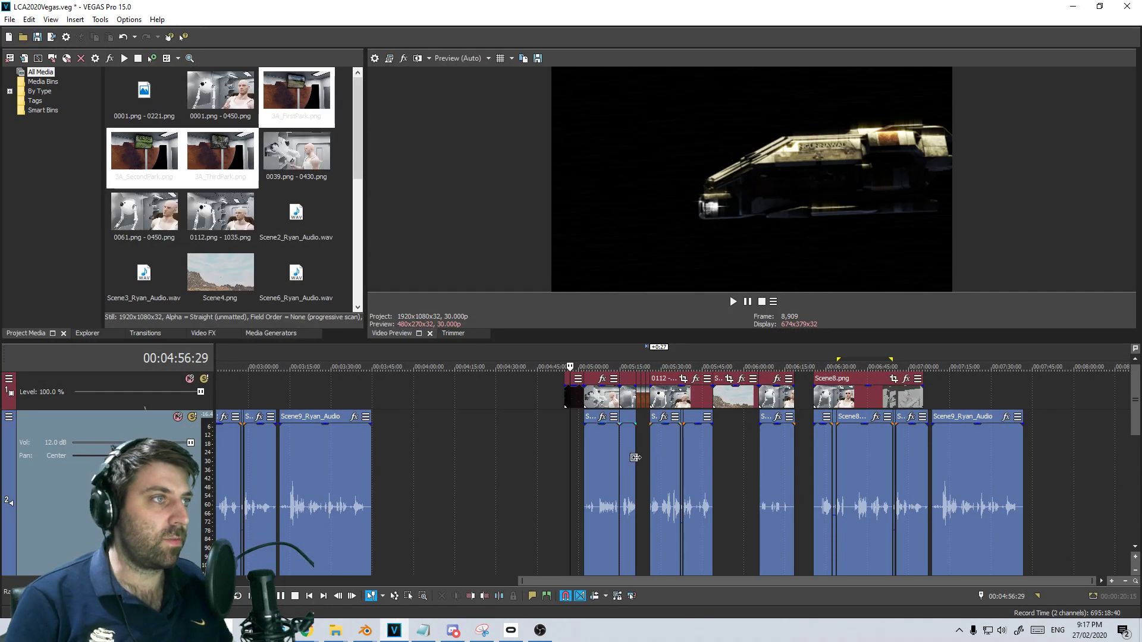
click(635, 456)
key(space)
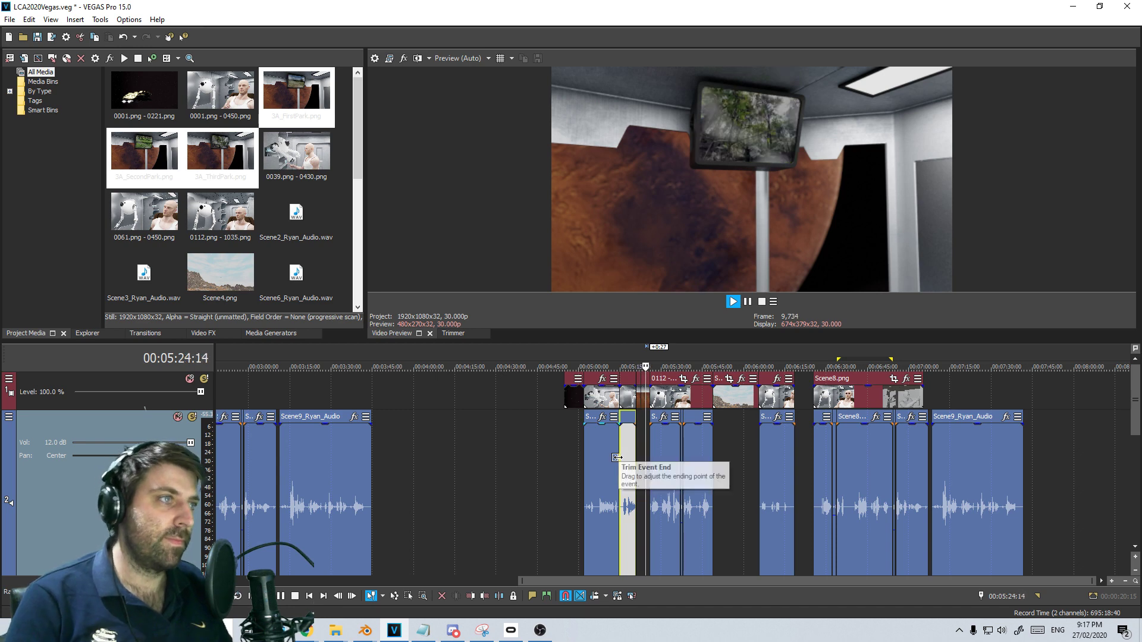
key(space)
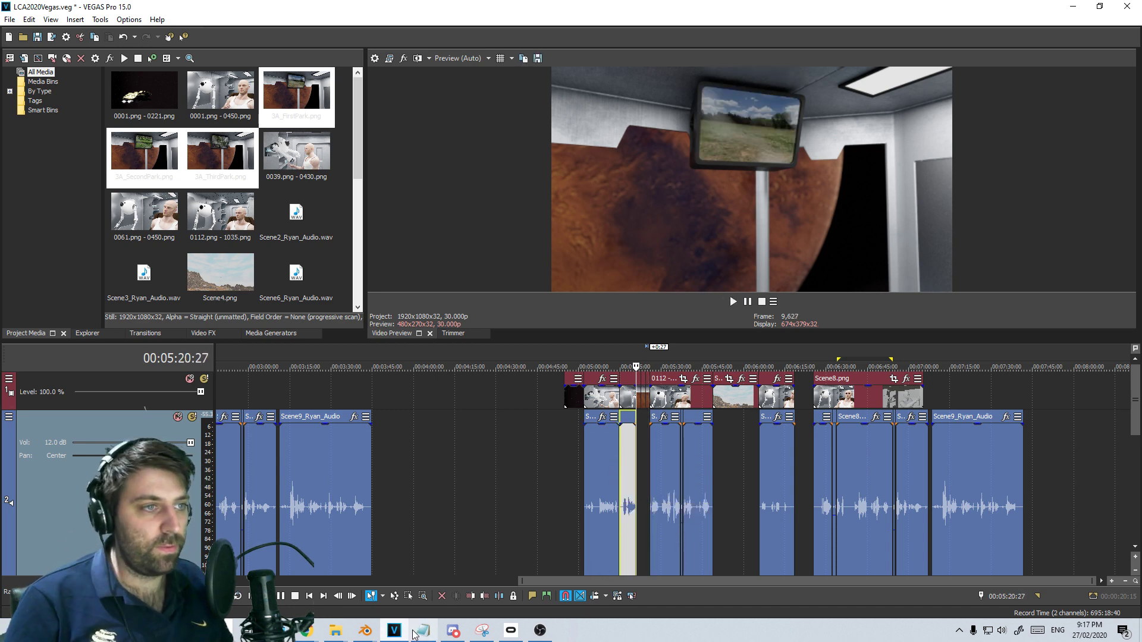
Go back to the festival page in Chrome and point out the A Kiss entry in the items list
mouse_move(307, 631)
click(368, 573)
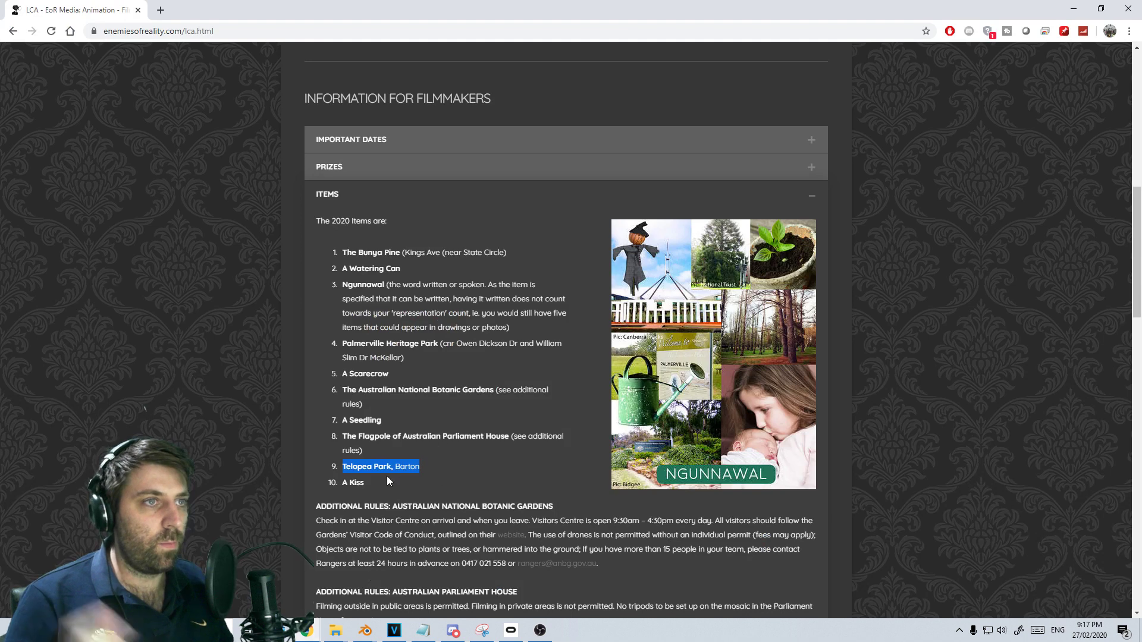
click(351, 483)
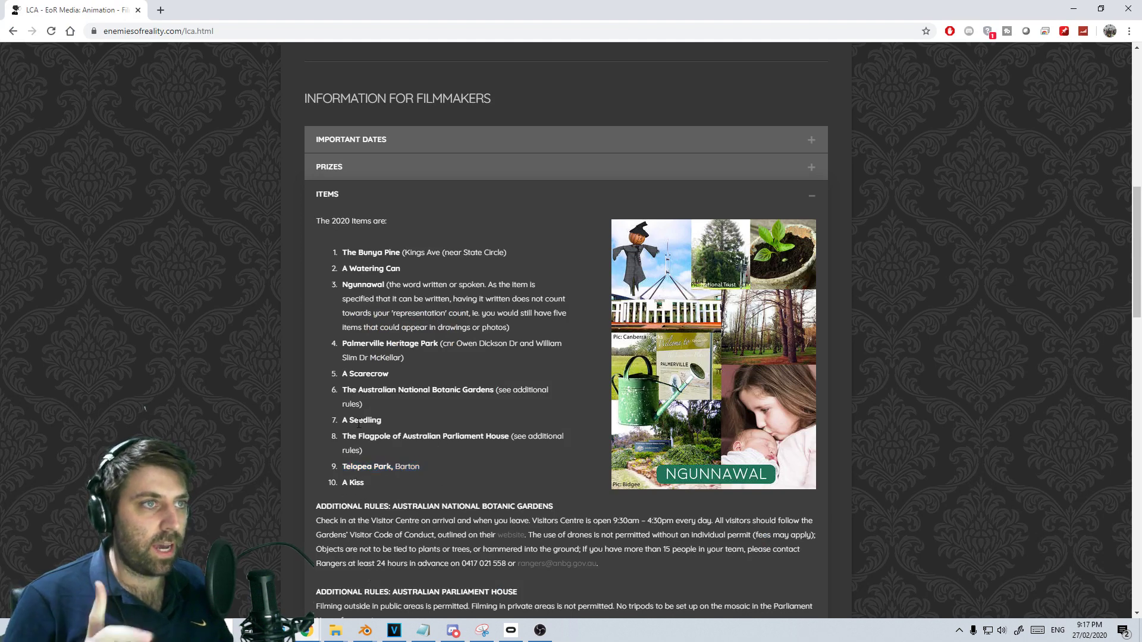
Switch to VEGAS Pro and play the end of the Scene8 section from 00:06:50:27, including the man's hand gesture at 00:06:58:08
click(394, 633)
click(884, 464)
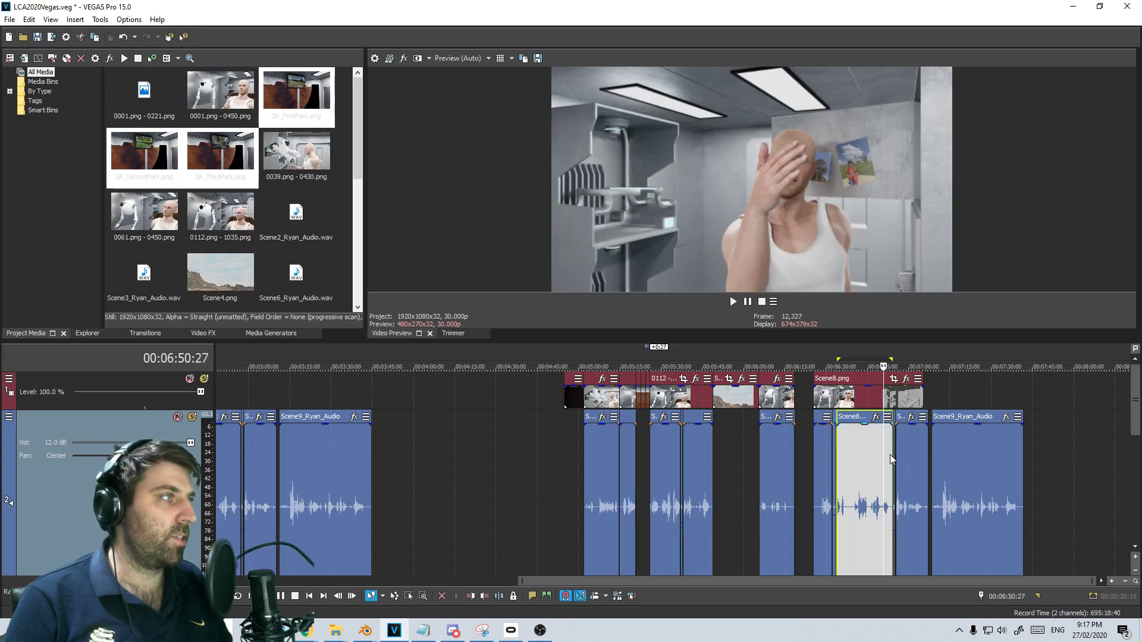
key(space)
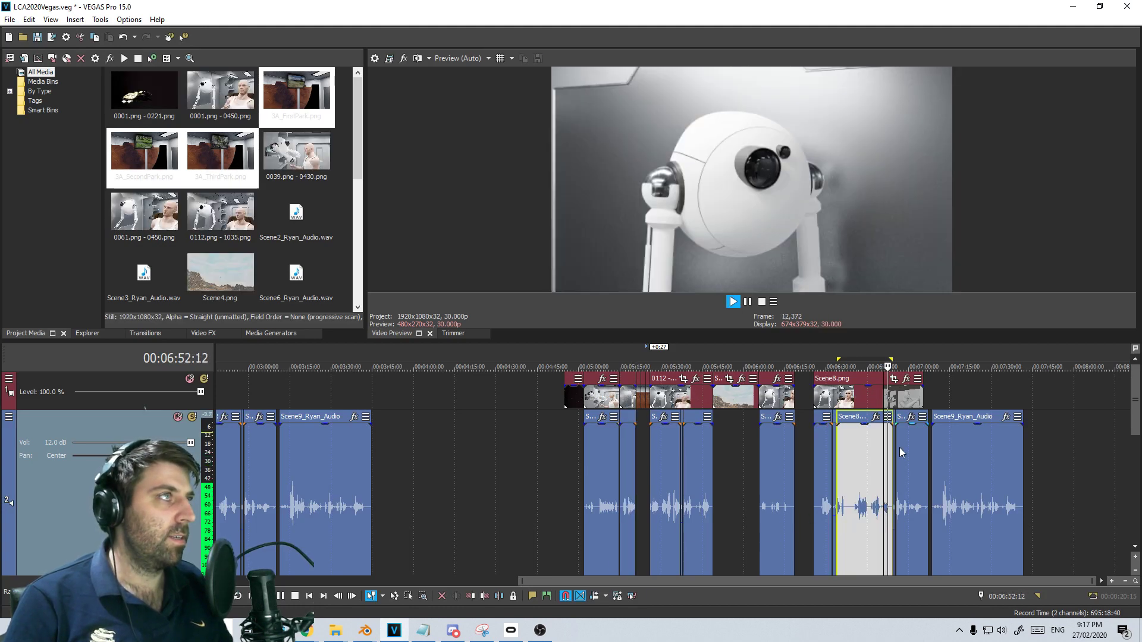
click(904, 443)
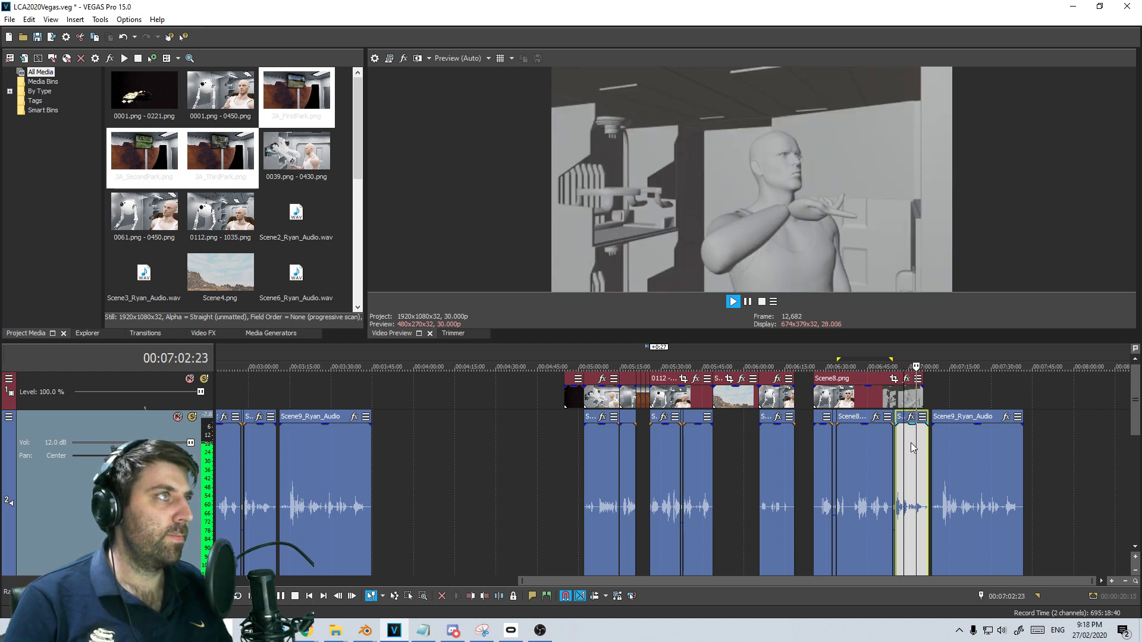
key(space)
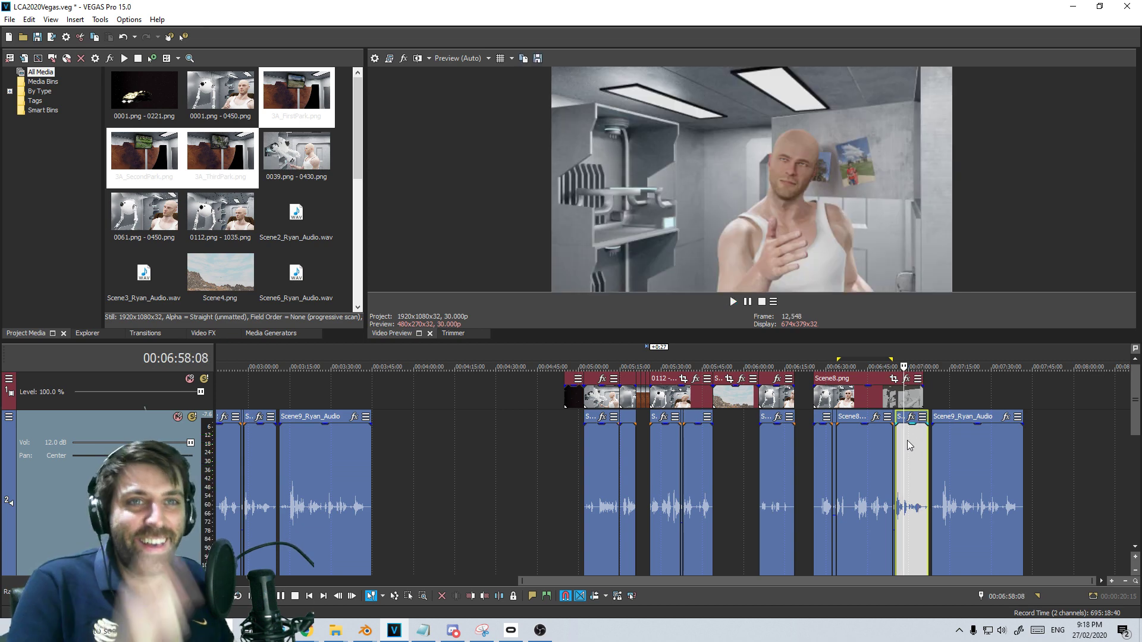
Minimize VEGAS Pro and view the photo IMG_1228 from the LCA2020 Assets folder in File Explorer
click(1073, 7)
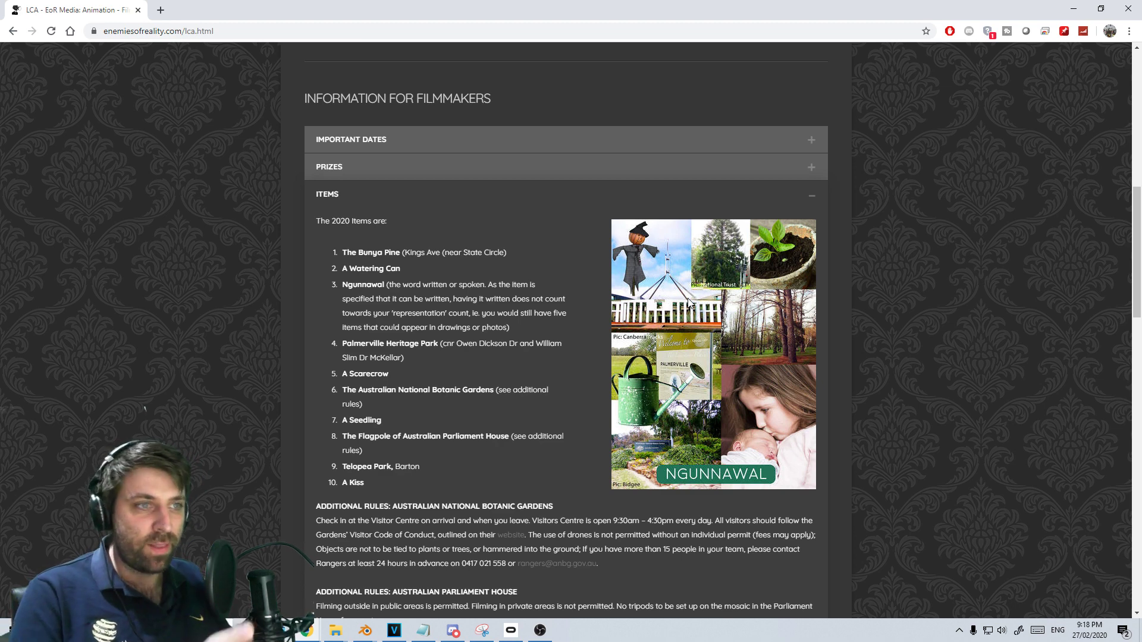
mouse_move(338, 631)
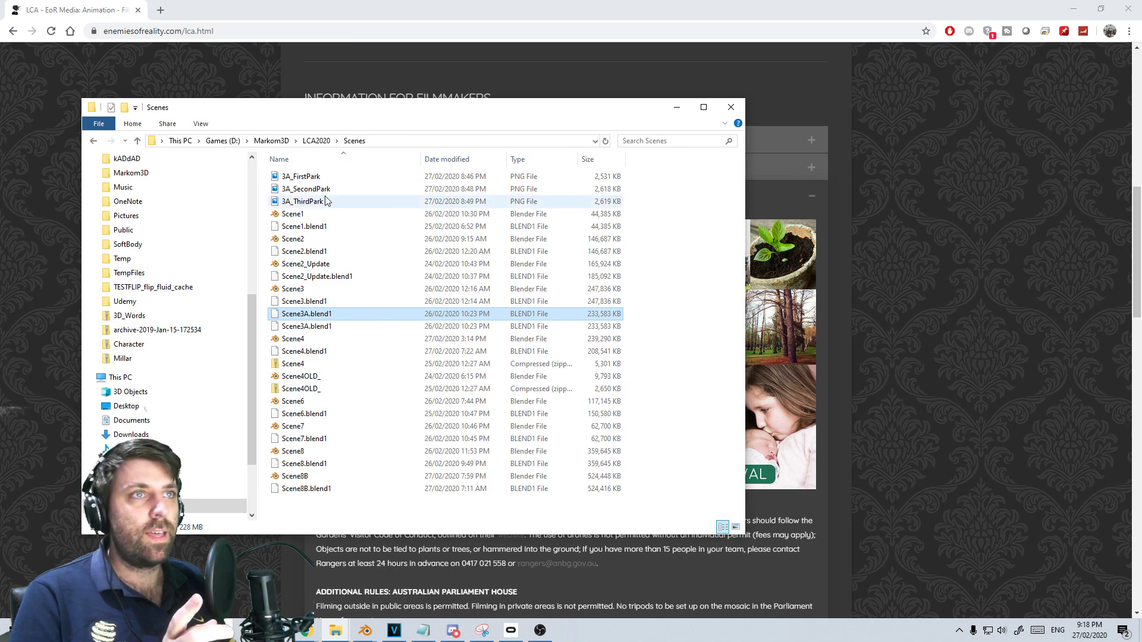
click(329, 177)
key(BackSpace)
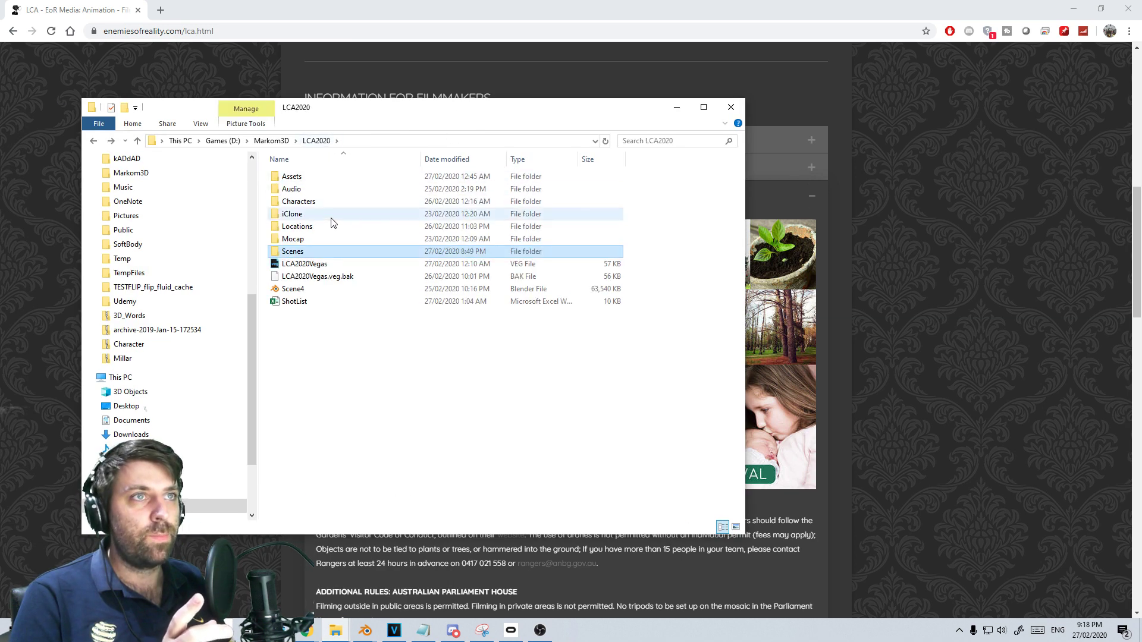
double_click(321, 177)
double_click(440, 330)
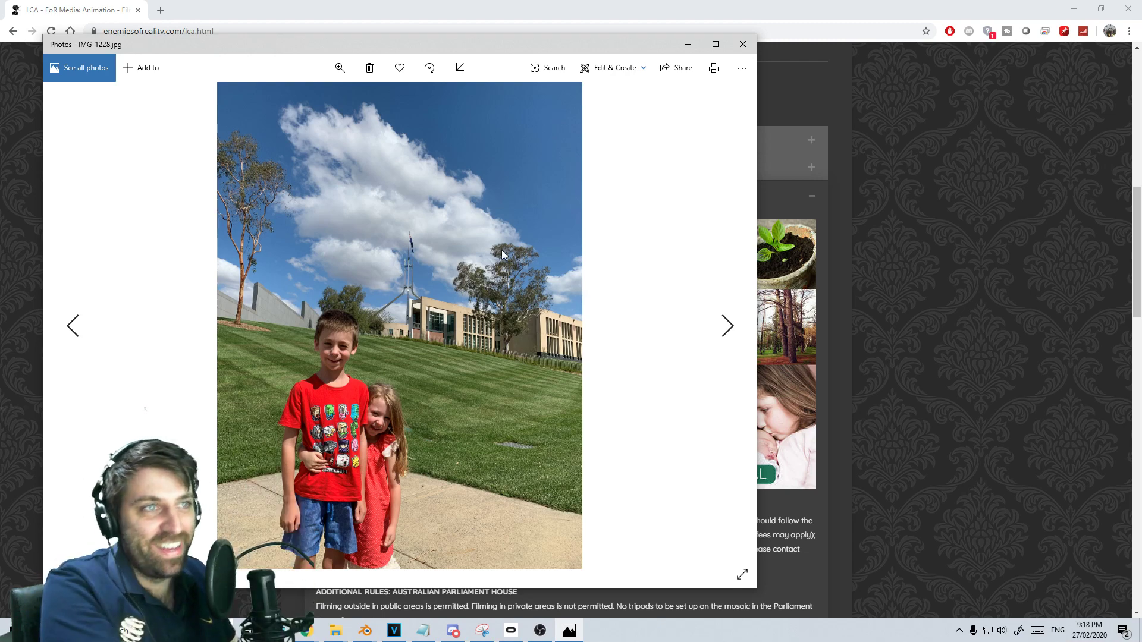
Minimize the photo and folder windows and highlight the word Ngunnawal in the festival page's items list
click(688, 44)
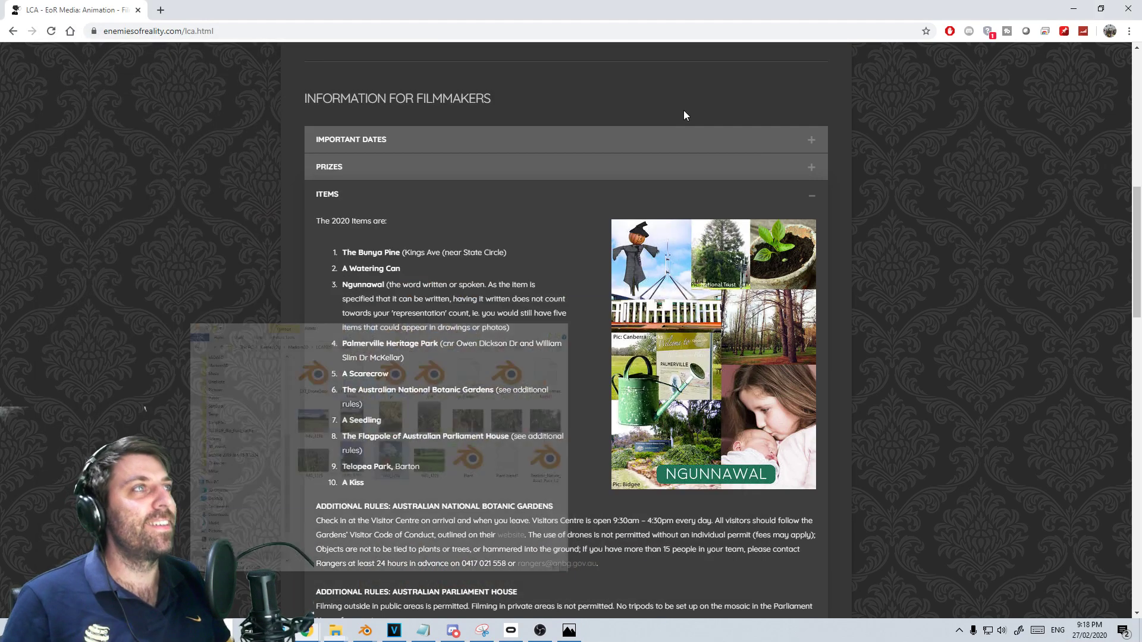
click(679, 107)
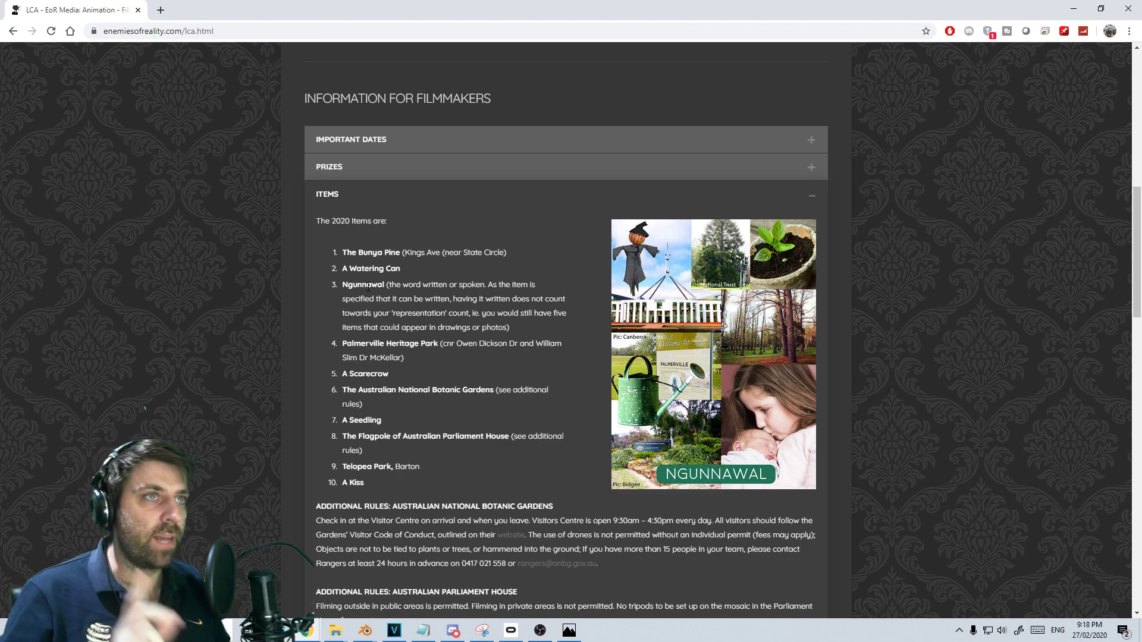
double_click(368, 284)
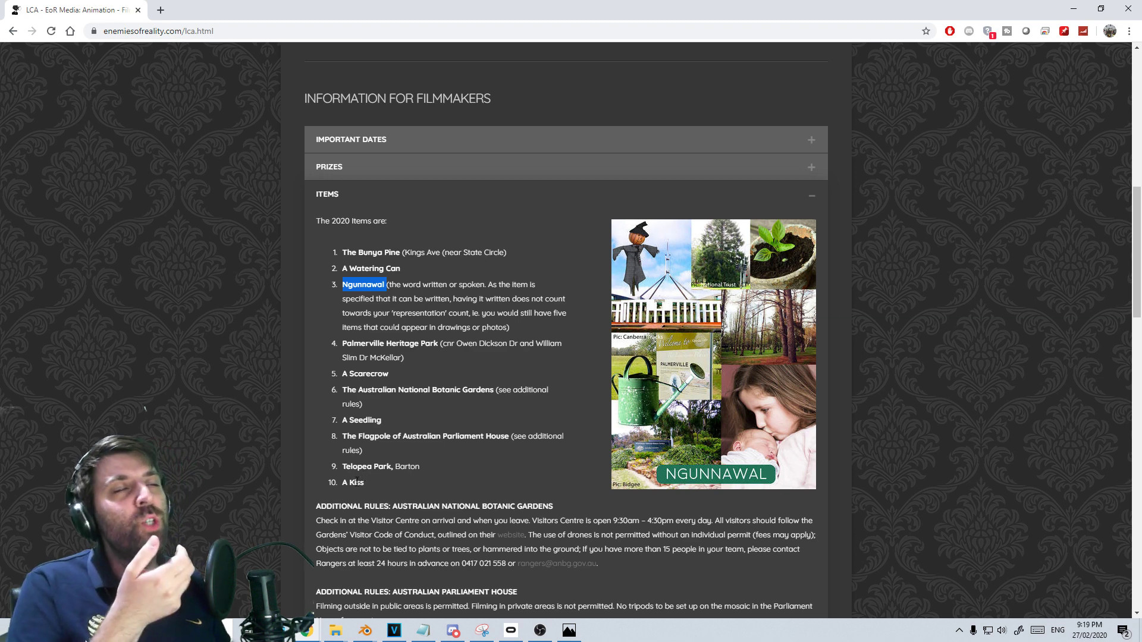
Minimize Chrome and open the Scene4 Blender file from the LCA2020 Scenes folder in File Explorer
click(1074, 10)
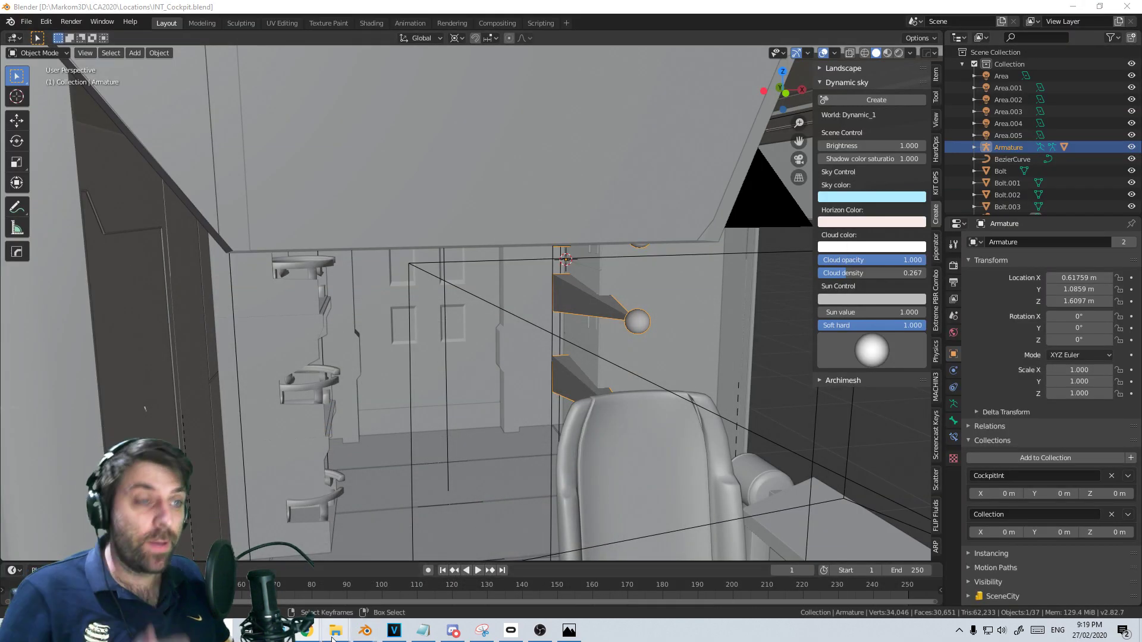
mouse_move(334, 636)
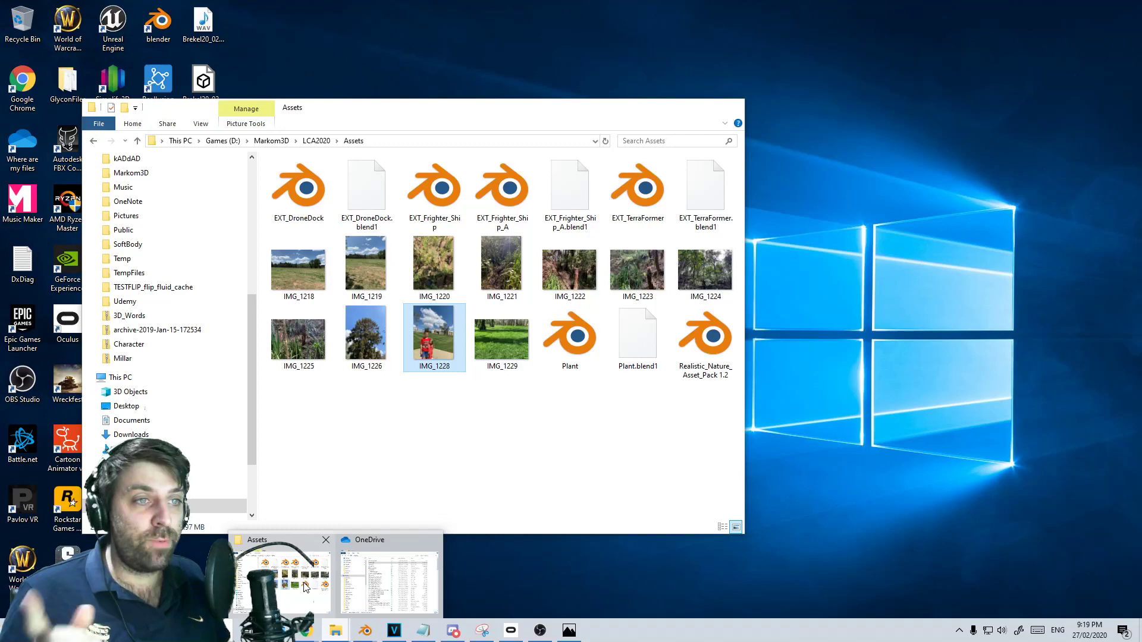
click(286, 574)
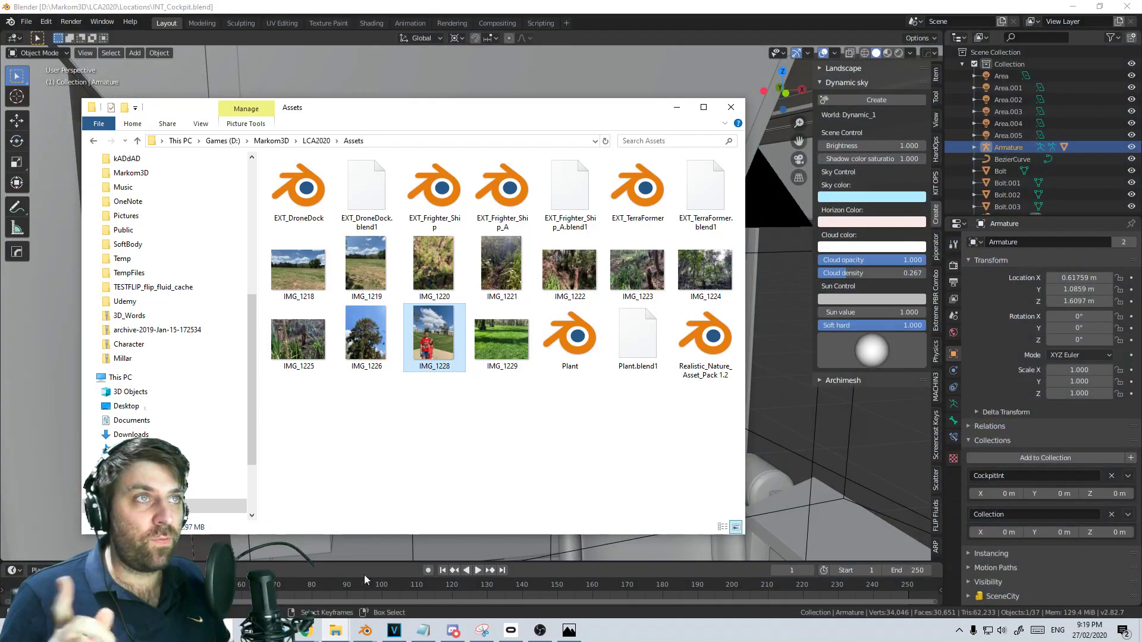
key(BackSpace)
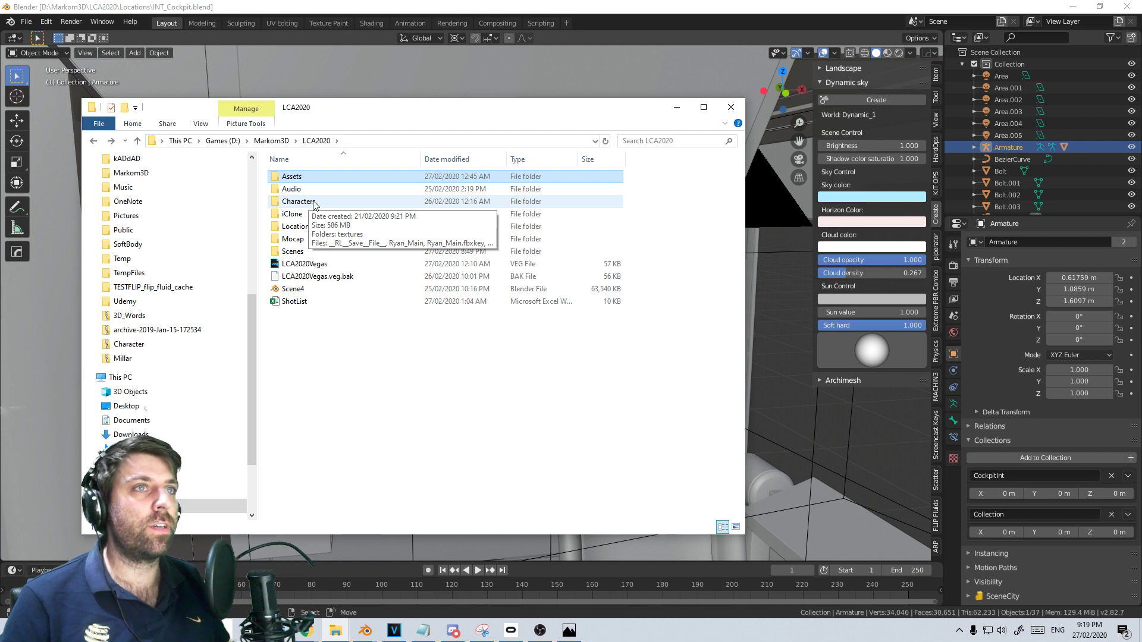
double_click(310, 252)
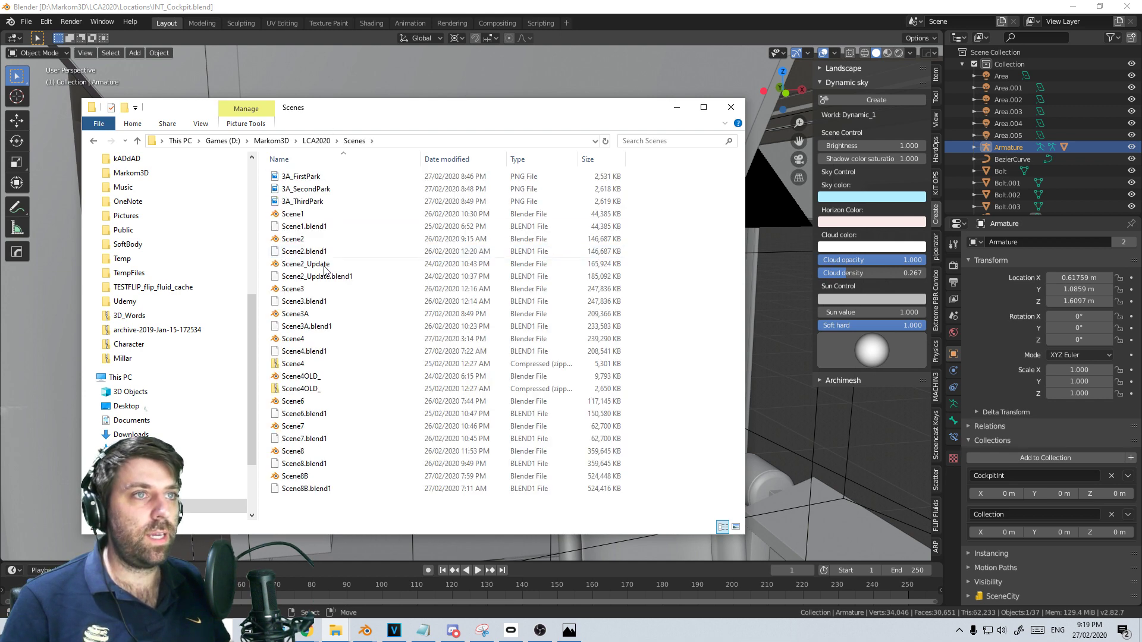
double_click(332, 366)
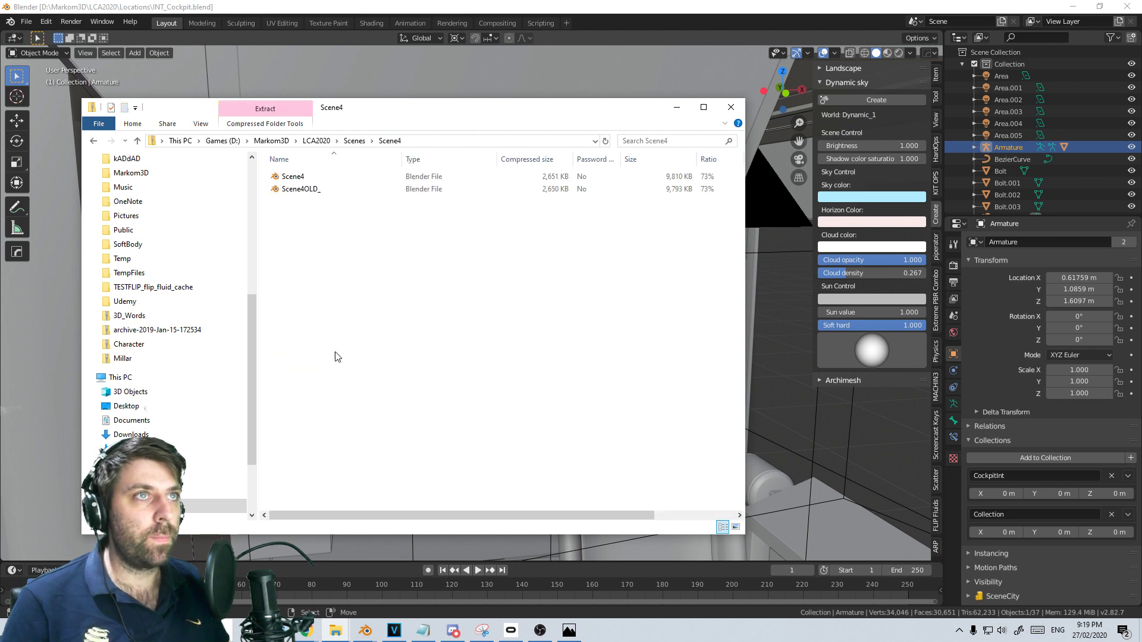
key(alt+Left)
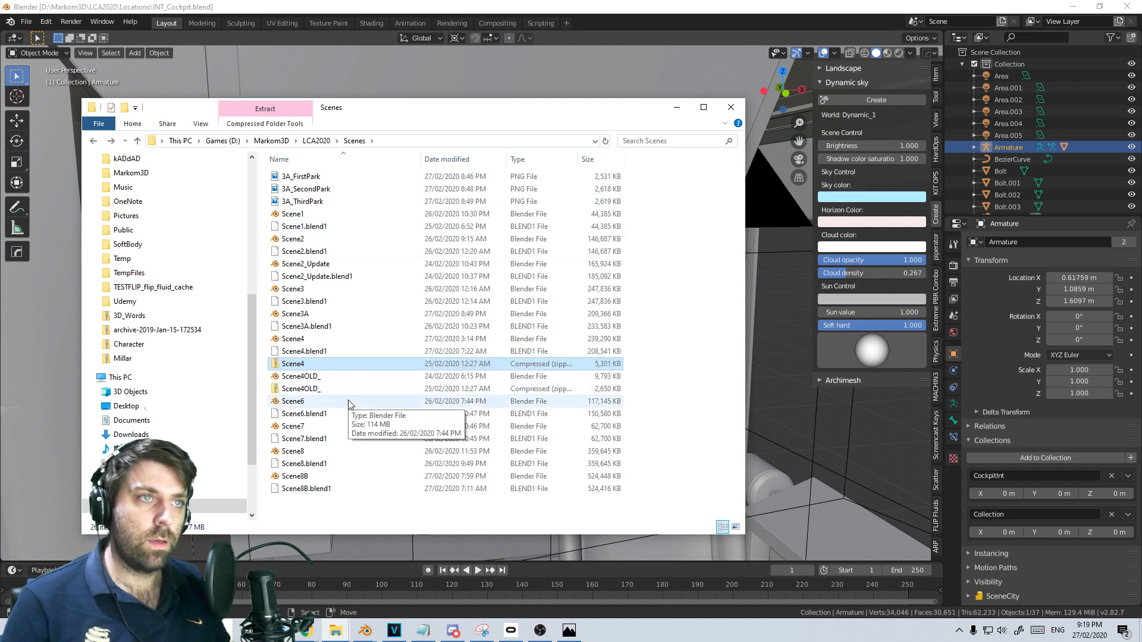
click(325, 342)
double_click(329, 341)
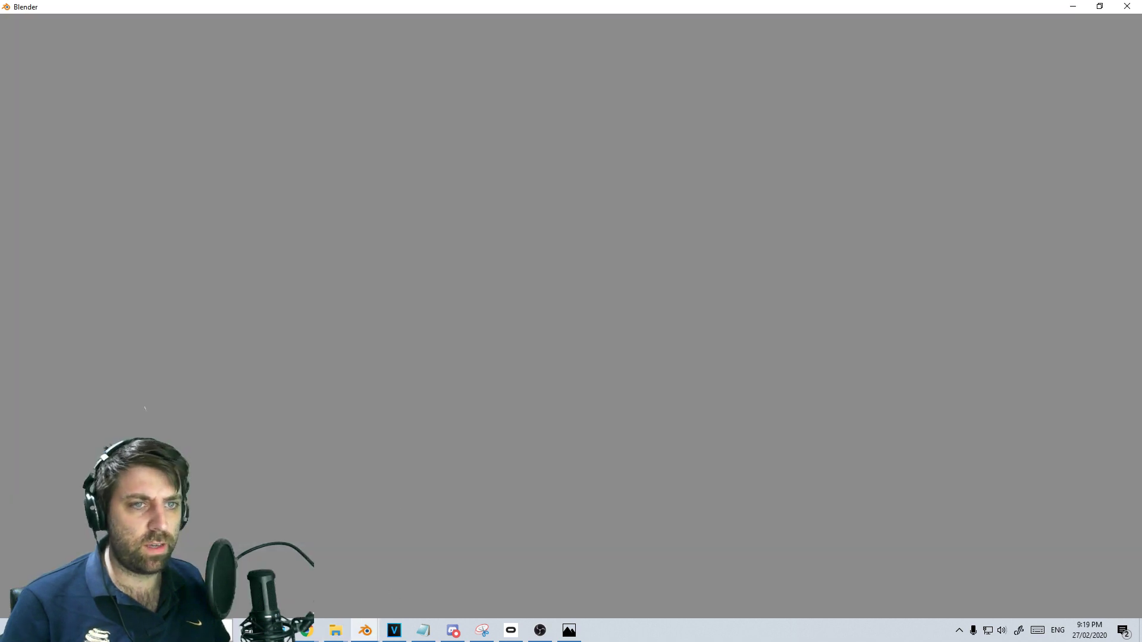
Launch Word and open the recent LCA2020 script document
click(14, 630)
text(word)
key(Return)
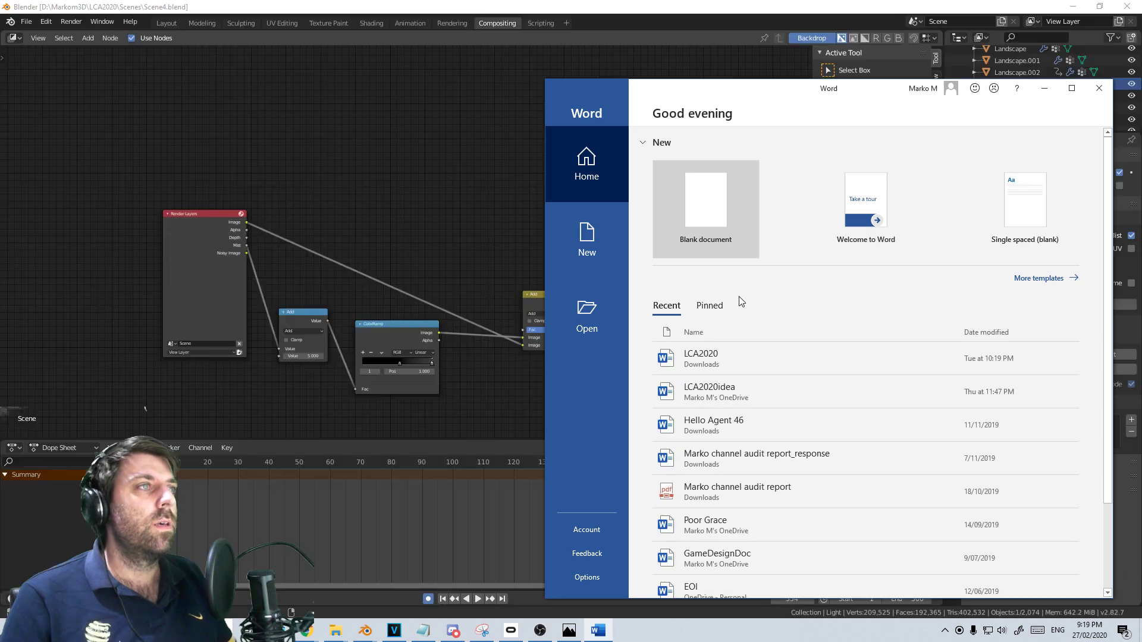
click(689, 356)
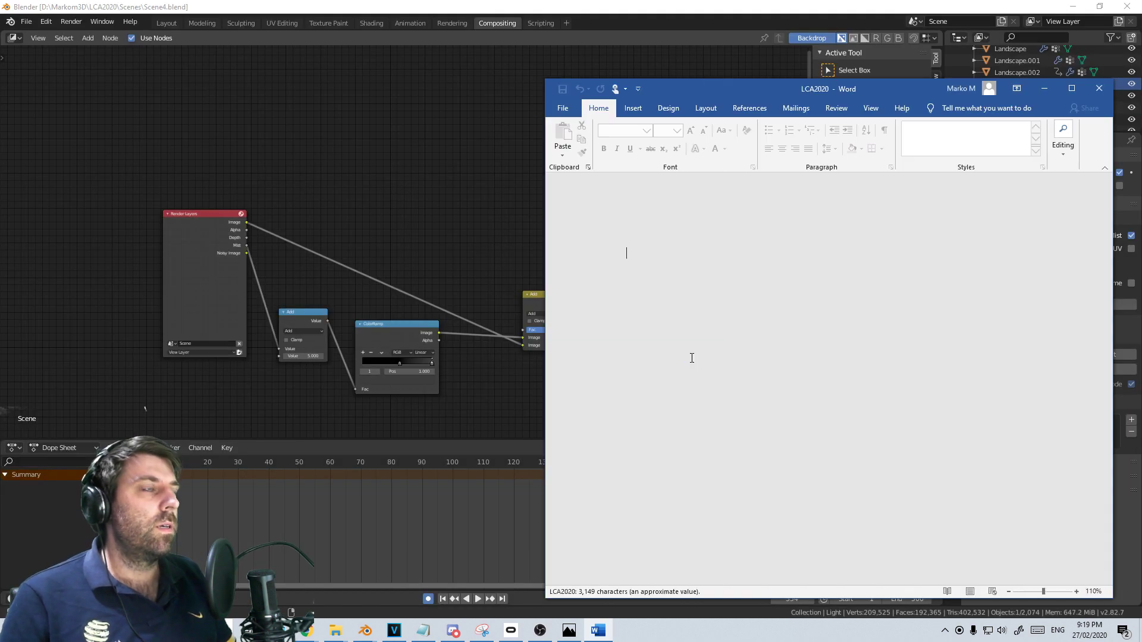
Read through Scenes 4 to 8 of the LCA2020 script and minimize Word to return to Blender
scroll(773, 345, down, 8)
scroll(869, 335, down, 10)
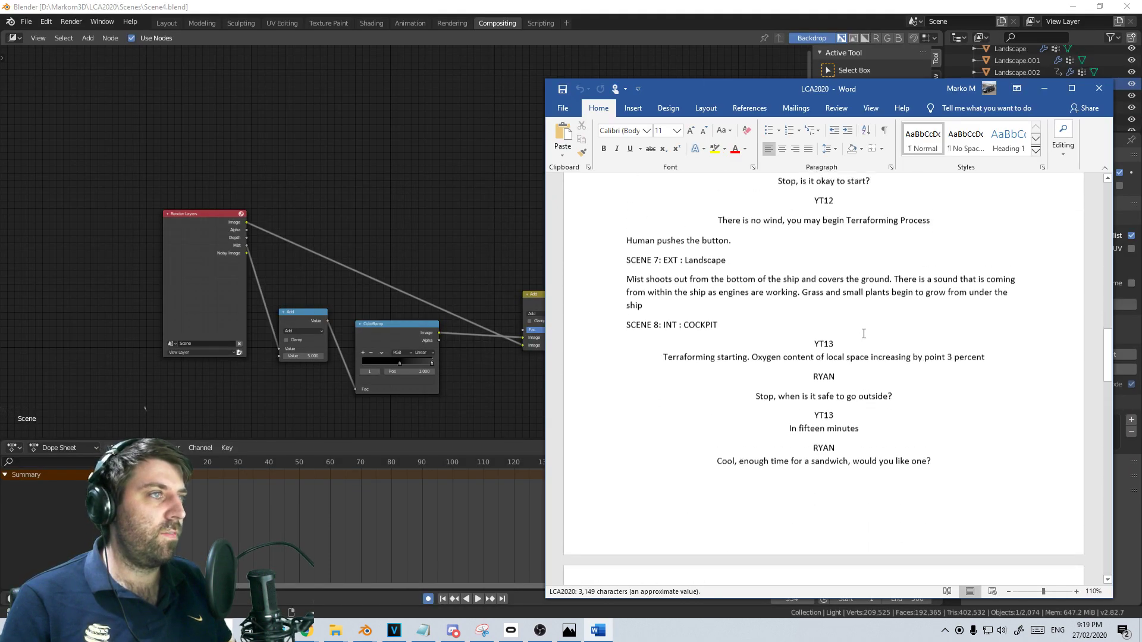
scroll(864, 334, up, 1)
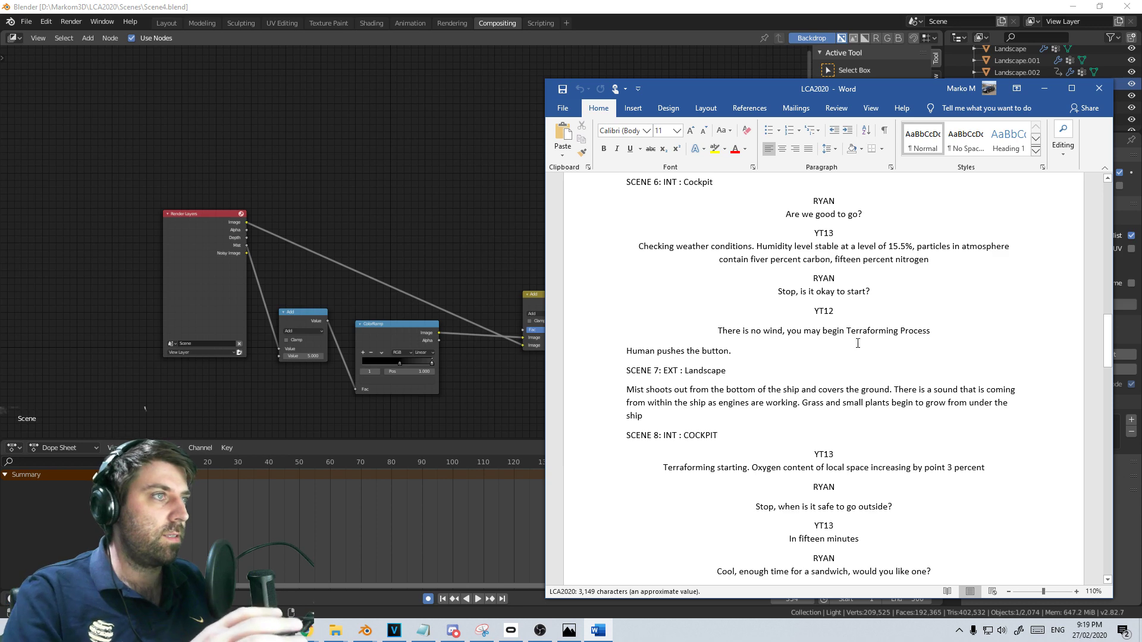
scroll(858, 344, up, 4)
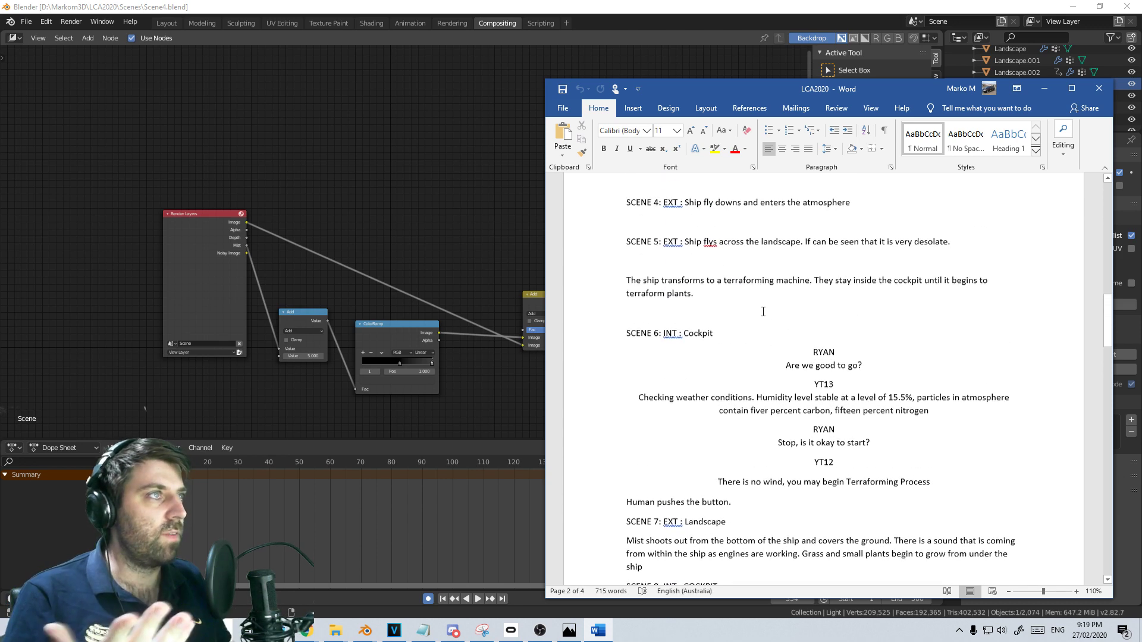
scroll(750, 333, down, 2)
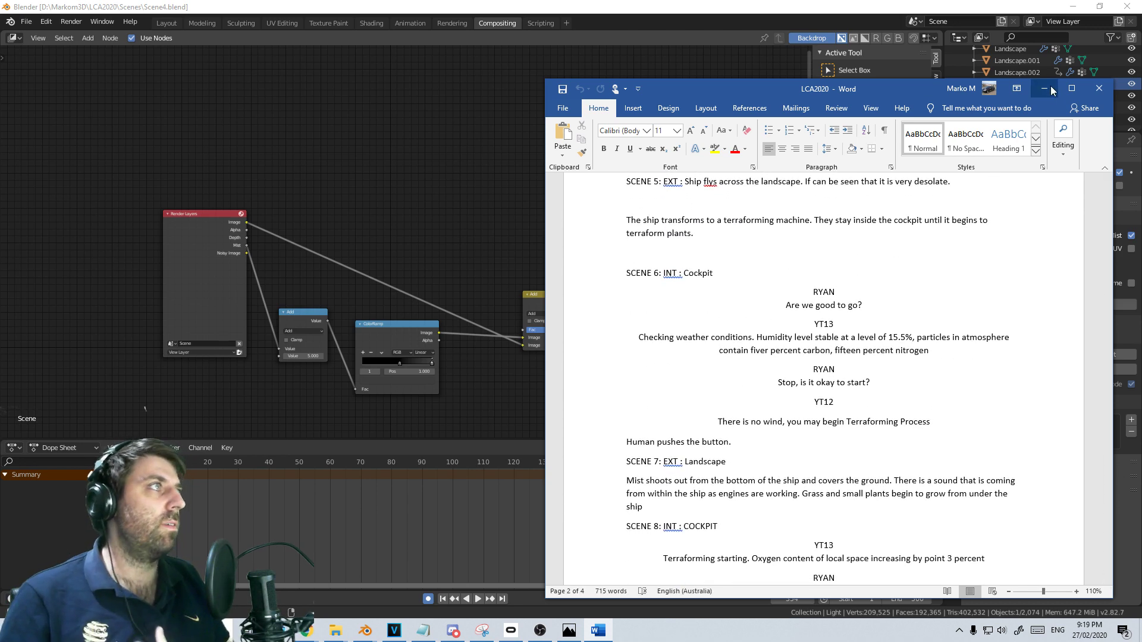
click(1044, 89)
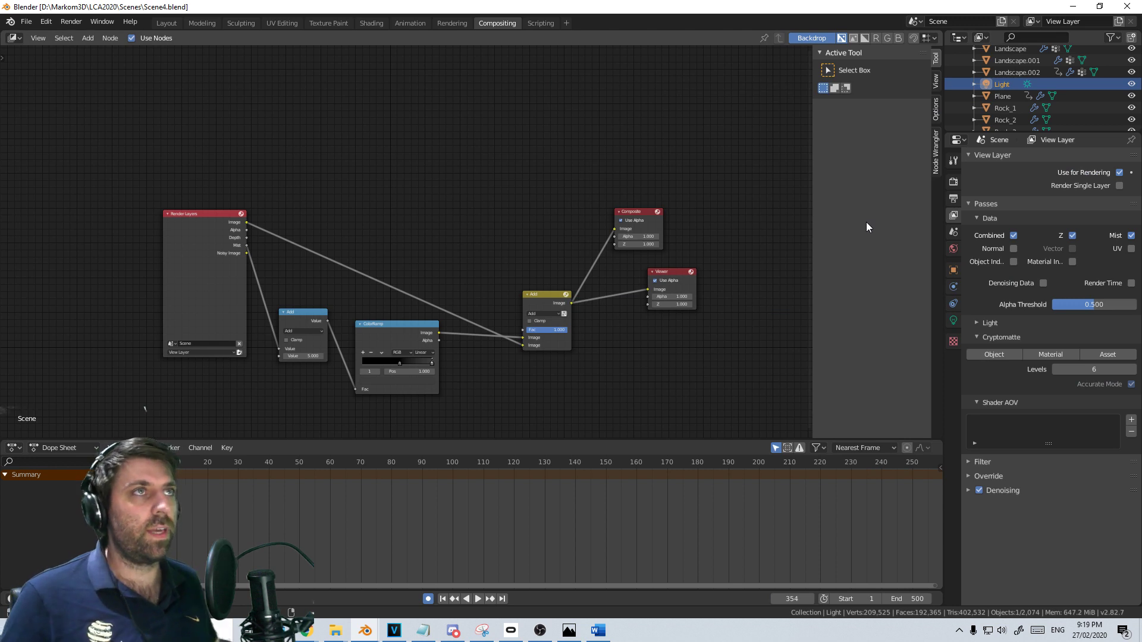
Switch to the Modeling workspace and inspect the Scene4 landscape and its scattered rocks from outside the camera view
click(202, 22)
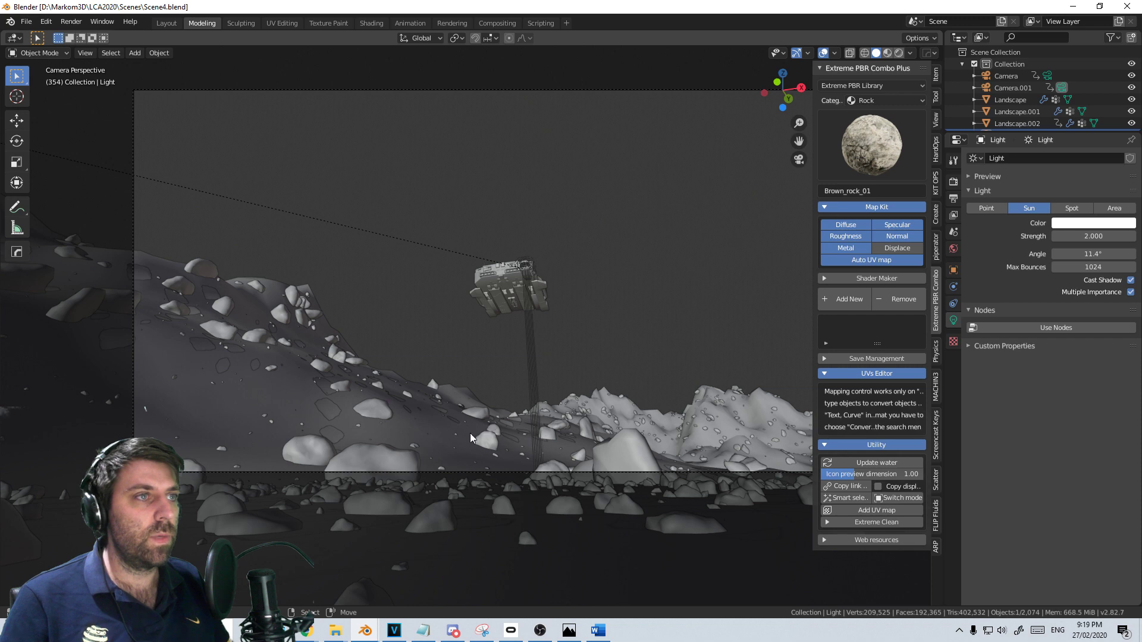
click(393, 464)
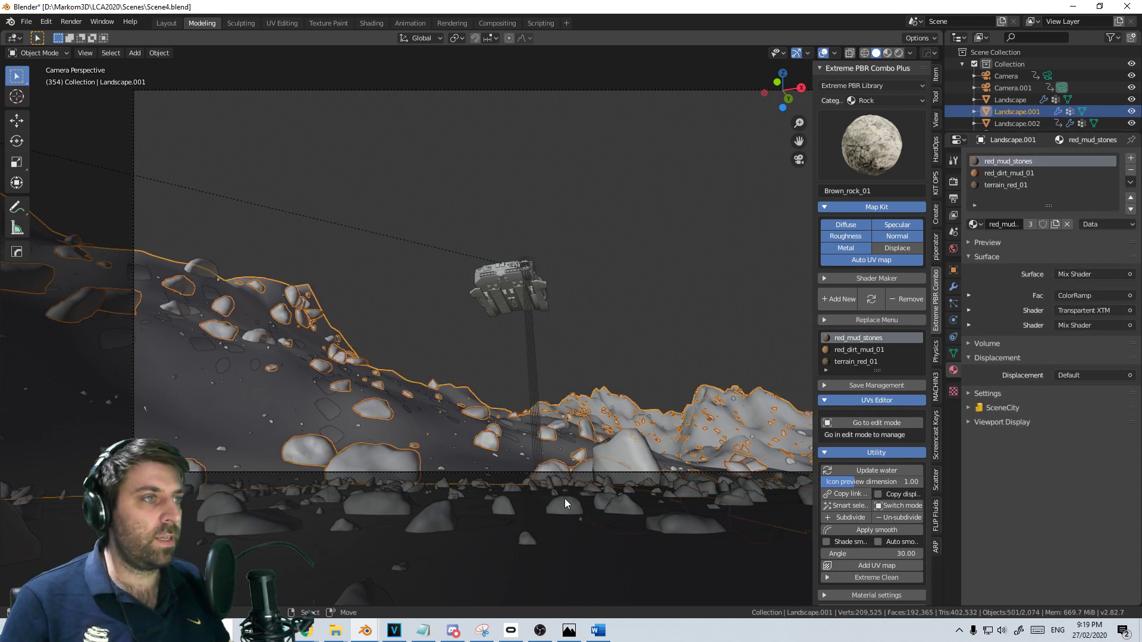
click(414, 527)
middle_drag(455, 500, 545, 439)
scroll(517, 459, down, 5)
Select the source rocks Rock_1 and Rock_2 in turn and display the modifiers of Rock_2
click(555, 455)
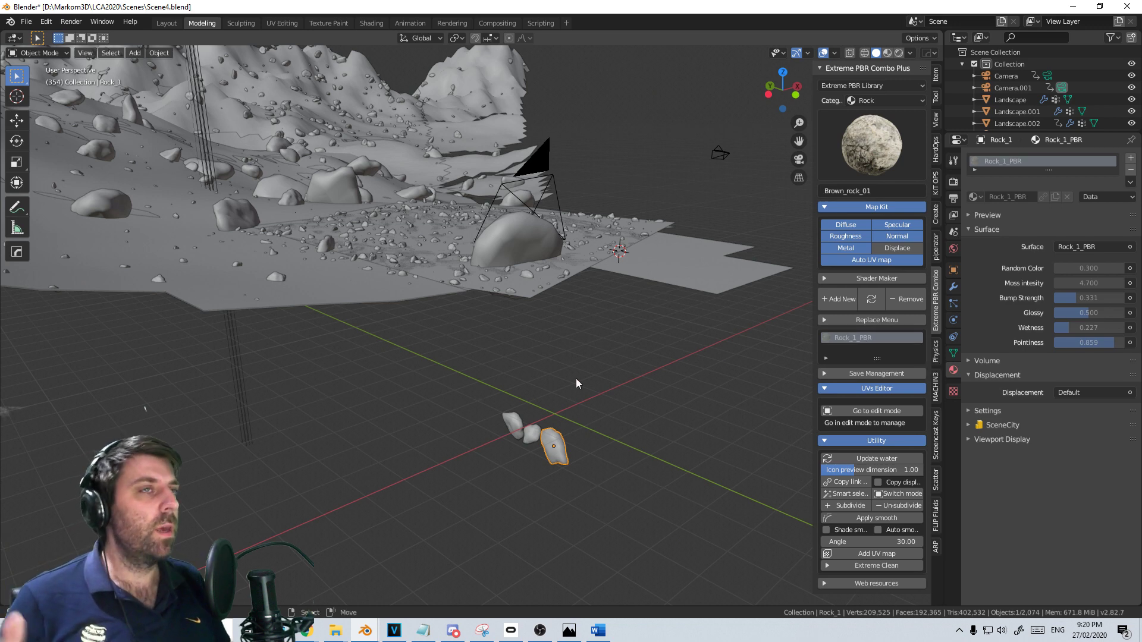
click(543, 433)
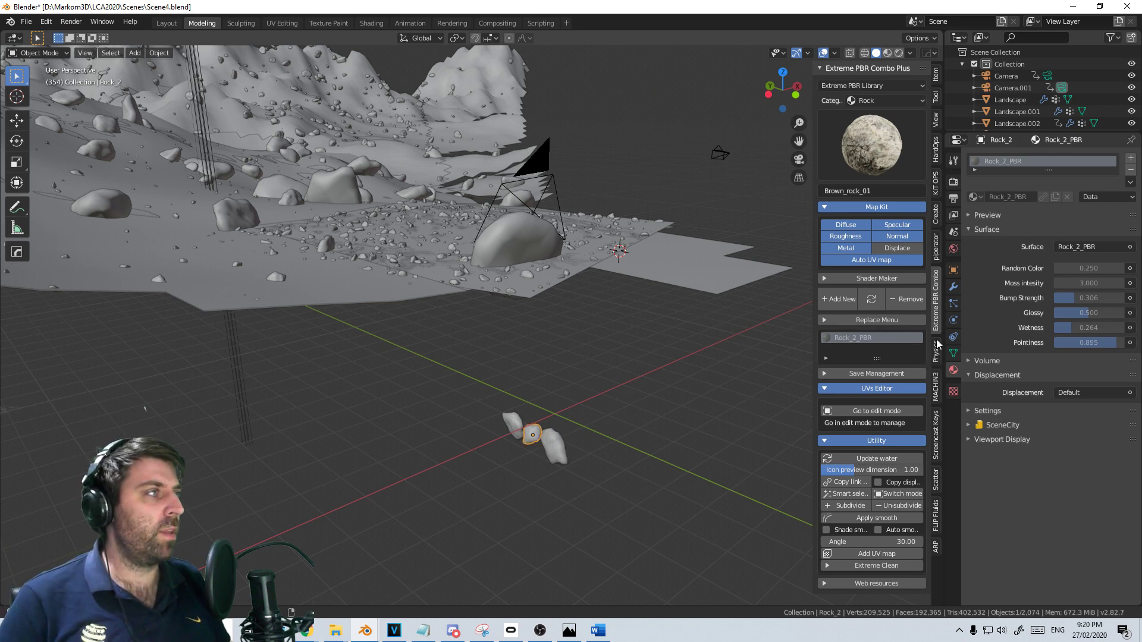
click(954, 287)
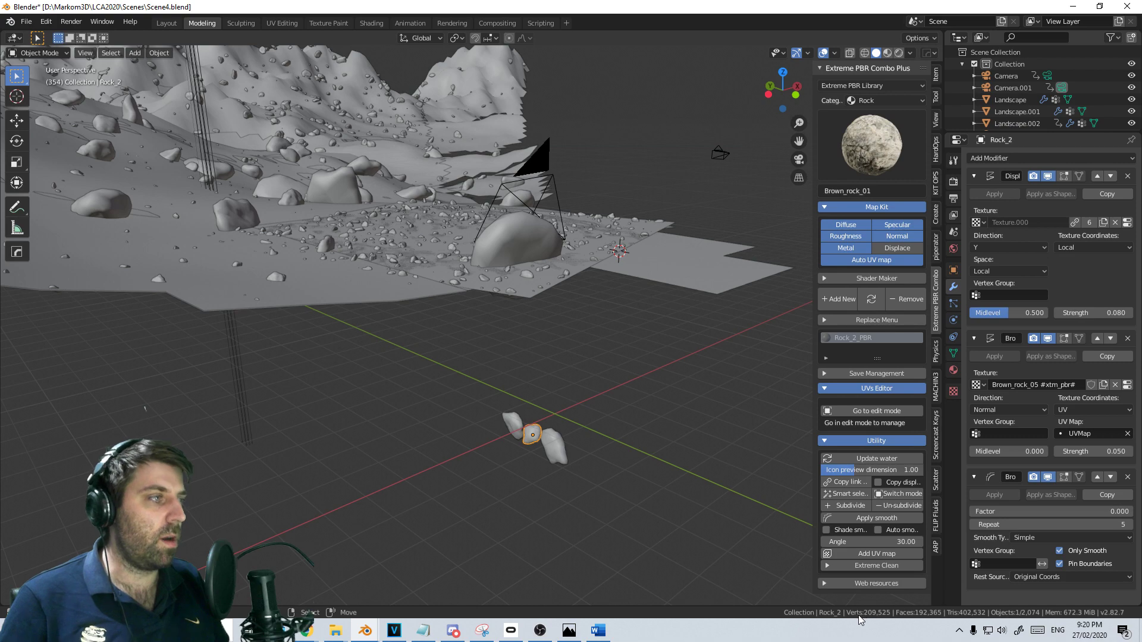
middle_drag(602, 449, 526, 465)
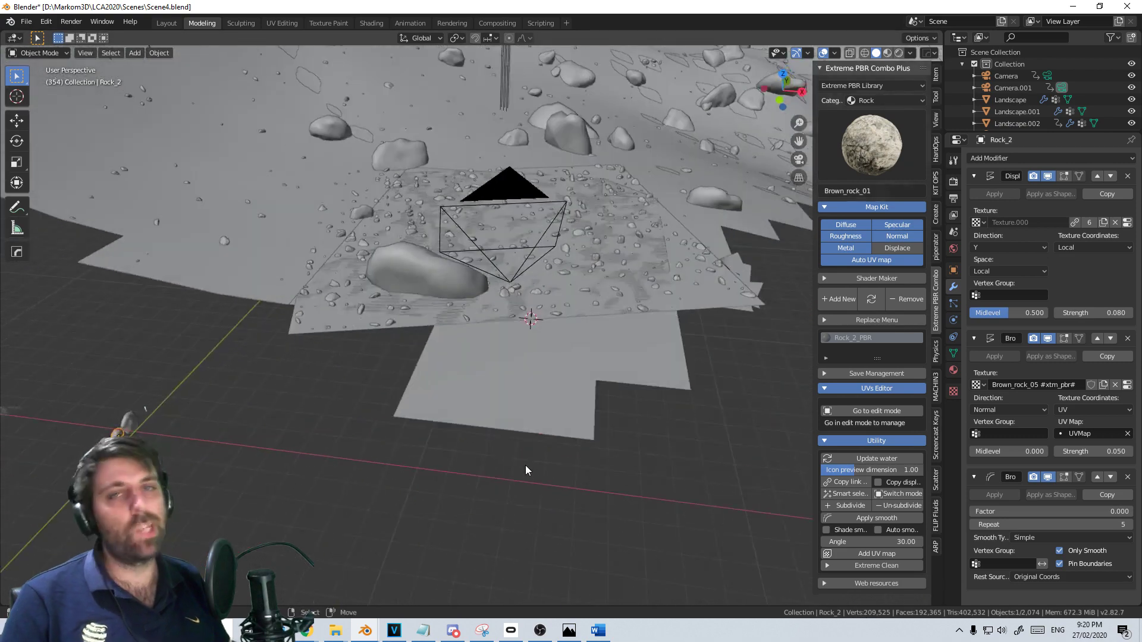
mouse_move(500, 376)
middle_down()
mouse_move(458, 366)
mouse_move(490, 387)
middle_up()
Return to the Layout workspace, play the ship's landing animation through the camera and stop at frame 463
click(174, 23)
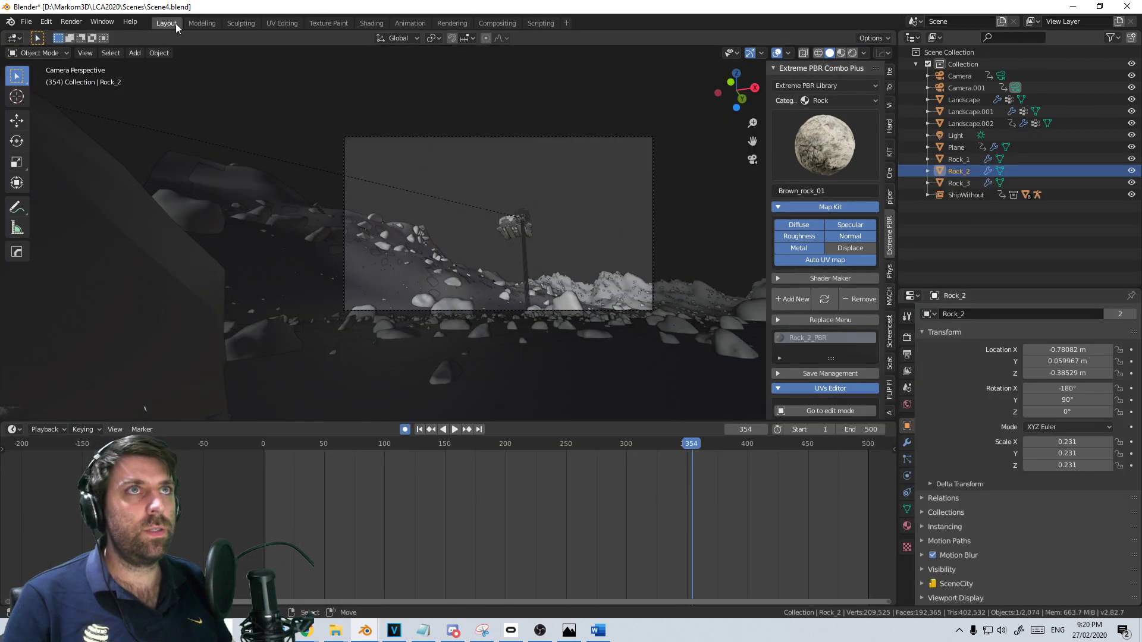
click(199, 23)
click(168, 22)
key(space)
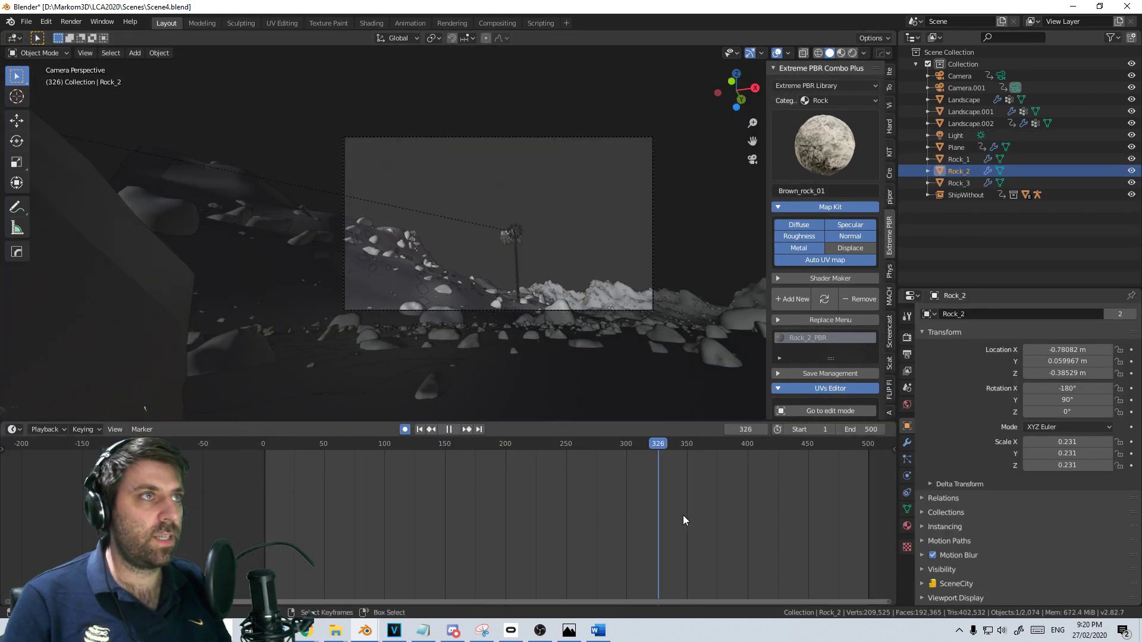
key(space)
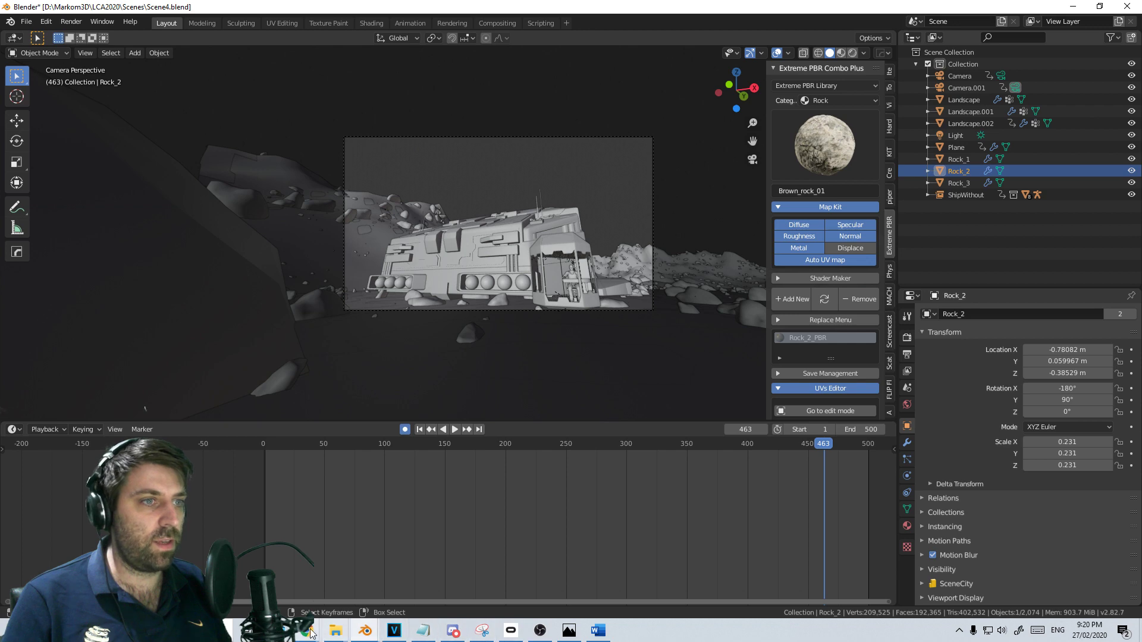
Switch to Word to read Scenes 6 to 8 of the script, and minimize it to return to Blender
click(598, 631)
scroll(819, 423, down, 2)
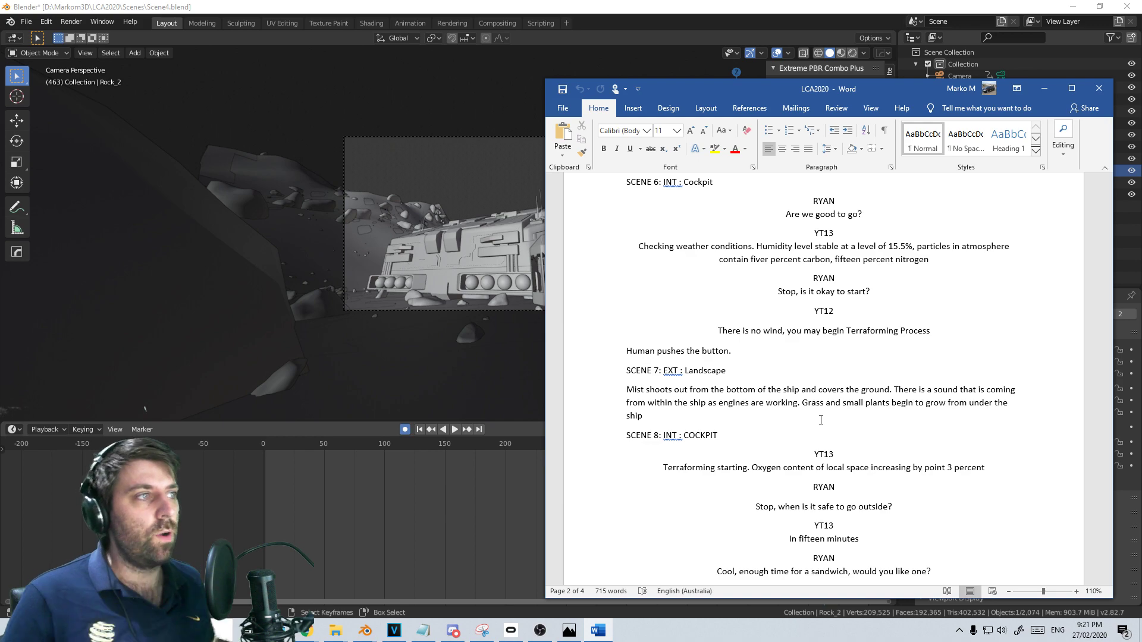
click(1044, 88)
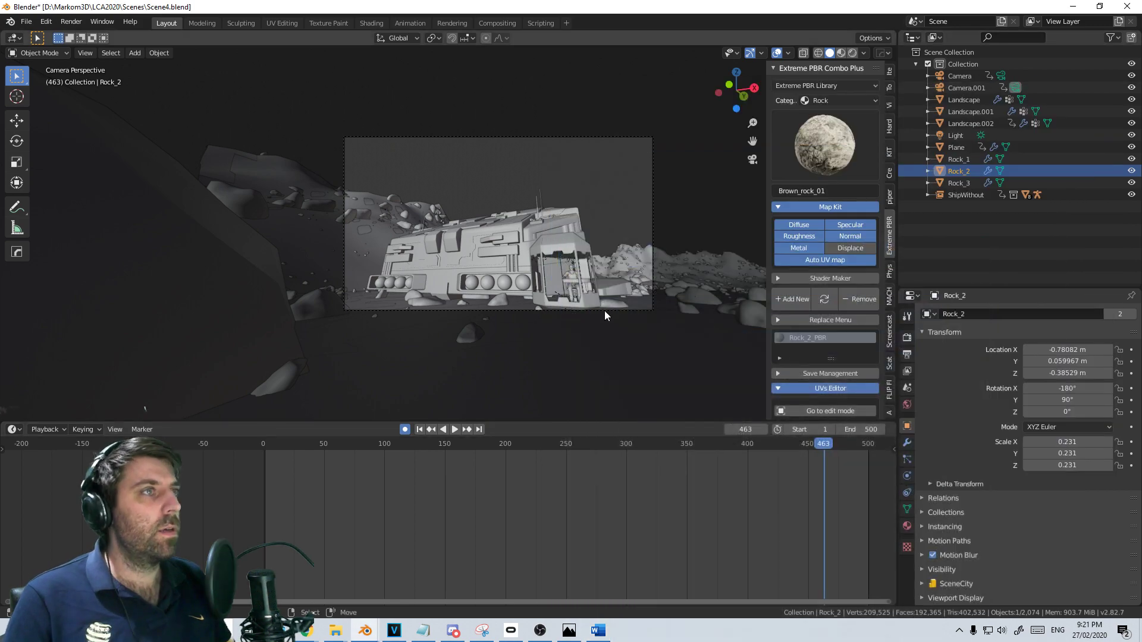
Select Camera.001 beside the landed ship and clear its rotation and location
middle_drag(605, 311, 601, 277)
click(537, 273)
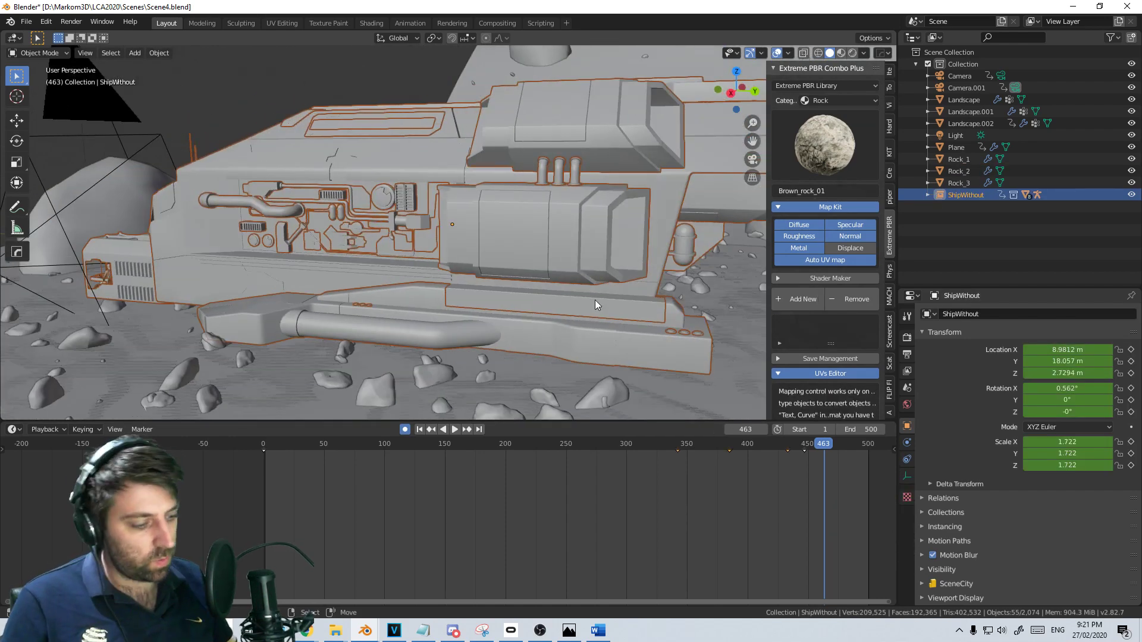
scroll(346, 230, down, 3)
click(225, 150)
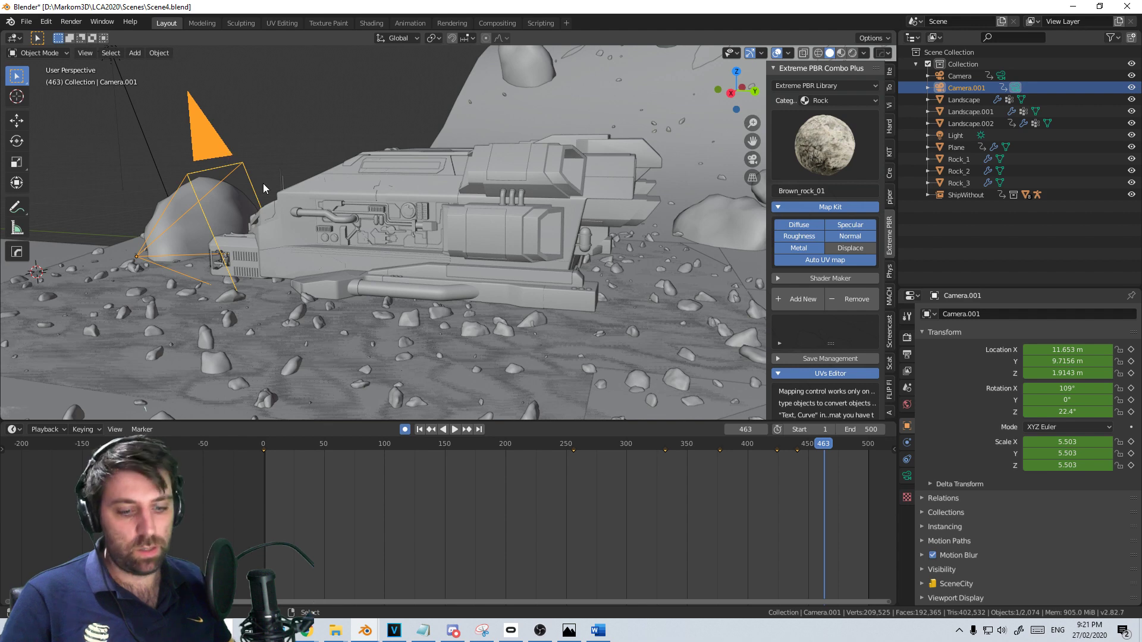
key(alt+r)
key(alt+g)
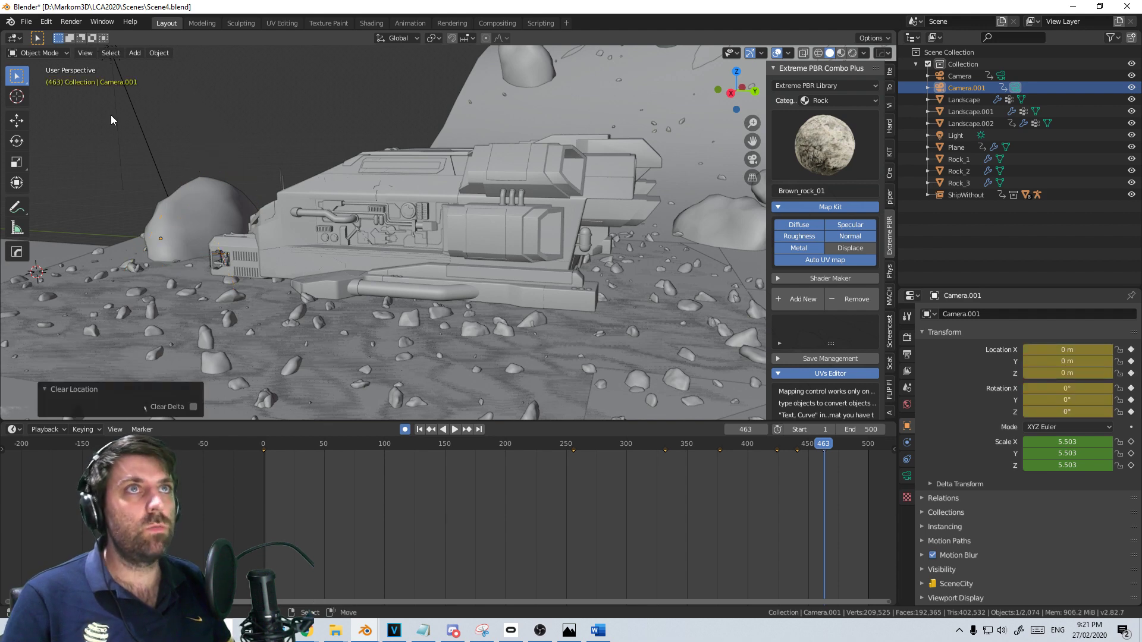
click(26, 22)
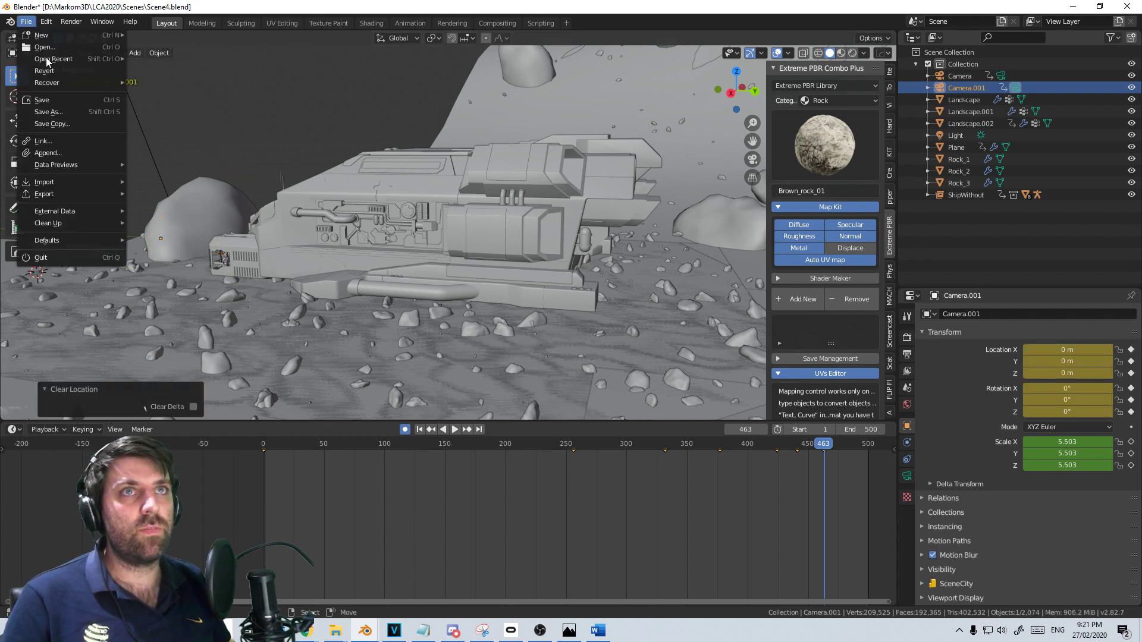
click(59, 113)
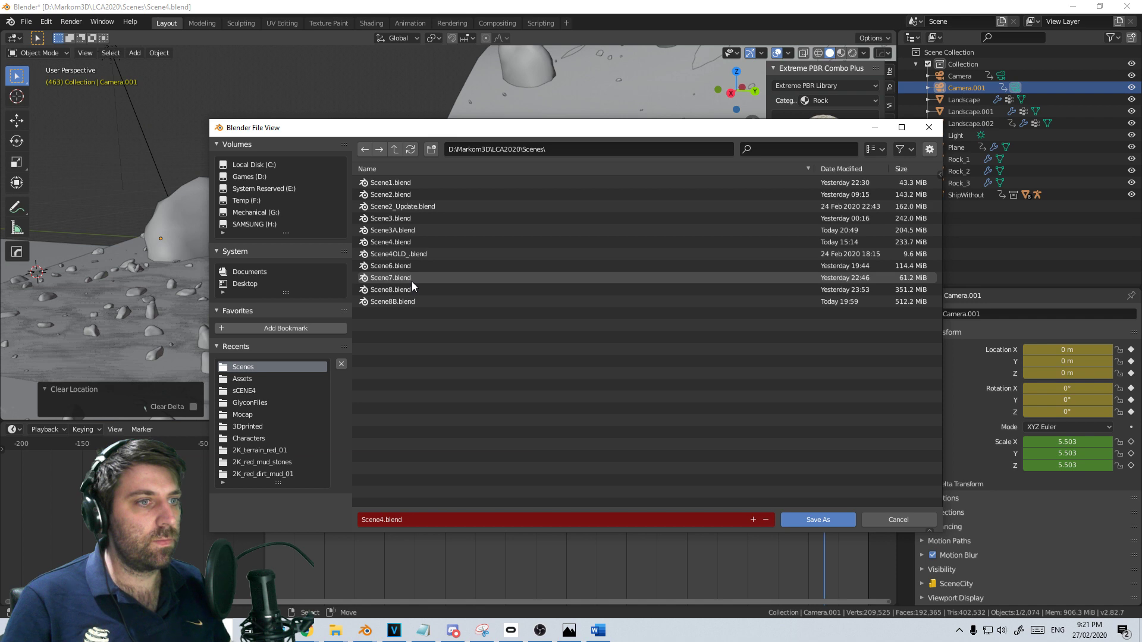
click(898, 519)
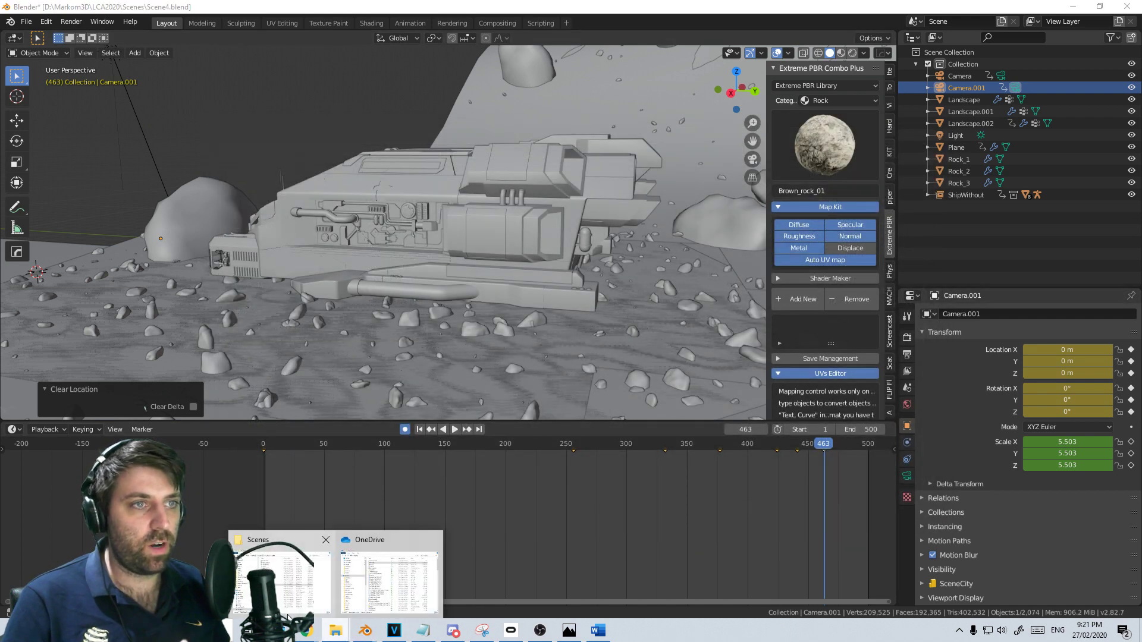
Try to open the Scene7 Blender file from the Scenes folder and close the unresponsive Blender window
click(335, 630)
double_click(319, 426)
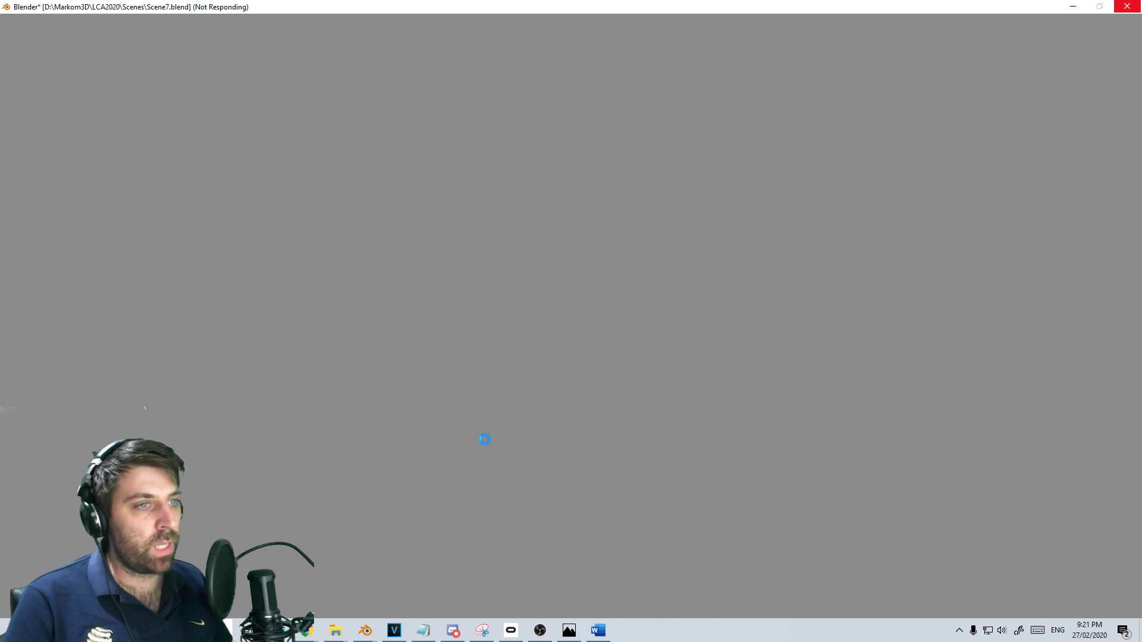
mouse_move(365, 630)
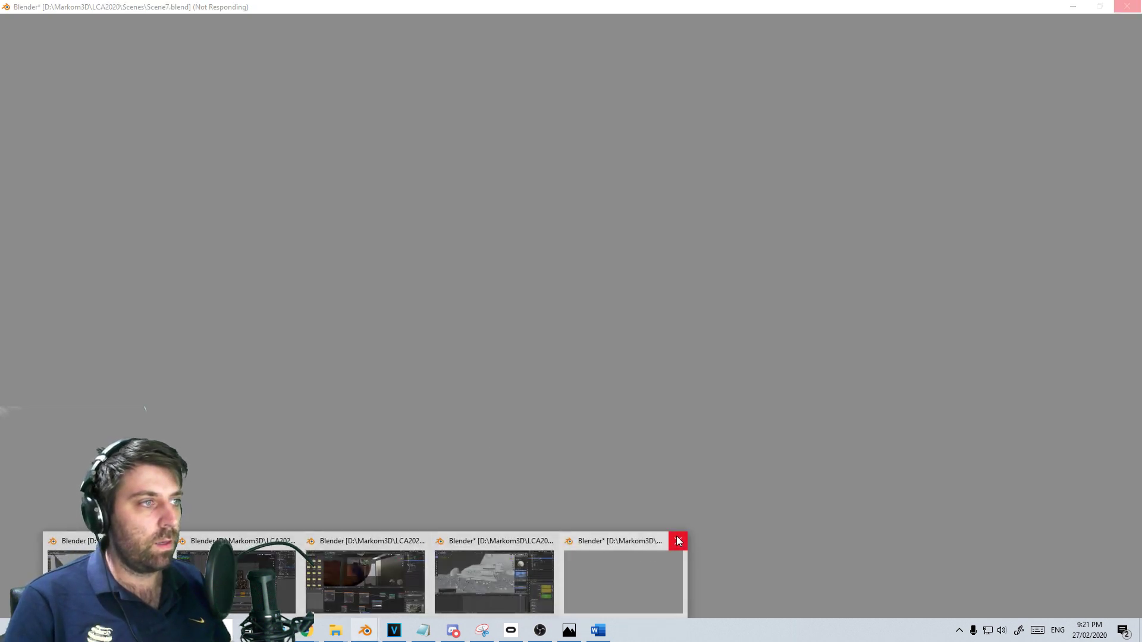
click(615, 563)
click(533, 325)
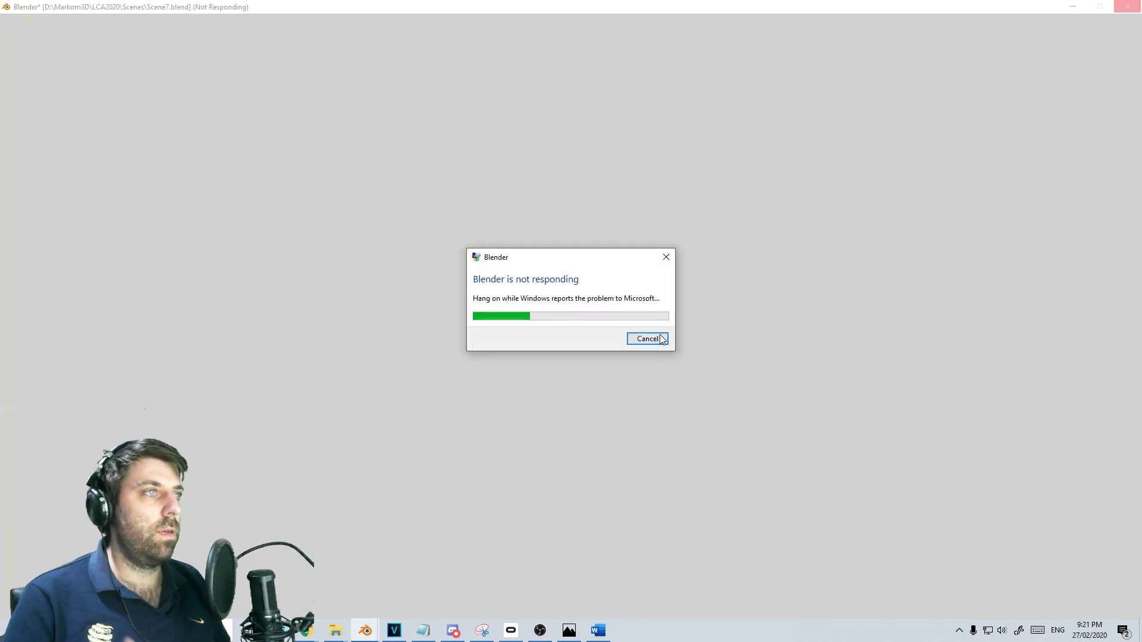
click(647, 338)
Return to the Scene4 Blender window and save its scene as Scene7.blend, overwriting the existing file
mouse_move(365, 630)
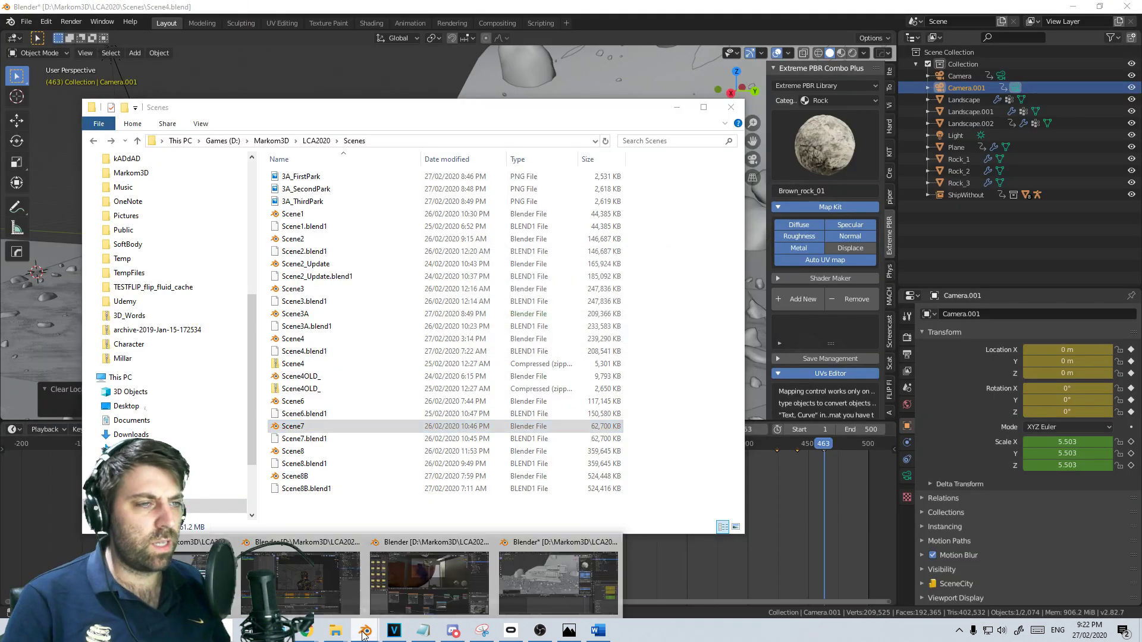
click(543, 591)
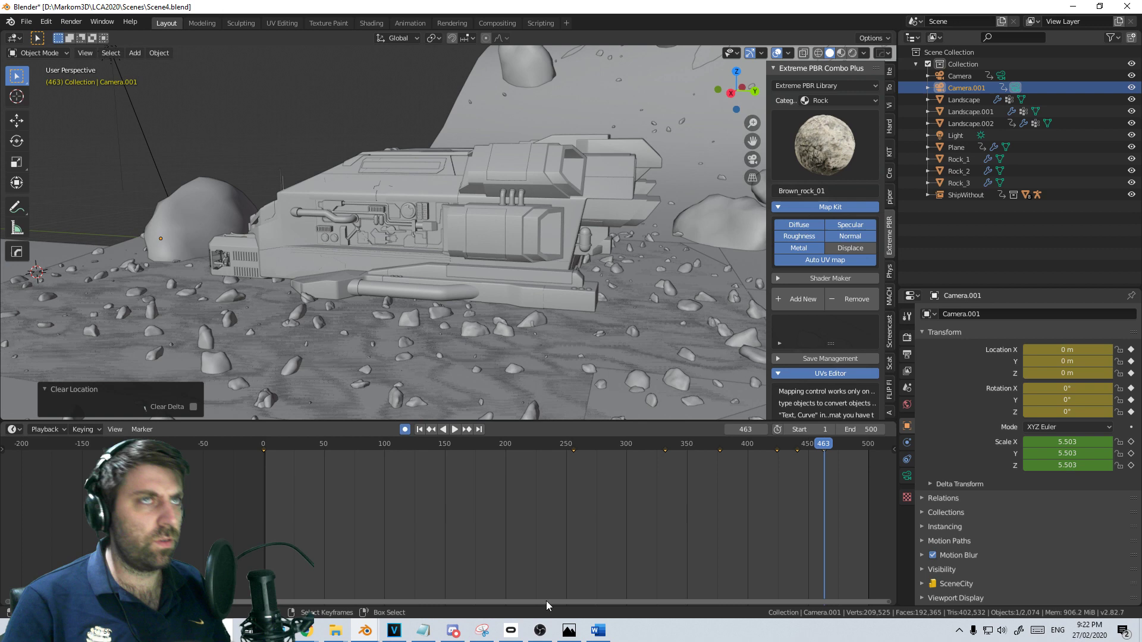
click(28, 25)
click(83, 112)
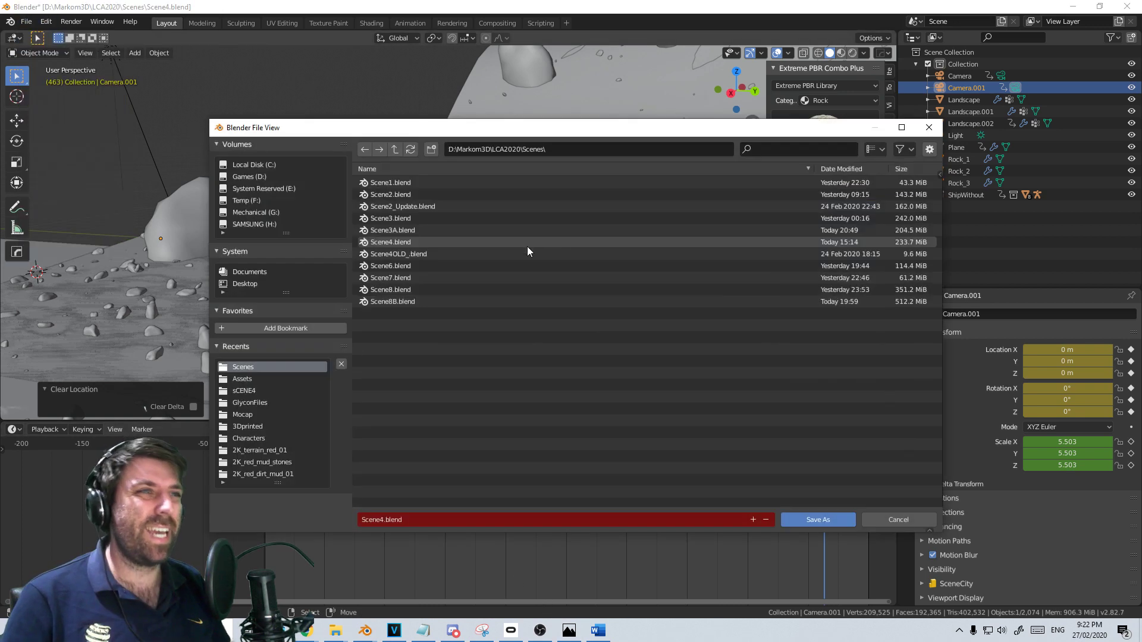
click(416, 278)
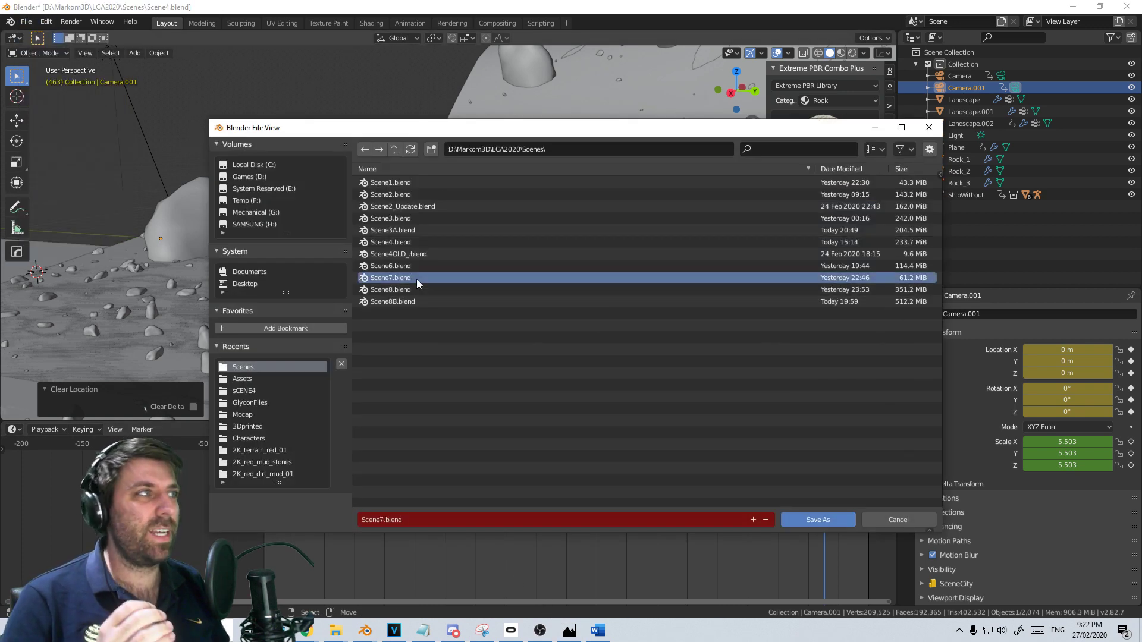
click(801, 519)
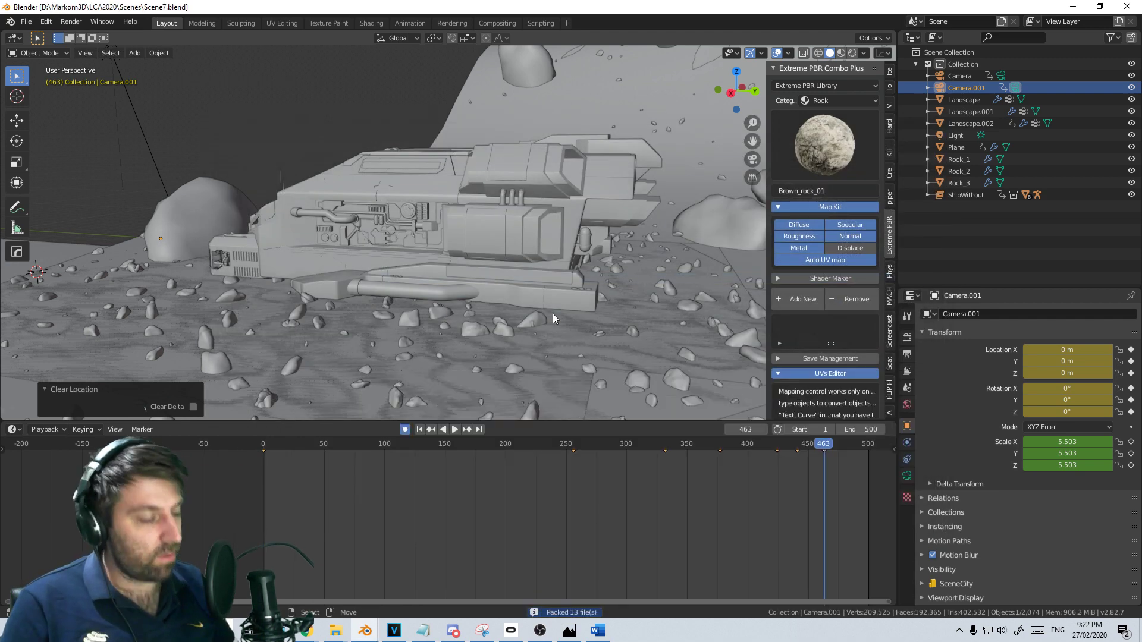
key(KP_3)
middle_drag(475, 284, 429, 294)
scroll(430, 294, up, 3)
shift+middle_drag(476, 371, 333, 233)
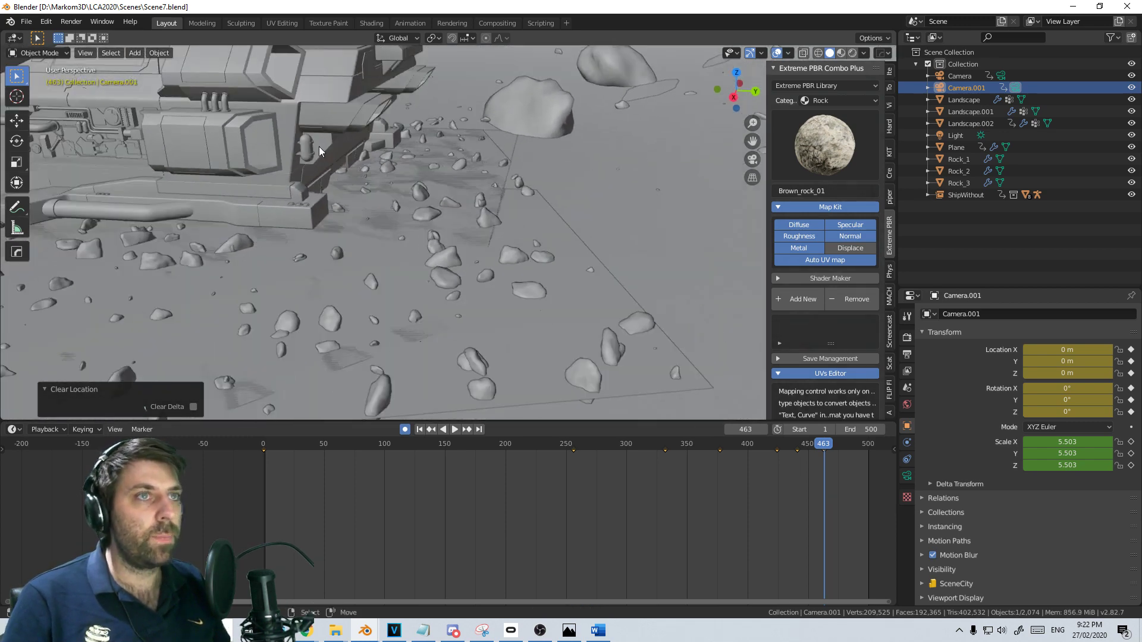
Close the Blender windows holding the Scene3A and Scene8B files
mouse_move(366, 630)
click(452, 553)
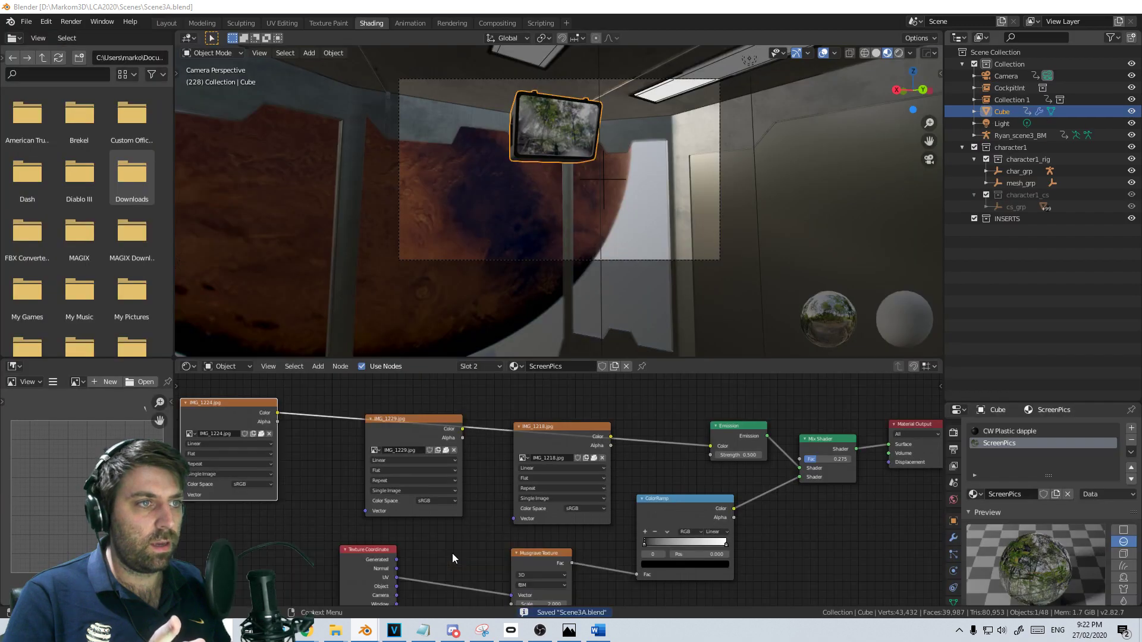
click(1128, 6)
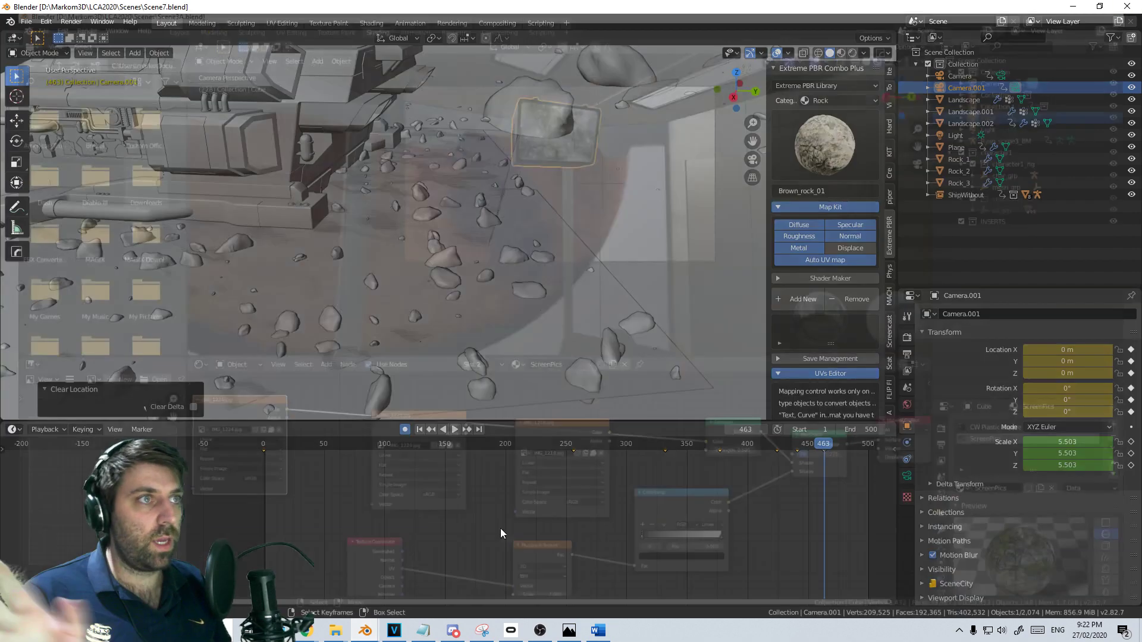
mouse_move(365, 631)
click(356, 585)
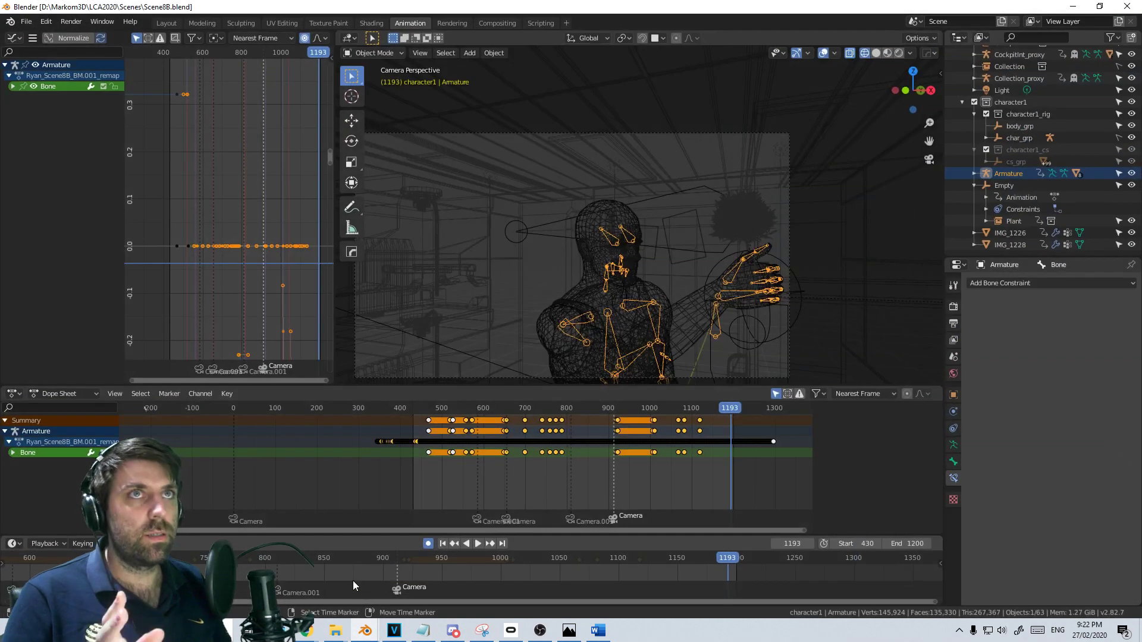
click(1127, 6)
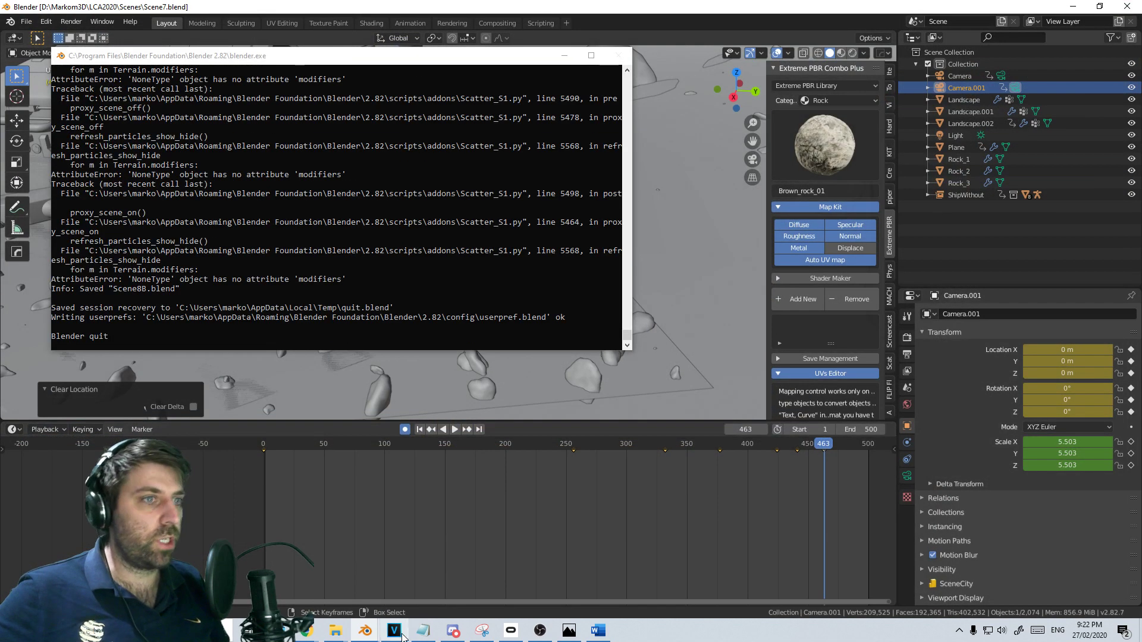
Switch to the INT_Cockpit Blender window, view the whole cockpit model and close the window
mouse_move(363, 632)
click(290, 602)
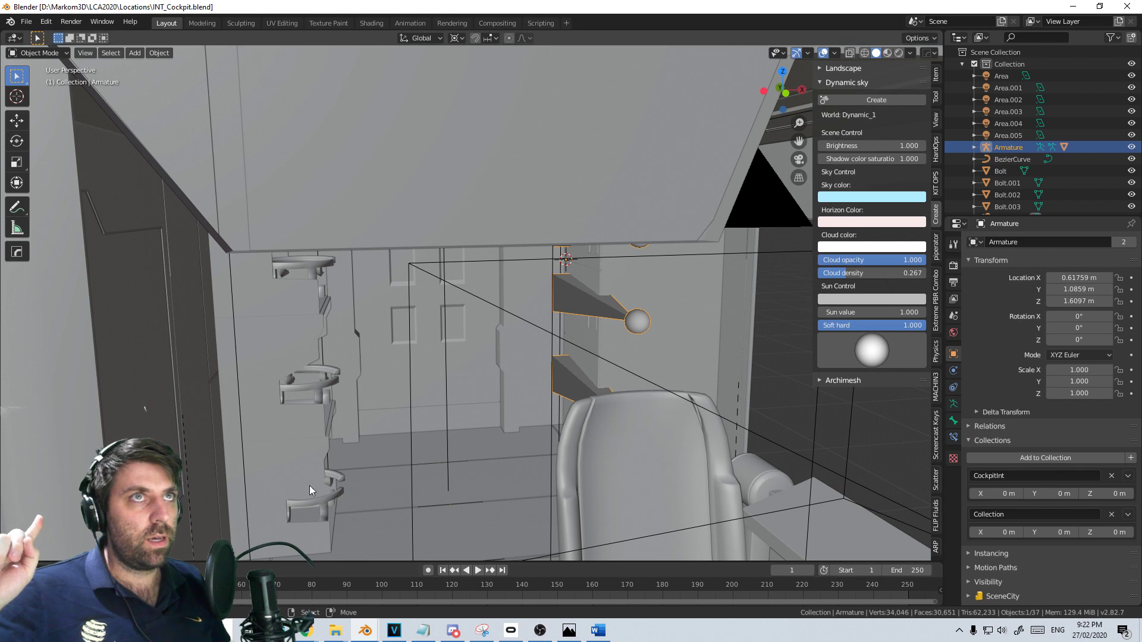
scroll(319, 462, down, 1)
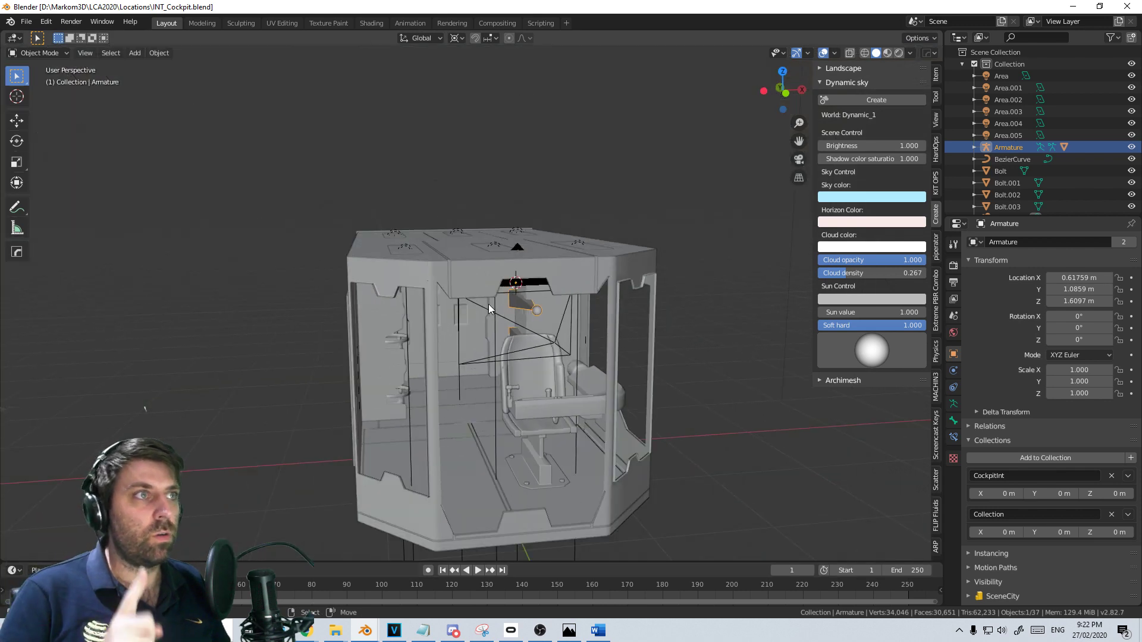
click(1127, 6)
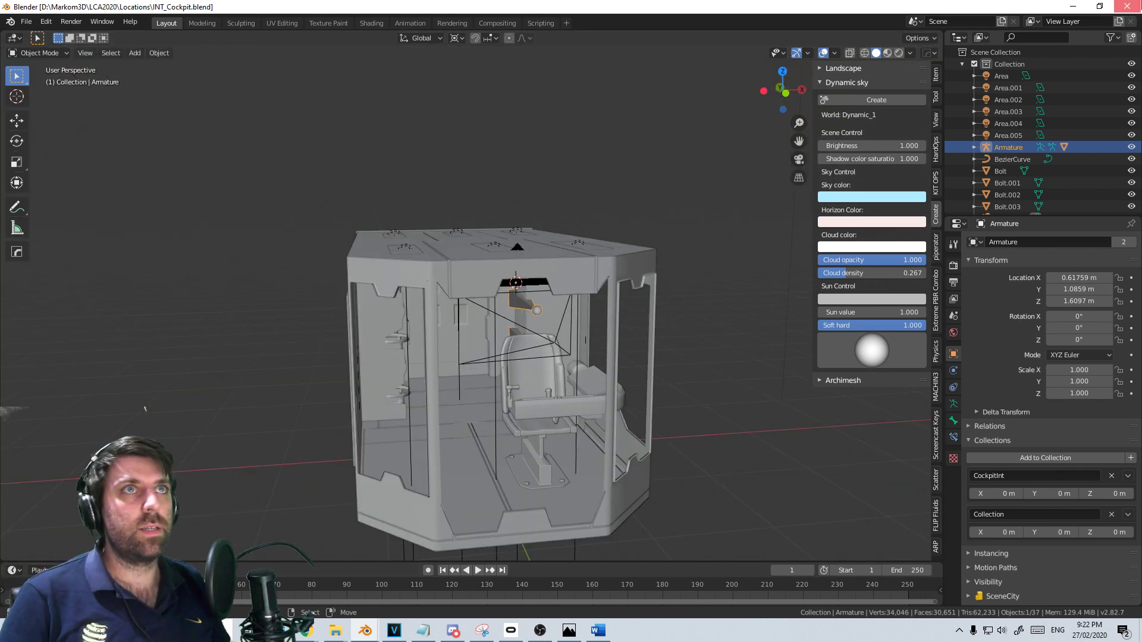
Open the EXT_Frighter_Ship_A Blender file from the Assets folder of LCA2020
mouse_move(366, 632)
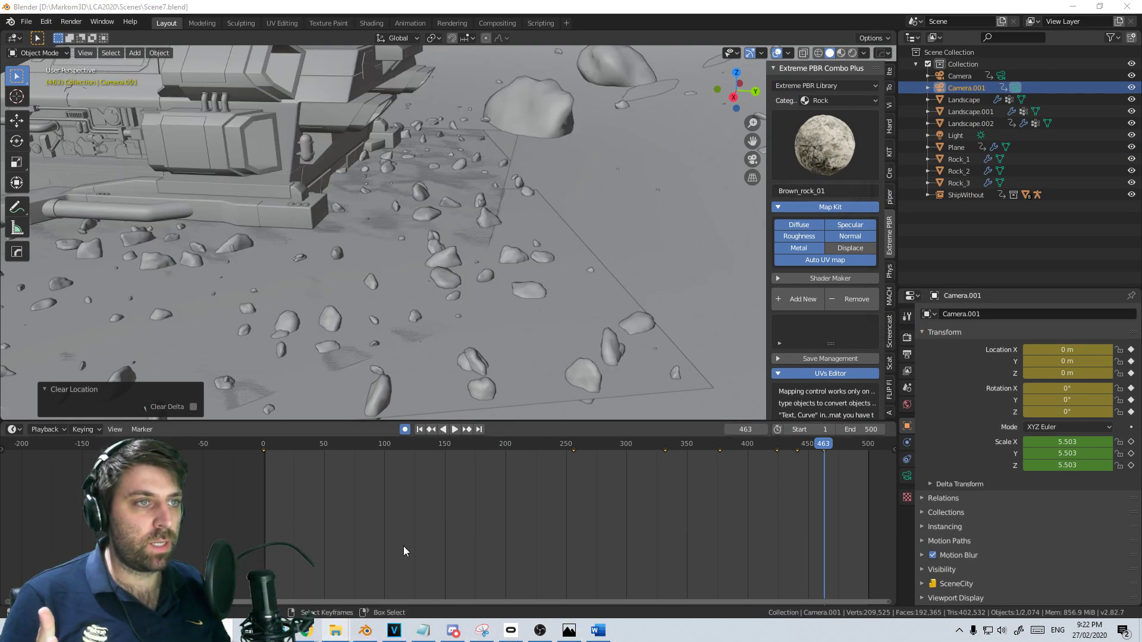
click(336, 630)
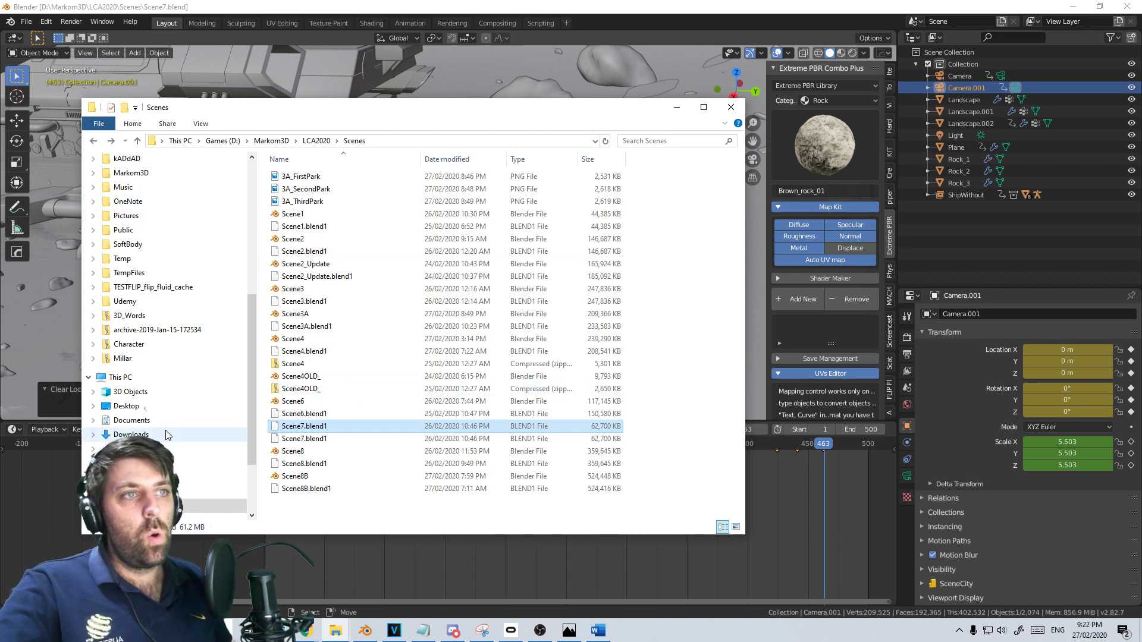
scroll(167, 435, up, 1)
scroll(167, 435, up, 3)
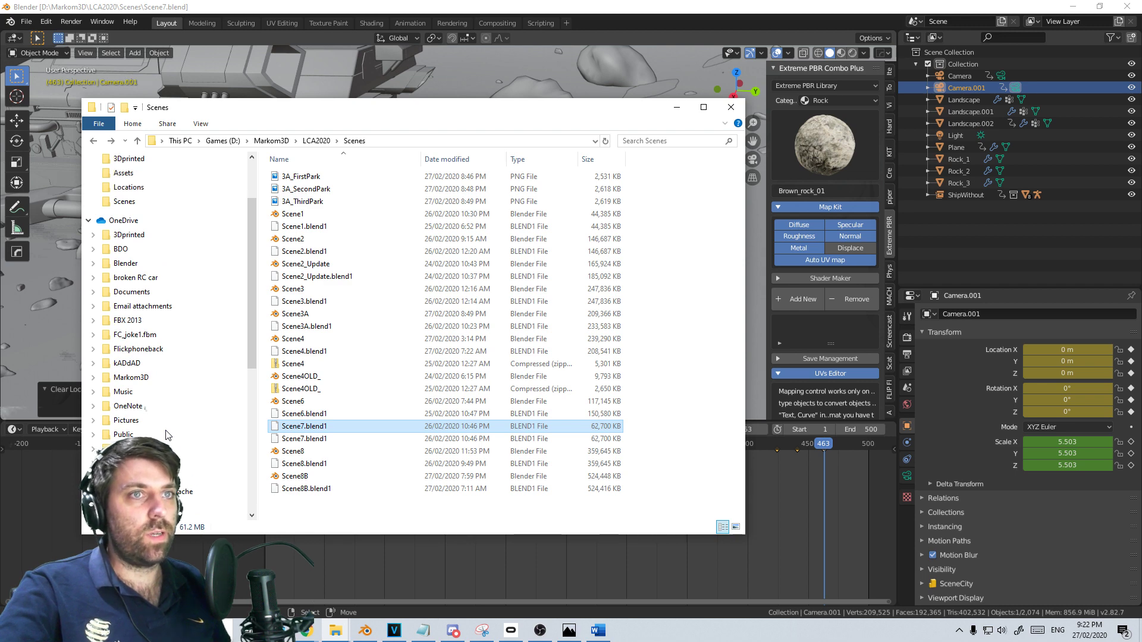
scroll(170, 411, up, 2)
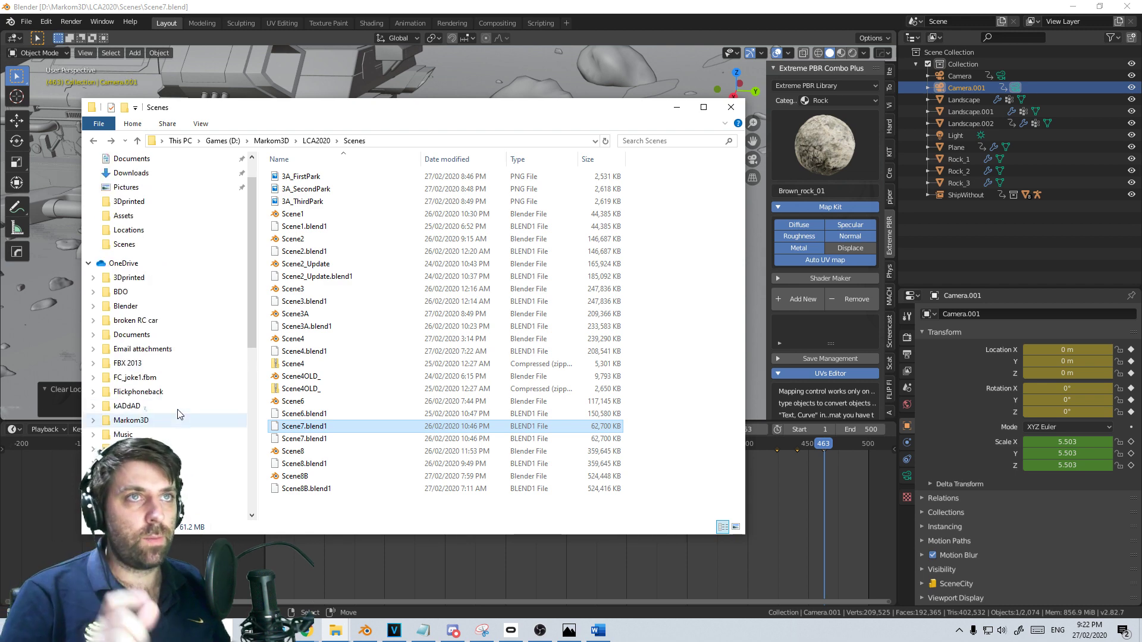
click(316, 141)
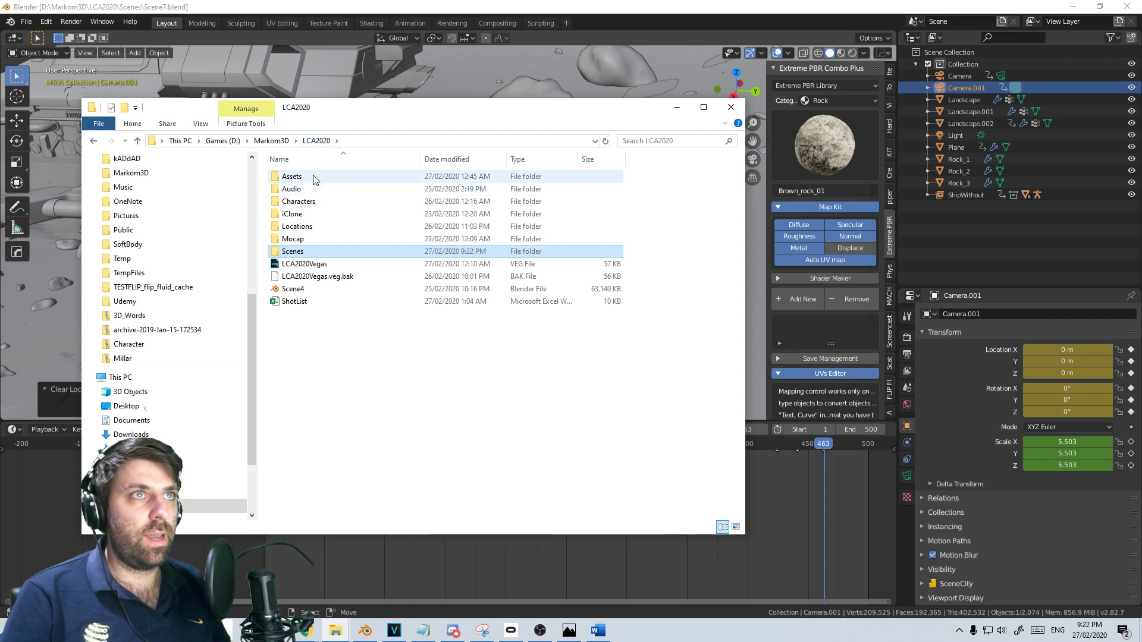
double_click(311, 176)
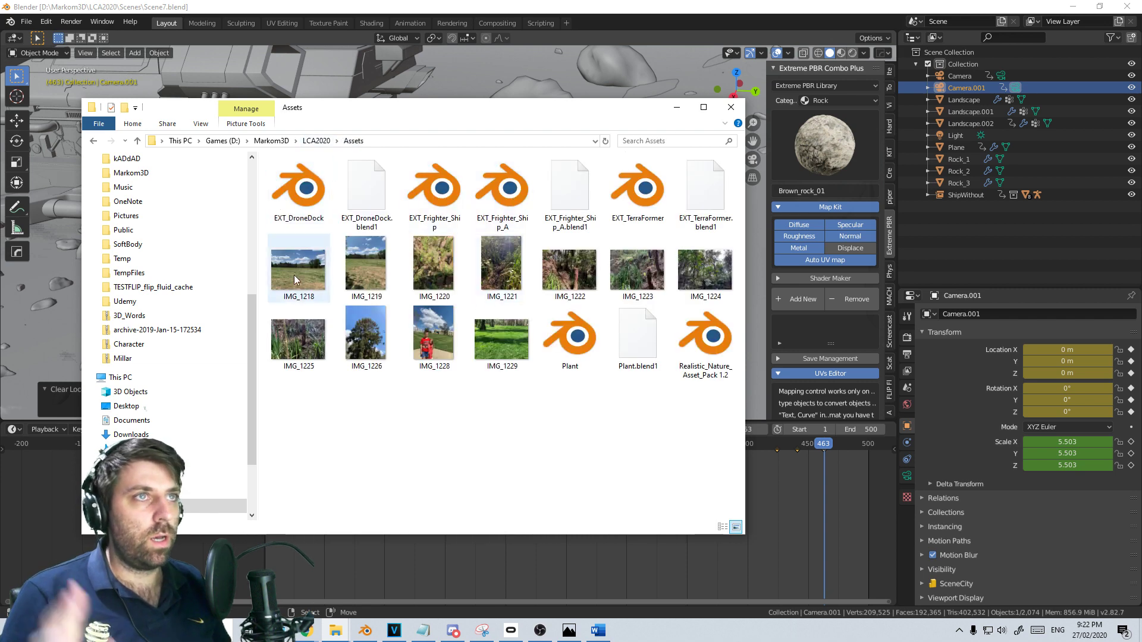
double_click(505, 208)
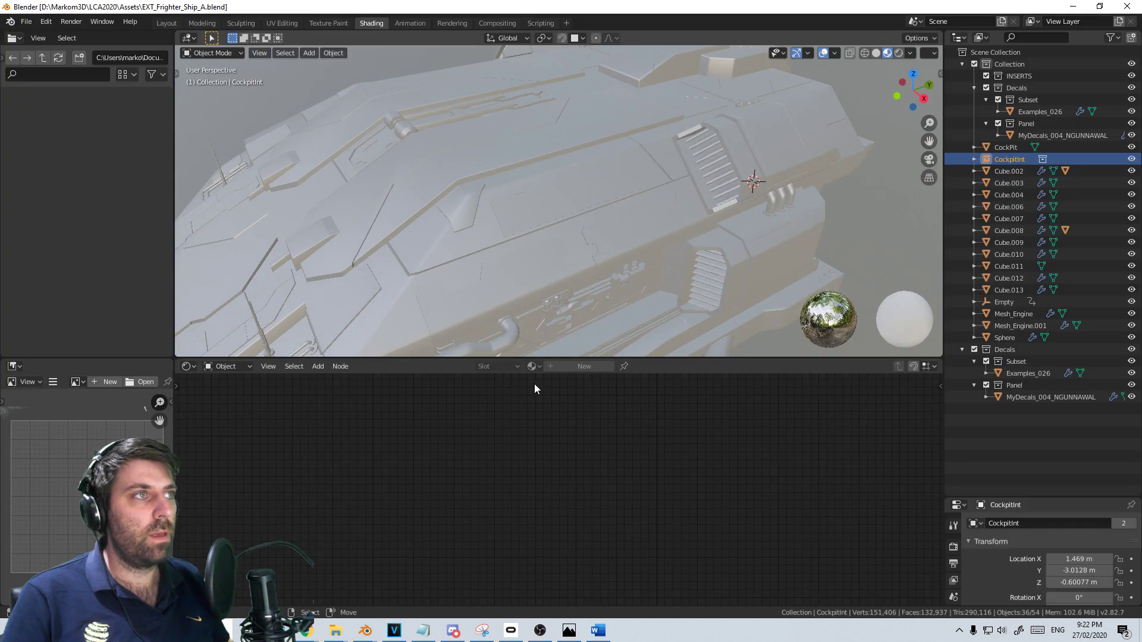
Switch to the Modeling workspace, select the ship's main hull and enter Edit Mode with its rear in view
click(201, 23)
middle_drag(451, 227, 489, 355)
scroll(488, 354, up, 2)
middle_drag(411, 389, 414, 337)
click(431, 301)
scroll(431, 301, up, 3)
key(Tab)
middle_drag(273, 368, 398, 362)
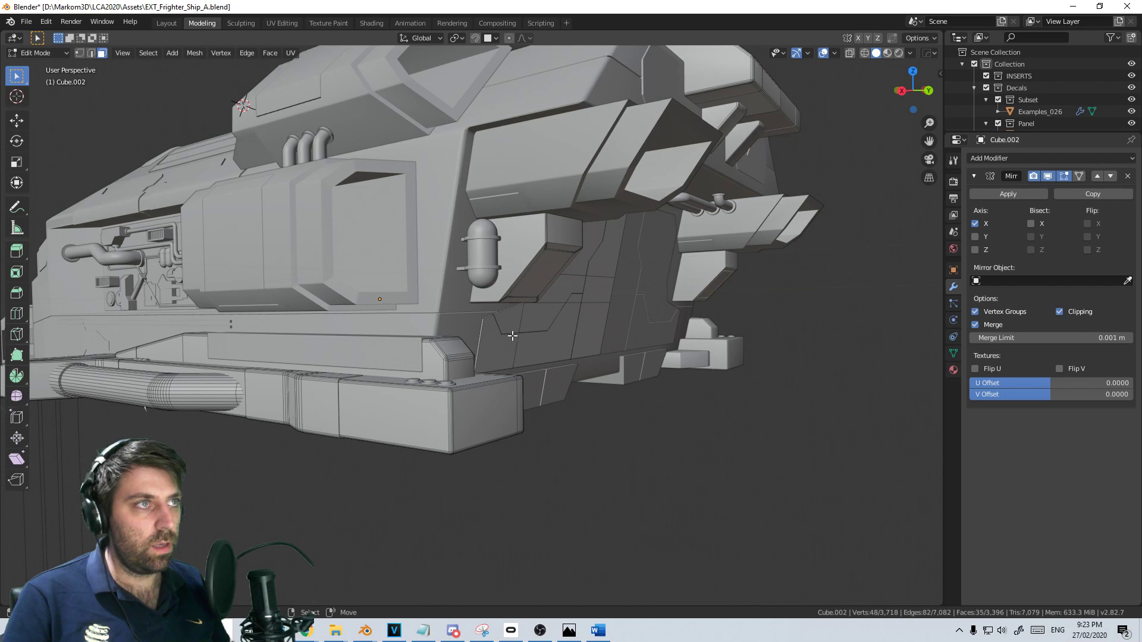
Select all the linked faces of the large door panel at the ship's rear in the hull mesh
click(513, 336)
key(a)
middle_drag(513, 336, 442, 341)
scroll(442, 340, up, 2)
key(Tab)
key(Tab)
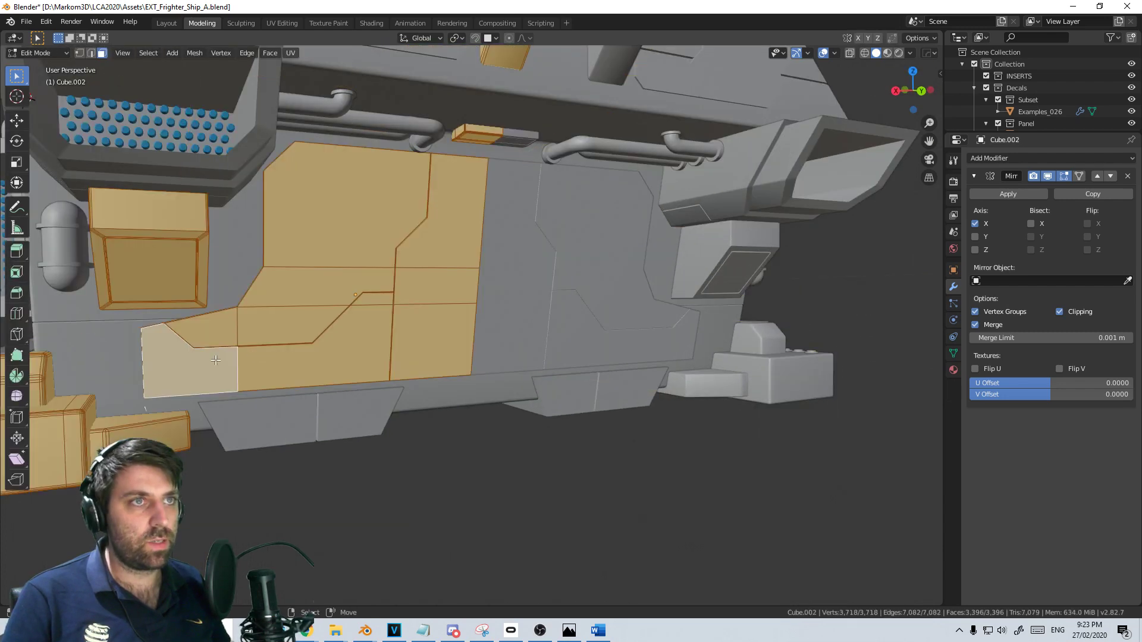
click(215, 360)
ctrl+click(431, 351)
ctrl+click(455, 211)
ctrl+click(344, 208)
ctrl+click(385, 301)
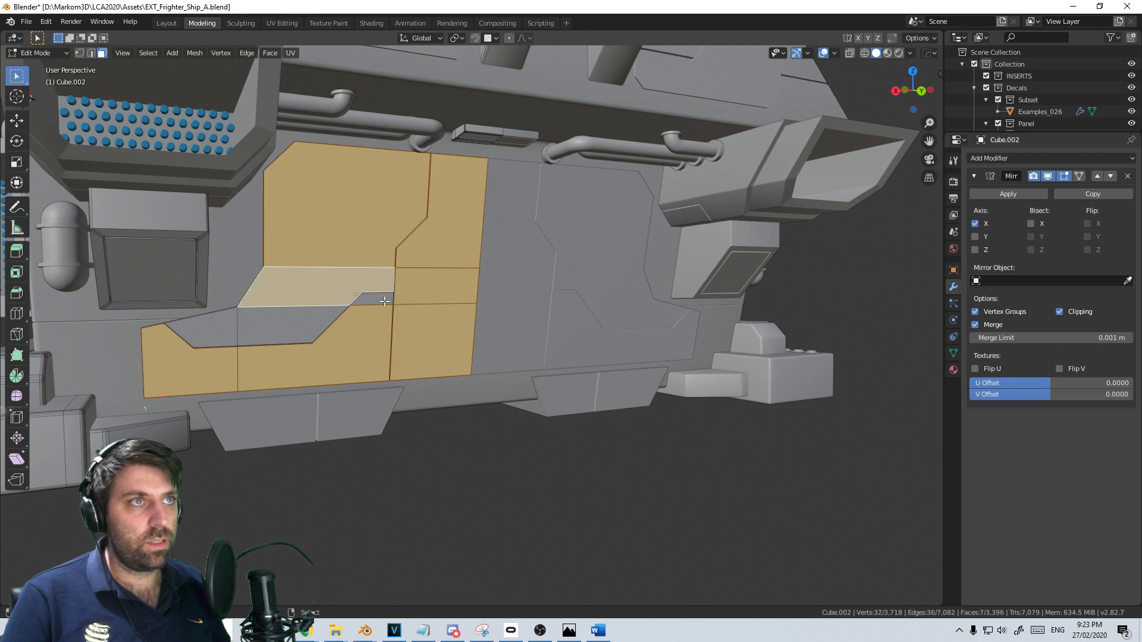
ctrl+click(294, 326)
key(l)
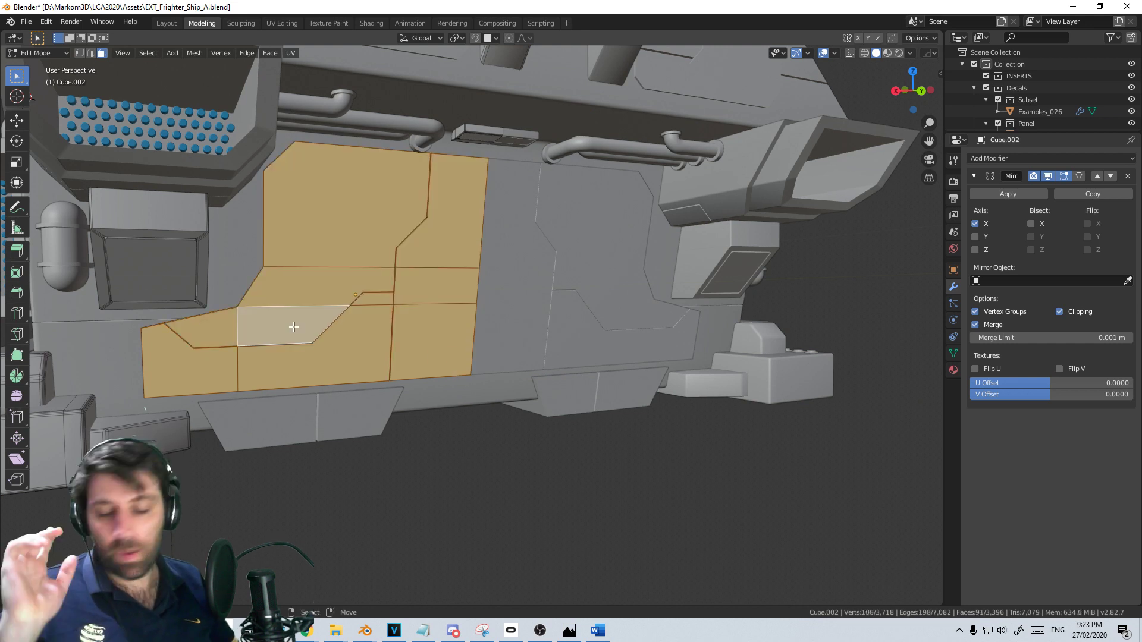
Separate the selected rear door faces from the hull into their own object and return to Object Mode
mouse_move(300, 635)
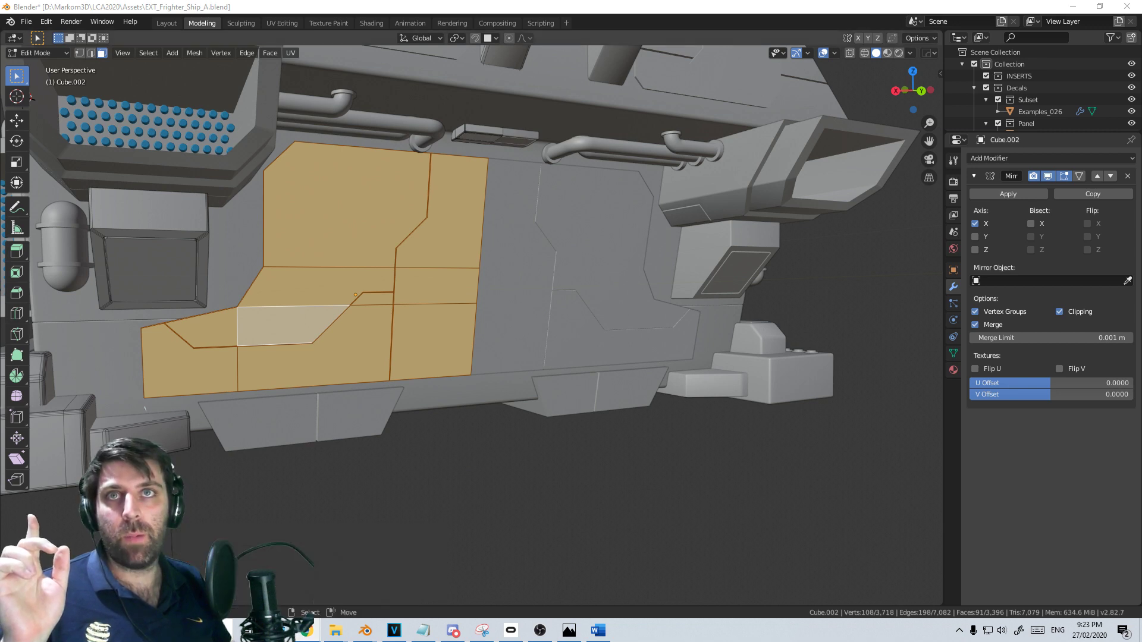
scroll(458, 366, down, 4)
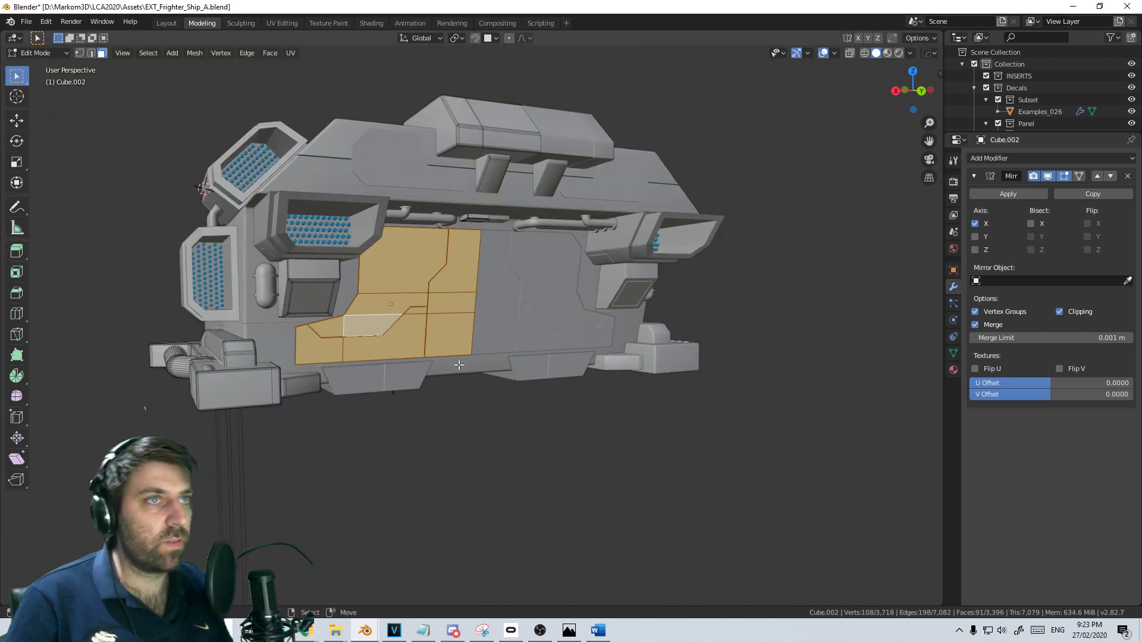
middle_drag(459, 366, 479, 367)
key(p)
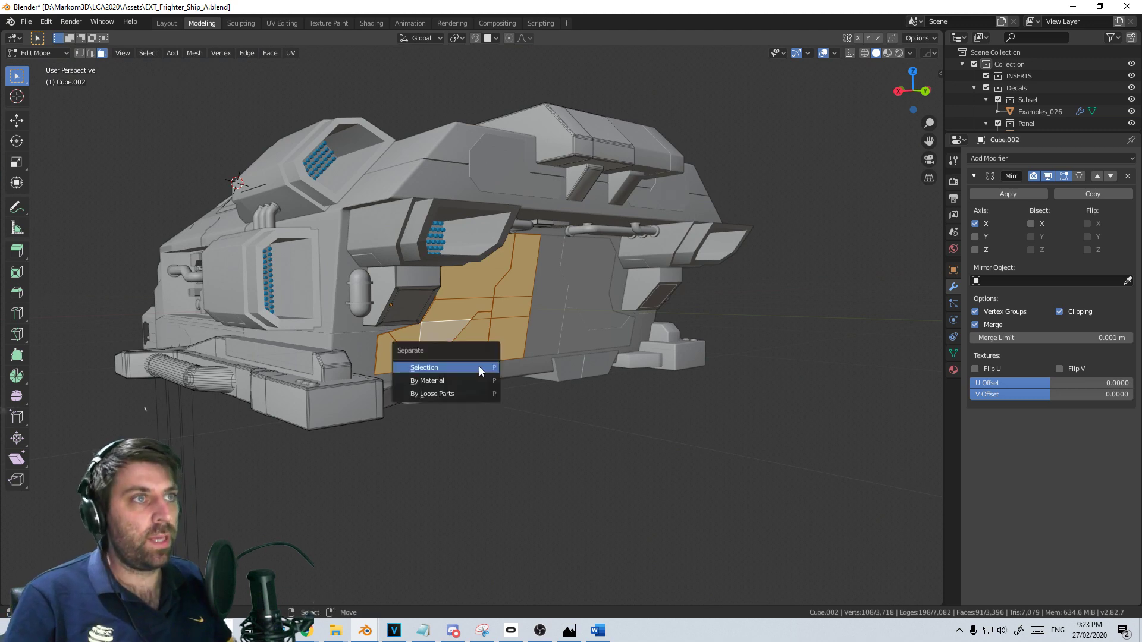
click(479, 367)
scroll(480, 367, up, 2)
key(Tab)
Try moving the separated door away from the ship's rear opening
scroll(480, 366, down, 3)
middle_drag(471, 309, 466, 333)
key(g)
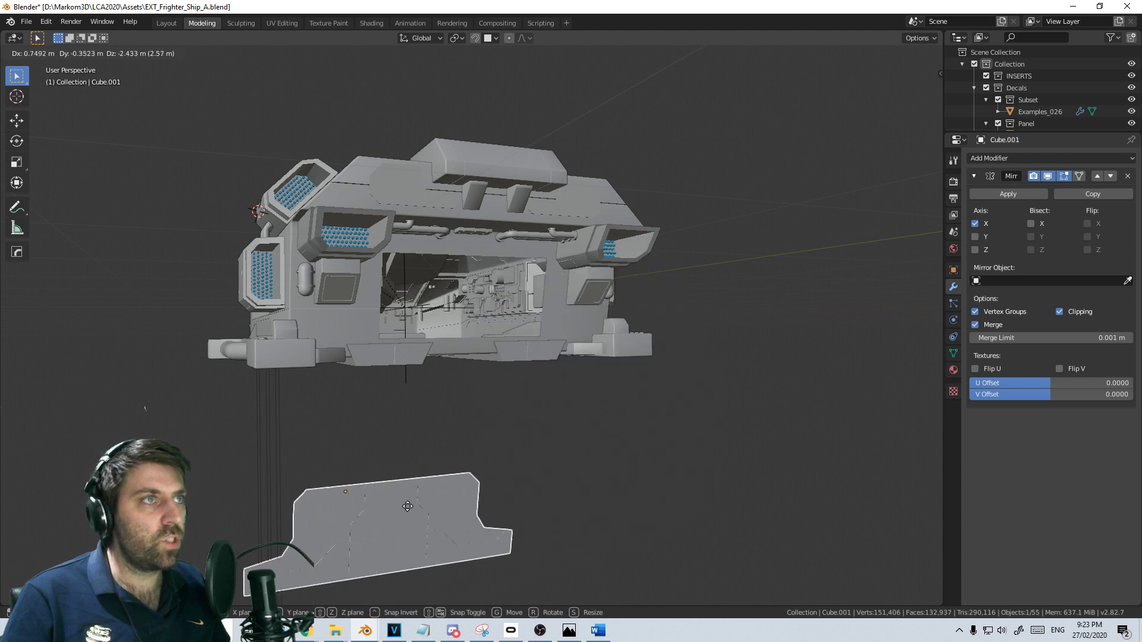
click(496, 330)
middle_drag(496, 330, 502, 328)
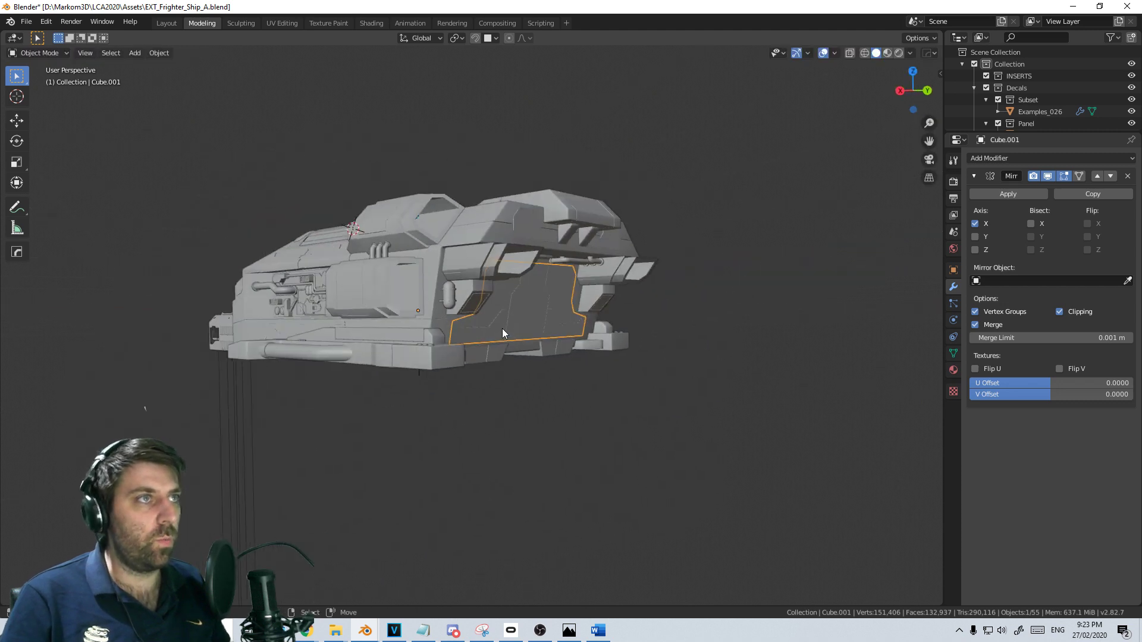
Edit the rear door with a vertex of its lower edge selected, shown in right orthographic wireframe view
scroll(502, 329, up, 4)
key(KP_3)
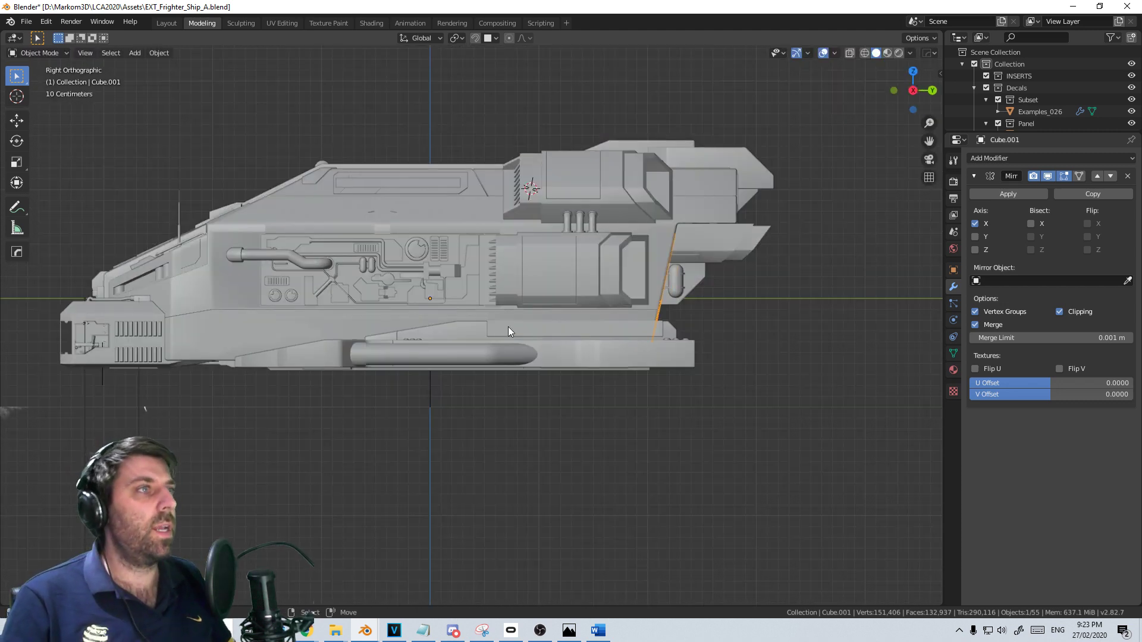
ctrl+scroll(487, 367, down, 5)
middle_drag(487, 367, 481, 283)
scroll(535, 300, up, 2)
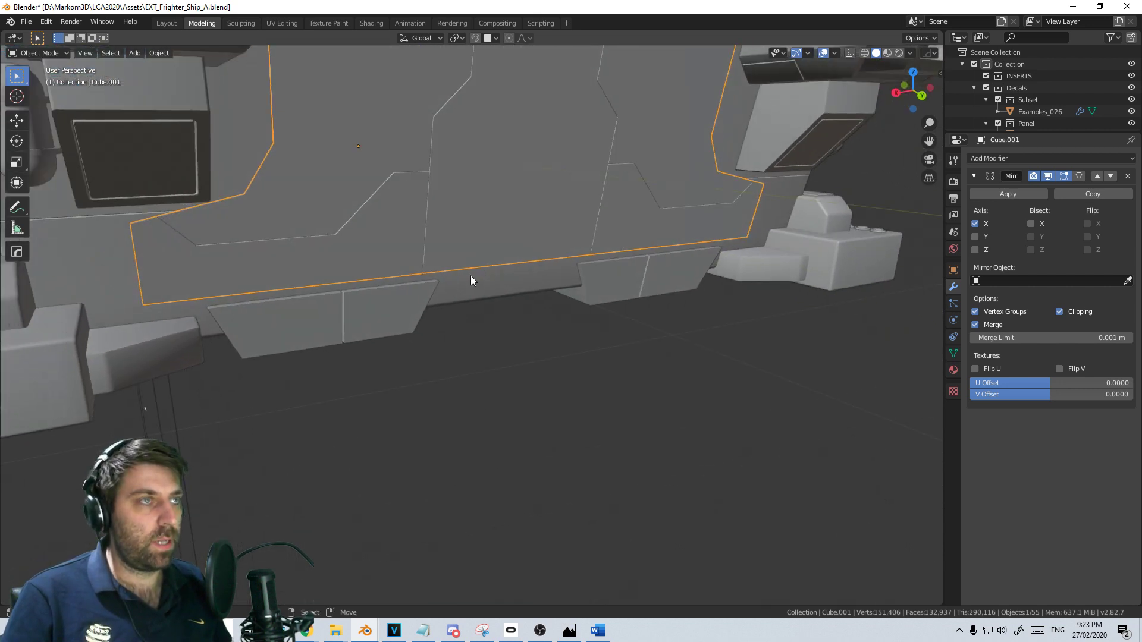
key(Tab)
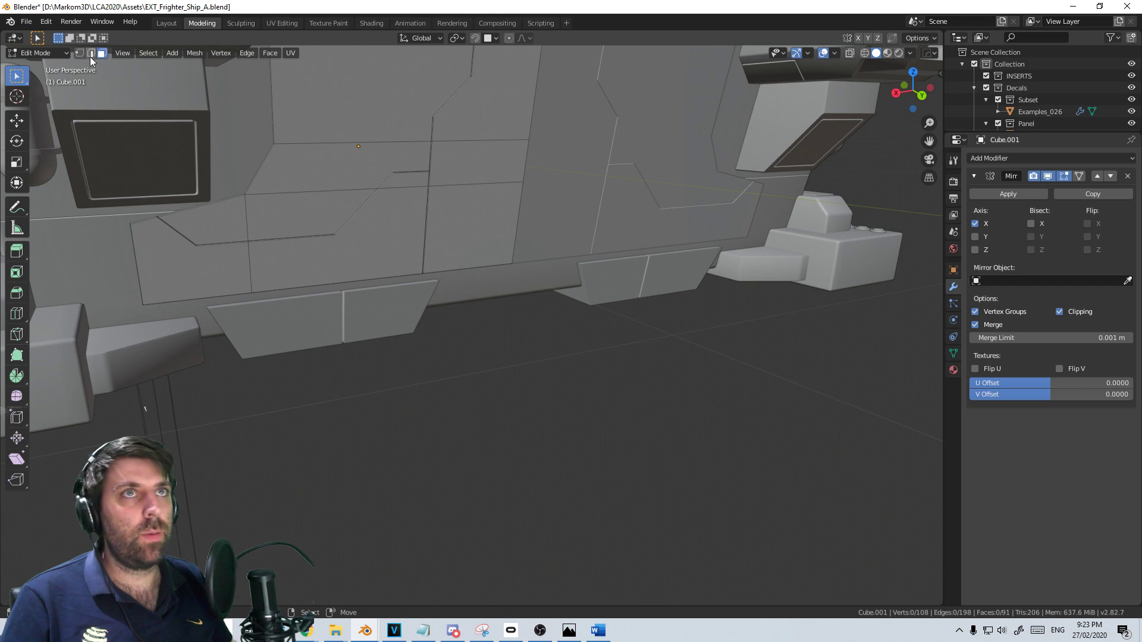
key(KP_3)
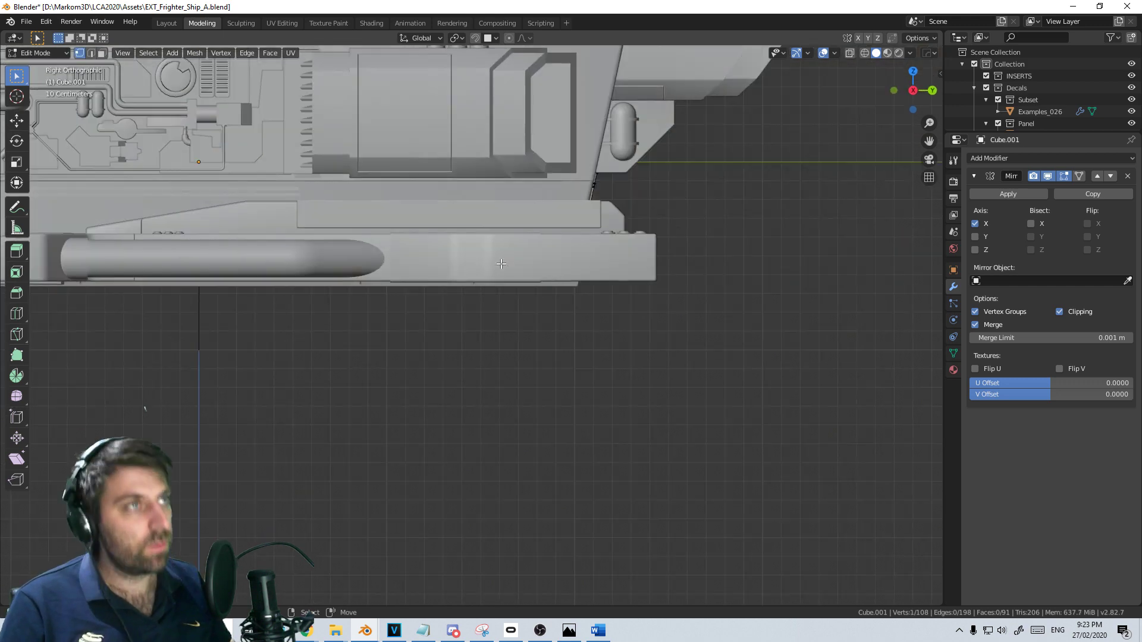
key(z)
click(400, 265)
Snap the 3D cursor to the selected vertex at the door's bottom edge and return to Object Mode
scroll(542, 279, up, 2)
scroll(542, 279, up, 10)
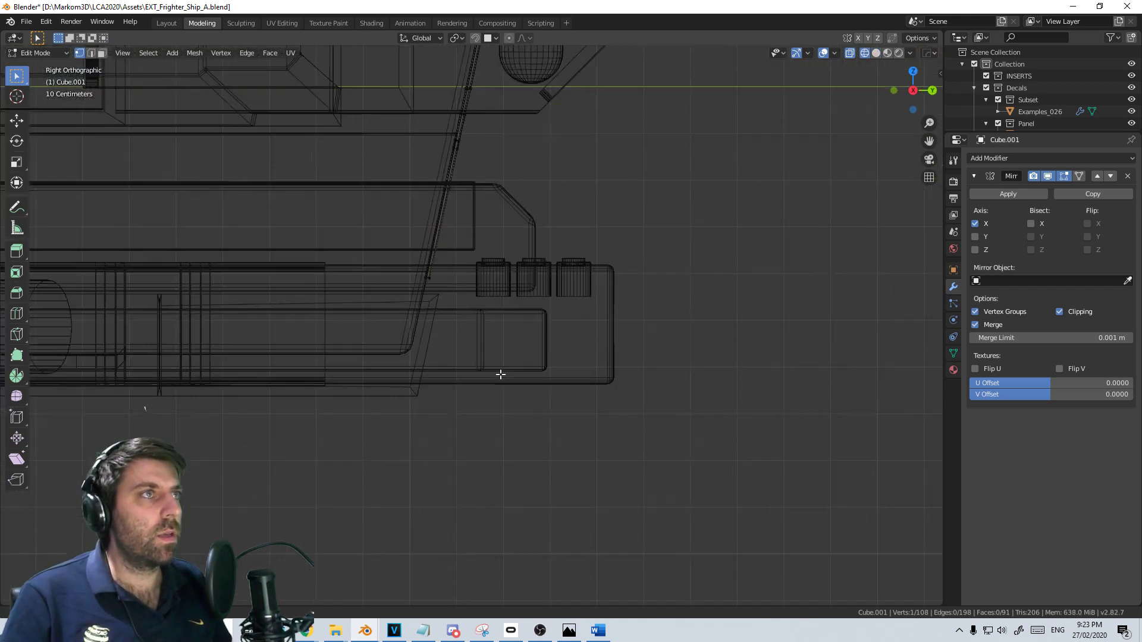
scroll(547, 385, up, 3)
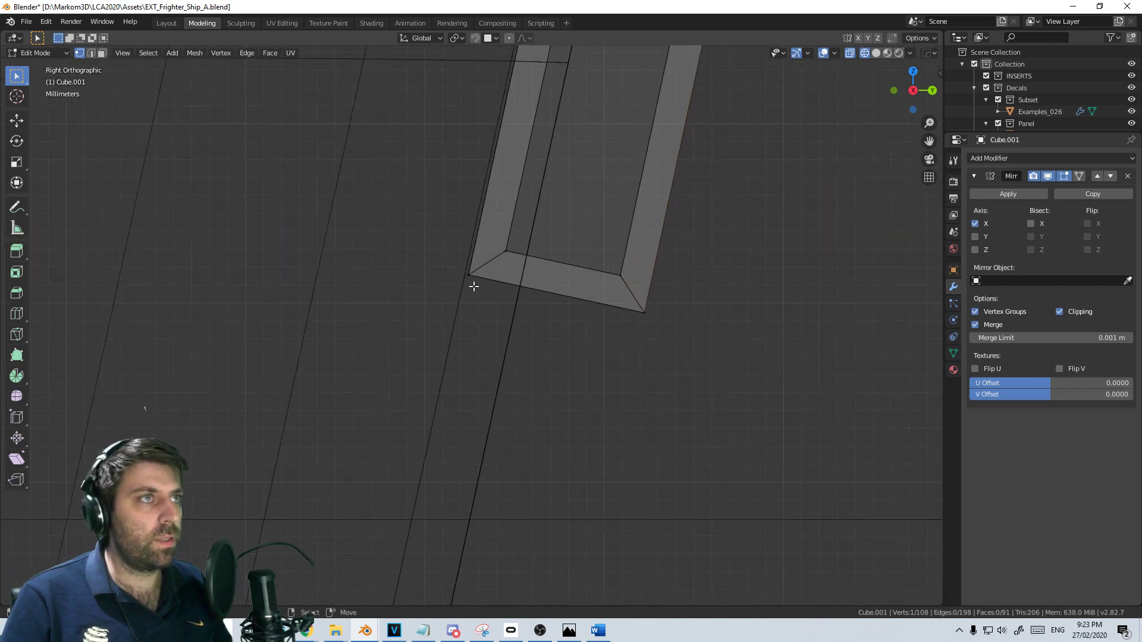
key(shift+s)
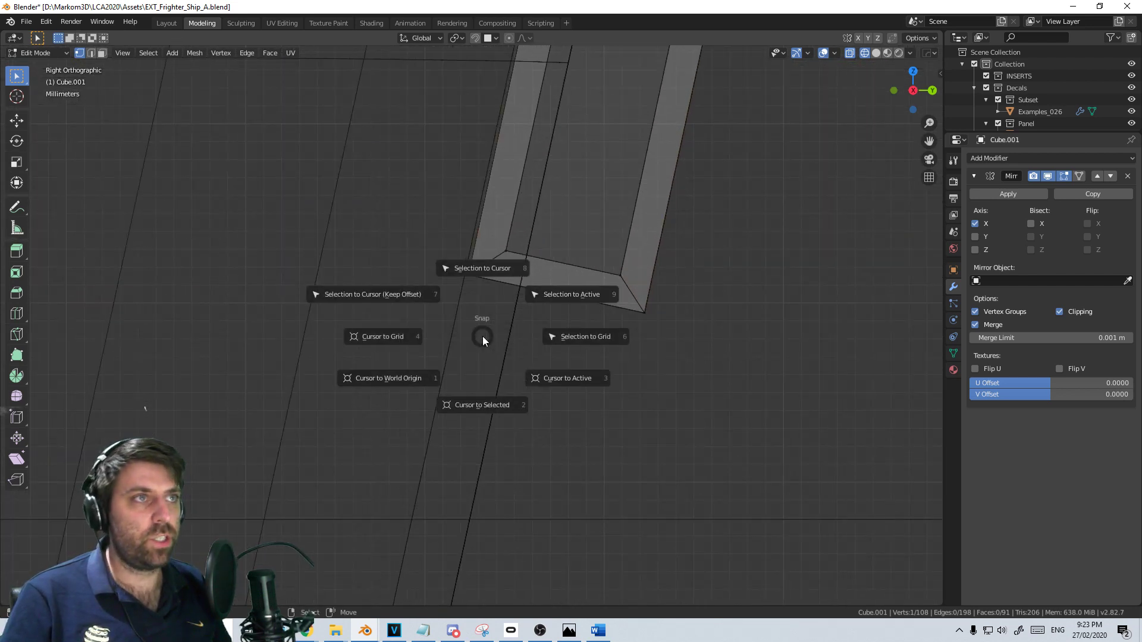
click(489, 408)
scroll(518, 346, down, 4)
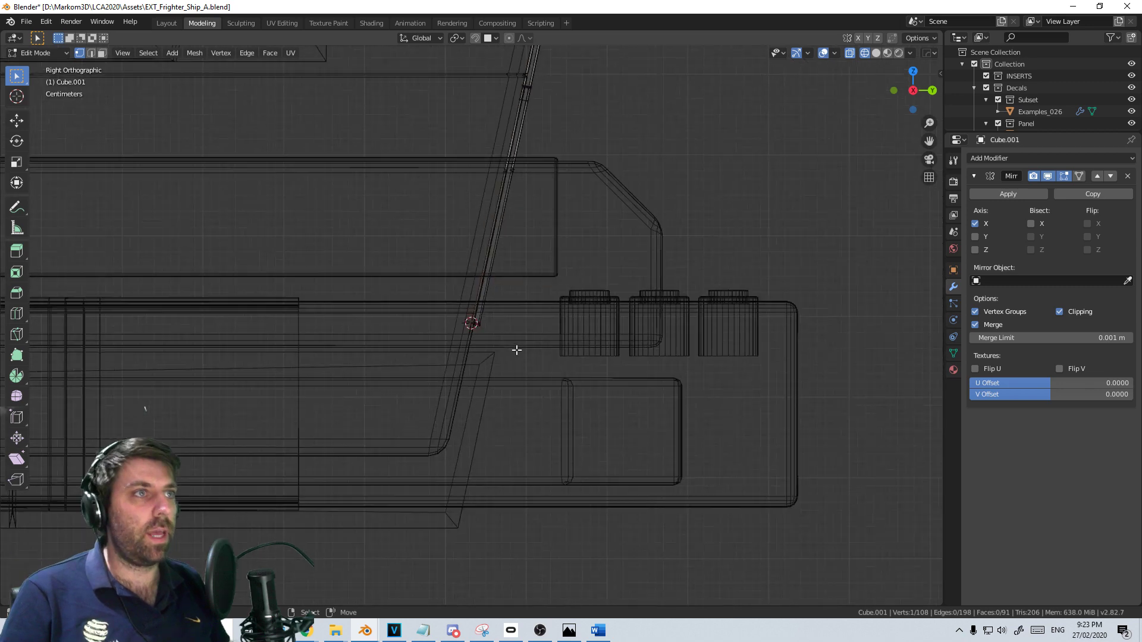
scroll(510, 344, down, 4)
key(Tab)
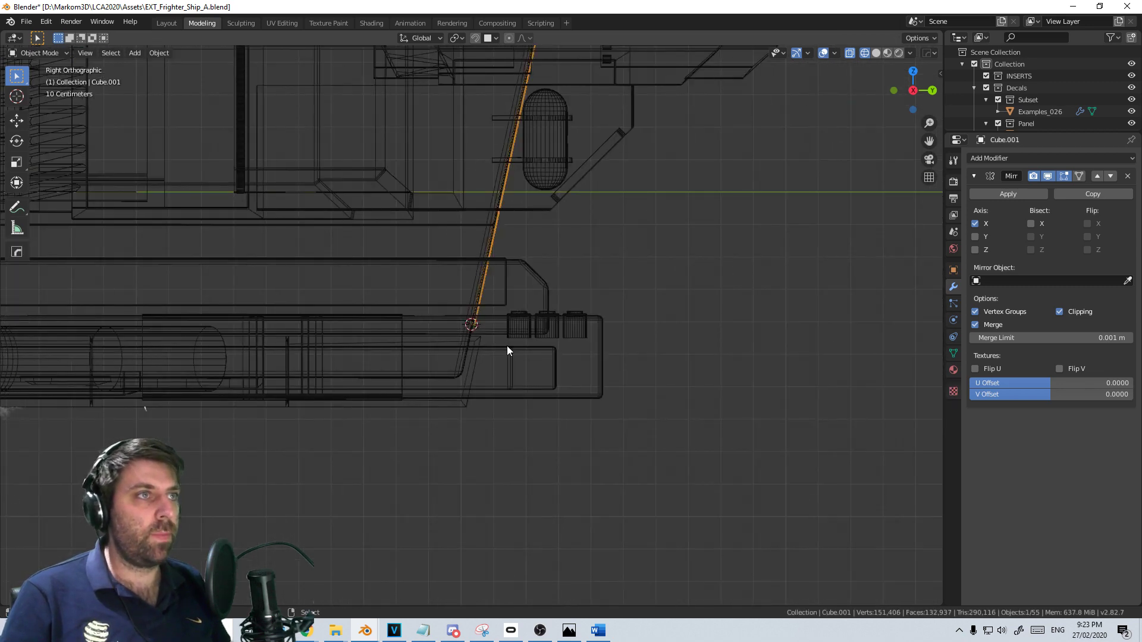
Add a single-bone armature at the 3D cursor on the door's hinge line and return to Object Mode
key(shift+a)
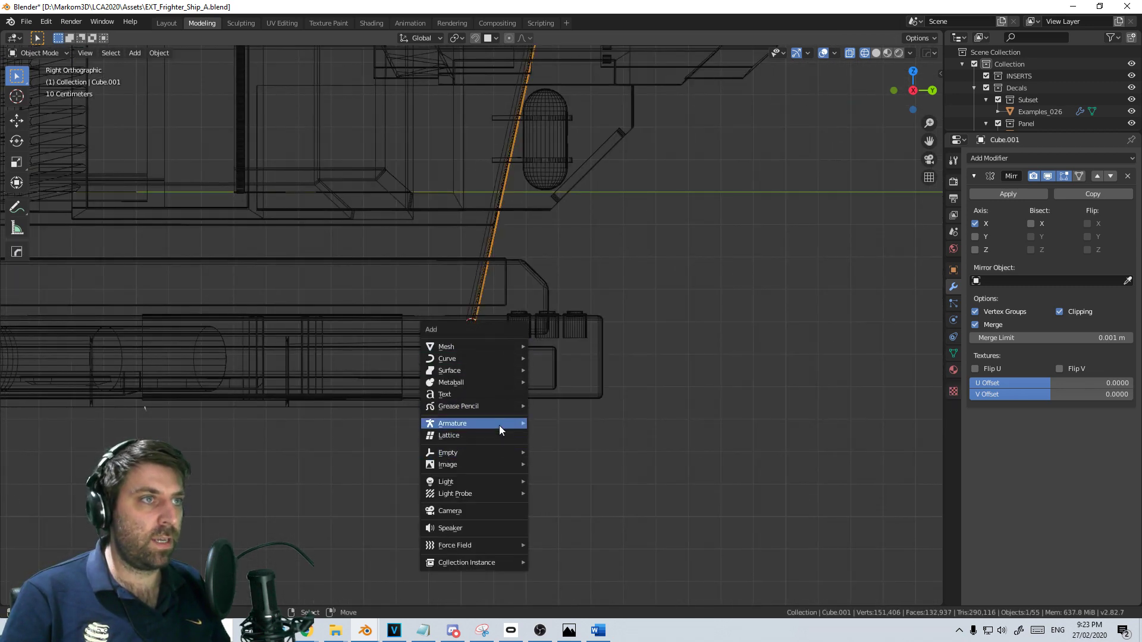
mouse_move(499, 429)
click(573, 426)
scroll(512, 301, up, 2)
key(Tab)
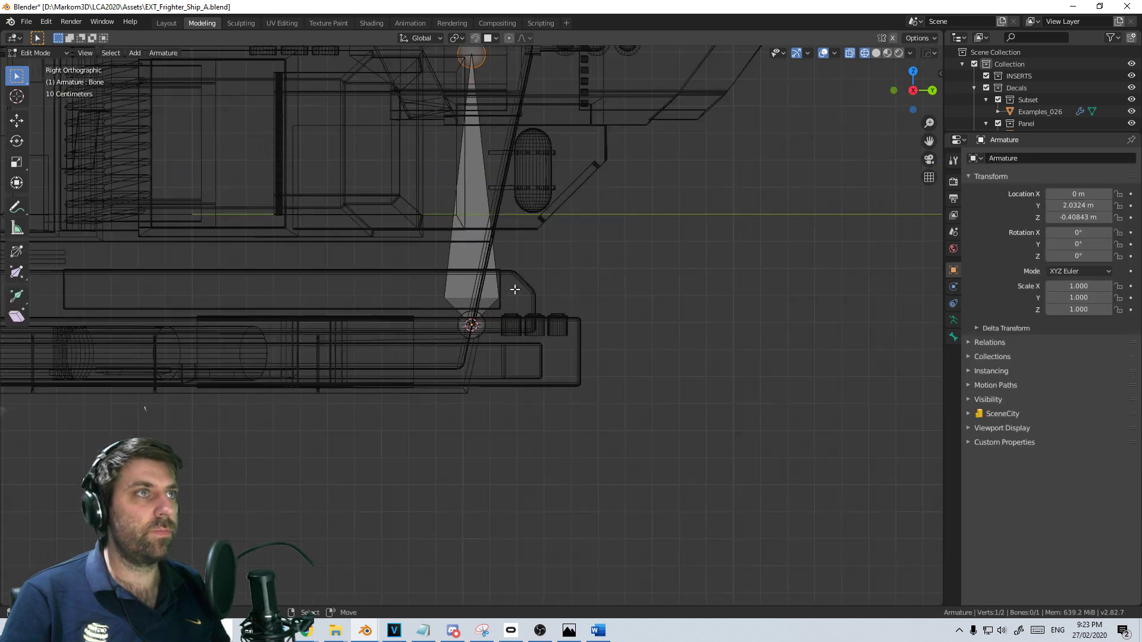
key(Tab)
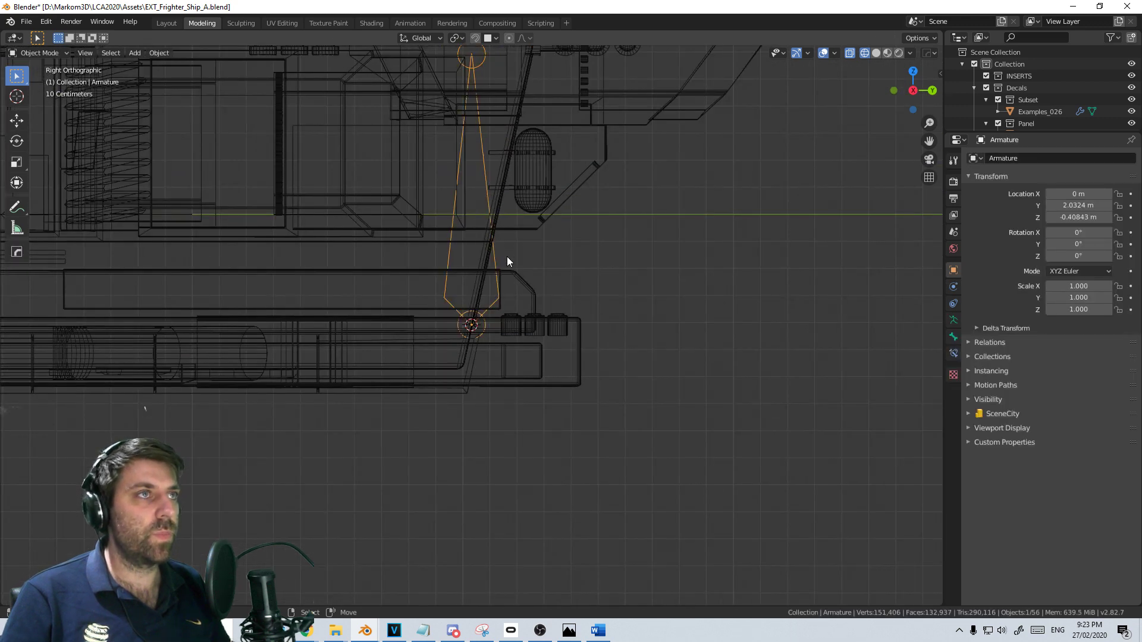
Return to solid shading, select the rear door and the armature, and parent the door using Armature Deform With Empty Groups
click(495, 227)
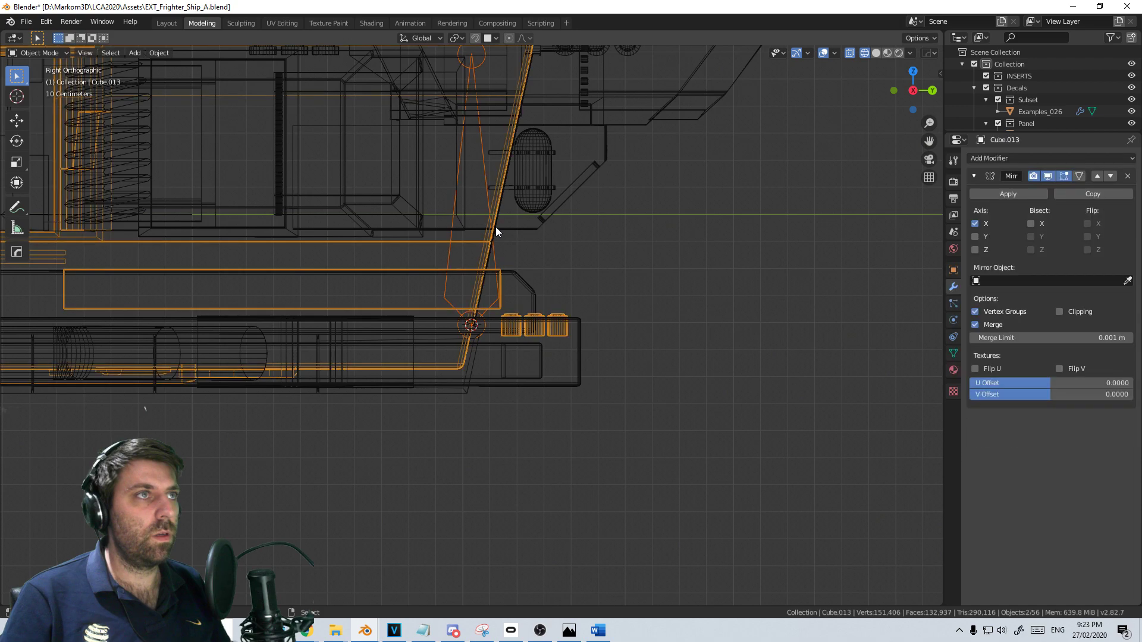
middle_drag(495, 227, 492, 295)
key(z)
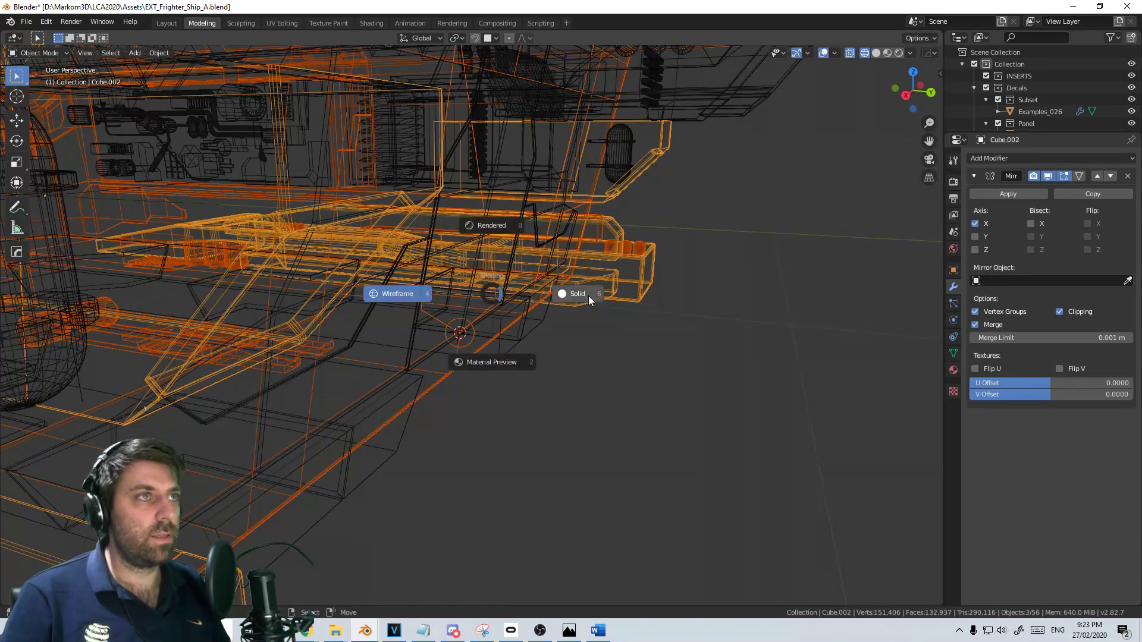
click(587, 295)
scroll(515, 316, up, 5)
click(466, 295)
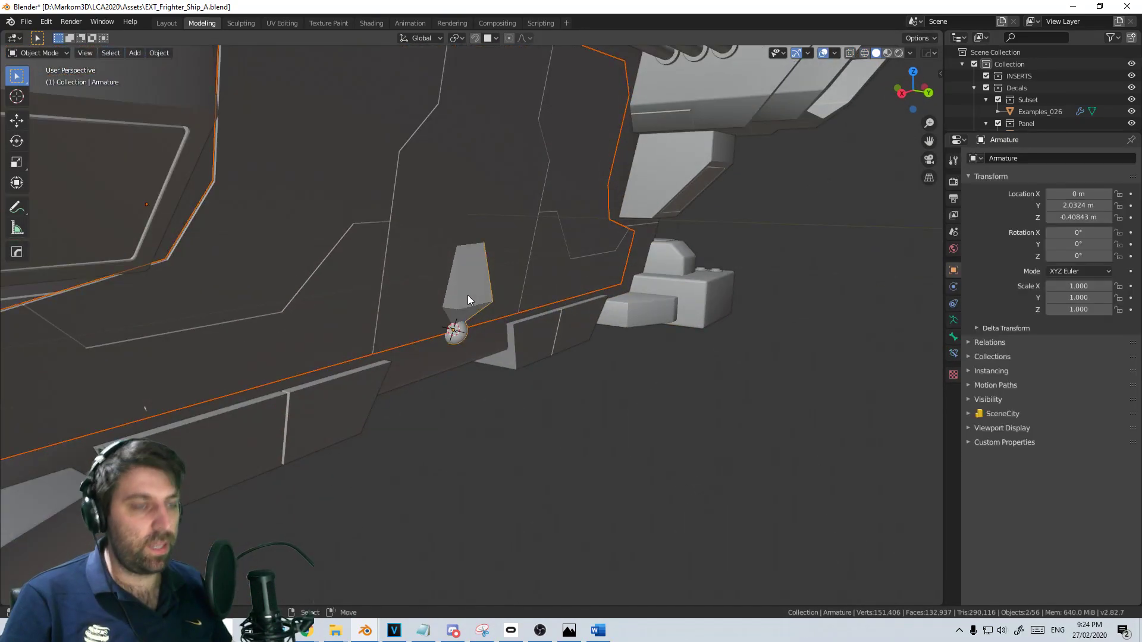
key(ctrl+p)
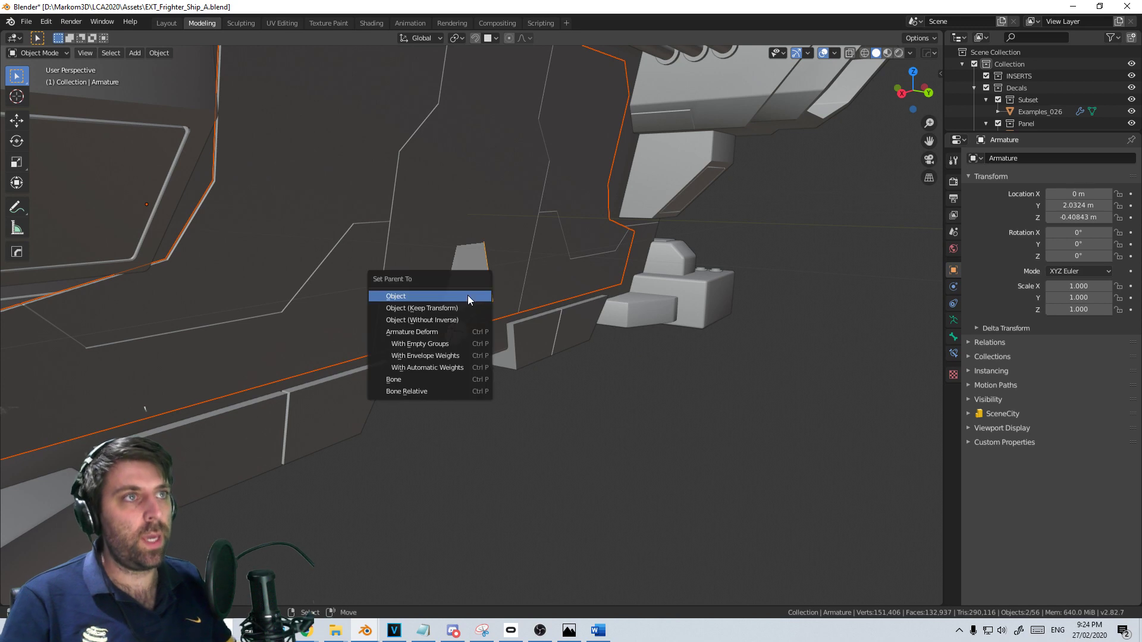
click(456, 343)
scroll(455, 339, down, 5)
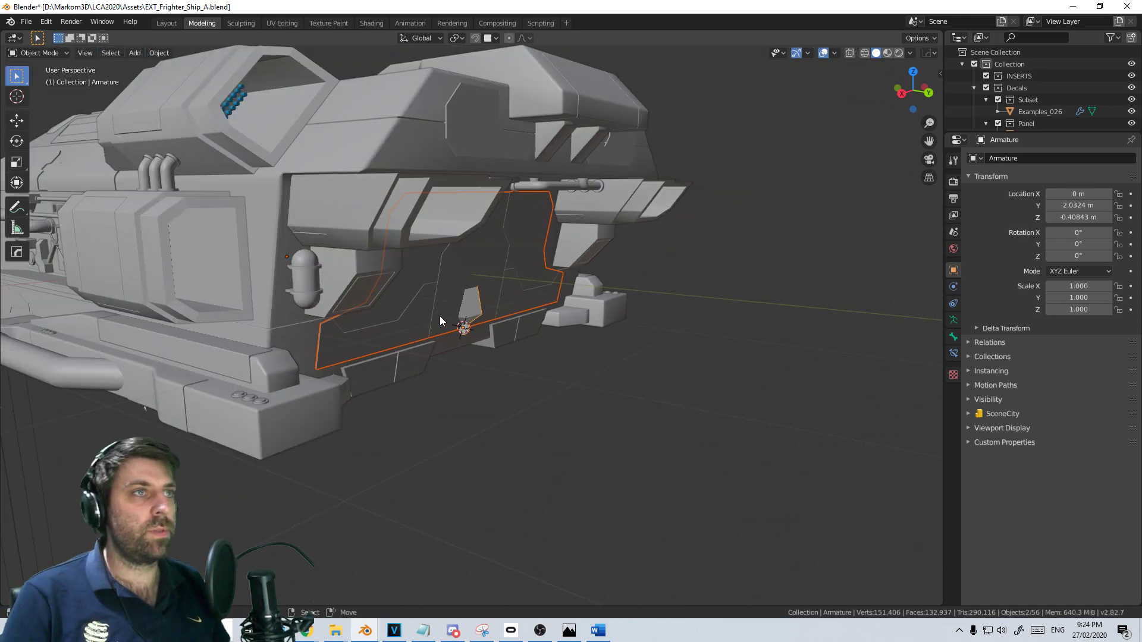
Rename the rear door's vertex group to BackDoor
click(423, 300)
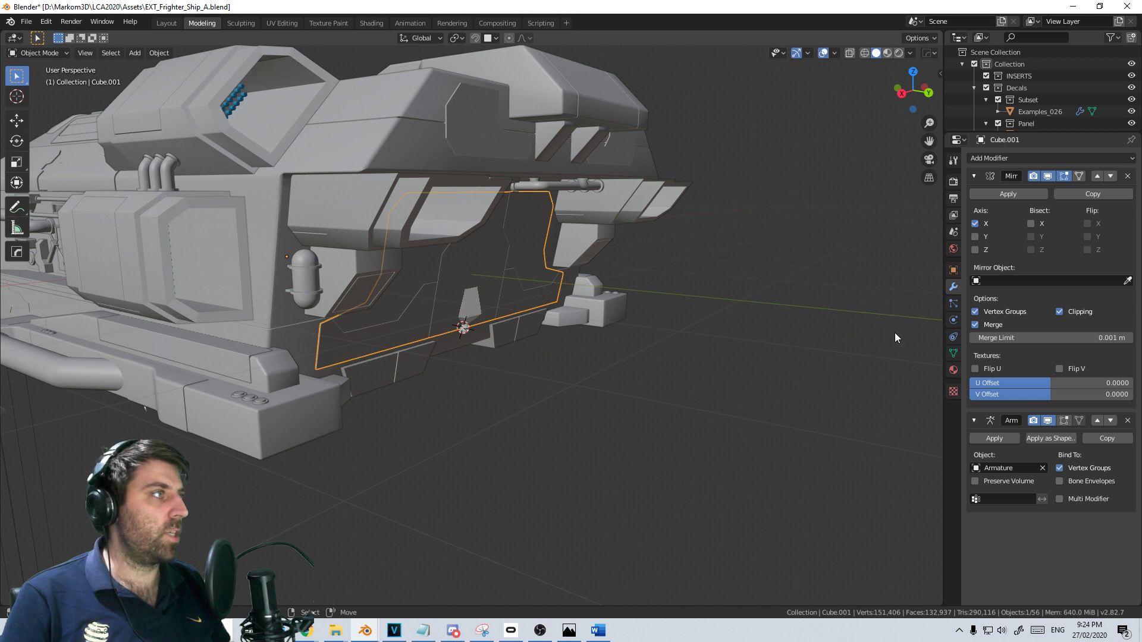
click(953, 353)
double_click(998, 196)
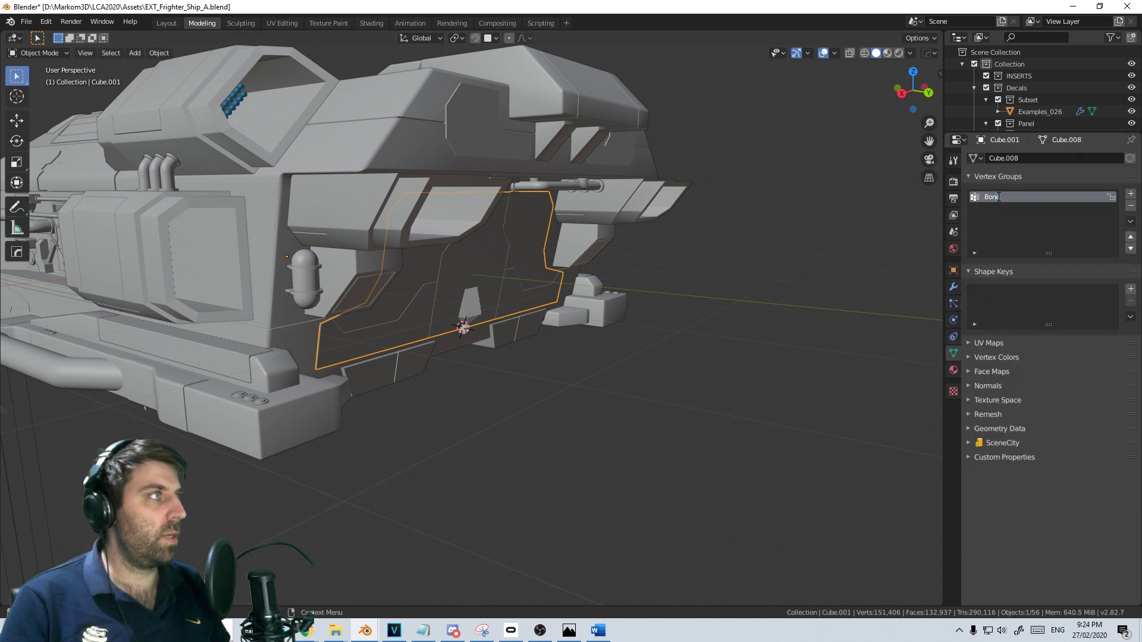
text(B)
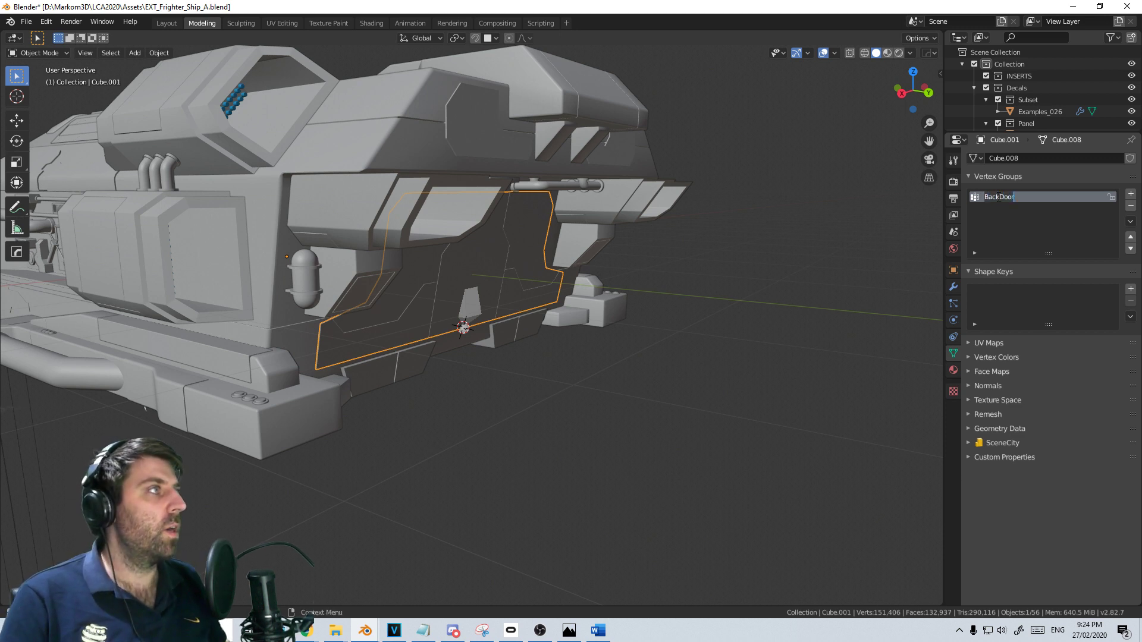
key(Return)
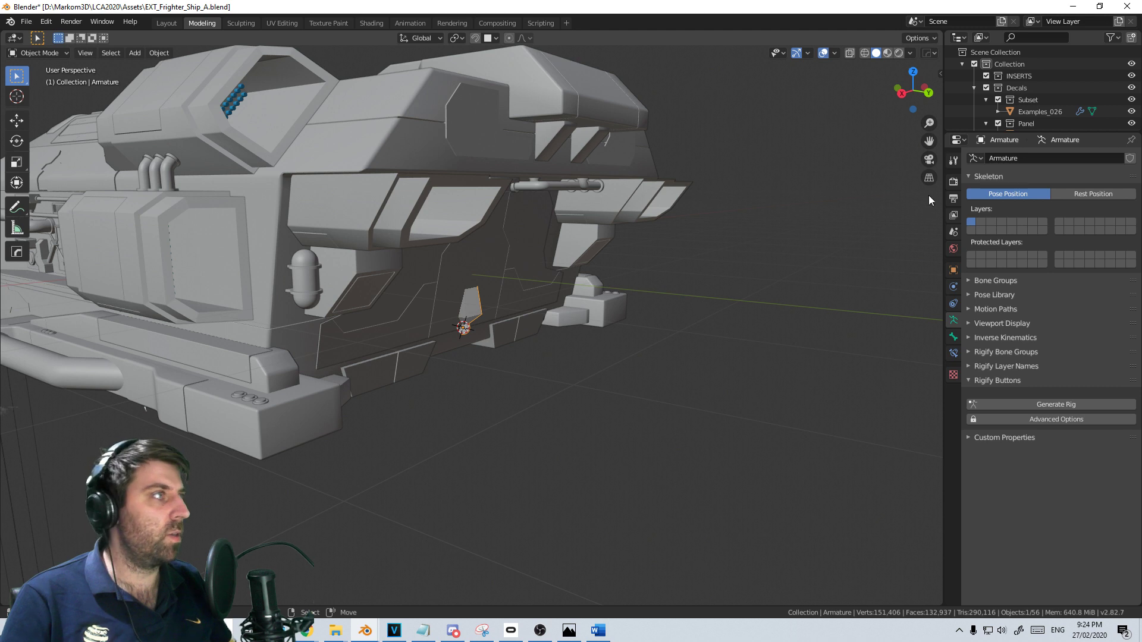
Rename the armature's bone to BackDoor so it matches the door's vertex group
click(953, 336)
click(1012, 157)
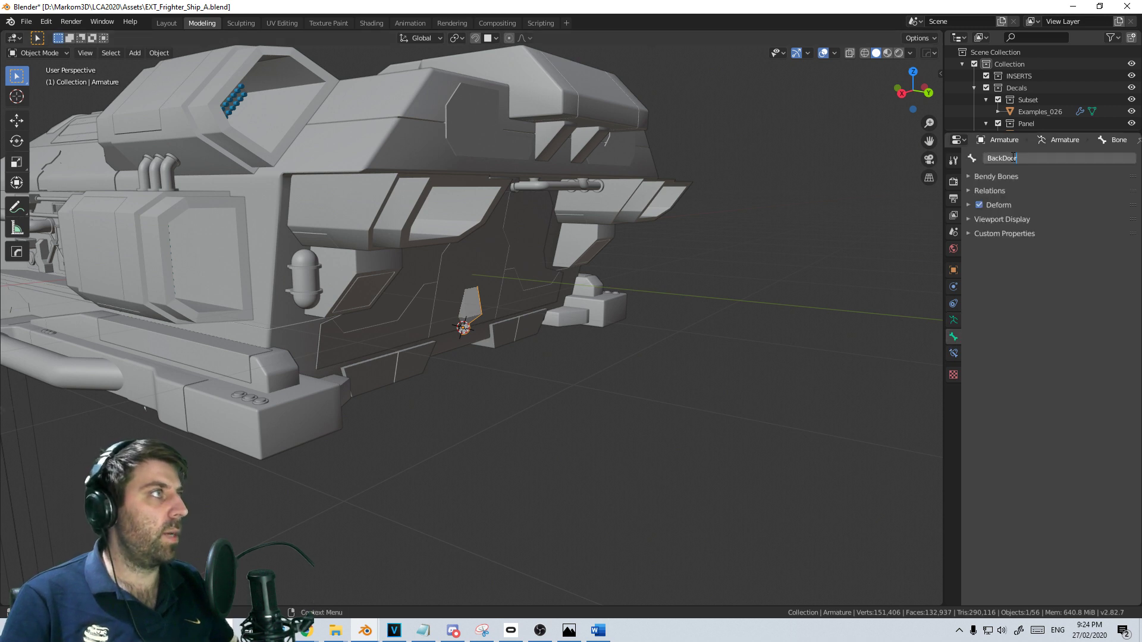
text(BackDoor)
key(Return)
Assign all vertices of the rear door to the BackDoor vertex group and return to Object Mode
click(476, 286)
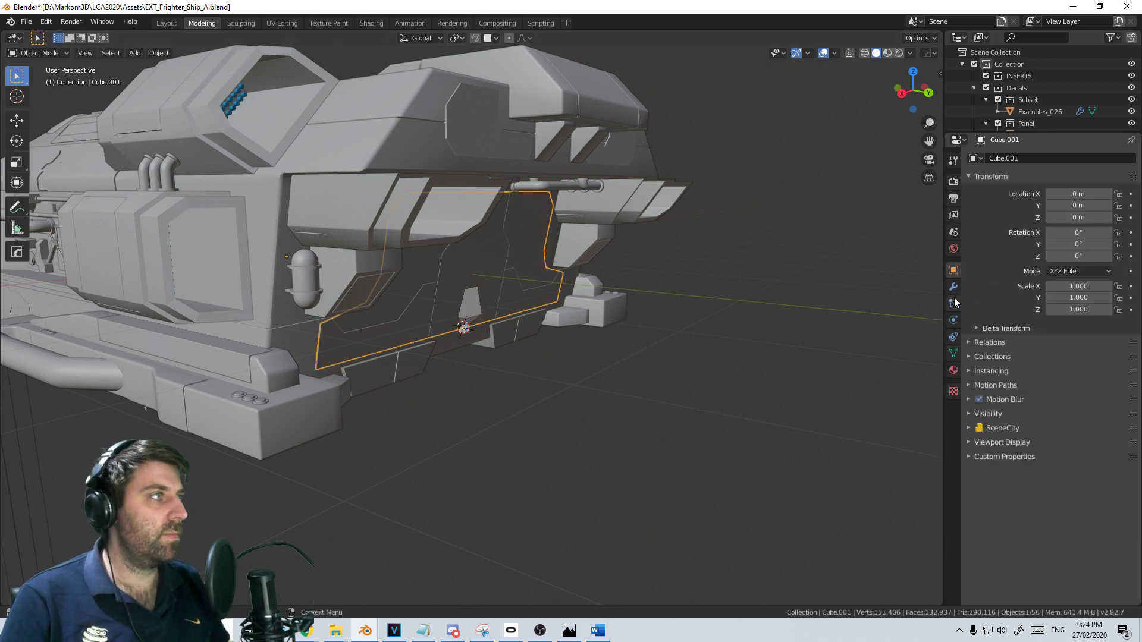
click(954, 354)
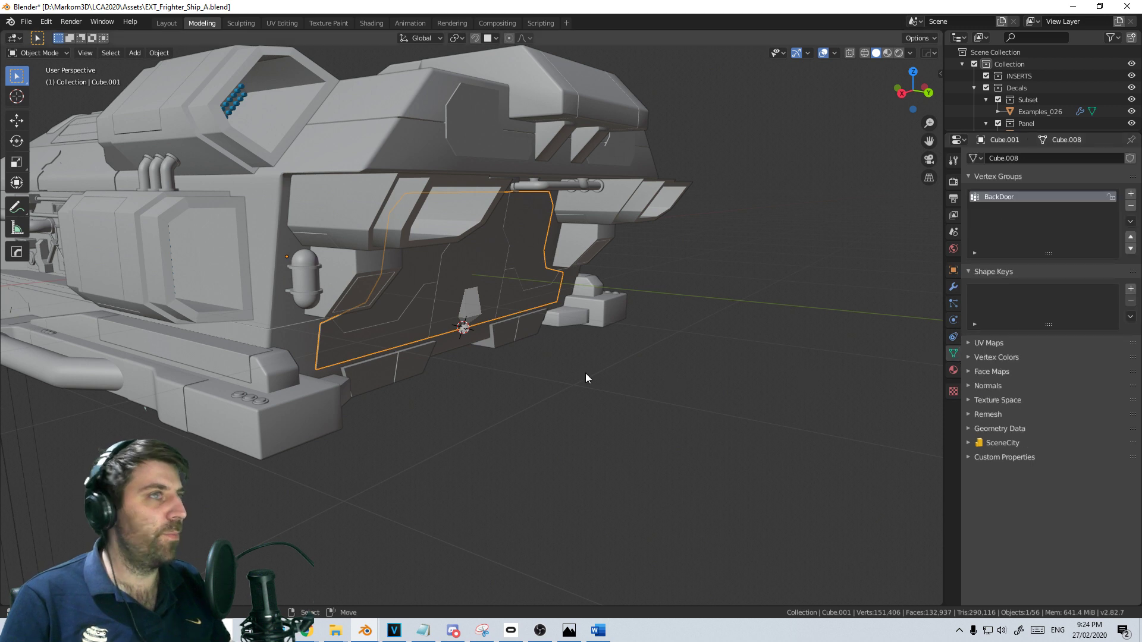
key(Tab)
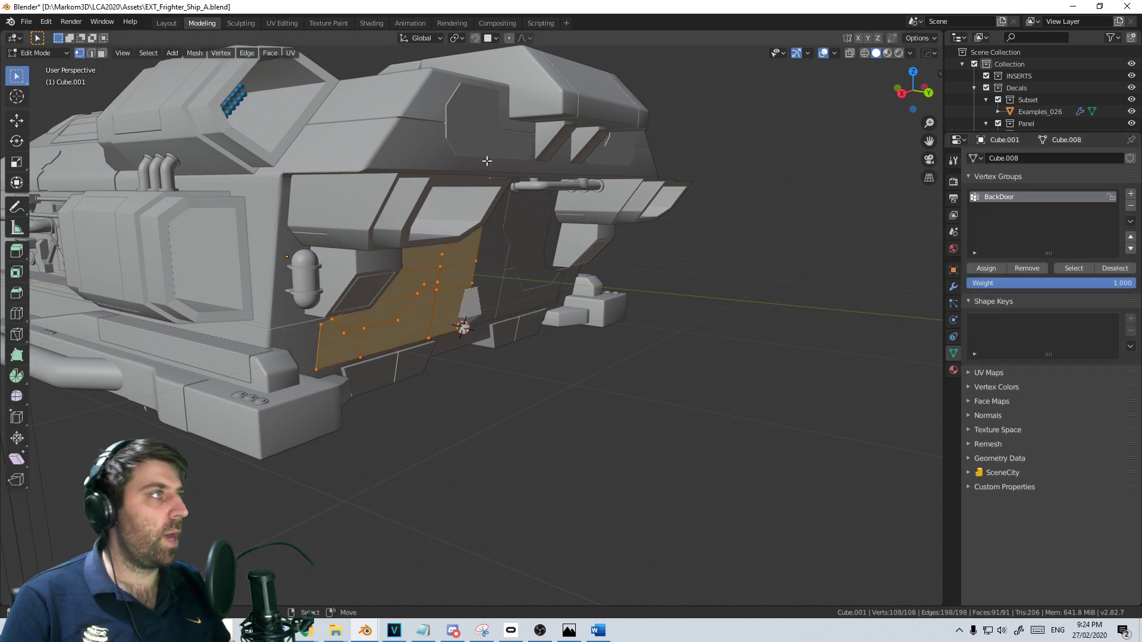
click(987, 268)
key(Tab)
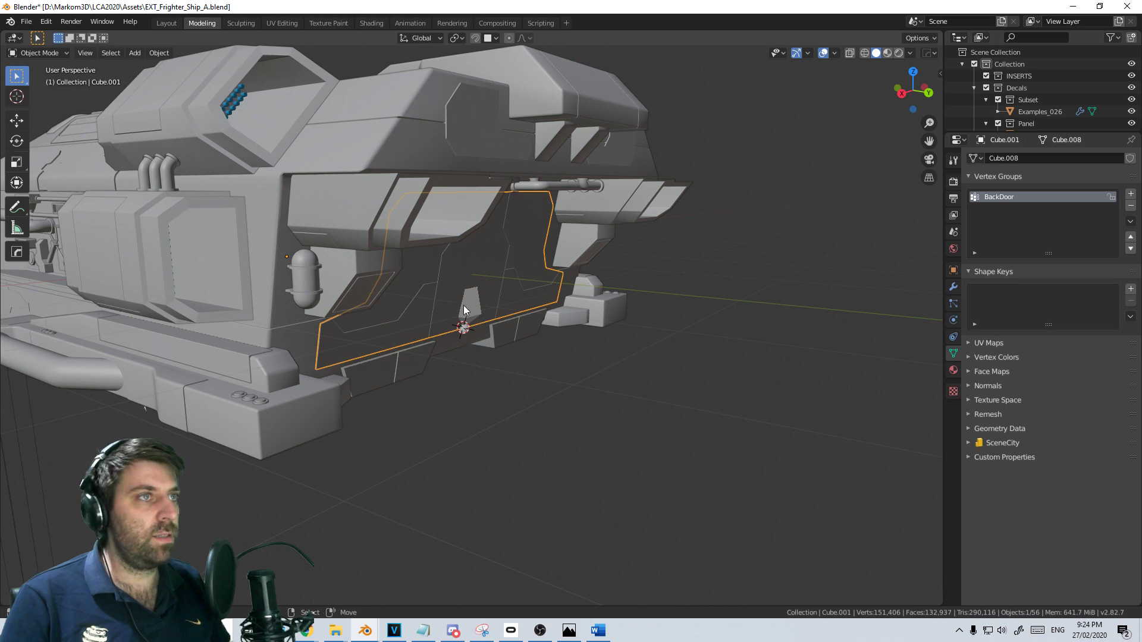
Try to rotate the BackDoor bone about the X axis in Pose Mode, then return to Object Mode
click(469, 311)
click(41, 53)
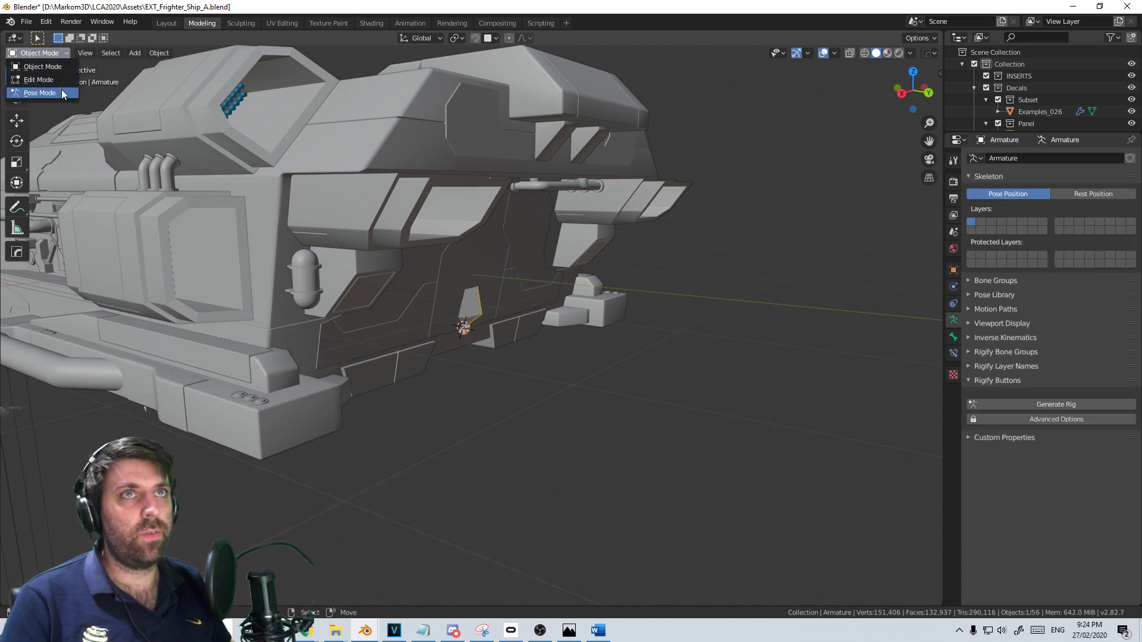
click(61, 90)
key(r)
key(x)
key(x)
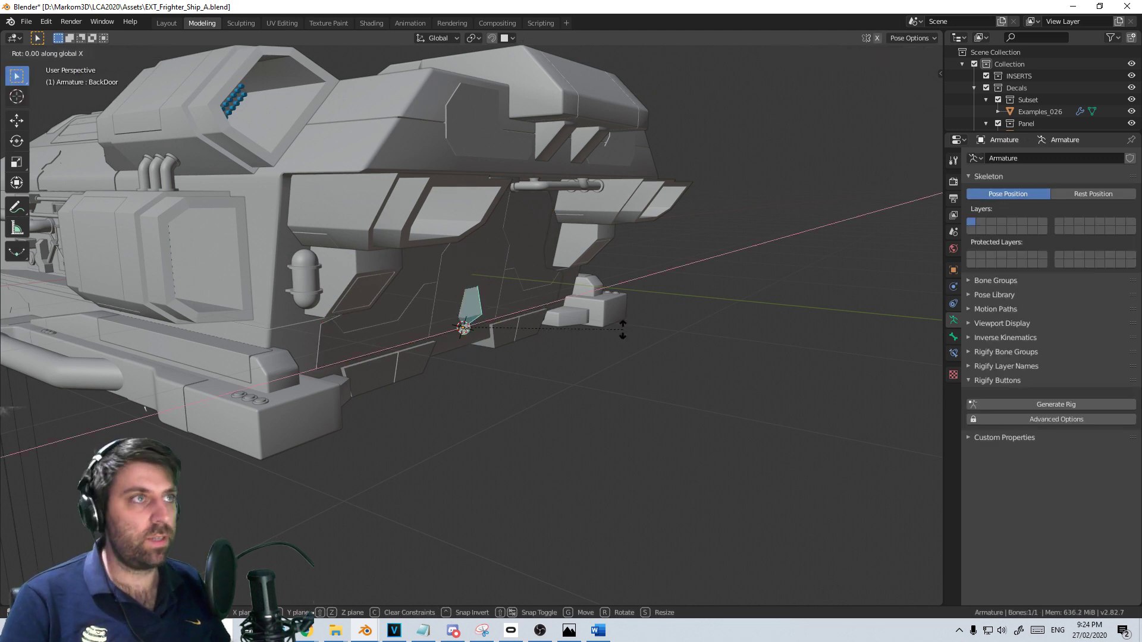
key(Escape)
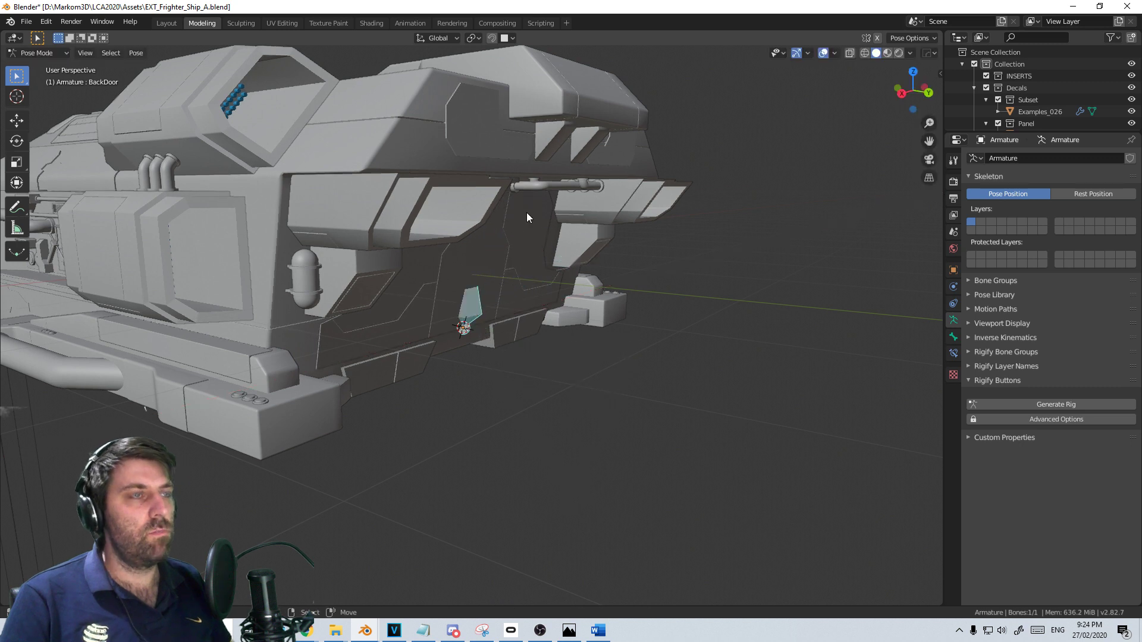
click(427, 316)
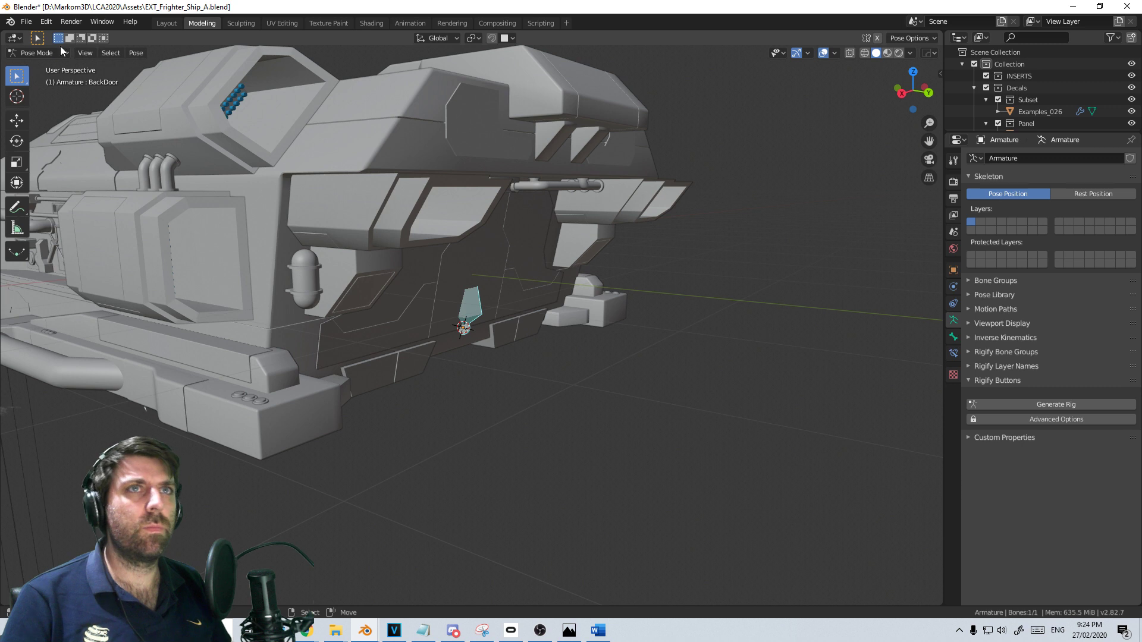
click(42, 52)
click(59, 63)
Parent the rear door to the armature again using Armature Deform With Empty Groups
click(417, 306)
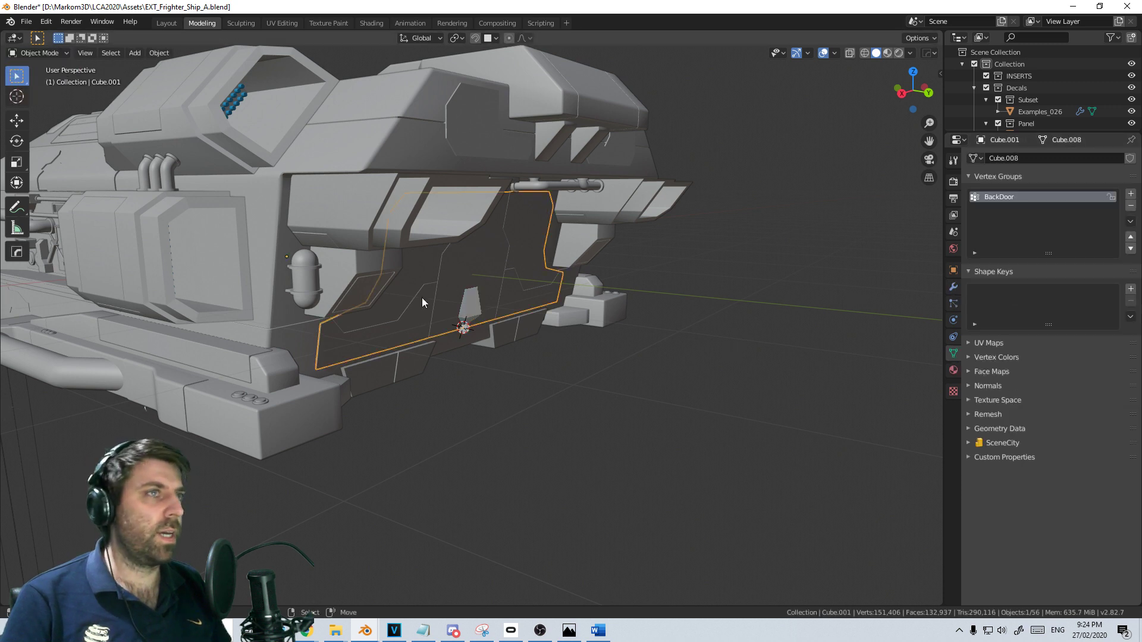
click(954, 287)
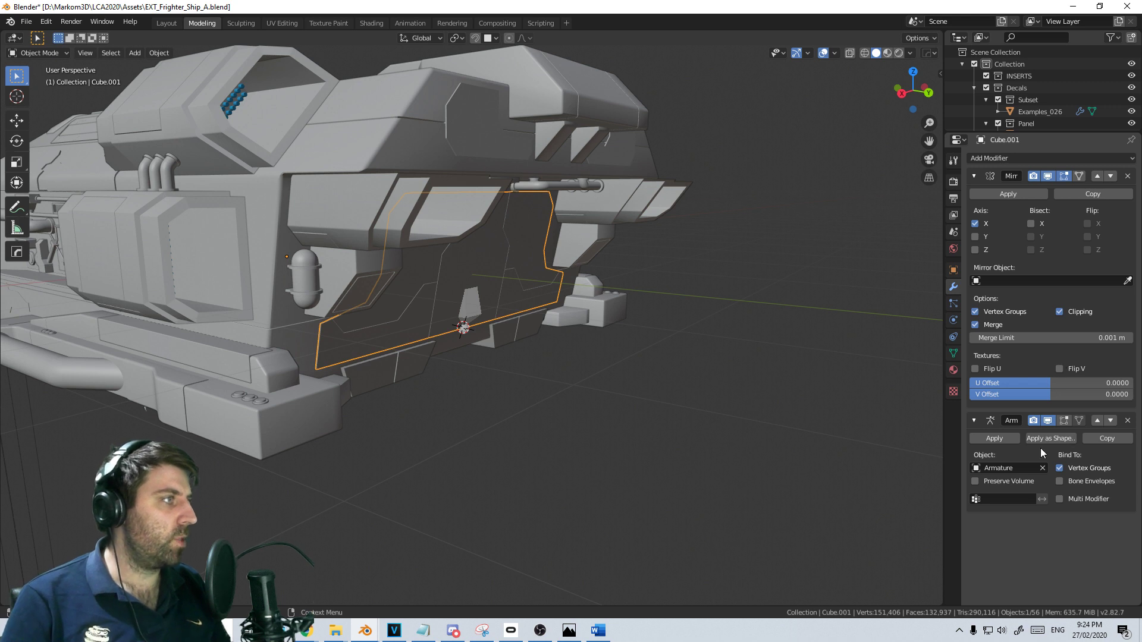
shift+click(474, 309)
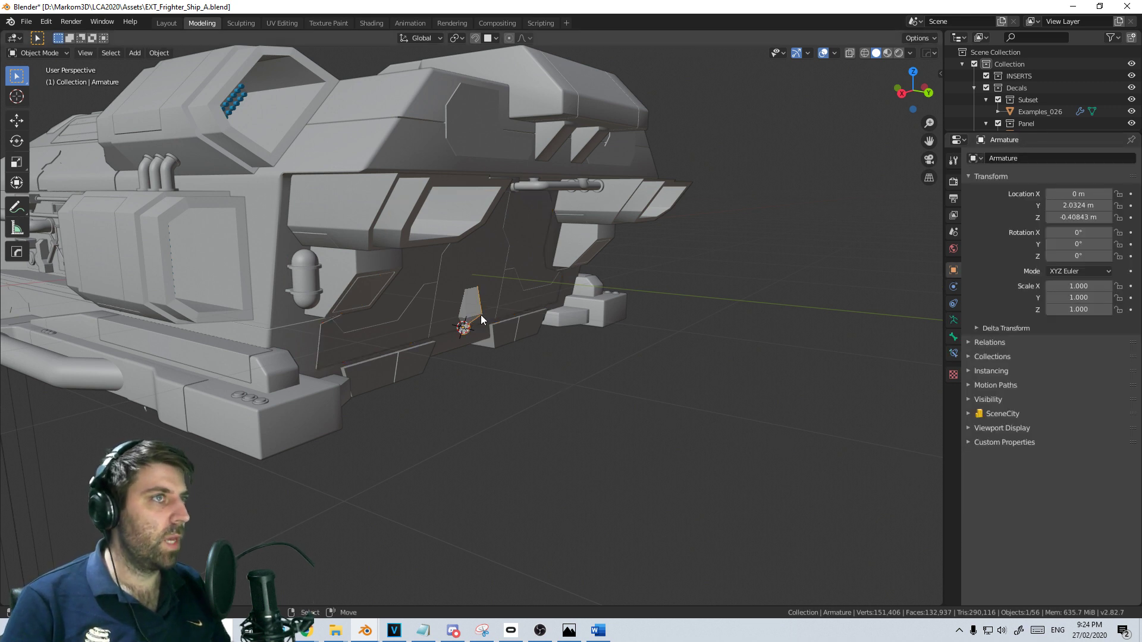
shift+click(509, 286)
key(ctrl+p)
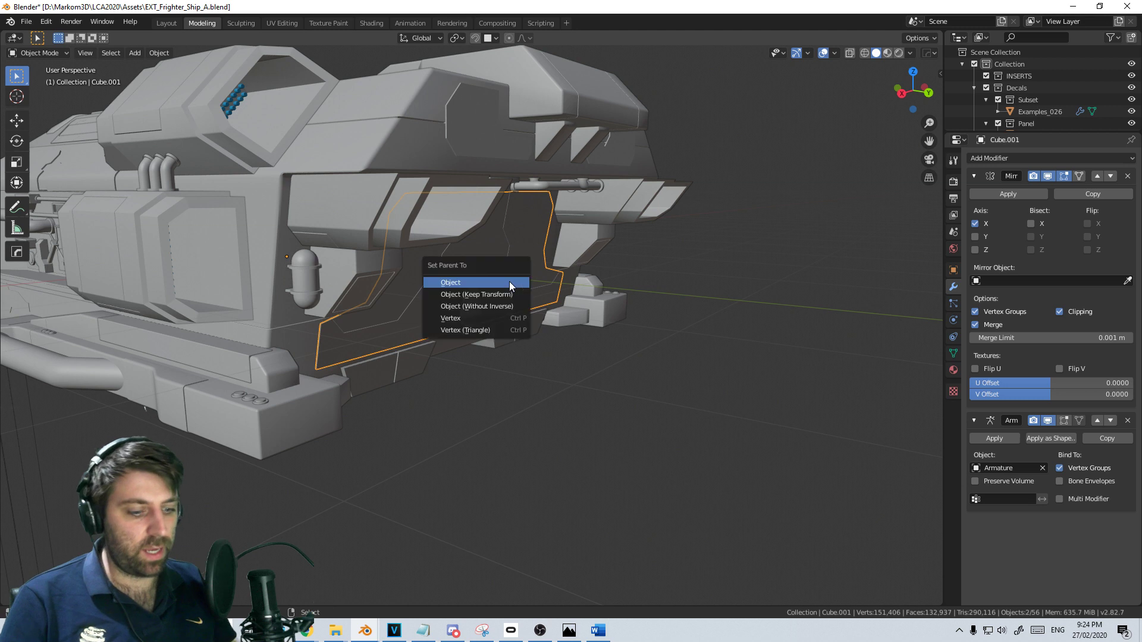
click(450, 282)
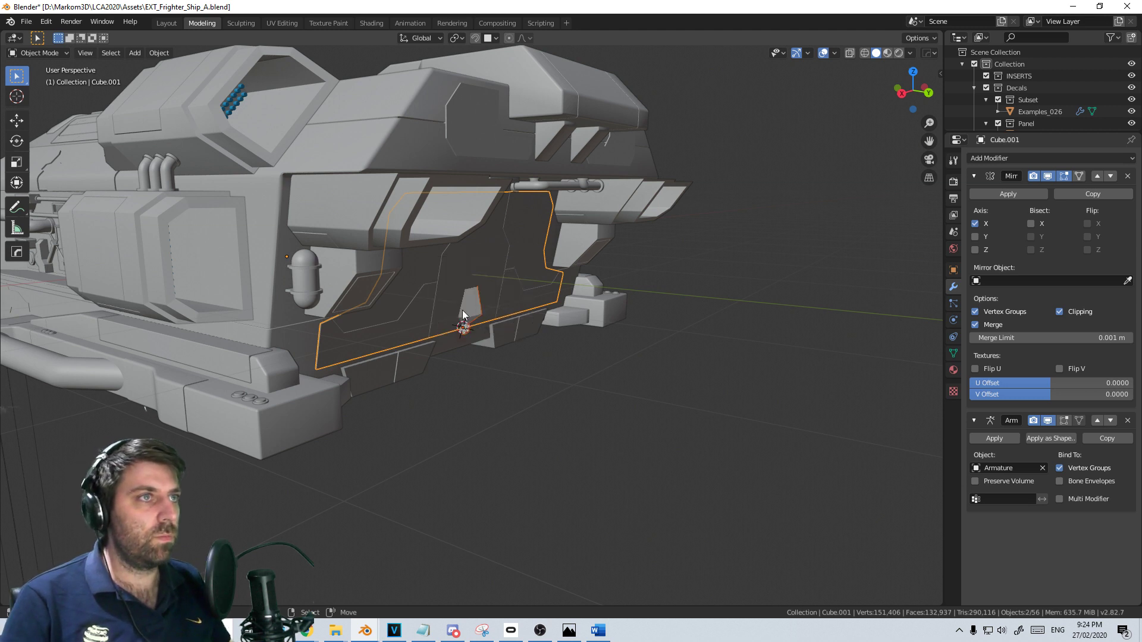
shift+click(478, 304)
key(ctrl+p)
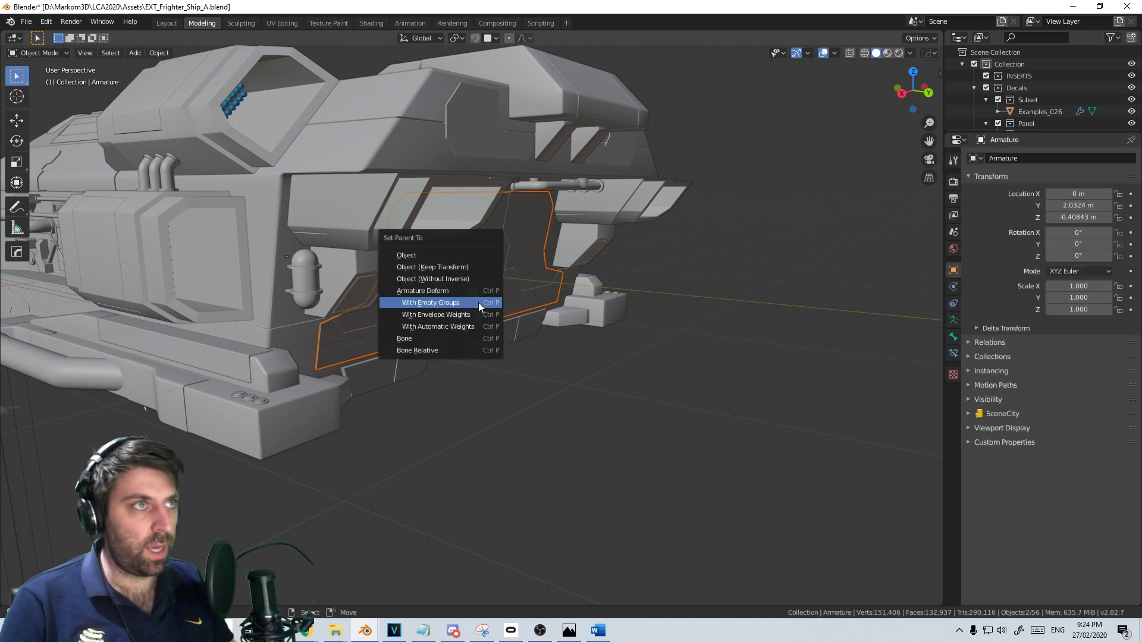
click(478, 302)
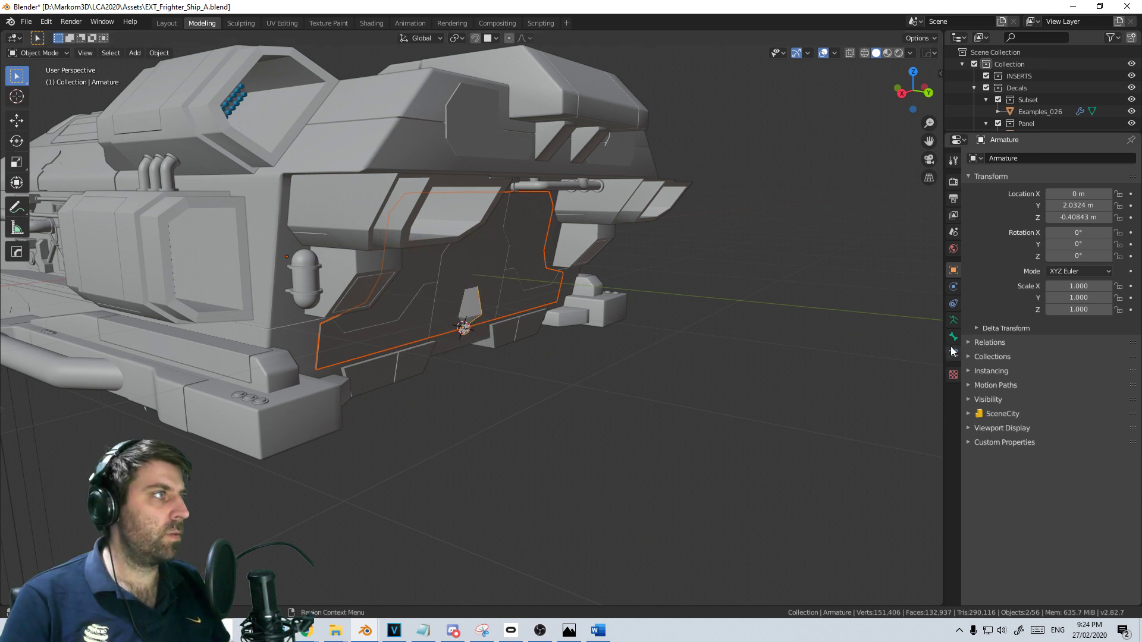
Reassign all of the rear door's vertices to the BackDoor vertex group and return to Object Mode
click(515, 281)
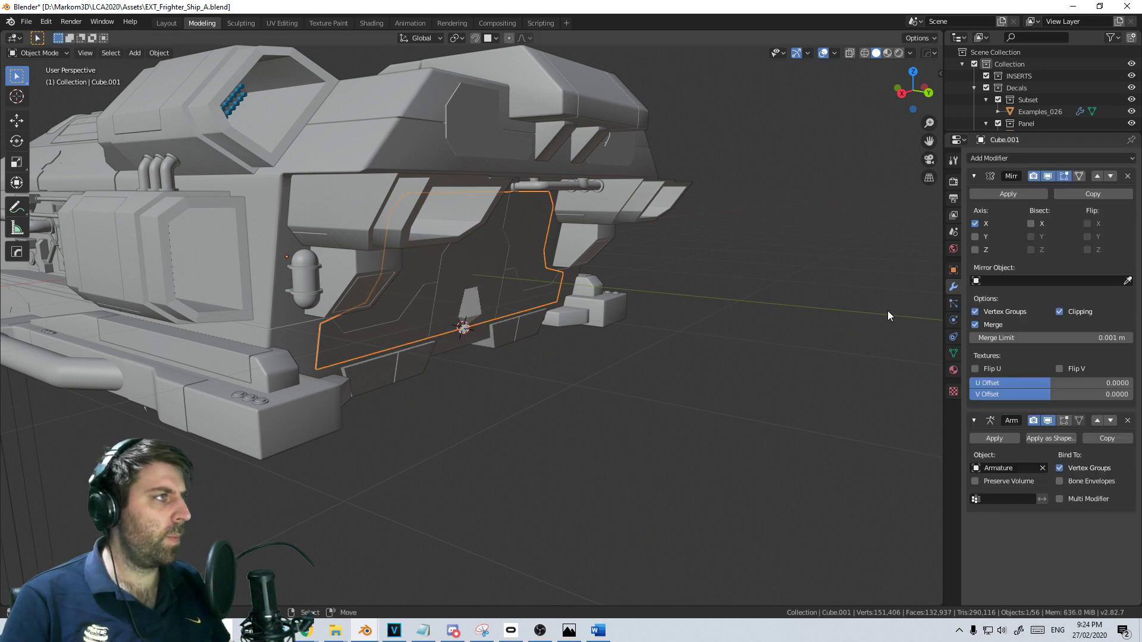
click(953, 354)
key(Tab)
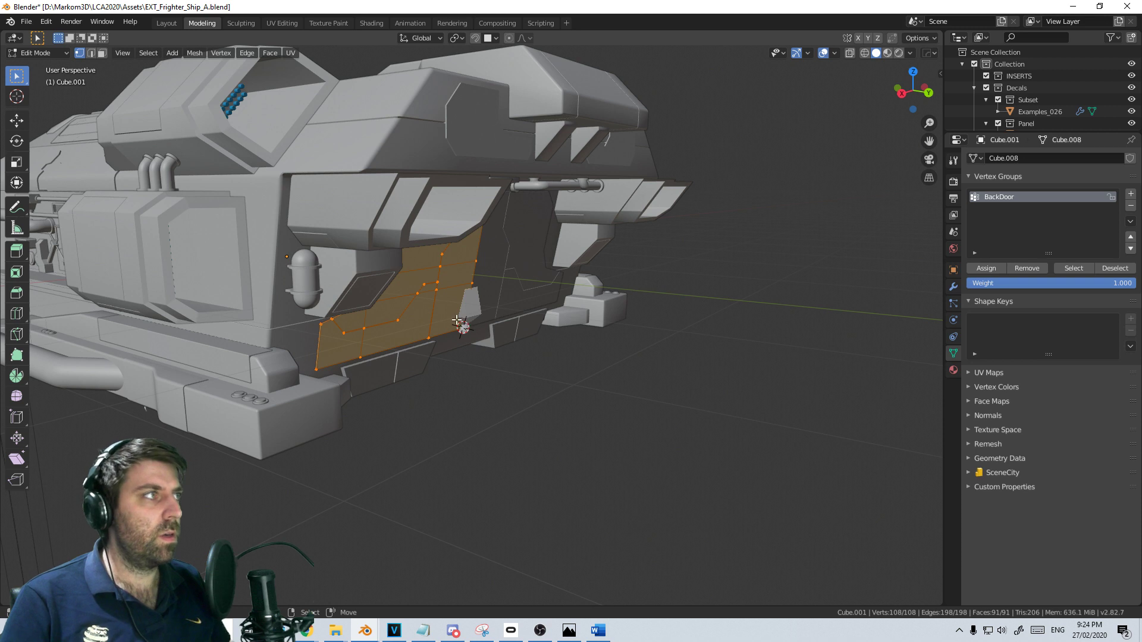
click(986, 268)
key(Tab)
Test the door's swing in Pose Mode by rotating the BackDoor bone about -94° around the X axis
click(462, 301)
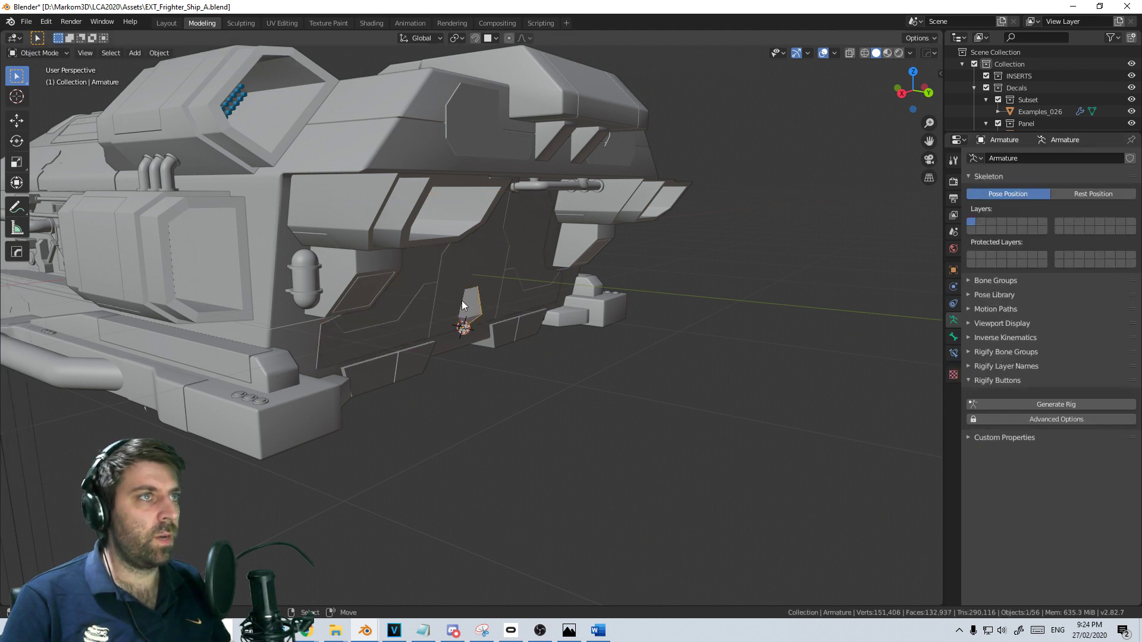
click(39, 53)
click(35, 95)
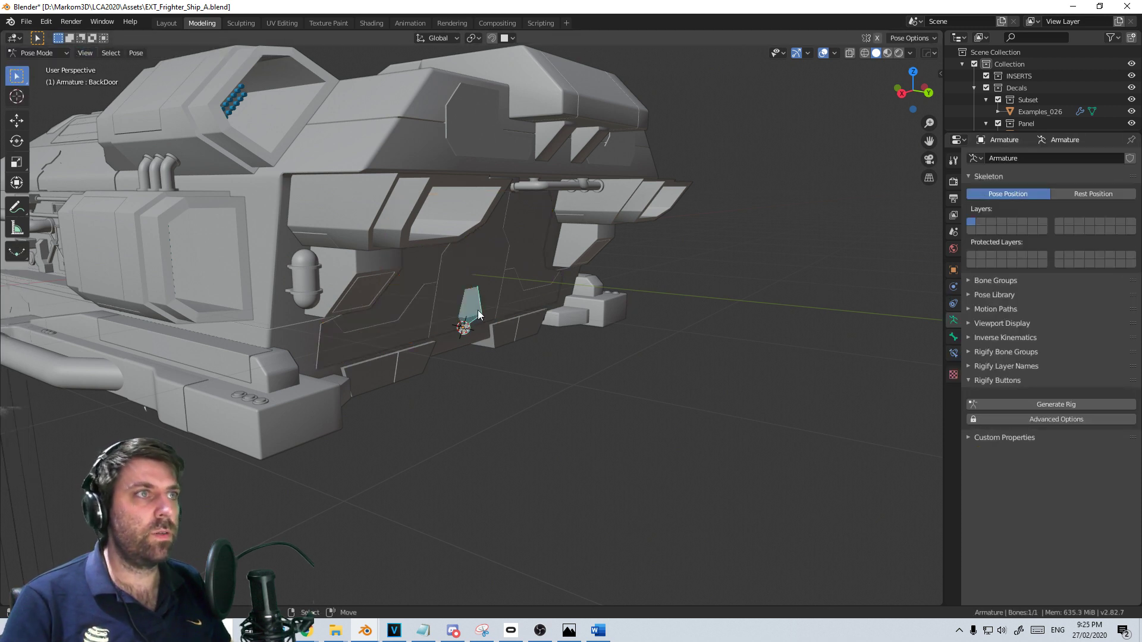
key(r)
key(x)
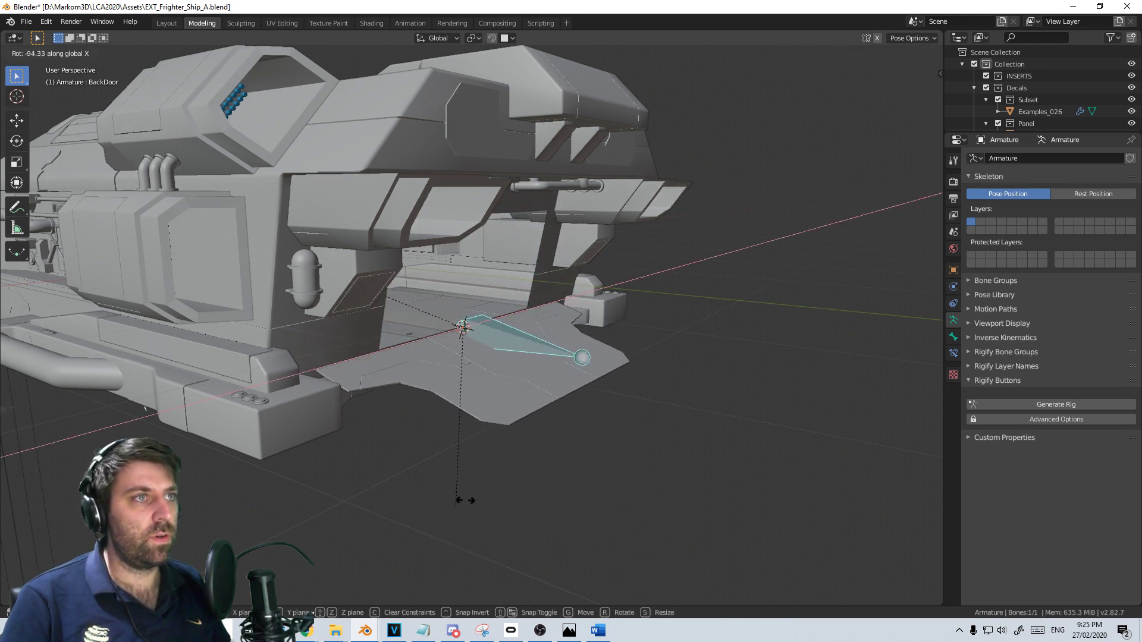
click(523, 302)
Try rotating the BackDoor bone in the right orthographic view of the ship's rear
key(KP_3)
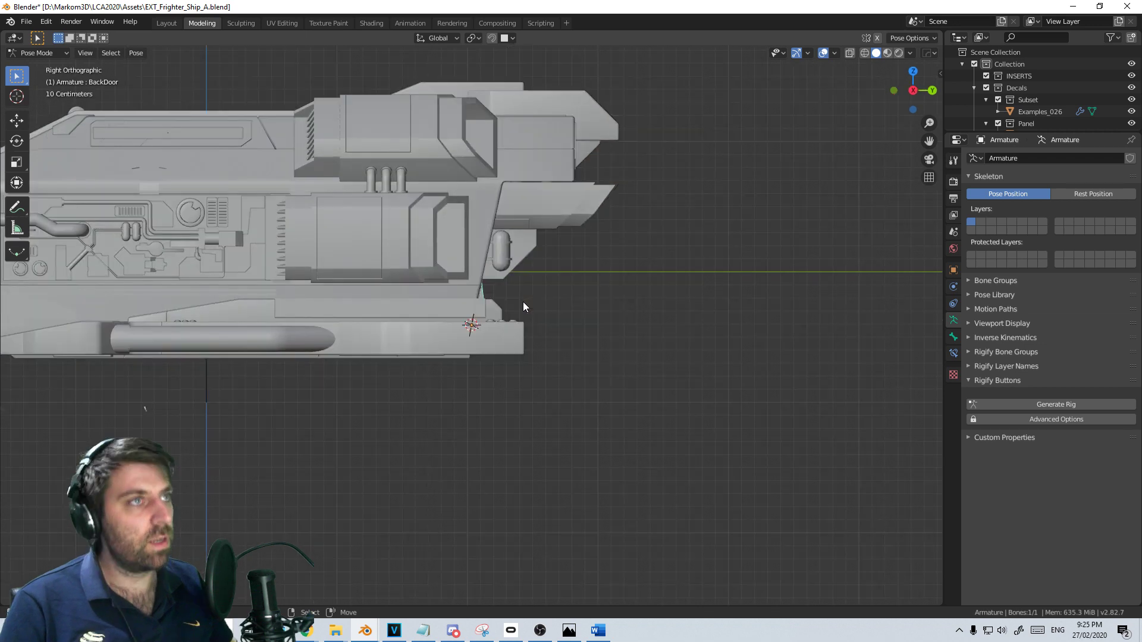
shift+middle_drag(536, 309, 477, 332)
scroll(480, 332, up, 3)
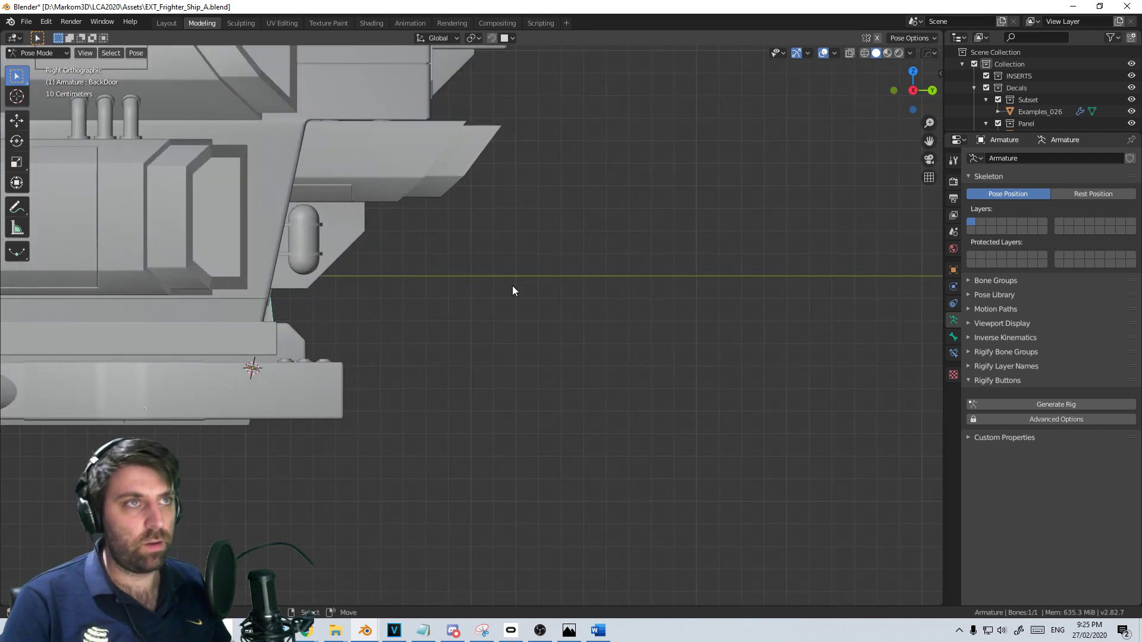
key(r)
key(Escape)
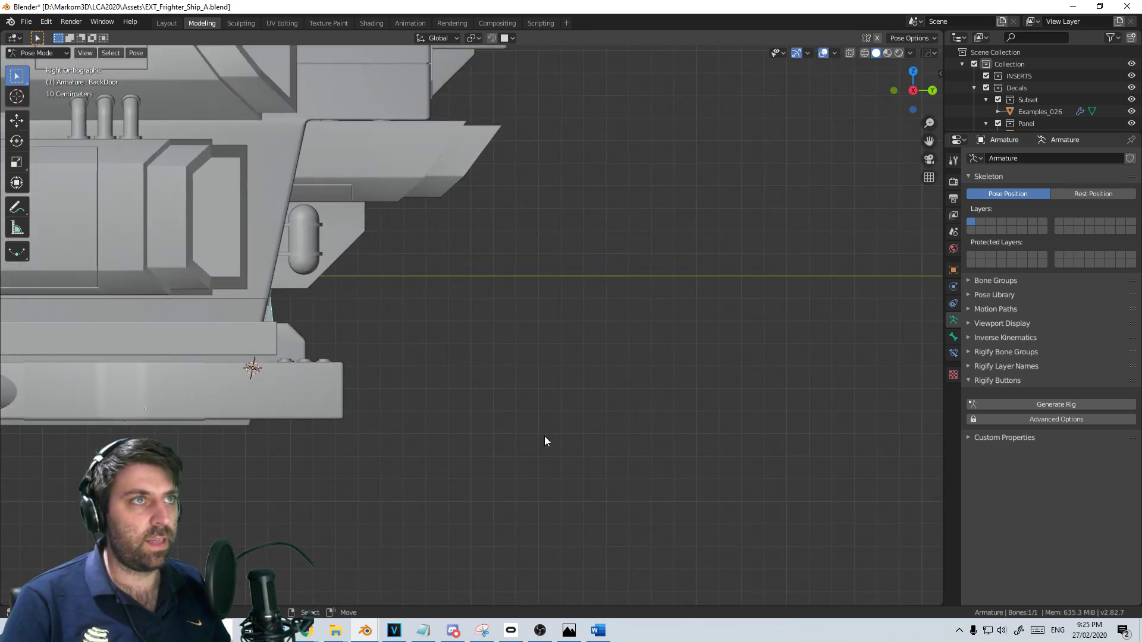
Leave Pose Mode and open the rear door in Edit Mode with its modifier settings shown
middle_drag(544, 440, 415, 258)
scroll(273, 321, down, 3)
scroll(415, 259, up, 3)
key(Tab)
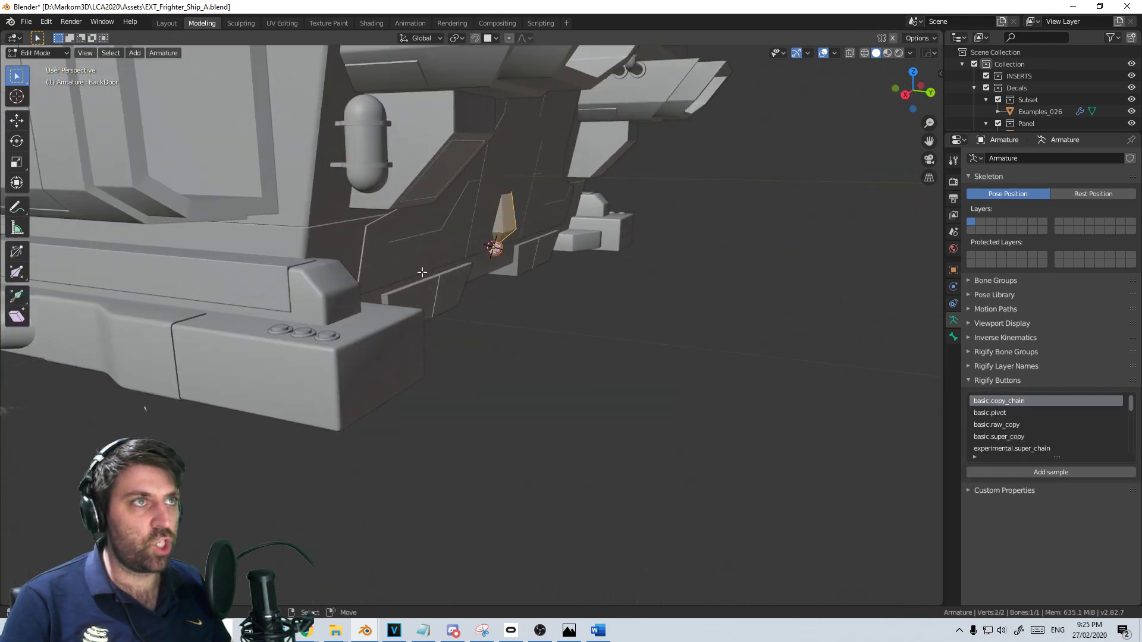
key(Tab)
key(Tab)
key(Tab)
click(58, 53)
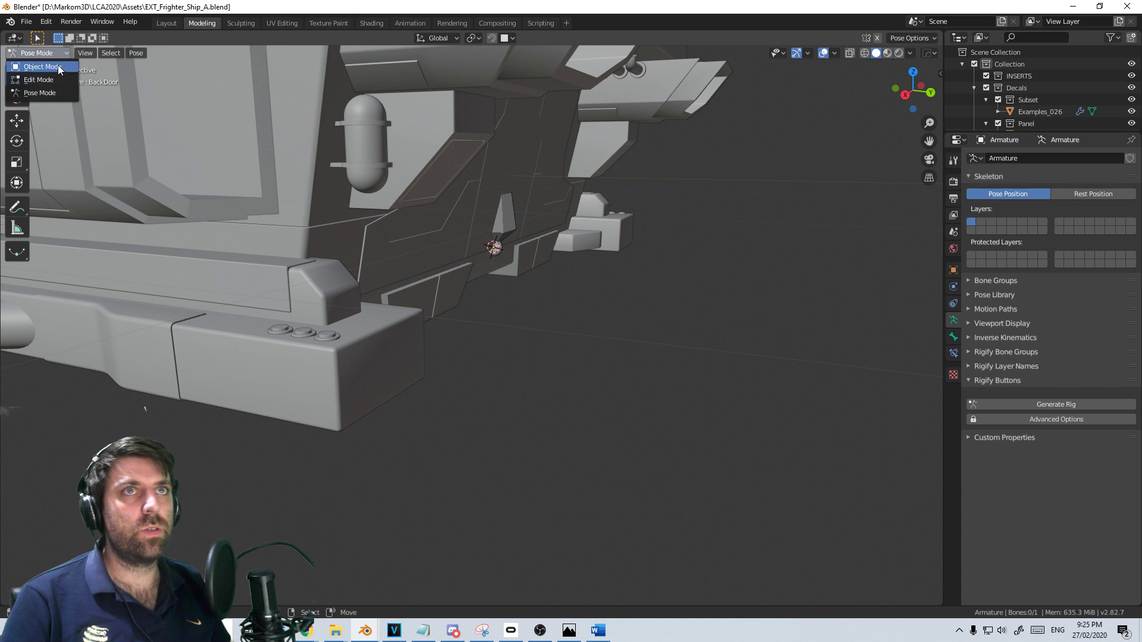
click(58, 67)
click(448, 254)
key(KP_Decimal)
key(Tab)
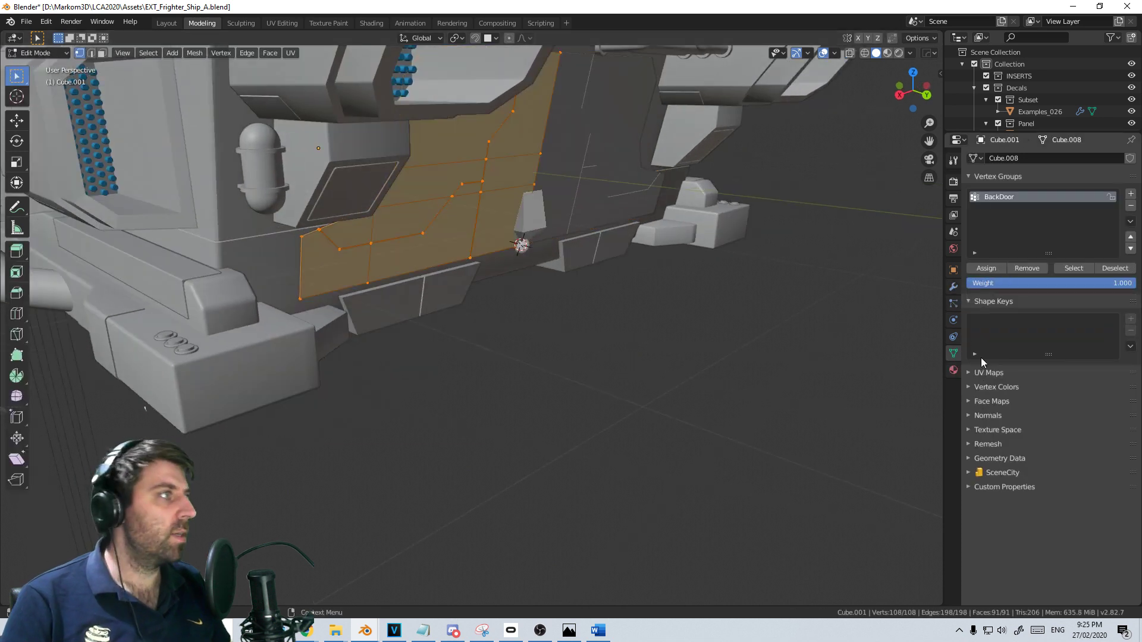
click(954, 288)
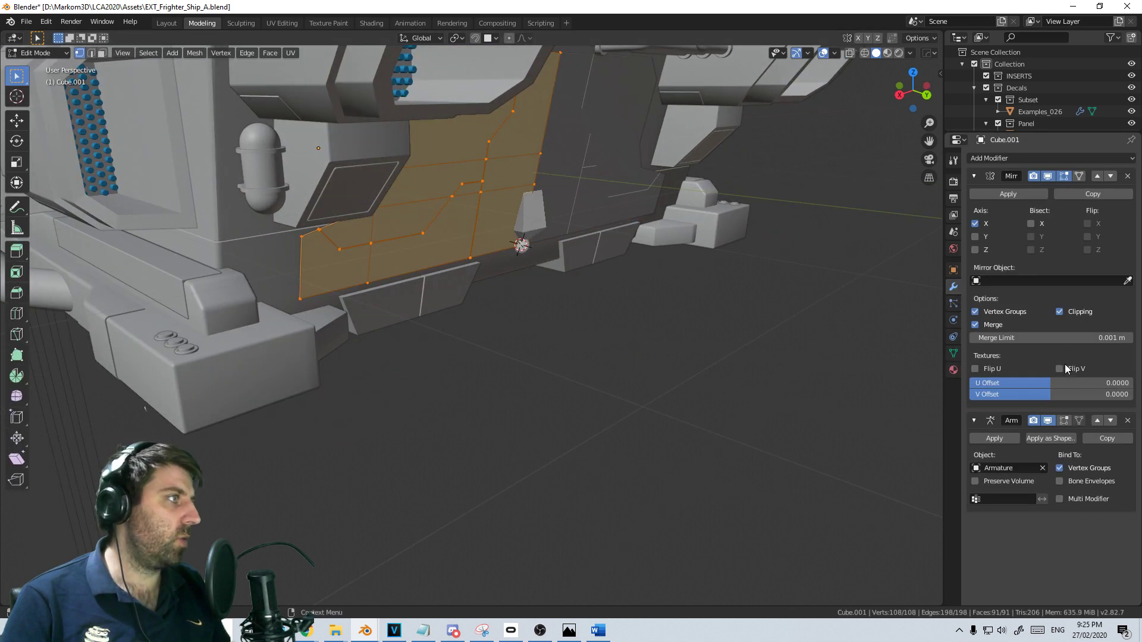
Clear the rear door's selection, switch to face selection, and select the four outer faces along the door's lower side section
middle_drag(351, 315, 454, 315)
scroll(466, 311, up, 1)
scroll(444, 310, up, 3)
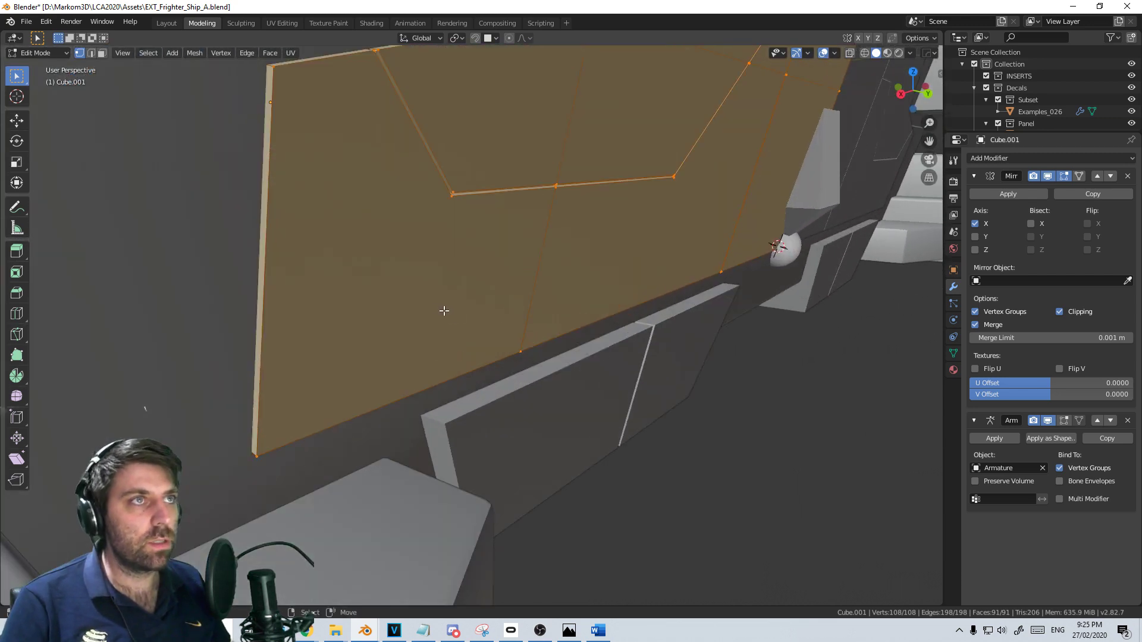
key(alt+a)
scroll(518, 142, down, 2)
click(103, 53)
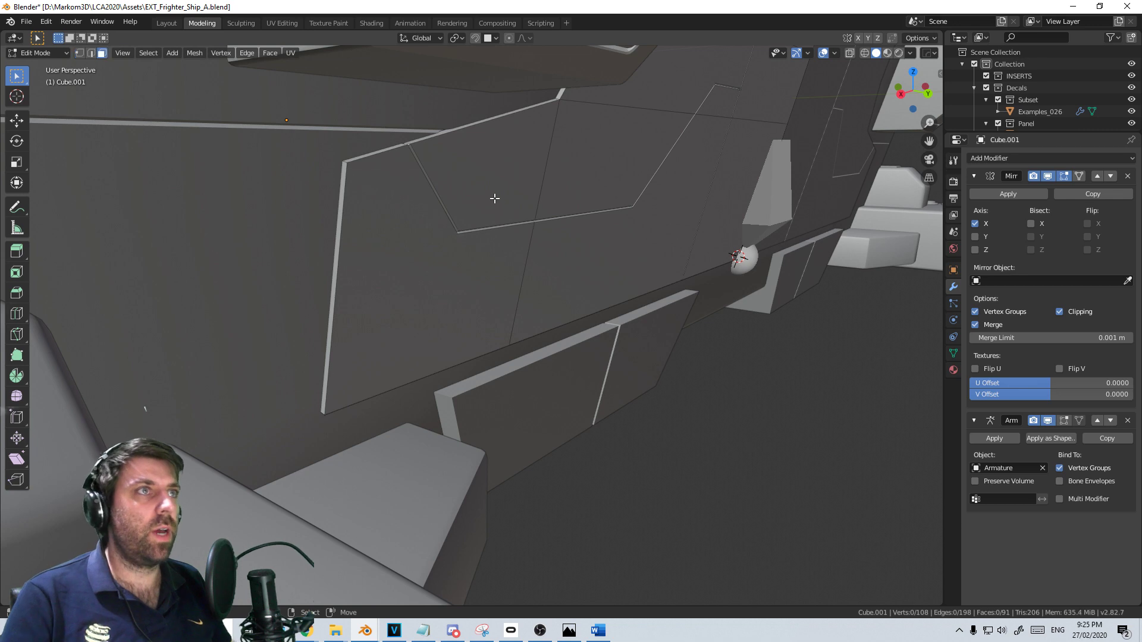
click(494, 196)
shift+click(435, 309)
shift+click(571, 265)
shift+click(583, 148)
scroll(586, 151, down, 4)
middle_drag(650, 214, 595, 222)
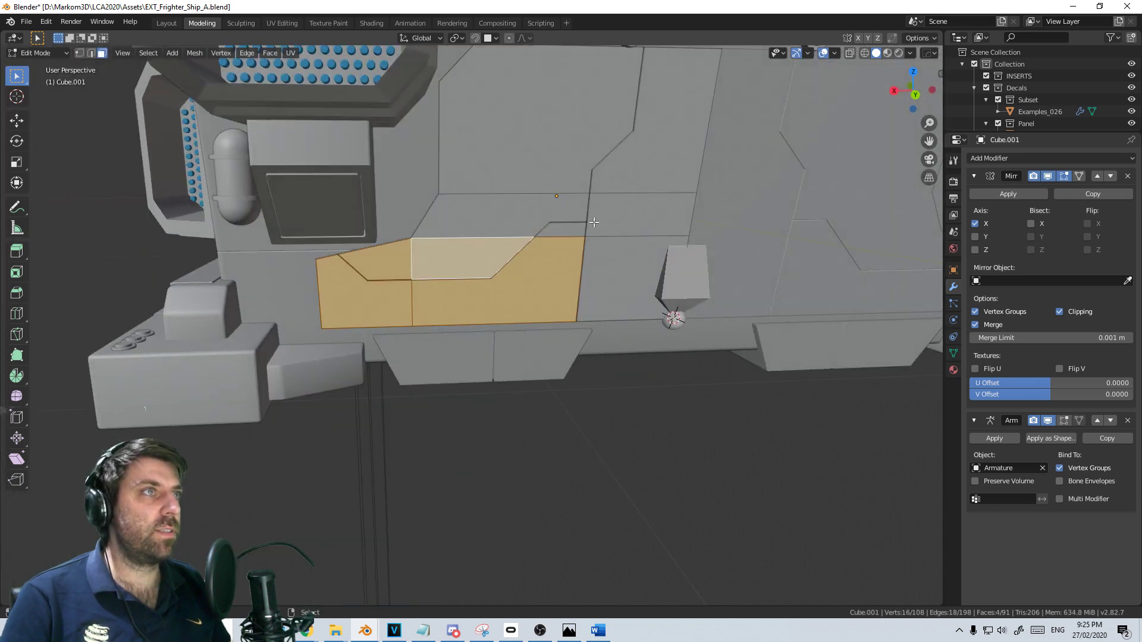
Add the remaining outer faces of the door's modelled half to the selection, up to the mirror centre line
shift+click(576, 230)
shift+click(565, 208)
shift+click(556, 157)
shift+click(681, 123)
shift+click(643, 215)
shift+click(634, 274)
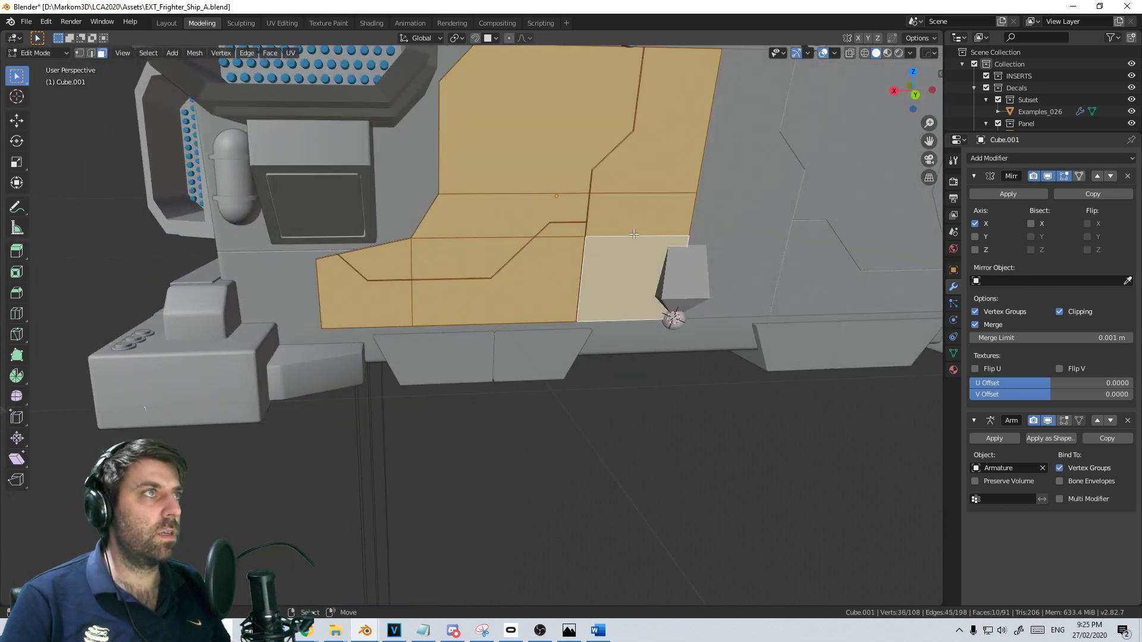
Show the right orthographic view in wireframe shading and try moving the selected door faces outward
scroll(624, 268, down, 2)
key(KP_3)
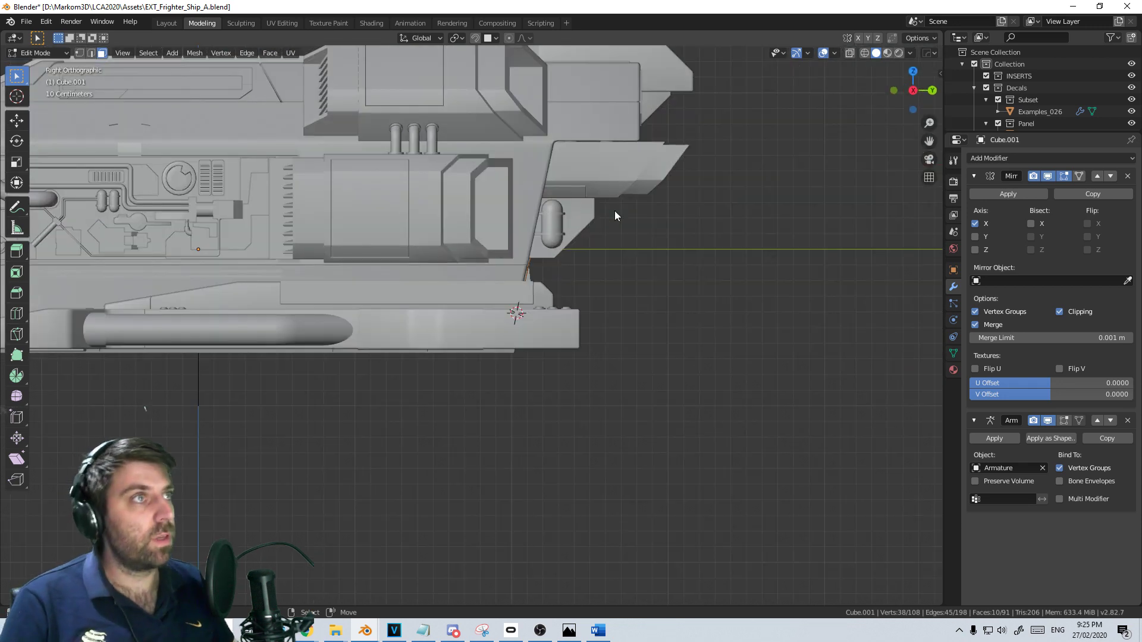
key(z)
click(588, 216)
scroll(632, 312, up, 2)
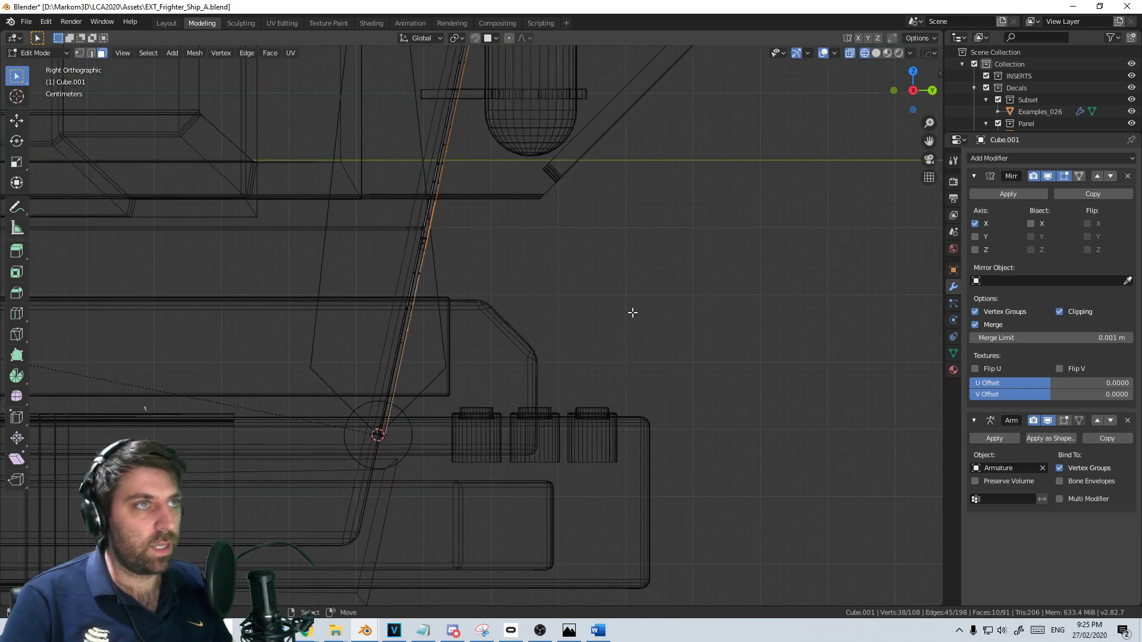
key(g)
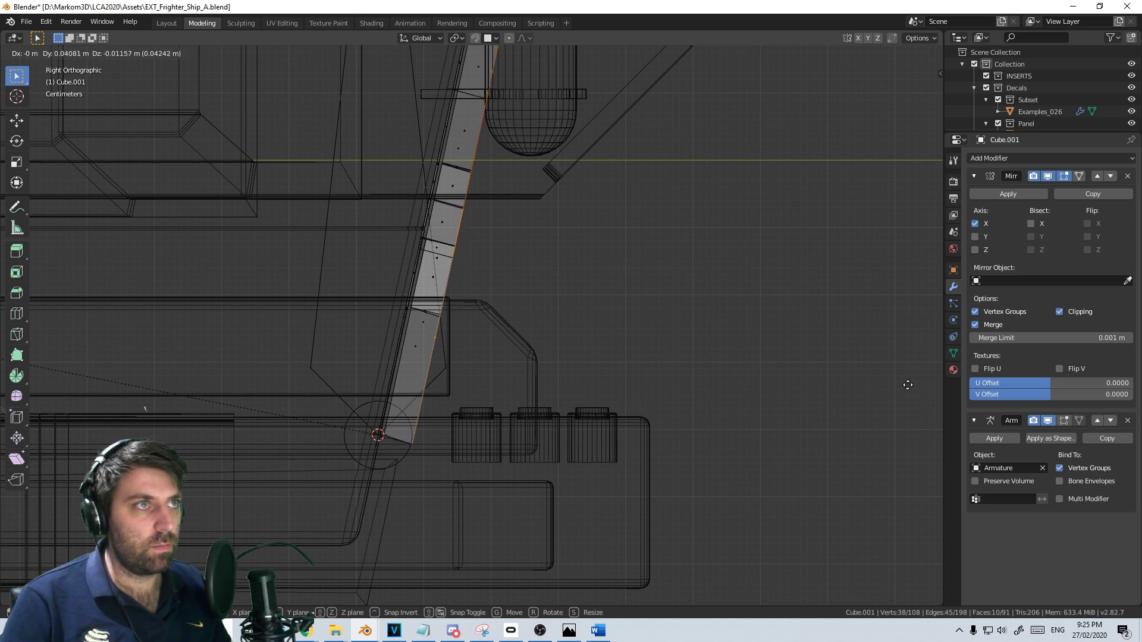
right_click(899, 388)
Thicken the rear door by moving its selected outer faces outward from the hinge, and return to solid shading and Object Mode
scroll(416, 396, up, 9)
shift+middle_drag(391, 502, 609, 298)
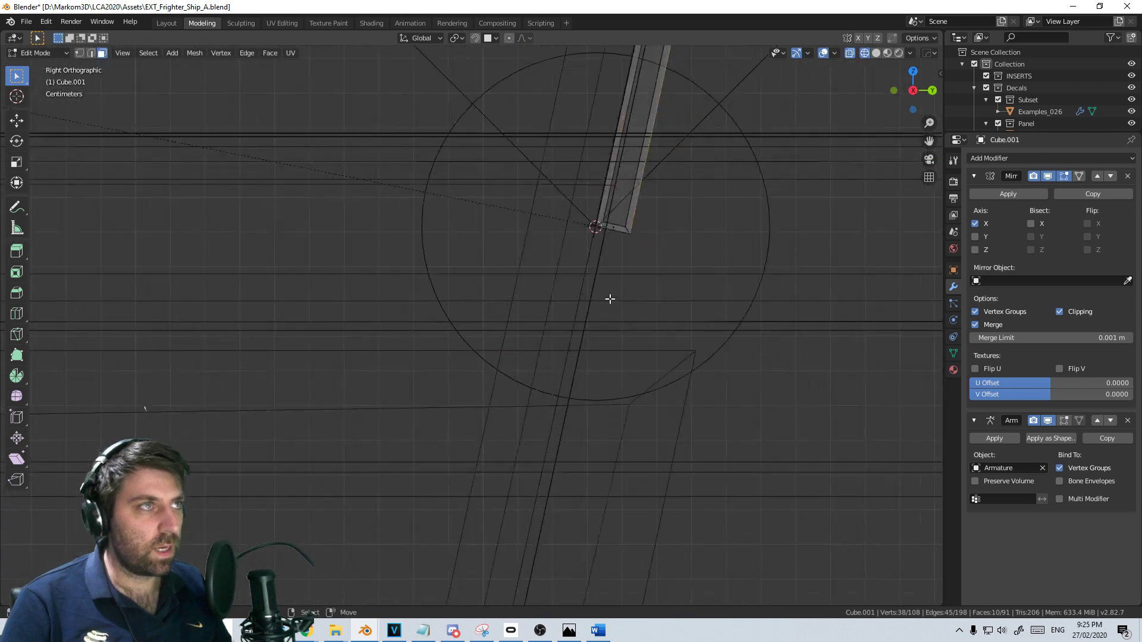
scroll(660, 276, up, 1)
shift+middle_drag(664, 274, 473, 350)
scroll(473, 350, up, 2)
key(g)
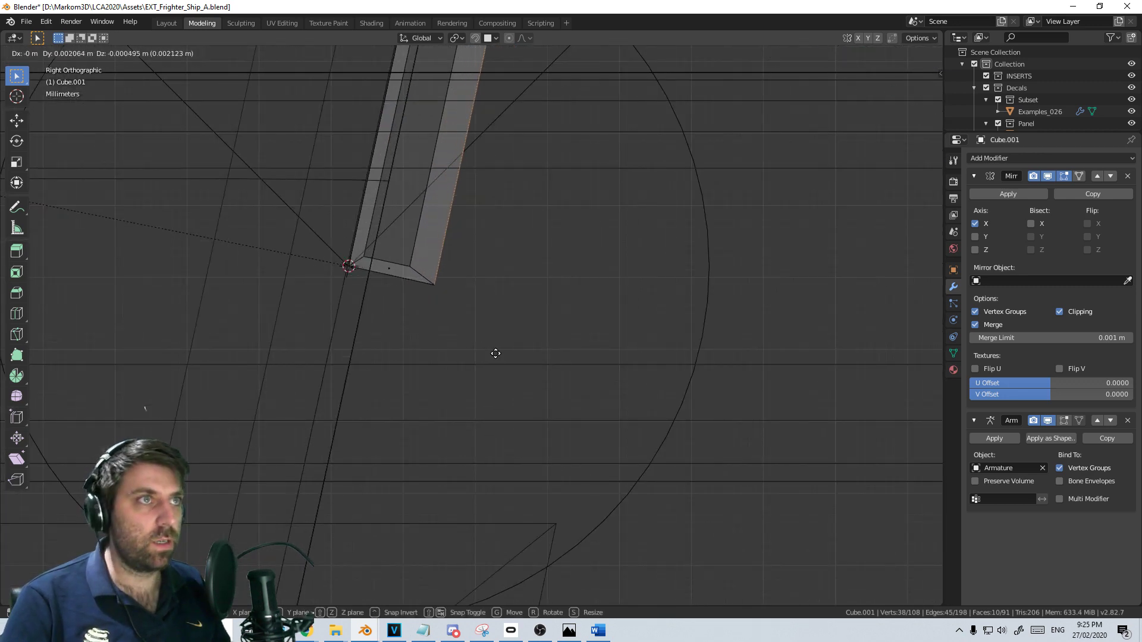
click(597, 378)
scroll(595, 376, down, 1)
key(z)
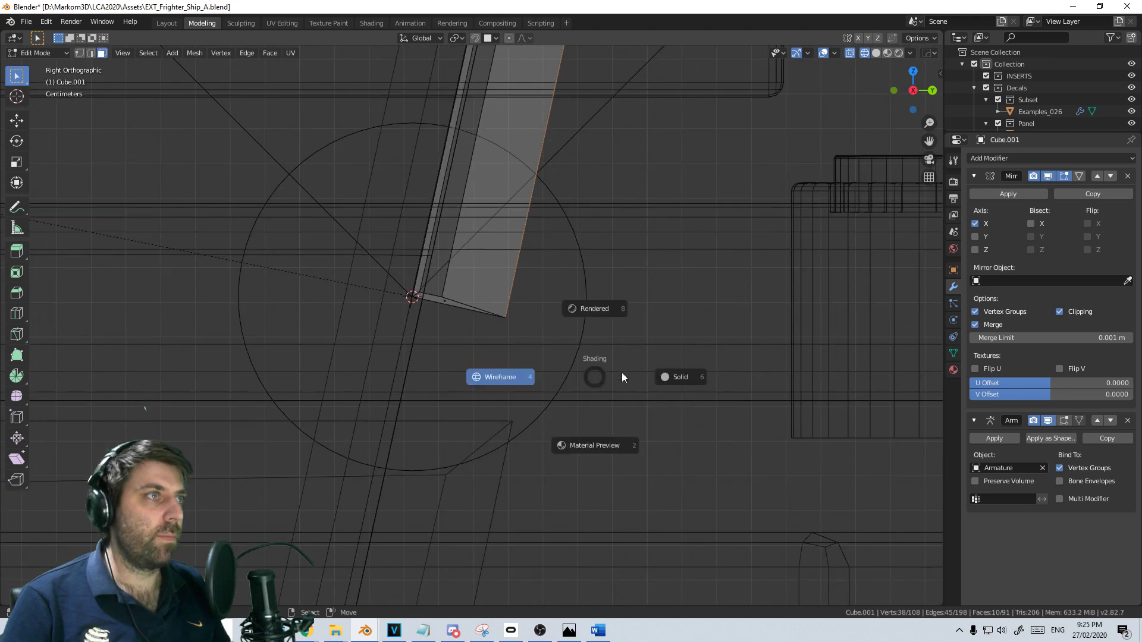
click(622, 372)
mouse_move(436, 309)
middle_down()
mouse_move(459, 321)
mouse_move(453, 343)
mouse_move(405, 342)
middle_up()
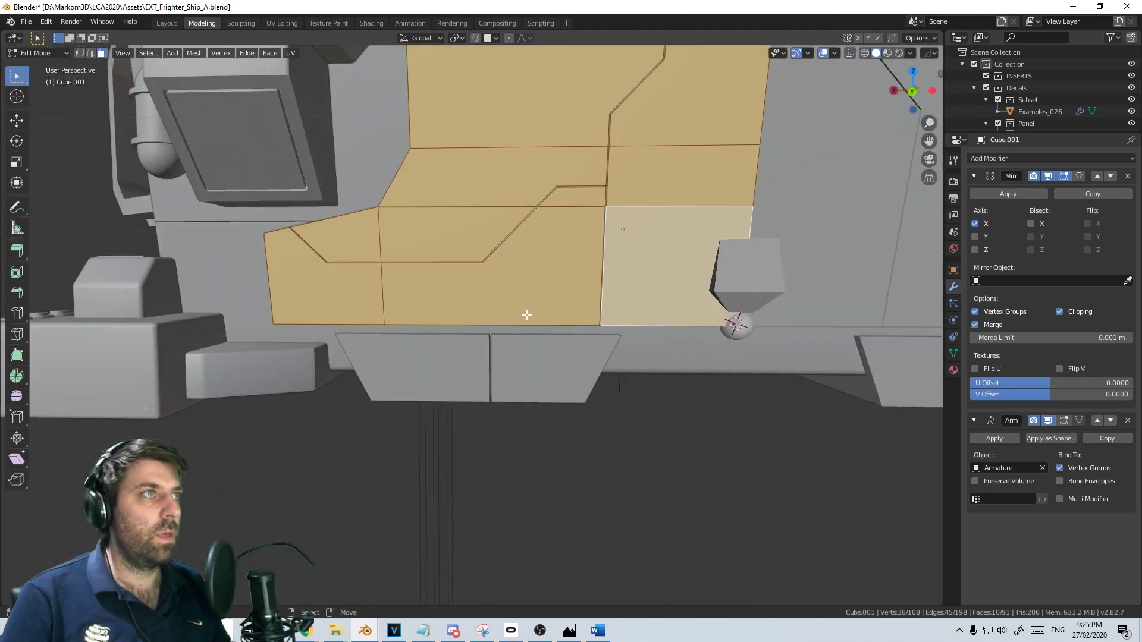
key(Tab)
Test the thickened door's swing in Pose Mode by rotating the BackDoor bone about -93° around its local X axis
scroll(538, 319, down, 3)
mouse_move(538, 319)
middle_down()
mouse_move(574, 320)
mouse_move(527, 316)
middle_up()
scroll(527, 316, down, 2)
click(526, 307)
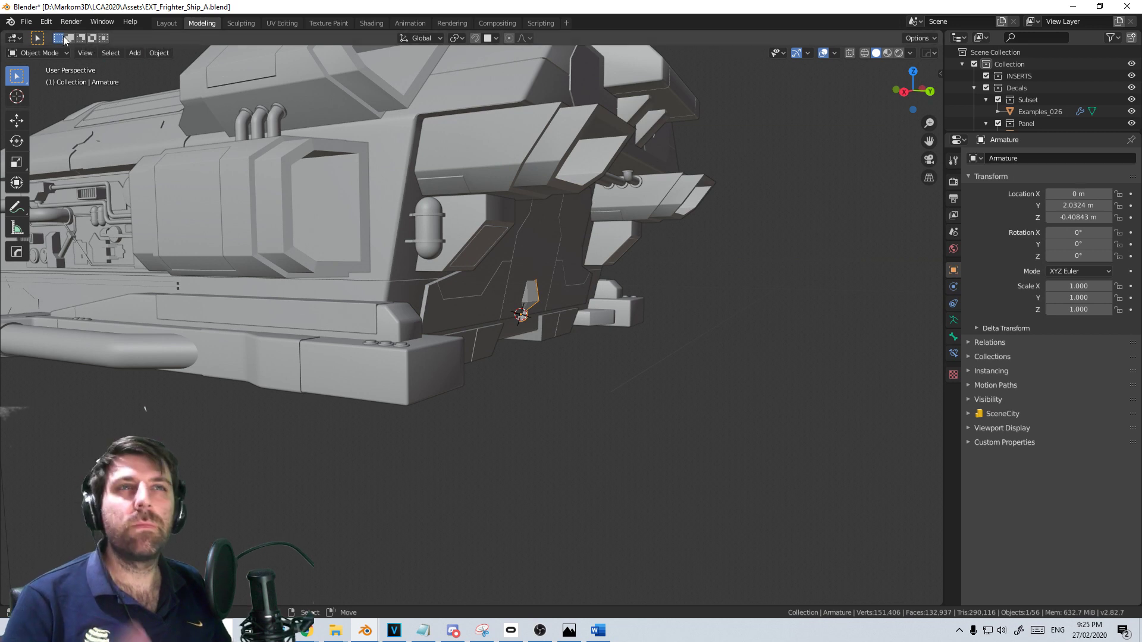
click(59, 55)
click(48, 92)
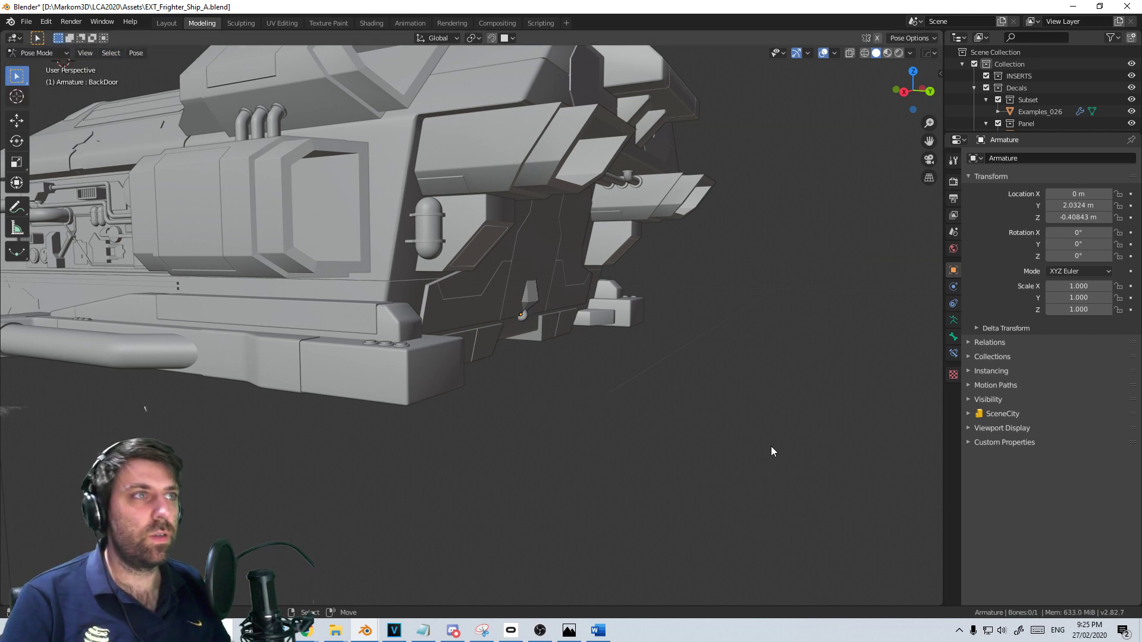
click(526, 311)
key(r)
key(y)
key(x)
key(x)
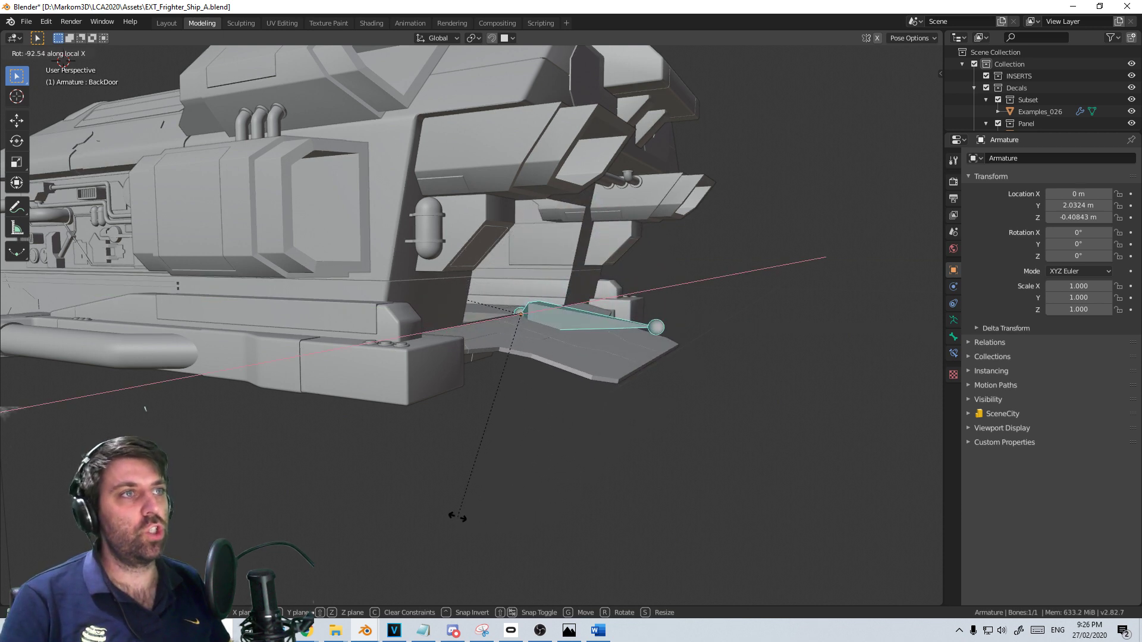
click(458, 516)
Fine-tune the BackDoor bone's rotation in the right orthographic view and save the ship file with the door open
key(KP_3)
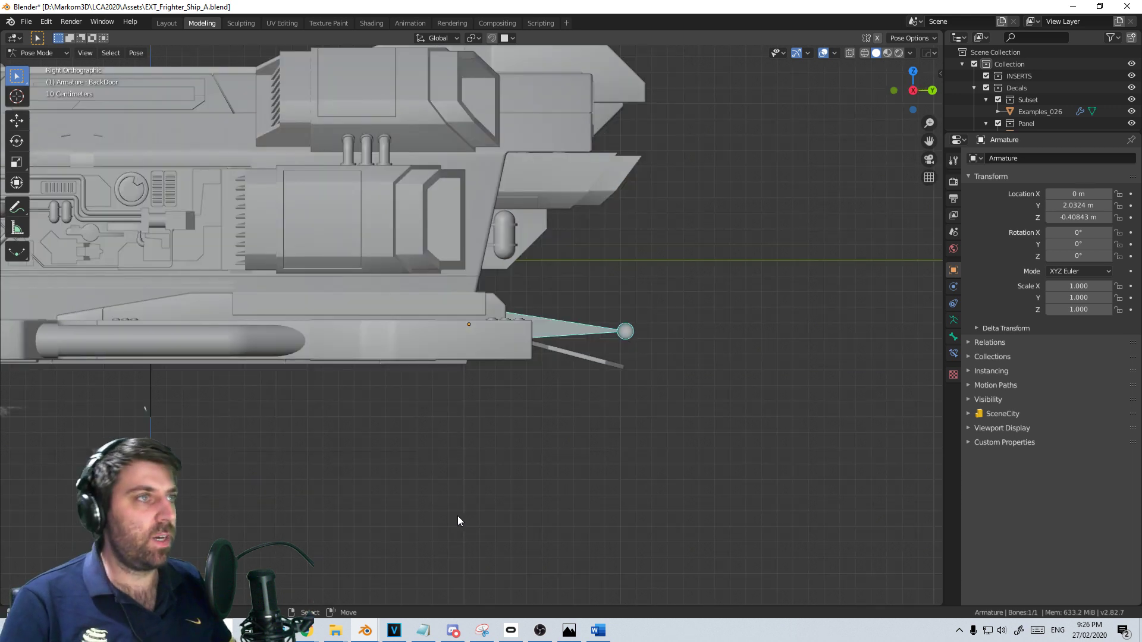
key(r)
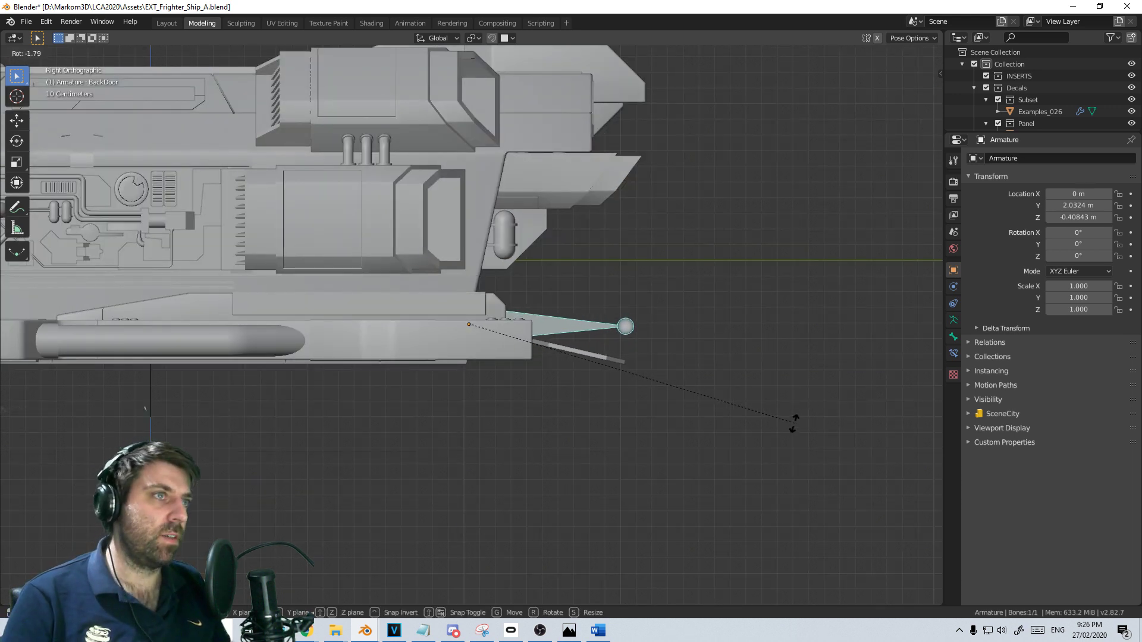
click(790, 429)
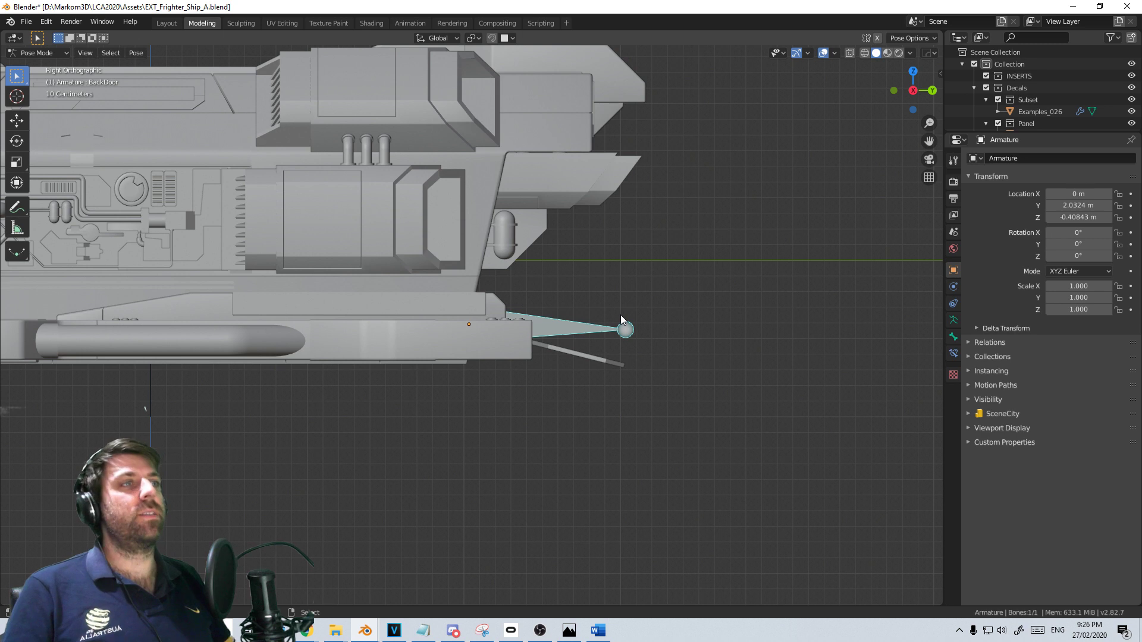
key(ctrl+s)
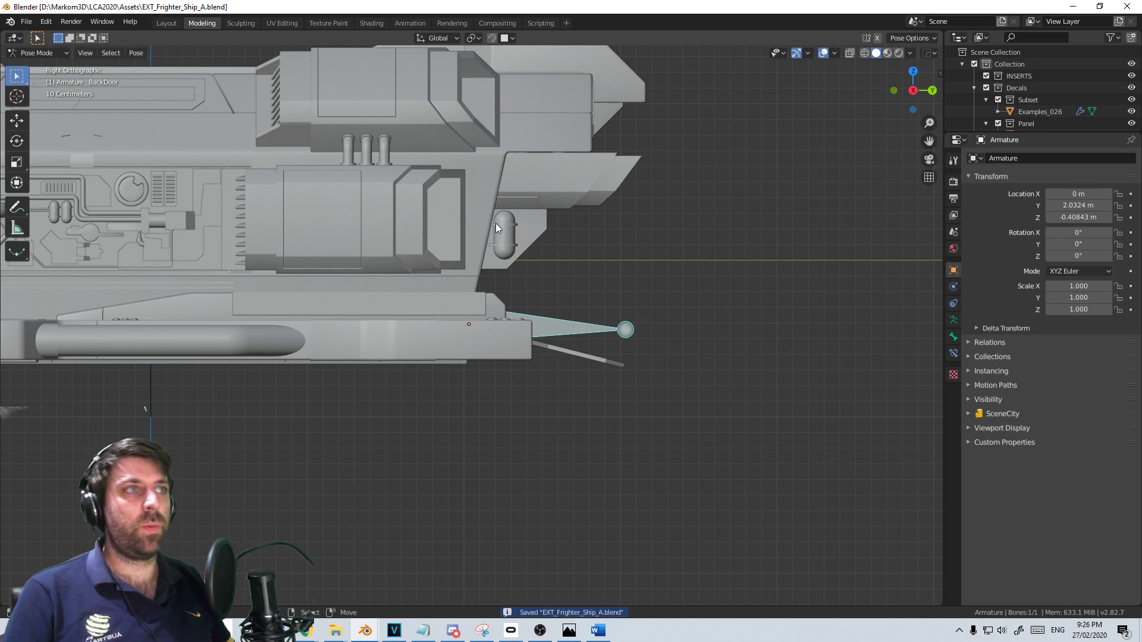
Clear the BackDoor bone's rotation, return the armature to Object Mode, and save EXT_Frighter_Ship_A.blend
key(alt+r)
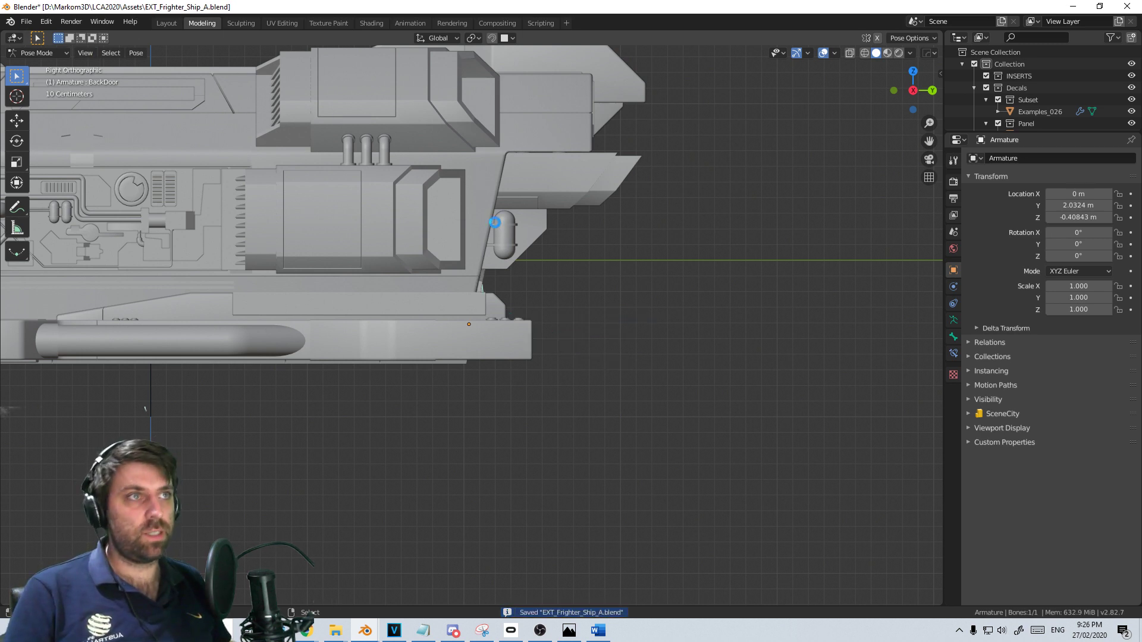
click(51, 52)
click(49, 63)
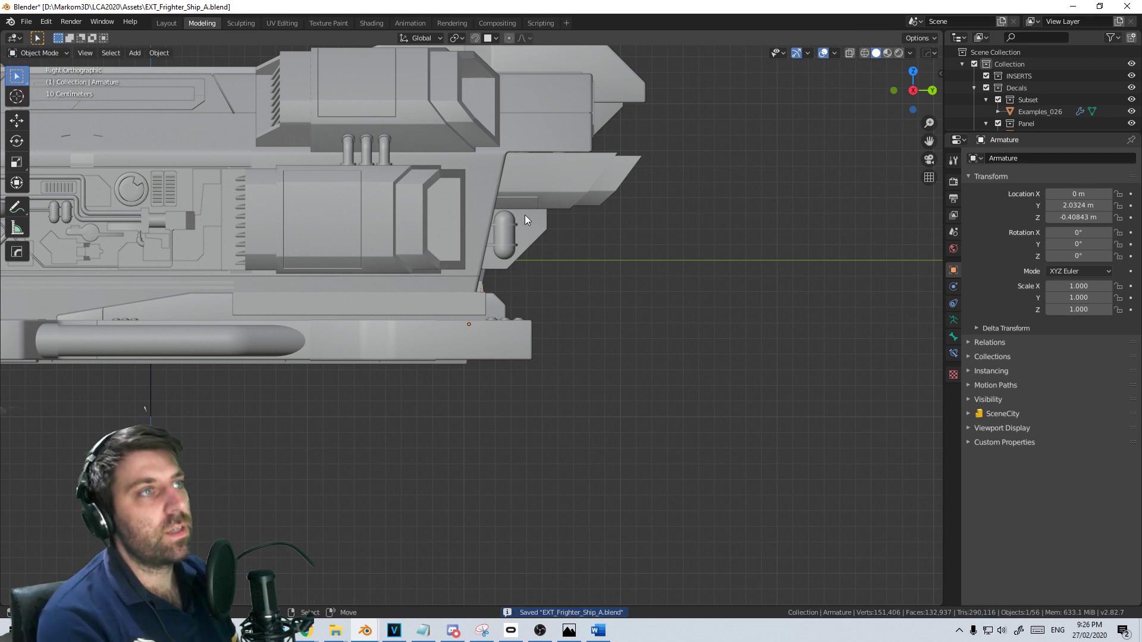
key(ctrl+s)
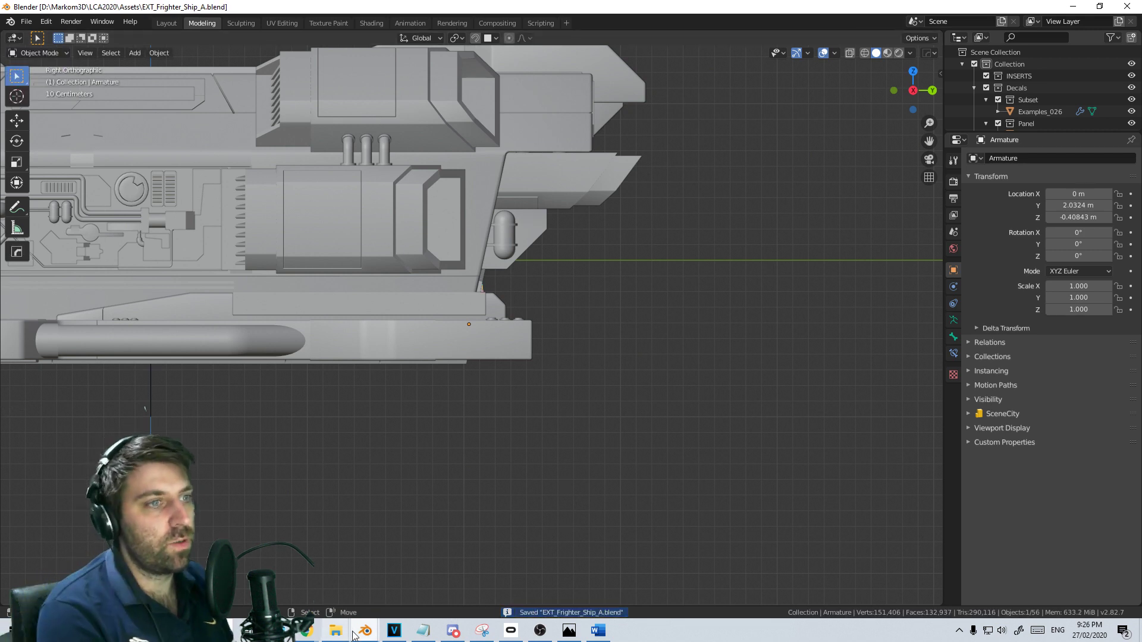
Switch to the Scene7 window, reopen Scene7.blend, and examine the rear of the linked ship
mouse_move(376, 623)
click(319, 590)
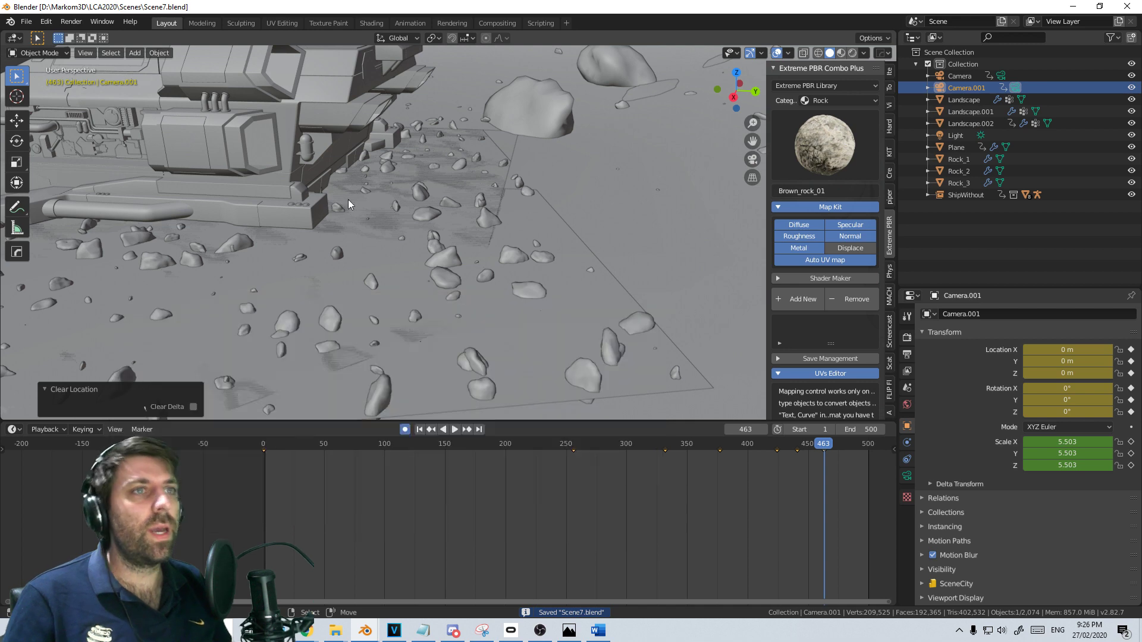
click(26, 22)
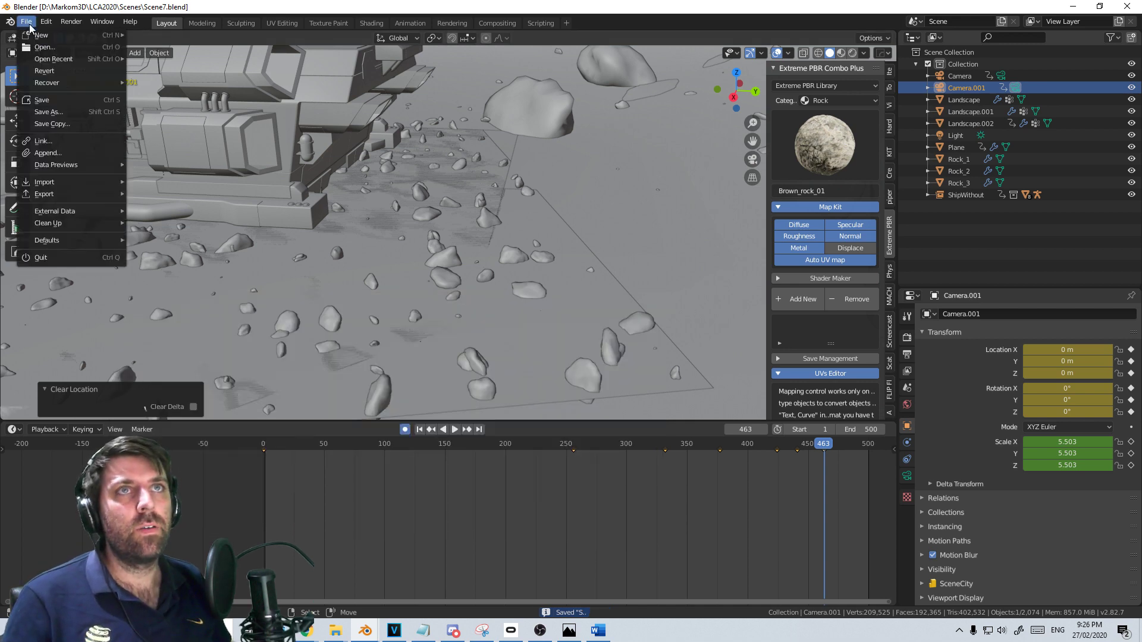
mouse_move(63, 59)
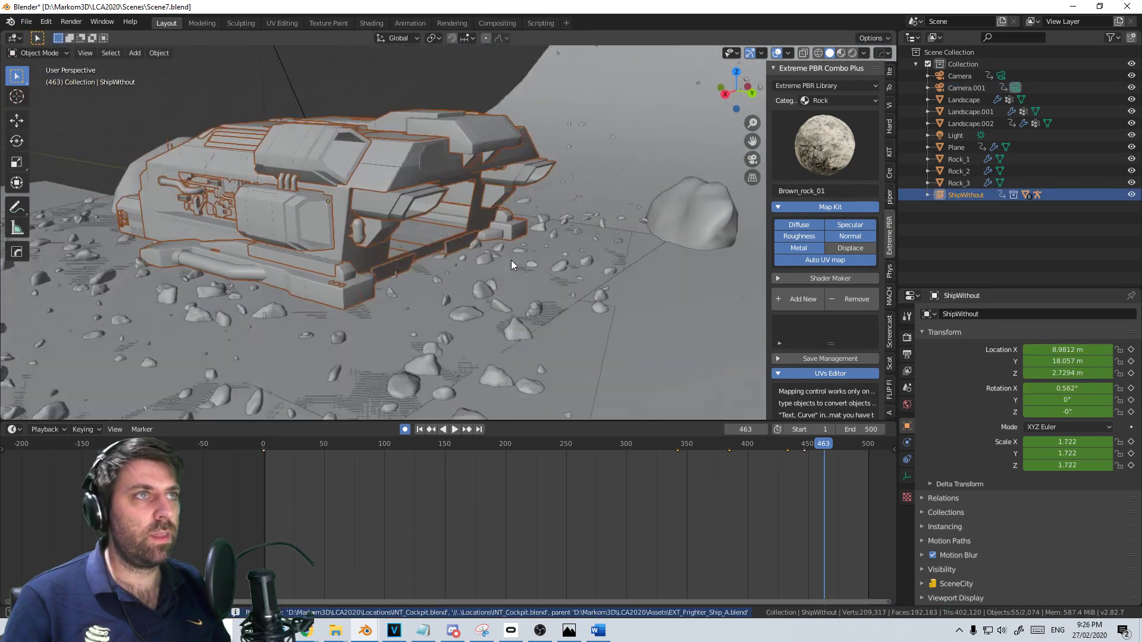
mouse_move(511, 259)
middle_down()
mouse_move(408, 251)
mouse_move(409, 271)
mouse_move(417, 266)
middle_up()
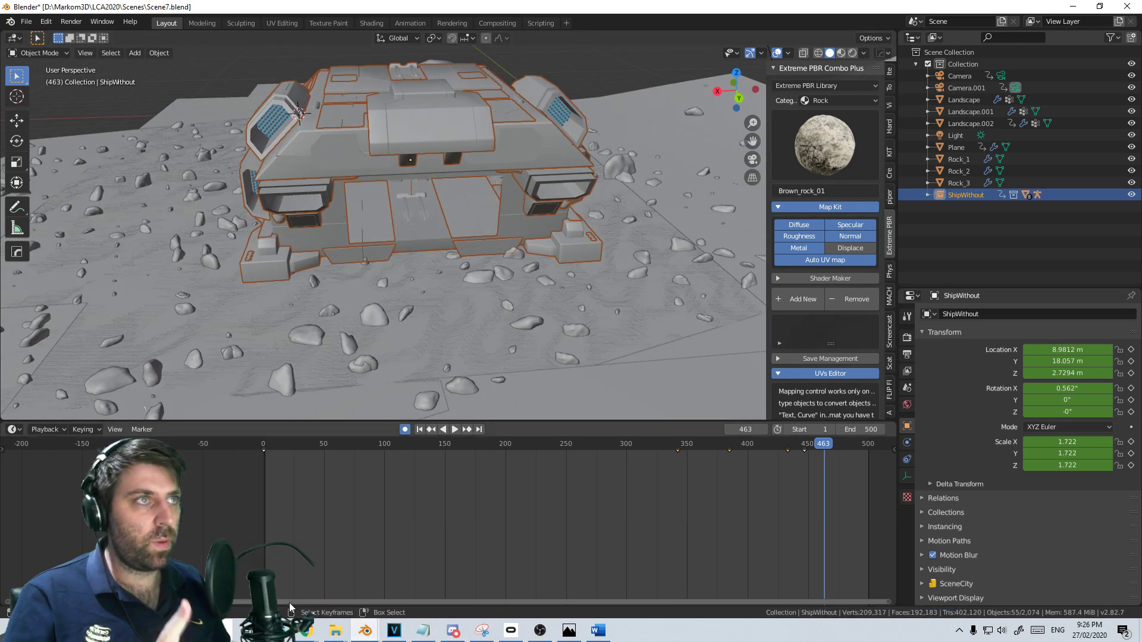
Switch back to the EXT_Frighter_Ship_A.blend window and add the rear door object to the ShipWithout collection
click(395, 594)
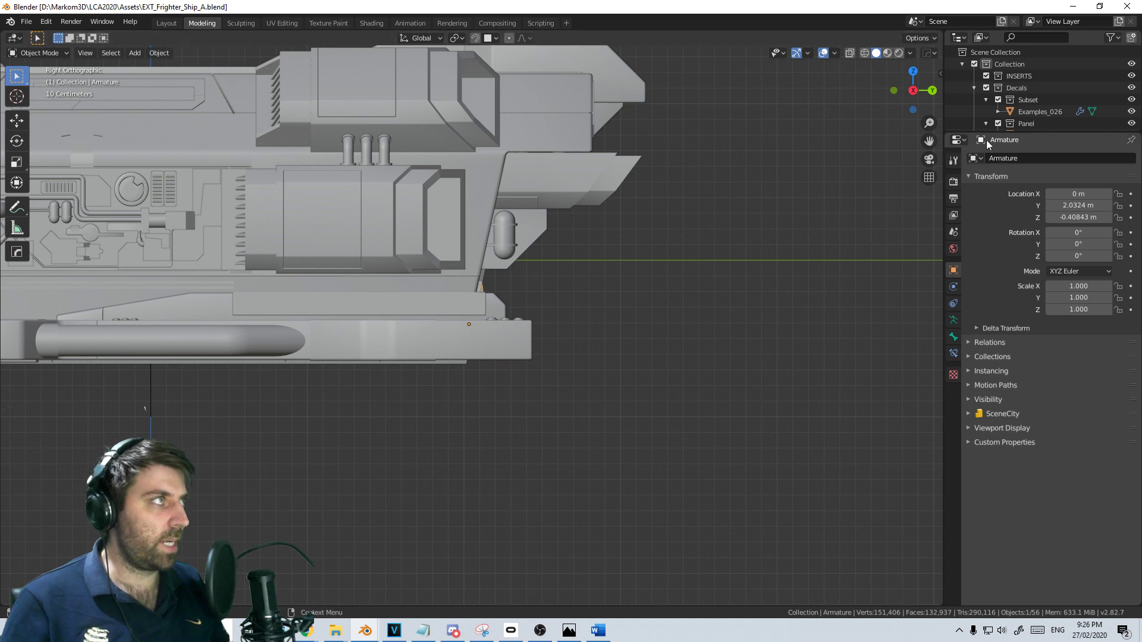
drag(1029, 131, 1023, 382)
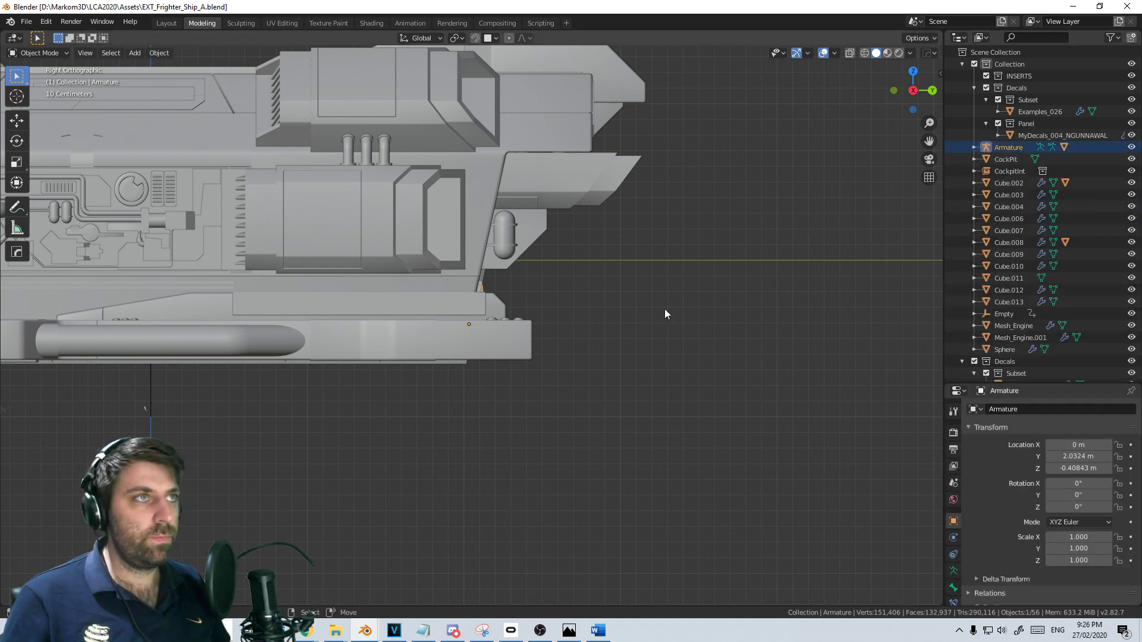
middle_drag(665, 309, 496, 273)
right_click(496, 273)
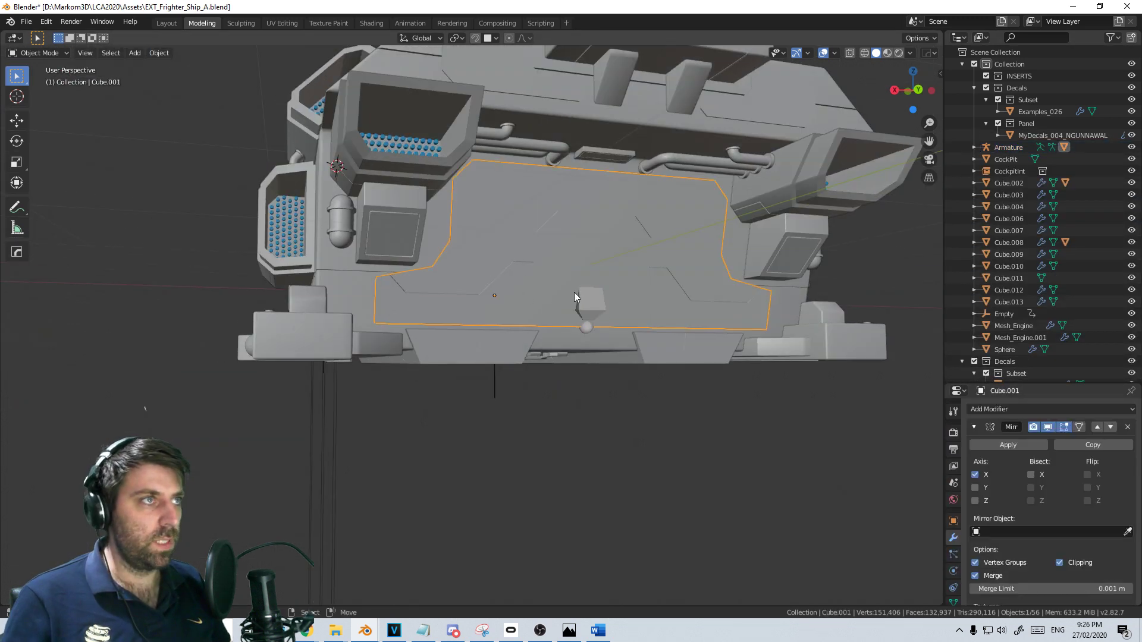
click(954, 521)
scroll(1000, 528, down, 4)
click(991, 499)
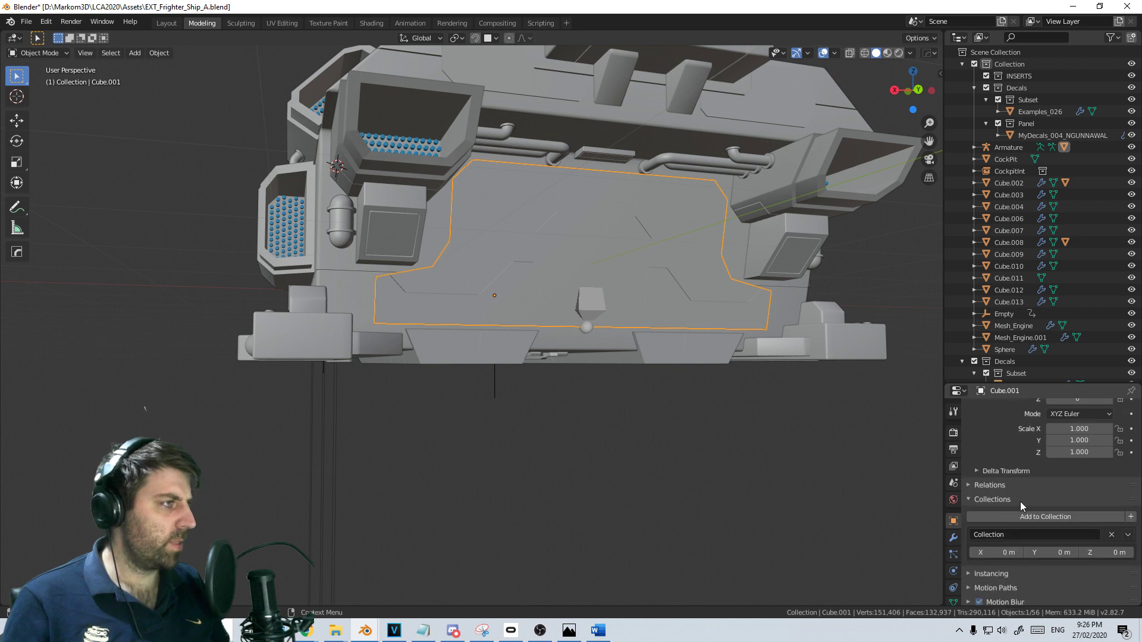
scroll(992, 499, down, 2)
click(1050, 471)
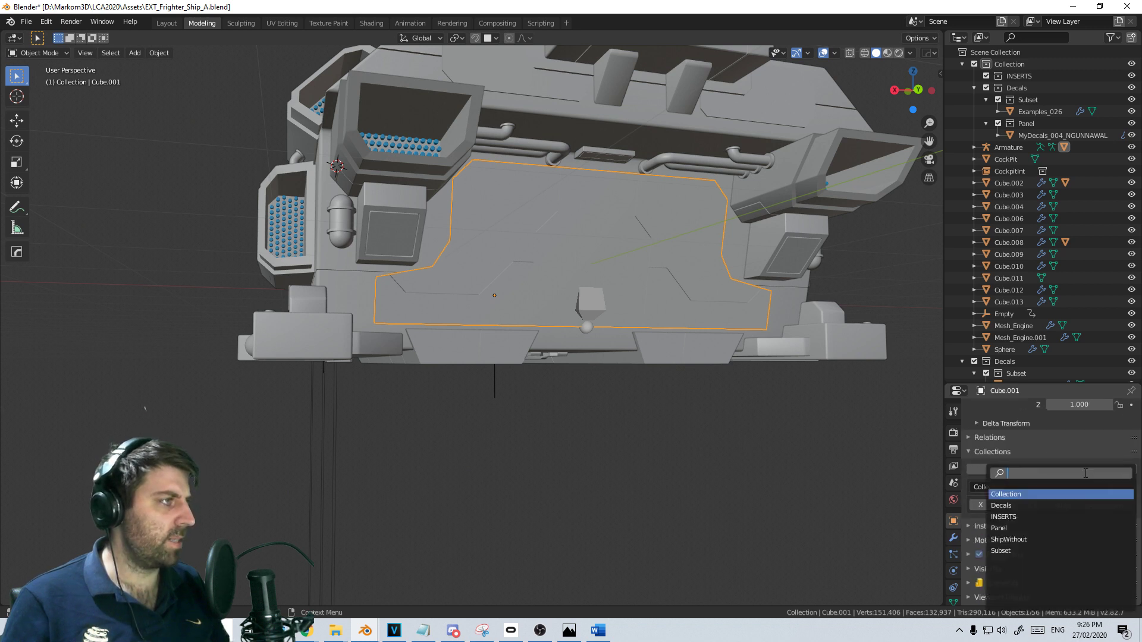
click(1071, 539)
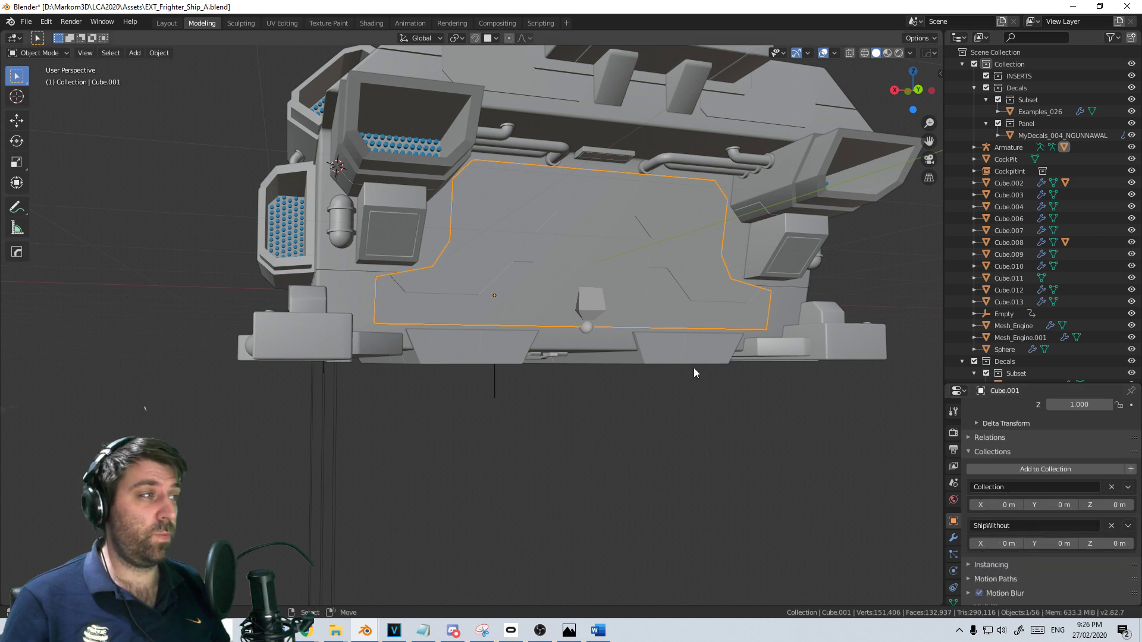
Add the door's armature to the ShipWithout collection and save the ship file
click(583, 310)
click(1046, 470)
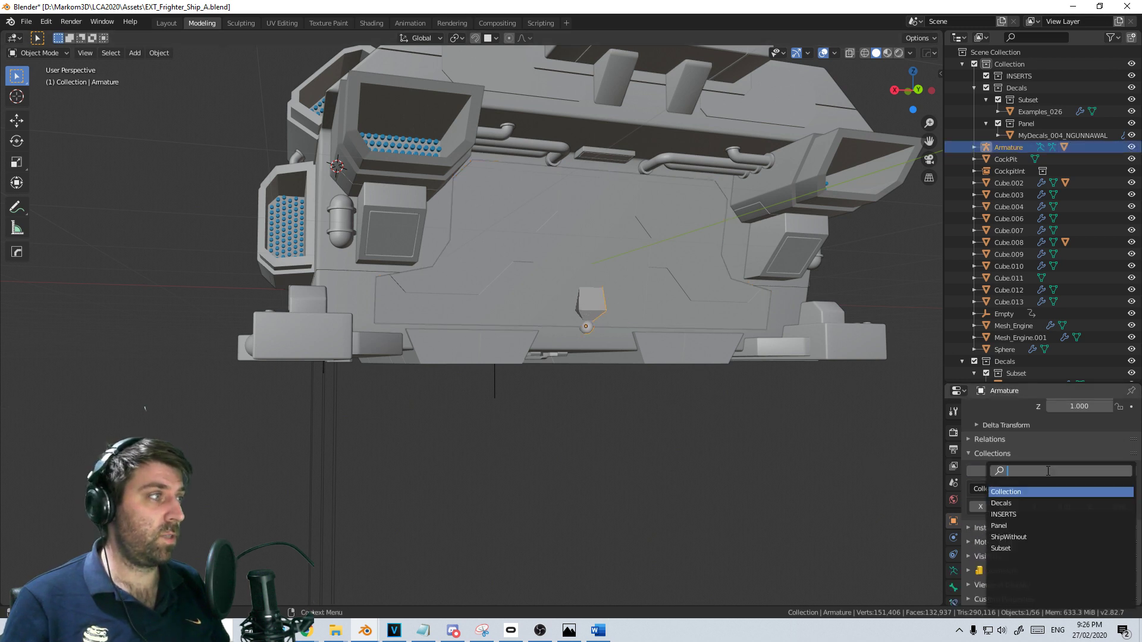
click(1036, 536)
key(ctrl+s)
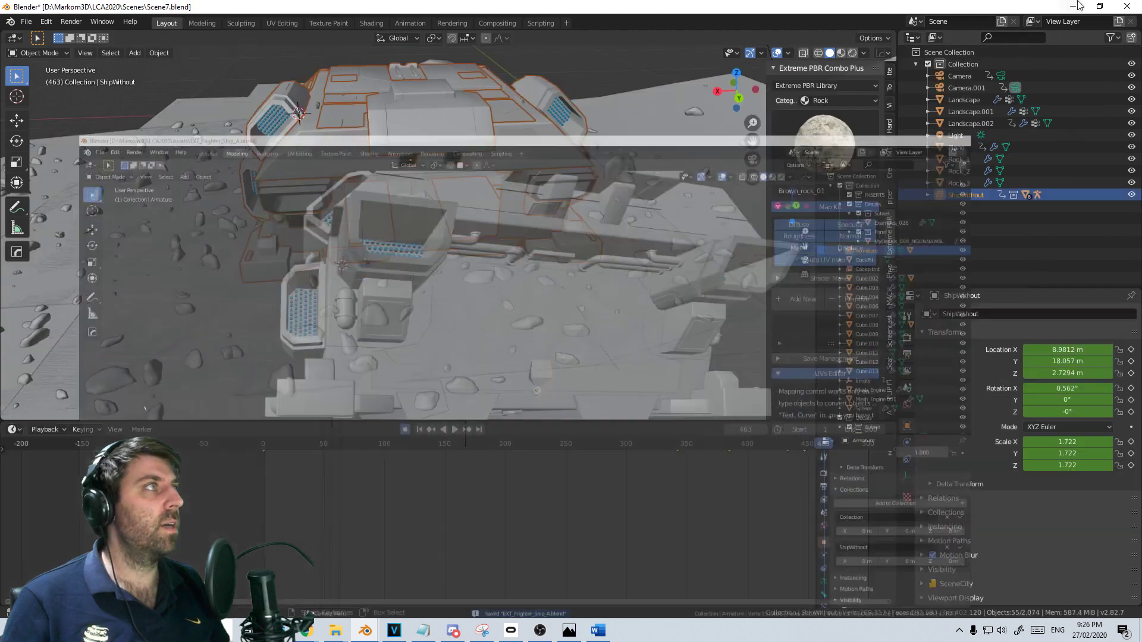
Reopen Scene7.blend so the linked ship reloads from its updated file
click(26, 22)
mouse_move(59, 59)
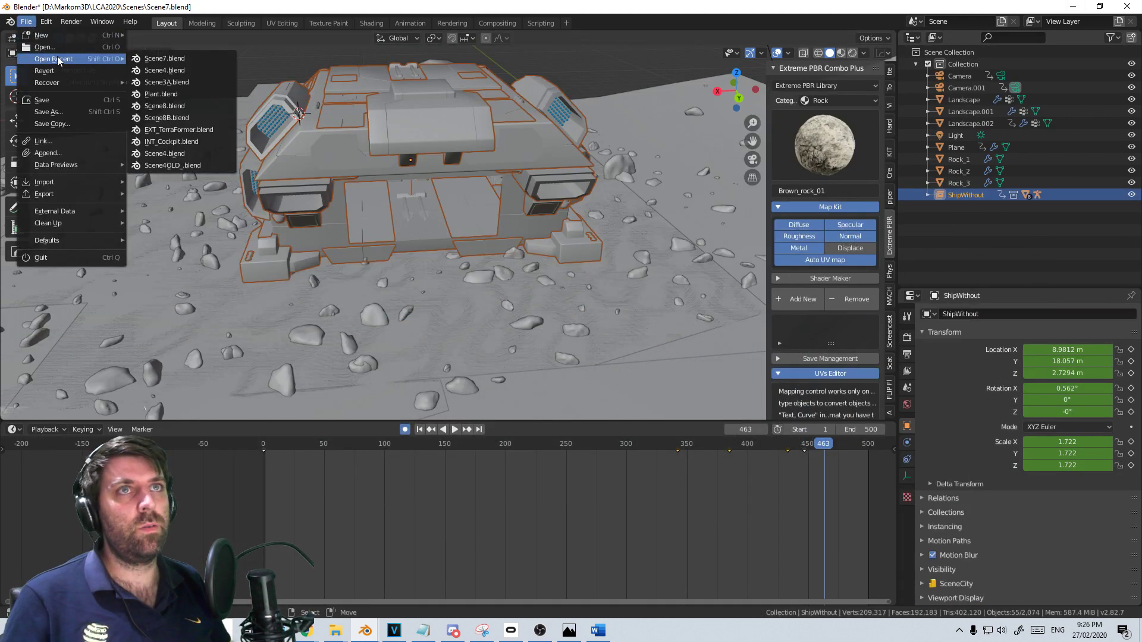
click(179, 61)
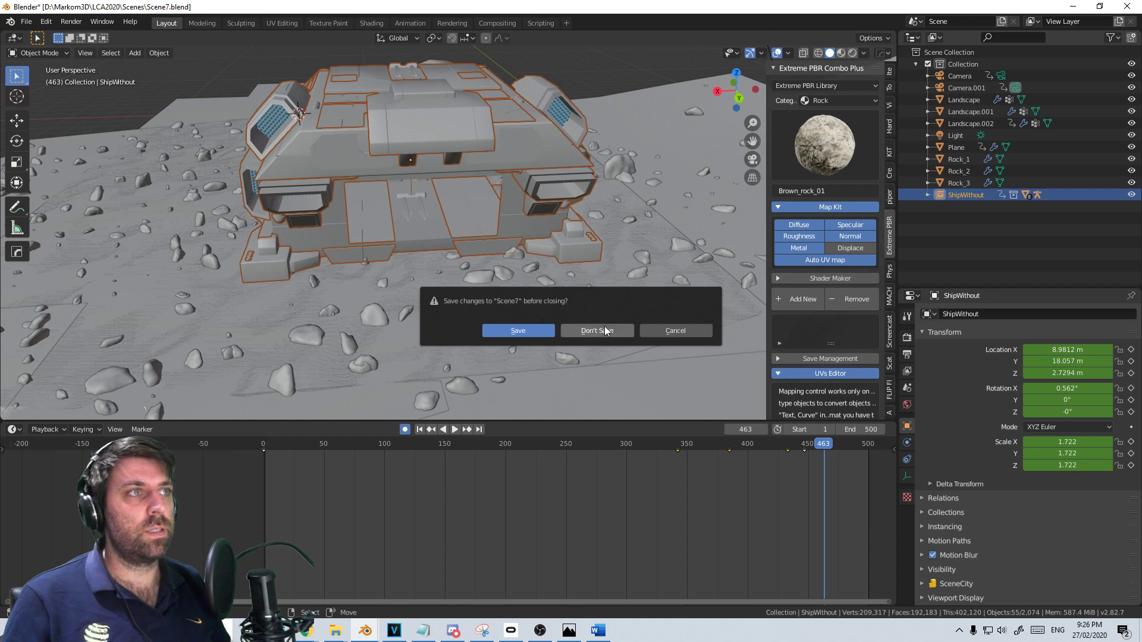
key(Return)
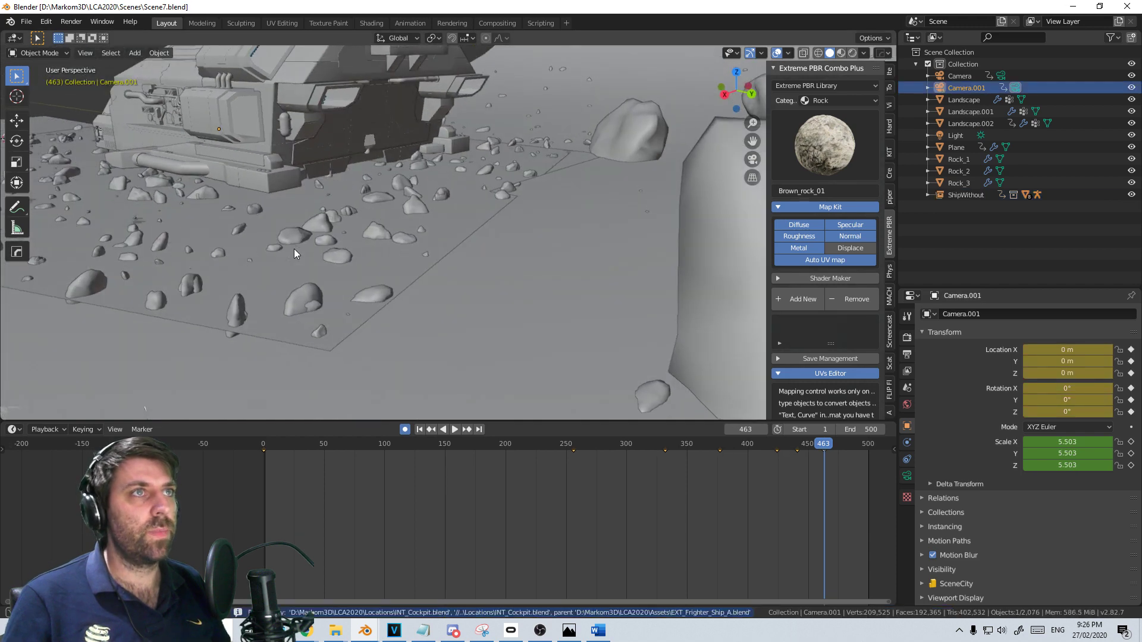
Make a proxy of the Armature from the linked ShipWithout collection instance
scroll(431, 198, up, 2)
key(F3)
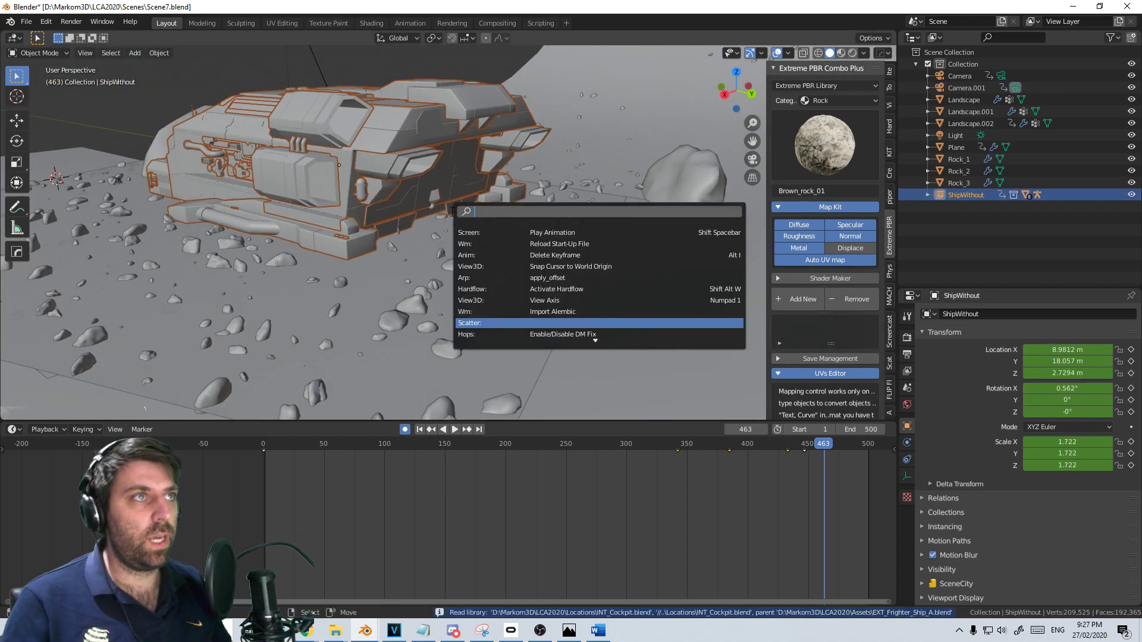
text(make)
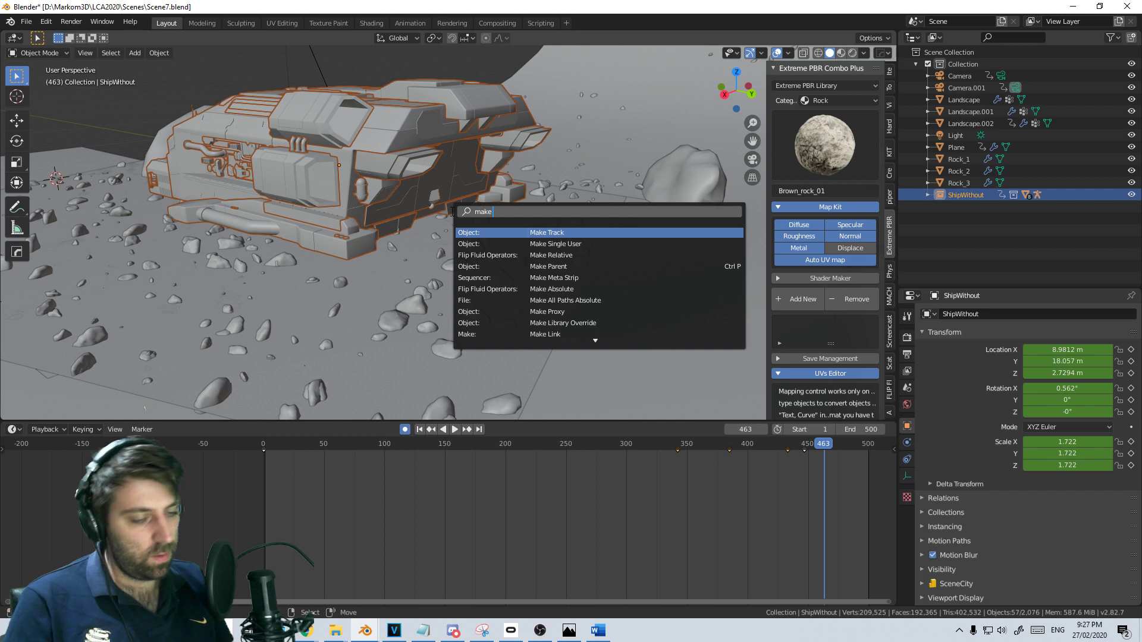
text( pro)
key(Return)
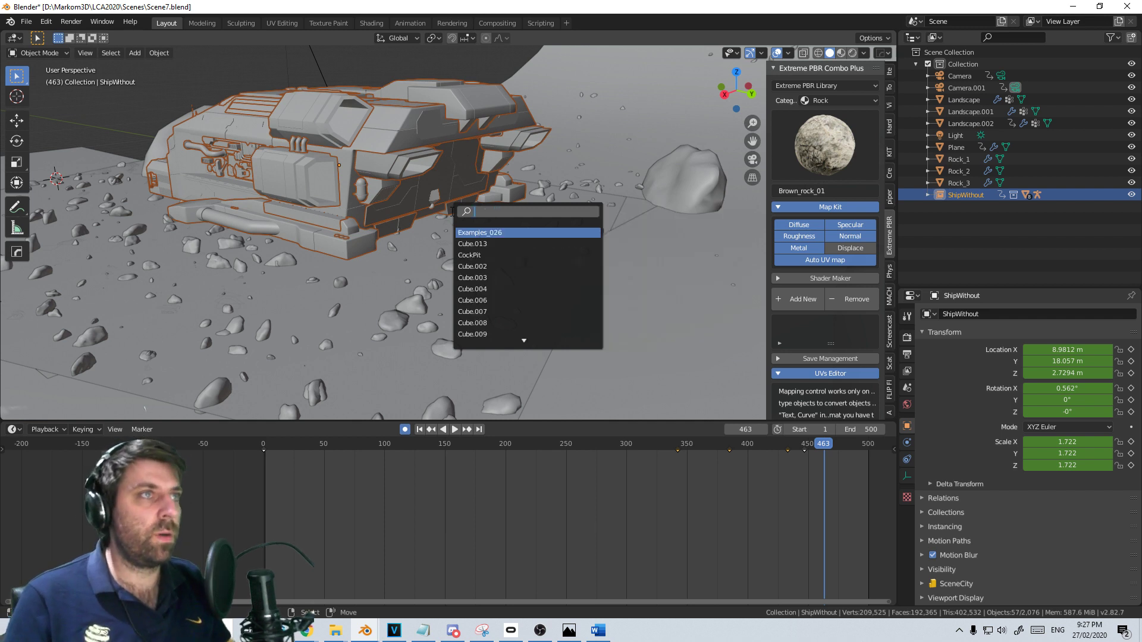
text(a)
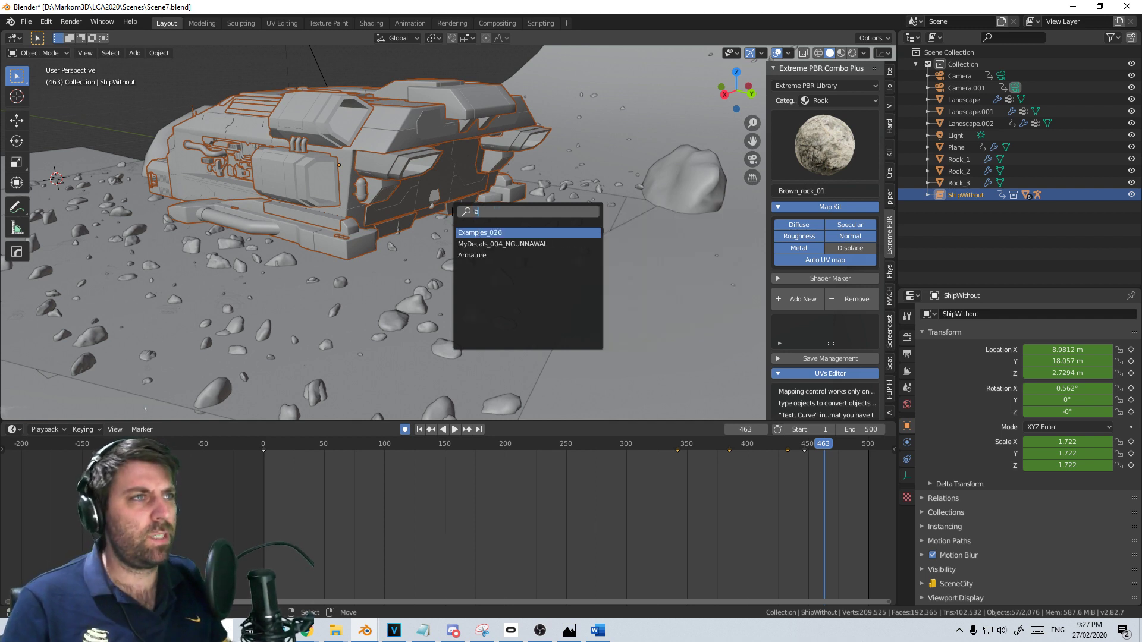
key(Down)
key(Down)
key(Return)
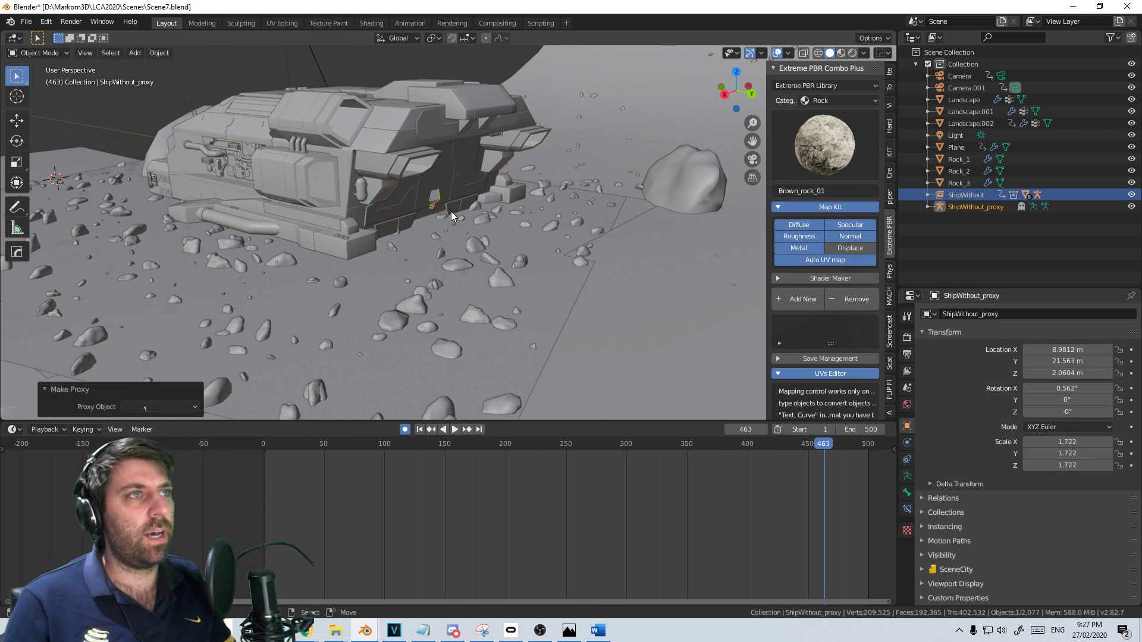
Try rotating the proxy's BackDoor bone about the global X axis in Pose Mode, and return to Object Mode
click(46, 53)
click(59, 93)
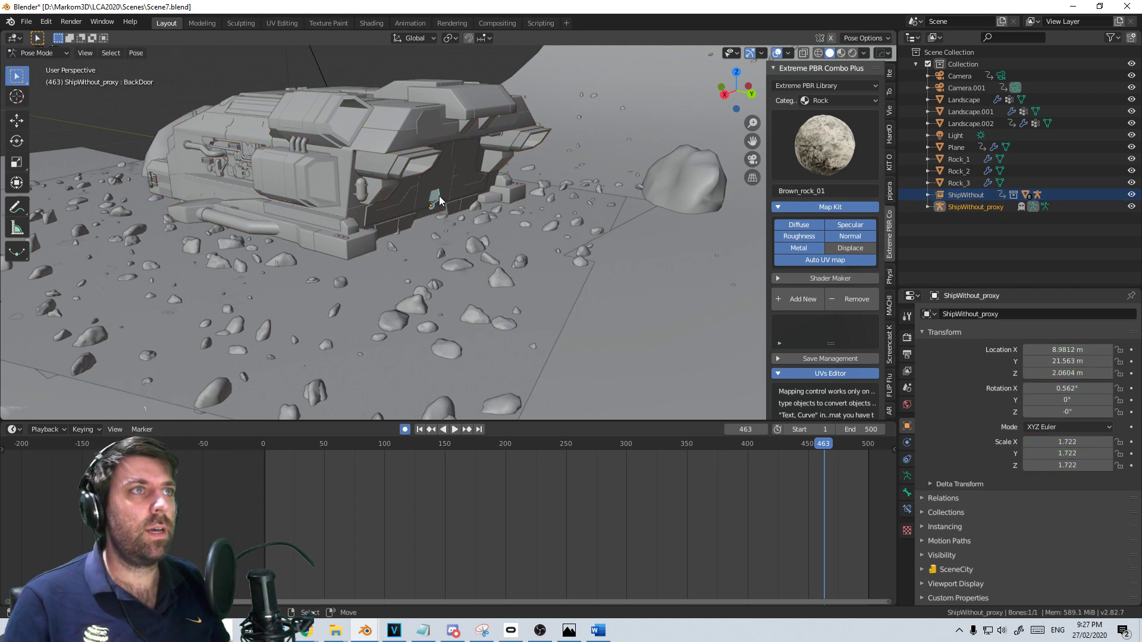
key(r)
key(x)
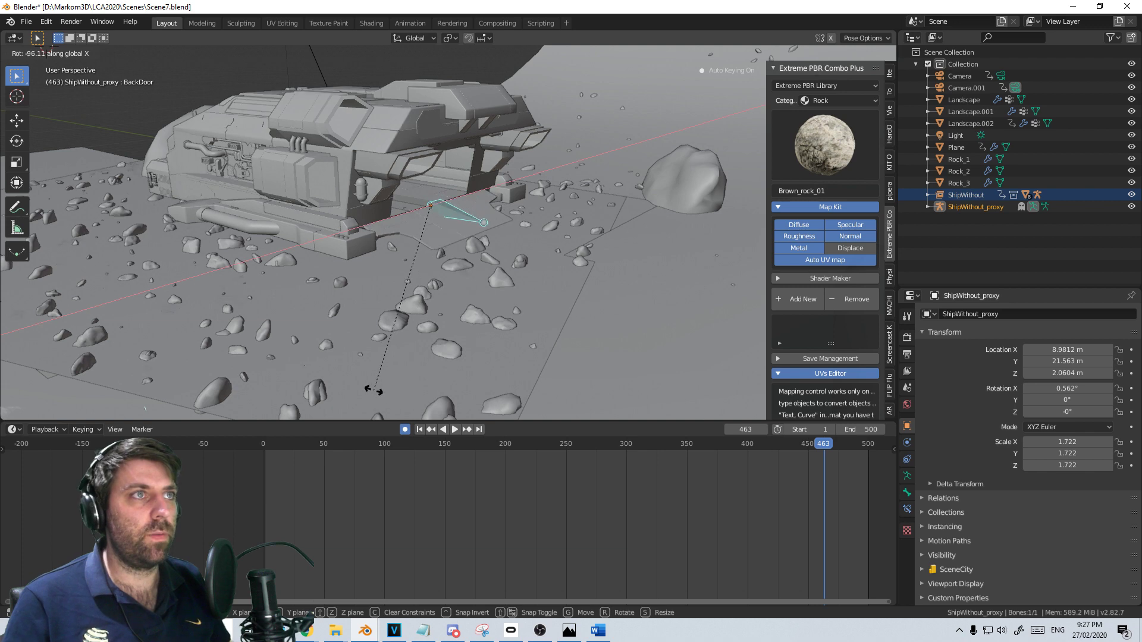
key(Escape)
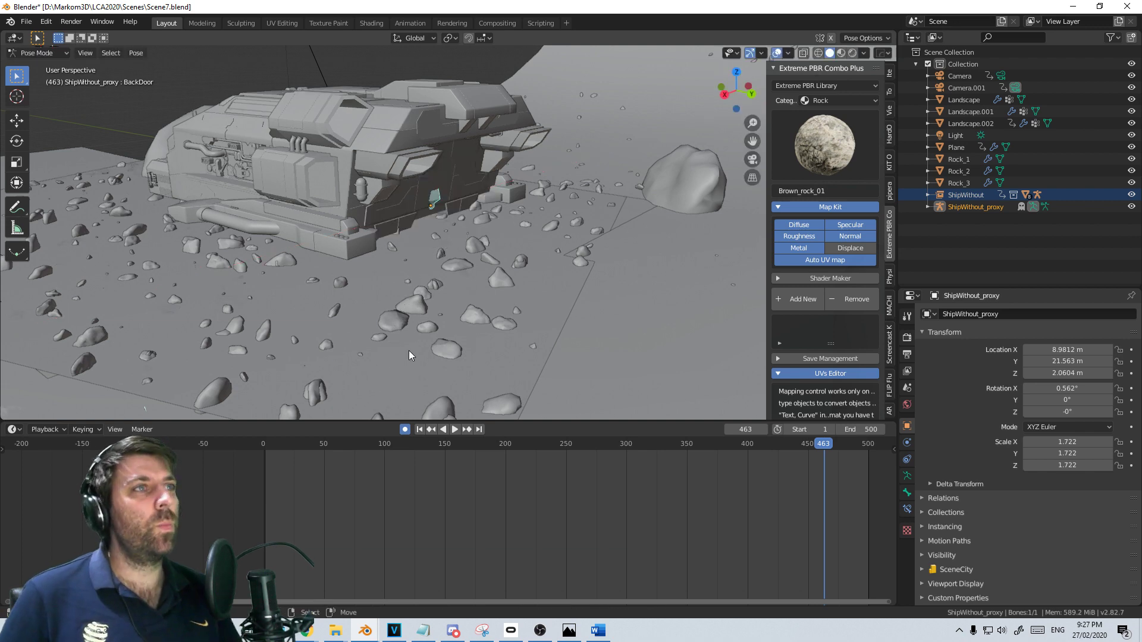
key(KP_3)
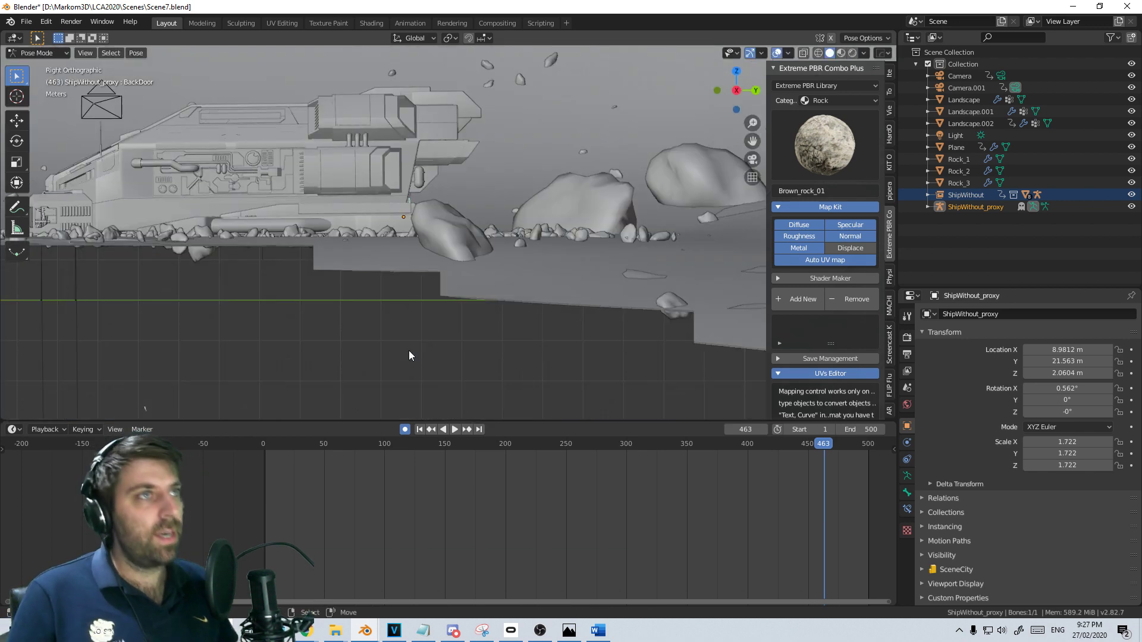
scroll(309, 176, down, 5)
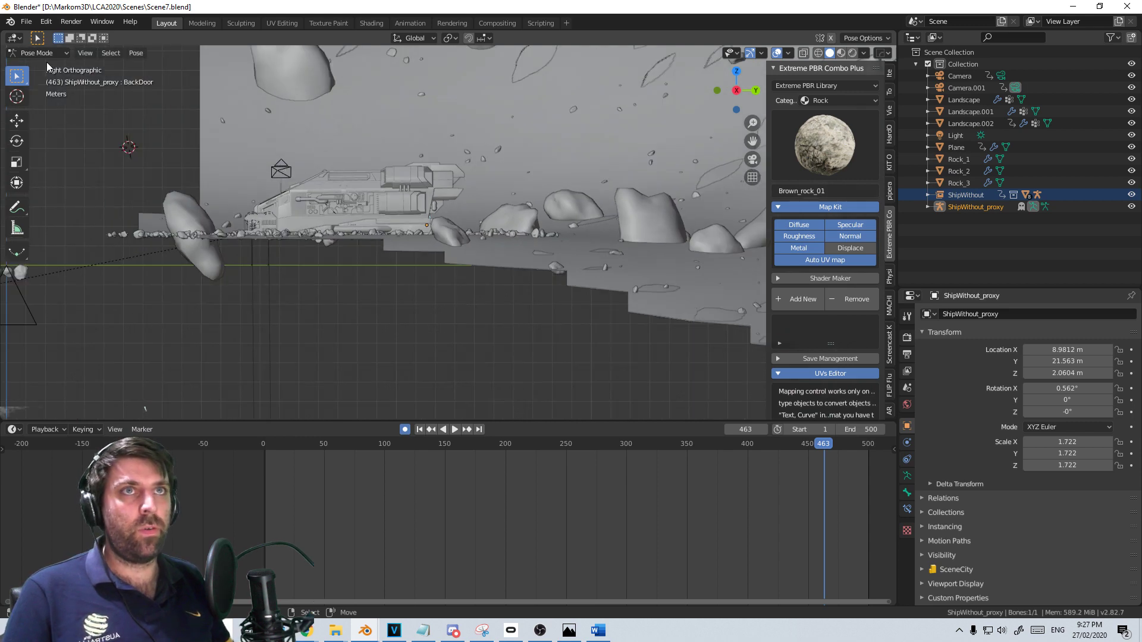
click(39, 53)
click(53, 69)
Select the Camera object near the ship and delete all its keyframes
click(280, 171)
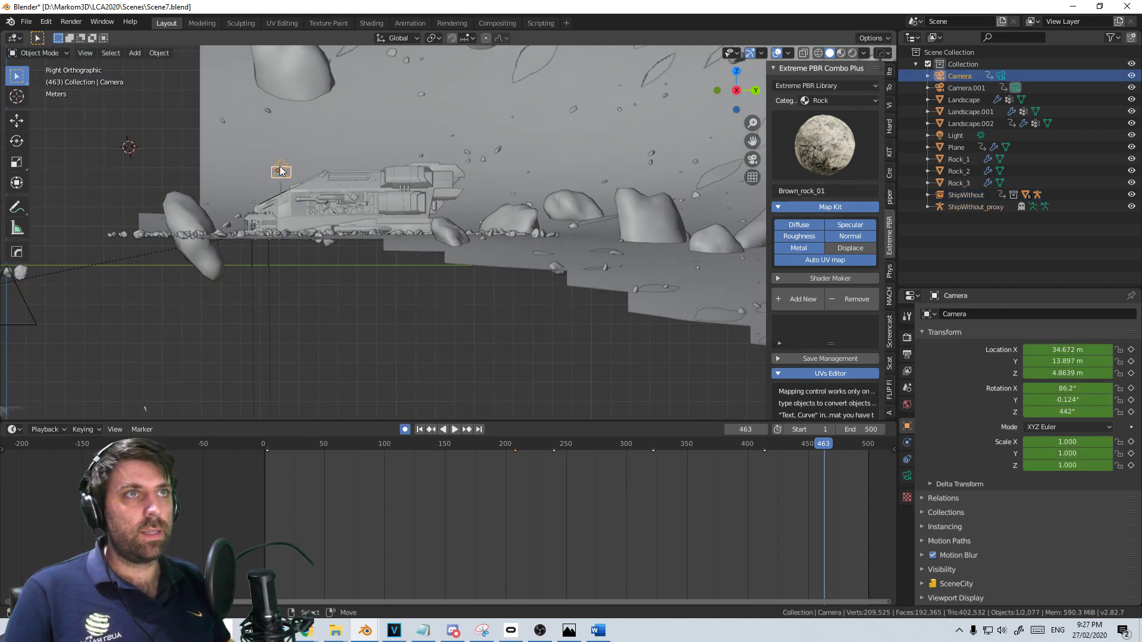
middle_drag(281, 172, 326, 349)
scroll(755, 517, down, 3)
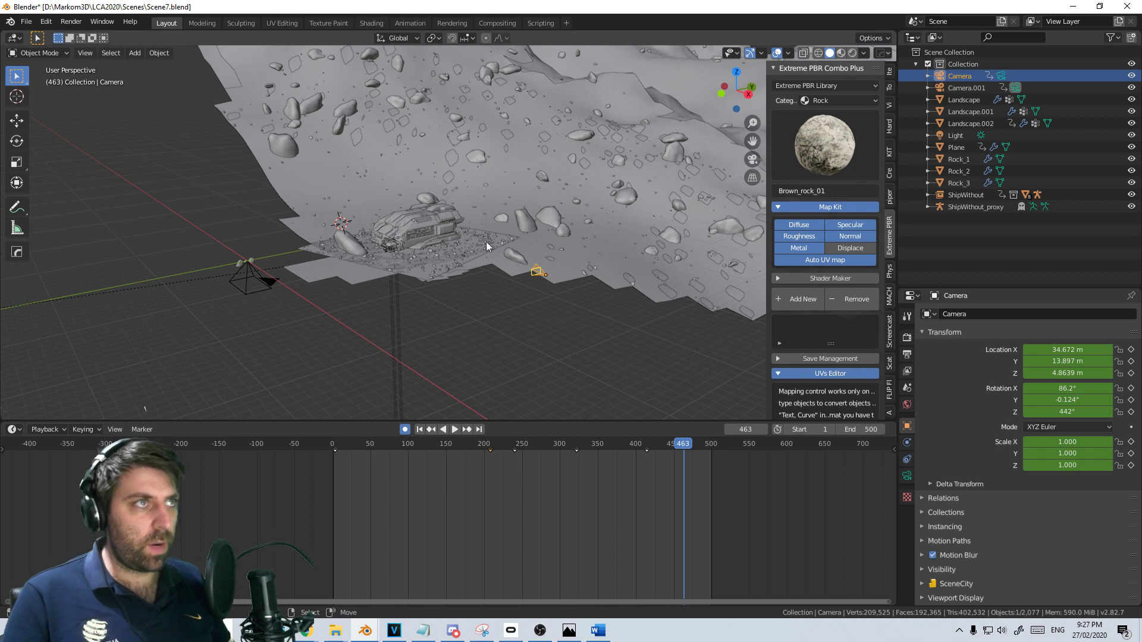
scroll(619, 522, up, 1)
key(x)
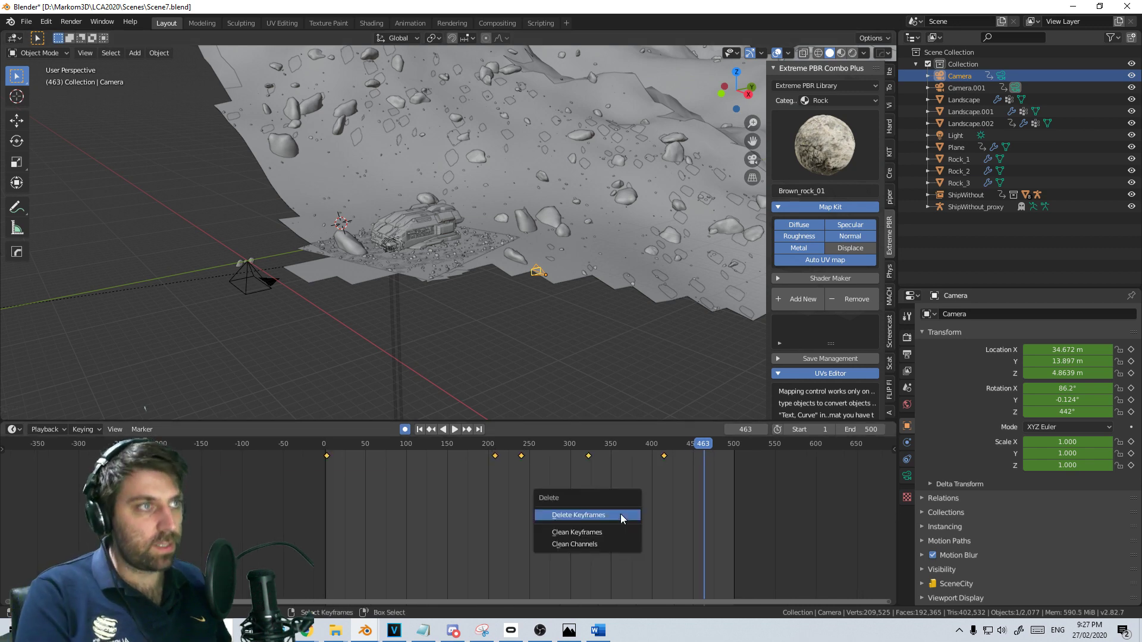
click(619, 514)
Clear the rotation and location of the Camera object
click(540, 270)
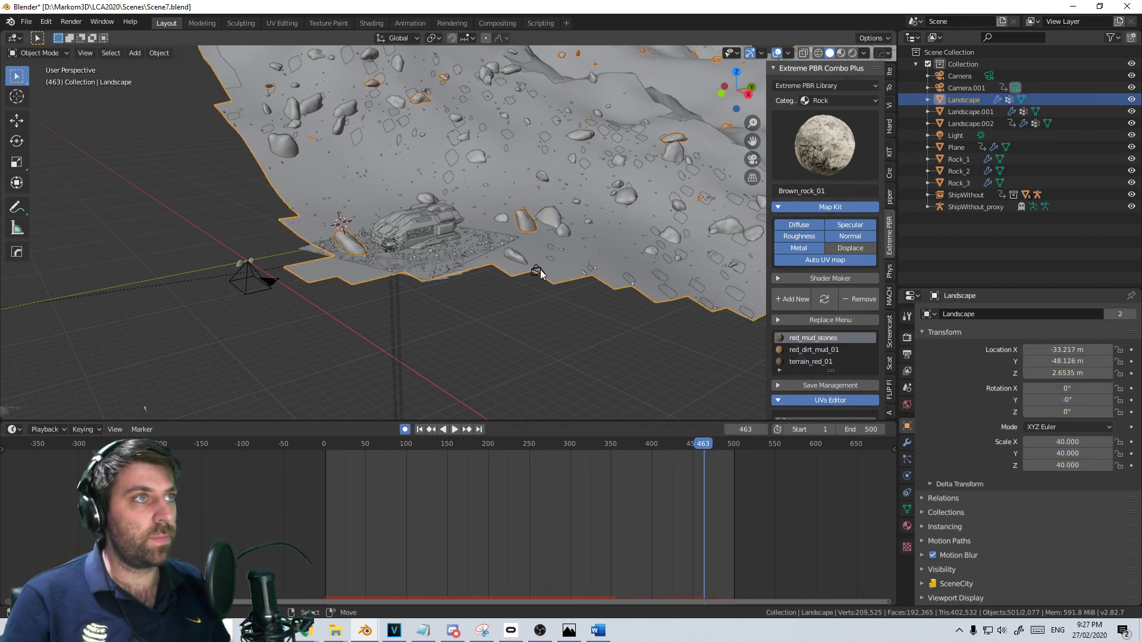
click(538, 271)
key(KP_0)
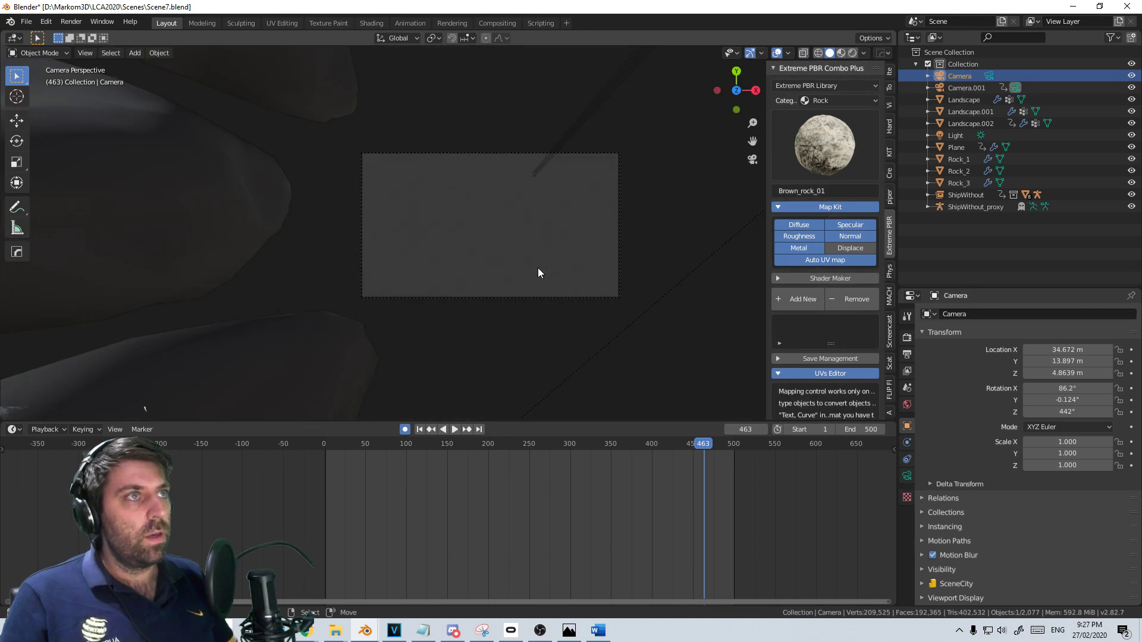
key(alt+r)
key(alt+g)
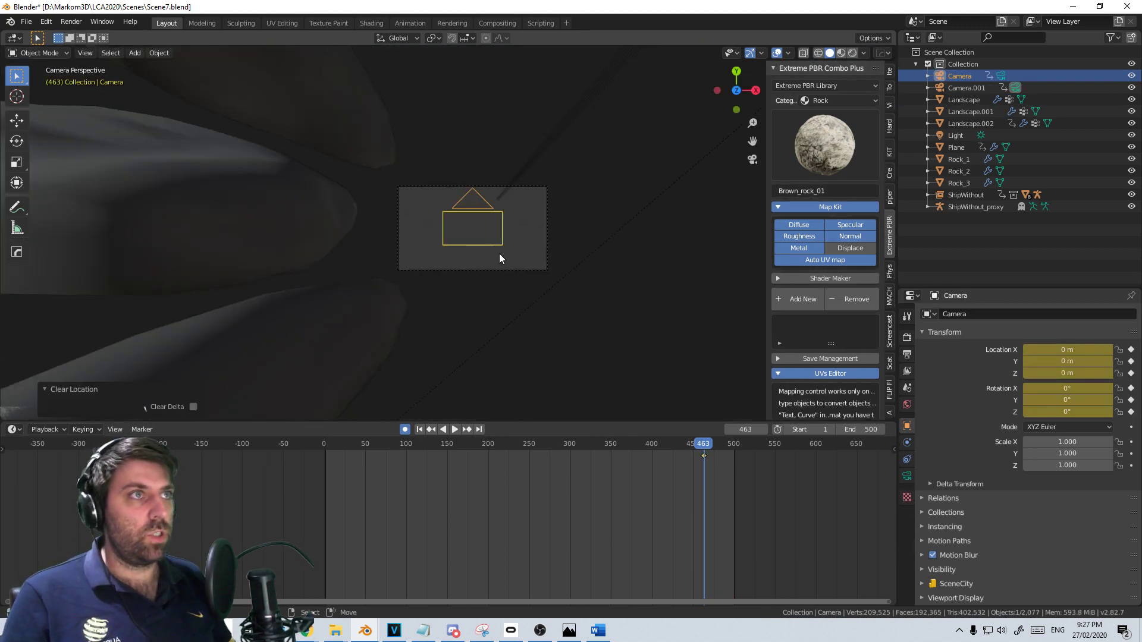
Delete the Camera object from the scene
middle_drag(498, 253, 552, 312)
scroll(449, 303, down, 3)
mouse_move(451, 298)
middle_down()
mouse_move(446, 309)
mouse_move(456, 291)
middle_up()
key(Delete)
Select Camera.001 at the world origin and delete all its keyframes
click(476, 210)
middle_drag(477, 238, 490, 264)
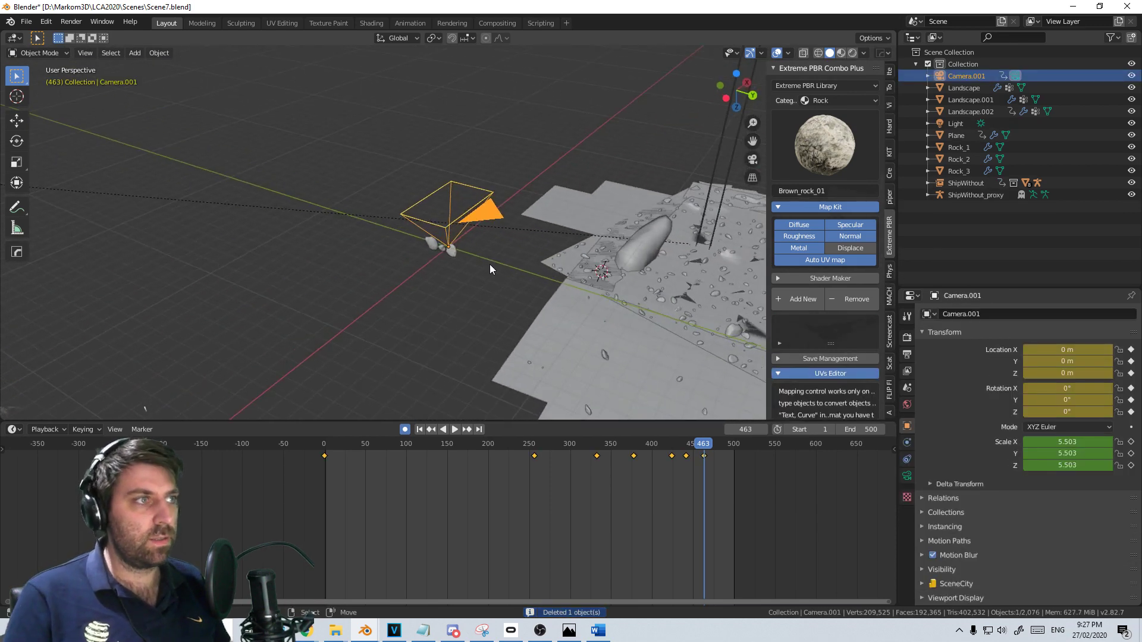
key(x)
click(570, 497)
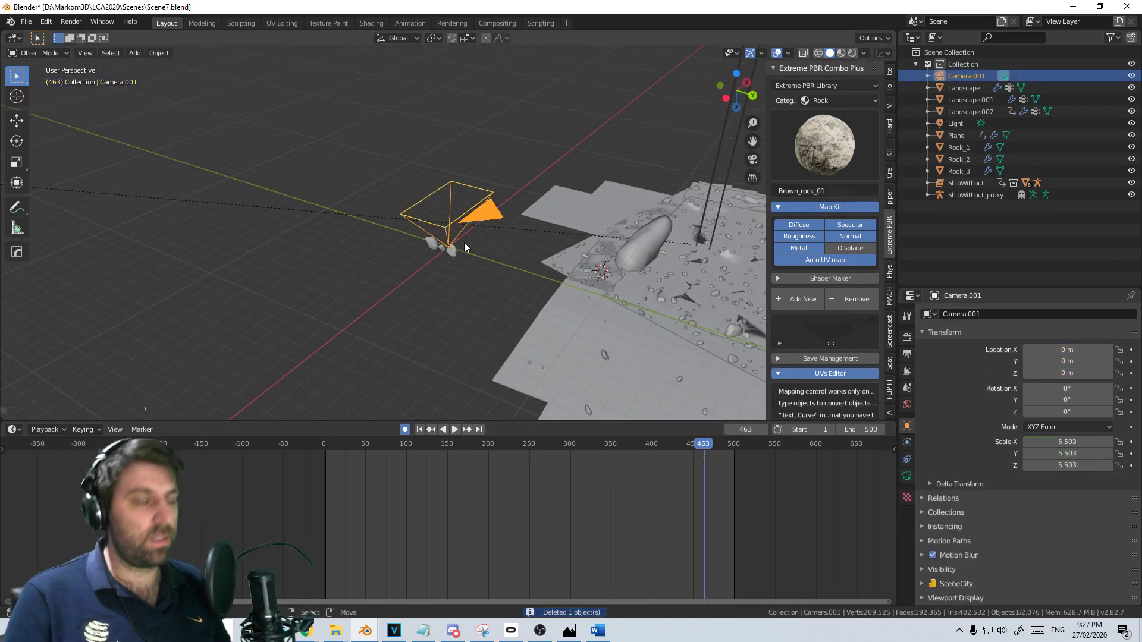
Clear Camera.001's rotation and location and rotate it -90° about the X axis
key(alt+r)
key(alt+g)
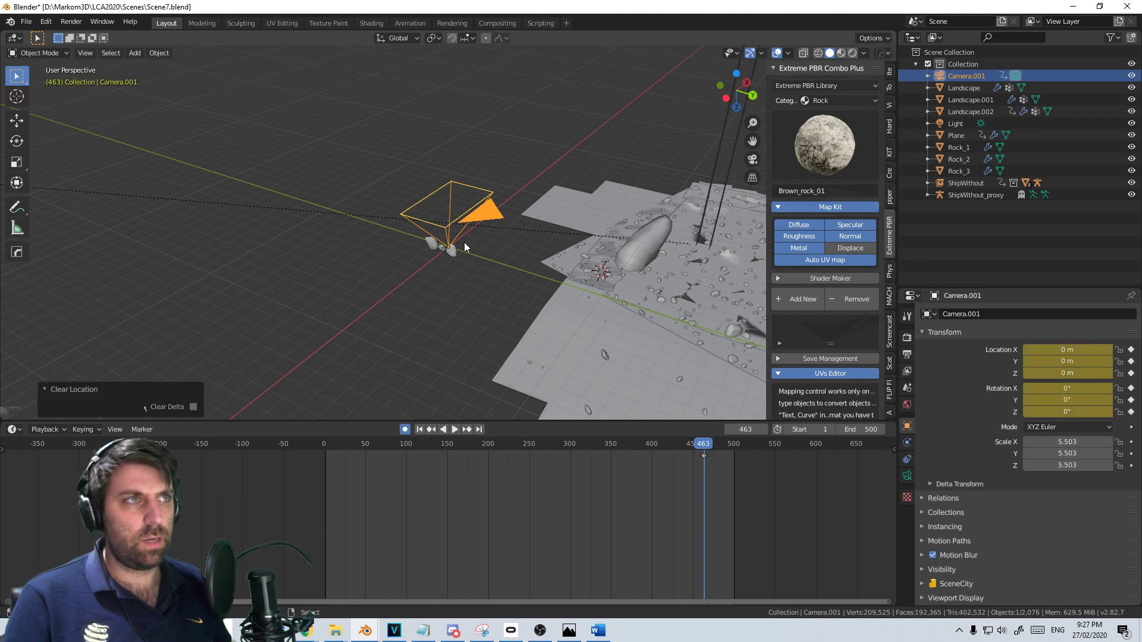
text(rx-90)
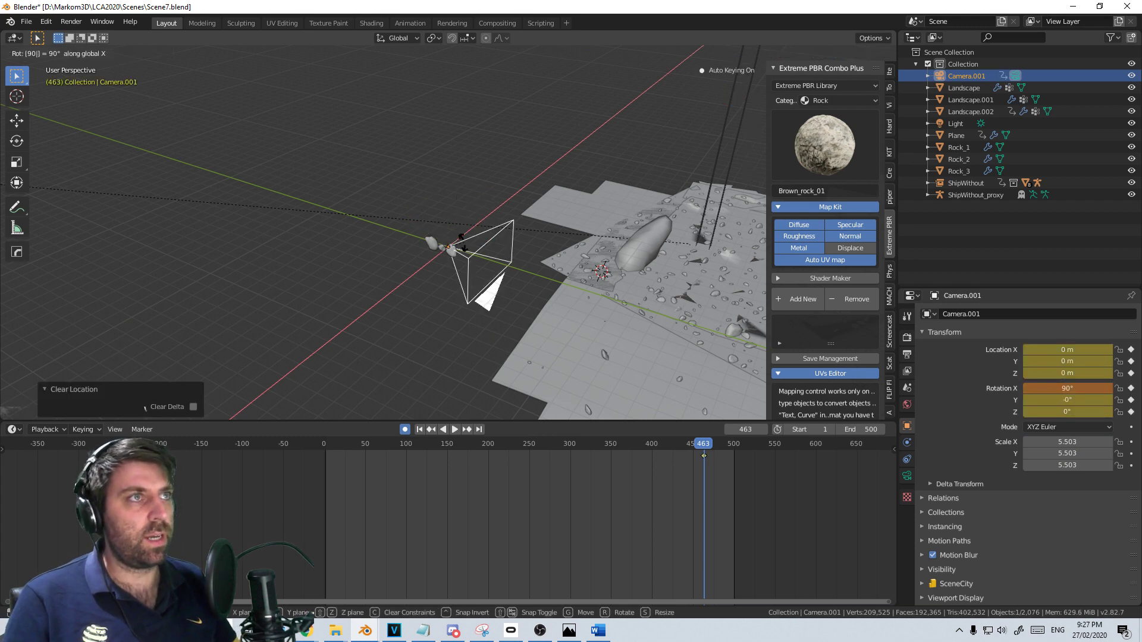
key(Return)
From the top view, move Camera.001 beside the ship to about X 17.7 m, Y 18.4 m and turn it to about -139° on Z
key(KP_7)
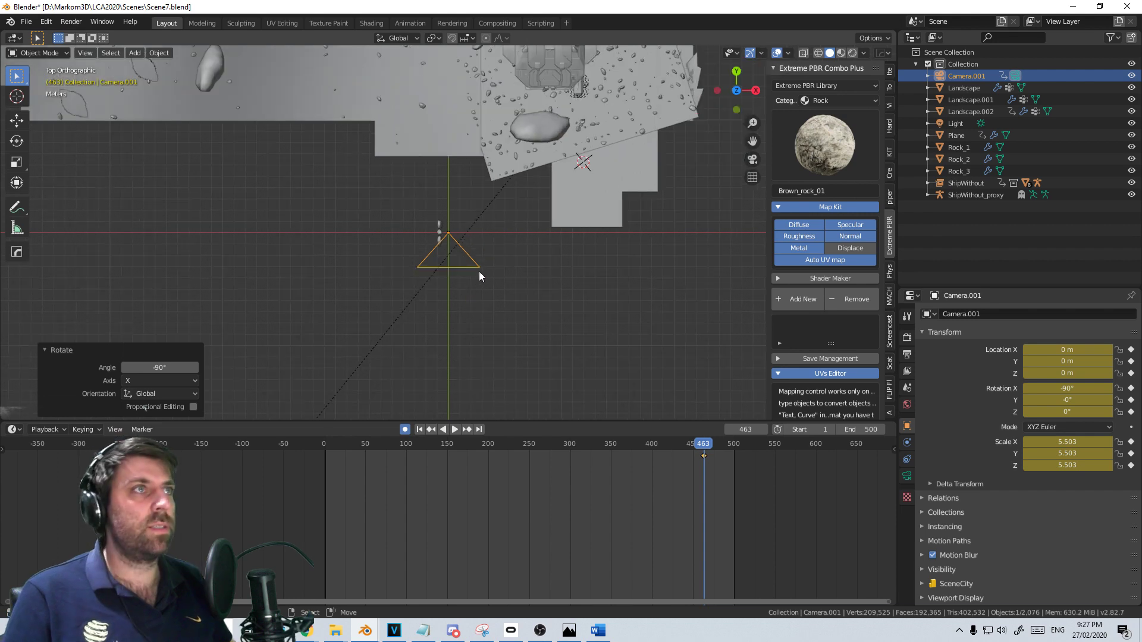
key(g)
click(702, 62)
shift+middle_drag(734, 60, 637, 211)
key(r)
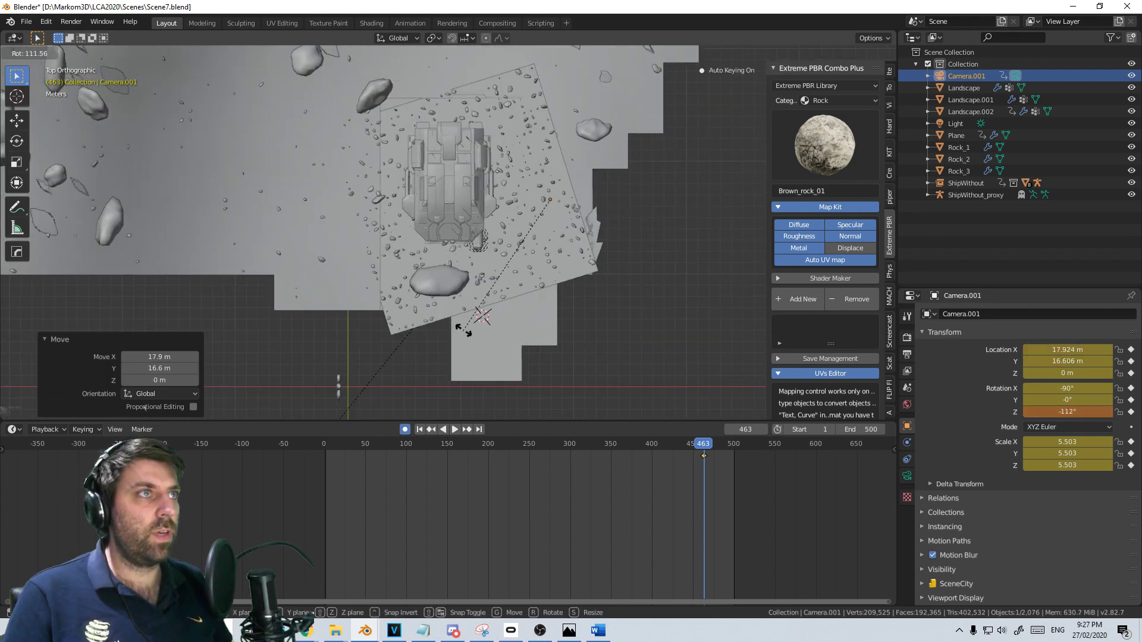
click(575, 294)
key(g)
click(571, 269)
Raise Camera.001 about 3.07 m along Z and roll it 180° about its local Z axis
middle_drag(571, 268, 609, 290)
key(g)
key(z)
click(611, 255)
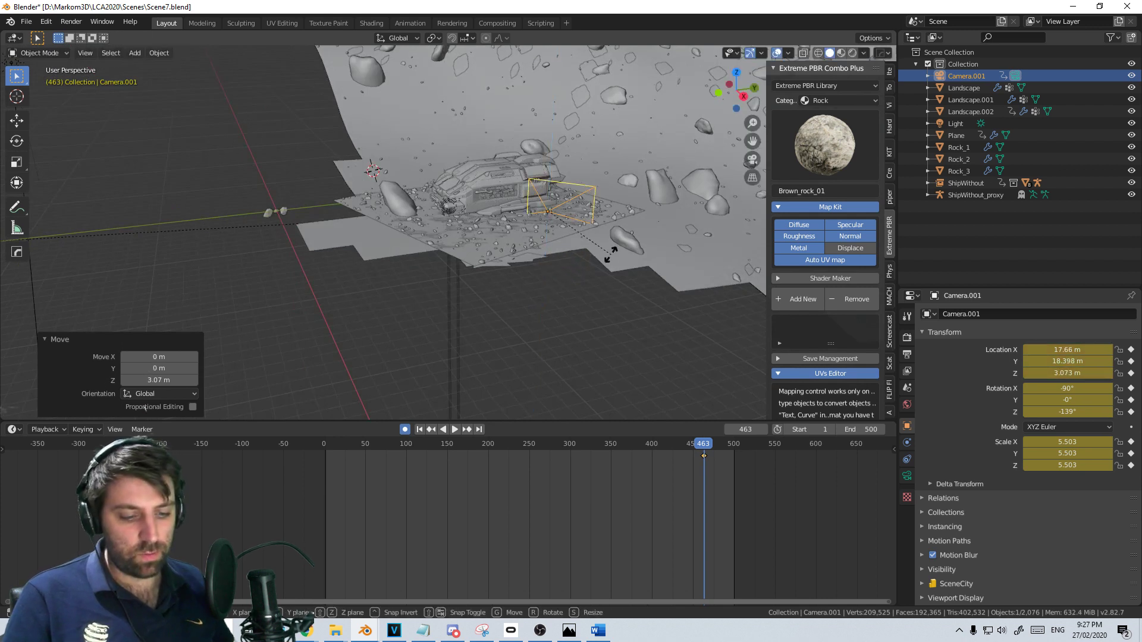
key(r)
key(y)
key(y)
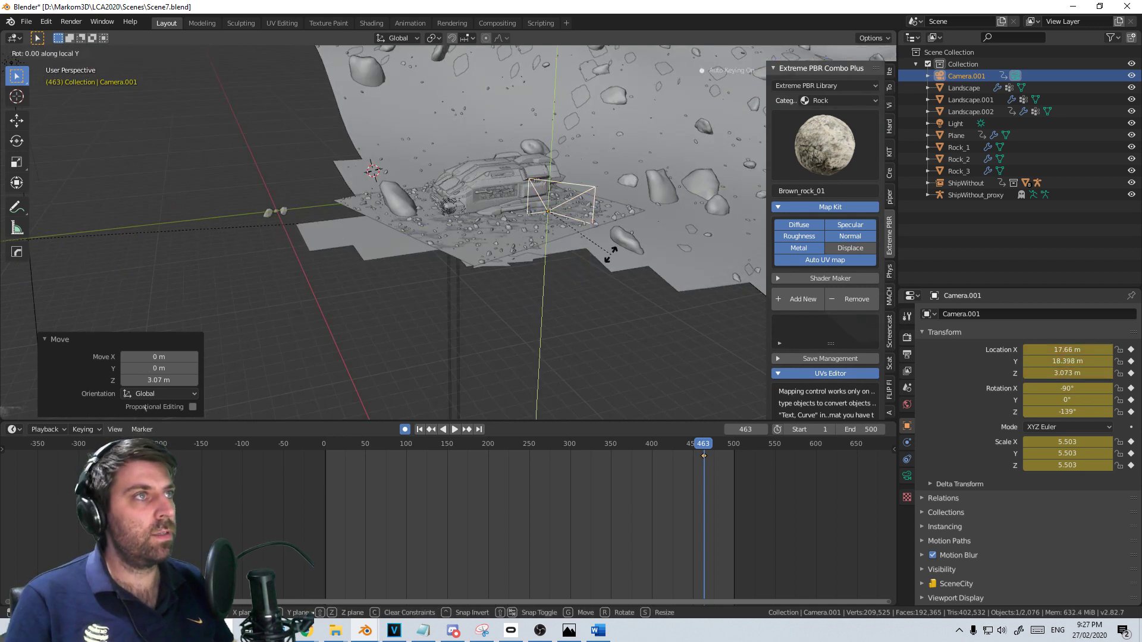
key(Return)
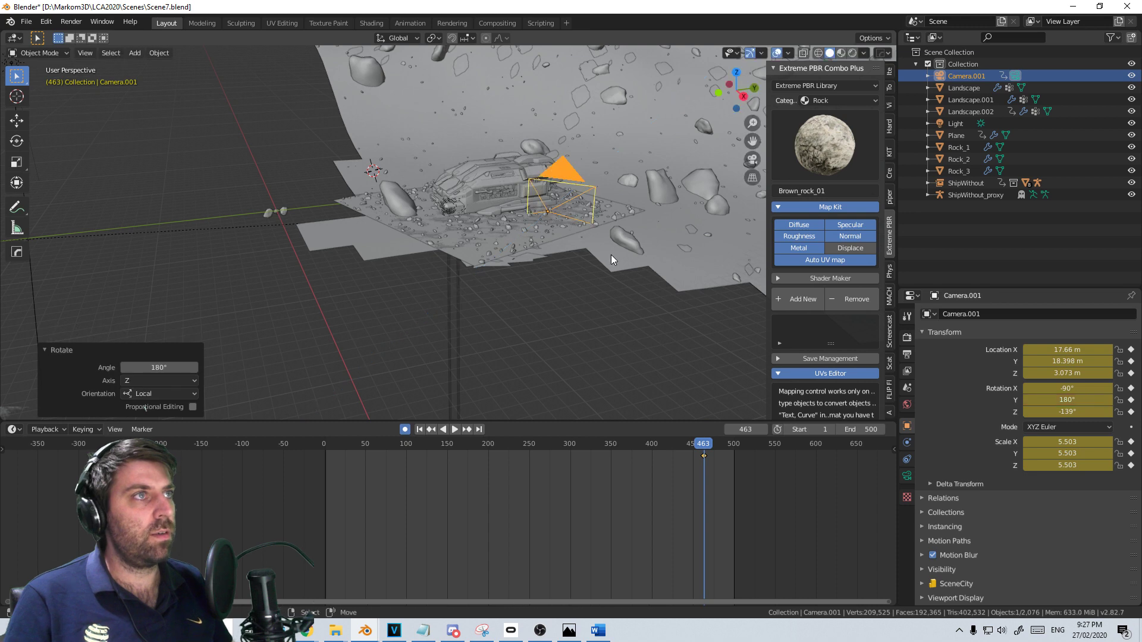
key(KP_0)
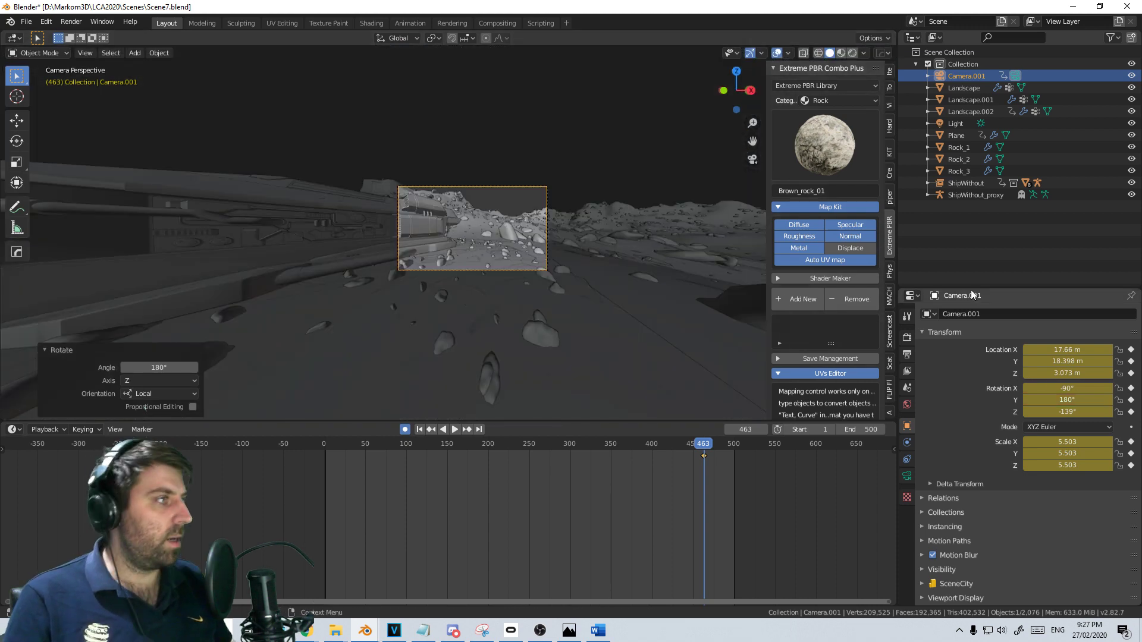
Set Camera.001's focal length to 50 mm
click(904, 478)
click(1071, 371)
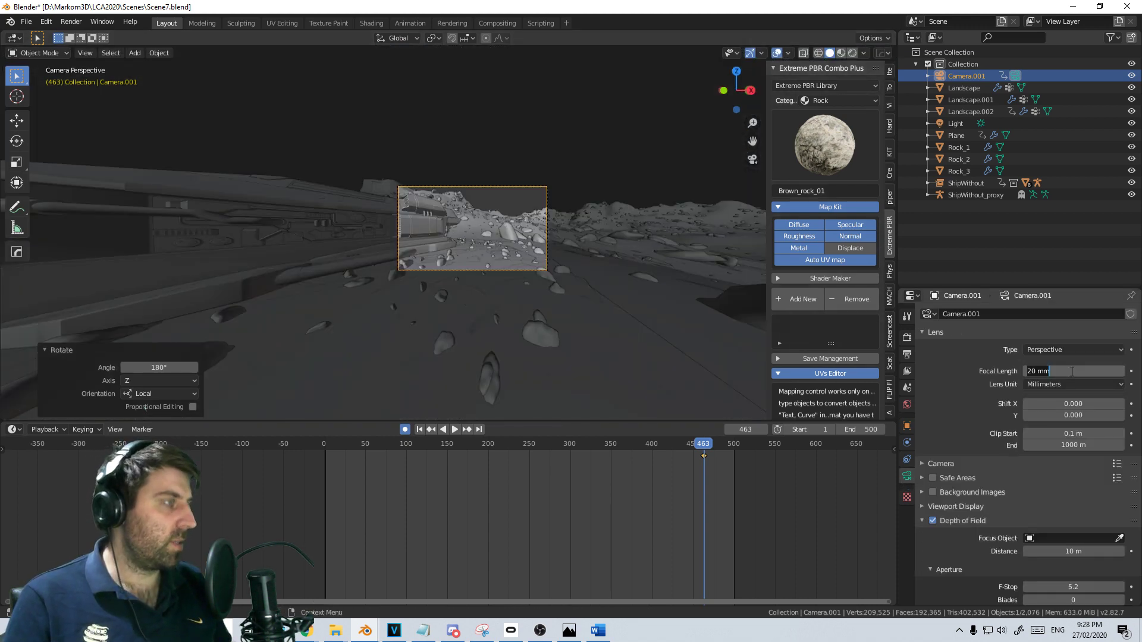
text(50)
key(Return)
scroll(580, 251, up, 4)
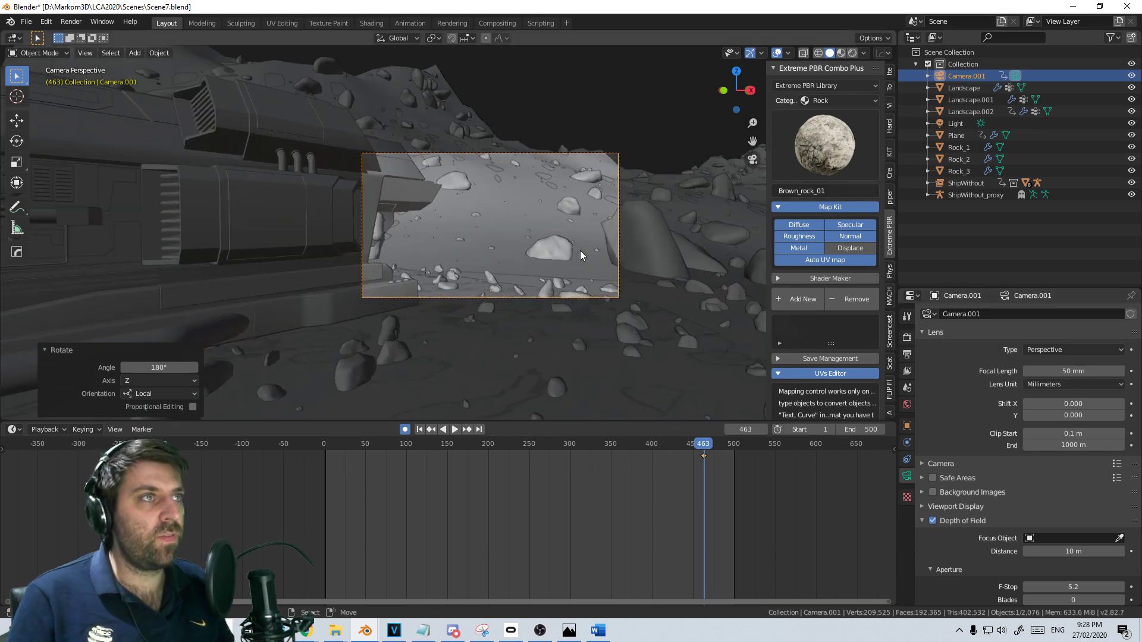
From the top view, move Camera.001 away from the ship, rotate it about -39.5°, and shift it about 0.76 m in X and 2.51 m in Y
key(KP_7)
scroll(583, 277, up, 2)
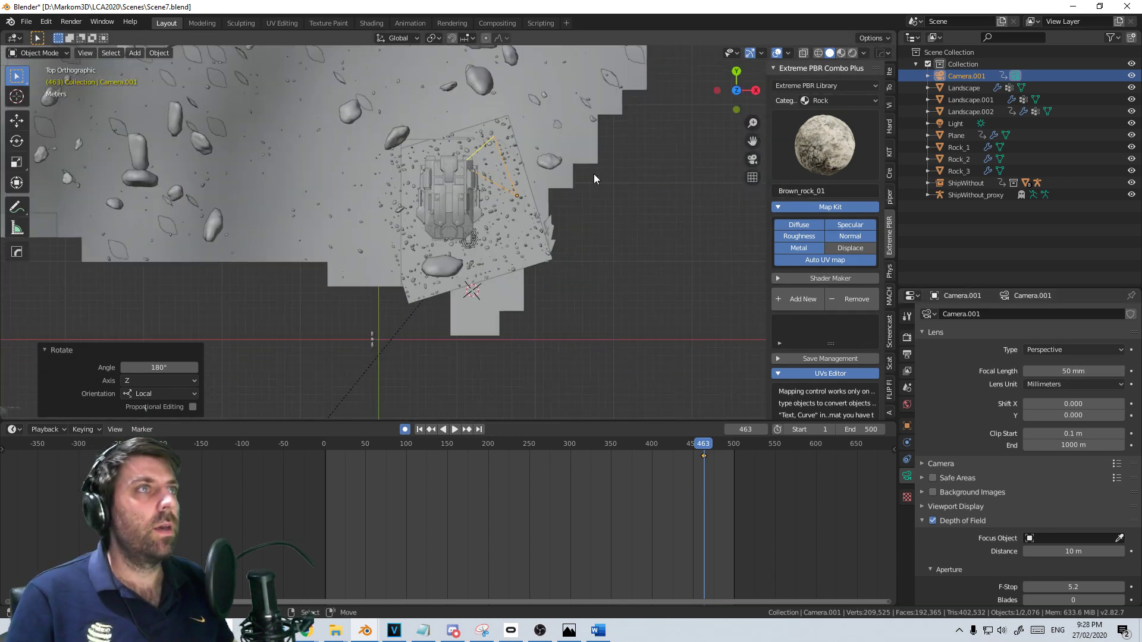
key(g)
click(616, 191)
key(r)
click(609, 148)
key(g)
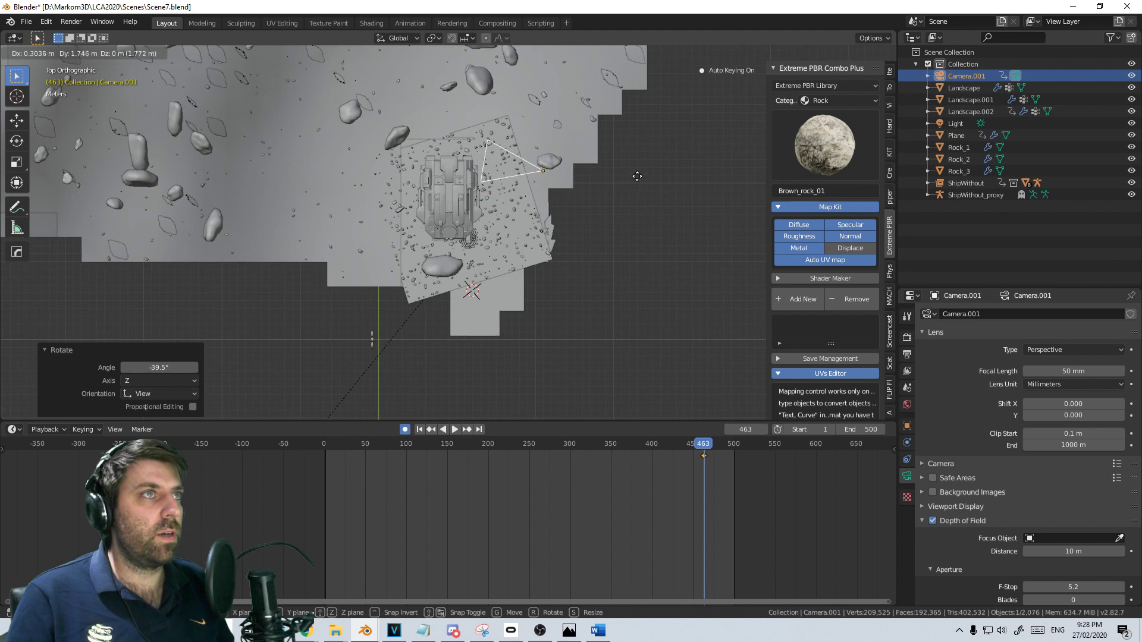
click(640, 171)
key(KP_0)
scroll(501, 287, up, 2)
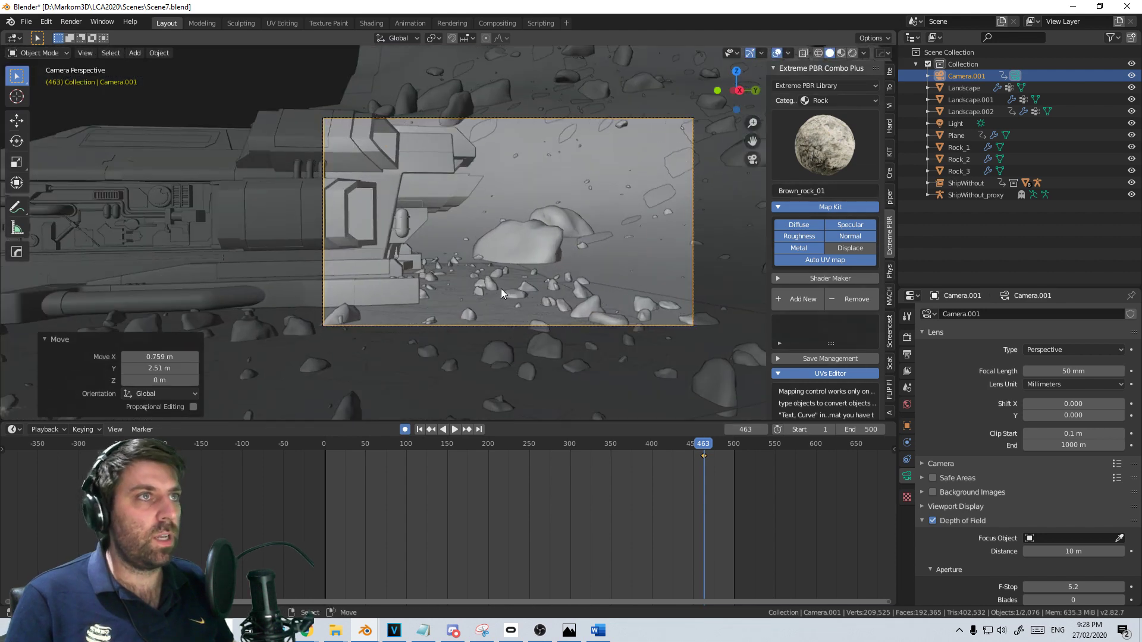
Select the ShipWithout_proxy armature and switch it to Pose Mode
click(360, 268)
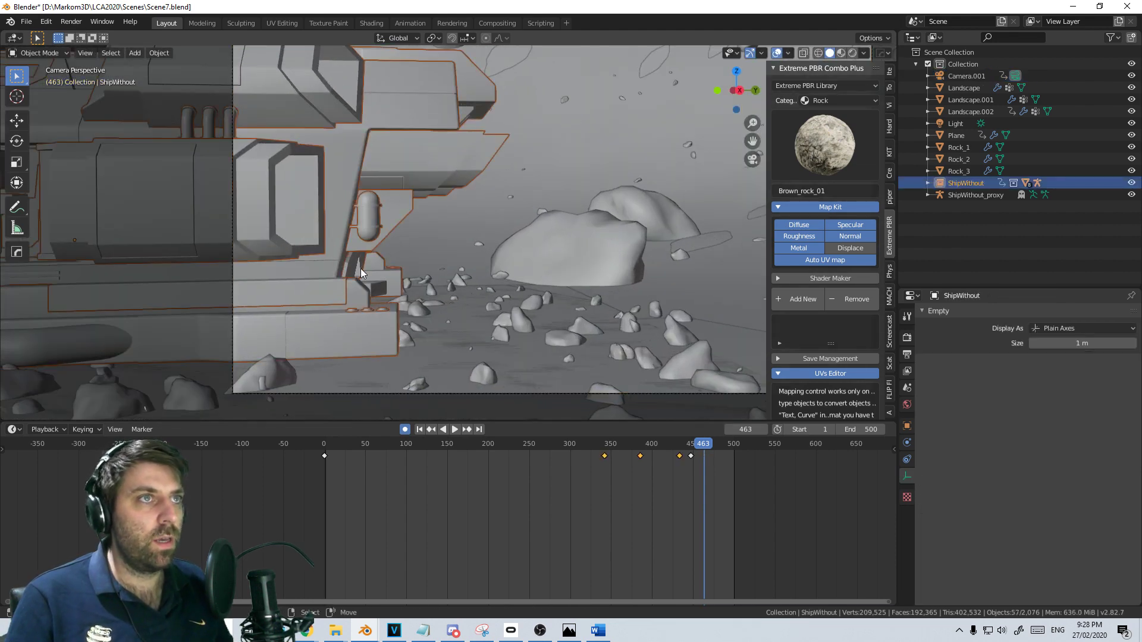
click(56, 66)
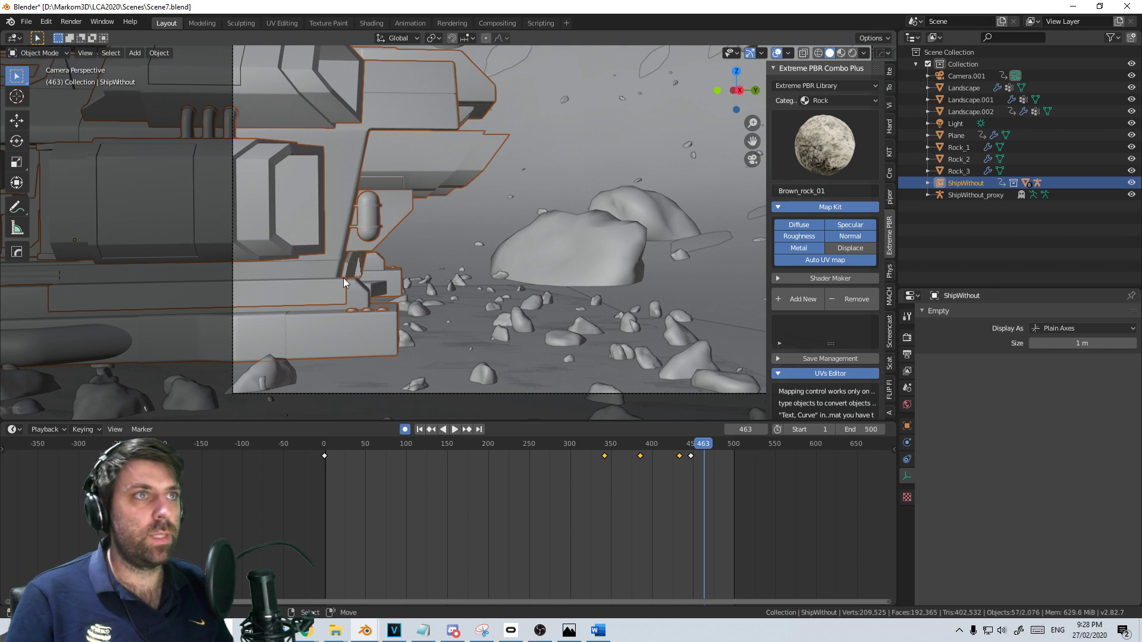
click(359, 273)
click(359, 269)
click(359, 267)
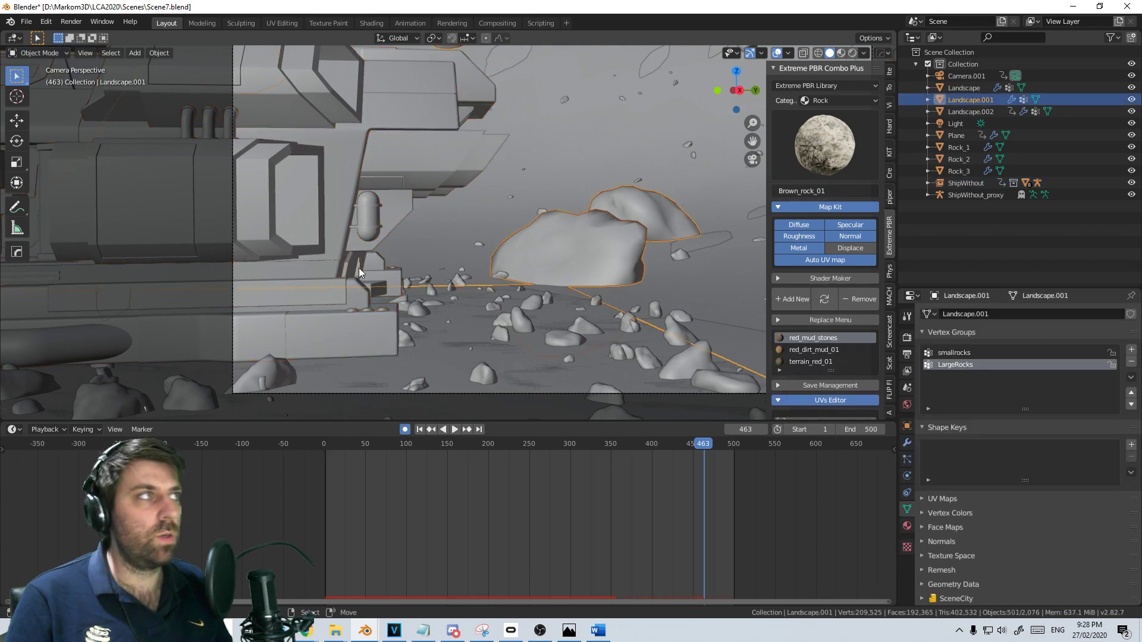
click(978, 196)
click(64, 54)
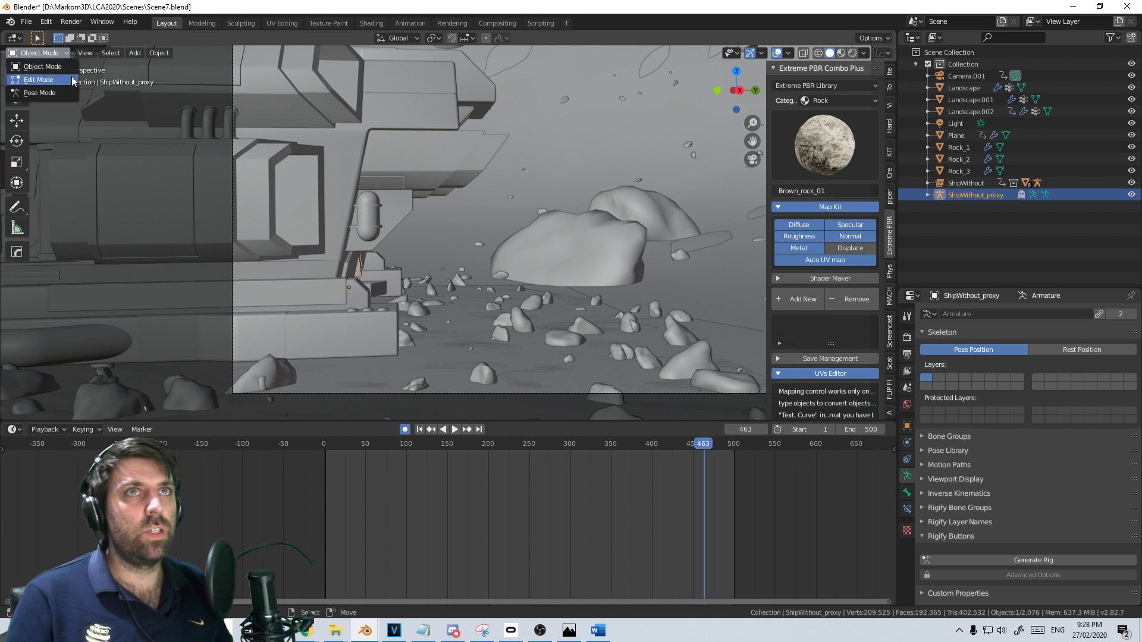
click(35, 94)
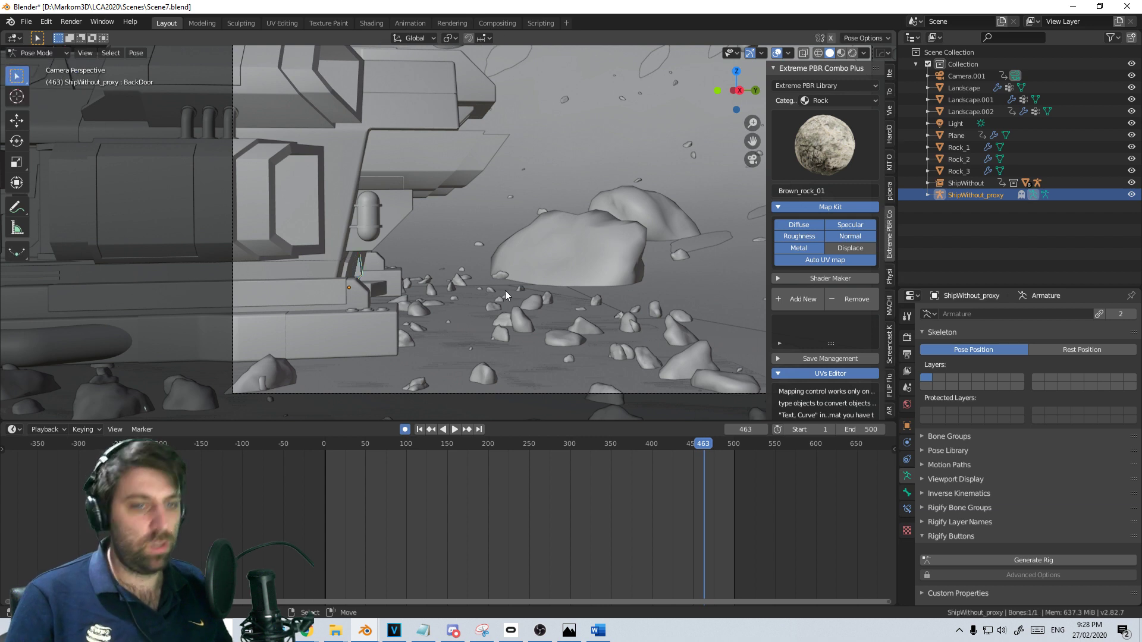
Try rotating the BackDoor bone around global X to swing the ship's rear door open
key(r)
key(x)
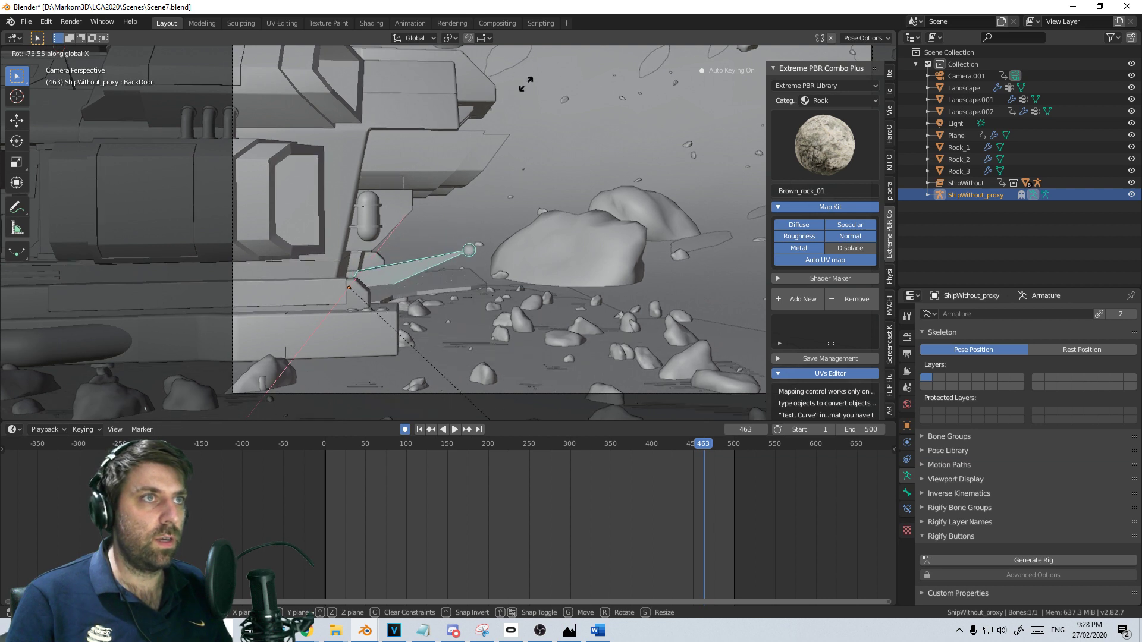
click(508, 229)
Return to Object Mode and delete all keyframes of the linked ShipWithout object
shift+middle_drag(700, 305, 505, 314)
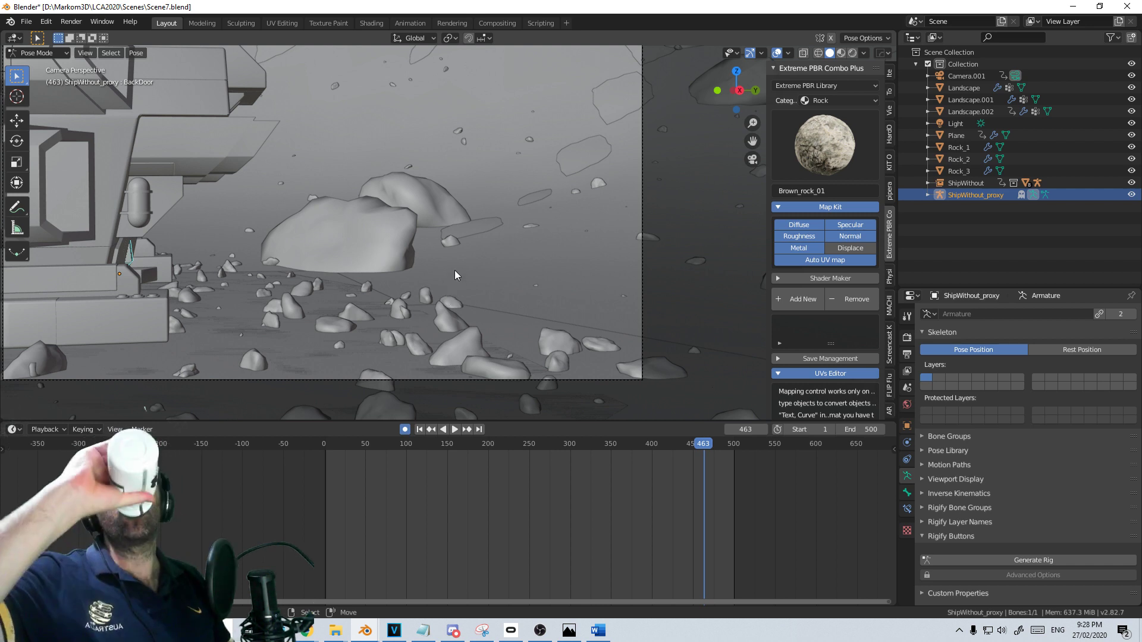
scroll(382, 523, down, 2)
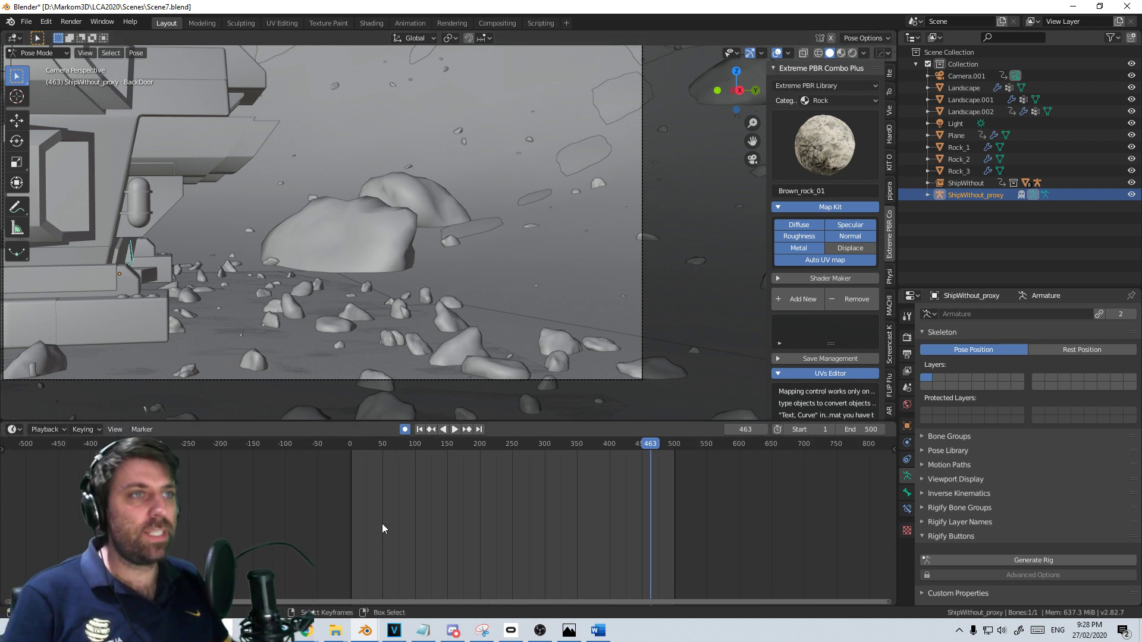
shift+middle_drag(436, 351, 637, 363)
drag(414, 523, 675, 551)
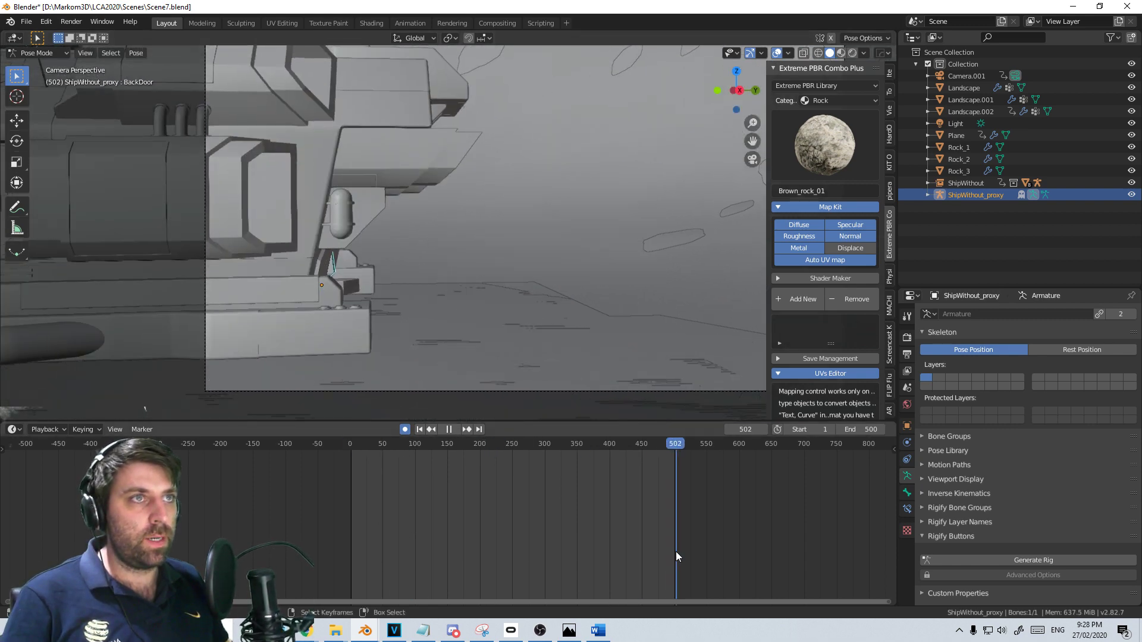
click(42, 66)
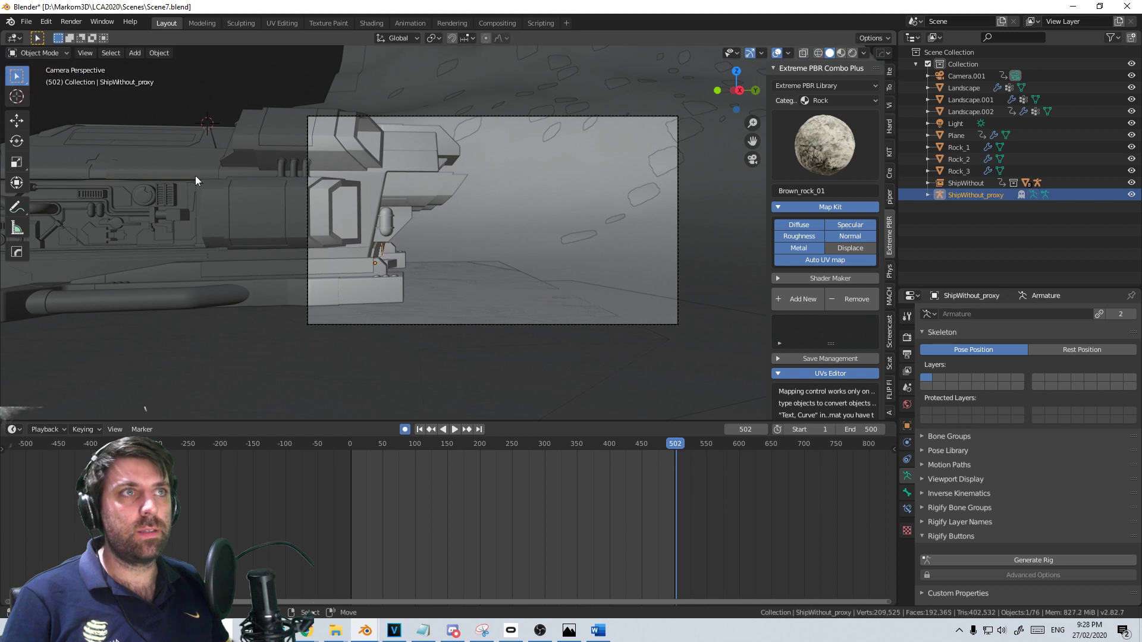
click(355, 277)
key(x)
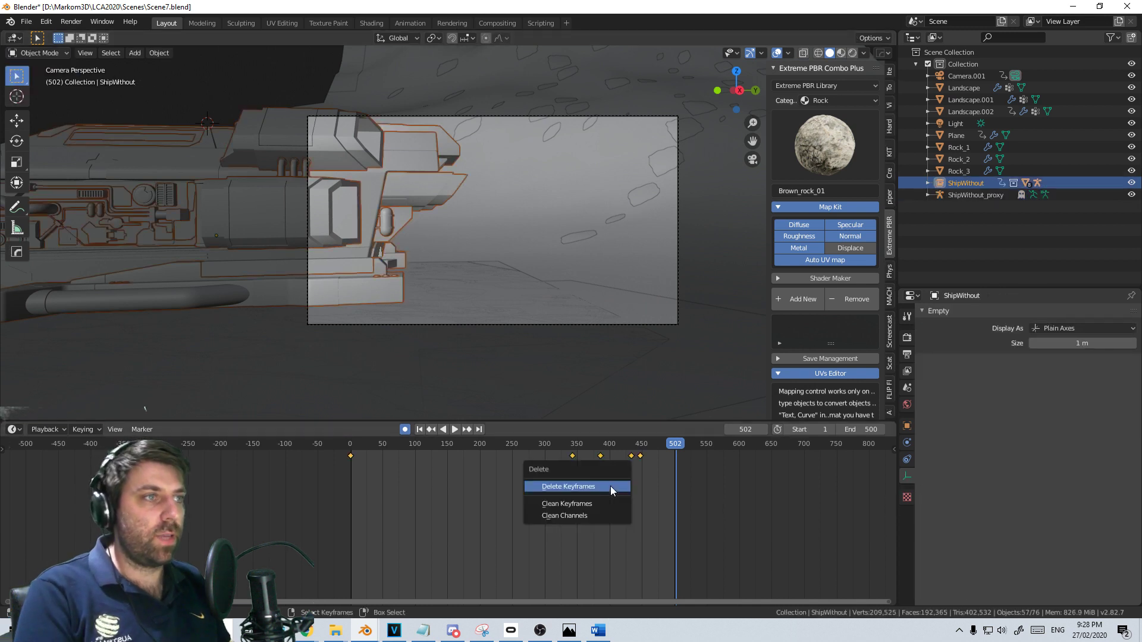
click(611, 486)
Select the ShipWithout_proxy armature near the rear door and put it in Pose Mode
drag(615, 487, 358, 491)
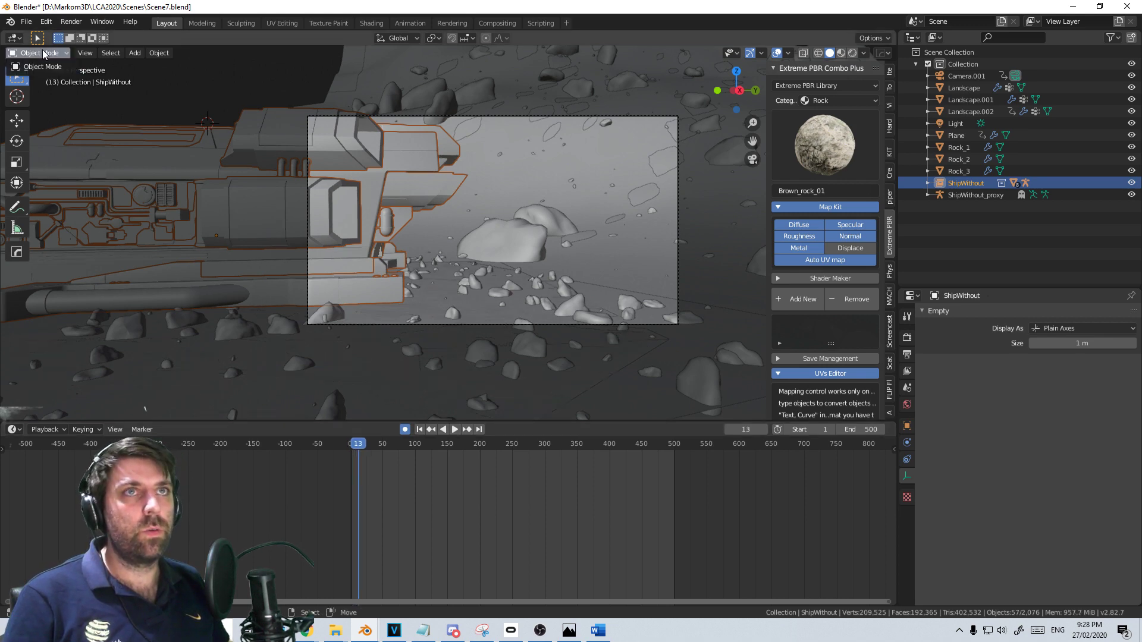
scroll(387, 252, up, 5)
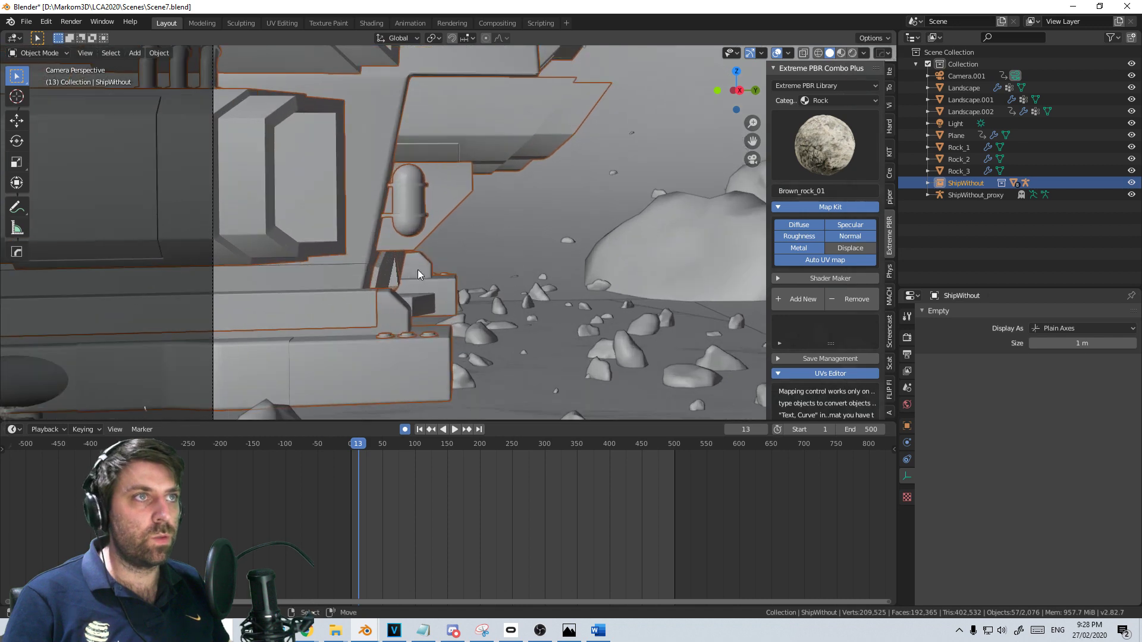
click(395, 275)
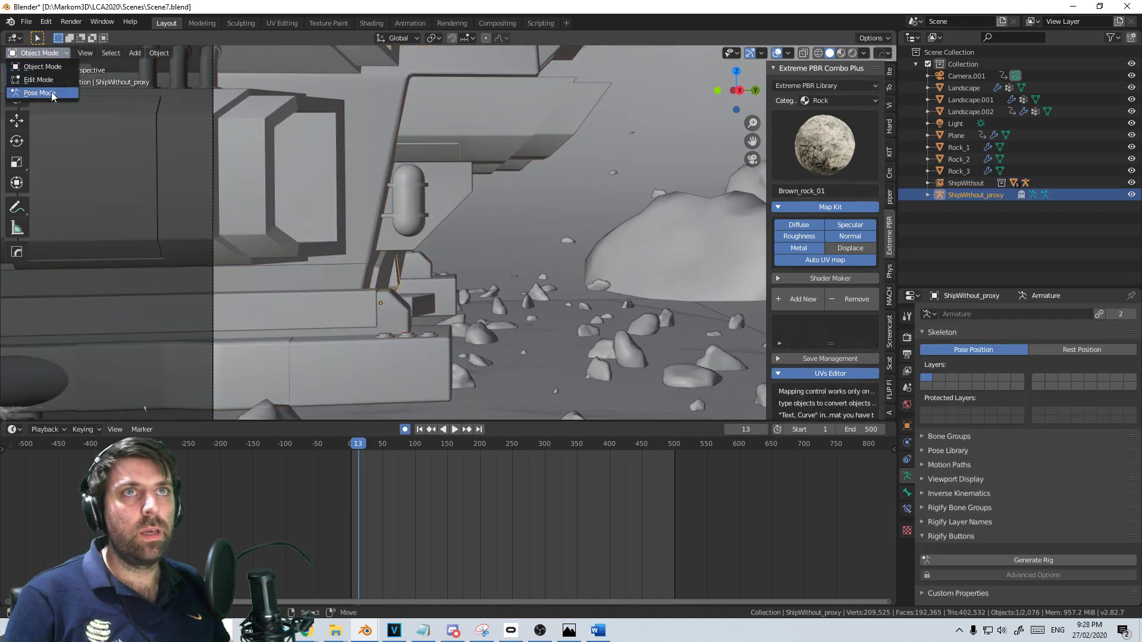
click(51, 92)
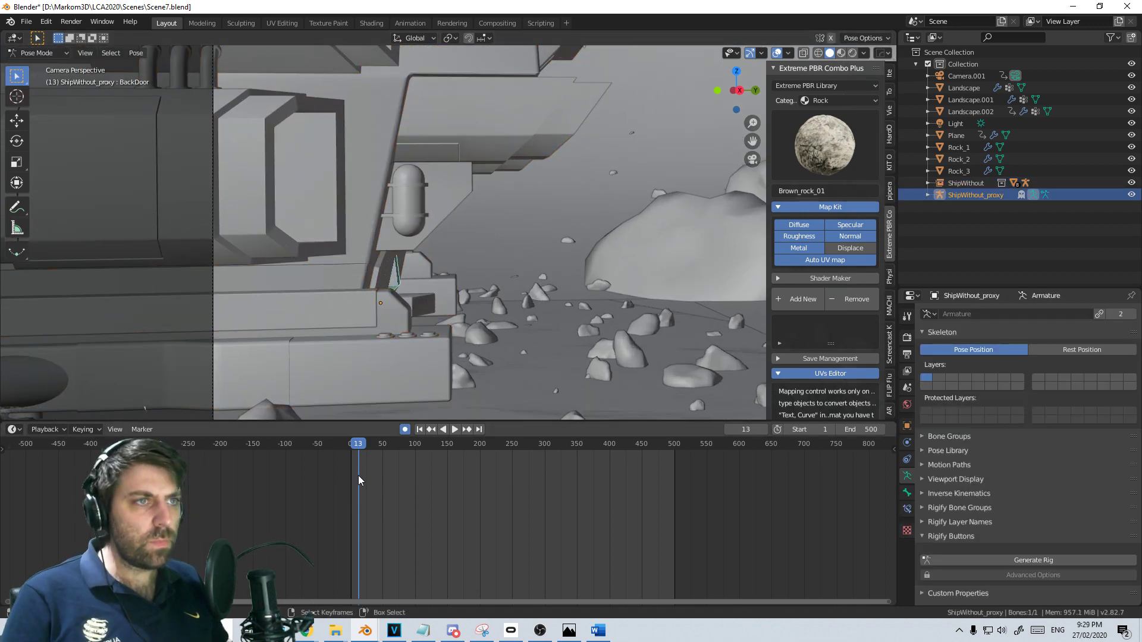
Go to frame 30 and insert a Rotation keyframe on the BackDoor bone in its closed position
key(space)
key(space)
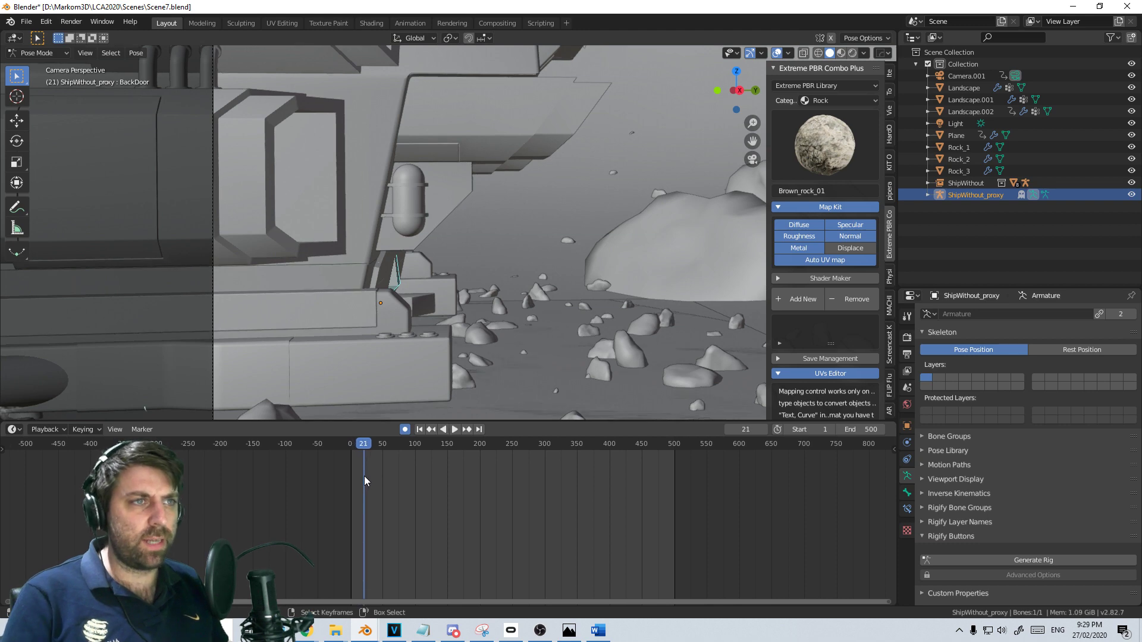
key(Right)
scroll(487, 211, down, 5)
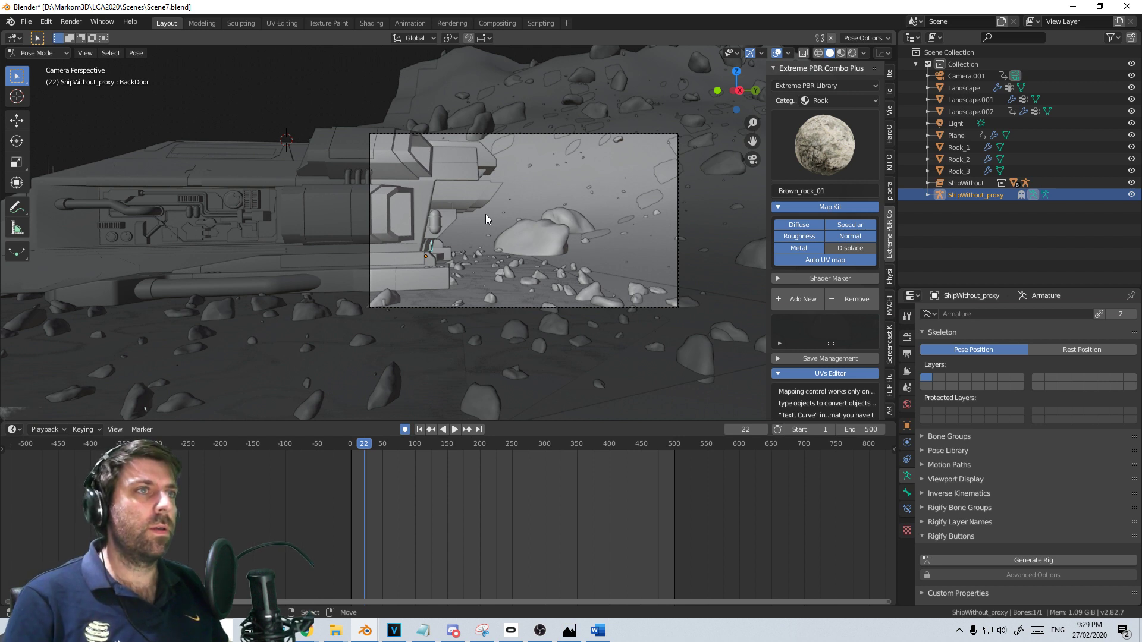
scroll(421, 471, up, 2)
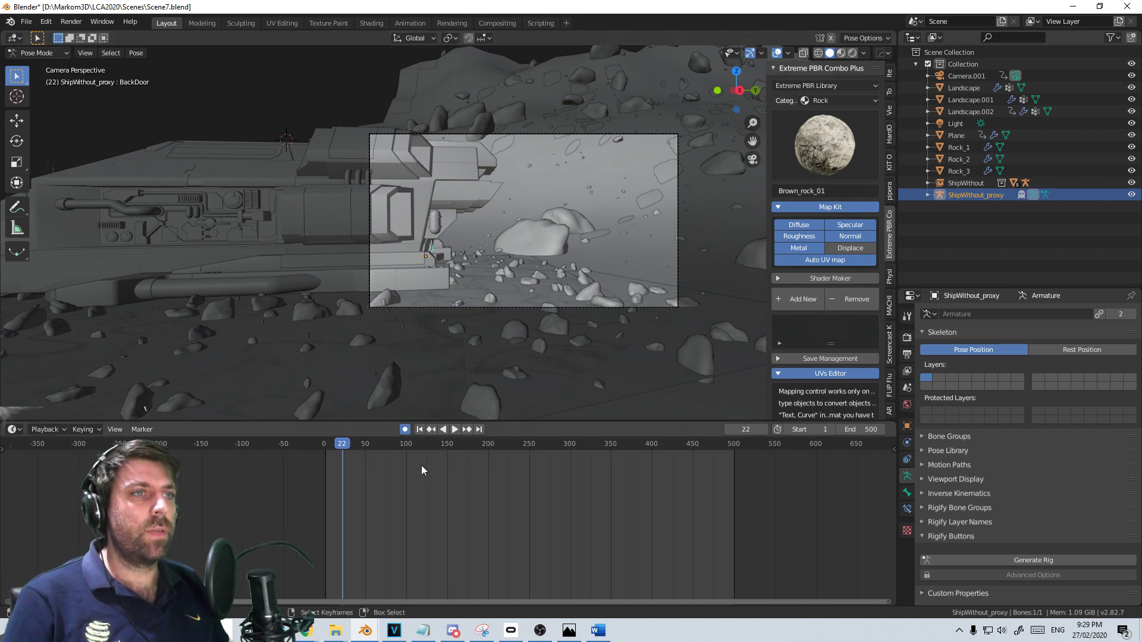
key(Right)
key(Right)
key(Right)
key(Right)
key(Right)
key(Right)
key(Right)
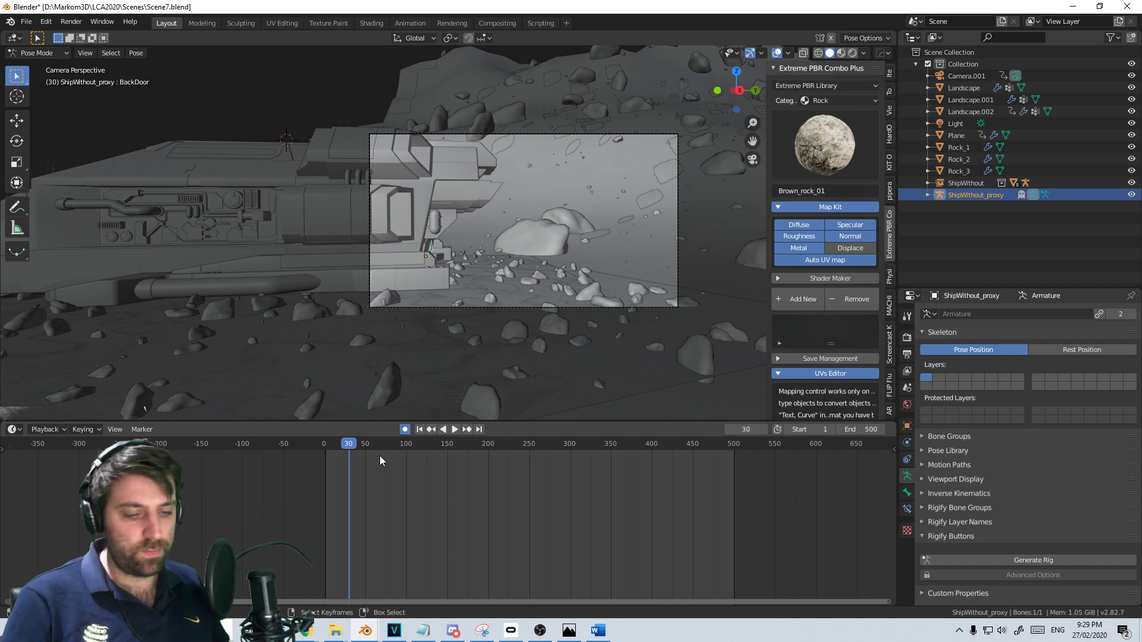
key(i)
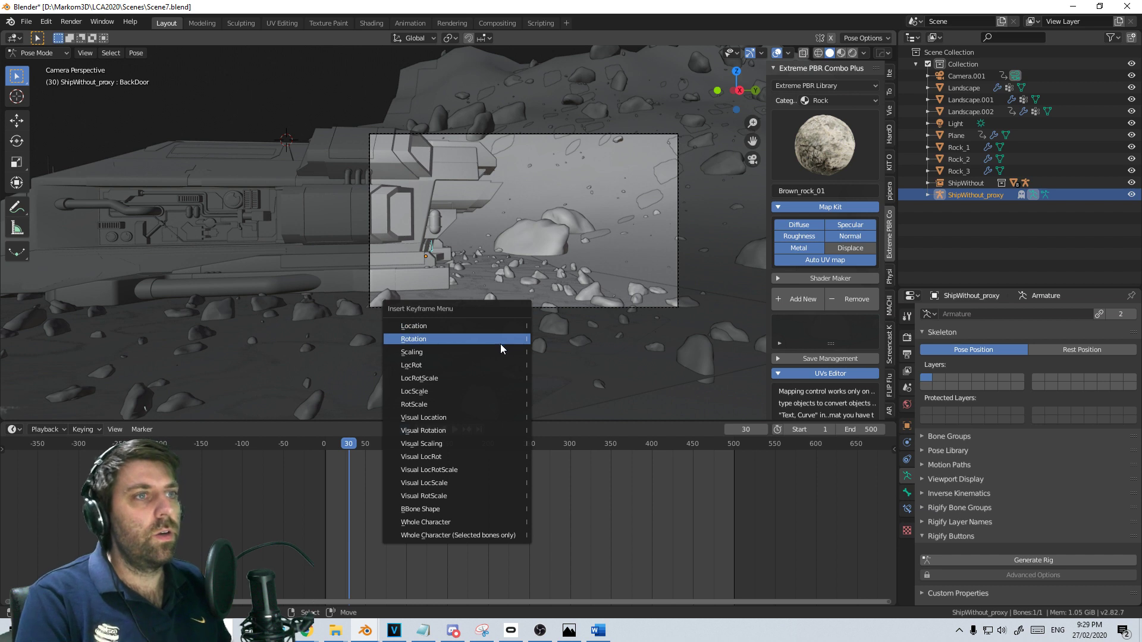
click(501, 343)
At frame 90, rotate the BackDoor bone about -87.9° around its local X axis with auto keying
scroll(364, 515, up, 1)
key(space)
drag(327, 492, 385, 495)
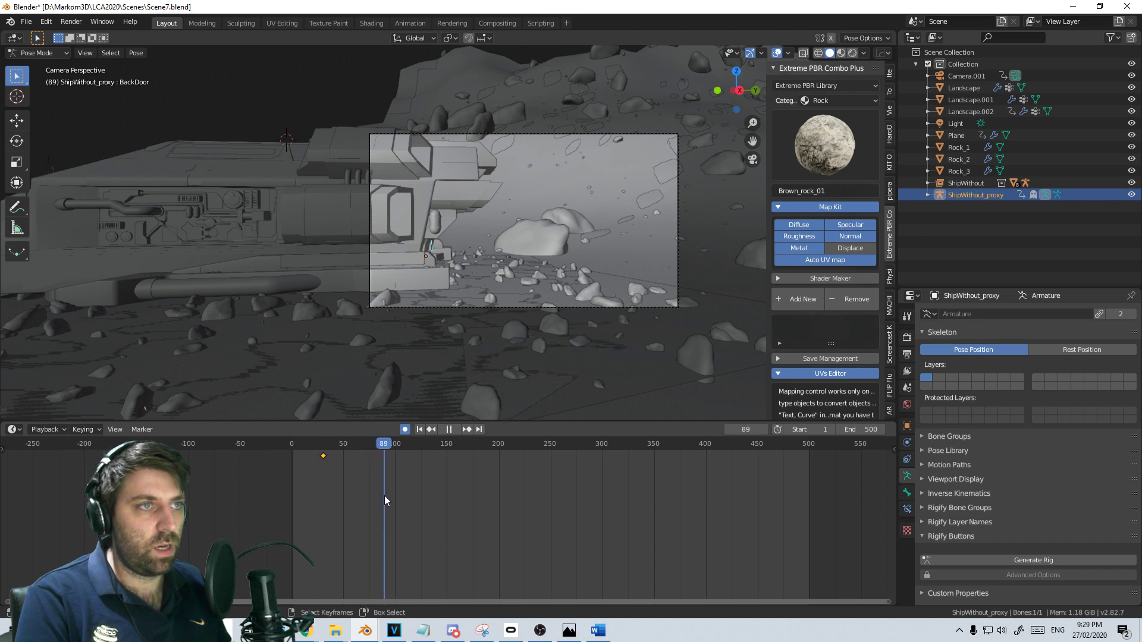
key(r)
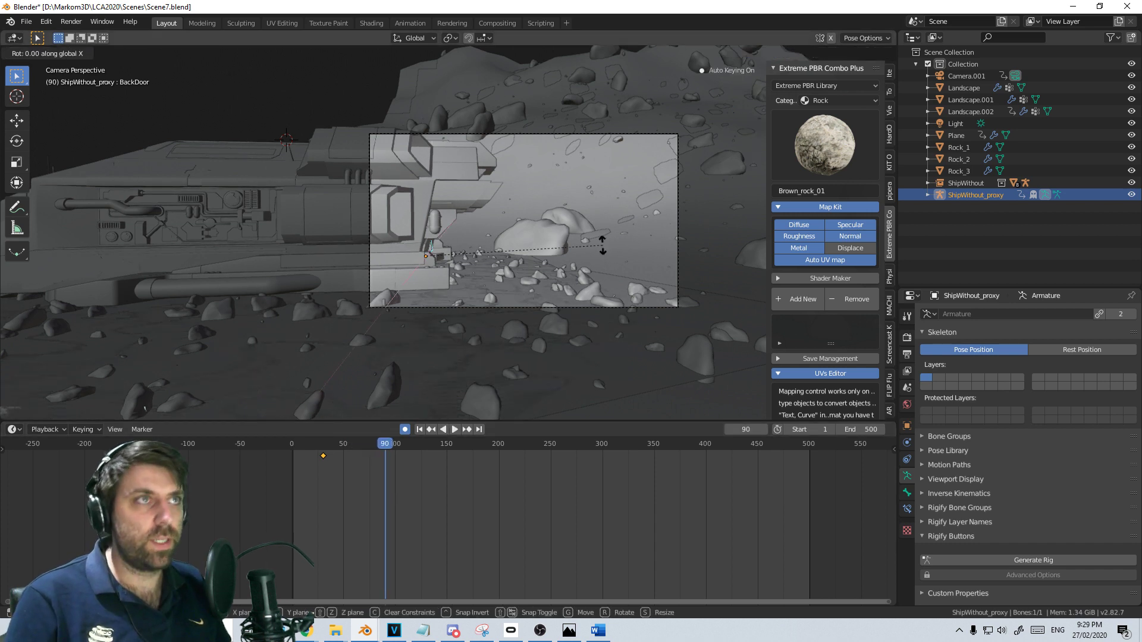
key(x)
key(x)
click(463, 361)
Lower the rear door further at frame 90 by rotating the BackDoor bone about -5.09° around global X
scroll(474, 284, up, 4)
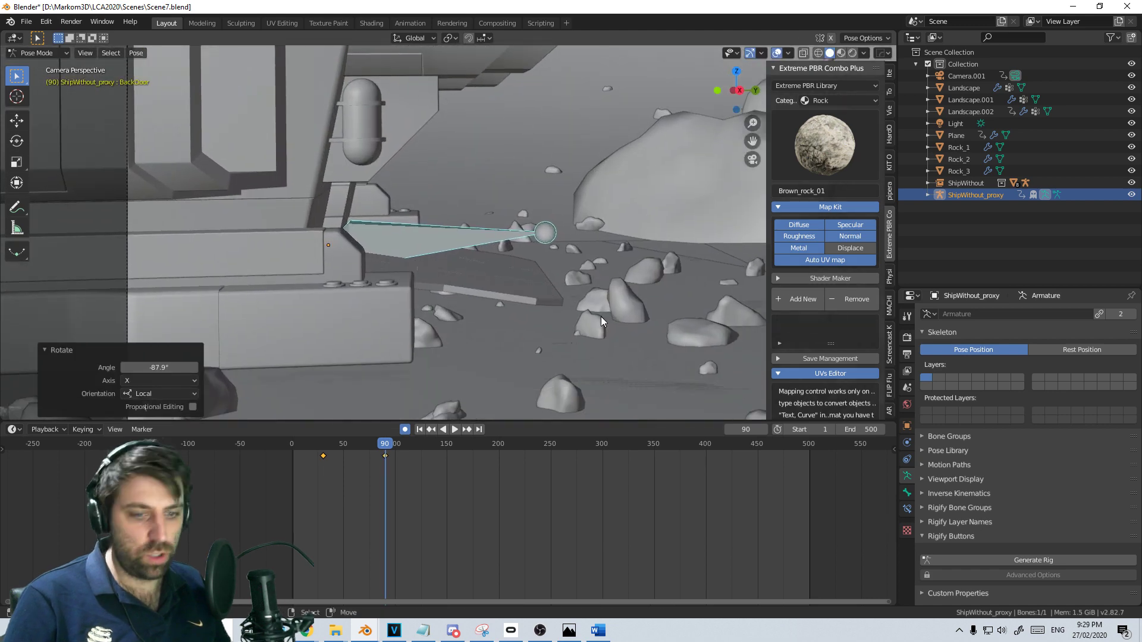
key(r)
key(x)
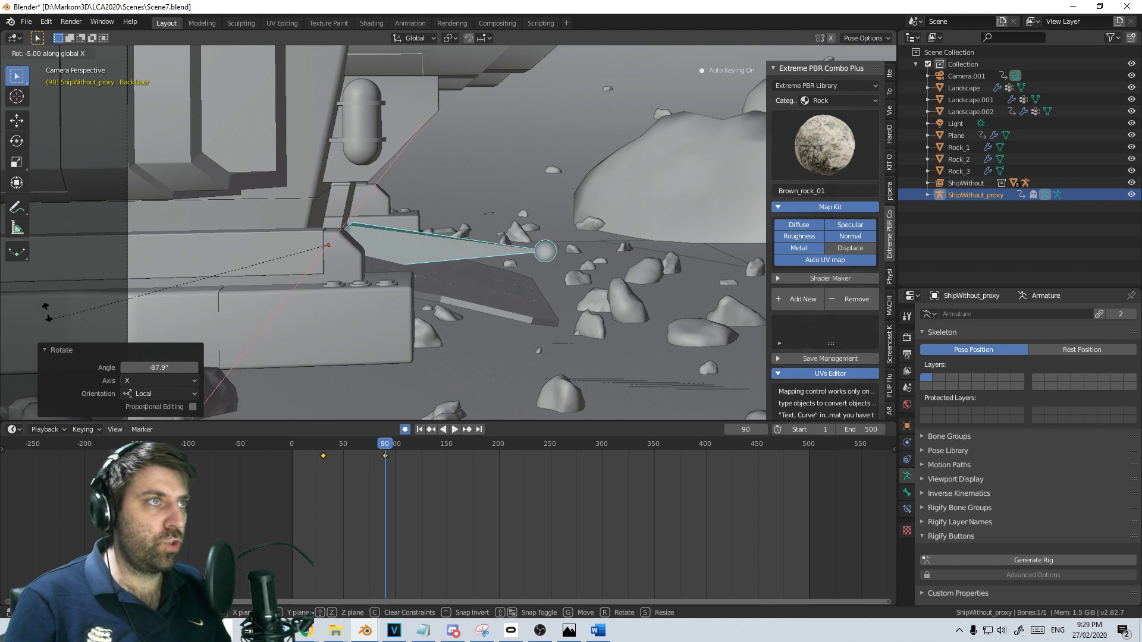
click(57, 310)
Play and scrub the door-opening animation through the camera view to check its motion
scroll(430, 336, down, 4)
key(z)
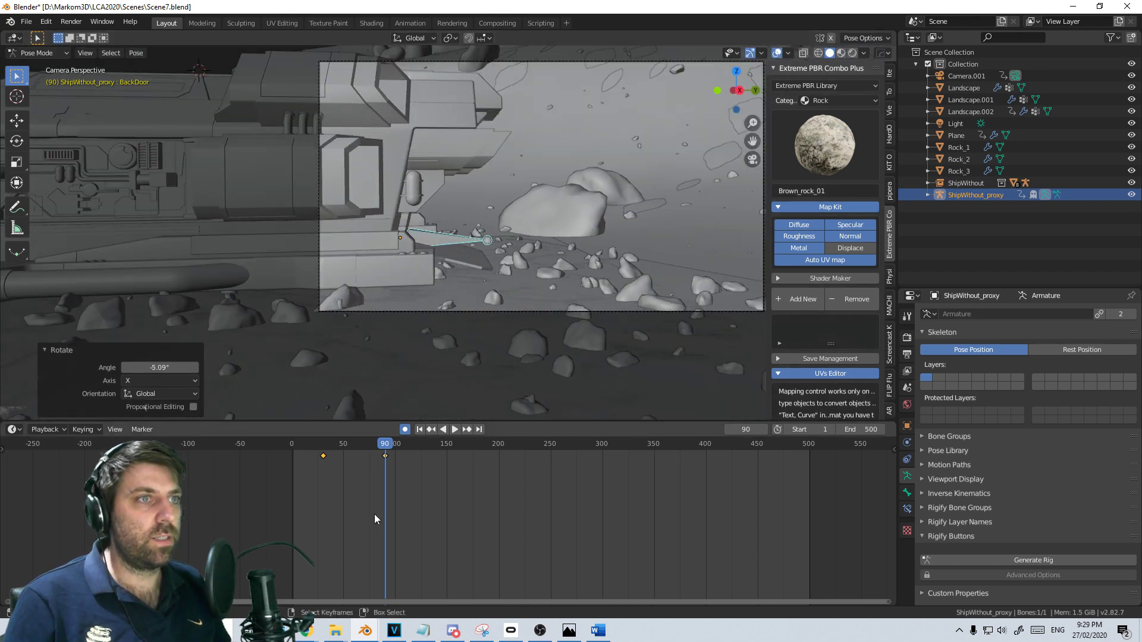
key(shift+ctrl+space)
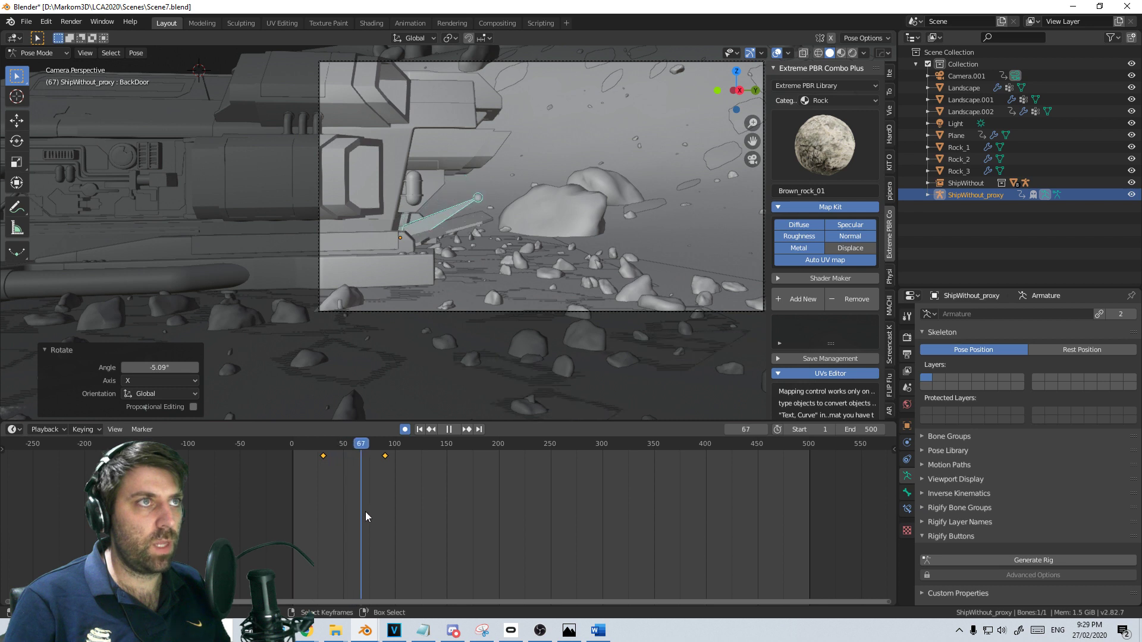
drag(384, 514, 301, 509)
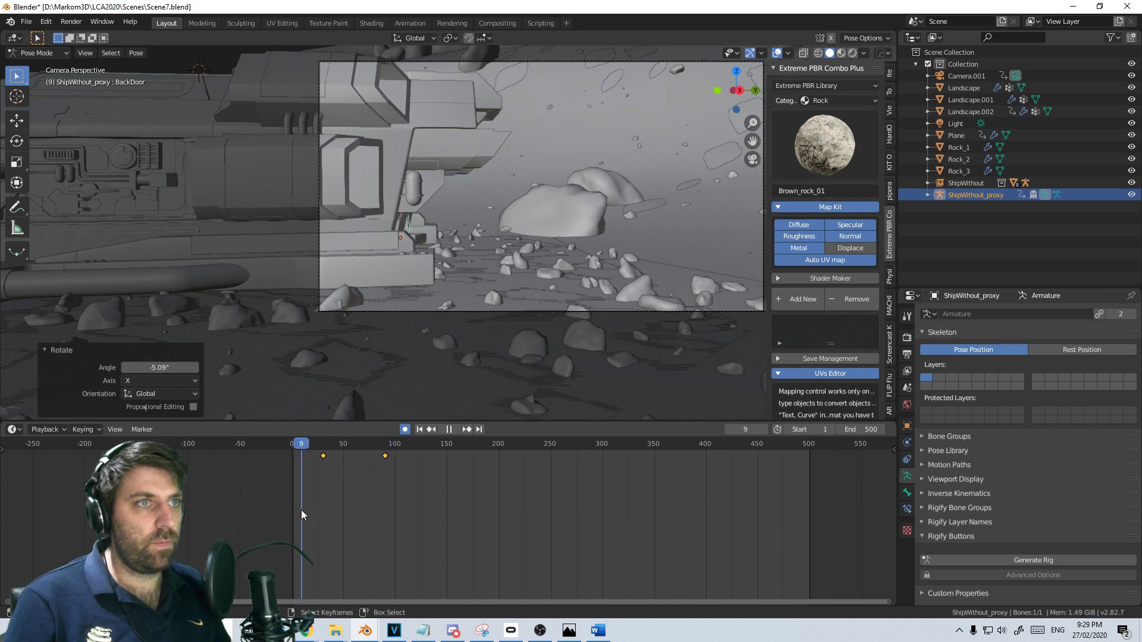
click(454, 431)
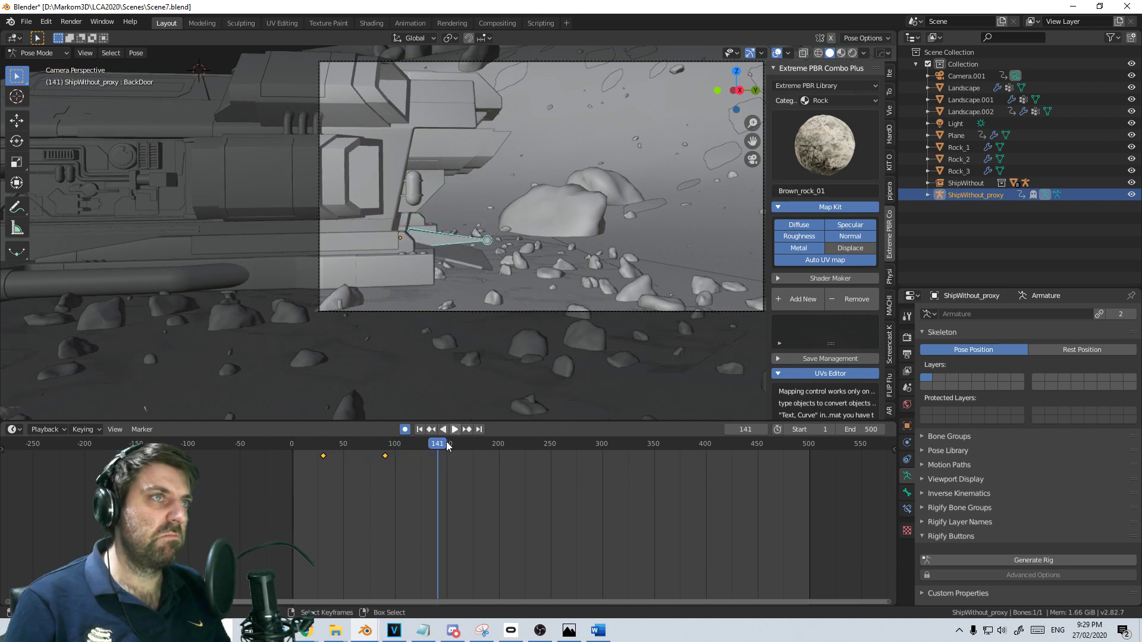
drag(399, 480, 376, 476)
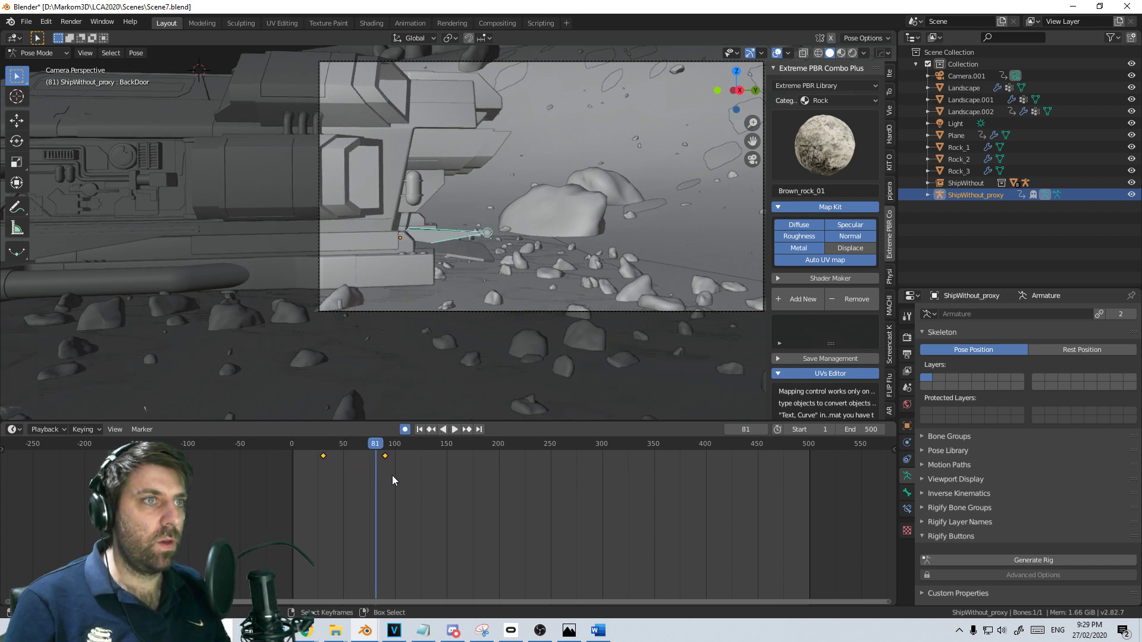
Duplicate the BackDoor bone's frame 90 keyframe to about frame 93
scroll(376, 476, up, 3)
scroll(315, 464, up, 2)
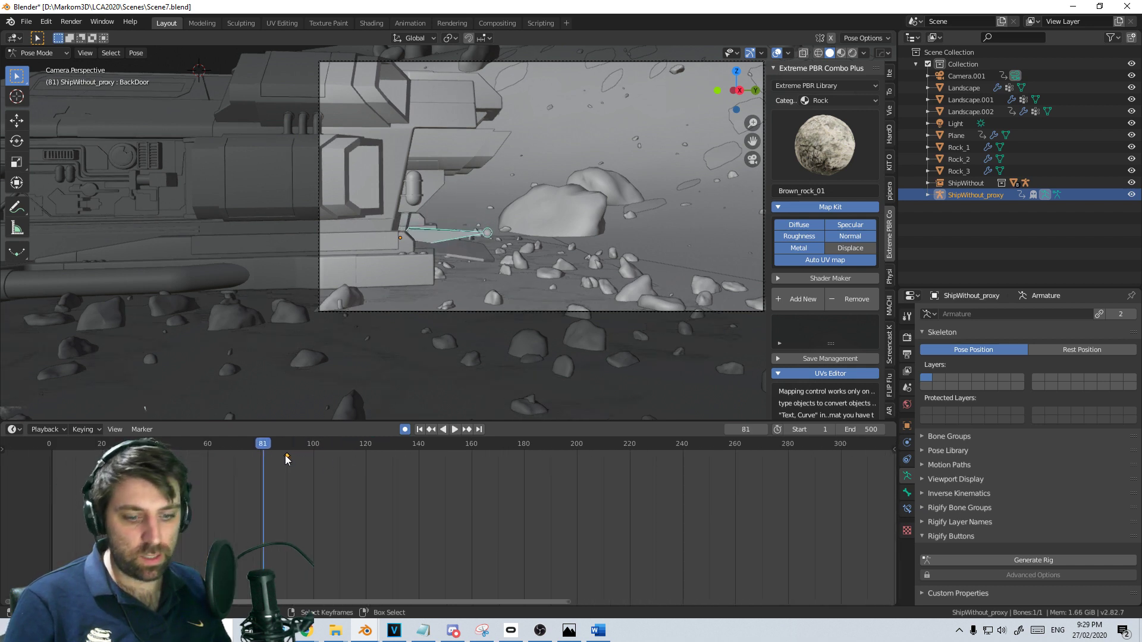
drag(286, 459, 292, 456)
scroll(389, 477, up, 2)
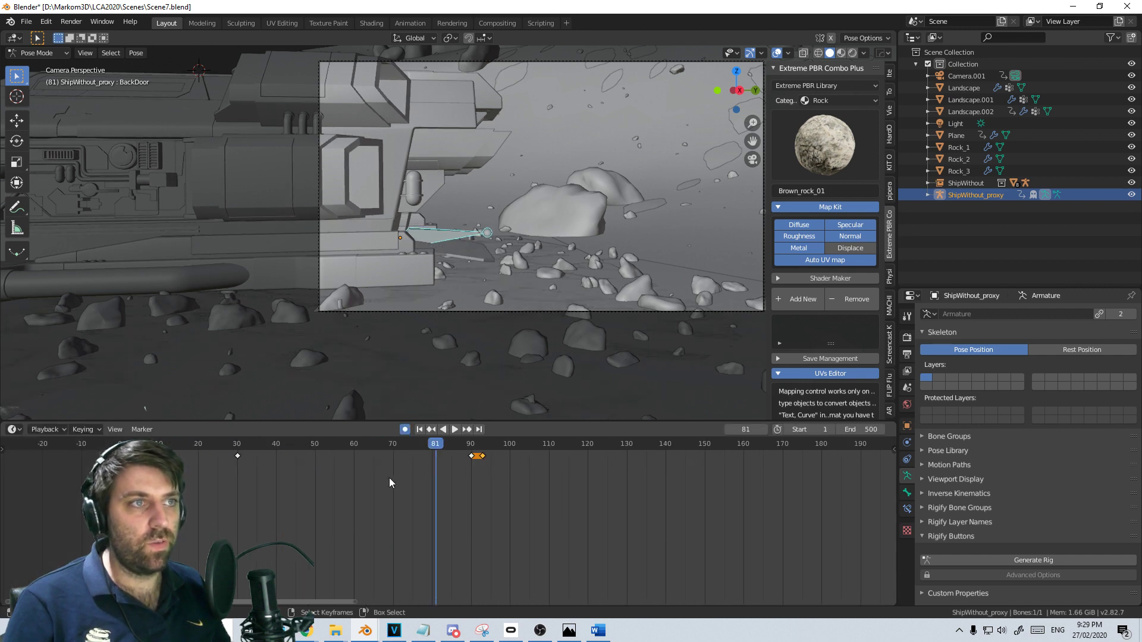
At frame 90, rotate the BackDoor bone slightly around its local X axis to vary the door's landing pose
click(471, 466)
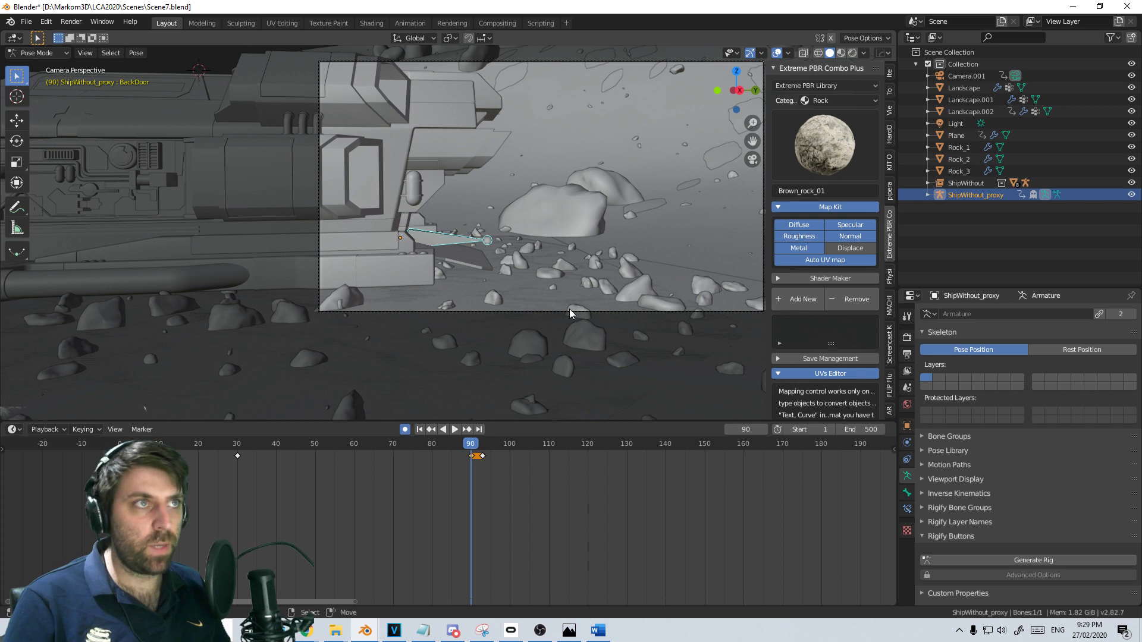
key(r)
key(x)
key(x)
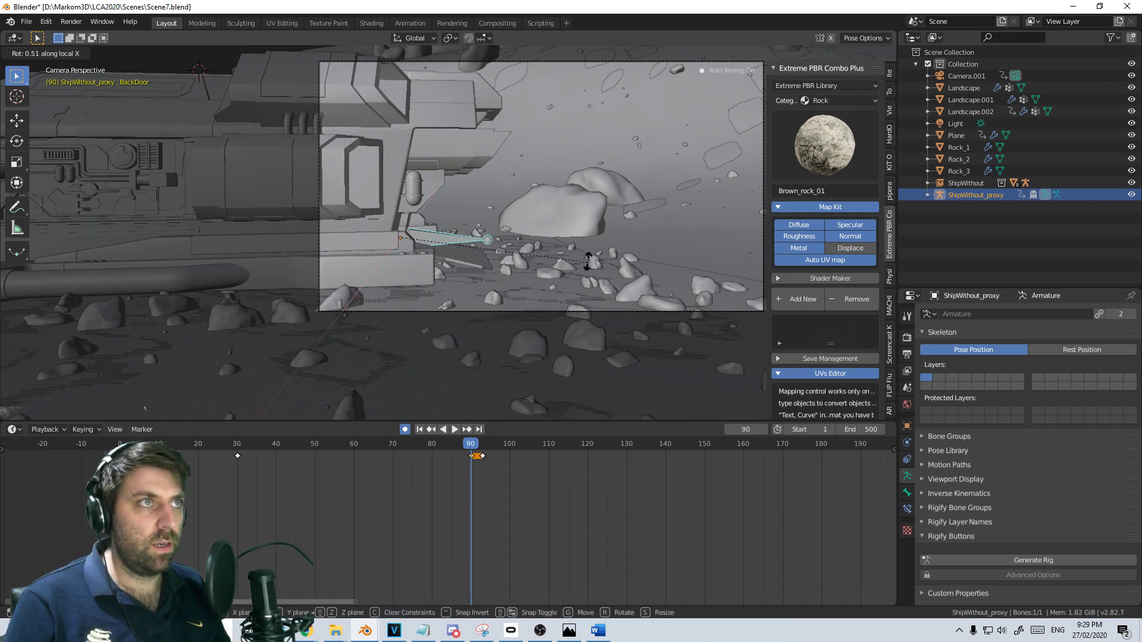
click(579, 218)
At frame 90, rotate the BackDoor bone 1.87° around its local X axis
drag(469, 474, 514, 475)
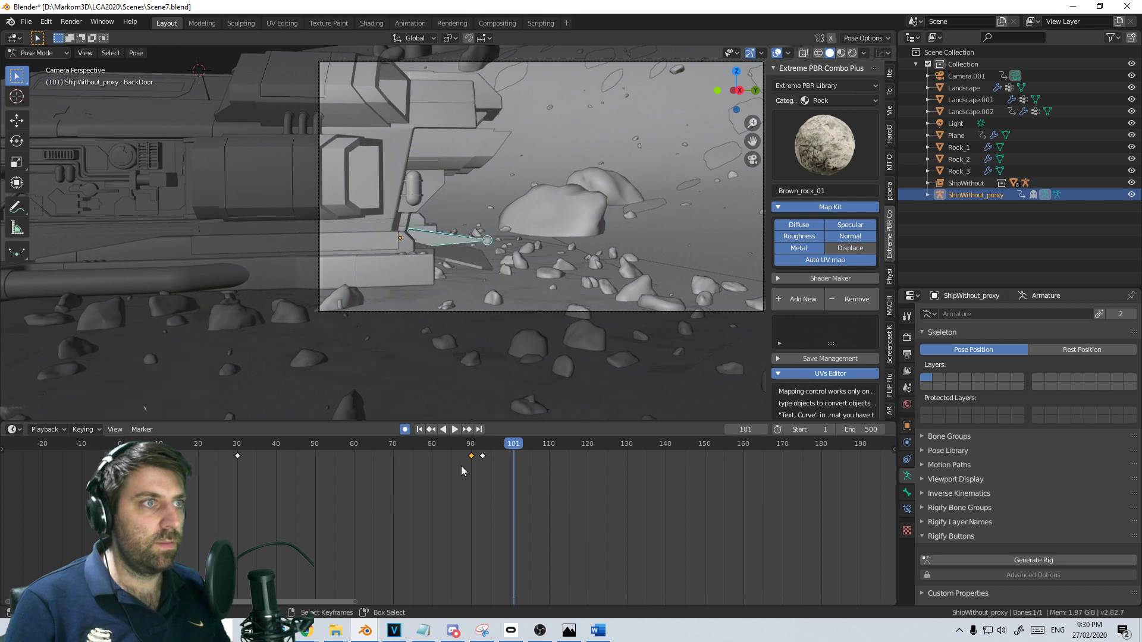
key(g)
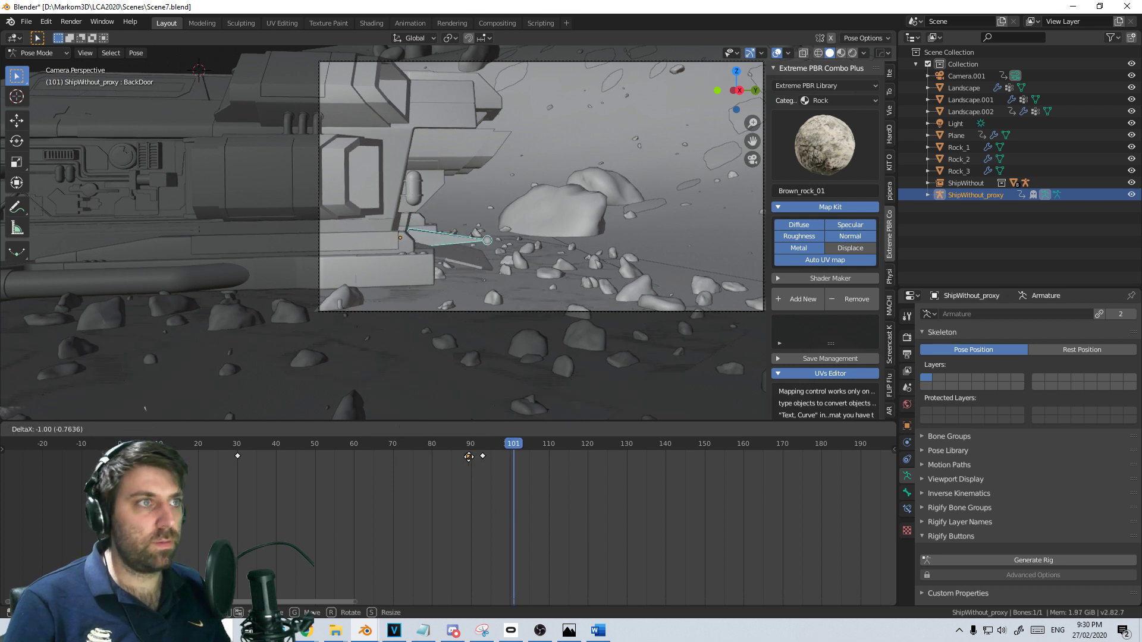
click(469, 458)
click(471, 462)
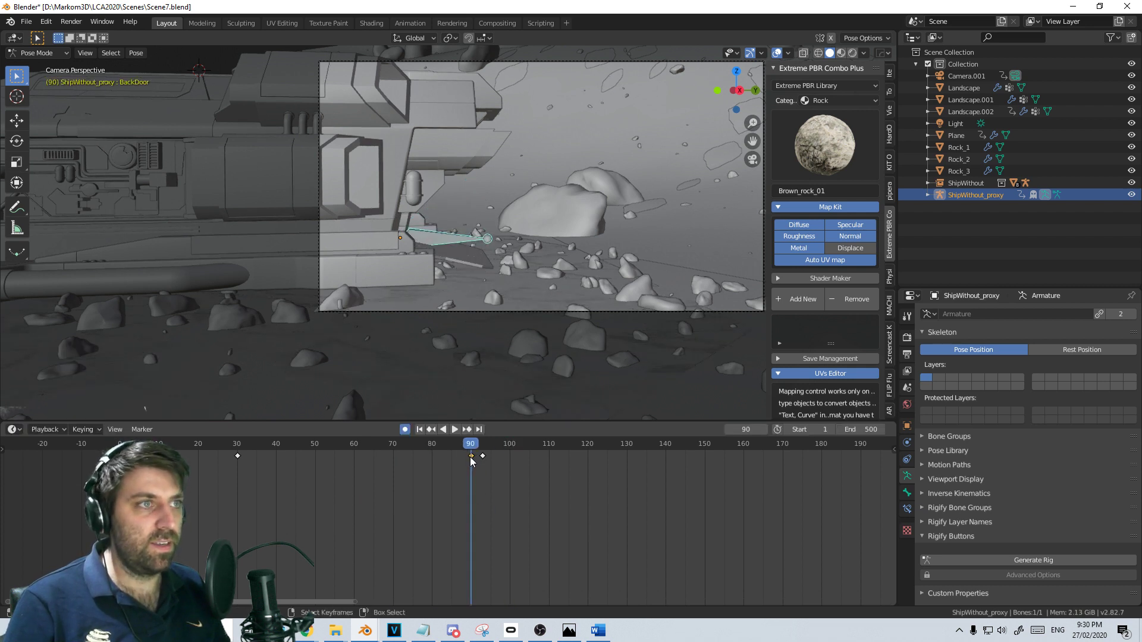
key(r)
key(x)
key(x)
click(590, 274)
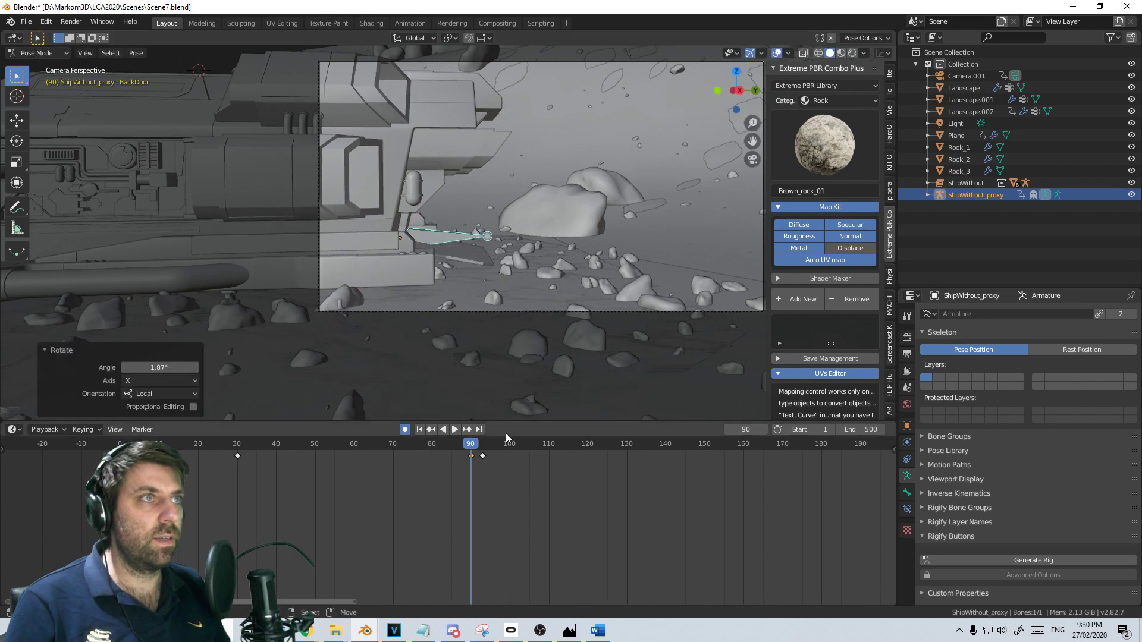
Preview the door's landing motion and move the BackDoor bone's last keyframe to frame 100
drag(469, 475, 446, 438)
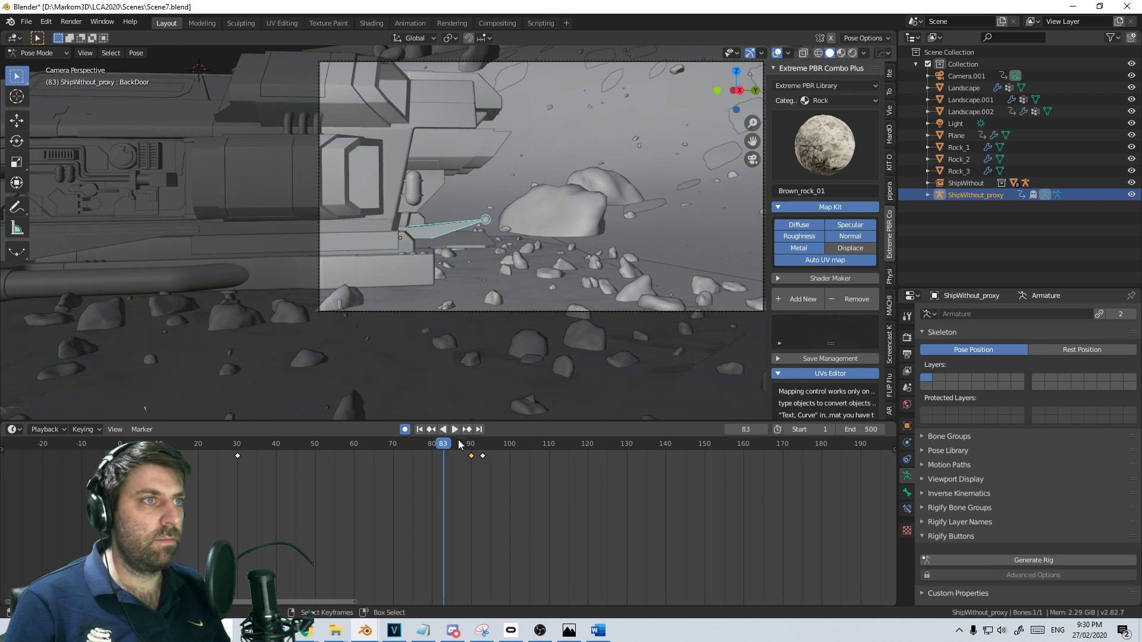
click(449, 429)
click(449, 429)
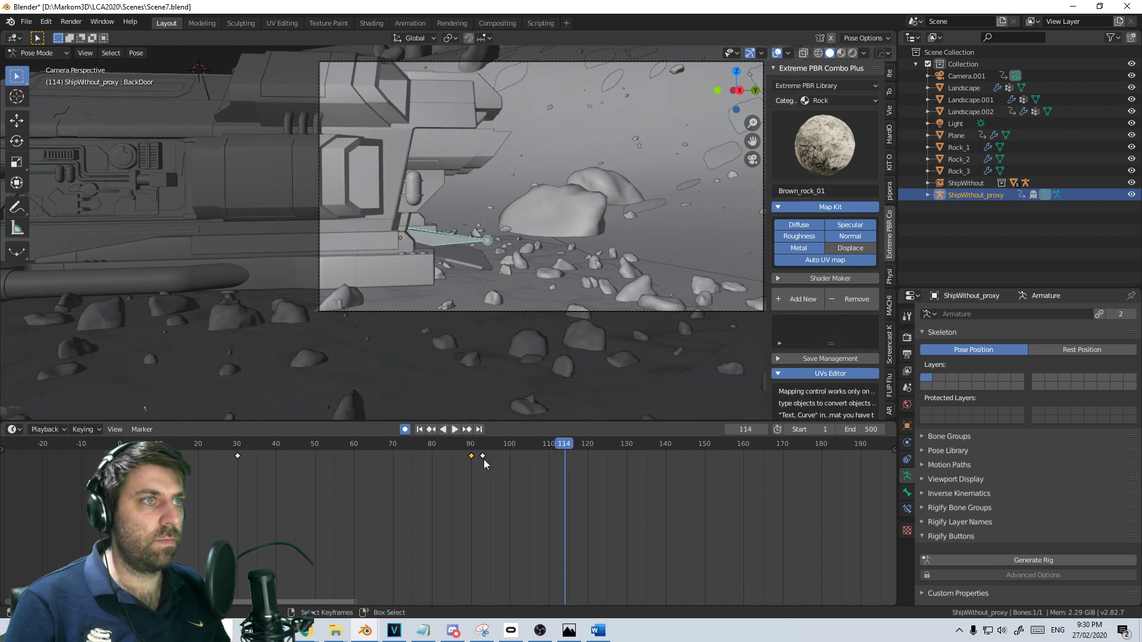
drag(486, 462, 513, 463)
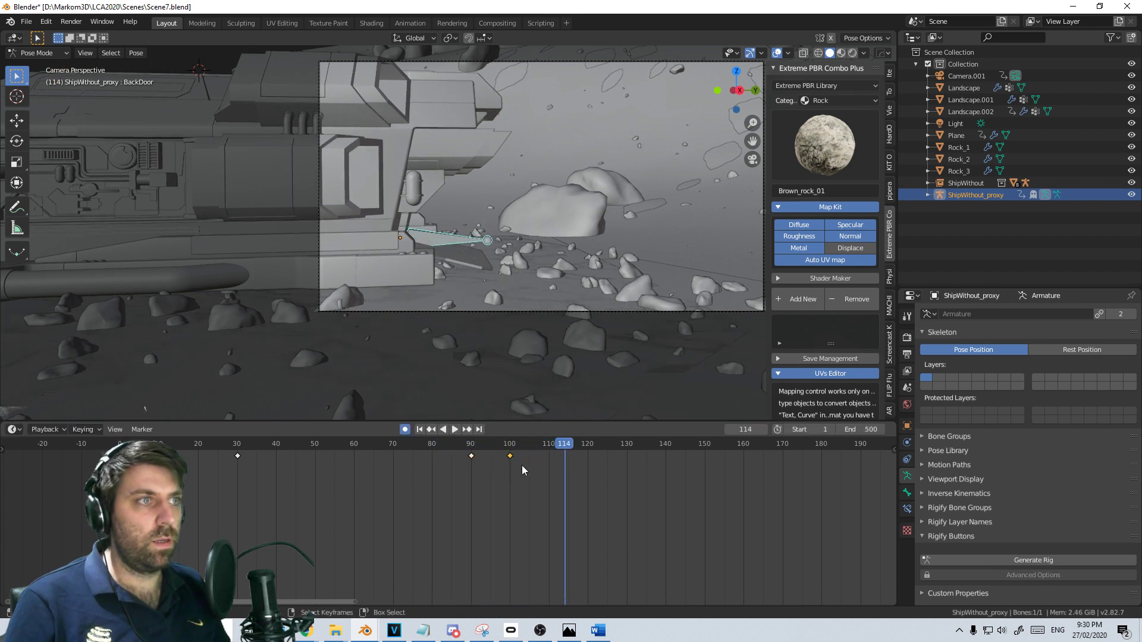
Play and scrub the retimed door-opening animation to check the landing, and save the scene file
click(393, 477)
click(454, 431)
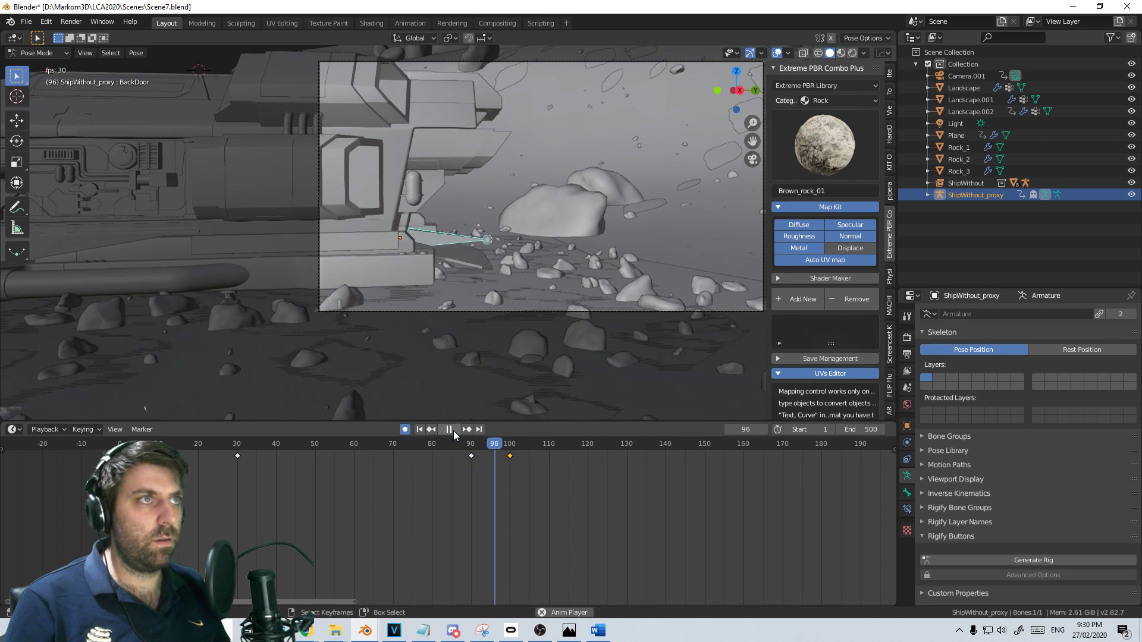
click(453, 431)
scroll(508, 505, down, 3)
drag(333, 479, 476, 499)
key(space)
key(Escape)
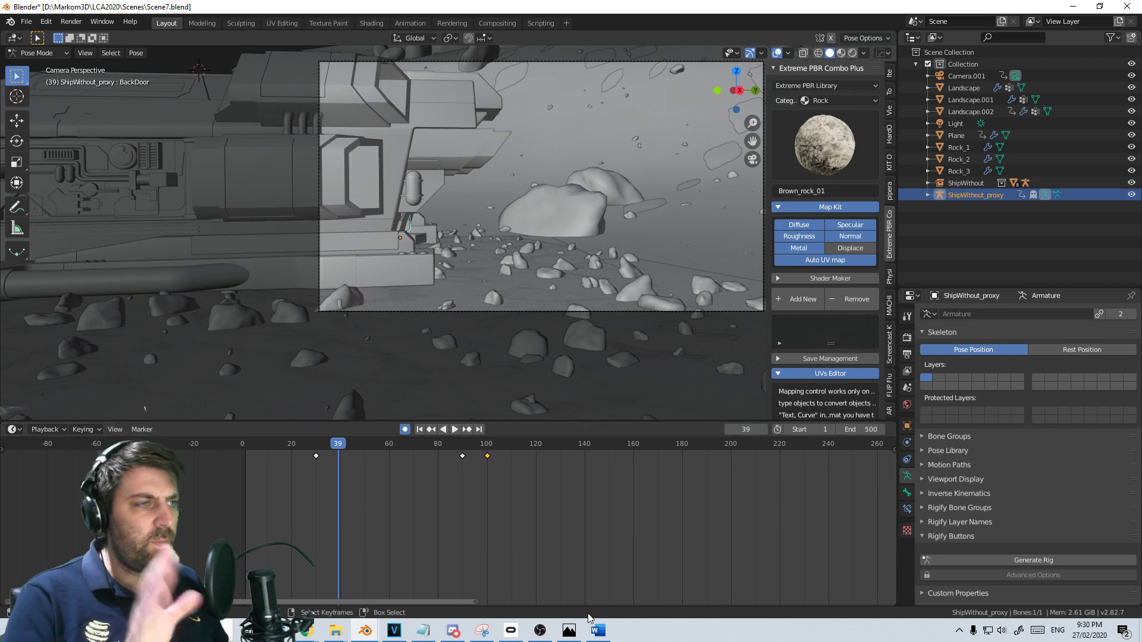
key(ctrl+s)
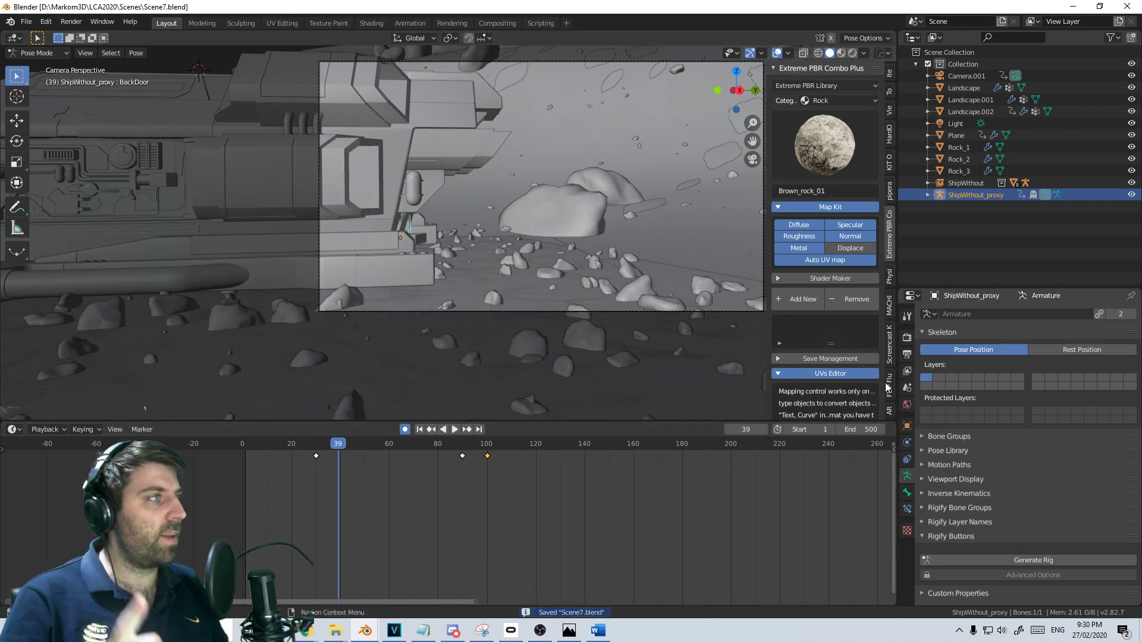
Create a folder named Scene7 in C:\tmp\ and set it as the render output path
click(907, 352)
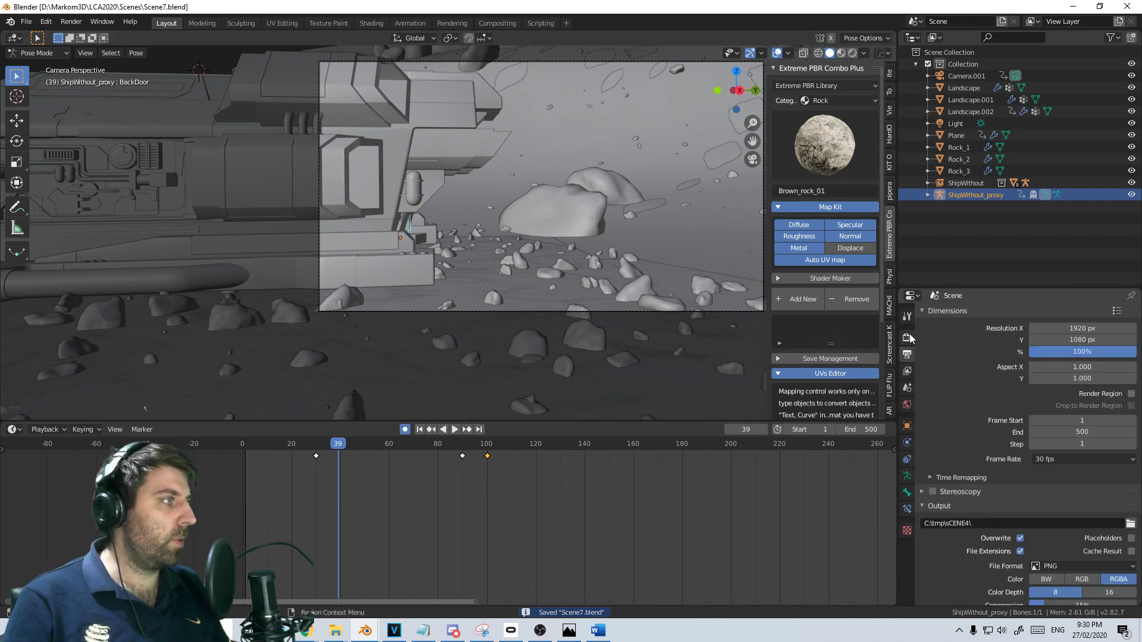
click(1130, 524)
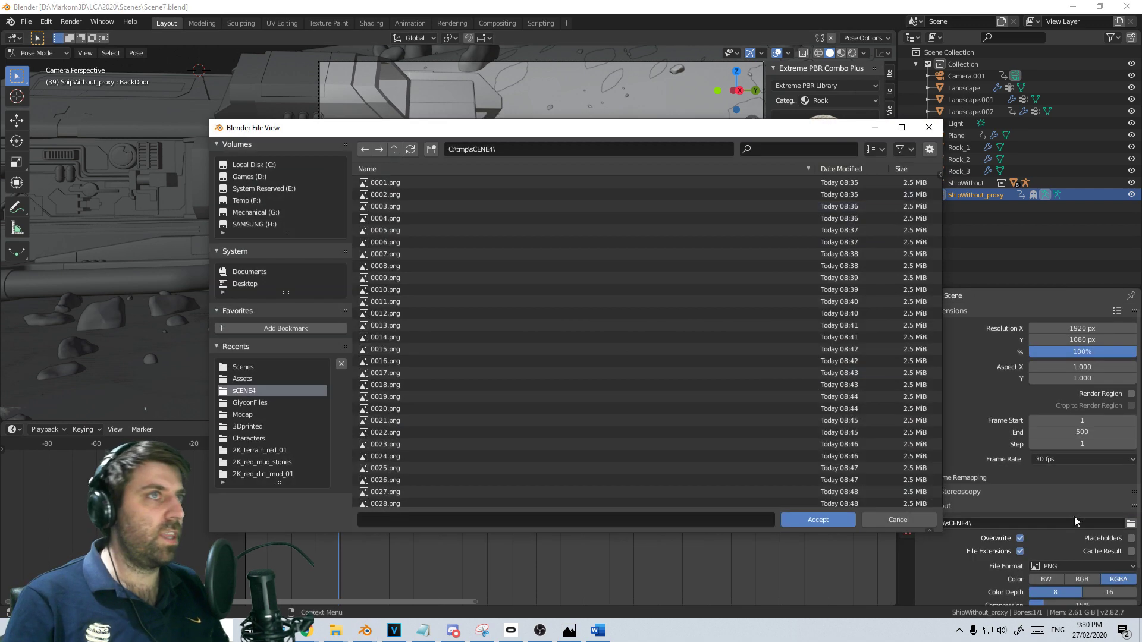
click(392, 151)
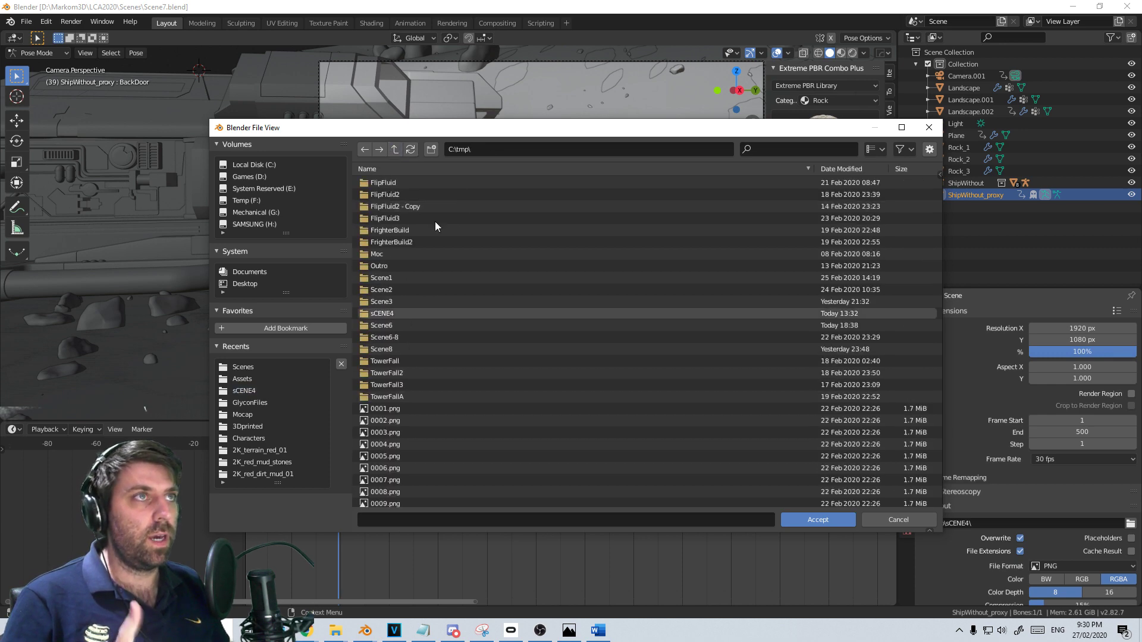
click(431, 149)
text(Scene7)
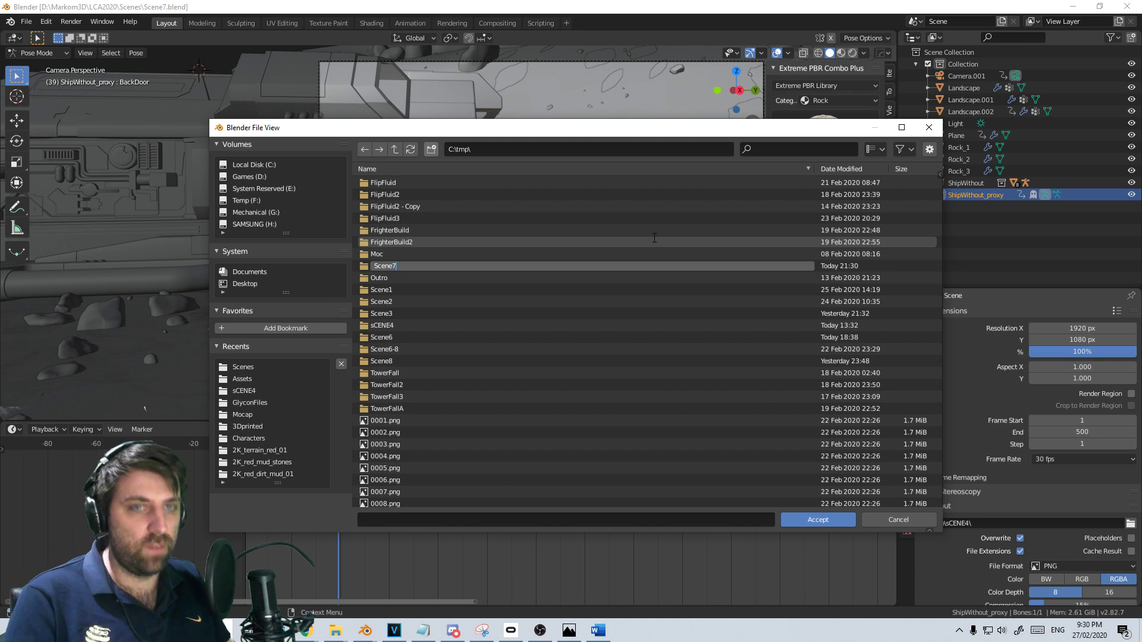
key(Return)
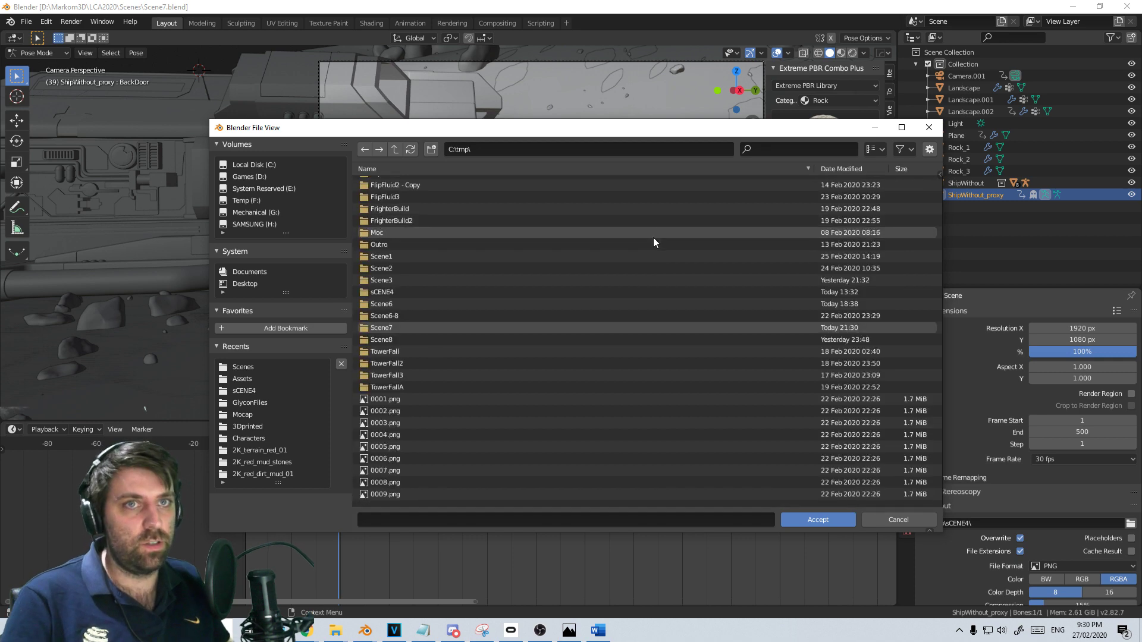
click(400, 324)
click(816, 520)
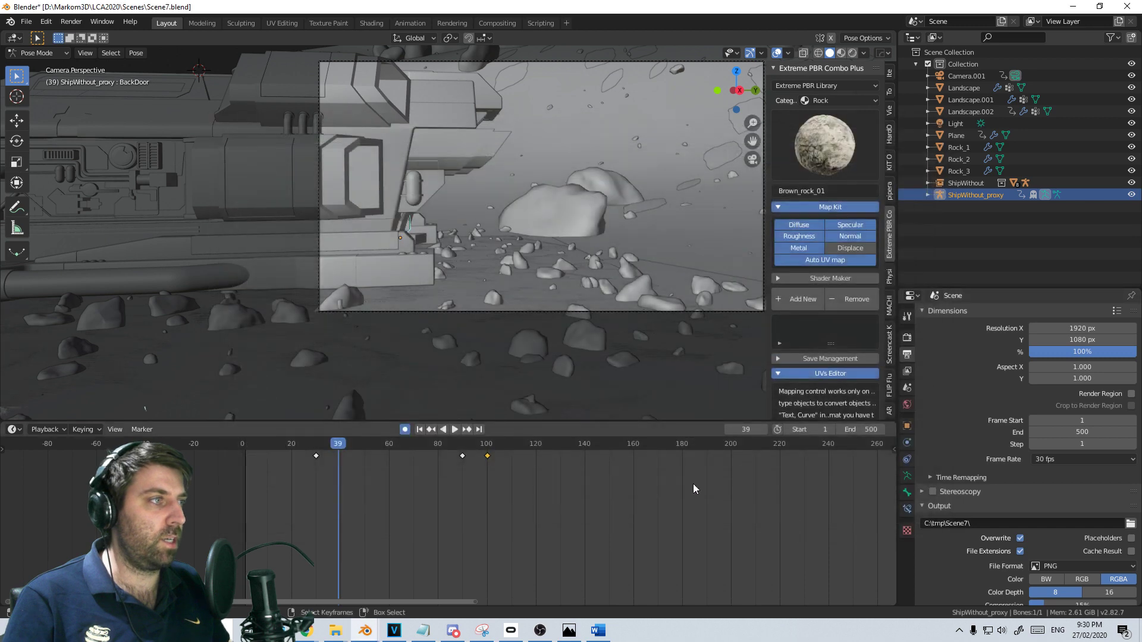
Return the timeline to frame 0 and switch the armature proxy from posing to Object Mode
key(space)
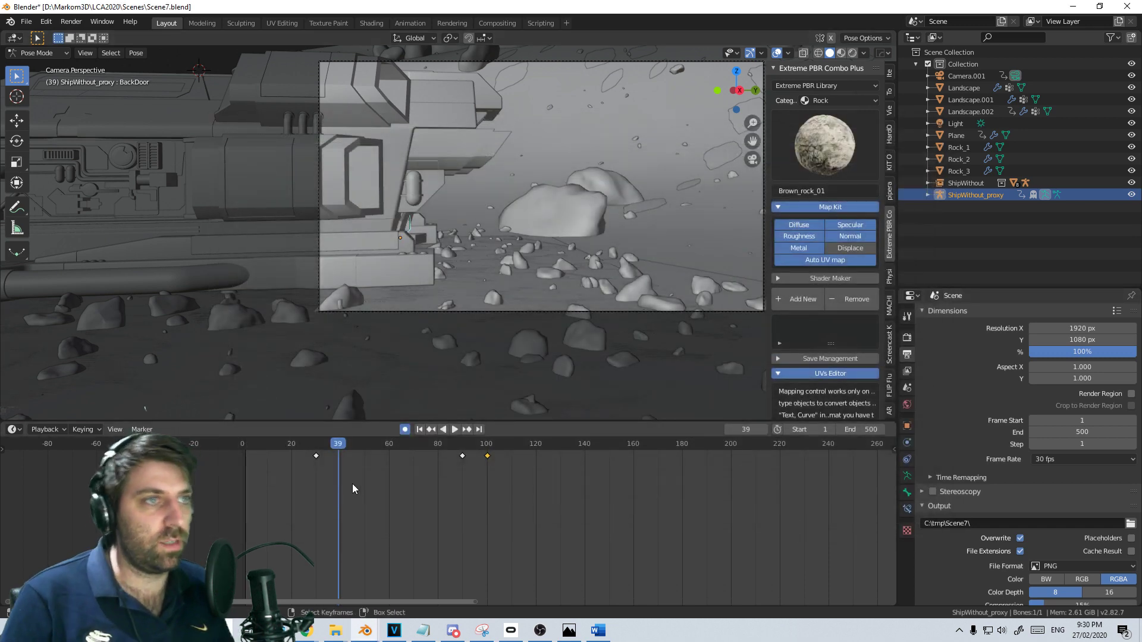
key(space)
drag(516, 512, 238, 506)
click(41, 53)
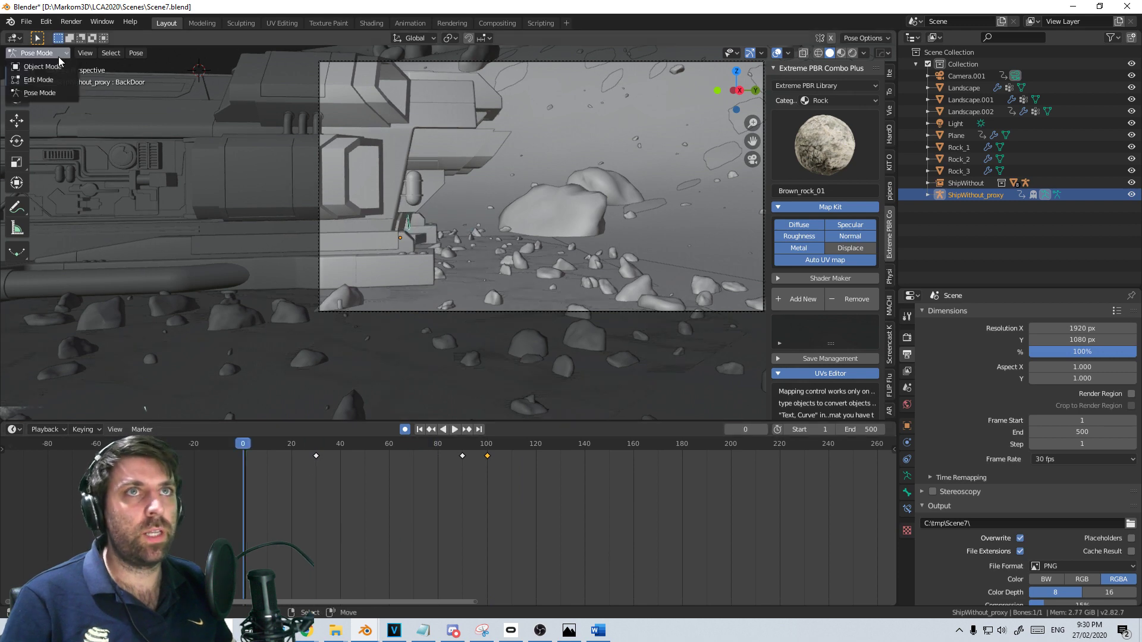
click(42, 67)
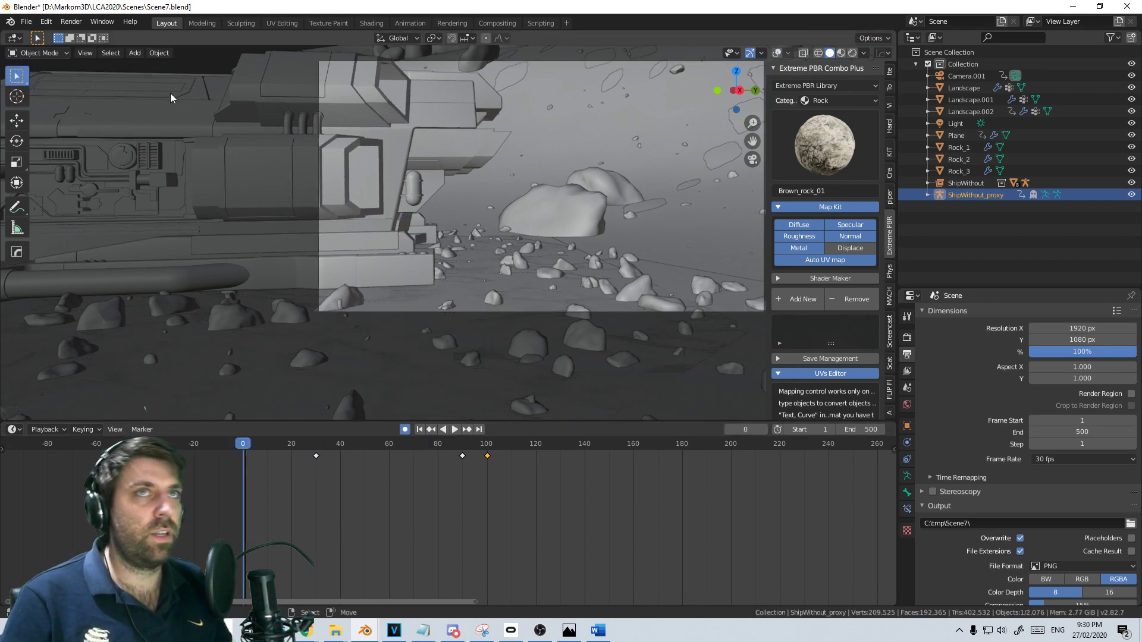
Run a Viewport Render Animation of the camera view and close the render window
click(95, 54)
mouse_move(144, 202)
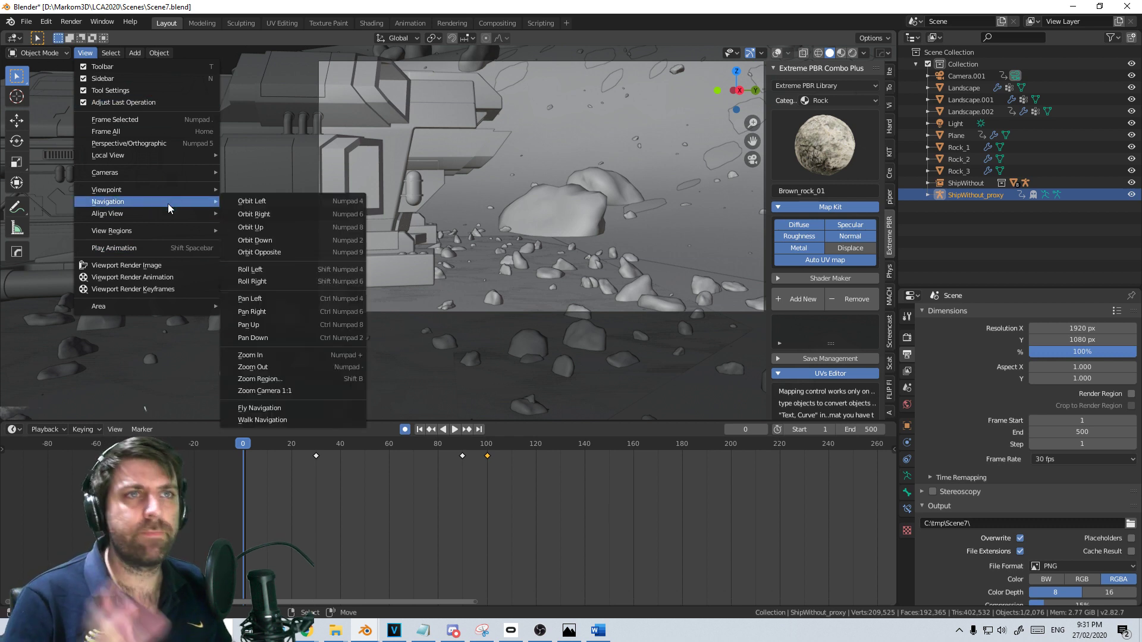
click(163, 276)
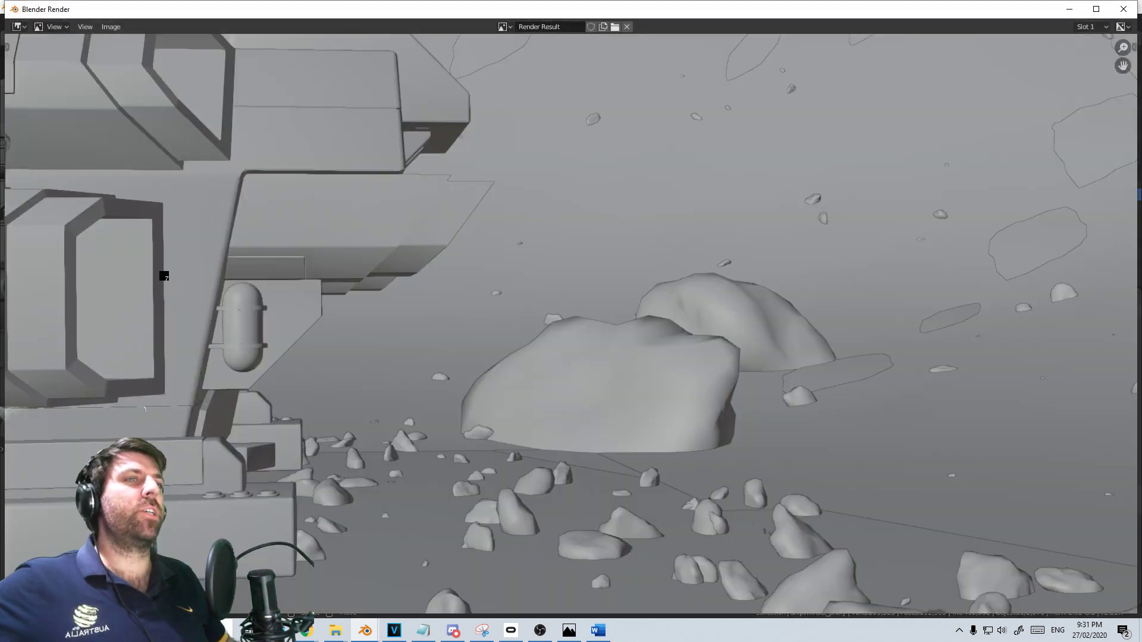
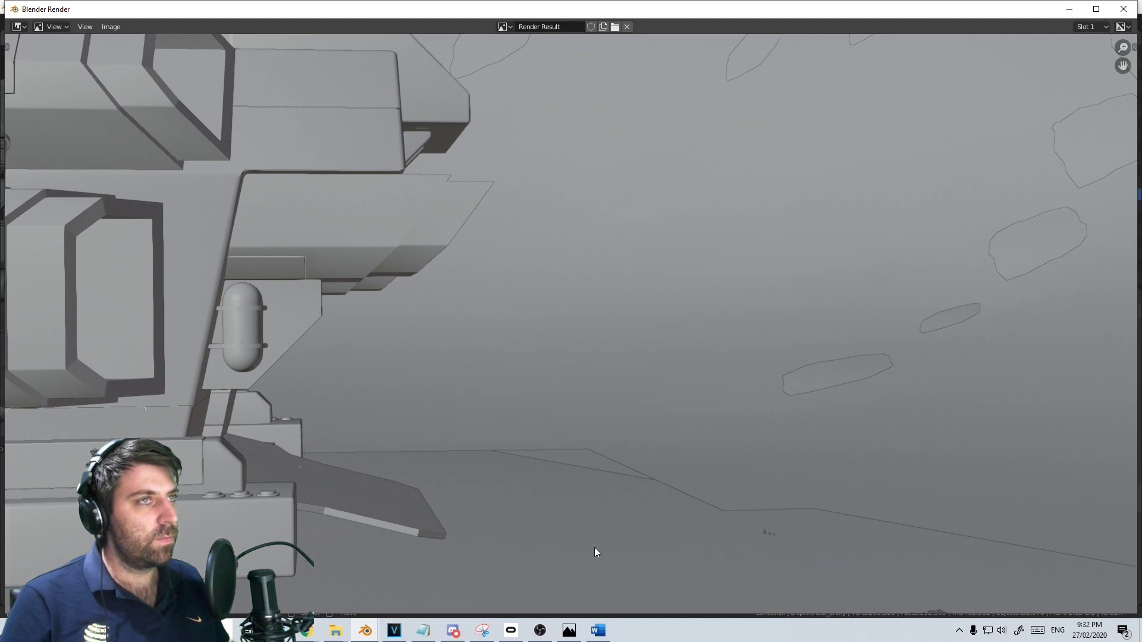
click(1122, 13)
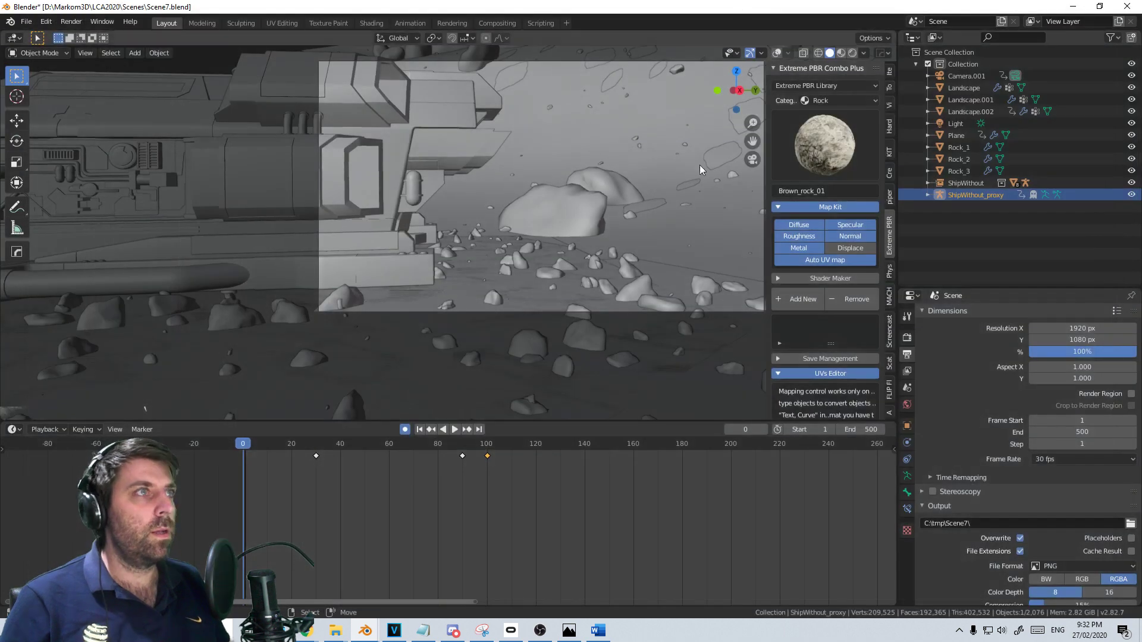
Save the scene and turn off automatic packing of external data into the .blend file
key(ctrl+s)
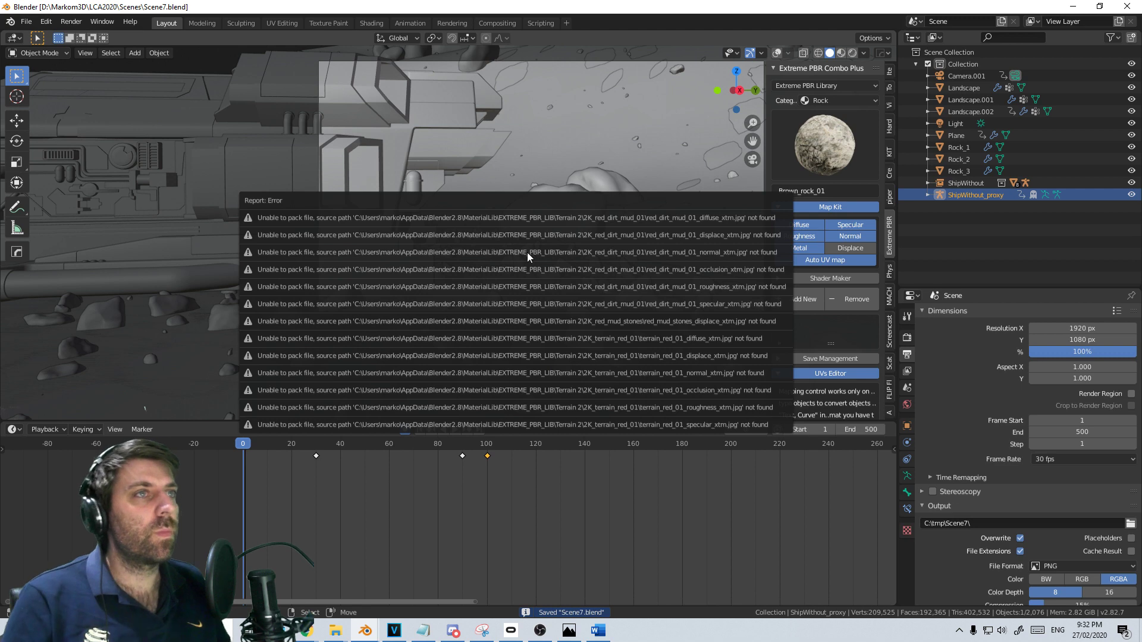
click(24, 22)
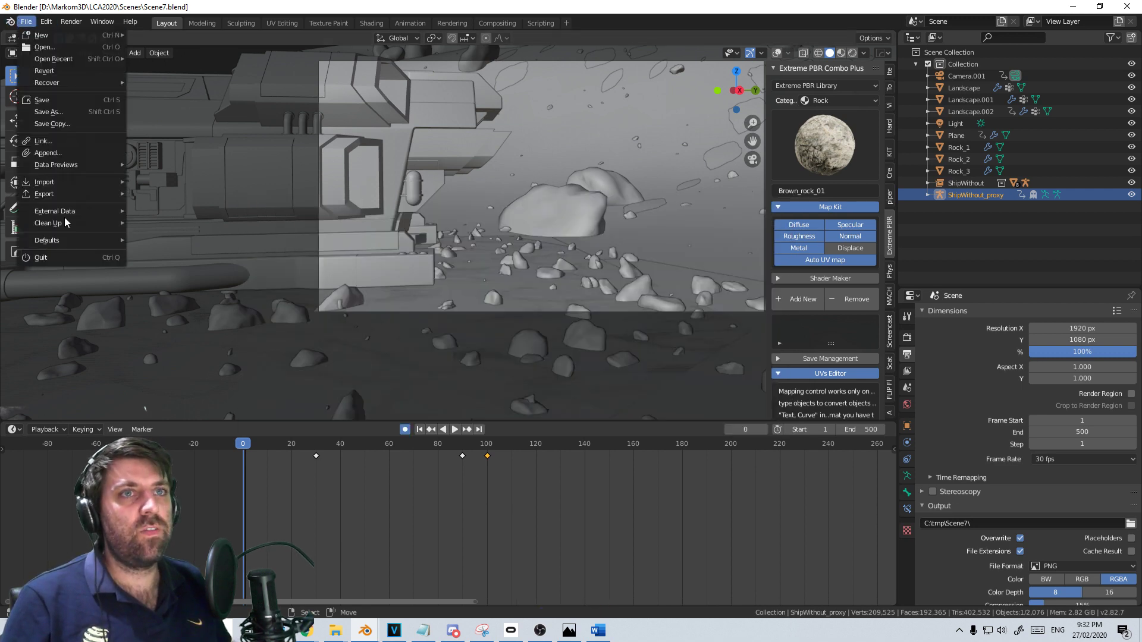
mouse_move(107, 212)
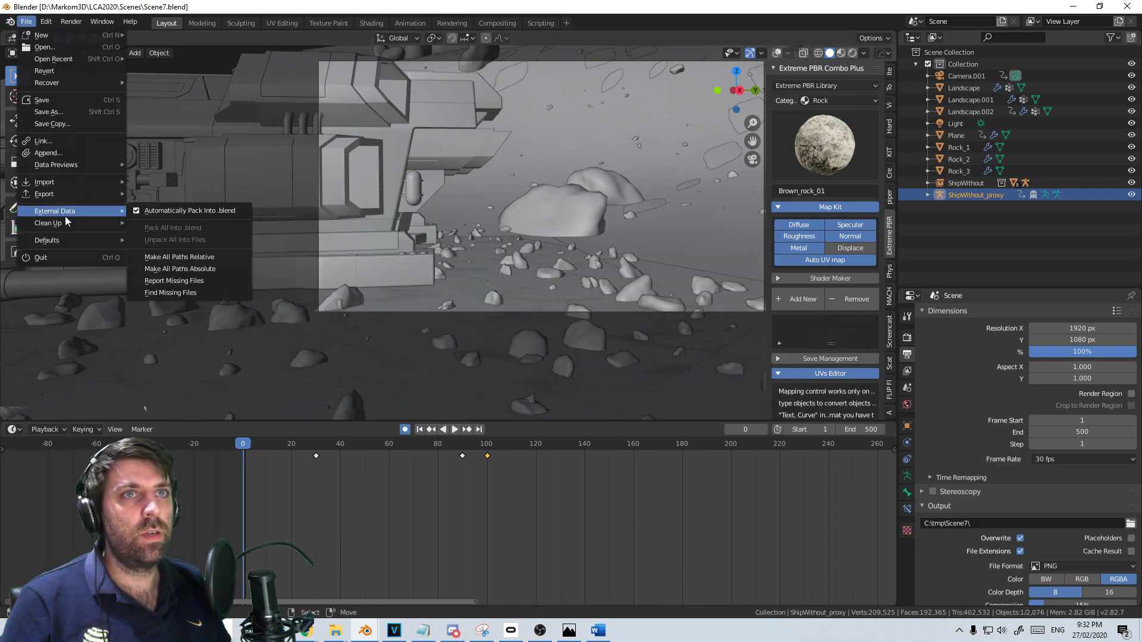
click(138, 212)
Check the three source rocks beyond the landscape by selecting each in turn, and save the scene
middle_drag(218, 288, 498, 260)
click(498, 260)
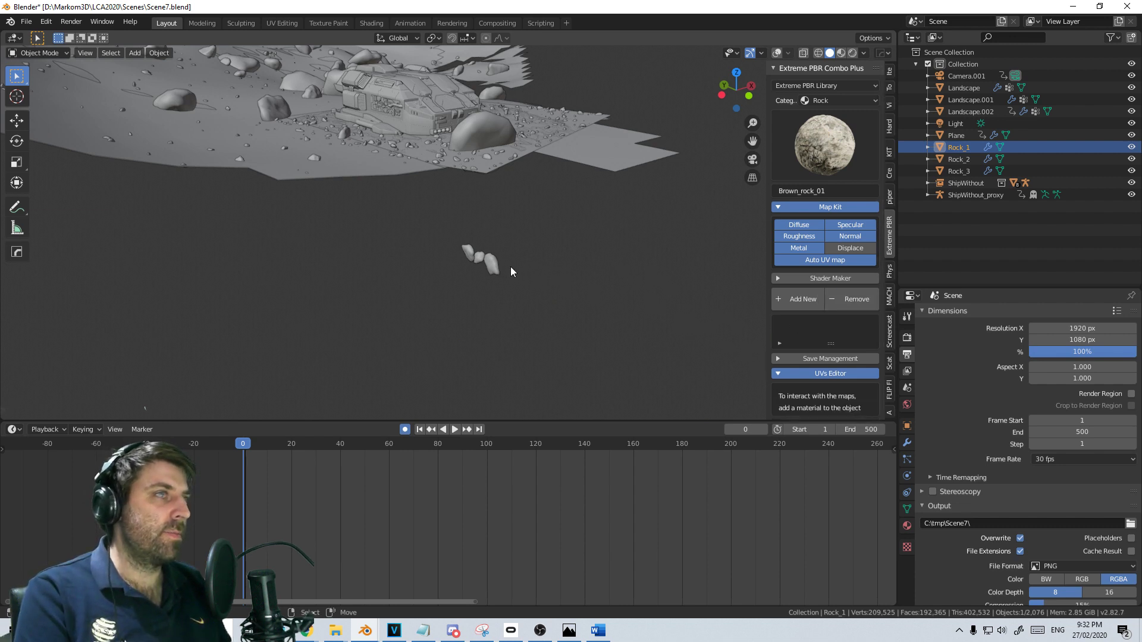
click(483, 264)
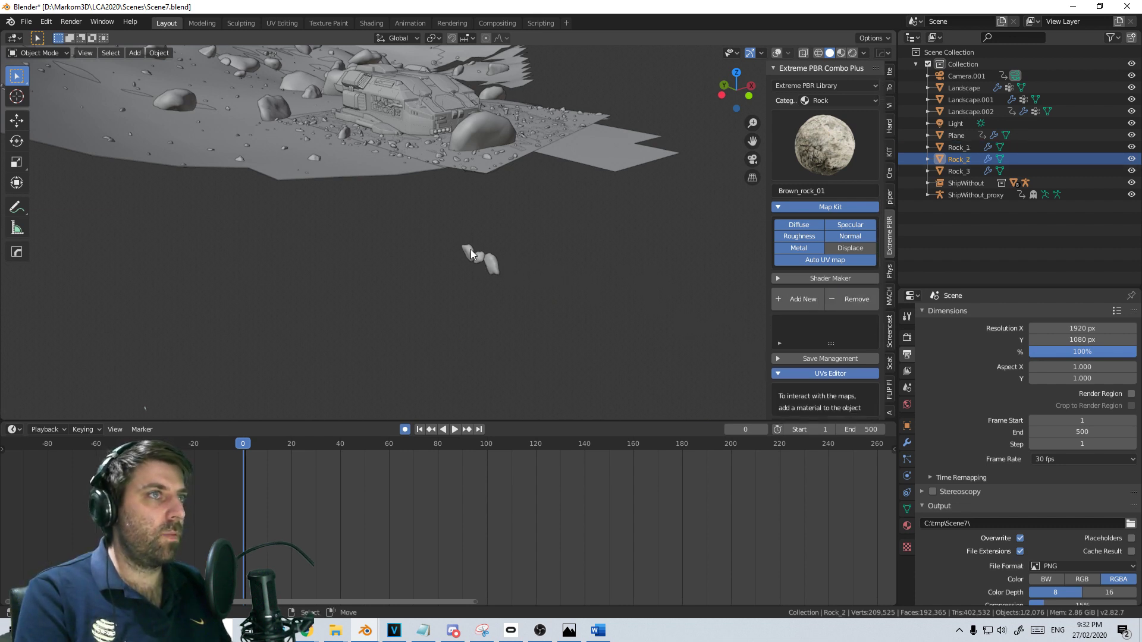
click(470, 248)
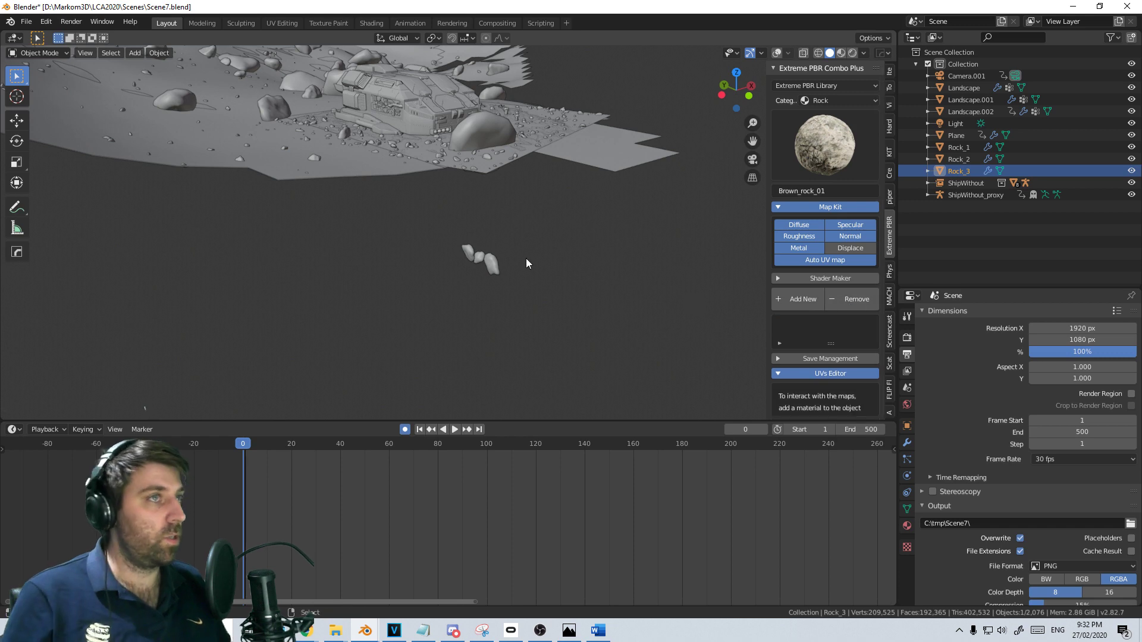
key(ctrl+s)
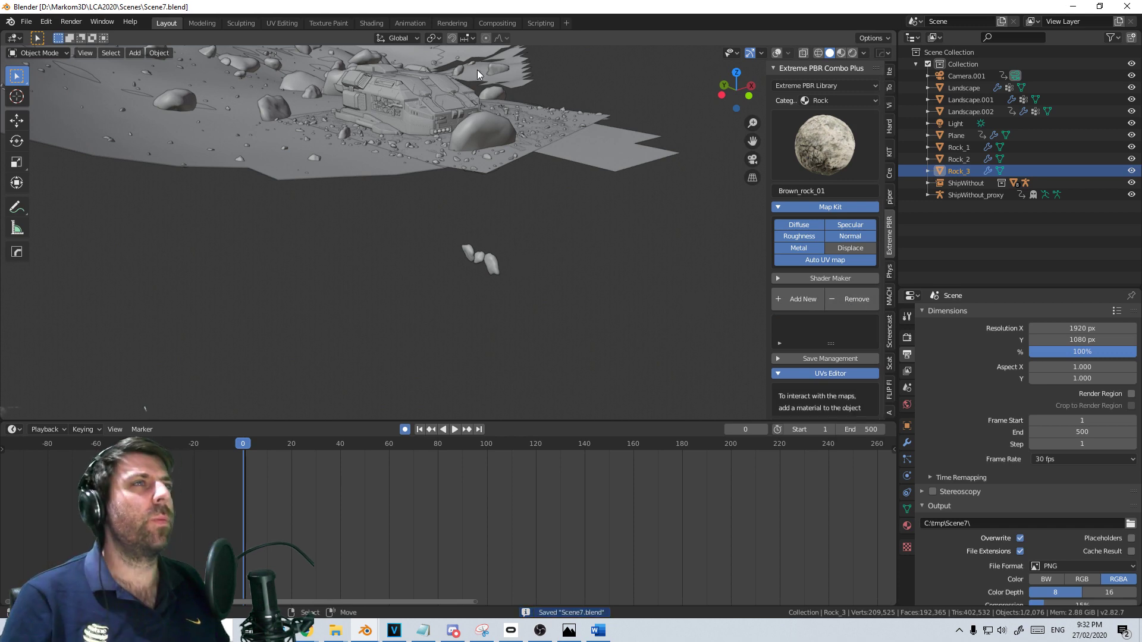
middle_drag(633, 155, 556, 262)
scroll(559, 188, down, 5)
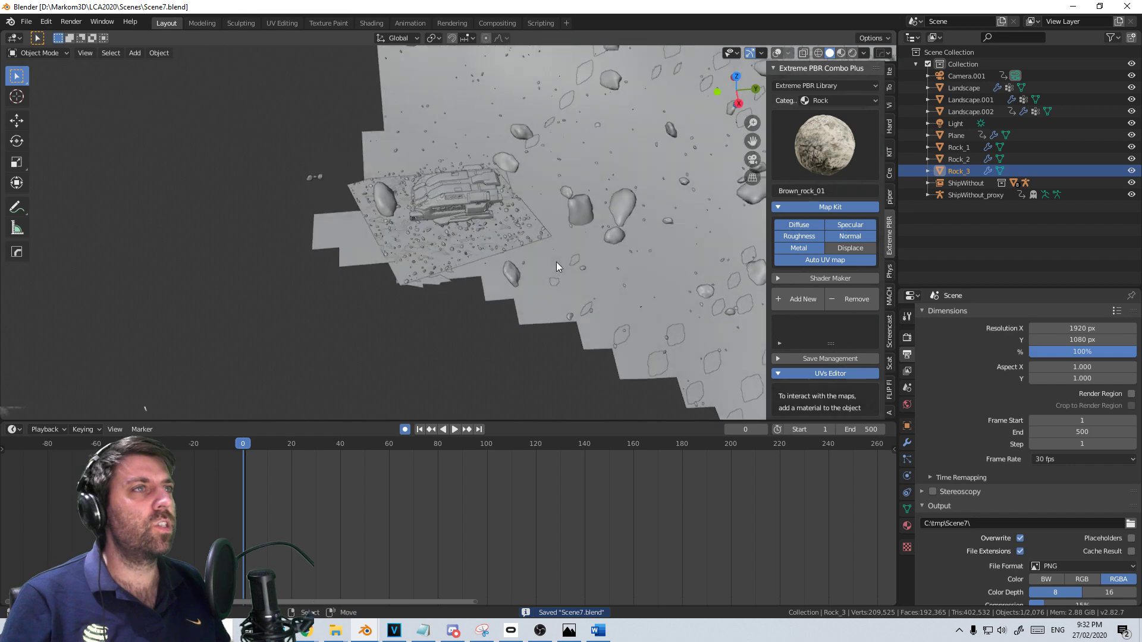
scroll(553, 259, up, 5)
scroll(535, 268, up, 6)
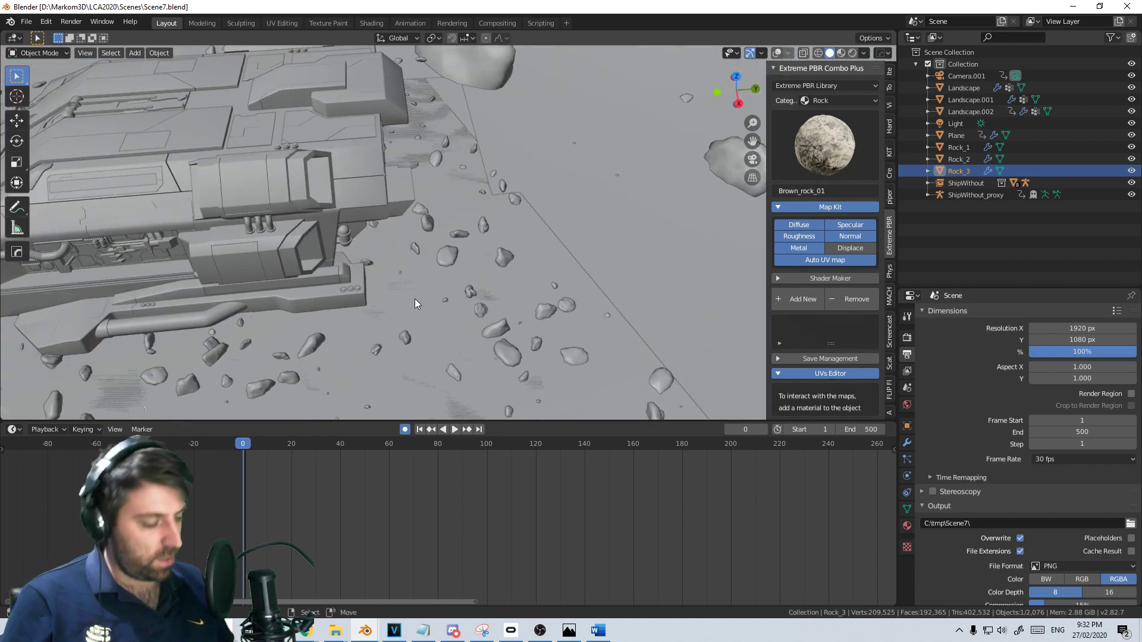
key(KP_3)
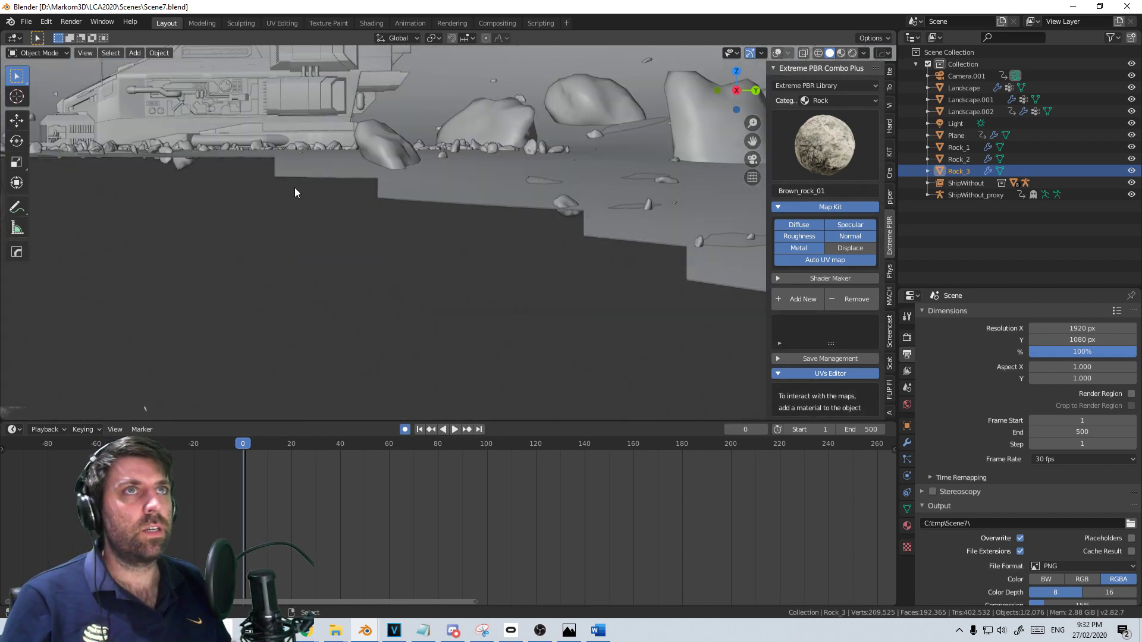
Open EXT_TerraFormer from the project's Assets folder and show the model in rendered shading
click(26, 21)
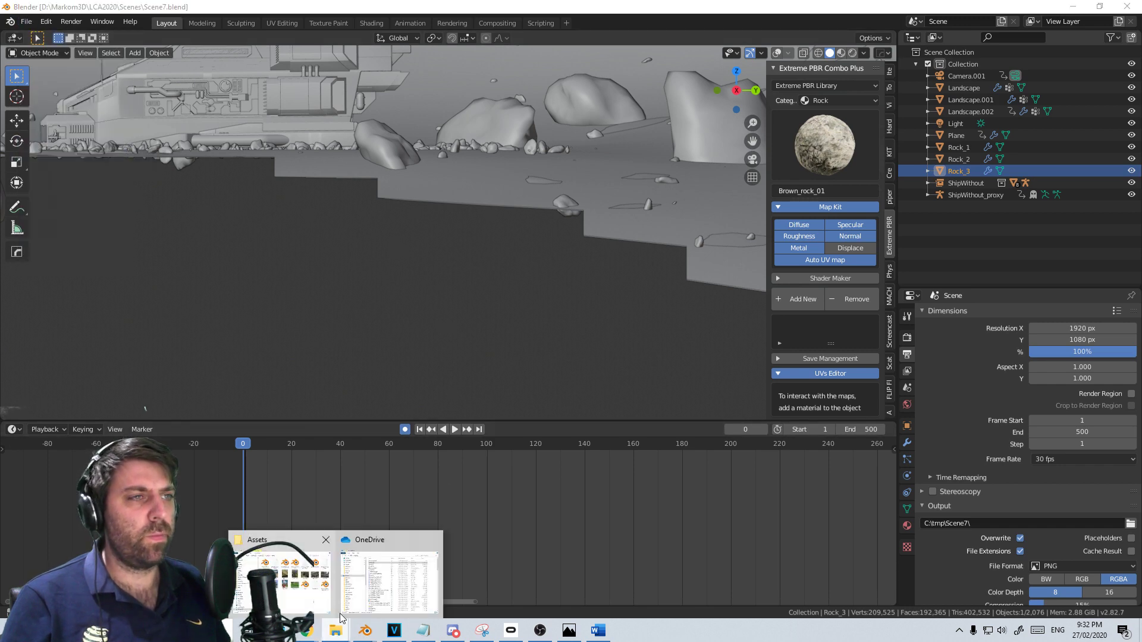
click(337, 631)
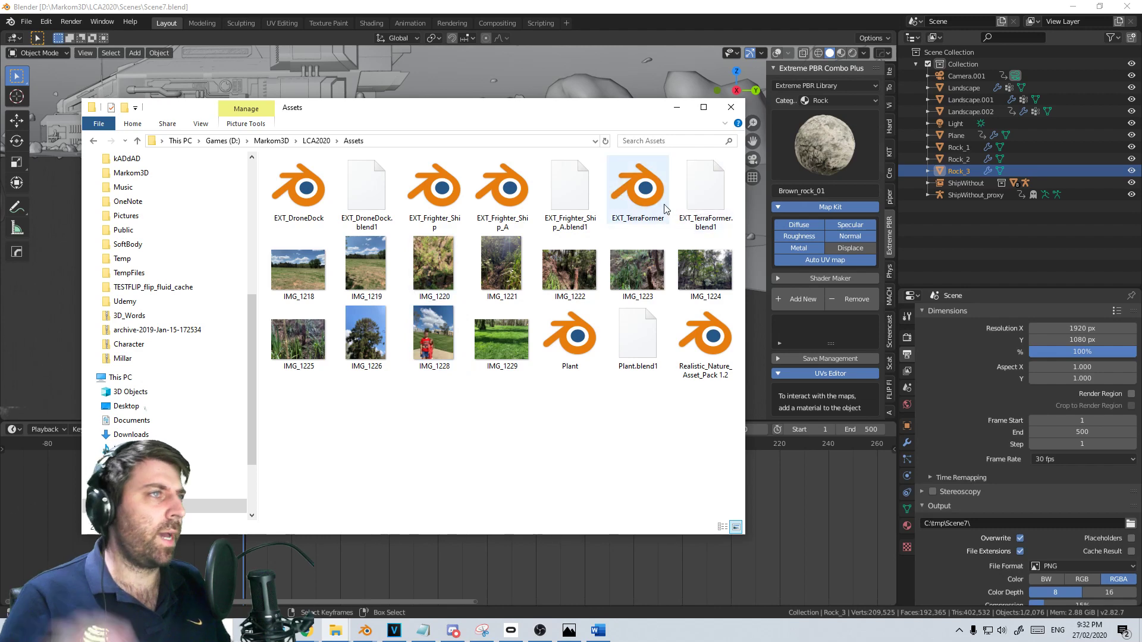
double_click(652, 198)
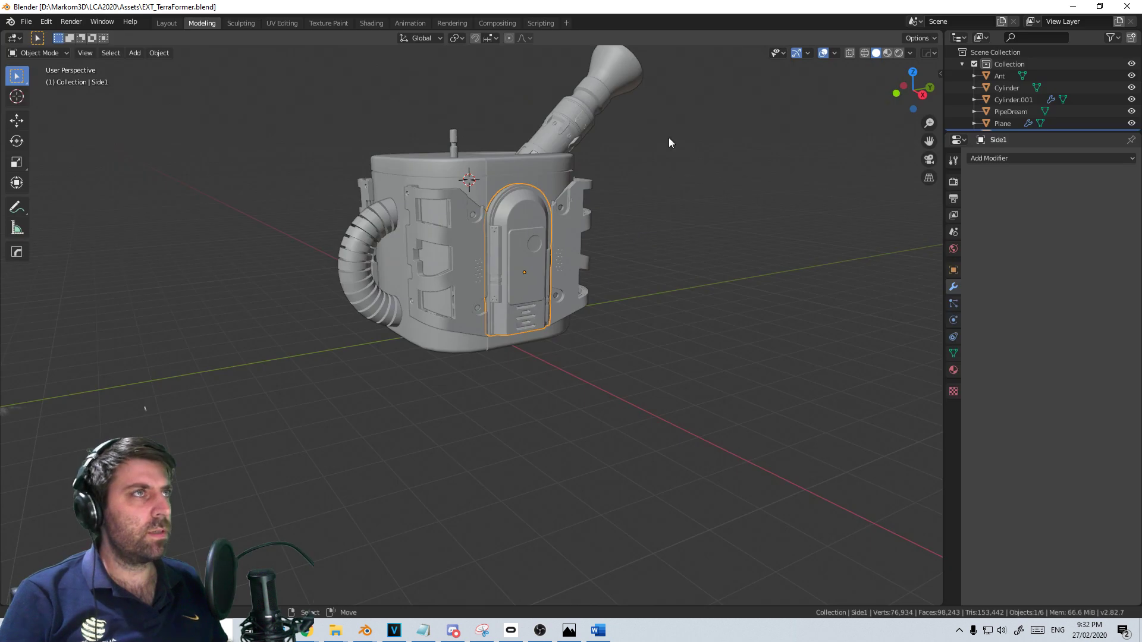
click(898, 52)
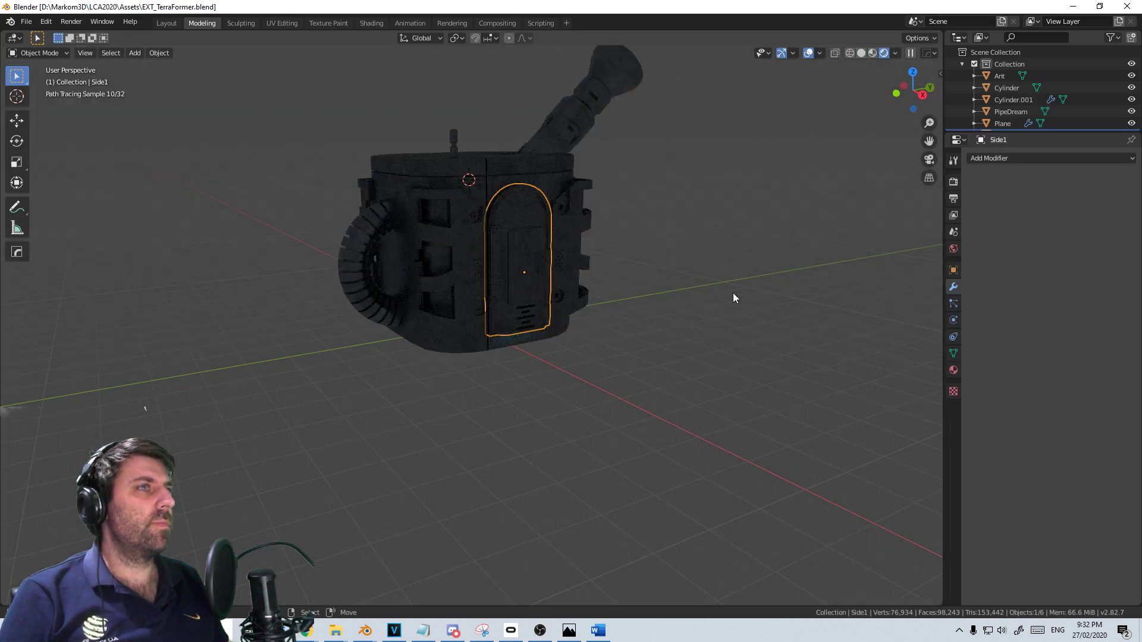
scroll(646, 305, up, 4)
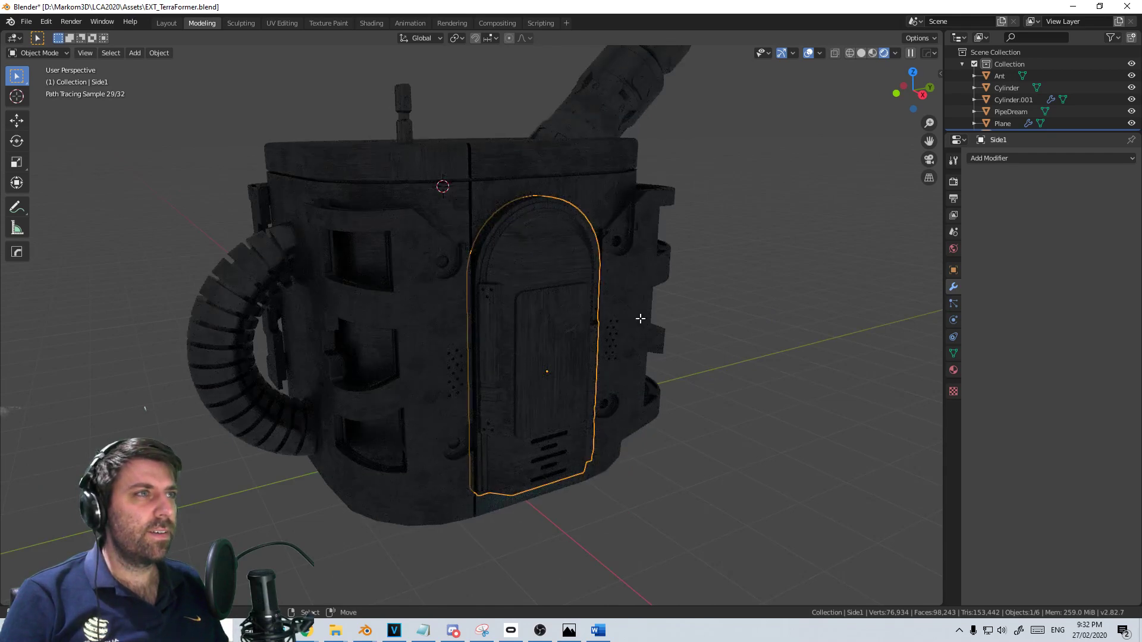
Unwrap the terraformer's door using Smart UV Project with angle limit 66.00 and island margin 0.00
key(Tab)
key(u)
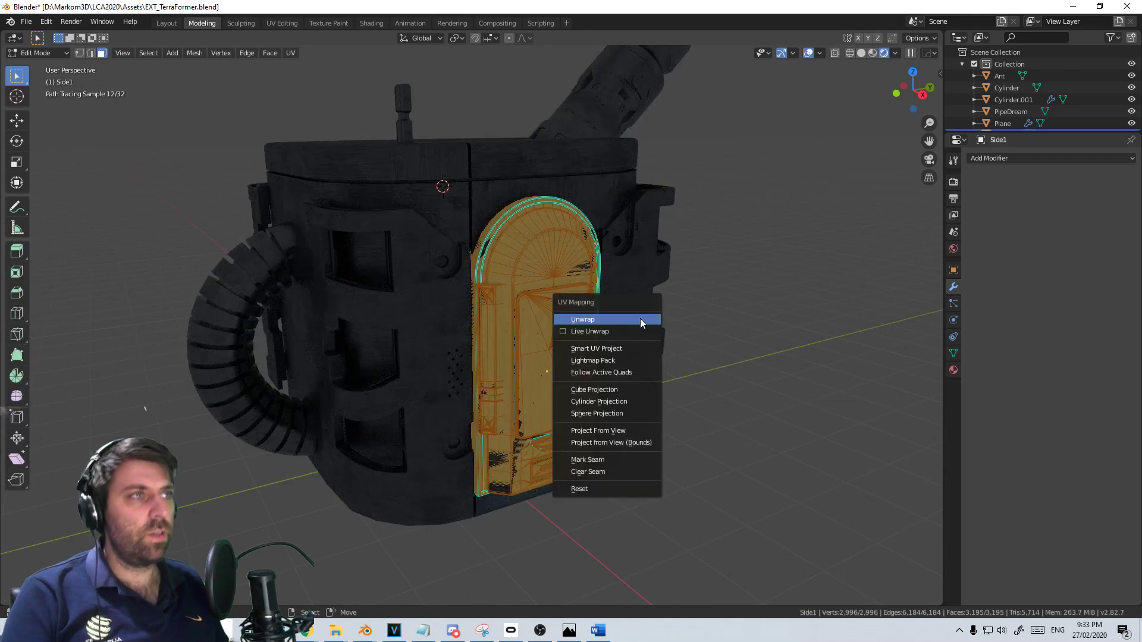
click(633, 351)
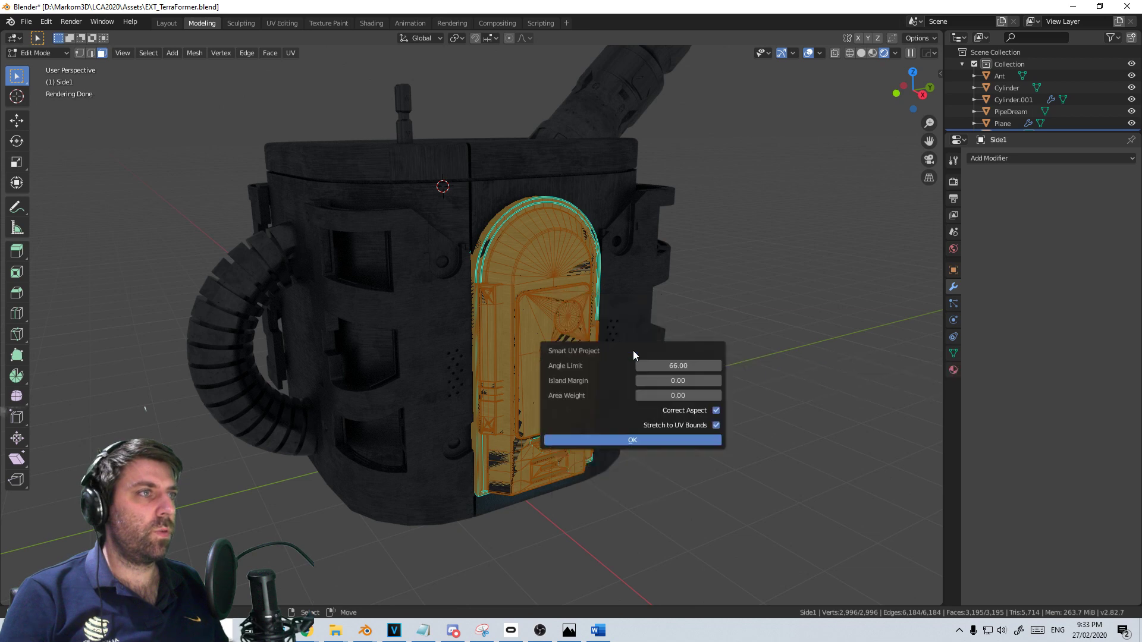
click(620, 437)
key(Tab)
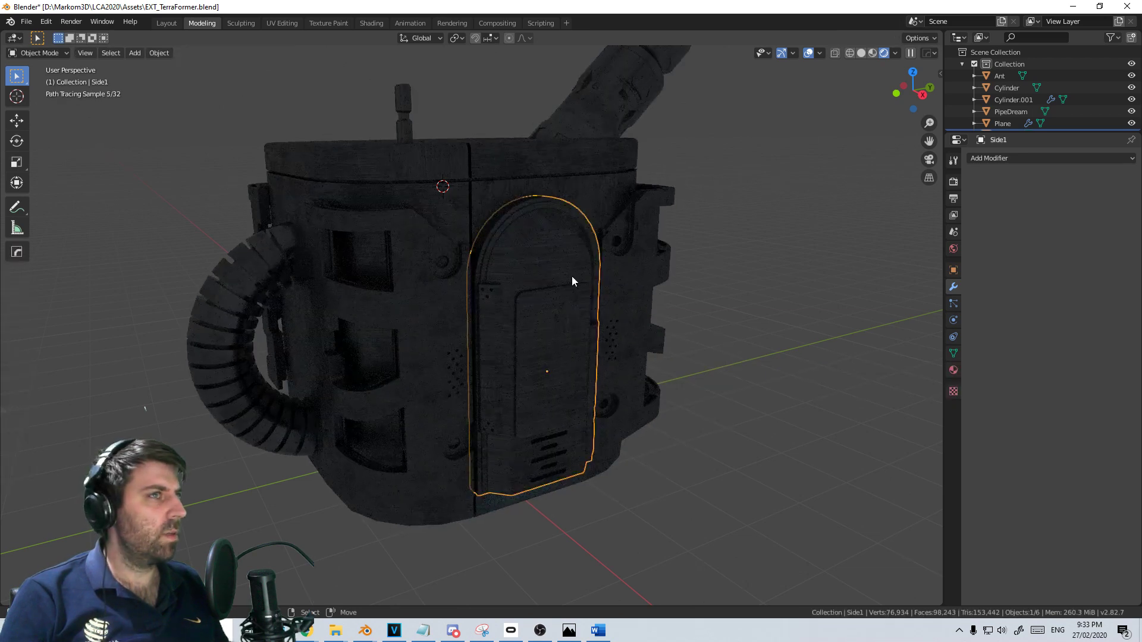
Pack the door's UV islands with UVPackmaster2 in the UV Editing workspace and scale them up beyond the UV bounds
click(370, 23)
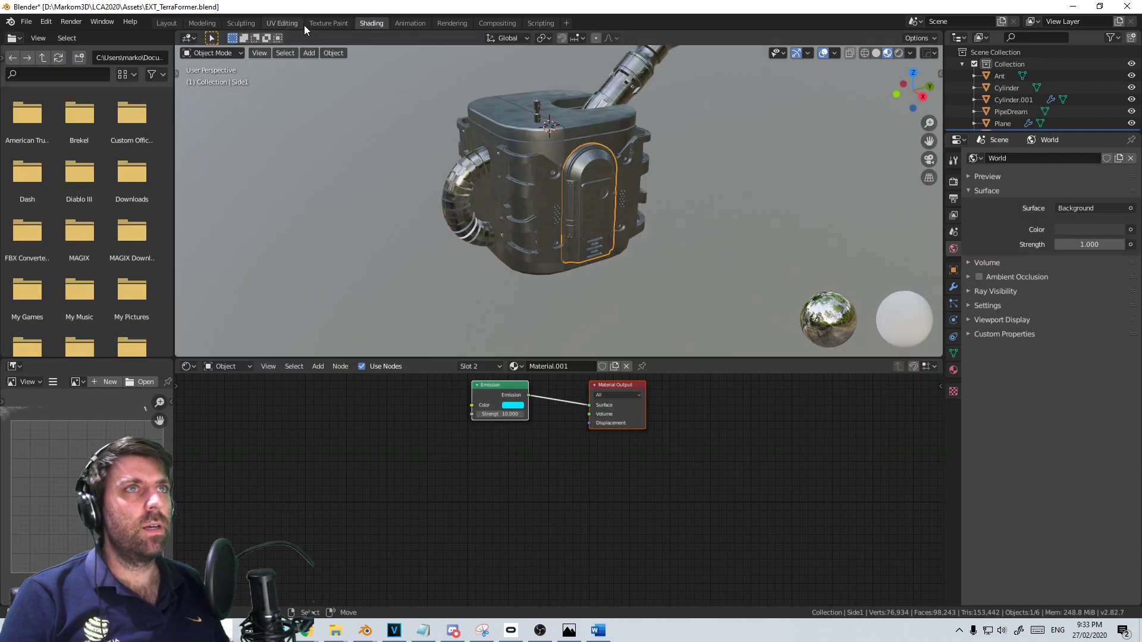
click(284, 22)
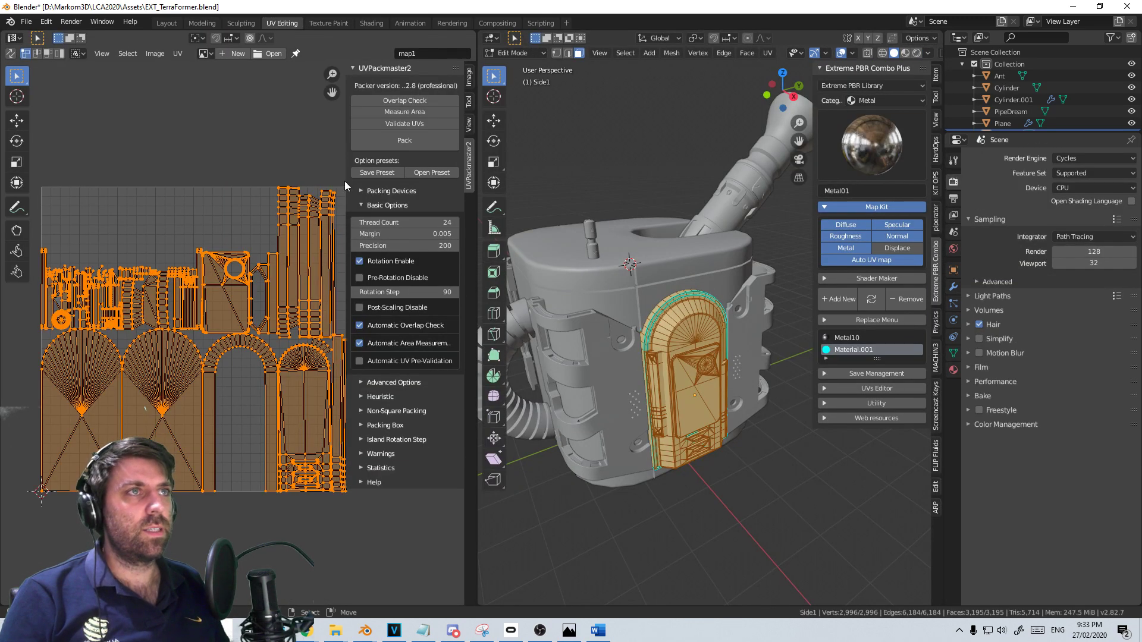
click(387, 143)
key(Tab)
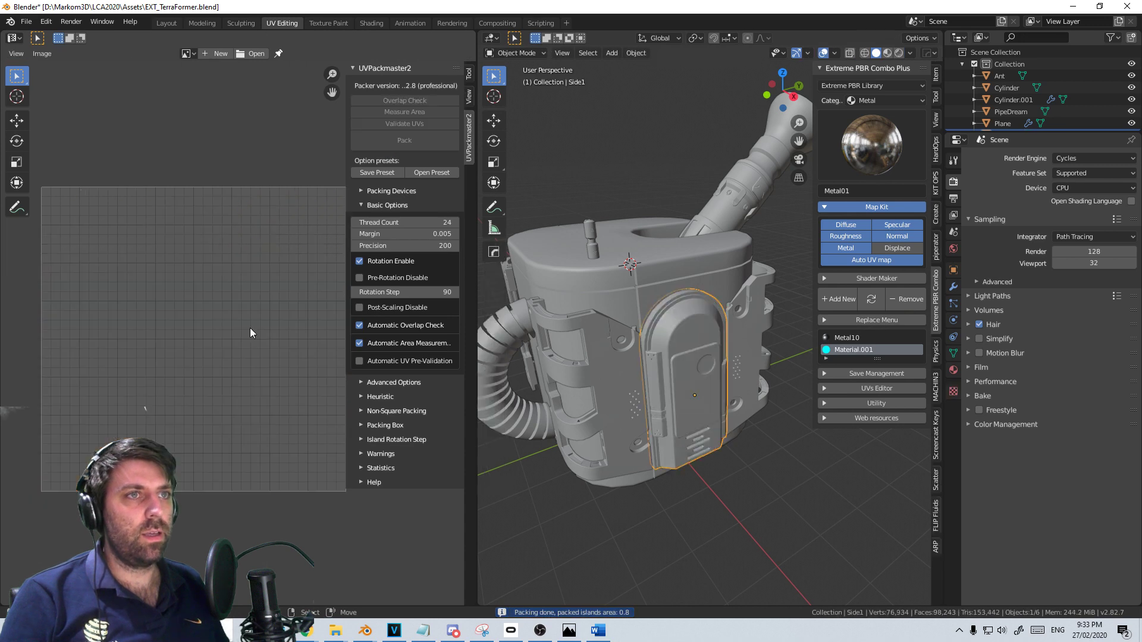
key(Tab)
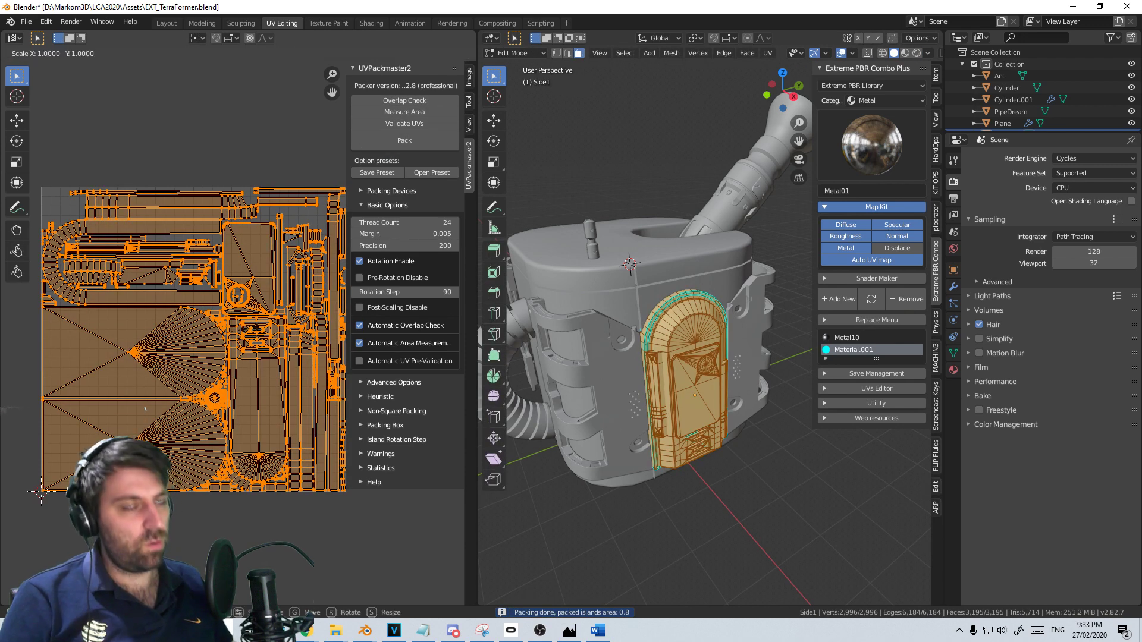
scroll(251, 333, up, 3)
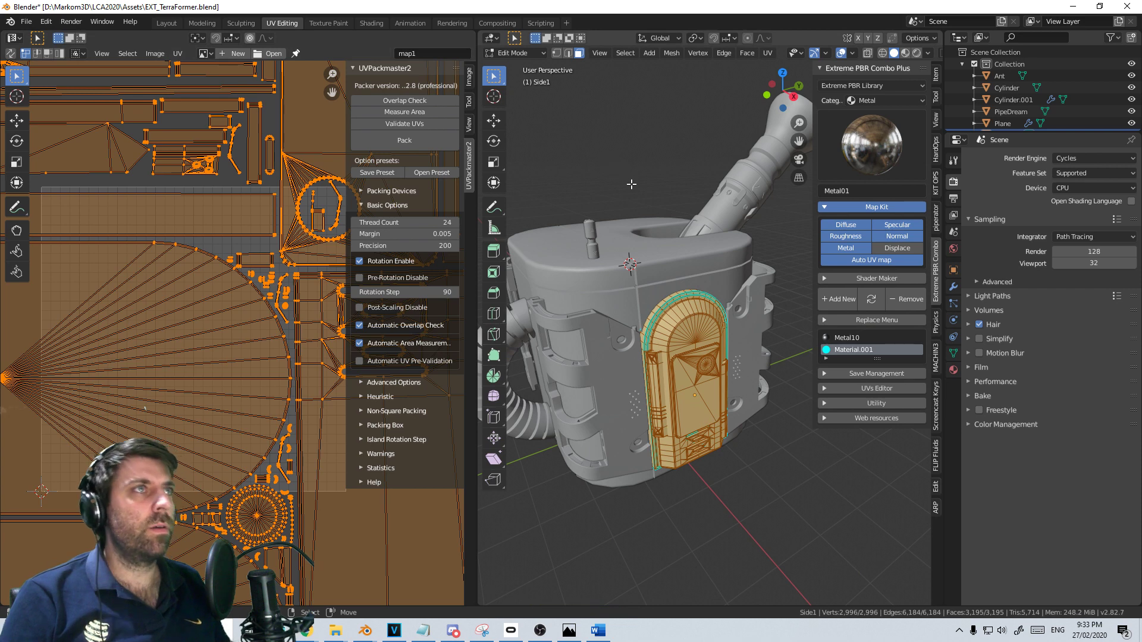
Show the UV Editing workspace's 3D view in rendered shading and return the door to Object Mode
key(z)
click(716, 206)
click(917, 53)
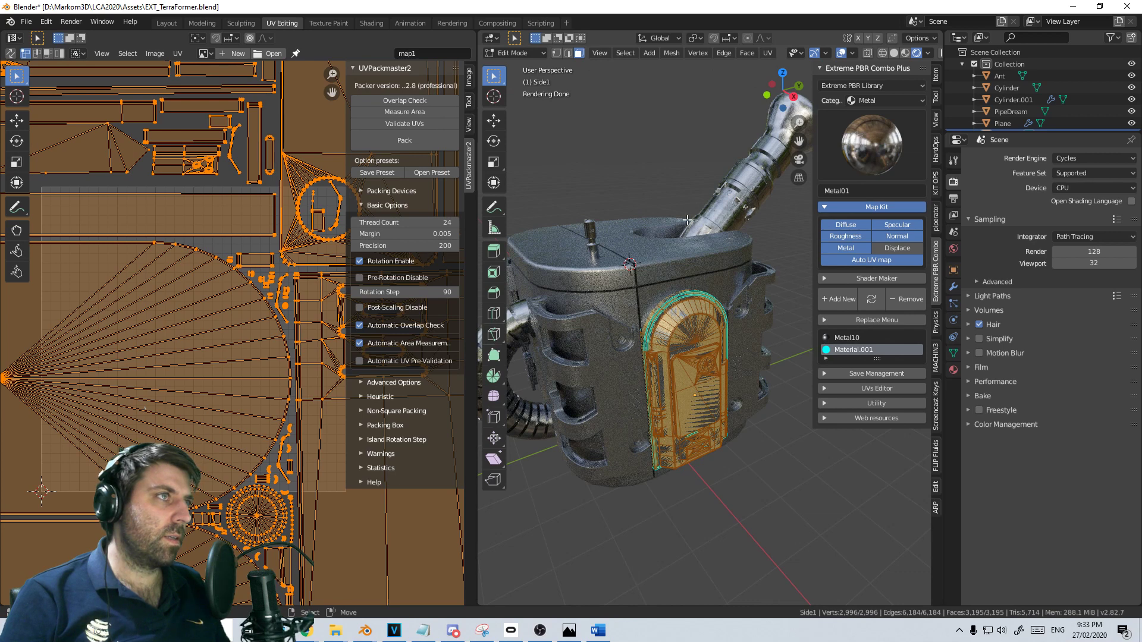
key(Tab)
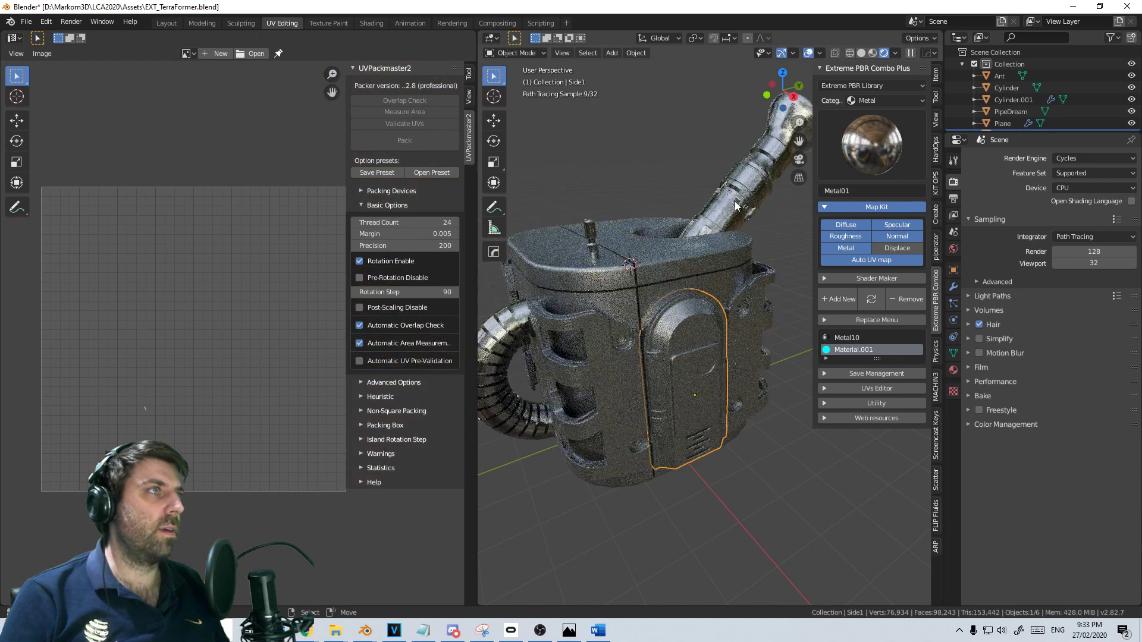
Check the angled nozzle pipe, the curved side hose and the antenna on top by selecting each in turn
click(737, 202)
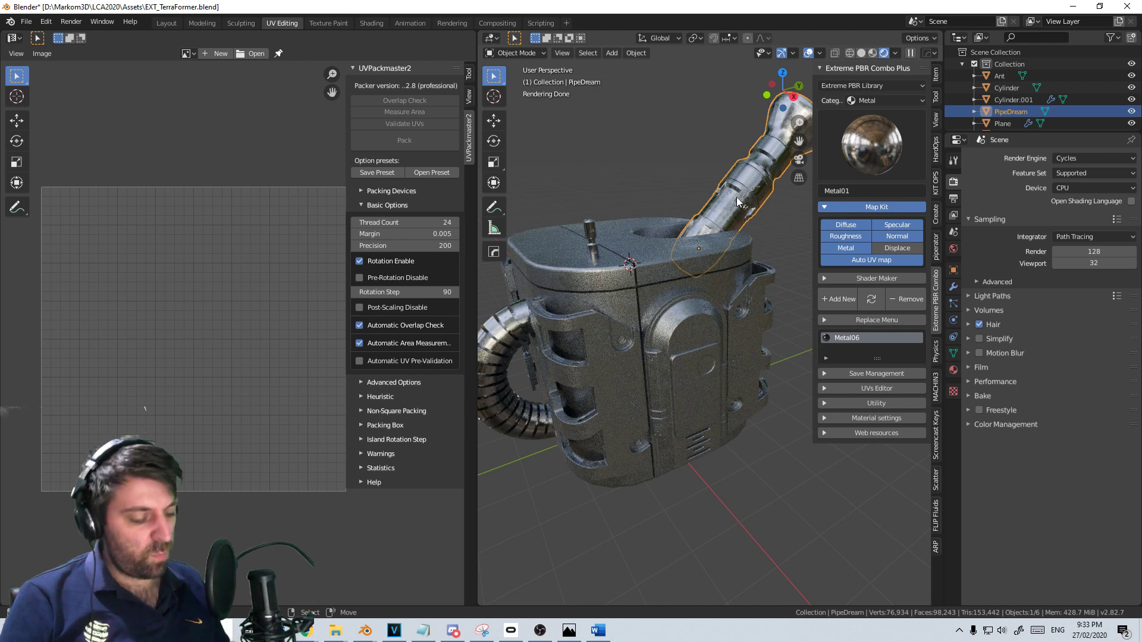
key(KP_3)
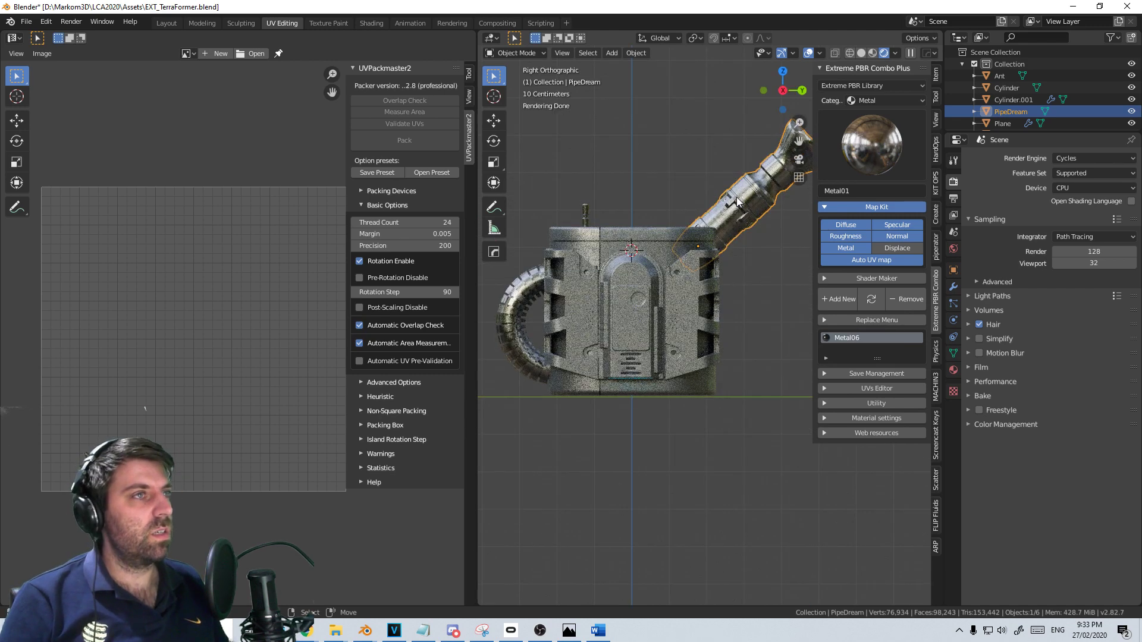
click(505, 317)
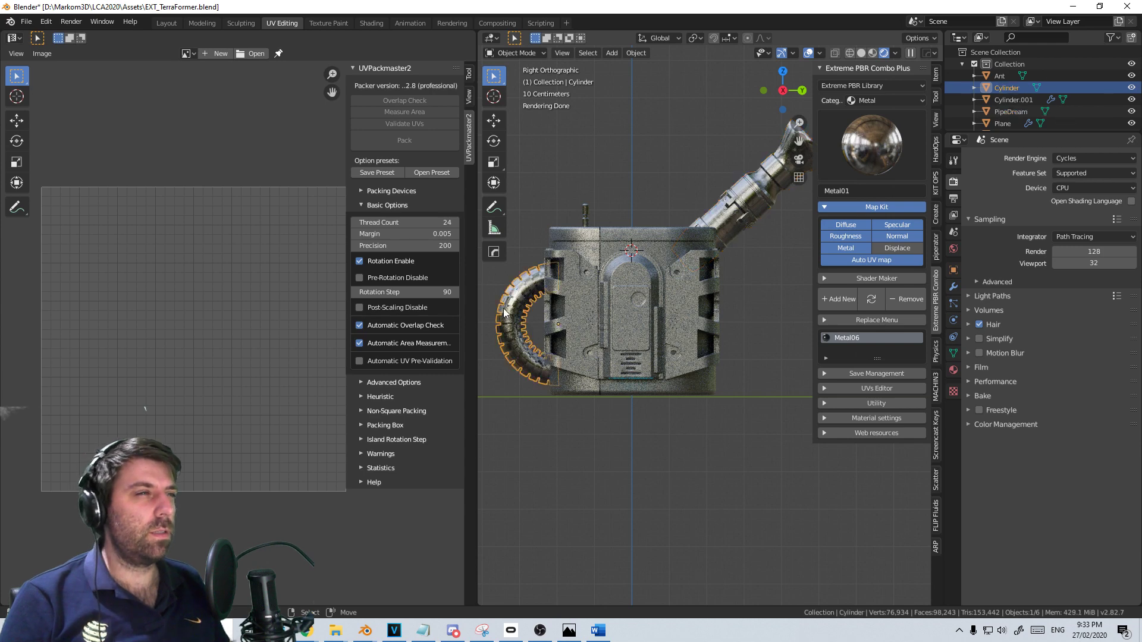
click(623, 258)
middle_drag(683, 281, 653, 273)
scroll(653, 273, up, 4)
click(652, 272)
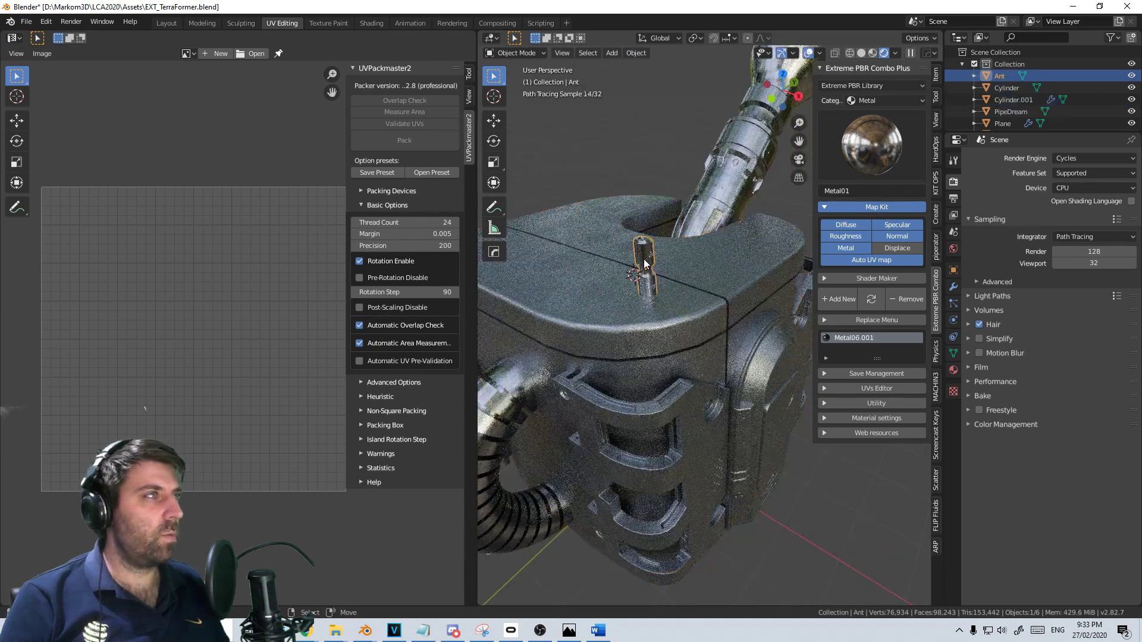
Show the antenna's material settings, check the model's surfaces up close, and save the terraformer file
click(954, 370)
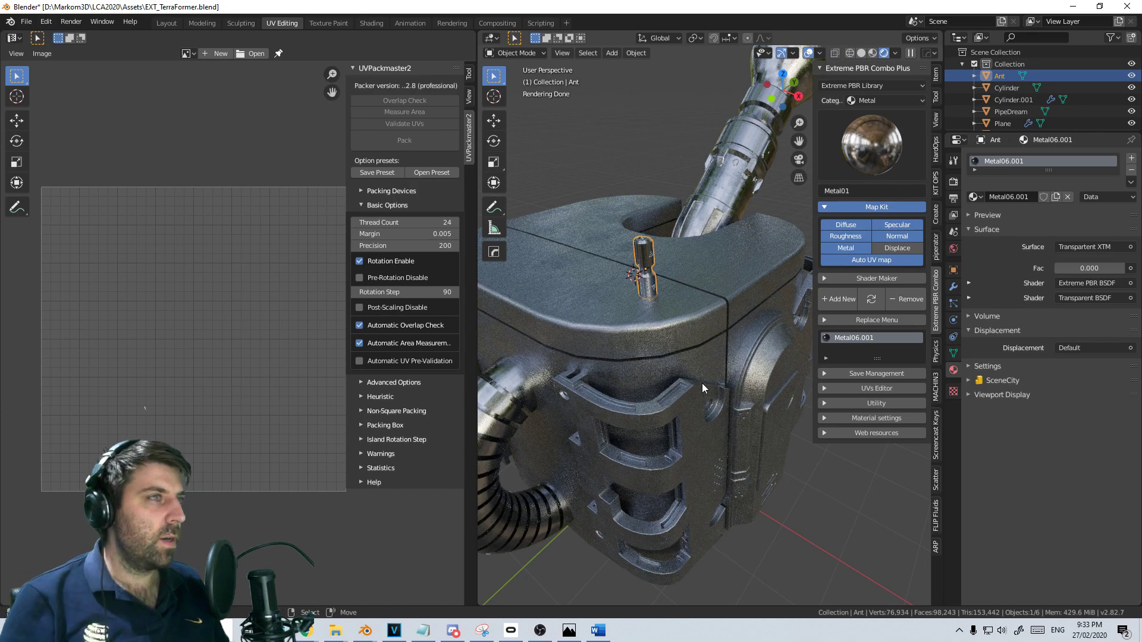
mouse_move(702, 383)
middle_down()
mouse_move(688, 419)
mouse_move(683, 408)
mouse_move(606, 424)
mouse_move(682, 434)
mouse_move(696, 424)
mouse_move(614, 400)
mouse_move(641, 342)
middle_up()
scroll(693, 389, up, 4)
scroll(694, 412, down, 3)
scroll(679, 406, down, 3)
scroll(680, 406, up, 3)
scroll(614, 400, up, 2)
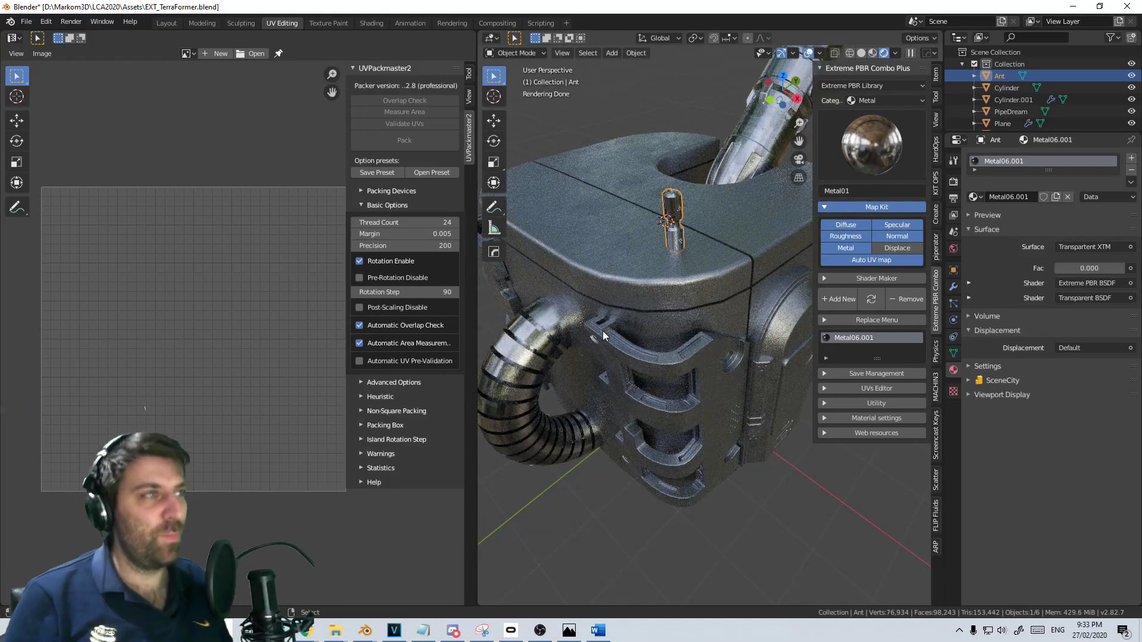
key(ctrl+s)
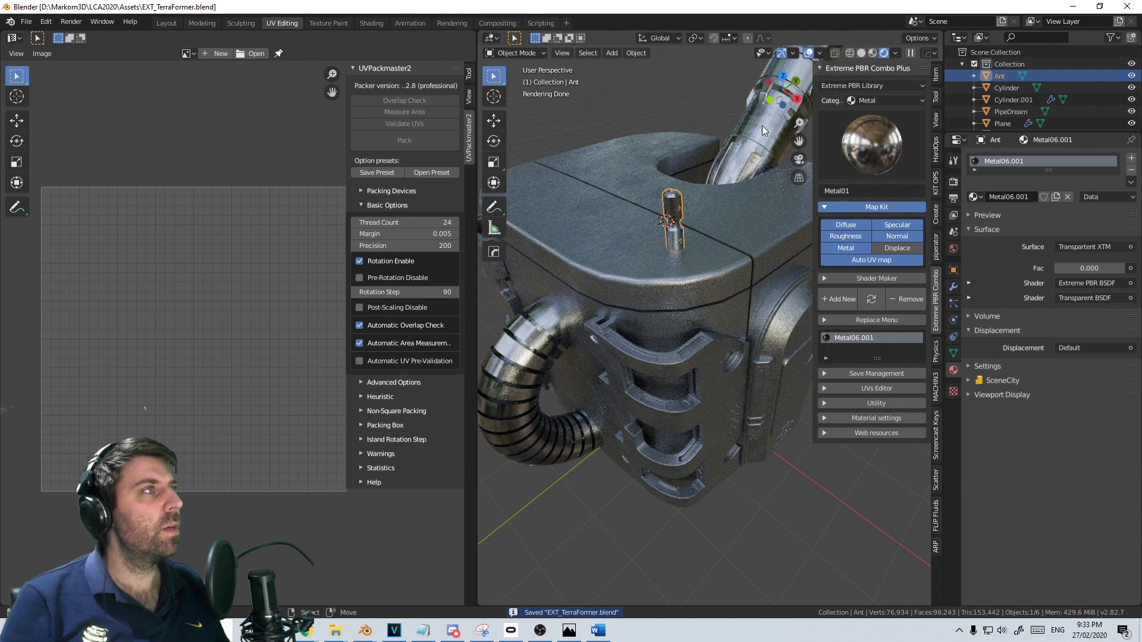
Show which collection the angled nozzle pipe and the curved side hose belong to in their object properties
click(733, 156)
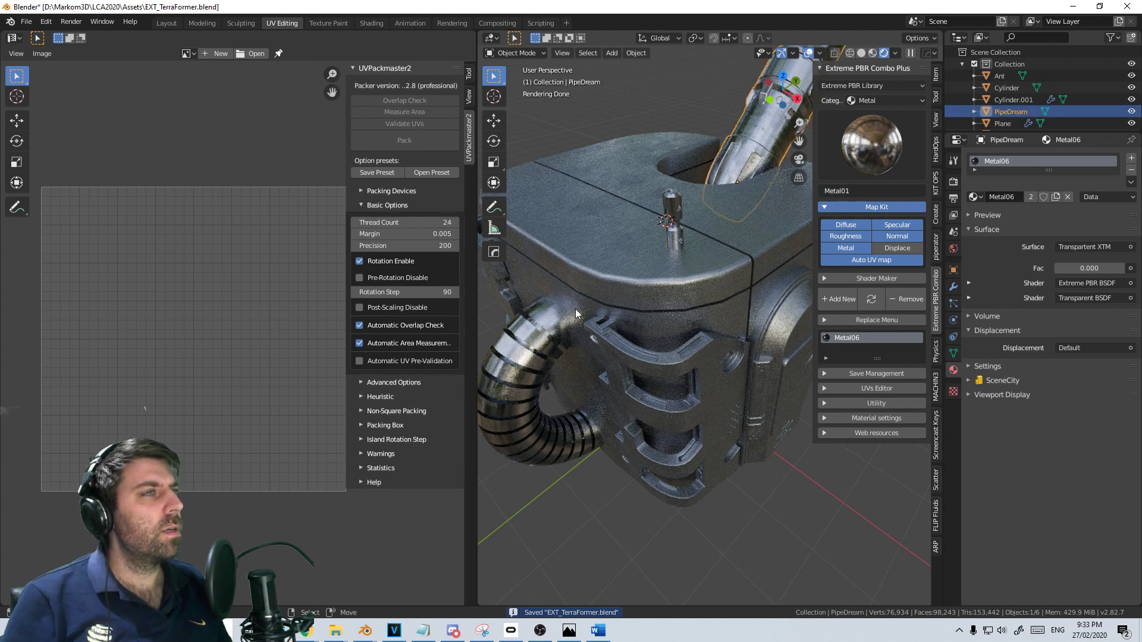
click(954, 271)
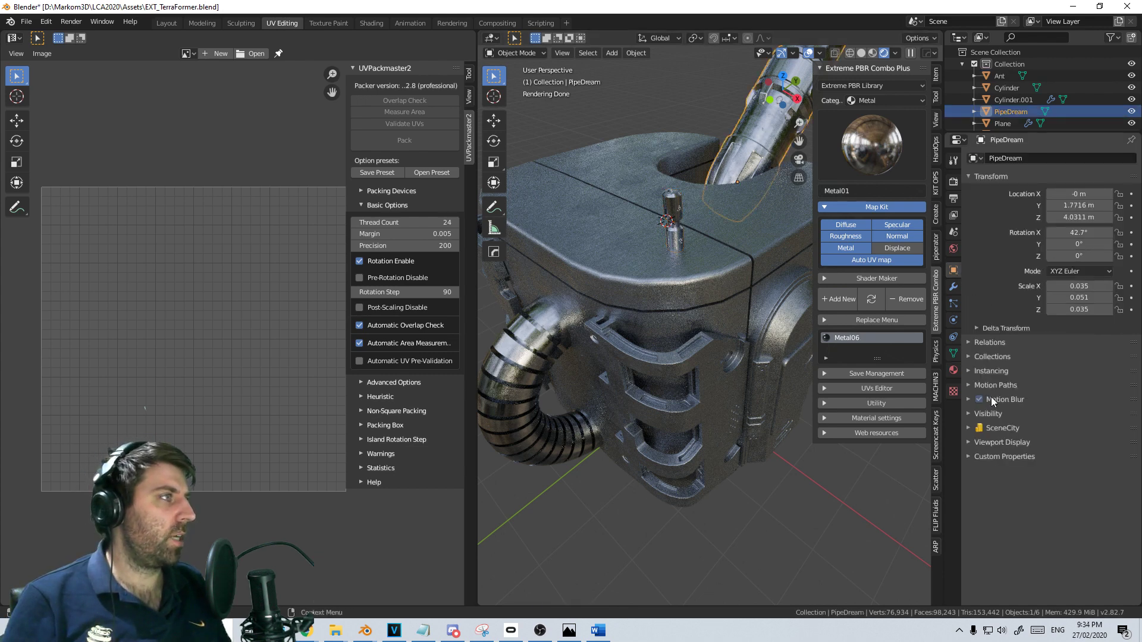
click(992, 356)
click(658, 268)
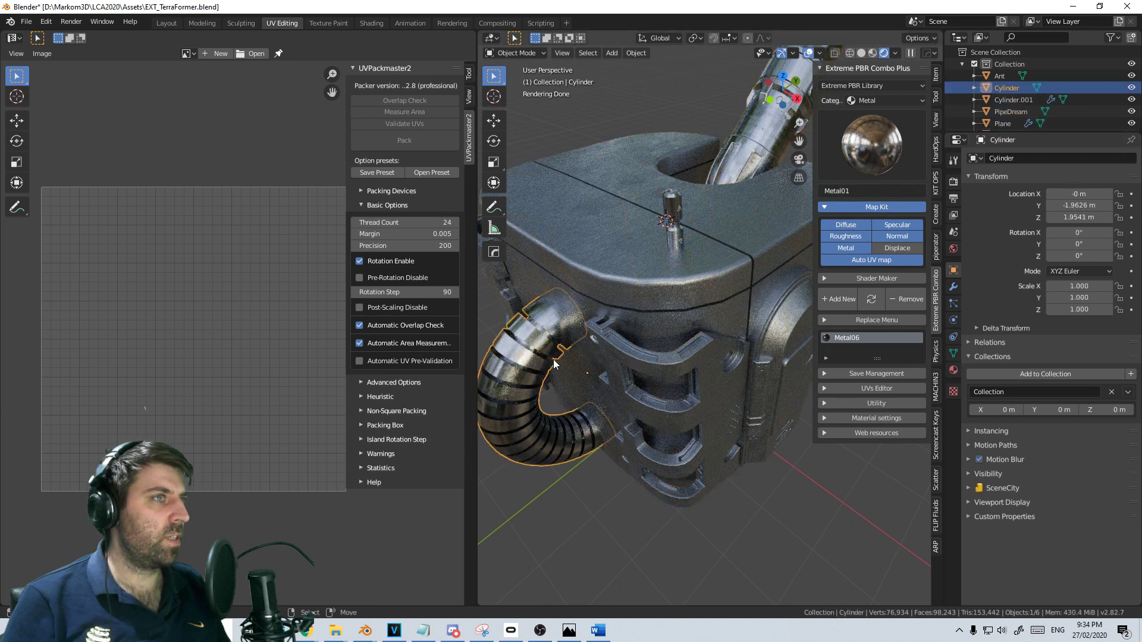
Rename the collection holding the terraformer parts as TerraForma
double_click(1006, 64)
text(T)
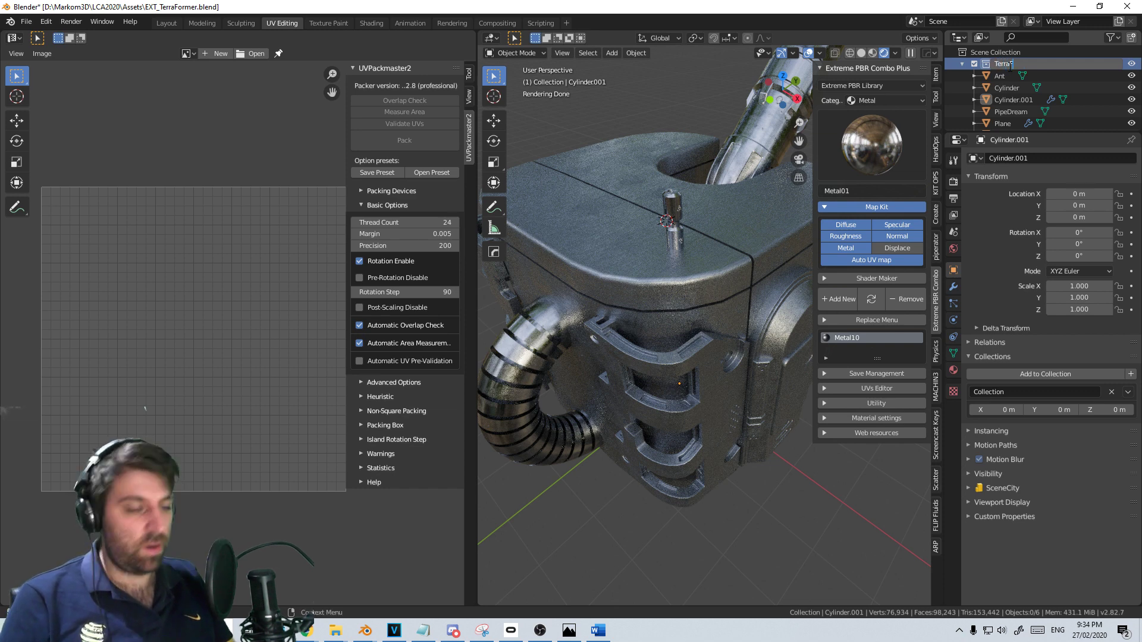
text(erraForma)
key(Return)
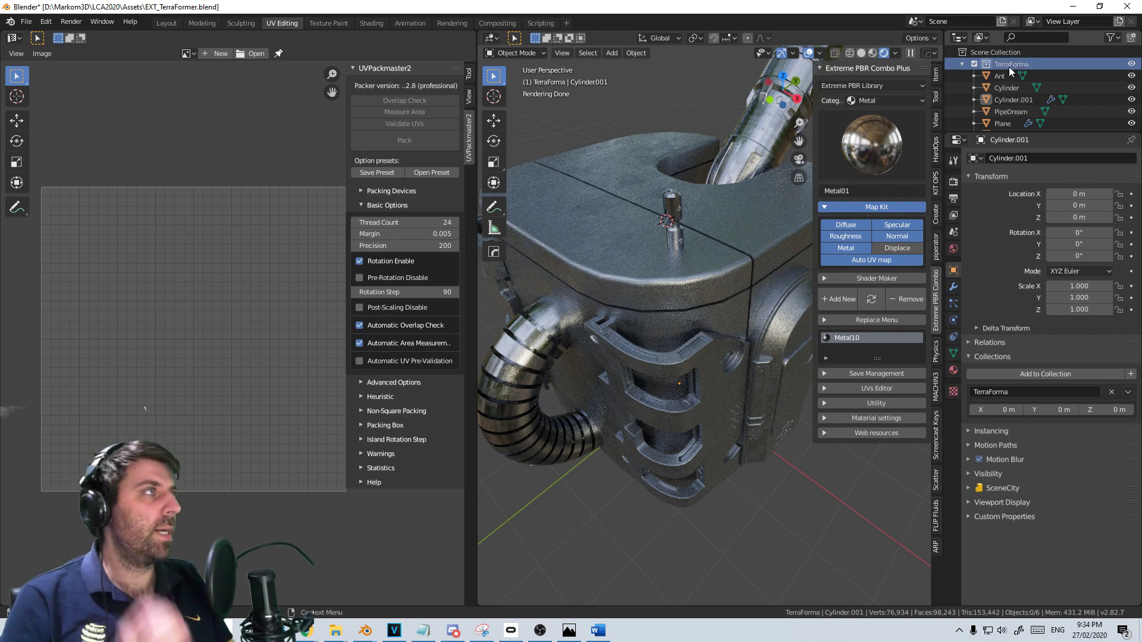
Assign the angled nozzle pipe to a new collection named Nozzle and remove it from the TerraForma collection
scroll(665, 300, down, 3)
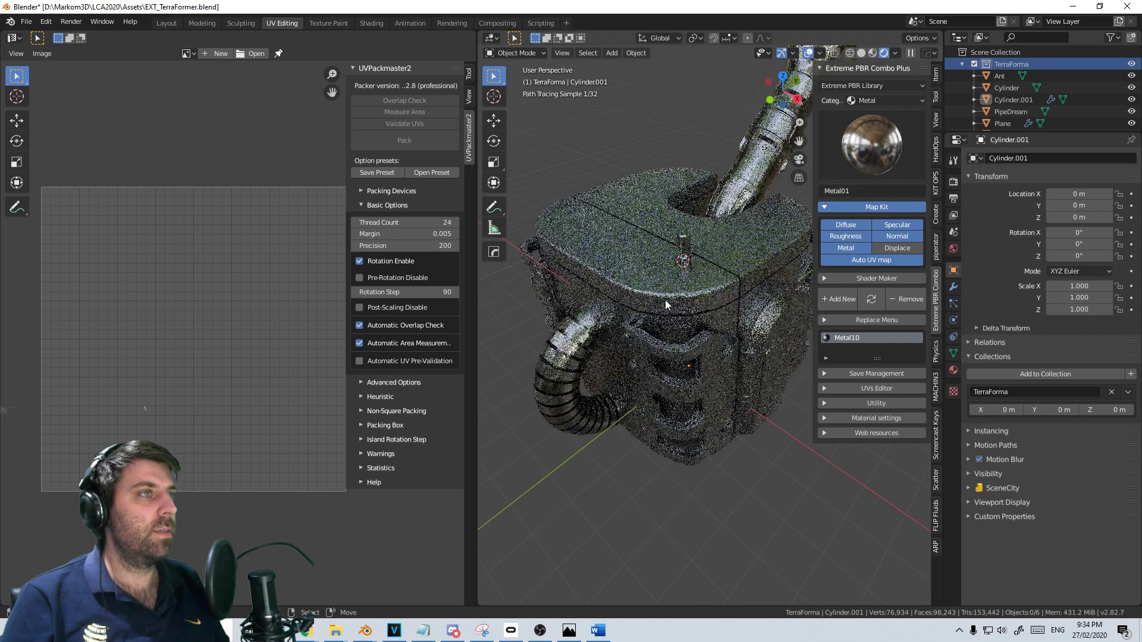
click(634, 331)
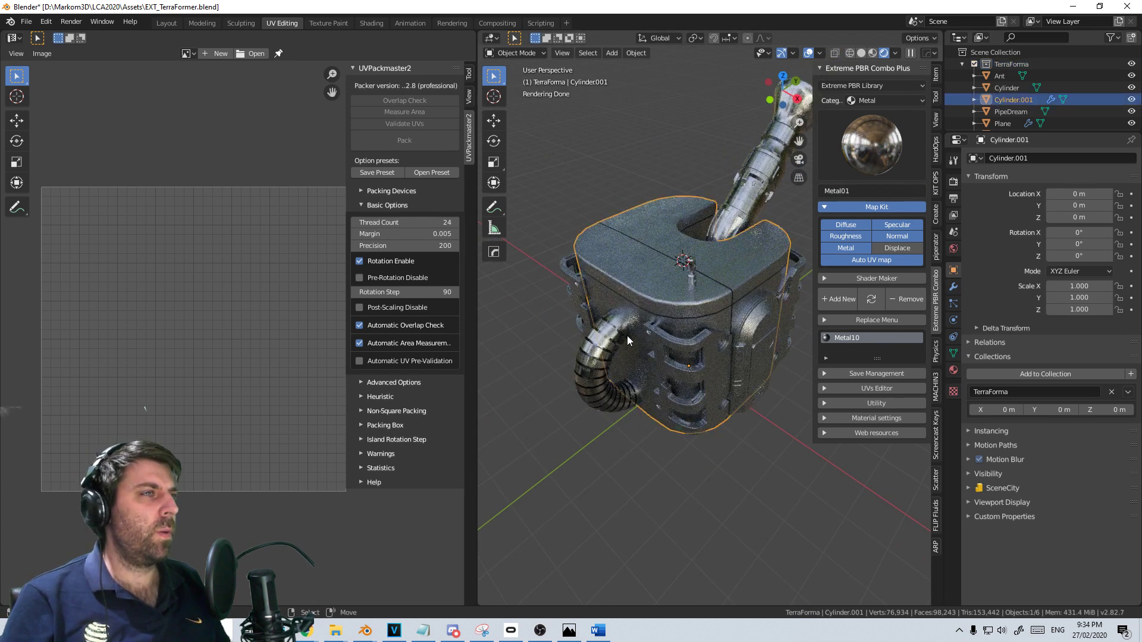
click(764, 180)
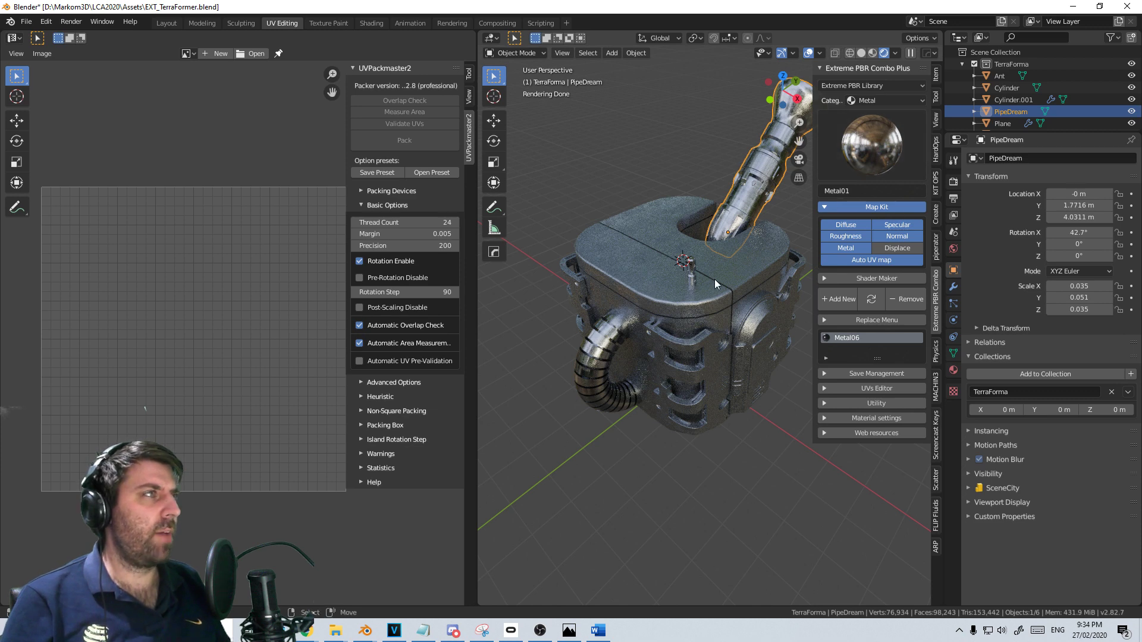
mouse_move(715, 279)
middle_down()
mouse_move(722, 273)
mouse_move(647, 245)
middle_up()
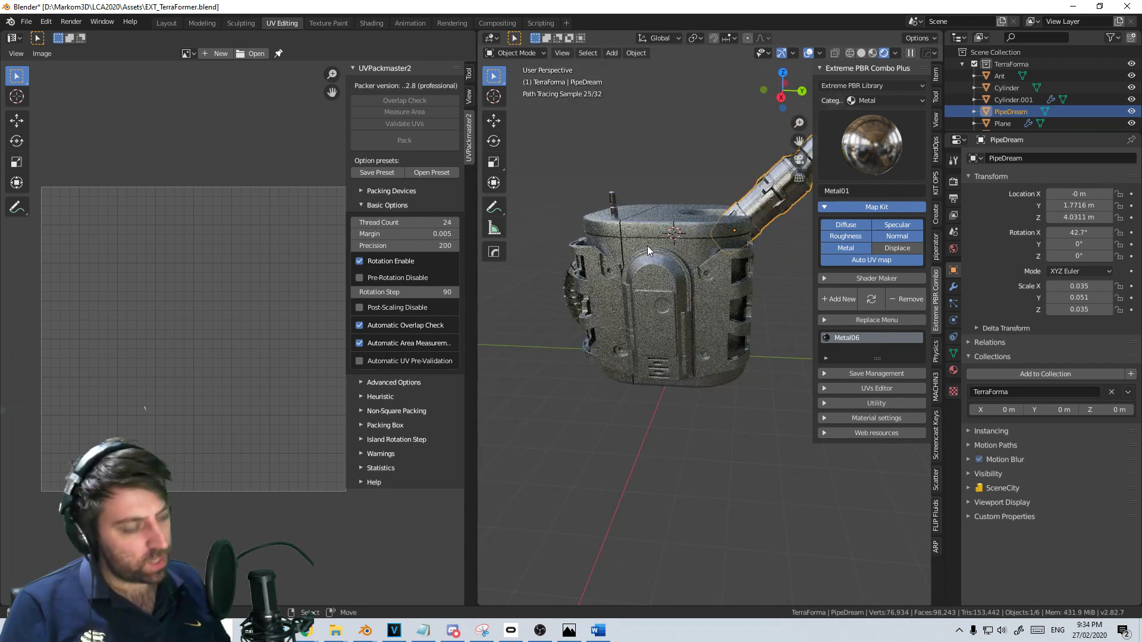
key(KP_3)
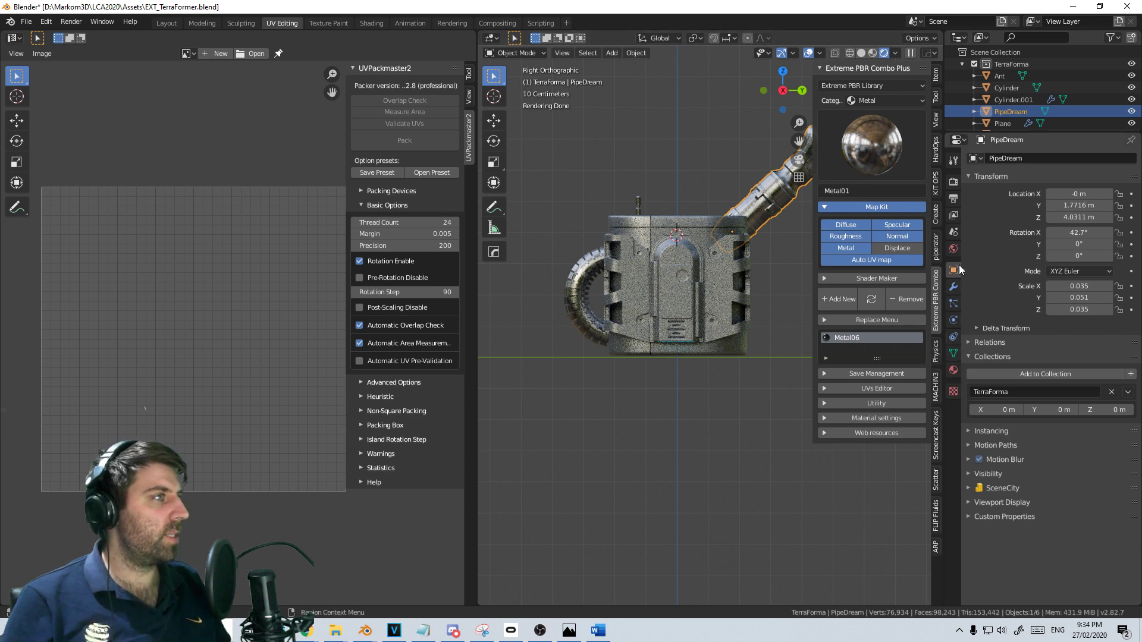
click(1131, 374)
click(1024, 392)
text(N)
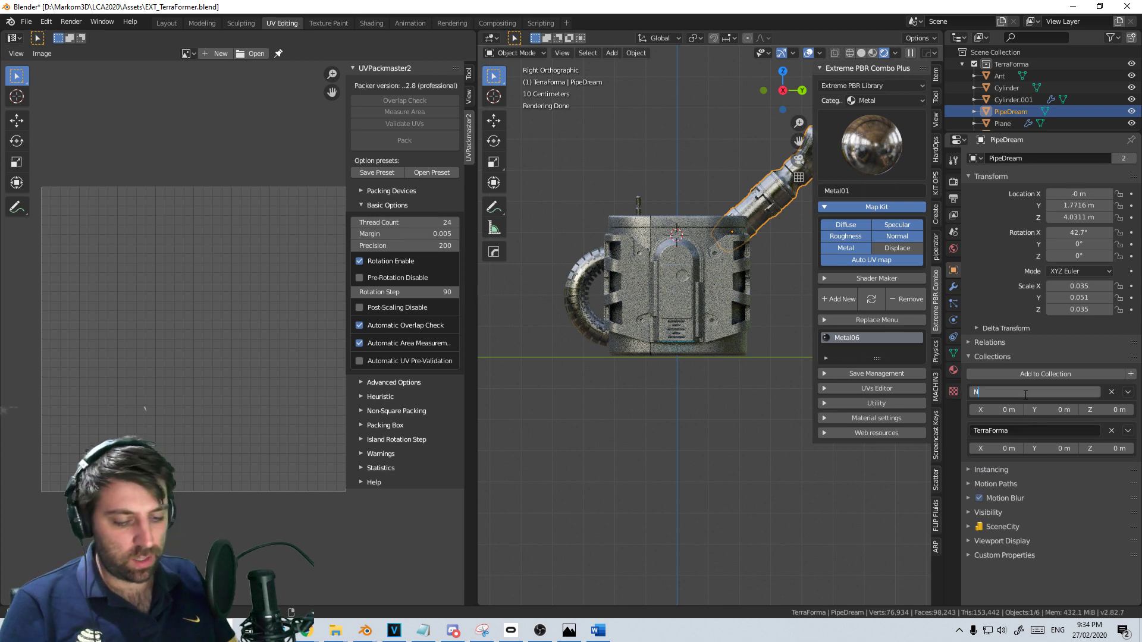
text(oz)
key(Return)
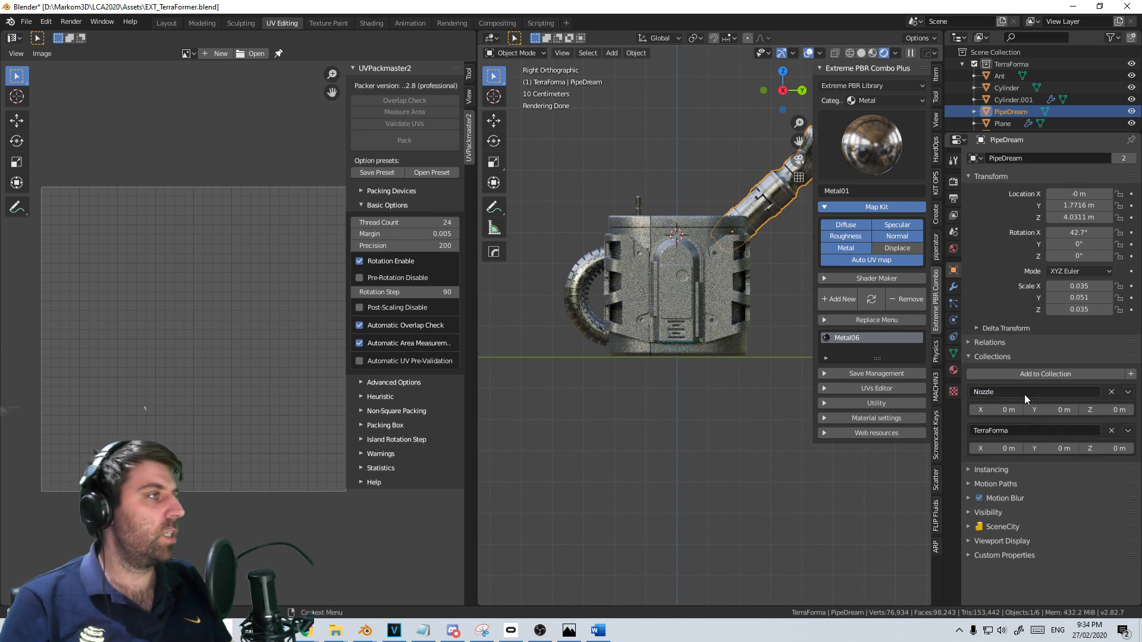
click(1111, 431)
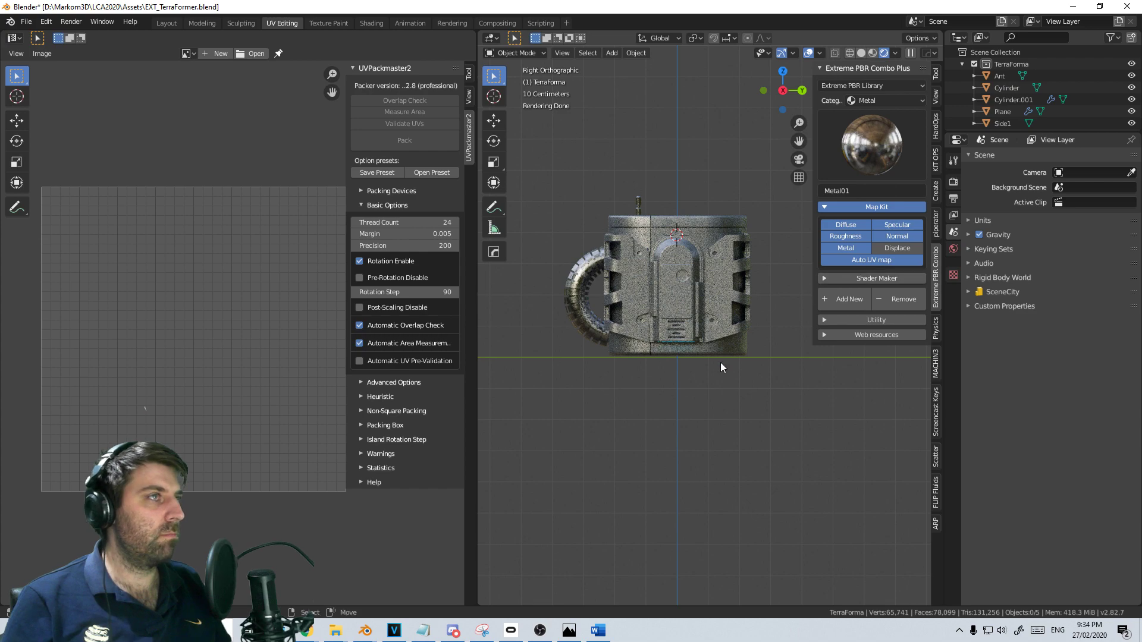
Undo the last change to bring back the PipeDream pipe, and hide the pipe from the viewport
middle_drag(722, 362, 758, 416)
key(ctrl+z)
scroll(727, 398, up, 4)
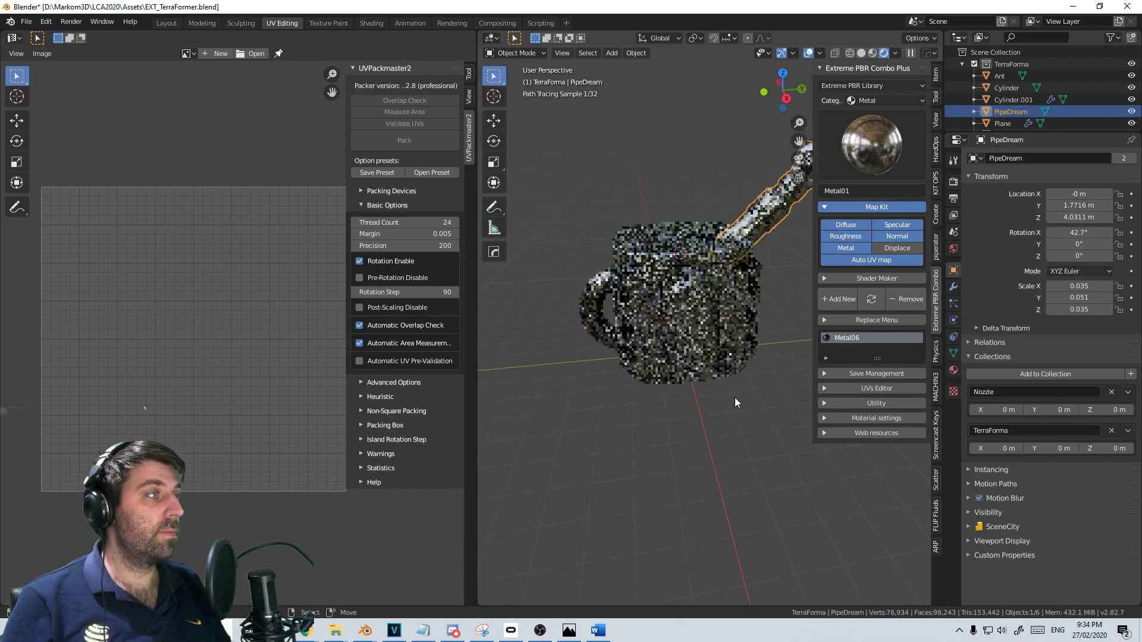
scroll(745, 389, up, 2)
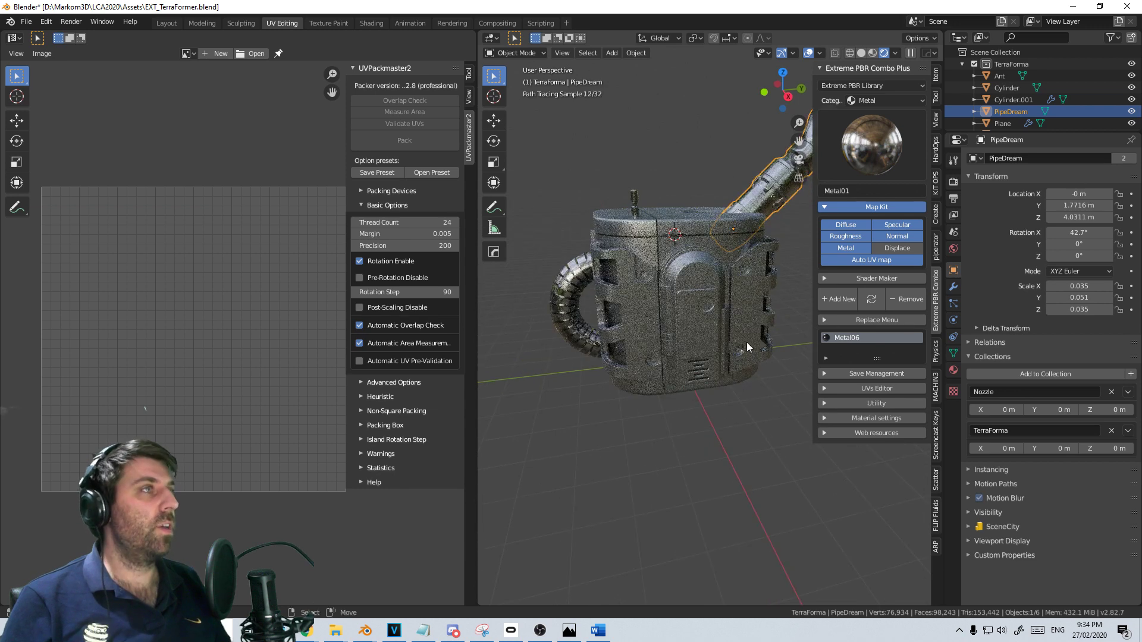
key(h)
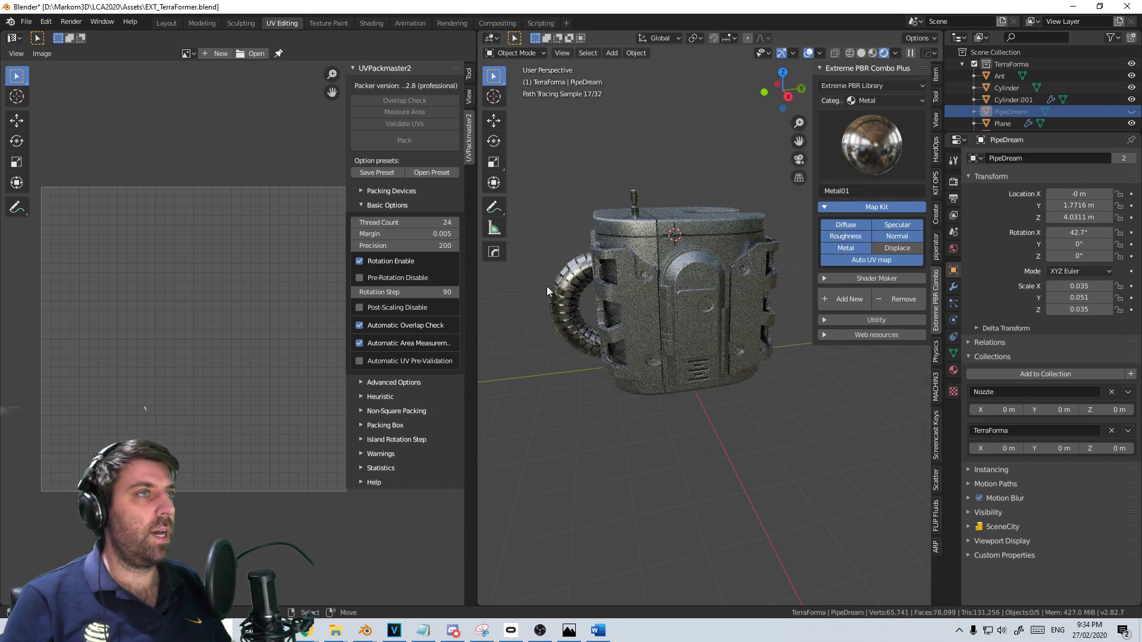
Put the curved ribbed handle in a new collection named Handle and hide it
click(548, 287)
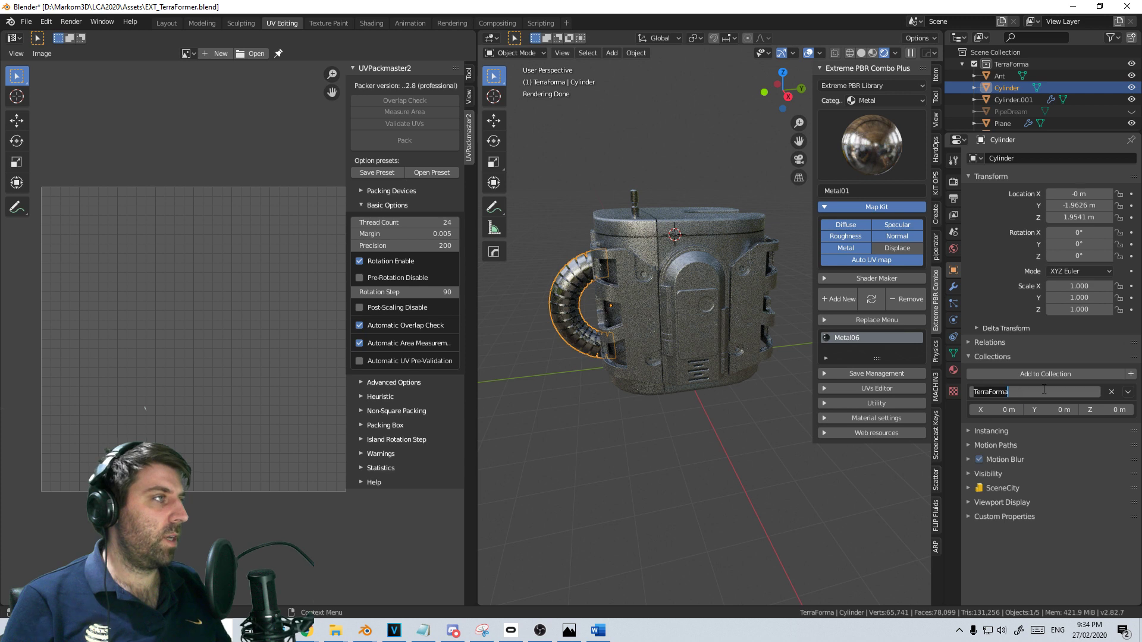
click(1083, 373)
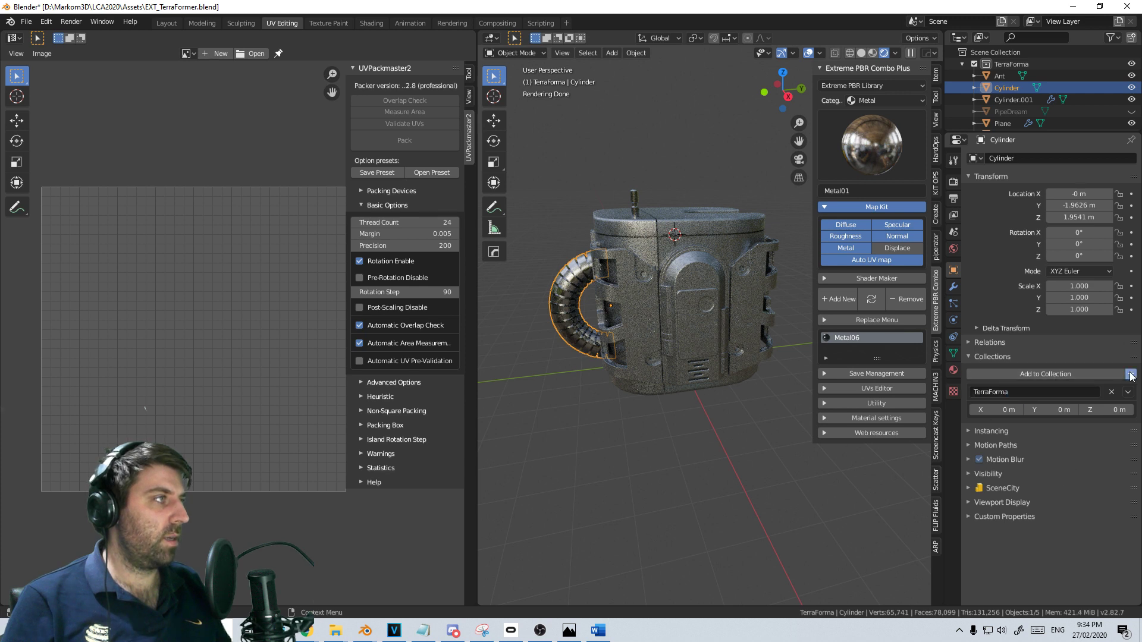
double_click(1045, 392)
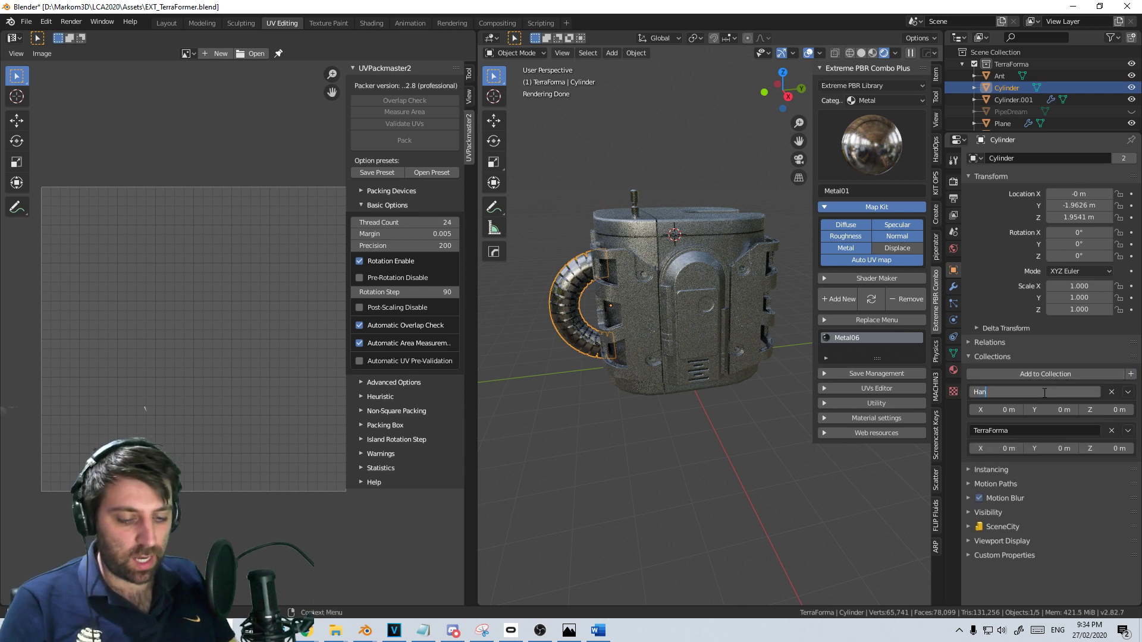
key(Return)
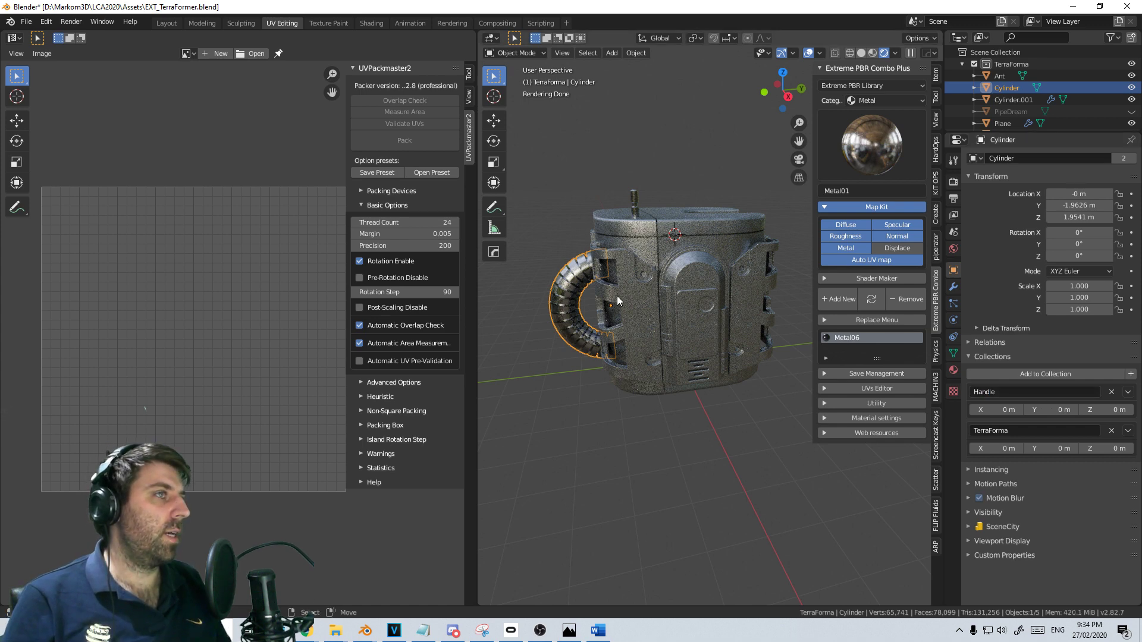
key(h)
Select all remaining visible parts with the side door as active object, create a collection named Body for them, and save the file
key(a)
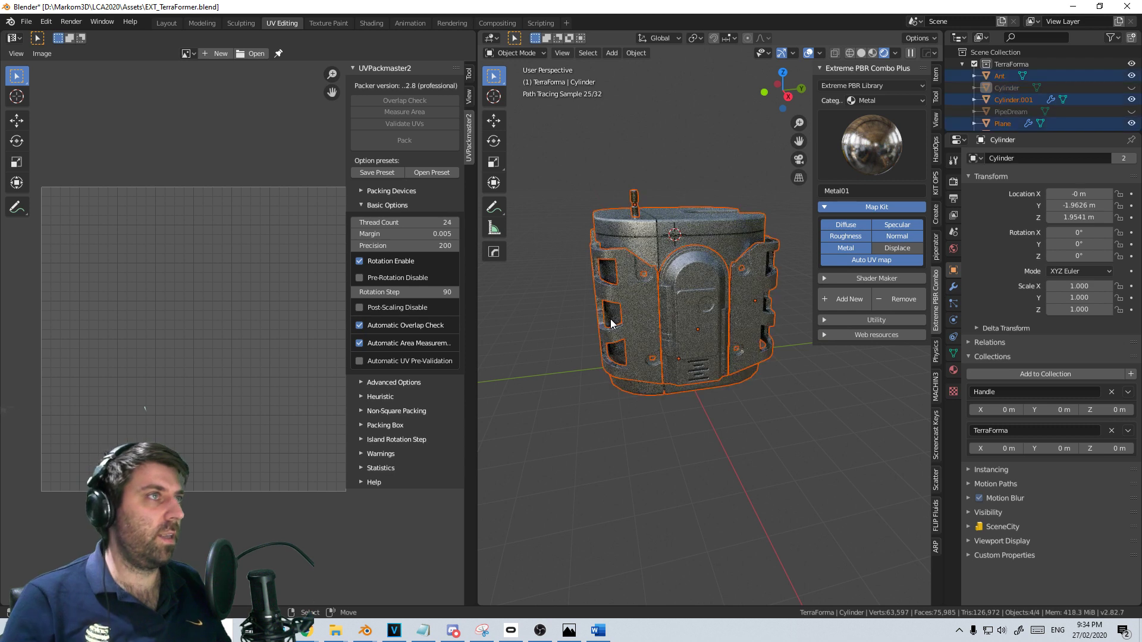
scroll(1029, 111, down, 1)
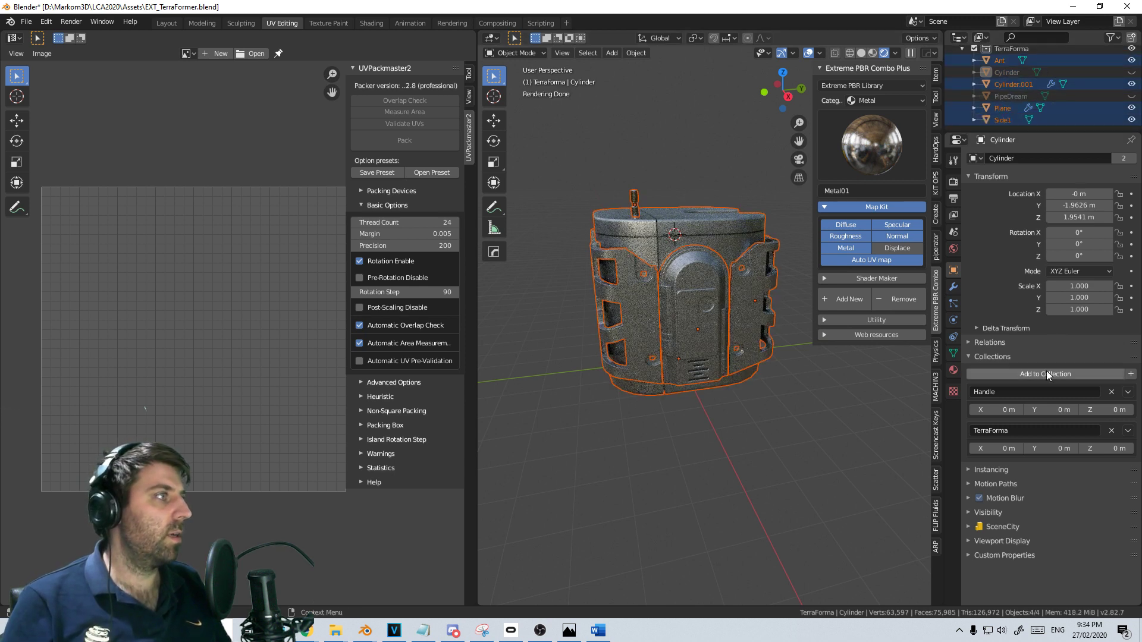
click(672, 357)
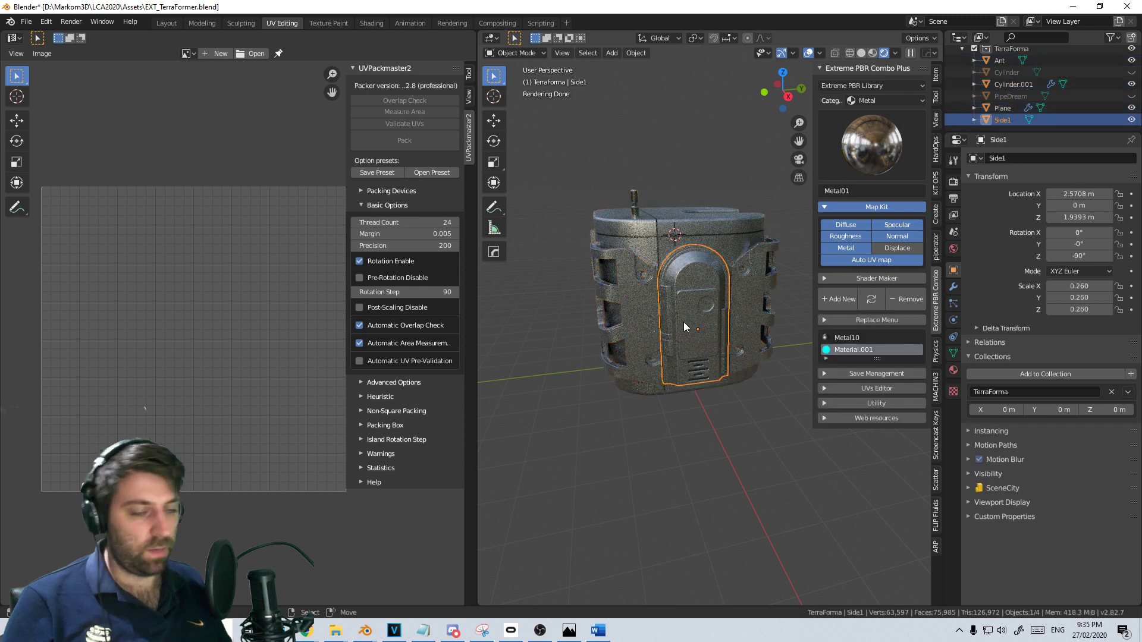
key(a)
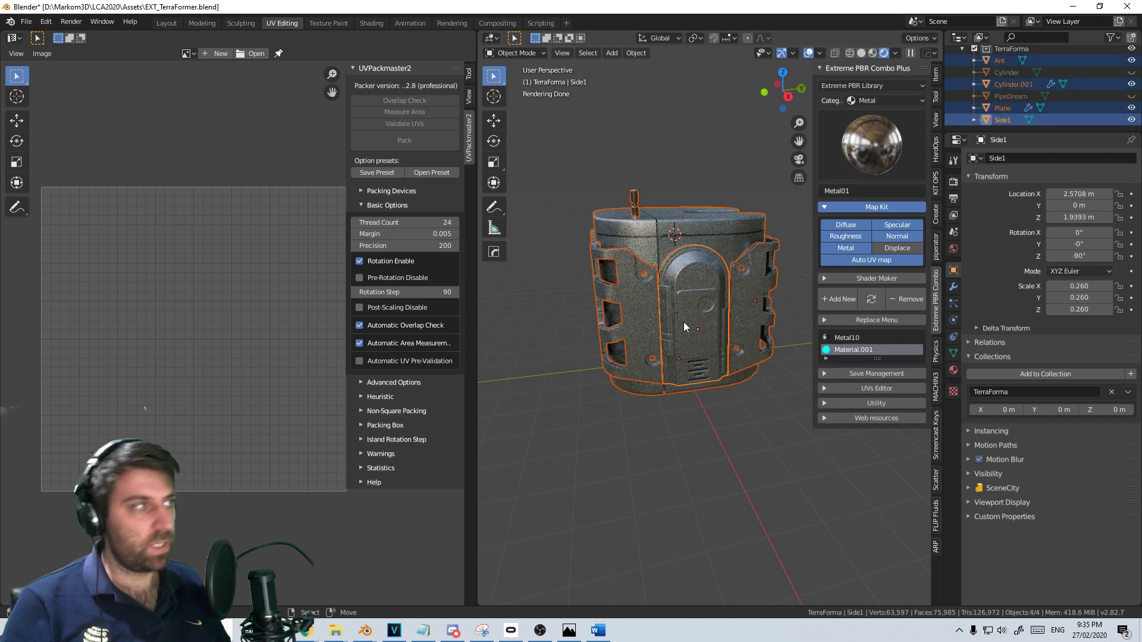
click(1091, 373)
double_click(1036, 393)
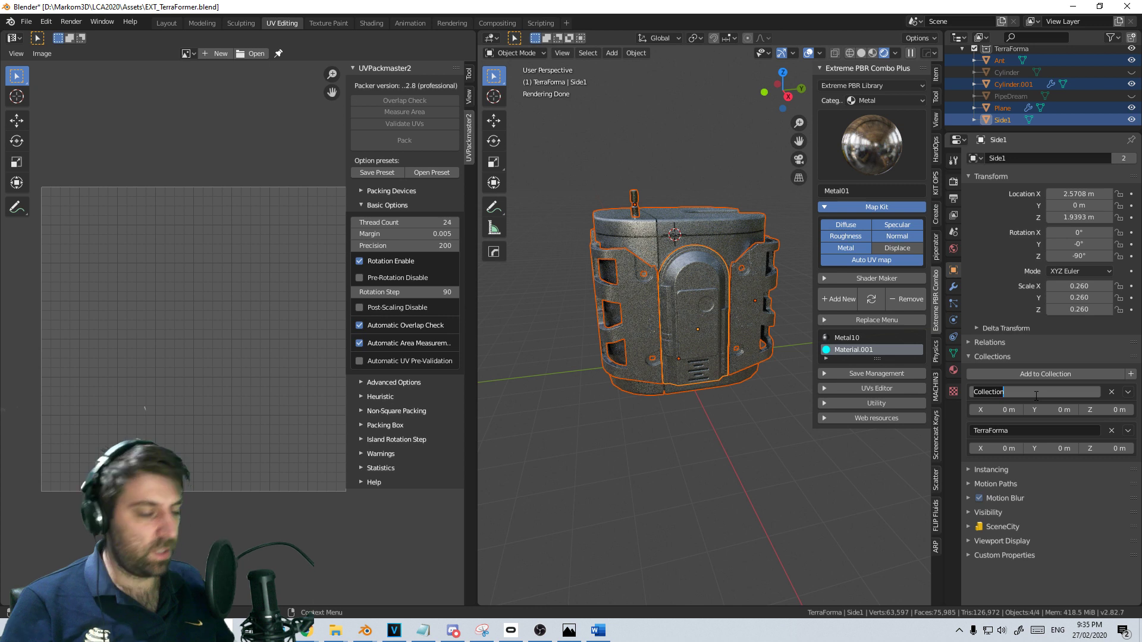
text(Body)
key(Return)
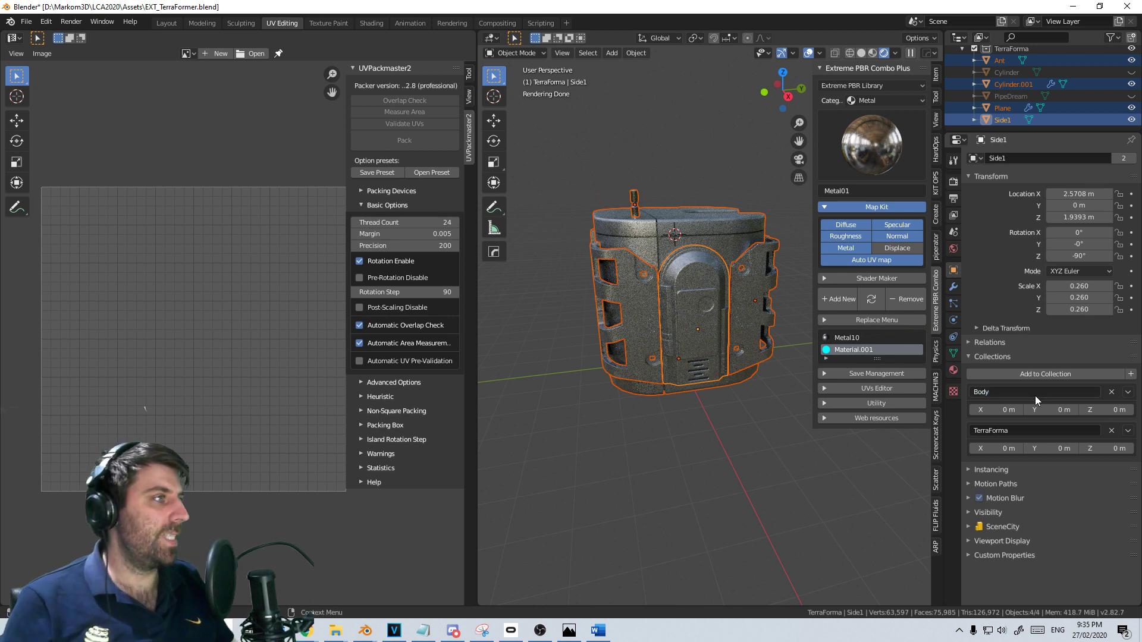
key(ctrl+s)
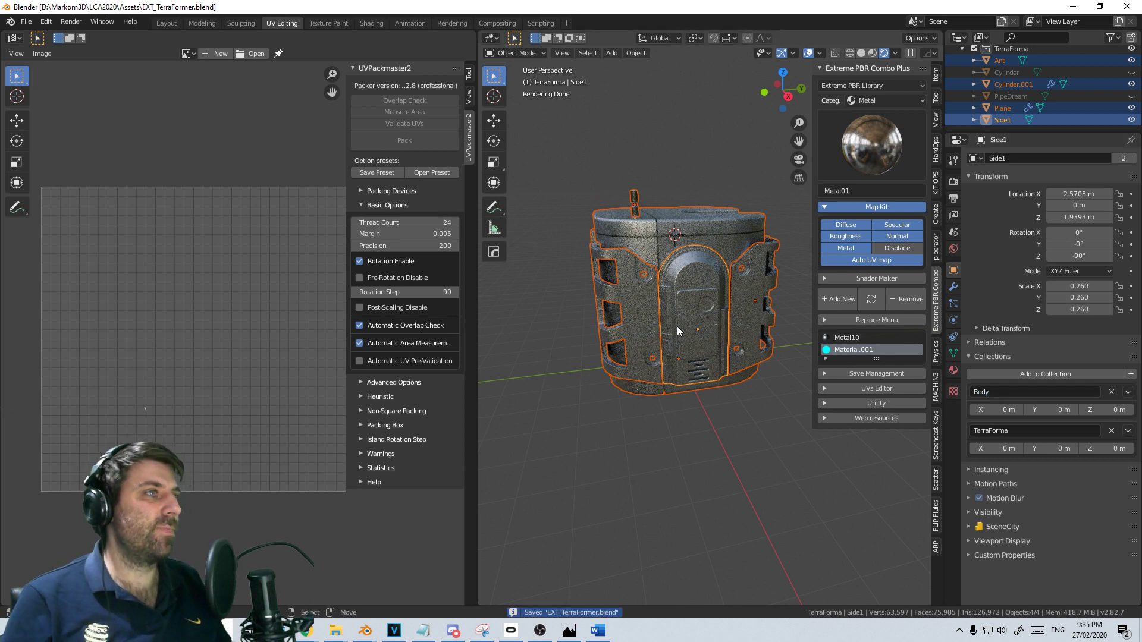
Switch to the Scene7.blend window and link the Body collection from EXT_TerraFormer.blend in the Assets folder
click(1126, 9)
click(542, 5)
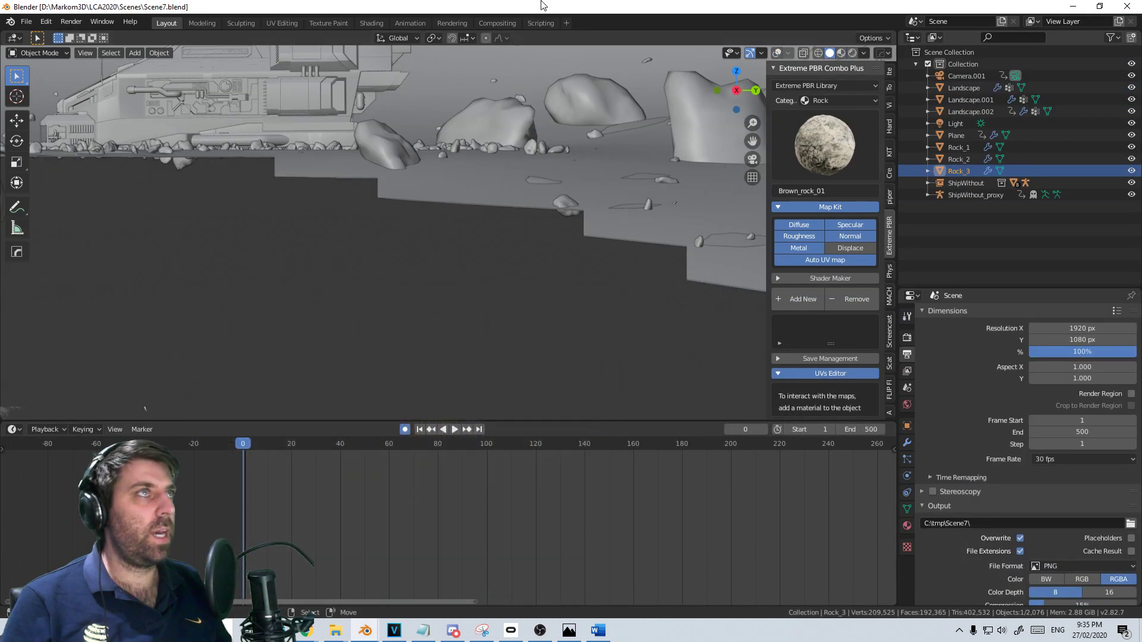
click(26, 22)
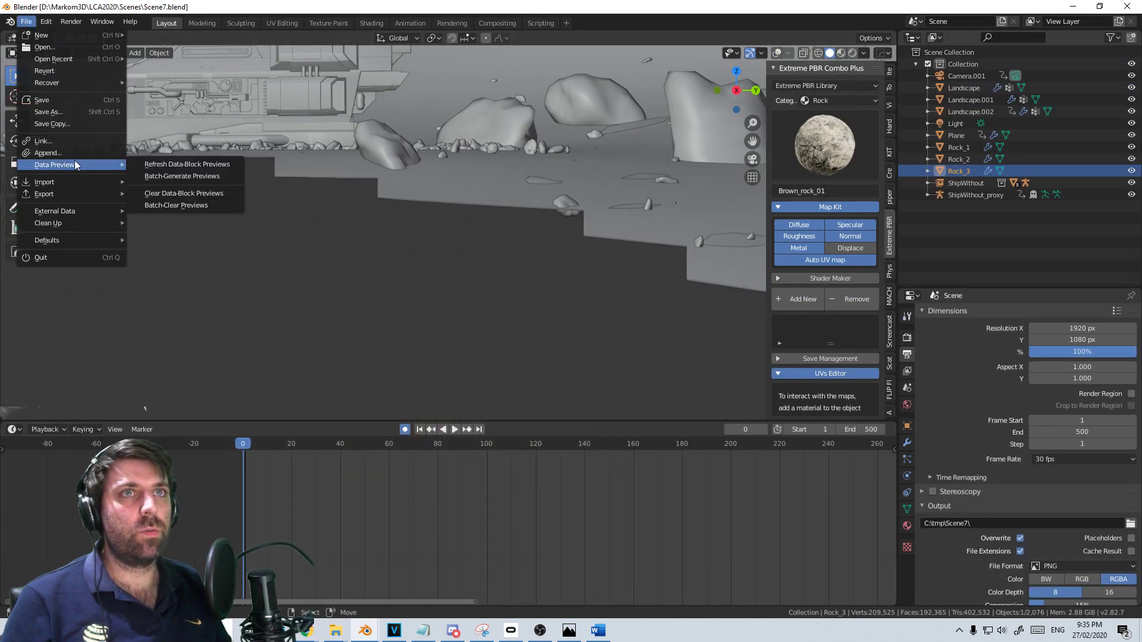
click(76, 141)
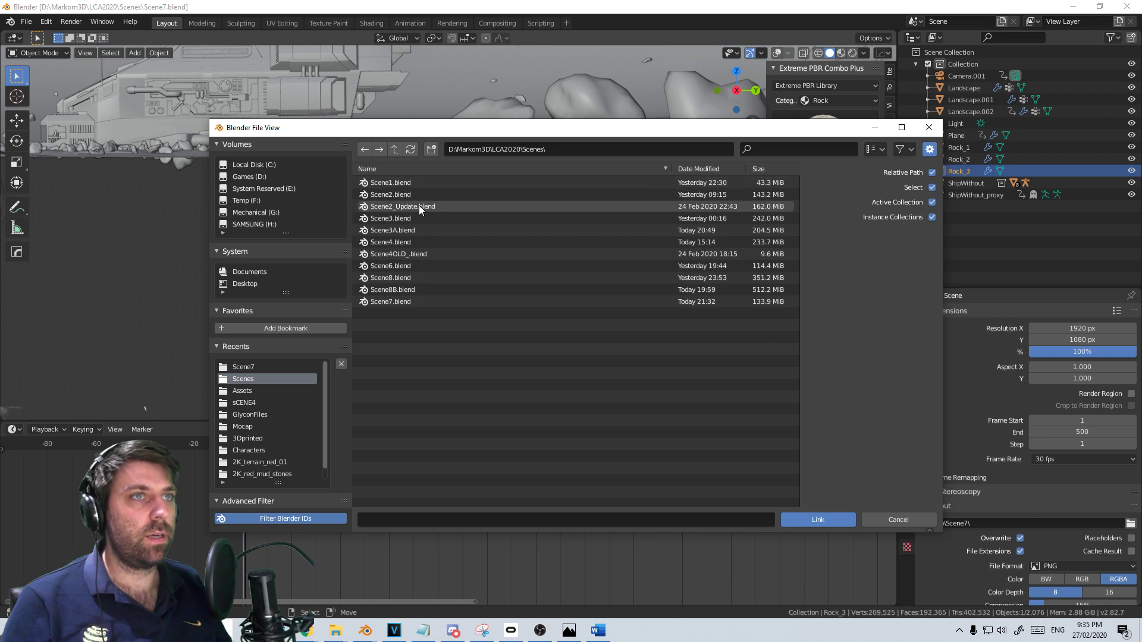
click(396, 150)
click(405, 183)
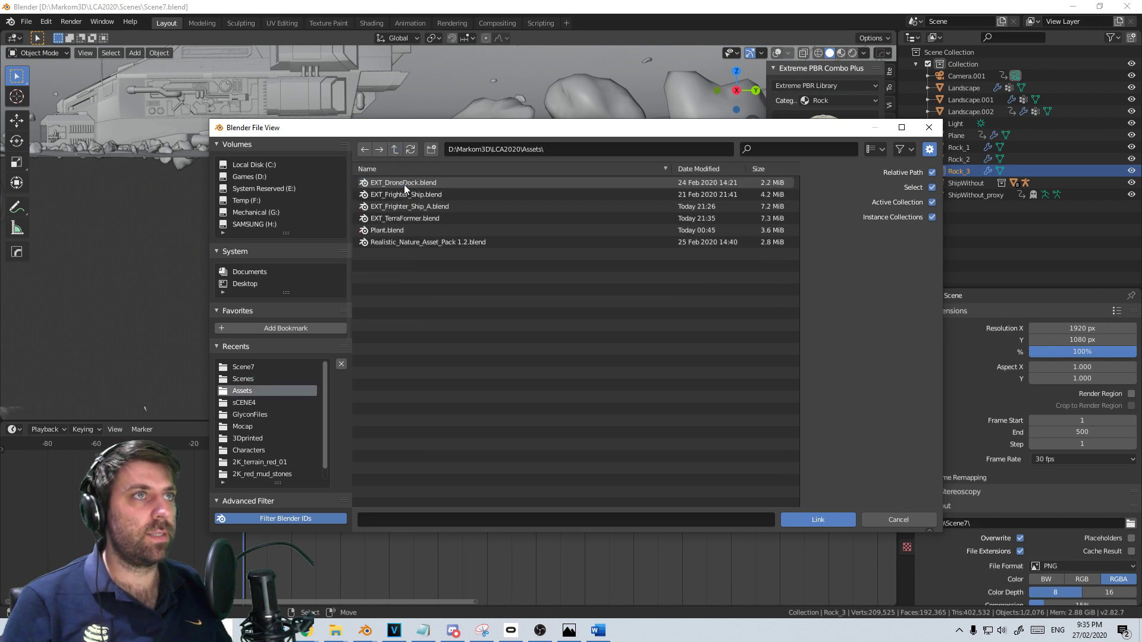
double_click(409, 218)
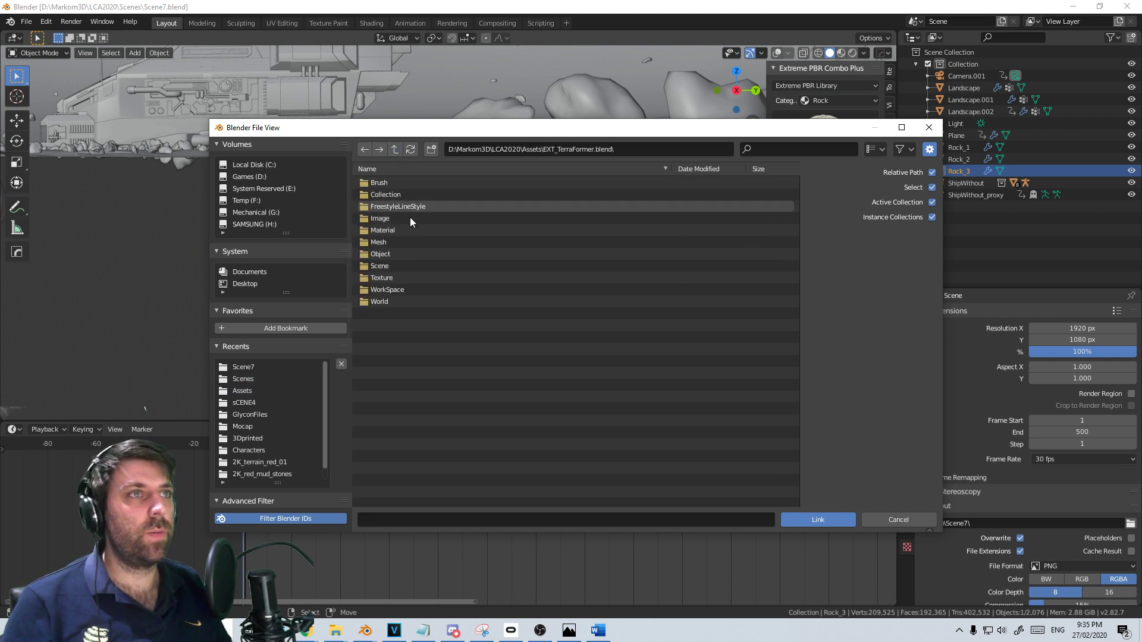
double_click(407, 195)
double_click(410, 183)
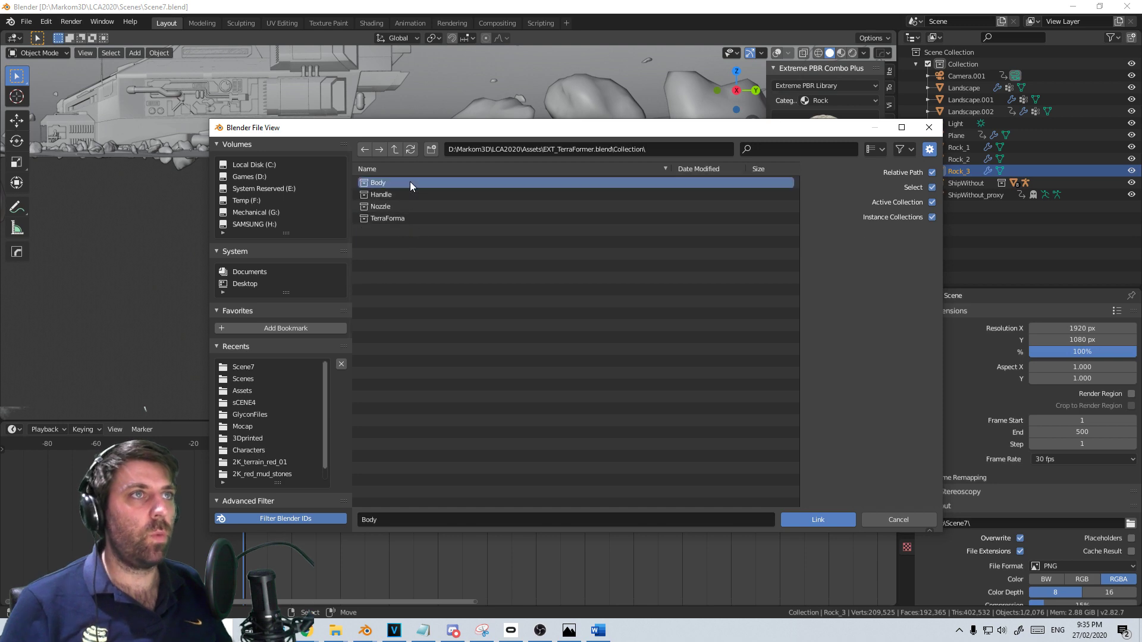
Link the Handle and Nozzle collections from EXT_TerraFormer.blend into the scene
click(32, 24)
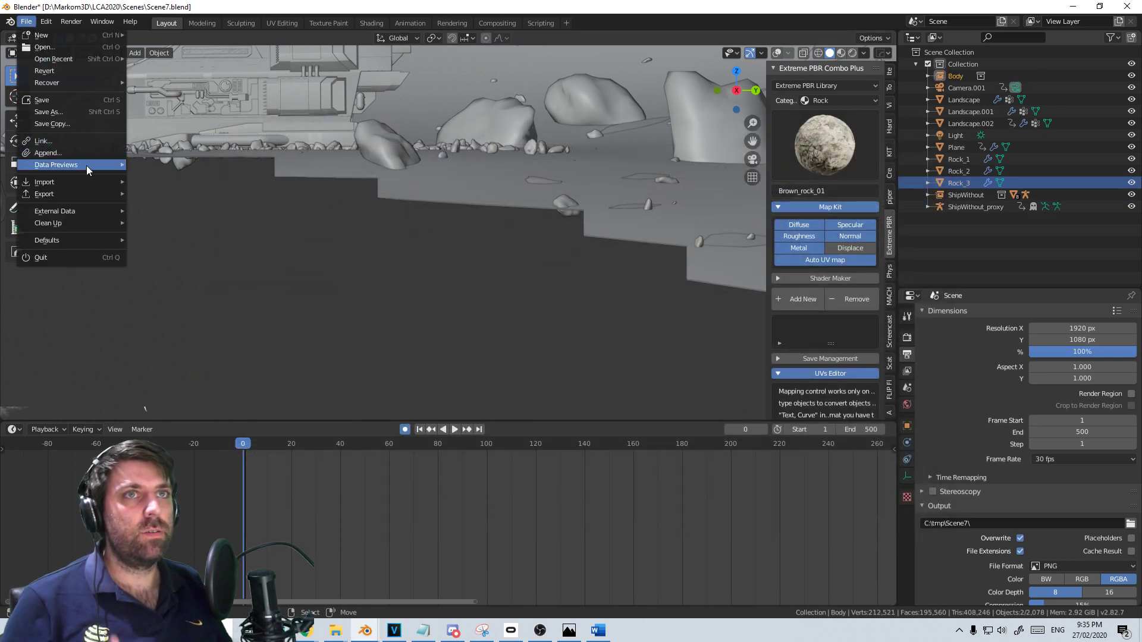
click(81, 147)
double_click(410, 195)
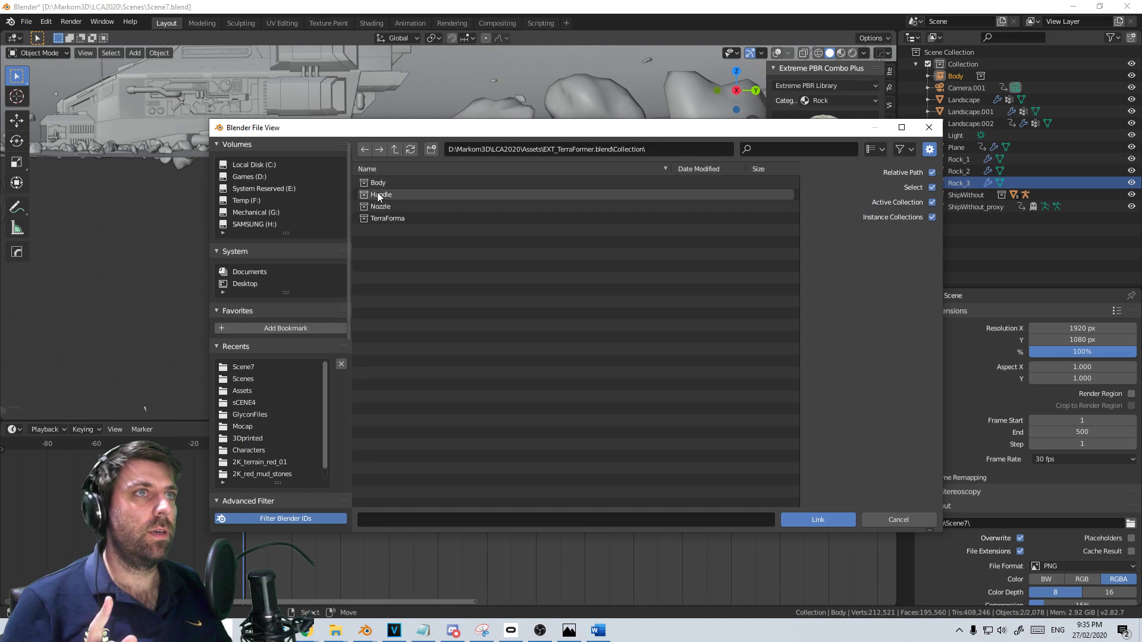
click(26, 21)
mouse_move(67, 178)
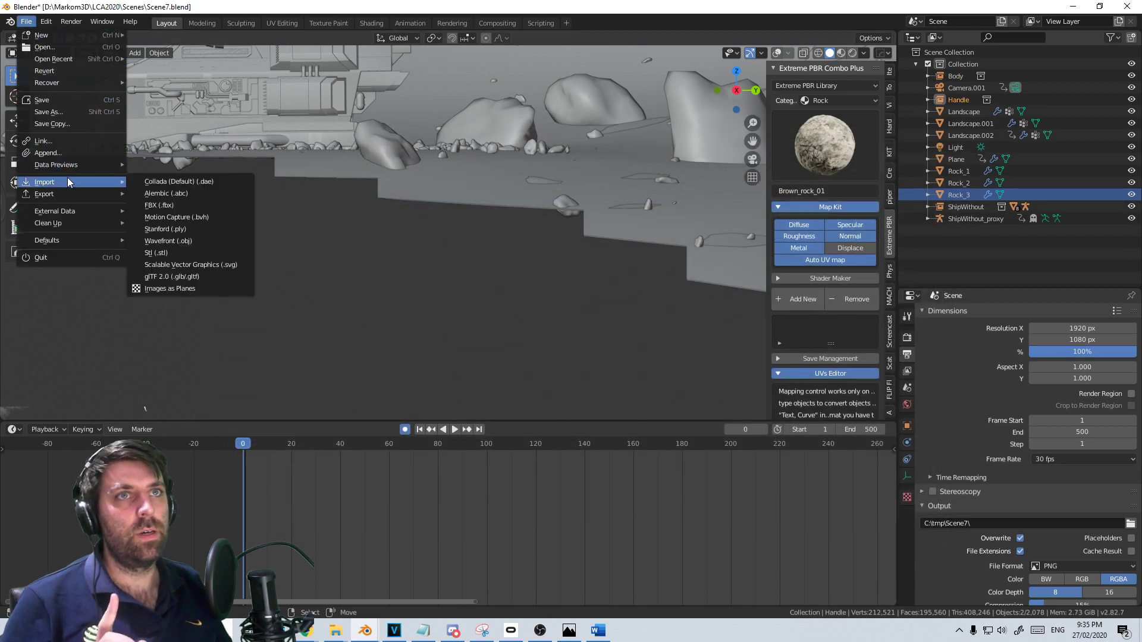
click(72, 143)
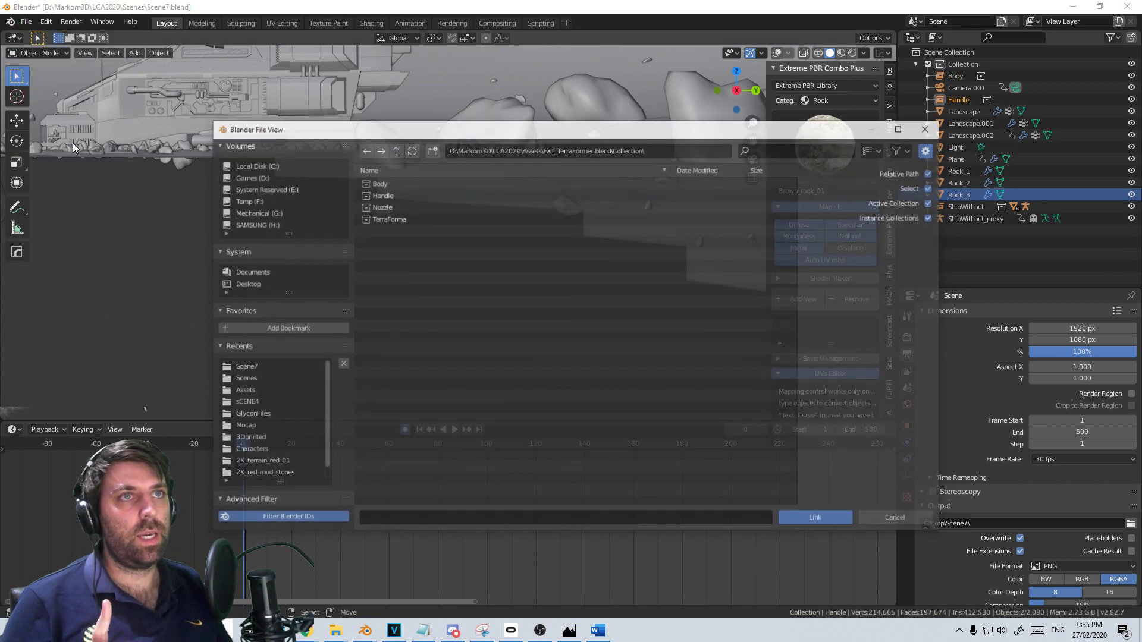
click(402, 205)
double_click(402, 205)
Show the viewport overlays, inspect the linked terraformer parts around the ship, and save Scene7.blend
middle_drag(402, 205, 746, 144)
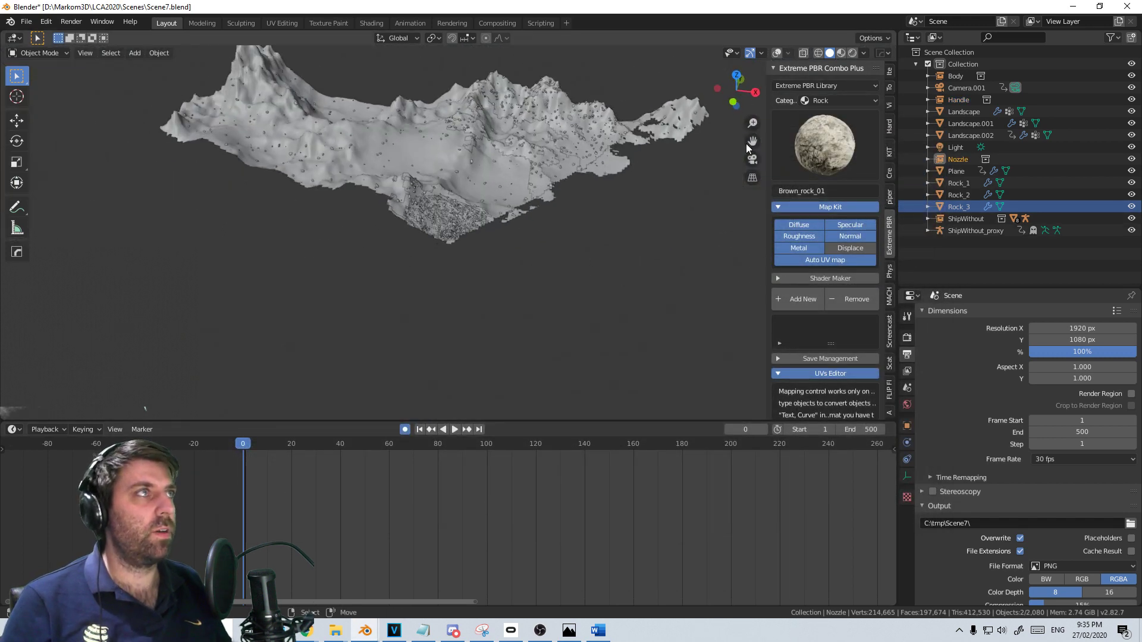
click(776, 53)
scroll(584, 199, up, 3)
middle_drag(584, 199, 435, 254)
scroll(463, 295, up, 5)
scroll(463, 295, up, 3)
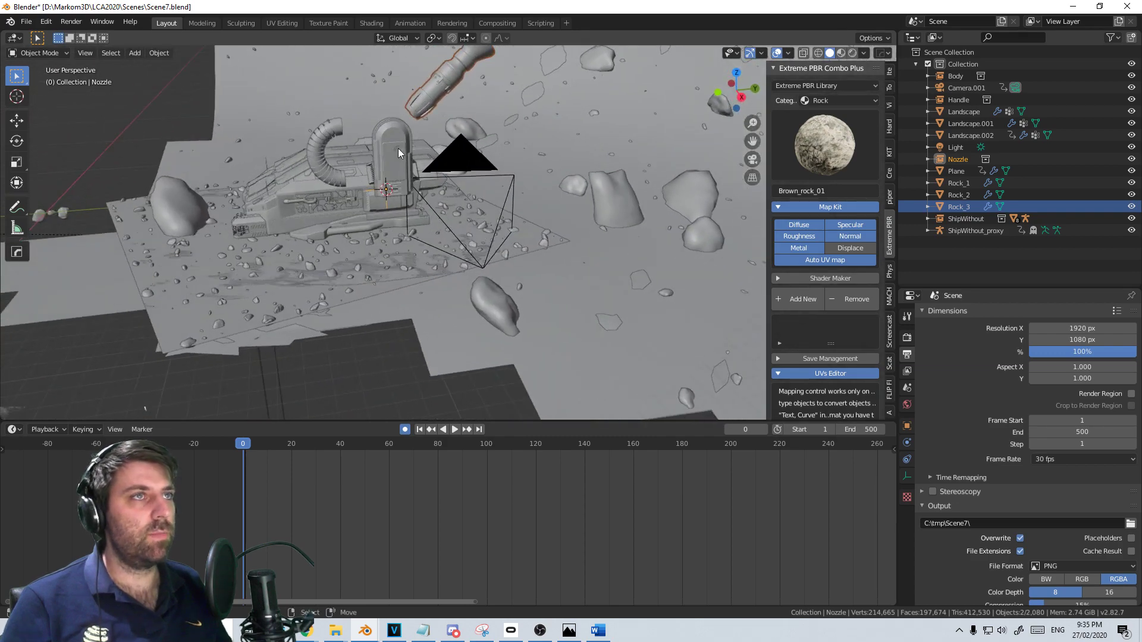
middle_drag(406, 156, 481, 190)
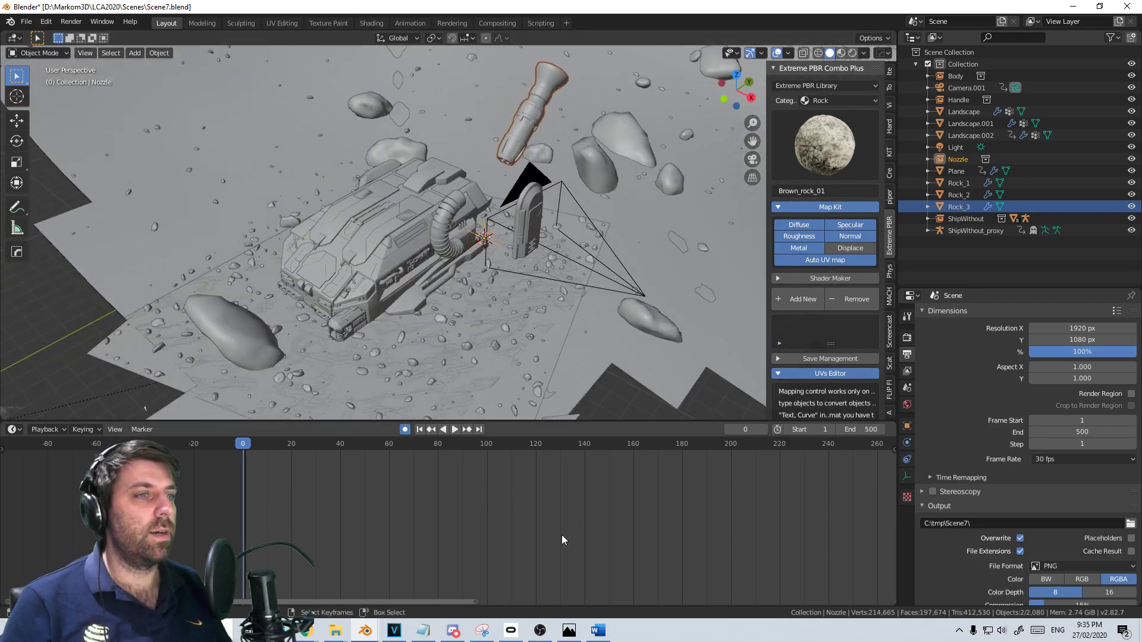
key(ctrl+s)
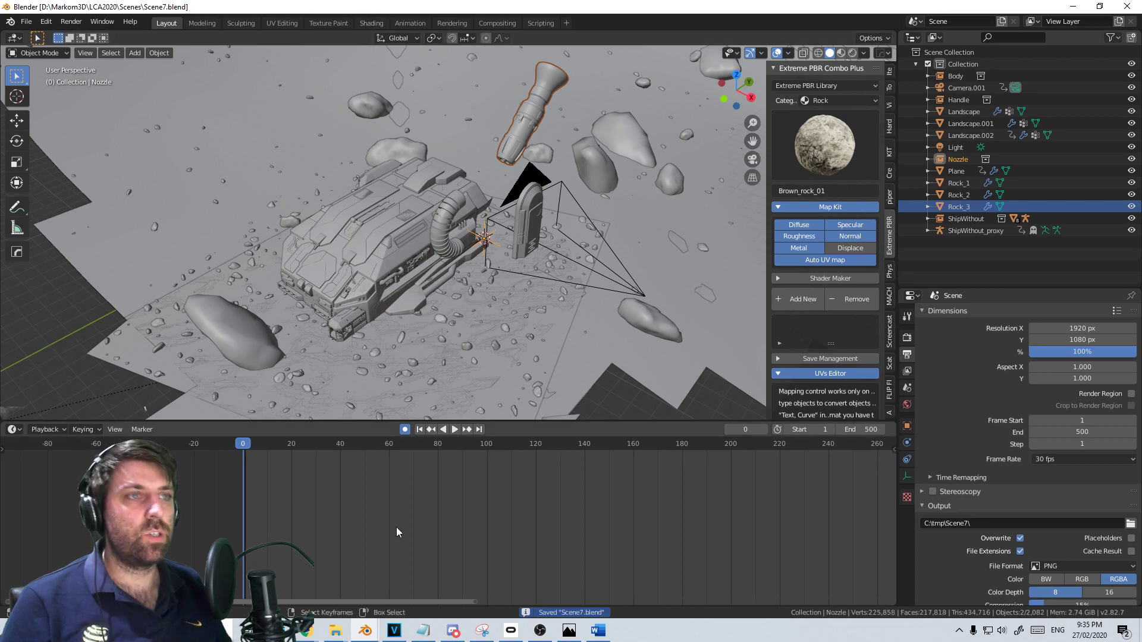
Switch back to the EXT_TerraFormer.blend window, hide the side door, and add the main tank Cylinder.001 to the Body collection
mouse_move(375, 634)
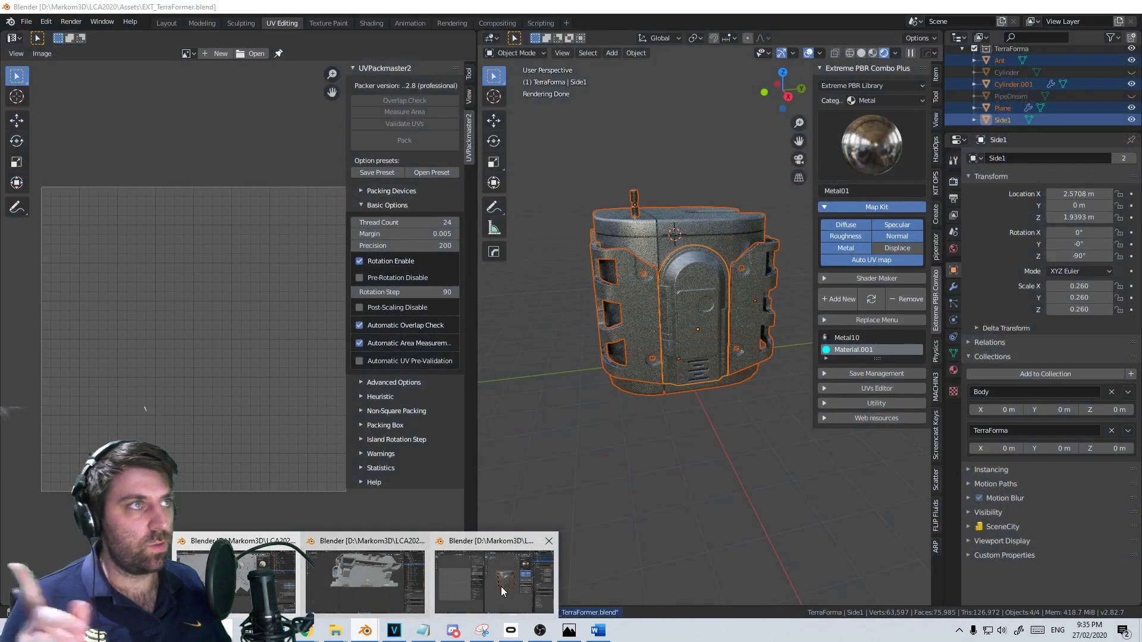
click(500, 587)
mouse_move(681, 324)
middle_down()
mouse_move(682, 346)
mouse_move(684, 330)
middle_up()
click(682, 339)
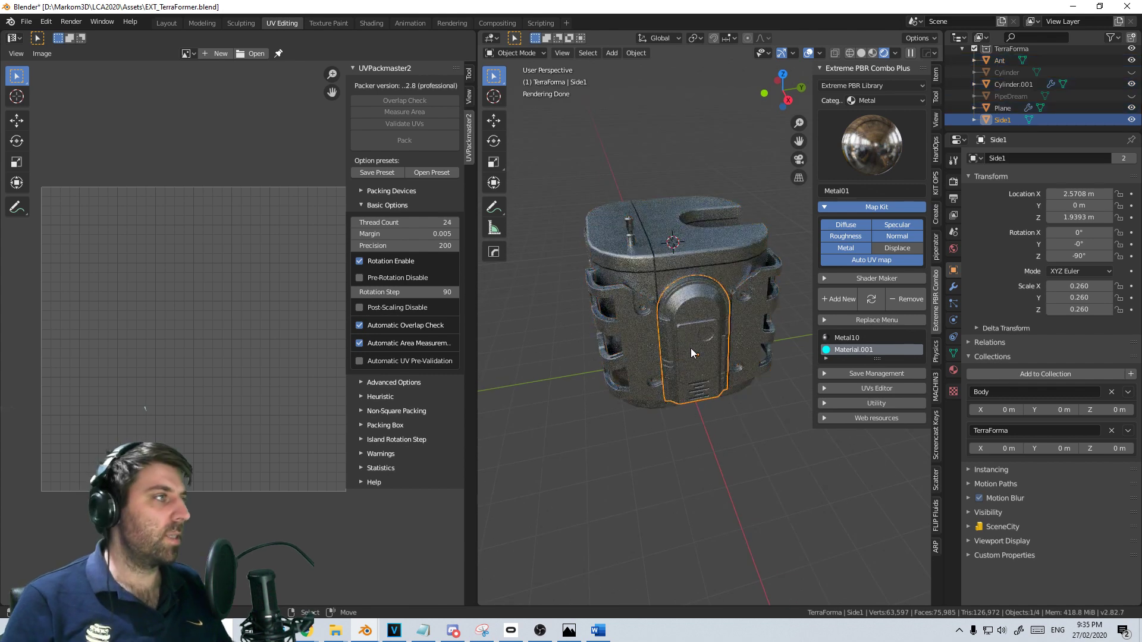
key(h)
click(680, 294)
click(1033, 374)
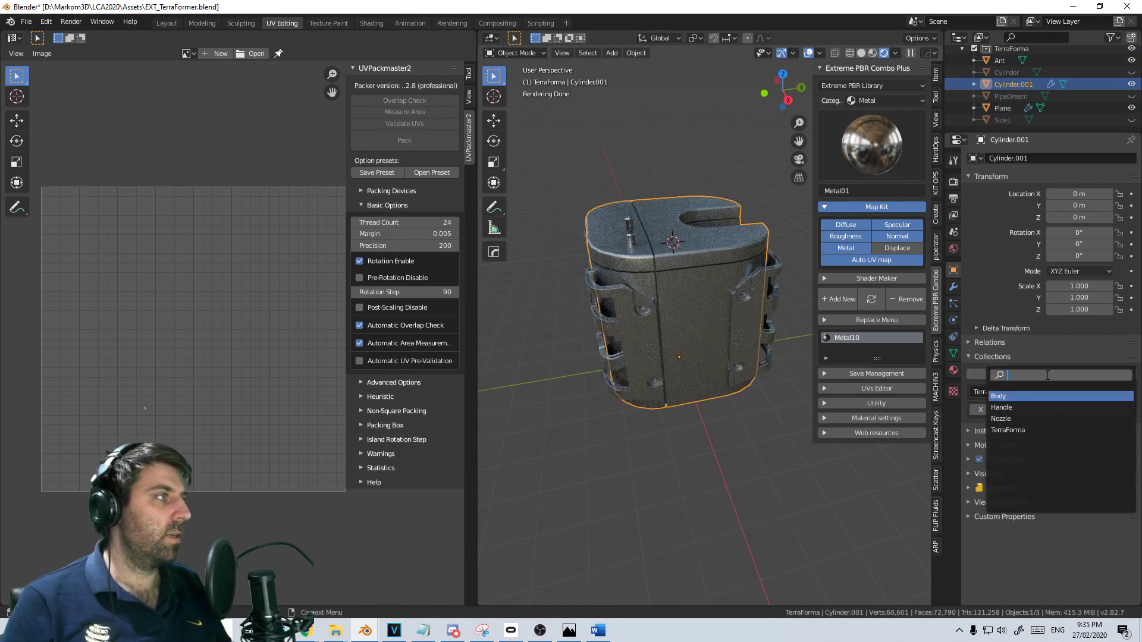
click(1036, 396)
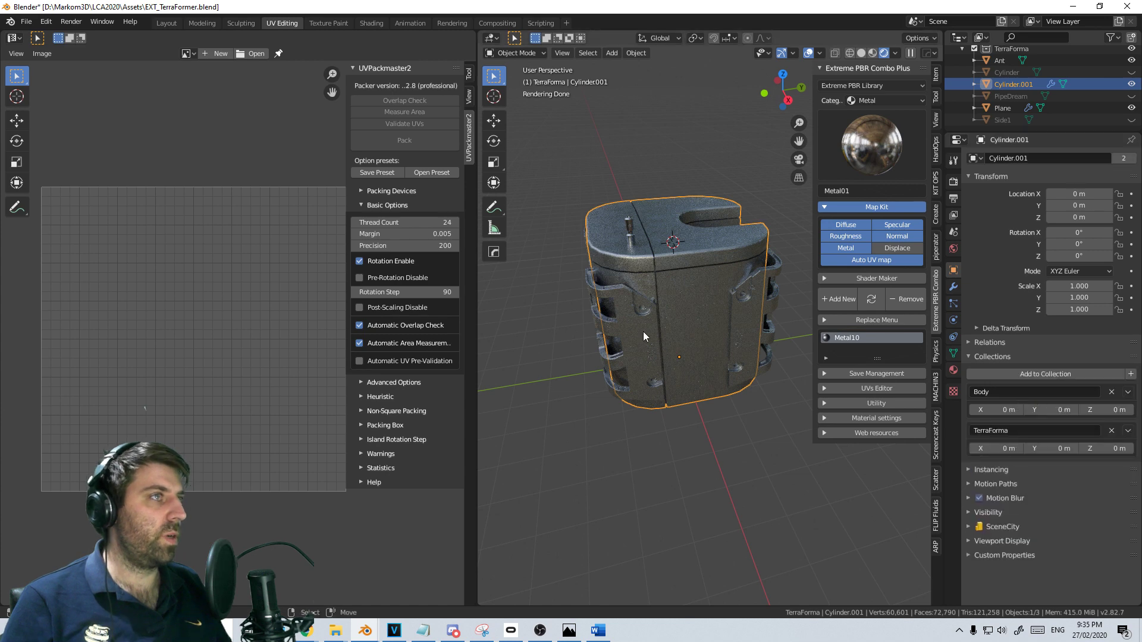
Hide the main tank and add the Plane side brackets to the Body collection
key(h)
click(654, 333)
click(1019, 373)
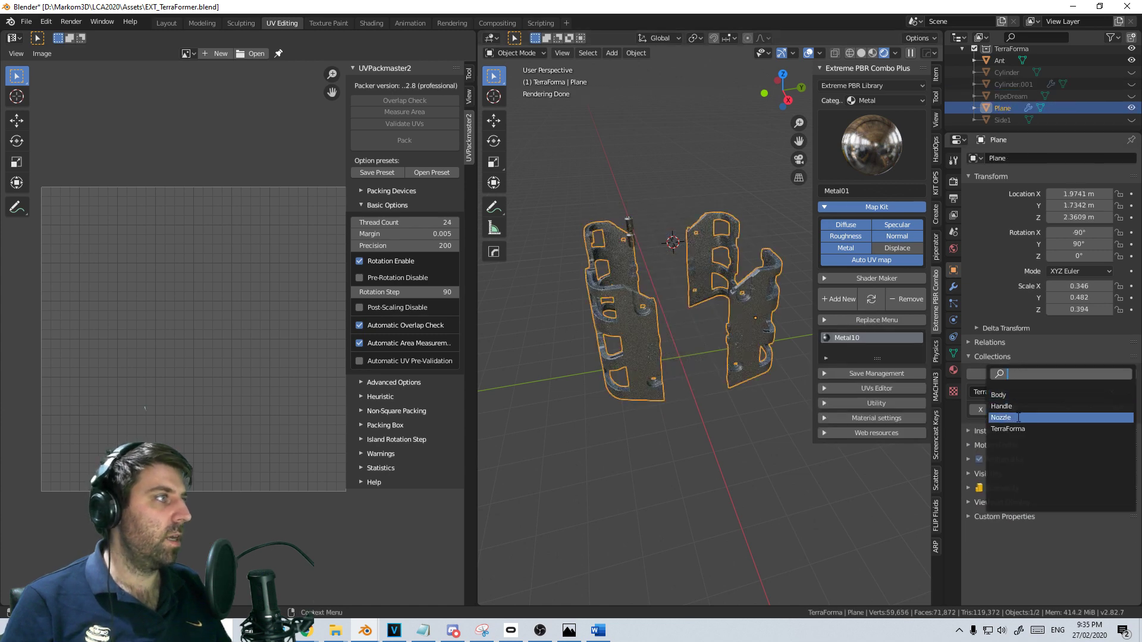
click(1005, 395)
Hide the side brackets and add the small antenna object Ant to the Body collection
key(h)
click(630, 241)
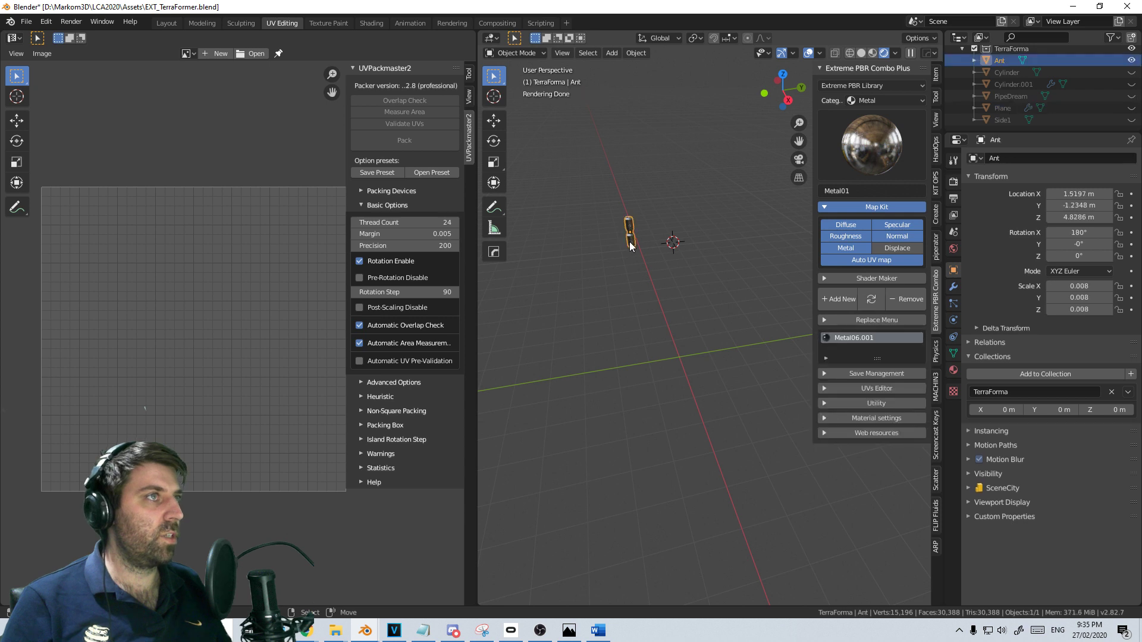
click(1011, 374)
click(1006, 395)
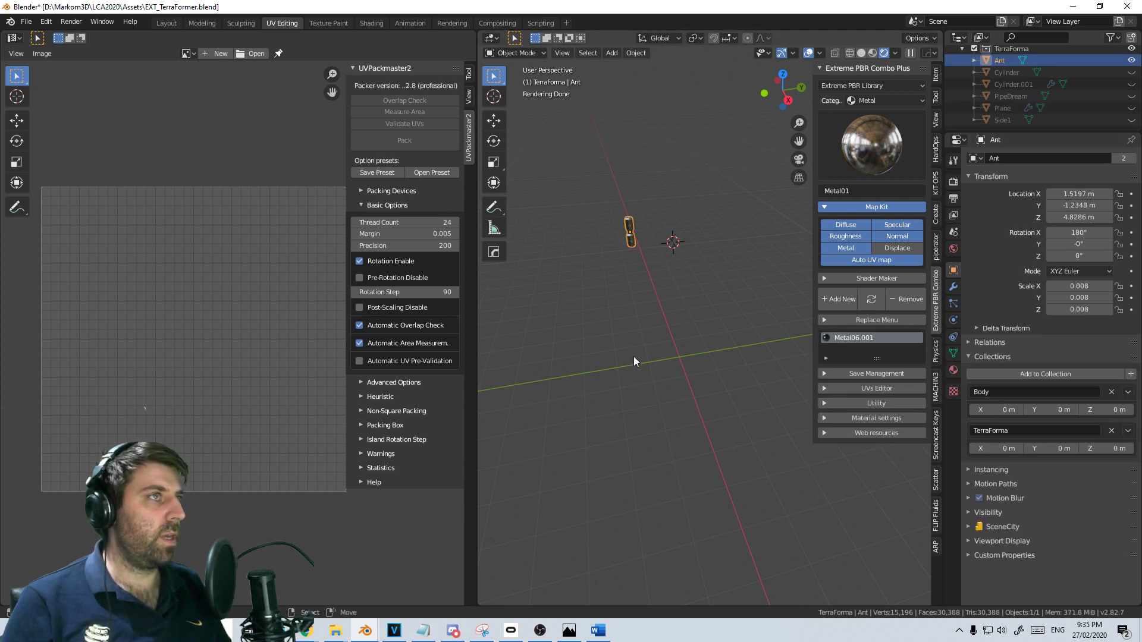
Unhide all the terraformer parts and save EXT_TerraFormer.blend
key(h)
mouse_move(633, 357)
middle_down()
mouse_move(661, 370)
mouse_move(651, 361)
middle_up()
key(alt+h)
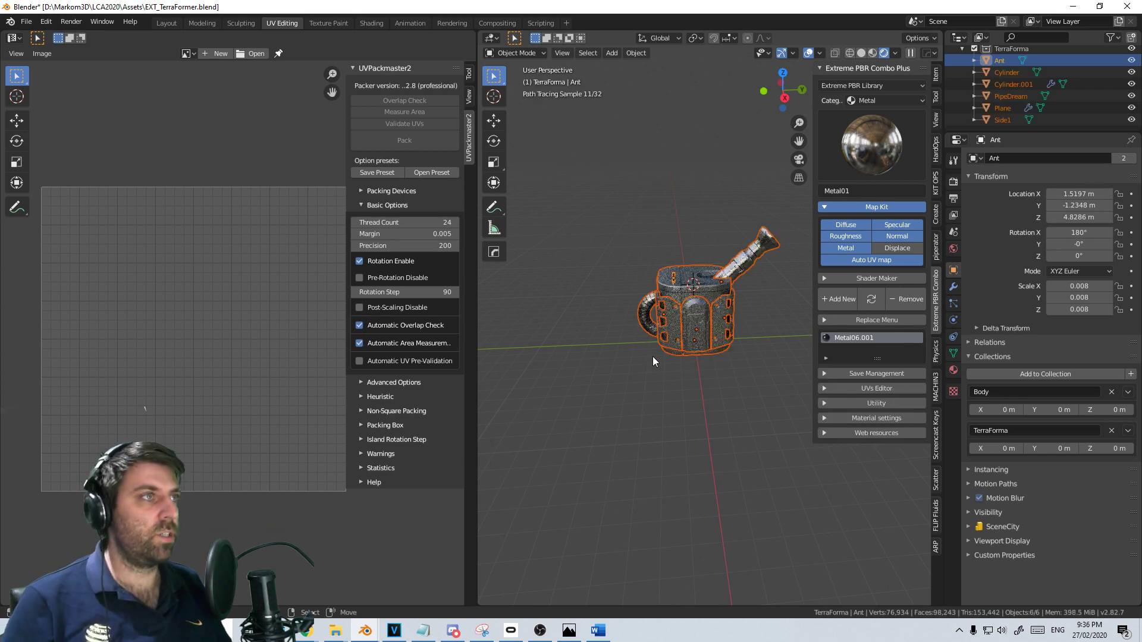
key(ctrl+s)
Switch to the Scene7.blend window and reopen the recent Scene7.blend file to refresh its linked terraformer parts
click(1073, 7)
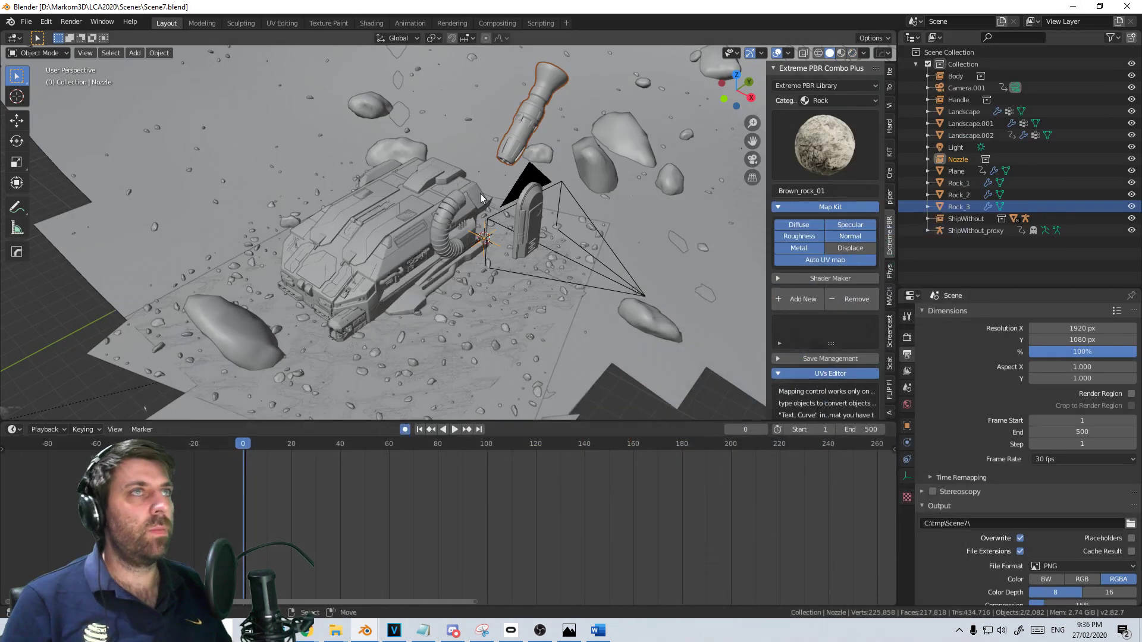
click(26, 22)
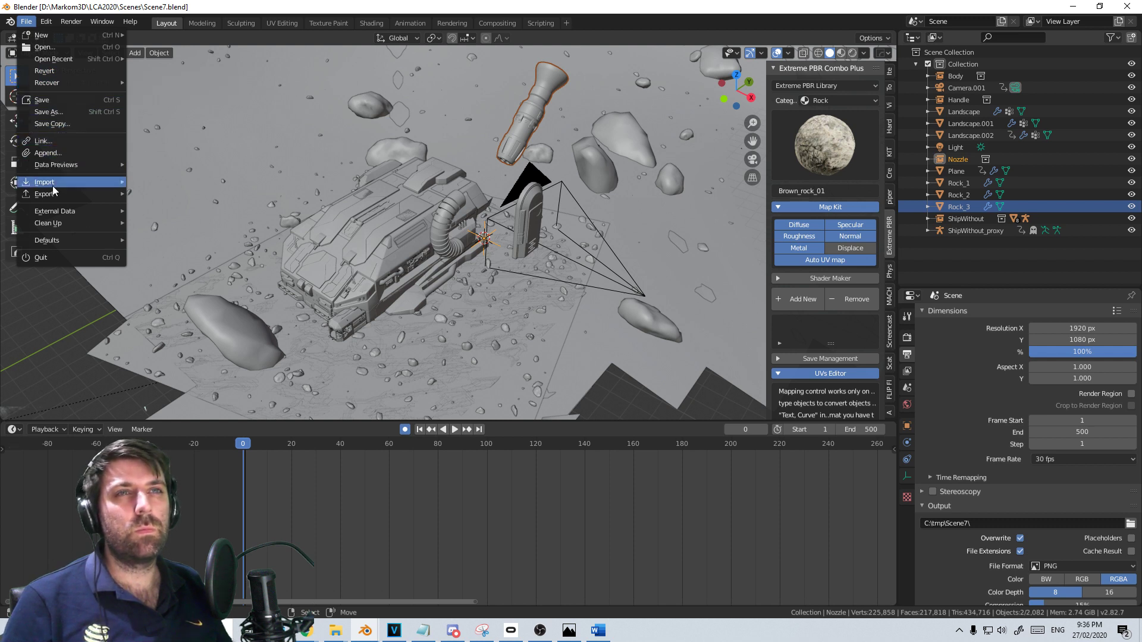
mouse_move(56, 60)
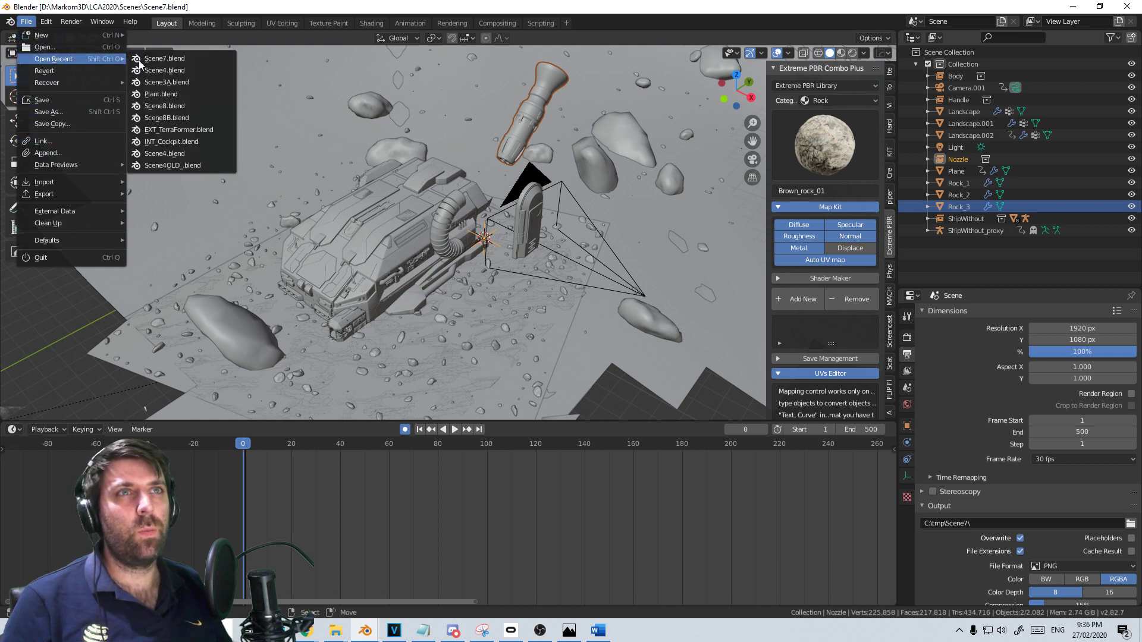
click(173, 59)
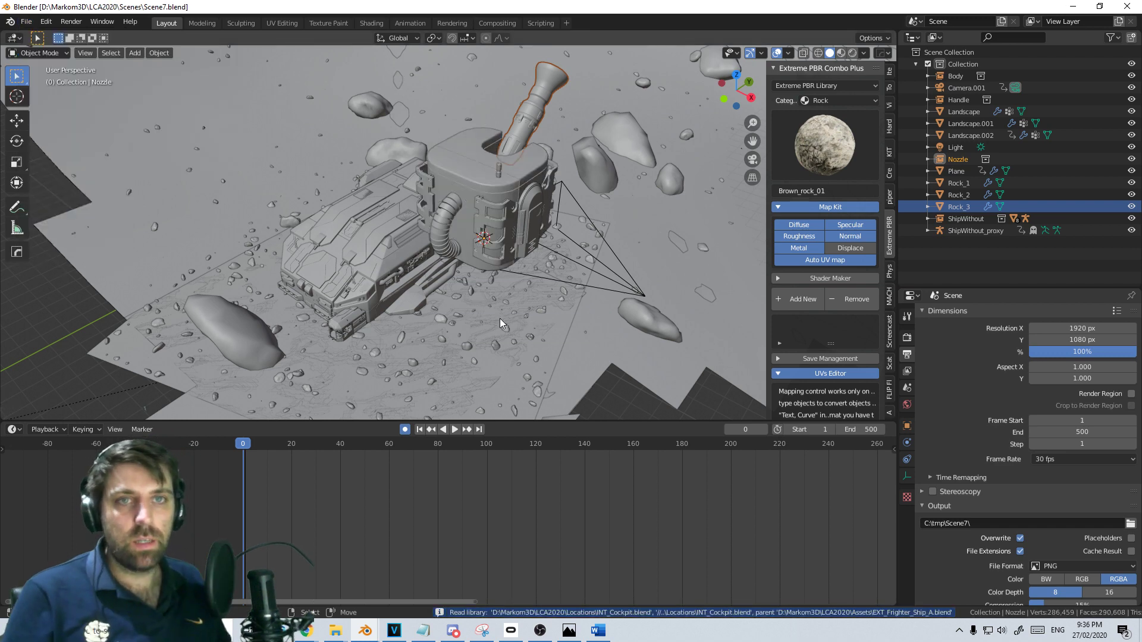
Try rotating the linked Handle separately from the Body in the right orthographic view
middle_drag(499, 319, 470, 323)
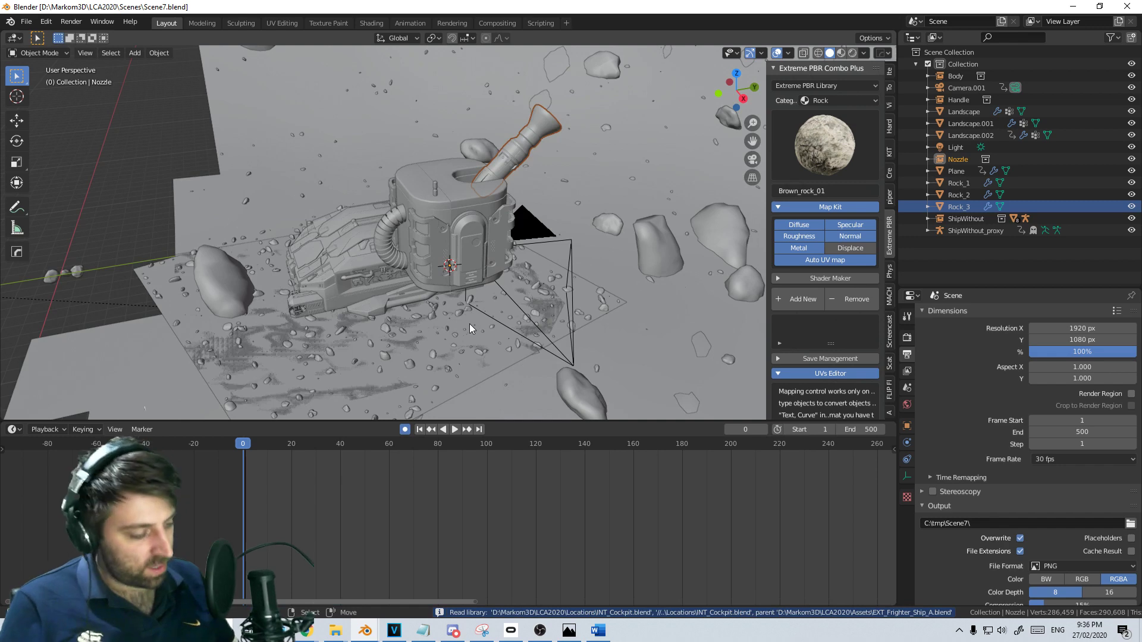
key(KP_3)
scroll(377, 248, up, 5)
click(485, 328)
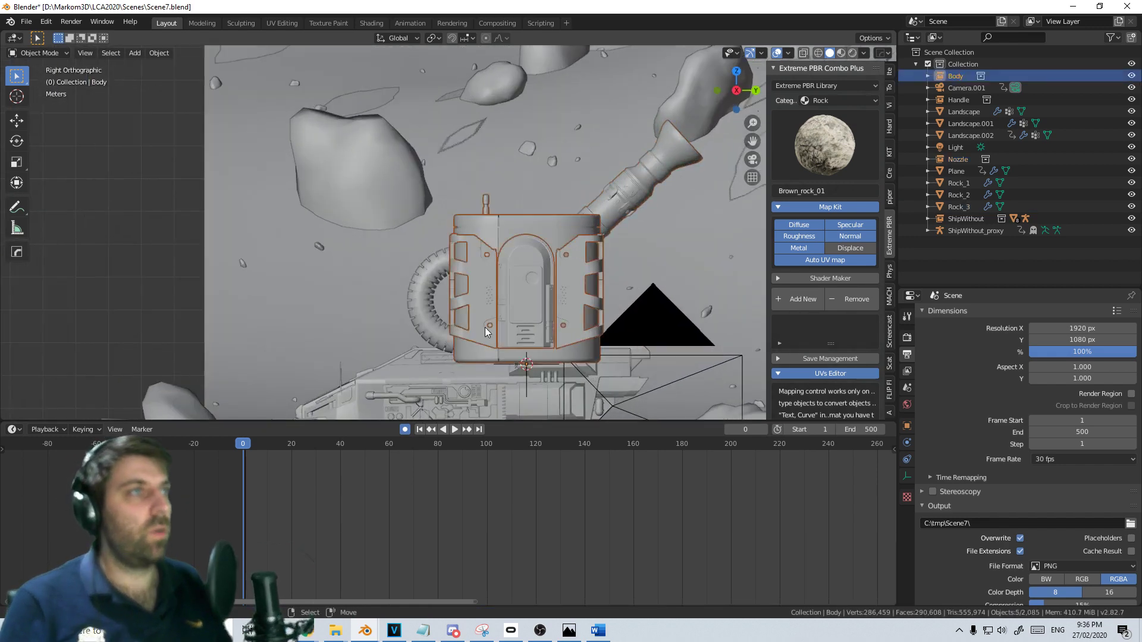
click(424, 326)
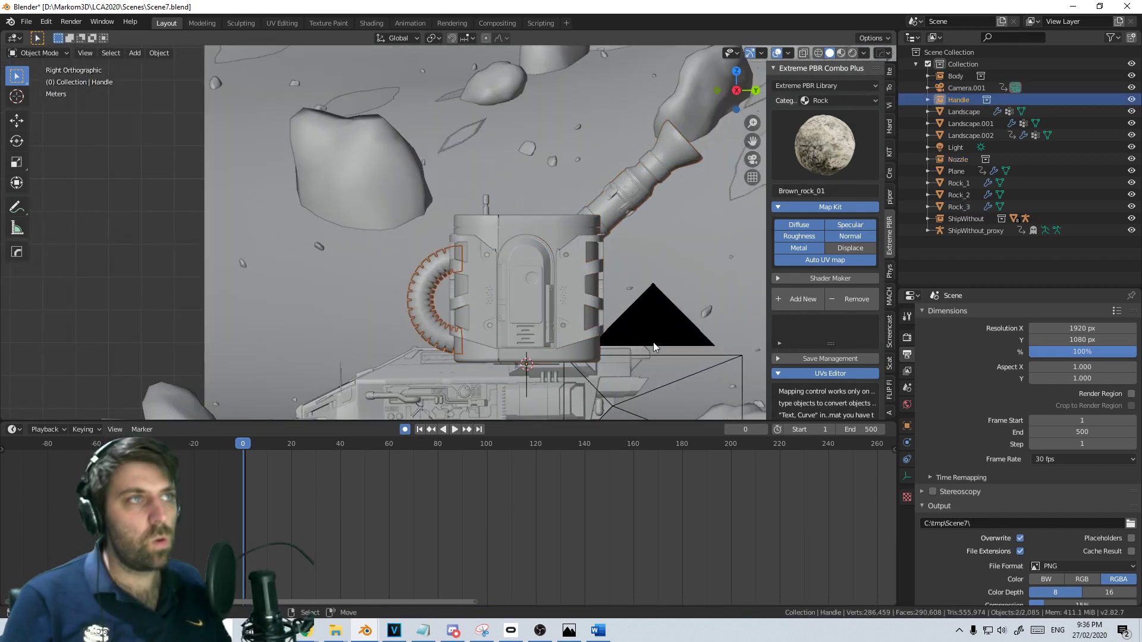
key(r)
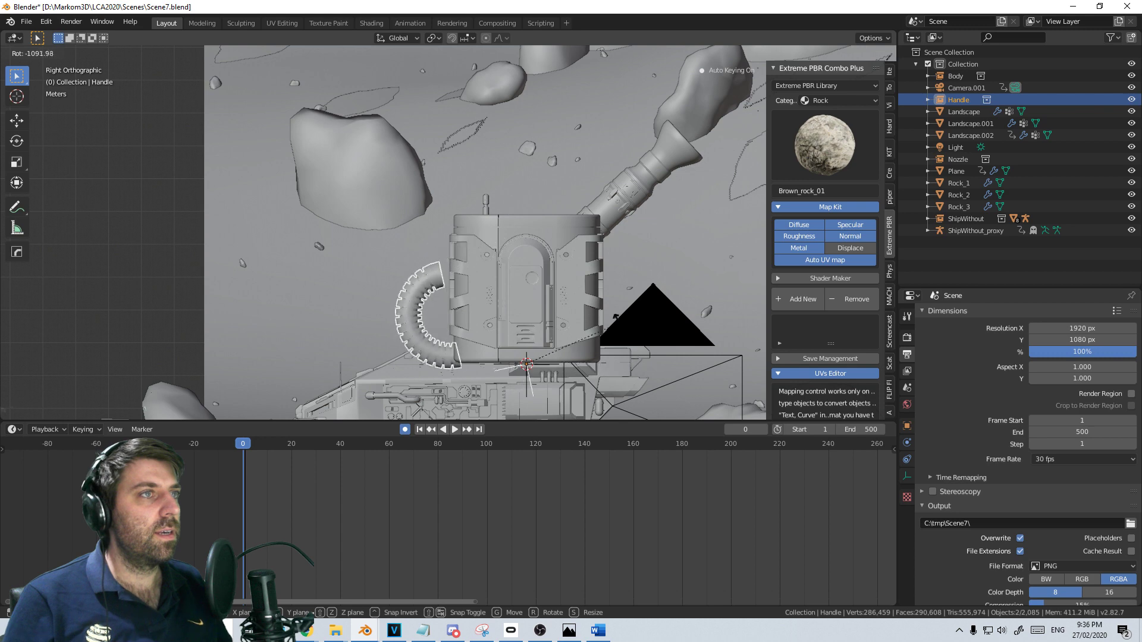
right_click(677, 395)
Delete the linked Handle, Body and Nozzle instances from the scene
middle_drag(501, 350, 547, 353)
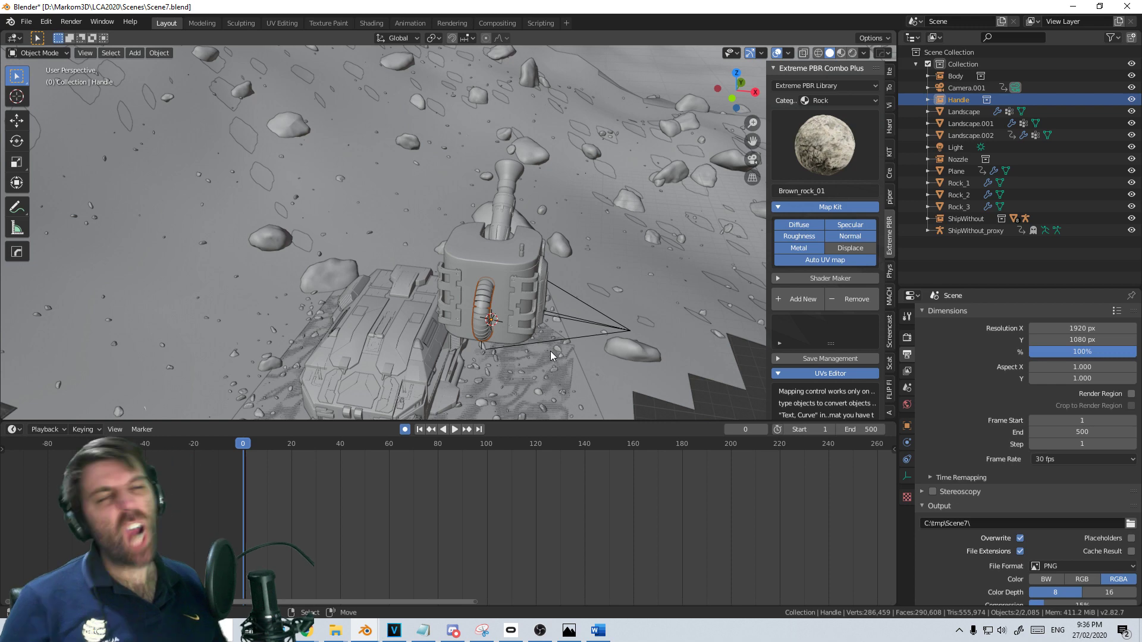
key(Delete)
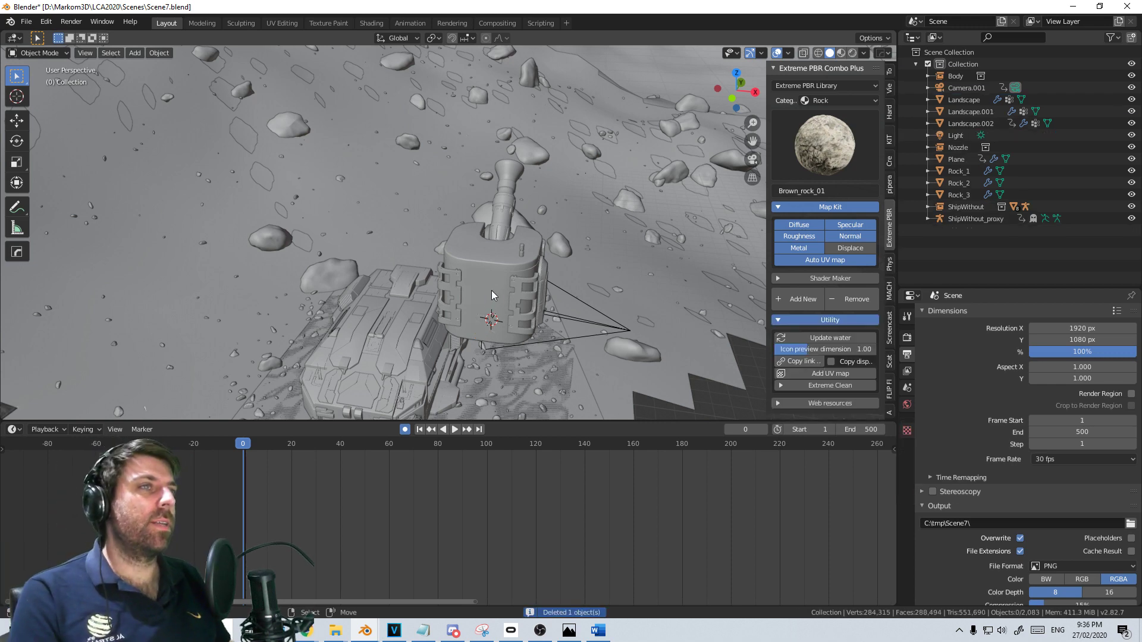
click(491, 290)
key(Delete)
click(505, 213)
key(Delete)
Append the Body, Handle and Nozzle collections from EXT_TerraFormer.blend, without instancing them
click(30, 22)
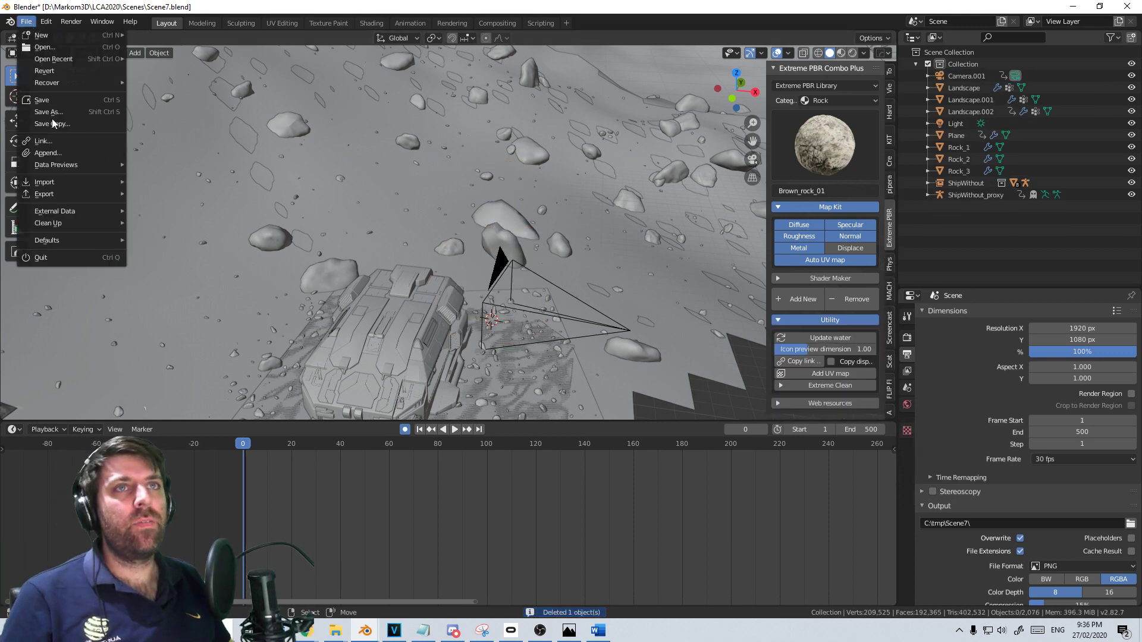
click(66, 154)
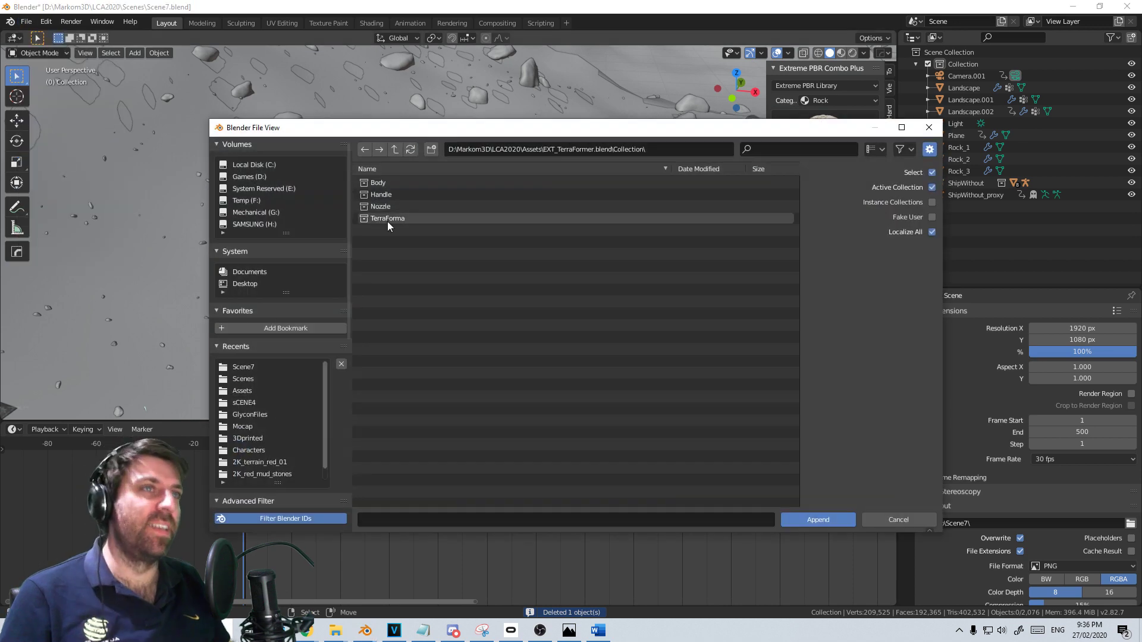
drag(391, 184, 400, 209)
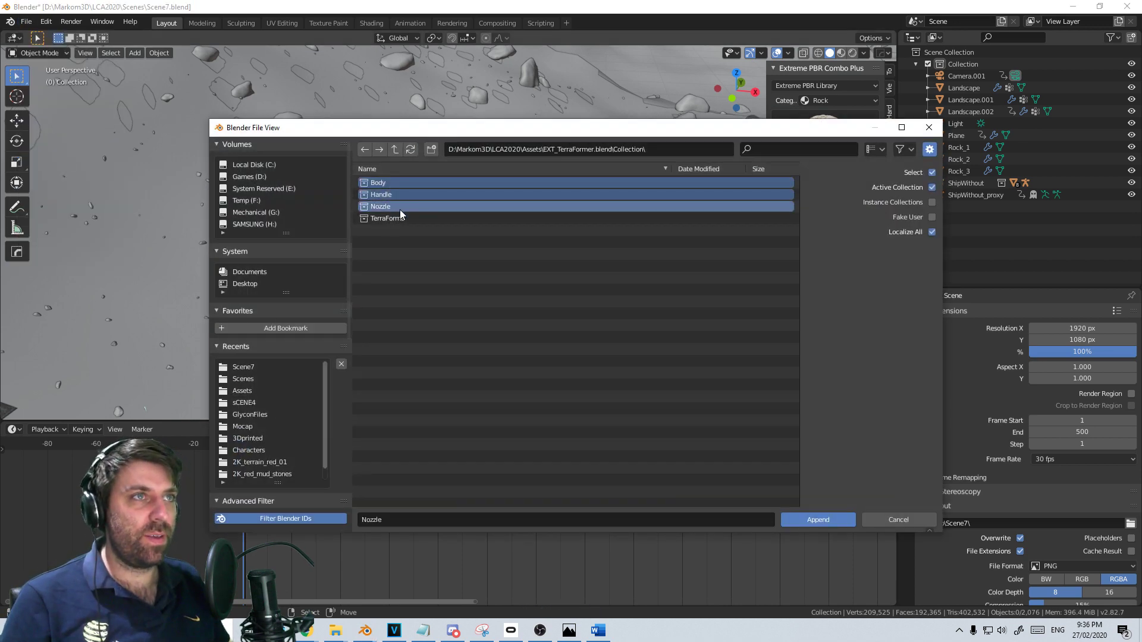
click(826, 520)
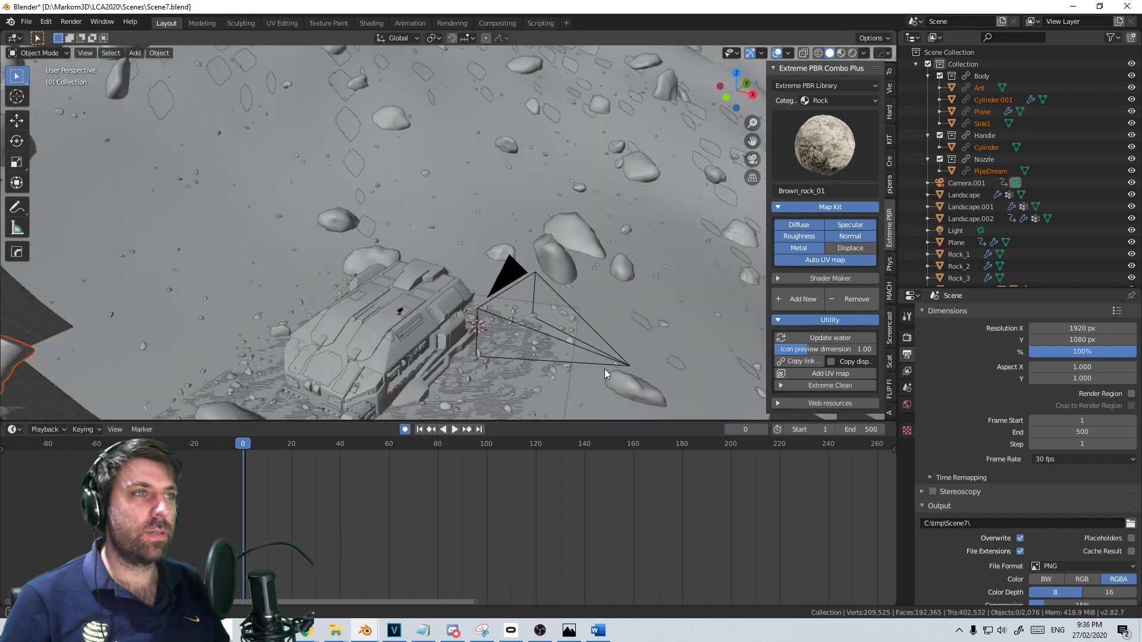
Try to move the PipeDream nozzle of the appended terraformer
middle_drag(604, 368, 526, 369)
scroll(517, 364, down, 1)
shift+middle_drag(309, 308, 535, 314)
scroll(476, 292, up, 2)
click(427, 241)
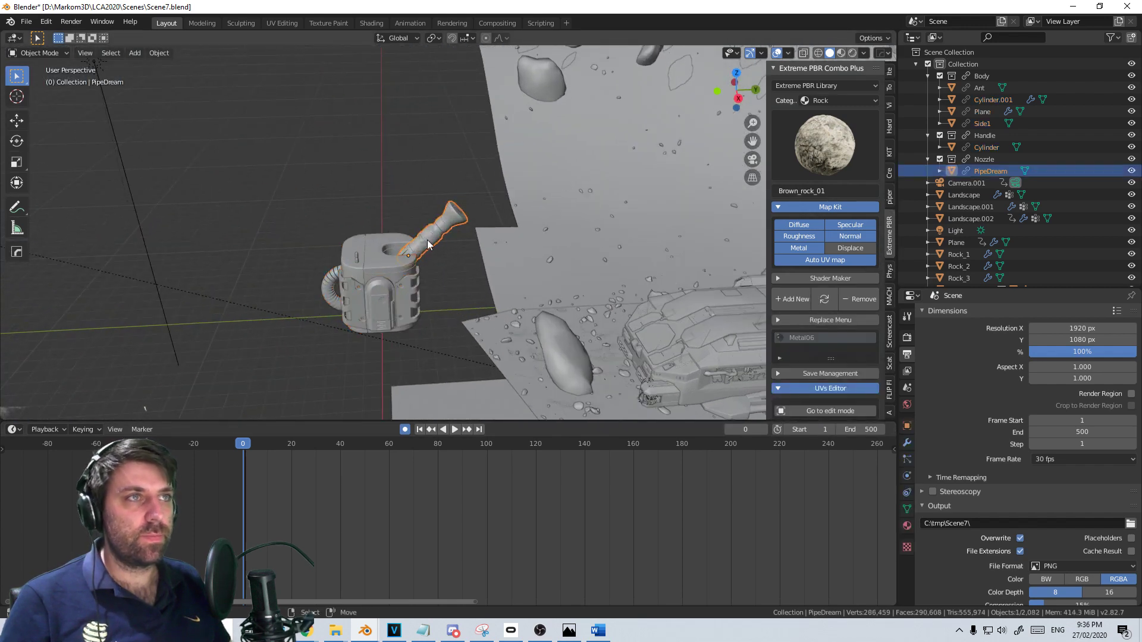
key(g)
right_click(420, 253)
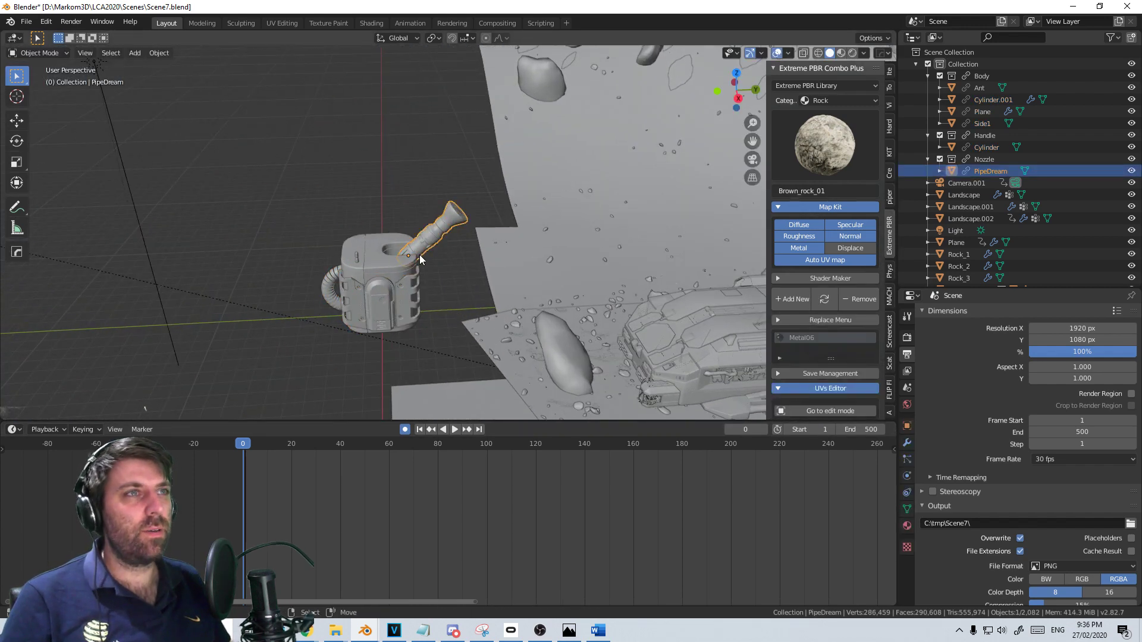
middle_drag(455, 290, 520, 198)
scroll(556, 310, up, 3)
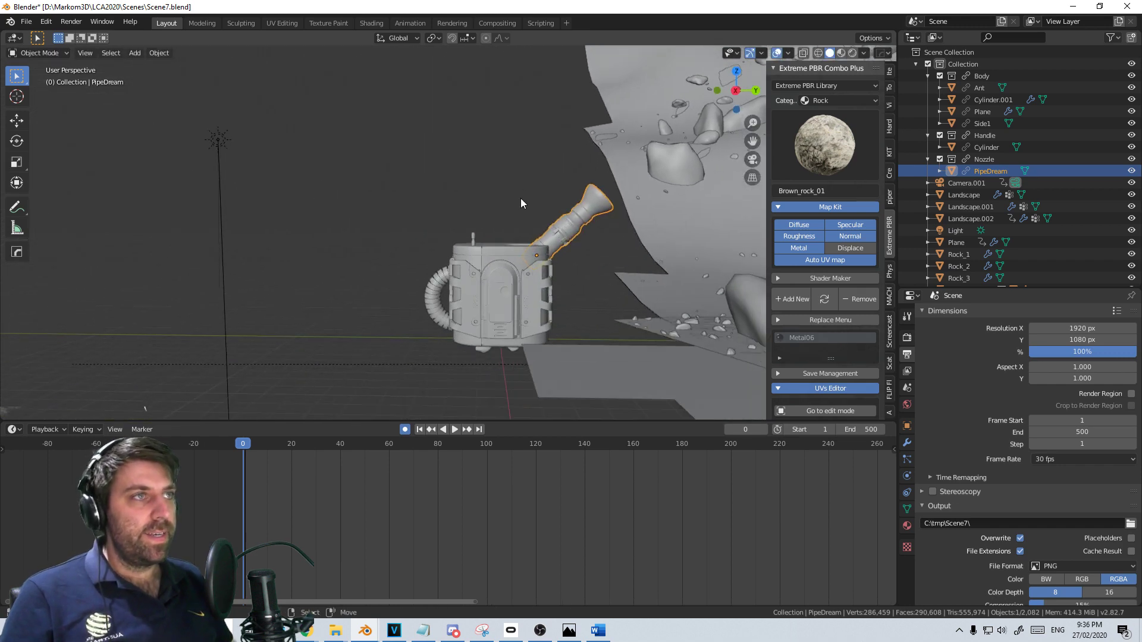
Examine the object properties of the terraformer parts, including the Ant antenna's object data-block list and the outliner's object options
click(529, 265)
middle_drag(530, 259, 535, 276)
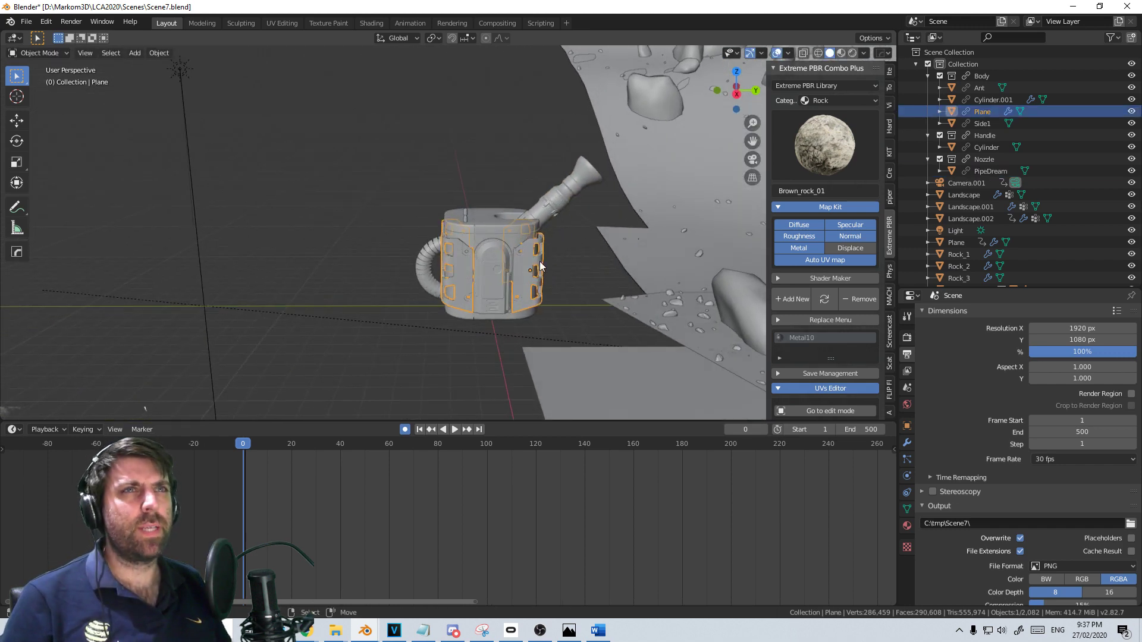
drag(589, 188, 419, 306)
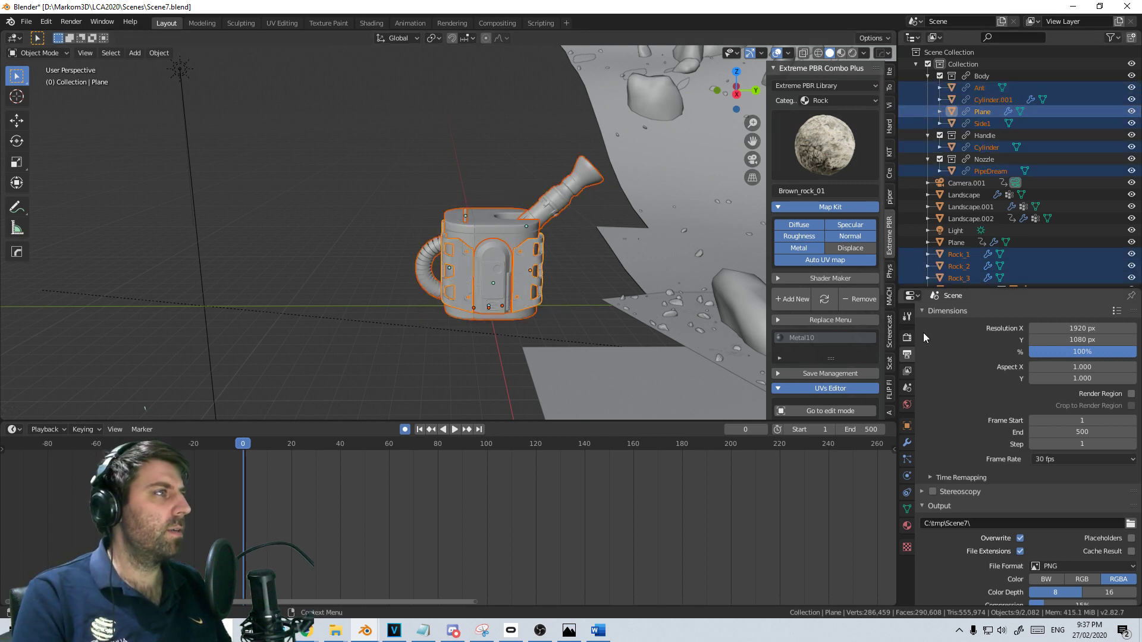
click(907, 426)
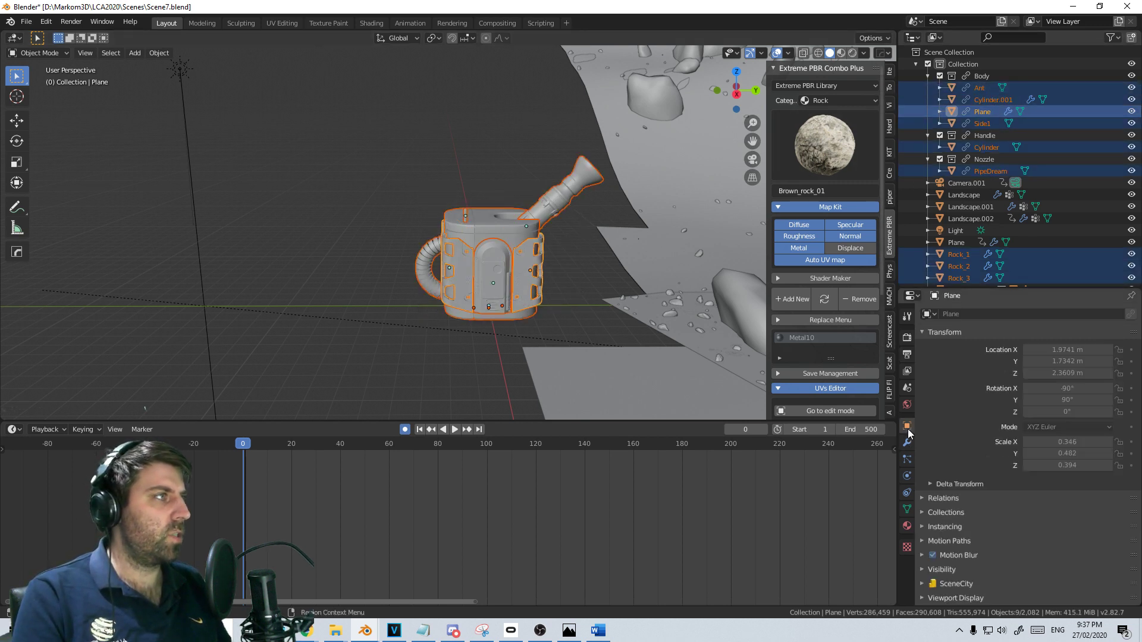
click(966, 89)
click(935, 315)
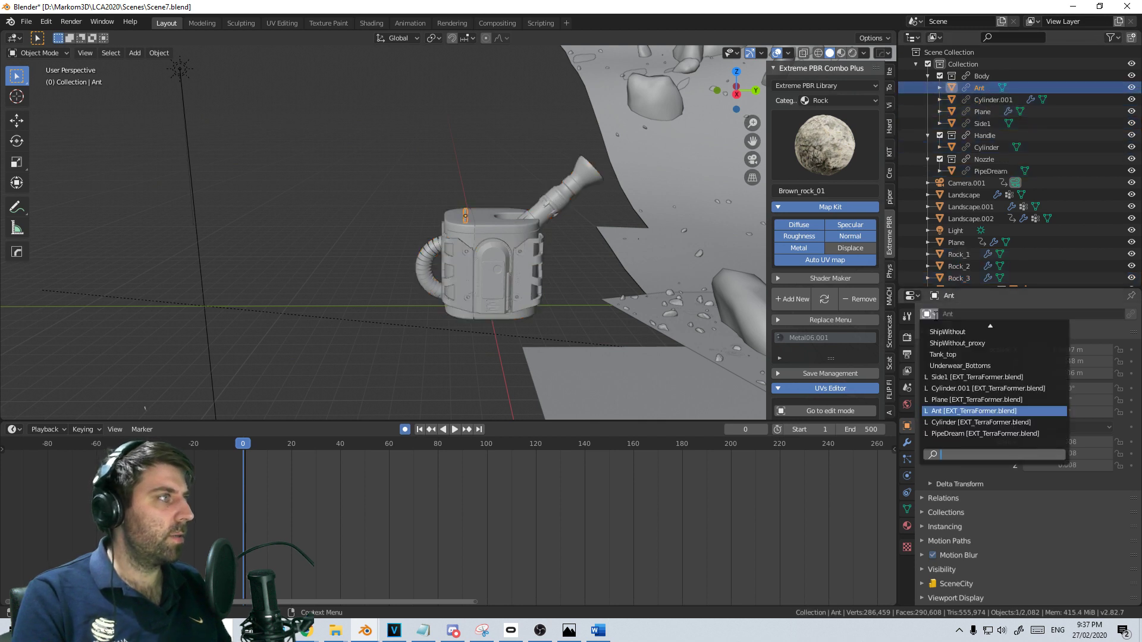
right_click(985, 96)
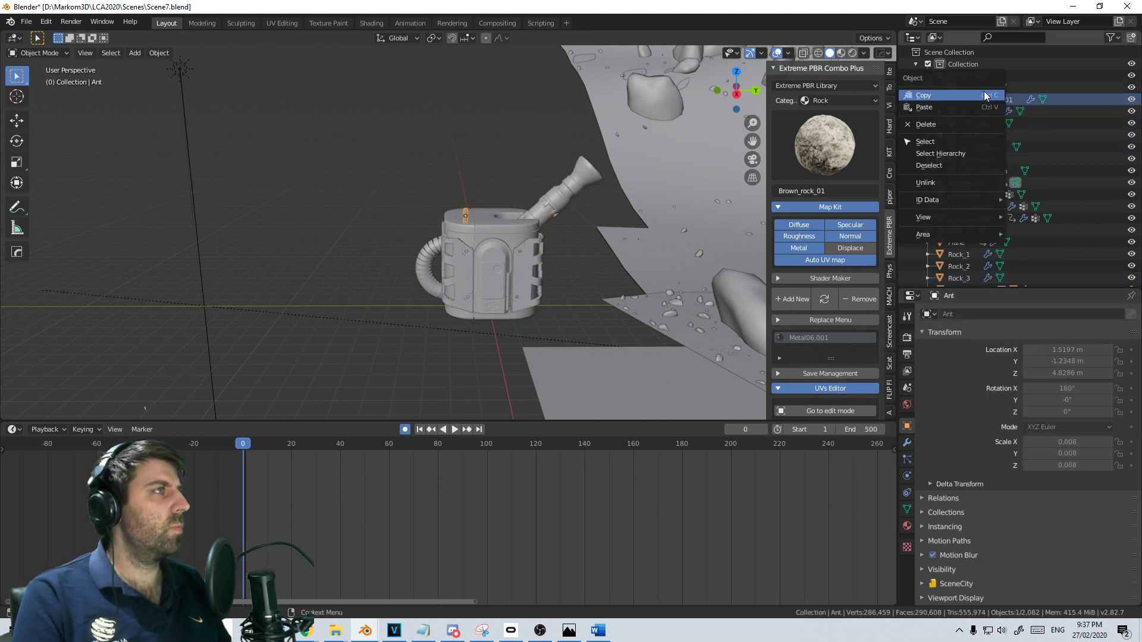
key(Escape)
Select all the terraformer parts and try Make Local with the Selected Objects option
middle_drag(584, 251, 463, 238)
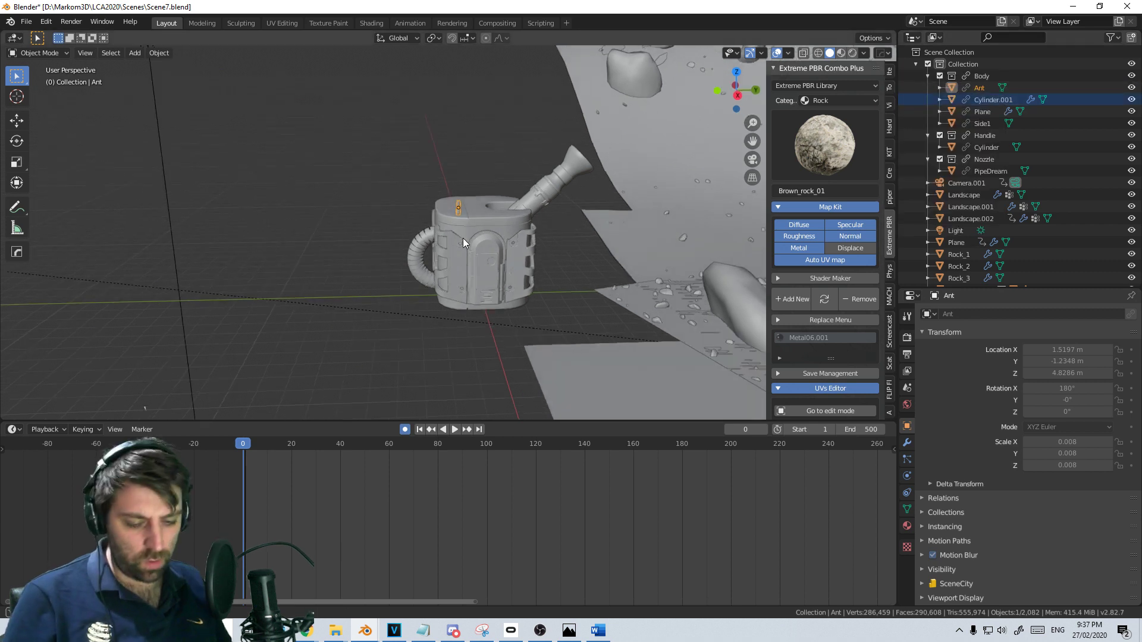
drag(526, 181, 423, 296)
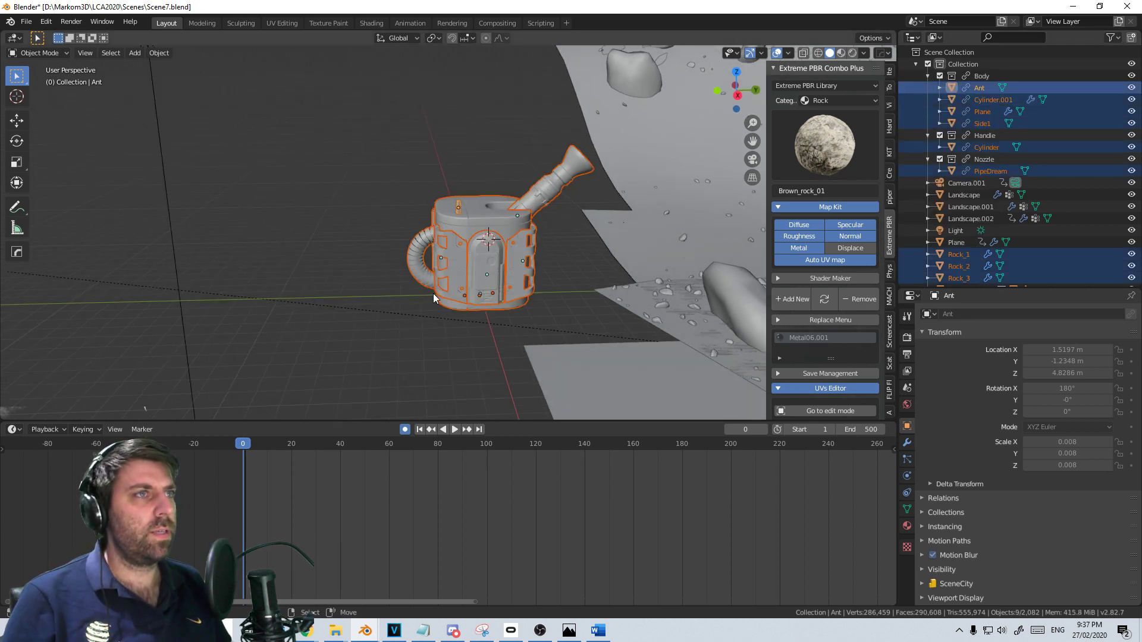
key(F3)
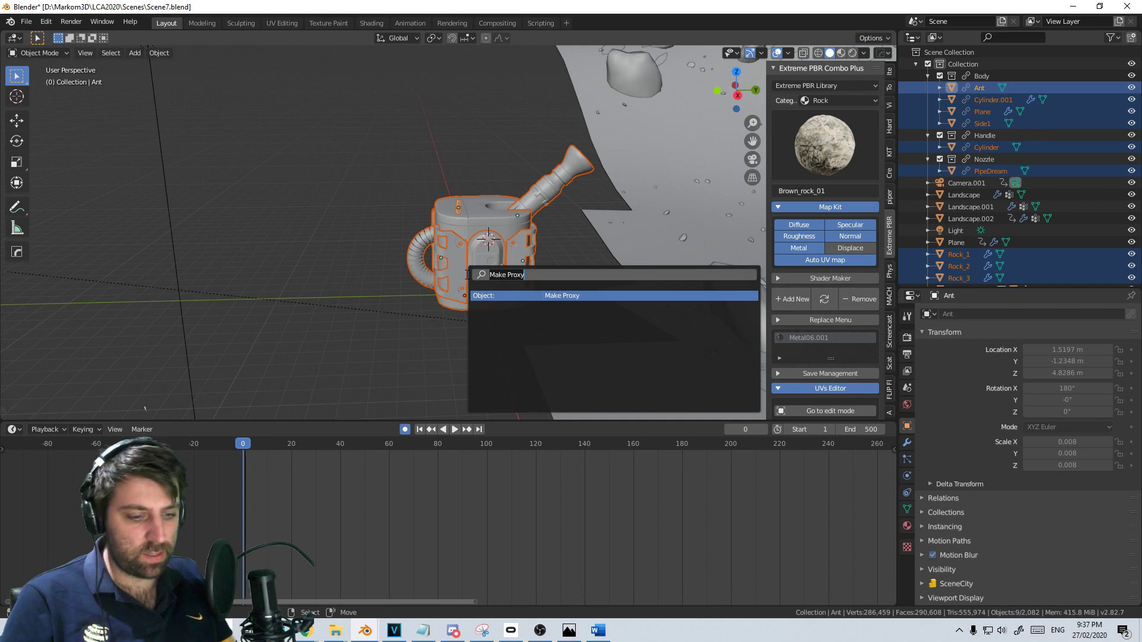
text(local)
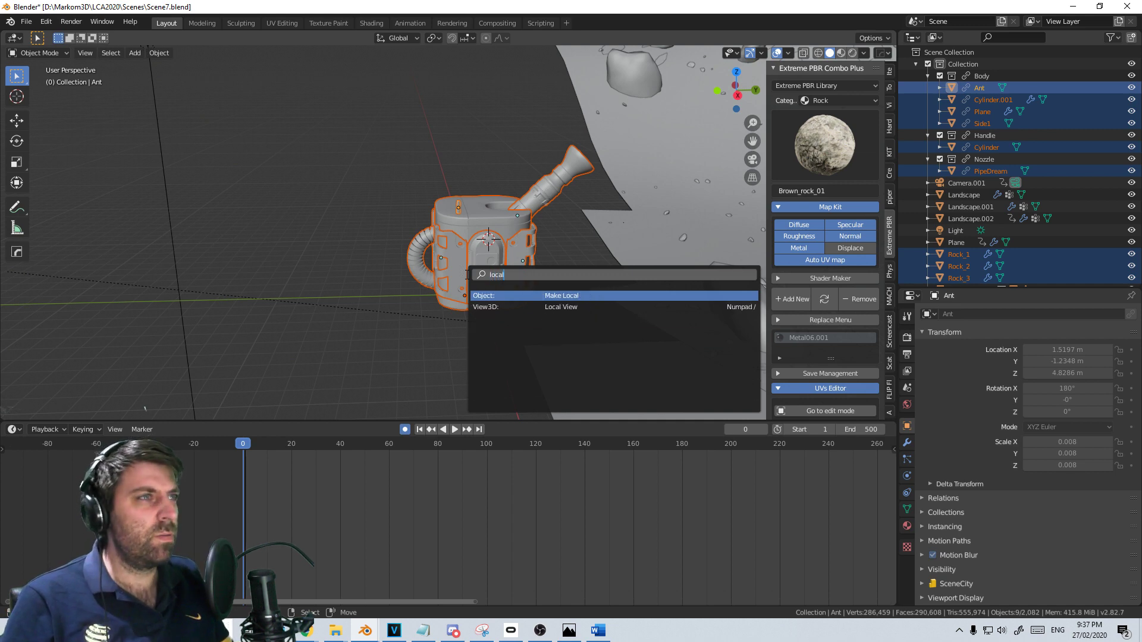
key(Return)
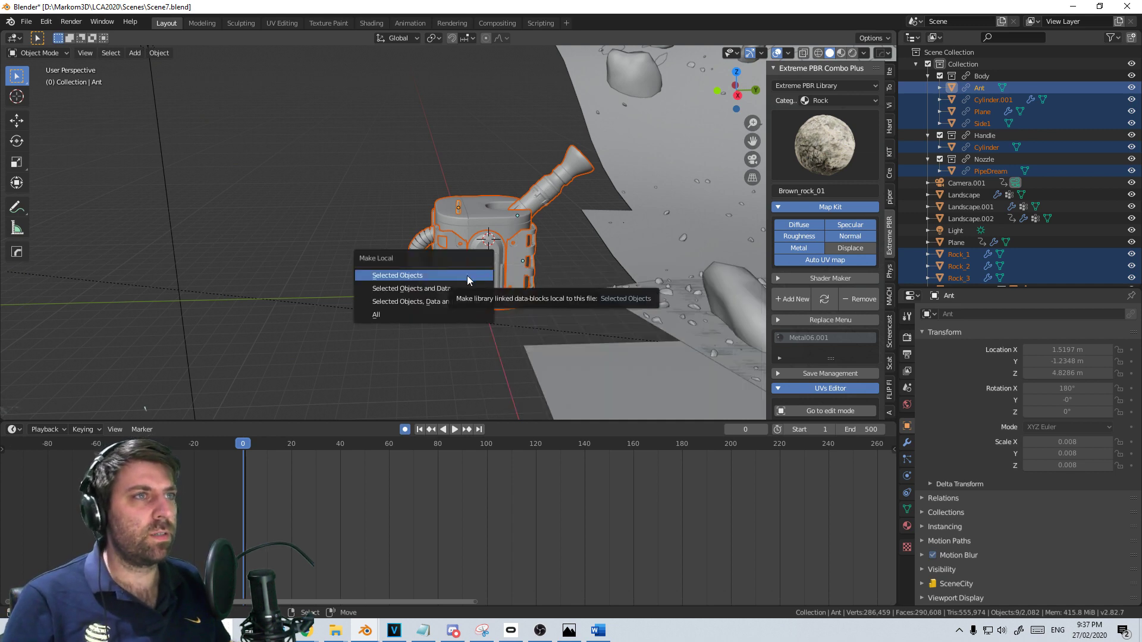
click(468, 277)
Try to move the main tank Cylinder.001 and the handle Cylinder separately
click(469, 260)
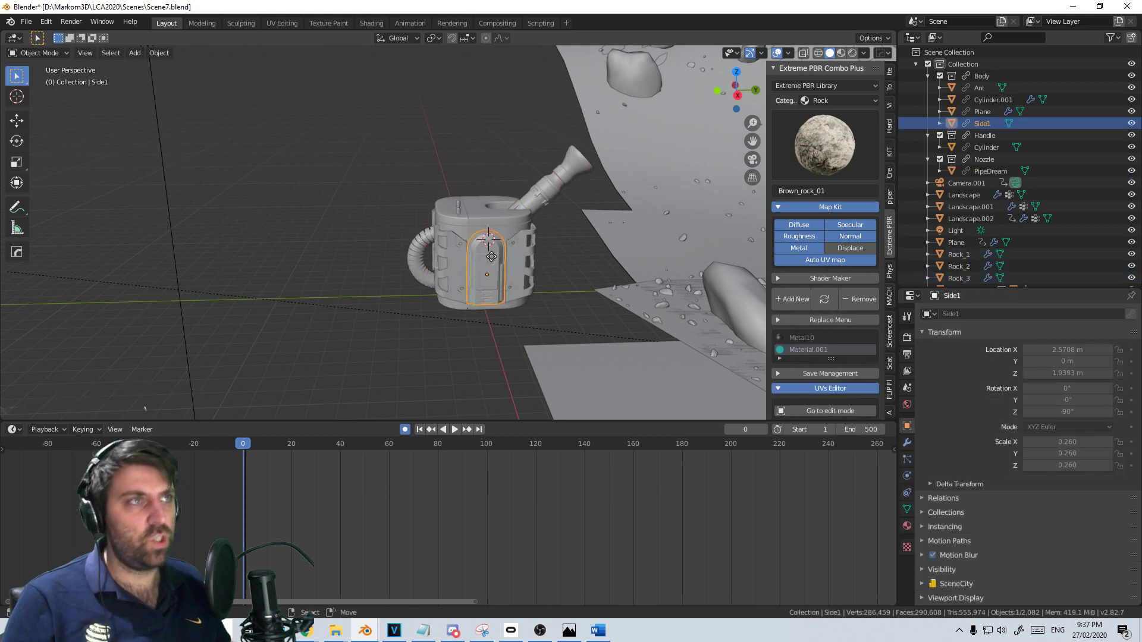
click(472, 277)
key(g)
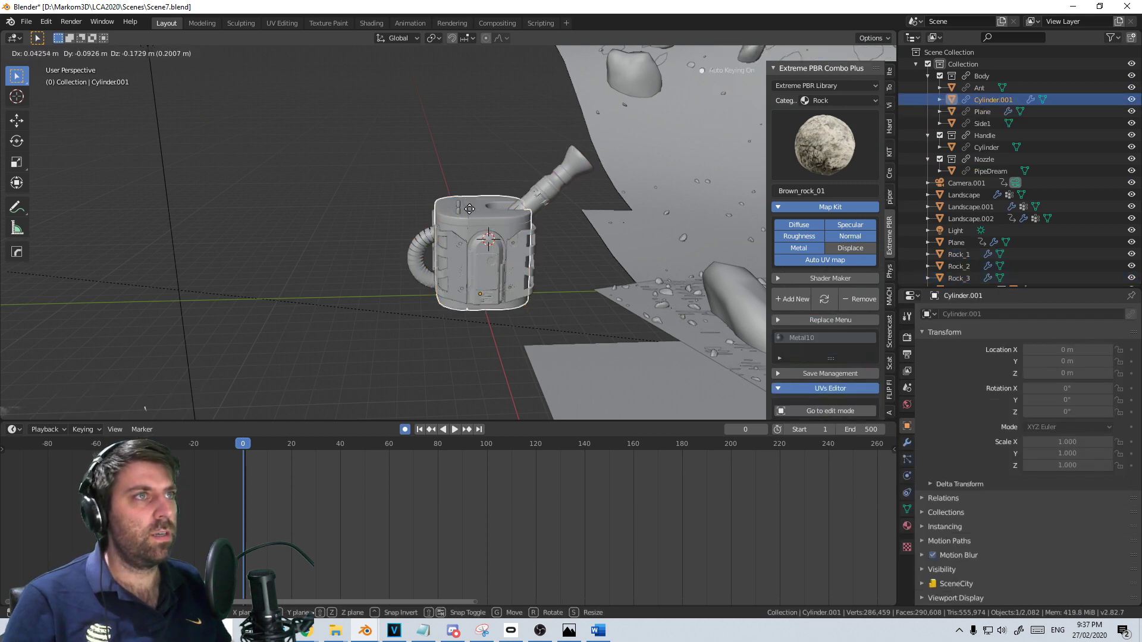
click(470, 209)
click(463, 207)
click(415, 243)
key(g)
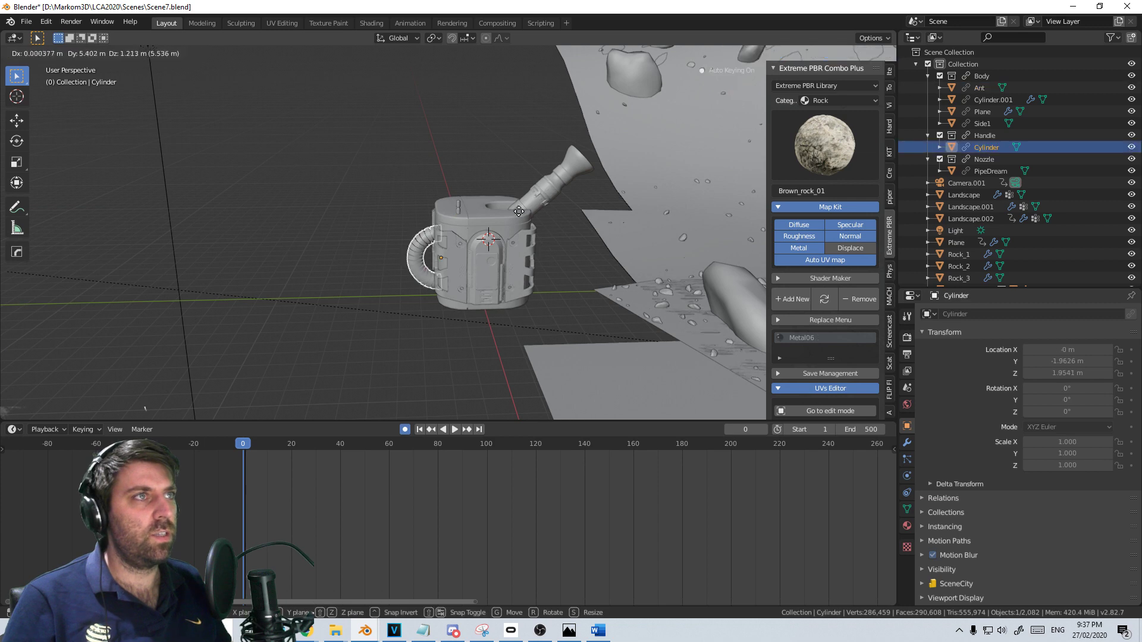
click(519, 211)
click(525, 204)
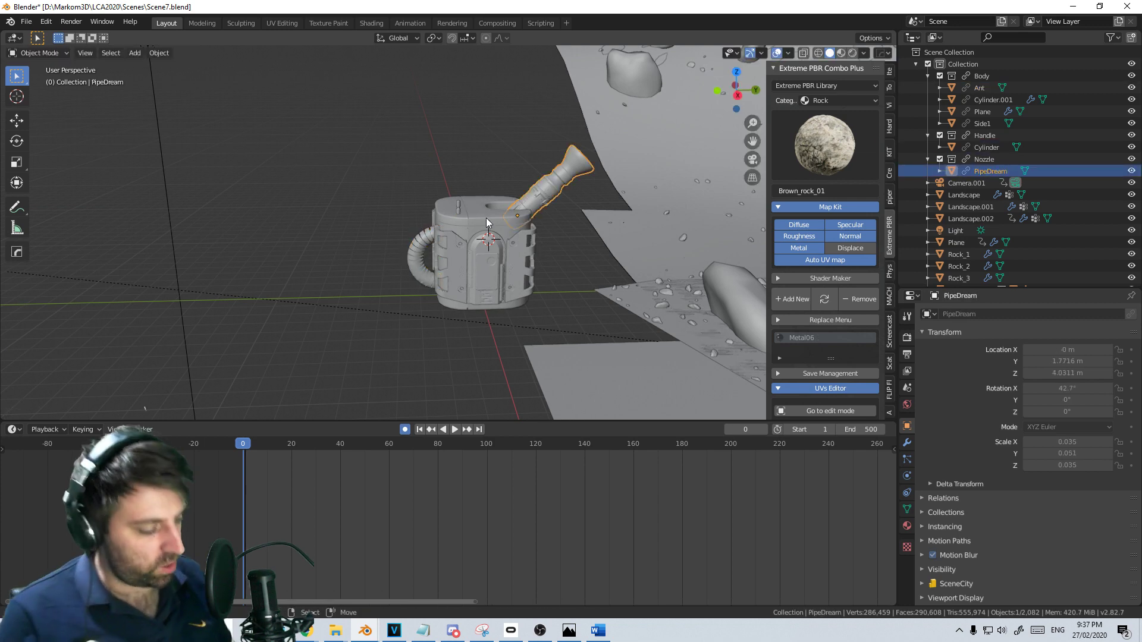
Select all the terraformer parts in the right orthographic view and try to delete them
key(KP_3)
shift+middle_drag(486, 217, 444, 151)
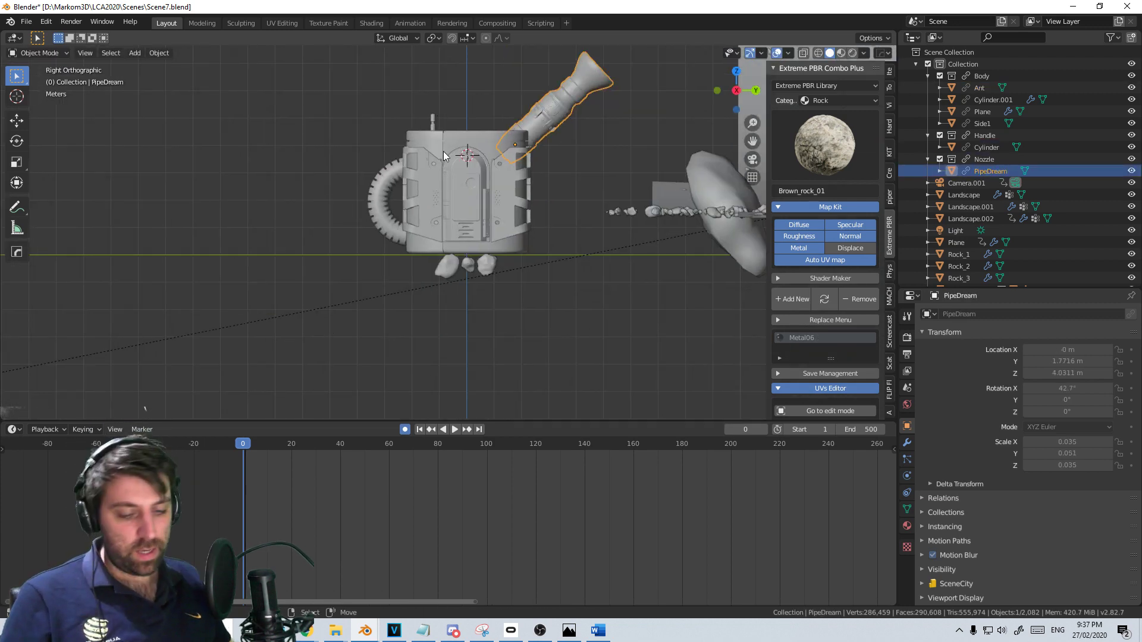
click(443, 151)
drag(613, 101, 356, 201)
key(Delete)
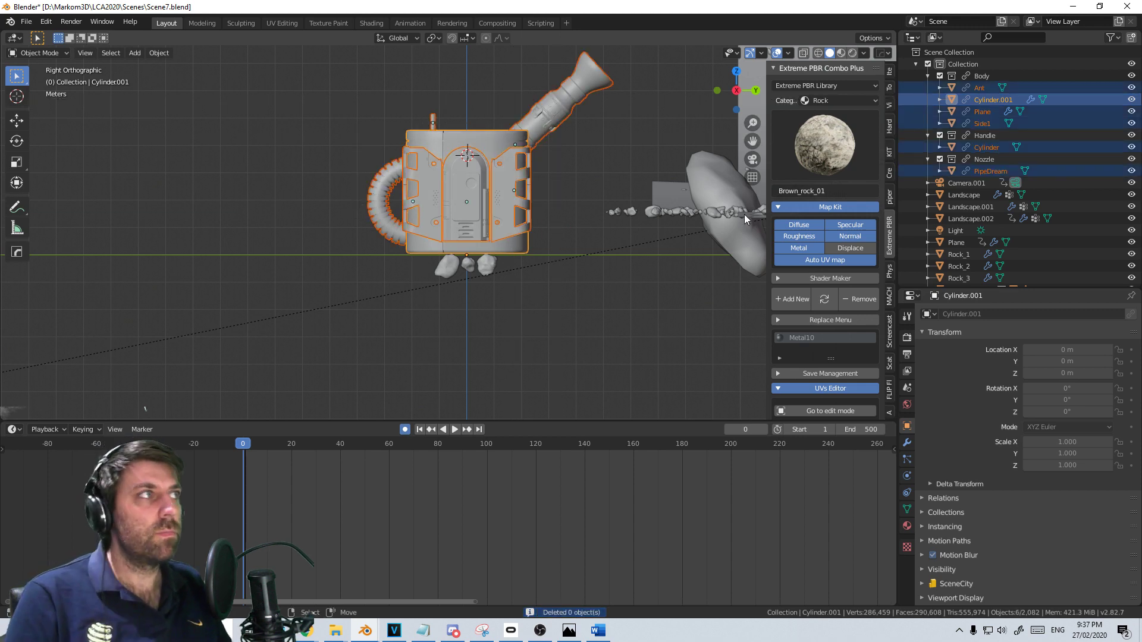
middle_drag(684, 209, 477, 198)
middle_drag(441, 187, 443, 187)
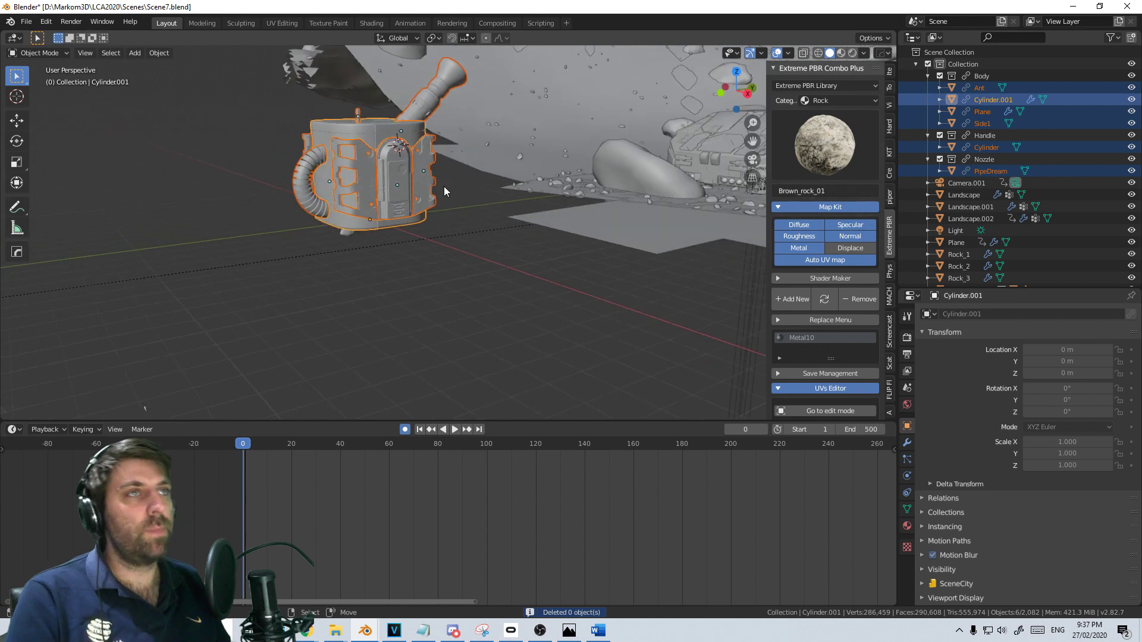
click(411, 193)
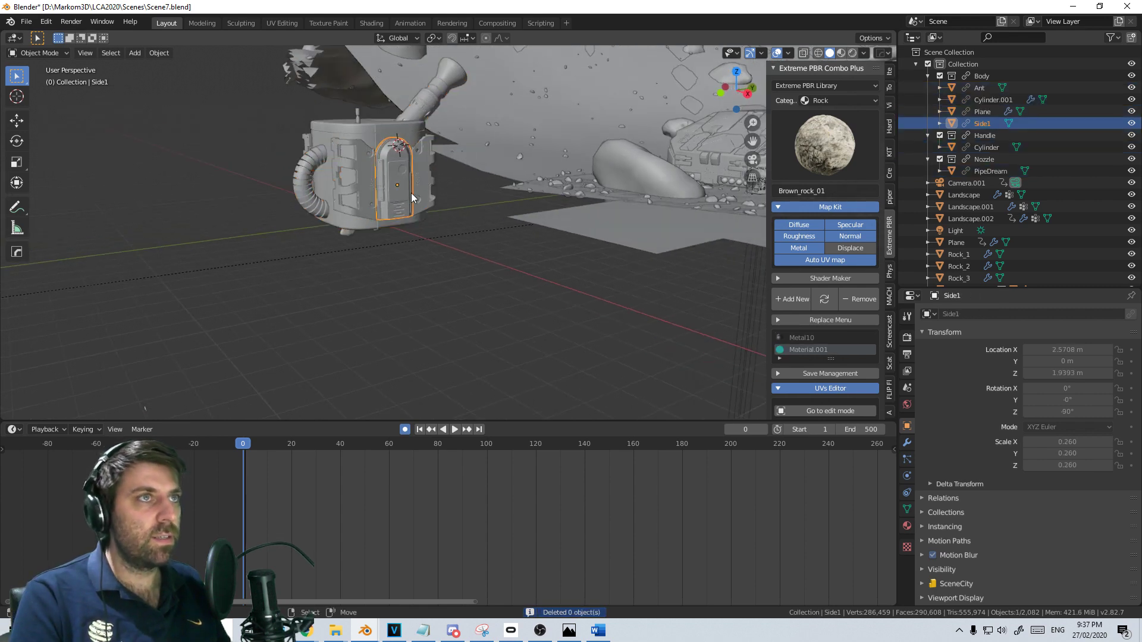
click(26, 21)
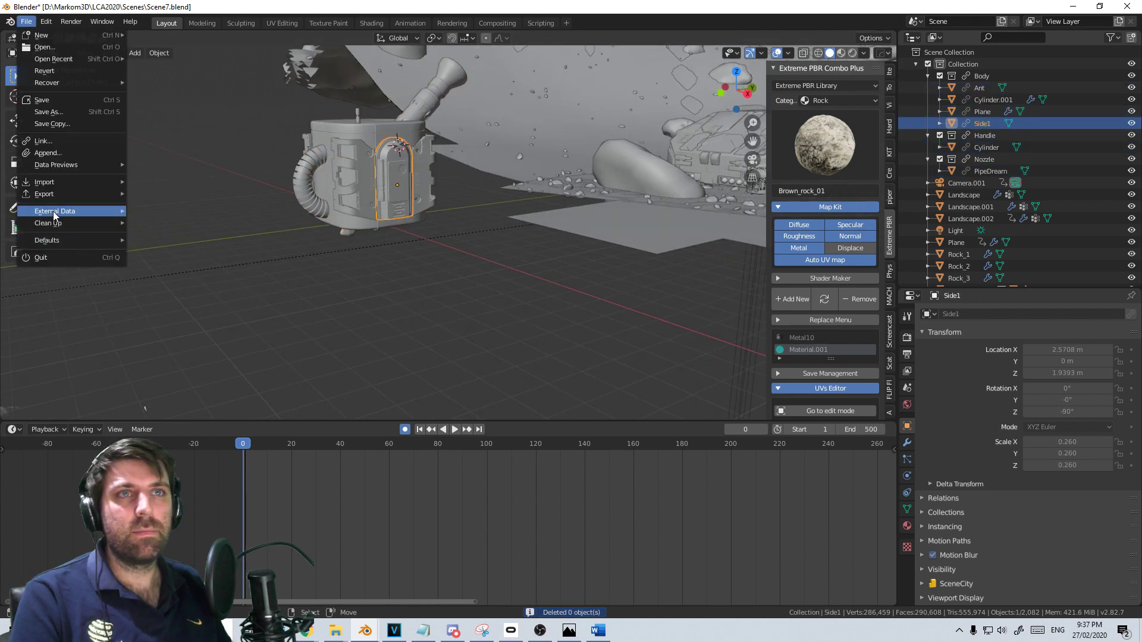
mouse_move(58, 212)
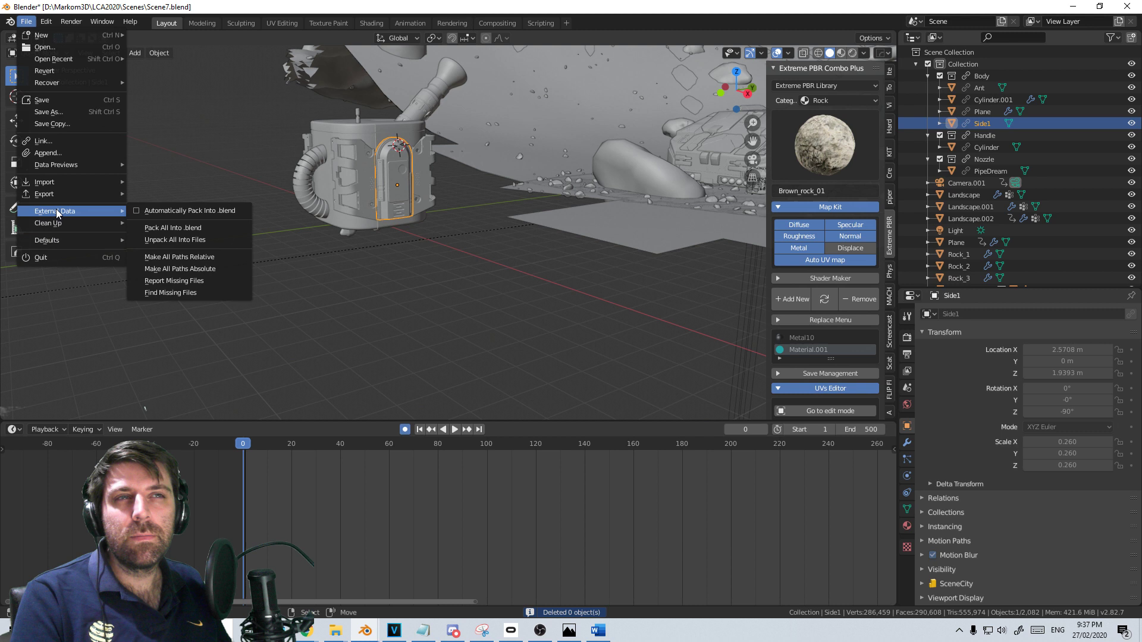
Select everything from the Body collection through the Nozzle collection and try to delete it
click(979, 75)
shift+click(983, 158)
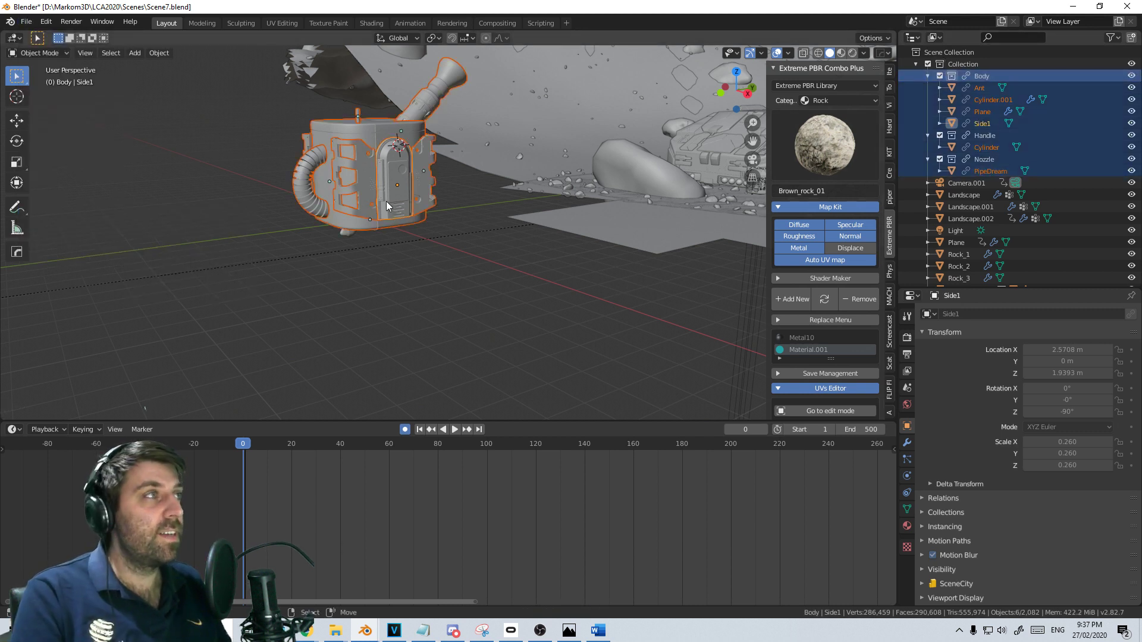
key(Delete)
Reopen the recent file Scene7.blend without saving the current changes
click(26, 21)
mouse_move(82, 64)
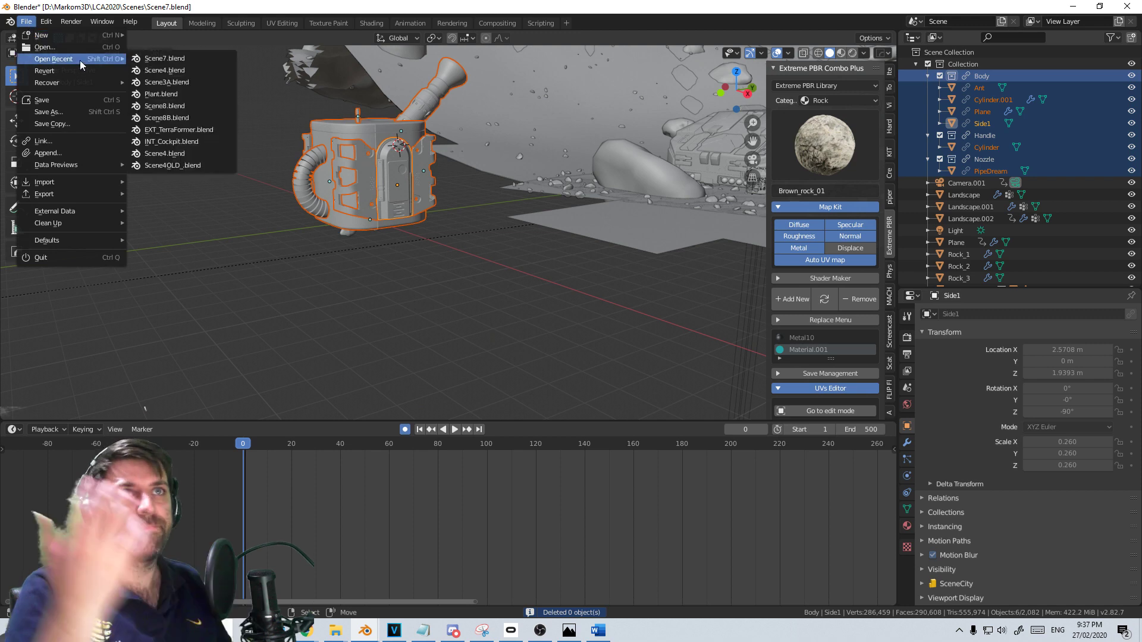
click(164, 59)
click(608, 331)
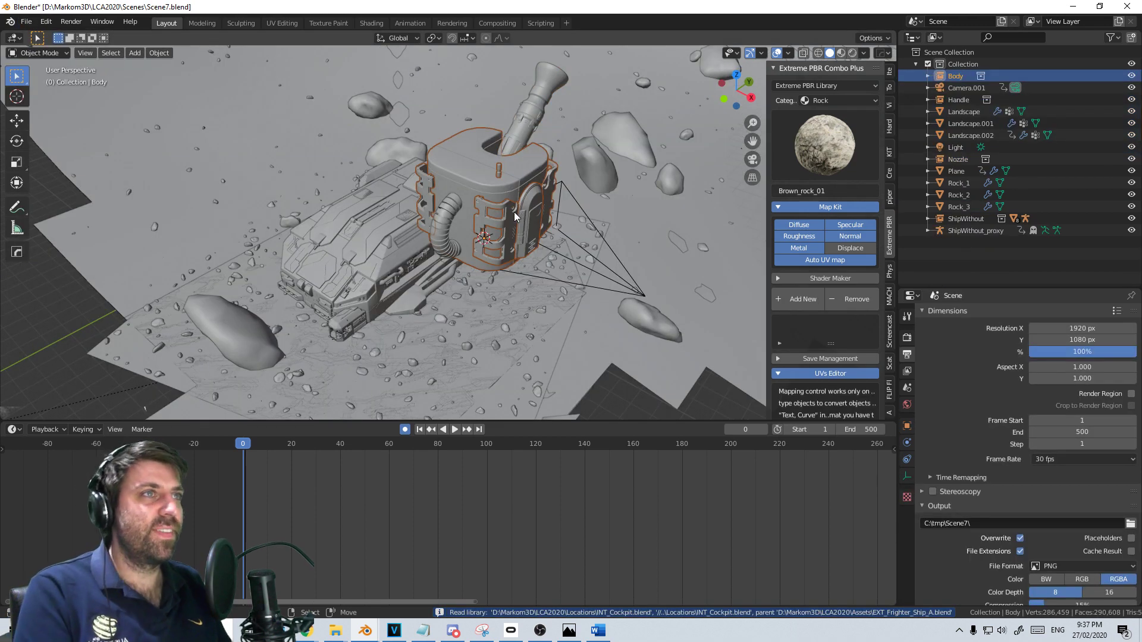
key(Delete)
click(514, 140)
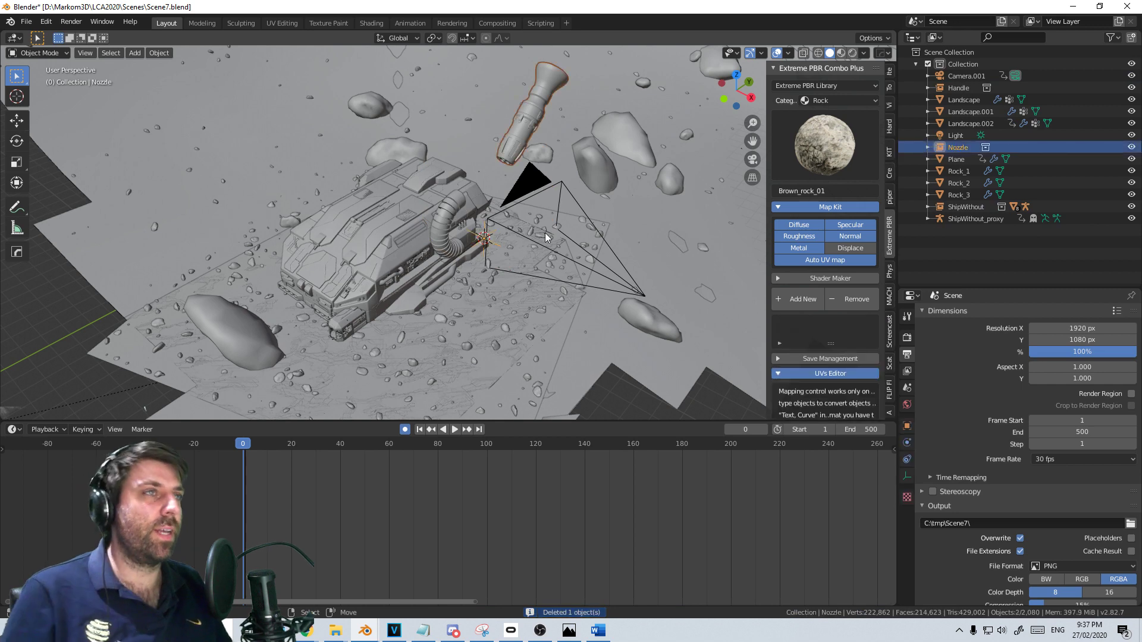
key(ctrl+z)
key(ctrl+z)
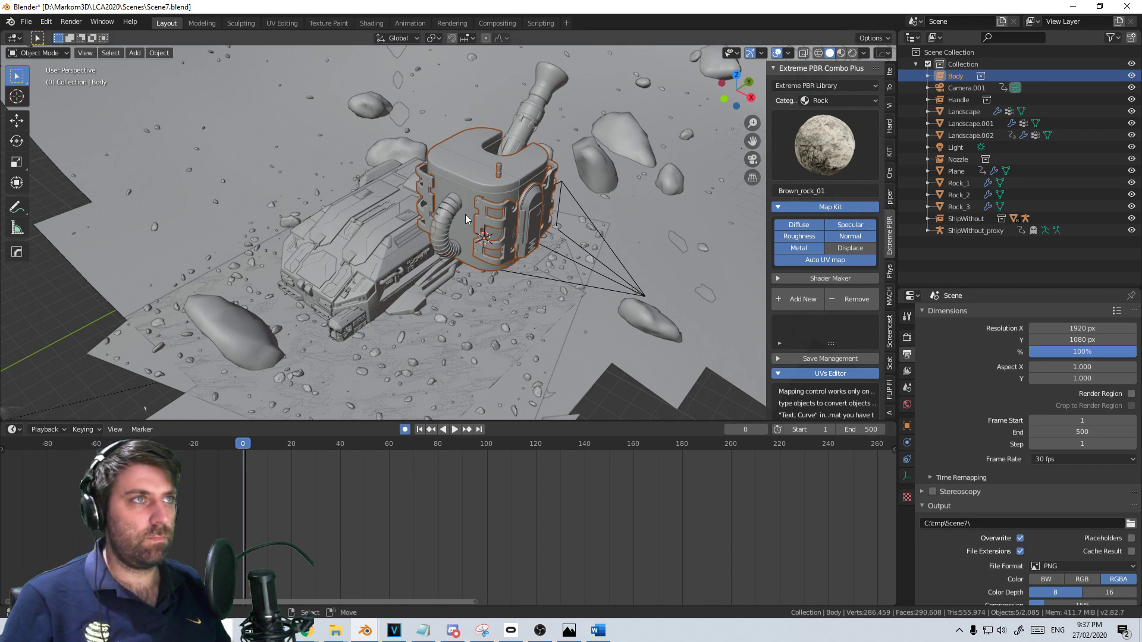
Select the linked Body, Handle and Nozzle instances together and delete them from the scene
shift+click(449, 213)
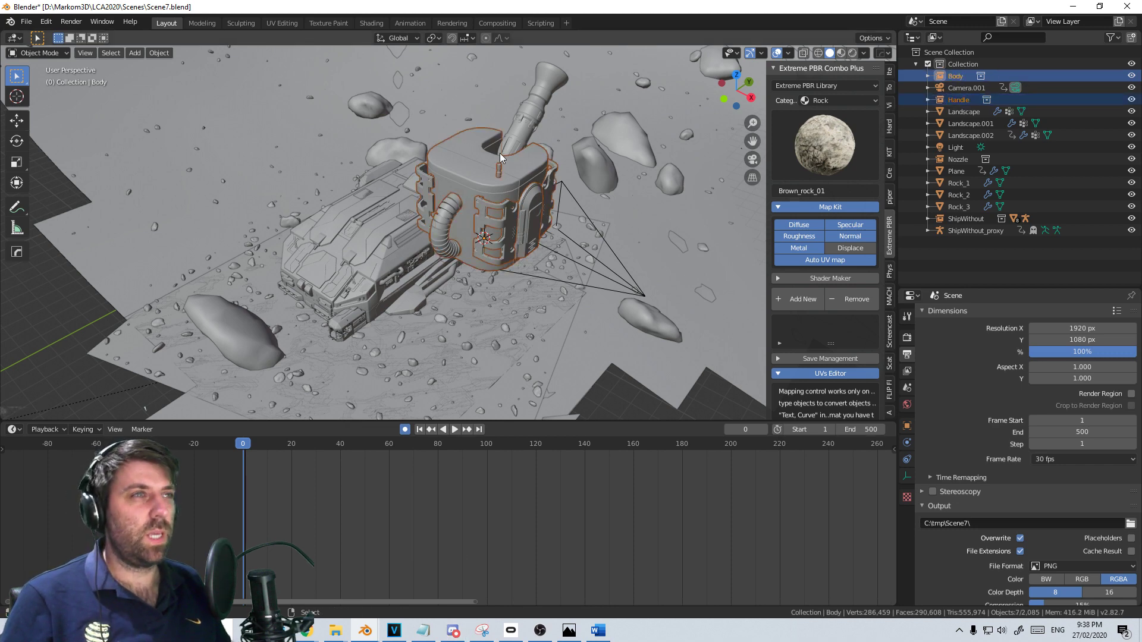
shift+click(512, 132)
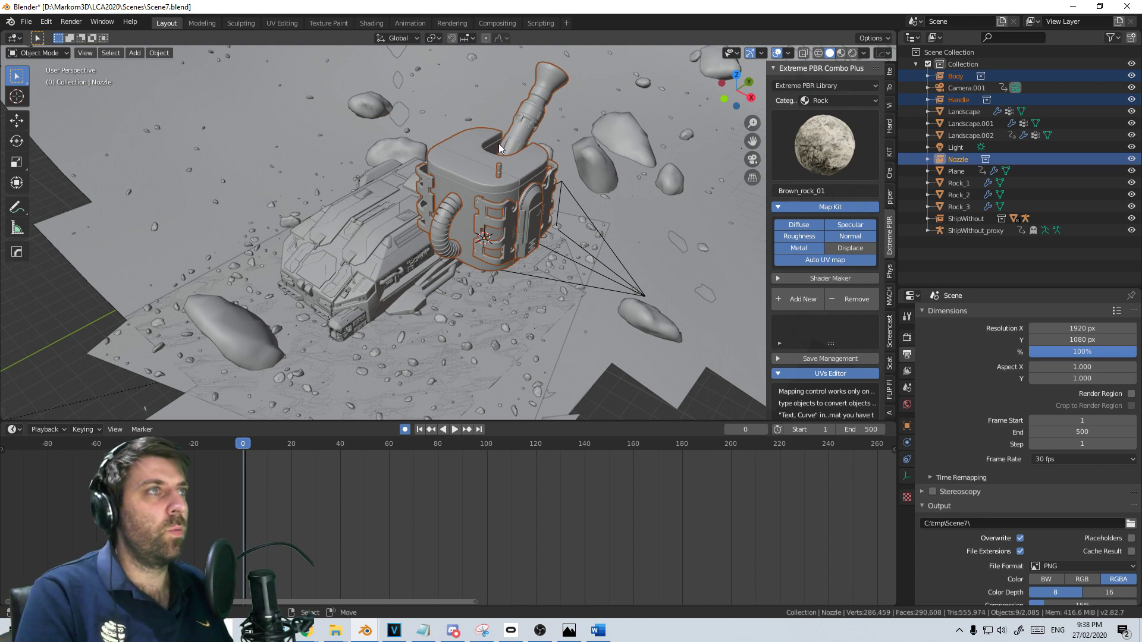
key(Delete)
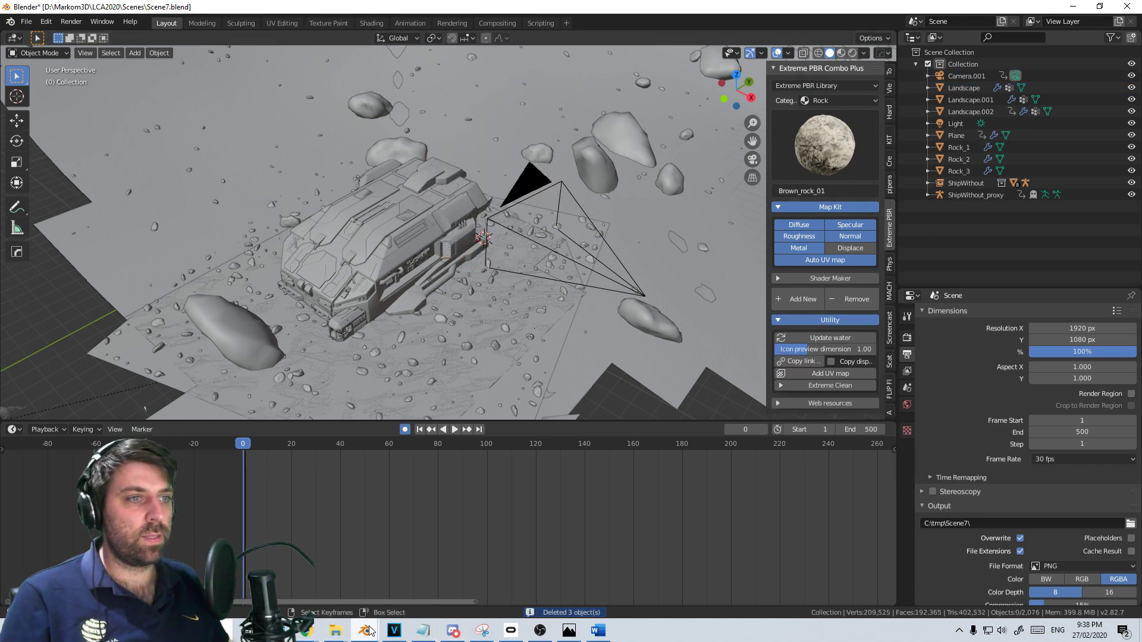
Switch to EXT_TerraFormer.blend and show the terraformer in the Modeling workspace with solid shading in the right orthographic view
mouse_move(369, 631)
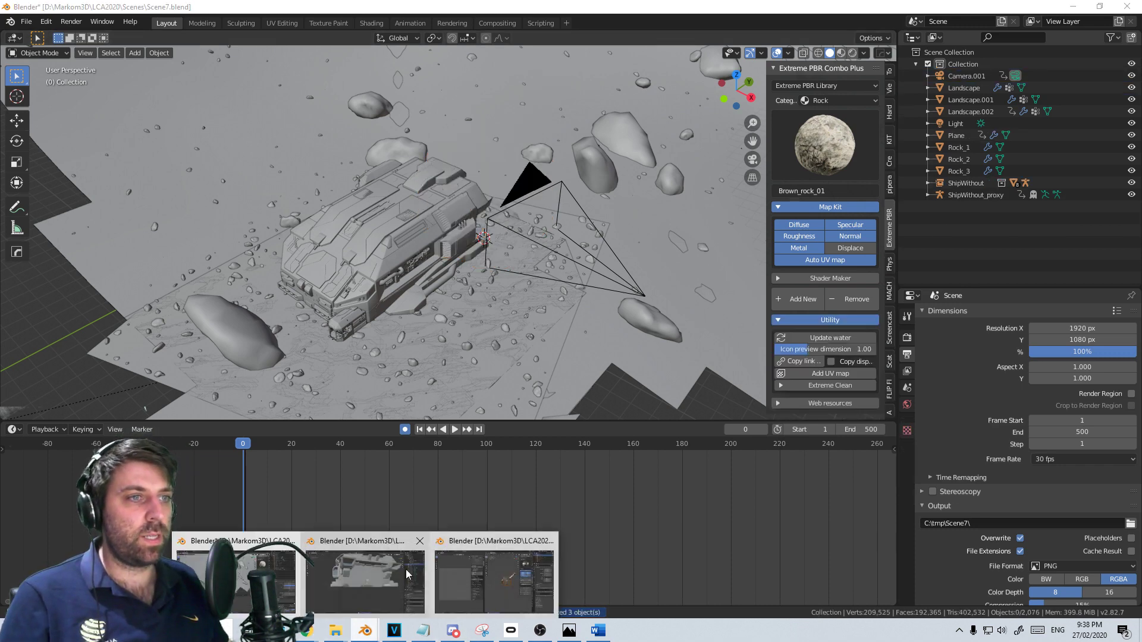
click(494, 575)
key(KP_3)
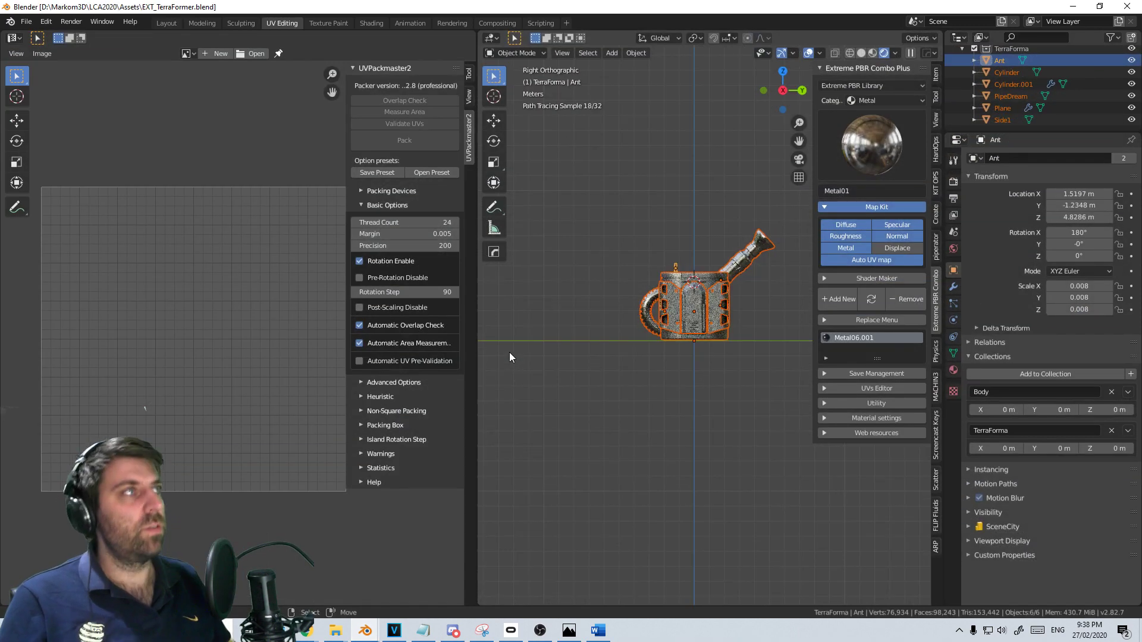
click(202, 23)
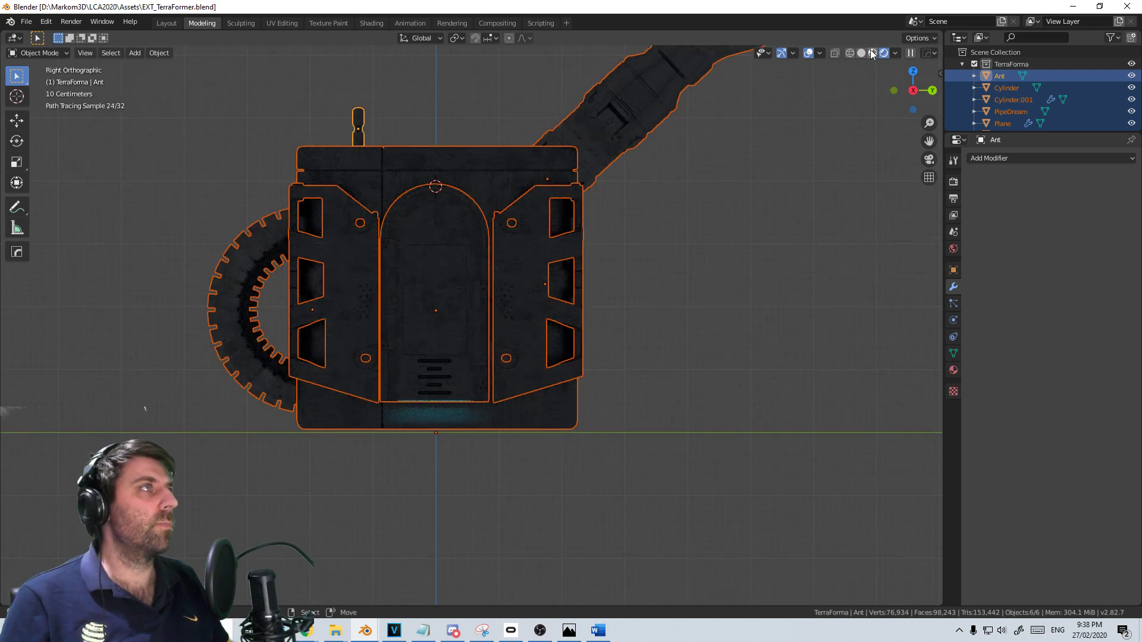
click(861, 53)
Reset the 3D cursor to the world origin and add a single-bone armature there
key(shift+s)
click(429, 385)
key(shift+a)
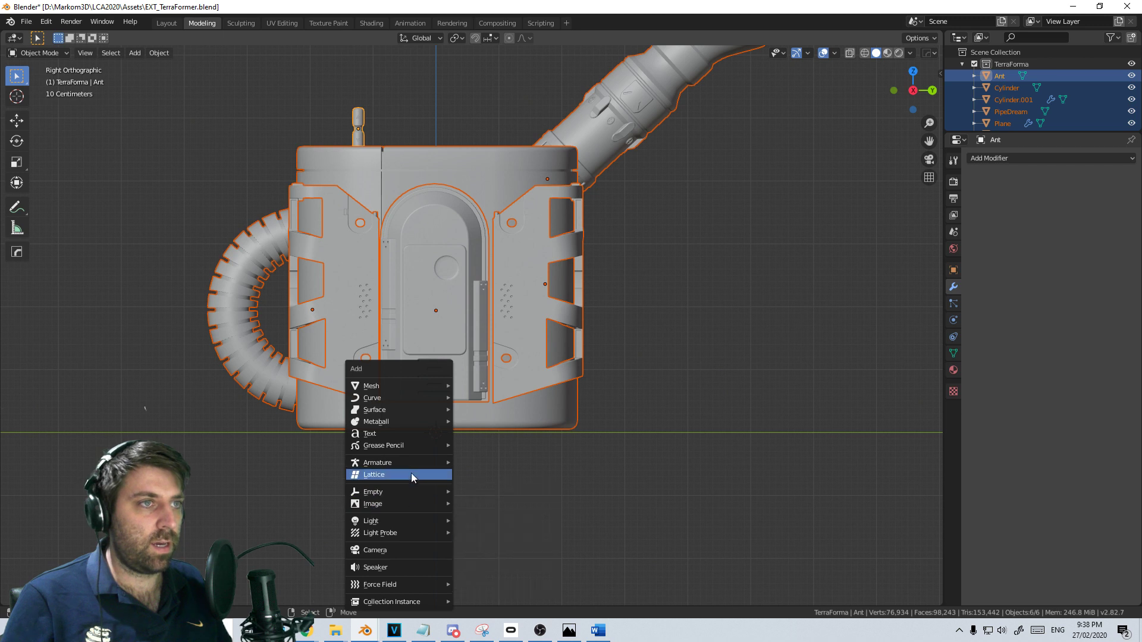
mouse_move(412, 464)
click(495, 465)
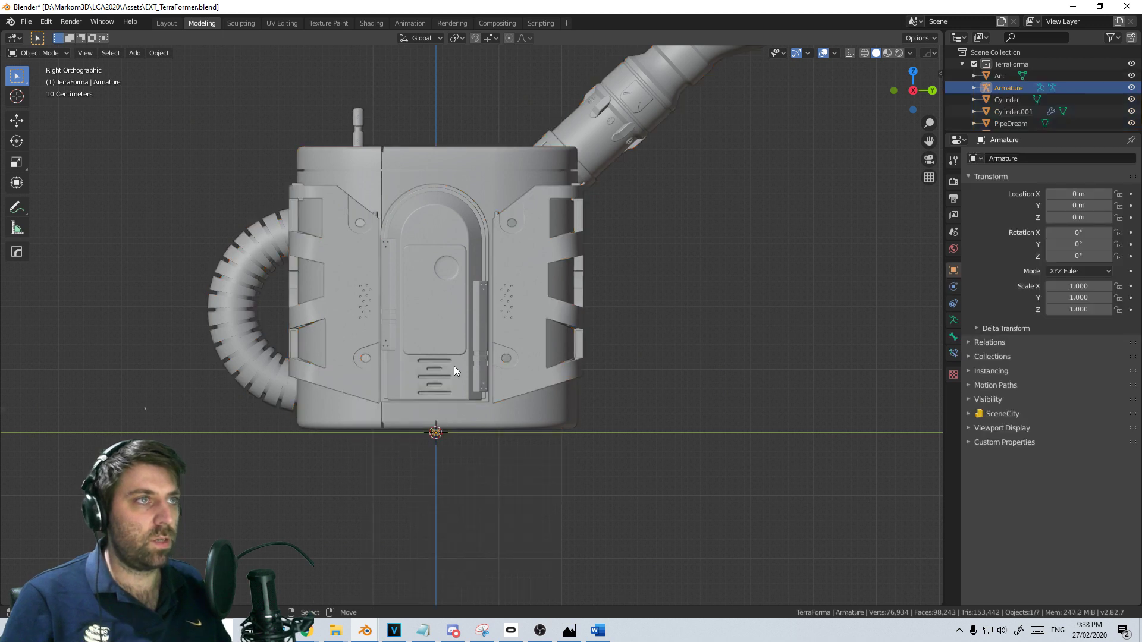
Switch to wireframe display and move the armature up towards the nozzle, to about Y 0.86 m and Z 3.15 m
key(z)
key(4)
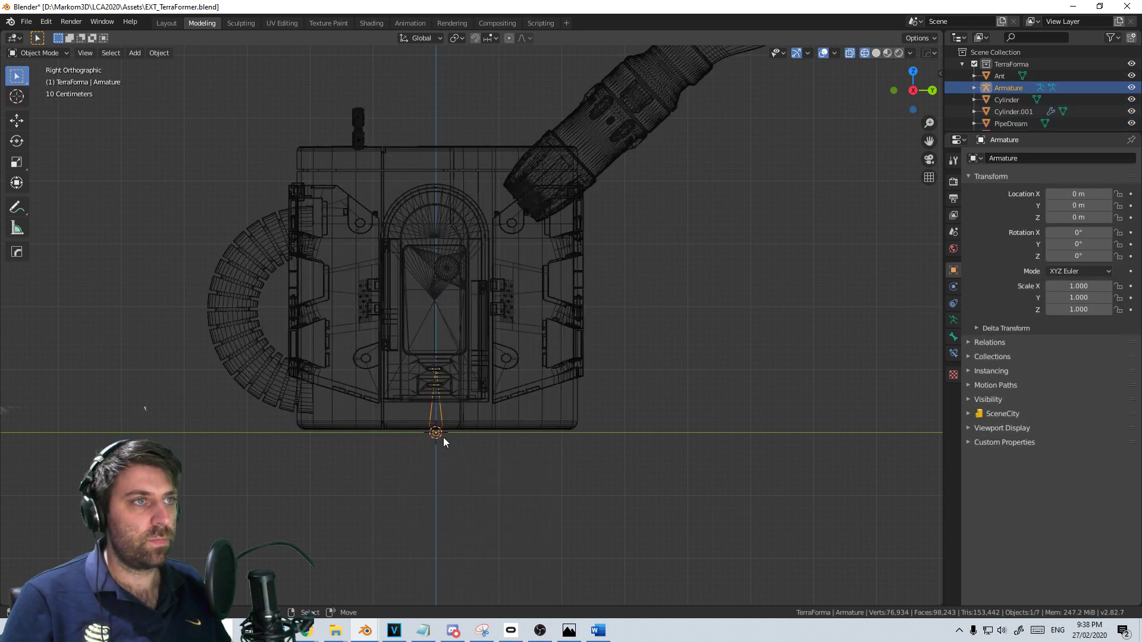
key(g)
click(492, 245)
Snap the 3D cursor to the origin of the nozzle object PipeDream in Object Mode
scroll(495, 369, up, 4)
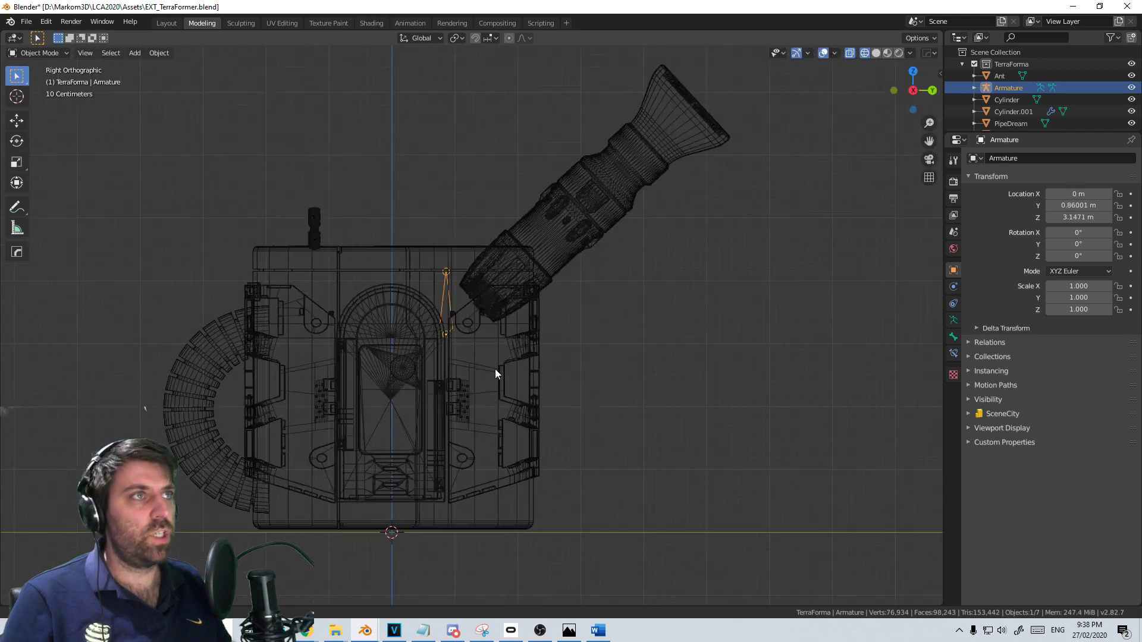
shift+middle_drag(484, 455, 494, 355)
click(659, 257)
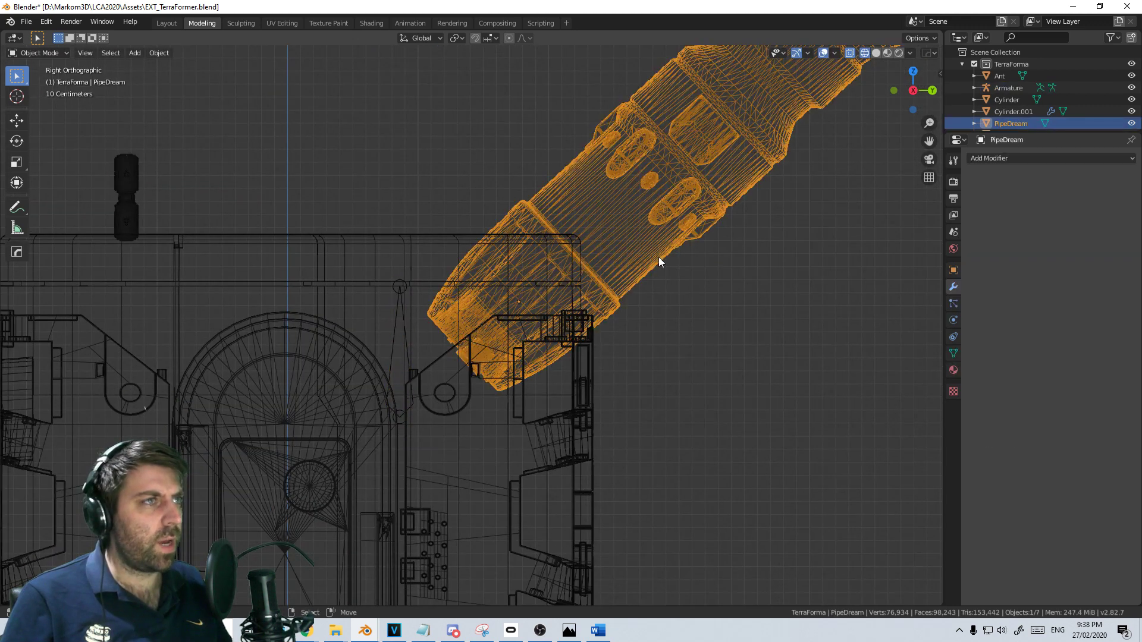
key(Tab)
shift+right_click(550, 315)
key(shift+s)
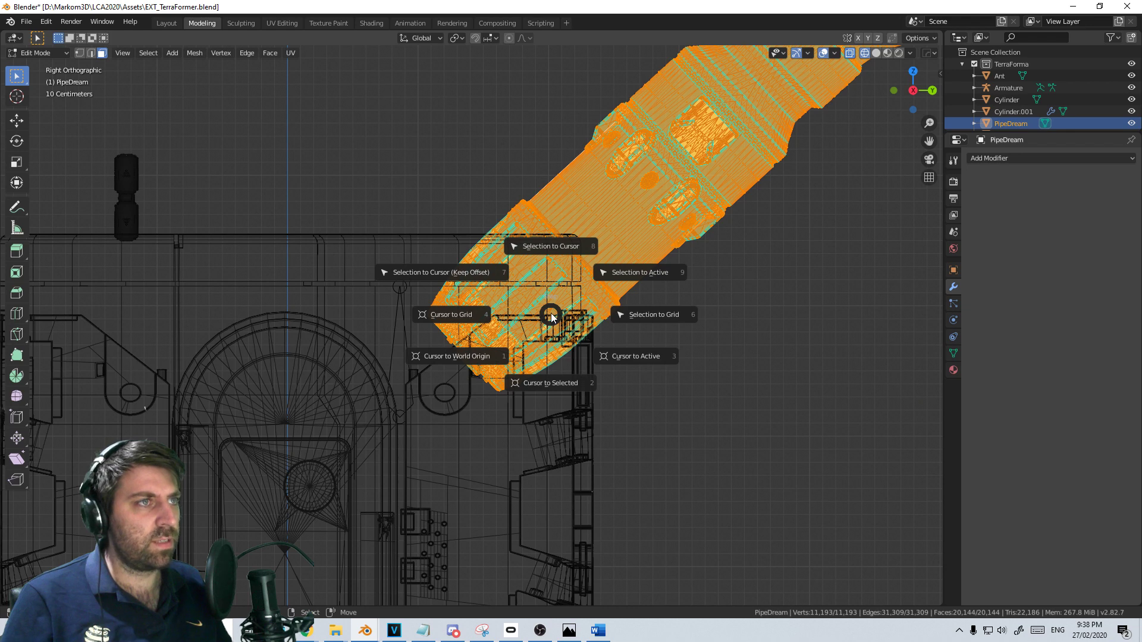
key(Escape)
key(Tab)
key(shift+s)
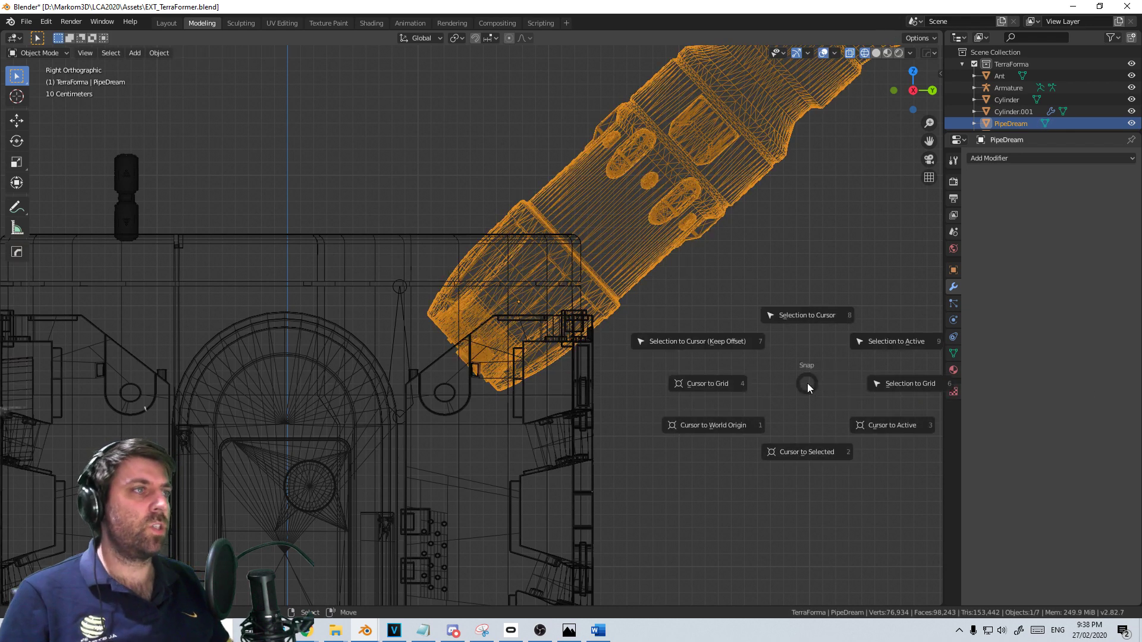
click(806, 452)
Snap the armature's bone to the 3D cursor inside the nozzle's base while in Edit Mode
click(405, 362)
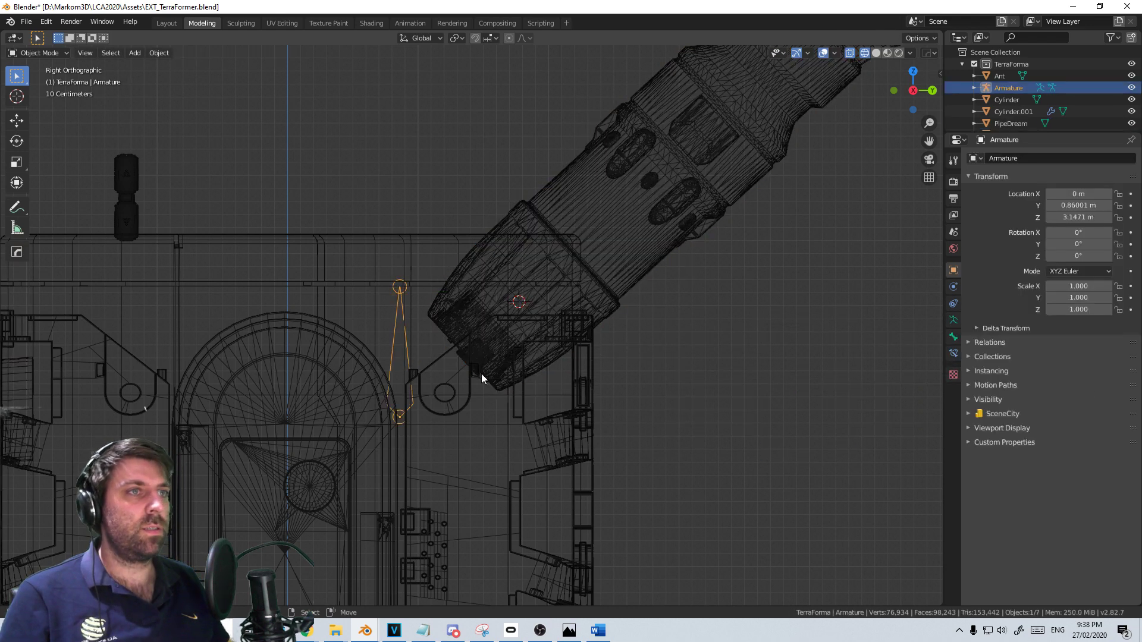
key(Tab)
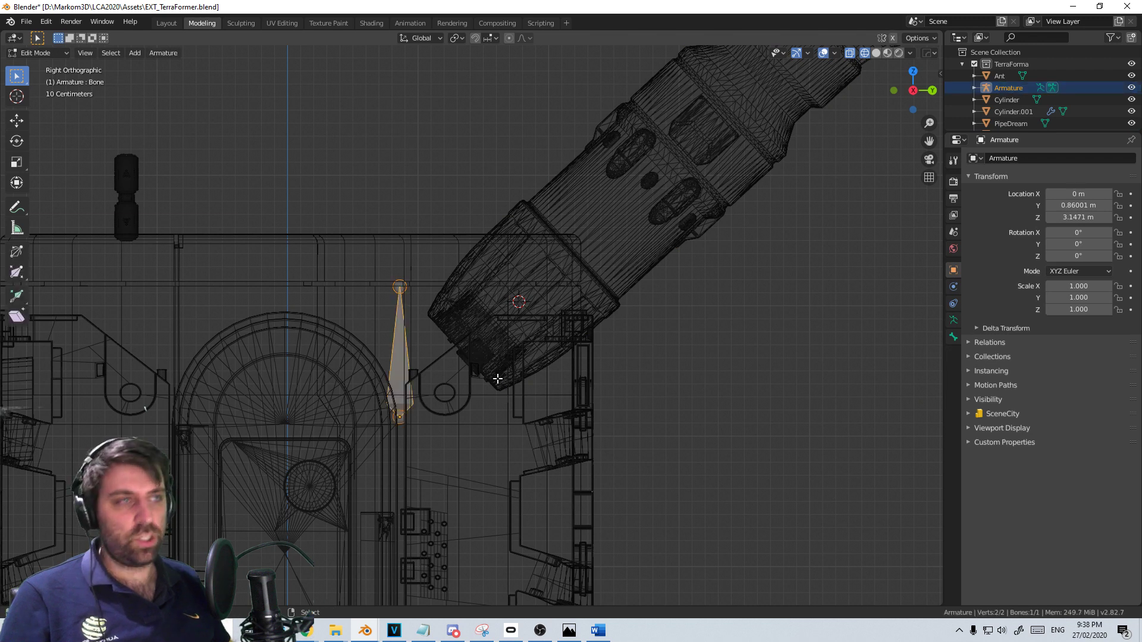
key(shift+s)
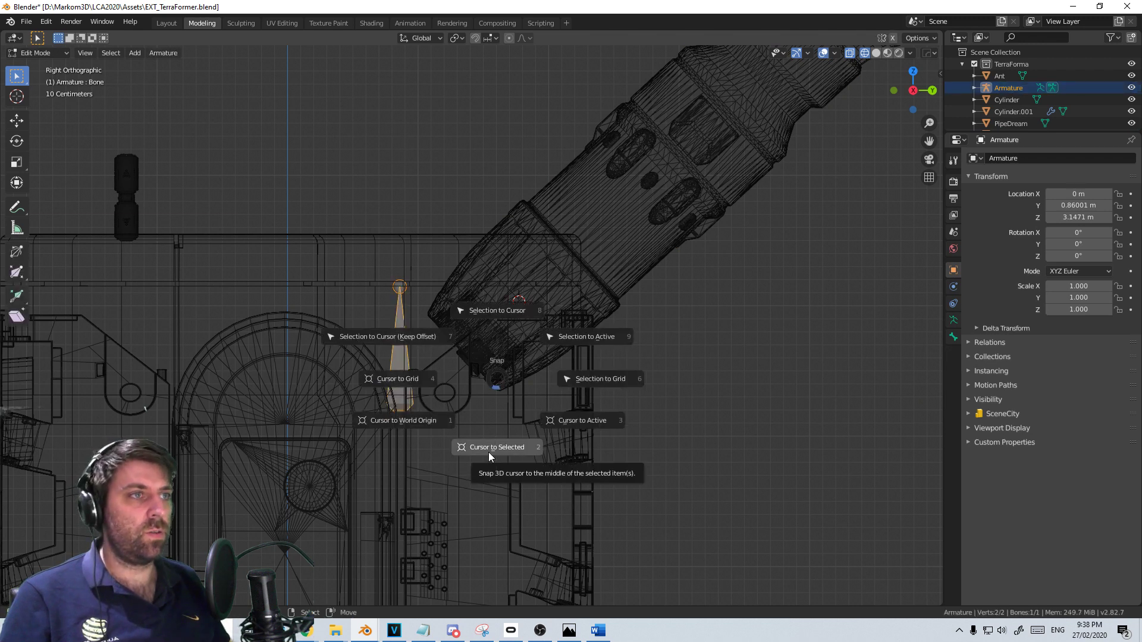
click(497, 310)
Set the pivot point to the 3D cursor and rotate the bone 45° so it lines up with the nozzle
scroll(551, 351, up, 1)
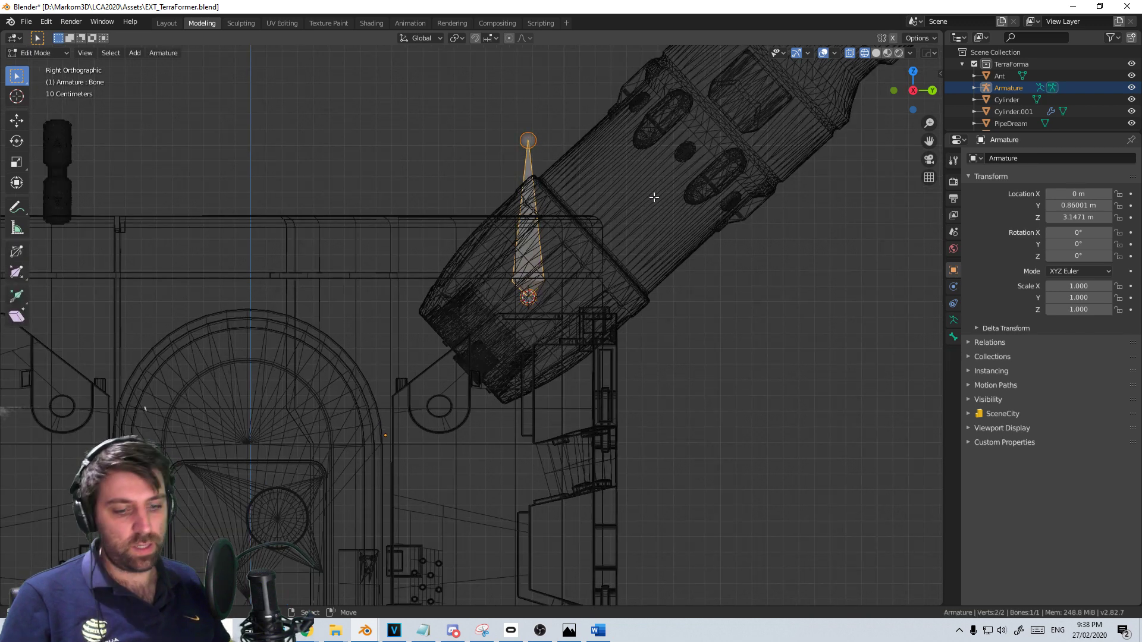
text(r45)
key(Escape)
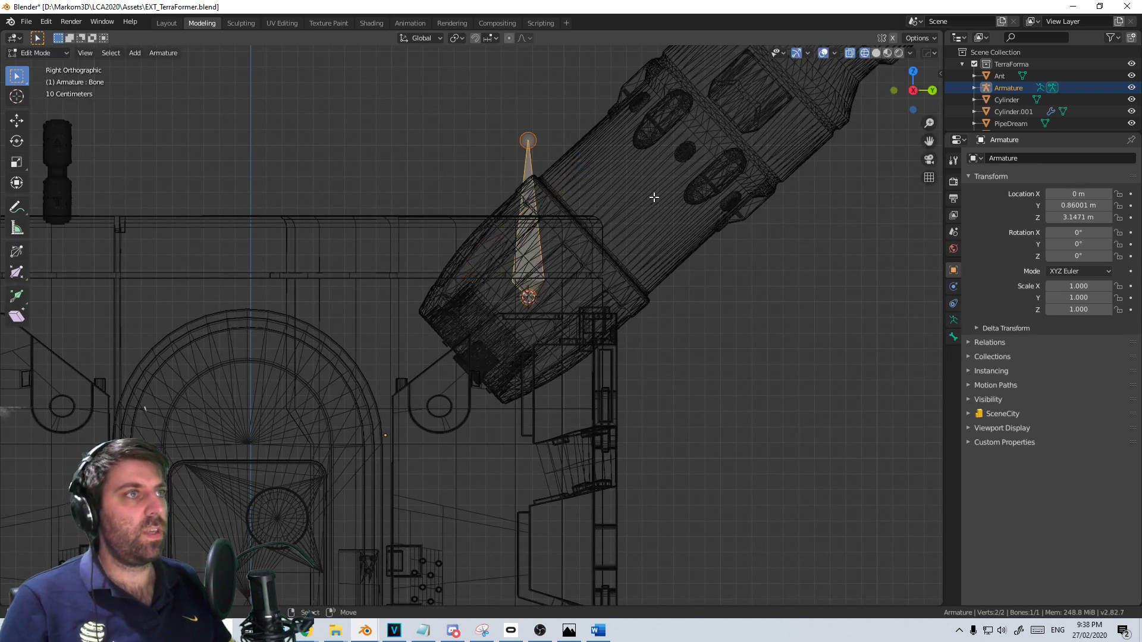
click(456, 38)
click(479, 64)
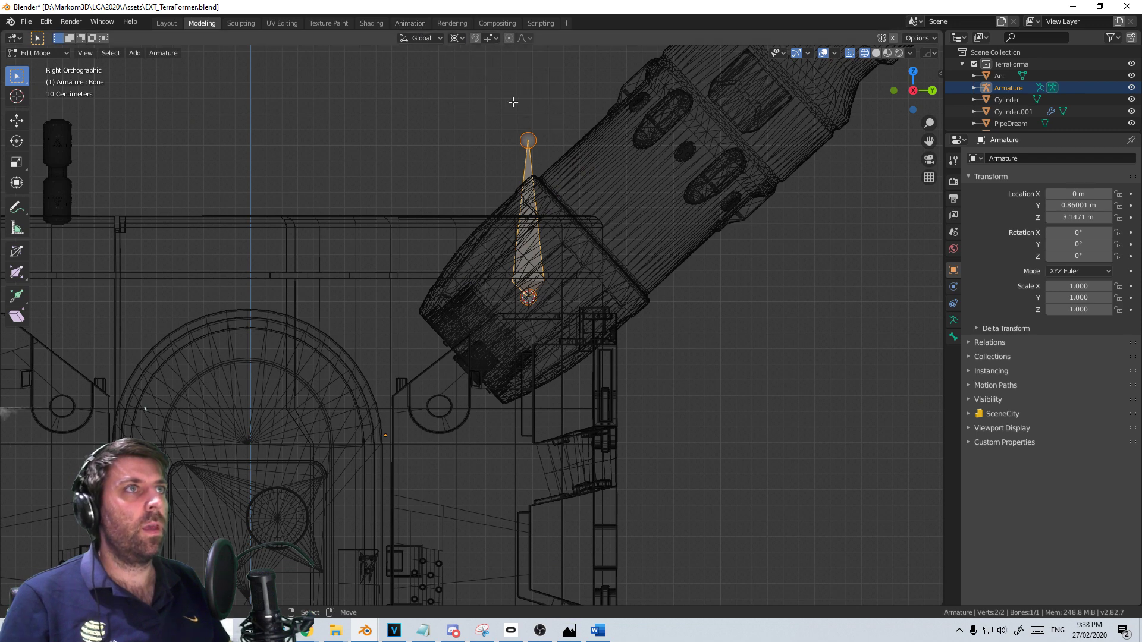
text(r45)
key(Return)
scroll(564, 191, down, 7)
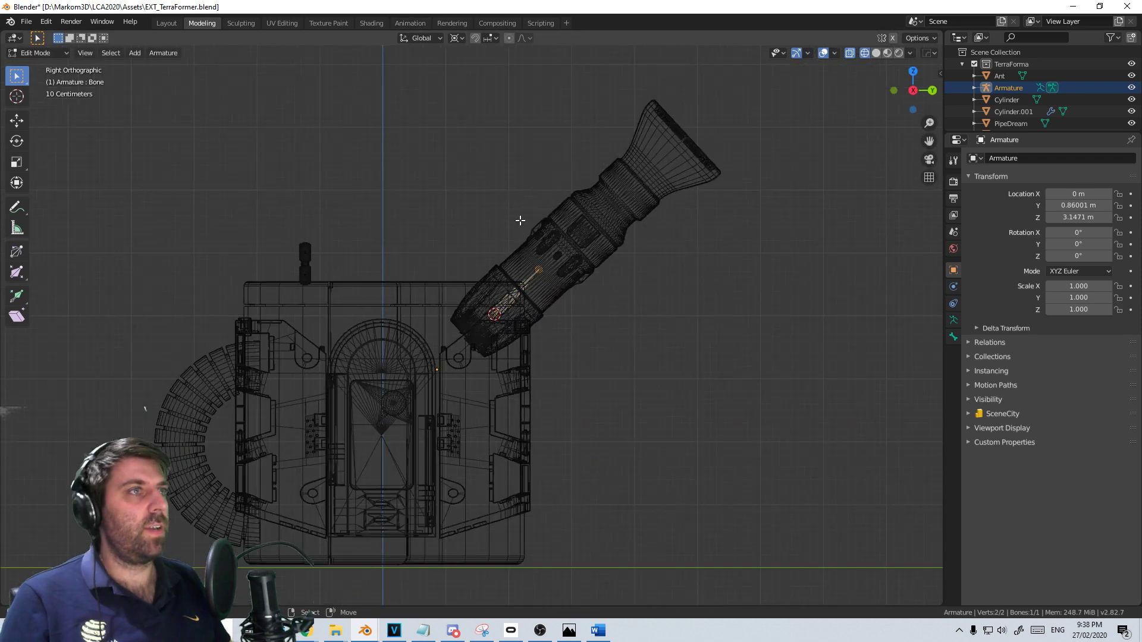
key(Tab)
Snap the 3D cursor to the origin of the terraformer's curved handle, Cylinder
click(404, 408)
key(Tab)
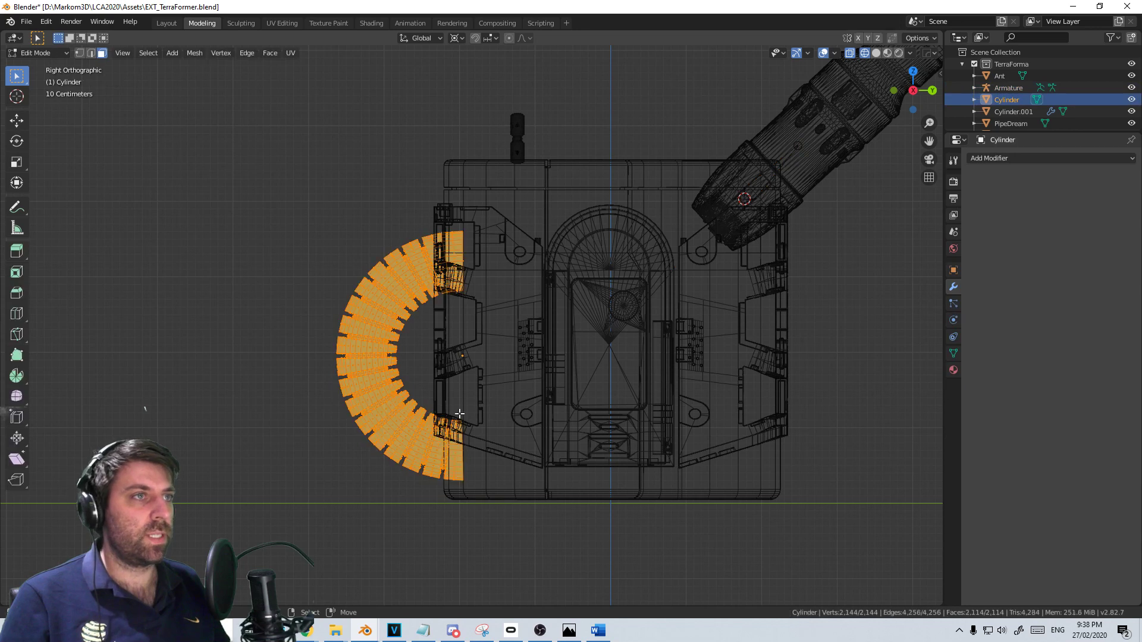
key(Tab)
shift+middle_drag(460, 381, 466, 339)
key(shift+s)
click(490, 409)
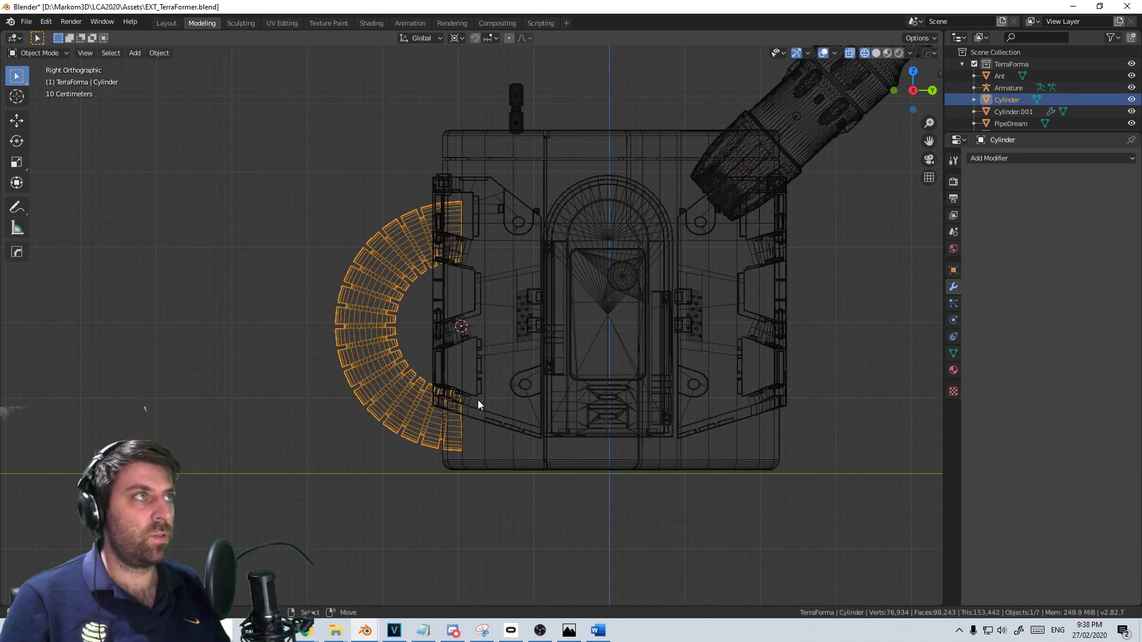
Add a second bone to the armature at the 3D cursor by the handle and select that bone in Edit Mode
click(752, 165)
click(771, 153)
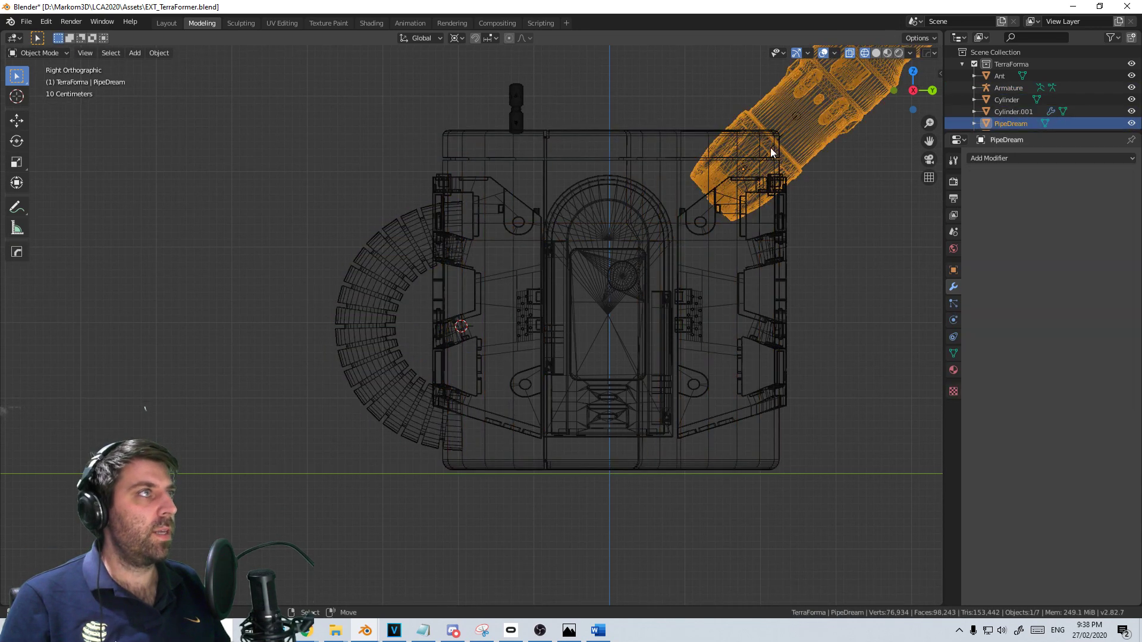
click(796, 123)
key(Tab)
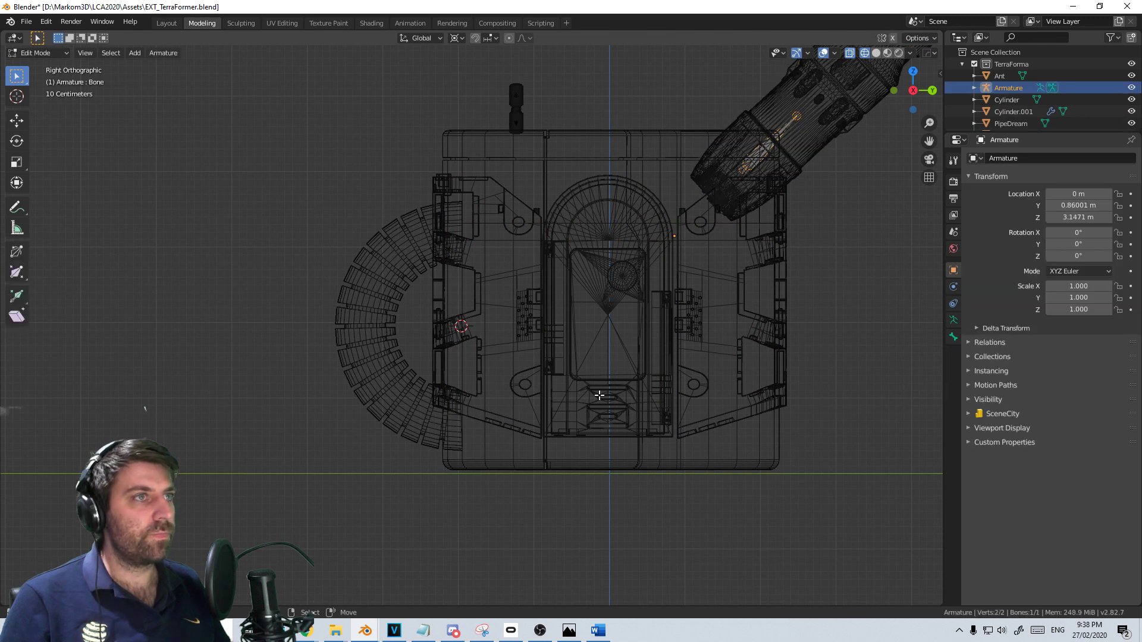
key(shift+a)
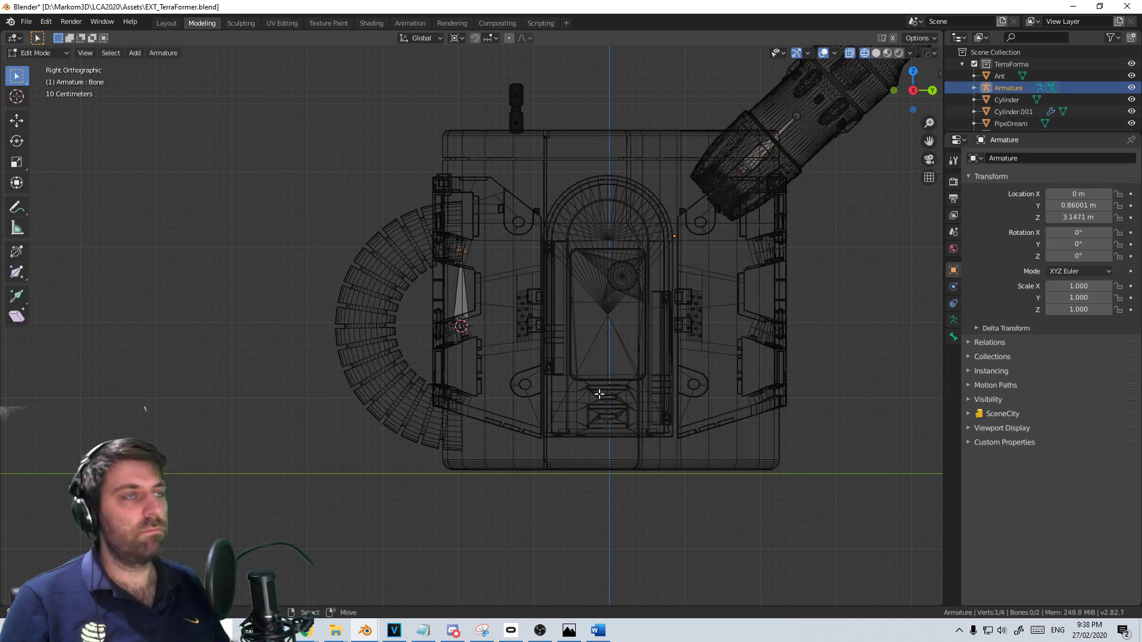
key(Tab)
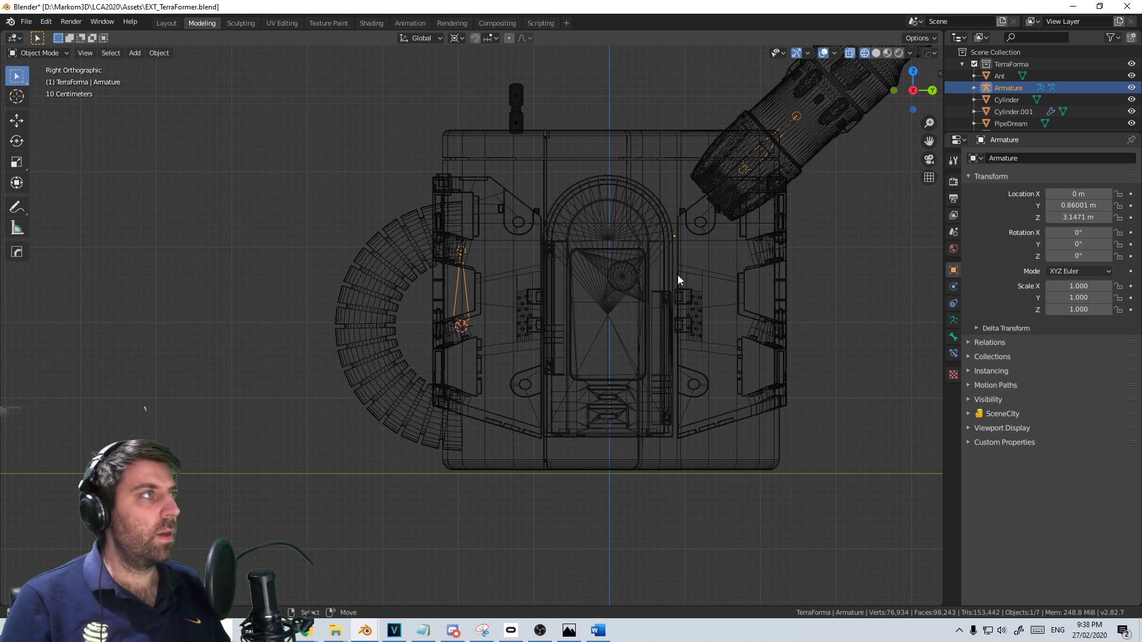
key(Tab)
click(463, 296)
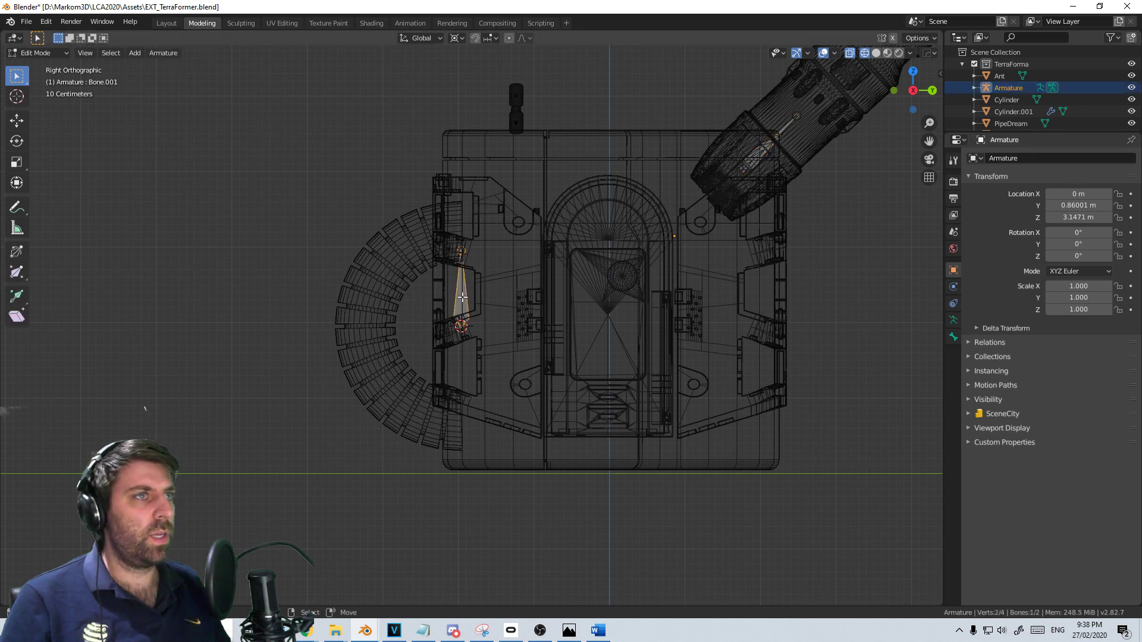
Rename the bone beside the curved handle as HAndle
click(953, 336)
click(1049, 157)
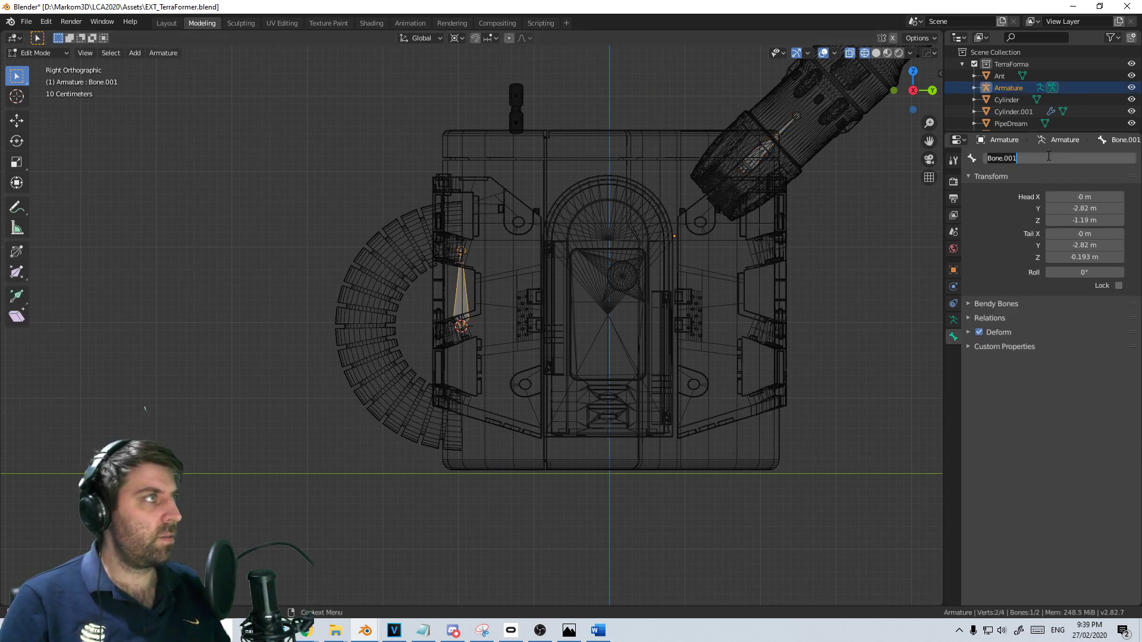
text(HAndle)
key(Return)
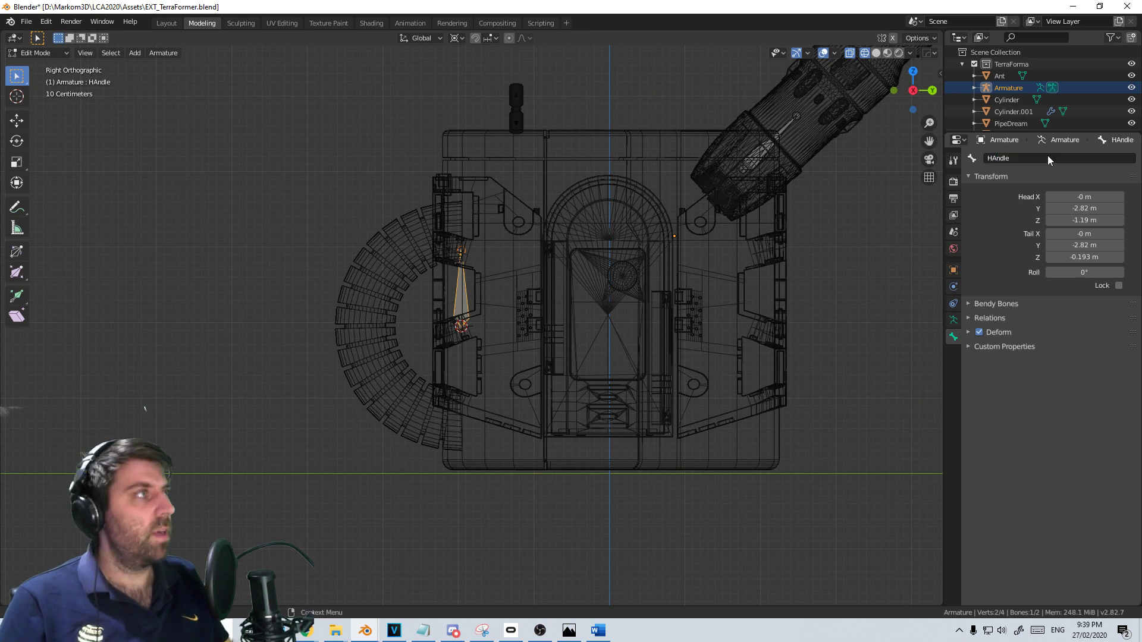
Select the bone inside the nozzle and rename it Spout
click(757, 158)
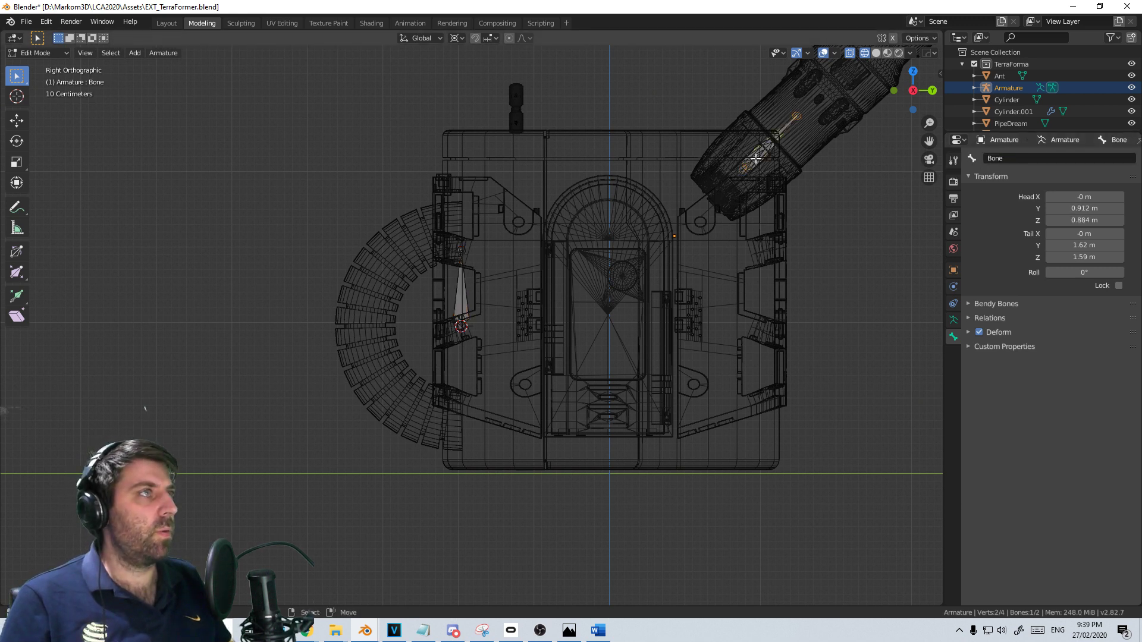
click(1021, 158)
text(Sp)
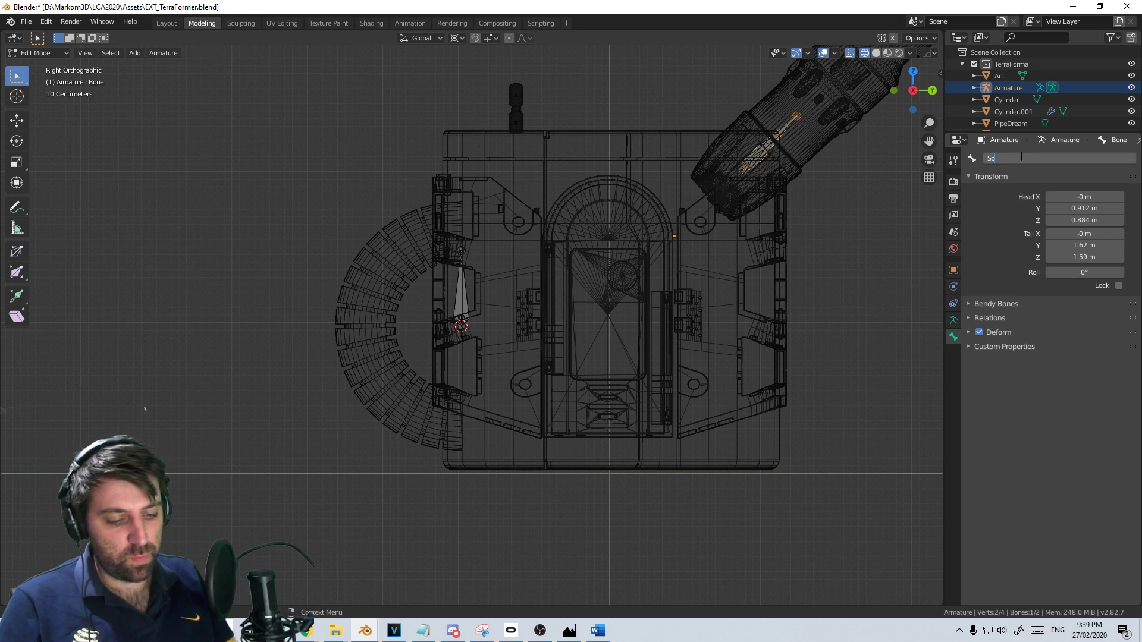
text(out)
key(Return)
Apply the armature's location in Object Mode so its origin moves to the world origin
scroll(537, 459, down, 2)
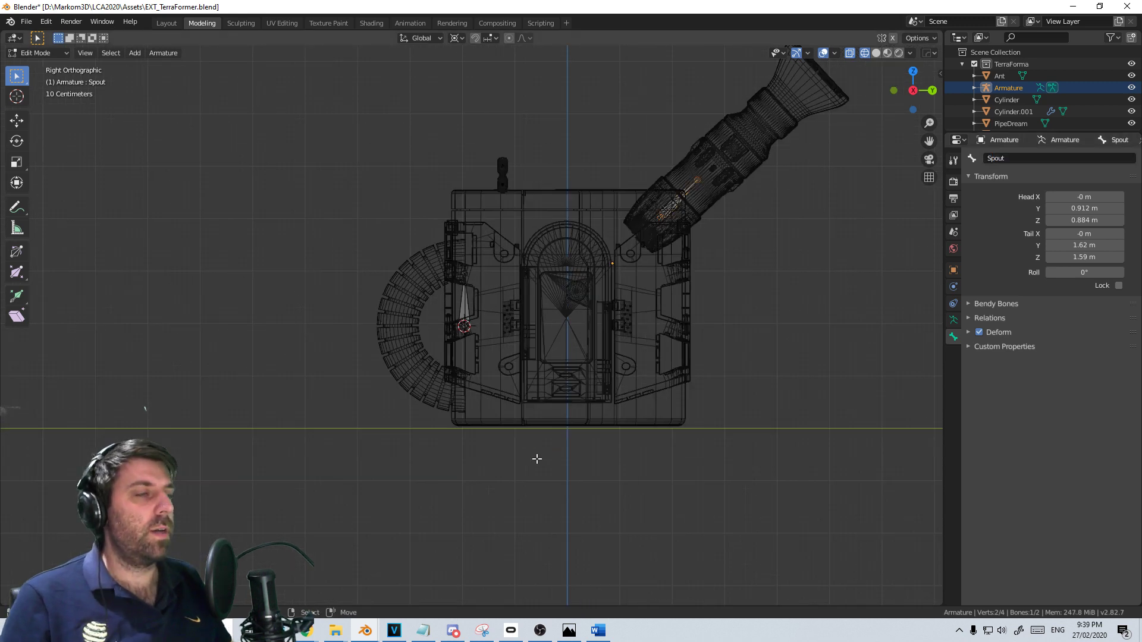
scroll(589, 378, up, 1)
key(Tab)
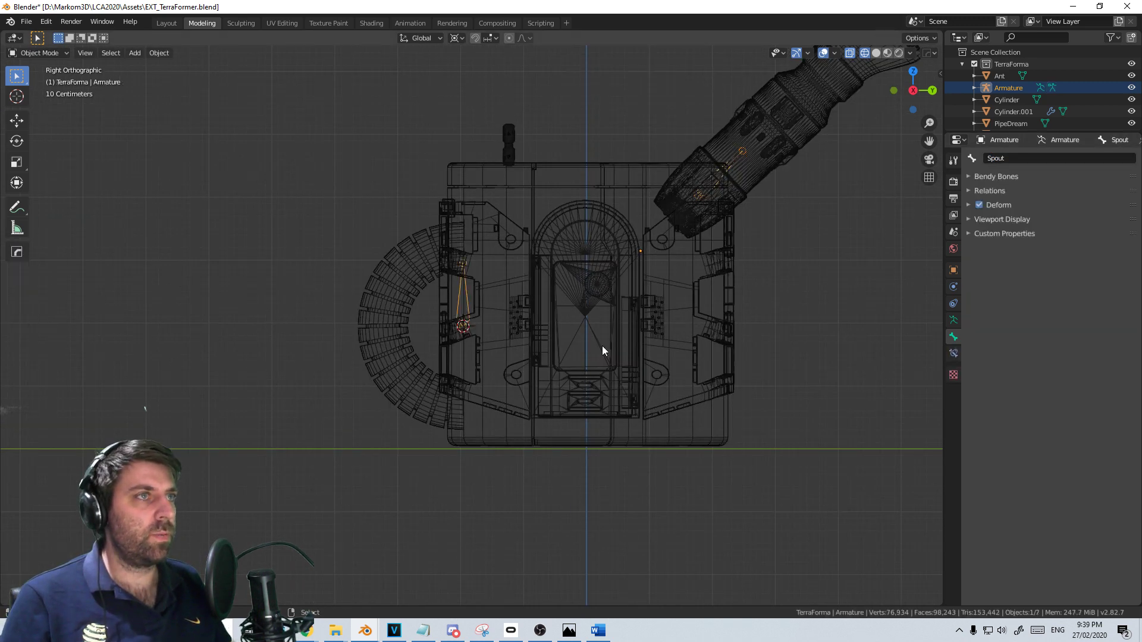
key(ctrl+a)
click(615, 393)
key(Tab)
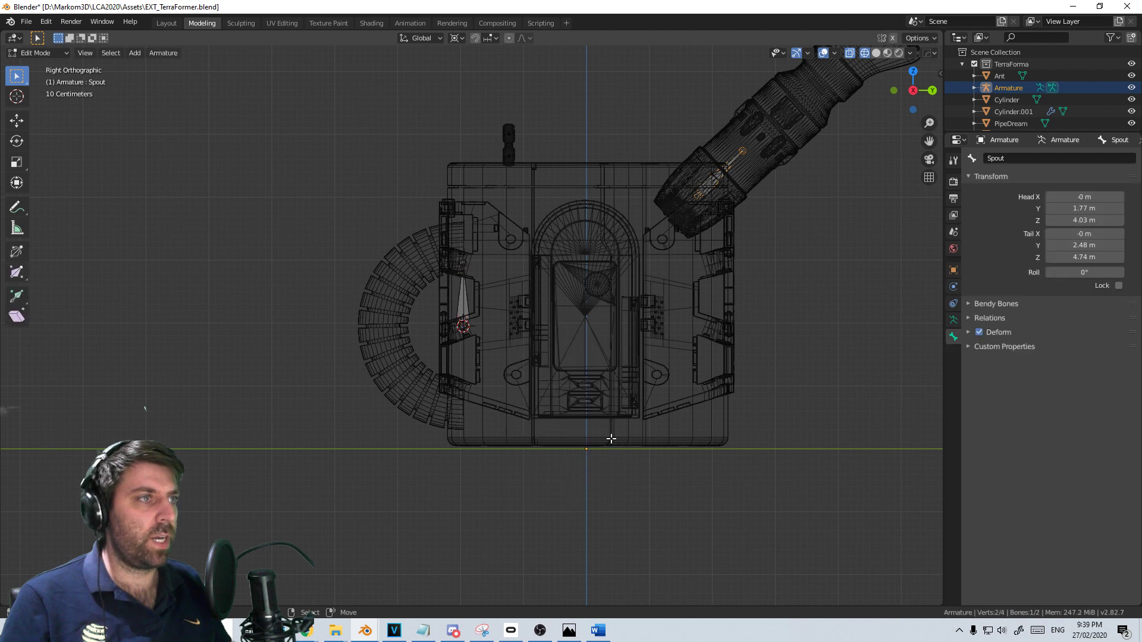
key(Tab)
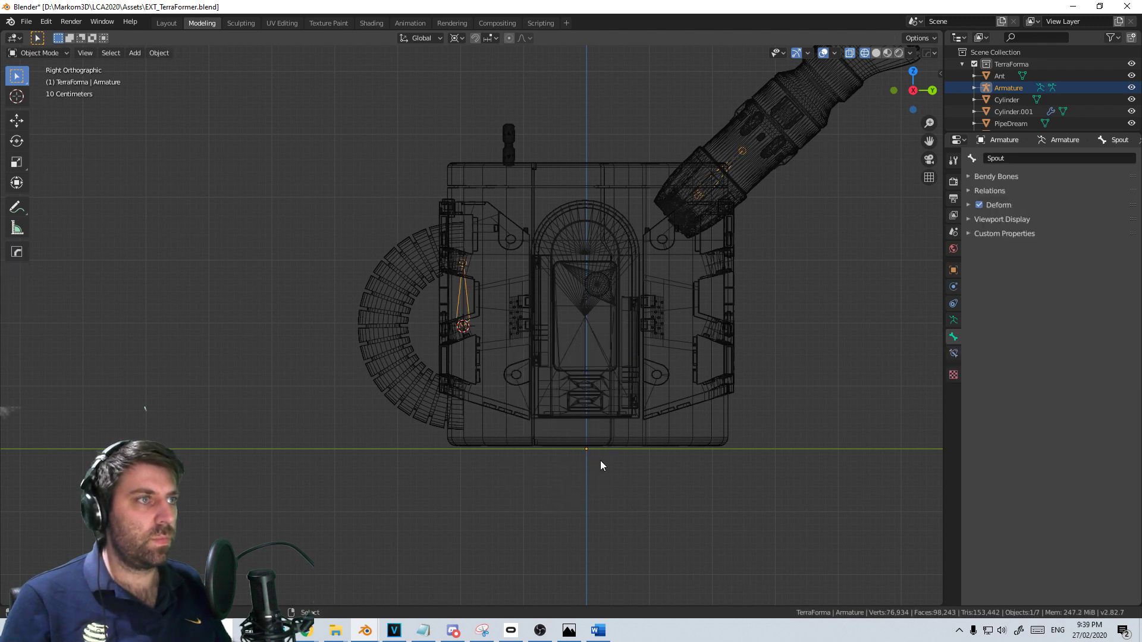
Snap the 3D cursor to the world origin and add a third bone there in the armature's Edit Mode
key(shift+s)
click(517, 502)
key(shift+a)
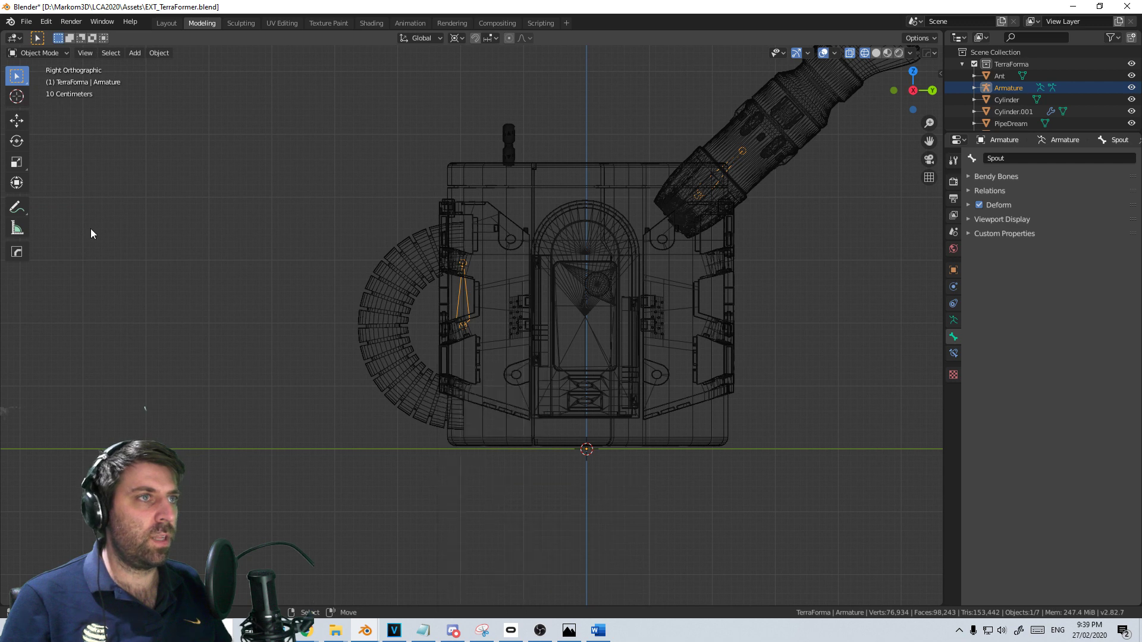
key(Tab)
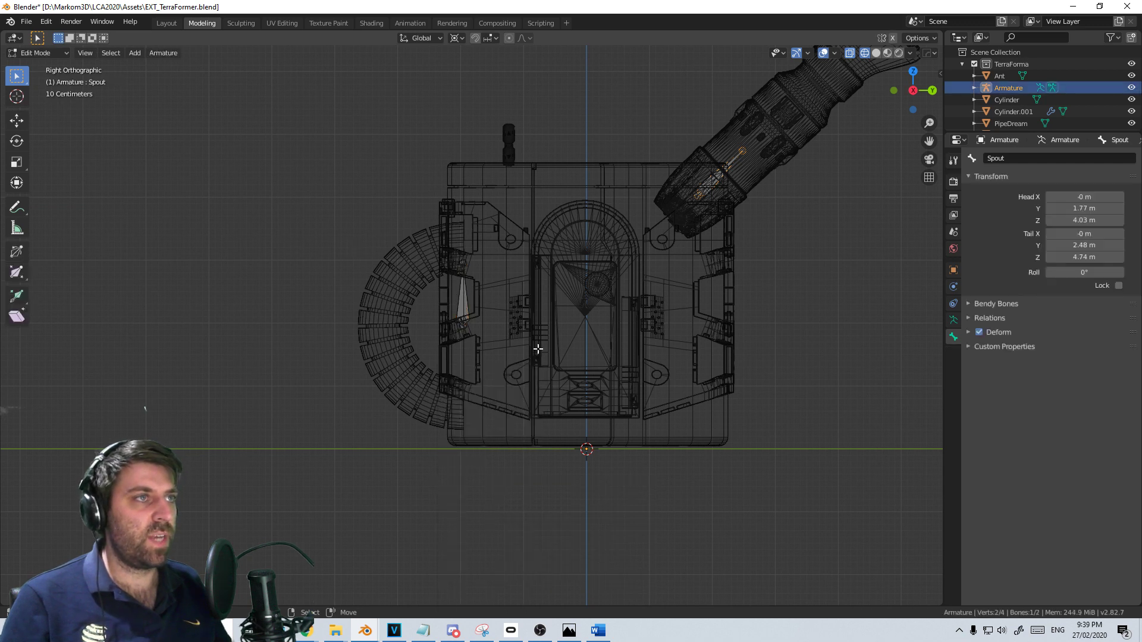
key(shift+a)
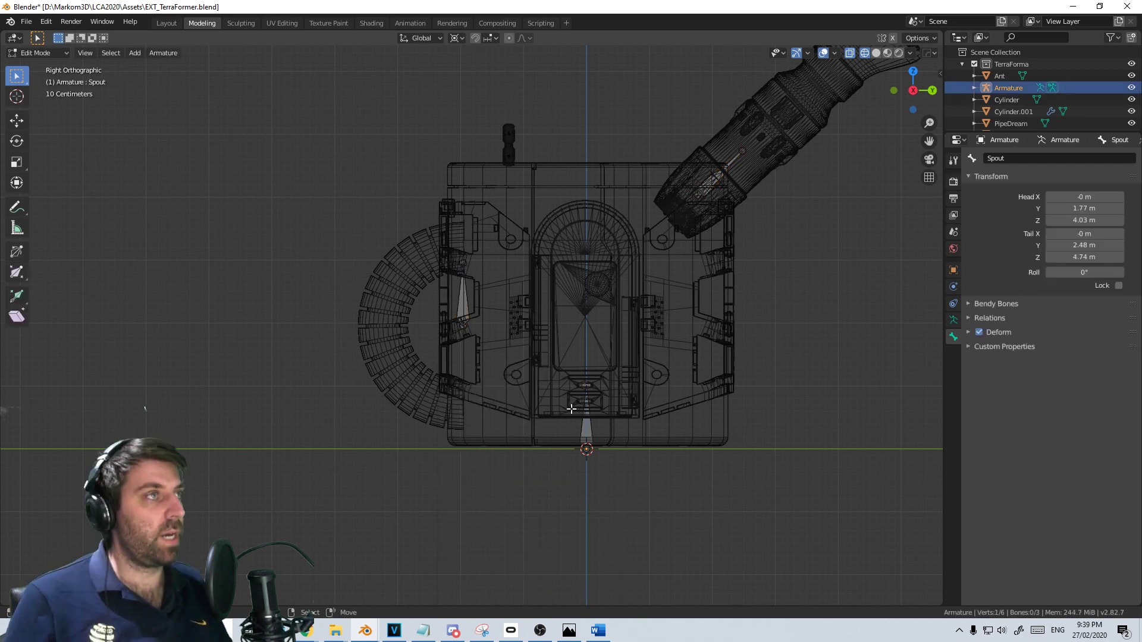
Rotate the new base bone's tip 90° to lie along Y and scale the bone to about 4.67 m long
scroll(569, 445, up, 1)
shift+middle_drag(569, 444, 552, 400)
right_click(594, 353)
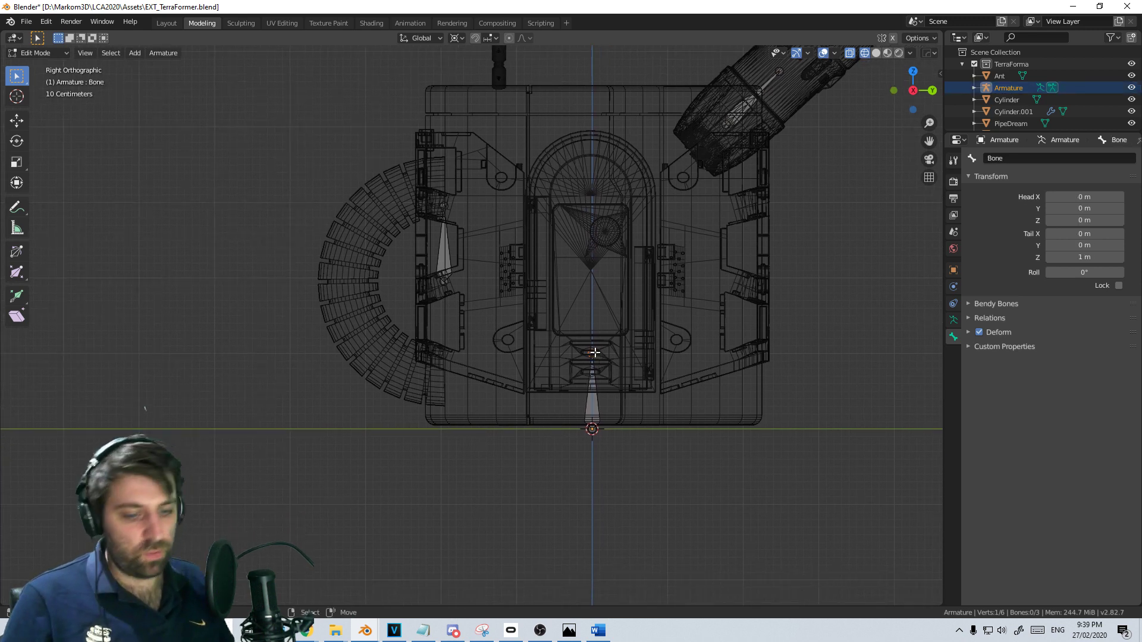
text(r90)
key(Return)
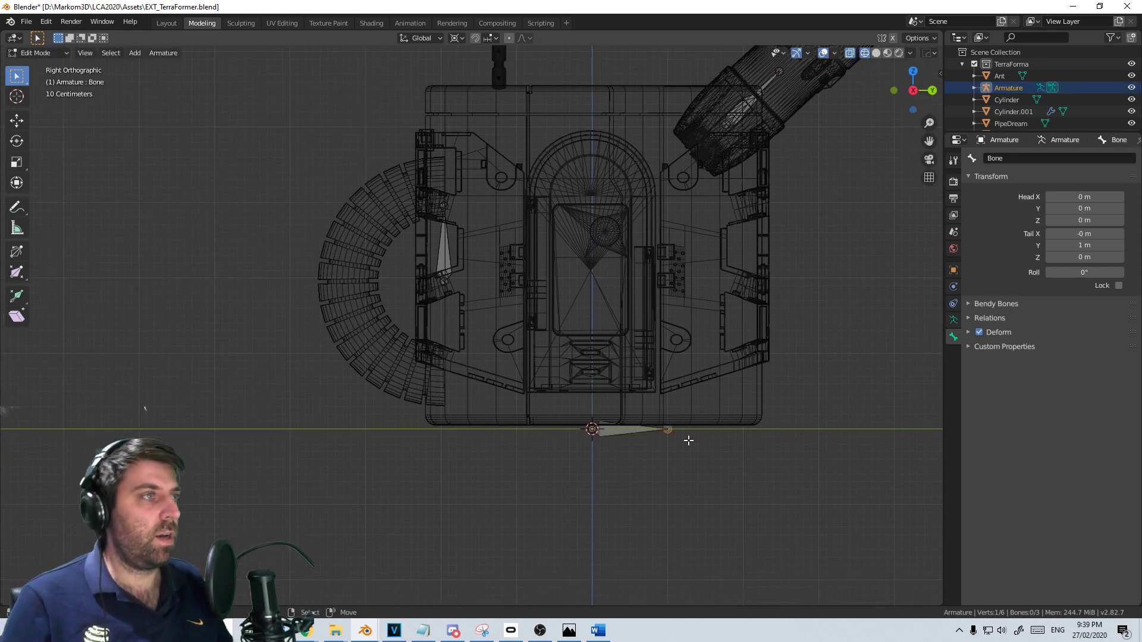
key(s)
key(Return)
scroll(484, 465, down, 4)
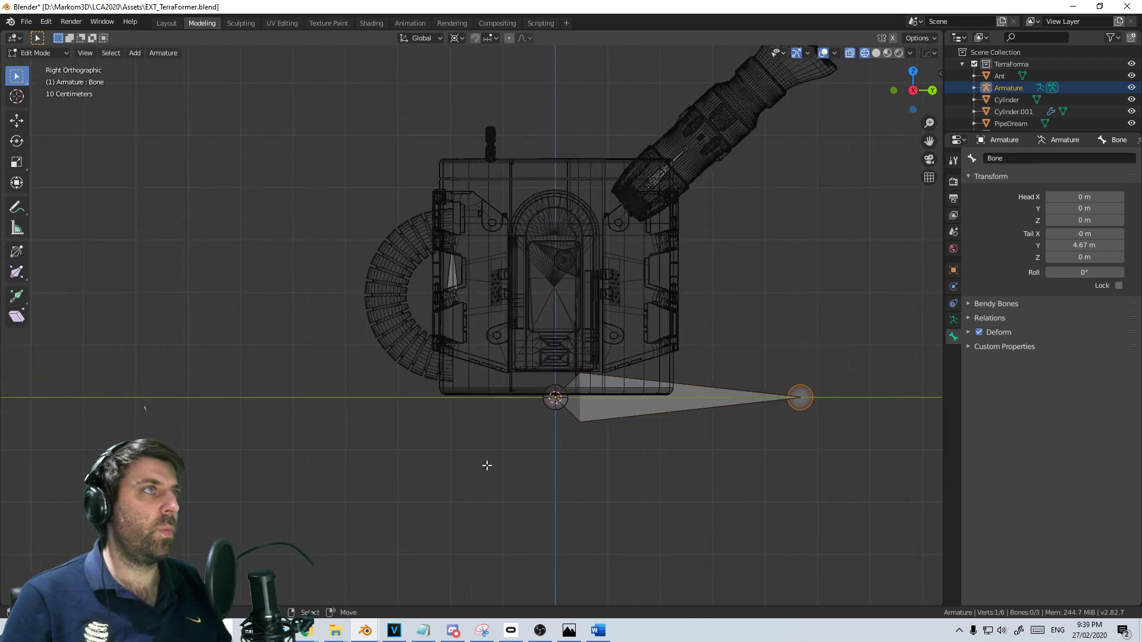
scroll(568, 427, up, 2)
Select the whole base bone, rename it Root and return the armature to Object Mode
right_click(610, 485)
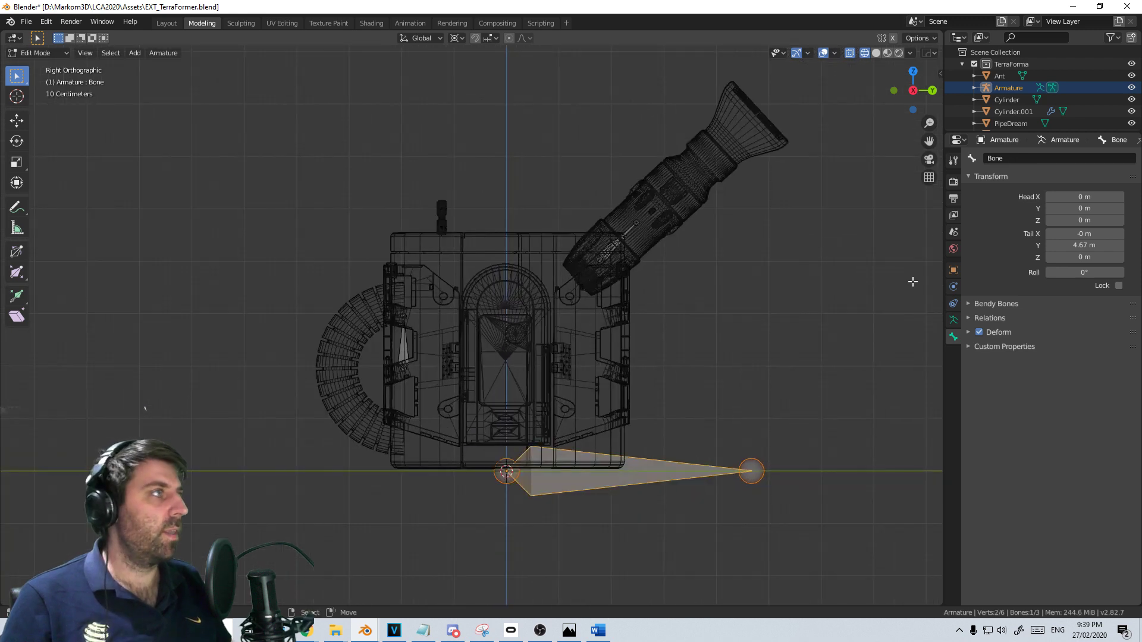
double_click(1031, 158)
text(Root)
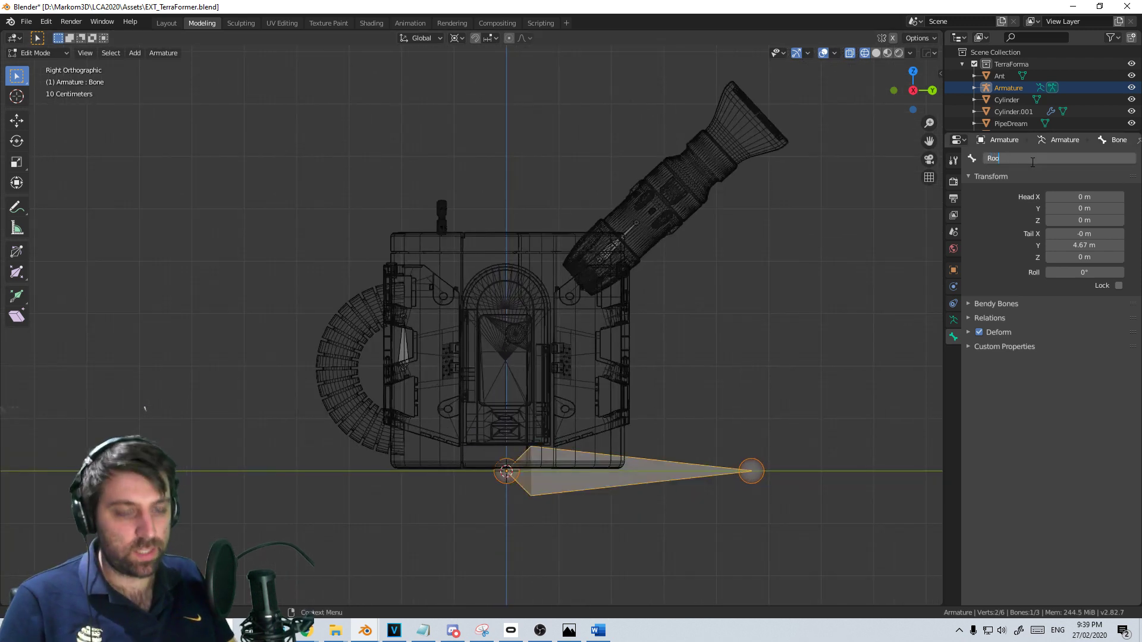
key(Return)
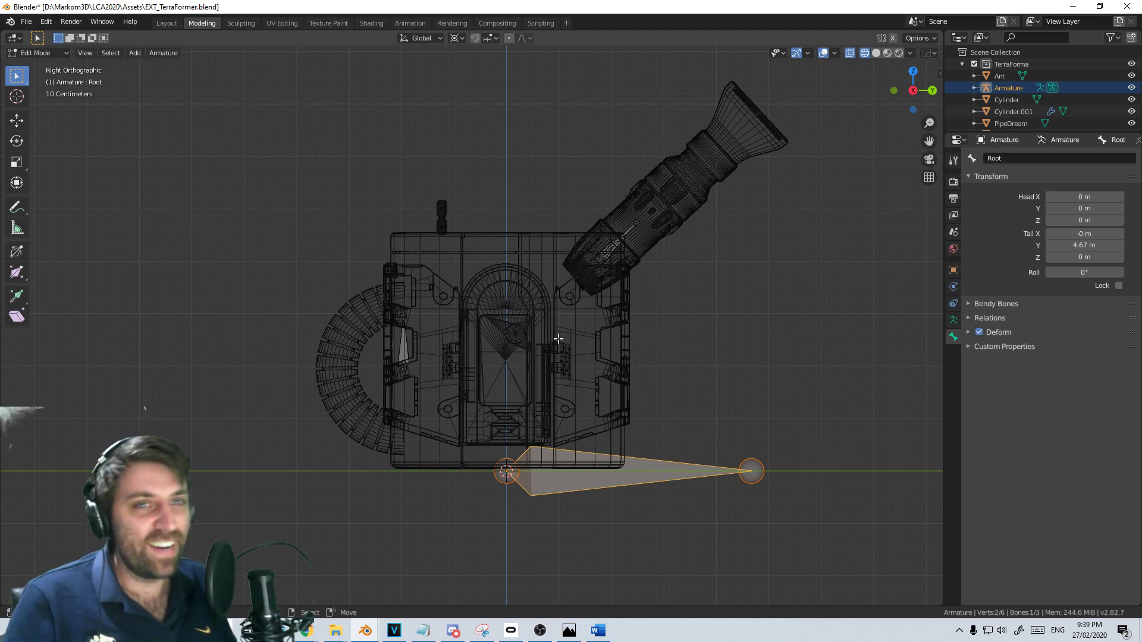
scroll(462, 385, down, 2)
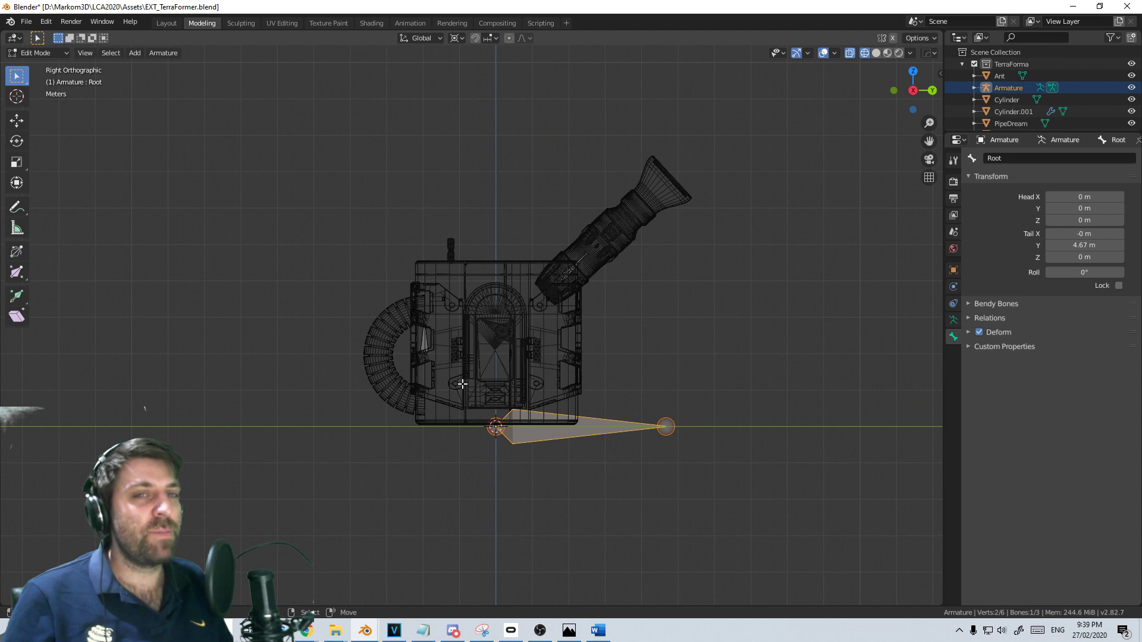
scroll(462, 384, down, 1)
key(Tab)
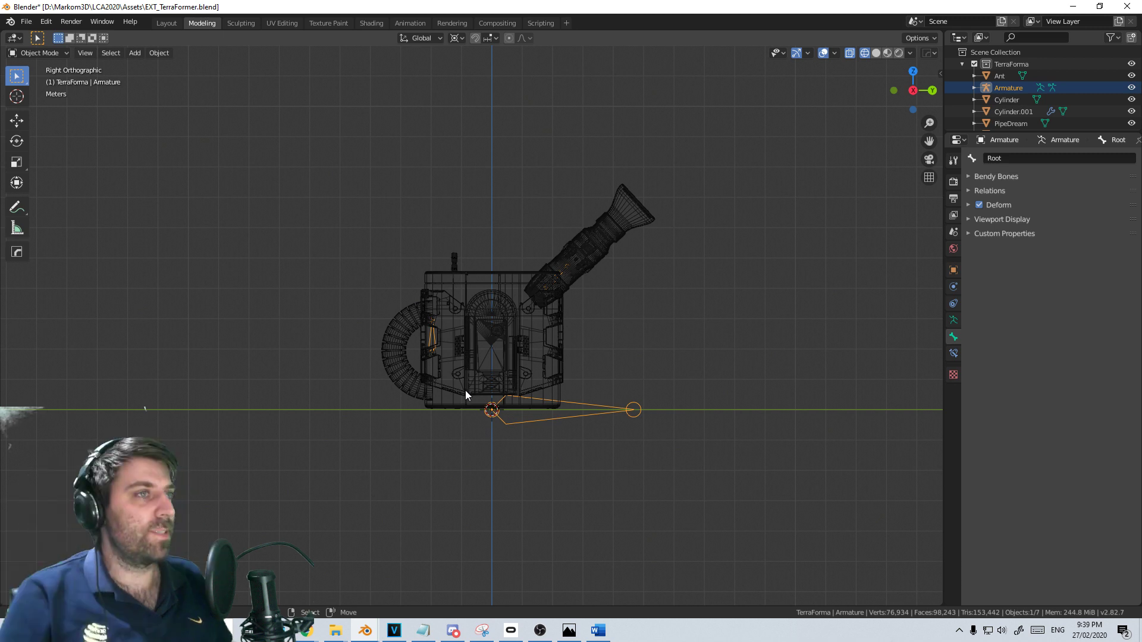
scroll(466, 390, up, 3)
key(Tab)
shift+middle_drag(466, 390, 490, 356)
key(Tab)
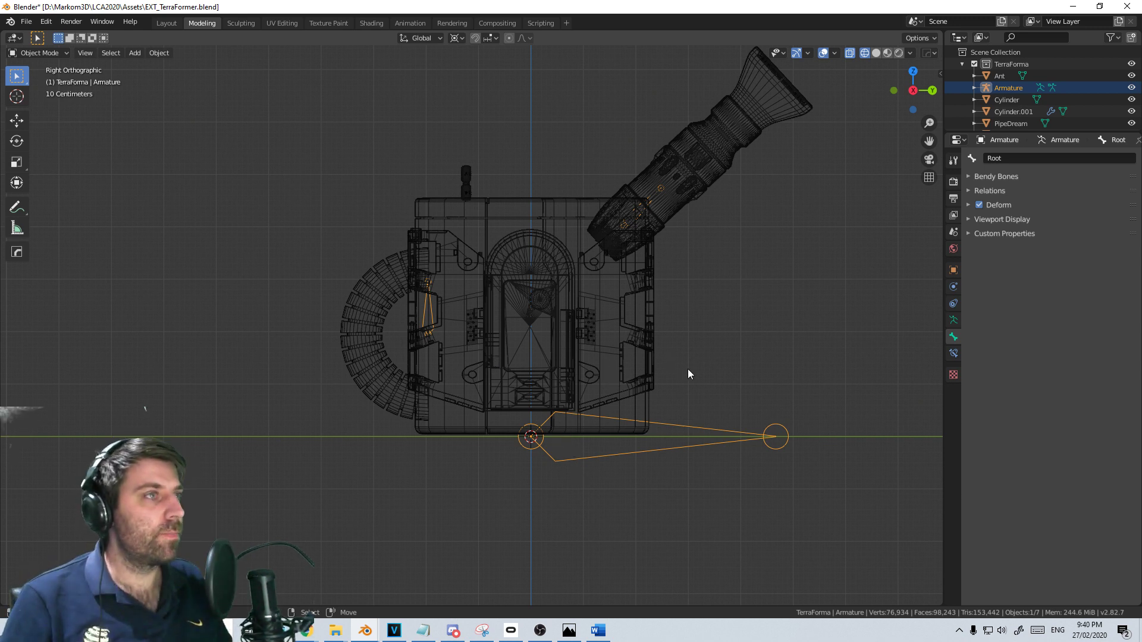
Check which collections the armature and the nozzle, PipeDream, belong to
click(953, 269)
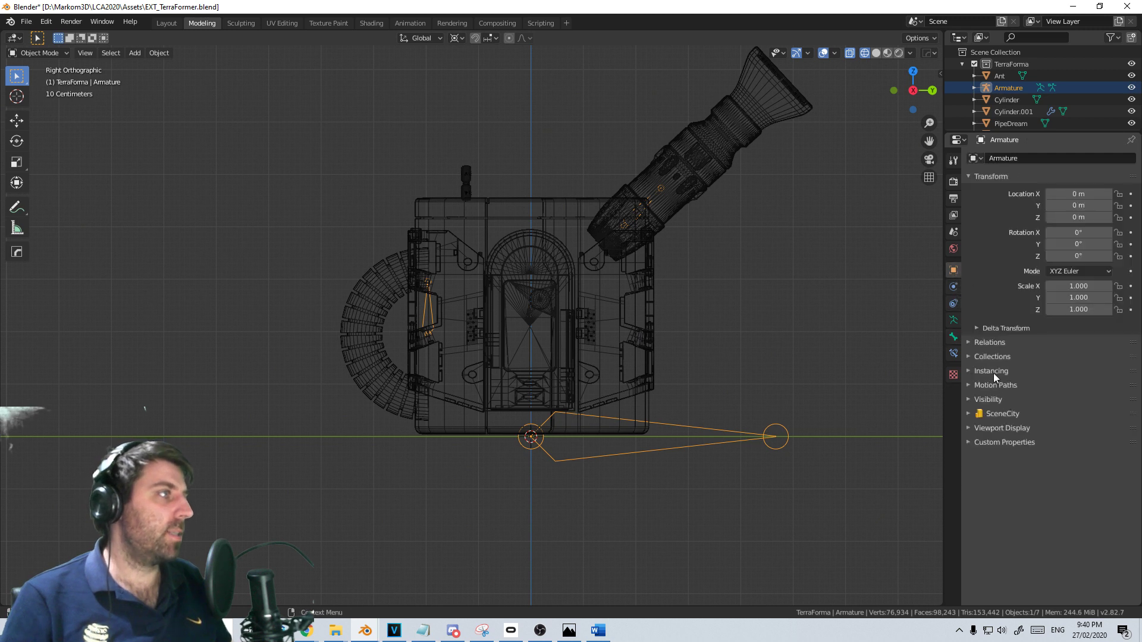
click(973, 355)
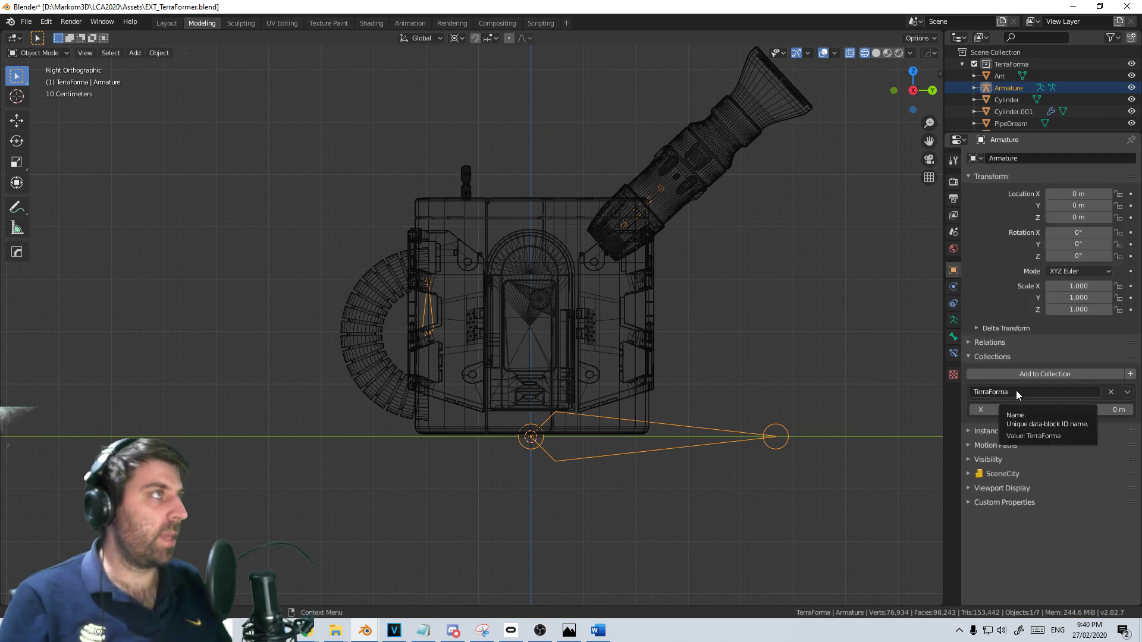
click(646, 317)
click(669, 218)
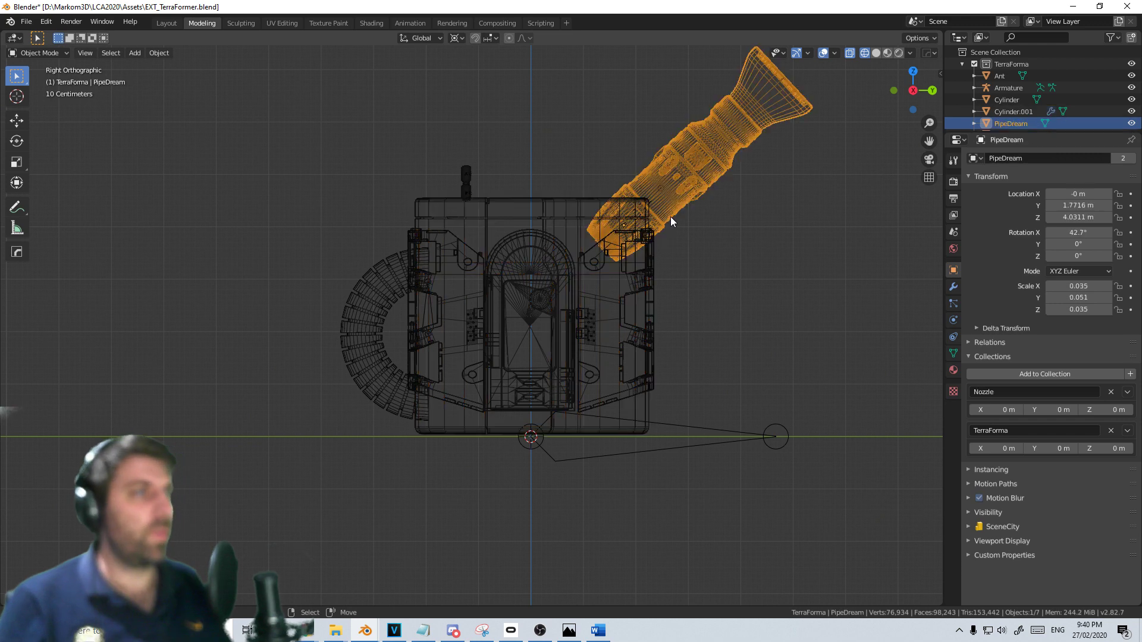
Parent all the terraformer meshes to the armature using Armature Deform With Empty Groups
click(645, 452)
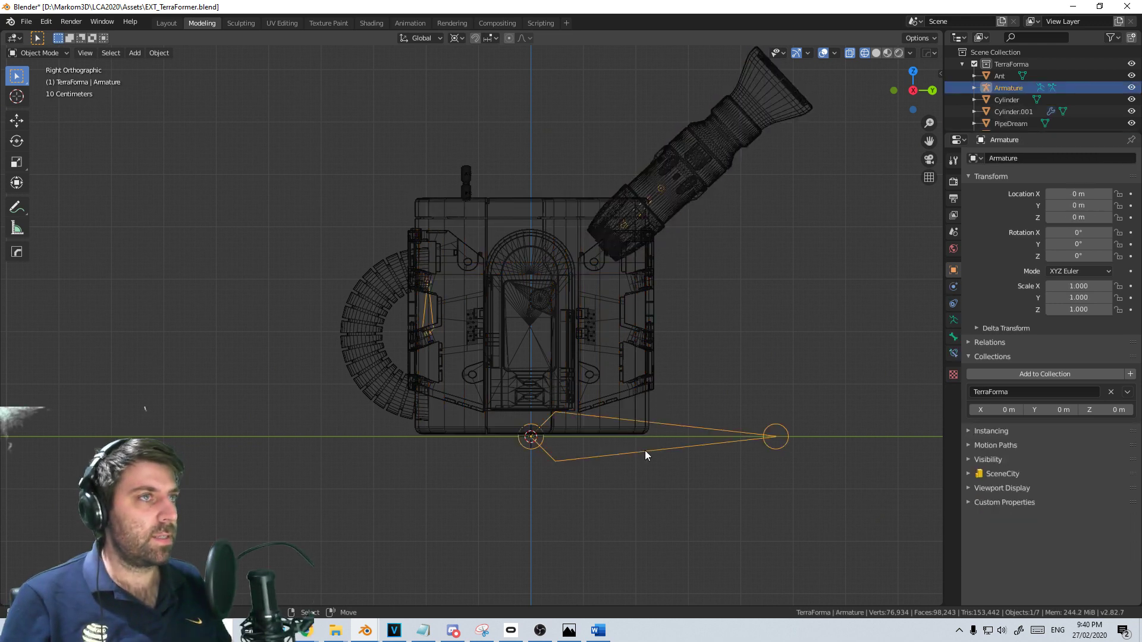
drag(918, 82, 310, 459)
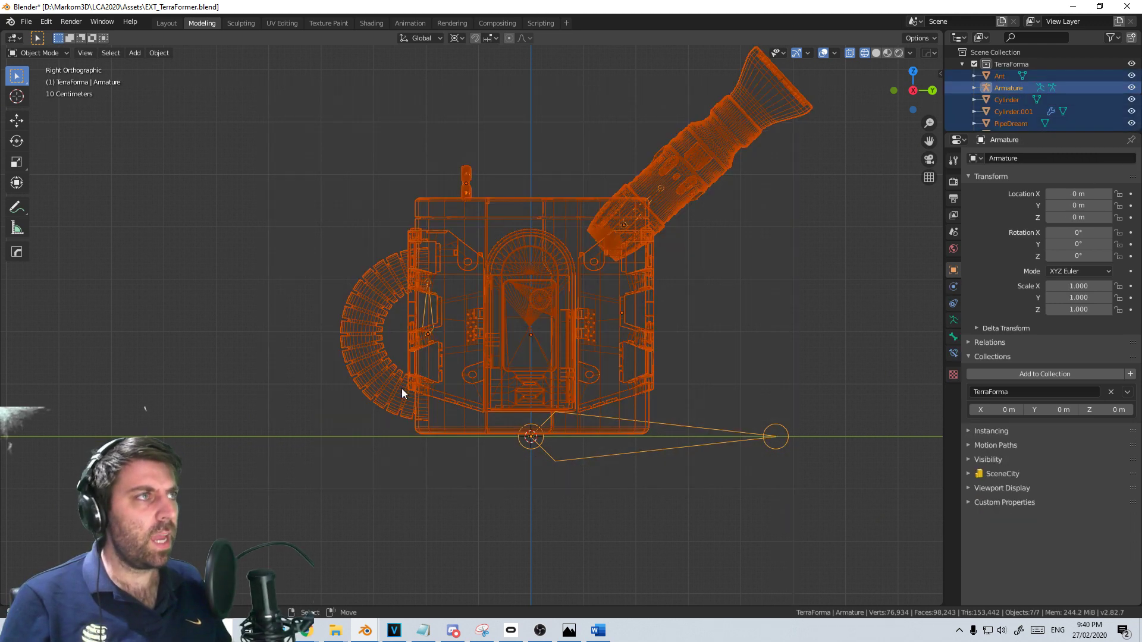
key(ctrl+p)
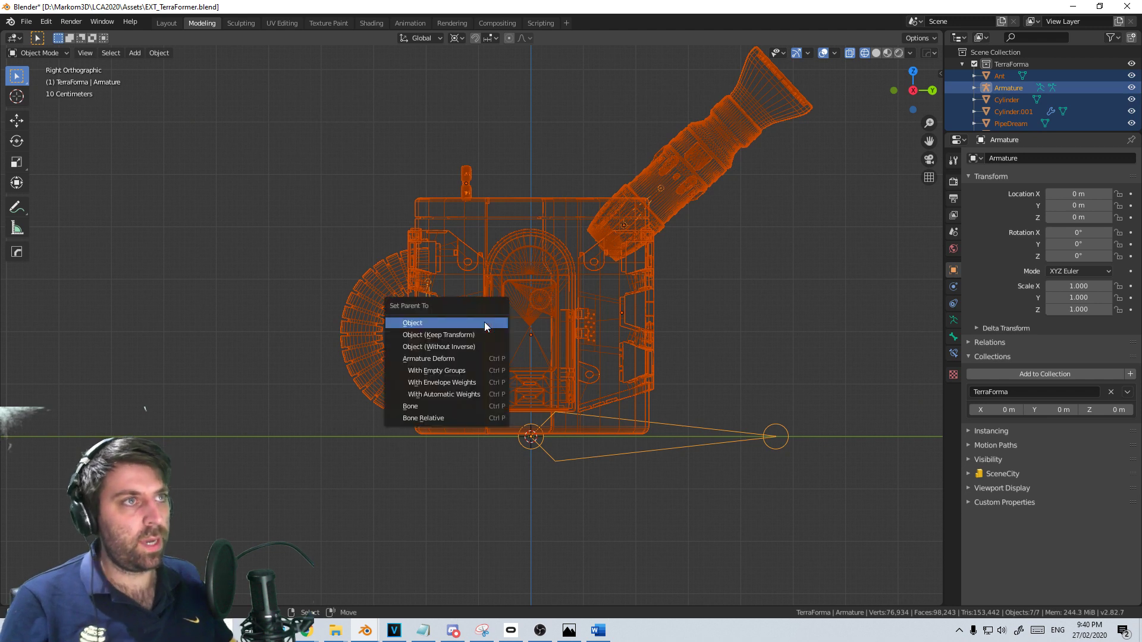
click(481, 372)
Assign the curved handle's mesh, Cylinder, to the HAndle vertex group and hide the handle
click(376, 364)
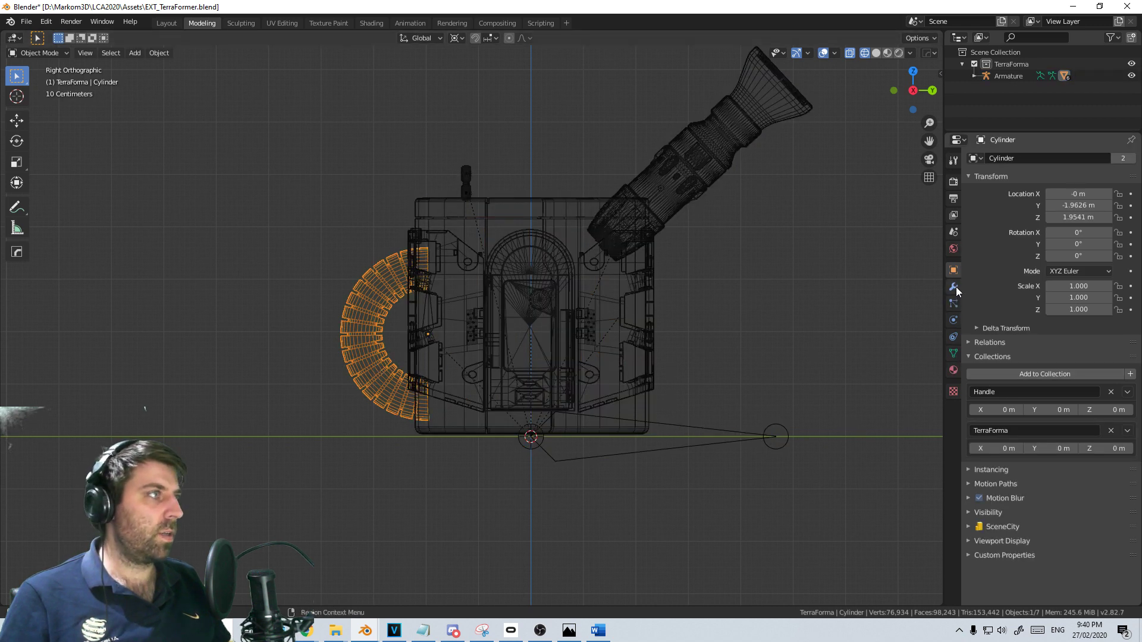
click(954, 356)
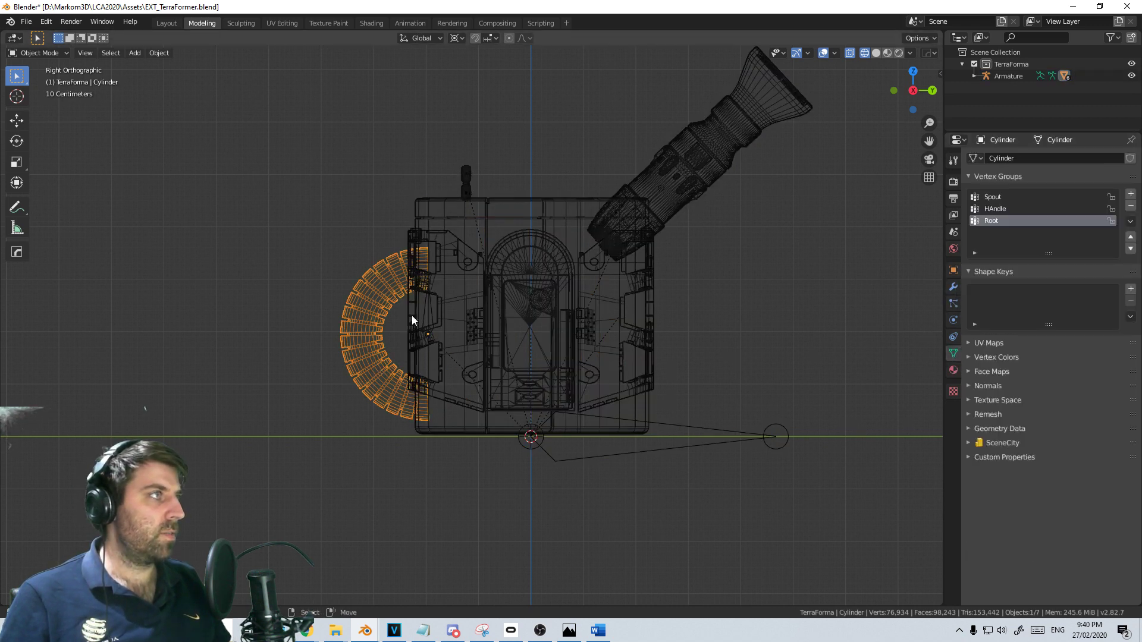
key(Tab)
click(996, 209)
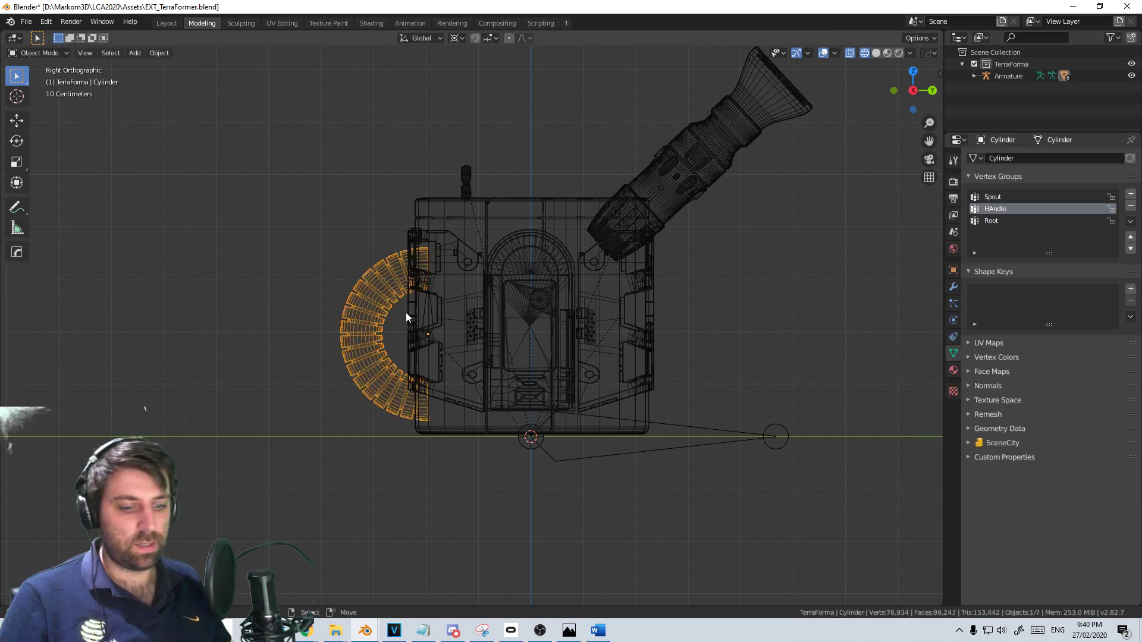
key(alt+a)
Assign the entire nozzle mesh, PipeDream, to the Spout vertex group and hide the nozzle
key(l)
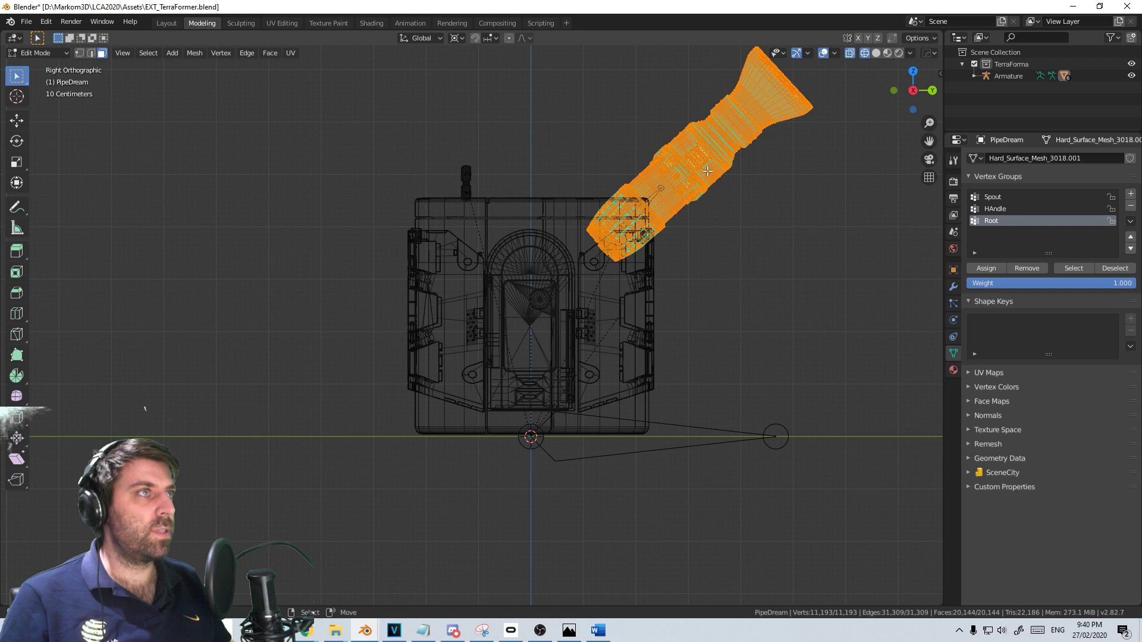
click(993, 197)
click(986, 268)
key(Tab)
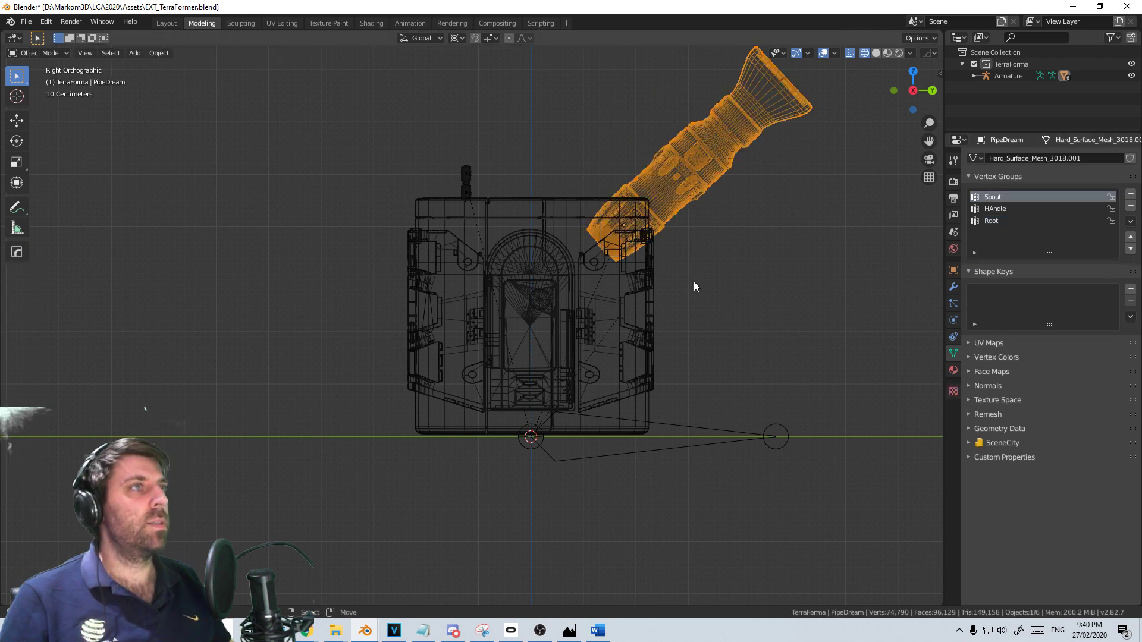
key(Delete)
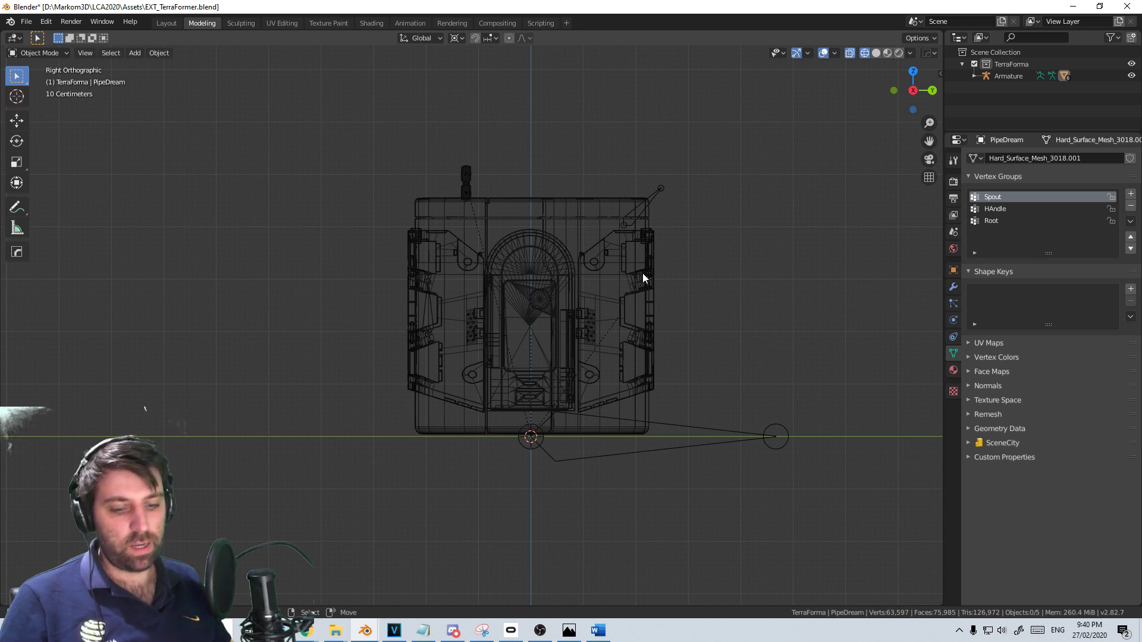
Assign the visible body meshes, with Cylinder.001 active, to the Root vertex group and reveal the hidden handle and nozzle
key(a)
shift+click(701, 429)
shift+click(658, 405)
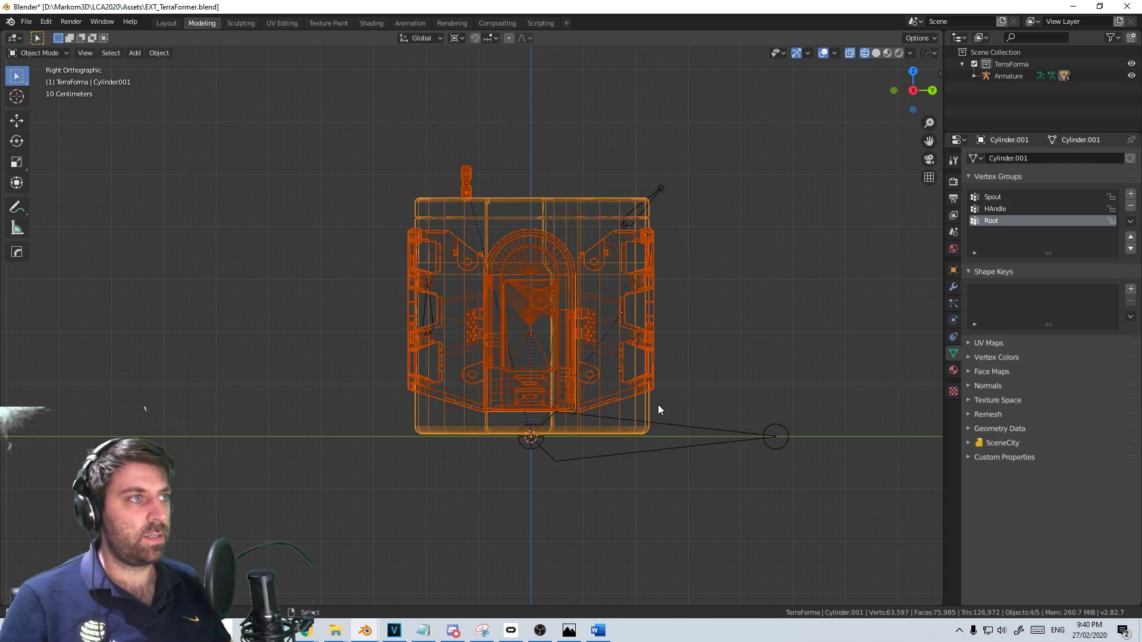
key(Tab)
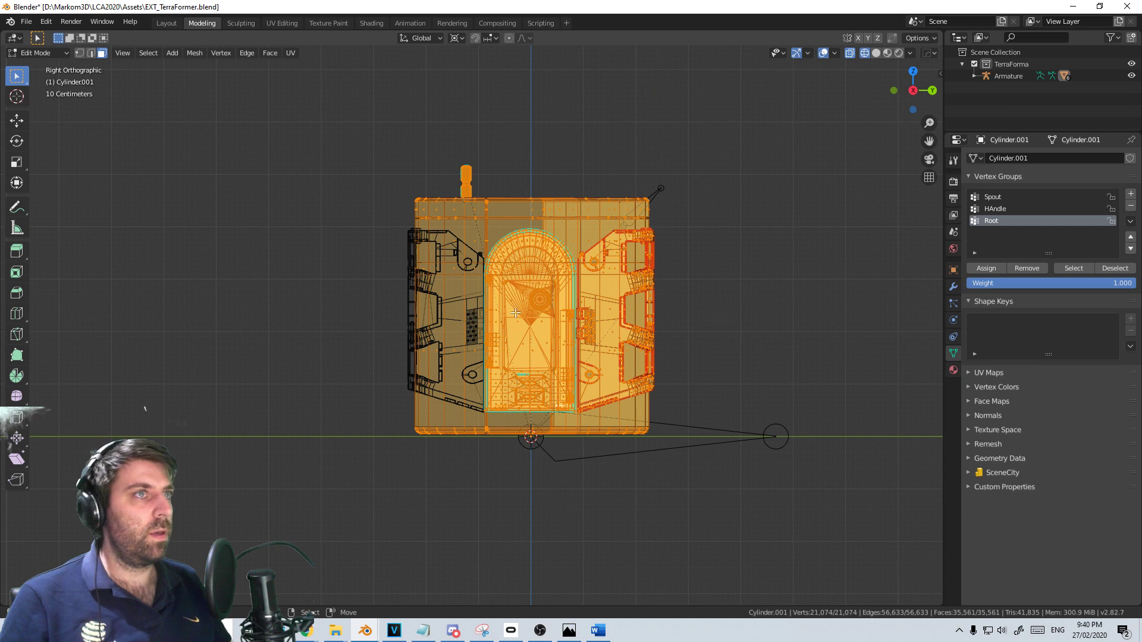
key(alt+a)
key(a)
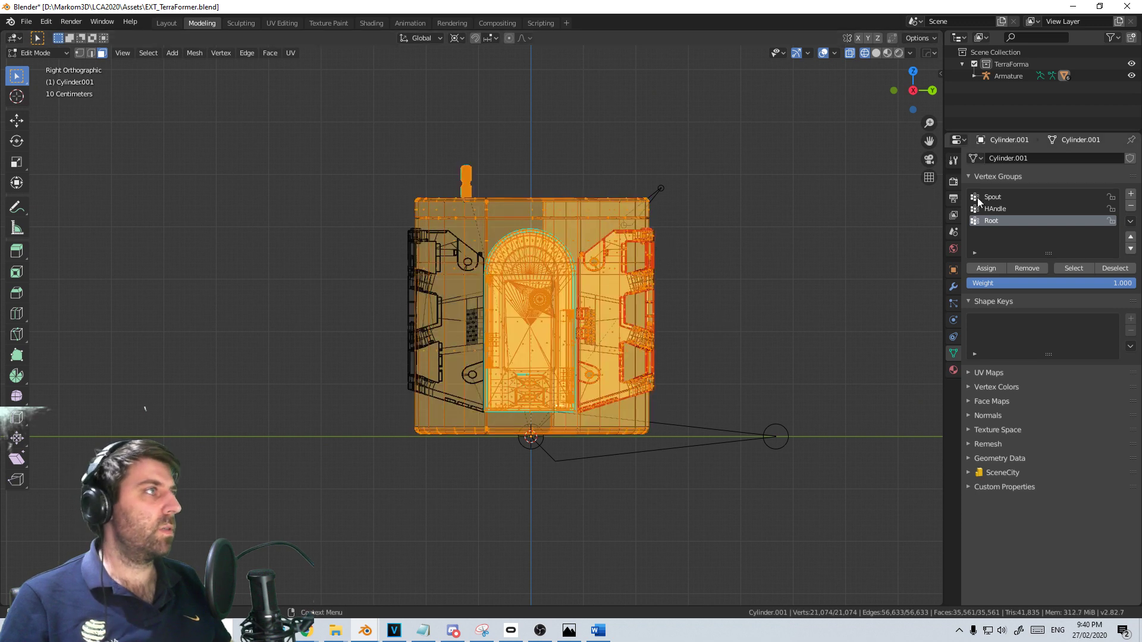
click(986, 268)
key(Tab)
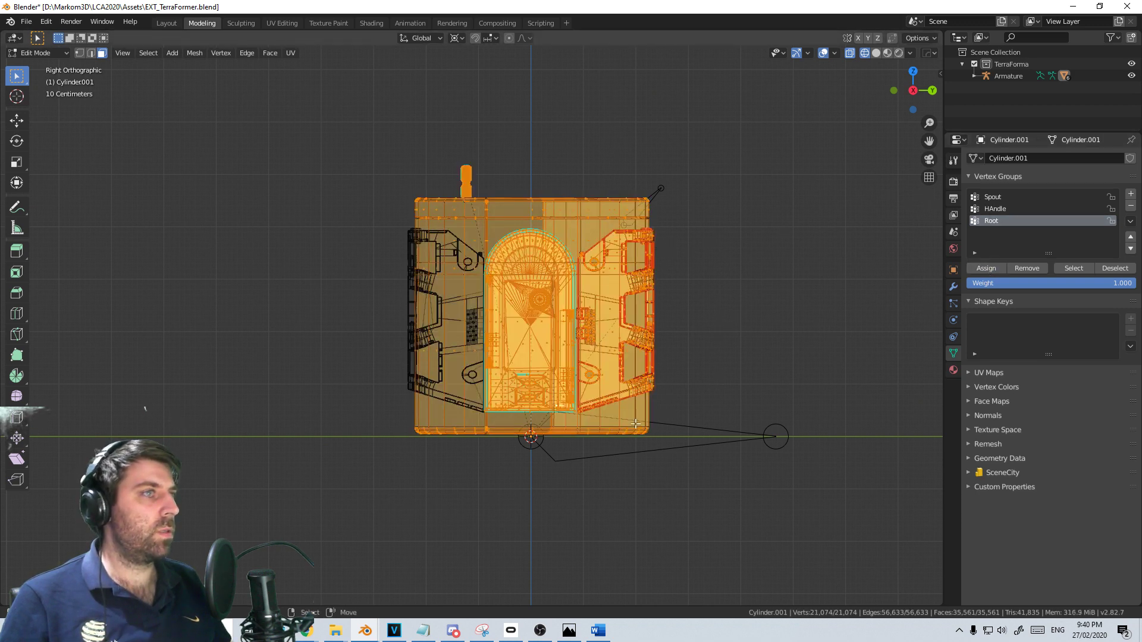
key(Up)
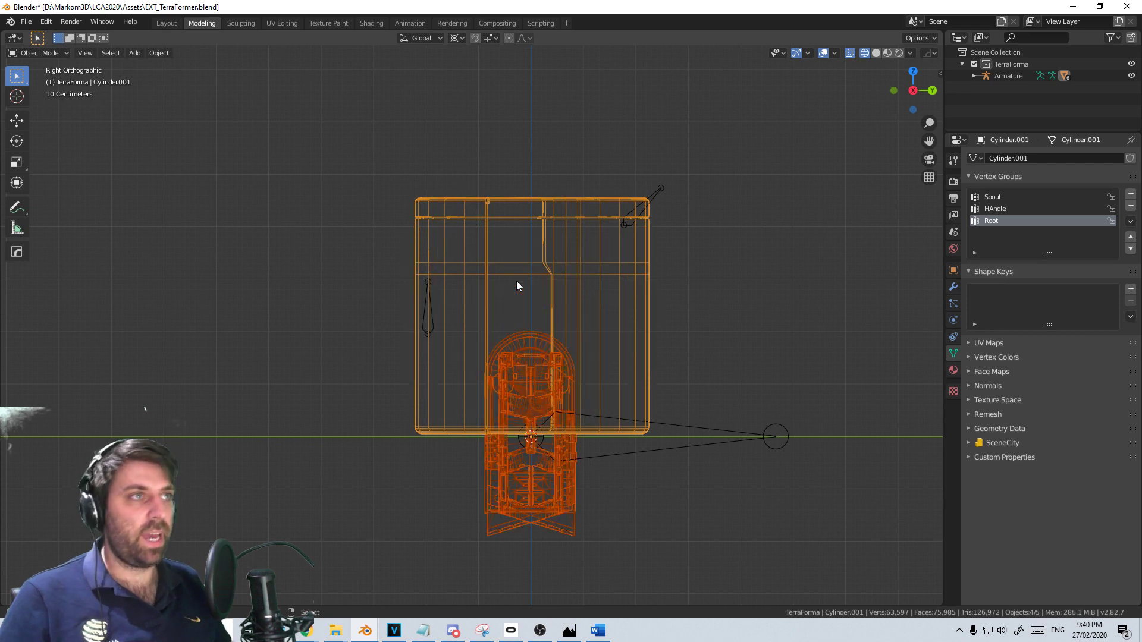
key(Down)
key(Up)
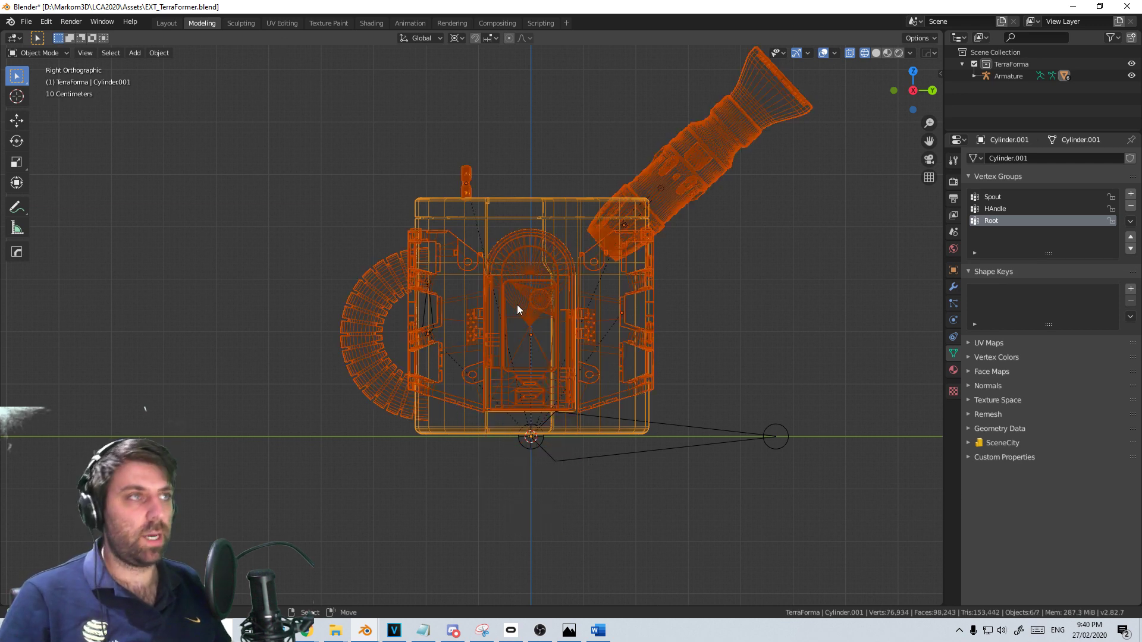
Test the armature in Pose Mode by trial-moving the Root, Spout and HAndle bones, cancelling each move
click(618, 446)
click(158, 53)
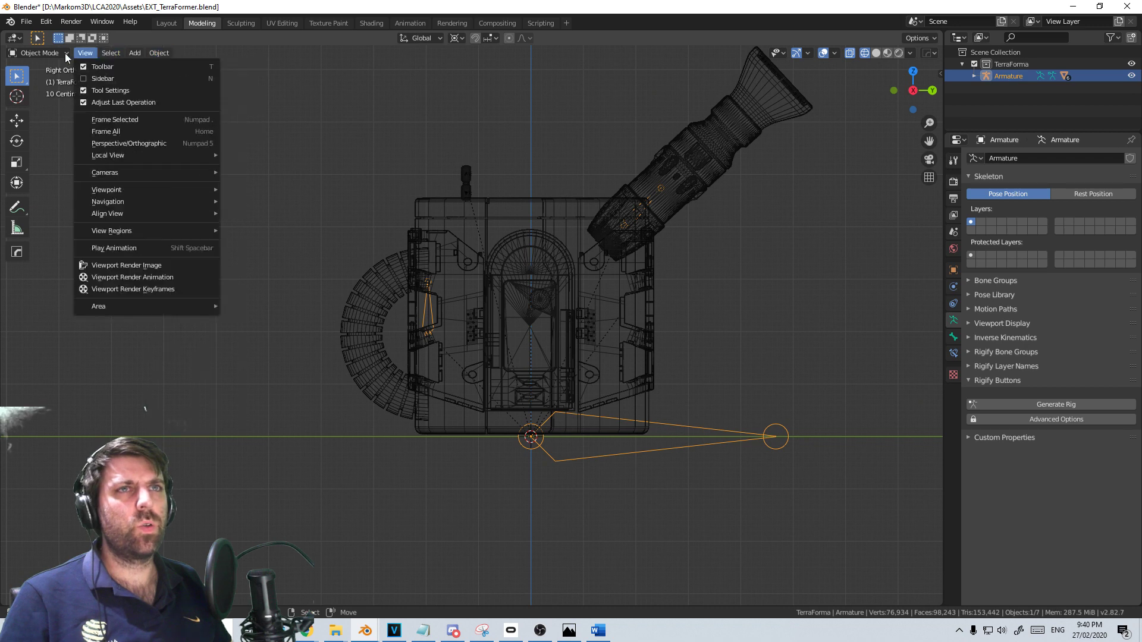
click(35, 89)
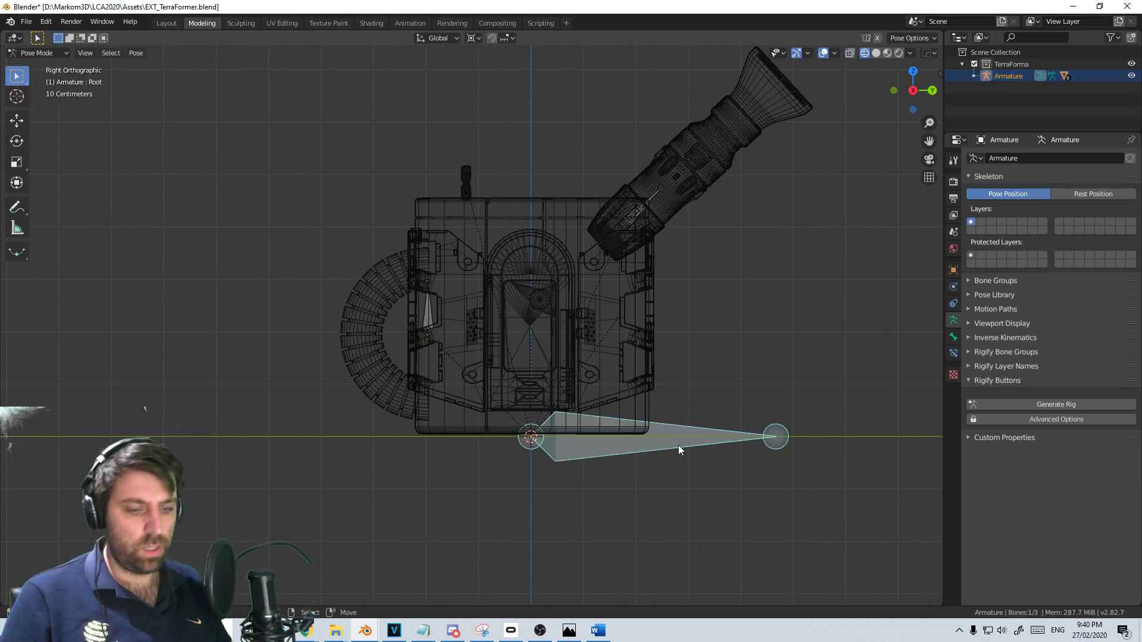
key(g)
key(Escape)
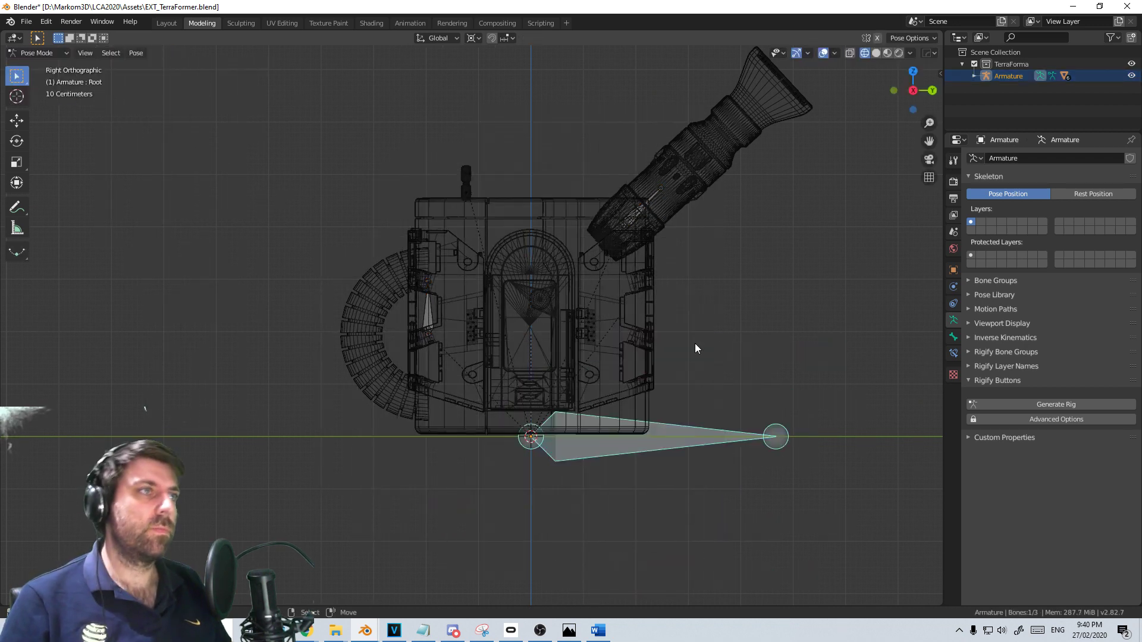
click(603, 398)
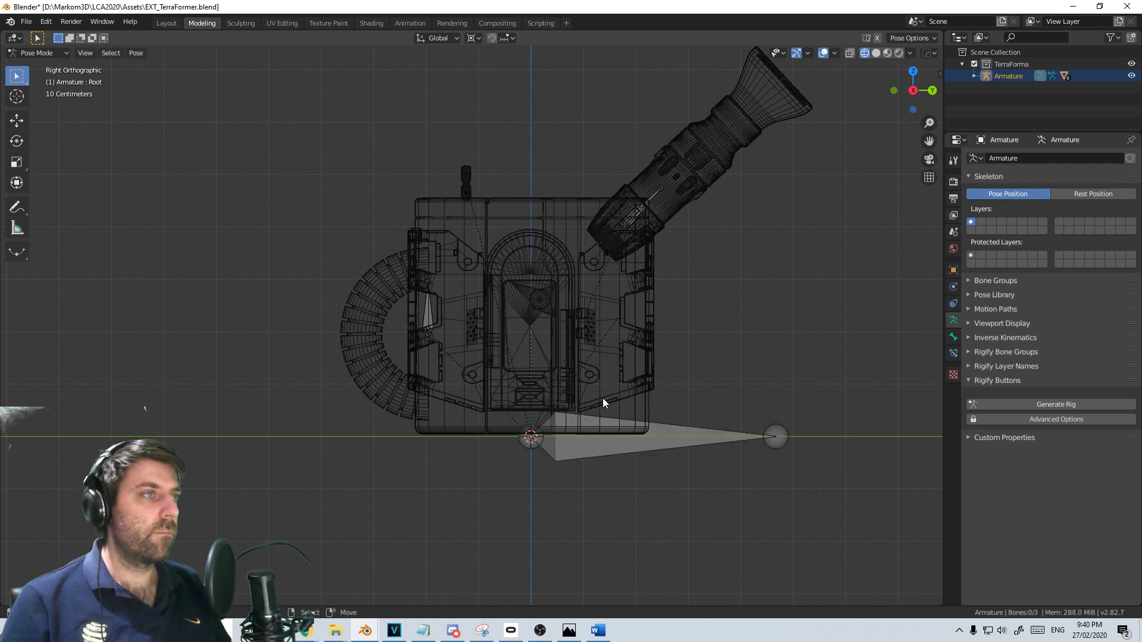
click(650, 194)
key(r)
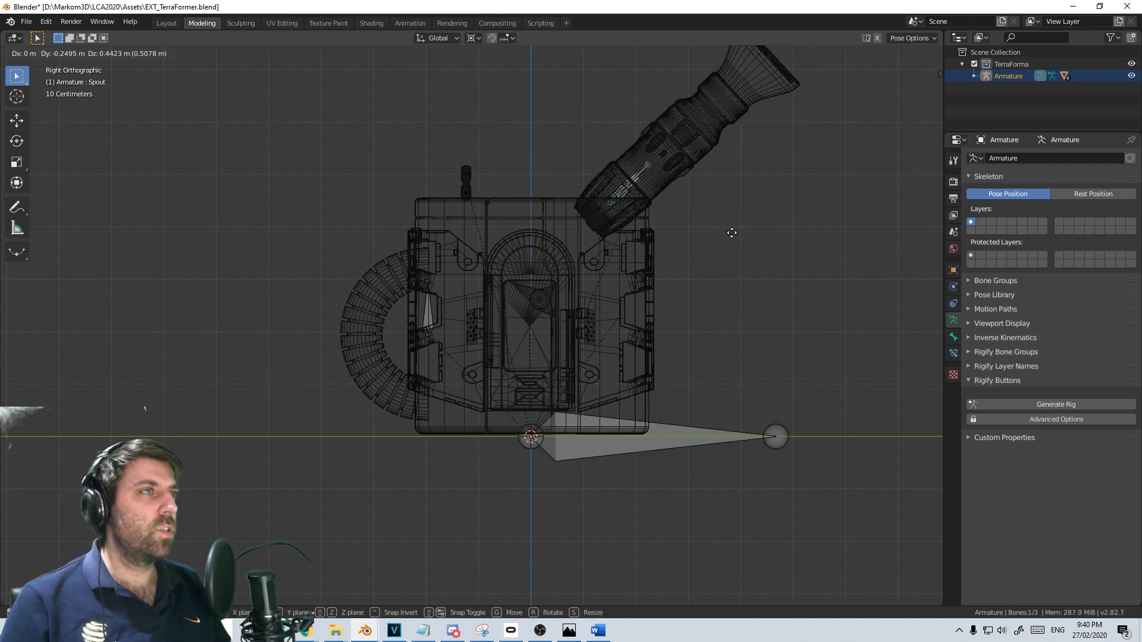
key(Escape)
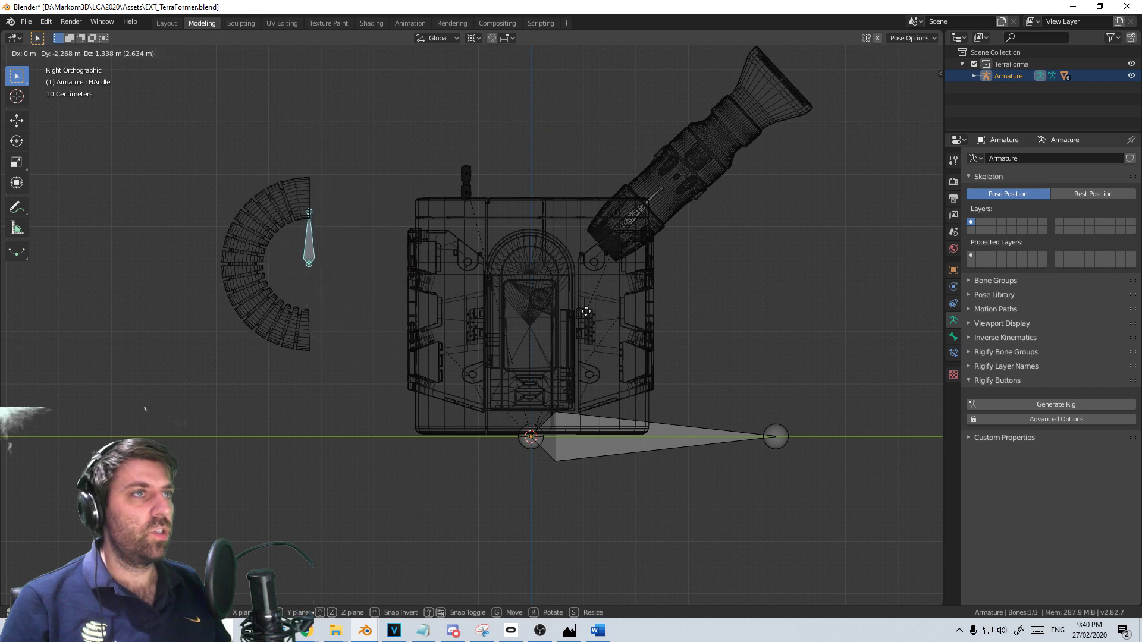
click(619, 276)
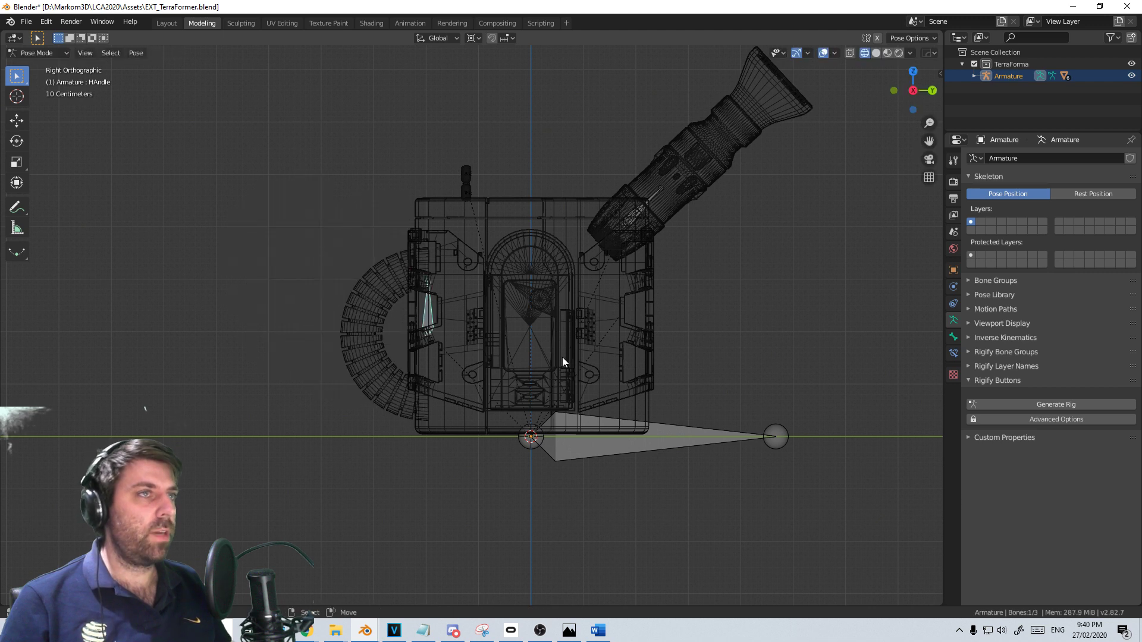
Set Root as the parent of the HAndle bone in the armature's Edit Mode
click(953, 337)
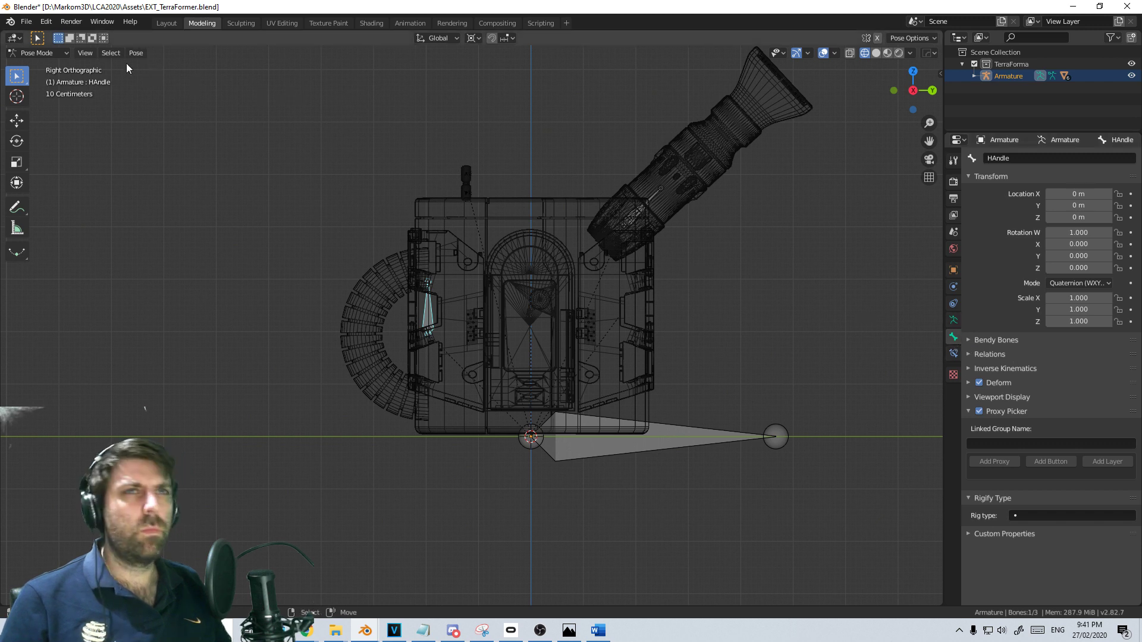
click(37, 53)
click(39, 79)
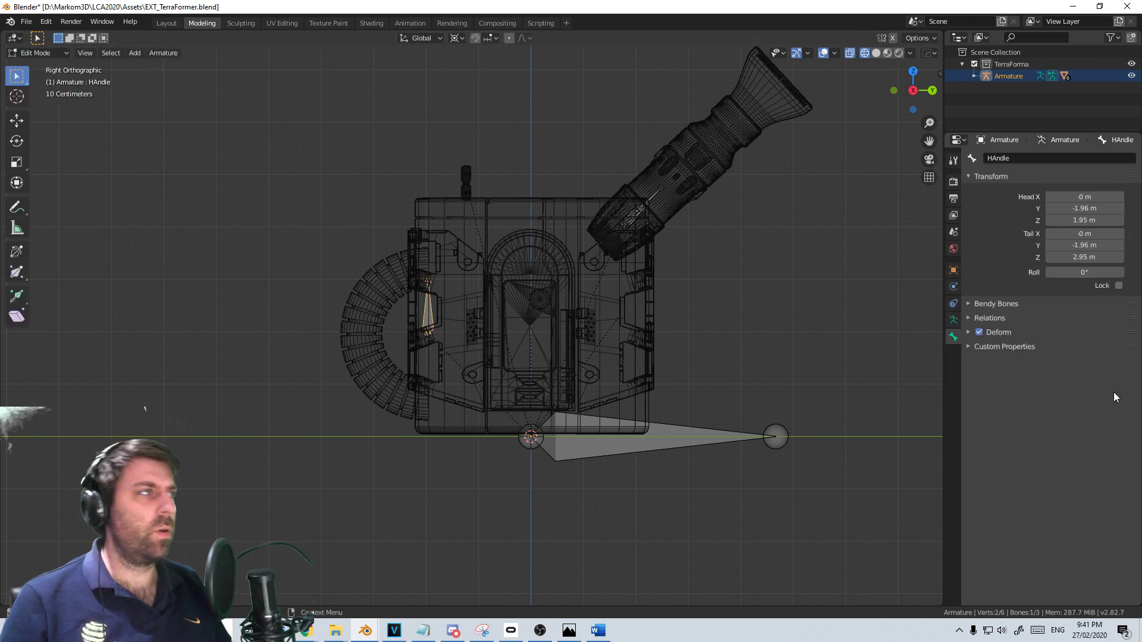
click(974, 318)
click(1101, 363)
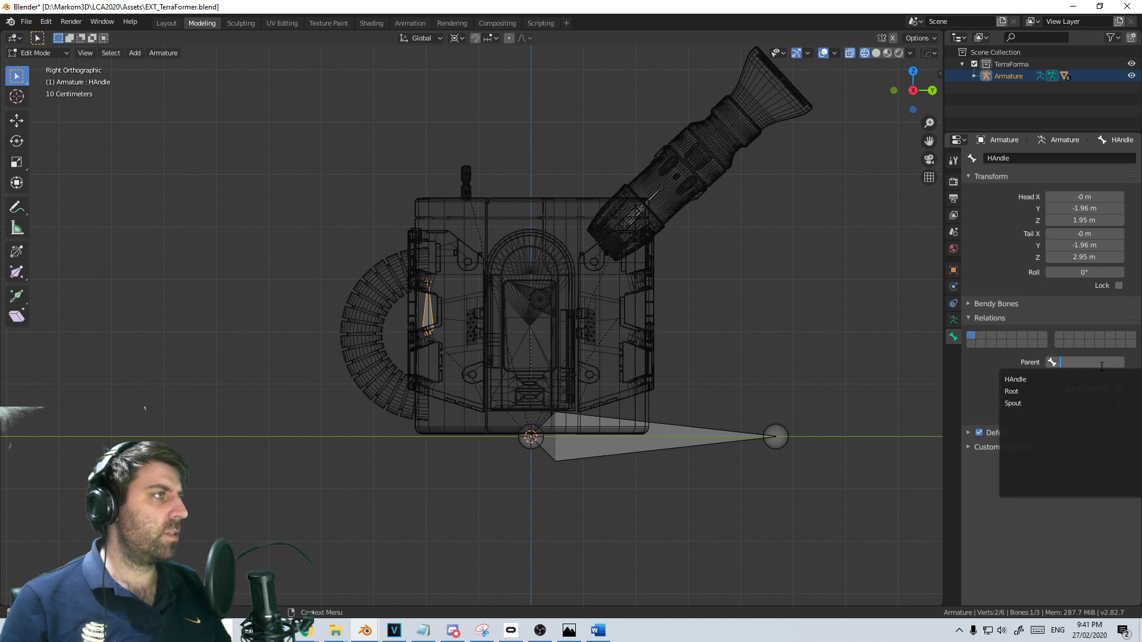
click(1065, 397)
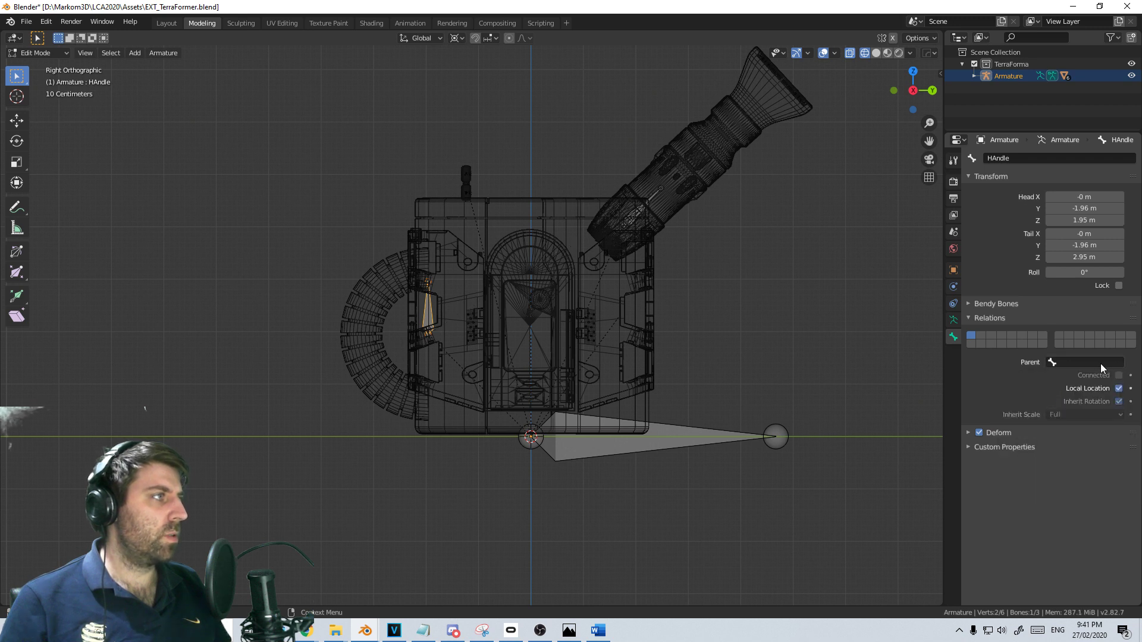
click(1088, 363)
click(1071, 393)
Set Root as the parent of the Spout bone and return the armature to Object Mode
click(638, 214)
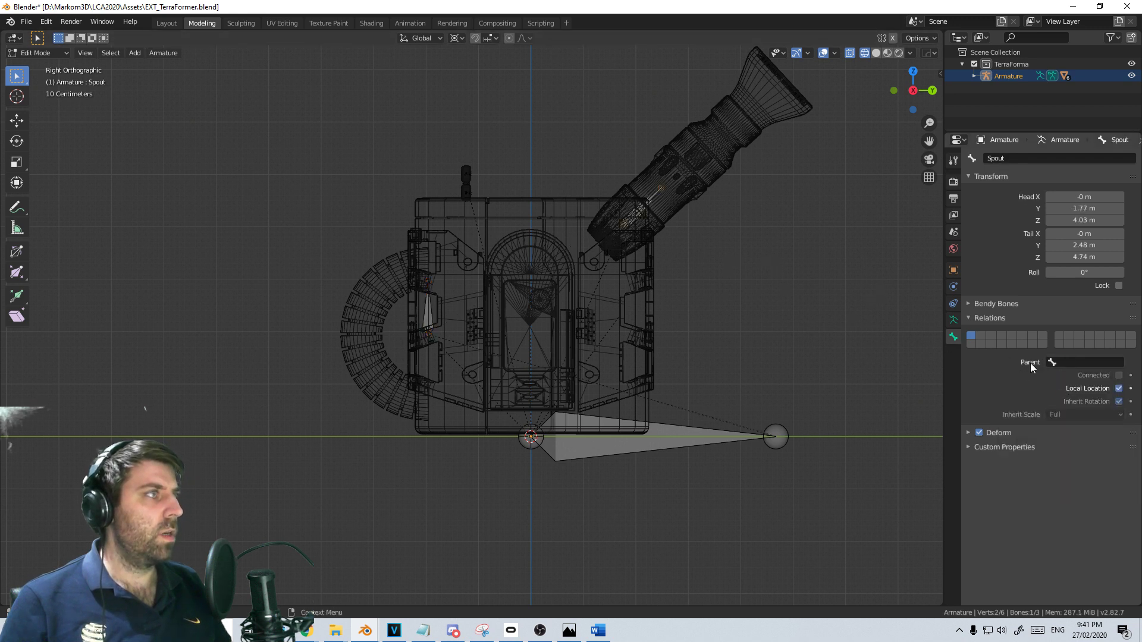
click(1082, 363)
click(1064, 391)
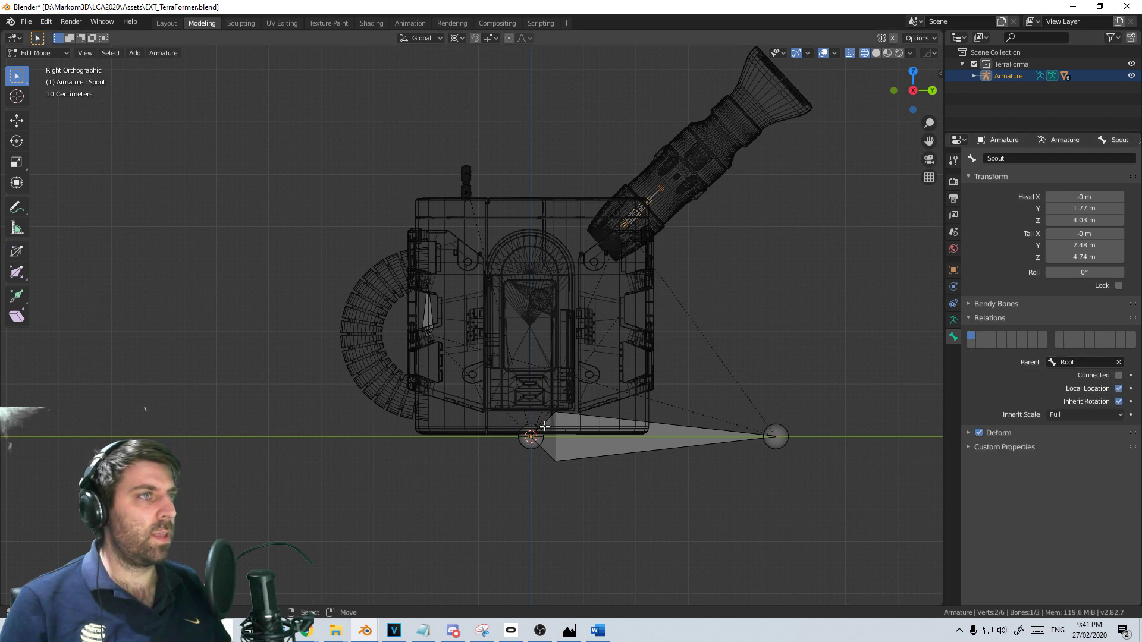
key(Tab)
key(Tab)
key(Tab)
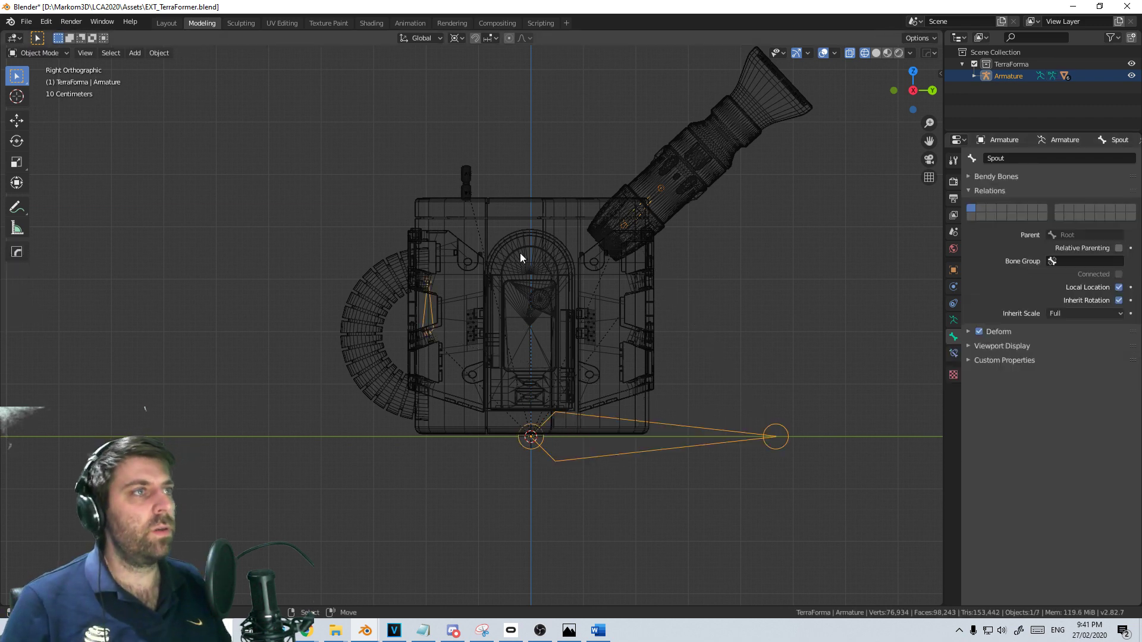
Assign the entire main body mesh, Cylinder.001, to the Root vertex group
click(513, 214)
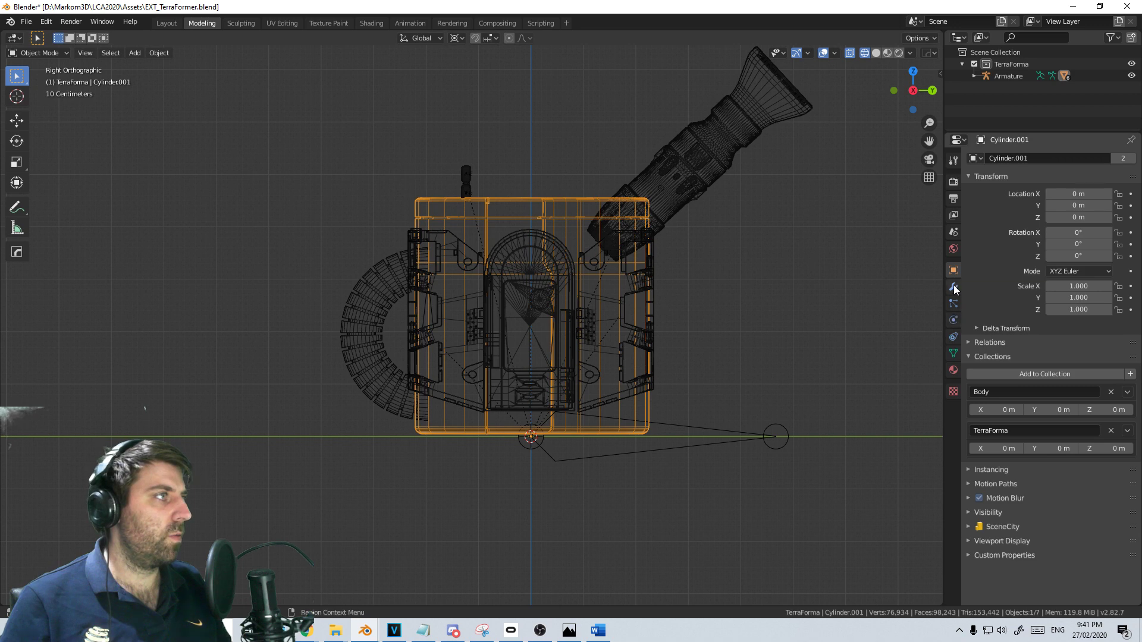
key(Tab)
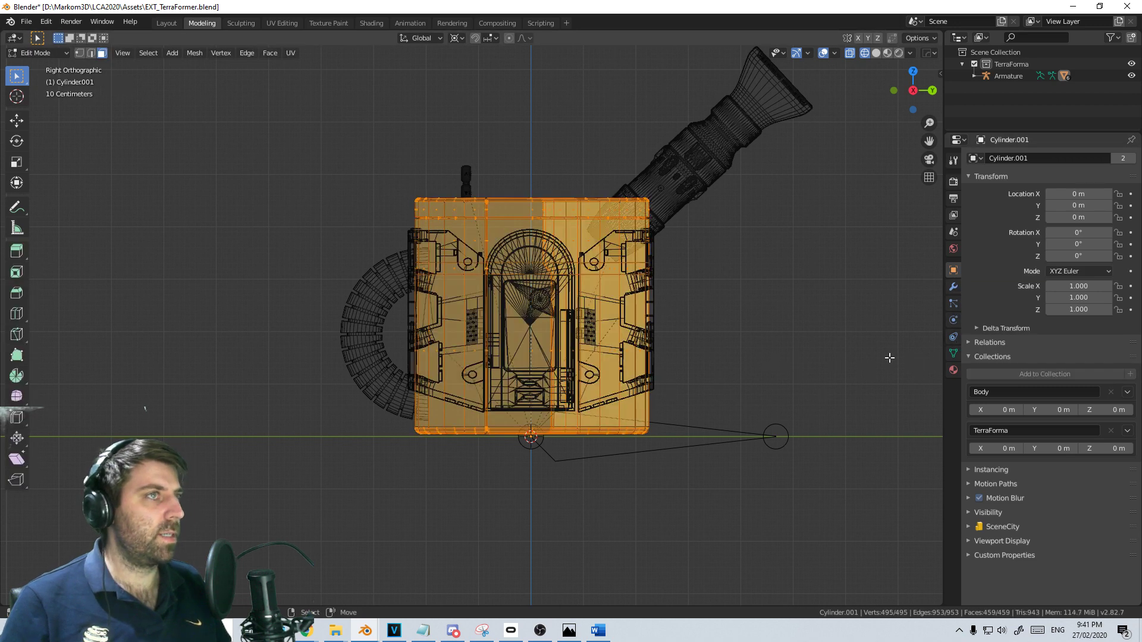
click(953, 354)
click(985, 268)
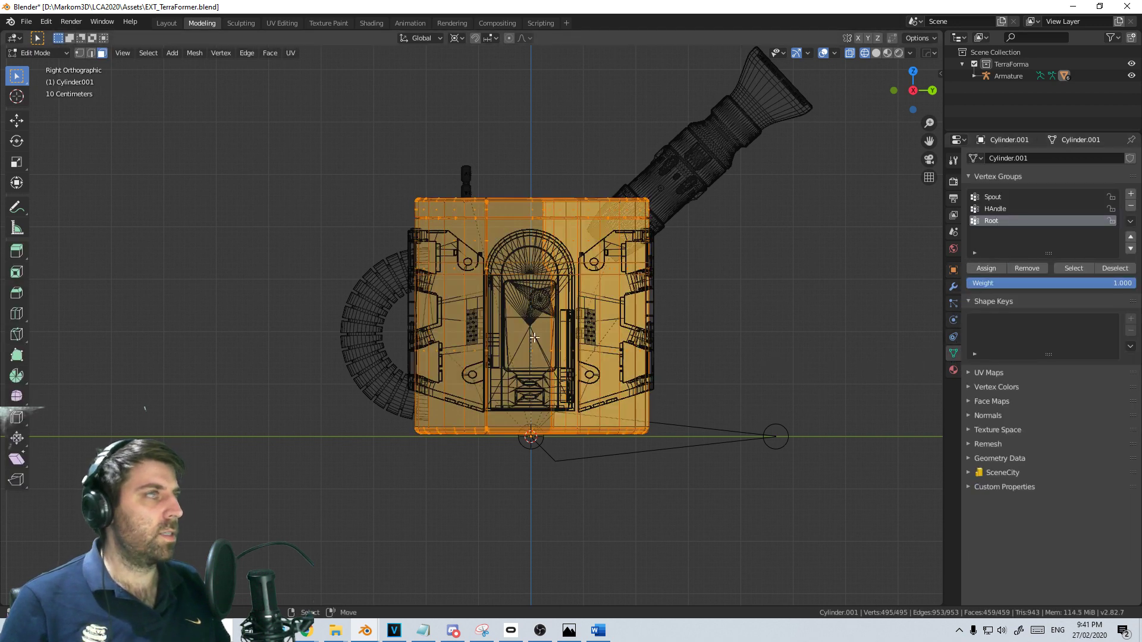
key(Tab)
Assign the arched side mesh, Side1, to the Root vertex group and hide it
click(530, 340)
click(533, 307)
key(Tab)
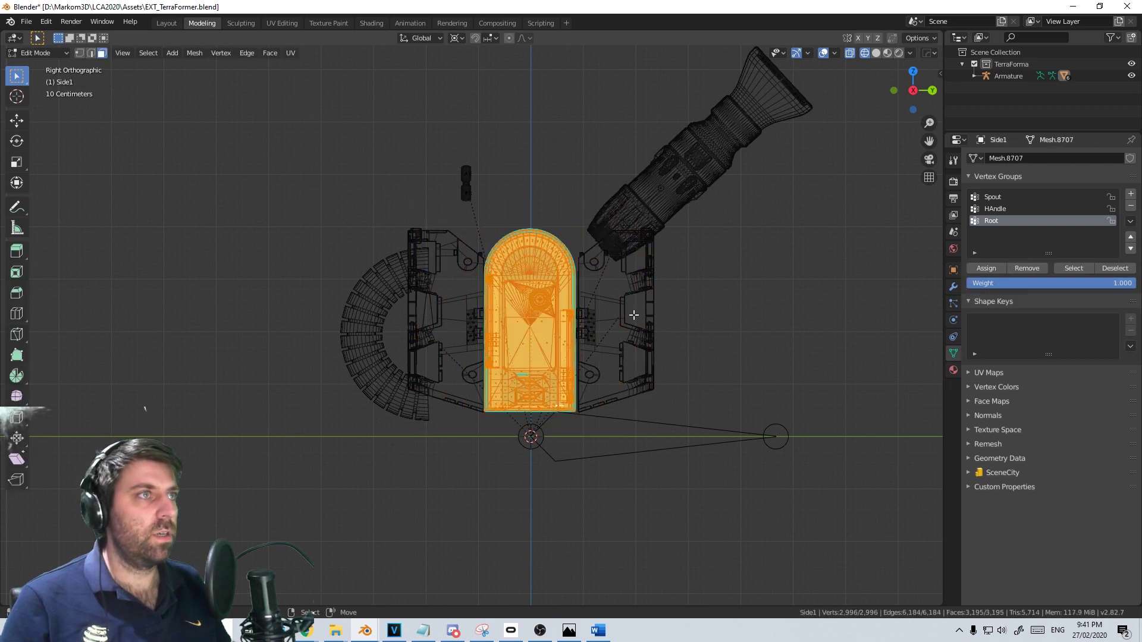
key(Tab)
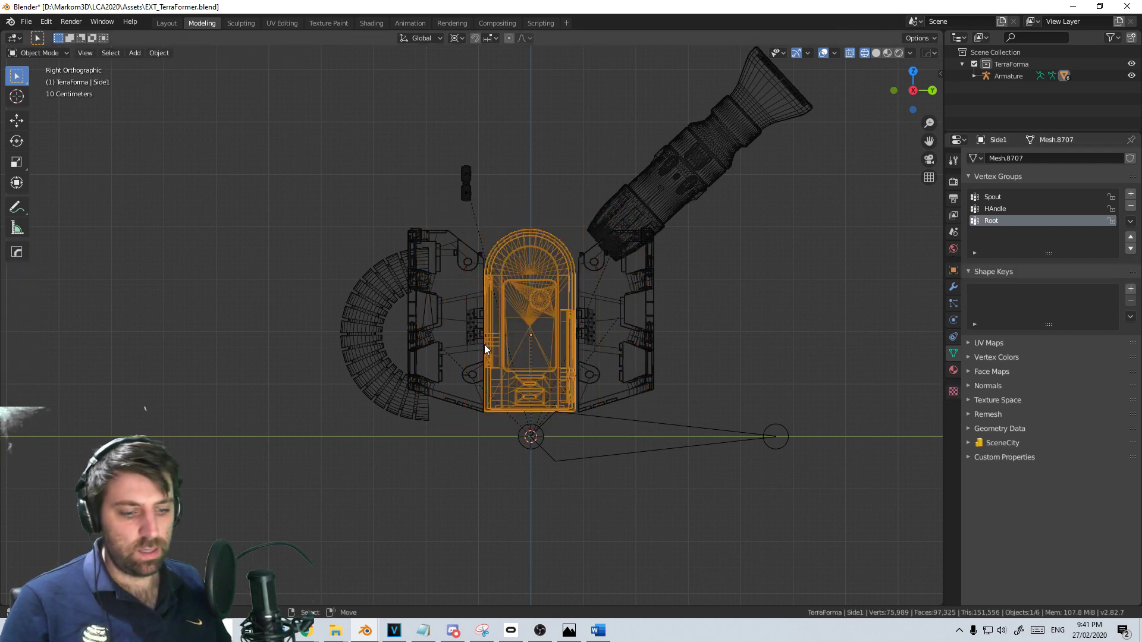
key(h)
Assign the mirrored side frame mesh, Plane, to the Root vertex group
click(590, 343)
key(Tab)
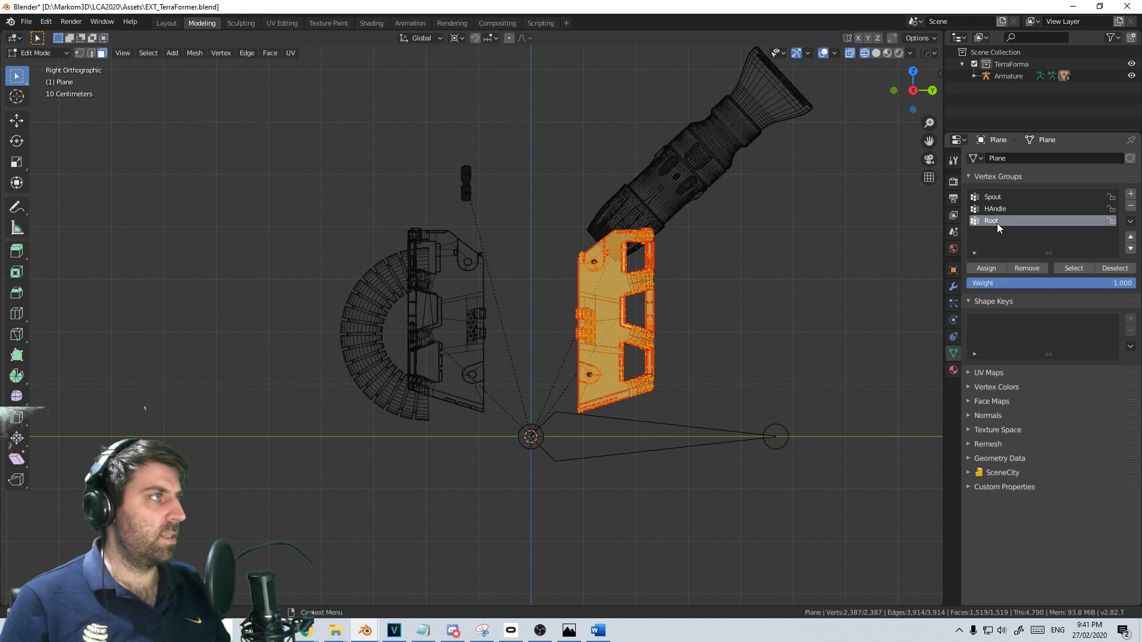
click(986, 268)
key(Tab)
Open the antenna mesh, Ant, for editing, go back to Object Mode with Plane selected and reveal all hidden meshes
key(alt+h)
click(467, 199)
key(Tab)
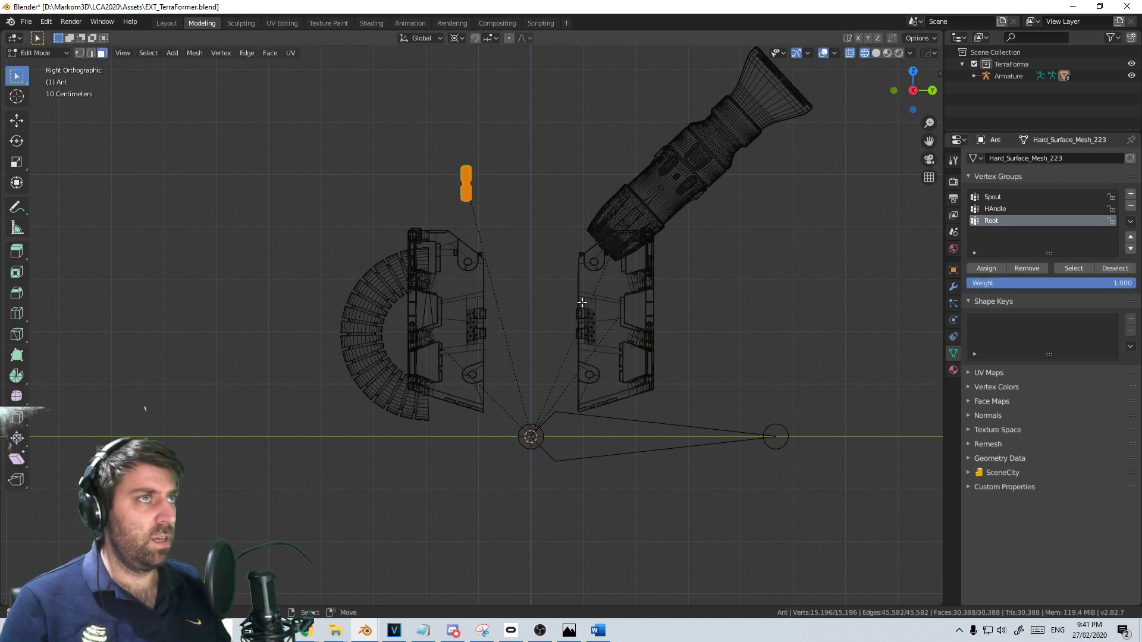
key(ctrl+z)
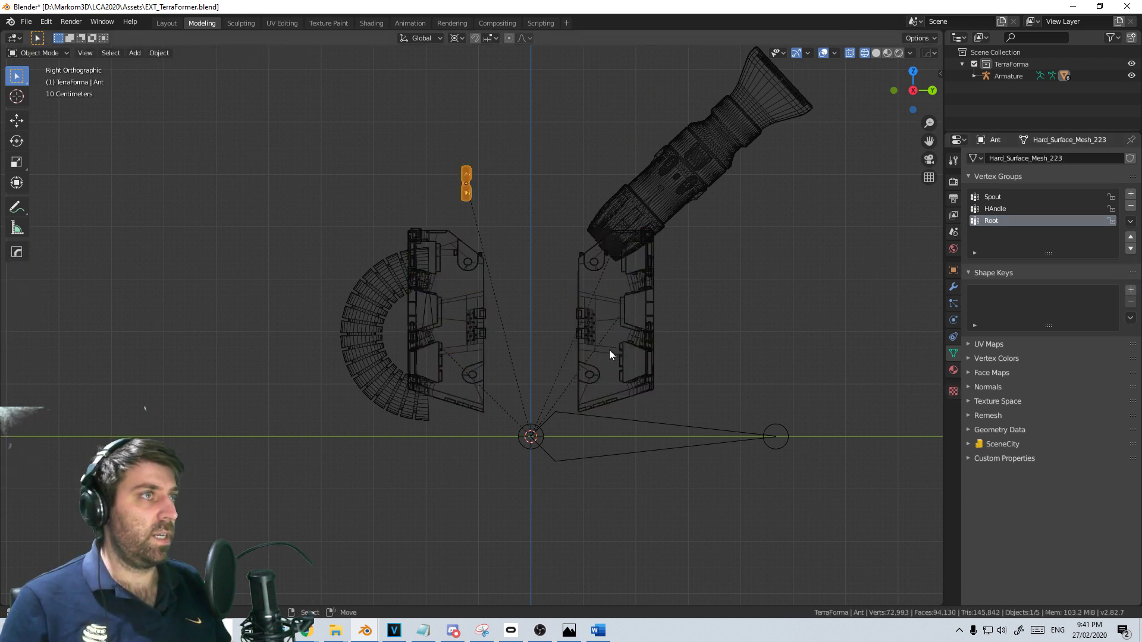
key(ctrl+z)
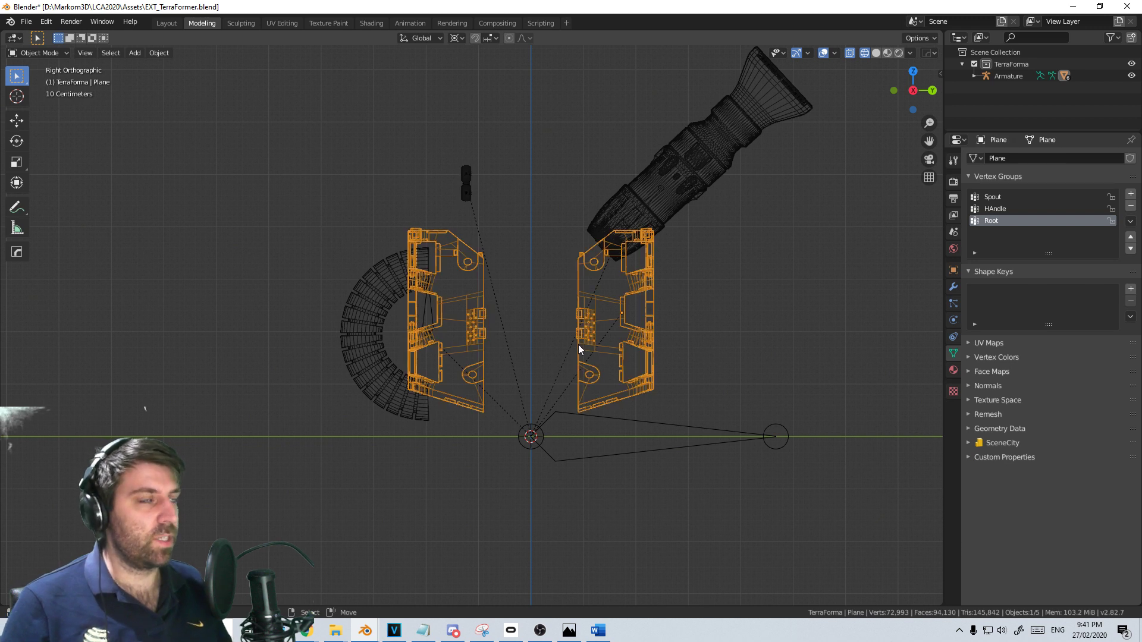
key(alt+h)
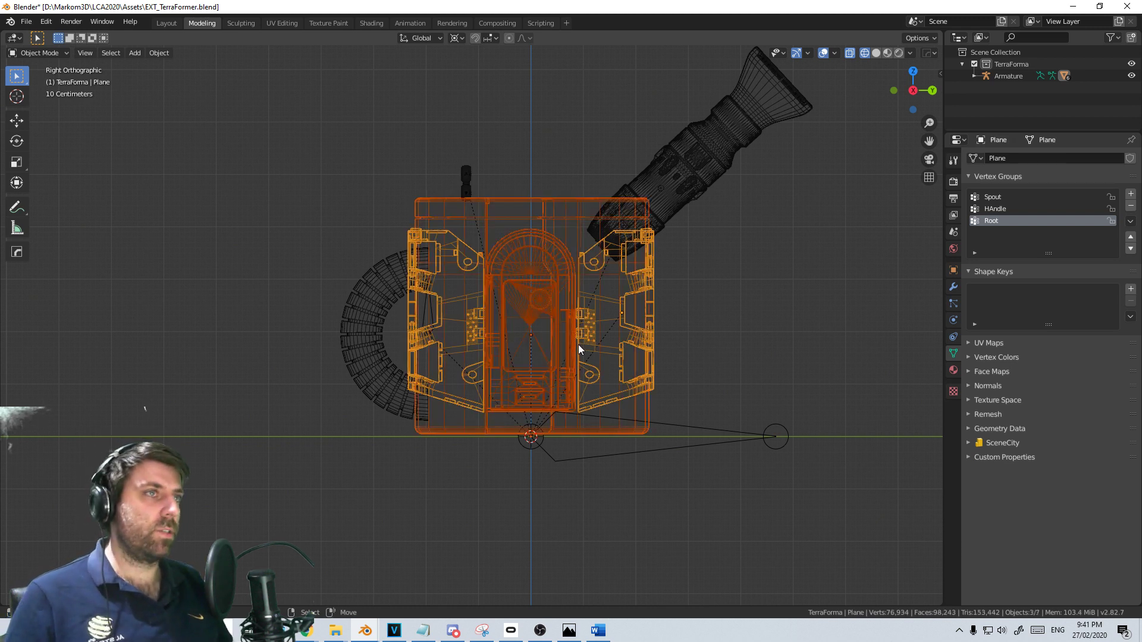
Switch to Scene7.blend and link the TerraForma collection from EXT_TerraFormer.blend
key(alt+Tab)
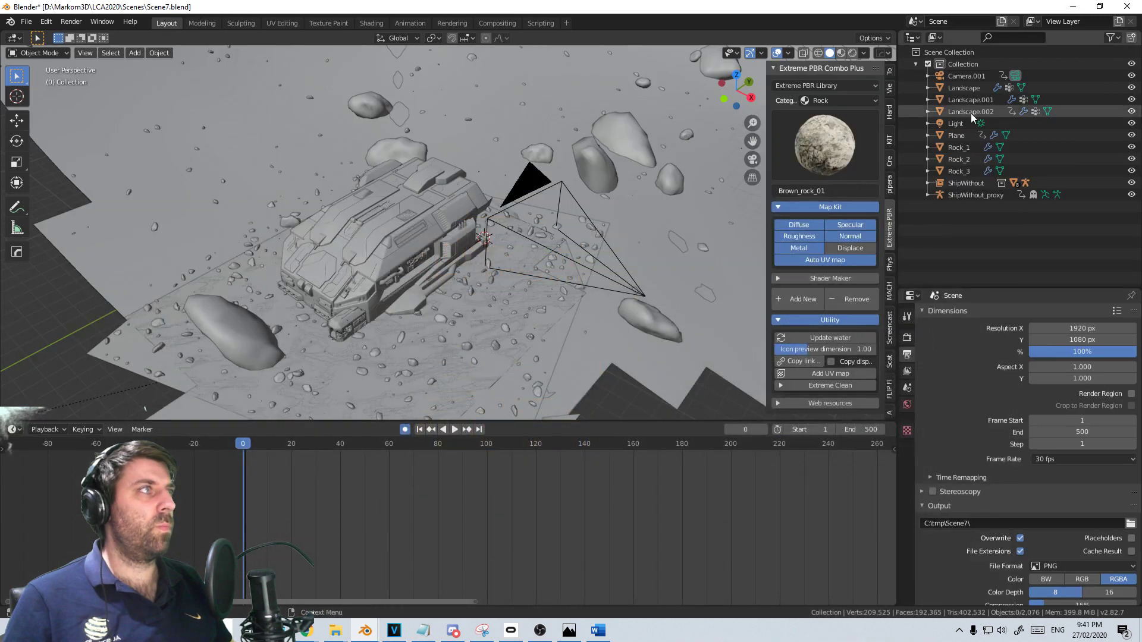
middle_drag(480, 251, 447, 281)
scroll(511, 297, up, 5)
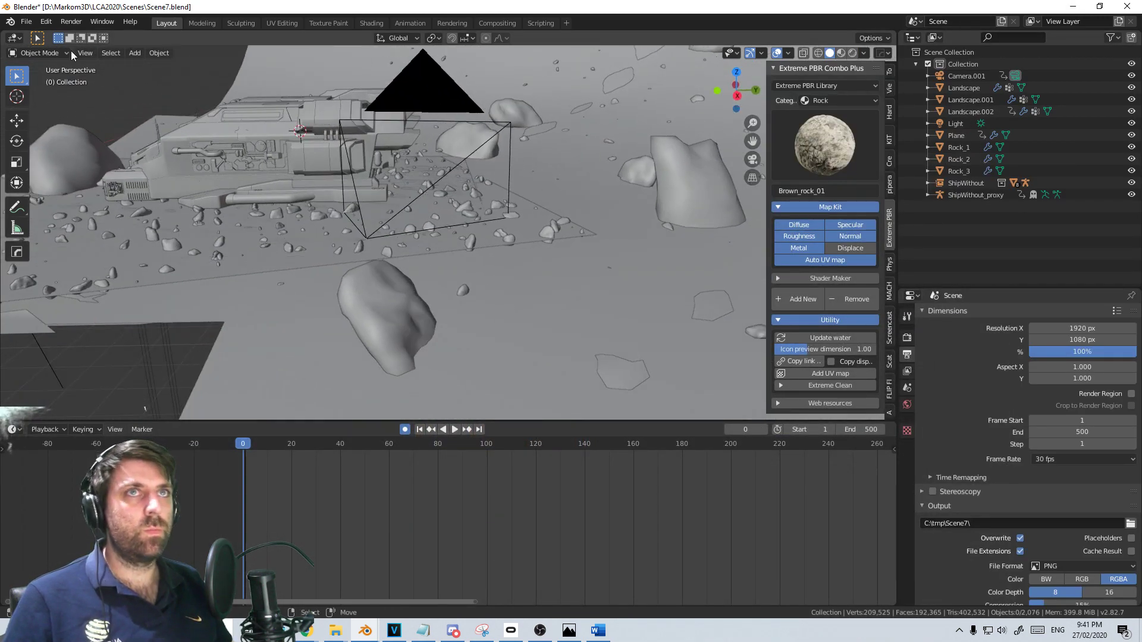
click(27, 22)
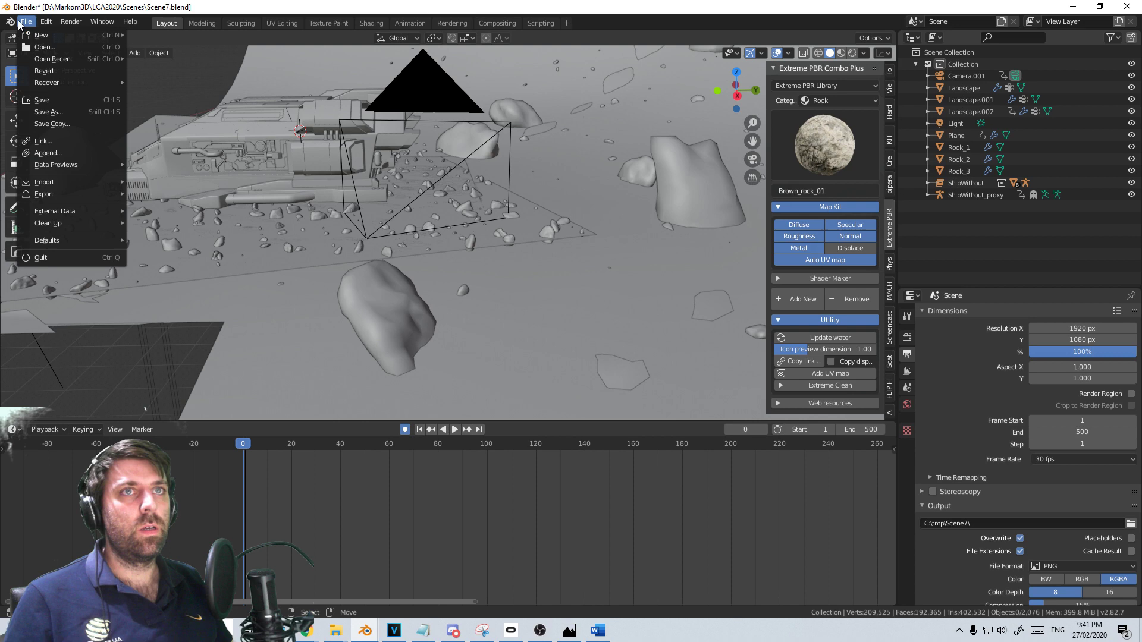
click(62, 141)
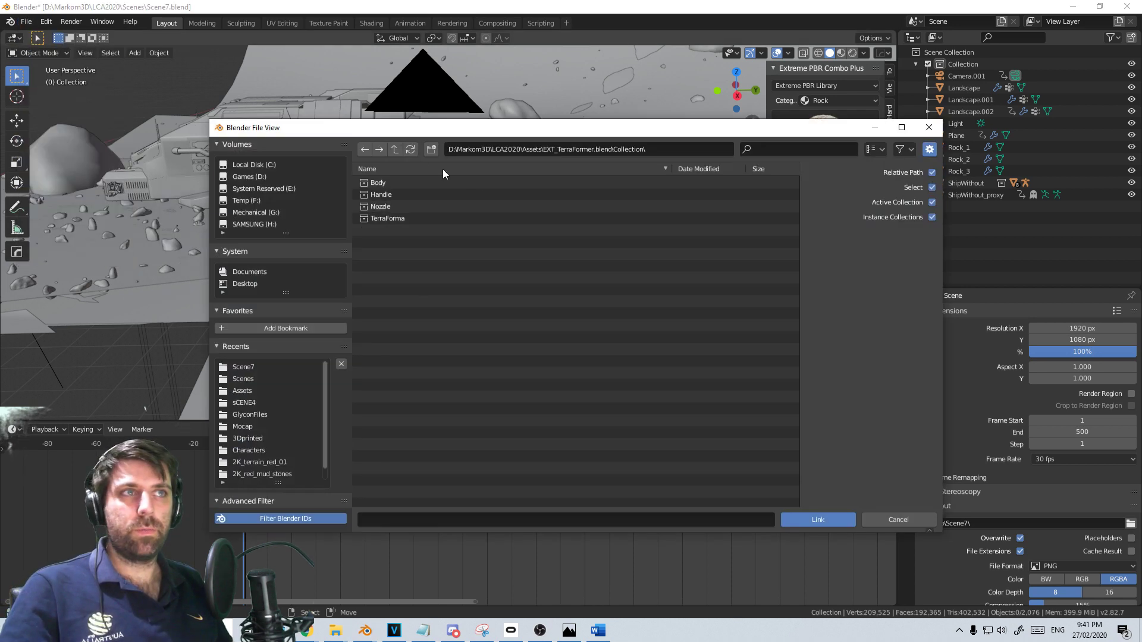
click(395, 149)
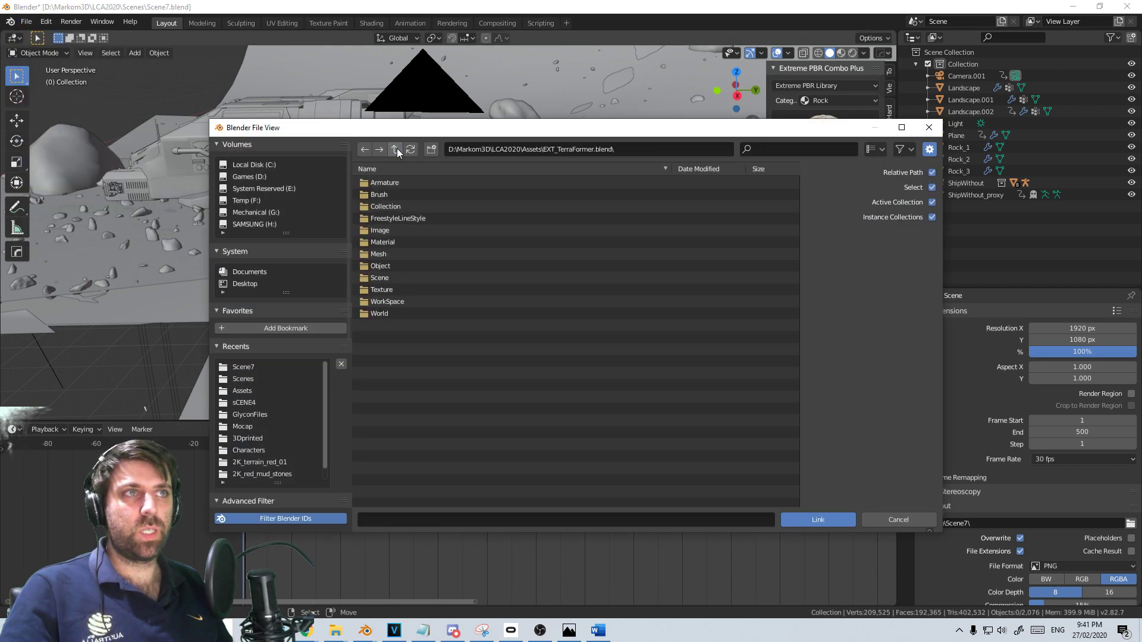
double_click(395, 206)
double_click(397, 220)
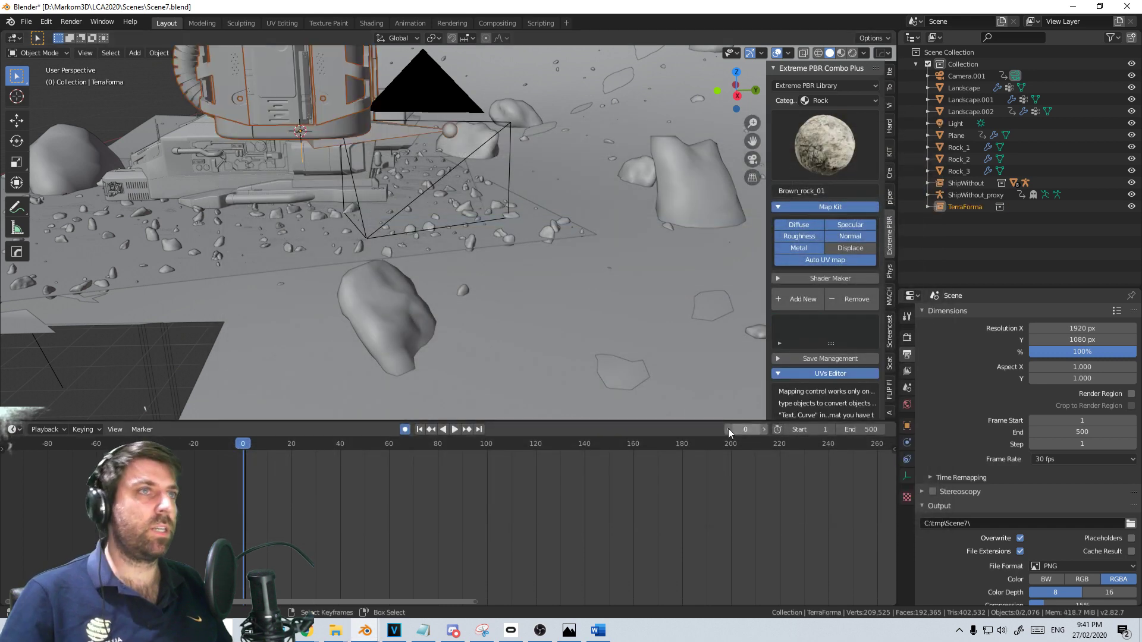
Make a proxy of the linked TerraForma collection using its Armature object
scroll(371, 255, down, 4)
middle_drag(373, 213, 509, 261)
key(F3)
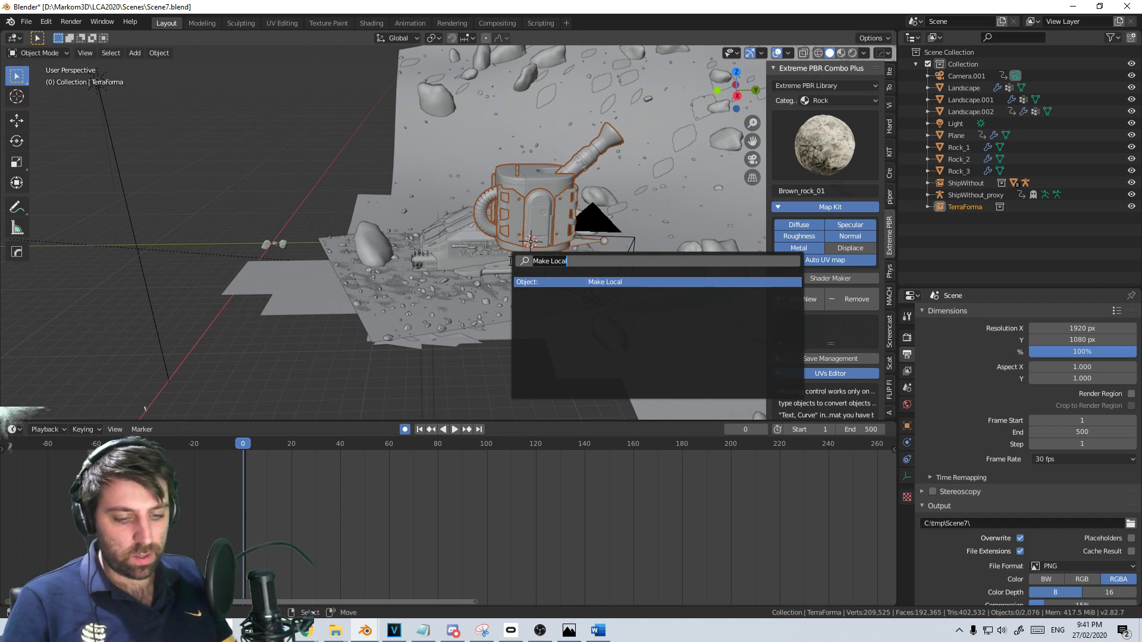
text(make proxy)
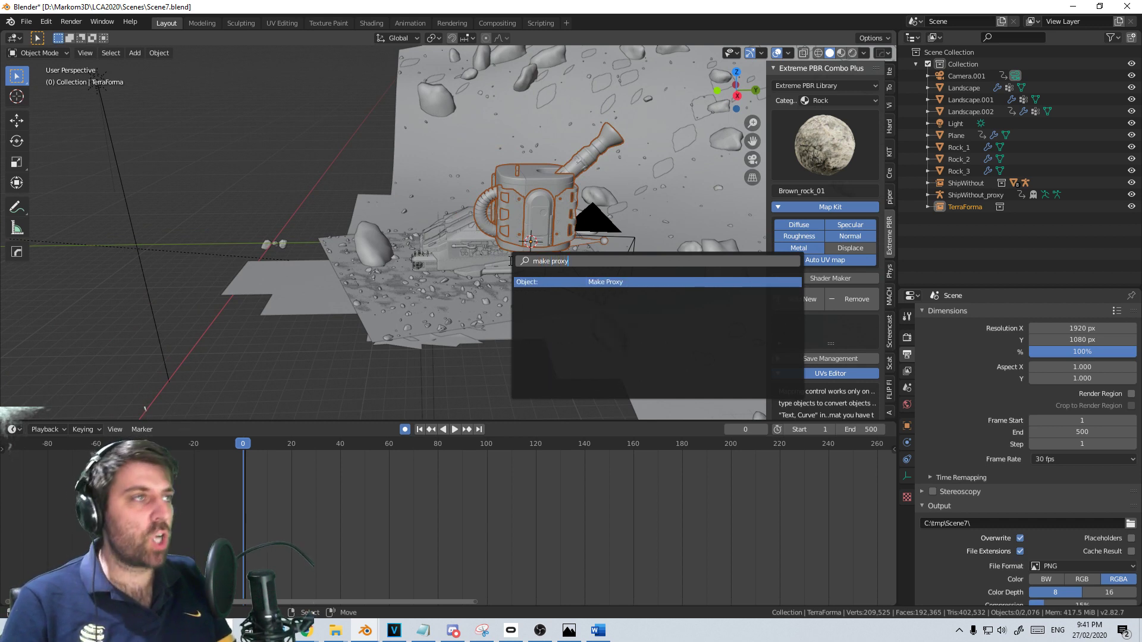
key(Return)
key(Down)
key(Down)
key(Down)
key(Down)
key(Down)
key(Down)
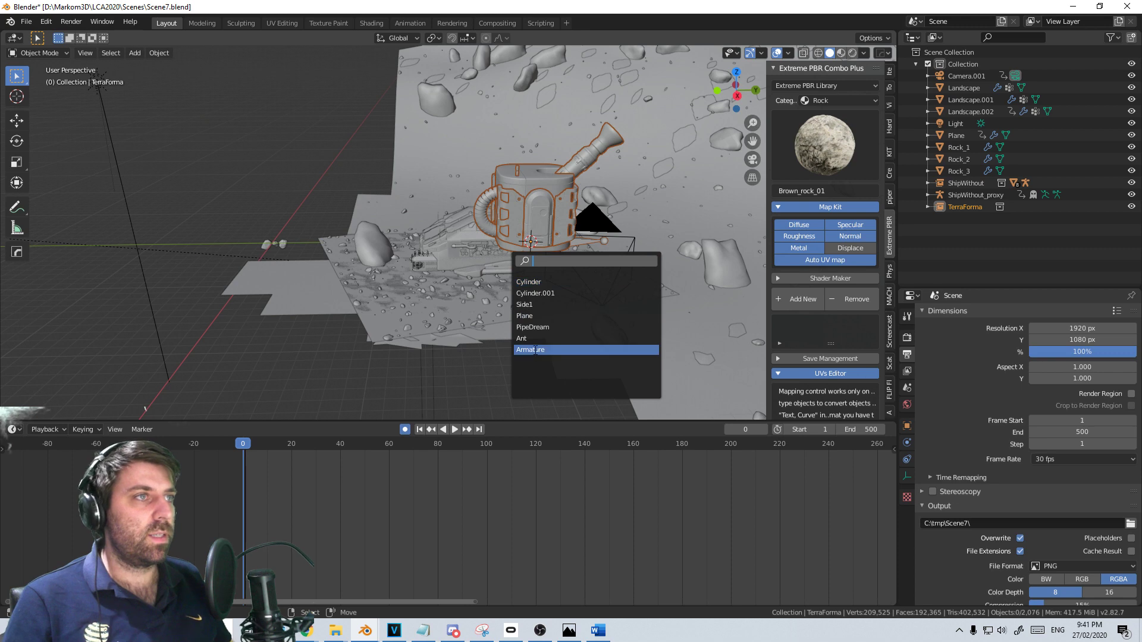
key(Return)
Put TerraForma_proxy into Pose Mode and test moving its Root bone, discarding the movement
middle_drag(552, 270, 532, 317)
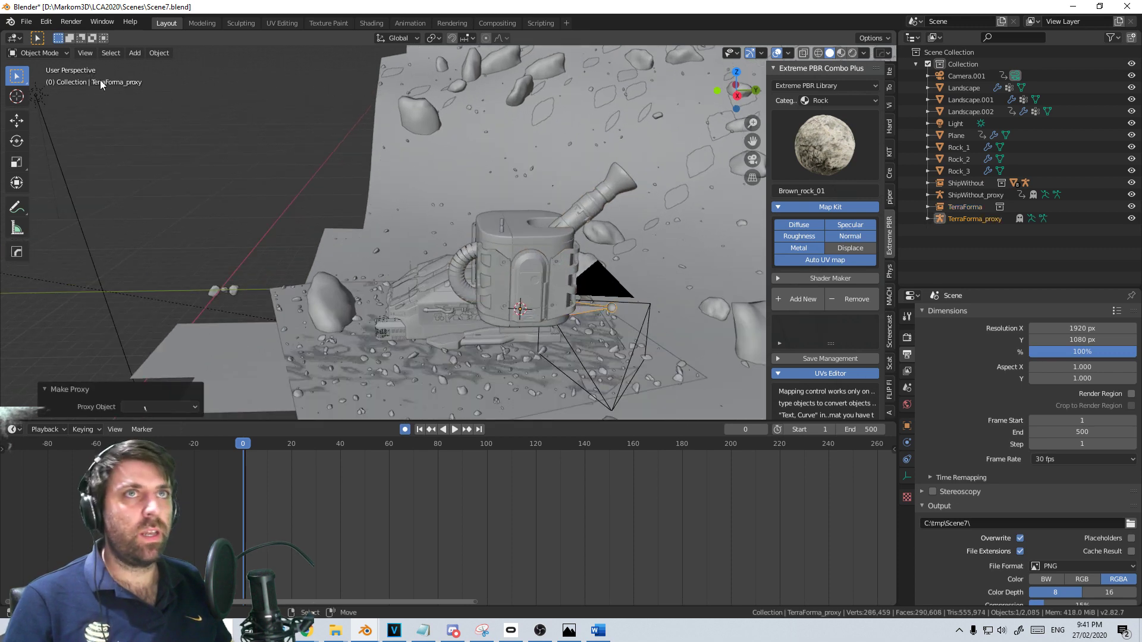
click(39, 53)
click(50, 94)
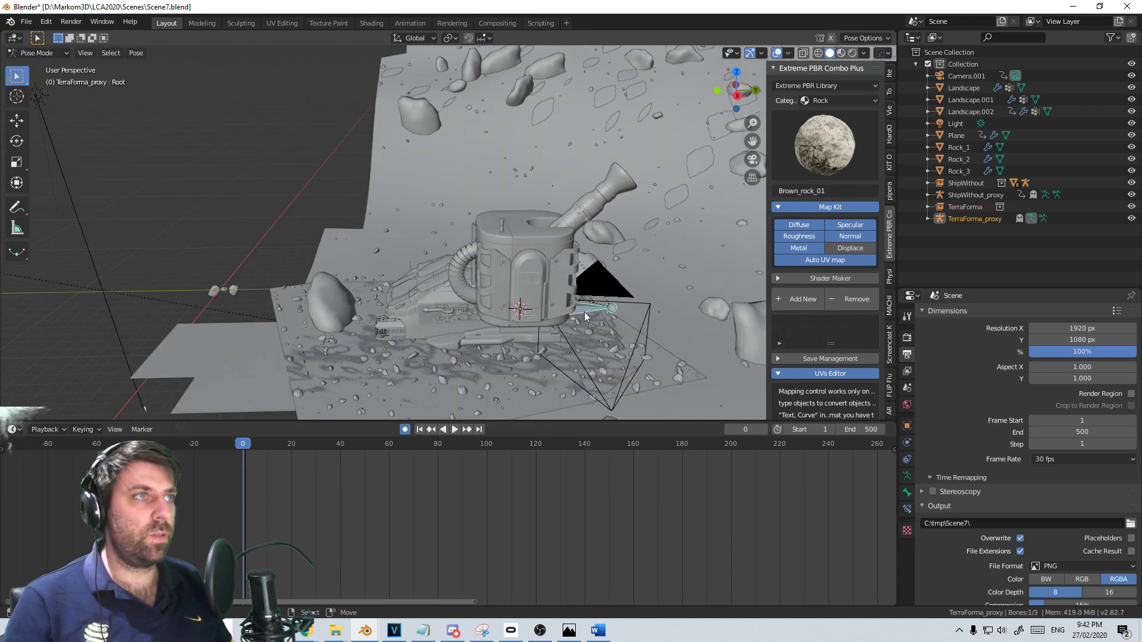
key(g)
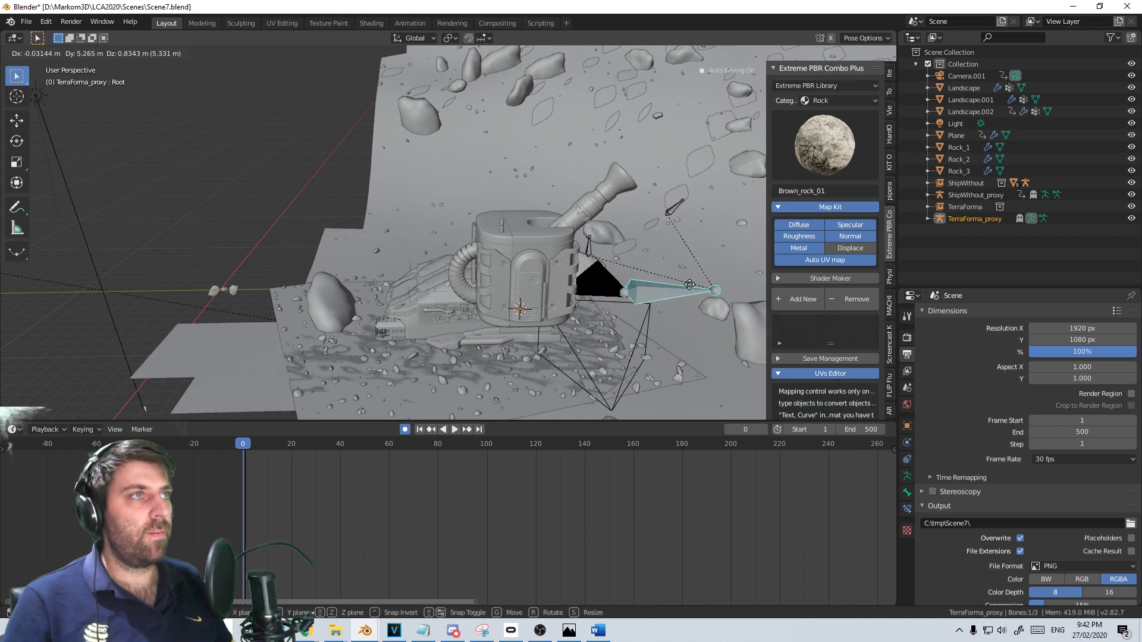
key(Escape)
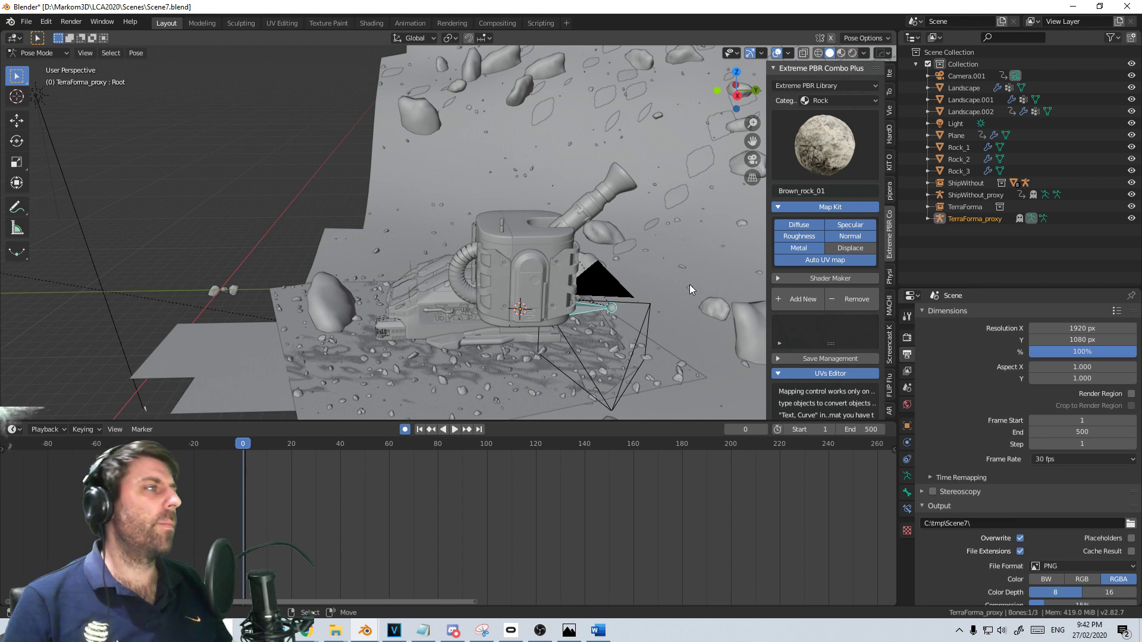
Inspect the rig in wireframe shading, select the Spout bone and restore solid shading
mouse_move(690, 284)
middle_down()
mouse_move(616, 284)
mouse_move(615, 246)
mouse_move(552, 307)
mouse_move(662, 318)
mouse_move(605, 311)
middle_up()
key(z)
click(474, 312)
key(z)
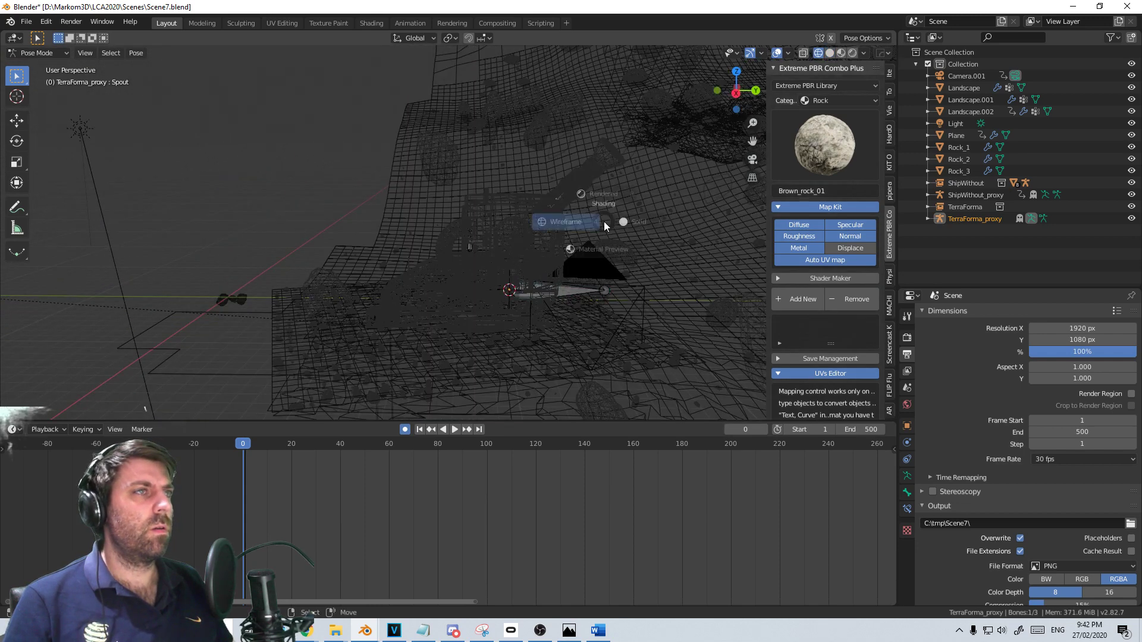
click(632, 220)
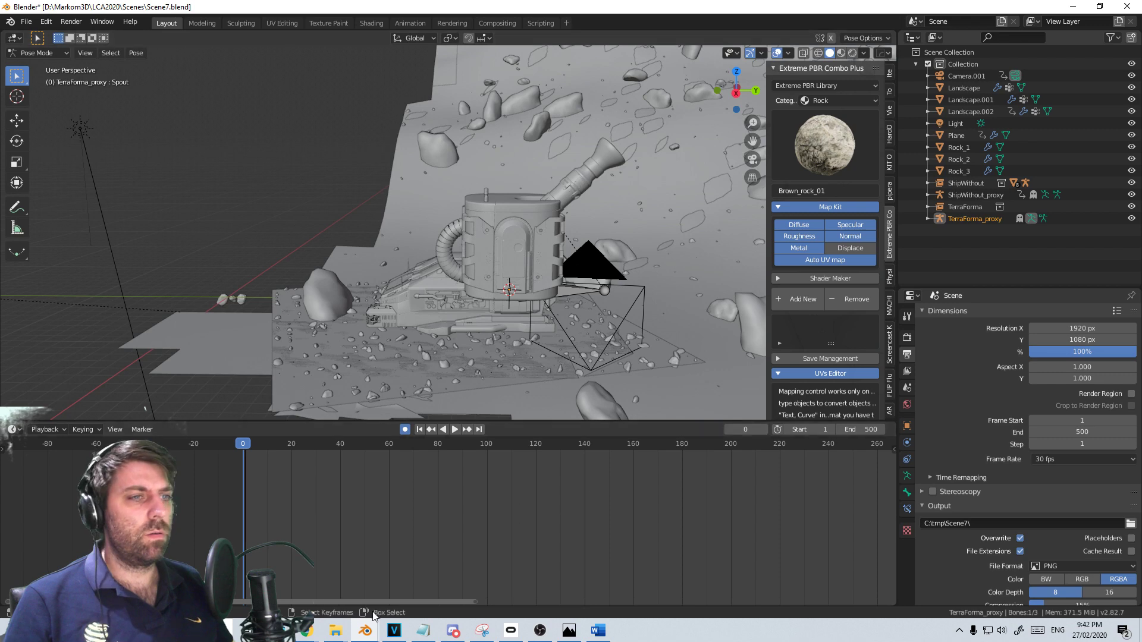
Switch to EXT_TerraFormer.blend, put the Armature into Pose Mode and test rotating the Root bone
mouse_move(366, 629)
click(487, 591)
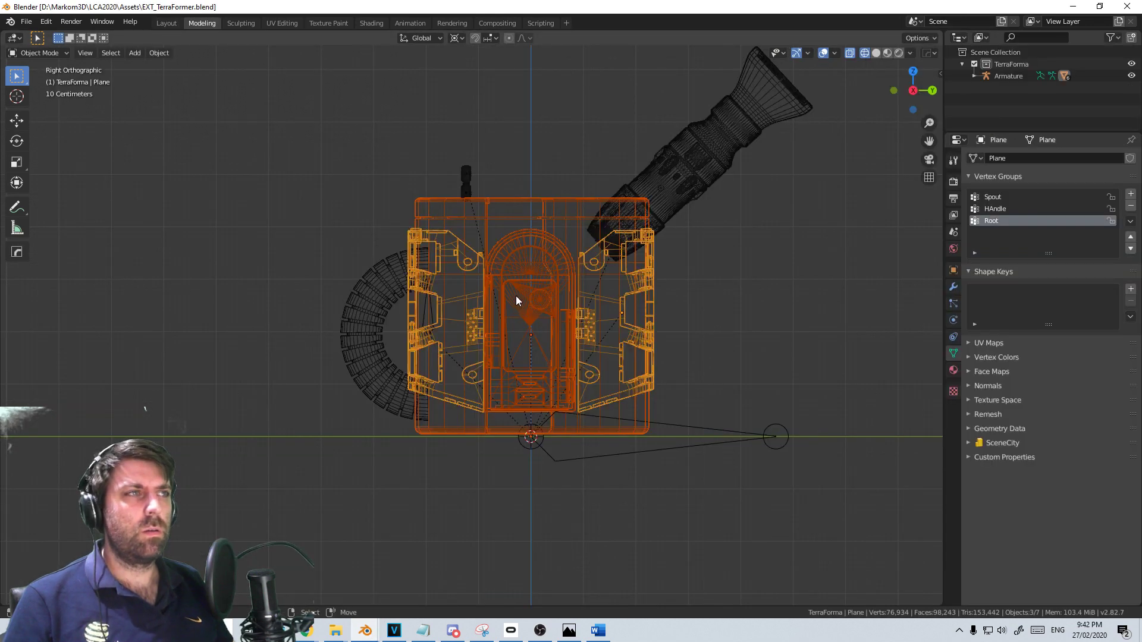
click(688, 431)
click(39, 52)
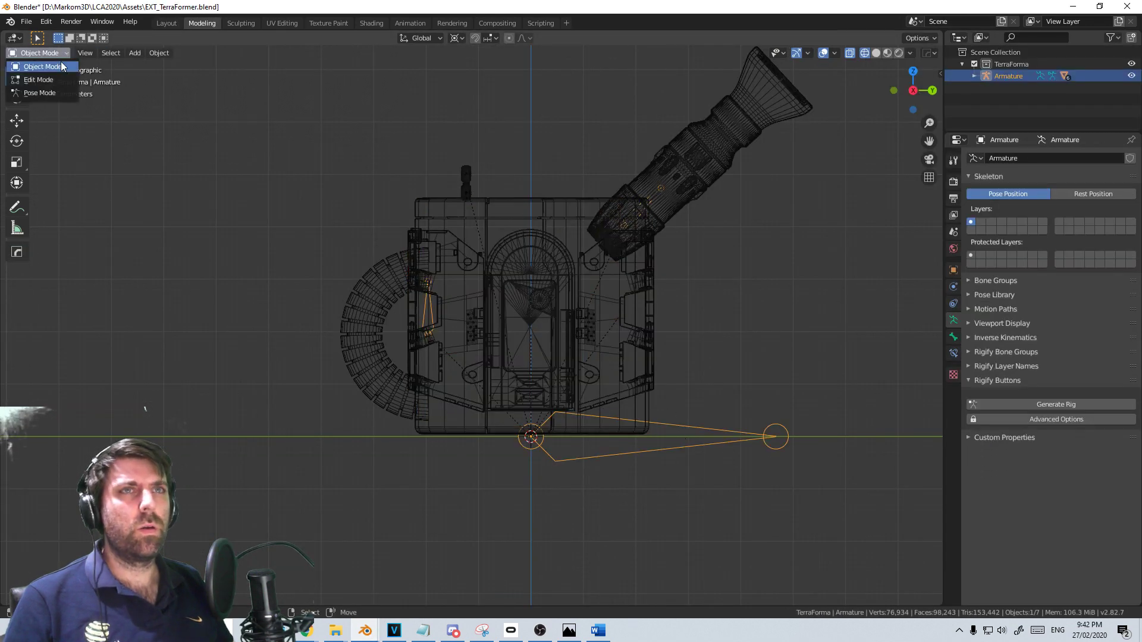
click(42, 96)
click(687, 434)
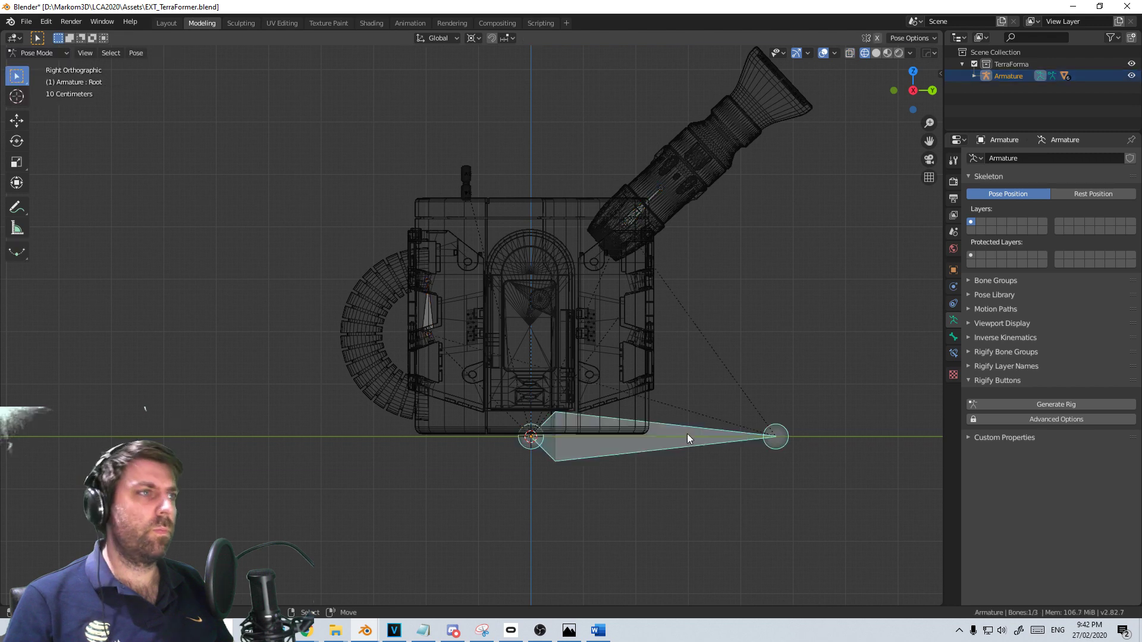
key(r)
key(Escape)
Set the transform pivot point to Individual Origins and test rotating the Spout bone, restoring its original pose
click(630, 198)
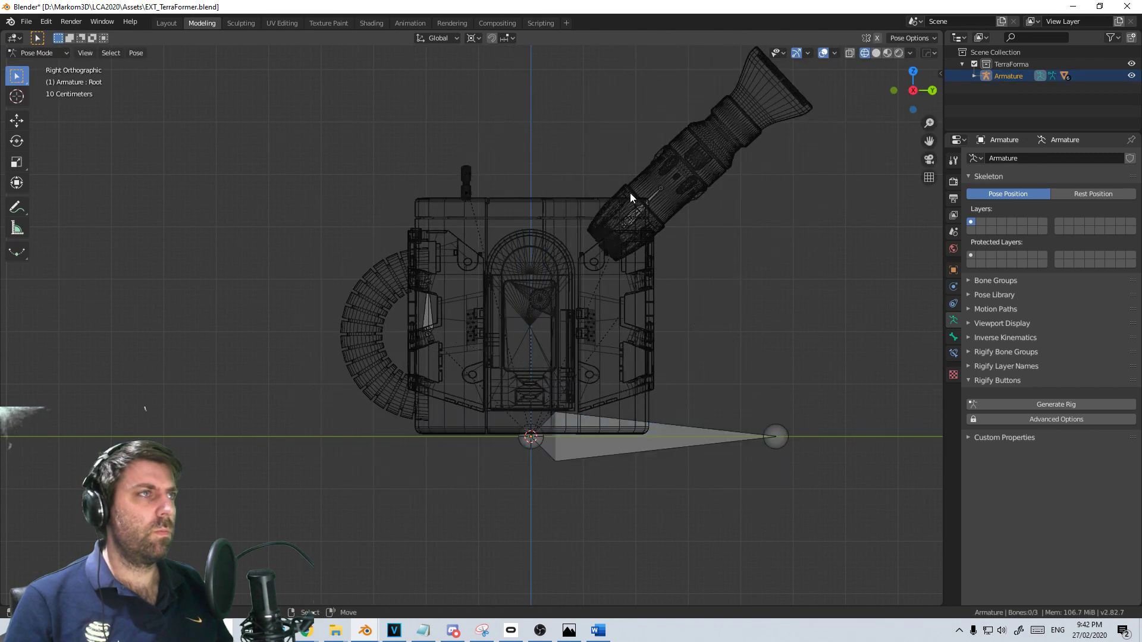
key(r)
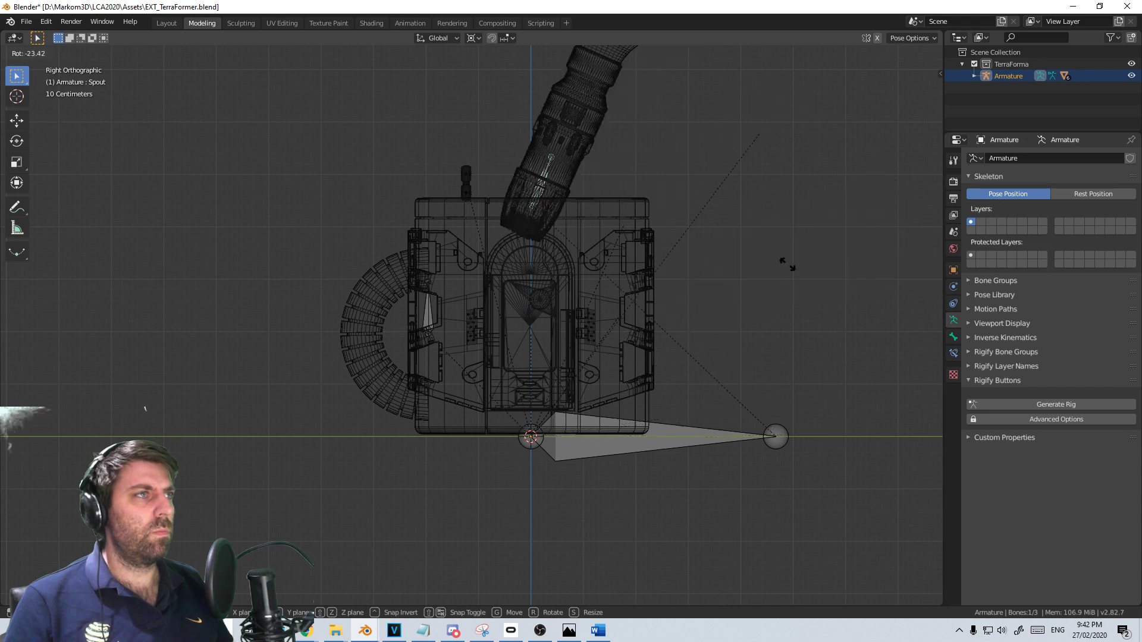
click(747, 278)
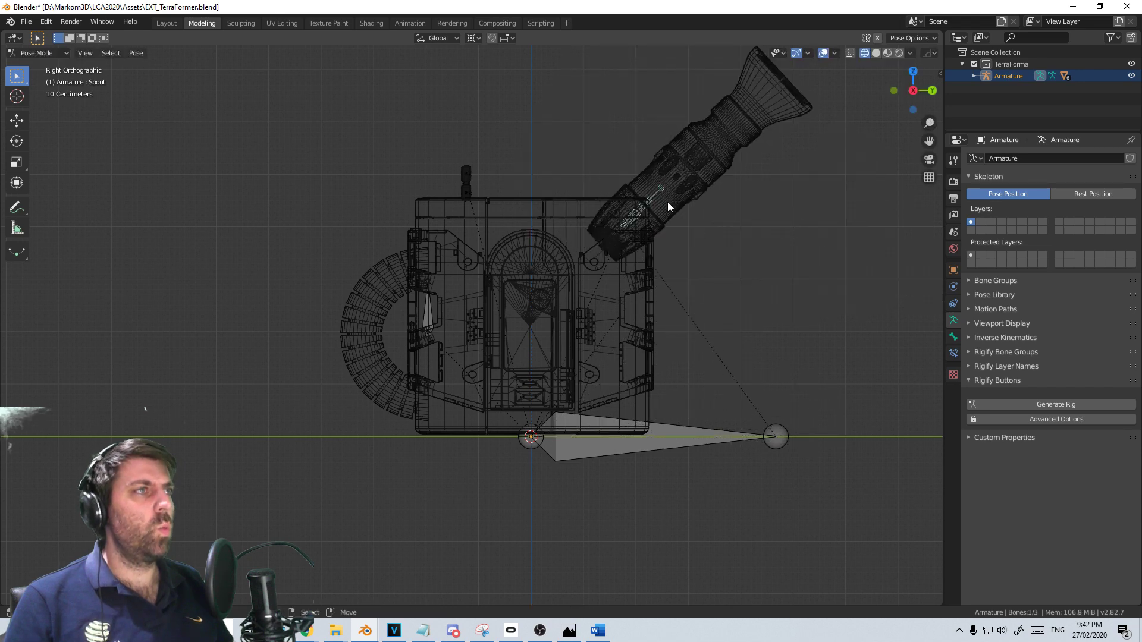
click(473, 39)
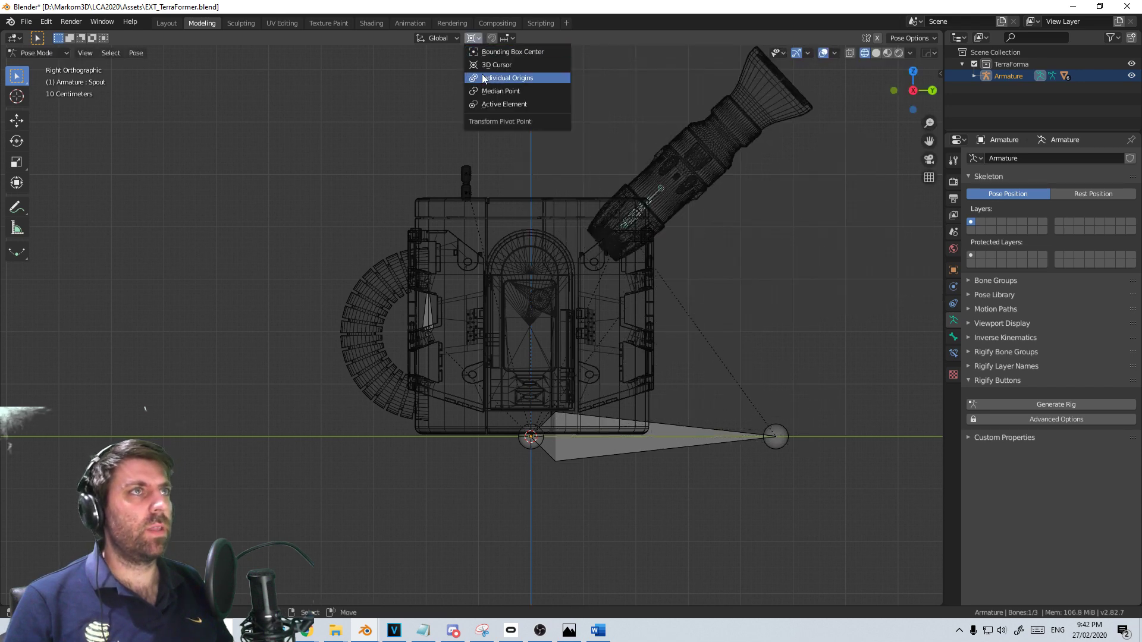
click(485, 78)
key(r)
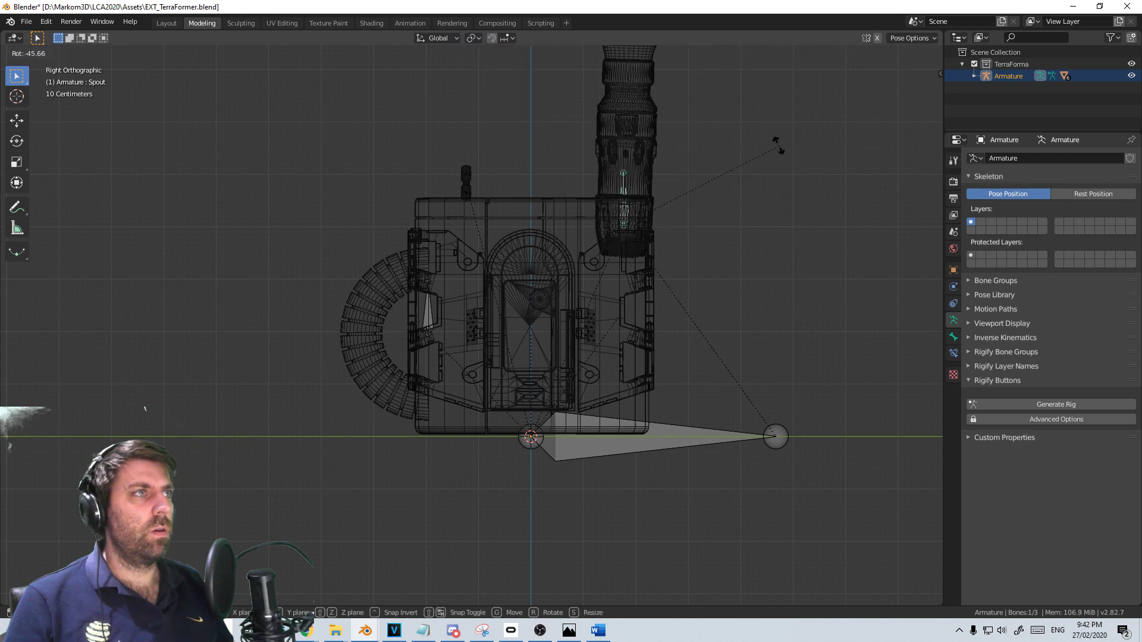
right_click(778, 145)
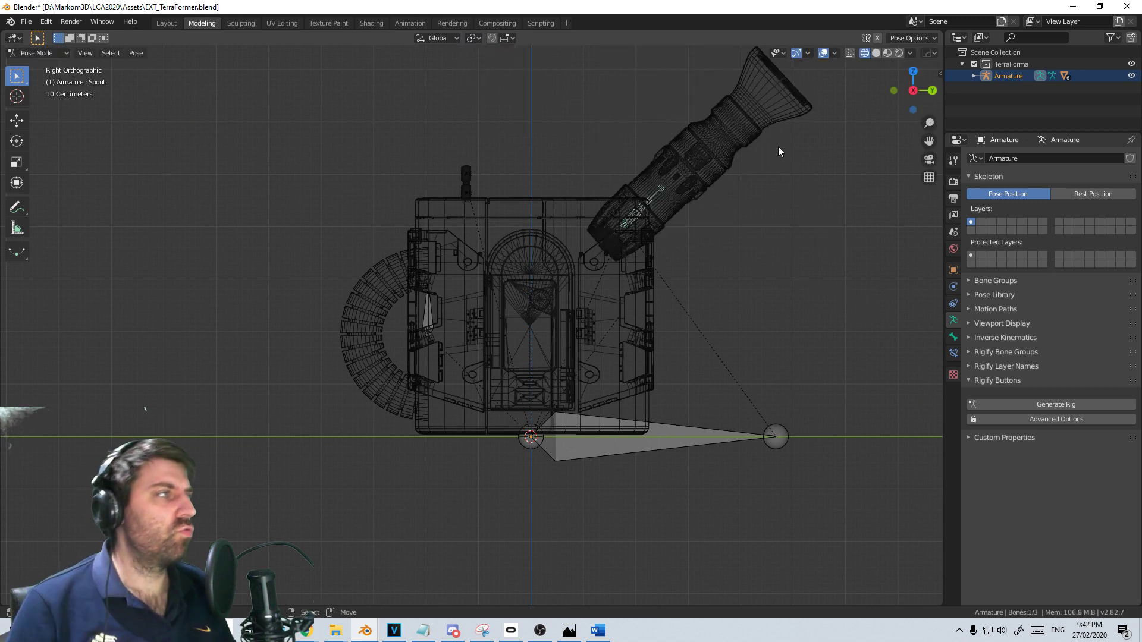
Return the Armature to Object Mode and save EXT_TerraFormer.blend
click(26, 22)
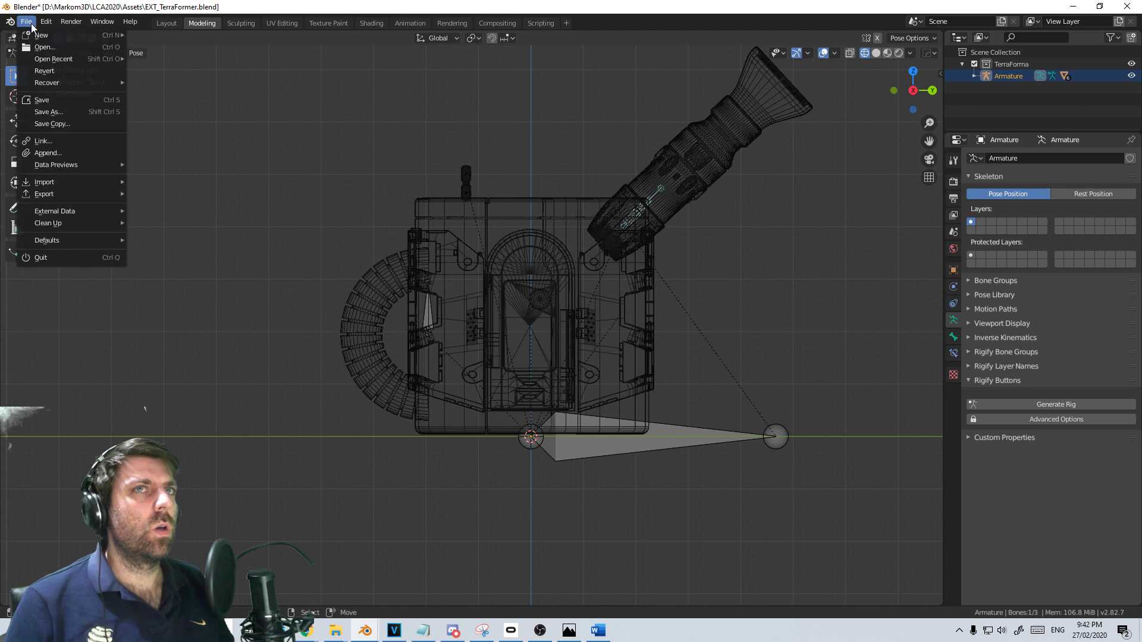
key(Escape)
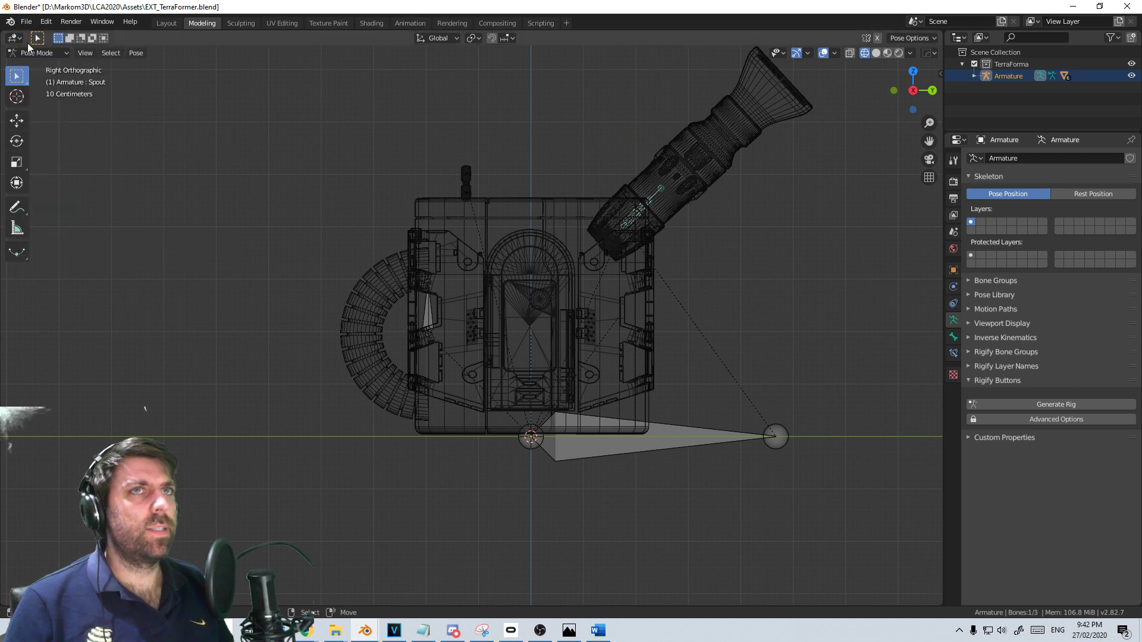
click(45, 54)
click(35, 66)
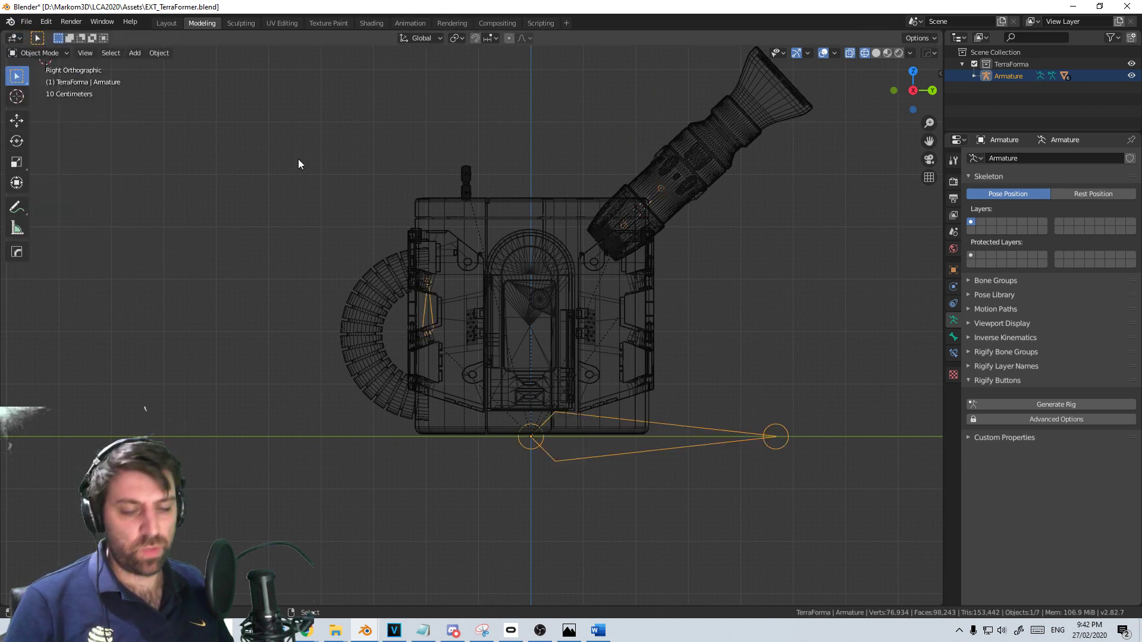
key(ctrl+s)
Go back to Scene7.blend, save it and return TerraForma_proxy to Object Mode
click(1074, 7)
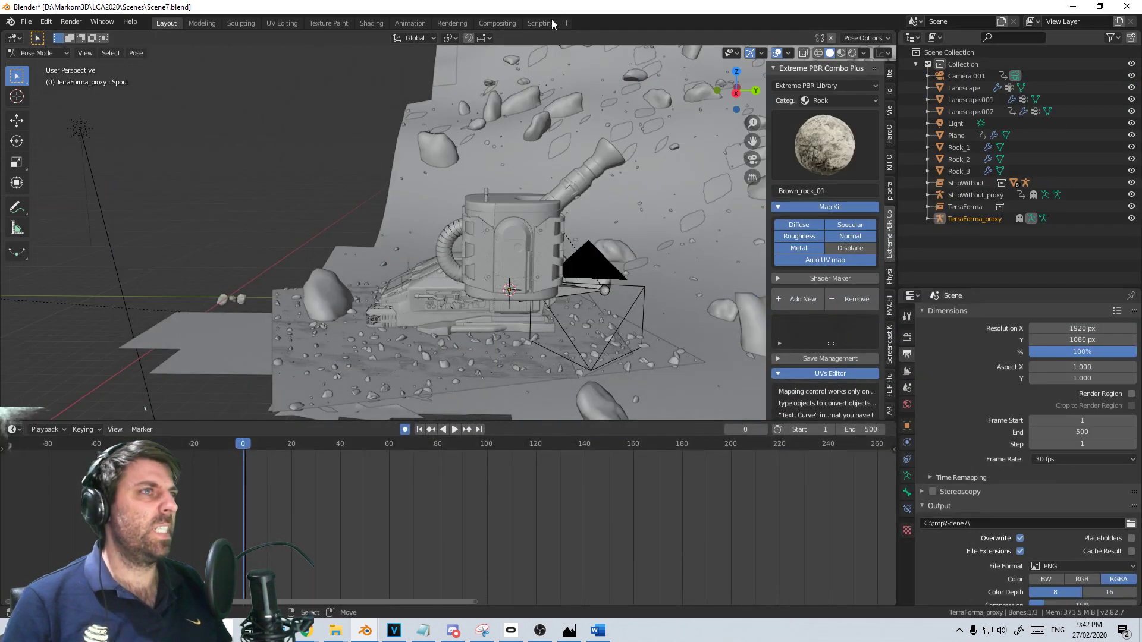
key(ctrl+s)
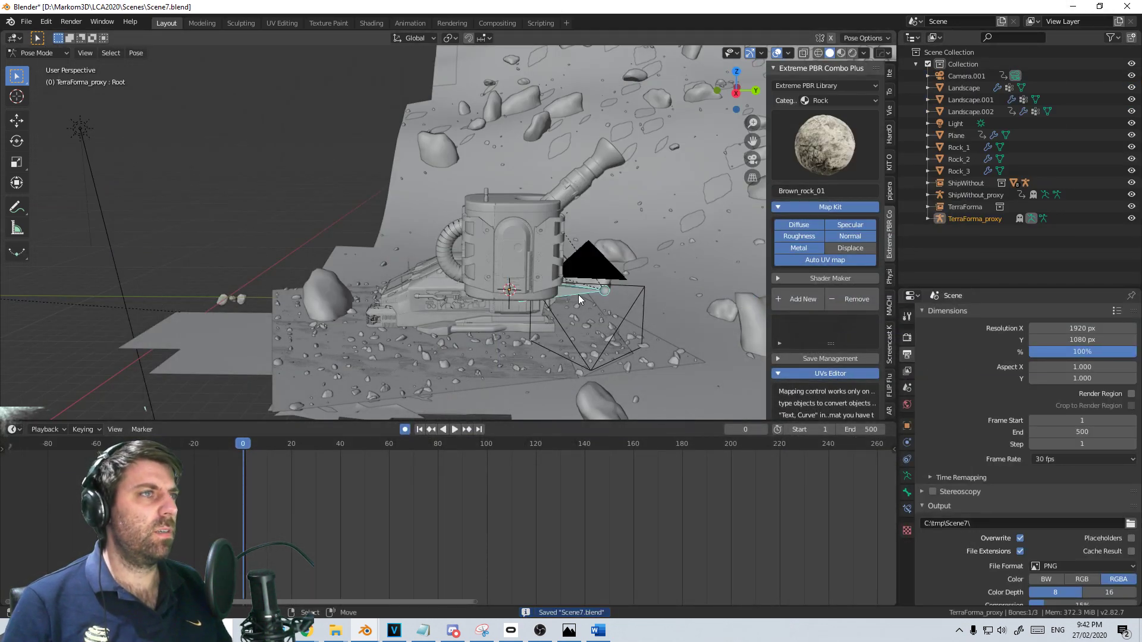
click(45, 53)
click(57, 61)
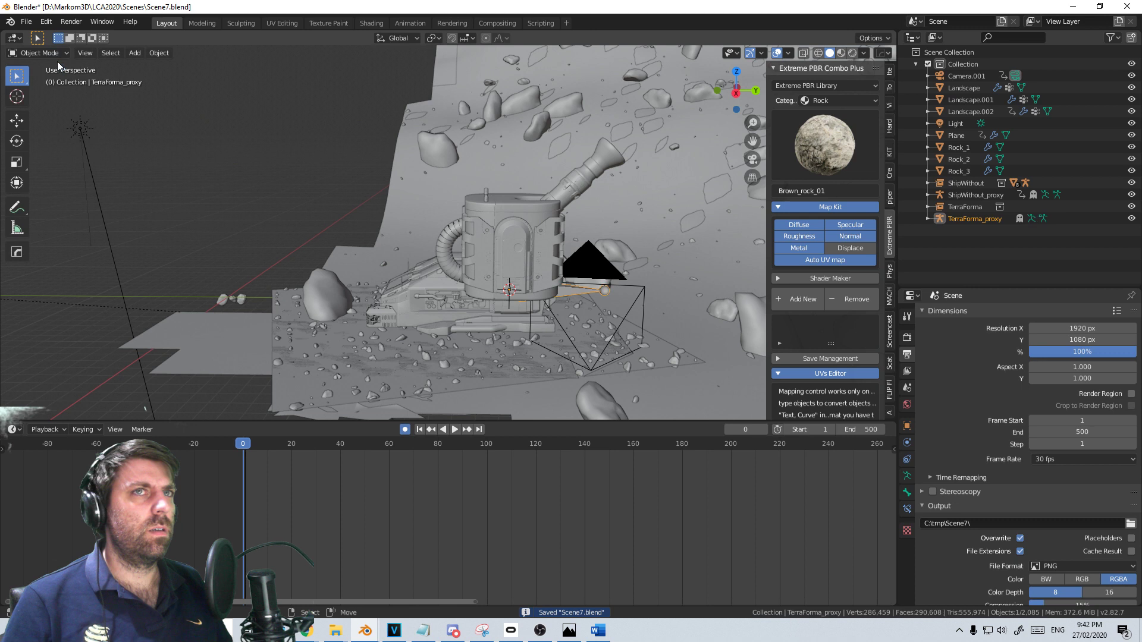
Reopen the recent file Scene7.blend to reload the linked terraformer
click(26, 22)
mouse_move(54, 59)
click(155, 59)
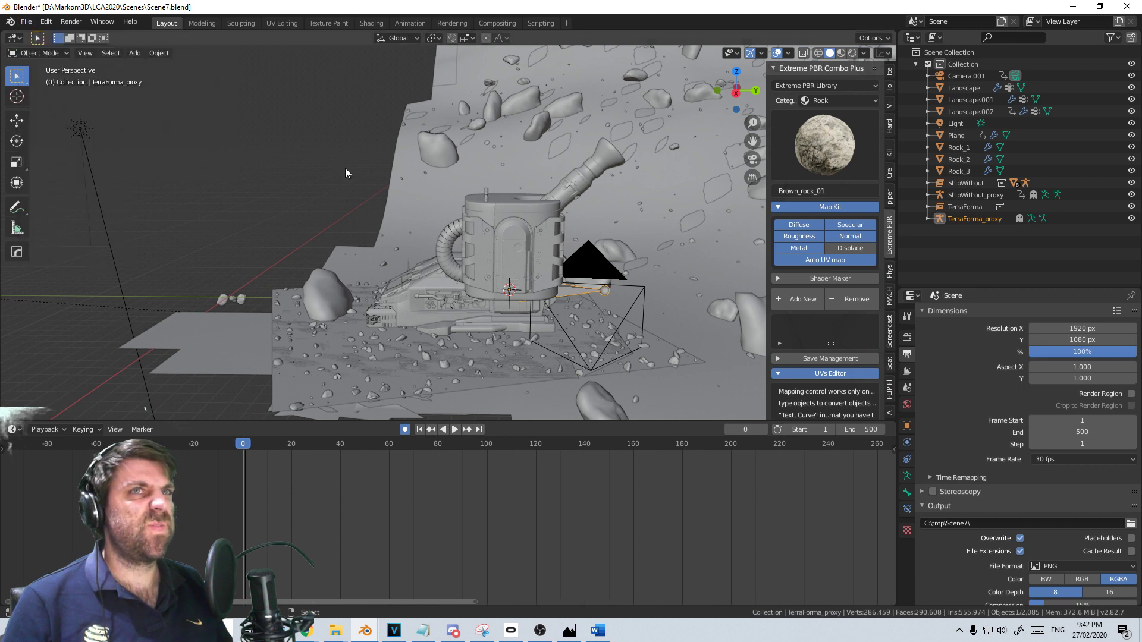
click(26, 22)
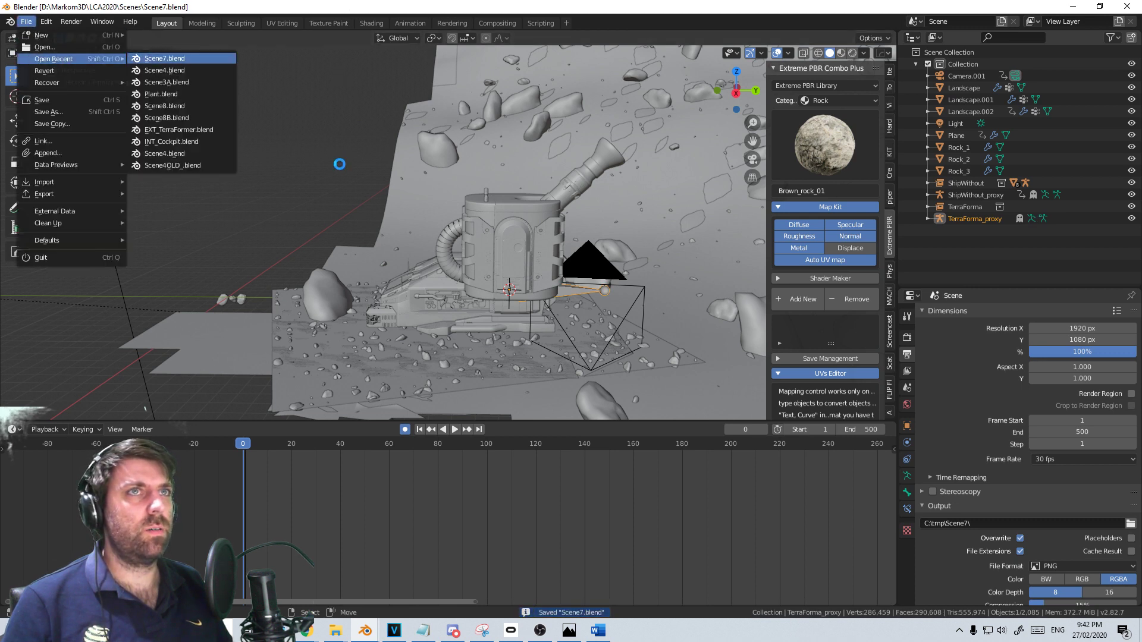
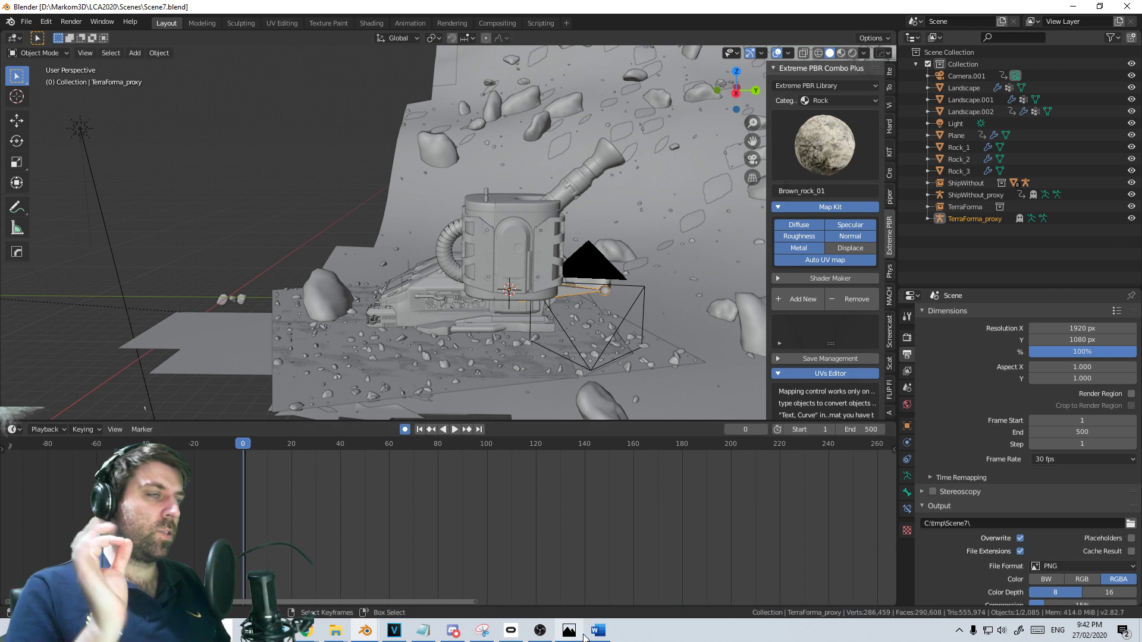
Put TerraForma_proxy into Pose Mode in the reloaded scene
mouse_move(582, 635)
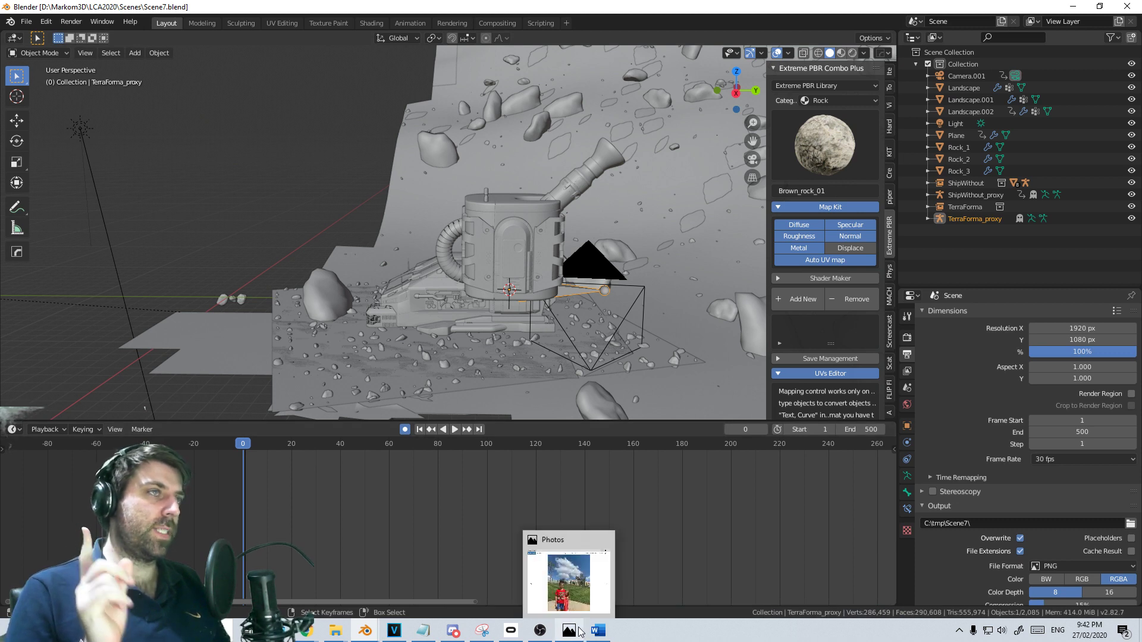
click(59, 59)
click(51, 93)
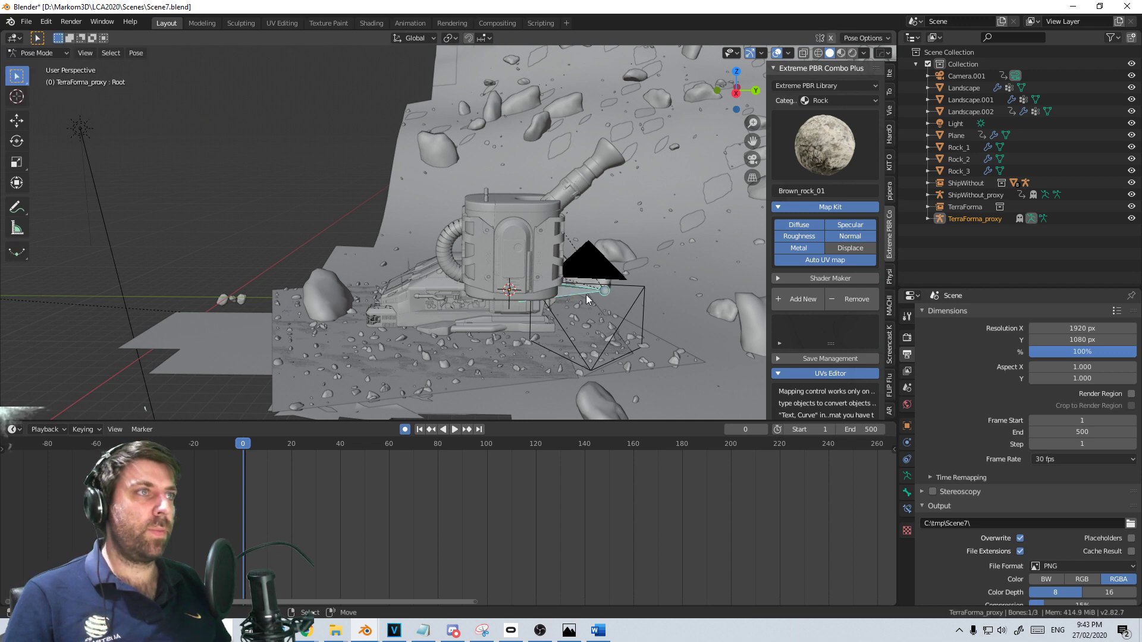
Scale the terraformer's Root bone down to about 0.34 in the right orthographic view
key(r)
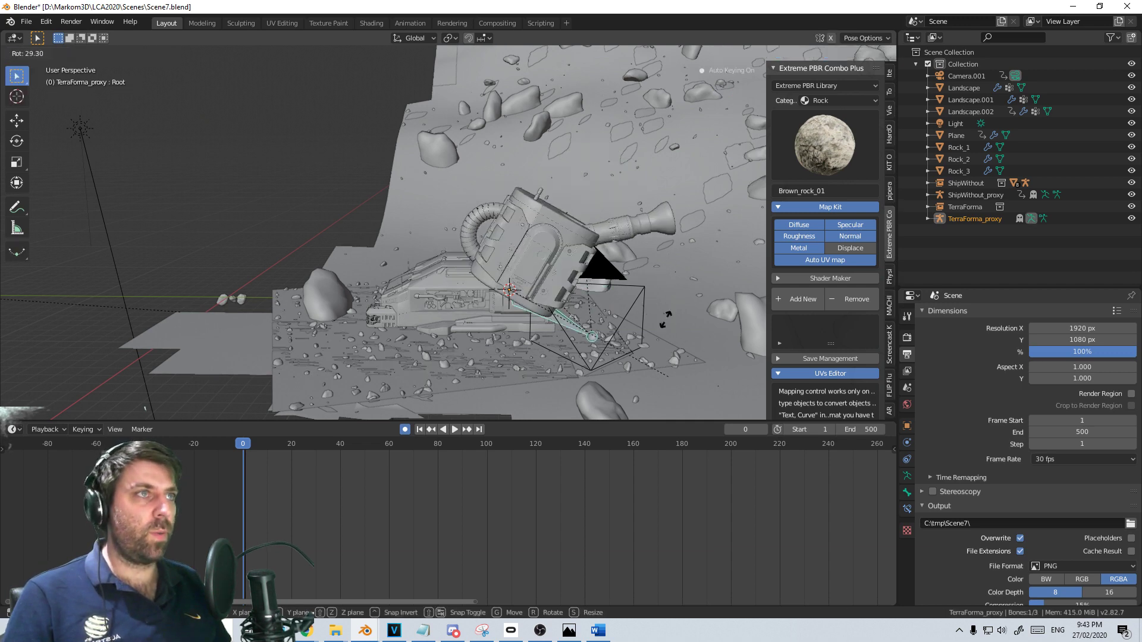
key(Escape)
key(KP_3)
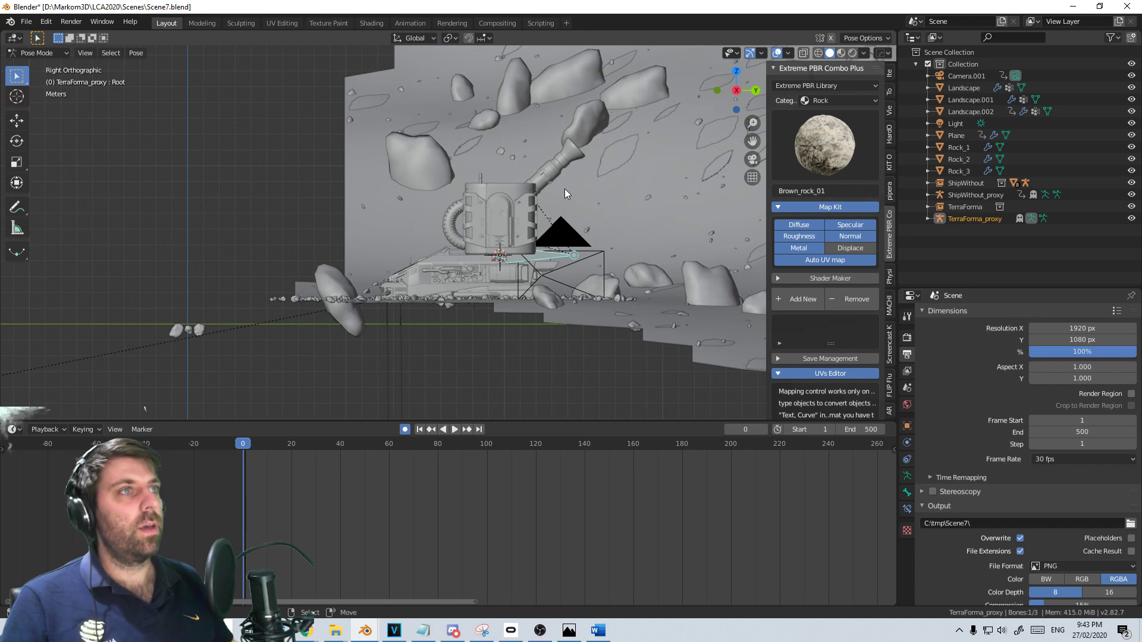
scroll(565, 182, up, 3)
key(s)
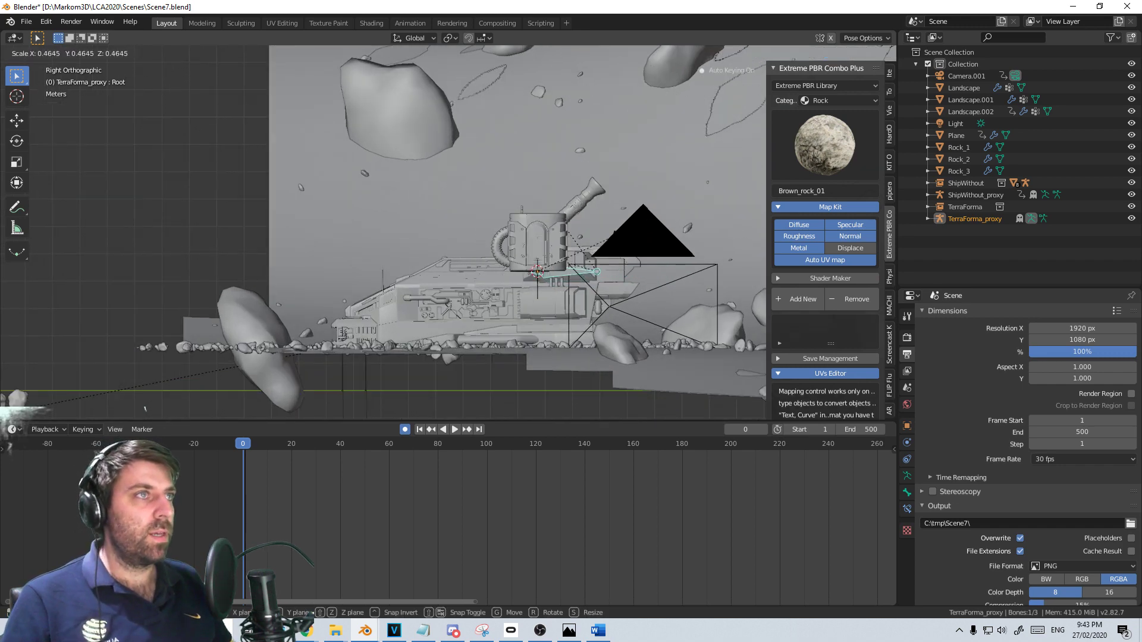
click(571, 278)
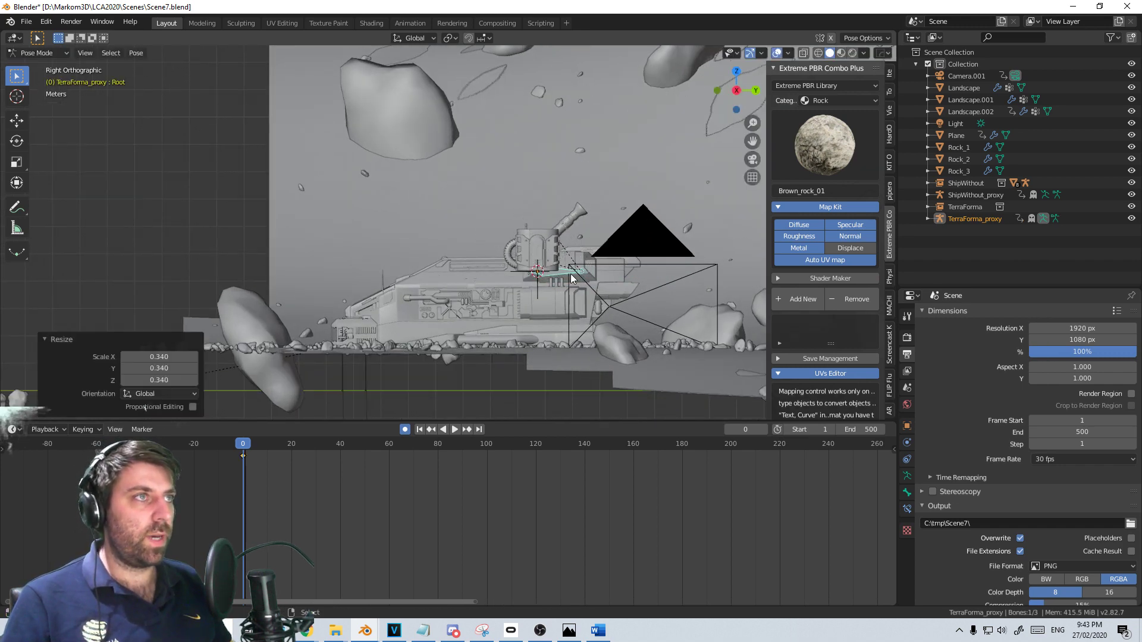
Scale the Root bone back up by a factor of about 1.306
shift+middle_drag(571, 276, 580, 208)
scroll(587, 238, up, 2)
key(g)
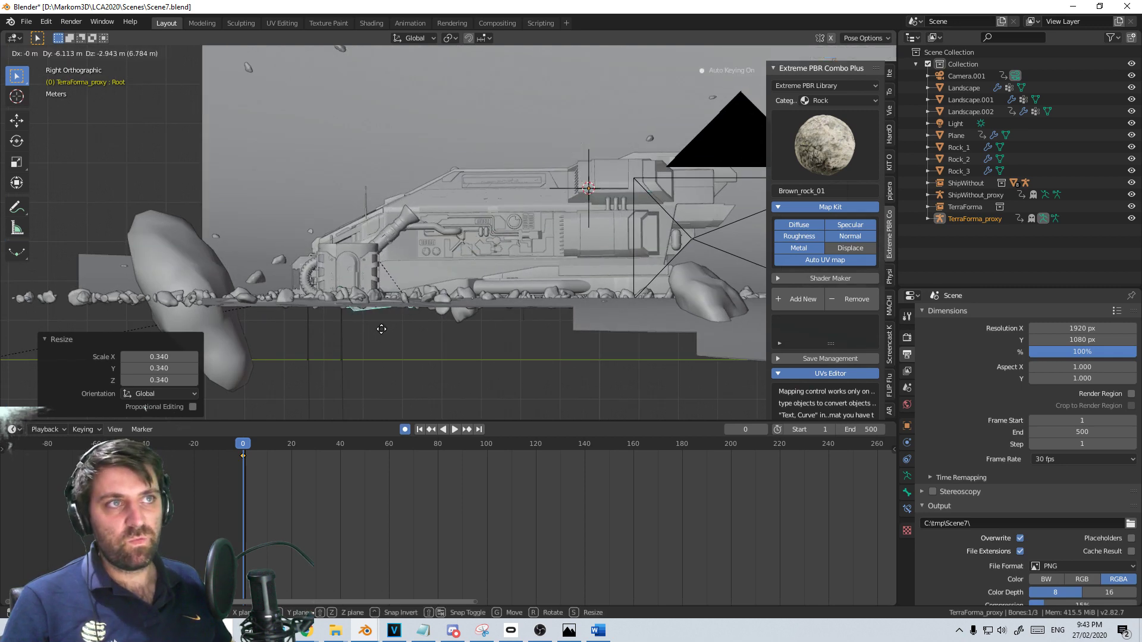
right_click(505, 316)
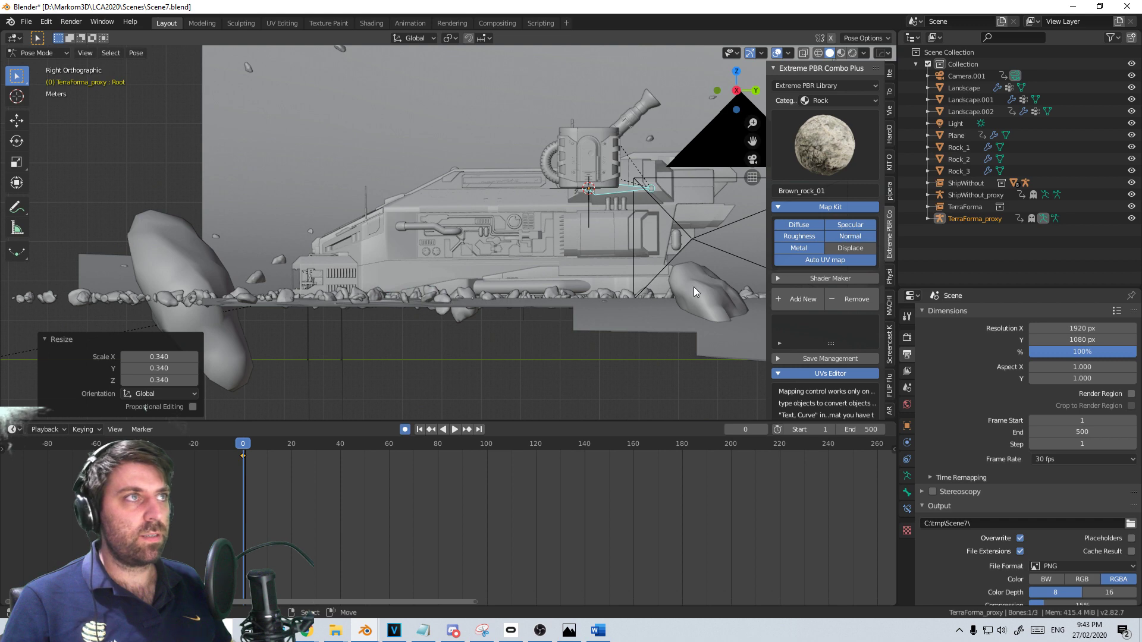
key(s)
click(739, 302)
Show the scene in wireframe and rotate the Spout bone -45° in the right view so the spout stands upright
scroll(541, 380, up, 5)
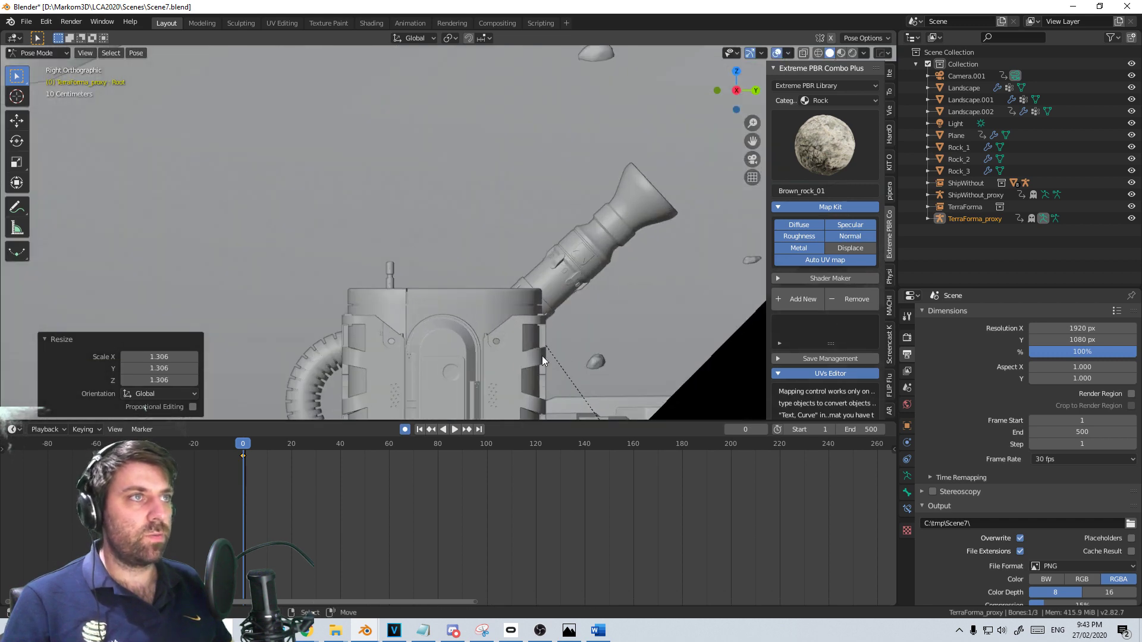
key(z)
click(494, 358)
shift+middle_drag(494, 358, 506, 289)
right_click(549, 241)
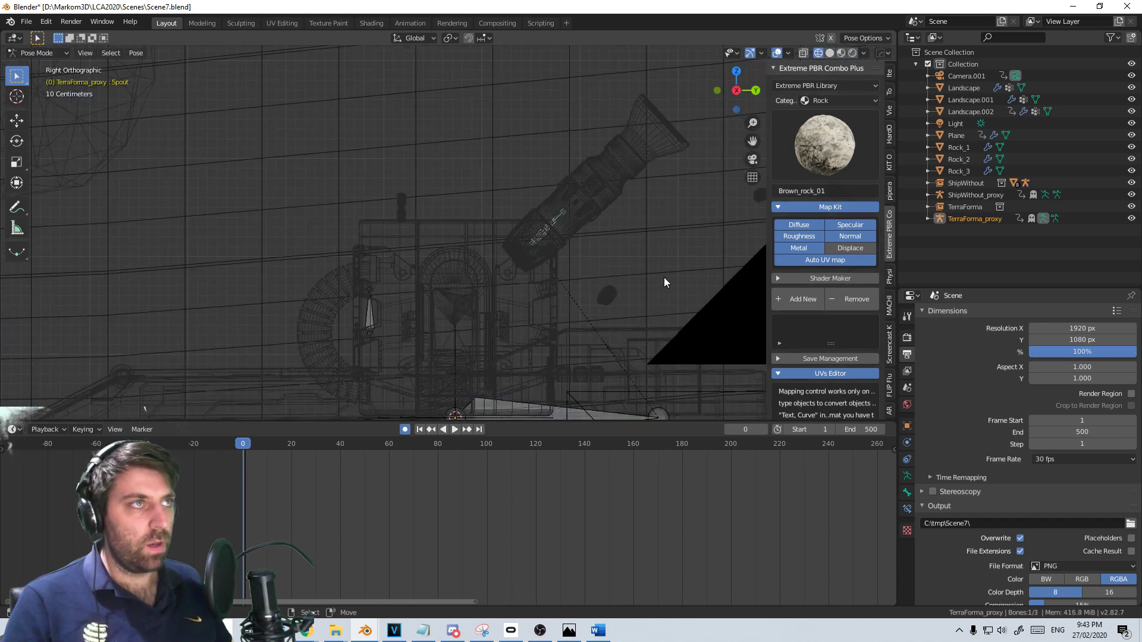
key(r)
click(643, 199)
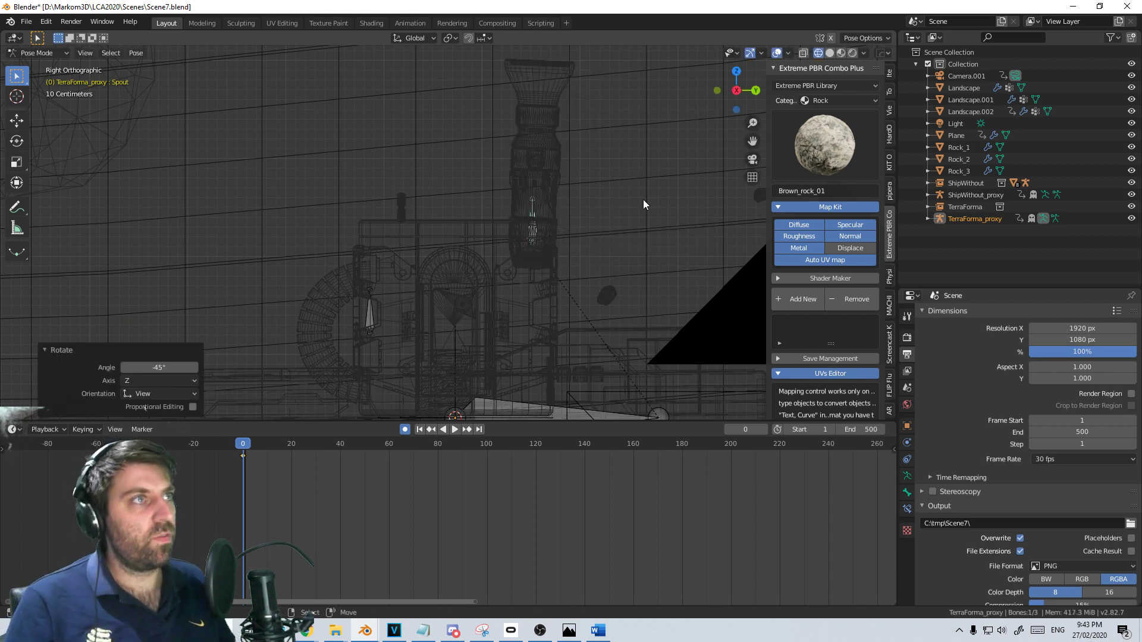
Move the Spout bone about -1.52 m along the Z axis to lower the spout
key(g)
key(z)
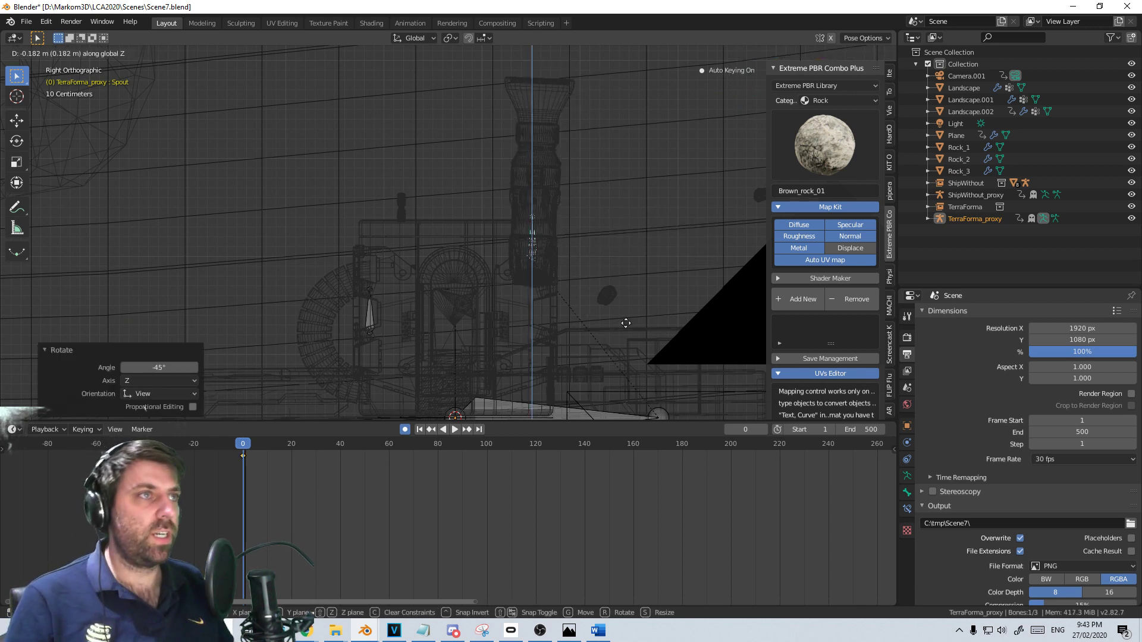
click(626, 364)
scroll(531, 191, up, 3)
shift+middle_drag(617, 355, 542, 287)
scroll(632, 220, up, 1)
scroll(632, 215, down, 4)
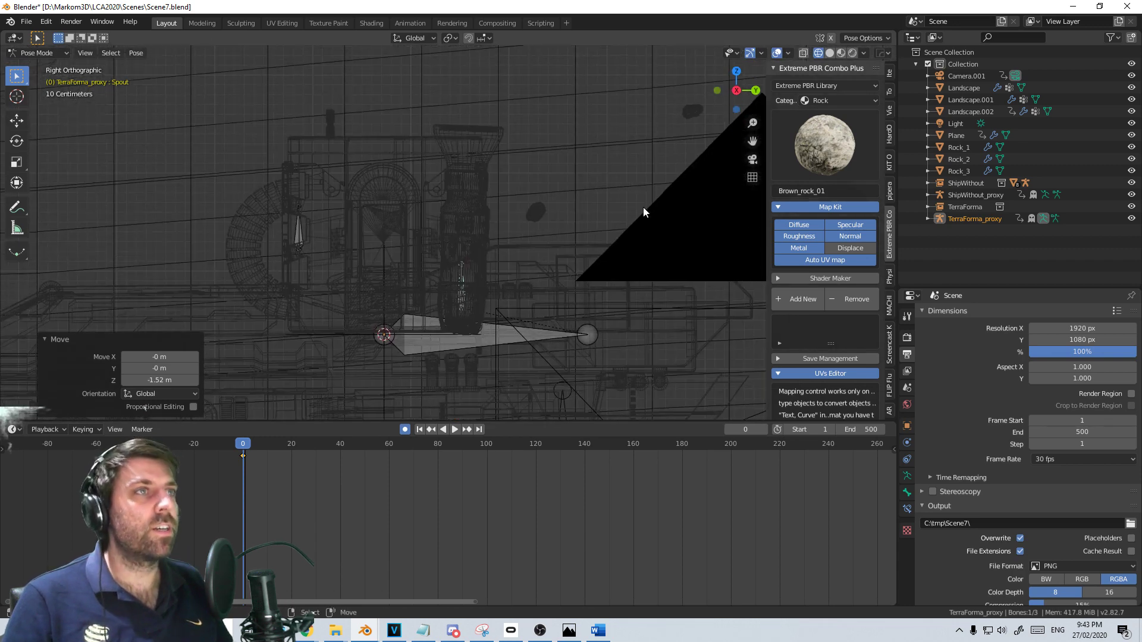
Rotate the Spout bone about -1.86° and check the spout in solid shading
key(r)
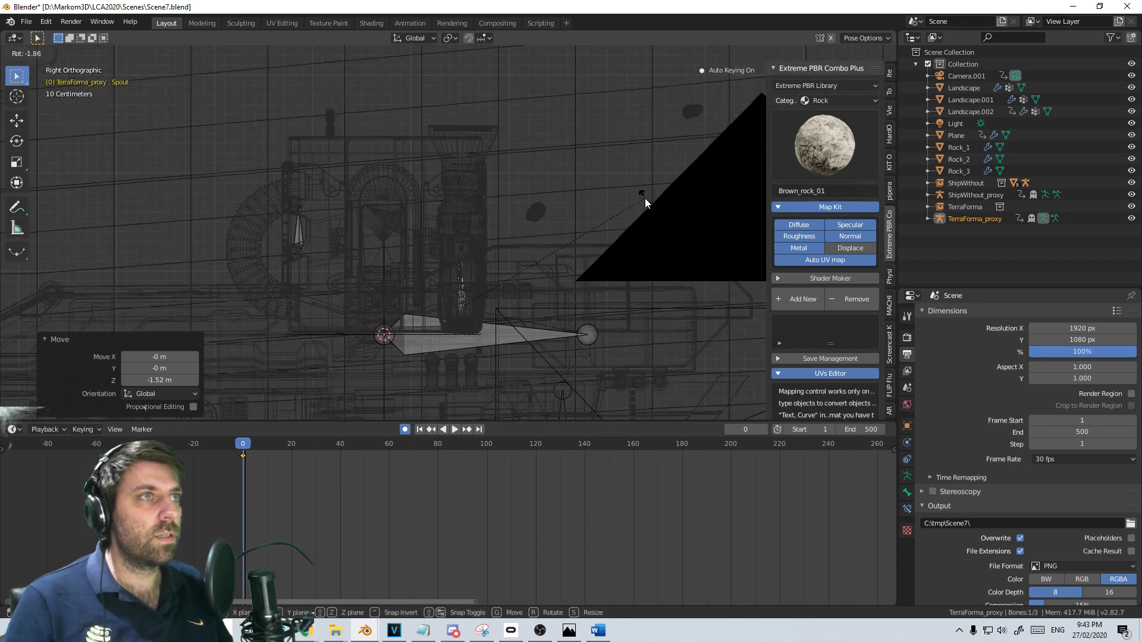
click(646, 203)
key(z)
click(672, 218)
scroll(548, 269, up, 2)
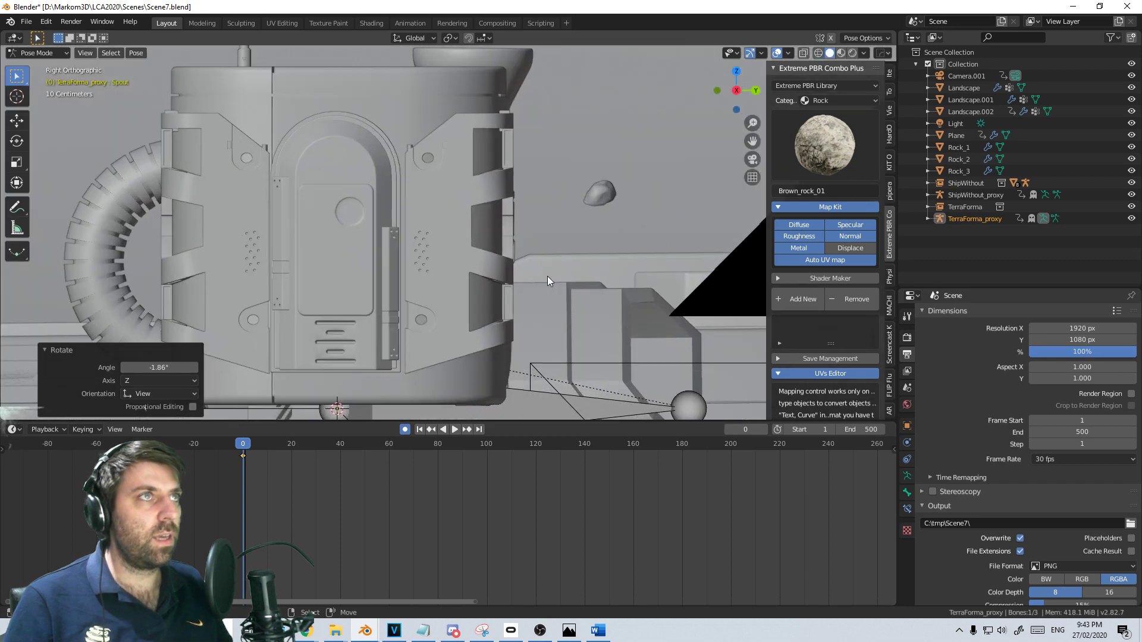
scroll(547, 276, down, 3)
In wireframe shading, nudge the Spout bone slightly inward and upward within the terraformer's body
key(z)
click(516, 283)
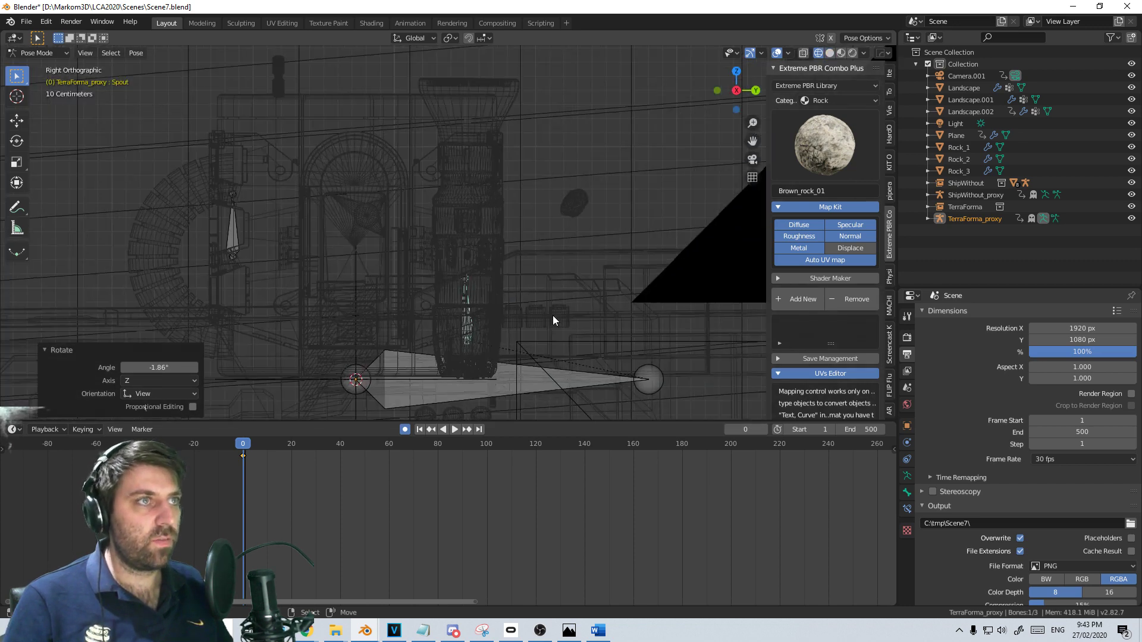
key(g)
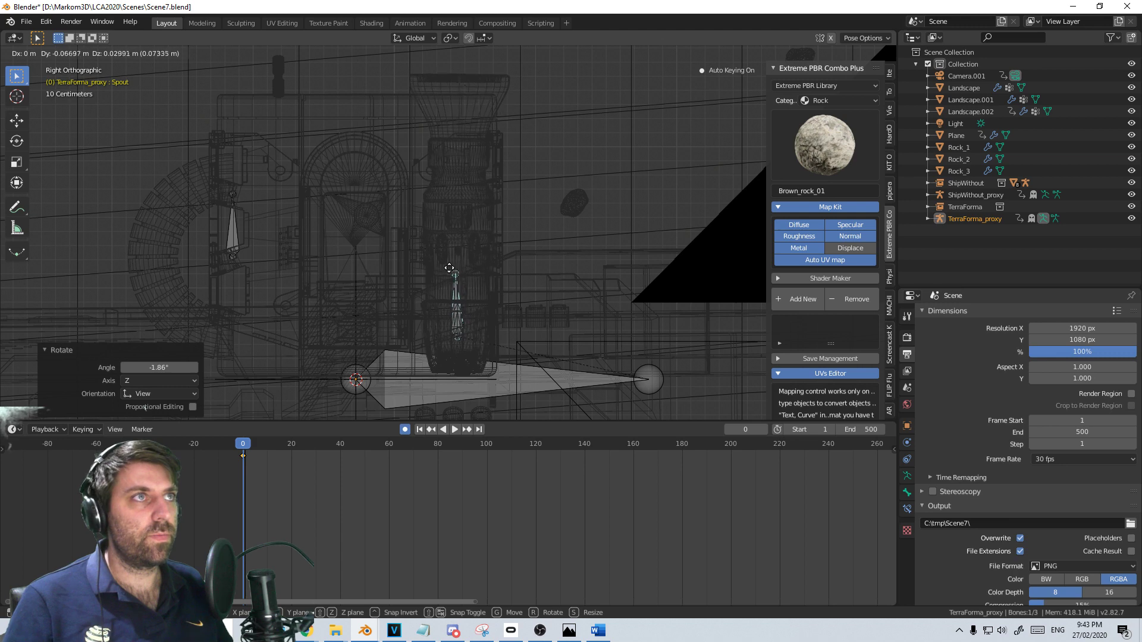
click(537, 310)
Rotate the HAndle bone 180° in the right view
click(235, 240)
key(r)
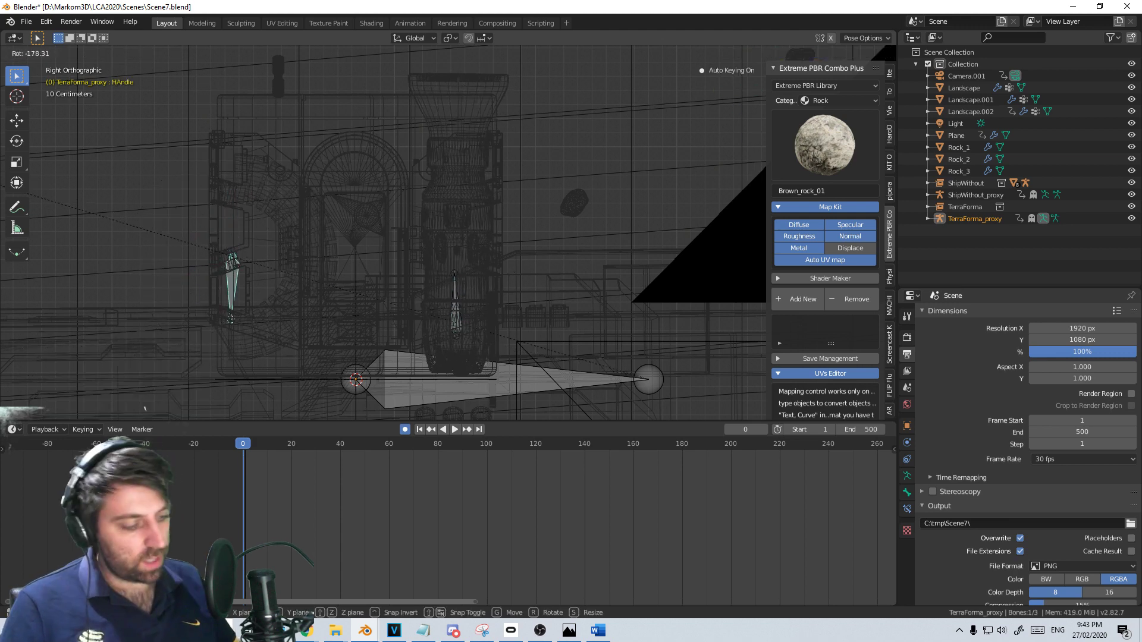
key(Return)
Move the Root bone about 1.06 m in Y and -2.37 m in Z, and return to solid shading
scroll(659, 265, down, 5)
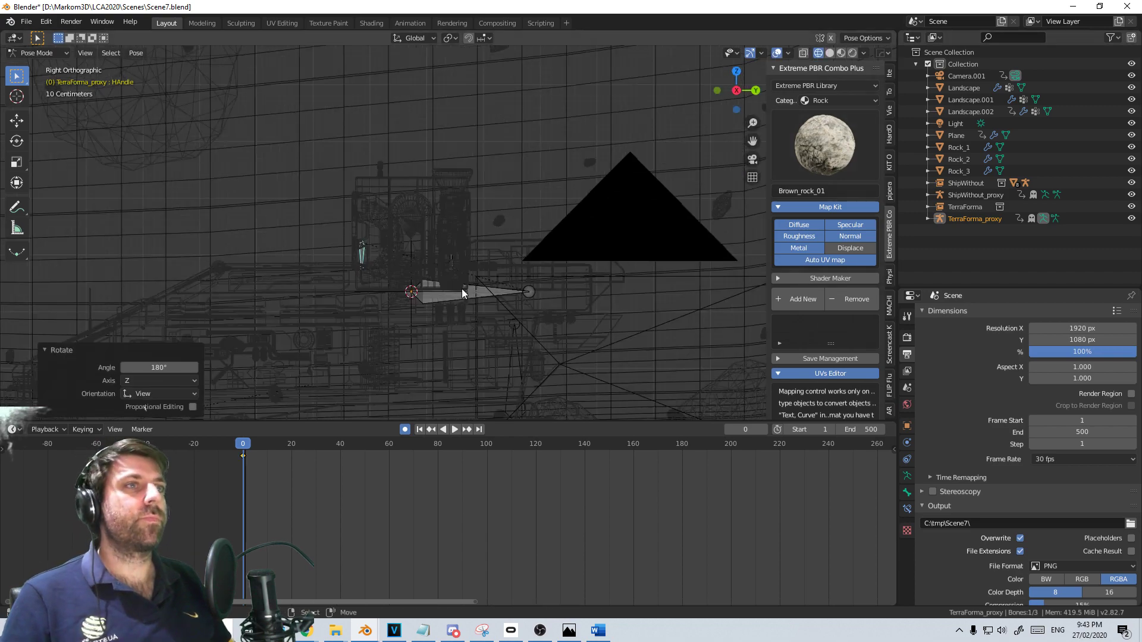
click(463, 293)
key(g)
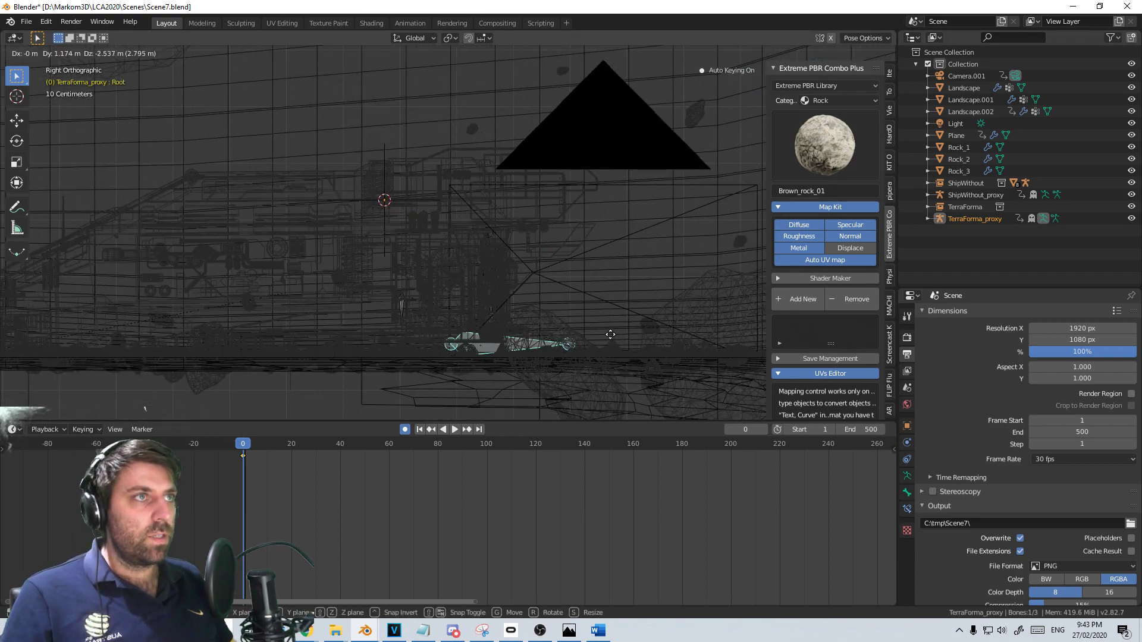
click(607, 331)
middle_drag(606, 332, 503, 348)
key(z)
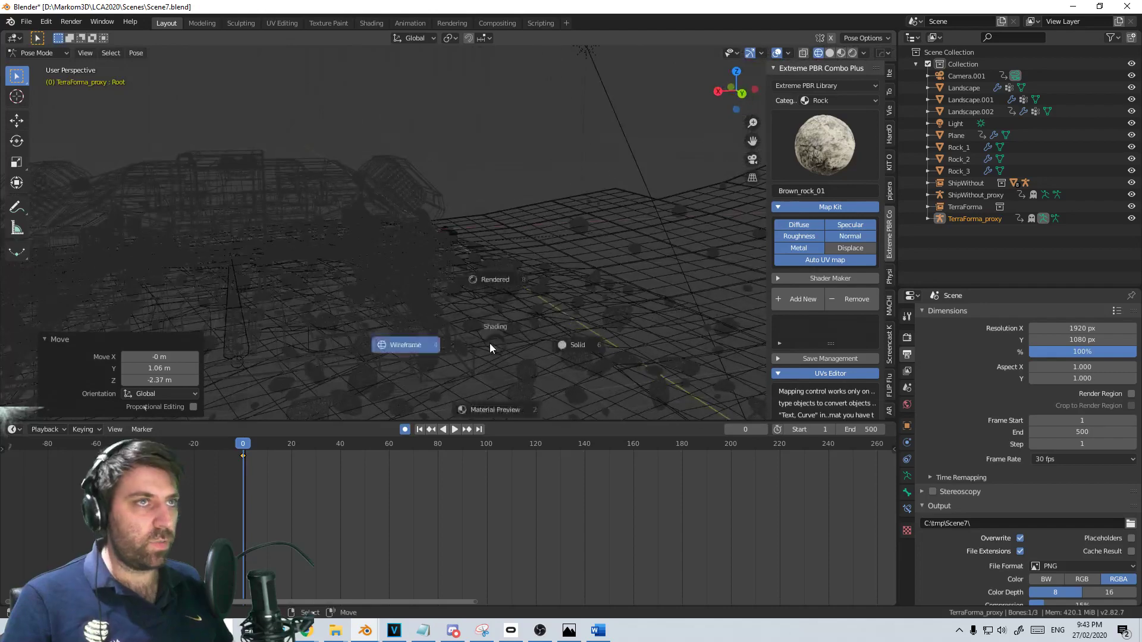
click(570, 343)
scroll(359, 313, up, 5)
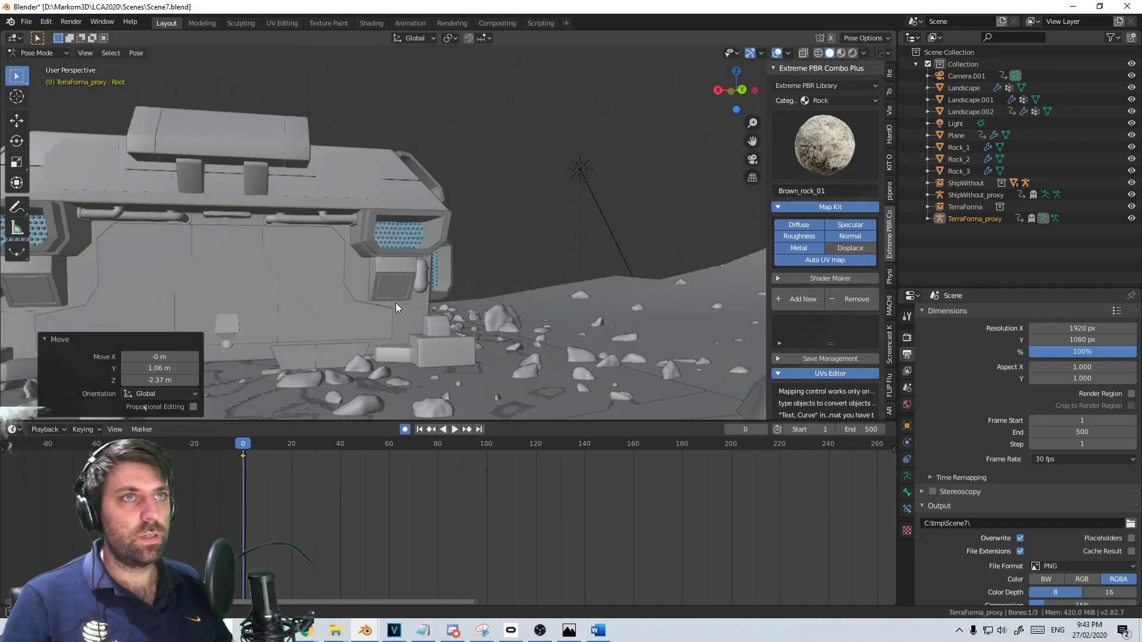
Look over the terraformer's position beside the ship and return TerraForma_proxy to Object Mode
key(KP_3)
key(KP_1)
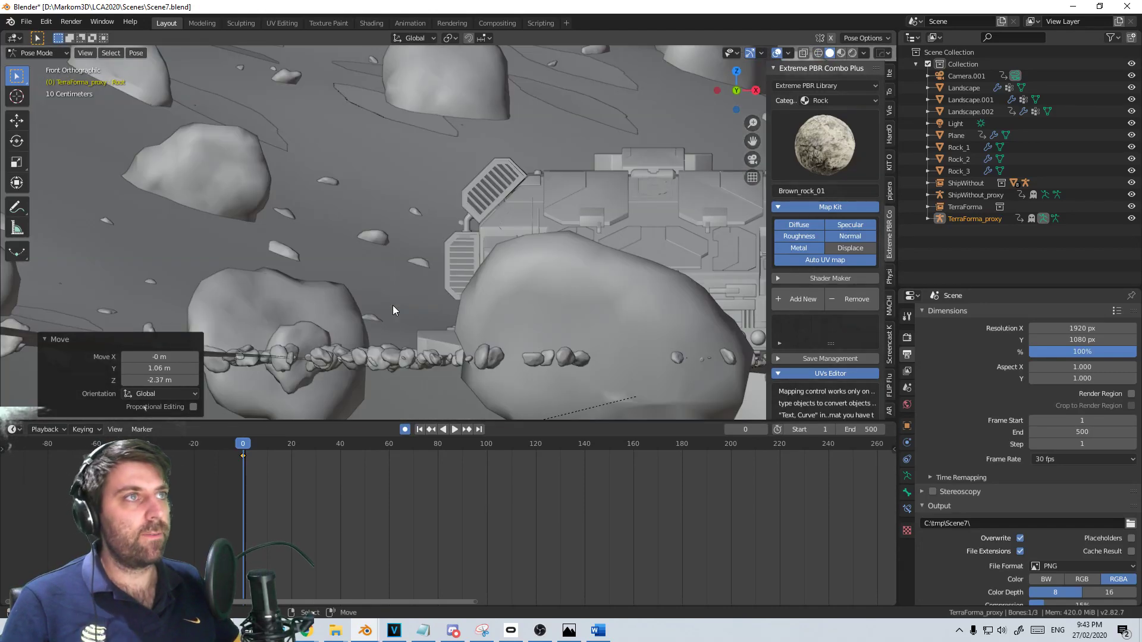
shift+middle_drag(392, 305, 597, 316)
key(ctrl+KP_3)
click(39, 53)
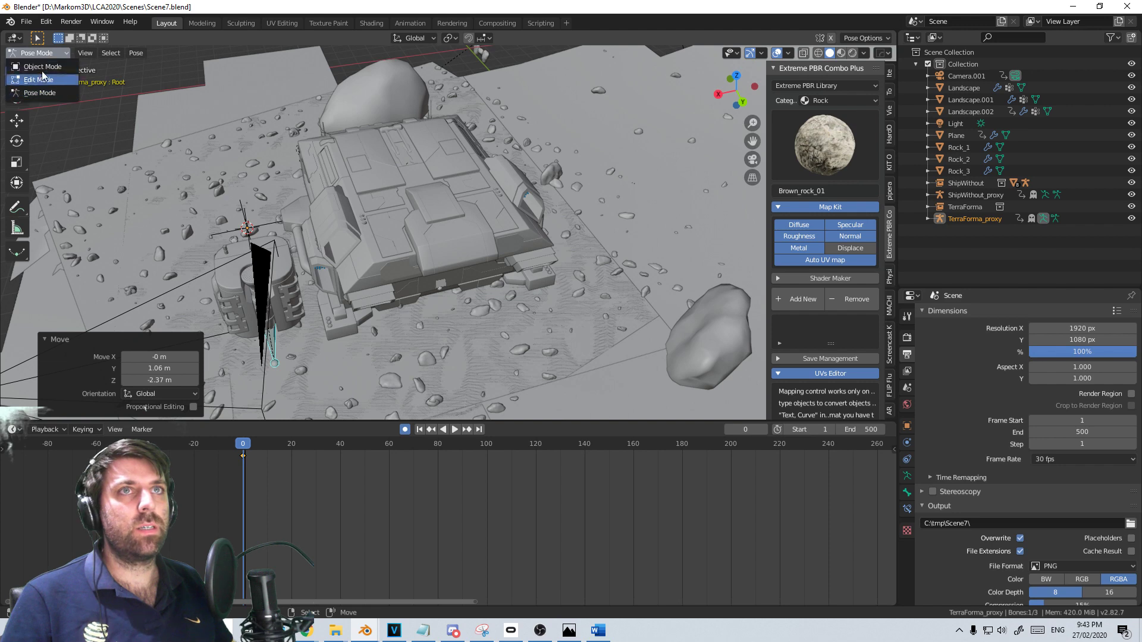
click(42, 67)
Hide the Landscape, Landscape.001 and Landscape.002 objects
scroll(527, 321, down, 4)
click(530, 305)
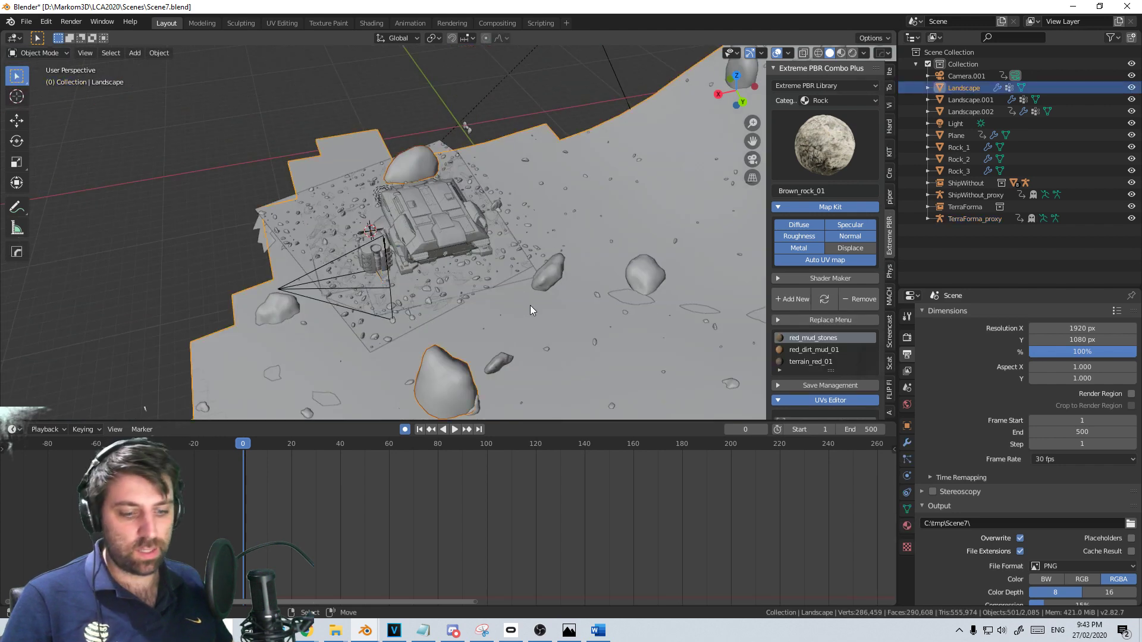
key(h)
click(515, 319)
key(h)
click(515, 319)
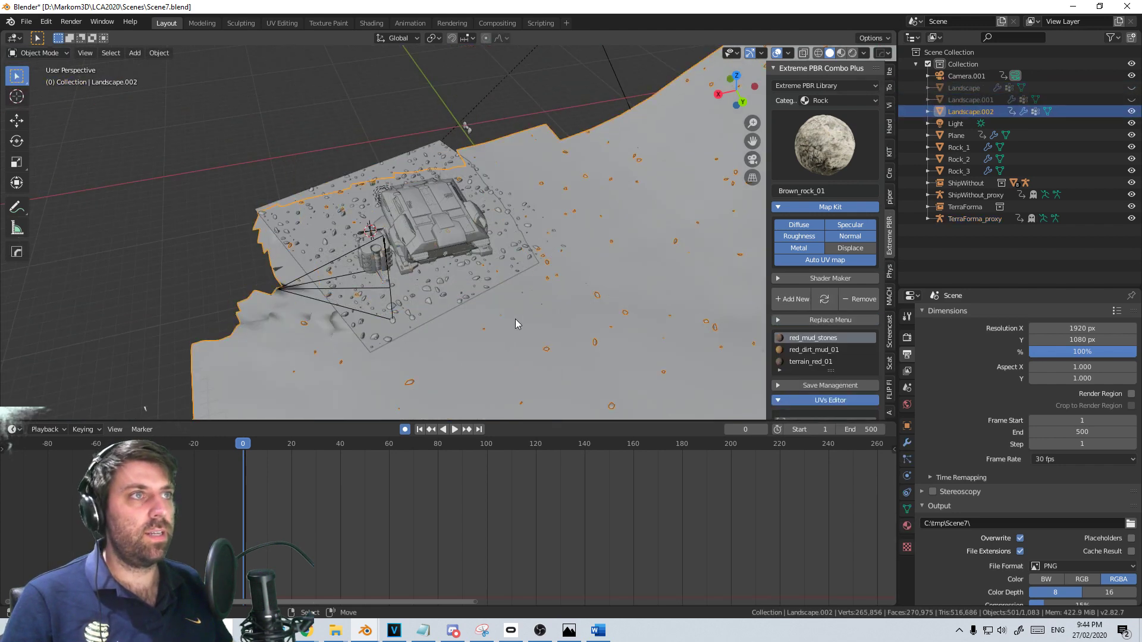
key(h)
Frame the terraformer in the back orthographic view and put TerraForma_proxy into Pose Mode
middle_drag(511, 315, 509, 267)
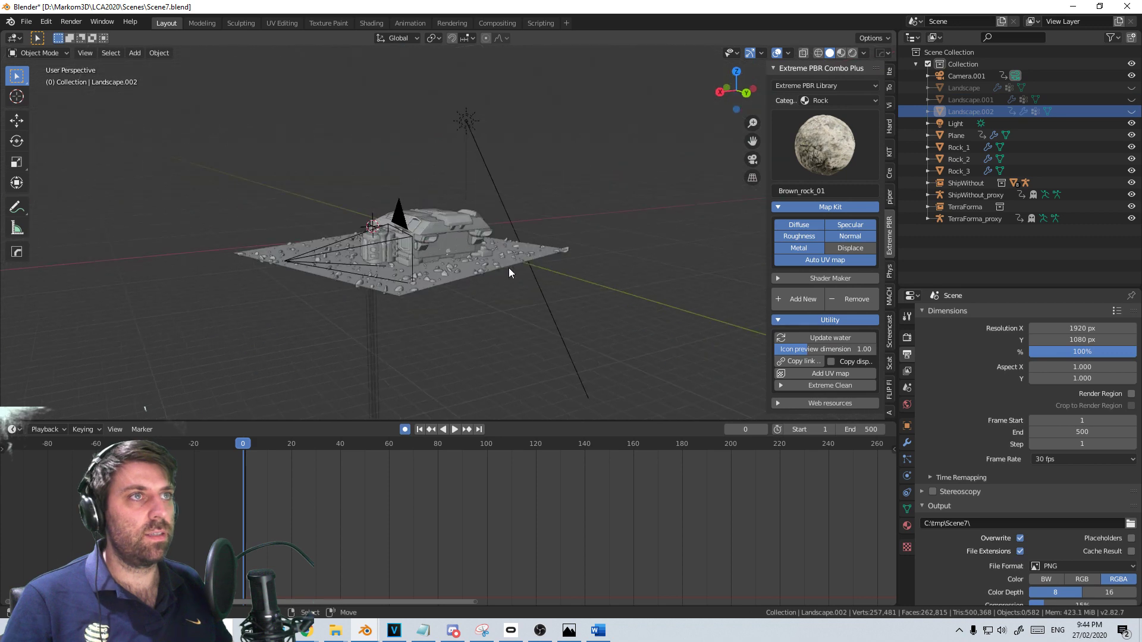
key(KP_1)
click(374, 260)
key(ctrl+KP_3)
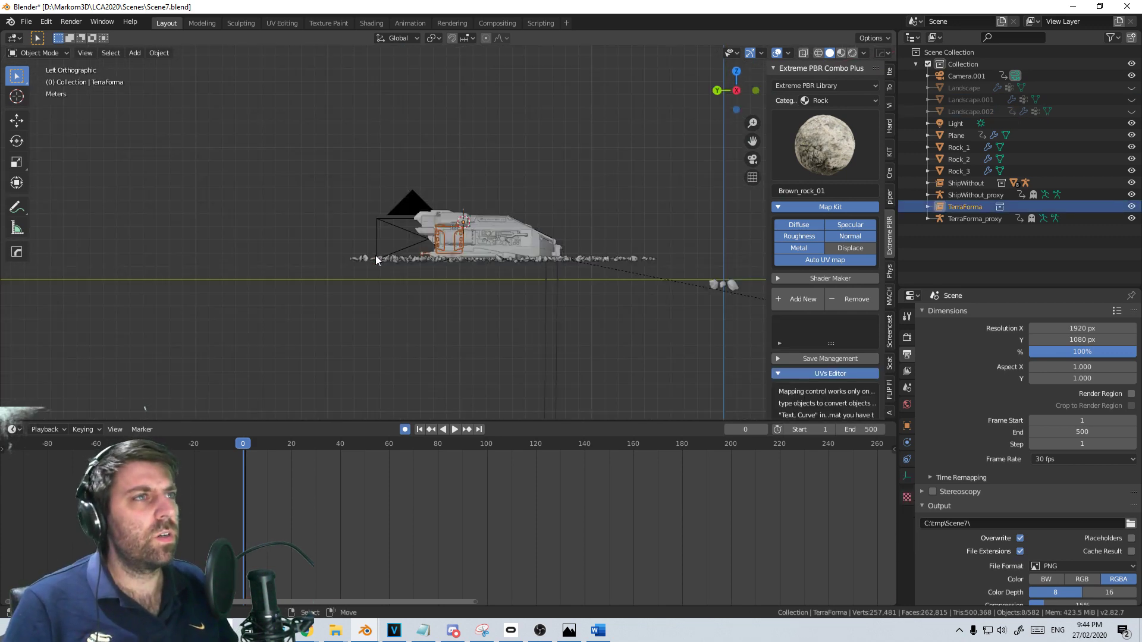
key(ctrl+KP_1)
scroll(375, 256, up, 4)
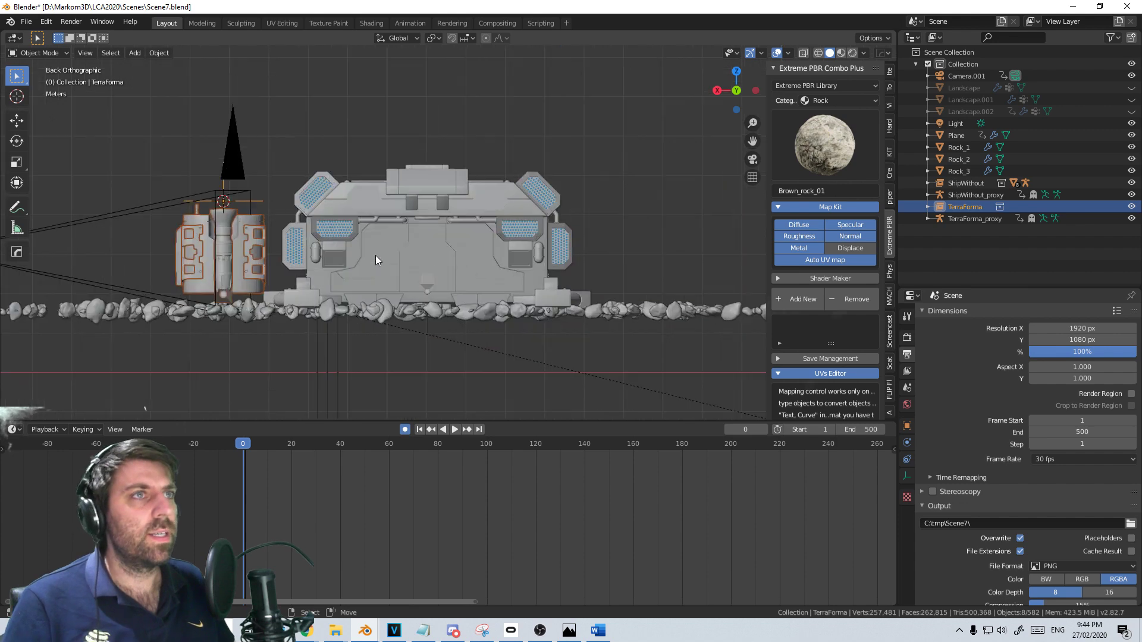
shift+middle_drag(376, 255, 530, 241)
scroll(450, 257, up, 4)
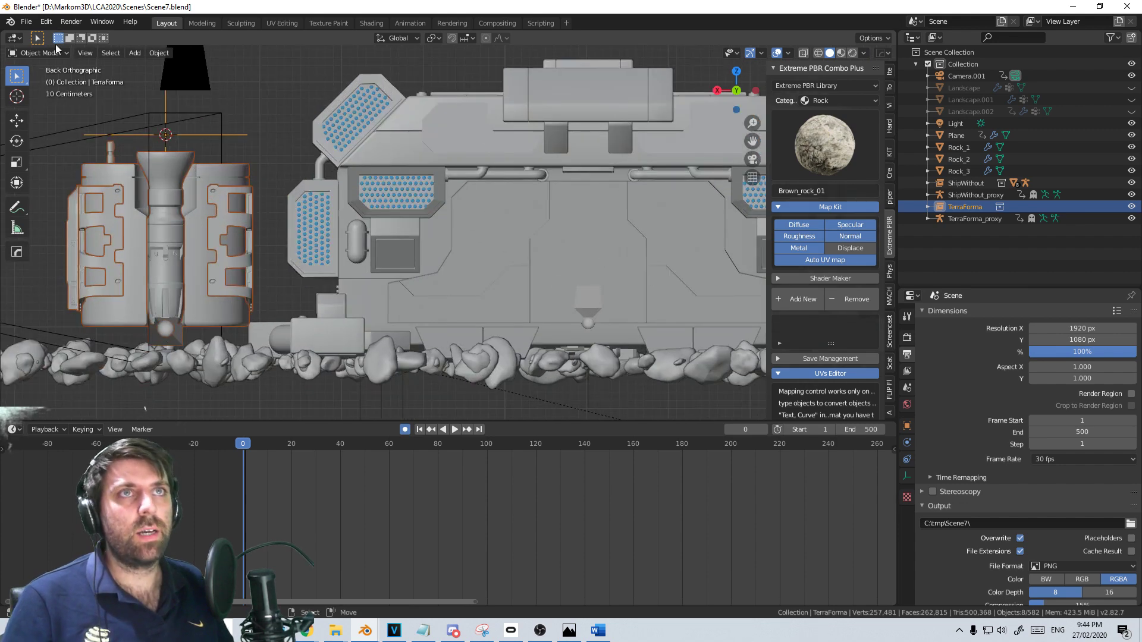
click(158, 335)
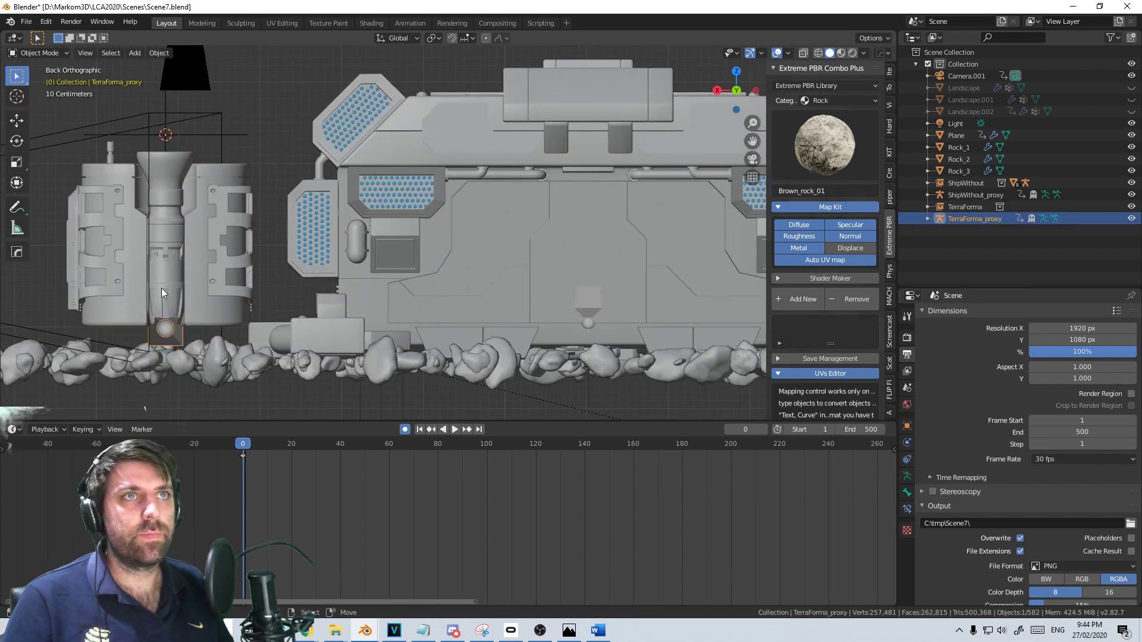
click(65, 53)
click(36, 95)
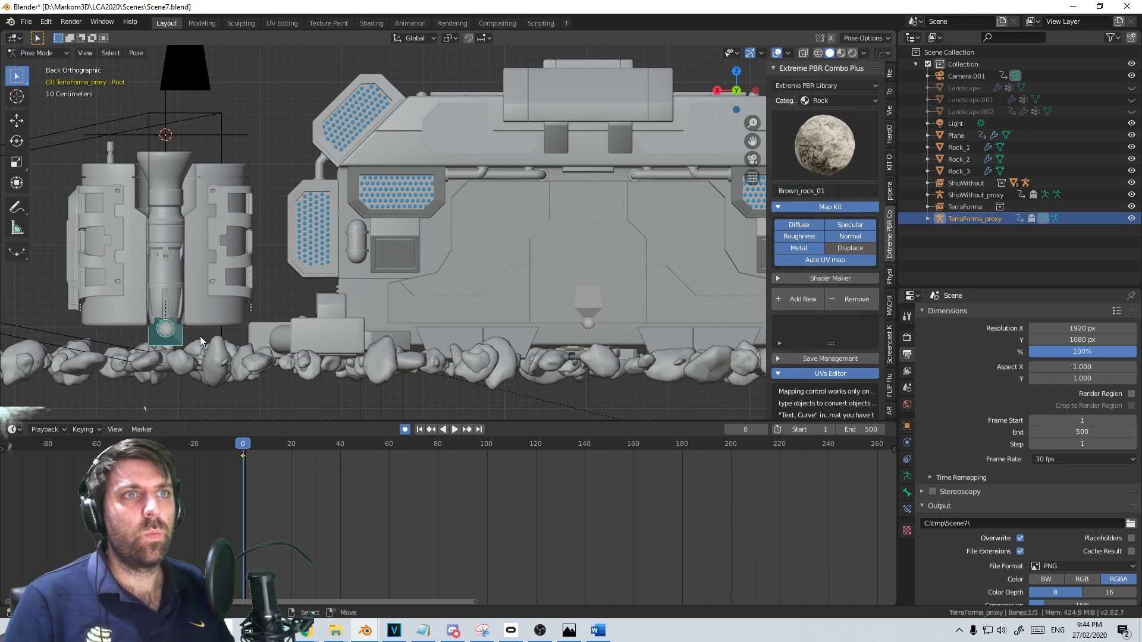
Move the Root bone about -5.2 m in X and 0.058 m in Z to the ship's rear centre, and scale it to 0.75
key(g)
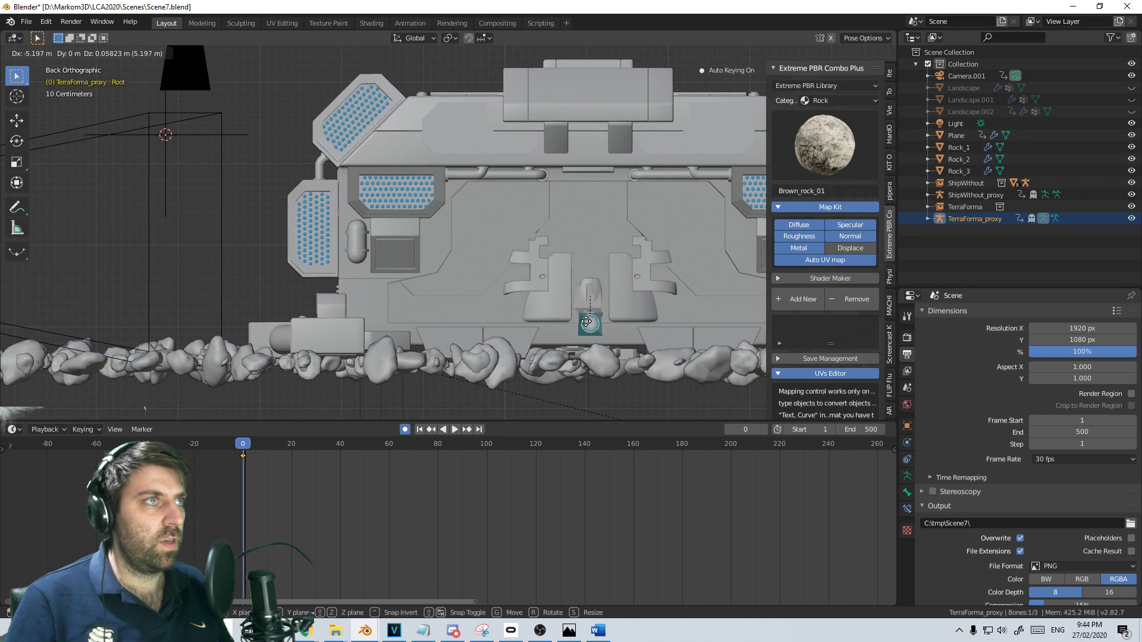
click(586, 325)
key(z)
click(553, 319)
shift+middle_drag(715, 289, 660, 319)
key(s)
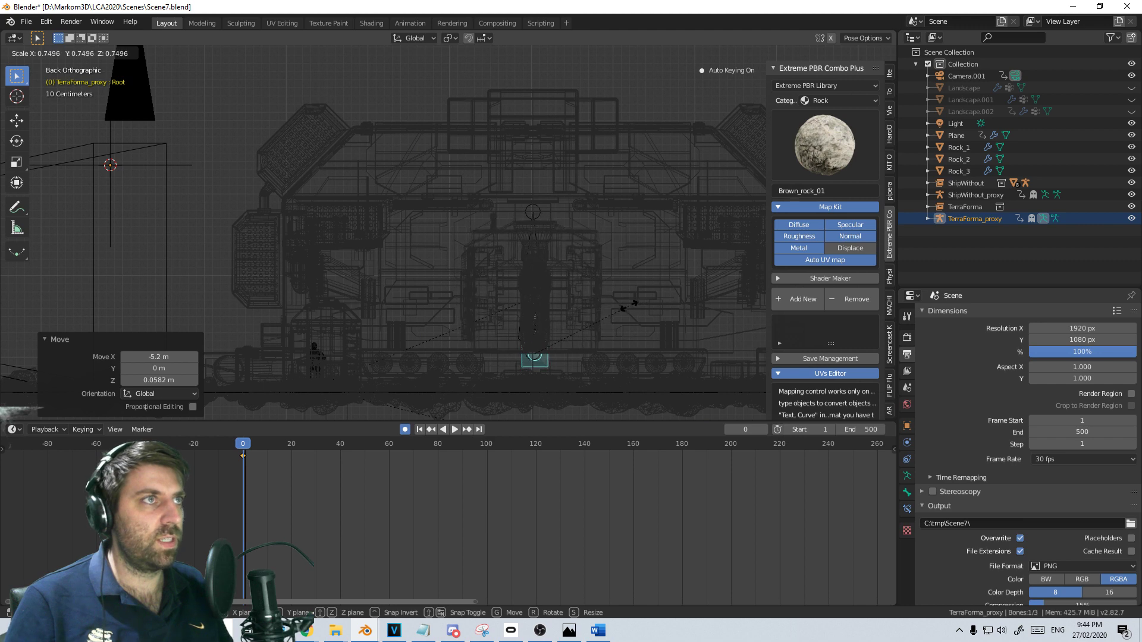
click(628, 305)
Show the ship's rear in the right orthographic view with solid shading
key(KP_3)
key(z)
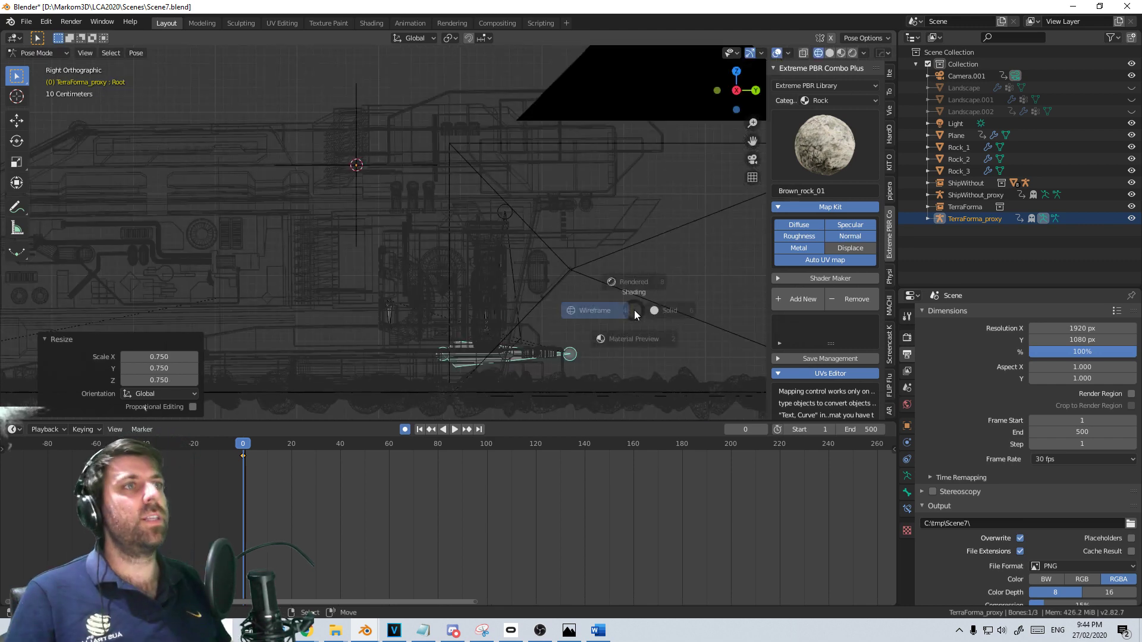
click(691, 313)
scroll(602, 358, up, 5)
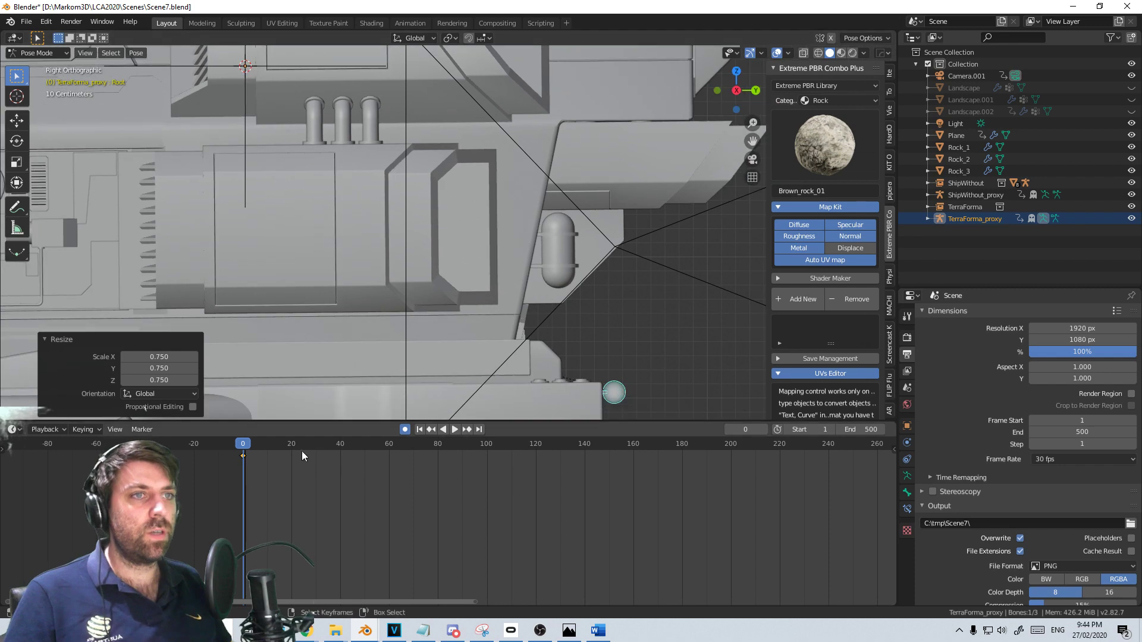
Play the animation up to frame 95 and insert a LocRotScale keyframe on the Root bone there
key(space)
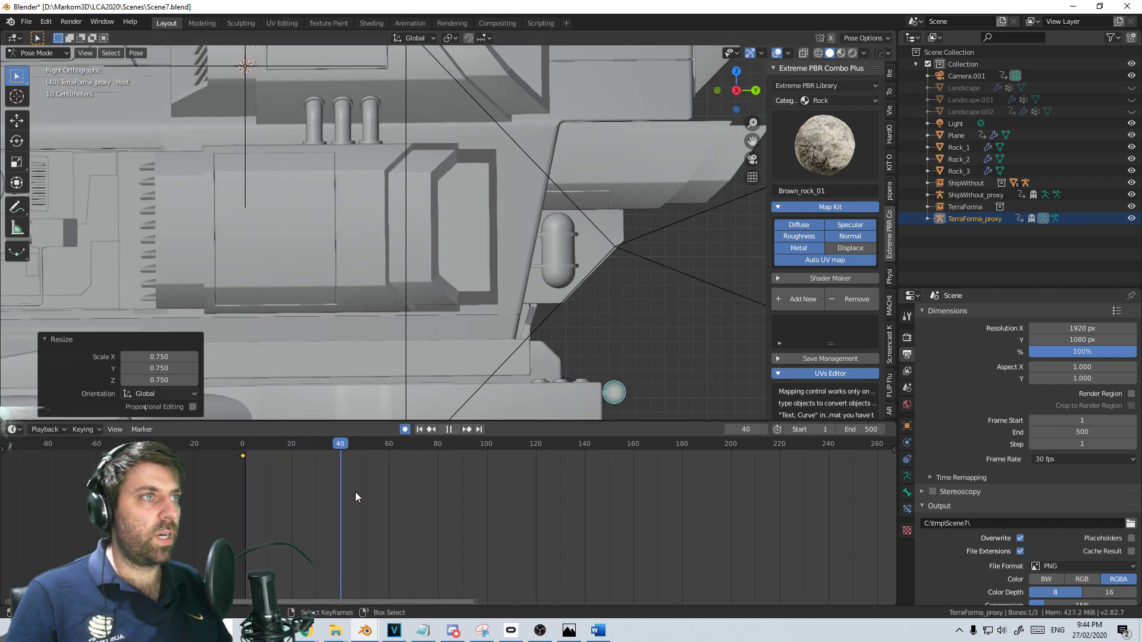
key(space)
scroll(641, 346, down, 3)
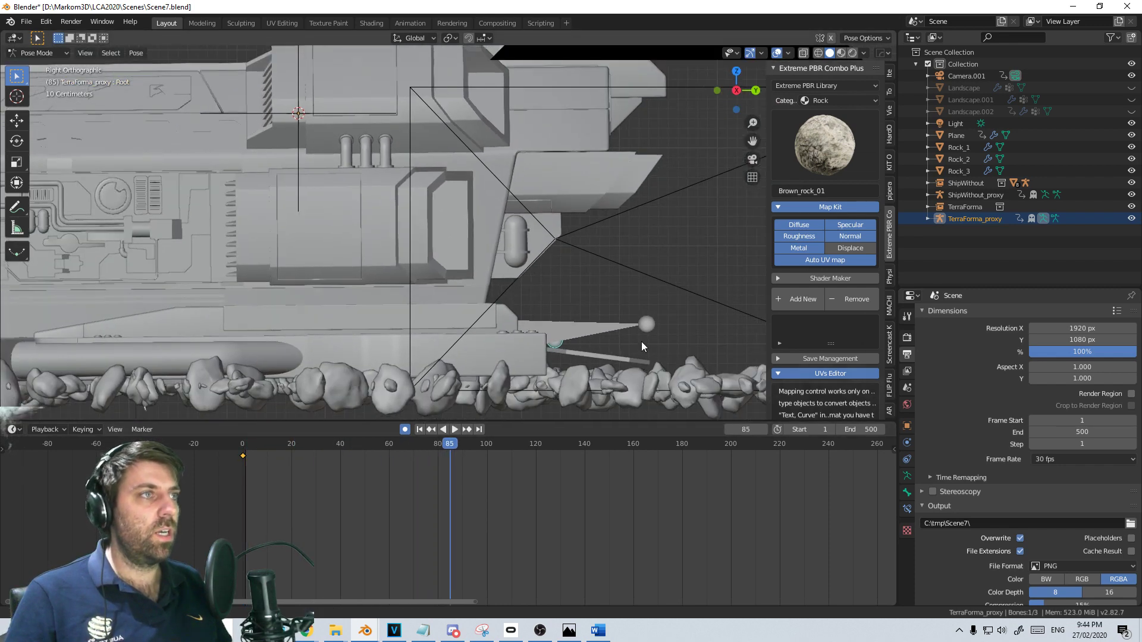
key(space)
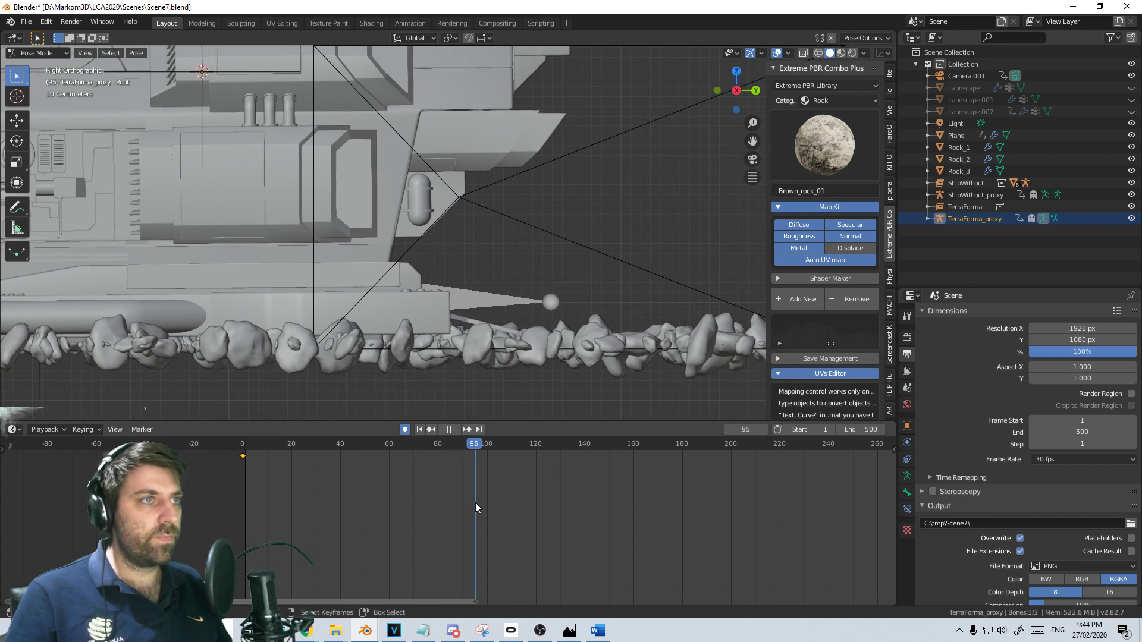
key(space)
key(i)
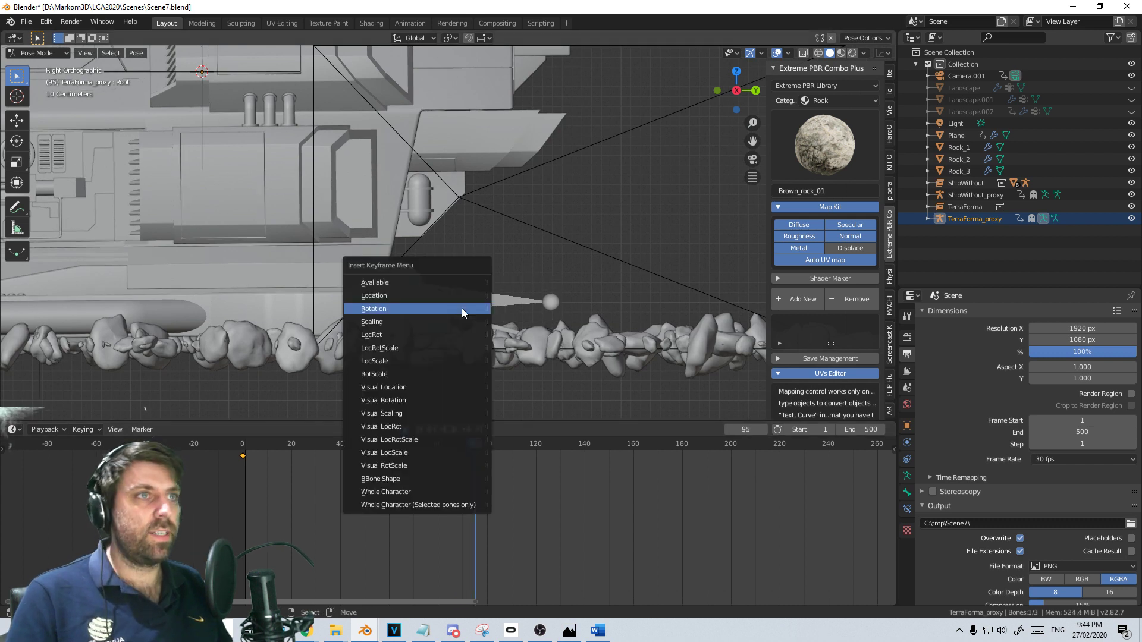
click(443, 348)
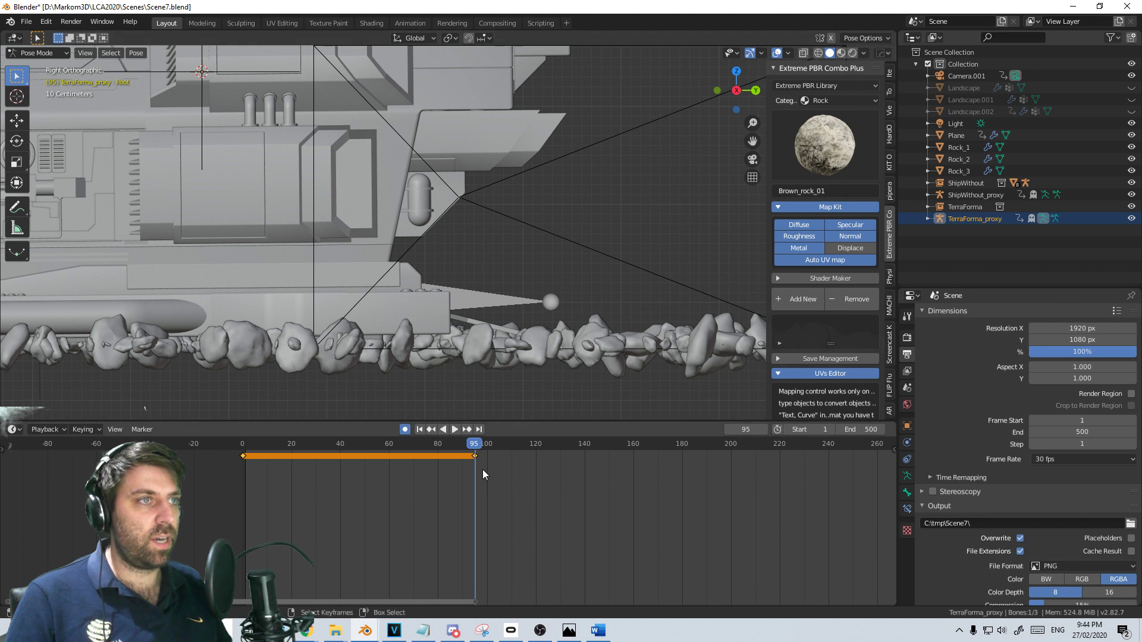
At frame 240, move the Root bone about 5.23 m in Y and -0.444 m in Z, out behind the ship
key(space)
drag(573, 469, 634, 469)
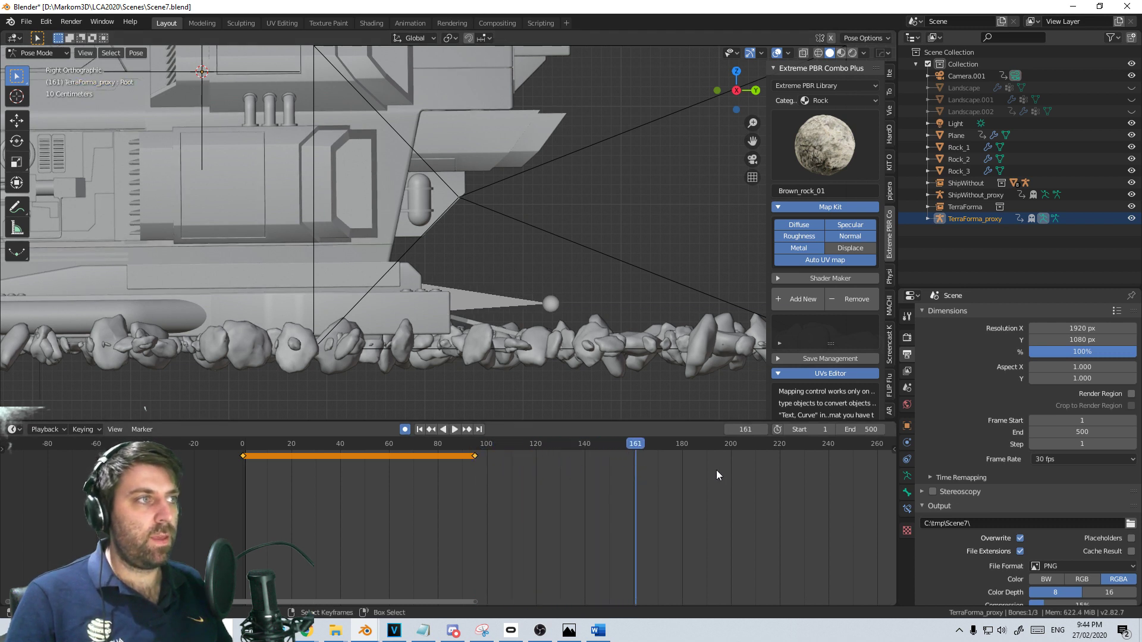
middle_drag(716, 470, 608, 459)
drag(608, 459, 684, 470)
key(space)
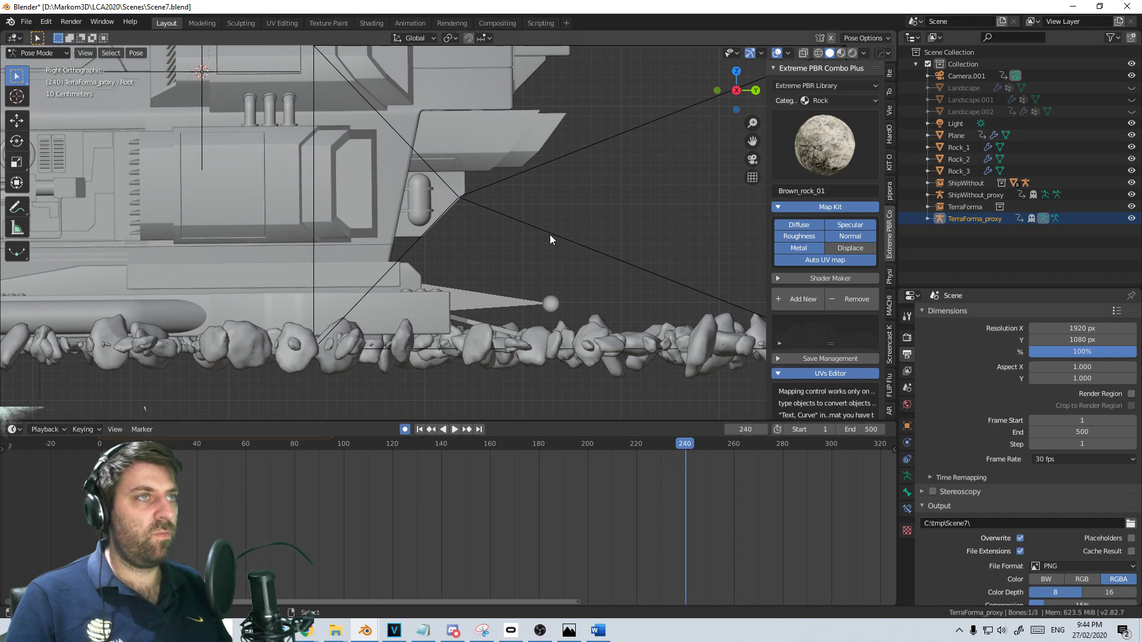
scroll(393, 258, down, 2)
key(g)
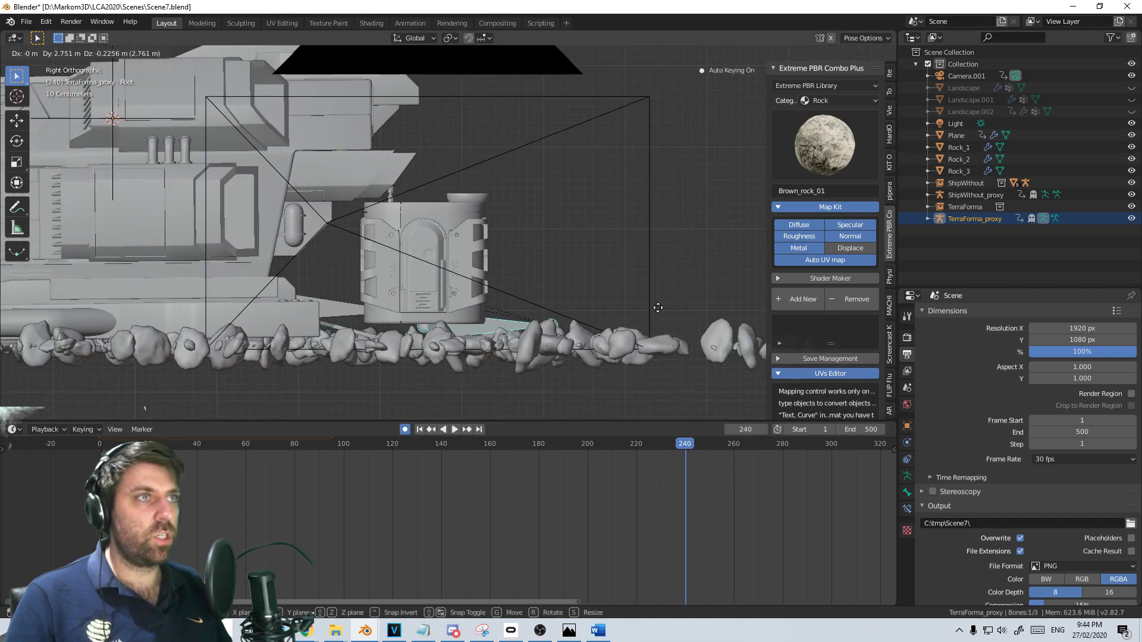
click(663, 320)
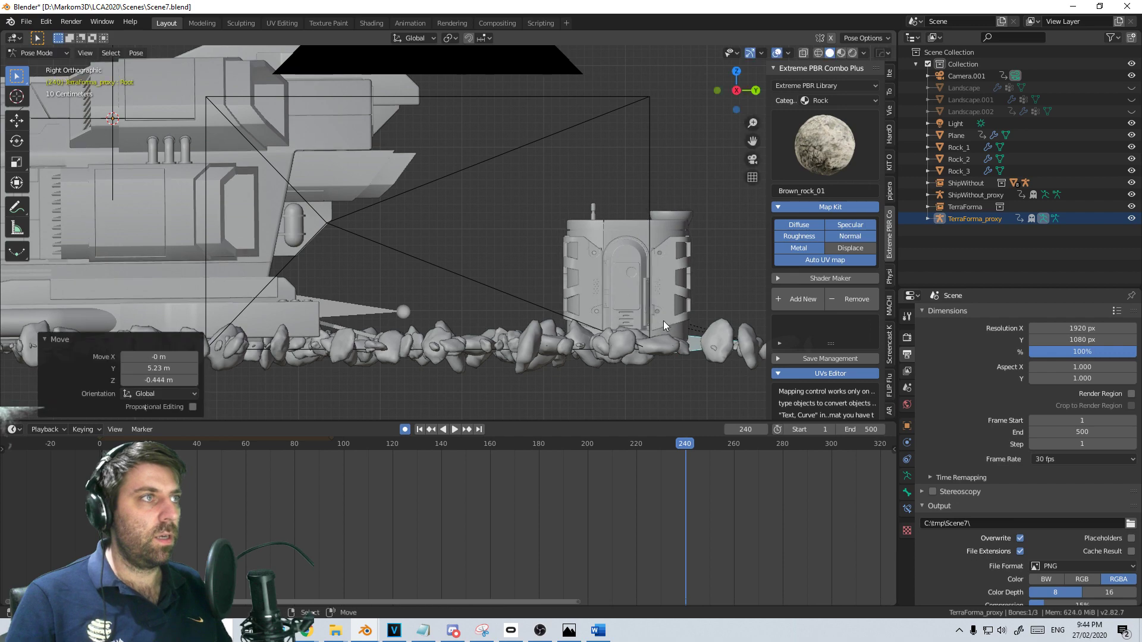
From the top view, shift the Root bone about -0.029 m in X and -1.14 m in Y, closer to the ship
middle_drag(662, 320, 491, 264)
key(KP_7)
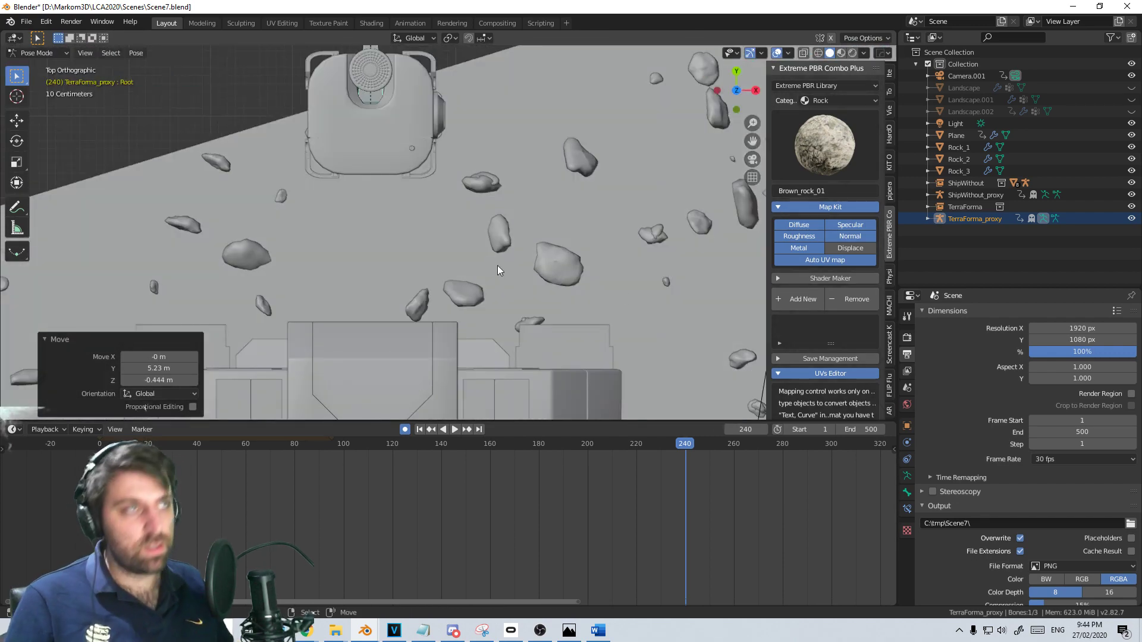
key(g)
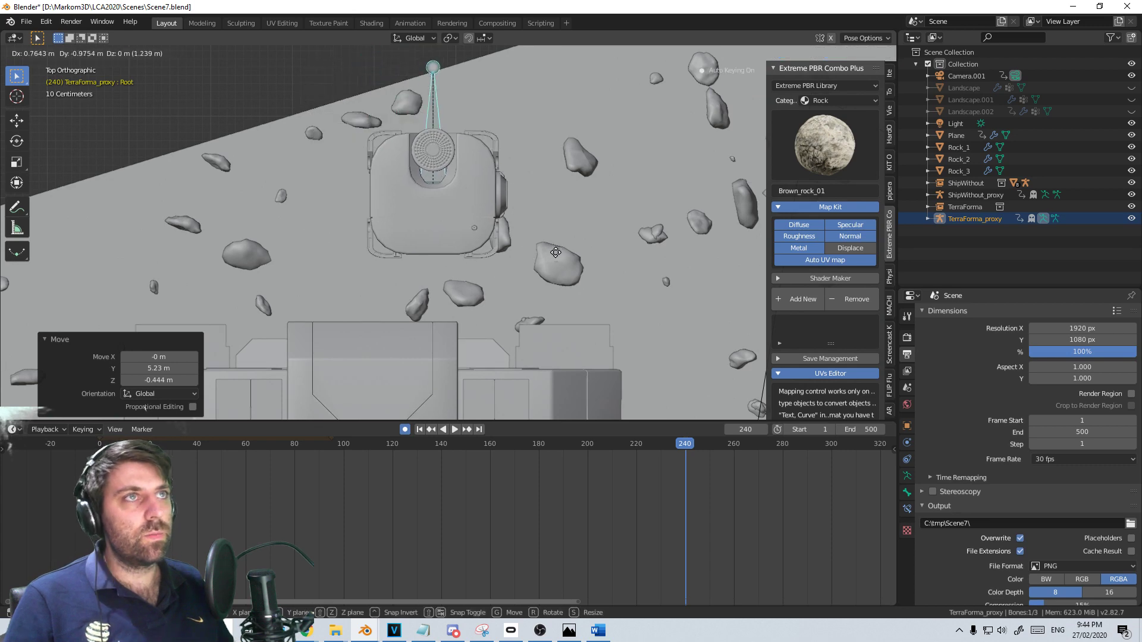
click(491, 262)
Lower the Root bone about 0.0835 m along Z toward the ground, using the right wireframe view
mouse_move(491, 263)
middle_down()
mouse_move(342, 142)
mouse_move(388, 173)
mouse_move(431, 165)
mouse_move(223, 157)
mouse_move(76, 169)
mouse_move(417, 215)
mouse_move(466, 163)
mouse_move(456, 147)
mouse_move(446, 153)
middle_up()
key(KP_3)
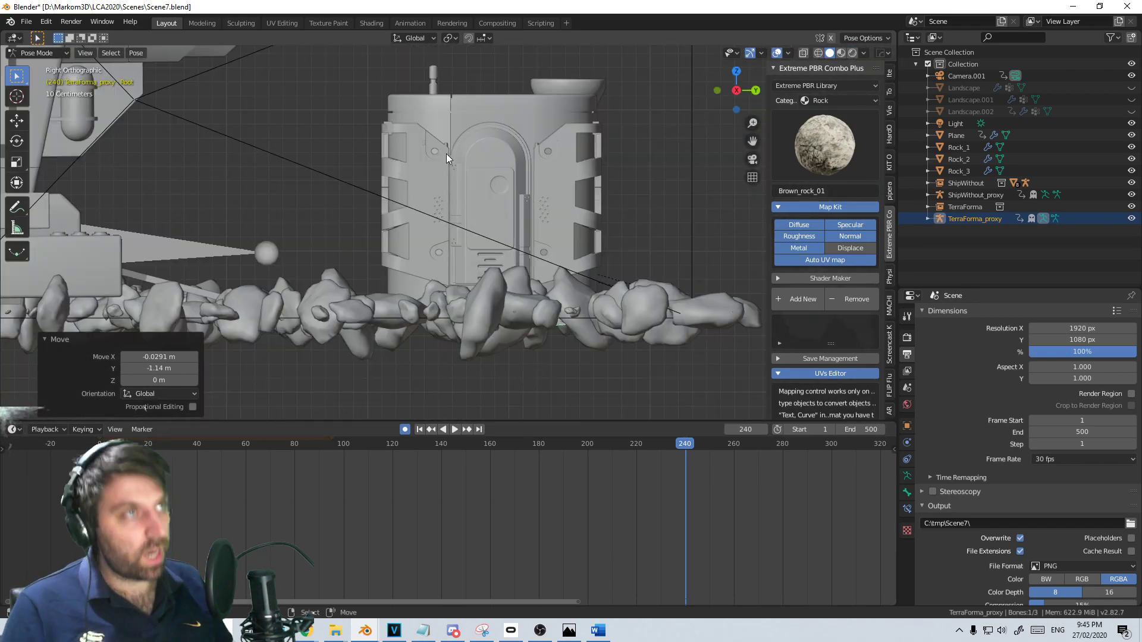
key(z)
click(380, 154)
scroll(522, 306, up, 3)
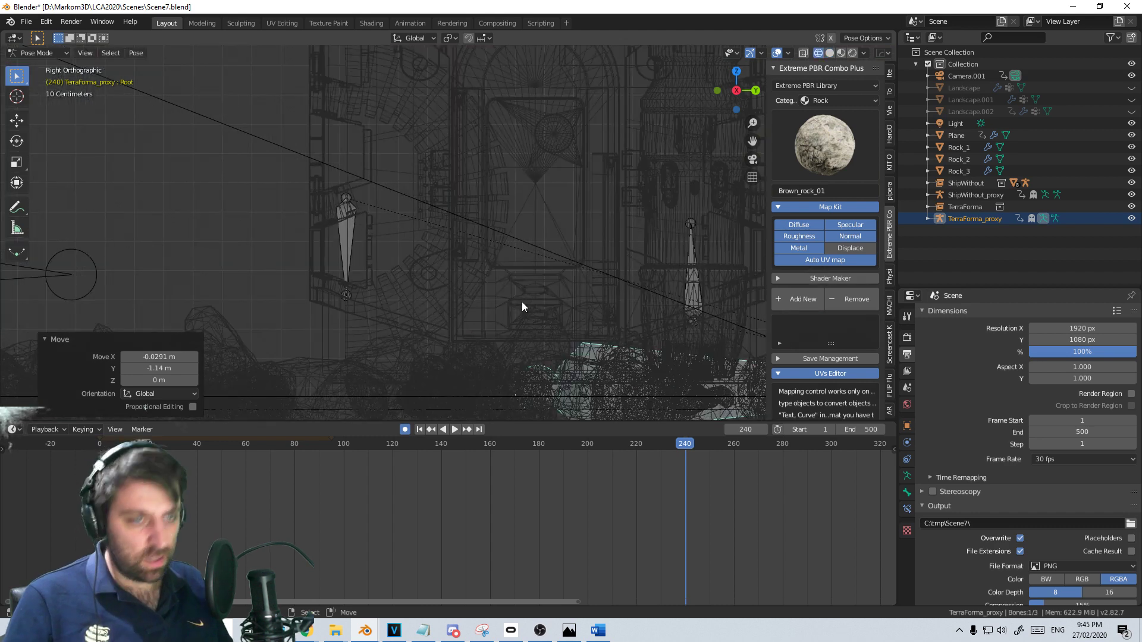
key(g)
key(z)
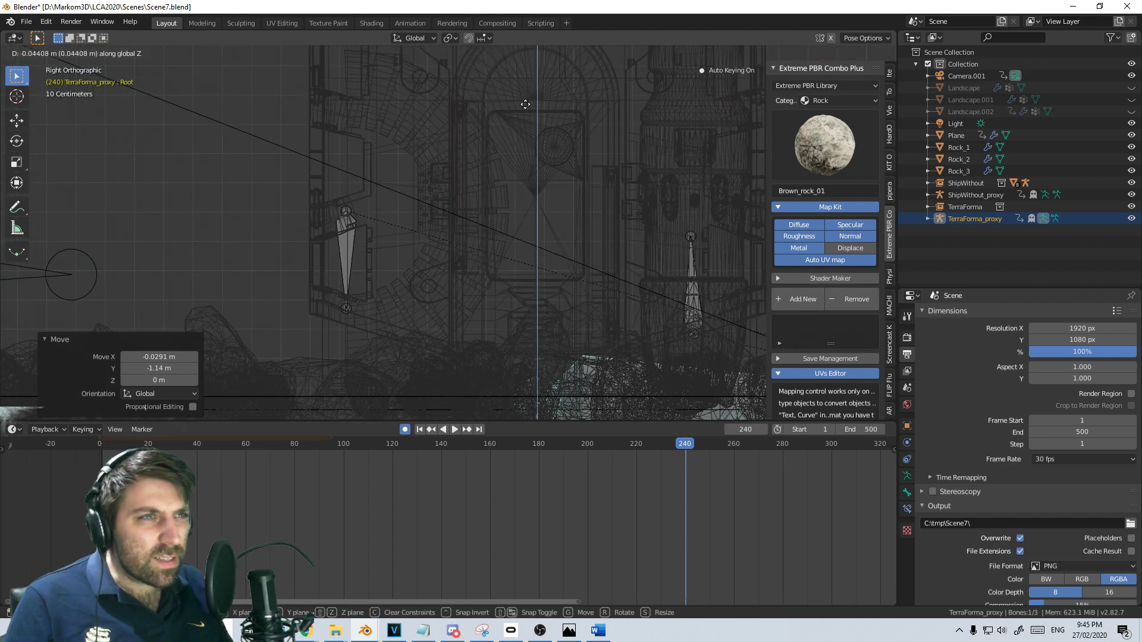
click(416, 309)
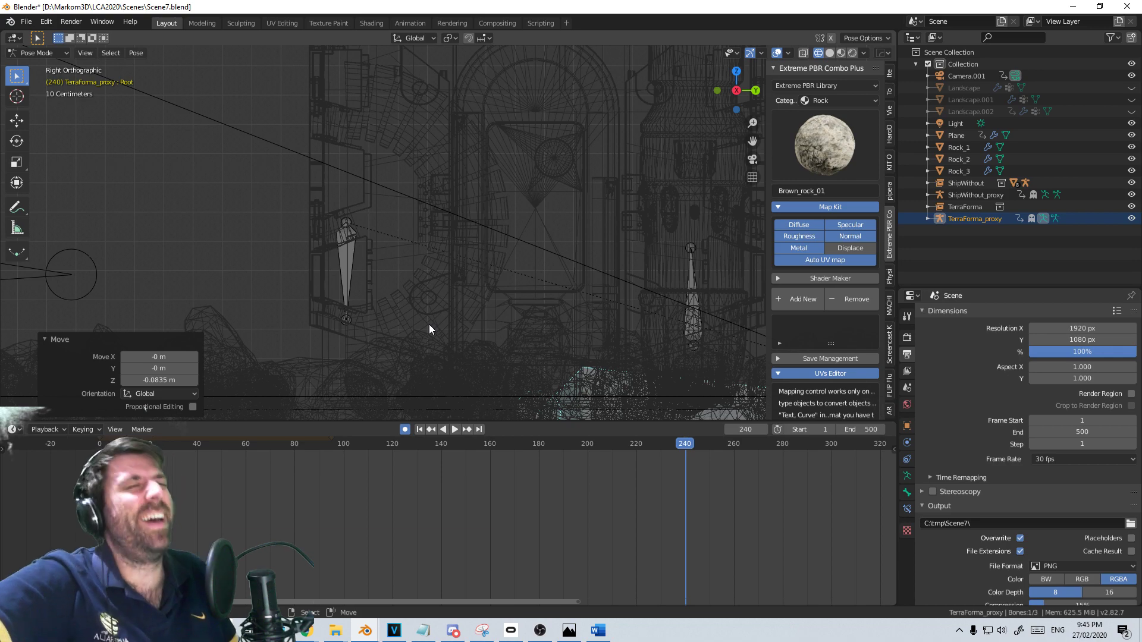
Review the terraformer's exit from the ship in solid shading, scrubbing between frame 141 and frame 98
mouse_move(512, 231)
middle_down()
mouse_move(433, 286)
mouse_move(596, 280)
mouse_move(556, 292)
middle_up()
key(z)
click(509, 285)
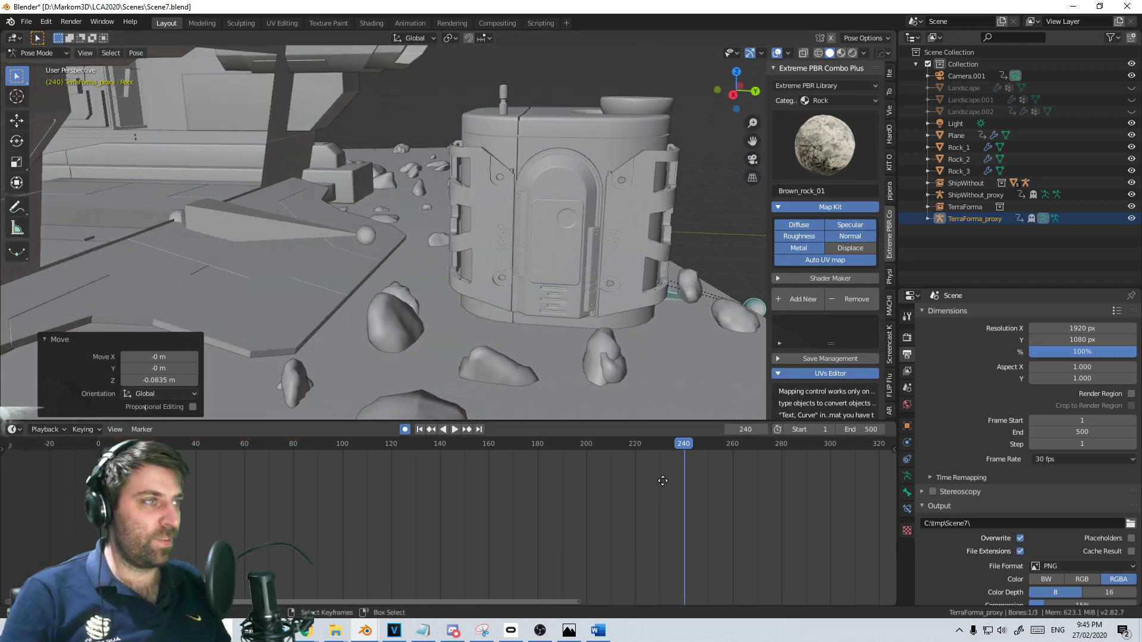
middle_drag(663, 480, 682, 465)
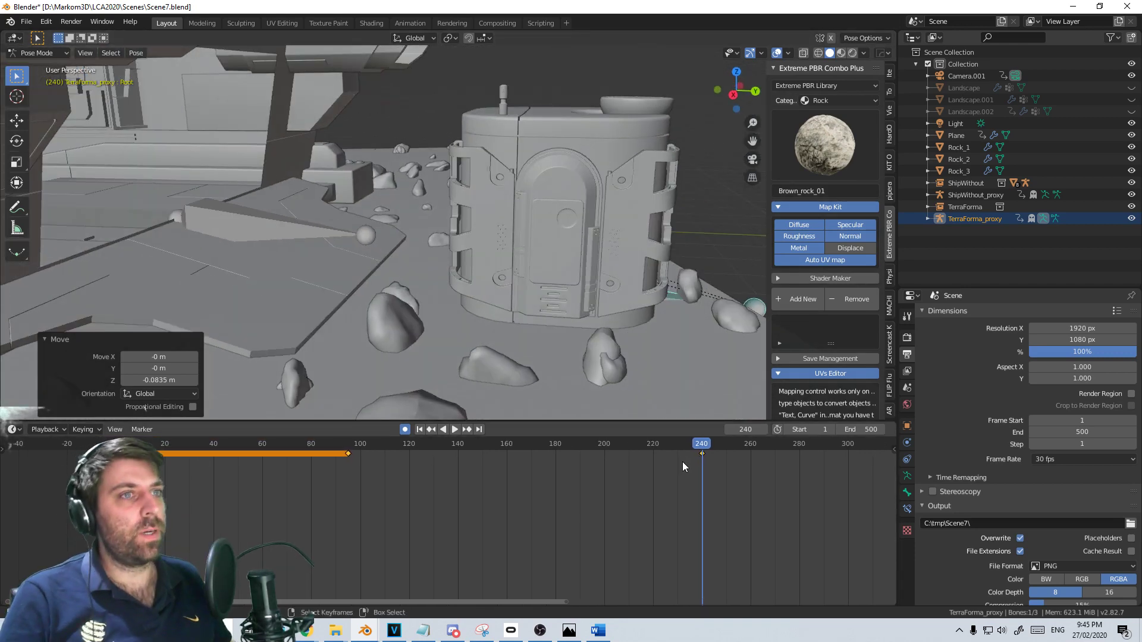
drag(362, 478, 459, 477)
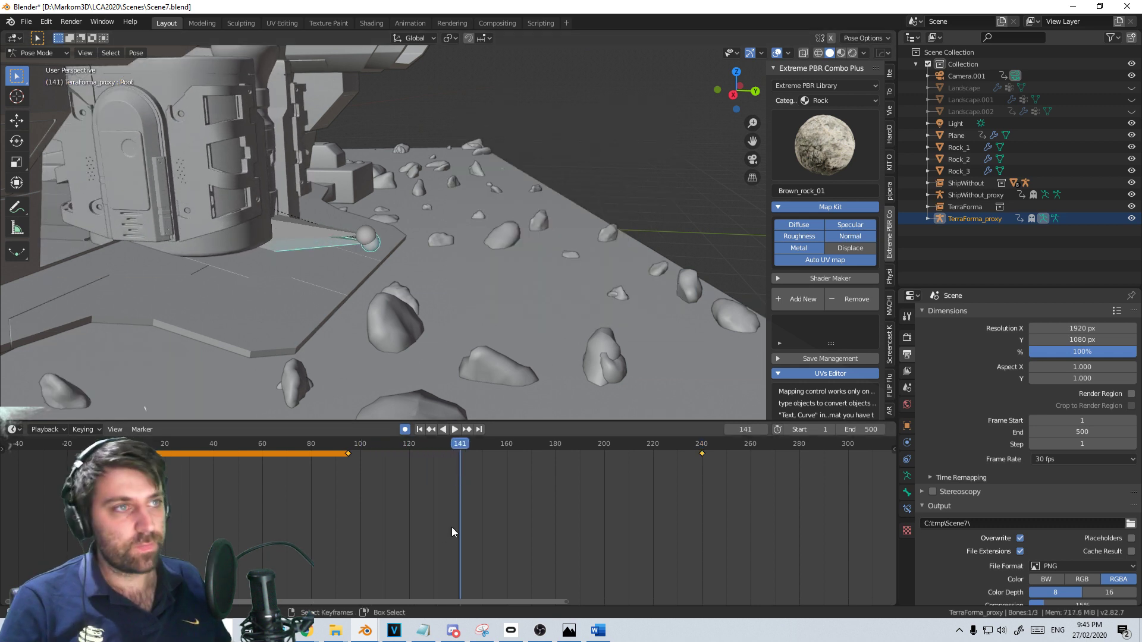
drag(452, 526, 355, 516)
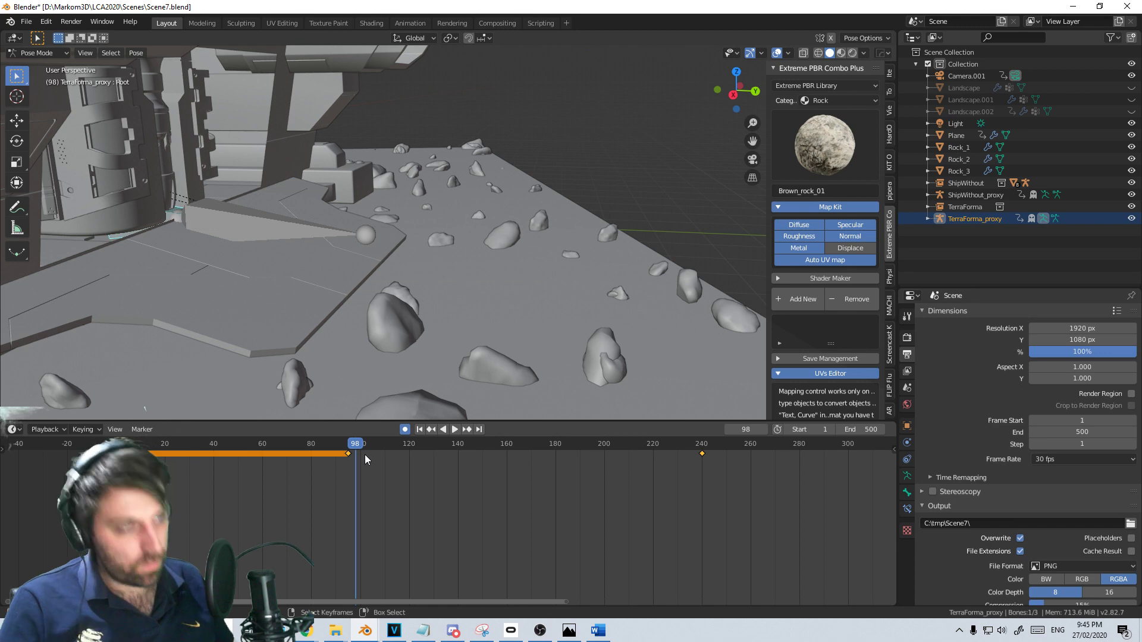
Play the exit motion in the right view to frame 180 and raise the Root bone about 0.1 m along Z there
key(KP_3)
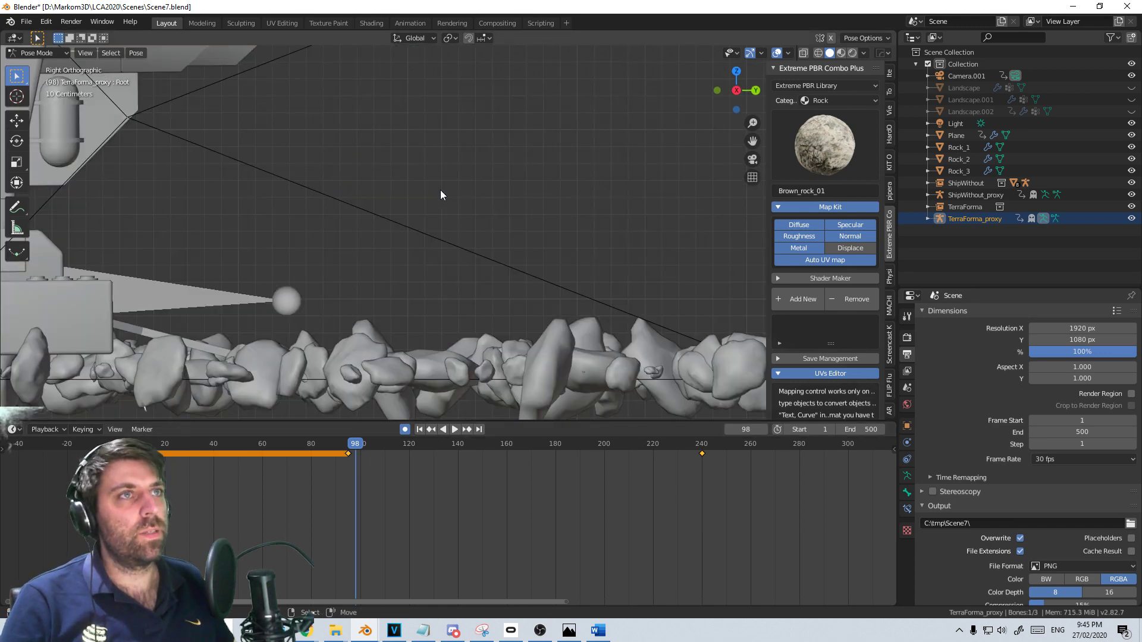
scroll(440, 195, up, 4)
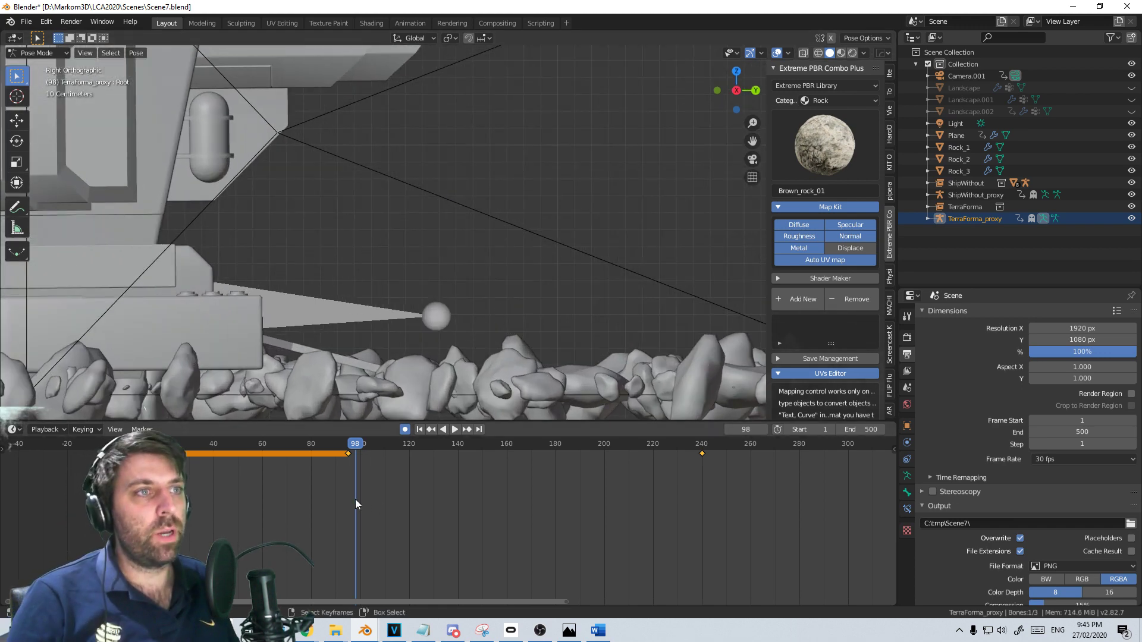
key(space)
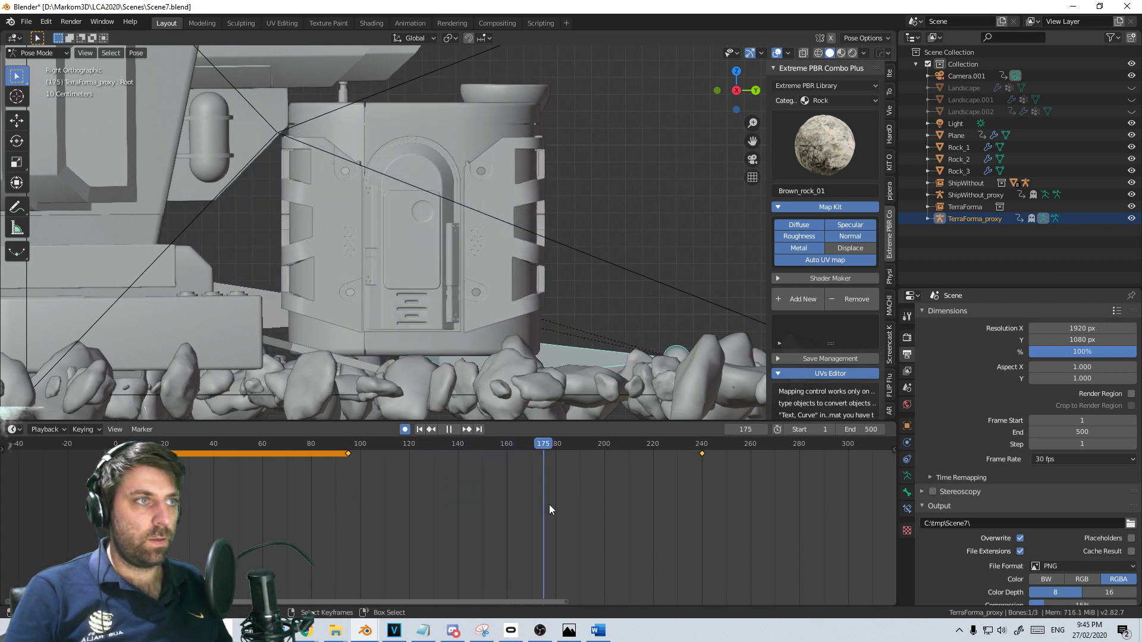
key(space)
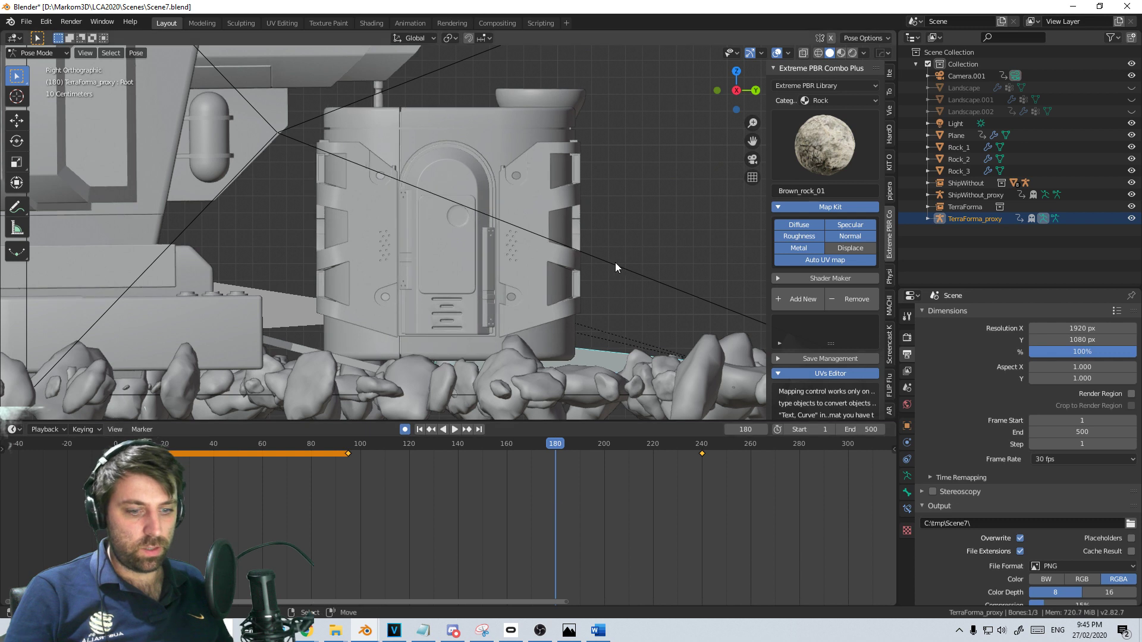
key(g)
key(z)
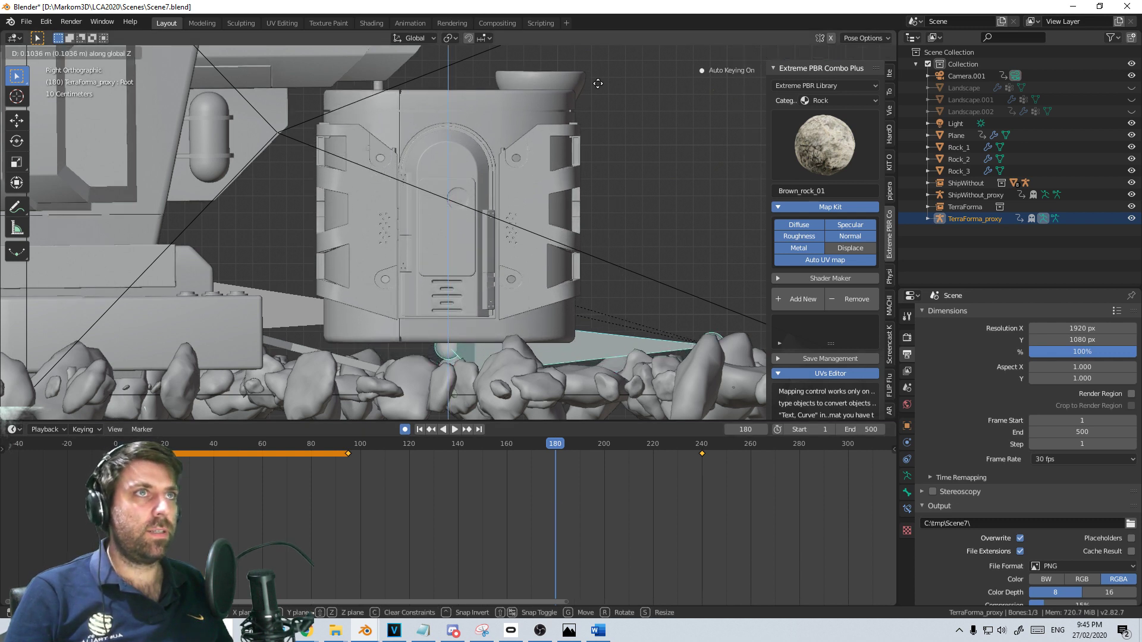
click(597, 75)
Check the clearance near frame 161, then raise the Root bone further along Z at the frame 180 keyframe
drag(561, 484, 508, 479)
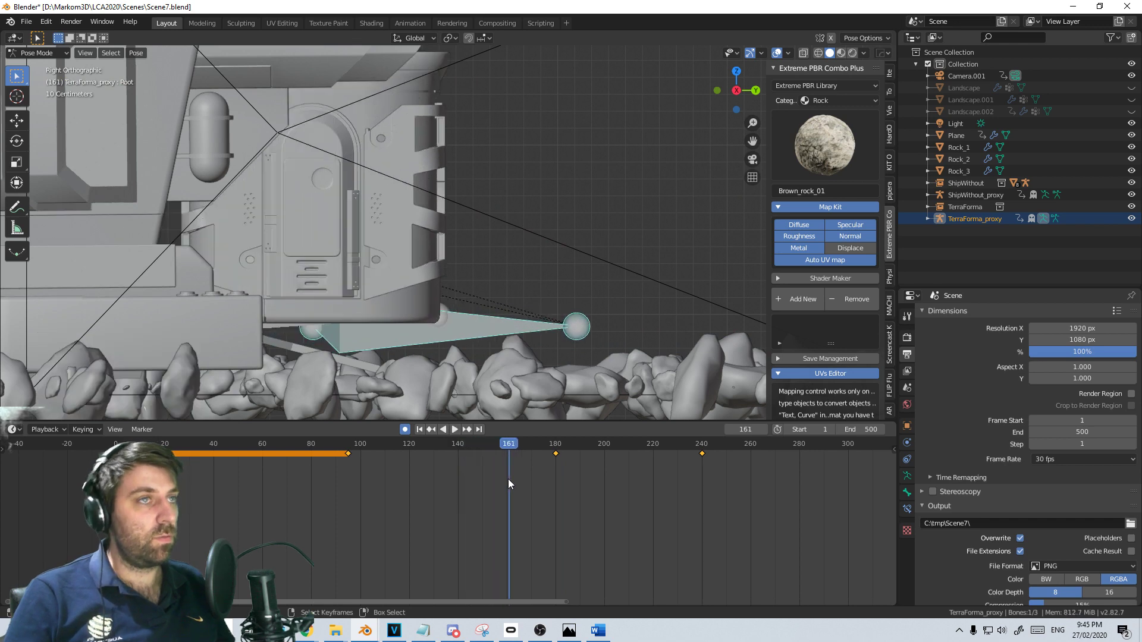
key(Up)
key(g)
key(z)
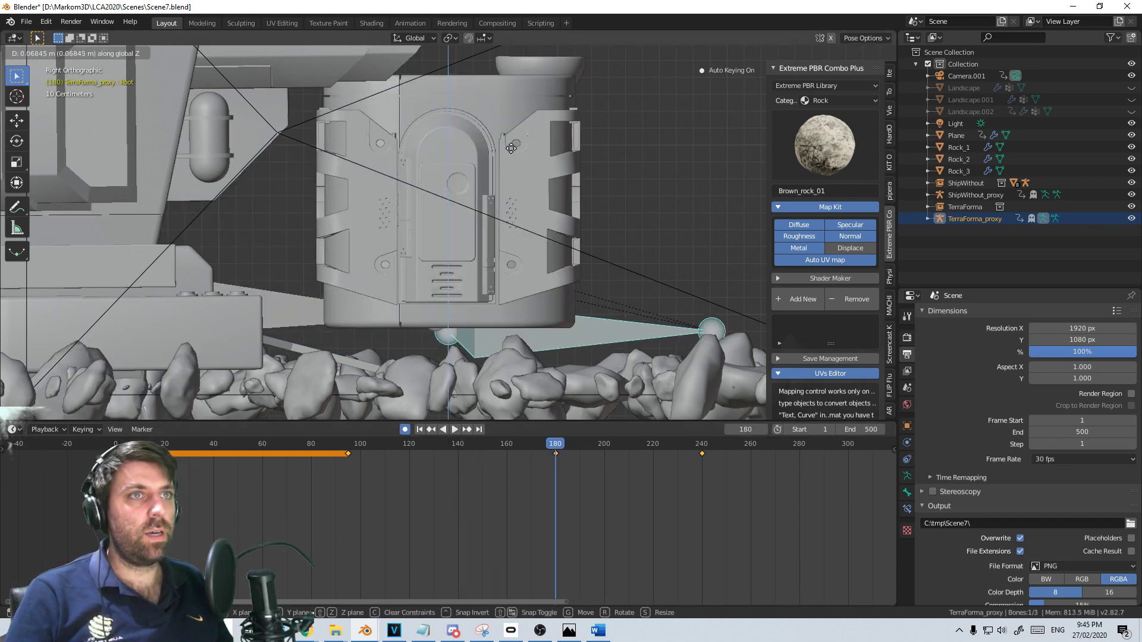
click(508, 135)
Replay the exit motion and duplicate the frame 240 keyframe 10 frames onward to frame 250
click(357, 484)
key(space)
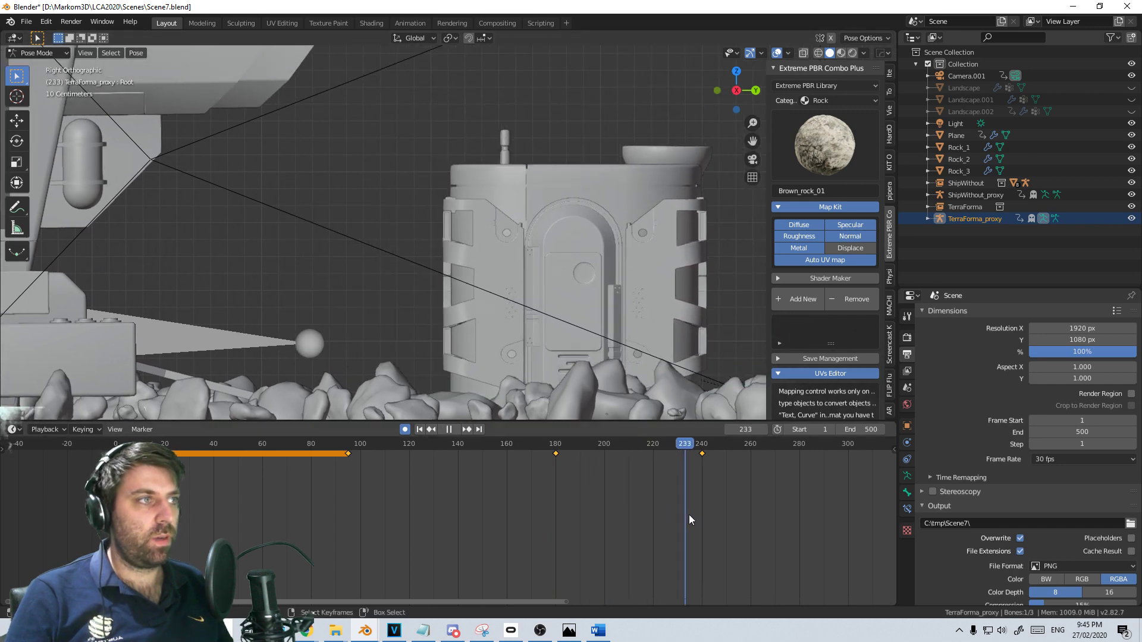
key(space)
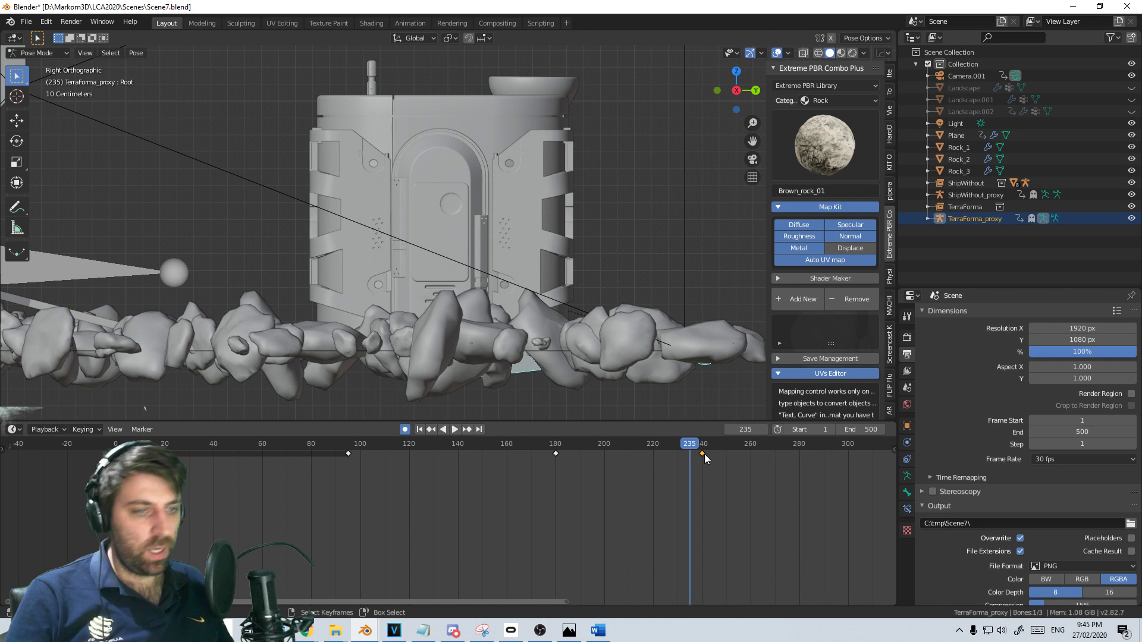
key(shift+d)
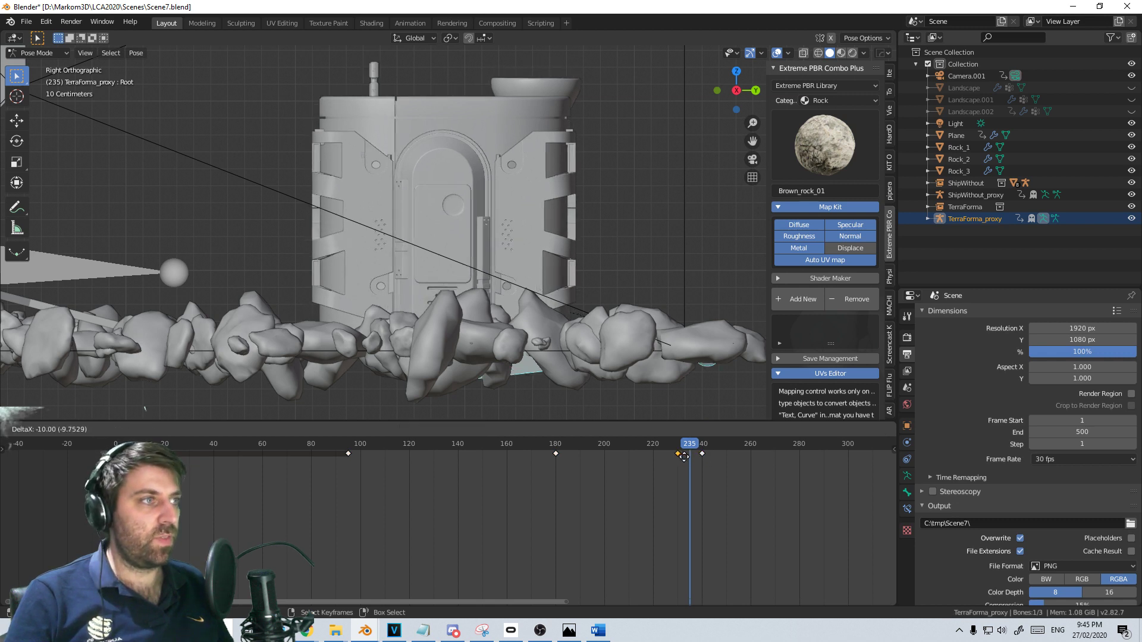
click(730, 464)
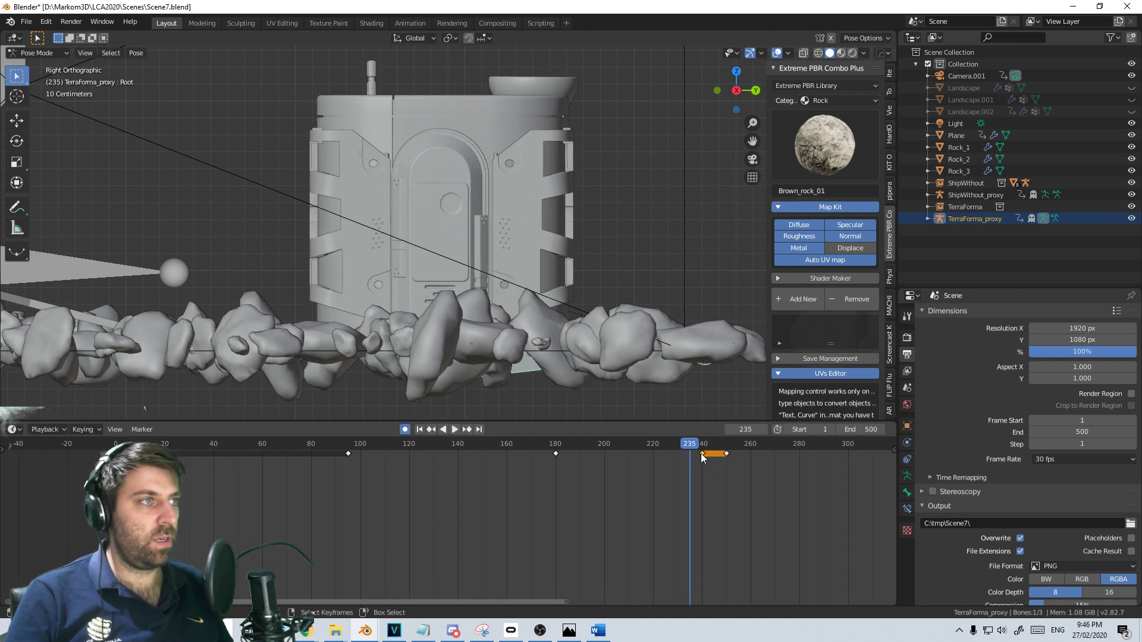
At the frame 240 keyframe, raise the Root bone about 0.228 m along Z above the ground
key(Up)
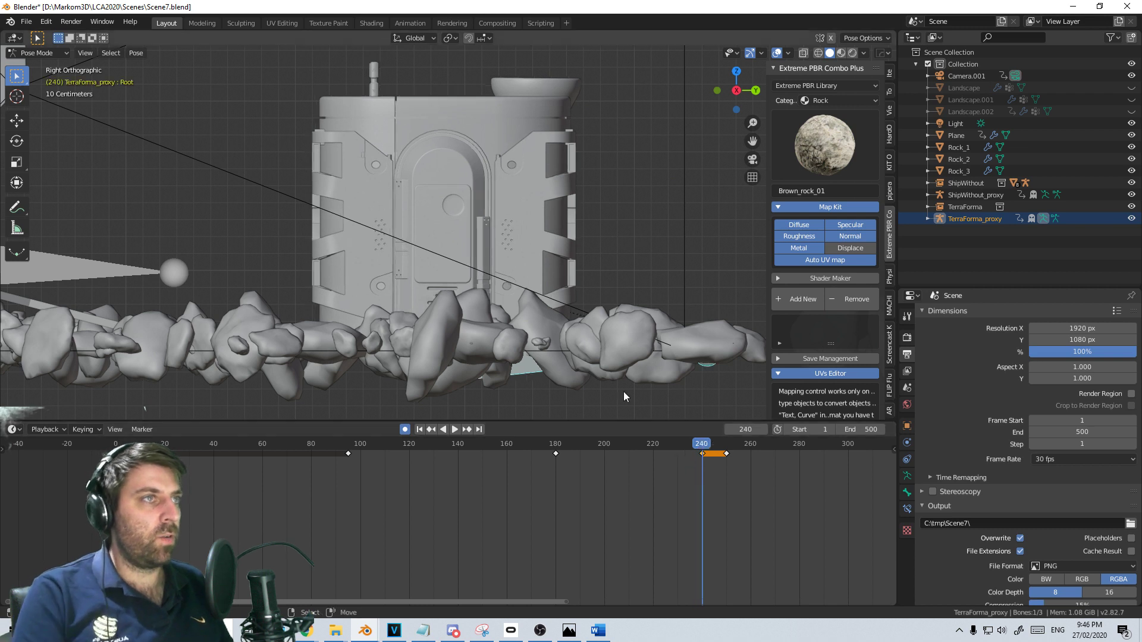
key(g)
key(z)
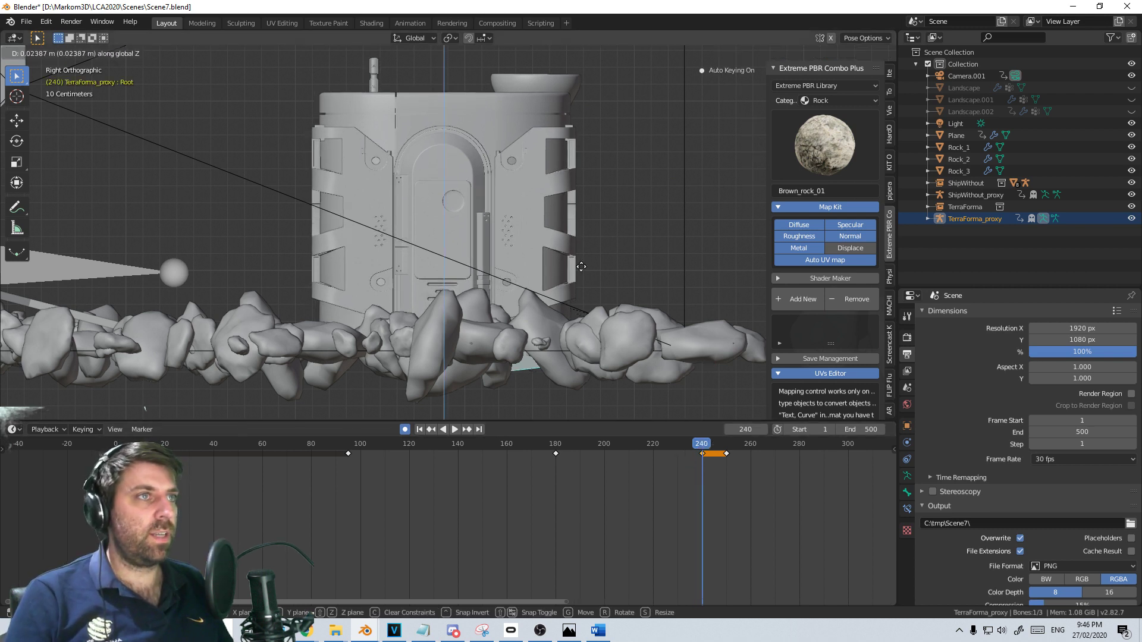
click(558, 95)
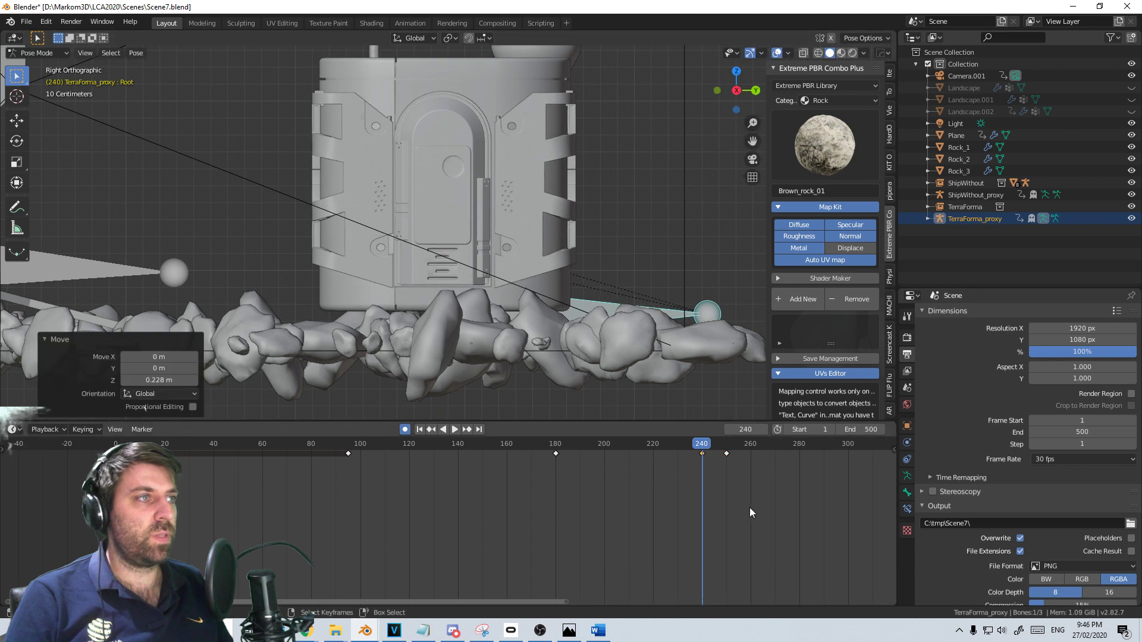
Replay the terraformer's landing around frames 215 to 252 and check it through the camera between the frame 240 and 250 keyframes
key(shift+ctrl+space)
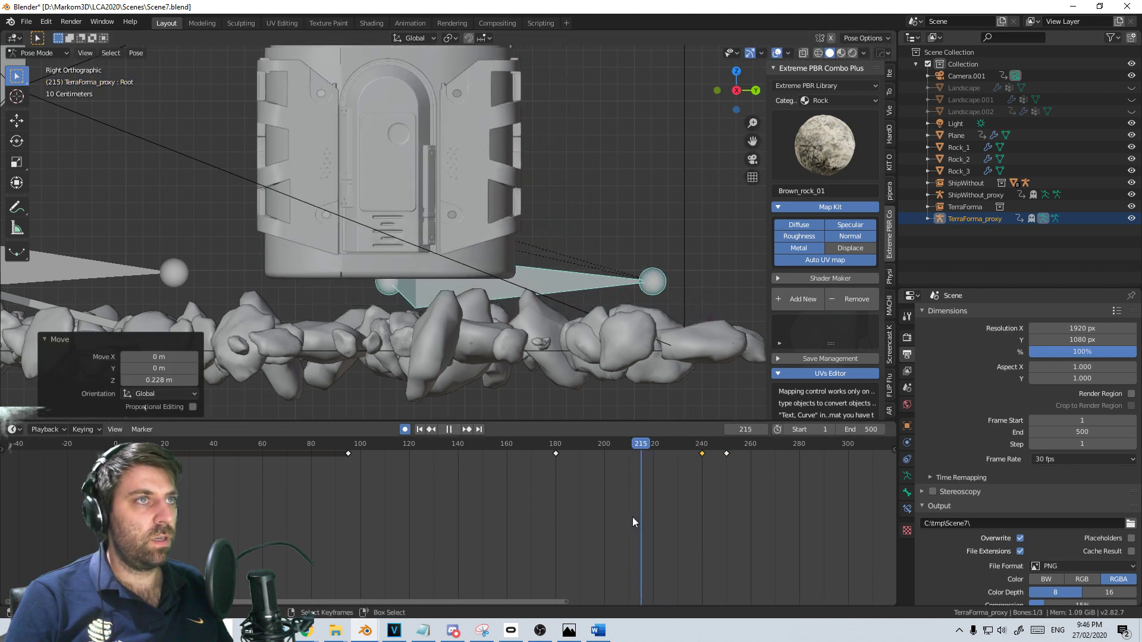
drag(630, 521, 731, 589)
scroll(478, 312, down, 5)
key(KP_0)
scroll(478, 312, up, 3)
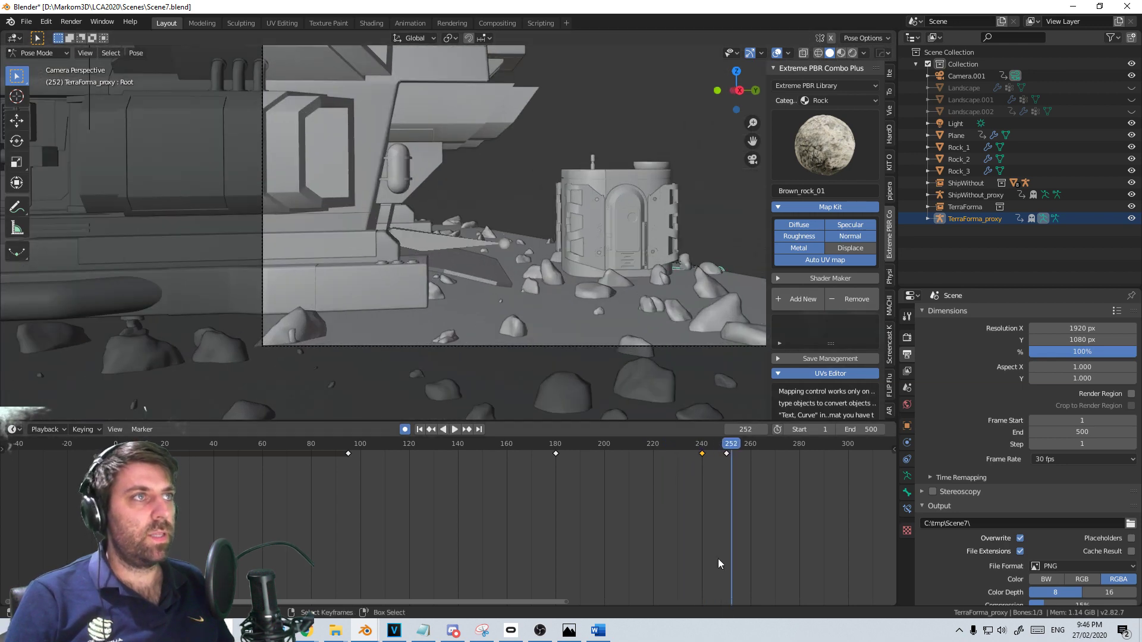
middle_drag(608, 489, 520, 492)
drag(617, 514, 614, 567)
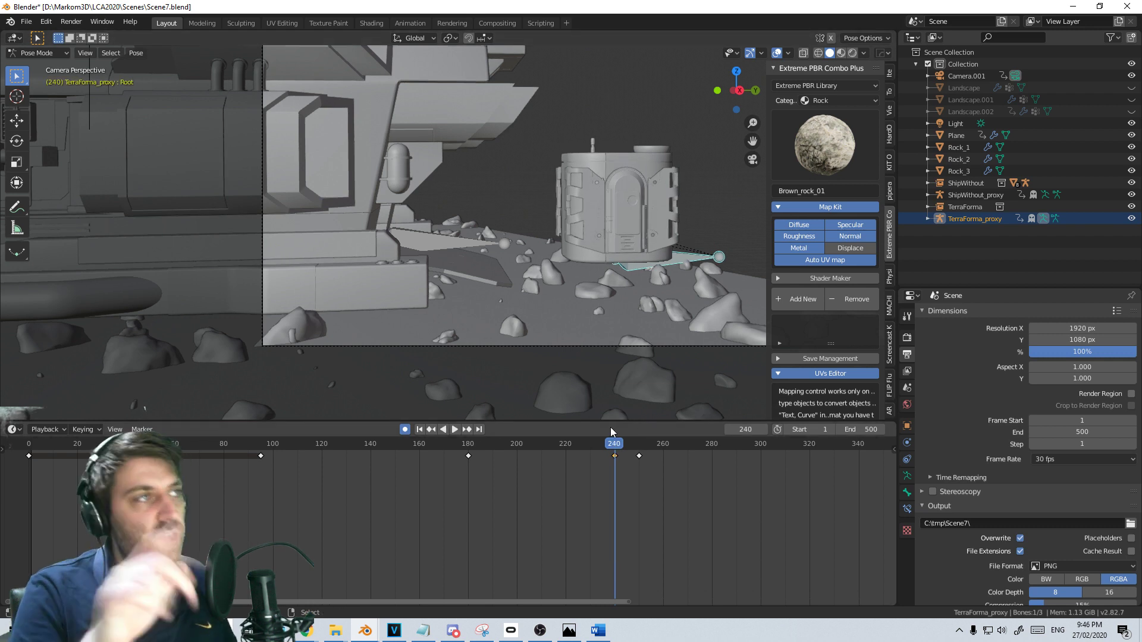
click(639, 473)
key(space)
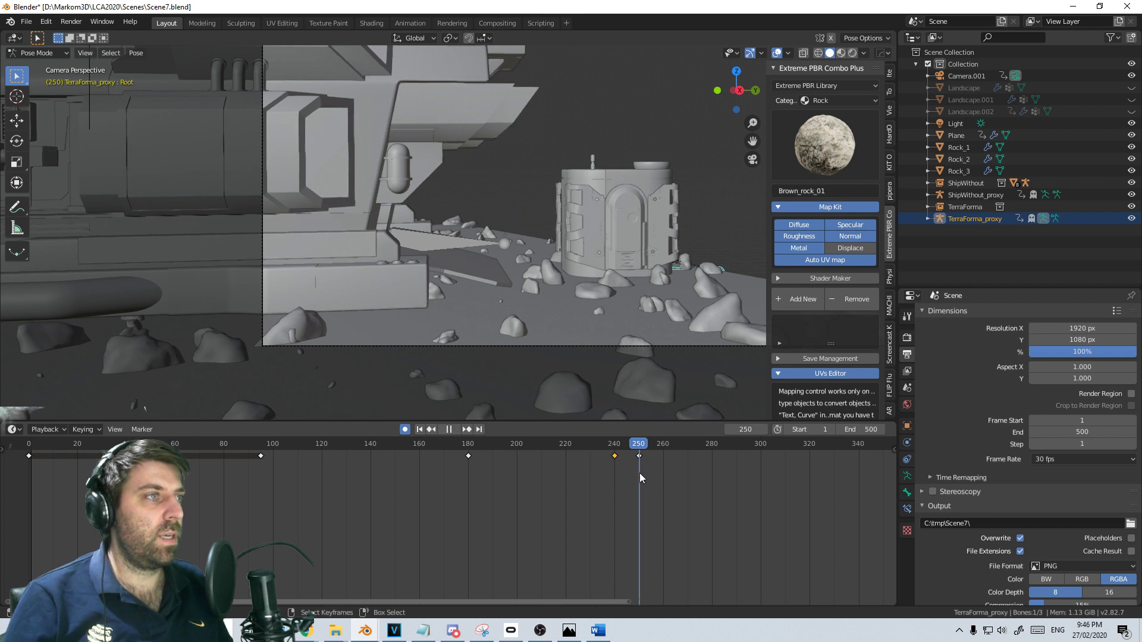
At frame 269, select the Spout bone using wireframe shading, return to solid shading and insert a LocRotScale keyframe in the right view
drag(640, 473, 662, 473)
shift+middle_drag(673, 310, 590, 338)
click(684, 498)
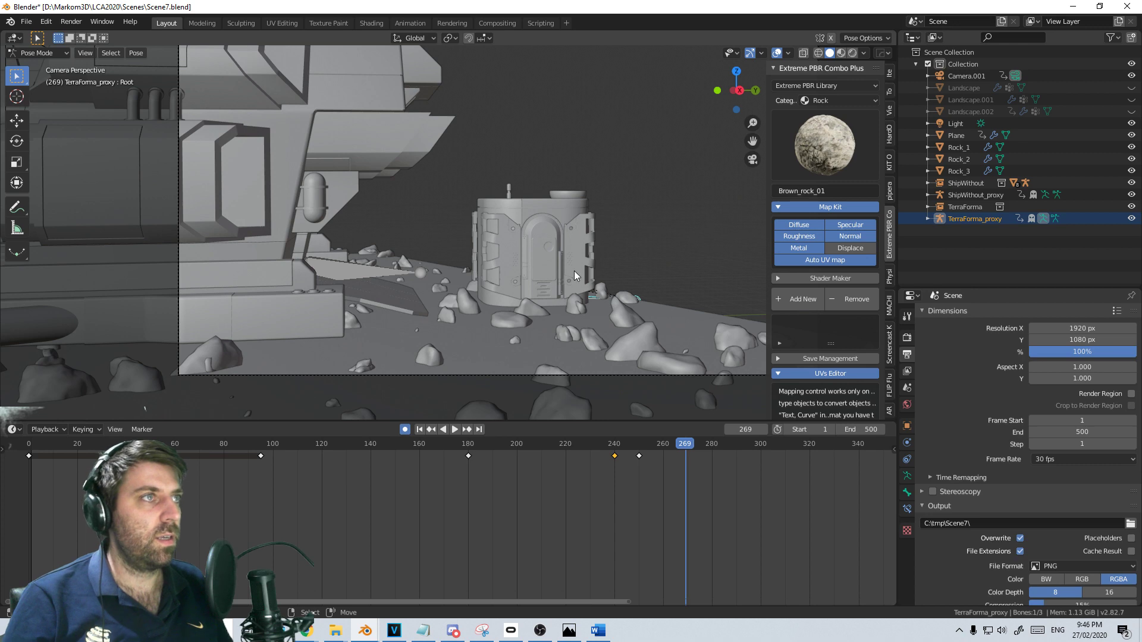
key(z)
click(480, 273)
key(z)
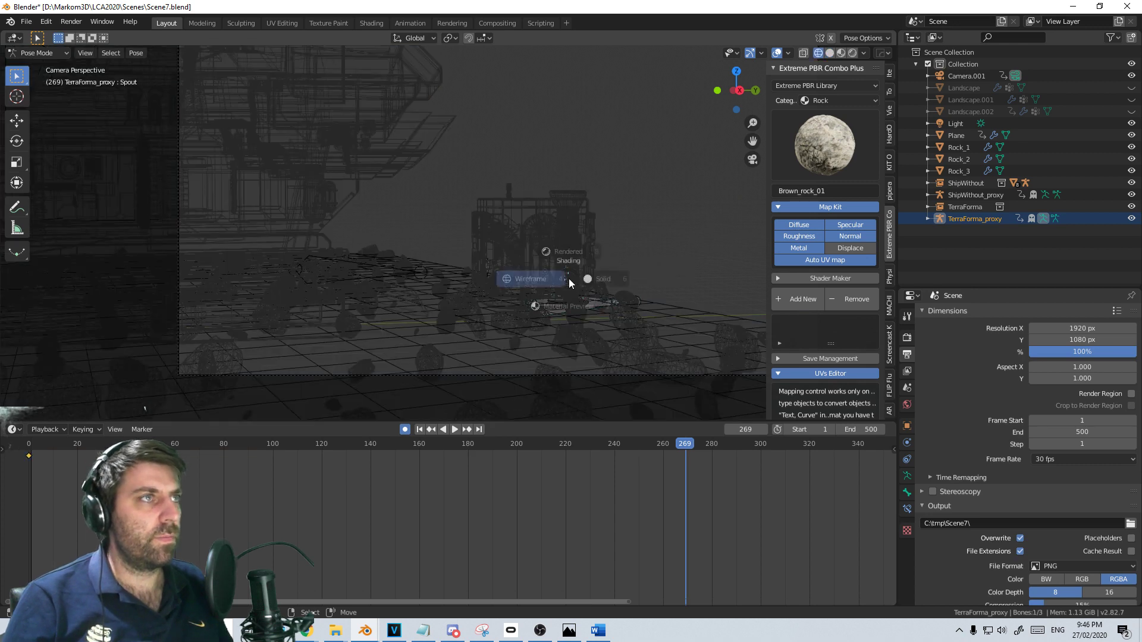
click(644, 280)
key(KP_3)
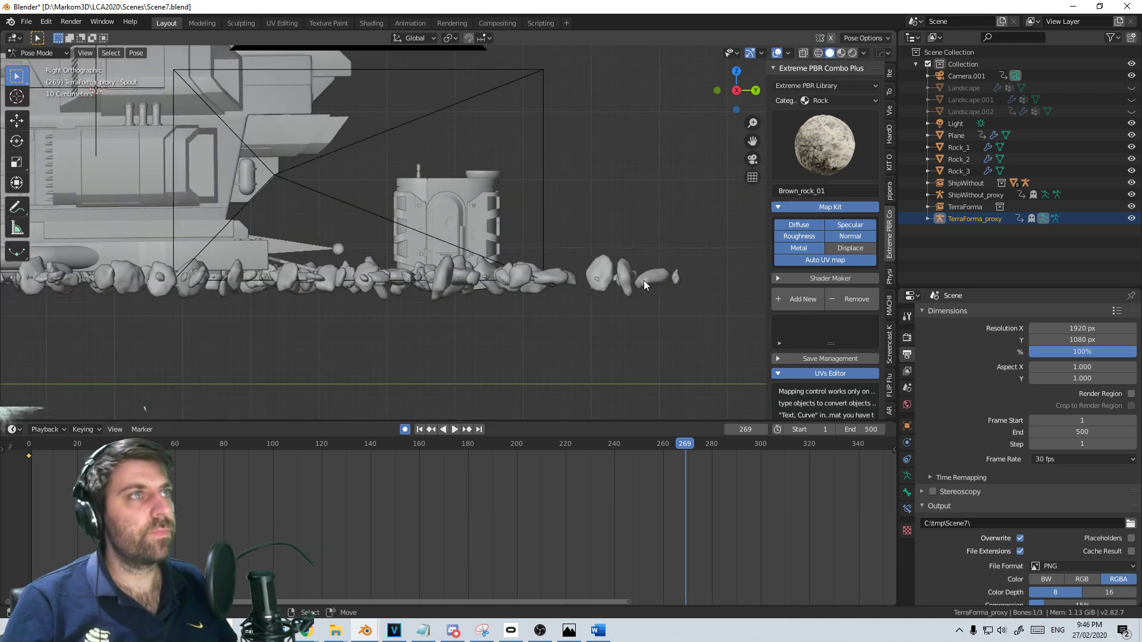
scroll(644, 280, up, 3)
key(i)
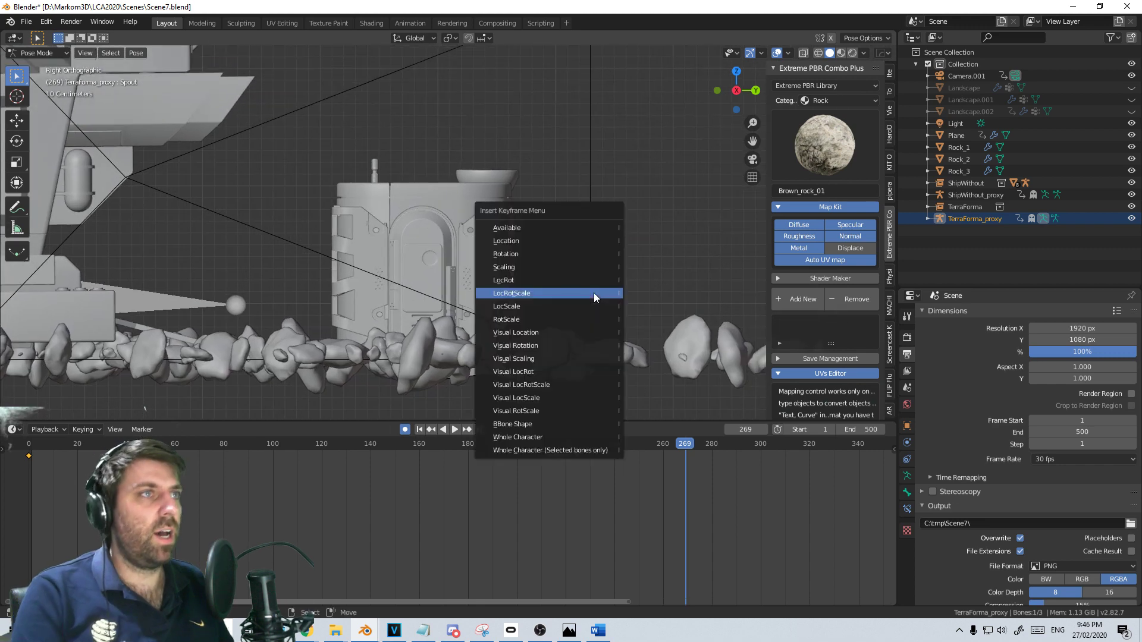
click(593, 294)
At frame 300, raise the Spout bone about 0.986 m along Z out of the terraformer's top
middle_drag(734, 503, 617, 503)
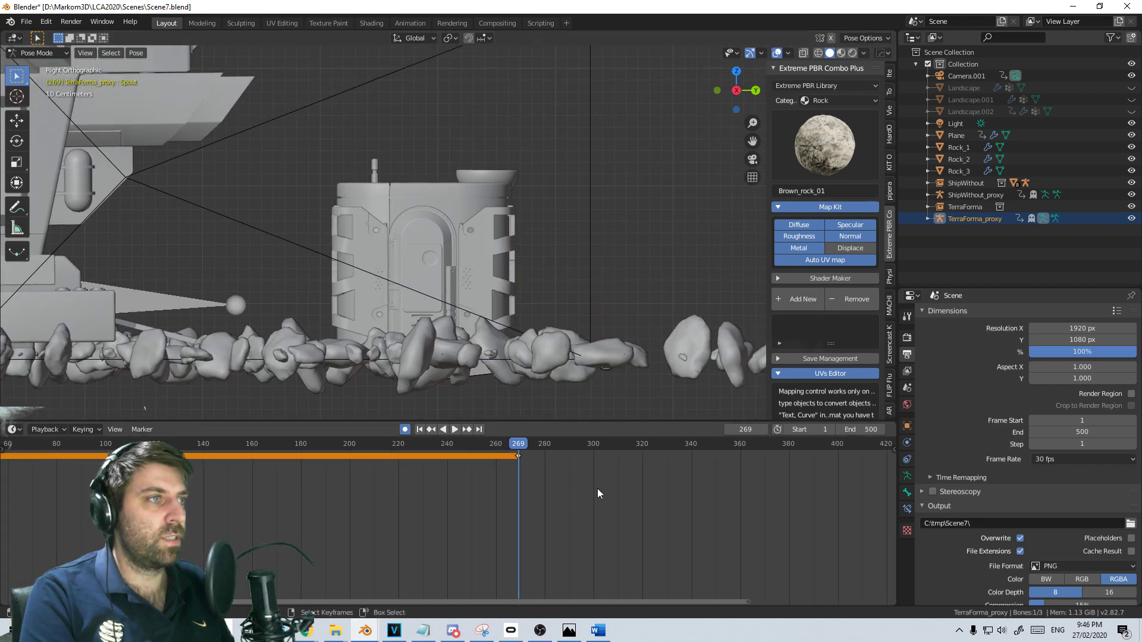
click(594, 487)
key(space)
key(space)
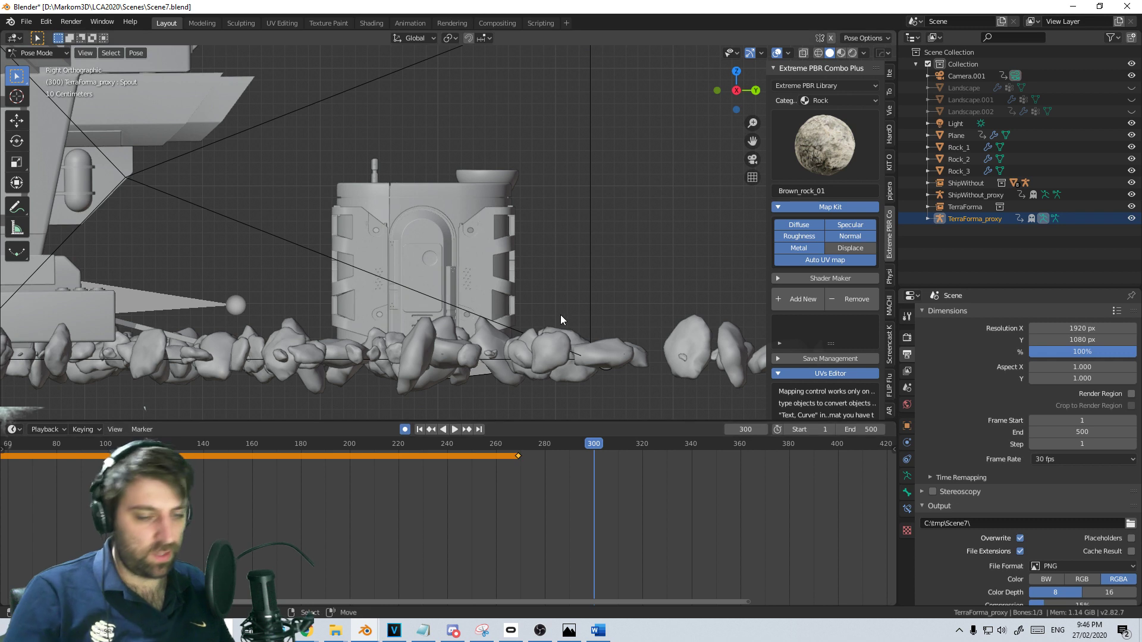
key(g)
key(z)
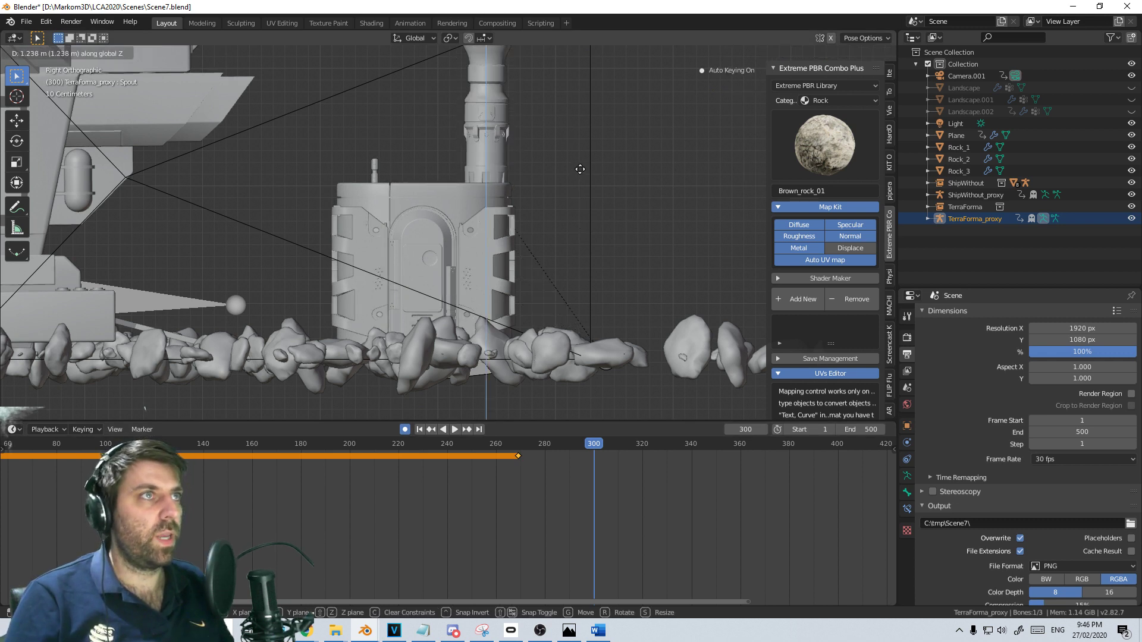
click(567, 202)
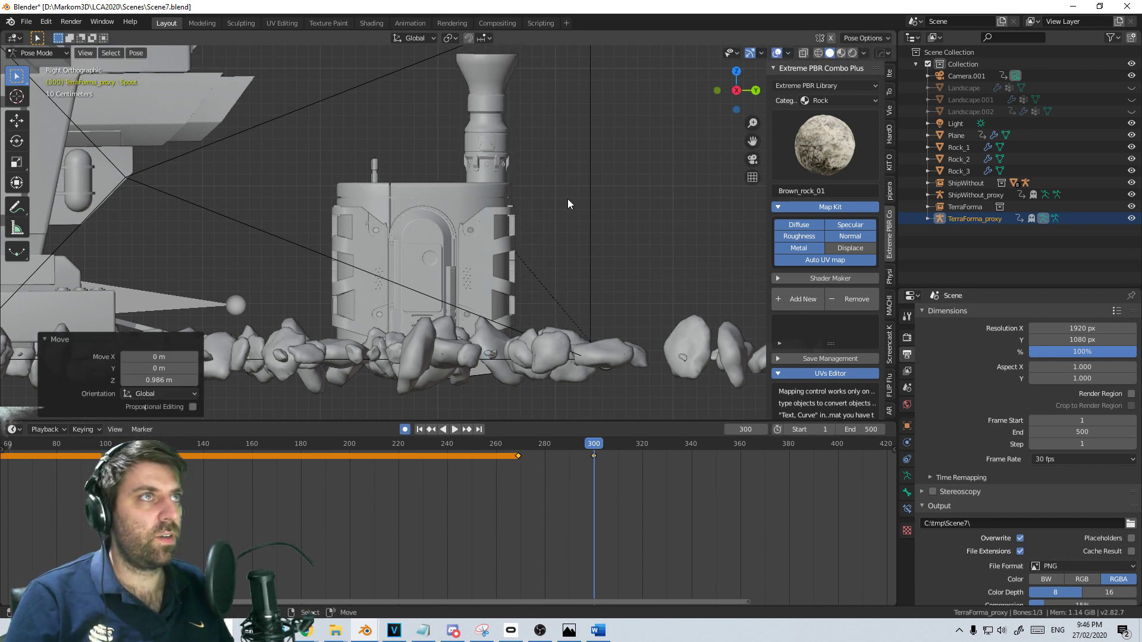
Rotate the Spout bone 45° in the right view at frame 300 and scrub through its motion
key(r)
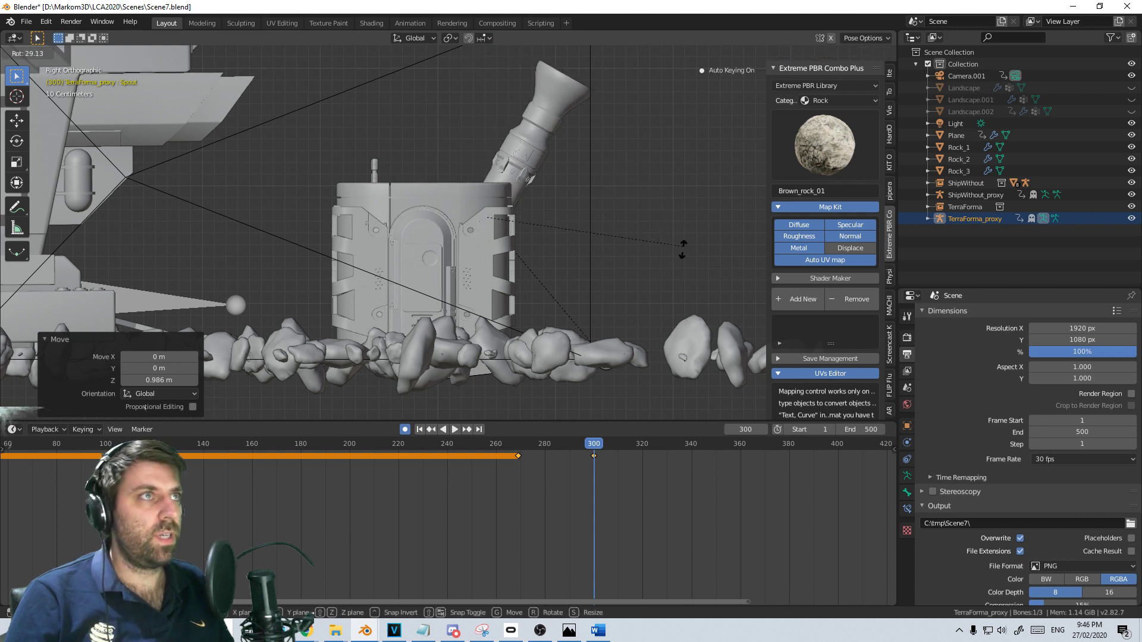
text(45)
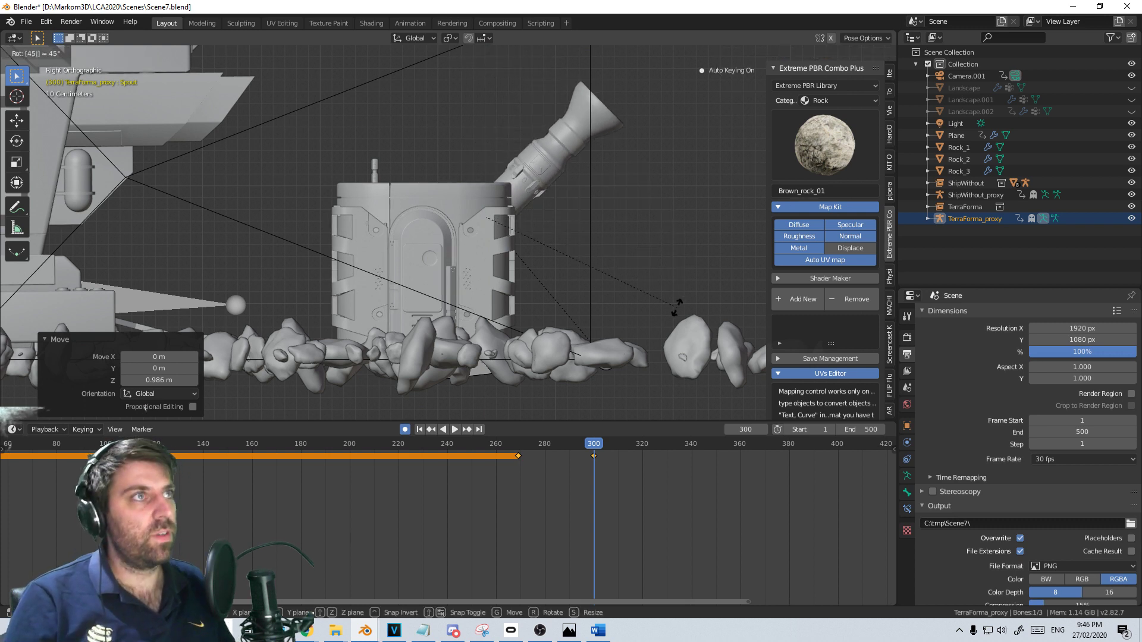
key(Return)
key(Down)
key(space)
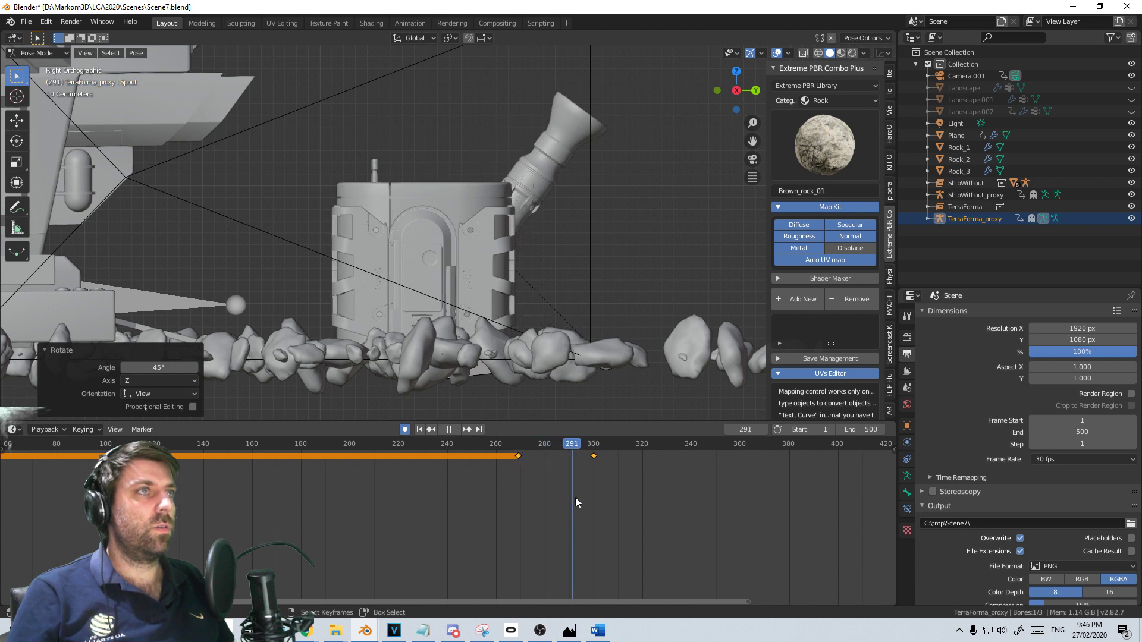
mouse_move(601, 504)
mouse_down()
mouse_move(522, 512)
mouse_move(595, 514)
mouse_up()
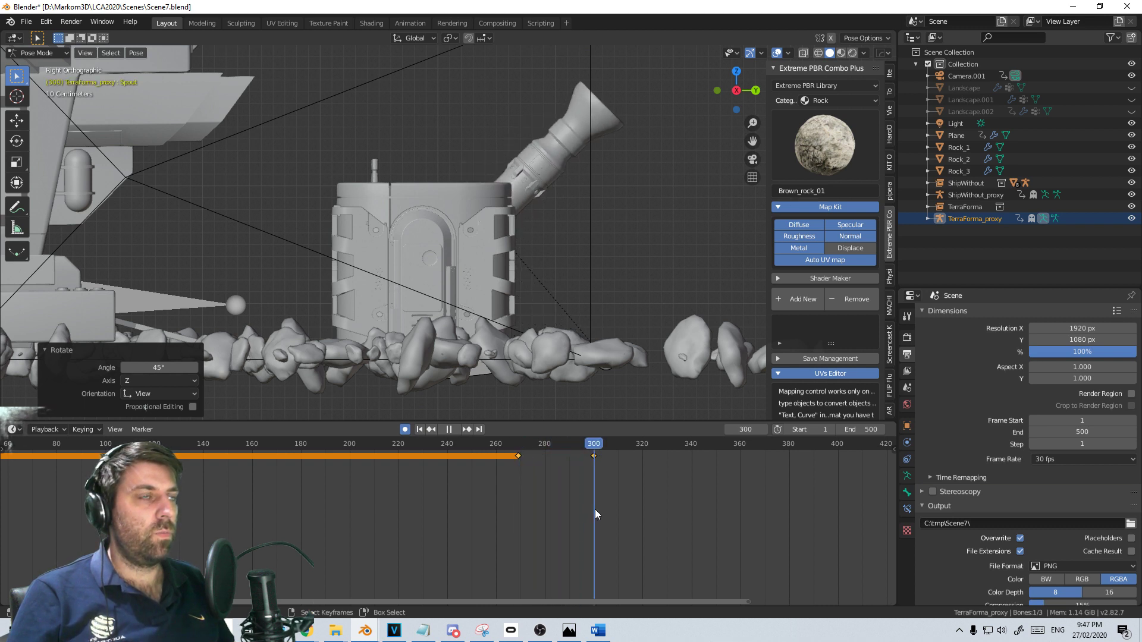
key(space)
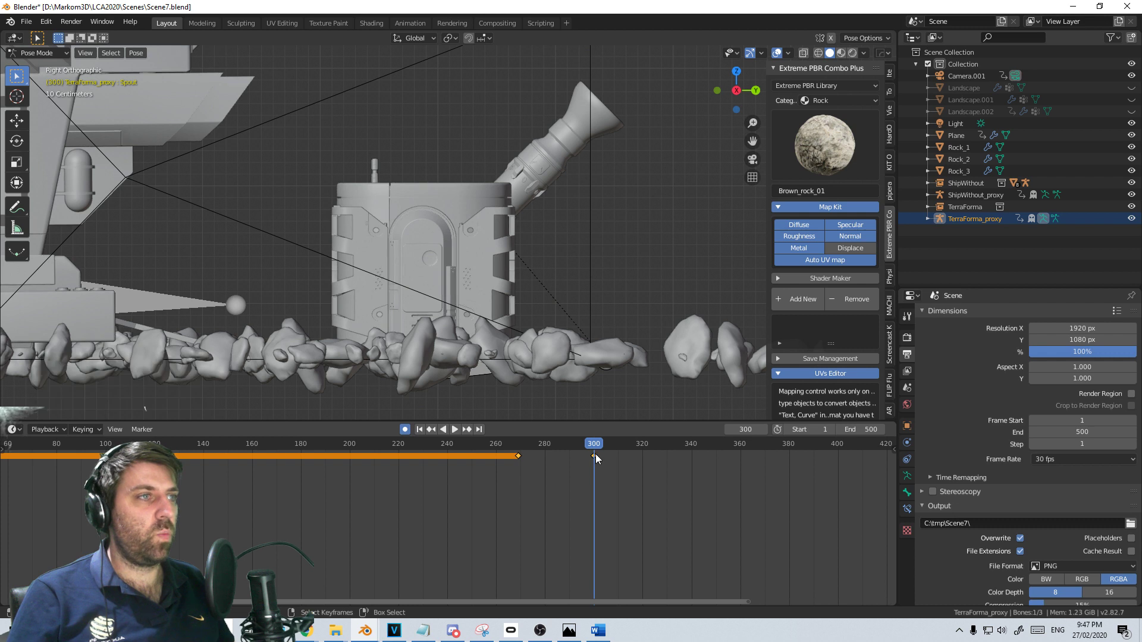
Move the Spout's frame 300 keyframe to frame 320 and replay the motion back to frame 270
click(594, 456)
key(g)
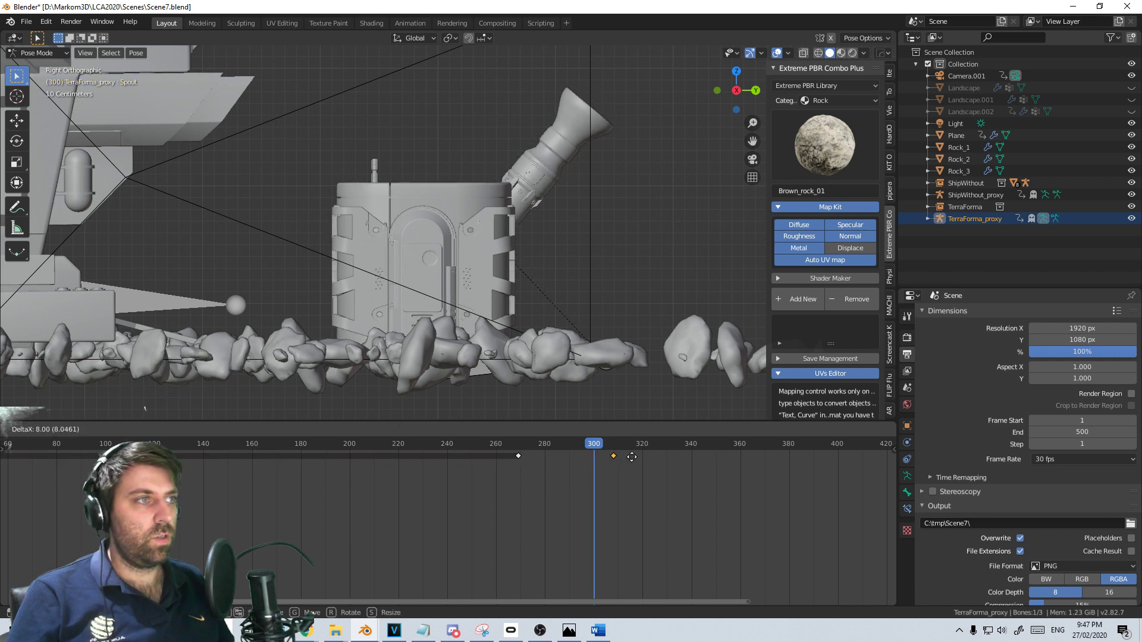
click(645, 459)
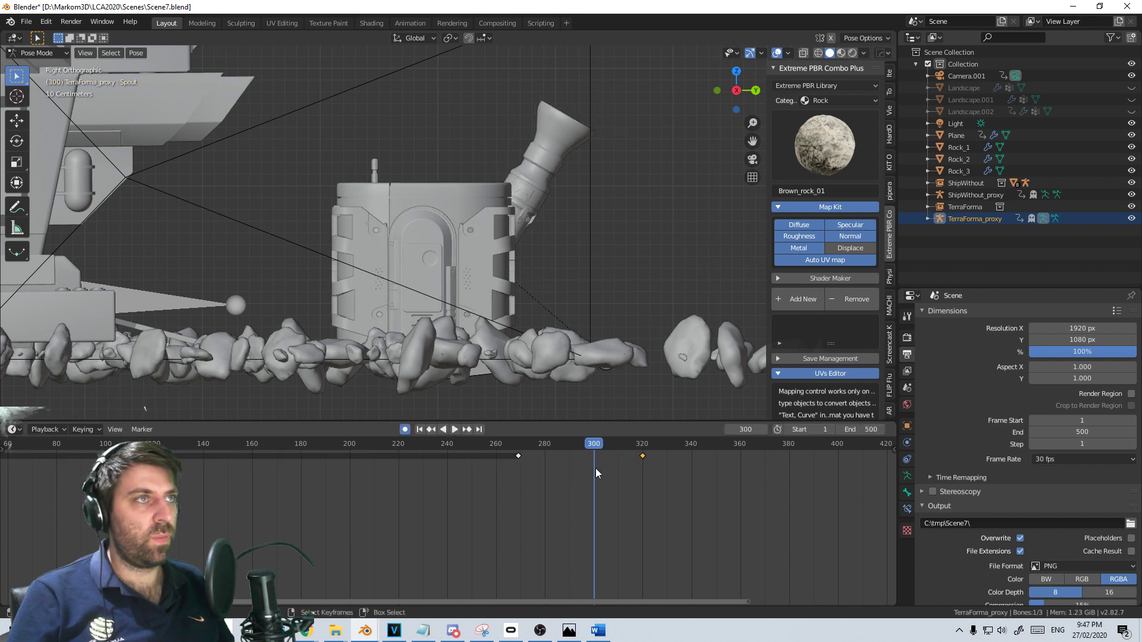
key(shift+ctrl+space)
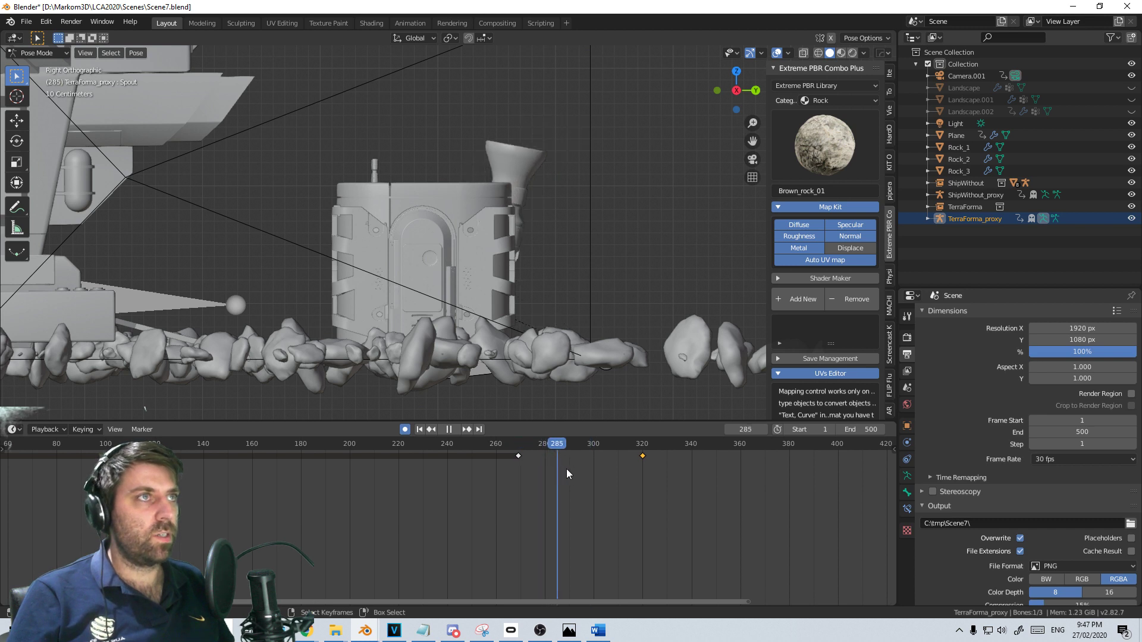
key(space)
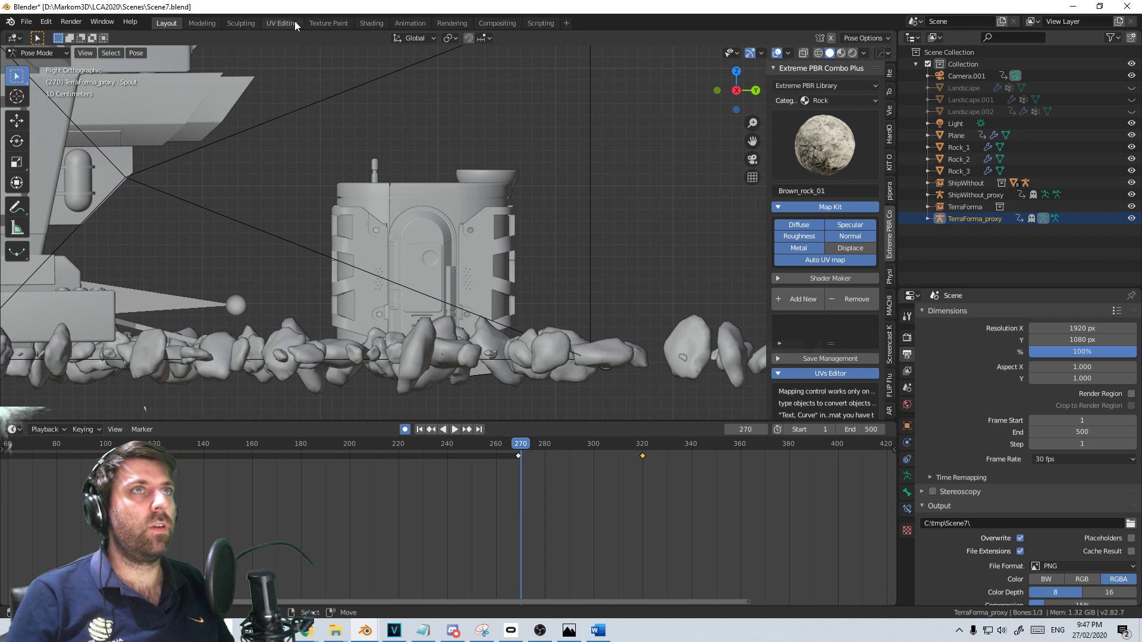
Switch to the Animation workspace, expand the Spout's animation channels and frame its X Quaternion Rotation curve in the Graph Editor
click(407, 23)
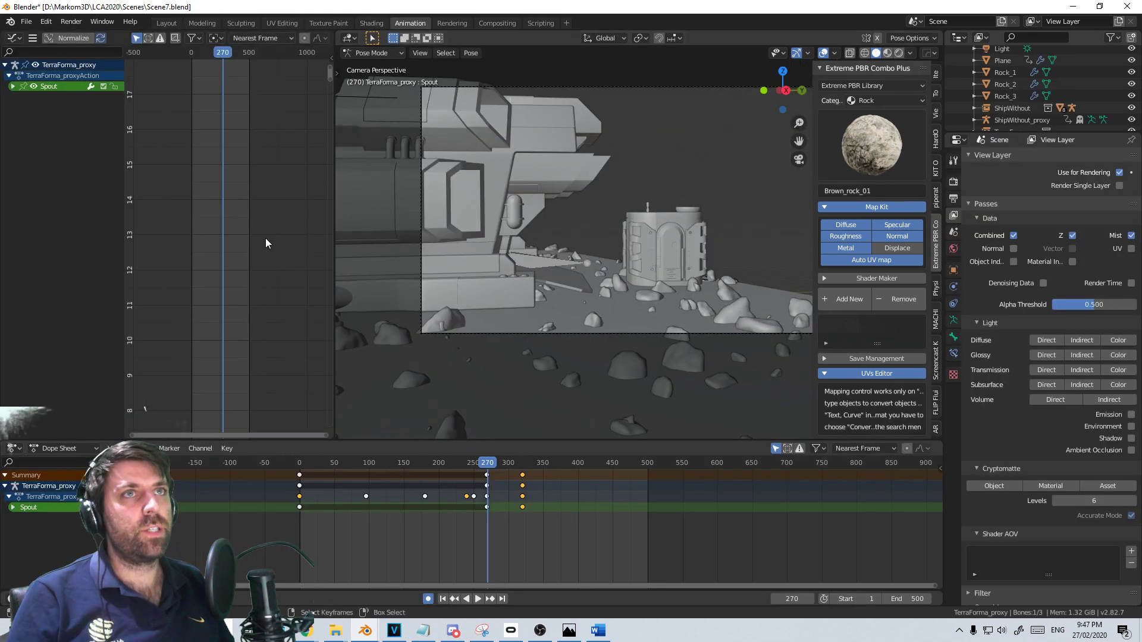
scroll(204, 149, down, 3)
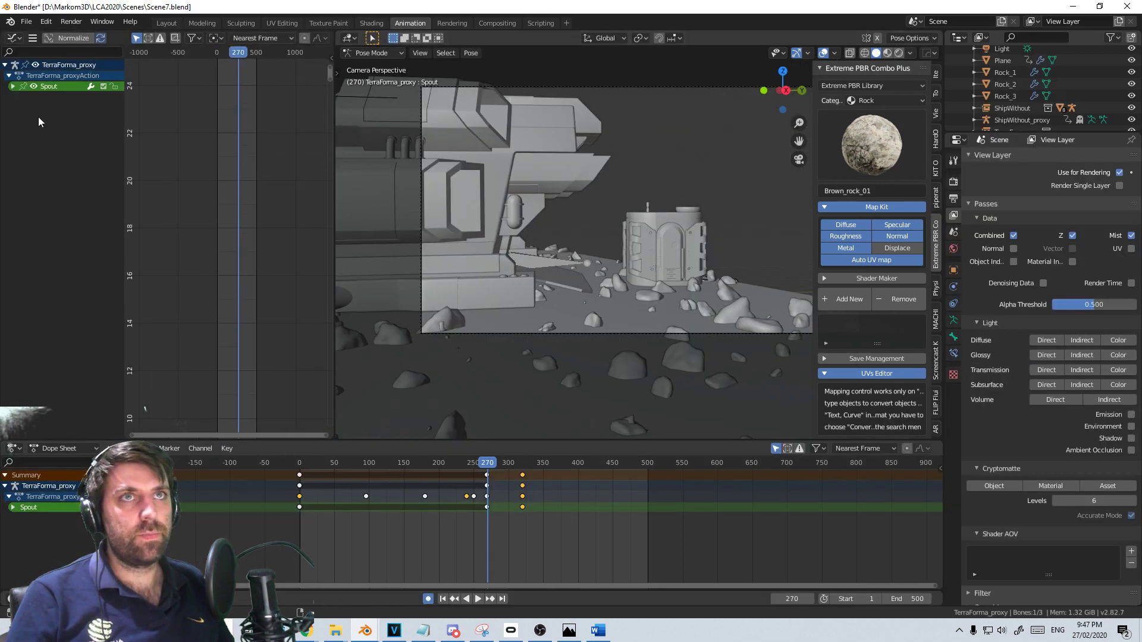
click(13, 87)
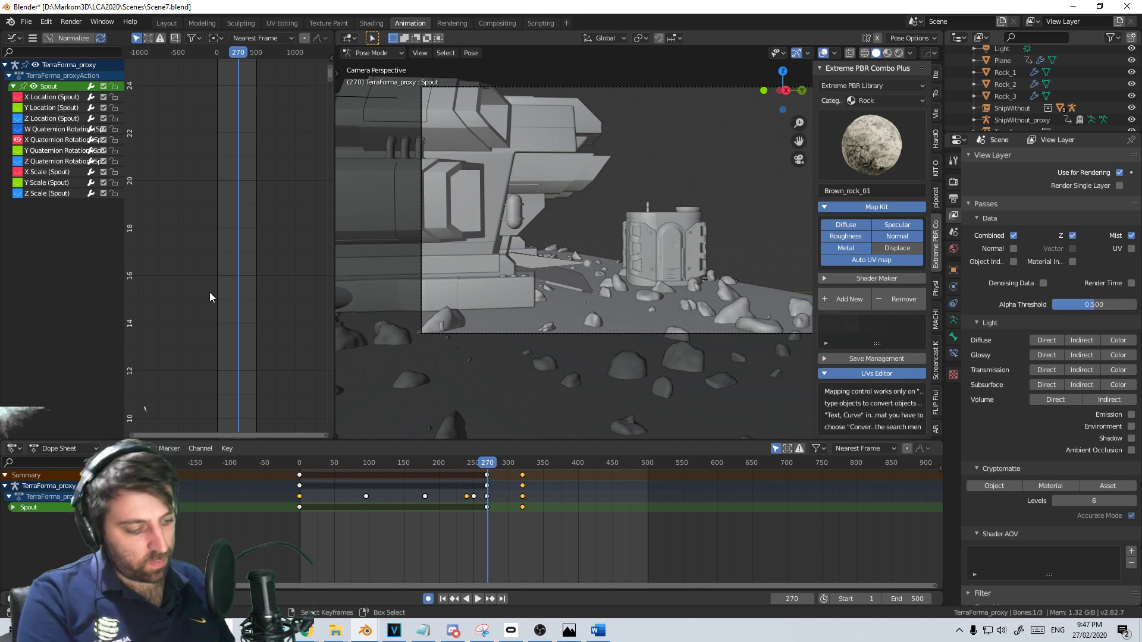
key(KP_Decimal)
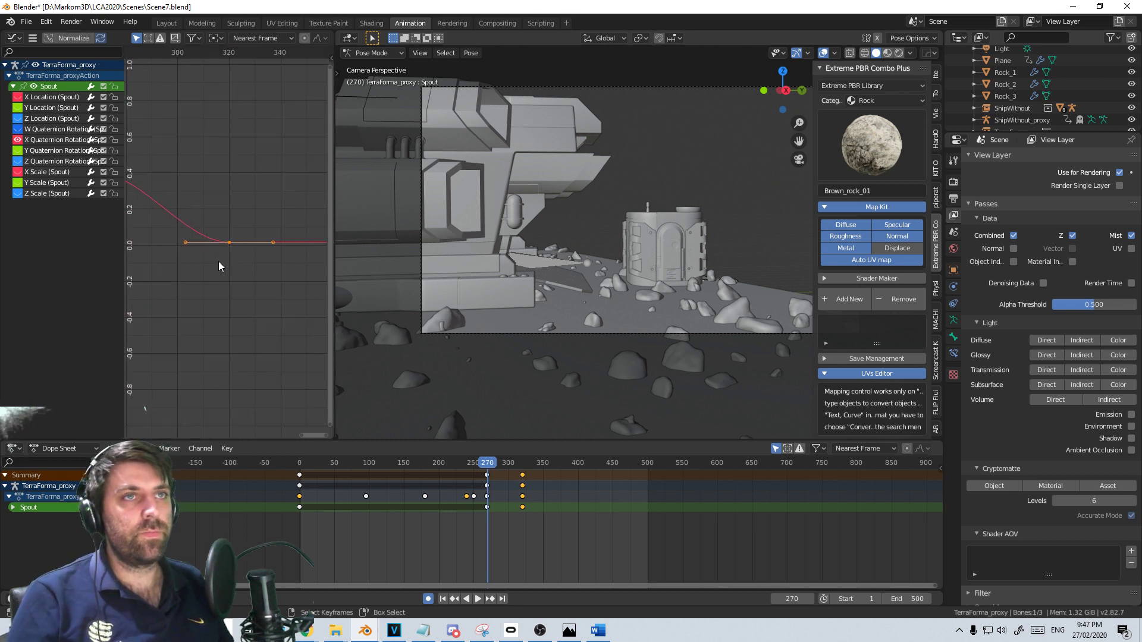
middle_drag(218, 266, 291, 295)
Shift the Spout's X Quaternion Rotation keyframe near frame 270 about 30 frames onward along the time axis
click(188, 216)
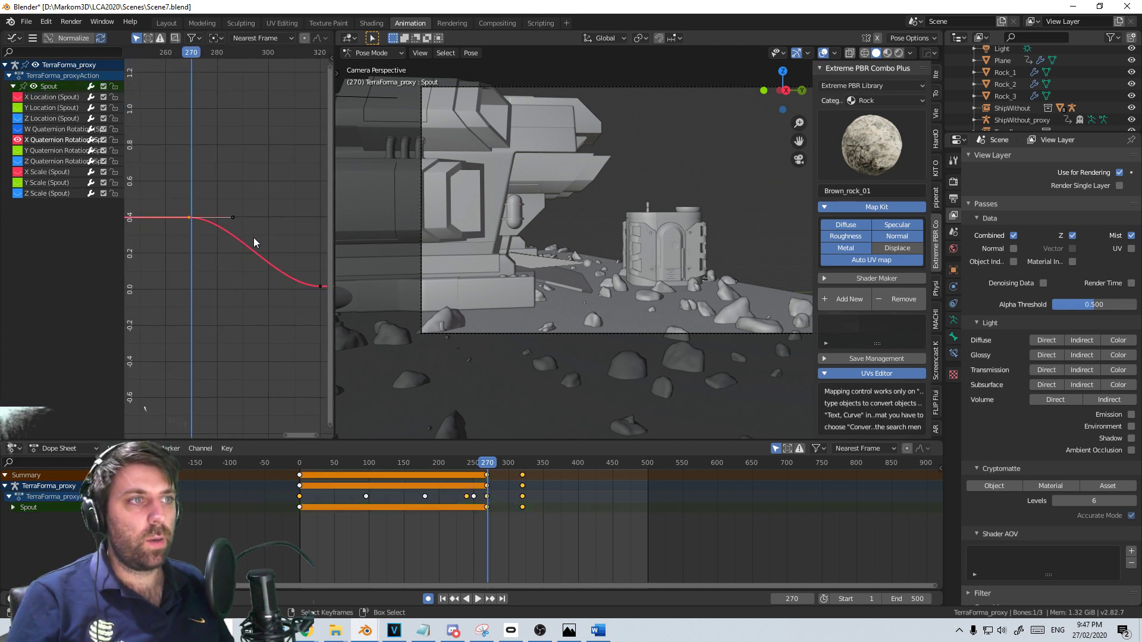
middle_drag(254, 242, 217, 242)
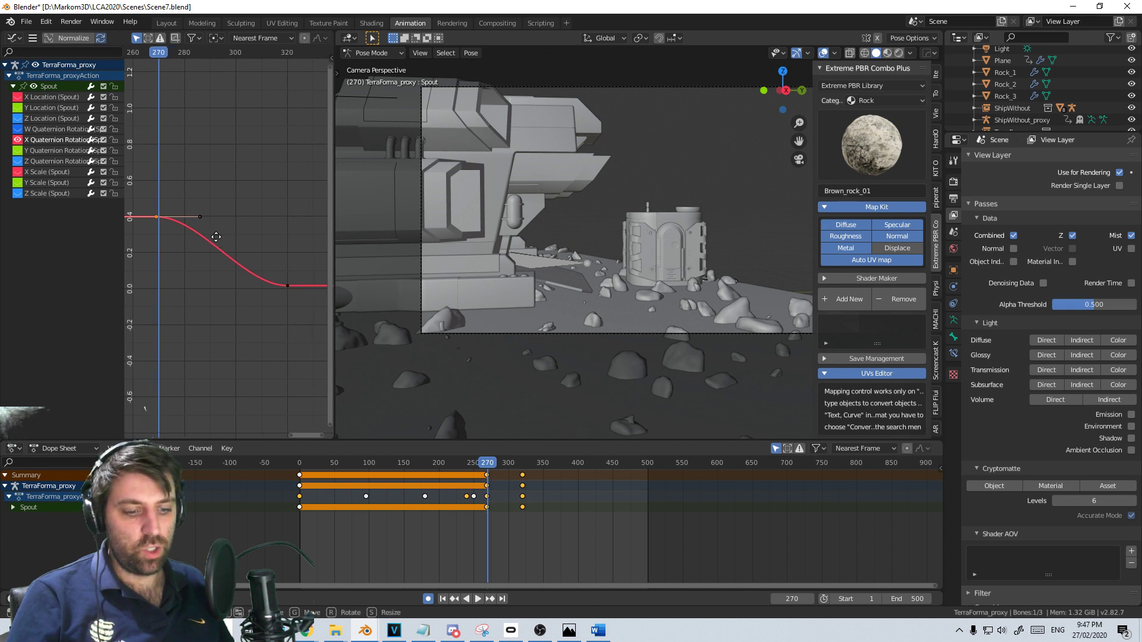
key(g)
key(y)
mouse_move(268, 237)
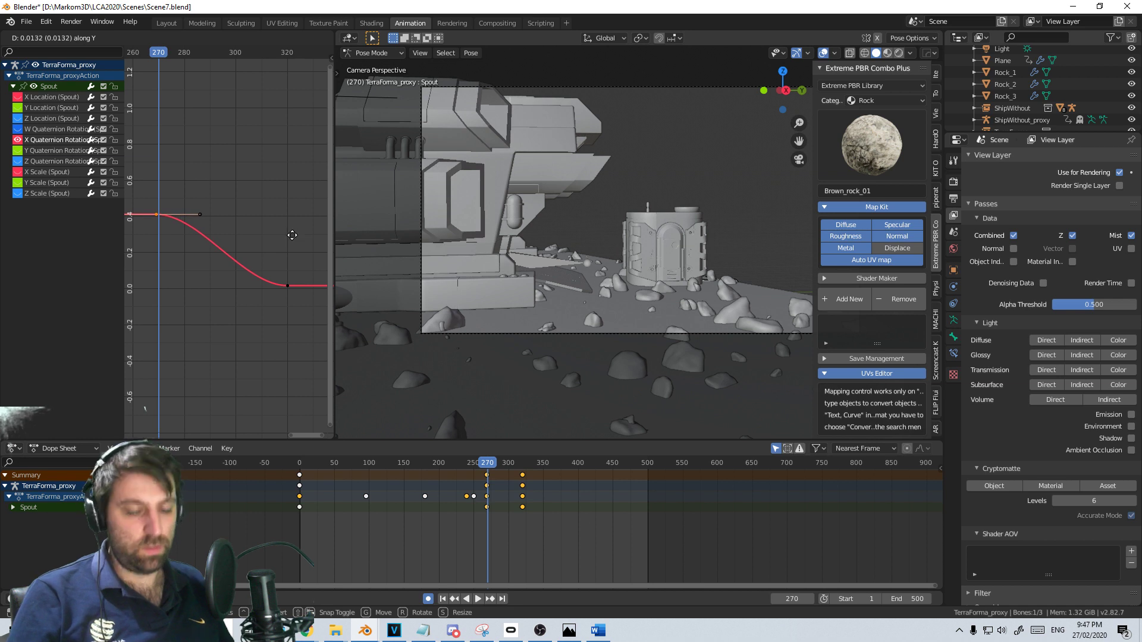
key(x)
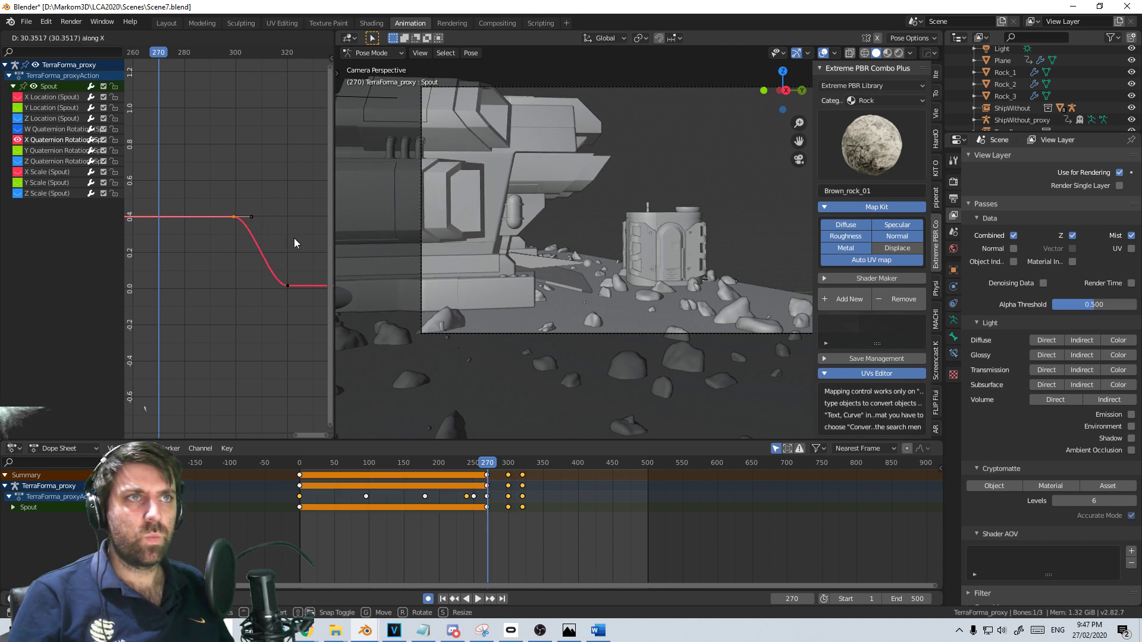
click(294, 238)
Scrub the spout's delayed rotation to frame 291 and inspect the terraformer in the right orthographic view
key(space)
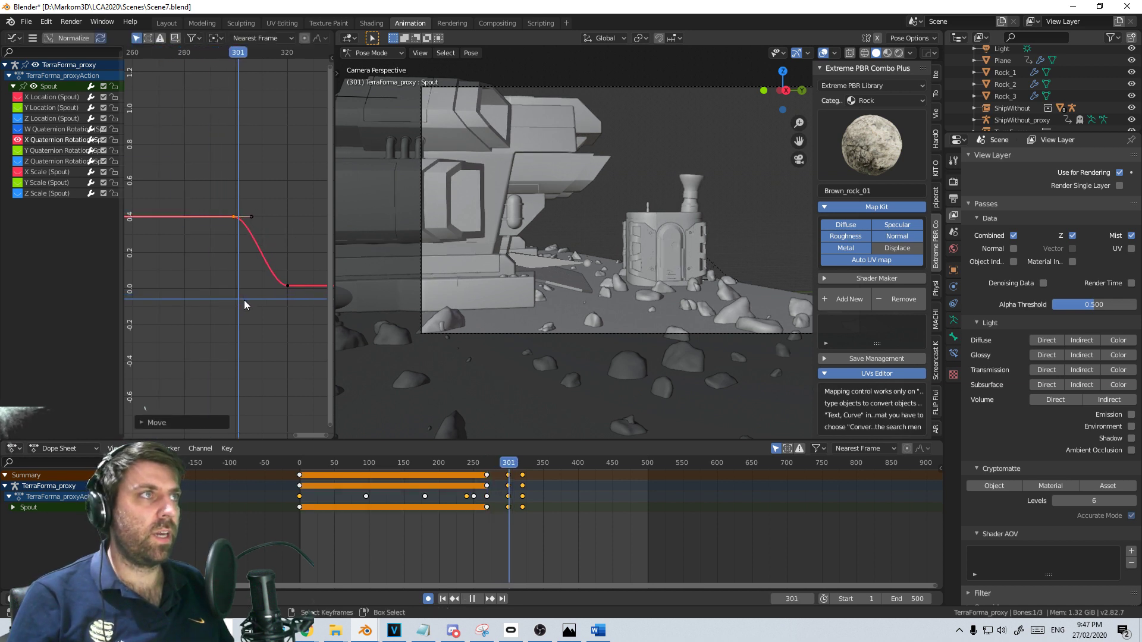
drag(255, 308, 213, 311)
key(space)
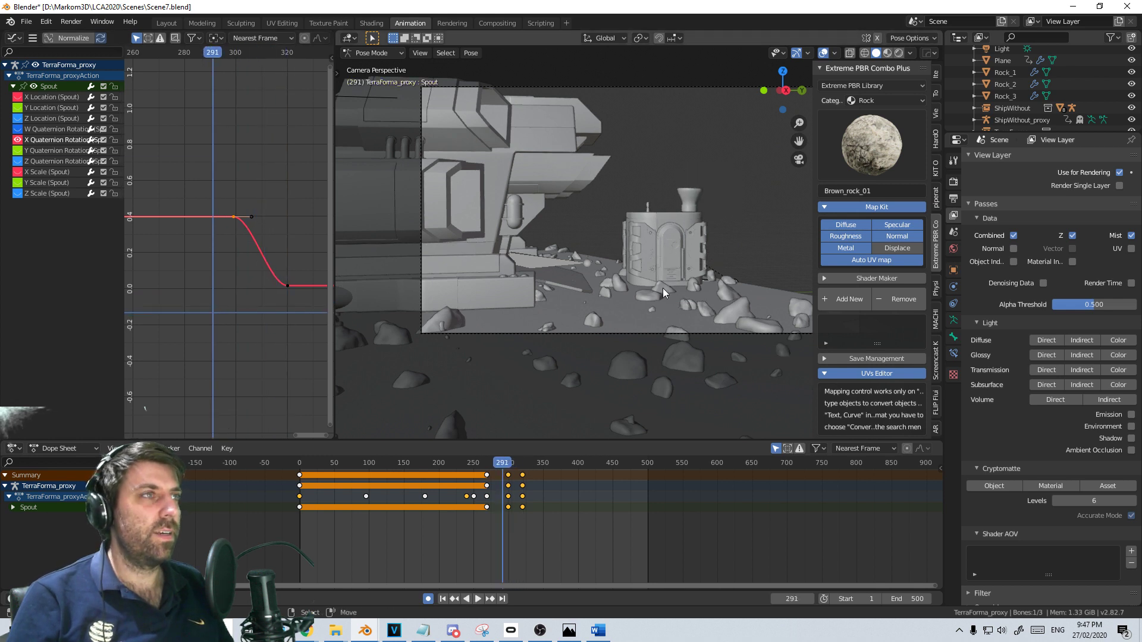
key(KP_3)
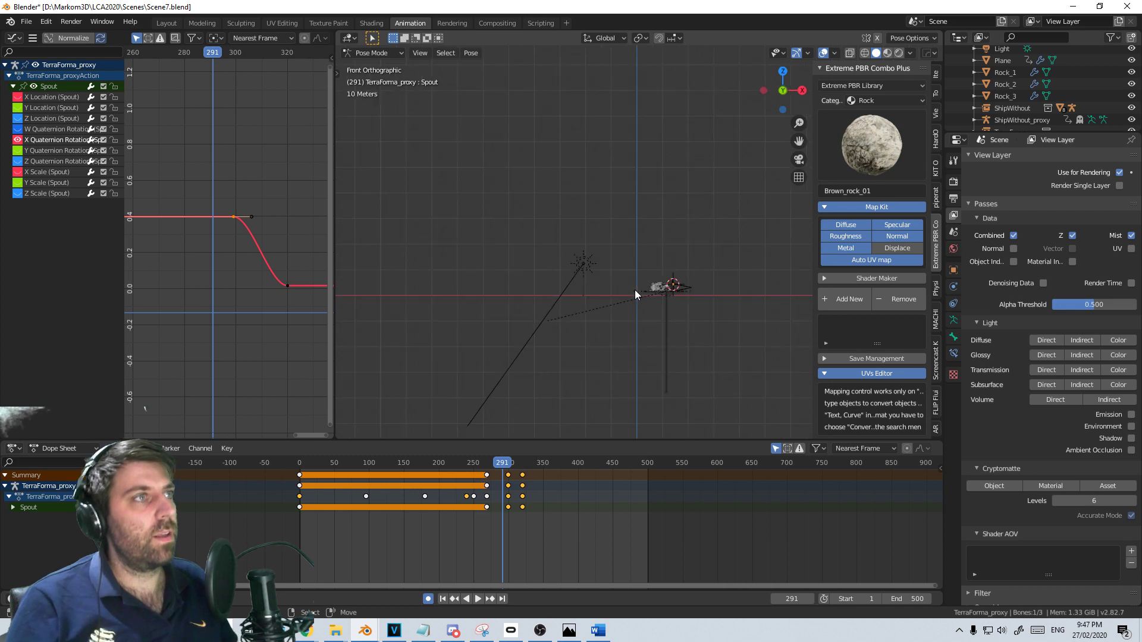
key(ctrl+KP_3)
scroll(660, 294, up, 5)
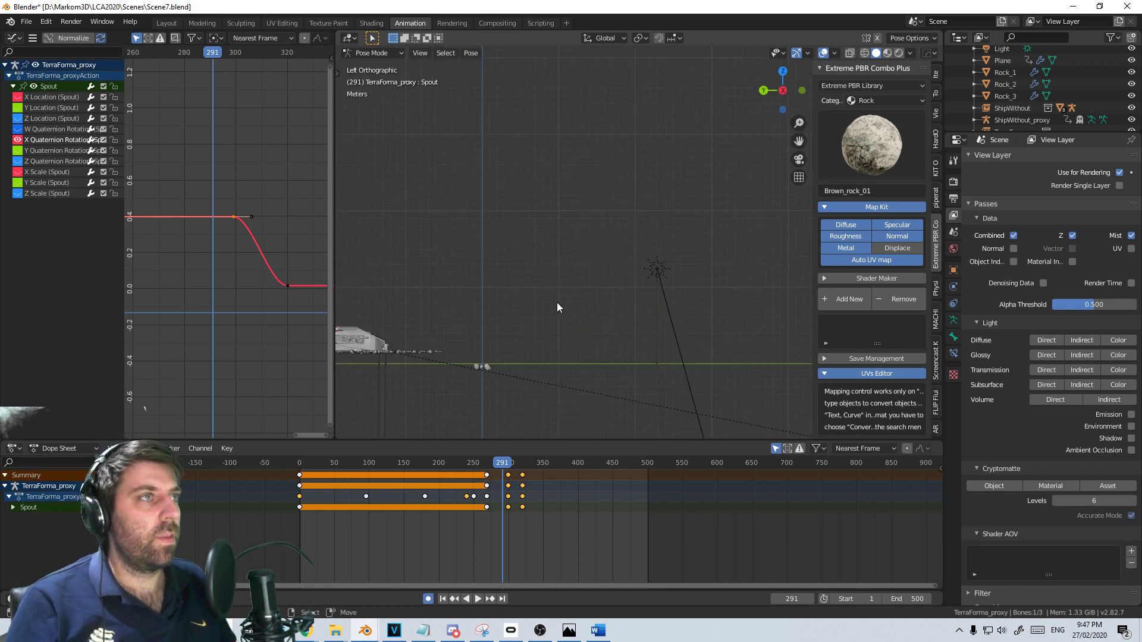
scroll(637, 260, up, 8)
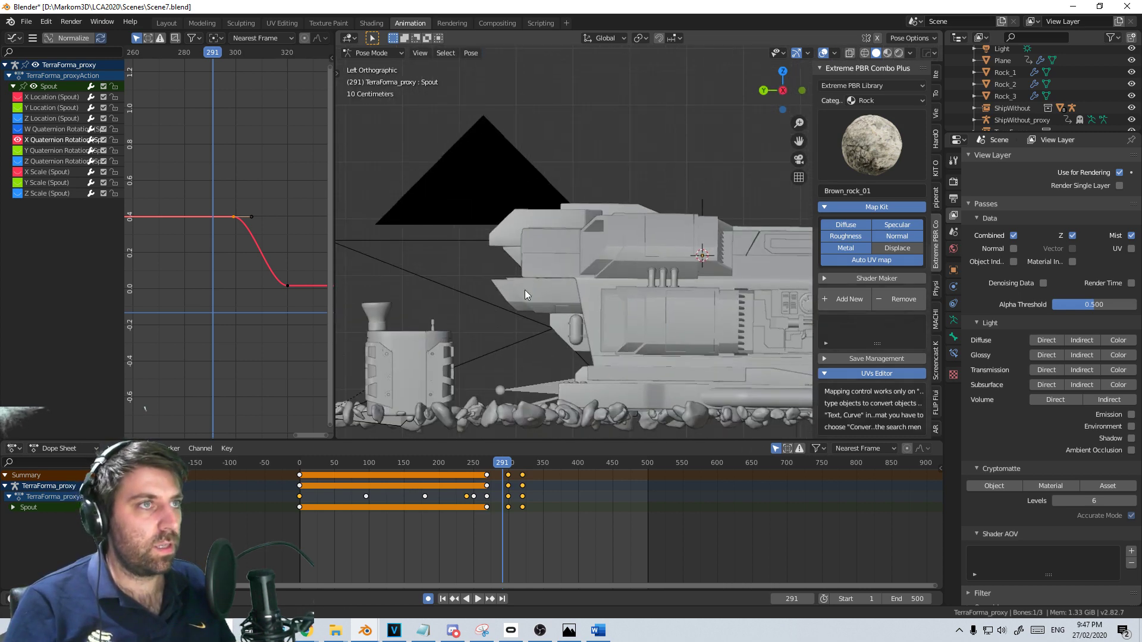
key(KP_3)
key(KP_Decimal)
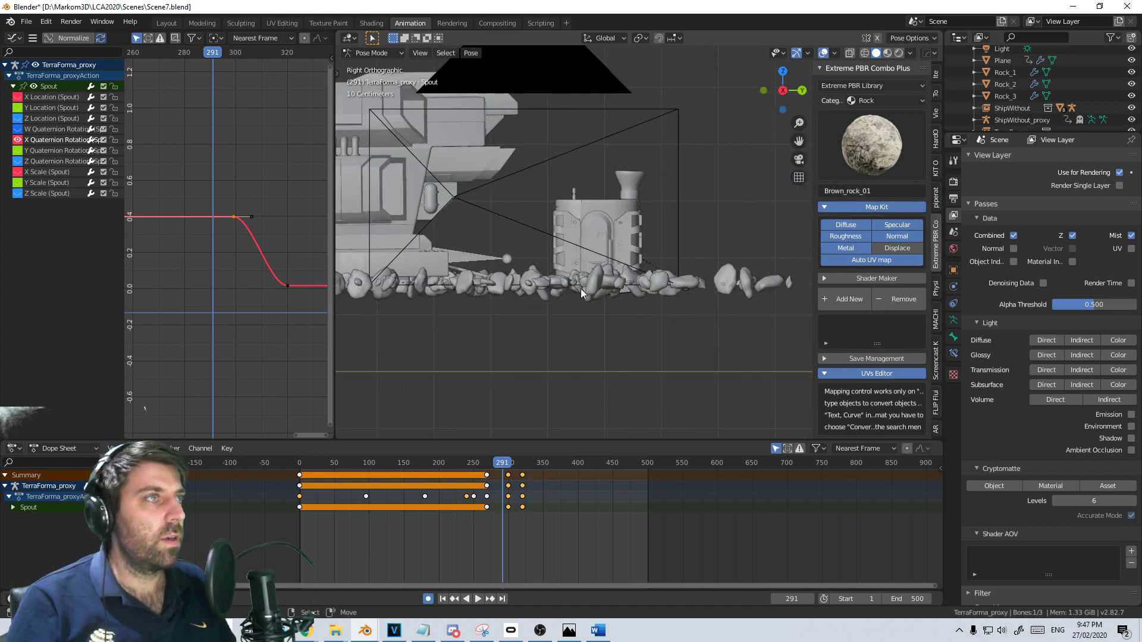
Select the terraformer's HAndle bone using wireframe shading and restore solid shading in the viewport
key(z)
click(472, 247)
click(480, 266)
key(z)
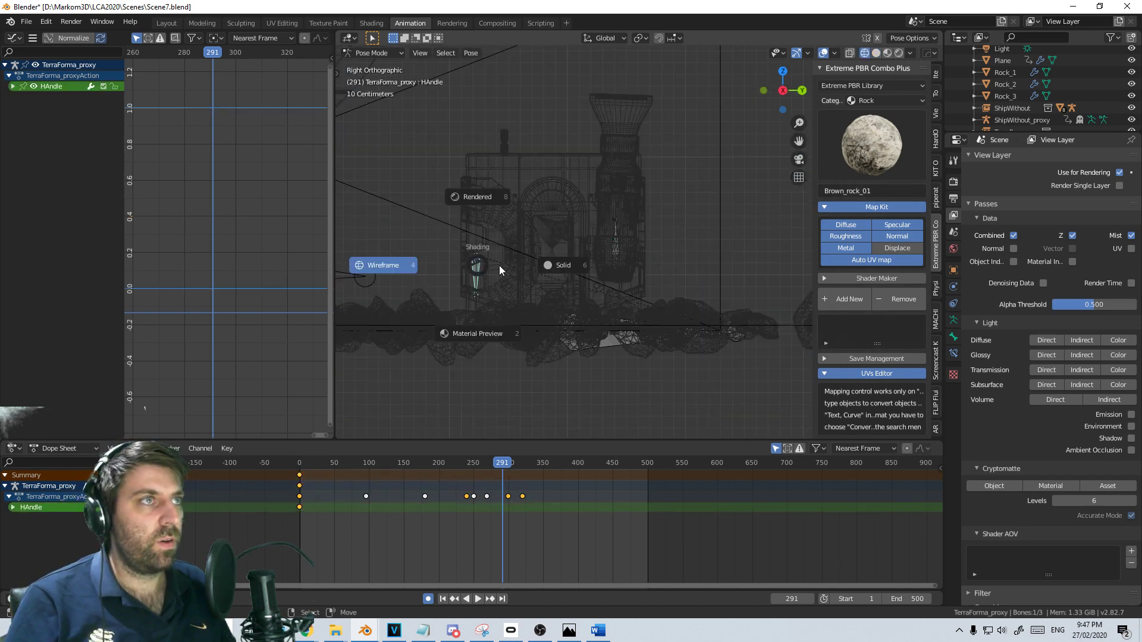
click(559, 266)
Insert a LocRotScale keyframe on the HAndle bone at frame 330 in its unrotated pose
key(space)
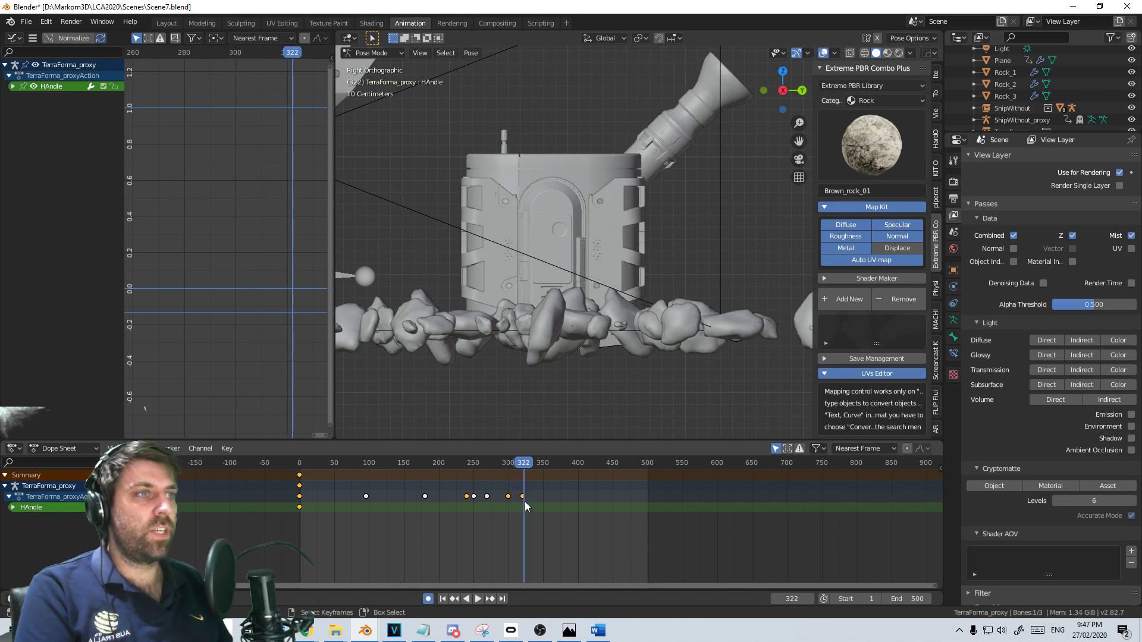
key(space)
key(Right)
key(Right)
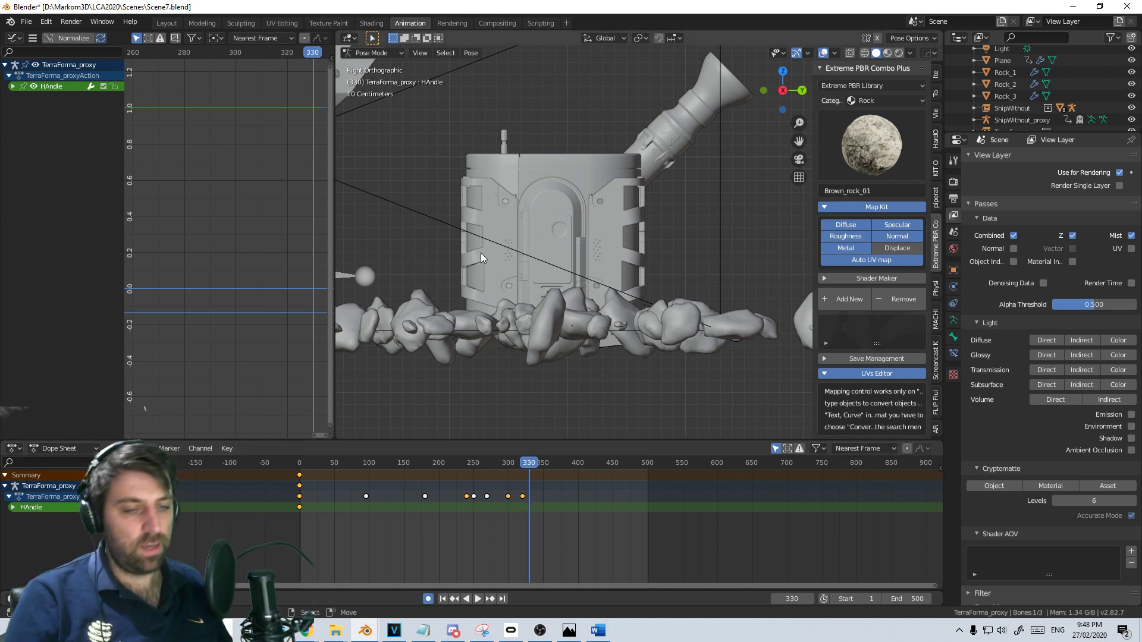
key(r)
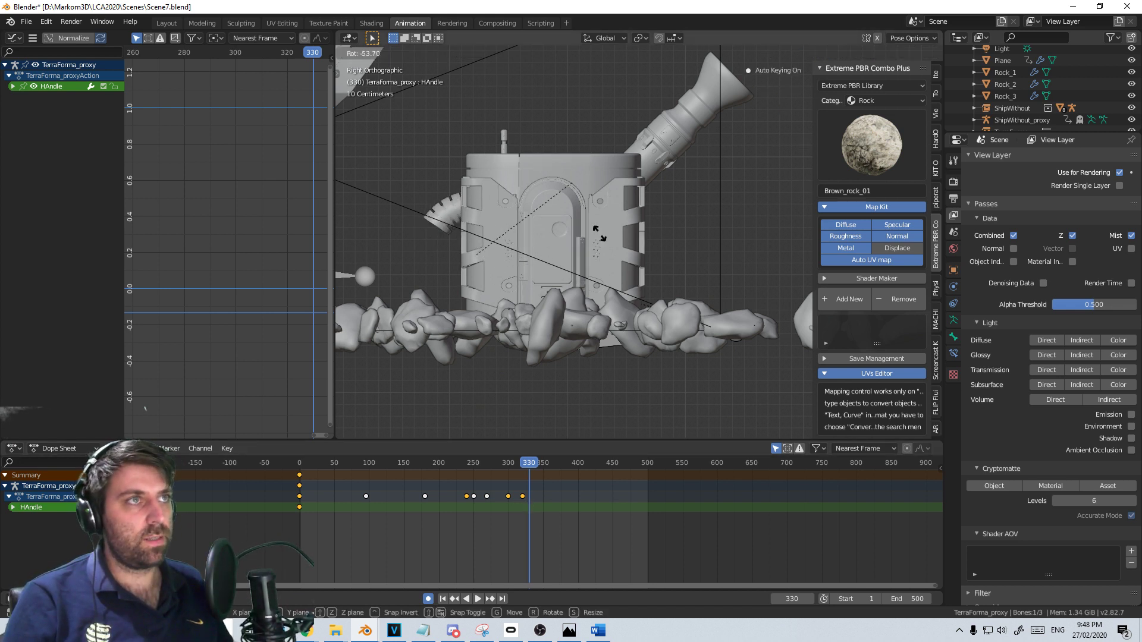
right_click(598, 233)
key(i)
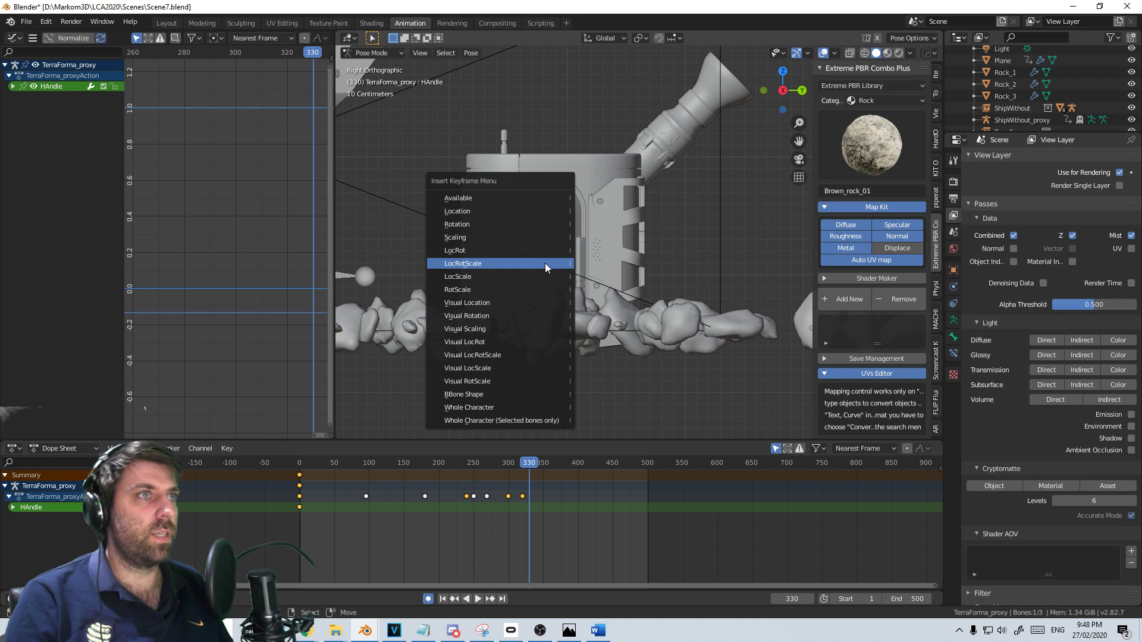
click(545, 263)
Rotate the HAndle bone 180° at frame 350 in the right orthographic view
scroll(542, 495, up, 2)
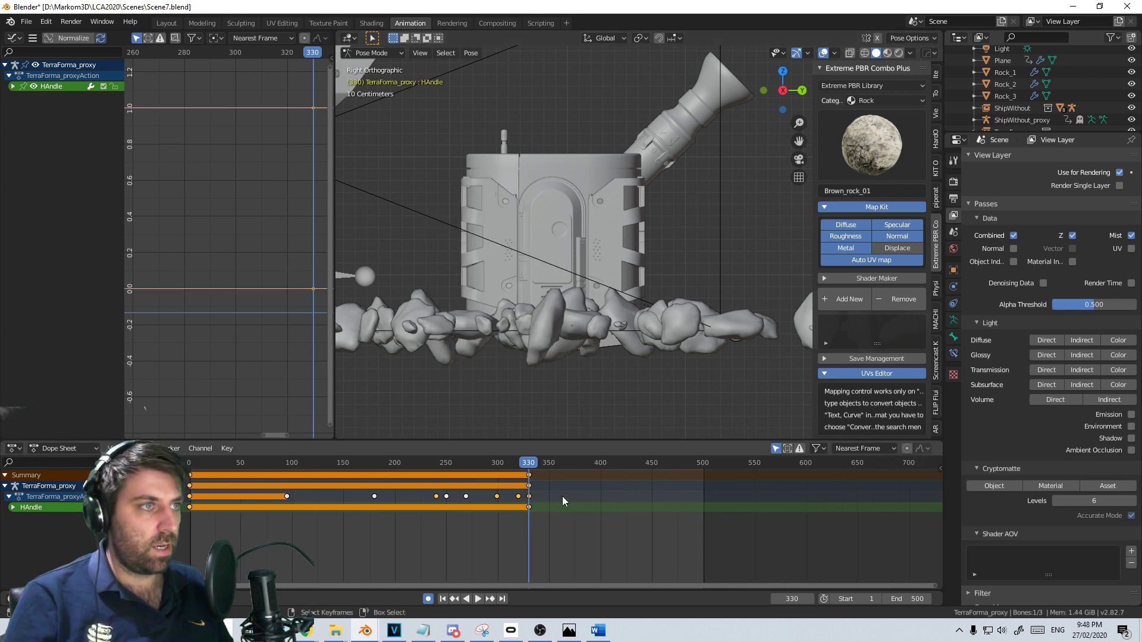
scroll(562, 496, up, 3)
key(space)
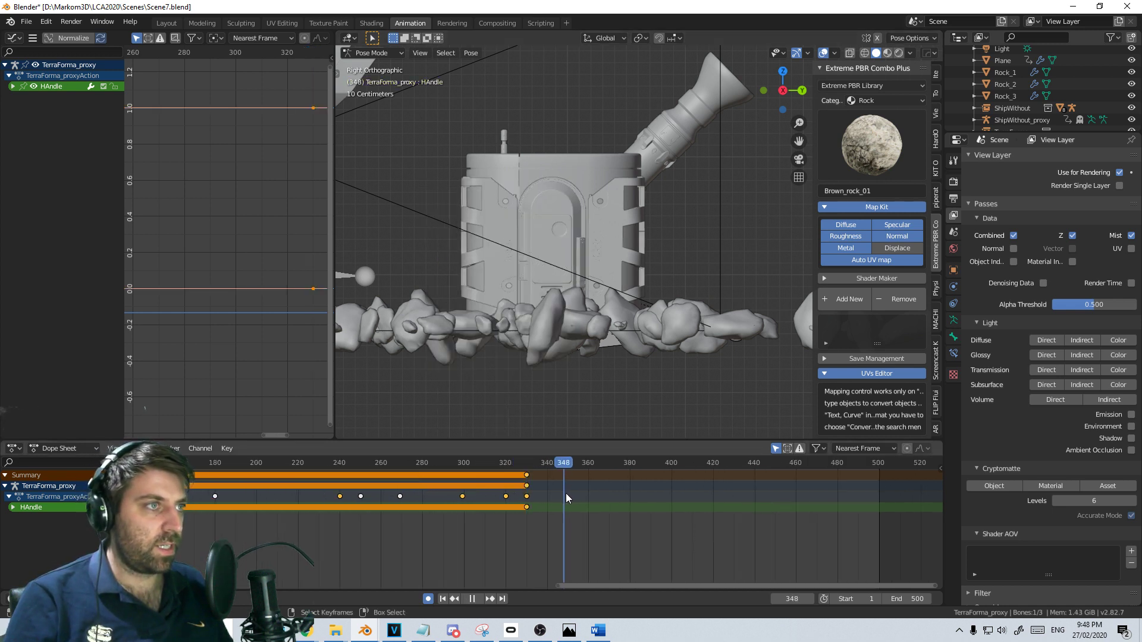
key(space)
text(r)
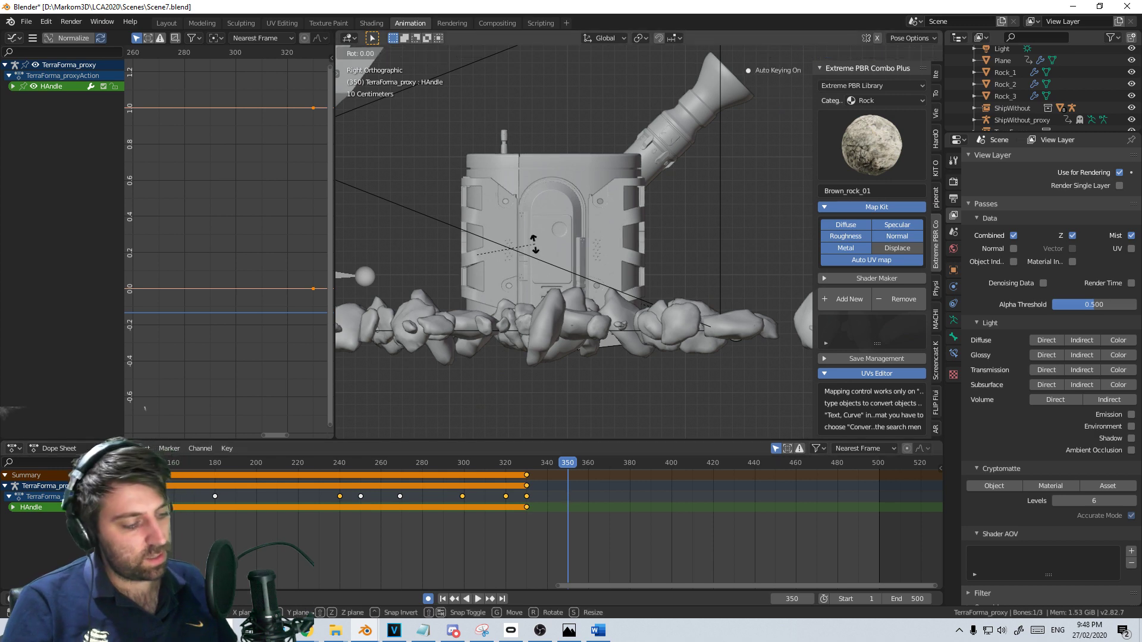
text(180)
key(Return)
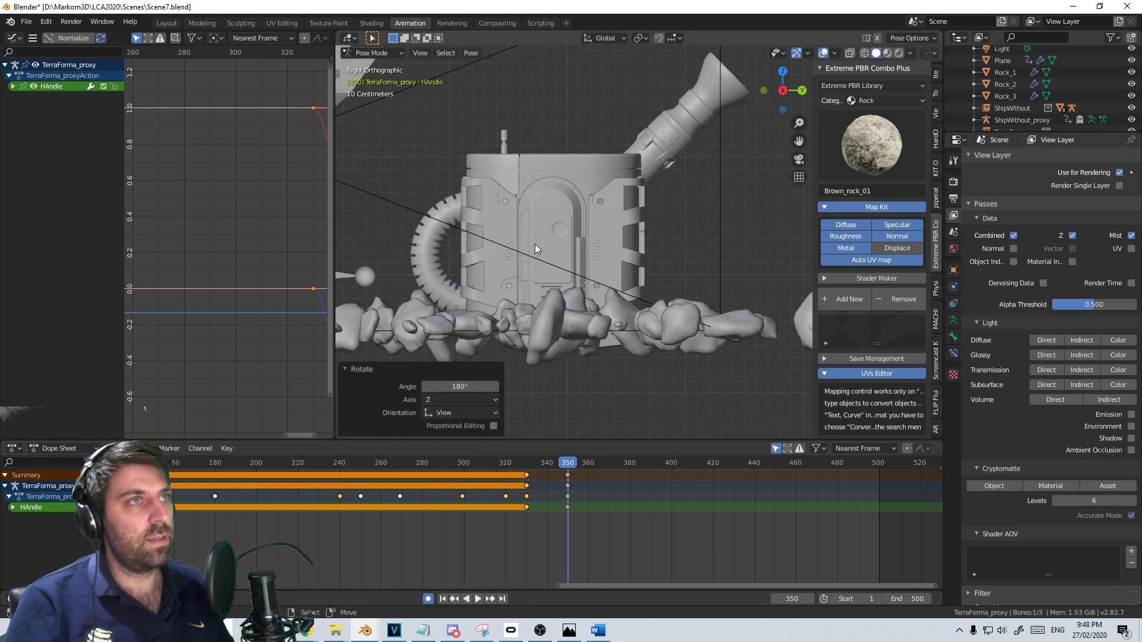
Scrub the handle's motion back to frame 345 and inspect the terraformer up close and through the camera
middle_drag(534, 244, 536, 315)
scroll(507, 295, down, 6)
mouse_move(568, 530)
mouse_down()
mouse_move(426, 534)
mouse_move(557, 536)
mouse_up()
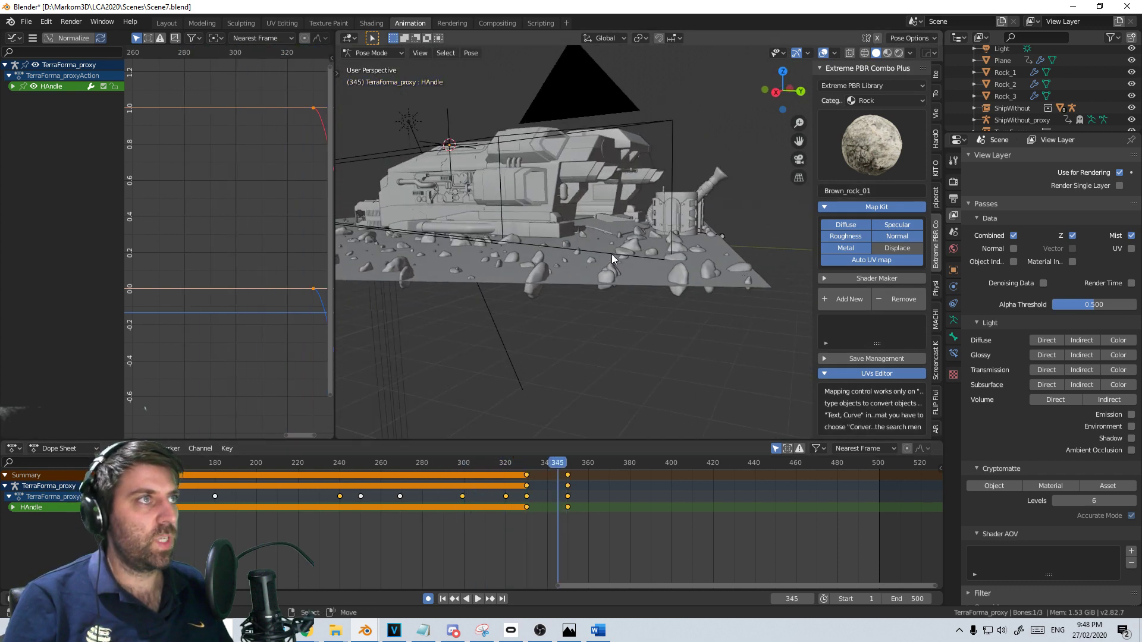
key(KP_Decimal)
key(KP_0)
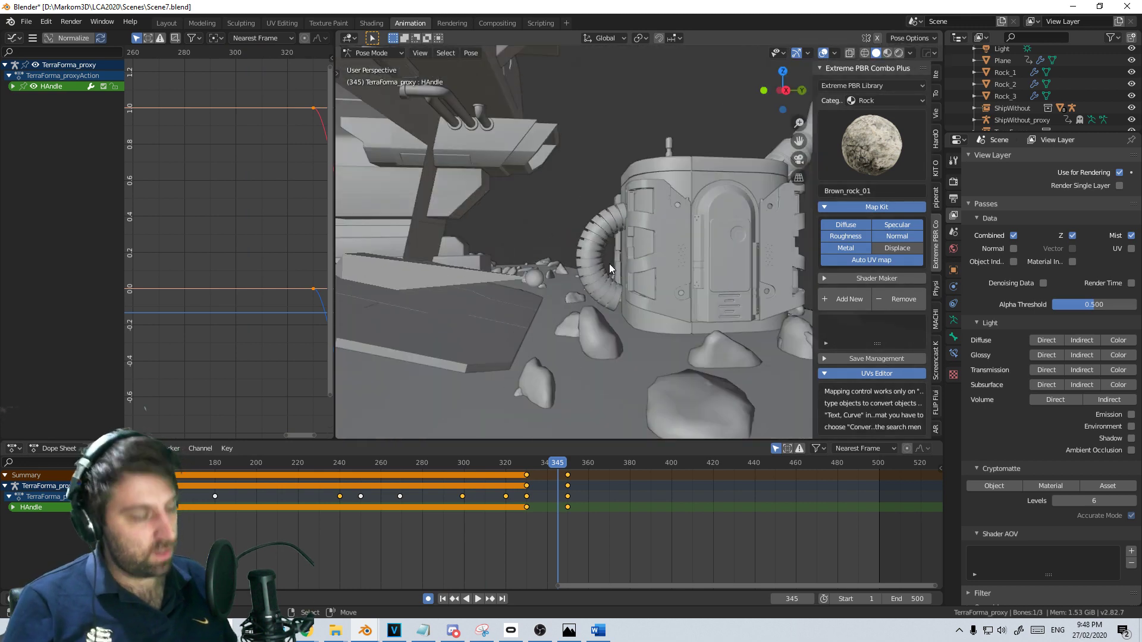
scroll(577, 263, down, 4)
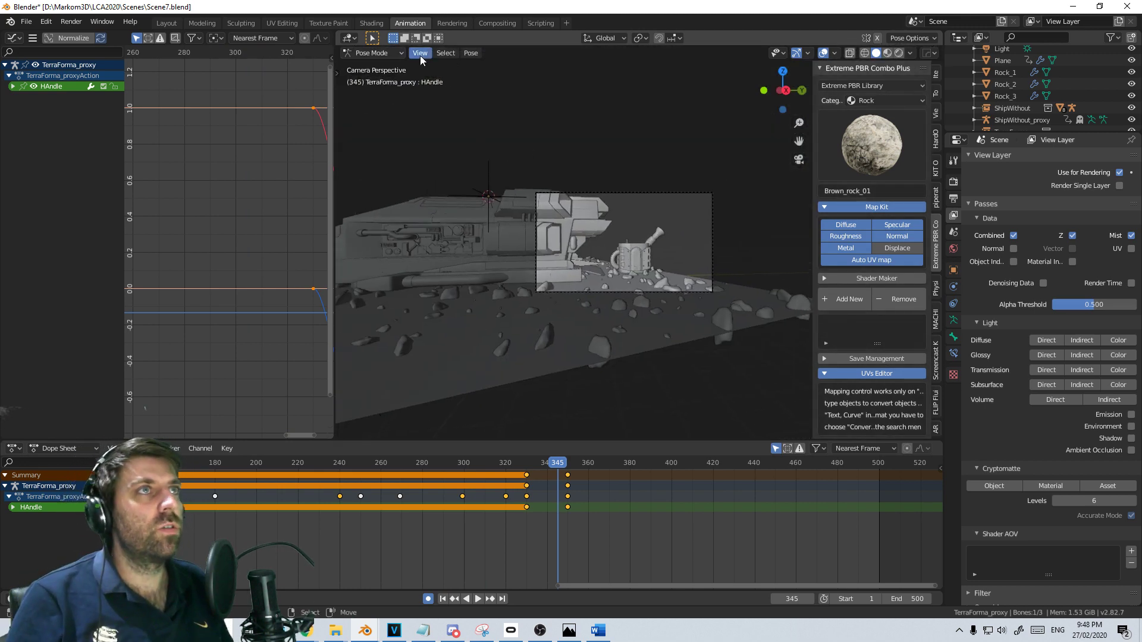
Hide the viewport overlays and run a viewport render of the animation from the camera view
click(824, 53)
scroll(389, 150, up, 2)
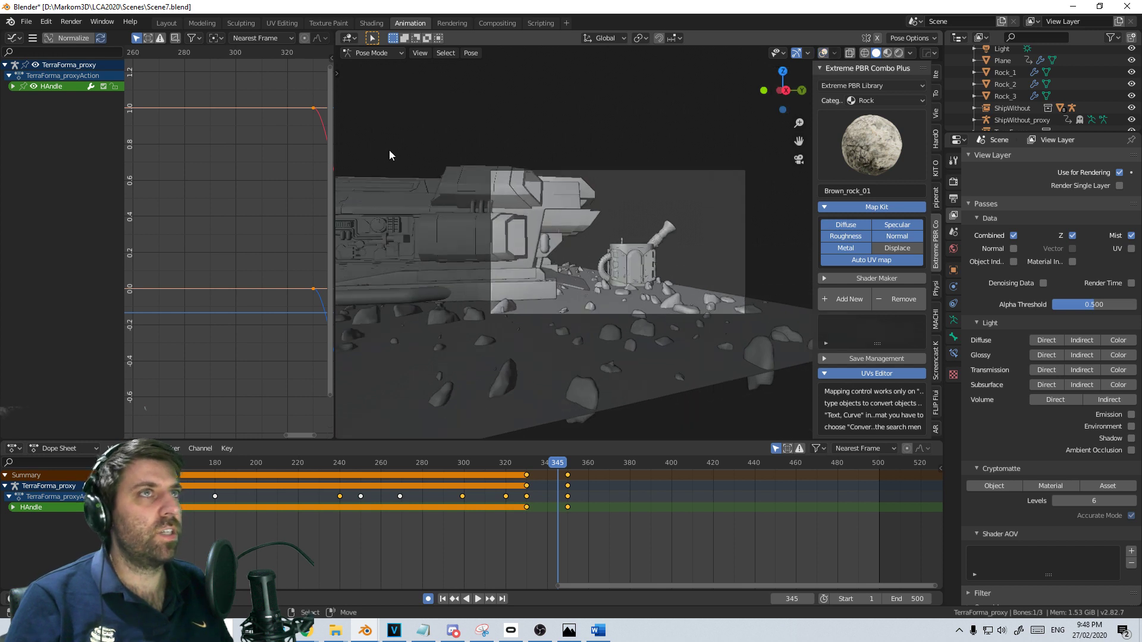
scroll(389, 150, up, 1)
click(383, 52)
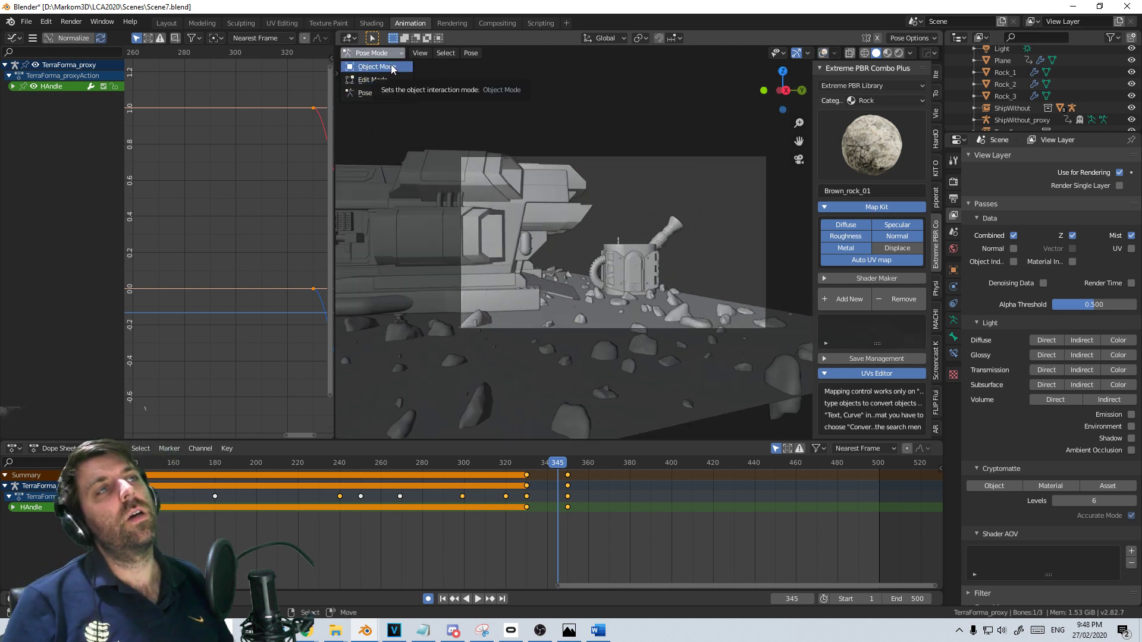
click(392, 67)
click(422, 53)
click(499, 278)
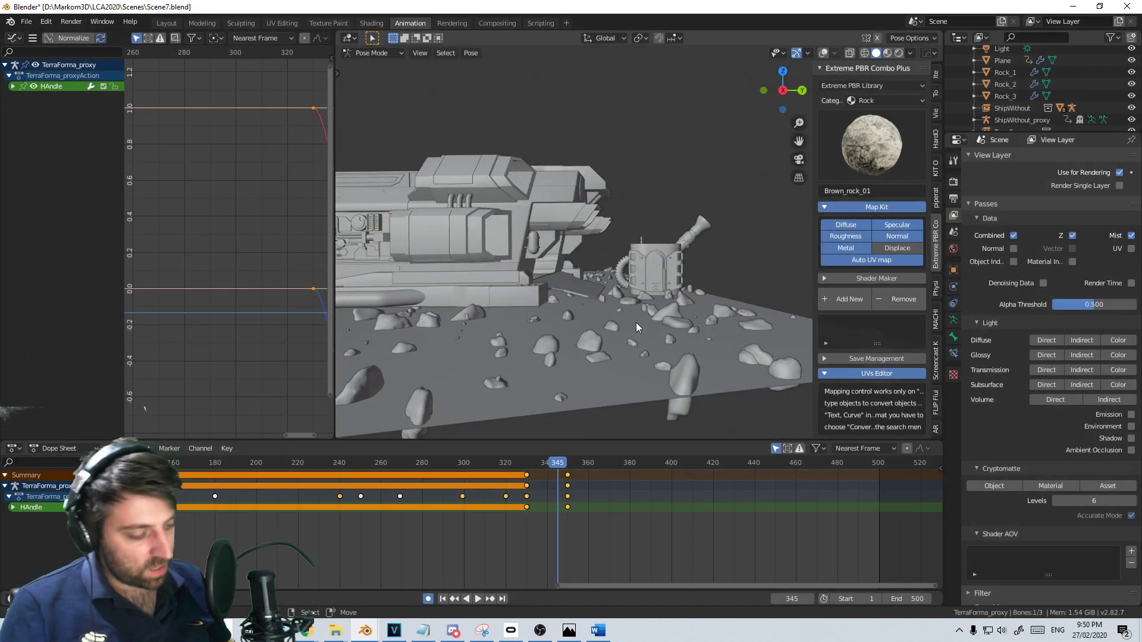
key(KP_5)
scroll(637, 322, up, 3)
shift+middle_drag(636, 323, 512, 351)
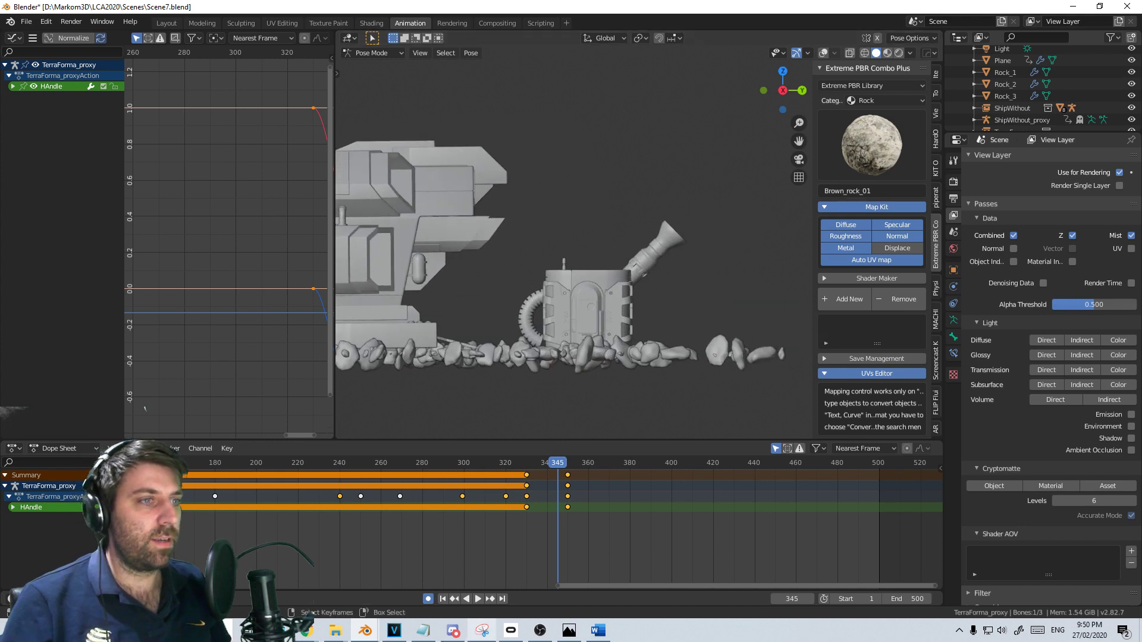
Switch to VEGAS Pro and shift the Scene8 clip with all following audio events about 26 seconds onward on the timeline
click(393, 630)
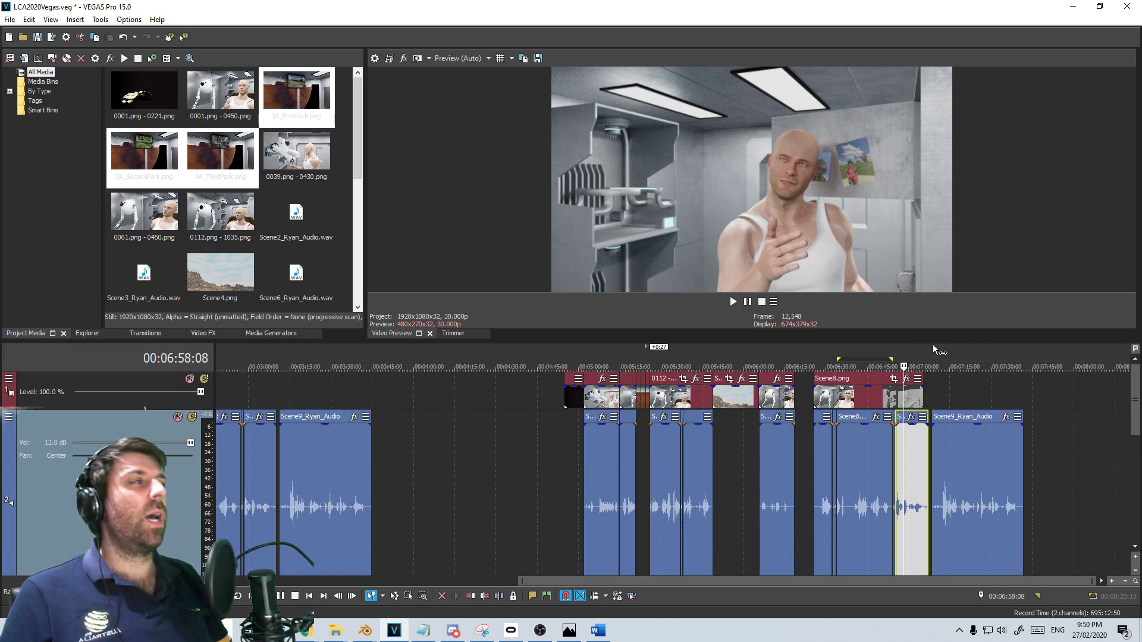
drag(943, 342, 951, 200)
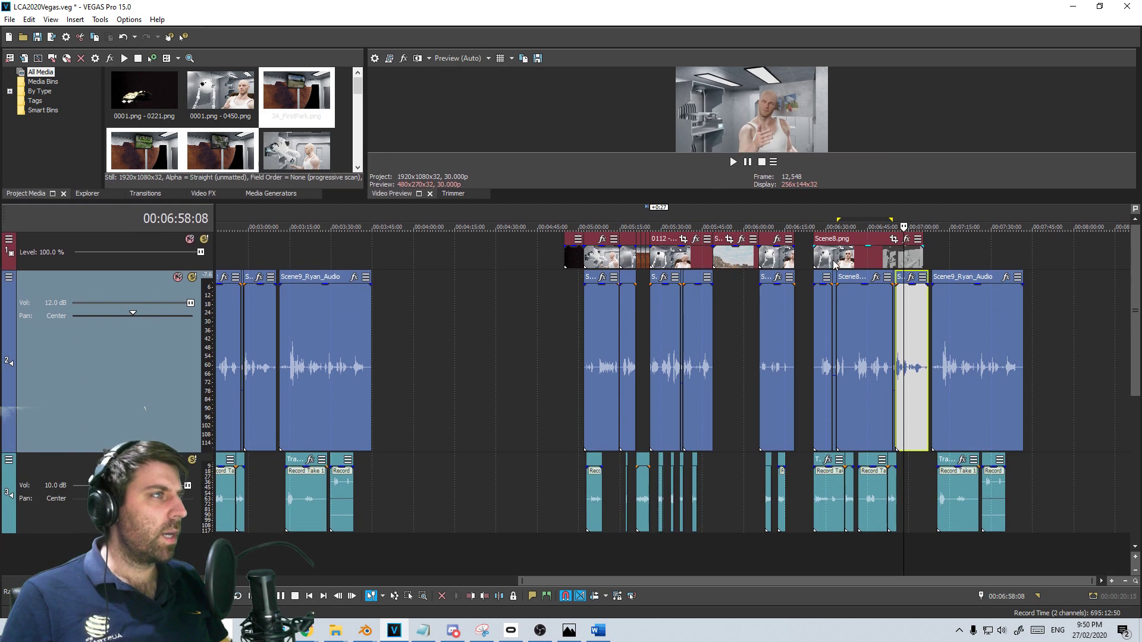
click(828, 262)
shift+click(990, 512)
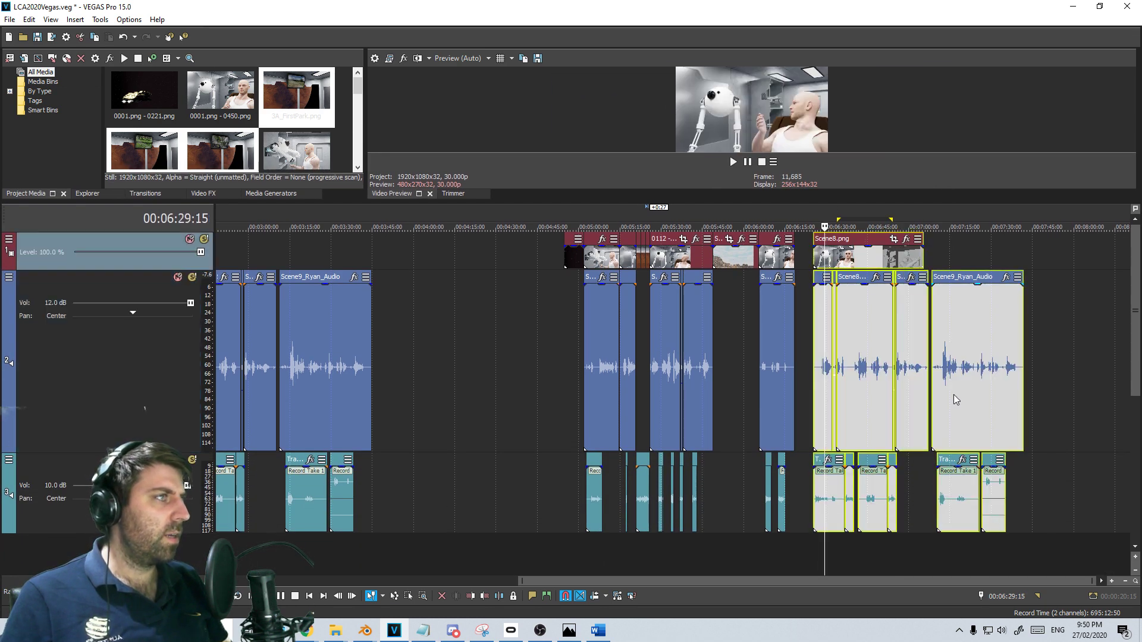
drag(954, 395, 1025, 398)
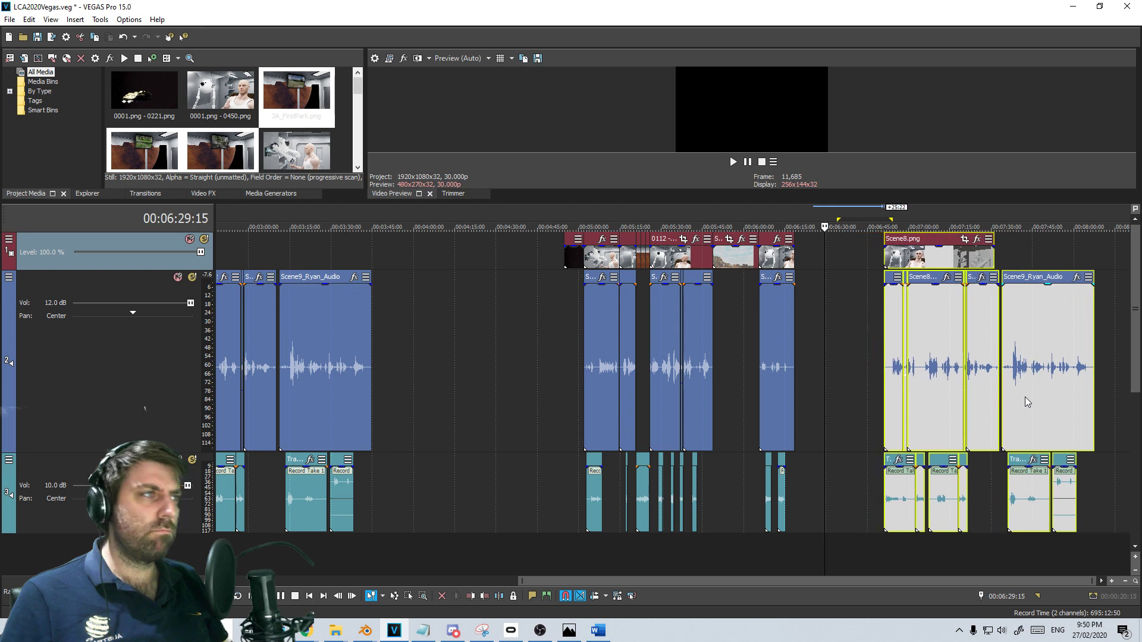
Start a media import and browse to the rendered frames in the C: drive's tmp\Scene7 folder
click(10, 19)
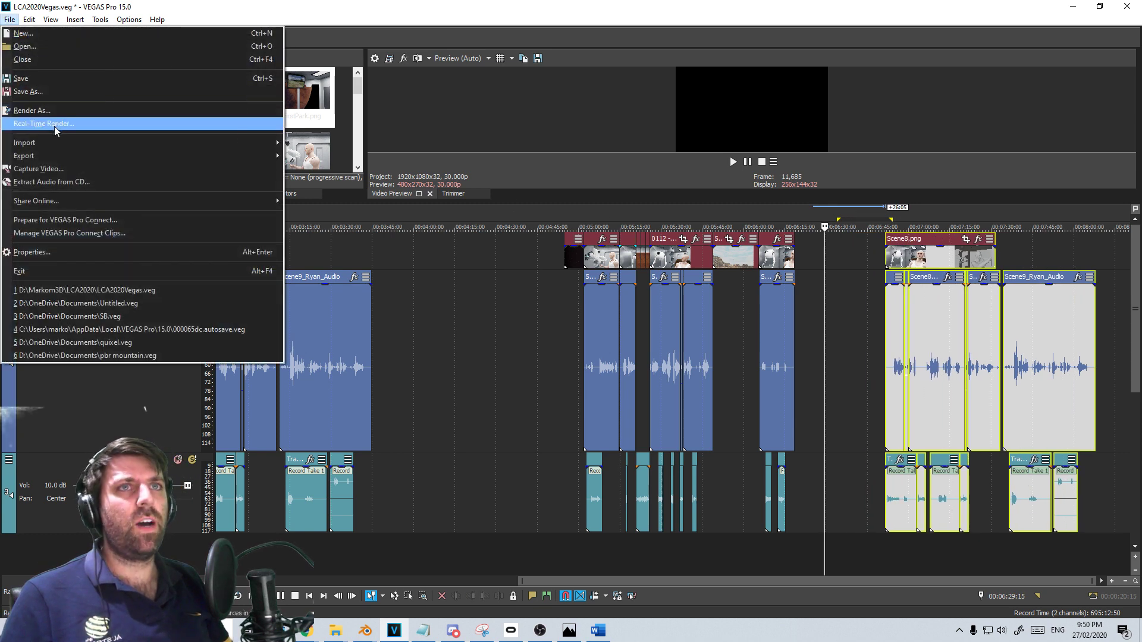
mouse_move(238, 143)
click(366, 142)
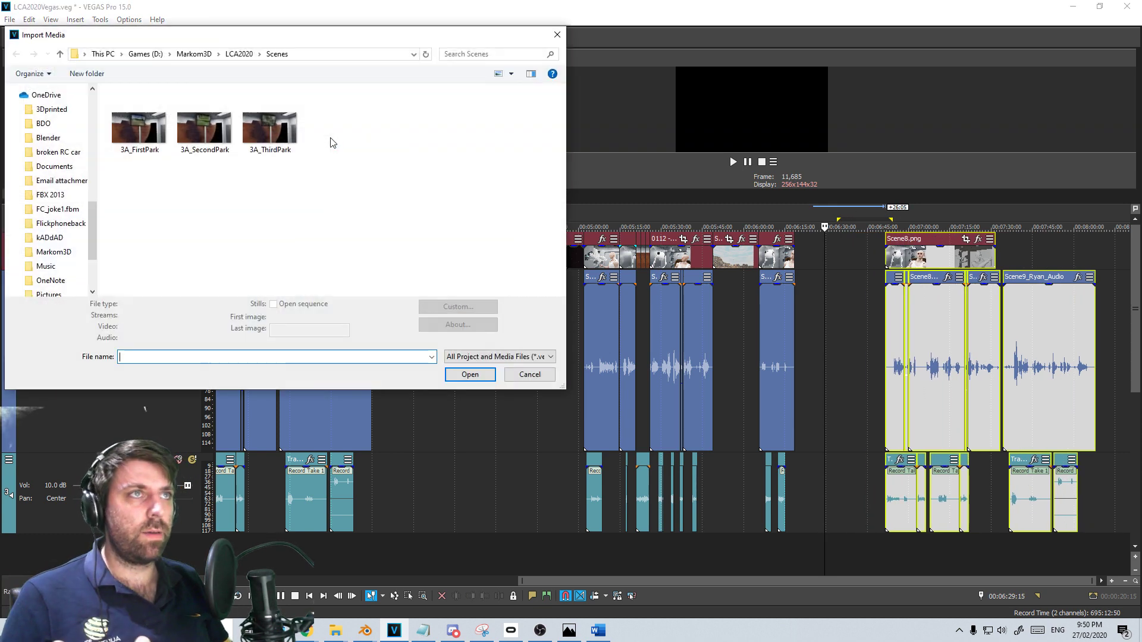
click(239, 53)
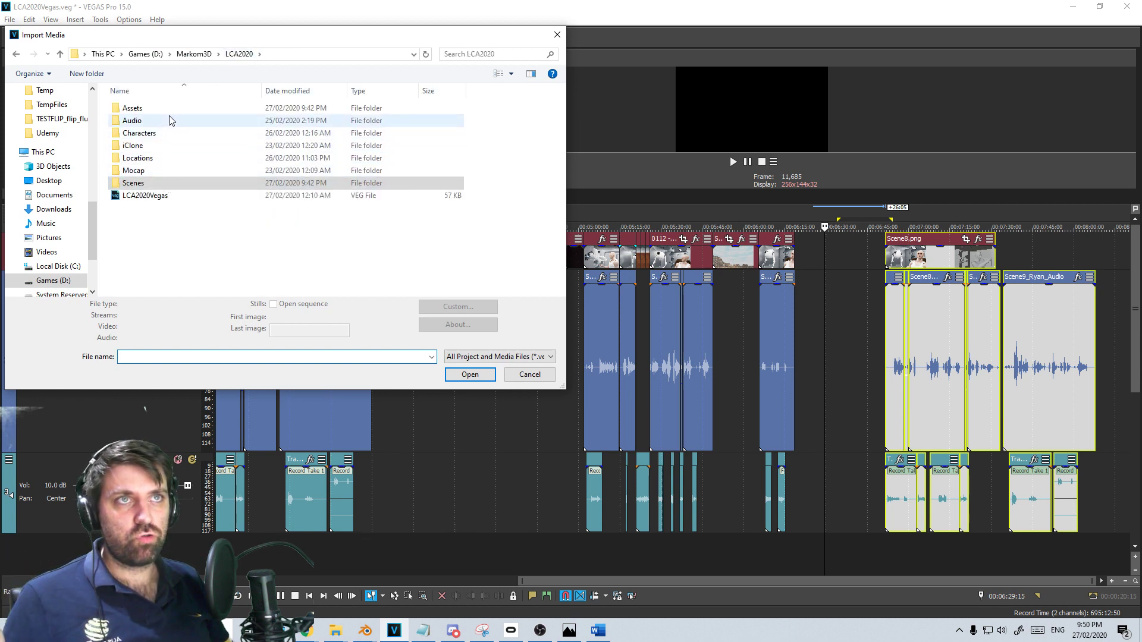
scroll(76, 183, up, 10)
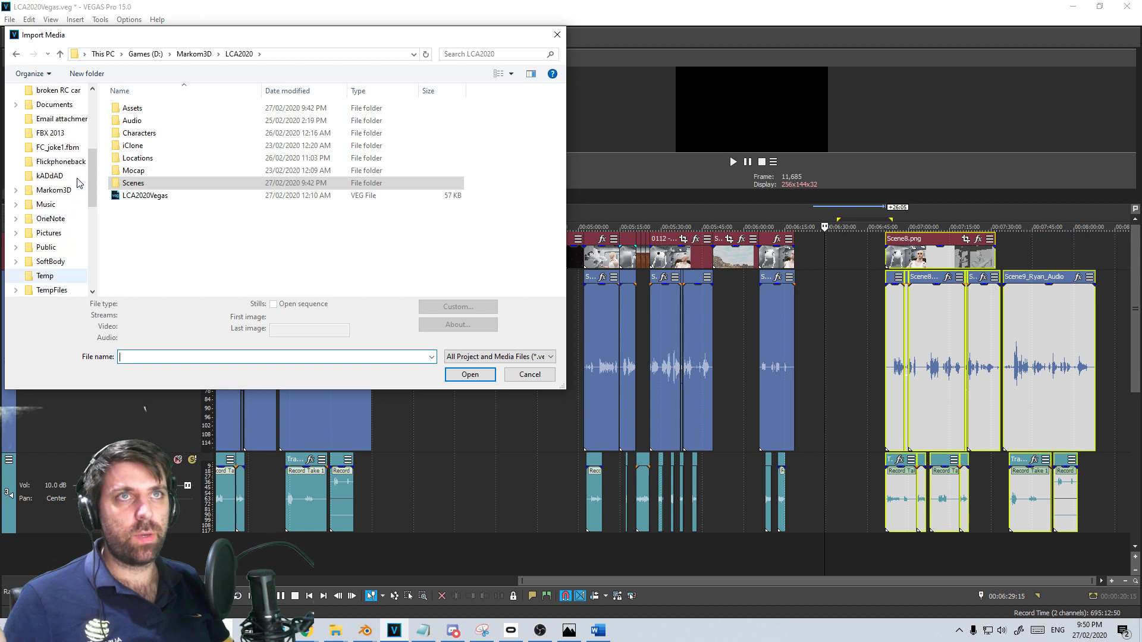
scroll(68, 205, down, 10)
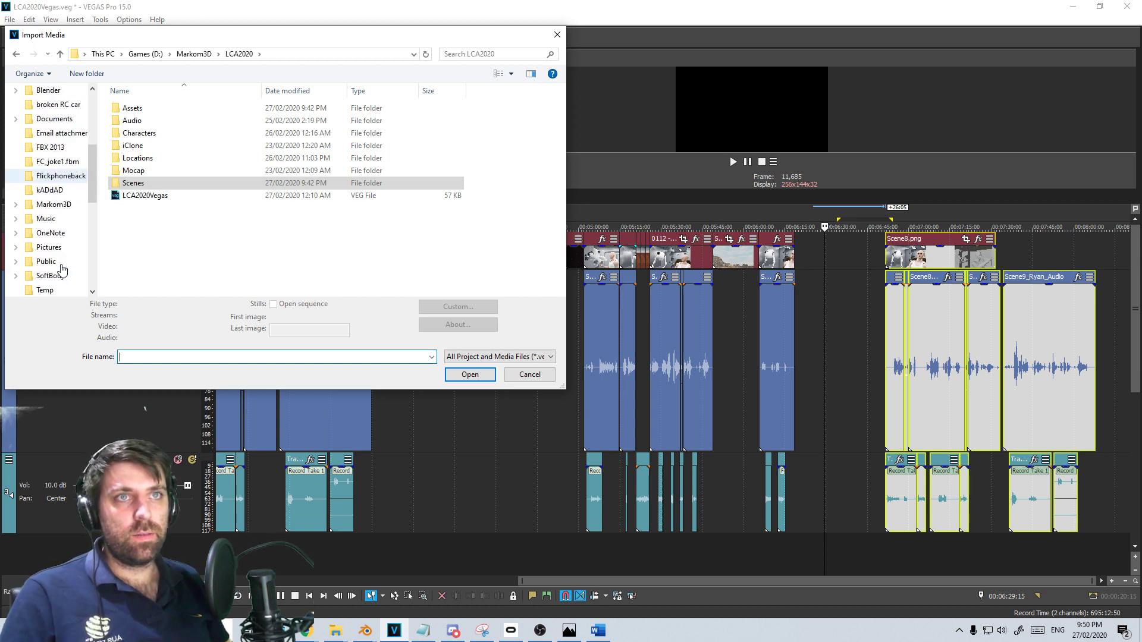
scroll(61, 225, up, 10)
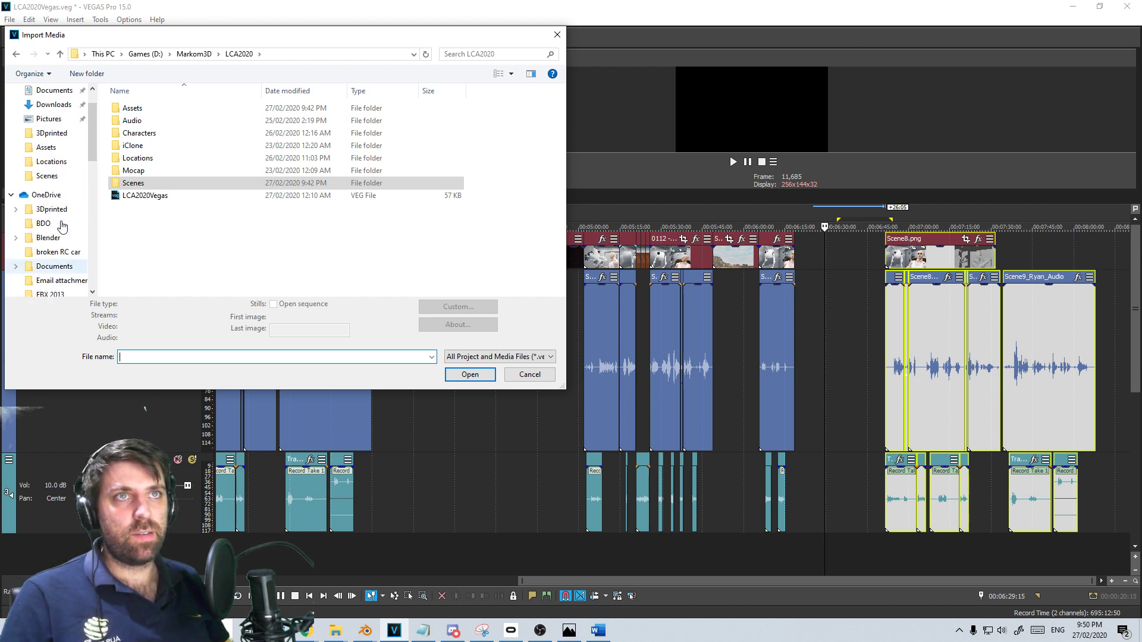
scroll(59, 235, down, 8)
scroll(58, 240, down, 5)
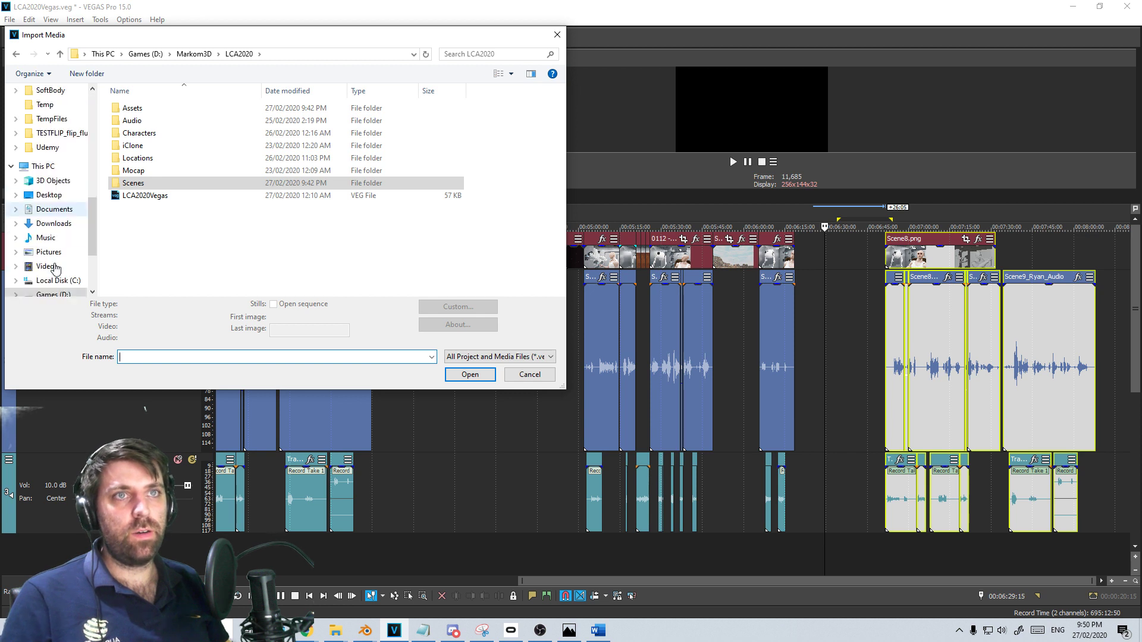
click(58, 223)
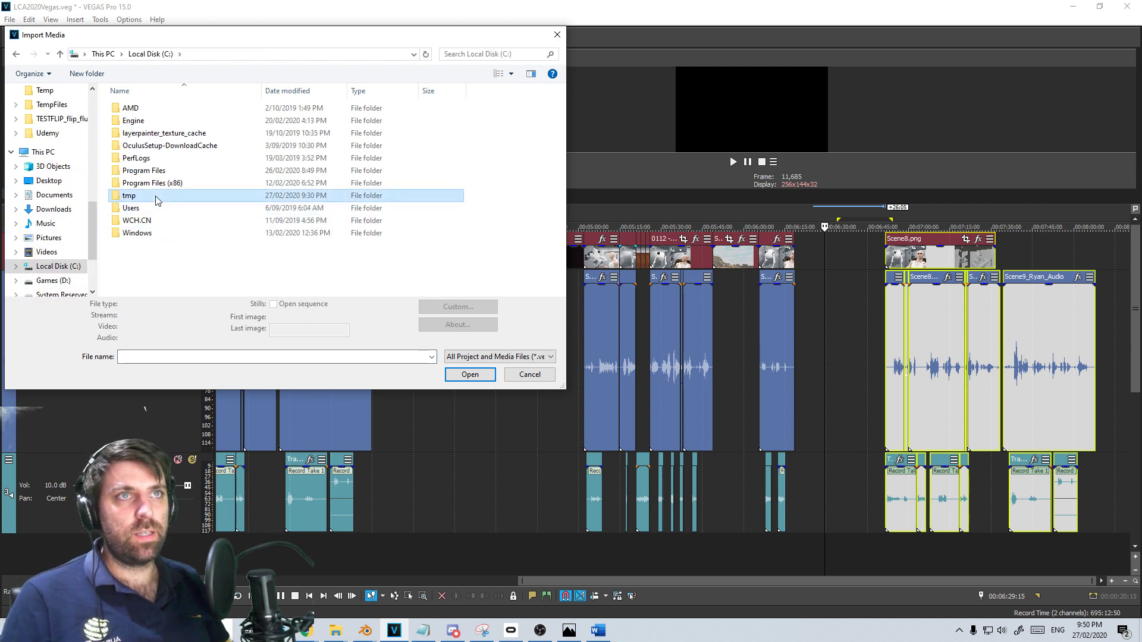
double_click(131, 196)
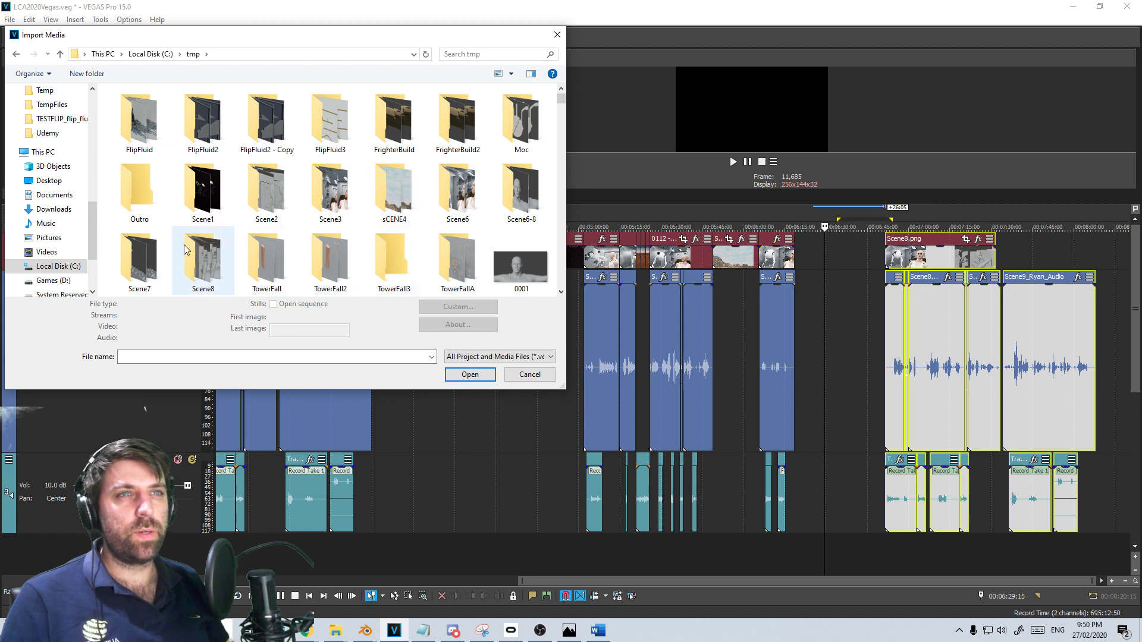
double_click(152, 251)
Import the Scene7 PNG frames 0001 to 0500 as an image sequence and accept its properties
click(139, 126)
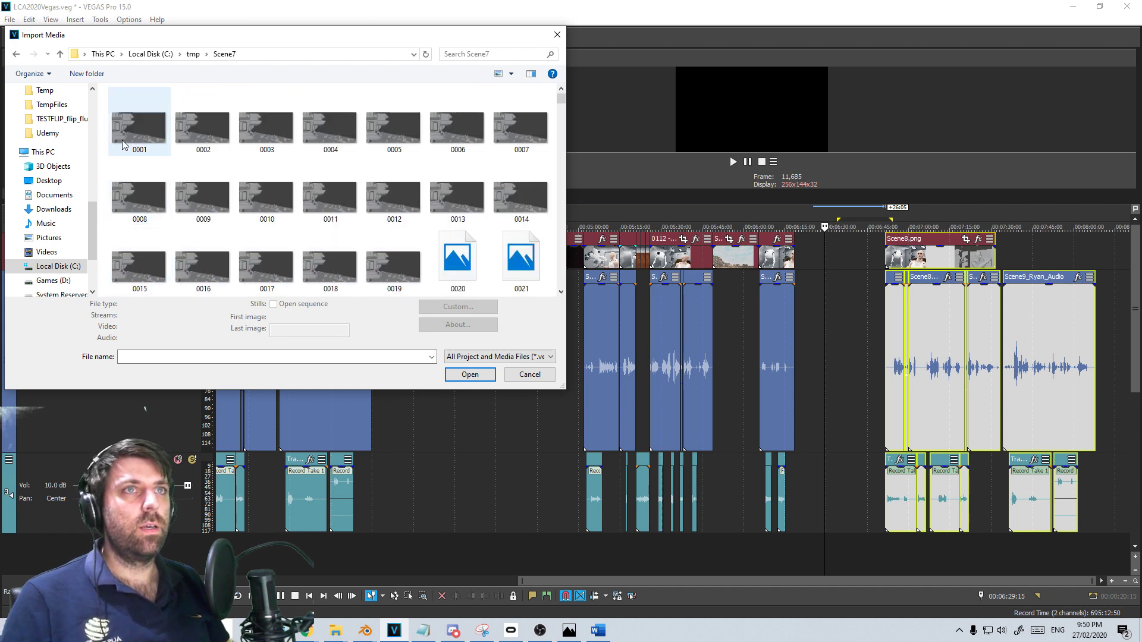
click(470, 376)
click(610, 429)
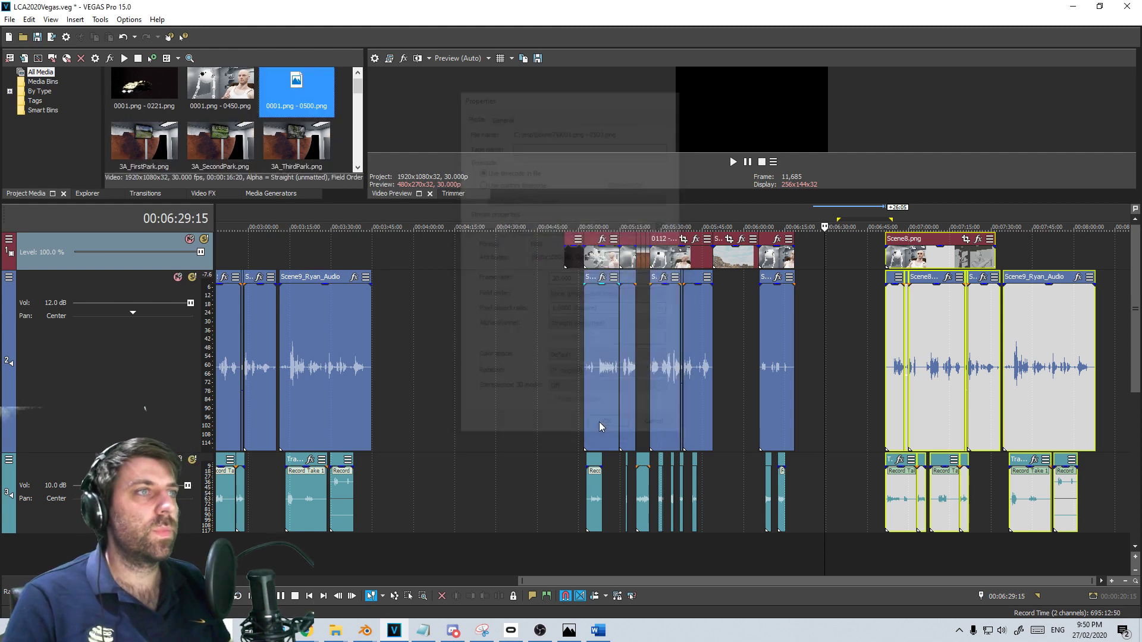
Open the name of the imported 0001.png - 0500.png media item for editing
click(292, 92)
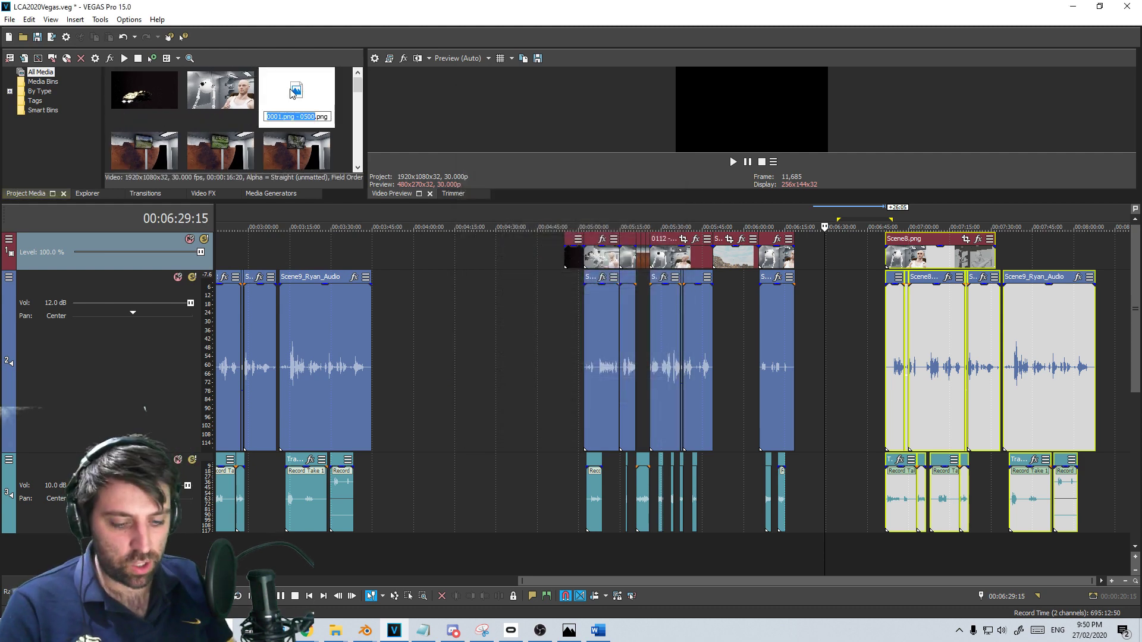
Rename the new image sequence as Scene 7 and place it on the video track directly after the 0061 - 0450 clip
text(Scene 7)
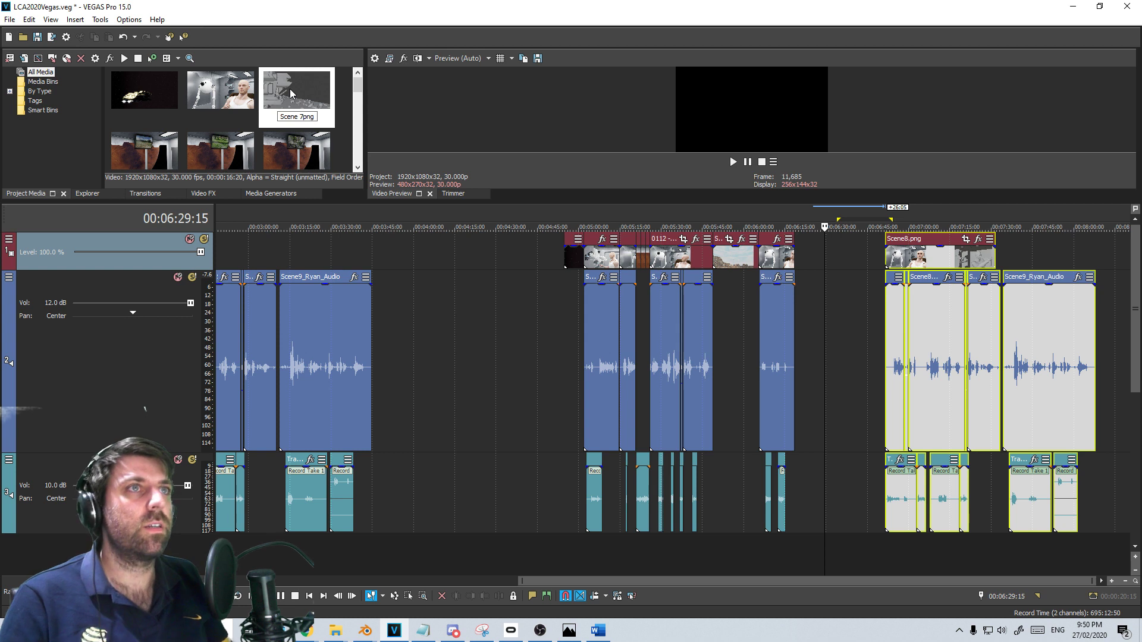
click(292, 94)
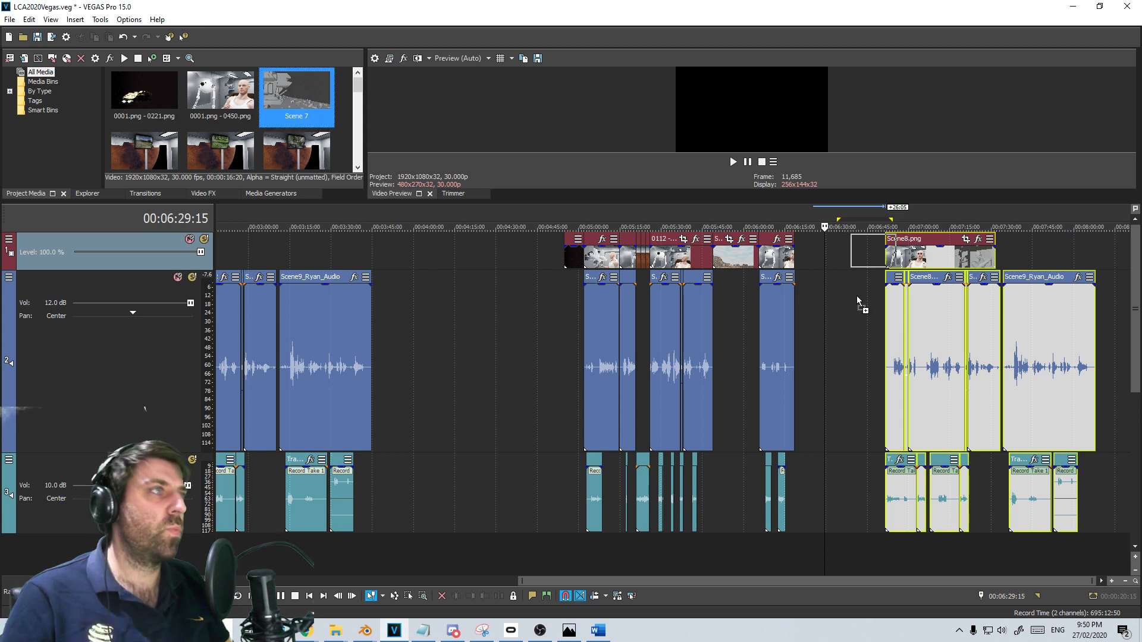
drag(819, 287, 802, 291)
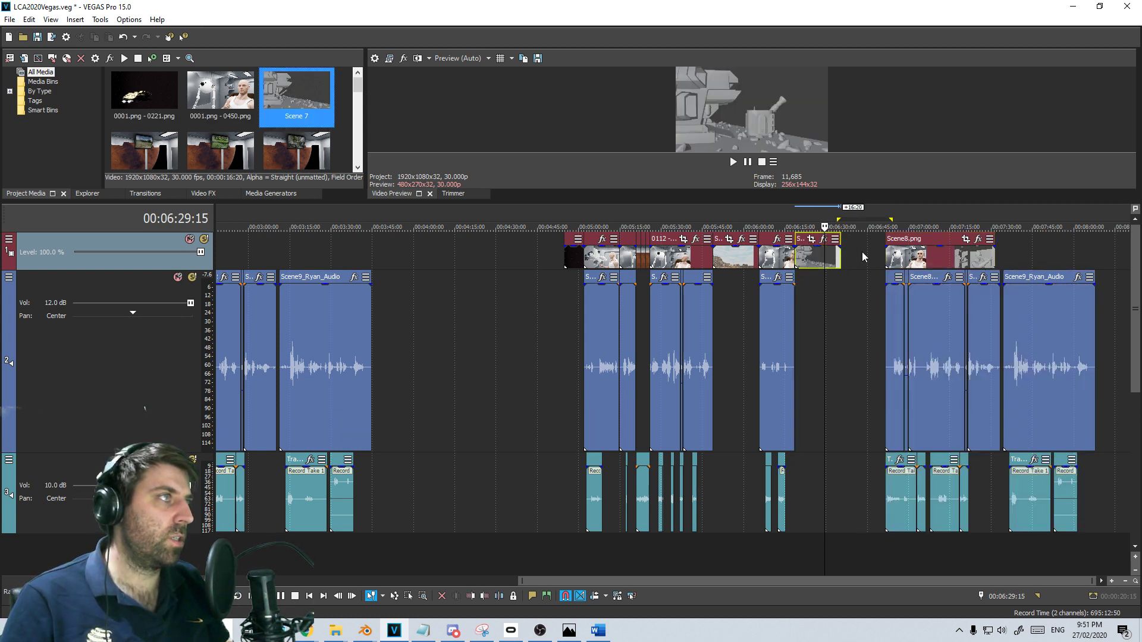
Close the large gap after Scene 7, shifting the Scene8 video and its audio clips earlier on all tracks
double_click(864, 257)
key(Delete)
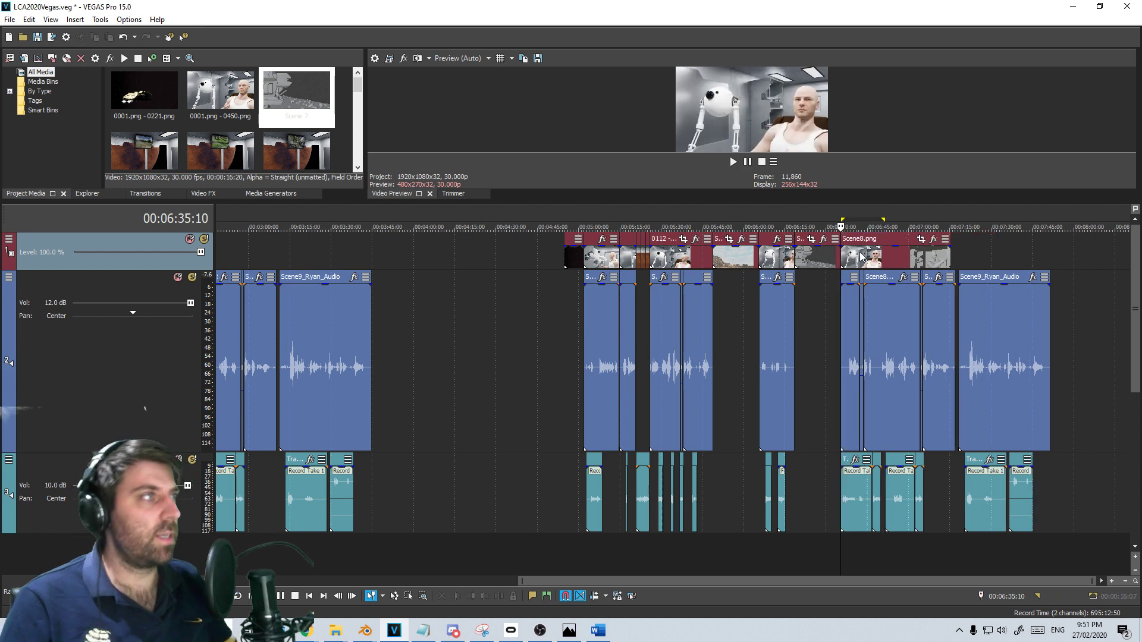
Play back the cut from 0061 - 0450 into Scene 7 and enlarge the video preview area
scroll(516, 294, up, 5)
click(491, 300)
key(space)
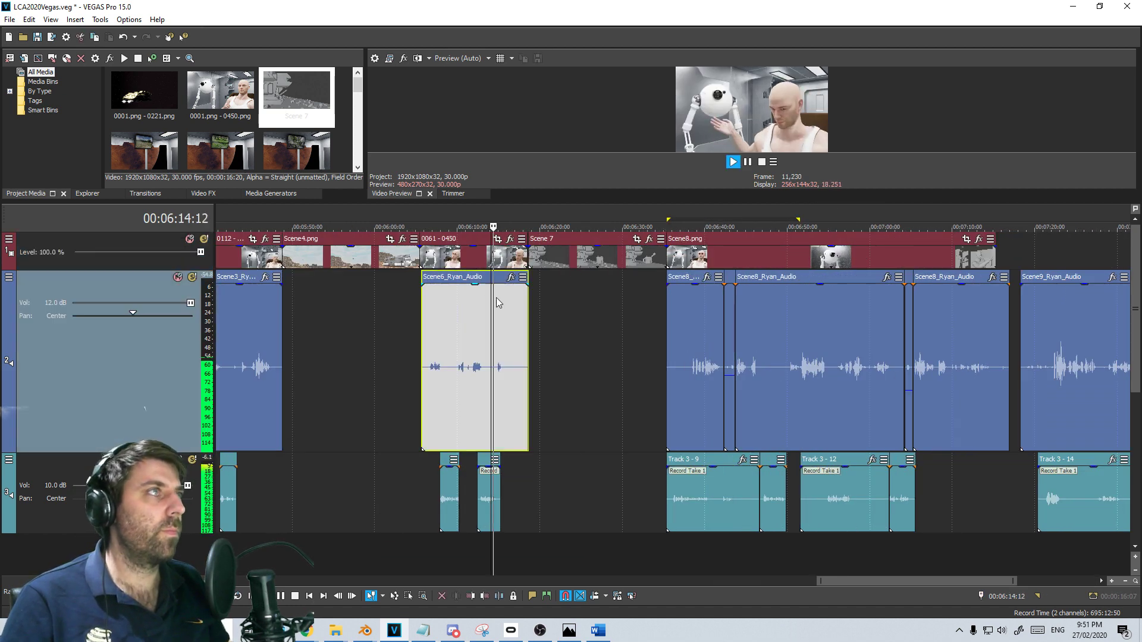
drag(680, 204, 672, 444)
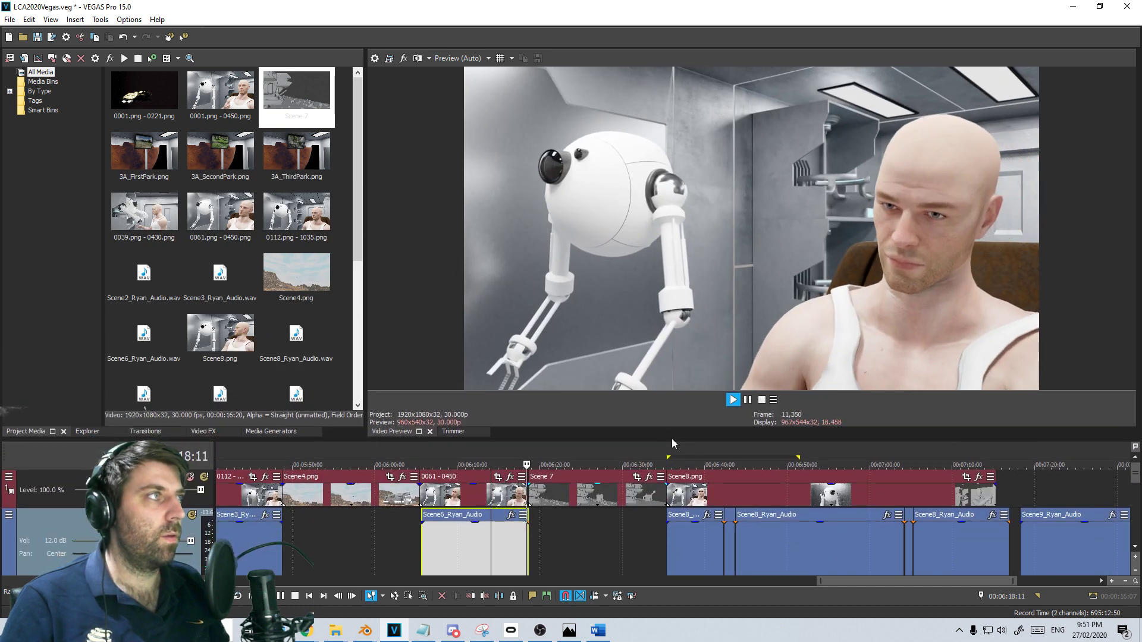
key(space)
Move the Scene 7 clip earlier so it starts exactly at the end of the 0061 - 0450 clip
click(530, 534)
scroll(541, 534, up, 5)
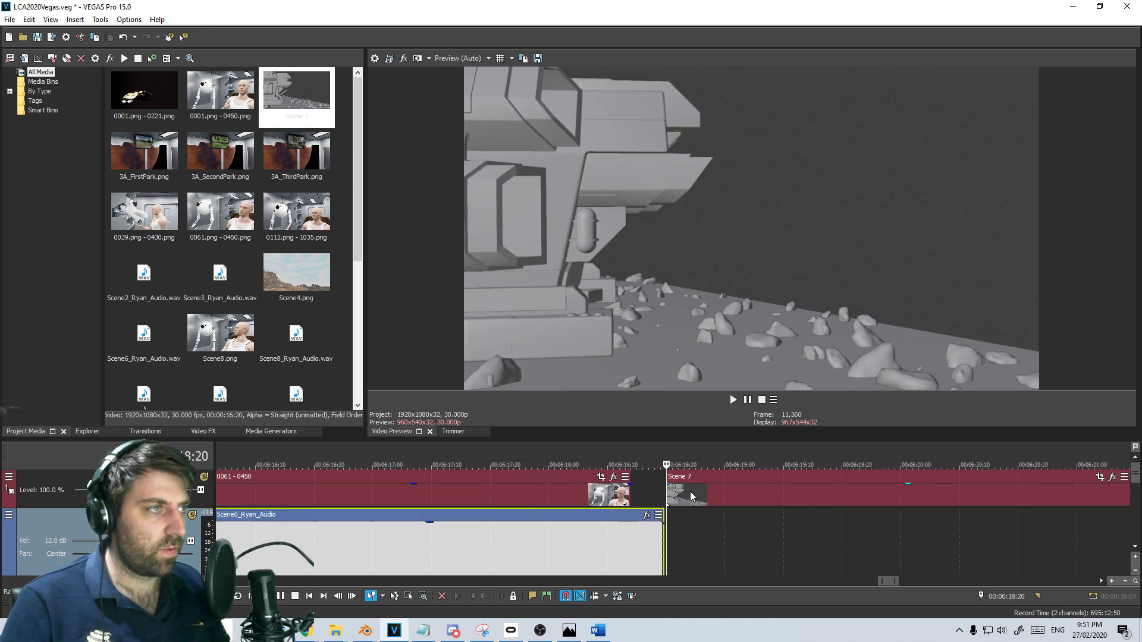
drag(692, 494, 661, 494)
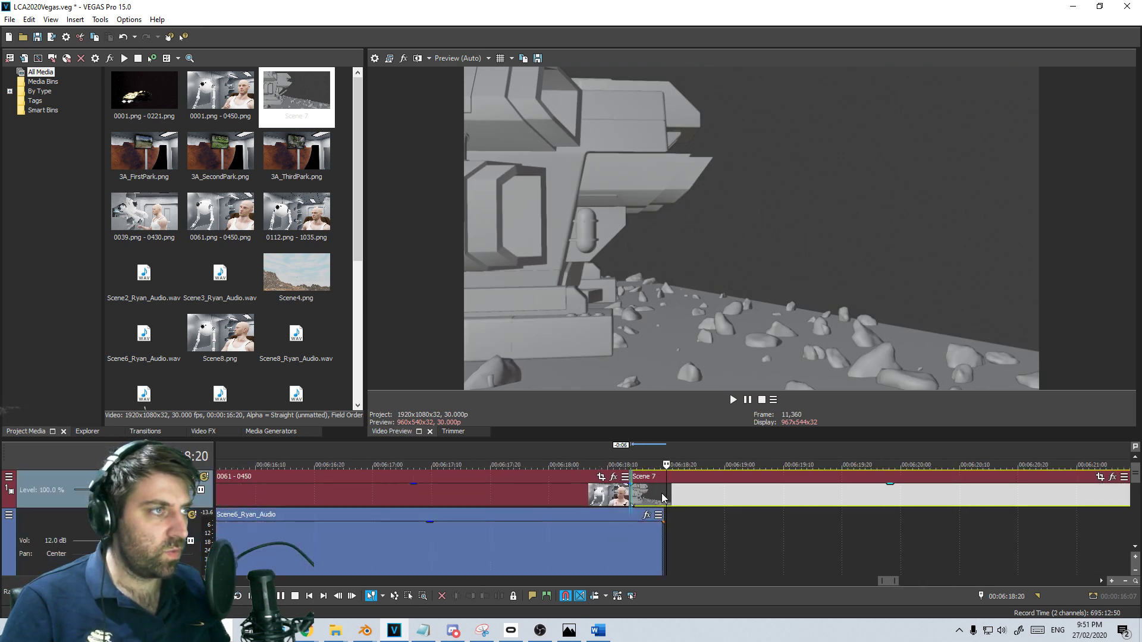
Remove the small remaining gap between the end of Scene 7 and Scene8.png, rippling the following clips on all tracks
scroll(852, 505, down, 8)
drag(797, 520, 801, 520)
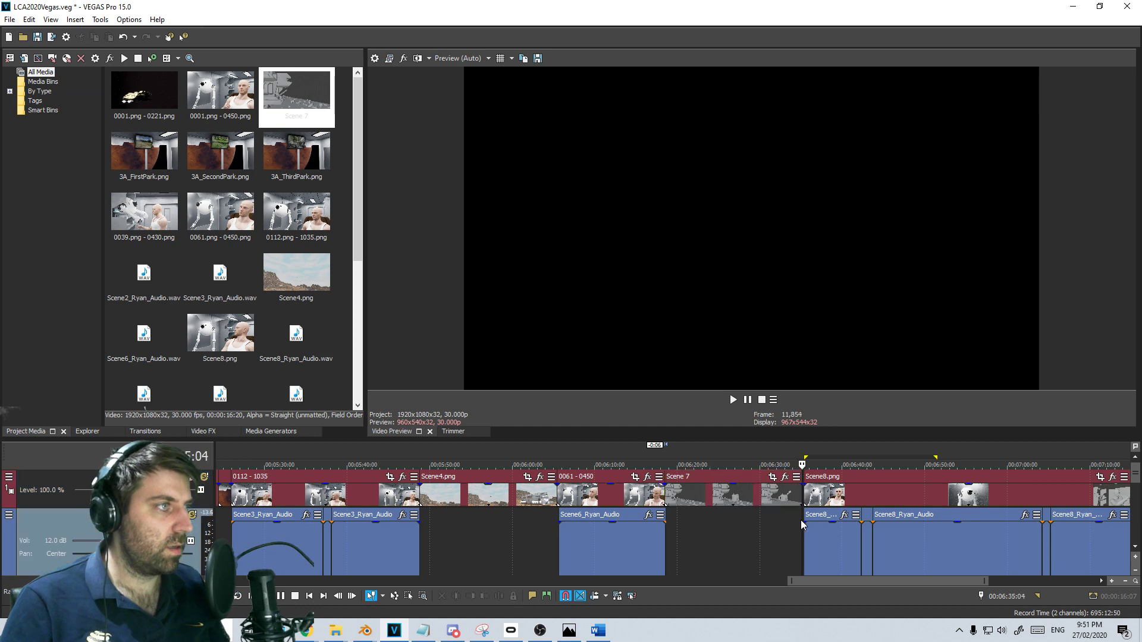
scroll(797, 517, up, 8)
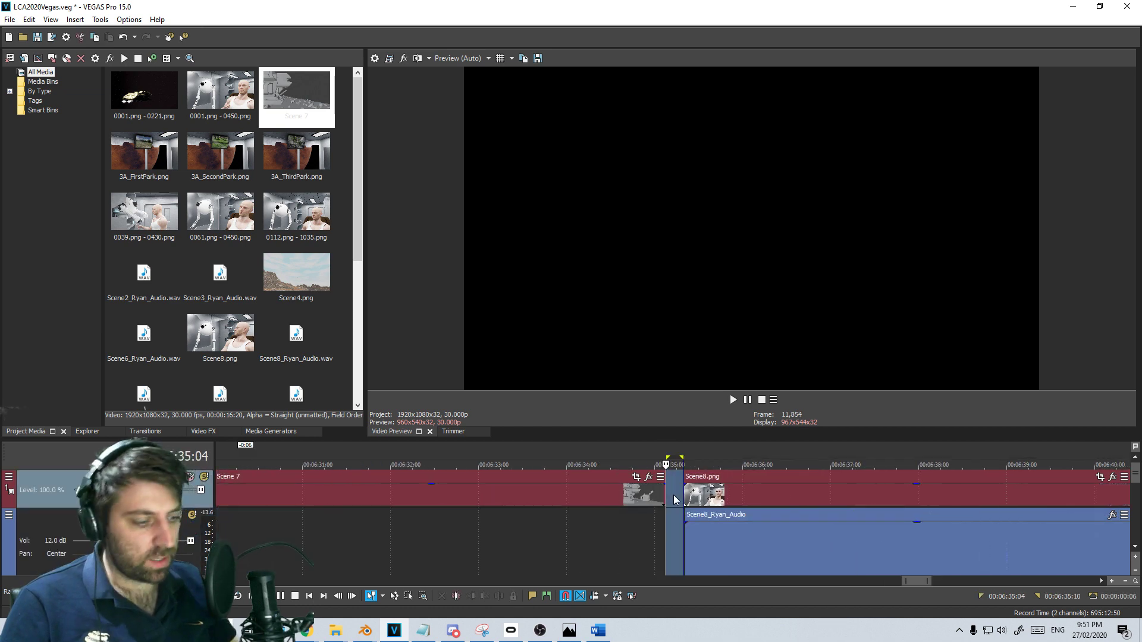
key(f)
Play the timeline twice from just before the end of the 0061 - 0450 clip through Scene 7 to judge its animation timing
scroll(676, 500, down, 4)
click(384, 538)
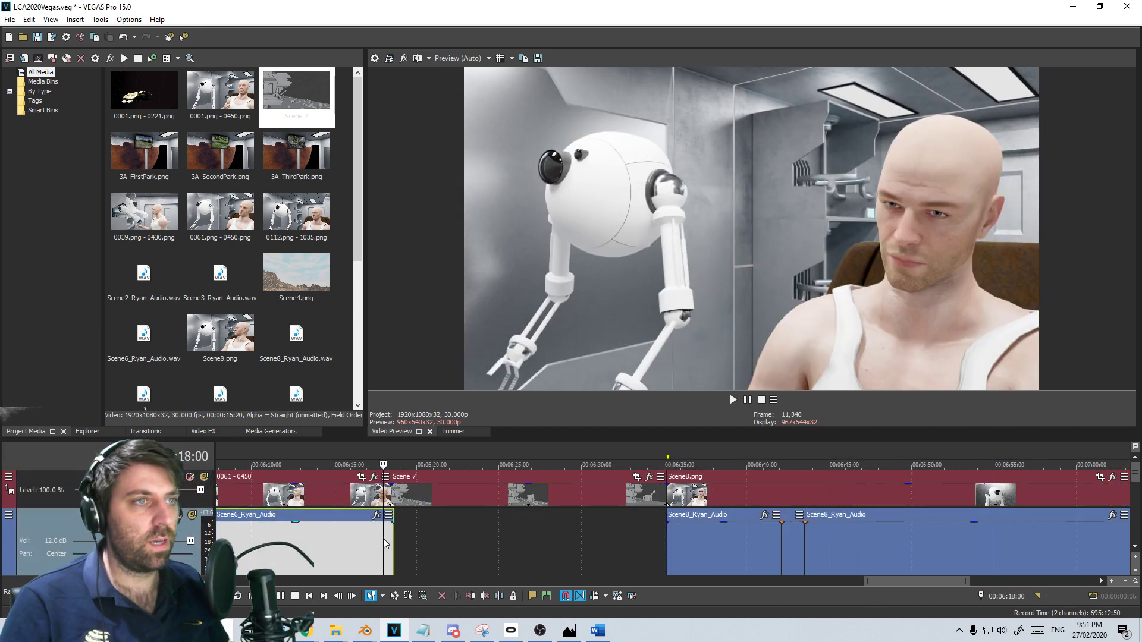
key(space)
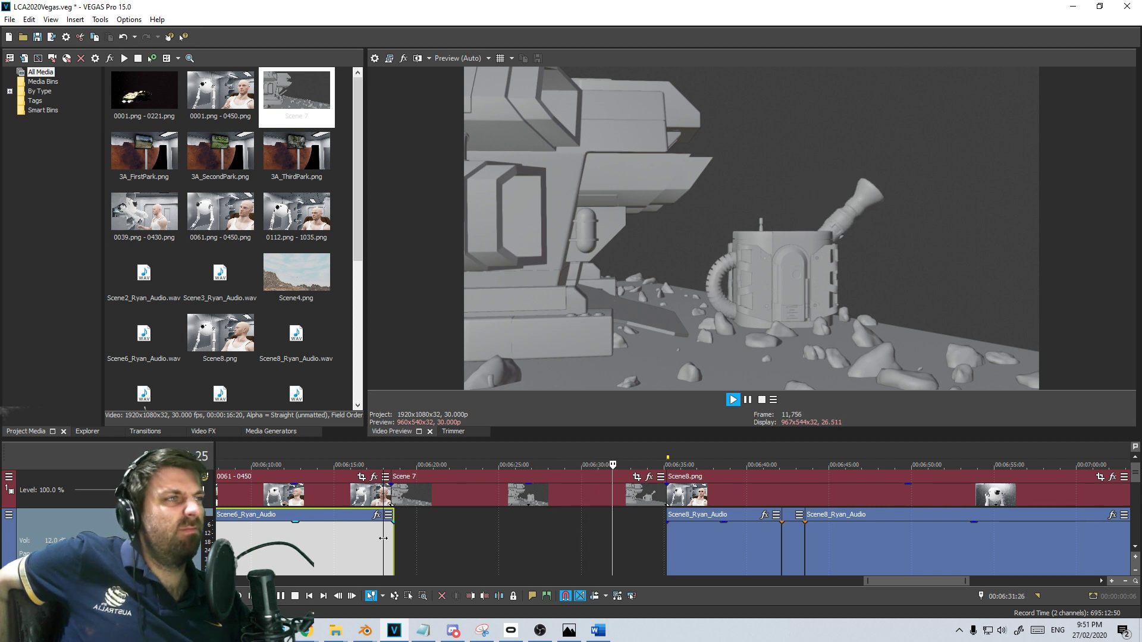
key(space)
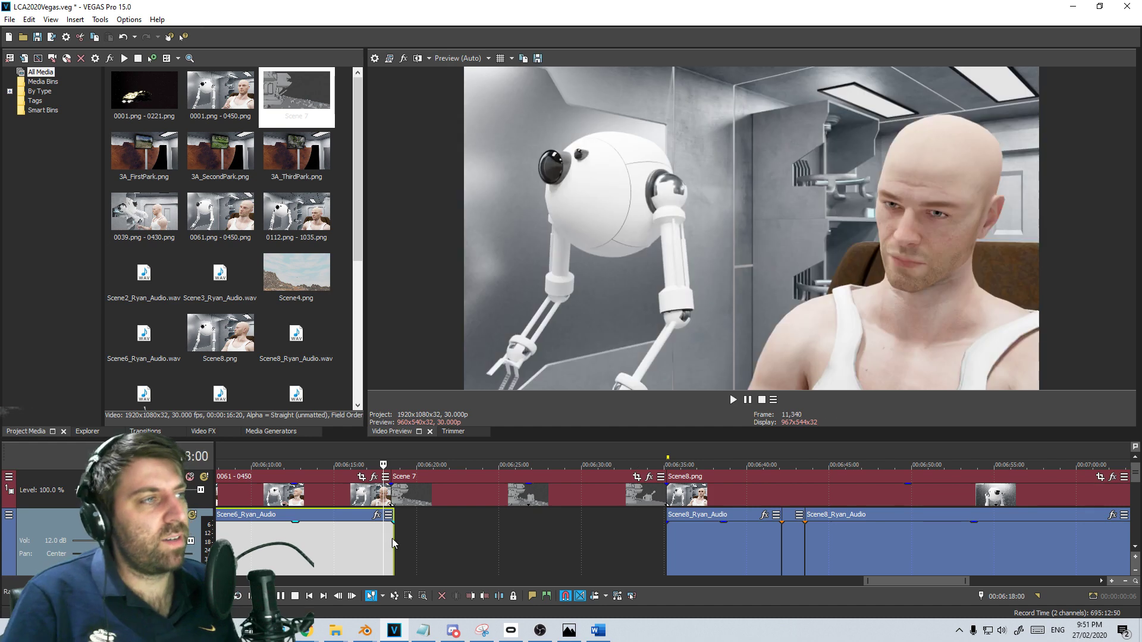
drag(390, 540, 381, 574)
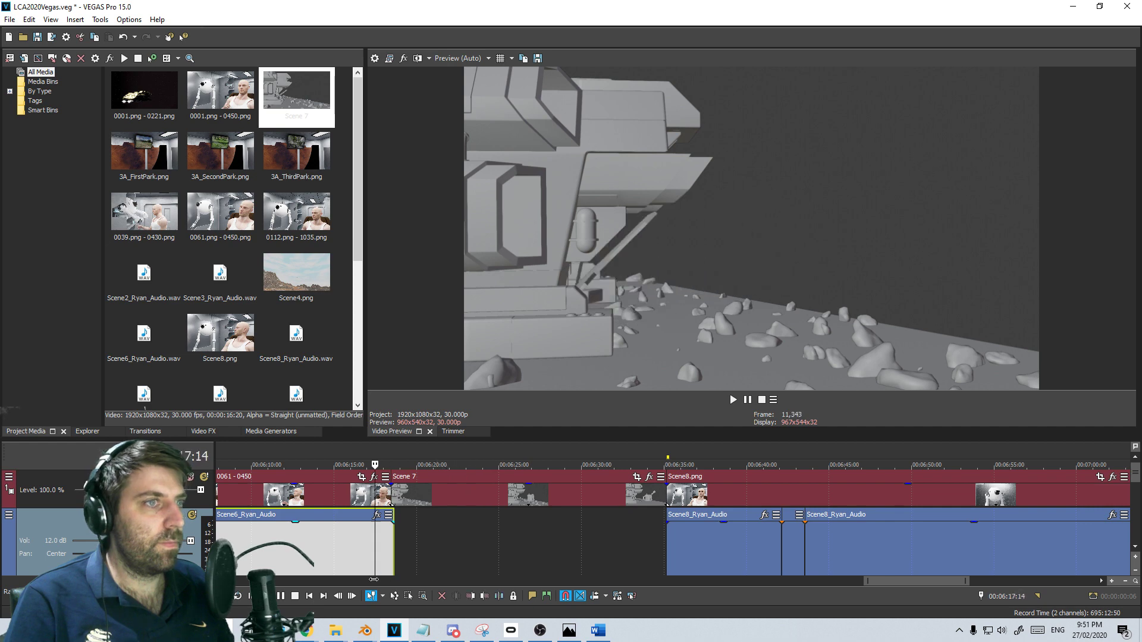
key(space)
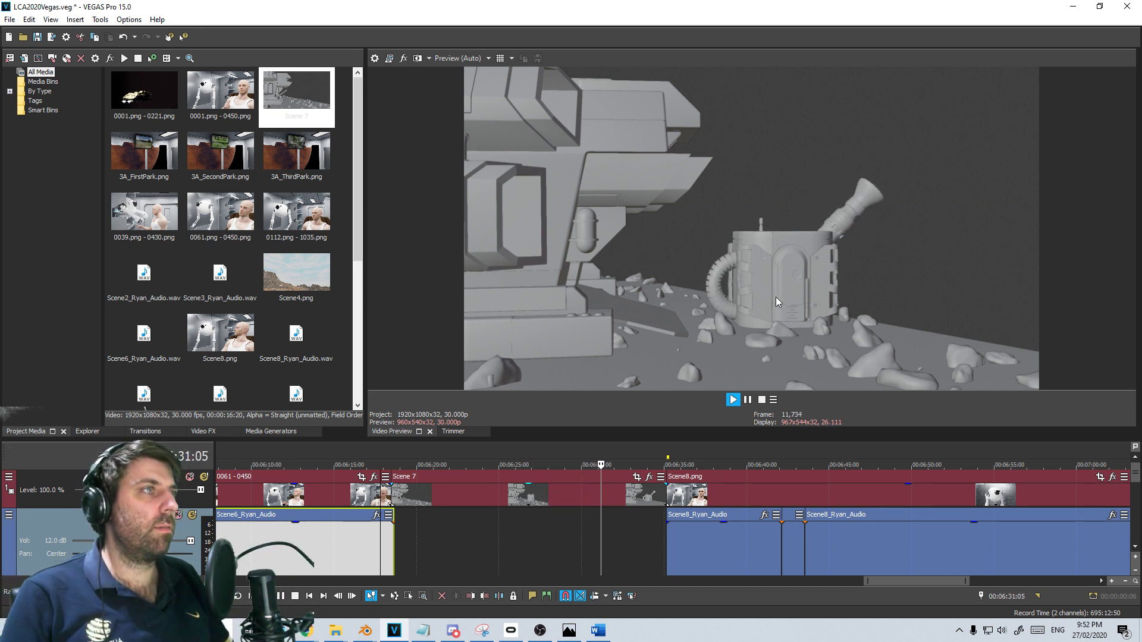
key(space)
Switch to the Scene7.blend window in Blender
mouse_move(417, 630)
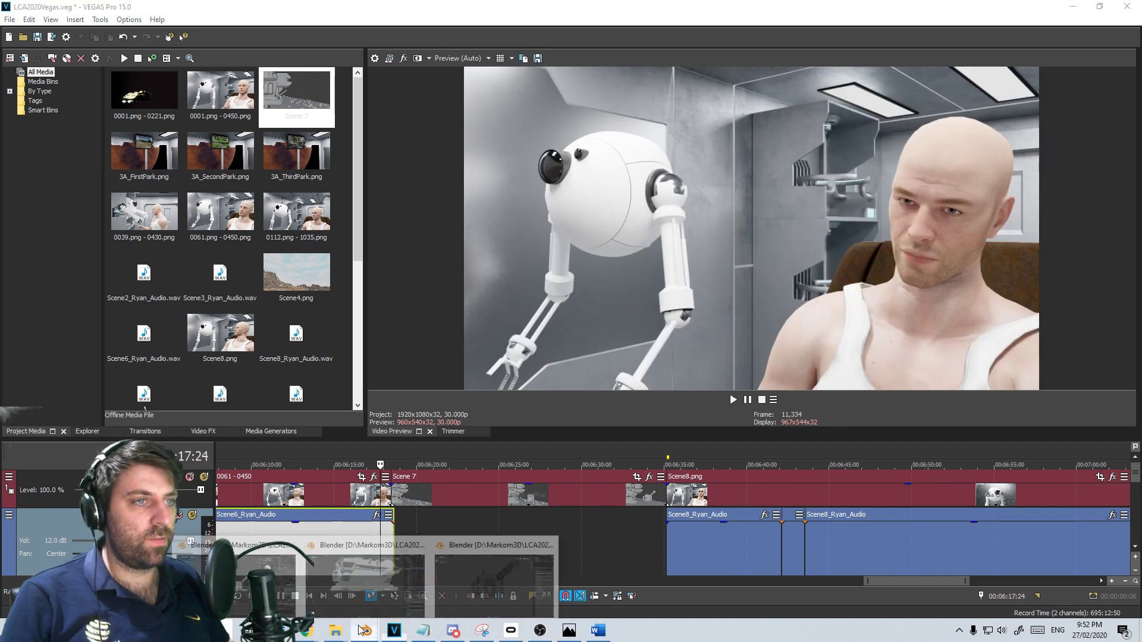
click(483, 580)
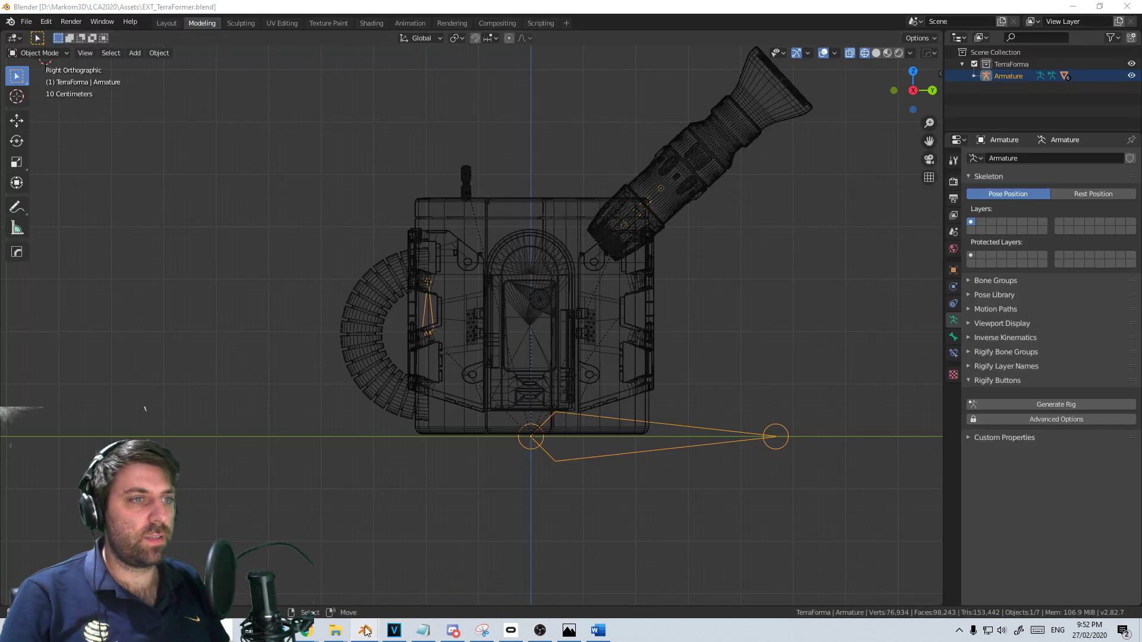
mouse_move(365, 631)
click(365, 579)
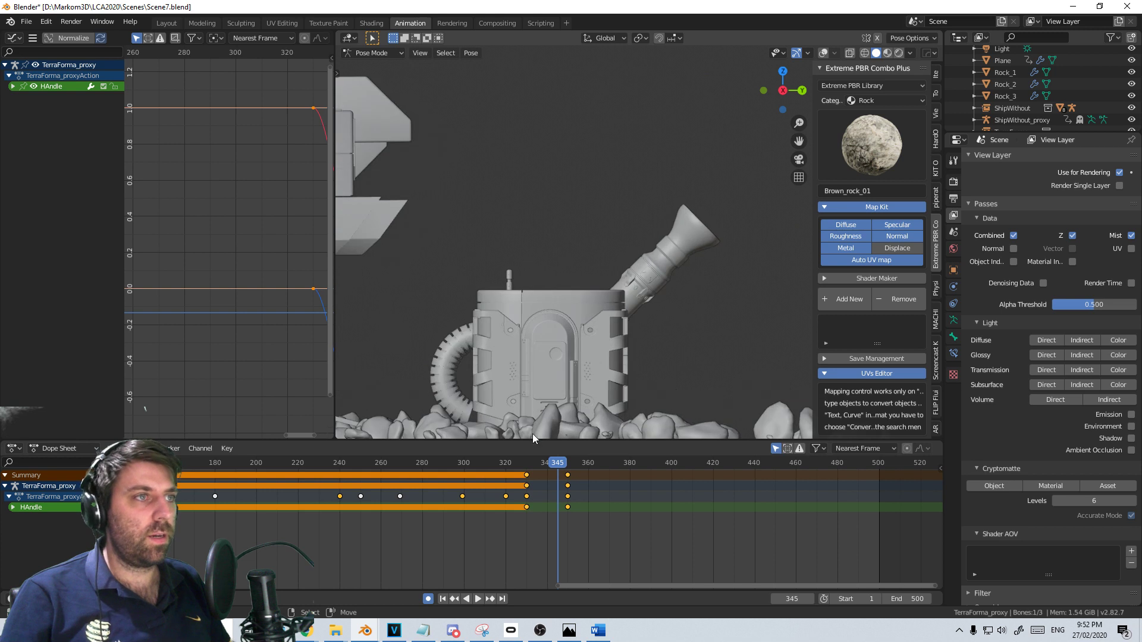
Display the terraformer in wireframe shading and turn on the viewport overlays so the rig bones show
key(z)
click(417, 370)
shift+middle_drag(486, 377, 496, 320)
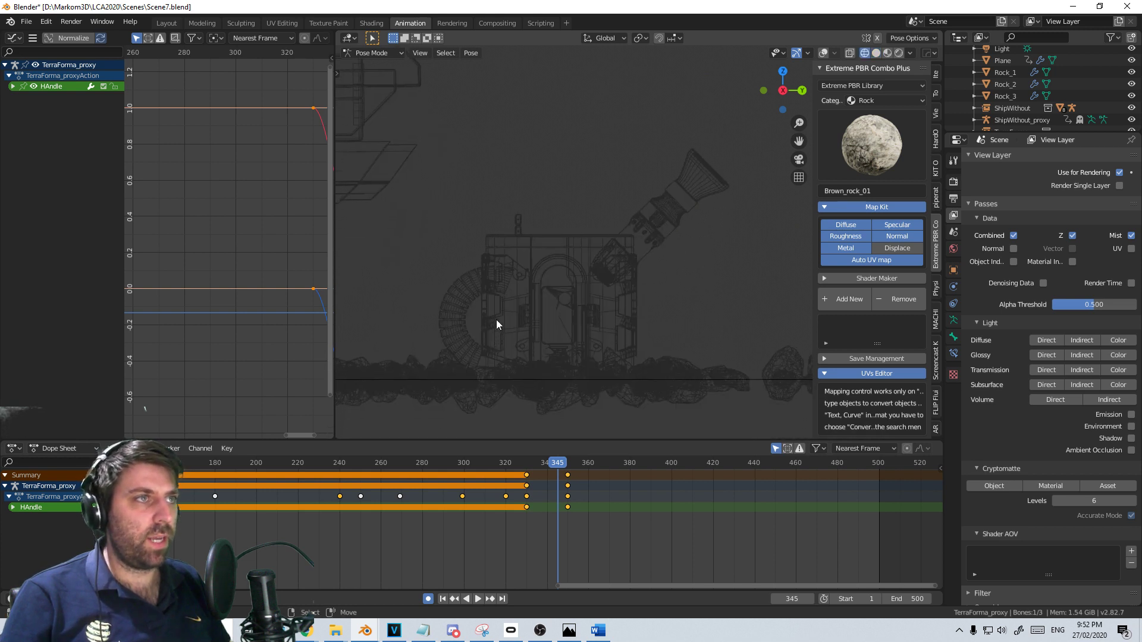
click(824, 53)
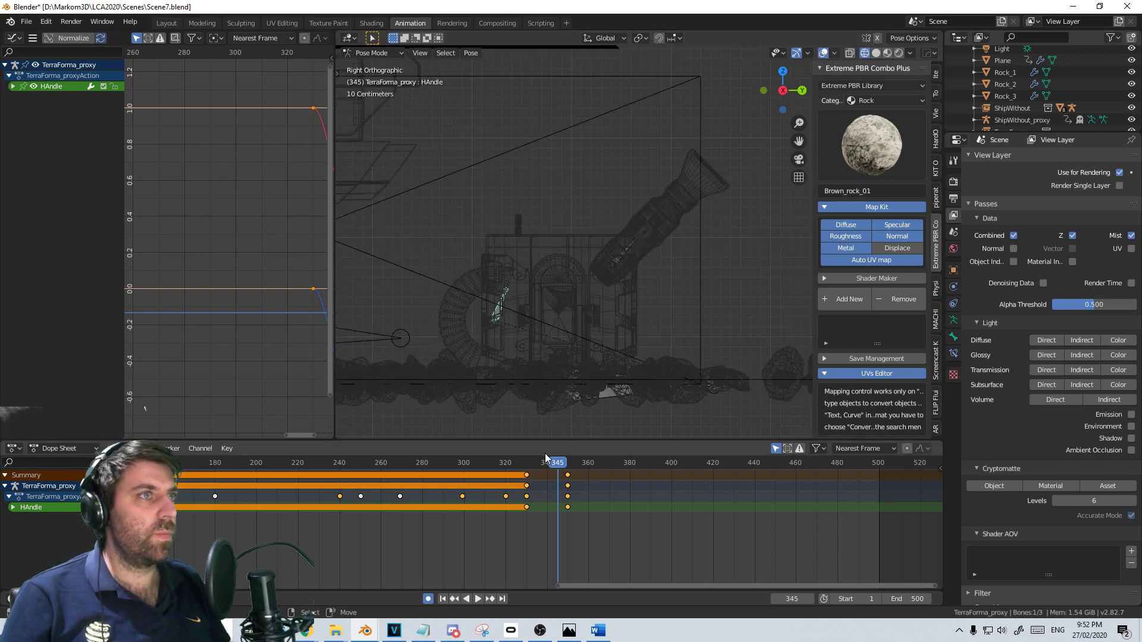
Move the last keyframe of the terraformer's HAndle bone to frame 380 and play back the handle motion
key(alt+a)
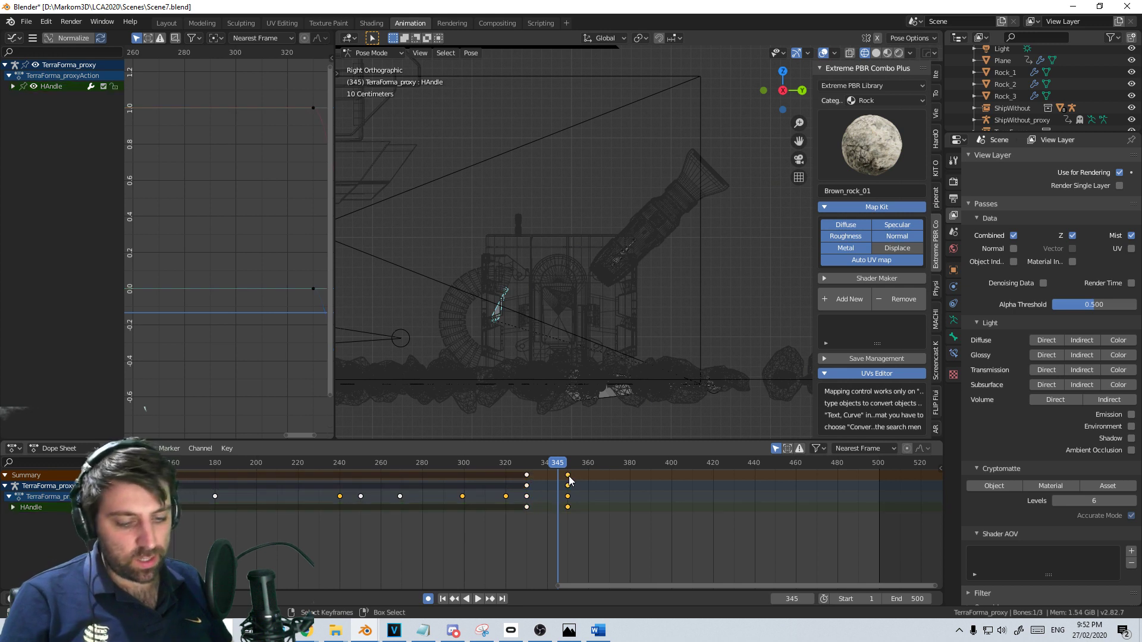
text(35)
key(Return)
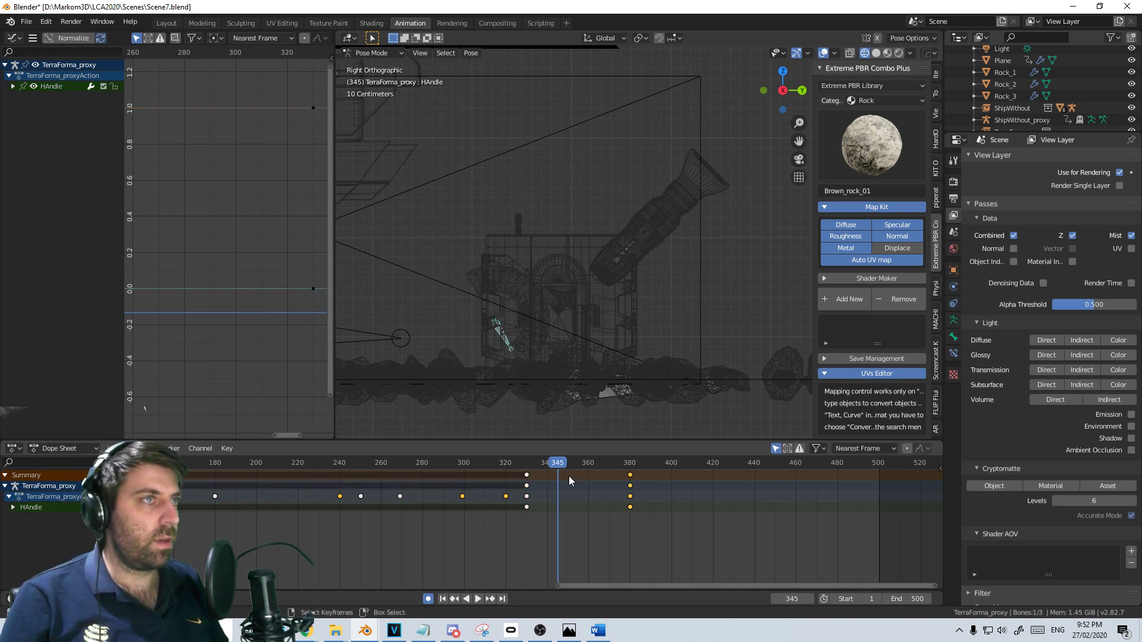
click(505, 530)
key(space)
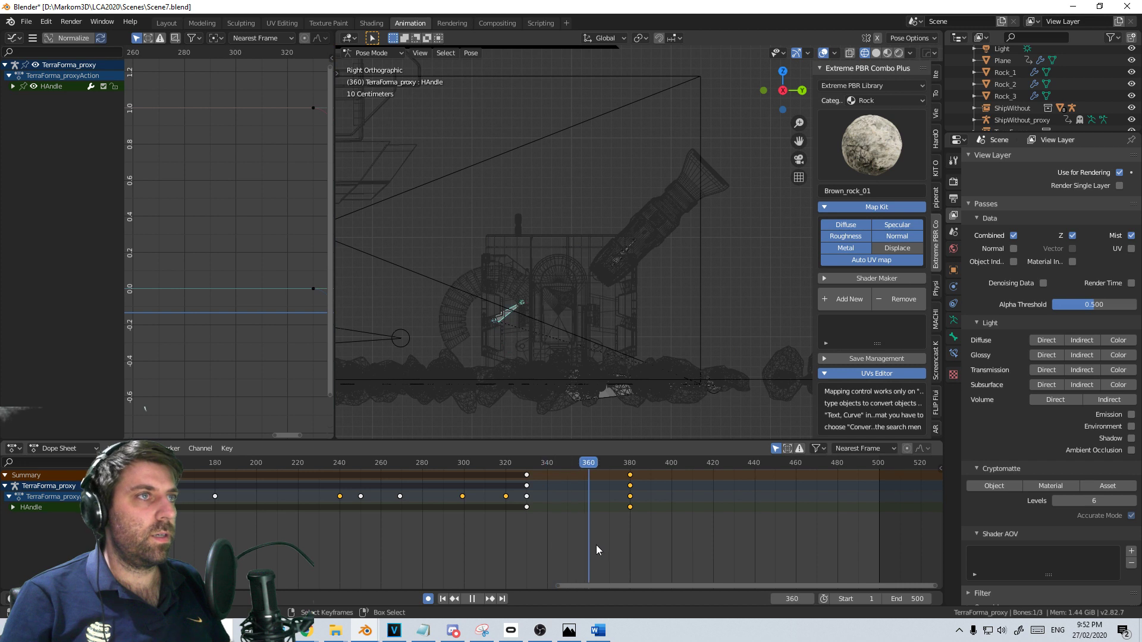
key(space)
Stretch the Spout bone's keyframes after frame 269 in time by a factor of 1.5, using frame 269 as the pivot
click(626, 257)
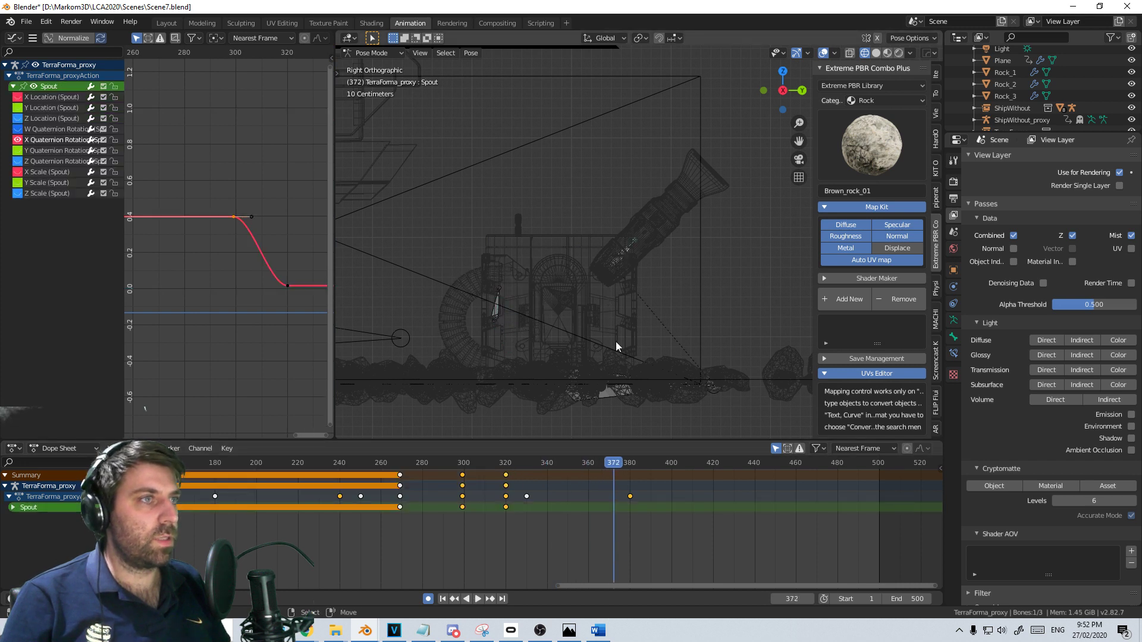
ctrl+scroll(473, 493, left, 3)
click(473, 475)
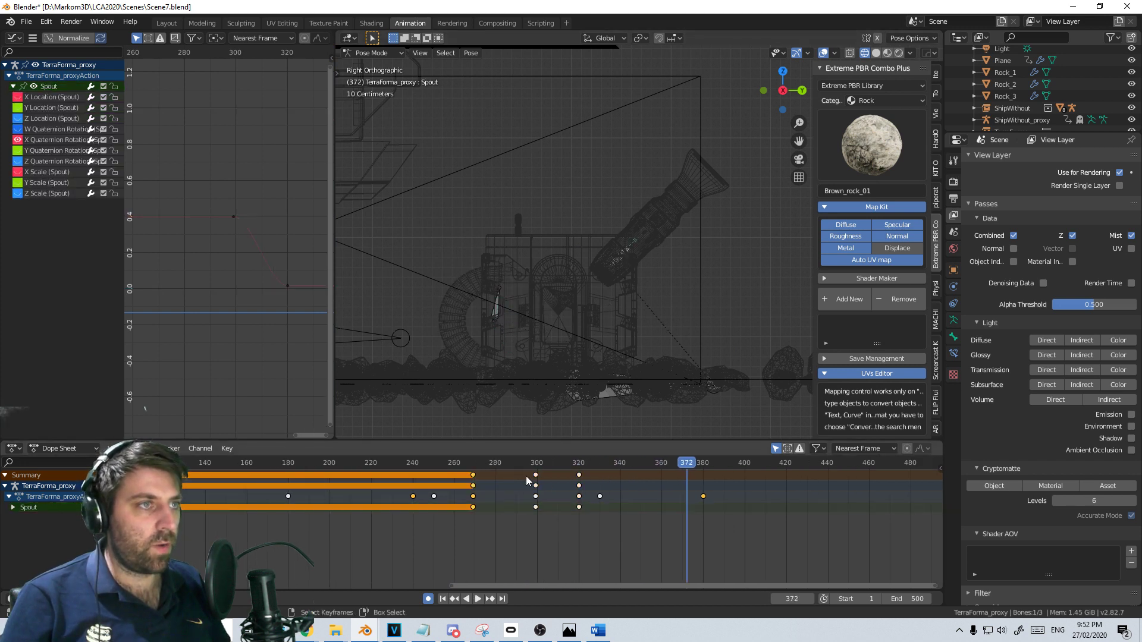
click(474, 517)
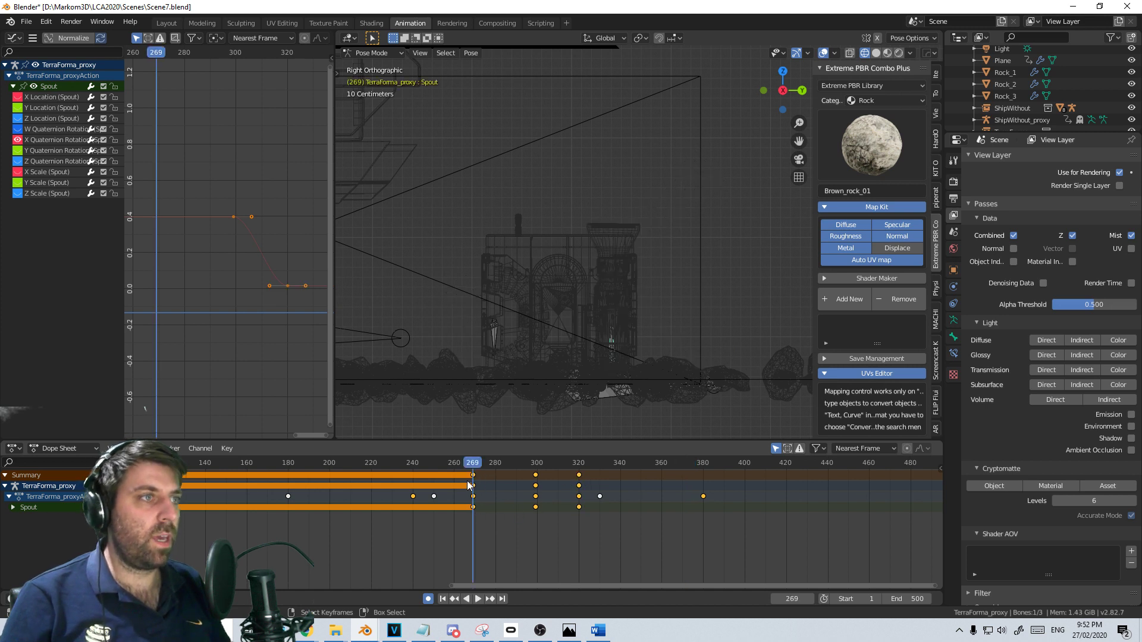
text(s1.5)
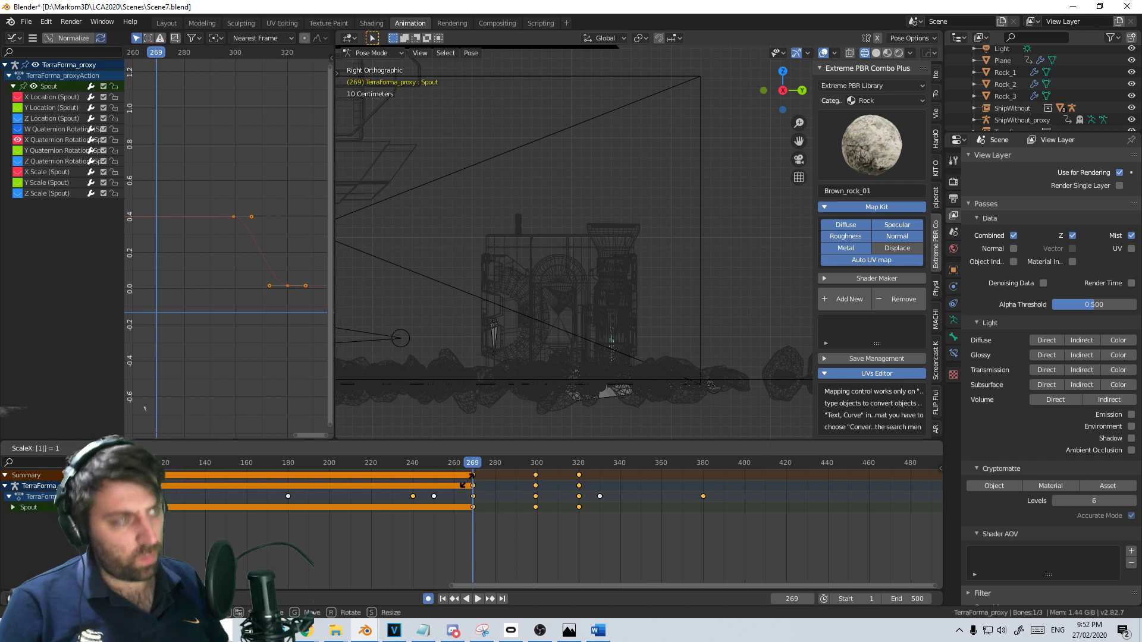
key(Return)
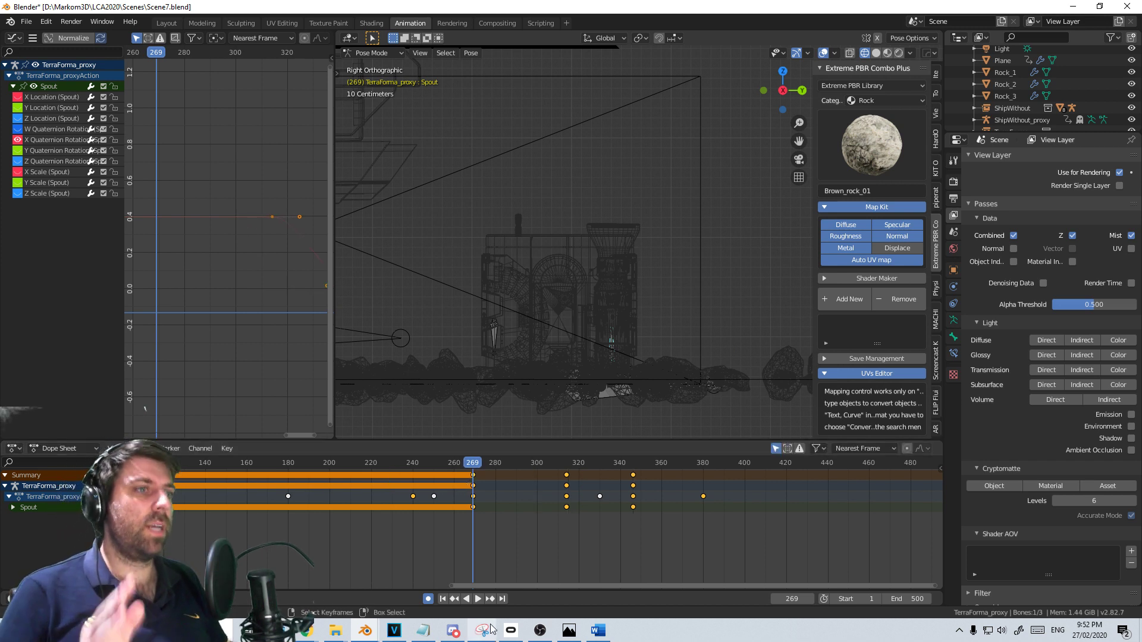
Play back the terraformer's animation to check the retimed spout and handle movements
click(477, 599)
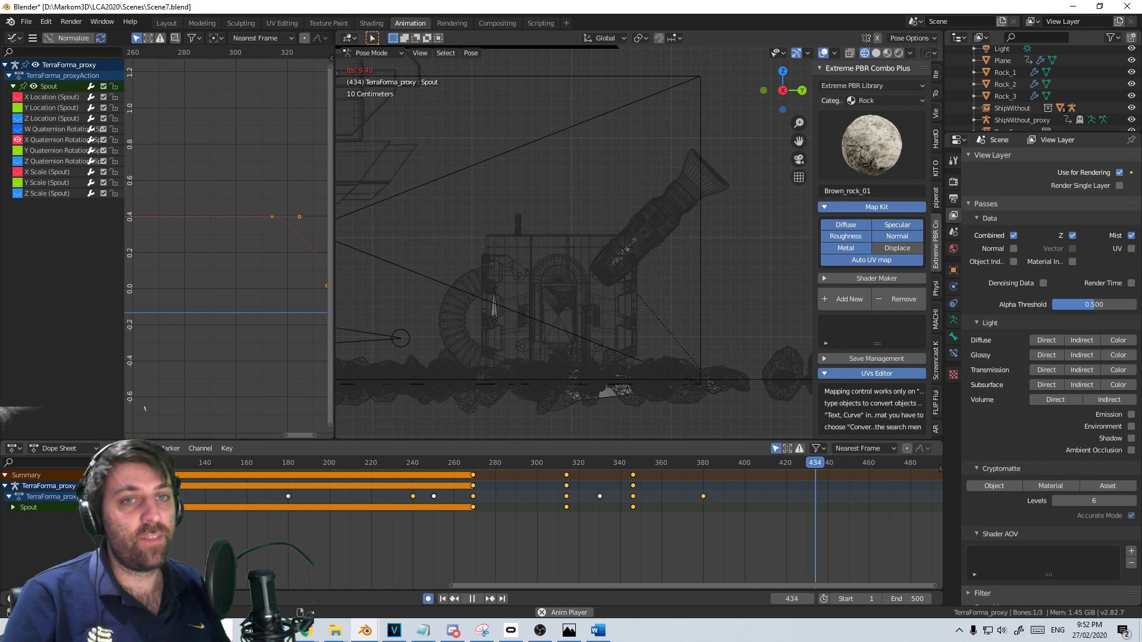
click(649, 531)
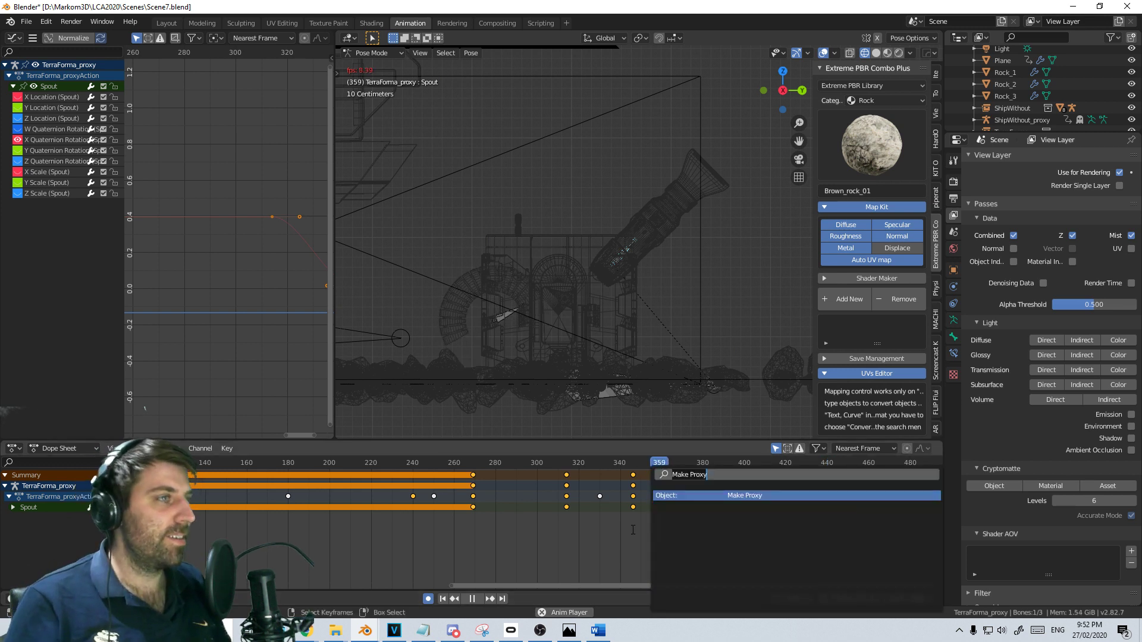
click(620, 539)
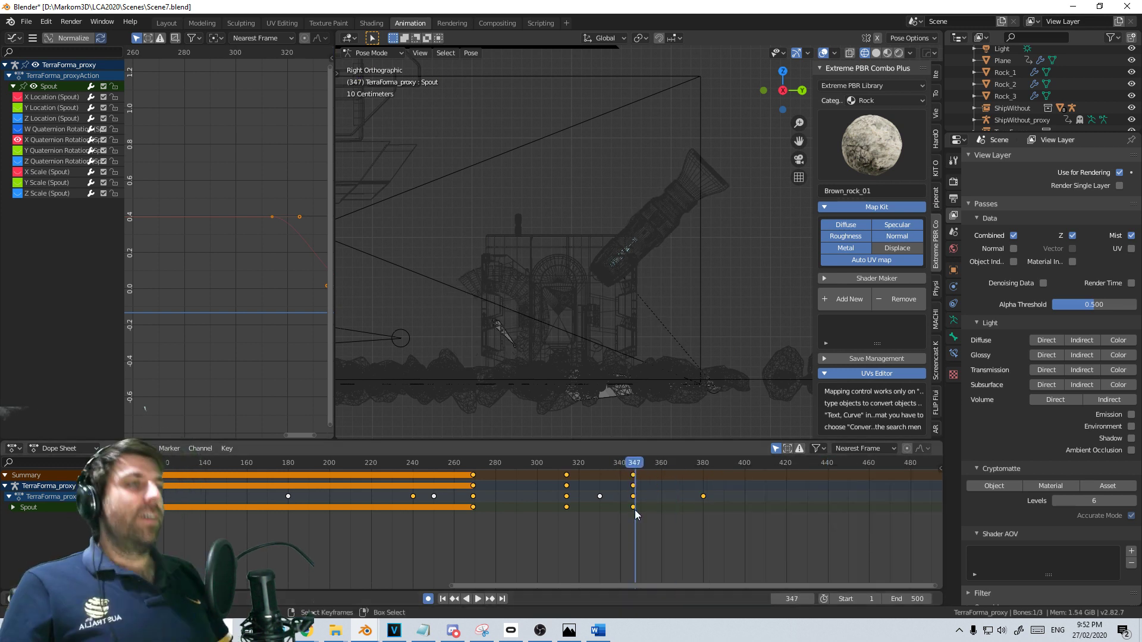
drag(709, 502, 770, 503)
key(space)
shift+middle_drag(505, 384, 566, 361)
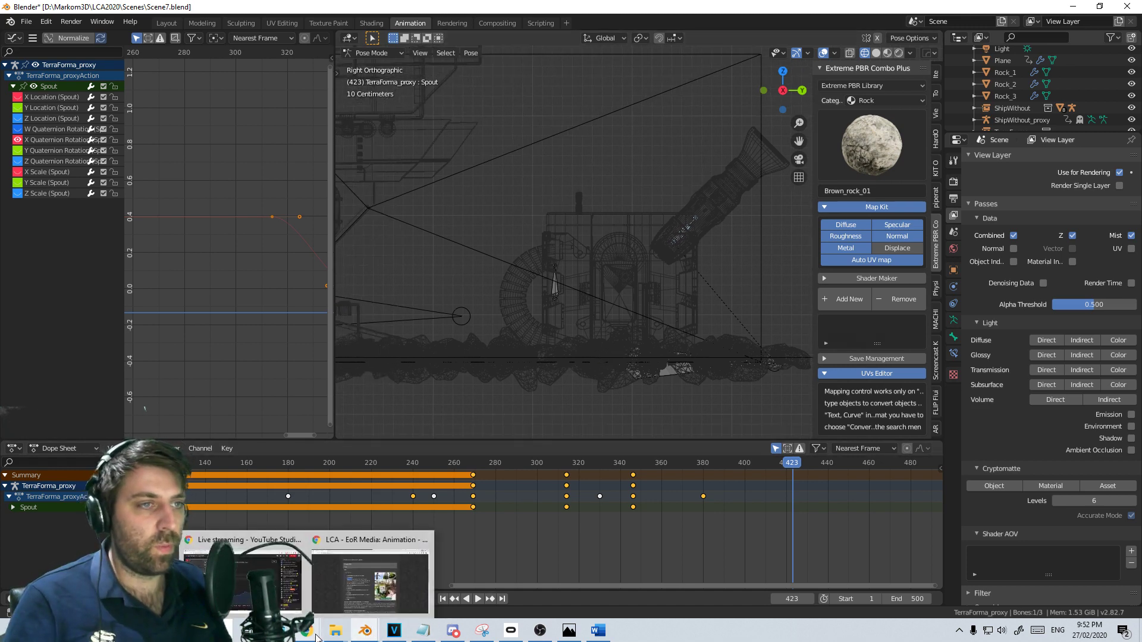
Switch to the EXT_TerraFormer.blend window and view the whole terraformer model
mouse_move(353, 635)
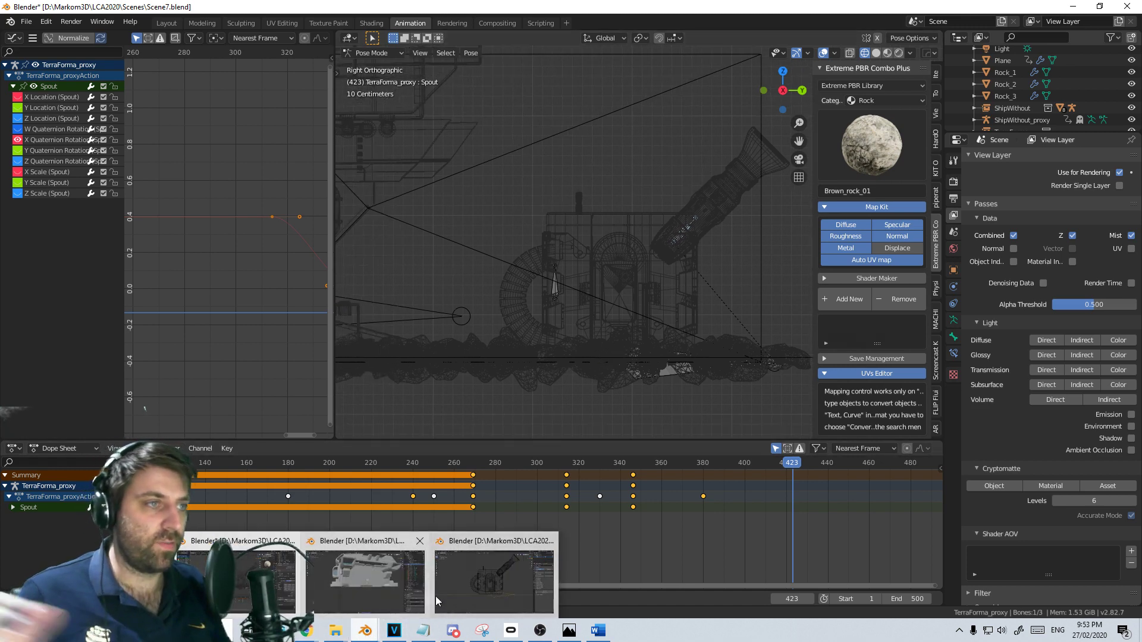
click(458, 593)
scroll(526, 469, down, 4)
scroll(527, 461, up, 2)
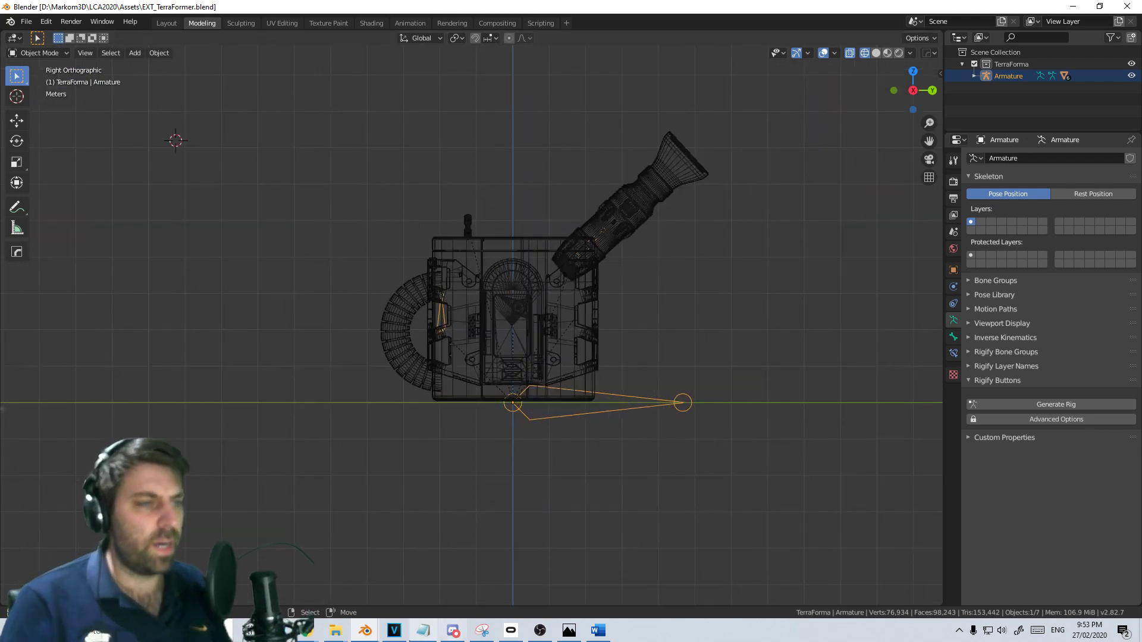
mouse_move(353, 635)
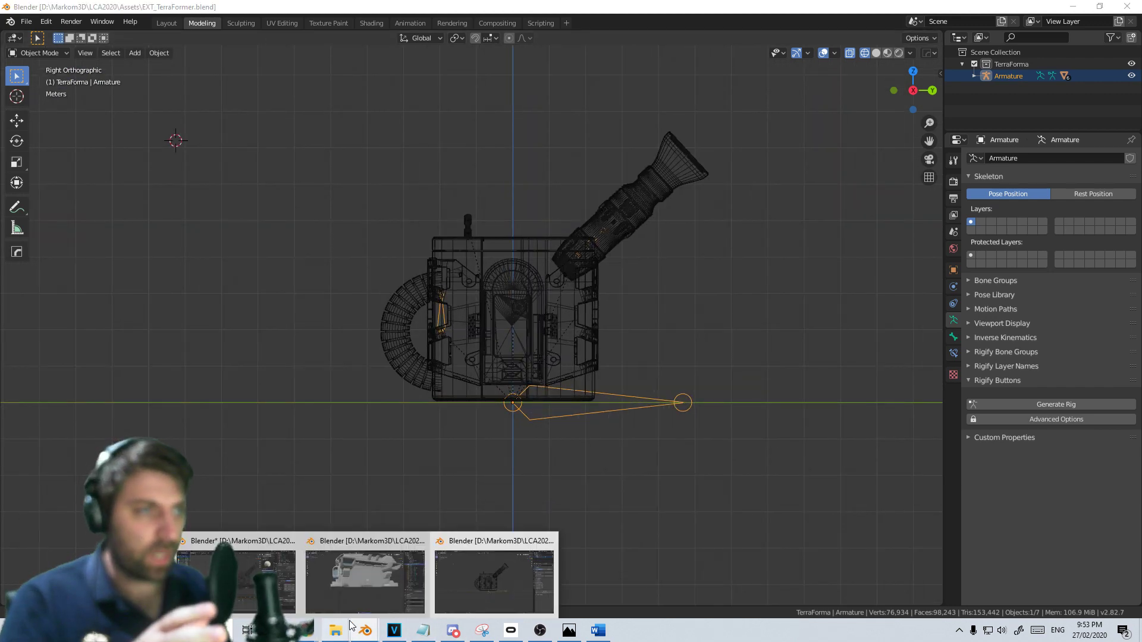
Switch to the Scene7.blend window and select the terraformer's Root bone
click(466, 588)
click(268, 582)
scroll(527, 469, up, 1)
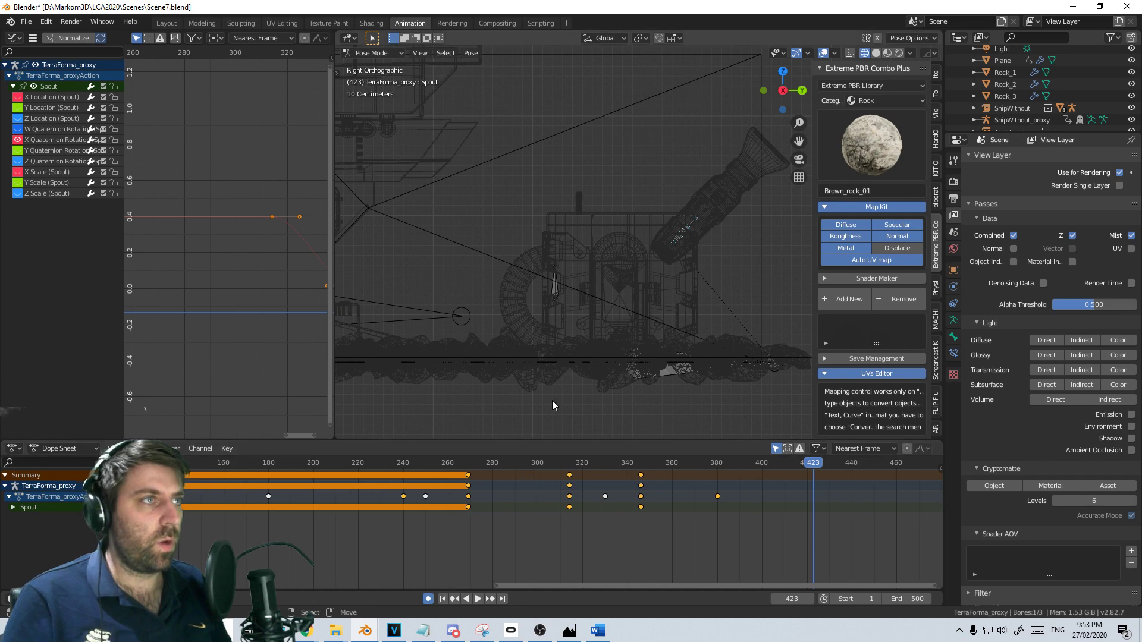
scroll(552, 393, up, 1)
right_click(677, 398)
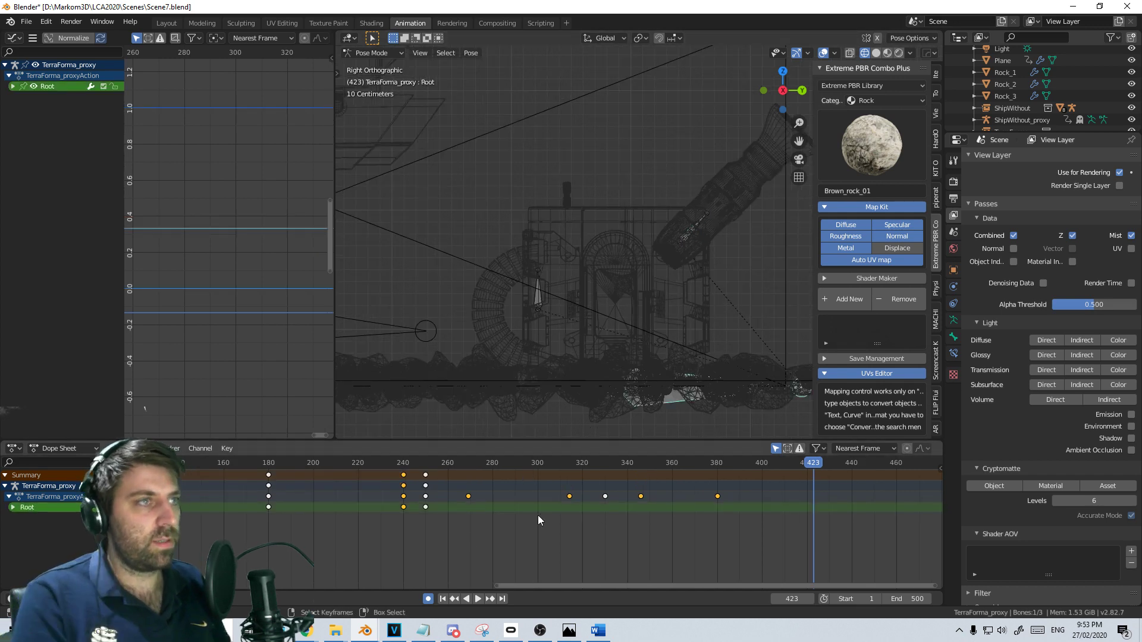
At frame 246, lower the terraformer's Root bone about 0.0145 m along Z, recording a keyframe
key(Down)
key(Down)
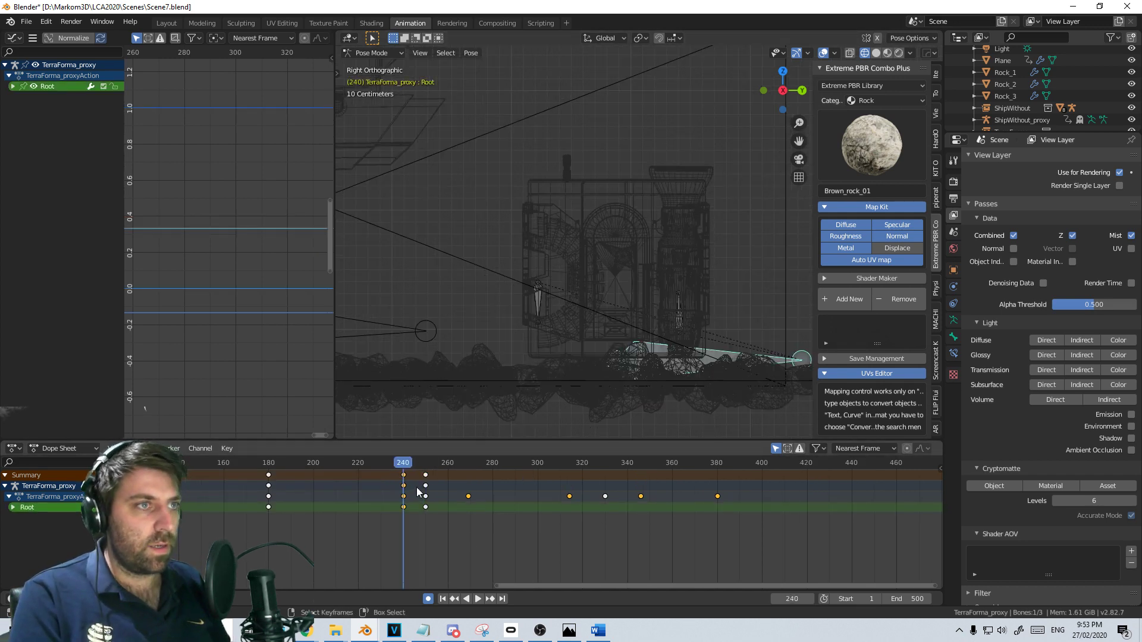
click(420, 493)
scroll(404, 515, up, 5)
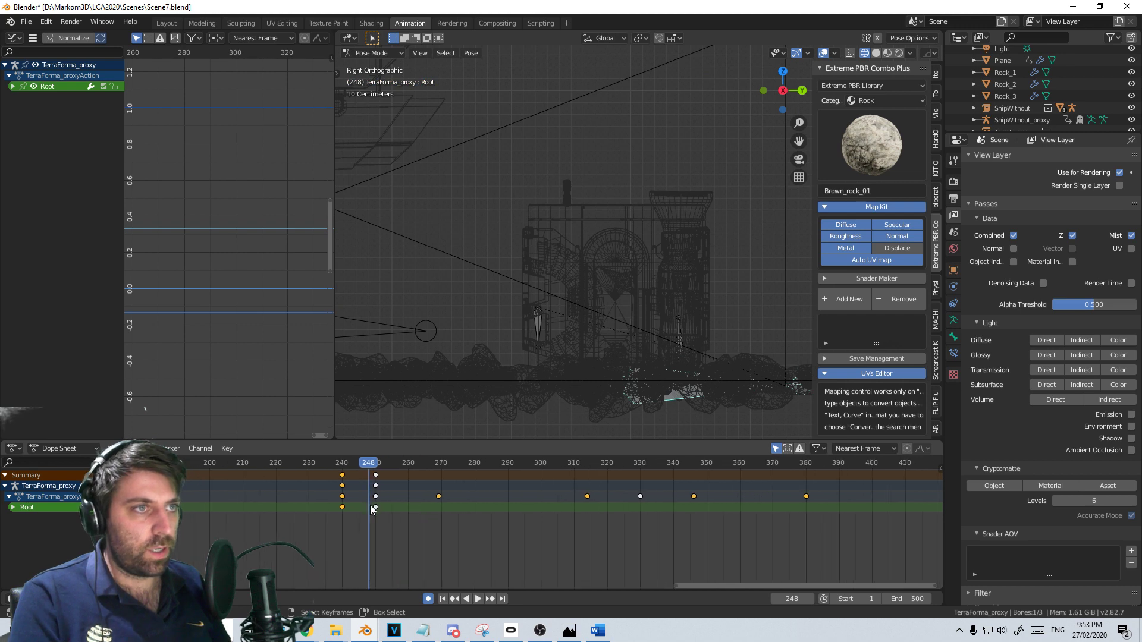
key(shift+ctrl+space)
key(space)
scroll(623, 355, up, 4)
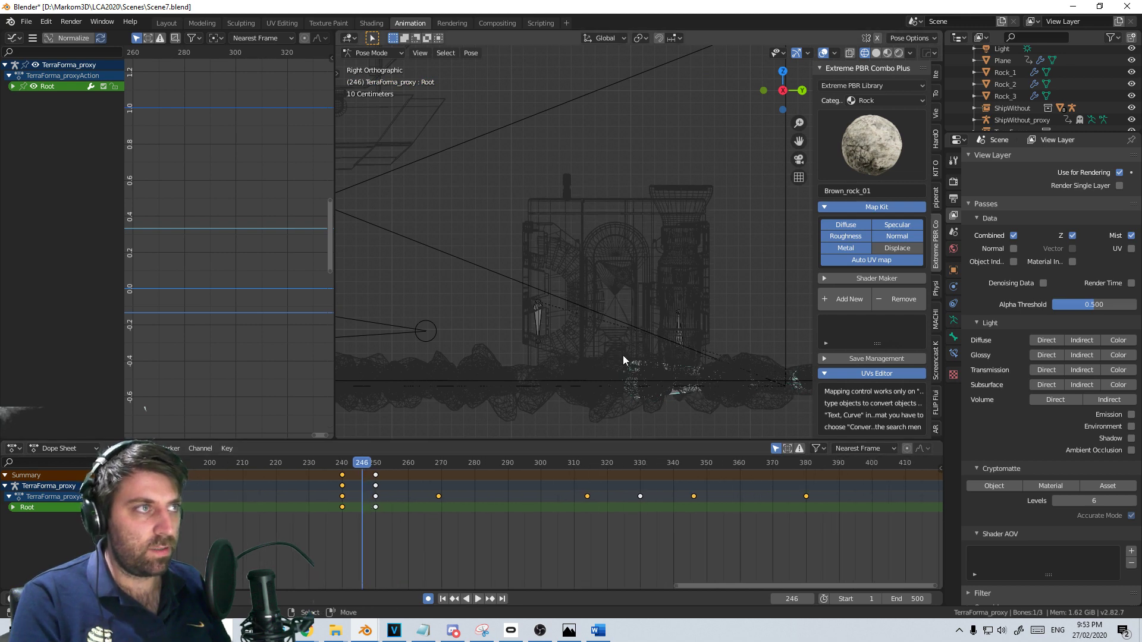
key(g)
key(z)
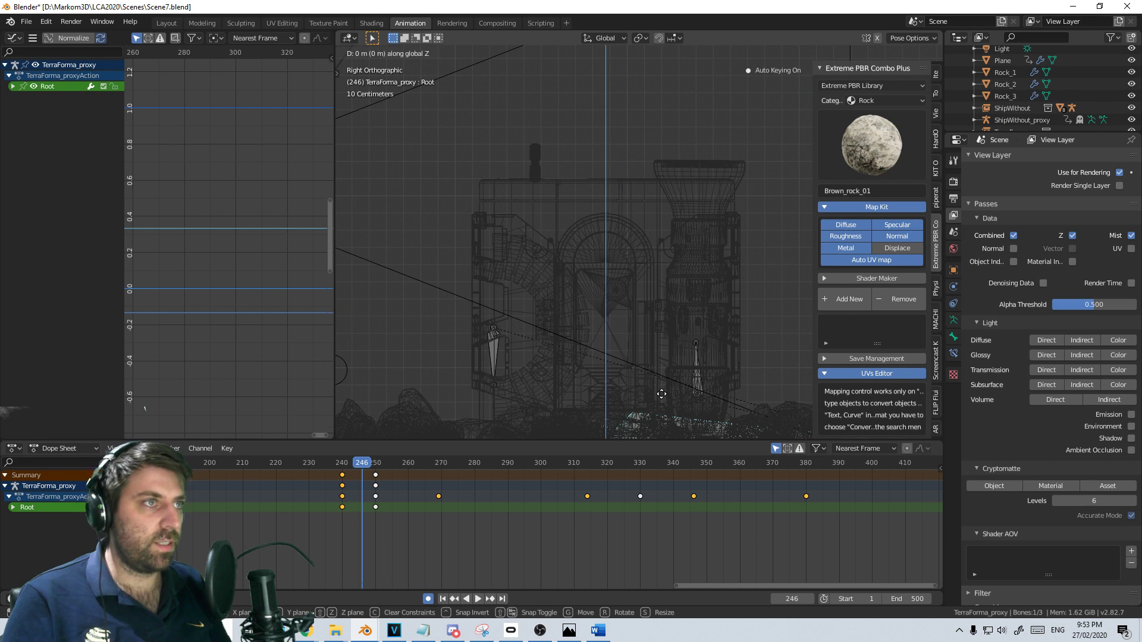
click(662, 420)
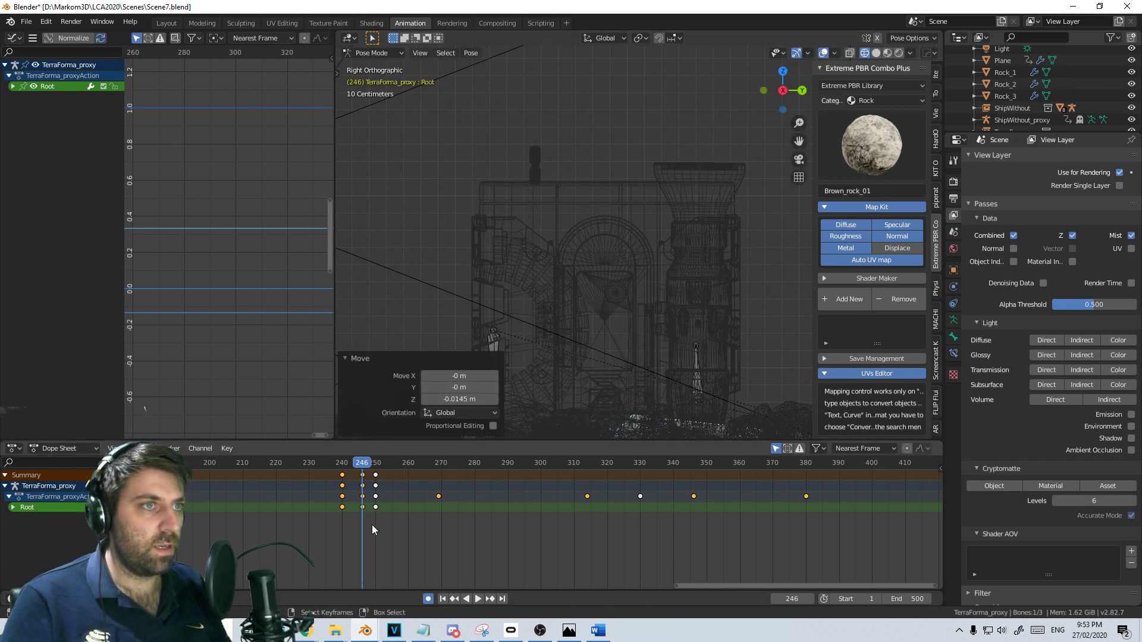
At frame 248, raise the Root bone about 0.008 m along Z and play back the landing from frame 240
key(Right)
key(Right)
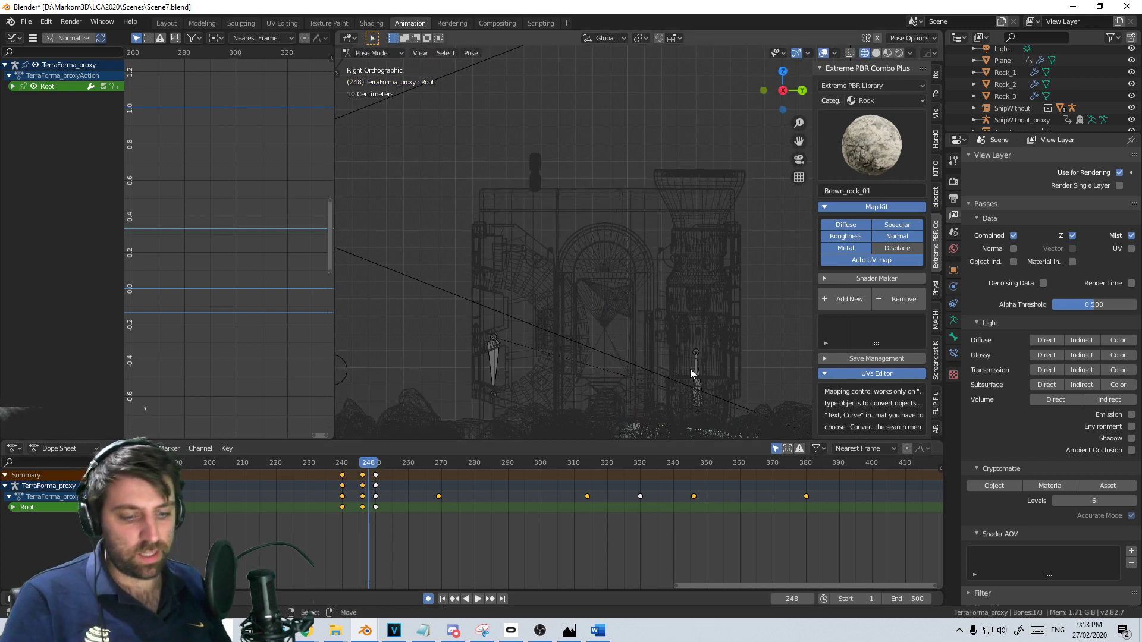
key(g)
key(z)
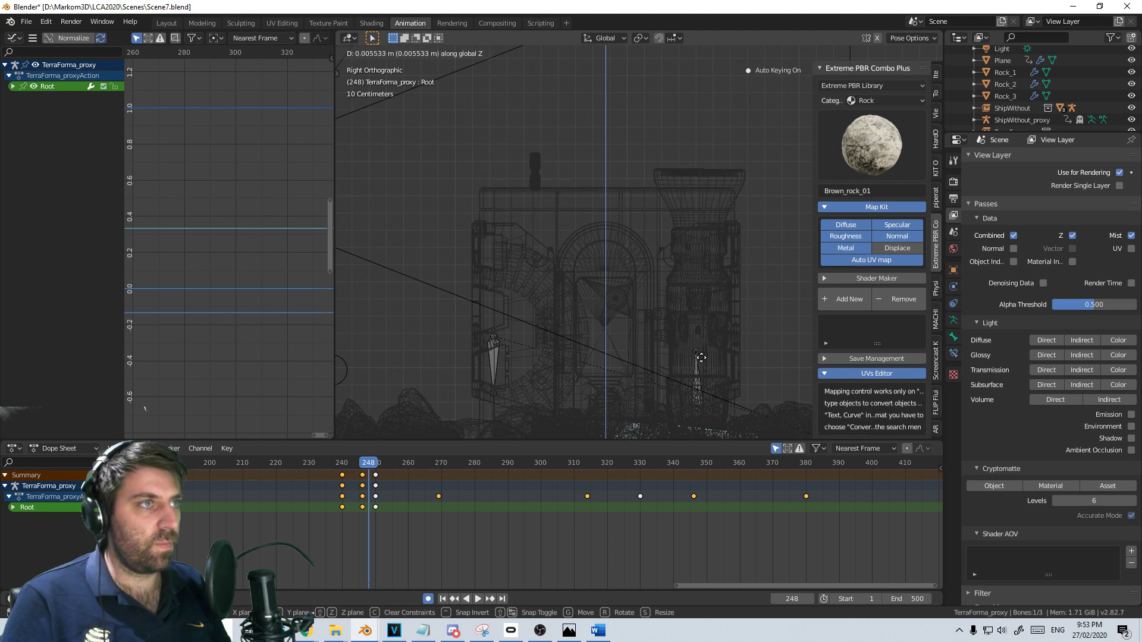
click(703, 355)
drag(364, 530, 341, 526)
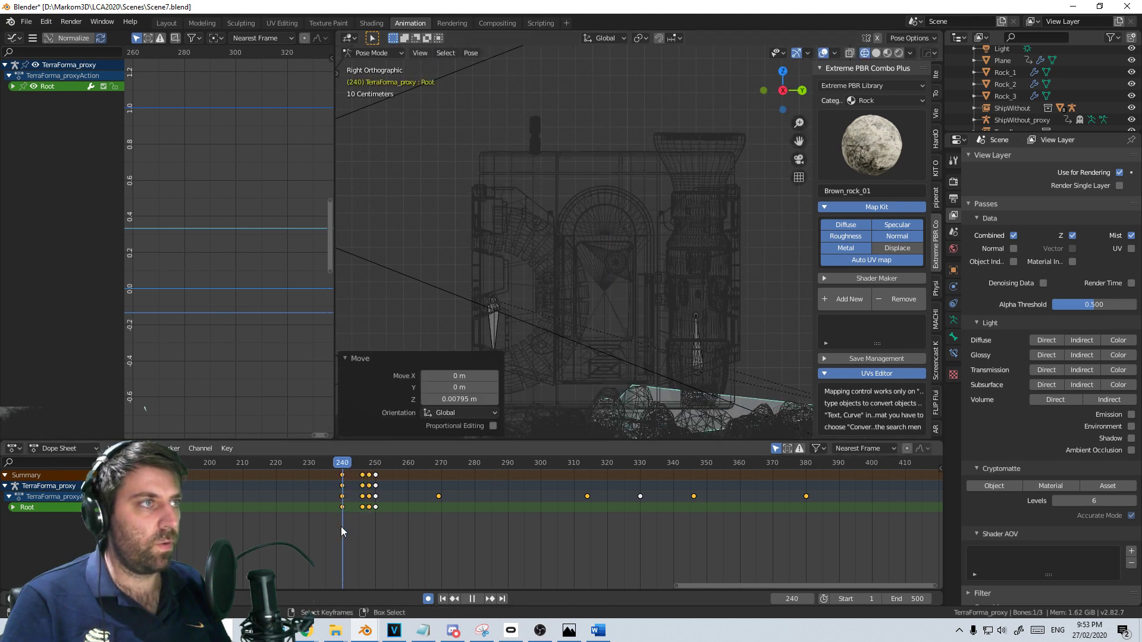
key(space)
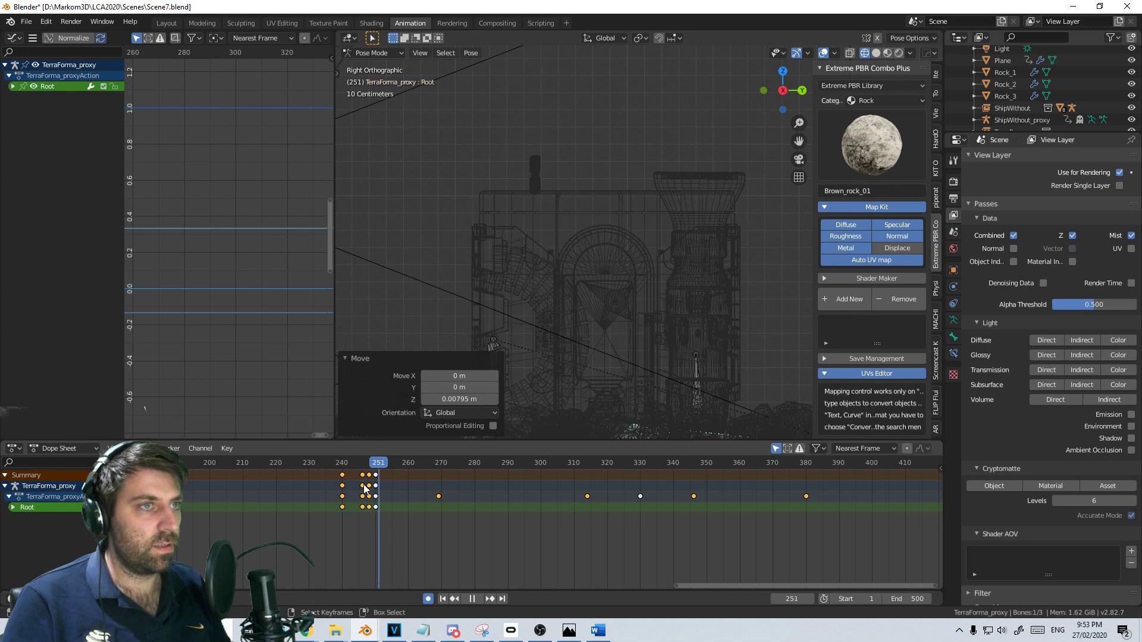
key(space)
Move the Root bone's frame 250 keyframe 3 frames later, play back the landing, and delete the keyframe at frame 248
click(380, 474)
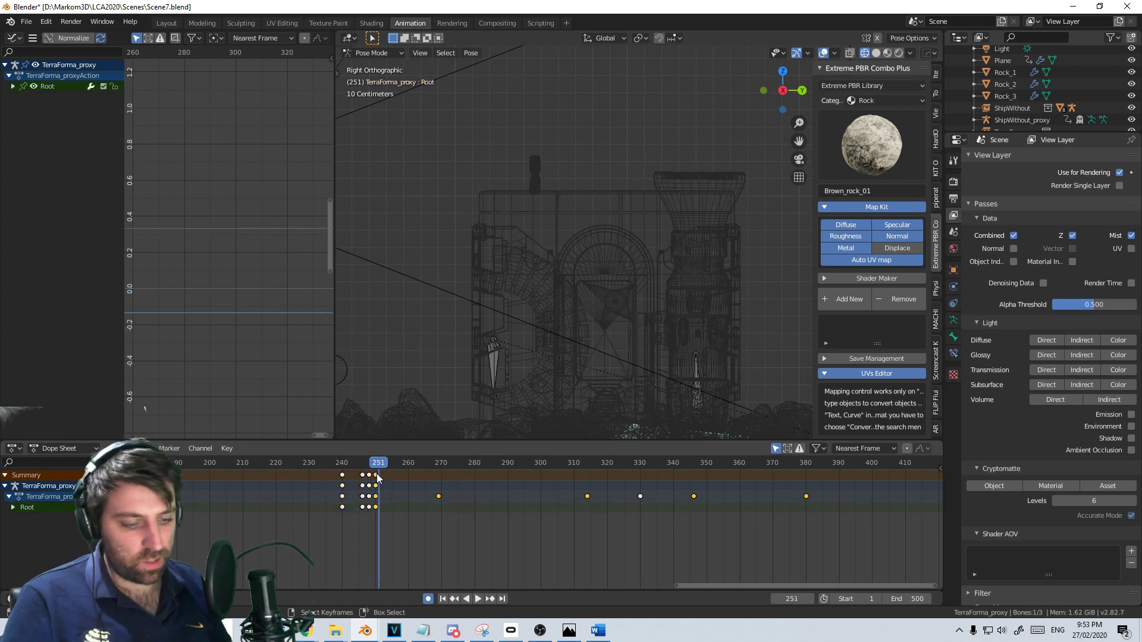
text(g3)
key(Return)
click(340, 510)
key(space)
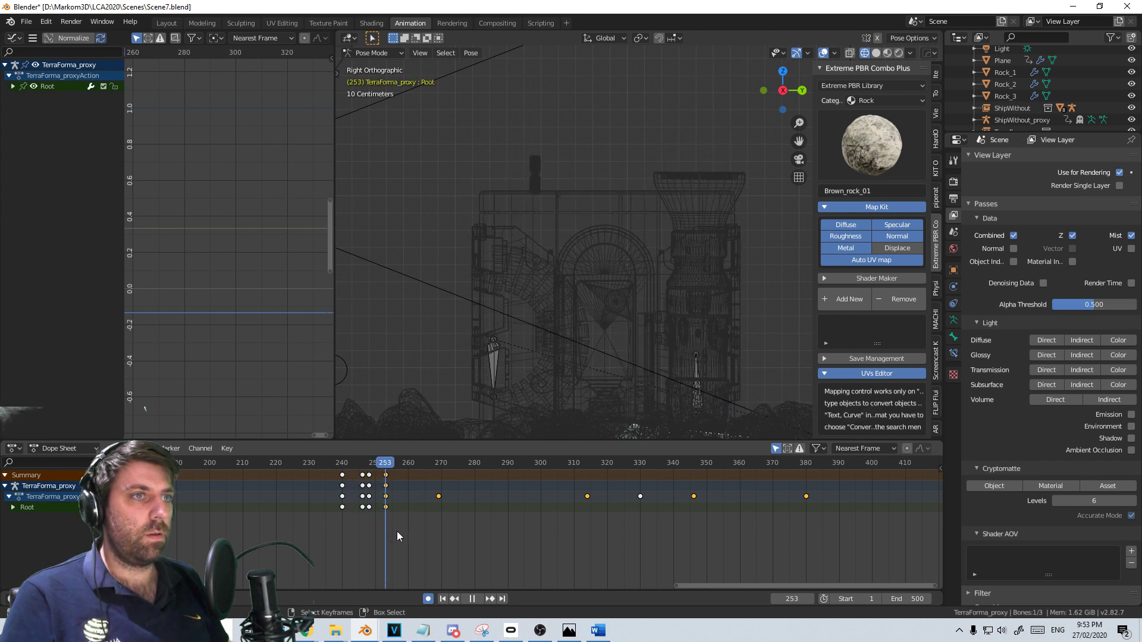
key(space)
key(x)
key(Escape)
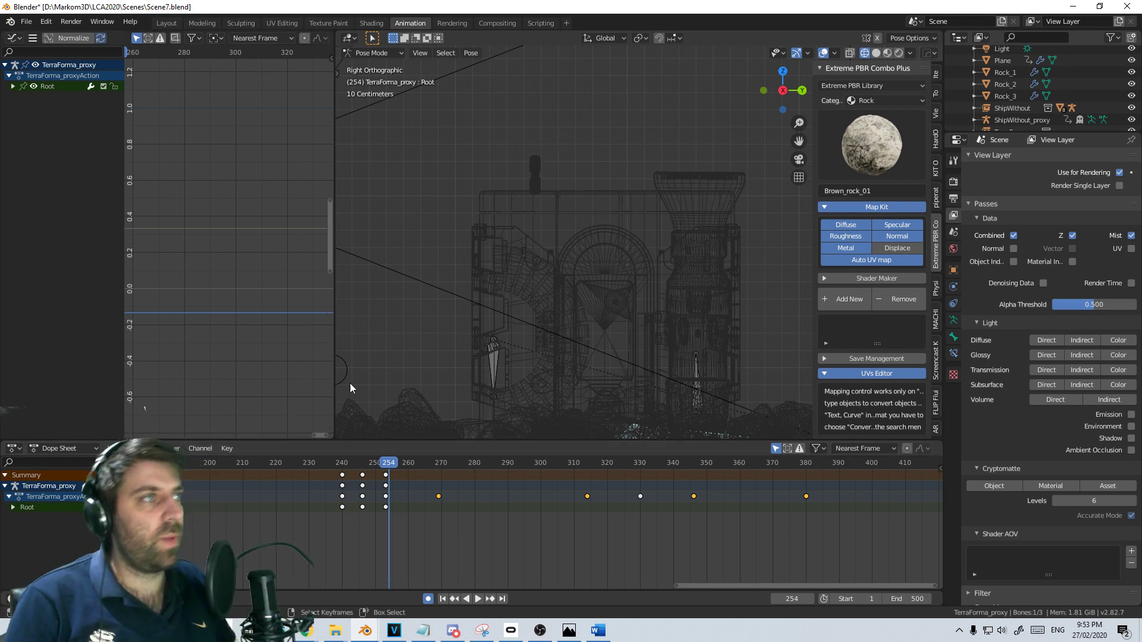
Inspect the landed terraformer's base up close in solid shading and return to the camera view
middle_drag(350, 383, 633, 326)
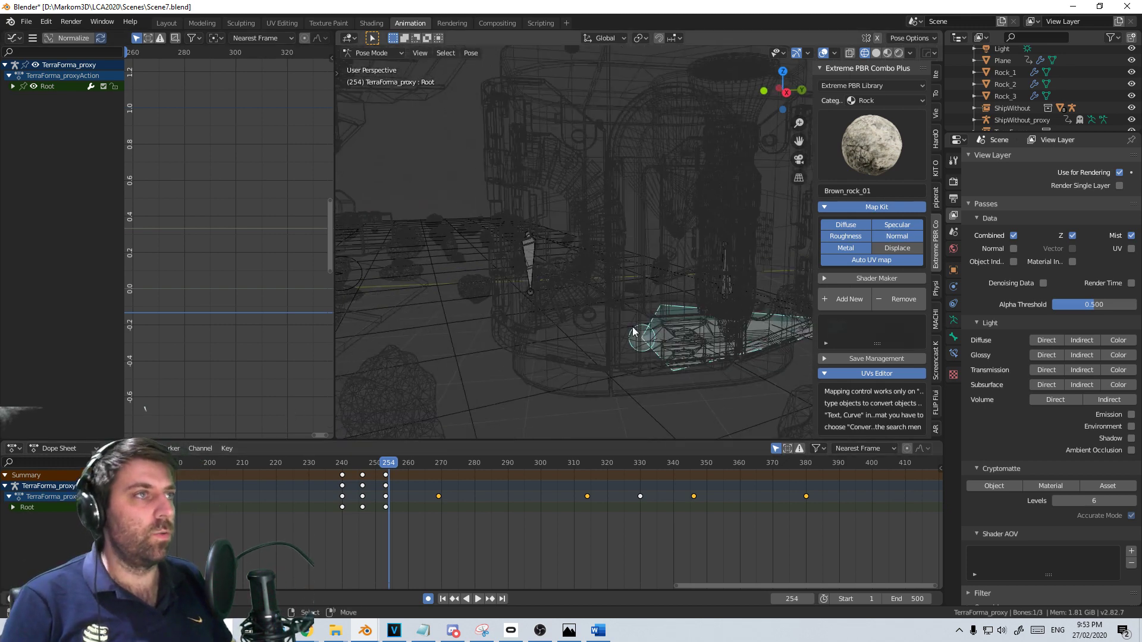
key(z)
click(712, 409)
middle_drag(623, 395, 701, 374)
scroll(655, 334, up, 5)
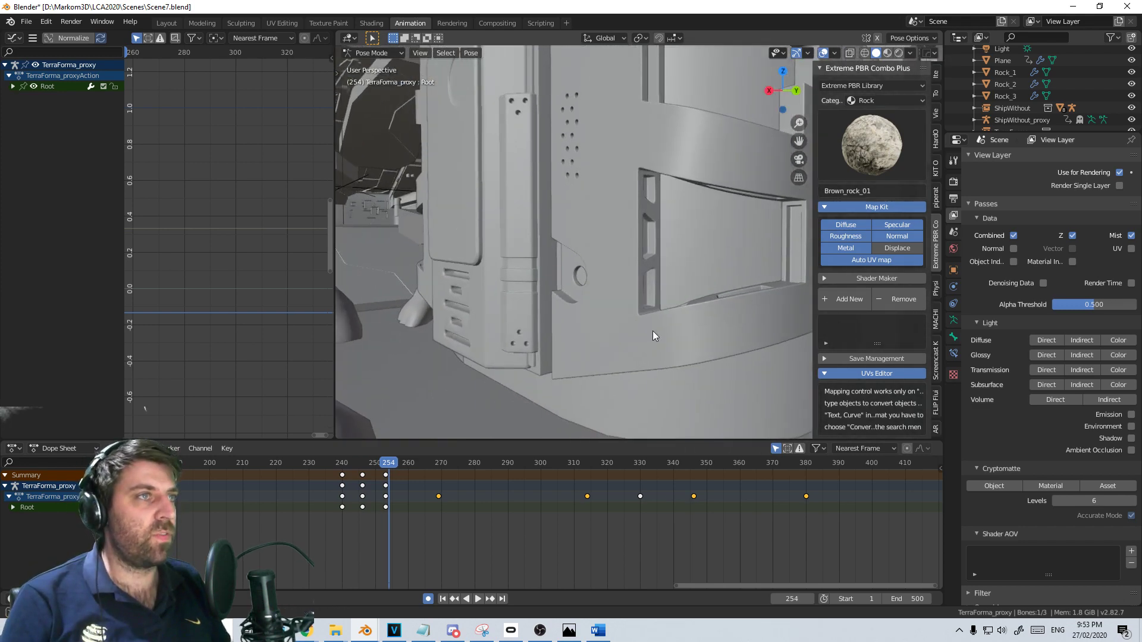
middle_drag(458, 335, 441, 302)
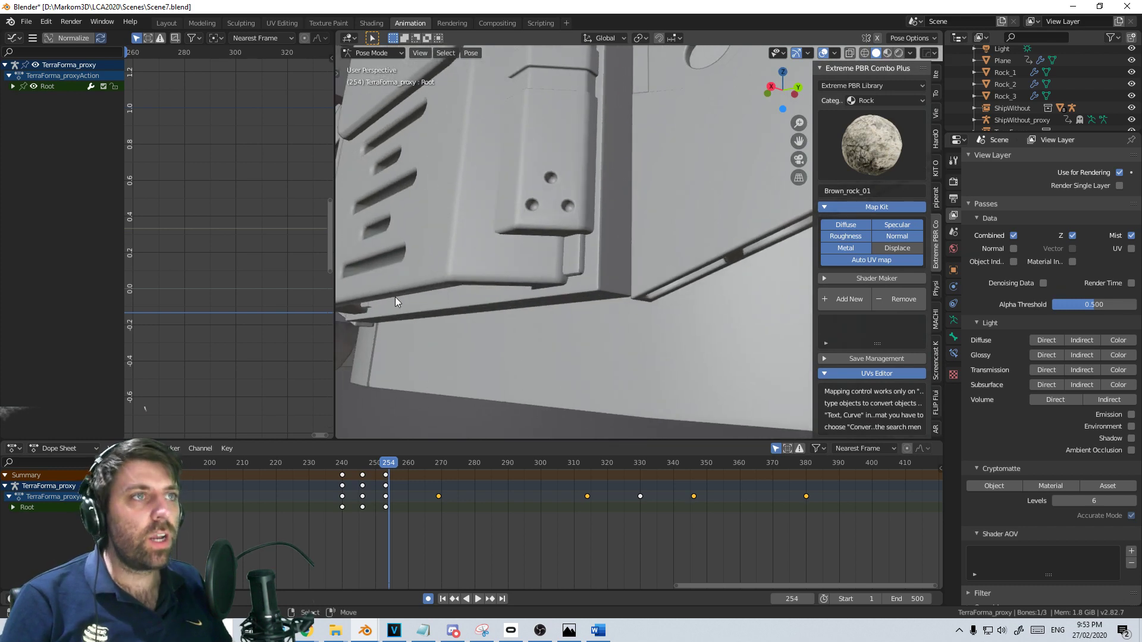
scroll(540, 339, down, 6)
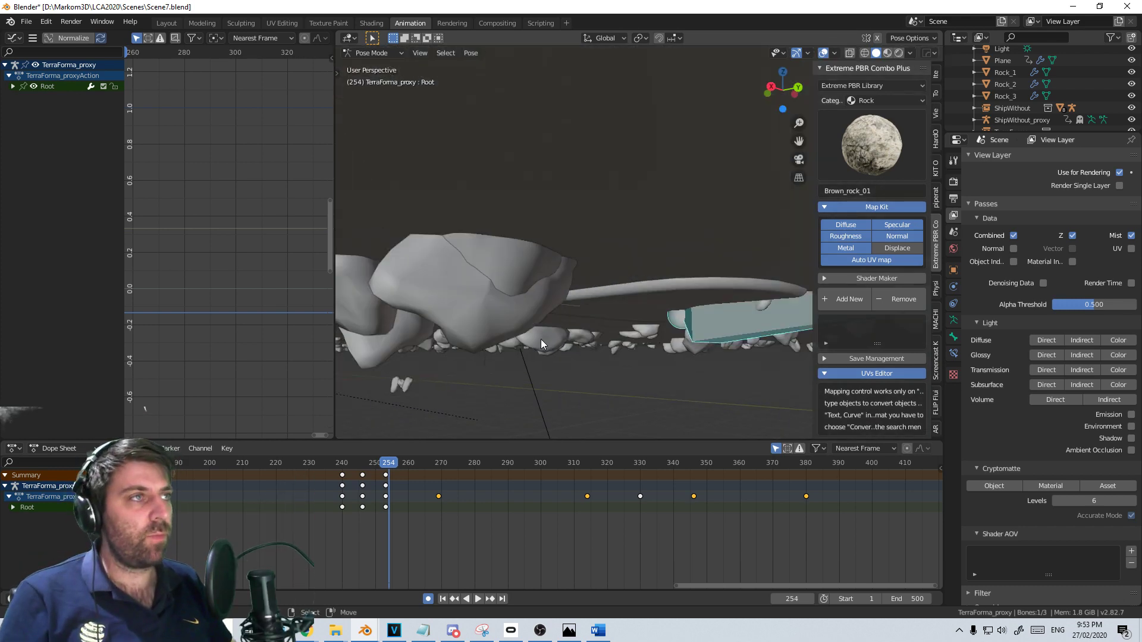
key(KP_0)
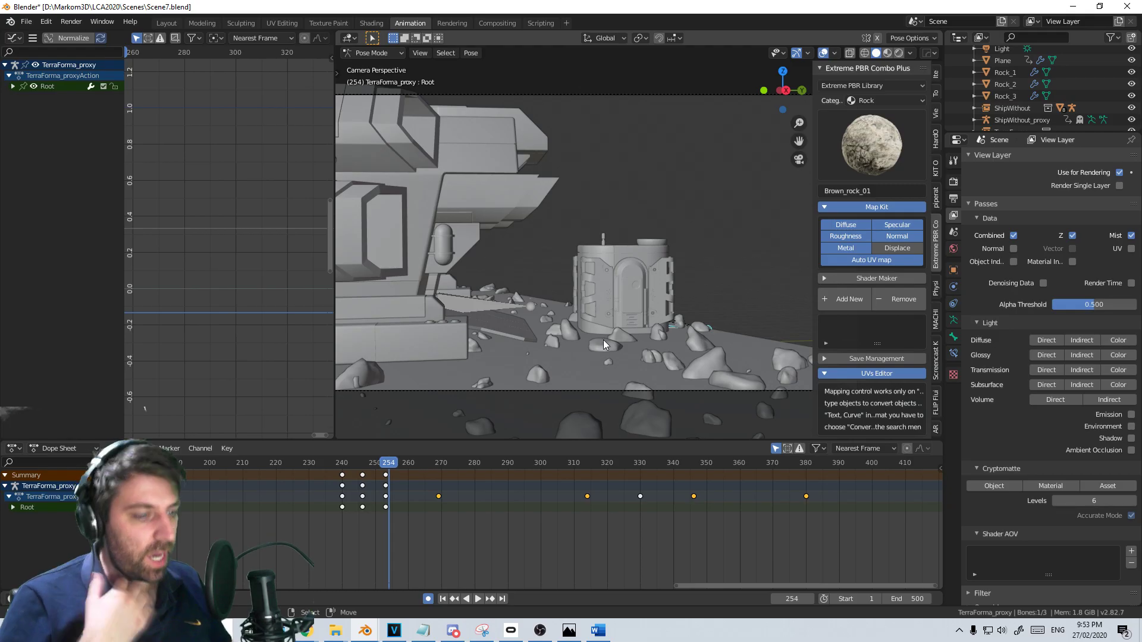
Render frame 254 to examine the landed terraformer, and stop the render partway
key(F12)
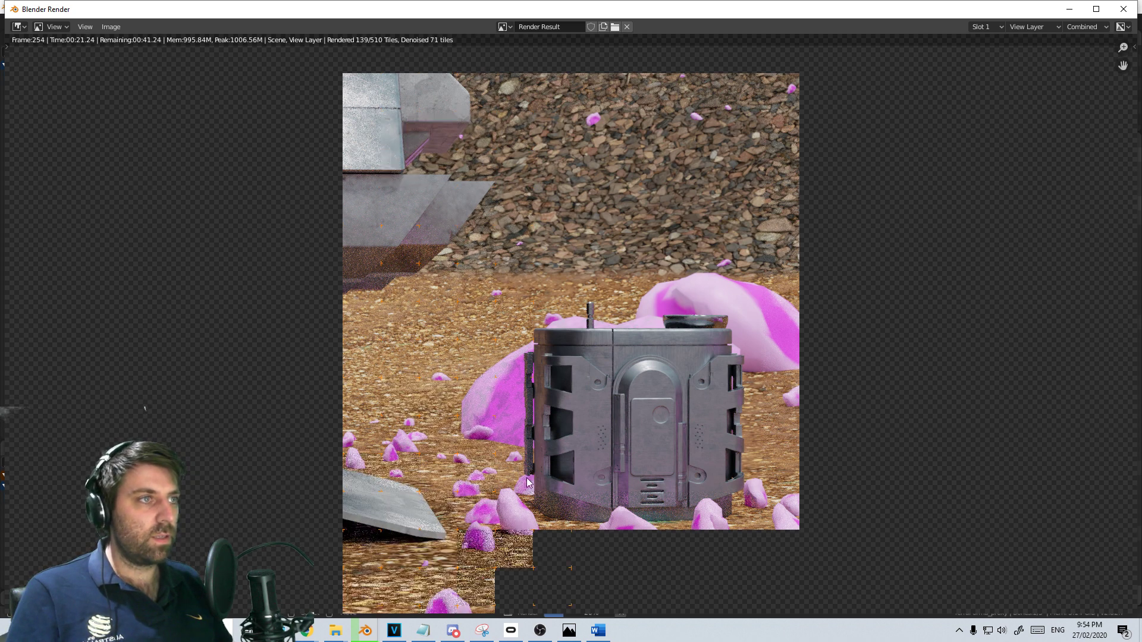
scroll(574, 522, down, 2)
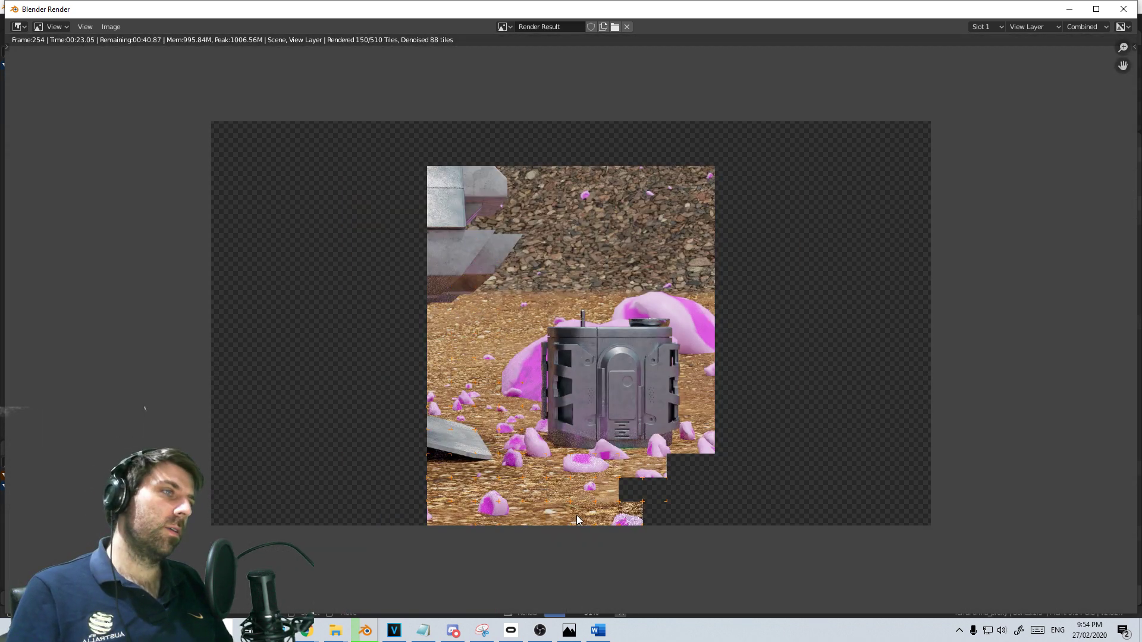
key(Escape)
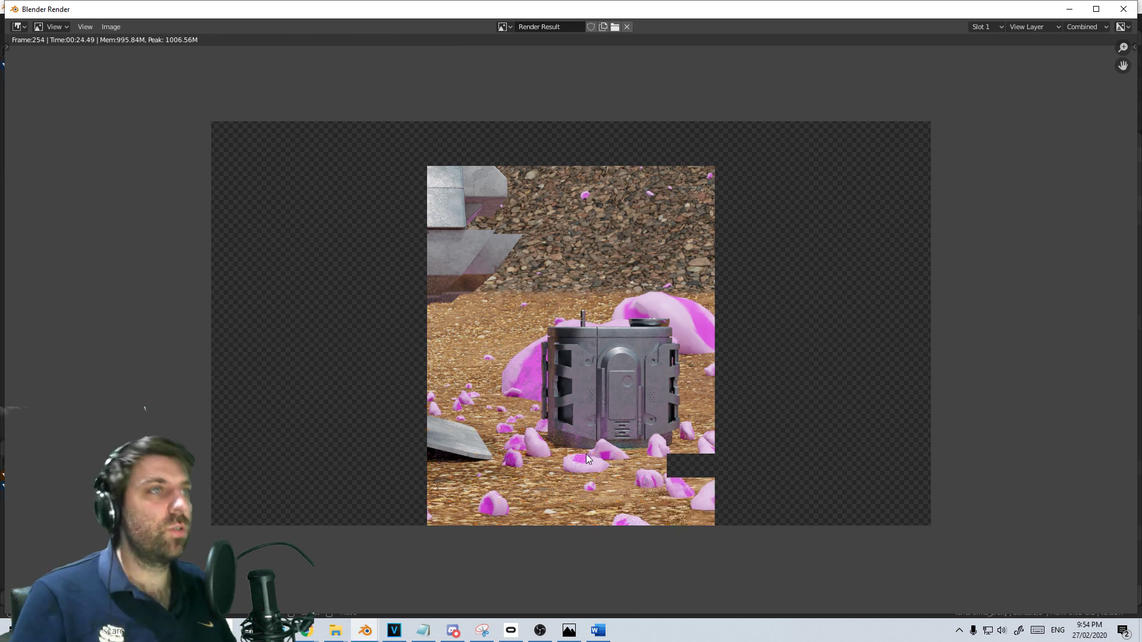
key(Escape)
Go to frame 200 and render it to examine the terraformer above the ground
drag(381, 526, 210, 519)
key(F12)
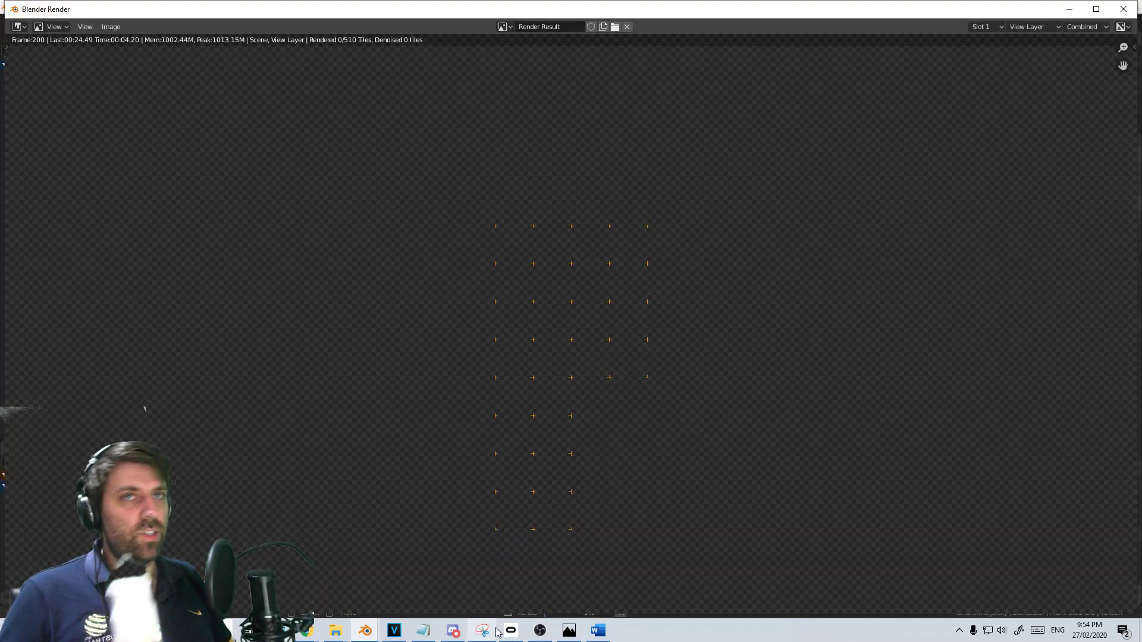
mouse_move(503, 627)
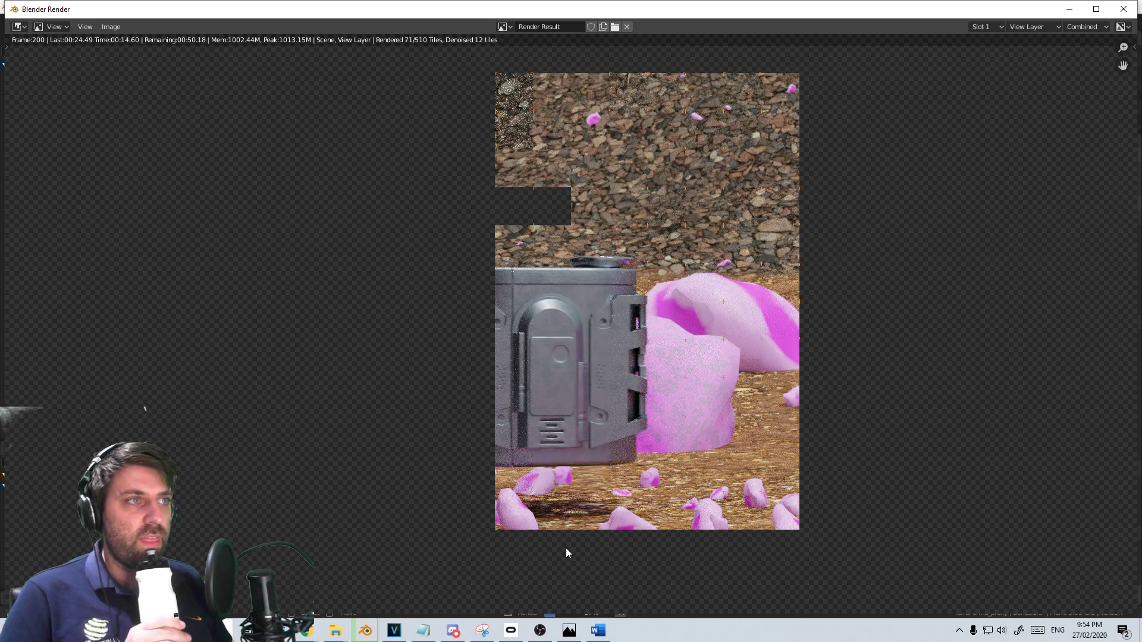
In the EXT_TerraFormer.blend window, set the emission strength of the Side1 object's Material.001 to 20
mouse_move(365, 631)
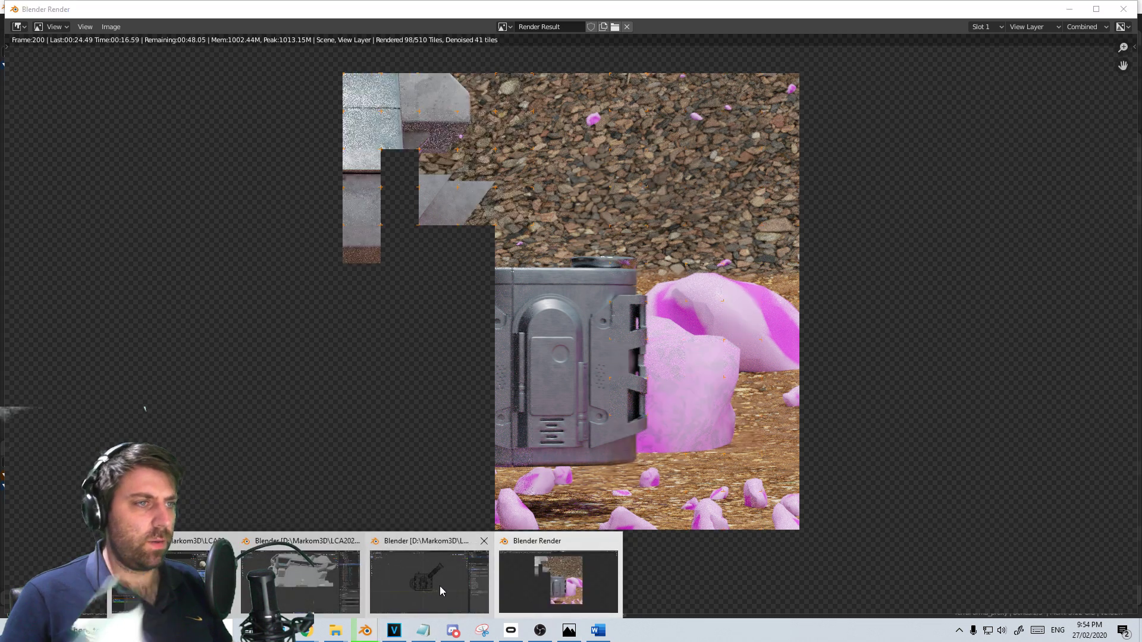
click(442, 591)
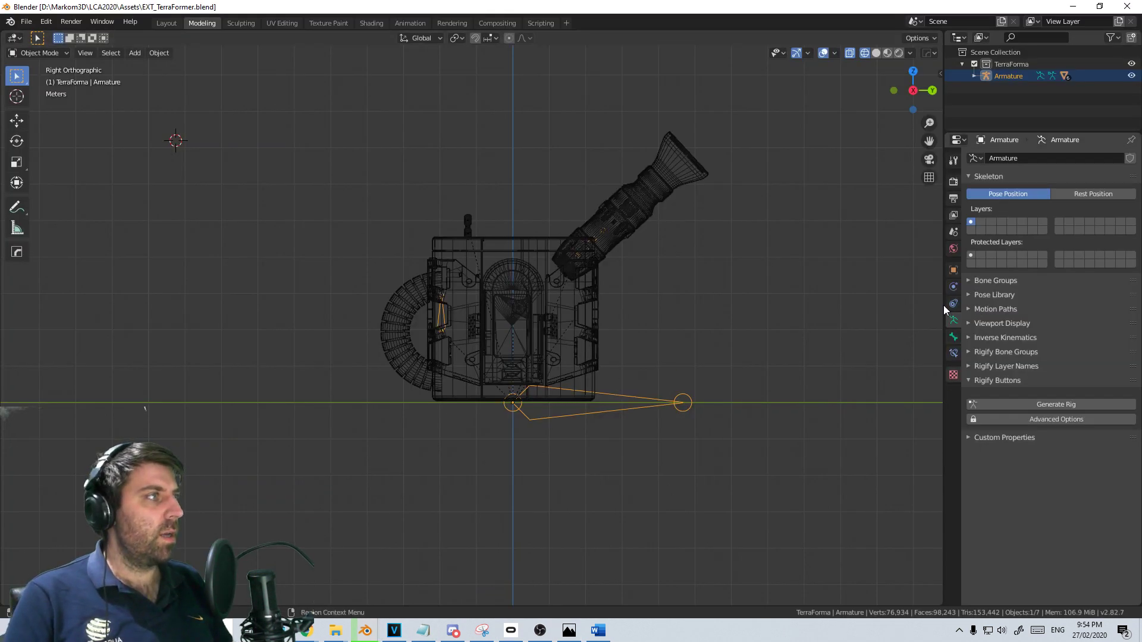
click(547, 375)
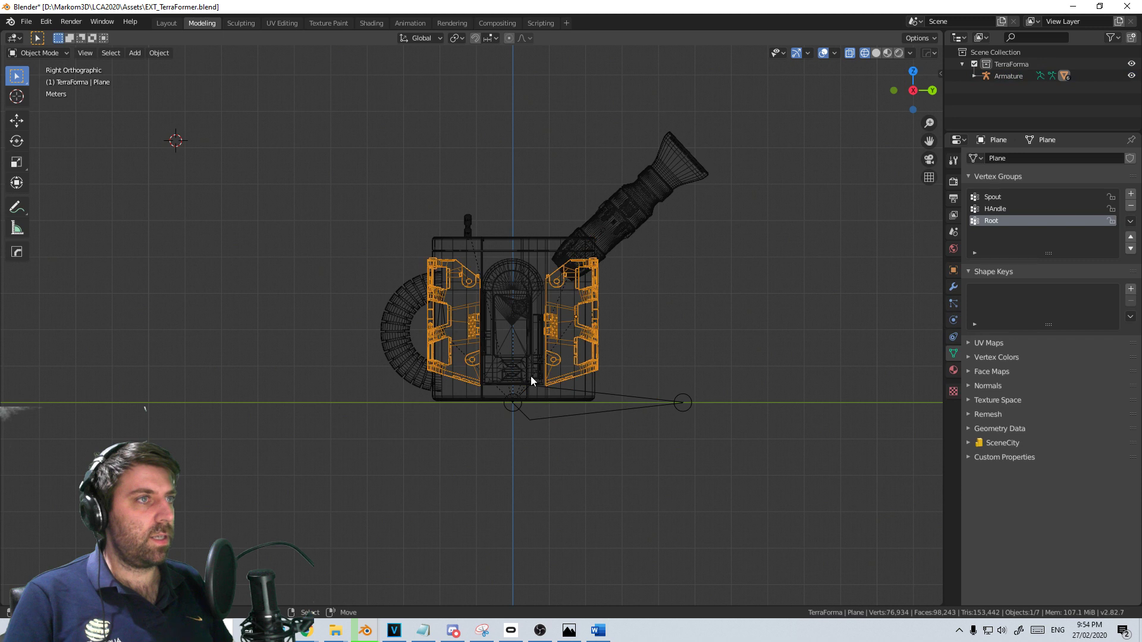
click(531, 377)
click(953, 370)
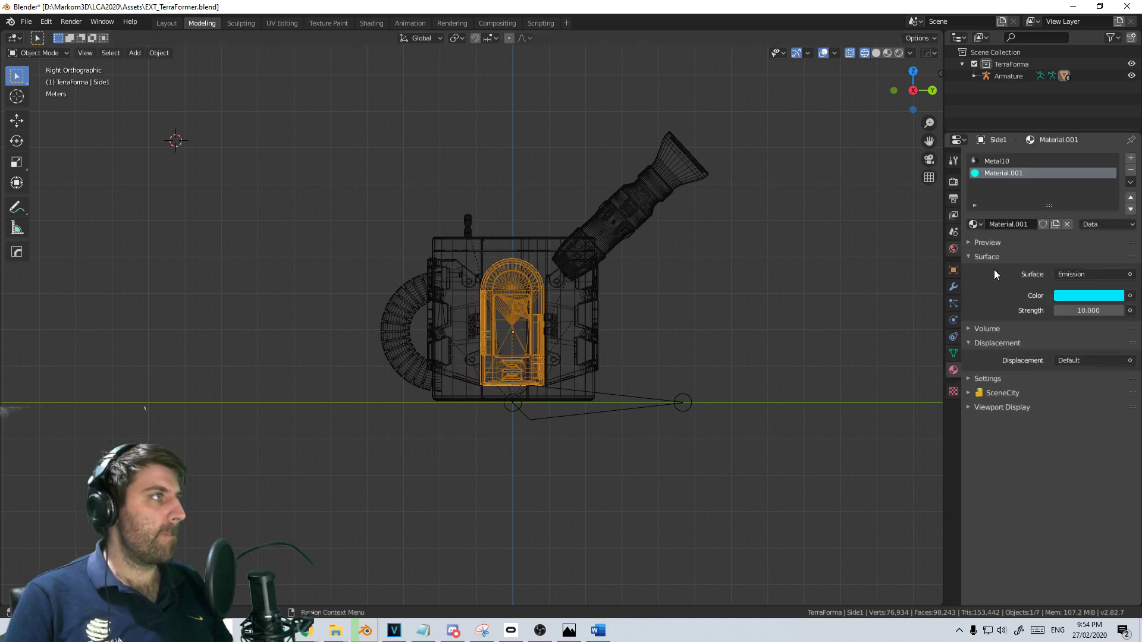
click(1102, 311)
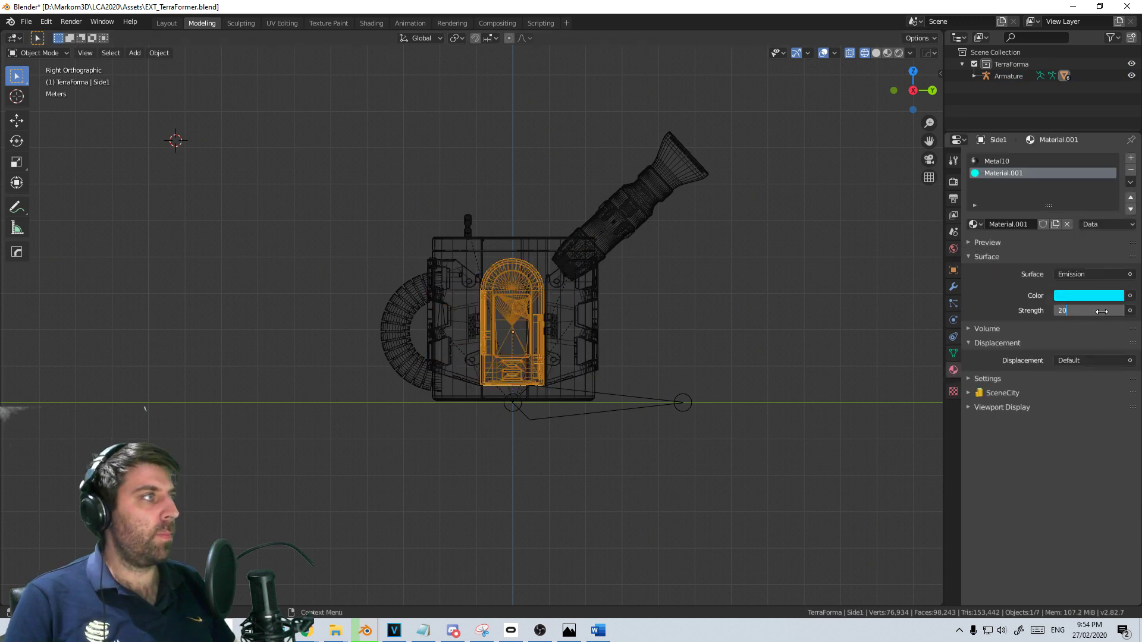
View the underside of the terraformer model in solid shading
middle_drag(706, 329, 549, 366)
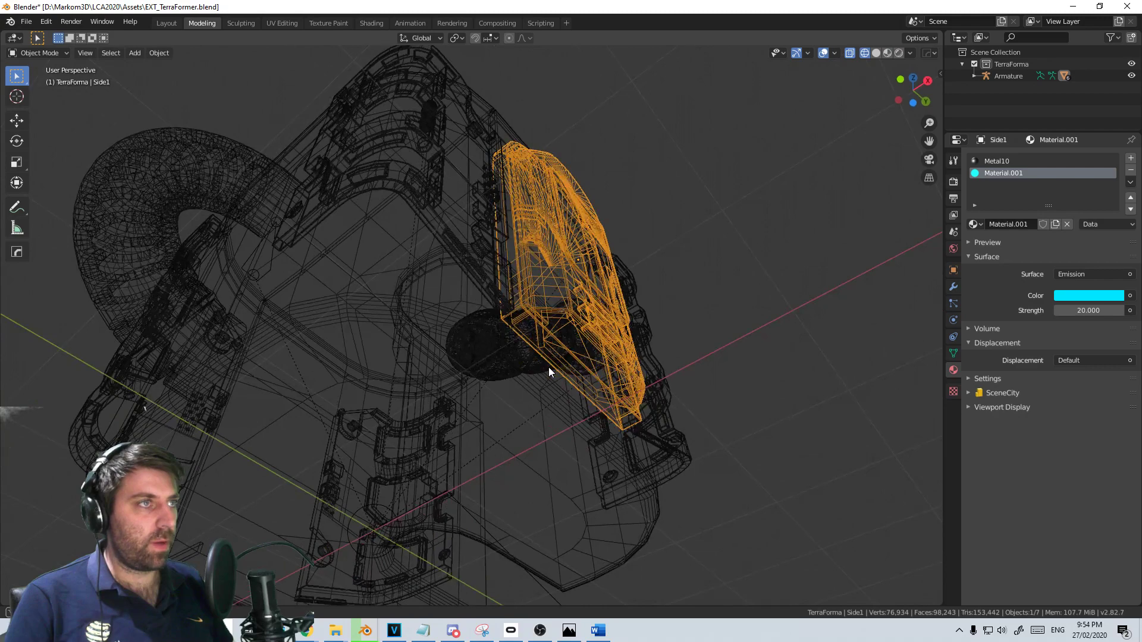
key(z)
click(625, 366)
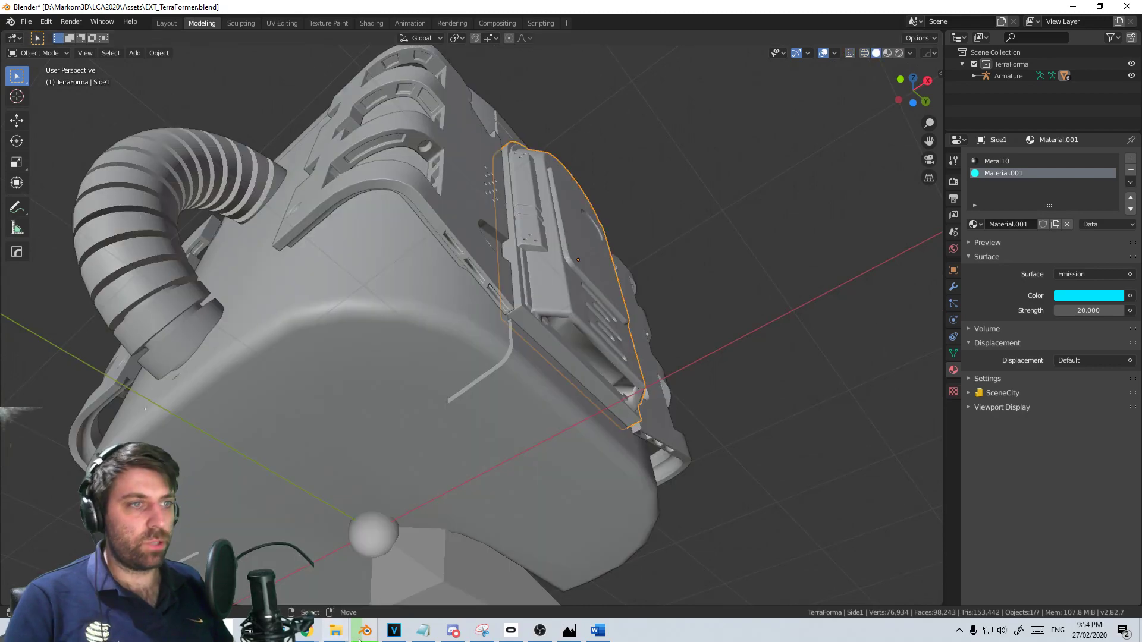
Return to the frame 200 render to examine the terraformer's underside, and cancel the rendering
mouse_move(366, 631)
click(579, 582)
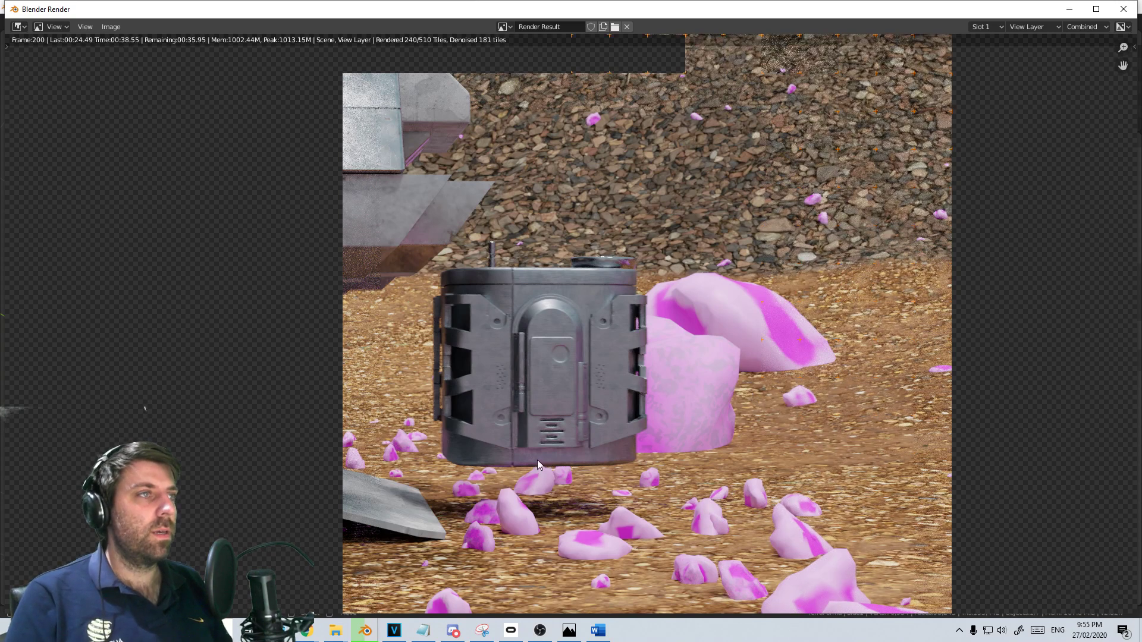
scroll(537, 459, down, 1)
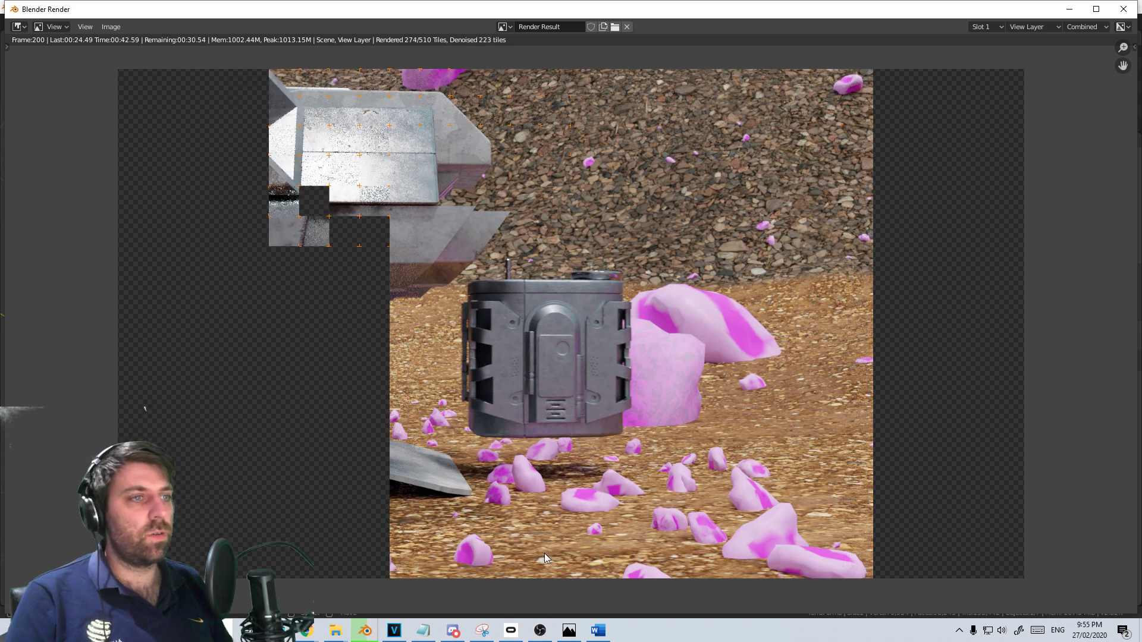
key(Escape)
key(Escape)
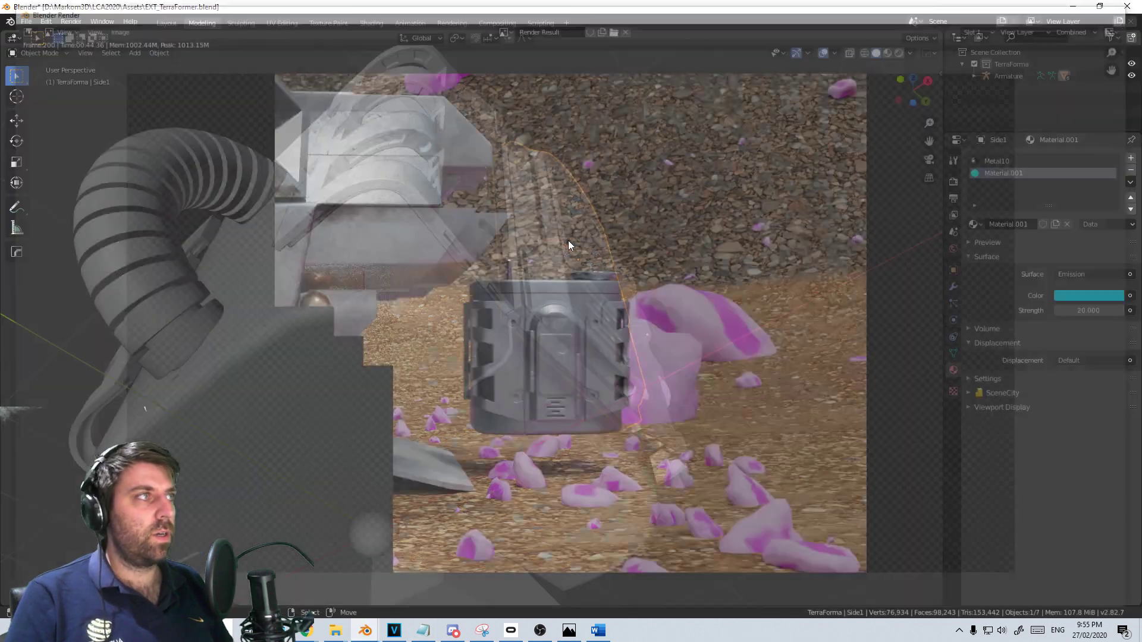
mouse_move(365, 631)
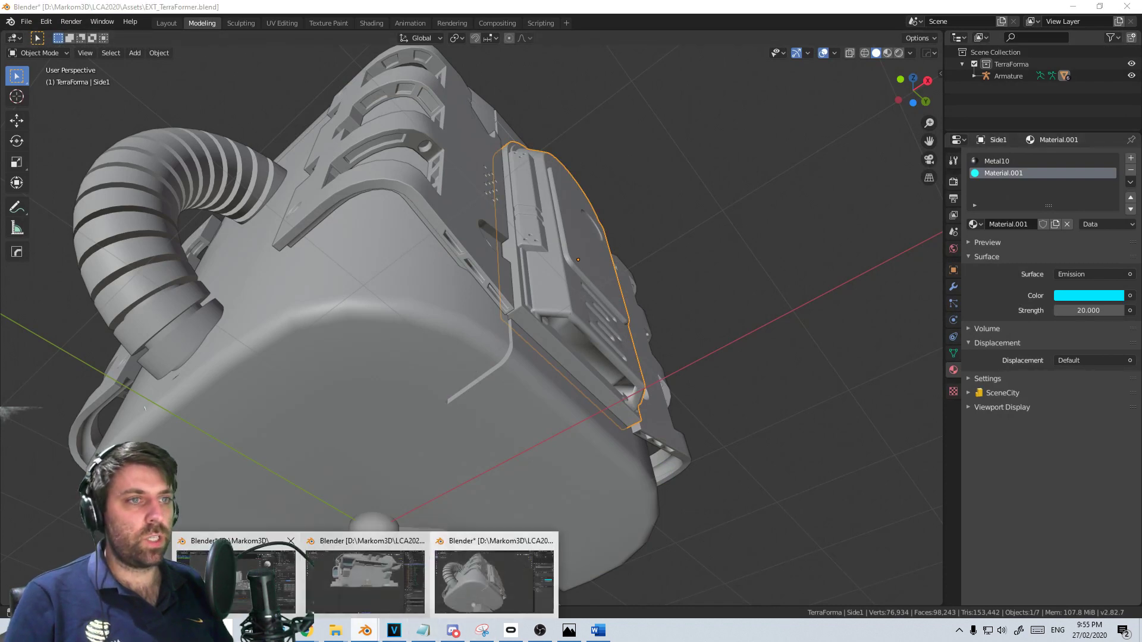
Switch to the Scene7.blend window and look through the scene and TerraForma_proxy properties for depth-of-field settings
click(238, 574)
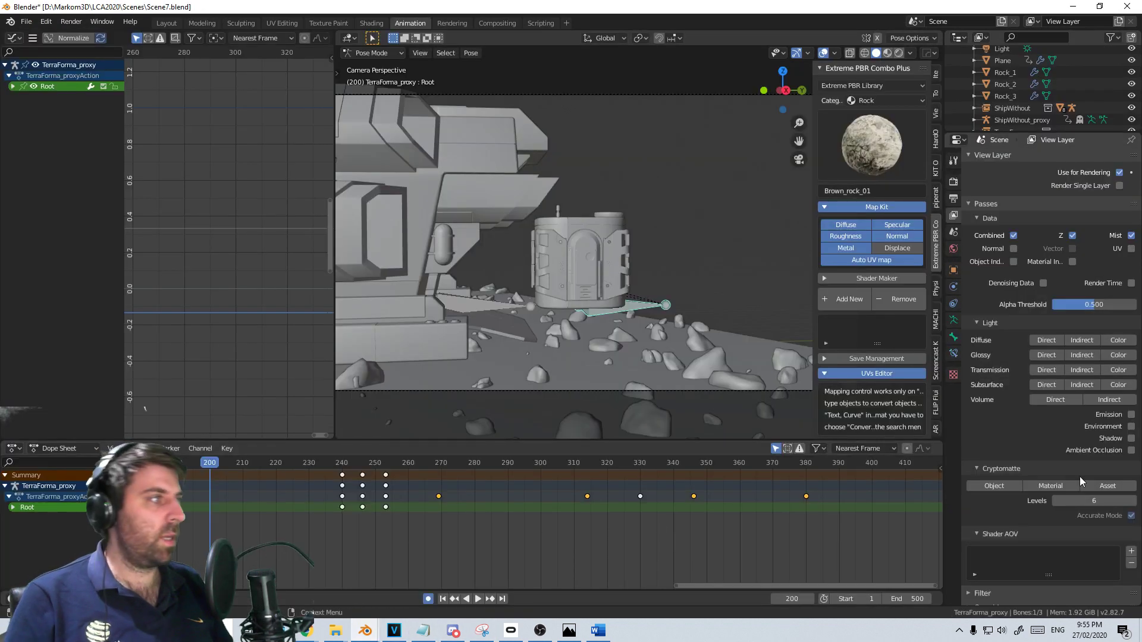
click(954, 271)
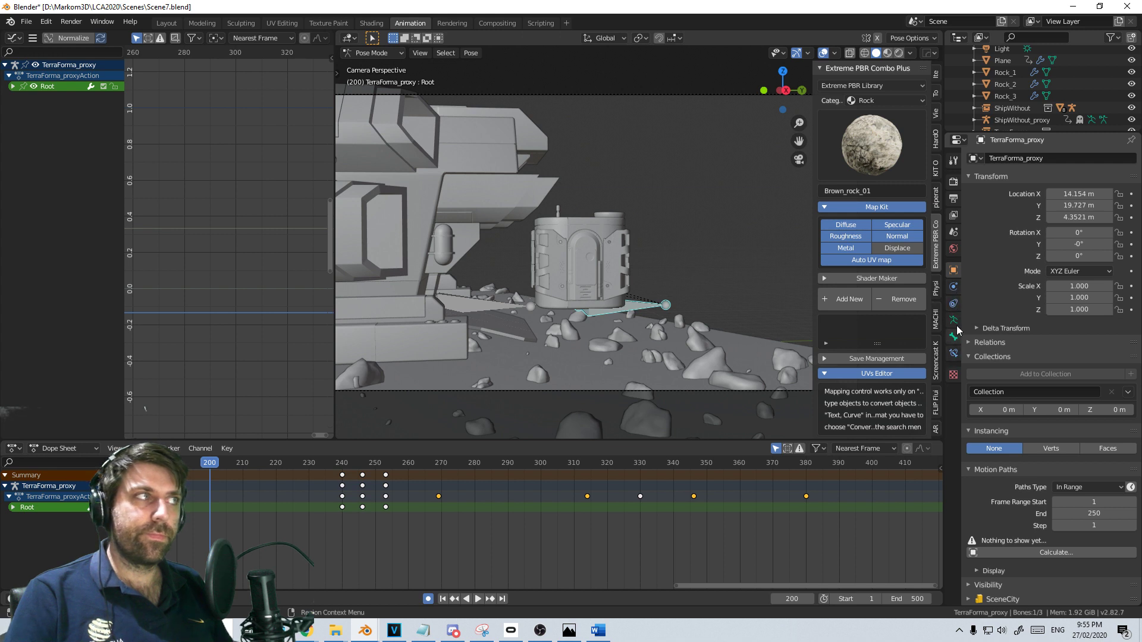
click(954, 250)
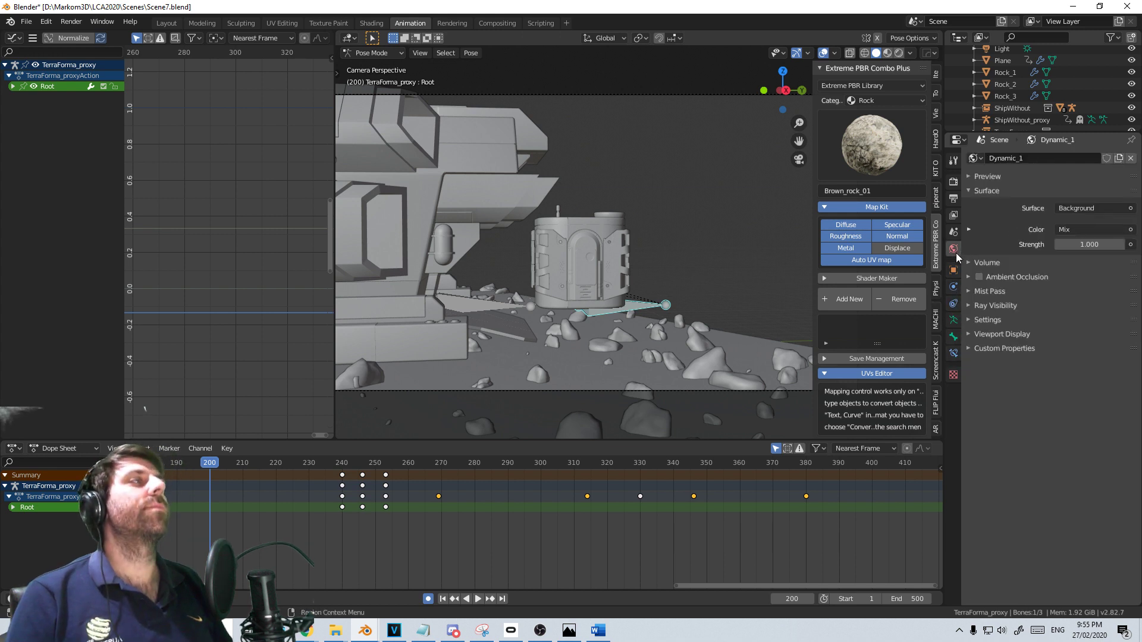
click(952, 183)
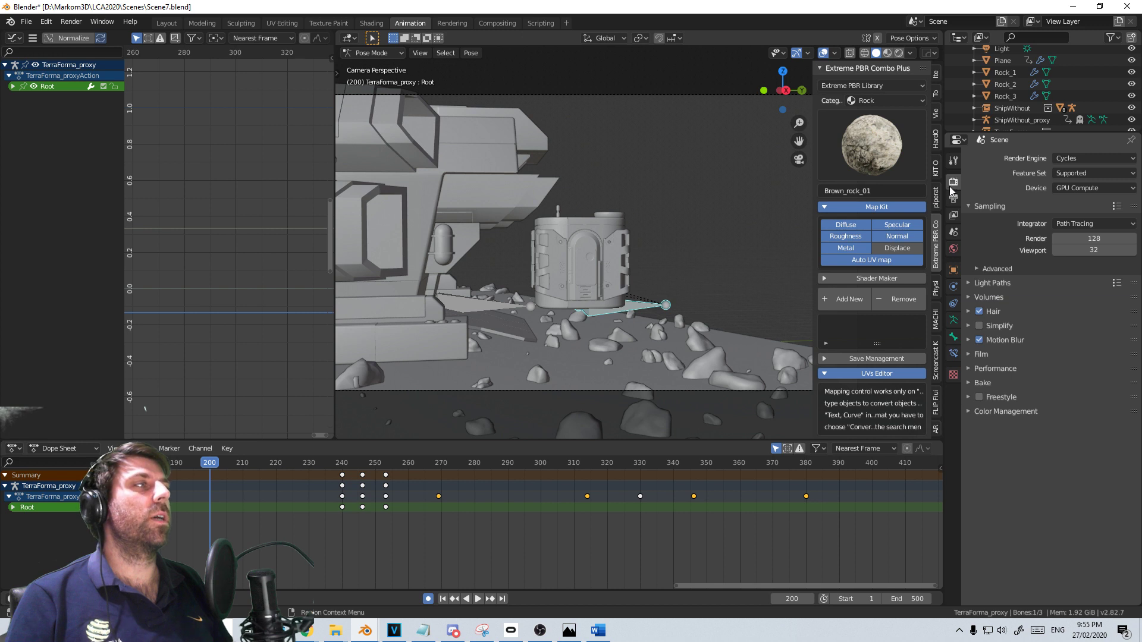
click(953, 200)
scroll(1035, 505, down, 1)
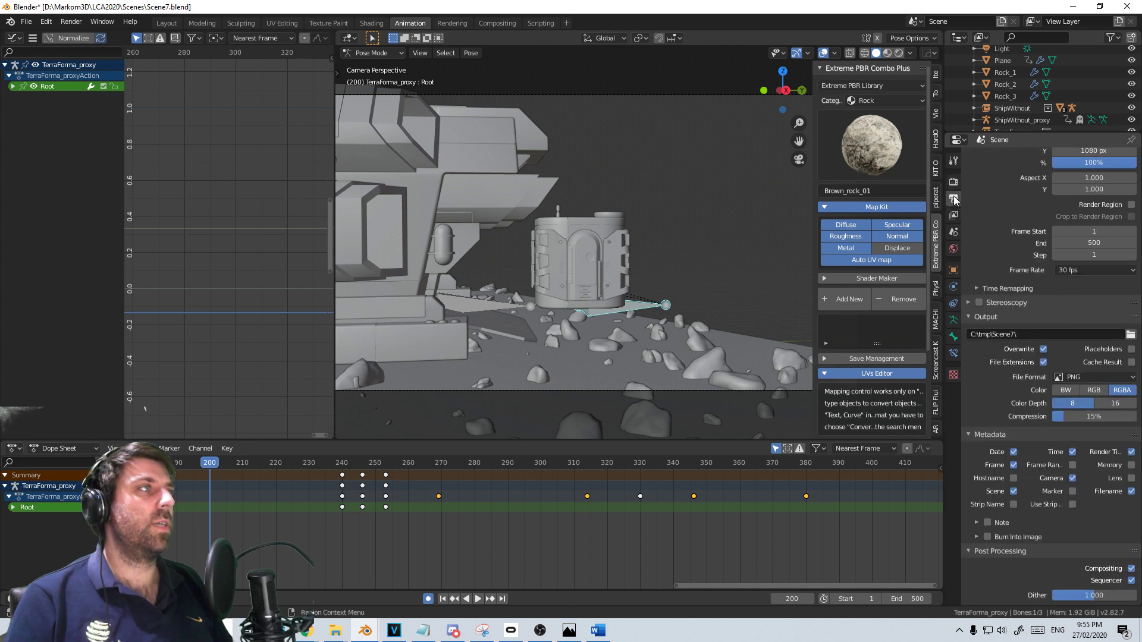
click(954, 215)
scroll(1068, 489, down, 1)
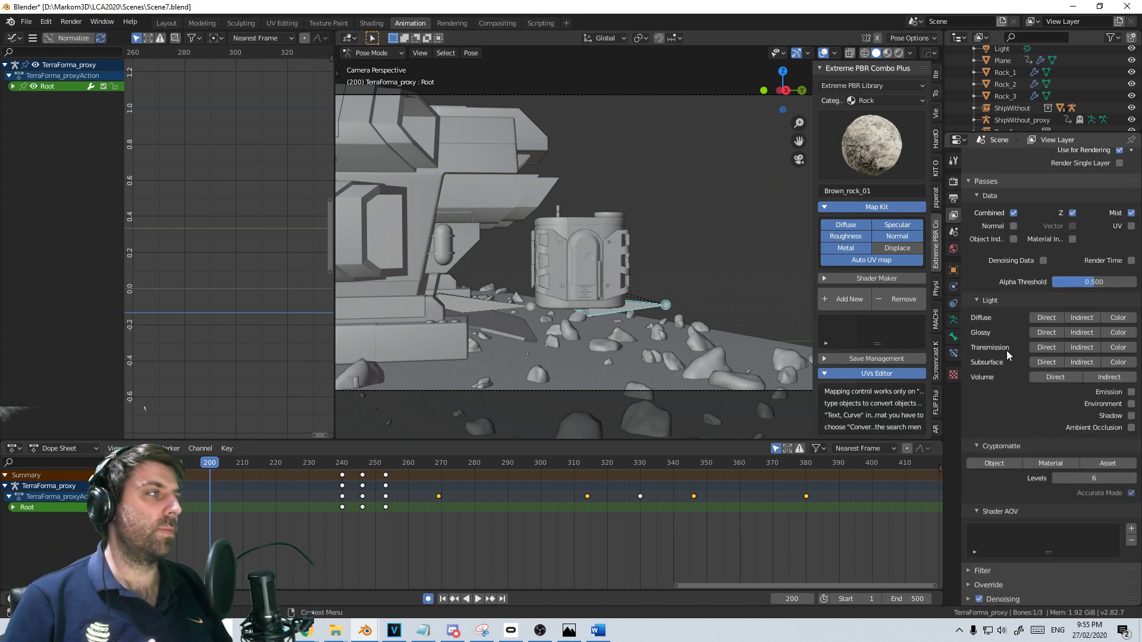
click(953, 233)
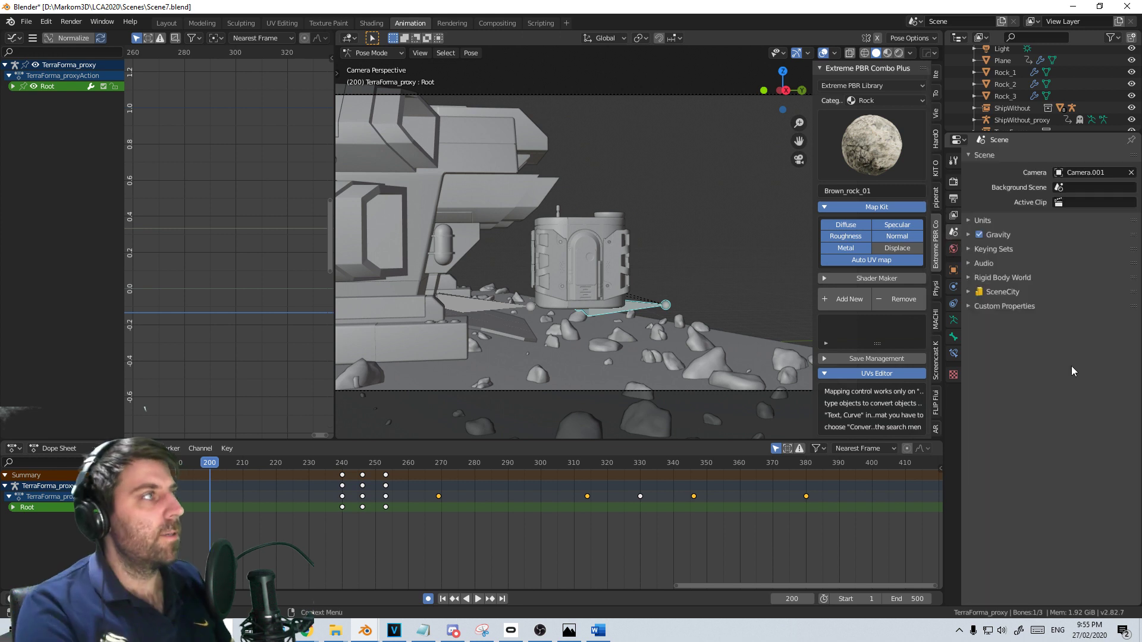
click(953, 249)
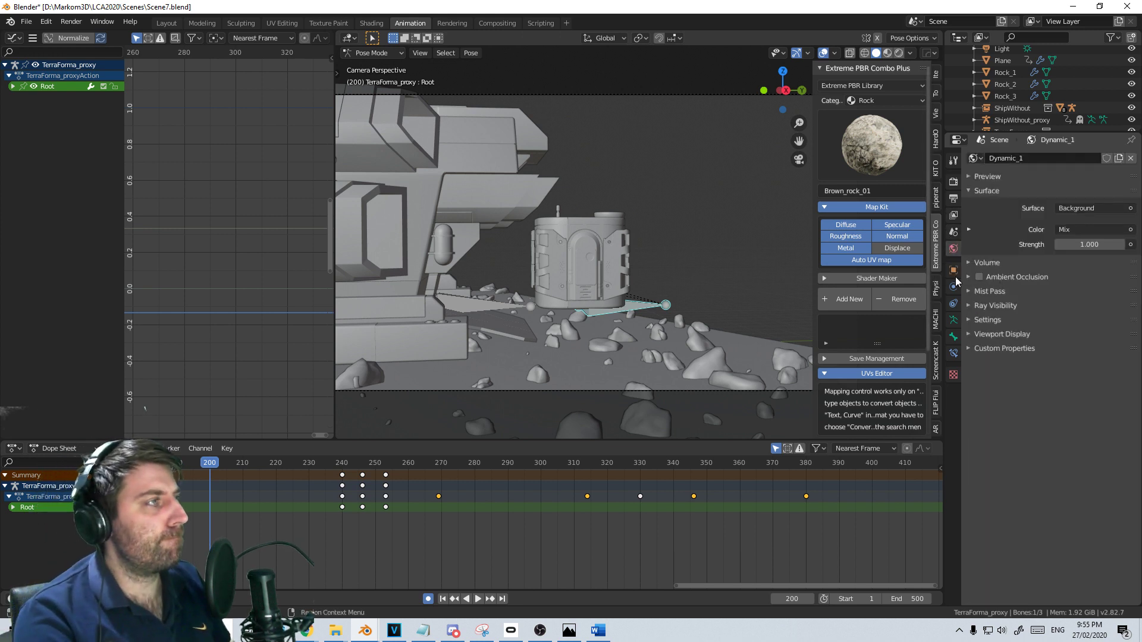
click(953, 270)
scroll(1055, 501, down, 1)
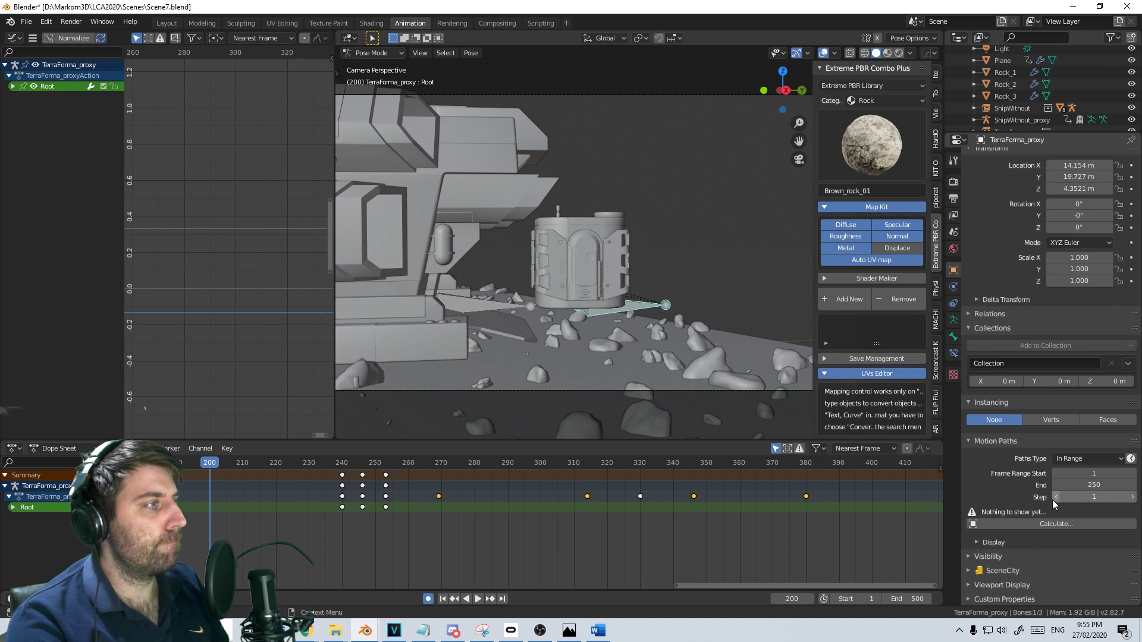
click(953, 286)
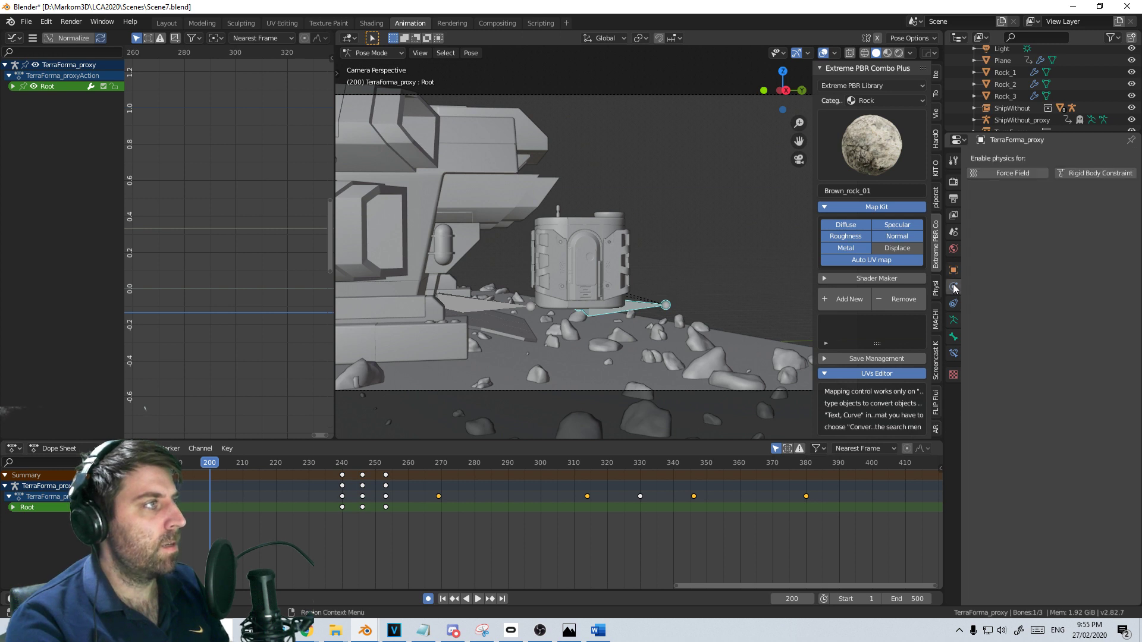
click(954, 321)
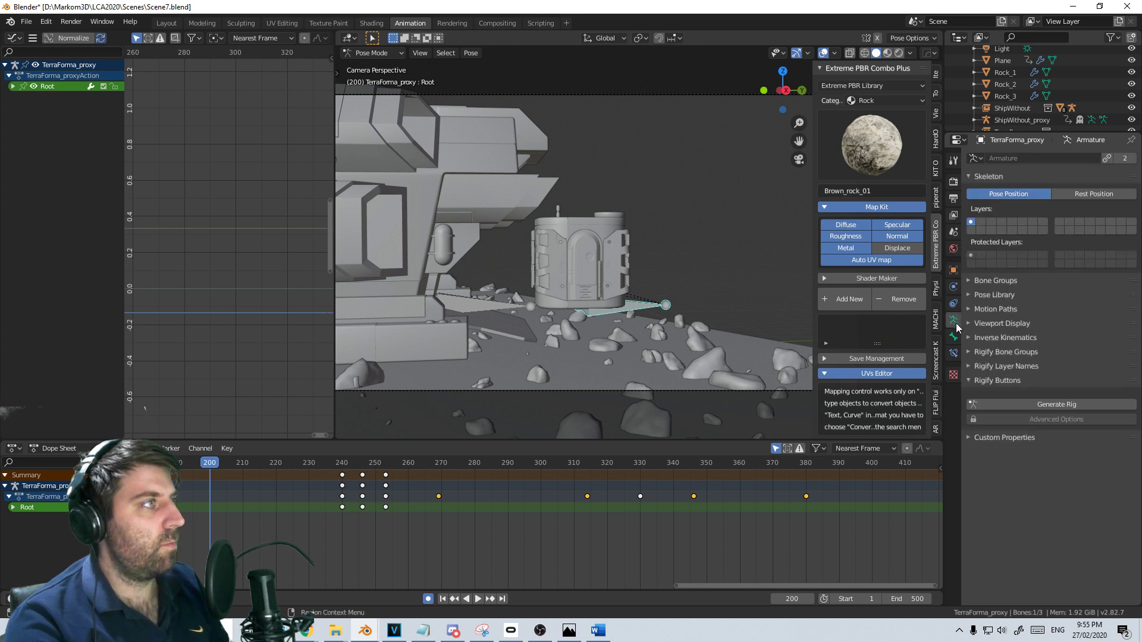
click(954, 337)
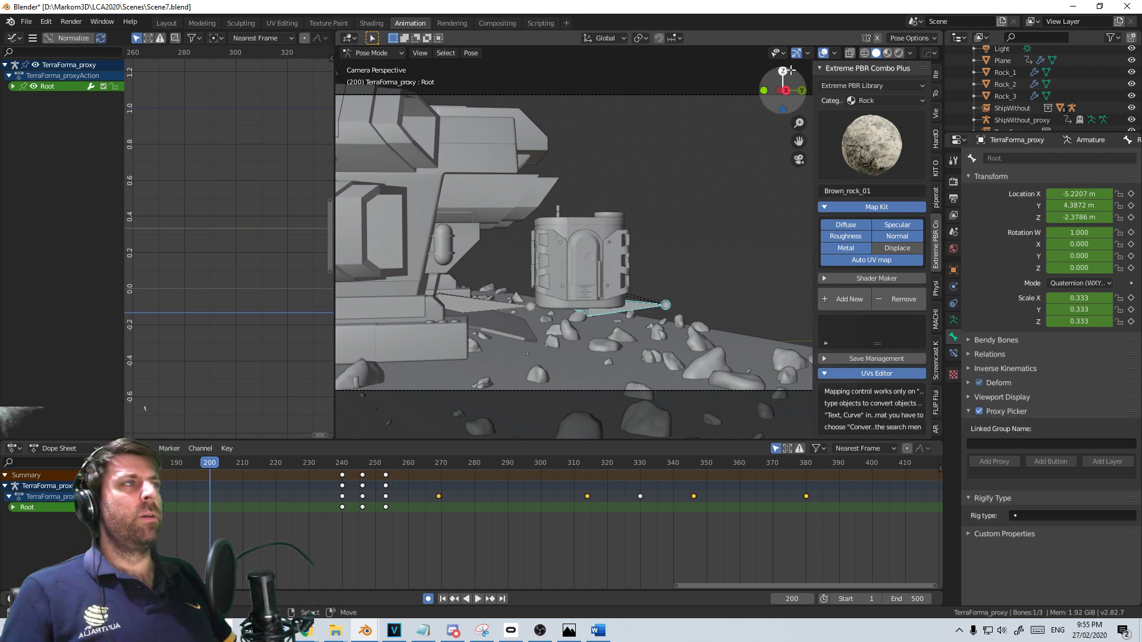
In Object Mode, set Camera.001's depth of field to focus on the TerraForma object with an F-Stop of 2.8
click(402, 53)
click(395, 65)
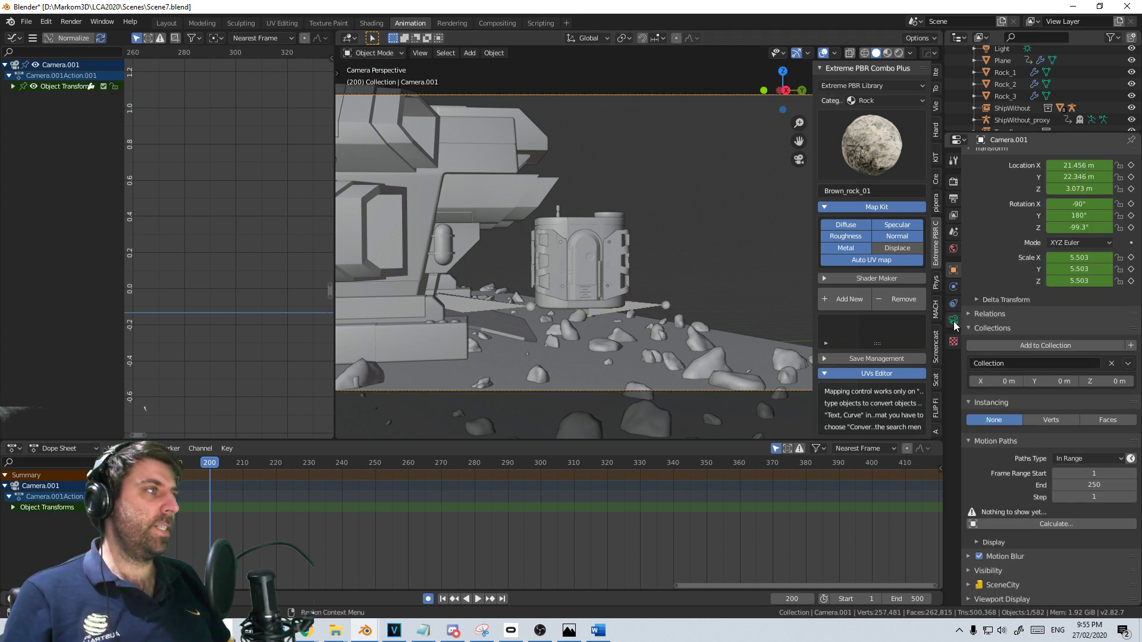
click(953, 321)
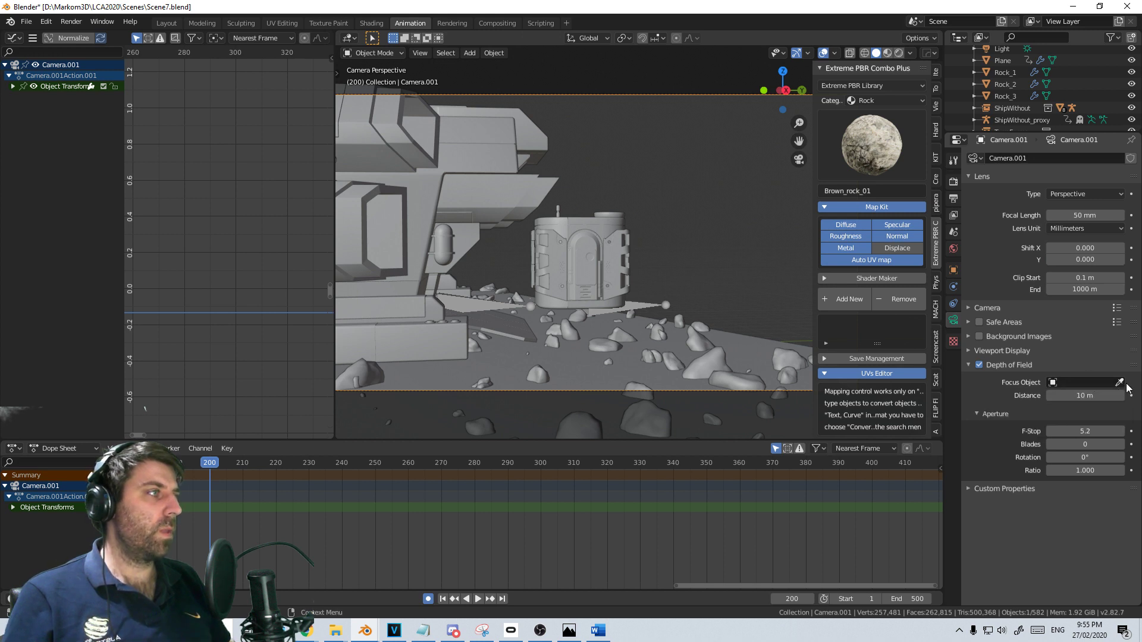
click(621, 273)
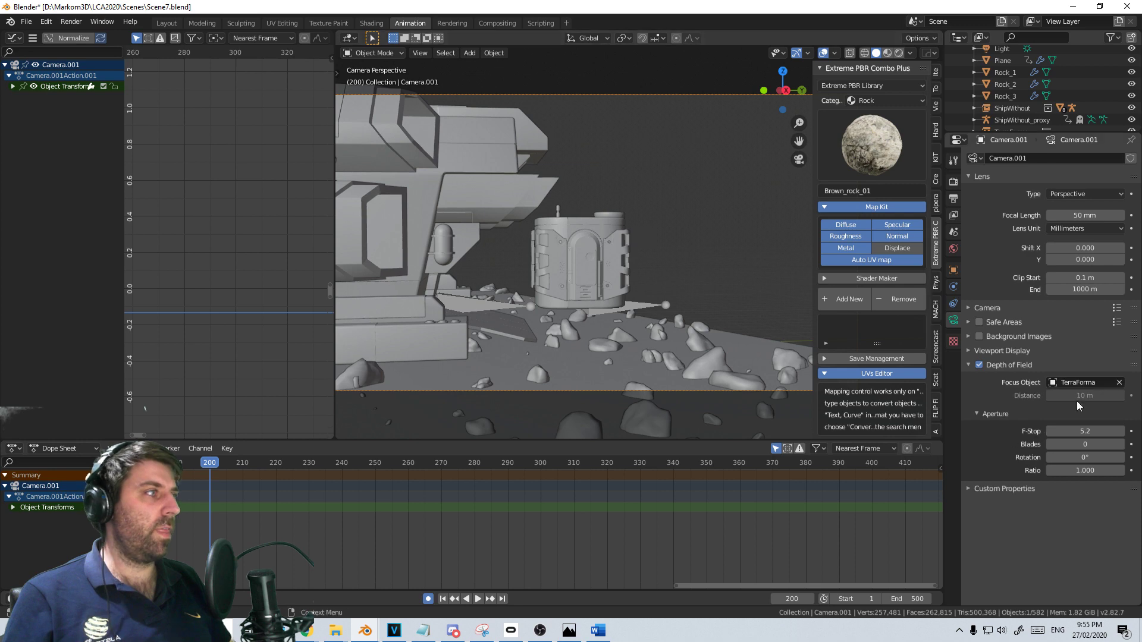
click(1081, 433)
text(2.8)
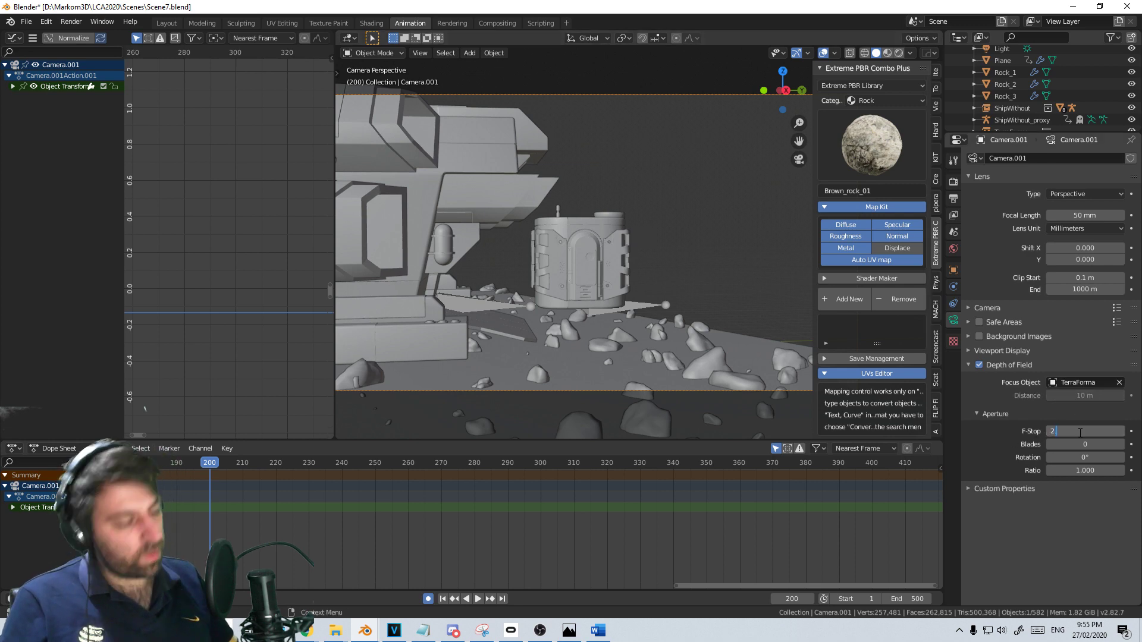
key(Return)
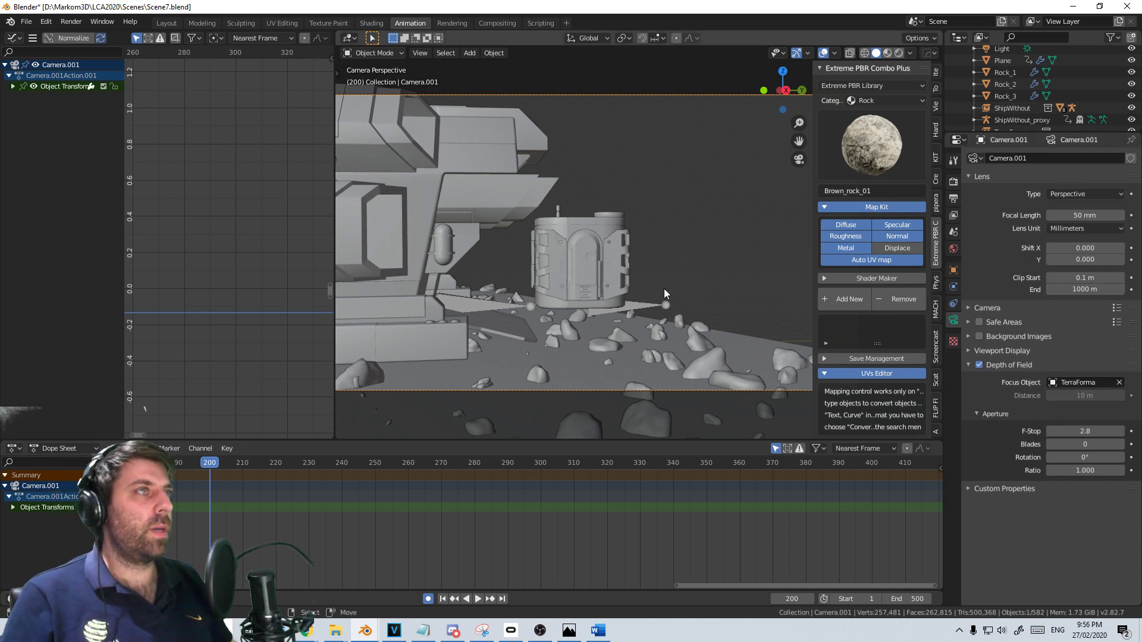
In the right orthographic view, lower Camera.001 by about 0.57 m along the global Z axis
key(KP_0)
key(KP_3)
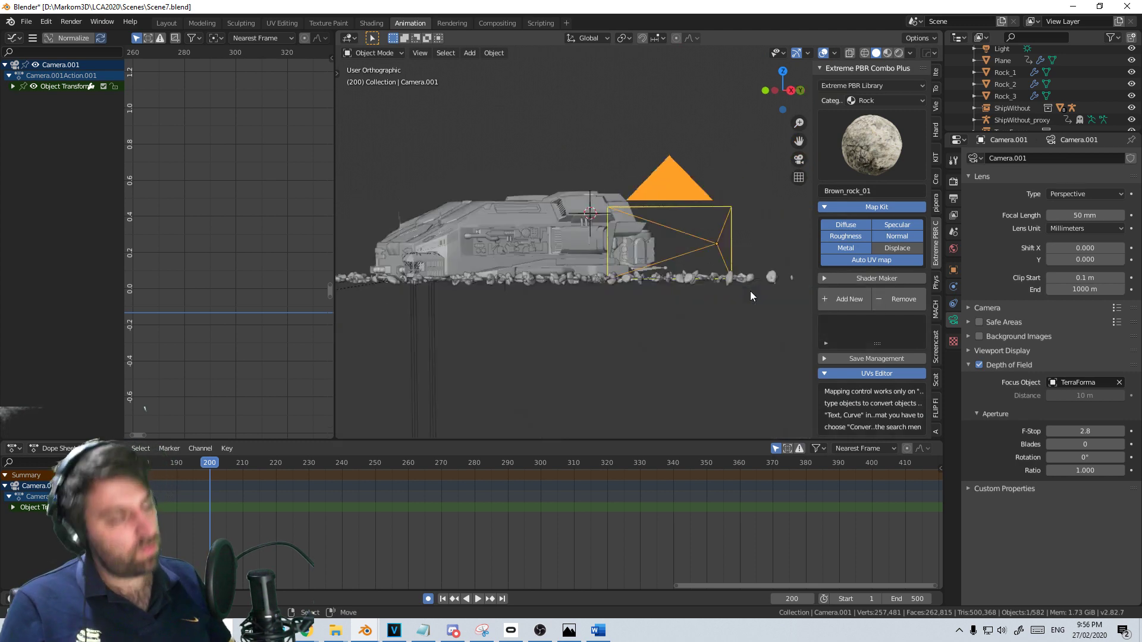
scroll(754, 291, up, 4)
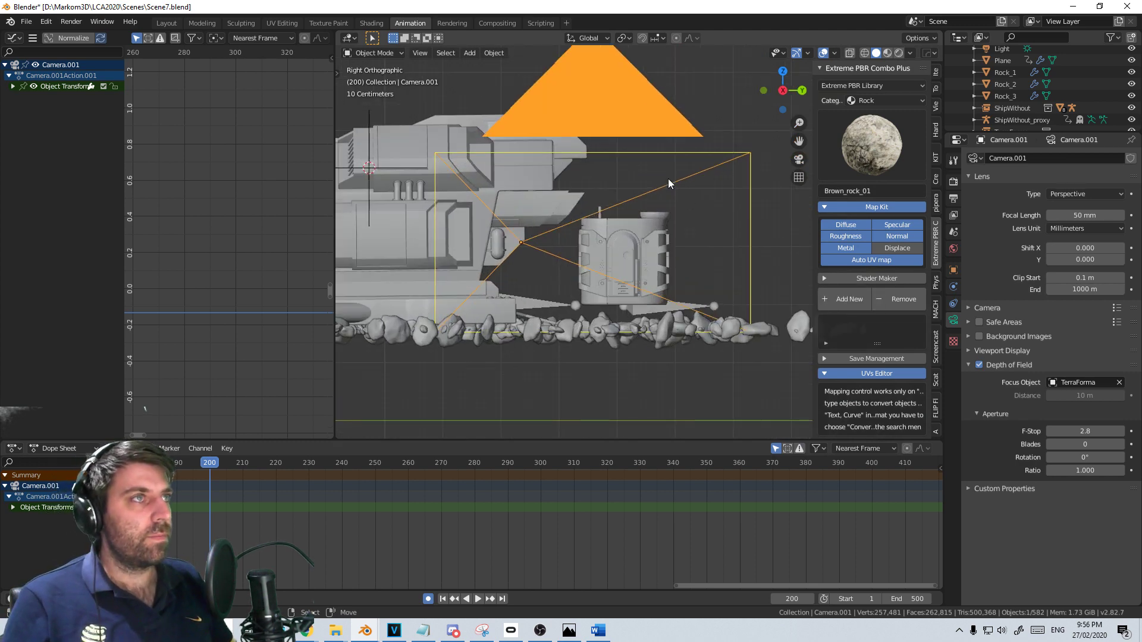
key(g)
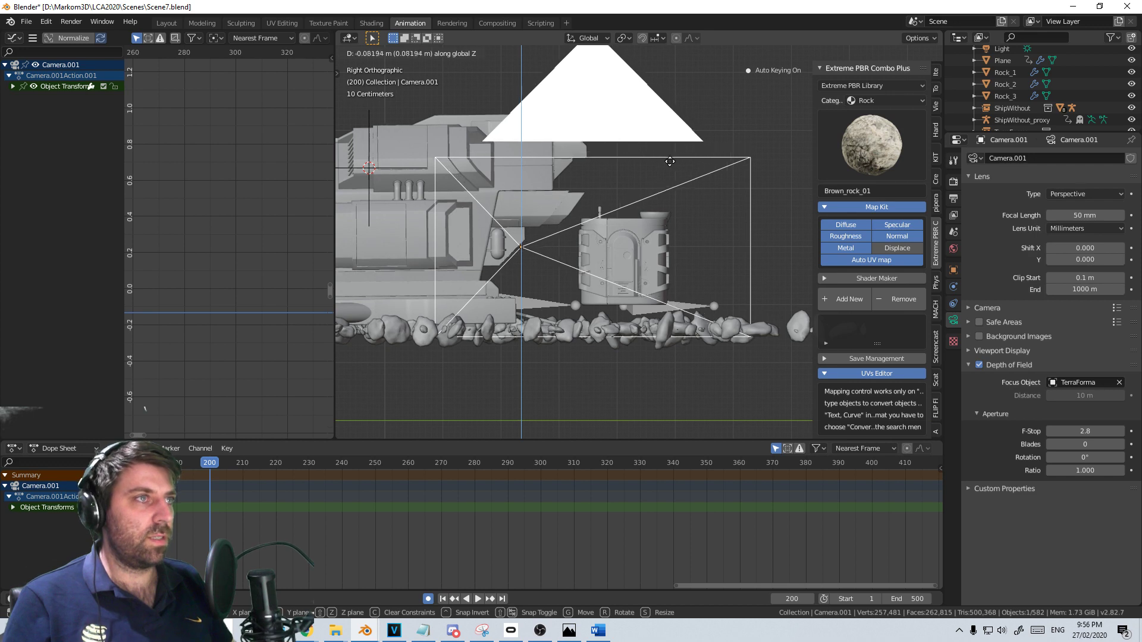
click(669, 189)
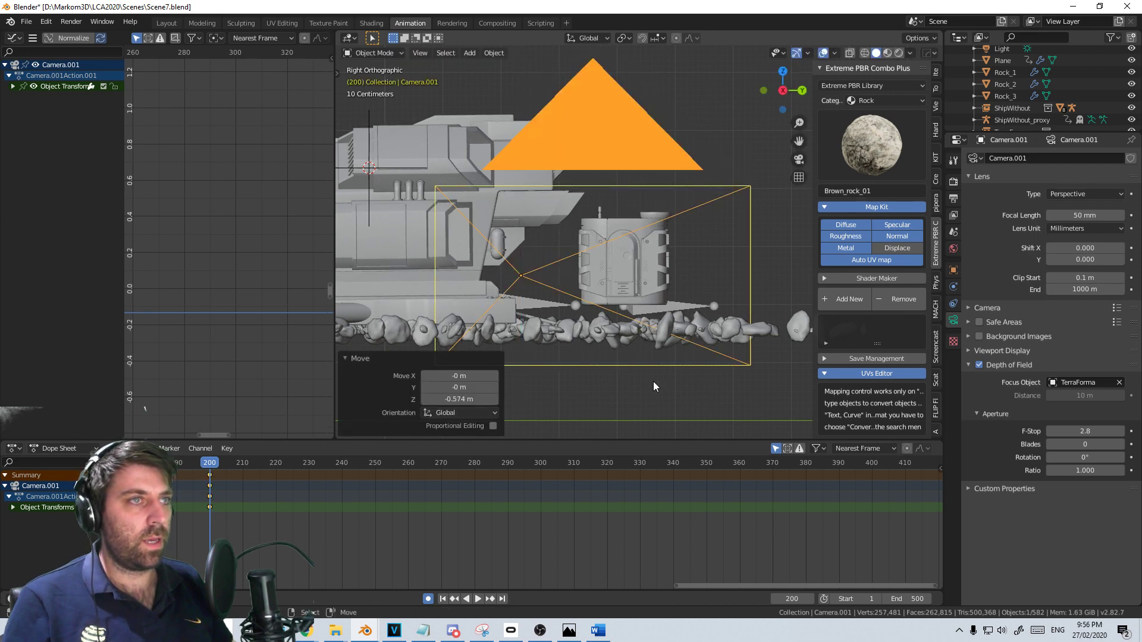
Tilt Camera.001 by about 4.2° around its local X axis and return to the camera view
key(r)
key(x)
key(x)
click(666, 372)
key(KP_0)
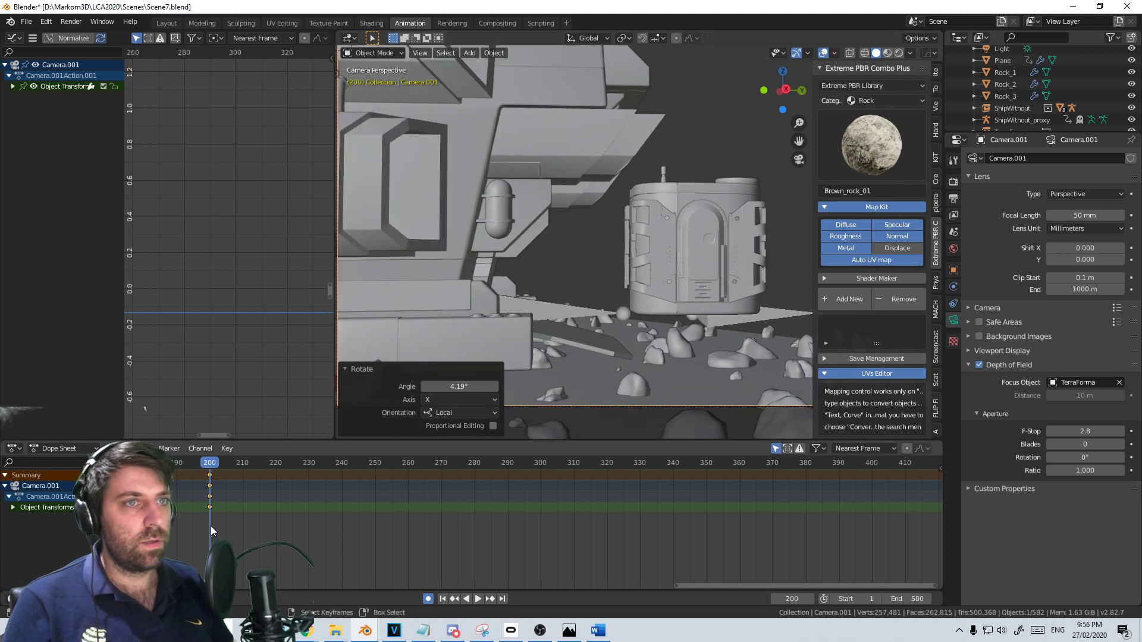
Delete Camera.001's keyframes near frame 463 and at frame 200 from the dope sheet
scroll(211, 525, down, 5)
click(717, 477)
right_click(717, 478)
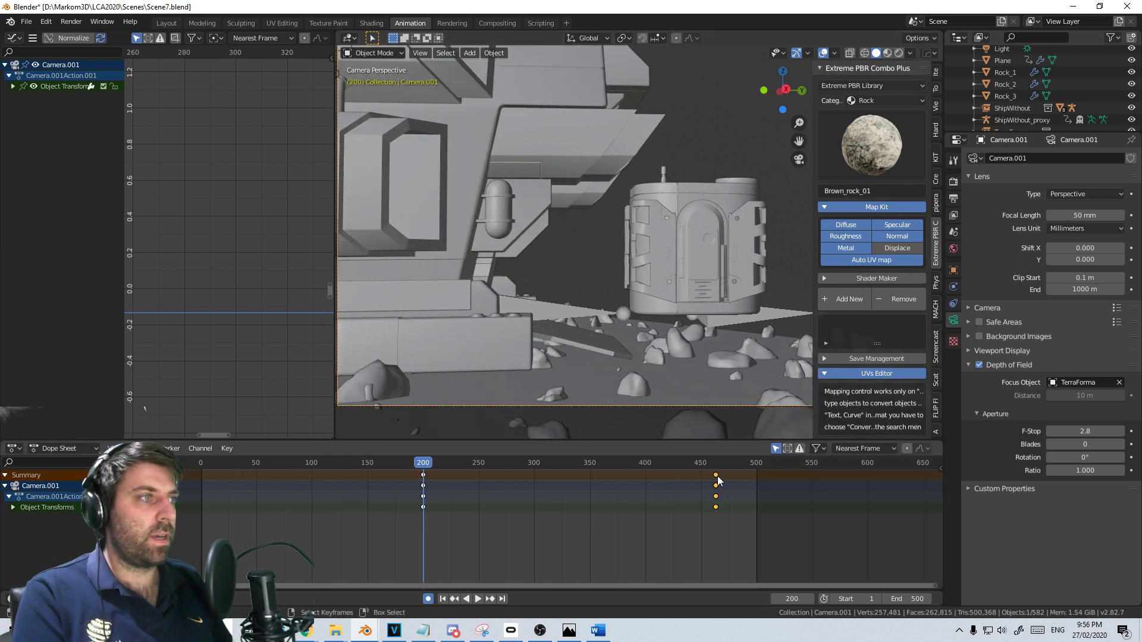
key(x)
click(719, 479)
click(408, 520)
key(space)
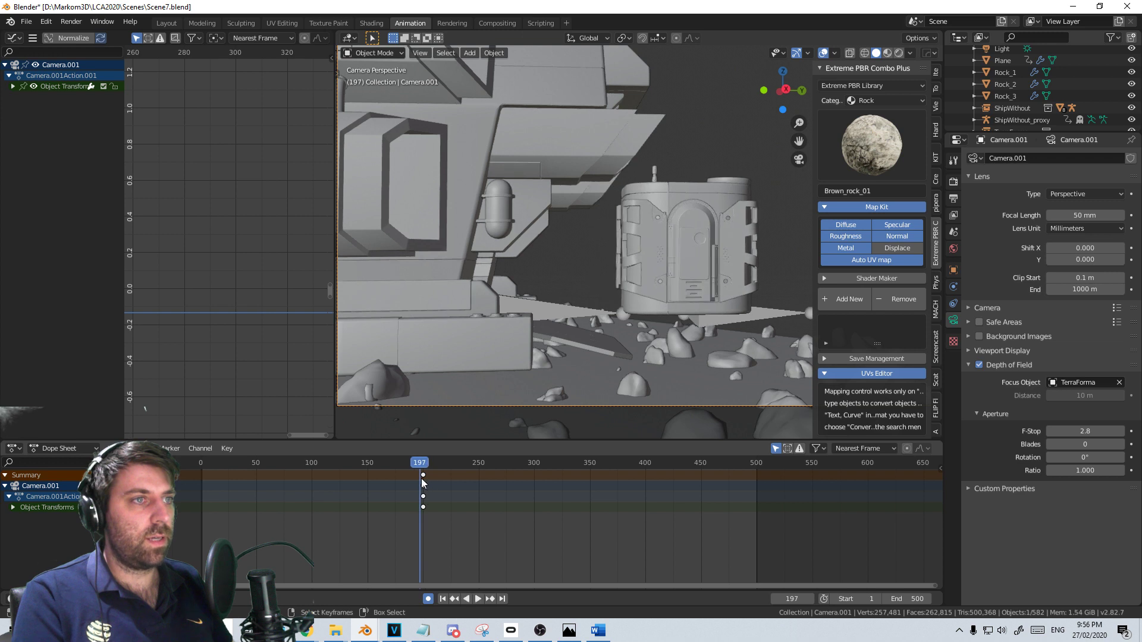
right_click(422, 479)
key(x)
click(422, 478)
Scrub through the landing to frame 261, render it to examine the new camera framing and focus, and close the render
click(269, 521)
drag(299, 526, 492, 530)
key(space)
key(F12)
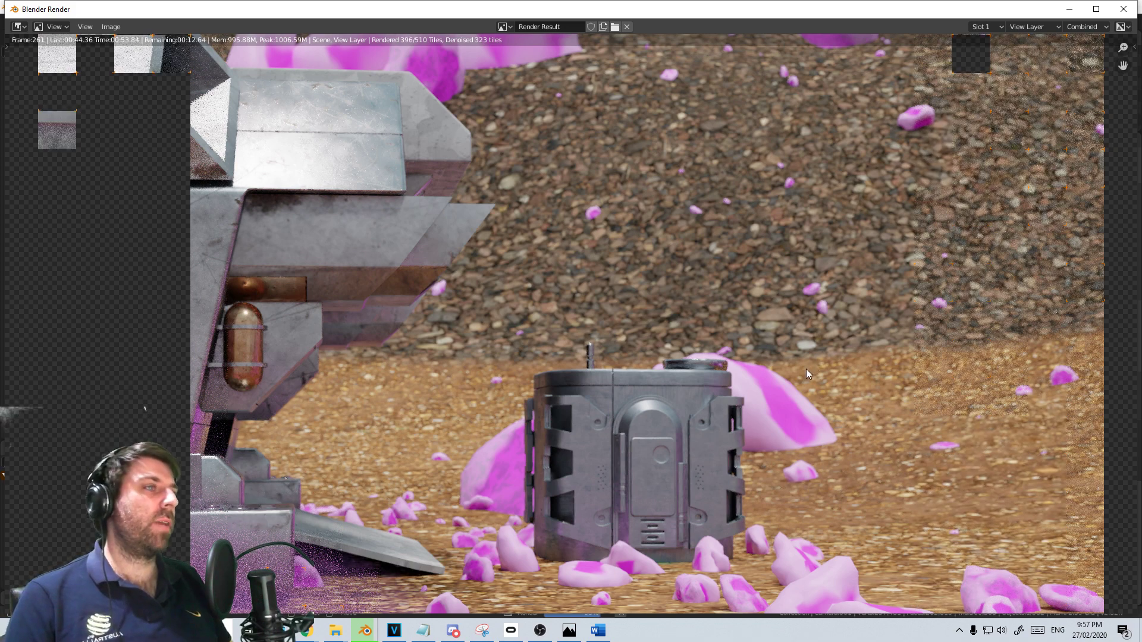
scroll(719, 472, down, 3)
scroll(723, 469, up, 2)
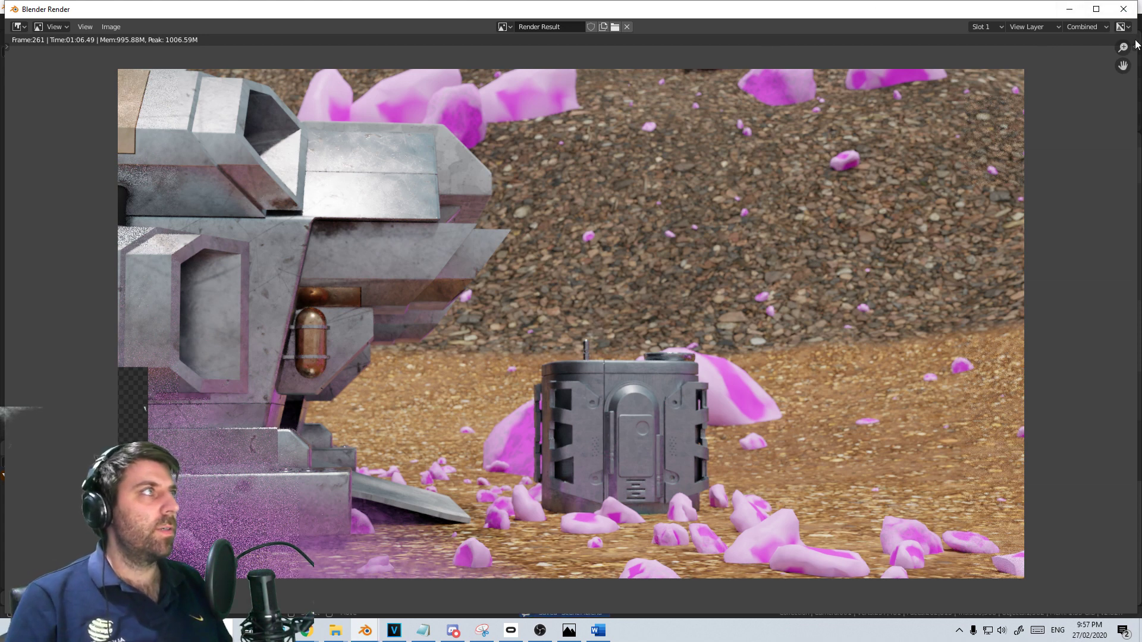
key(Escape)
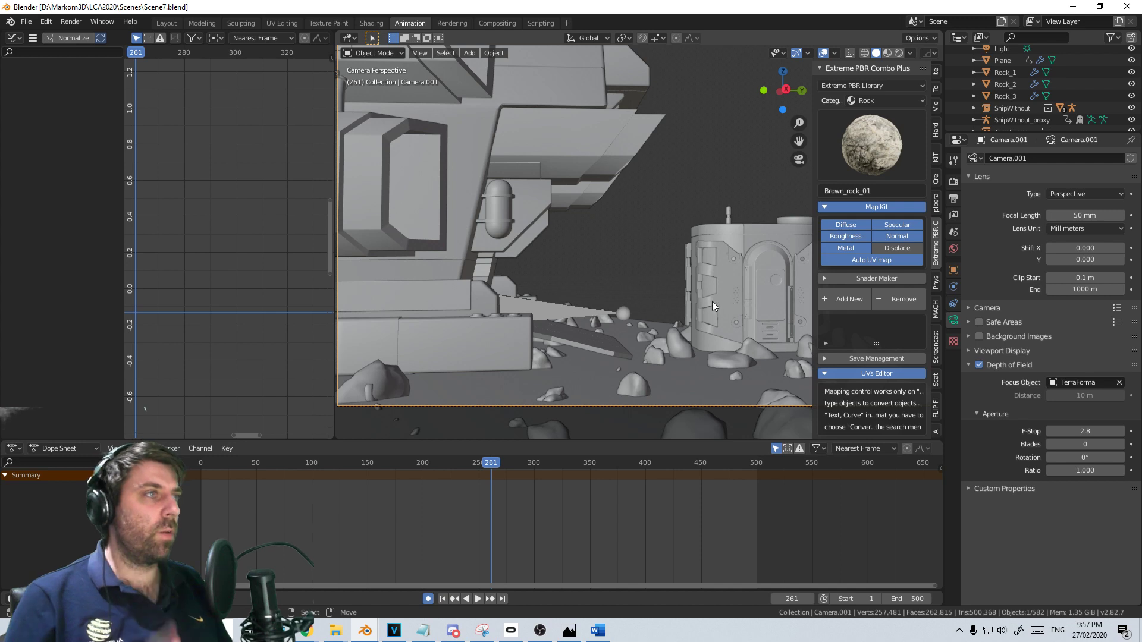
Remove the PBR materials from the three loose source rocks below the terrain and save Scene7.blend
middle_drag(459, 394, 602, 334)
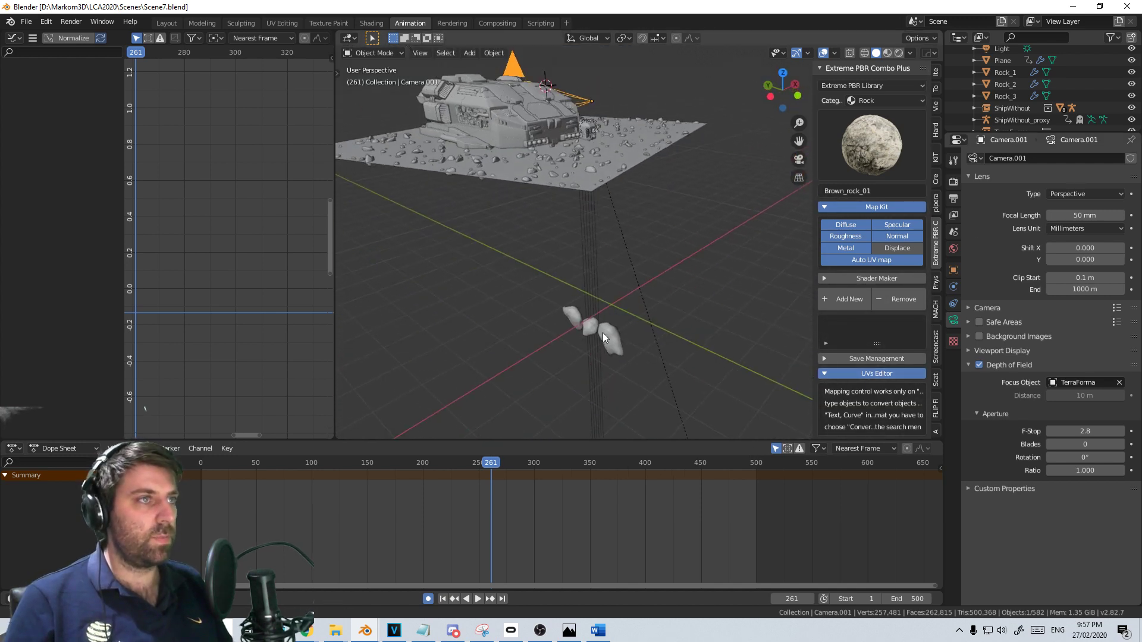
click(603, 334)
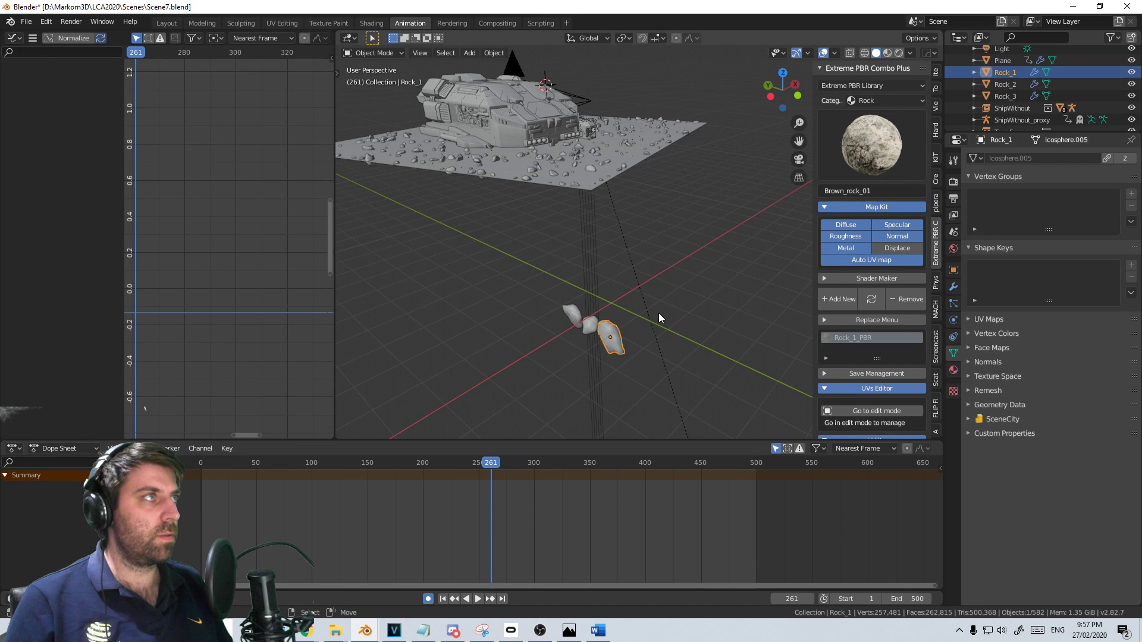
click(845, 302)
click(591, 327)
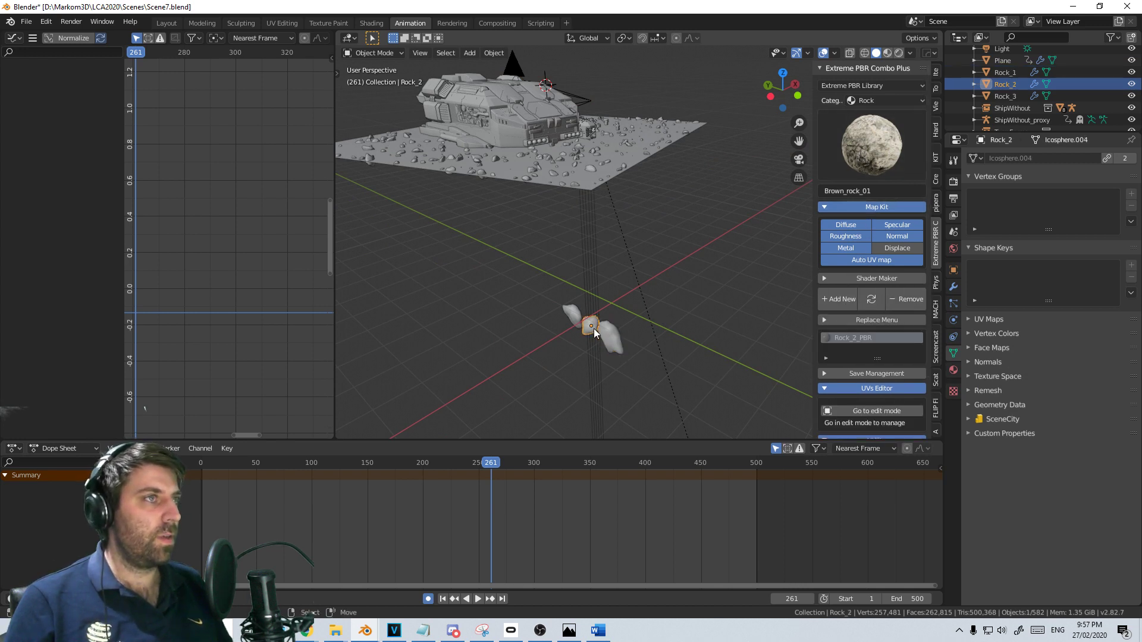
click(901, 297)
click(575, 315)
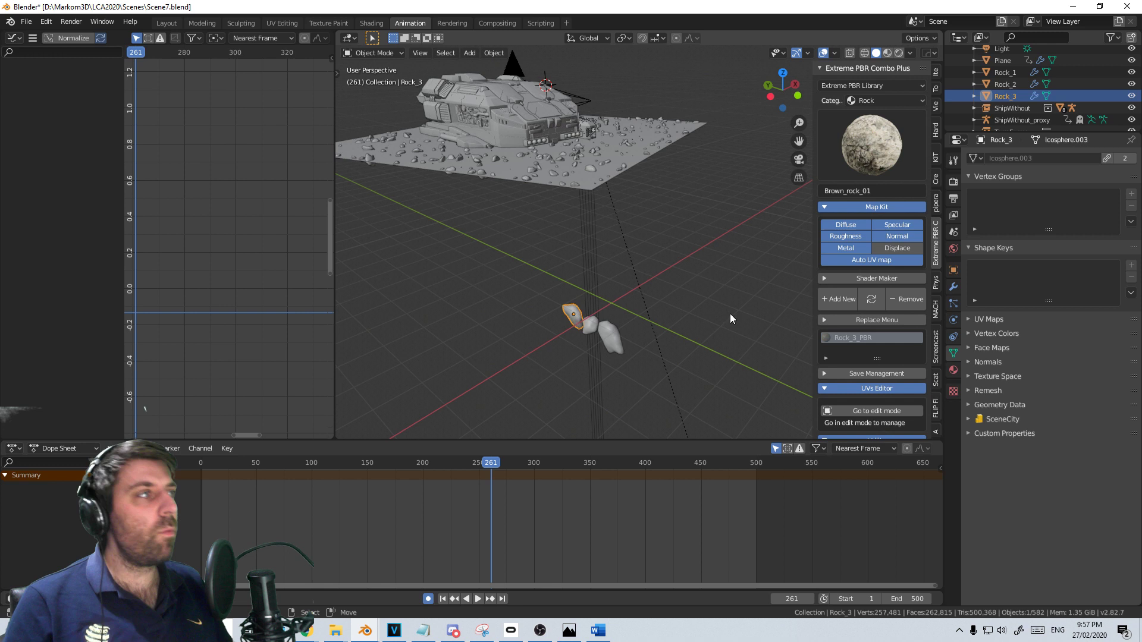
click(895, 307)
key(ctrl+s)
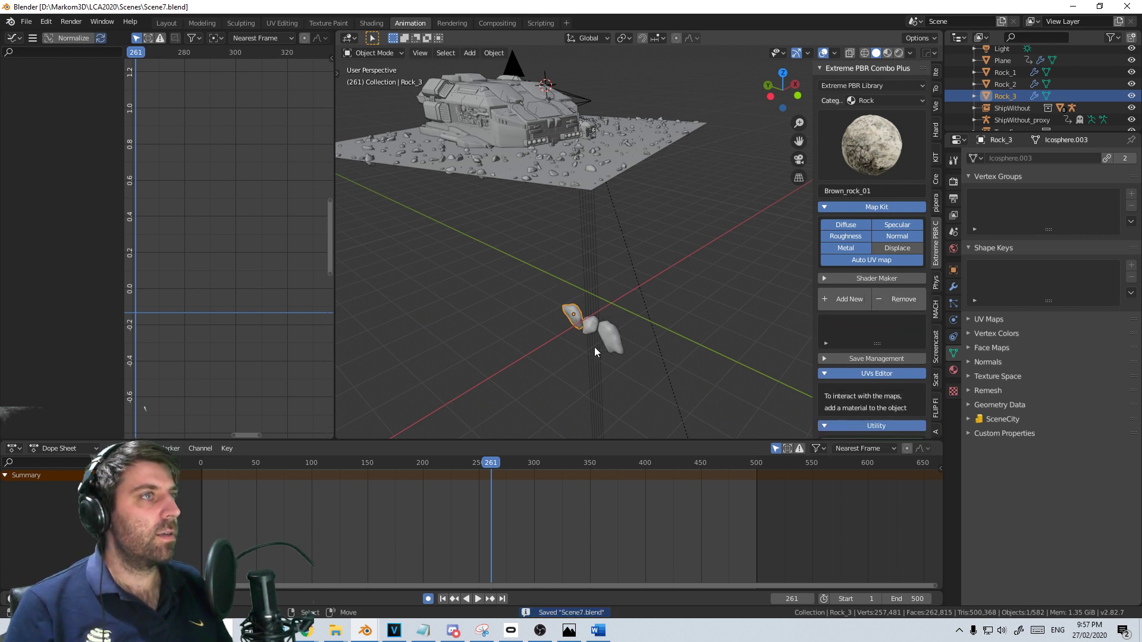
Make the linked source rock Rock_3 local using the Selected Objects option
scroll(594, 347, up, 3)
scroll(591, 355, down, 3)
middle_drag(591, 356, 659, 312)
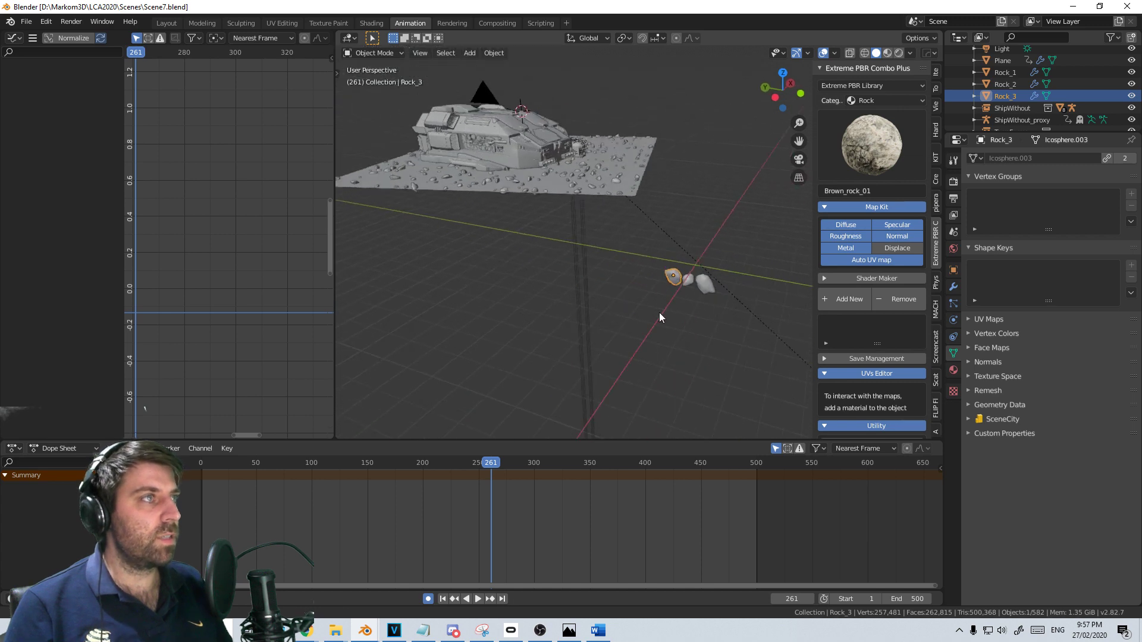
scroll(636, 308, up, 5)
scroll(645, 309, down, 4)
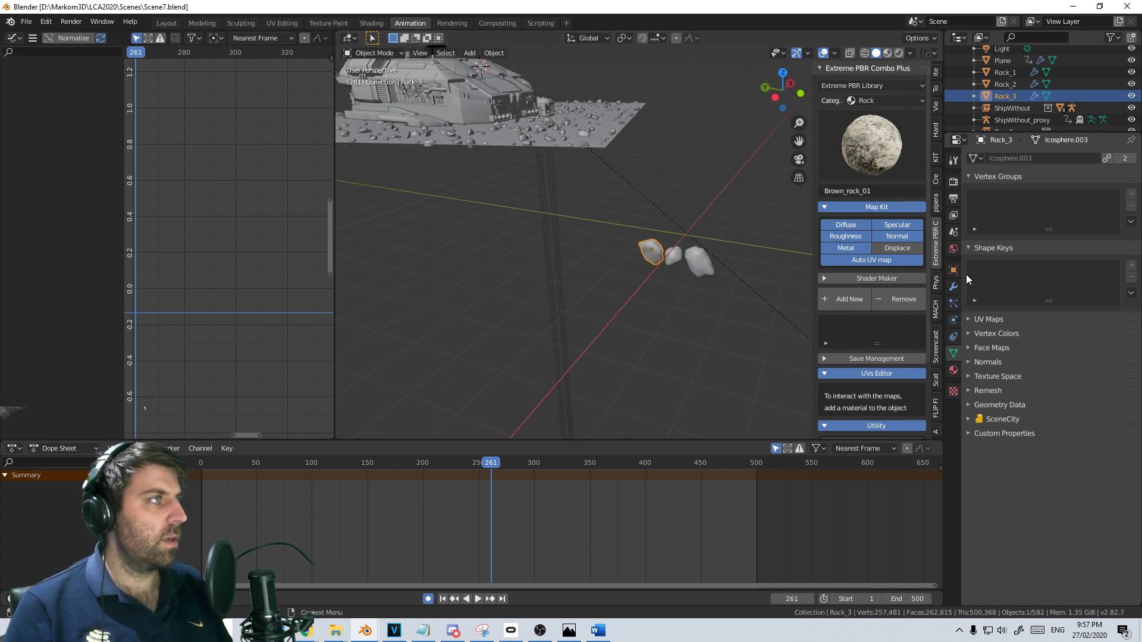
click(954, 270)
scroll(1072, 461, up, 2)
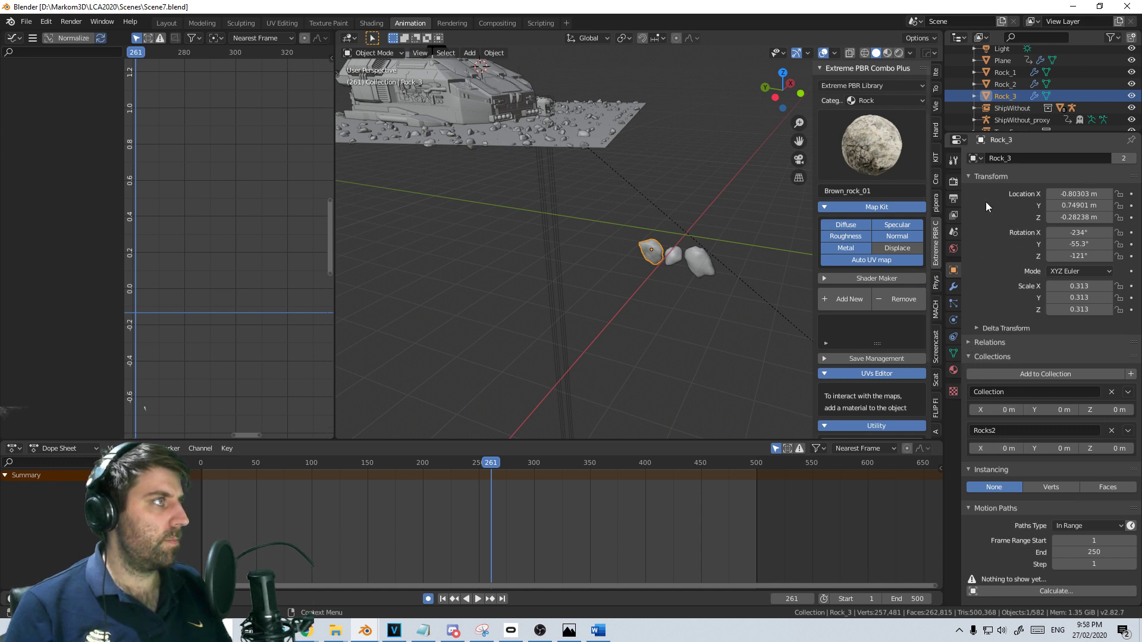
right_click(1017, 156)
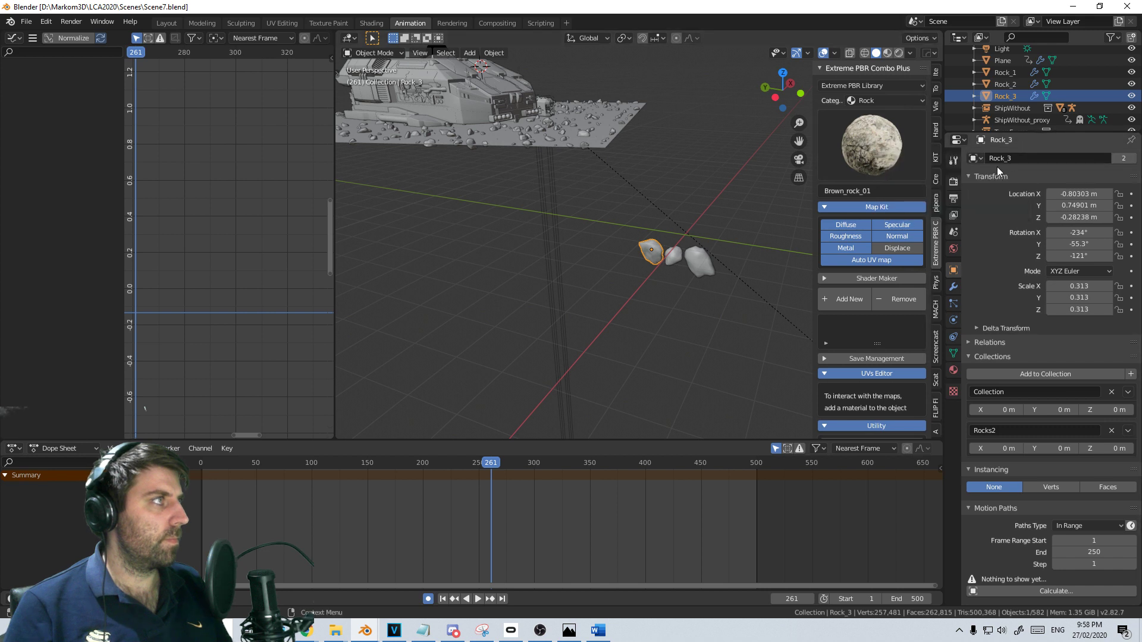
right_click(1013, 159)
key(F3)
text(Make Proxy)
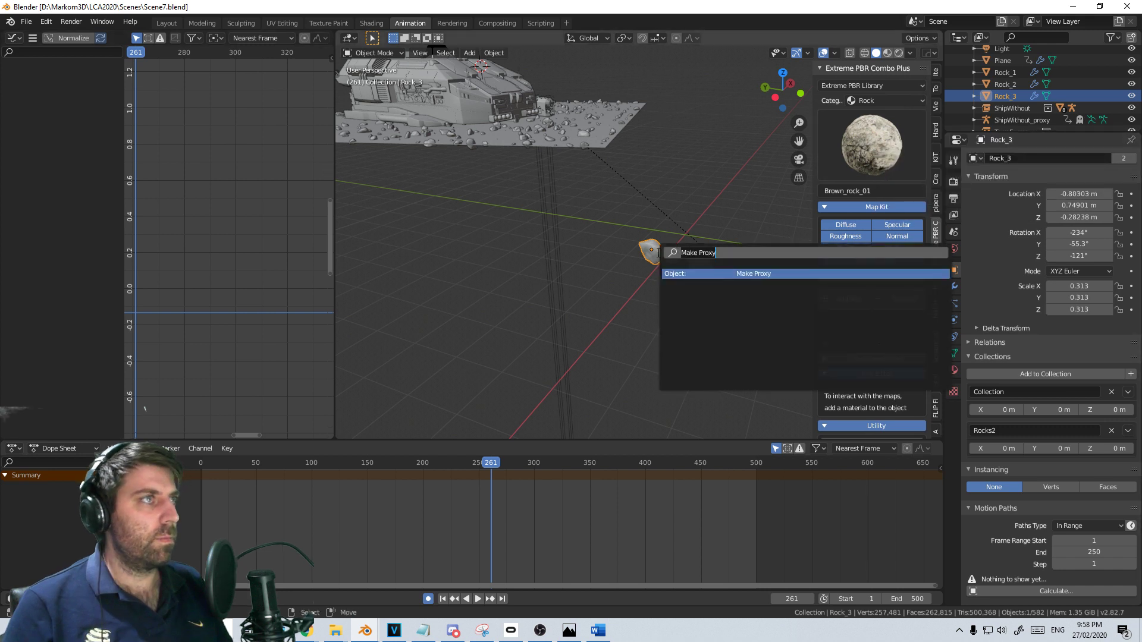
key(BackSpace)
key(BackSpace)
key(BackSpace)
key(BackSpace)
key(BackSpace)
text(Local)
key(Return)
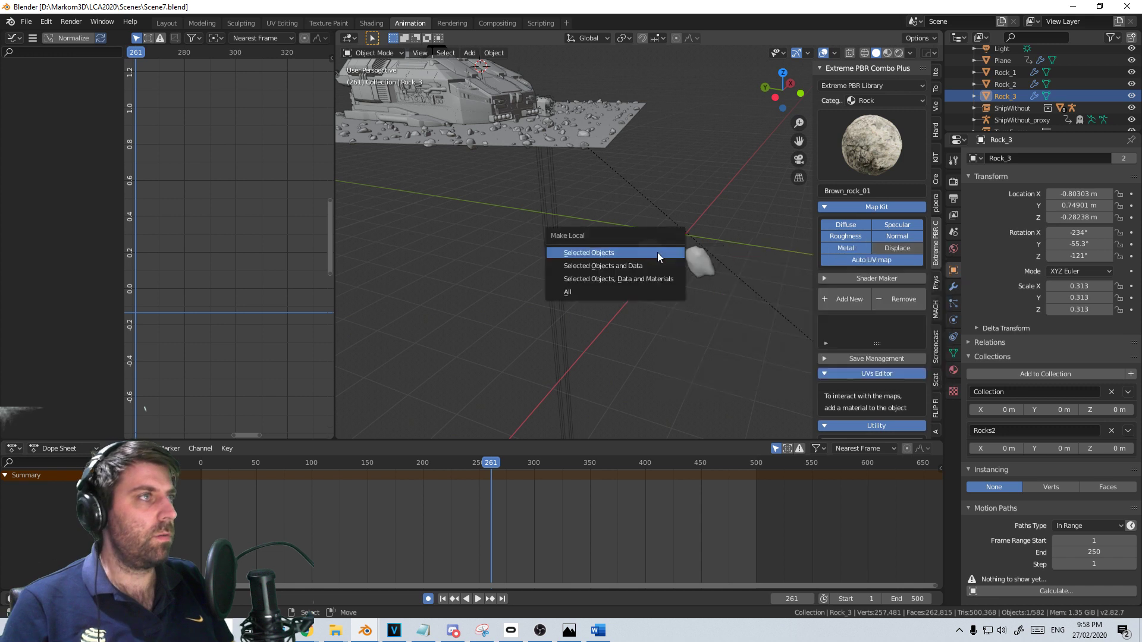
click(658, 252)
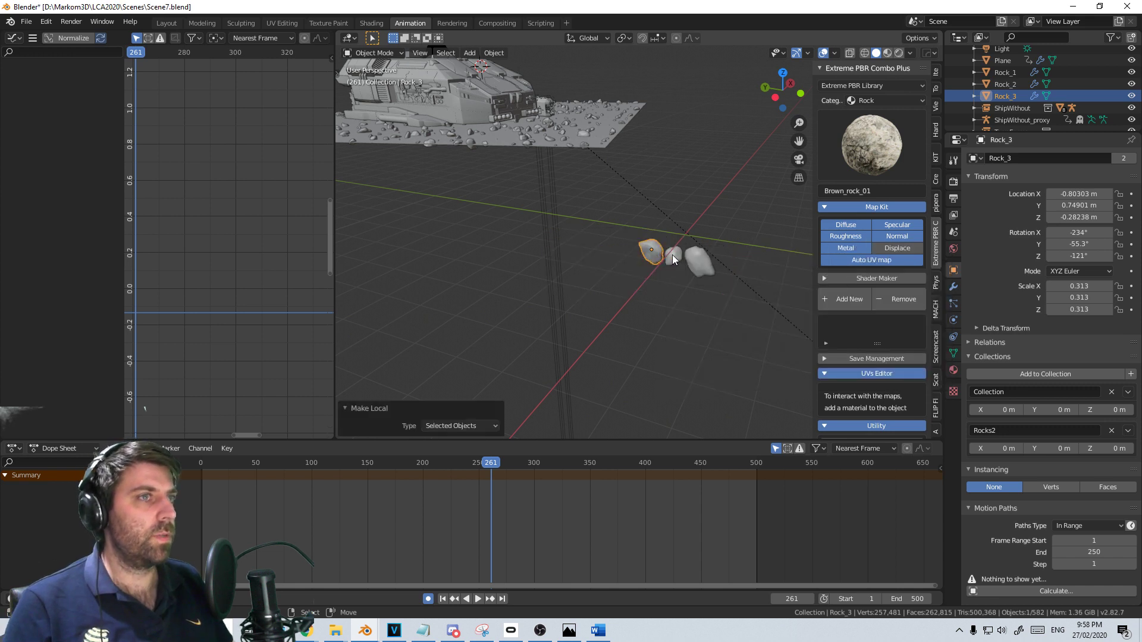
Make Rock_1 and Rock_2 local together with their data and materials
click(672, 254)
shift+click(697, 262)
key(F3)
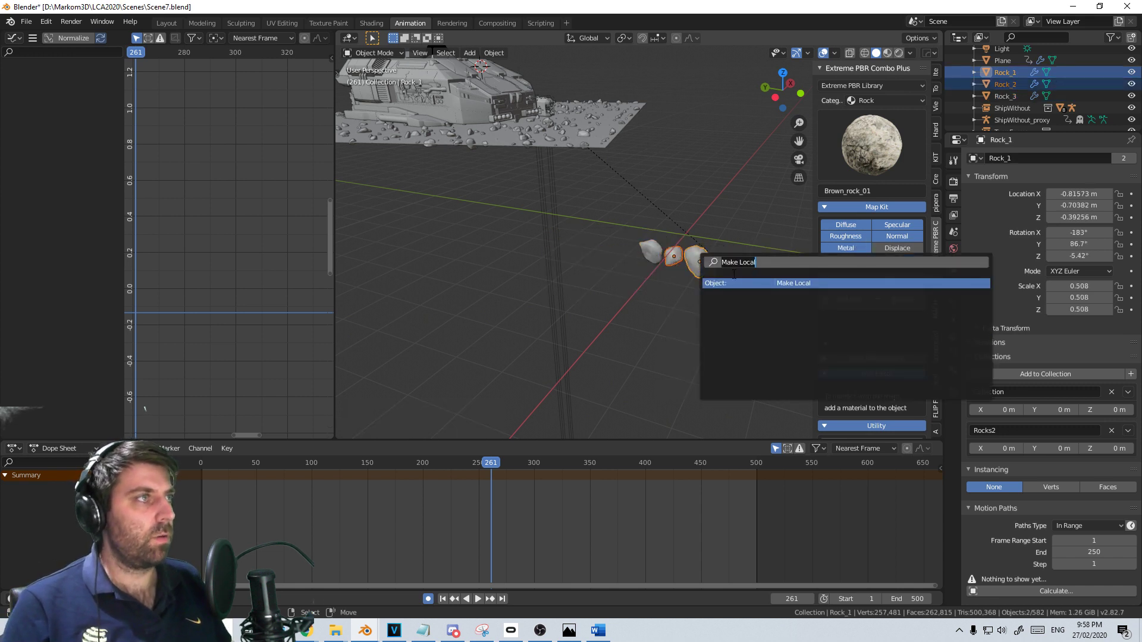
click(739, 282)
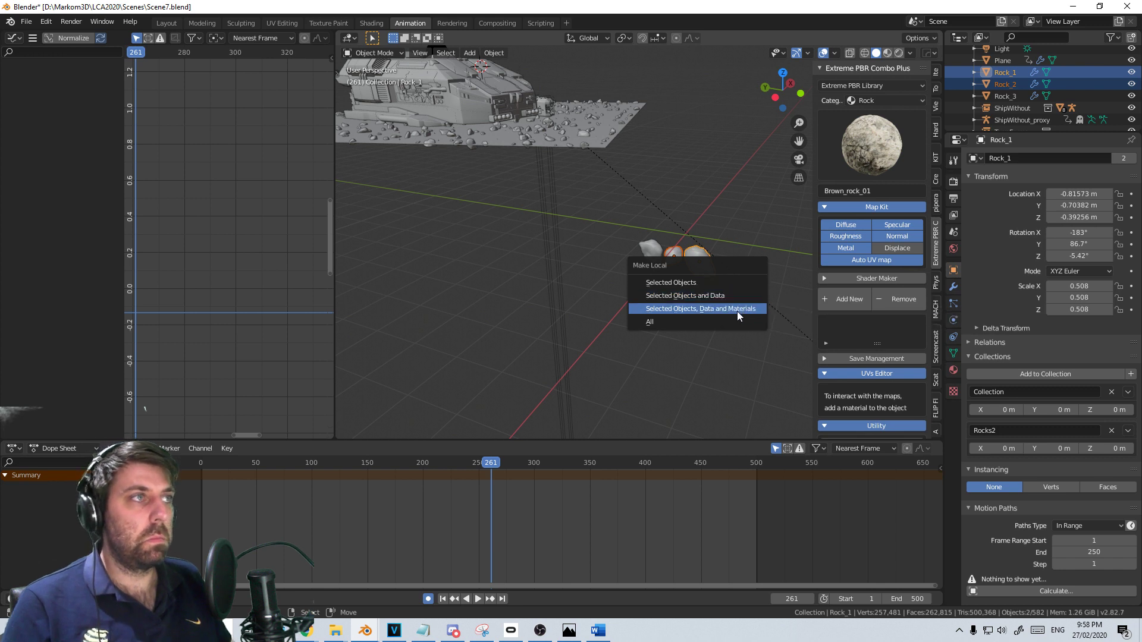
click(737, 311)
Make Rock_3 local using the Selected Objects, Data and Materials option
click(643, 251)
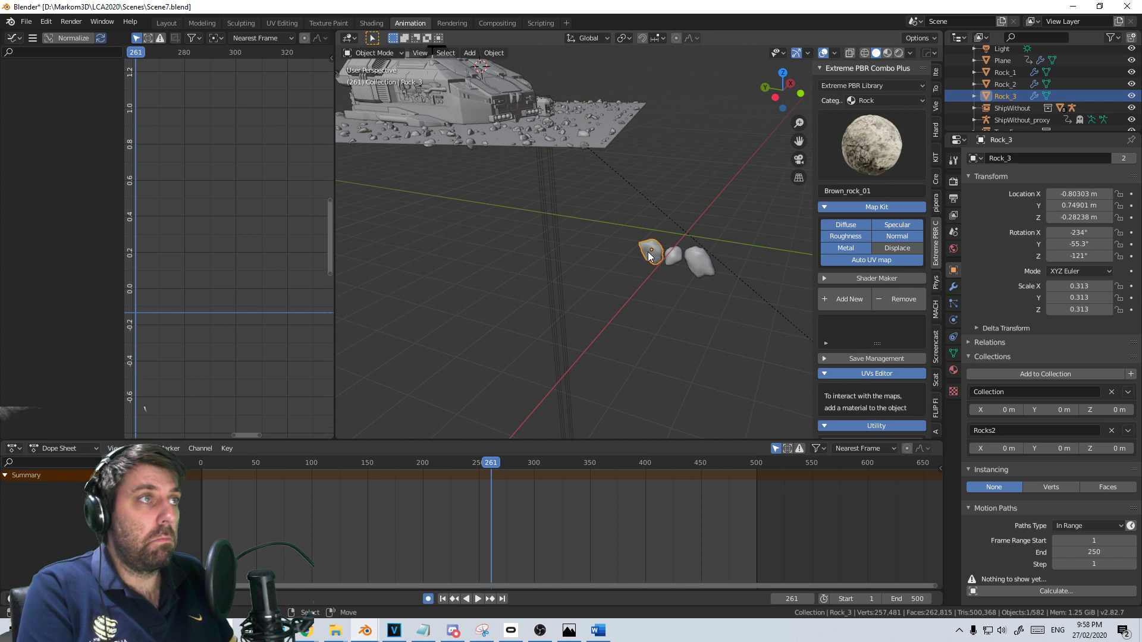
key(F3)
click(742, 270)
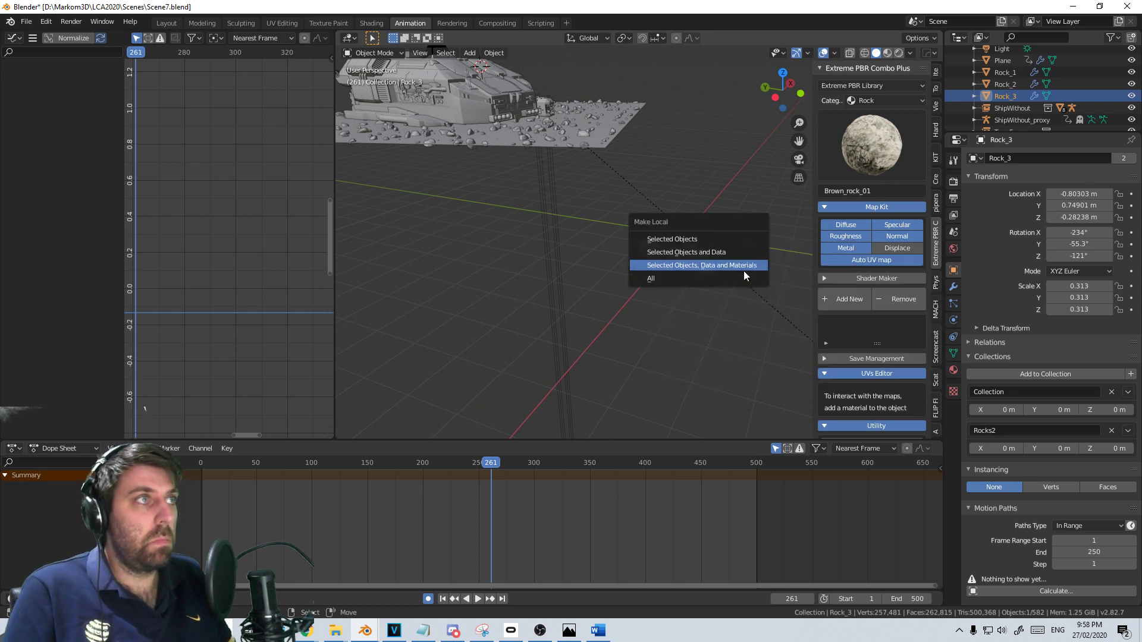
click(743, 270)
Add the Brown_rock_01 PBR material to the largest source rock, Rock_1
click(667, 256)
click(695, 259)
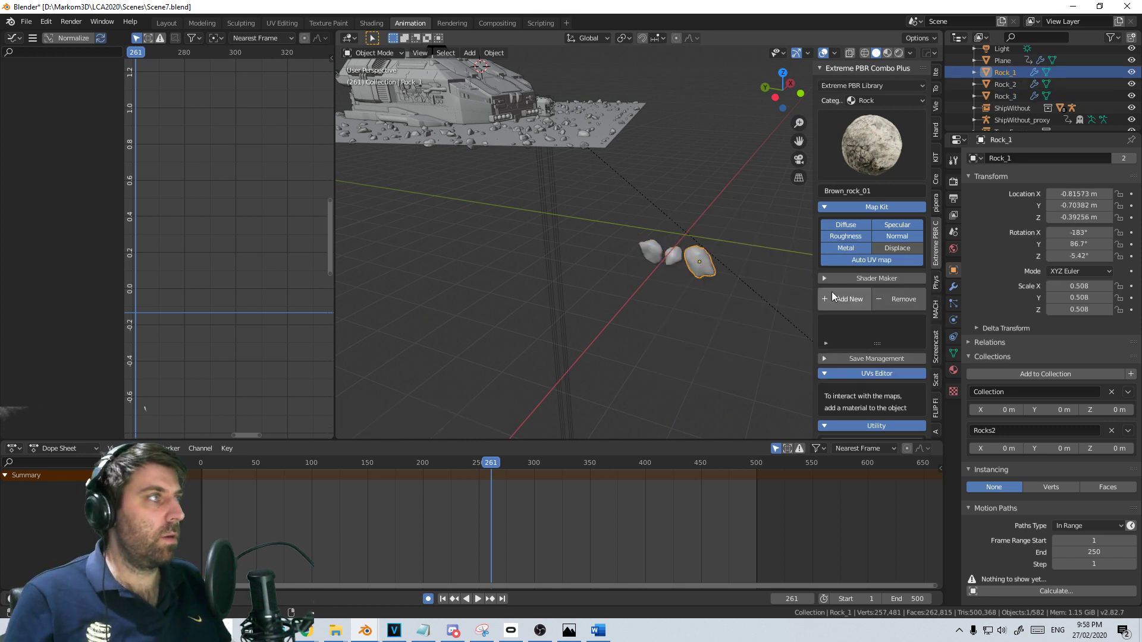
middle_drag(751, 281, 673, 307)
scroll(658, 317, up, 5)
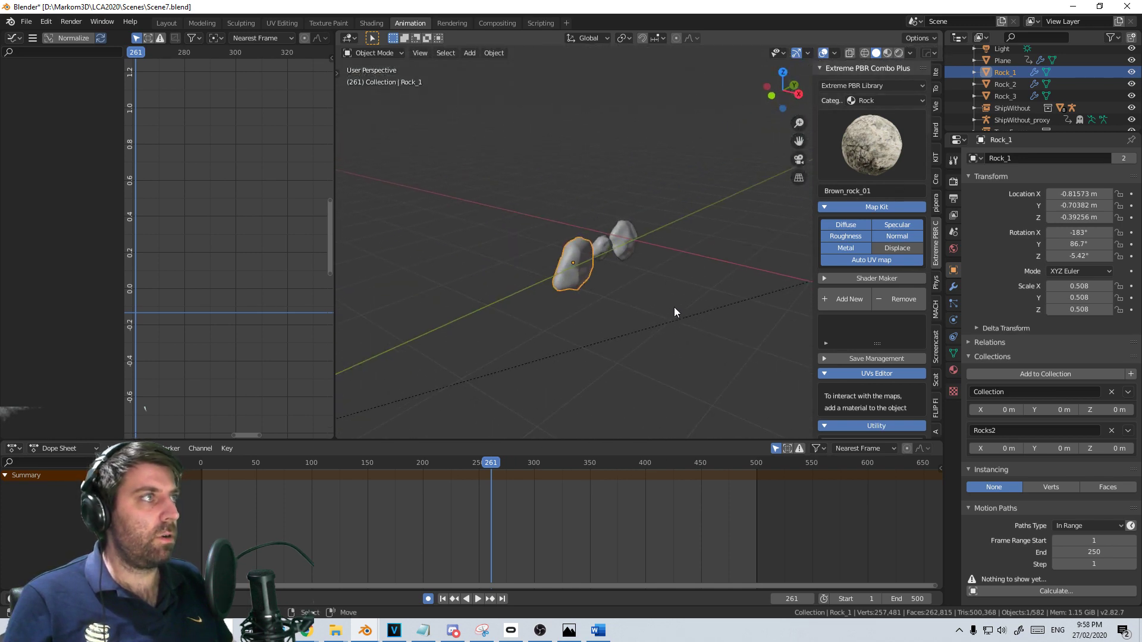
click(859, 295)
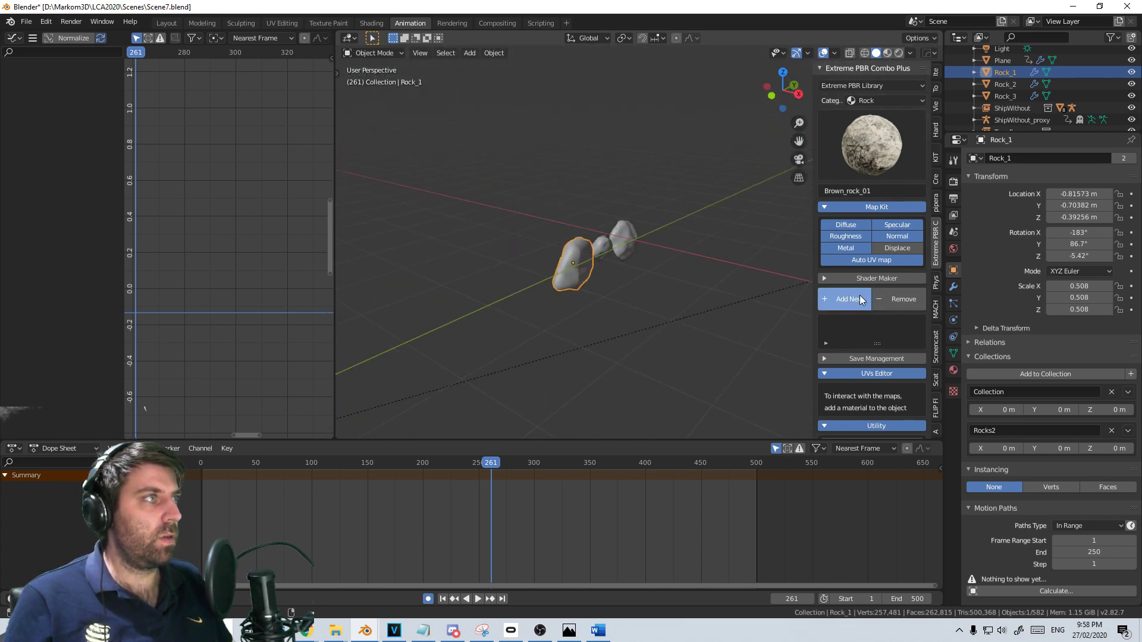
Choose the Brown_rock_04 PBR material for the small middle rock, Rock_2
click(601, 245)
click(854, 144)
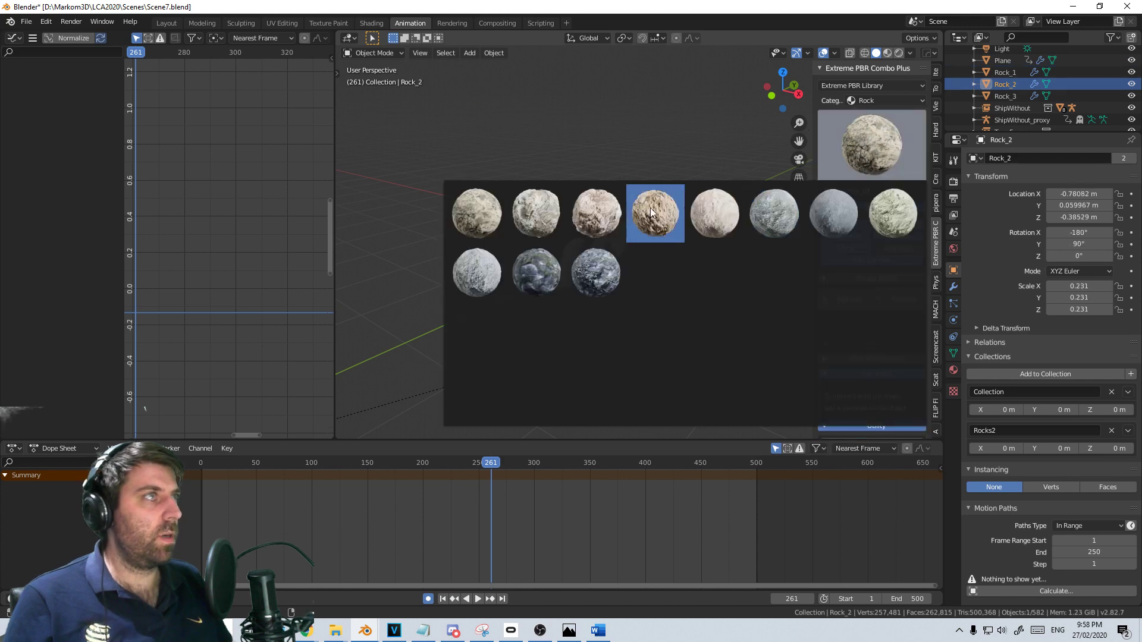
click(656, 209)
Add the Brown_rock_05 PBR material to Rock_3
click(621, 236)
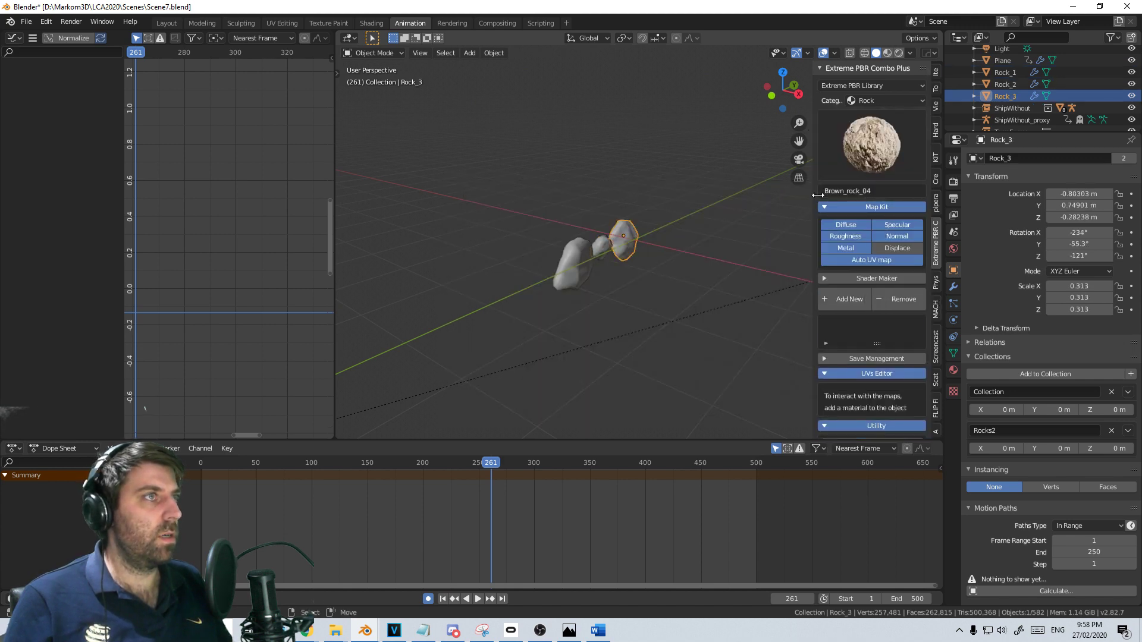
click(874, 166)
click(708, 226)
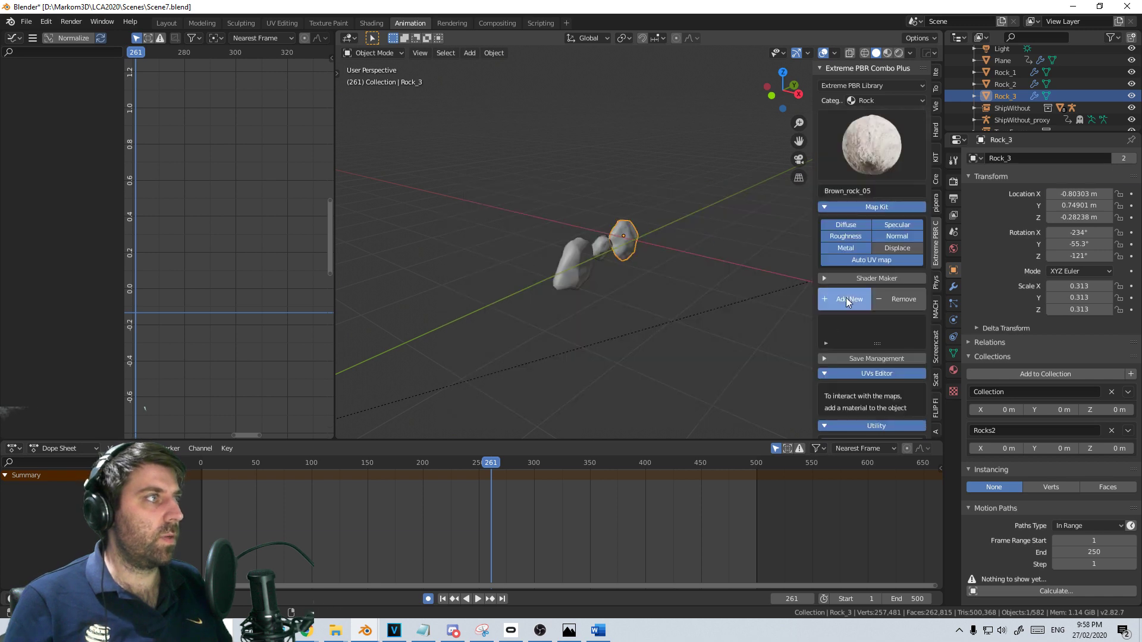
click(847, 300)
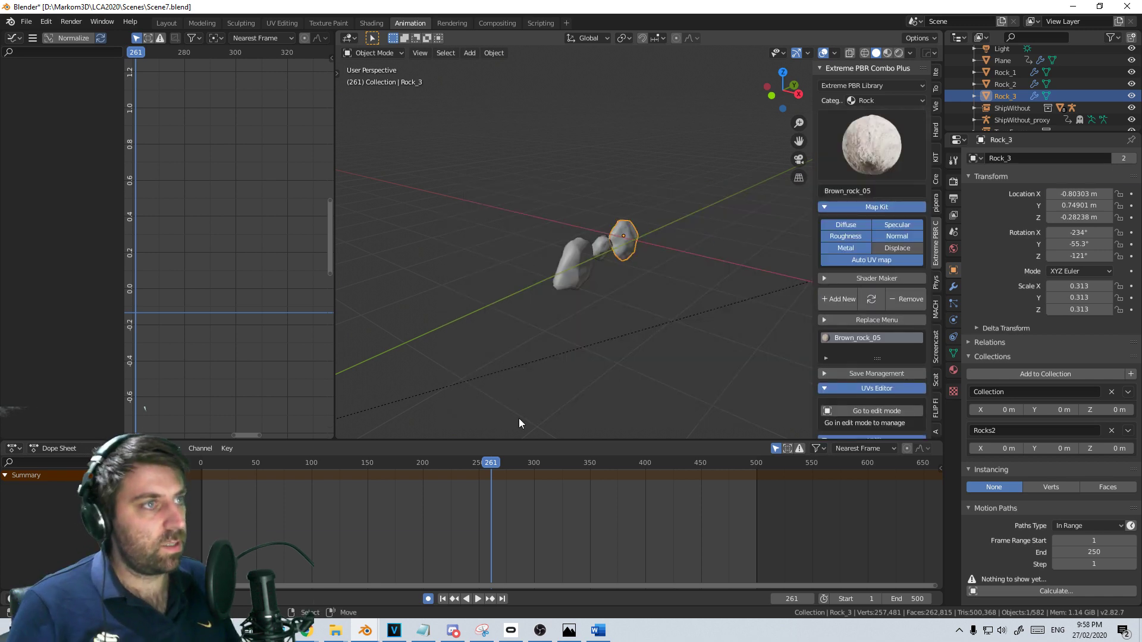
Advance the animation to frame 394 in camera view, render it to examine the new rock materials and focus, and close the render
drag(518, 489, 594, 494)
key(KP_0)
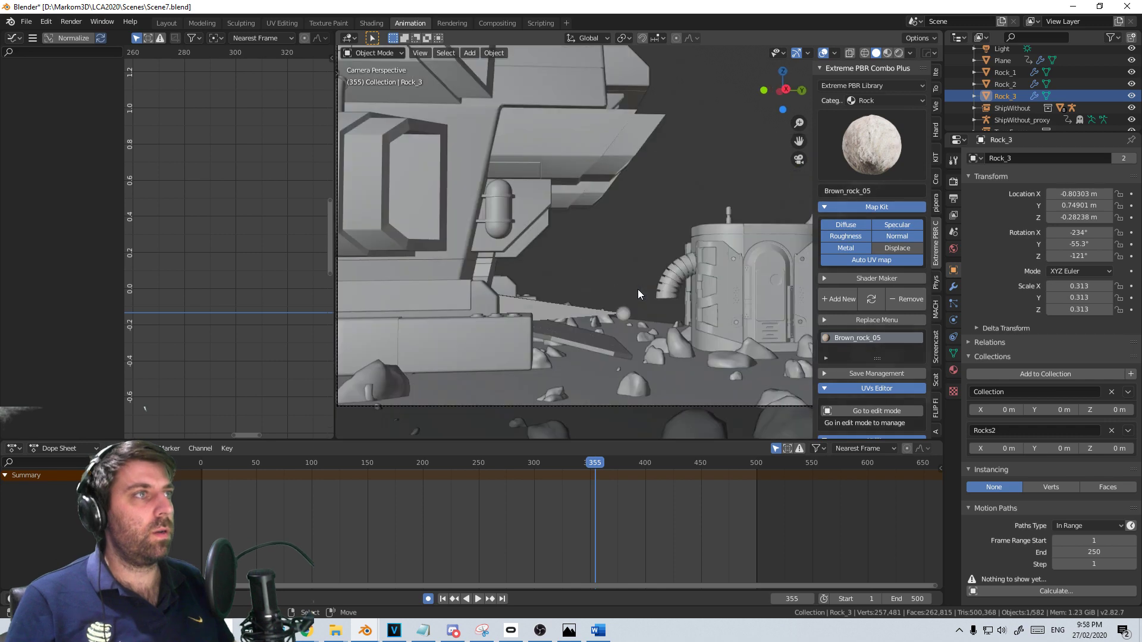
key(space)
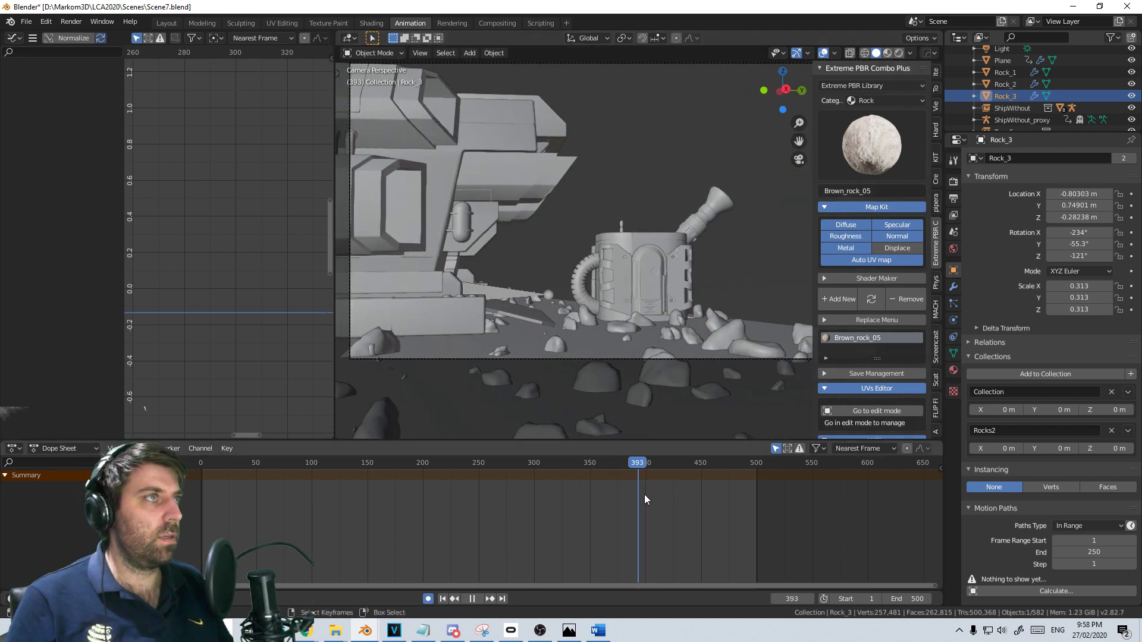
key(F12)
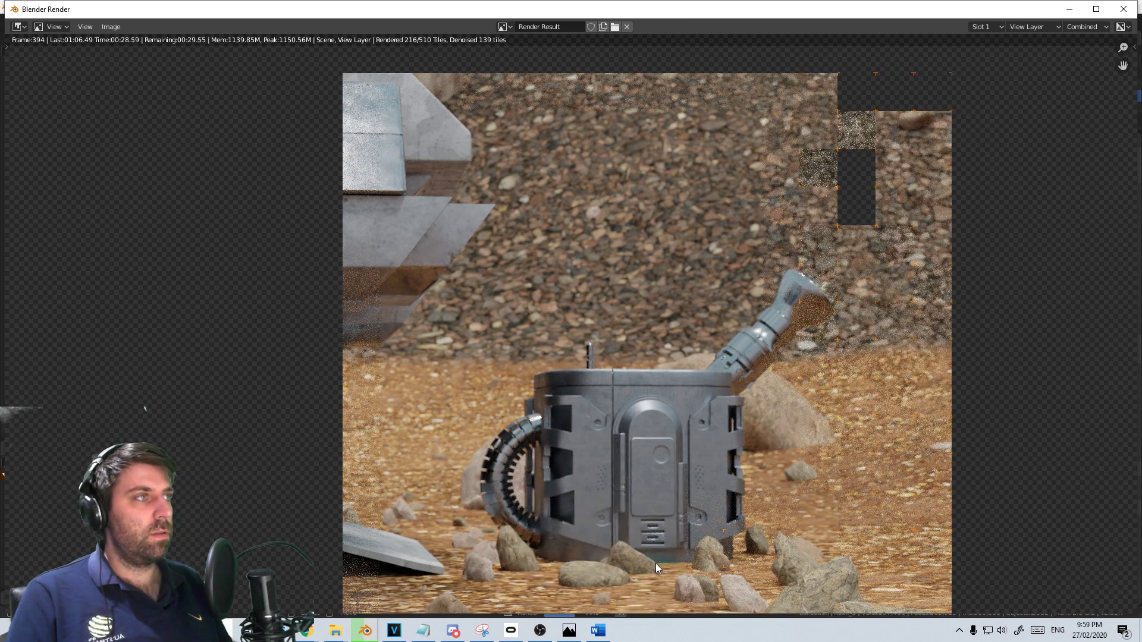
key(Escape)
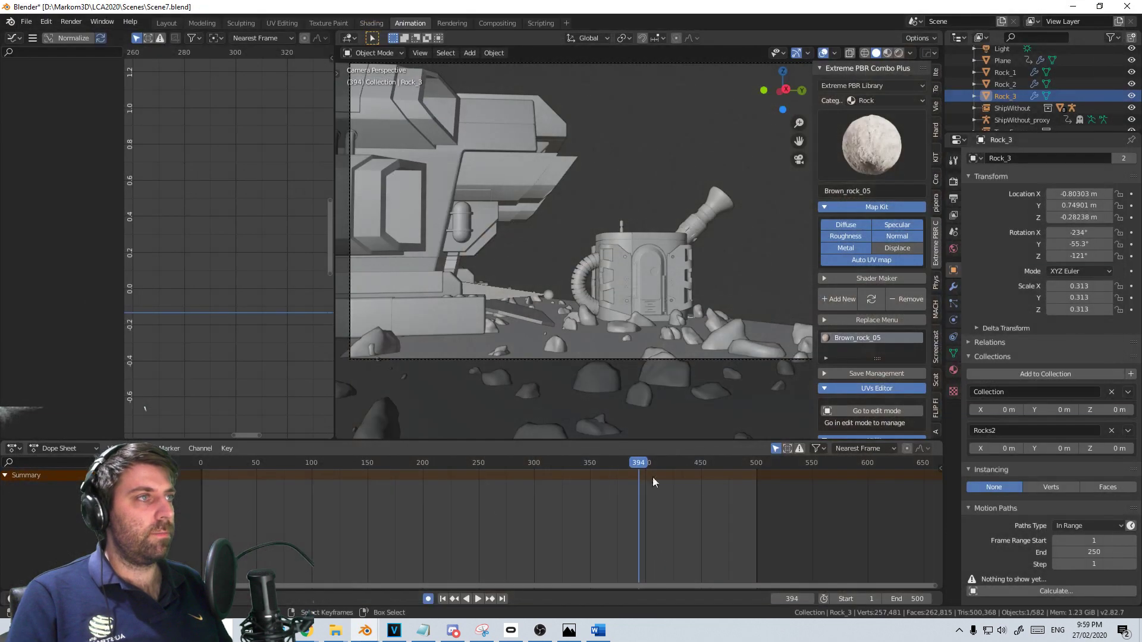
click(699, 358)
scroll(997, 521, down, 2)
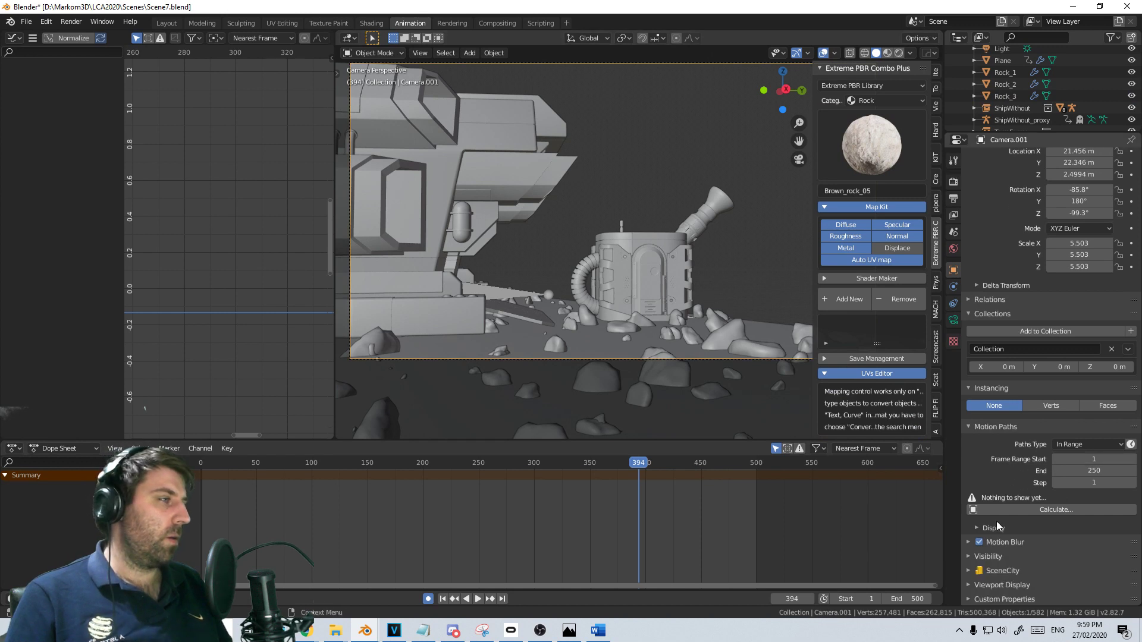
click(954, 321)
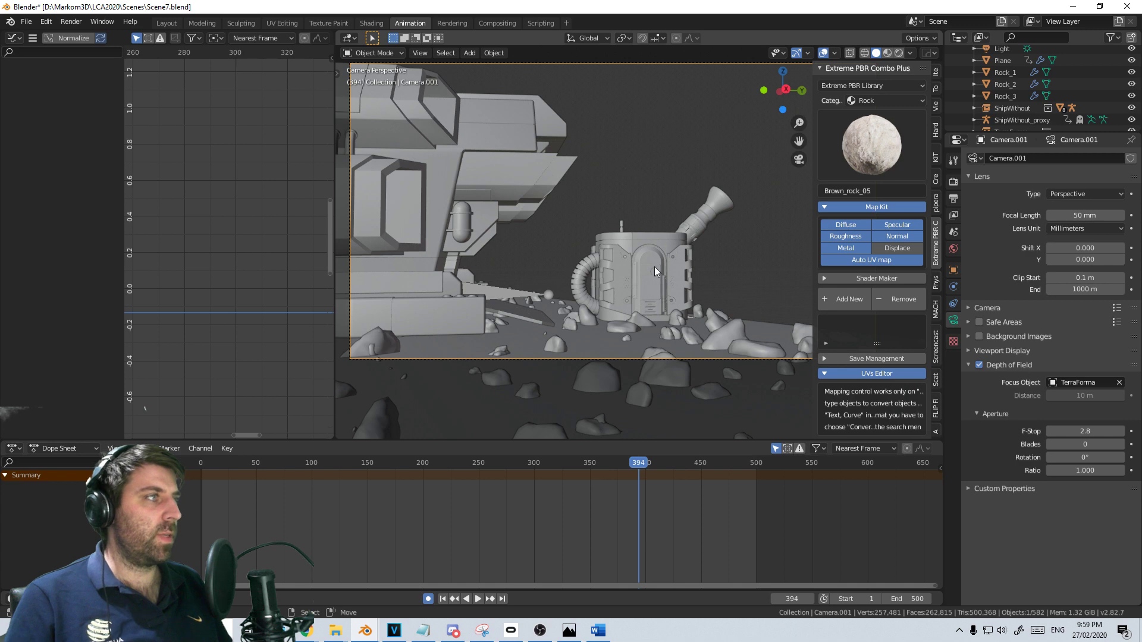
middle_drag(655, 268, 666, 295)
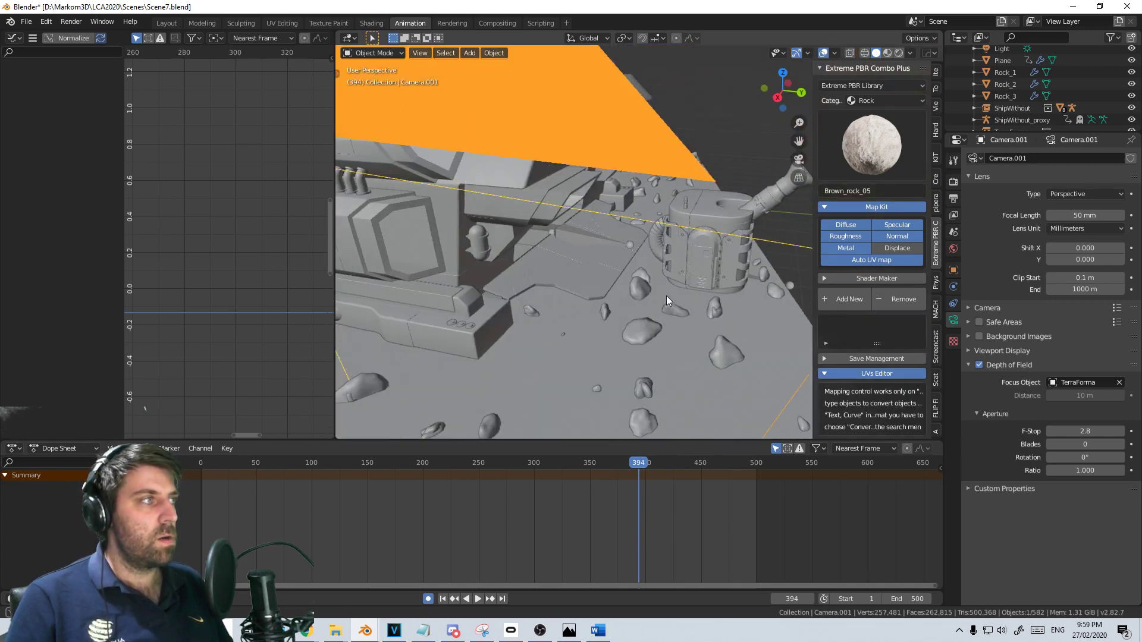
click(1095, 429)
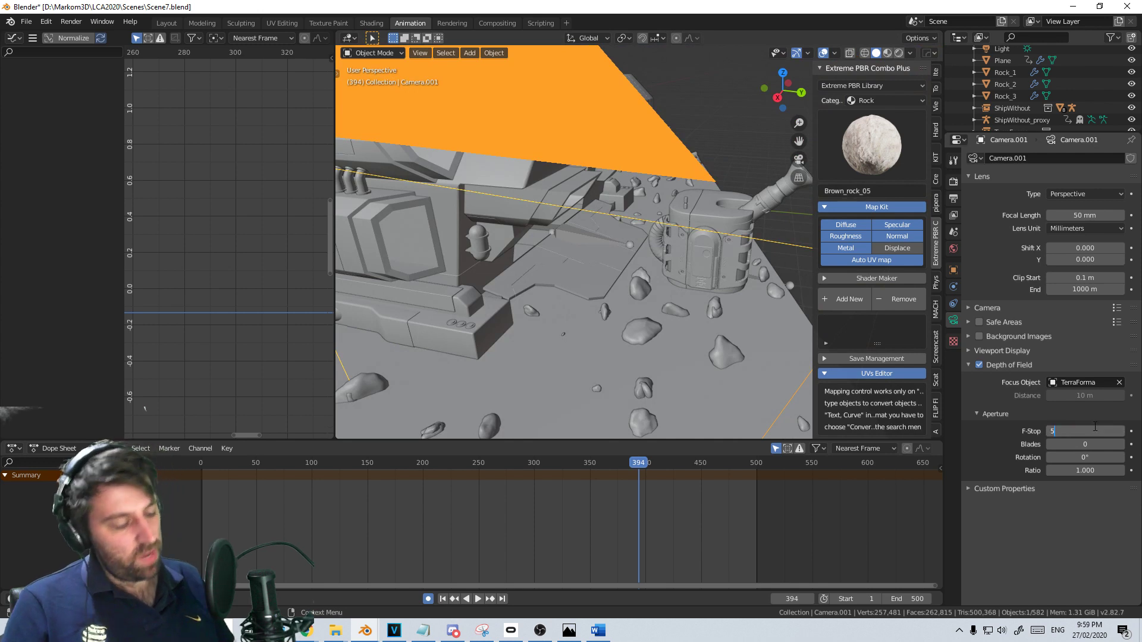
text(5.2)
key(BackSpace)
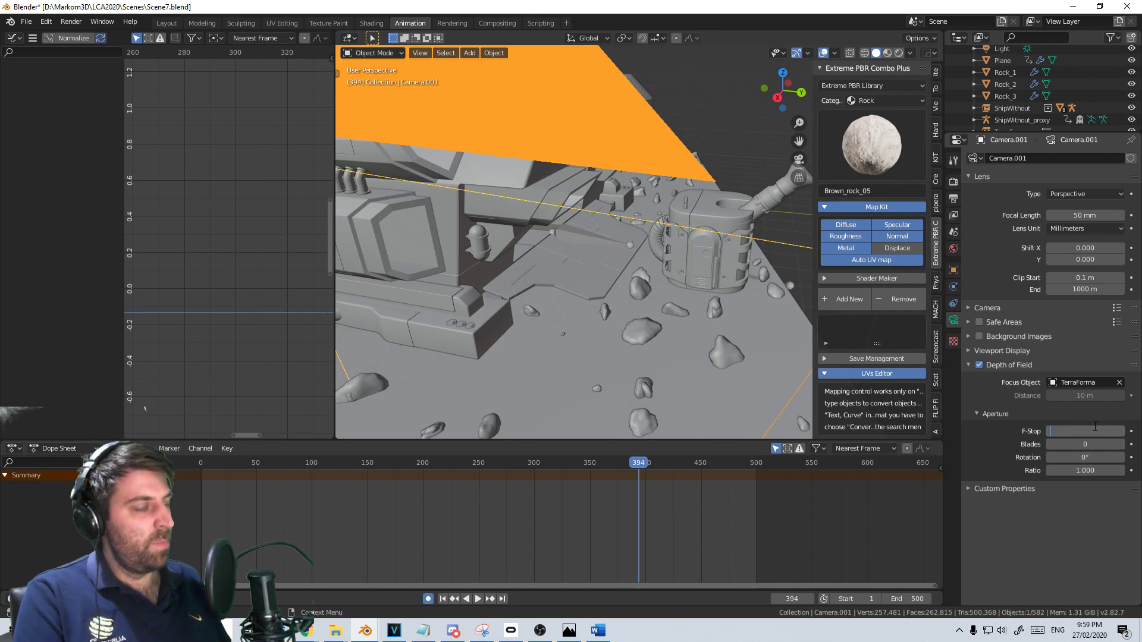
key(Escape)
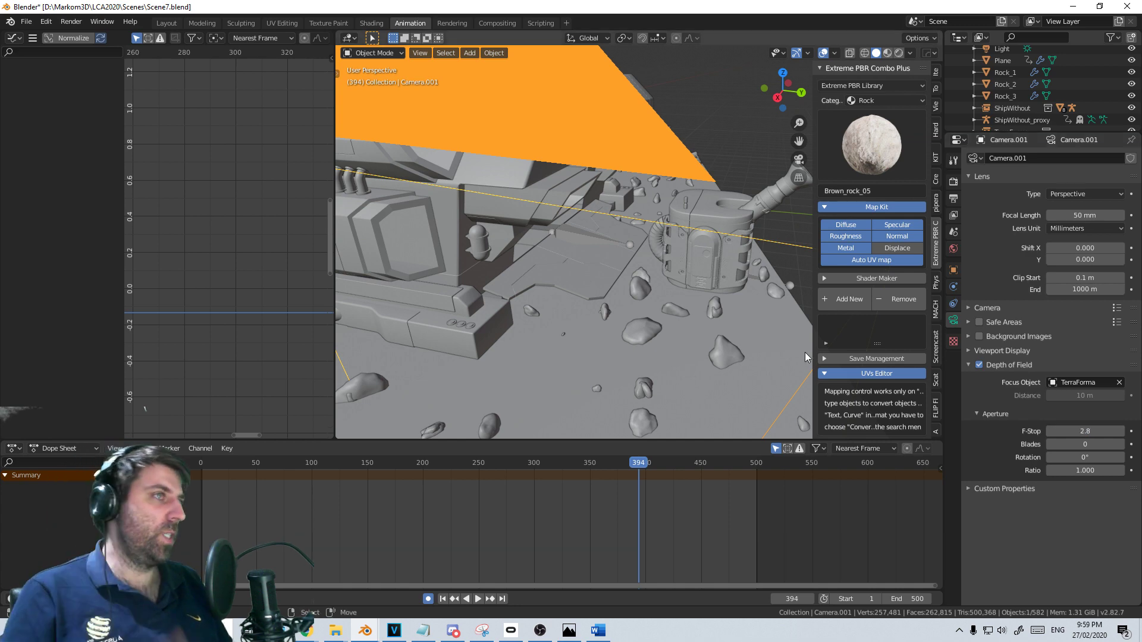
Add a cube empty with a 1 m radius at the opening on top of the terraformer, beside its nozzle
middle_drag(769, 333, 671, 346)
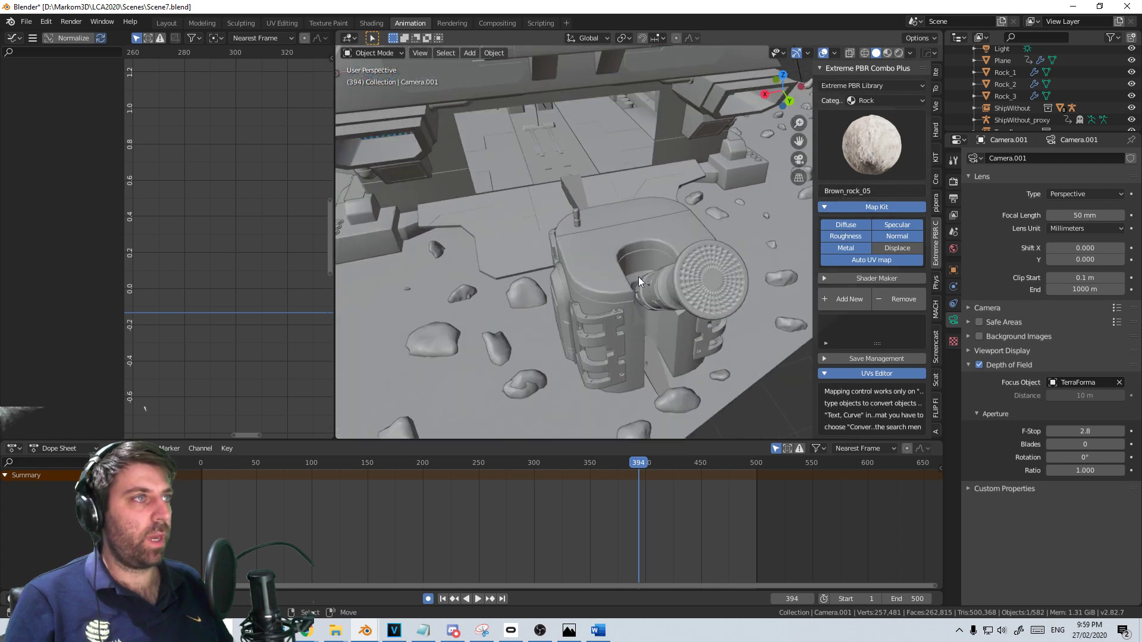
key(shift+a)
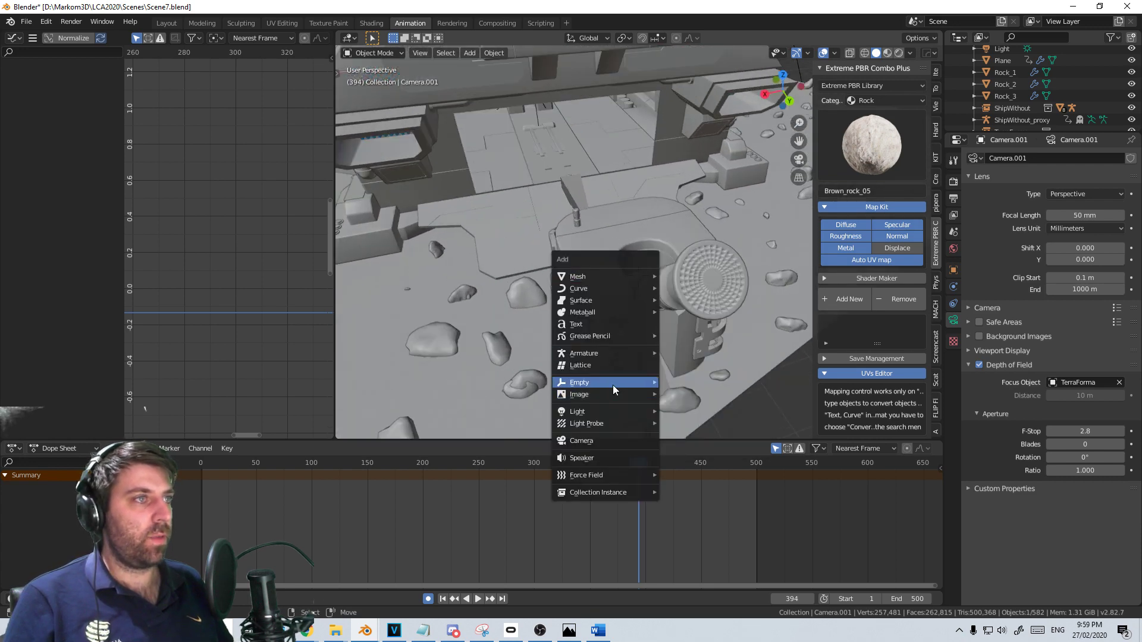
mouse_move(637, 383)
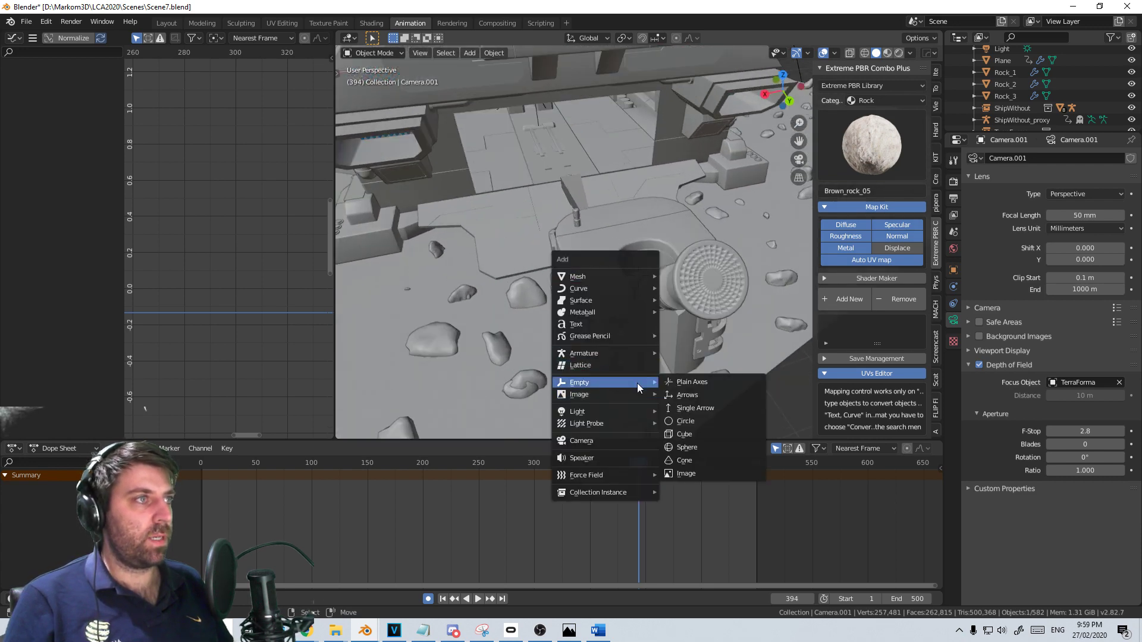
click(693, 434)
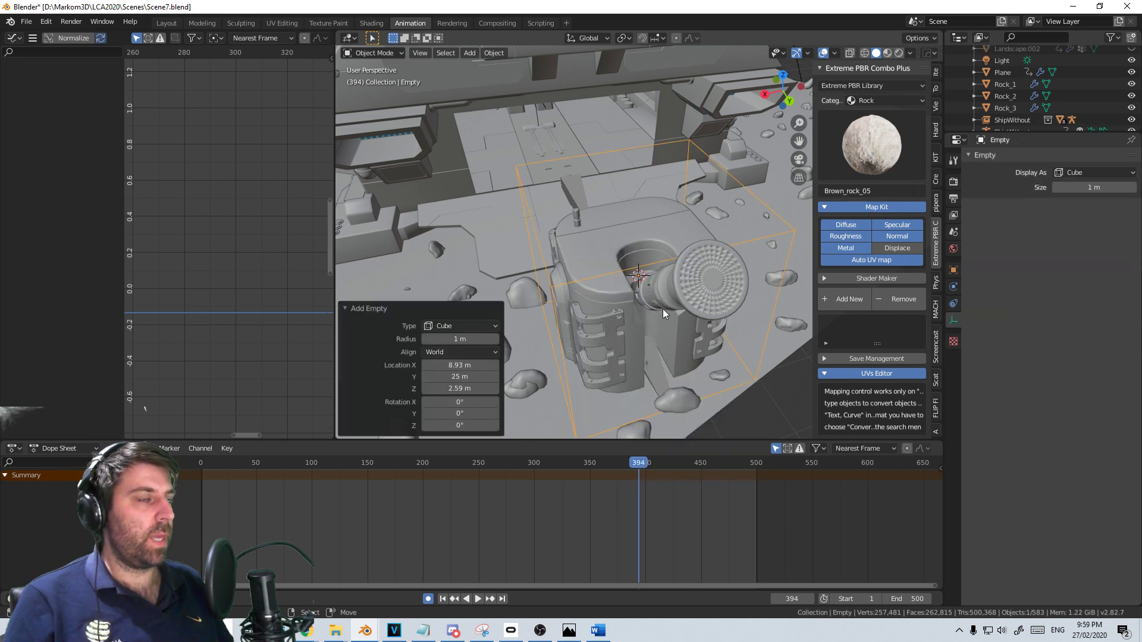
Rename the new cube empty as FocusPoint in the scene collection
scroll(587, 301, down, 5)
scroll(1023, 107, down, 2)
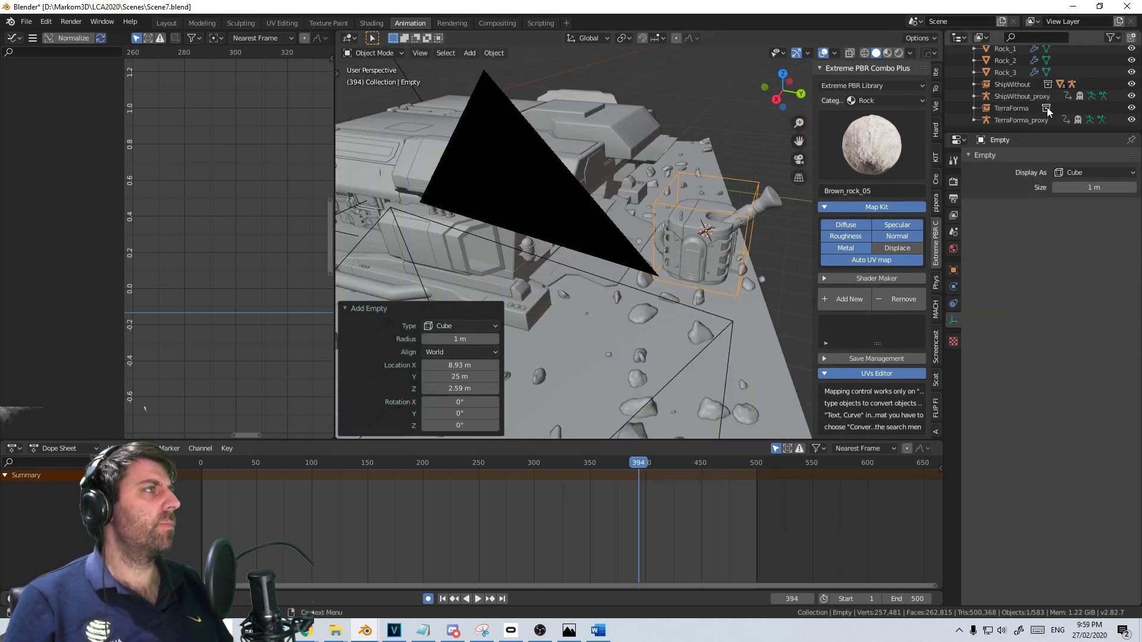
drag(1023, 132, 1023, 315)
double_click(1022, 87)
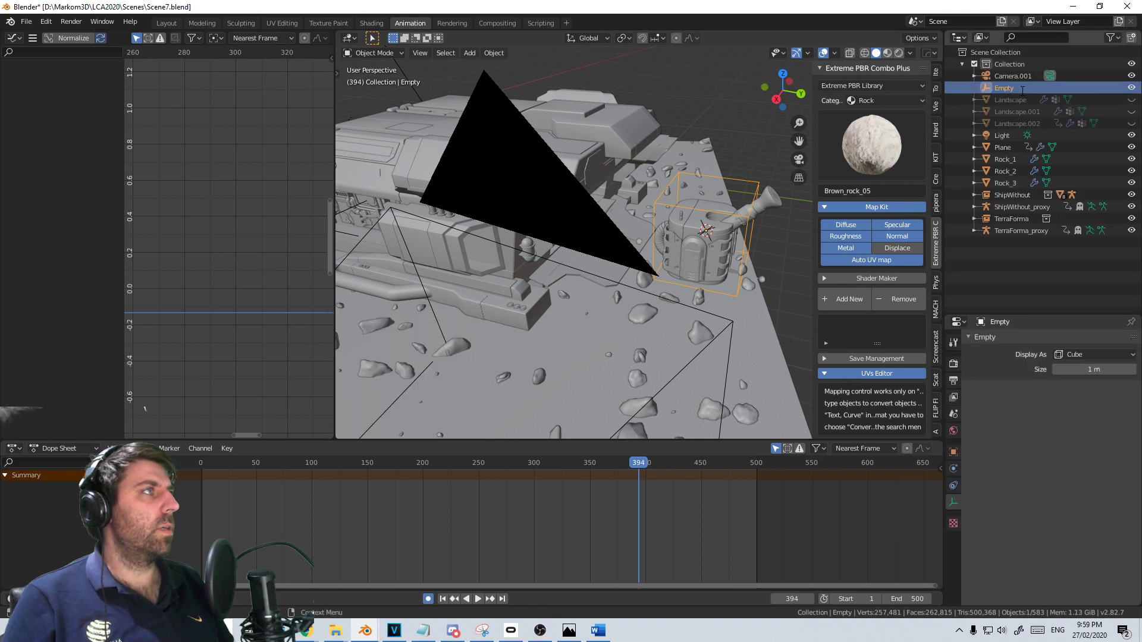
text(Focus)
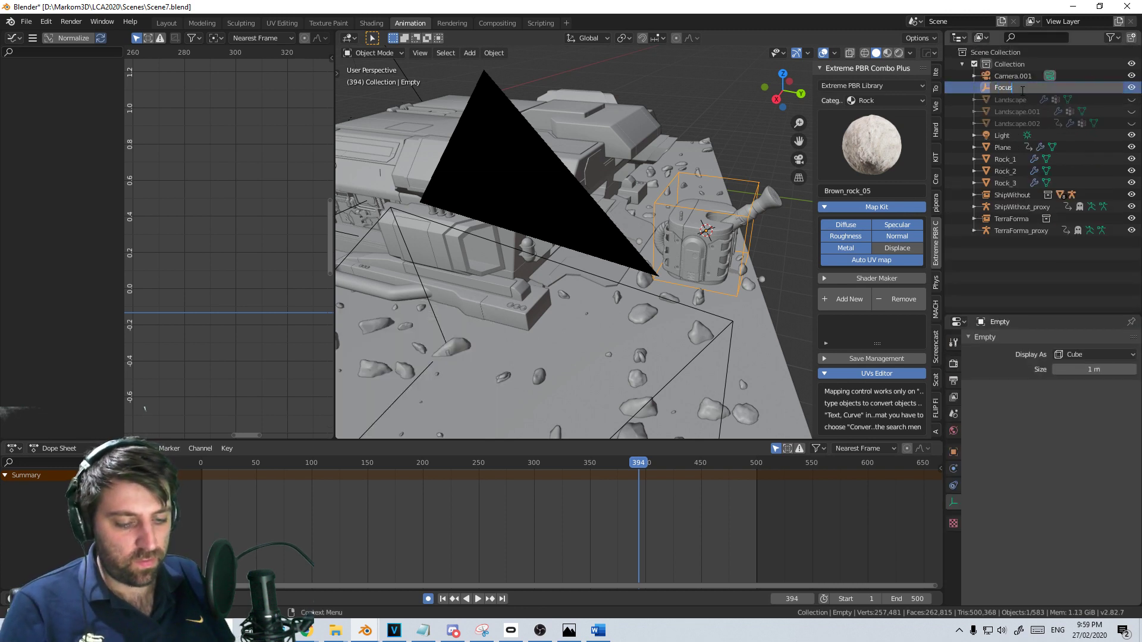
text(Point)
key(Return)
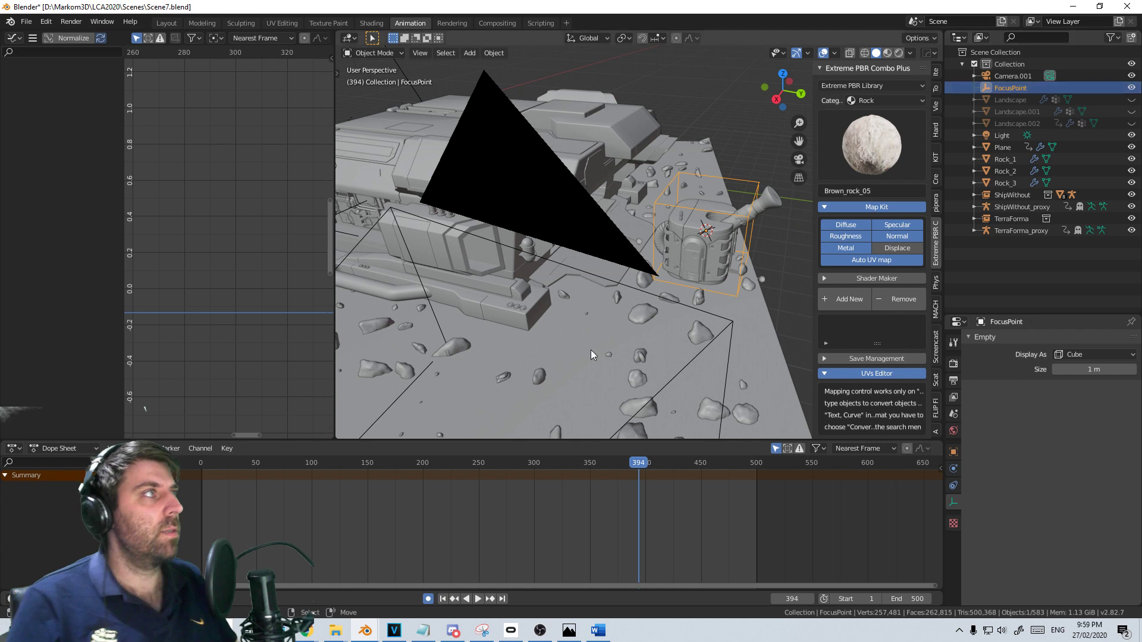
Set the depth of field focus object of Camera.001 to FocusPoint and save the scene file
scroll(591, 350, down, 3)
click(666, 281)
click(668, 274)
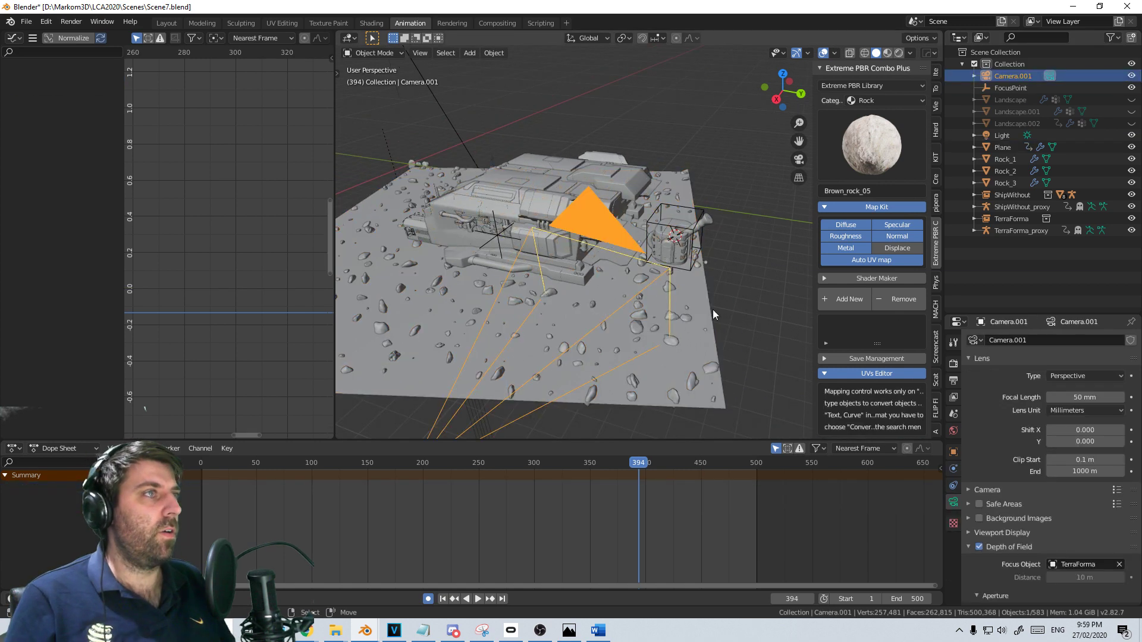
scroll(1058, 476, down, 4)
click(1093, 495)
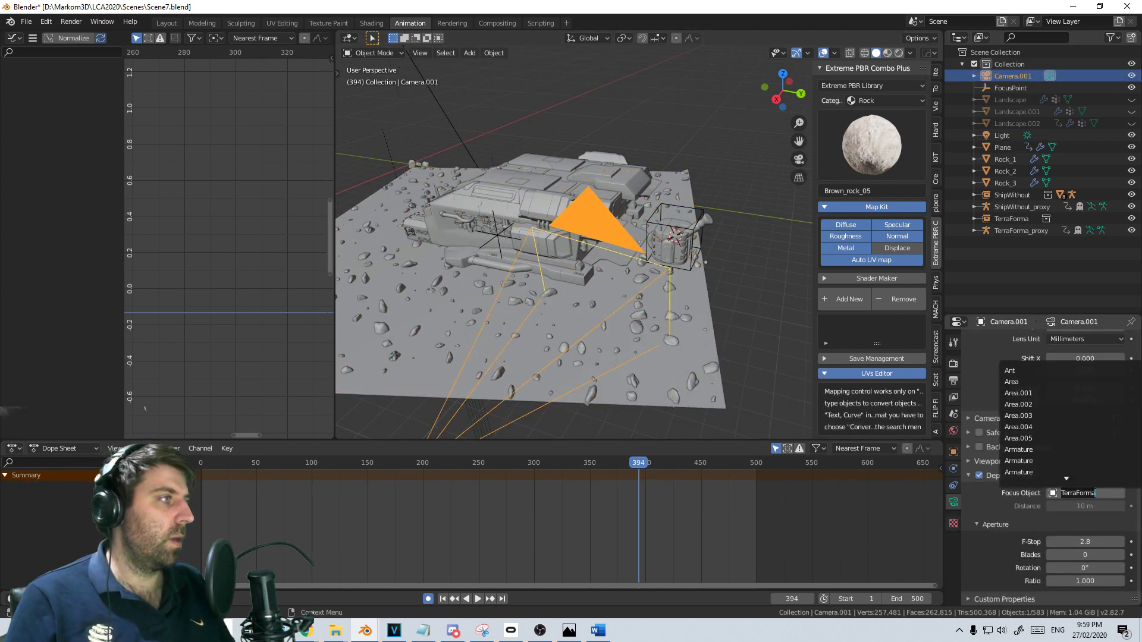
text(foc)
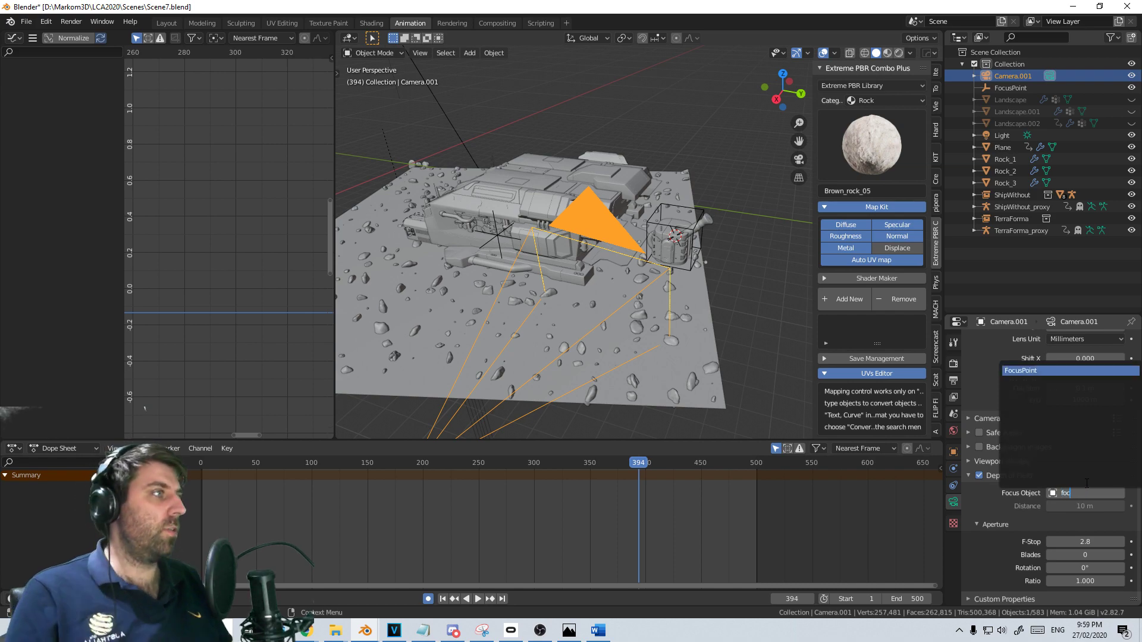
click(1062, 370)
key(ctrl+s)
Render frame 394 from the camera view to examine the focus on the terraformer, and close the render
key(KP_0)
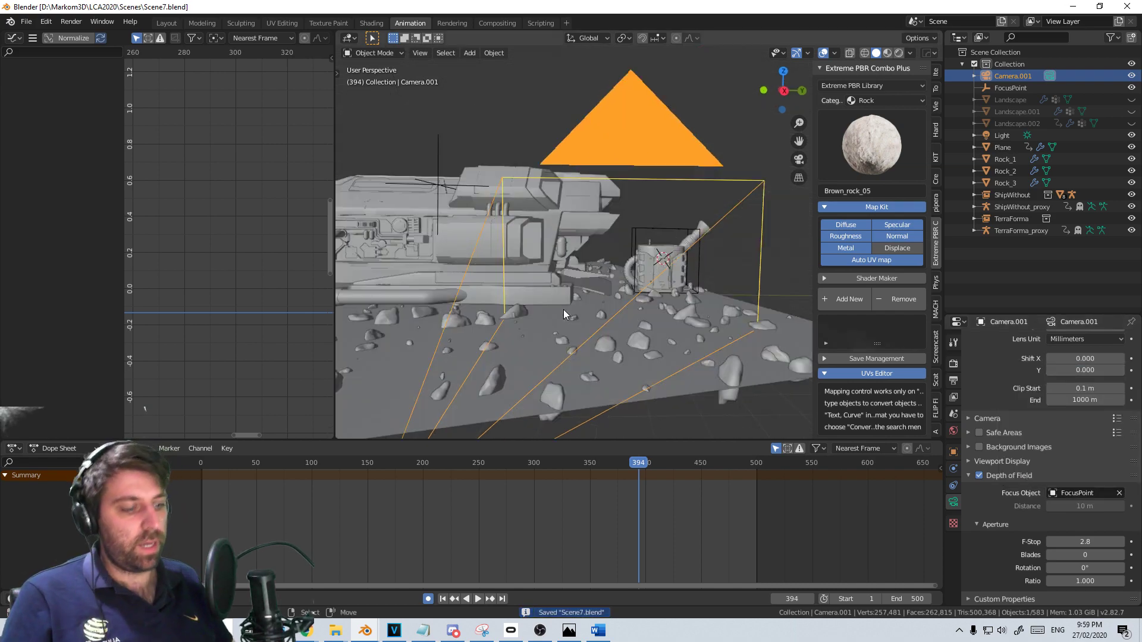
key(F12)
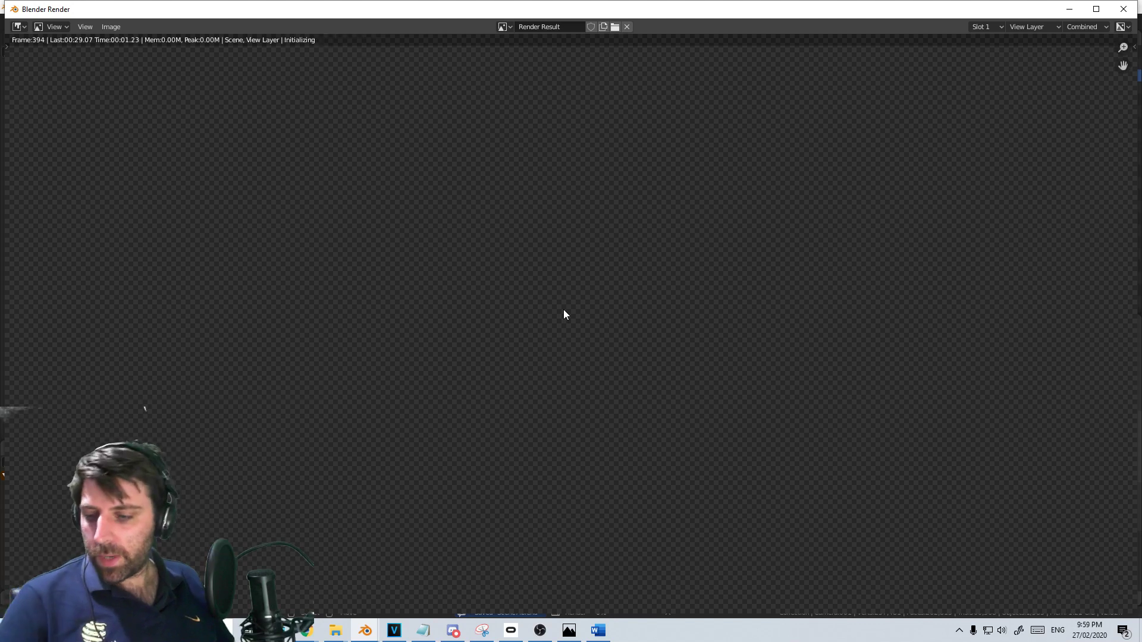
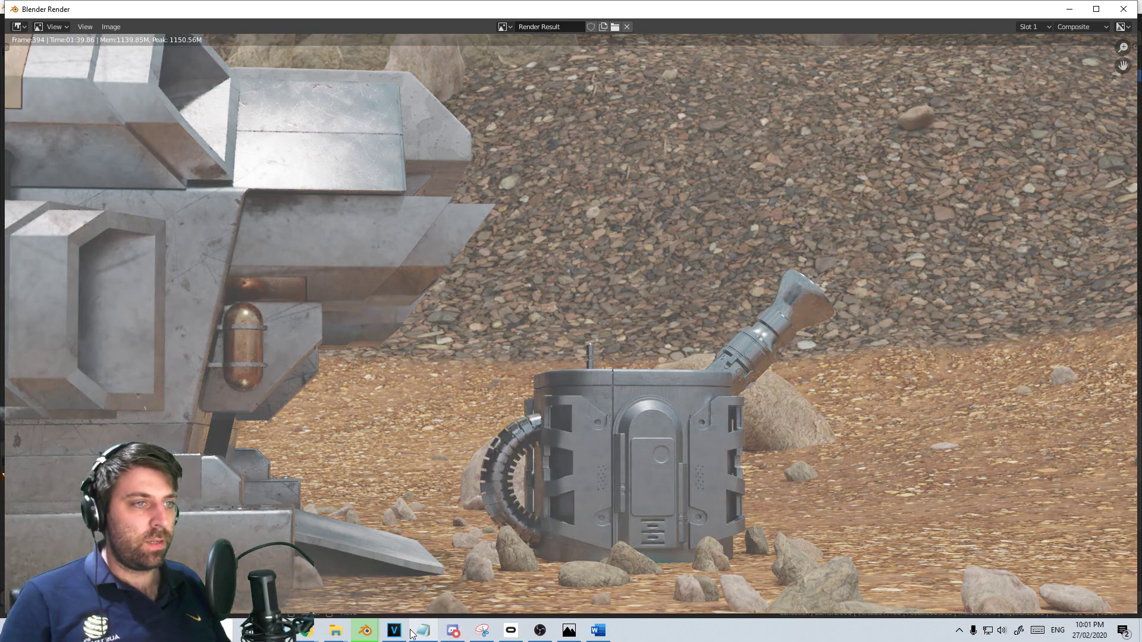
click(394, 630)
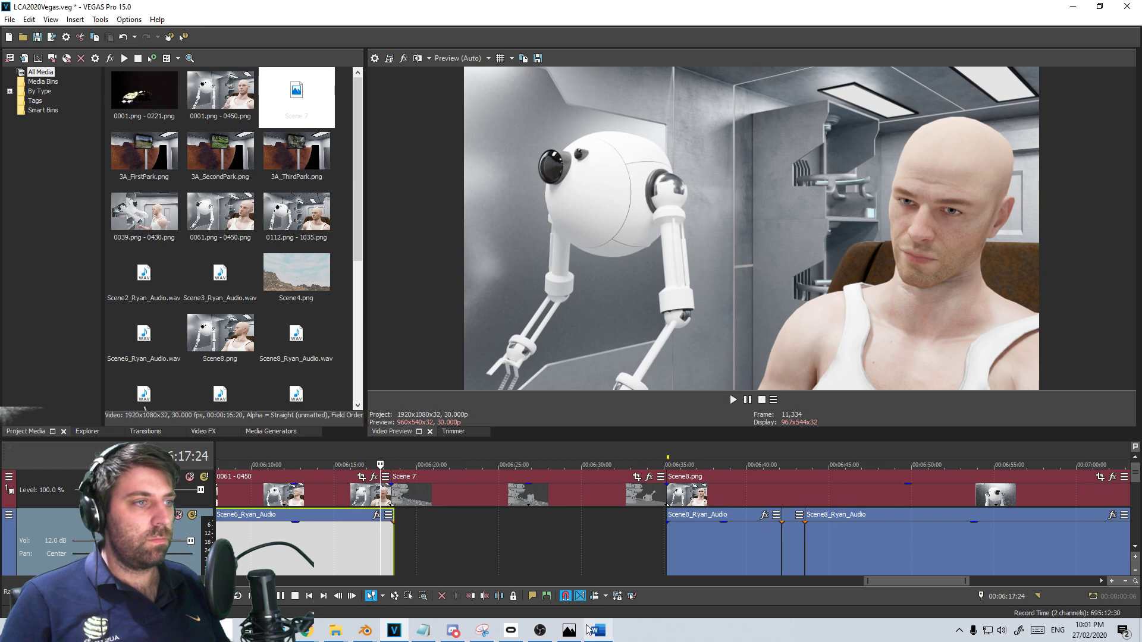
click(572, 630)
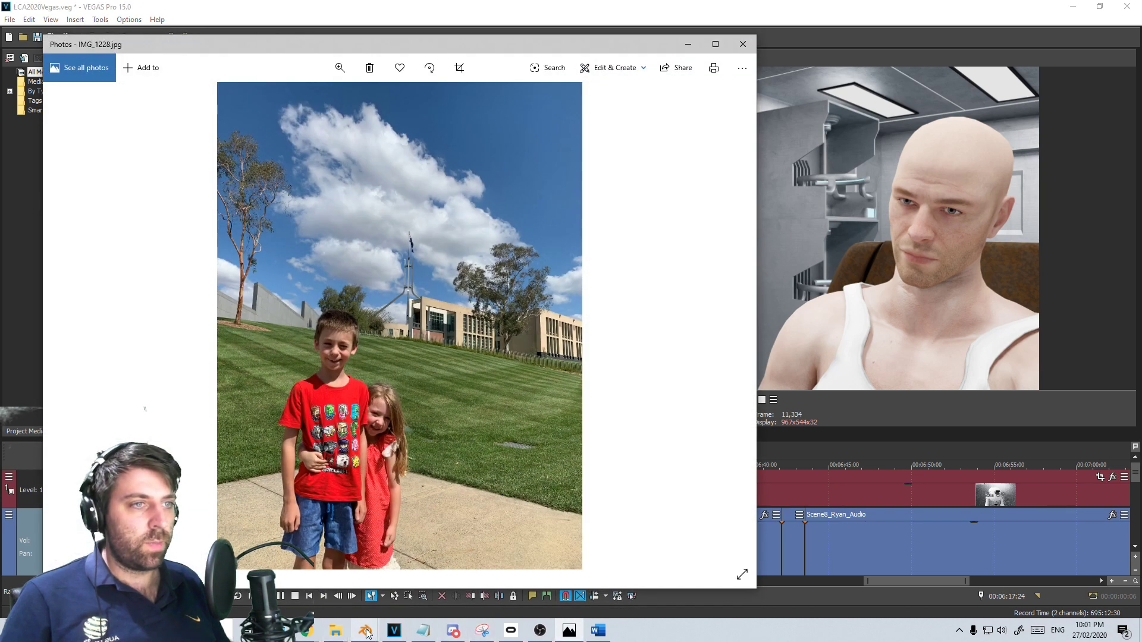
mouse_move(366, 630)
click(567, 575)
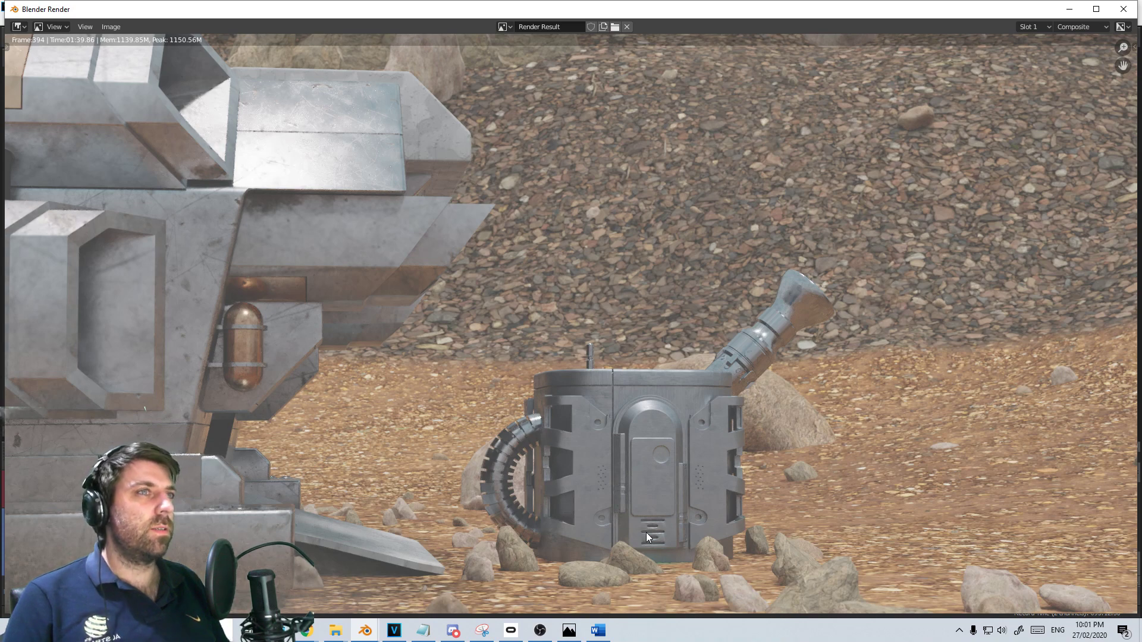
click(1124, 9)
Minimize the photo viewer, switch back to the Scene7 Blender window and examine the rendered backdrop and ColorRamp in the compositing nodes
click(689, 44)
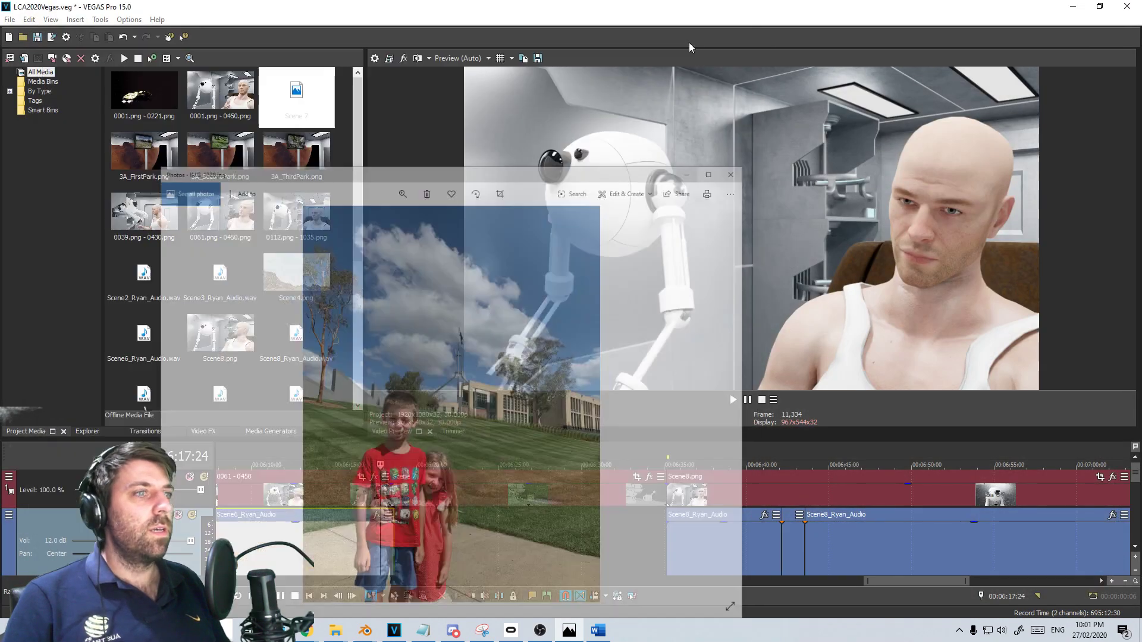
mouse_move(367, 623)
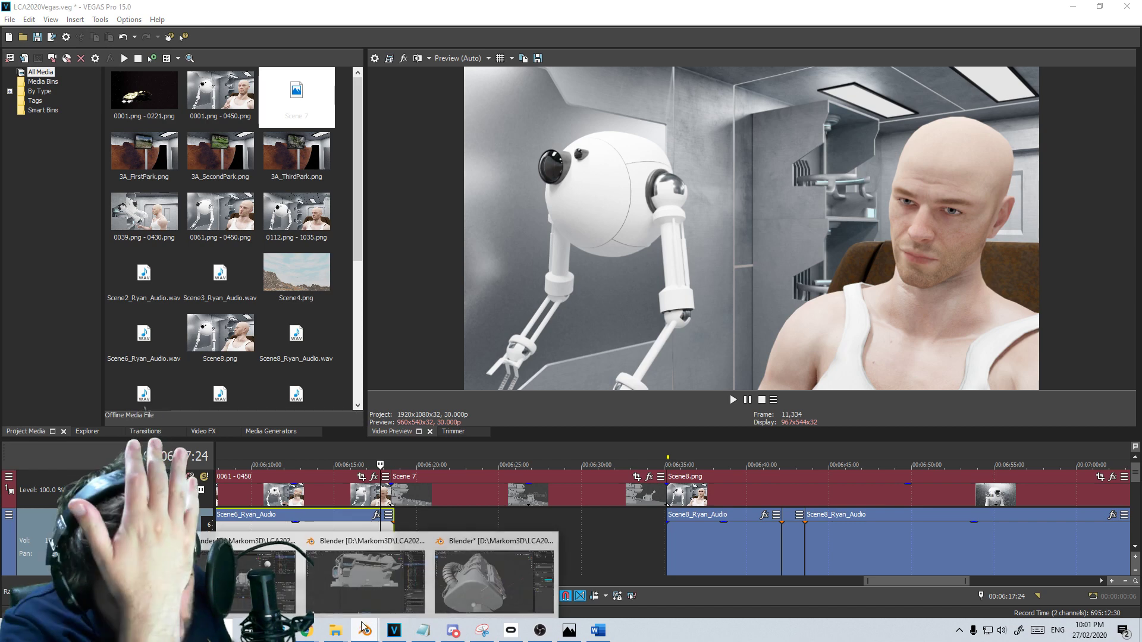
click(351, 550)
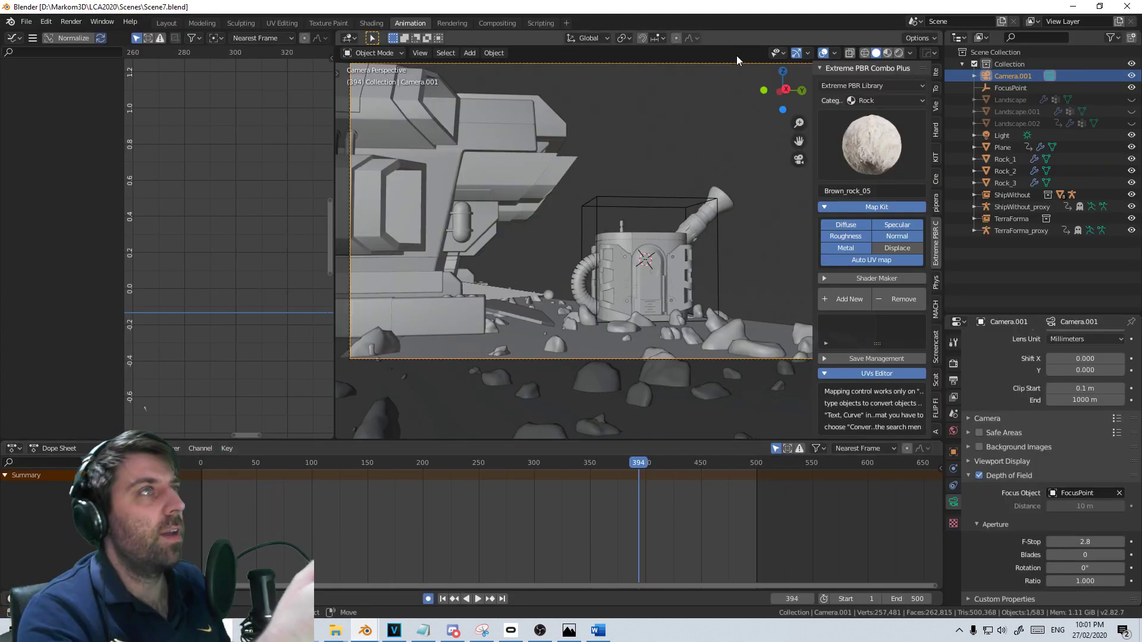
click(509, 24)
scroll(491, 343, up, 3)
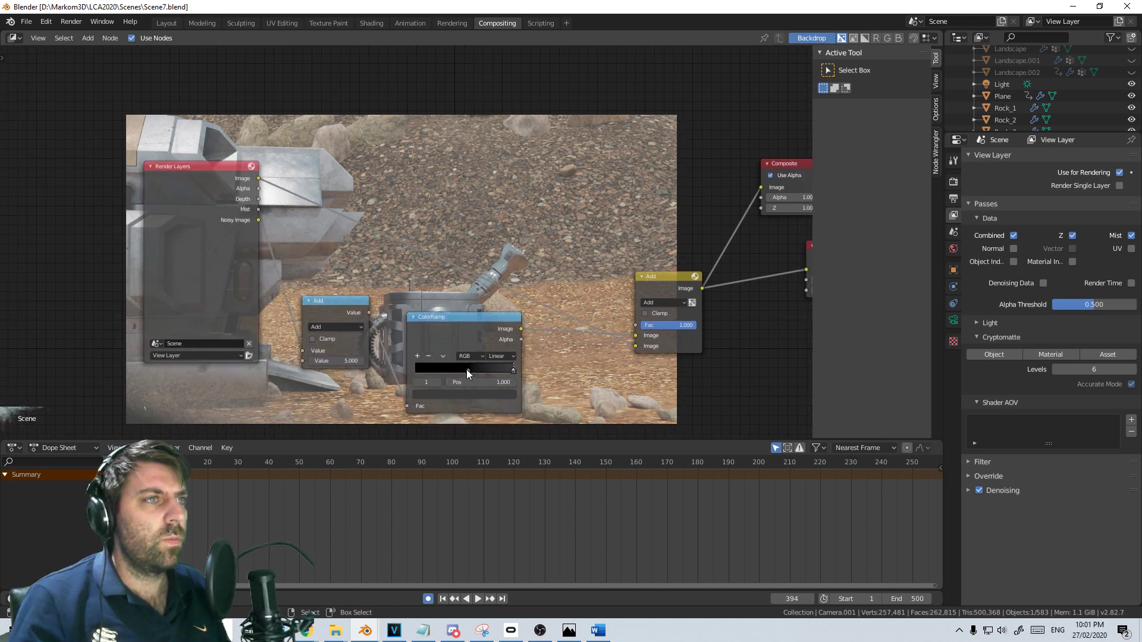
click(466, 370)
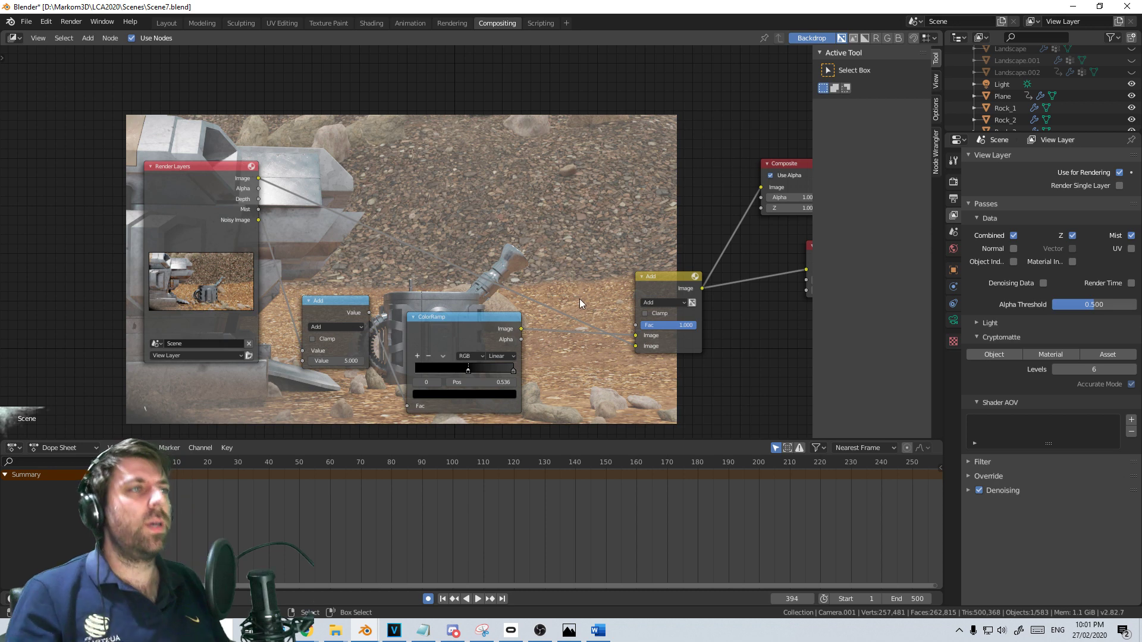
middle_drag(541, 263, 720, 24)
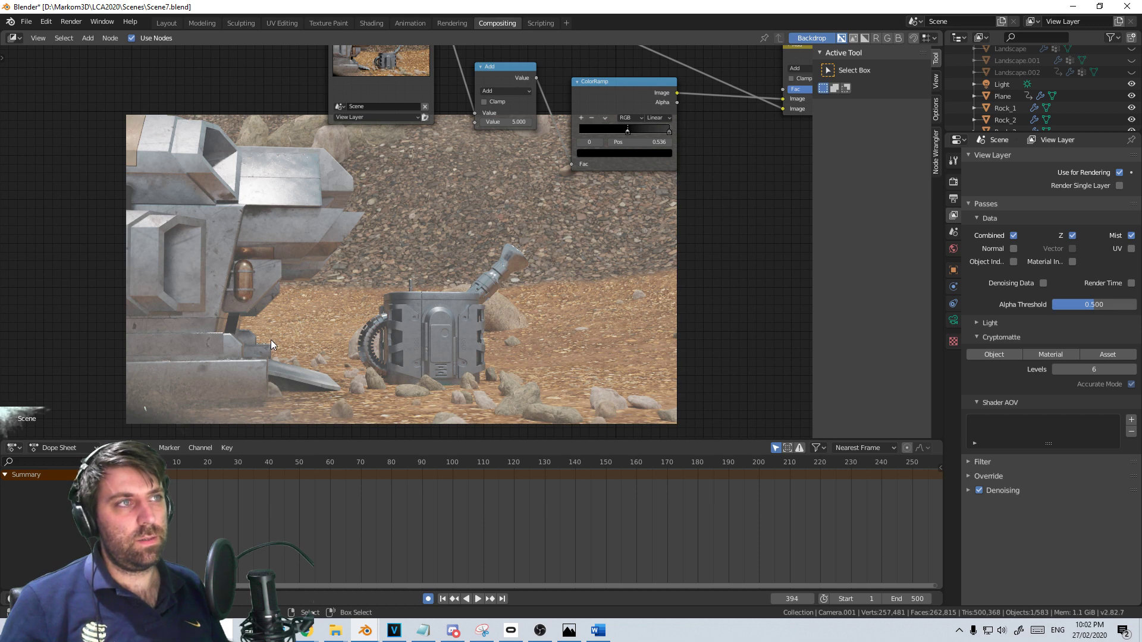
middle_drag(271, 343, 226, 291)
middle_drag(453, 236, 599, 279)
Add a Glare node on the image link between the Render Layers node and the final Add mix node
key(shift+a)
click(456, 77)
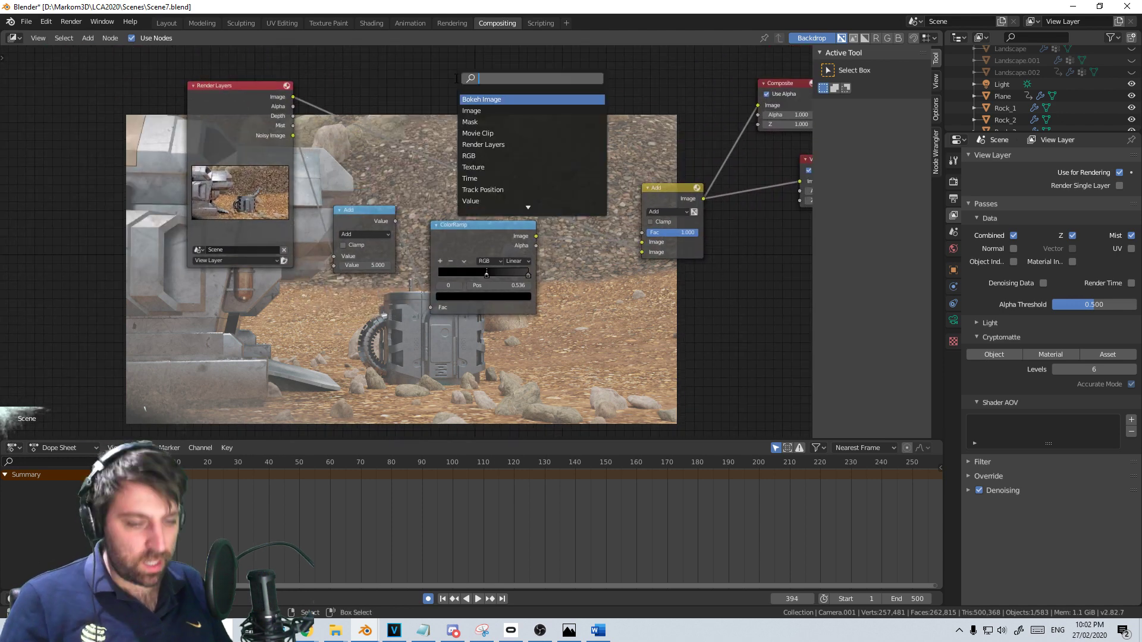
text(glare)
key(Return)
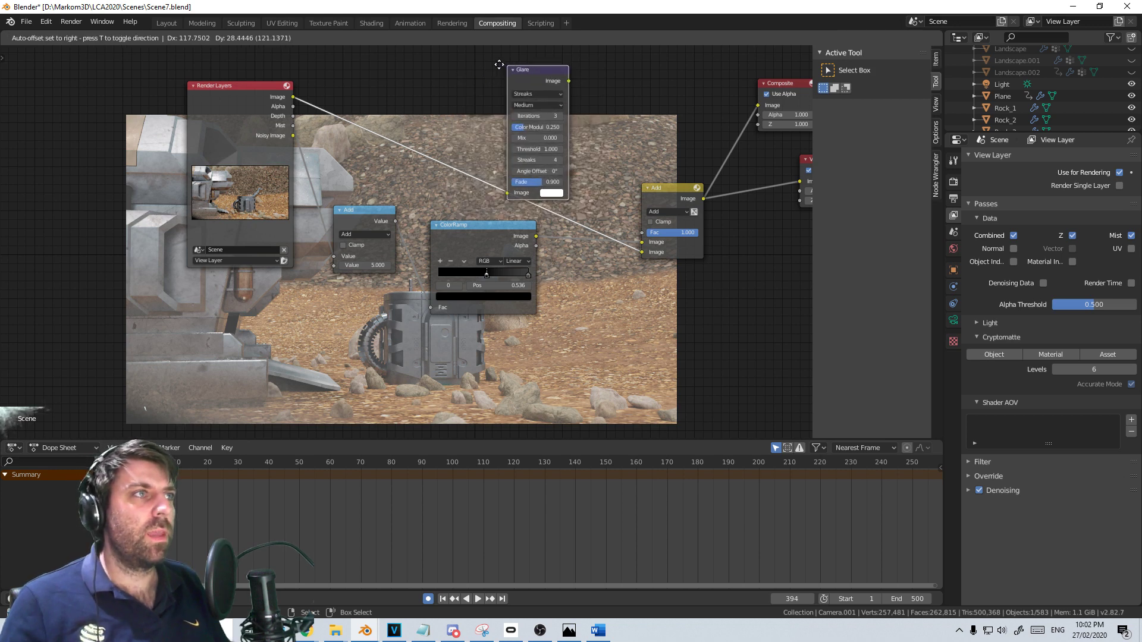
click(404, 63)
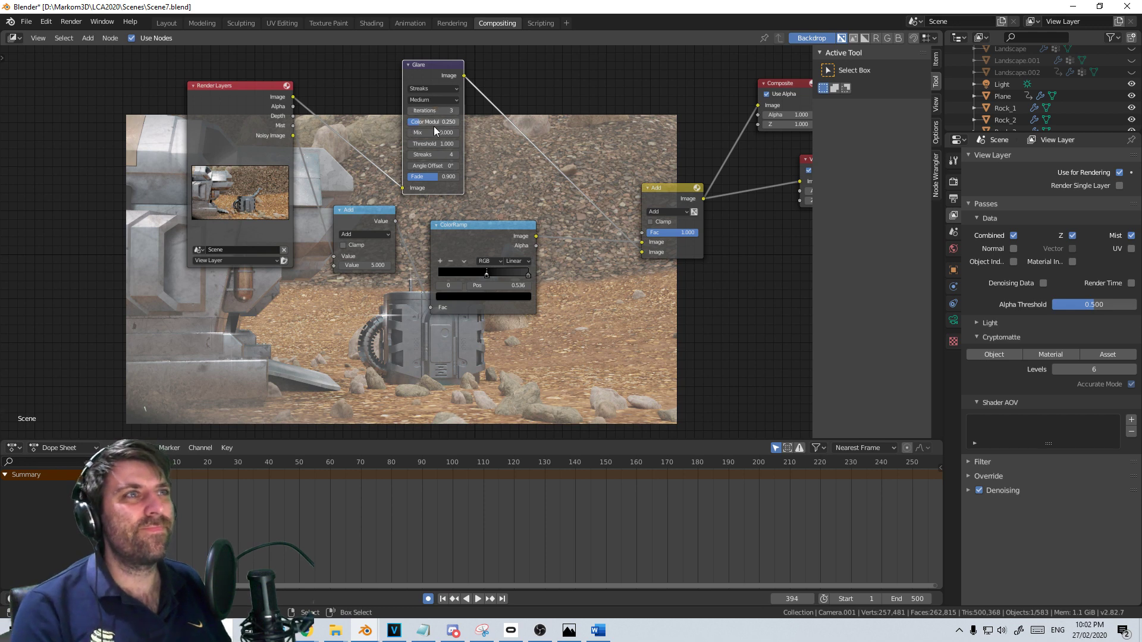
Set the Glare node's number of streaks to 2 and check the effect on the backdrop
middle_drag(476, 239, 641, 138)
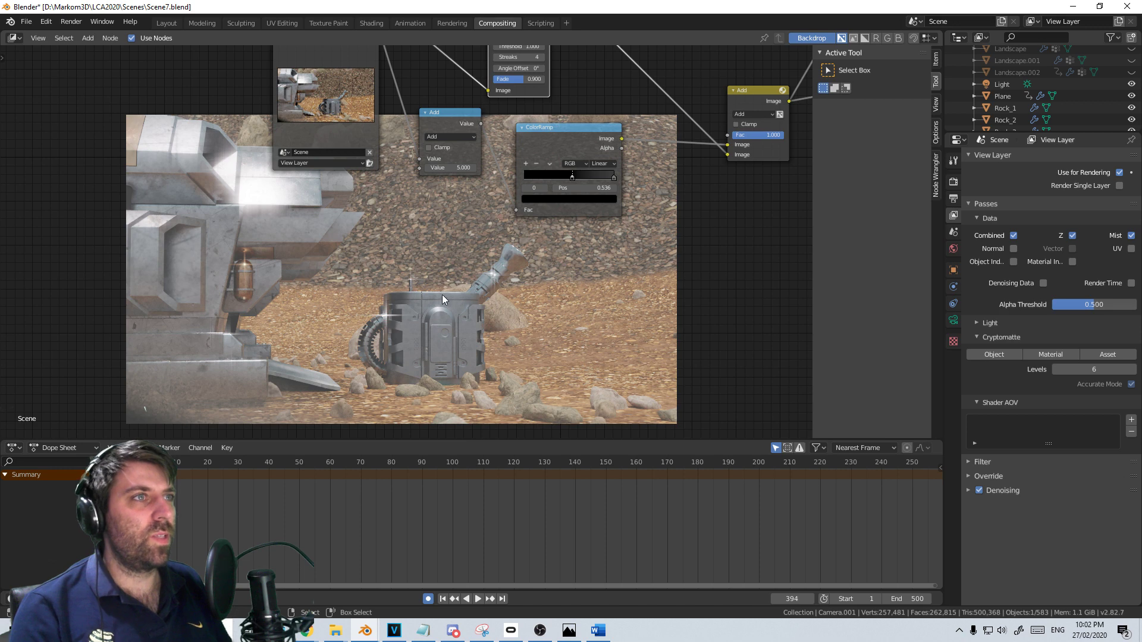
middle_drag(532, 134, 537, 174)
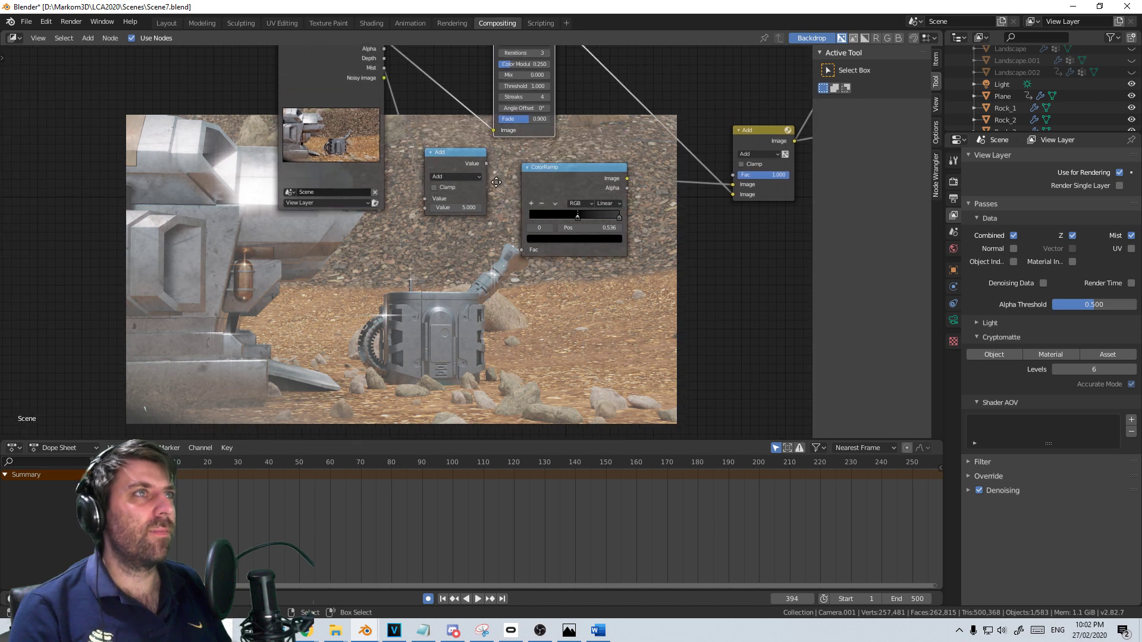
click(529, 100)
text(2)
key(Return)
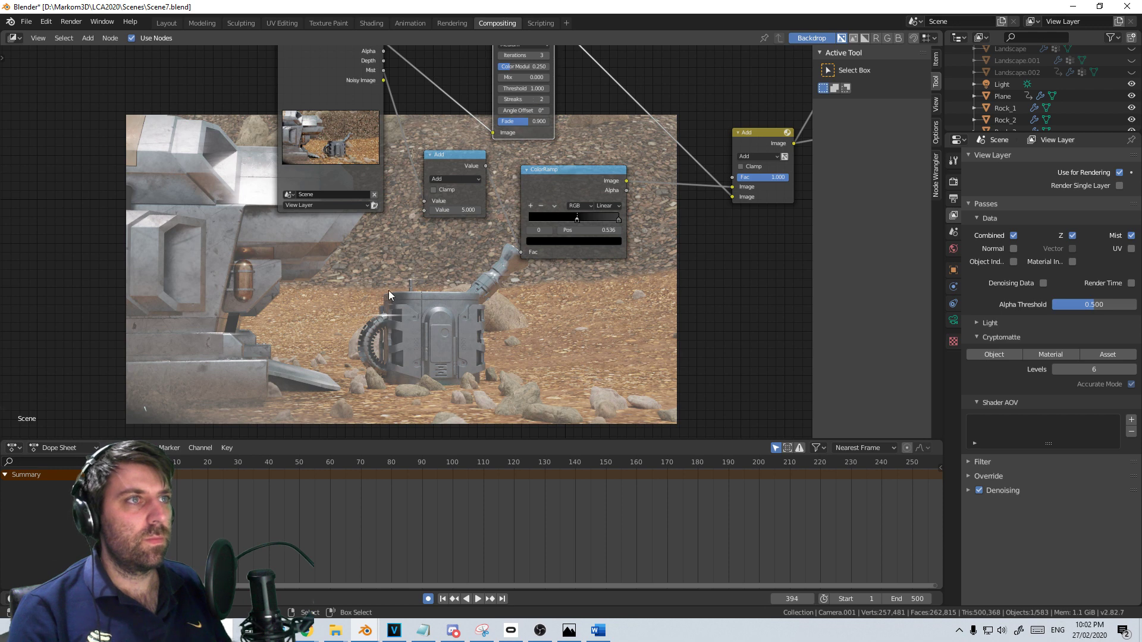
middle_drag(626, 116, 626, 129)
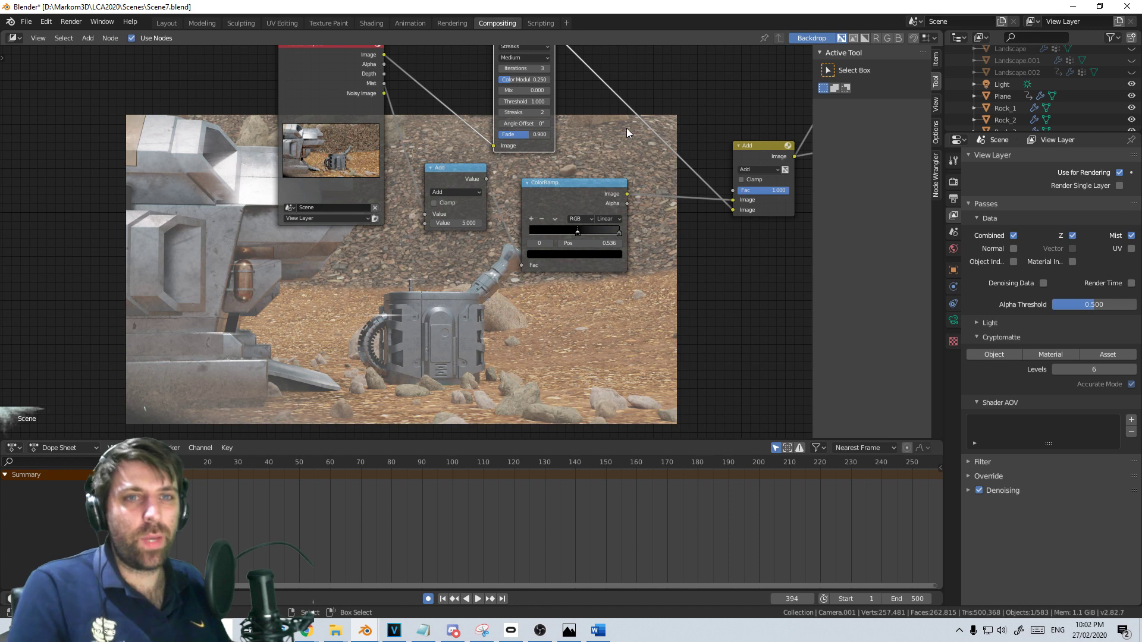
middle_drag(595, 153, 587, 181)
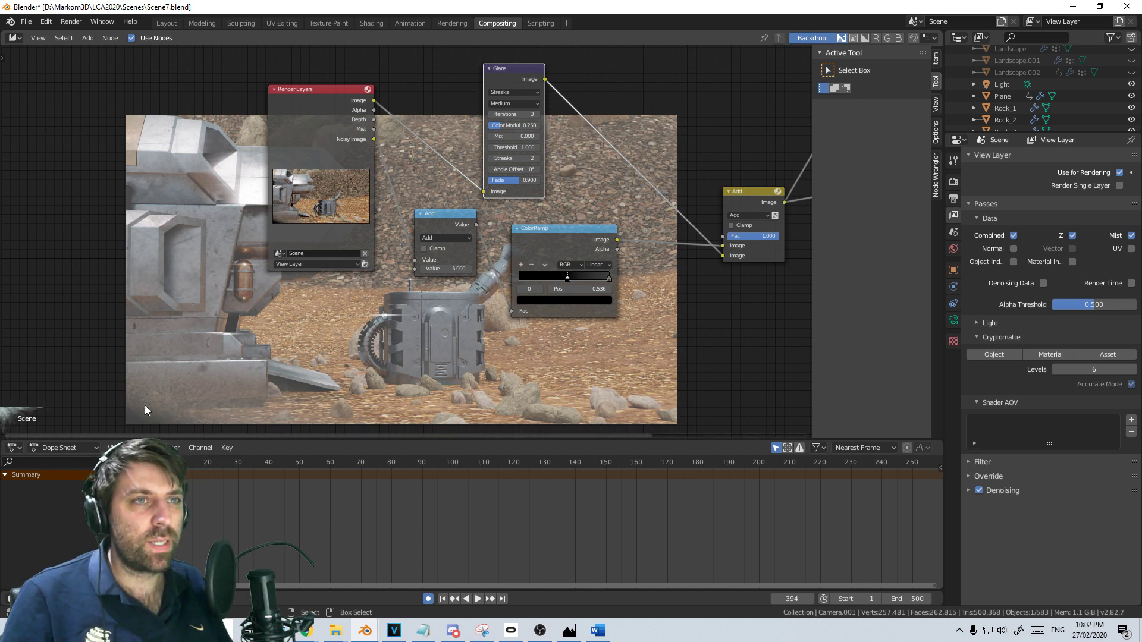
Return to the Layout workspace, move the animation back to frame 210 and render it
click(201, 23)
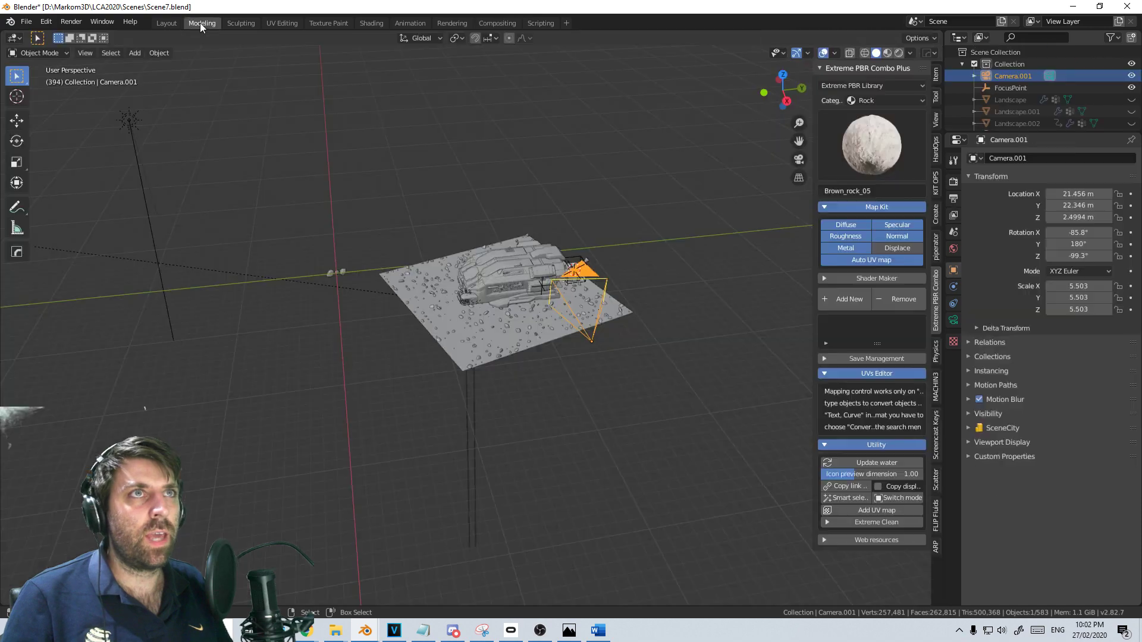
click(164, 23)
middle_drag(359, 199, 494, 170)
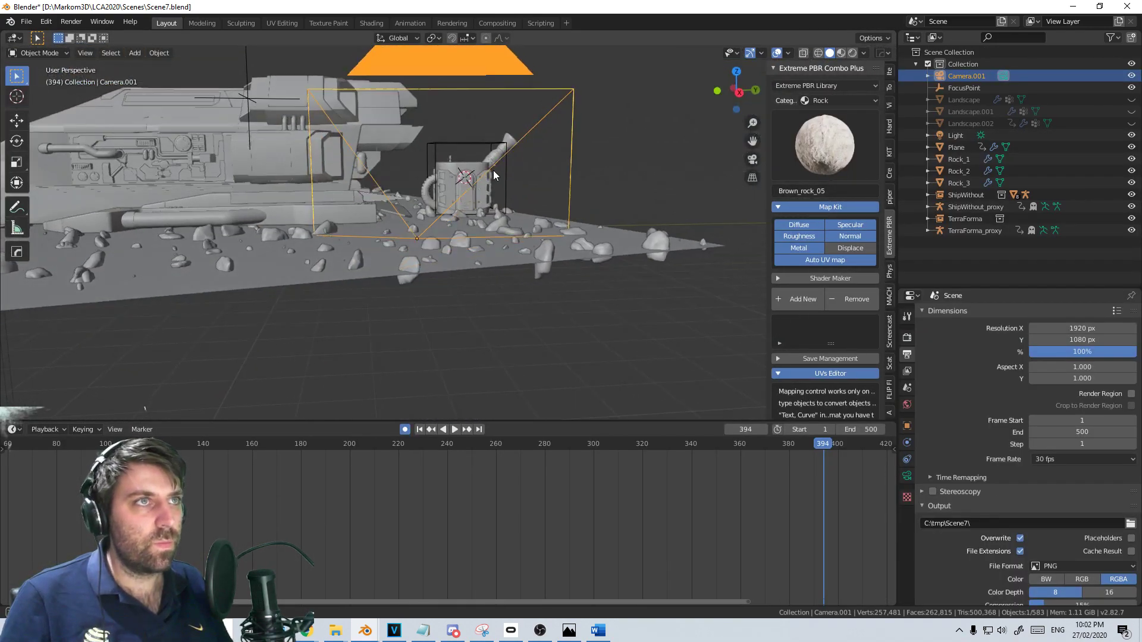
middle_drag(449, 220, 451, 258)
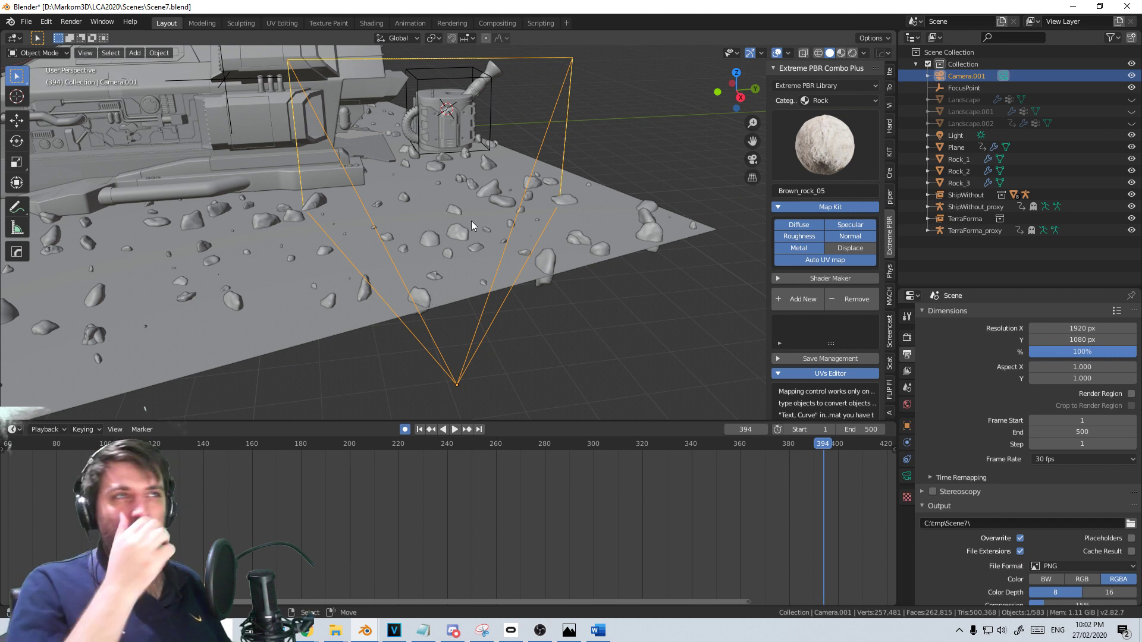
drag(520, 527, 373, 517)
key(F12)
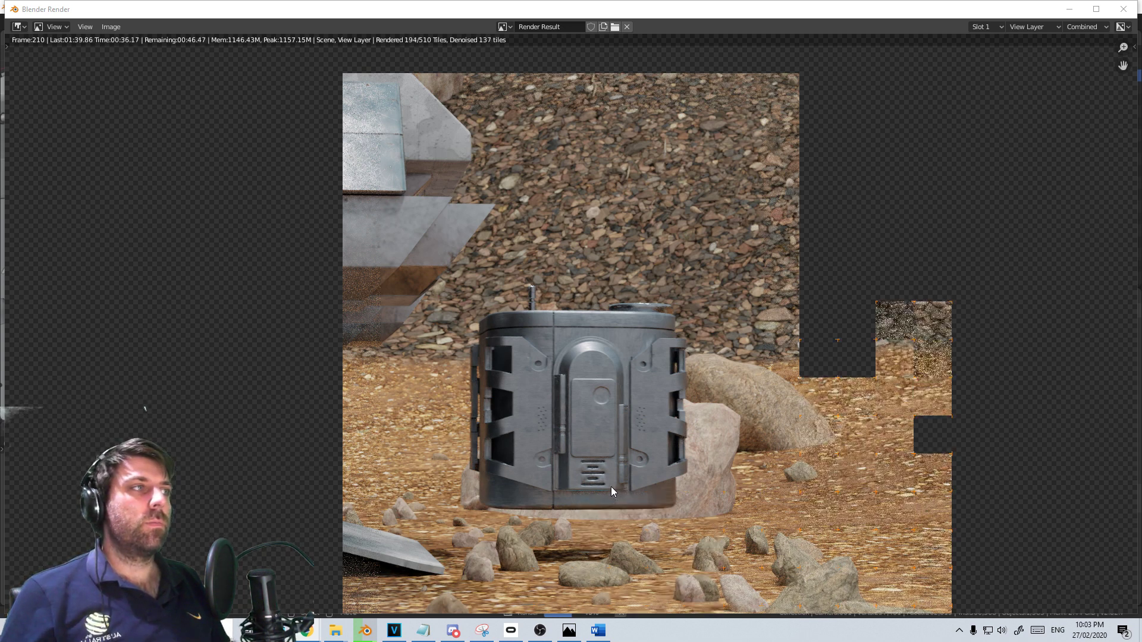
Open the recent file Scene7 in another Blender instance while the render is running
key(alt+Tab)
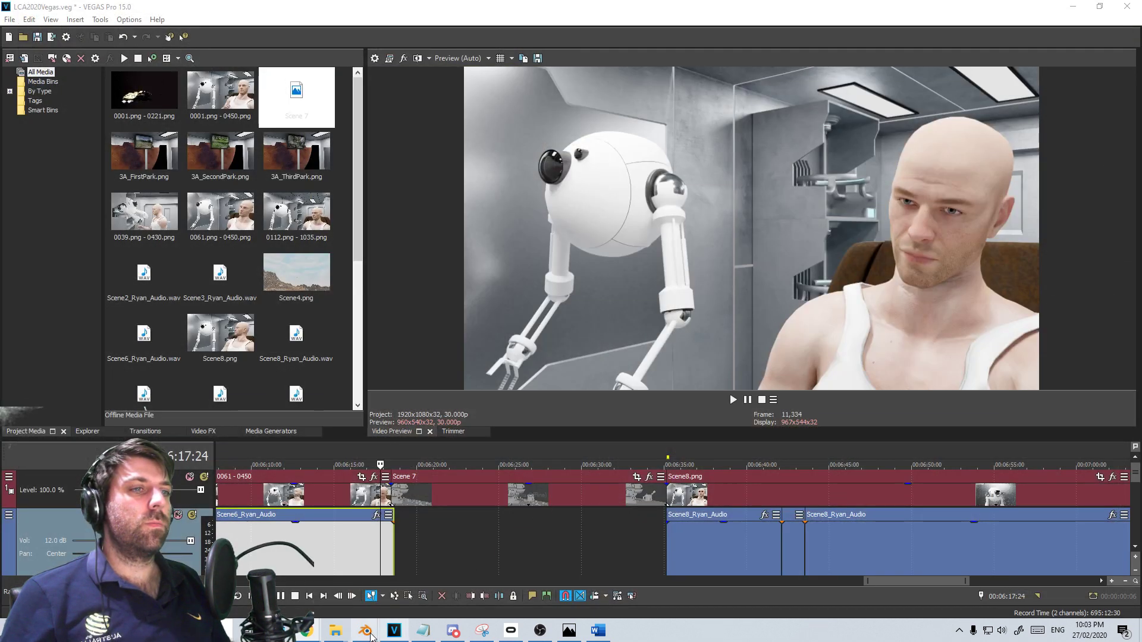
mouse_move(368, 637)
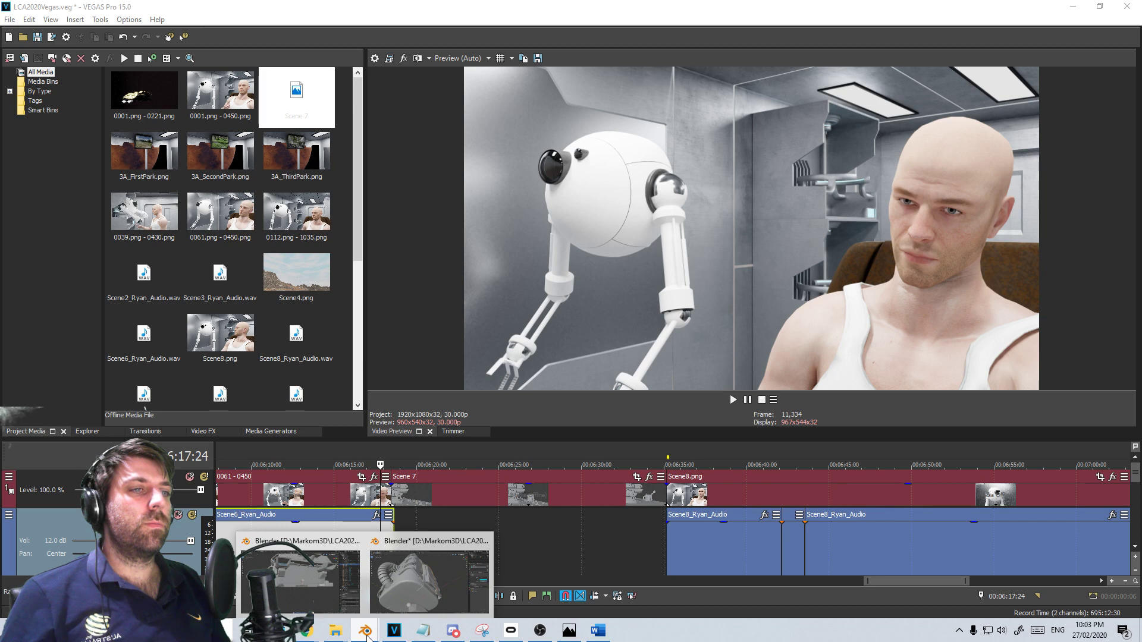
right_click(367, 635)
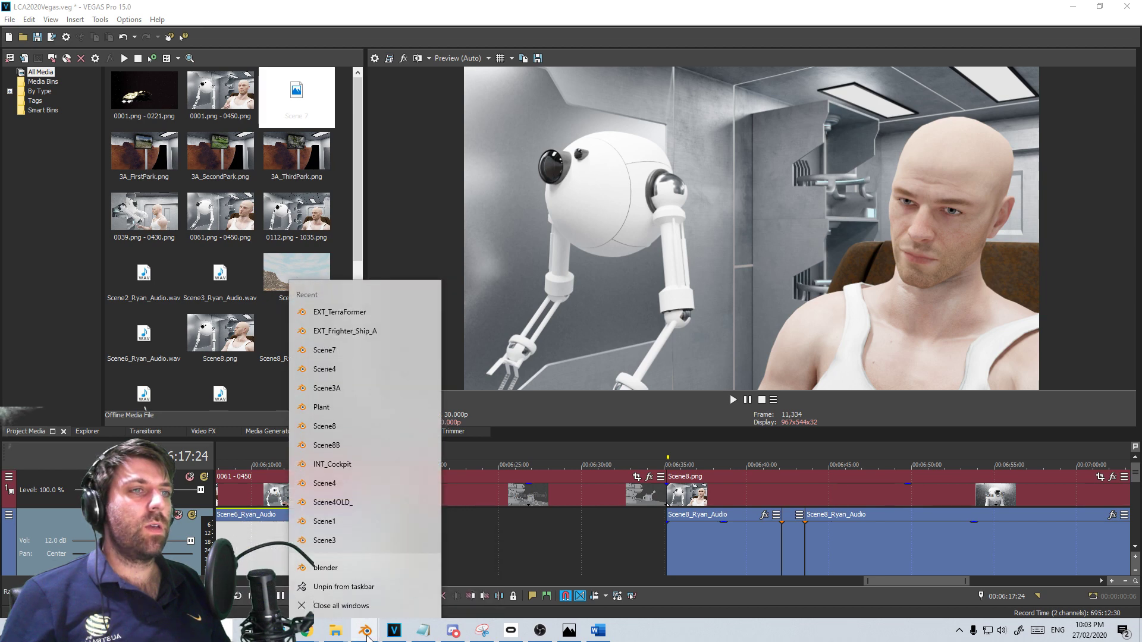
click(354, 353)
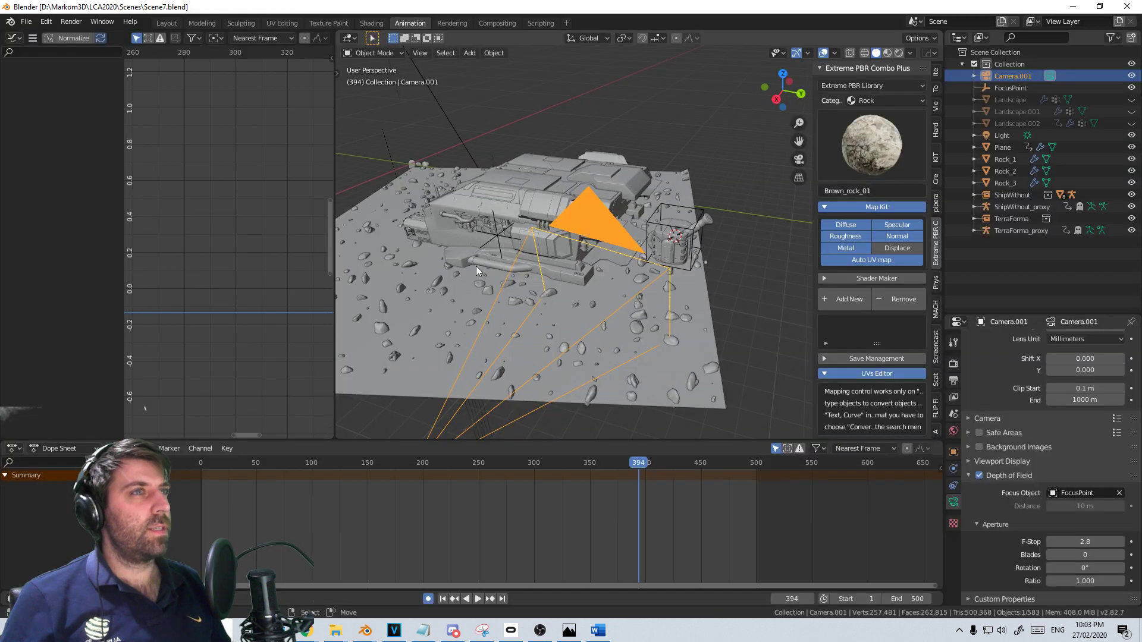
In the compositing node tree, add a Glare node on the link from the Render Layers image output to the final Add node
key(KP_0)
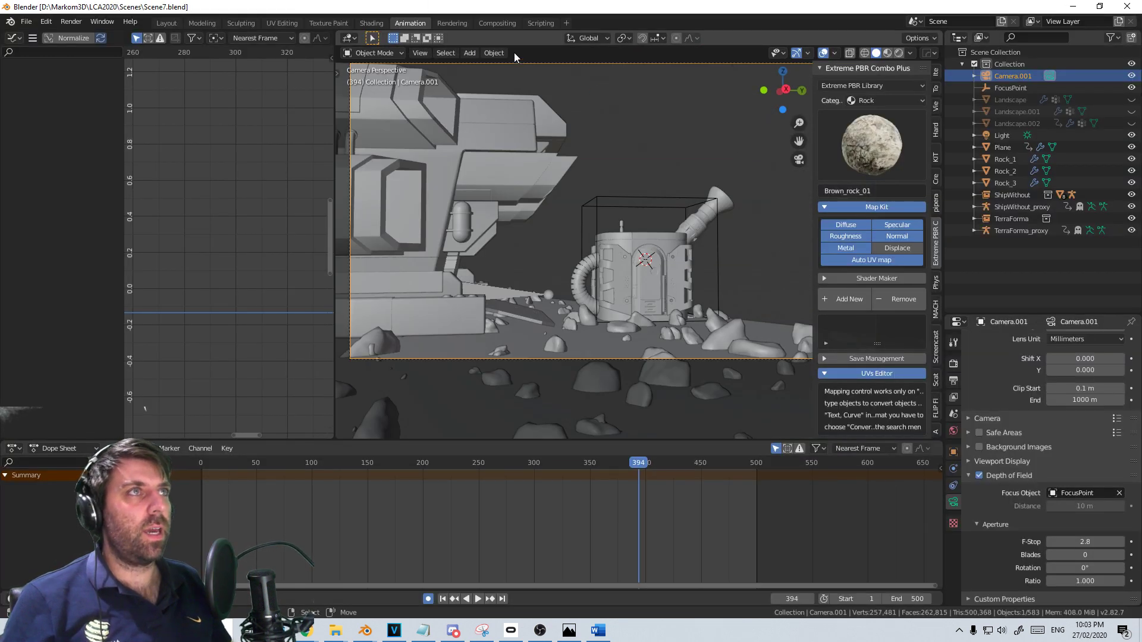
click(489, 23)
middle_drag(566, 375, 643, 385)
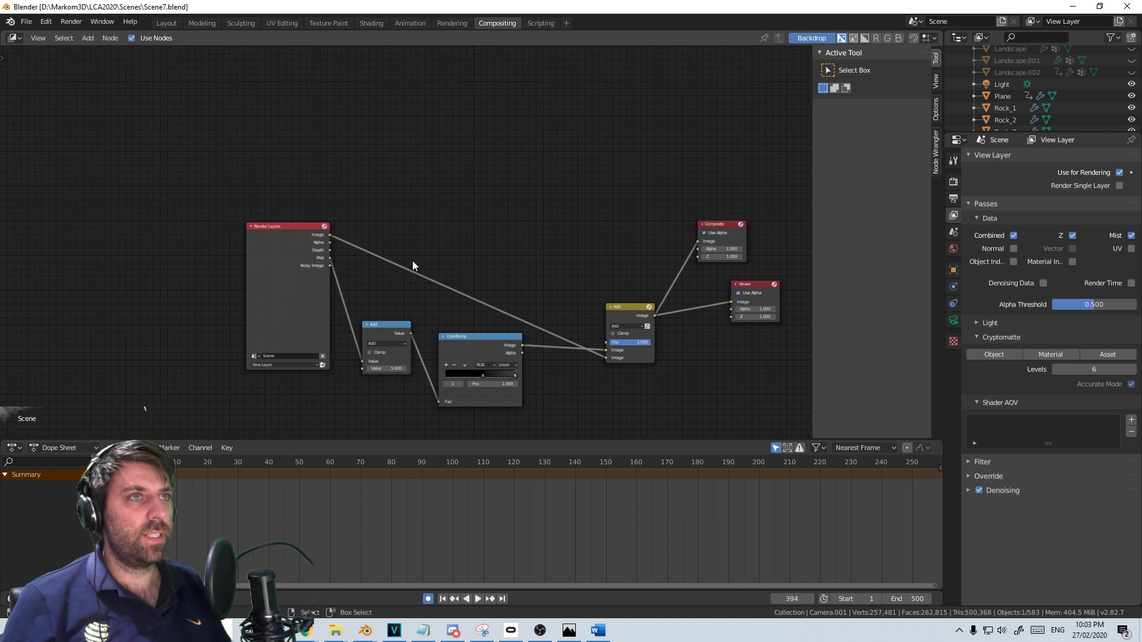
key(shift+a)
click(414, 262)
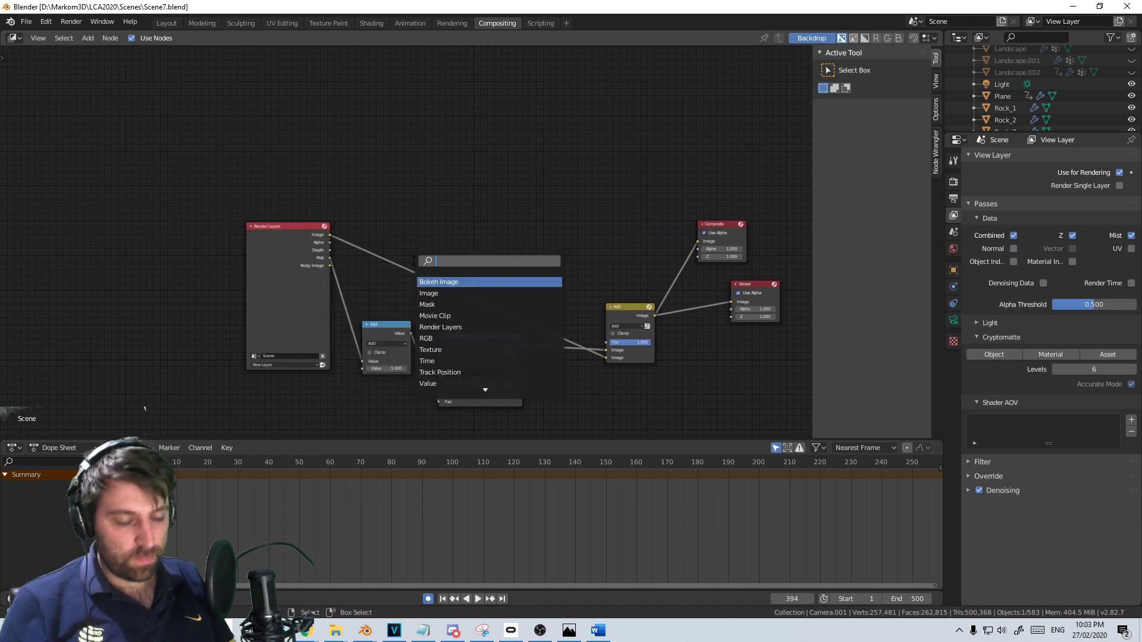
text(glare)
key(Return)
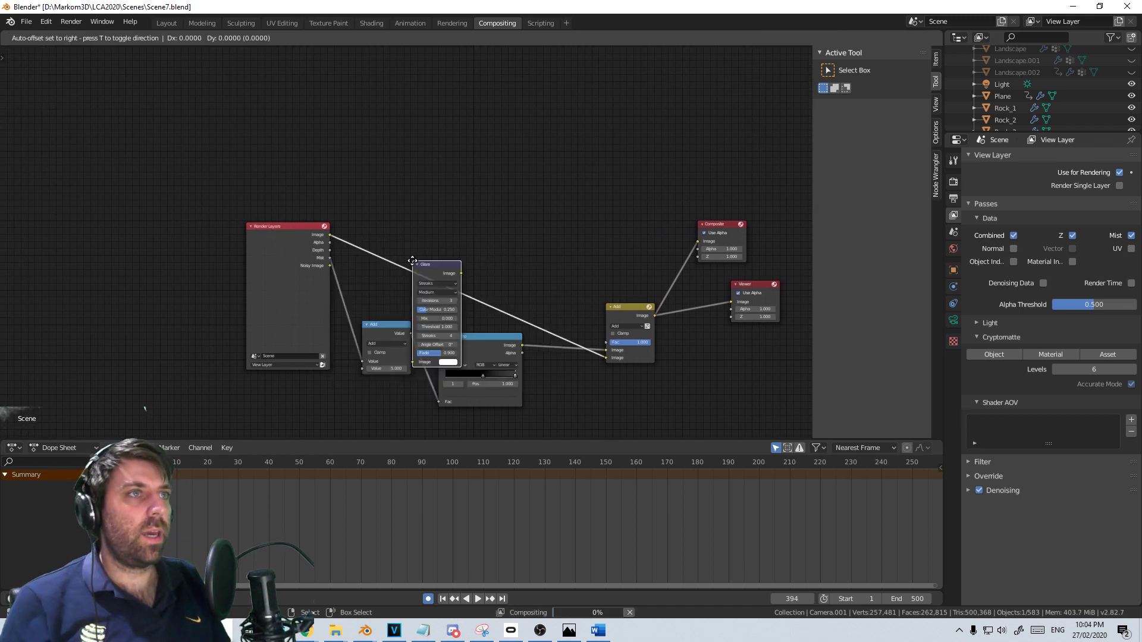
click(427, 212)
scroll(448, 231, up, 2)
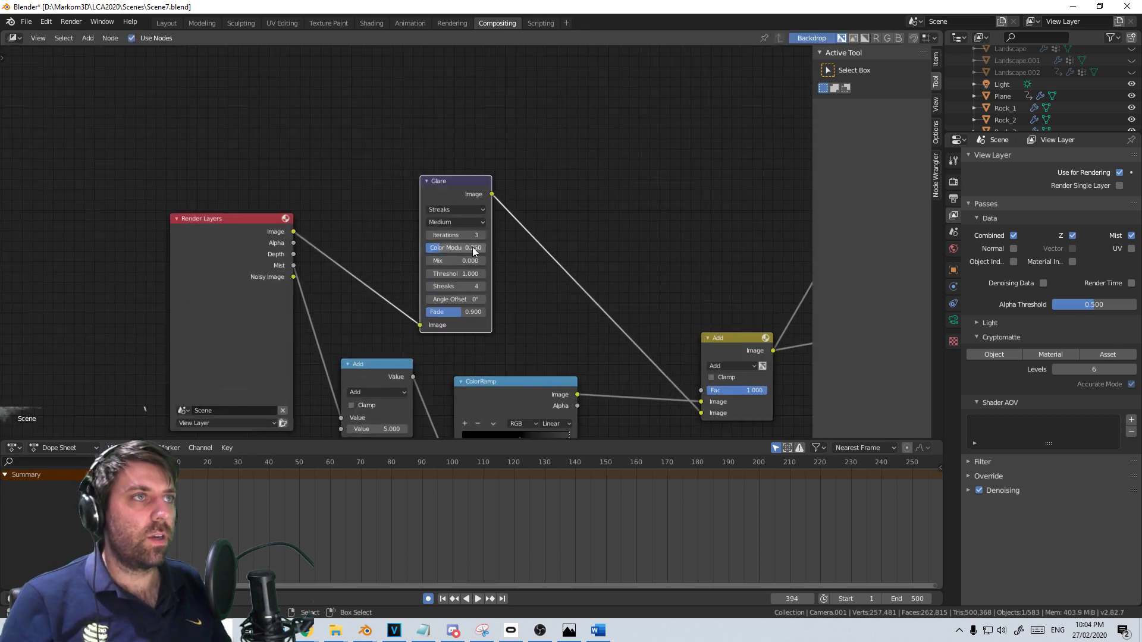
Set the Glare node's streaks to 2, return to the Layout workspace and save the file
click(464, 287)
text(2)
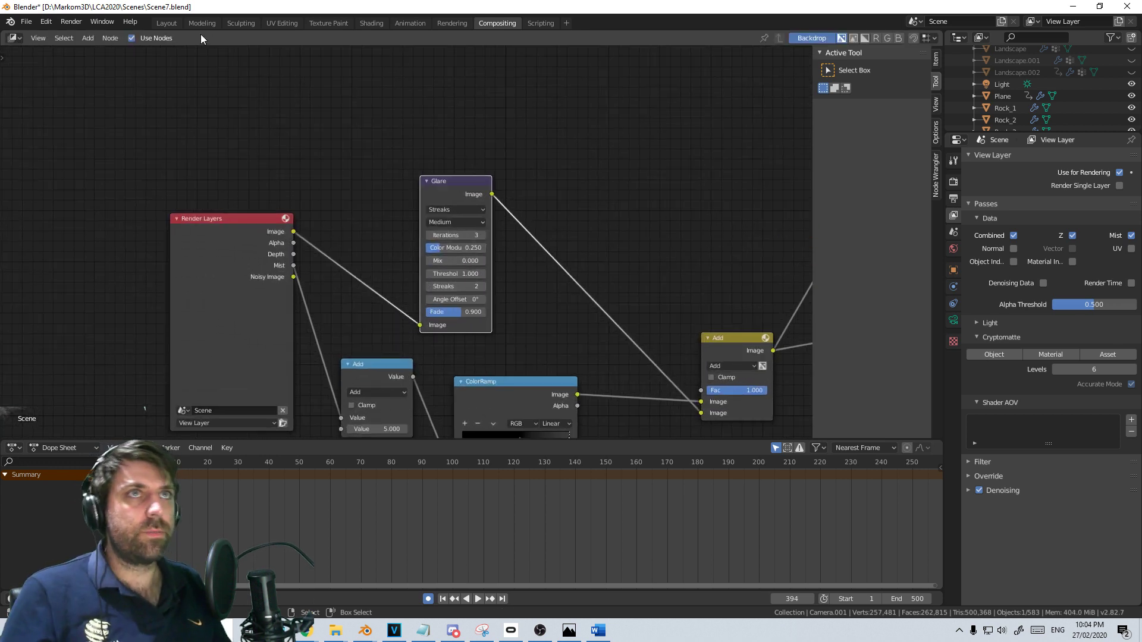
click(172, 23)
key(ctrl+s)
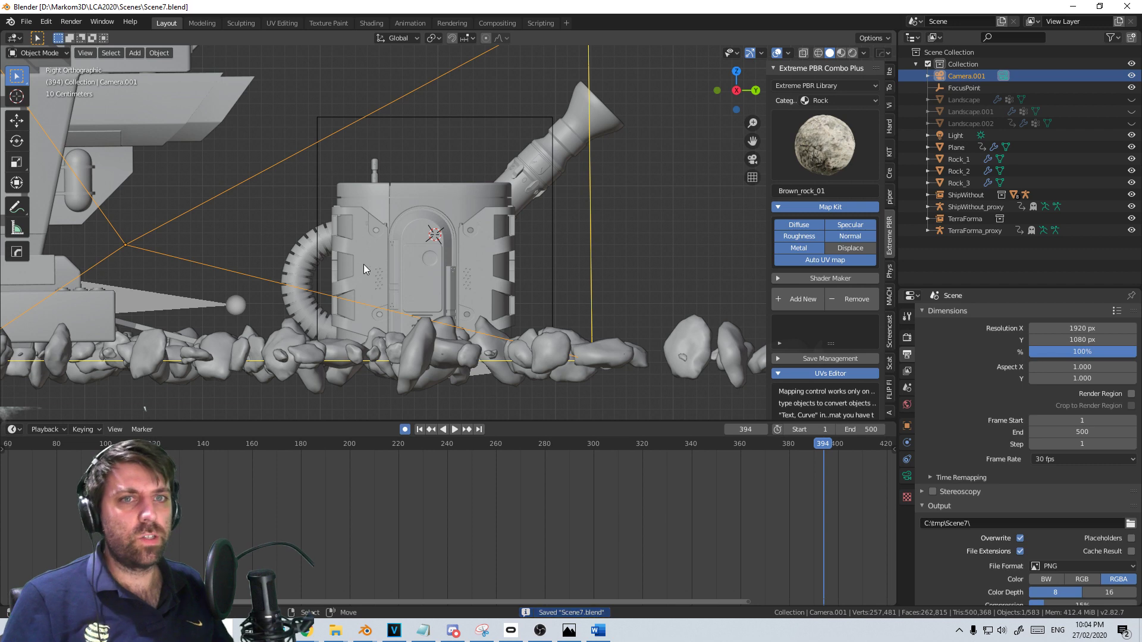
Look through the scene camera, move the animation to frame 193, save the file and render that frame
key(KP_0)
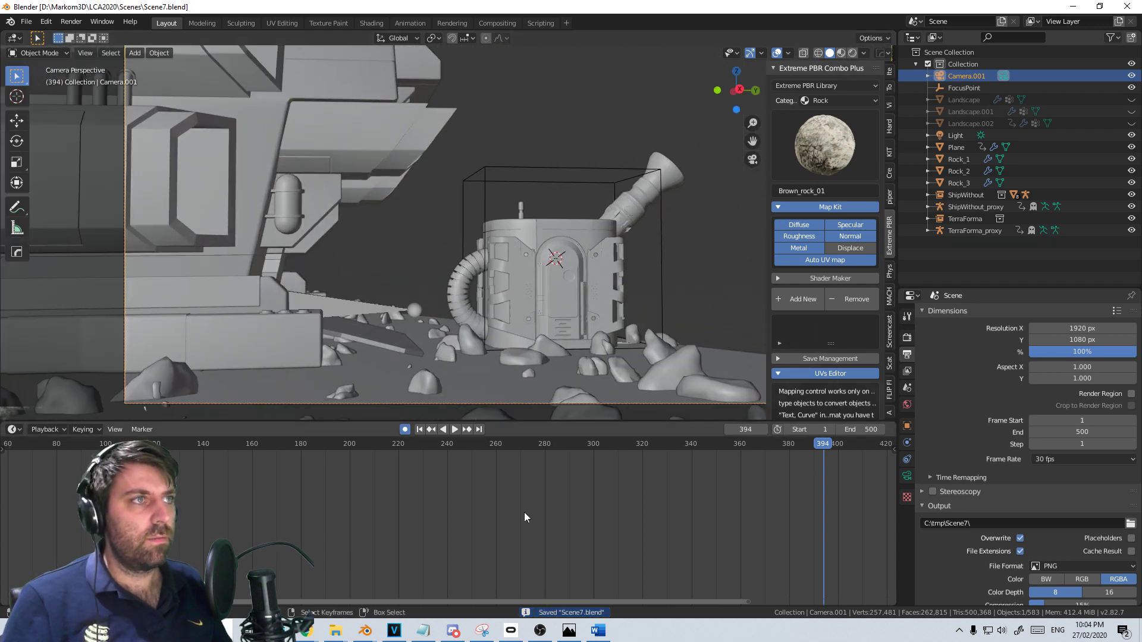
drag(524, 512, 332, 494)
key(space)
key(ctrl+s)
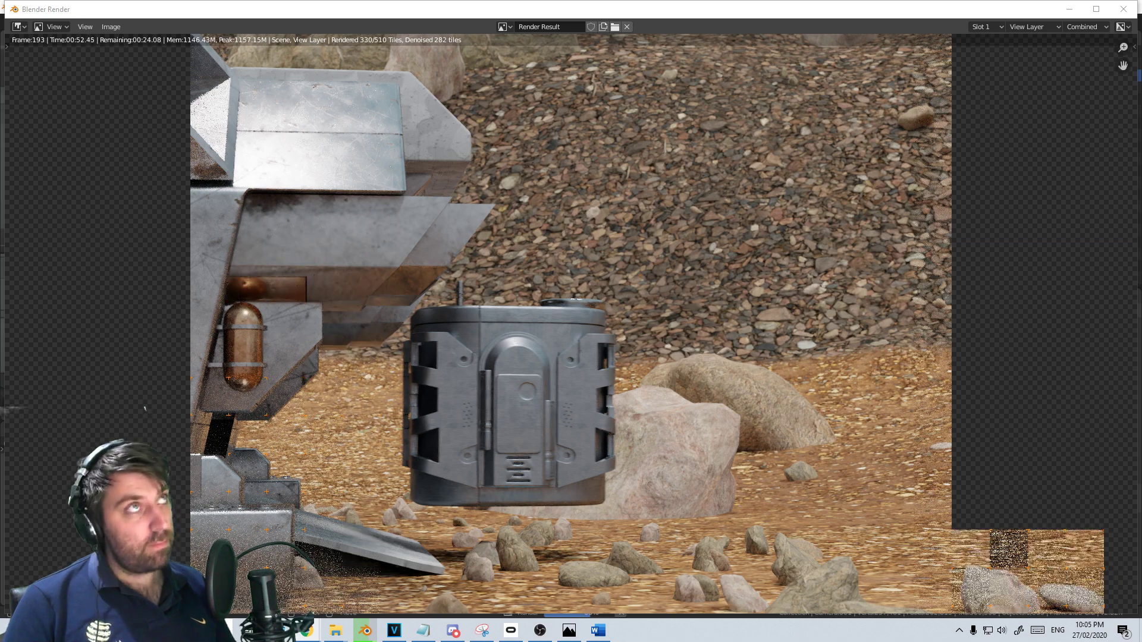
Open the recent file Scene7 in Blender again and close its empty render window
key(alt+Tab)
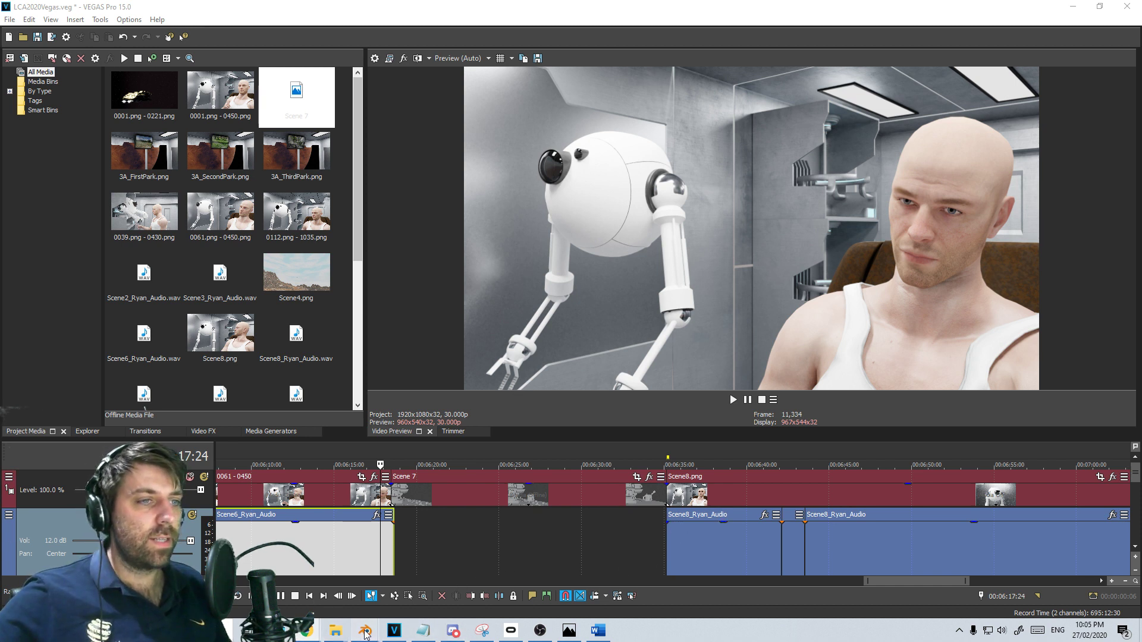
mouse_move(365, 631)
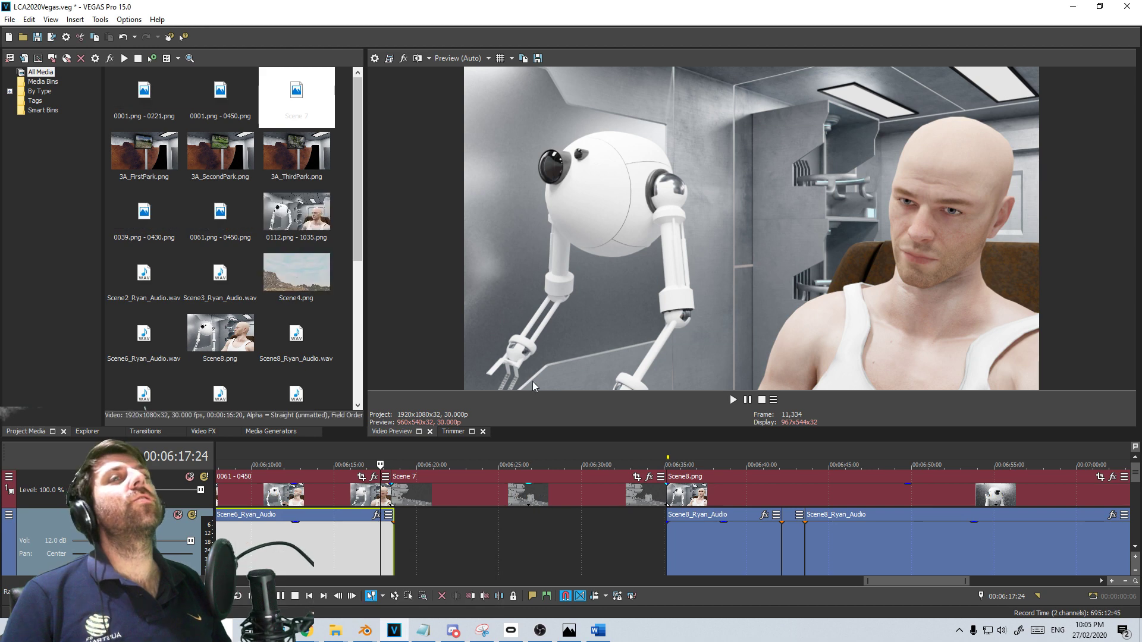
right_click(368, 633)
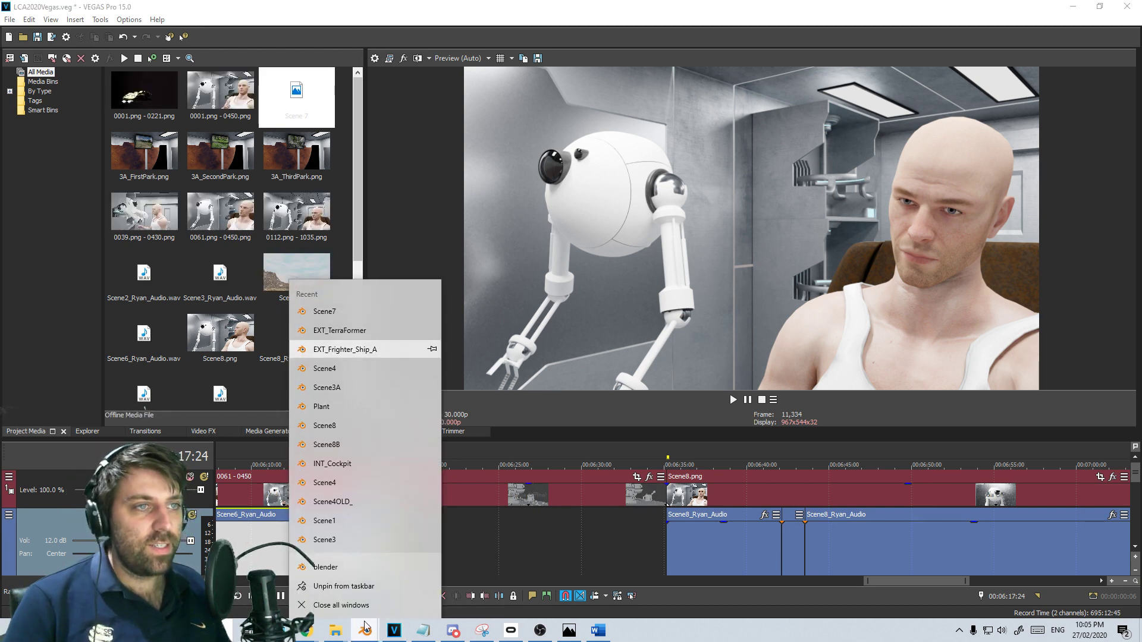
click(365, 315)
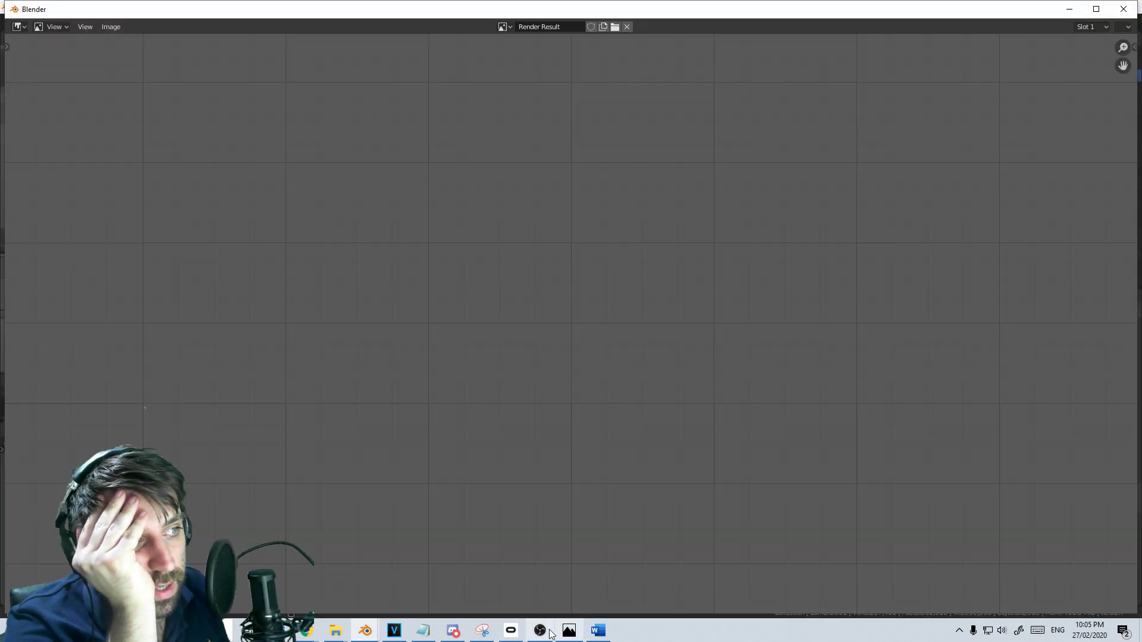
click(548, 634)
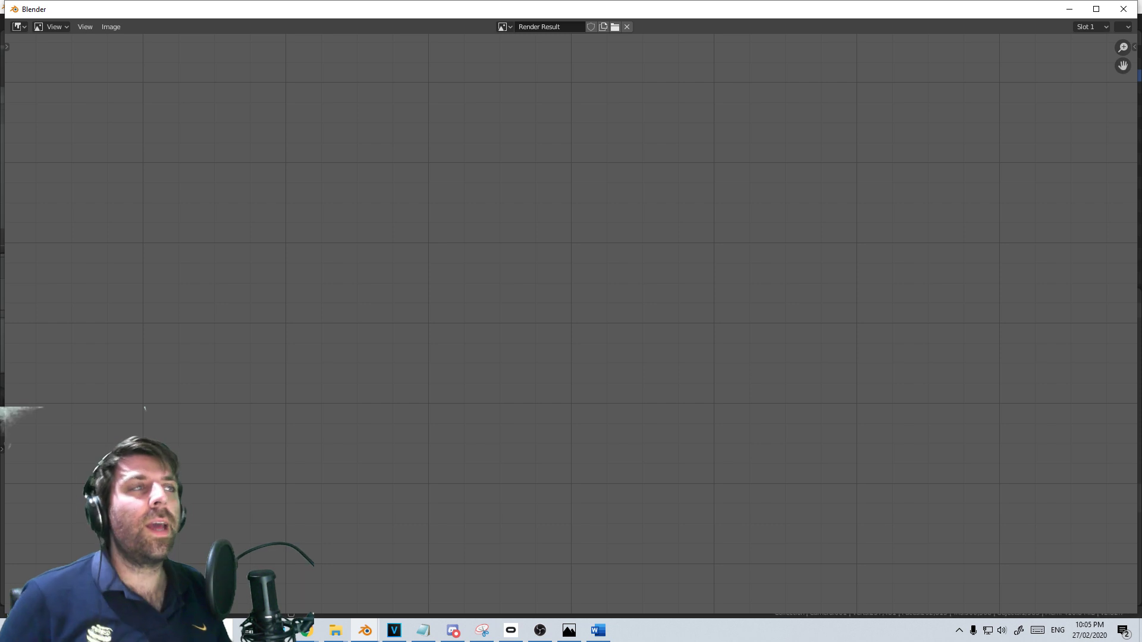
click(1123, 9)
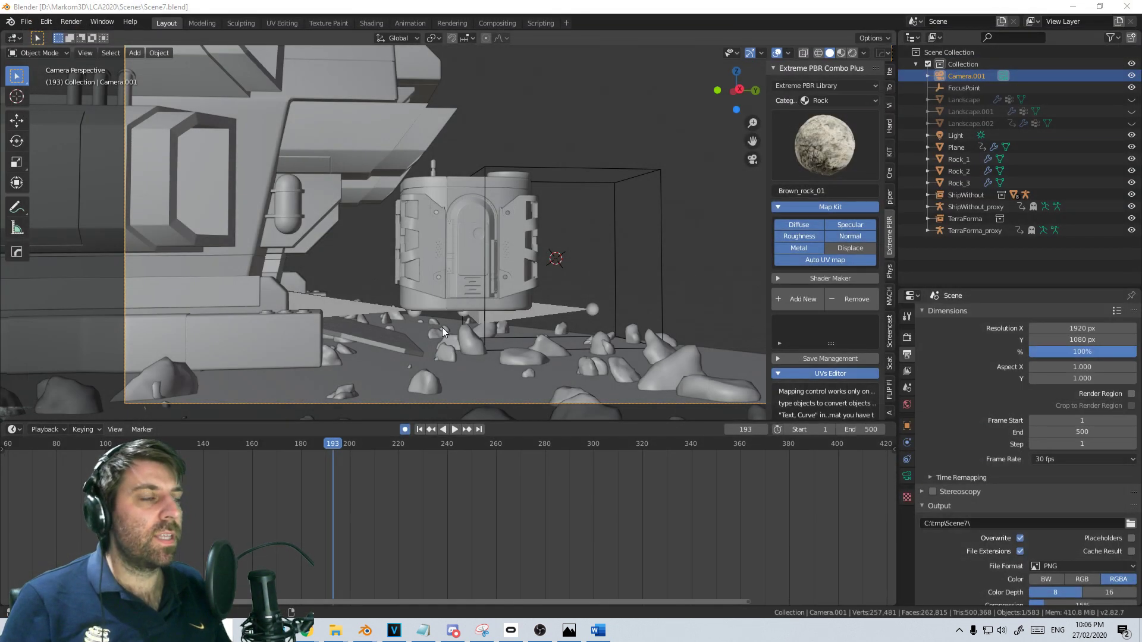
Unhide all hidden objects in the scene and delete the Landscape object
middle_drag(583, 276, 551, 331)
scroll(551, 330, down, 5)
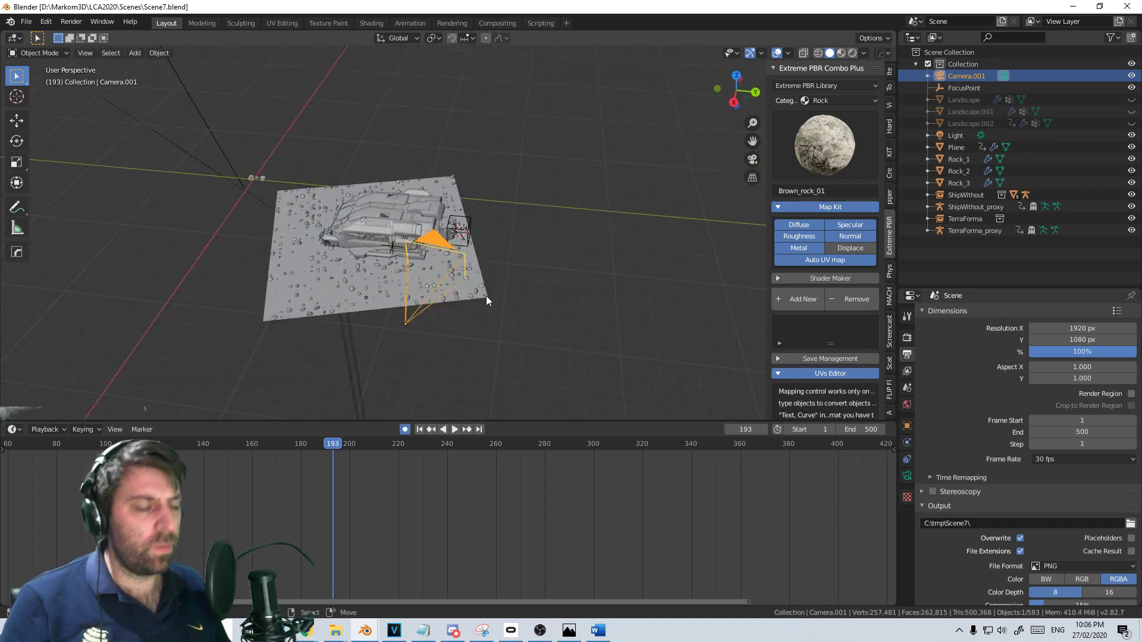
key(alt+h)
middle_drag(487, 295, 605, 241)
click(609, 235)
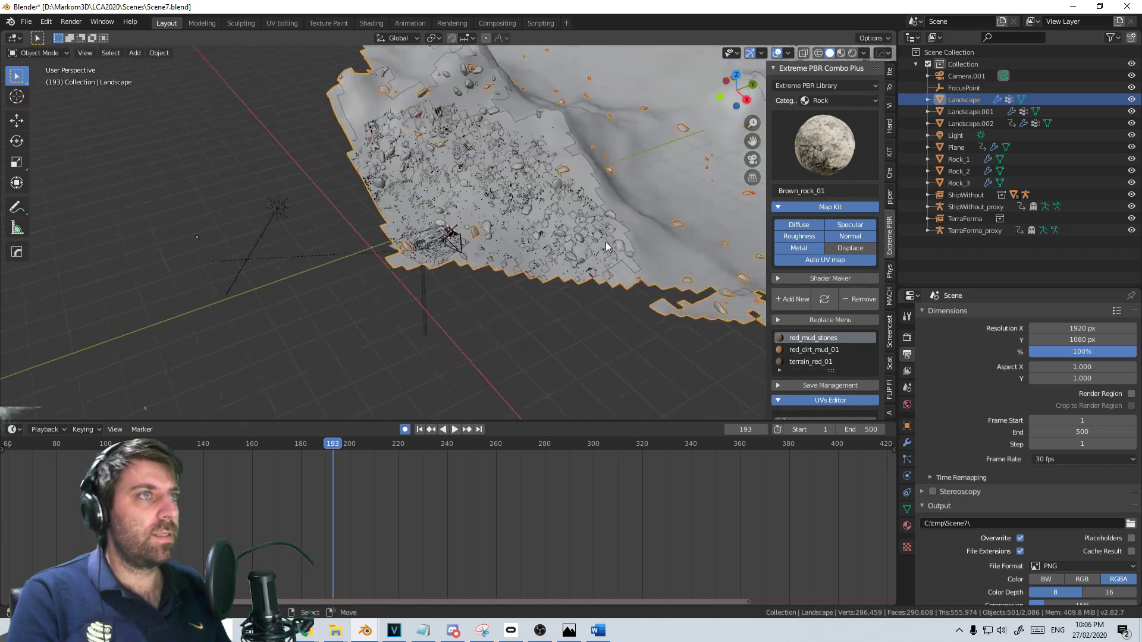
scroll(606, 241, up, 3)
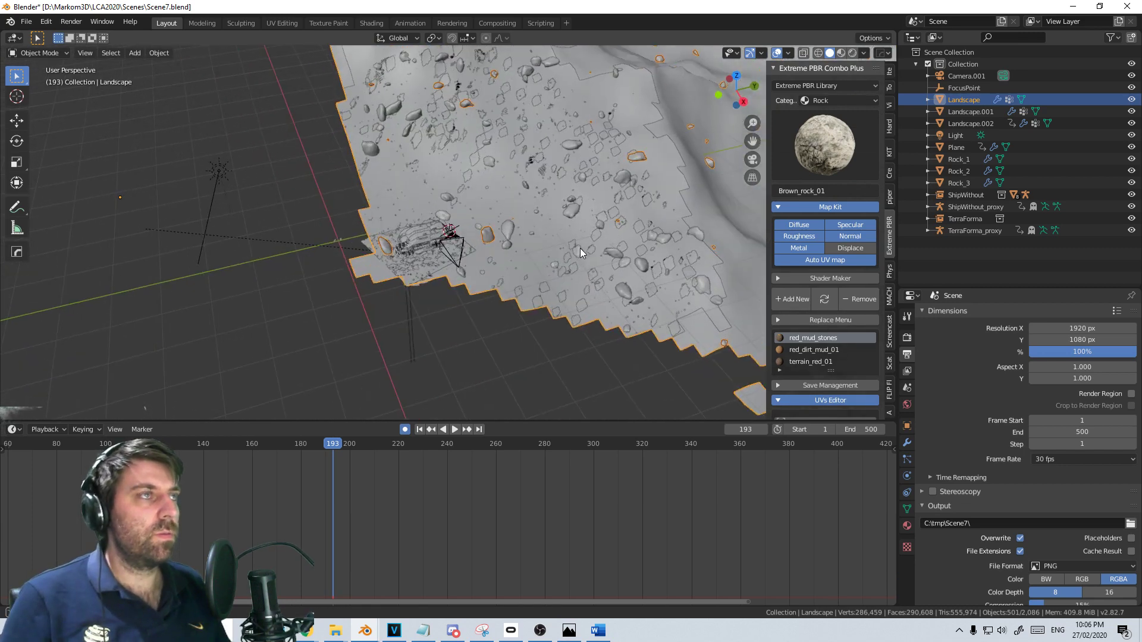
middle_drag(580, 248, 526, 271)
key(Delete)
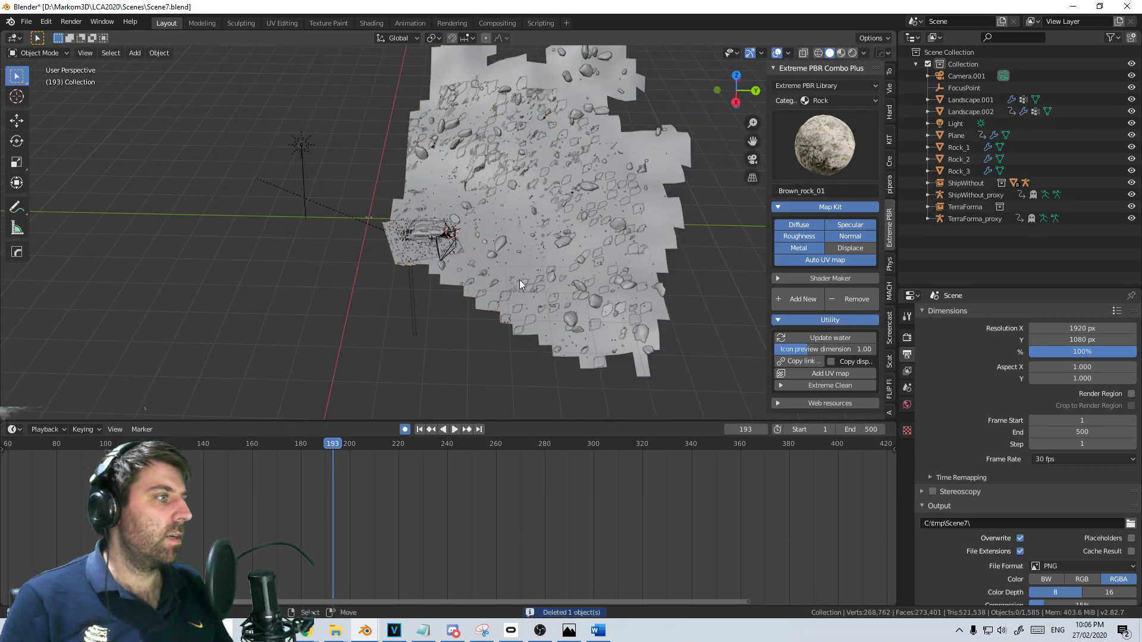
In the Landscape.001 mesh, circle-select the distant part of the terrain, delete its vertices and return to Object Mode with solid shading
mouse_move(519, 280)
middle_down()
mouse_move(562, 258)
mouse_move(528, 285)
mouse_move(476, 204)
mouse_move(506, 202)
mouse_move(470, 252)
mouse_move(551, 220)
mouse_move(476, 298)
mouse_move(536, 284)
middle_up()
key(a)
key(Tab)
key(shift+z)
key(c)
scroll(494, 289, down, 4)
mouse_move(523, 286)
mouse_down()
mouse_move(602, 230)
mouse_move(594, 196)
mouse_move(492, 225)
mouse_move(471, 127)
mouse_move(694, 191)
mouse_up()
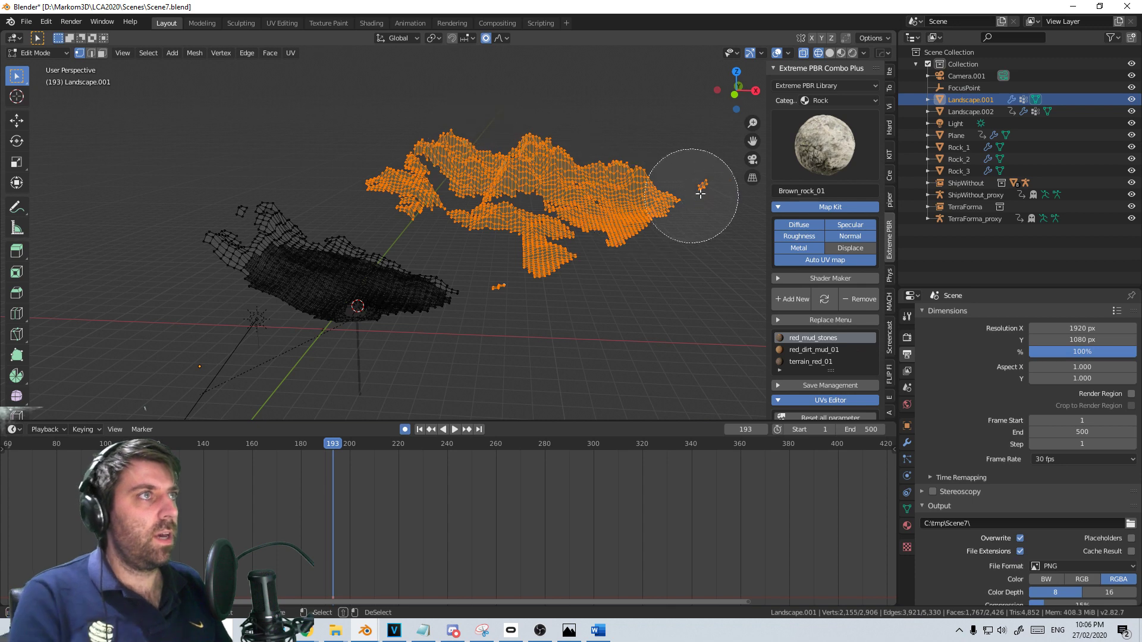
right_click(693, 268)
mouse_move(694, 268)
middle_down()
mouse_move(564, 295)
mouse_move(655, 319)
middle_up()
key(x)
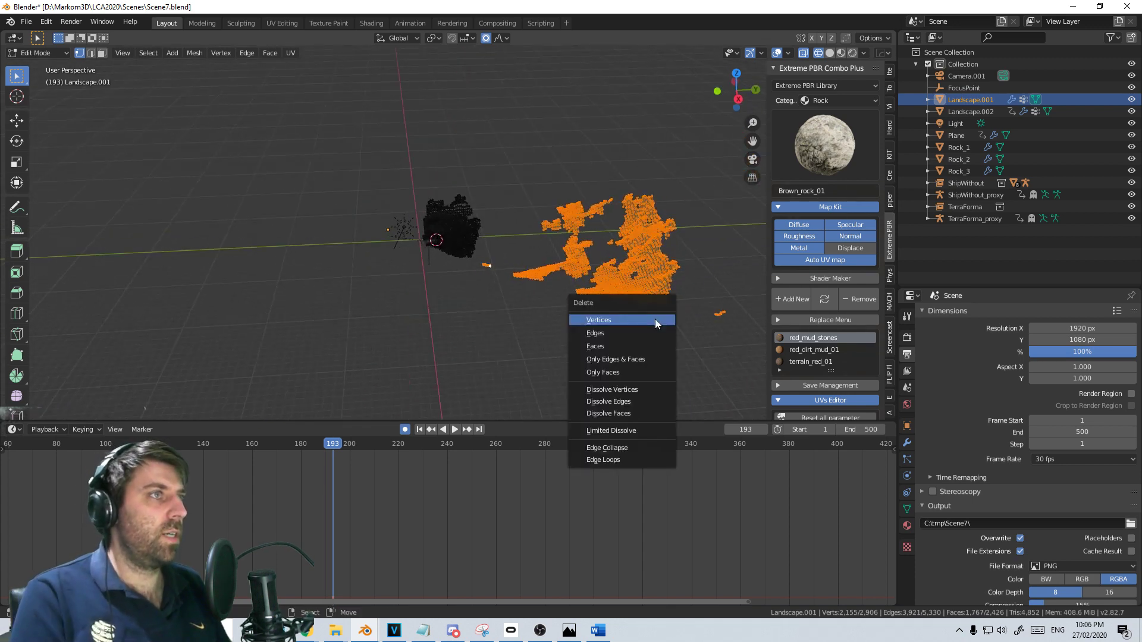
click(655, 319)
scroll(515, 328, up, 5)
key(Tab)
key(z)
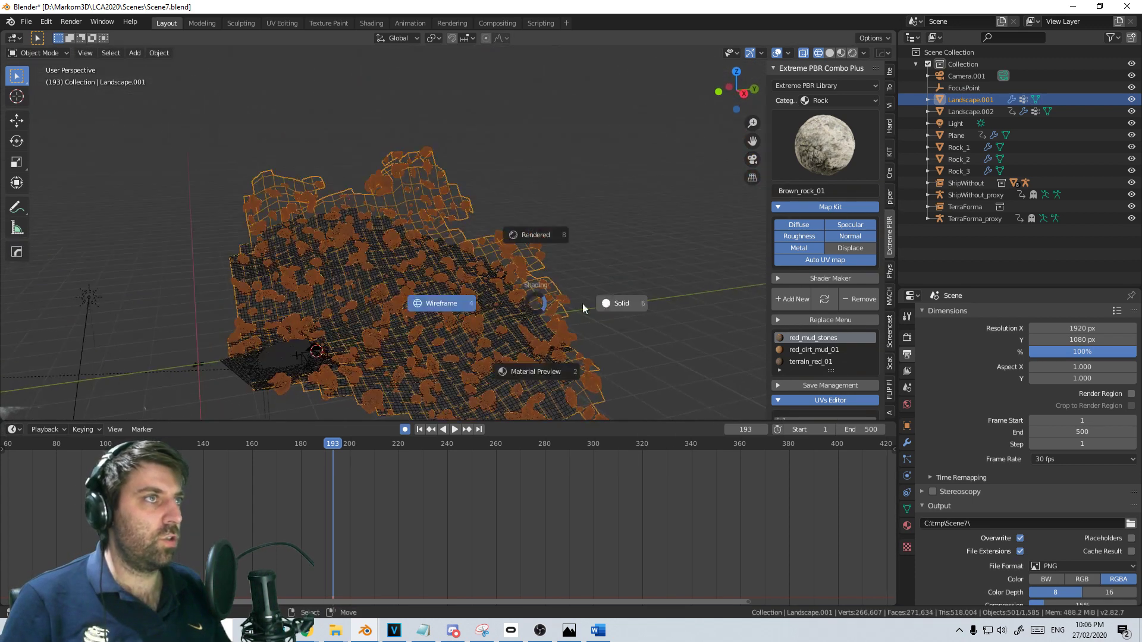
click(583, 303)
Set the number of particles emitted by Landscape.001 to 100
shift+middle_drag(437, 314, 559, 285)
scroll(559, 285, up, 2)
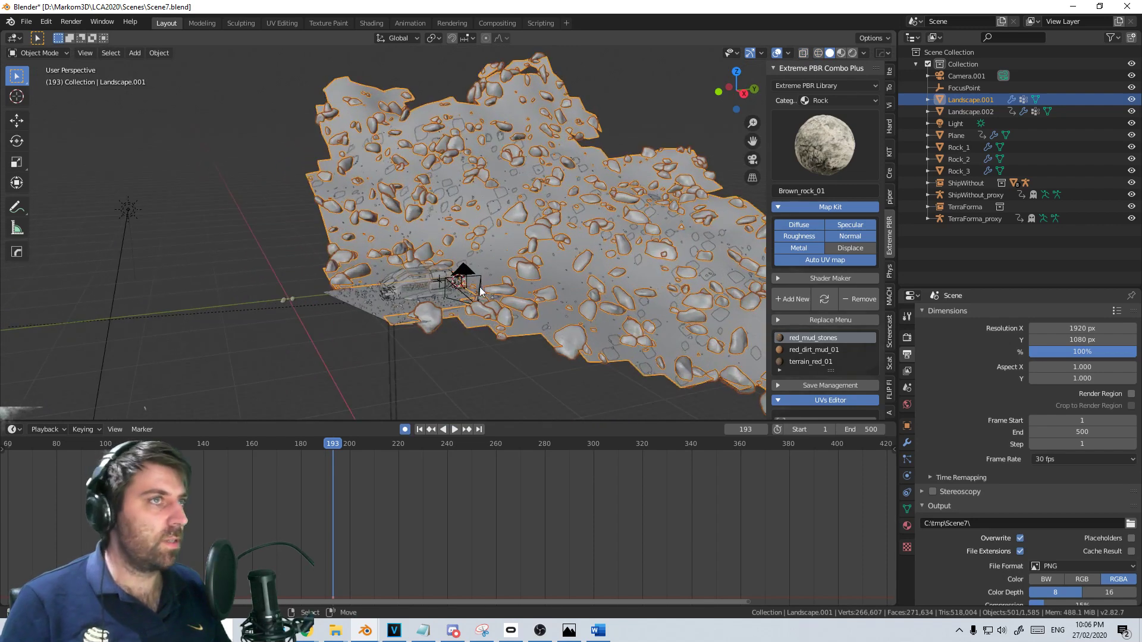
click(907, 461)
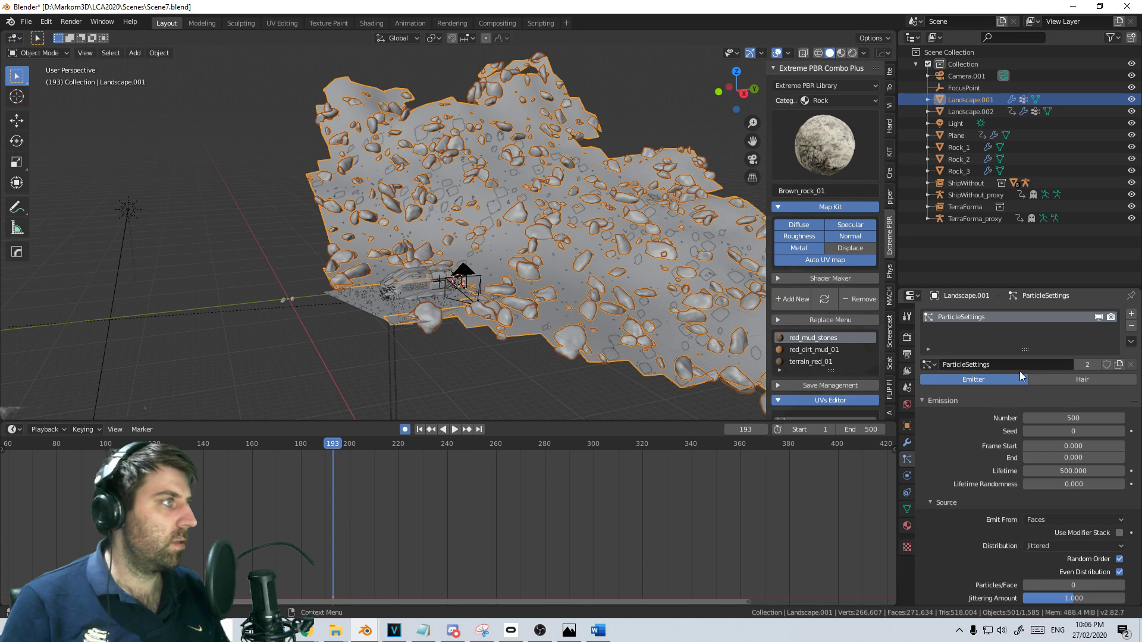
click(1081, 418)
text(1)
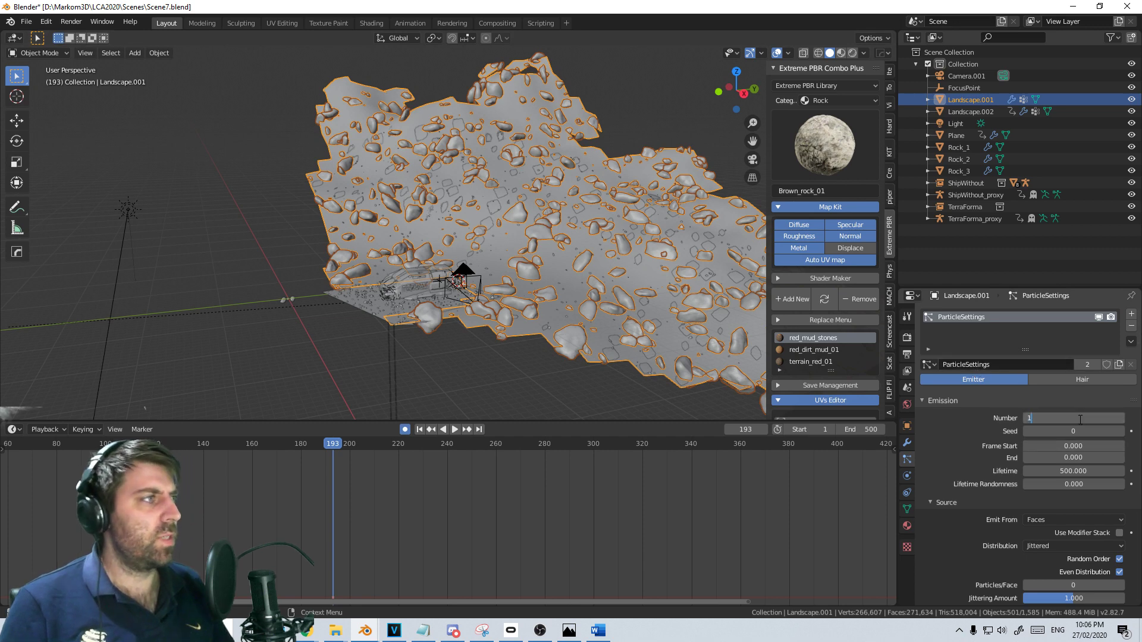
text(00)
key(Return)
Raise the Landscape.001 particle number to 103 and inspect the rocks in front of the camera
key(KP_0)
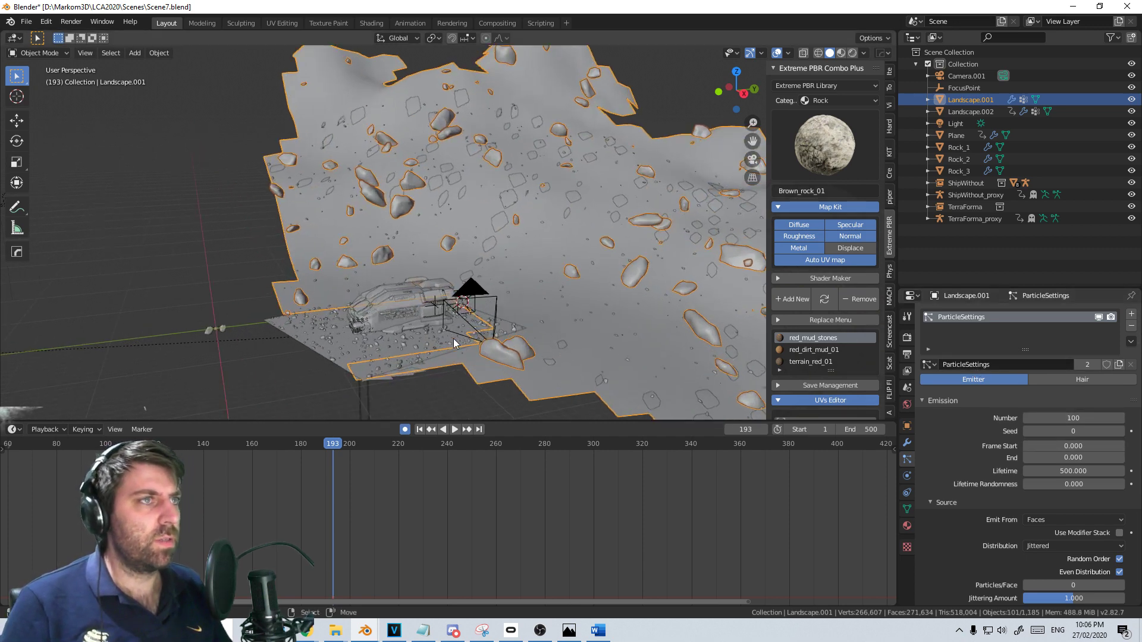
scroll(454, 338, down, 3)
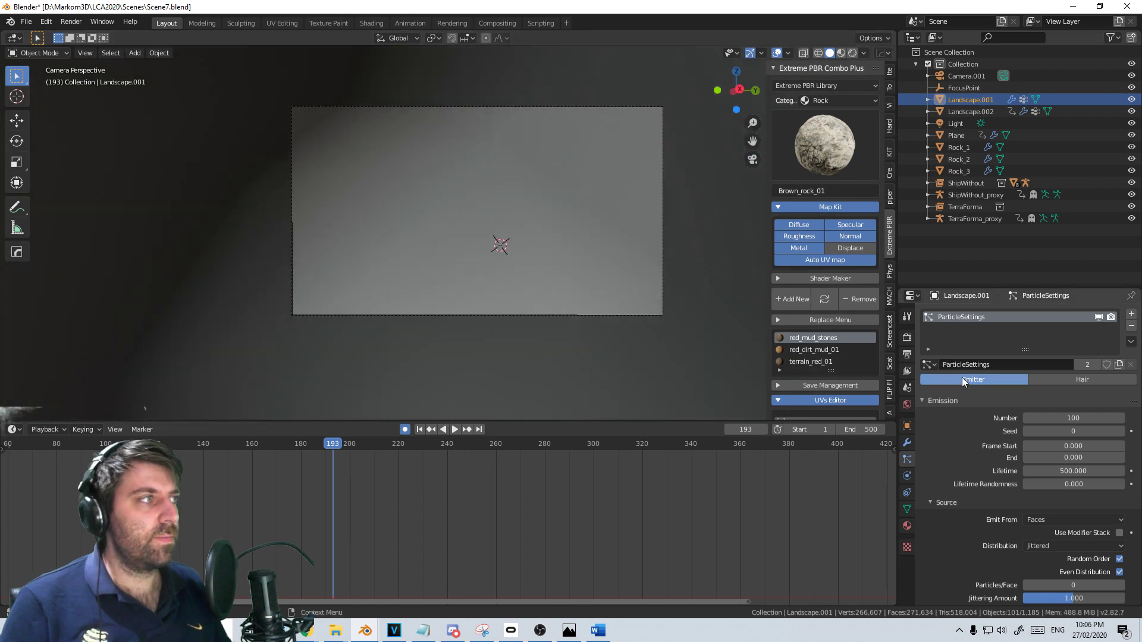
click(1060, 418)
click(983, 430)
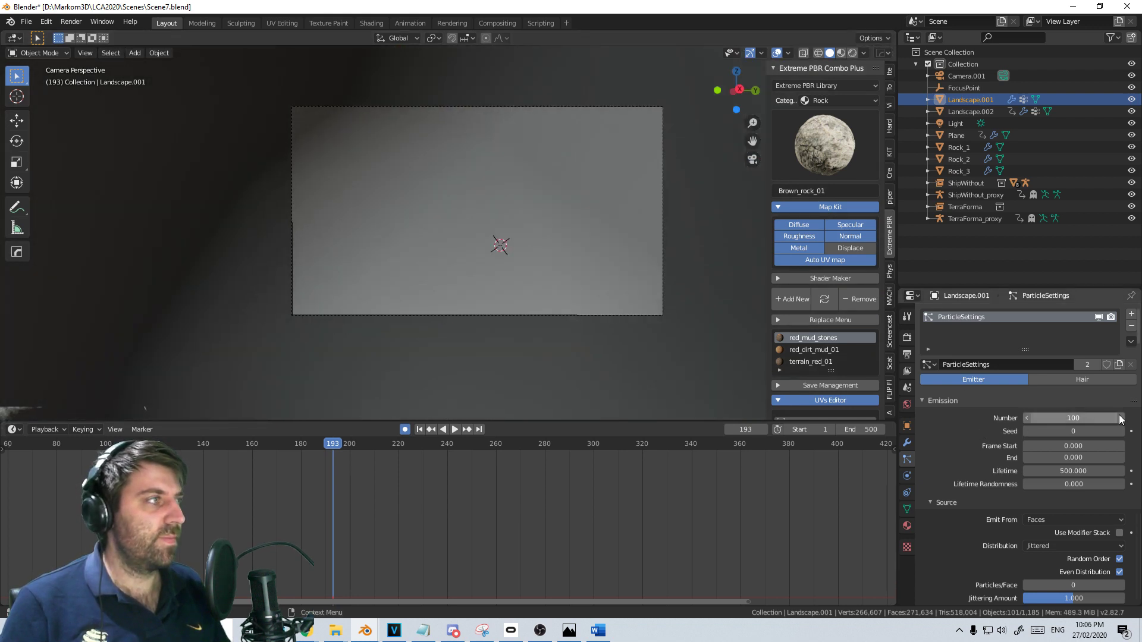
click(1121, 418)
click(1121, 419)
click(1121, 419)
middle_drag(488, 269, 513, 333)
scroll(521, 333, down, 5)
Lower the Landscape.001 particle number to 89 and check the result through the camera
click(1027, 418)
click(1027, 418)
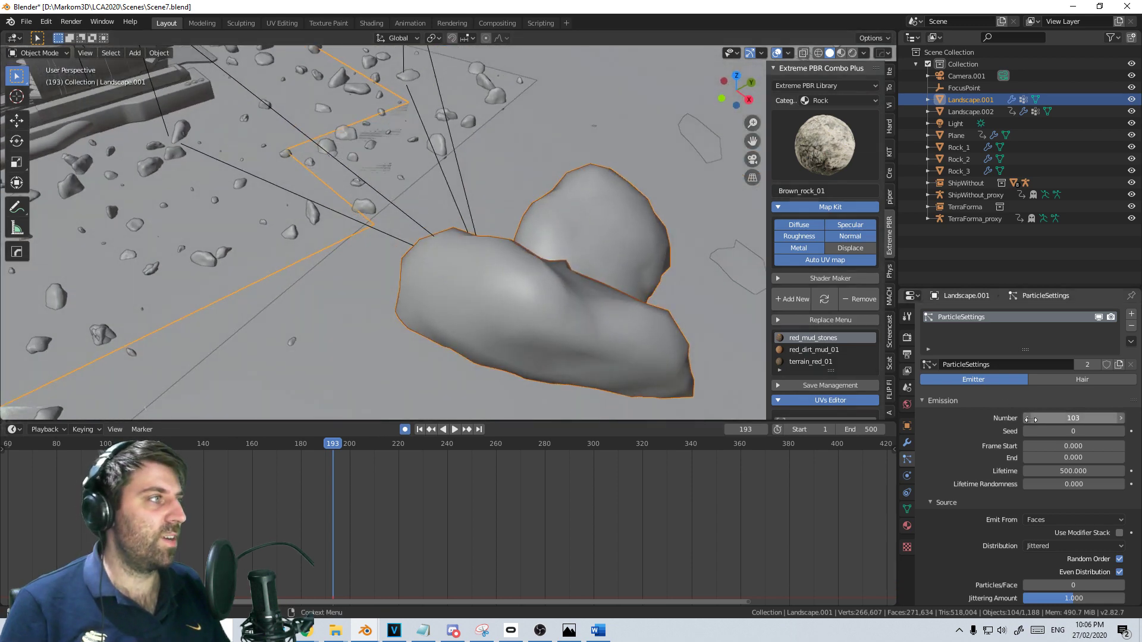
click(1027, 418)
click(1026, 418)
click(1027, 418)
click(1026, 418)
click(1026, 418)
click(1026, 418)
click(1027, 418)
click(1026, 418)
click(1027, 418)
click(1026, 419)
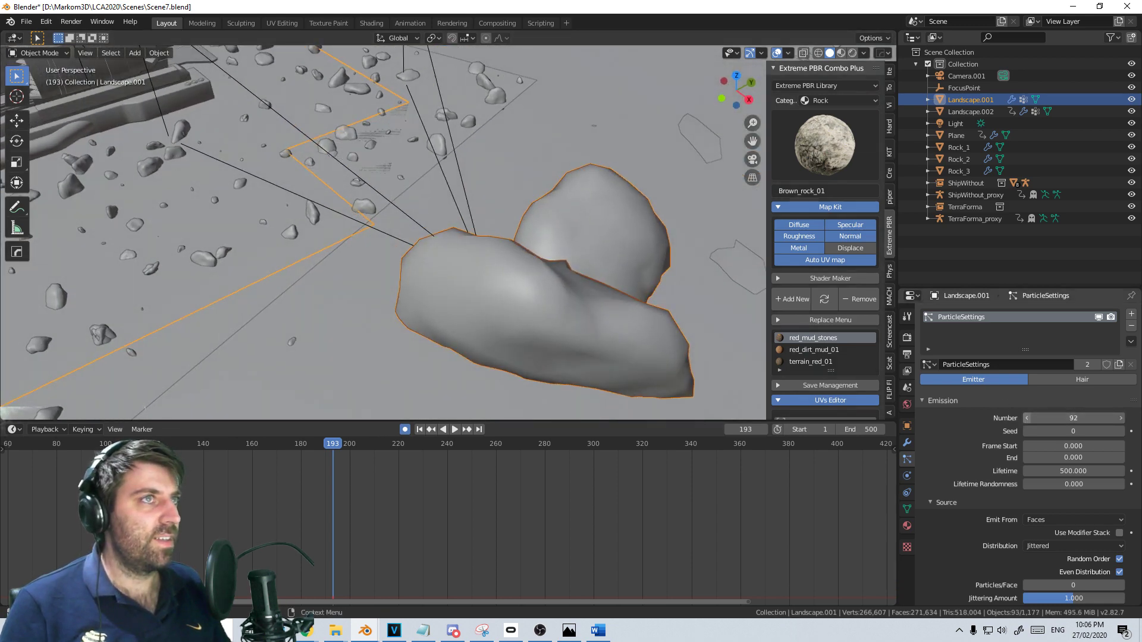
click(1026, 418)
click(1027, 418)
key(KP_0)
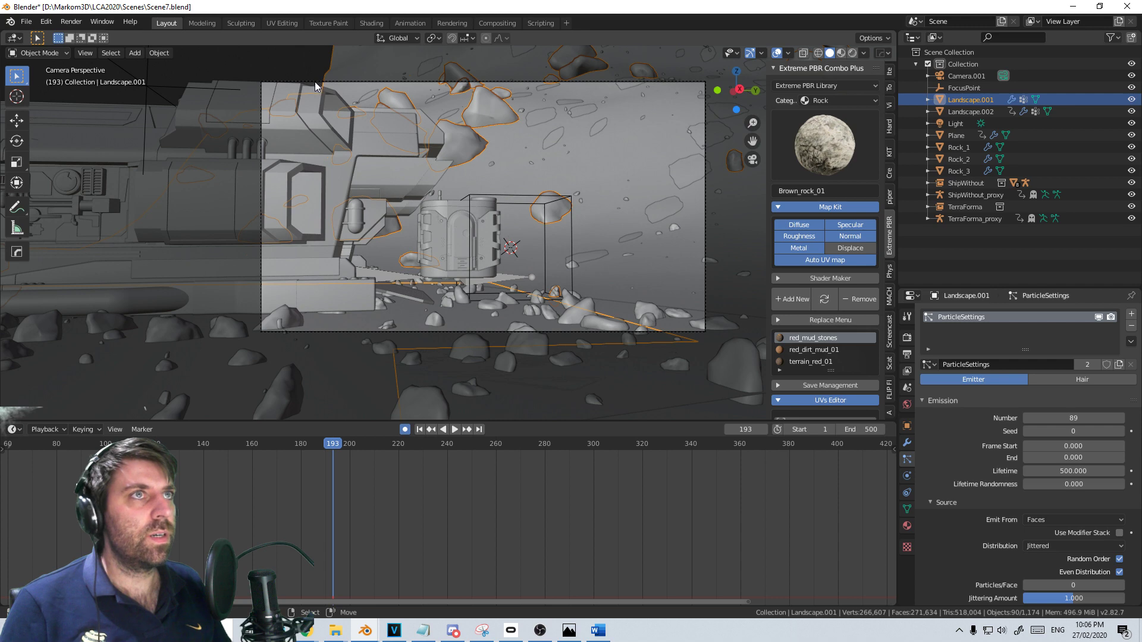
Select Camera.001, save the file and move the camera down 0.138 m along the global Z axis
click(458, 83)
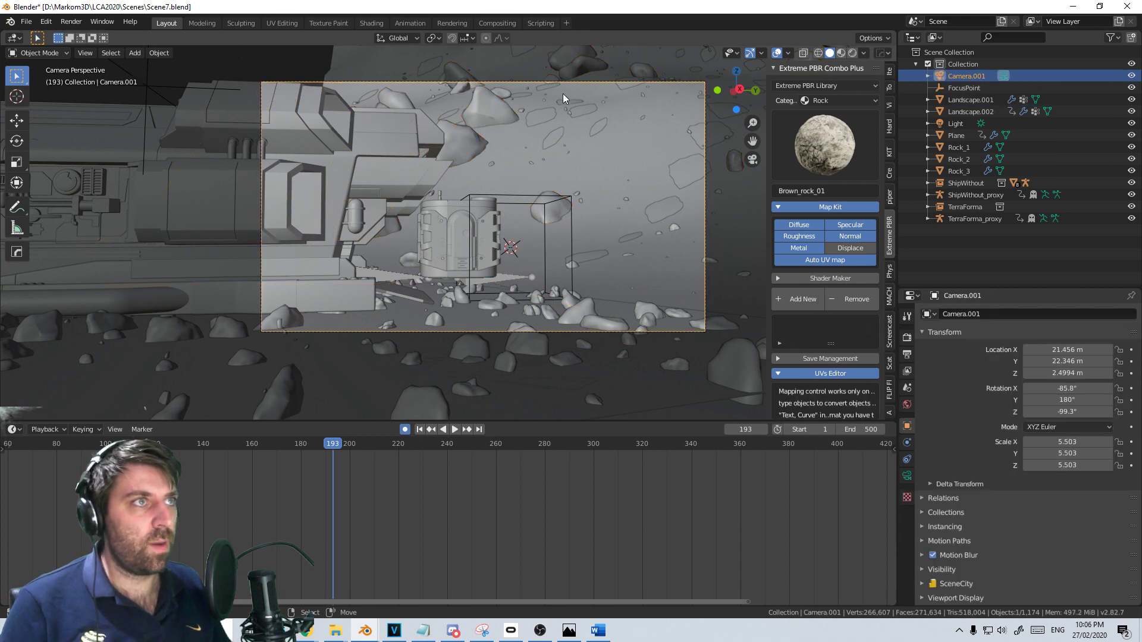
key(ctrl+s)
key(g)
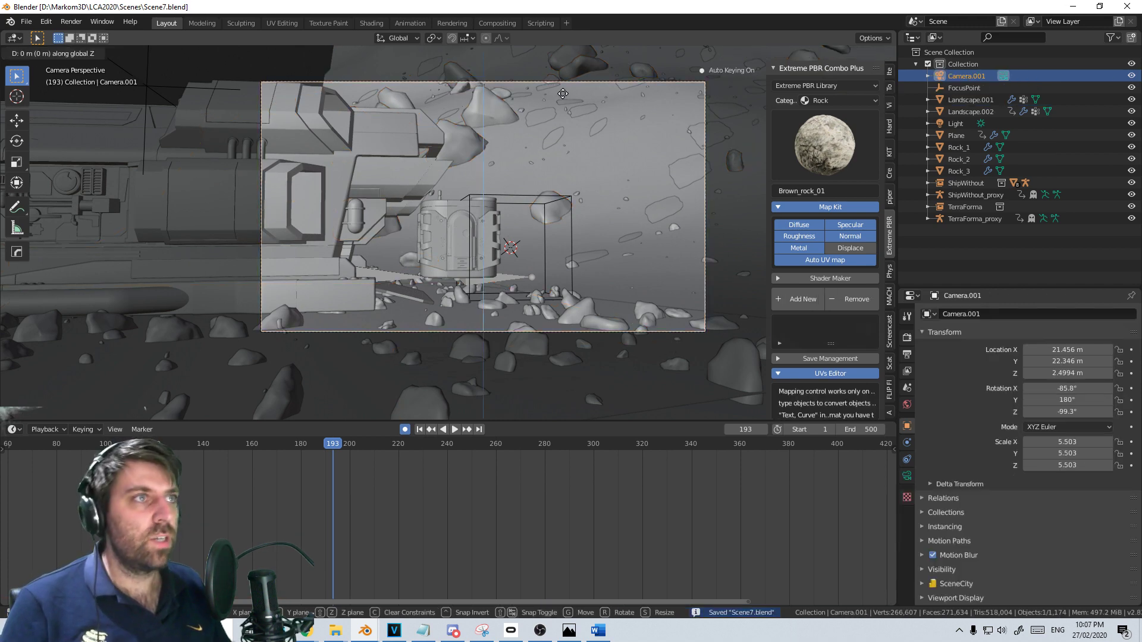
key(z)
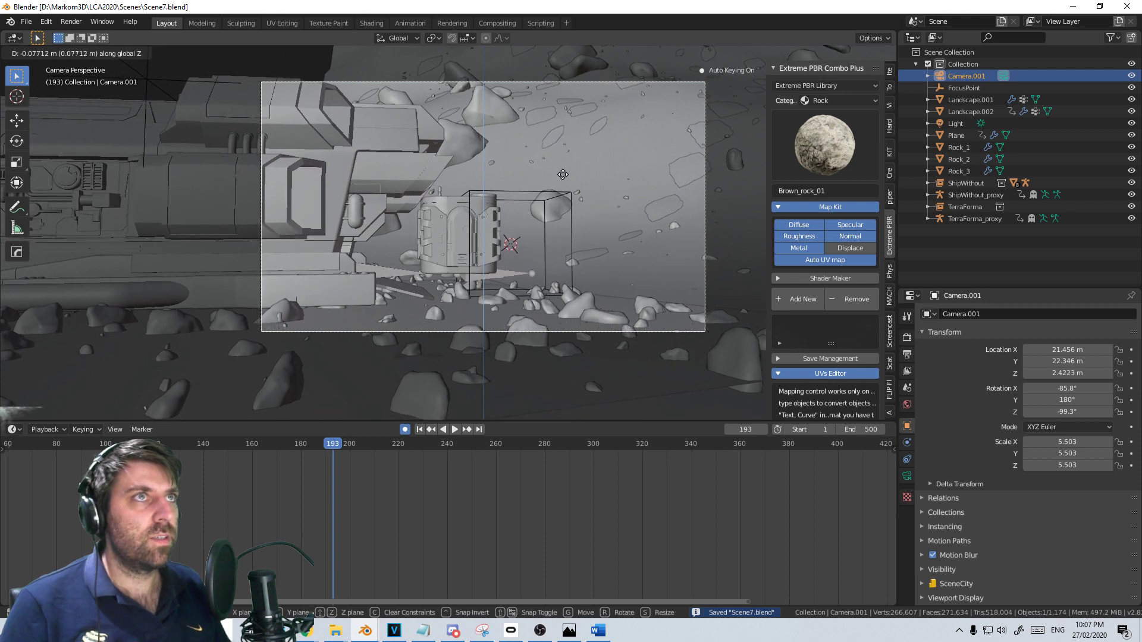
click(565, 205)
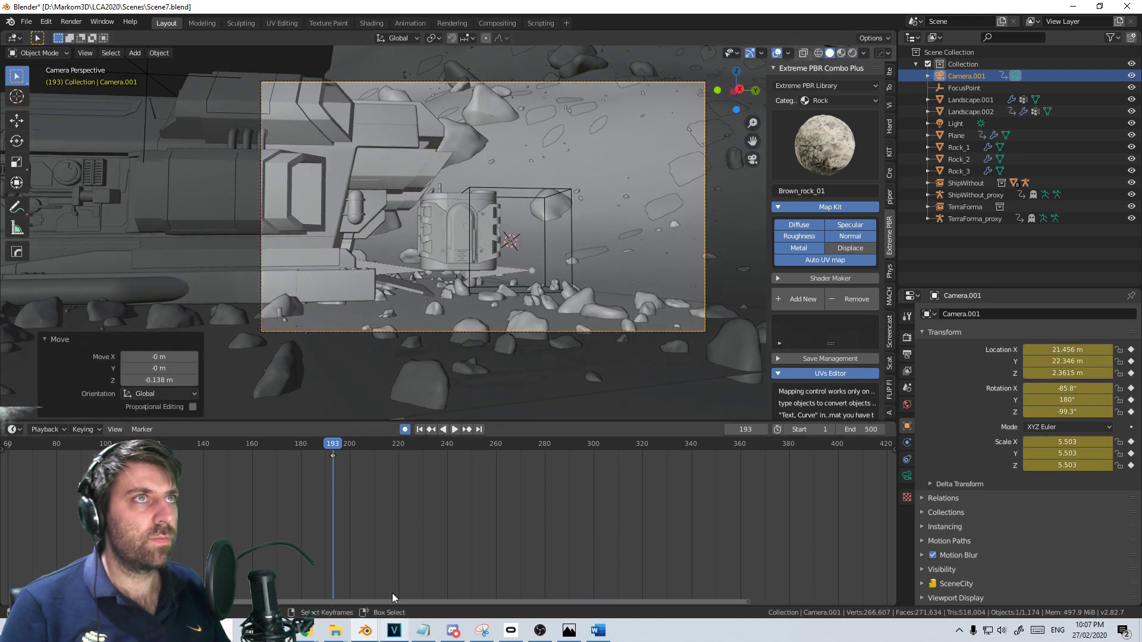
Delete Camera.001's keyframes from the timeline at frame 193
scroll(410, 565, down, 4)
scroll(428, 531, down, 2)
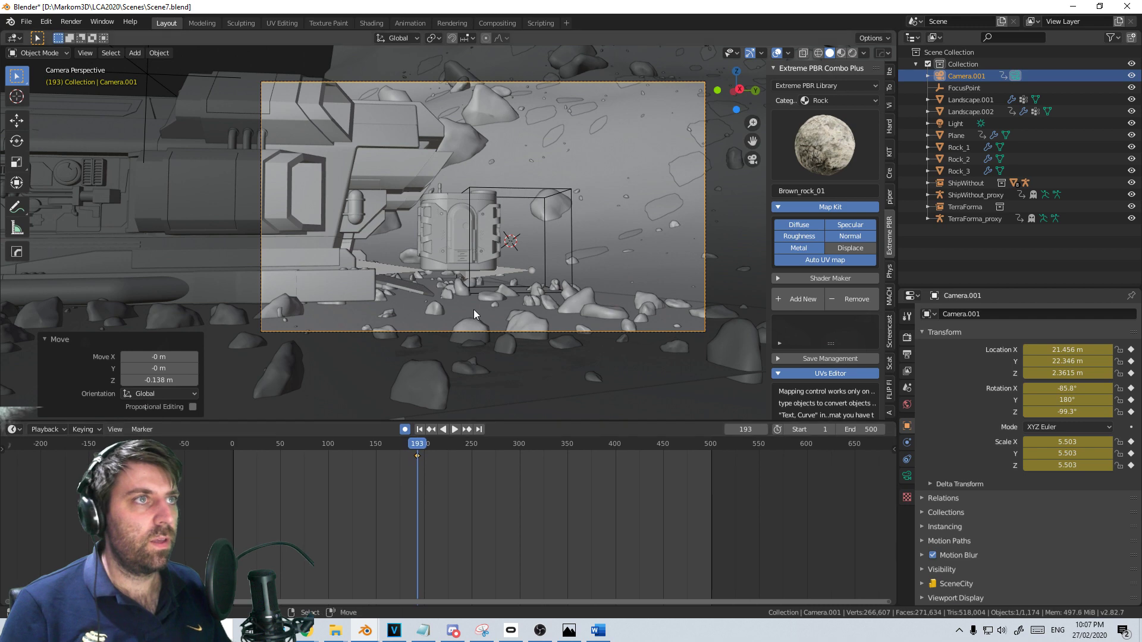
scroll(475, 307, up, 5)
scroll(474, 306, down, 4)
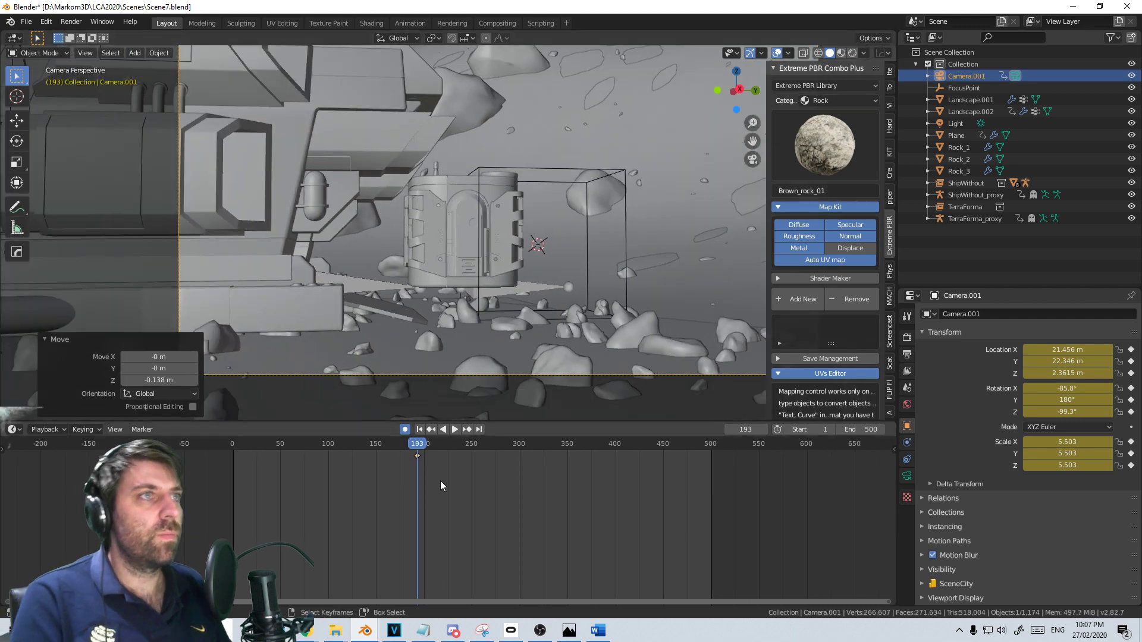
right_click(440, 481)
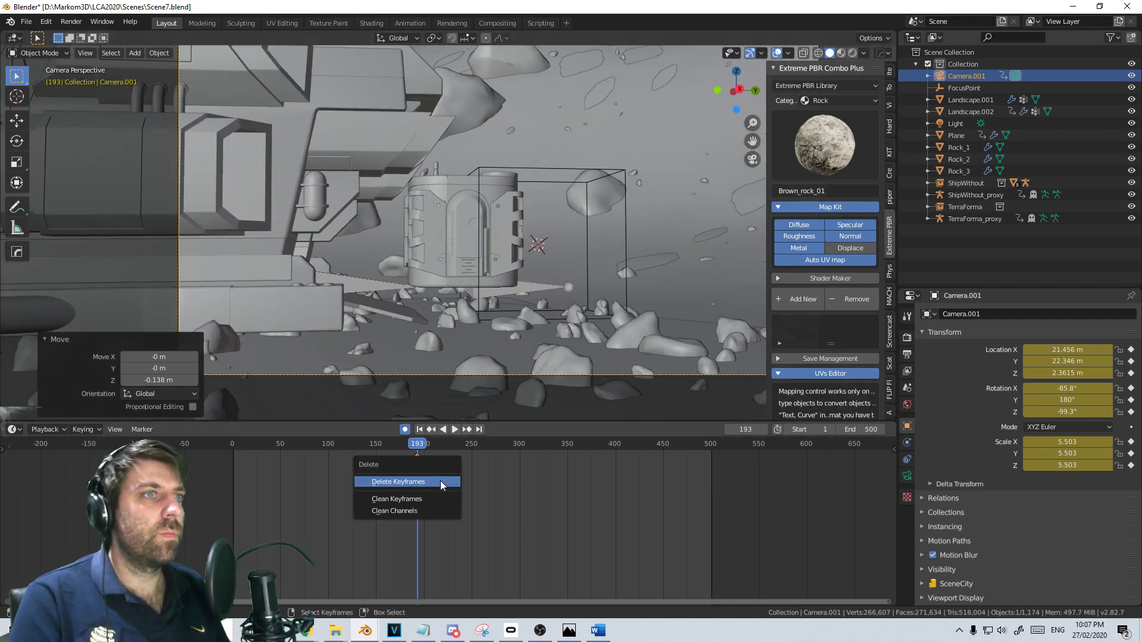
click(440, 480)
Save the file and test-render frame 193 through the camera
key(ctrl+s)
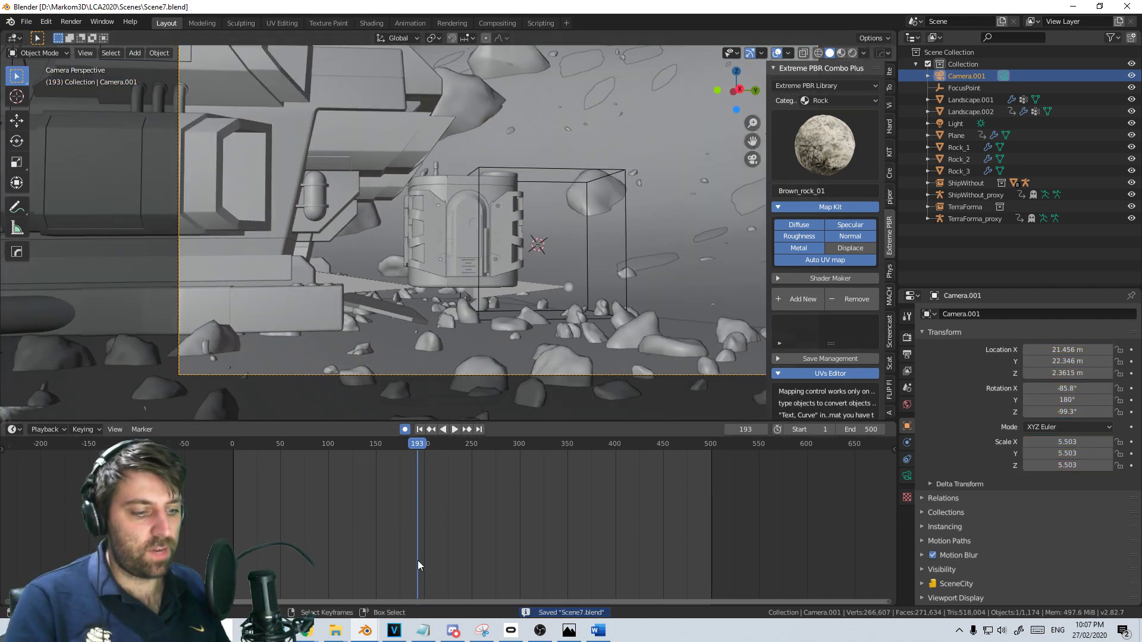
key(F12)
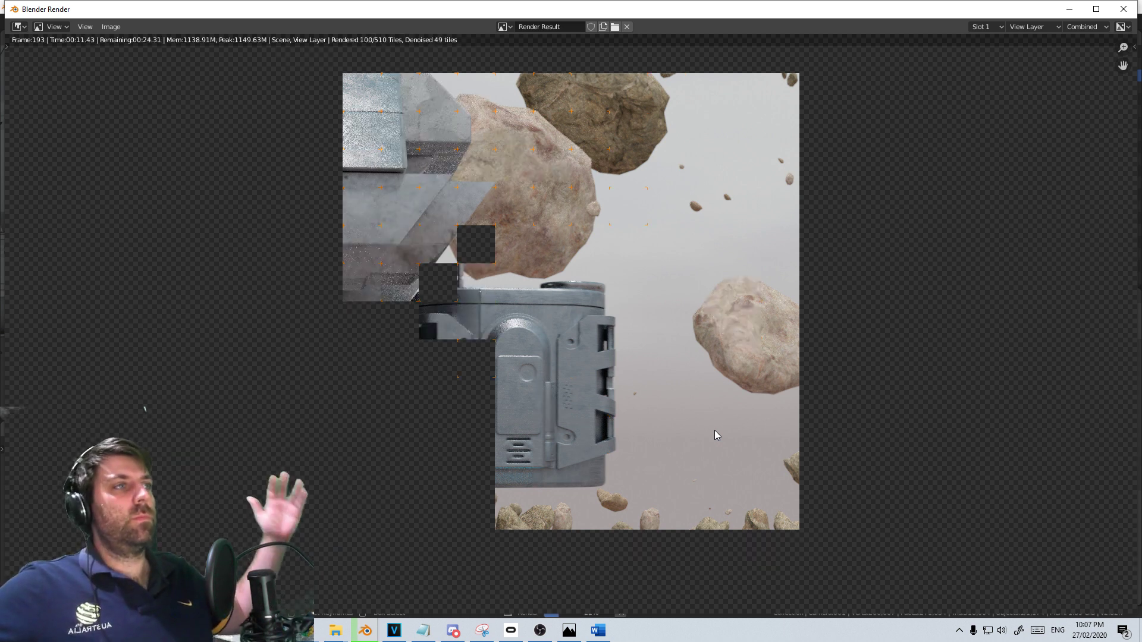
key(Escape)
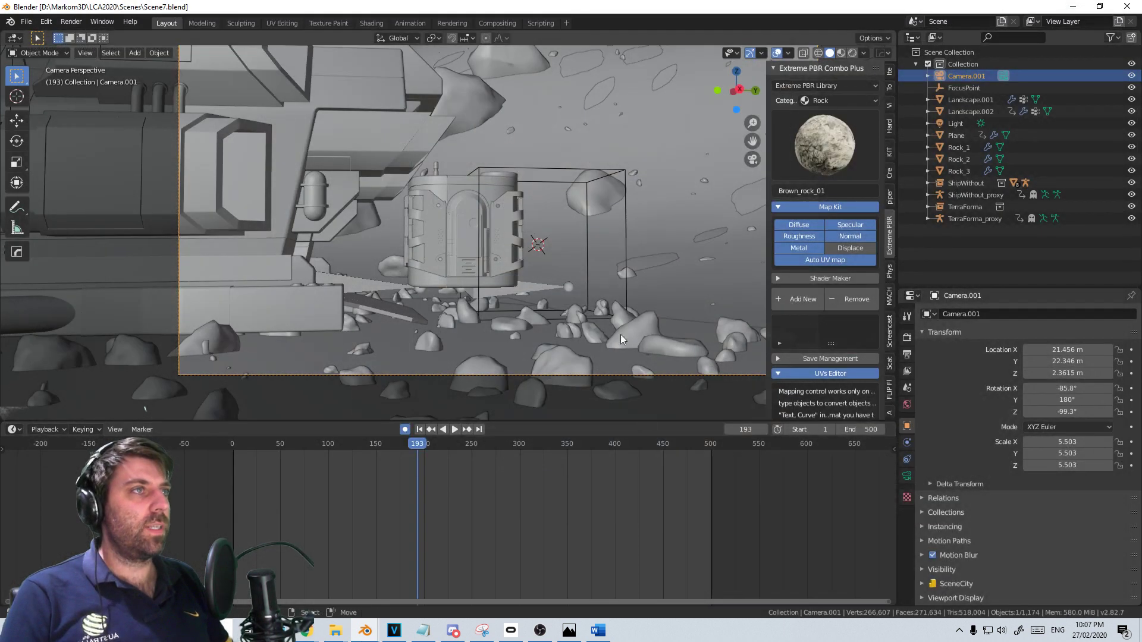
Duplicate Landscape.001 in place and remove the particle system from the copy
click(631, 297)
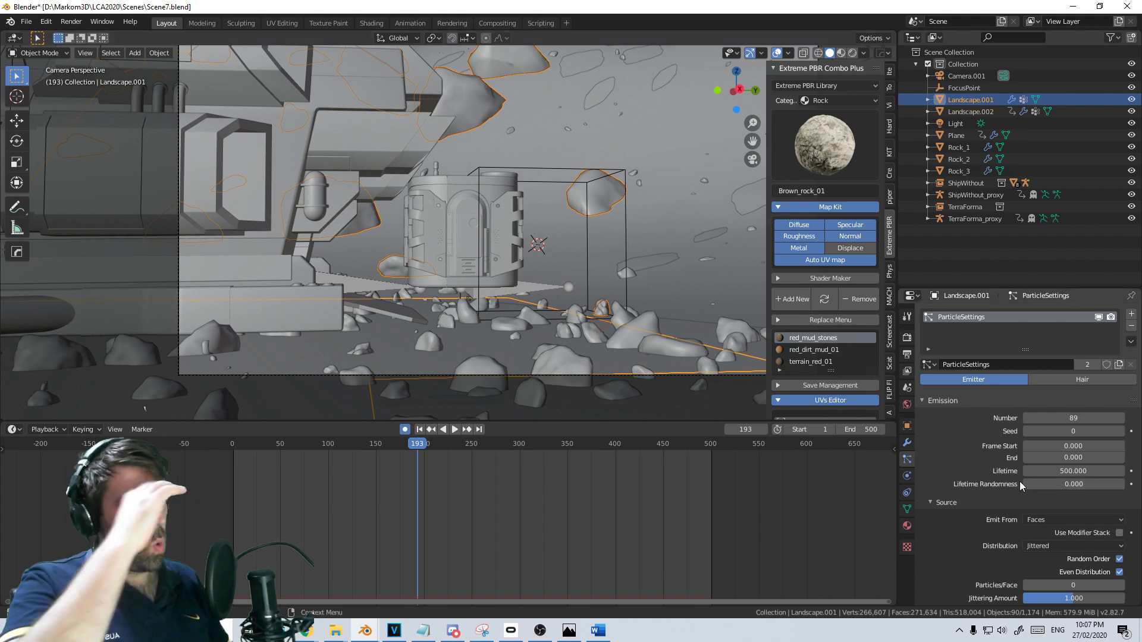
middle_drag(702, 280, 520, 258)
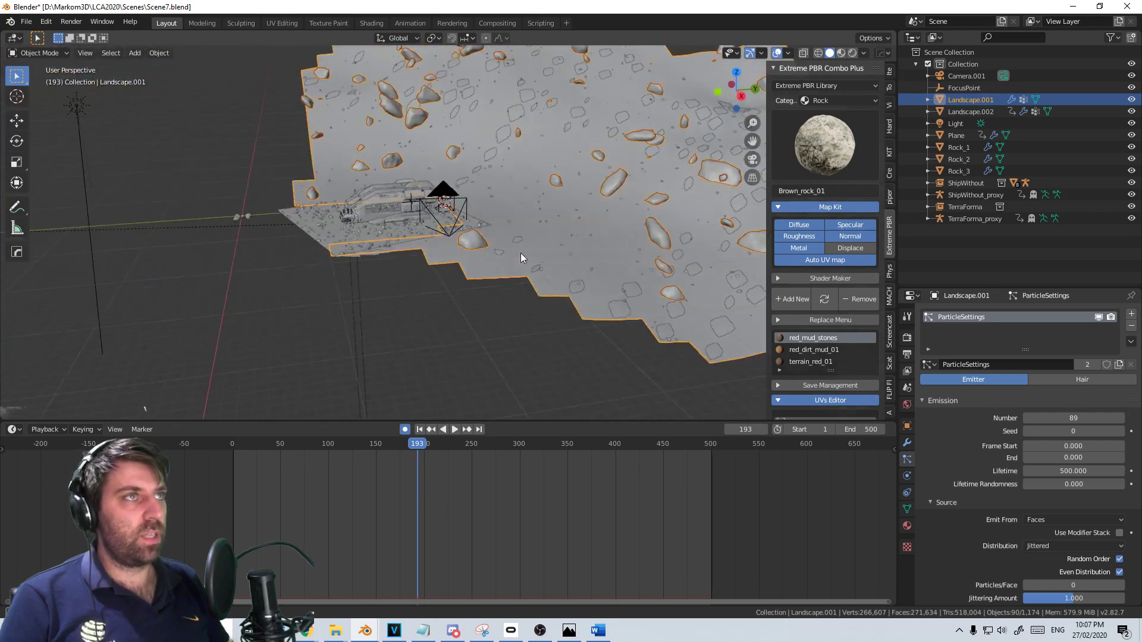
key(shift+d)
key(Escape)
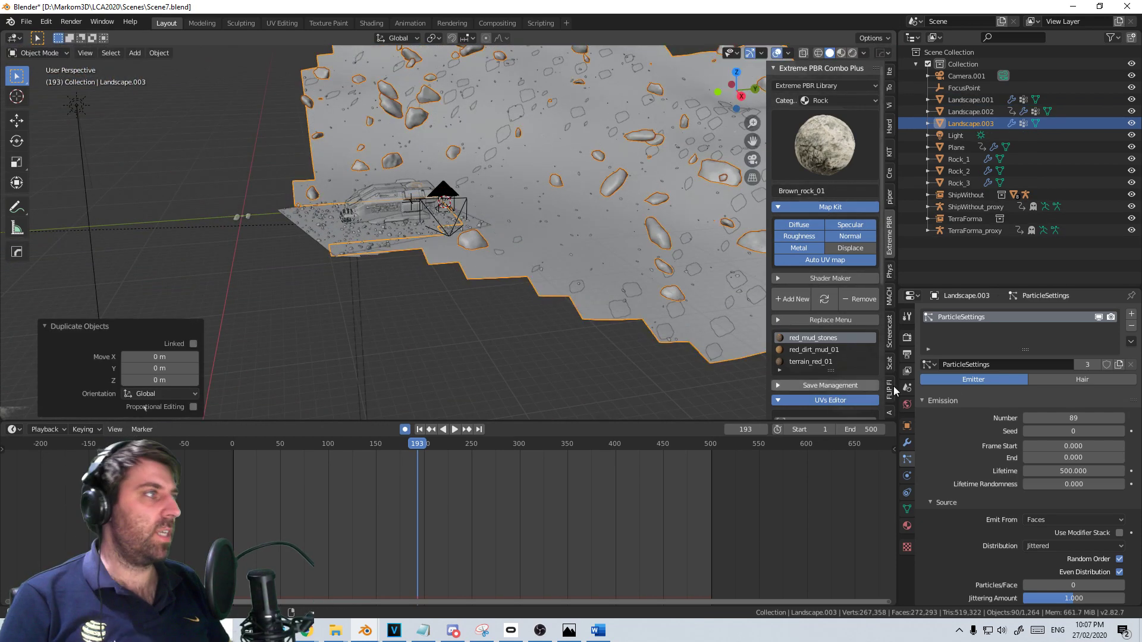
click(1132, 327)
Test-render frame 193 from the camera view to check the landscape surface
key(KP_0)
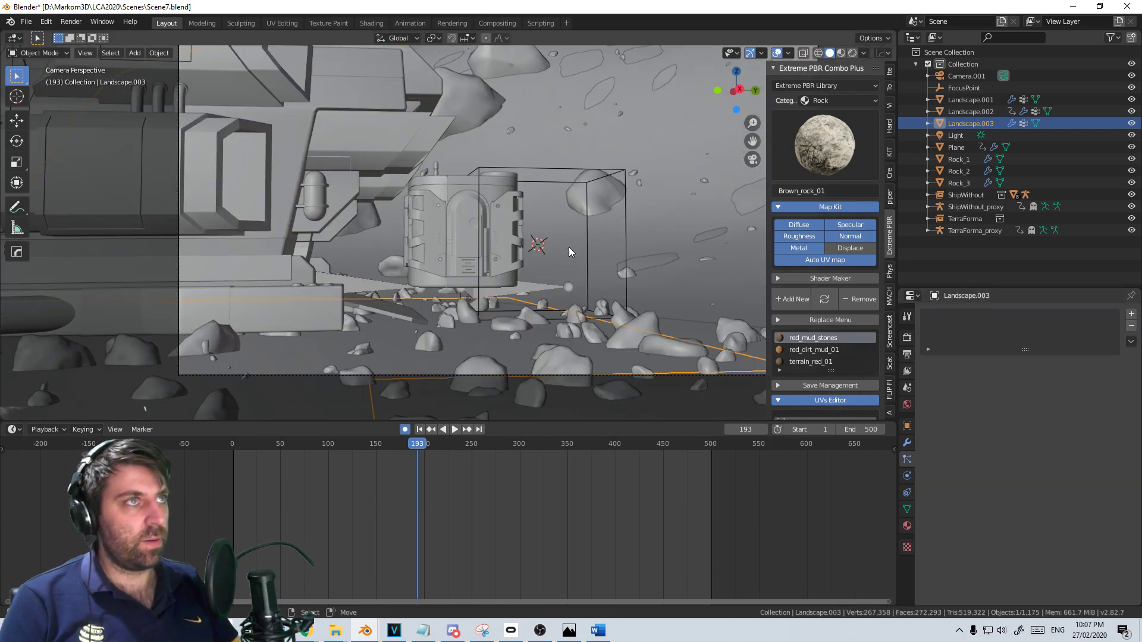
key(F12)
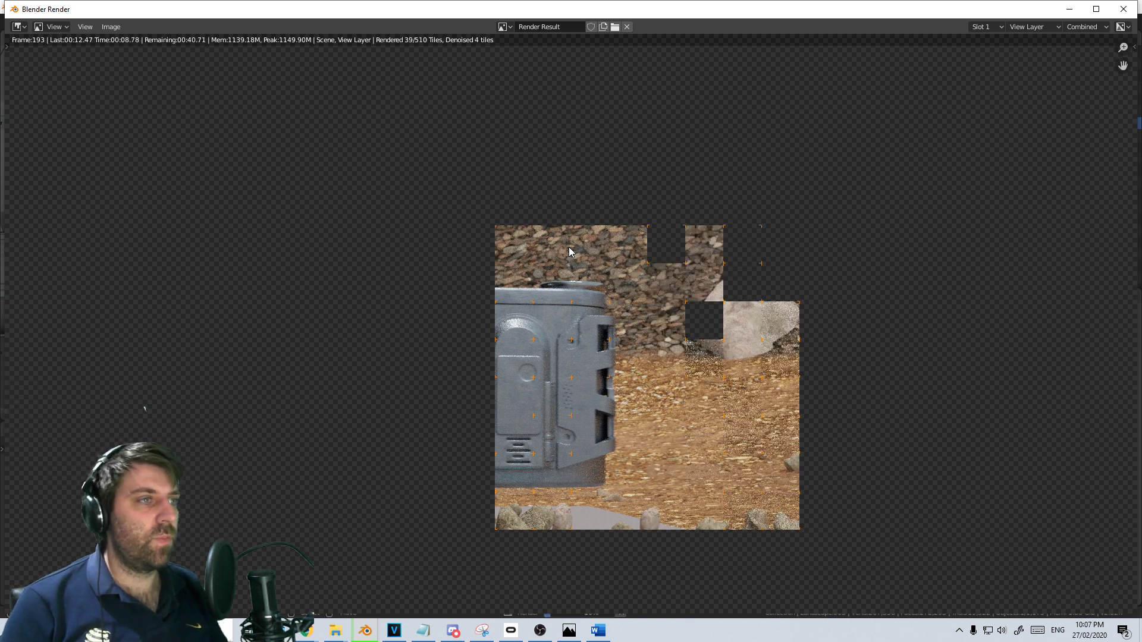
key(Escape)
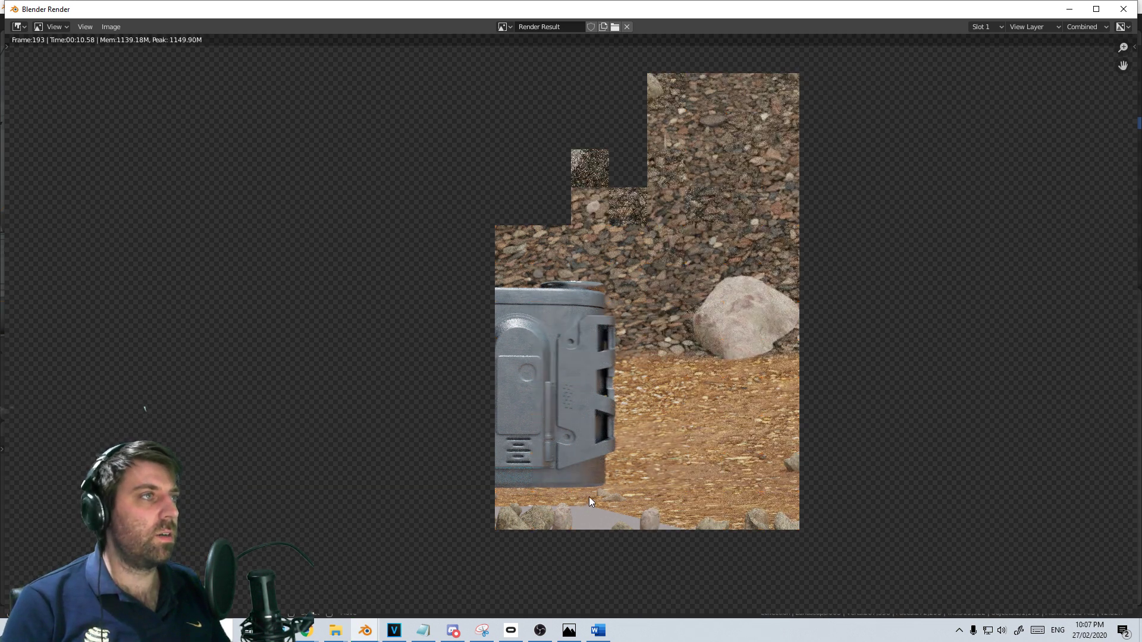
key(Escape)
Duplicate the rock-scattered Plane under the ship in place and remove the particle system from the copy
middle_drag(529, 405, 484, 5)
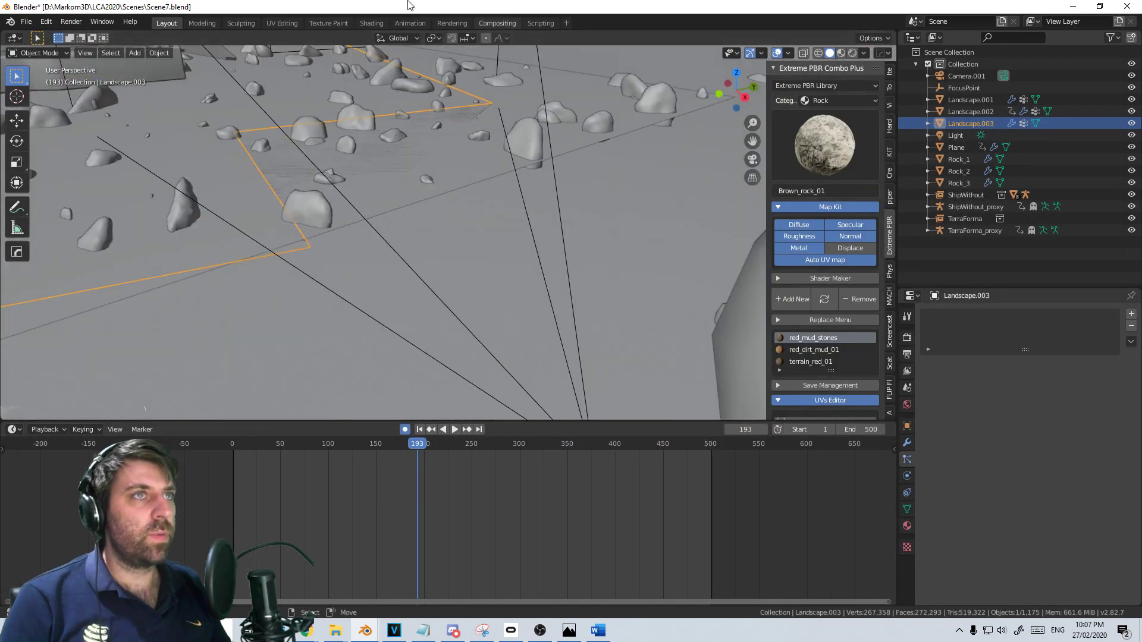
middle_drag(461, 283, 451, 255)
scroll(378, 267, down, 6)
click(282, 272)
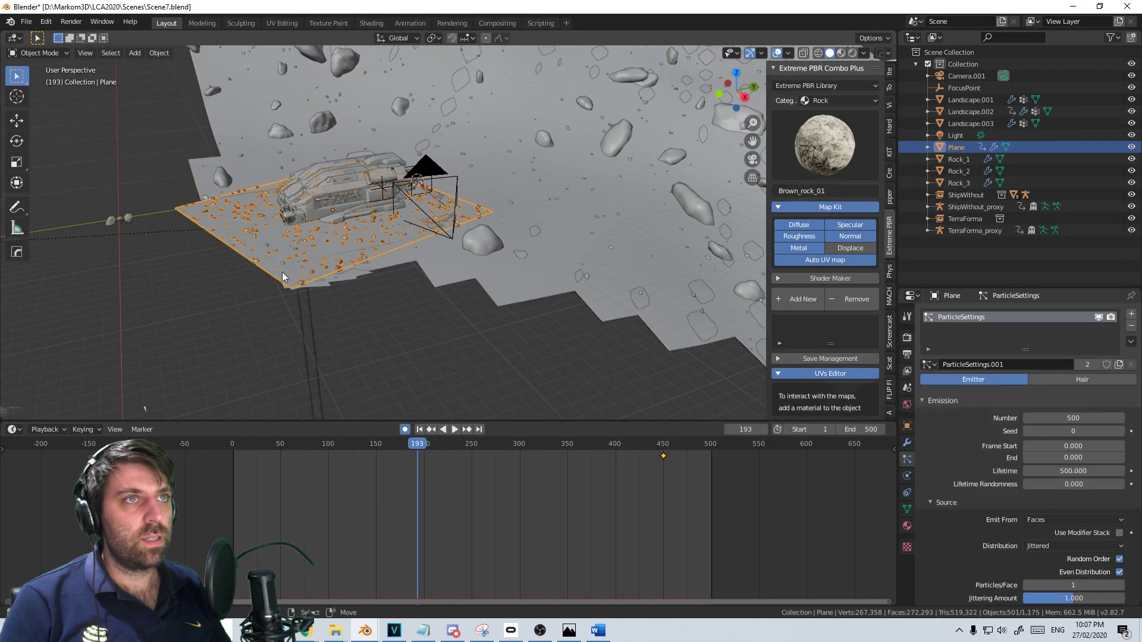
key(shift+d)
right_click(460, 326)
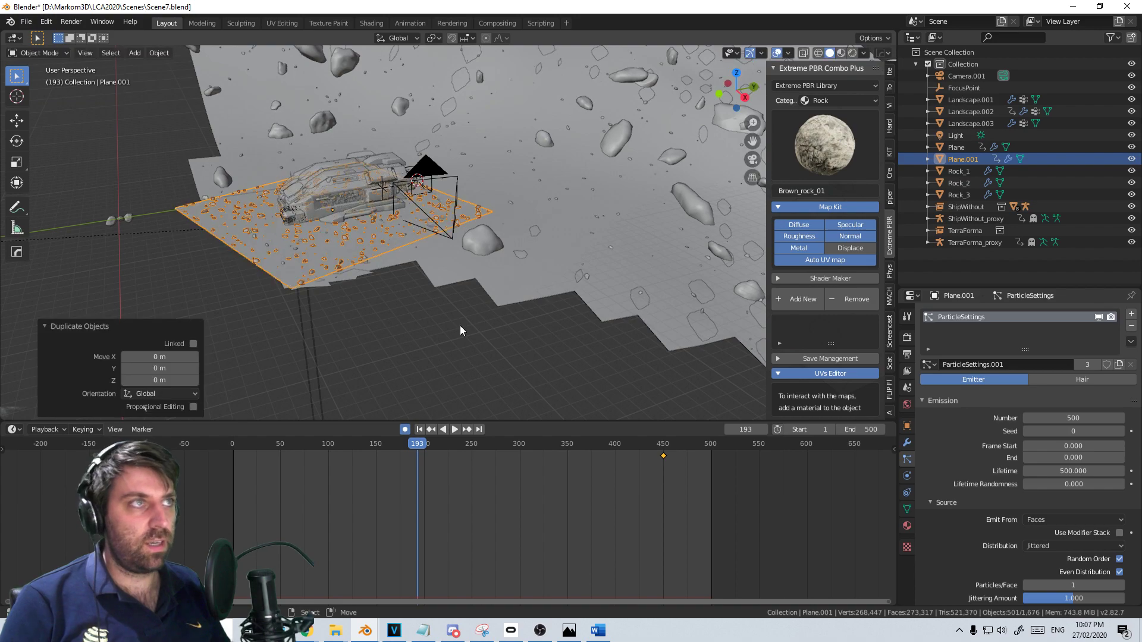
click(1131, 325)
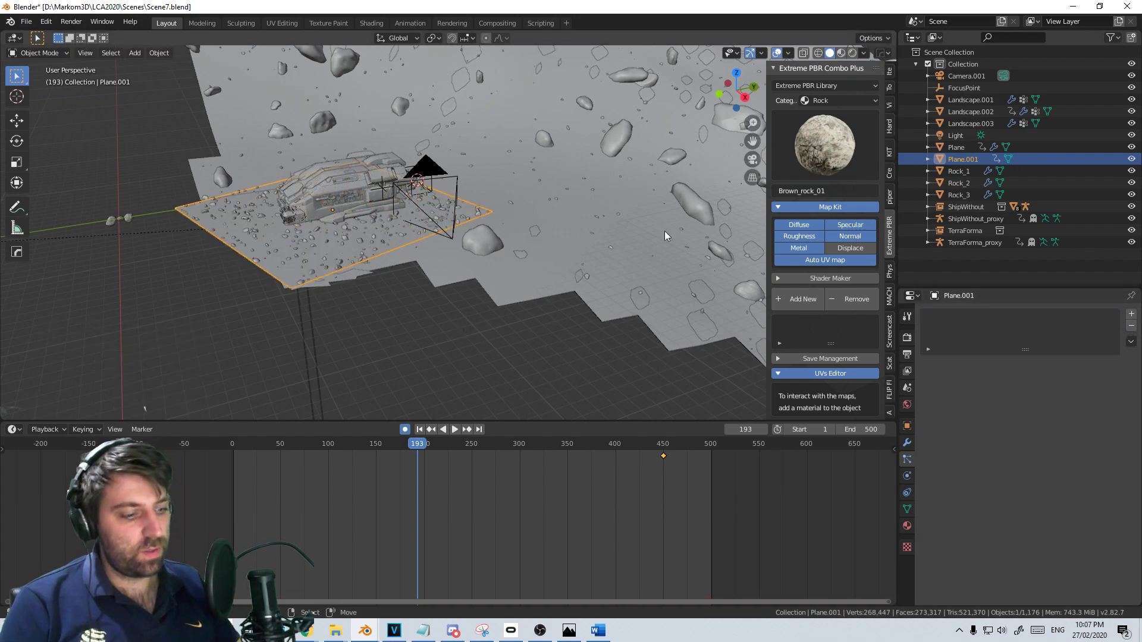
Test-render frame 193 again and open Landscape.001's red_mud_stones material in the shader node editor
key(F12)
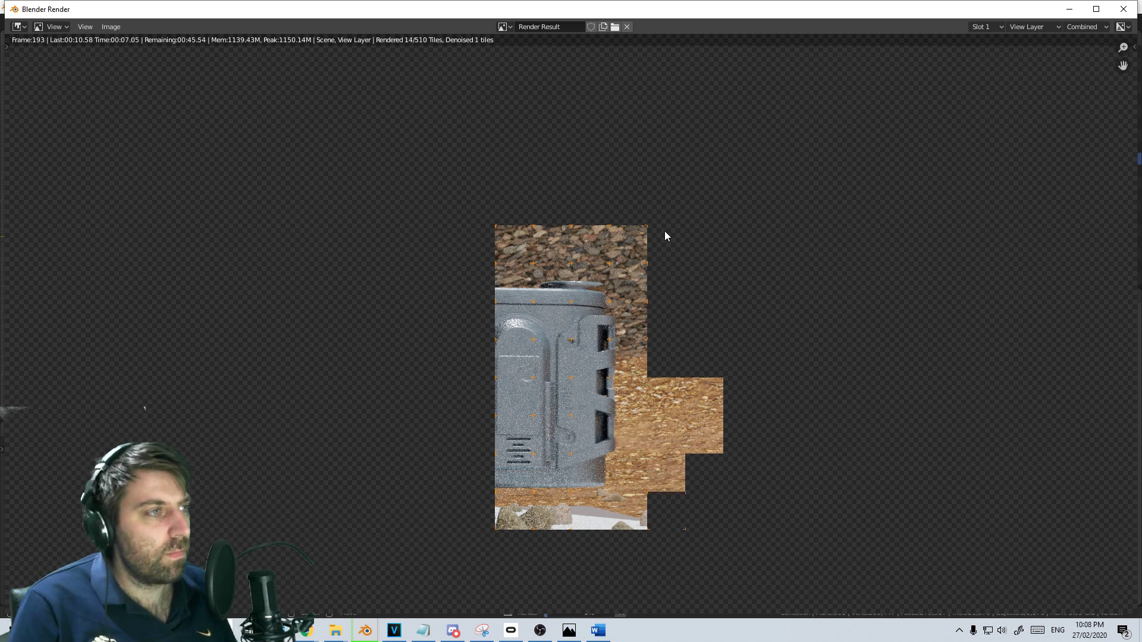
key(Escape)
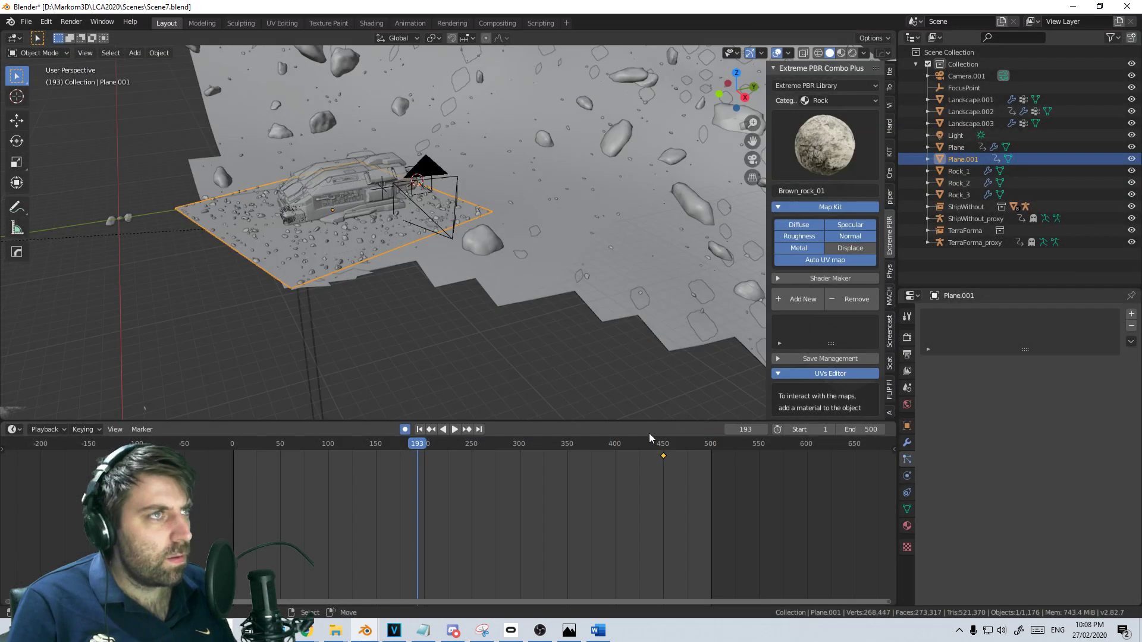
click(517, 298)
click(907, 525)
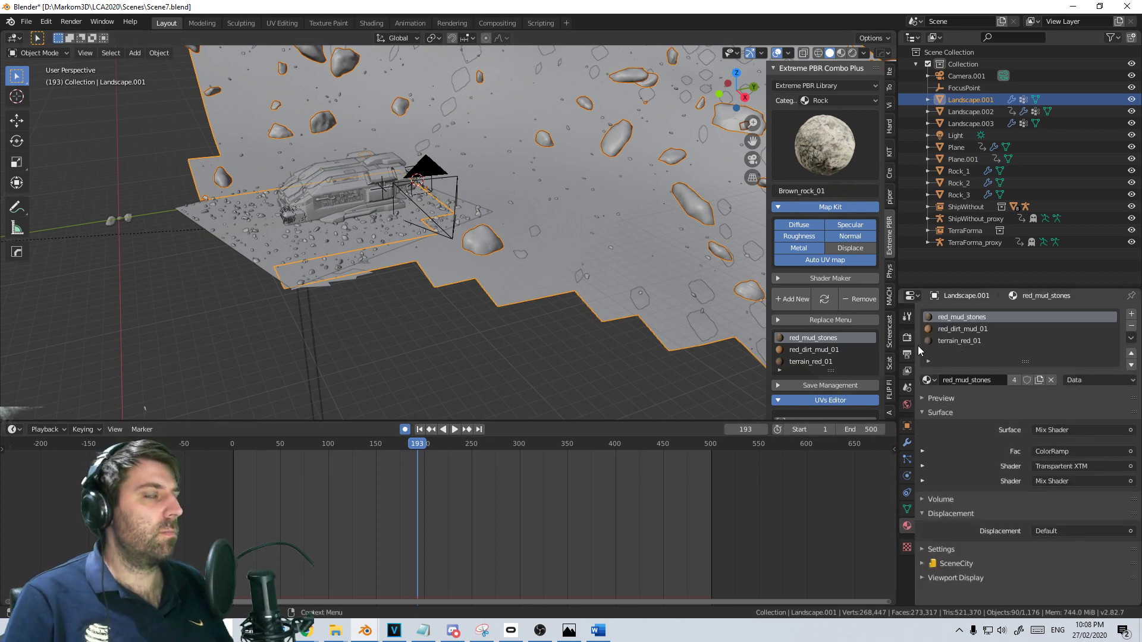
click(371, 23)
scroll(444, 446, down, 3)
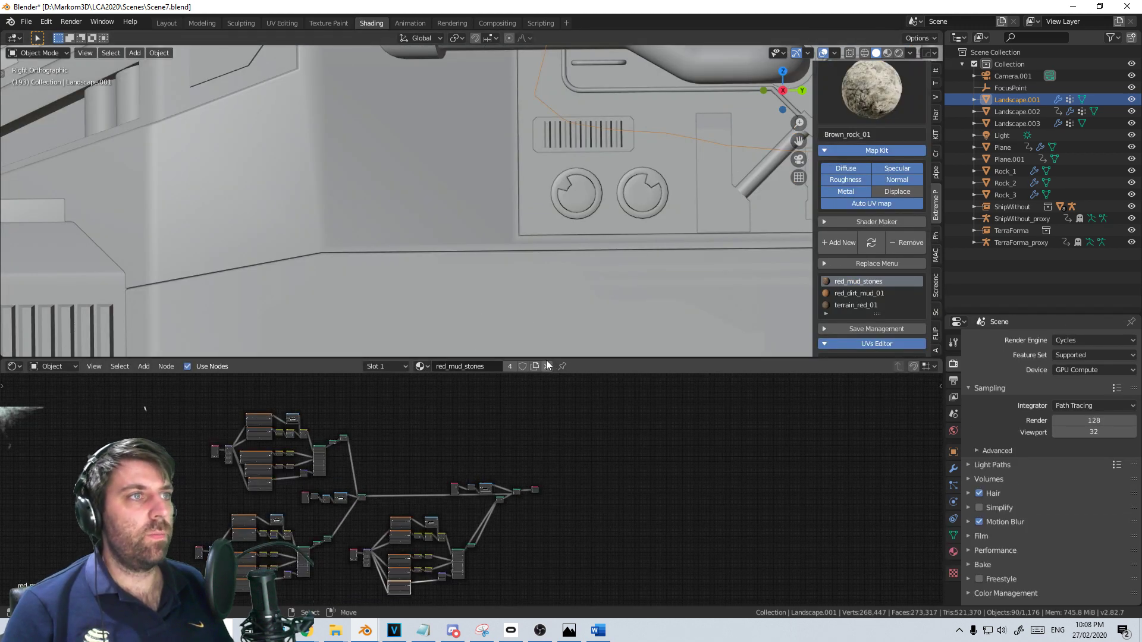
Assign the existing red_mud_stones material to the original Plane under the ship
middle_drag(411, 178, 501, 238)
scroll(513, 269, down, 12)
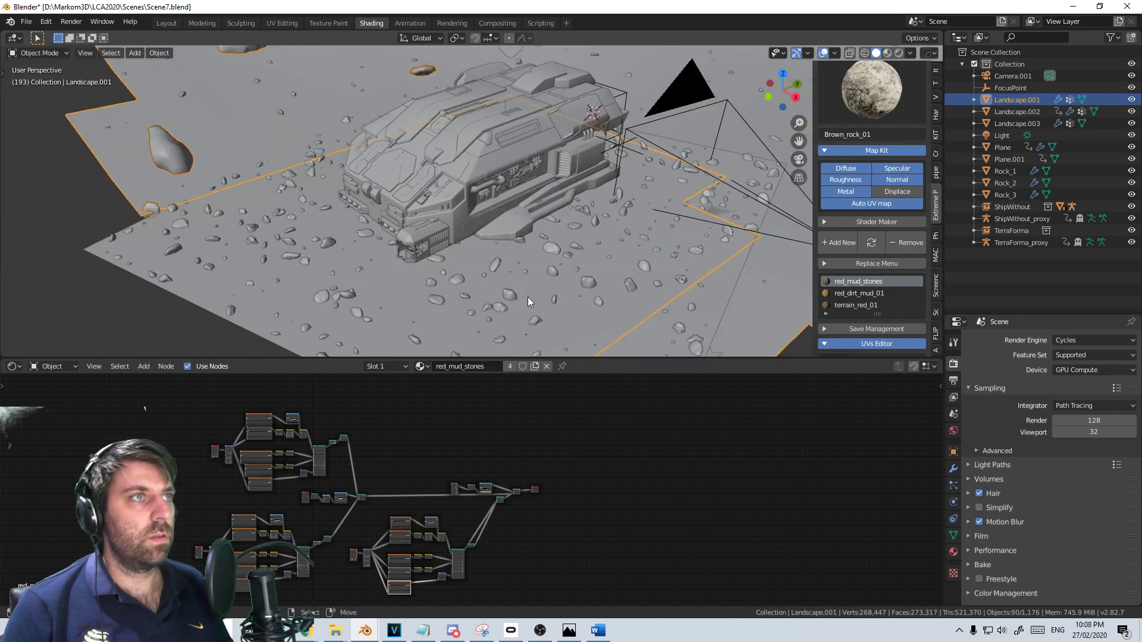
click(522, 279)
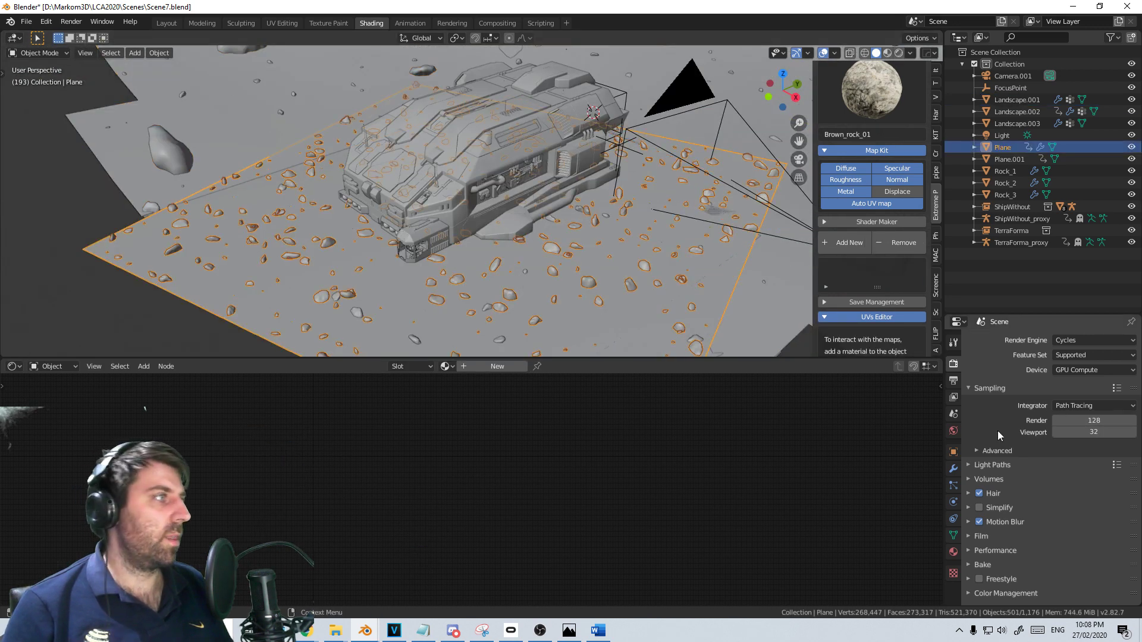
click(954, 552)
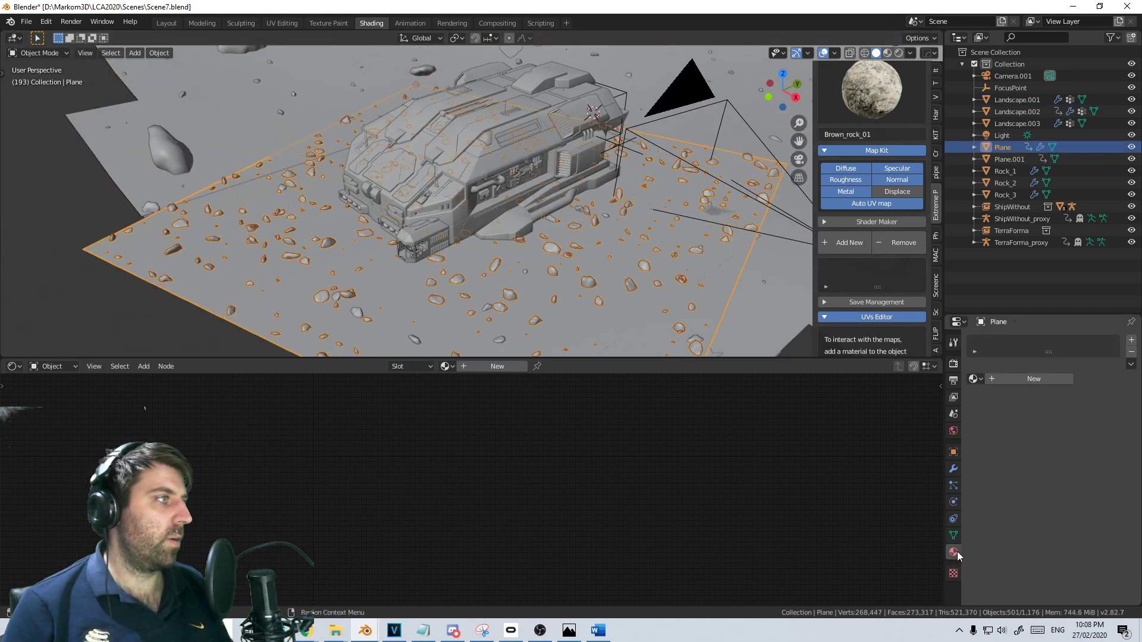
click(973, 379)
text(red)
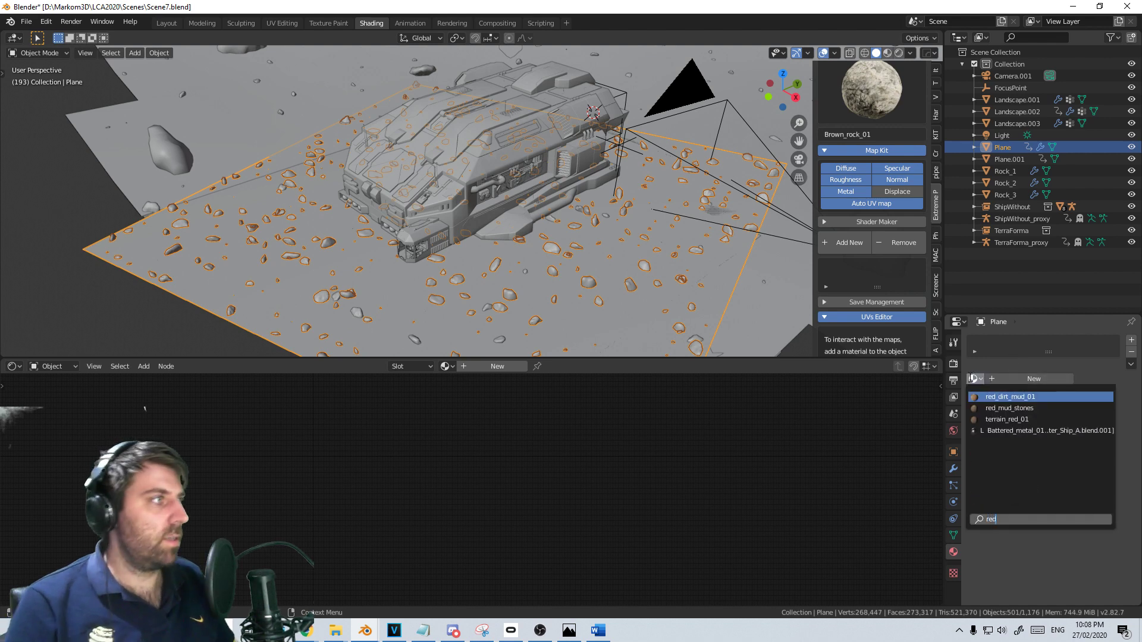
click(1050, 407)
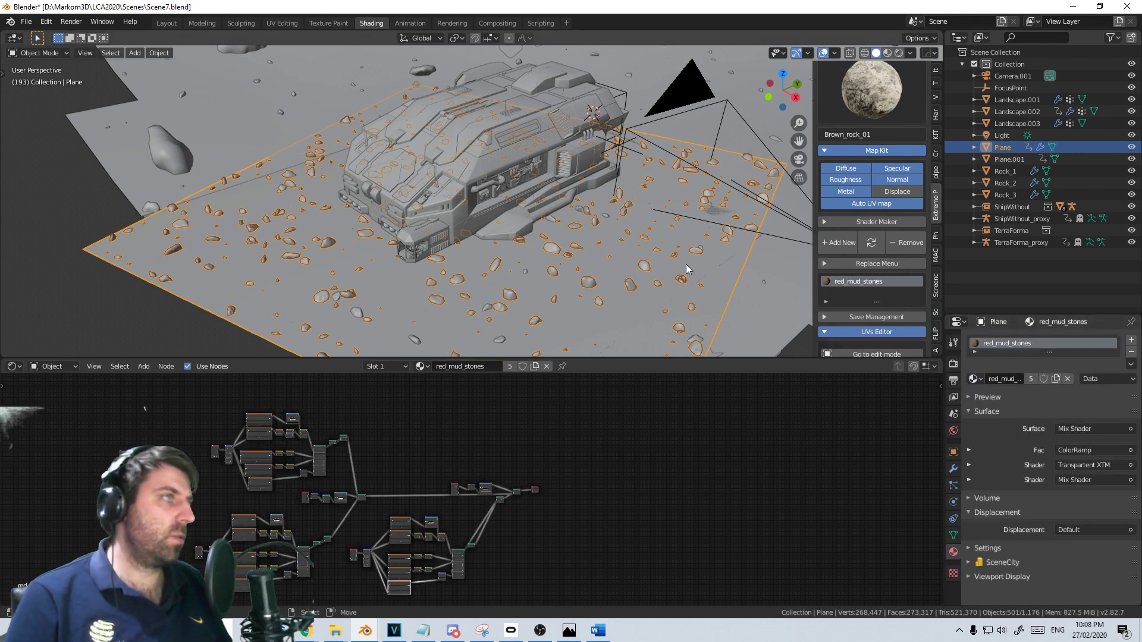
Show the viewport in rendered shading and move the red_mud_stones material from Plane to Plane.001
click(899, 53)
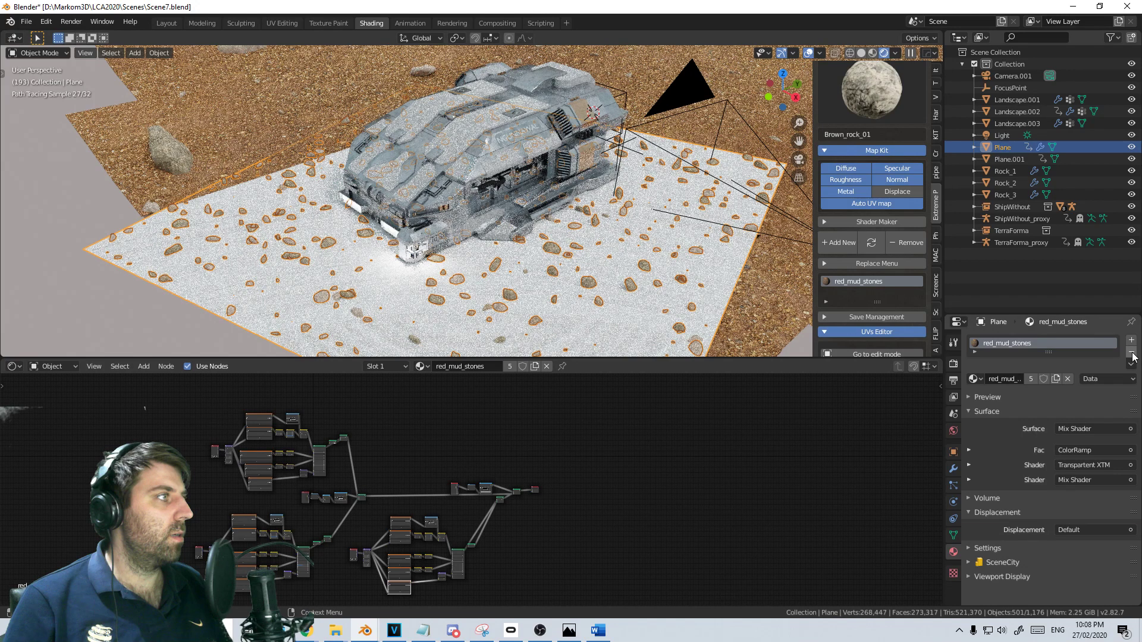
click(974, 379)
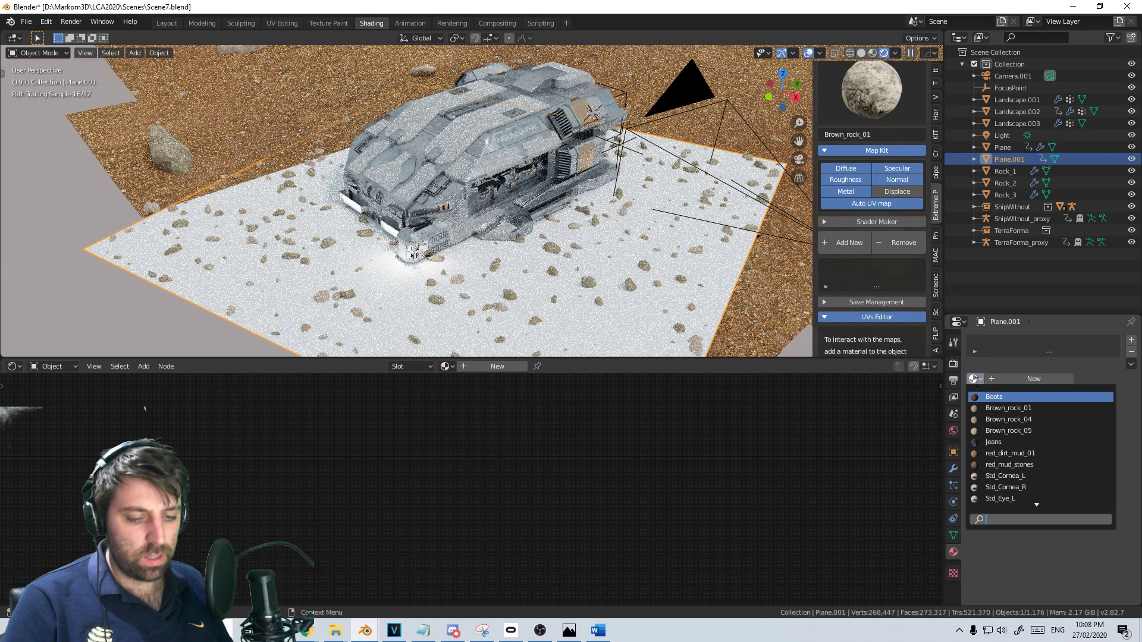
click(1011, 464)
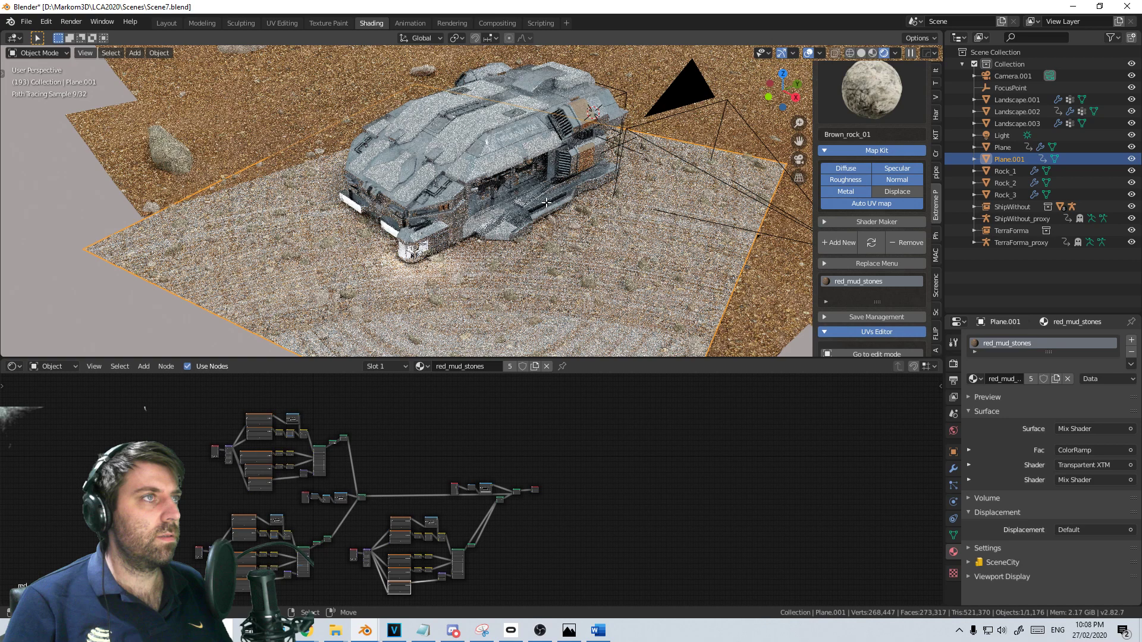
UV-map all of Plane.001's mesh from above using Project from View (Bounds)
key(Tab)
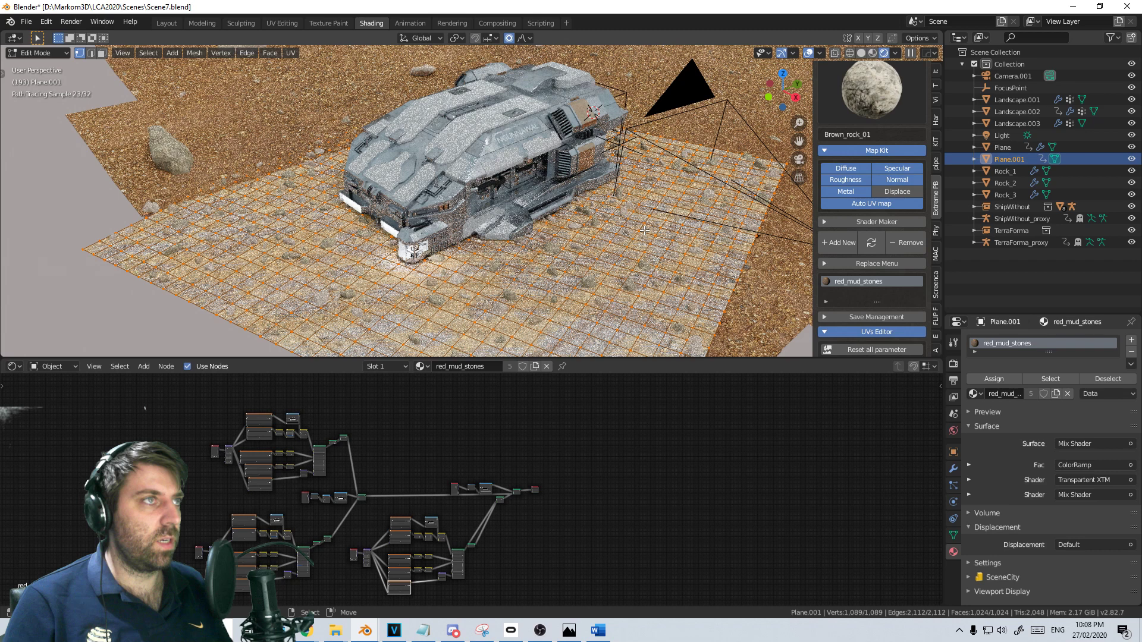
click(645, 230)
key(KP_7)
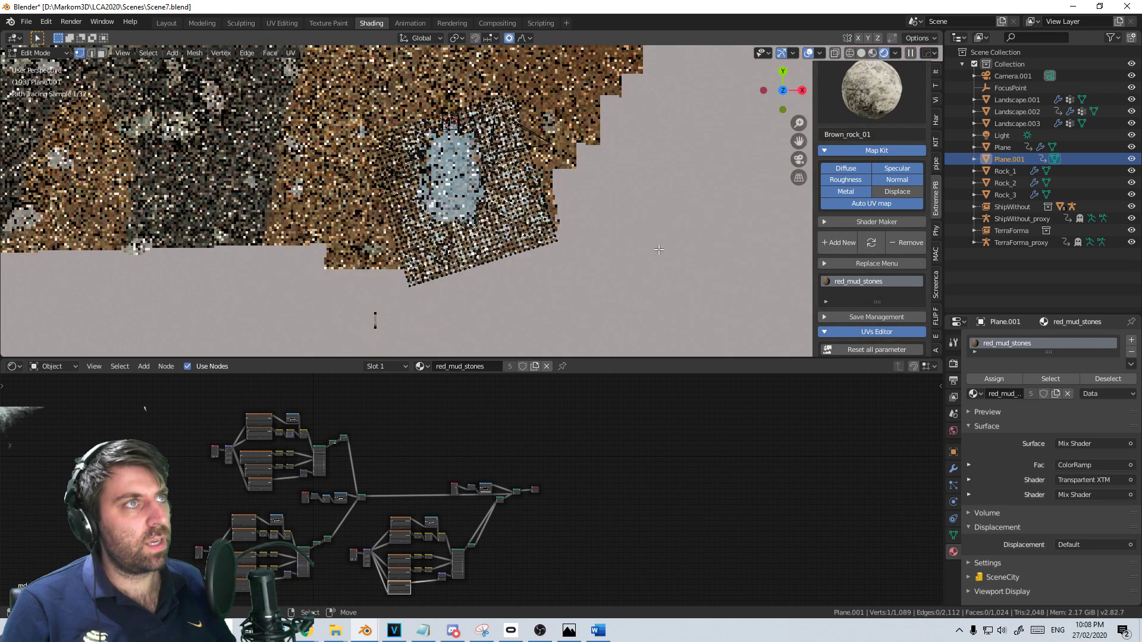
key(a)
key(u)
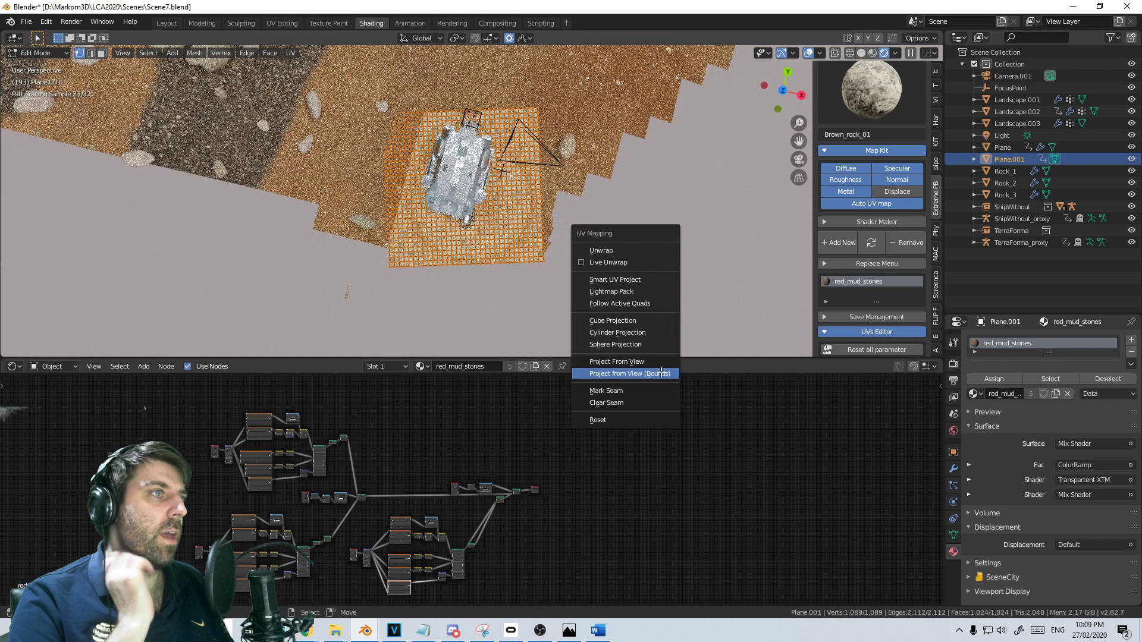
click(661, 372)
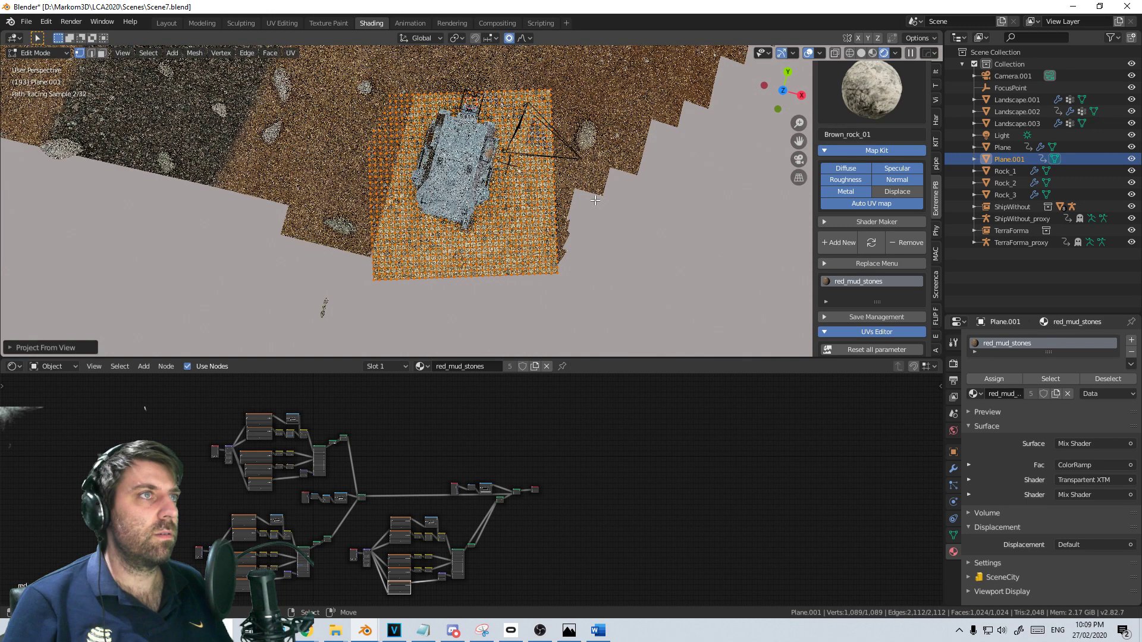
key(Tab)
Return Plane.001 to Object Mode and examine its ground texture in rendered shading, its modifiers and the red_mud_stones shader nodes
key(KP_Decimal)
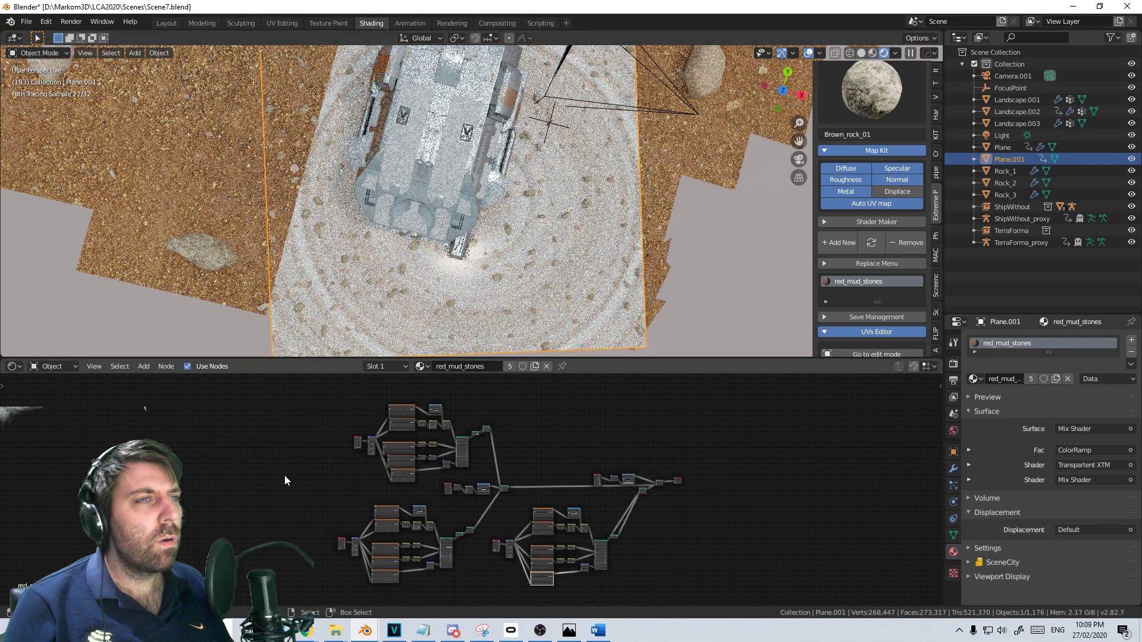
scroll(403, 522, up, 5)
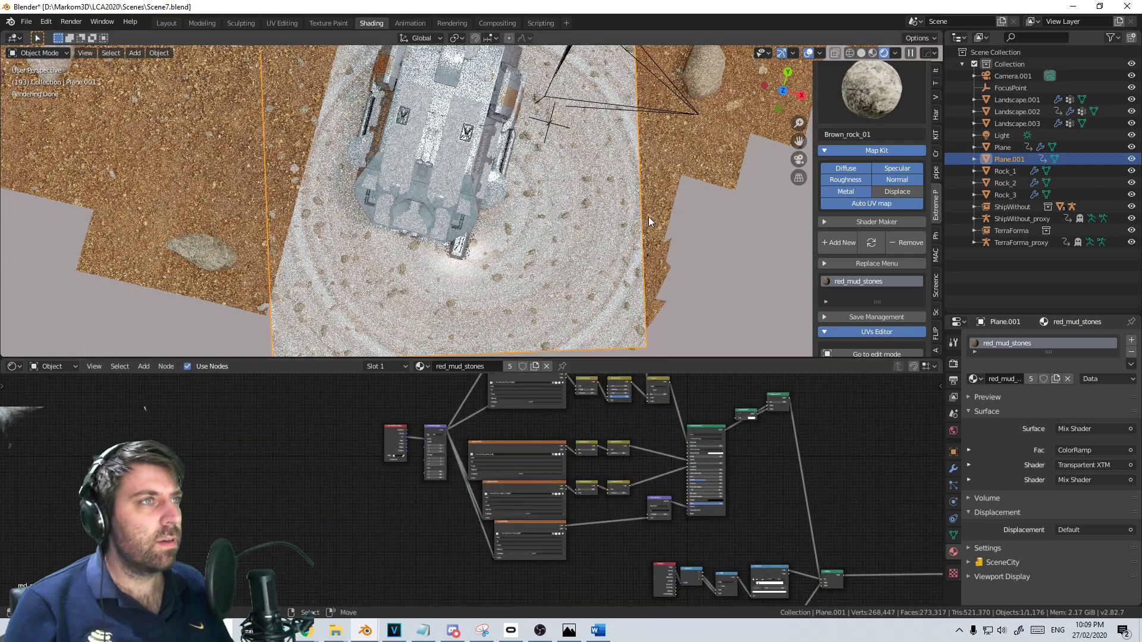
middle_drag(651, 228, 574, 189)
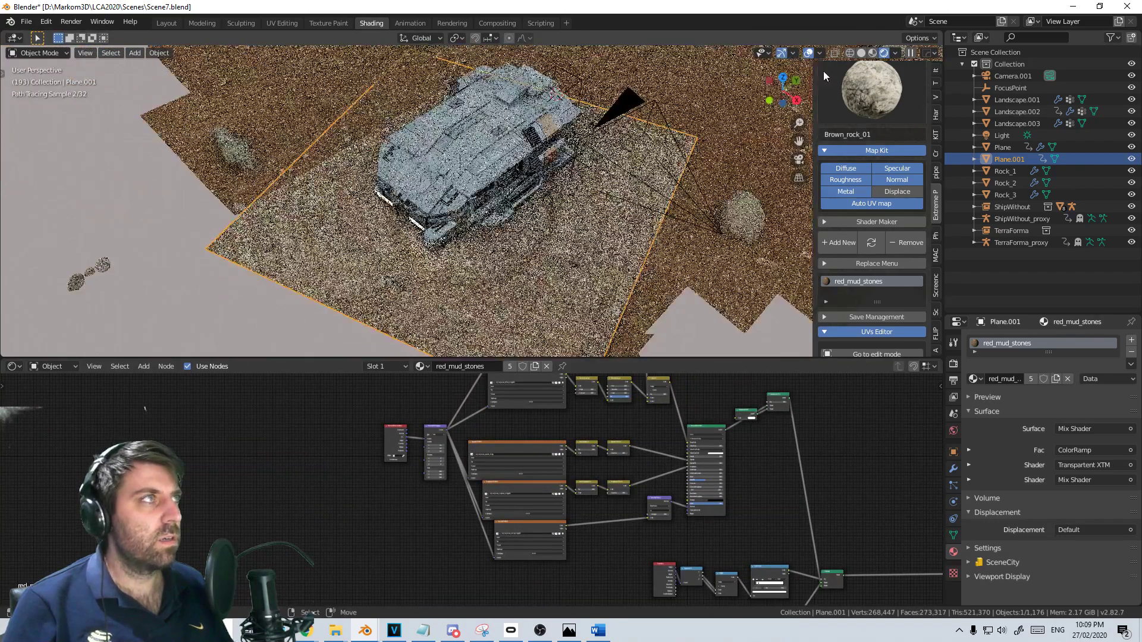
key(F12)
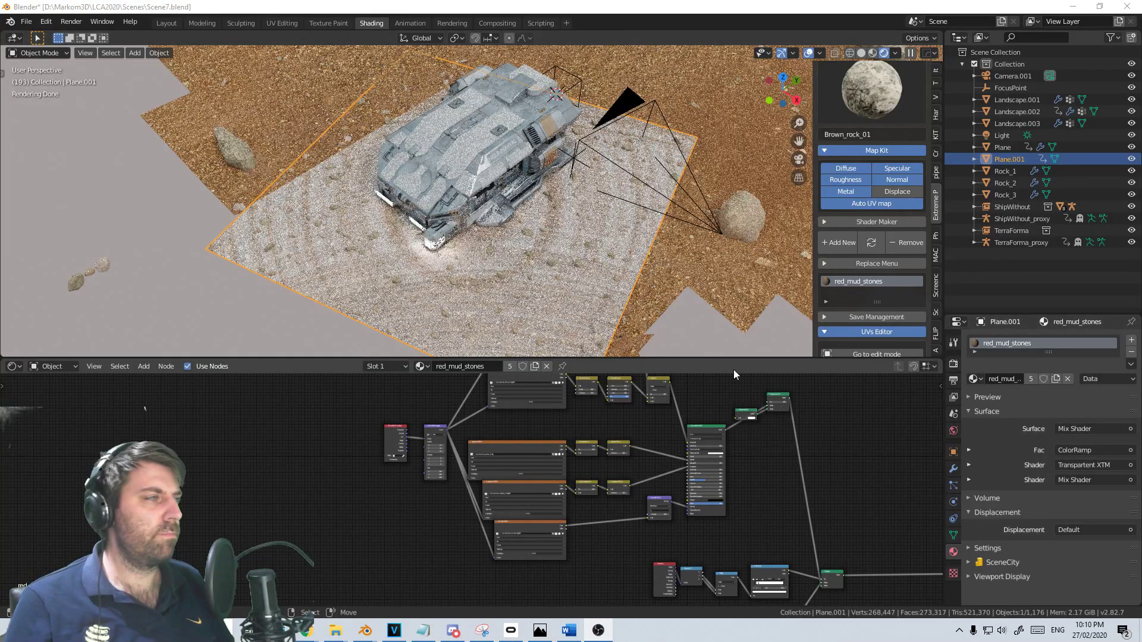
click(954, 469)
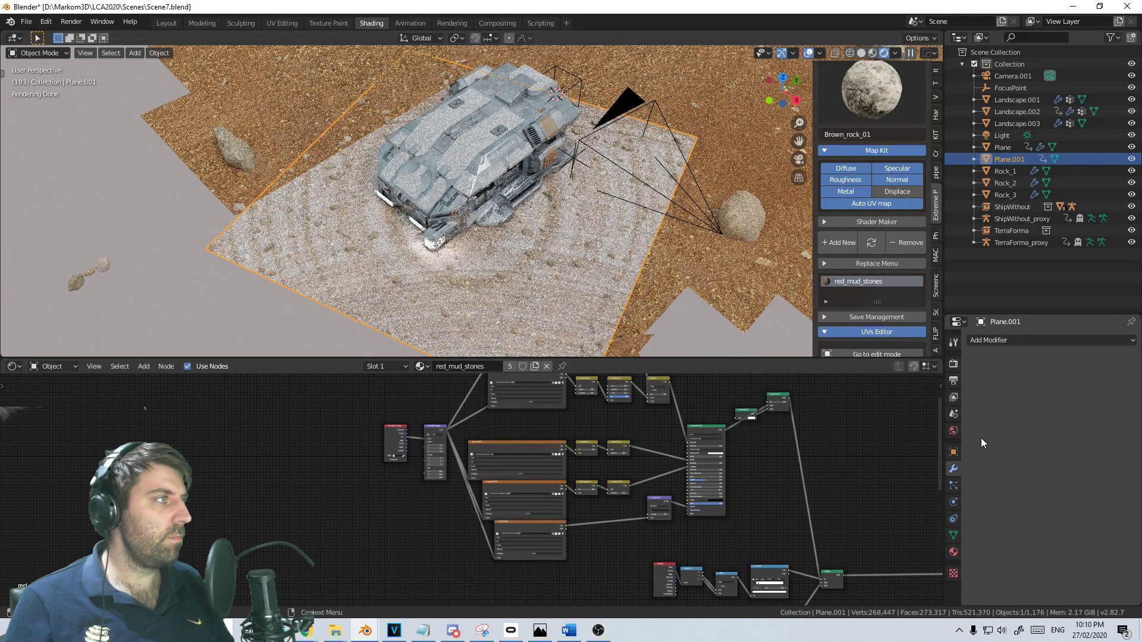
scroll(595, 256, up, 3)
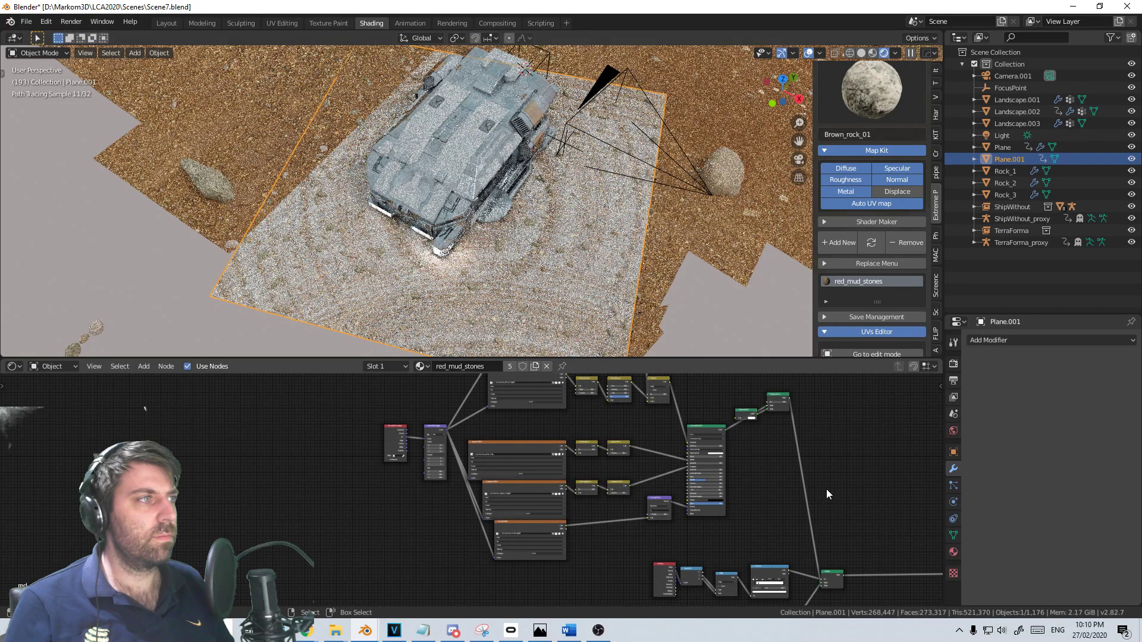
middle_drag(827, 490, 561, 516)
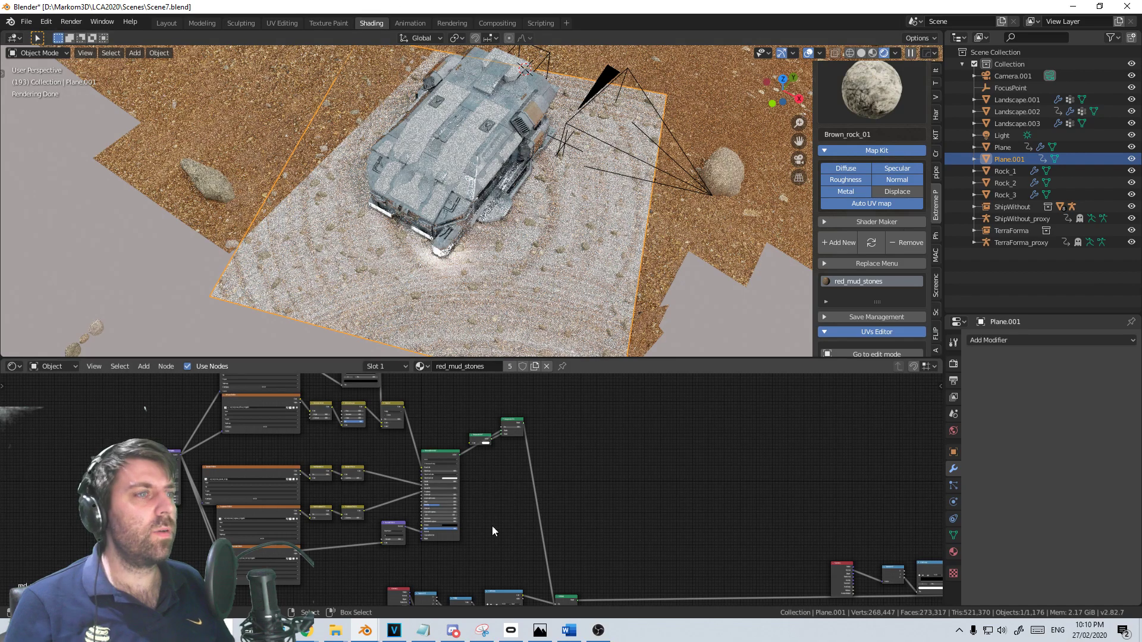
middle_drag(570, 292, 563, 269)
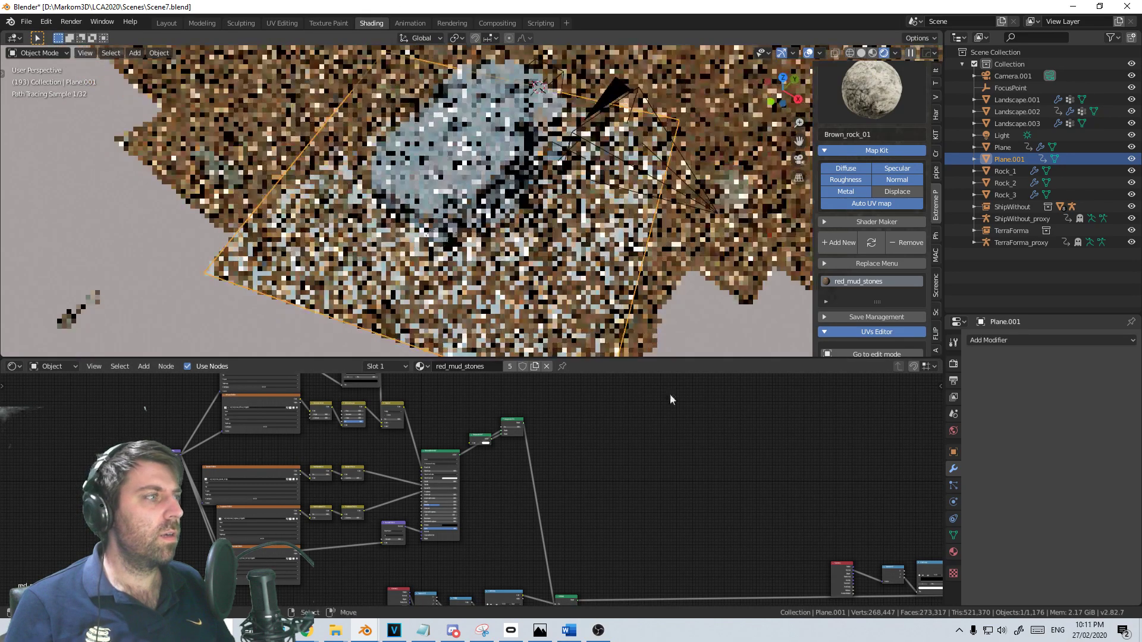
Check the system's CPU and memory load in Task Manager, then move its window off this screen and return to Blender
right_click(803, 629)
click(839, 572)
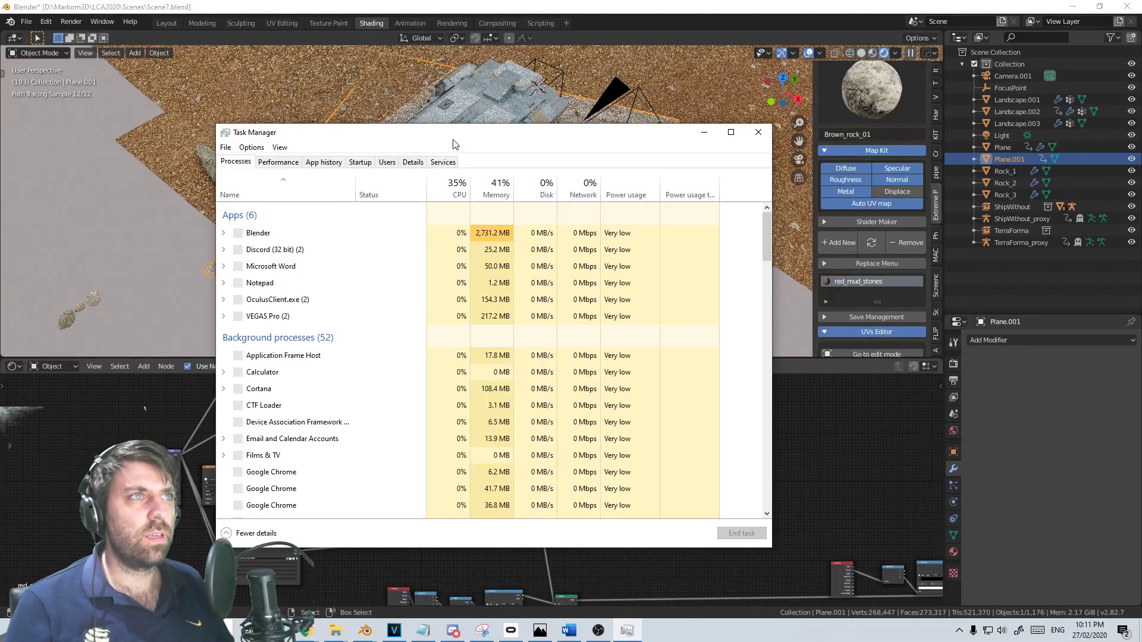
drag(453, 144, 0, 139)
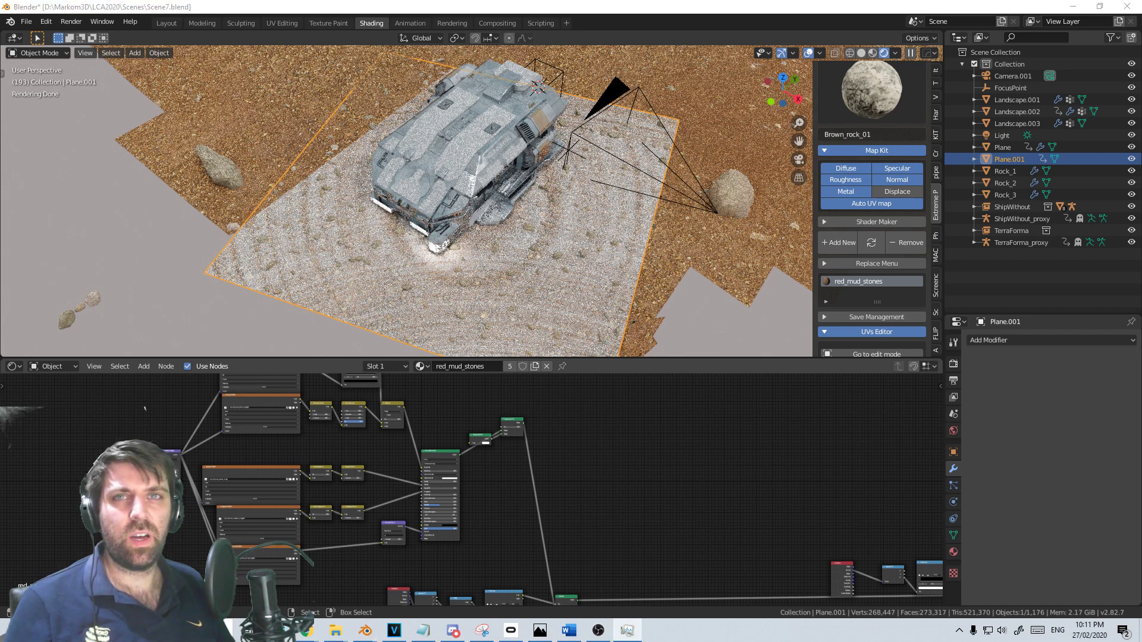
click(680, 5)
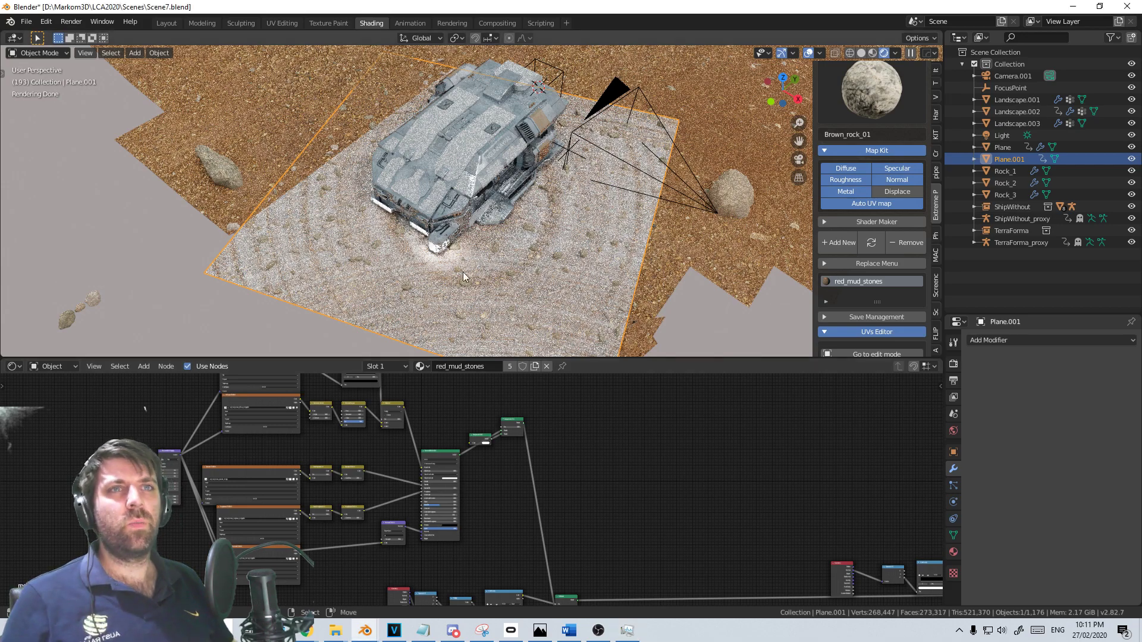
Switch the viewport to Material Preview shading and inspect the ground and scattered rocks around the ship at close range
scroll(582, 252, up, 5)
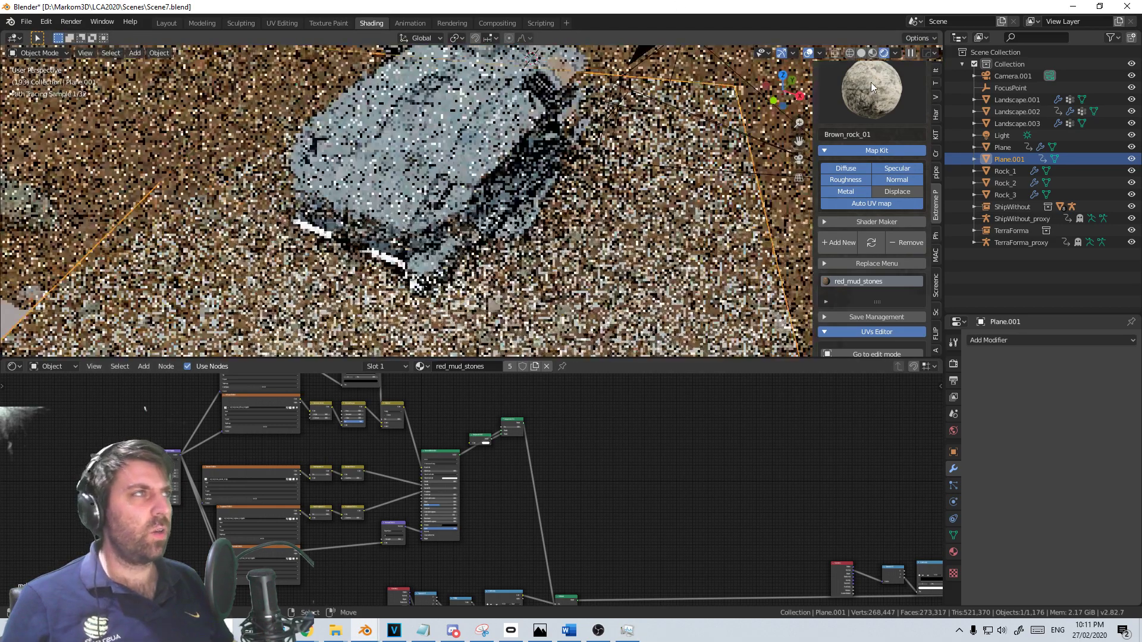
click(860, 52)
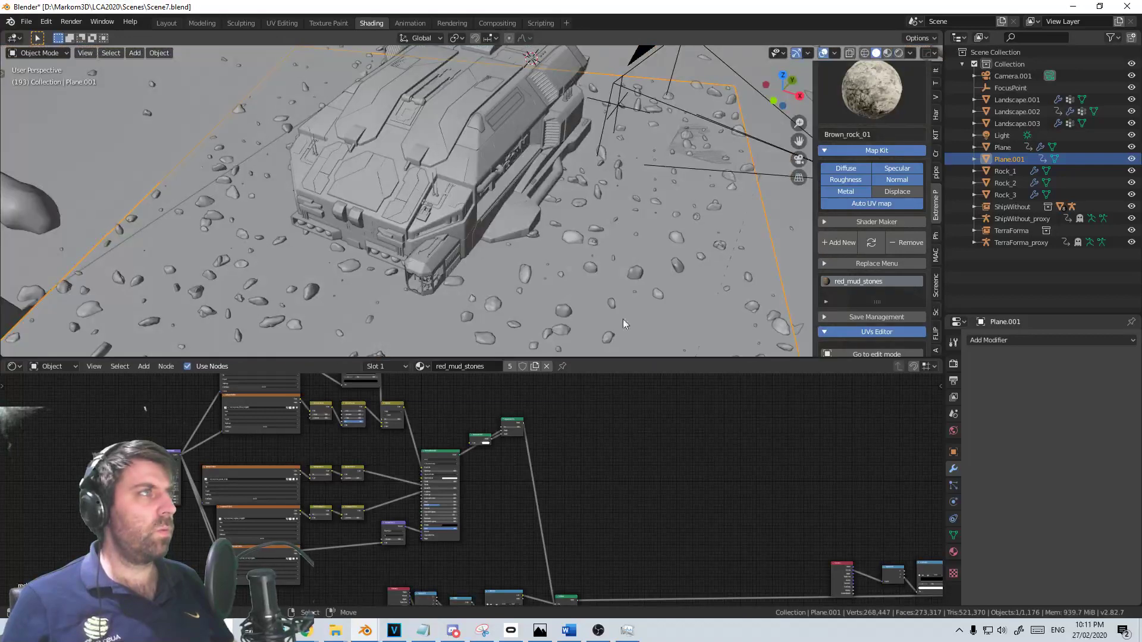
click(887, 52)
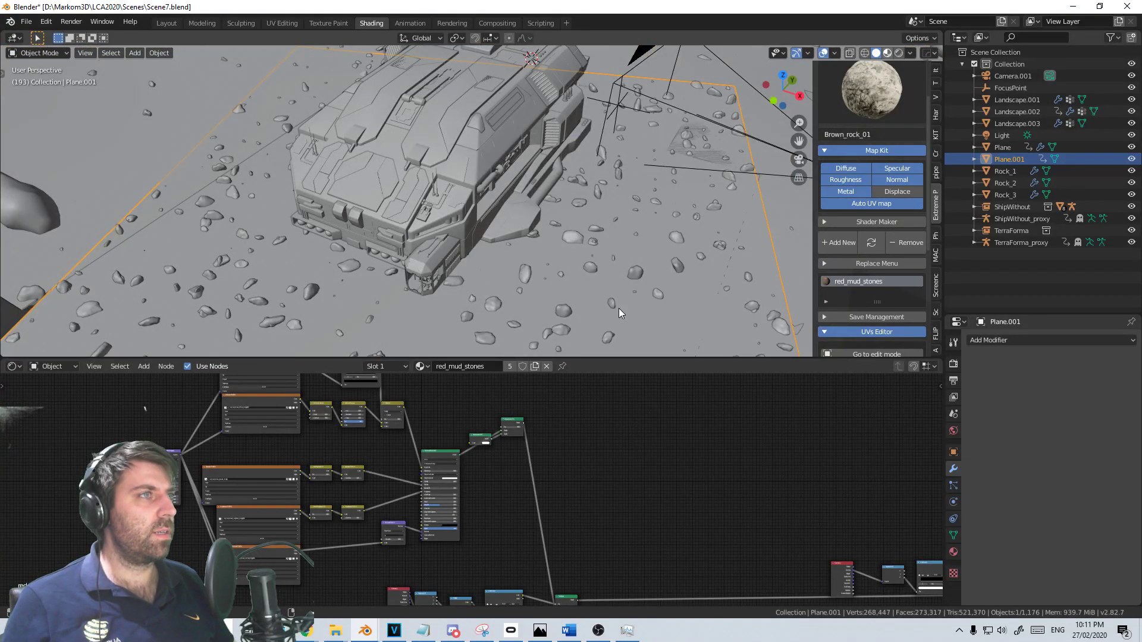
click(954, 486)
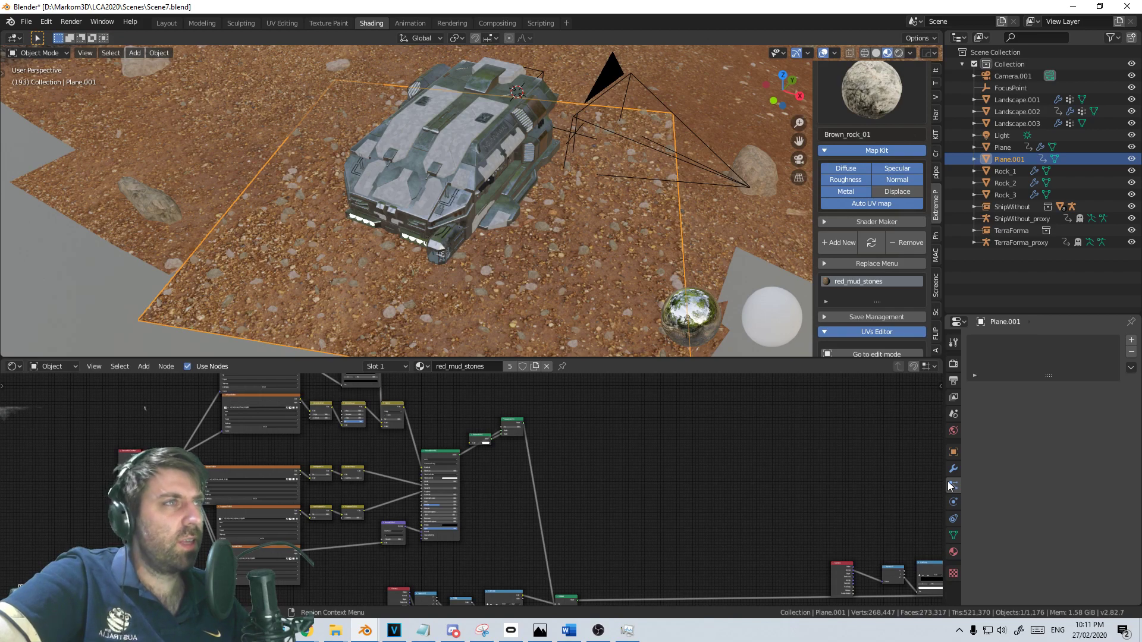
middle_drag(619, 333, 391, 226)
scroll(583, 197, up, 5)
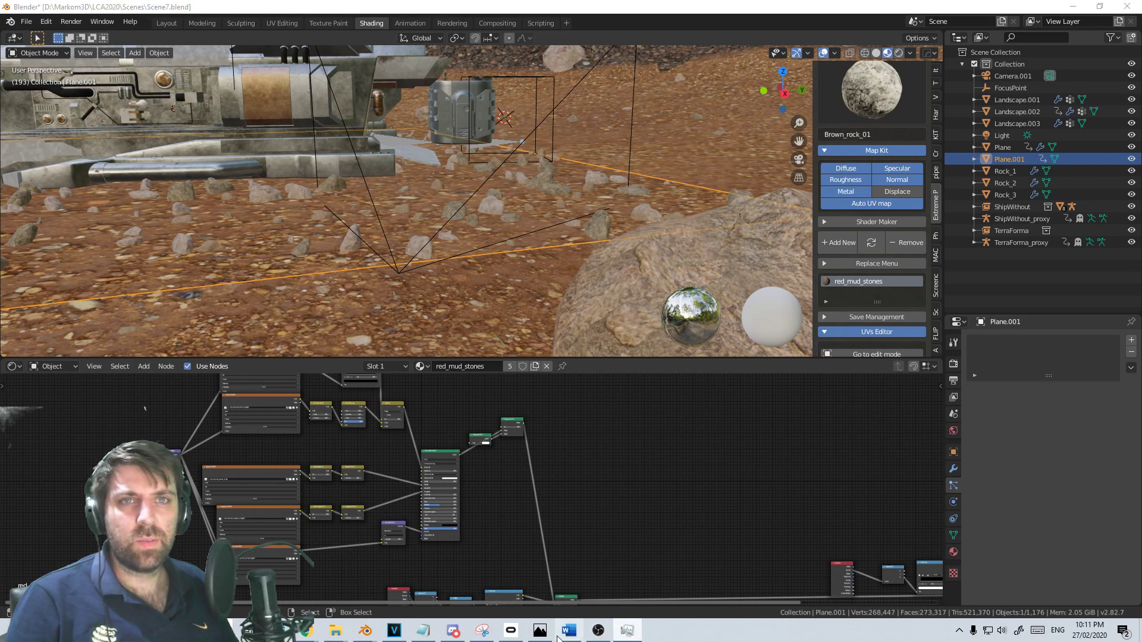
middle_drag(565, 137, 636, 241)
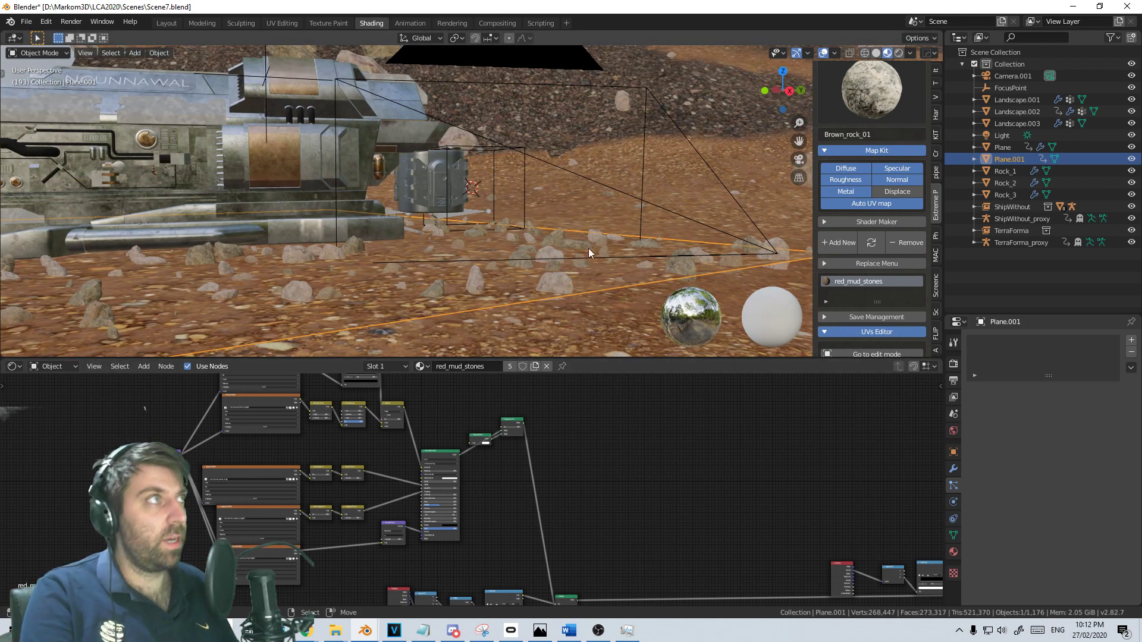
Save Scene7.blend and start a test render of frame 193, stopping it partway
key(ctrl+s)
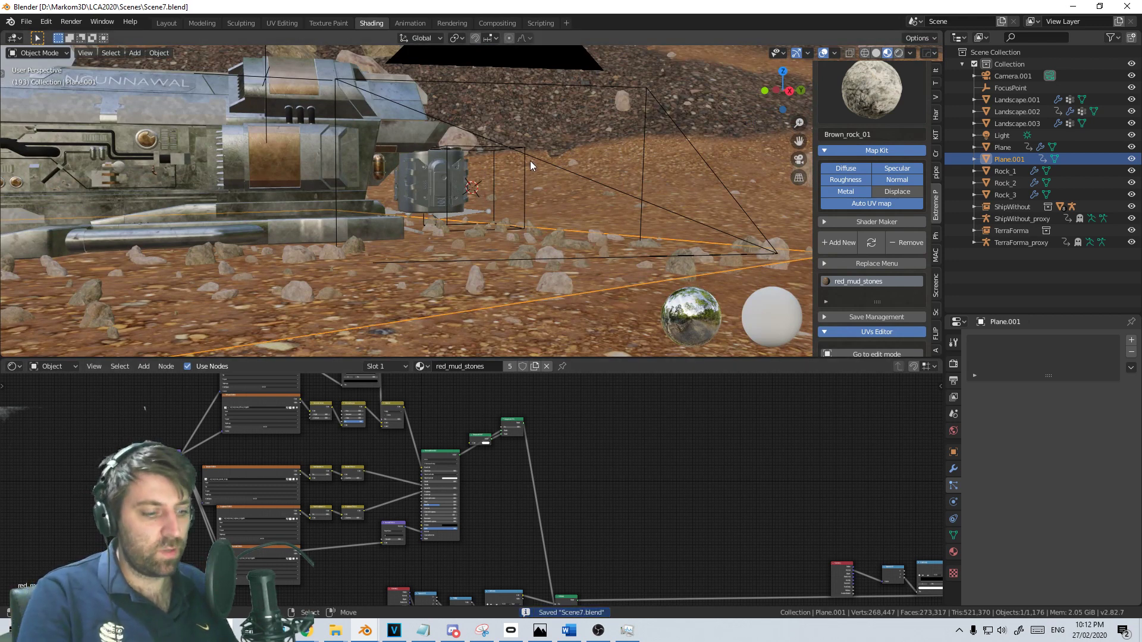
click(959, 631)
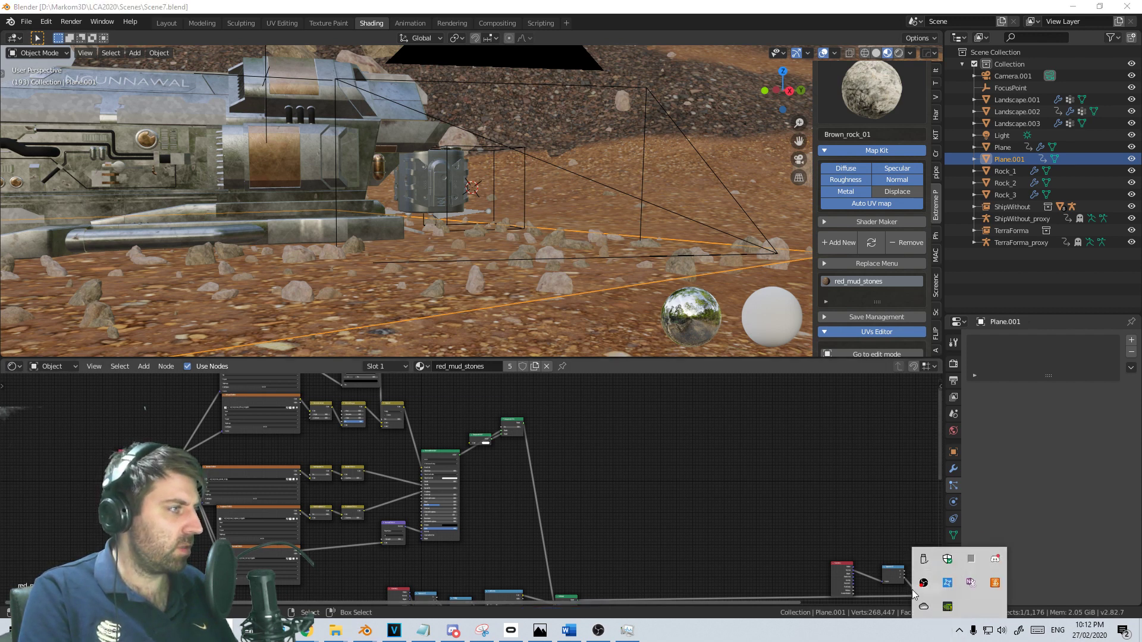
click(499, 5)
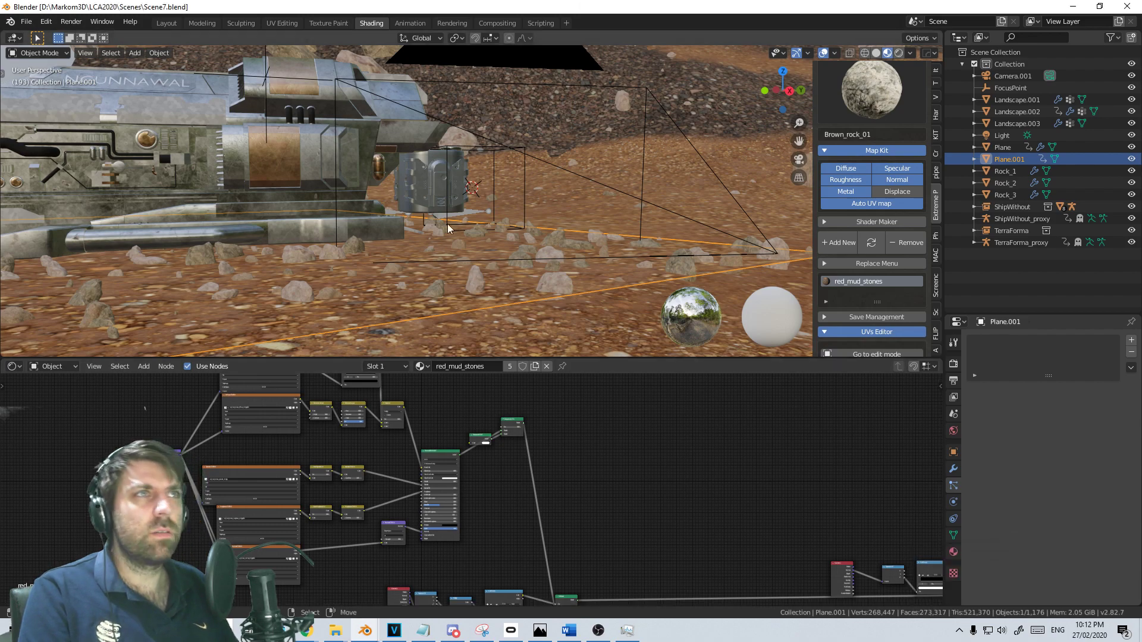
key(F12)
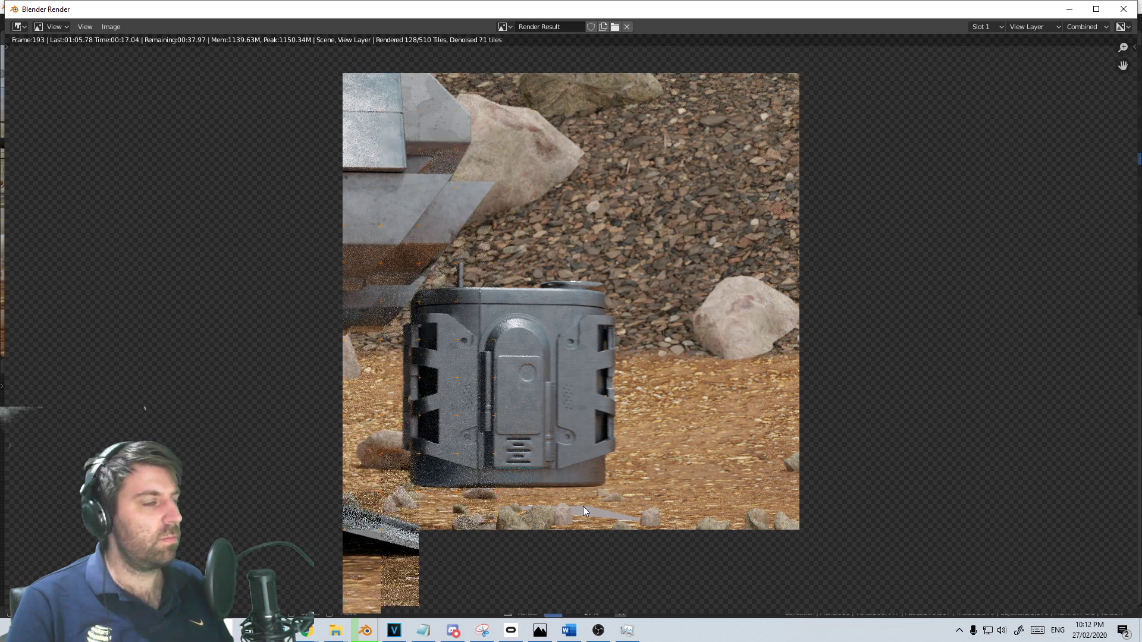
key(Escape)
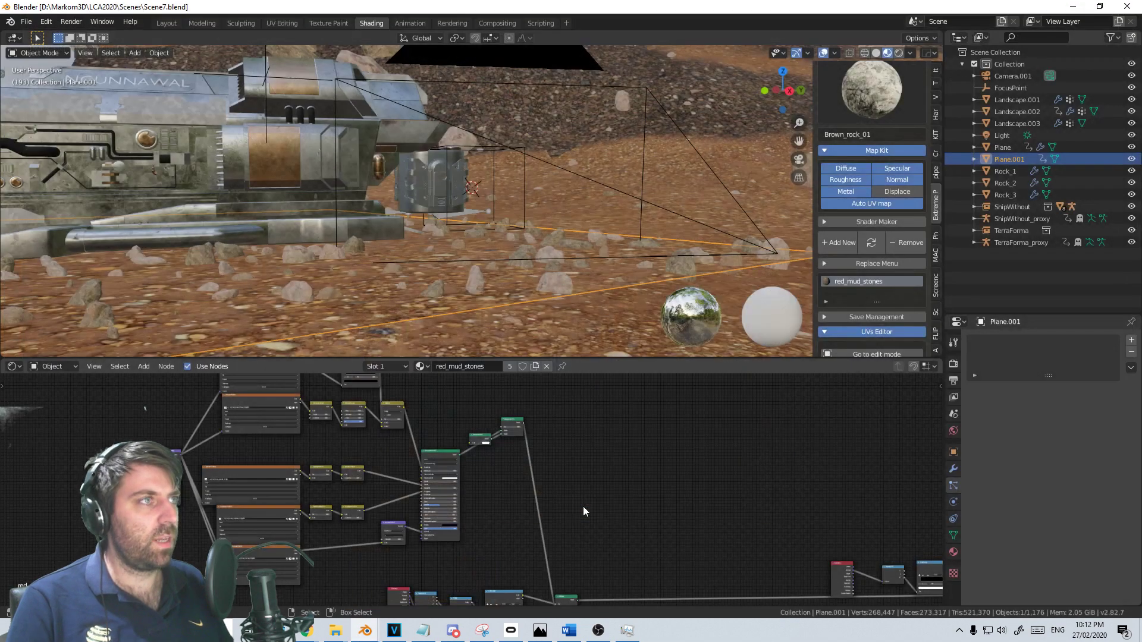
Look through the scene camera and test-render frame 193 again
middle_drag(437, 266, 452, 293)
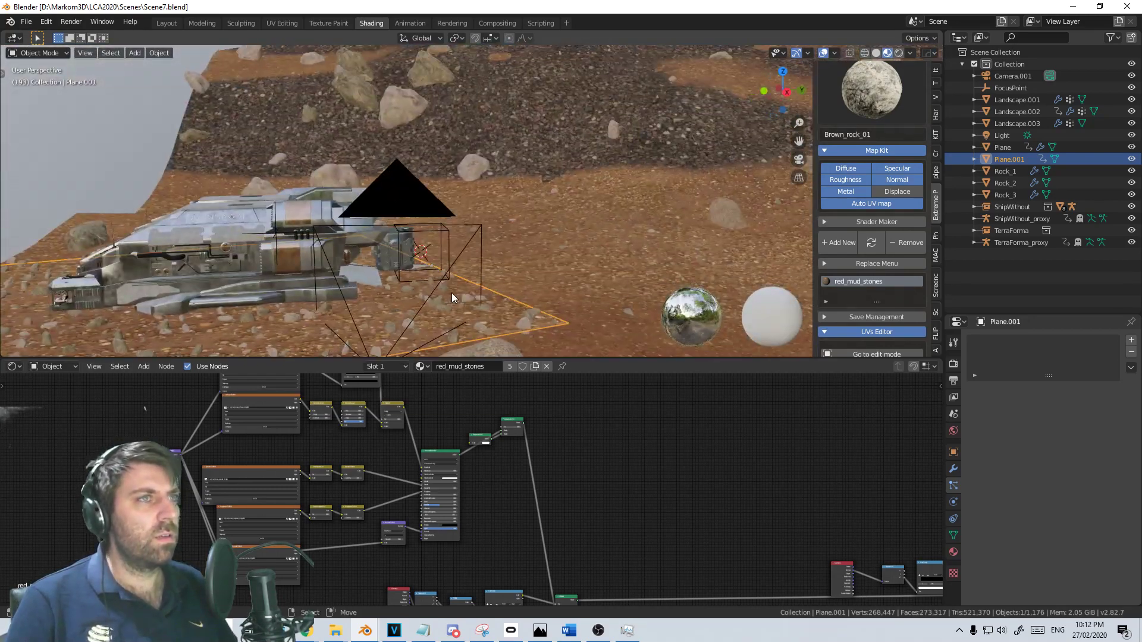
key(KP_0)
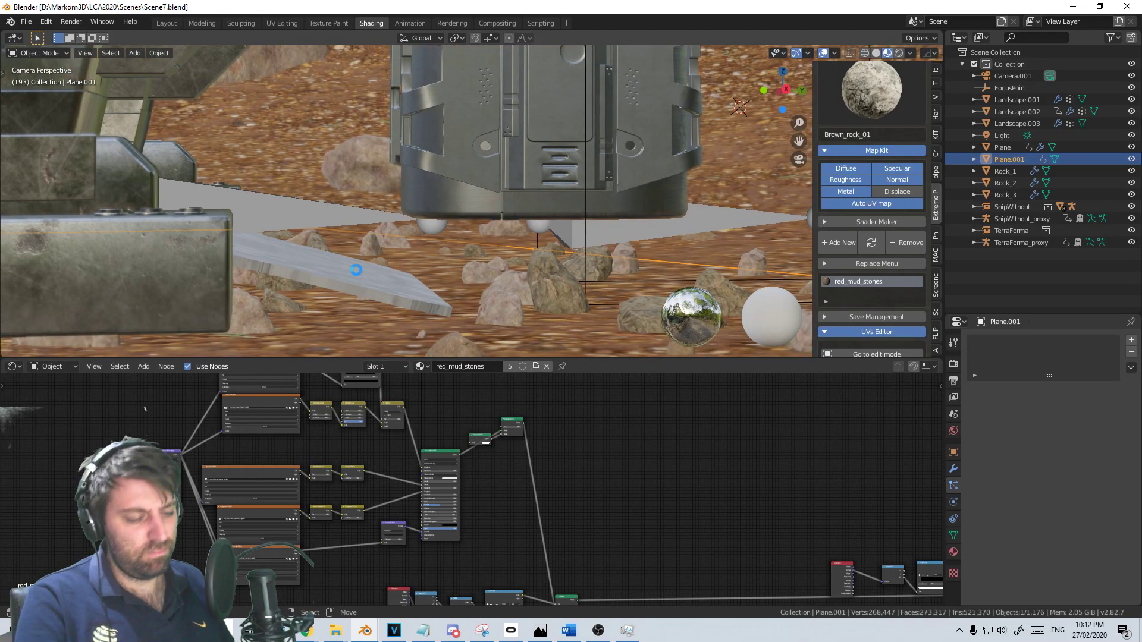
key(F12)
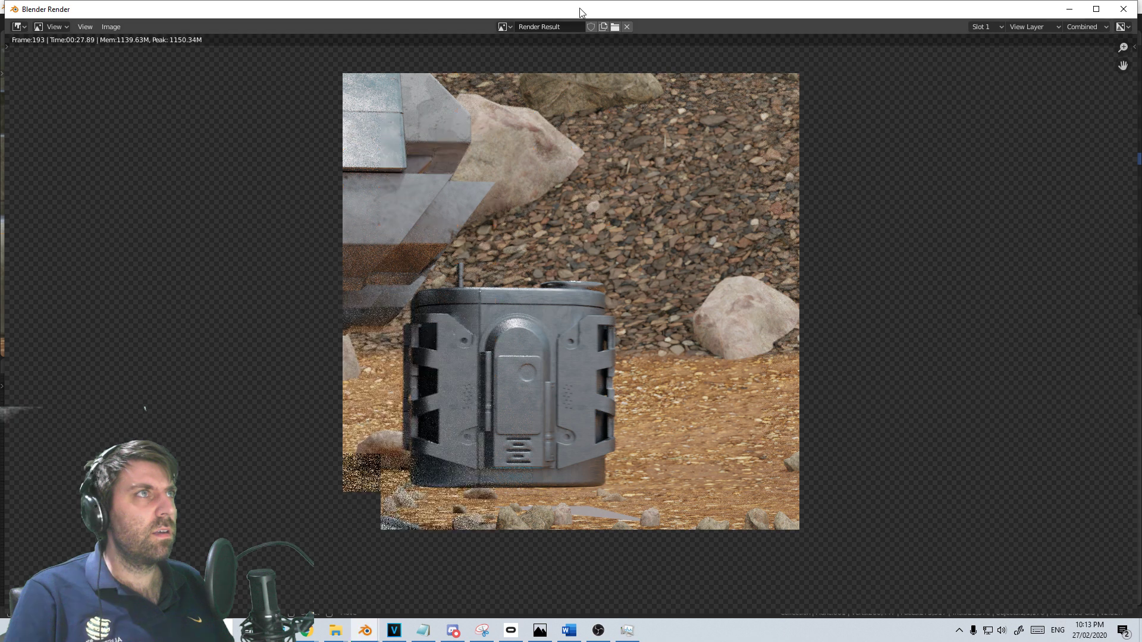
drag(618, 12, 609, 37)
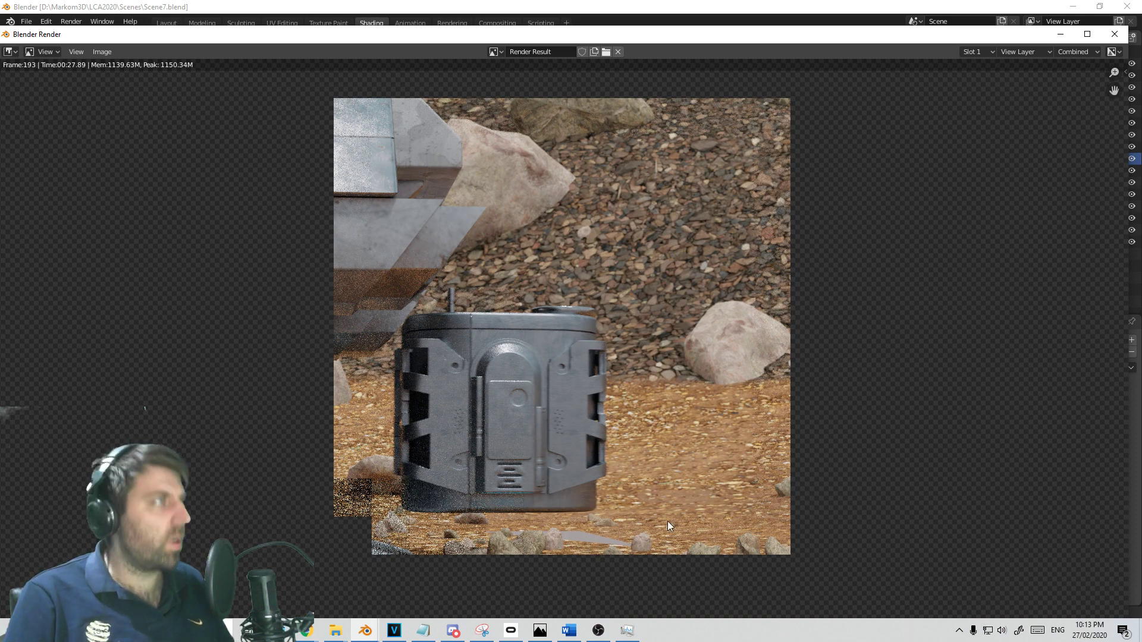
Arrange the main Blender window and the render result window side by side for comparison
click(1053, 34)
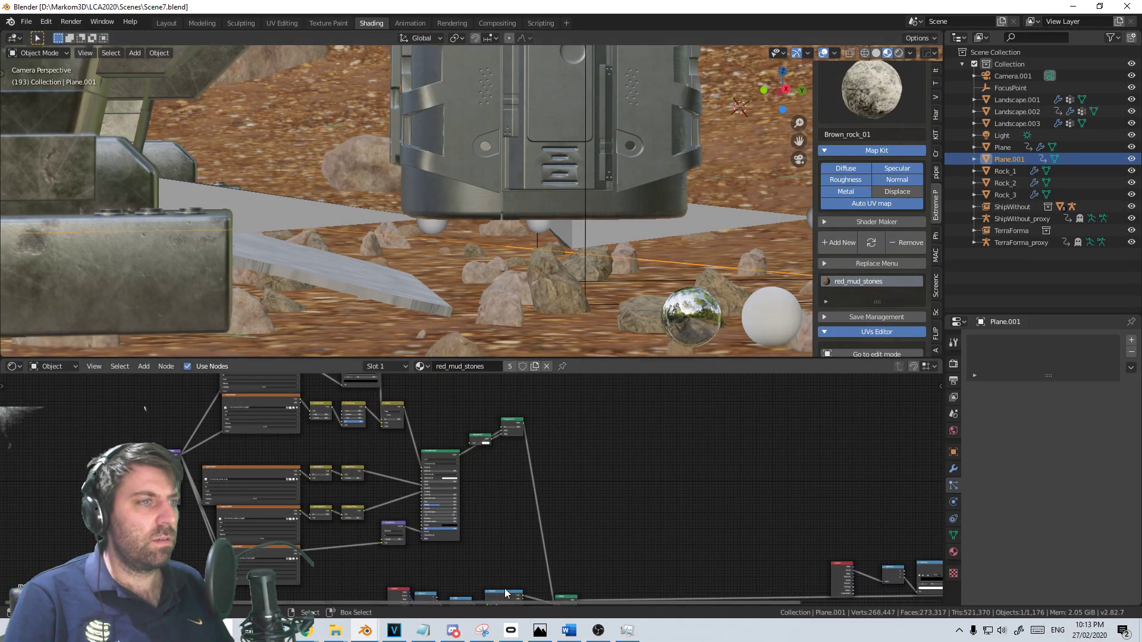
click(366, 632)
click(535, 586)
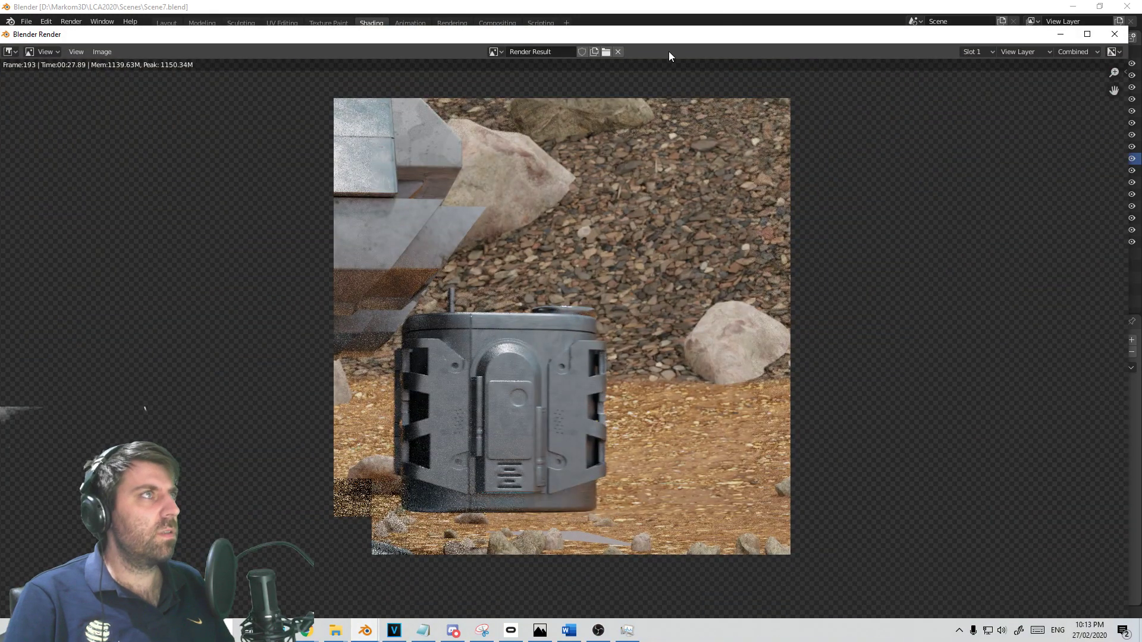
drag(671, 36, 1141, 128)
drag(529, 8, 1, 128)
mouse_move(270, 220)
middle_down()
mouse_move(299, 181)
mouse_move(280, 234)
middle_up()
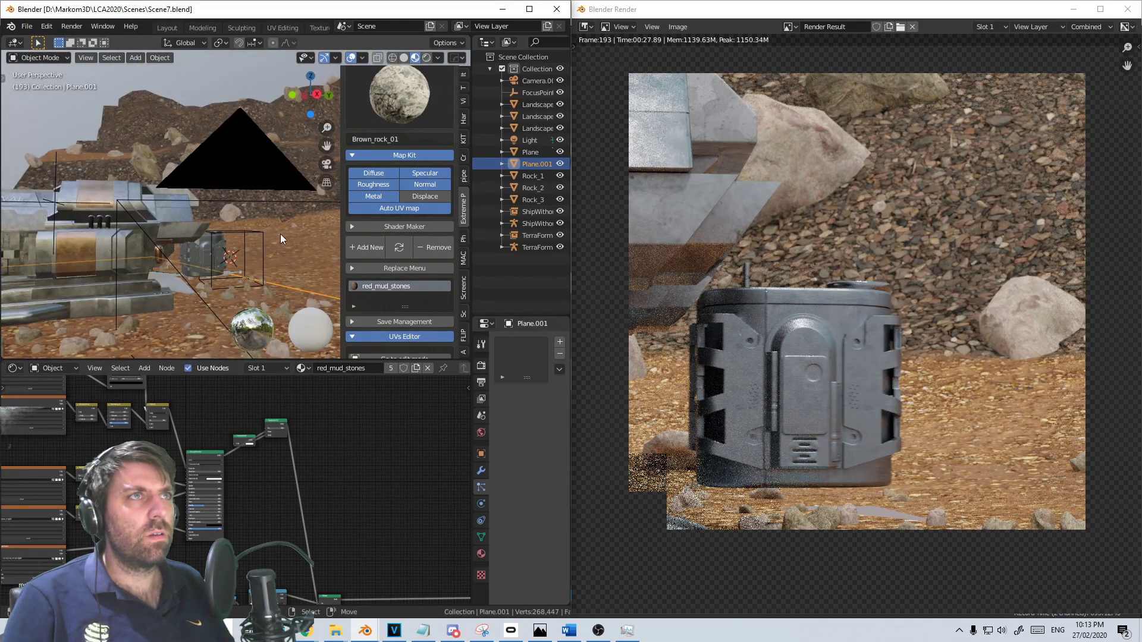
Hide the viewport overlays and inspect the rocks and ground at the terraformer's base from the camera view
click(351, 57)
middle_drag(206, 298, 136, 302)
scroll(208, 292, up, 5)
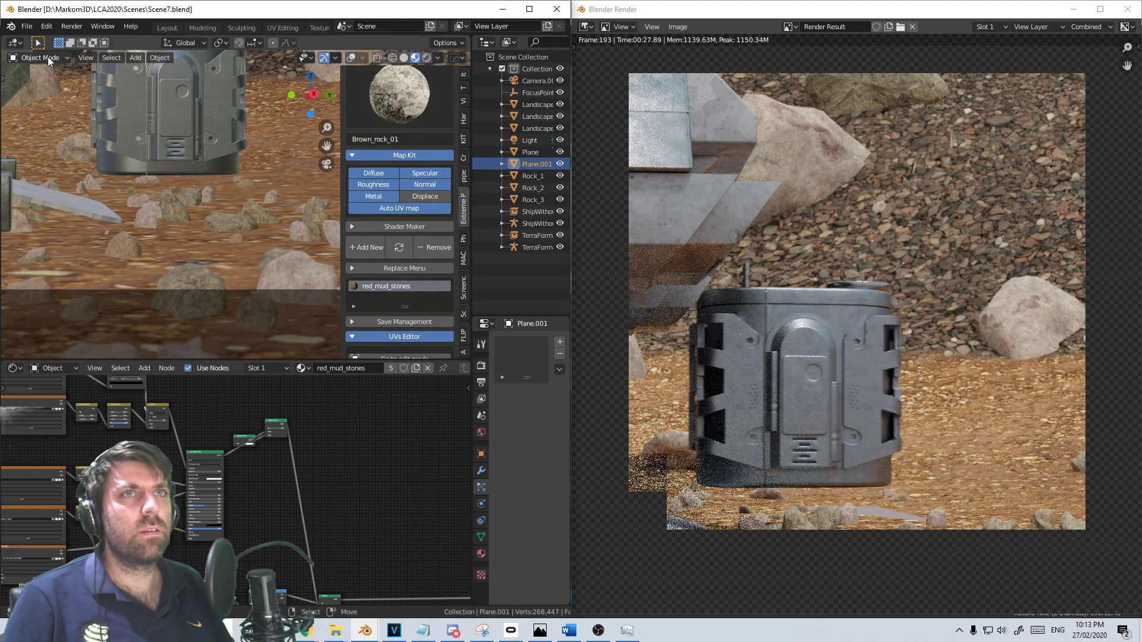
Open the Layout workspace and show the camera view in Material Preview shading to compare the ground under the terraformer with the render
click(169, 28)
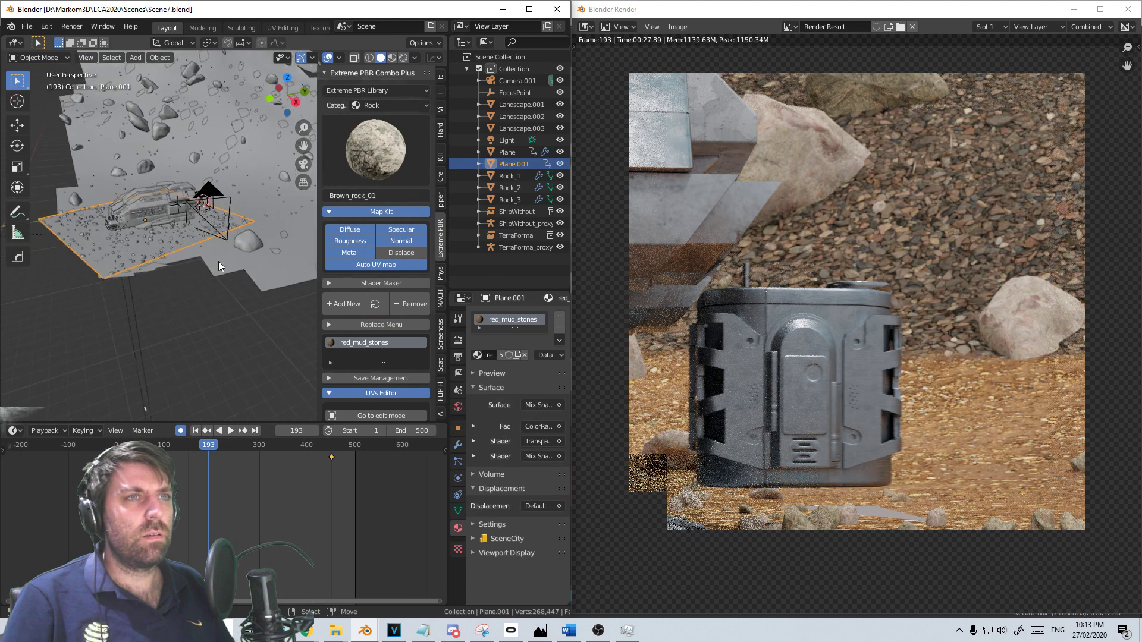
key(KP_0)
scroll(194, 262, up, 6)
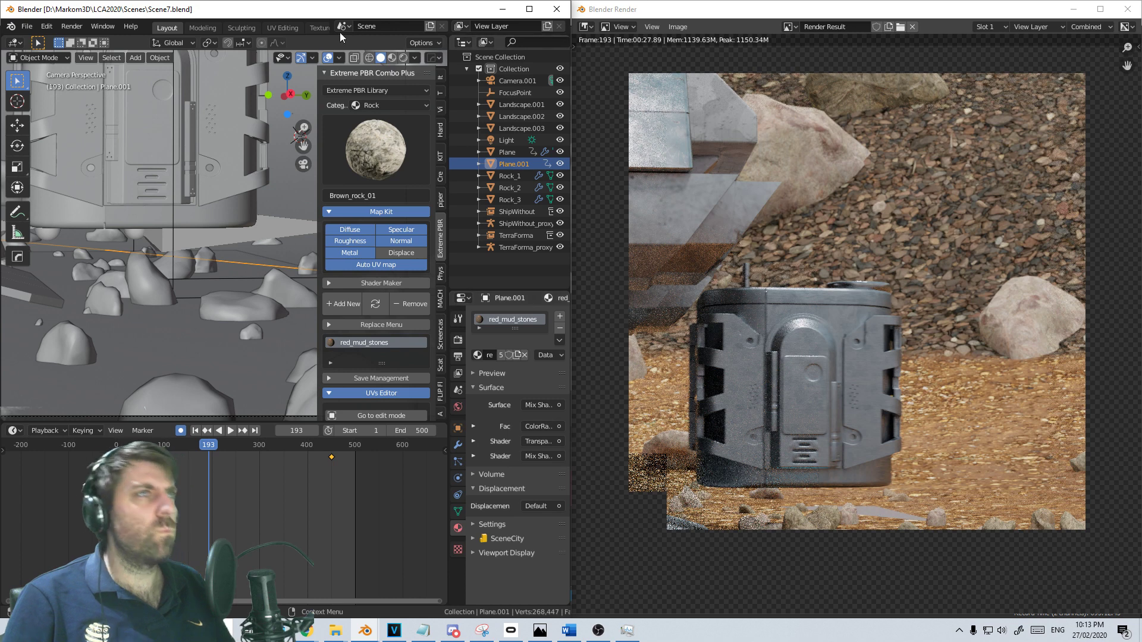
click(392, 58)
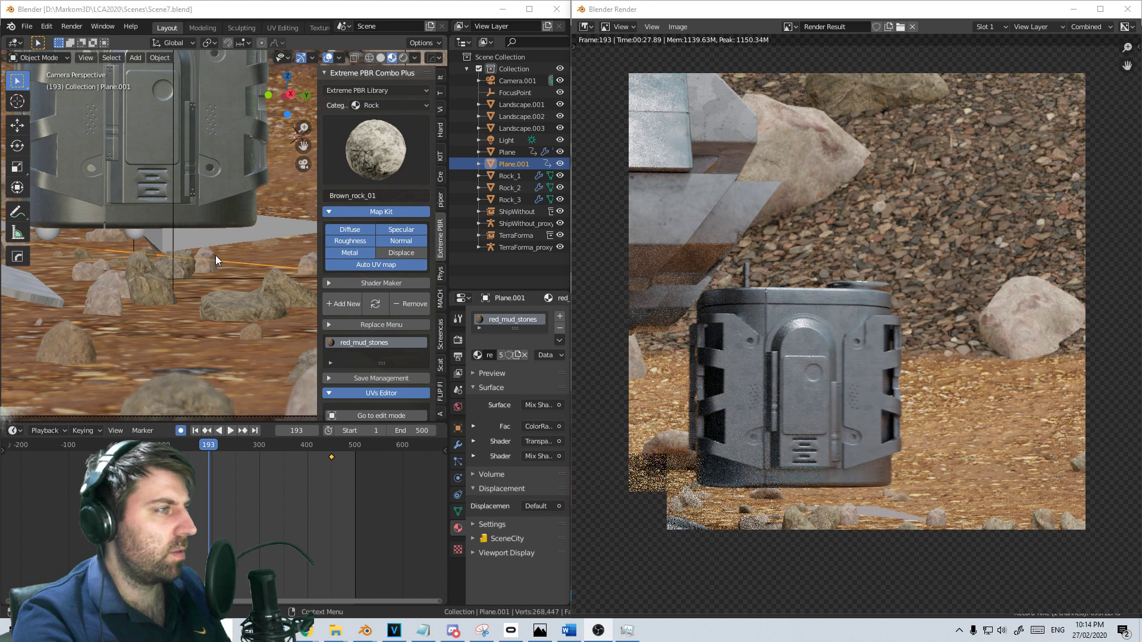
scroll(254, 286, down, 2)
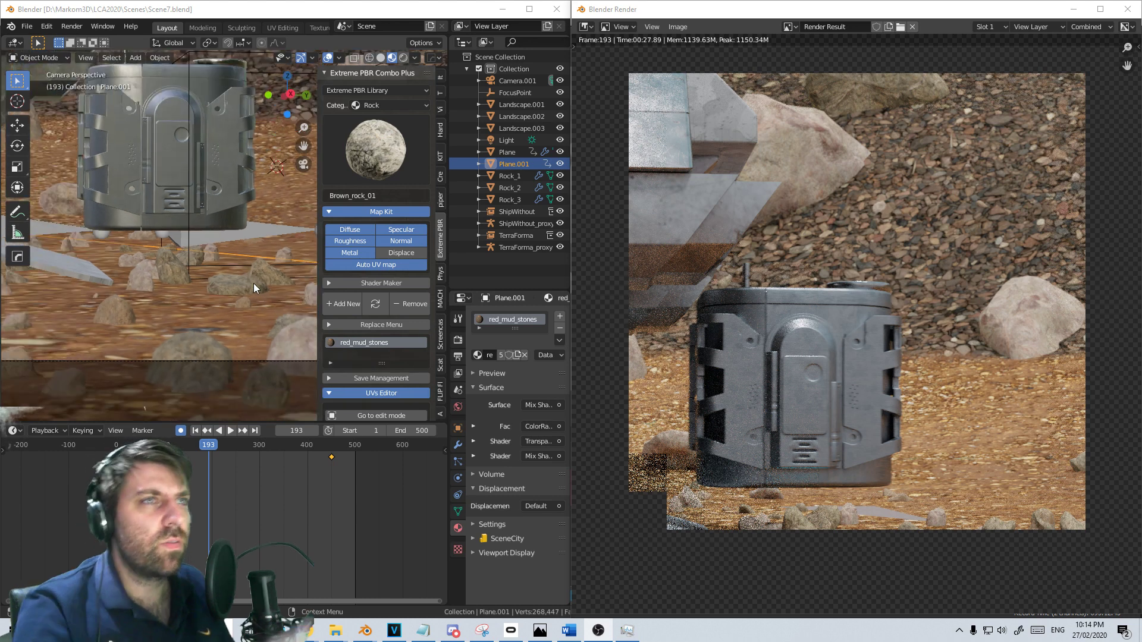
key(KP_3)
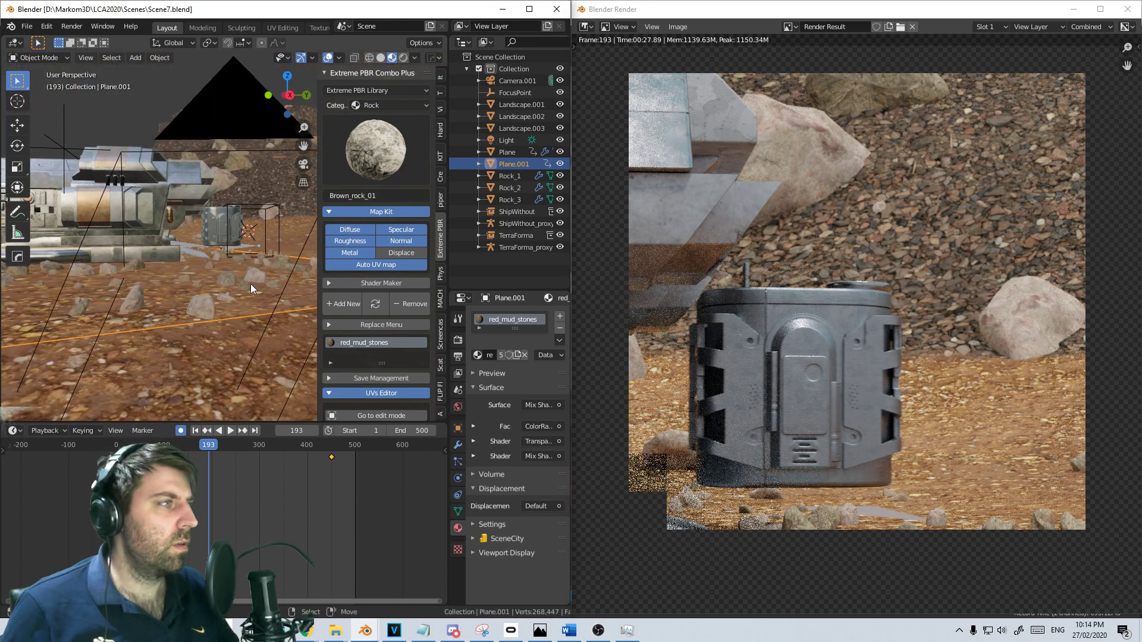
Return to the scene camera view and compare the ground and rocks below the terraformer with the rendered frame 193
scroll(251, 284, up, 3)
key(KP_0)
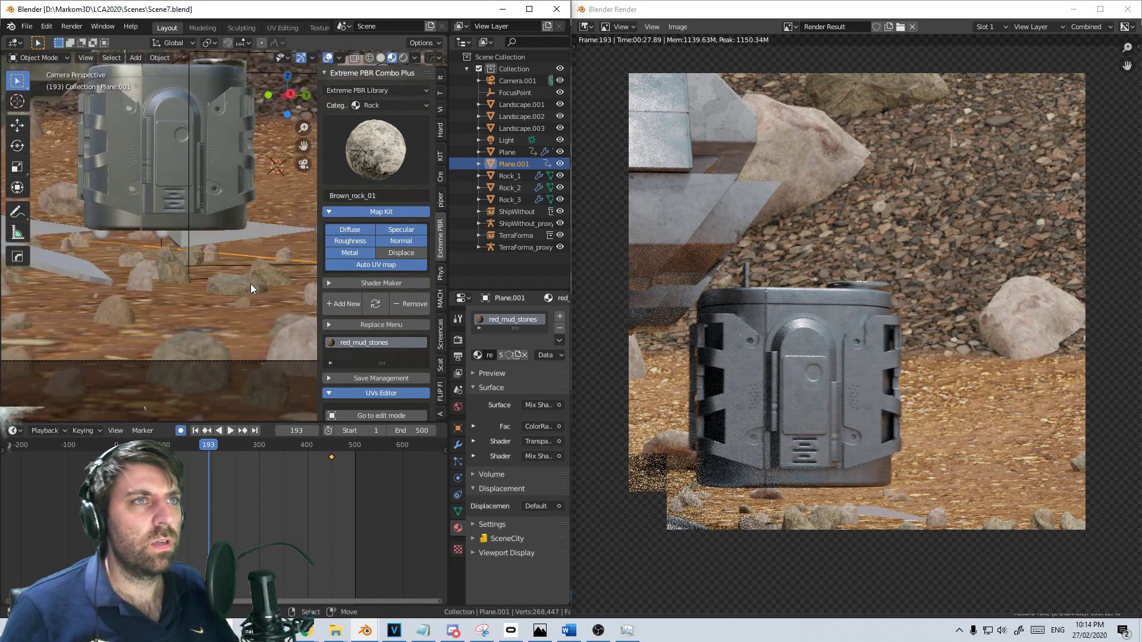
shift+middle_drag(232, 288, 215, 296)
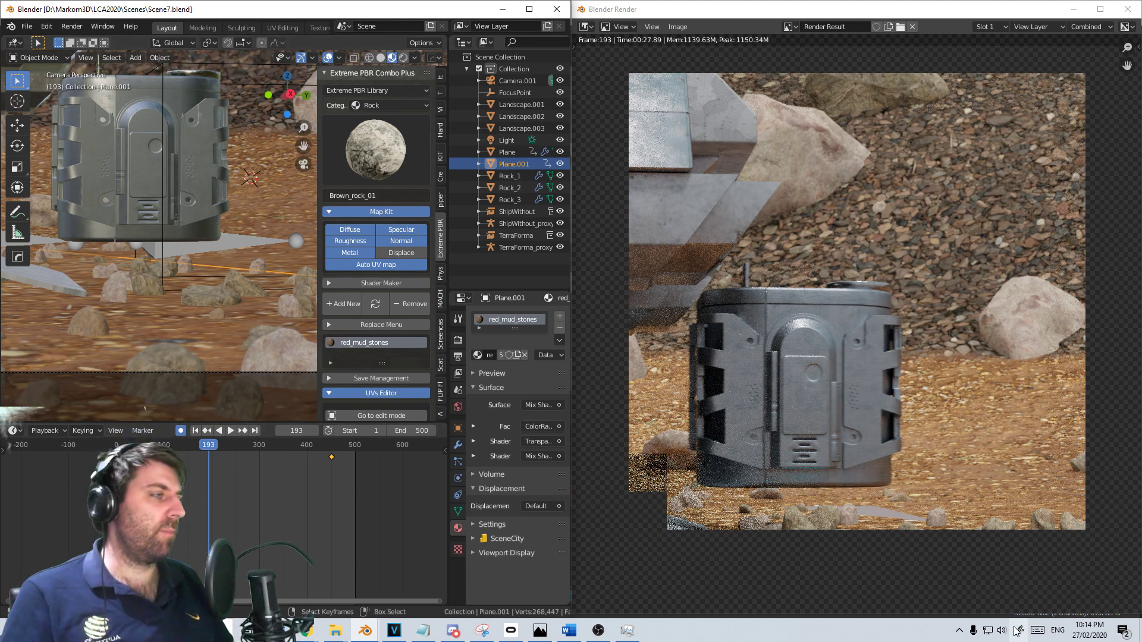
Check the hidden notification icons and the system's power options for pending updates, without choosing any of them
click(960, 632)
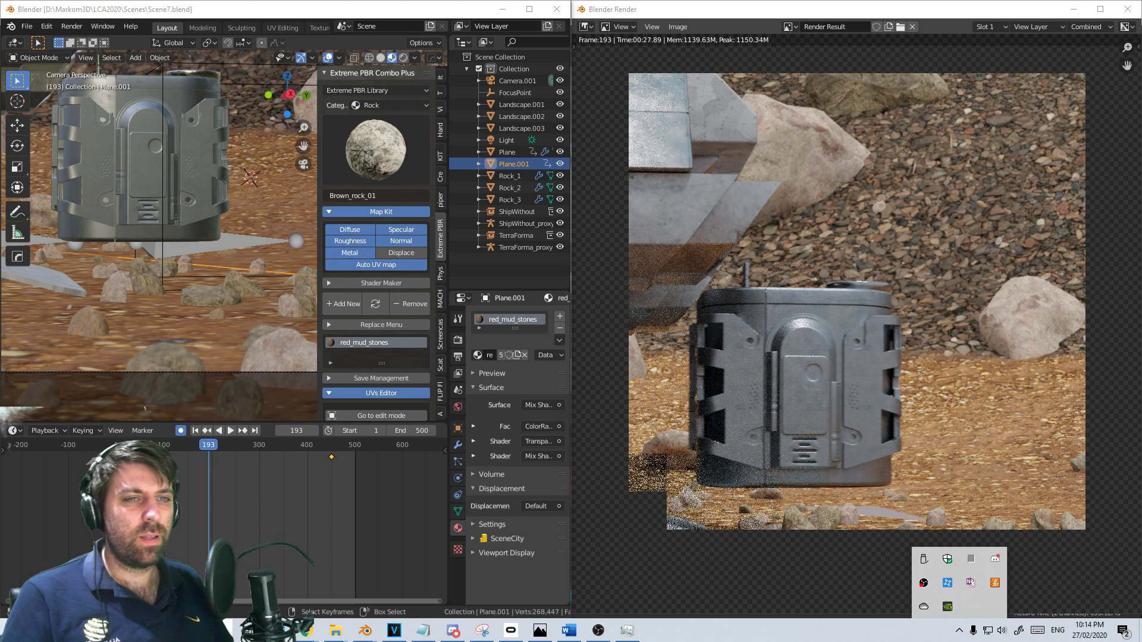
click(13, 632)
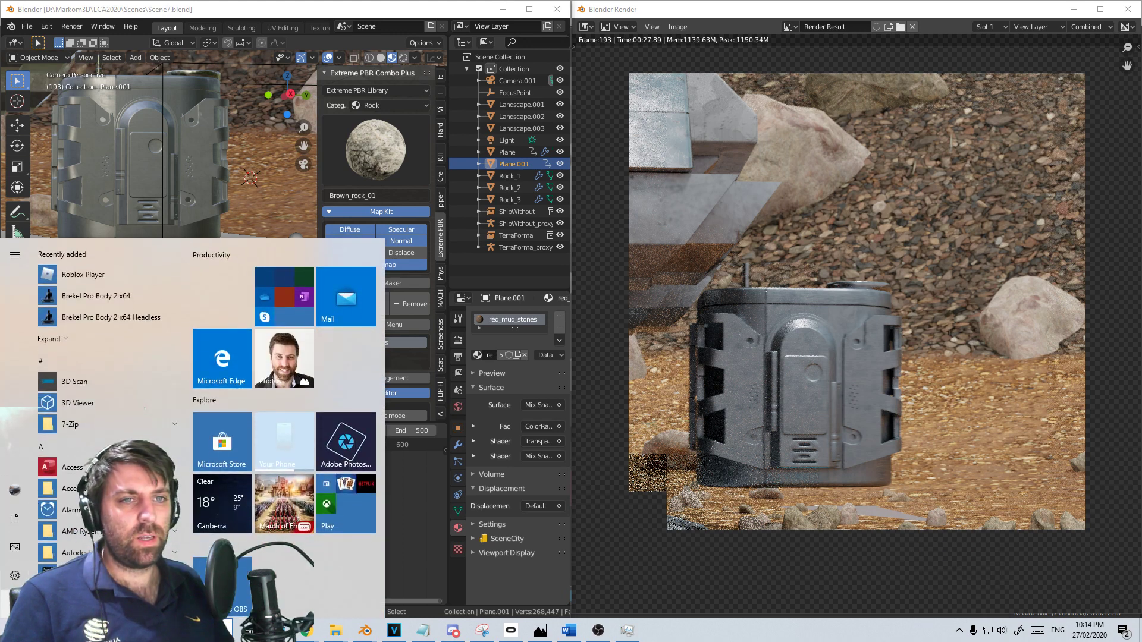
click(15, 604)
key(Escape)
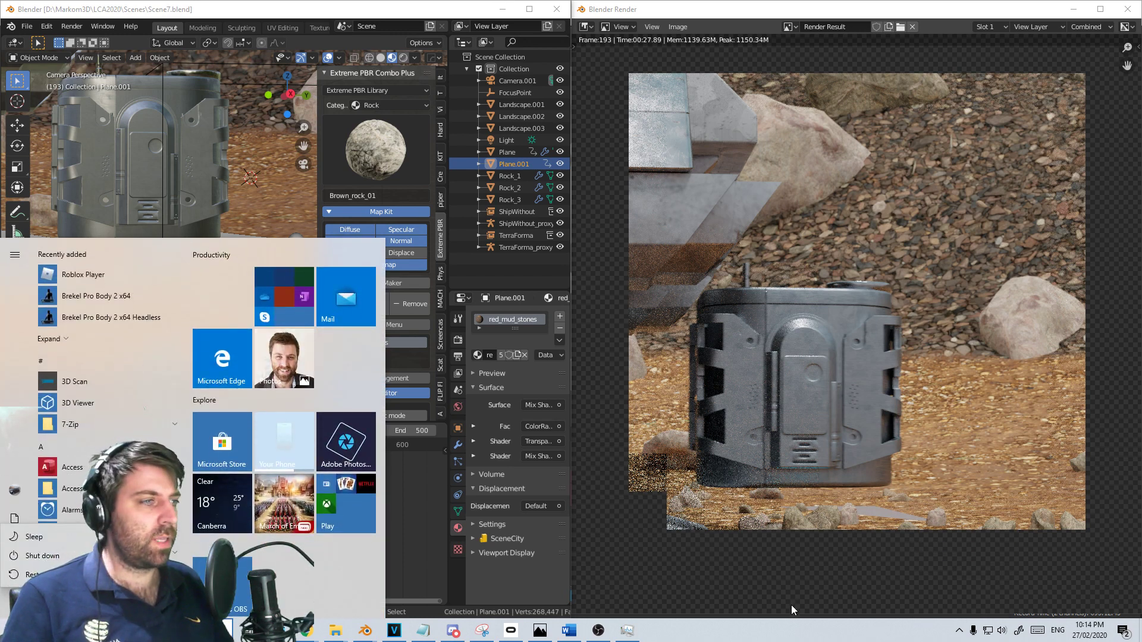
mouse_move(351, 637)
click(342, 574)
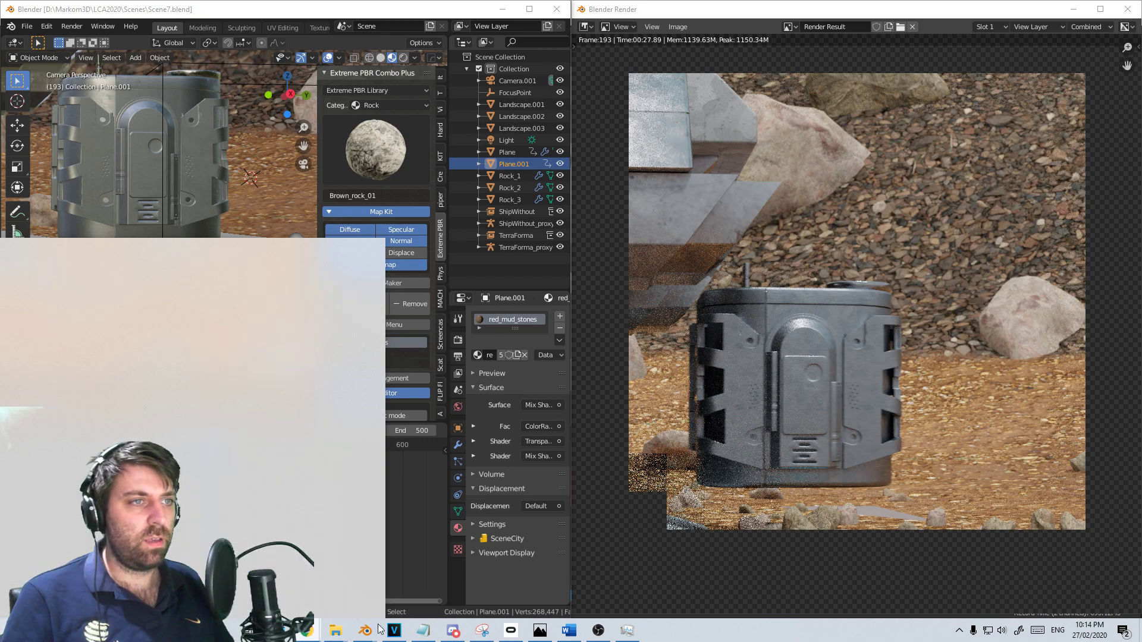
click(1074, 9)
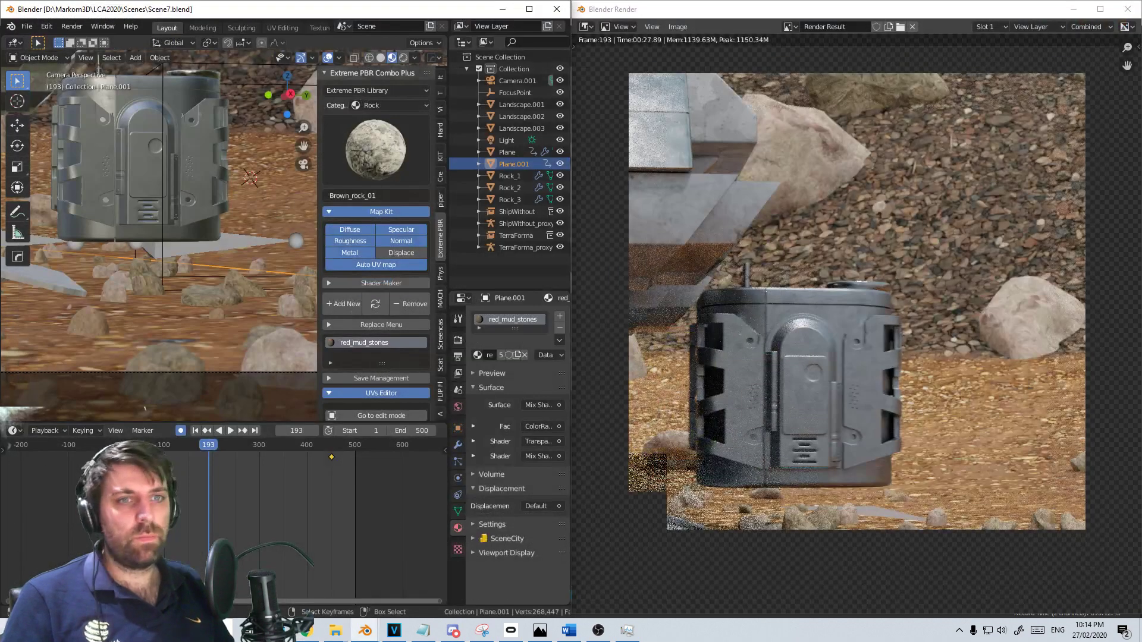
Search the system for "windows update", review the Windows Update settings and close them
key(super)
text(windows update)
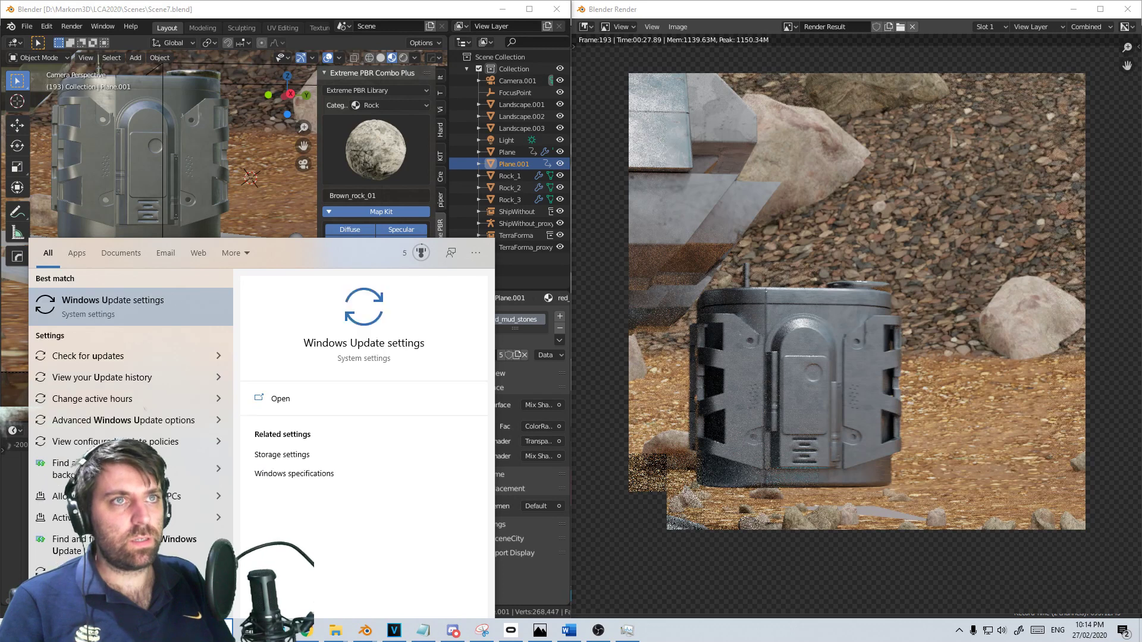
key(Return)
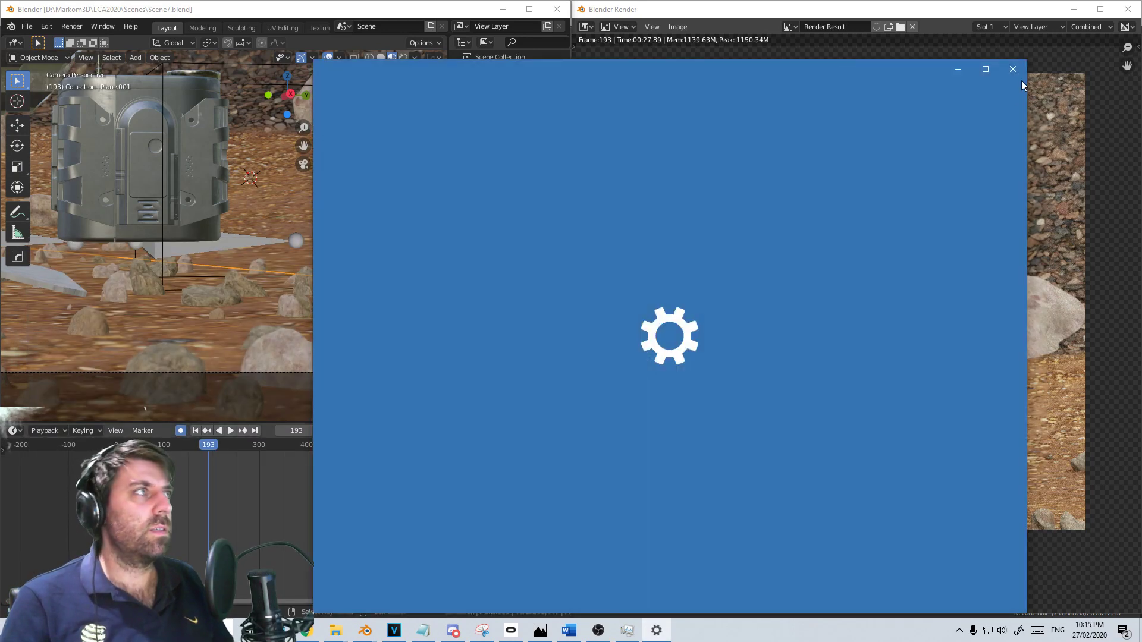
key(super)
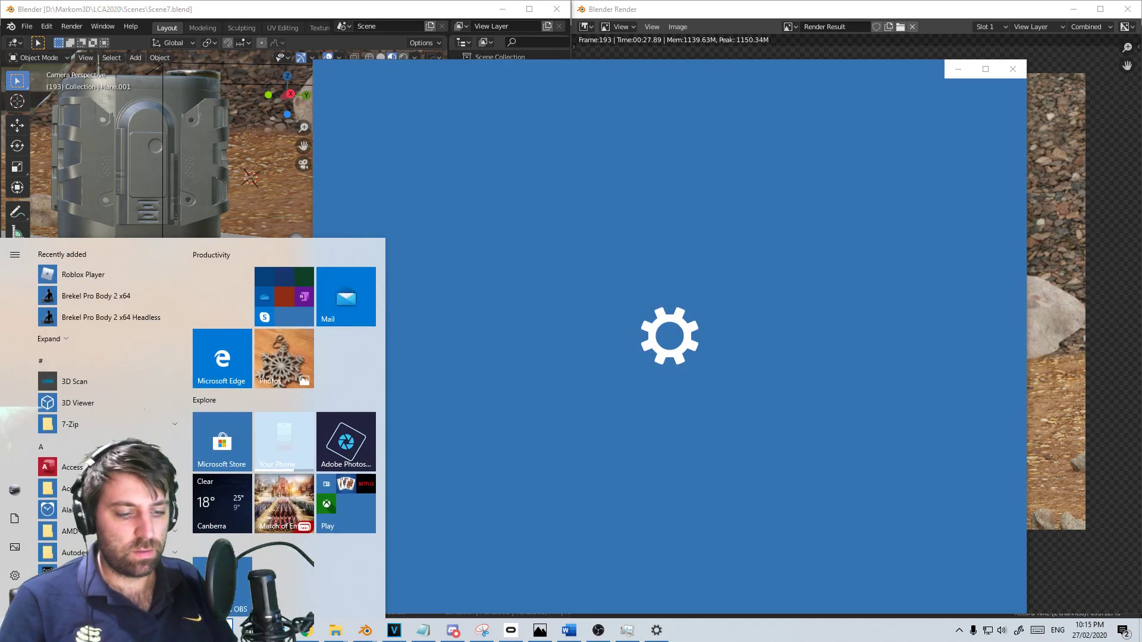
text(windows update)
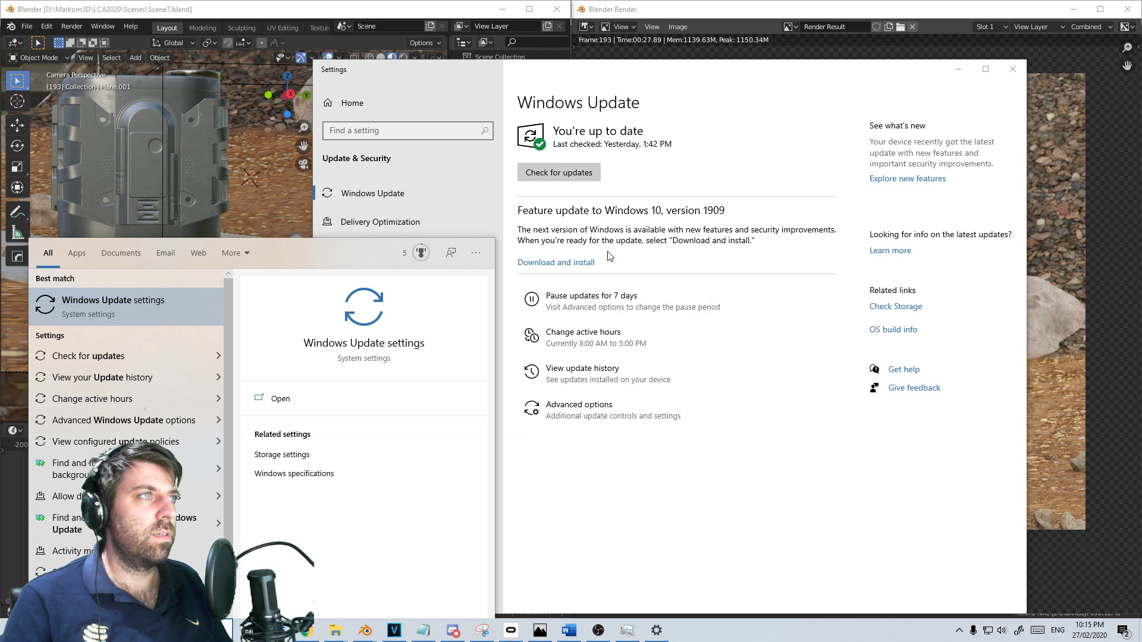
click(1013, 69)
click(1013, 69)
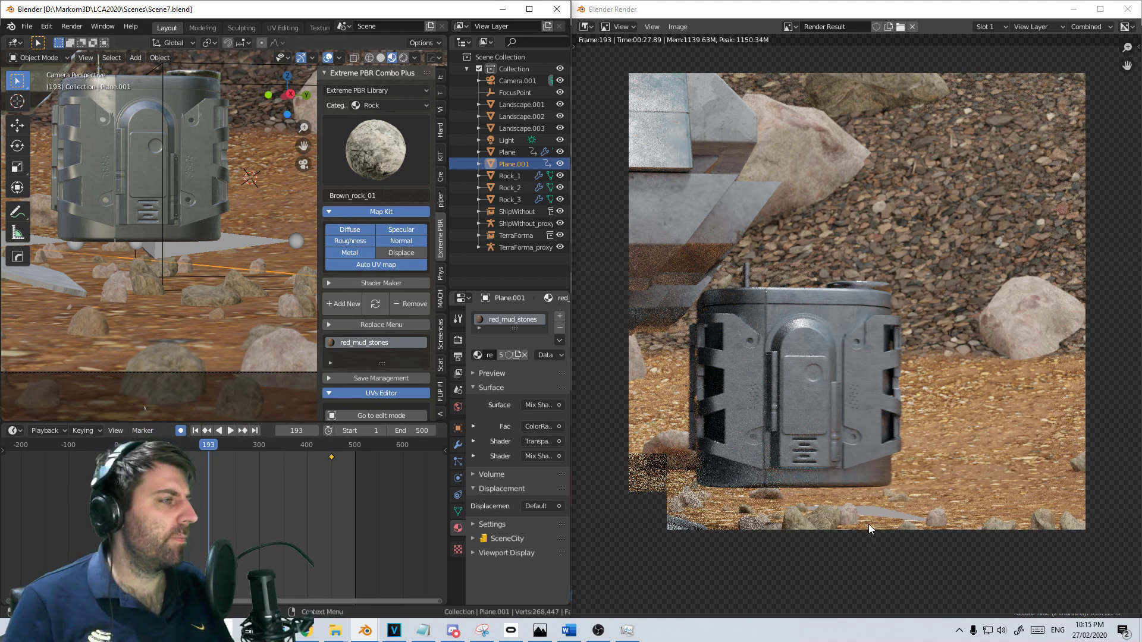
Save the Scene7 file, leave its Blender windows and reopen Scene7 from Blender's recent files
scroll(869, 524, down, 2)
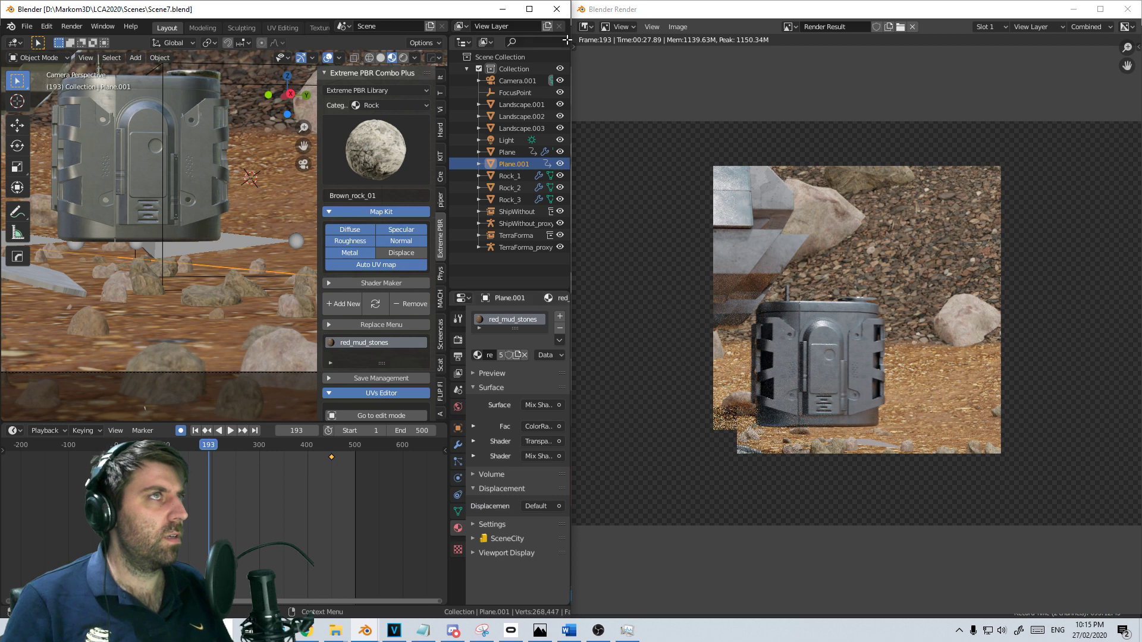
click(557, 12)
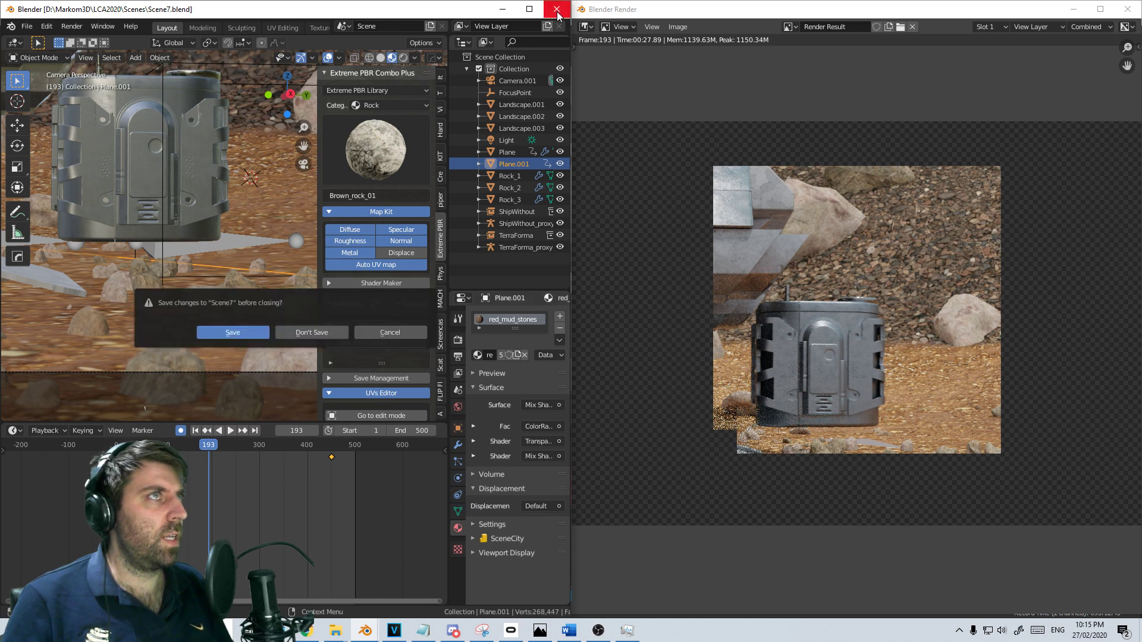
click(392, 335)
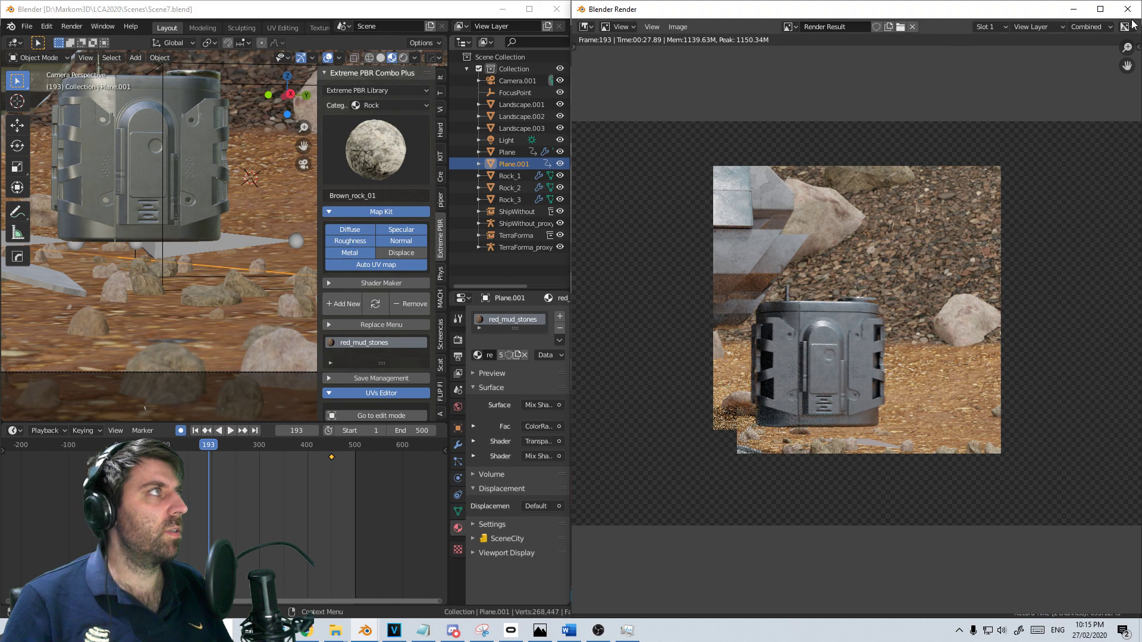
click(449, 3)
double_click(358, 17)
key(ctrl+s)
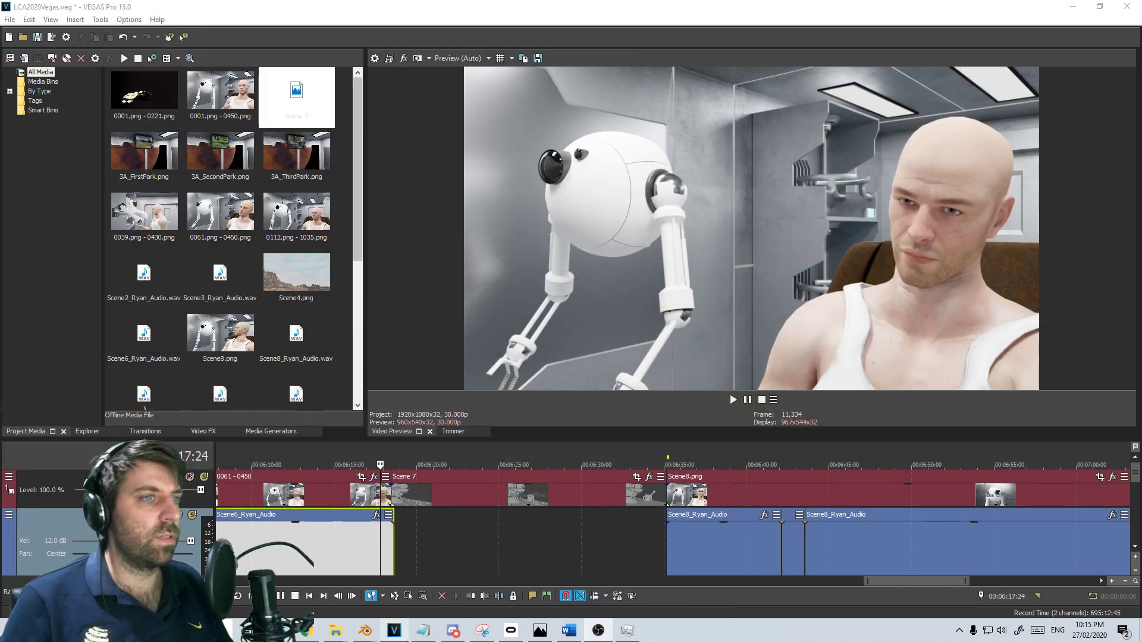
right_click(365, 631)
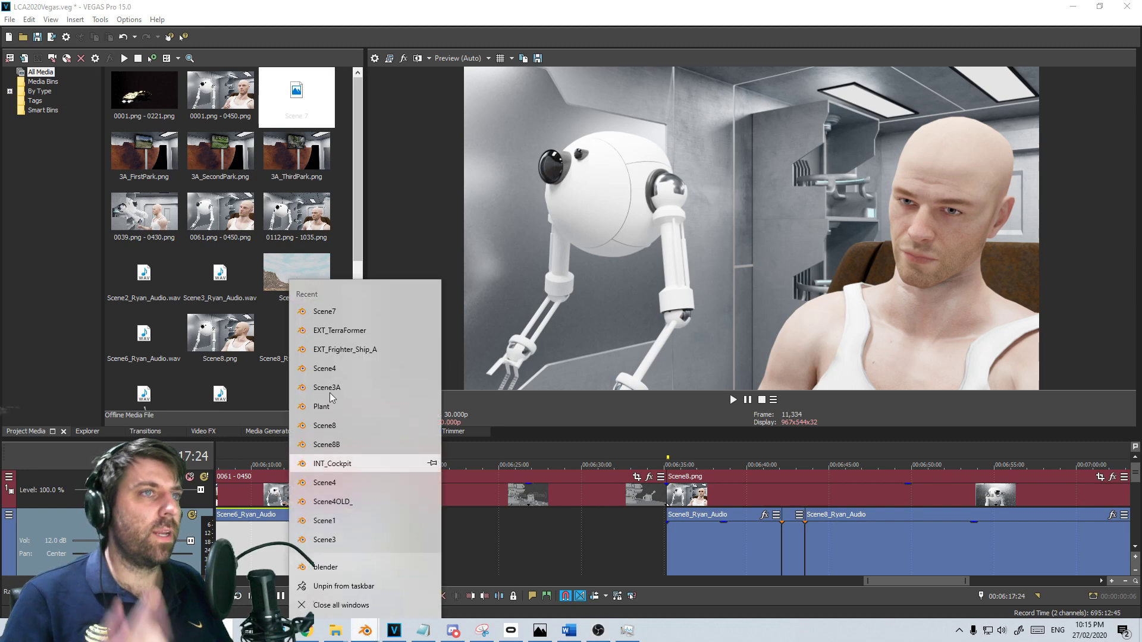
click(331, 313)
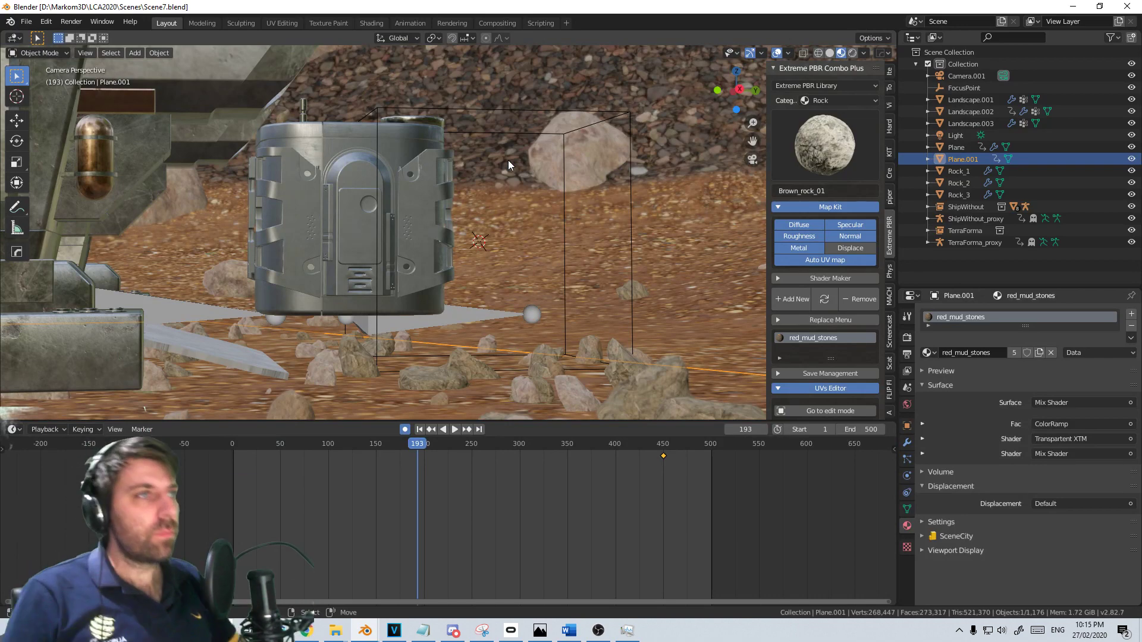
Inspect the ship, terraformer and scattered rocks in the reopened scene, from outside and through the full camera frame
middle_drag(502, 380, 599, 265)
middle_drag(527, 276, 495, 286)
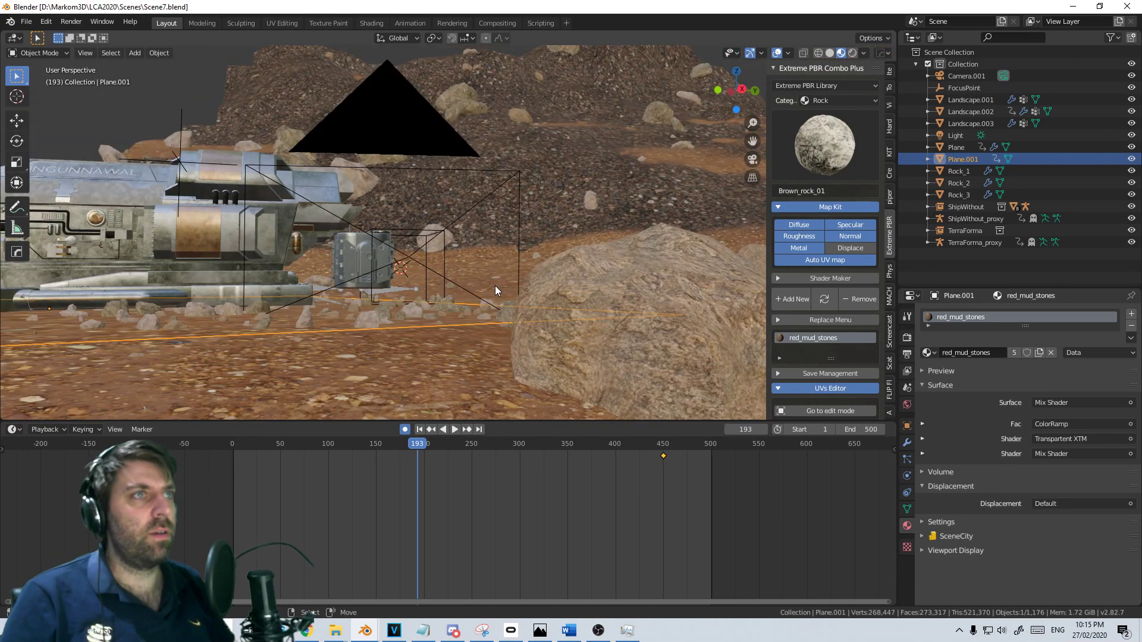
key(KP_0)
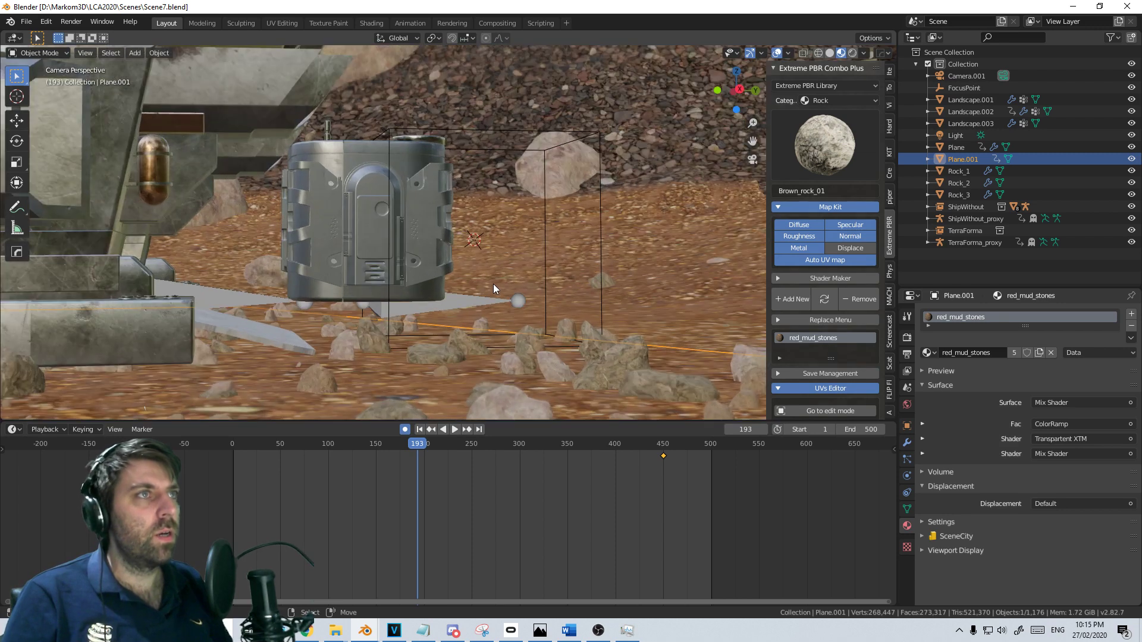
scroll(493, 284, down, 3)
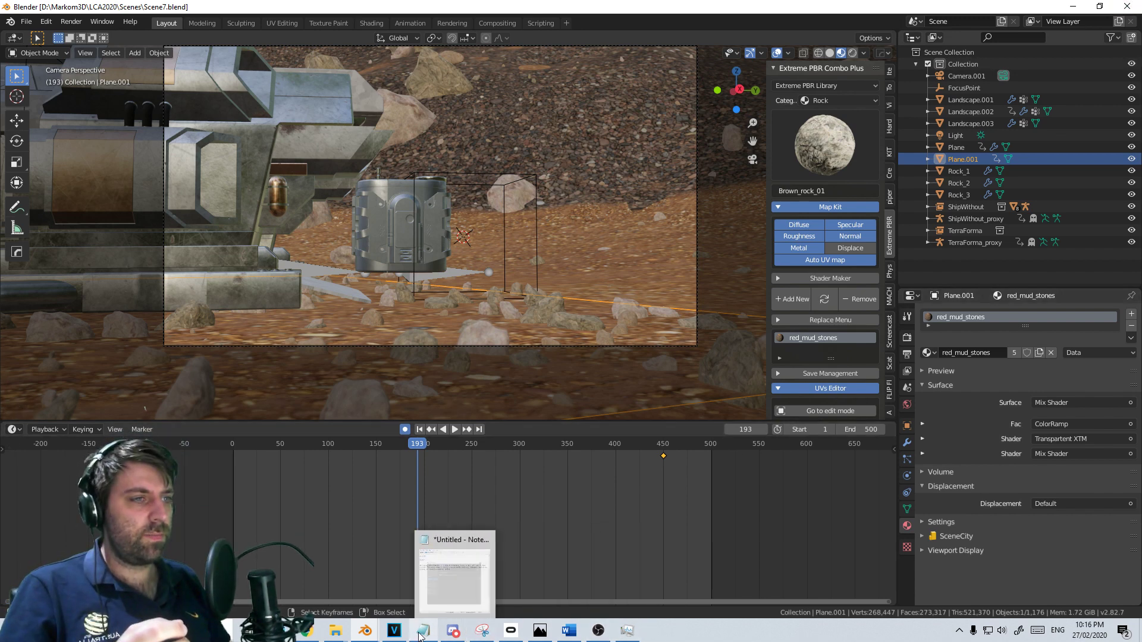
Switch to VEGAS Pro and preview the Scene 7 placeholder clip in the assembled timeline
click(394, 630)
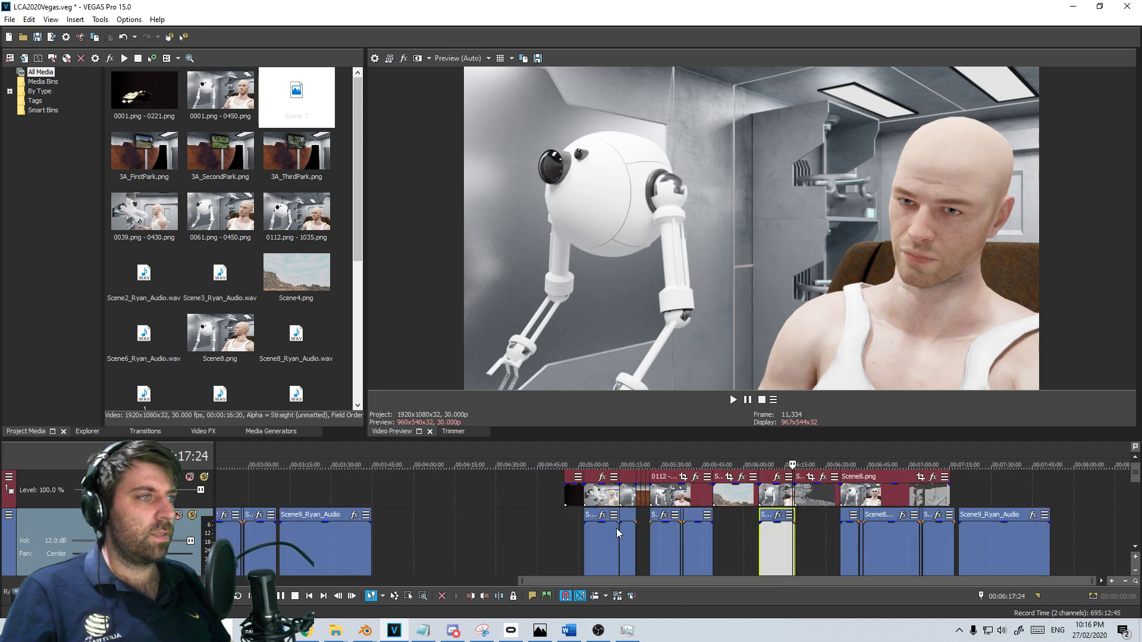
scroll(811, 529, up, 2)
click(707, 527)
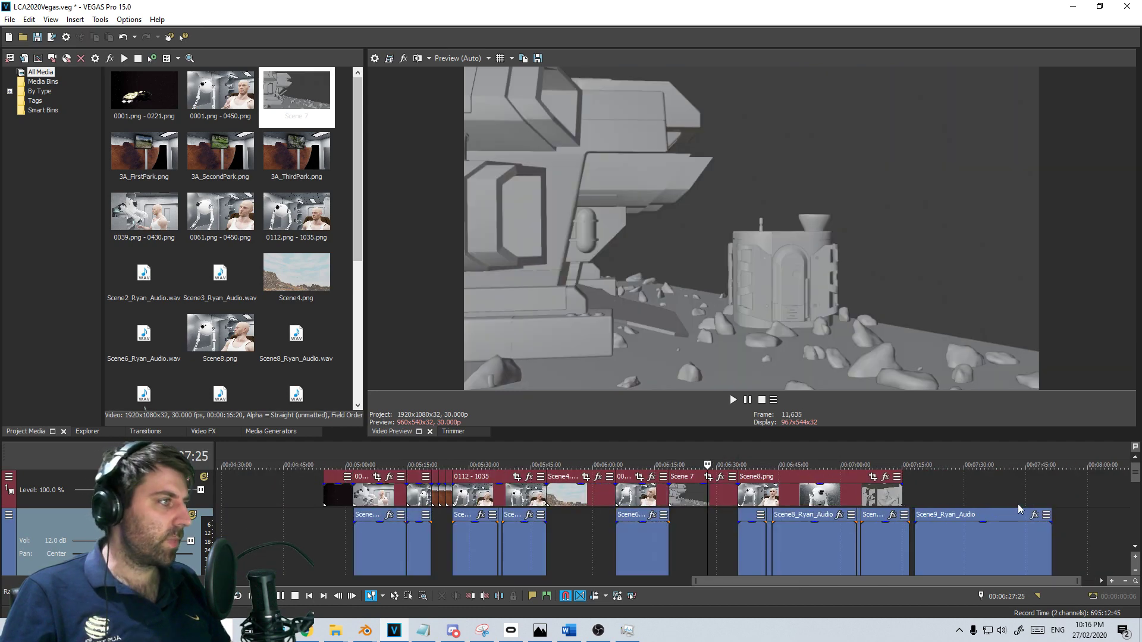
Mark the time range of the assembled scenes from 00:04:54:22 to 00:07:15:04 on the timeline
drag(1051, 480, 324, 560)
click(321, 534)
click(280, 527)
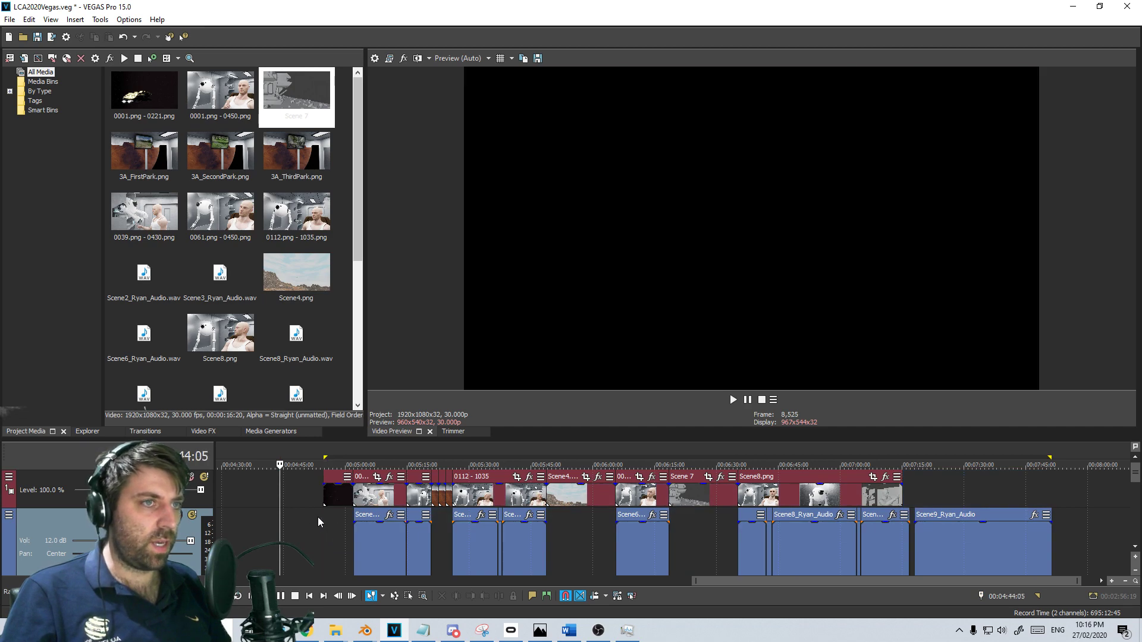
click(318, 517)
drag(320, 518, 905, 501)
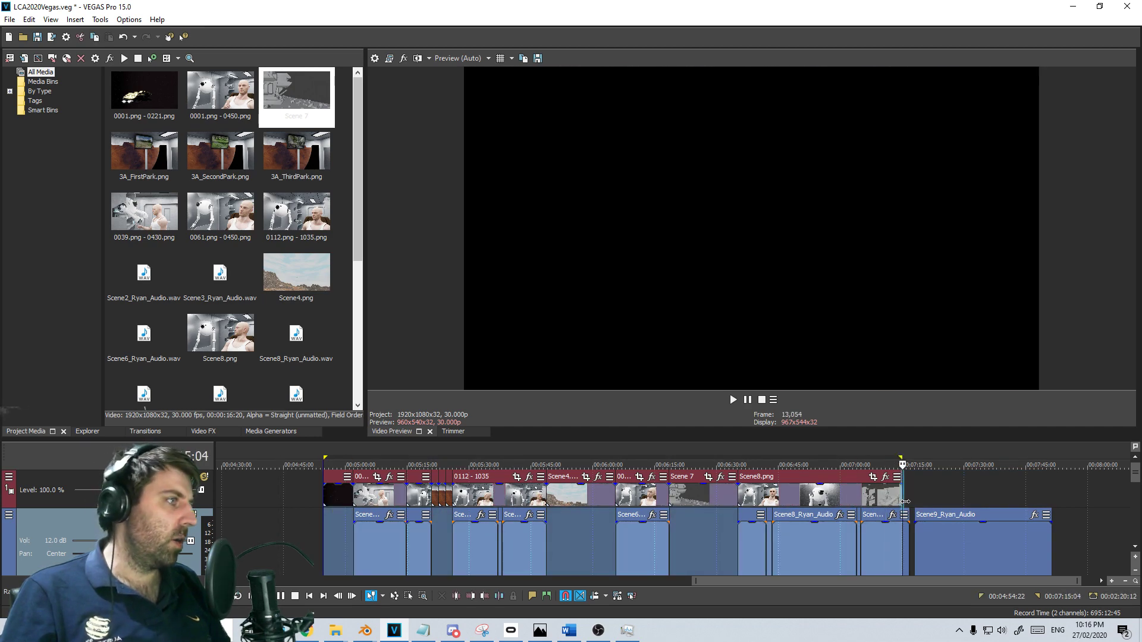
Enlarge the timeline area to show more tracks and play the assembled scenes from the start of the sequence
scroll(1049, 489, down, 2)
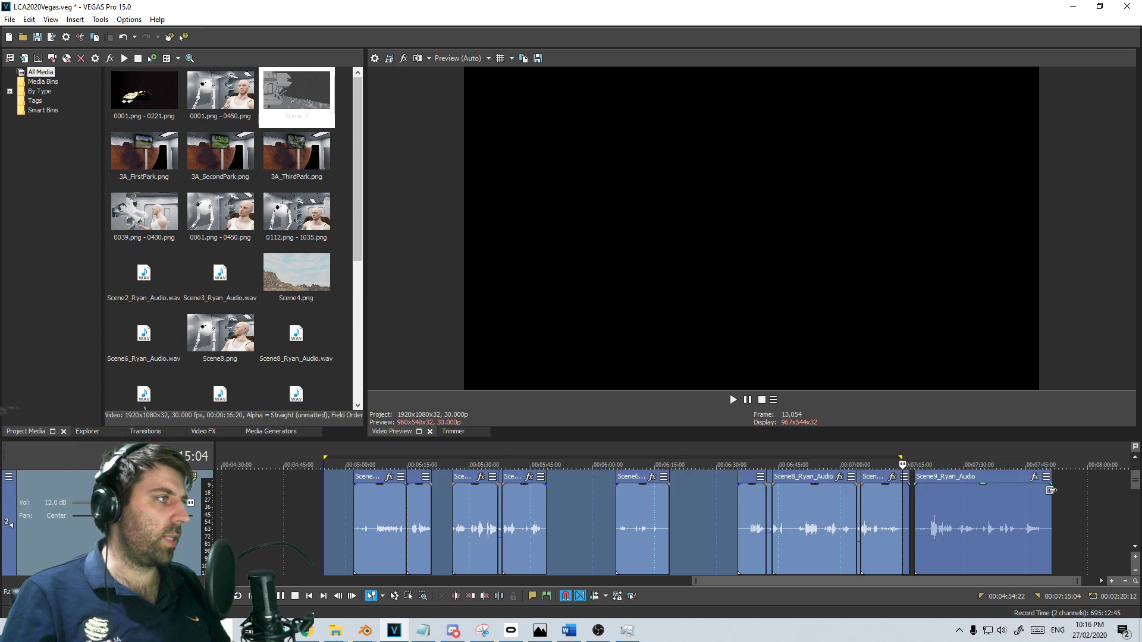
scroll(1049, 489, down, 5)
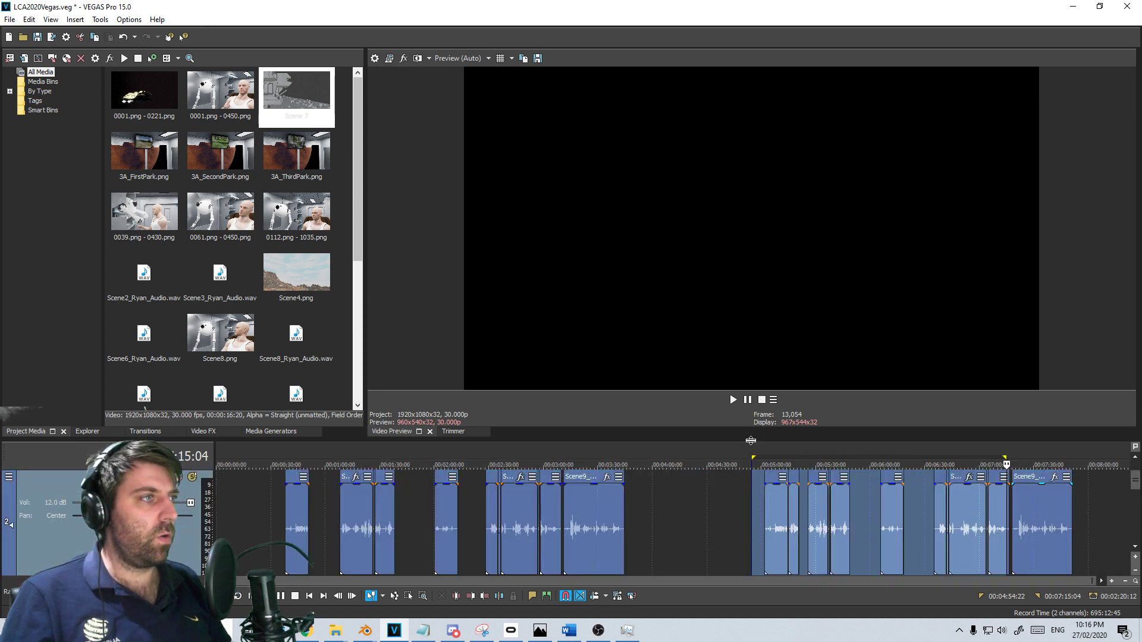
drag(750, 441, 738, 318)
scroll(733, 411, down, 1)
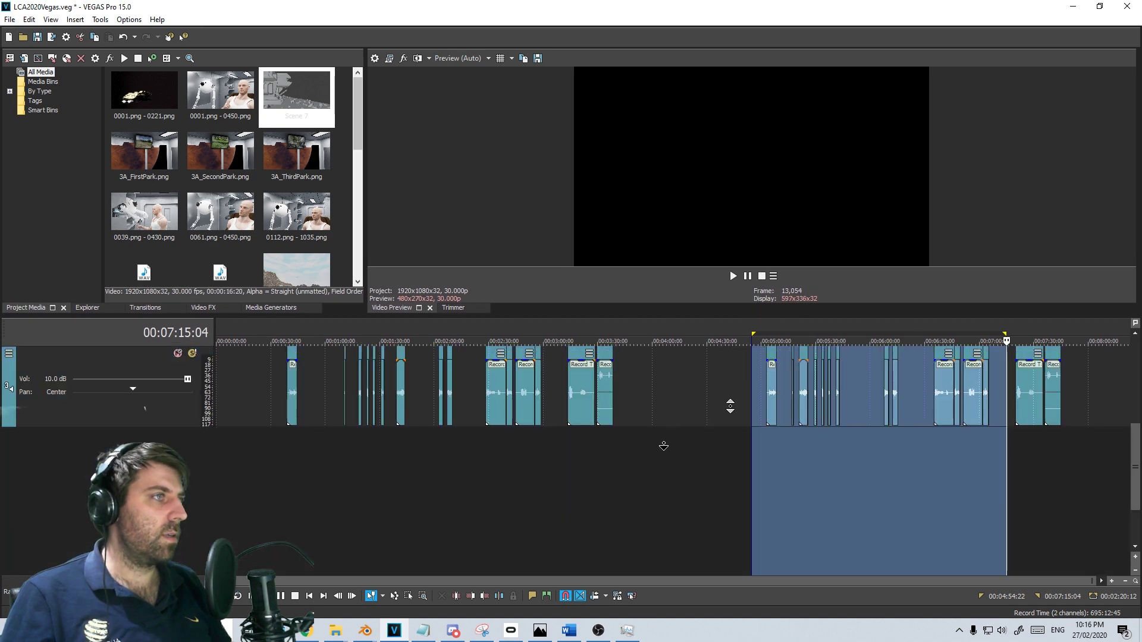
scroll(723, 408, up, 2)
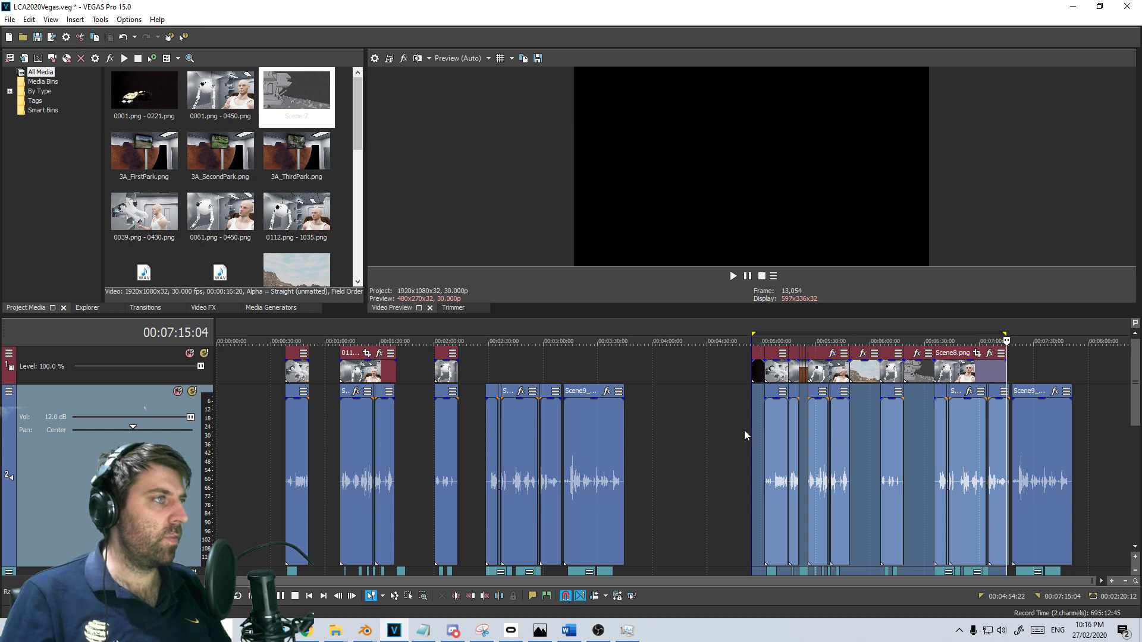
click(749, 413)
key(space)
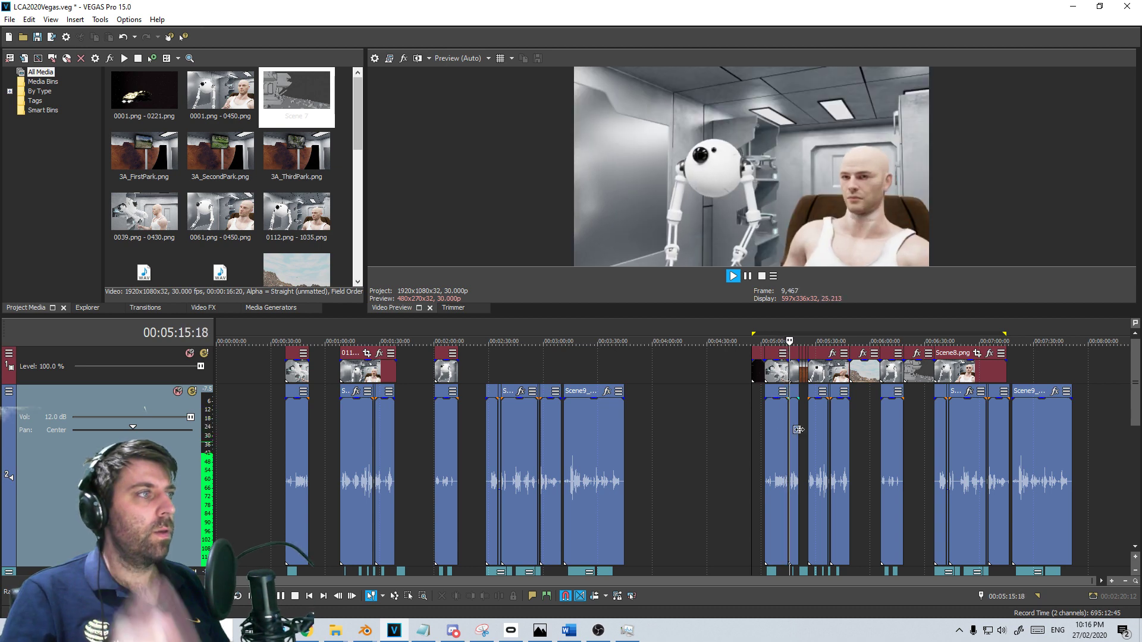
Stop playback and split the Scene 2 audio clip at 00:05:14:08, just before the cut to Scene 3
scroll(791, 426, up, 10)
scroll(798, 429, up, 3)
click(516, 411)
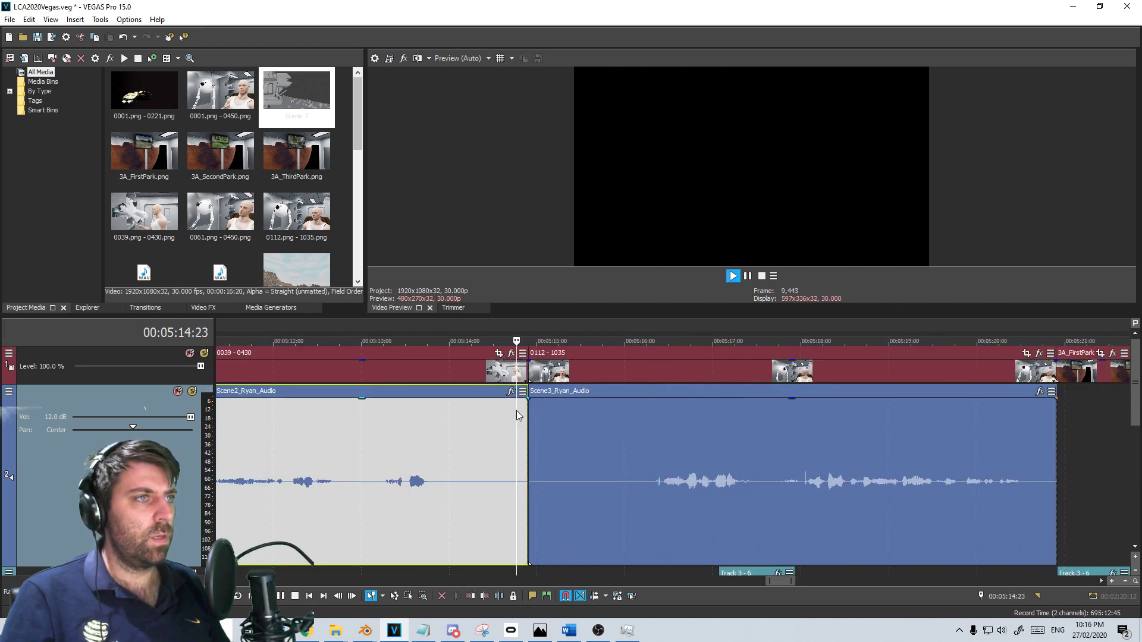
key(space)
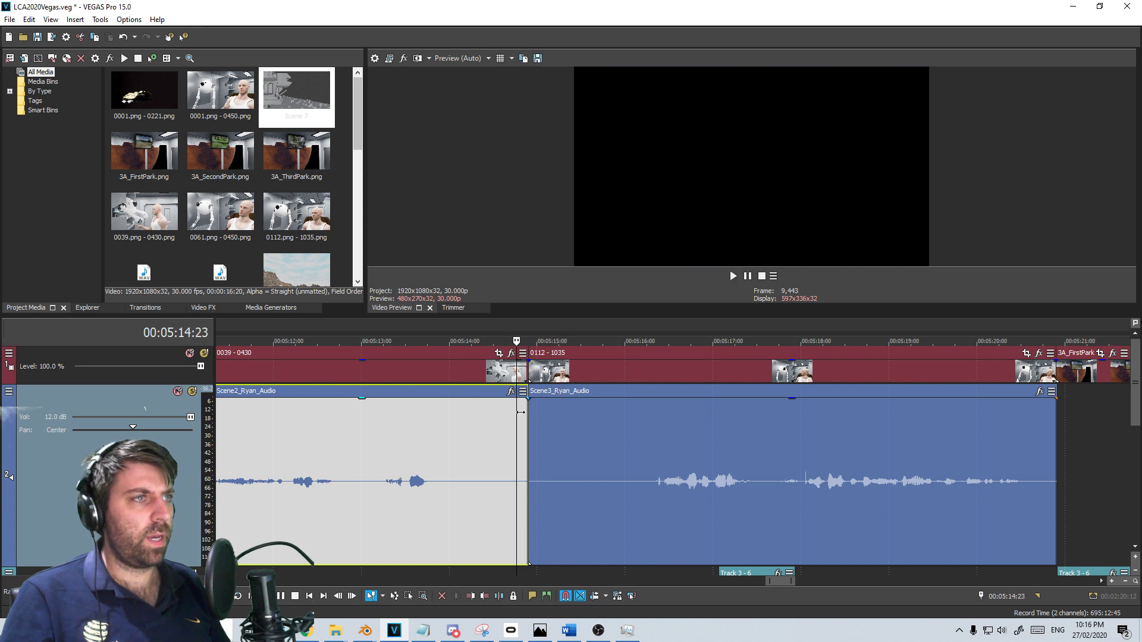
drag(520, 412, 472, 413)
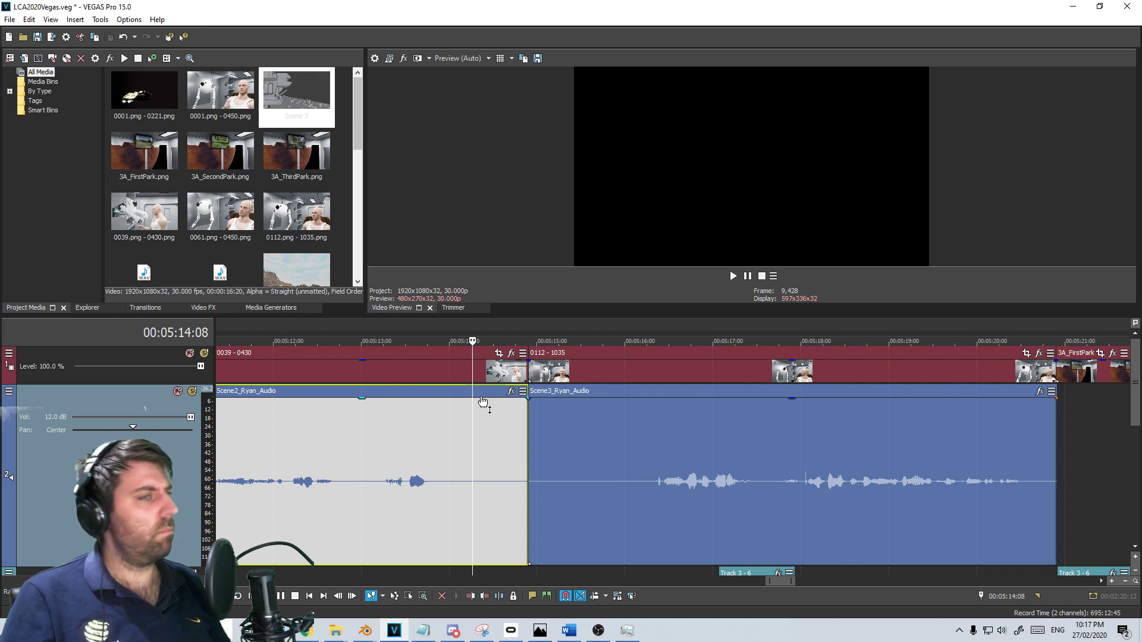
key(s)
Split the Scene 2 video at 00:05:14:08 and delete the leftover video and audio pieces just before Scene 3
click(493, 375)
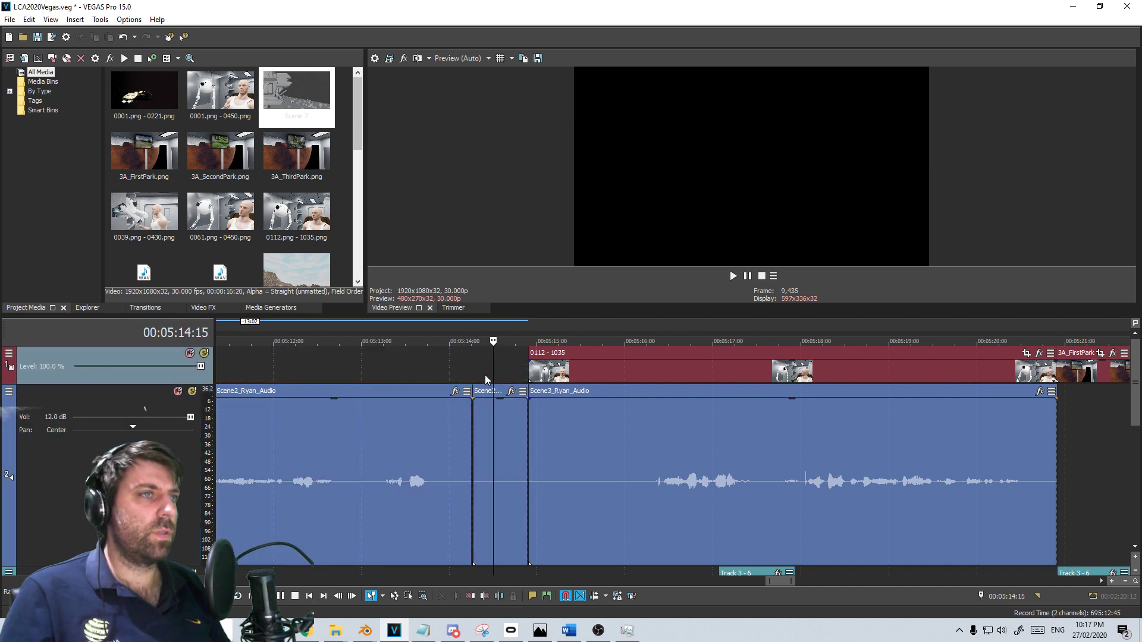
click(473, 373)
key(s)
click(488, 373)
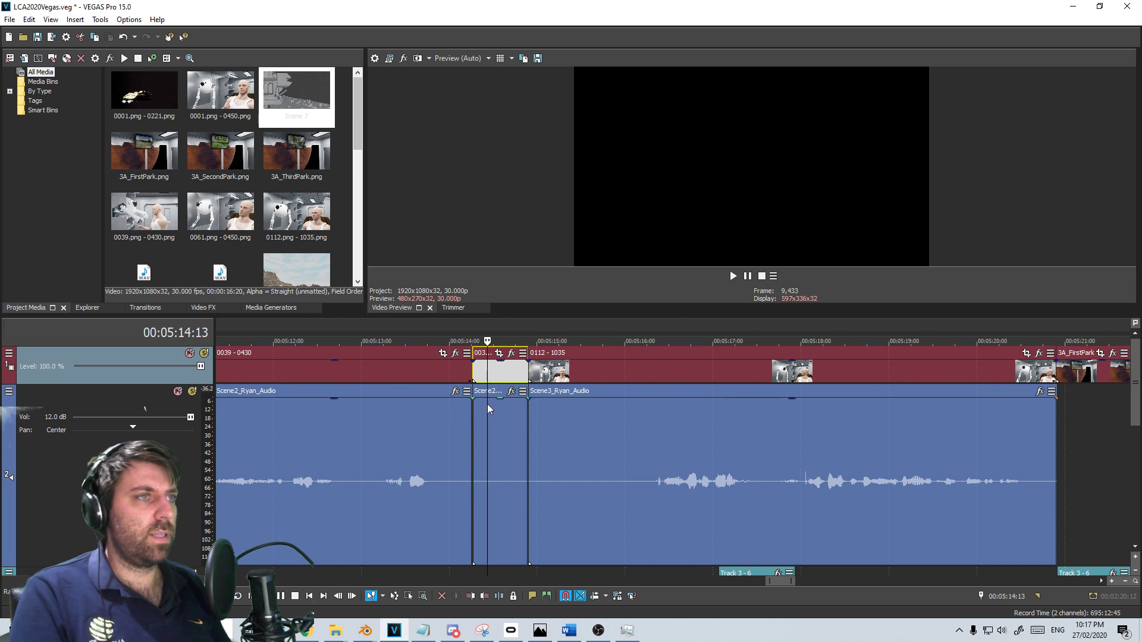
key(Delete)
click(487, 405)
key(Delete)
Close the gap between the Scene 2 and Scene 3 clips on the timeline and play across the new cut
double_click(493, 419)
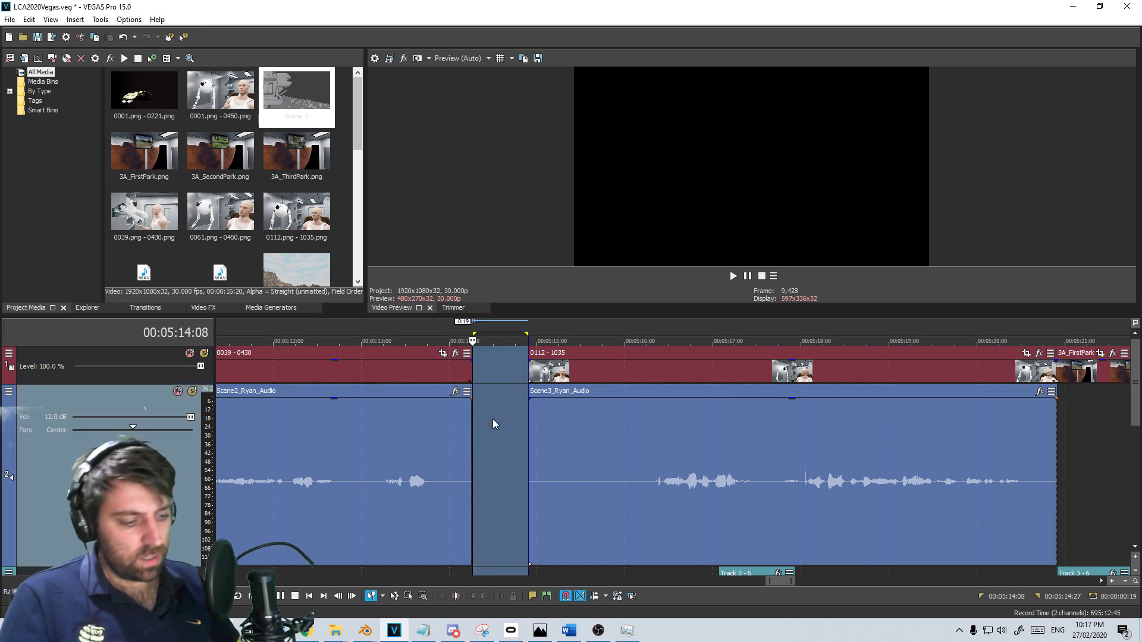
key(Delete)
click(356, 420)
key(space)
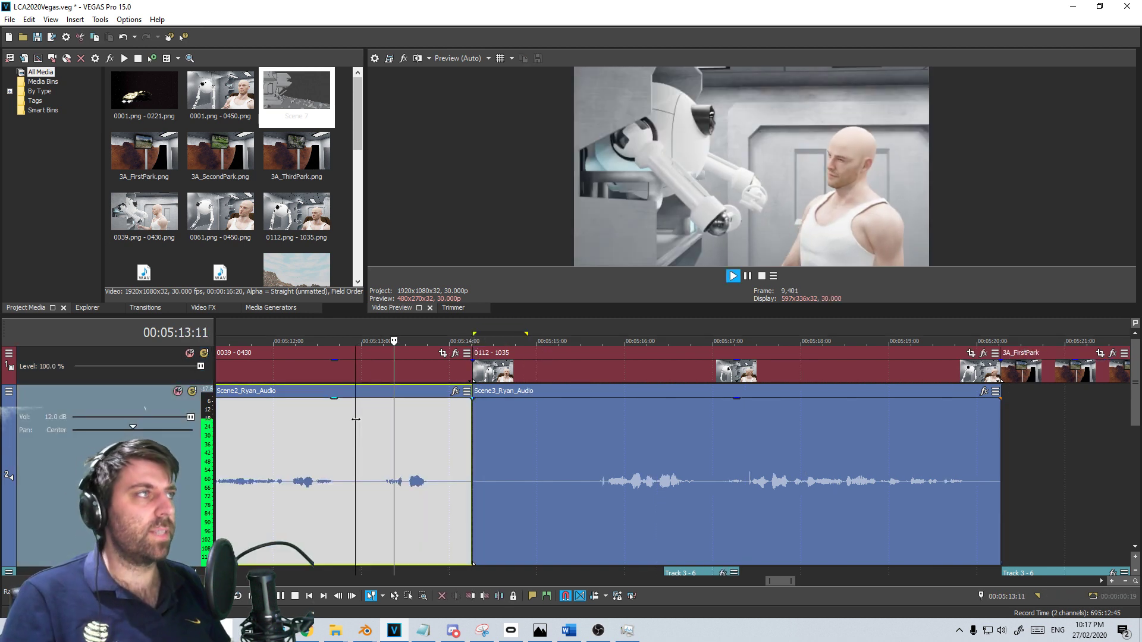
key(space)
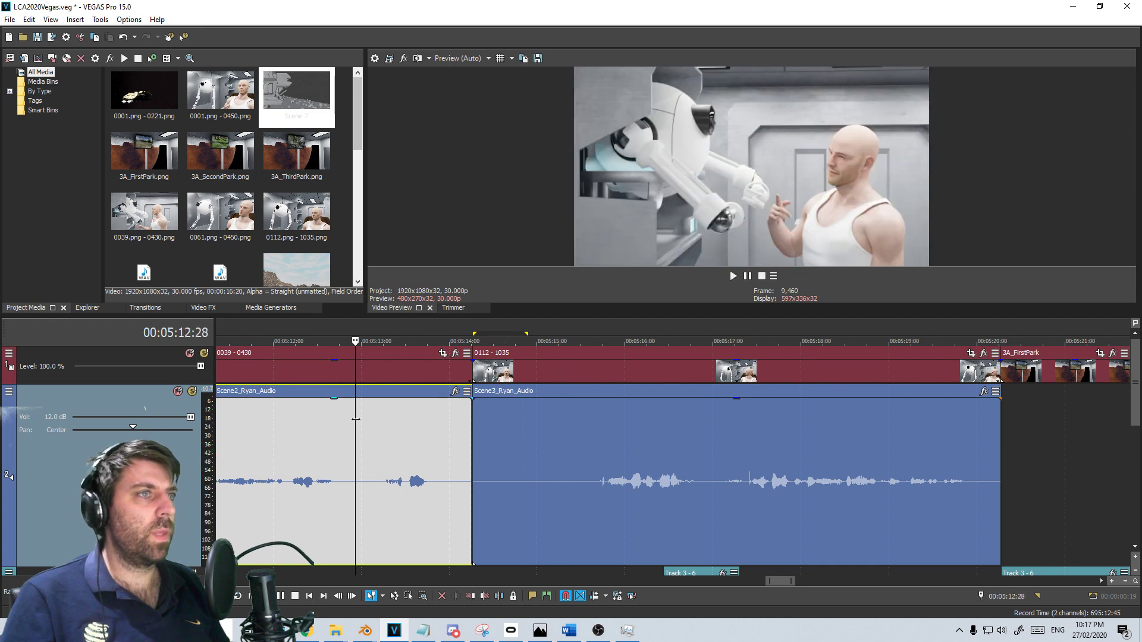
Split the Scene 2 audio at 00:05:14:06, two frames before the Scene 3 clips start
click(478, 412)
click(464, 411)
key(Right)
key(Right)
key(Right)
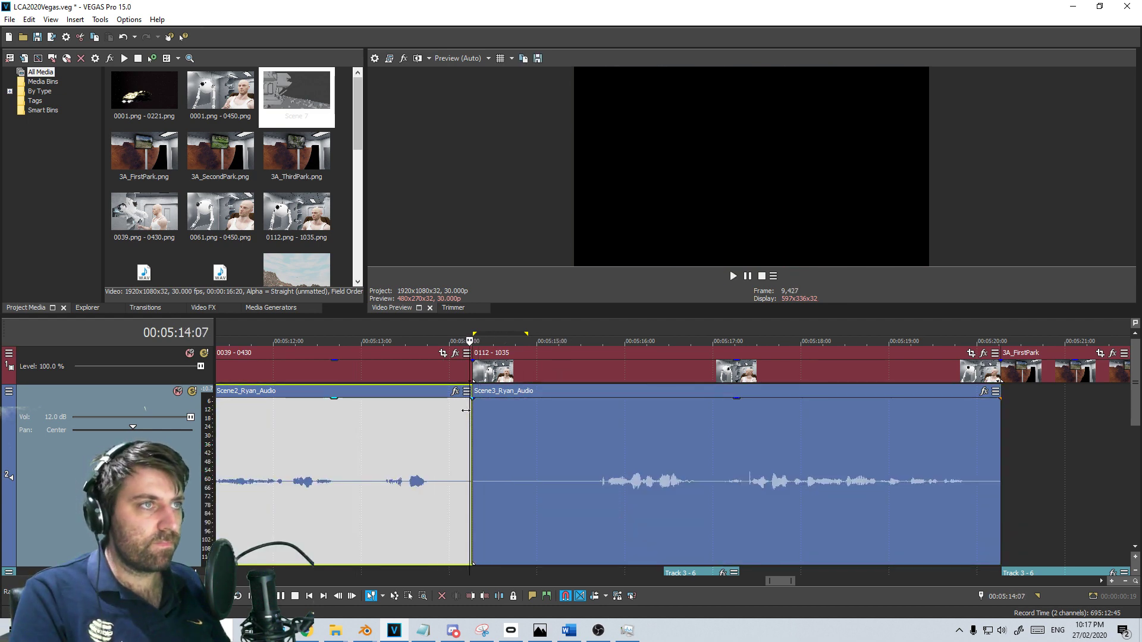
key(Left)
key(Left)
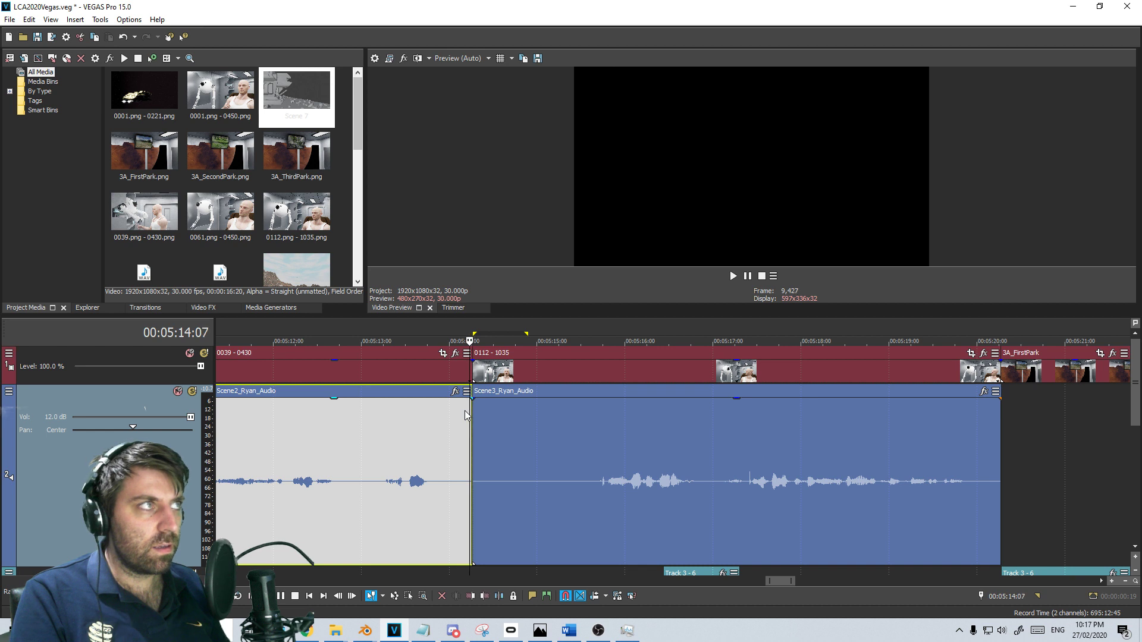
key(s)
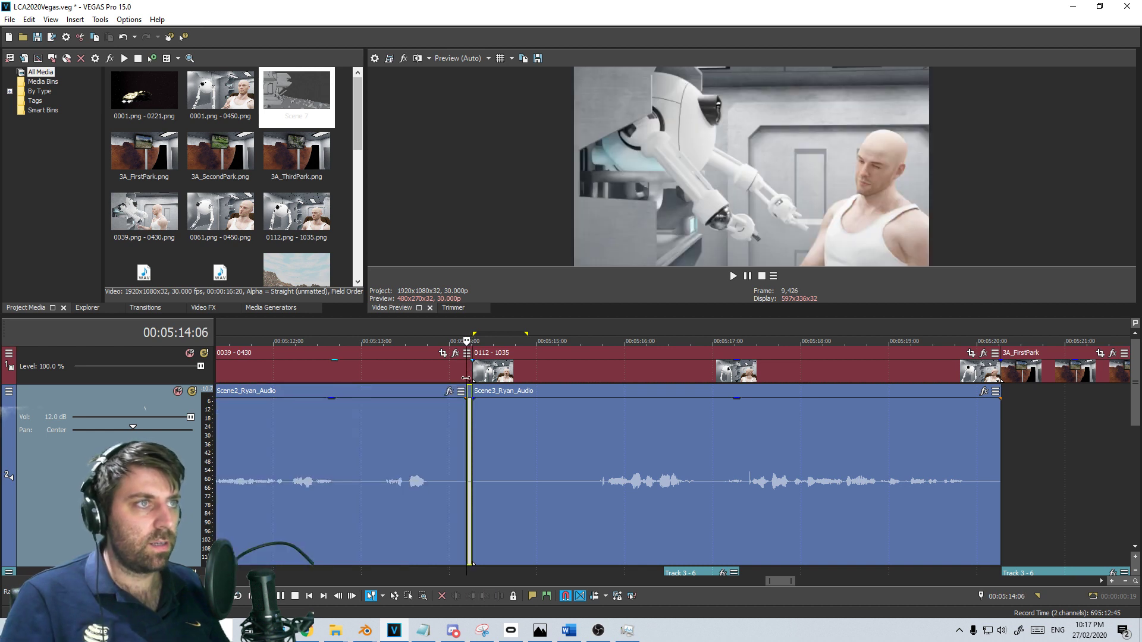
Split the Scene 2 video at 00:05:14:06 and delete the two-frame video and audio remnants
click(469, 372)
key(s)
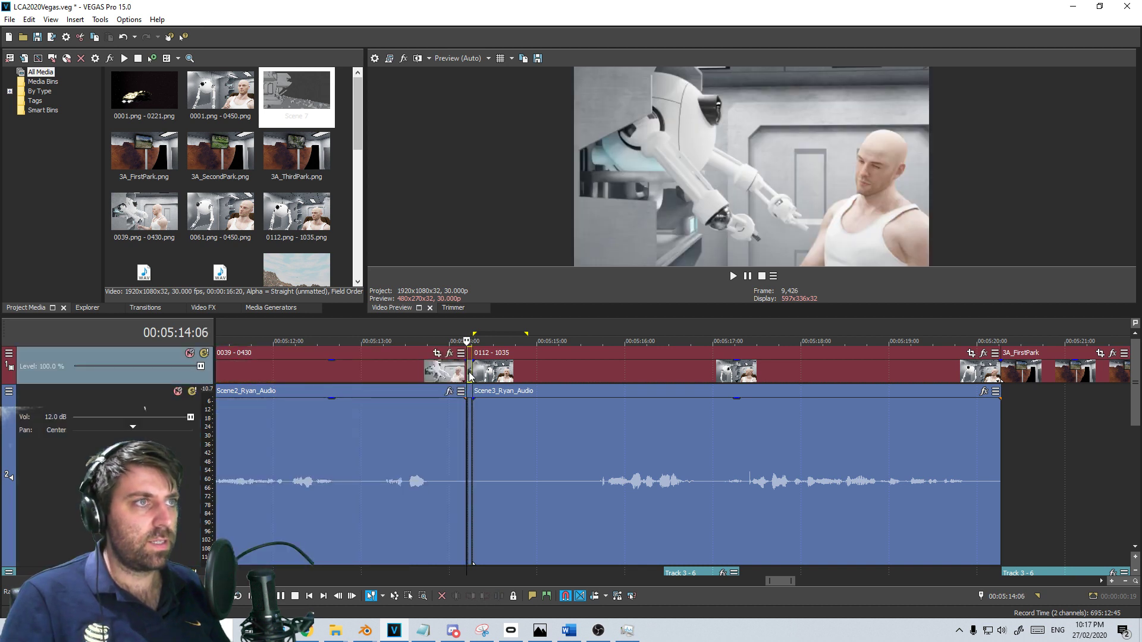
key(Delete)
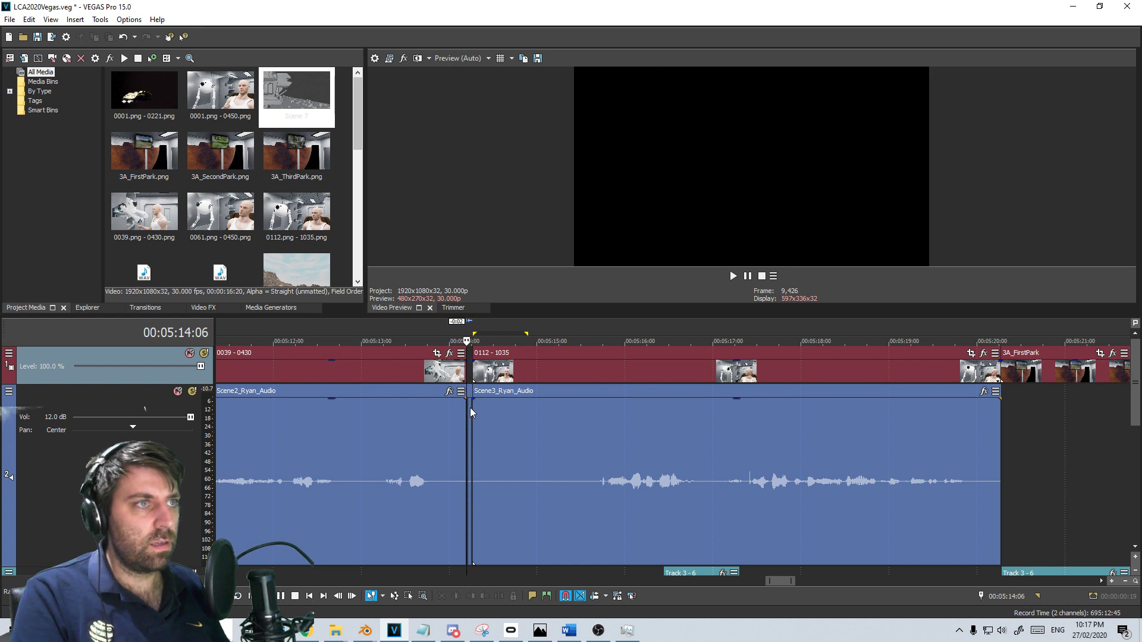
click(470, 410)
key(Delete)
Try to extend the start of the Scene 3 audio back to the end of the Scene 2 audio
click(471, 406)
scroll(470, 405, up, 2)
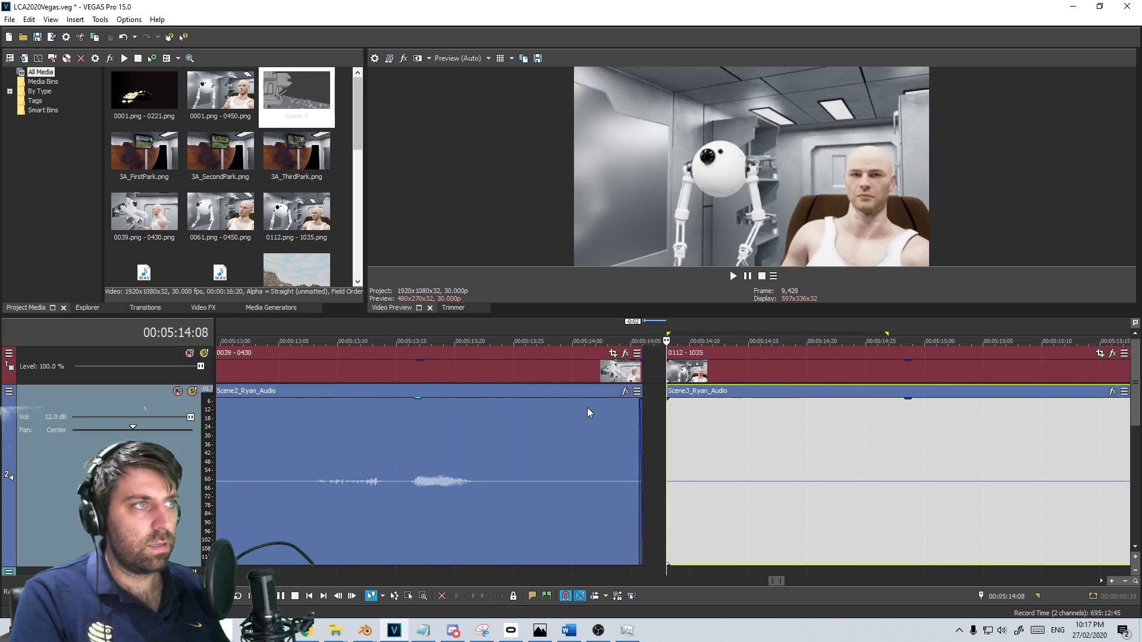
click(658, 415)
drag(666, 416, 643, 415)
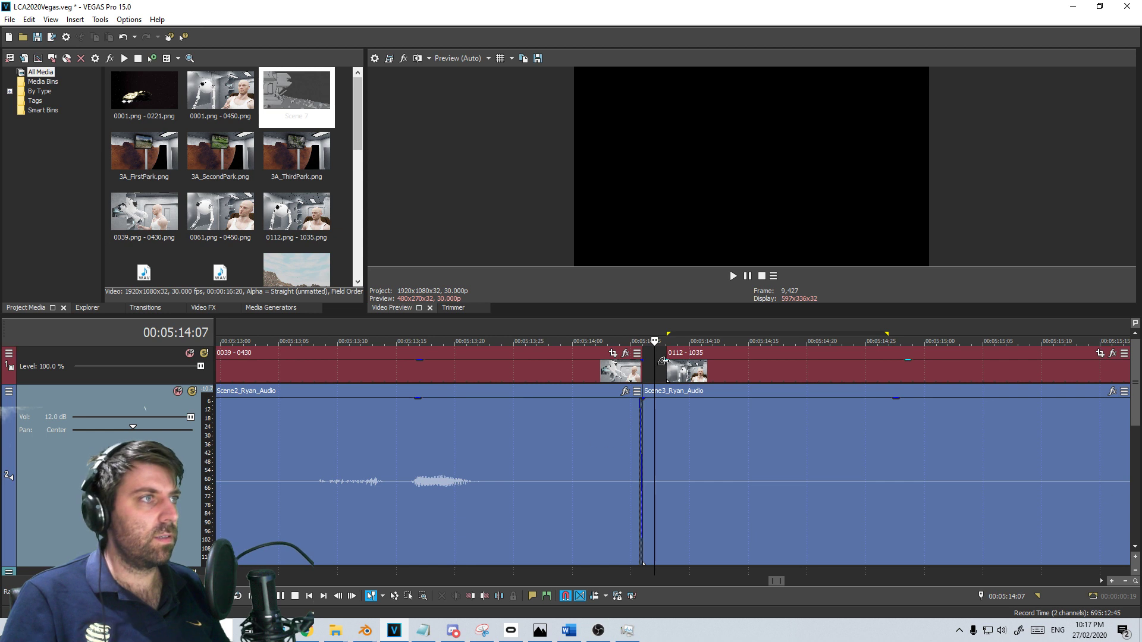
double_click(650, 368)
key(ctrl+z)
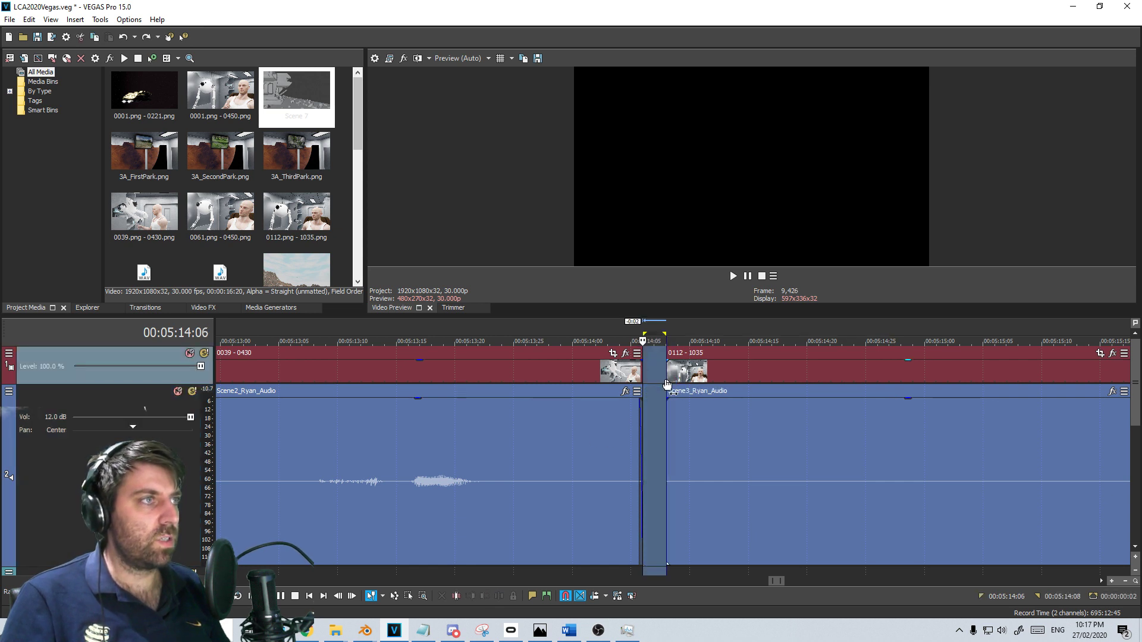
Close the two-frame gap between the Scene 2 and Scene 3 clips and play across the cut
click(652, 371)
key(Delete)
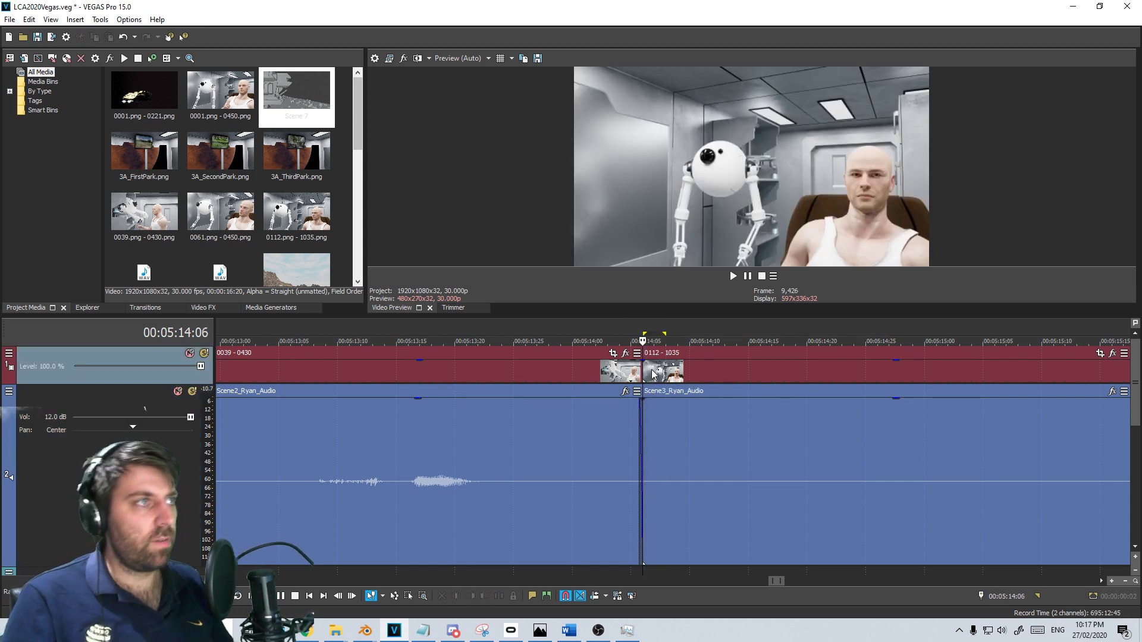
click(466, 439)
click(463, 433)
key(space)
scroll(465, 431, down, 4)
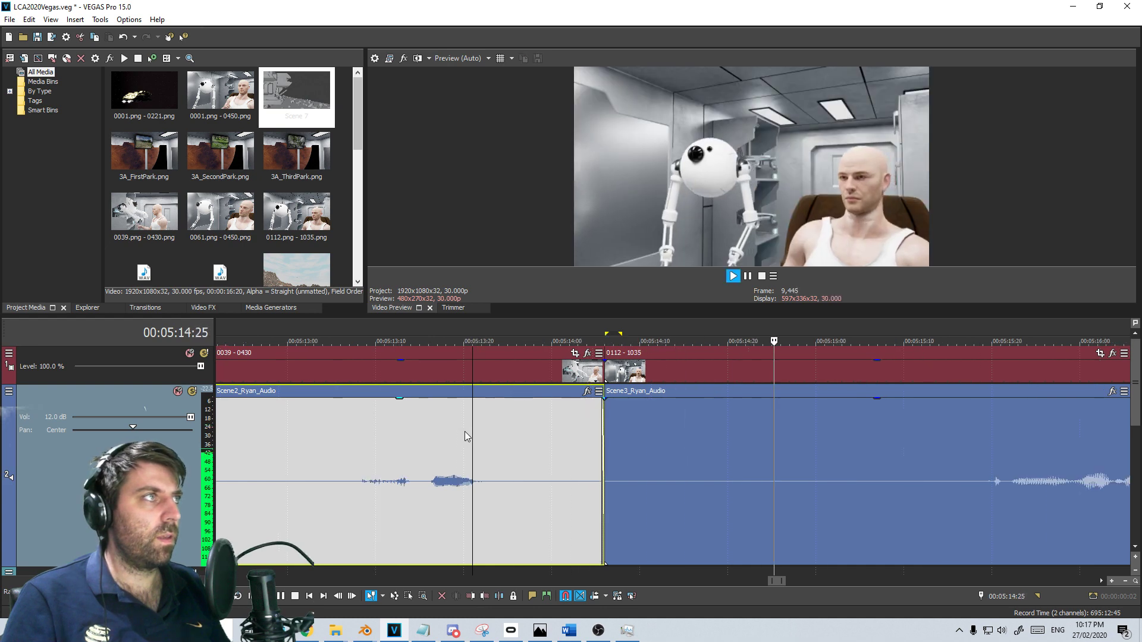
scroll(465, 430, down, 3)
key(space)
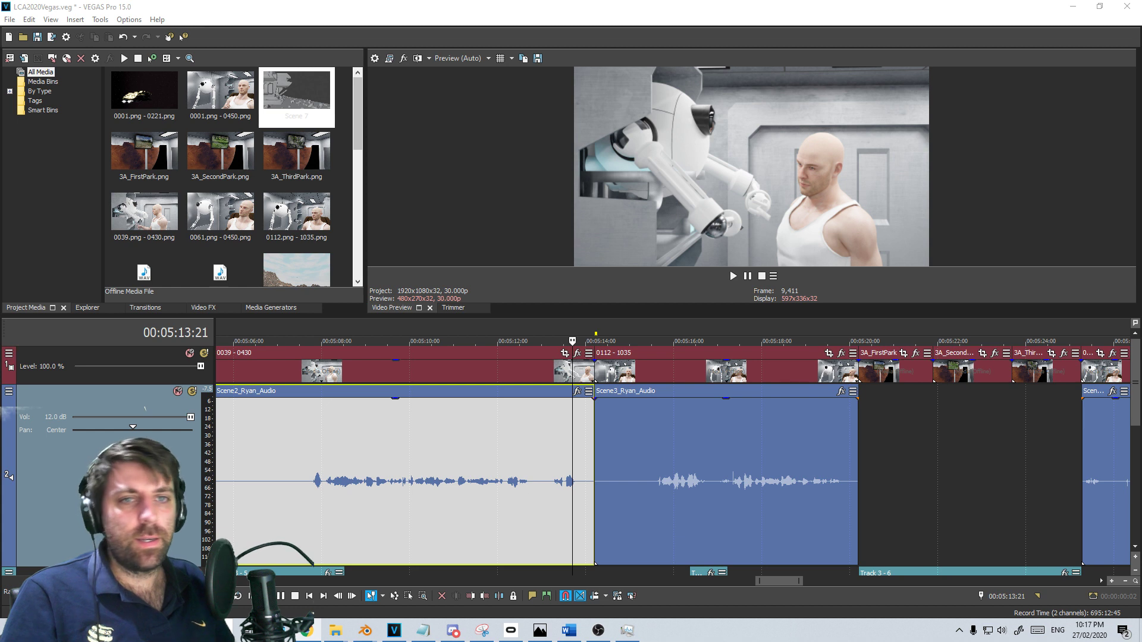
Replay the end of Scene 2 into Scene 3 several times from around 00:05:11 to check the cut
click(472, 465)
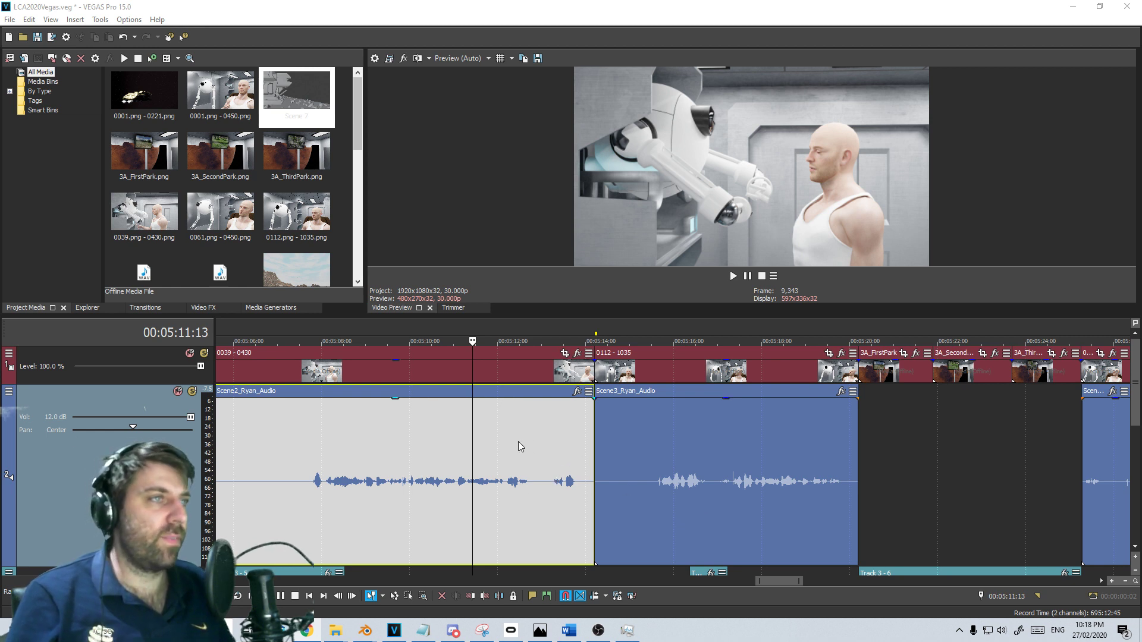
click(488, 447)
key(space)
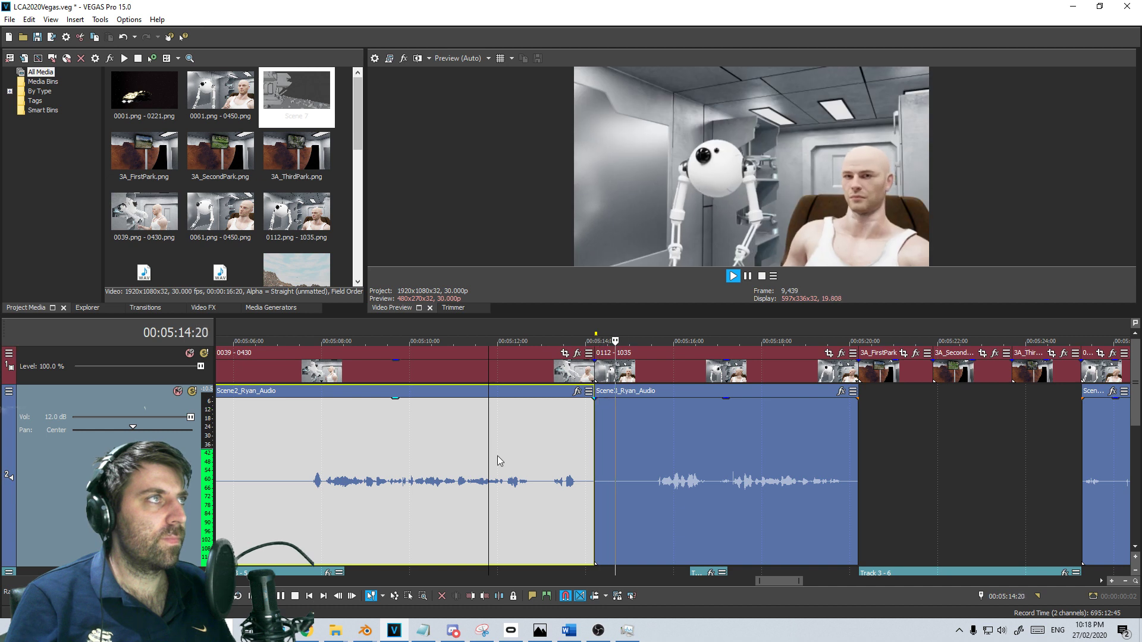
key(space)
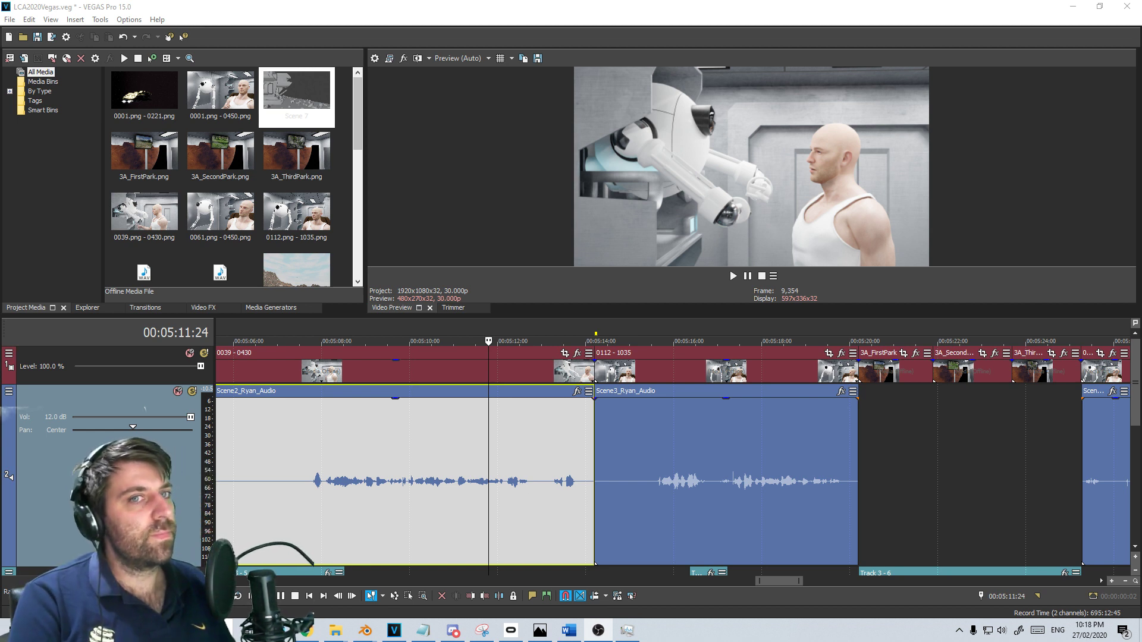
click(448, 428)
key(space)
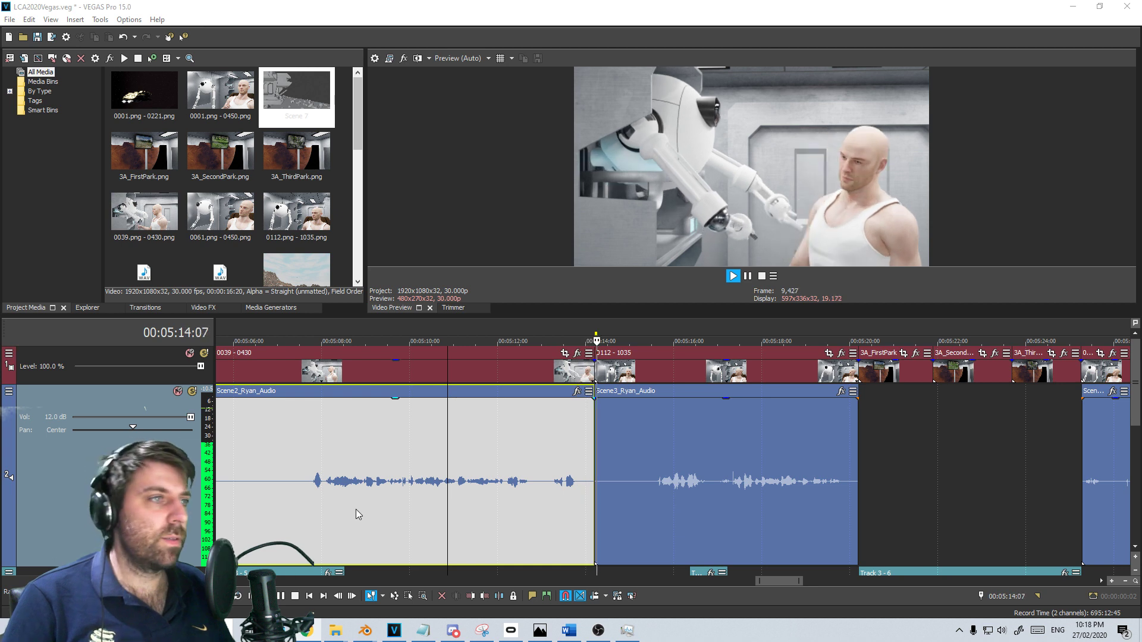
click(472, 481)
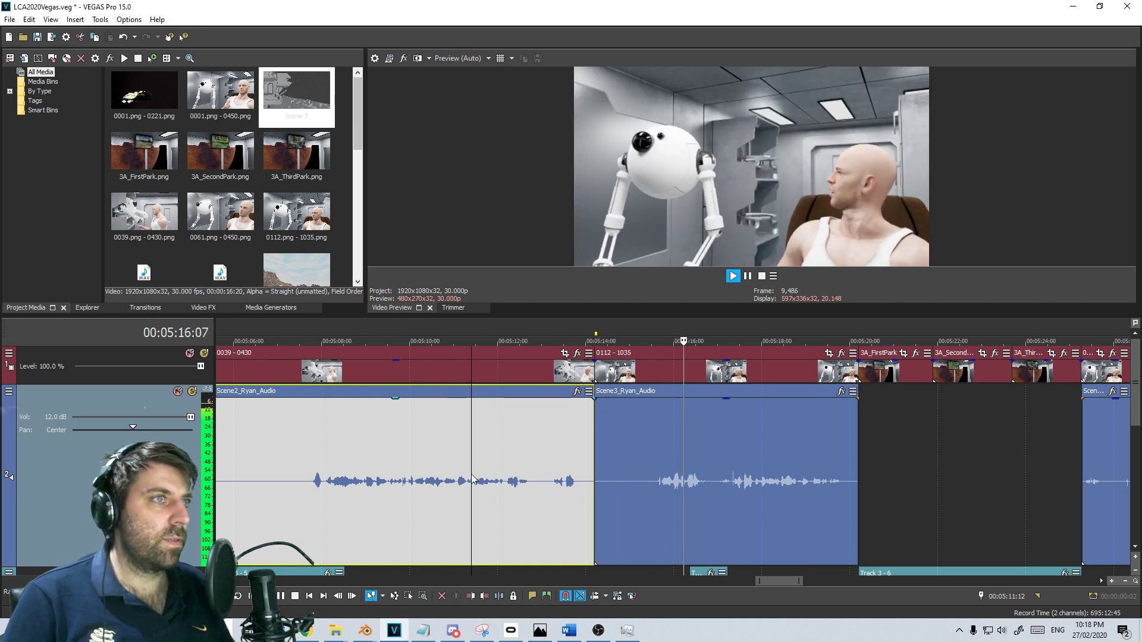
key(space)
key(space)
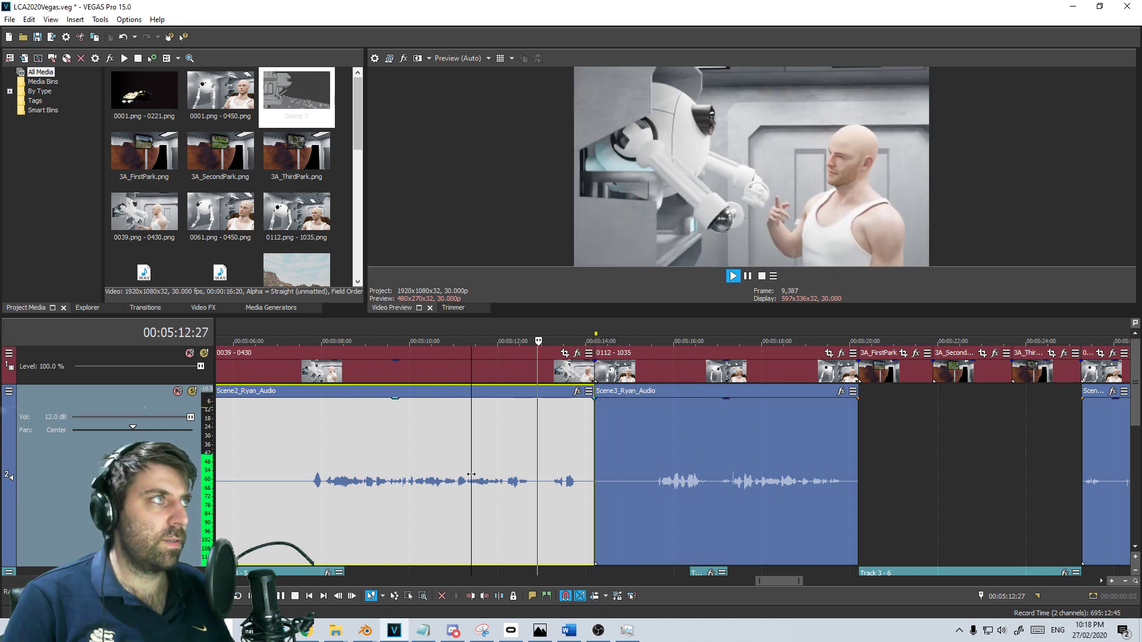
key(space)
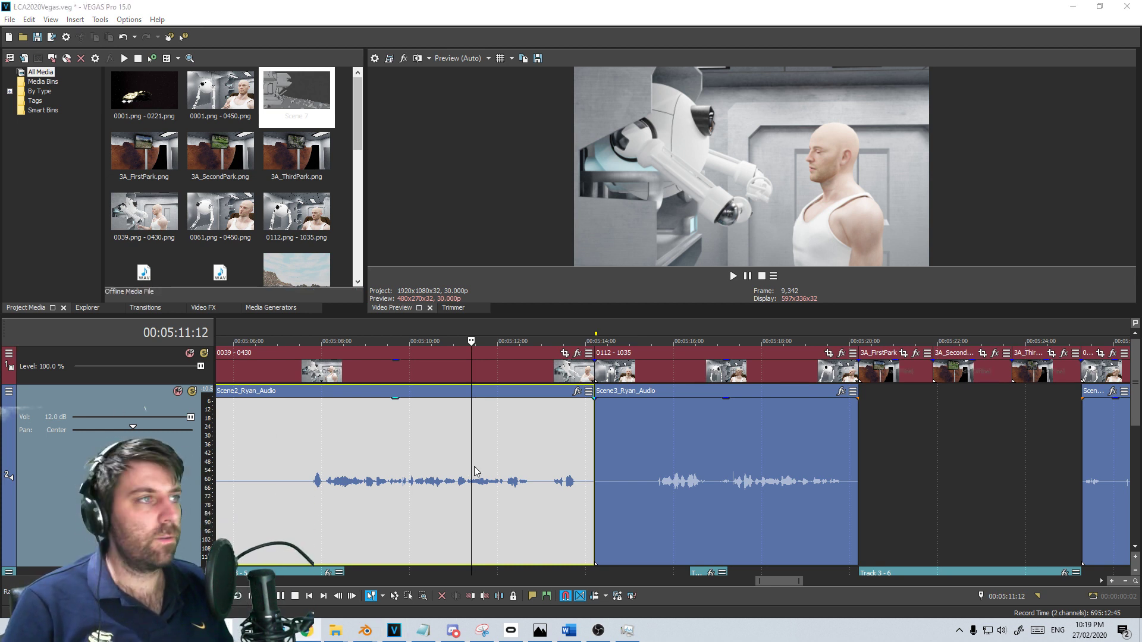
Play from 00:05:13:08 through the Scene 3 clips, and replay the transition from 00:05:11:03
click(553, 418)
key(space)
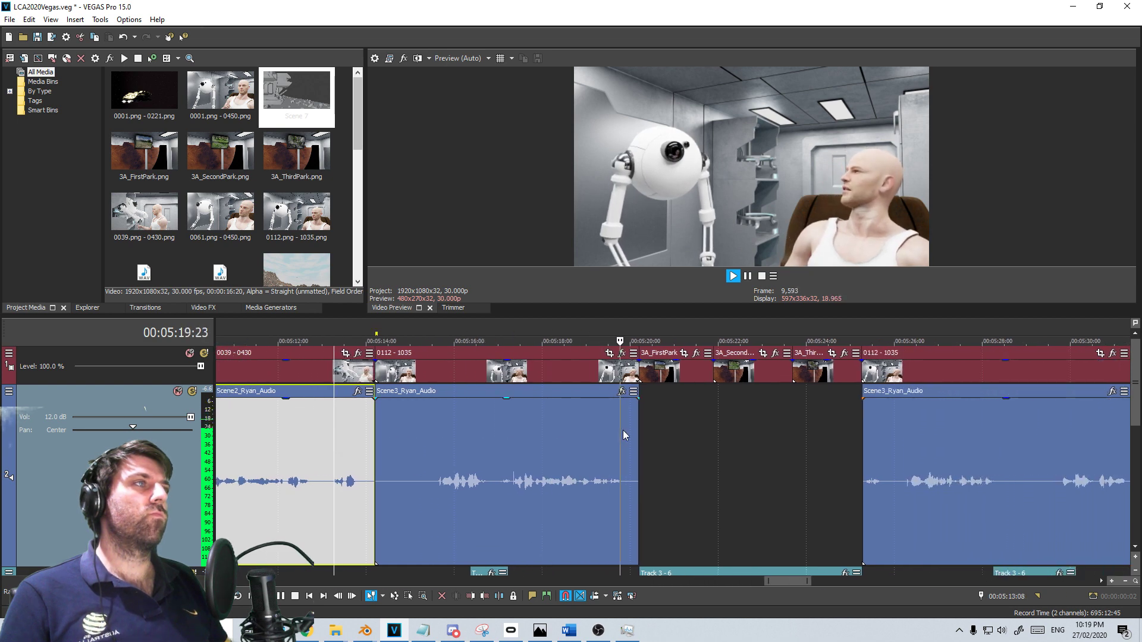
scroll(623, 430, down, 3)
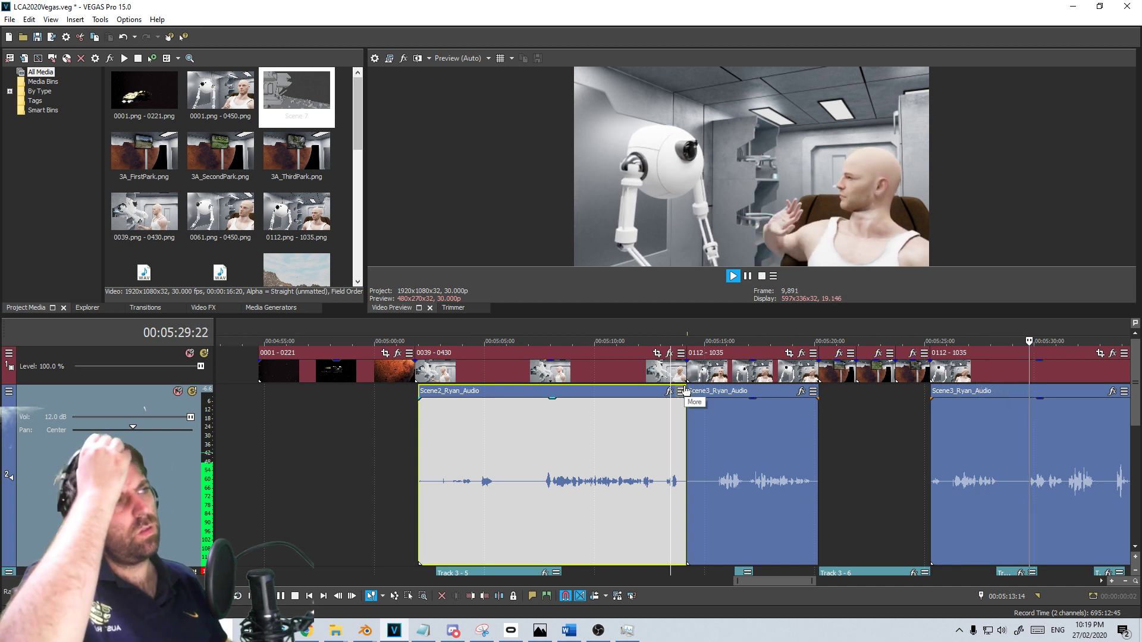
click(618, 392)
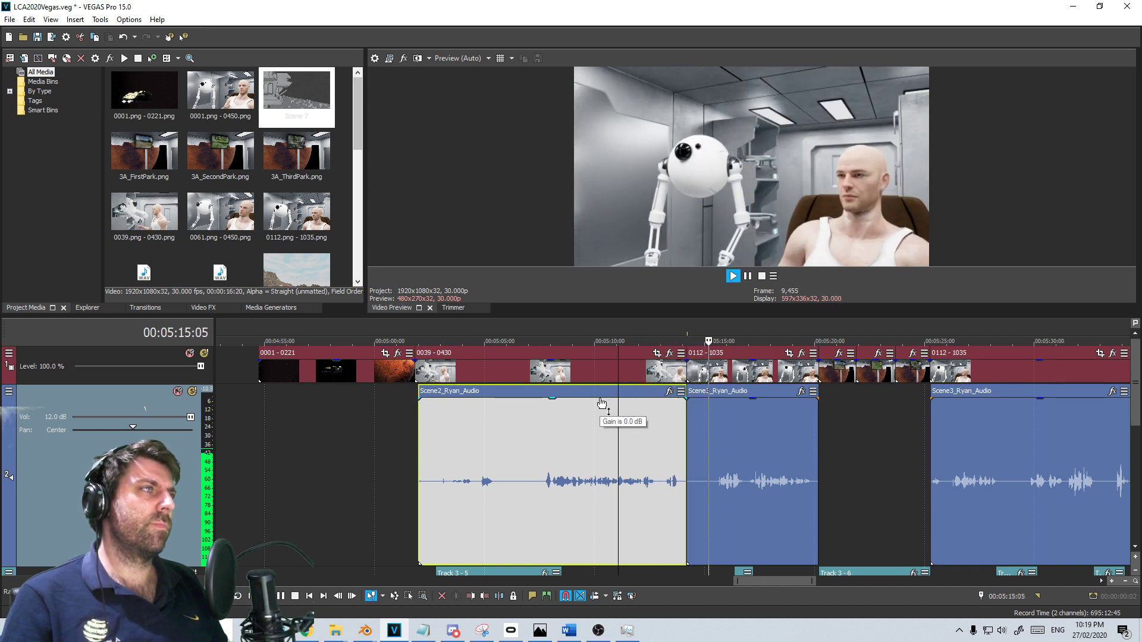
key(space)
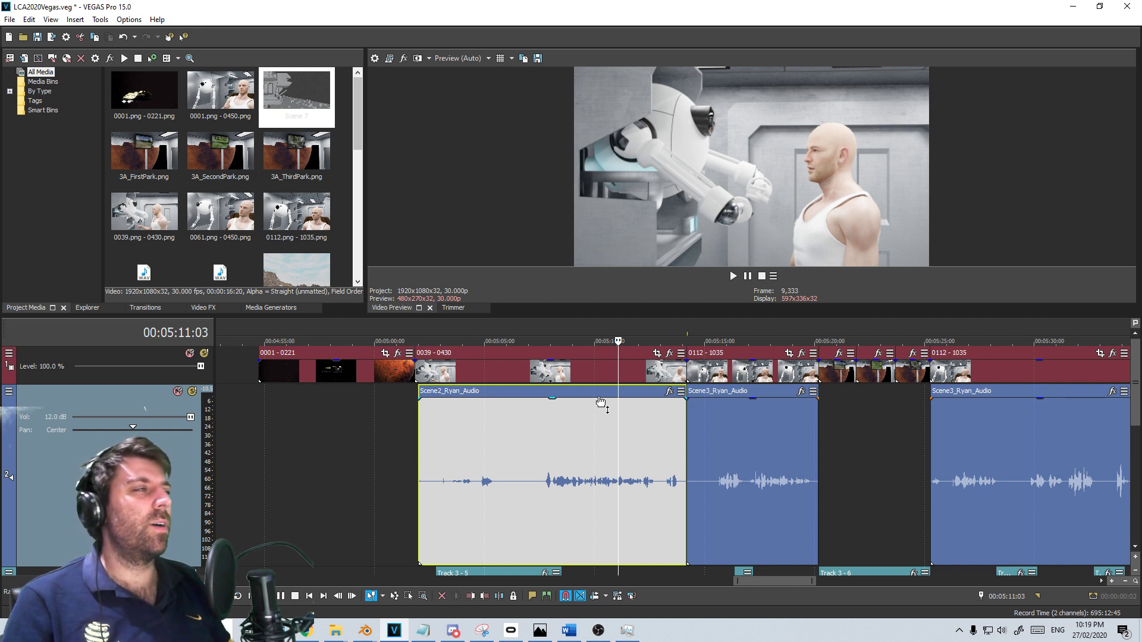
Examine the remaining scenes by checking frames in the later Scene 3, Scene 4 and Scene 7 clips
scroll(865, 384, down, 2)
middle_drag(884, 405, 964, 402)
click(854, 412)
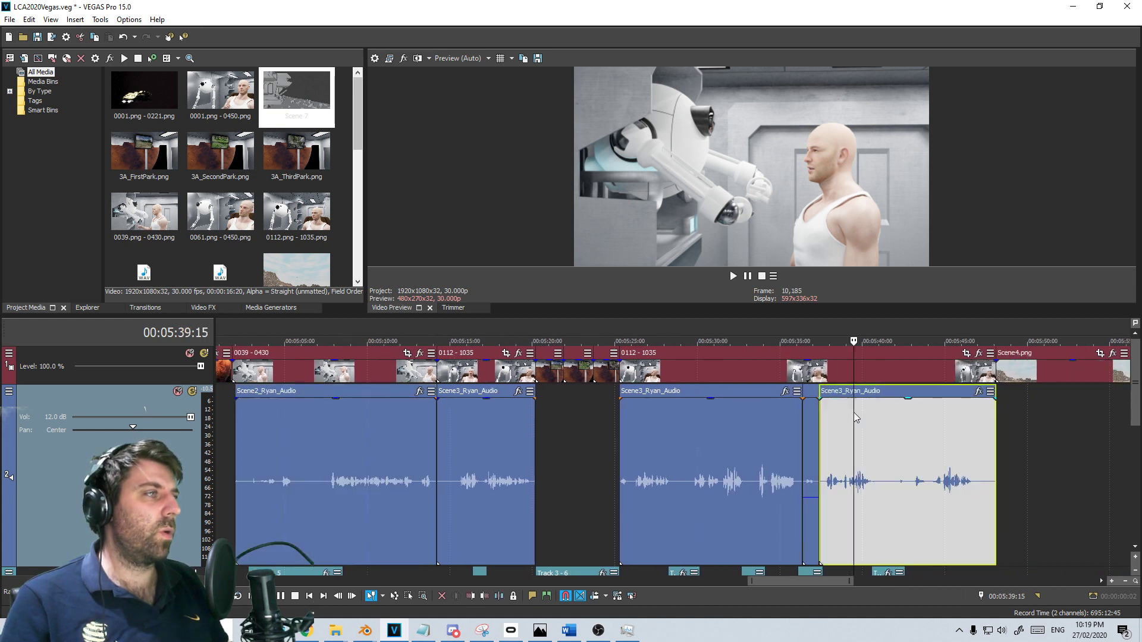
click(872, 416)
click(913, 419)
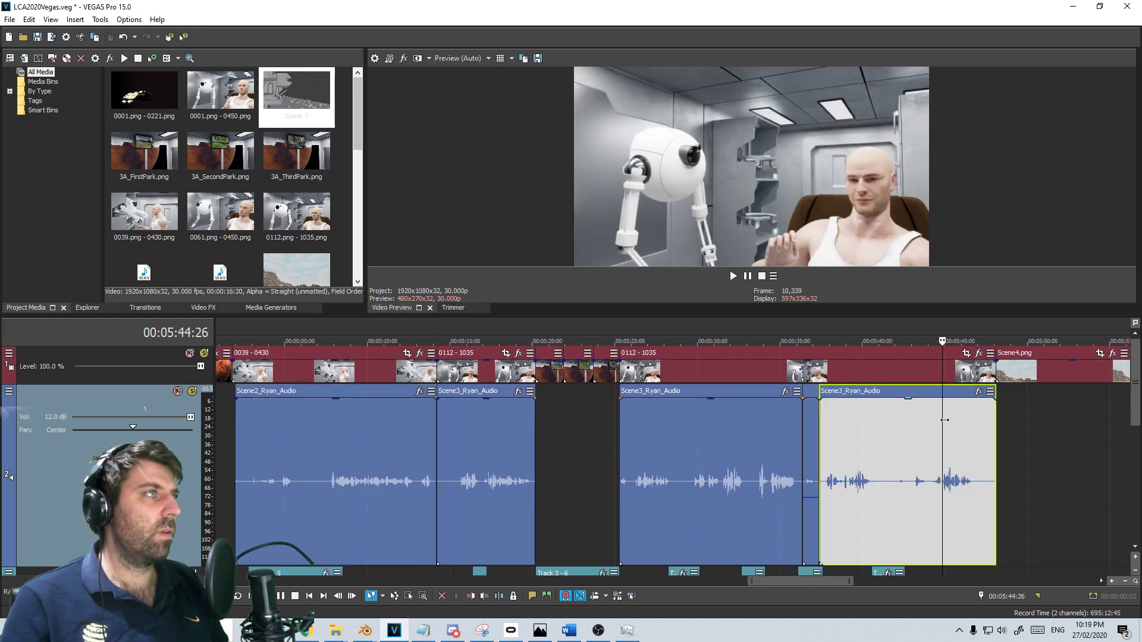
scroll(1023, 413, down, 2)
middle_drag(993, 400, 958, 417)
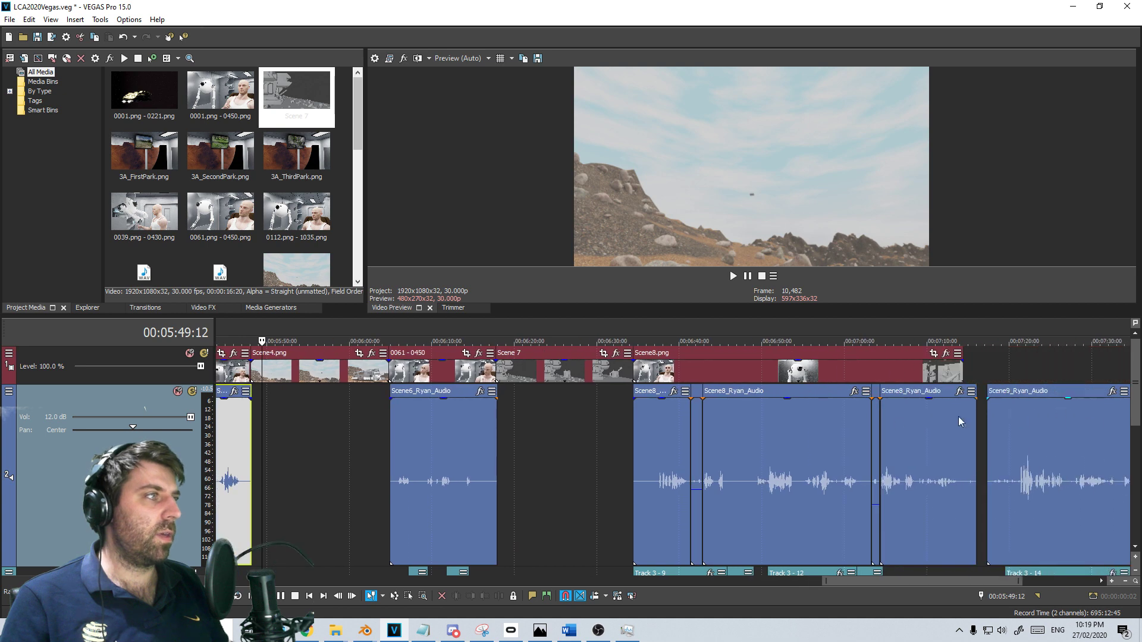
click(895, 420)
drag(889, 422, 530, 433)
middle_drag(489, 435, 430, 438)
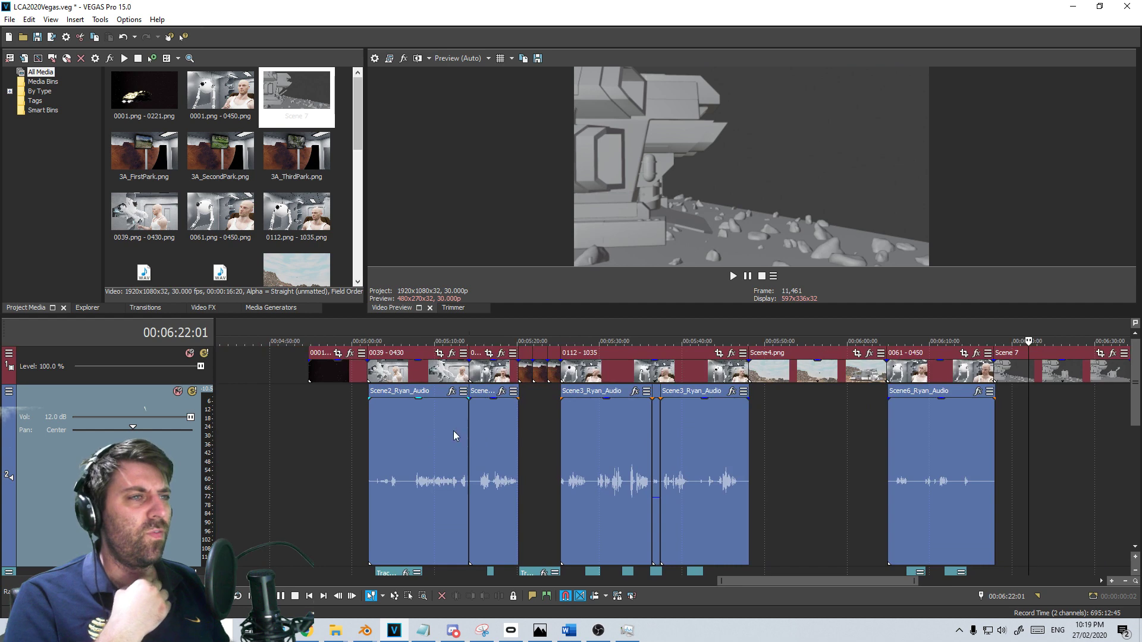
Scrub through the end of the Scene 2 clip up to the cut at 00:05:14:06
click(453, 436)
mouse_move(453, 431)
mouse_down()
mouse_move(483, 434)
mouse_move(458, 439)
mouse_up()
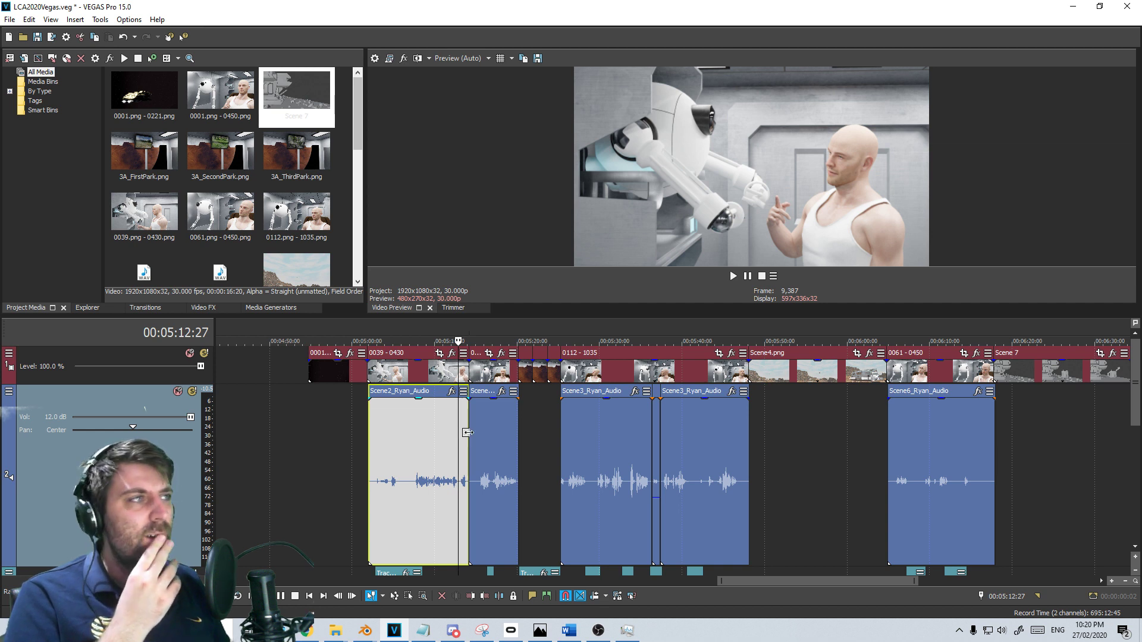
mouse_move(458, 434)
mouse_down()
mouse_move(428, 437)
mouse_move(466, 445)
mouse_up()
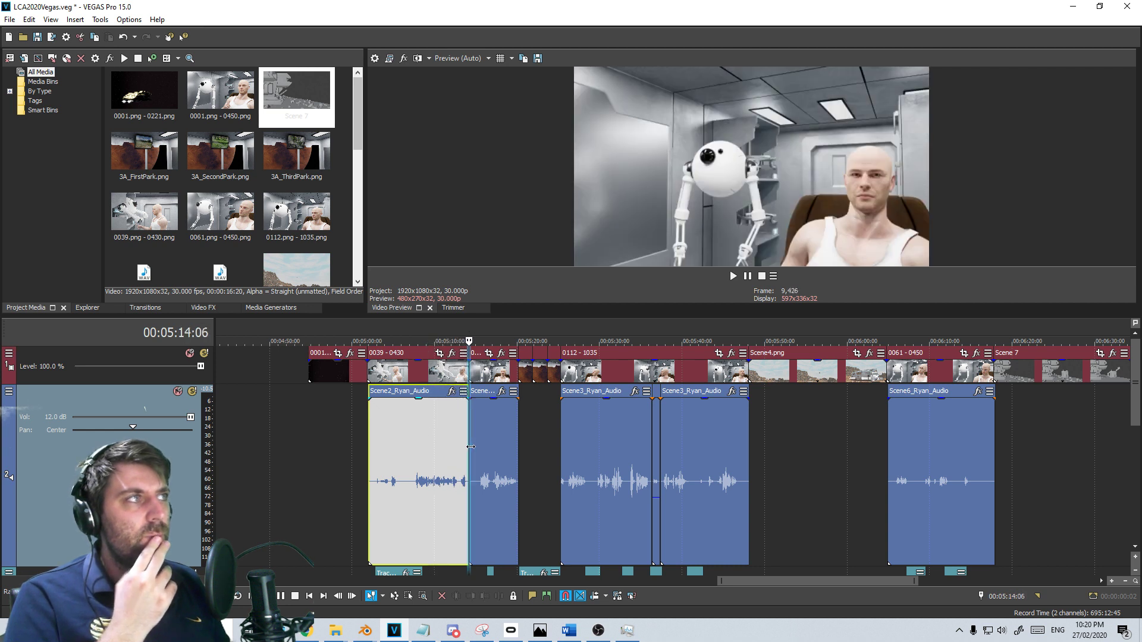
Switch from the video editor to Blender and open the recent file Scene1
click(453, 448)
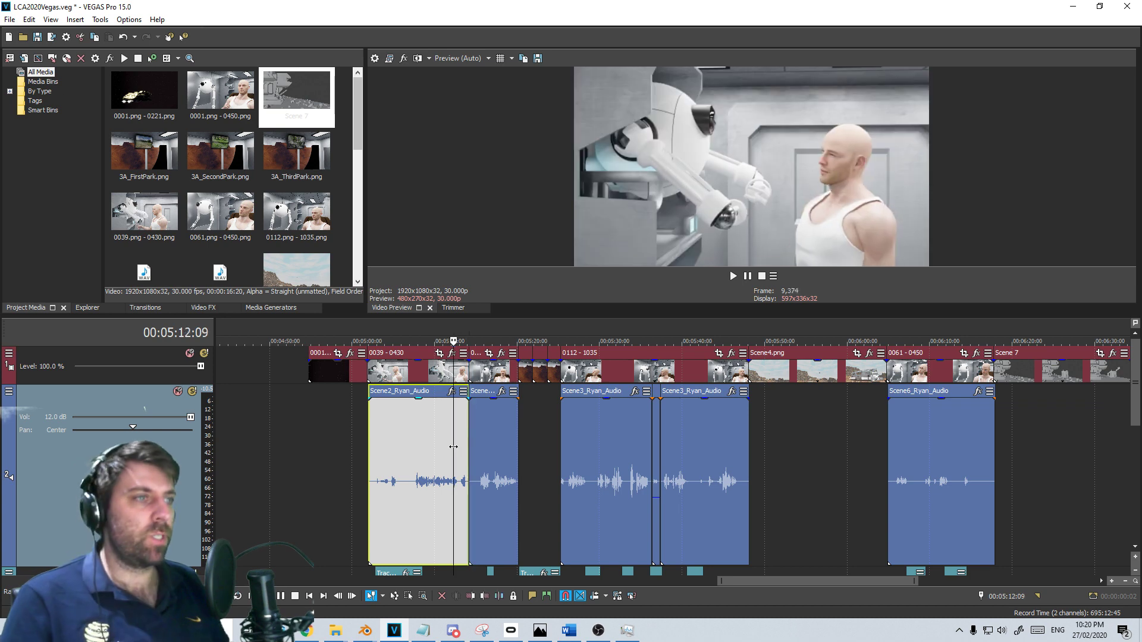
click(367, 636)
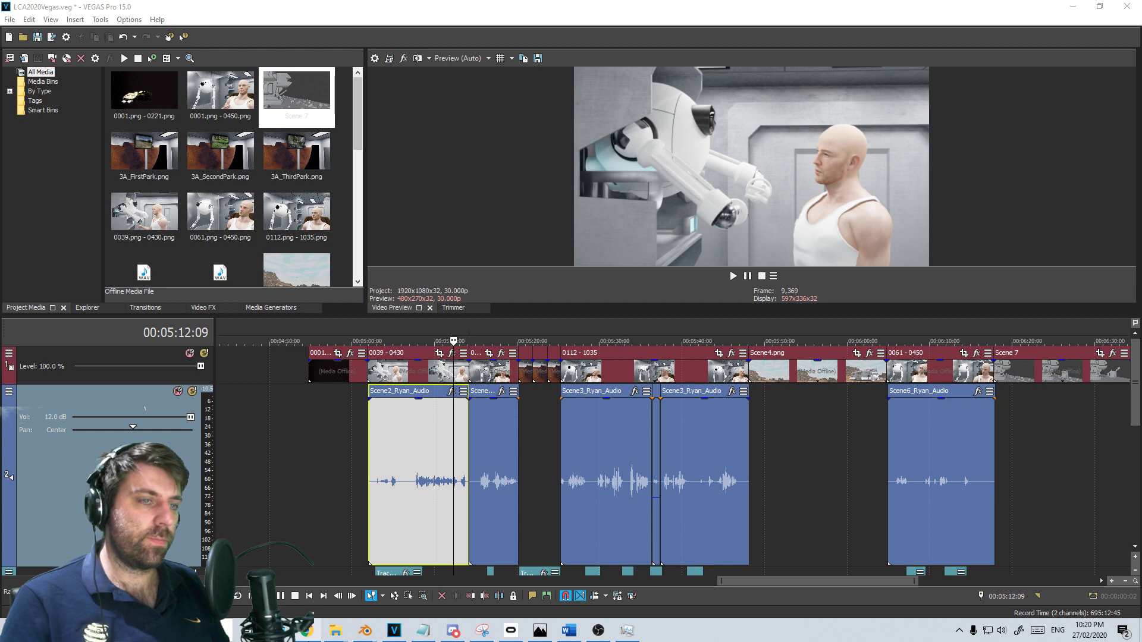
mouse_move(308, 638)
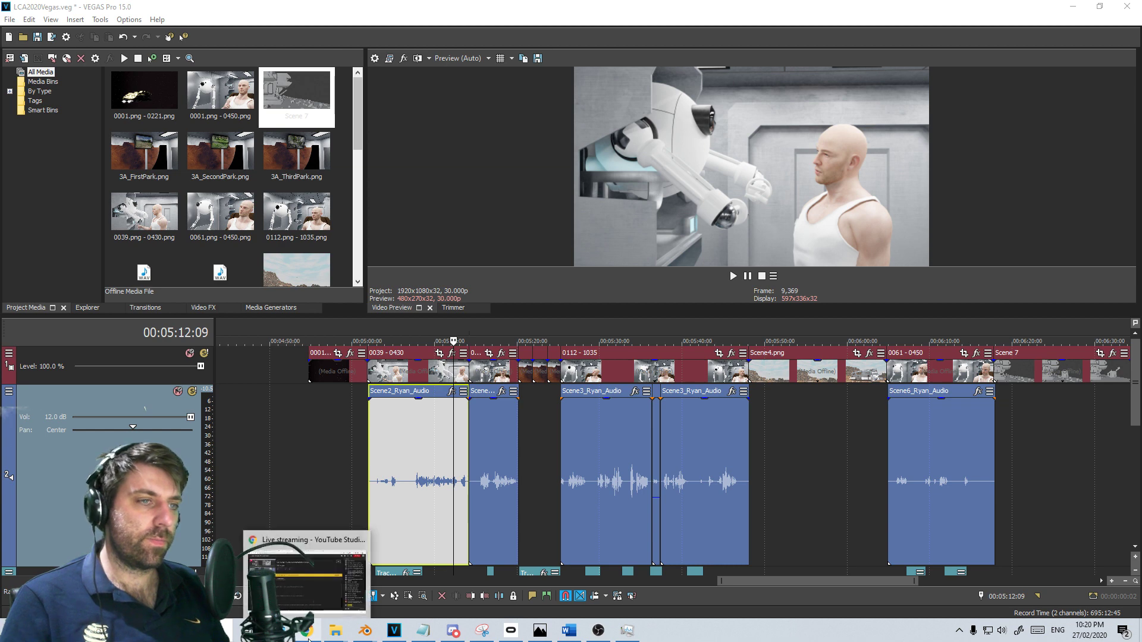
right_click(366, 632)
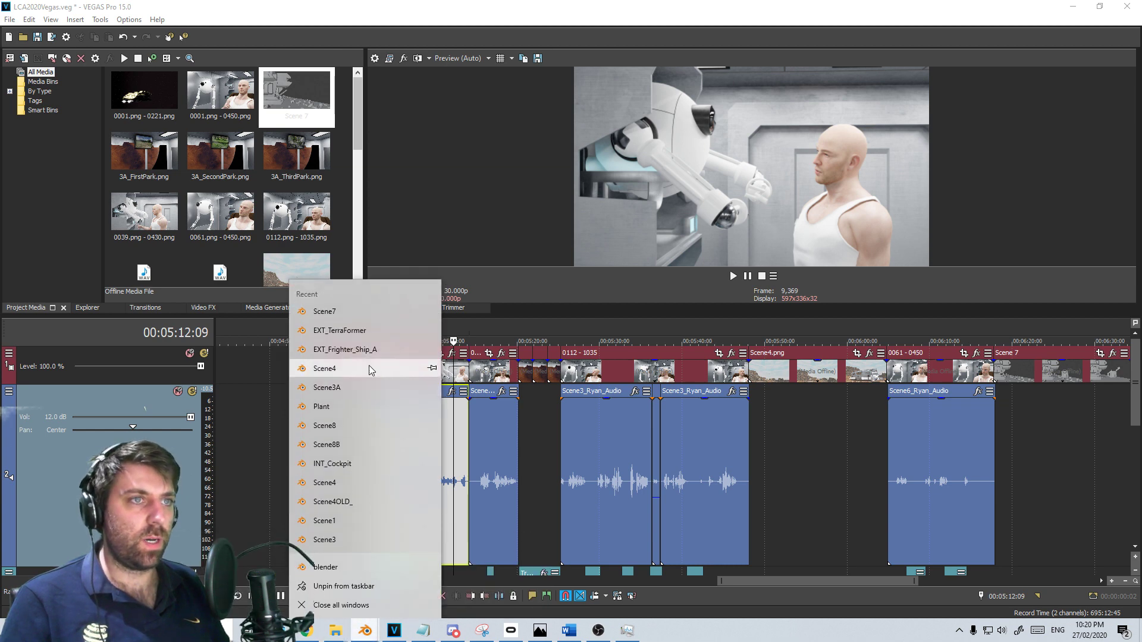
click(346, 523)
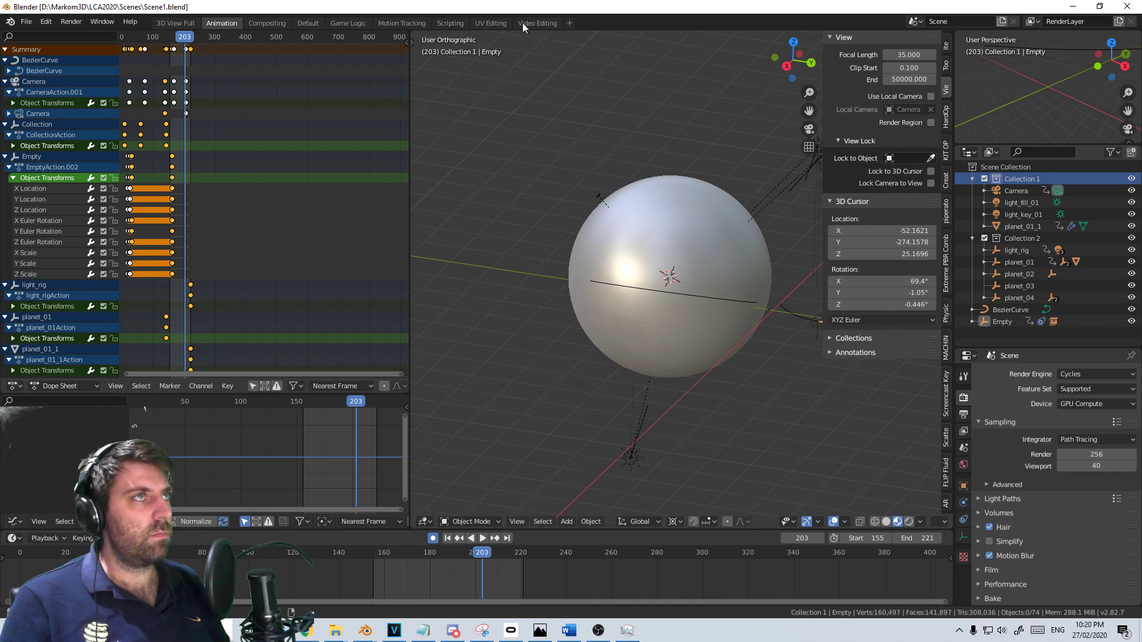
Set the current animation frame to 145
middle_drag(526, 263, 658, 239)
key(space)
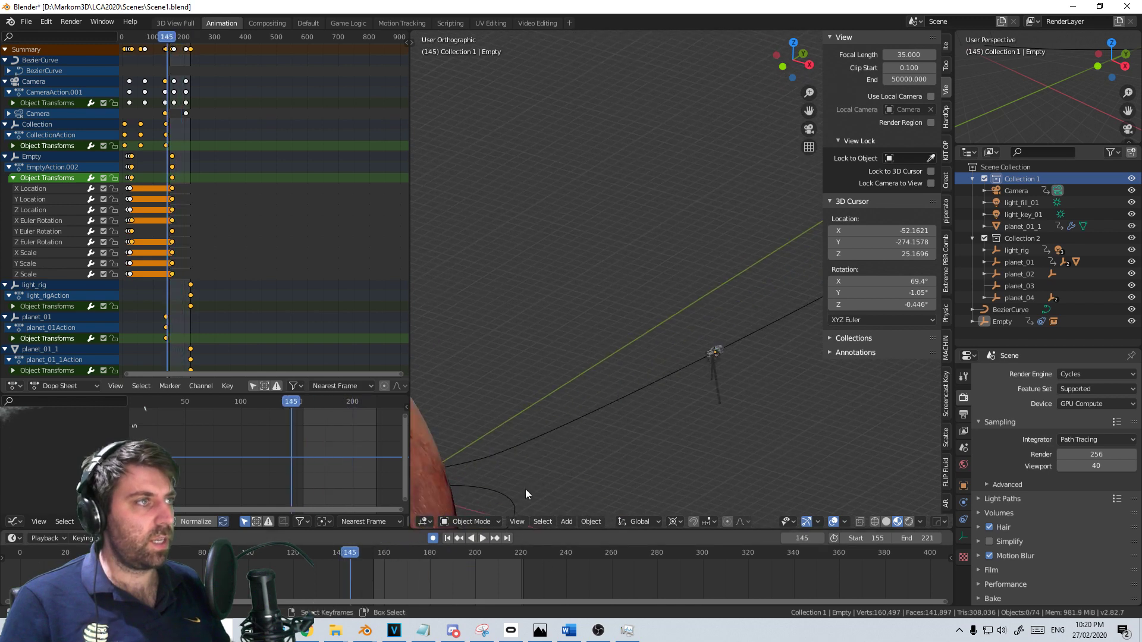
key(Escape)
middle_drag(610, 399, 630, 385)
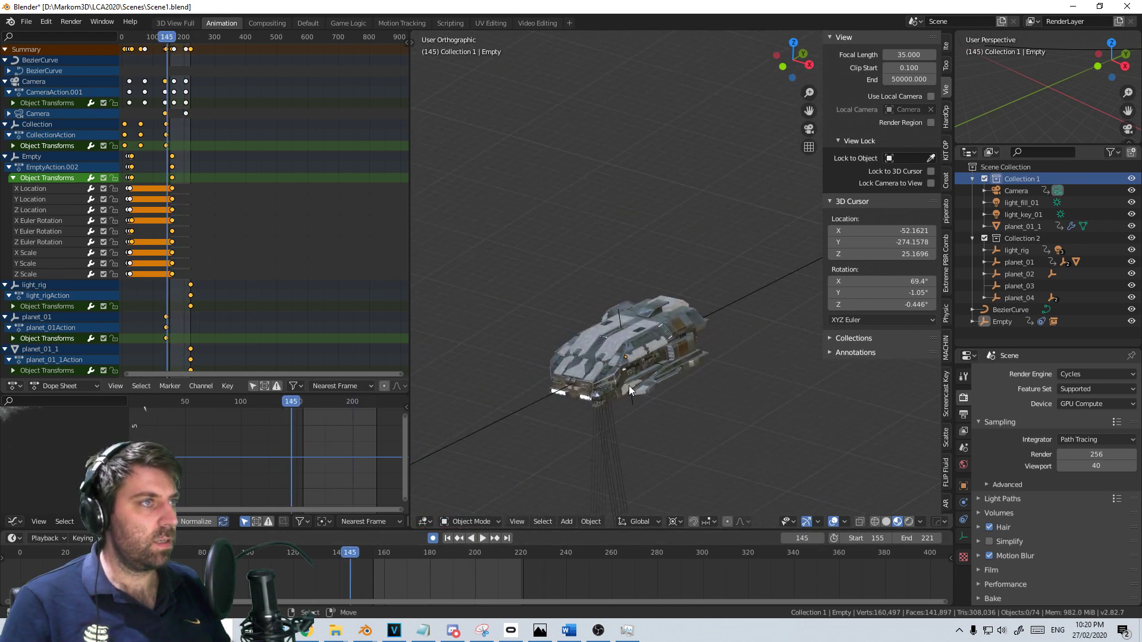
Place the 3D cursor on the spaceship and add a camera there
scroll(631, 416, up, 12)
scroll(543, 421, down, 5)
middle_drag(541, 425, 541, 351)
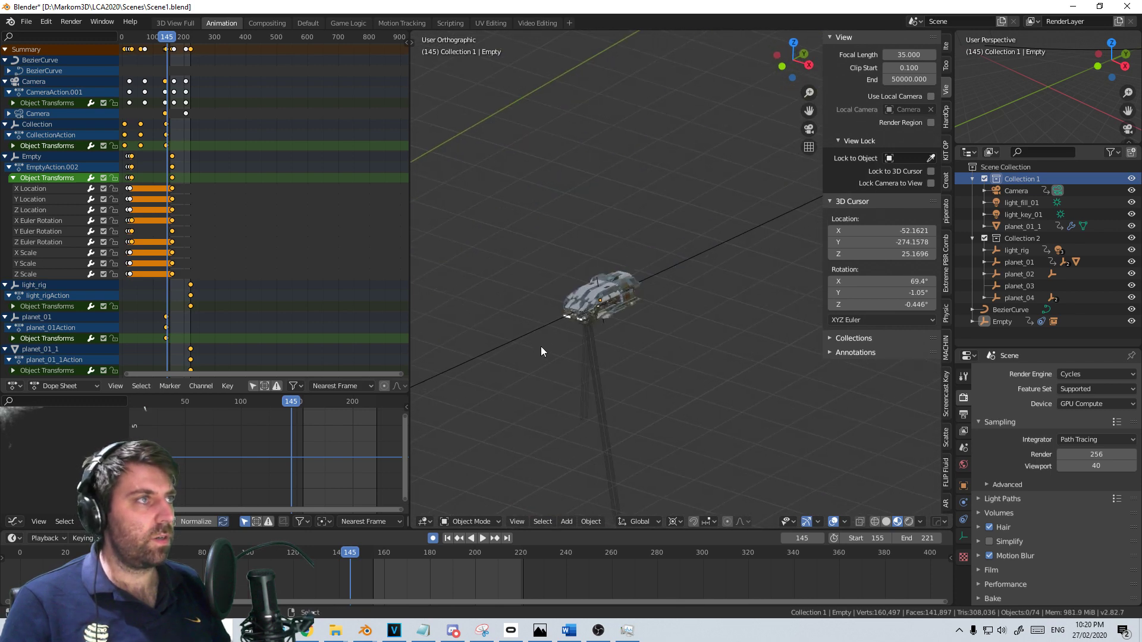
key(shift+a)
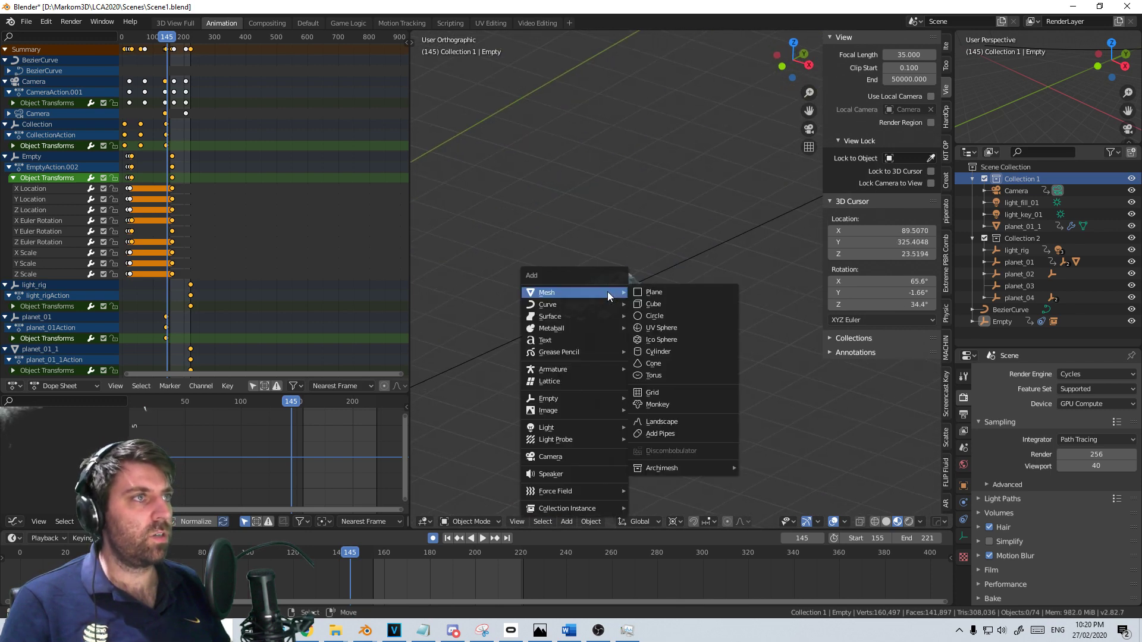
mouse_move(581, 301)
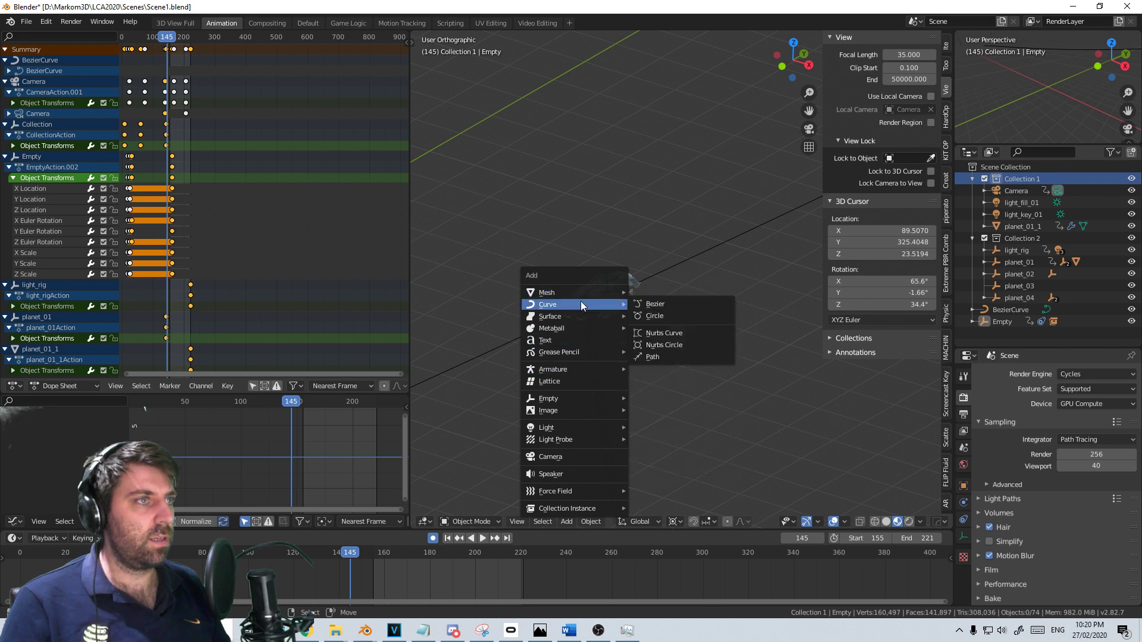
click(575, 456)
middle_drag(576, 455, 436, 177)
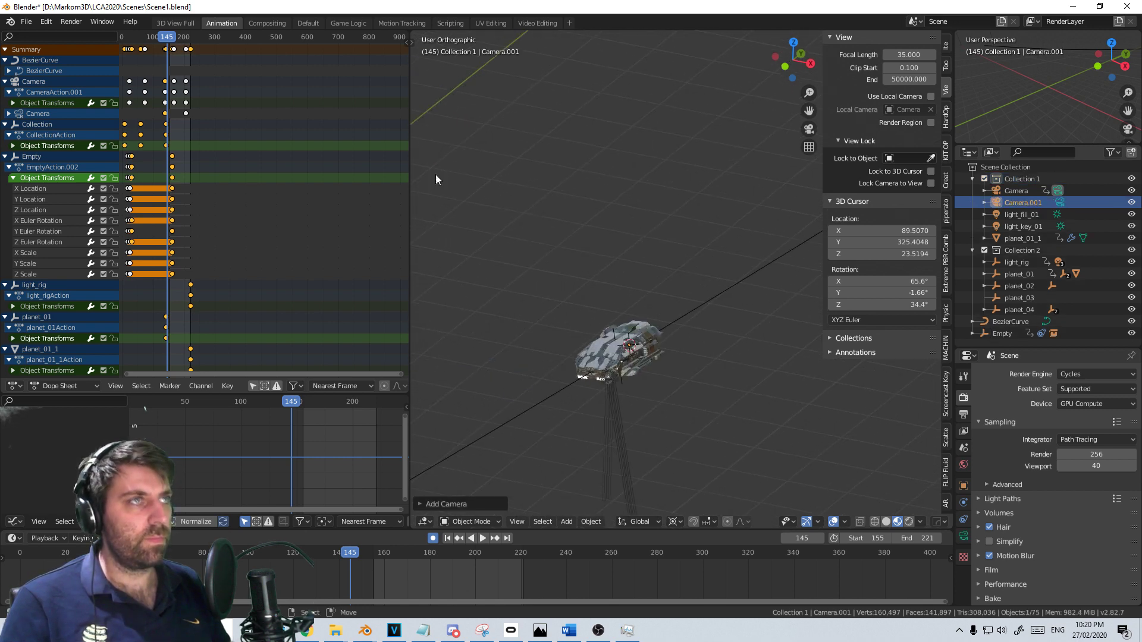
Widen the 3D viewport in the Animation workspace and make the new camera the active scene camera, looking through it
click(183, 22)
click(221, 23)
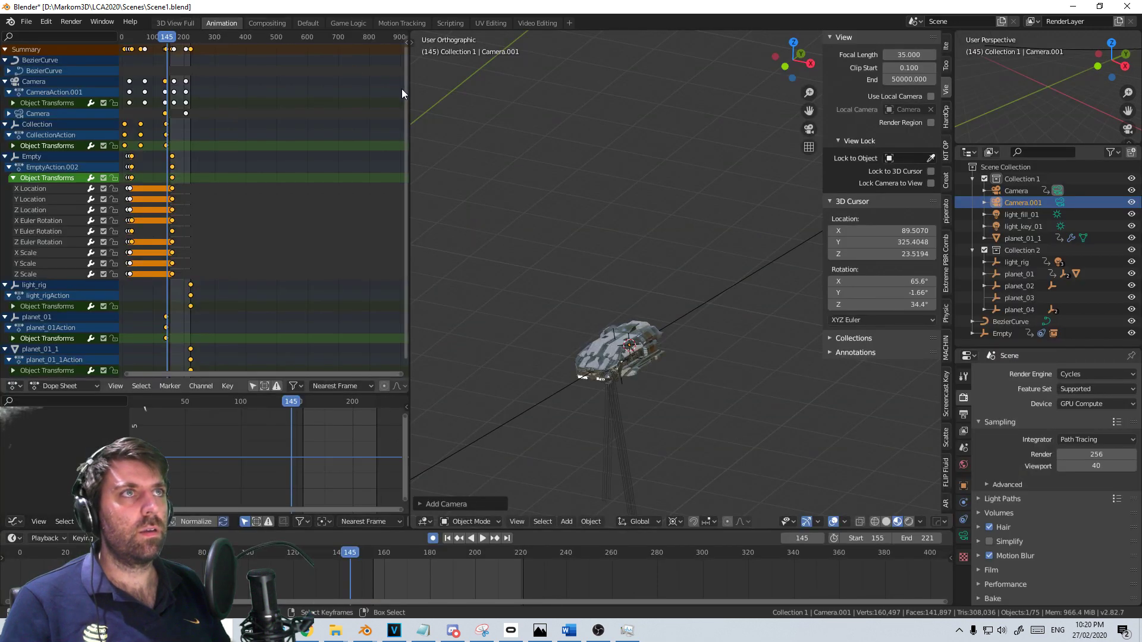
drag(410, 90, 205, 90)
key(KP_0)
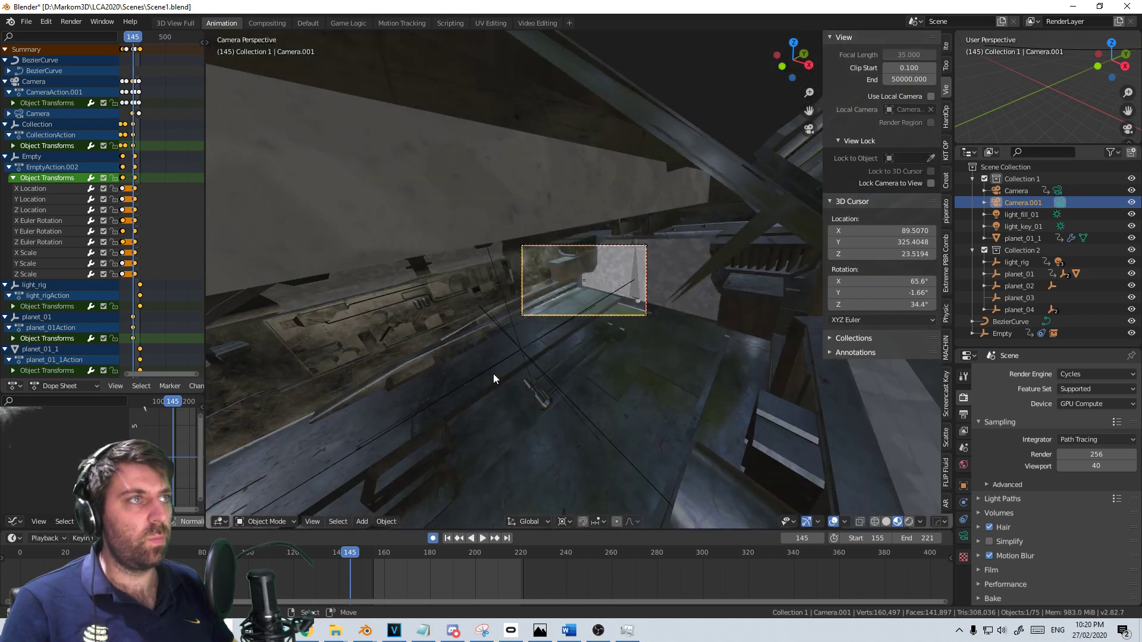
Move the new camera out of the spaceship along the global X axis and away from it along Y
key(g)
key(x)
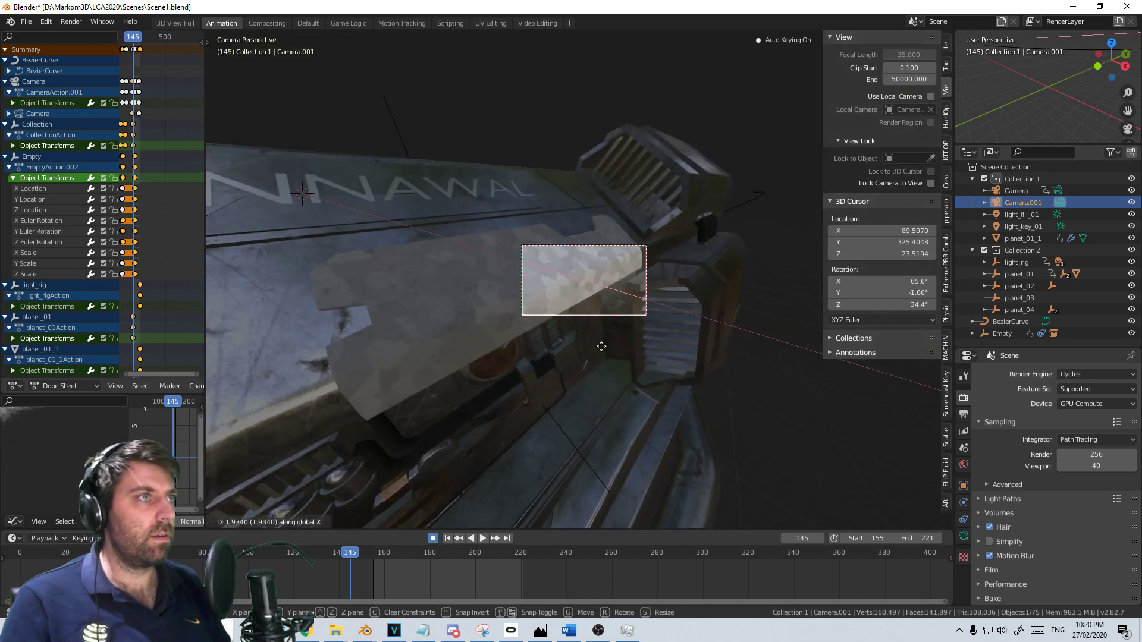
click(633, 353)
key(g)
key(y)
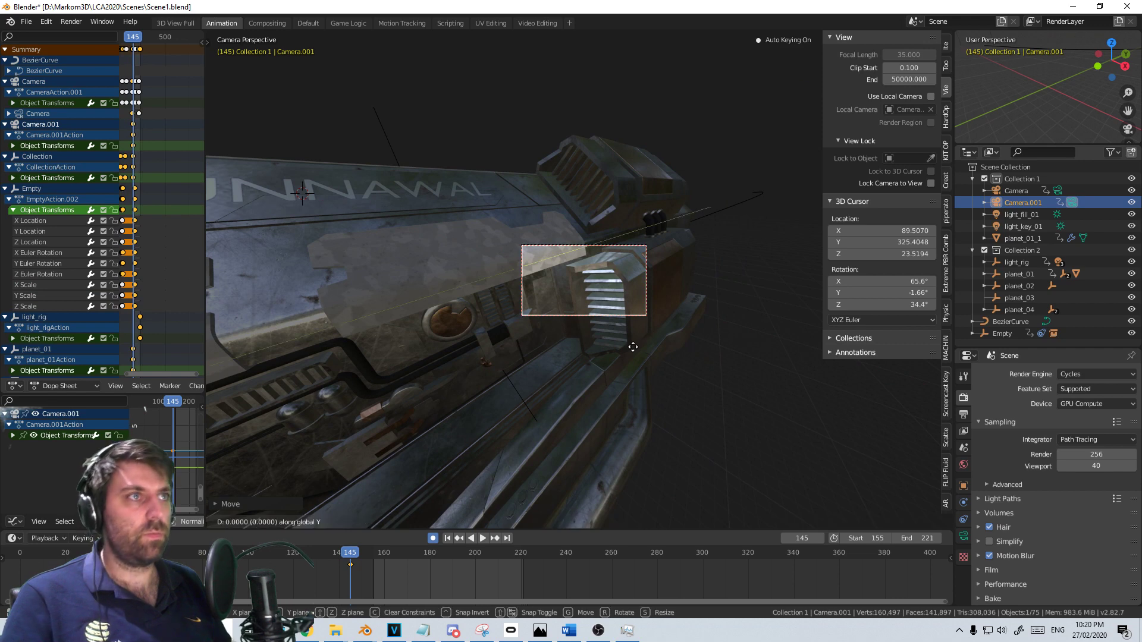
click(659, 404)
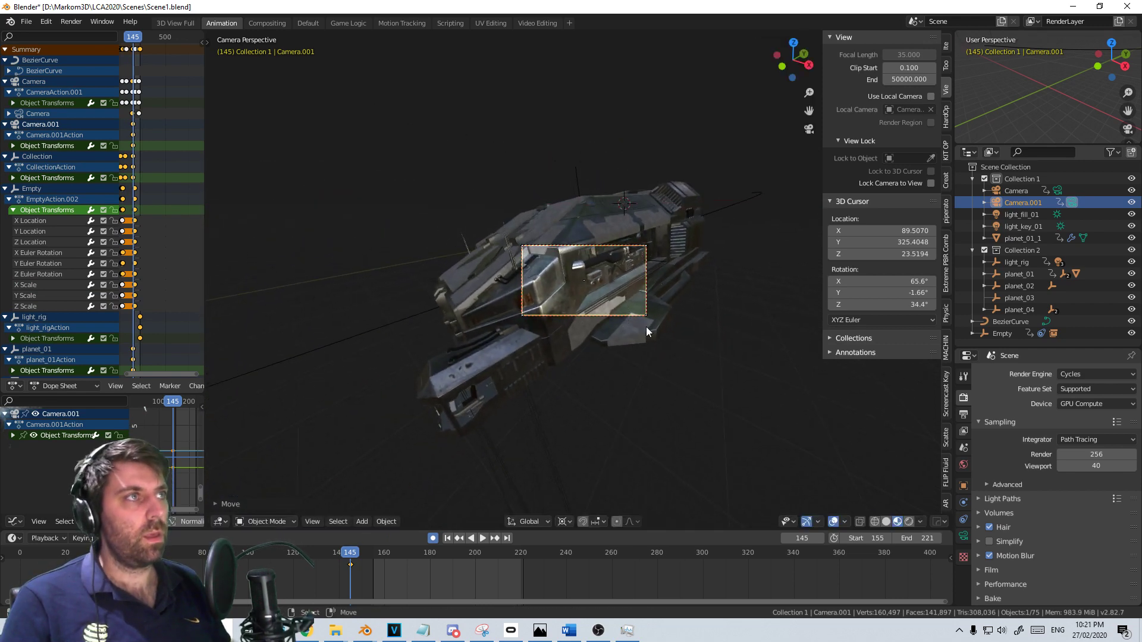
Set the transform pivot to Median Point and rotate the camera about global Z to aim it at the ship's side
click(564, 521)
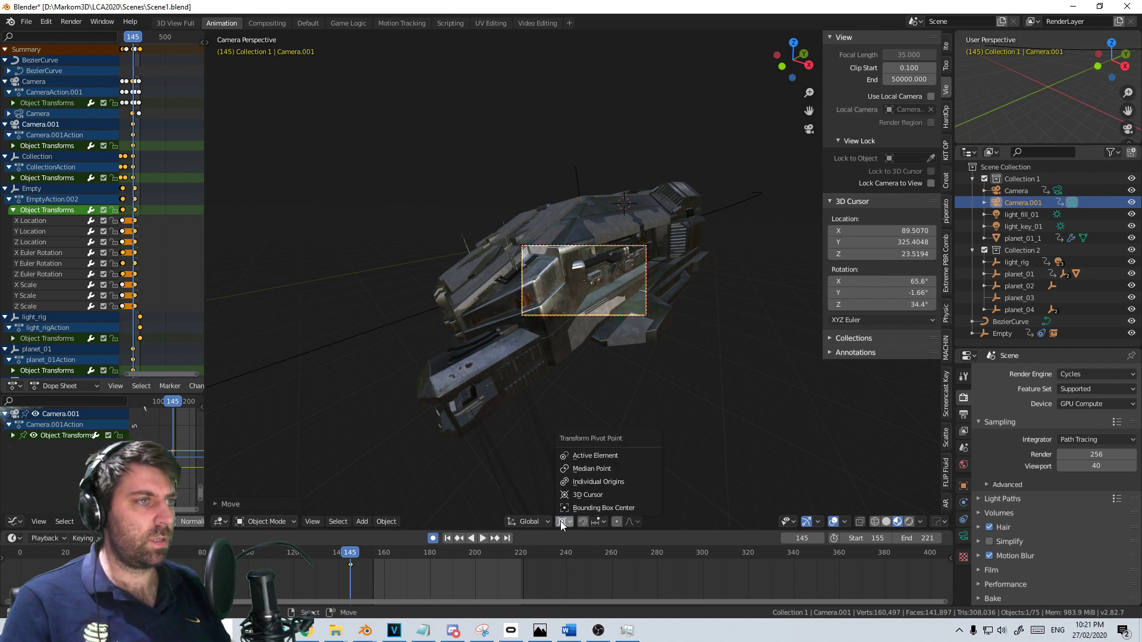
click(598, 469)
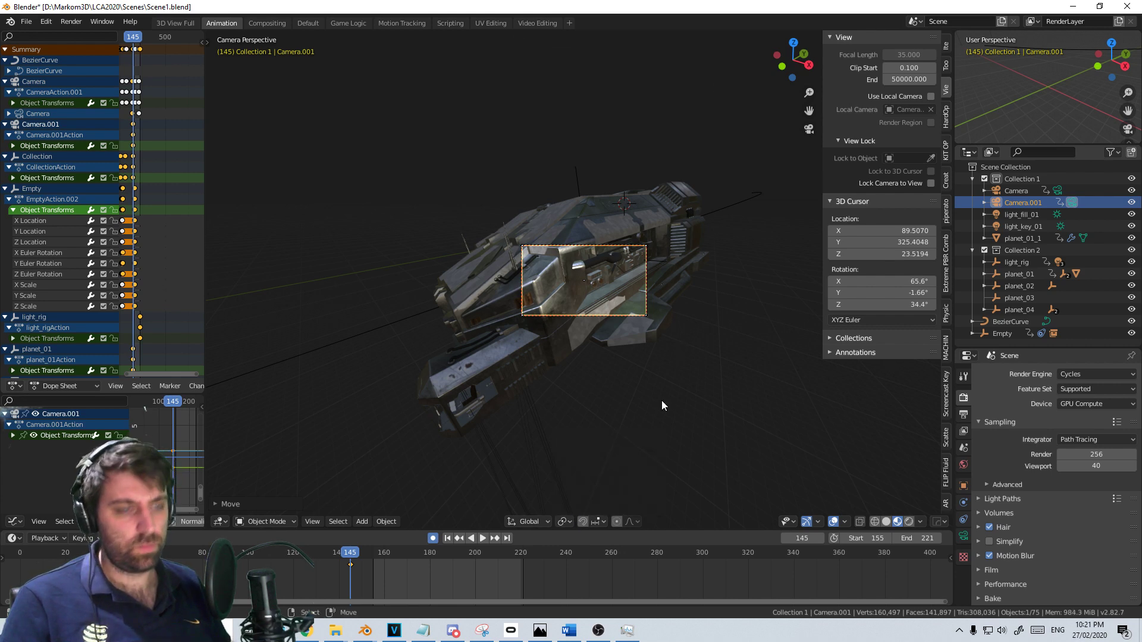
key(r)
click(622, 437)
key(ctrl+z)
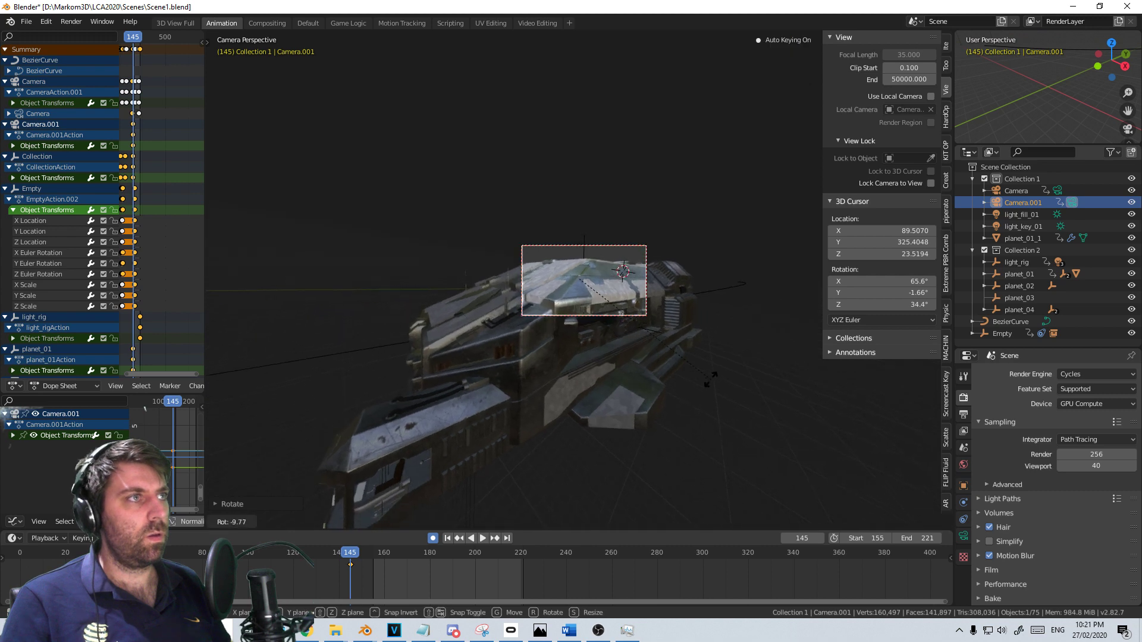
key(r)
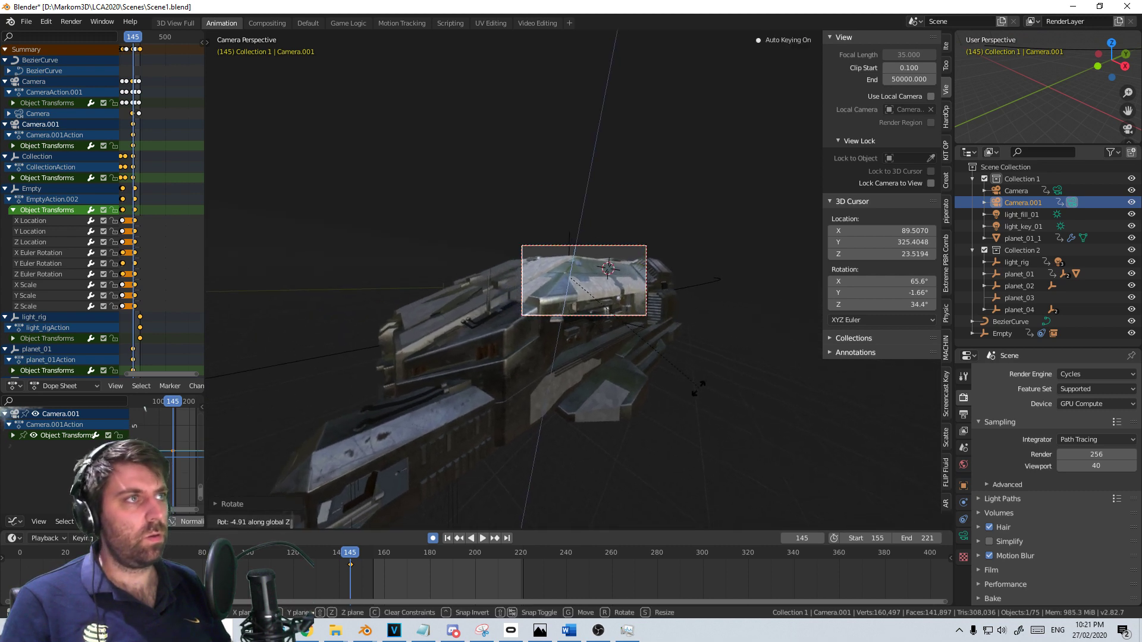
click(552, 537)
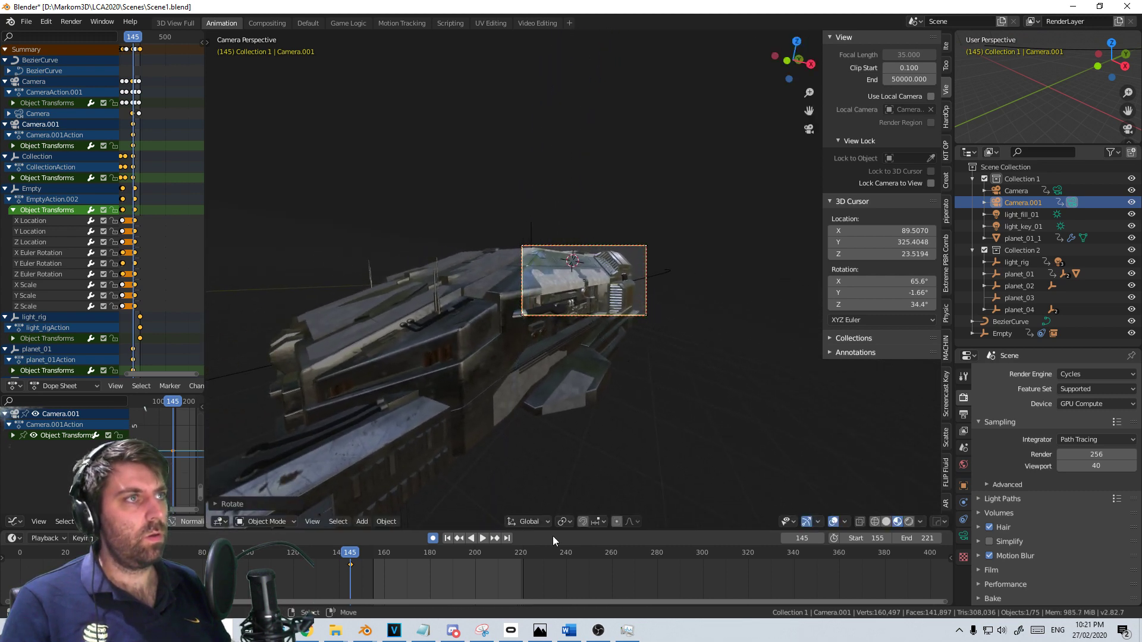
Compare the camera view at frames 171 and 145, and start a test render of frame 145, closing it early
click(409, 569)
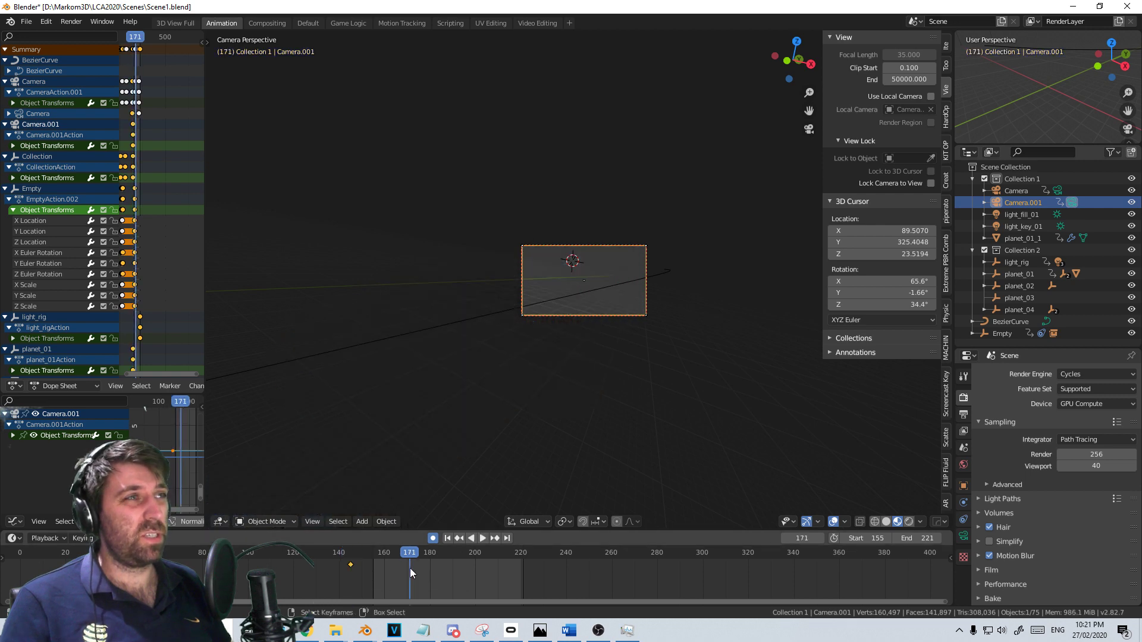
click(350, 570)
scroll(559, 359, up, 5)
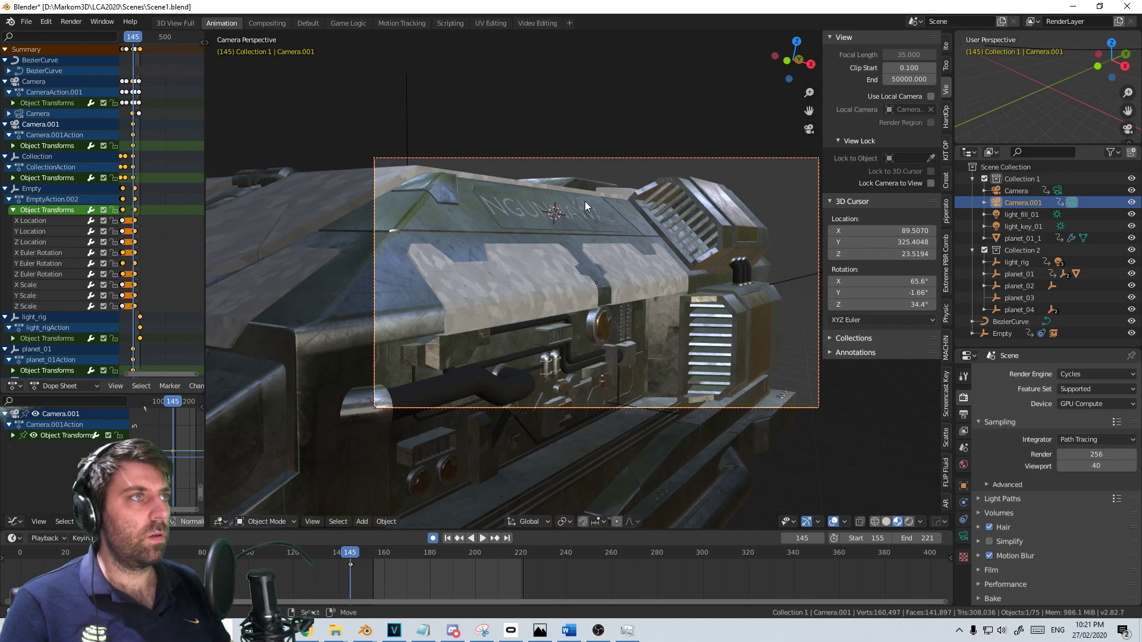
key(F12)
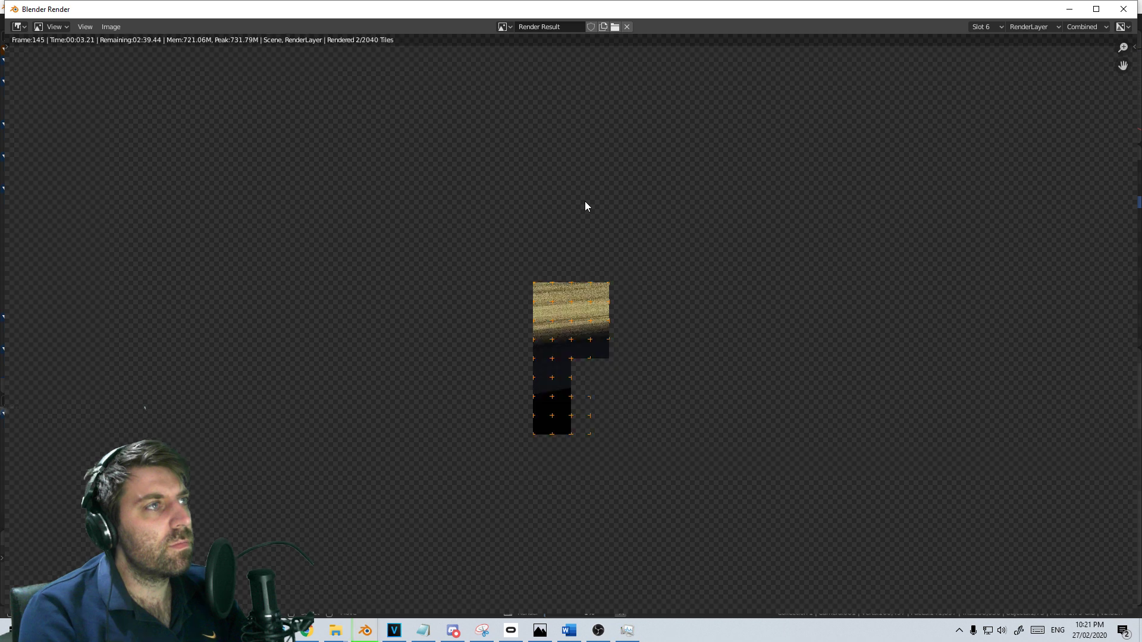
key(Escape)
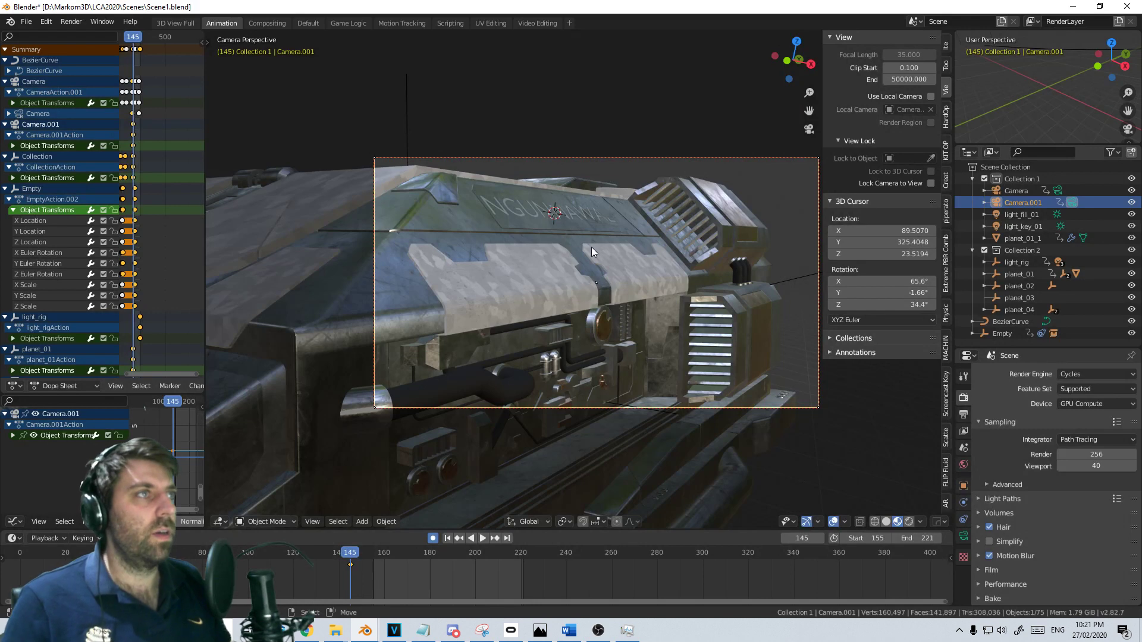
Parent the new camera to the spaceship using the Object option
shift+click(544, 265)
key(ctrl+p)
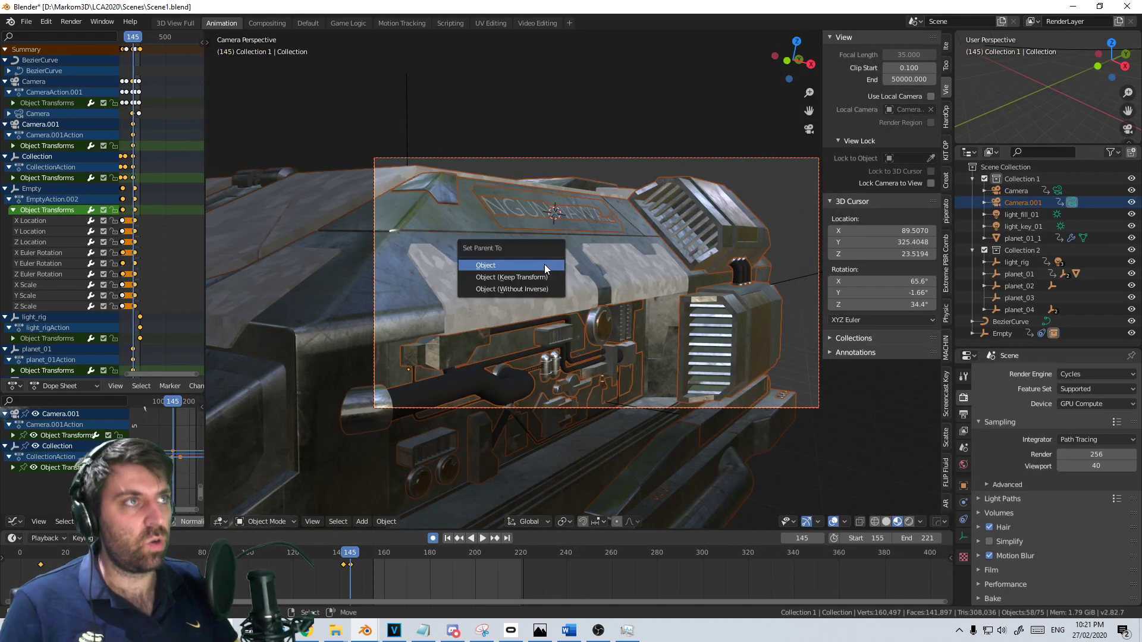
click(545, 264)
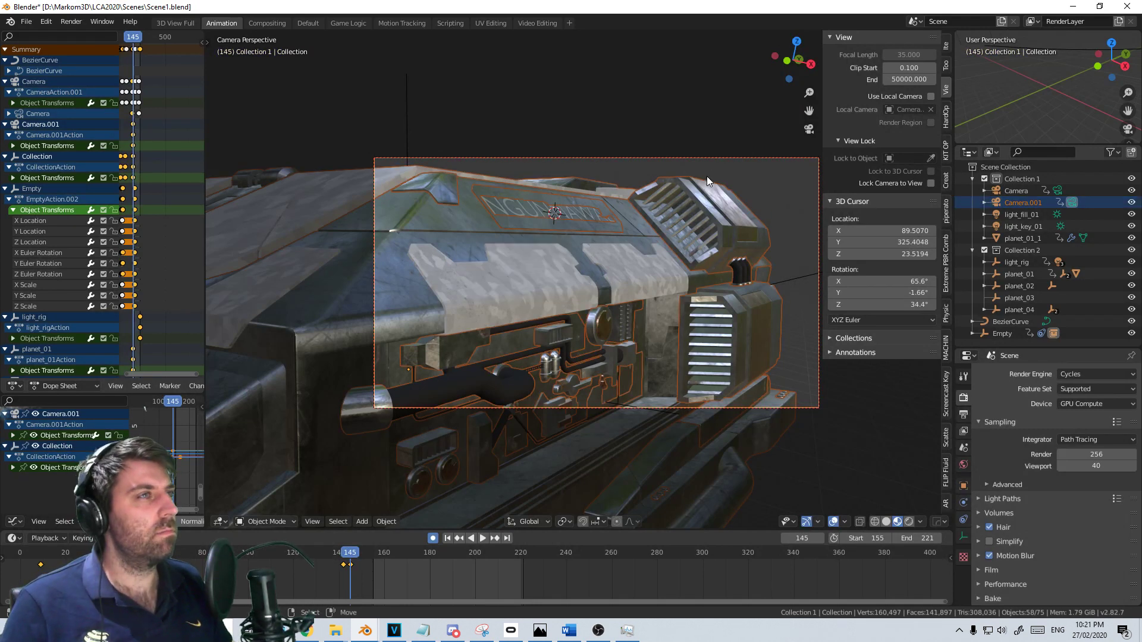
click(733, 157)
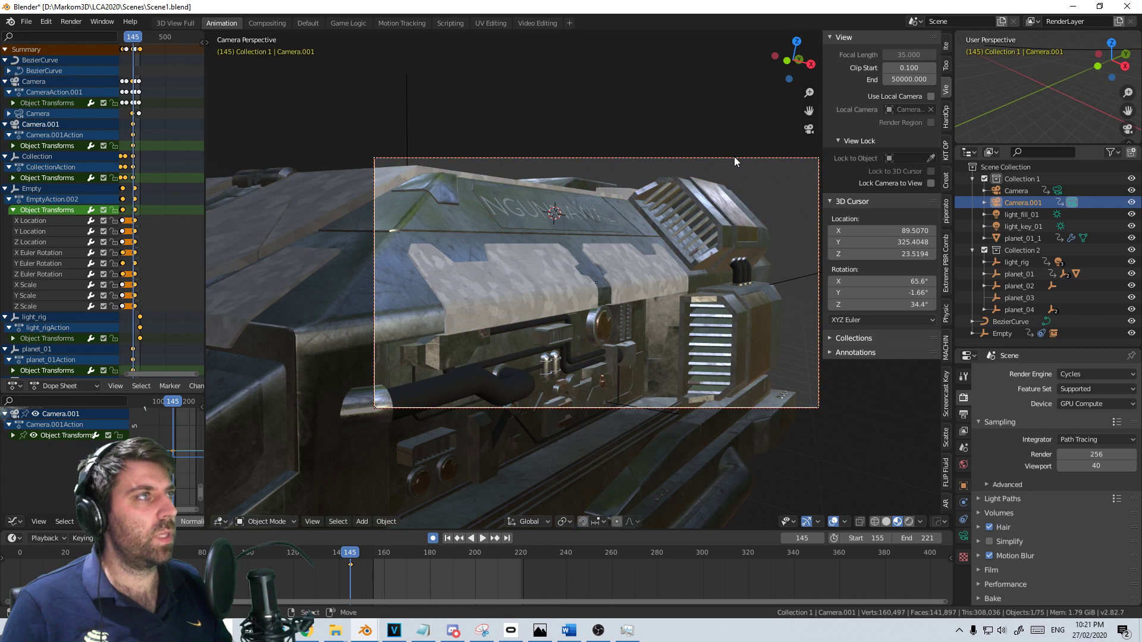
shift+click(524, 244)
key(ctrl+p)
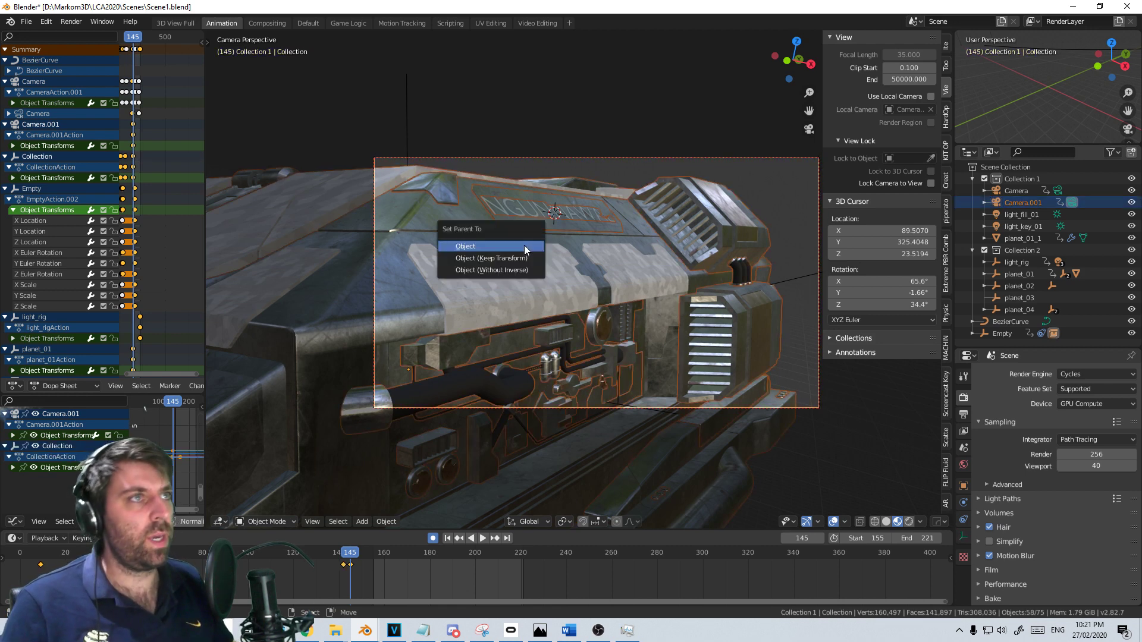
click(523, 245)
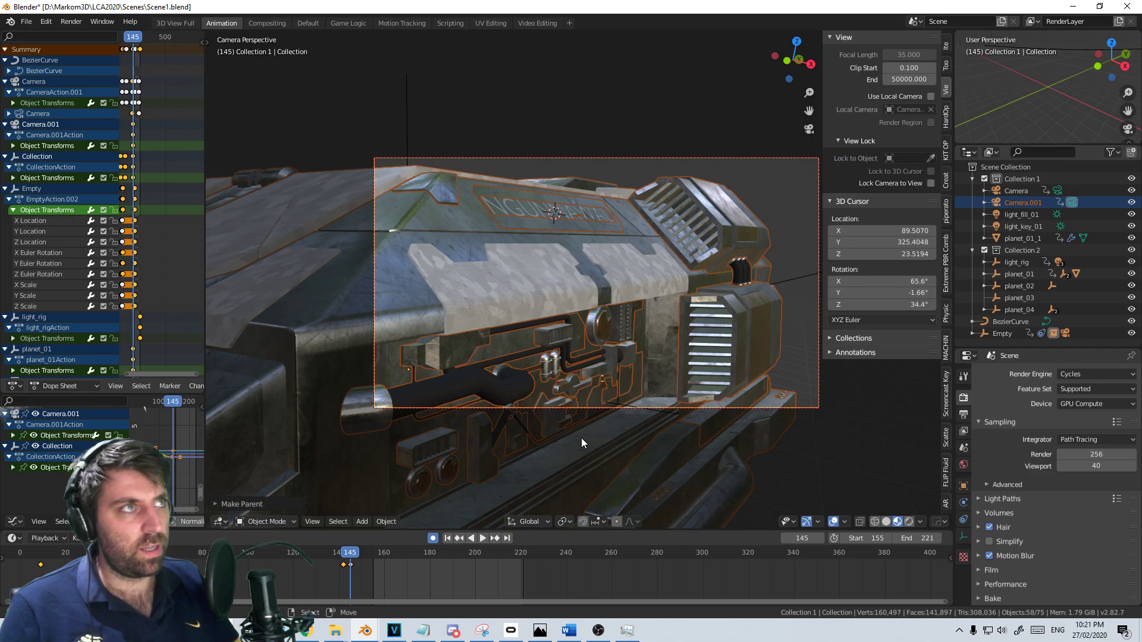
Render frame 145 again to check the ship's lighting and stop the render partway
key(F12)
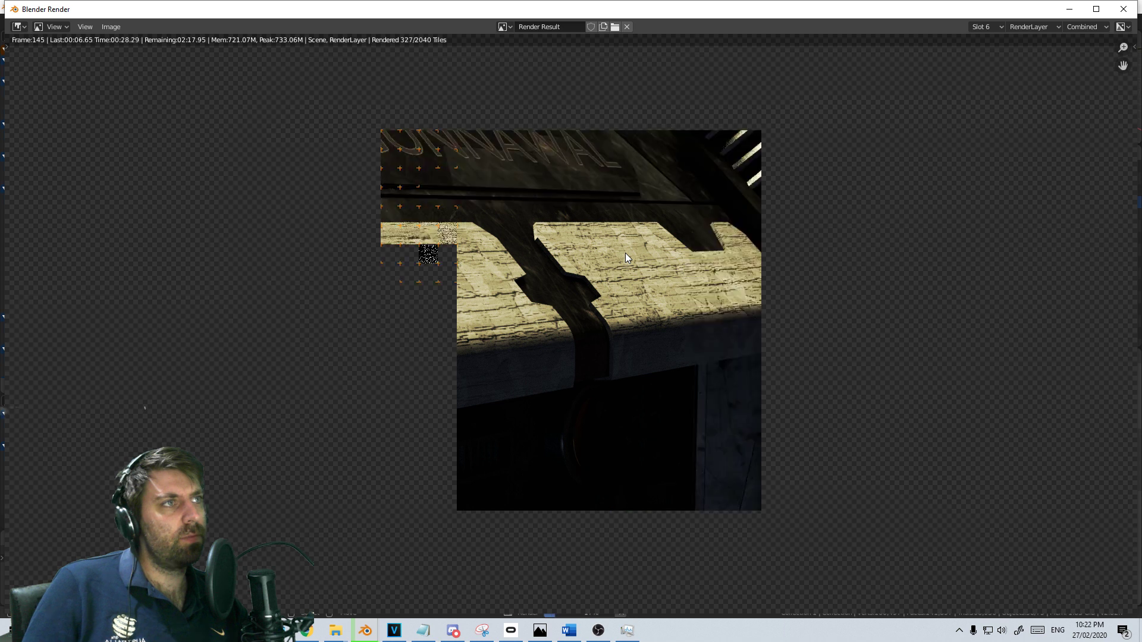
key(Escape)
Move the selected camera back from the spaceship in top view until the whole ship fits its frame
click(680, 409)
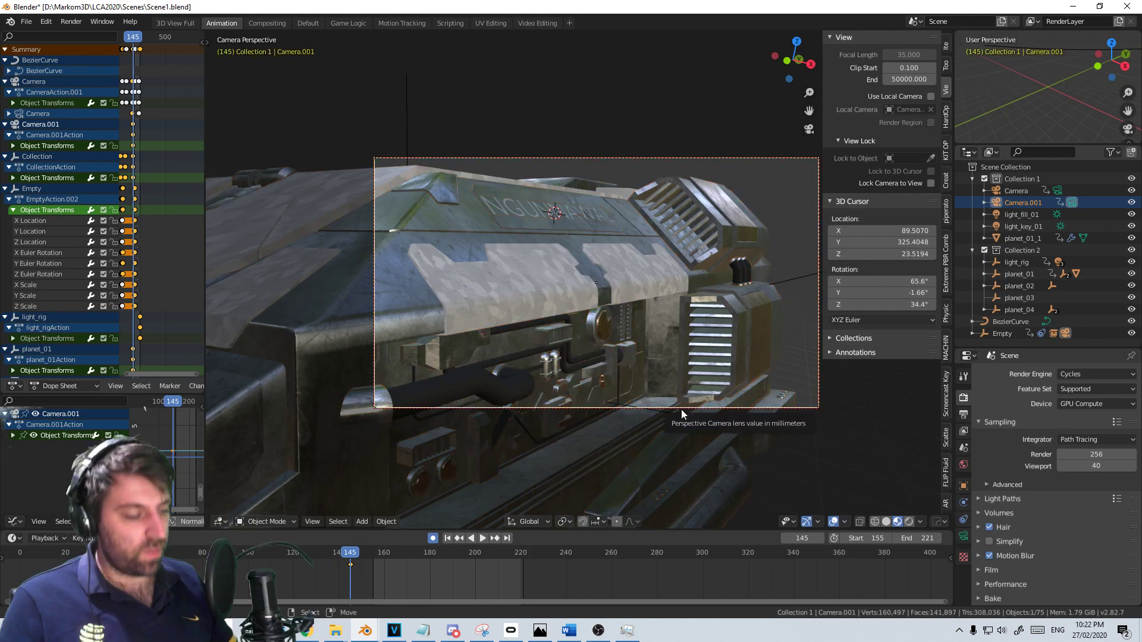
key(KP_7)
scroll(576, 313, down, 16)
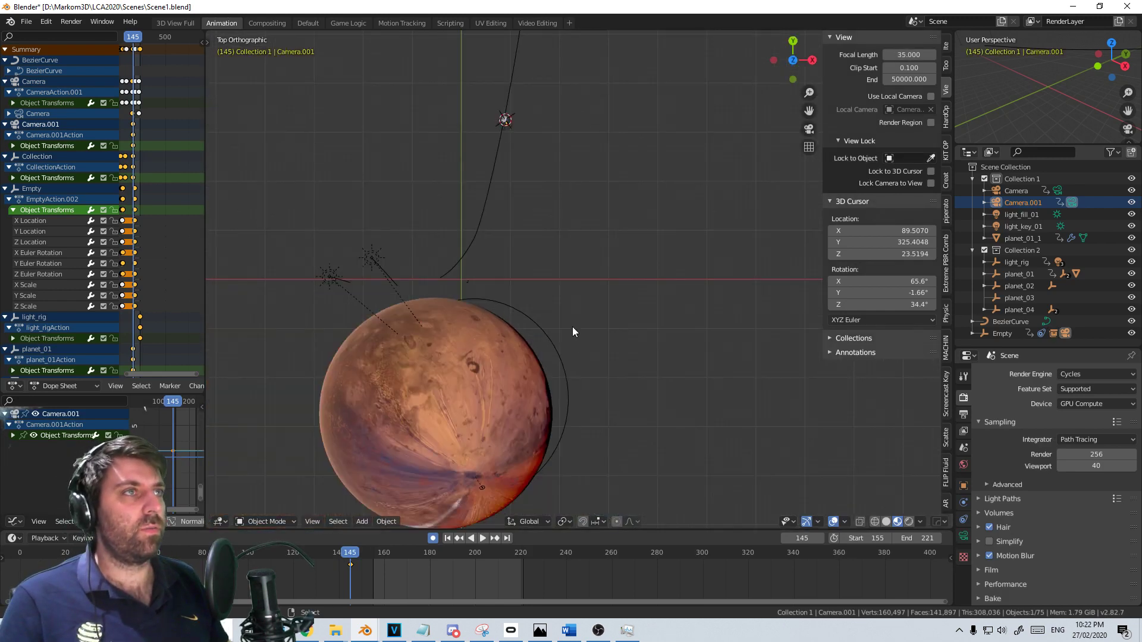
shift+middle_drag(572, 327, 591, 440)
scroll(587, 330, up, 9)
shift+middle_drag(434, 162, 673, 350)
scroll(673, 315, up, 2)
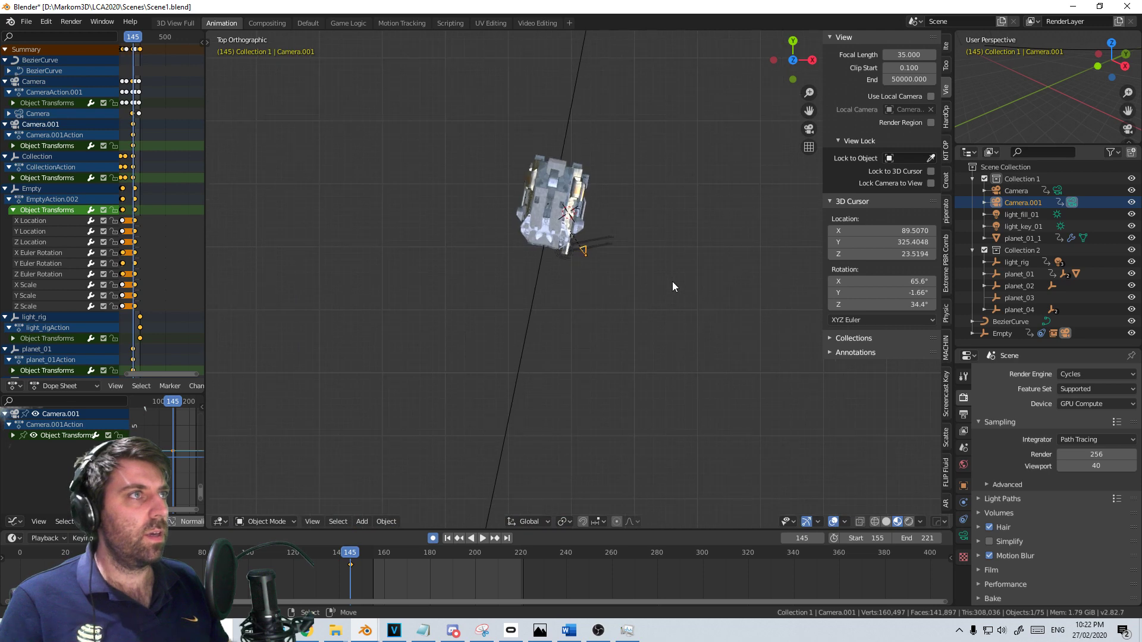
key(g)
click(683, 366)
key(KP_0)
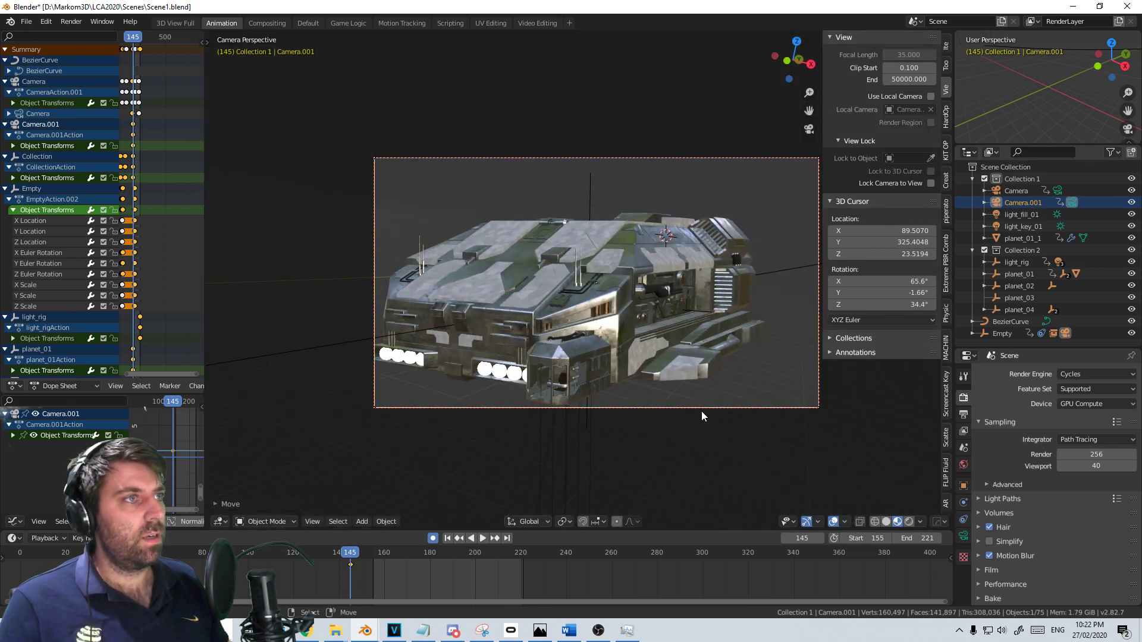
Raise the camera in camera view to leave more space above the spaceship, and fine-tune its position with a second small move
key(g)
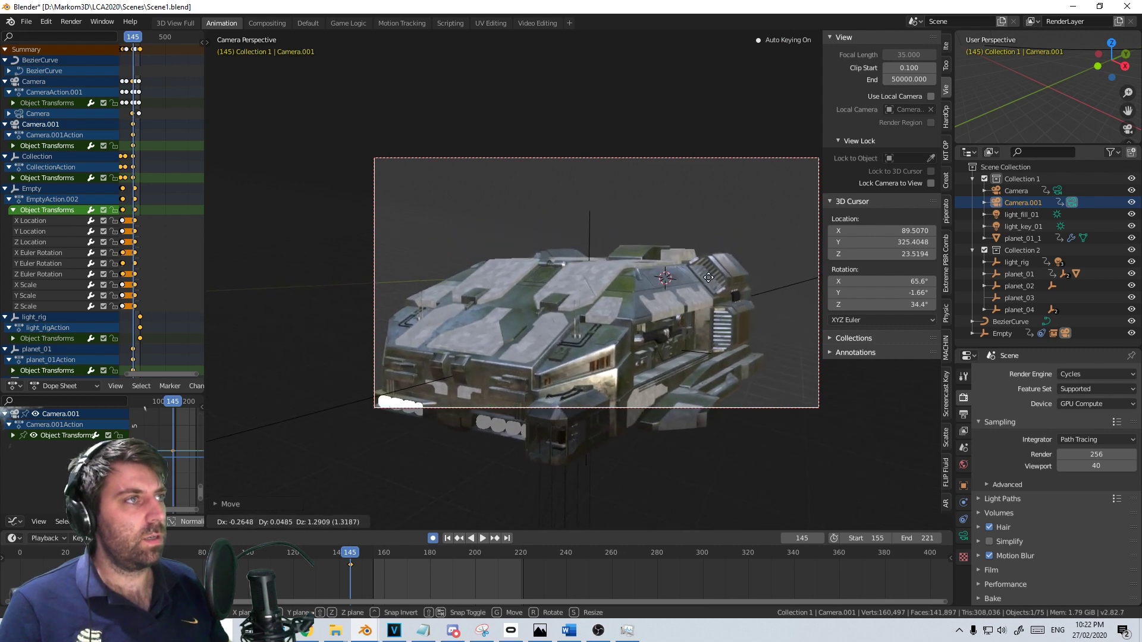
click(708, 224)
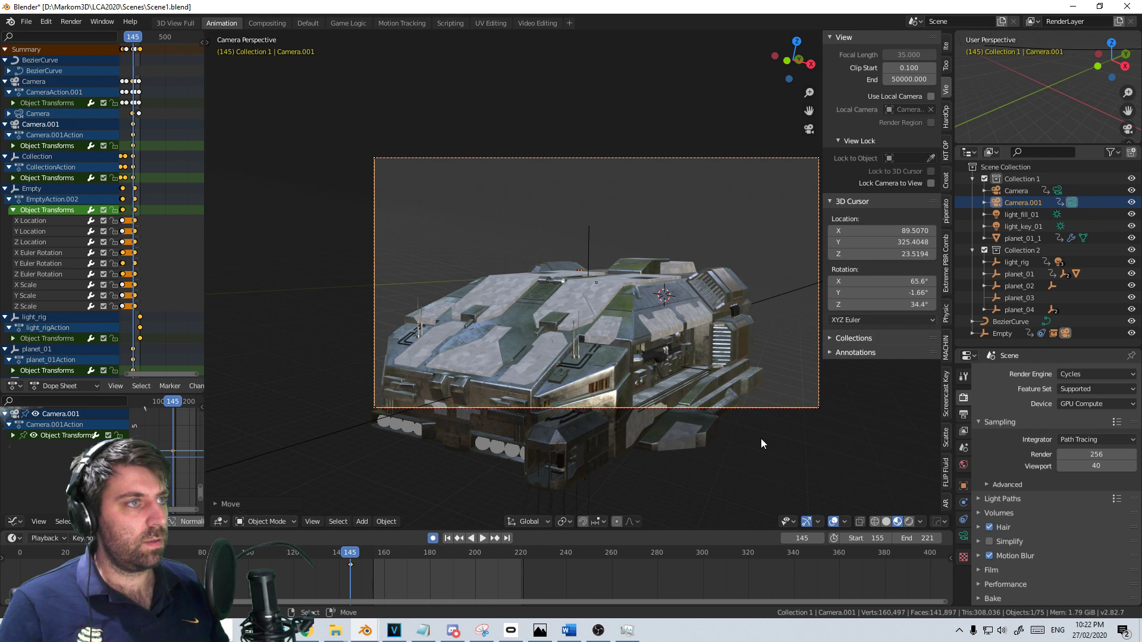
scroll(748, 435, up, 2)
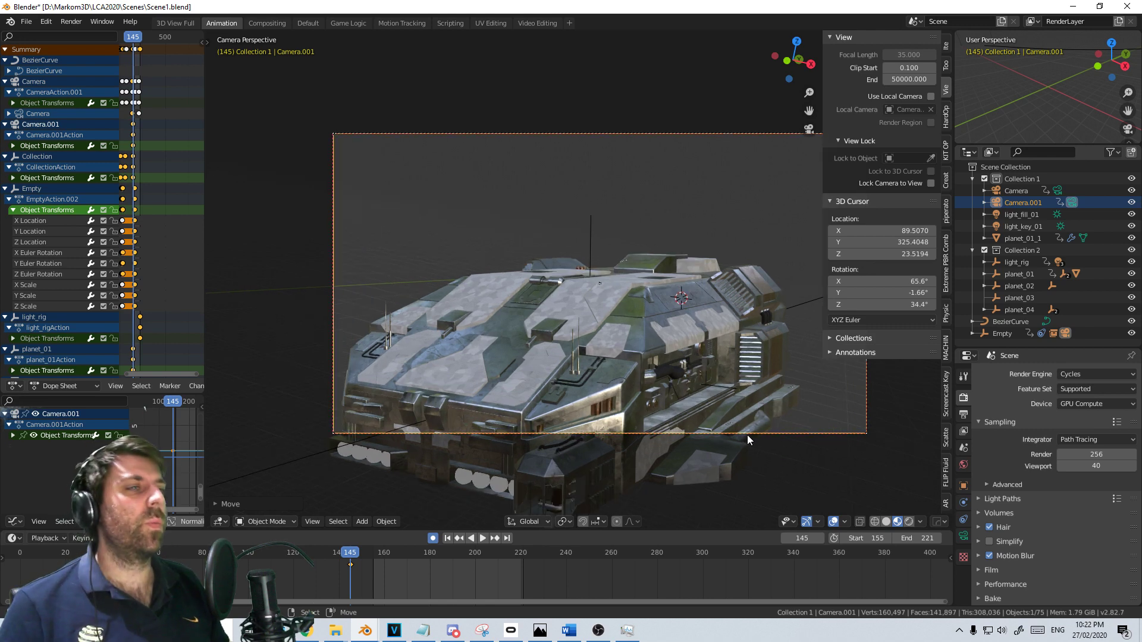
shift+middle_drag(747, 434, 711, 151)
key(g)
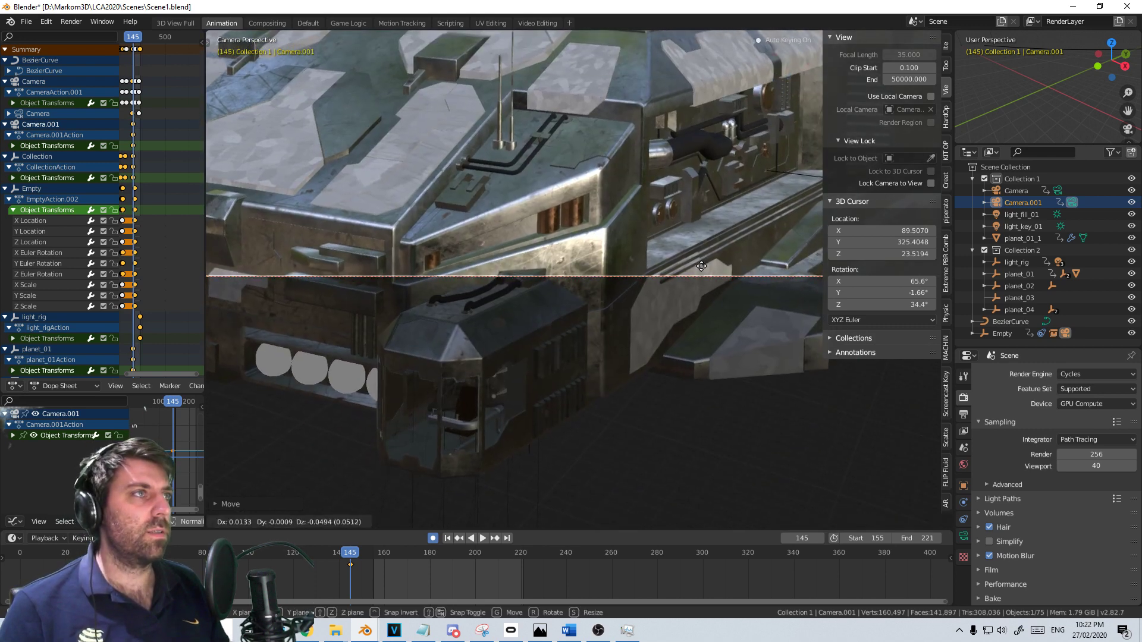
click(573, 415)
scroll(648, 345, down, 3)
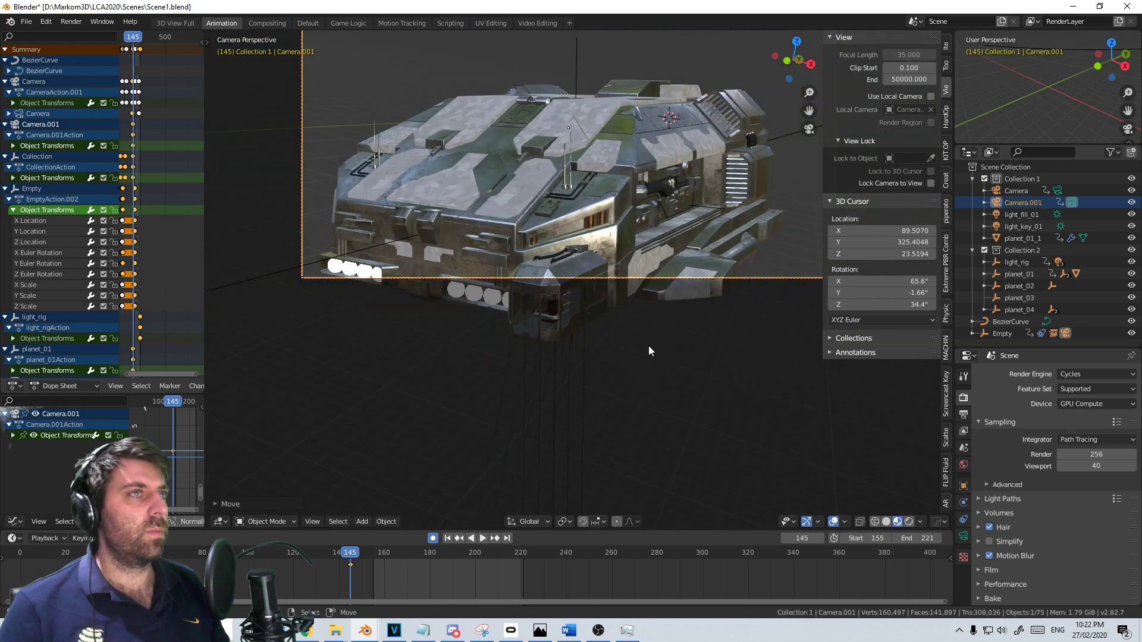
shift+middle_drag(664, 309, 645, 341)
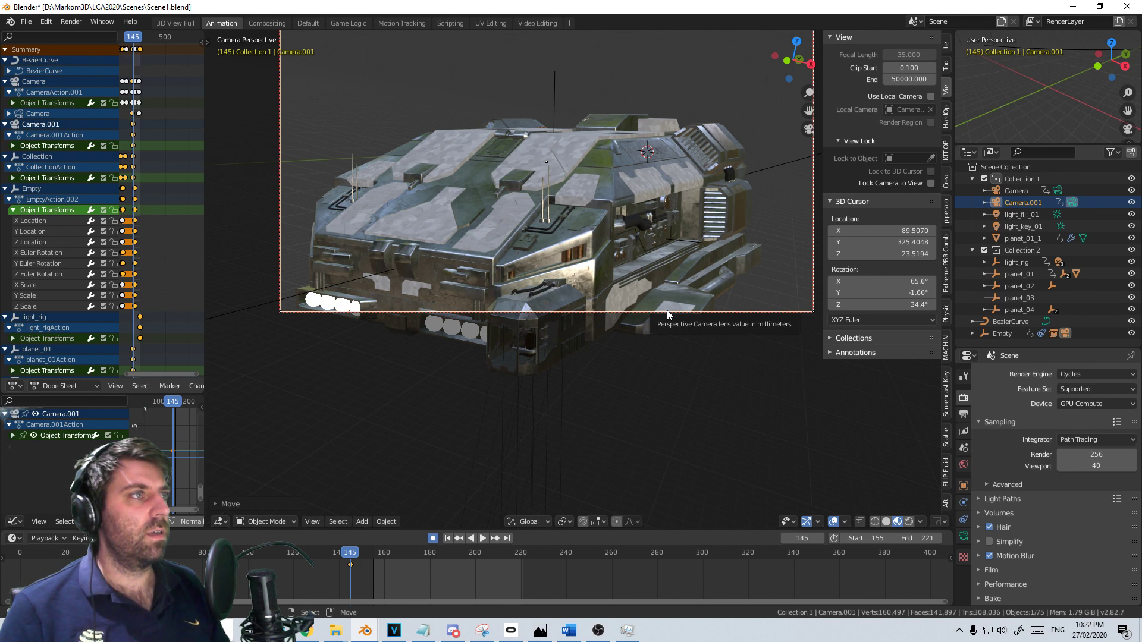
shift+middle_drag(638, 298, 647, 396)
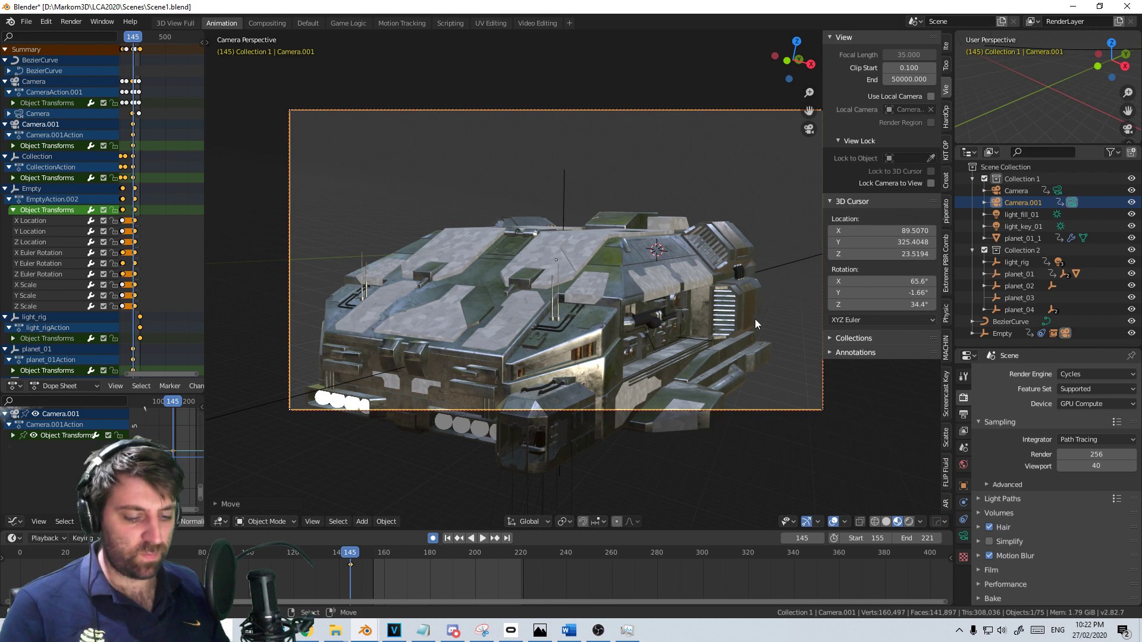
Examine the ship's hull and lettered side panel up close through the camera, comparing solid with material preview shading
click(886, 522)
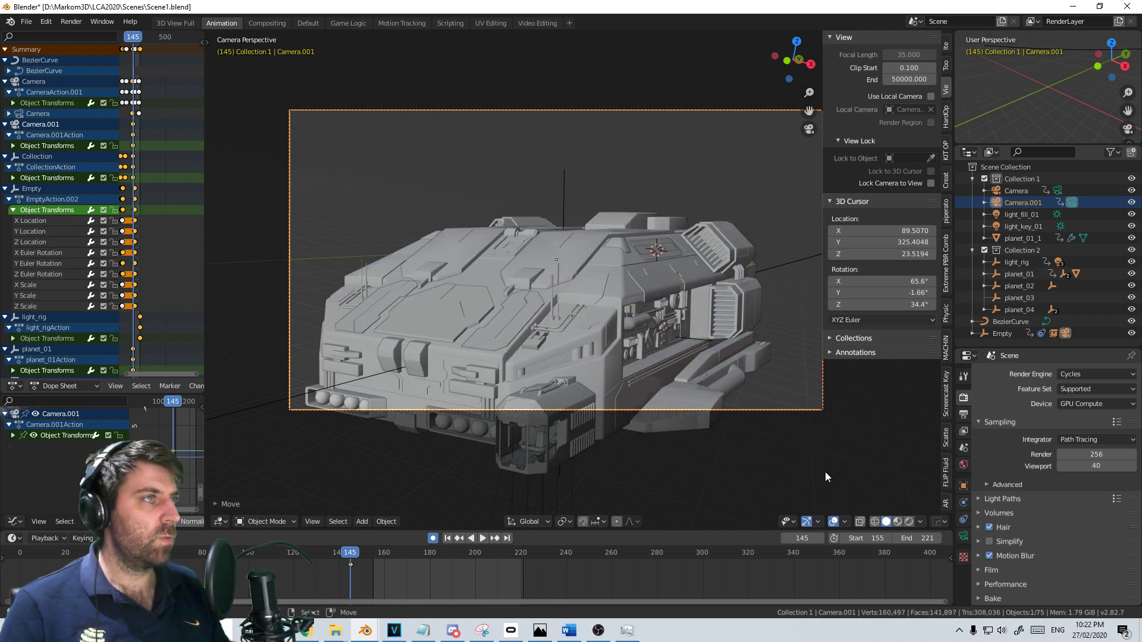
click(897, 522)
scroll(651, 412, up, 8)
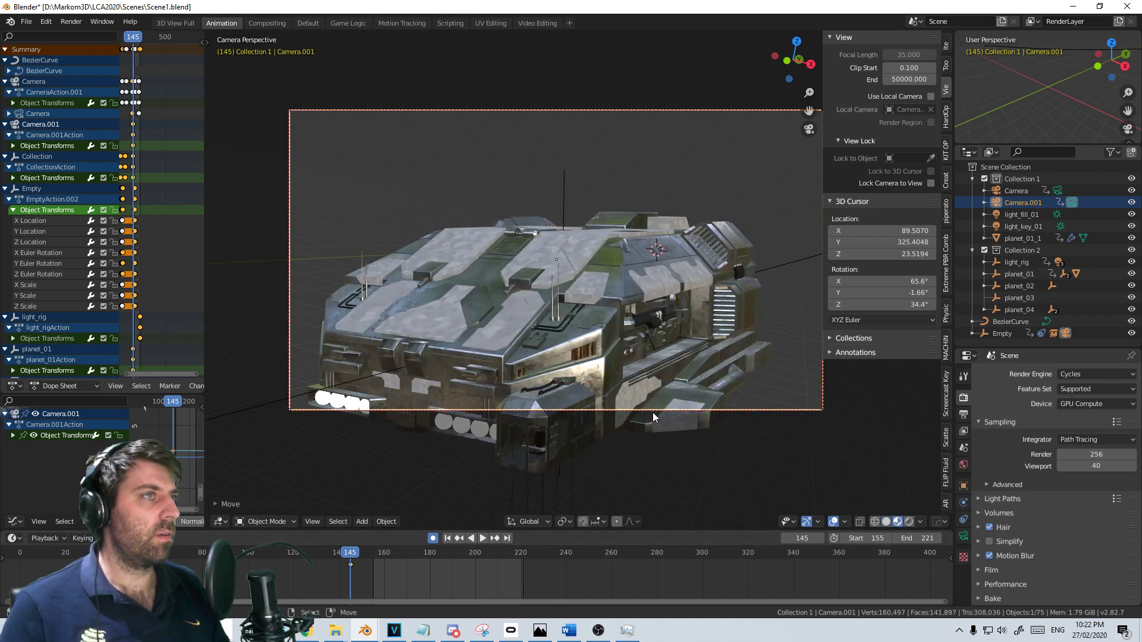
scroll(695, 327, down, 4)
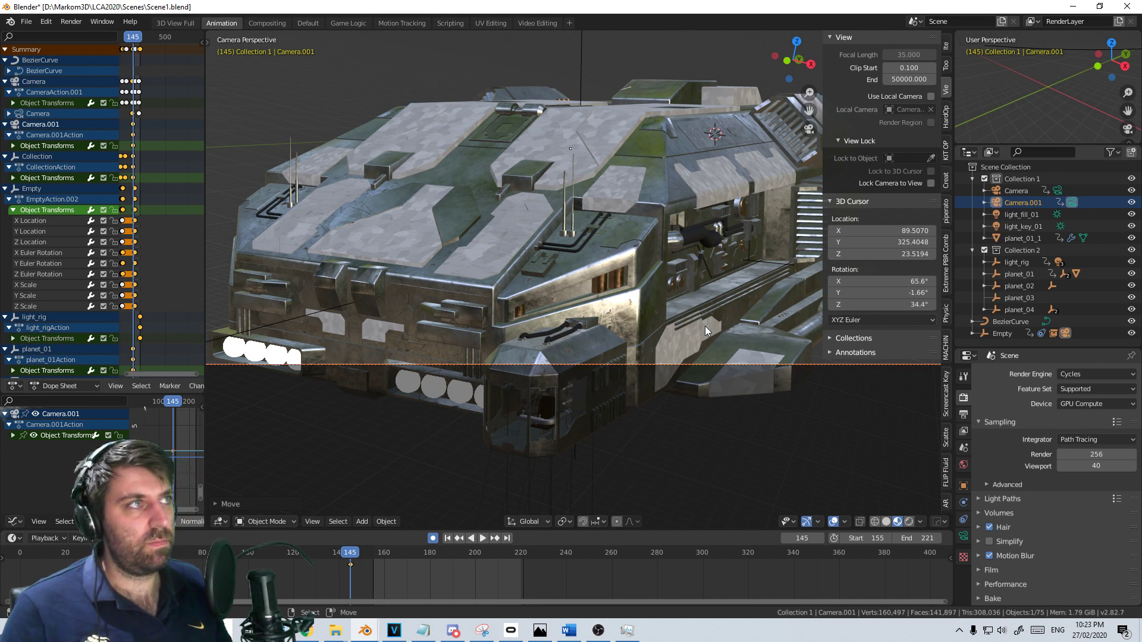
scroll(705, 326, down, 1)
shift+middle_drag(702, 152, 680, 308)
scroll(430, 444, up, 7)
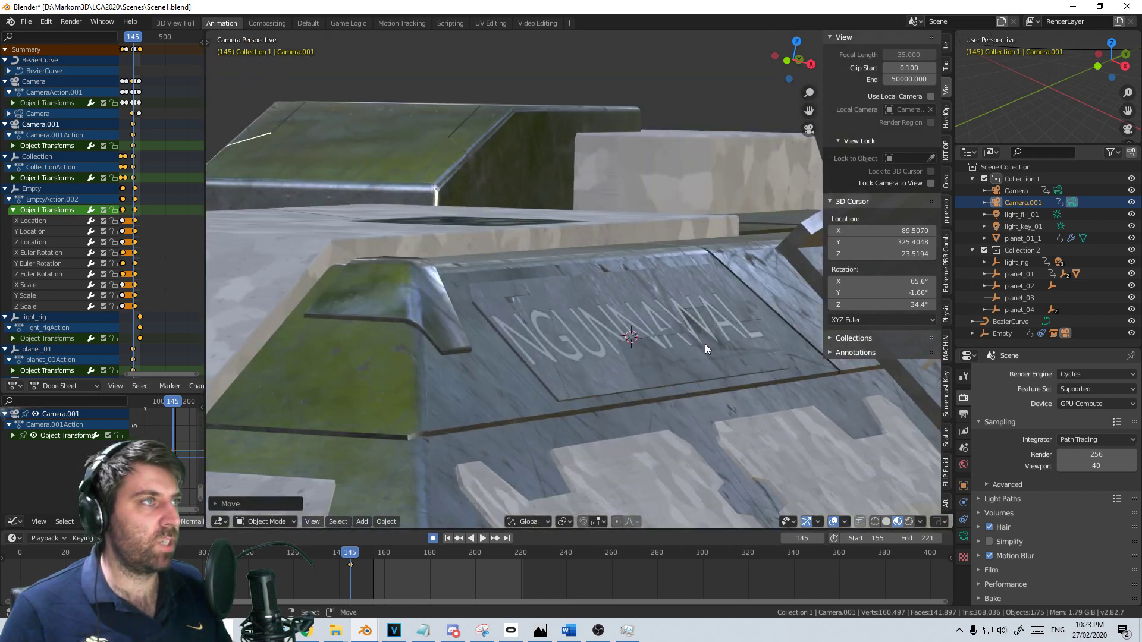
scroll(643, 362, up, 4)
scroll(648, 405, down, 5)
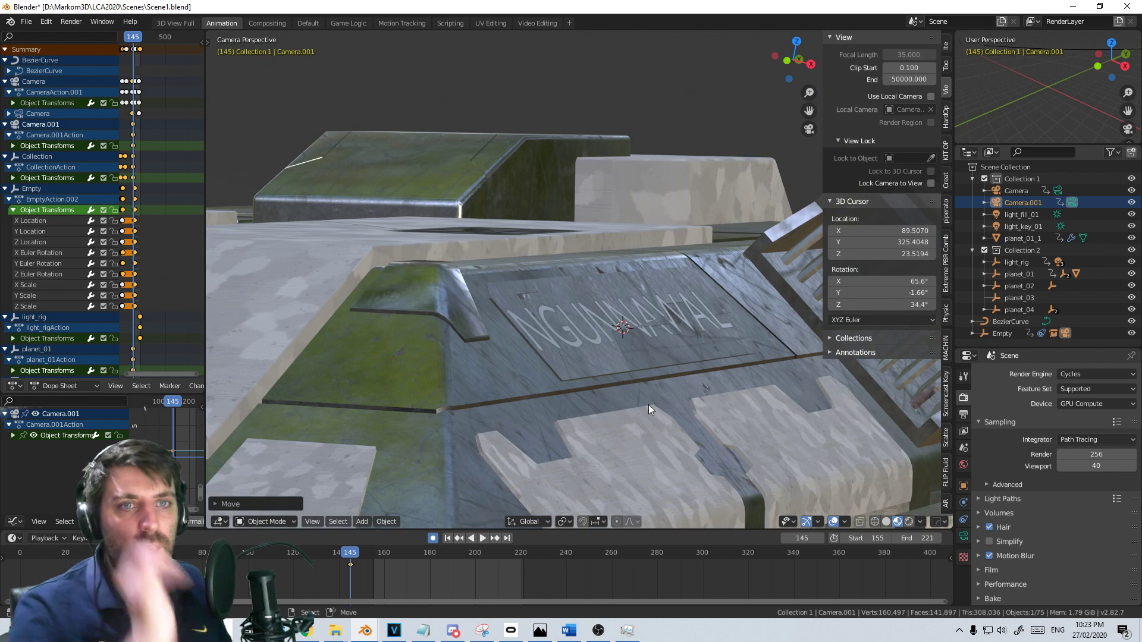
scroll(648, 404, down, 3)
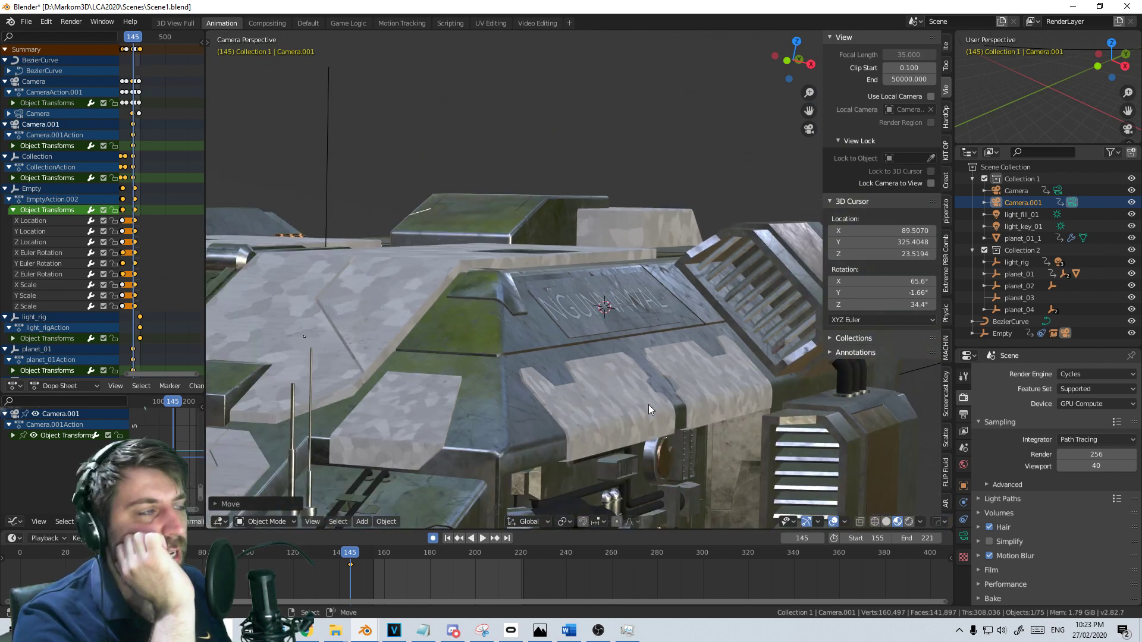
scroll(649, 404, down, 5)
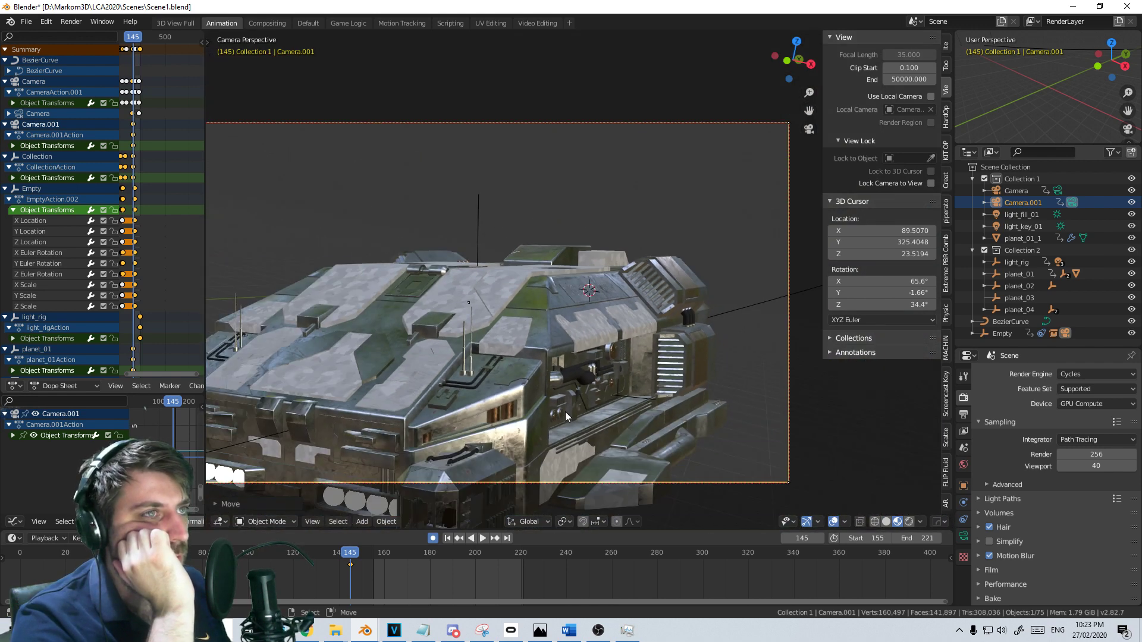
shift+middle_drag(552, 410, 744, 292)
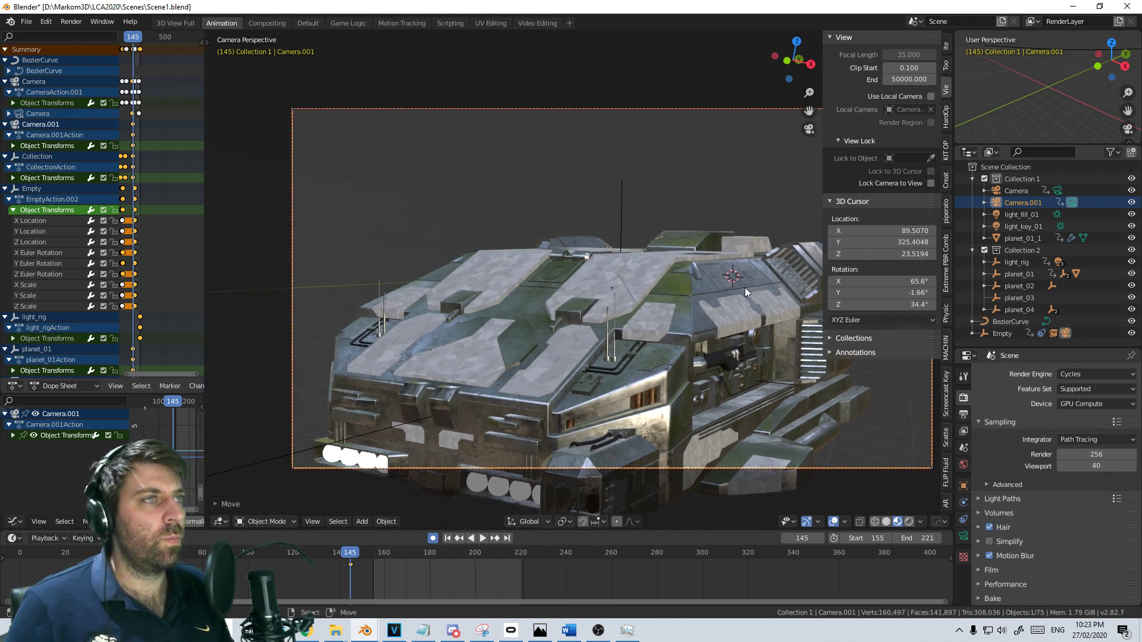
shift+middle_drag(666, 302, 681, 245)
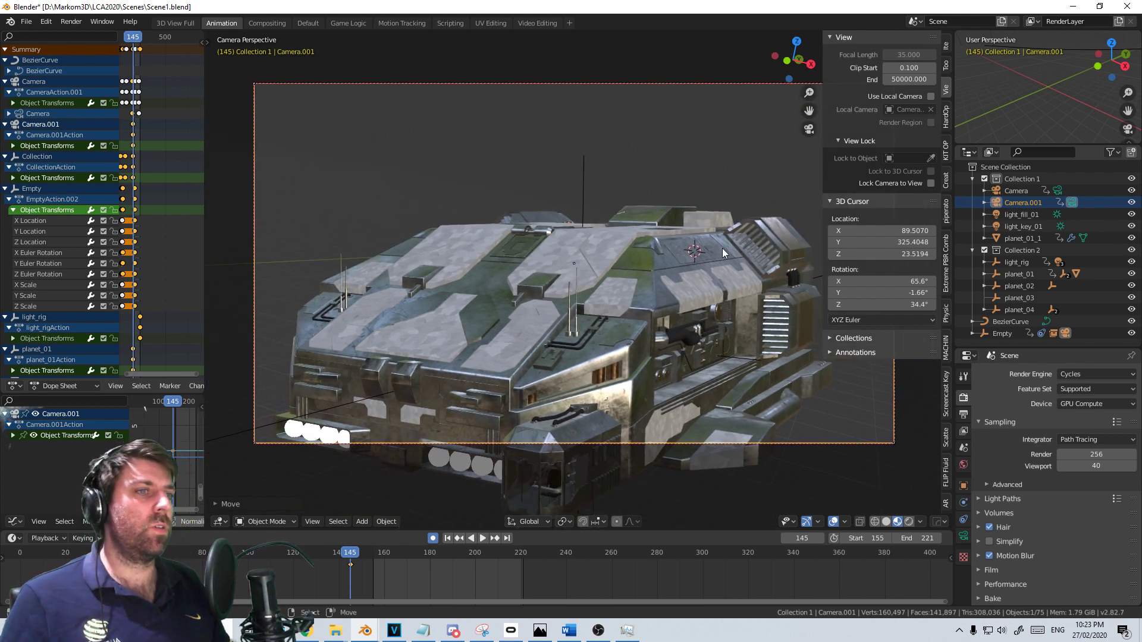
Switch to VEGAS Pro, examine the cut between the Scene2 and Scene3 audio clips, and return to the Scene1 file in Blender
click(399, 631)
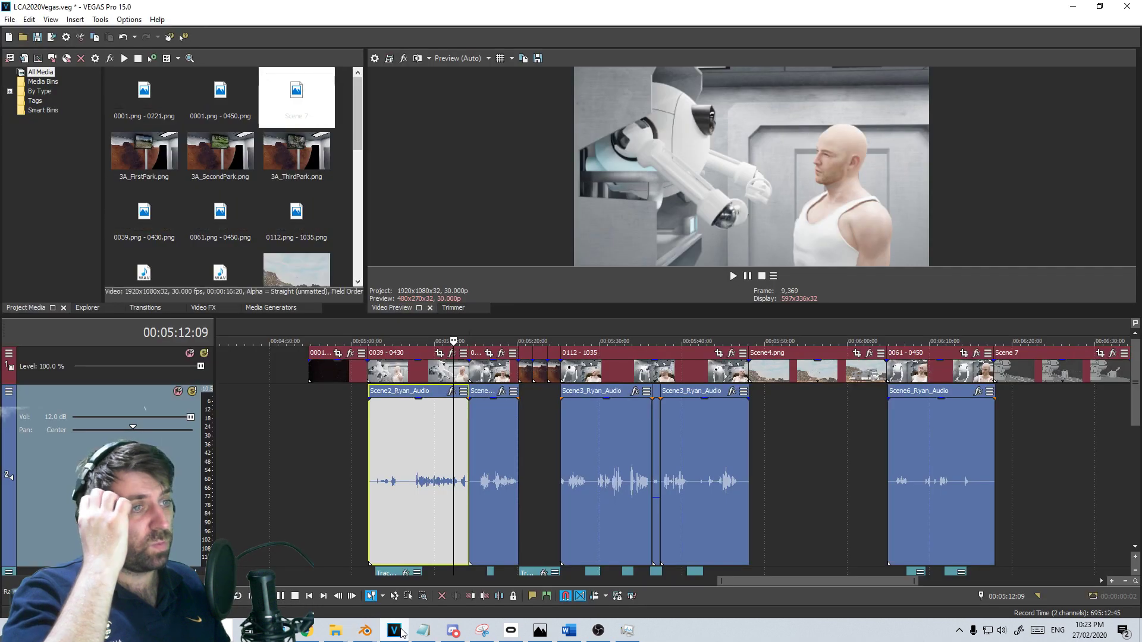
click(467, 456)
scroll(469, 454, up, 4)
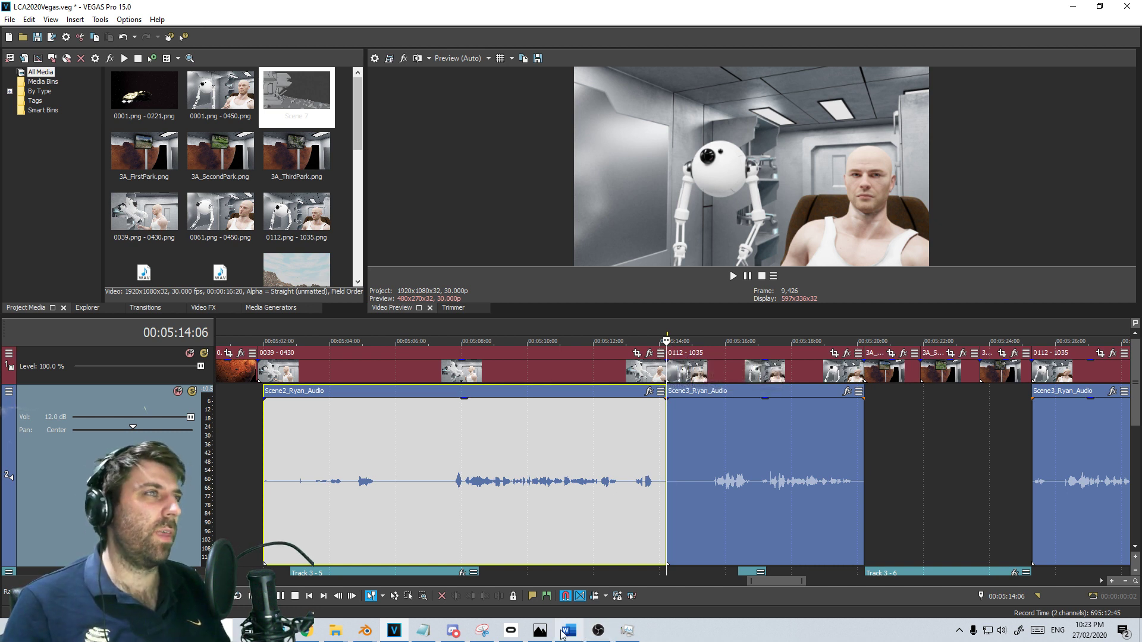
mouse_move(562, 635)
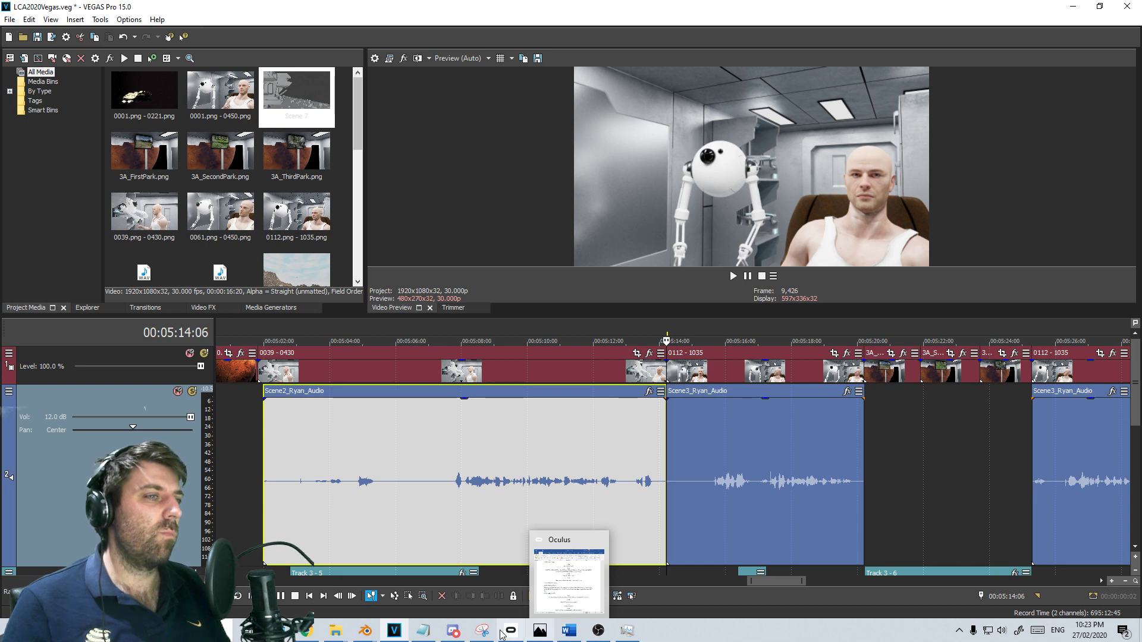
mouse_move(375, 634)
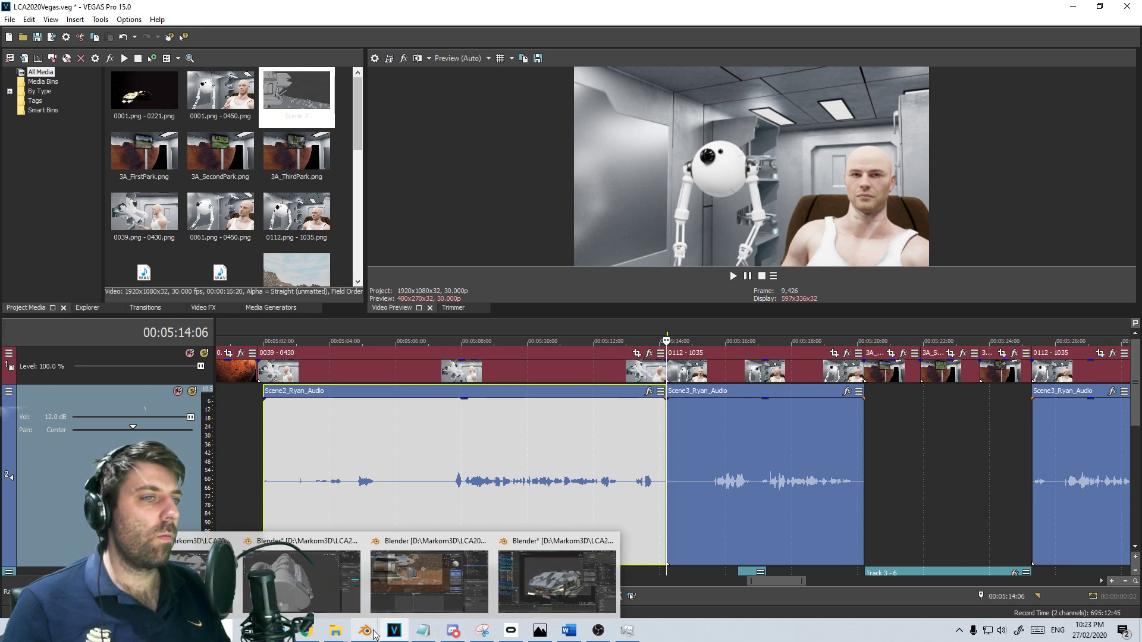
click(557, 580)
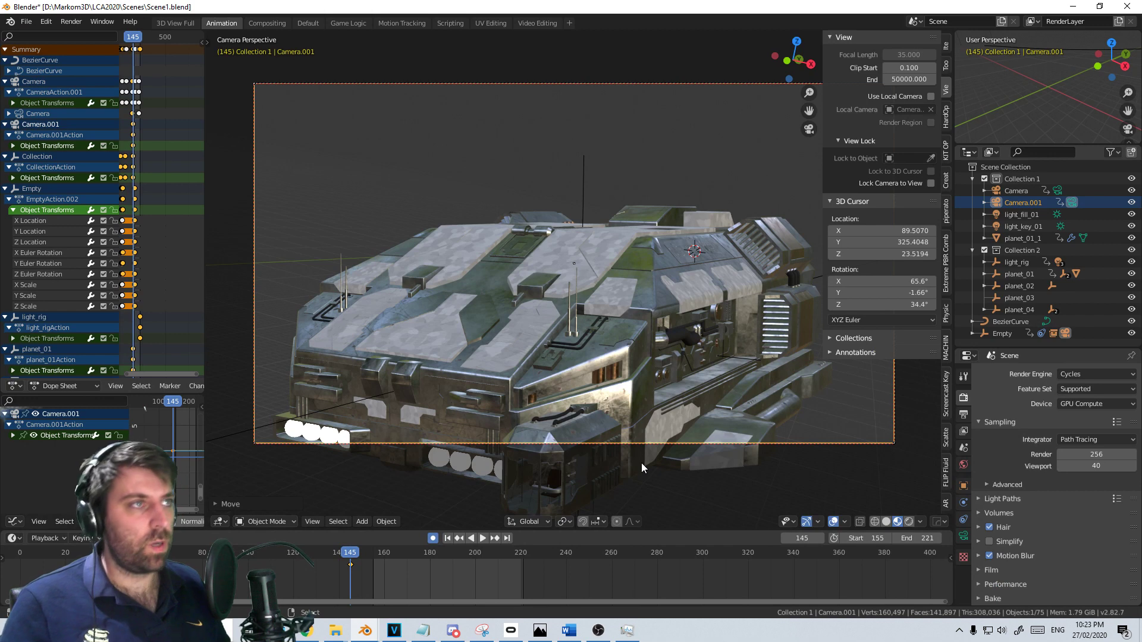
Clear the rotation of Camera.001 and move it onto the front of the spaceship in top view
key(alt+r)
scroll(642, 463, down, 5)
middle_drag(614, 416, 536, 423)
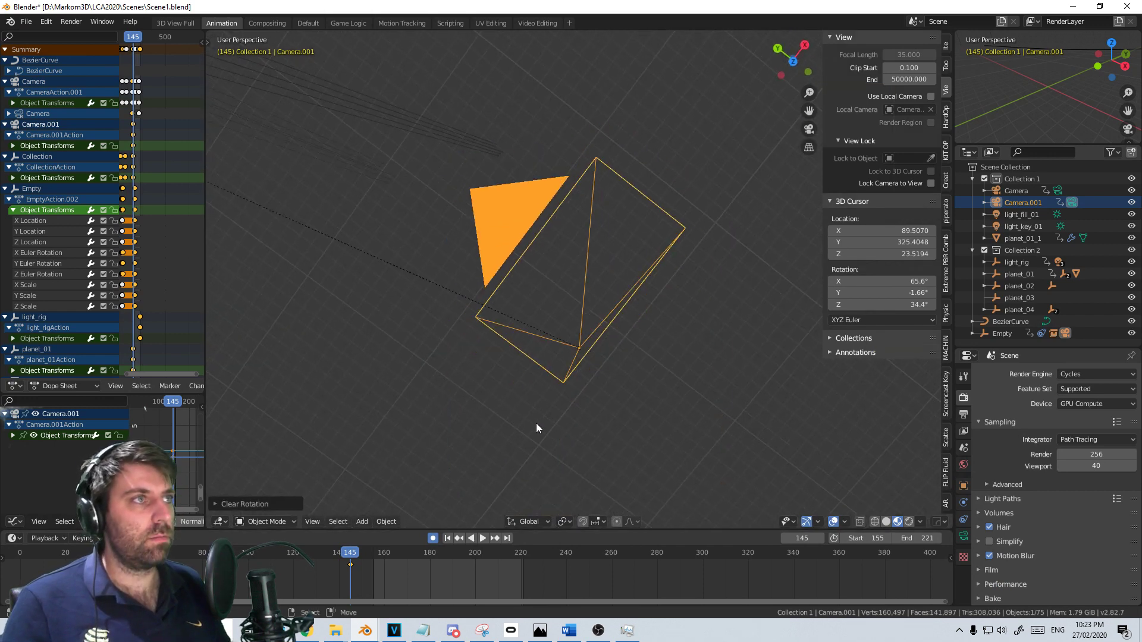
scroll(540, 411, down, 5)
middle_drag(516, 277, 662, 291)
key(KP_7)
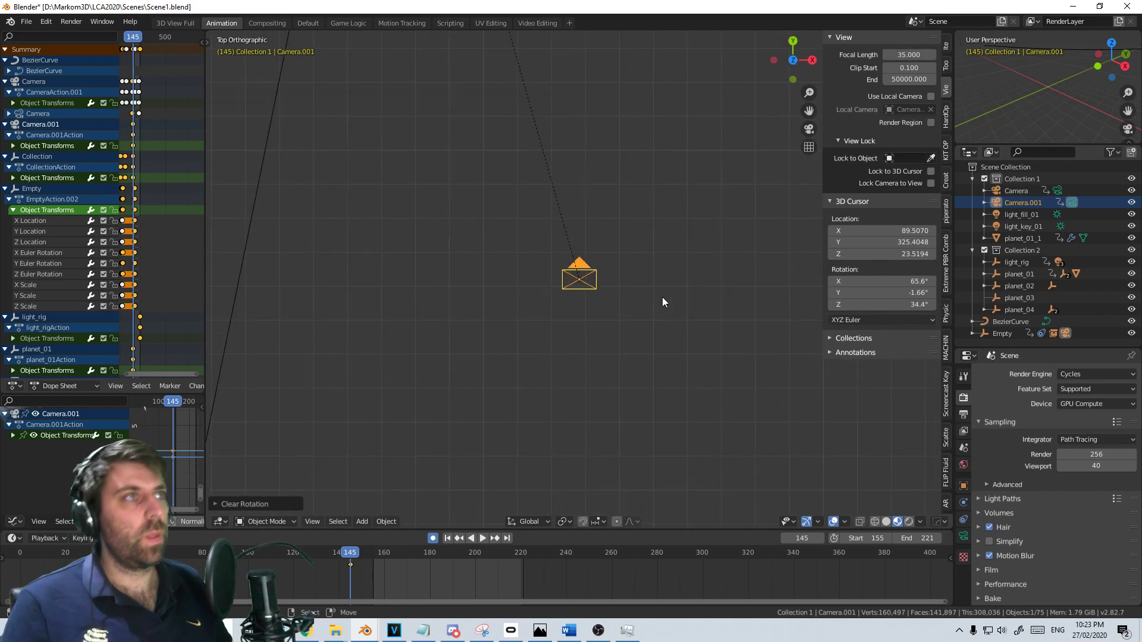
scroll(662, 298, down, 5)
key(g)
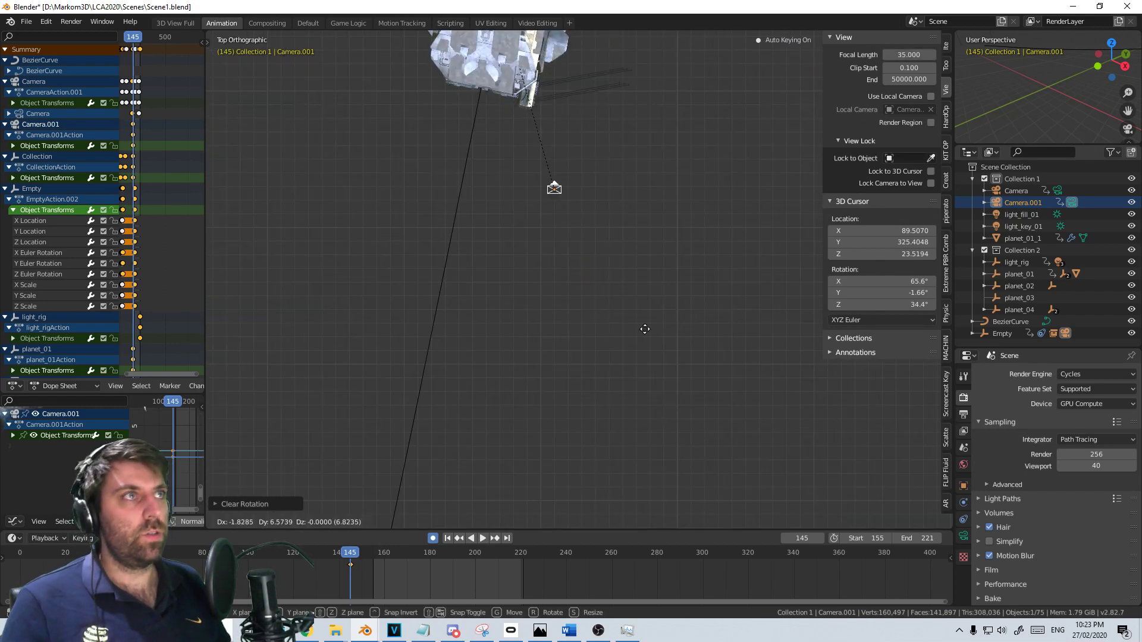
key(x)
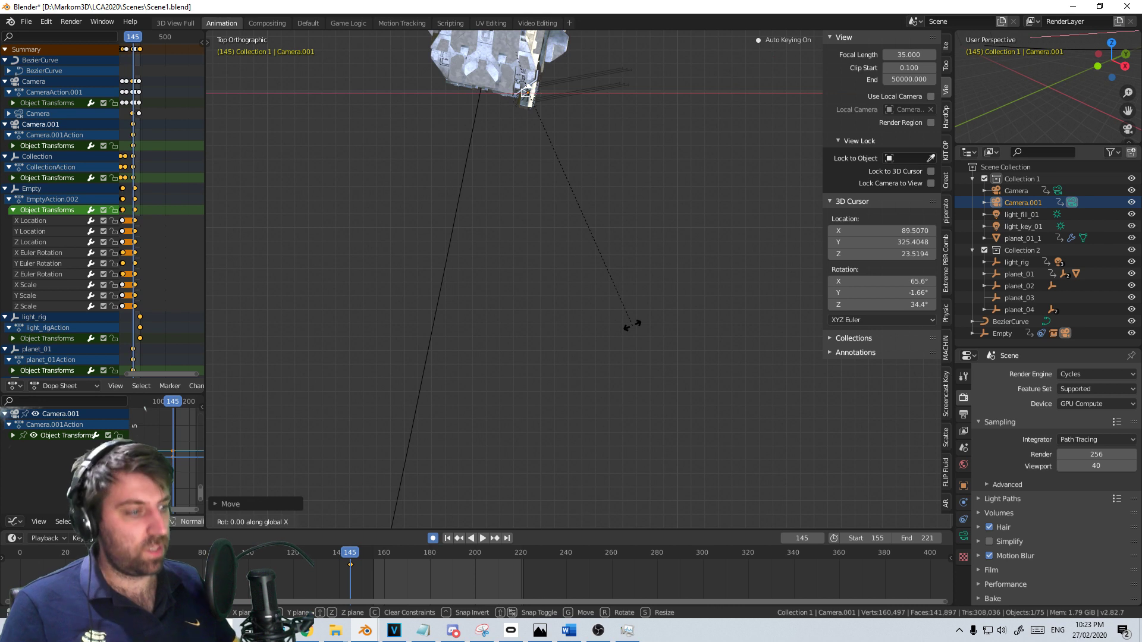
key(Return)
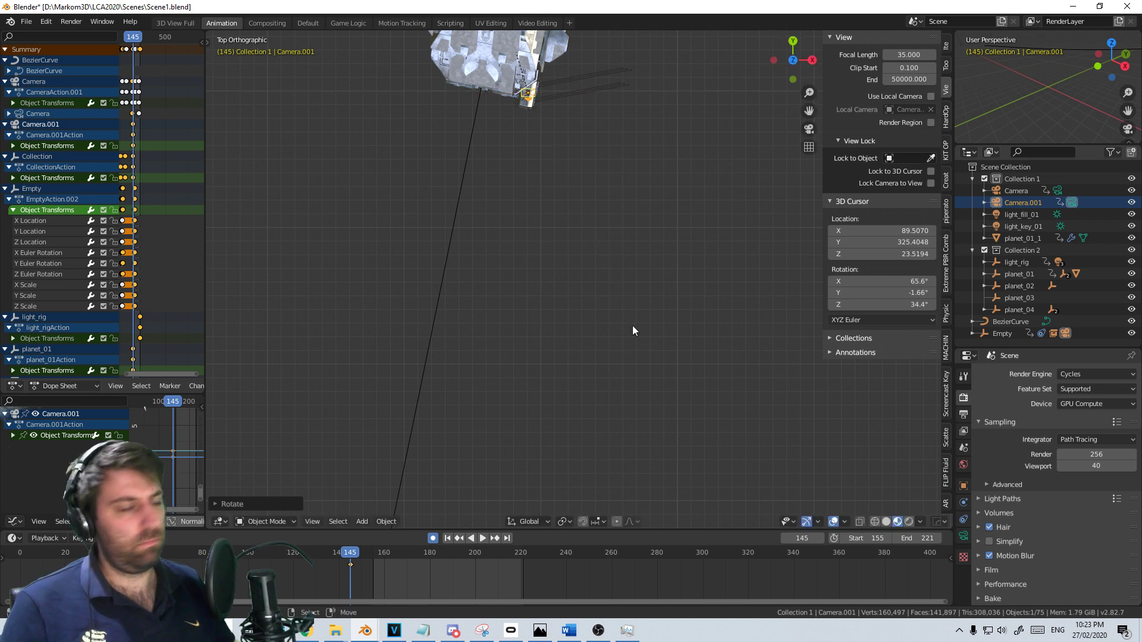
key(ctrl+z)
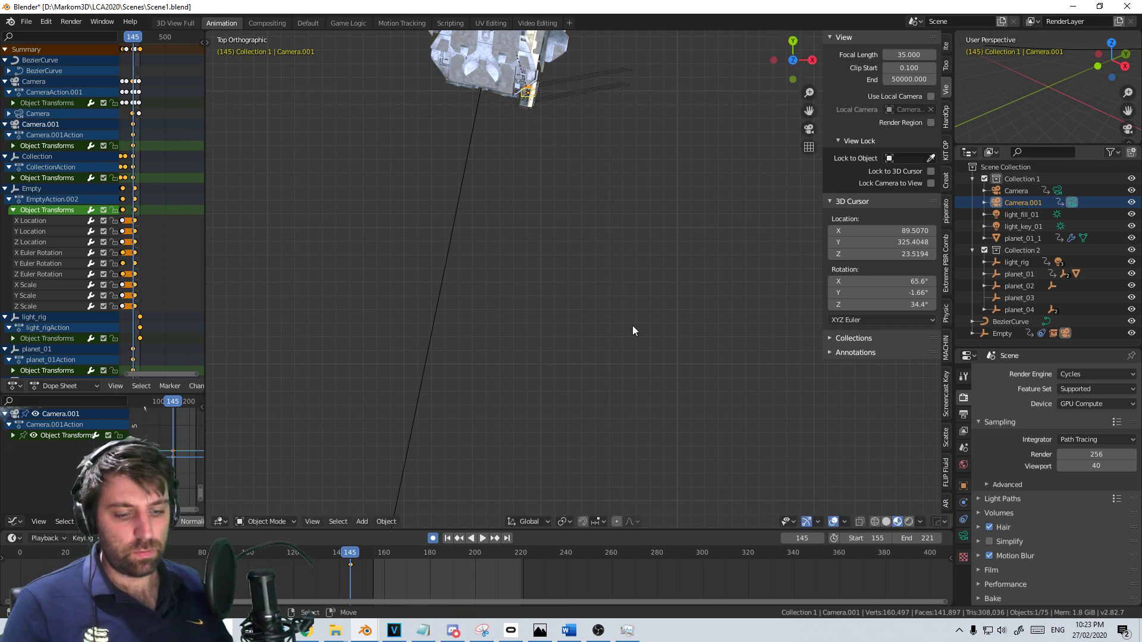
Rotate the camera about the X and Z axes so it stands upright facing the planet, and look through it
key(r)
text(x)
text(18)
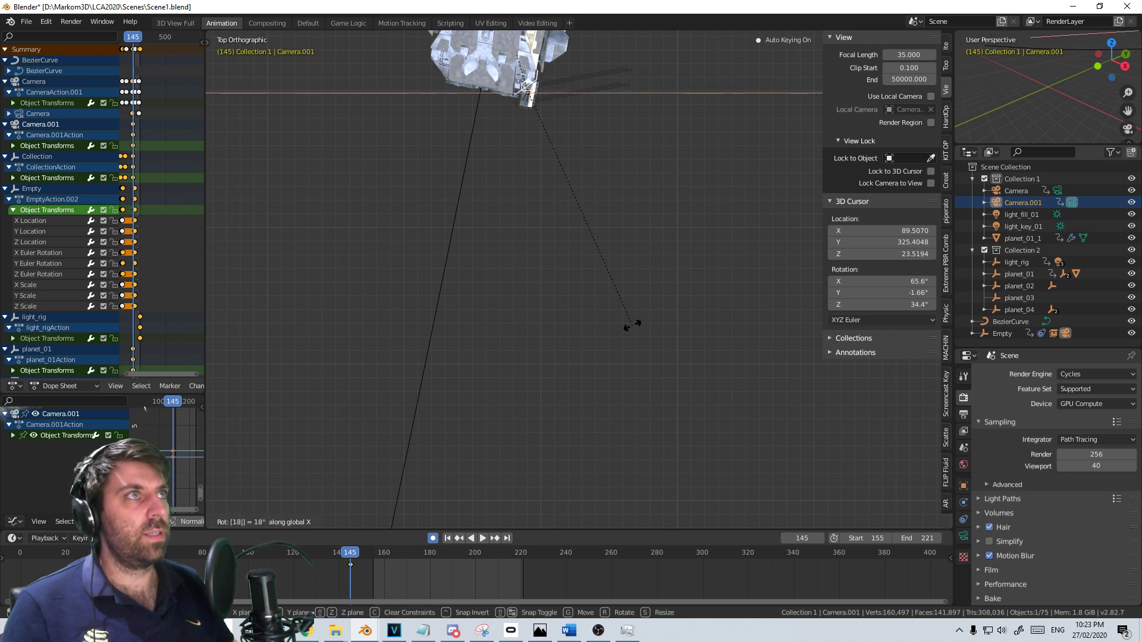
text(0)
key(BackSpace)
key(BackSpace)
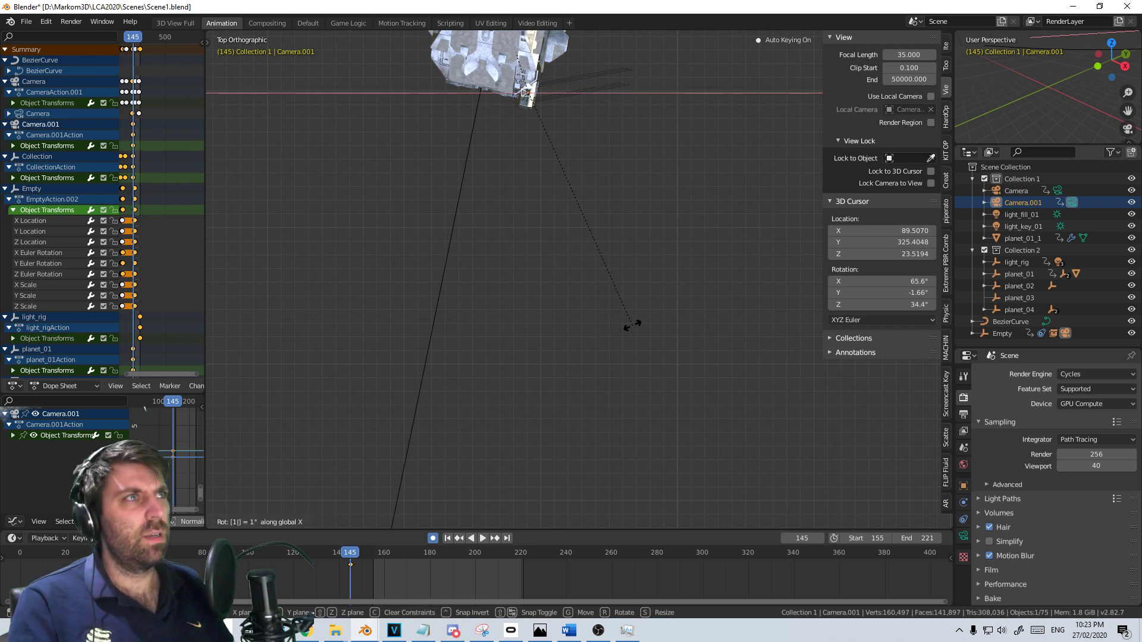
text(z18)
key(Return)
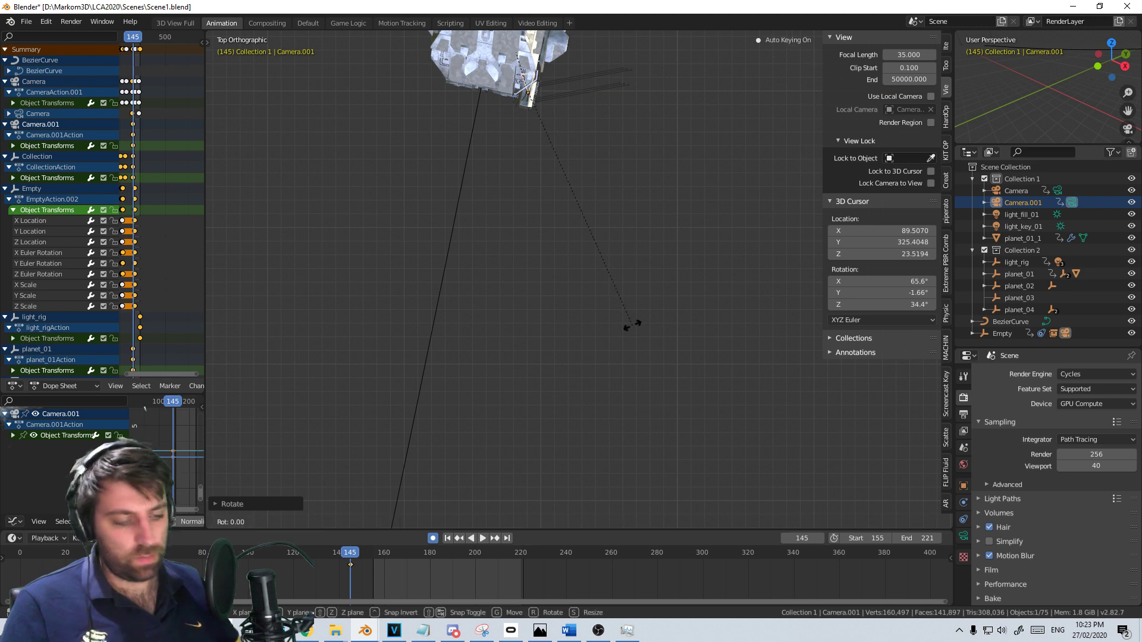
key(KP_0)
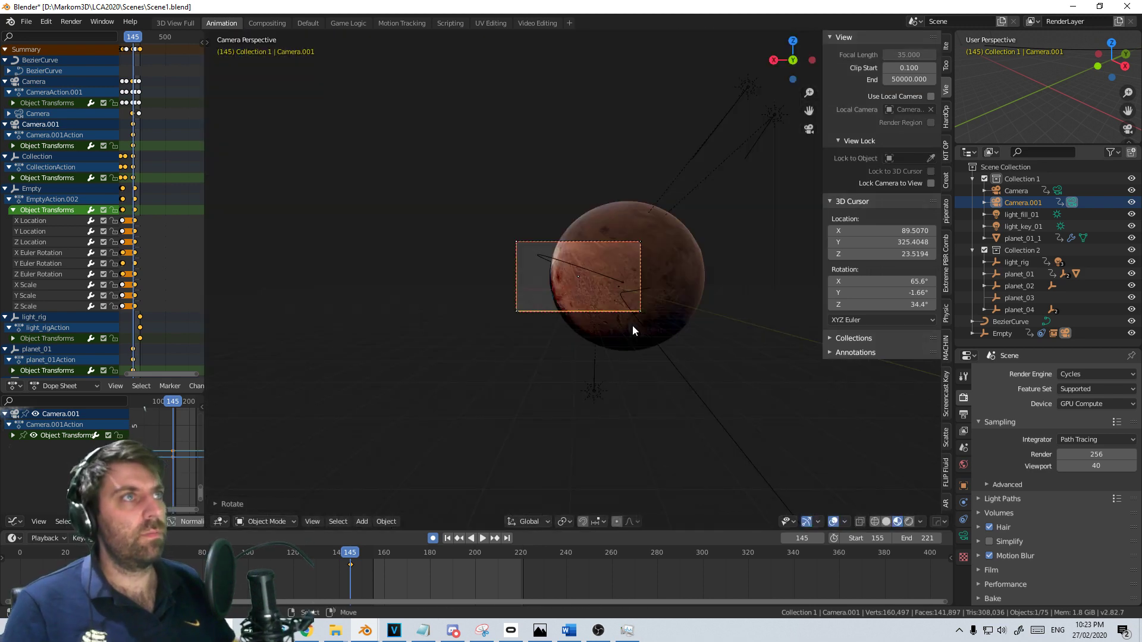
Lower the camera into the ship's cabin behind the seat, roll it slightly, and check the view at frame 224
key(g)
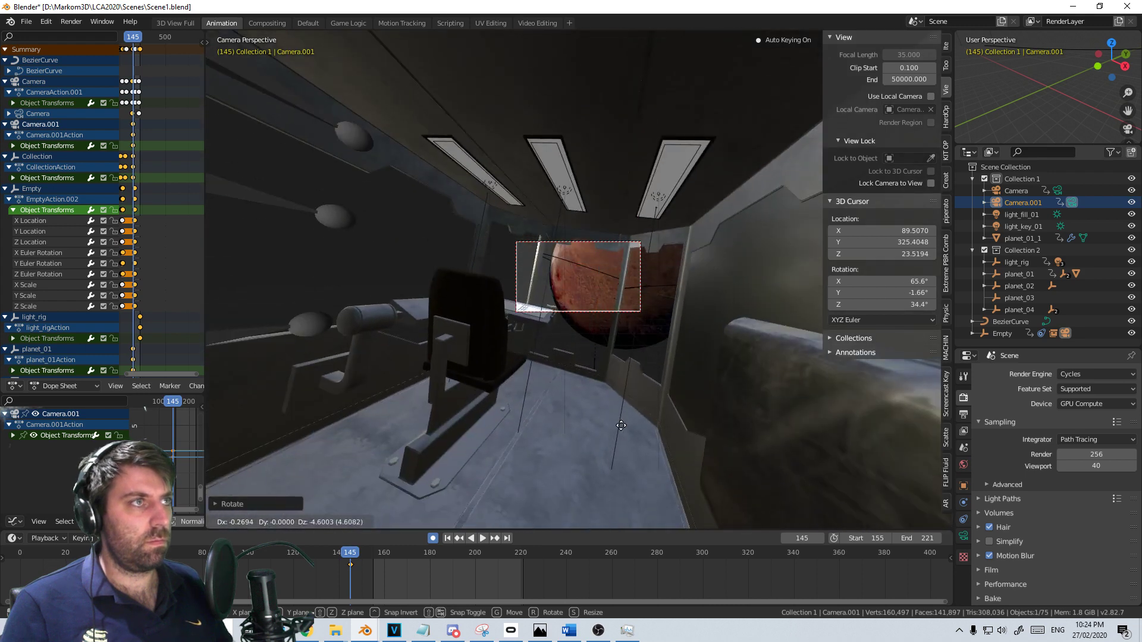
click(590, 377)
key(r)
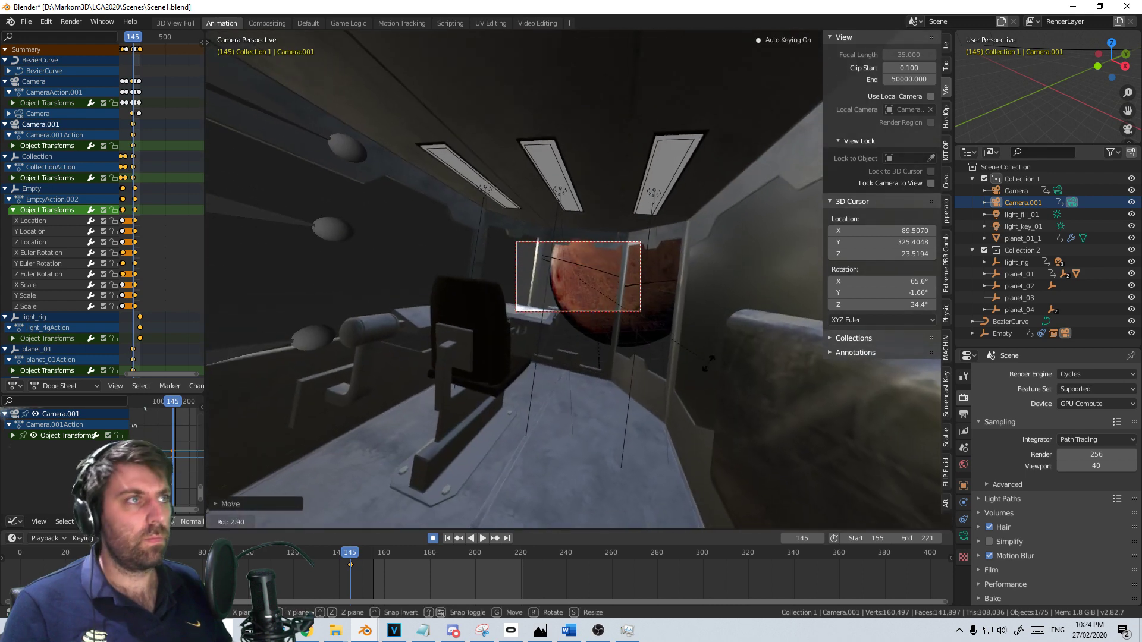
click(690, 385)
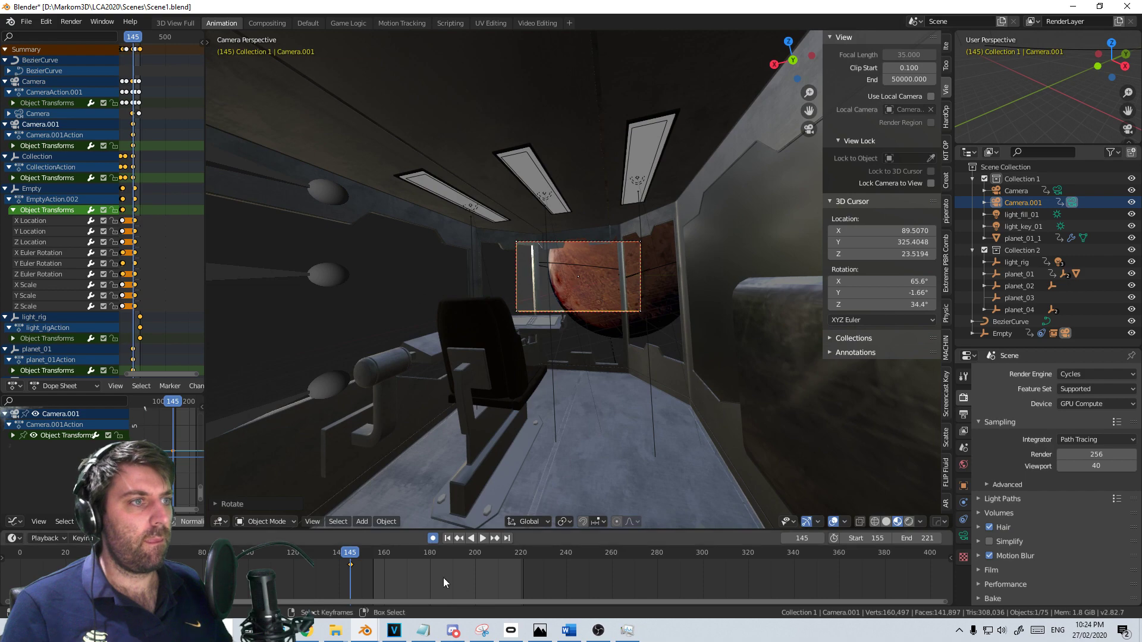
drag(444, 577, 530, 577)
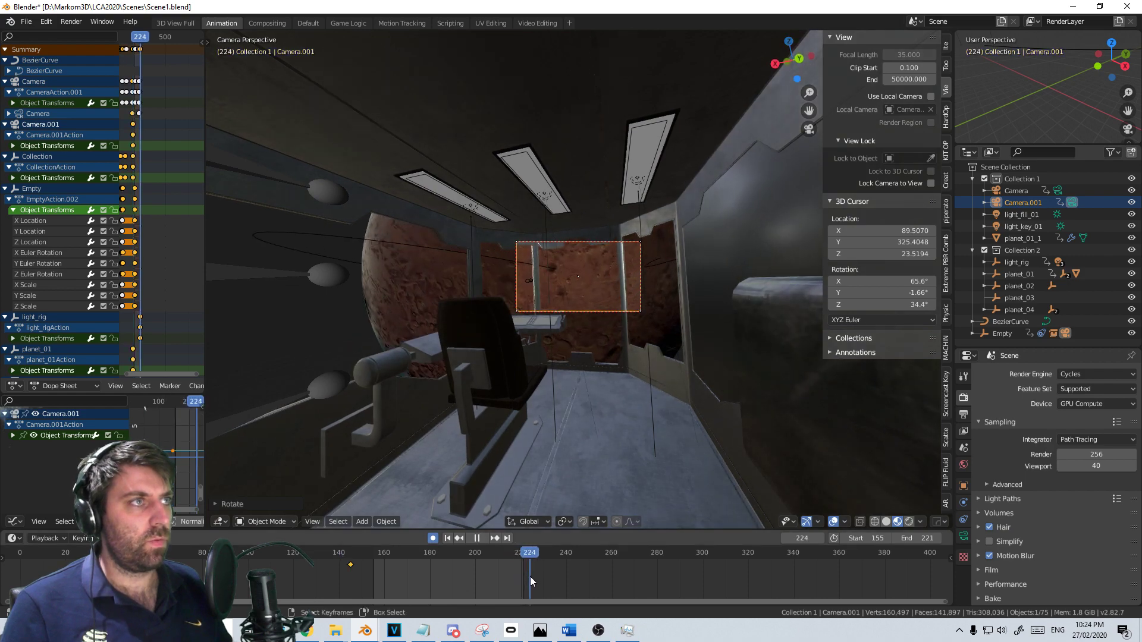
Move Camera.001 sideways so the window posts shift in its frame, and rotate it slightly
middle_drag(565, 305, 632, 334)
key(KP_0)
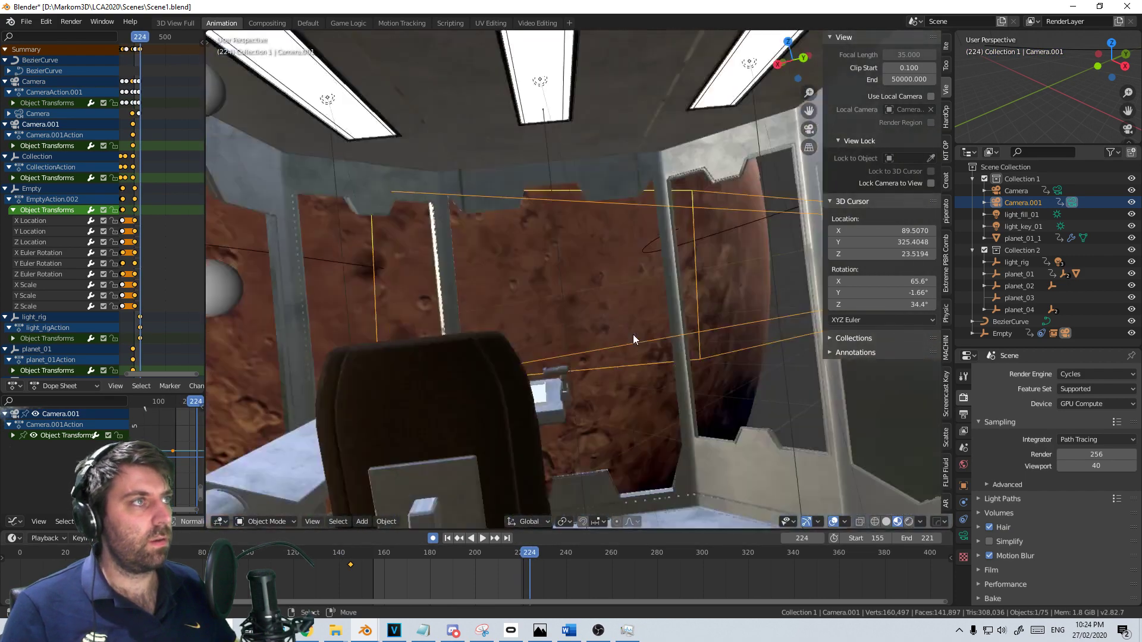
scroll(632, 334, up, 5)
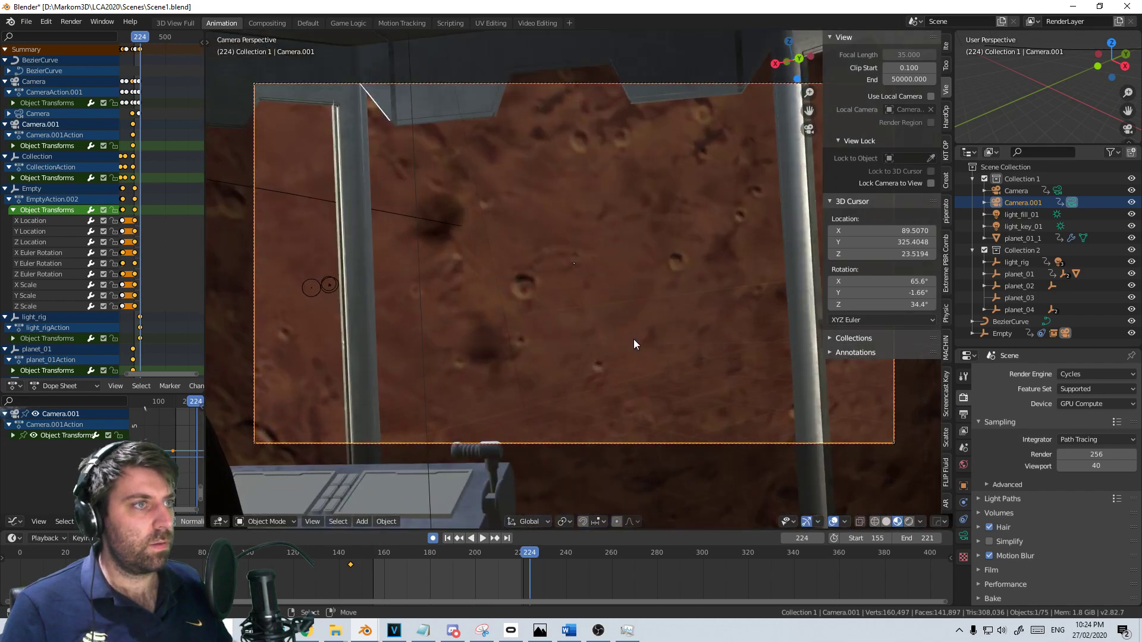
key(g)
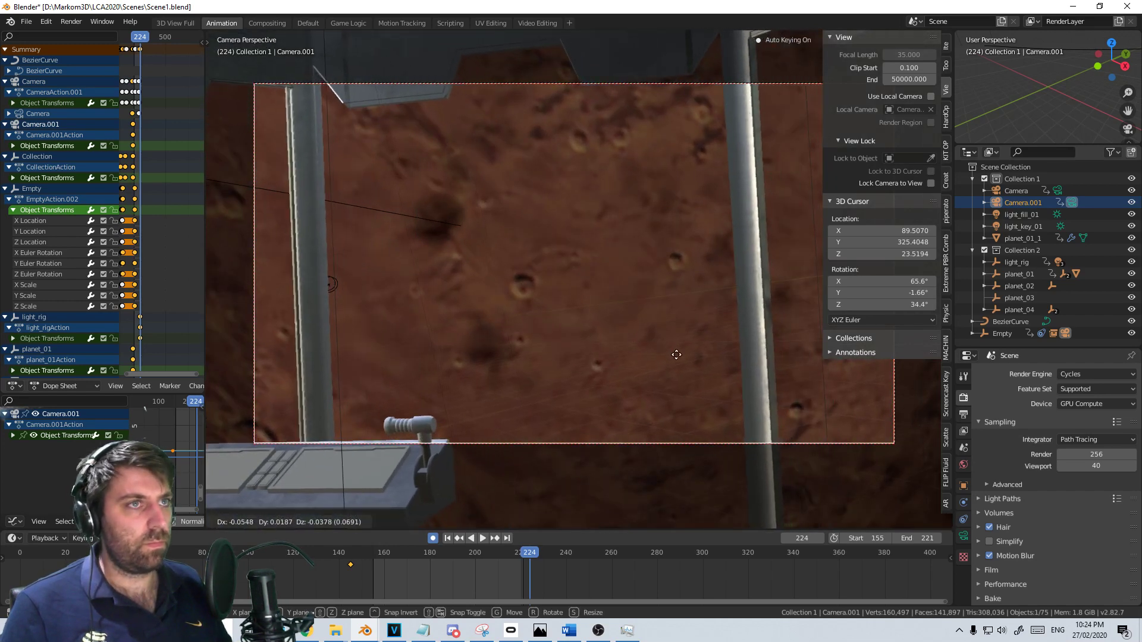
click(678, 354)
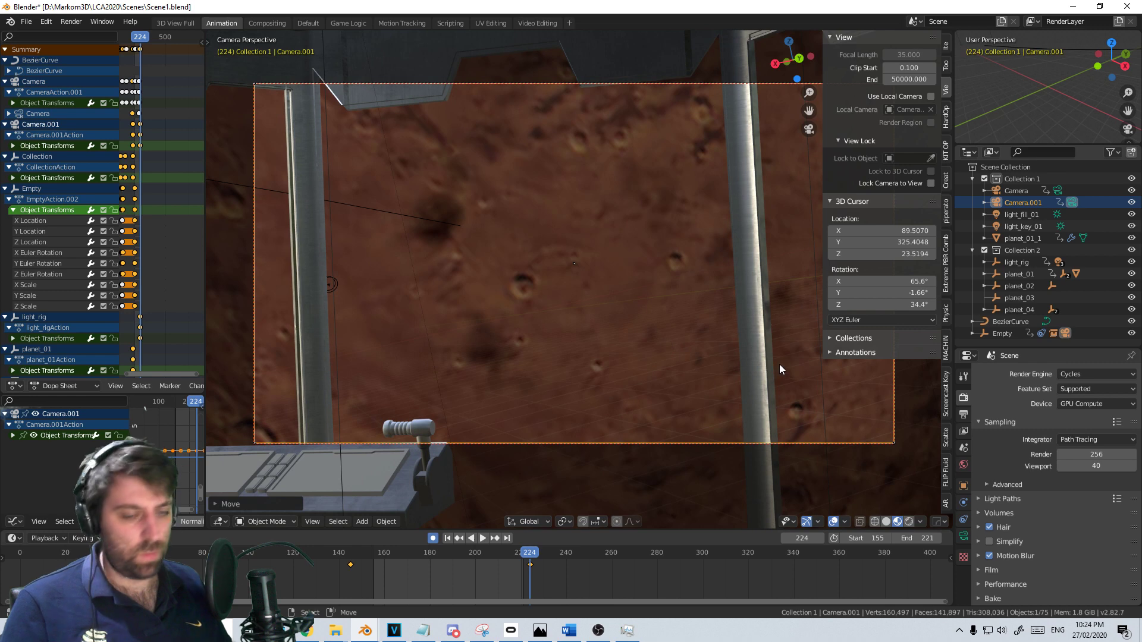
key(r)
click(771, 204)
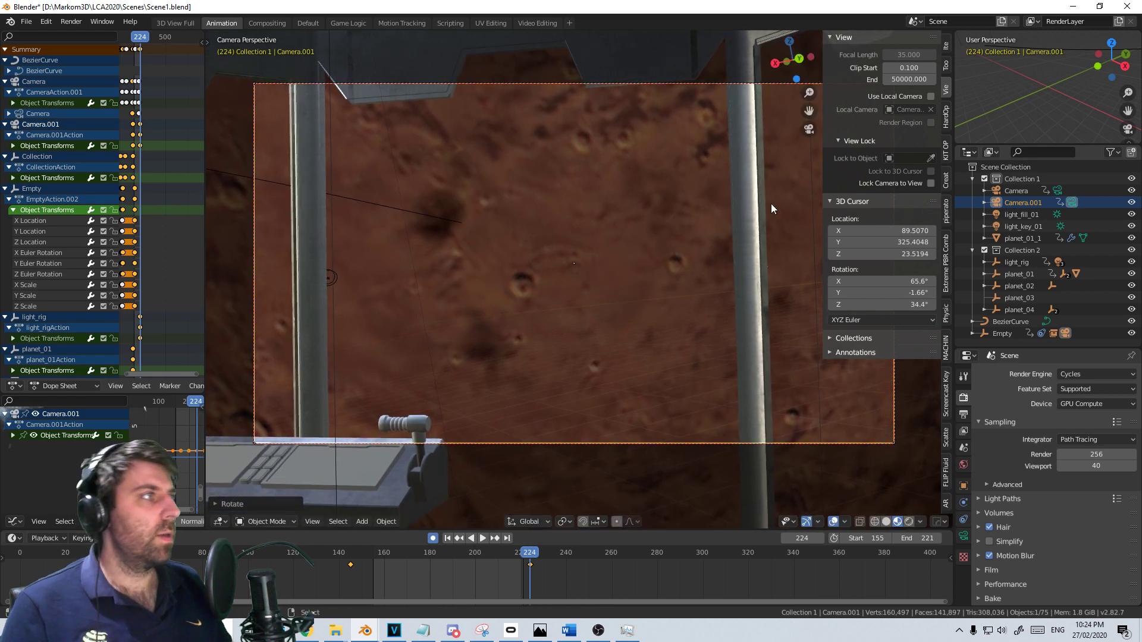
Set the focal length of Camera.001 to 20 mm
click(963, 536)
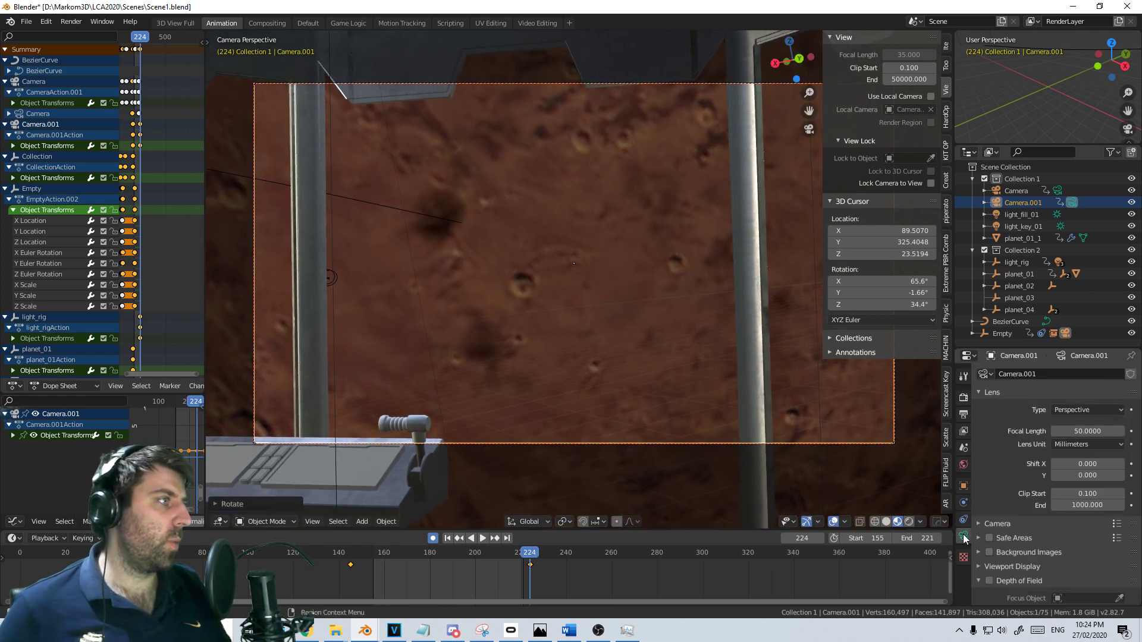
click(1082, 432)
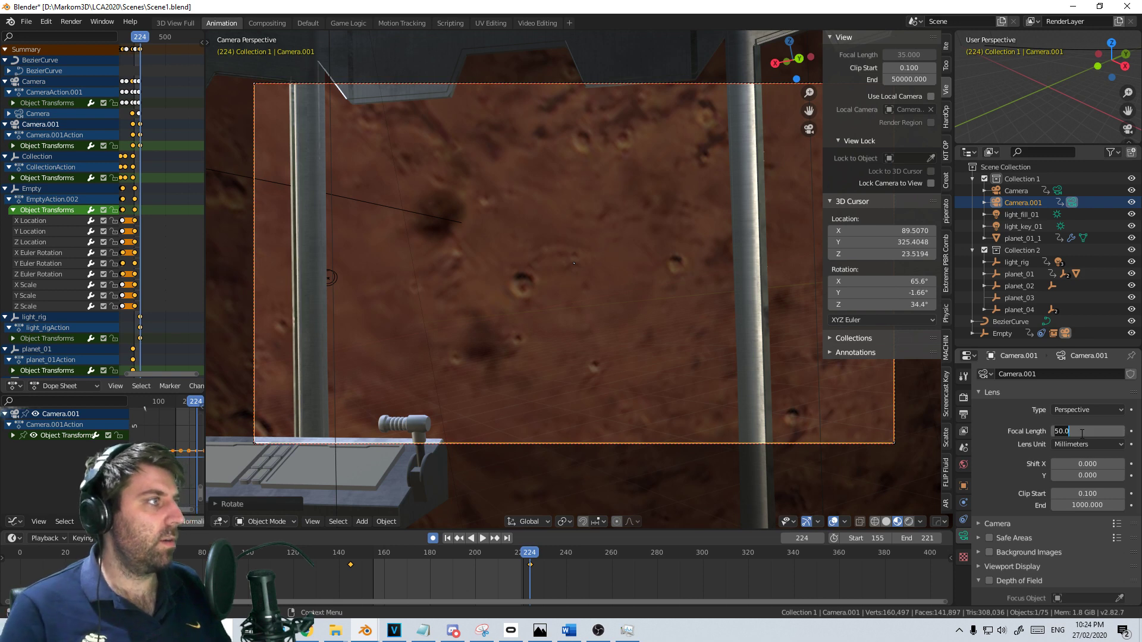
text(20)
key(Return)
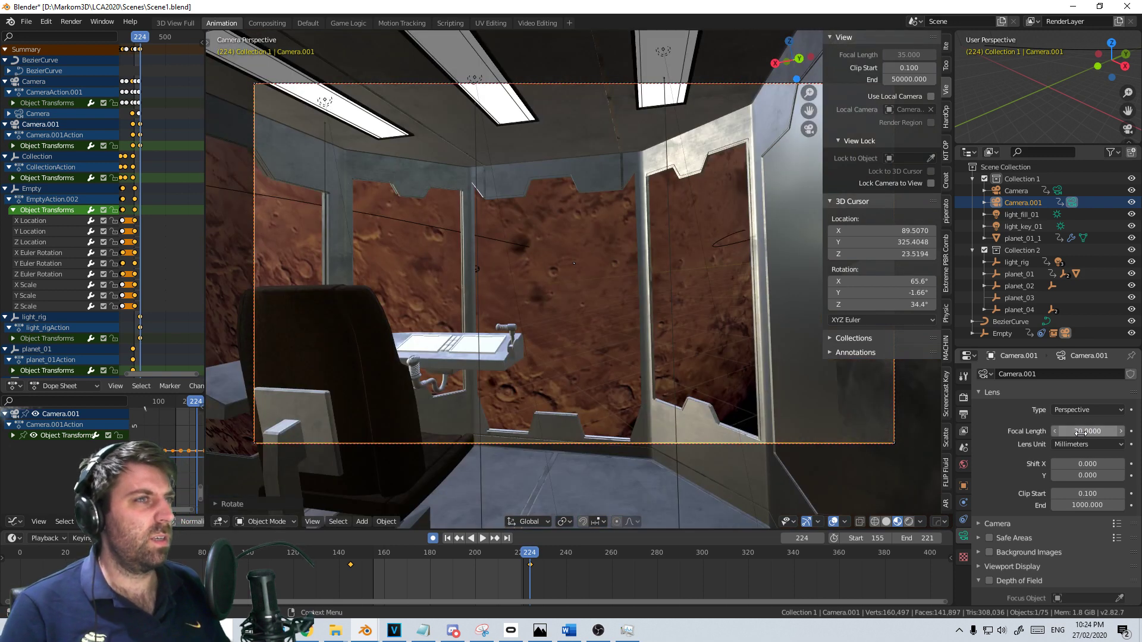
Move the camera forward past the seat by about -0.62 along global Y, and shift it sideways towards the front window
key(g)
key(y)
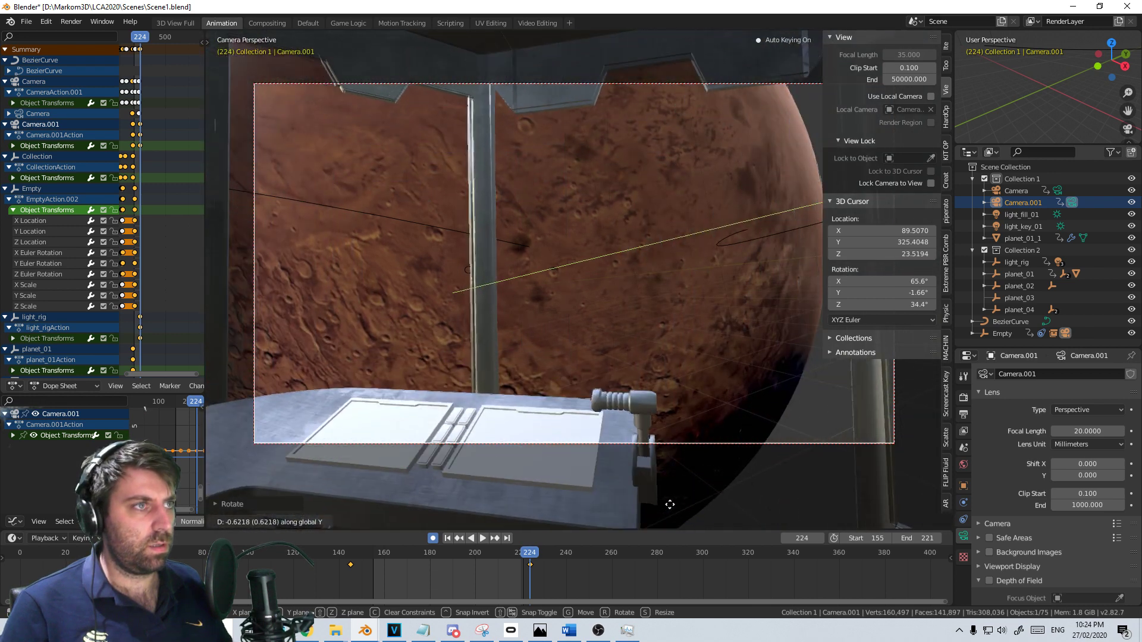
click(672, 507)
key(g)
key(x)
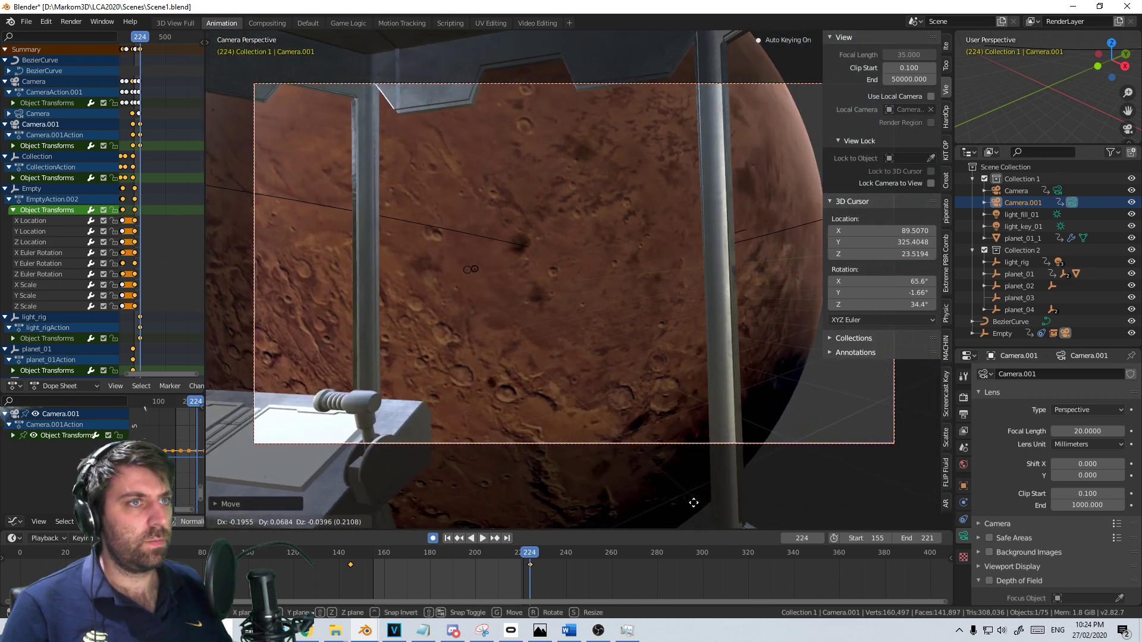
click(695, 502)
Turn the camera about the global Z axis to bring the planet's edge into frame, and adjust its roll slightly
key(r)
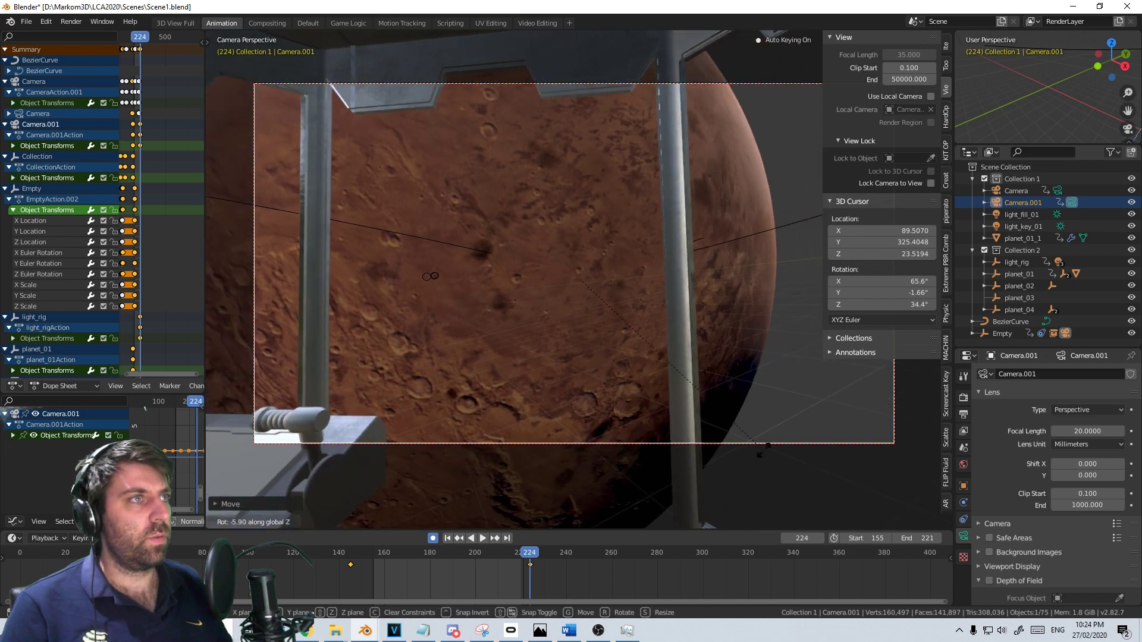
click(744, 405)
key(r)
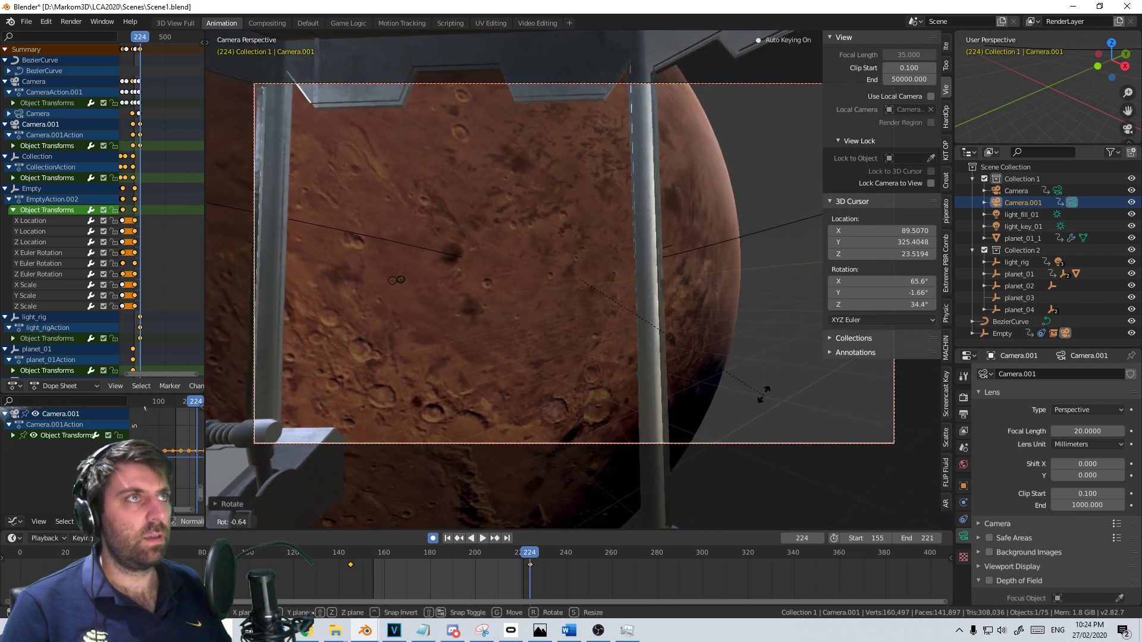
click(754, 324)
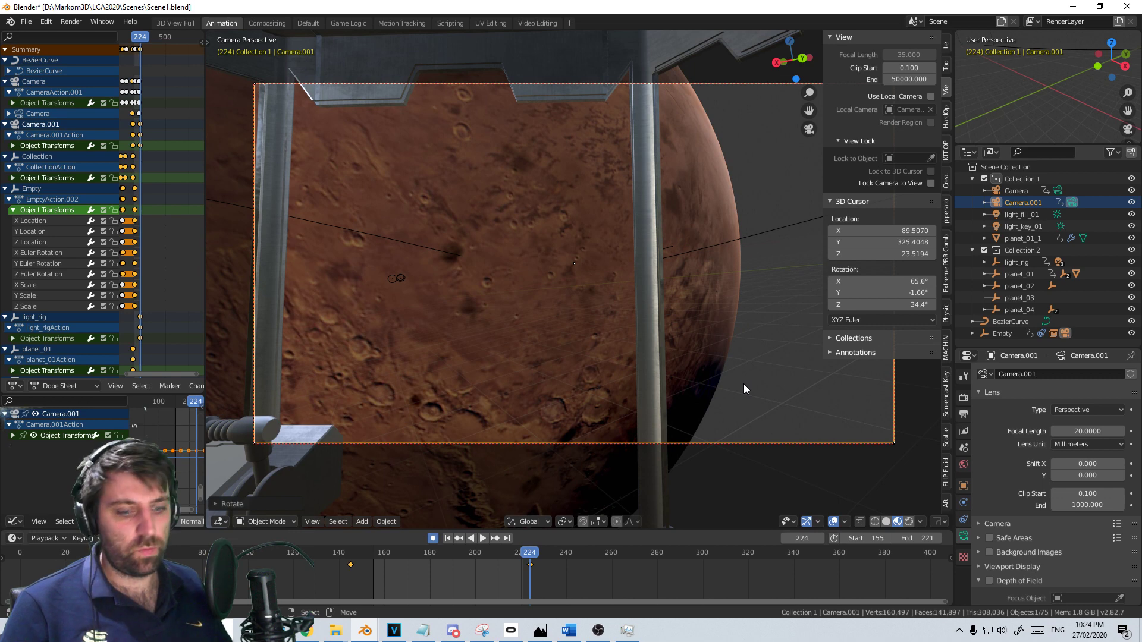
Move the camera sideways behind the window post and turn it to frame the planet's edge, the side window and the console
key(g)
click(872, 418)
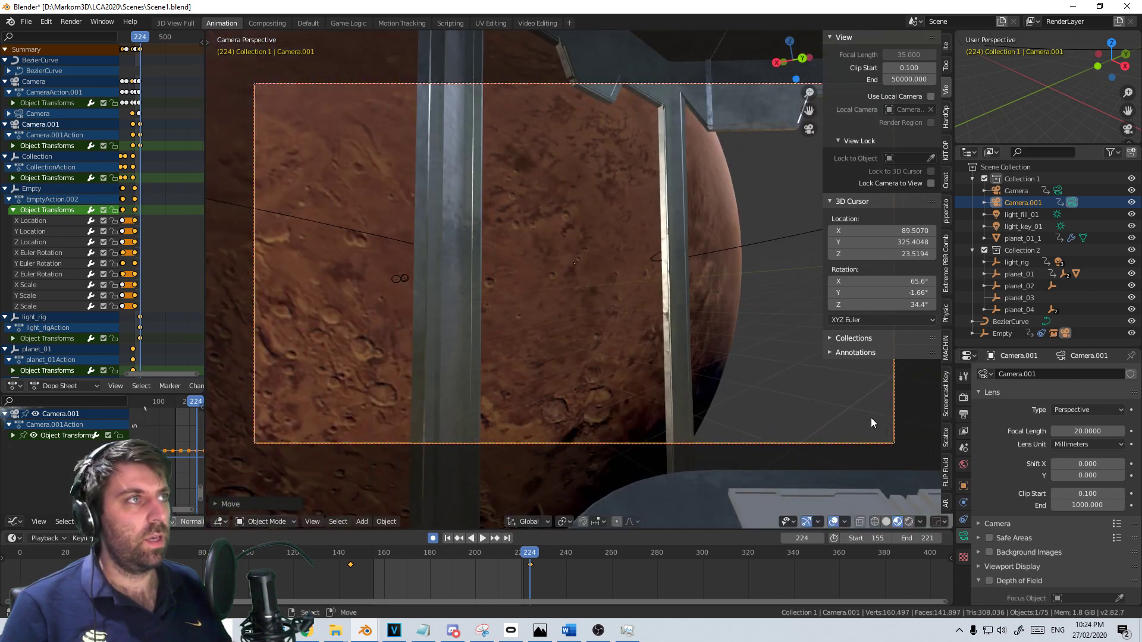
key(r)
right_click(904, 443)
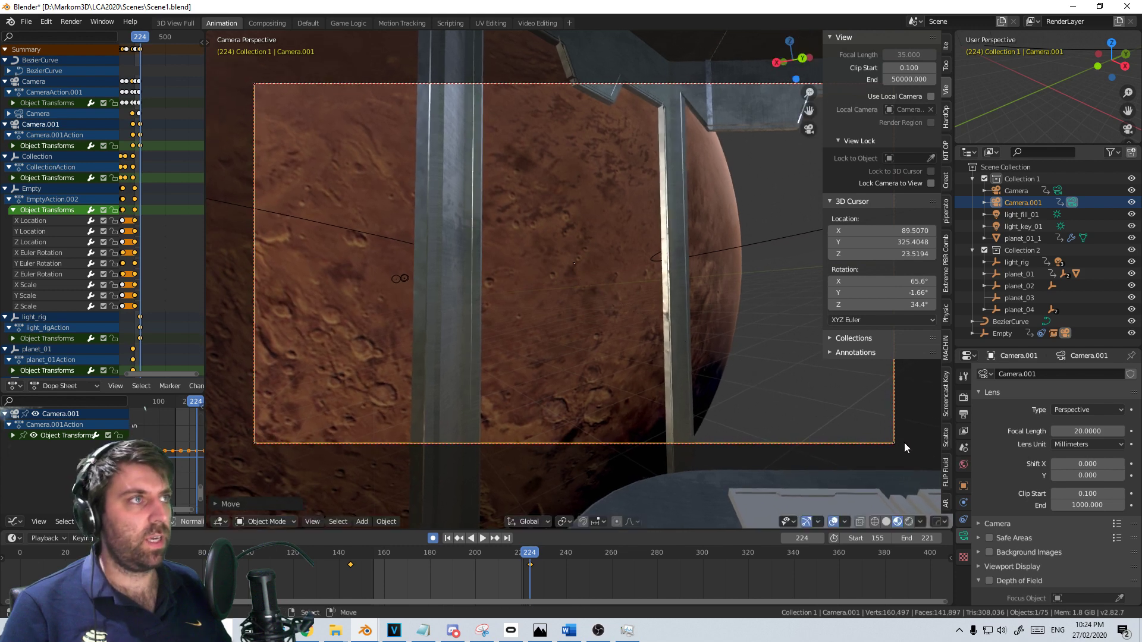
key(r)
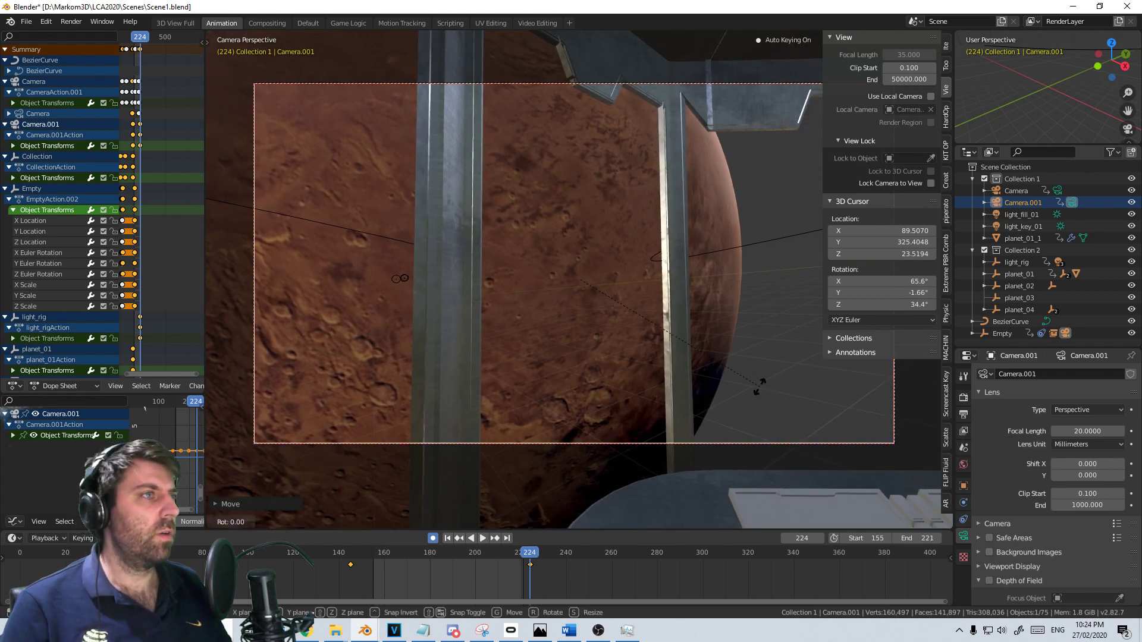
click(769, 317)
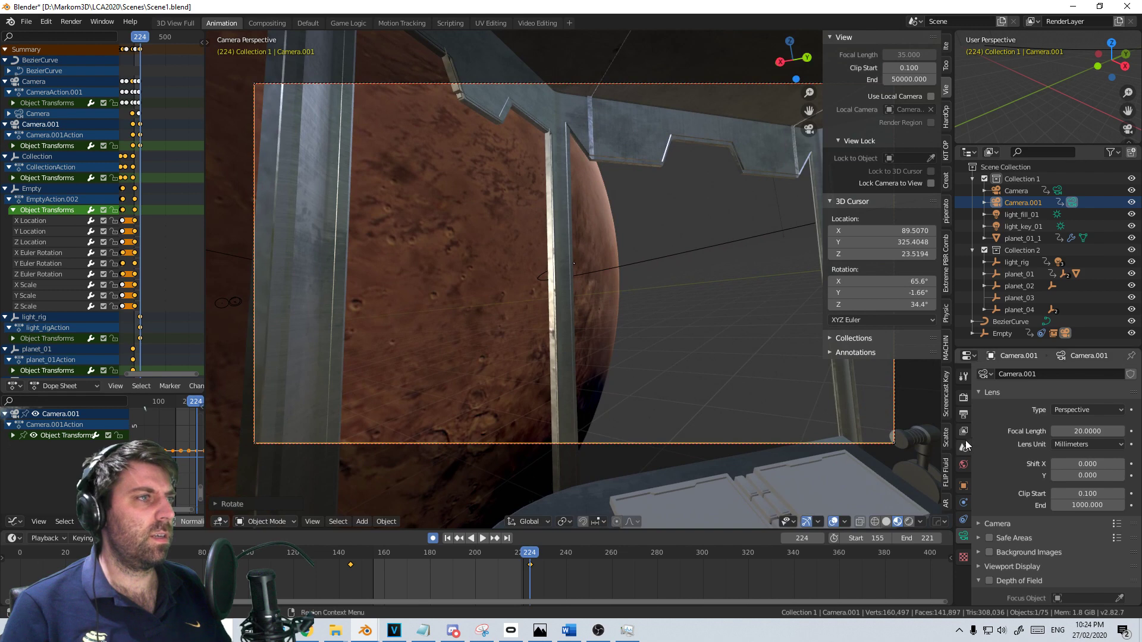
key(ctrl+z)
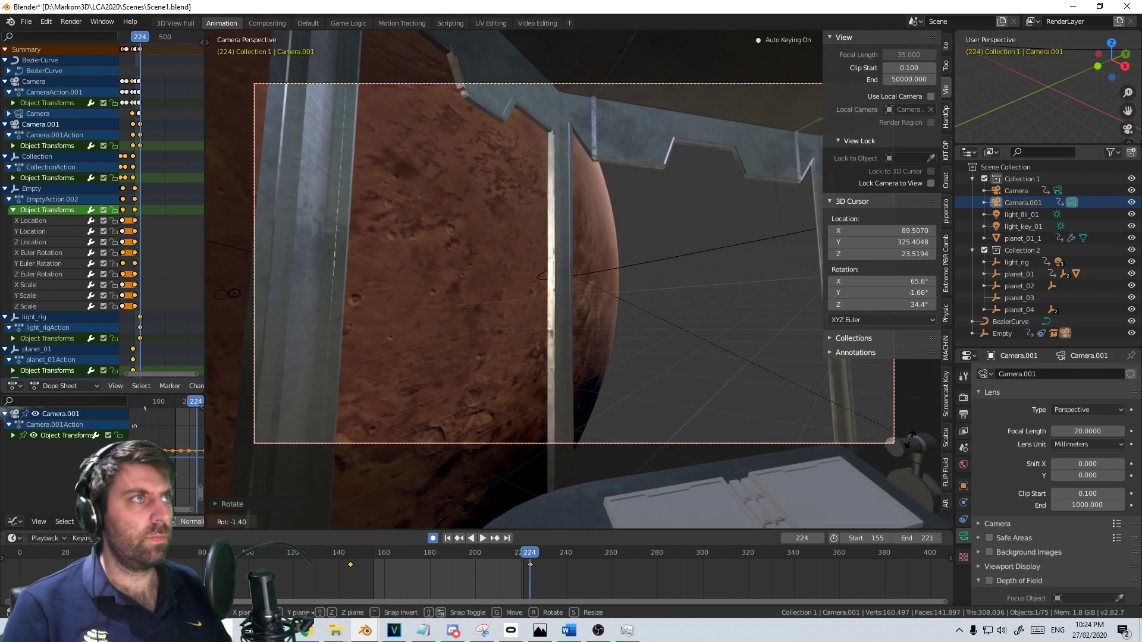
Fine-tune the camera's rotation and position so the planet's edge sits behind the middle window post, and save the Scene1 file
key(r)
key(x)
key(x)
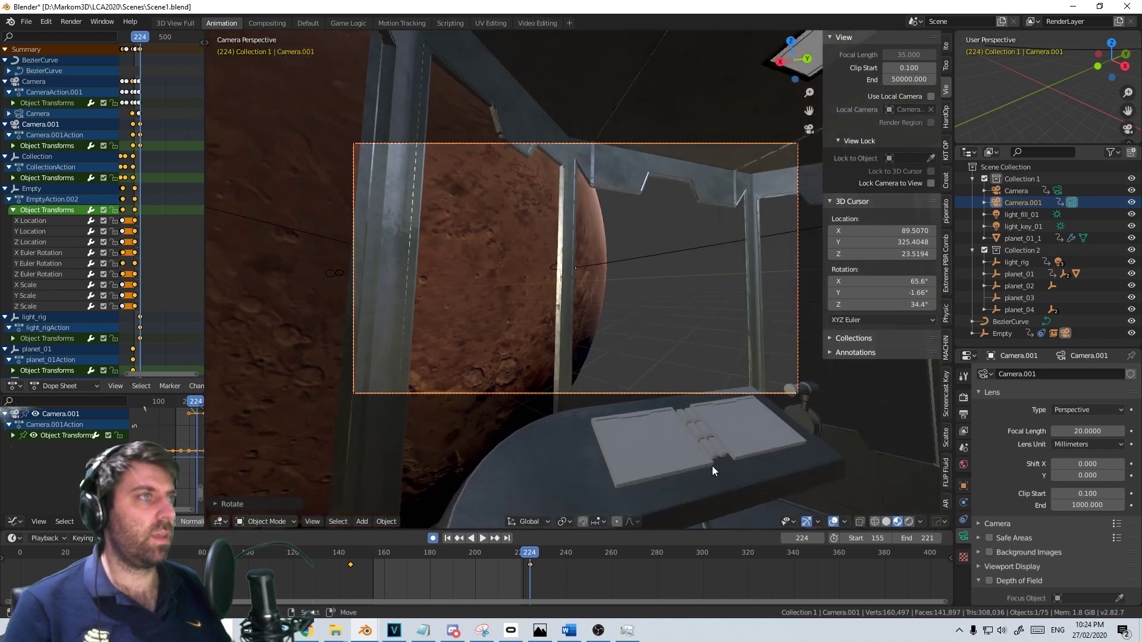
right_click(690, 447)
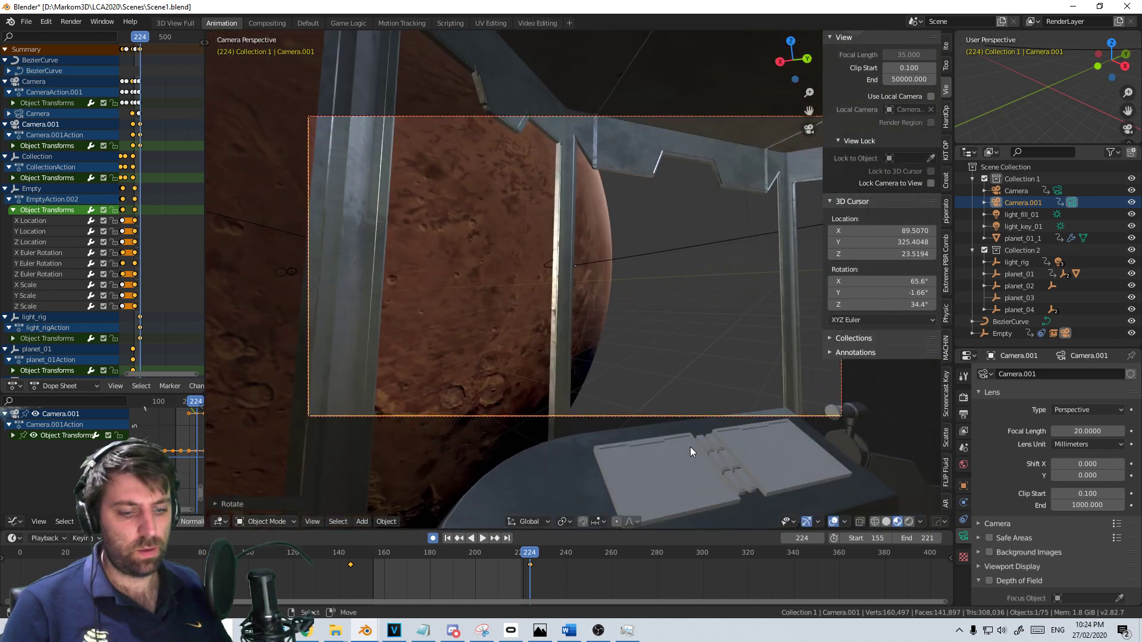
key(g)
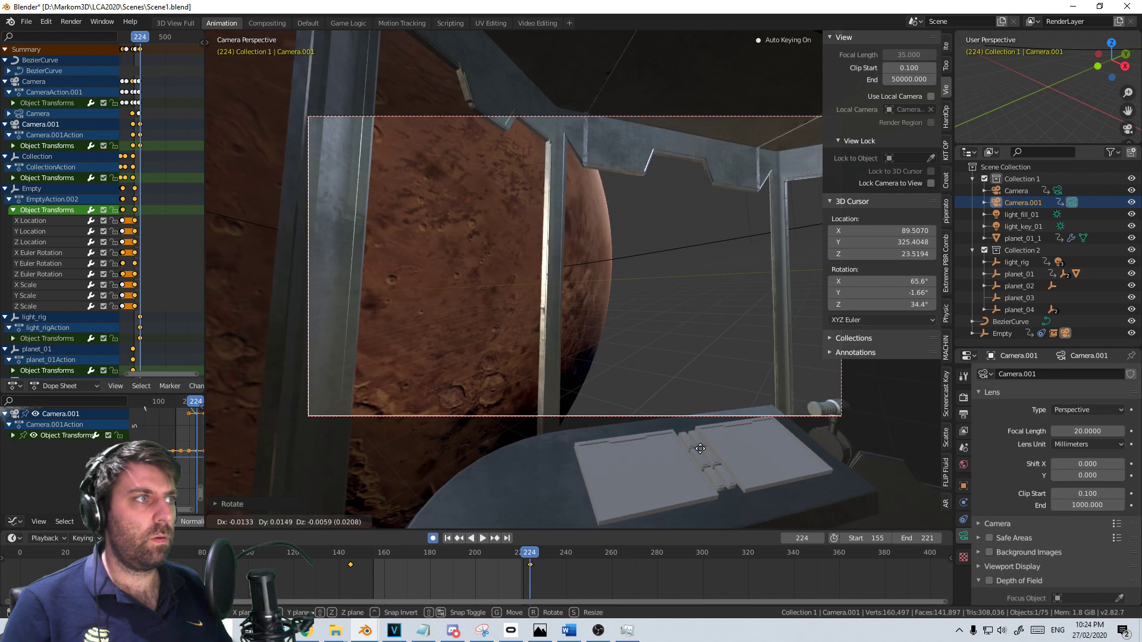
click(700, 447)
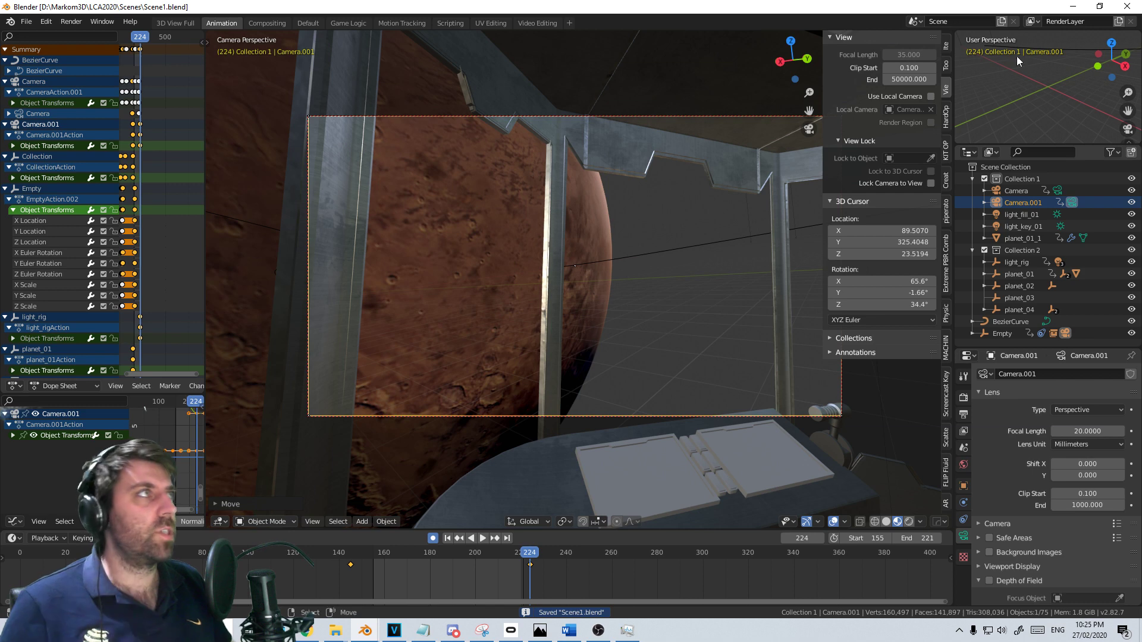
Switch to VEGAS Pro and move all clips from the first Scene3 clip onward to 00:05:14:24, leaving a gap after Scene2
click(1073, 6)
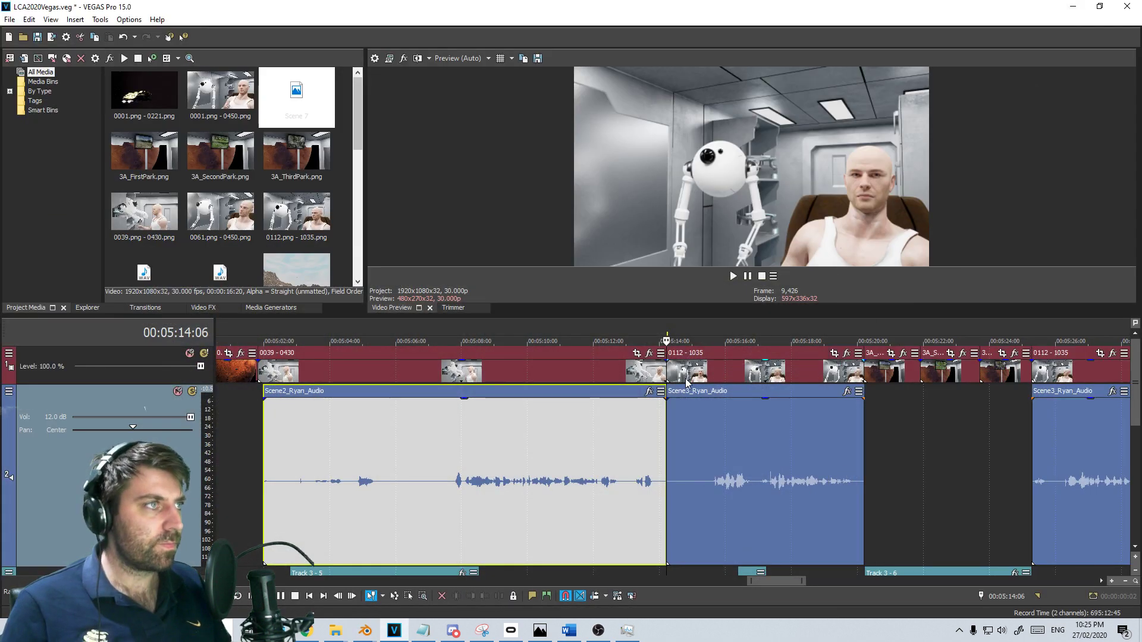
click(686, 383)
scroll(714, 433, down, 10)
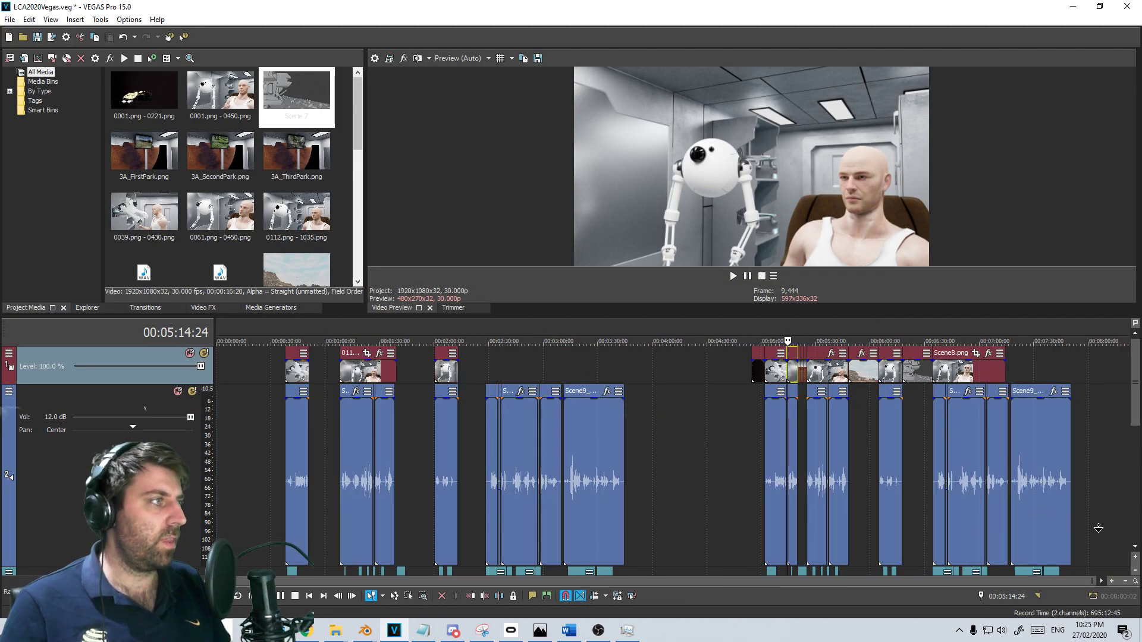
scroll(1098, 528, down, 1)
click(1100, 526)
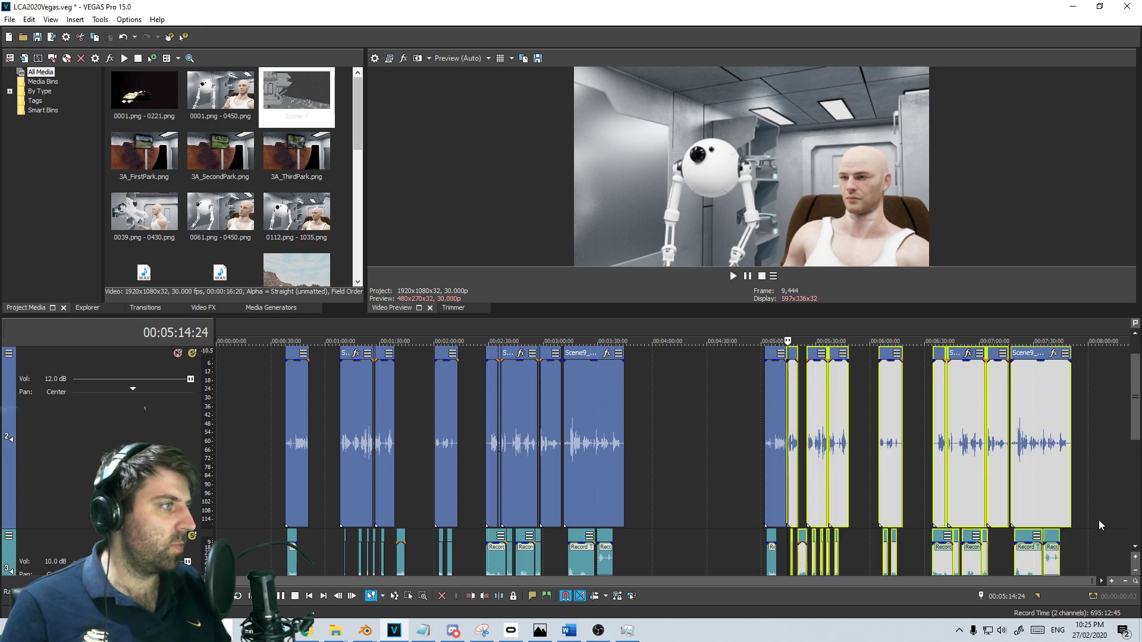
scroll(849, 475, up, 2)
scroll(849, 474, up, 6)
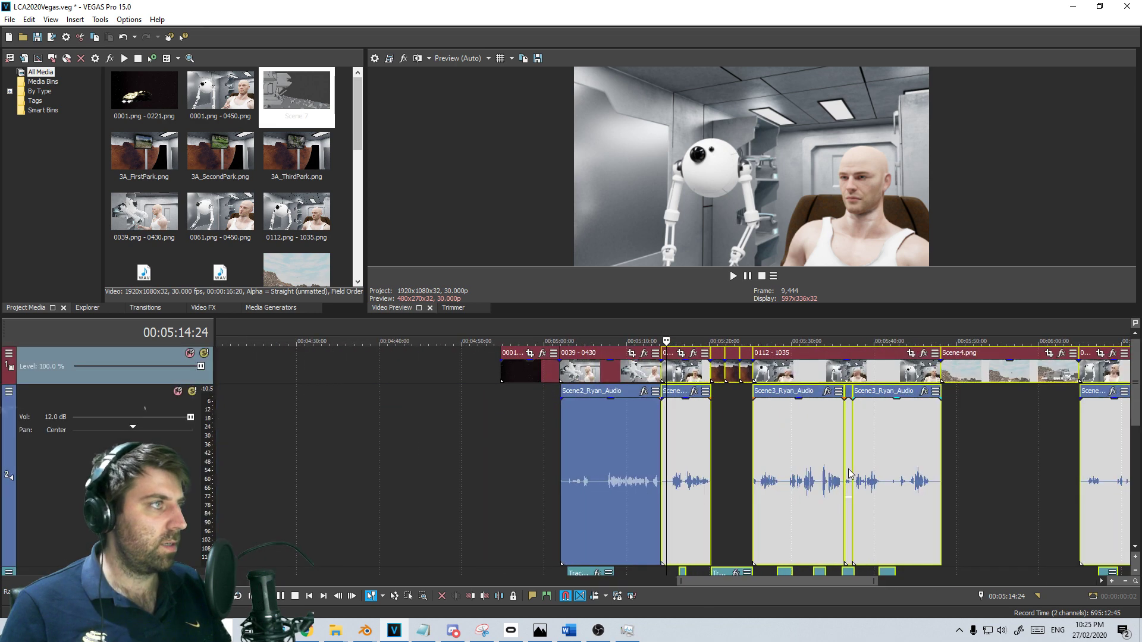
scroll(850, 474, up, 8)
drag(629, 428, 641, 497)
scroll(676, 433, down, 3)
scroll(641, 497, down, 2)
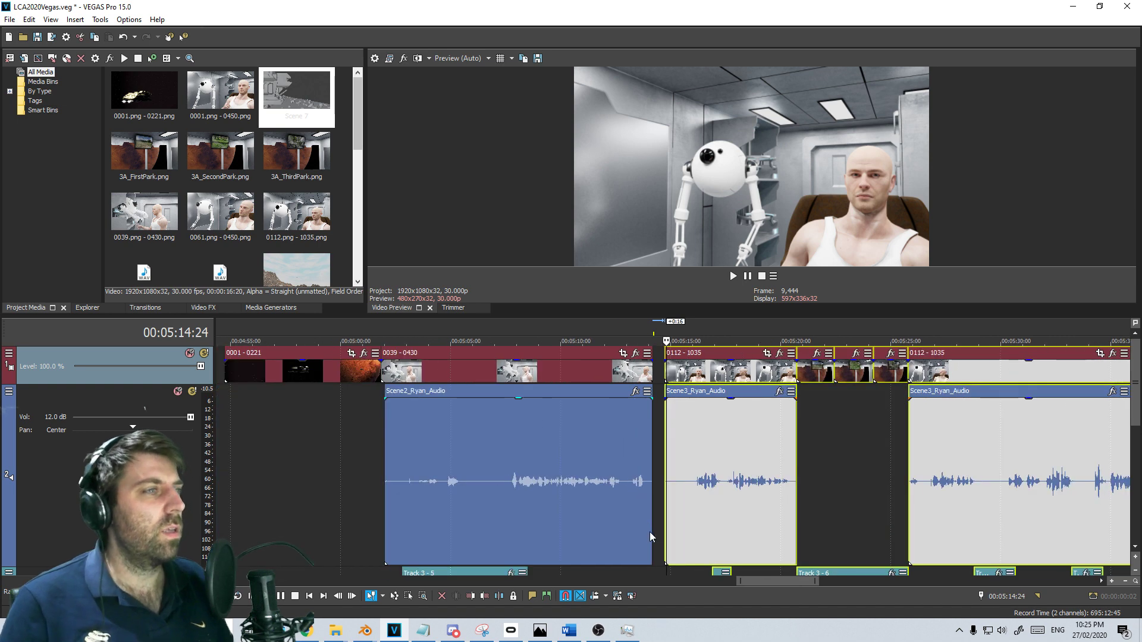
Play back the gap between the Scene2 and Scene3 clips, and preview the end of the Scene8 clip
click(649, 532)
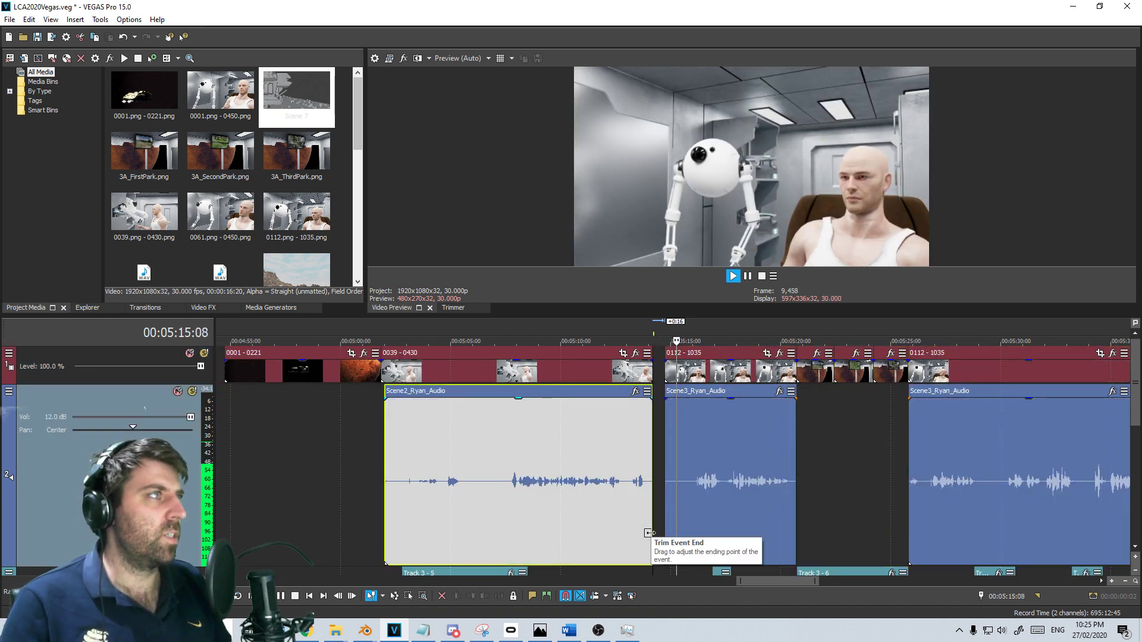
key(space)
scroll(718, 504, down, 6)
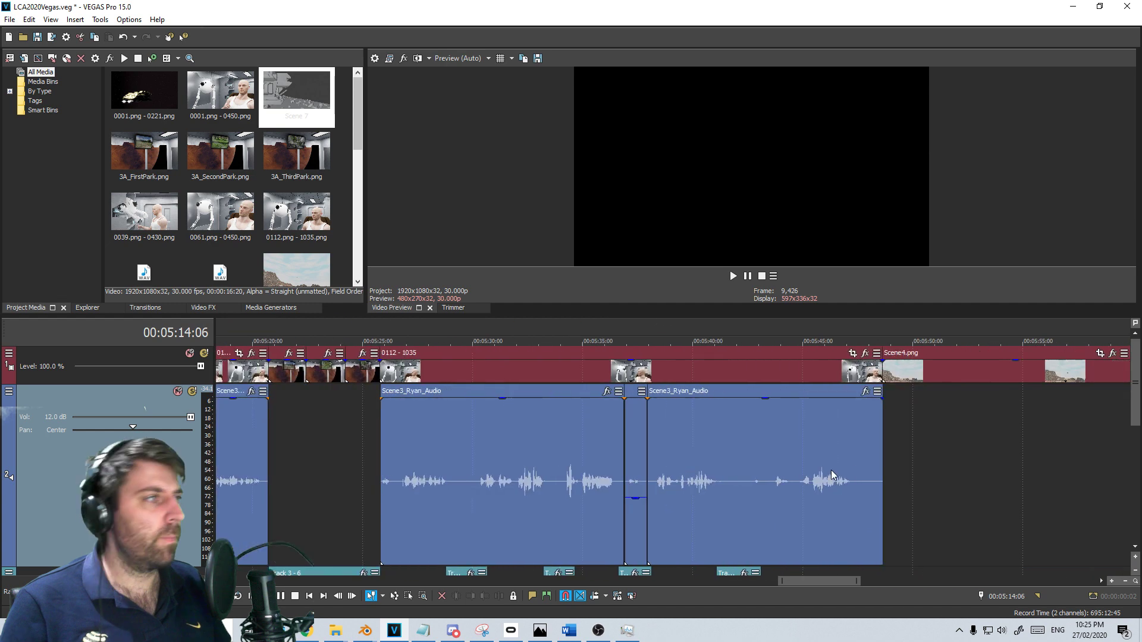
ctrl+scroll(991, 448, right, 3)
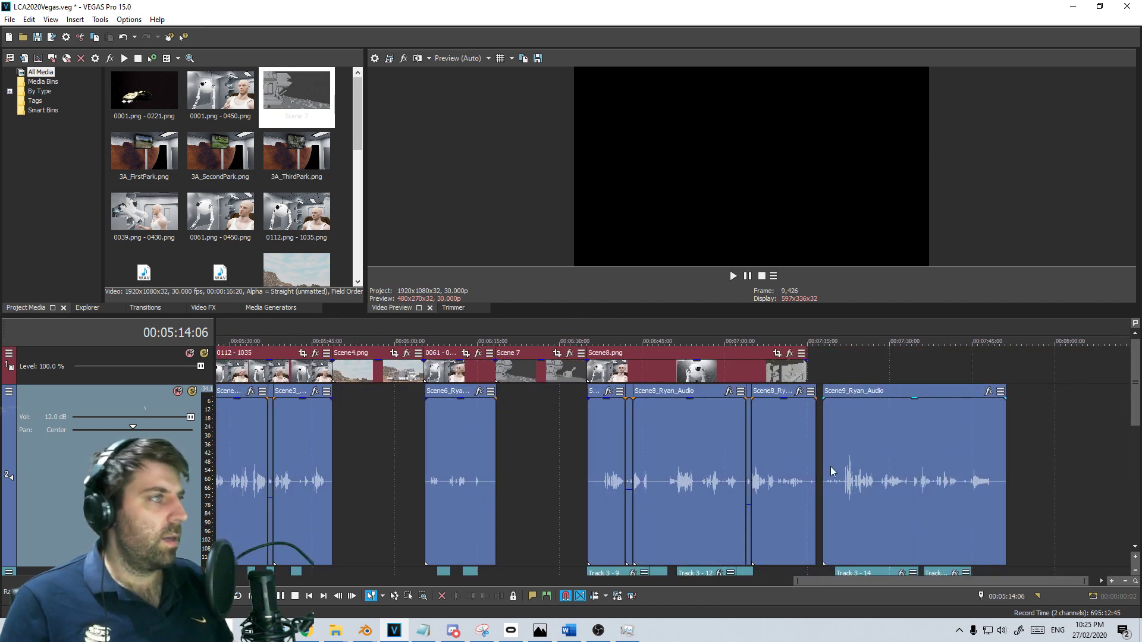
click(798, 407)
key(space)
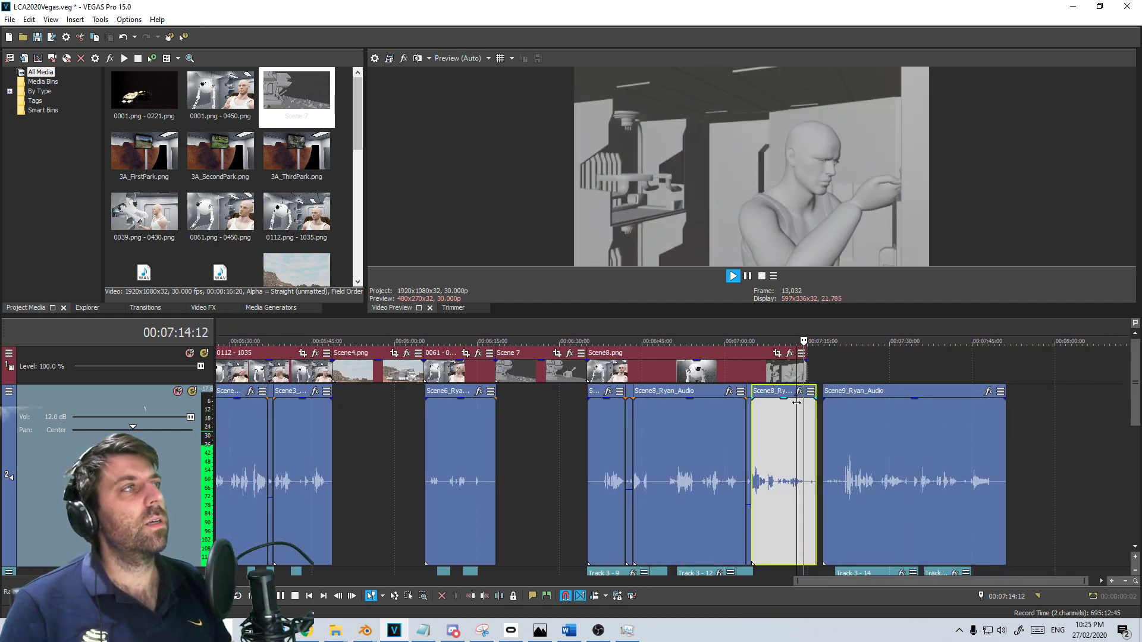
key(space)
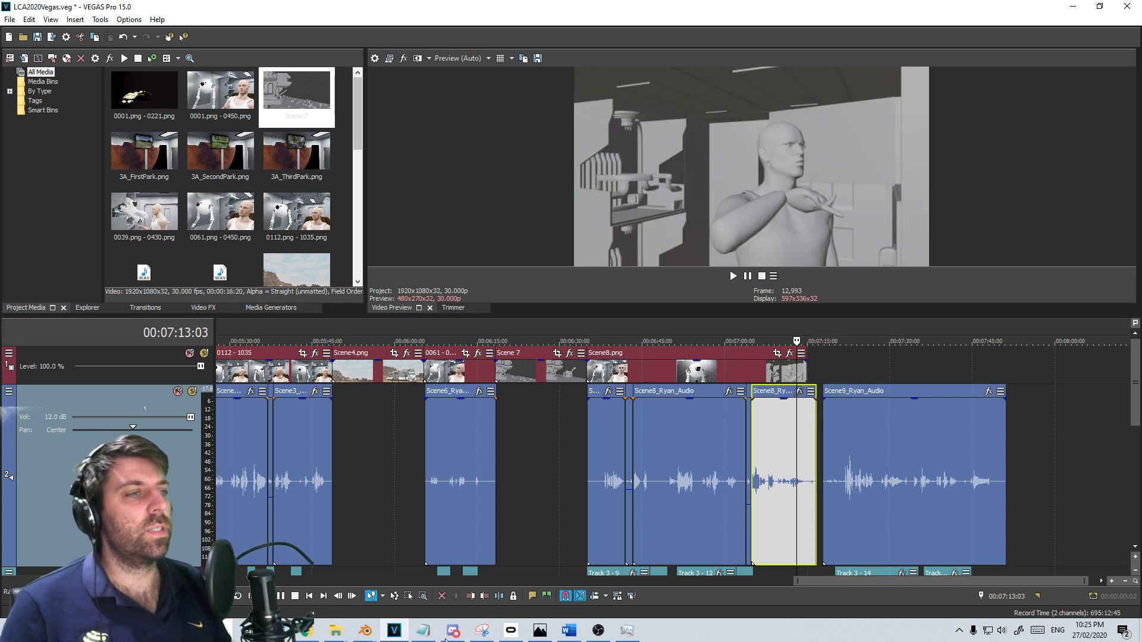
Switch to the LCA2020 script in Word, read from Scene 7 through Scene 9, and return to VEGAS Pro
click(569, 630)
scroll(839, 485, down, 4)
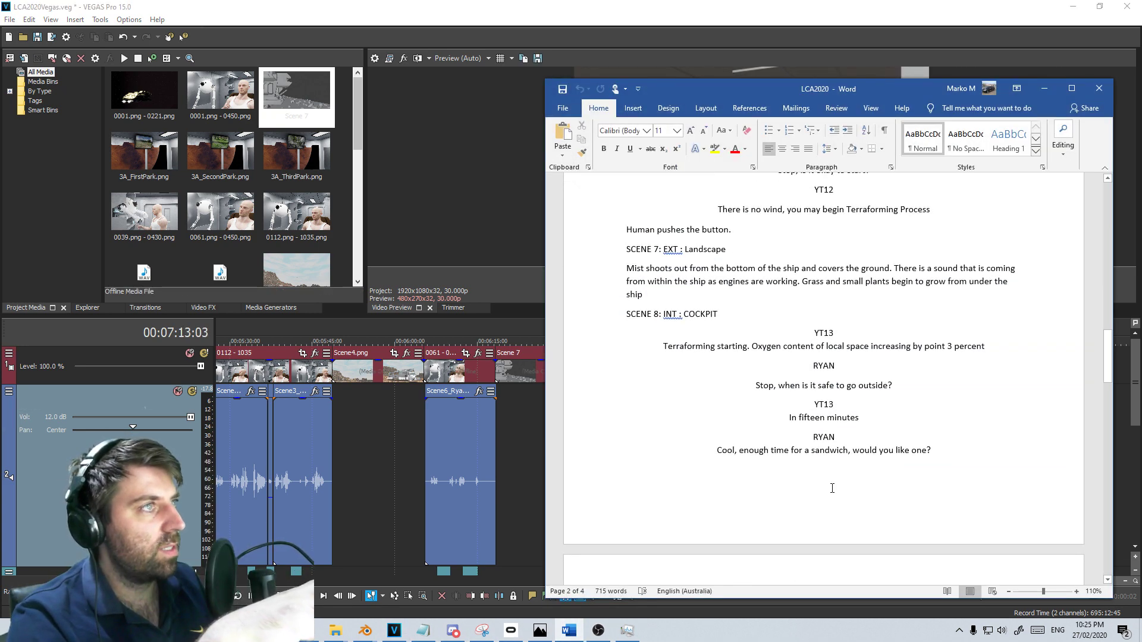
scroll(805, 331, down, 15)
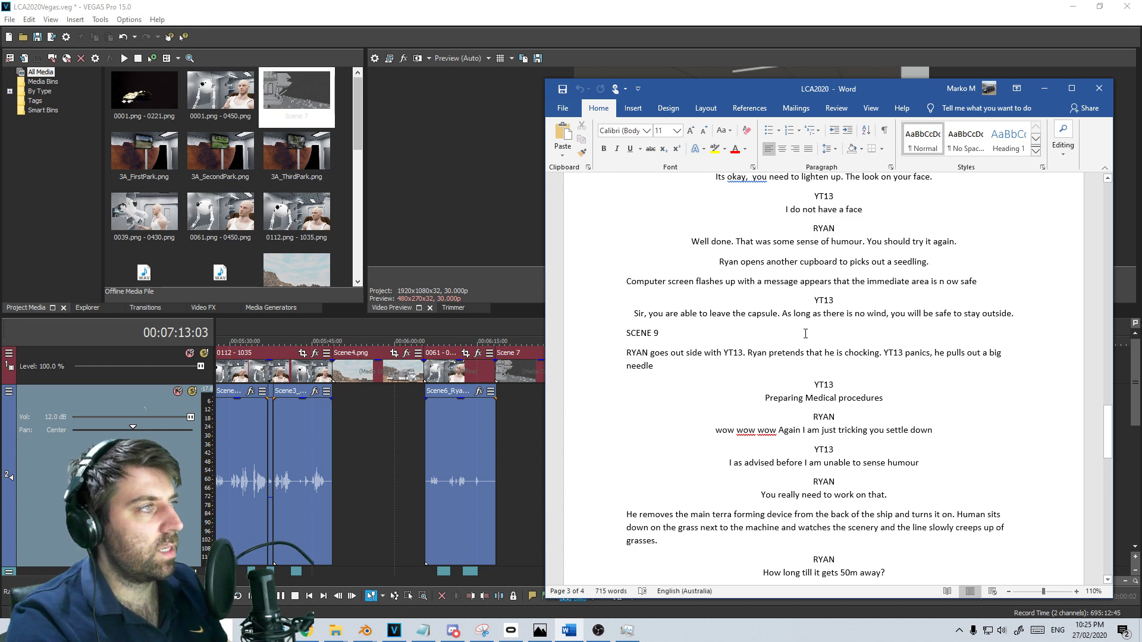
click(1036, 90)
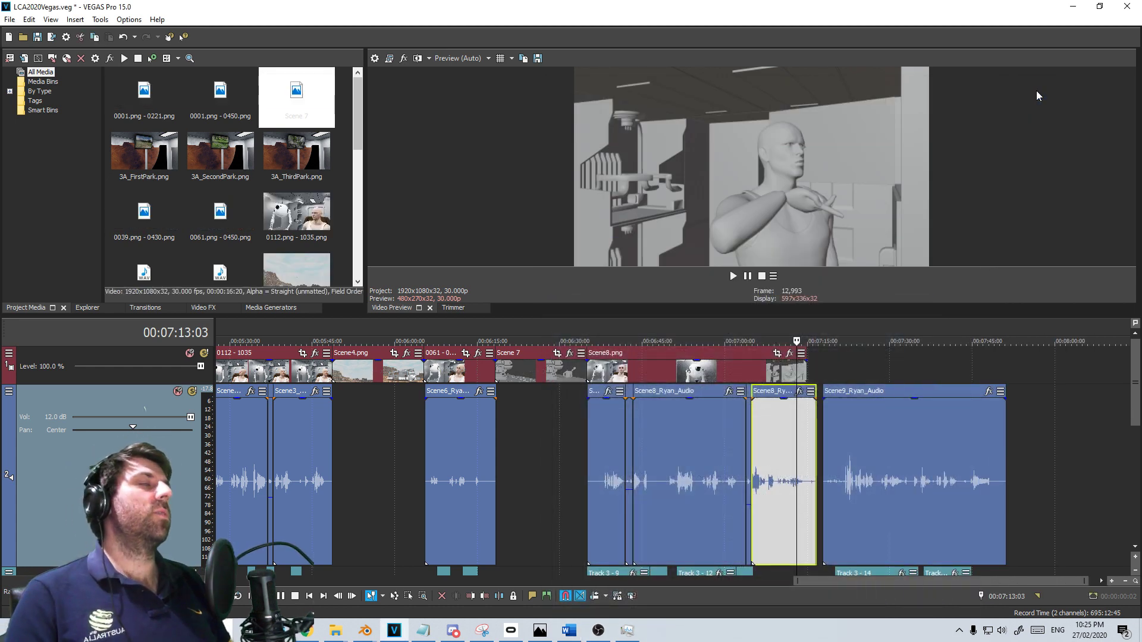
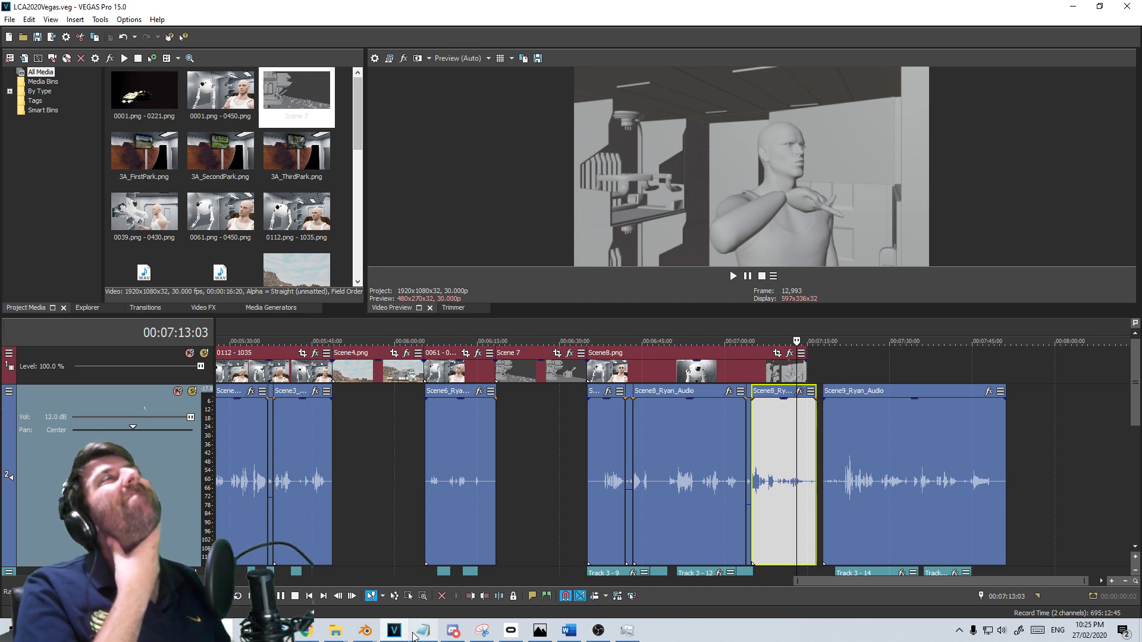
Switch to the Scene7 file in Blender and play back the unfolding animation of the terraforming machine
mouse_move(416, 636)
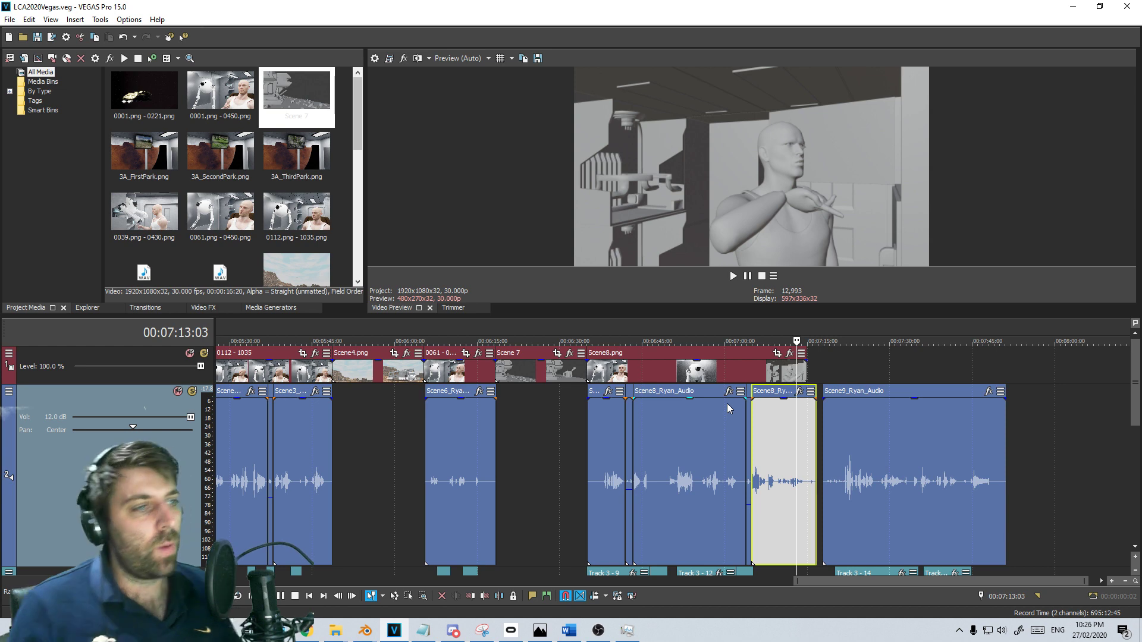
mouse_move(365, 630)
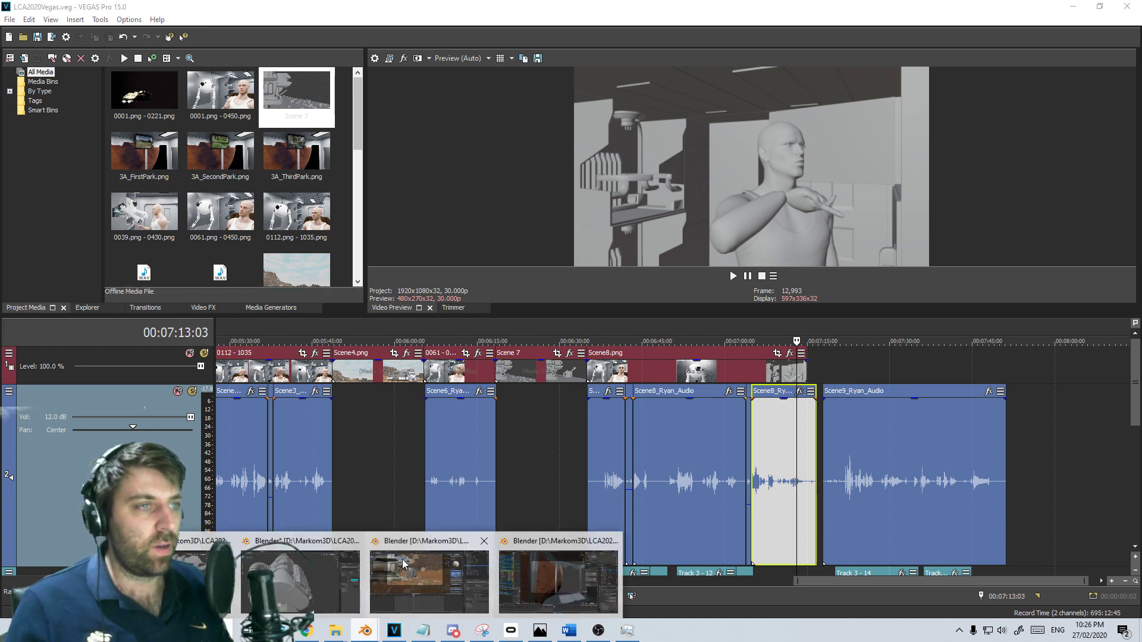
click(431, 576)
scroll(474, 313, up, 3)
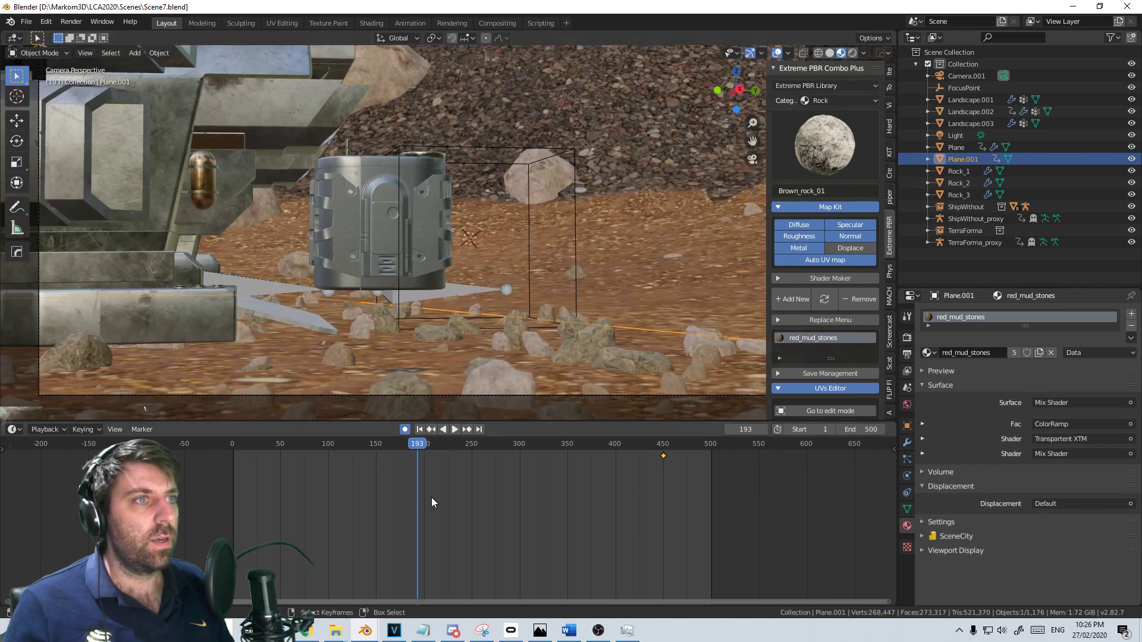
key(space)
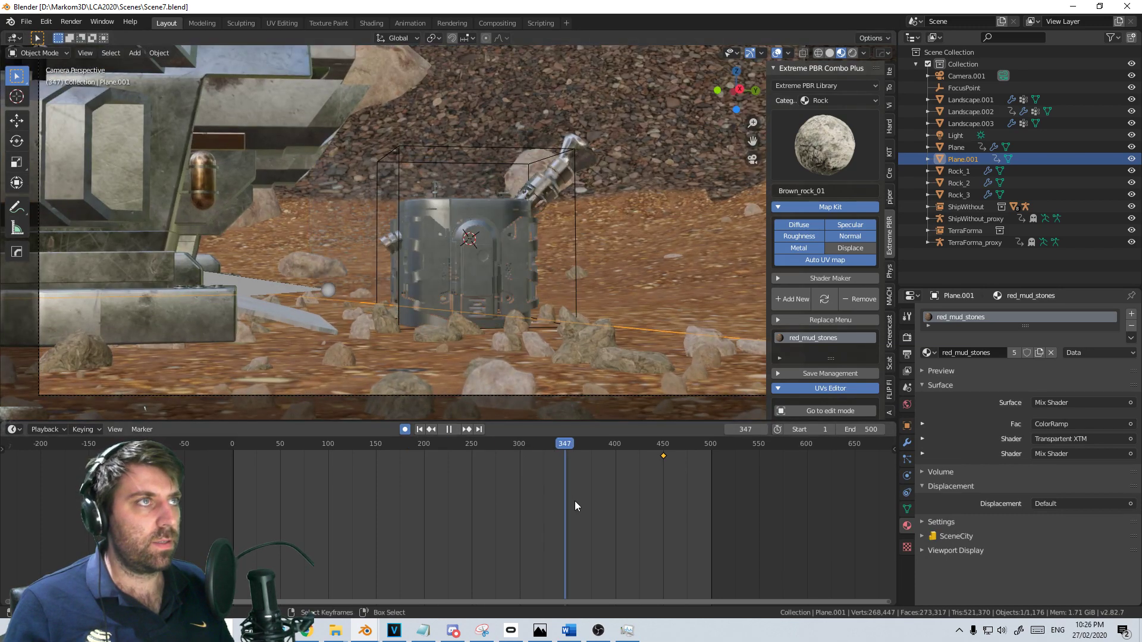
key(space)
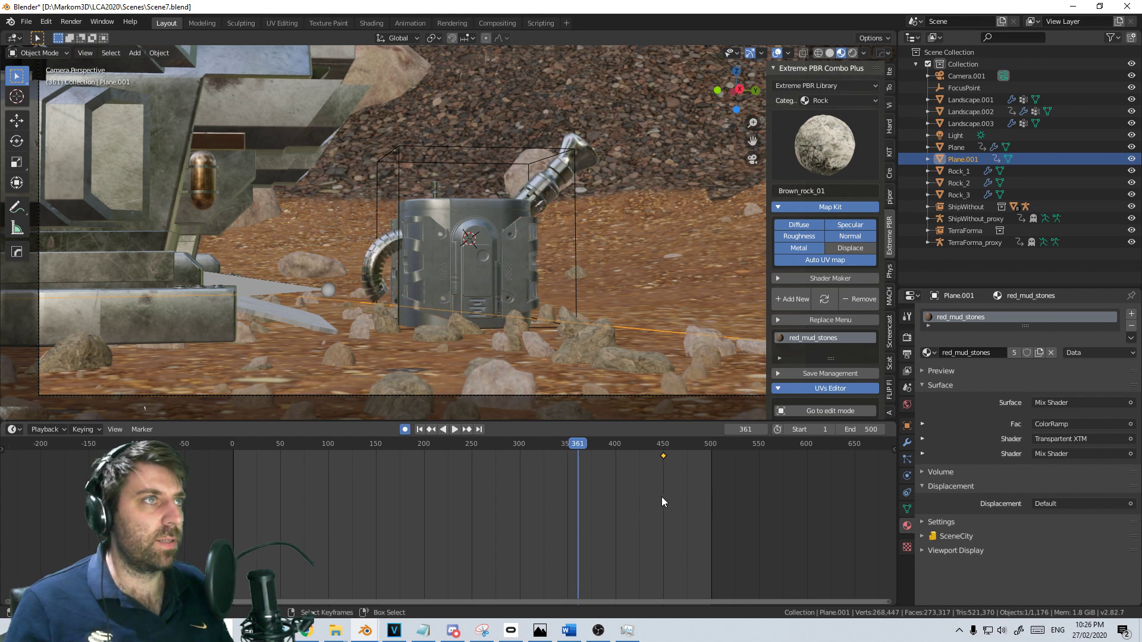
Set the viewport to solid shading and play the end of the animation from around frame 472
drag(662, 497, 814, 122)
click(822, 54)
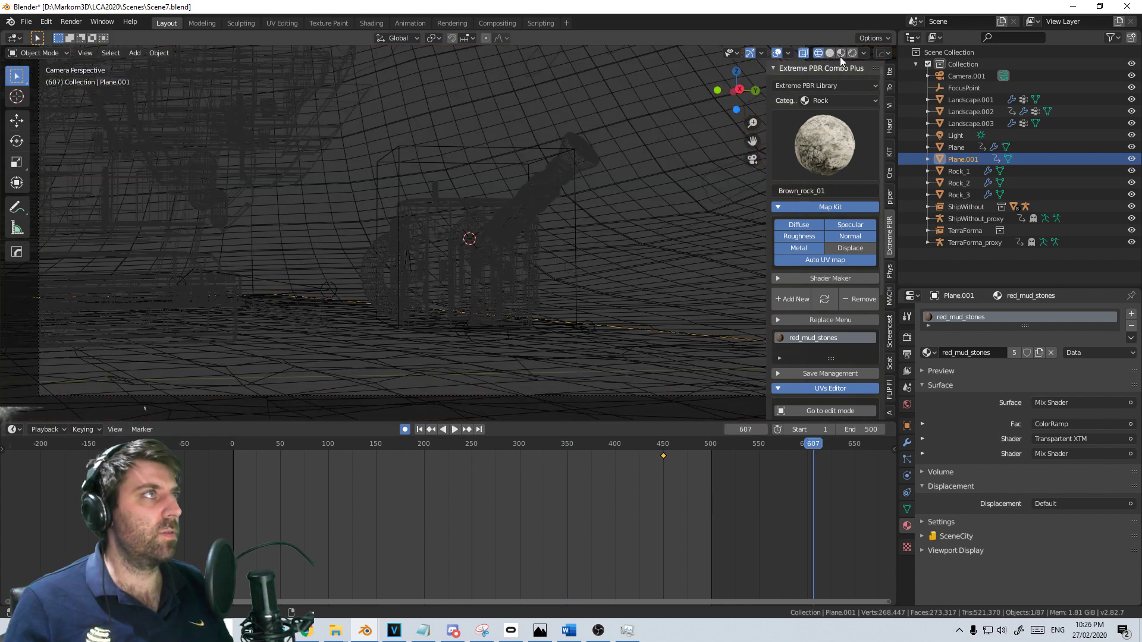
click(831, 53)
click(681, 468)
key(space)
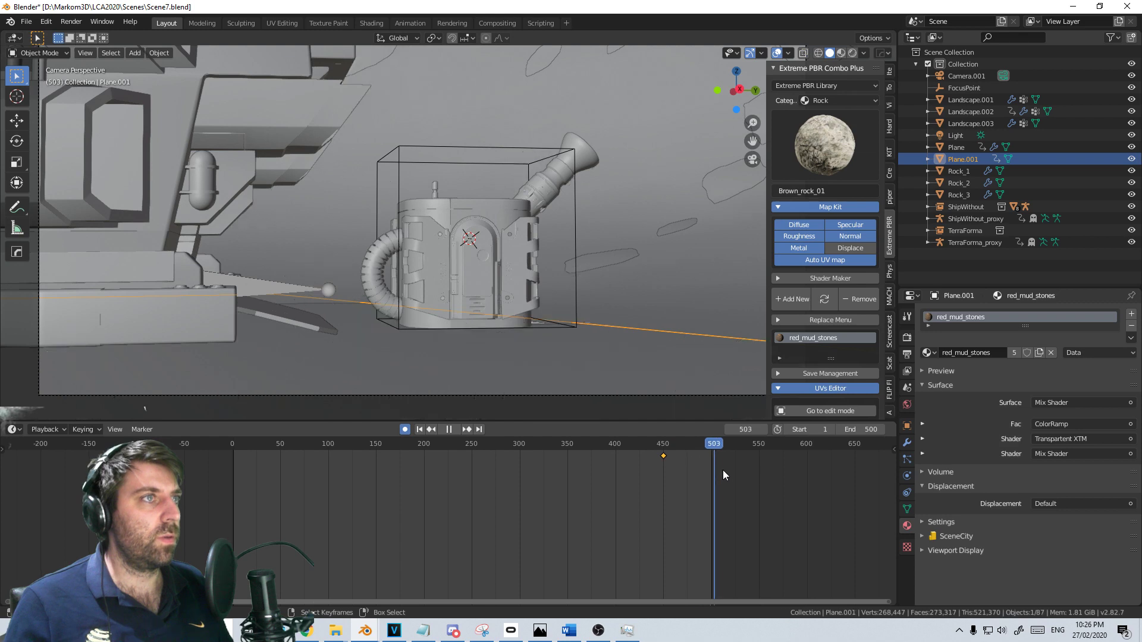
key(Escape)
Open the particle settings of the rock-scattering Plane and try a lifetime of 1000
click(616, 357)
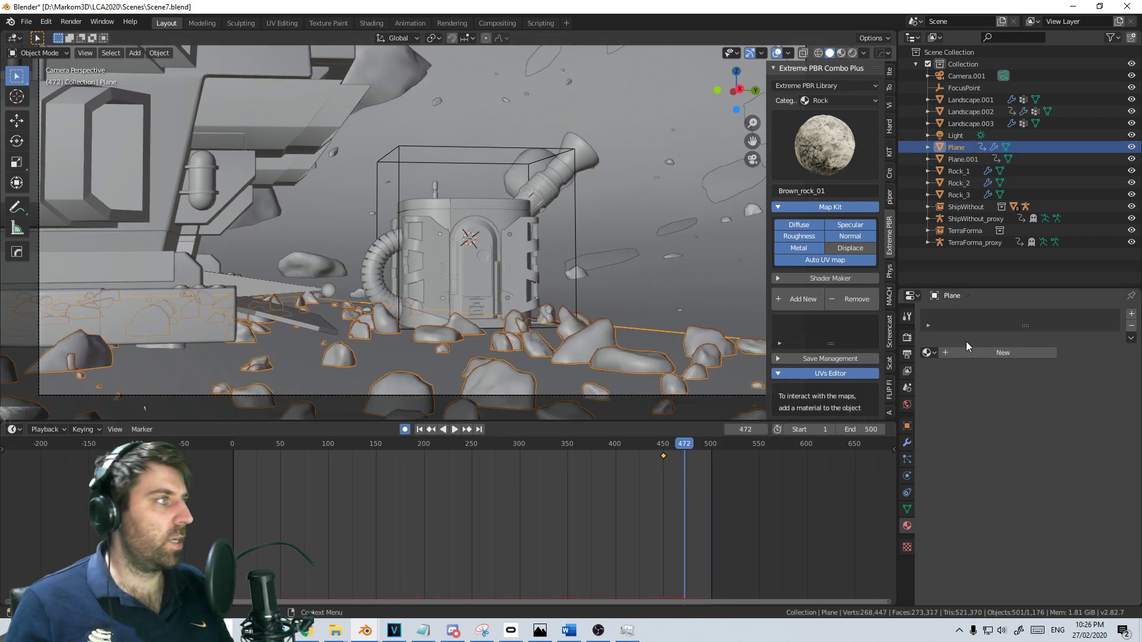
click(907, 458)
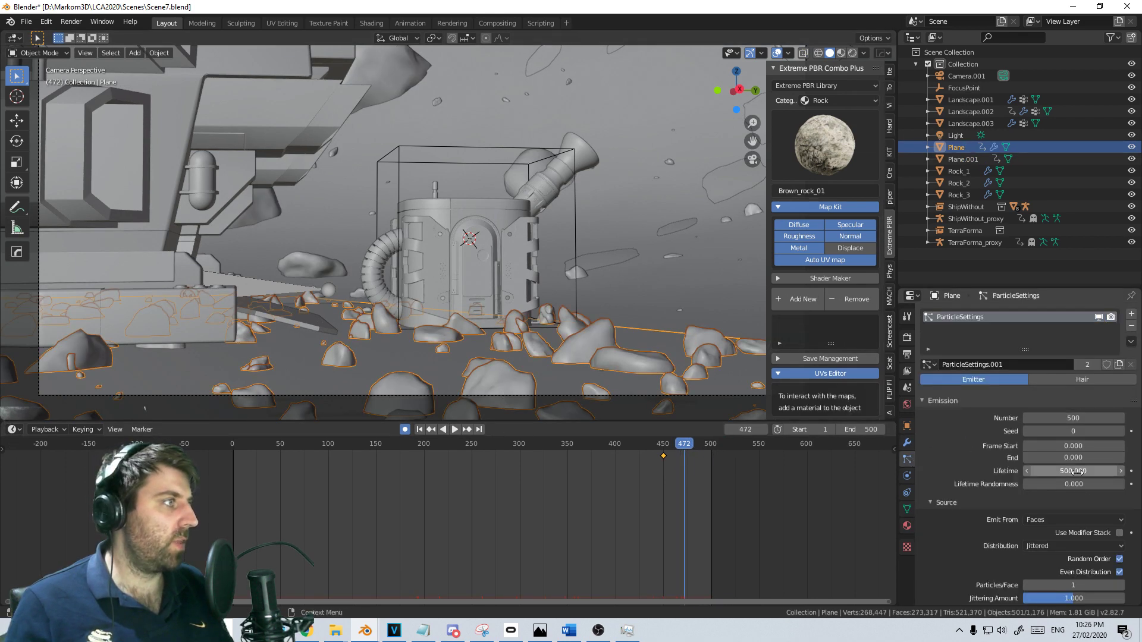
click(1074, 471)
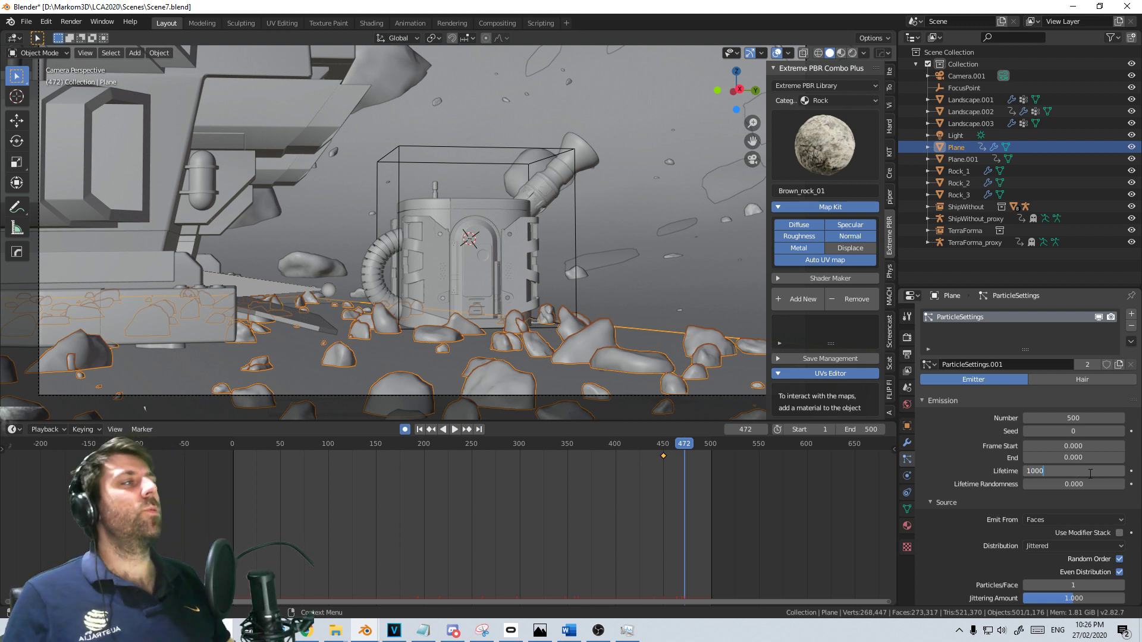
key(Escape)
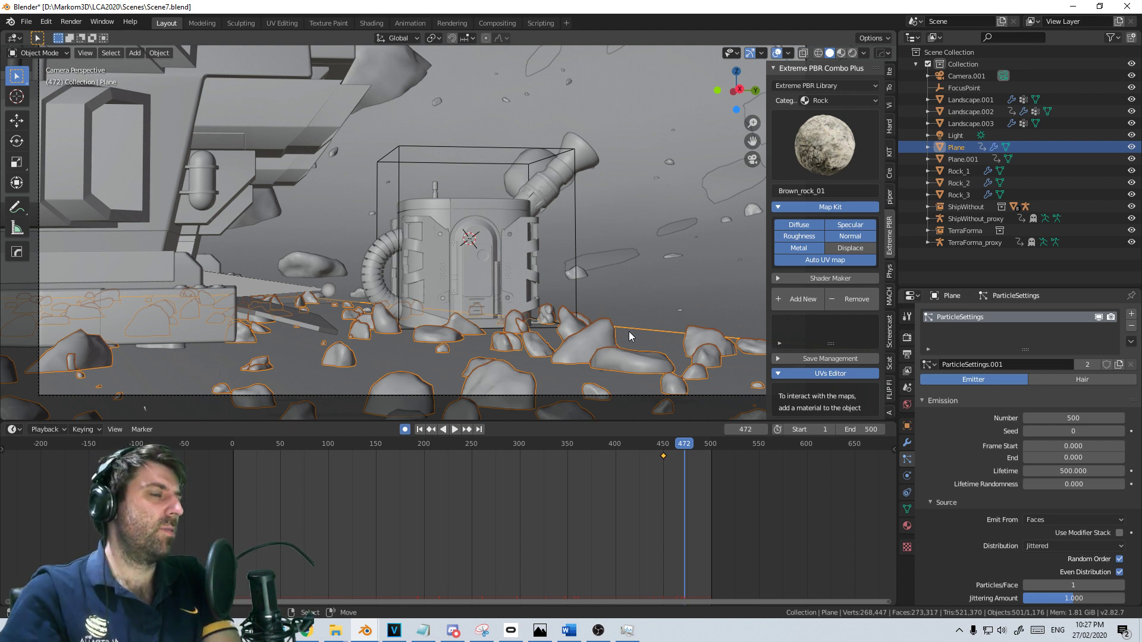
Examine the shot through the camera and the rock-covered ground between the ship and the machine
key(KP_0)
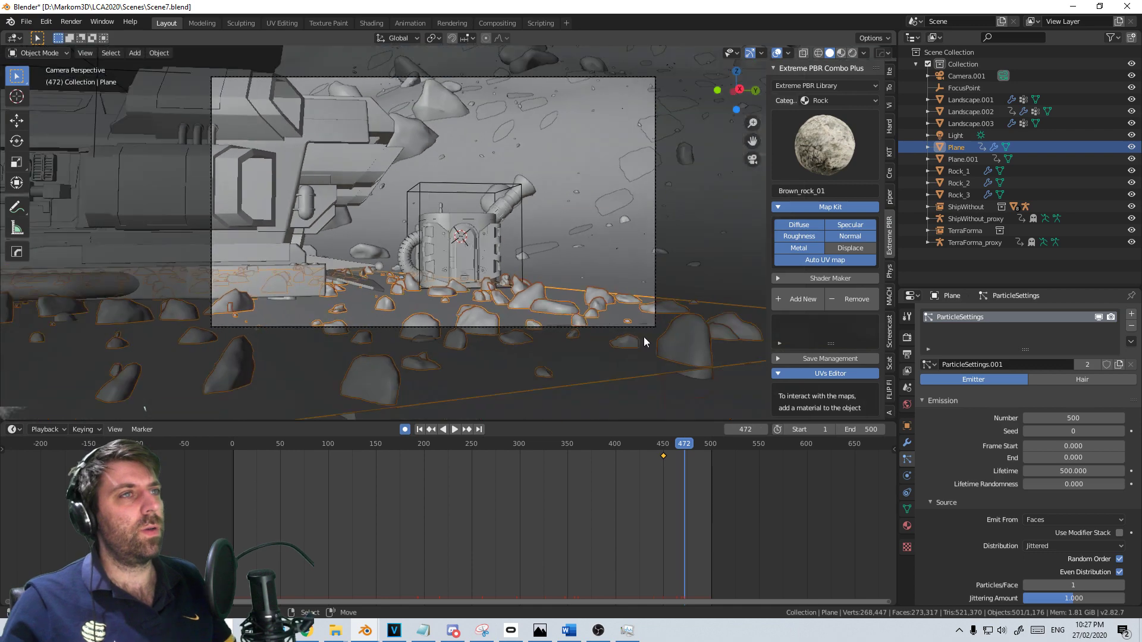
middle_drag(604, 378, 427, 313)
scroll(602, 363, down, 6)
scroll(492, 356, up, 4)
scroll(491, 355, up, 2)
scroll(427, 313, up, 1)
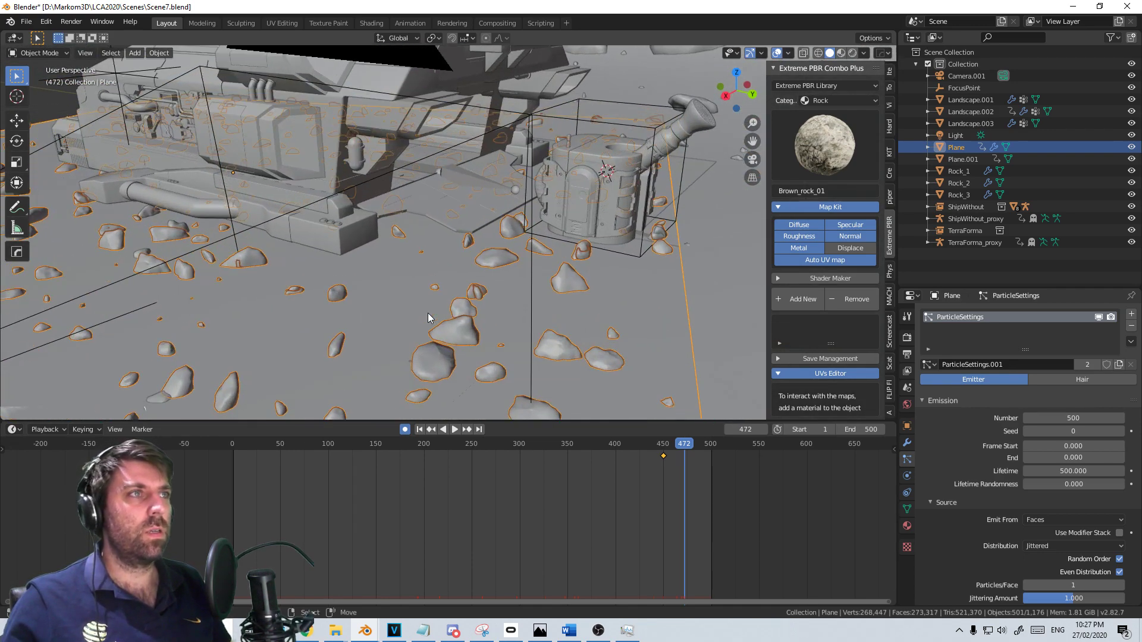
Switch to the LCA2020 script in Word, read the Scene 7 landscape description, and return to Blender
click(575, 631)
scroll(786, 364, up, 10)
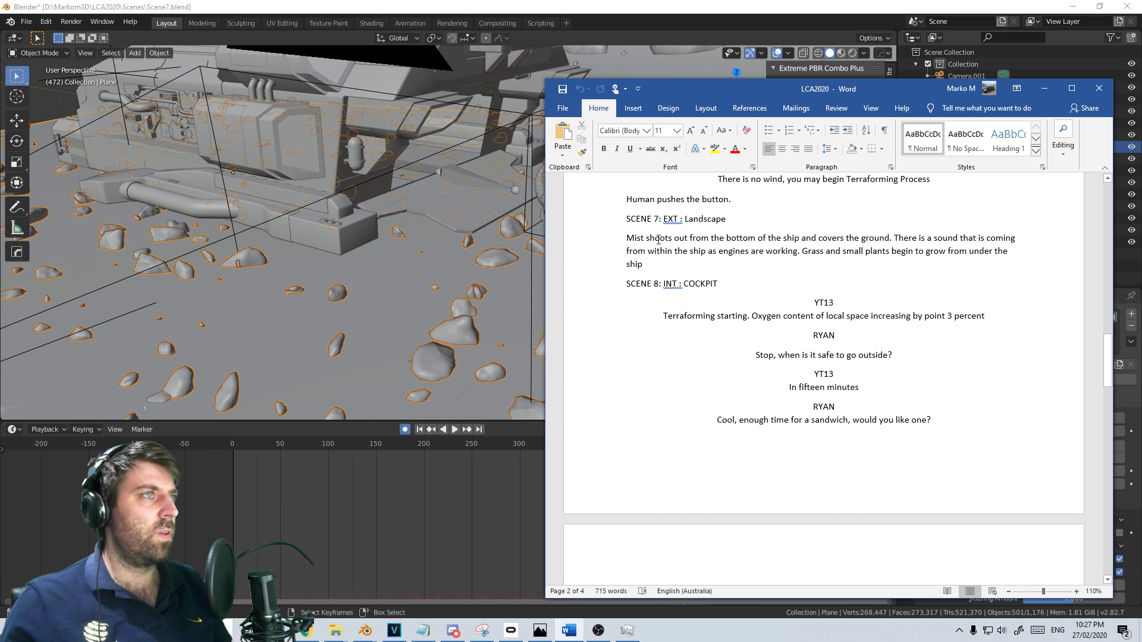
drag(658, 240, 789, 265)
click(790, 265)
scroll(790, 265, up, 2)
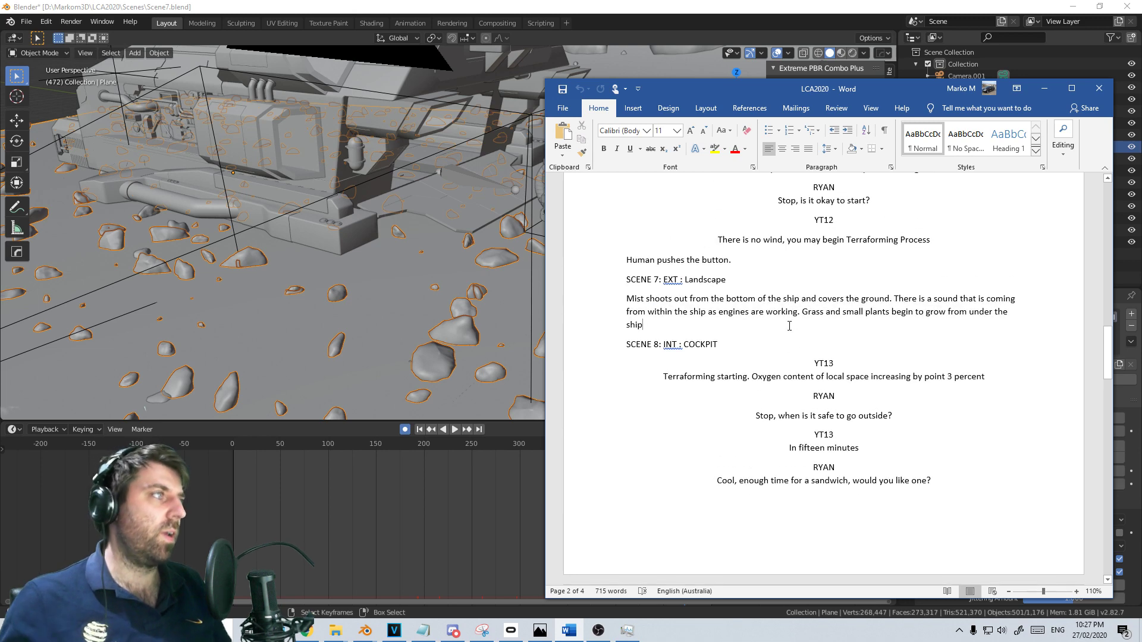
drag(797, 328, 793, 306)
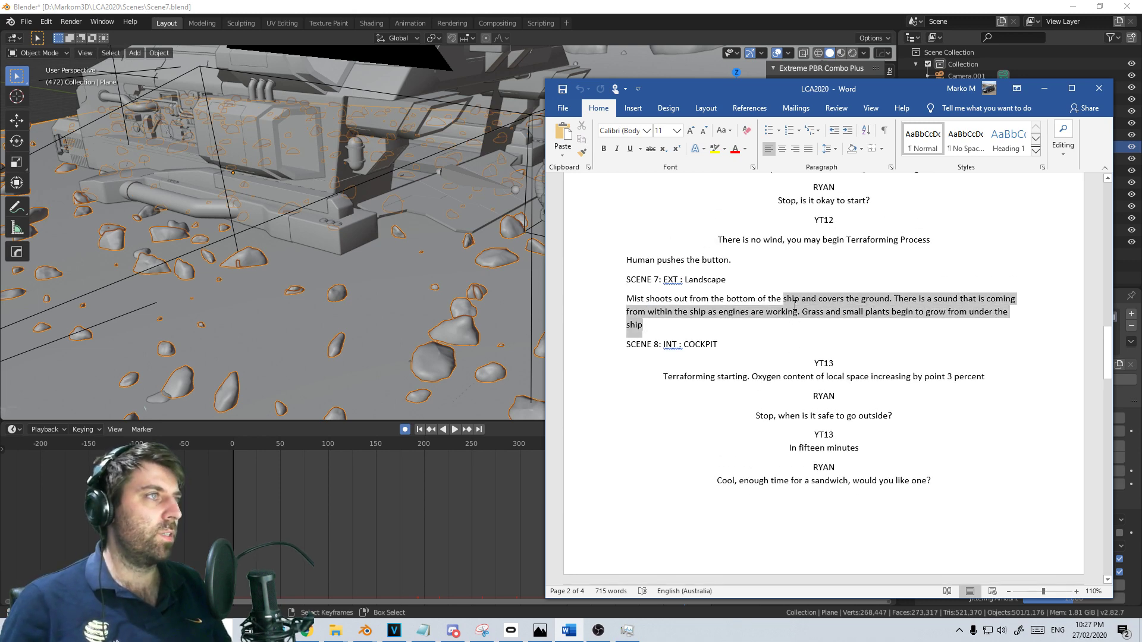
click(795, 304)
click(1044, 89)
Select the Landscape.001 terrain and frame it so its full extent around the ship can be inspected
middle_drag(614, 222, 207, 262)
middle_drag(456, 166, 441, 387)
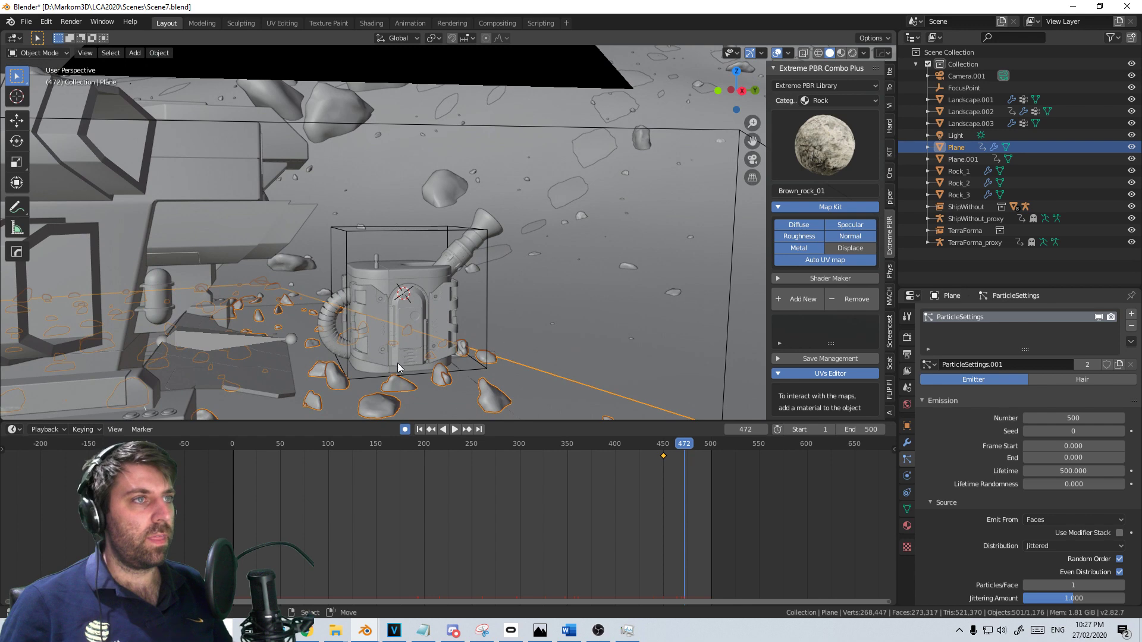
click(537, 349)
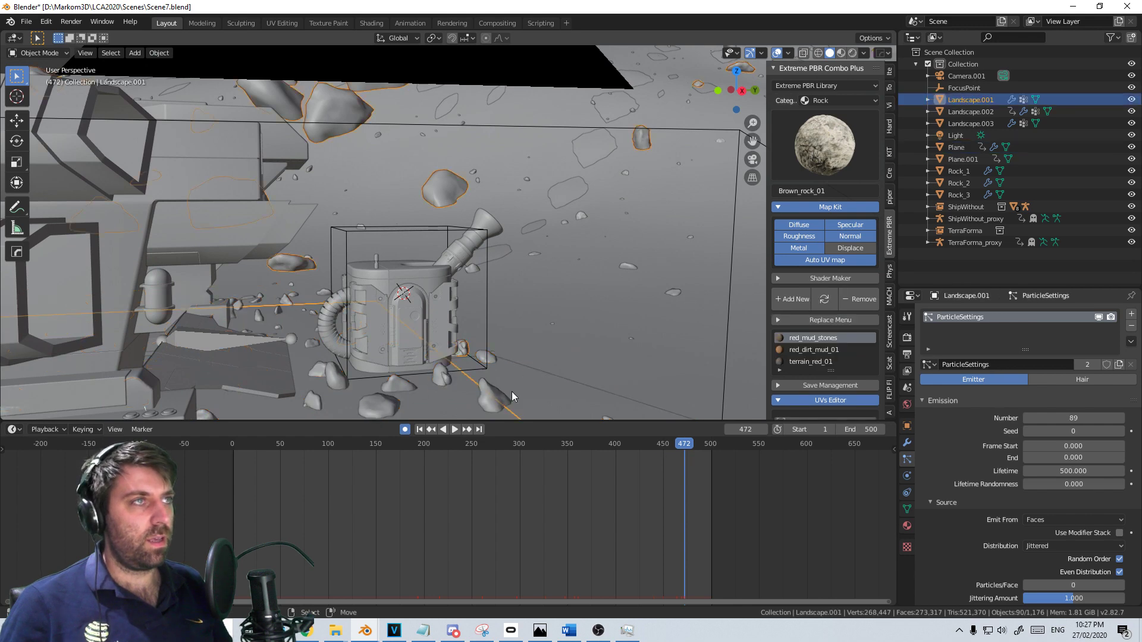
key(KP_Decimal)
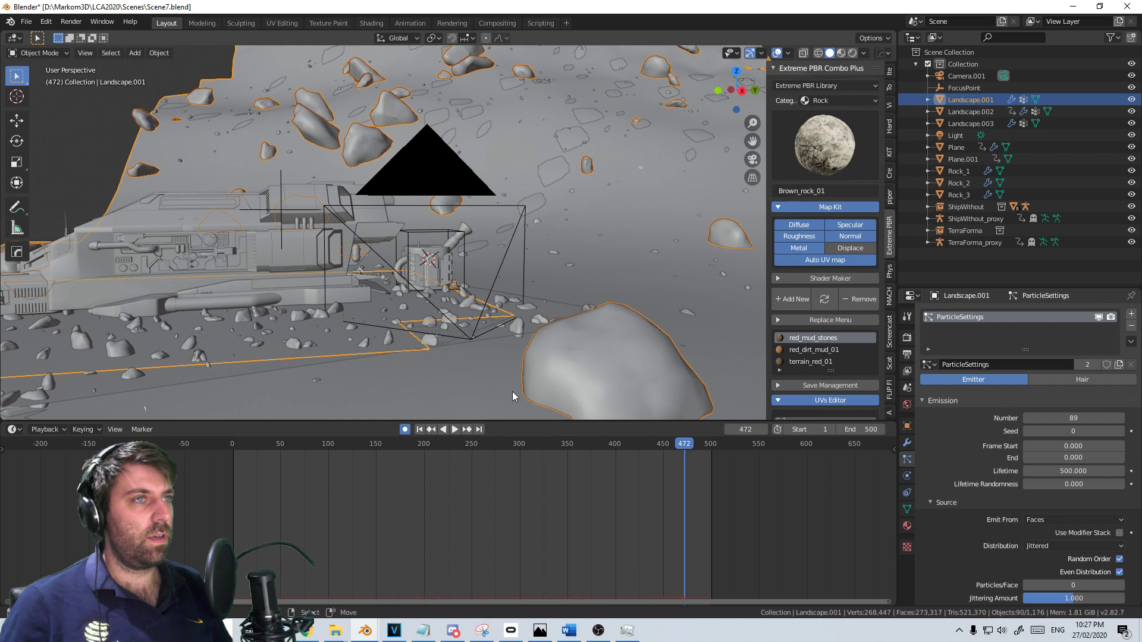
scroll(512, 396, down, 5)
middle_drag(429, 330, 320, 305)
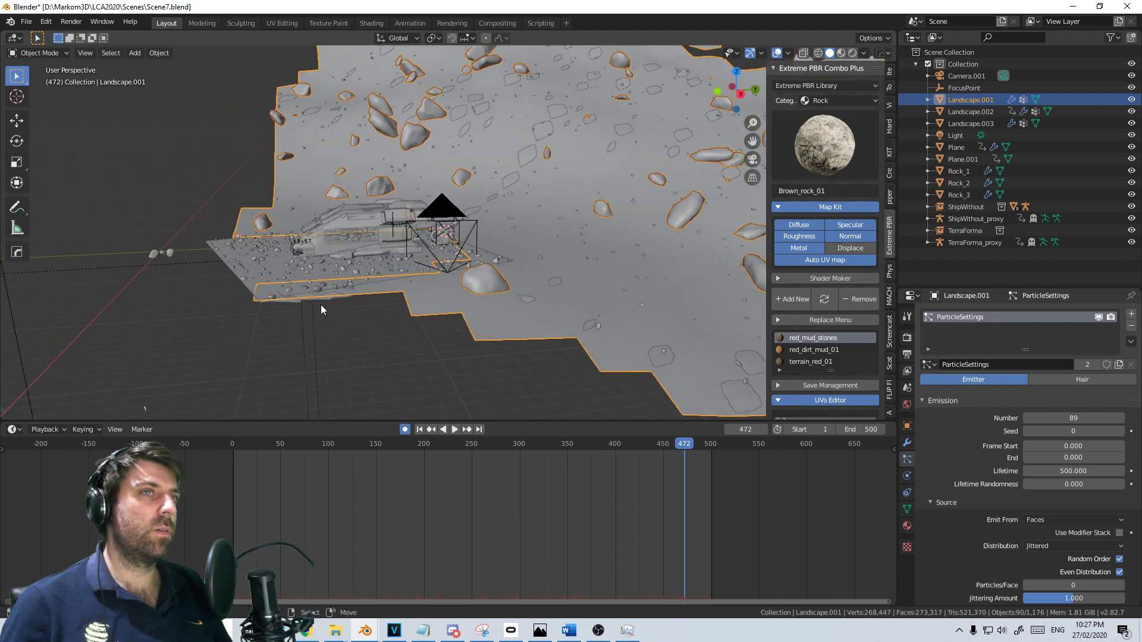
Select the Landscape.002 terrain and compare it in wireframe and solid shading
key(z)
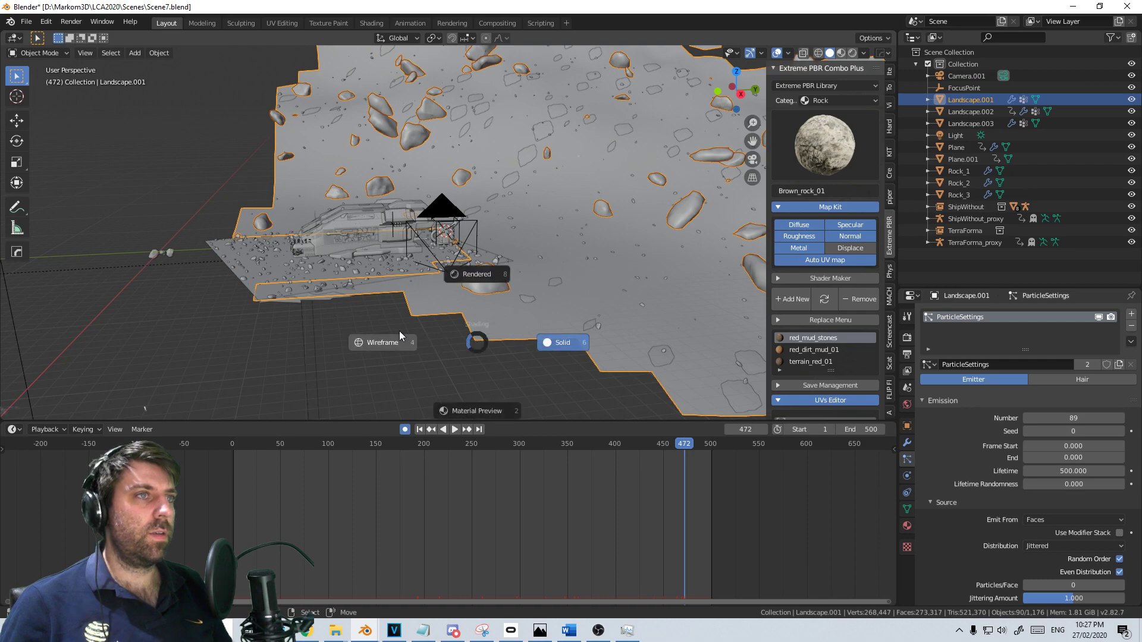
click(399, 331)
click(479, 342)
key(z)
click(548, 340)
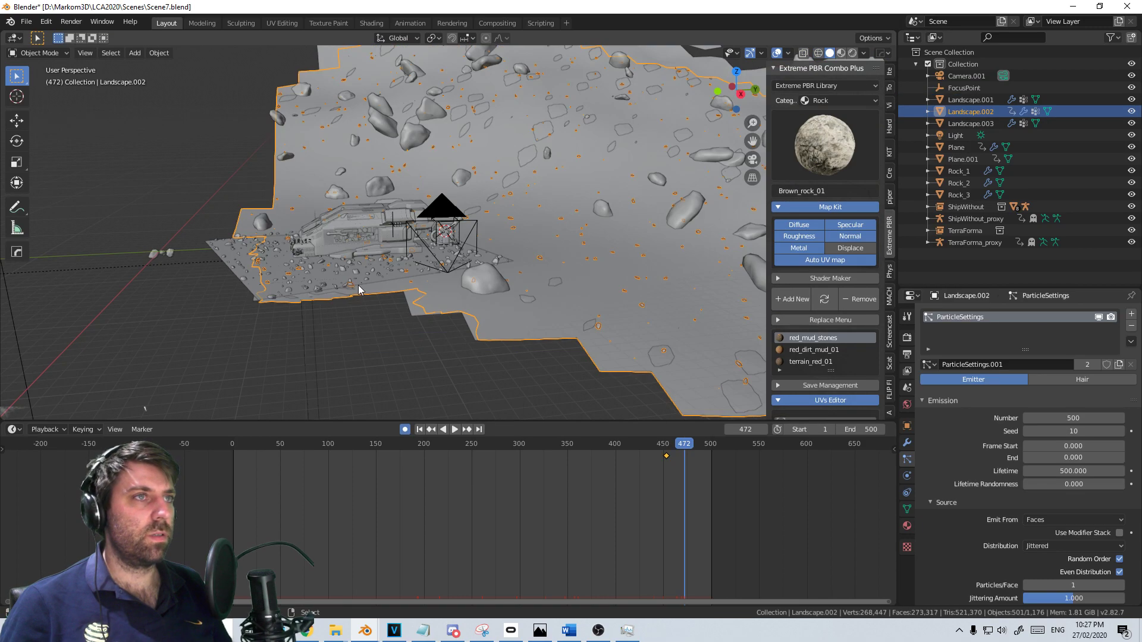
Delete the flat Plane.001 ground mesh beneath the ship while in wireframe shading
mouse_move(358, 284)
middle_down()
mouse_move(482, 325)
mouse_move(520, 287)
mouse_move(450, 312)
mouse_move(439, 345)
mouse_move(451, 355)
mouse_move(299, 331)
middle_up()
click(409, 323)
click(261, 327)
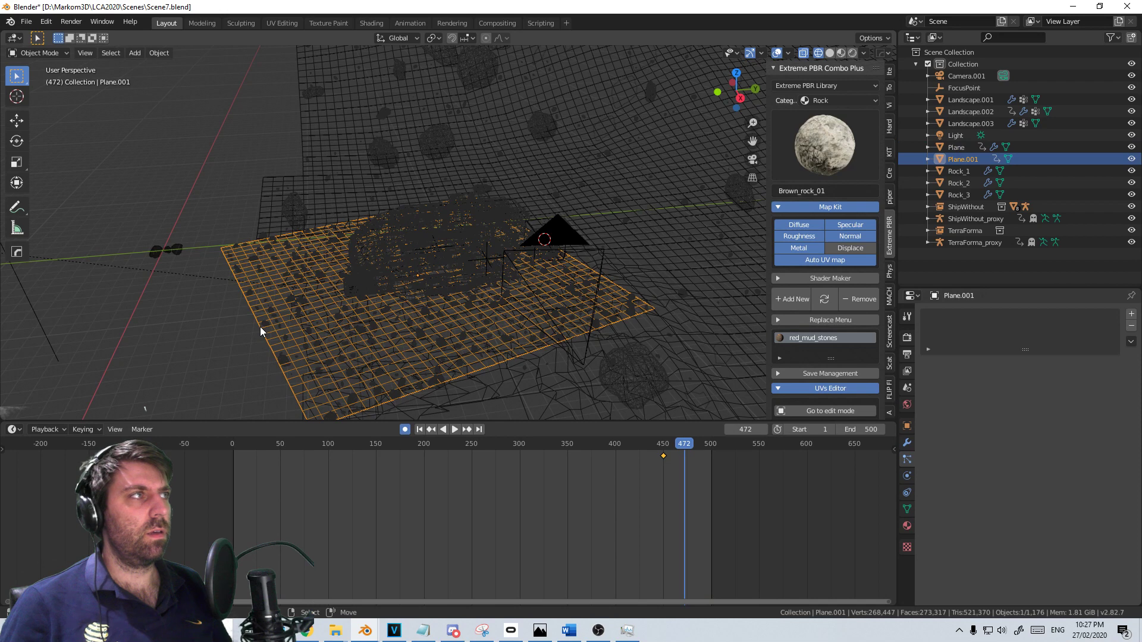
key(Delete)
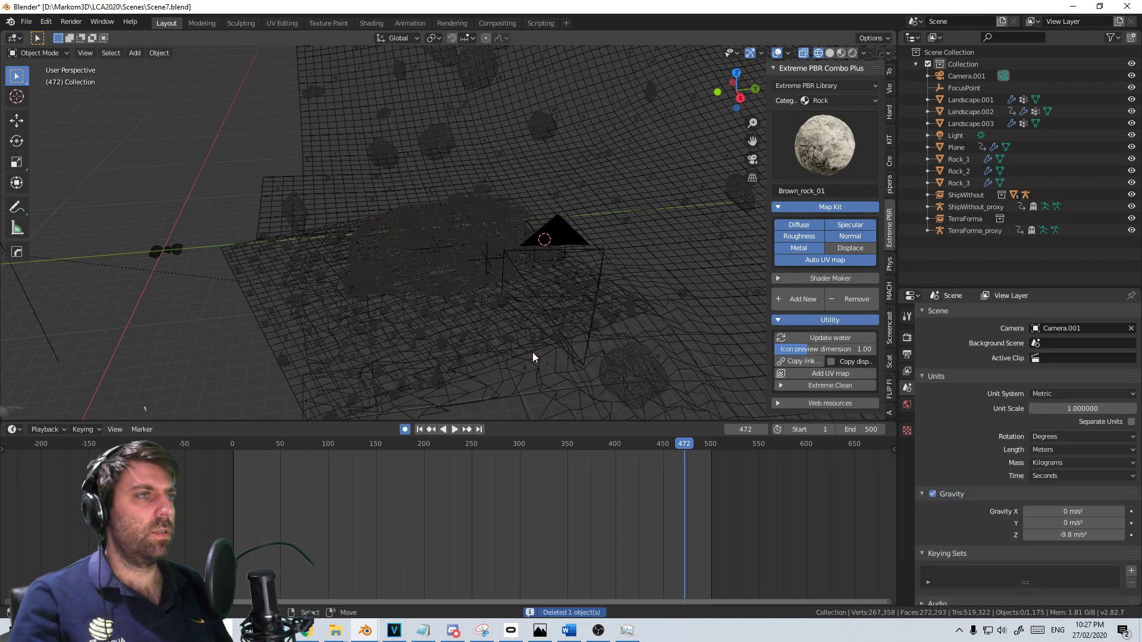
Pick through the overlapping ground meshes, including Plane and Landscape.003, and select the Landscape.002 terrain
click(538, 391)
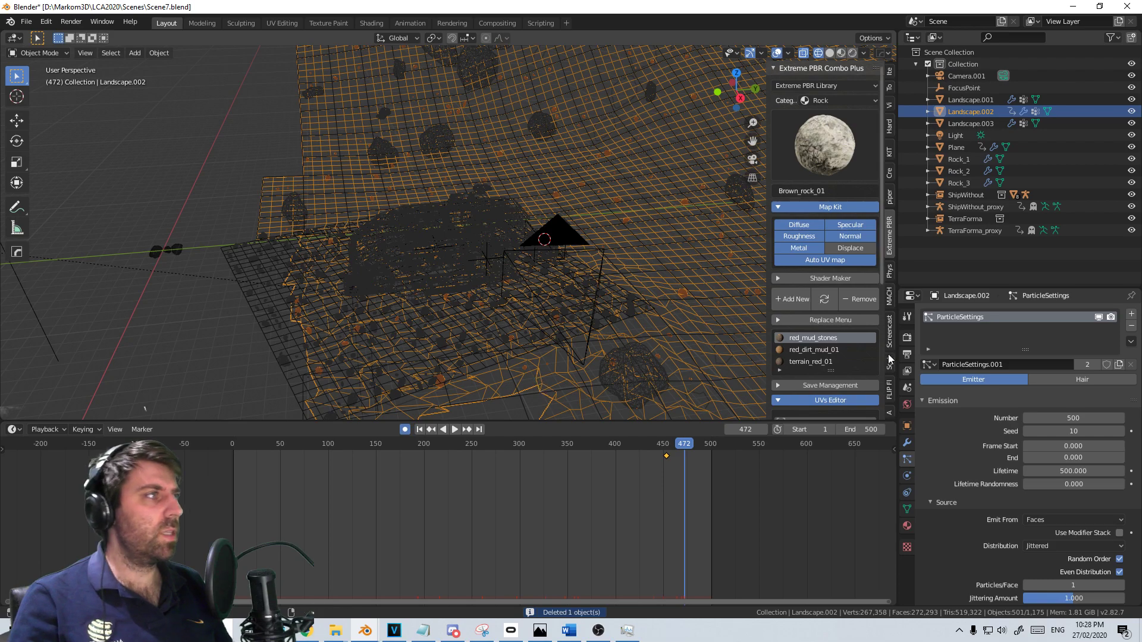
middle_drag(622, 279, 363, 320)
click(301, 323)
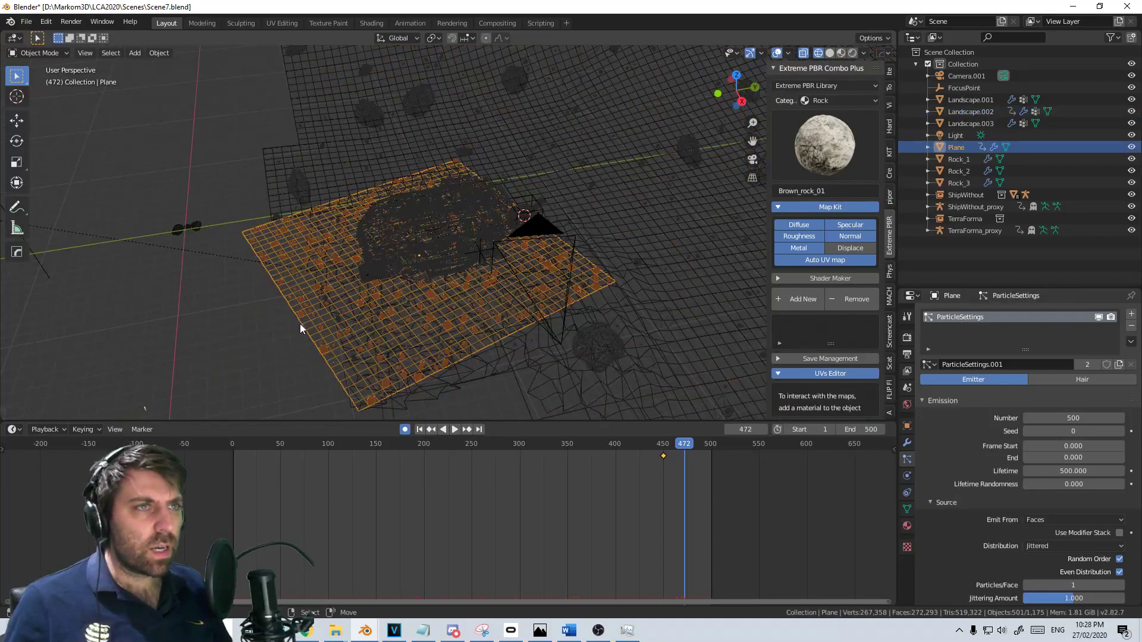
click(525, 377)
click(531, 376)
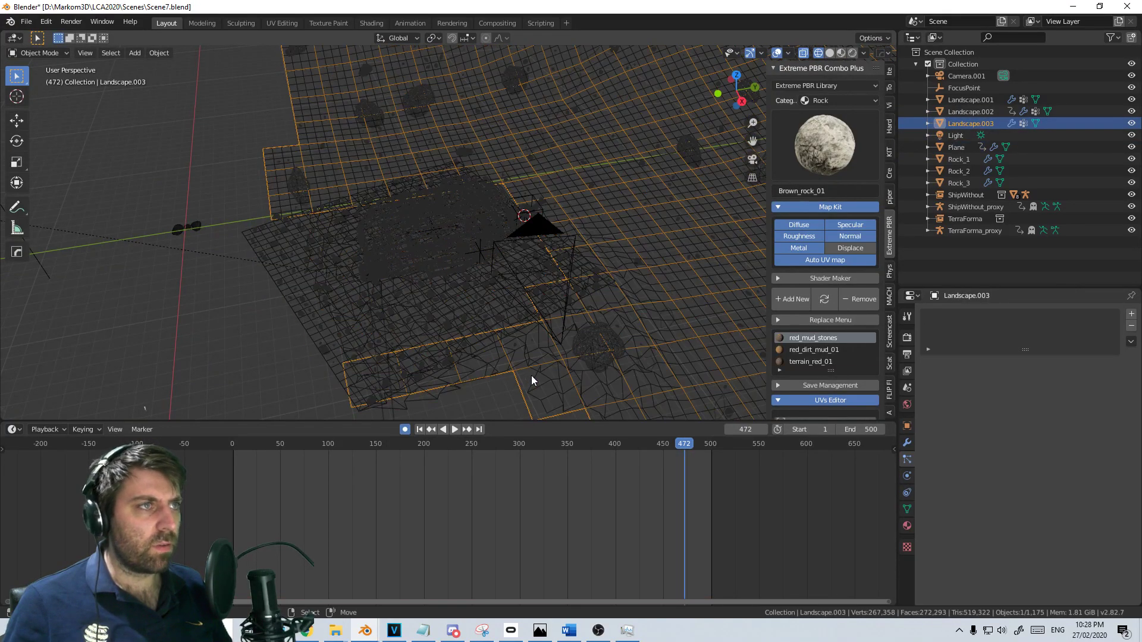
click(526, 377)
Duplicate the Landscape.002 terrain in place and remove the copy's particle system
shift+middle_drag(582, 301, 510, 250)
scroll(501, 311, up, 3)
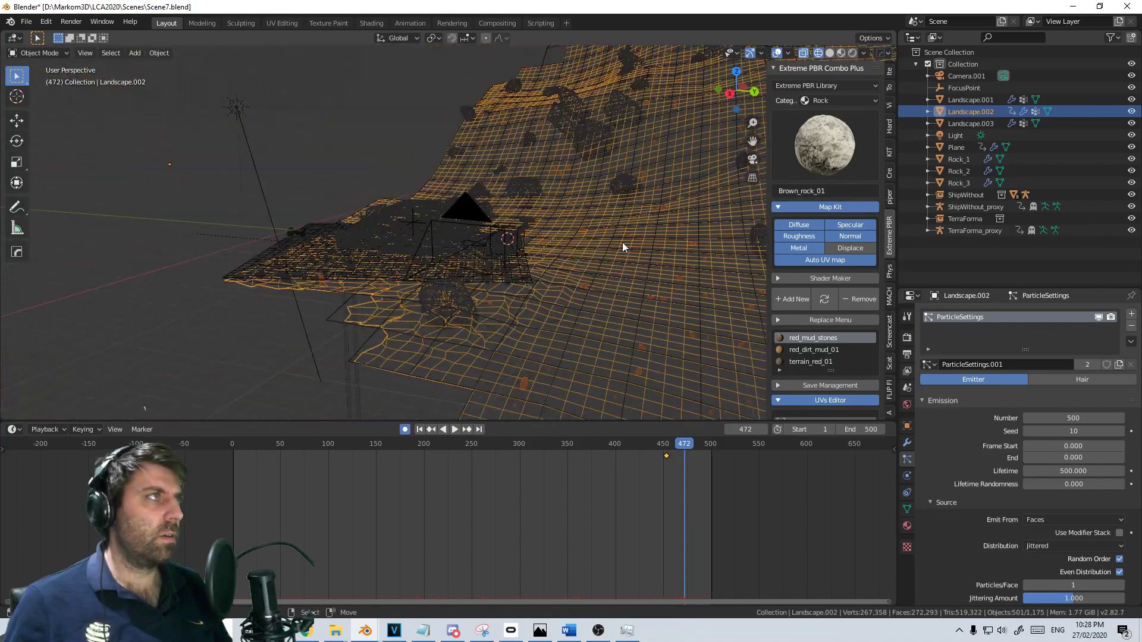
middle_drag(543, 284, 512, 289)
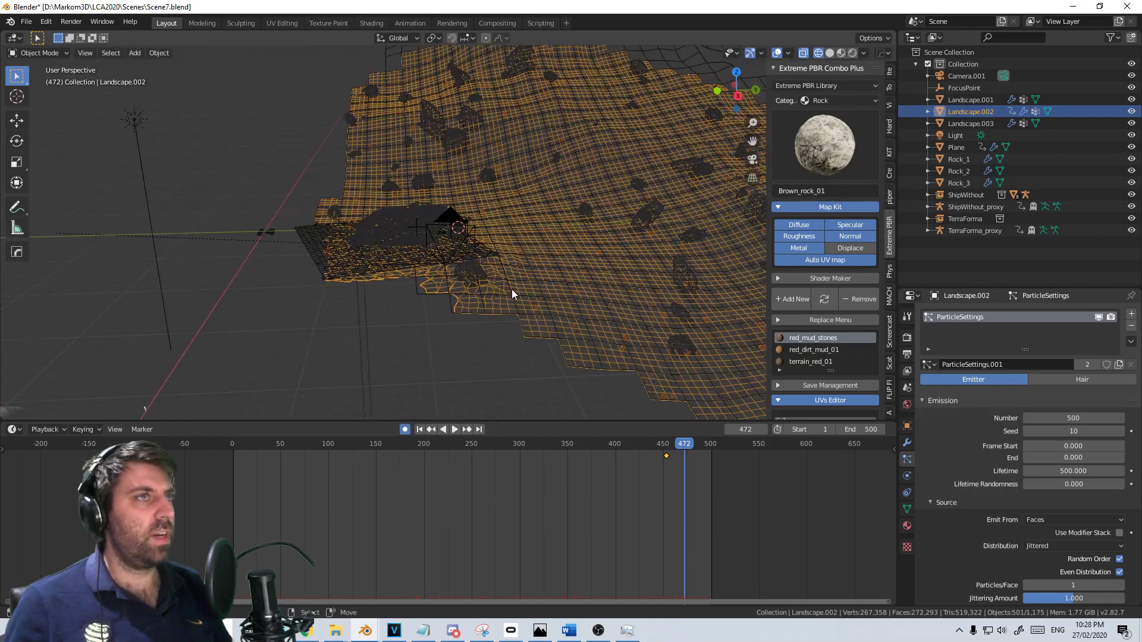
key(shift+d)
key(Escape)
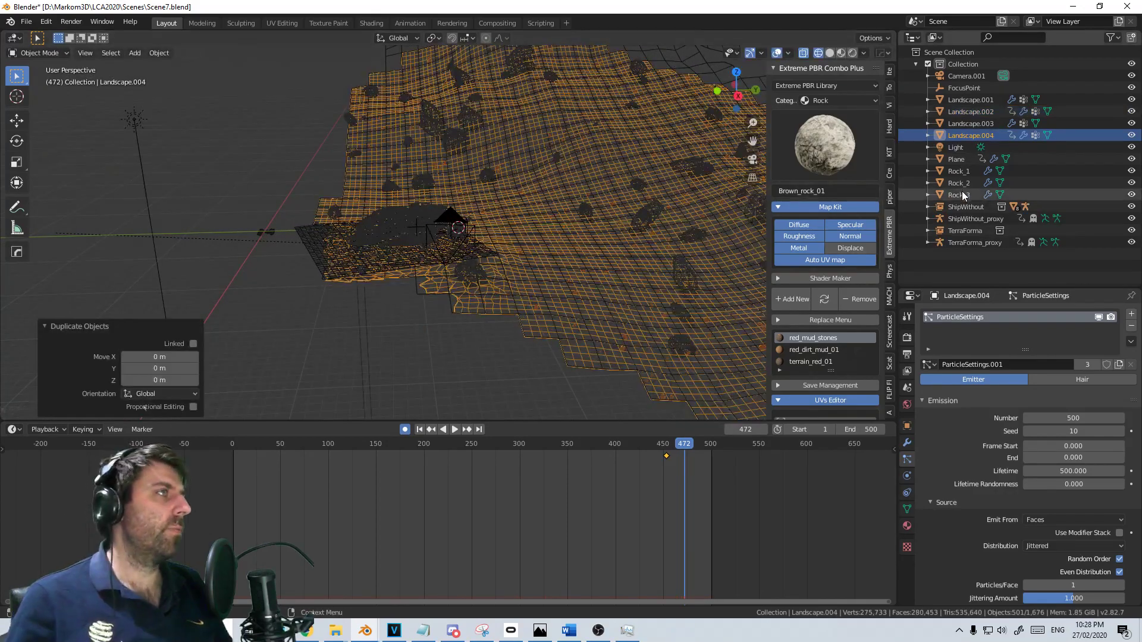
click(1131, 326)
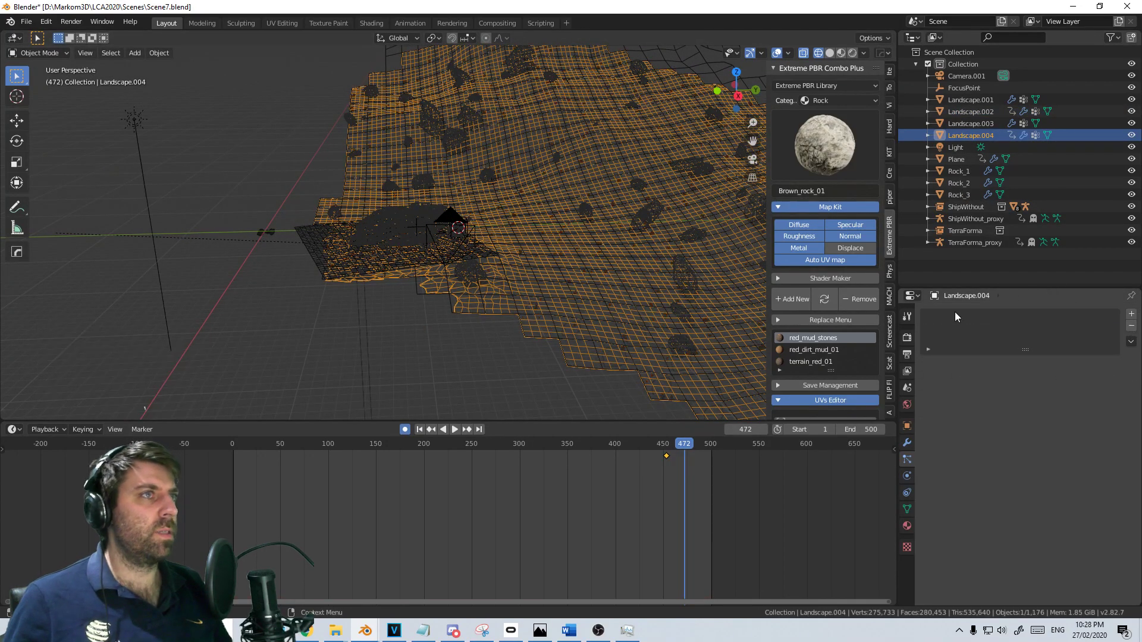
scroll(494, 272, up, 4)
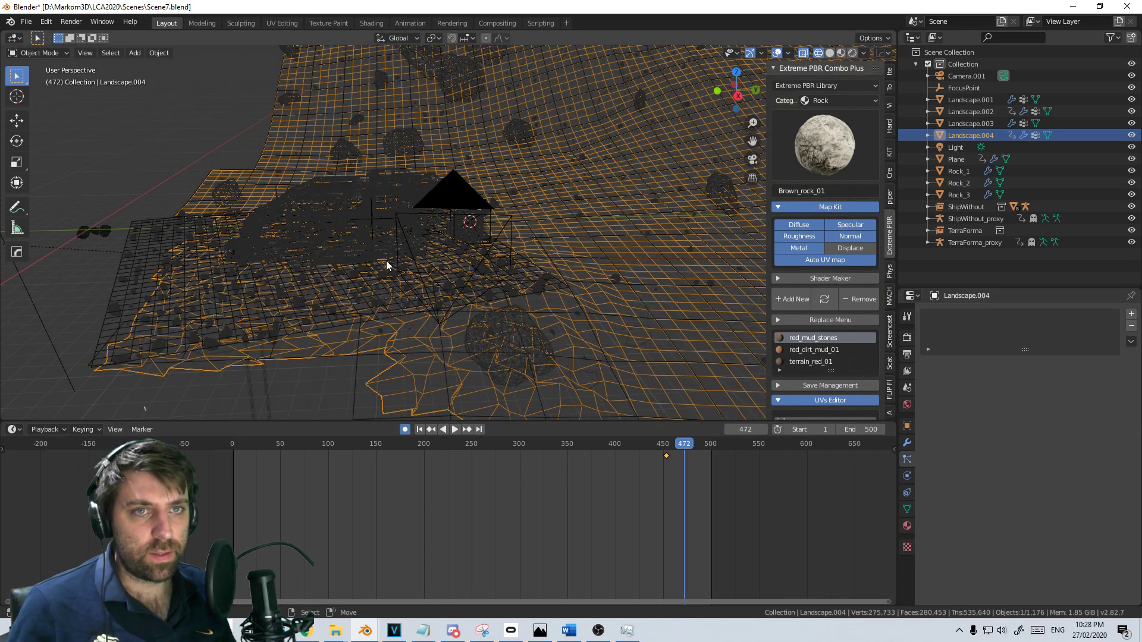
shift+middle_drag(412, 250, 388, 302)
scroll(419, 297, up, 3)
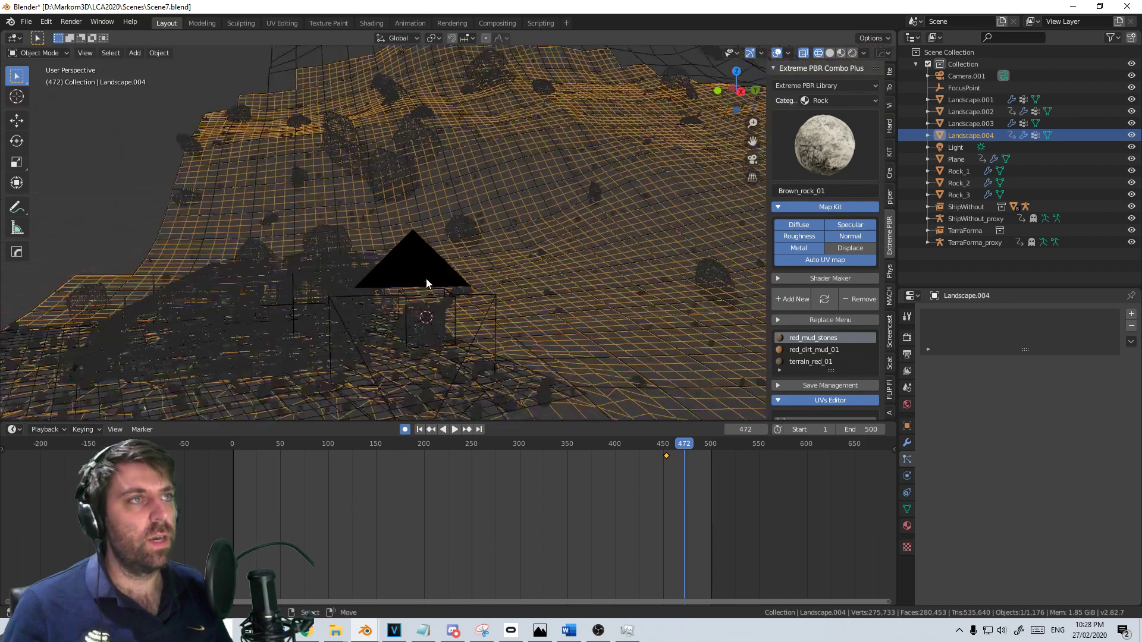
shift+middle_drag(504, 309, 455, 313)
scroll(553, 226, up, 2)
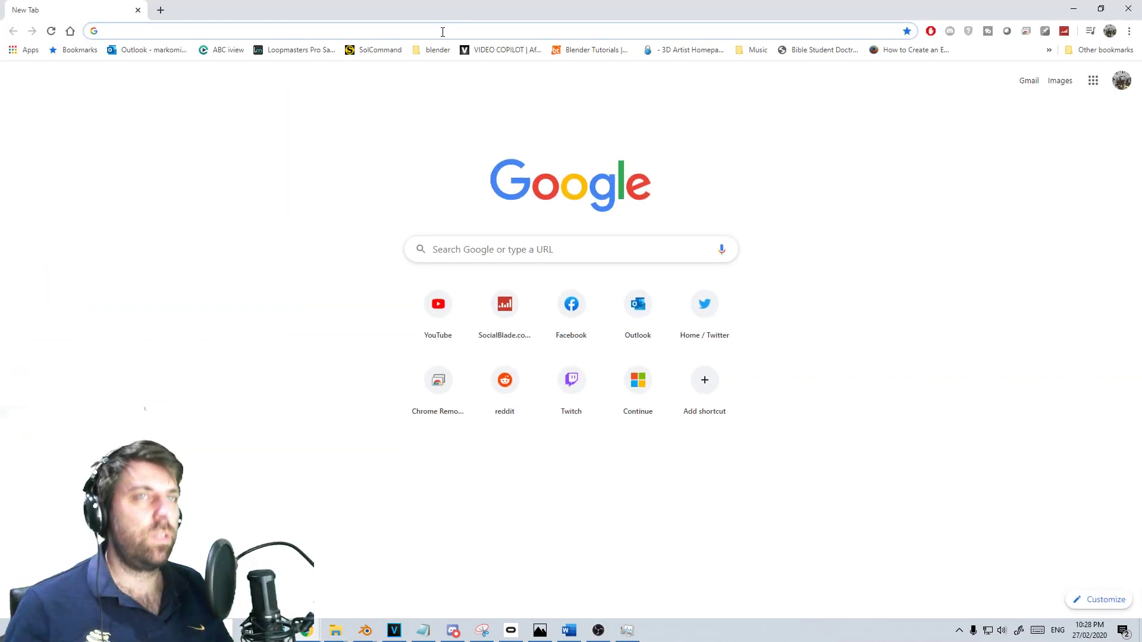
Switch to File Explorer and open the Smoke folder under 3D Assets, Textures on the Games (D:) drive
text(gum)
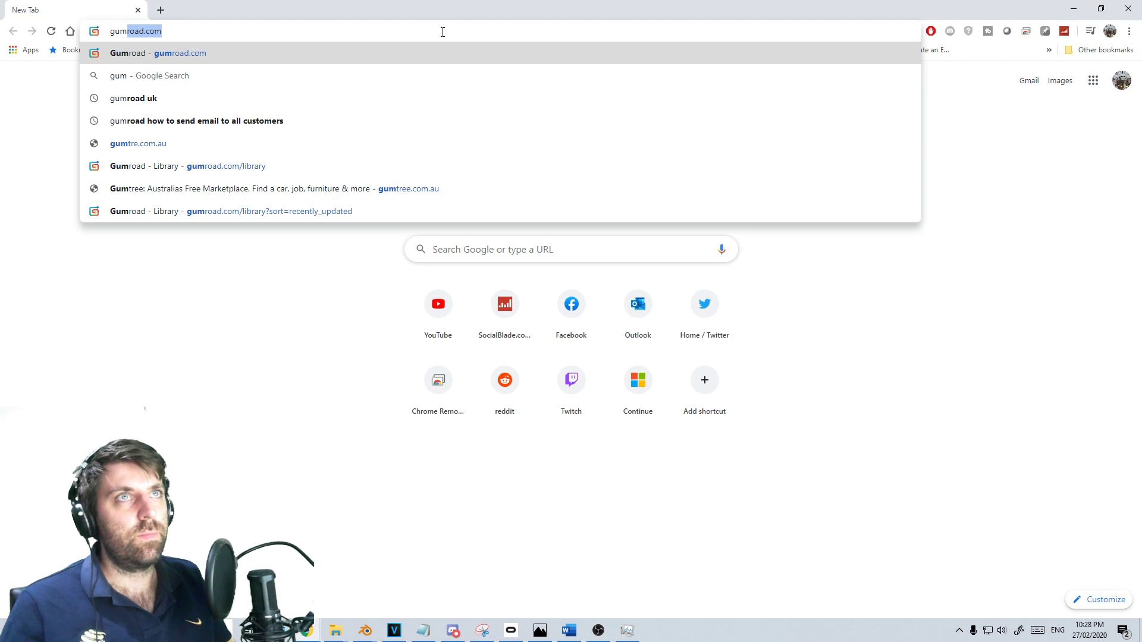
click(355, 638)
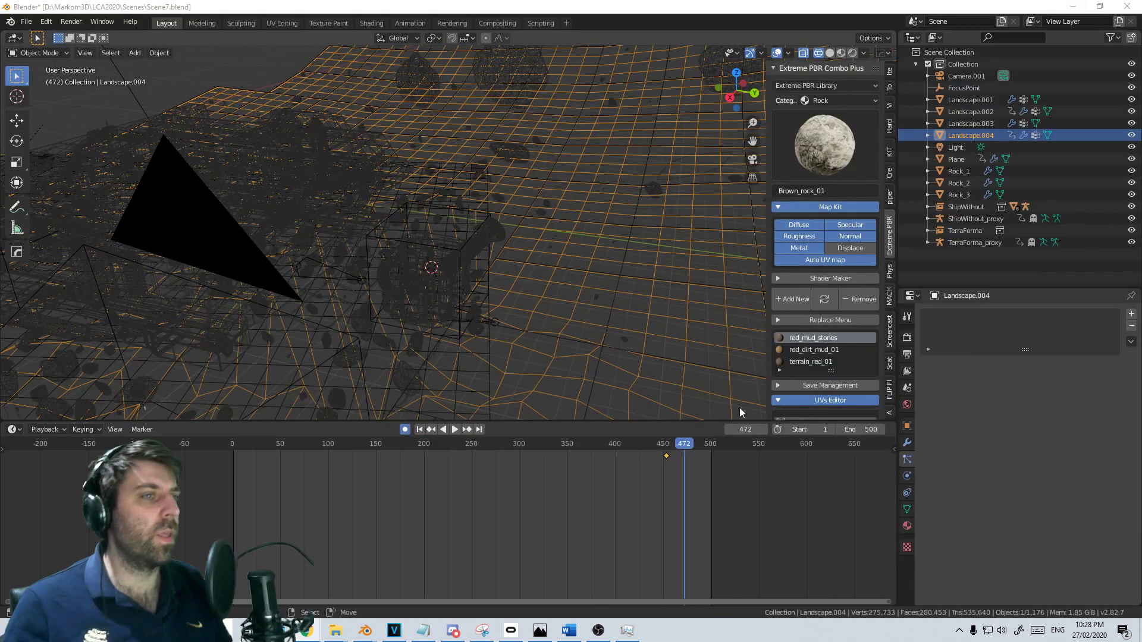
mouse_move(335, 632)
click(299, 605)
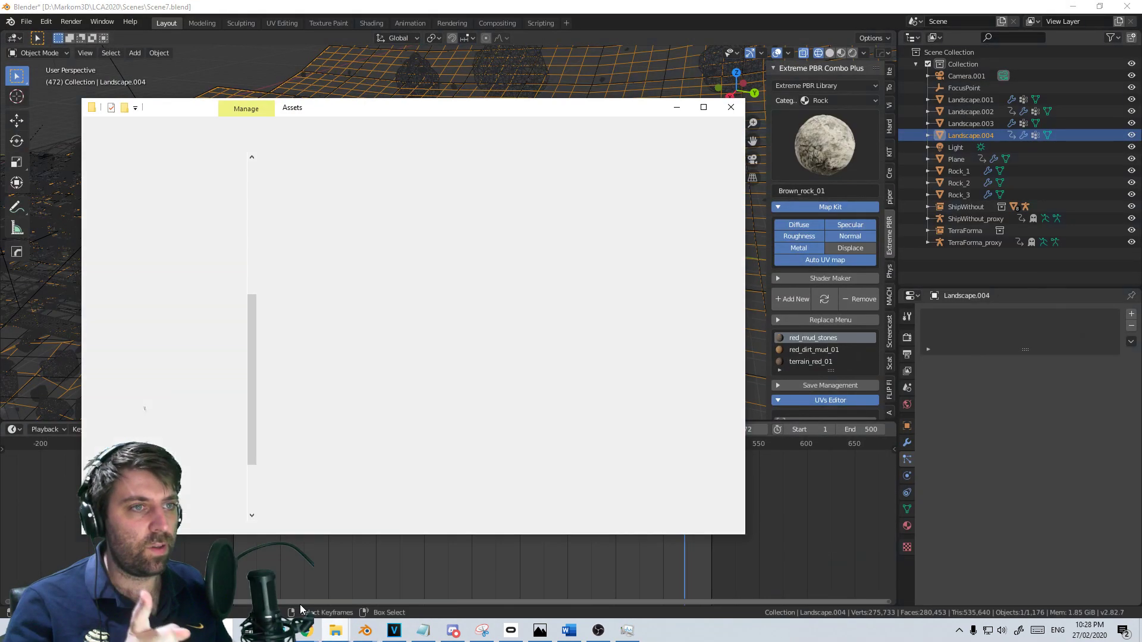
scroll(172, 463, down, 2)
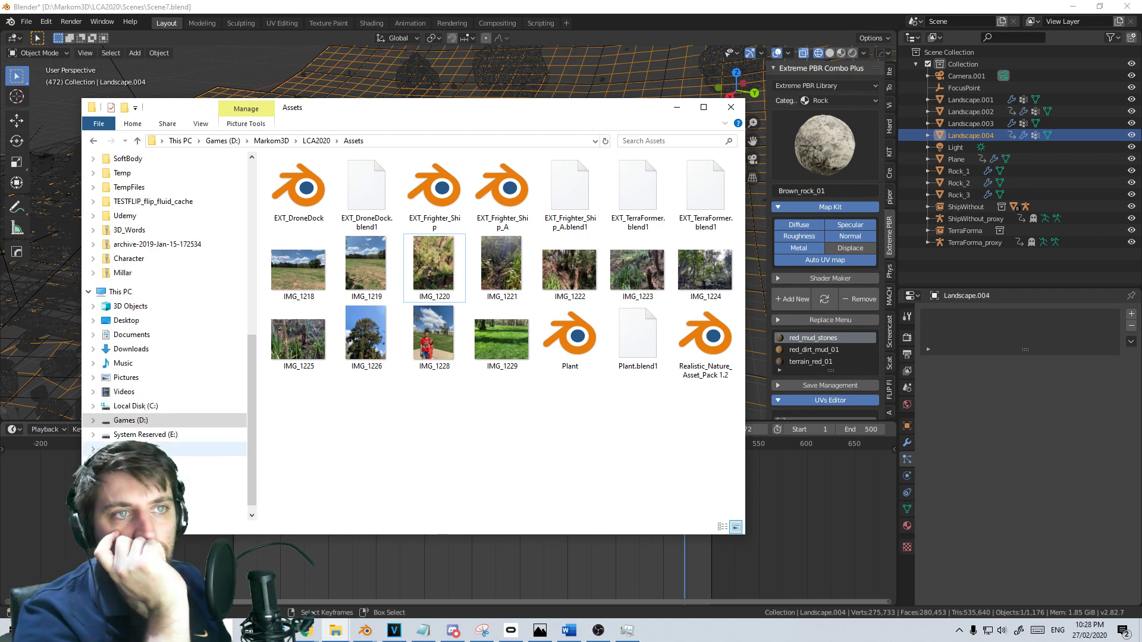
click(173, 463)
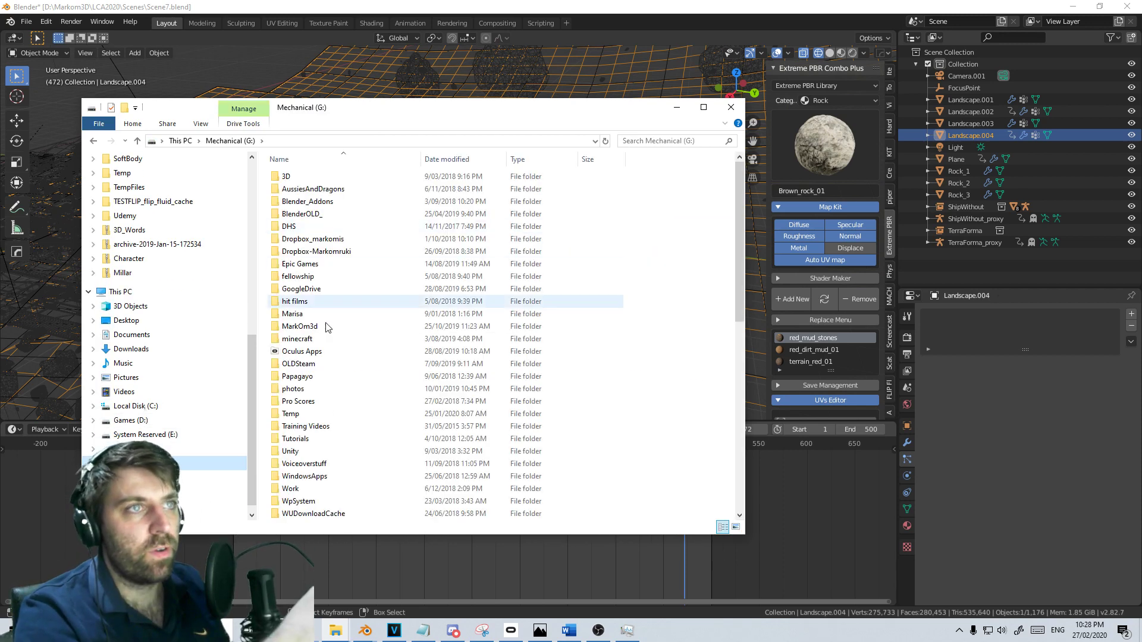
click(172, 420)
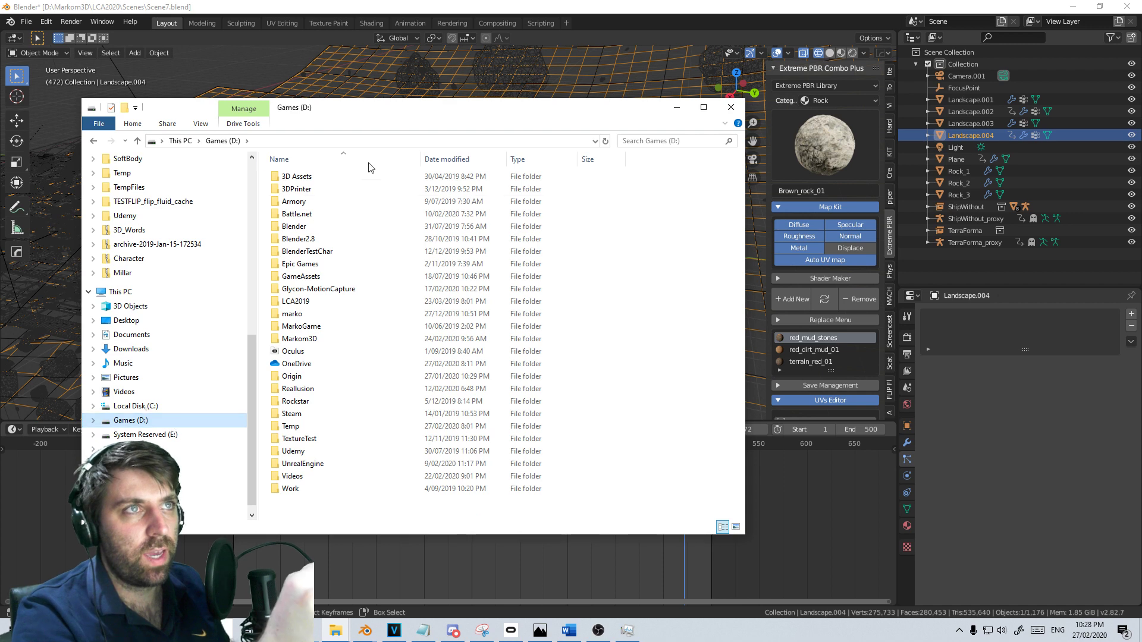
double_click(310, 181)
double_click(311, 213)
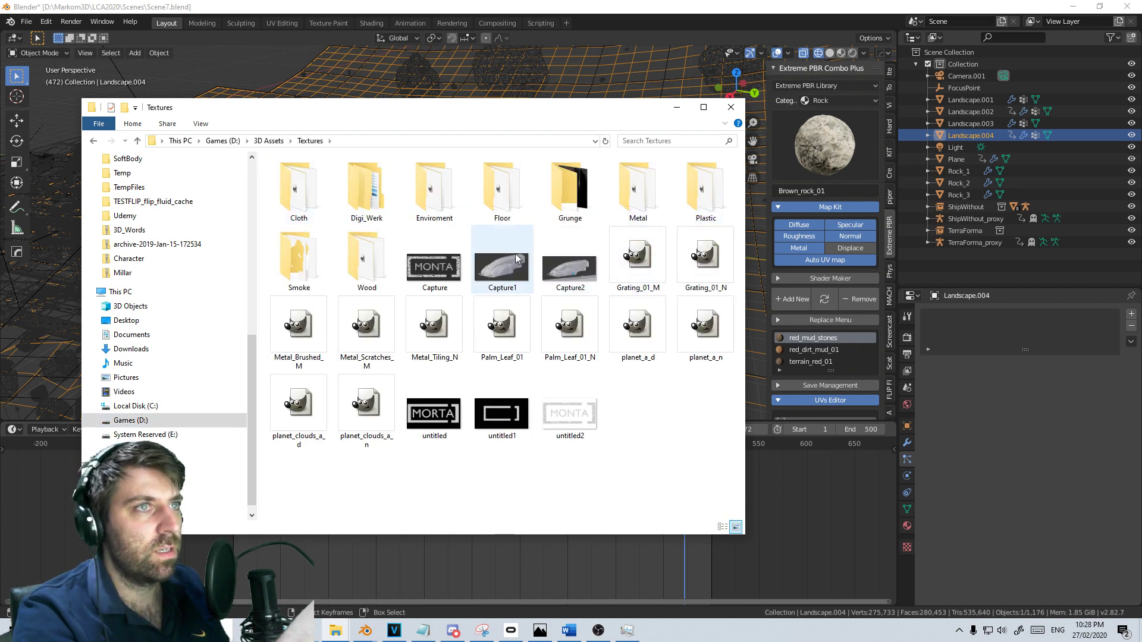
double_click(303, 262)
Select the images Smoke1 to Smoke4 and bring them from the folder into Blender's viewport as an image empty
click(295, 190)
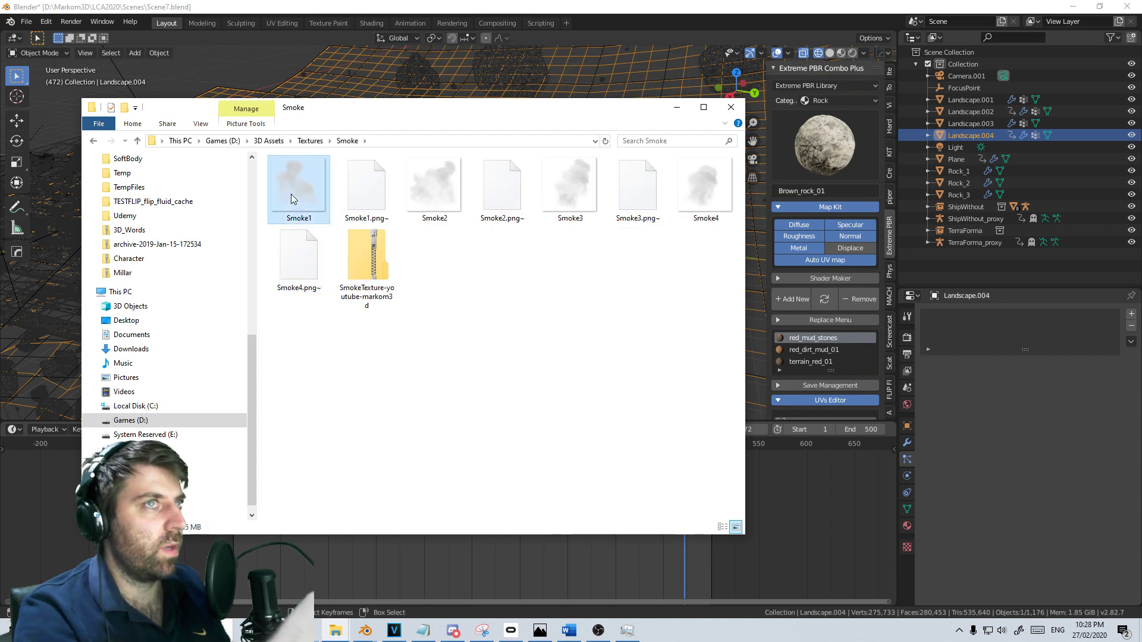
ctrl+click(434, 220)
ctrl+click(590, 187)
ctrl+click(702, 189)
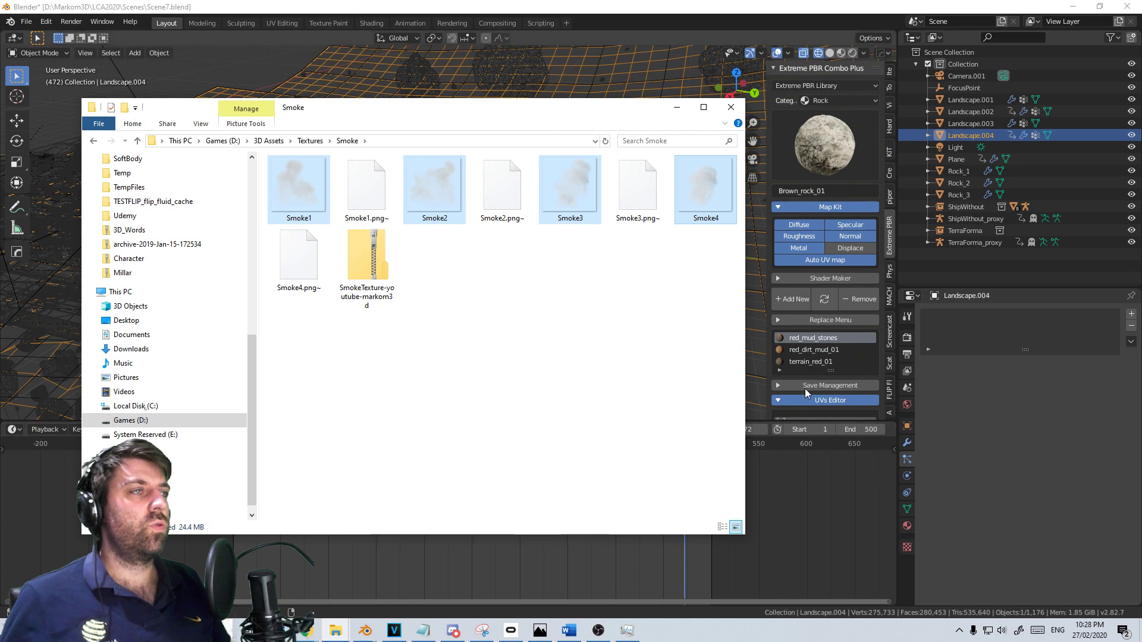
scroll(805, 388, down, 7)
scroll(781, 487, down, 2)
scroll(224, 85, down, 4)
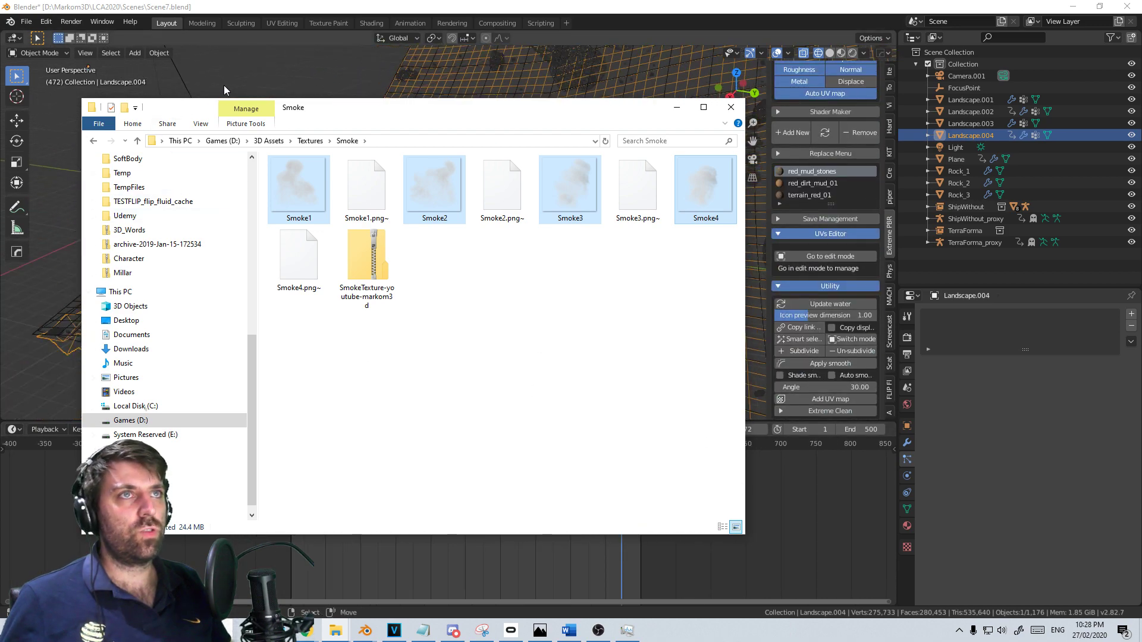
middle_drag(223, 85, 483, 395)
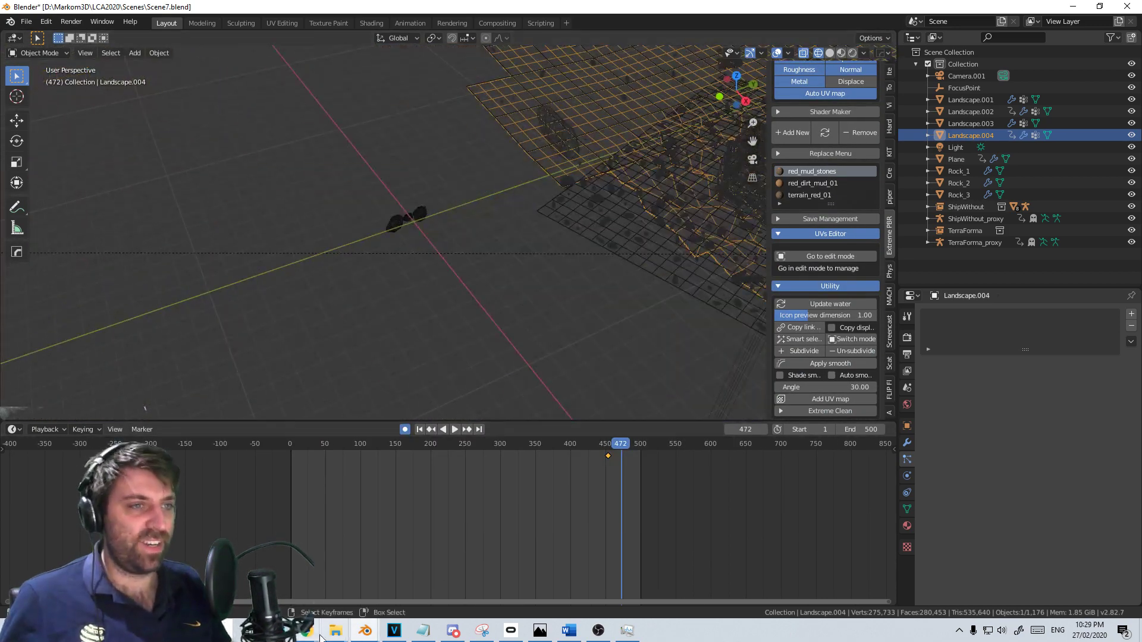
mouse_move(335, 631)
click(309, 579)
drag(434, 202, 276, 74)
click(676, 107)
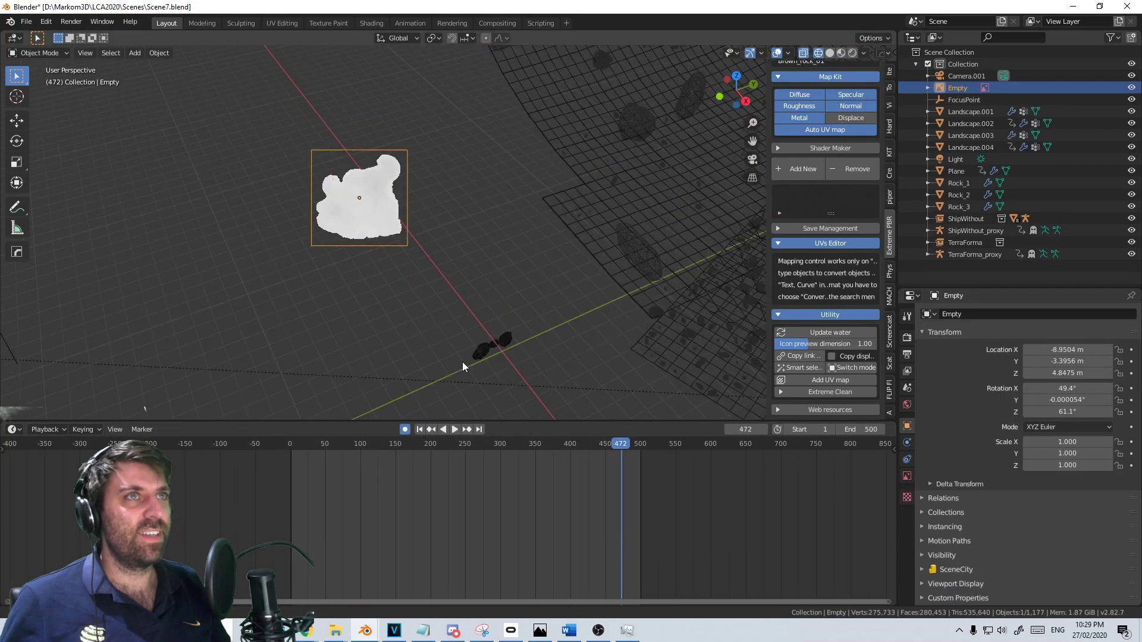
Inspect the imported smoke image against the ship and landscape in solid shading, and enlarge the 3D viewport over the timeline
middle_drag(462, 361, 500, 317)
scroll(501, 318, up, 4)
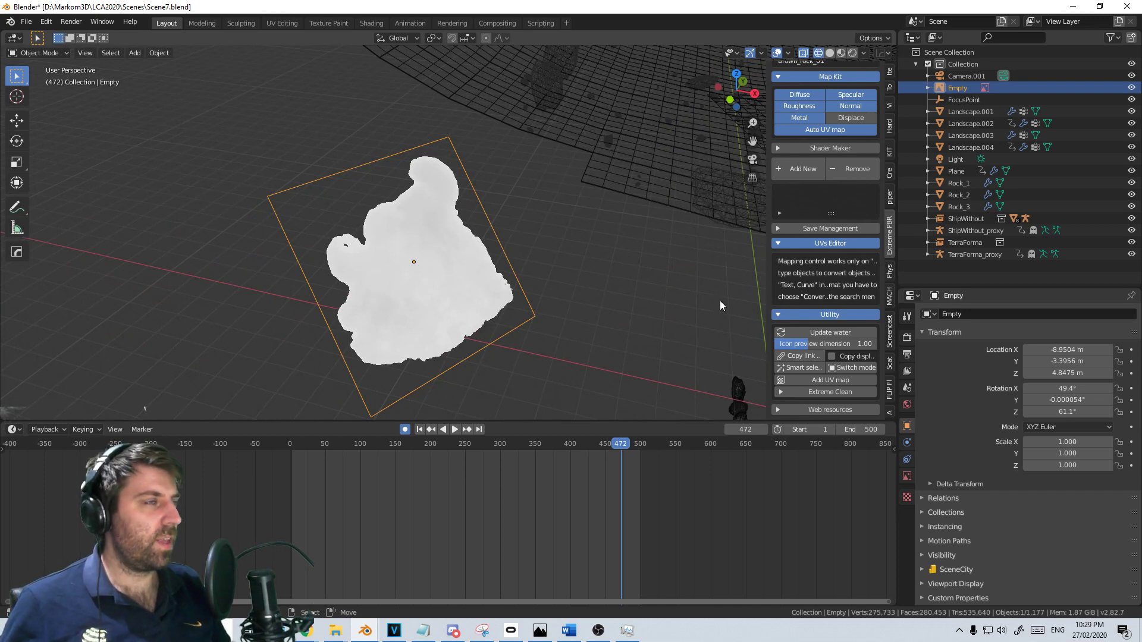
middle_drag(720, 301, 453, 169)
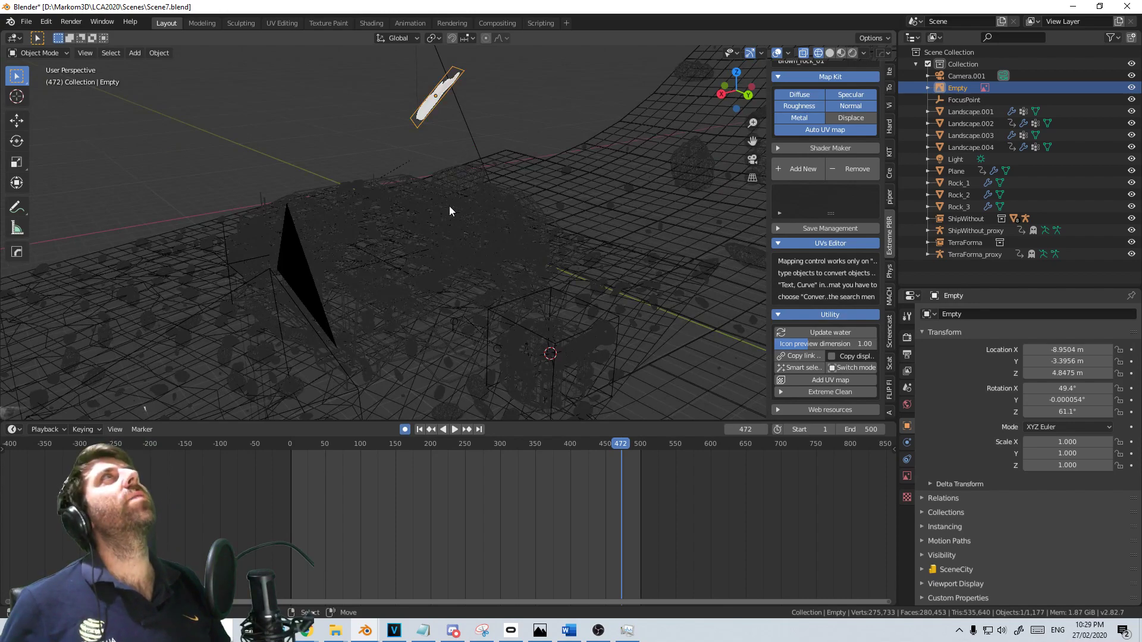
mouse_move(546, 219)
middle_down()
mouse_move(394, 119)
mouse_move(502, 188)
mouse_move(409, 195)
mouse_move(511, 253)
mouse_move(632, 231)
mouse_move(466, 266)
mouse_move(505, 259)
middle_up()
key(shift+z)
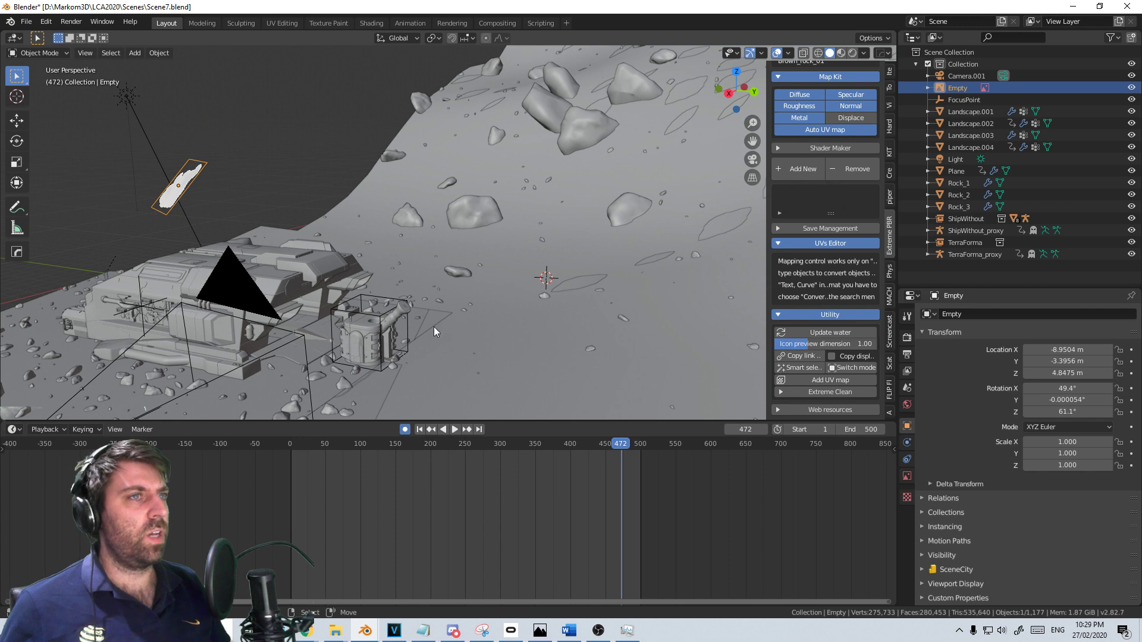
middle_drag(385, 322, 419, 303)
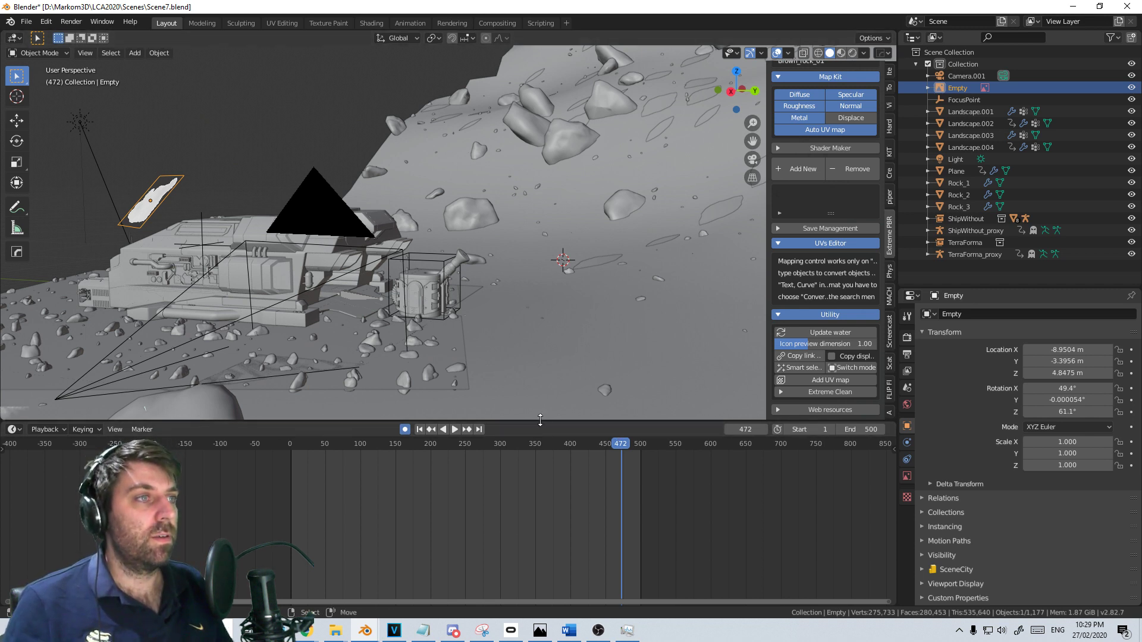
drag(540, 421, 523, 526)
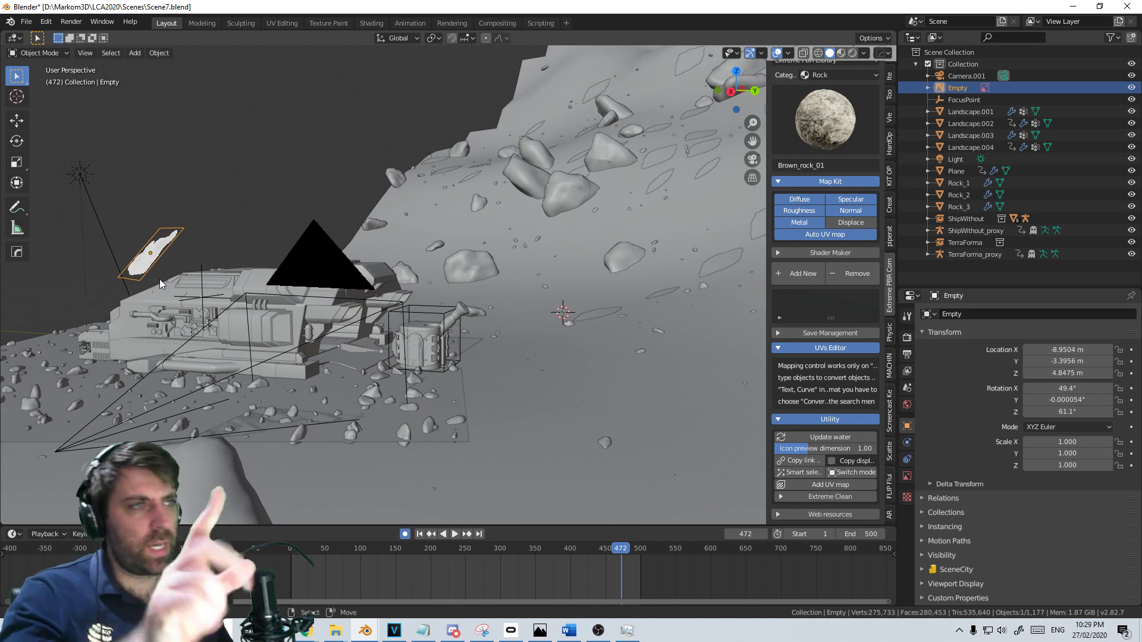
Scrub and play the animation up to frame 500, and set the scene's end frame to 600
drag(624, 586, 435, 577)
key(space)
drag(510, 577, 599, 580)
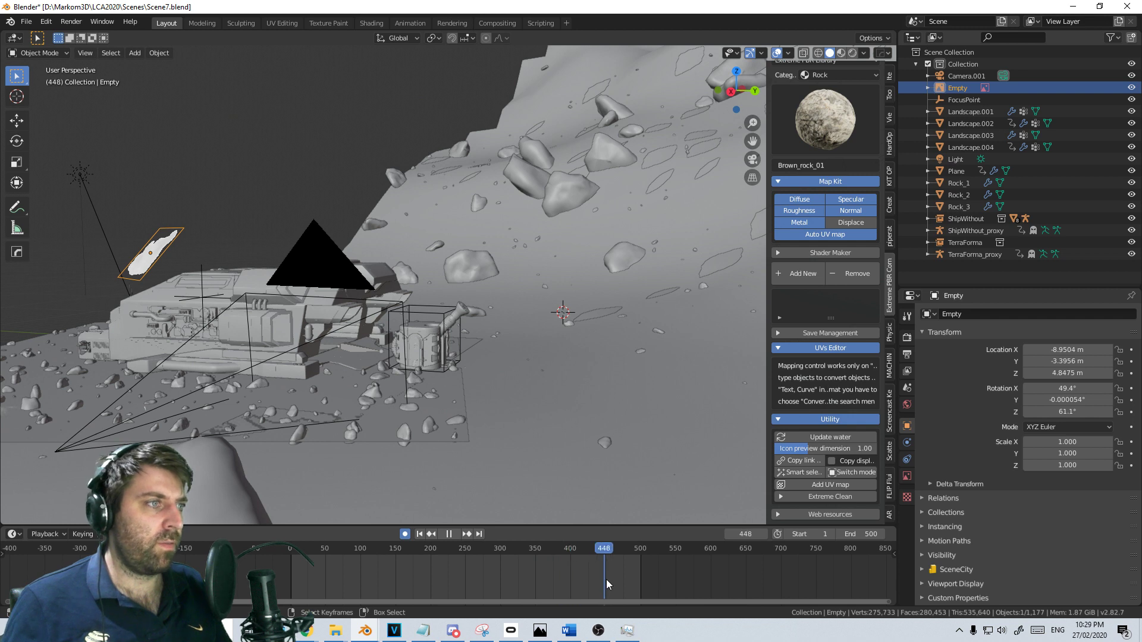
click(641, 578)
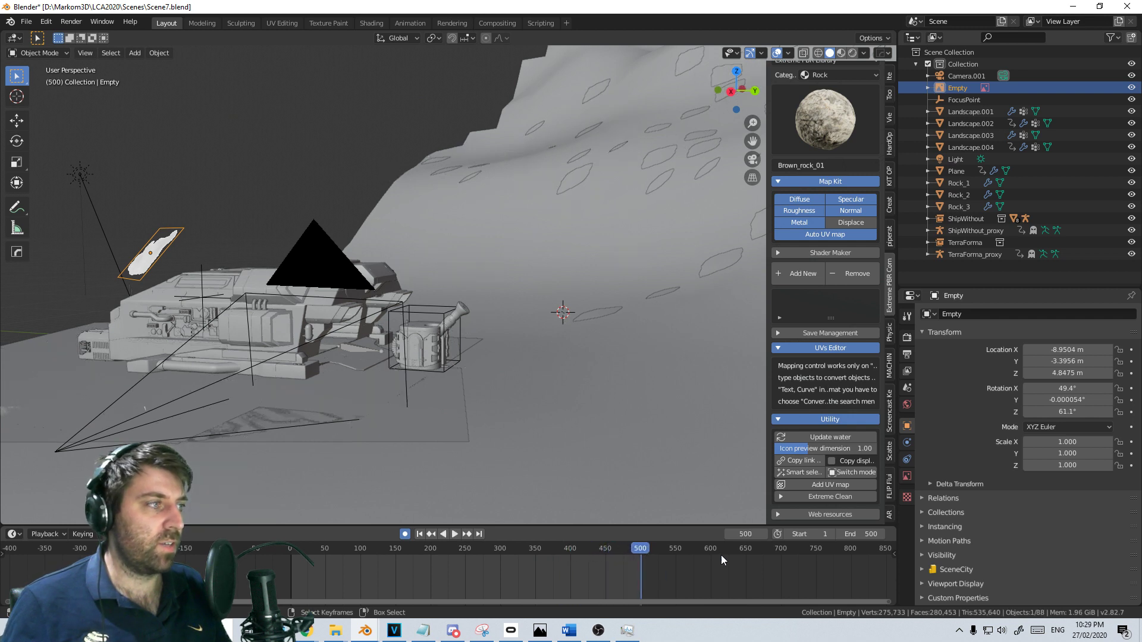
click(857, 533)
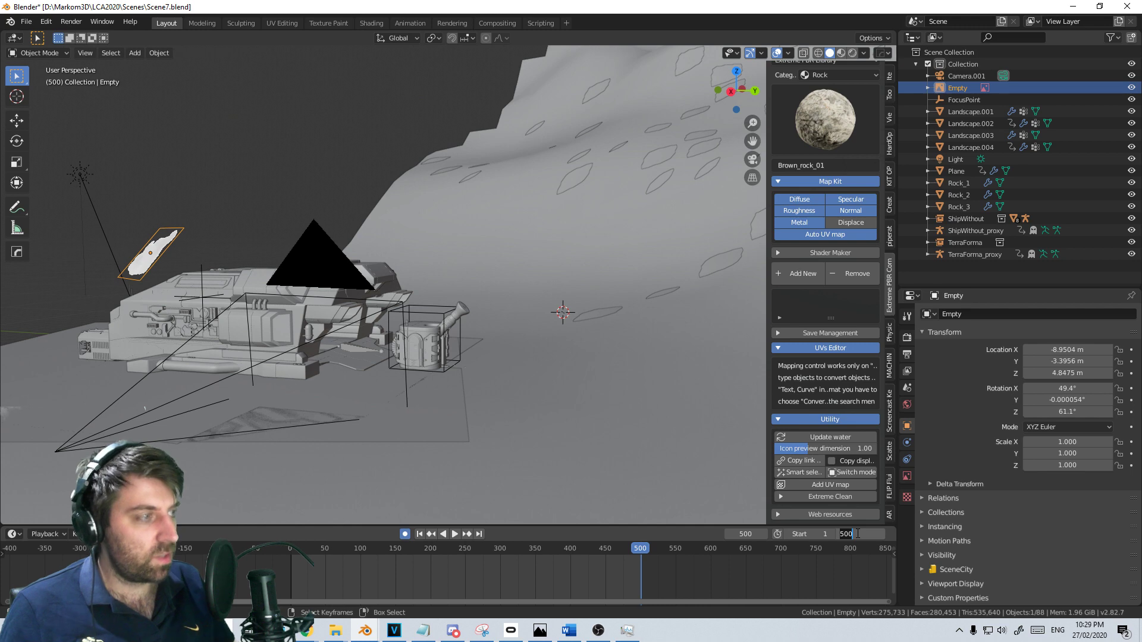
text(600)
key(Return)
Set the particle lifetime of the Landscape.001 terrain's rocks to 1000
click(635, 375)
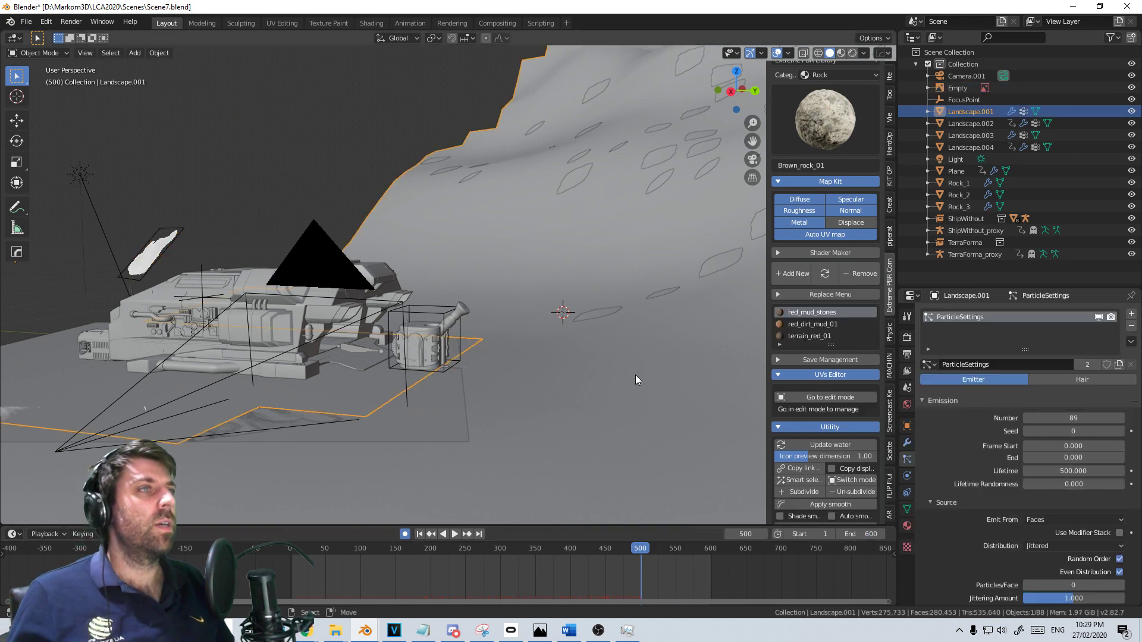
scroll(635, 376, down, 6)
click(1077, 471)
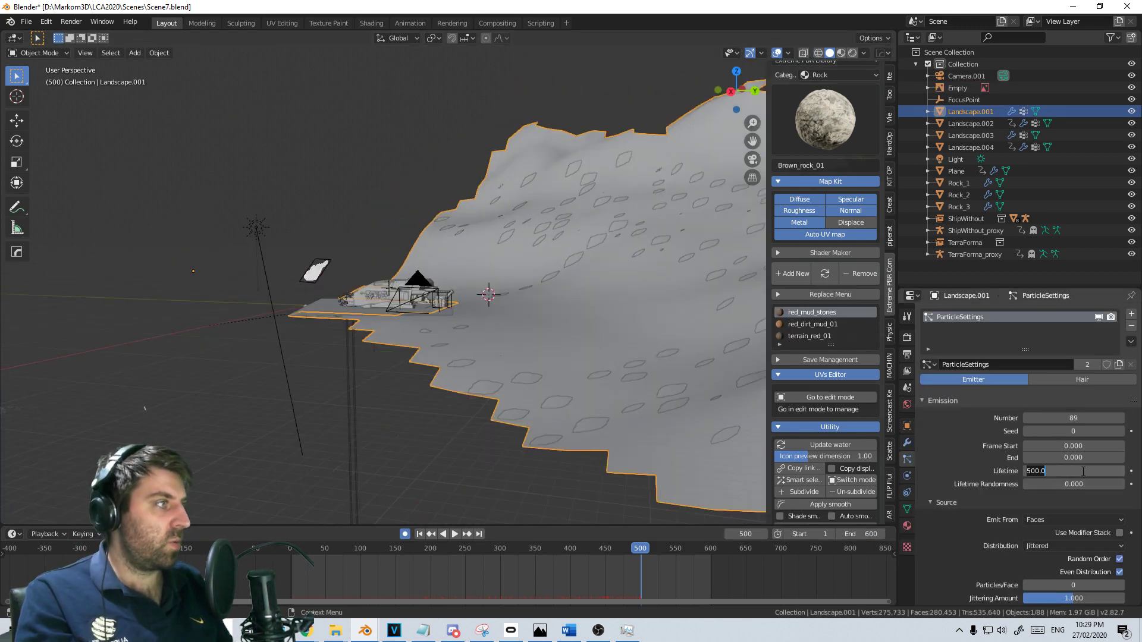
text(100)
key(Return)
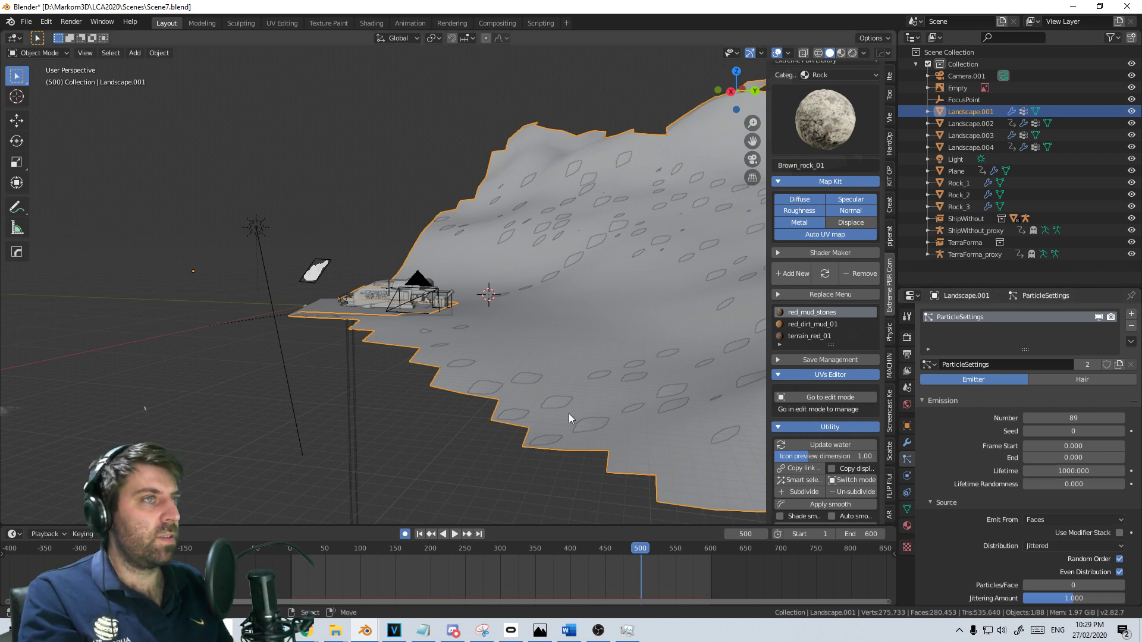
Set the particle lifetime of the flat Plane beneath the ship to 1000
click(364, 318)
click(1076, 471)
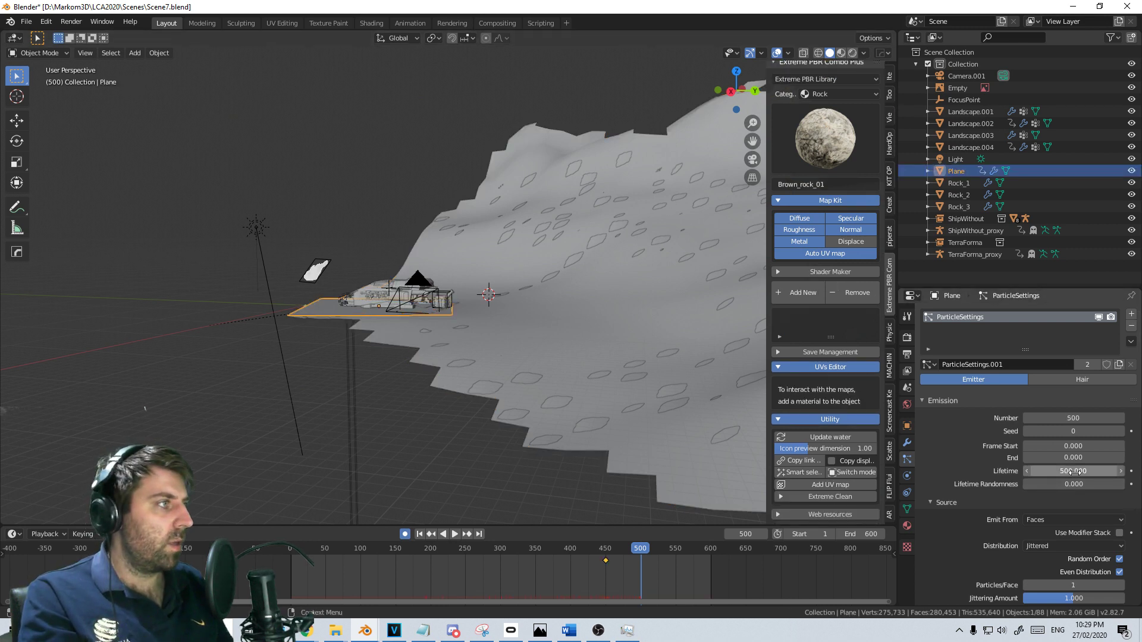
text(1)
key(Return)
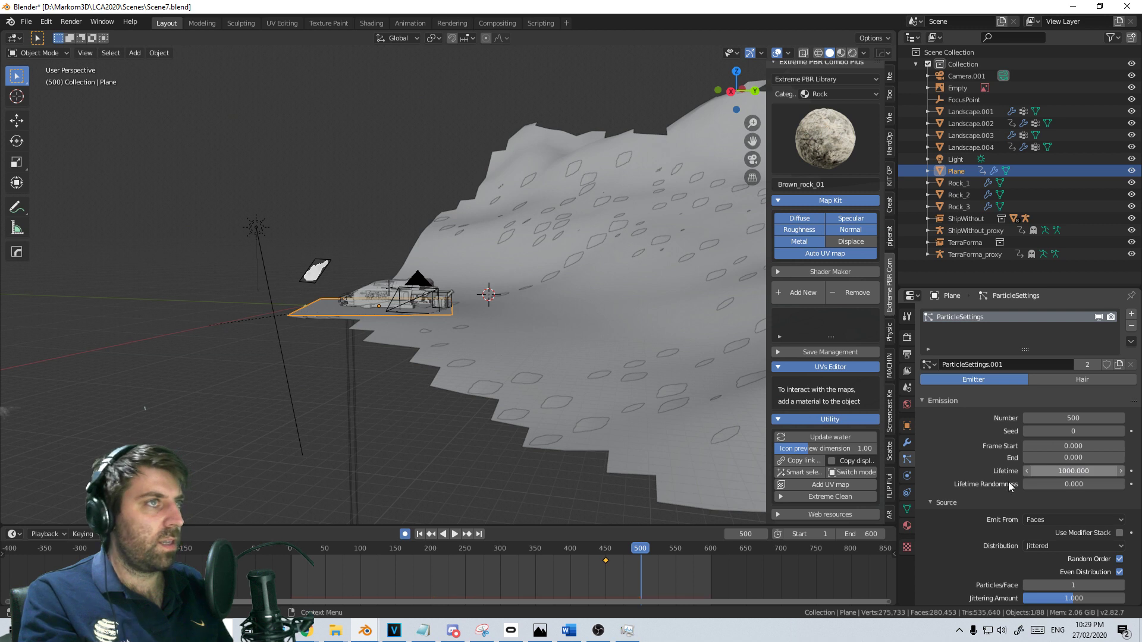
Play the timeline around frame 500 to check the rocks' duration, and stop at frame 424
drag(633, 566, 665, 566)
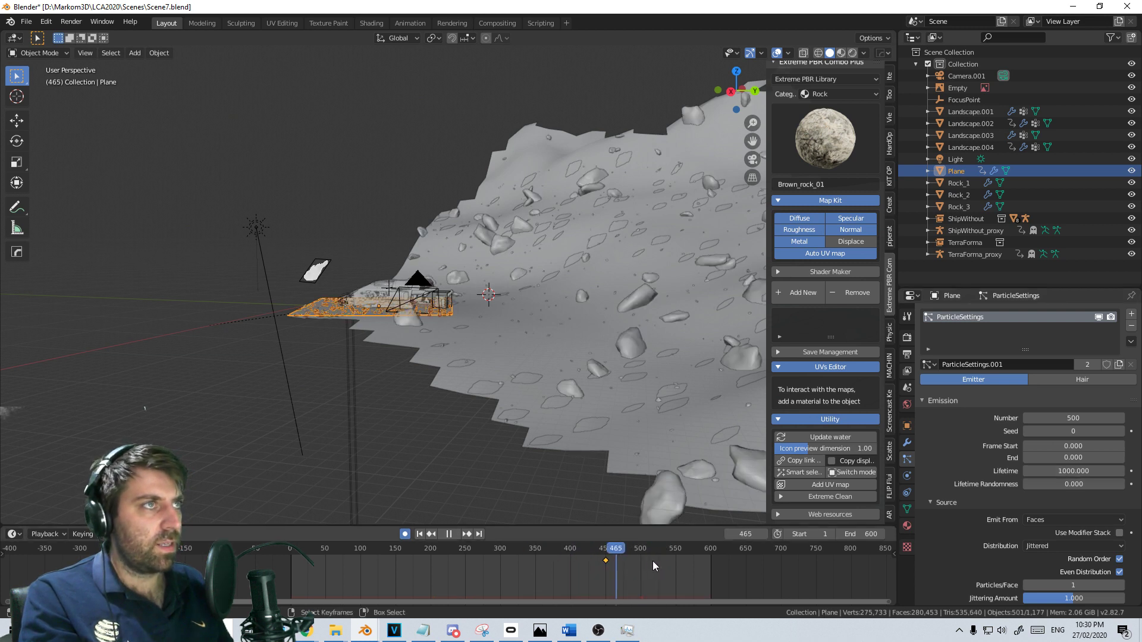
click(583, 562)
key(space)
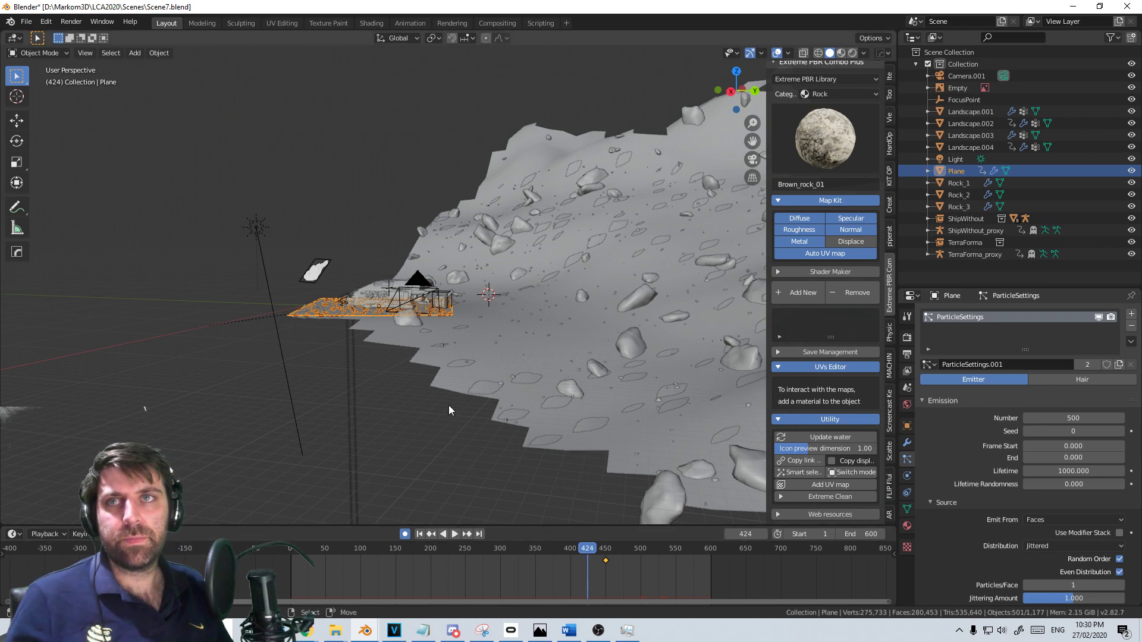
Inspect the rocks around the ship and terraformer, and pick through the overlapping Landscape.001 and Landscape.003 terrains
scroll(448, 405, up, 3)
scroll(448, 405, up, 6)
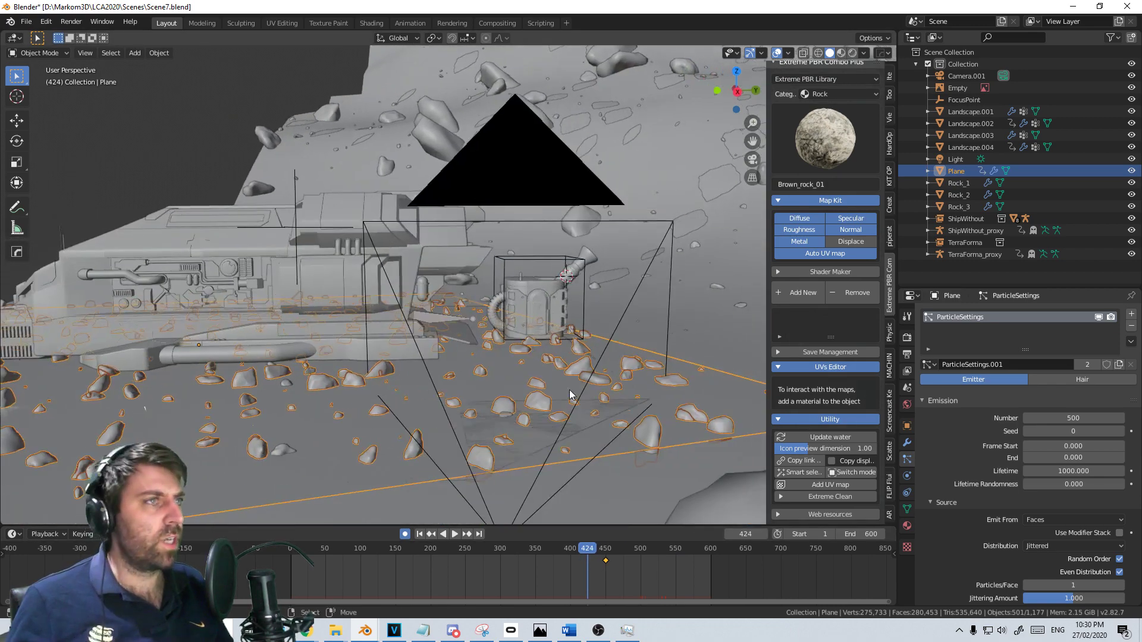
shift+middle_drag(430, 424, 498, 418)
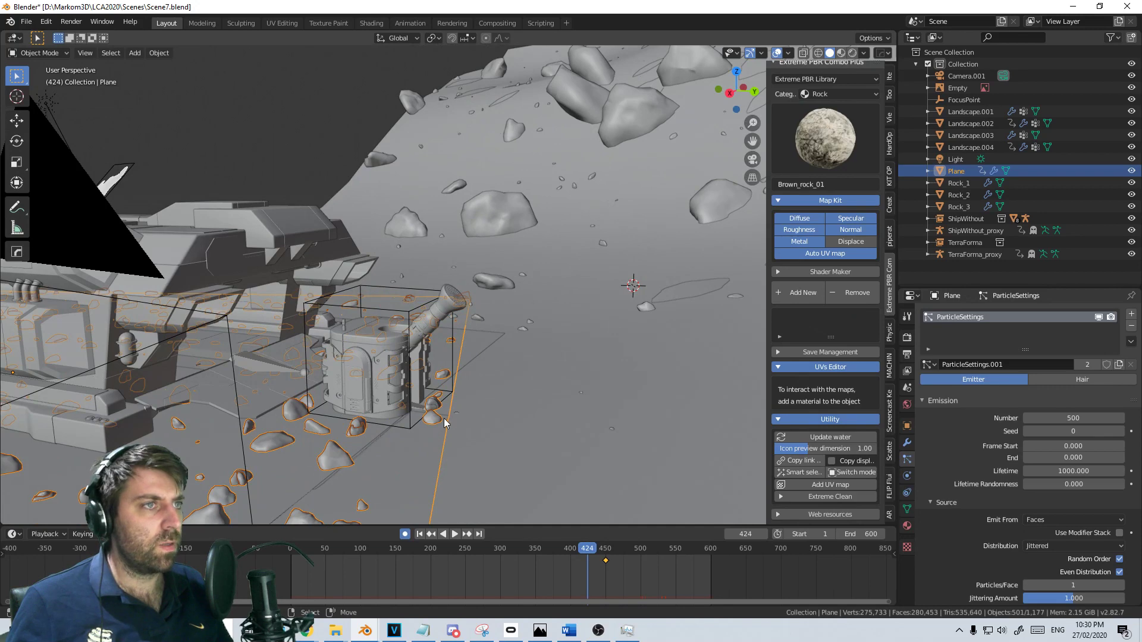
scroll(476, 452, down, 5)
click(485, 389)
scroll(411, 450, down, 5)
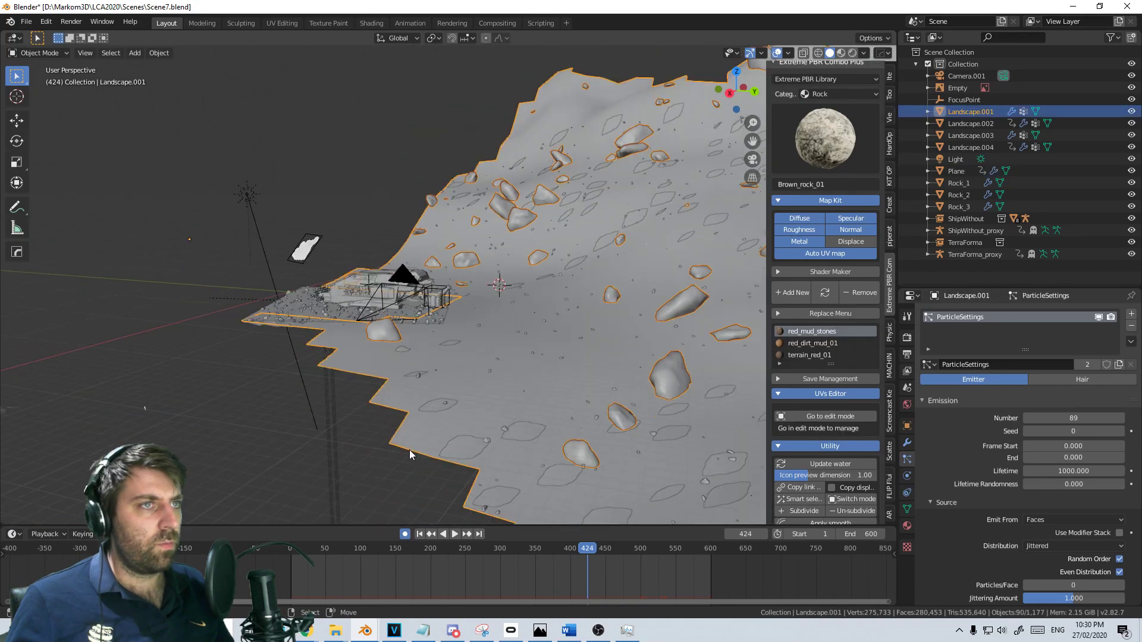
click(321, 357)
click(312, 343)
Select the rock-free Landscape.004 terrain in wireframe shading and rename it GrassGrowMesh
key(z)
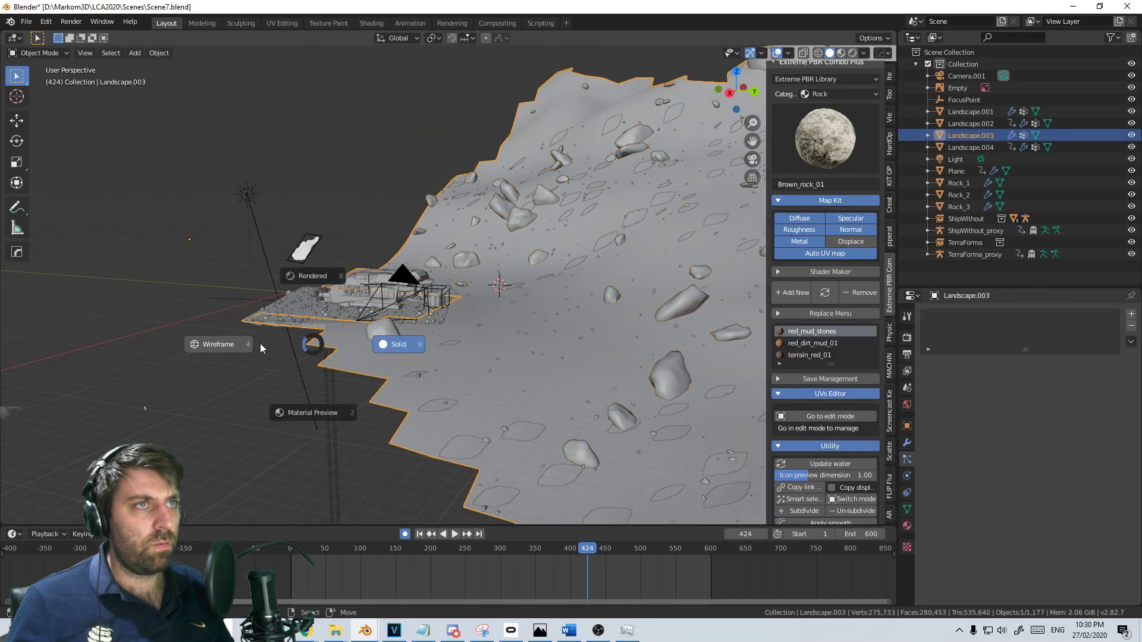
click(260, 344)
click(312, 351)
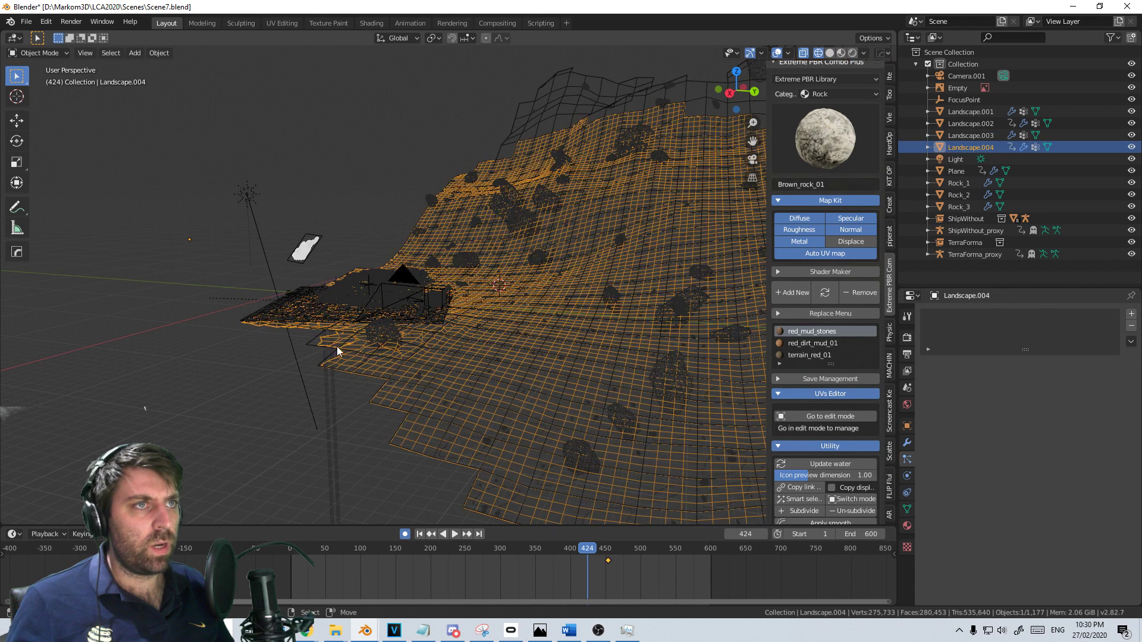
double_click(970, 147)
text(Gr)
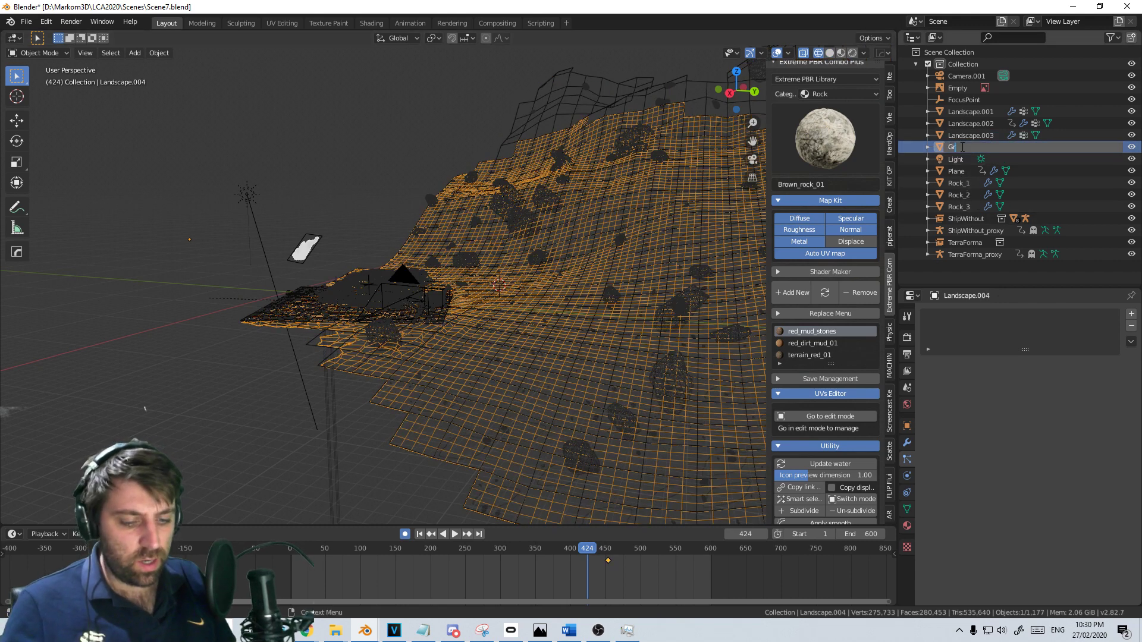
text(assGrowMesh)
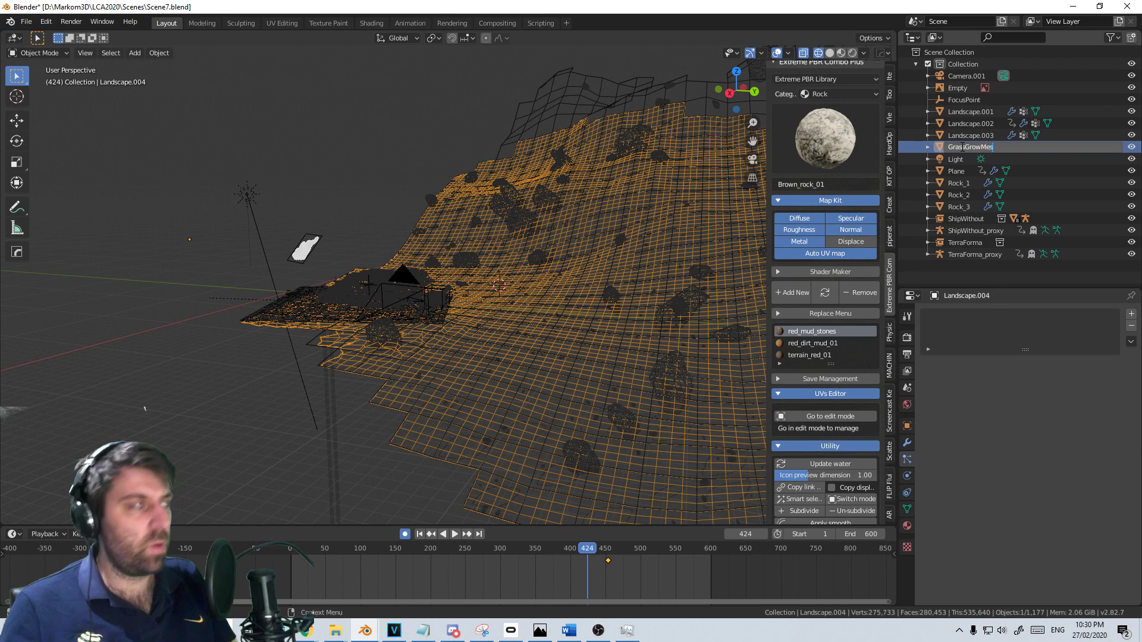
key(Return)
scroll(430, 397, up, 3)
middle_drag(410, 387, 436, 333)
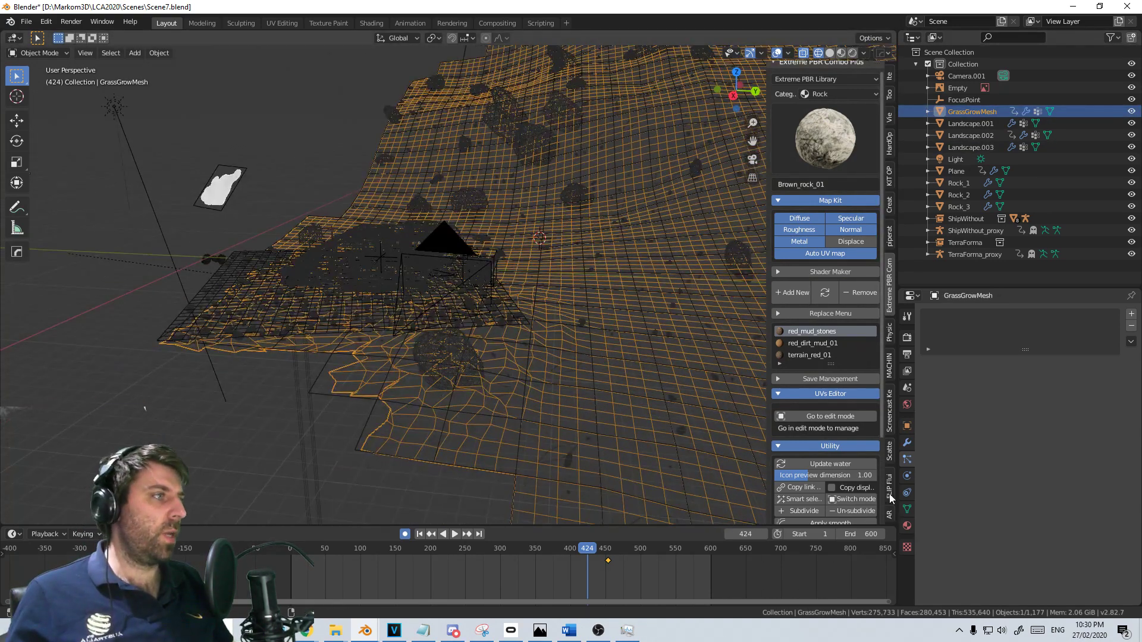
Save the scene and replace the Scatter add-on's target terrain with GrassGrowMesh
click(889, 454)
key(ctrl+s)
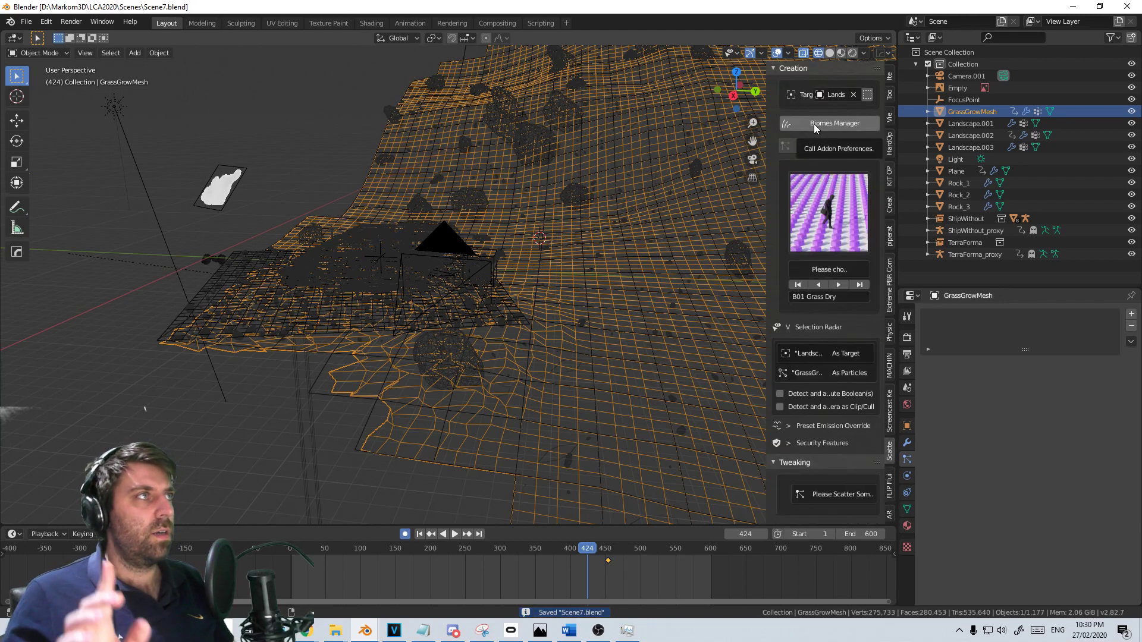
click(853, 94)
click(854, 94)
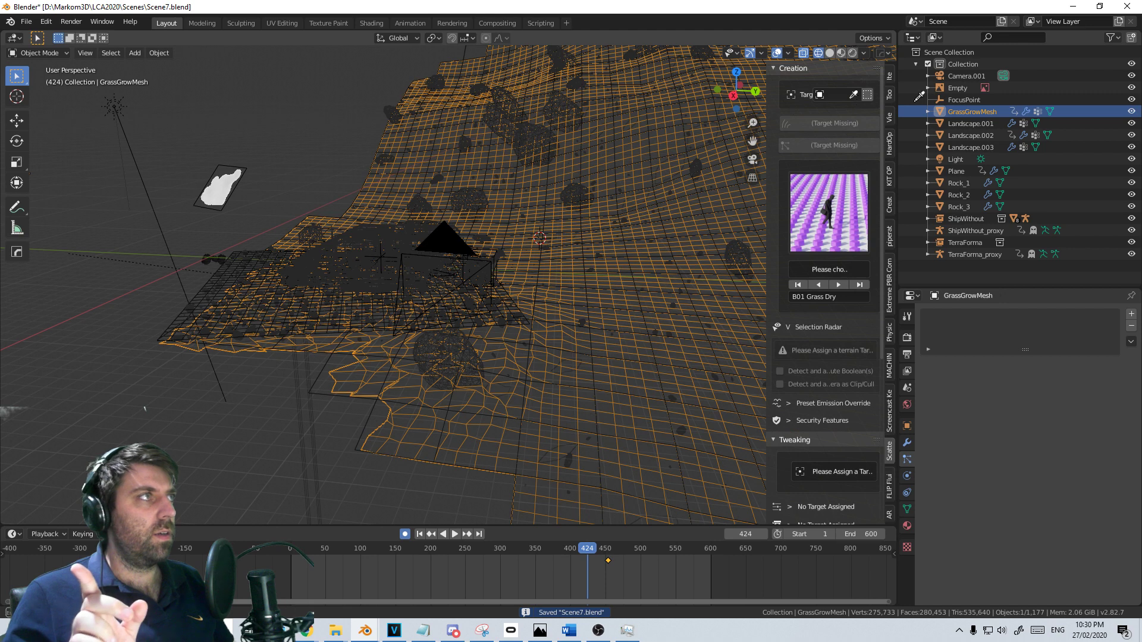
click(977, 112)
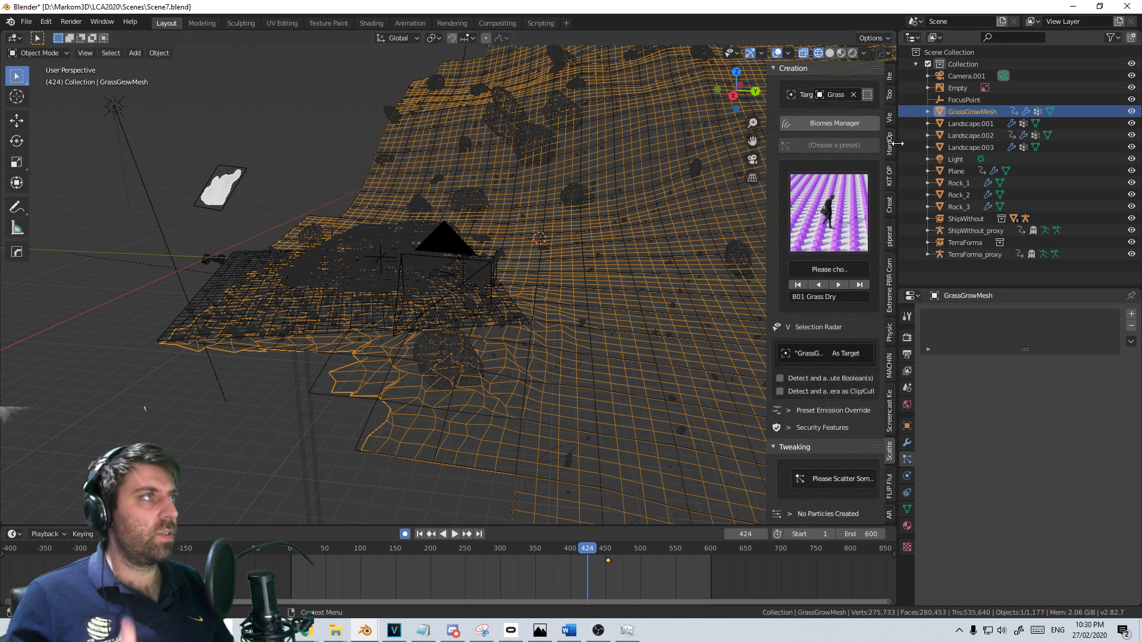
Browse the Scatter biomes library and scatter the B01 Aio 02 biome onto GrassGrowMesh
click(834, 123)
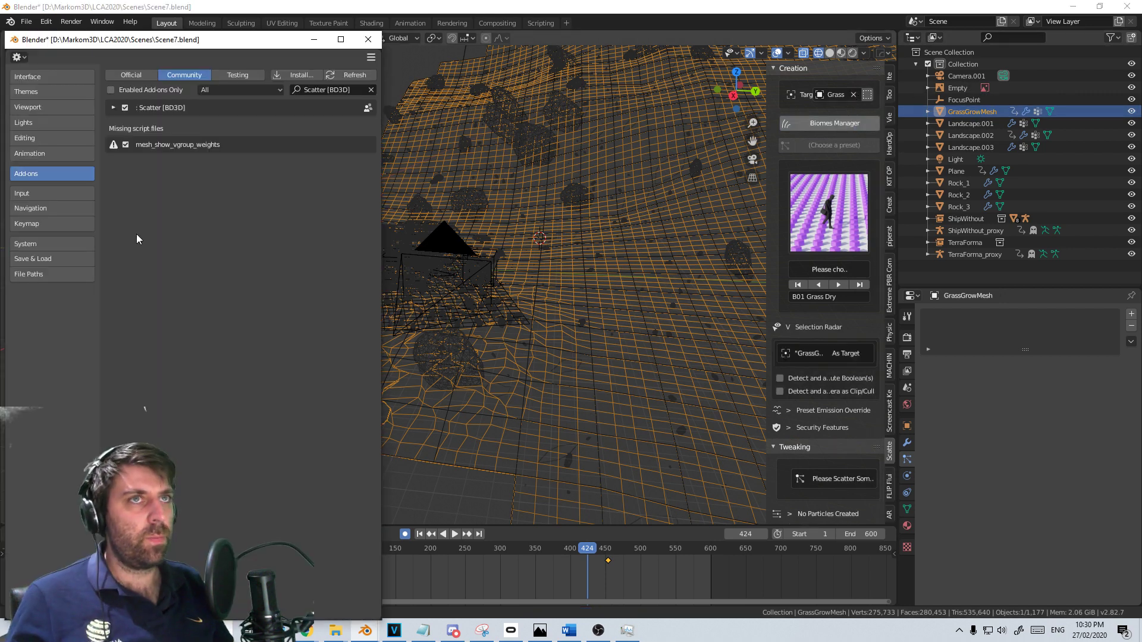
click(113, 108)
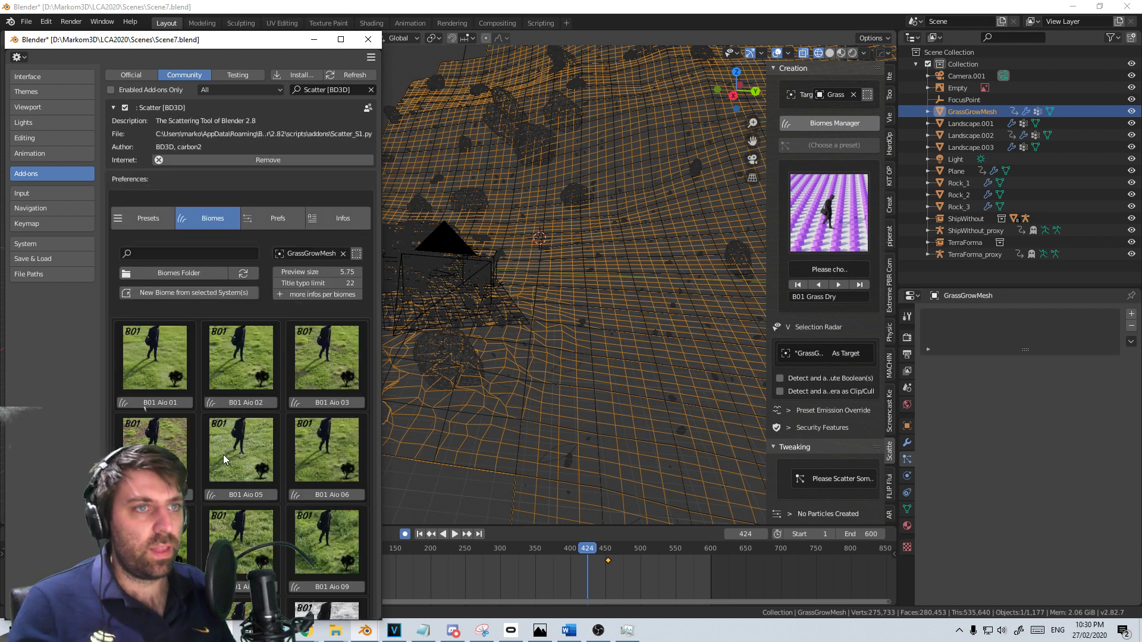
scroll(224, 455, down, 15)
scroll(224, 454, down, 15)
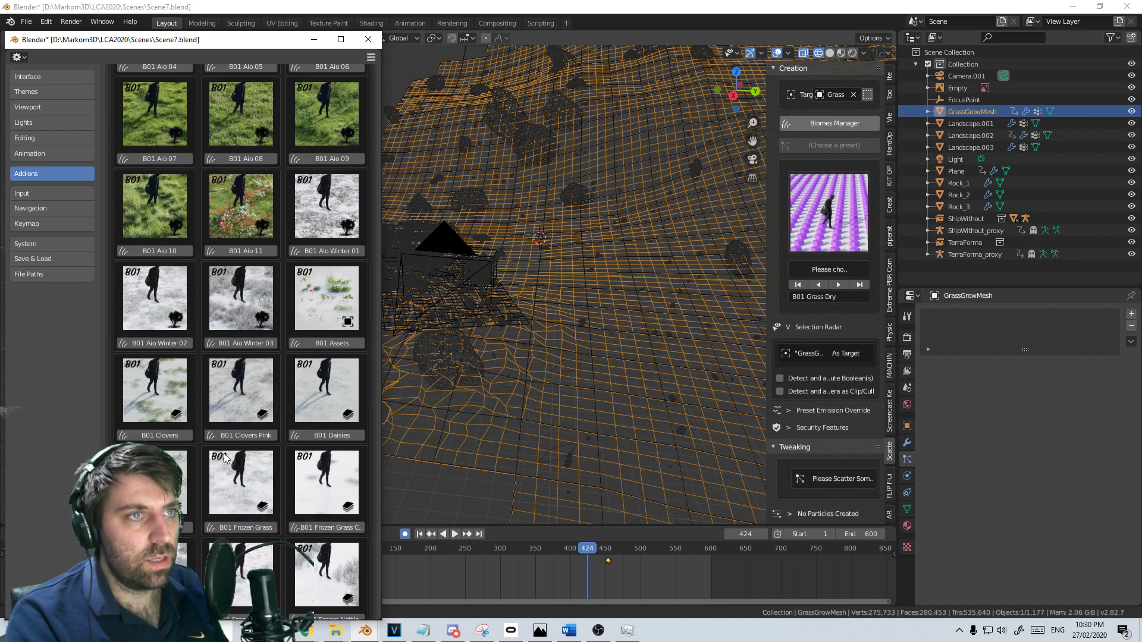
scroll(224, 453, down, 8)
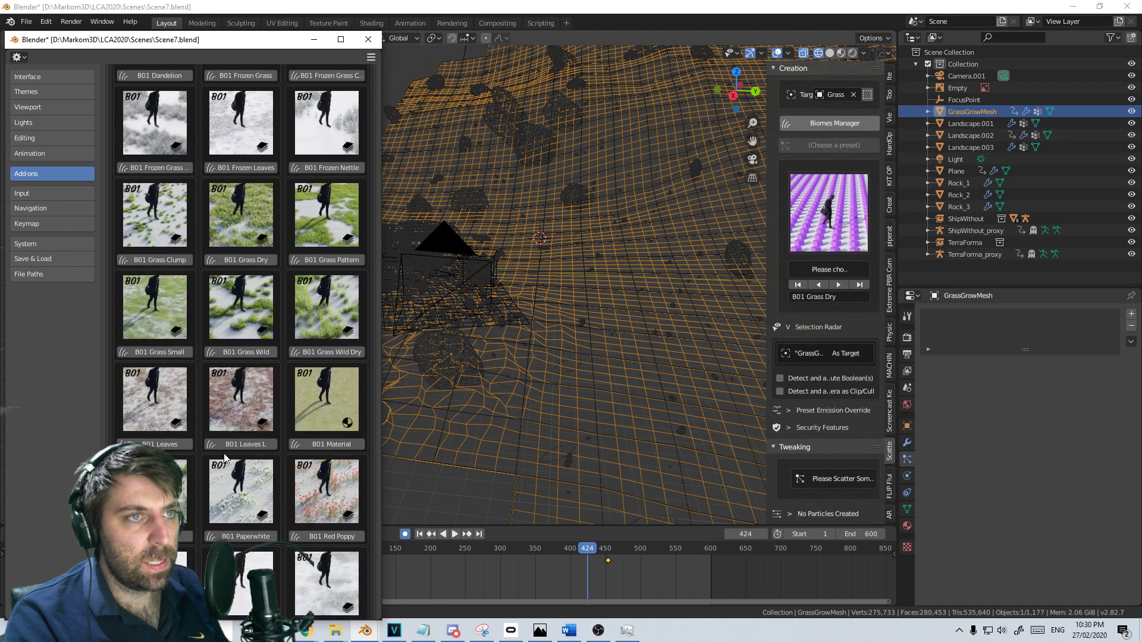
scroll(222, 452, up, 6)
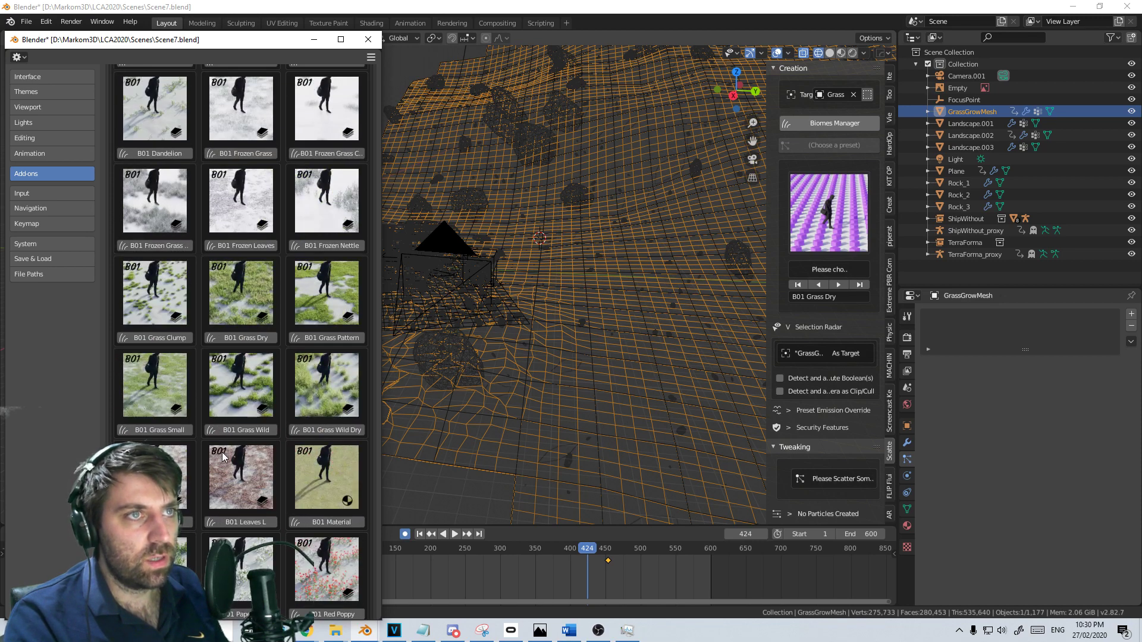
scroll(223, 452, up, 18)
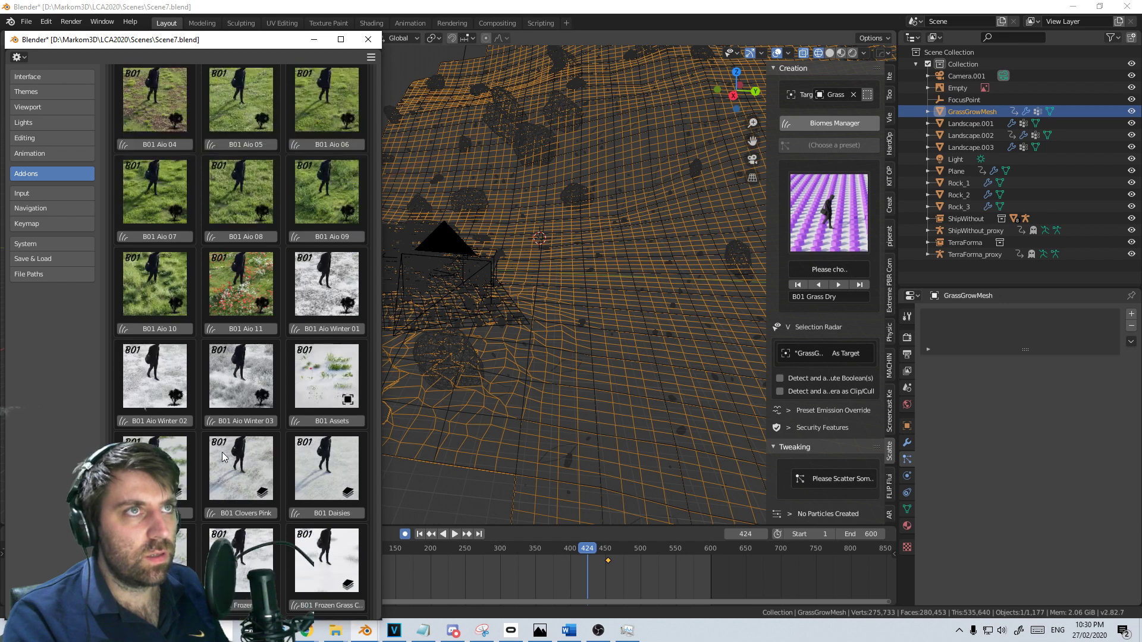
scroll(223, 452, up, 8)
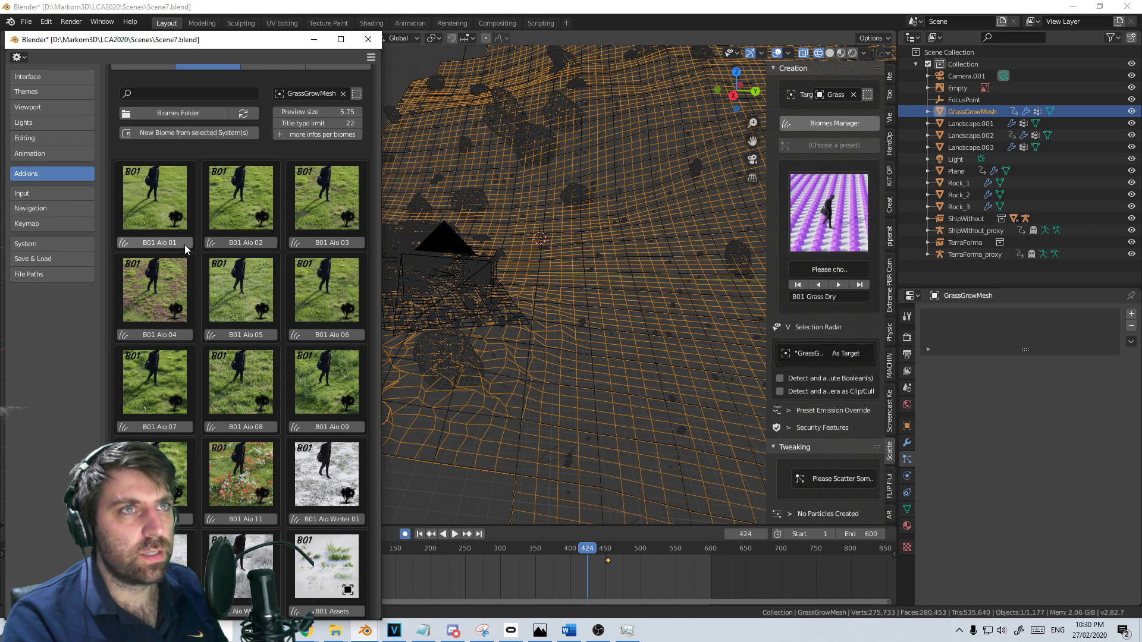
click(229, 244)
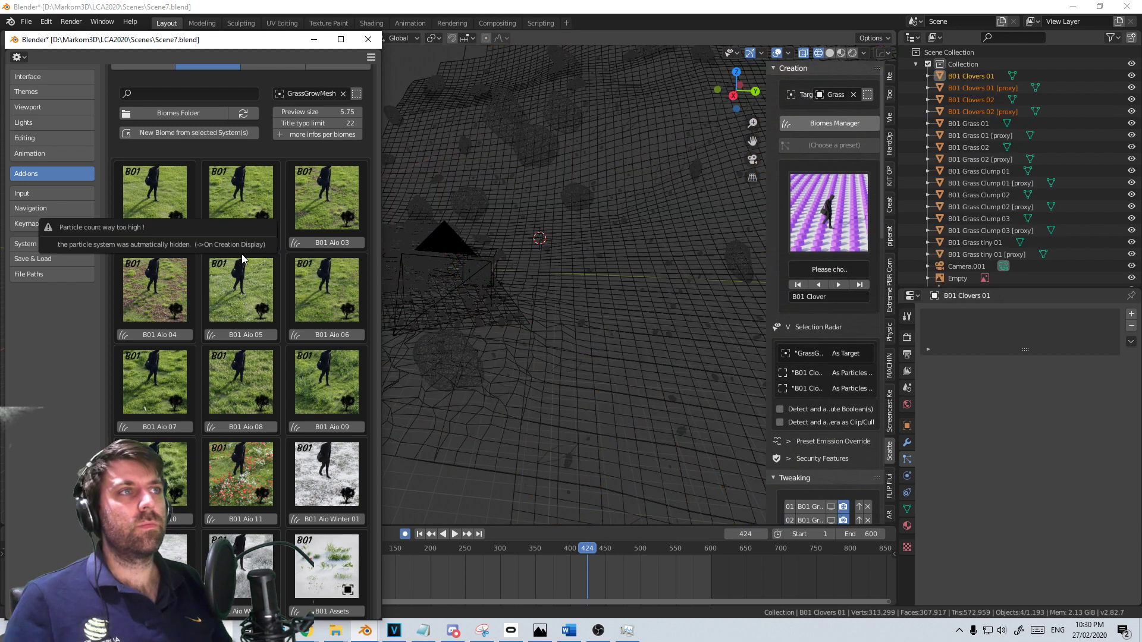
Close the add-on preferences, select GrassGrowMesh and display the scene in solid shading
click(368, 40)
scroll(450, 340, down, 5)
middle_drag(450, 342, 451, 382)
scroll(390, 355, up, 5)
scroll(1019, 150, down, 5)
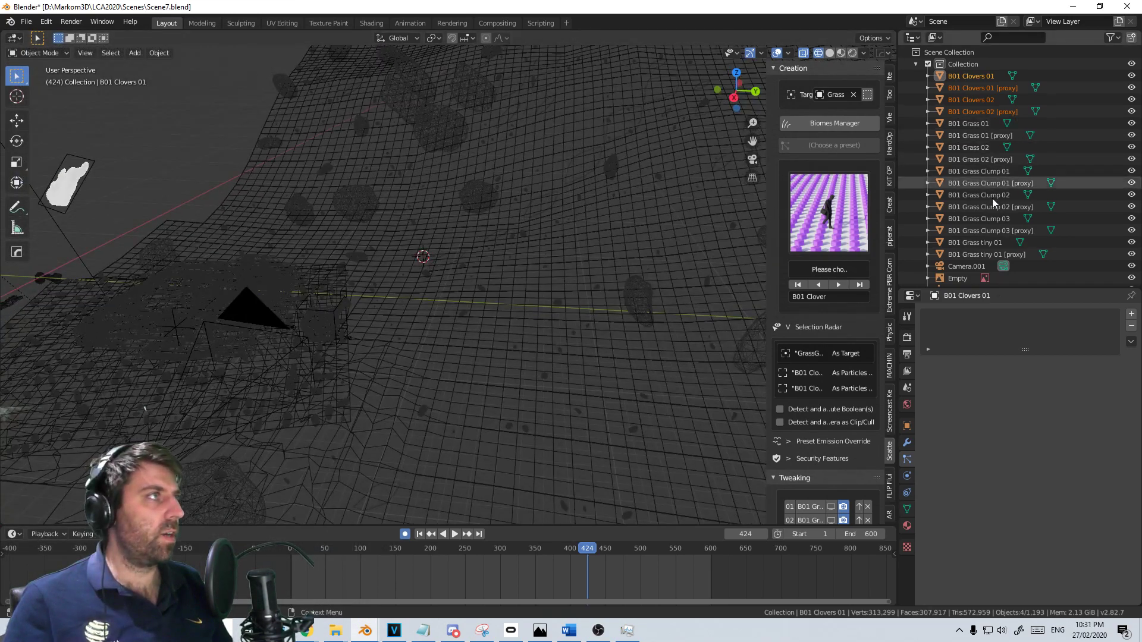
click(978, 182)
scroll(474, 370, down, 4)
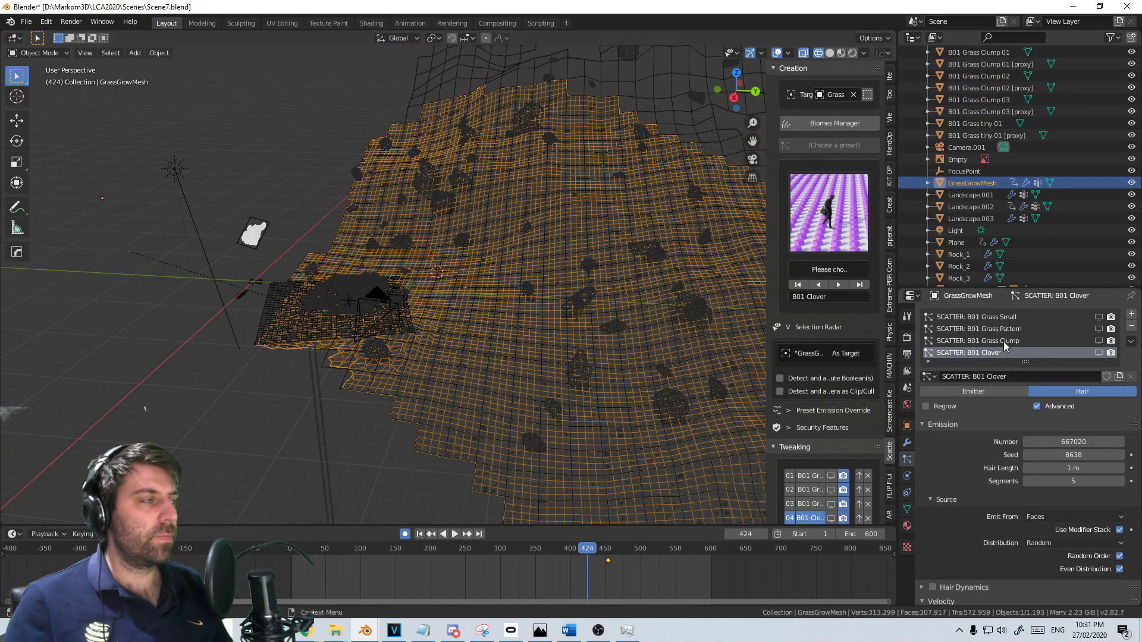
key(z)
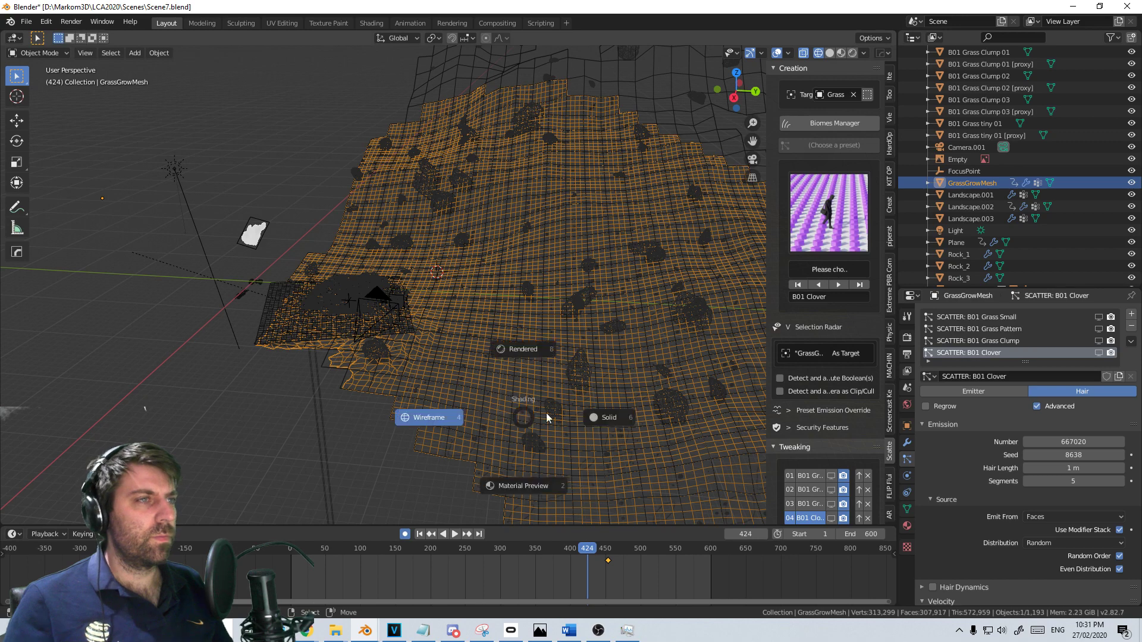
click(595, 416)
scroll(508, 386, up, 8)
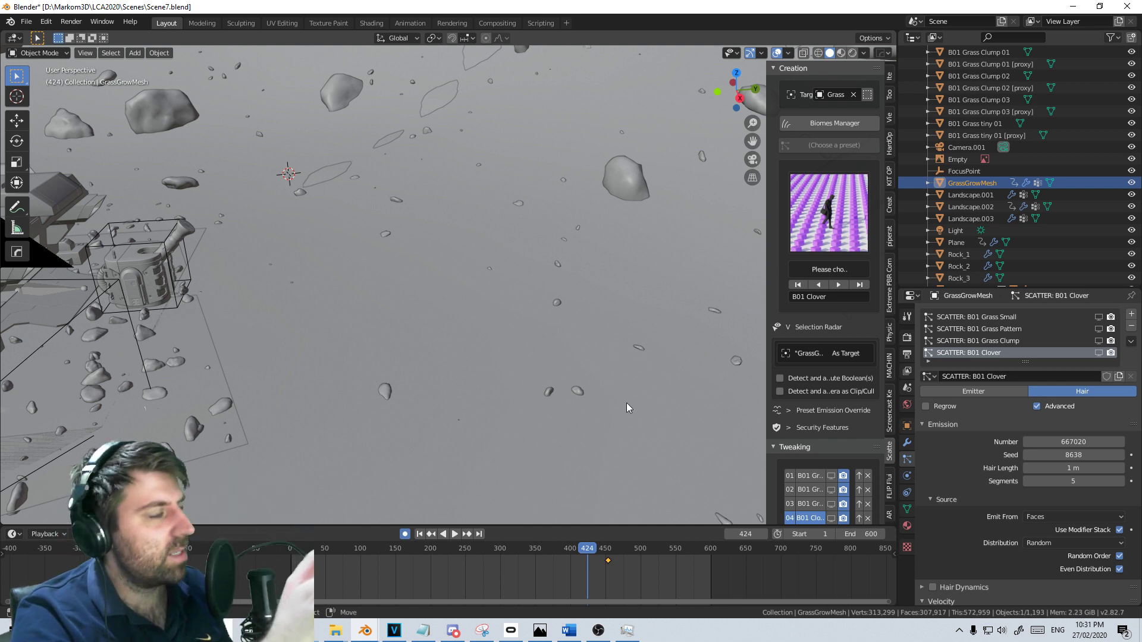
Examine the B01 Clover particle system's density vertex group and compare it with the vertex groups of GrassGrowMesh
scroll(947, 466, down, 15)
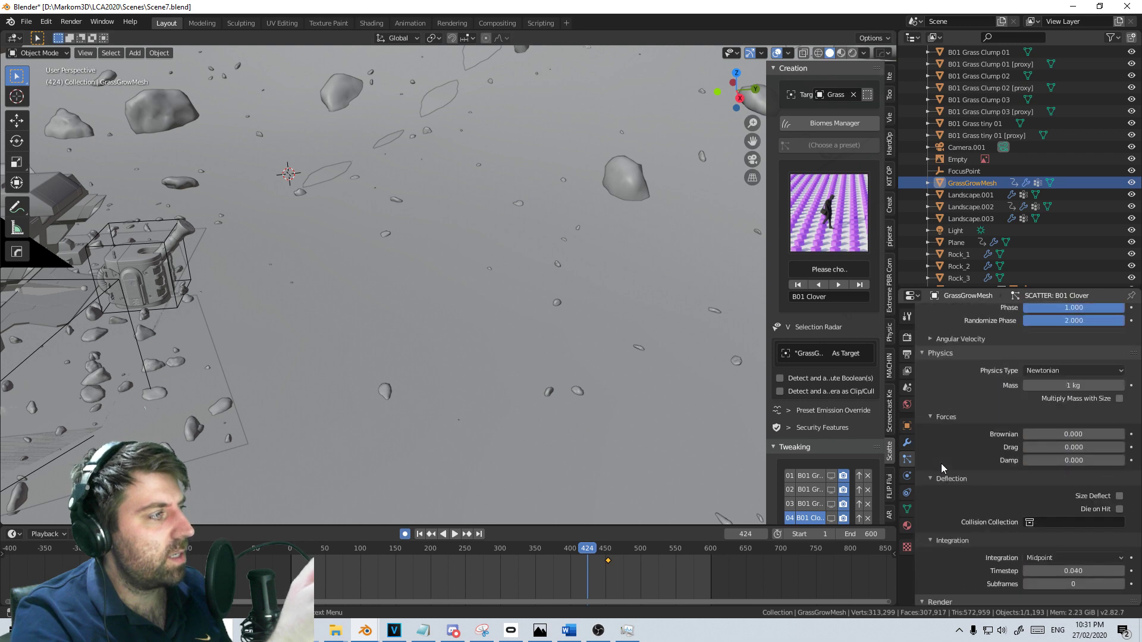
scroll(941, 463, down, 12)
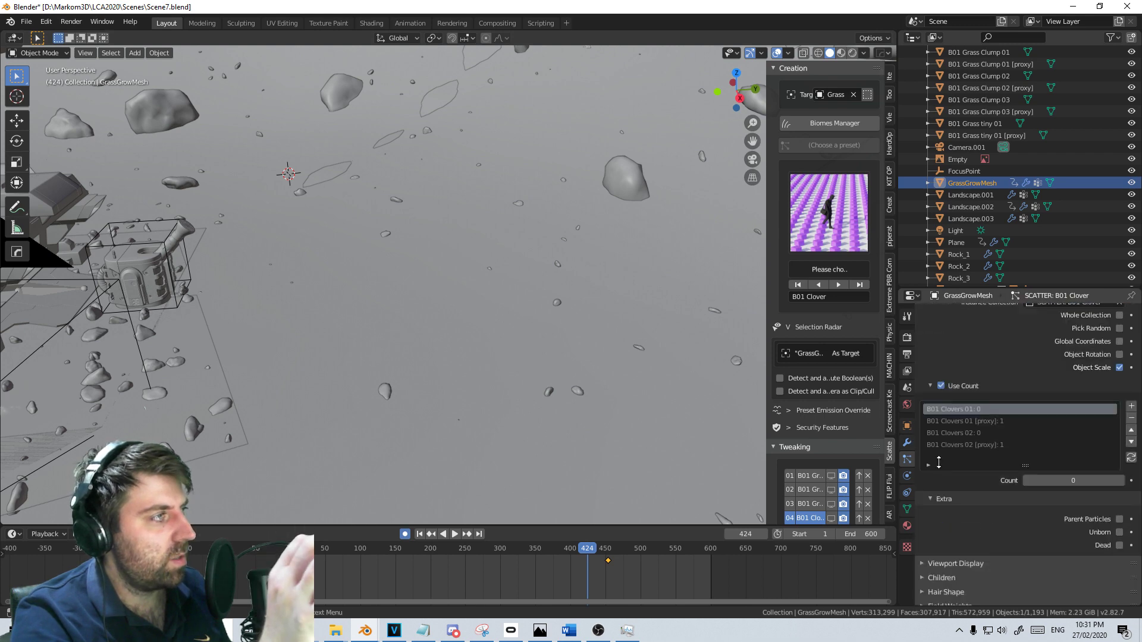
click(925, 512)
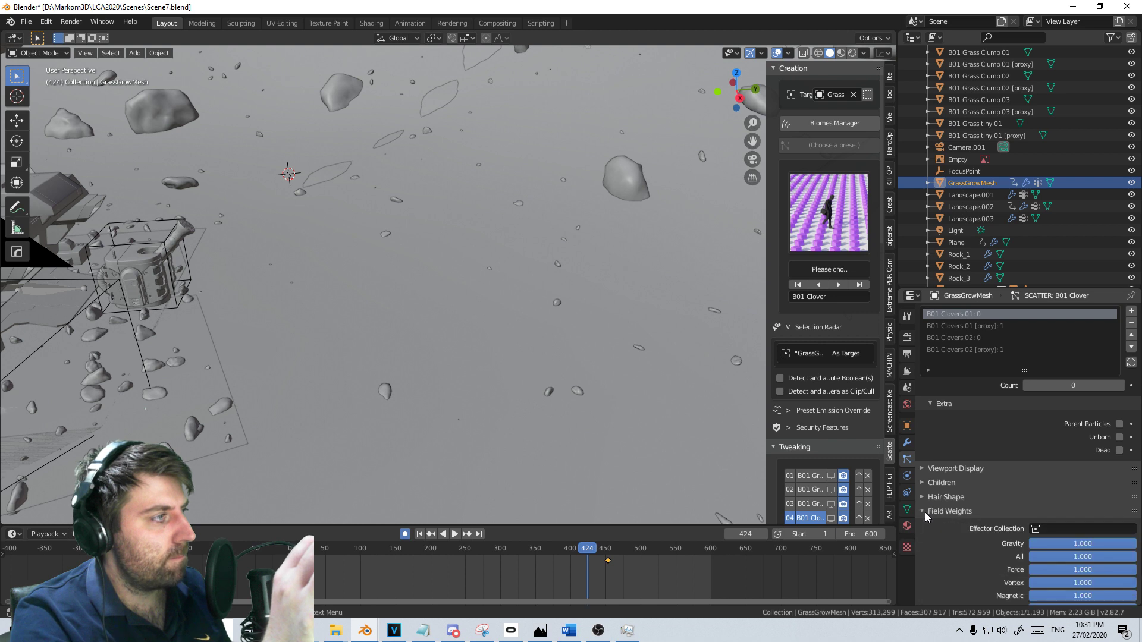
scroll(925, 512, down, 5)
click(921, 393)
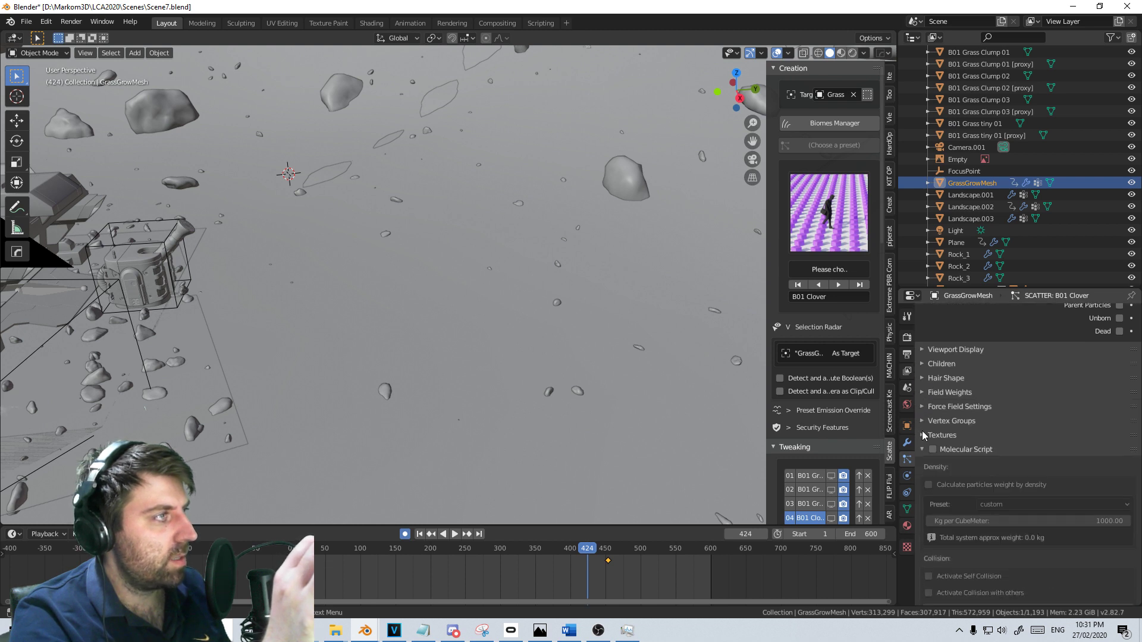
click(922, 422)
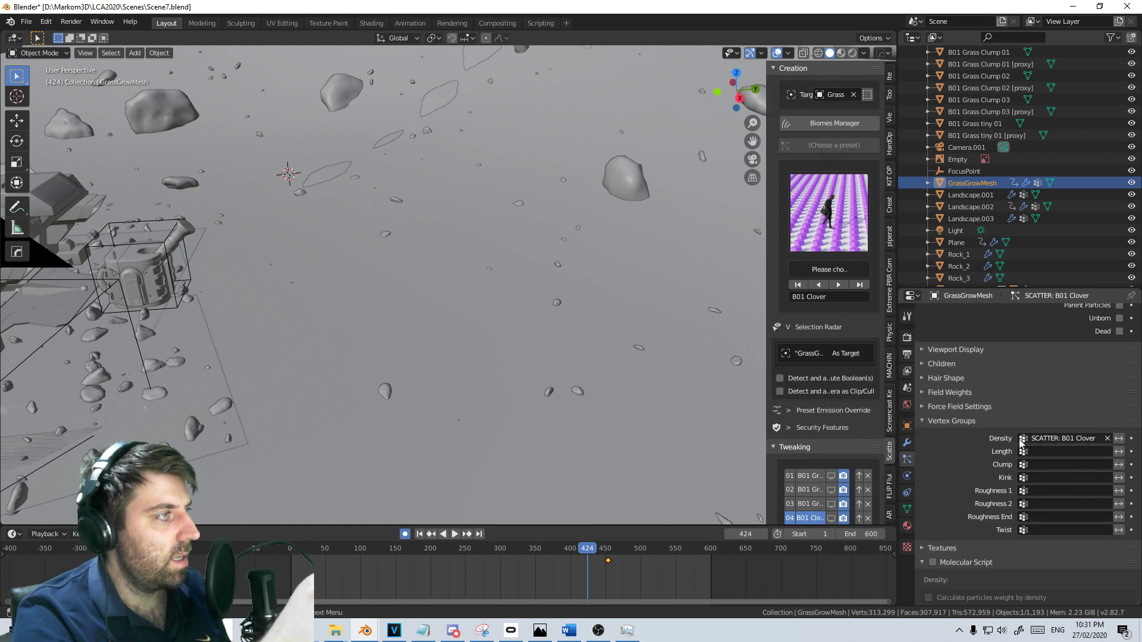
scroll(442, 373, down, 5)
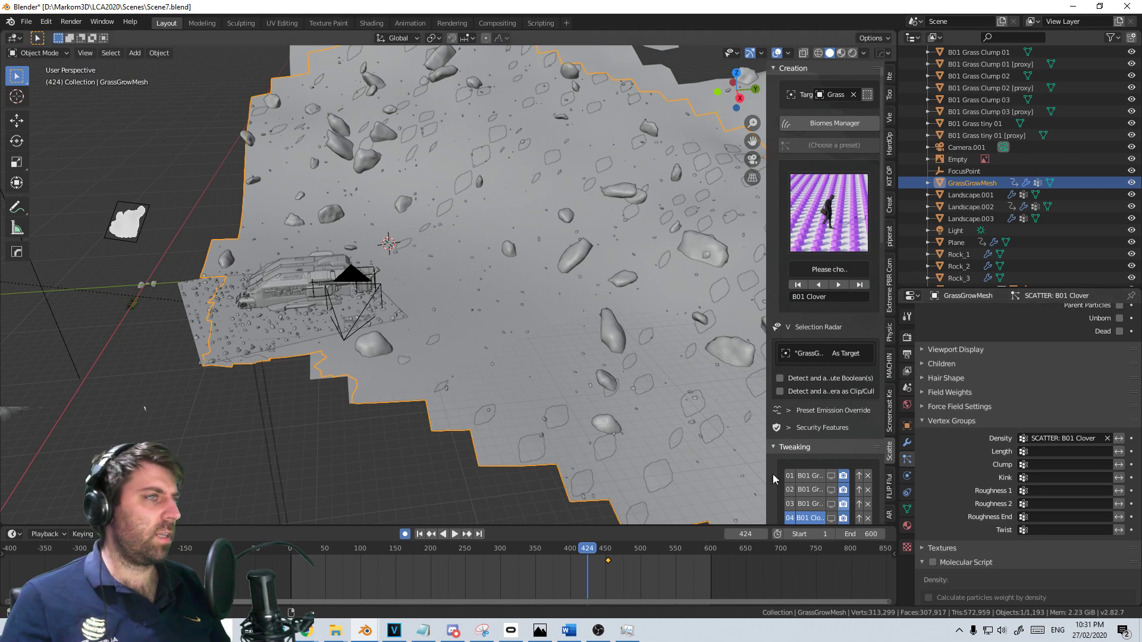
click(907, 509)
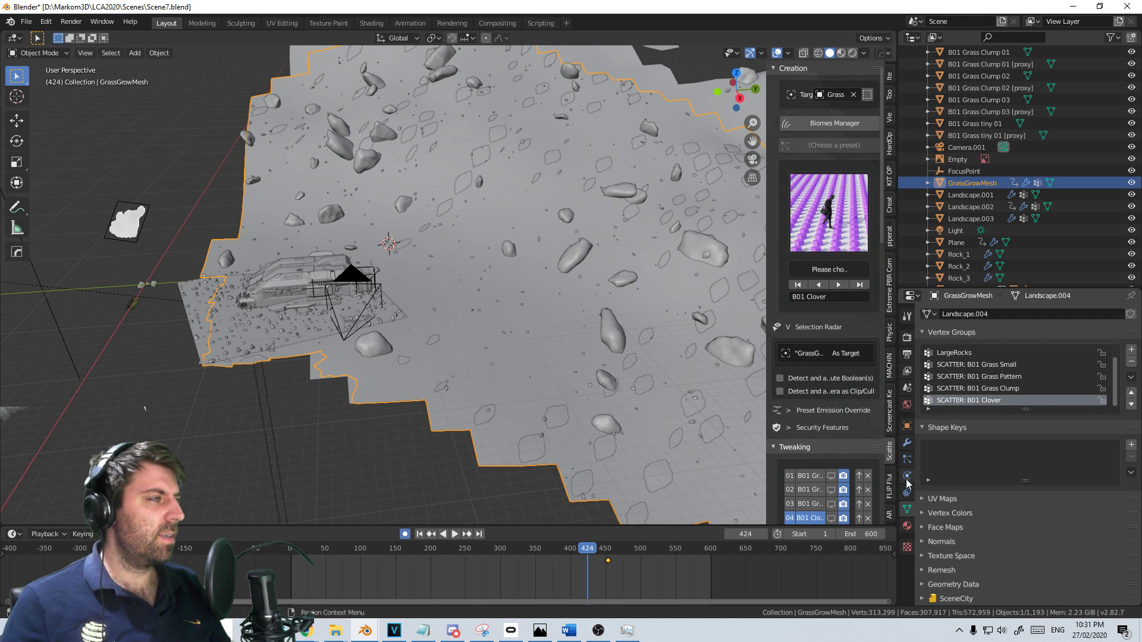
click(906, 460)
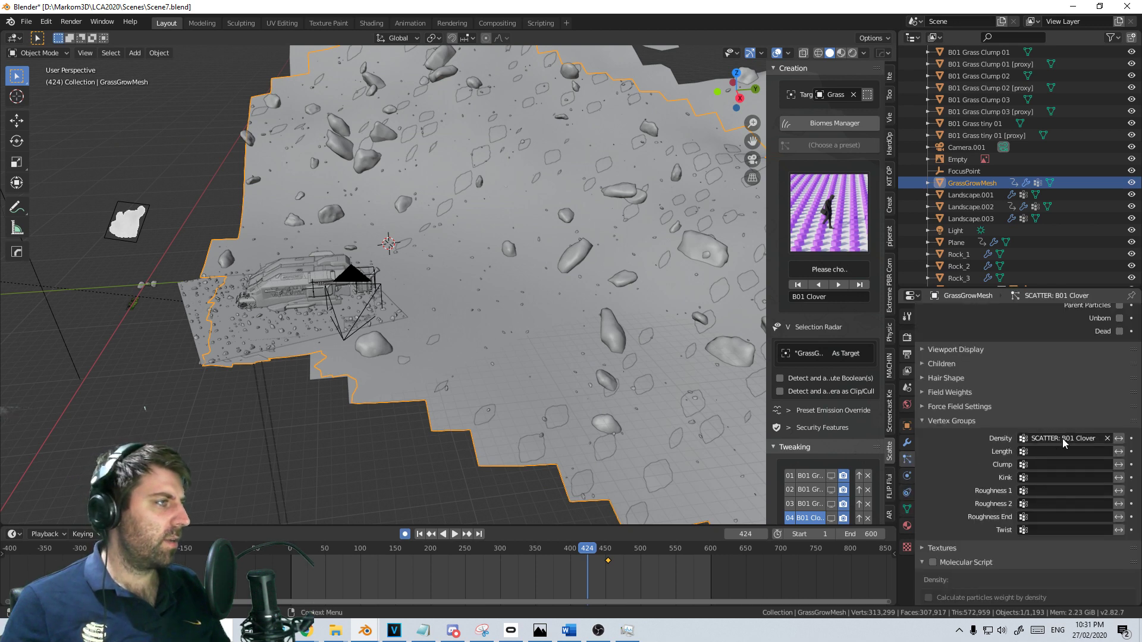
click(1062, 438)
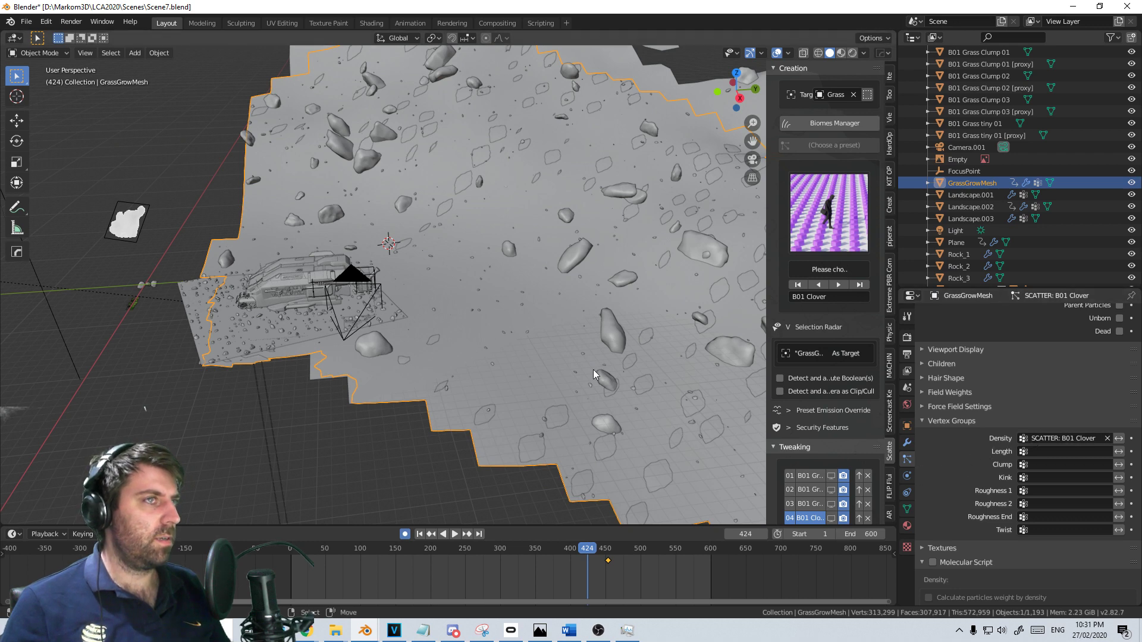
click(907, 511)
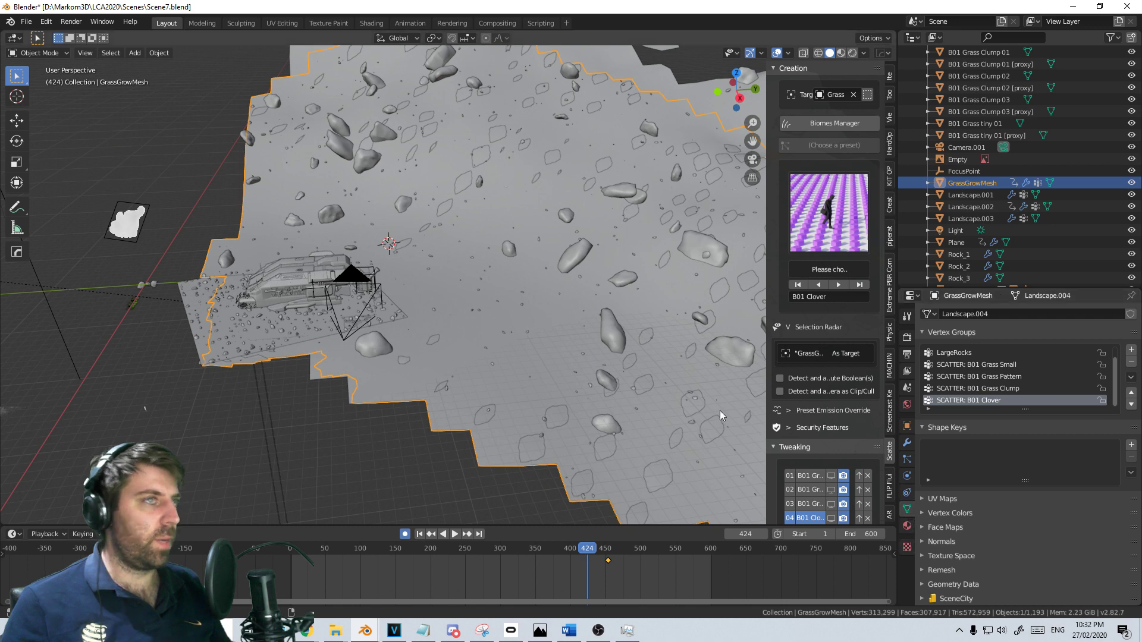
Enable Dynamic Paint on GrassGrowMesh and add it as a canvas with a surface in Vertex format
click(908, 476)
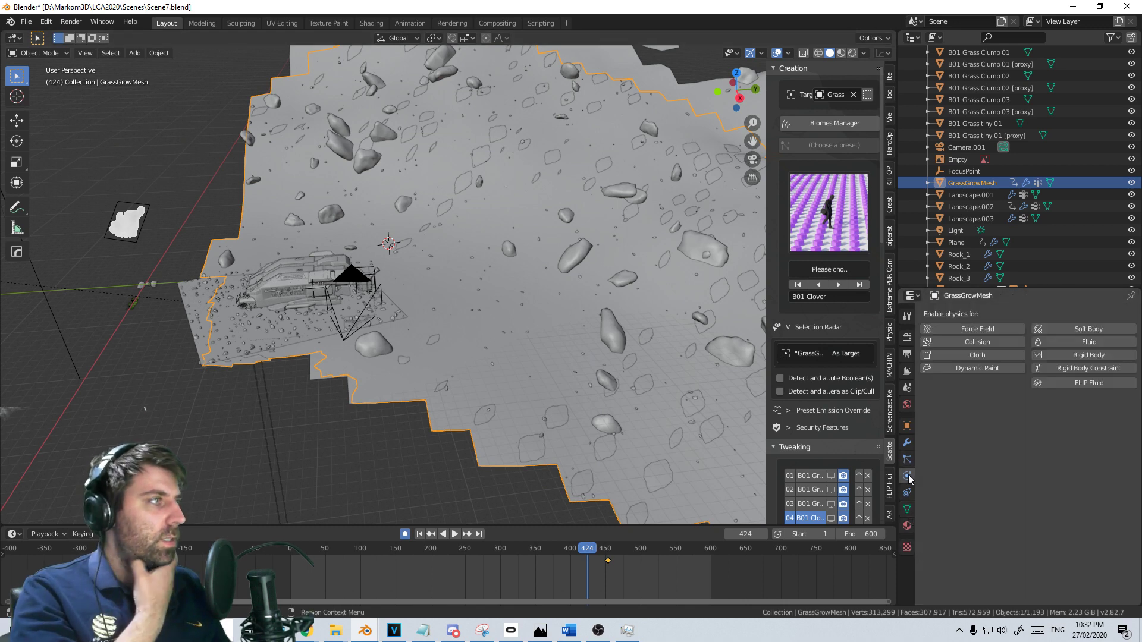
click(965, 368)
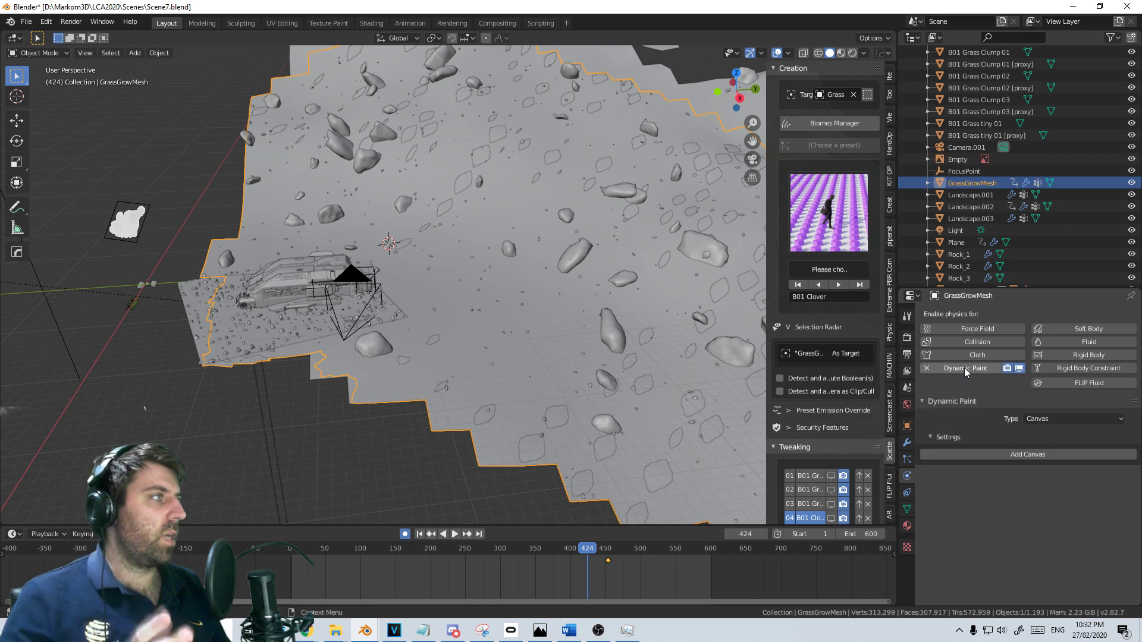
click(1064, 419)
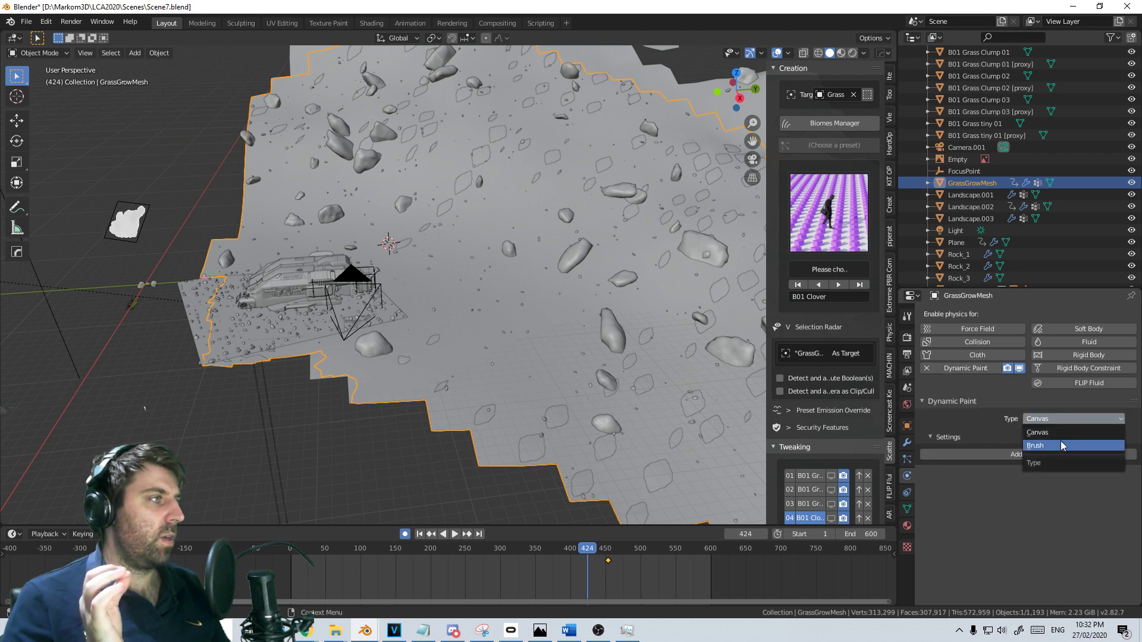
click(1056, 433)
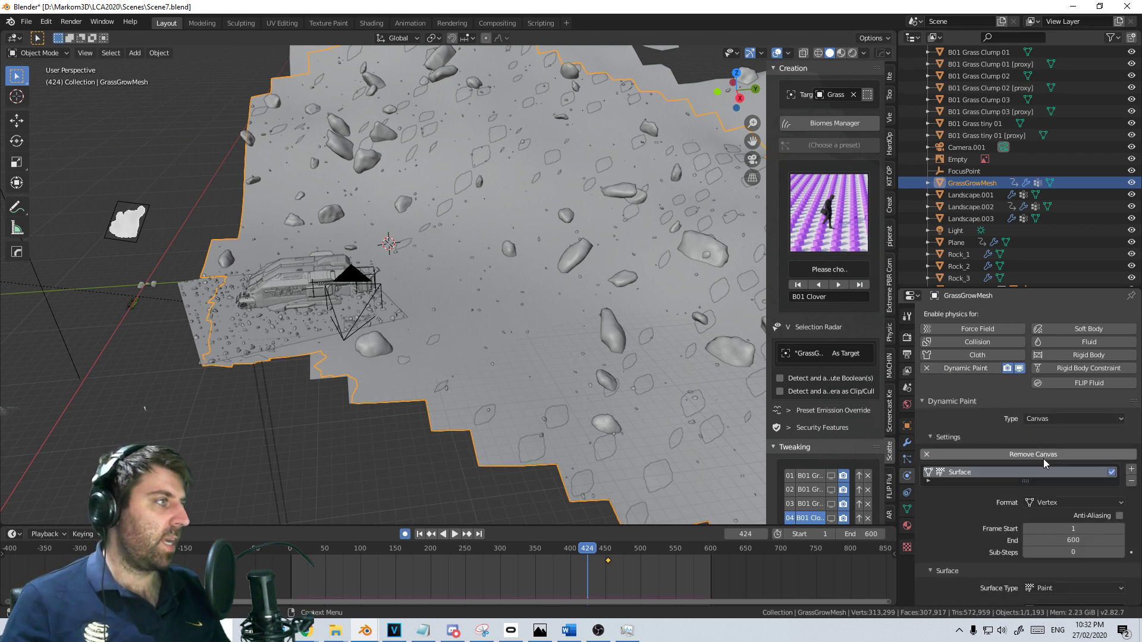
scroll(1047, 458, down, 3)
click(1051, 433)
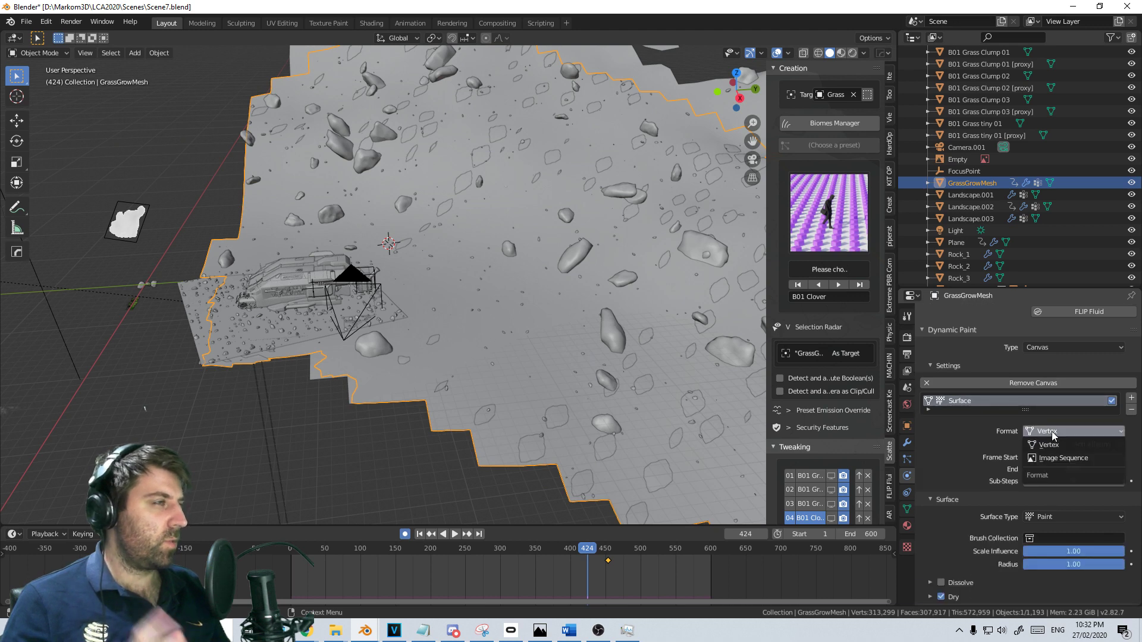
click(1056, 437)
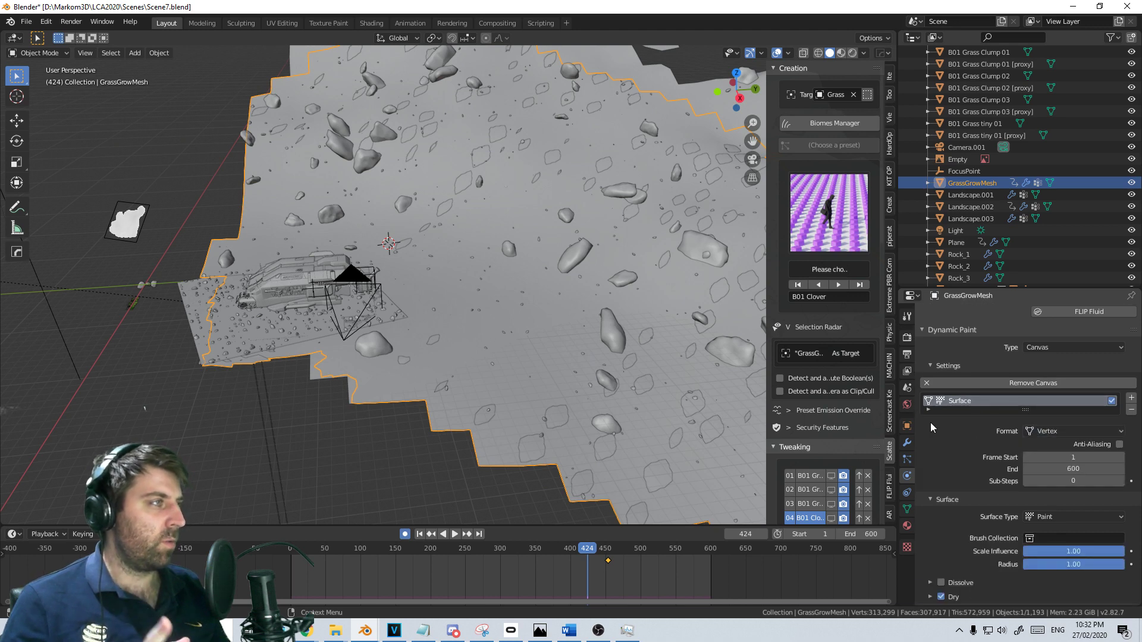
Set the Dynamic Paint surface's frame range to start at 500 and end at 700
scroll(1070, 428, down, 2)
click(1083, 421)
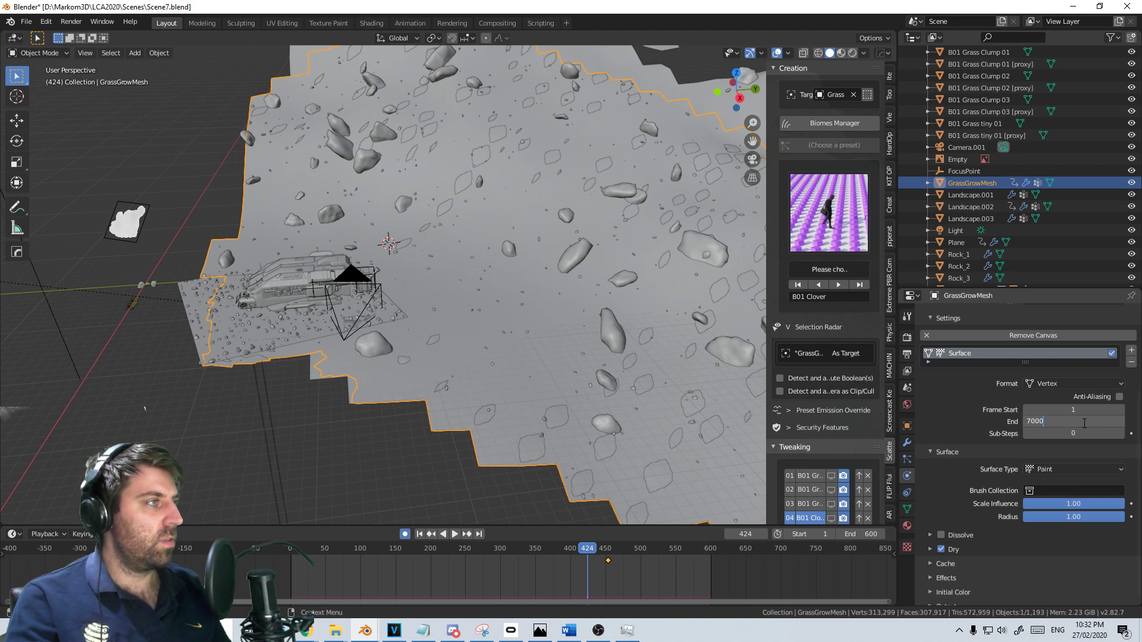
click(1081, 410)
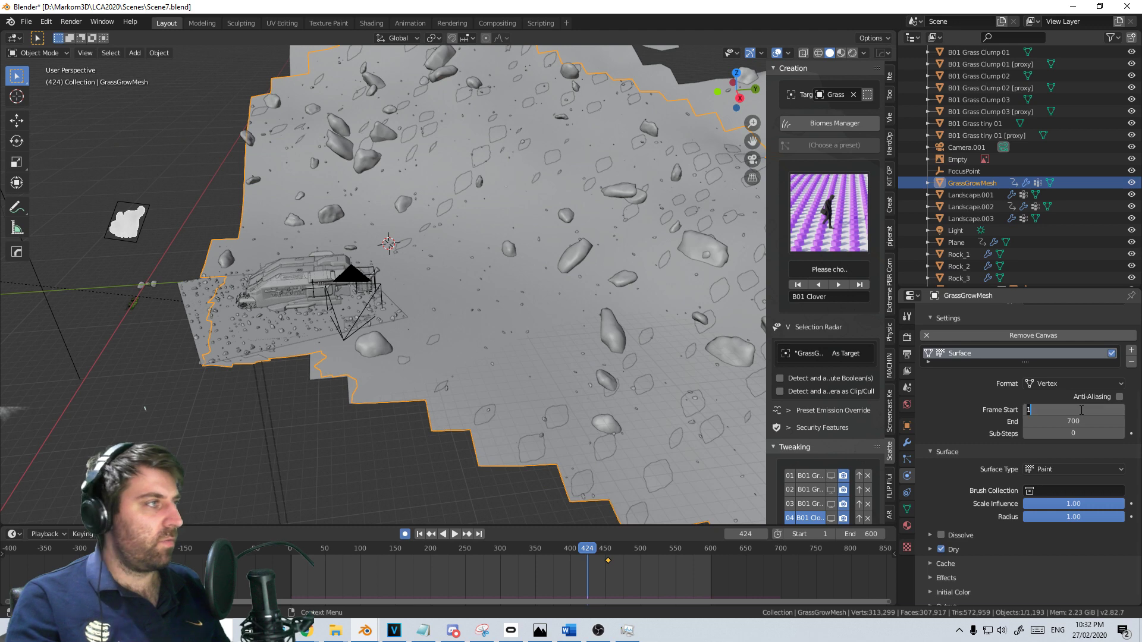
text(500)
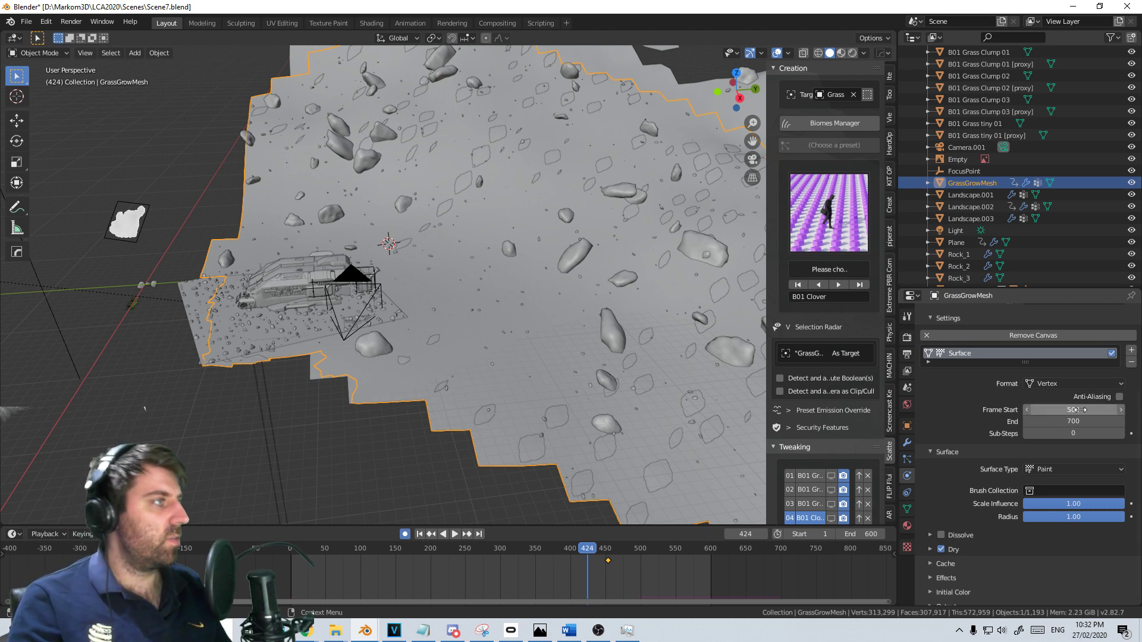
key(Return)
Set the GrassGrowMesh canvas surface type to Weight and open its brush collection choices
click(1088, 471)
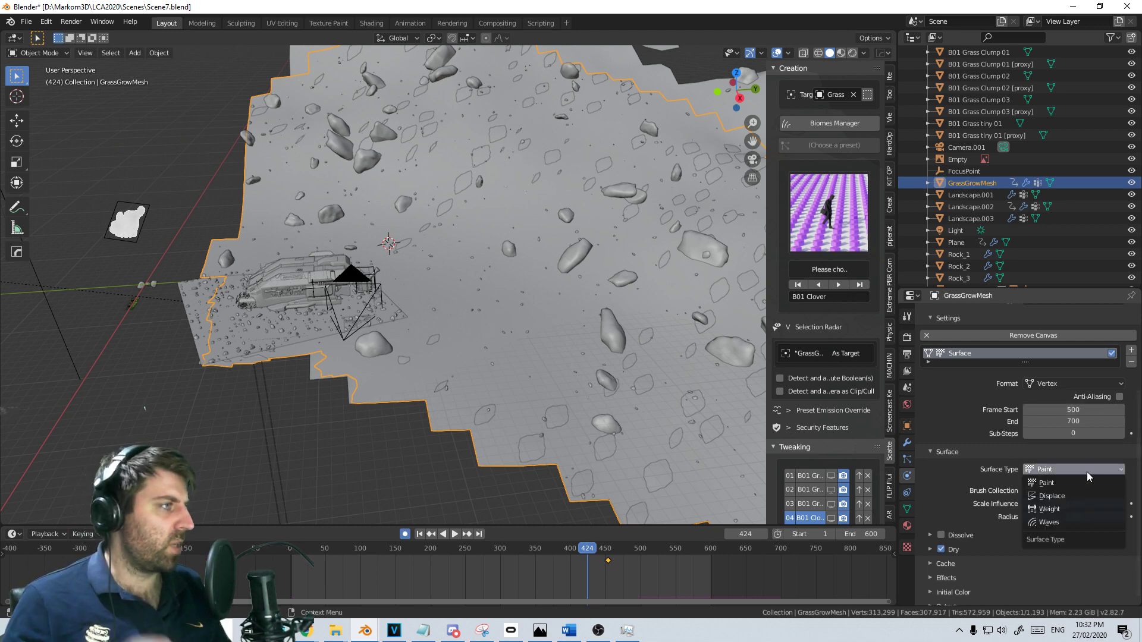
click(1083, 506)
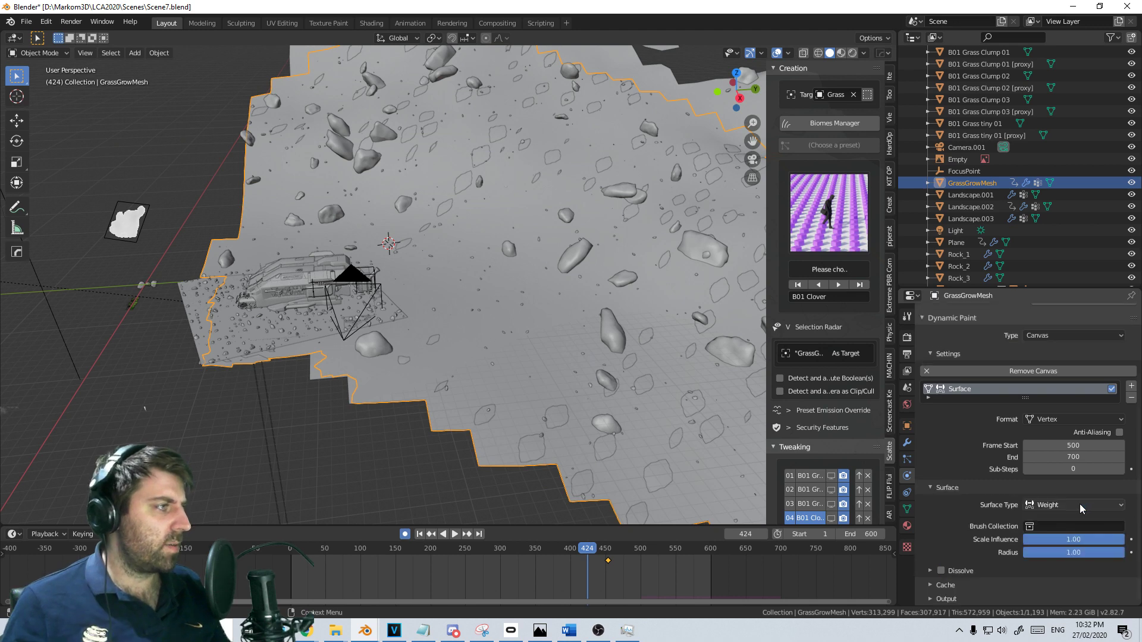
click(1062, 526)
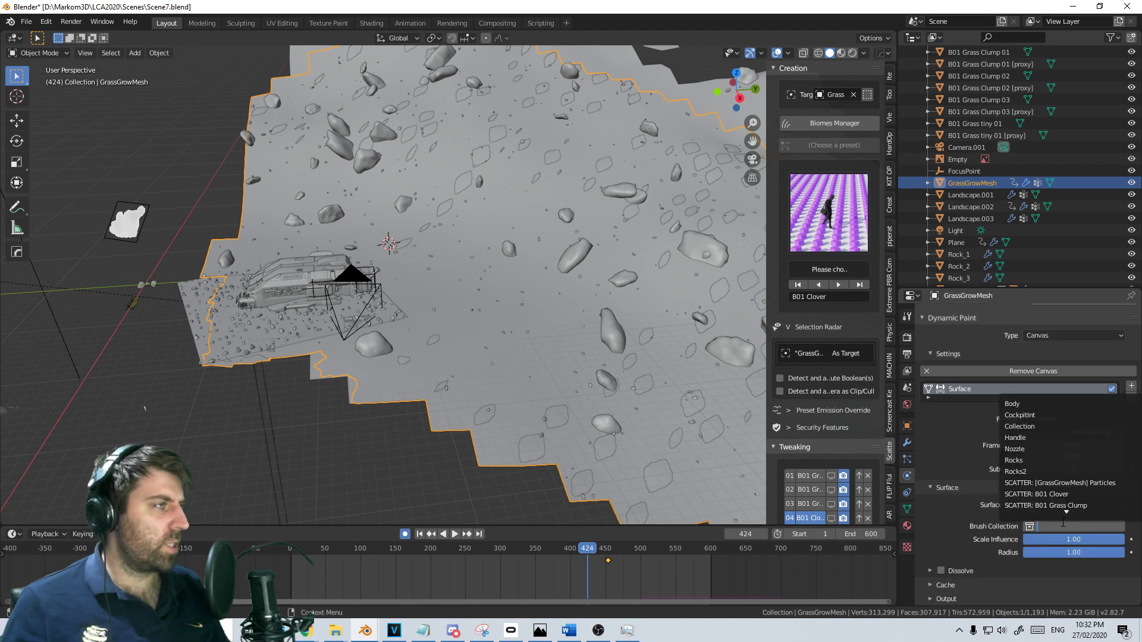
Add a UV sphere at the 3D cursor and scale it up until it is far larger than the spaceship
mouse_move(512, 364)
middle_down()
mouse_move(513, 323)
mouse_move(538, 289)
mouse_move(459, 279)
mouse_move(437, 291)
middle_up()
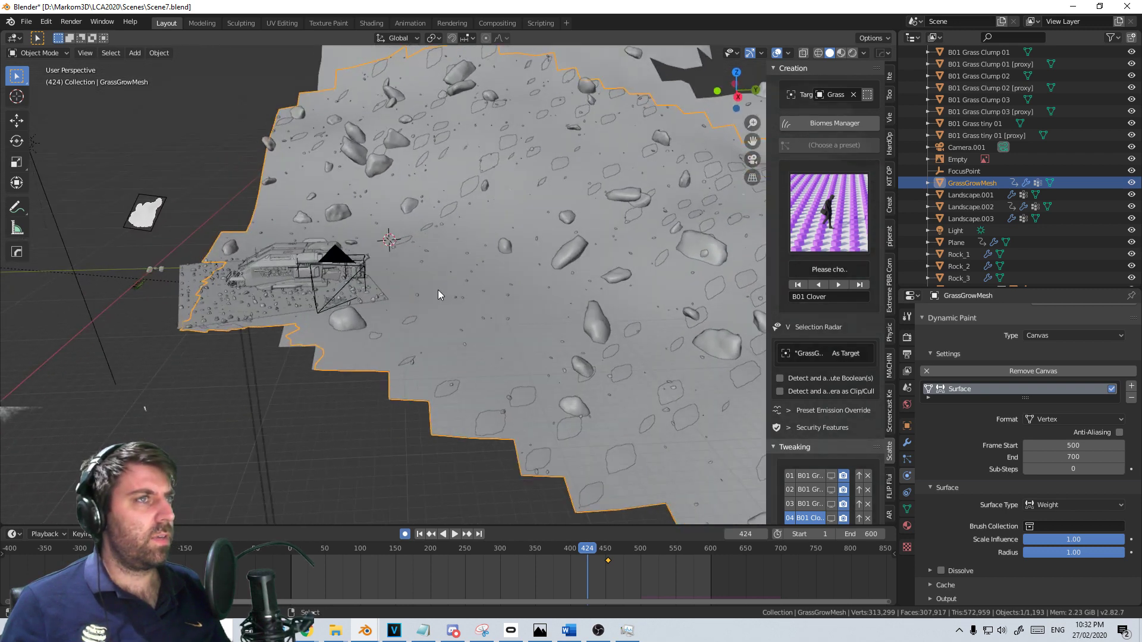
key(shift+a)
mouse_move(438, 291)
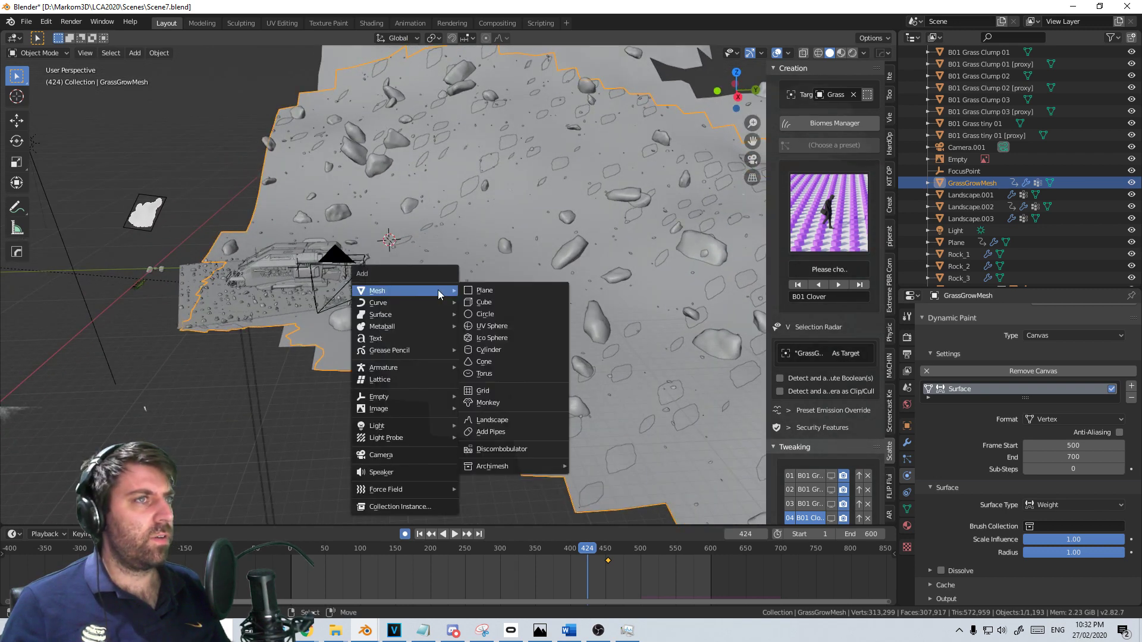
click(507, 327)
middle_drag(506, 327, 459, 310)
key(s)
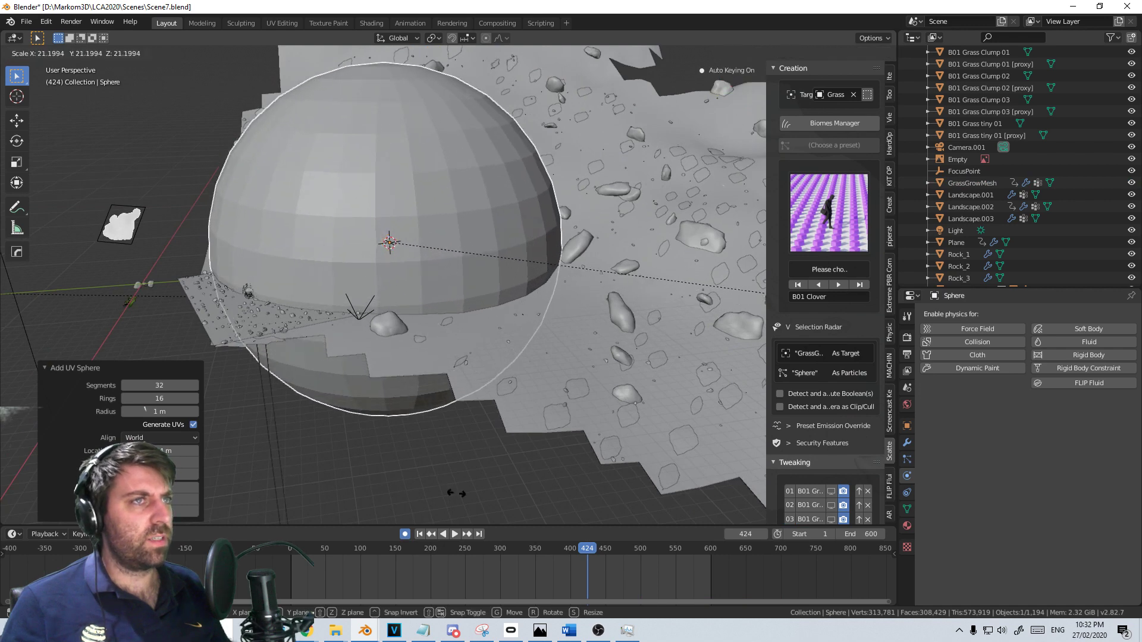
click(458, 216)
Lower the sphere along the Z axis by about 28 m so it lies mostly beneath the terrain
key(g)
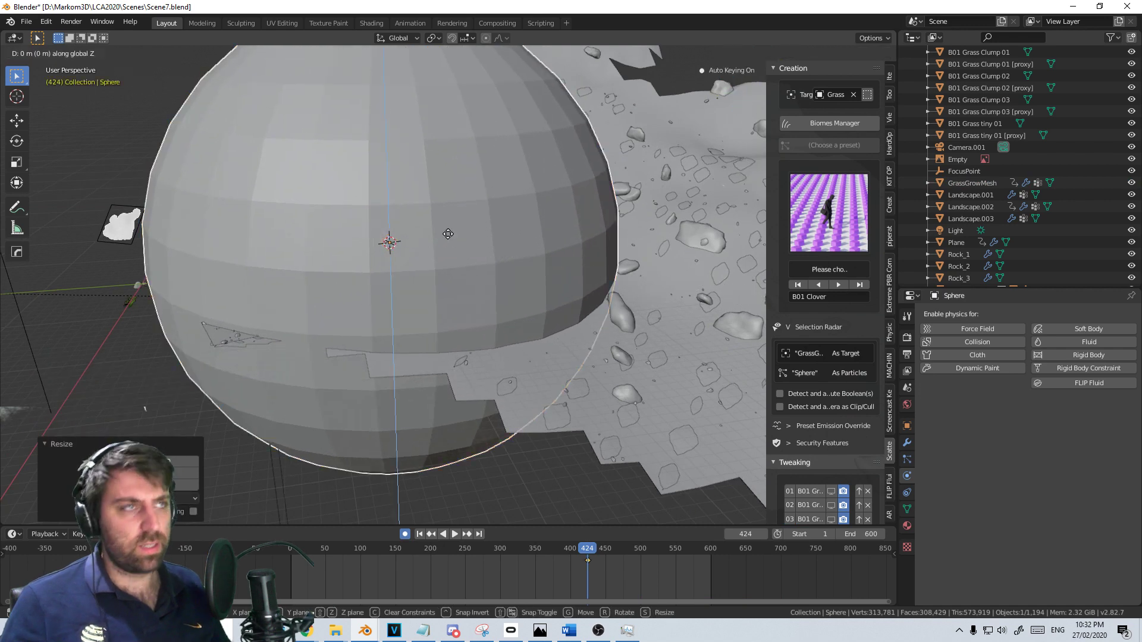
key(z)
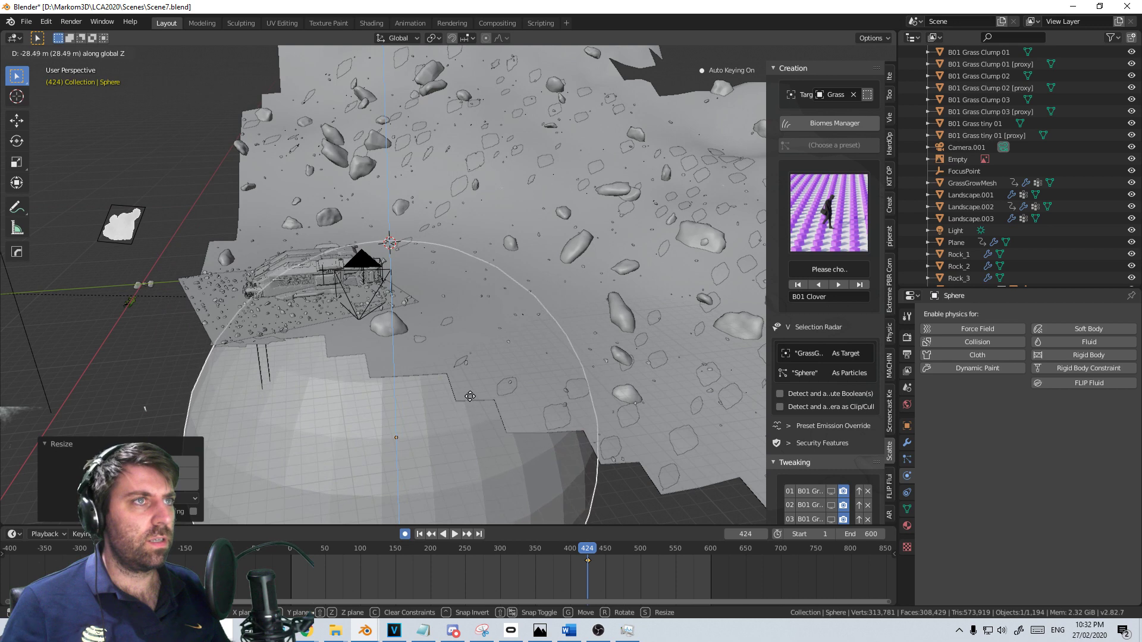
click(473, 357)
Shift the sphere about 11 m along X in top view to line up with the spaceship, and sink it fully below the ground
middle_drag(419, 298, 396, 366)
key(KP_7)
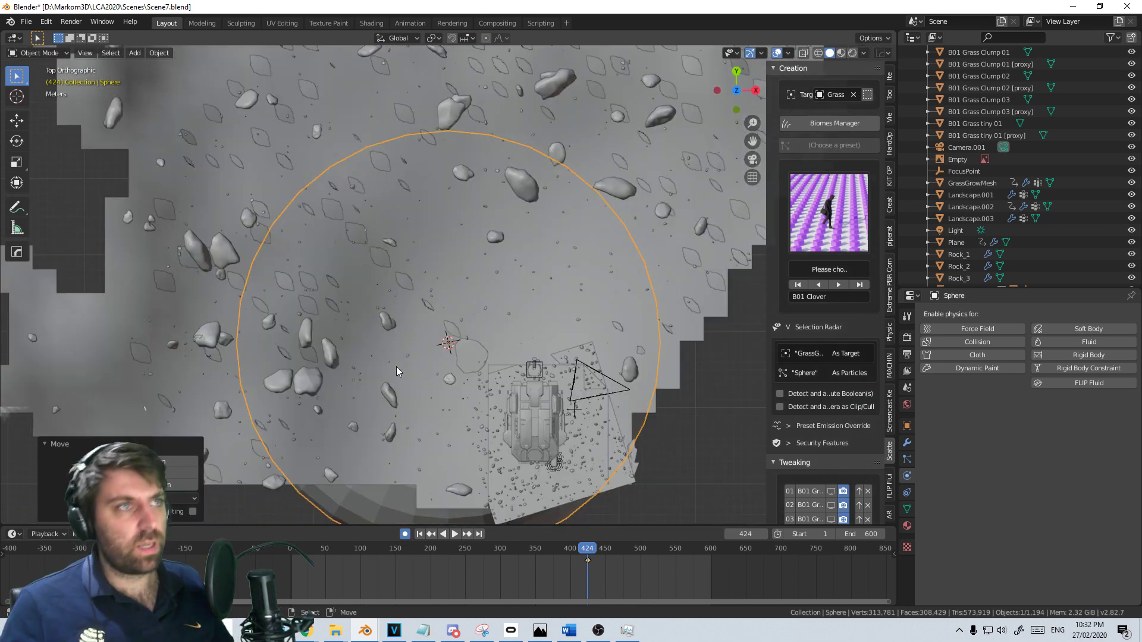
key(g)
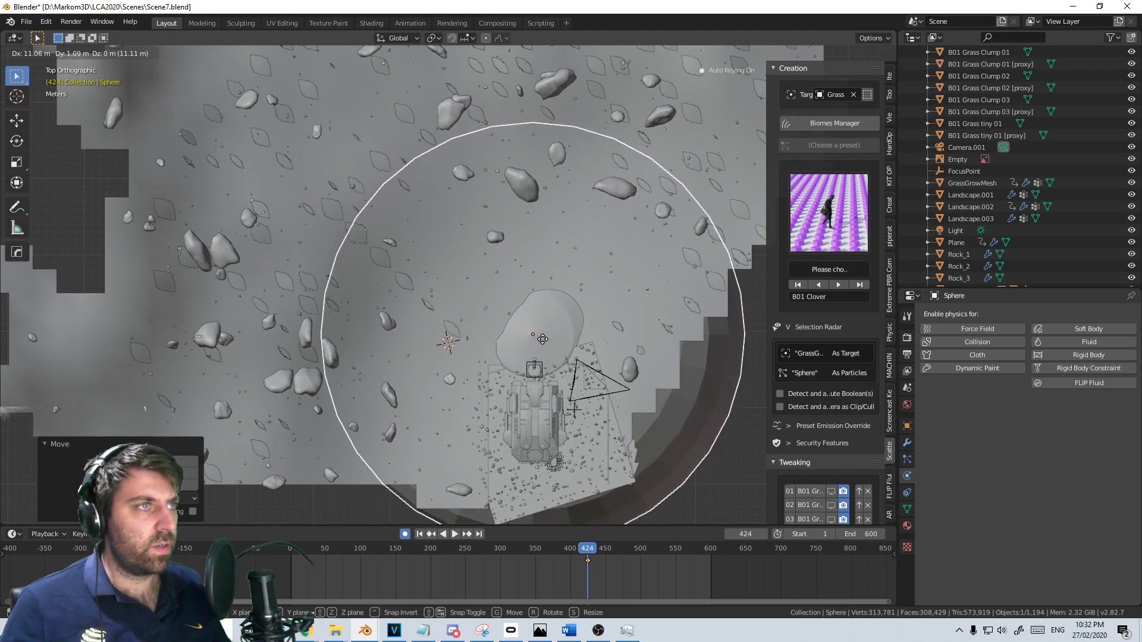
click(535, 351)
middle_drag(536, 351, 459, 320)
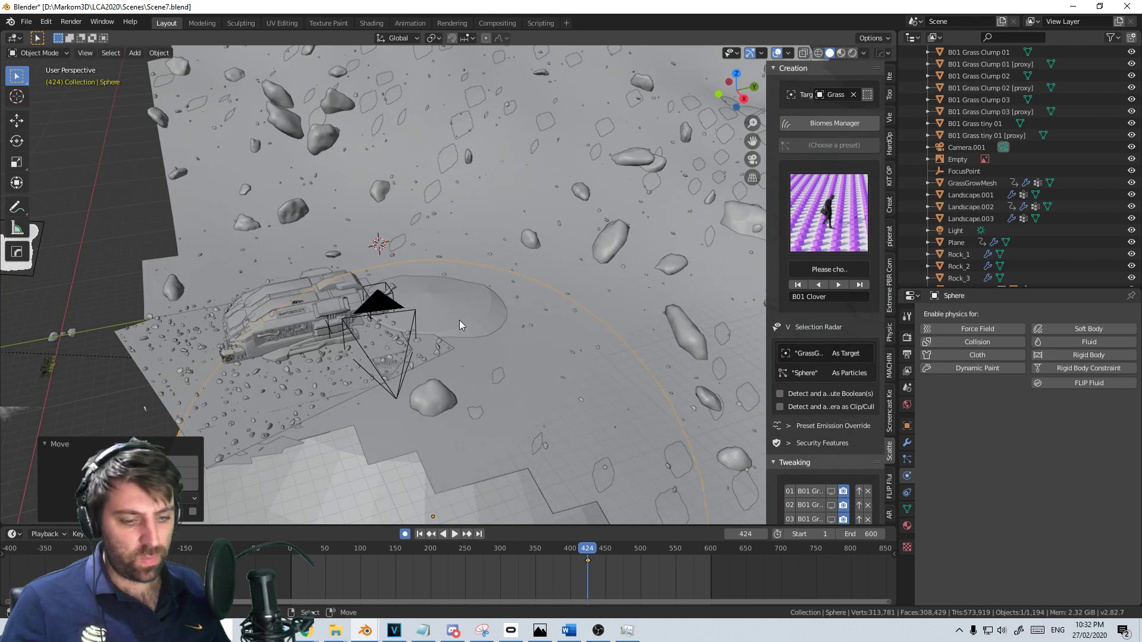
key(g)
click(474, 360)
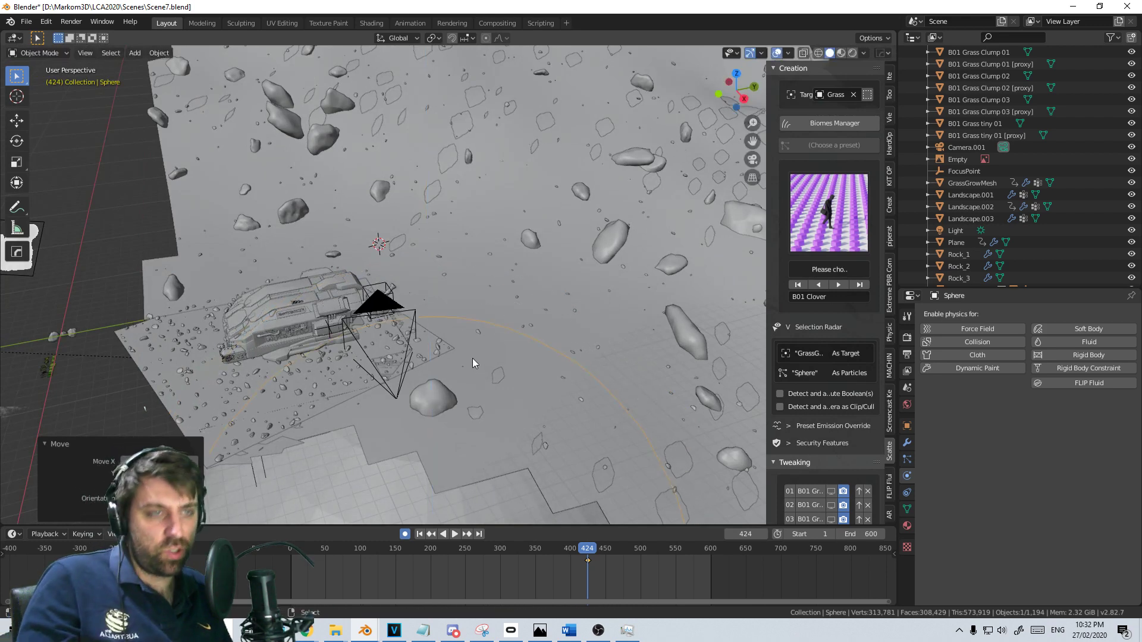
Put the sphere in a new collection named GrassGrowBrush and add Dynamic Paint to it as a brush
key(ctrl+g)
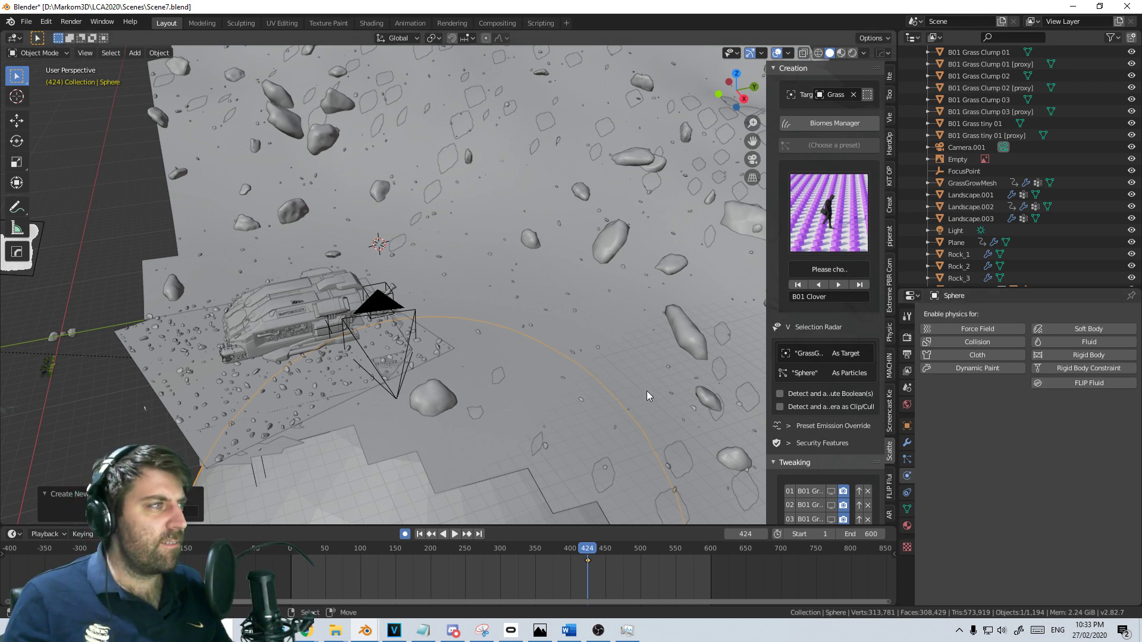
click(1005, 368)
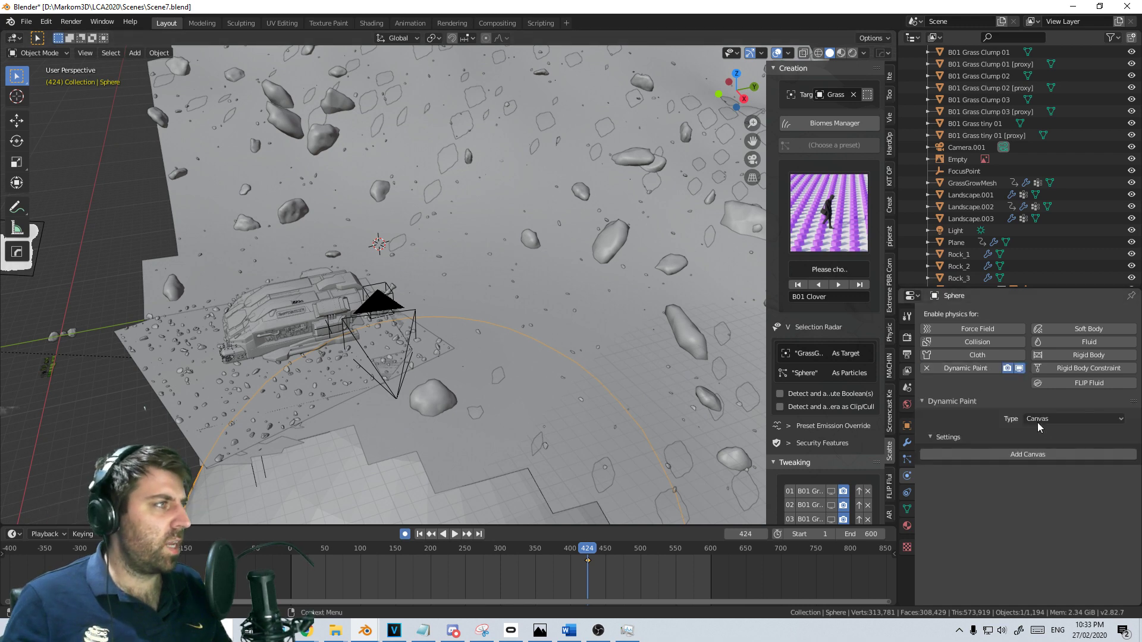
click(1036, 454)
click(1062, 420)
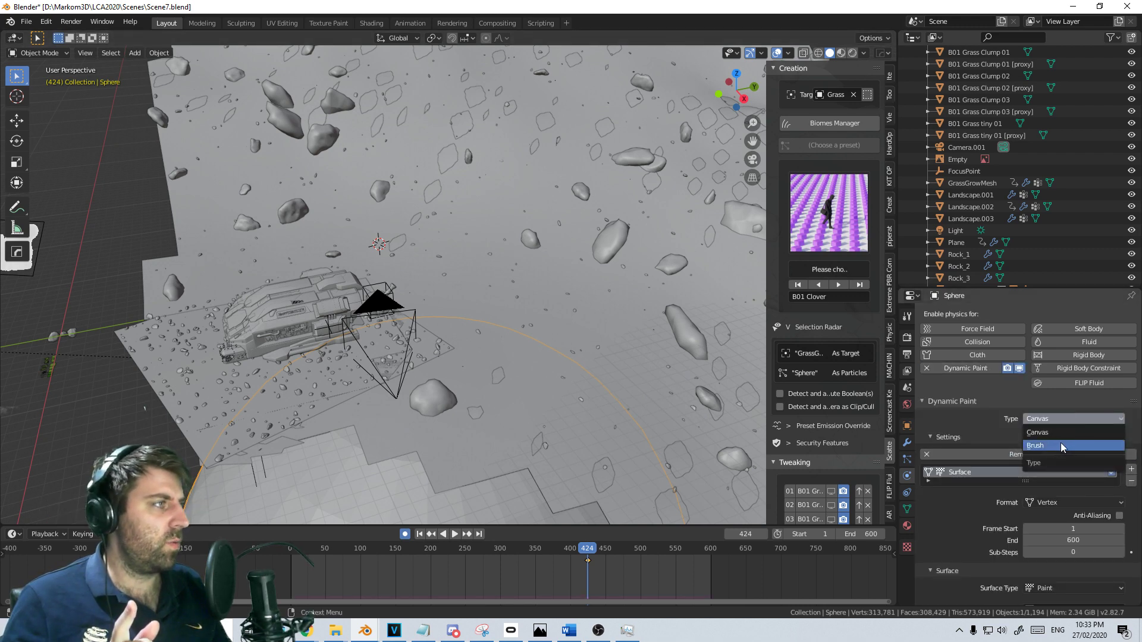
click(1061, 445)
click(1004, 454)
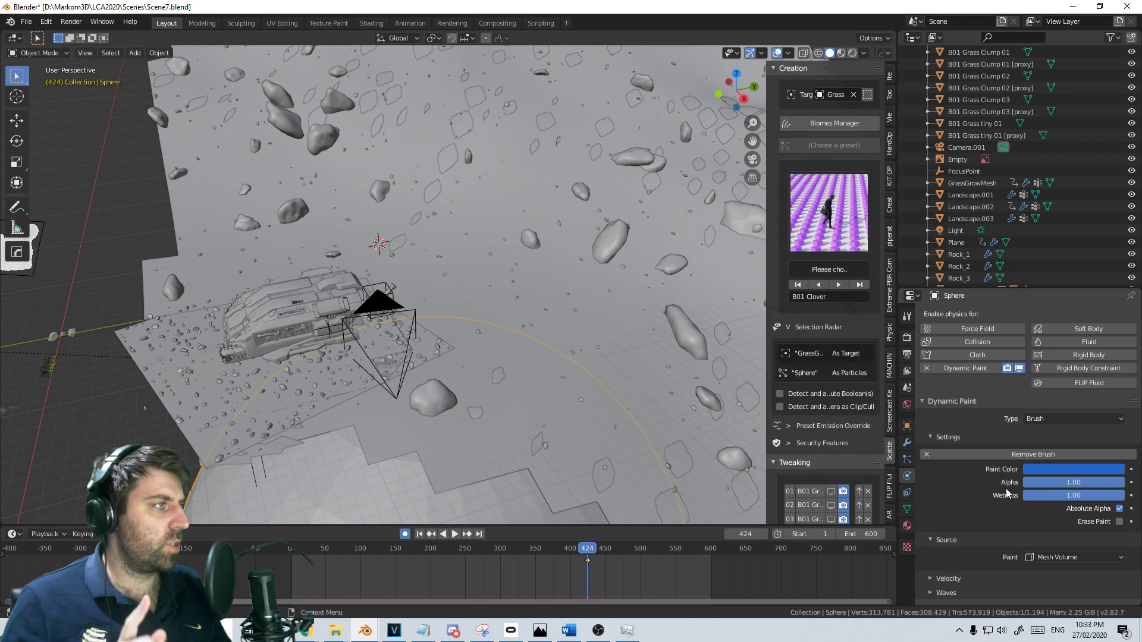
Try Particle System as the sphere brush's paint source and return it to Mesh Volume
click(1073, 559)
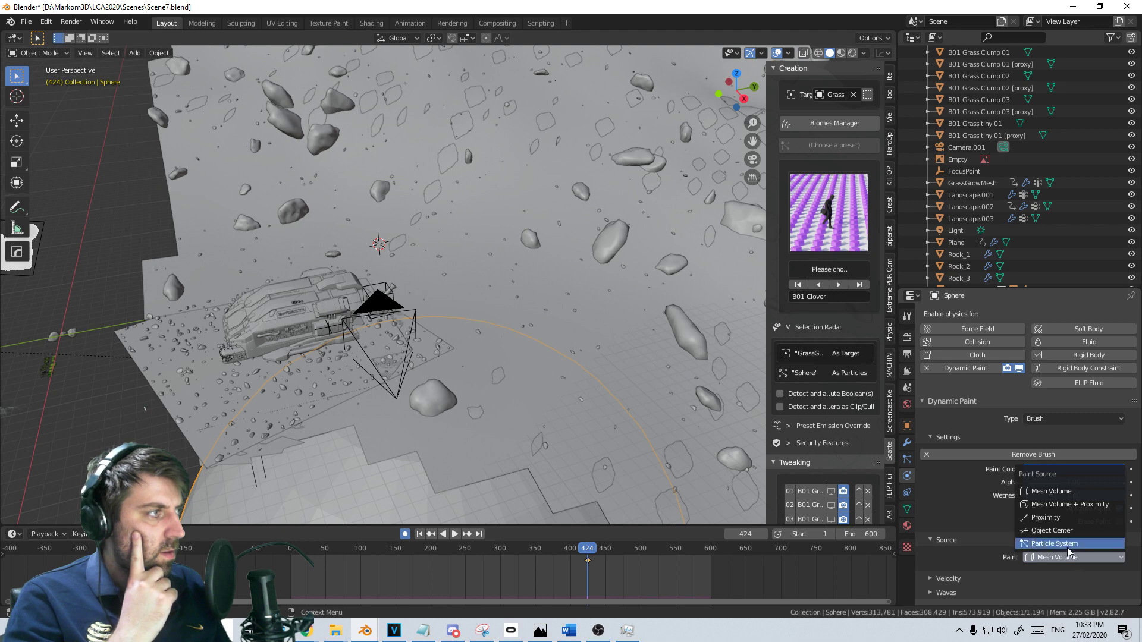
click(1067, 546)
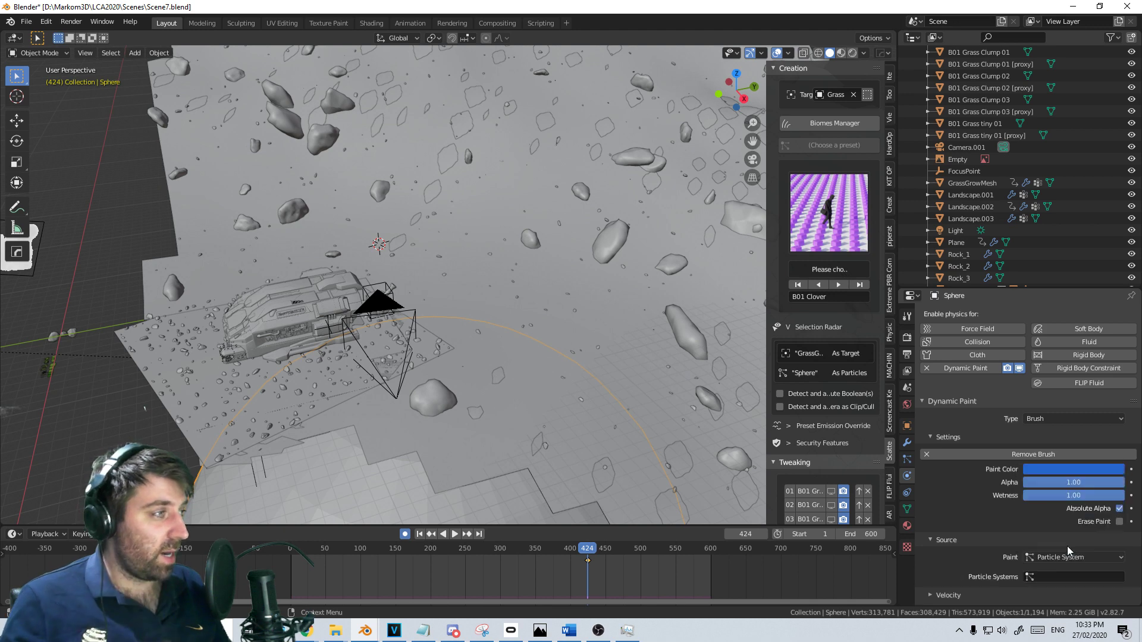
click(1062, 564)
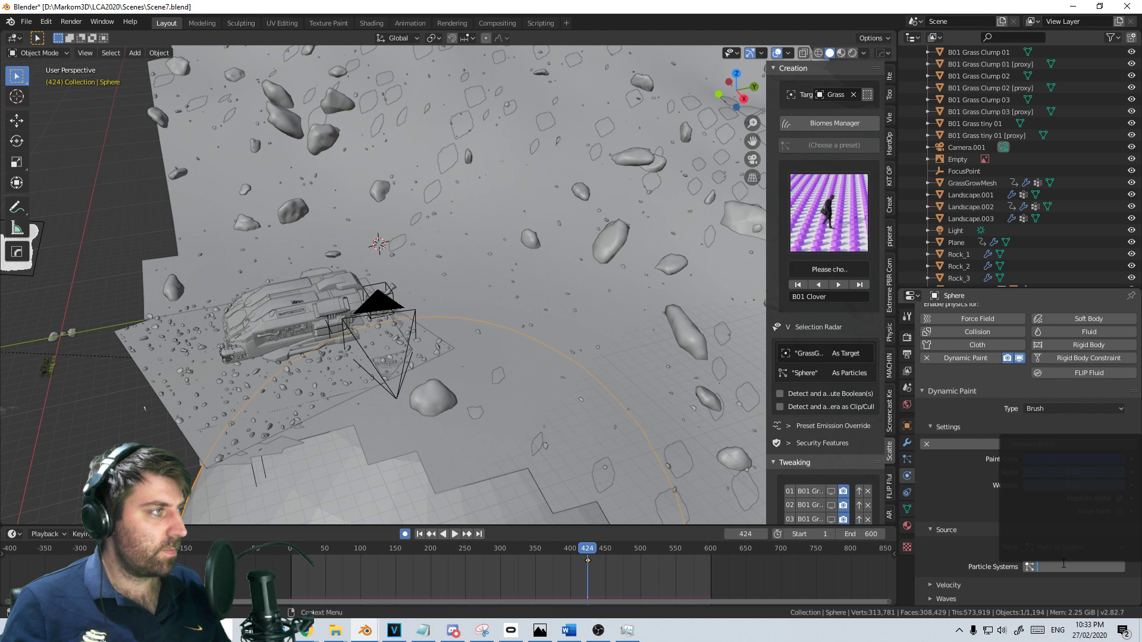
click(1101, 543)
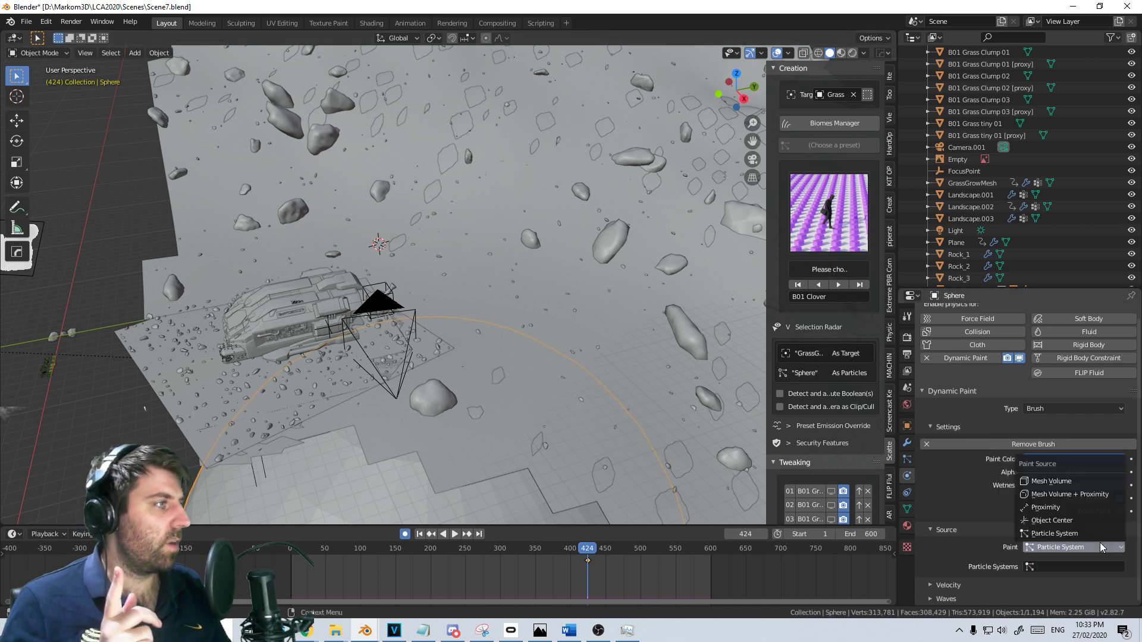
click(1079, 482)
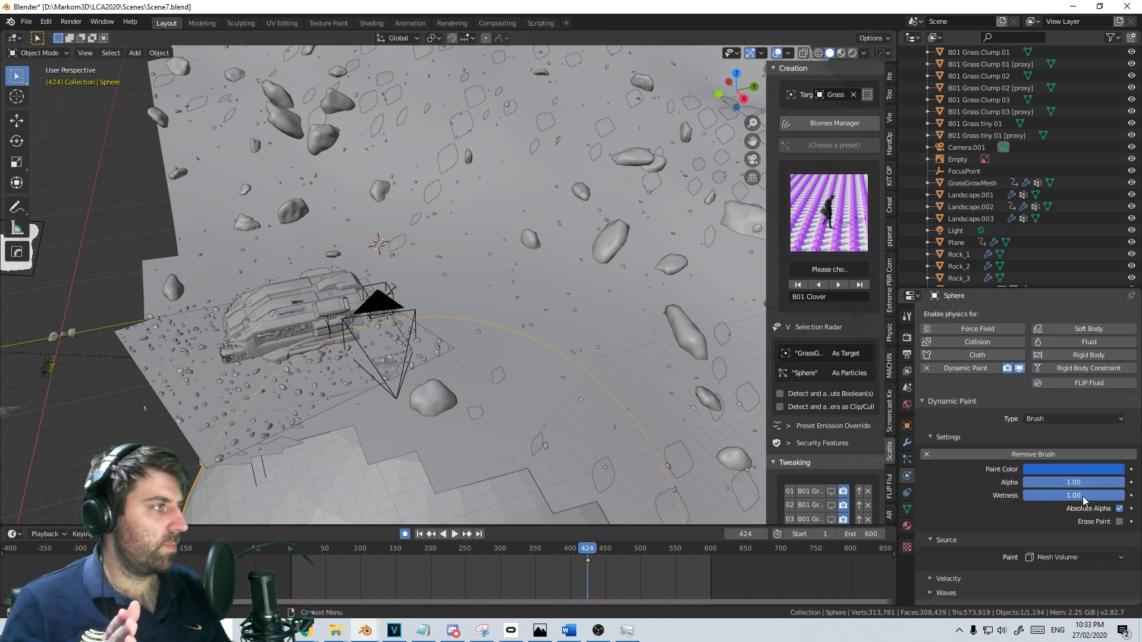
Expand and examine the Velocity and Waves settings of the sphere's Dynamic Paint brush
click(930, 590)
click(931, 579)
scroll(1011, 573, down, 6)
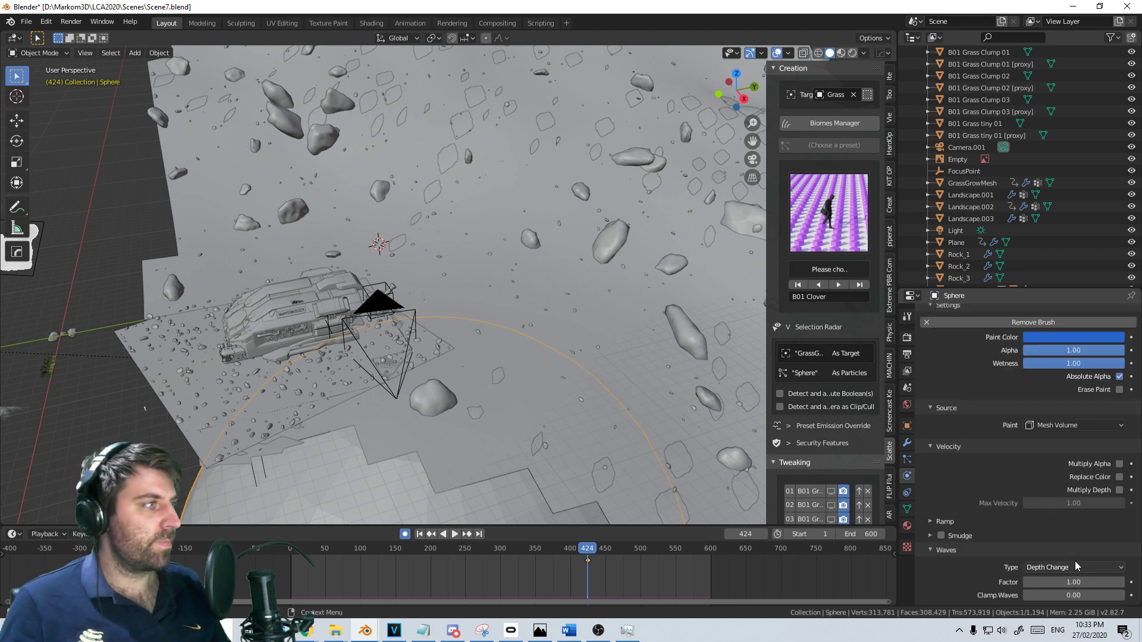
scroll(1072, 561, up, 4)
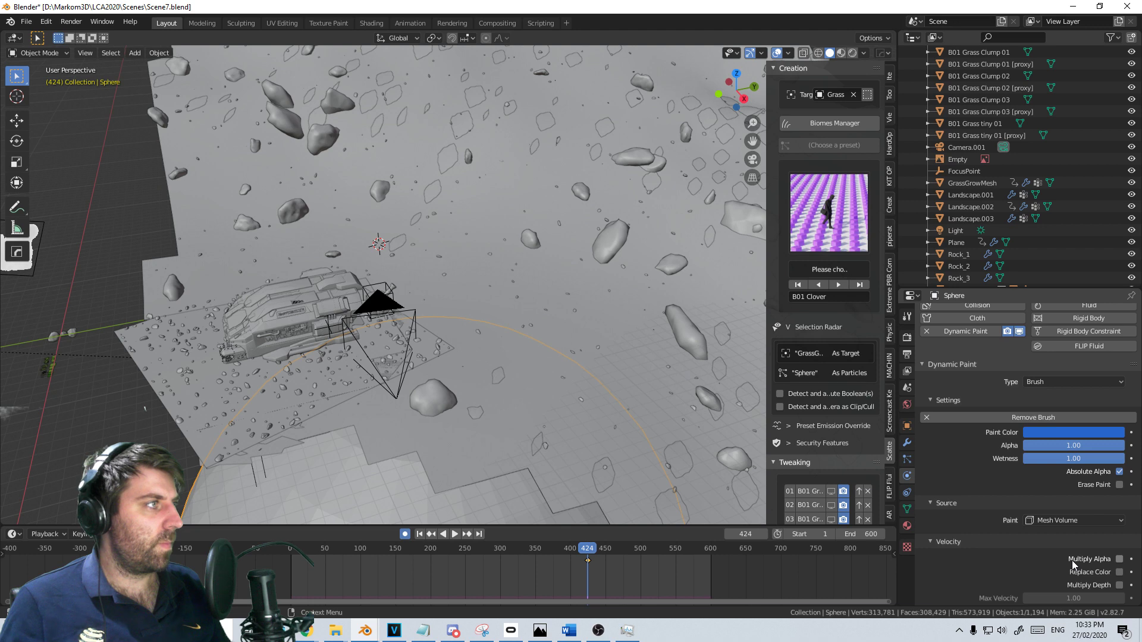
Select GrassGrowMesh and assign GrassGrowBrush as the brush collection of its Dynamic Paint surface
click(480, 409)
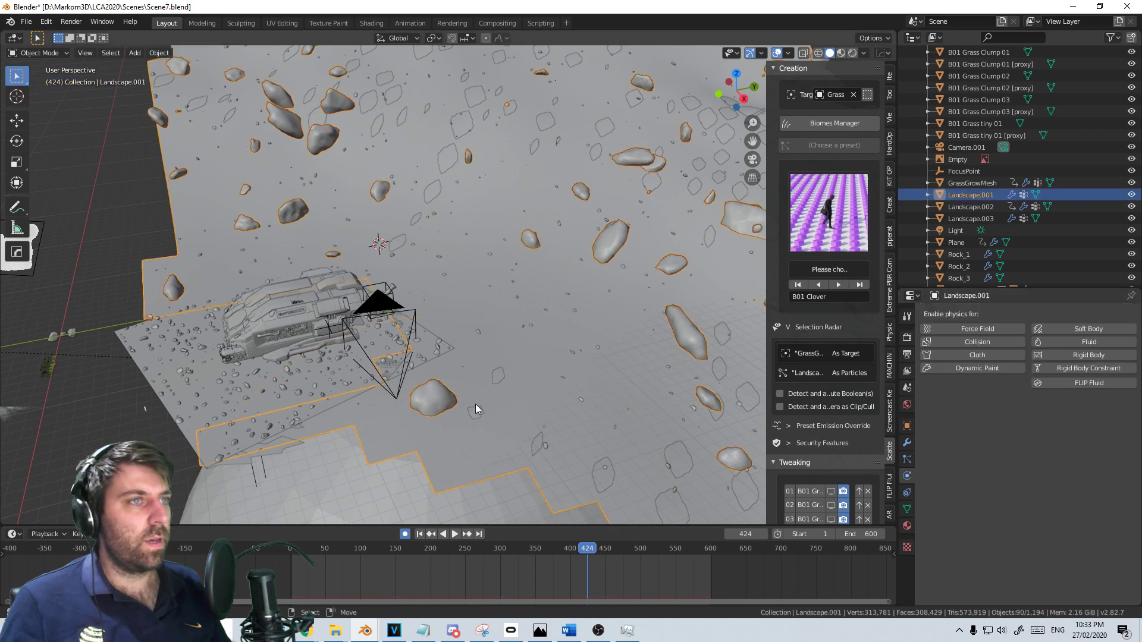
middle_drag(475, 409, 451, 341)
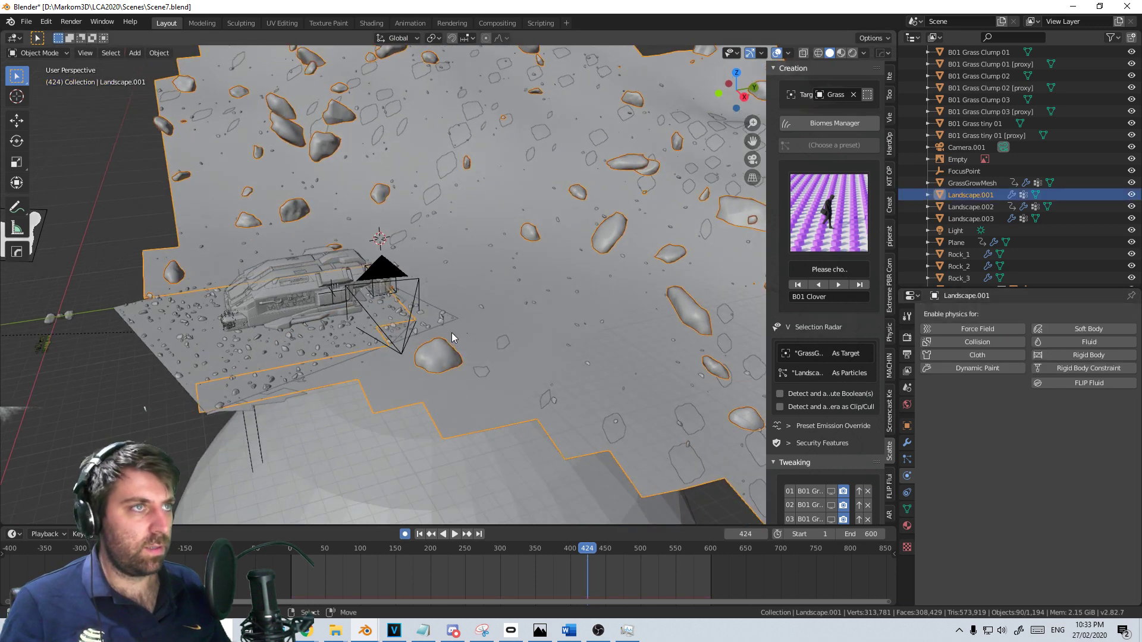
click(972, 183)
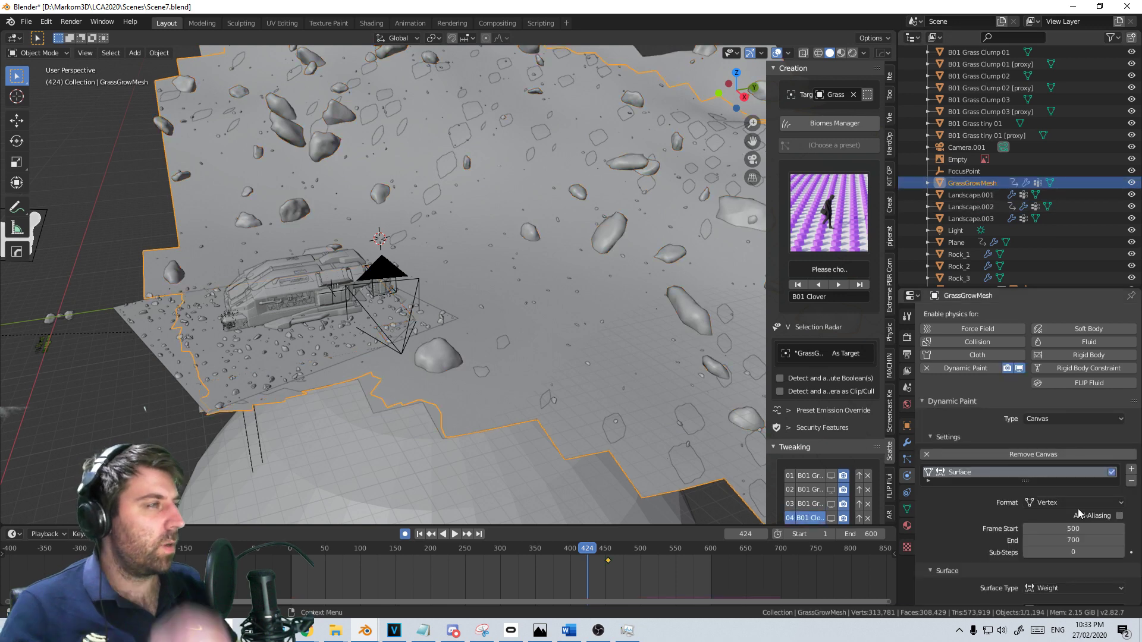
scroll(1090, 431, down, 2)
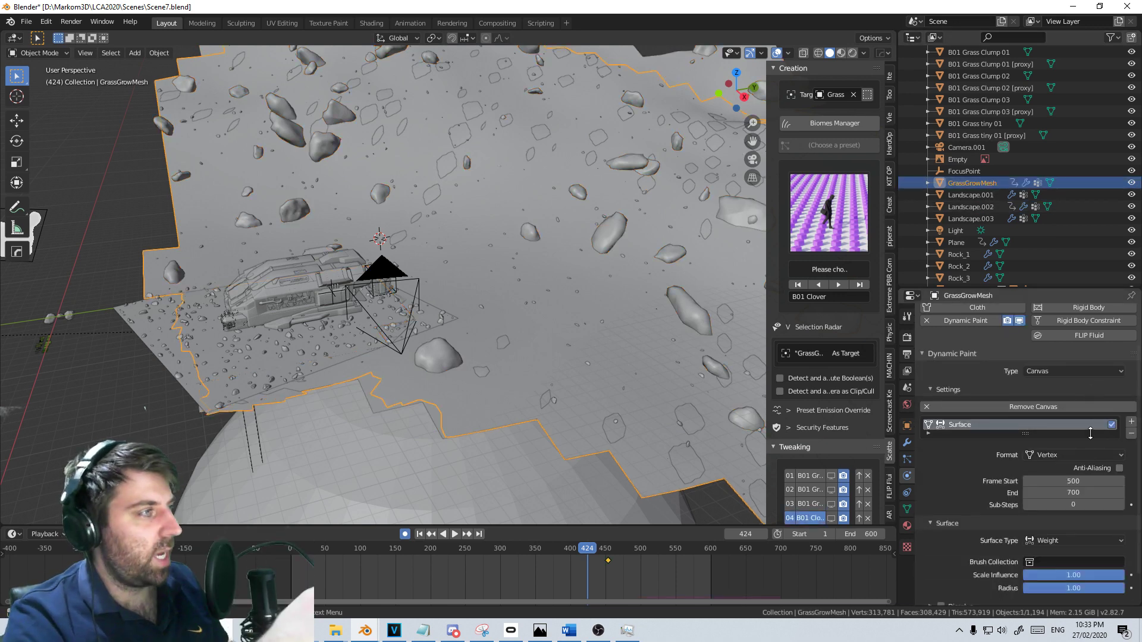
click(1084, 561)
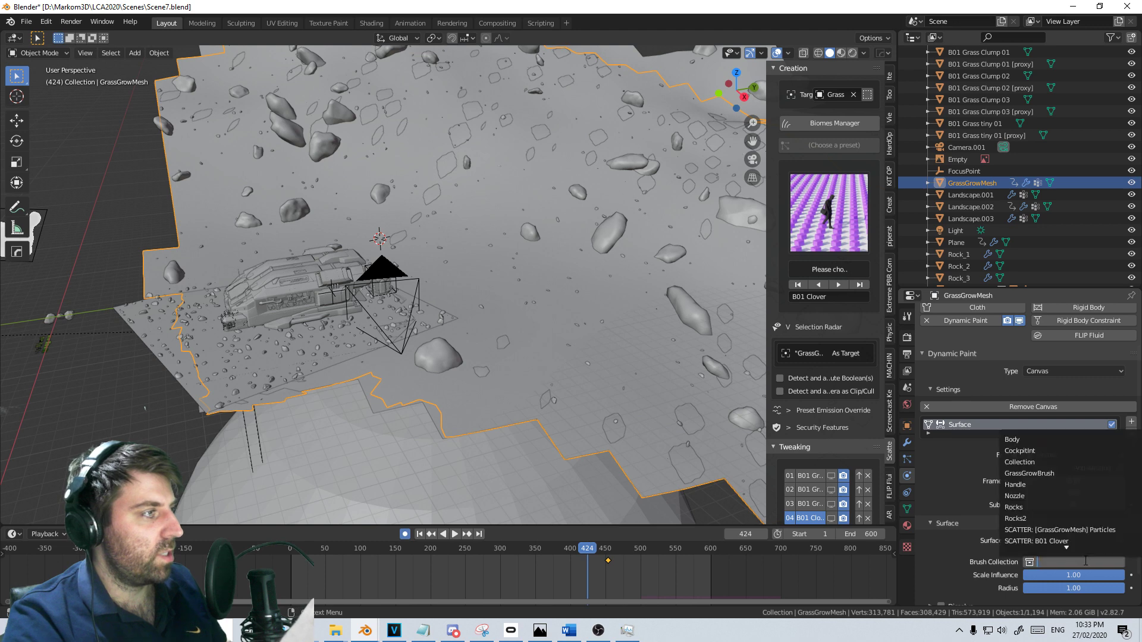
click(1082, 473)
Expand and examine the Dissolve, Cache and Output settings of the GrassGrowMesh canvas surface
scroll(987, 566, down, 1)
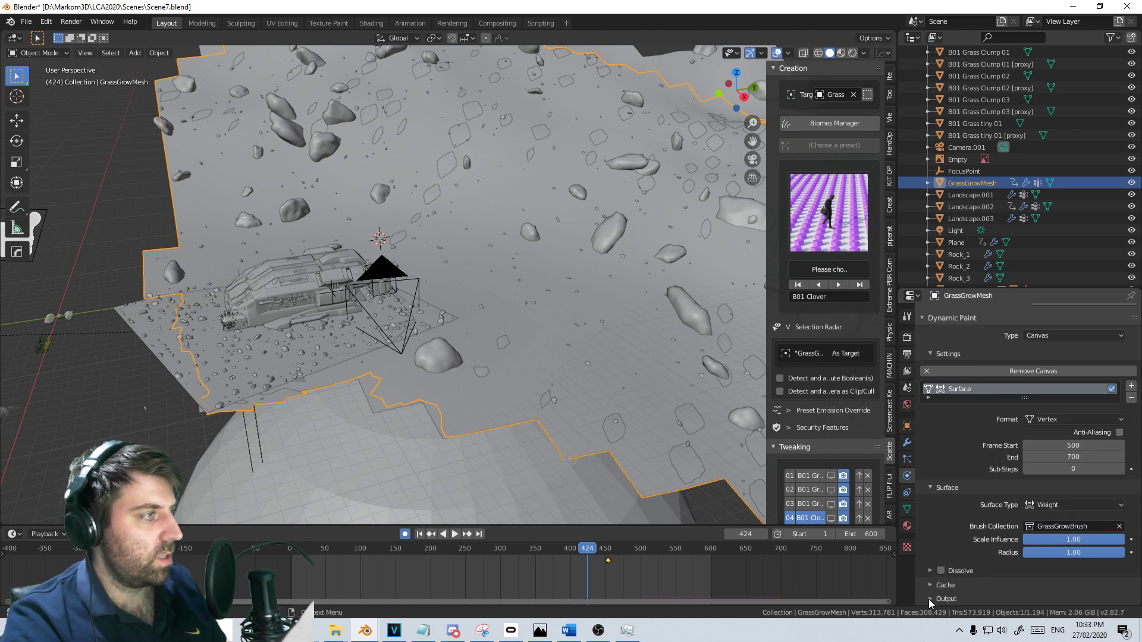
drag(929, 598, 926, 573)
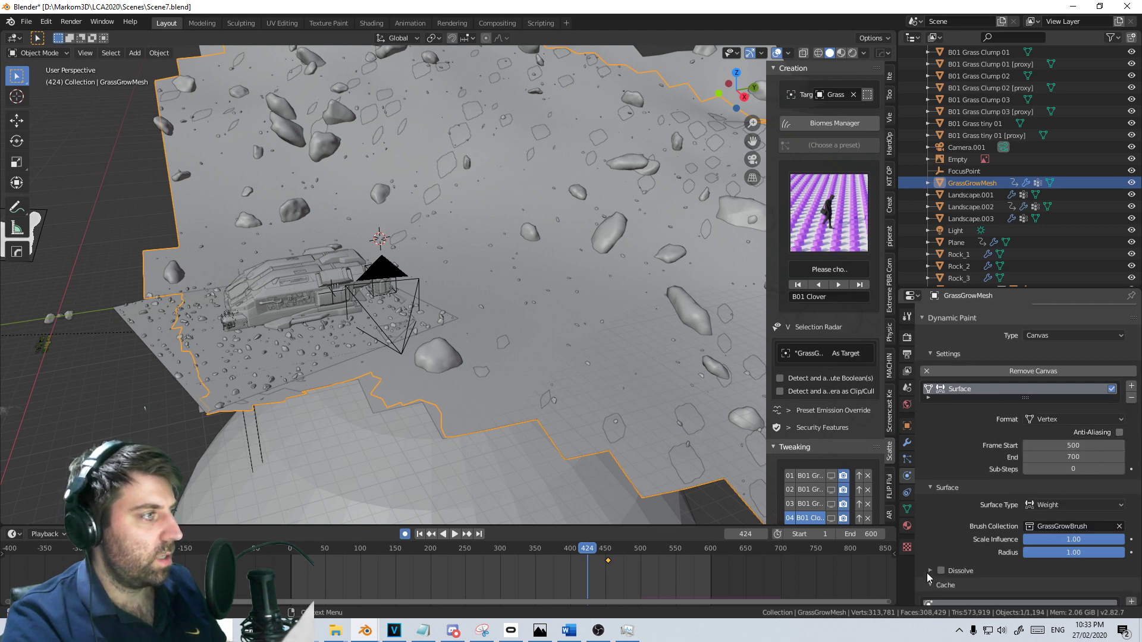
scroll(1002, 548, down, 3)
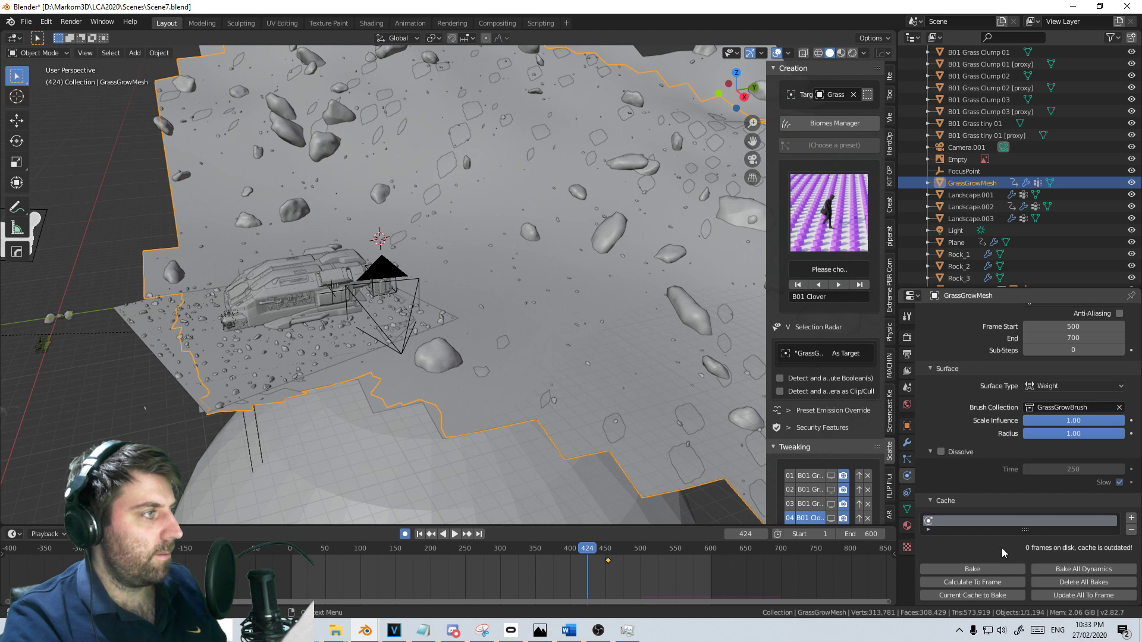
scroll(1001, 548, down, 1)
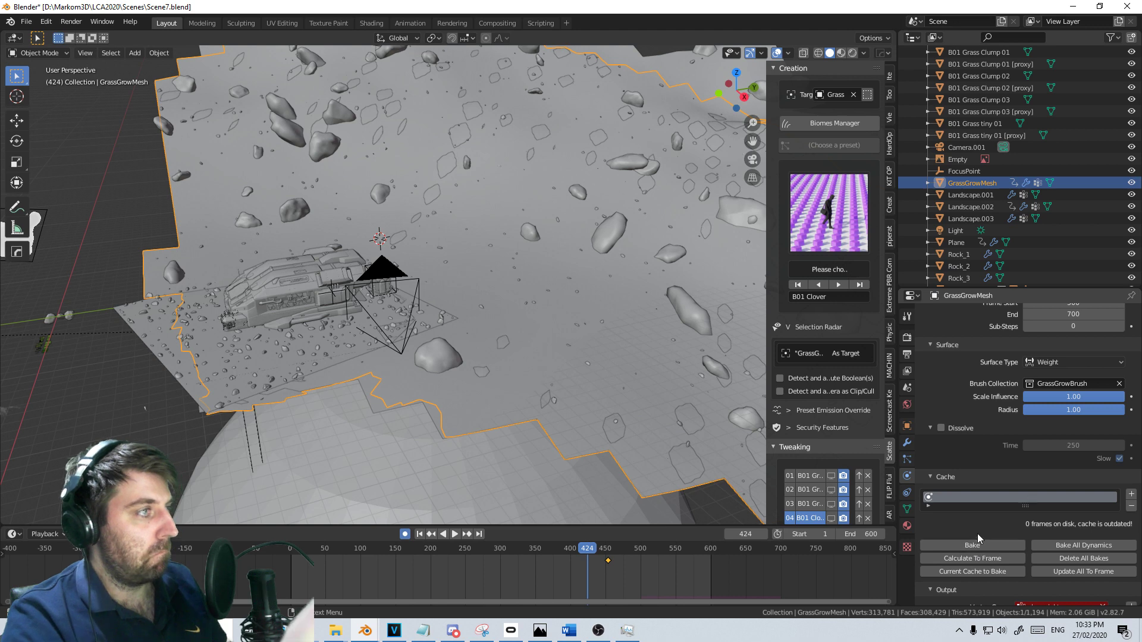
Select the brush sphere beneath the terrain and move the timeline to frame 501
click(502, 474)
middle_drag(502, 474, 566, 537)
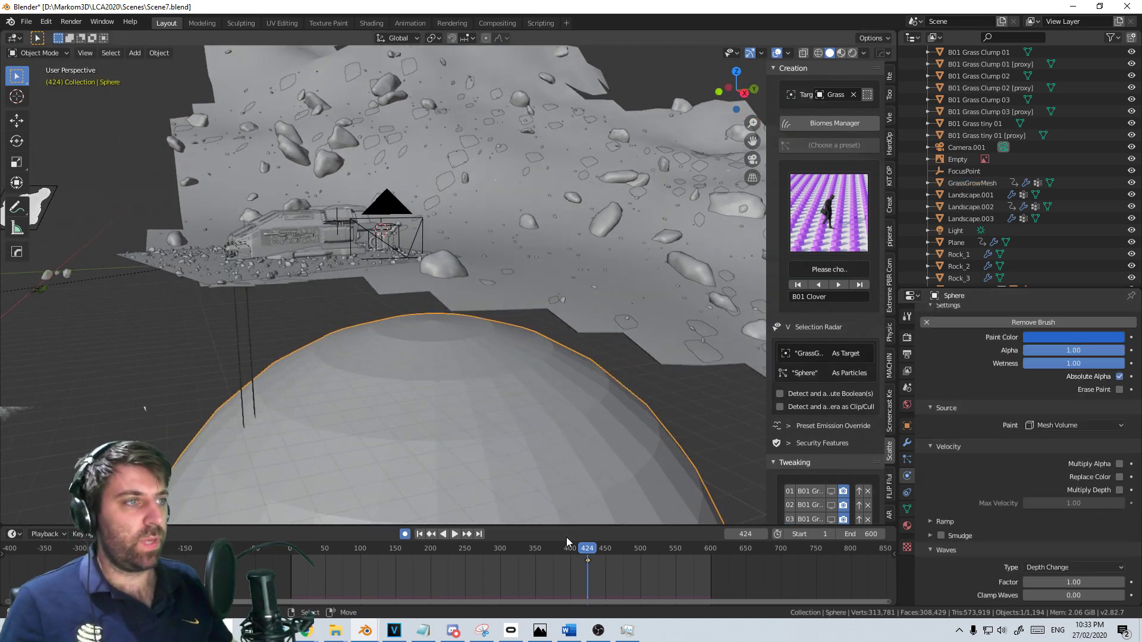
key(space)
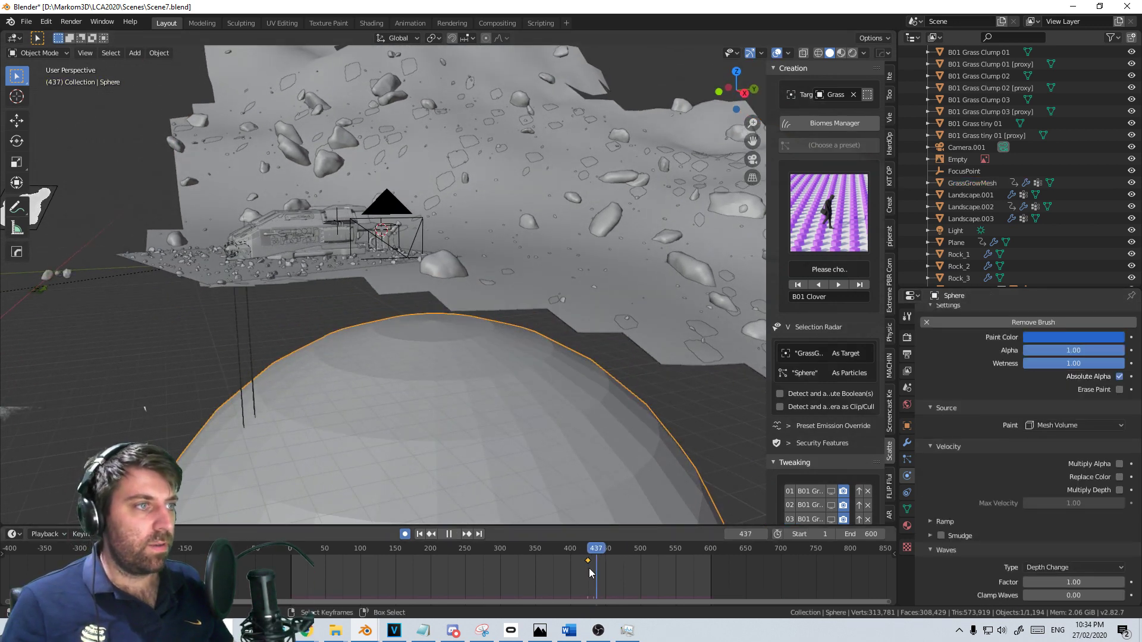
click(639, 566)
key(space)
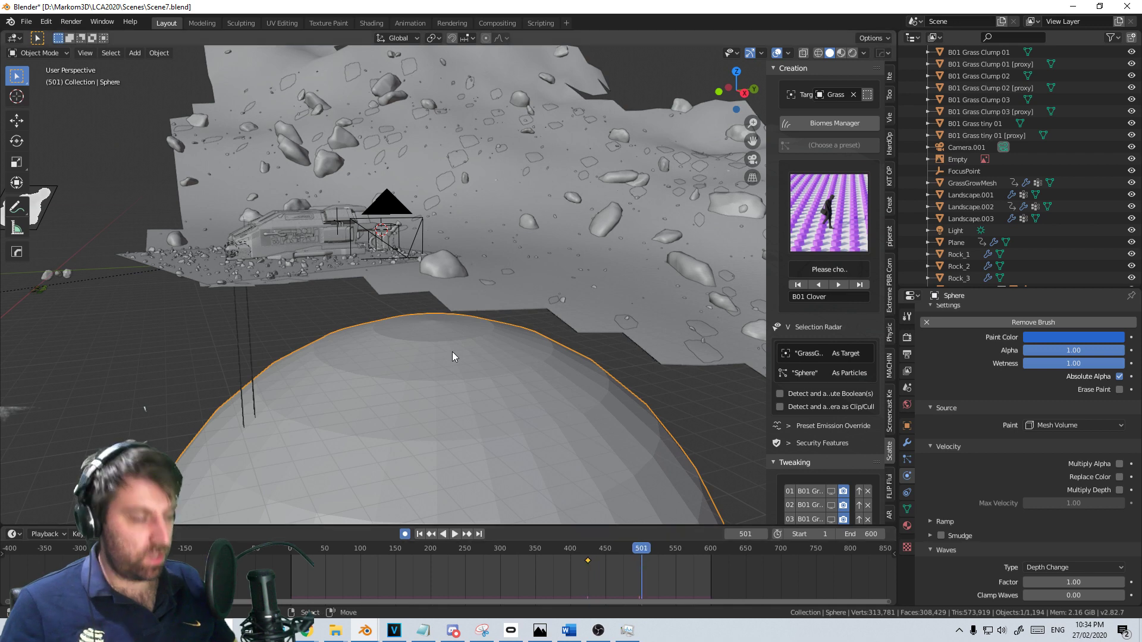
Raise the sphere about 6.6 m along Z until its top reaches the terrain, and insert a Location keyframe at frame 501
key(KP_3)
scroll(452, 352, up, 4)
shift+middle_drag(430, 344, 524, 402)
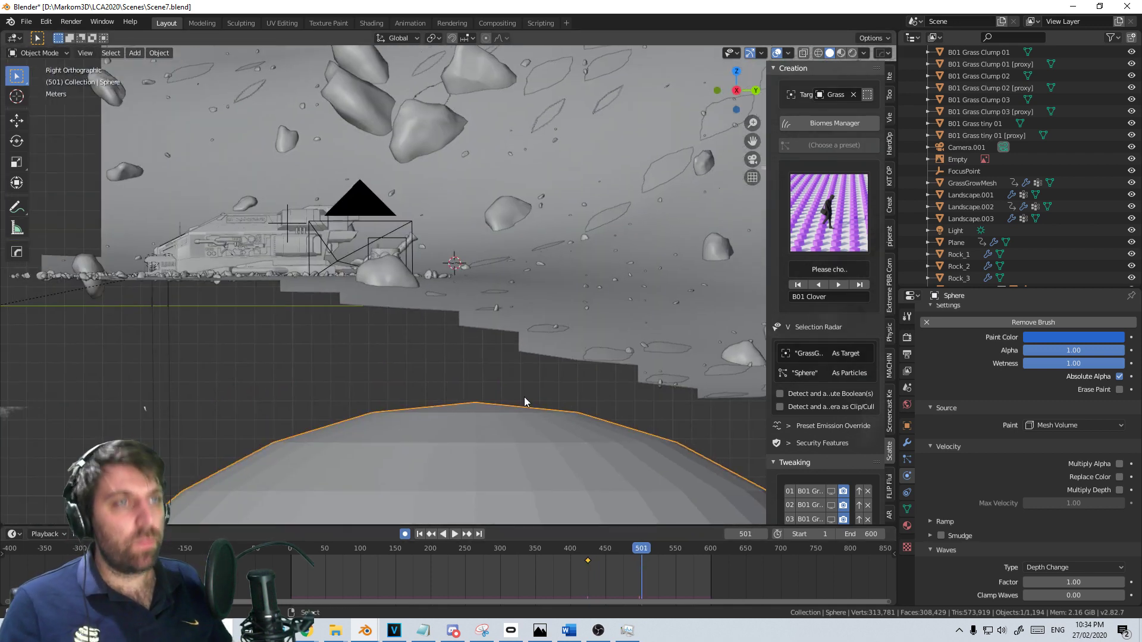
key(g)
key(z)
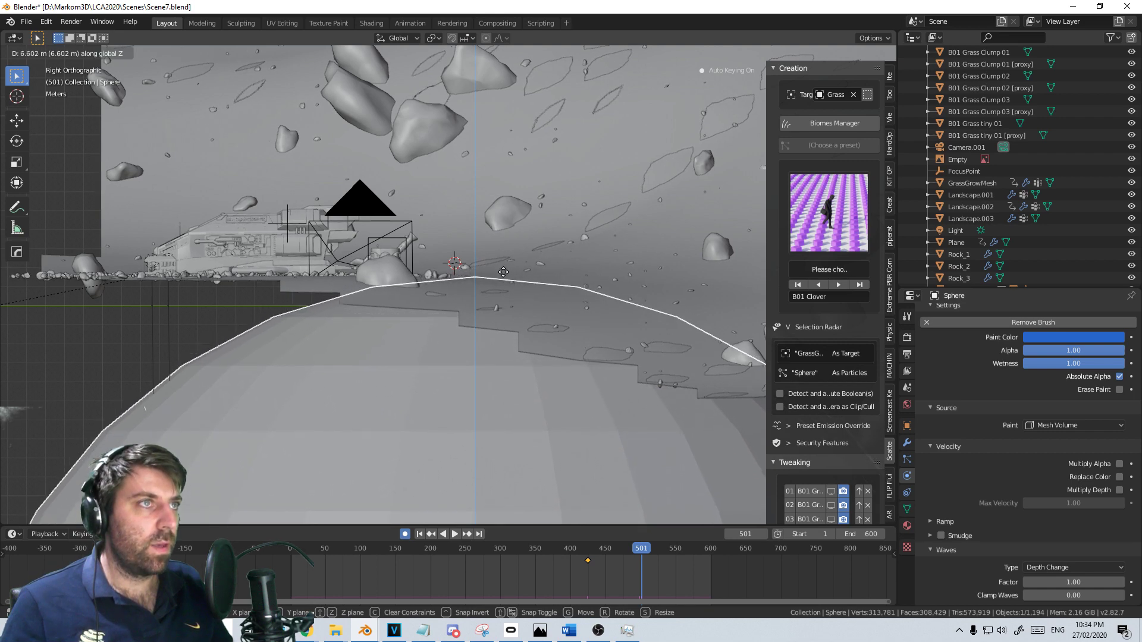
click(503, 277)
key(i)
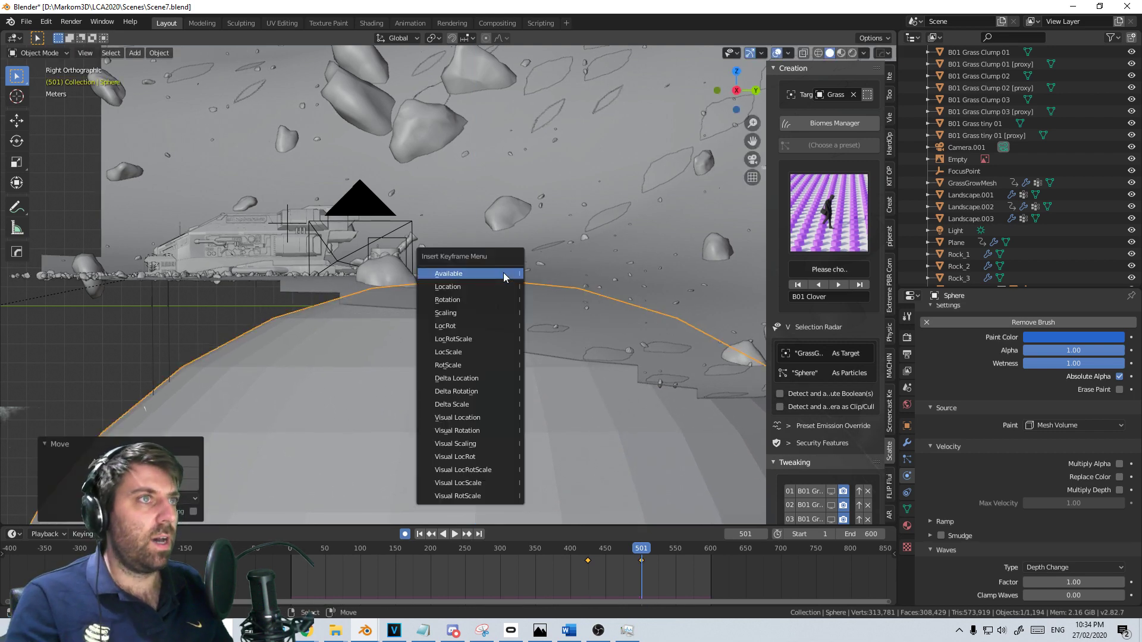
click(503, 286)
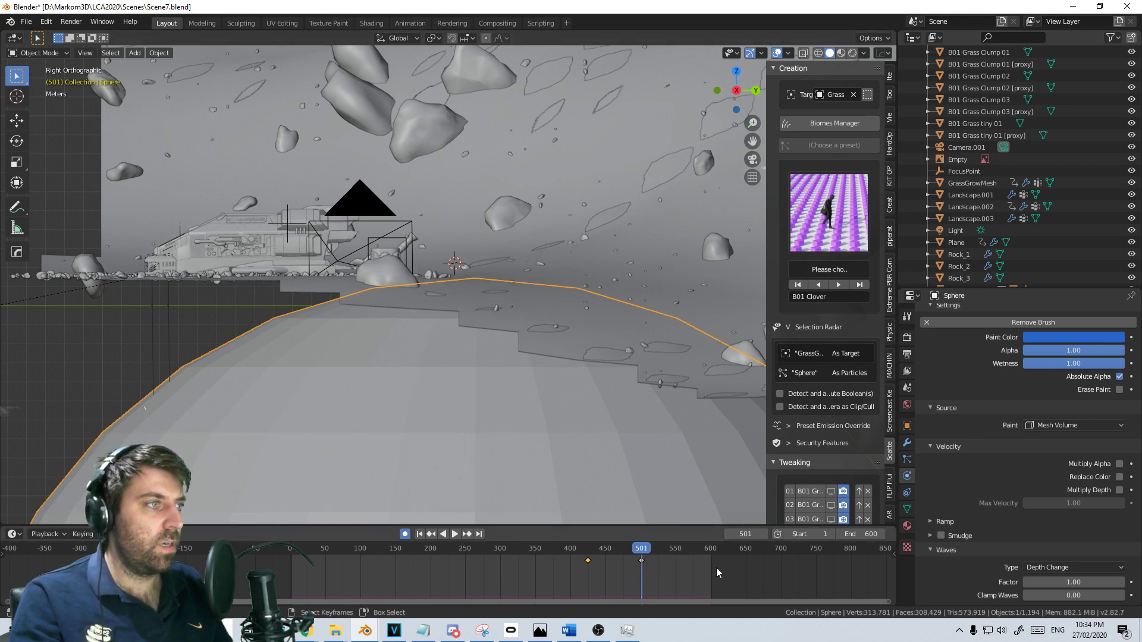
At frame 700, raise the sphere slightly along Z so its top breaks through the terrain, recording the new position as a keyframe
click(780, 577)
scroll(484, 309, up, 3)
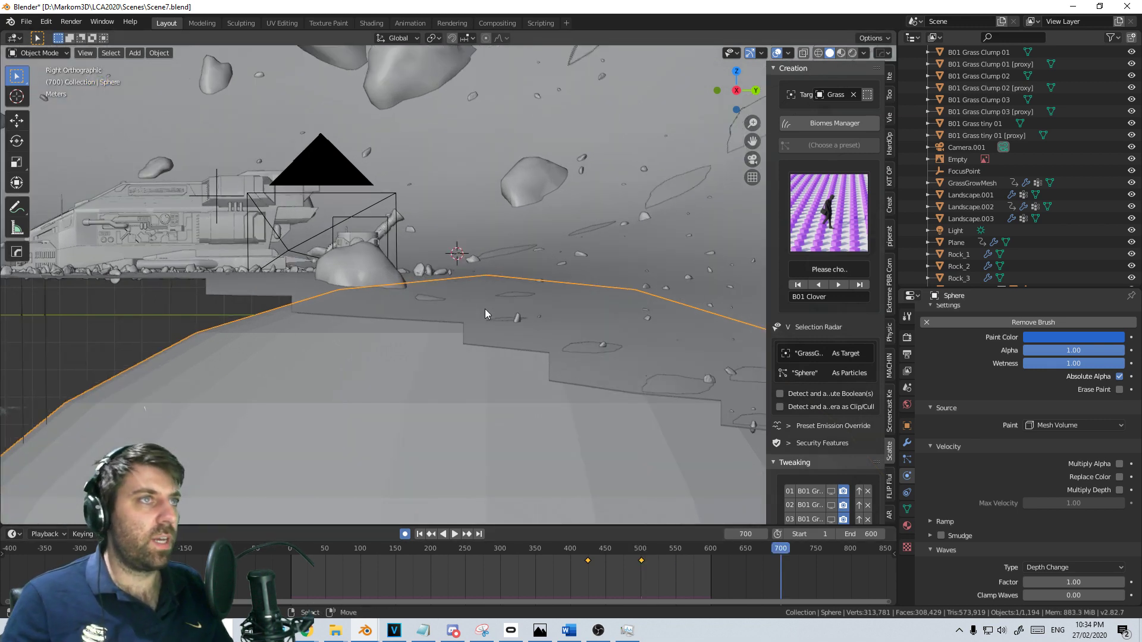
key(g)
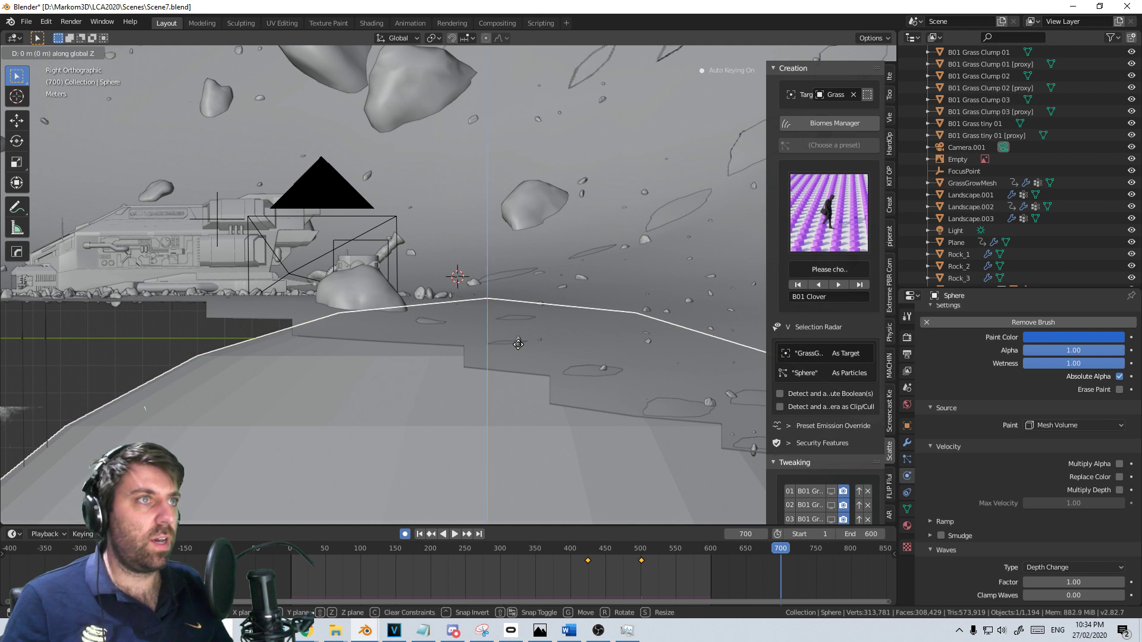
key(z)
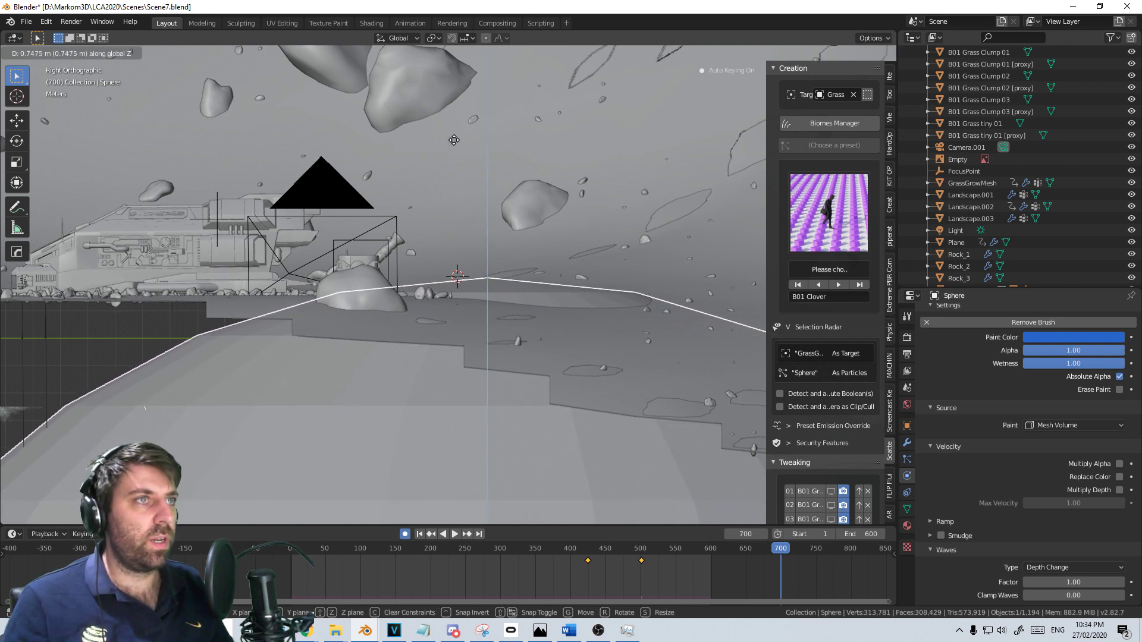
click(463, 186)
middle_drag(504, 262, 519, 324)
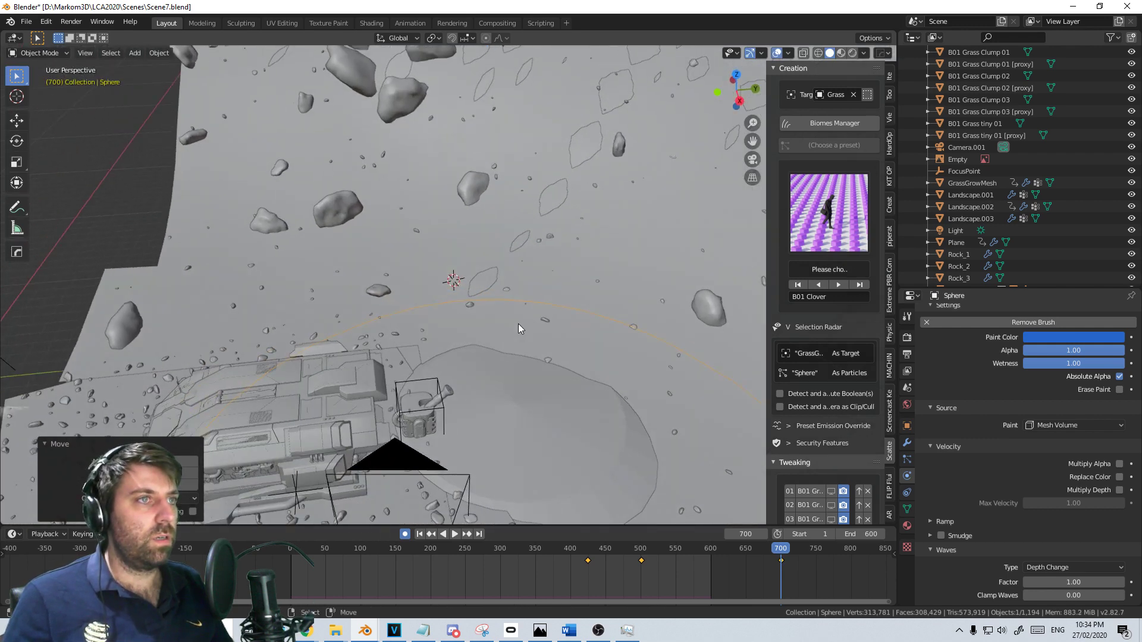
Set the sphere's keyframe interpolation to Linear and preview its rise through the terrain up to frame 684
drag(604, 547, 740, 575)
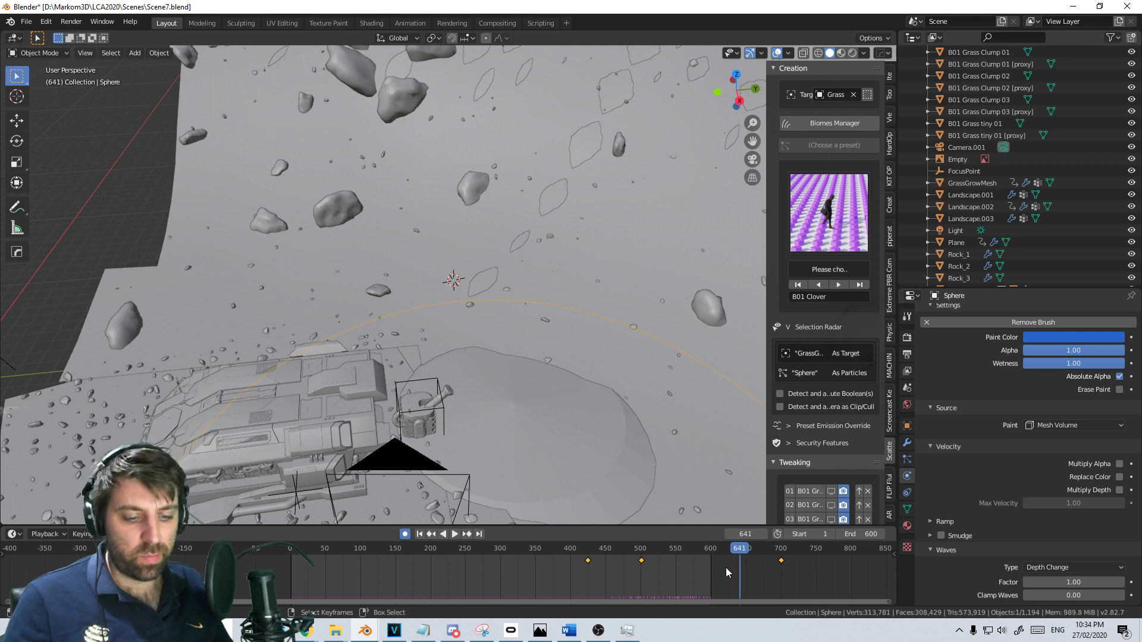
key(t)
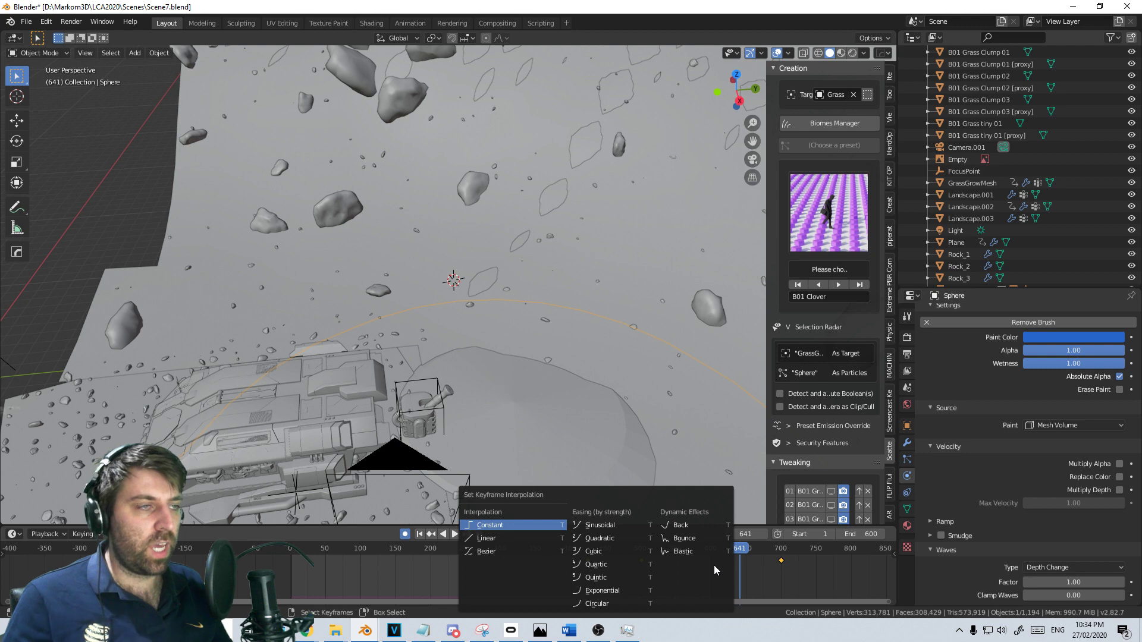
click(524, 537)
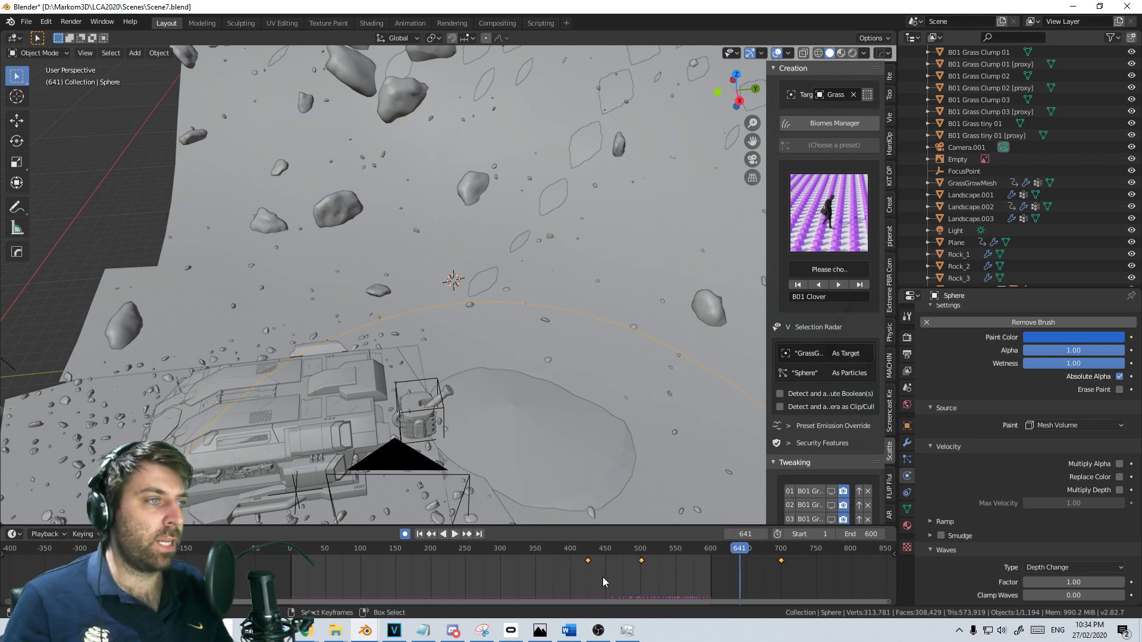
click(602, 570)
key(space)
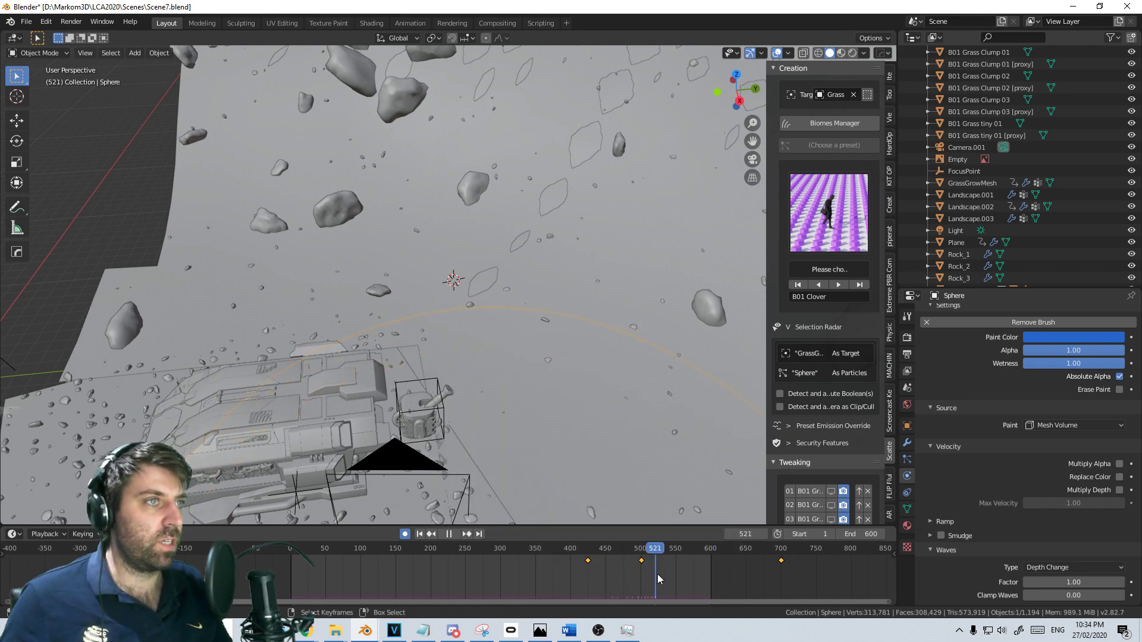
drag(682, 578, 770, 584)
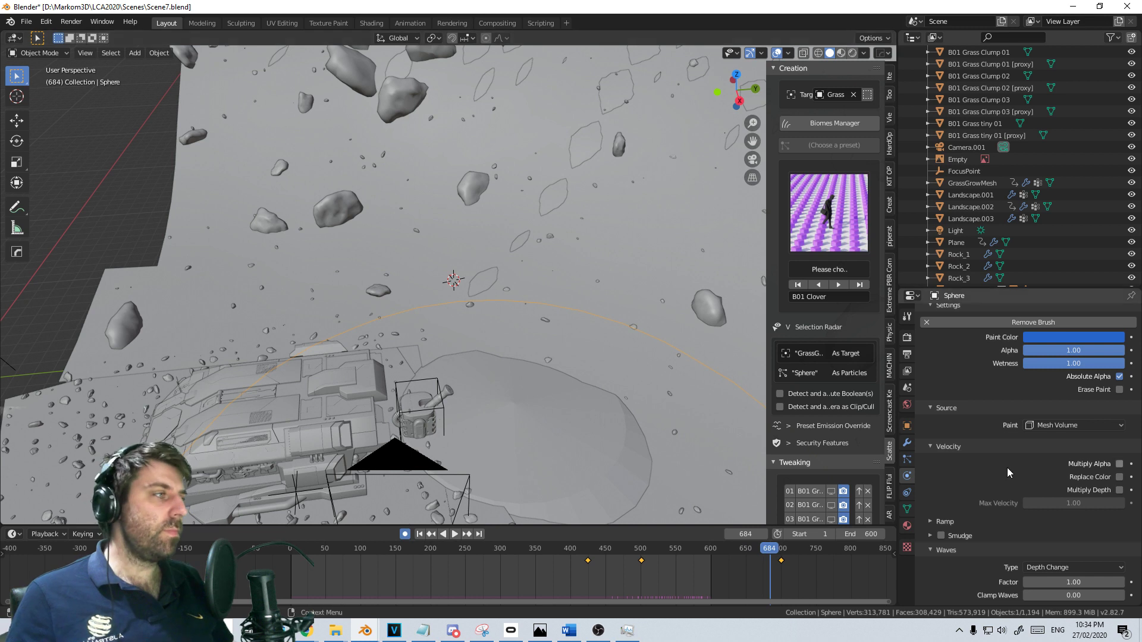
Set the Dynamic Paint output vertex group of GrassGrowMesh to SCATTER: B01 Grass Small and bake the surface cache
scroll(988, 547, up, 4)
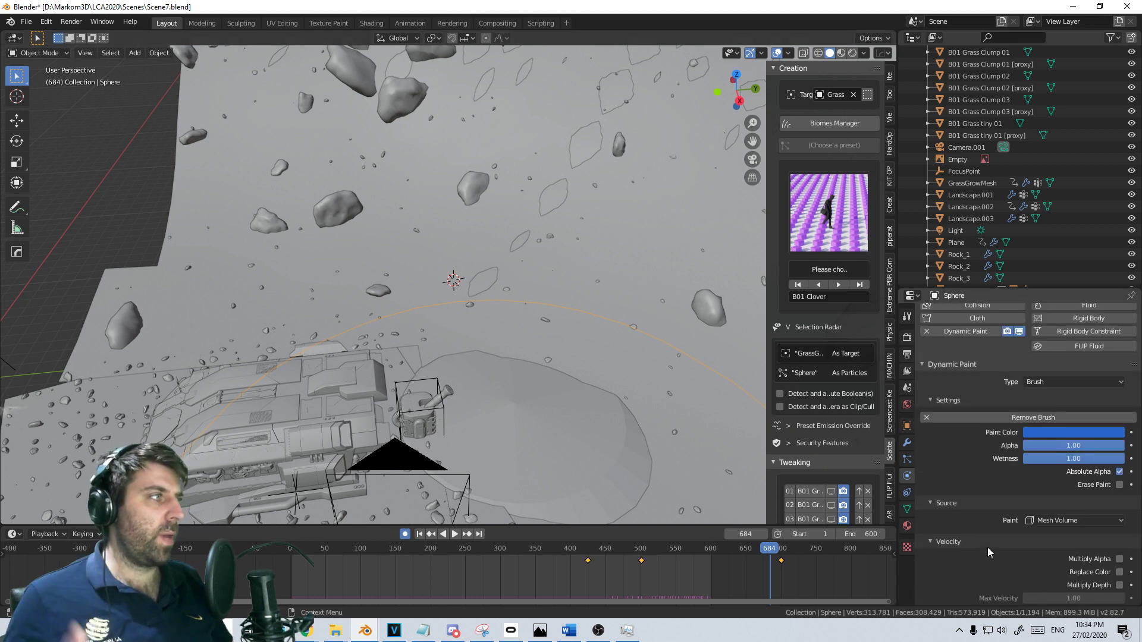
scroll(984, 502, up, 2)
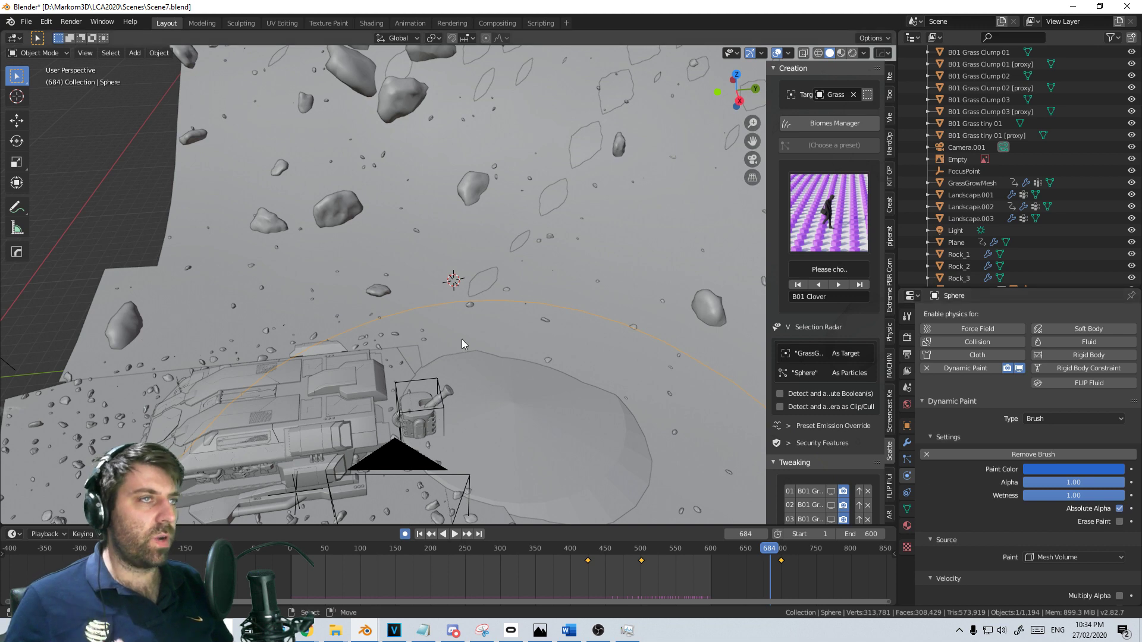
click(972, 183)
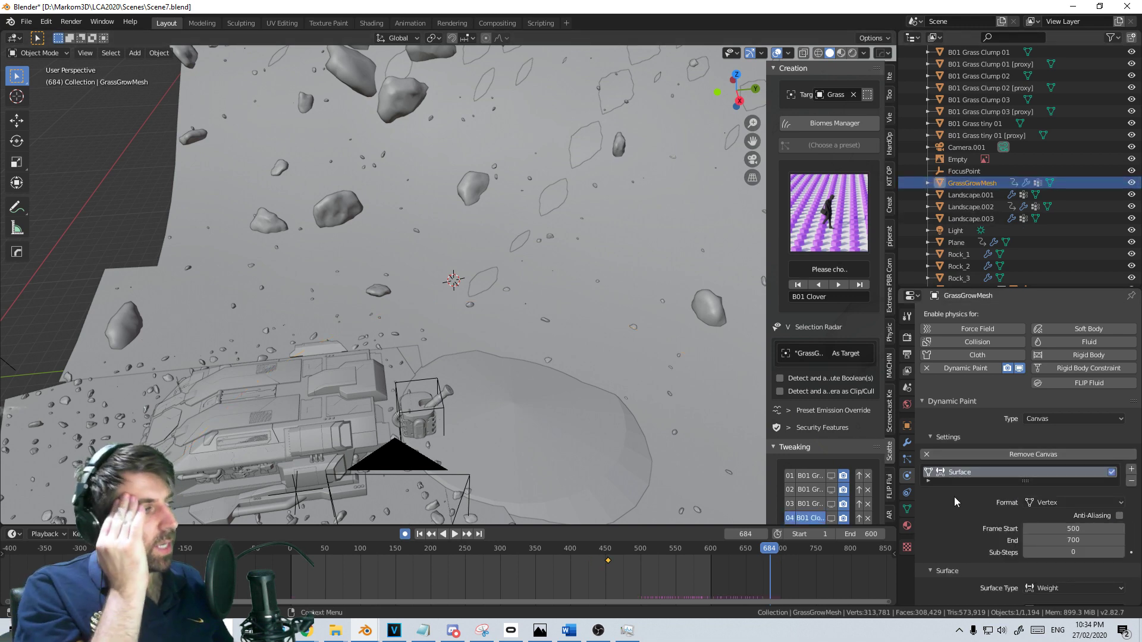
scroll(1027, 474, down, 1)
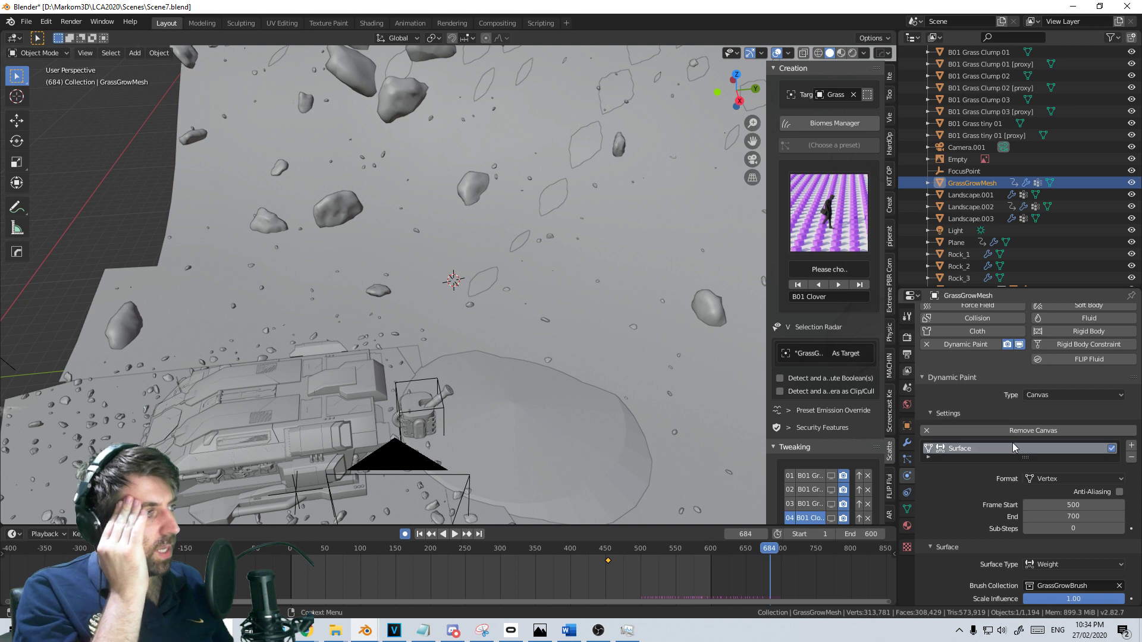
scroll(1014, 448, down, 3)
scroll(1035, 464, down, 1)
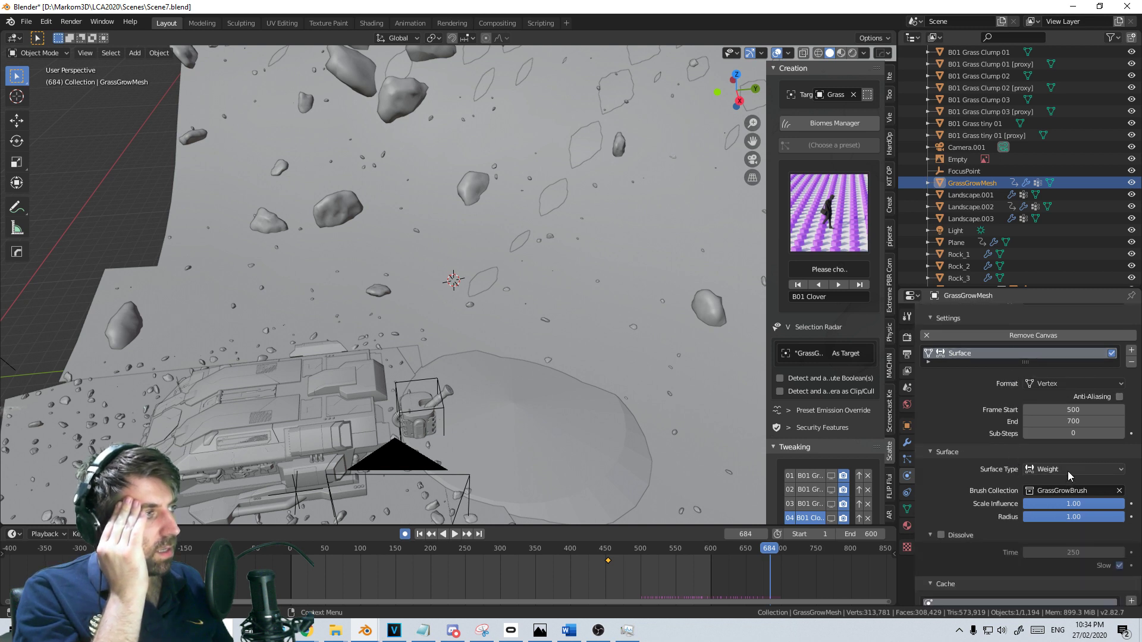
scroll(1069, 471, down, 3)
scroll(1068, 472, down, 2)
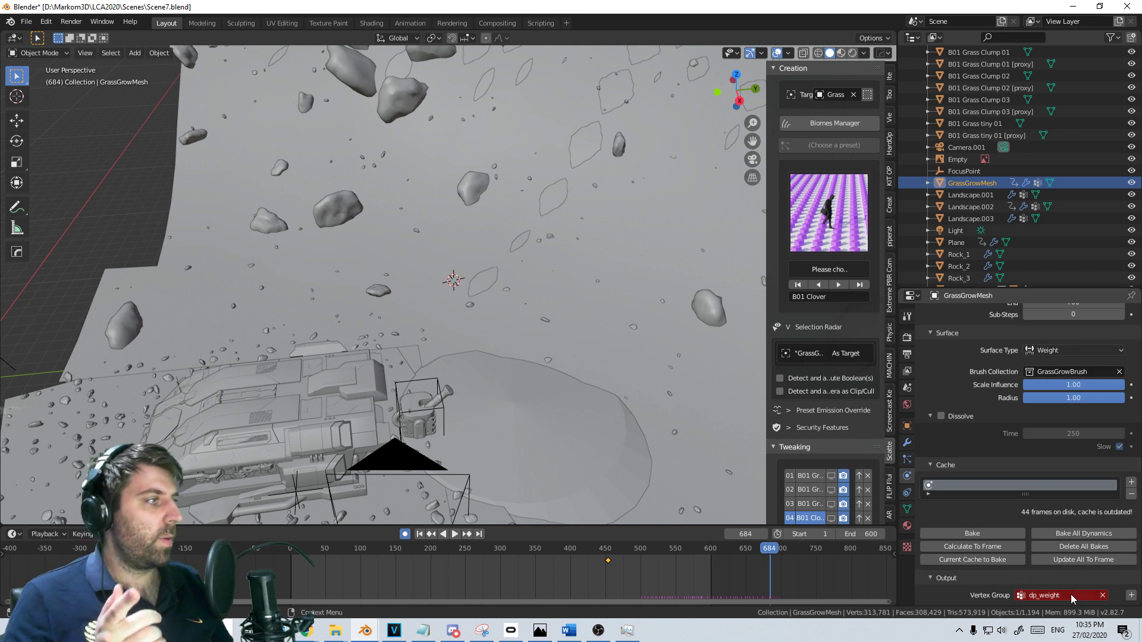
click(1055, 596)
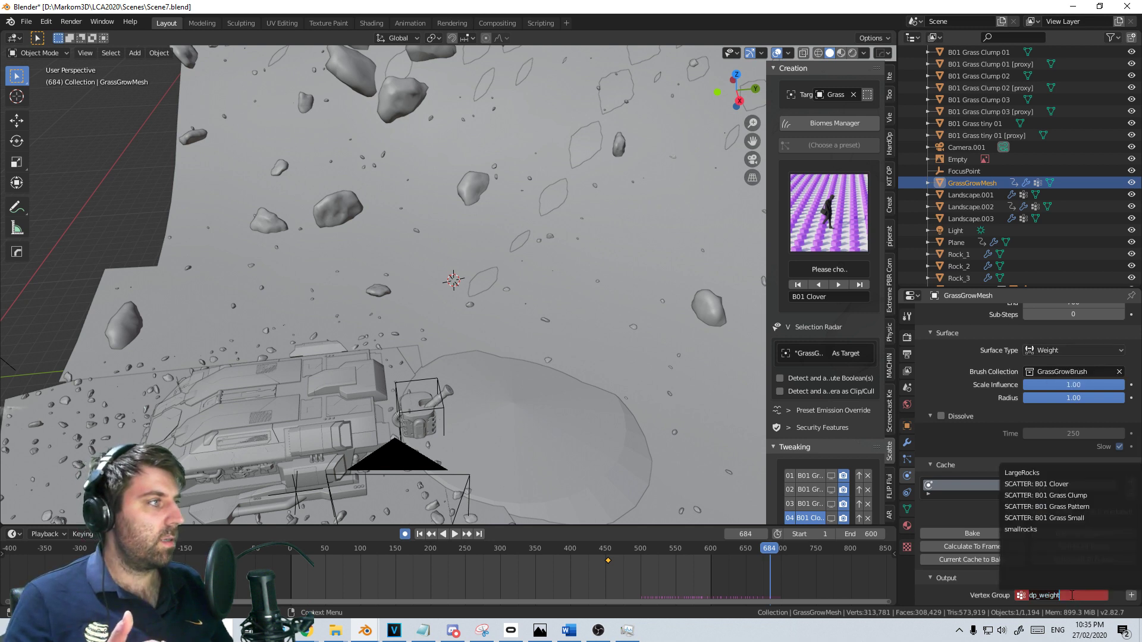
click(1067, 518)
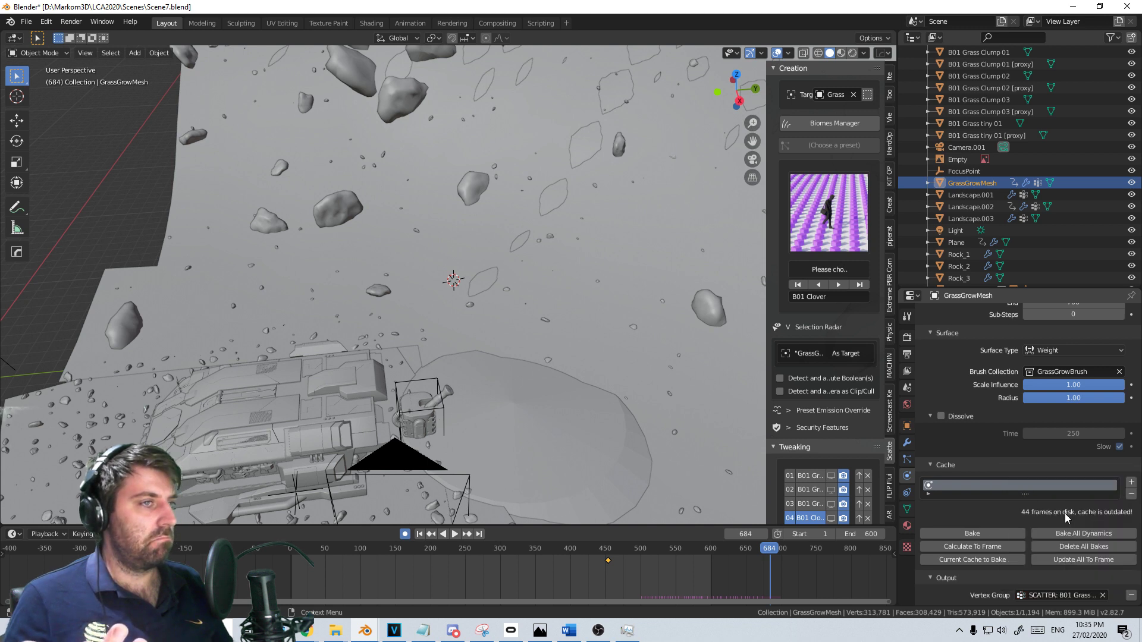
click(965, 537)
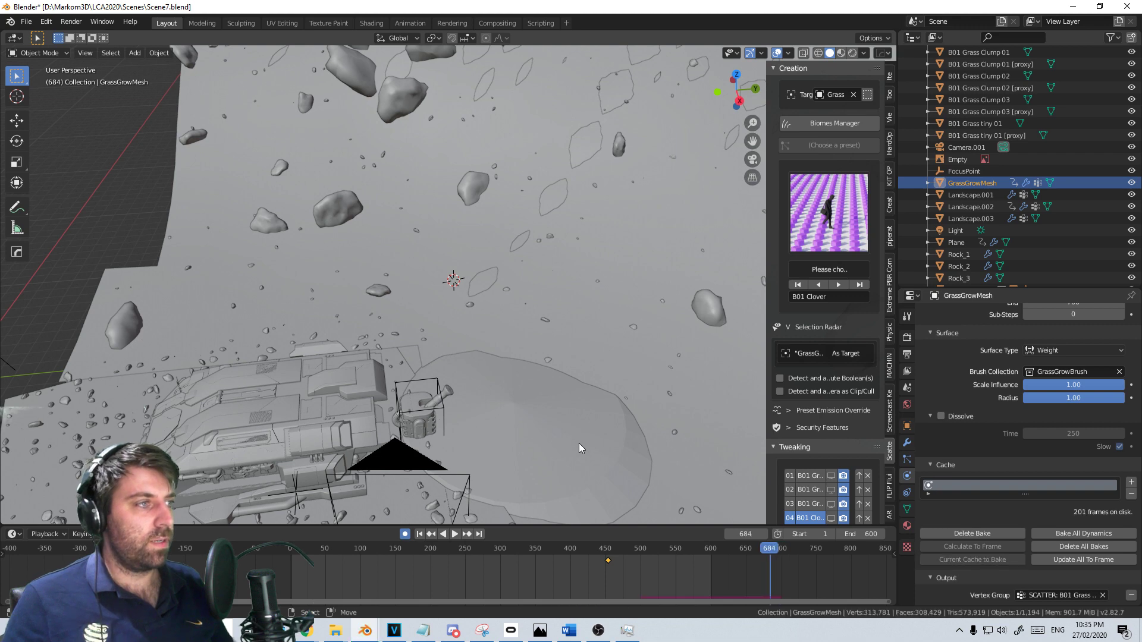
Play back and scrub the baked animation up to frame 711 to check how the sphere emerges through the terrain
middle_drag(579, 444, 573, 426)
scroll(565, 417, up, 5)
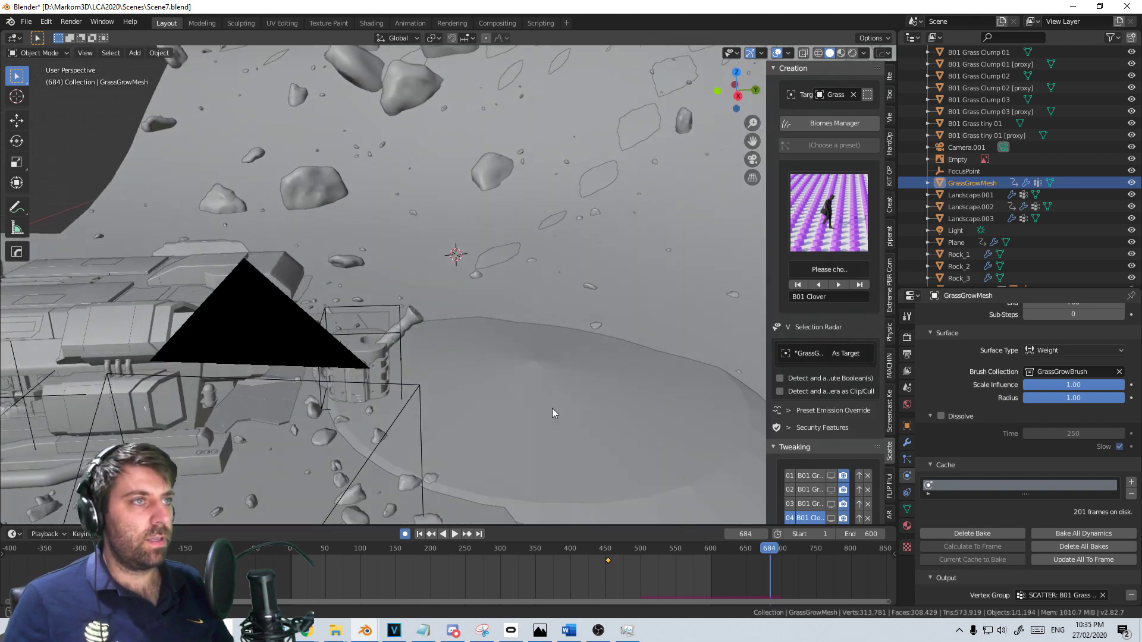
click(599, 575)
key(space)
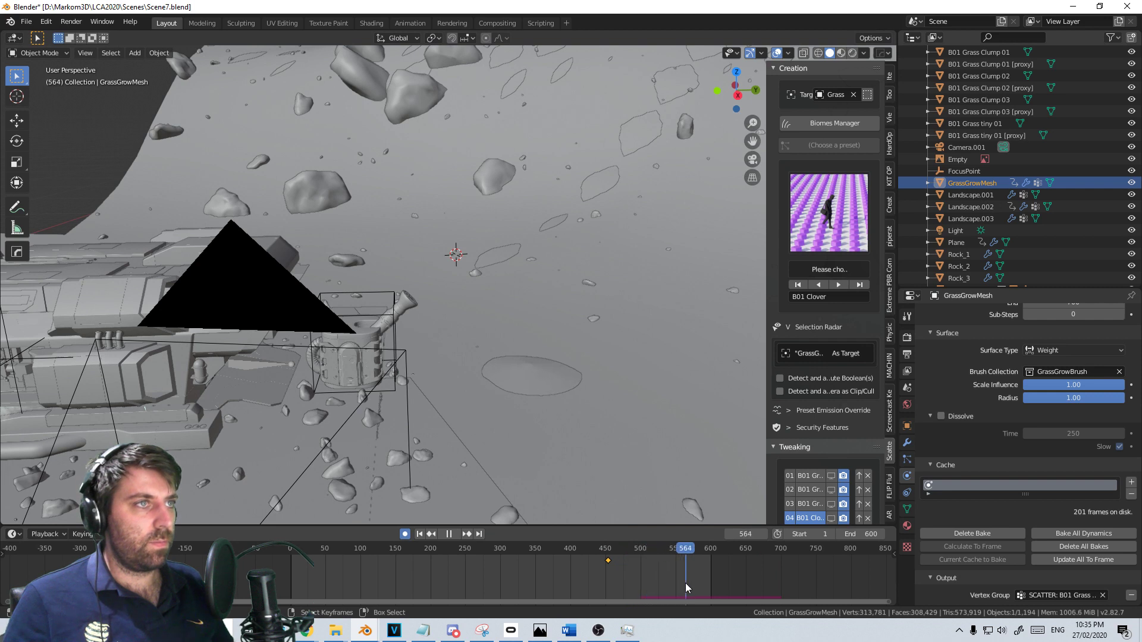
drag(726, 590, 789, 595)
middle_drag(559, 424, 551, 460)
scroll(494, 452, down, 3)
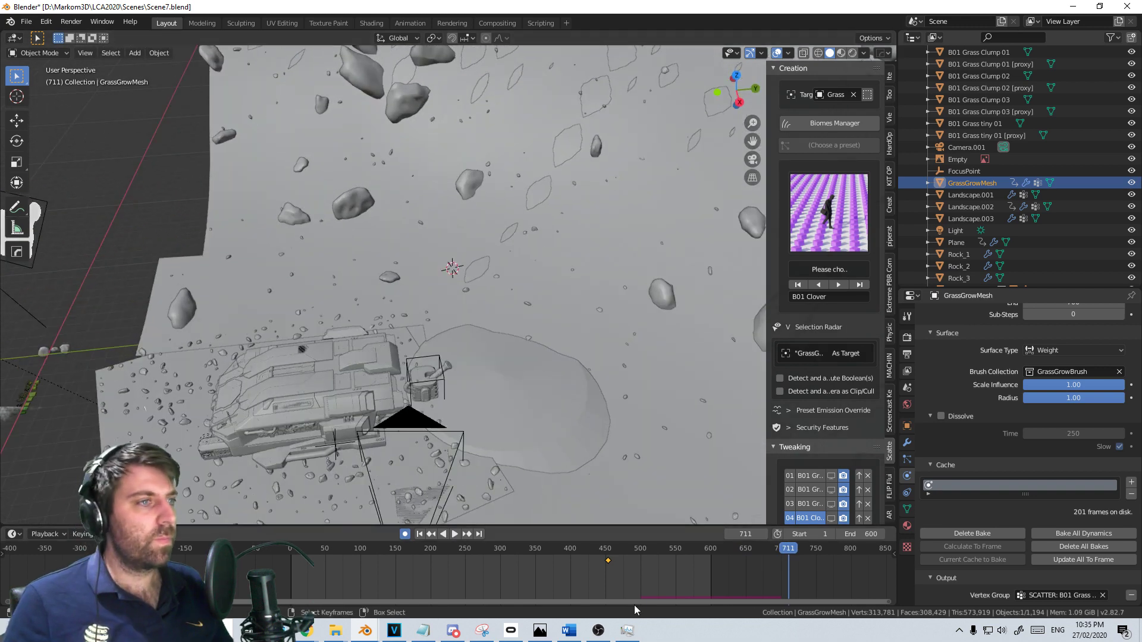
click(662, 569)
key(space)
key(space)
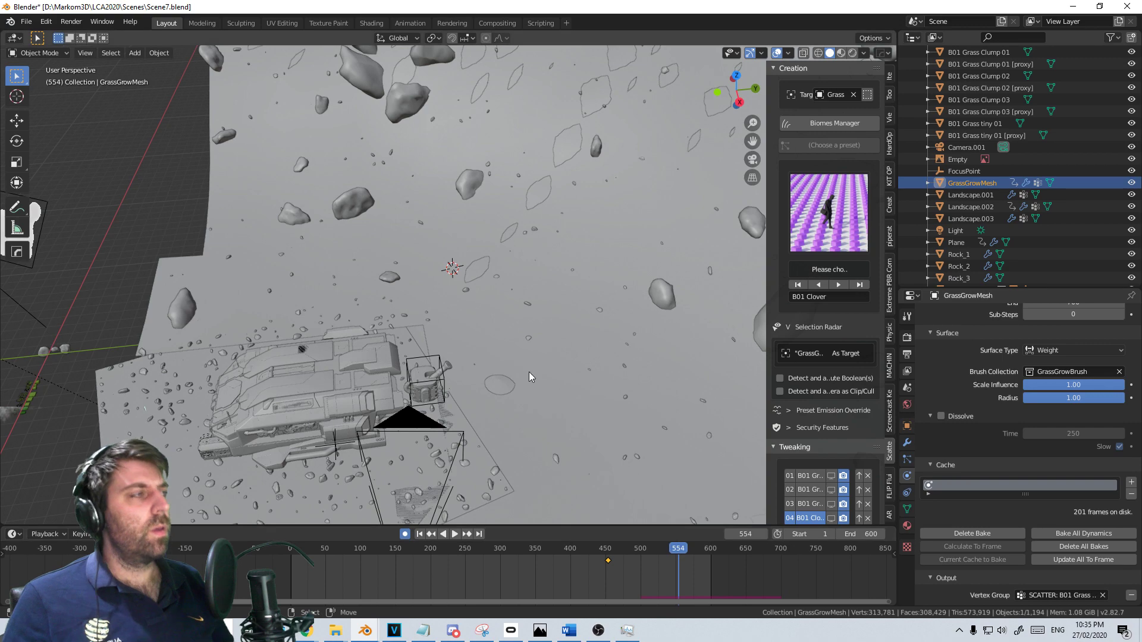
Display the scene in wireframe at frame 597, inspect where the sphere meets the terrain, and select Landscape.002
key(z)
click(501, 419)
middle_drag(501, 419, 571, 476)
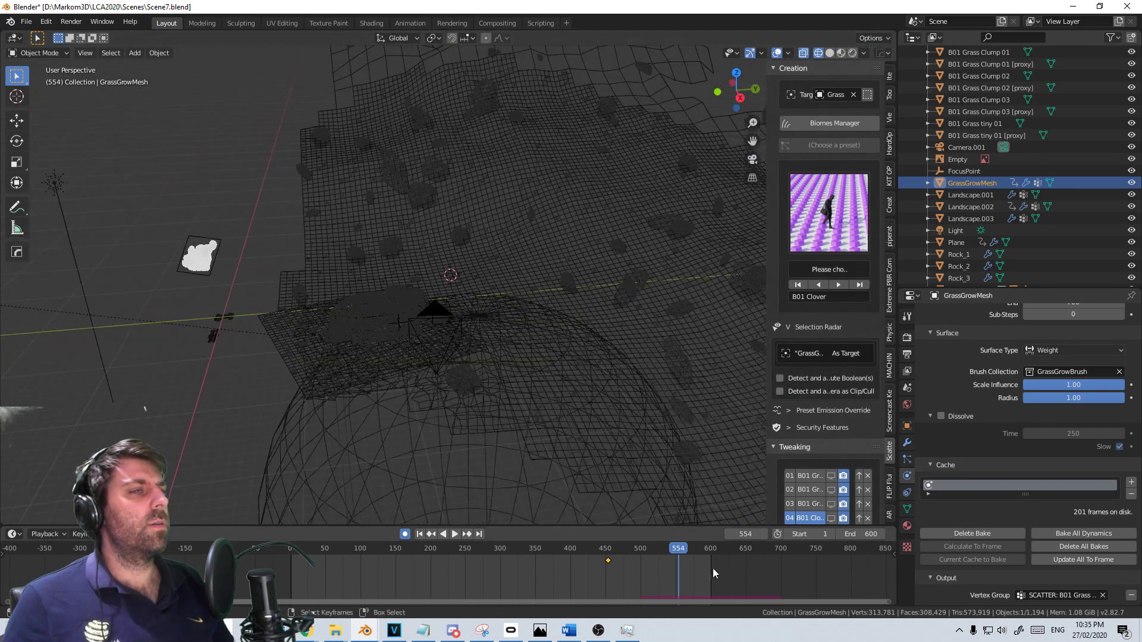
scroll(461, 348, up, 8)
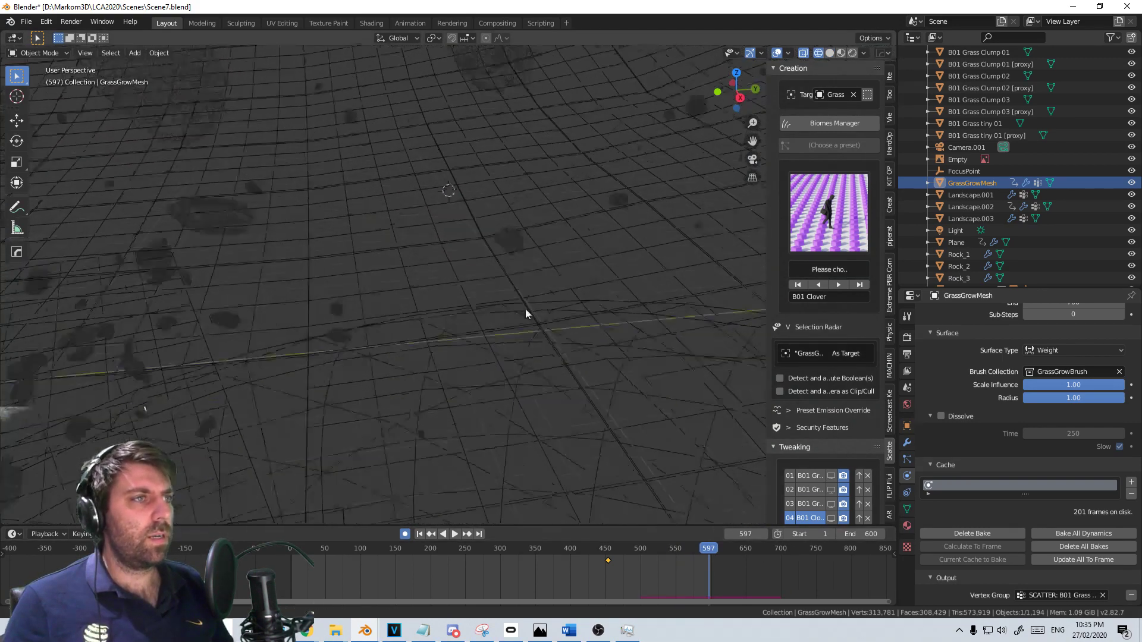
key(space)
scroll(500, 318, down, 10)
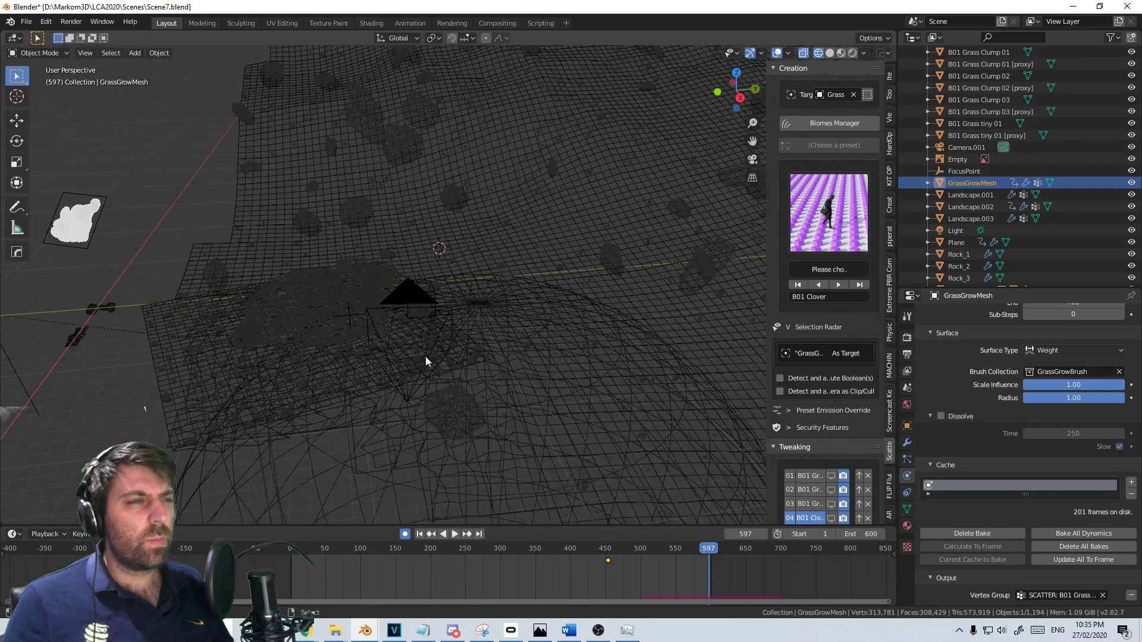
click(590, 431)
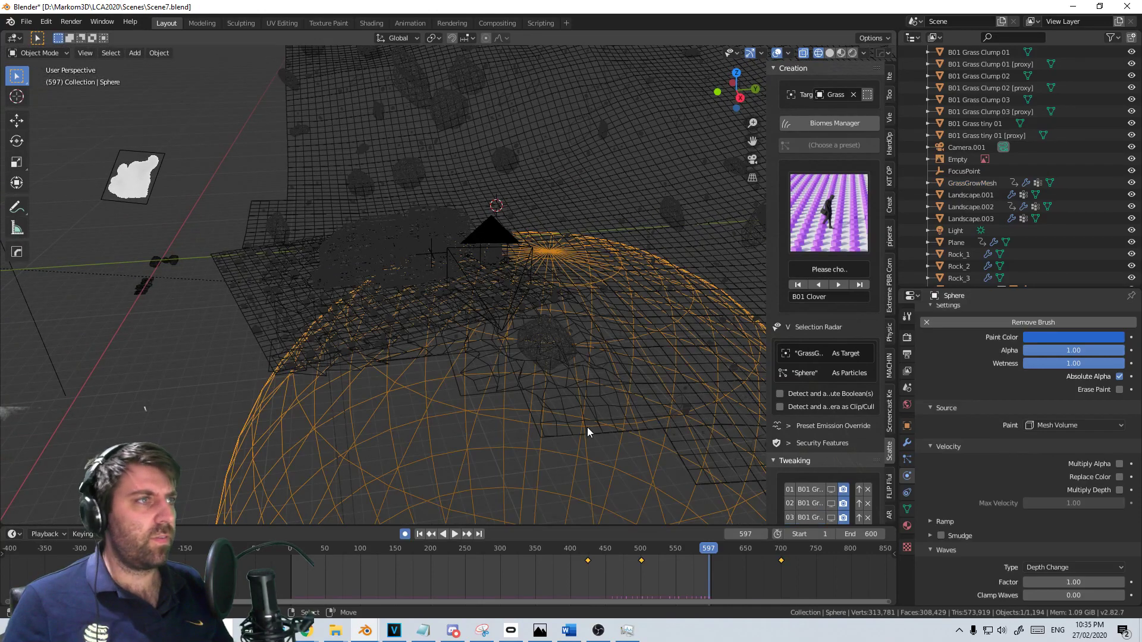
click(583, 422)
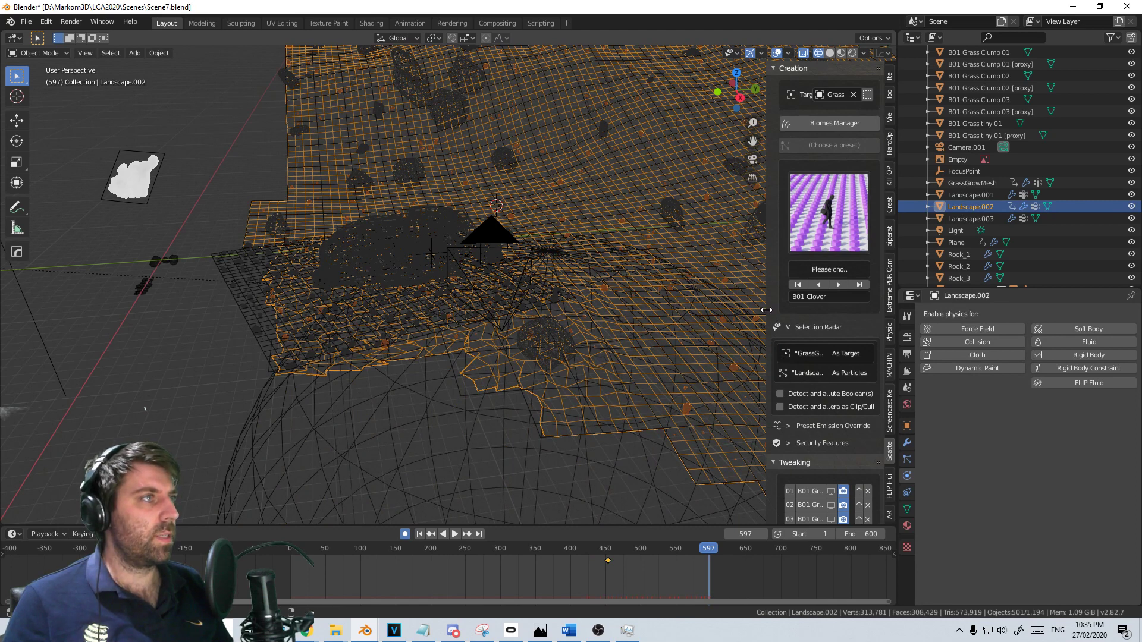
Scatter Landscape.002 as particles on the GrassGrowMesh target using the Simple M preset
drag(772, 310, 674, 310)
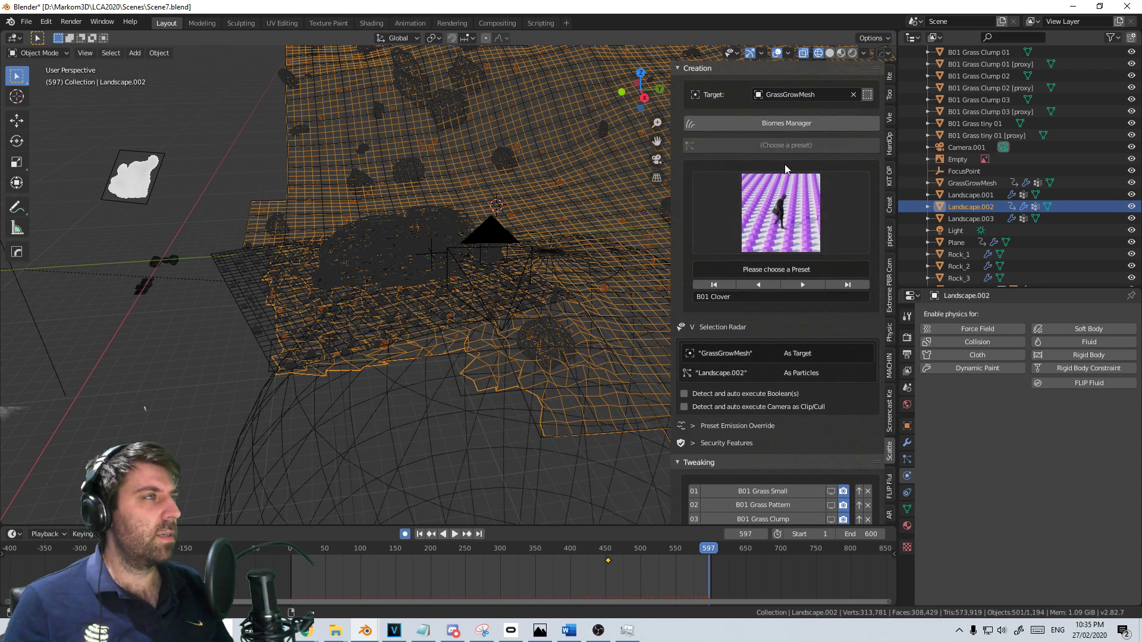
click(779, 208)
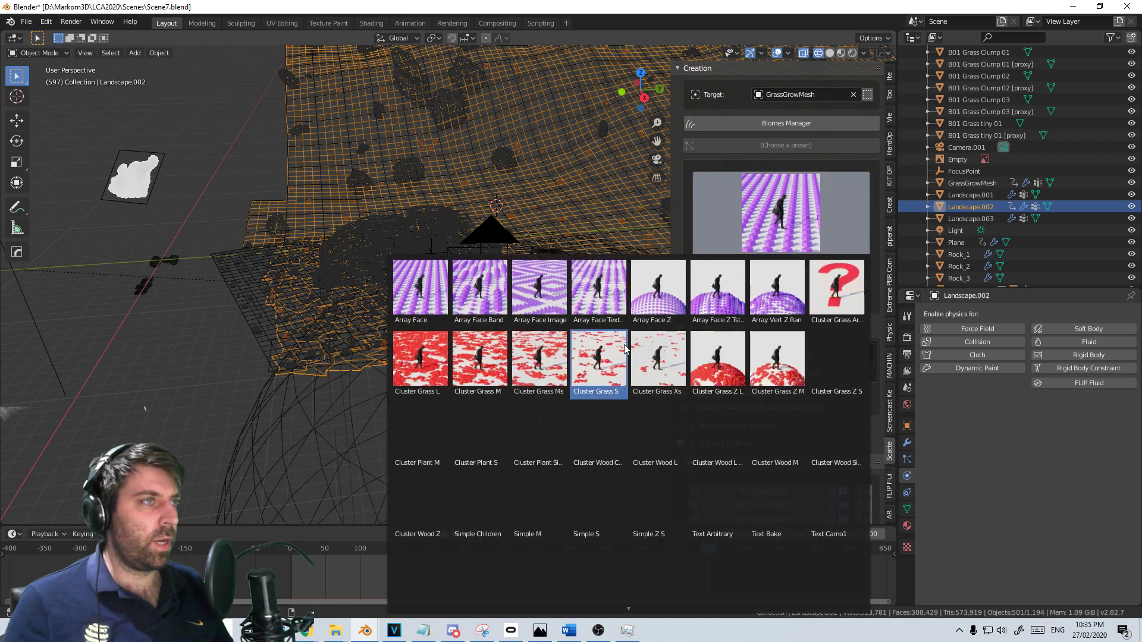
key(Escape)
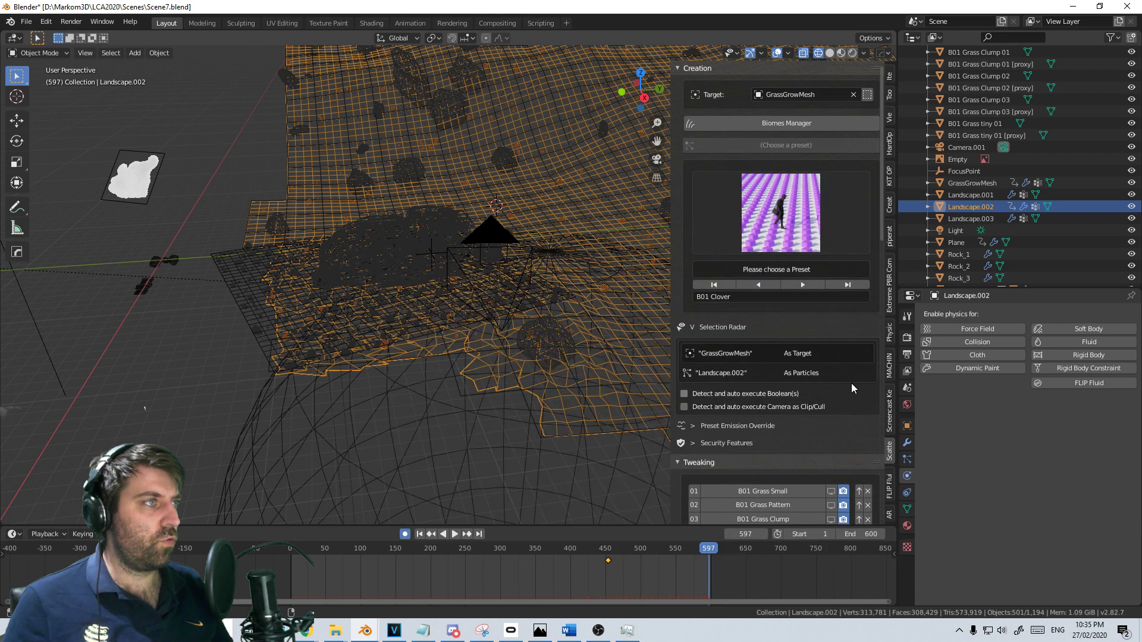
click(776, 229)
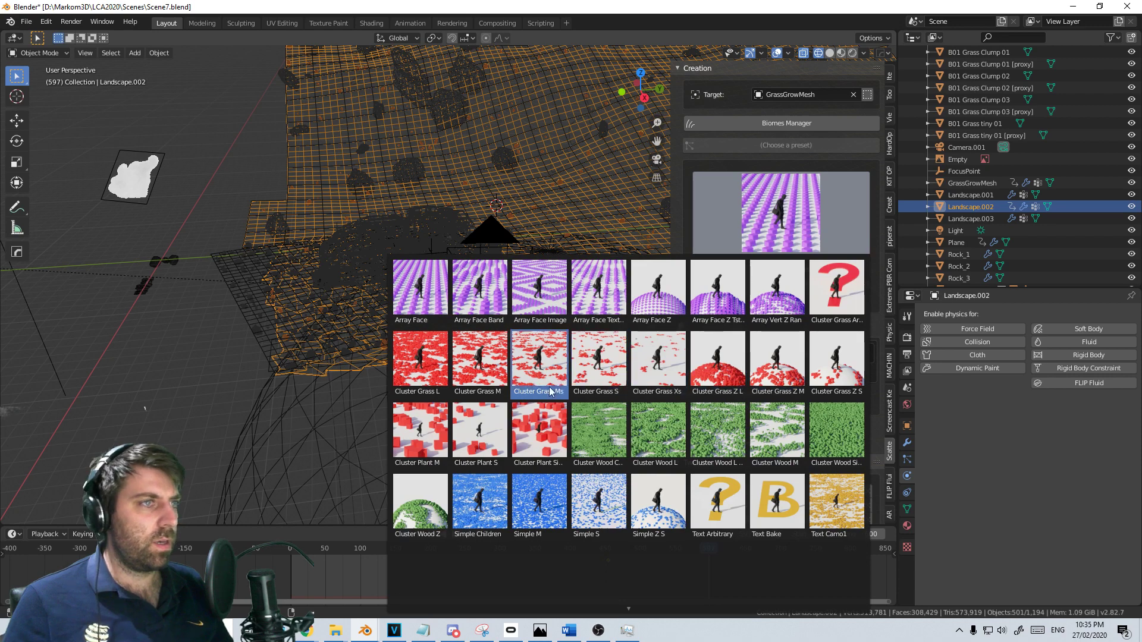
click(550, 511)
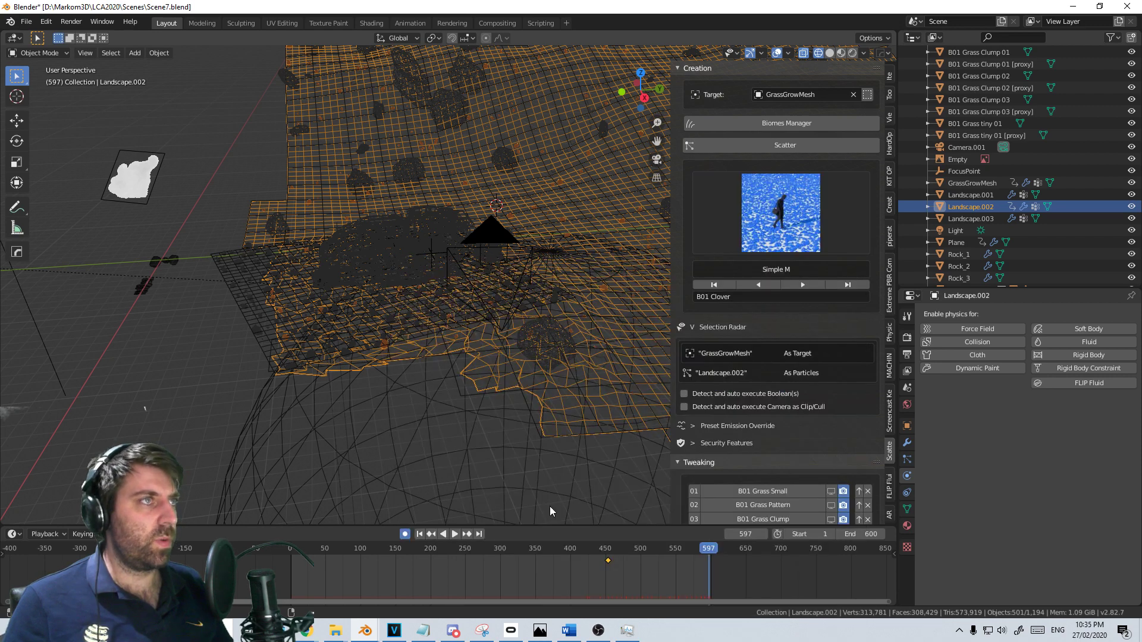
click(785, 145)
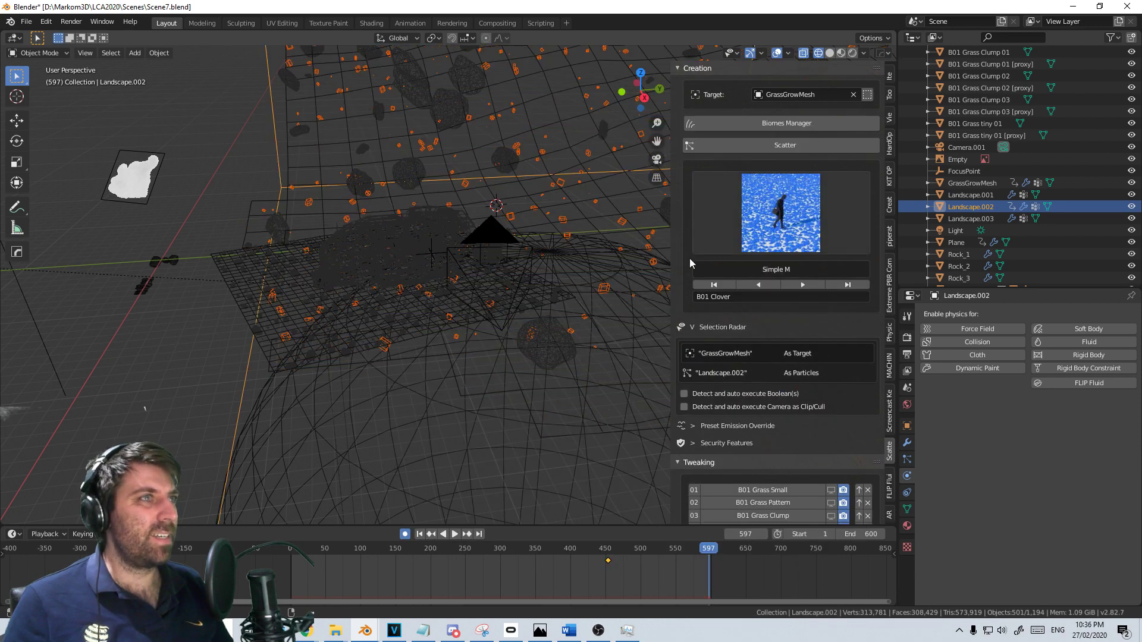
Scrub the animation up to frame 739 and review the particle emission and render settings of Landscape.002
middle_drag(512, 334, 451, 366)
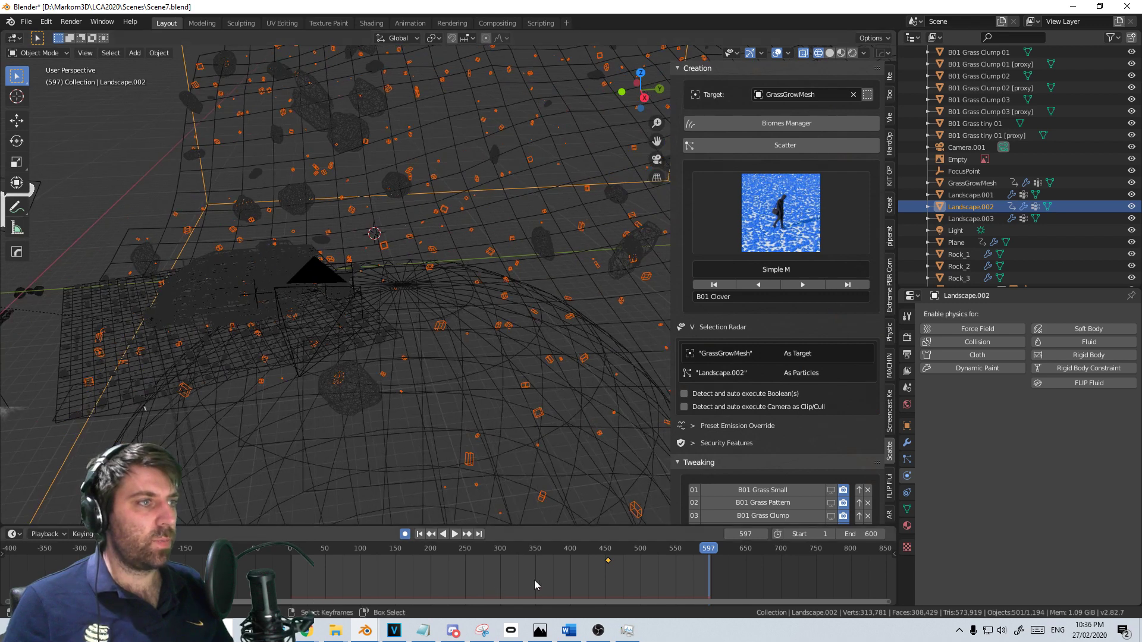
drag(615, 571, 706, 572)
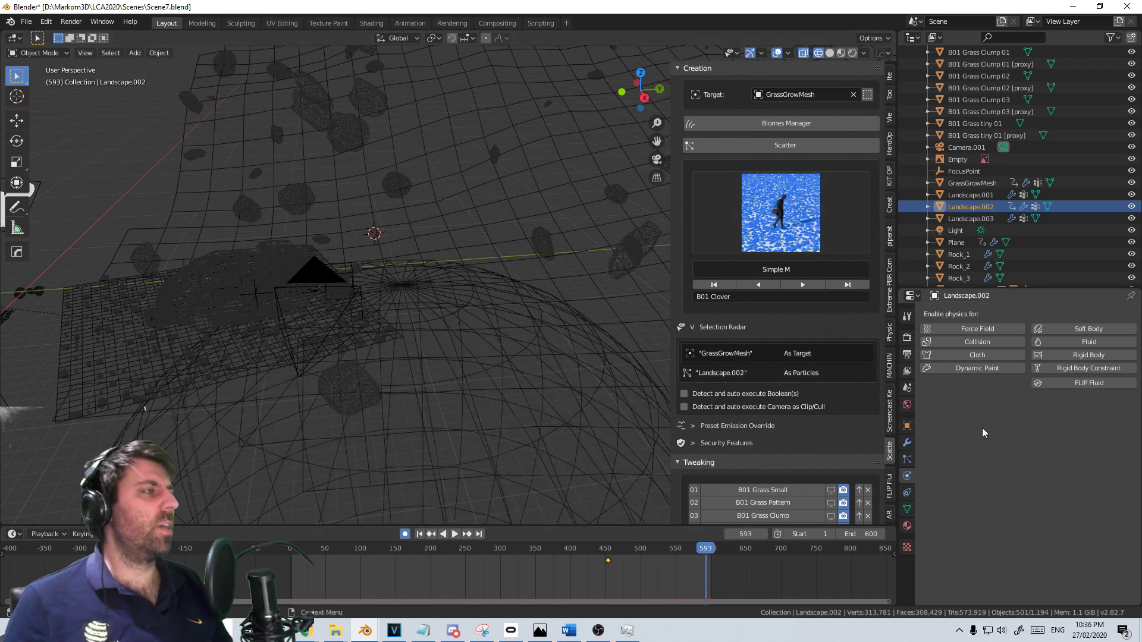
click(907, 459)
scroll(1030, 427, down, 10)
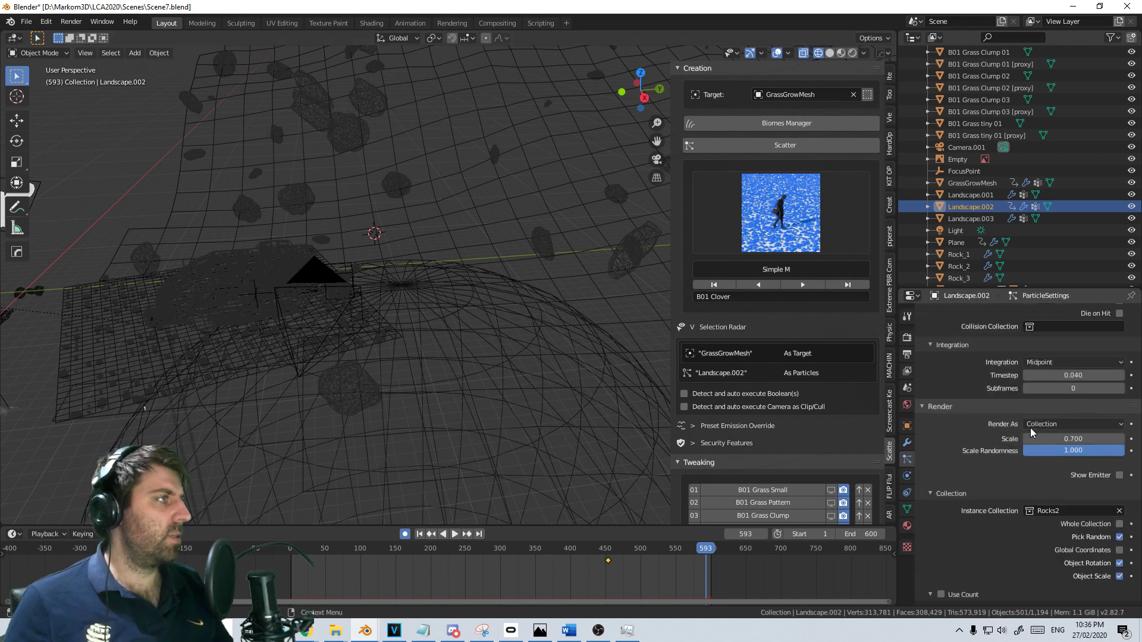
scroll(1030, 427, up, 10)
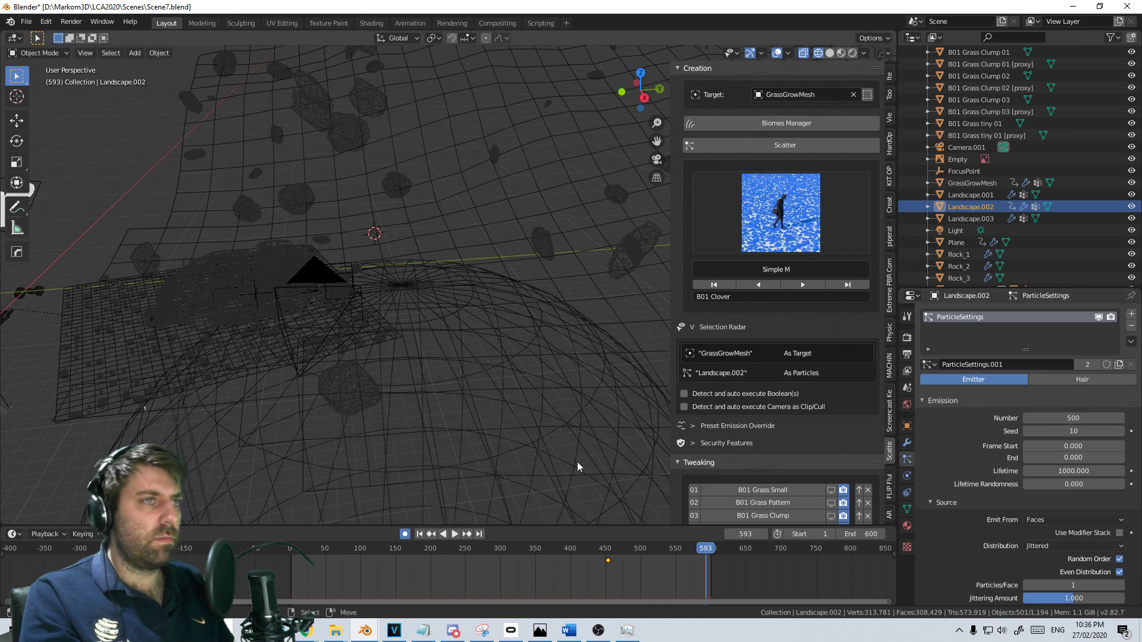
drag(627, 567, 800, 572)
key(space)
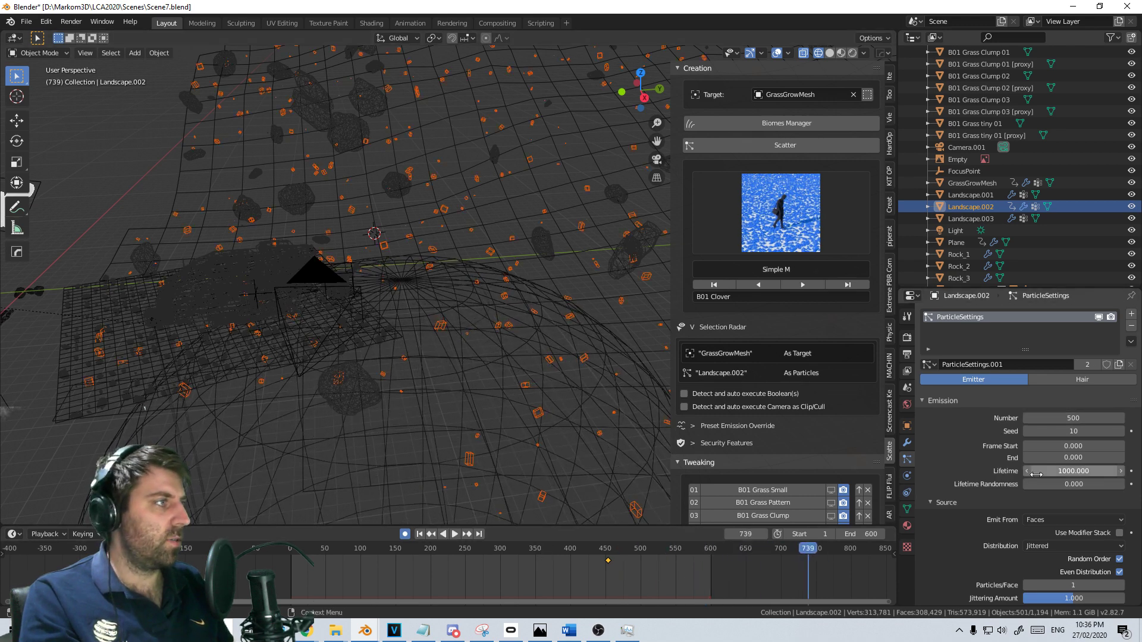
Review the sphere's Dynamic Paint brush settings, including its paint source, velocity ramp and waves
click(261, 490)
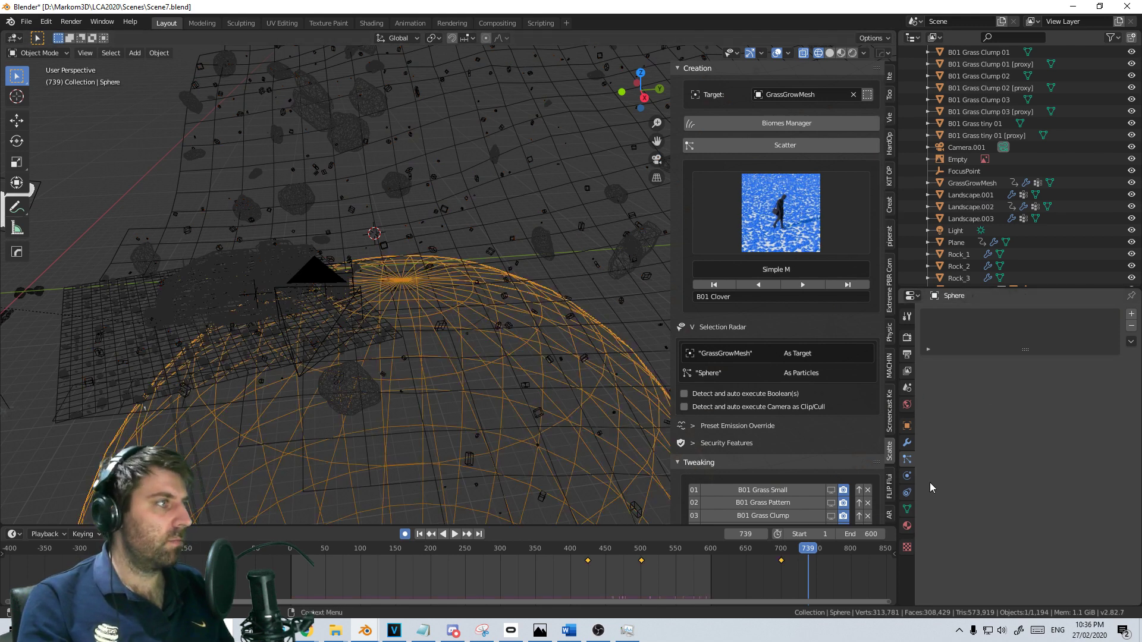
click(908, 476)
scroll(941, 495, down, 5)
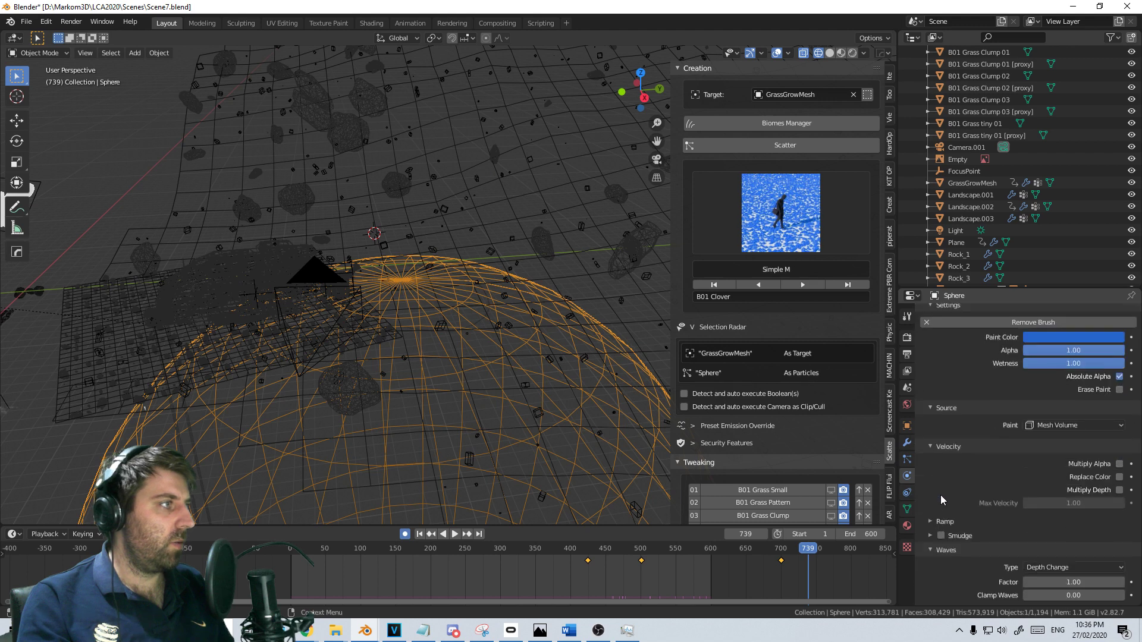
scroll(927, 525, up, 5)
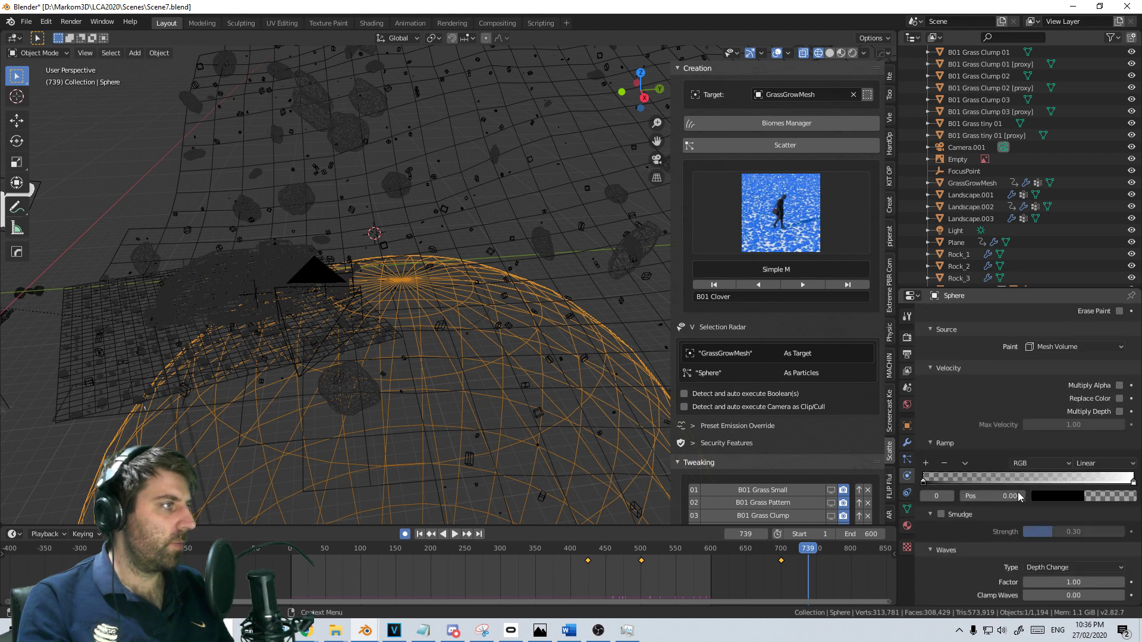
scroll(1011, 544, down, 5)
scroll(1005, 547, up, 5)
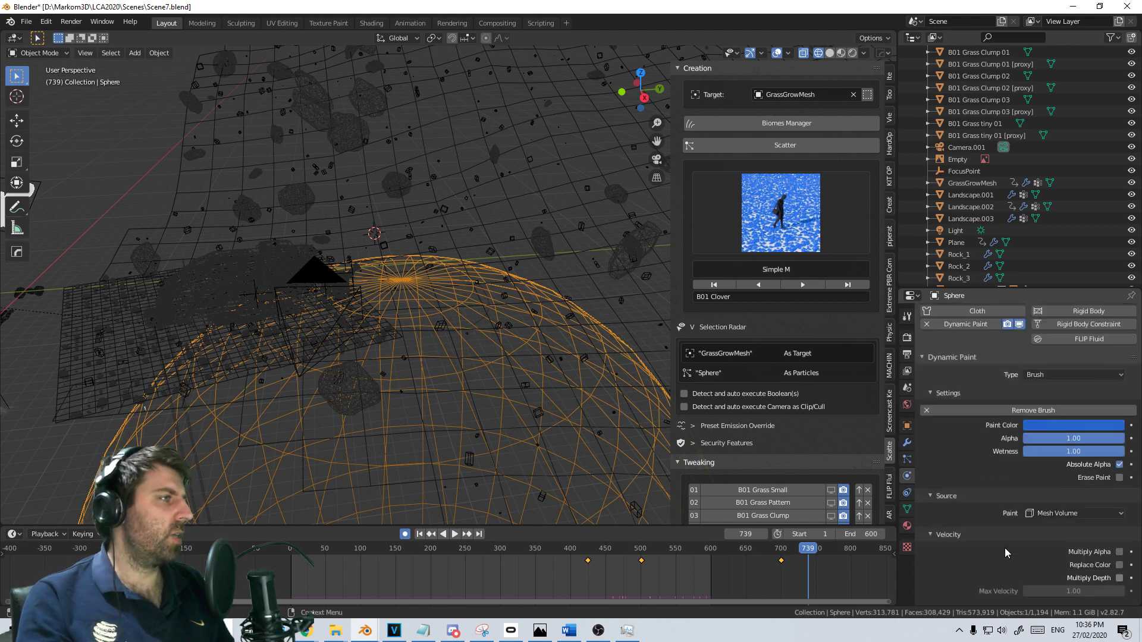
scroll(963, 524, down, 5)
scroll(964, 525, down, 2)
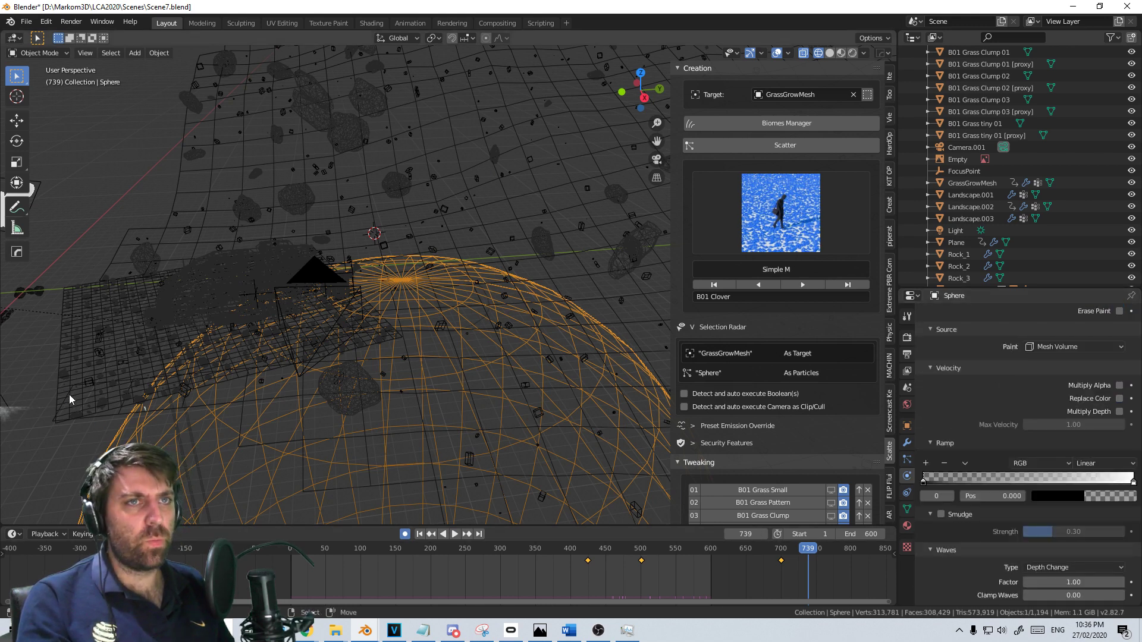
Check the Dynamic Paint canvas, surface and cache settings of GrassGrowMesh and save the Scene7 file
click(991, 184)
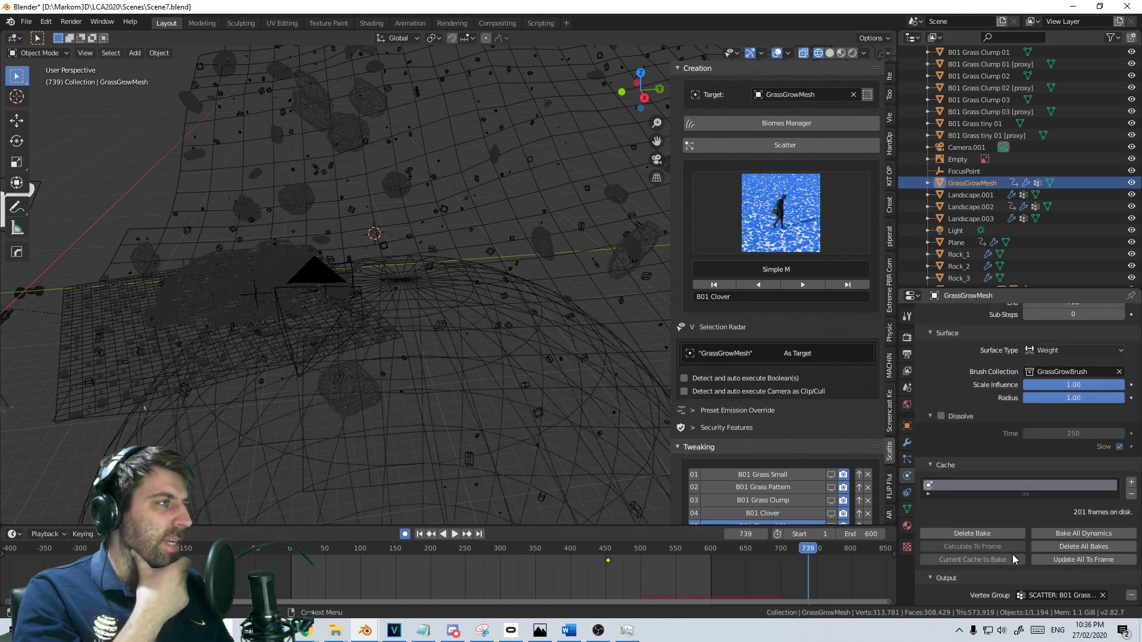
scroll(1012, 546, up, 7)
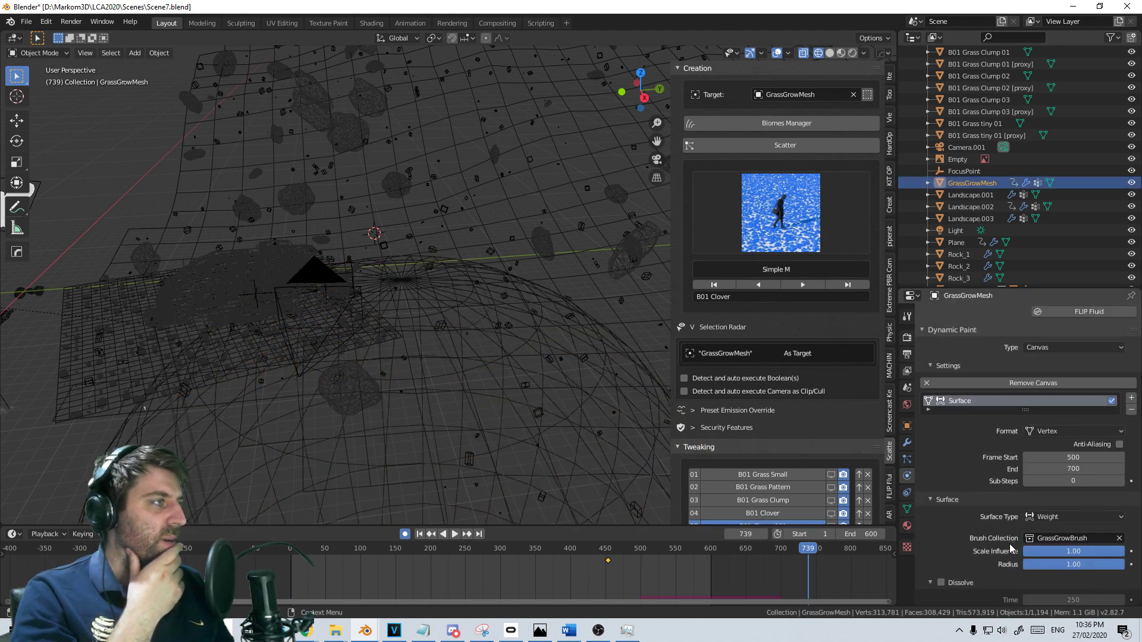
scroll(1017, 470, down, 4)
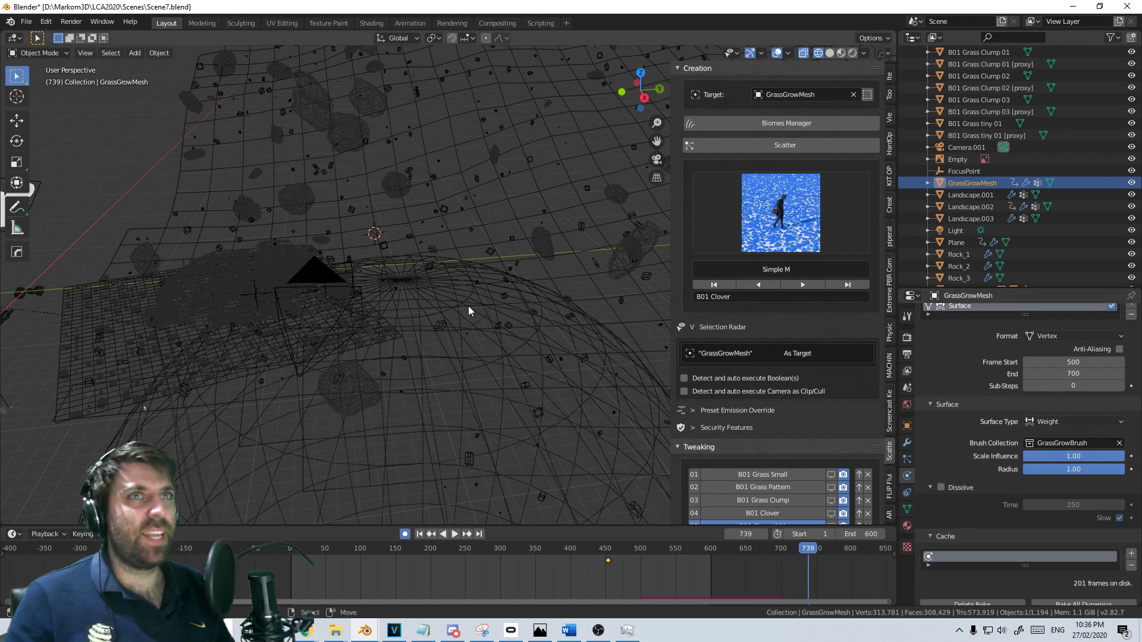
key(ctrl+s)
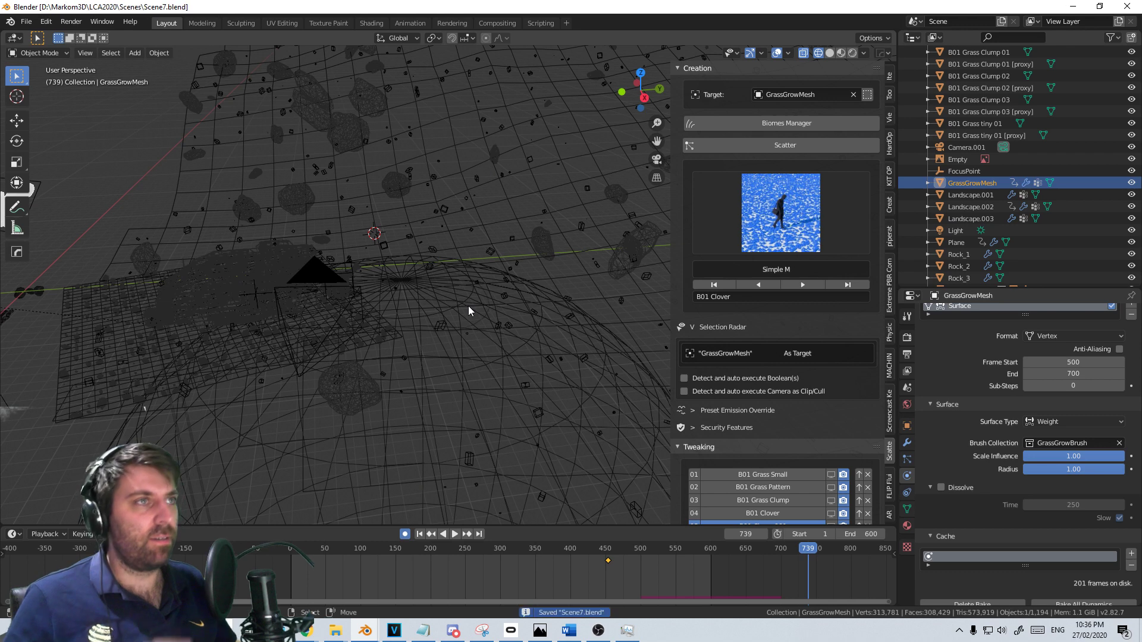
Switch to the Blender window with EXT_Frighter_Ship_A.blend and inspect the freighter model from several angles
click(1071, 9)
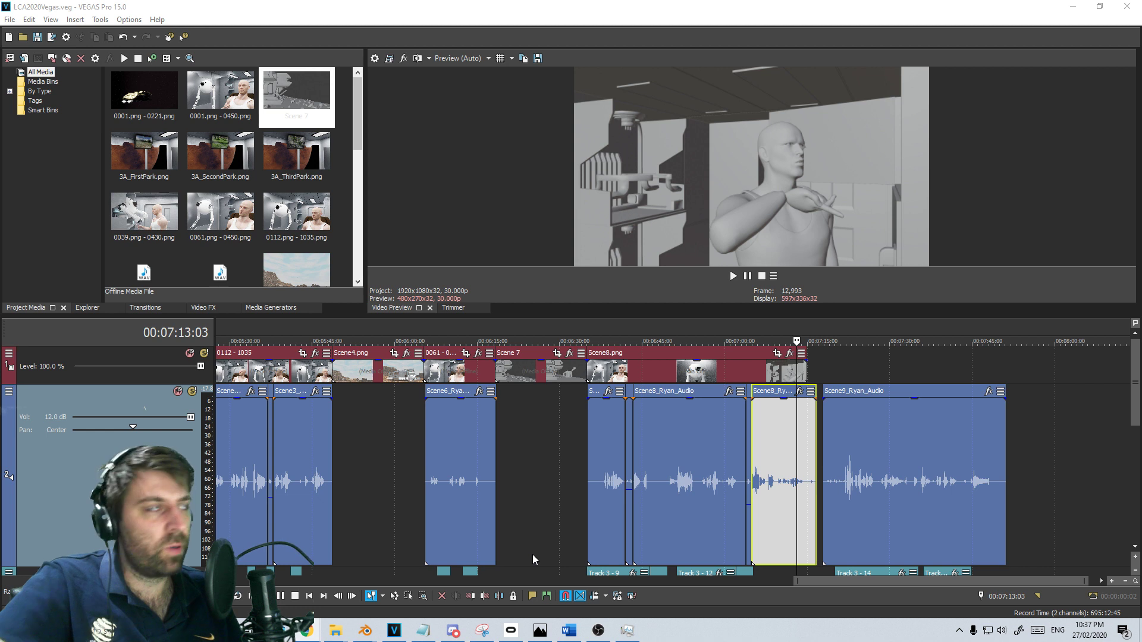
mouse_move(452, 635)
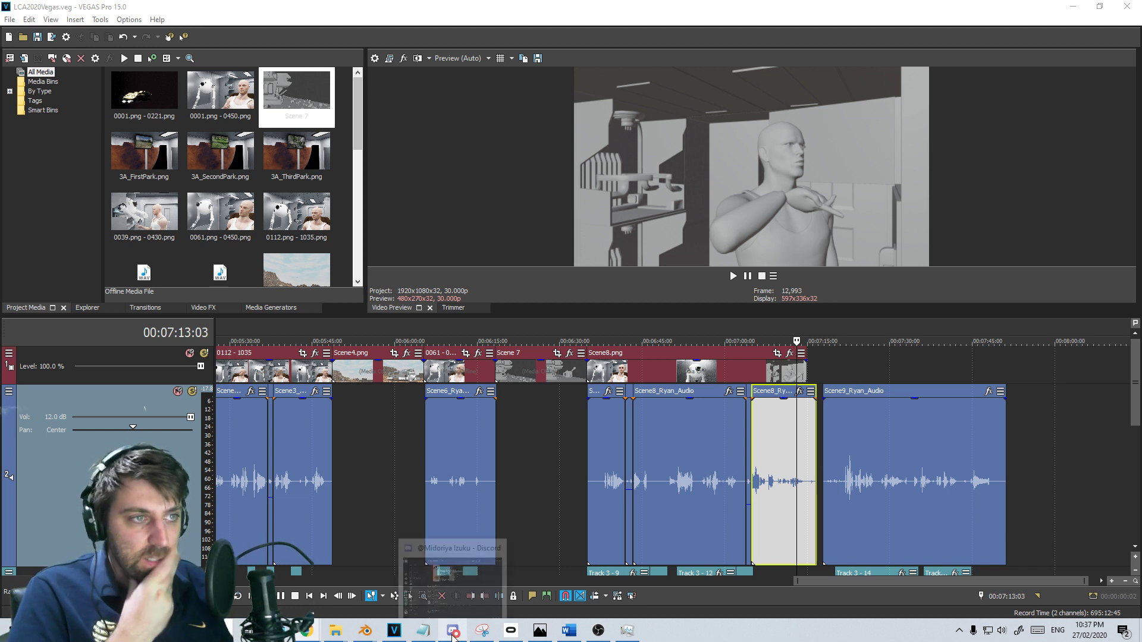
mouse_move(365, 632)
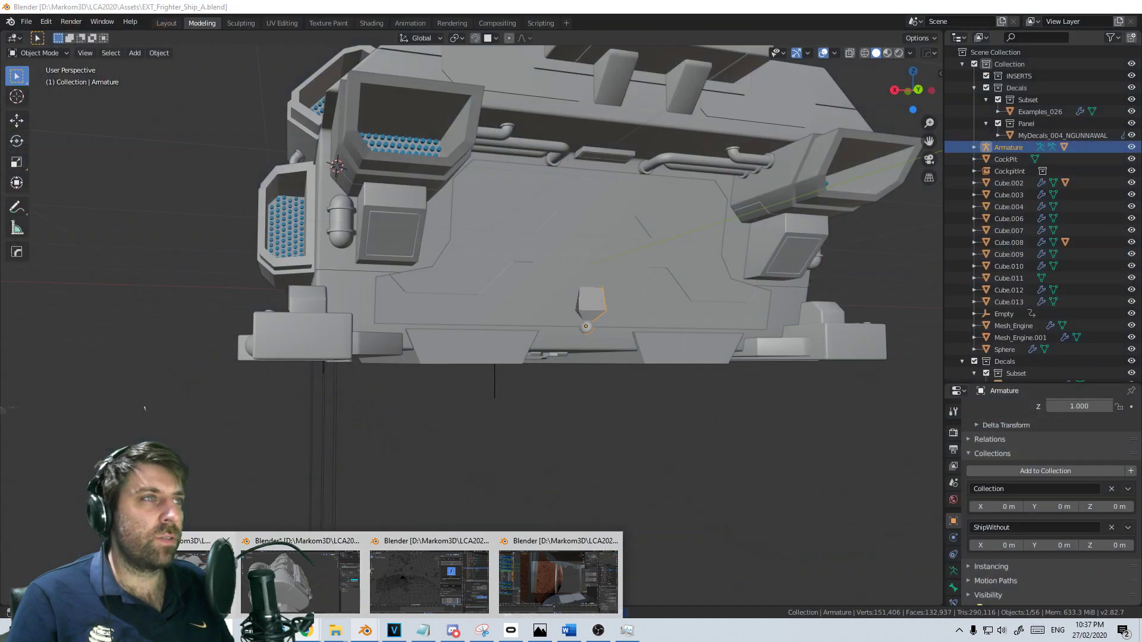
click(199, 580)
middle_drag(416, 427, 658, 456)
scroll(618, 445, down, 4)
scroll(658, 460, up, 4)
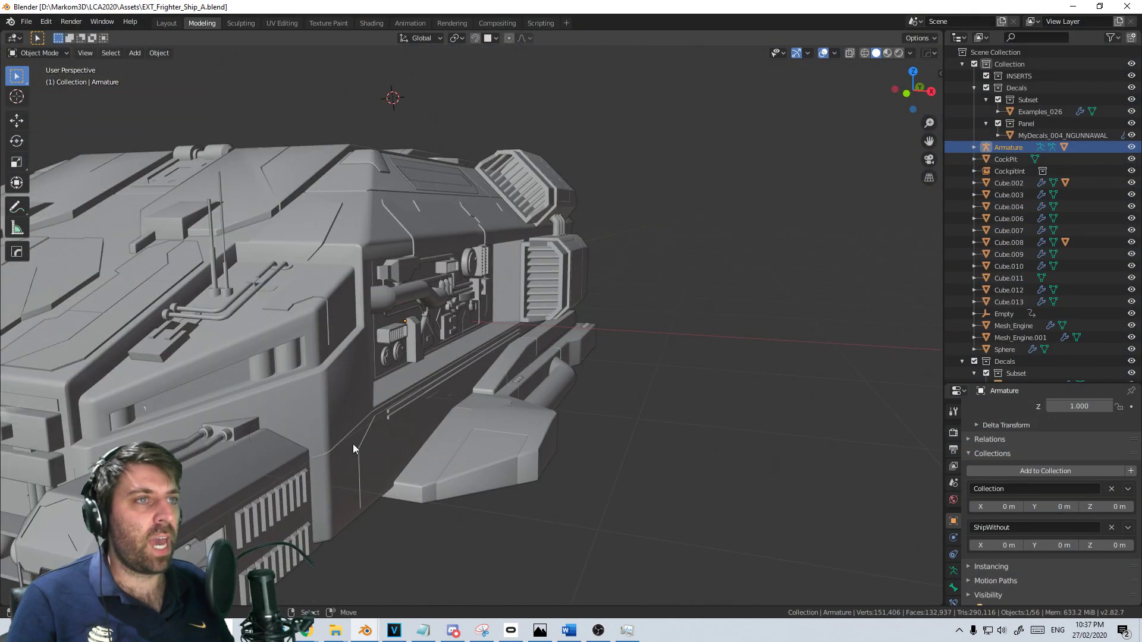
scroll(572, 400, down, 1)
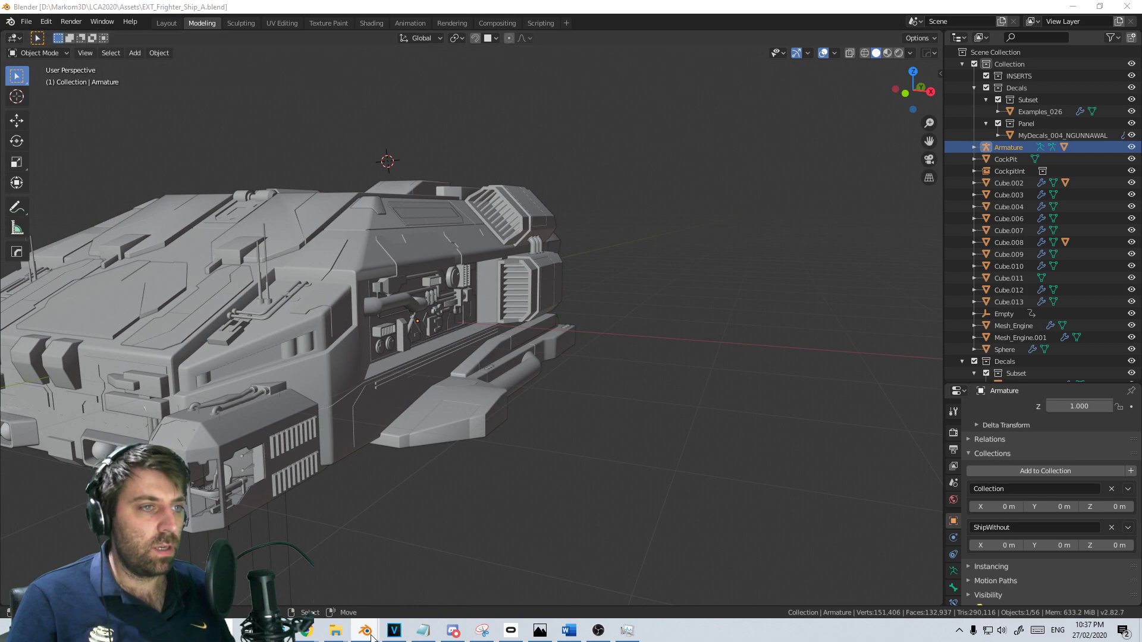
Return to the Scene7 Blender window and preview the animation through the camera in solid shading, stopping at frame 494
mouse_move(365, 631)
click(486, 591)
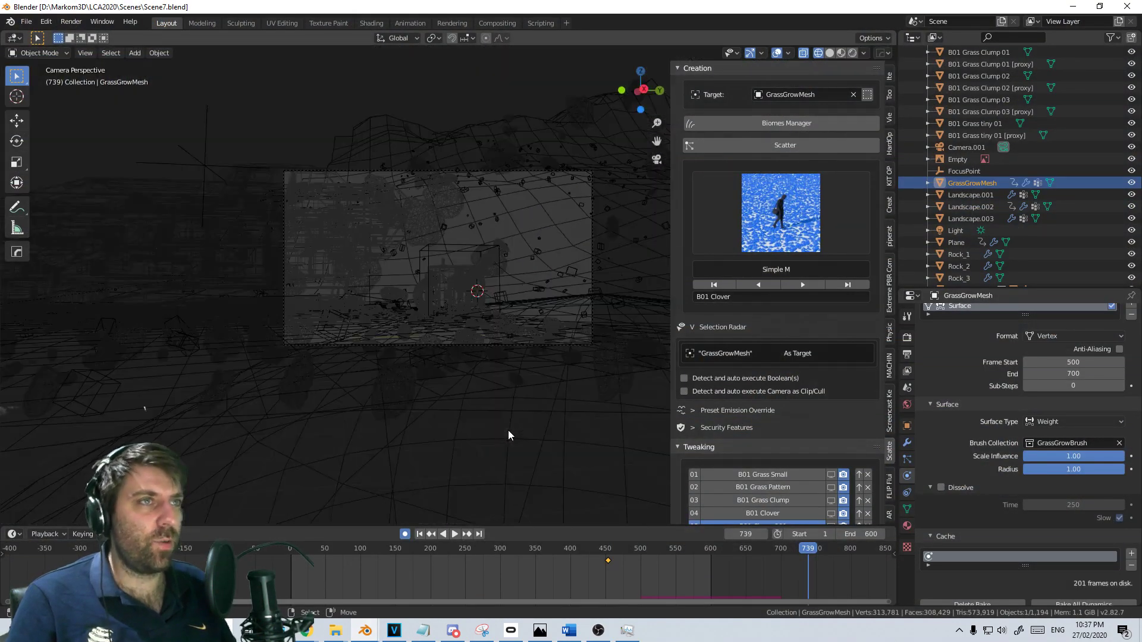
click(607, 431)
drag(591, 565, 696, 575)
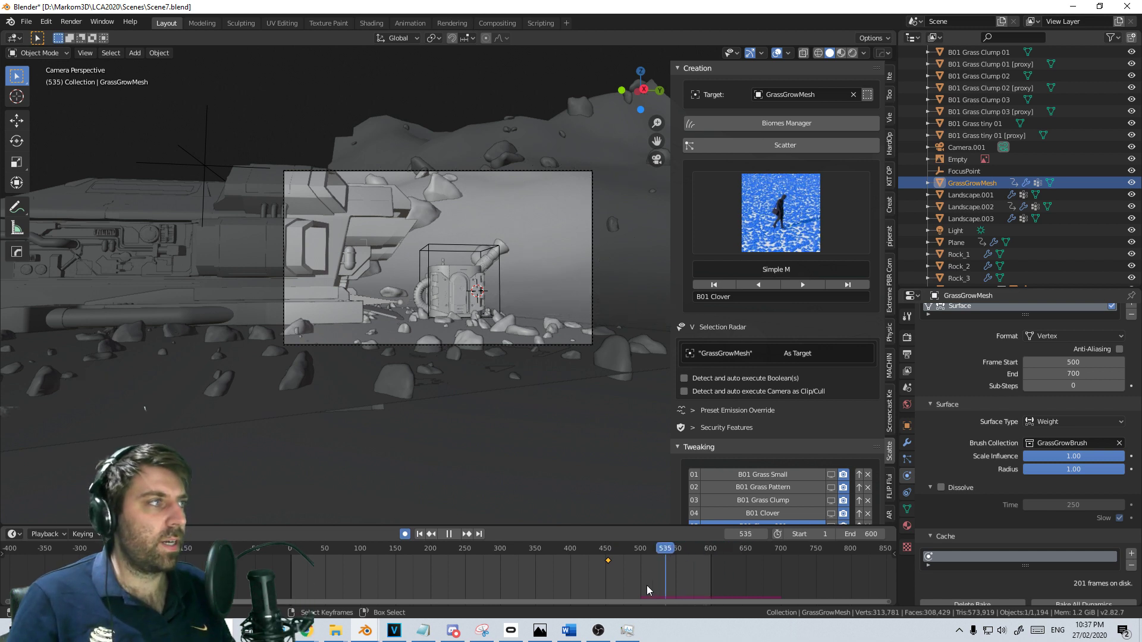
key(Escape)
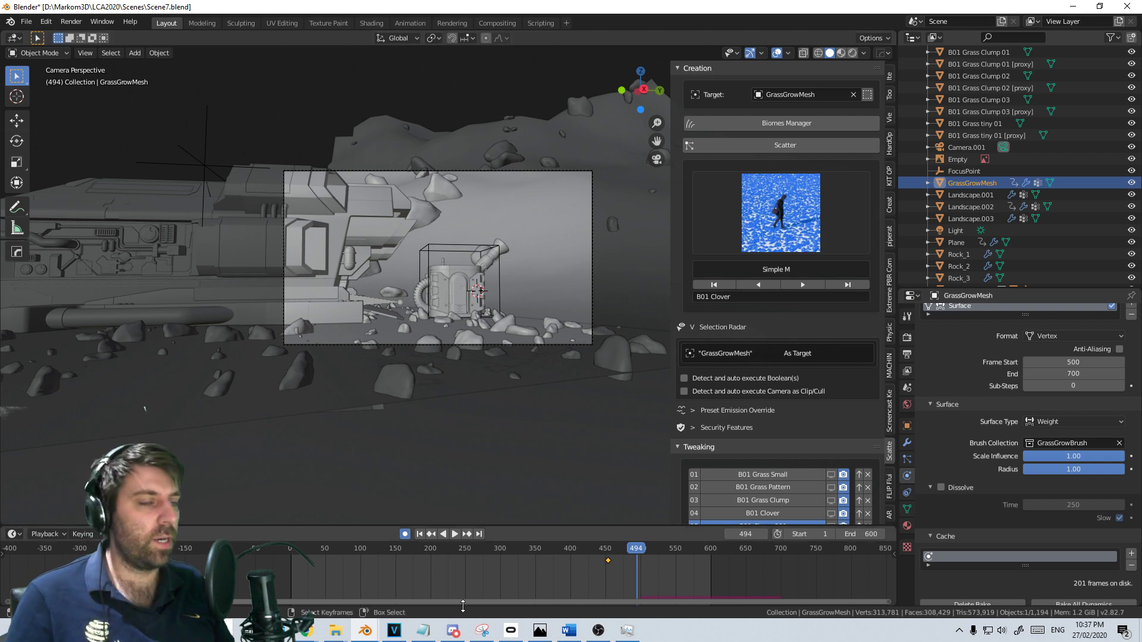
Switch to VEGAS Pro and play the edited sequence from just before the Scene2_Ryan_Audio clip near the five-minute mark
click(394, 631)
scroll(330, 480, down, 5)
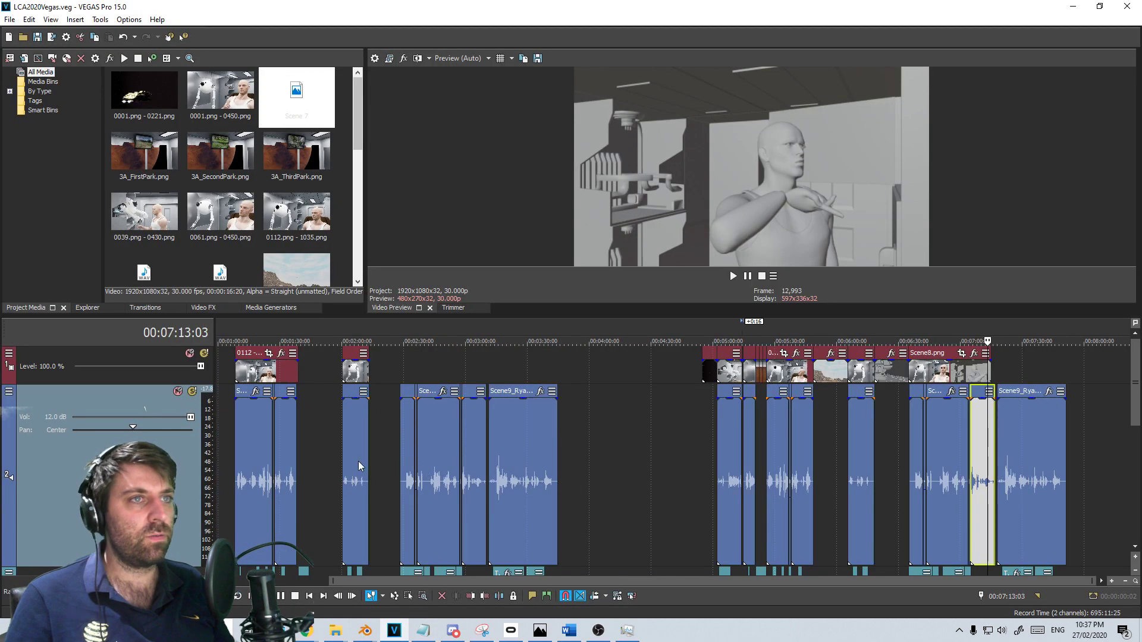
click(714, 448)
click(711, 441)
key(space)
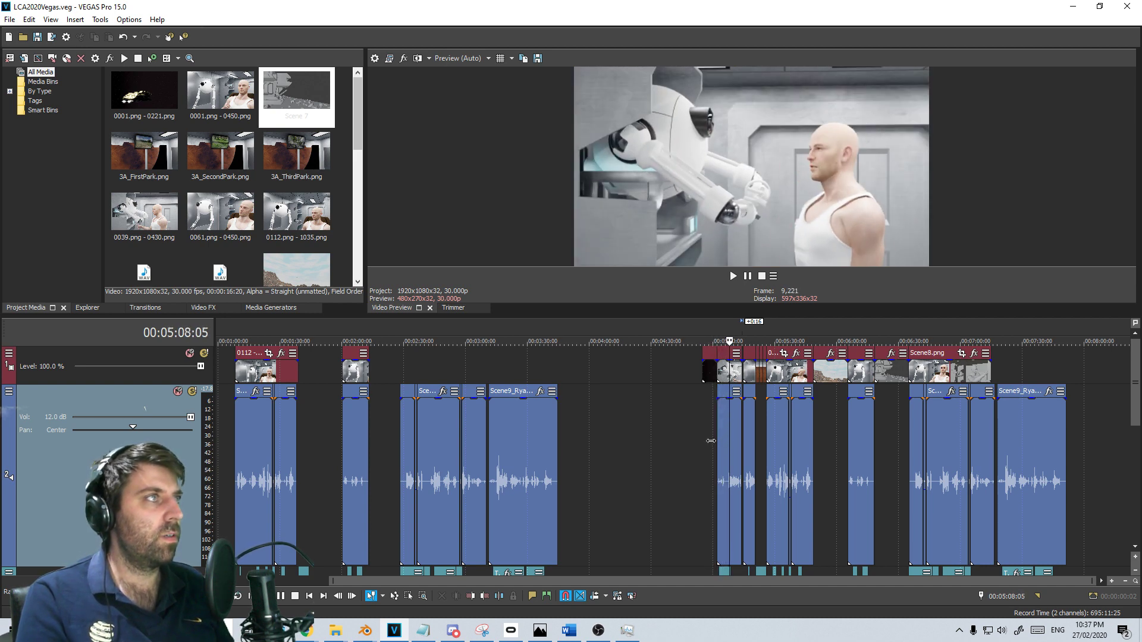
key(space)
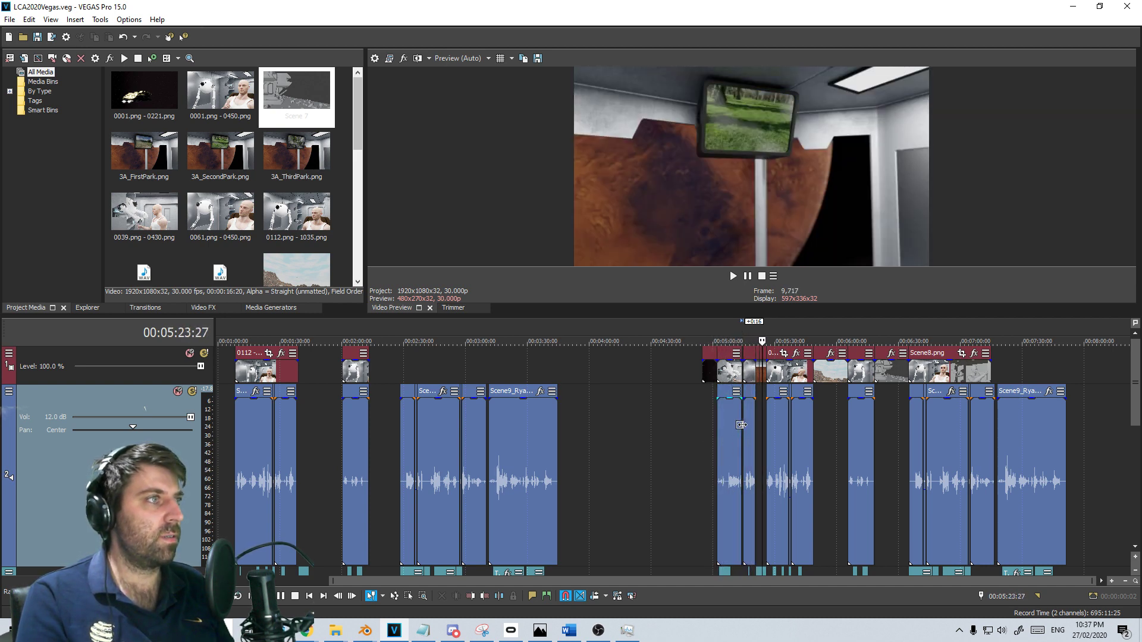
Step frame by frame through the cut between the 0039 - 0430 and 0112 - 1035 clips around 00:05:14
click(741, 419)
scroll(742, 419, up, 10)
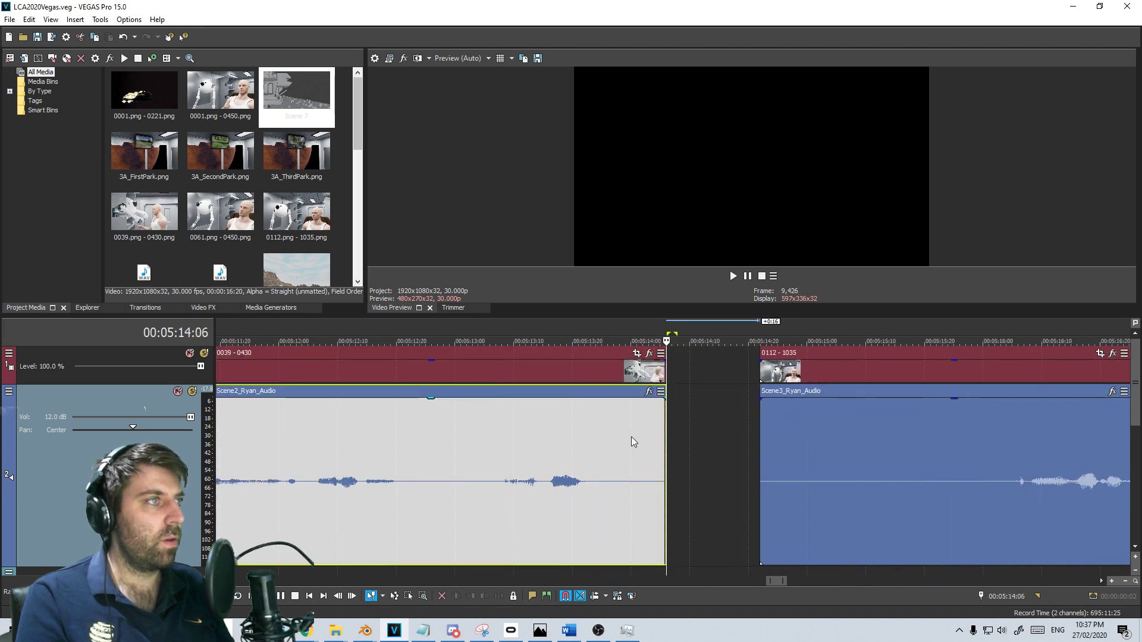
key(Left)
key(Left)
key(Left)
key(Left)
key(Left)
key(Right)
key(Right)
key(Right)
key(Right)
key(Right)
key(Right)
key(Right)
key(Right)
key(Right)
key(Right)
key(Right)
key(Right)
key(Right)
key(Right)
key(Right)
key(Right)
scroll(632, 438, down, 10)
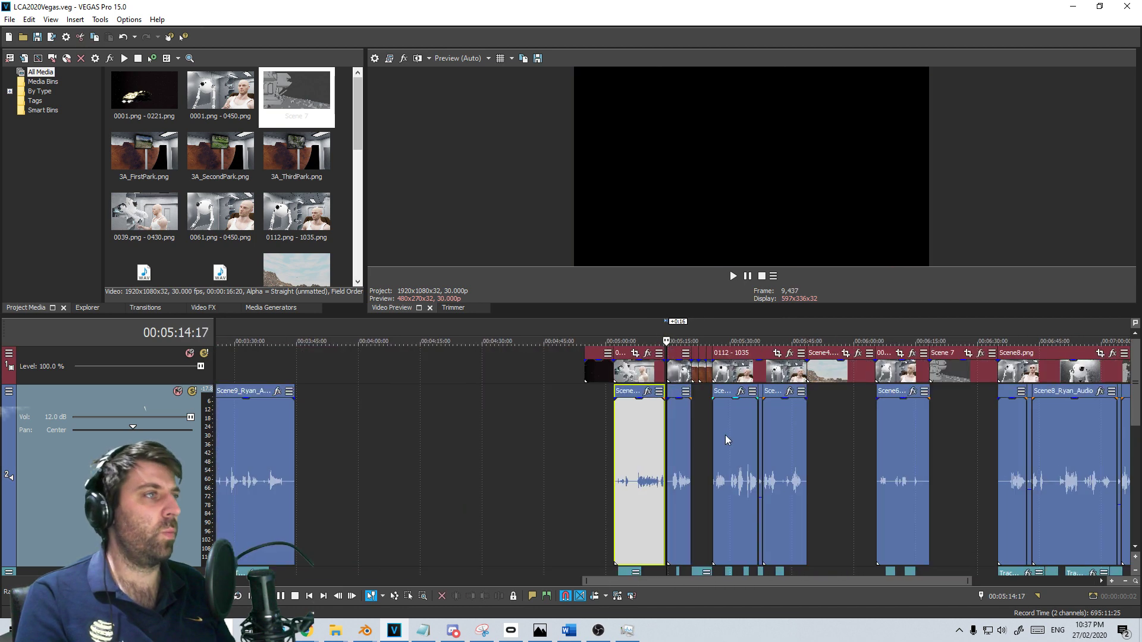
Play the Scene4 ship landing shot and step through its frames to 00:06:03:23
key(space)
click(823, 411)
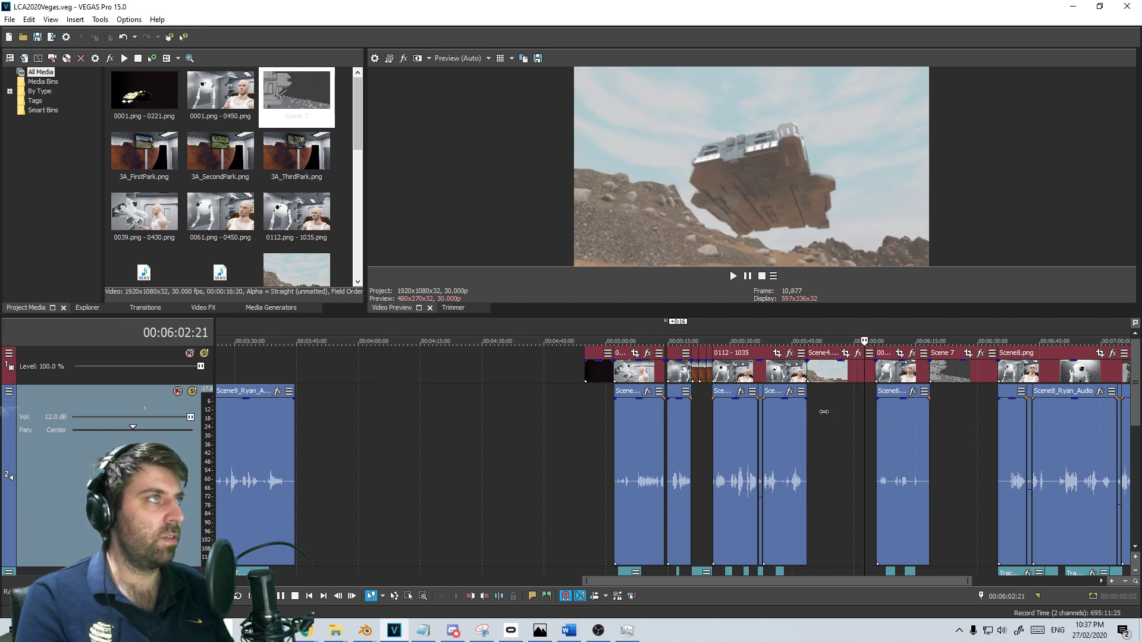
key(Right)
key(Right)
key(Right)
key(Right)
key(Right)
key(Right)
key(Right)
key(Right)
scroll(824, 411, up, 1)
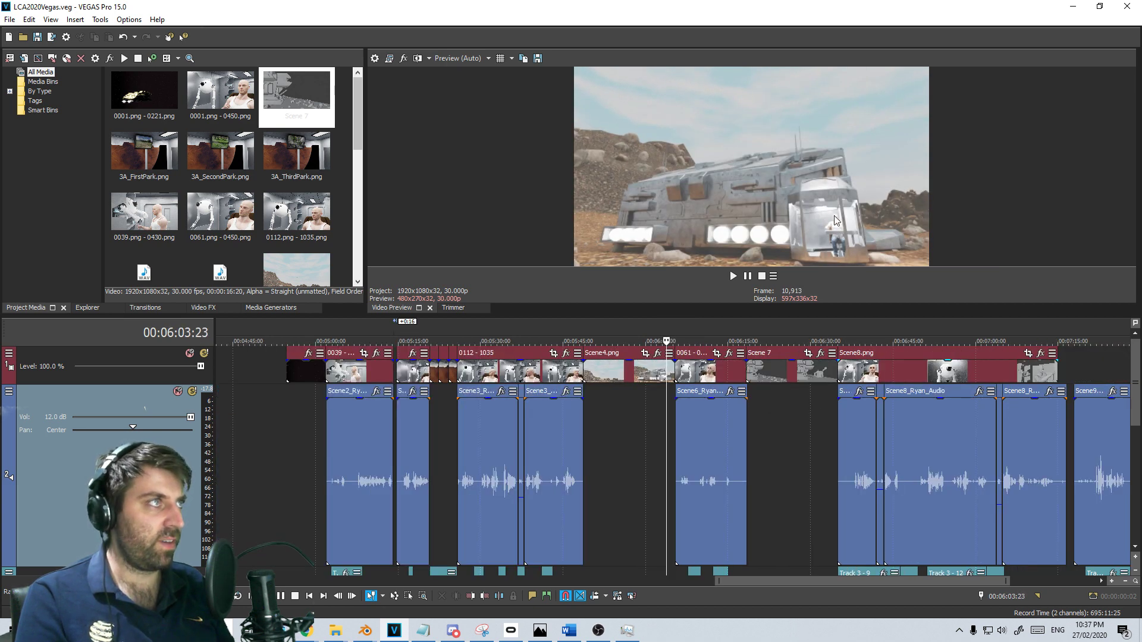
Play the end of the Scene4 shot and check several points of the Scene 7 clip between about 00:06:22 and 00:06:31
drag(656, 450, 635, 443)
key(space)
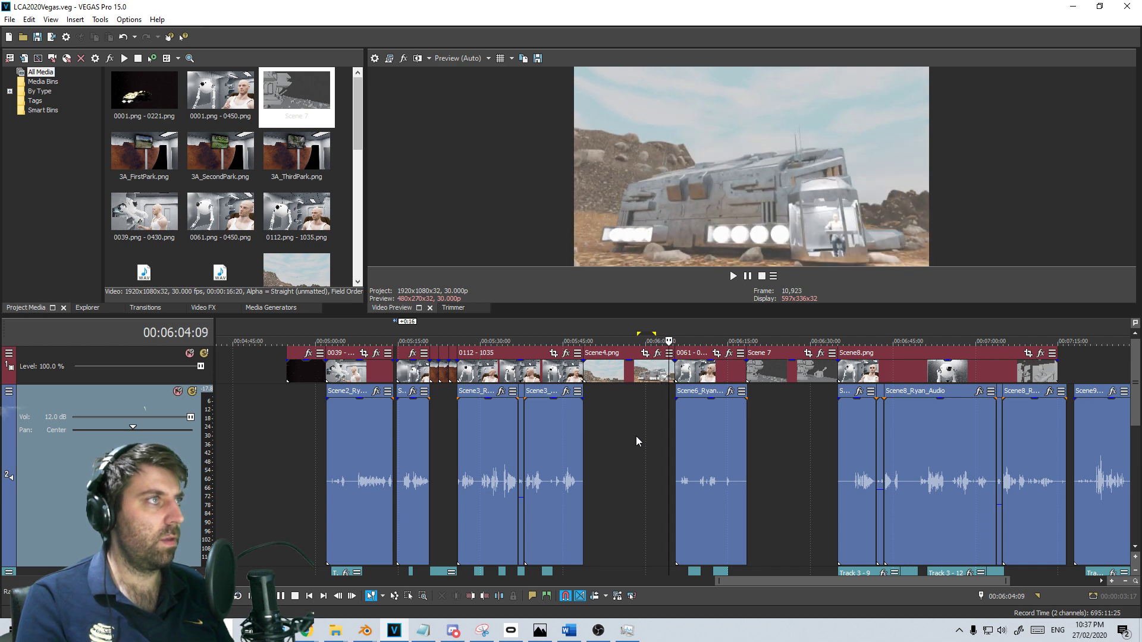
click(800, 423)
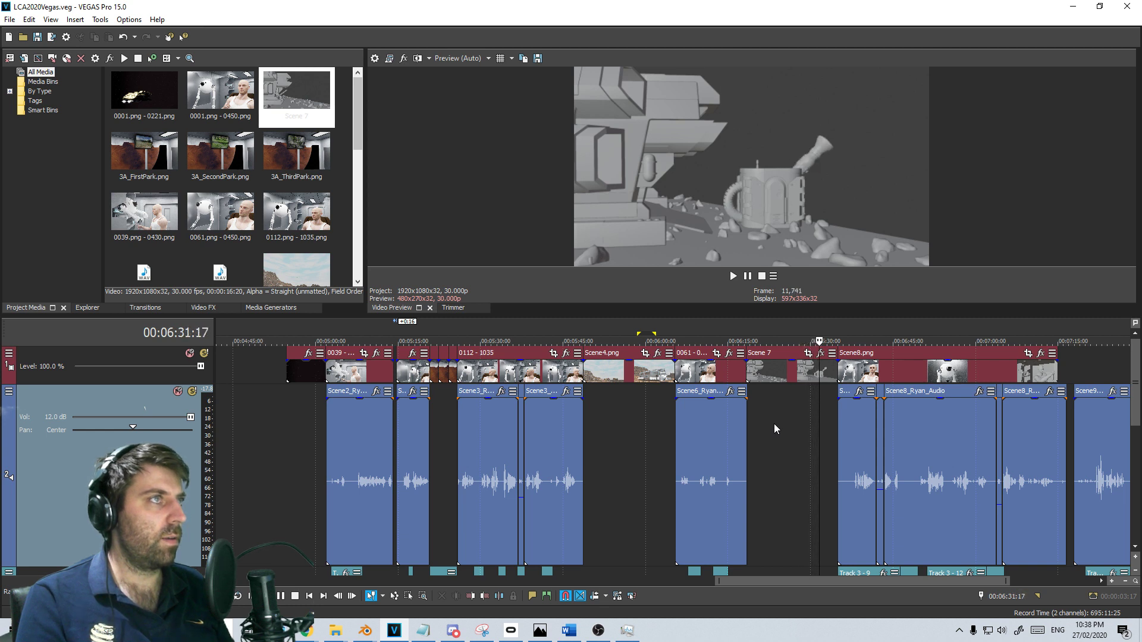
click(762, 424)
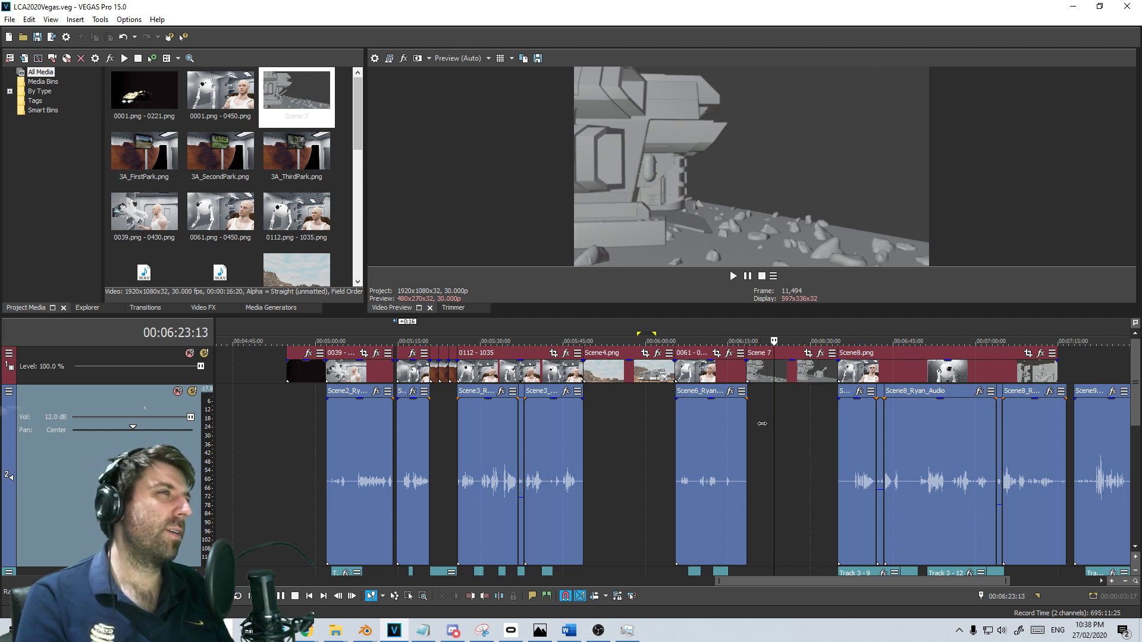
click(646, 440)
click(767, 425)
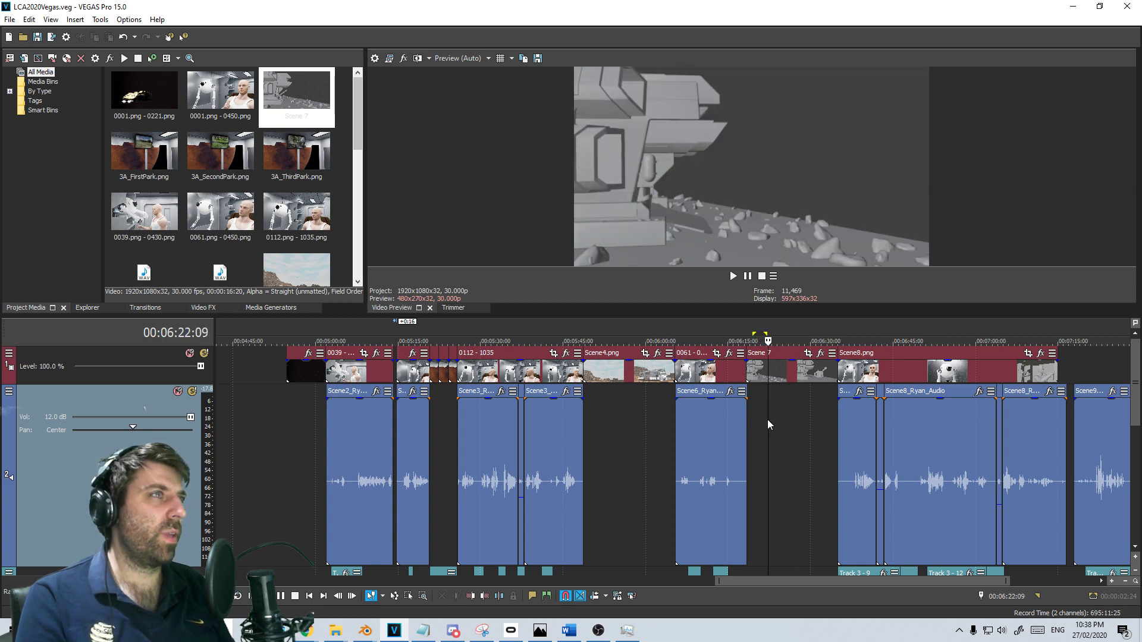
Switch to the Scene7 Blender window and move Camera.001 closer to the ship's pod from the top view
mouse_move(382, 623)
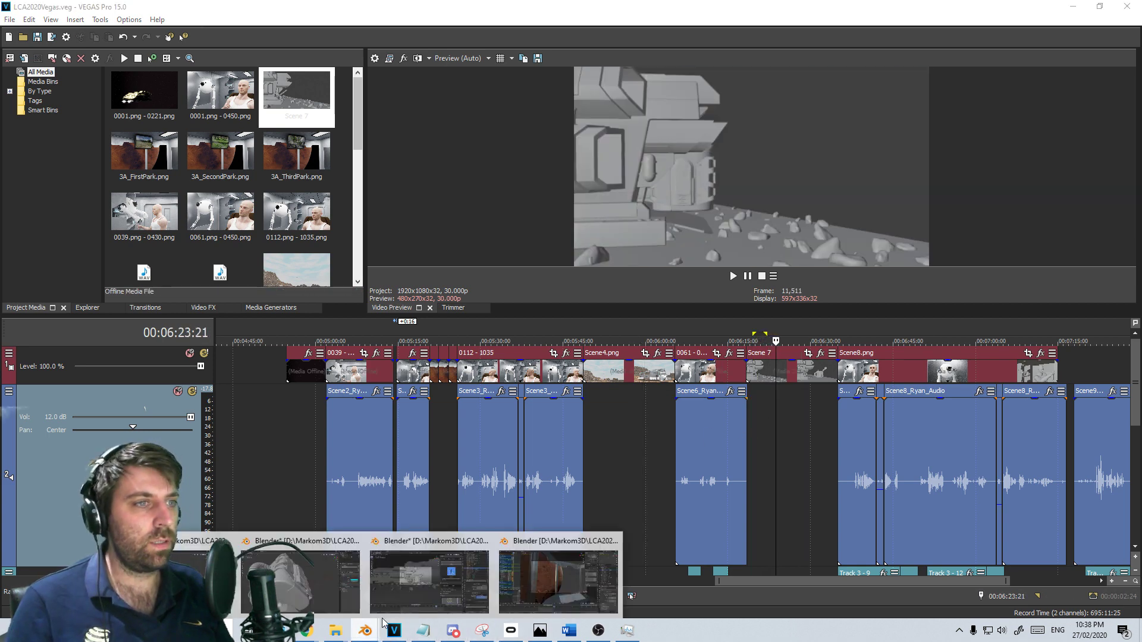
click(392, 577)
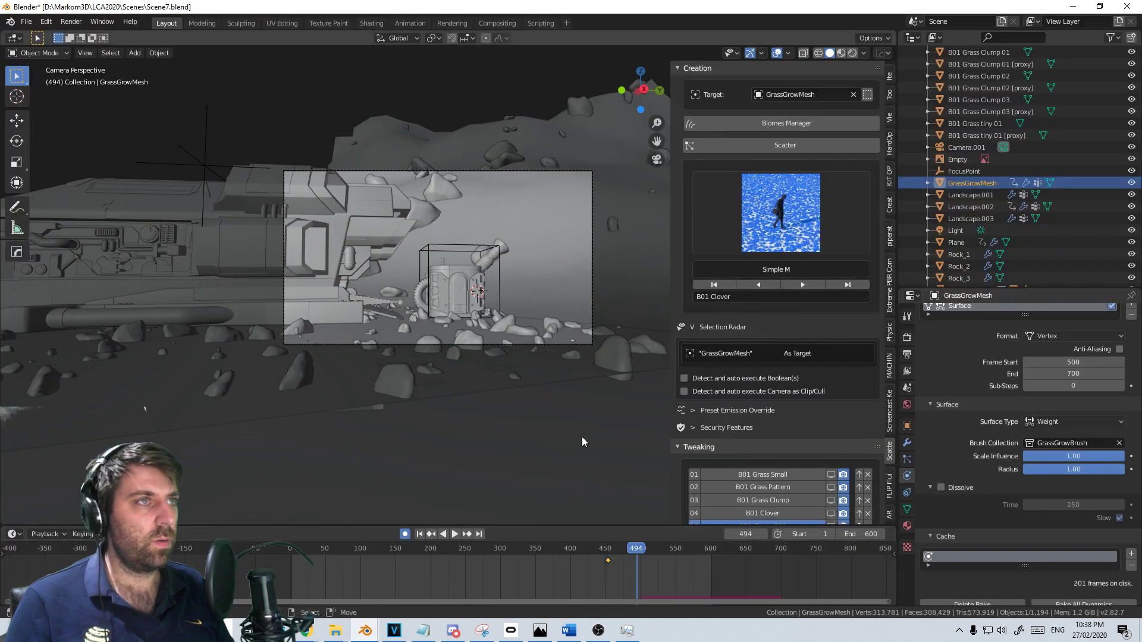
scroll(472, 348, up, 1)
click(536, 148)
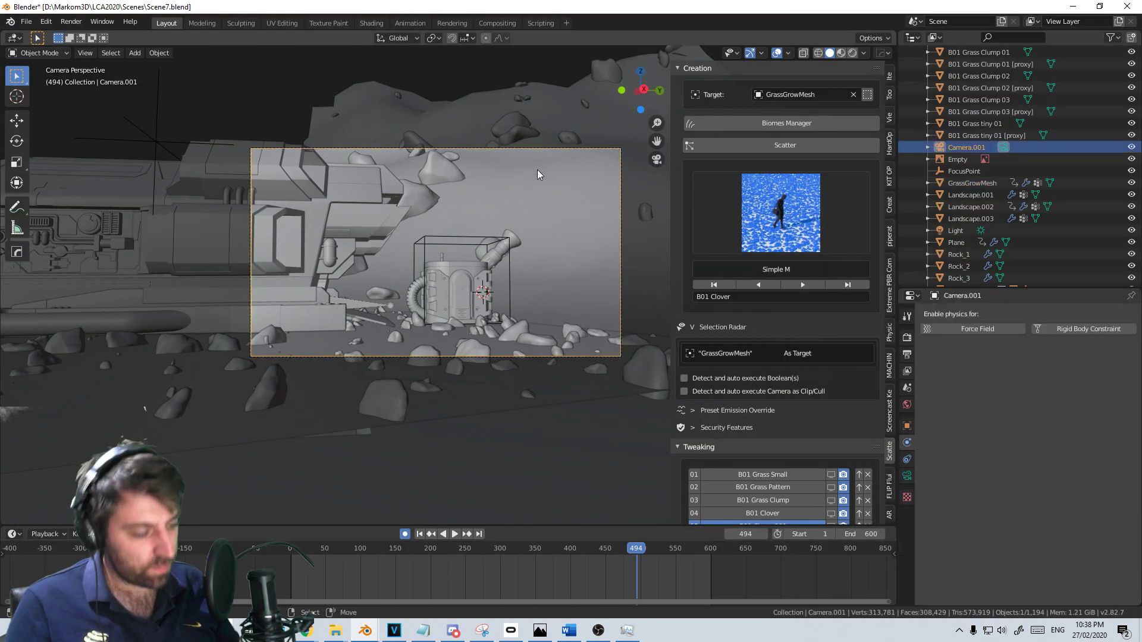
key(KP_7)
middle_drag(590, 312, 620, 352)
key(g)
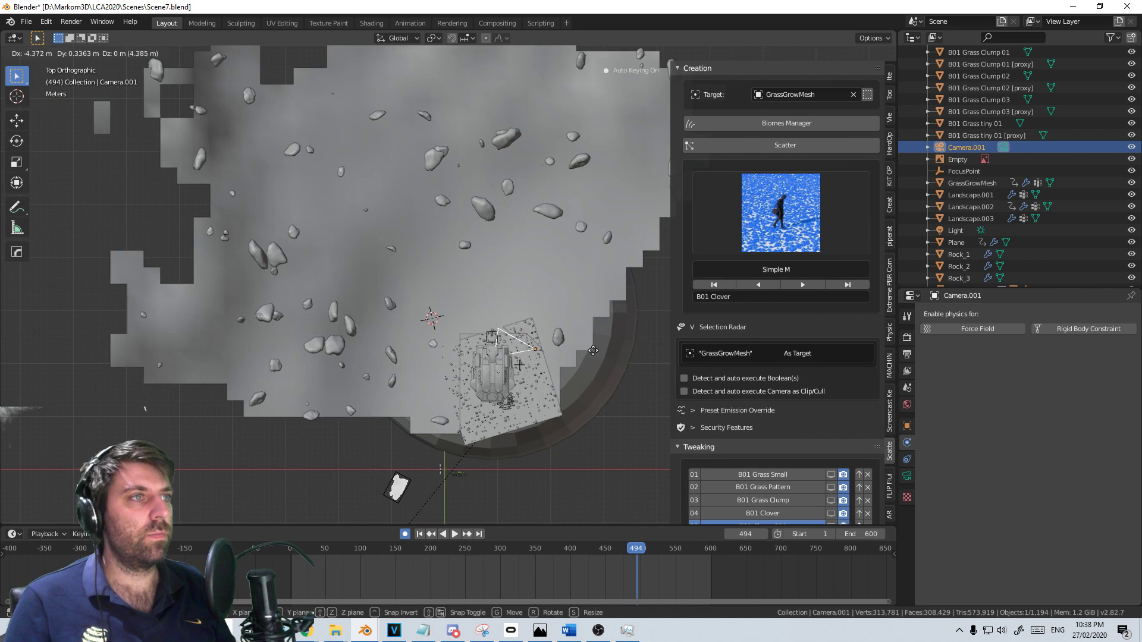
click(590, 348)
Lower Camera.001 along global Z in the camera view and rotate it to frame the cylindrical pod at frame 494
key(KP_0)
key(g)
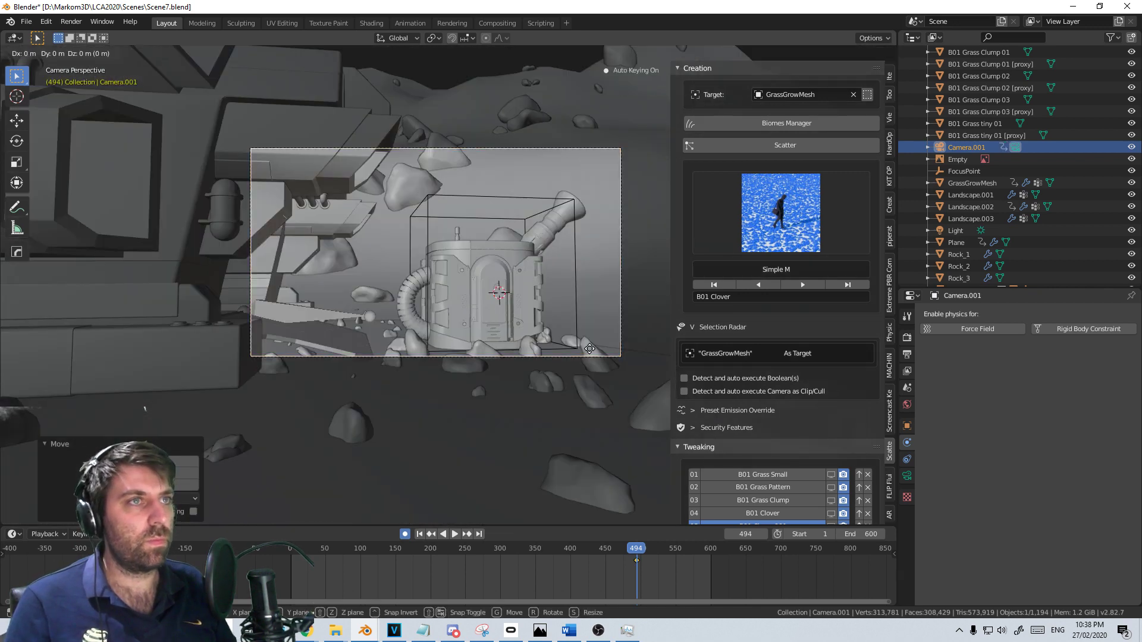
key(z)
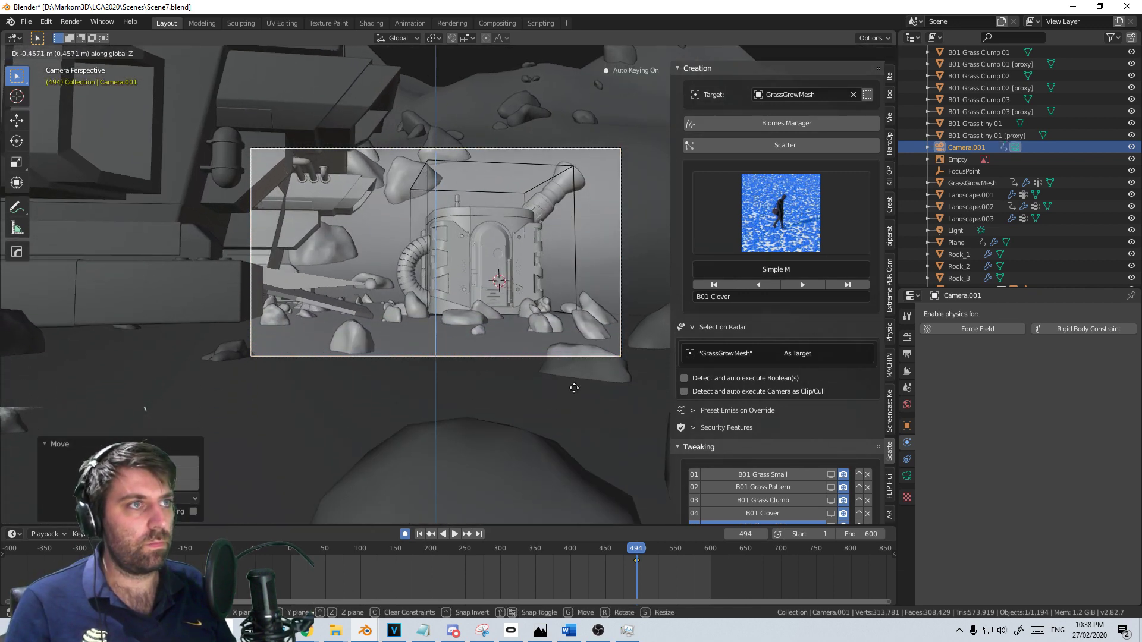
click(574, 396)
key(r)
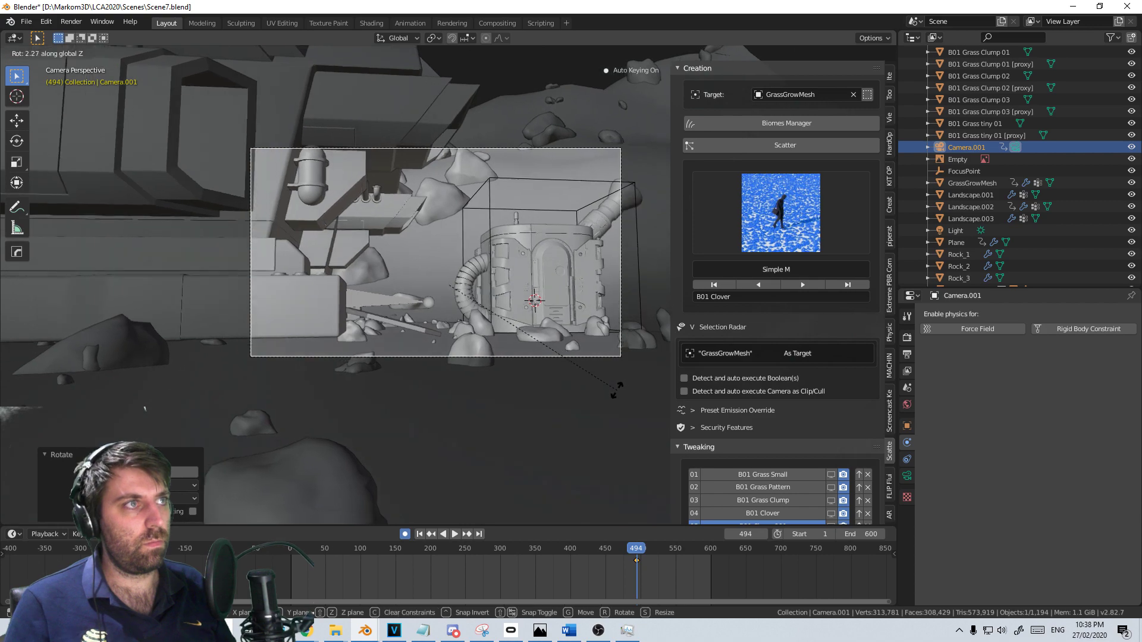
click(445, 387)
Try a 35 mm focal length on Camera.001, reposition the camera, and set its focal length to 86 mm
middle_drag(445, 388, 420, 428)
click(906, 476)
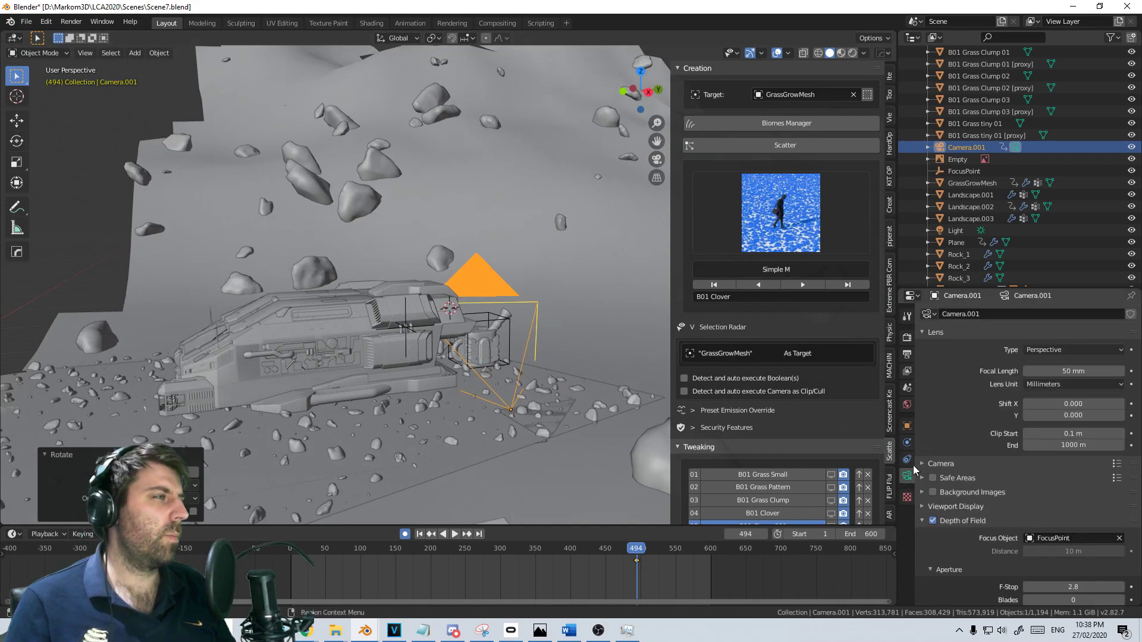
mouse_move(1065, 371)
mouse_down()
mouse_move(1083, 371)
mouse_move(1070, 371)
mouse_up()
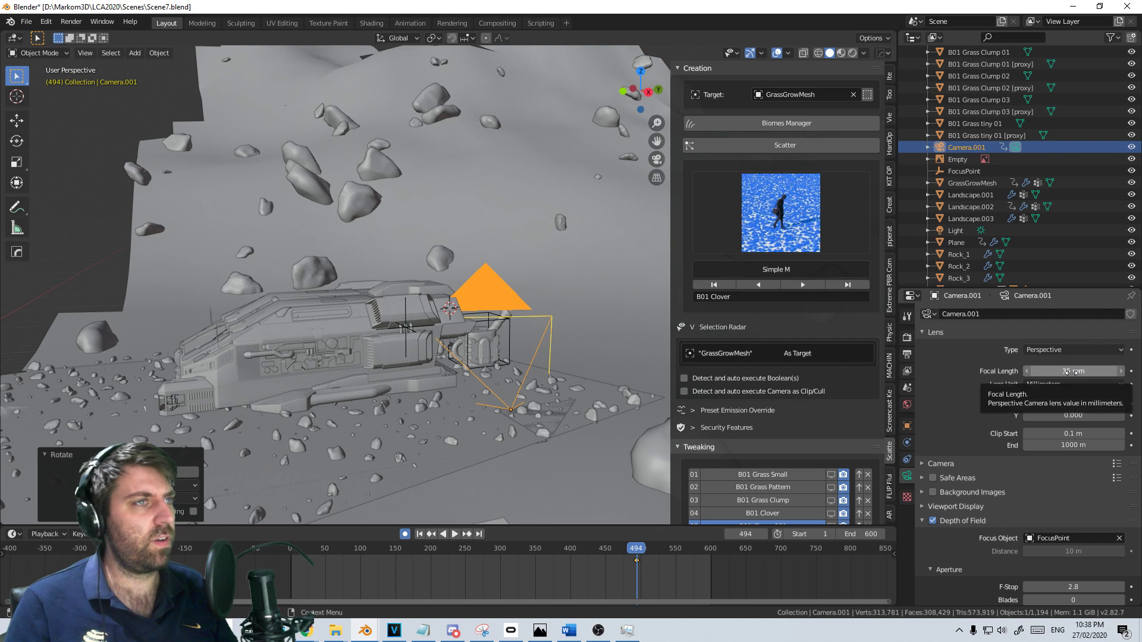
key(KP_0)
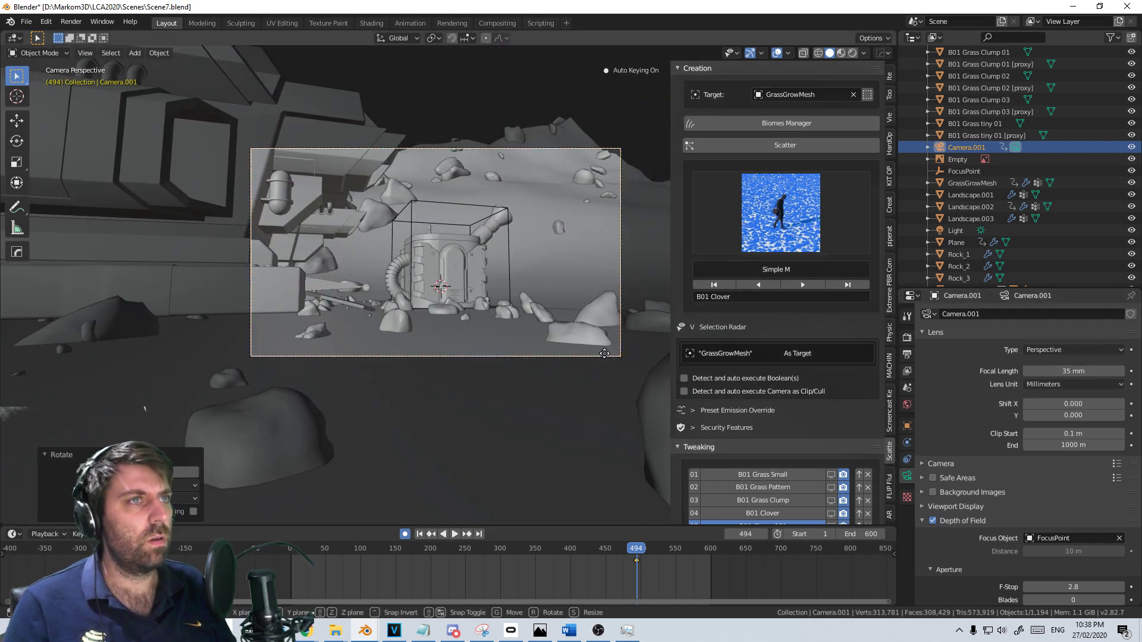
key(g)
click(586, 357)
drag(1047, 372, 1112, 371)
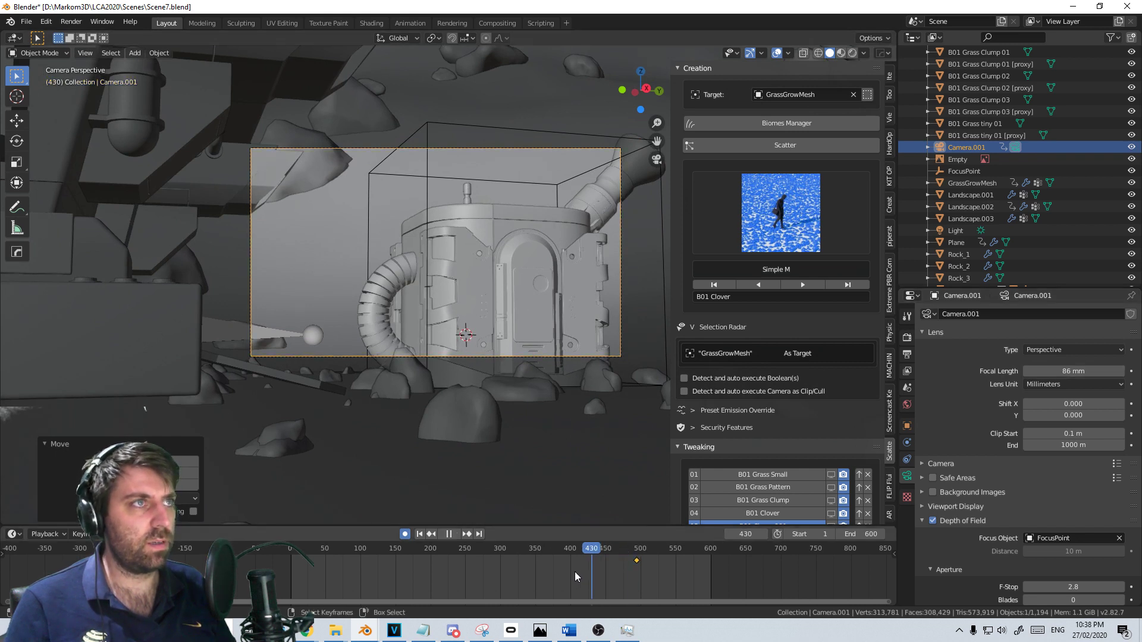
Go to frame 0 and rotate Camera.001 about 66° around global Z so it faces the side of the ship
drag(575, 572, 303, 569)
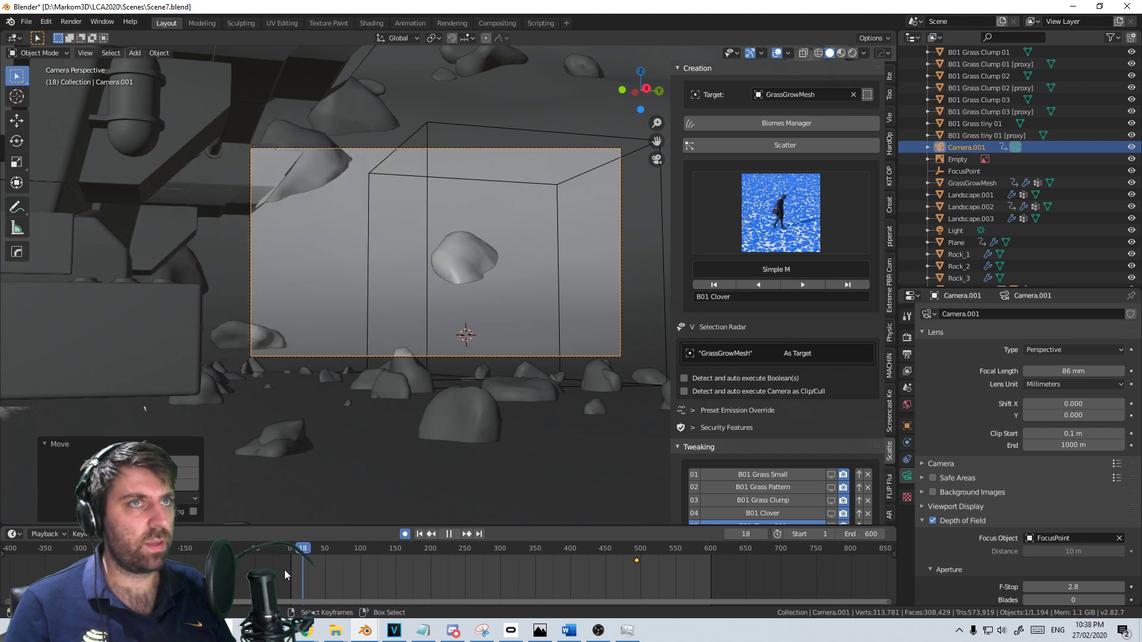
key(space)
scroll(480, 410, down, 2)
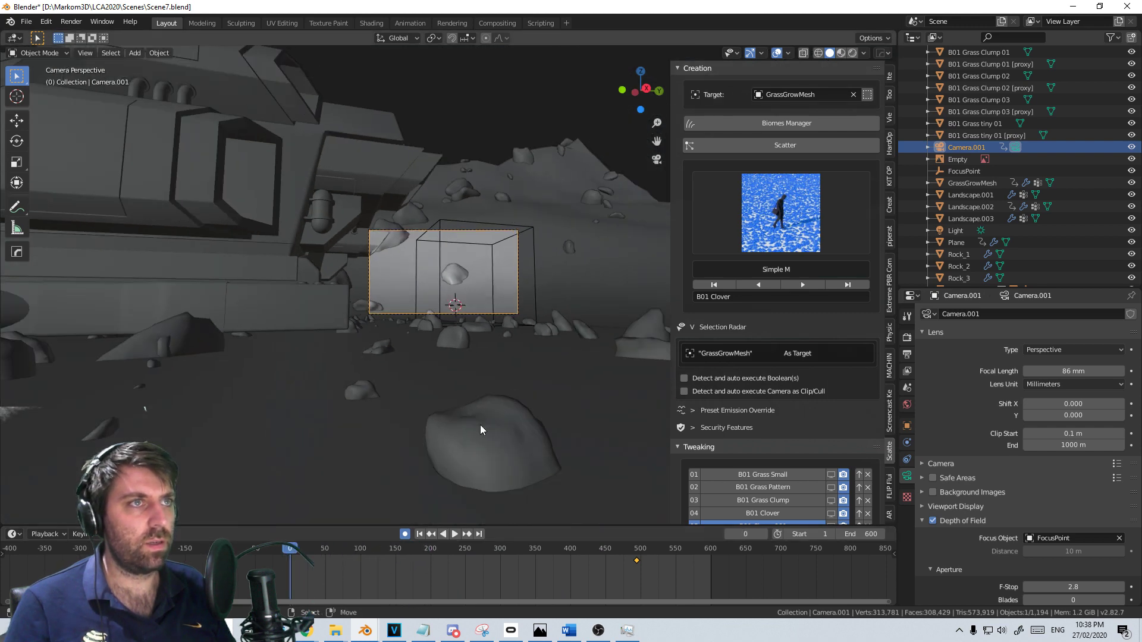
key(r)
key(z)
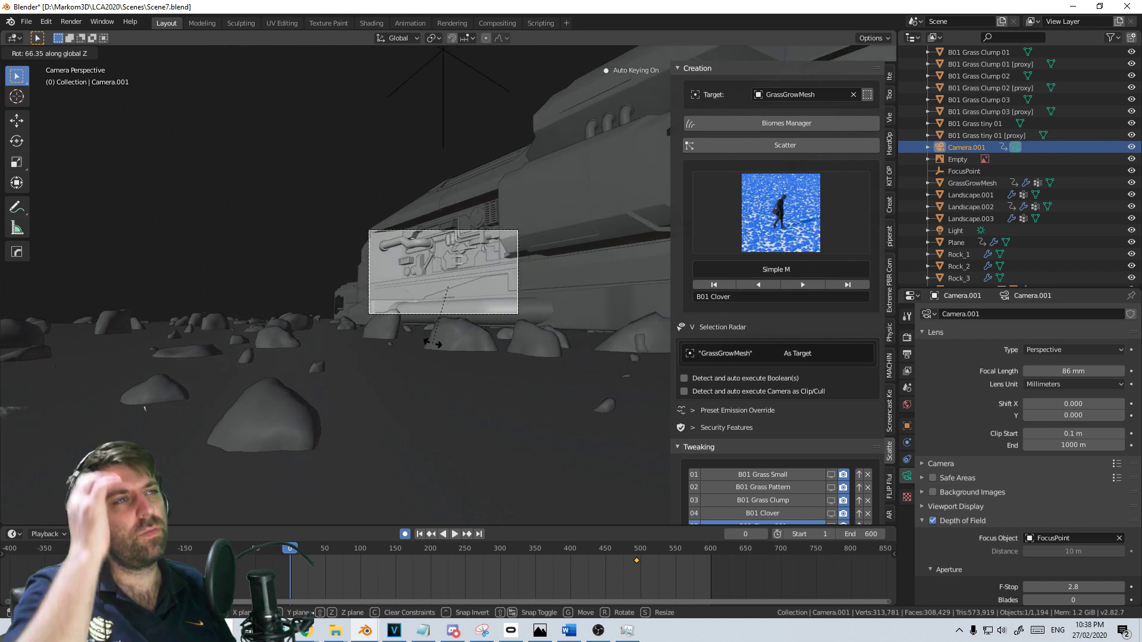
click(436, 341)
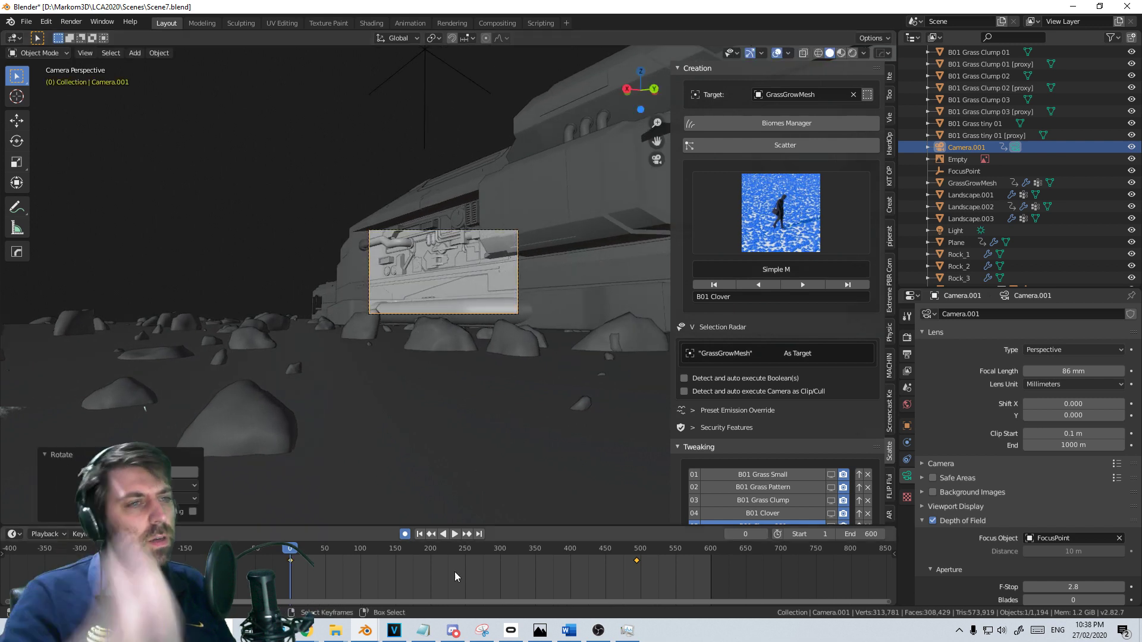
Delete the camera keyframe at frame 494 and rotate Camera.001 about -53° around global Z at frame 48
key(x)
click(631, 559)
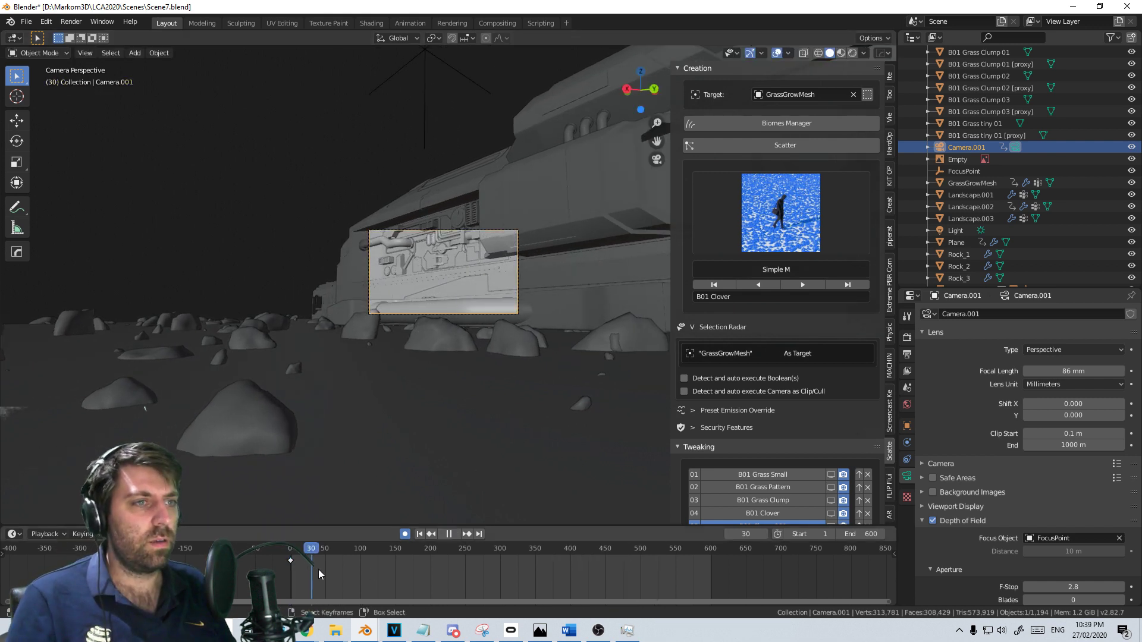
key(space)
key(r)
key(z)
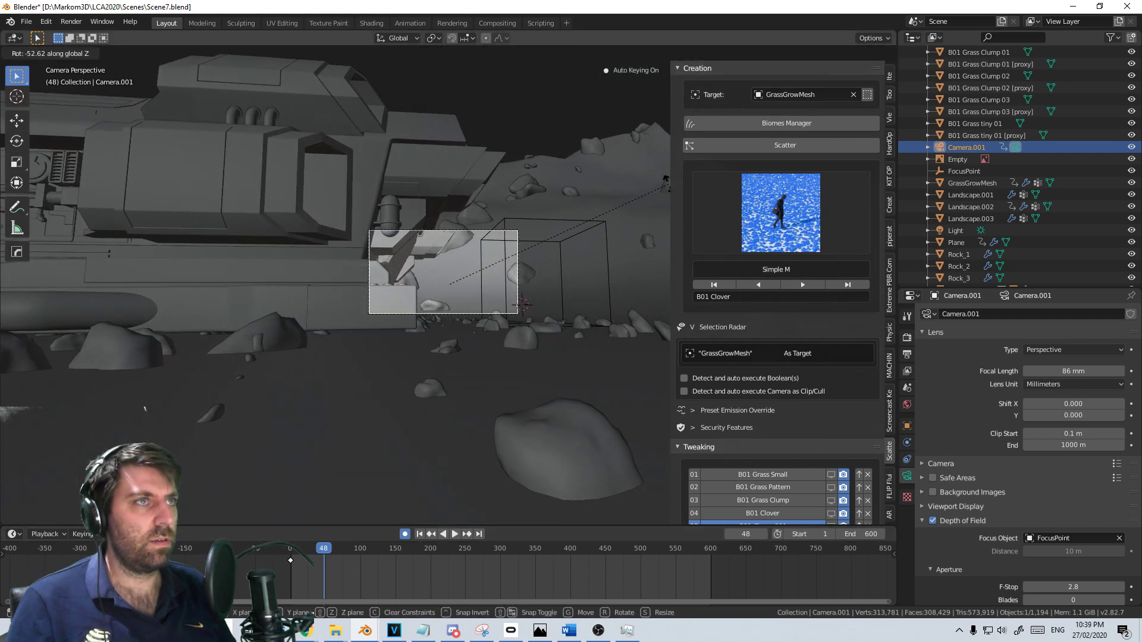
click(666, 182)
Play the camera move through to frame 112 and delete Camera.001's keyframe at frame 0
key(space)
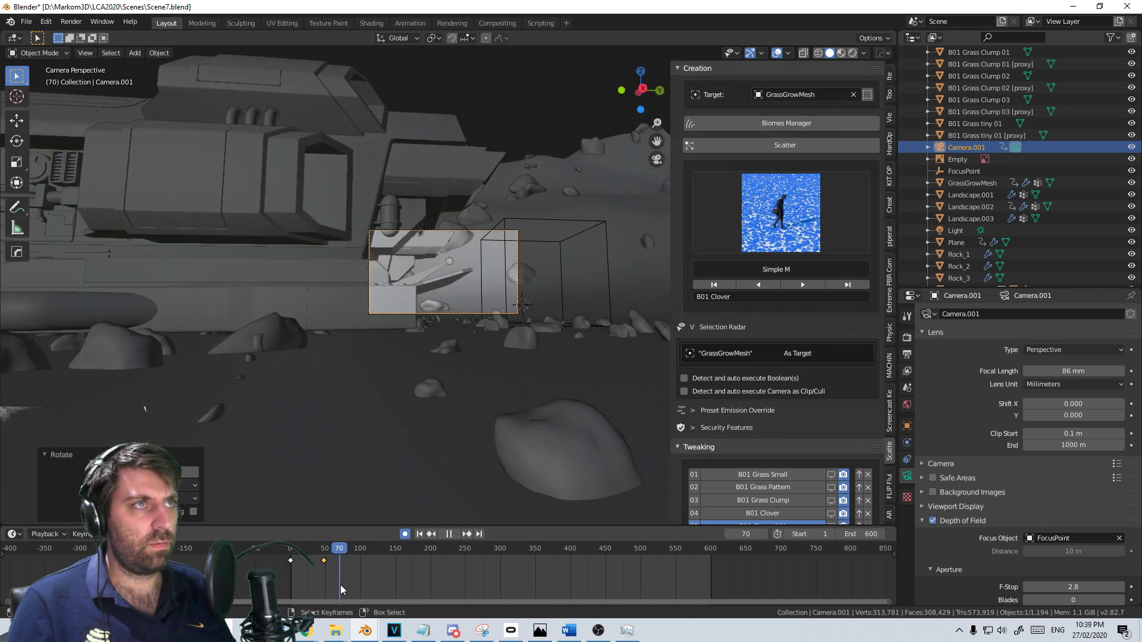
key(space)
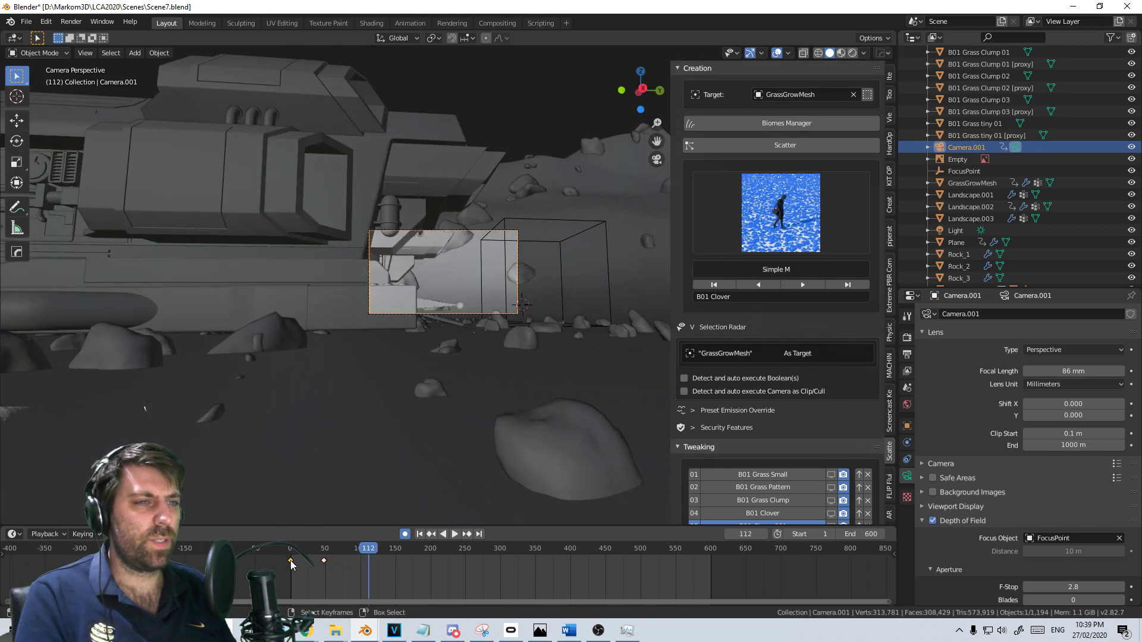
click(312, 569)
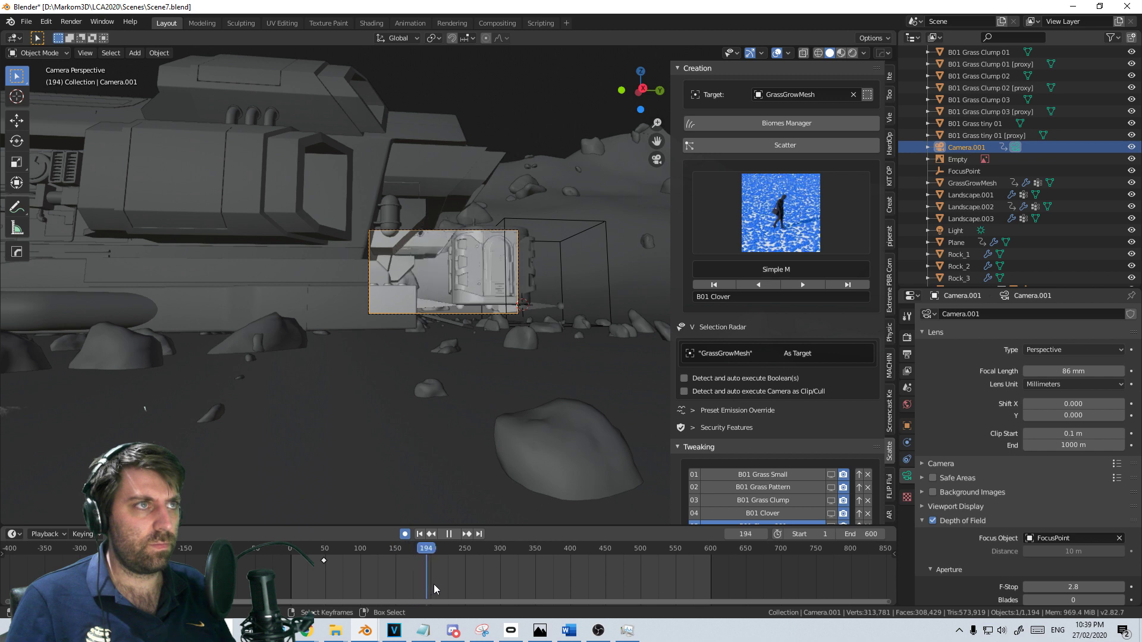
Replay the pod's movement to frame 167 and shift the remaining camera keyframe forward about 25 frames
click(330, 574)
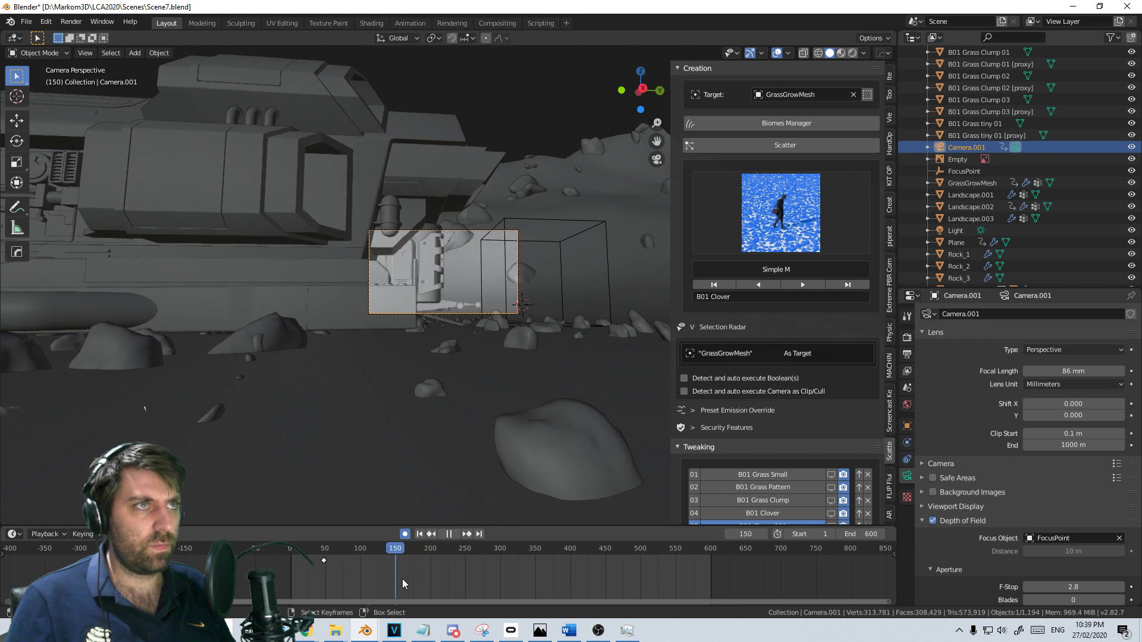
key(space)
key(g)
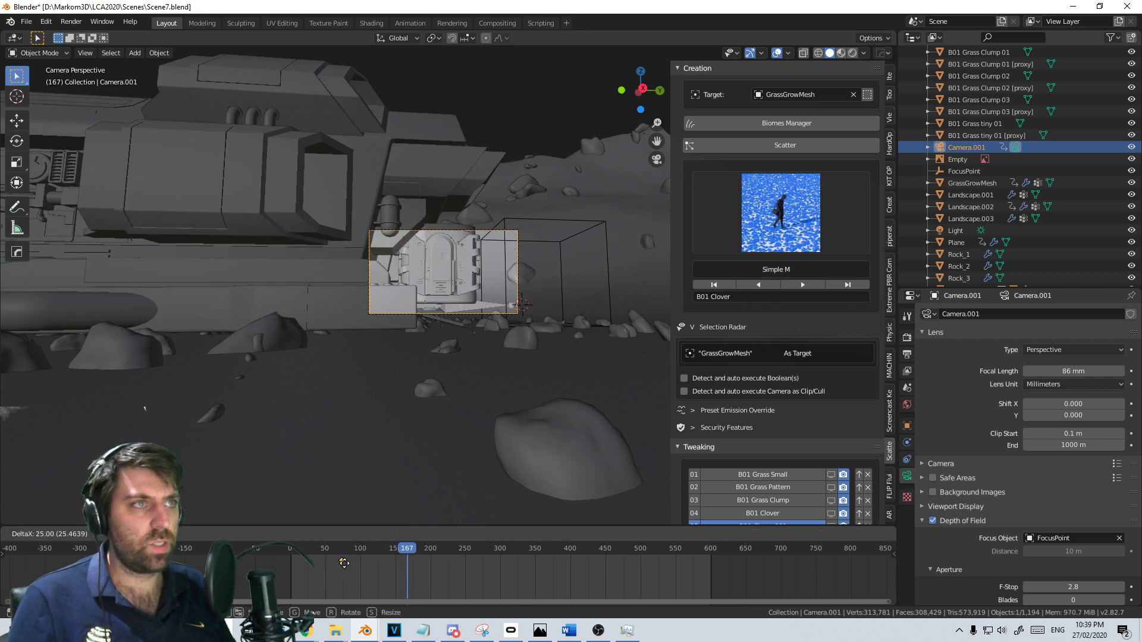
Move the camera's keyframe to about frame 130 and play back the animation to check the timing
click(380, 570)
click(352, 571)
key(space)
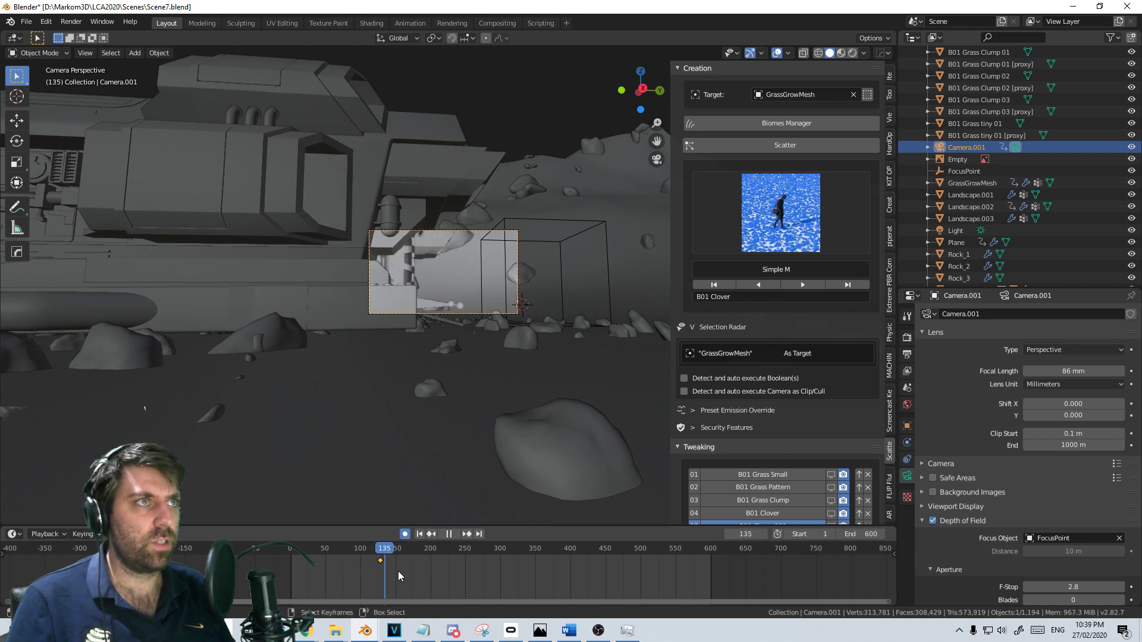
key(space)
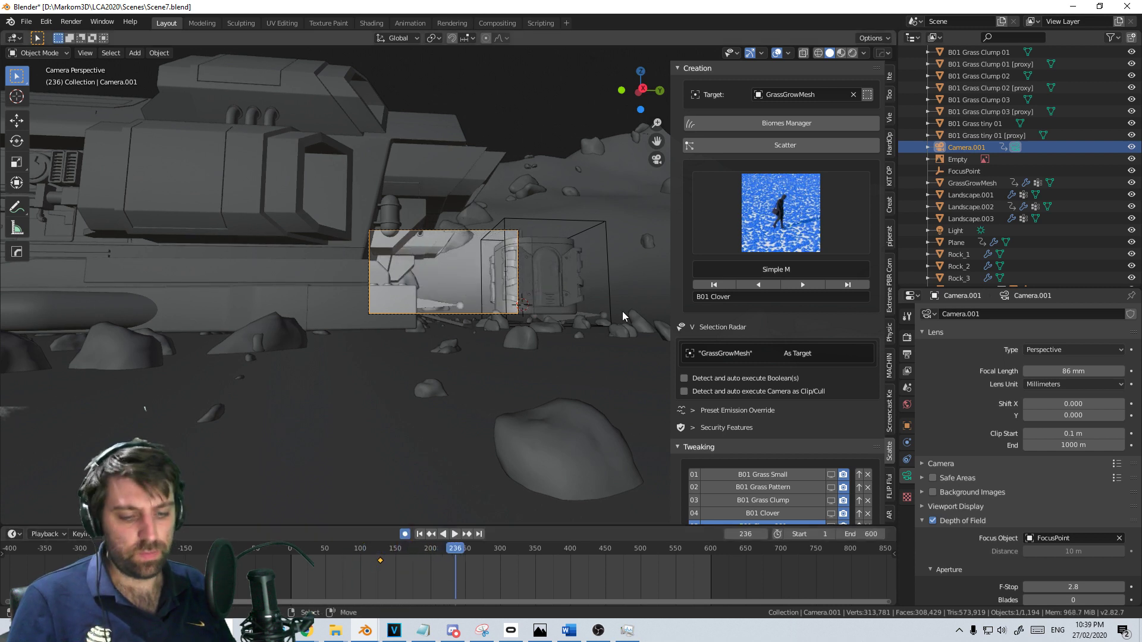
At frame 250, rotate the camera around the global Z axis until the small building with the arched door is inside the frame
click(465, 573)
key(r)
key(z)
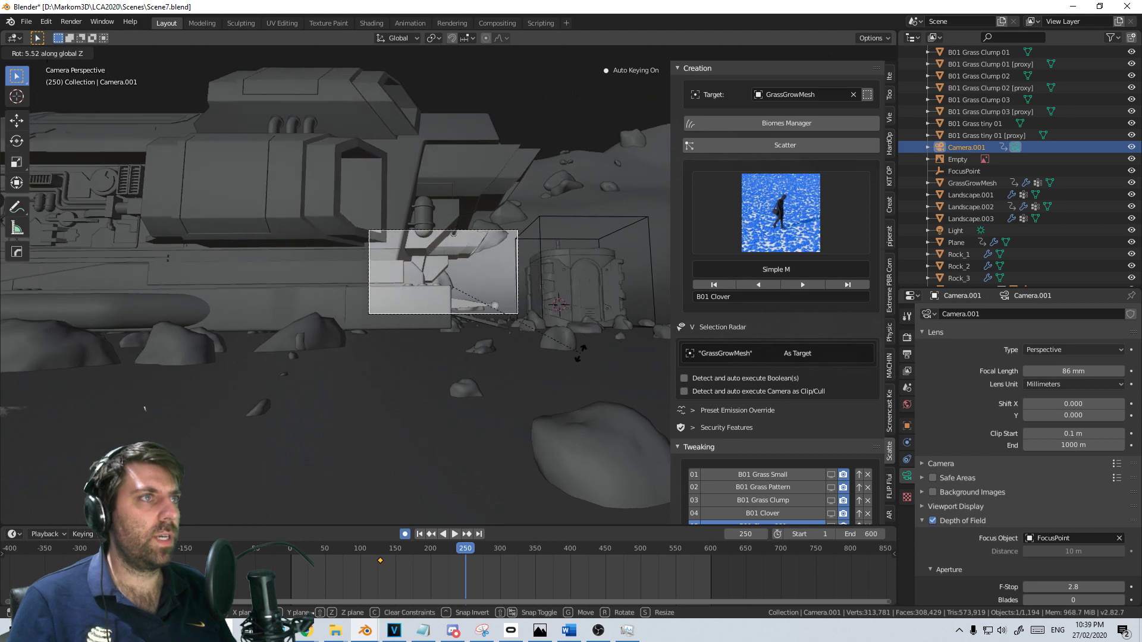
click(569, 295)
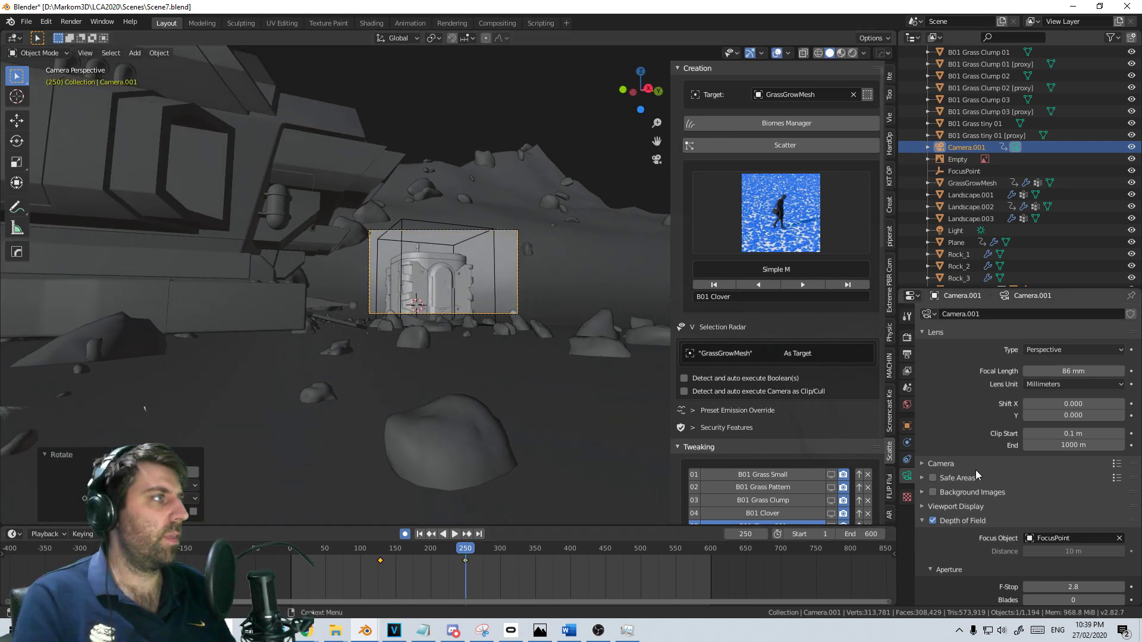
Set the camera's focal length to 75 mm and play the animation past frame 250 to check the framing
click(1083, 371)
text(75)
key(Return)
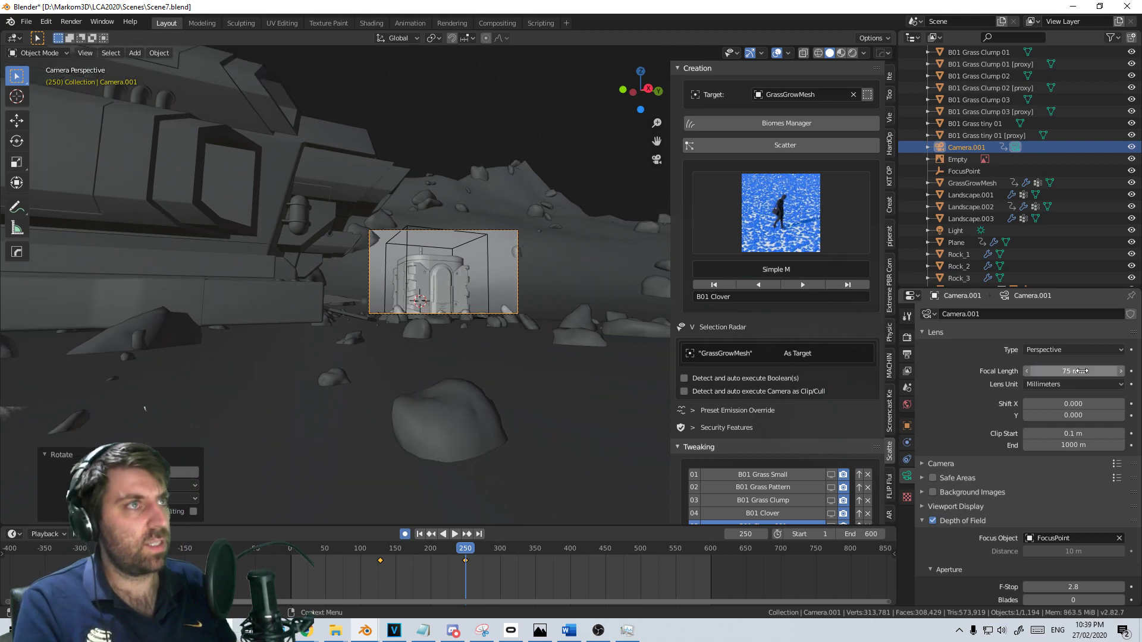
key(space)
drag(451, 577, 472, 605)
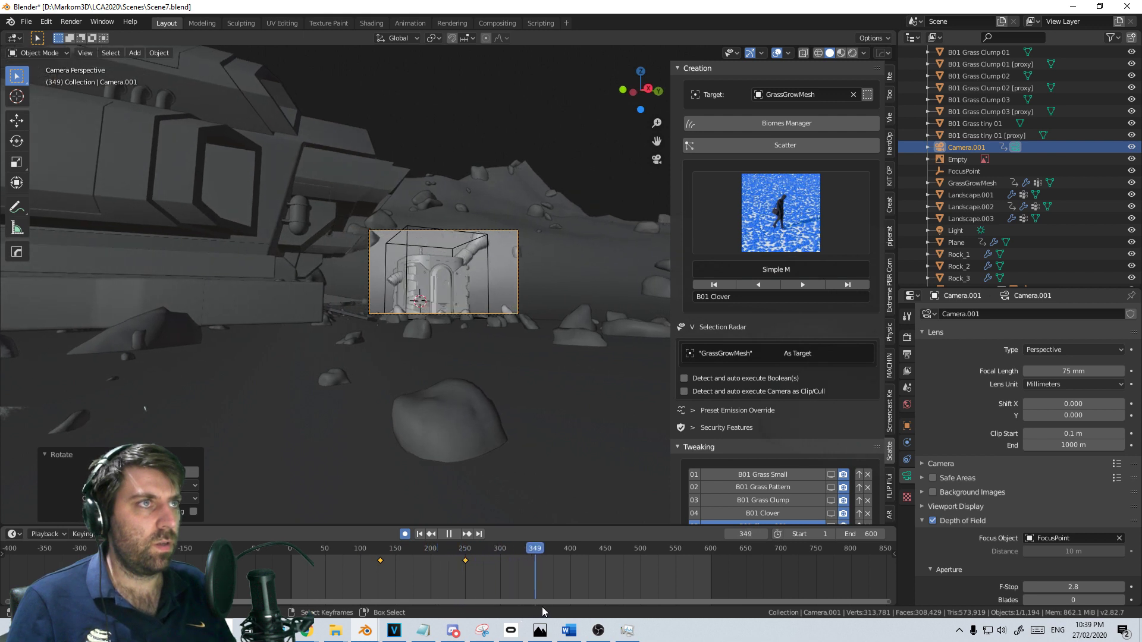
key(space)
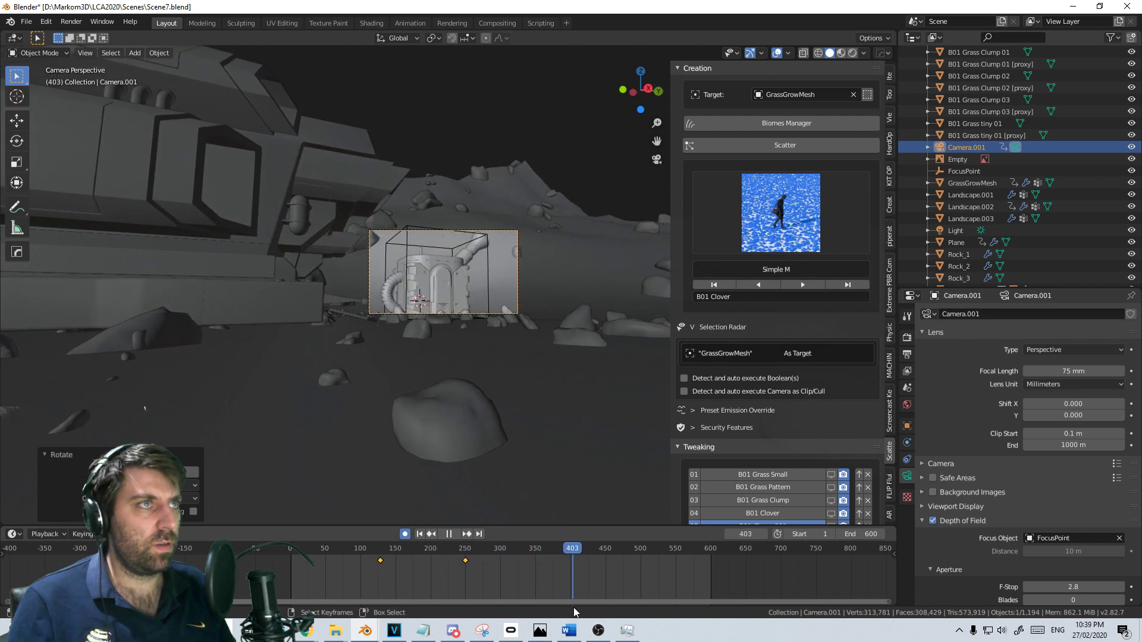
Stop playback, set the animation's end frame to 500 and save the scene file
key(space)
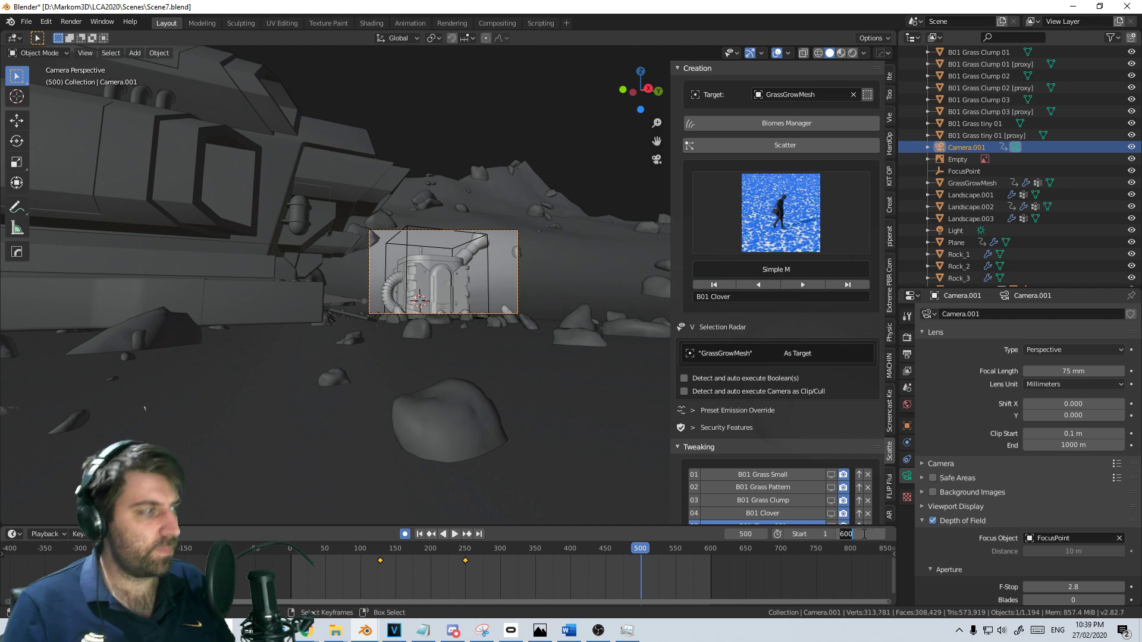
key(Return)
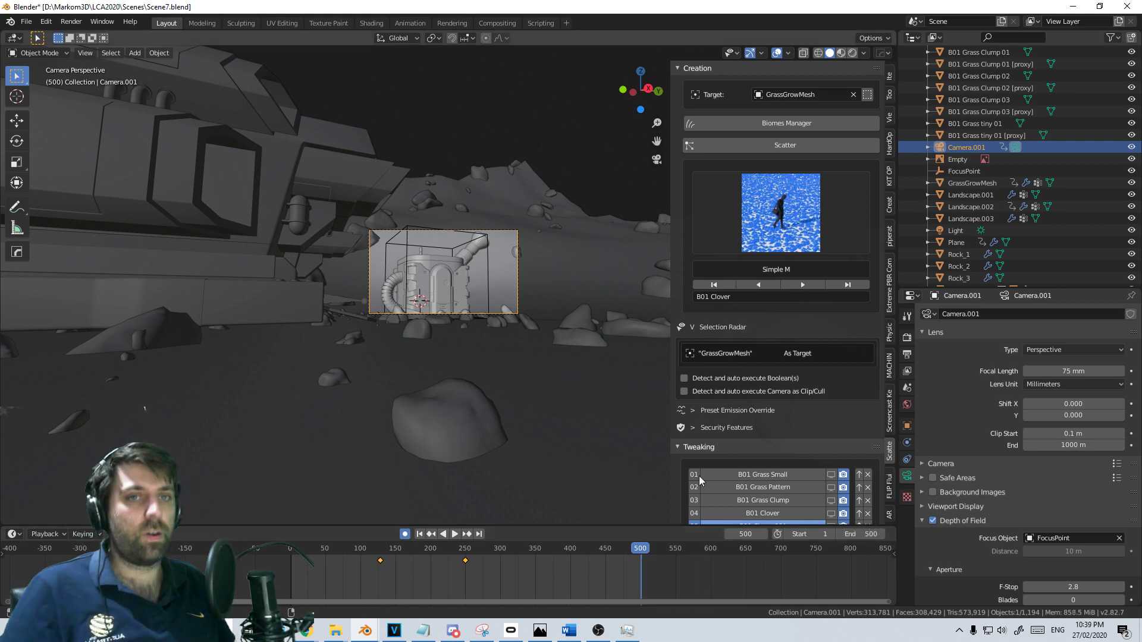
key(ctrl+s)
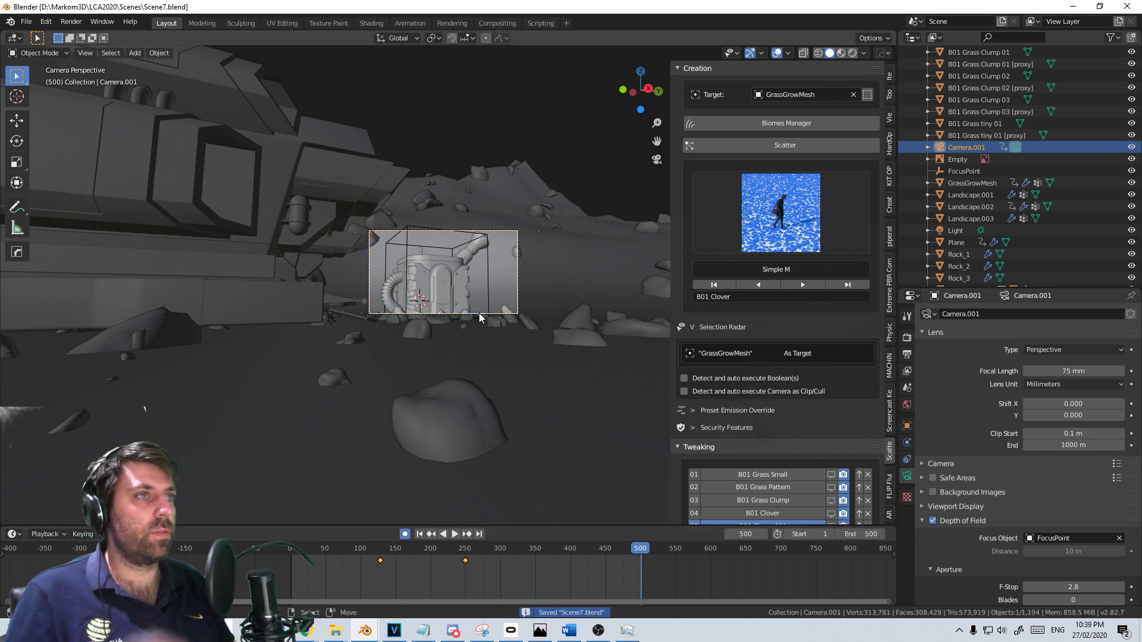
Switch to the Blender window with EXT_Frighter_Ship_A.blend and examine the freighter from the front and the rear
click(1071, 7)
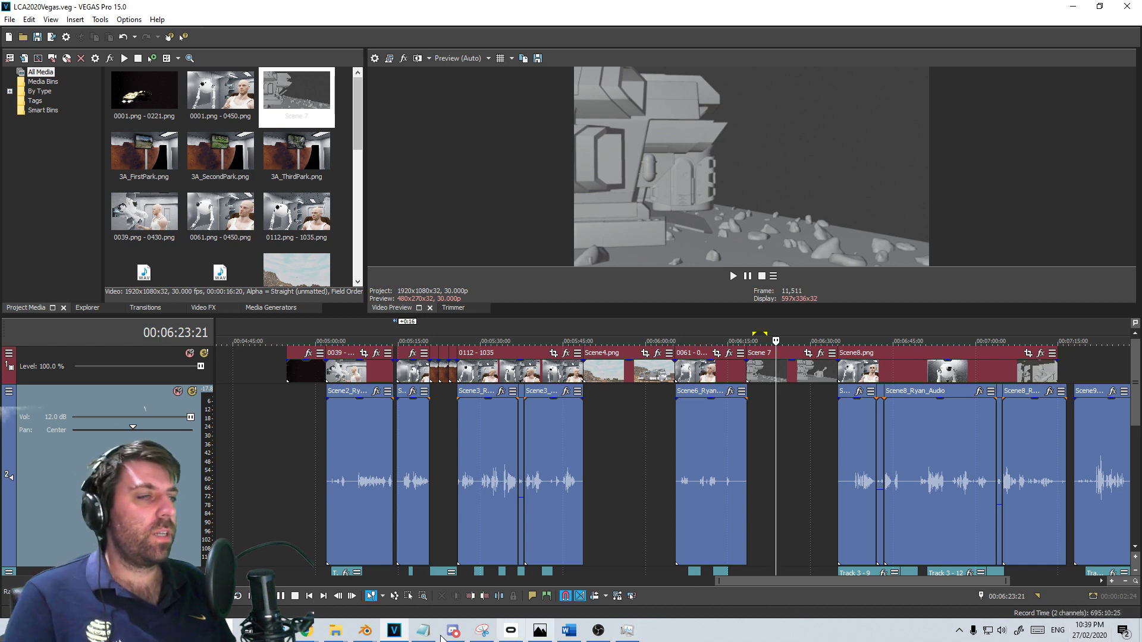
click(364, 631)
click(191, 571)
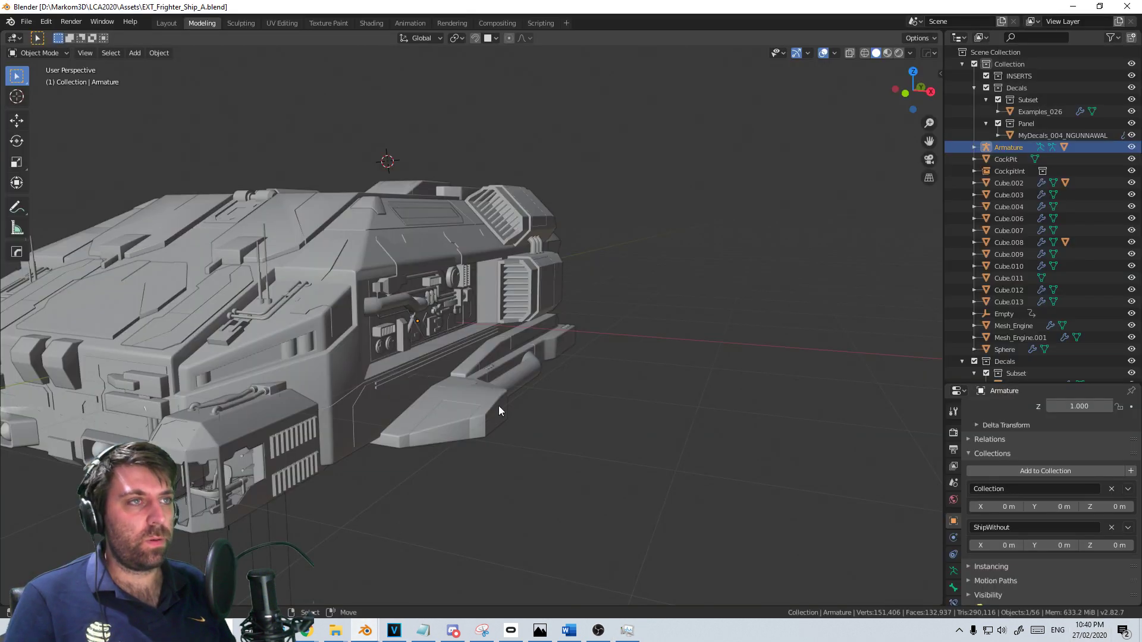
middle_drag(498, 405, 576, 394)
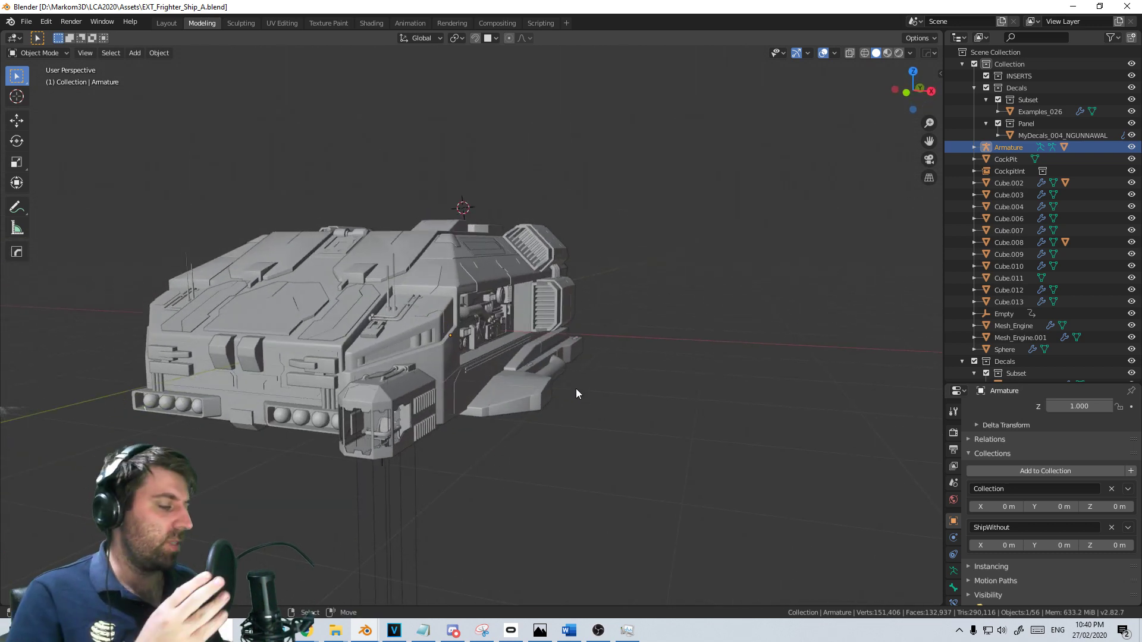
middle_drag(576, 394, 376, 418)
scroll(411, 424, up, 5)
middle_drag(449, 430, 494, 397)
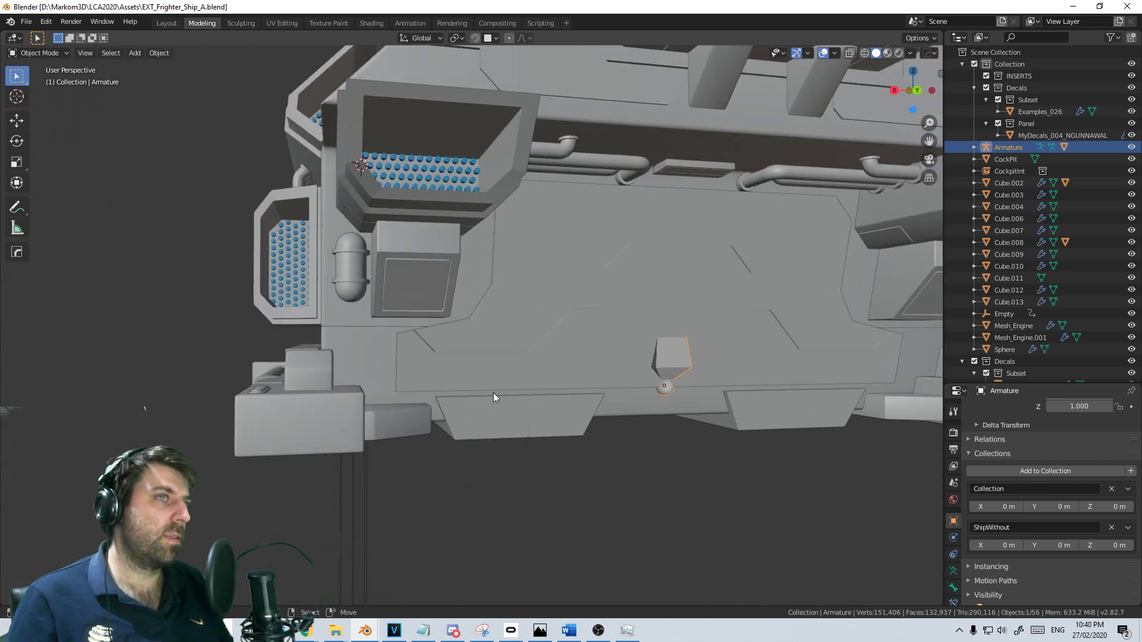
scroll(494, 398, down, 4)
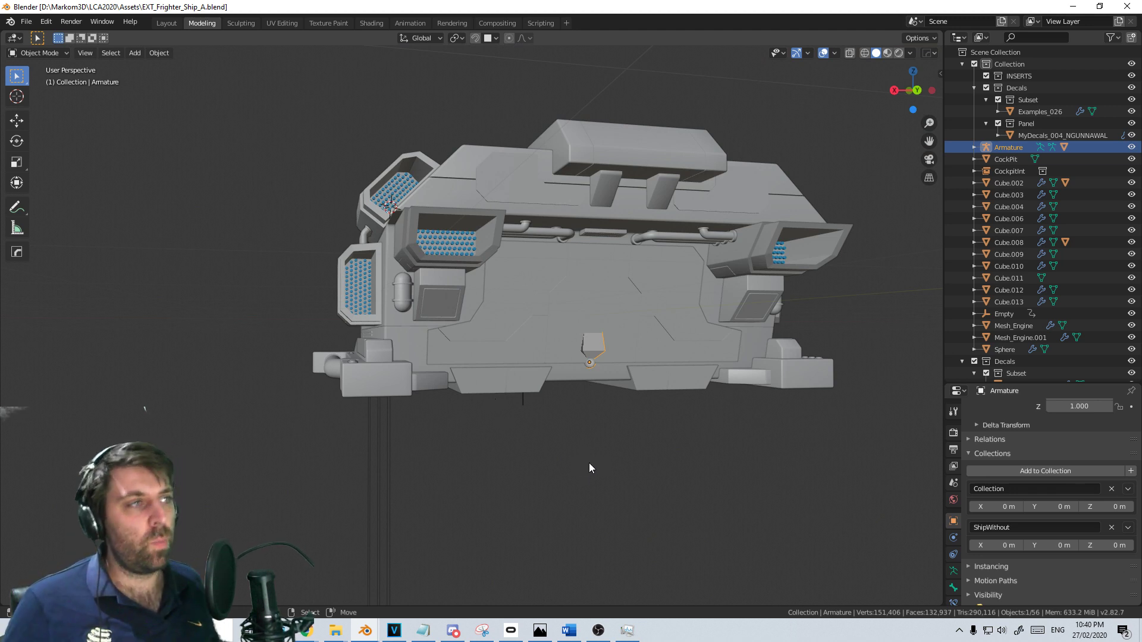
Switch to VEGAS Pro and play the timeline from the start of the Scene8 clip to review the scene
click(539, 631)
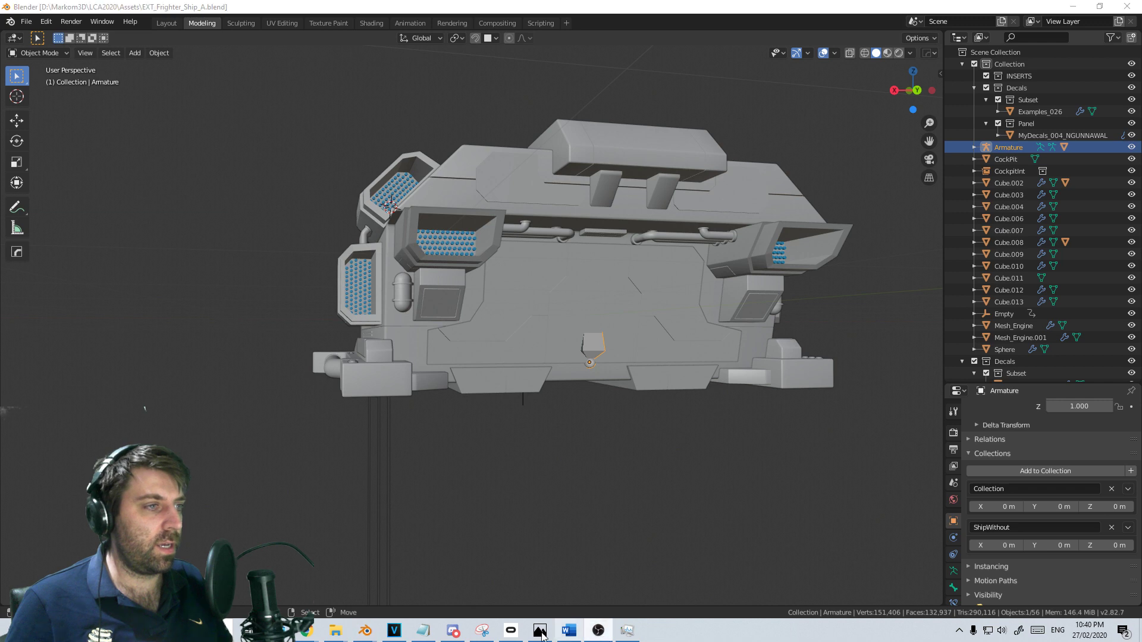
click(395, 631)
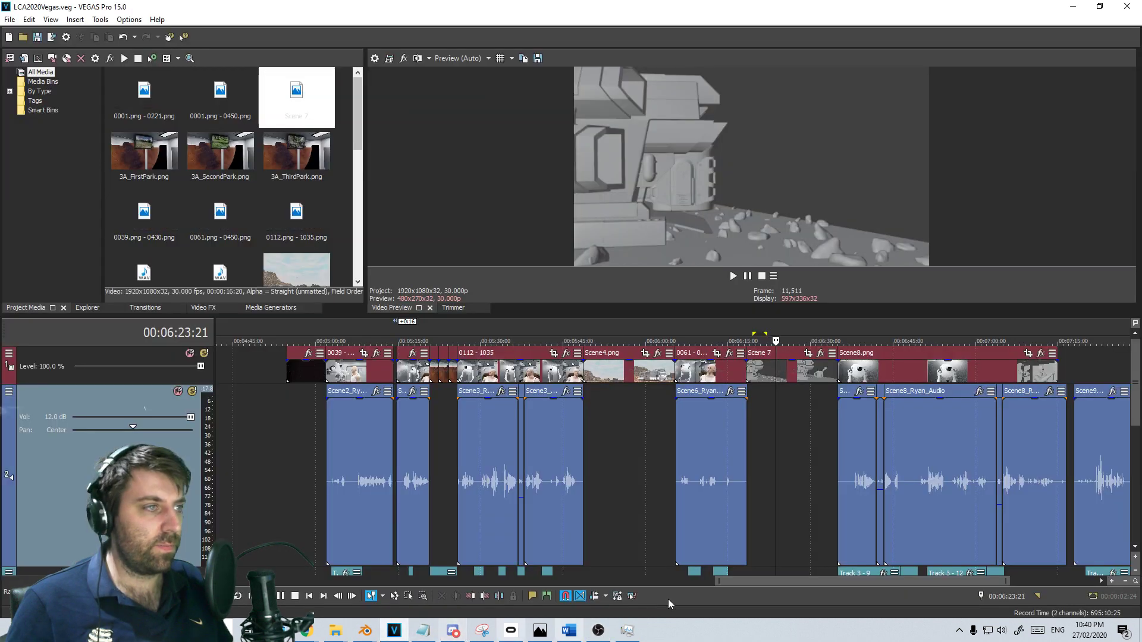
scroll(833, 491, right, 1)
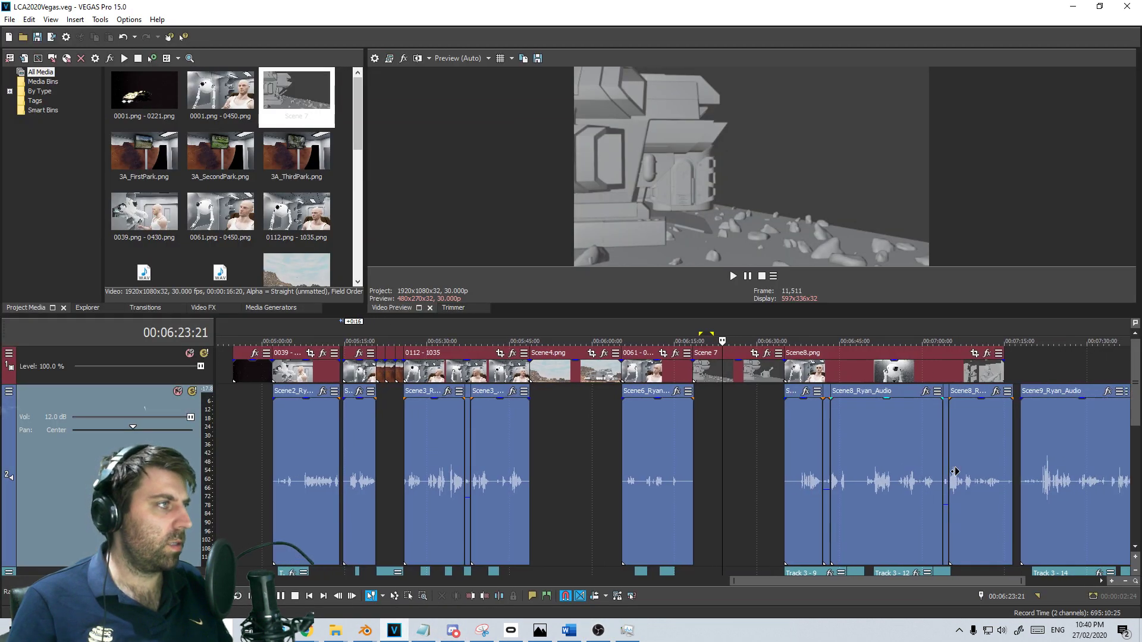
scroll(833, 475, right, 4)
click(592, 458)
key(space)
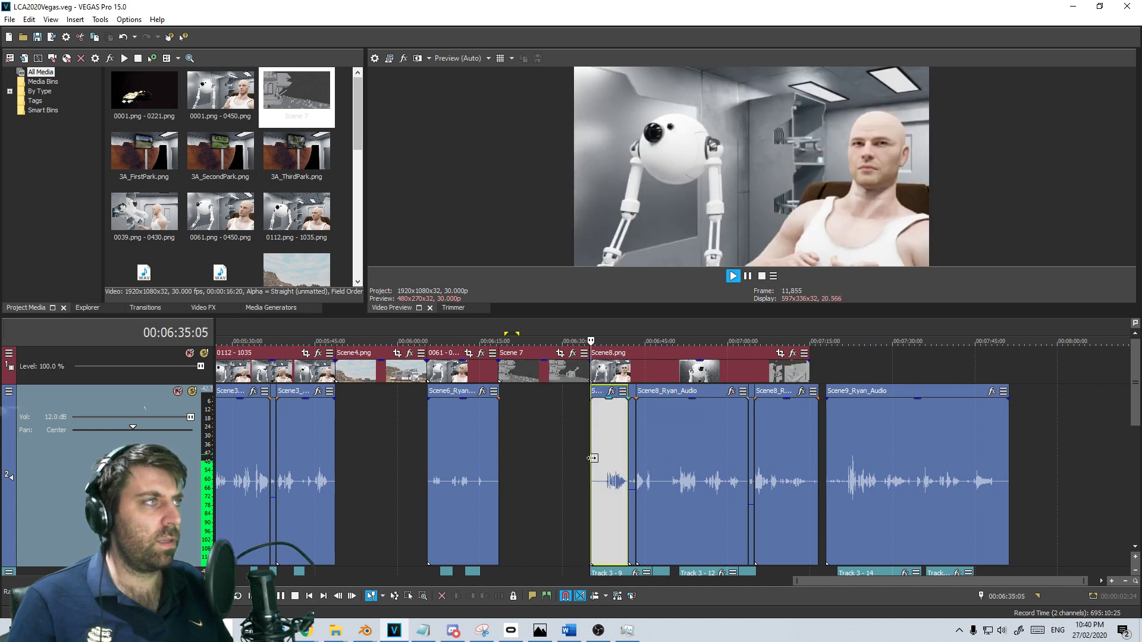
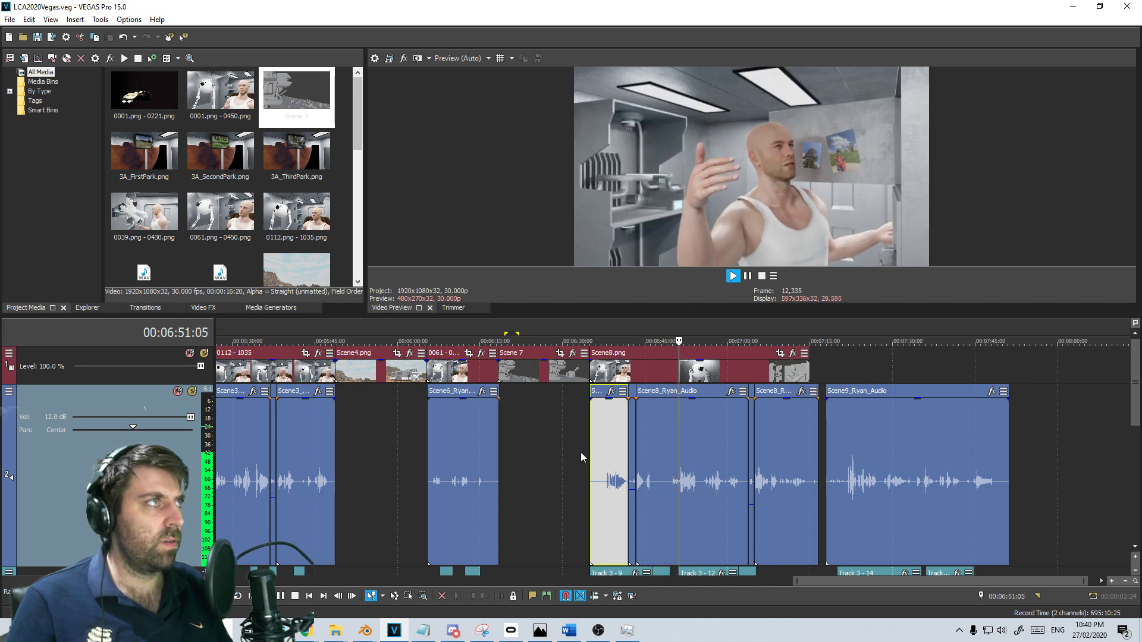
key(space)
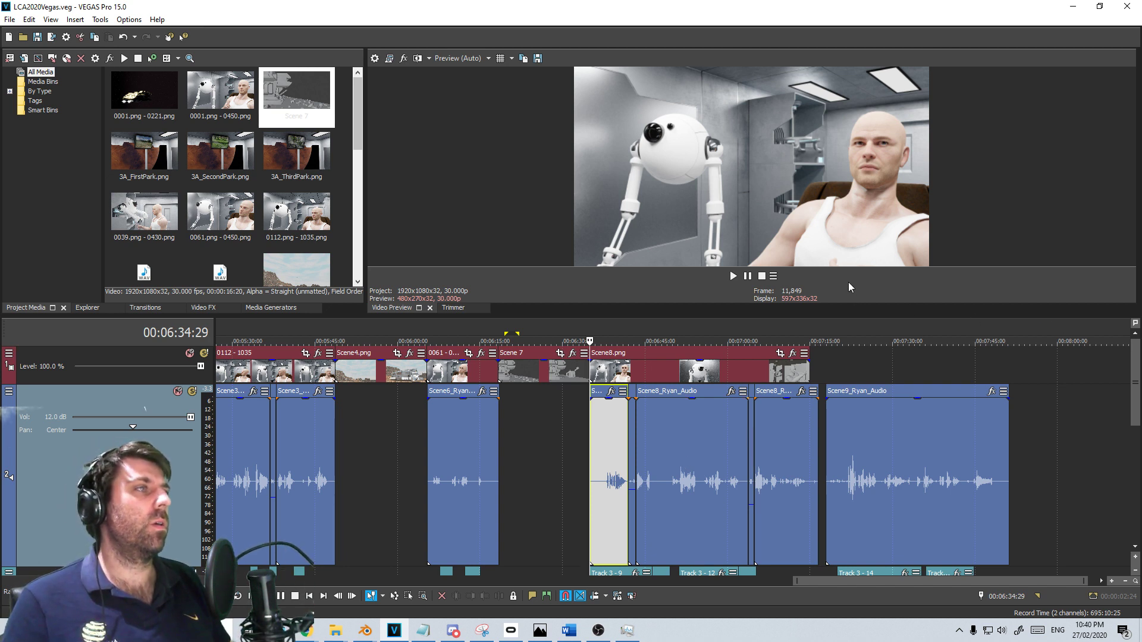
click(609, 426)
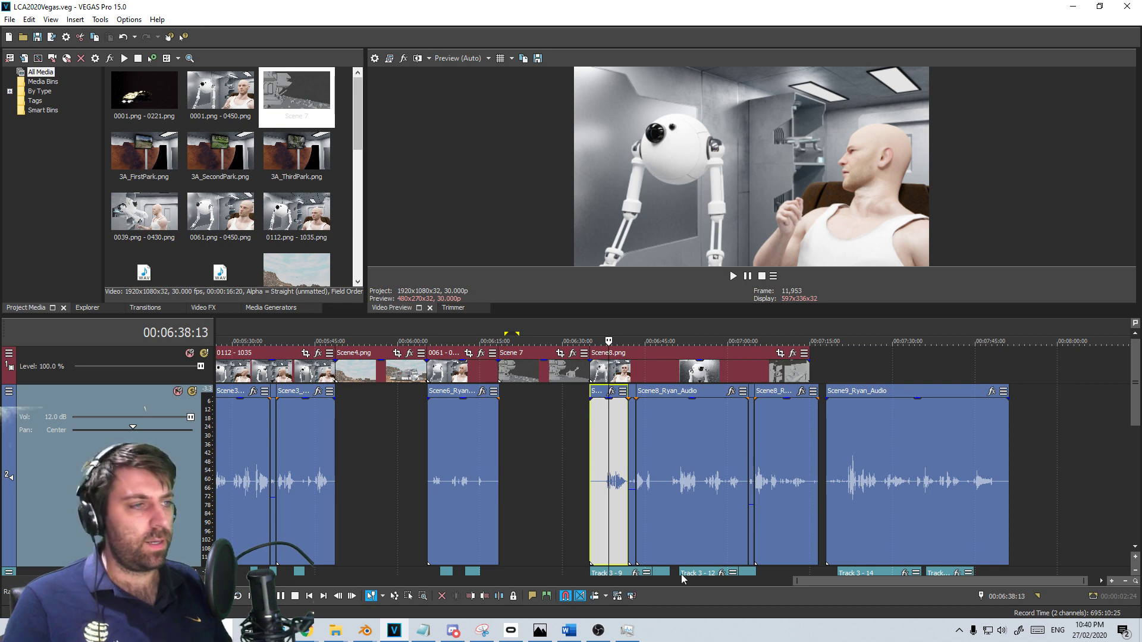
Switch back to the Blender window with Scene7.blend and view the camera, ship and building from outside the camera
mouse_move(366, 630)
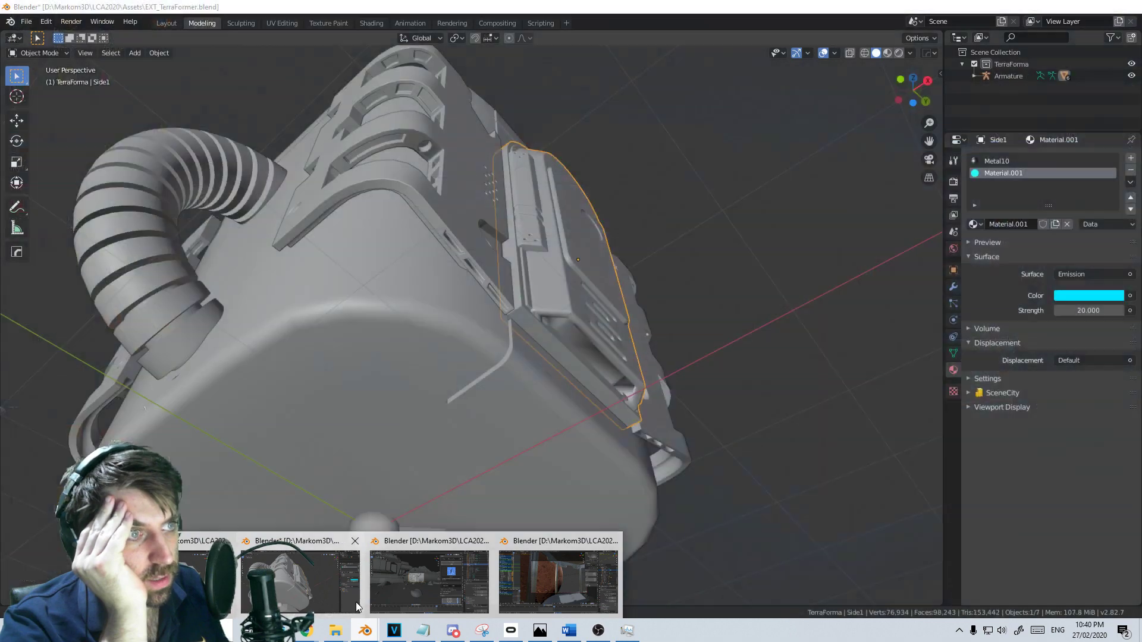
click(395, 591)
middle_drag(469, 385, 349, 333)
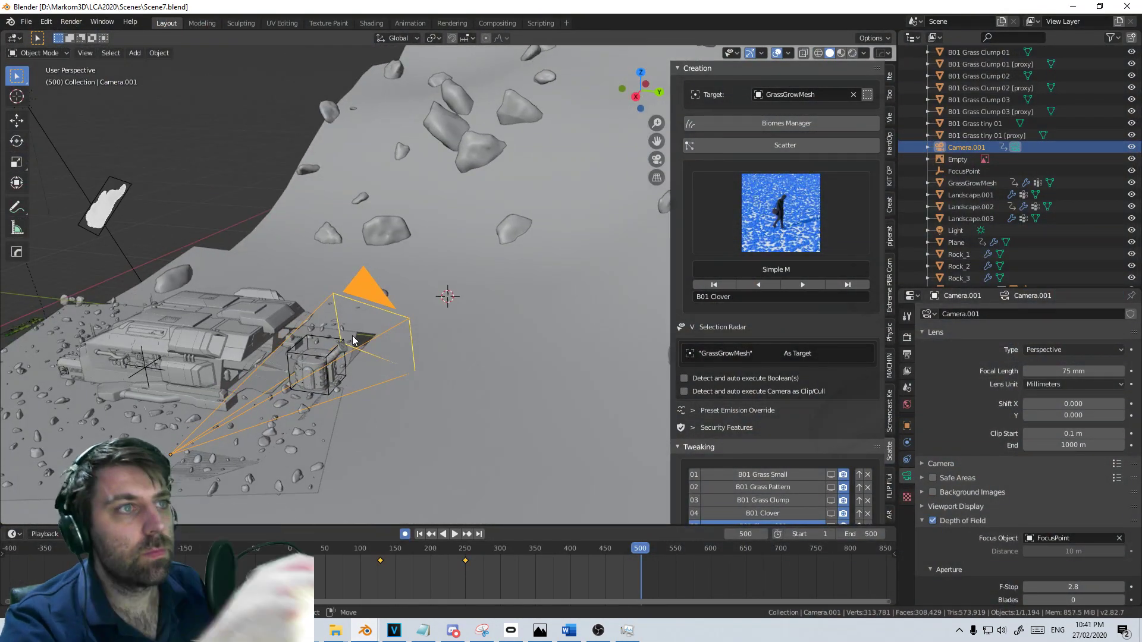
From the top view at frame 500, rotate and move the rock-scattered plane so its rocks are rearranged around the small building
click(352, 340)
key(KP_7)
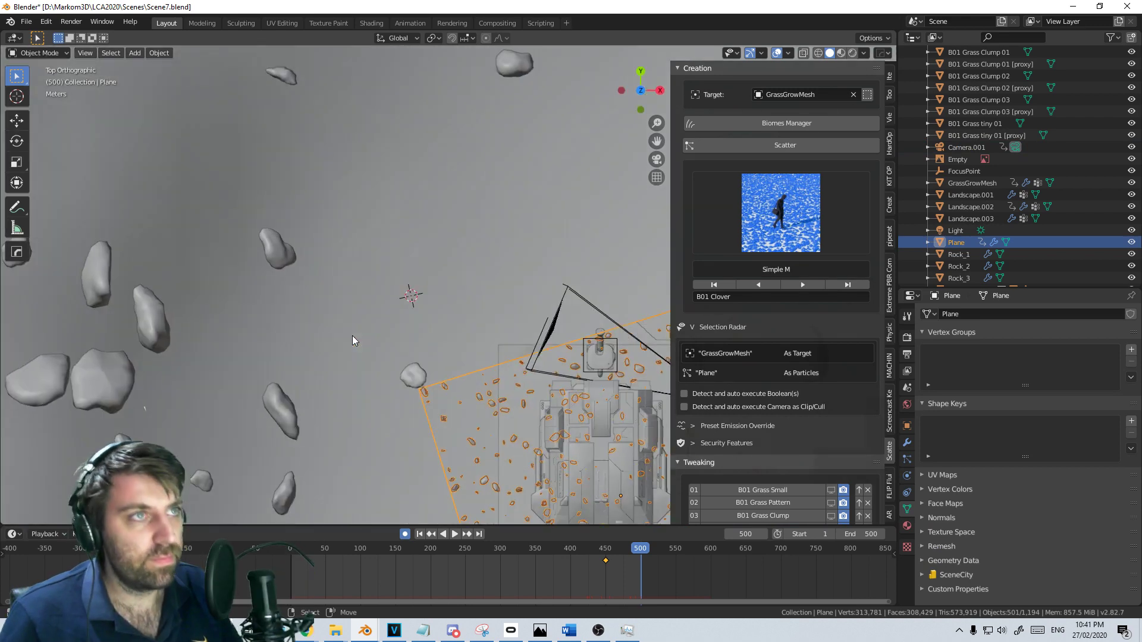
scroll(353, 337, down, 2)
shift+middle_drag(653, 414, 528, 411)
scroll(526, 409, up, 3)
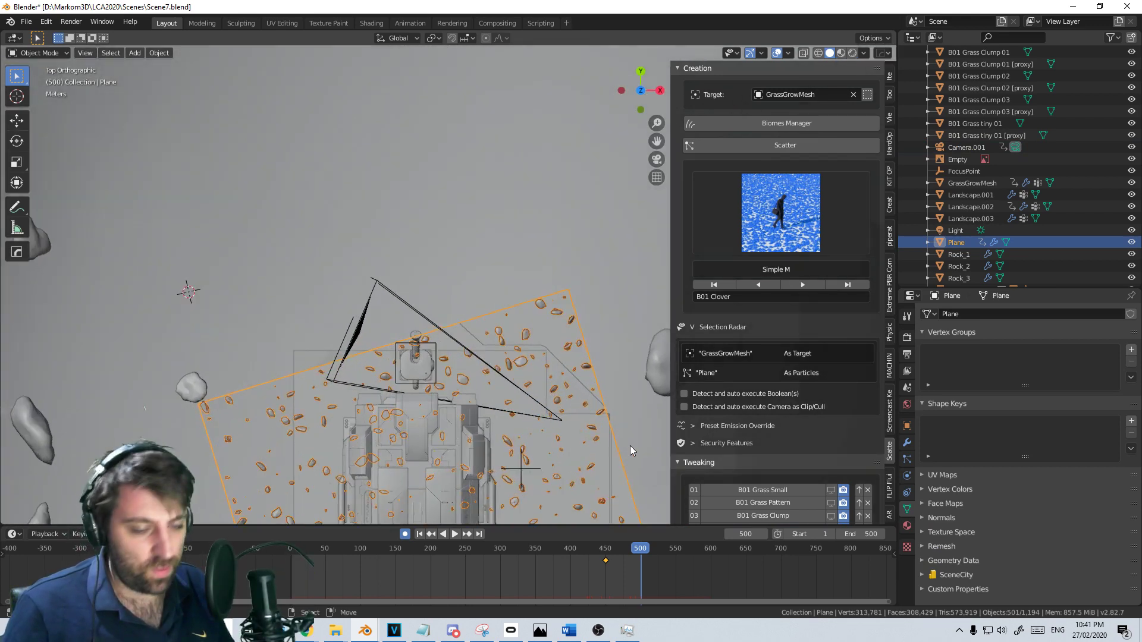
key(r)
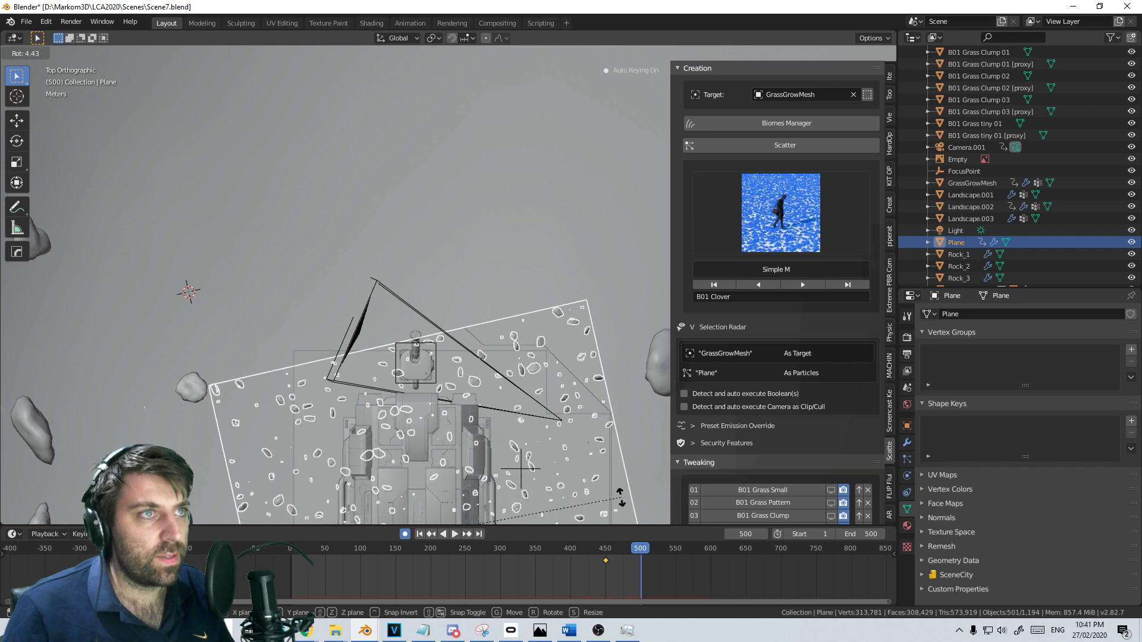
click(609, 520)
key(g)
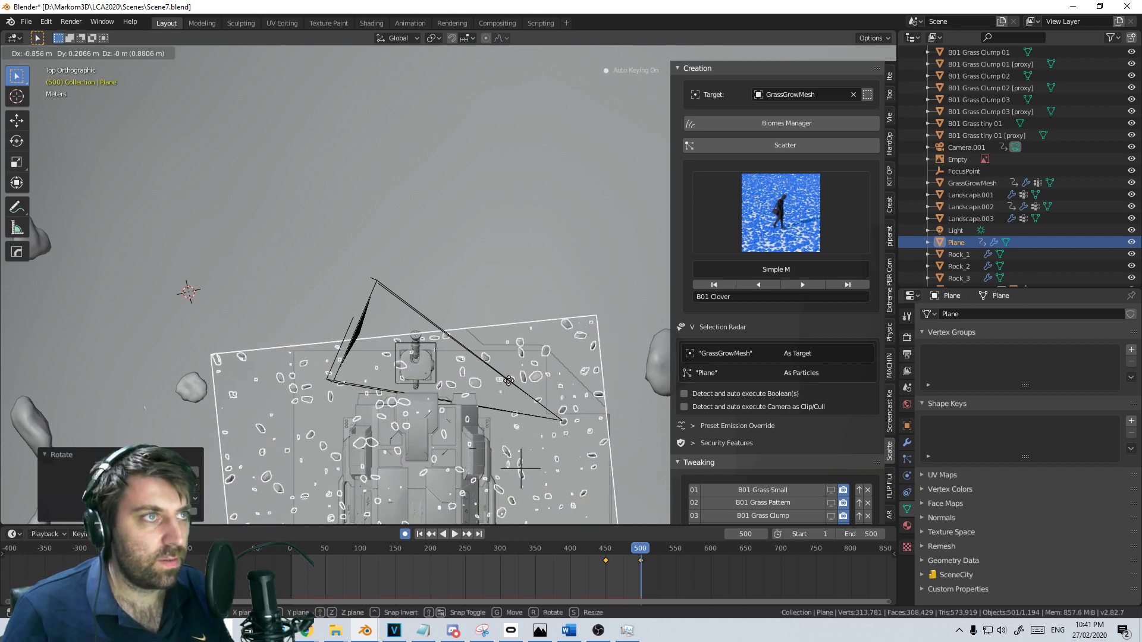
click(501, 379)
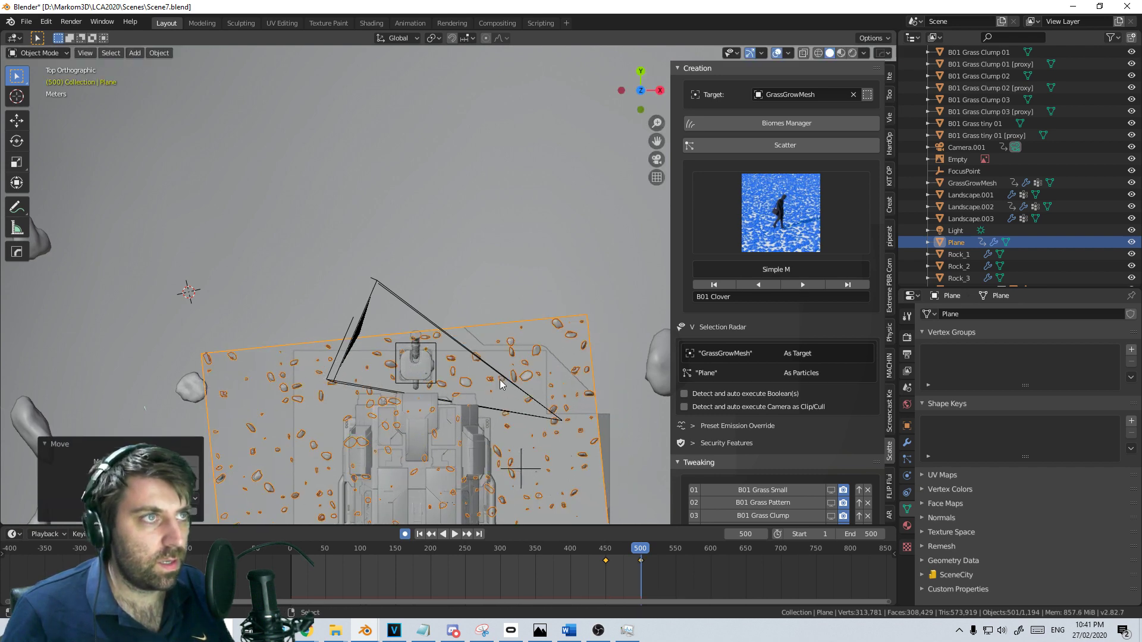
scroll(452, 394, up, 6)
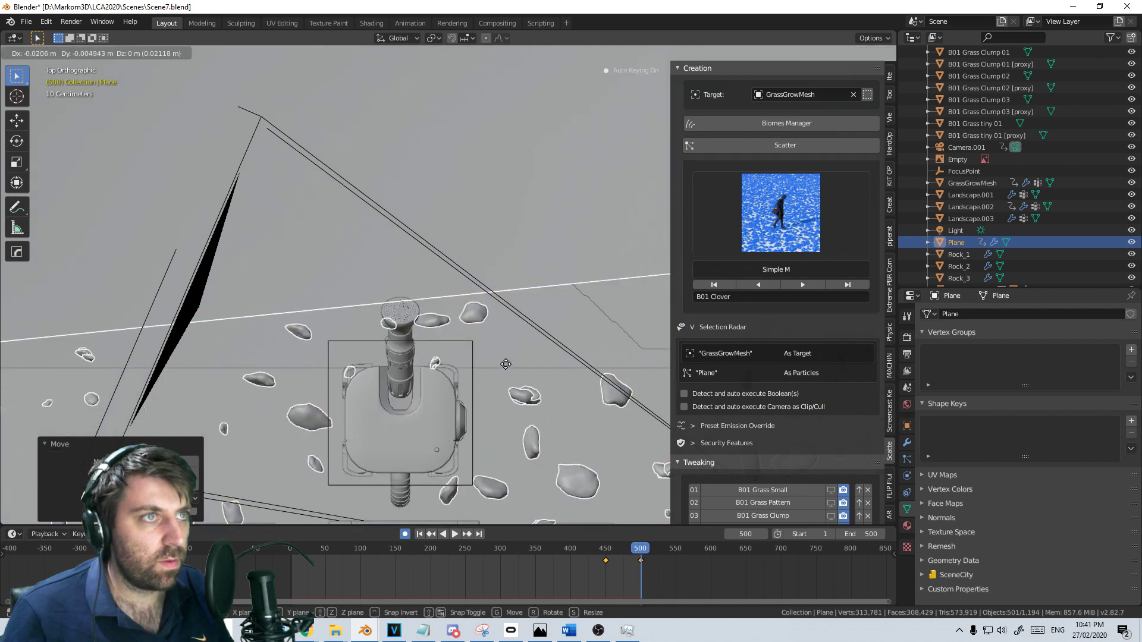
scroll(492, 429, down, 2)
Look through the scene camera and play back the animation to check the rocks around the building
middle_drag(493, 429, 467, 367)
key(KP_0)
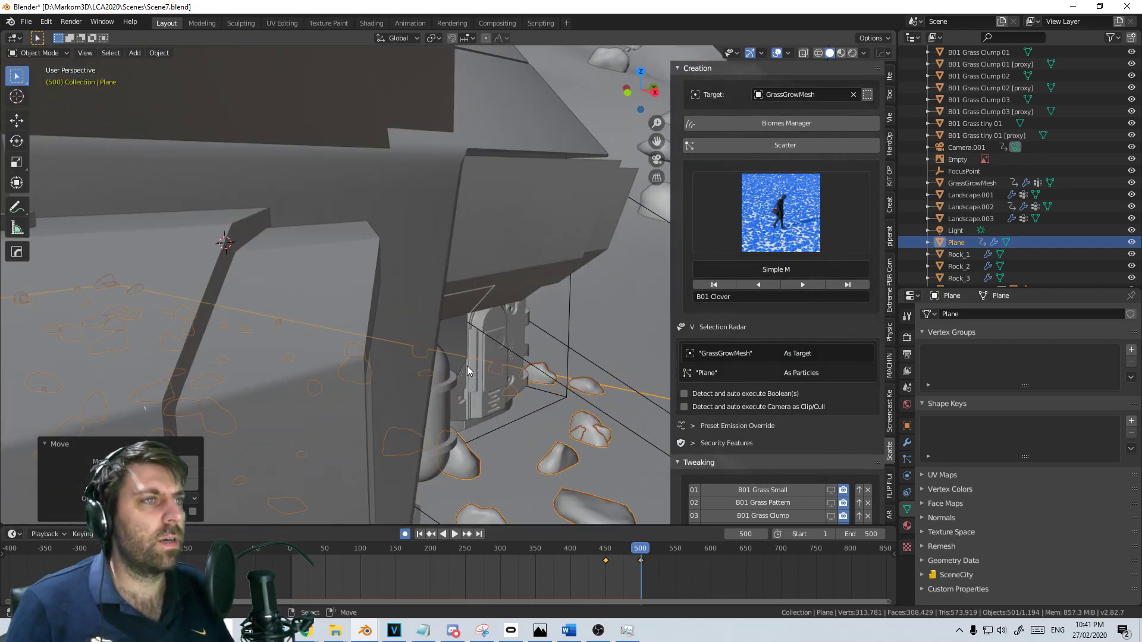
key(KP_0)
scroll(466, 366, up, 2)
shift+middle_drag(568, 356, 534, 365)
scroll(533, 365, up, 3)
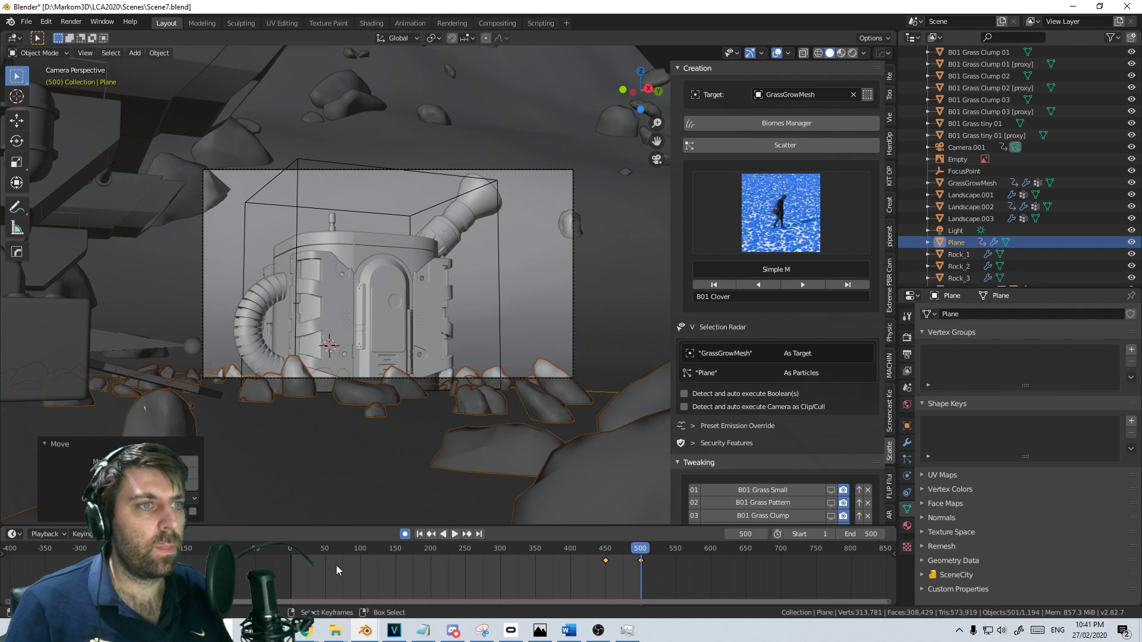
drag(337, 565, 576, 595)
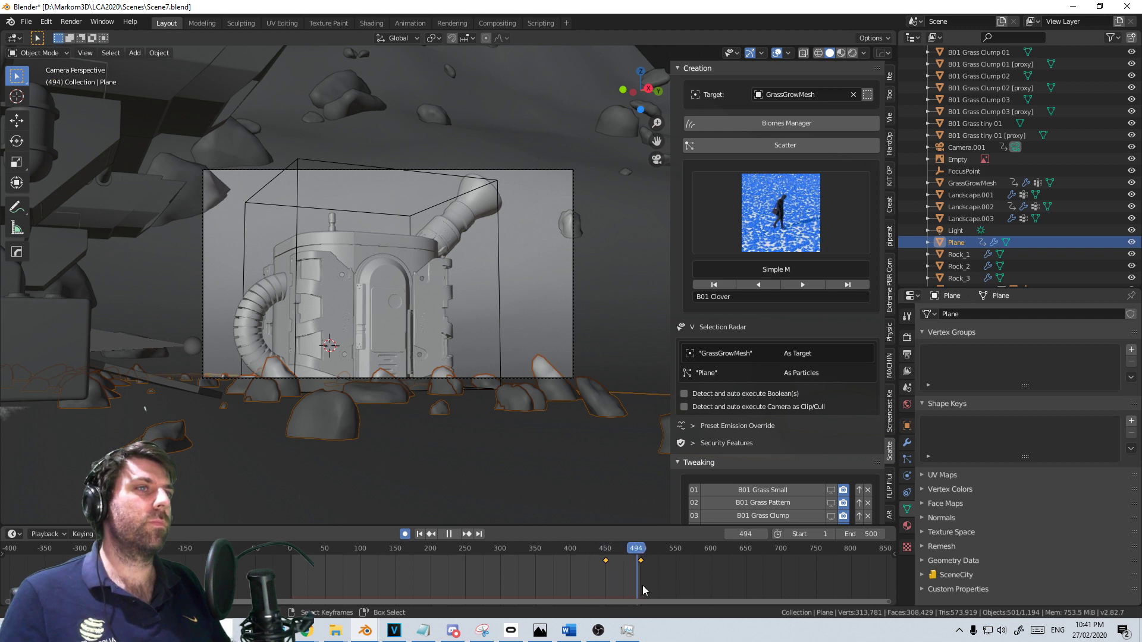
Delete the rock-scattered plane's keyframe at frame 500
mouse_move(643, 586)
mouse_down()
mouse_move(582, 577)
mouse_move(652, 582)
mouse_up()
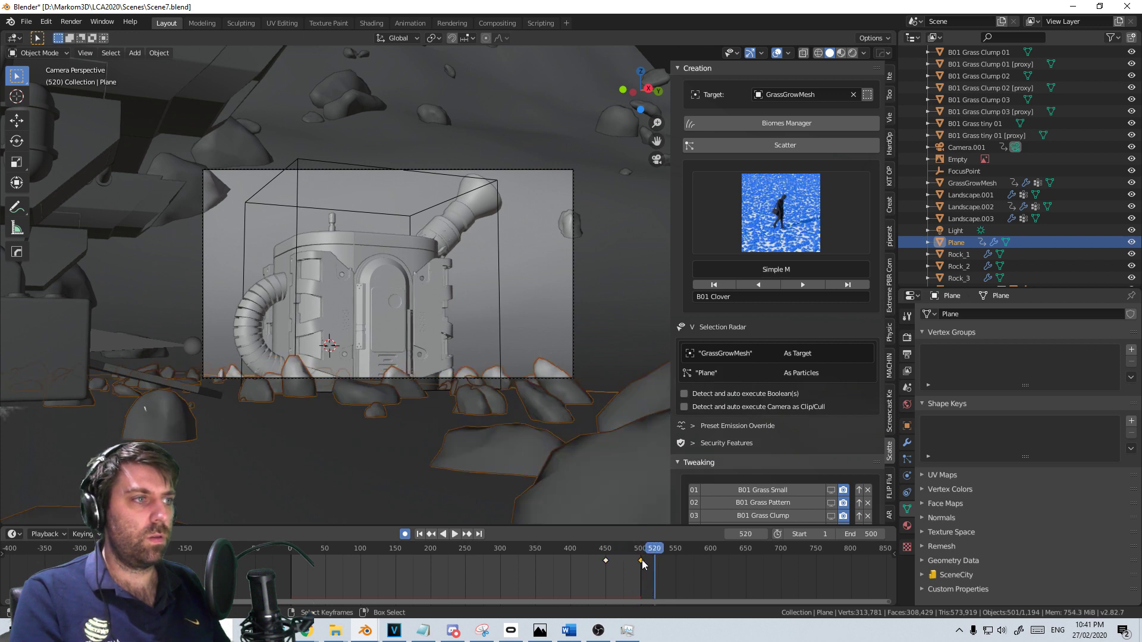
key(x)
click(610, 561)
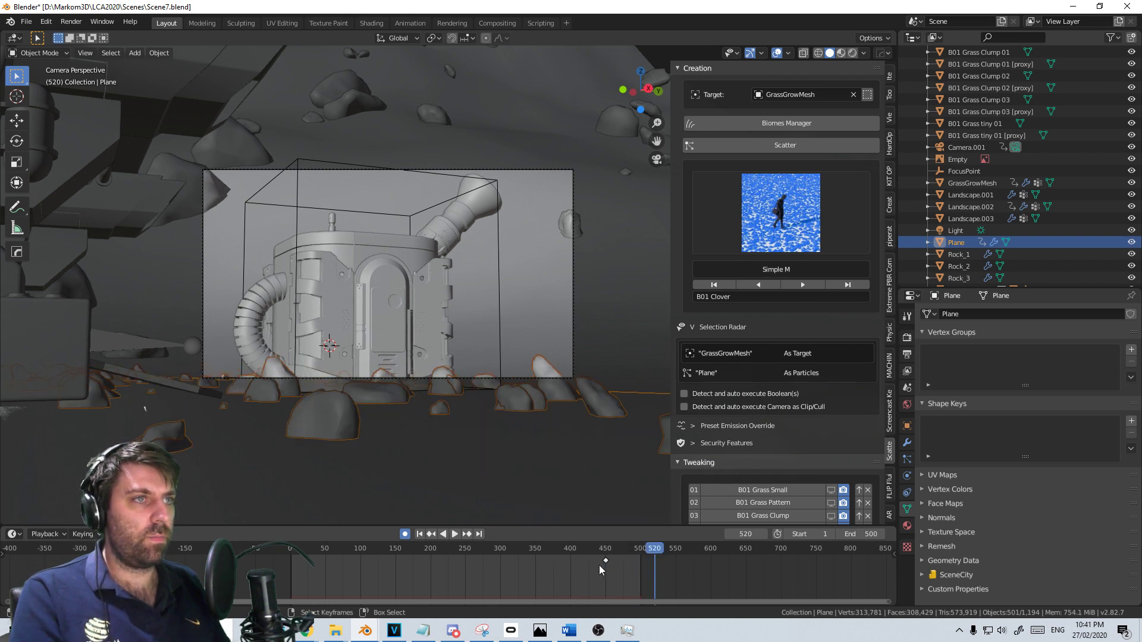
Try deleting the rock-scattered plane's remaining keyframe near frame 450, checking the rocks from the top view
click(605, 566)
key(x)
click(606, 559)
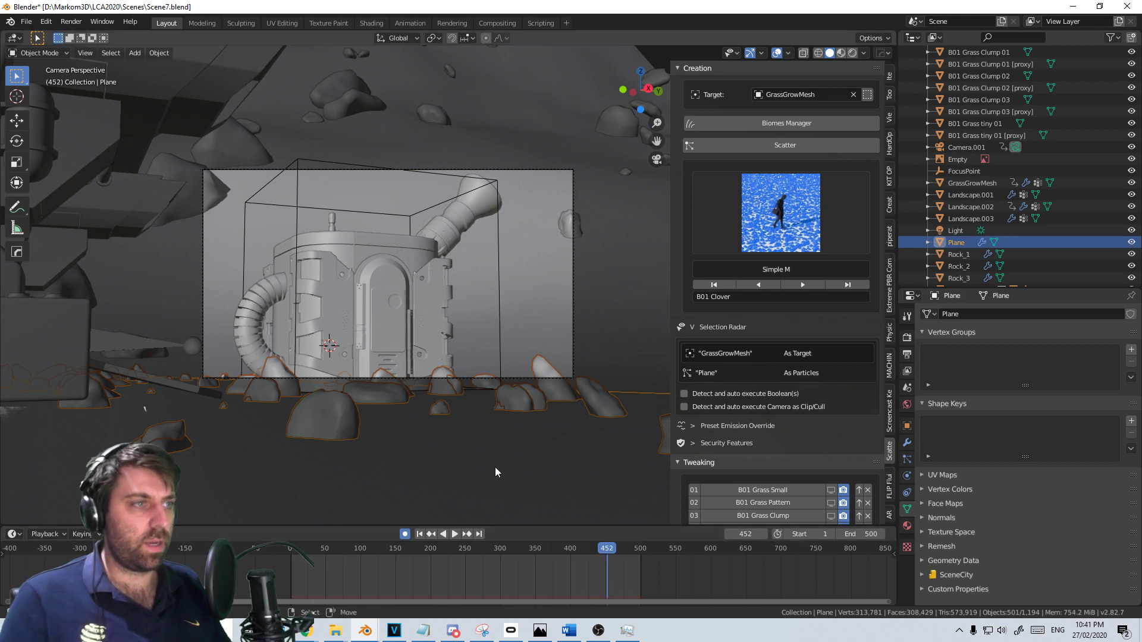
key(KP_7)
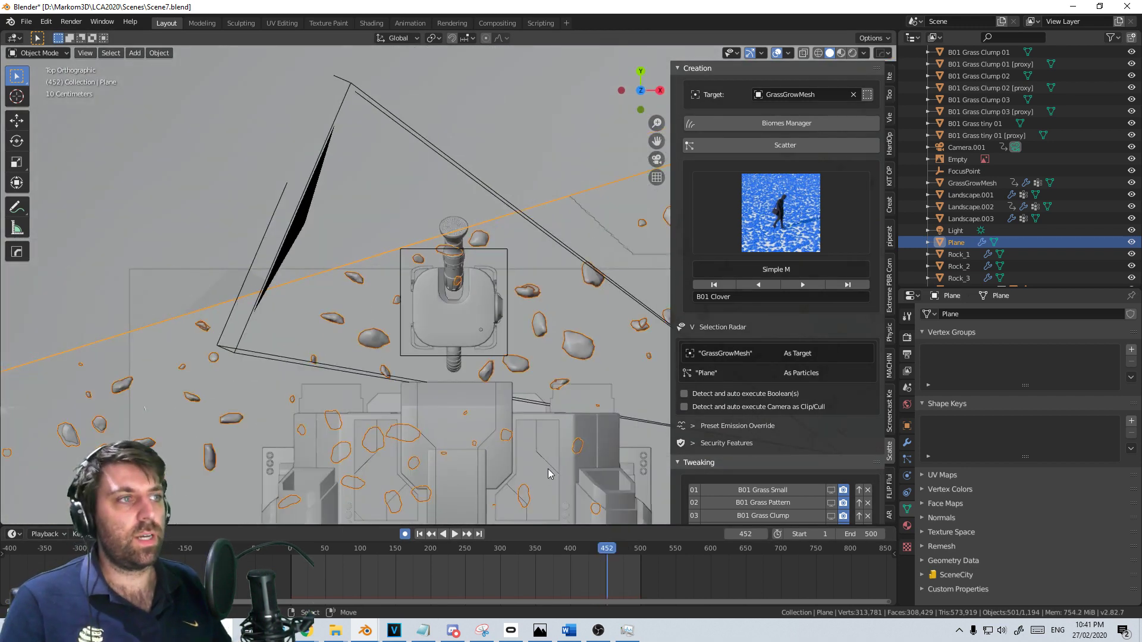
click(612, 572)
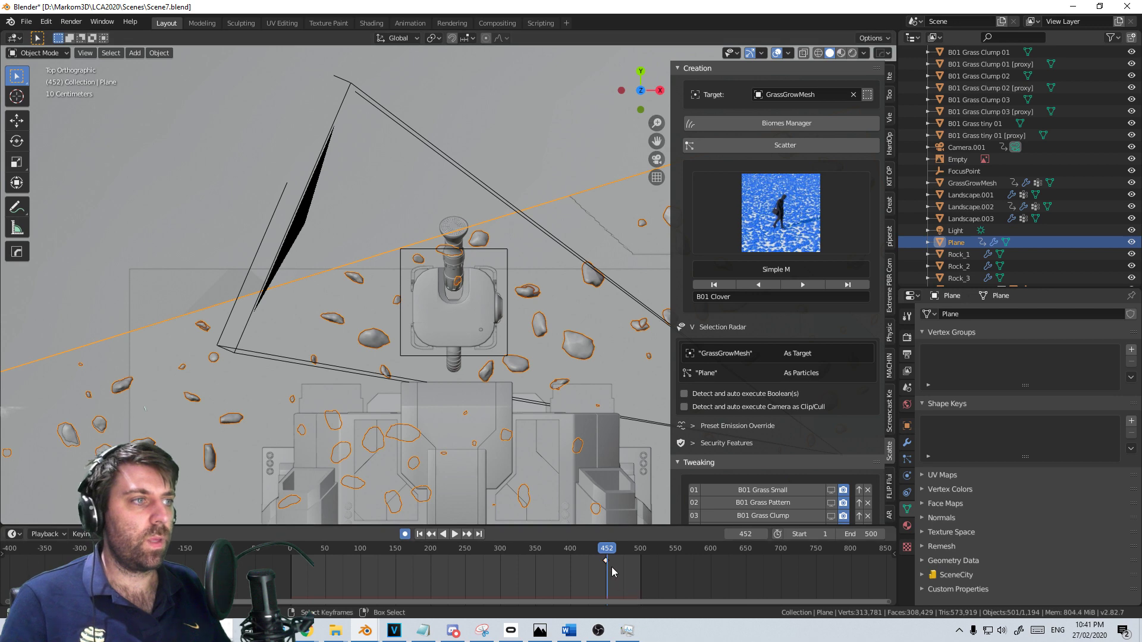
key(Up)
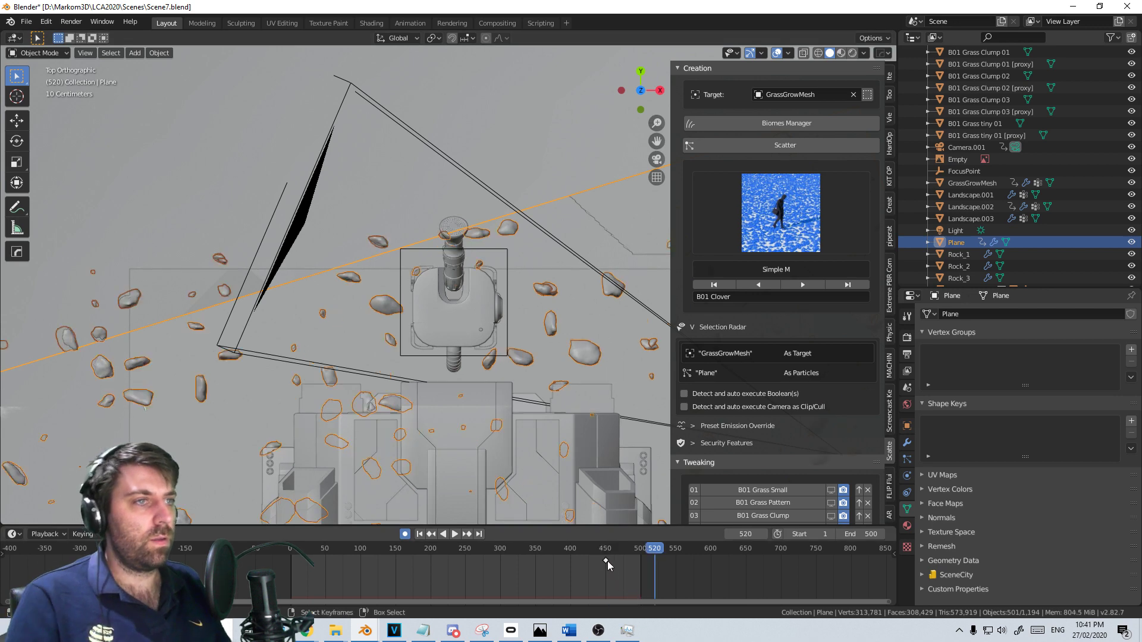
Delete the rock-scattered plane's keyframe near frame 450, keeping the one at frame 500
key(i)
key(x)
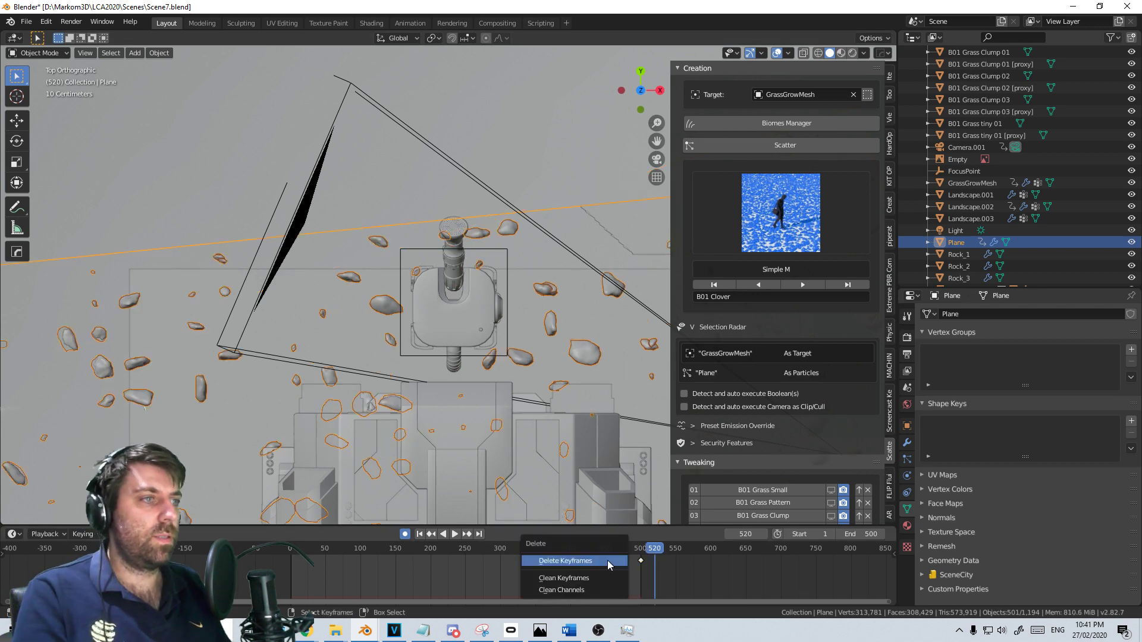
click(601, 568)
At frame 486, examine the rocks through the scene camera and inspect the ship's interior around the doorway facing the building
click(631, 548)
key(KP_0)
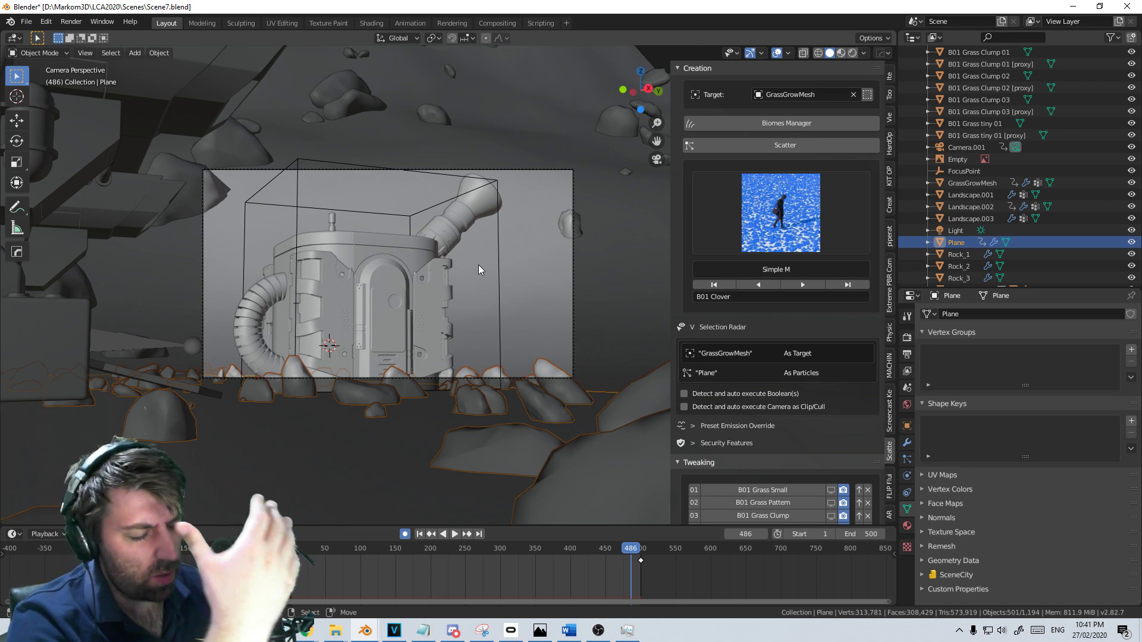
middle_drag(265, 202, 281, 428)
middle_drag(291, 425, 419, 380)
scroll(271, 429, down, 2)
scroll(418, 381, up, 3)
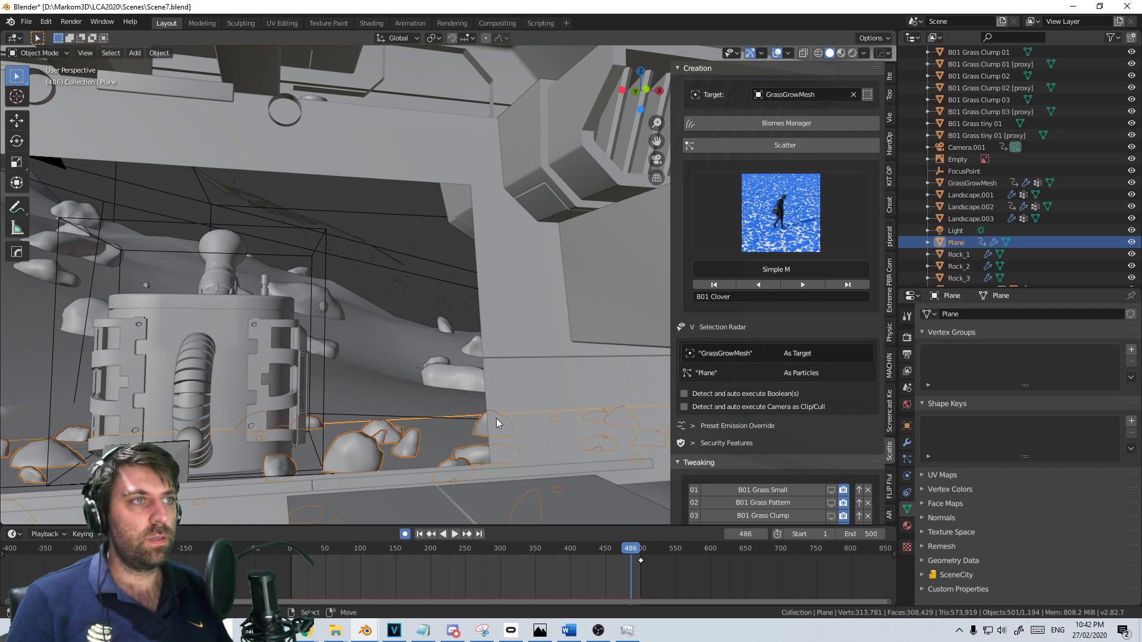
middle_drag(496, 418, 444, 335)
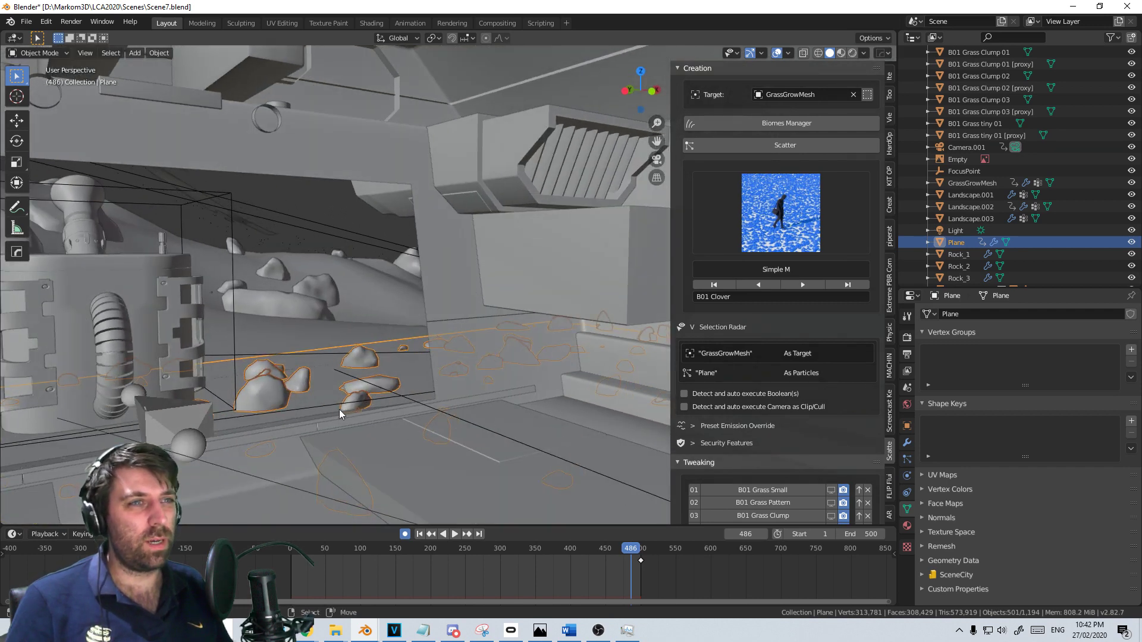
scroll(496, 445, up, 2)
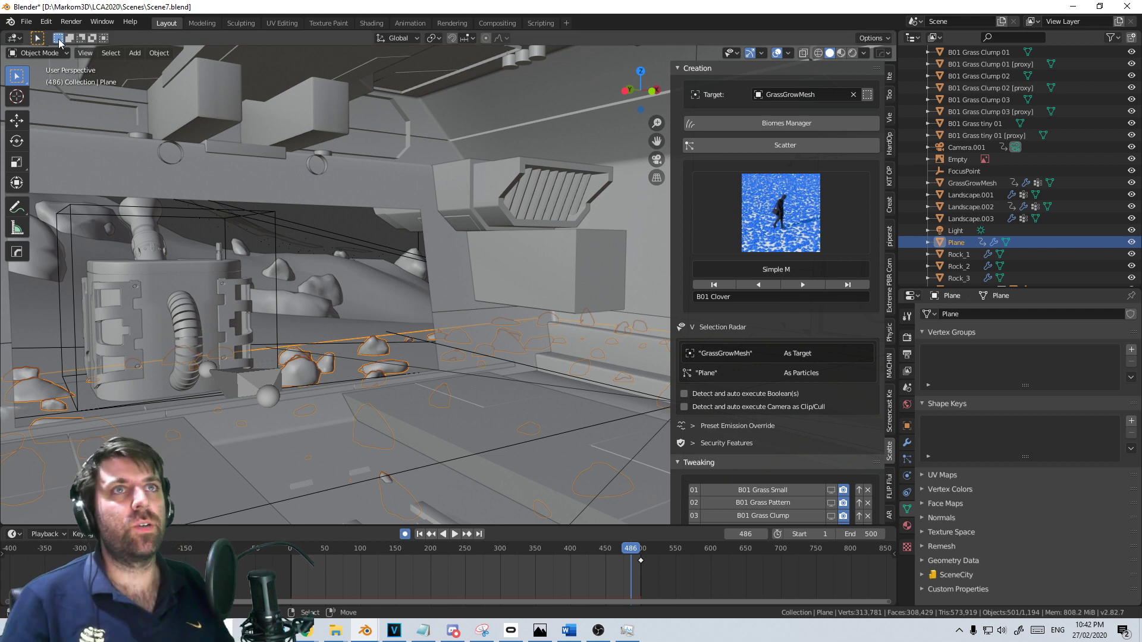
Save a copy of the scene in the Scenes folder as Scene9.blend
click(27, 21)
click(70, 110)
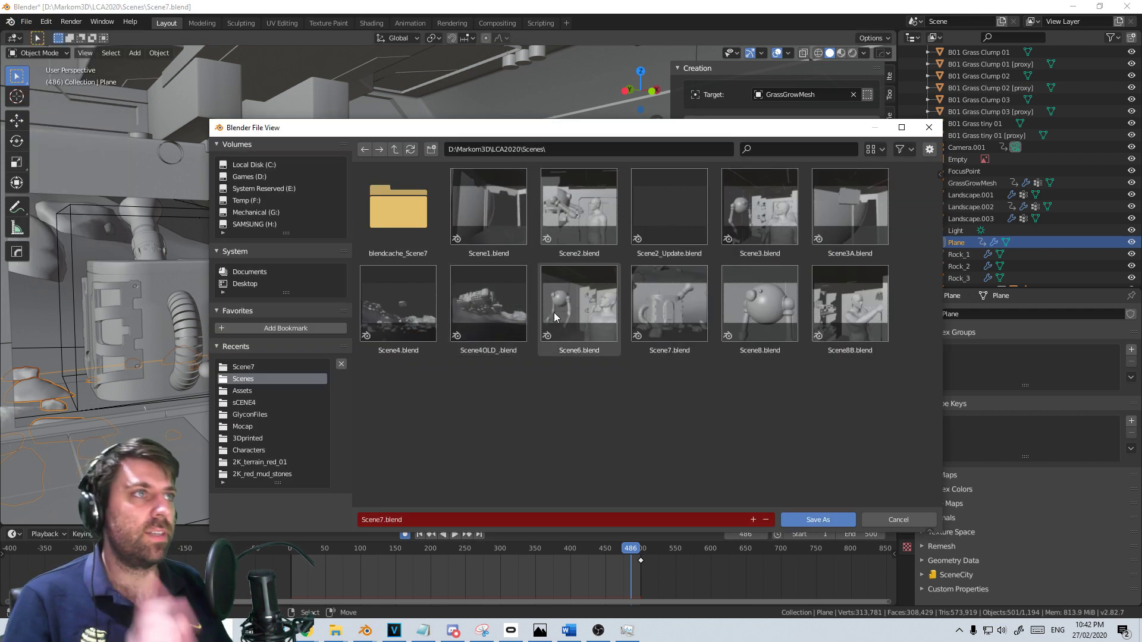
click(386, 519)
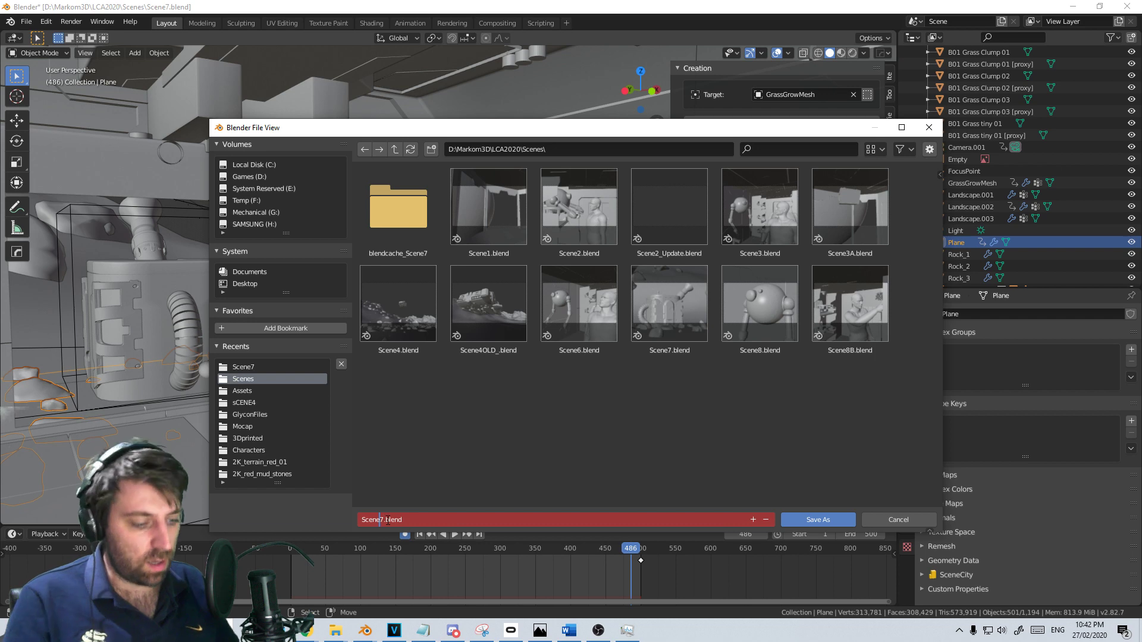
key(BackSpace)
text(9)
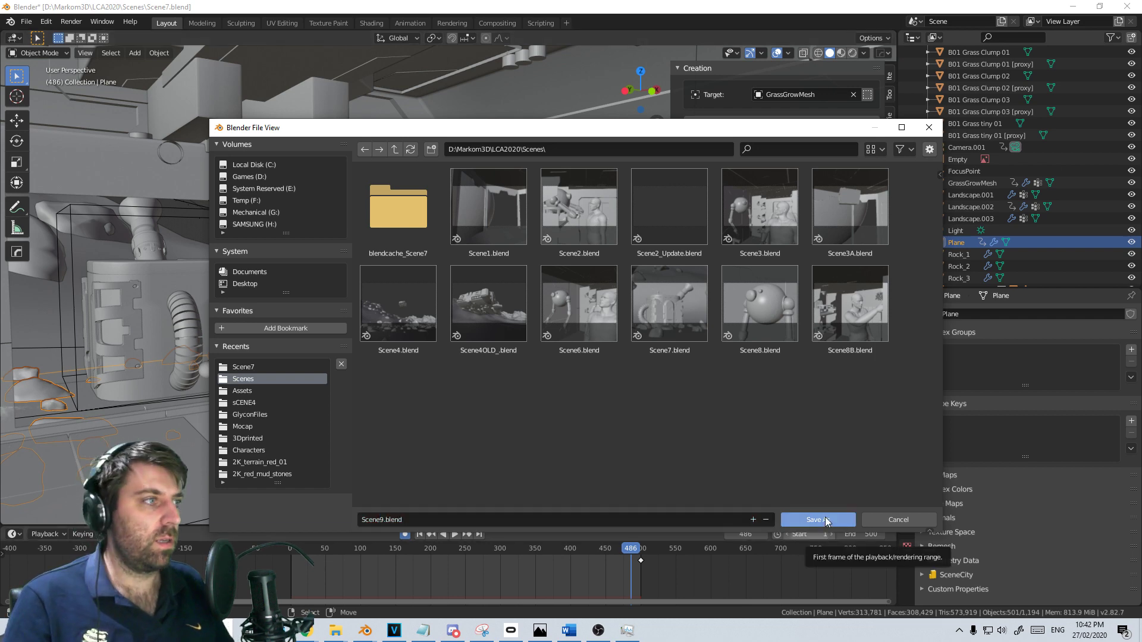
click(816, 521)
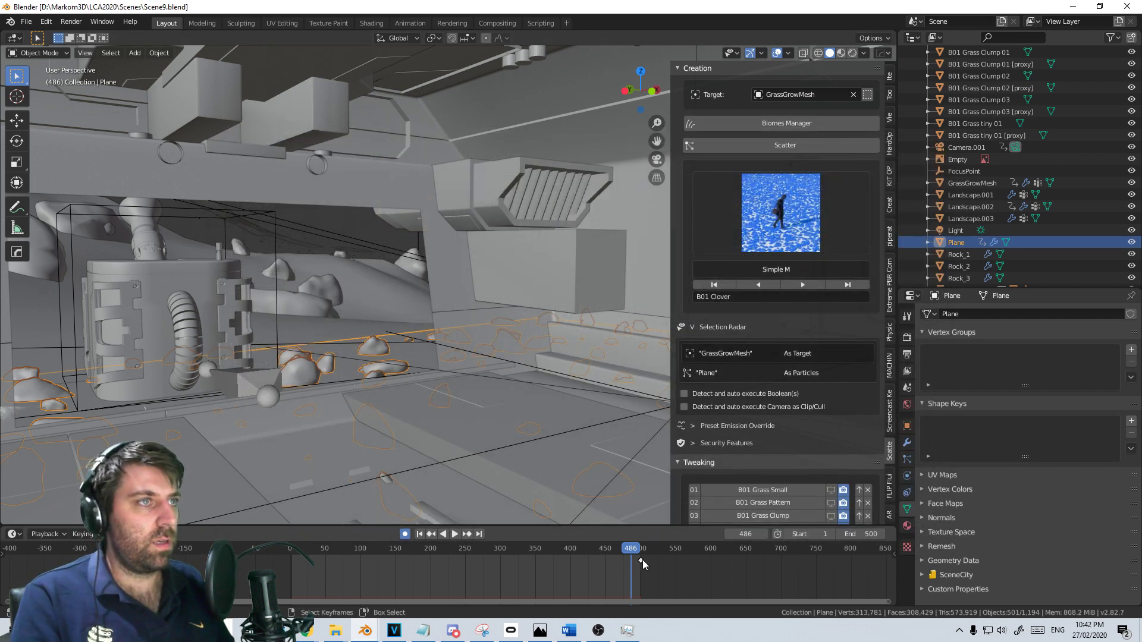
Snap the 3D cursor to the ShipWithout empty and add a mesh plane there
click(441, 310)
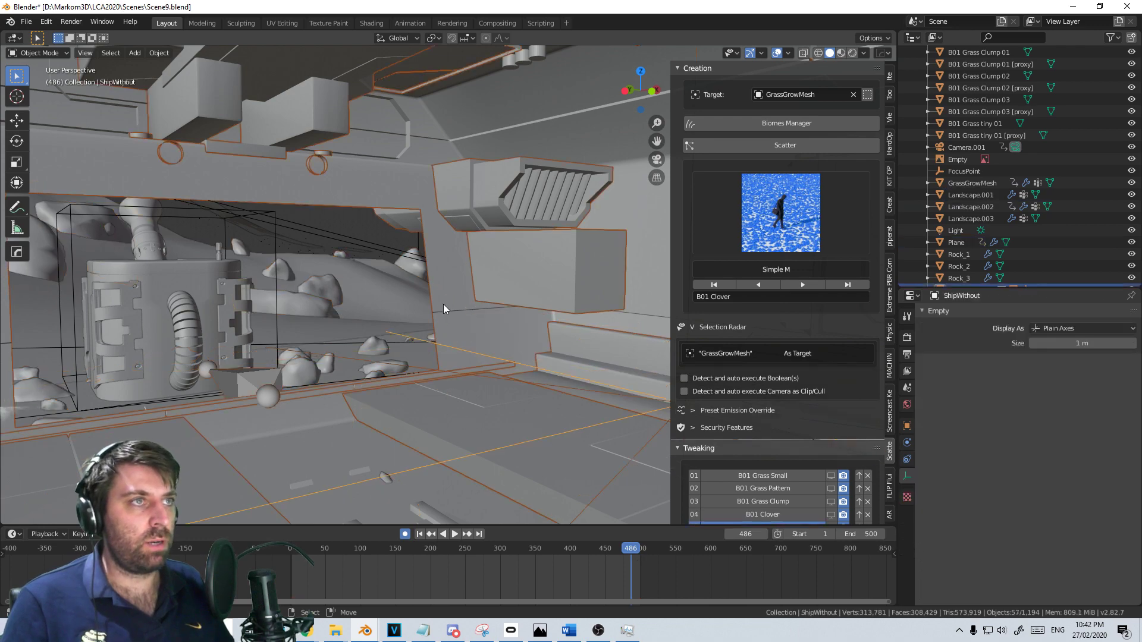
middle_drag(451, 373, 548, 377)
key(shift+s)
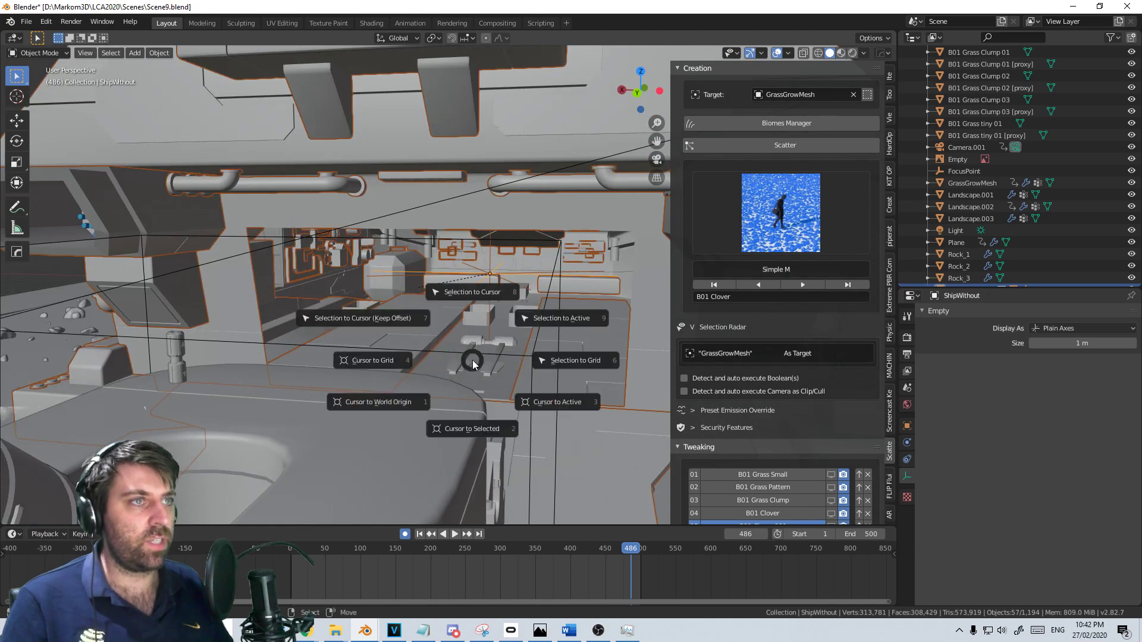
click(473, 423)
key(shift+a)
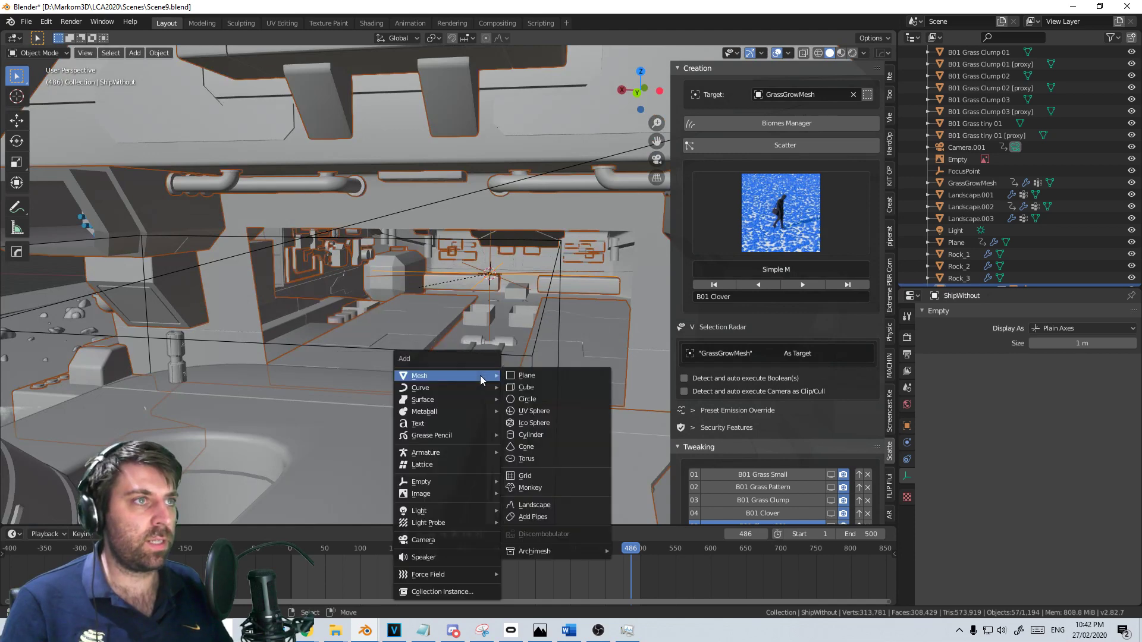
click(539, 377)
In a wireframe top view, edit the new plane's mesh and move it about 2.4 m along Y
key(KP_Decimal)
key(KP_7)
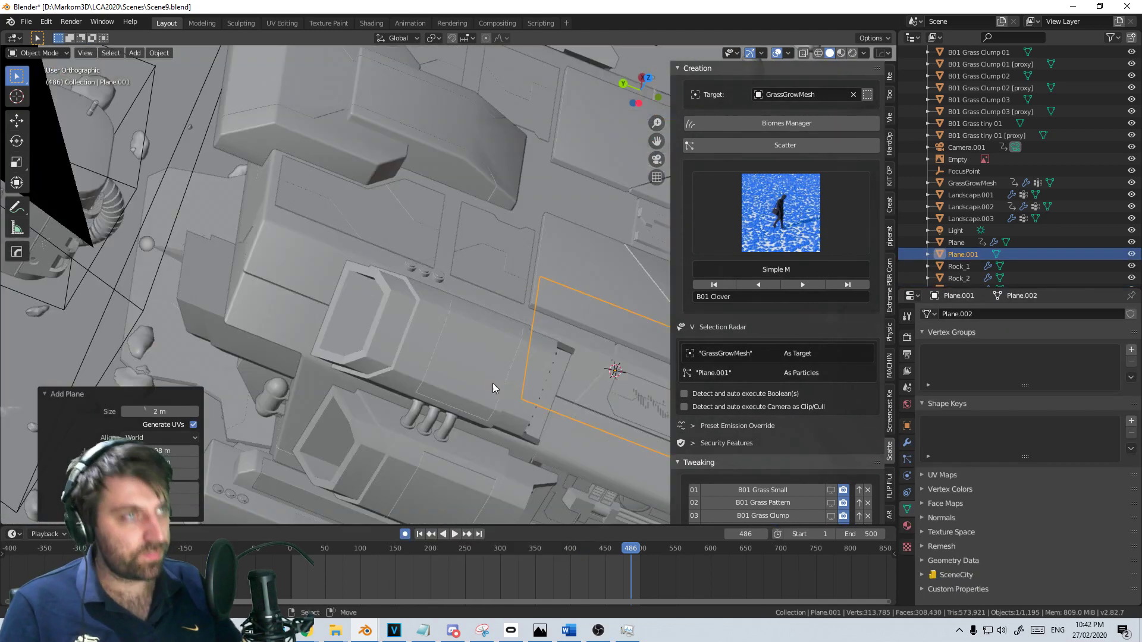
key(z)
click(352, 370)
key(Tab)
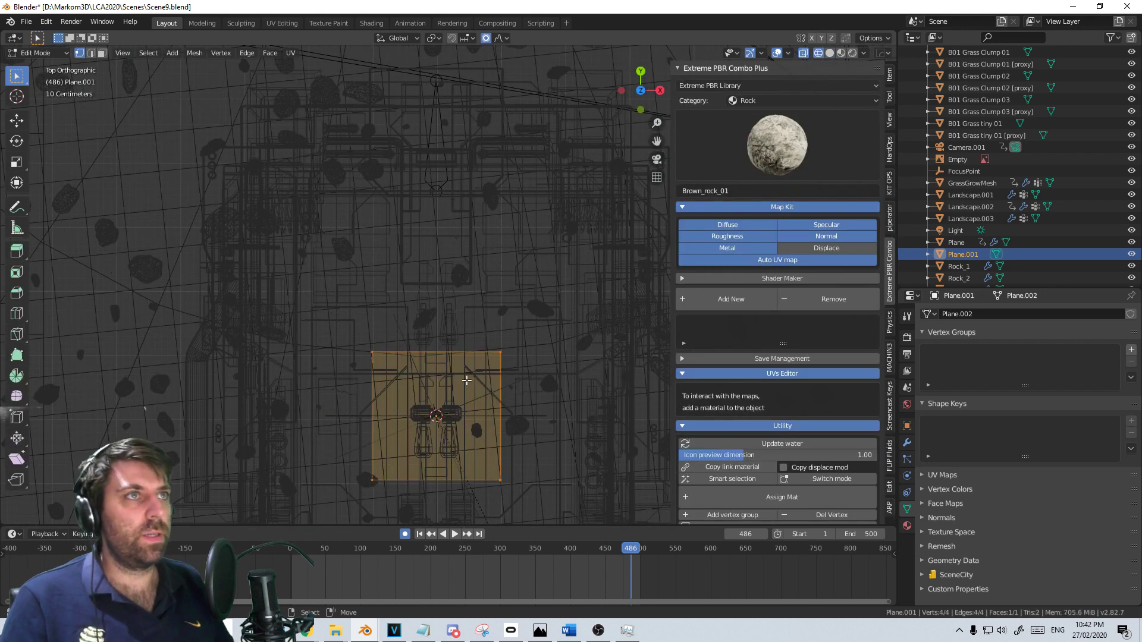
key(g)
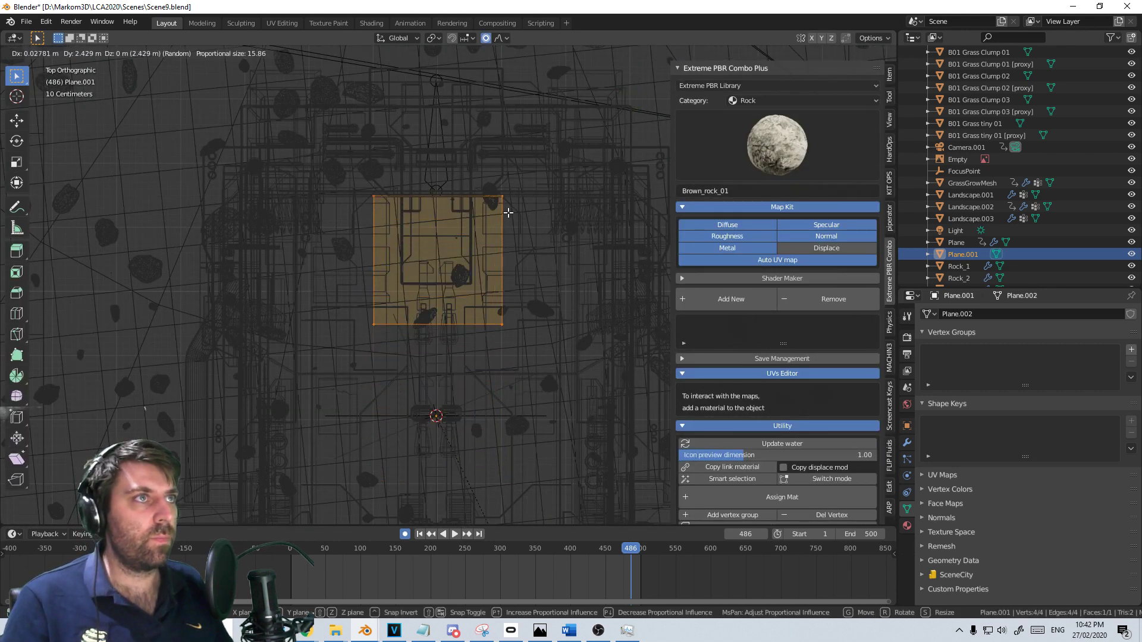
click(506, 205)
Scale the plane's mesh by 2.284 and shift it 0.111 m in X and -1.25 m in Y over the ship's floor
shift+middle_drag(500, 313, 472, 297)
key(s)
click(571, 302)
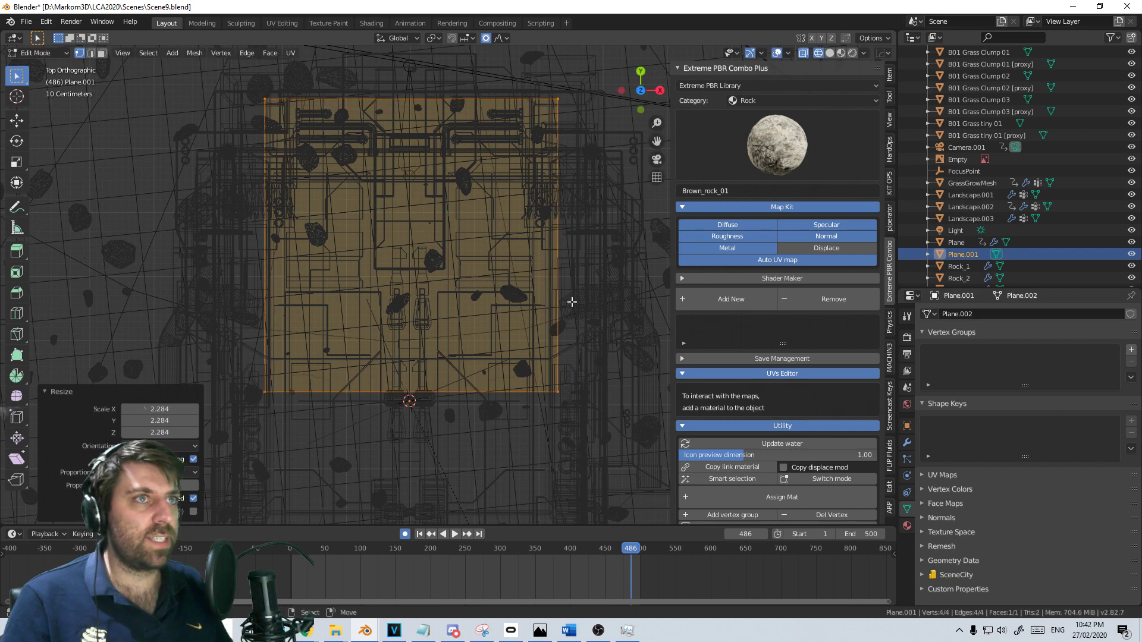
key(g)
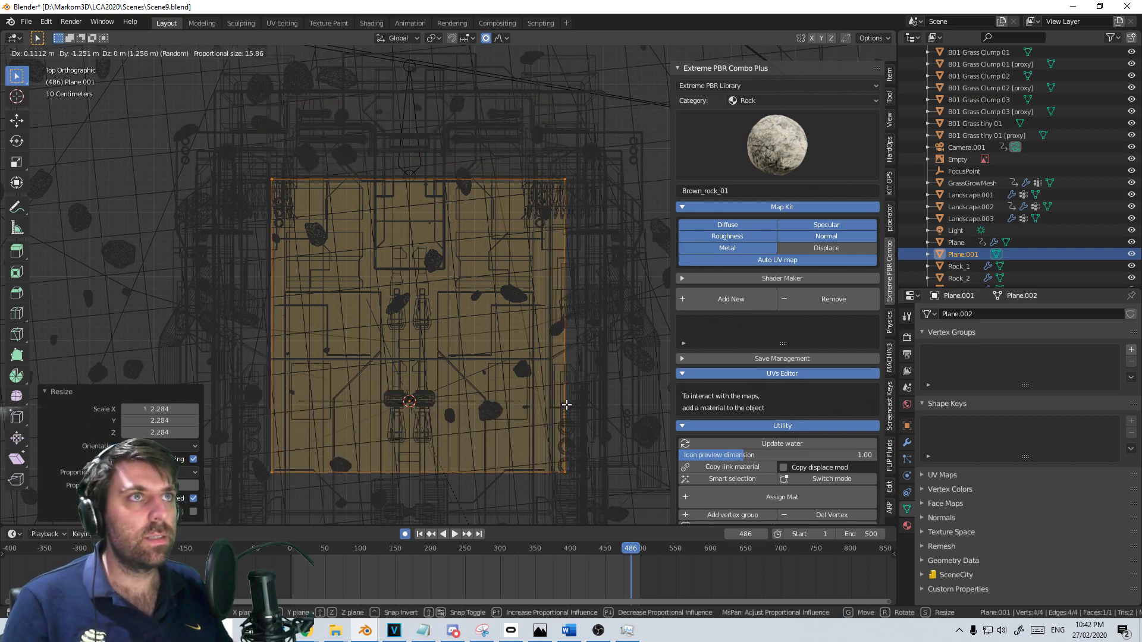
click(566, 404)
In solid shading, lower the plane along Z onto the ship's interior floor
mouse_move(559, 399)
middle_down()
mouse_move(421, 347)
mouse_move(461, 399)
mouse_move(484, 355)
mouse_move(479, 373)
middle_up()
key(z)
key(g)
key(z)
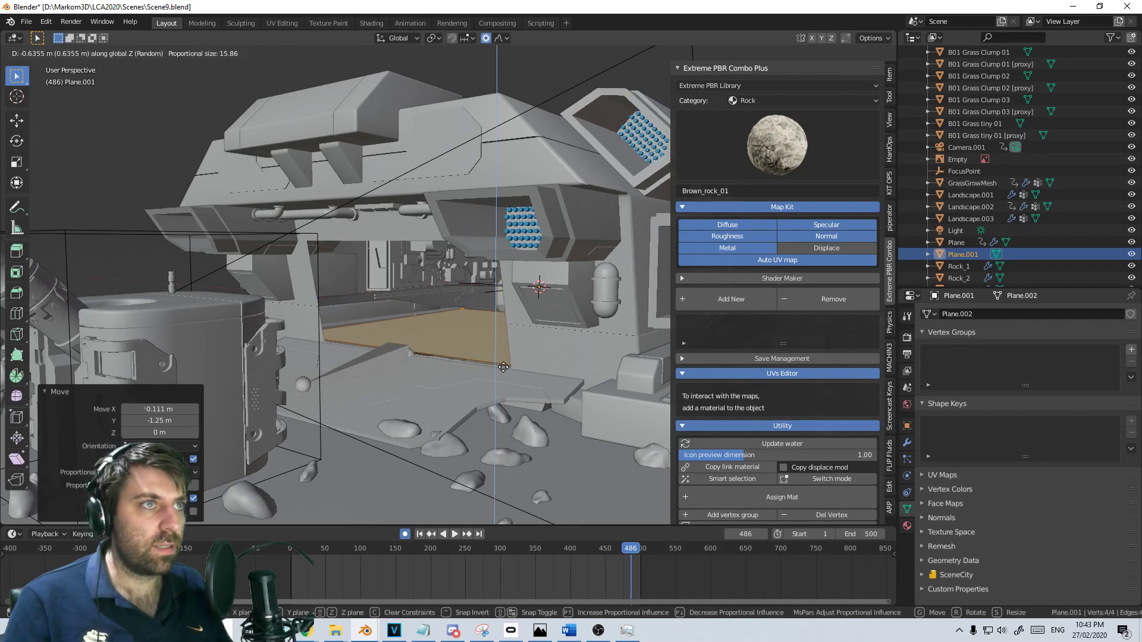
click(501, 384)
Select the plane's side edge near the ship's inner wall and move it -0.801 m along X
middle_drag(414, 339, 470, 381)
scroll(516, 392, up, 4)
click(452, 339)
middle_drag(453, 342, 224, 395)
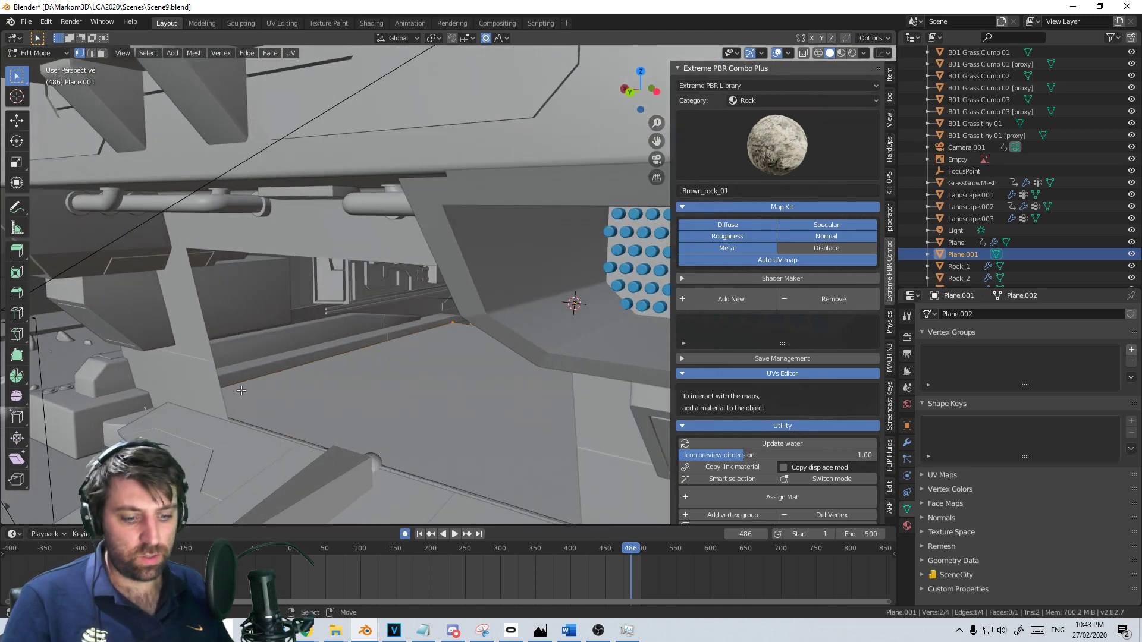
key(g)
key(y)
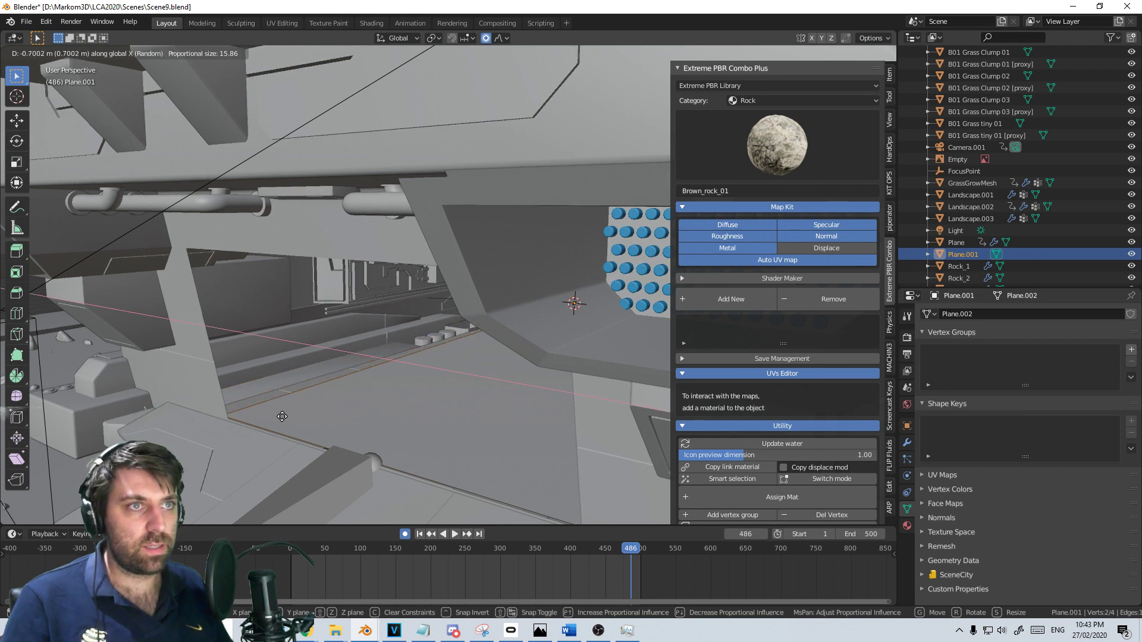
click(289, 419)
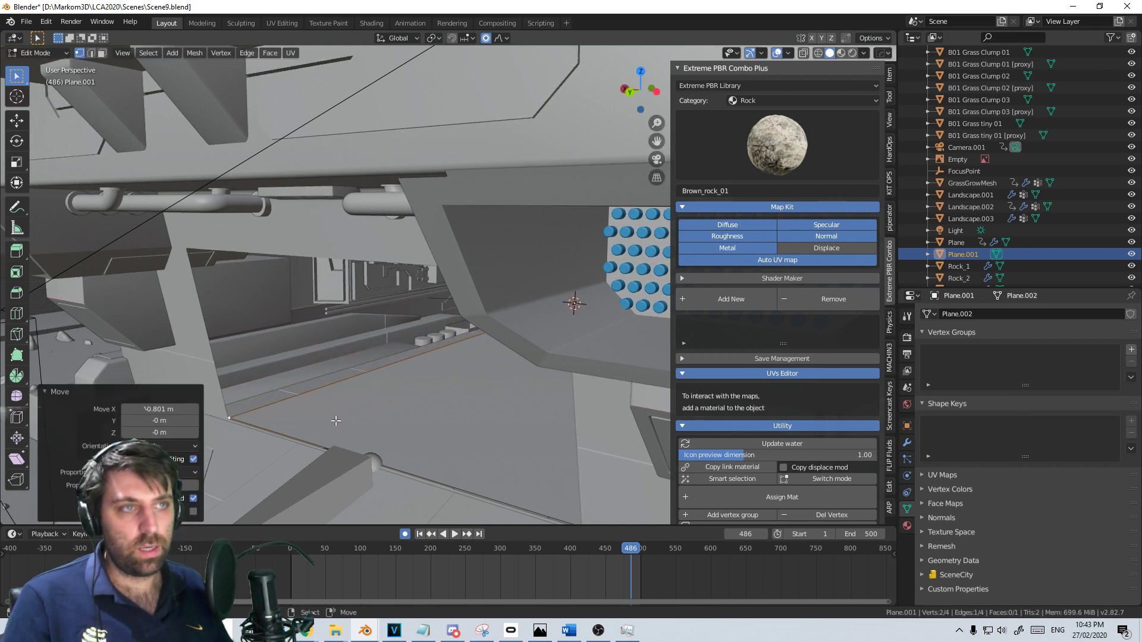
Extrude the selected floor edge upward to form a side wall inside the ship
key(e)
click(315, 278)
middle_drag(302, 293, 434, 329)
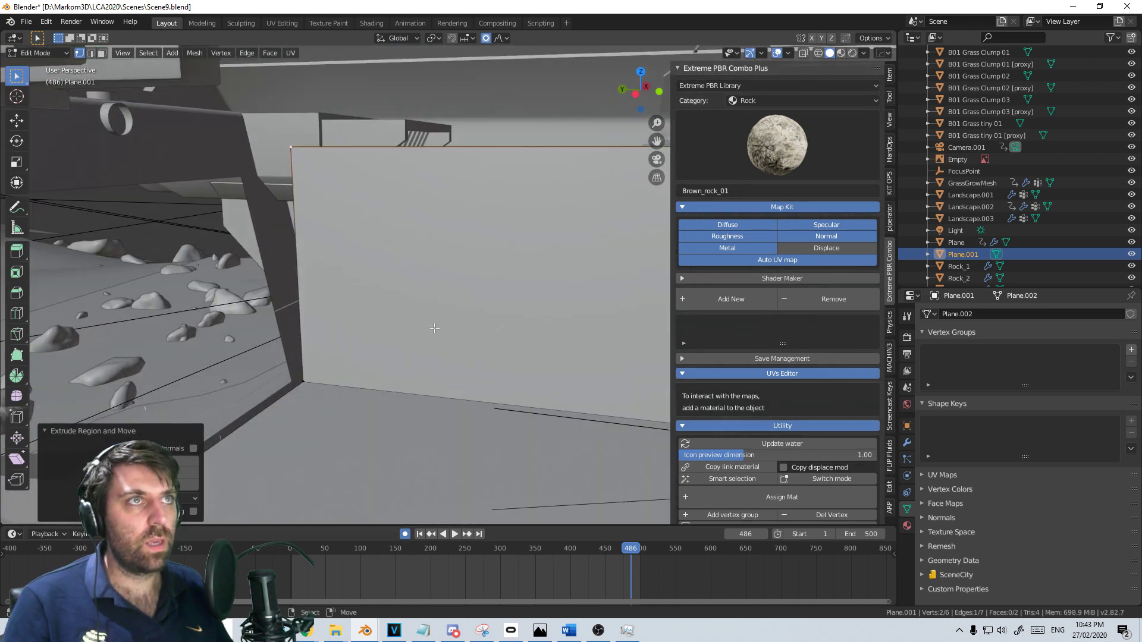
Turn off proportional editing and move the wall's upper corner by the doorway along Y to match the slanted door frame
key(g)
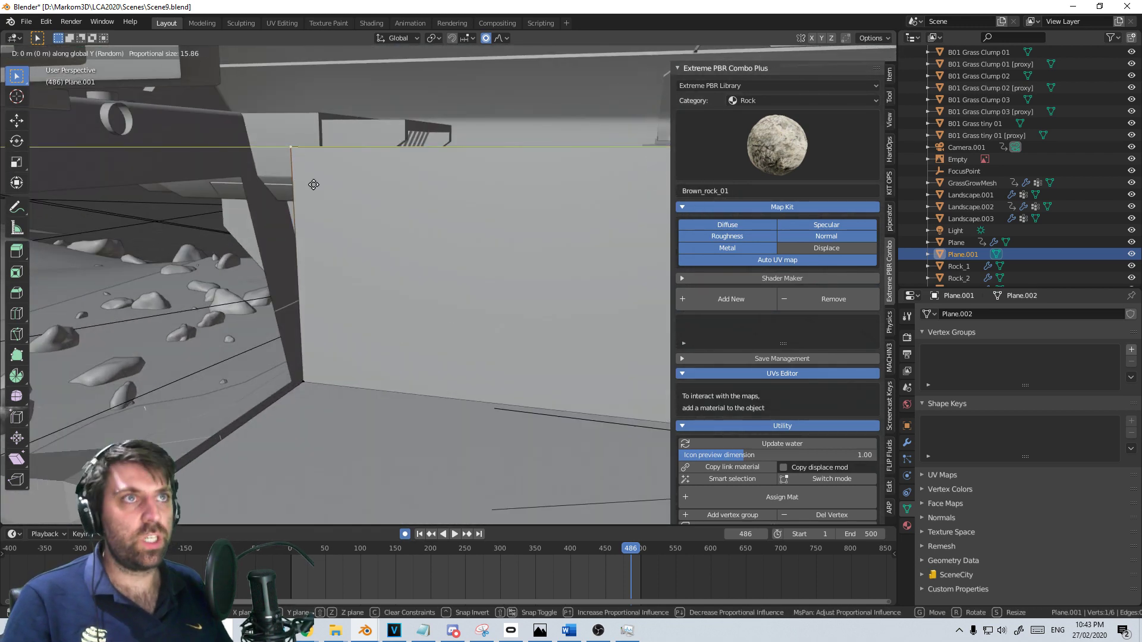
key(y)
click(278, 132)
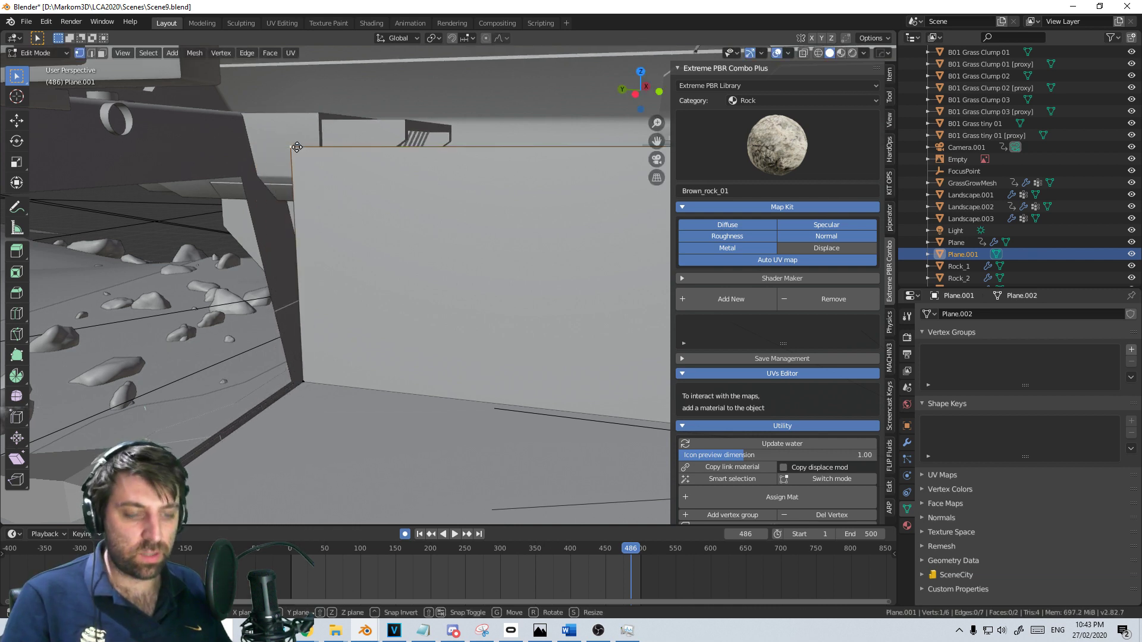
key(g)
key(y)
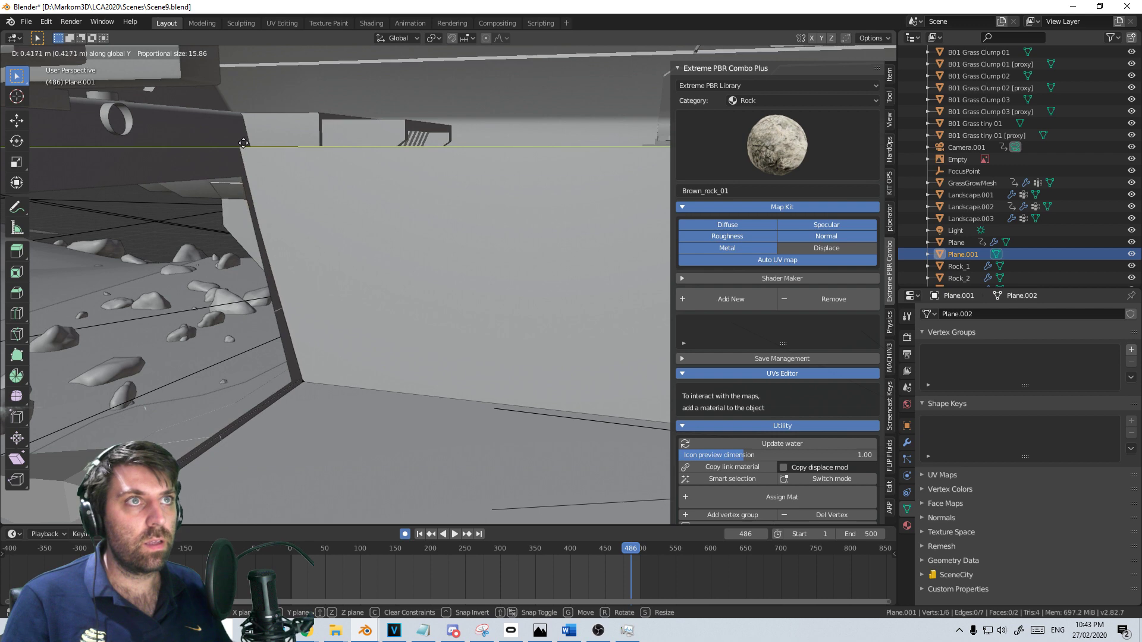
click(252, 145)
Select all the linked floor and wall geometry and shift it slightly along Y against the door frame
middle_drag(309, 250, 382, 315)
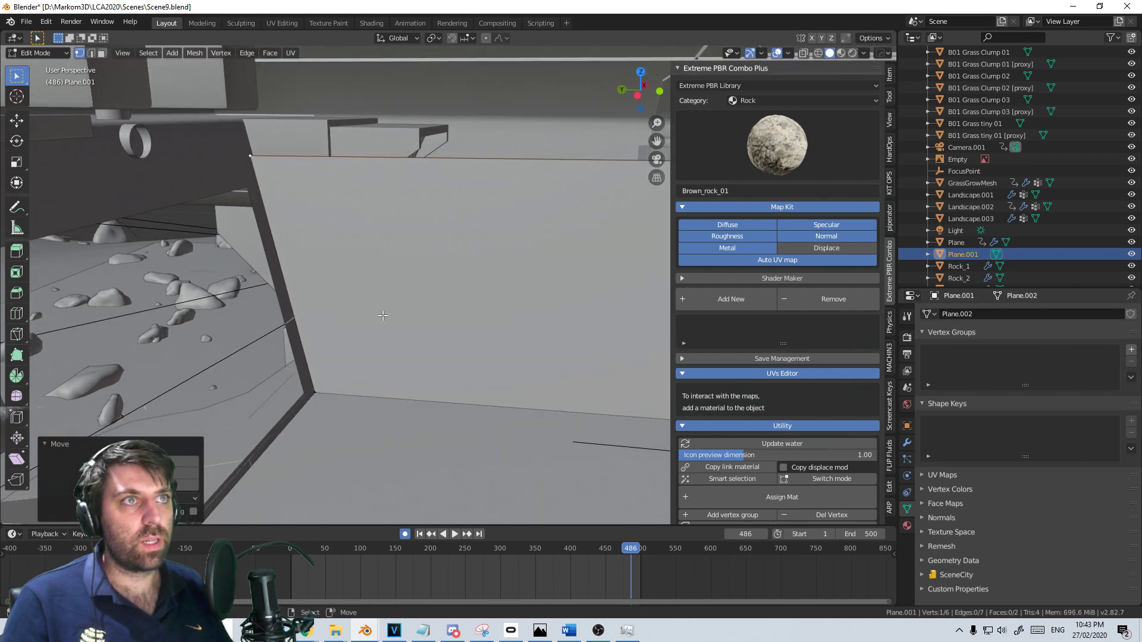
middle_drag(333, 375, 322, 390)
scroll(322, 390, up, 3)
scroll(357, 357, down, 2)
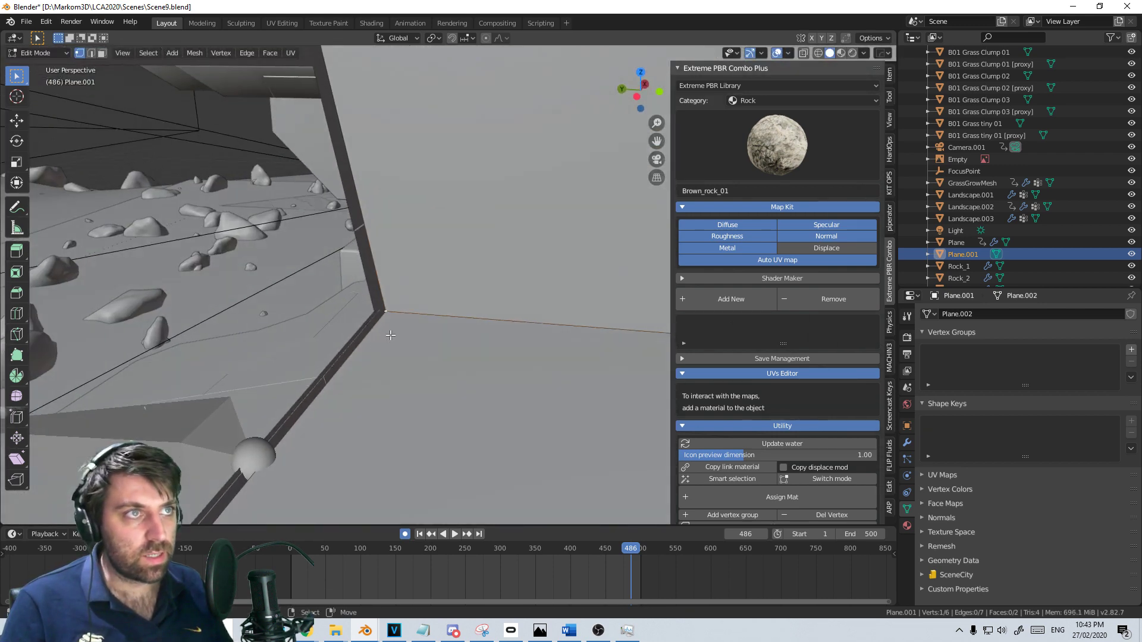
middle_drag(381, 342, 391, 334)
key(g)
key(y)
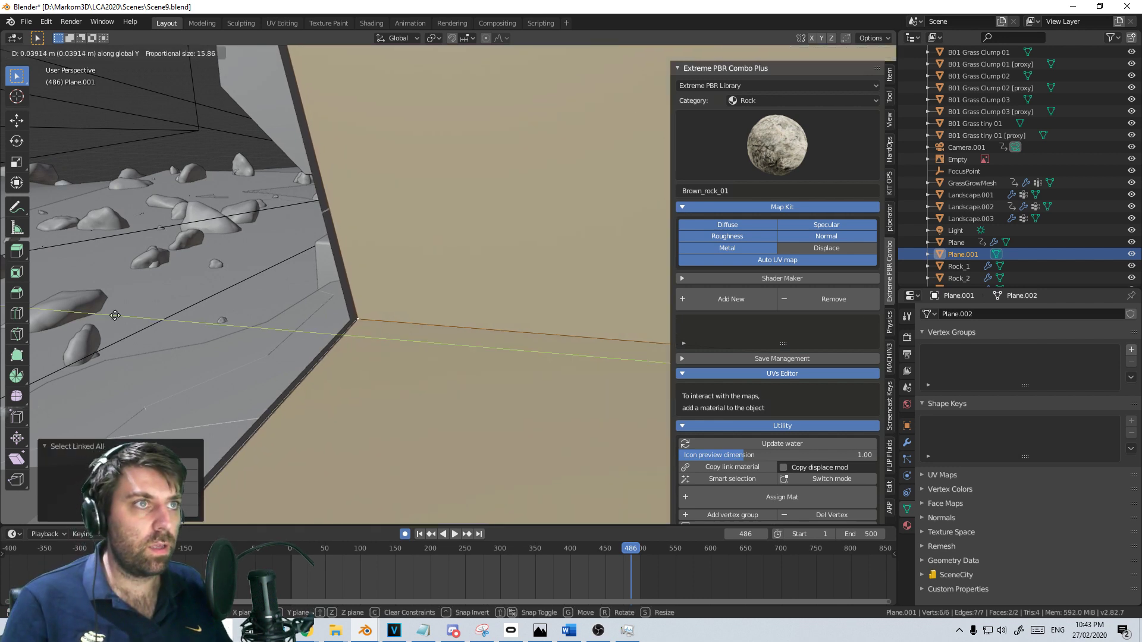
click(882, 309)
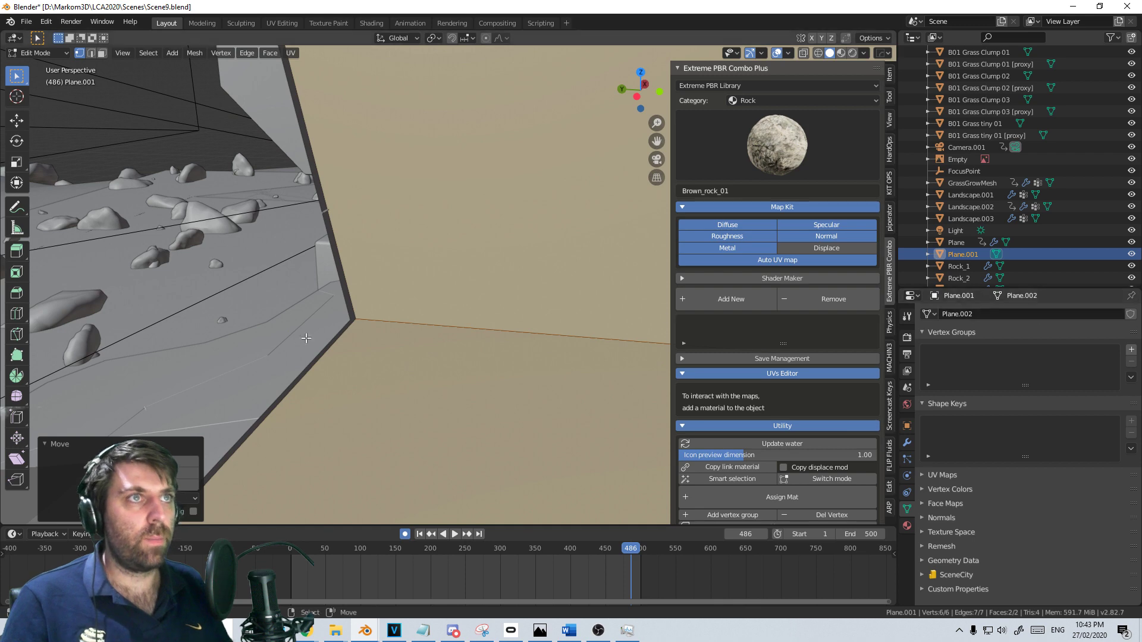
Select all the linked floor and wall geometry and raise it slightly along Z to meet the doorway's lower edge
middle_drag(381, 333, 427, 329)
click(438, 330)
scroll(438, 331, down, 4)
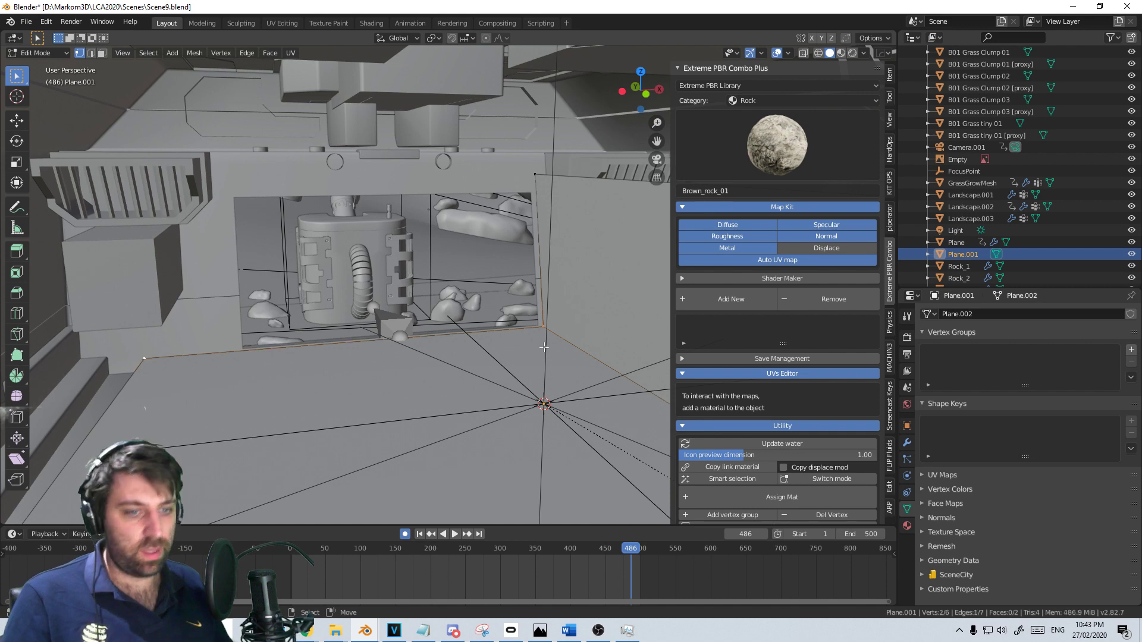
key(g)
key(z)
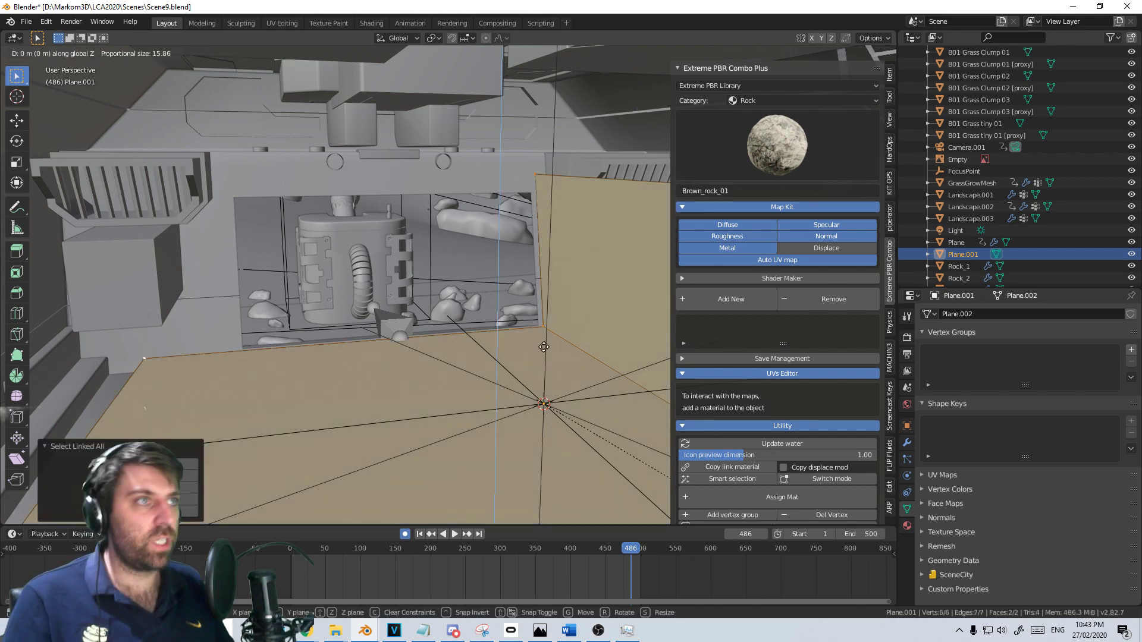
click(525, 215)
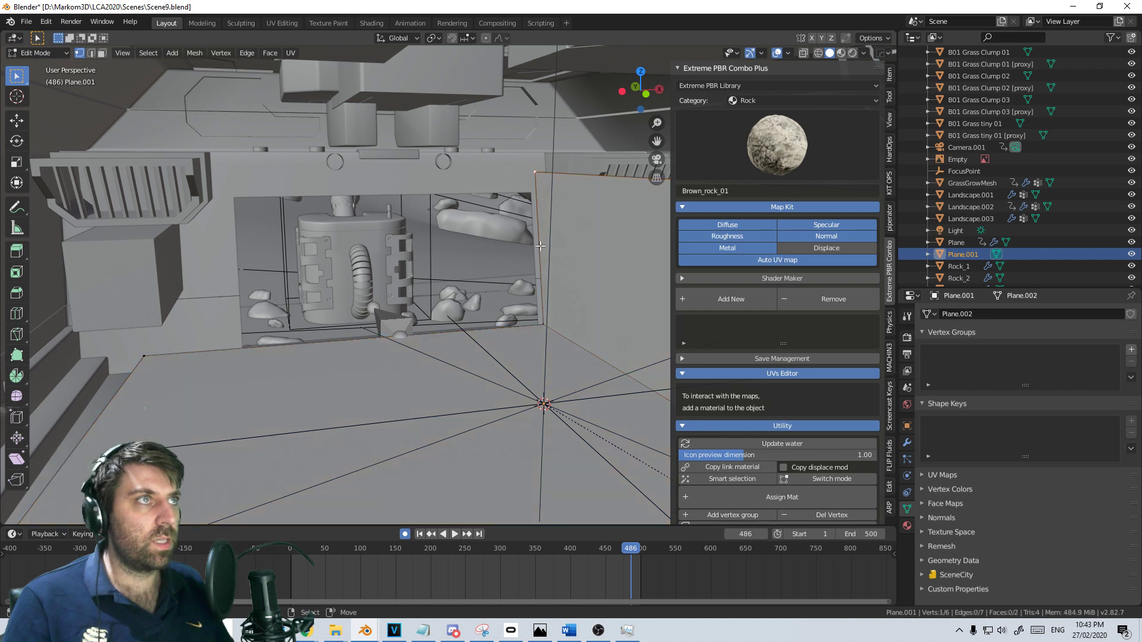
Select the side wall face and move it slightly along X to line up with the door frame
click(610, 310)
key(g)
key(x)
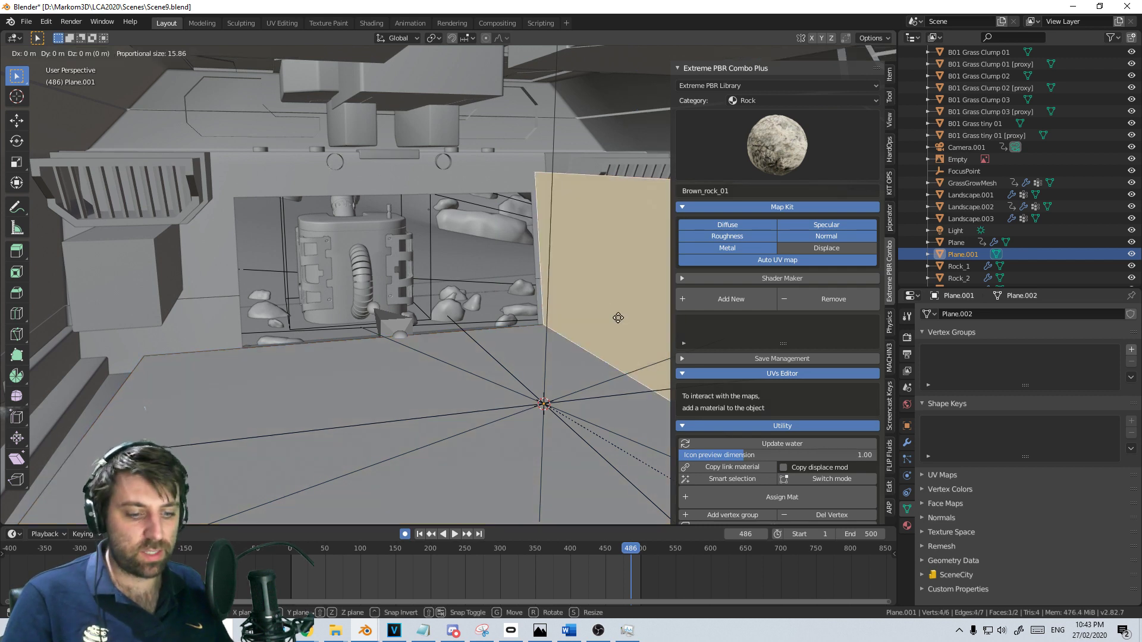
click(549, 332)
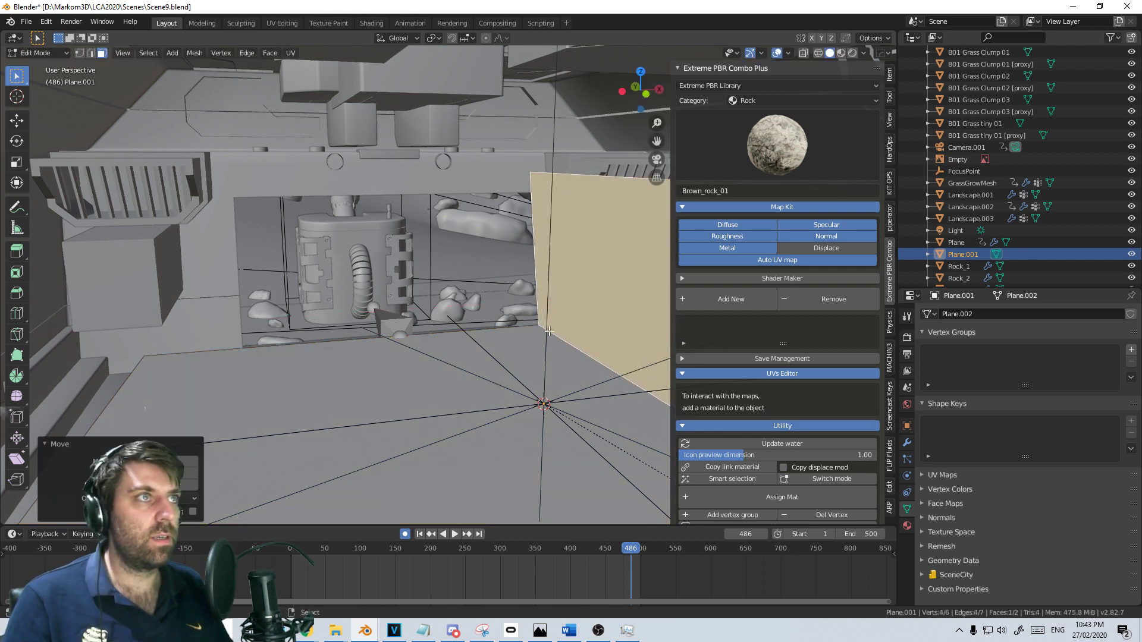
Extrude the side wall's upper edge along X across the doorway to form a ceiling inside the ship
click(91, 53)
click(631, 183)
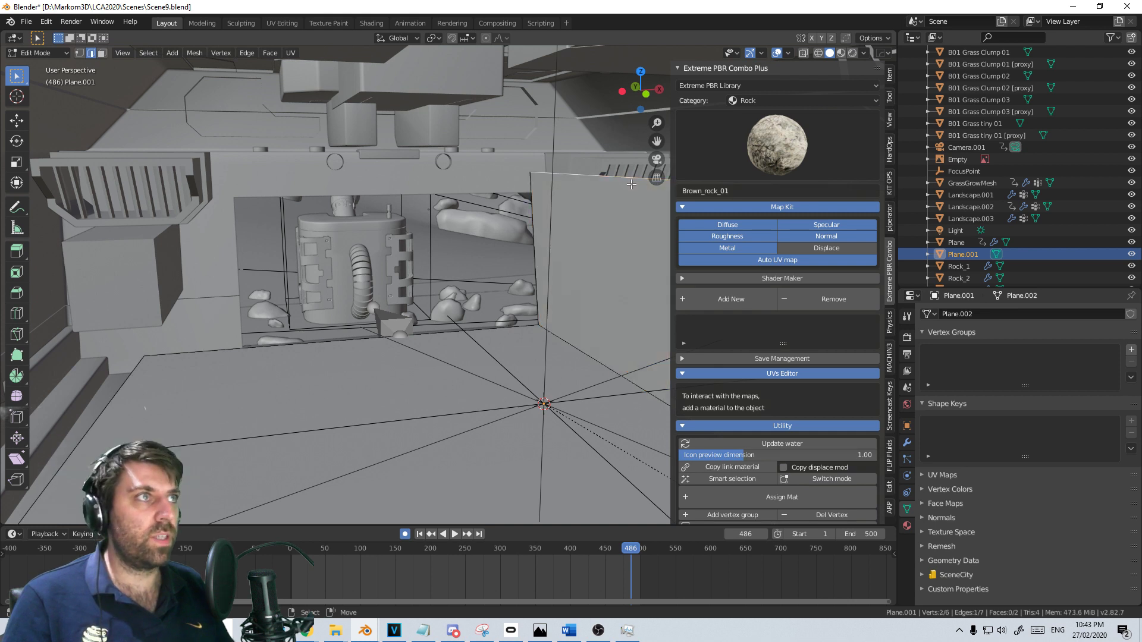
key(e)
key(y)
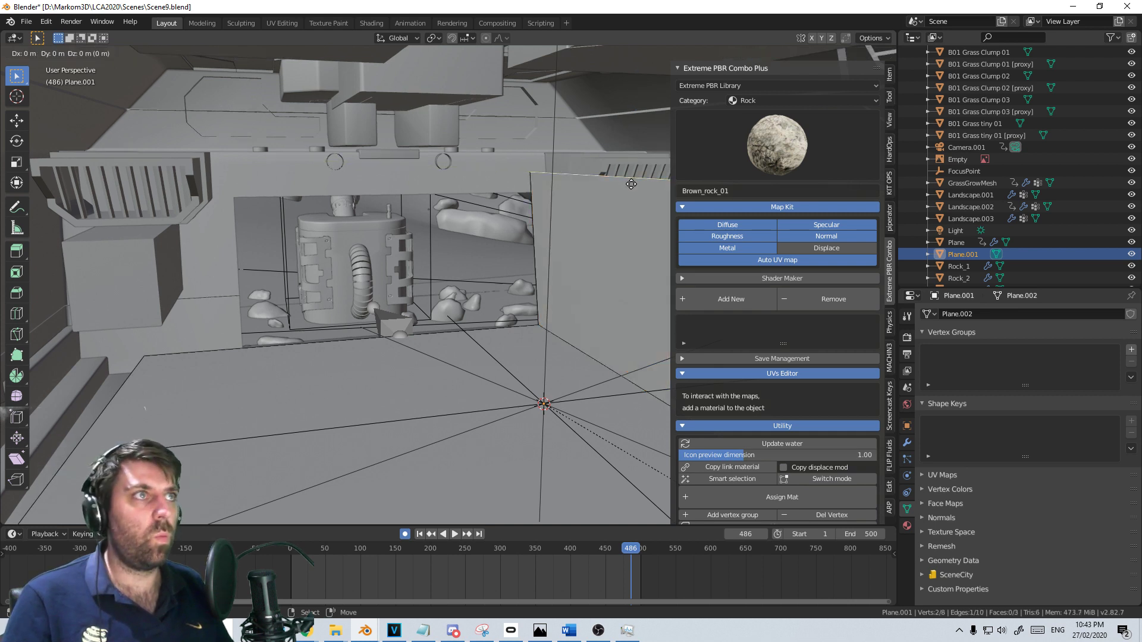
key(y)
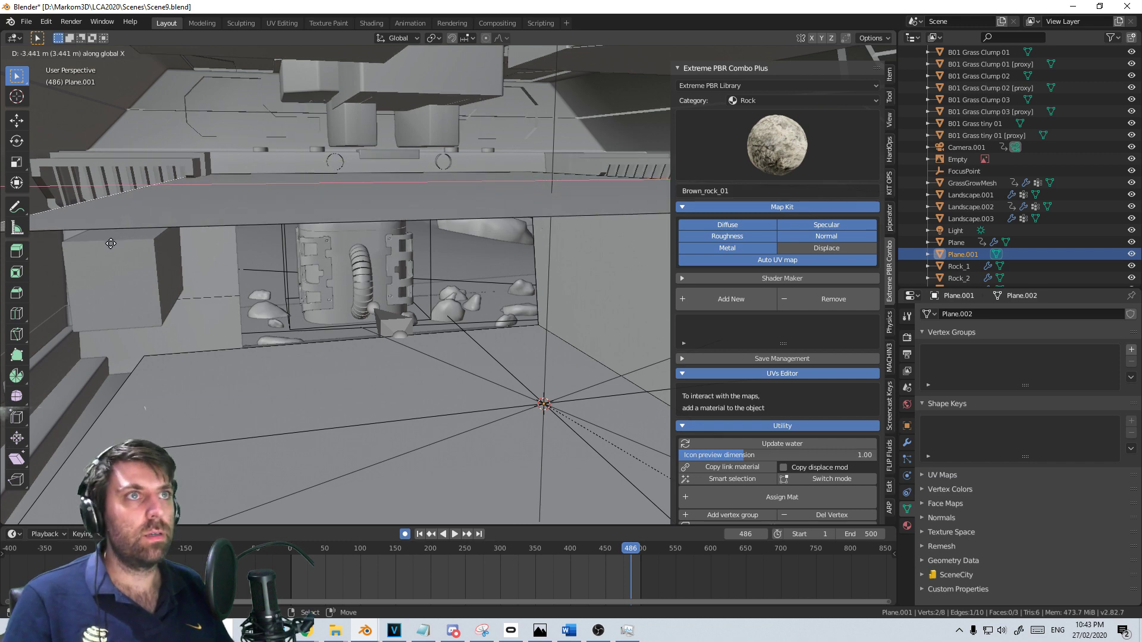
click(375, 297)
middle_drag(375, 297, 464, 307)
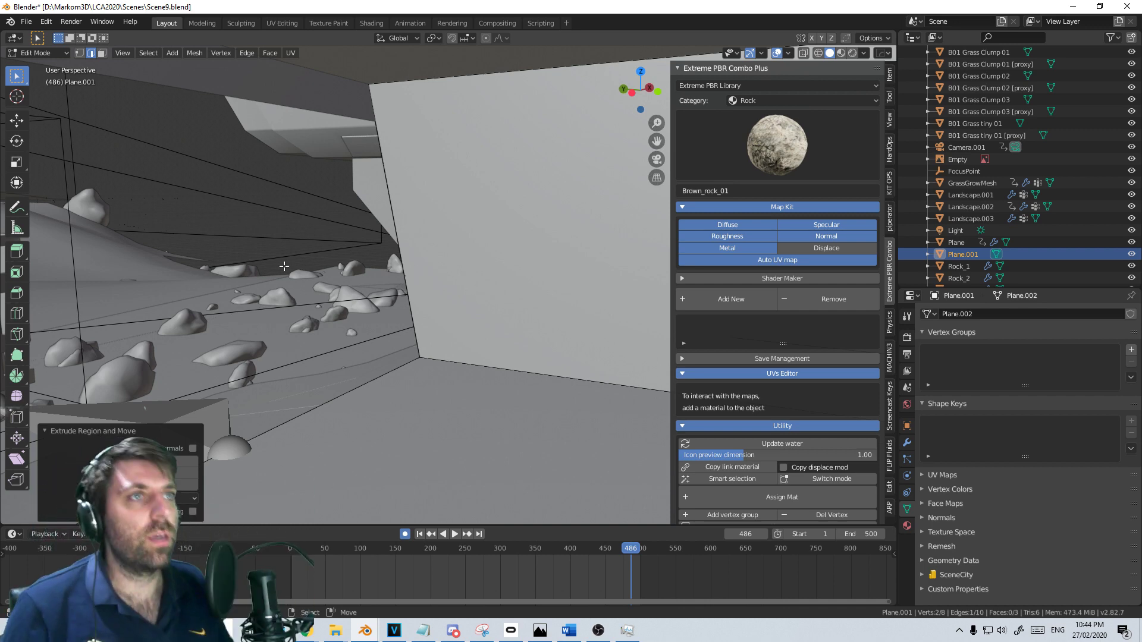
Leave mesh editing, select the scene camera in a solid-shaded top view and delete its keyframes
key(Tab)
click(325, 223)
middle_drag(415, 258, 264, 320)
scroll(481, 300, down, 8)
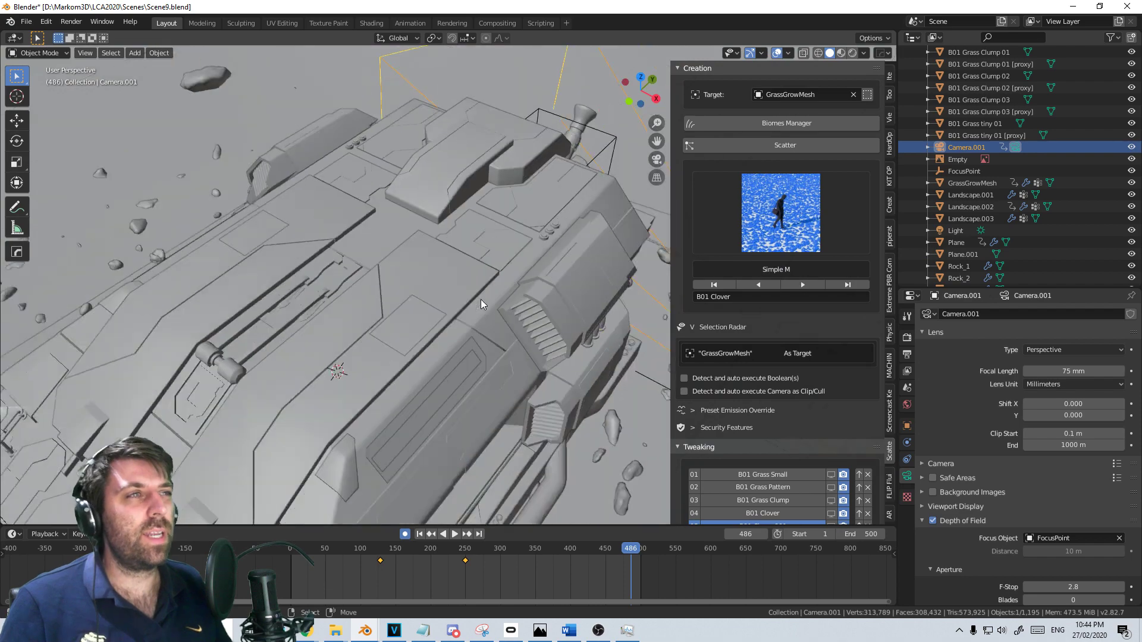
middle_drag(480, 299, 272, 282)
scroll(273, 282, up, 2)
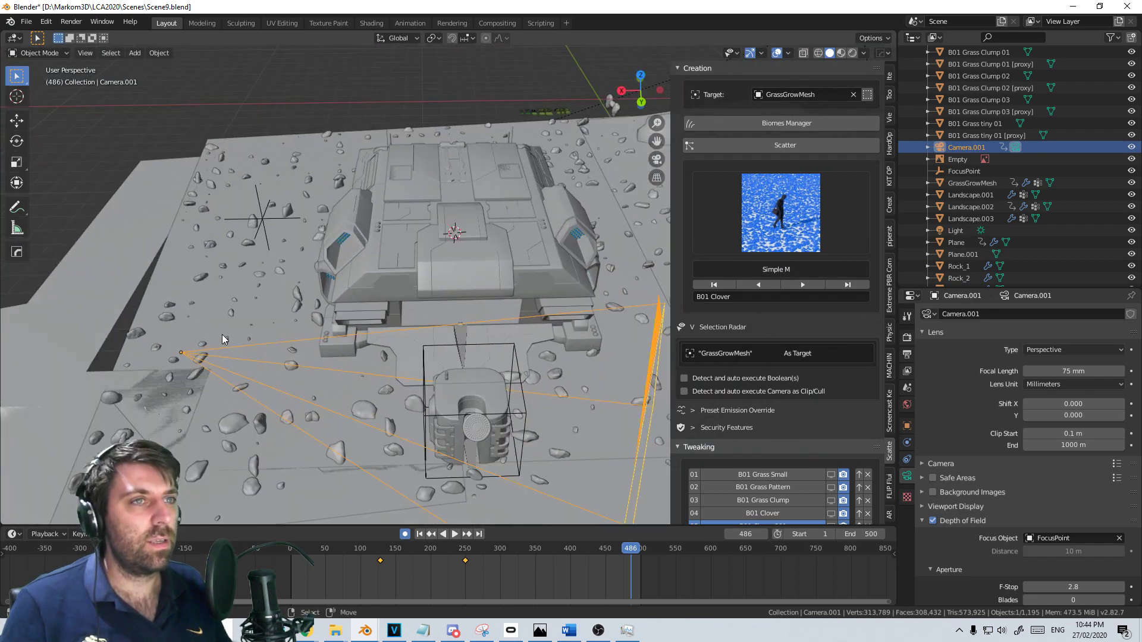
key(KP_7)
key(z)
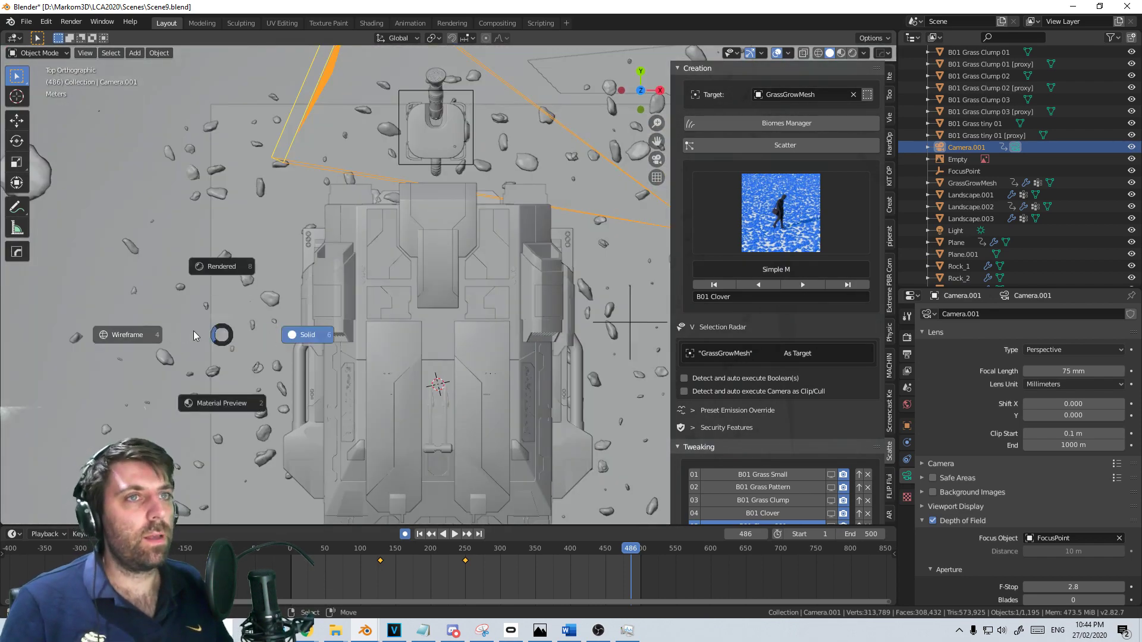
click(293, 333)
scroll(441, 290, down, 4)
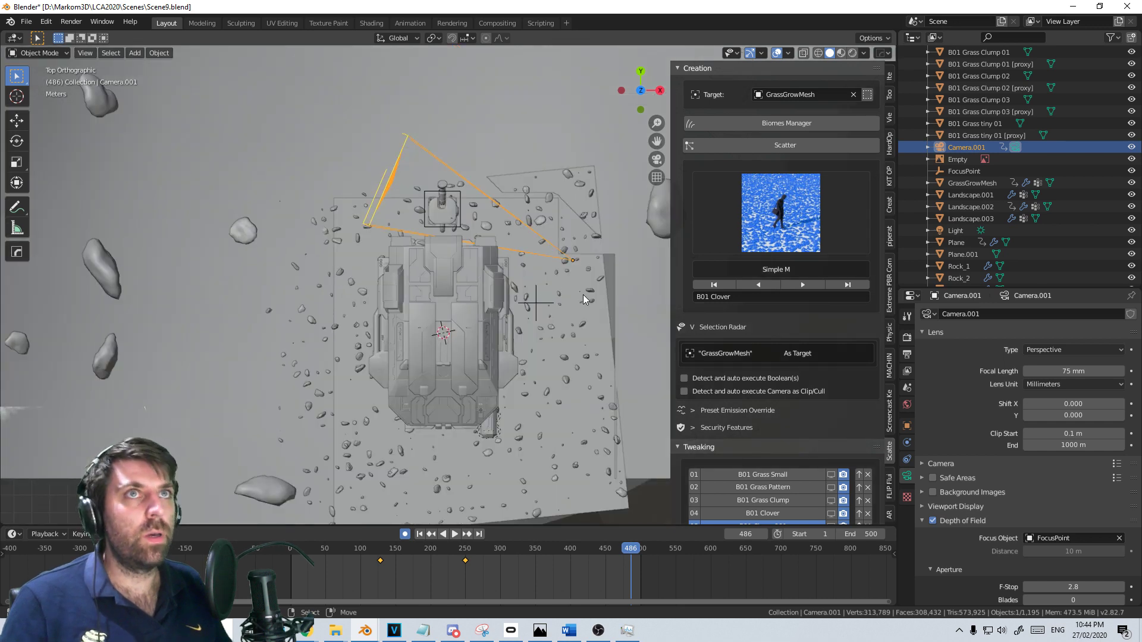
key(x)
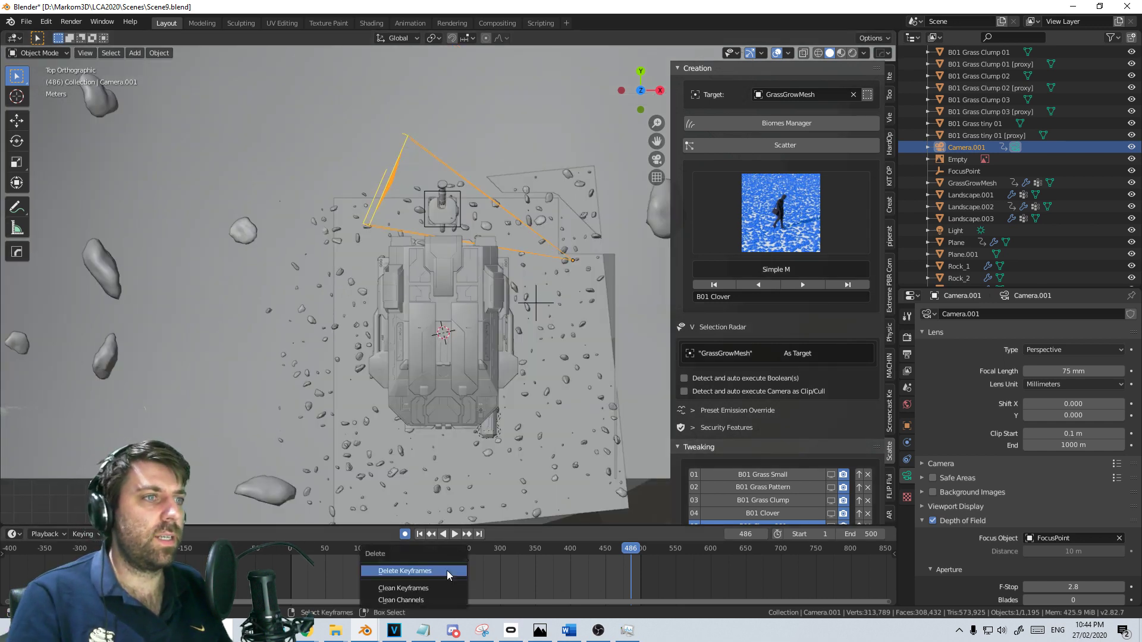
click(447, 570)
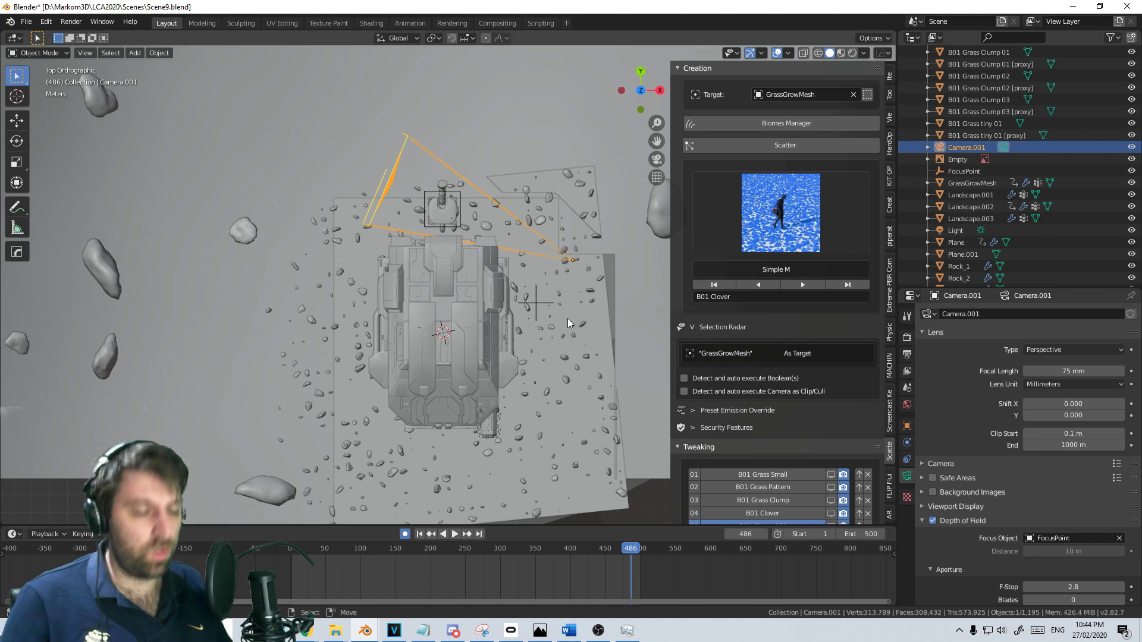
Move the camera over the ship's body in top view and rotate it to face the rear doorway
key(g)
click(409, 382)
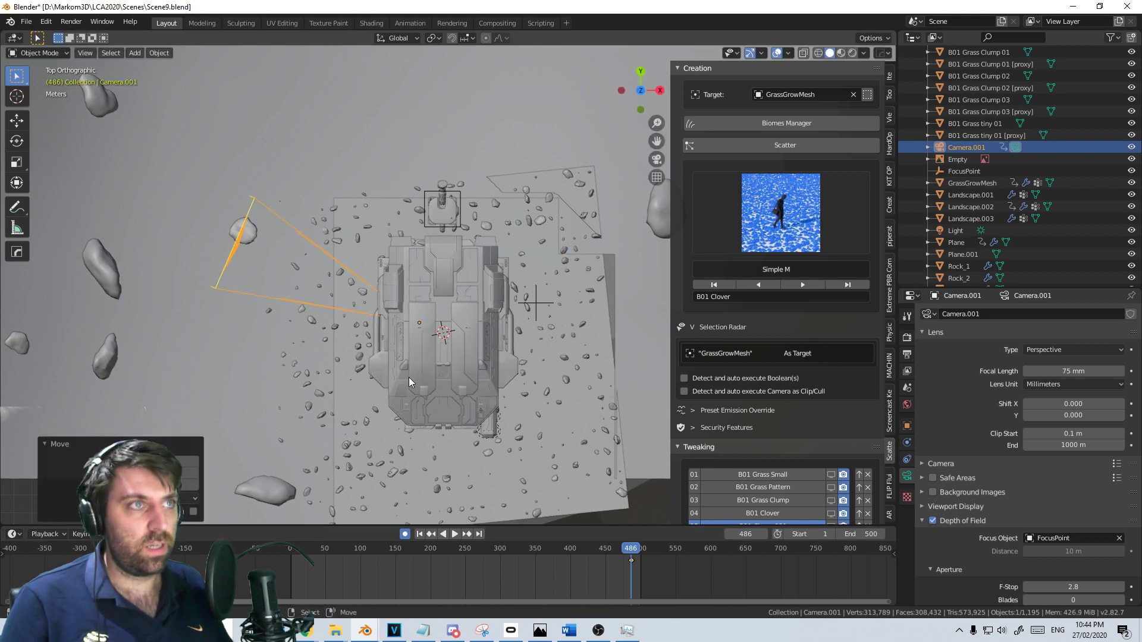
key(r)
click(447, 373)
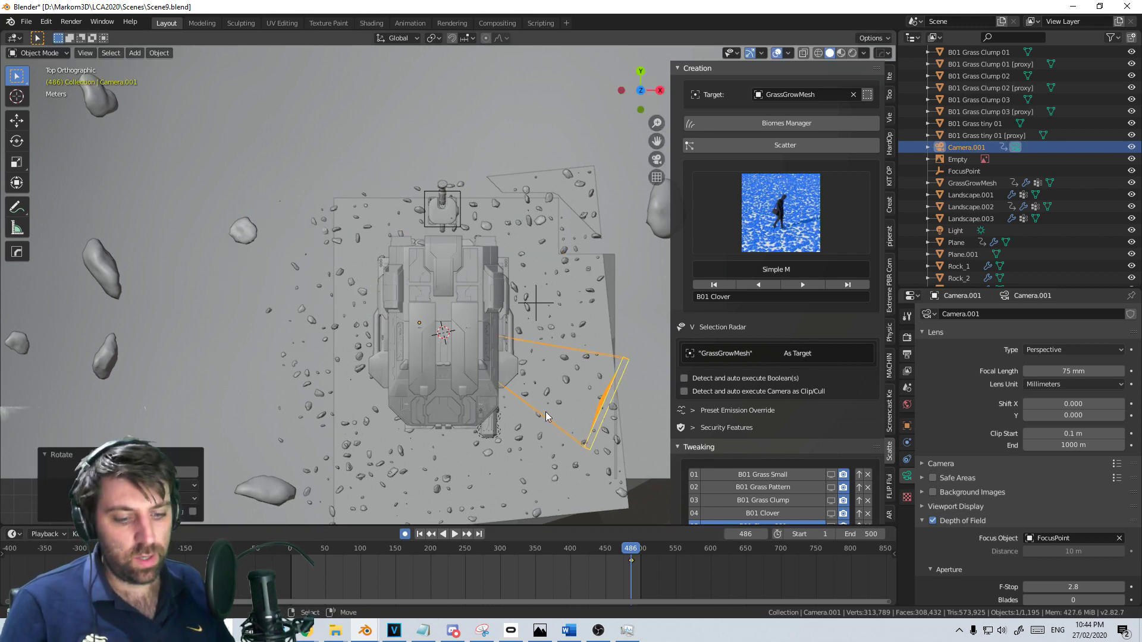
key(r)
click(558, 290)
Look through the camera, reposition it toward the inner side wall, and set its focal length to 30 mm
key(KP_0)
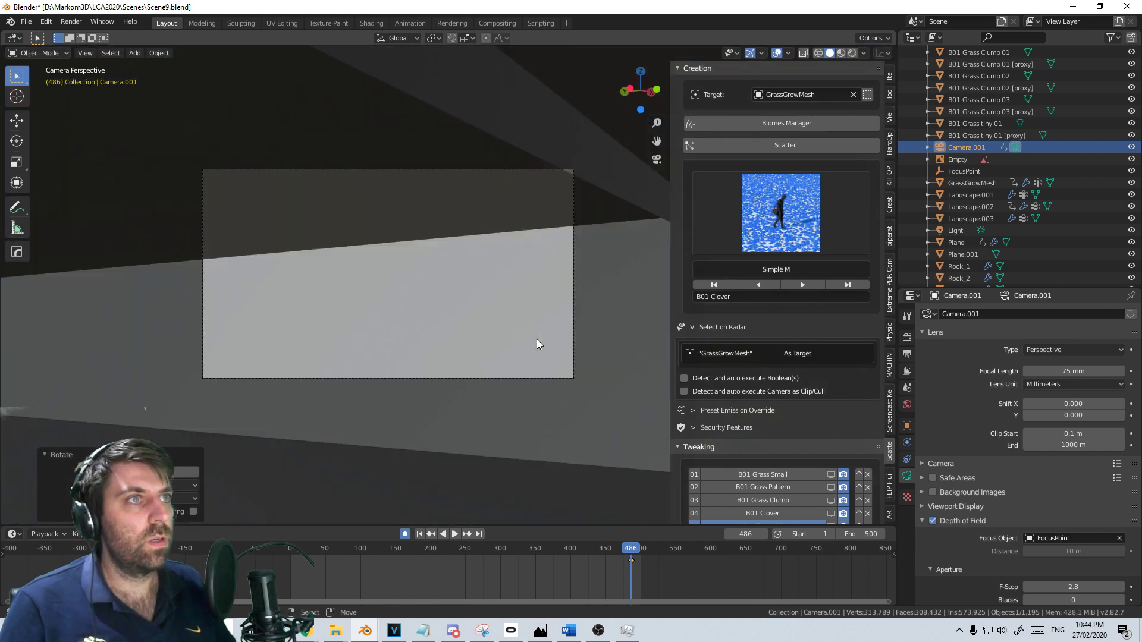
key(g)
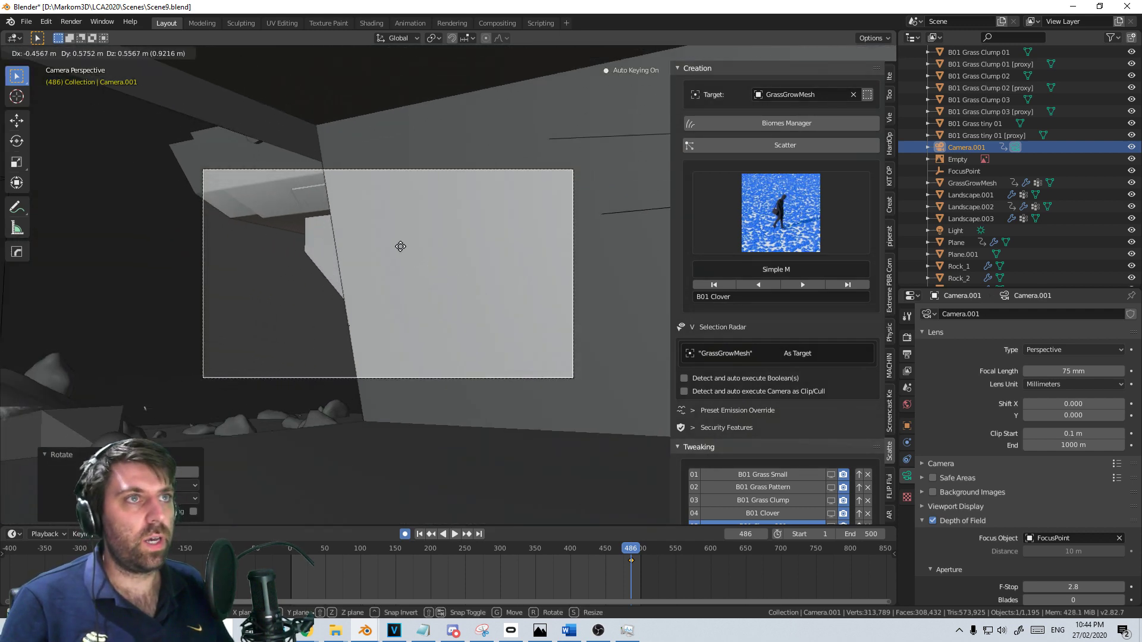
click(476, 261)
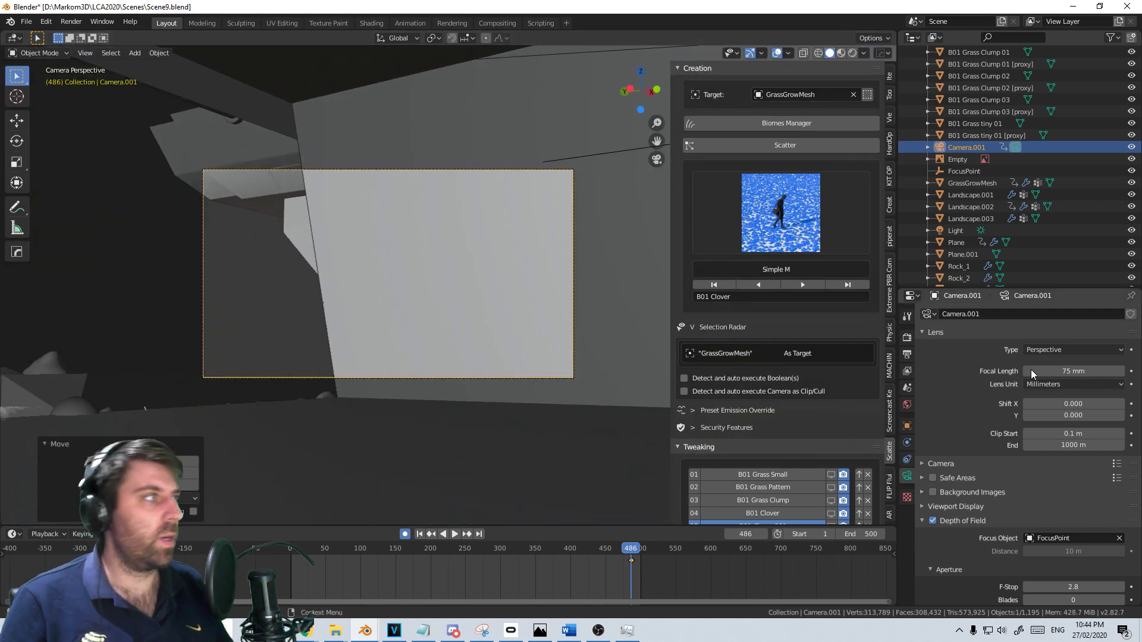
click(1082, 372)
text(30)
key(Return)
Move the camera and rotate it about Z to frame the robot through the doorway, fitting the camera frame in view
key(g)
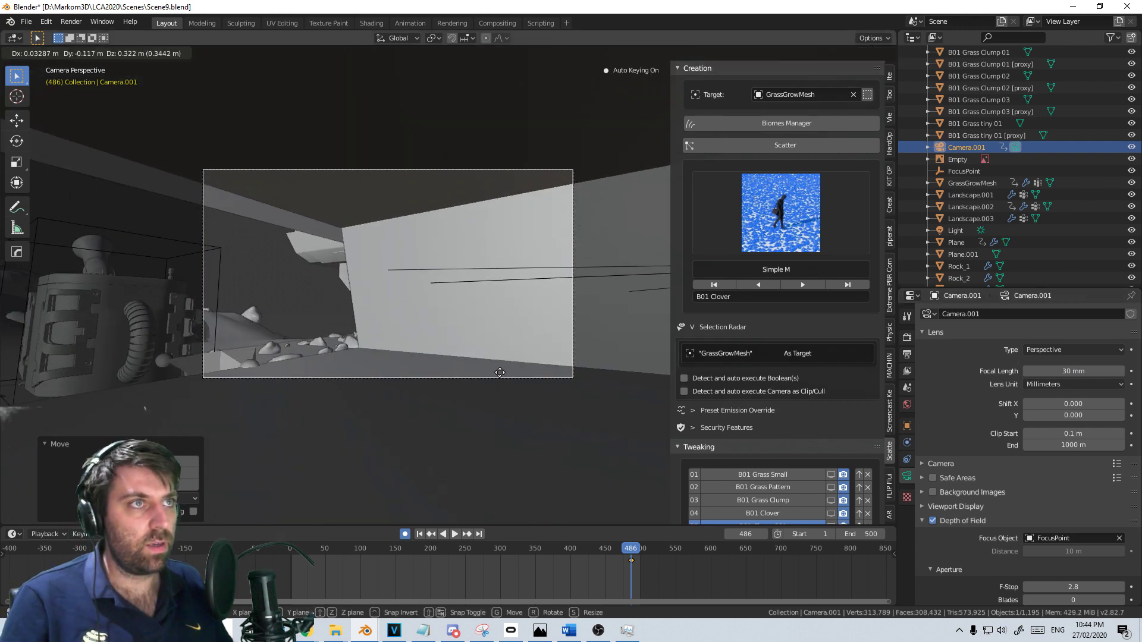
click(496, 385)
key(r)
key(z)
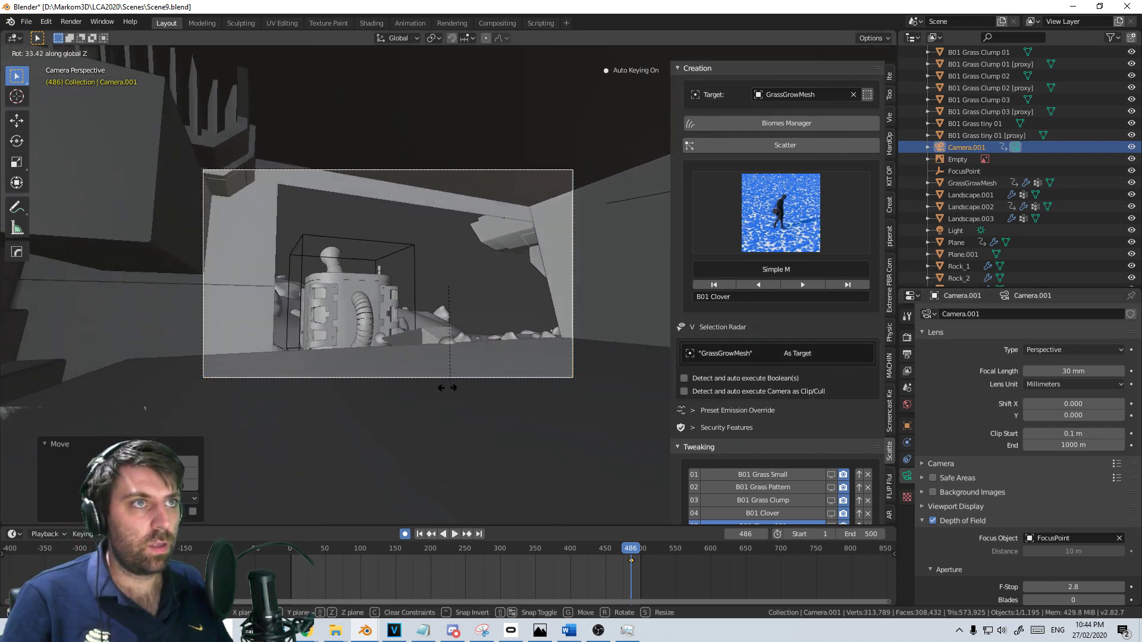
click(444, 386)
key(g)
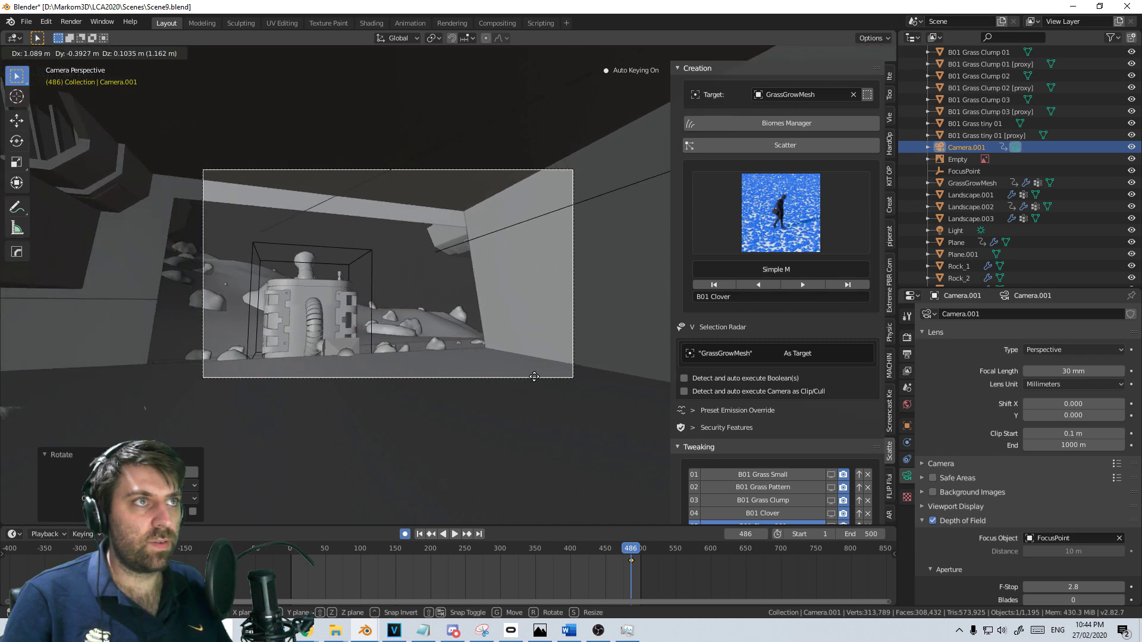
click(530, 388)
key(Home)
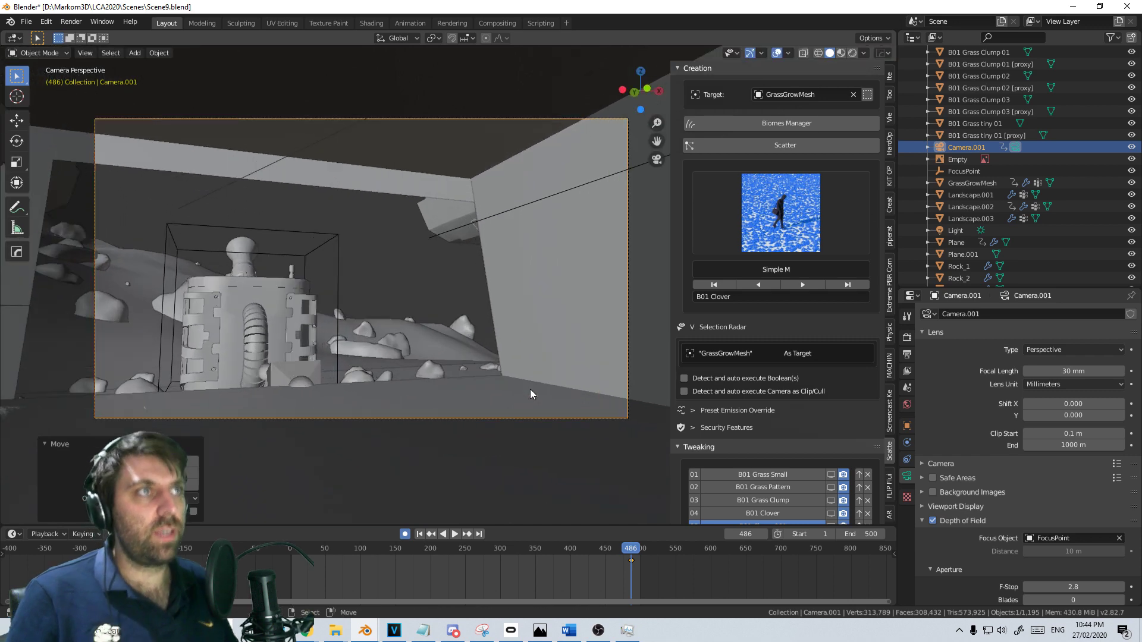
click(387, 130)
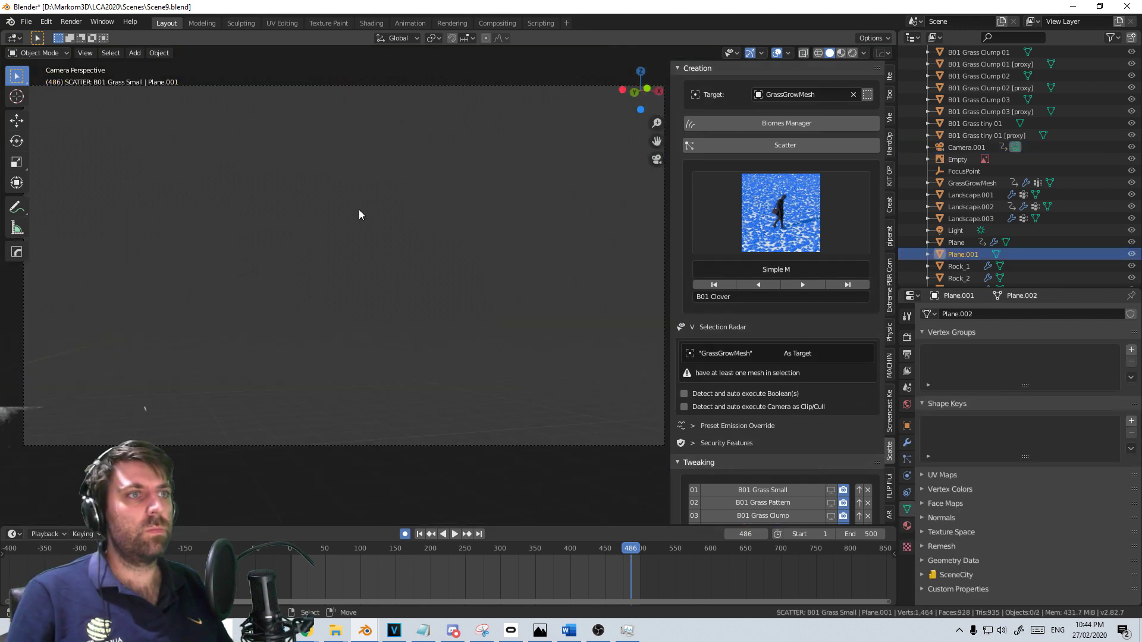
middle_drag(359, 211, 421, 239)
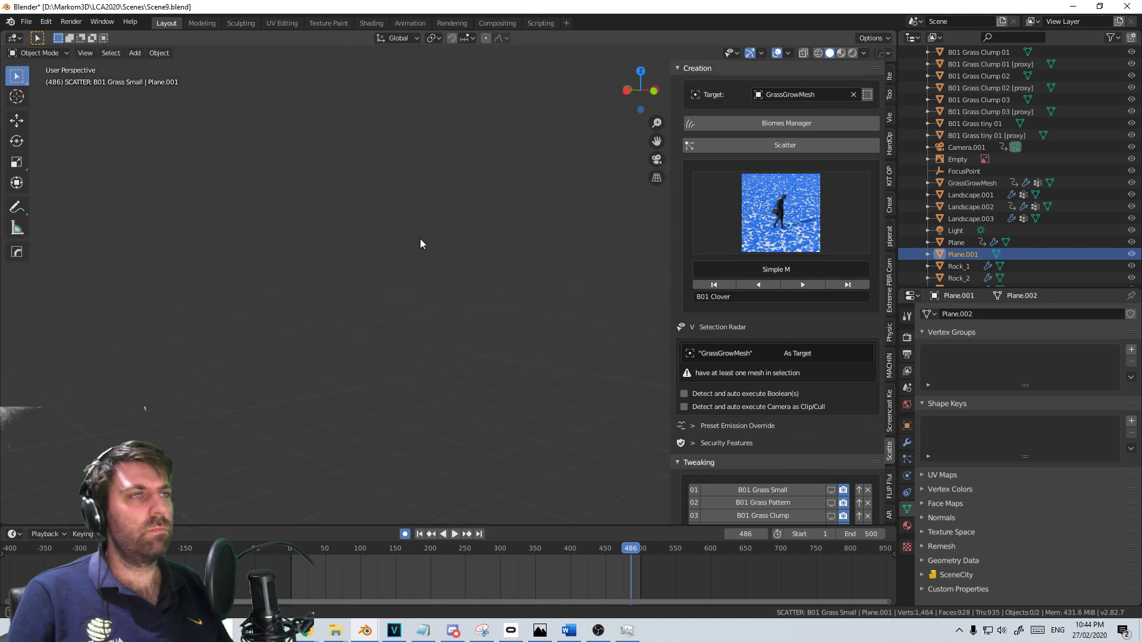
middle_drag(528, 285, 585, 260)
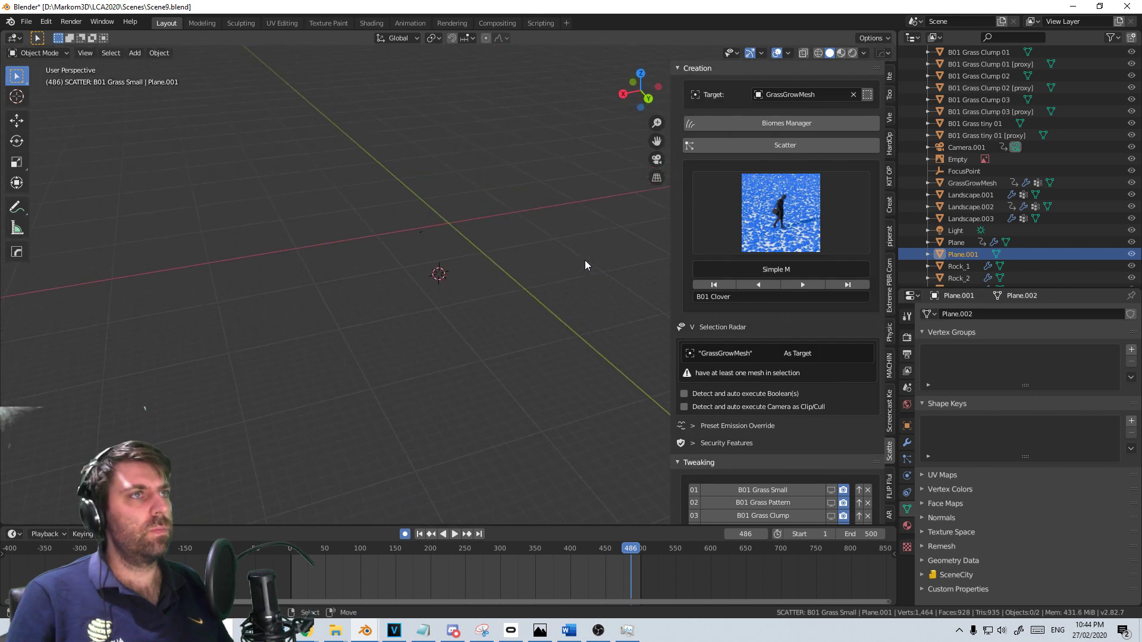
key(ctrl+z)
Select the interior plane's ceiling face and lower it along Z toward the doorway's upper edge
key(Tab)
middle_drag(418, 312, 476, 306)
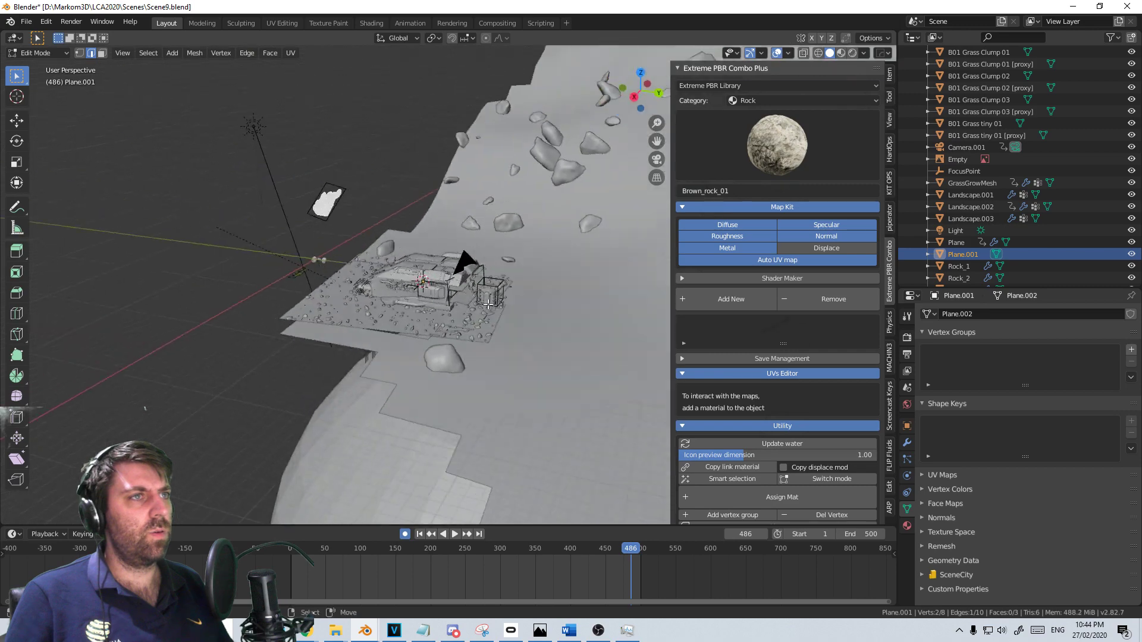
scroll(433, 303, up, 5)
key(Tab)
scroll(522, 287, up, 8)
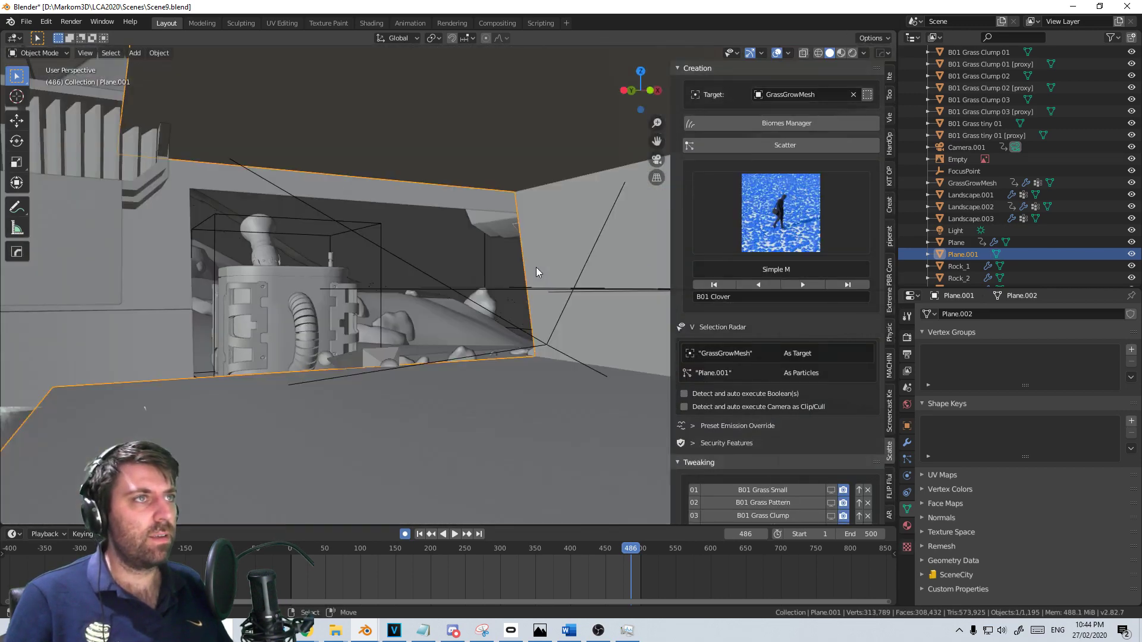
key(Tab)
middle_drag(506, 313, 490, 222)
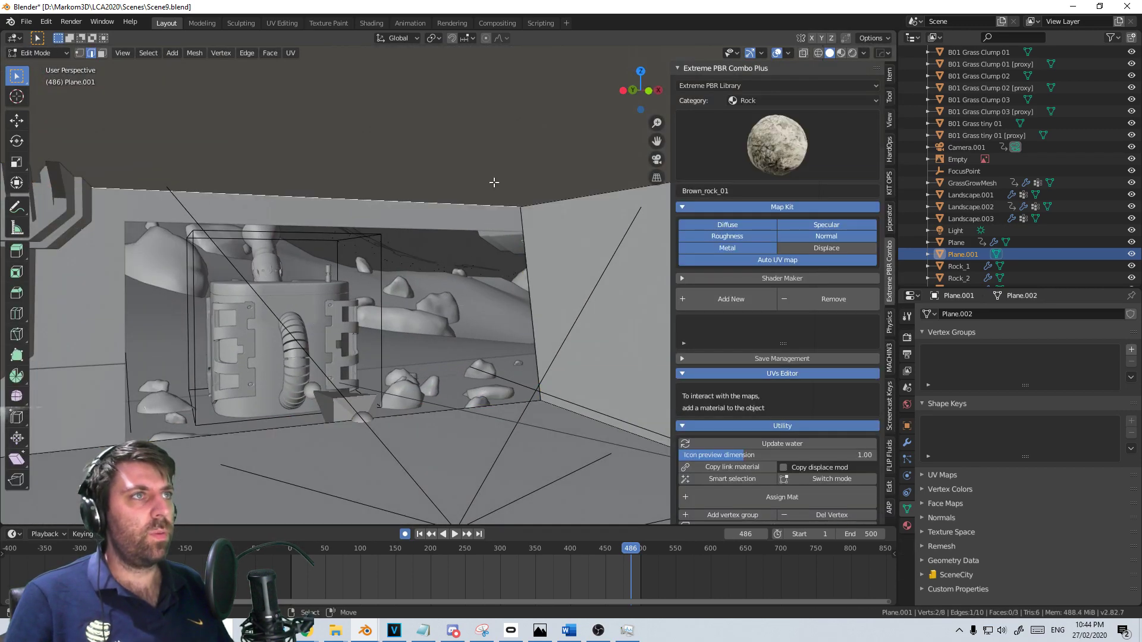
click(102, 53)
click(375, 140)
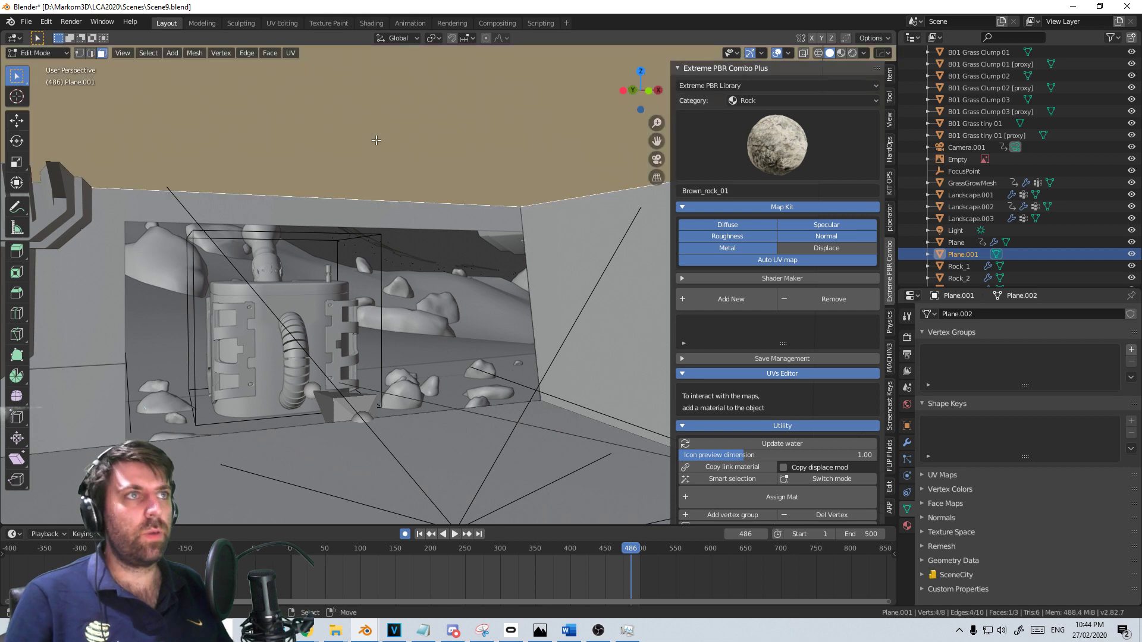
key(g)
key(z)
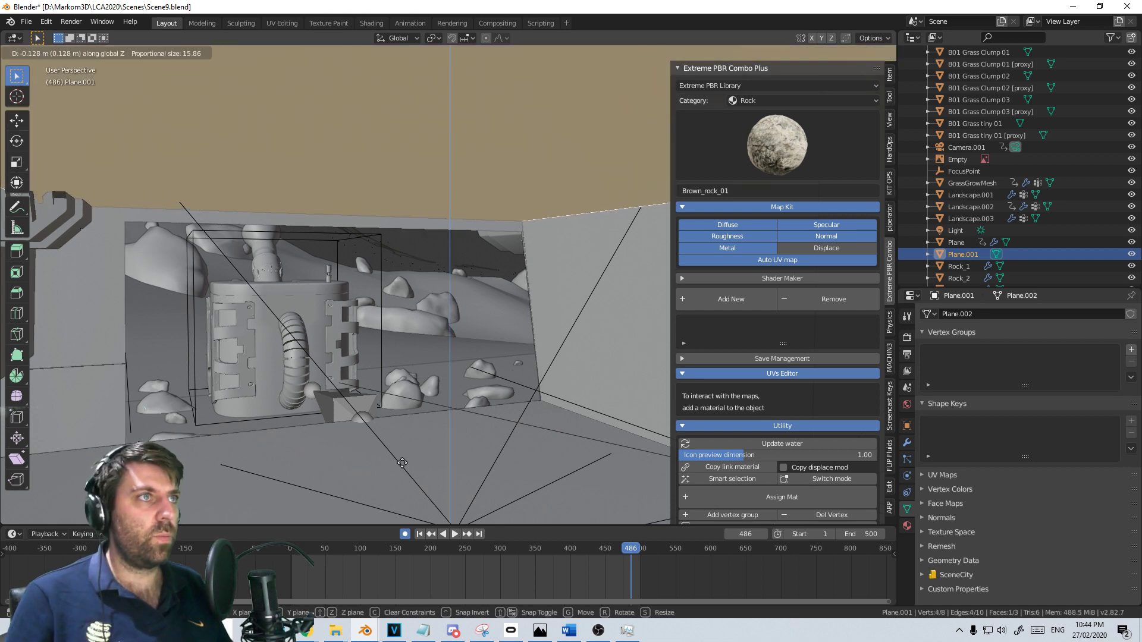
click(440, 173)
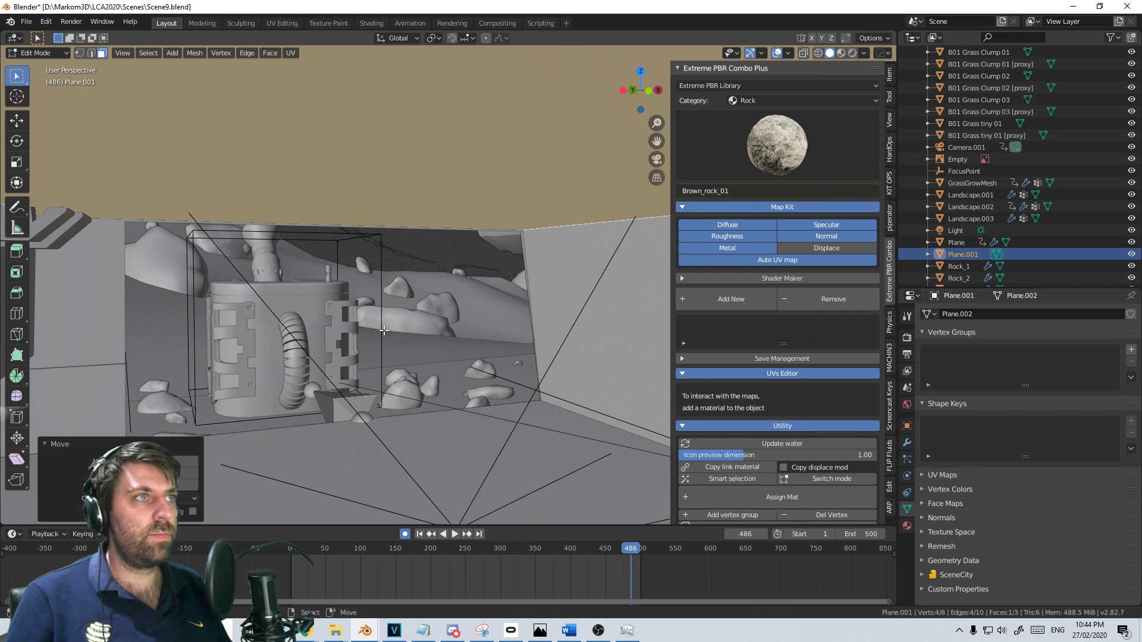
Leave mesh editing and hide the ship to expose the interior floor, wall and ceiling plane
middle_drag(440, 172, 516, 377)
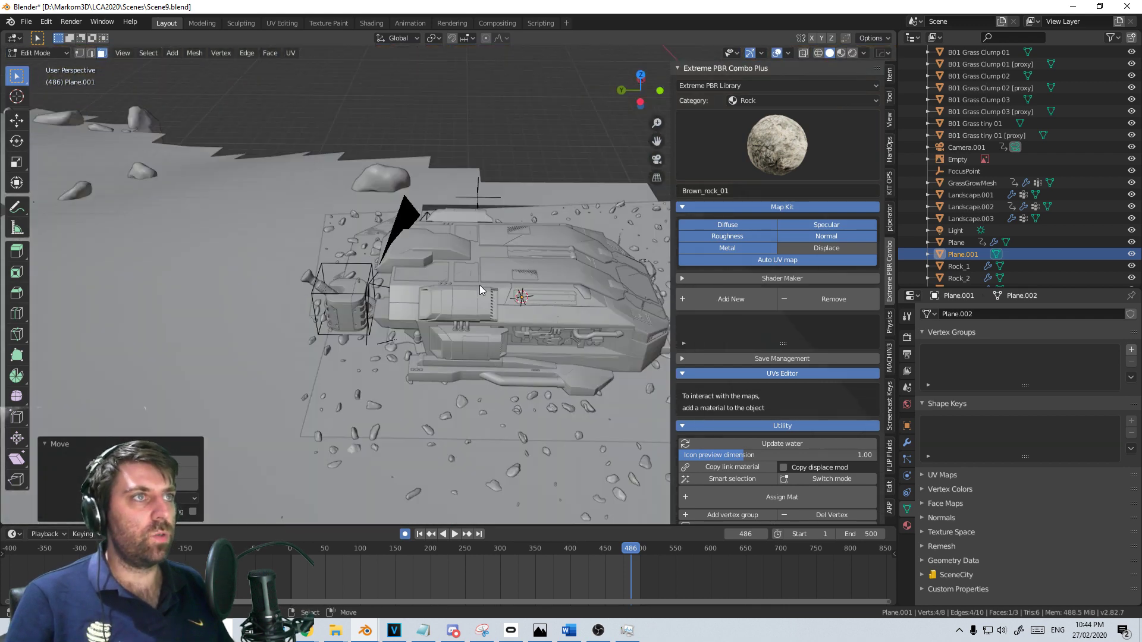
key(Delete)
scroll(496, 334, up, 4)
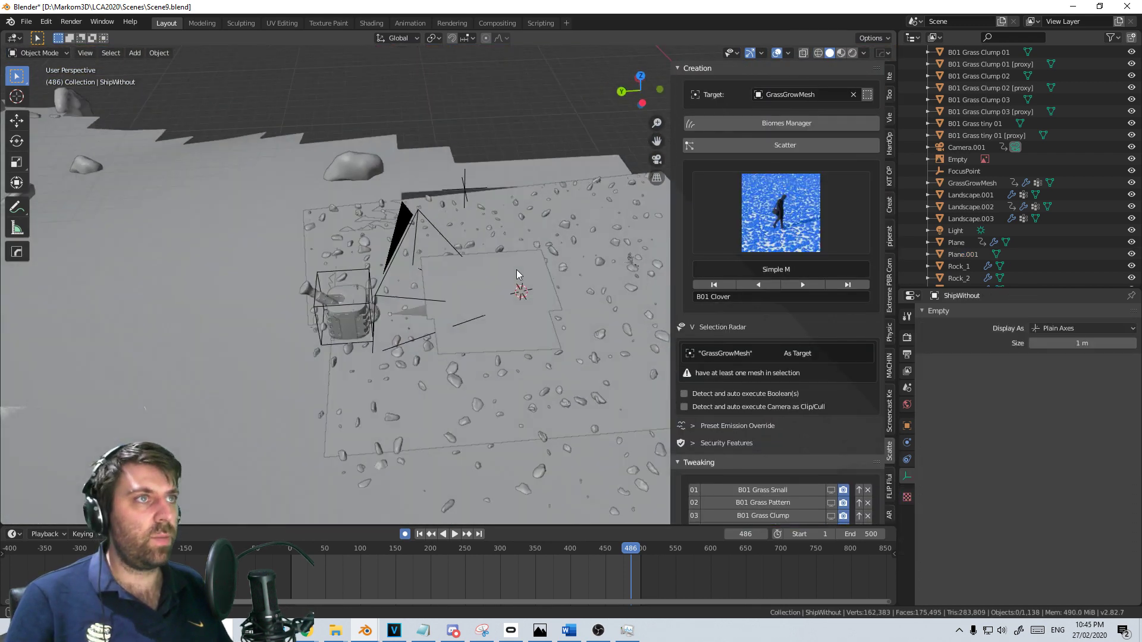
Add an edge loop near the doorway end of the interior plane and flatten it with a scale of 0 along Y
scroll(477, 257, down, 2)
click(465, 255)
key(Tab)
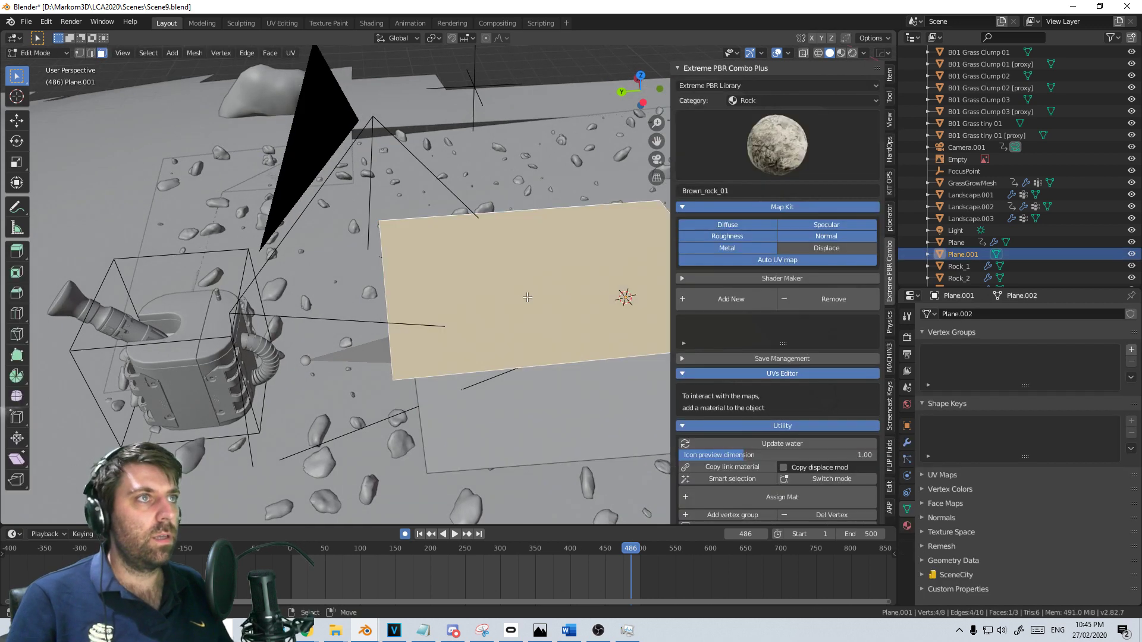
click(544, 226)
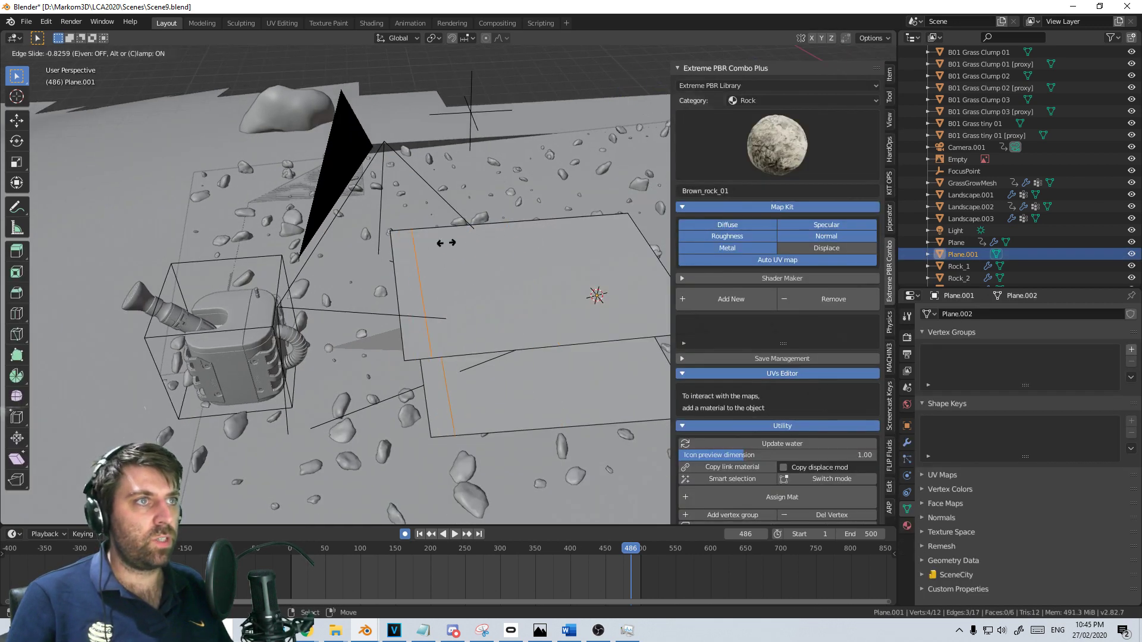
click(446, 243)
key(s)
key(x)
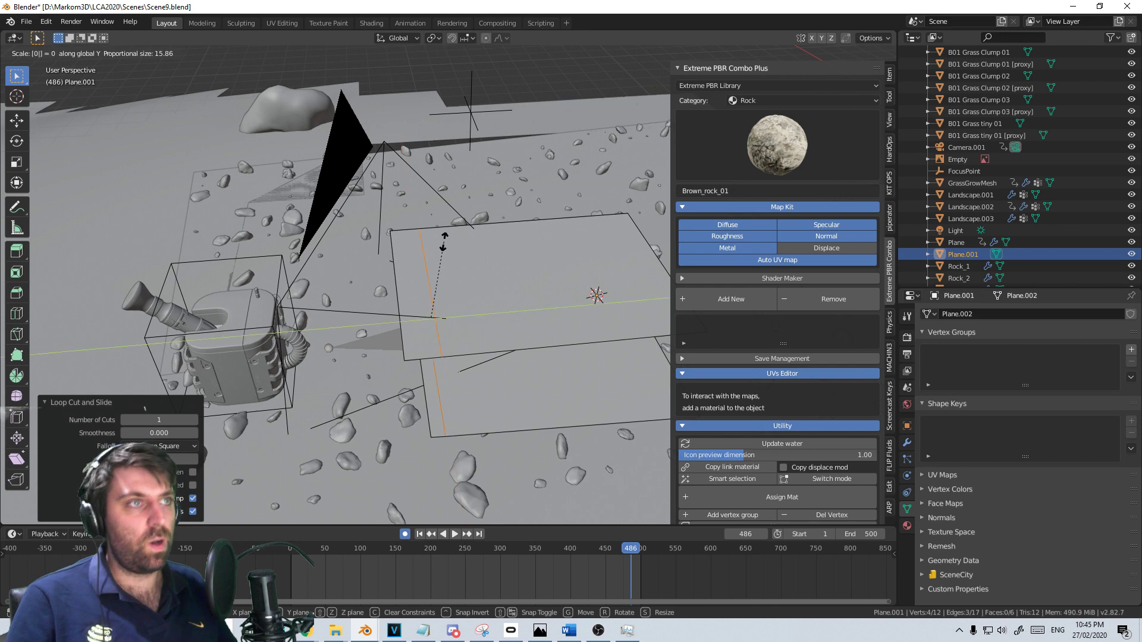
key(Return)
Add a second edge loop across the interior plane's floor, wall and ceiling, close to the first one, and leave mesh editing
middle_drag(443, 243, 528, 305)
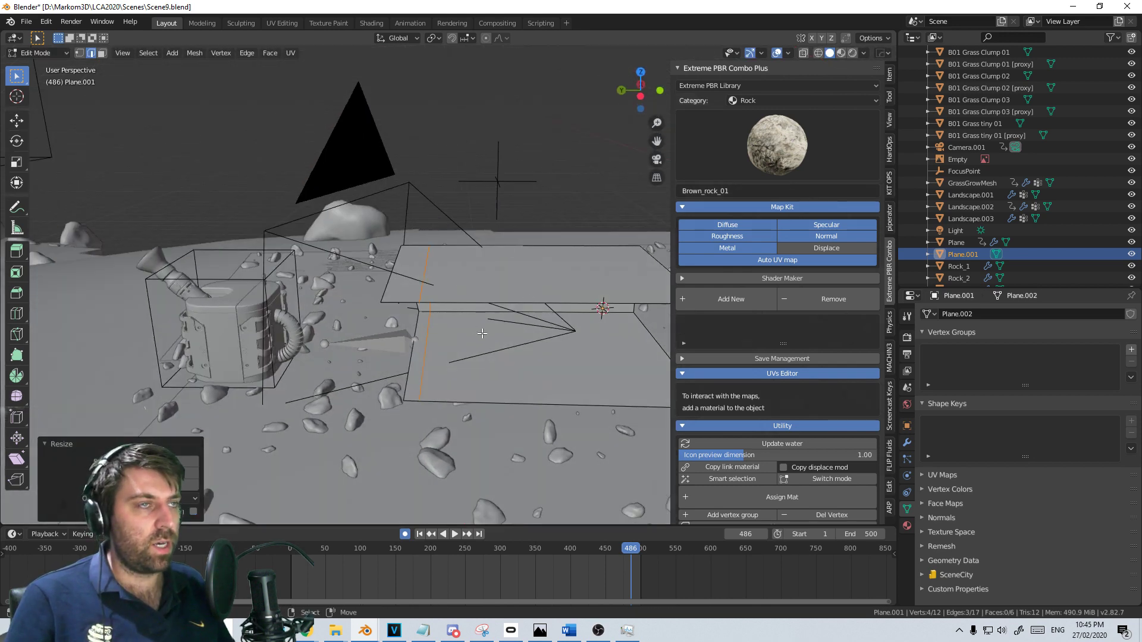
click(549, 284)
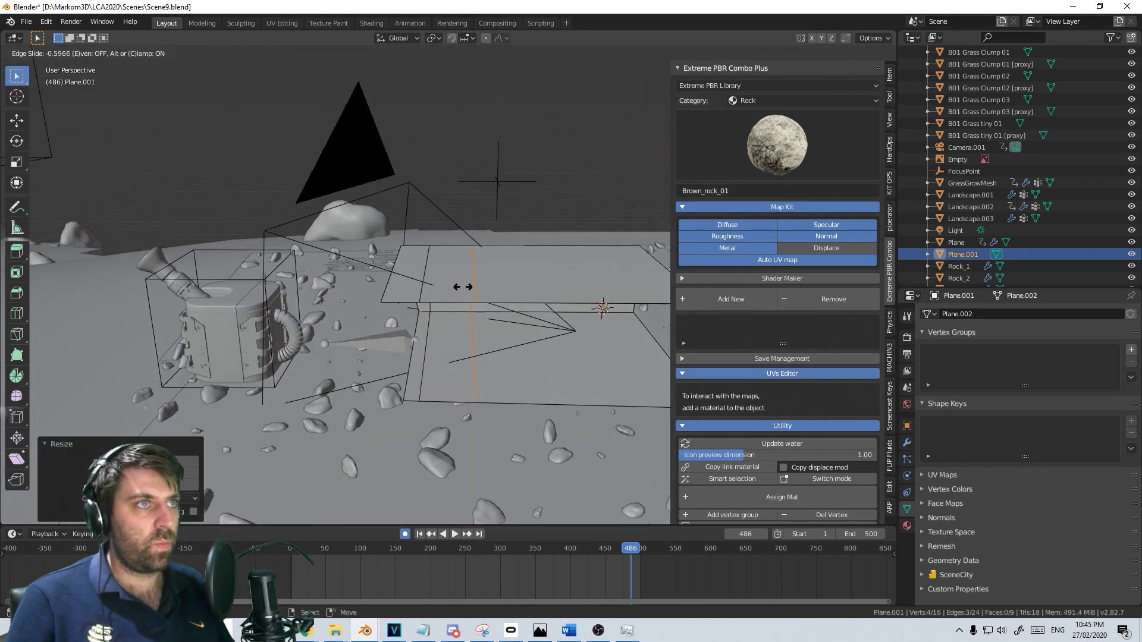
click(449, 290)
middle_drag(449, 291, 131, 349)
key(Tab)
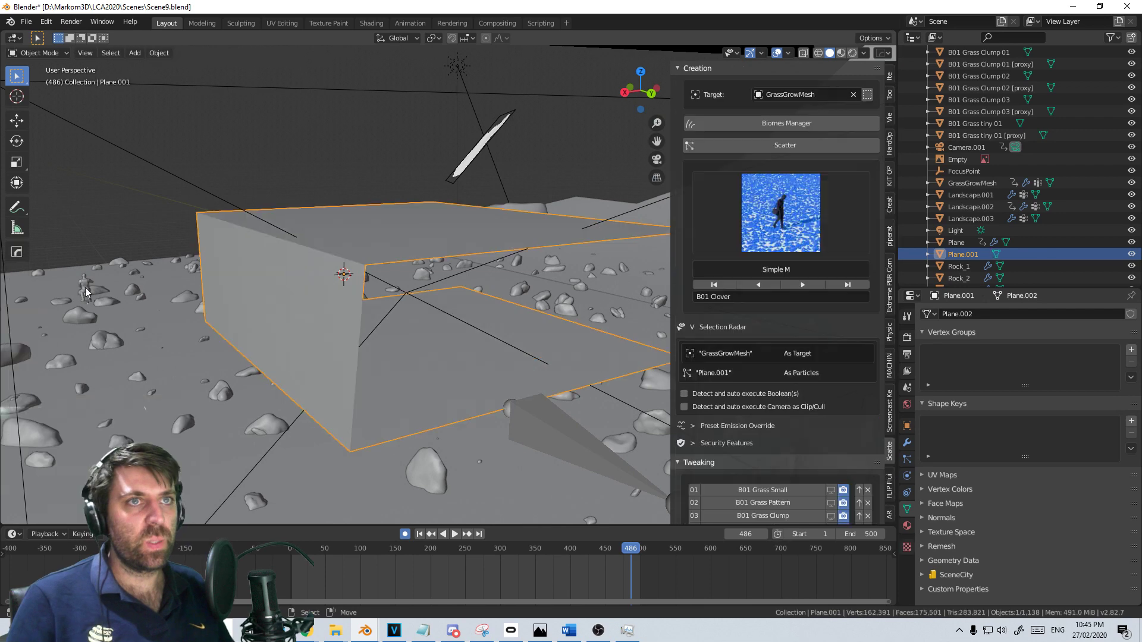
Select the character's armature outside the ship interior and delete its existing keyframes from the timeline
click(85, 303)
click(88, 305)
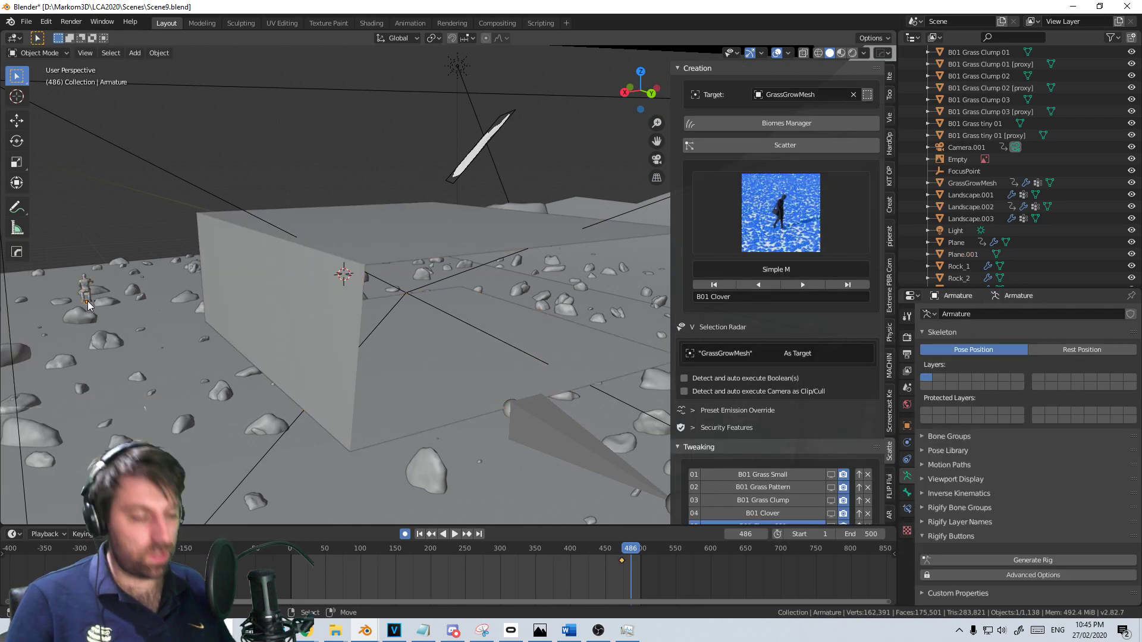
key(KP_7)
scroll(131, 296, up, 4)
key(x)
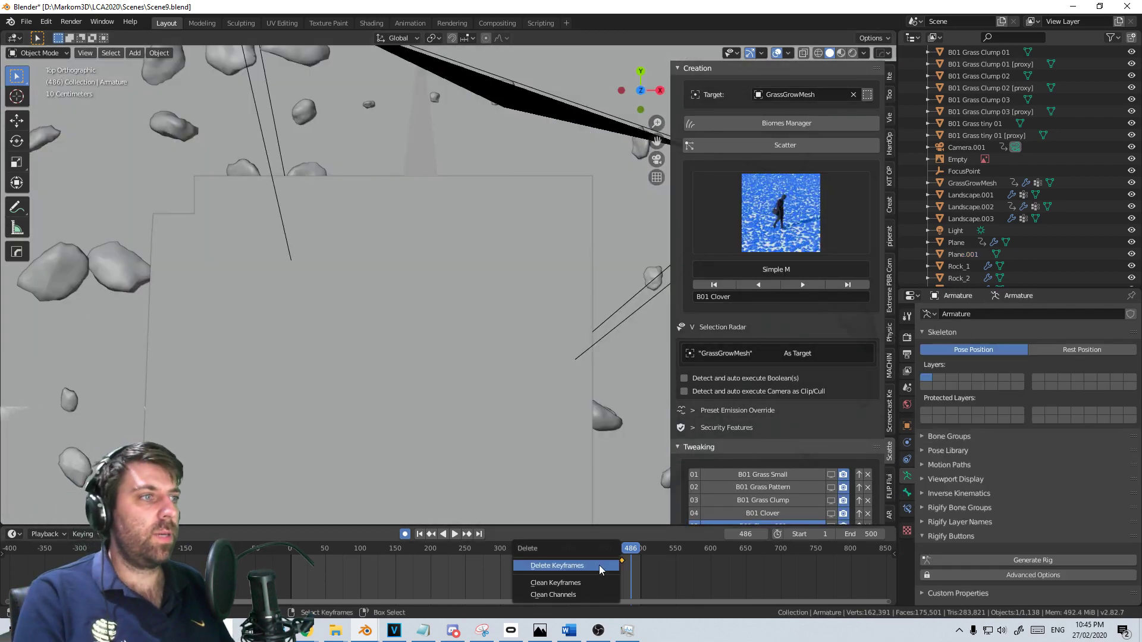
click(598, 565)
Switch the armature to Pose Mode, insert a keyframe for its bones at frame 486 and clear the bone selection
scroll(552, 480, down, 6)
middle_drag(526, 397, 405, 285)
scroll(403, 277, up, 3)
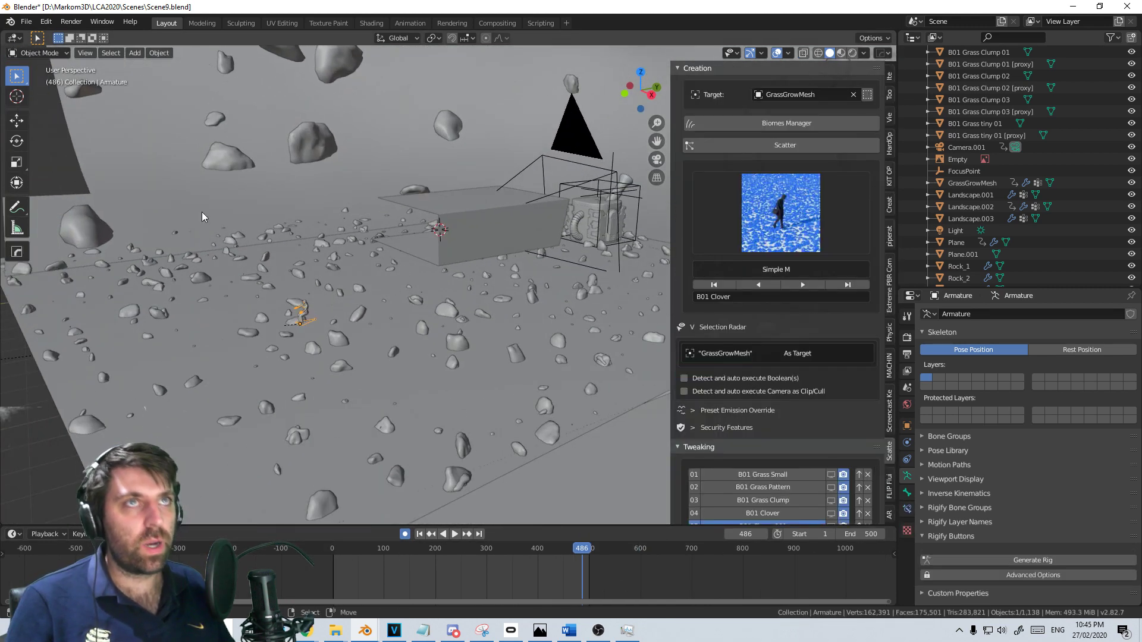
click(40, 93)
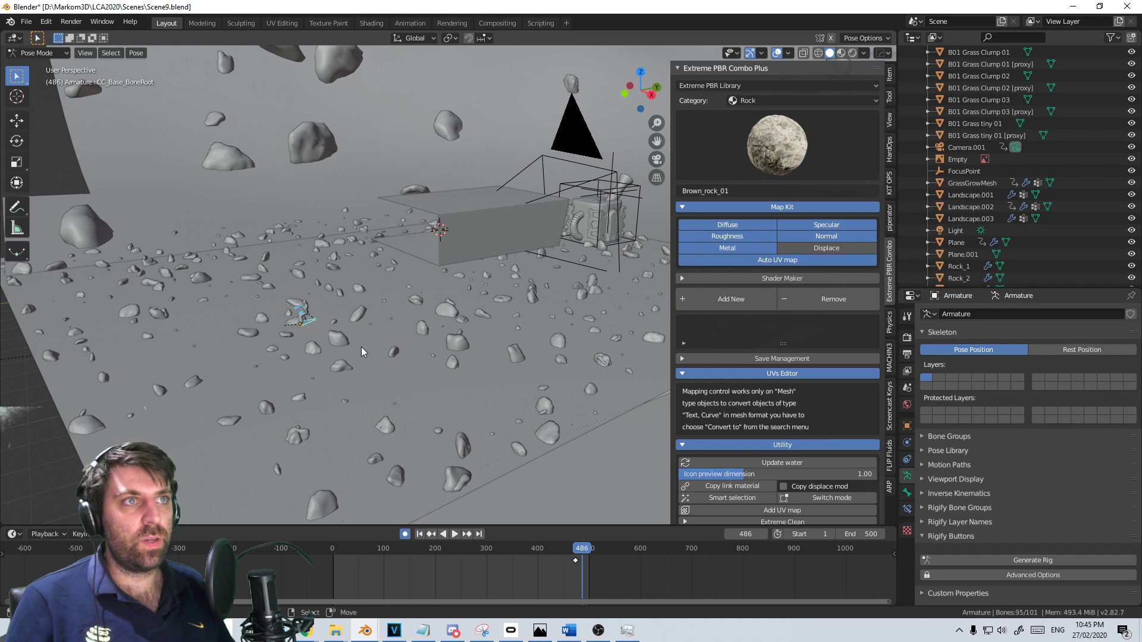
key(i)
key(alt+a)
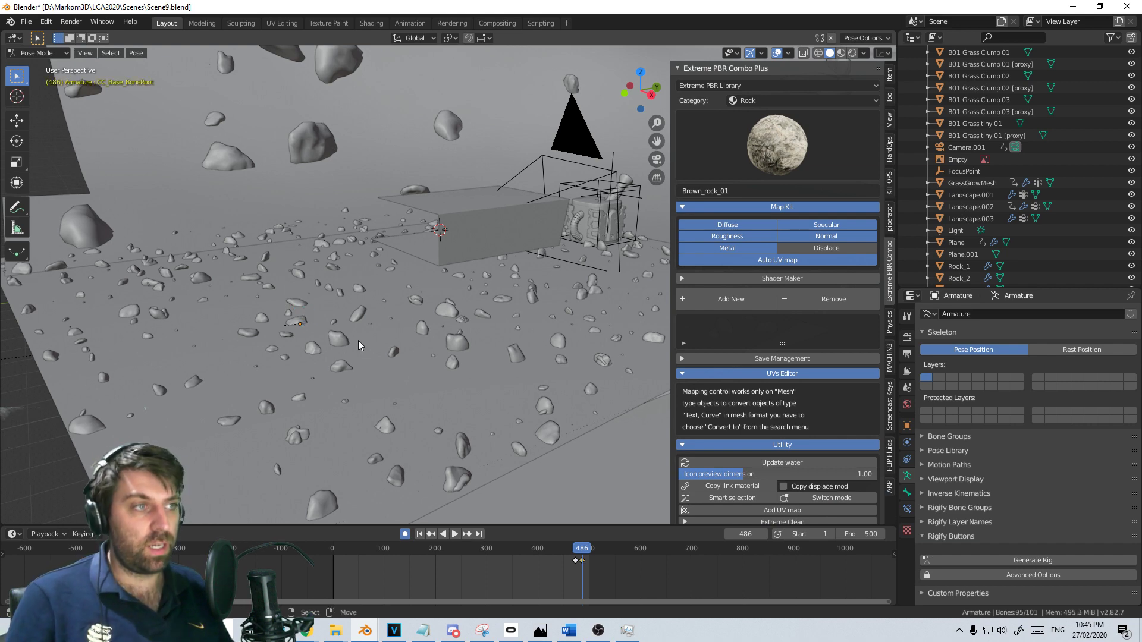
Select the character's root bone in top view and move it to the ship interior plane
key(KP_7)
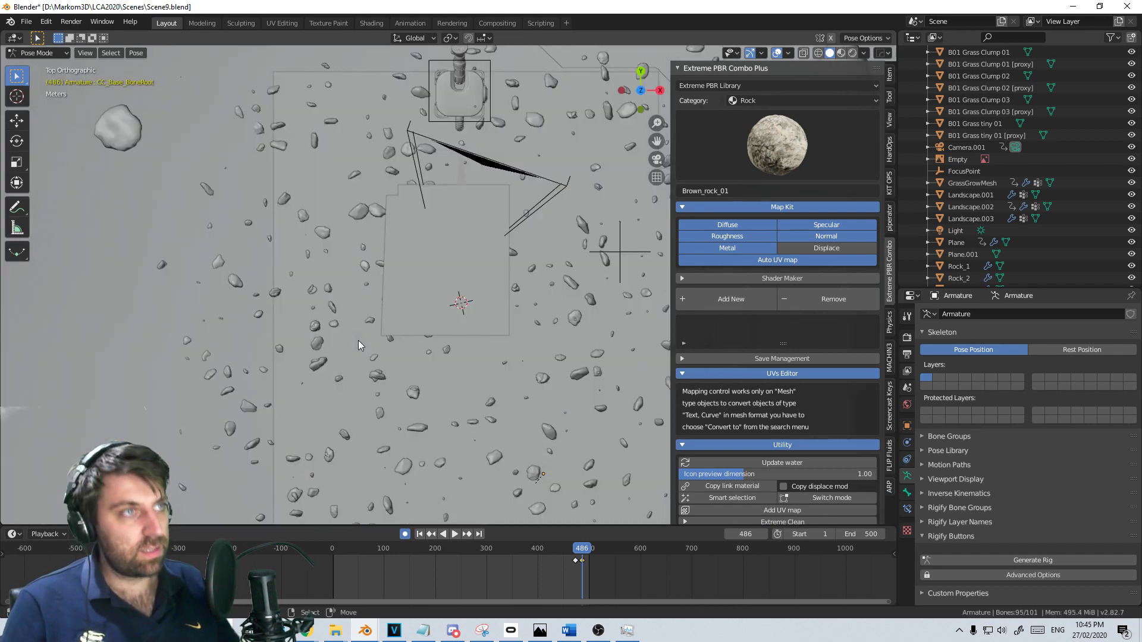
scroll(581, 376, down, 4)
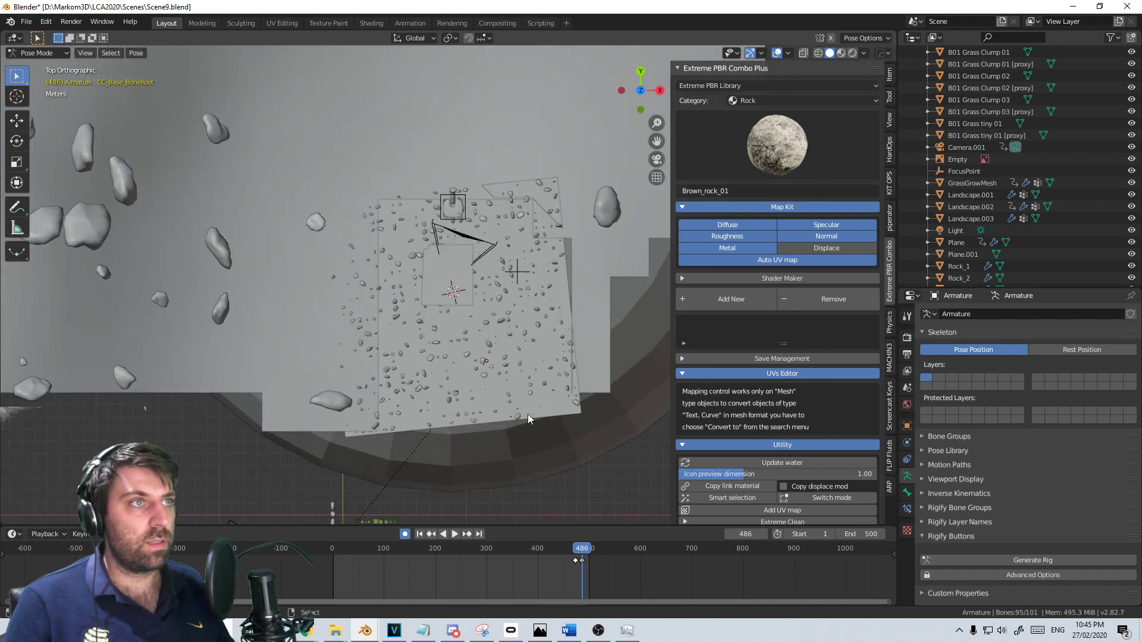
shift+middle_drag(527, 414, 544, 241)
scroll(508, 361, up, 6)
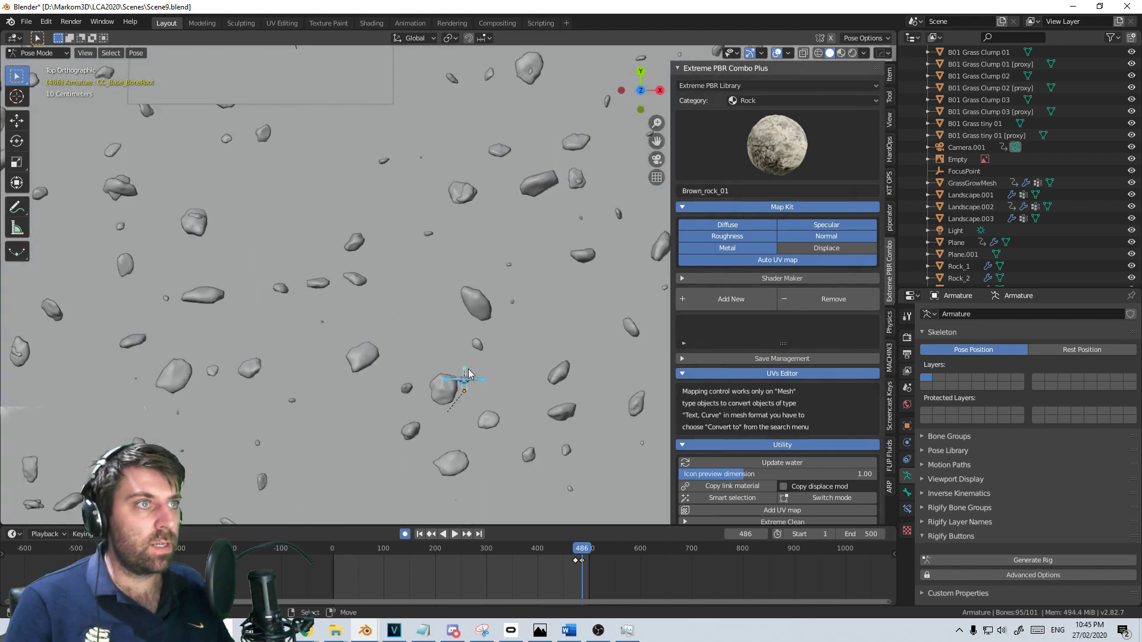
scroll(502, 416, down, 3)
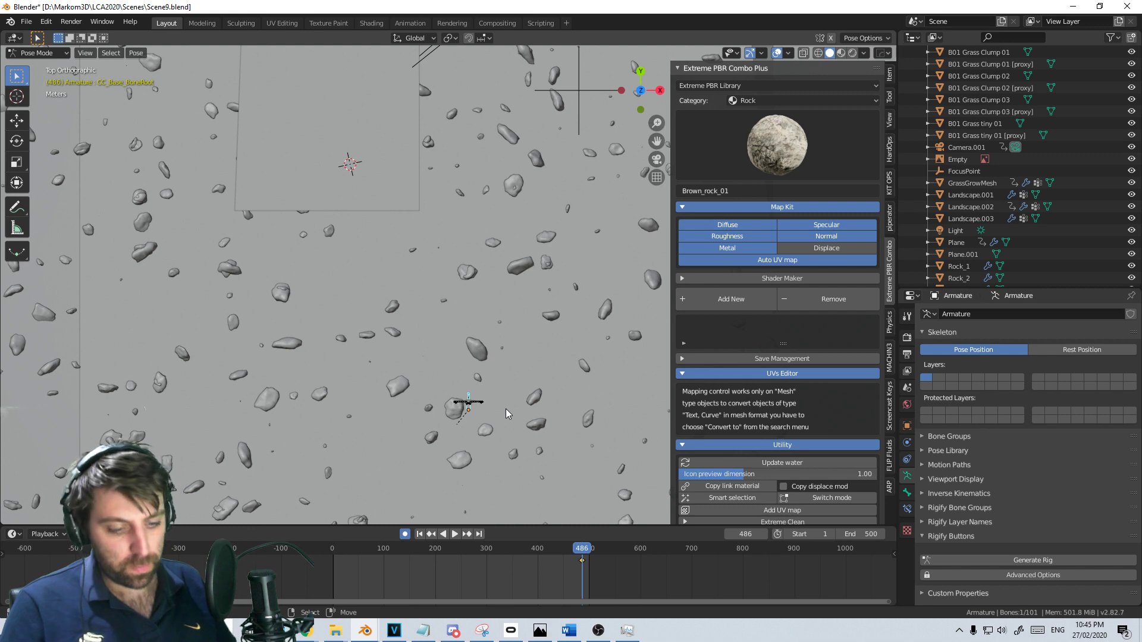
scroll(508, 398, down, 4)
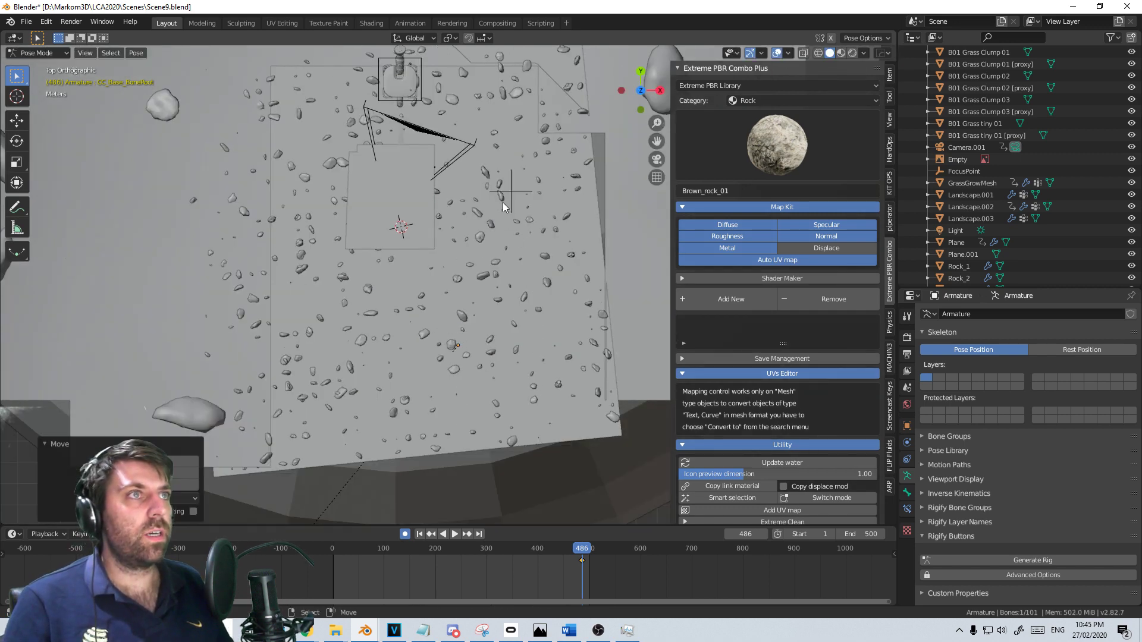
Raise the root bone to the interior floor in side view and rotate it 90 degrees about Z
key(KP_3)
scroll(313, 265, up, 5)
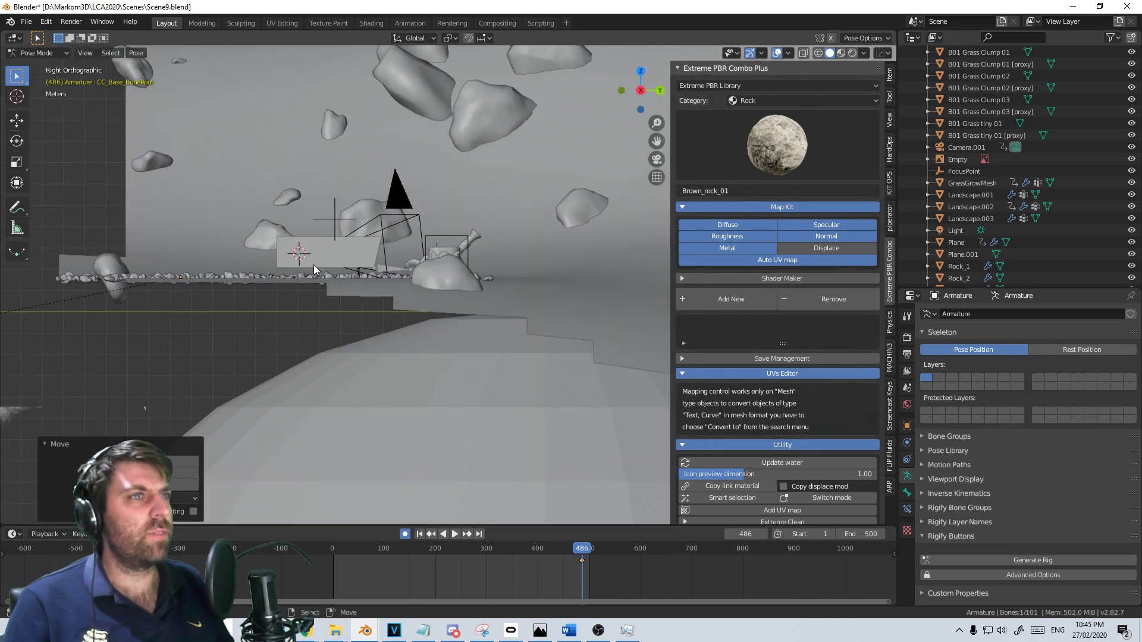
scroll(440, 322, up, 3)
key(g)
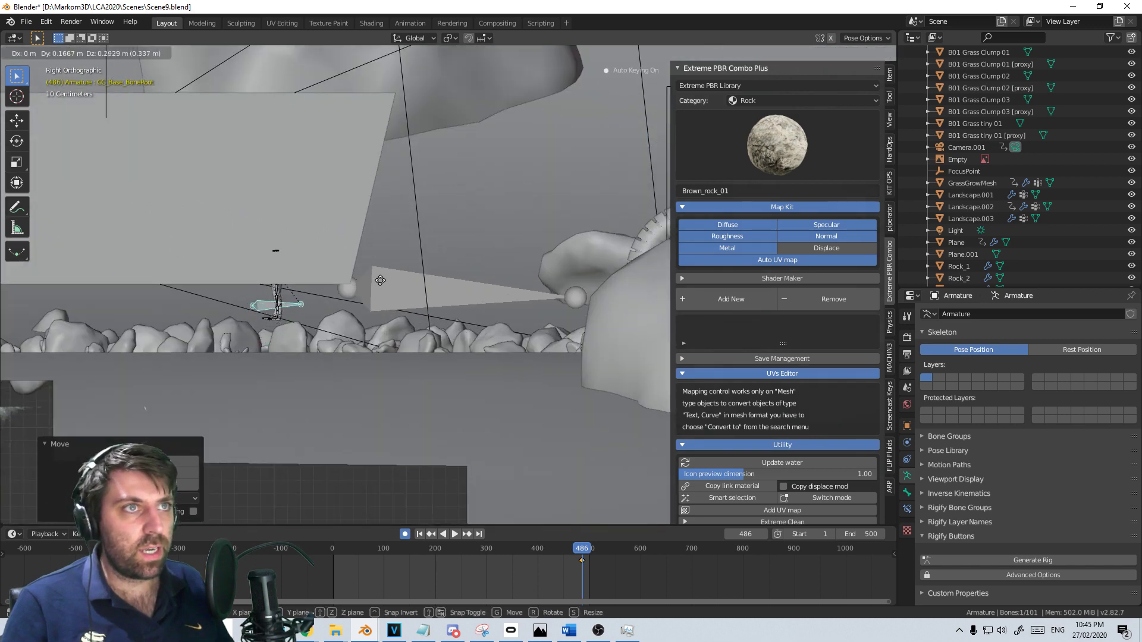
click(388, 250)
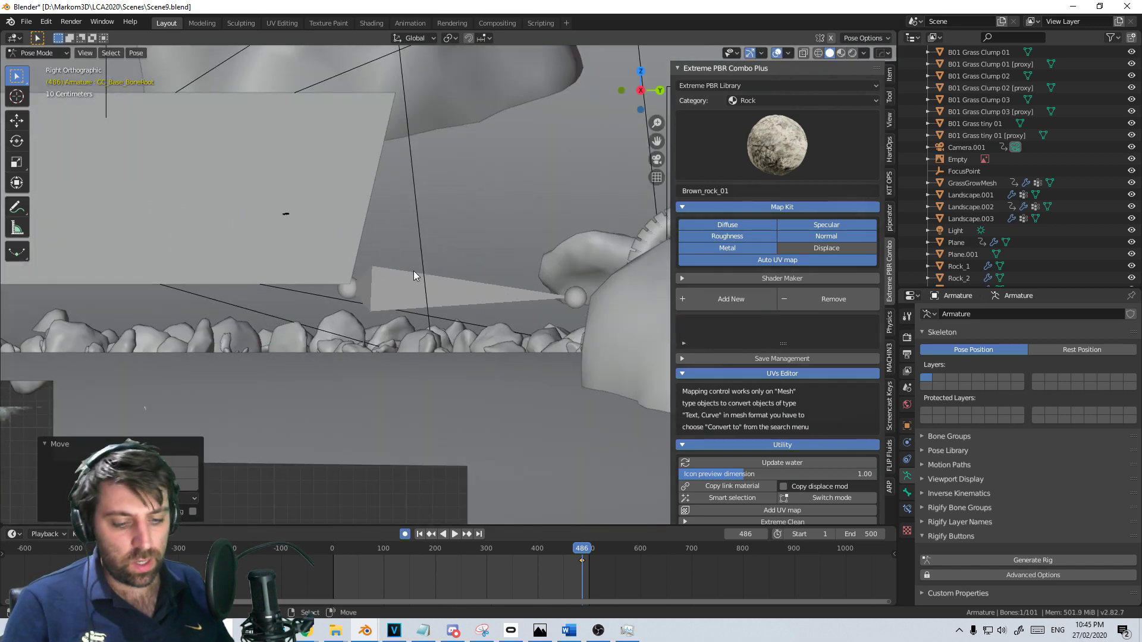
text(rz90)
key(Return)
middle_drag(413, 270, 493, 324)
click(581, 330)
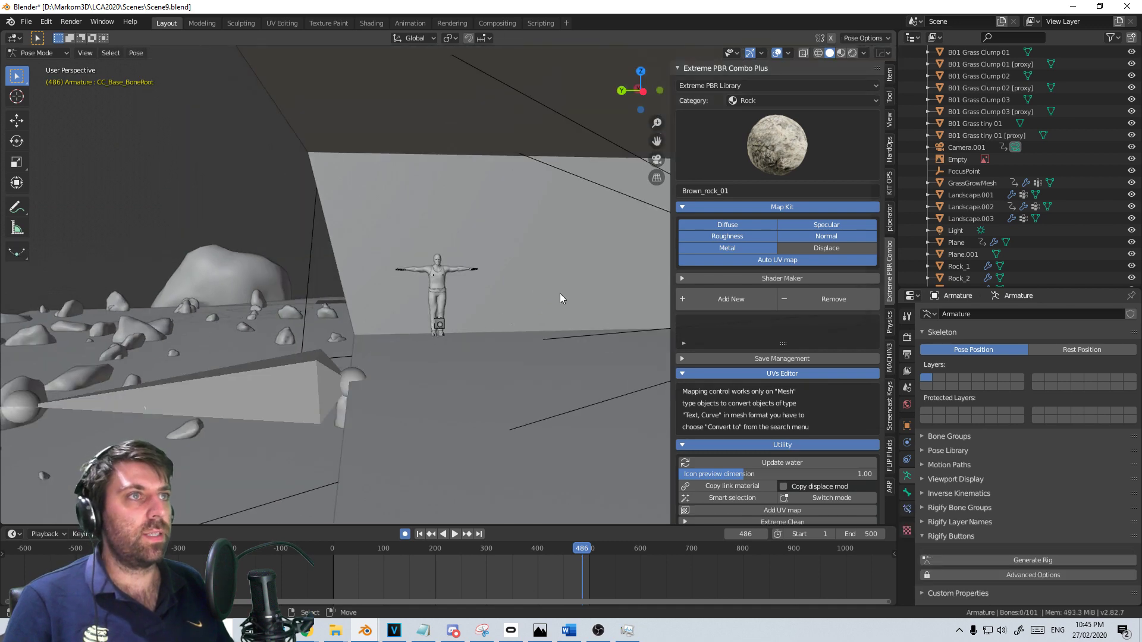
Return to Object Mode, edit the interior plane and slide its second edge loop farther from the doorway end, past the character
middle_drag(559, 294, 524, 333)
click(37, 53)
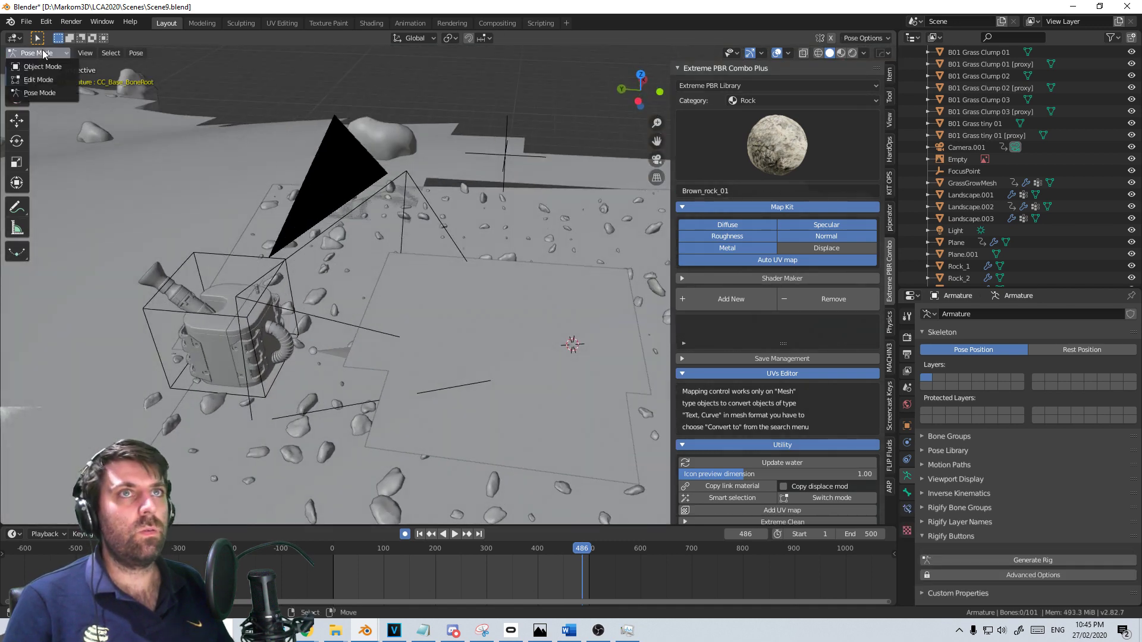
click(36, 63)
click(514, 314)
key(Tab)
scroll(514, 314, up, 5)
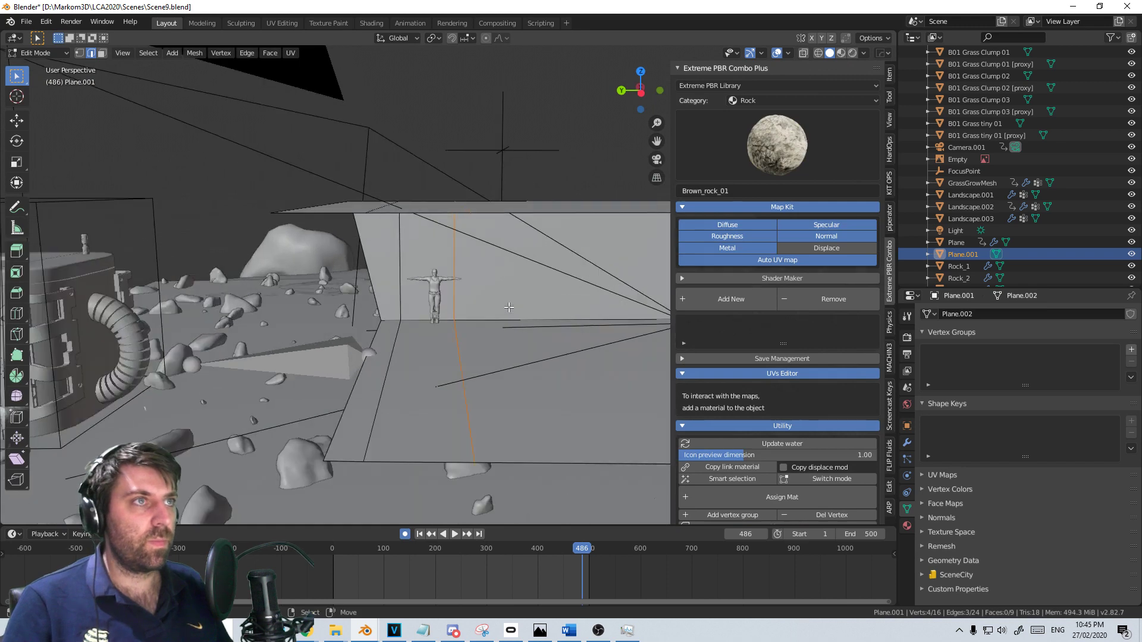
key(g)
key(g)
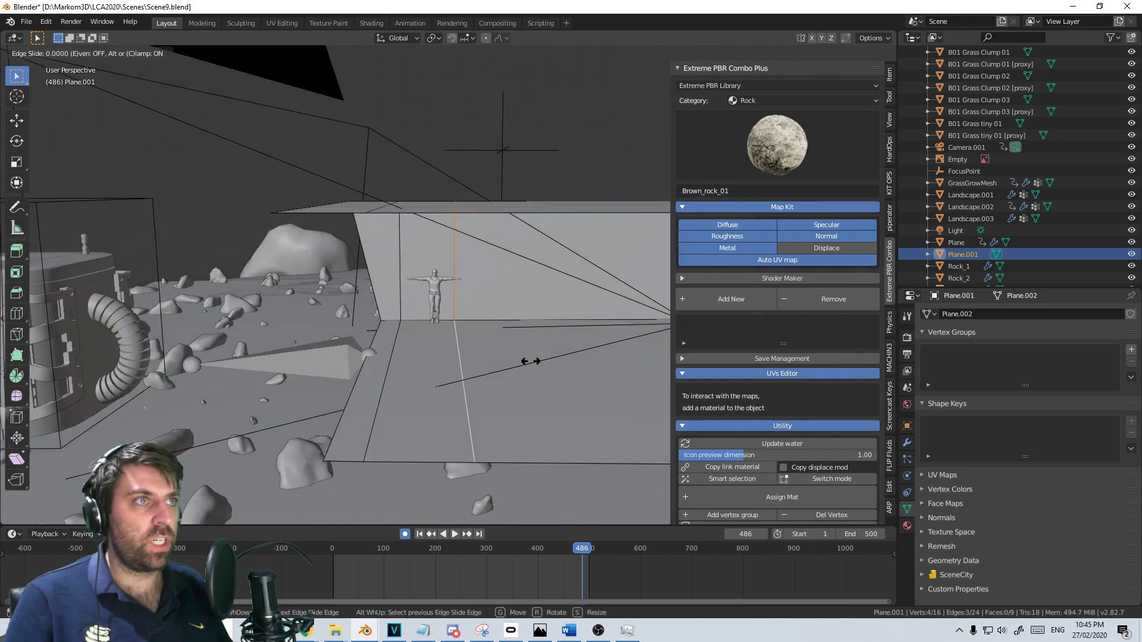
click(607, 365)
Add a horizontal edge loop across the interior side wall just above the character's head
key(ctrl+r)
click(410, 250)
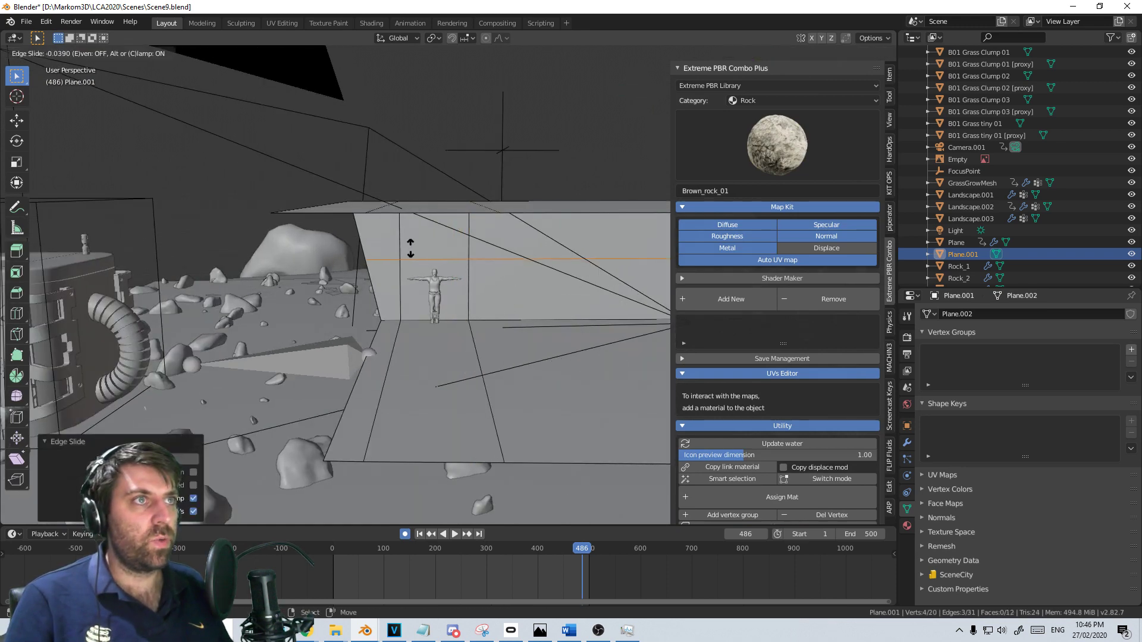
click(413, 247)
scroll(432, 329, up, 2)
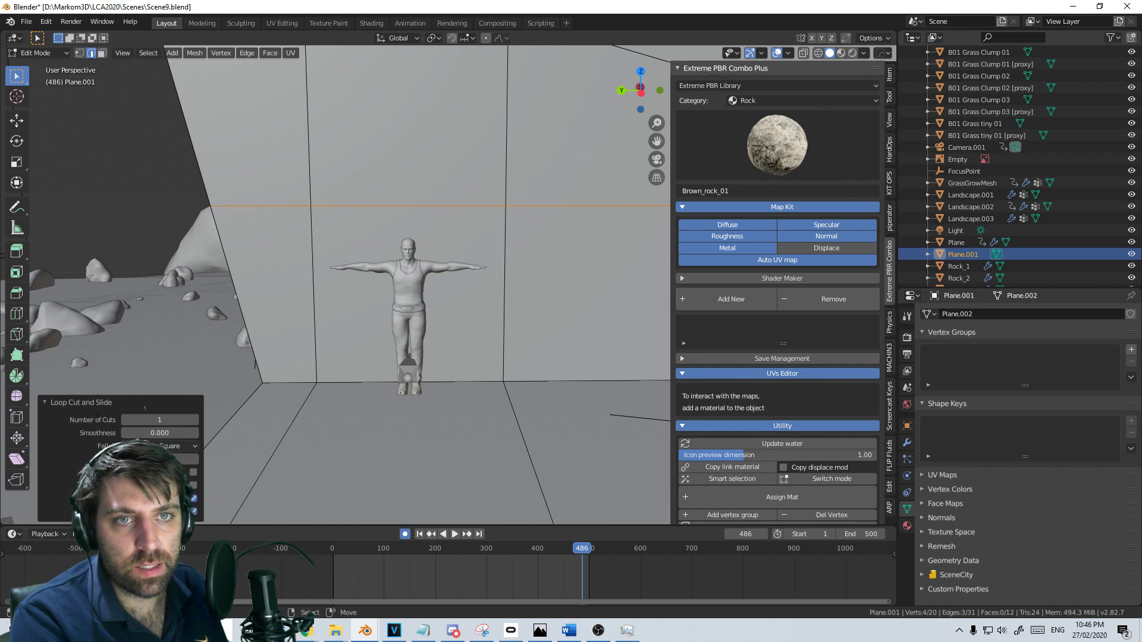
scroll(438, 341, down, 6)
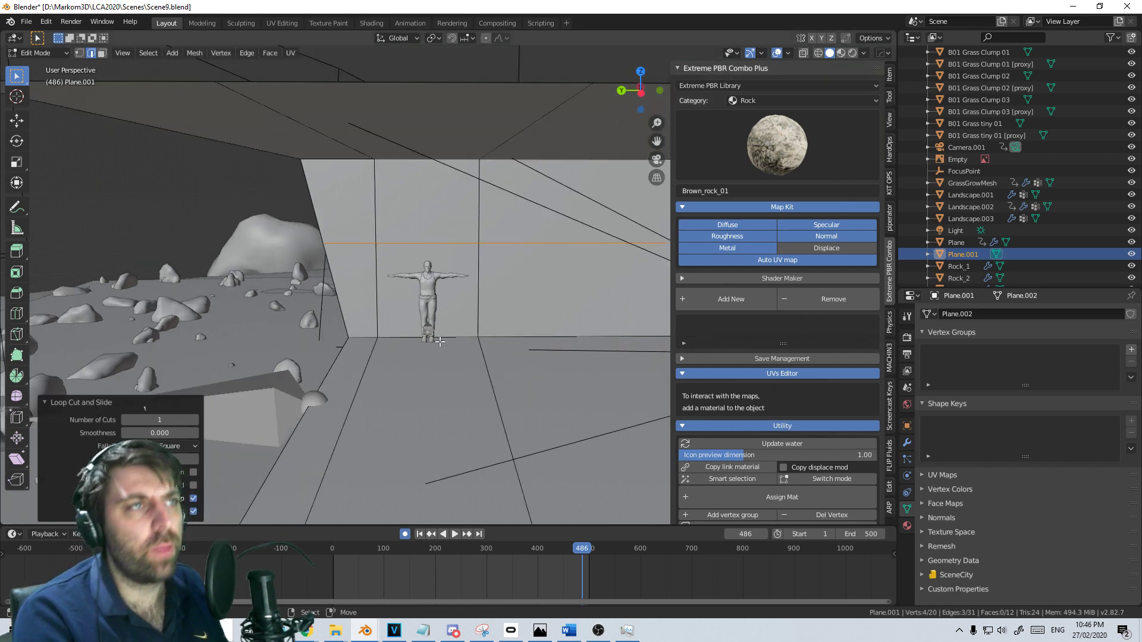
Look through the scene camera and select the interior wall face directly behind the character in face mode
middle_drag(454, 321, 330, 352)
key(KP_0)
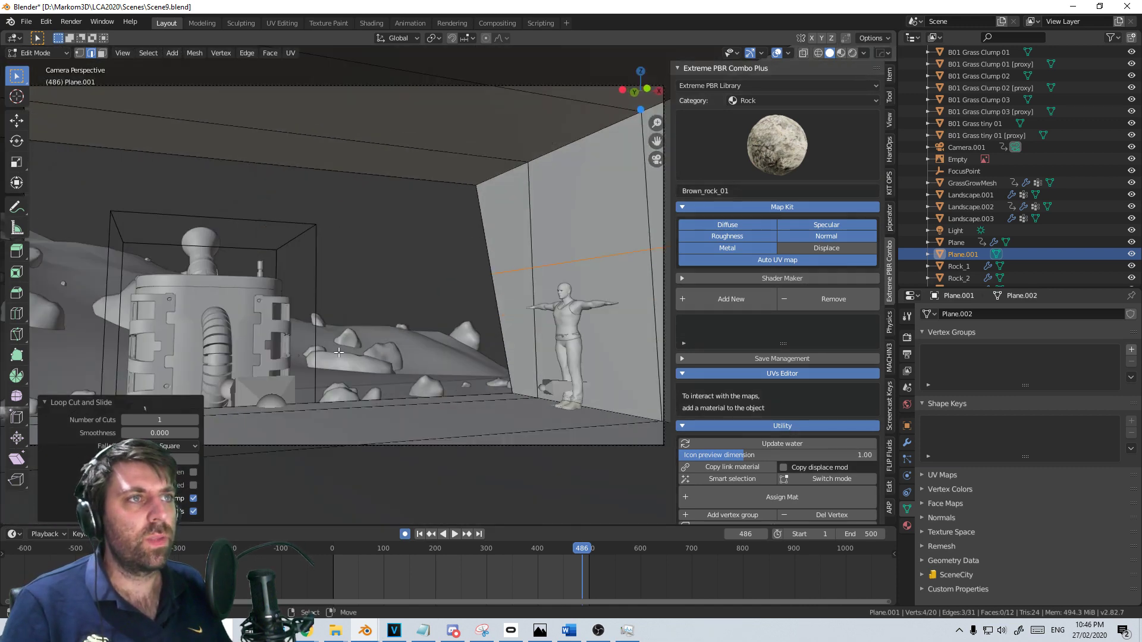
scroll(430, 333, down, 3)
key(Tab)
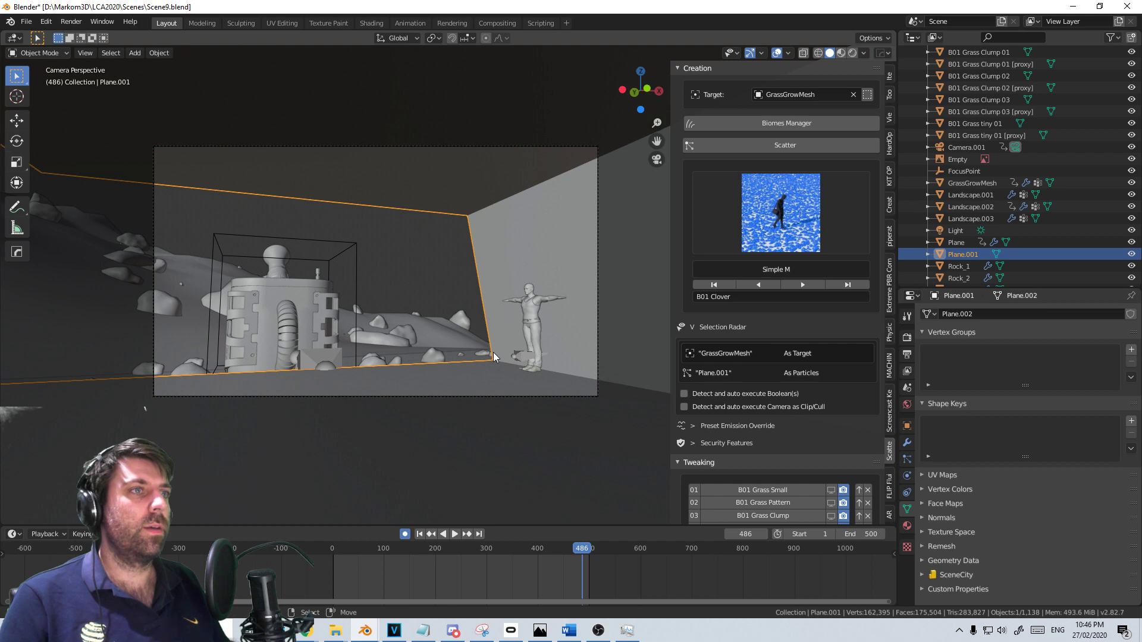
key(Tab)
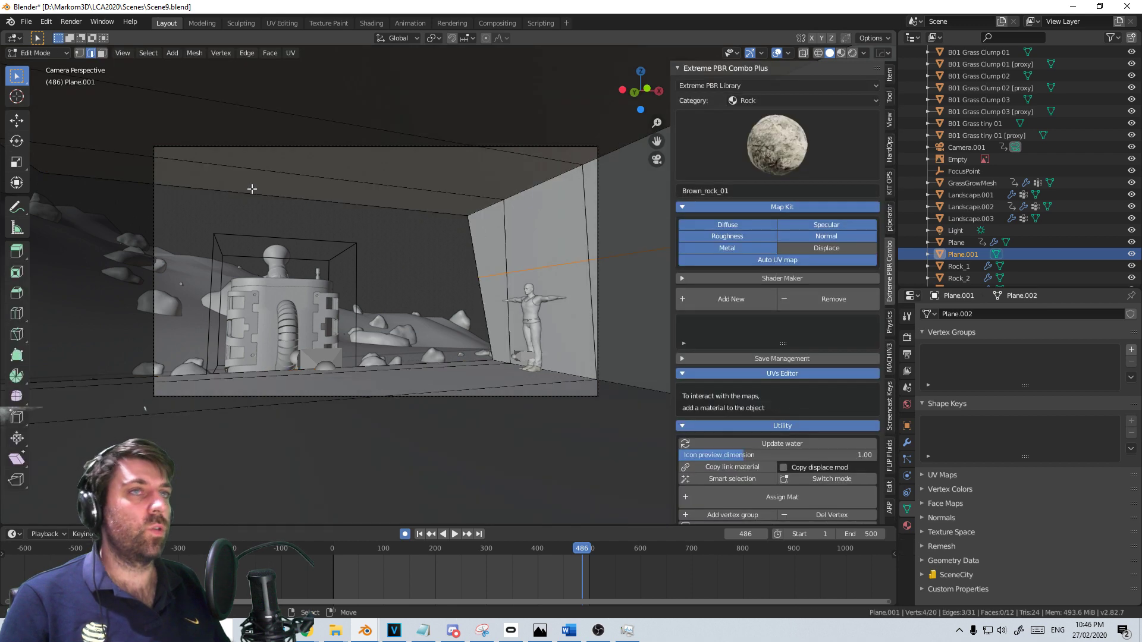
click(102, 53)
click(578, 321)
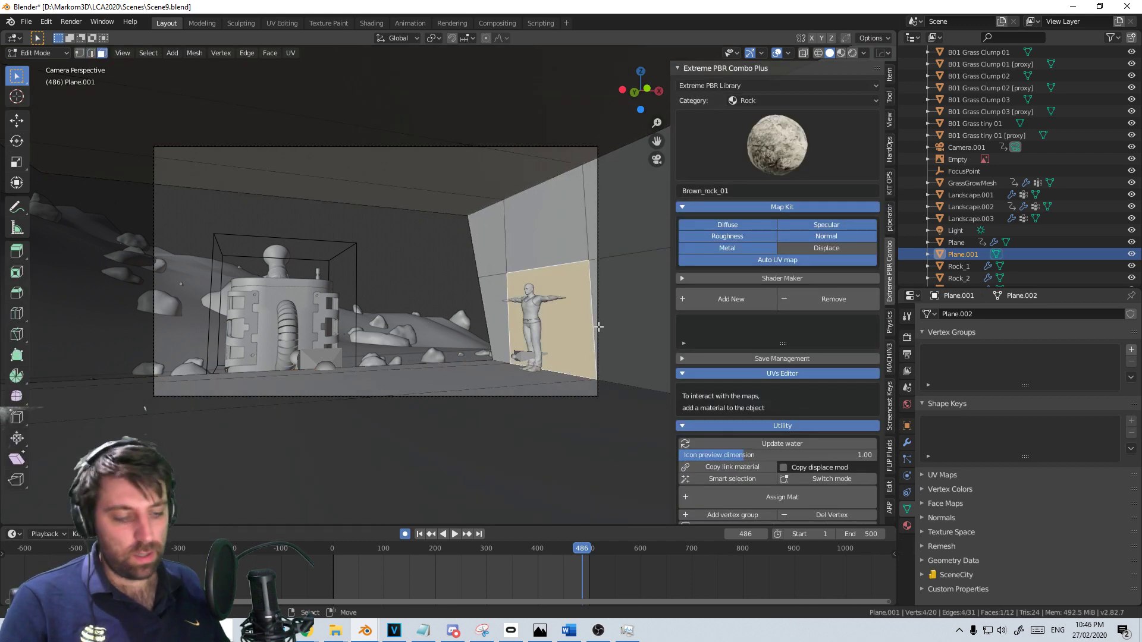
key(e)
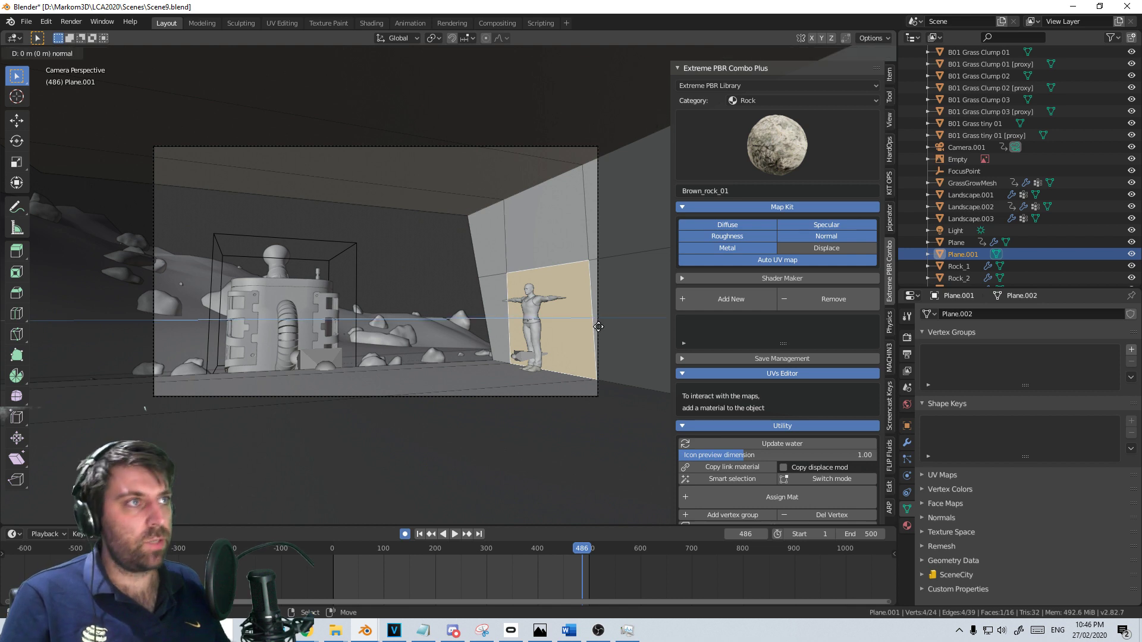
right_click(635, 323)
key(ctrl+z)
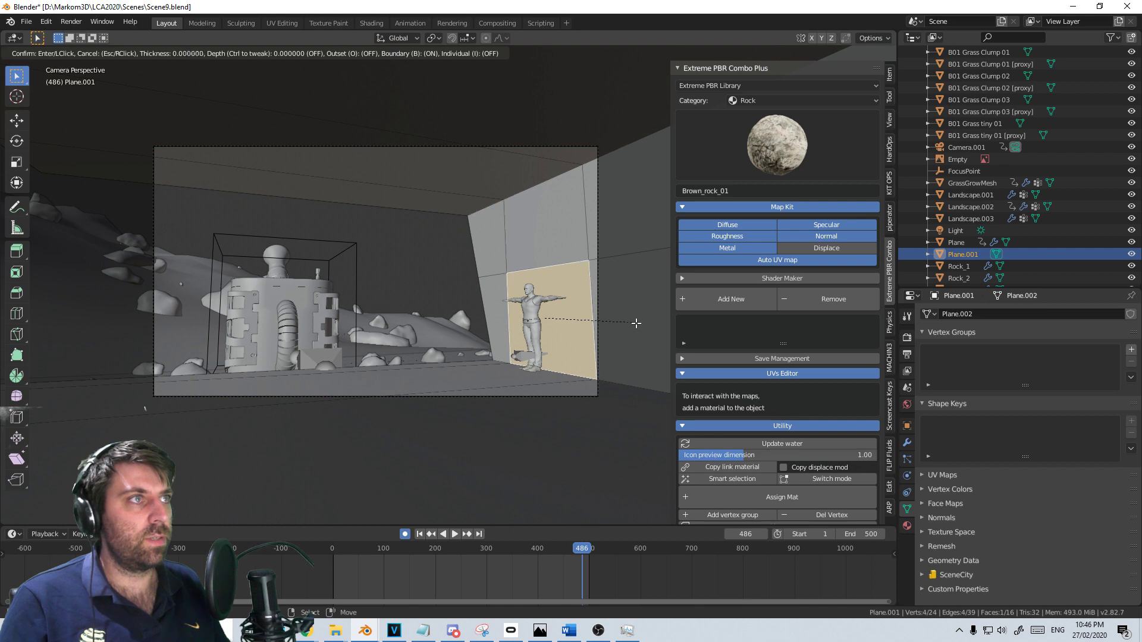
Duplicate the wall face behind the character, scale the copy up slightly and extrude it out from the wall
middle_drag(631, 322, 530, 342)
middle_drag(636, 367, 523, 374)
key(shift+d)
click(497, 383)
key(s)
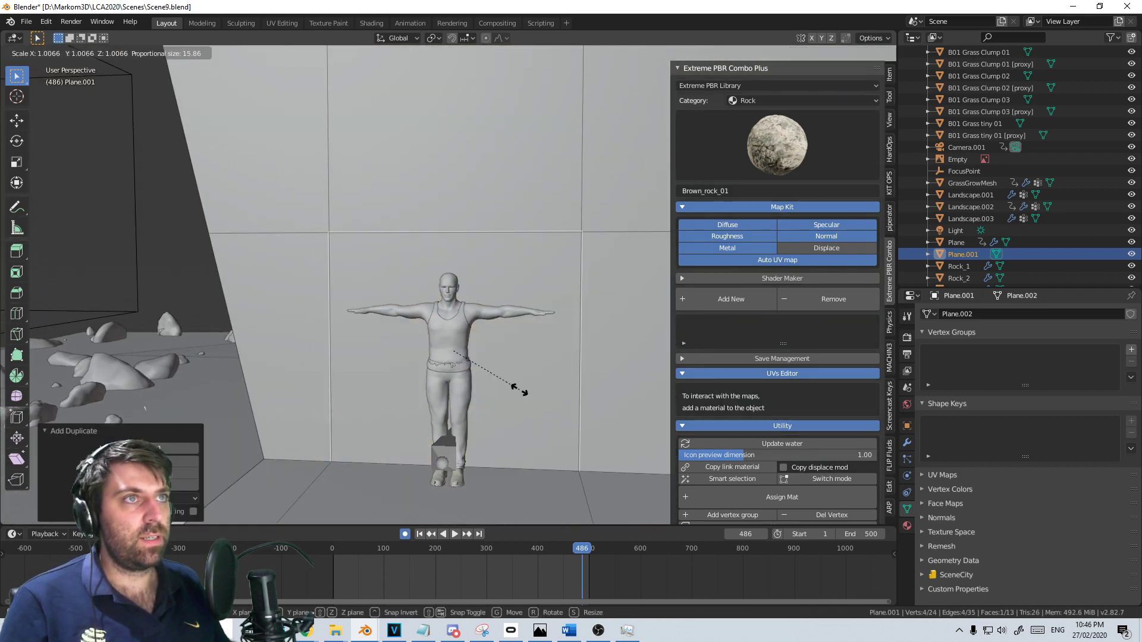
click(530, 389)
key(e)
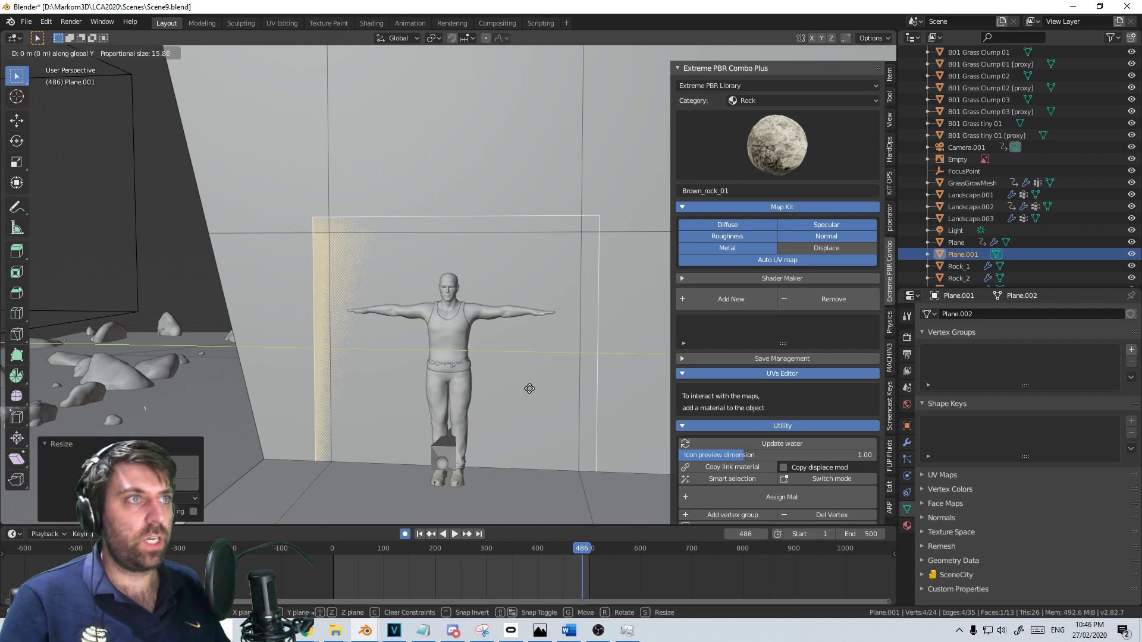
click(518, 398)
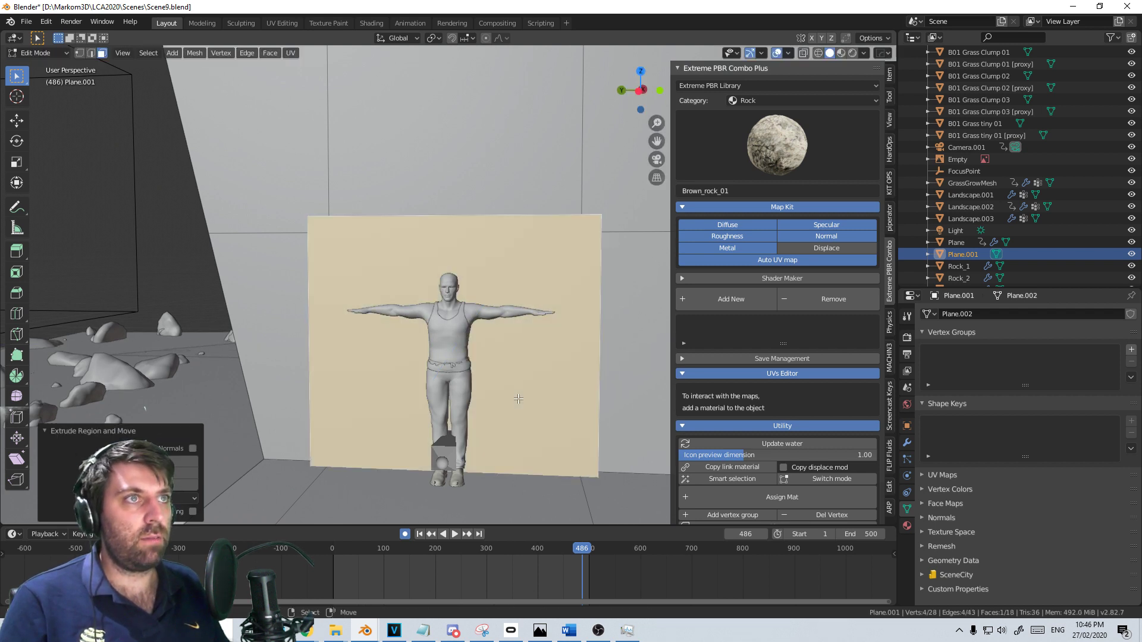
Cut a vertical loop through the panel behind the character, bevel it about 0.41 m into two side edges, and add a horizontal loop near the panel's top
click(486, 218)
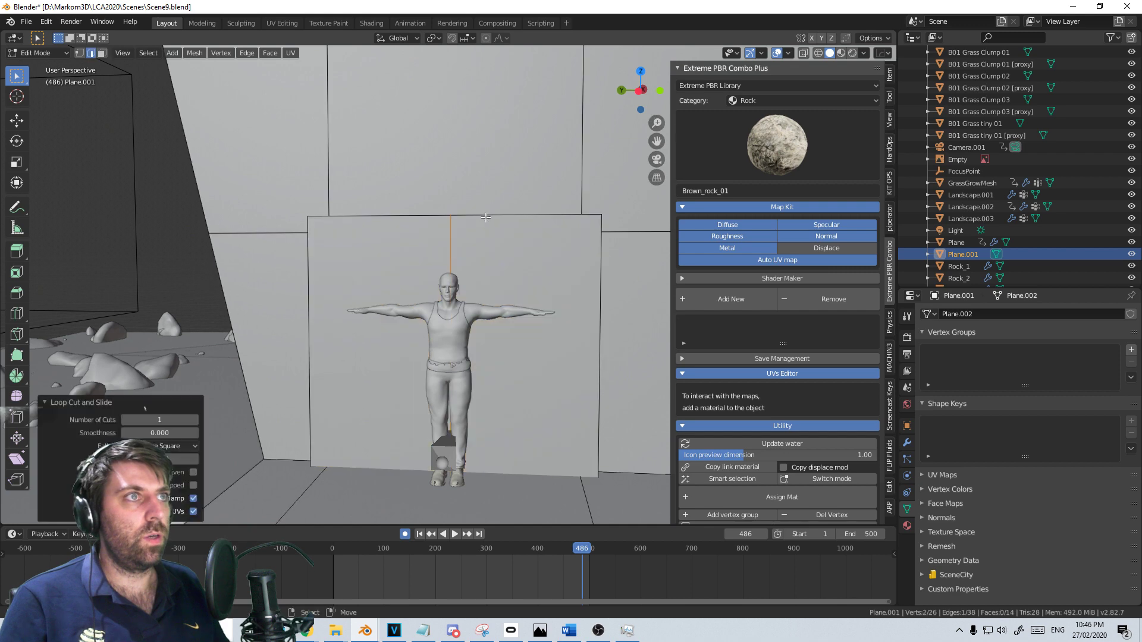
key(ctrl+b)
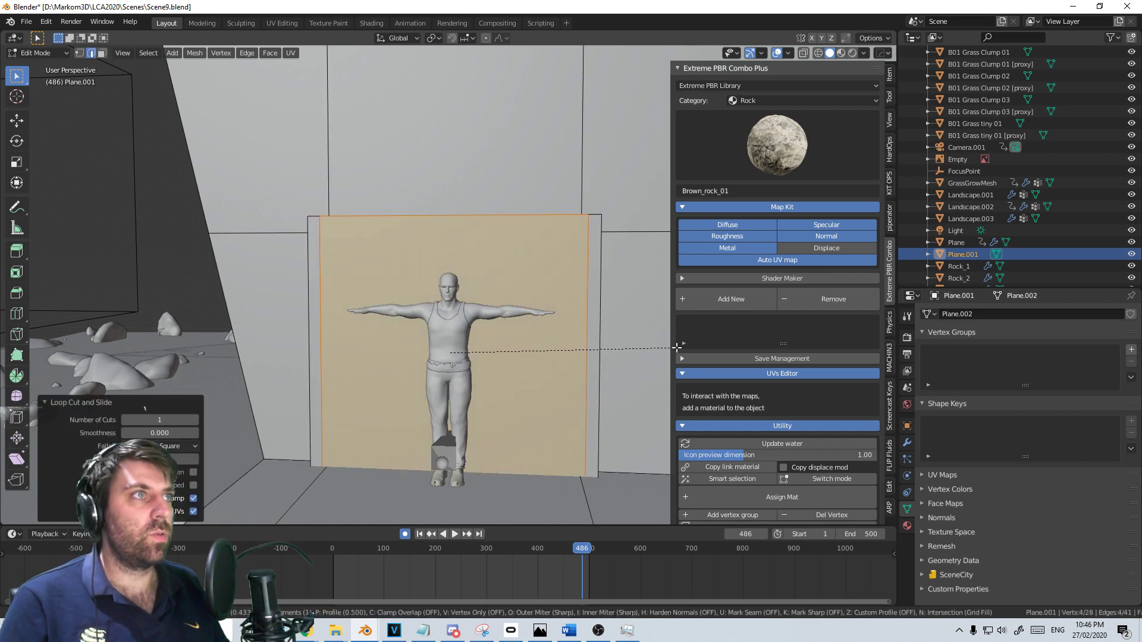
click(665, 348)
key(ctrl+r)
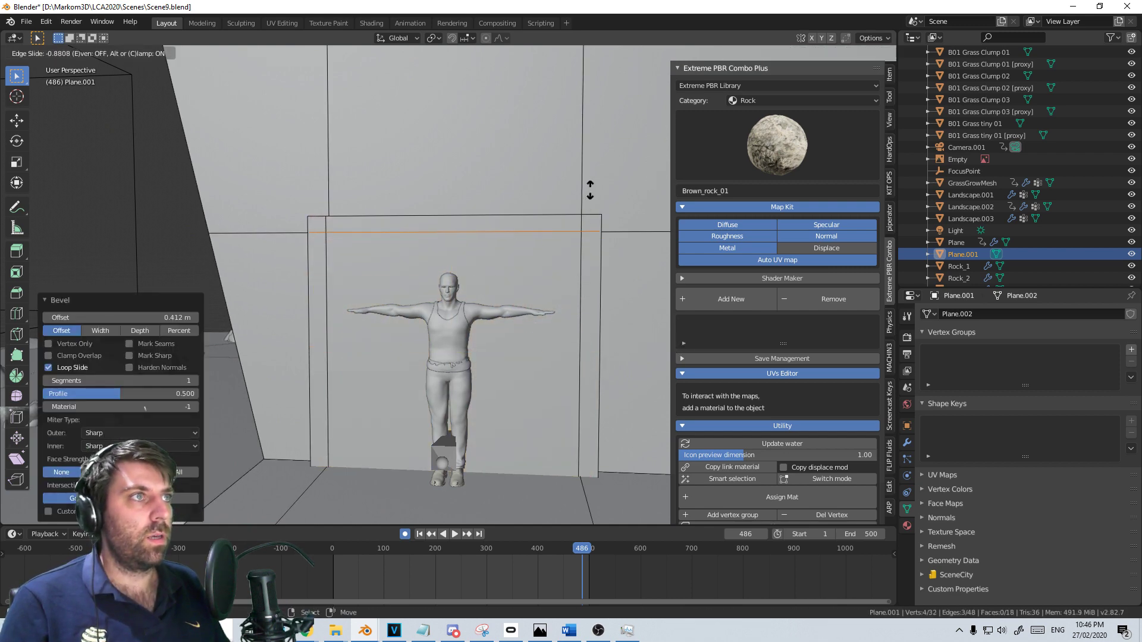
click(591, 190)
Delete the panel's centre face and extrude the remaining linked door frame through the wall
click(102, 53)
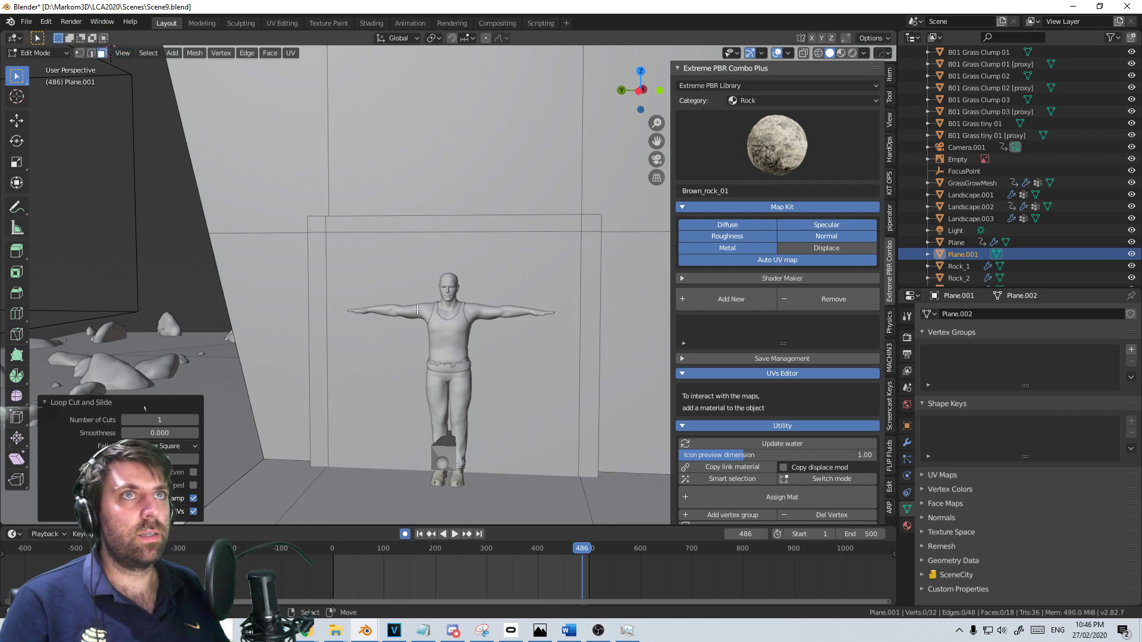
click(447, 341)
key(x)
click(416, 365)
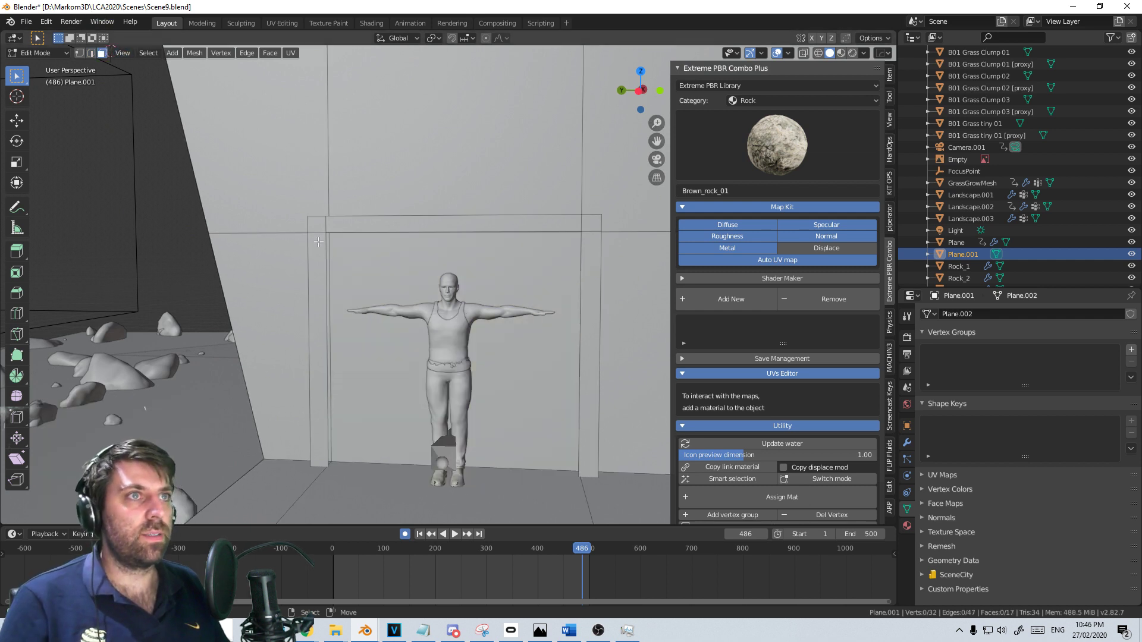
key(ctrl+l)
key(e)
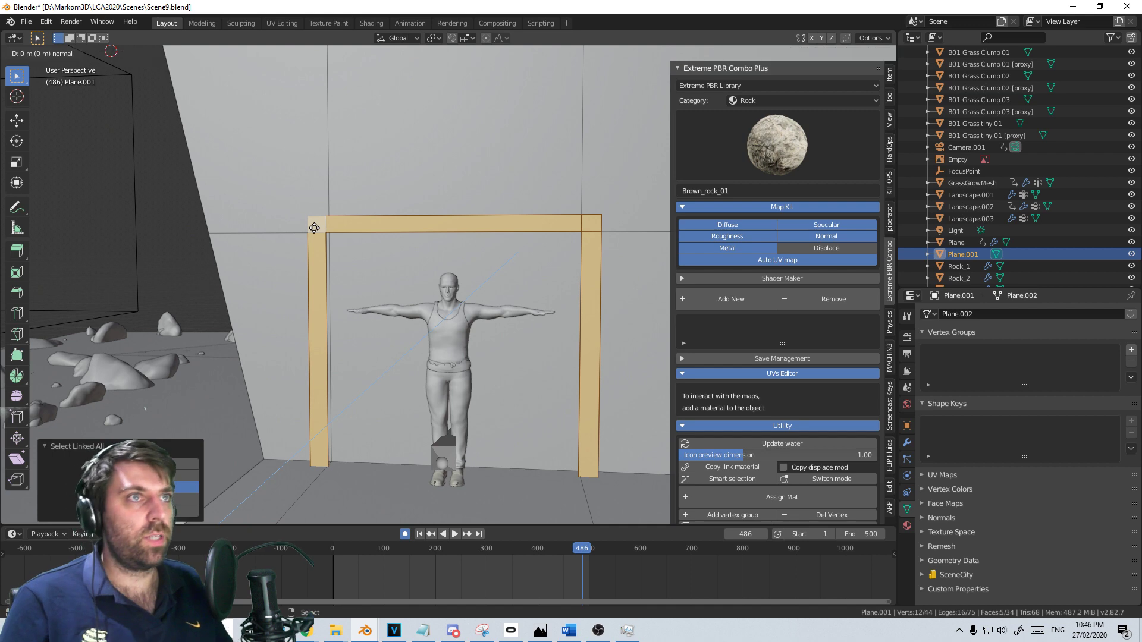
click(381, 185)
Duplicate the wall face inside the door frame and offset the copy from the wall along the X axis
scroll(571, 275, down, 3)
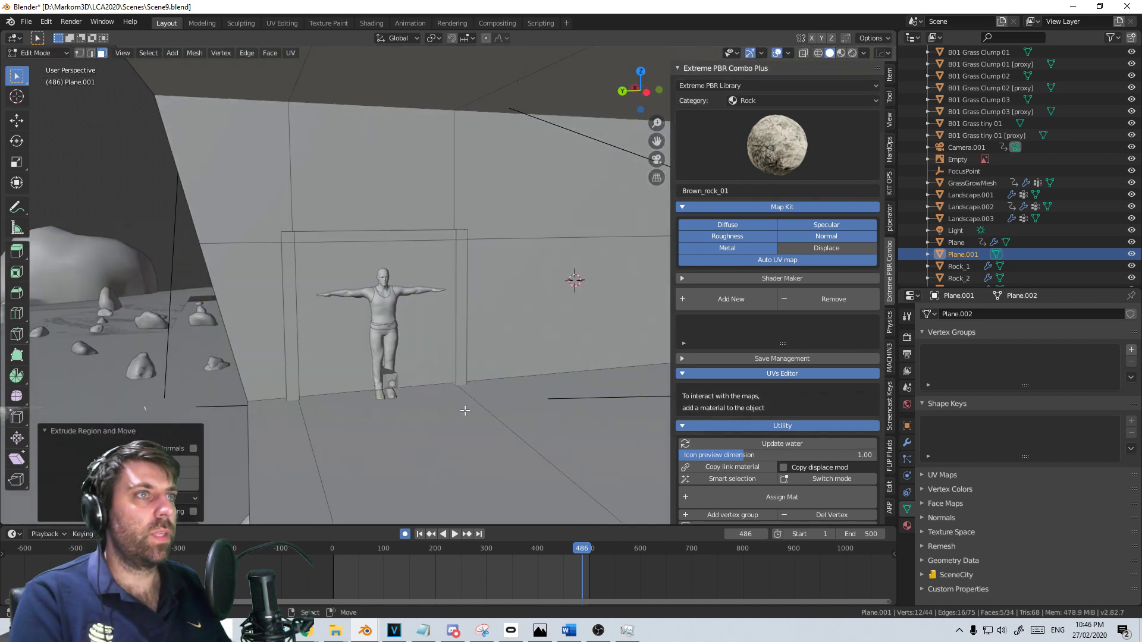
middle_drag(571, 276, 356, 346)
key(Tab)
scroll(412, 385, down, 3)
key(Tab)
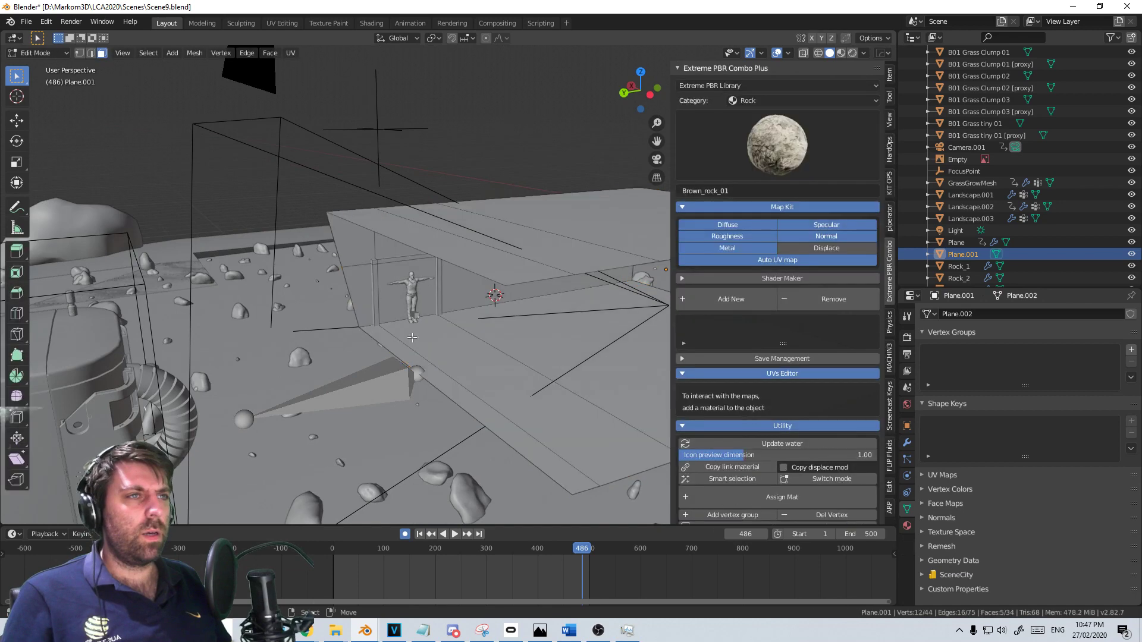
scroll(411, 338, up, 3)
click(408, 350)
middle_drag(404, 380, 427, 389)
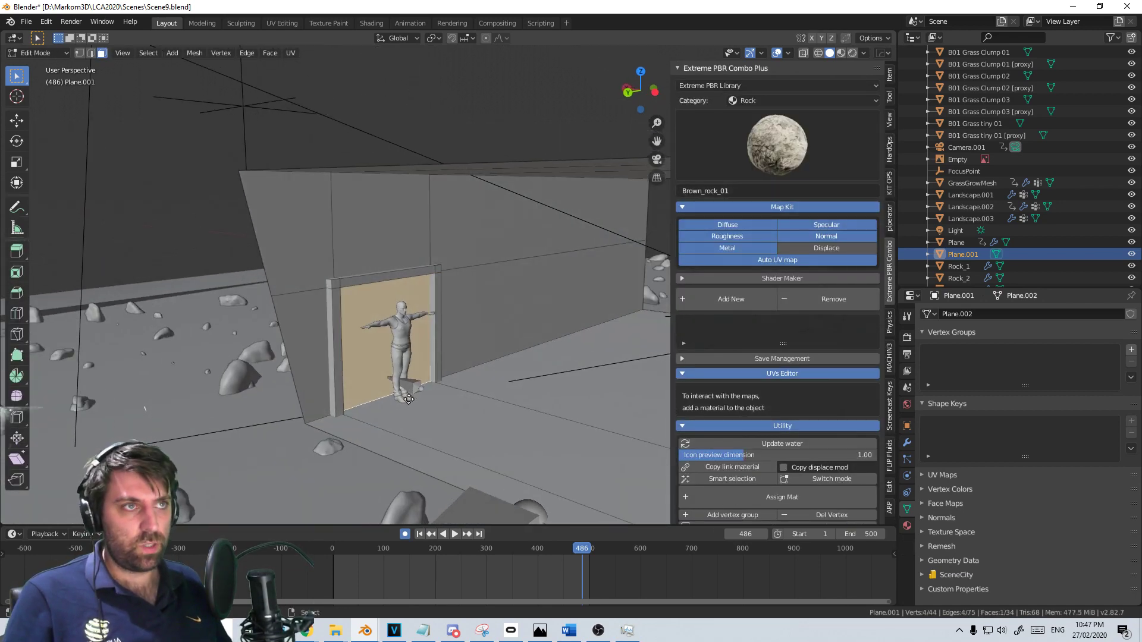
key(shift+d)
key(x)
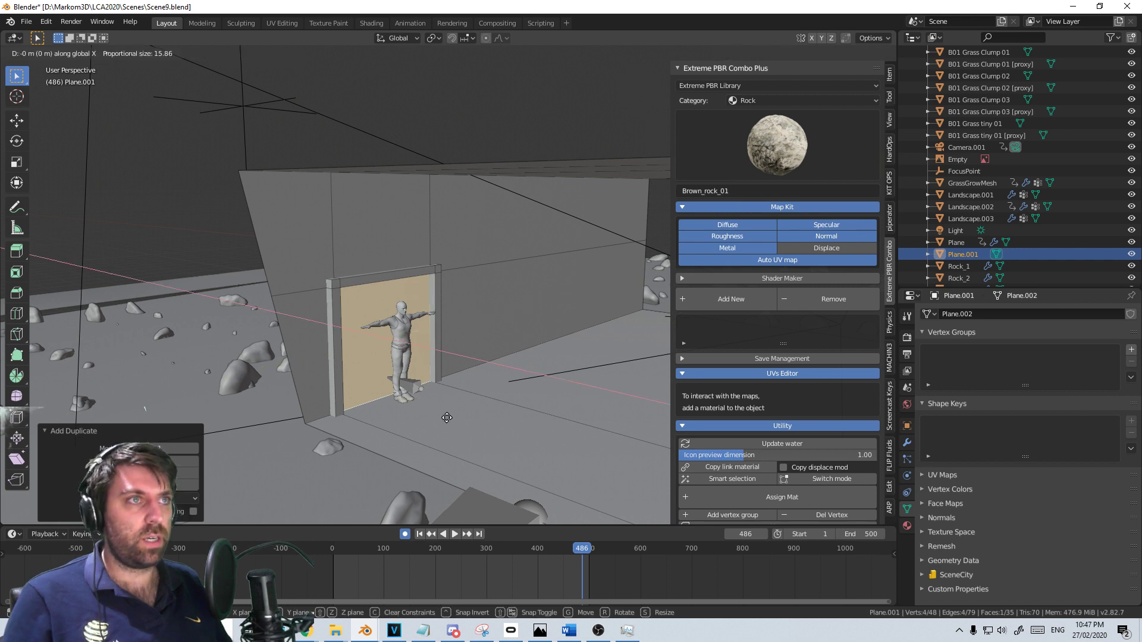
click(568, 419)
Delete the original wall face in the doorway and move the duplicated panel along X to sit slightly recessed inside the frame
click(367, 343)
key(x)
click(368, 344)
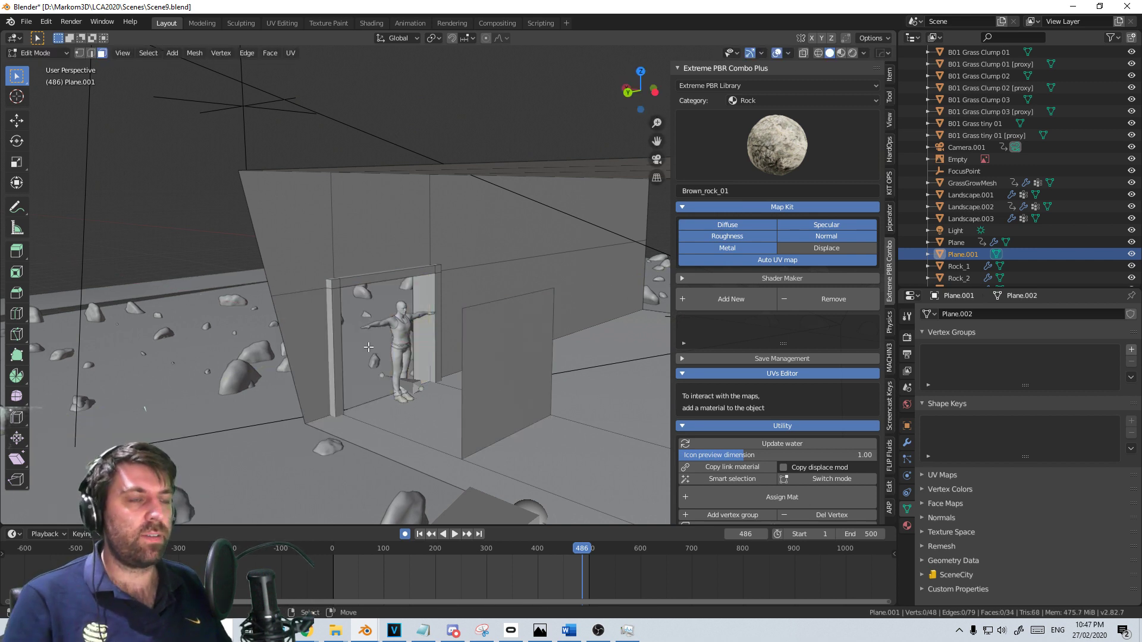
click(520, 403)
key(g)
key(x)
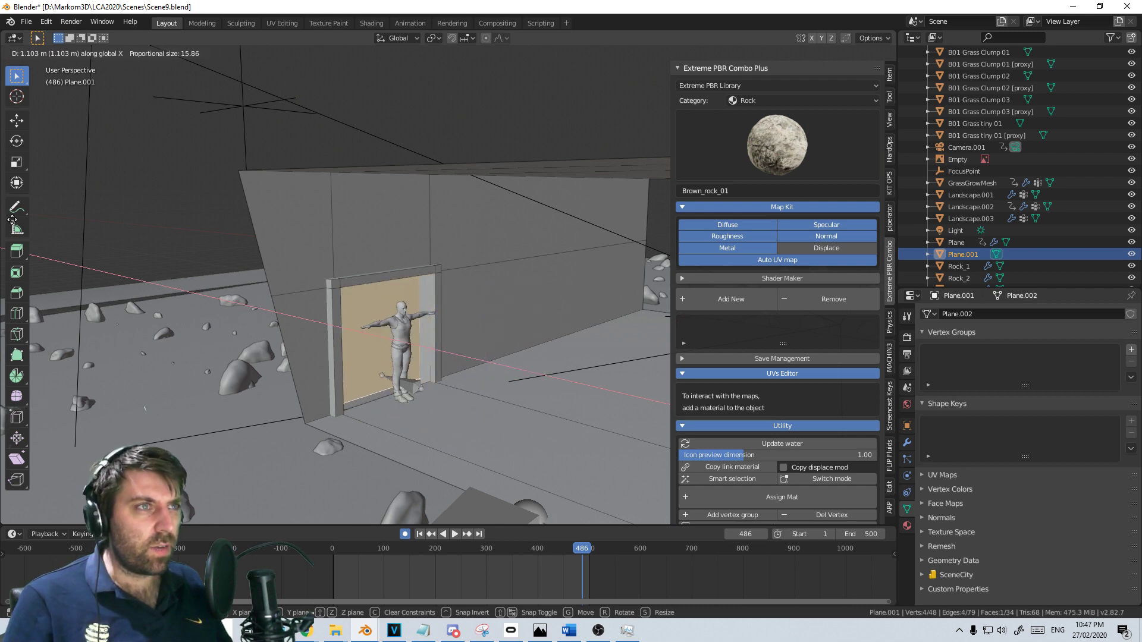
click(50, 260)
Extrude the floor edge of the door opening along X to the recessed panel to form a threshold
shift+middle_drag(163, 210, 231, 168)
scroll(231, 168, up, 2)
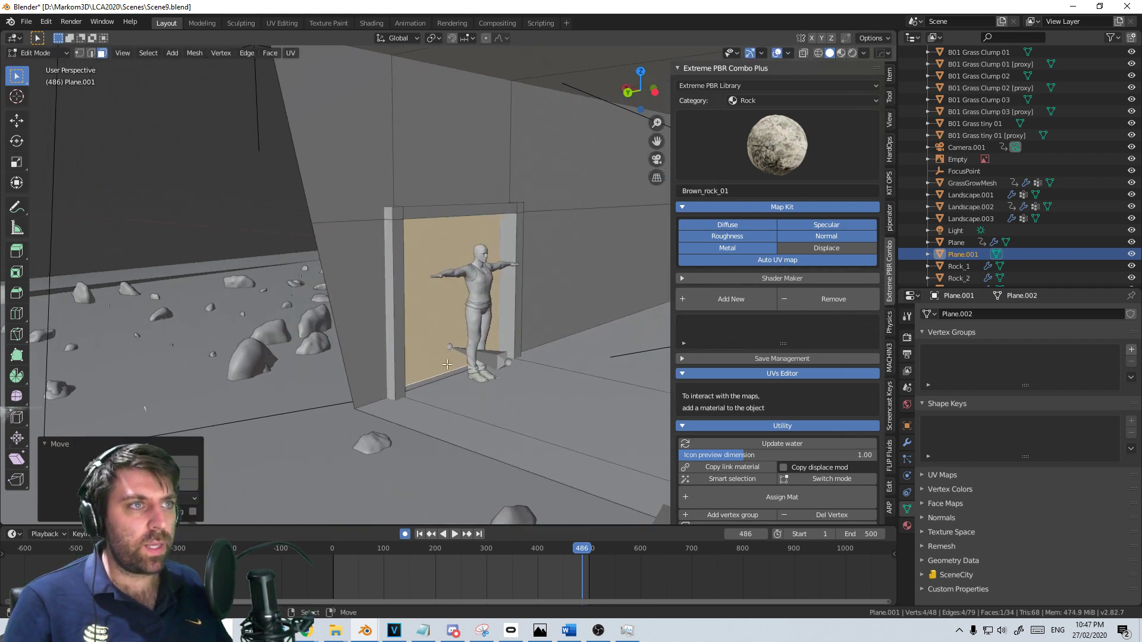
key(2)
click(455, 389)
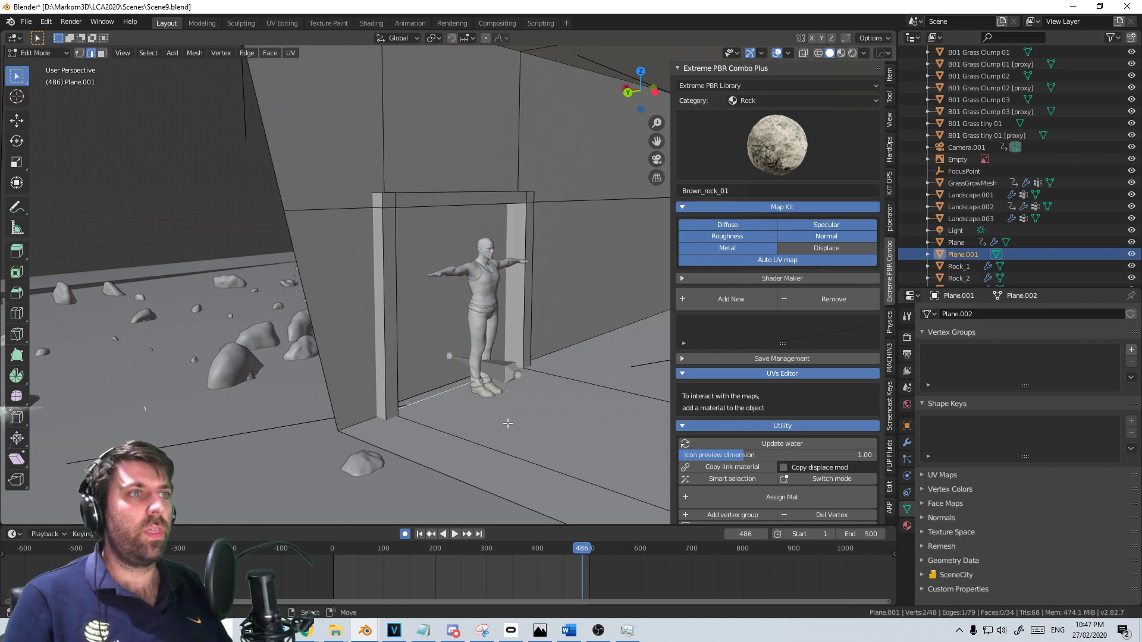
key(e)
key(x)
click(568, 433)
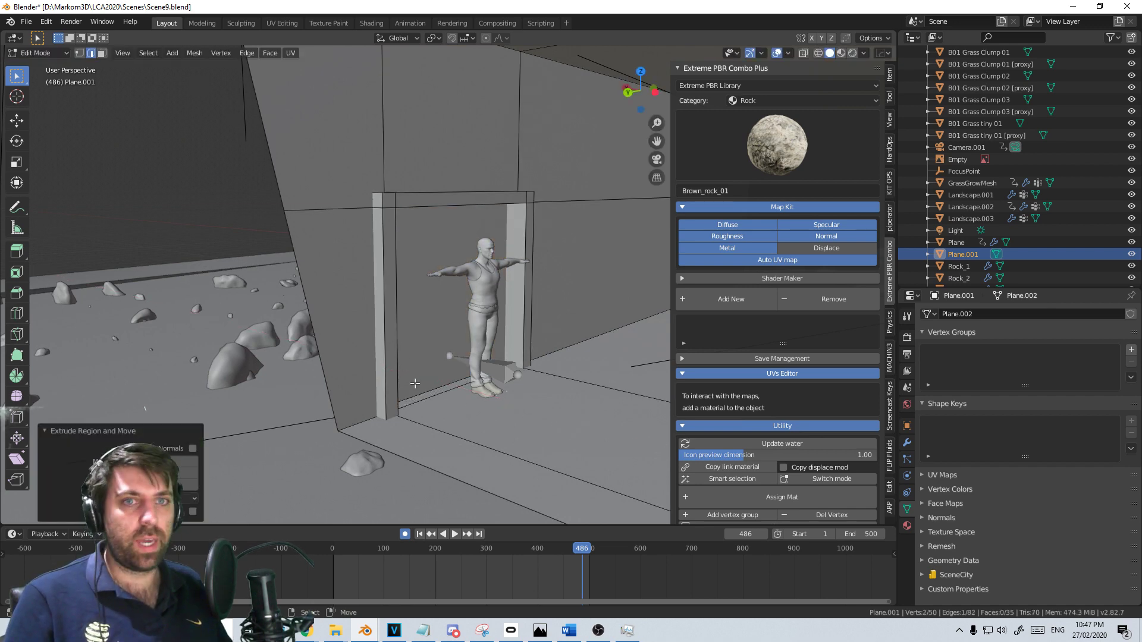
Examine the doorway and its frame in Object Mode from the room side and from outside
key(Tab)
scroll(418, 387, down, 1)
scroll(419, 389, down, 3)
middle_drag(426, 390, 503, 366)
scroll(461, 376, up, 3)
scroll(581, 400, up, 3)
key(Tab)
key(Tab)
key(Tab)
scroll(503, 367, up, 2)
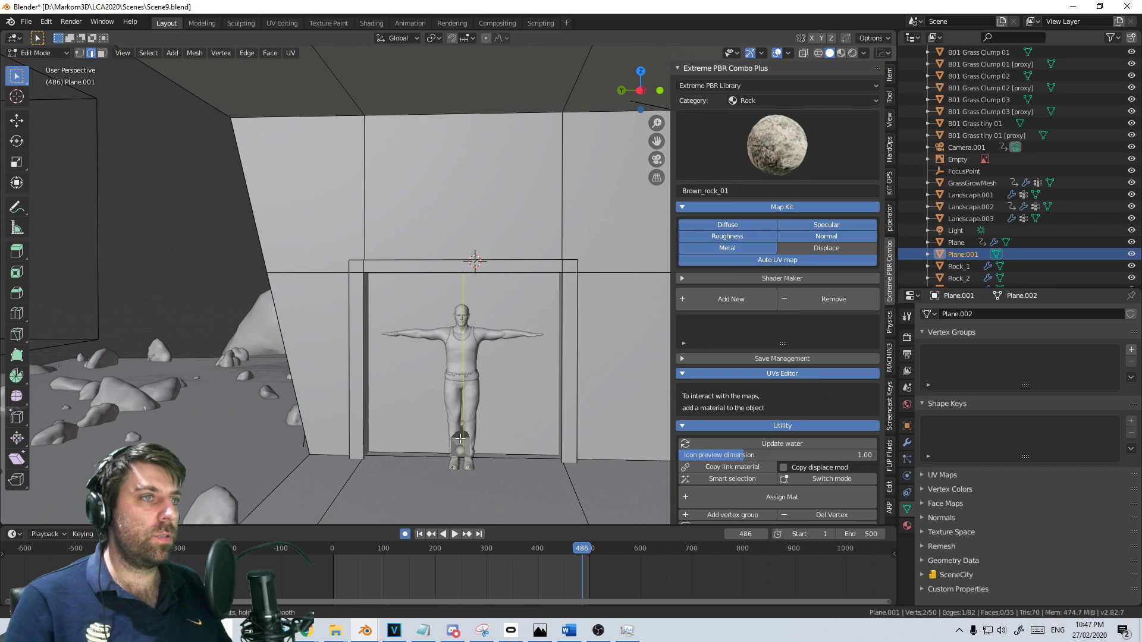
key(Tab)
mouse_move(486, 414)
middle_down()
mouse_move(410, 412)
mouse_move(484, 401)
middle_up()
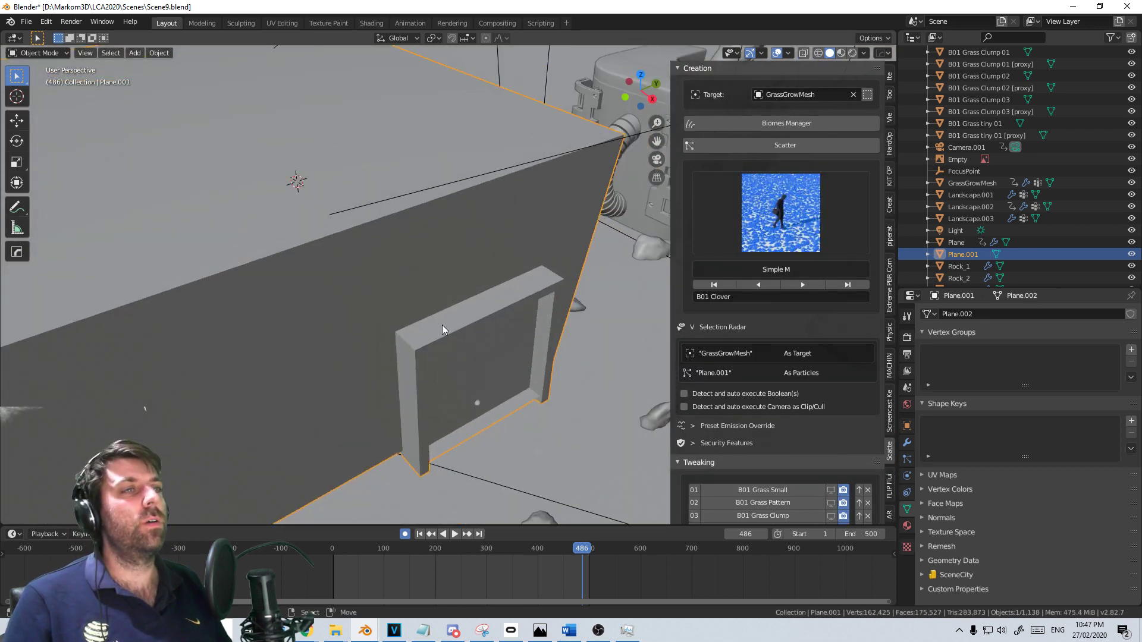
Select the outer end faces of the door frame's header and both posts and extrude them away from the room
key(Tab)
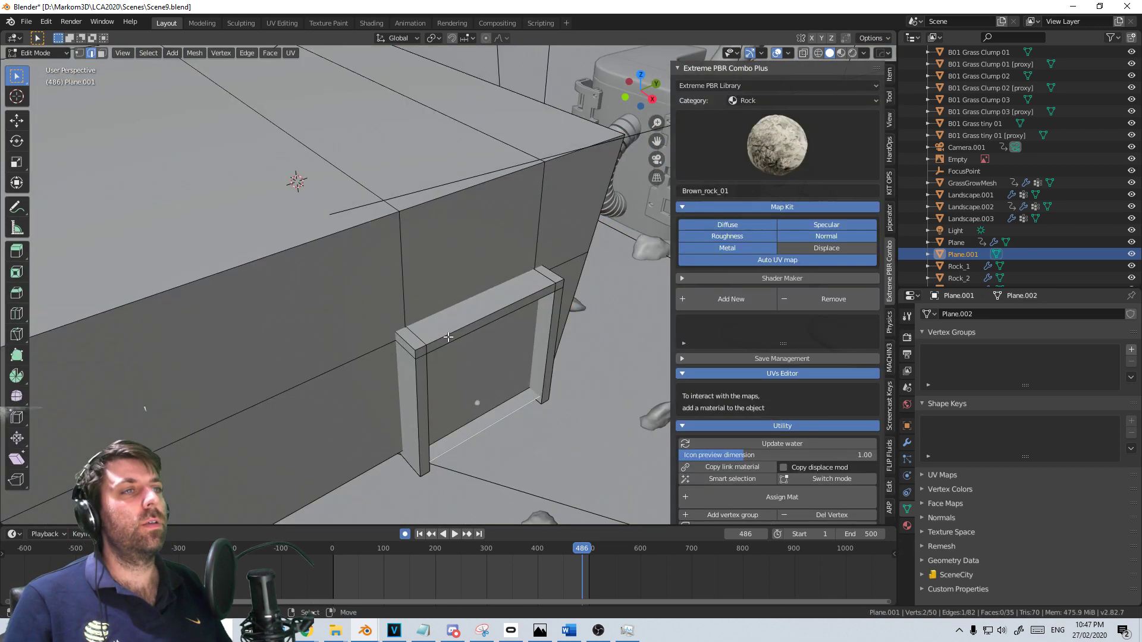
click(102, 54)
shift+click(444, 342)
shift+click(424, 441)
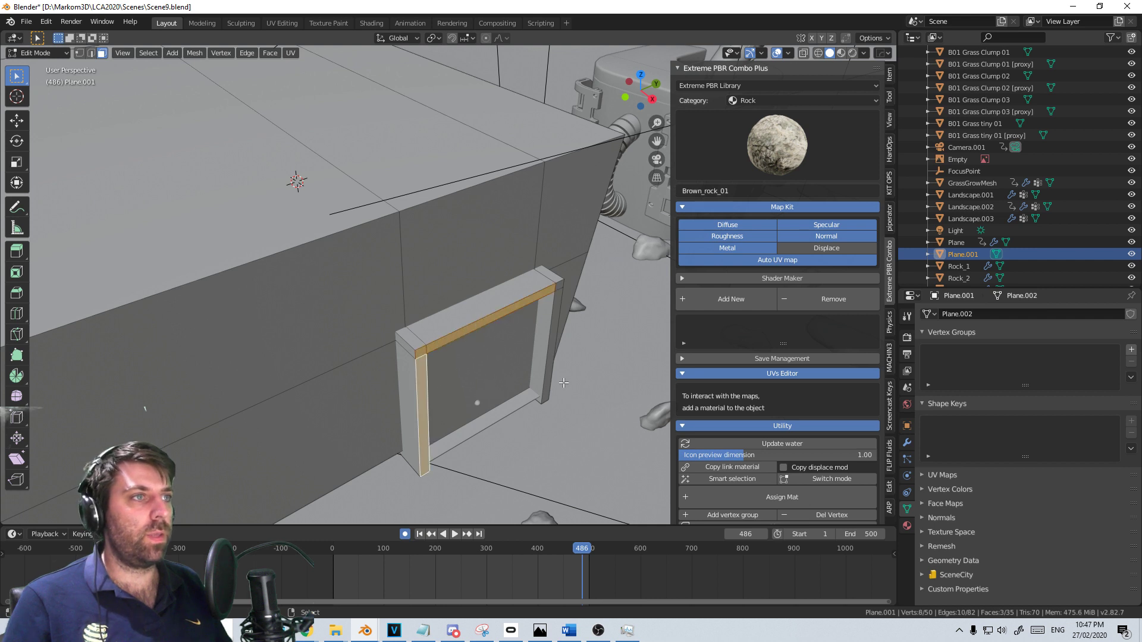
shift+click(548, 378)
key(e)
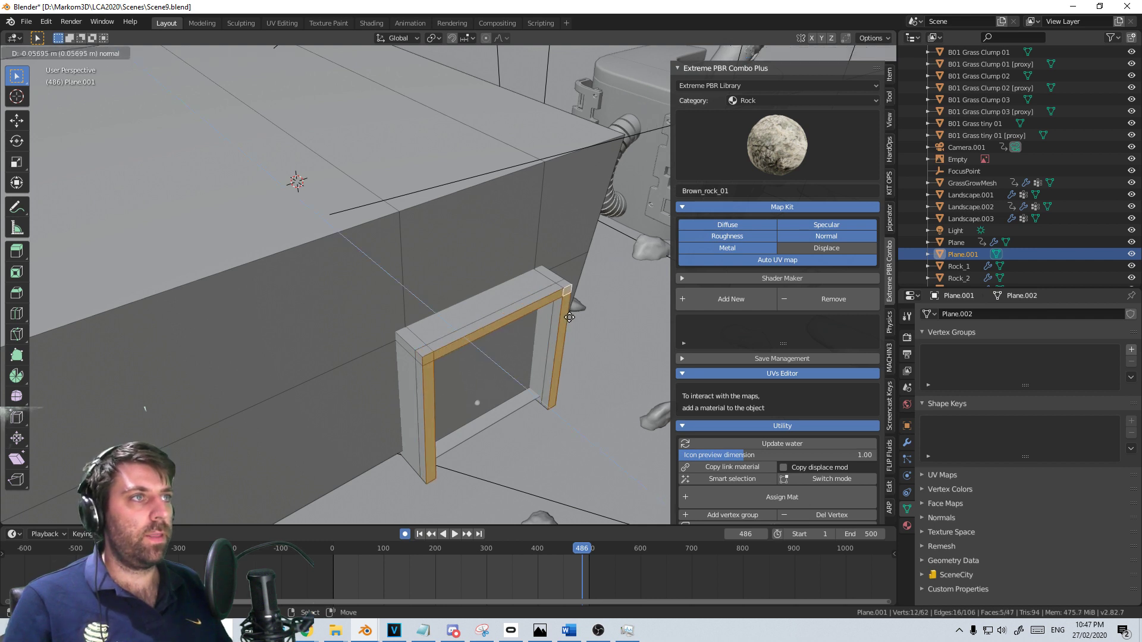
click(580, 325)
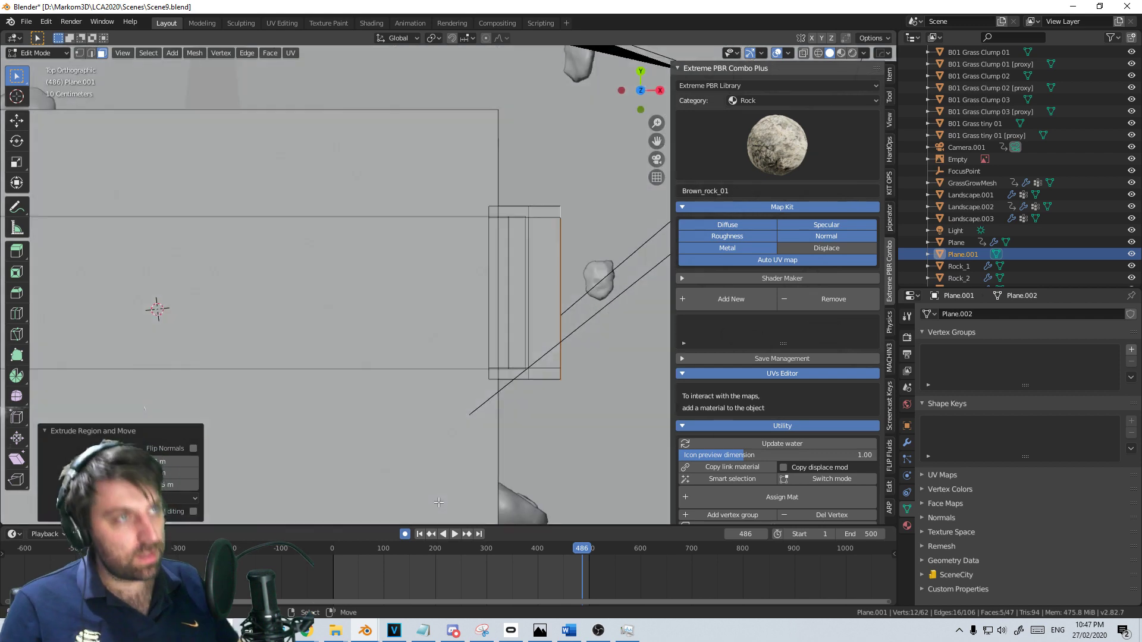
In top view, spin the frame's end faces a quarter turn around Z in 9 steps and extend the end straight into a curved corridor
key(KP_7)
shift+middle_drag(600, 395, 502, 374)
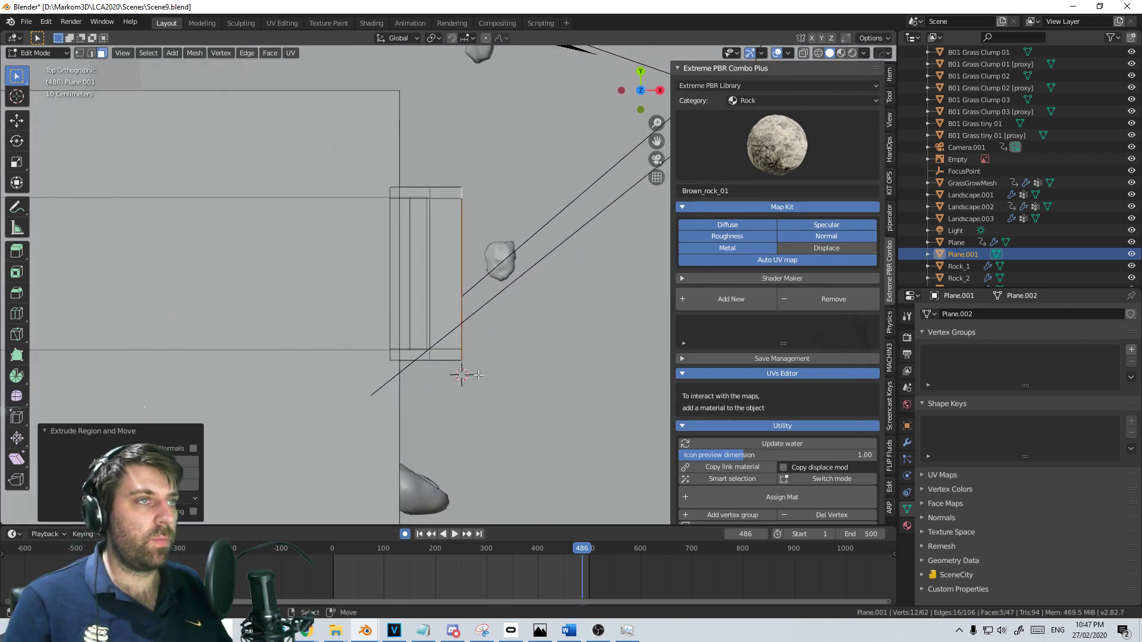
click(17, 376)
drag(535, 302, 533, 445)
key(ctrl+z)
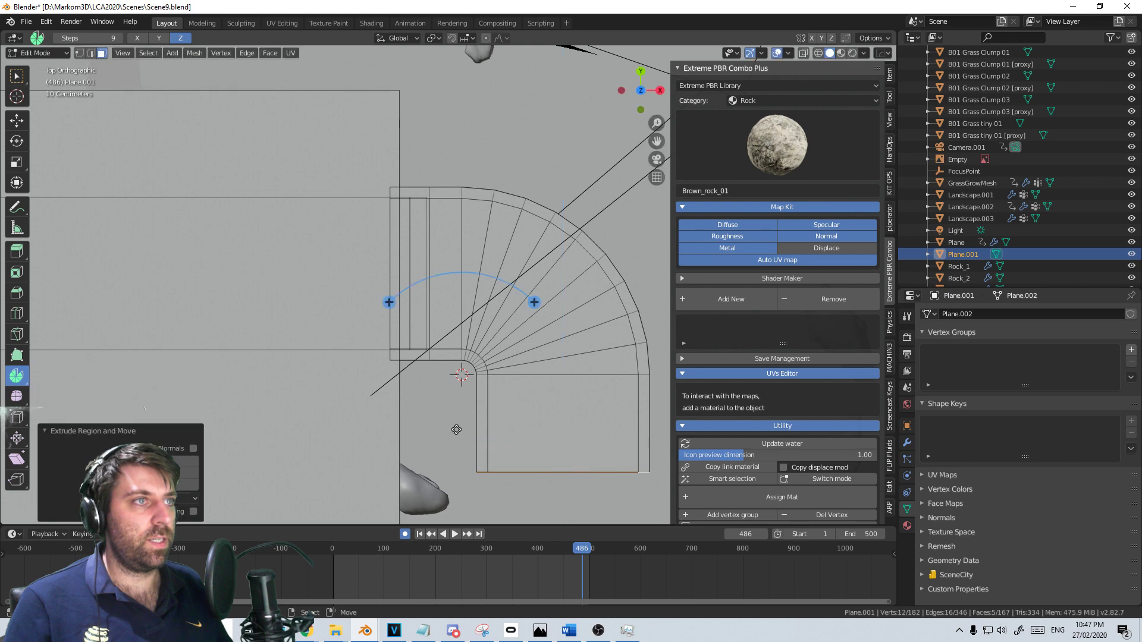
Separate the recessed door panel face into its own object and hide that object
middle_drag(533, 444, 498, 355)
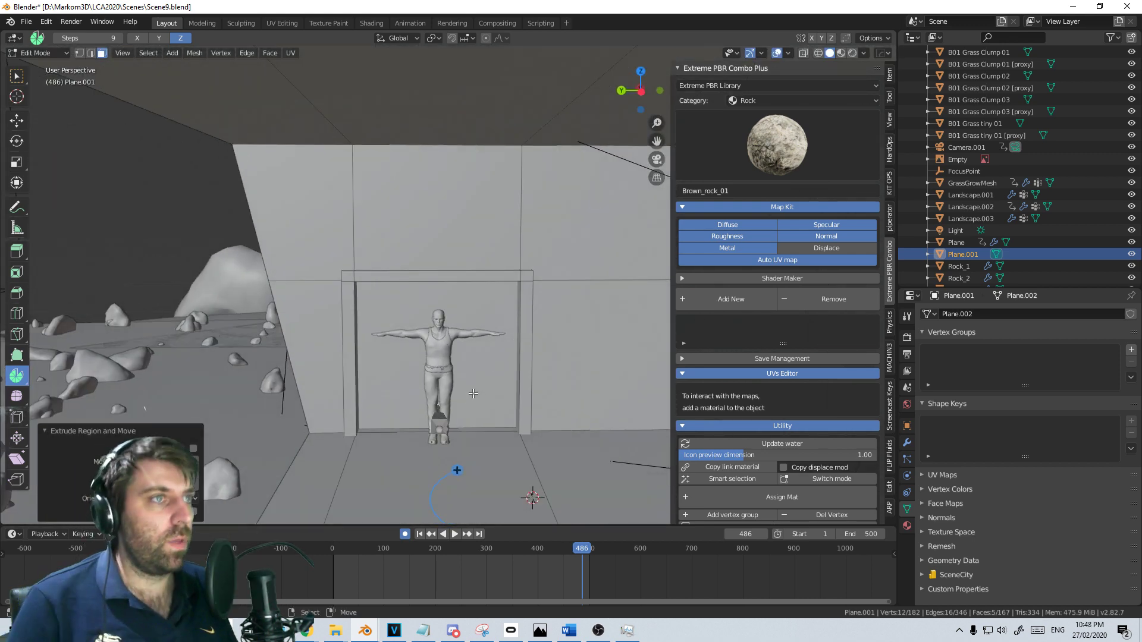
middle_drag(474, 393, 477, 382)
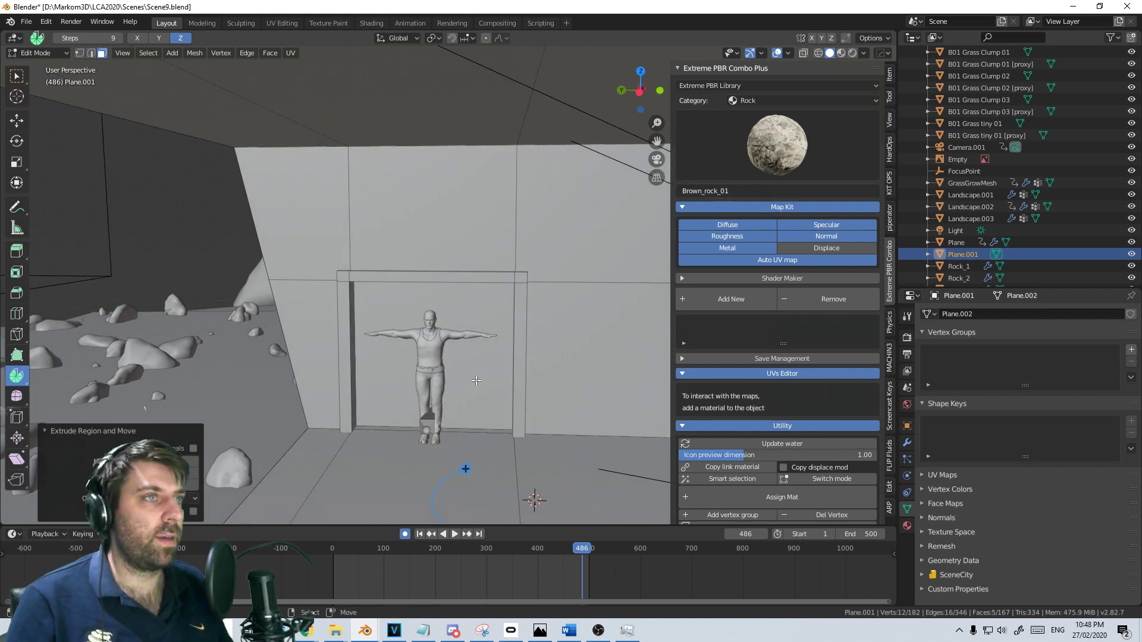
click(478, 380)
key(p)
click(481, 379)
key(Tab)
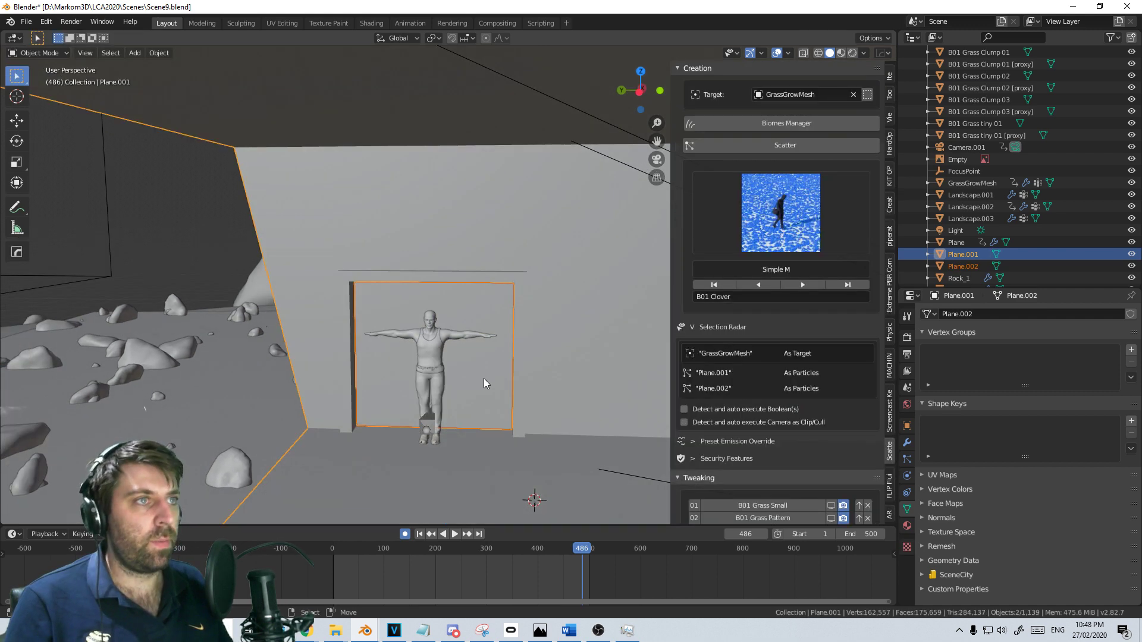
click(483, 378)
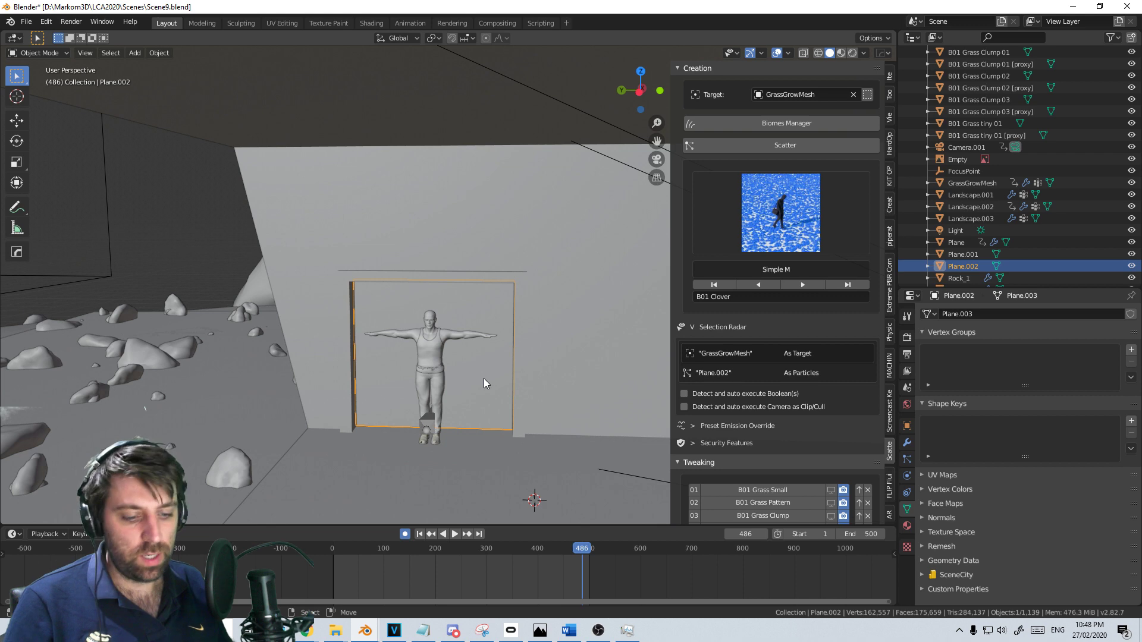
key(Delete)
middle_drag(483, 378, 463, 385)
Edit the interior plane in edge mode, select the threshold's outer floor edge, and show it from the top in wireframe
click(460, 429)
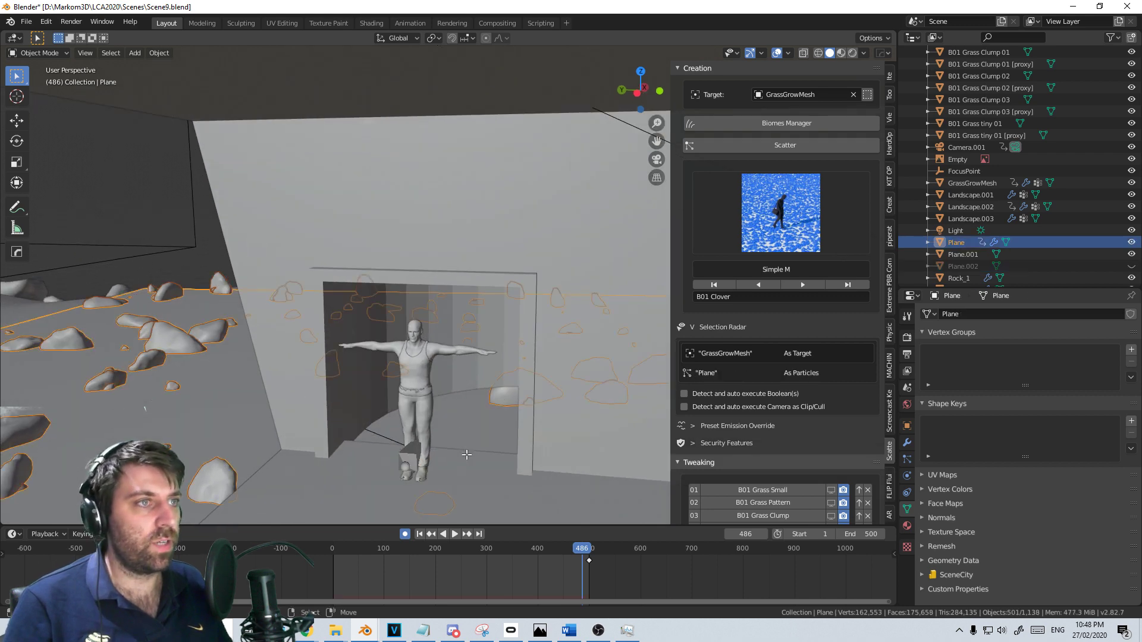
key(Tab)
key(Tab)
click(89, 160)
key(Tab)
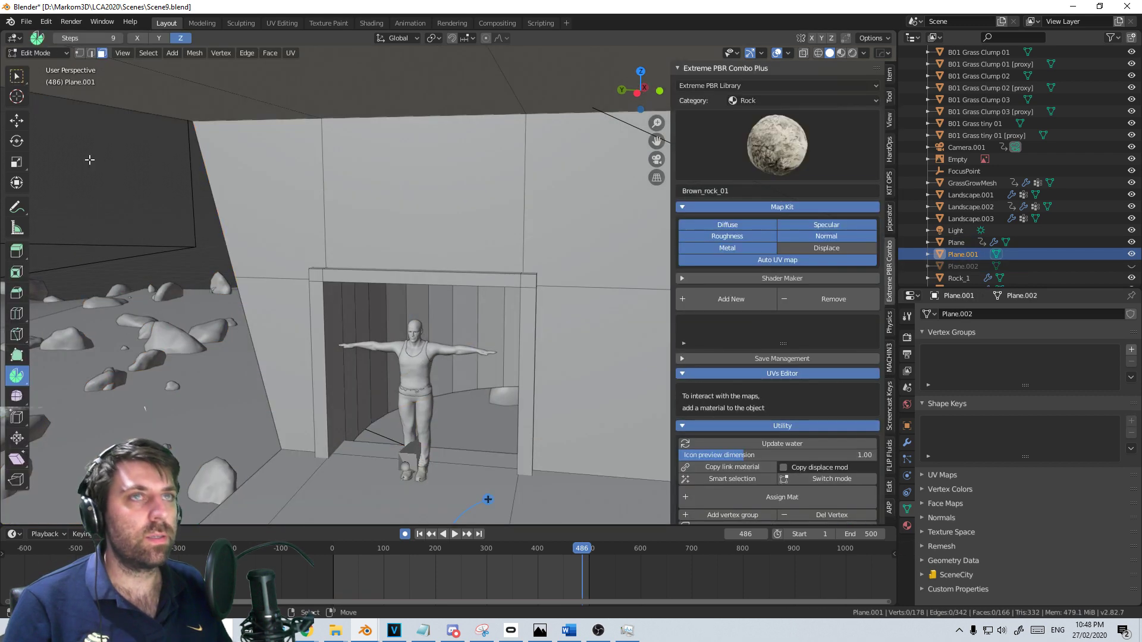
click(91, 53)
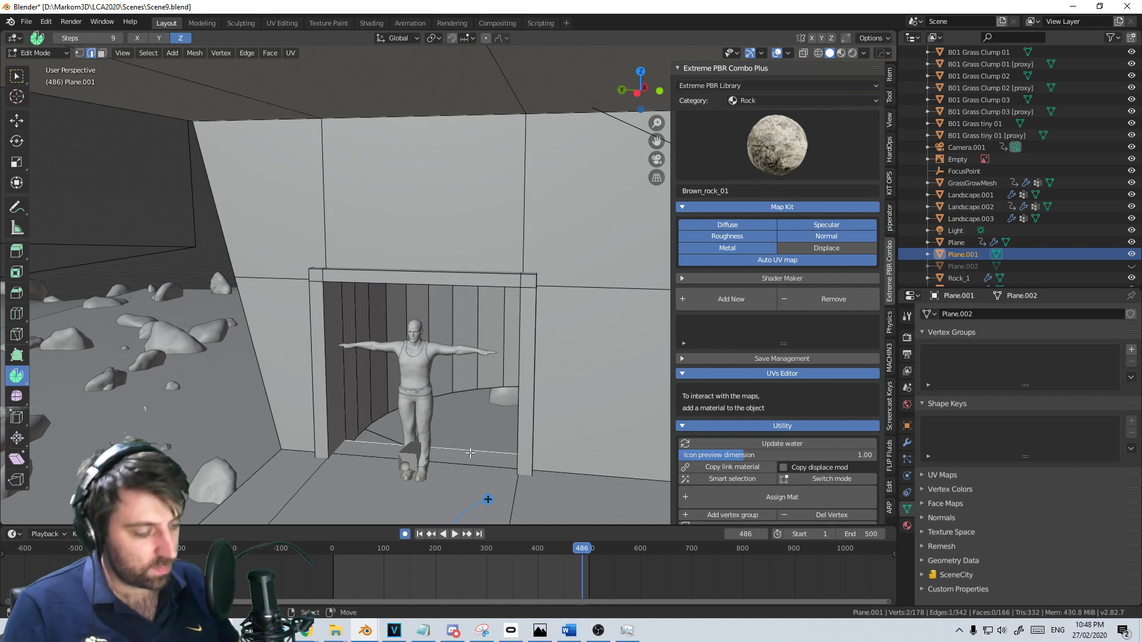
key(KP_7)
key(z)
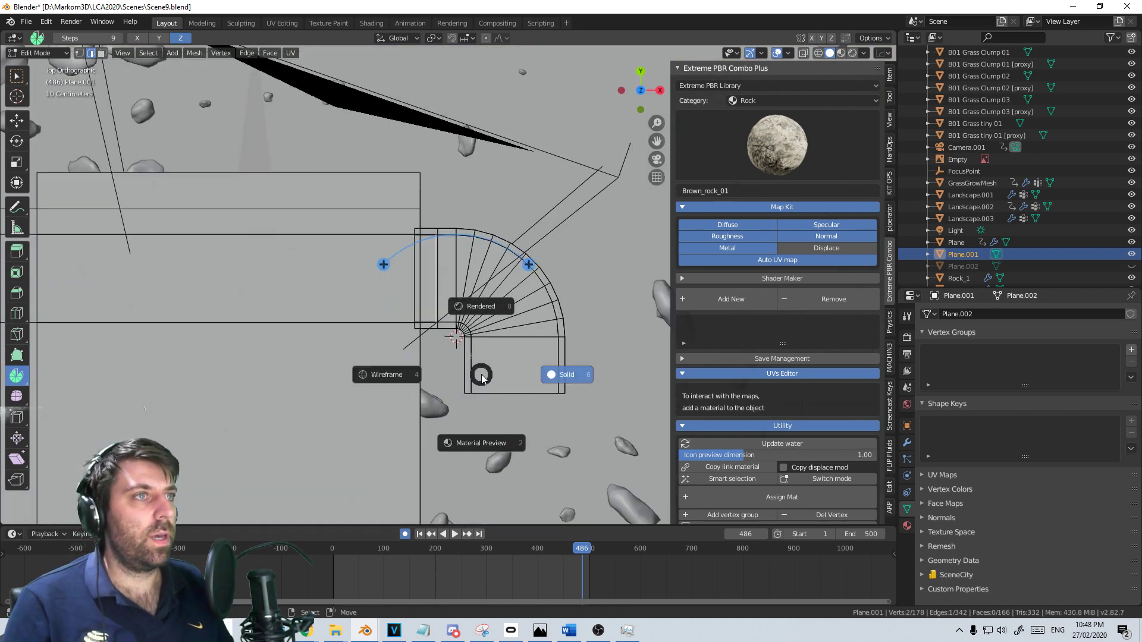
click(387, 375)
Extrude the threshold's outer floor edge along X to where the corridor begins to curve
drag(529, 264, 629, 438)
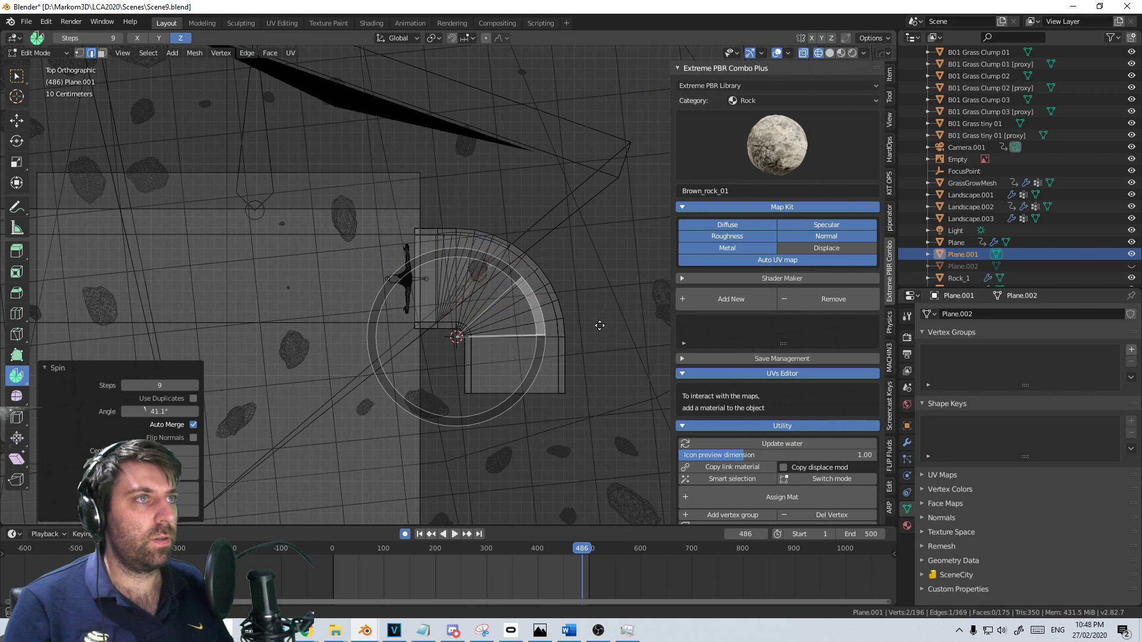
key(ctrl+z)
scroll(473, 424, up, 6)
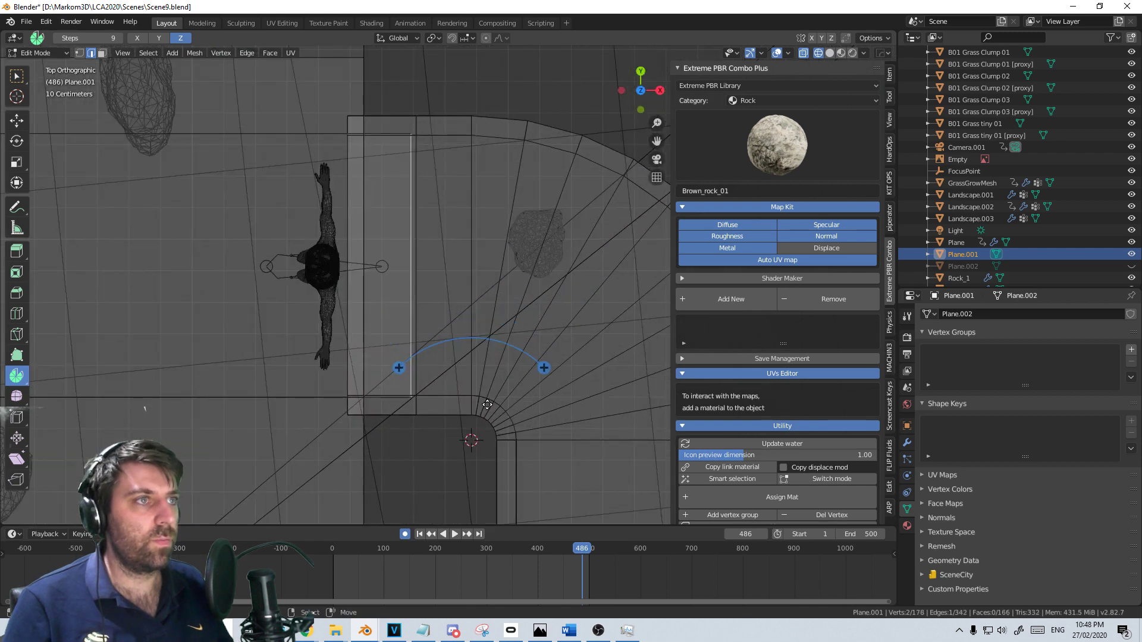
key(e)
key(x)
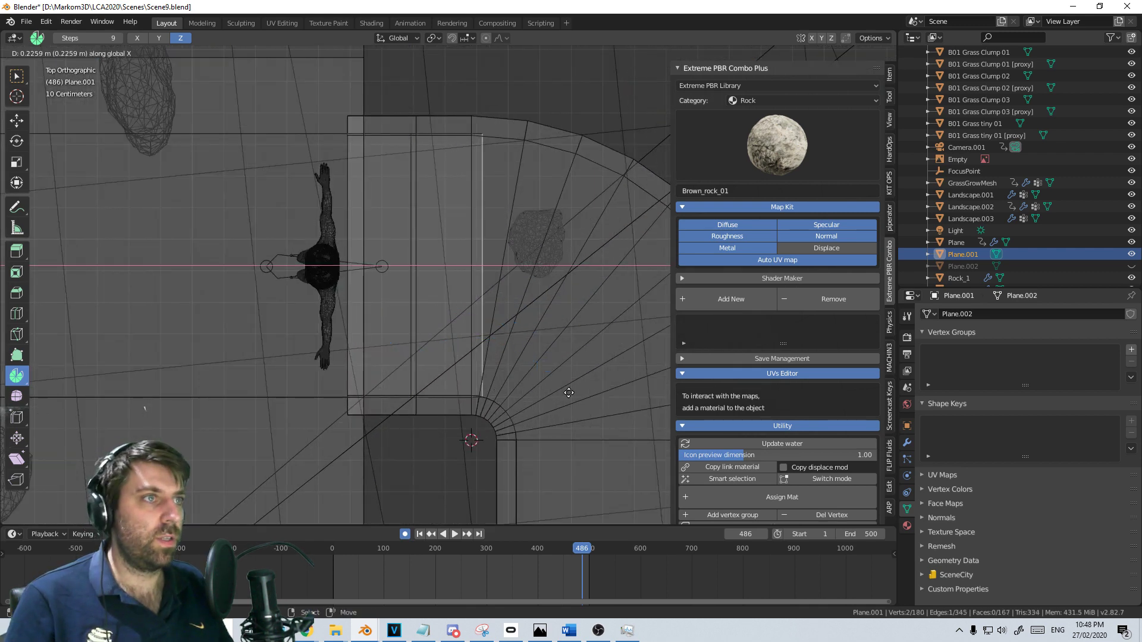
click(559, 393)
scroll(535, 345, down, 5)
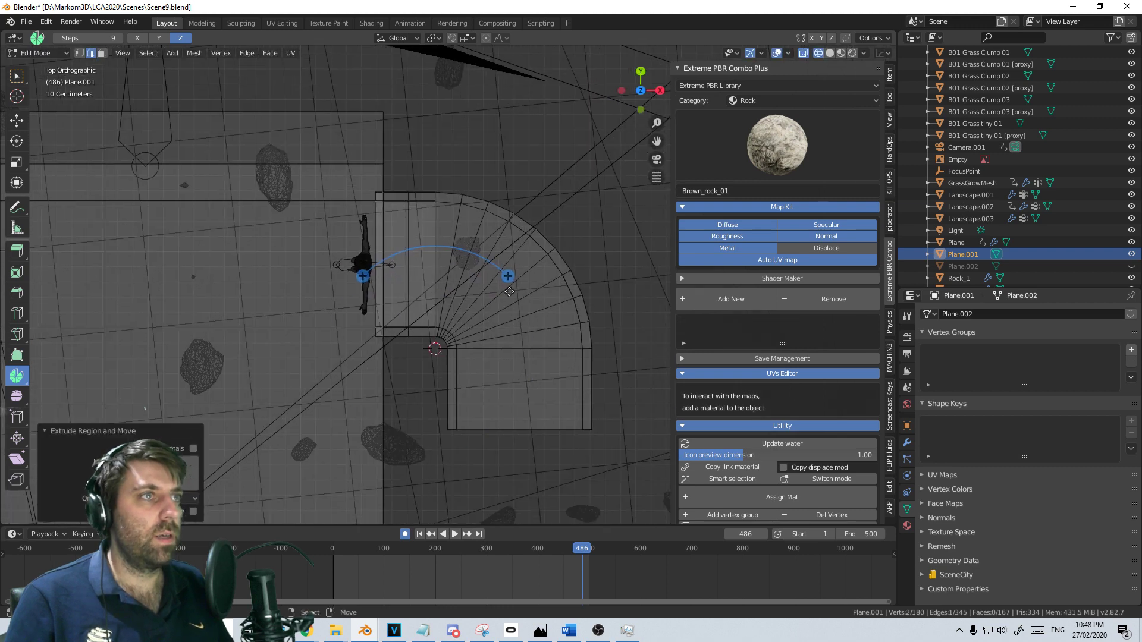
Spin the threshold's floor edge a quarter turn around Z in 9 steps and extrude it along Y to the corridor's end
drag(507, 278, 556, 467)
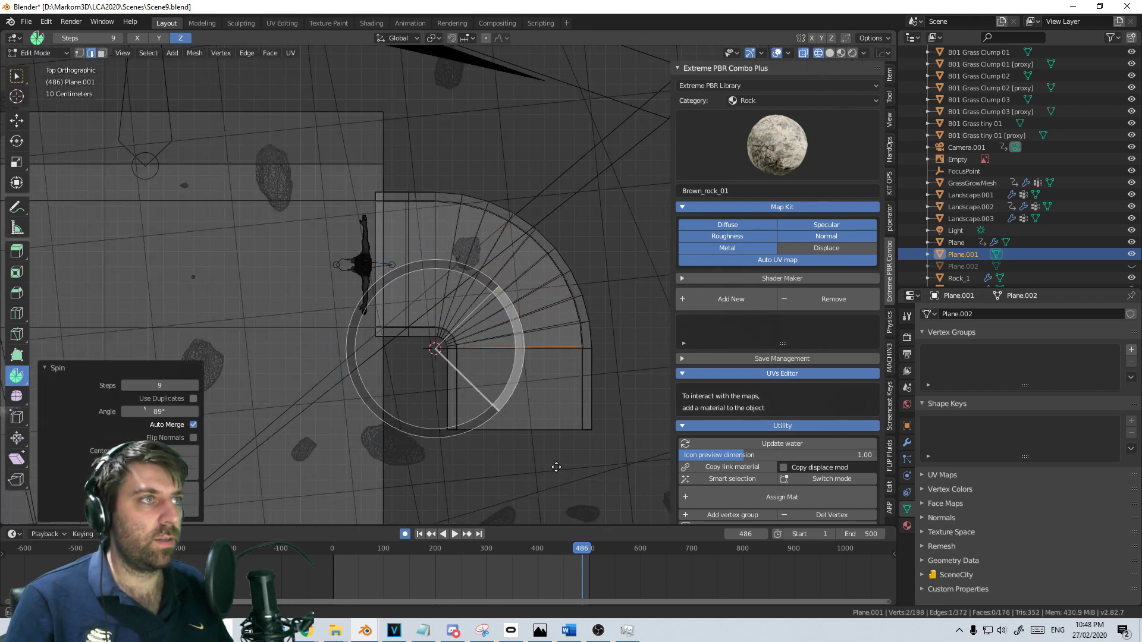
key(e)
key(y)
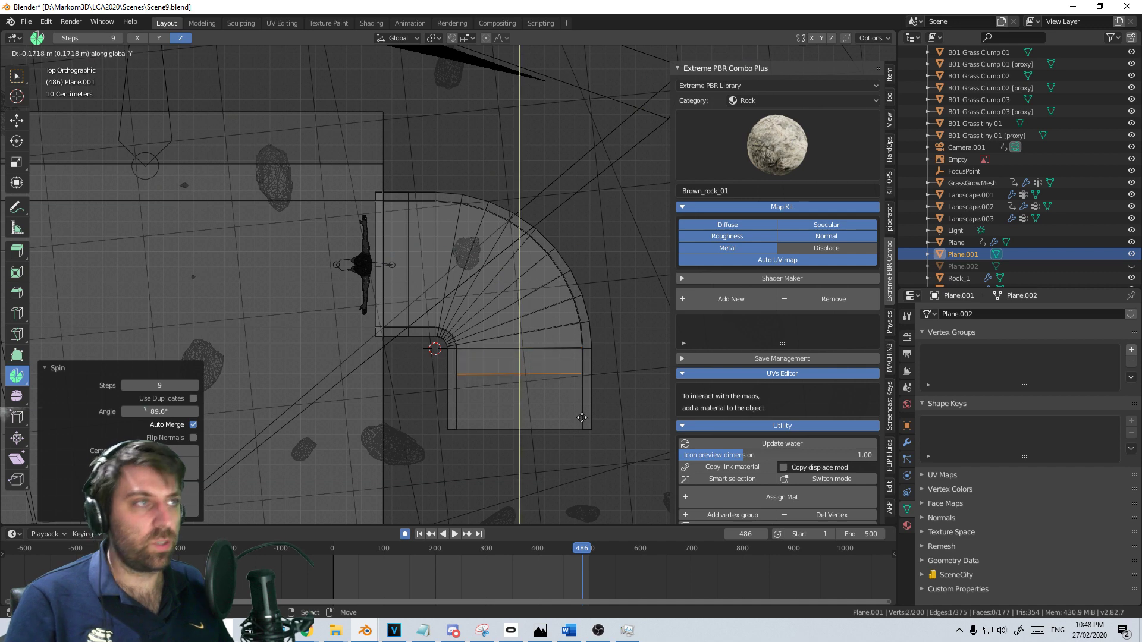
click(568, 442)
middle_drag(569, 442, 571, 357)
Leave mesh editing and display the ship interior in solid shading
key(Tab)
key(z)
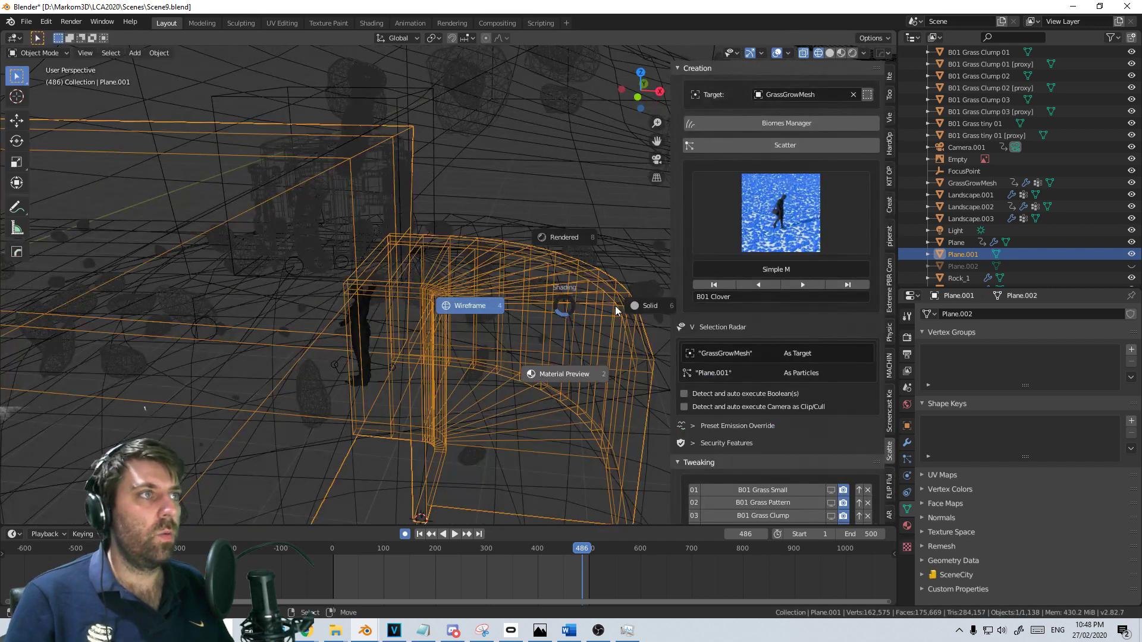
click(531, 235)
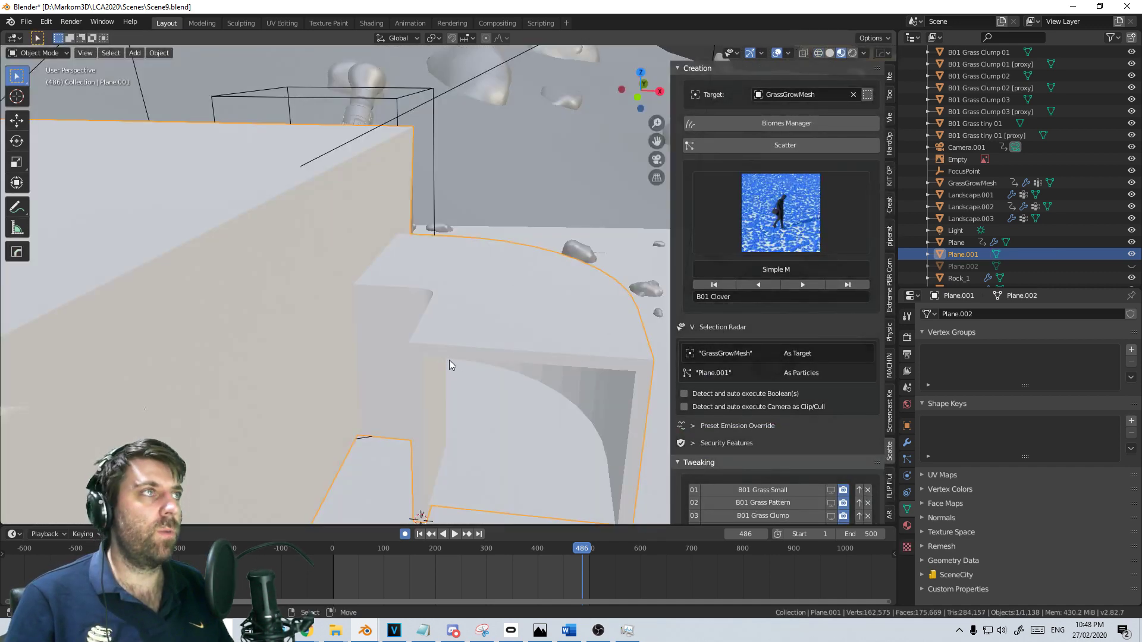
click(830, 54)
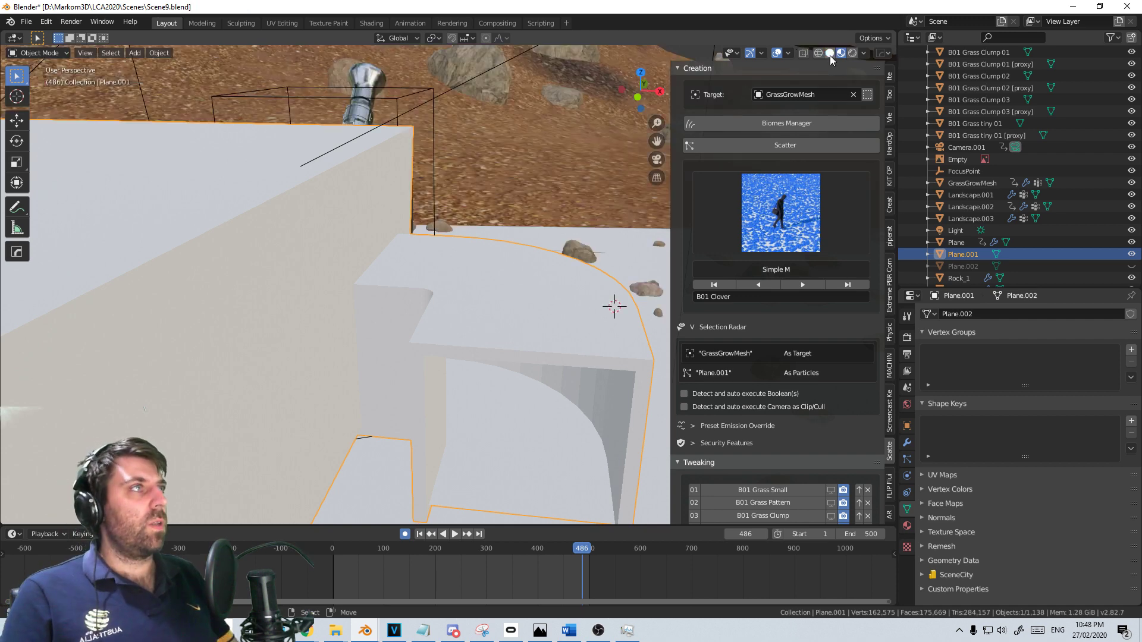
click(830, 54)
Select the open edge loop at the doorway corridor and fill it with a face
middle_drag(541, 392, 382, 300)
key(Tab)
alt+click(407, 335)
alt+click(385, 333)
middle_drag(535, 332, 349, 291)
key(Tab)
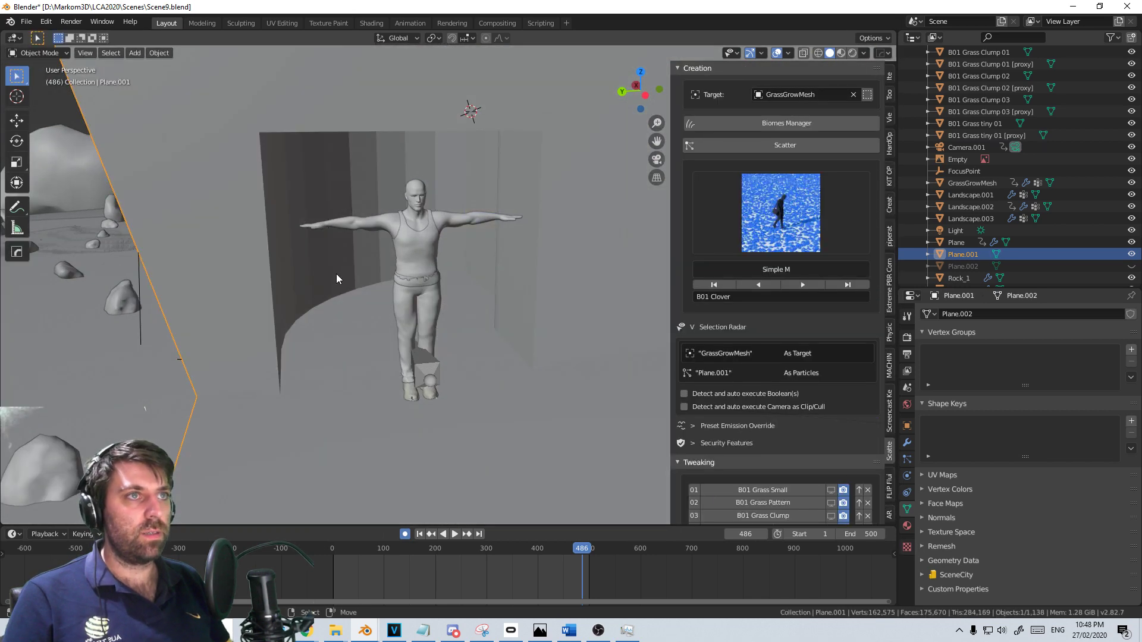
Apply Shade Smooth to the interior mesh and enable Auto Smooth for its normals
key(F3)
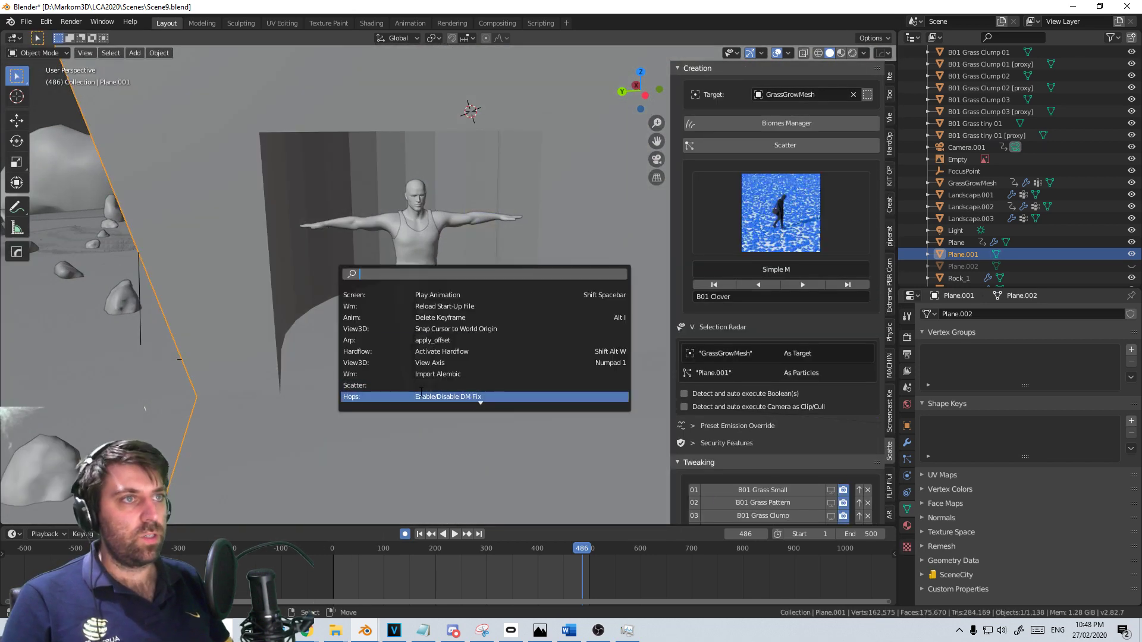
text(shade)
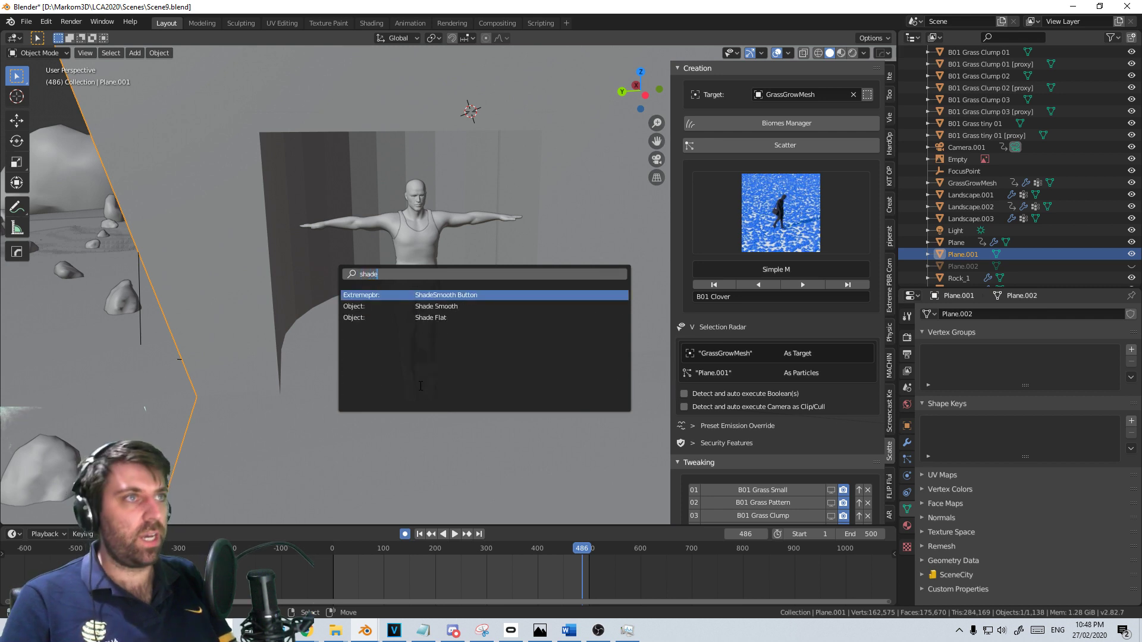
text( s)
key(Return)
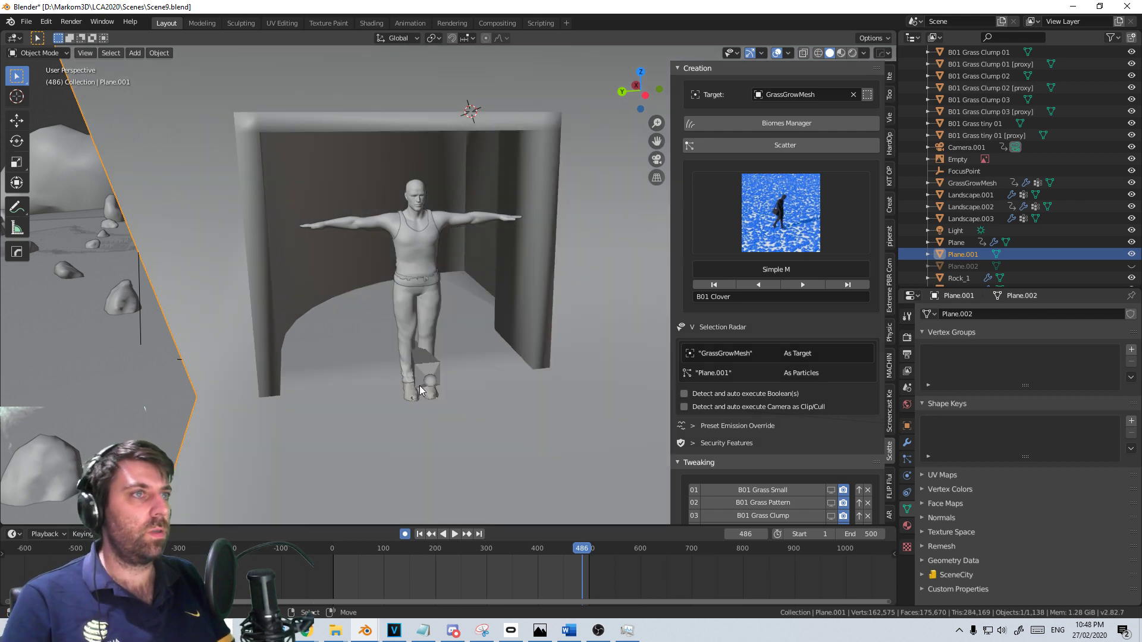
click(923, 517)
click(941, 531)
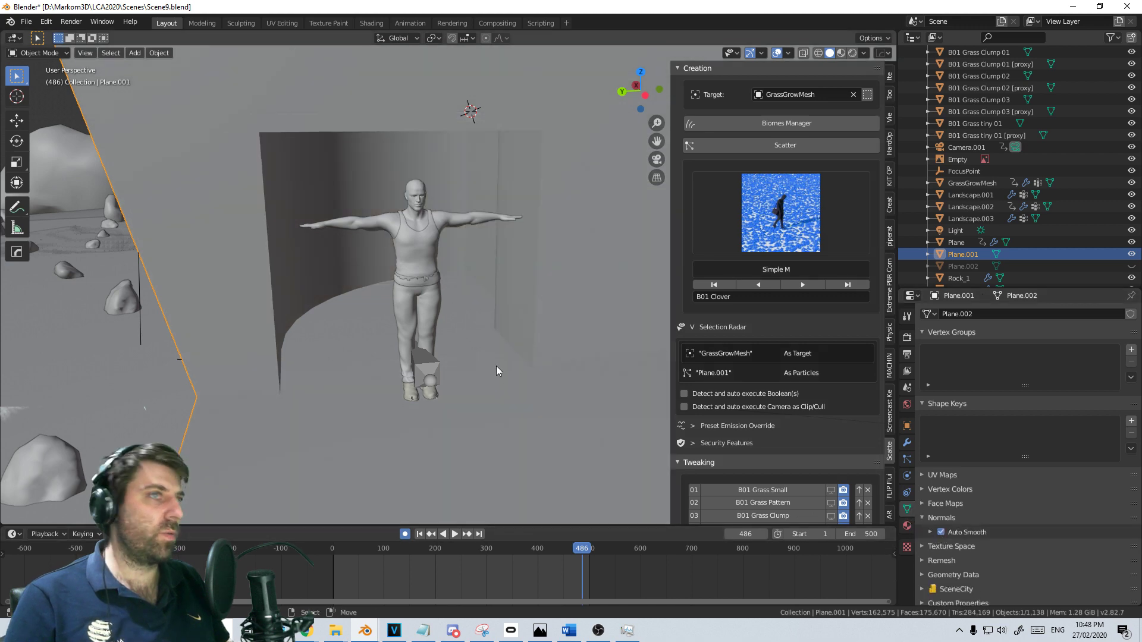
Inspect the smoothed doorway, curved corridor and ship hull around the character from inside, outside and the right side view
scroll(496, 366, down, 3)
middle_drag(496, 366, 458, 365)
scroll(341, 379, up, 4)
scroll(458, 365, up, 3)
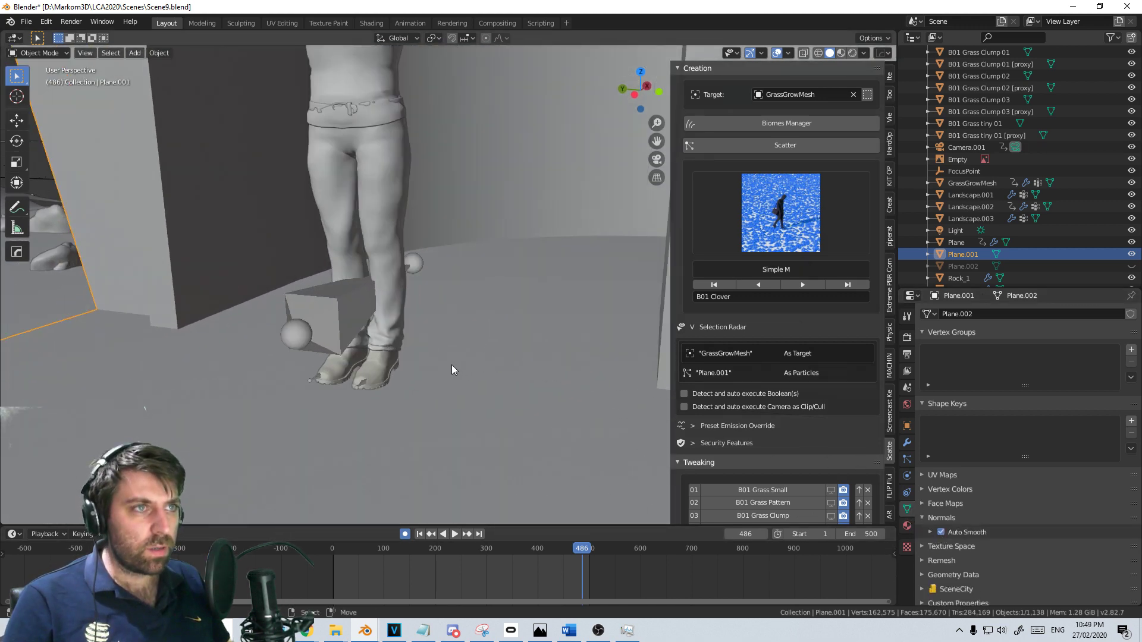
scroll(451, 365, down, 4)
middle_drag(479, 311, 497, 324)
scroll(464, 362, up, 2)
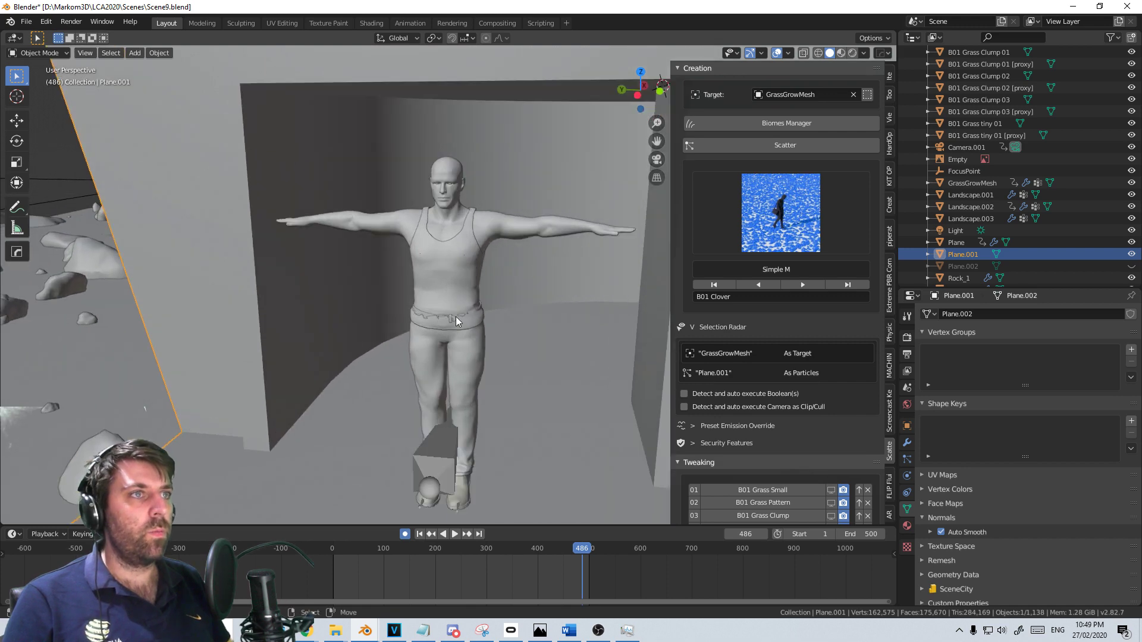
scroll(397, 362, down, 2)
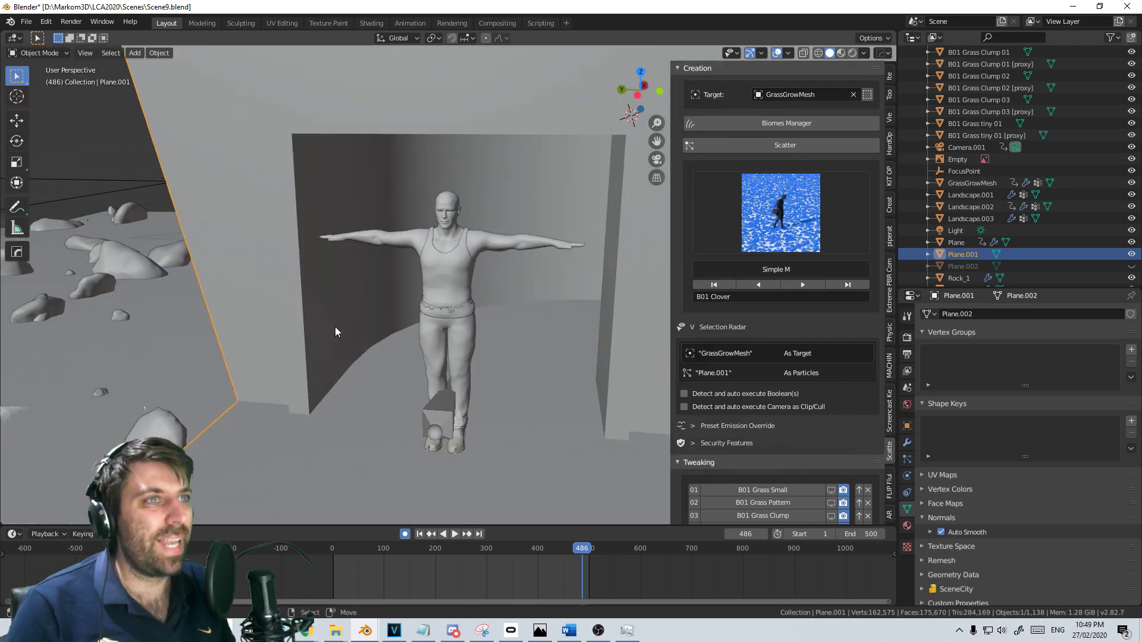
key(Tab)
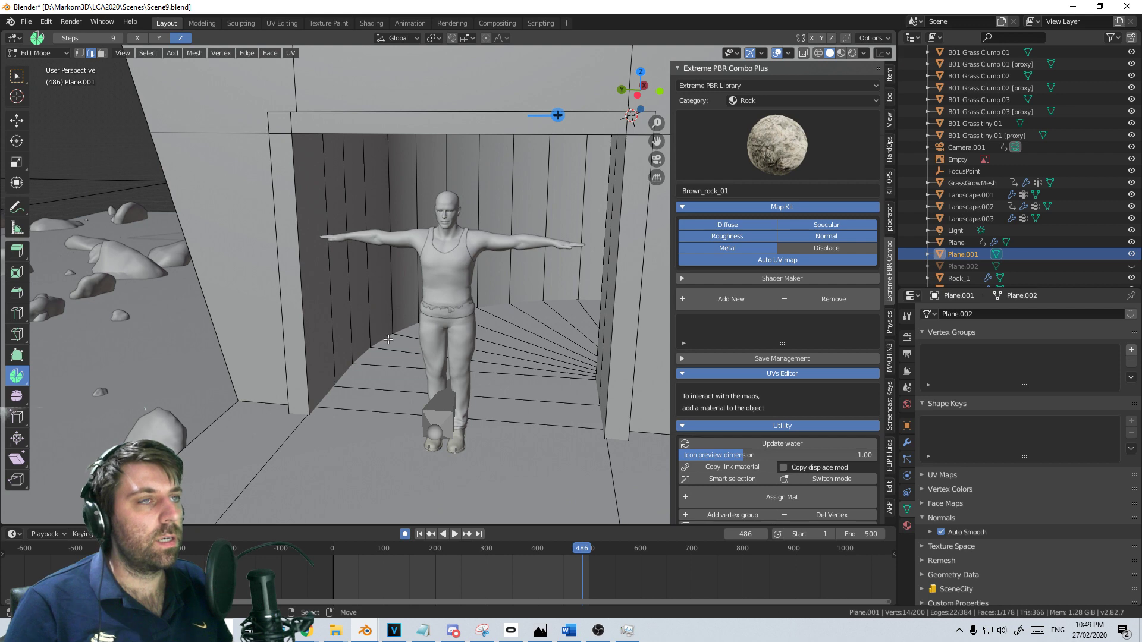
scroll(388, 339, down, 2)
scroll(519, 395, down, 6)
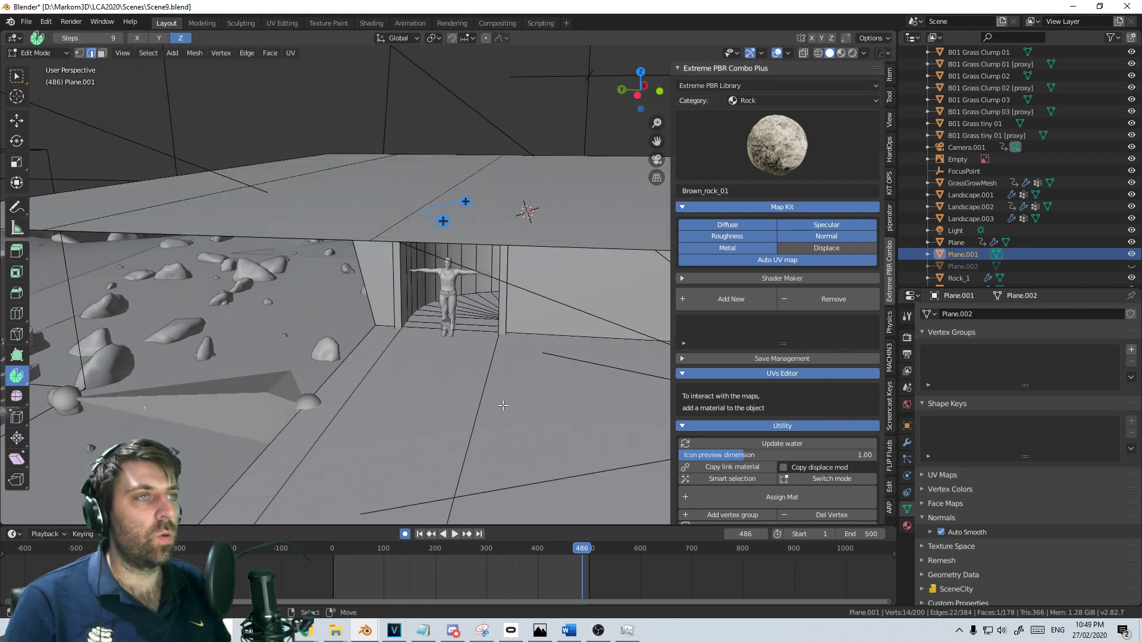
key(Tab)
middle_drag(503, 403, 469, 341)
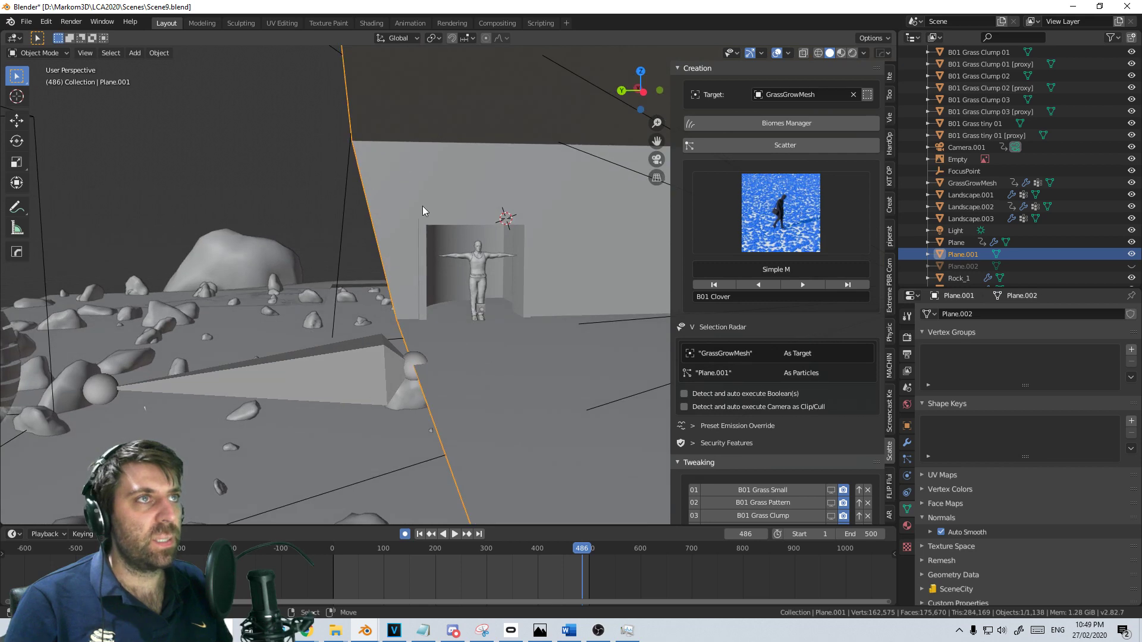
middle_drag(445, 223, 588, 240)
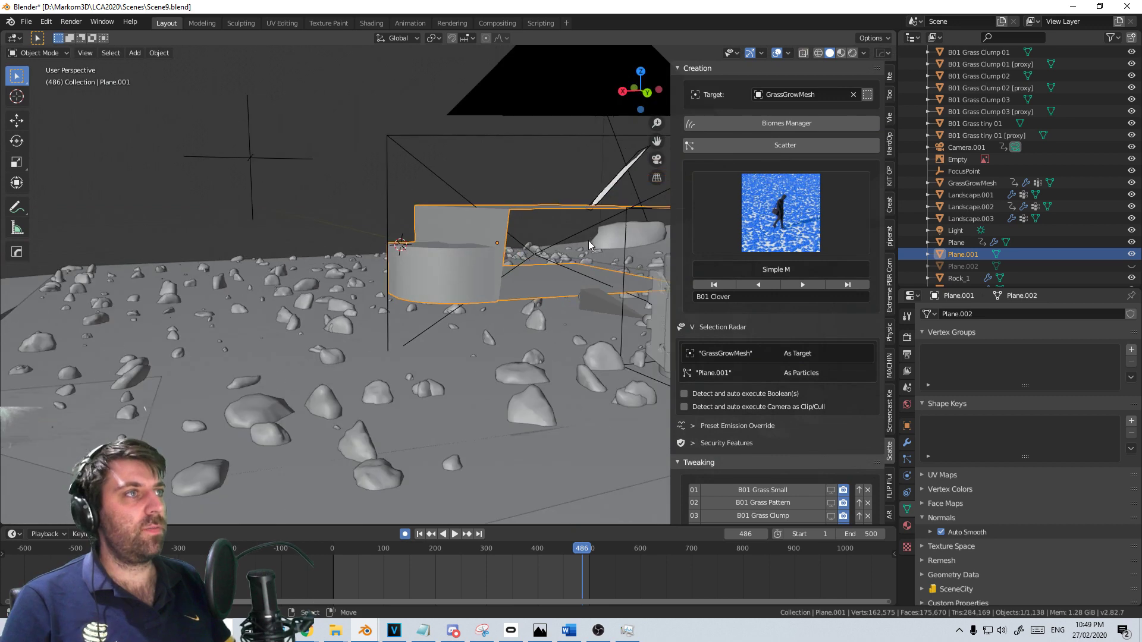
key(KP_5)
key(KP_3)
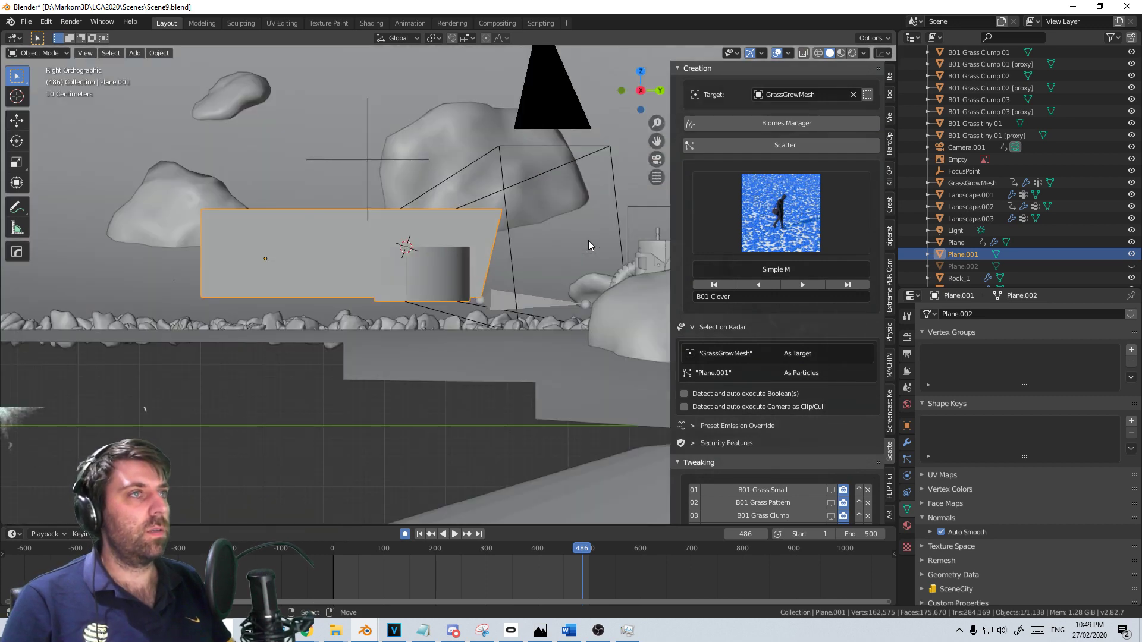
Duplicate the interior mesh and leave the copy in its original place
middle_drag(494, 230, 436, 309)
key(shift+d)
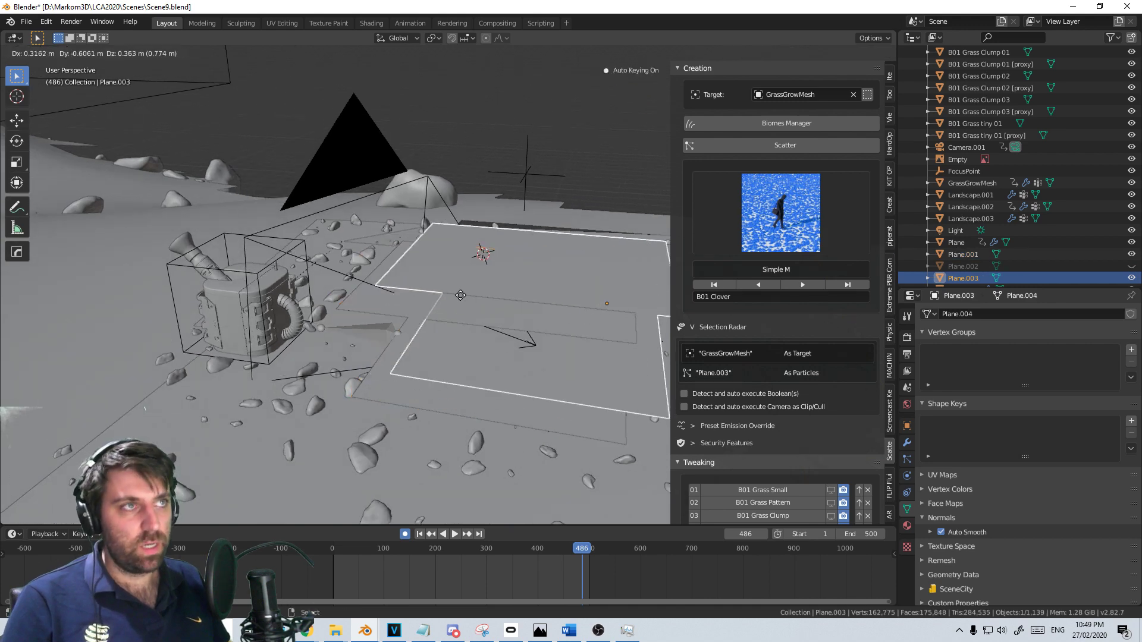
key(Escape)
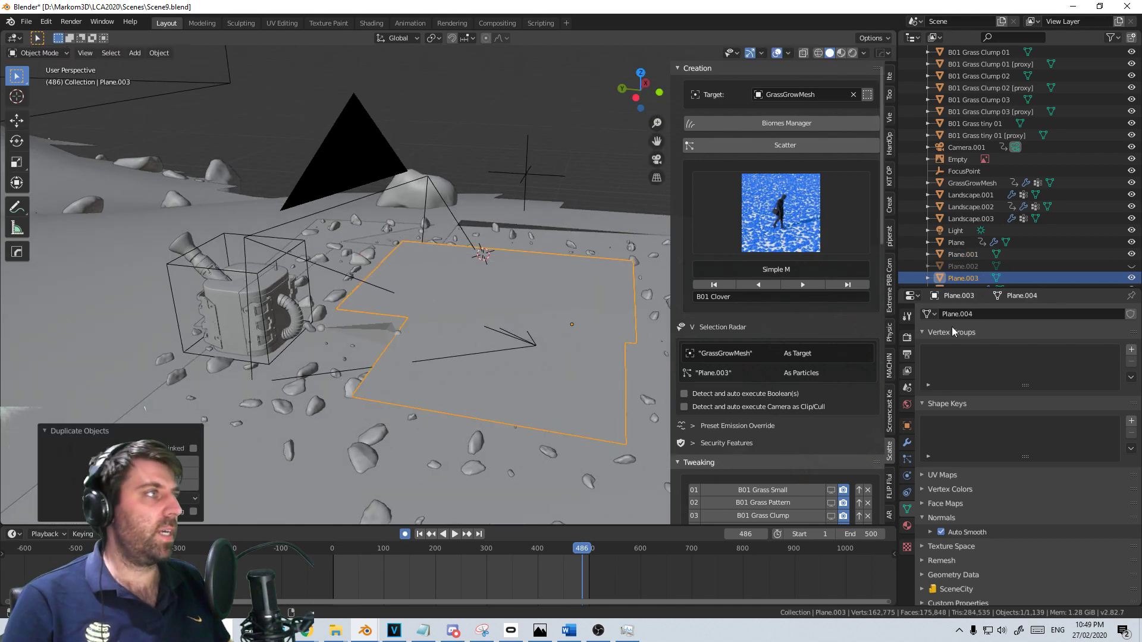
Add a Solidify modifier to the duplicated interior with its offset set to 0
click(906, 442)
click(981, 315)
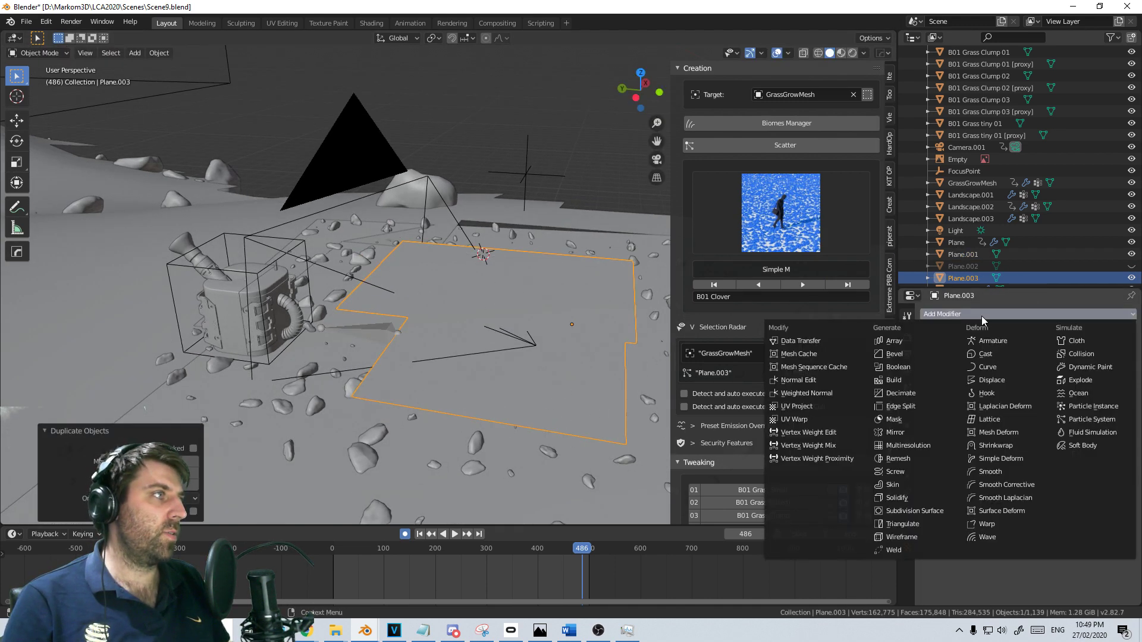
click(922, 498)
click(1109, 381)
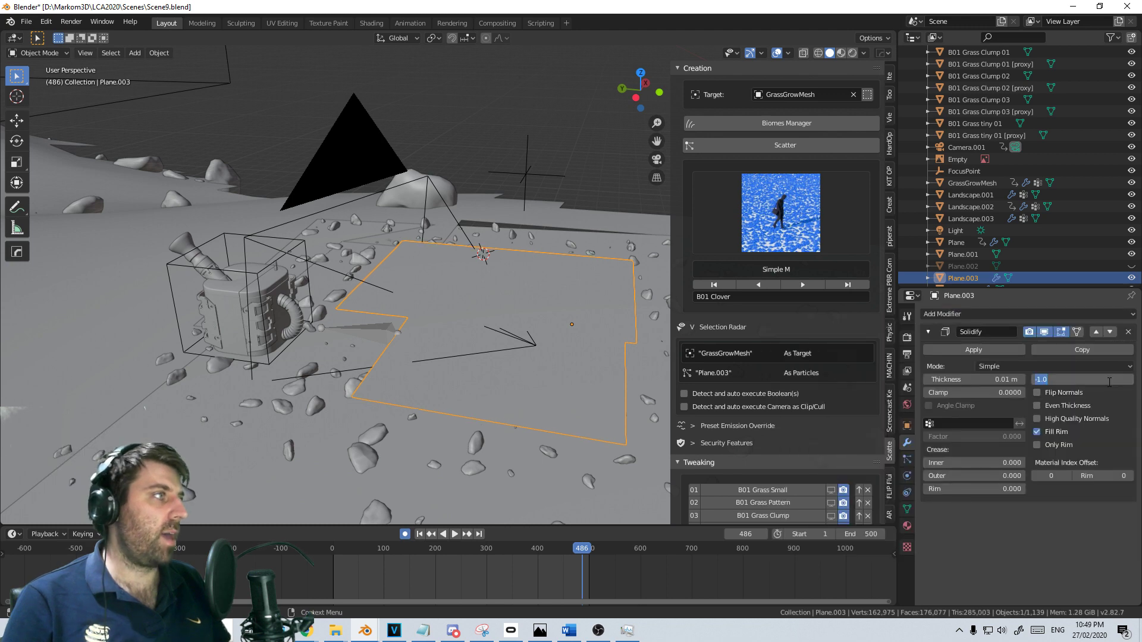
key(Return)
Open the duplicated interior for mesh editing and set its Solidify thickness to 0.02 m
middle_drag(333, 309, 536, 370)
scroll(490, 401, up, 5)
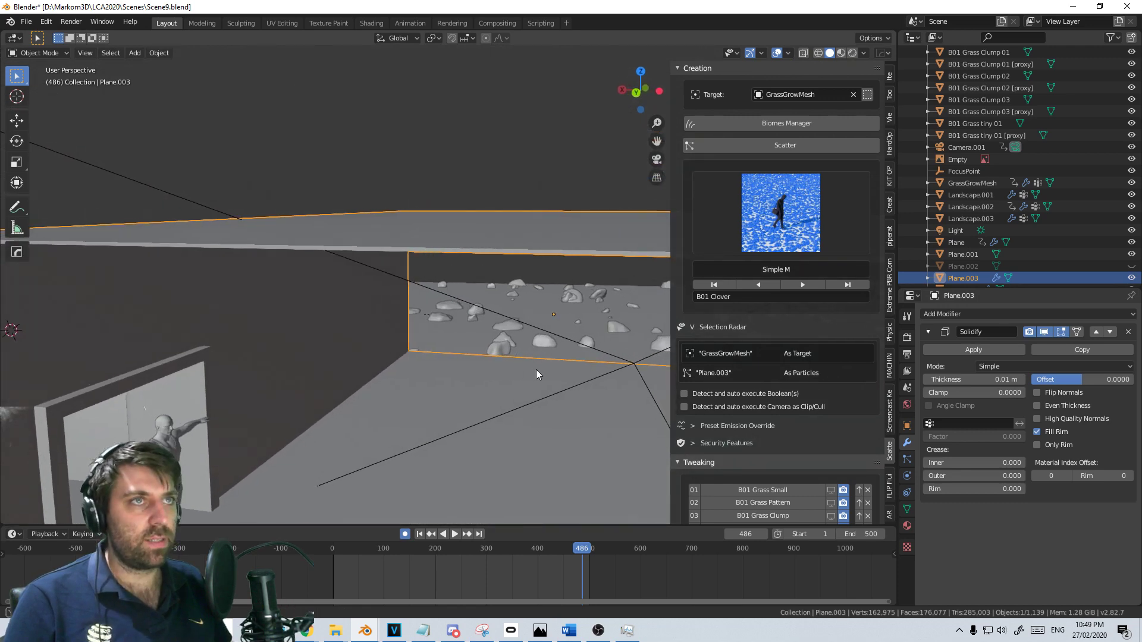
scroll(537, 370, down, 3)
key(Tab)
click(1024, 379)
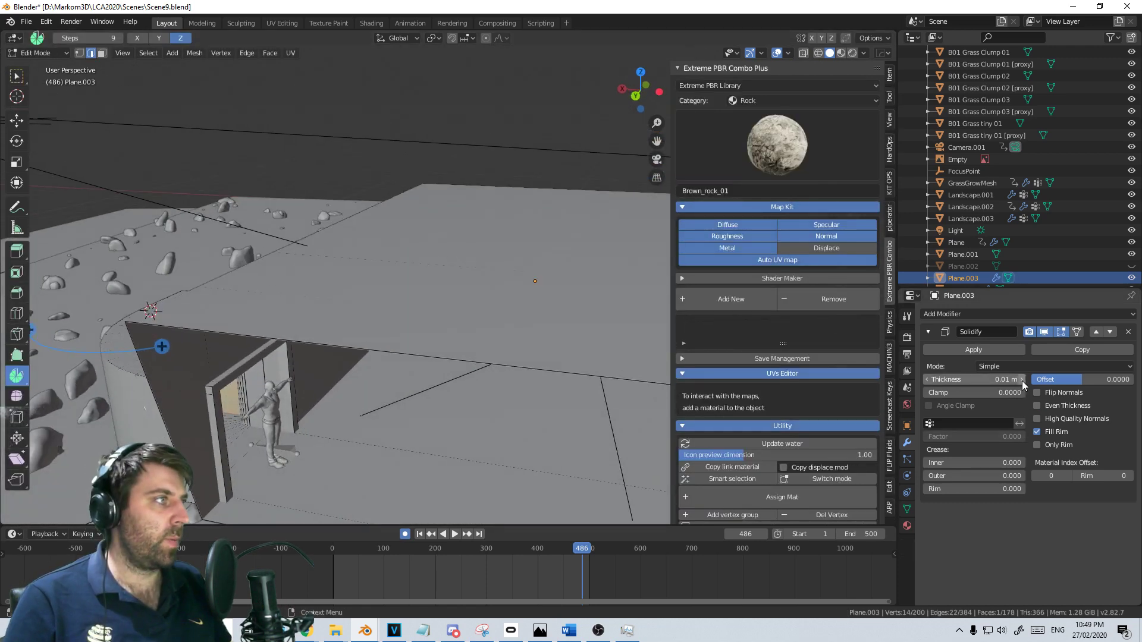
Loop cut along the roof's front edge, bevel the new loop into a thin strip, and delete its faces to form a panel gap
middle_drag(561, 402, 563, 396)
mouse_move(380, 326)
middle_down()
mouse_move(388, 350)
mouse_move(374, 333)
middle_up()
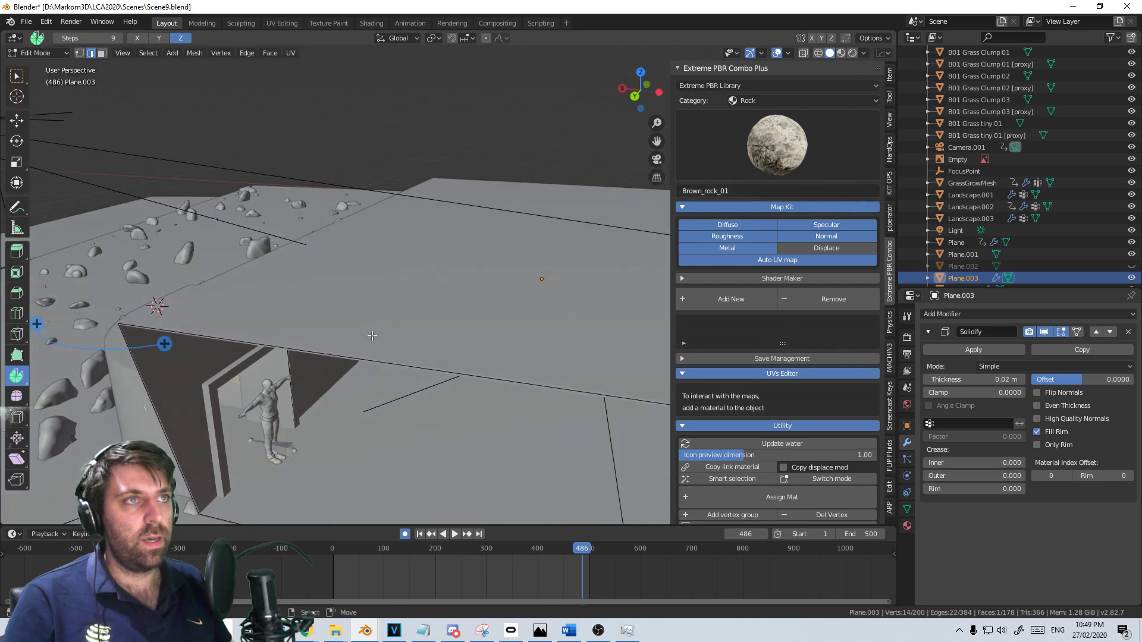
key(ctrl+r)
click(376, 333)
right_click(380, 339)
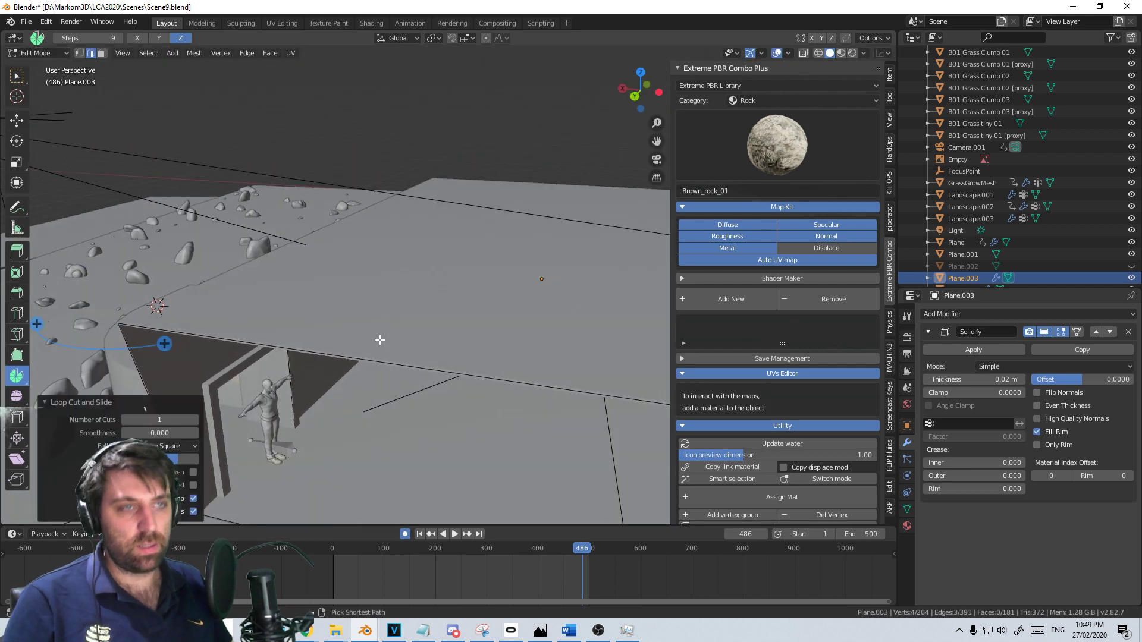
key(ctrl+b)
click(383, 333)
key(x)
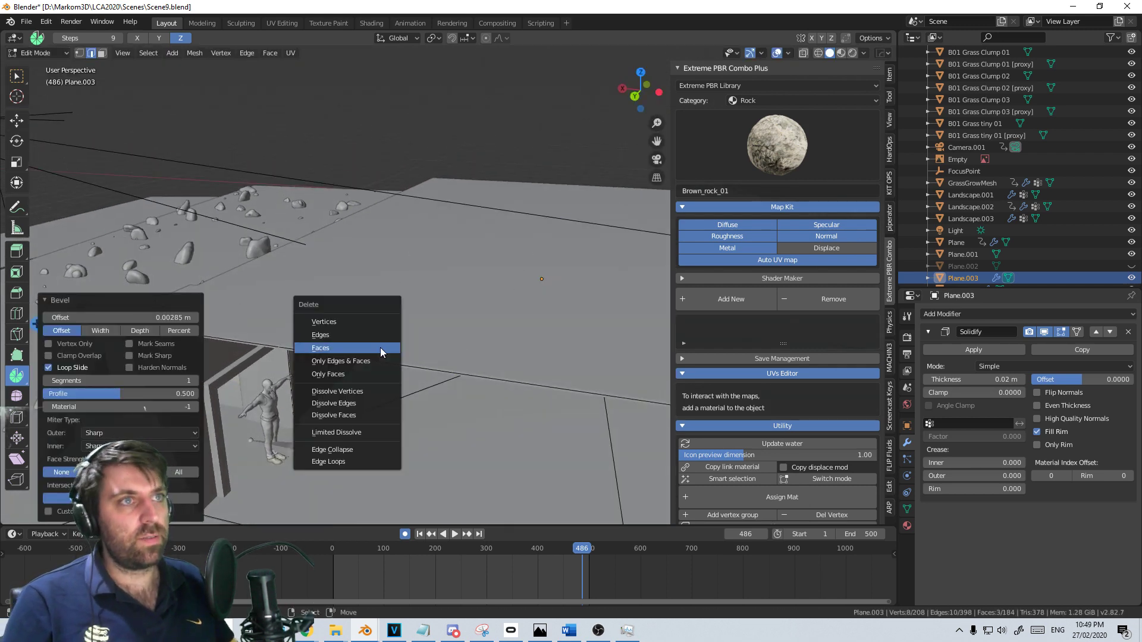
click(381, 348)
Cut a centred horizontal loop in the wall above the doorway, bevel it into a thin strip, and delete its faces
middle_drag(380, 348, 245, 273)
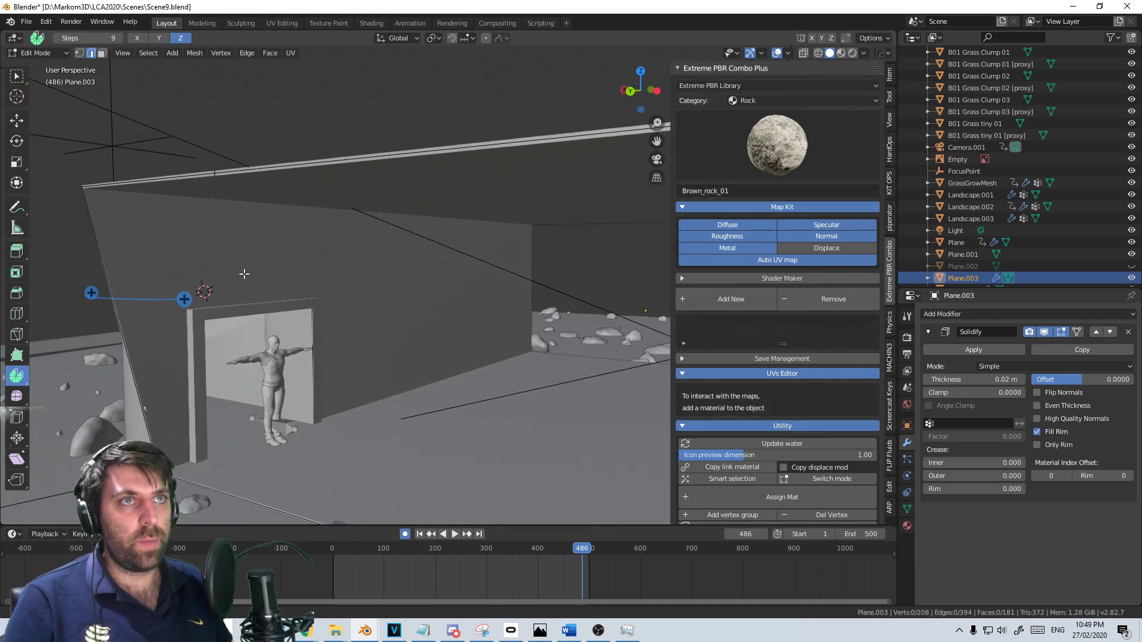
key(ctrl+r)
click(128, 264)
right_click(145, 273)
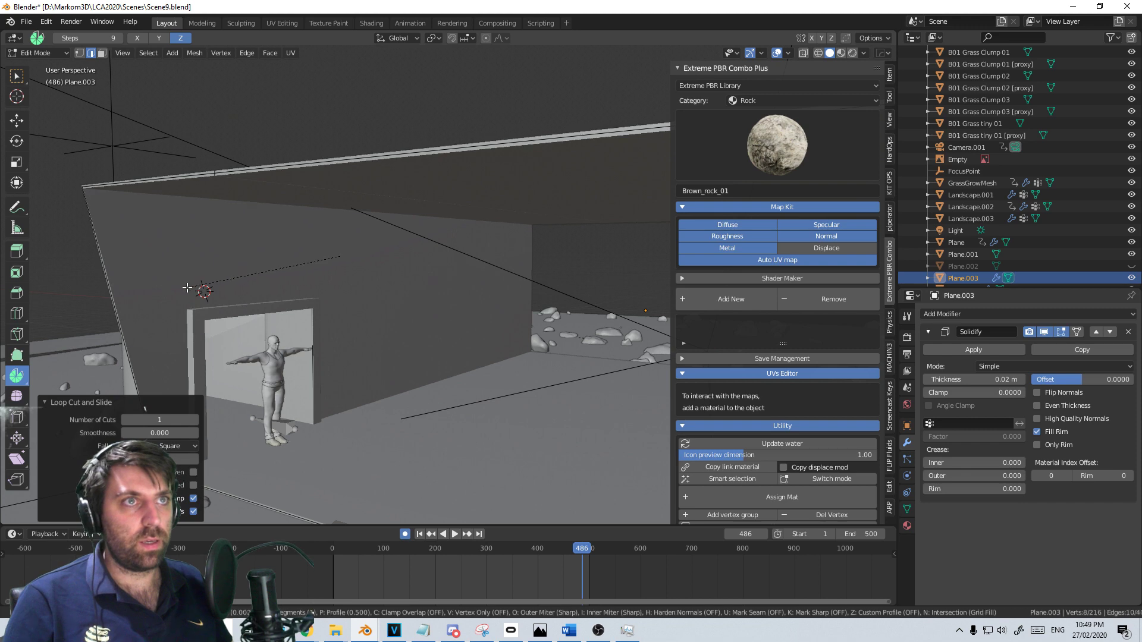
key(ctrl+b)
click(189, 290)
key(x)
click(186, 287)
key(z)
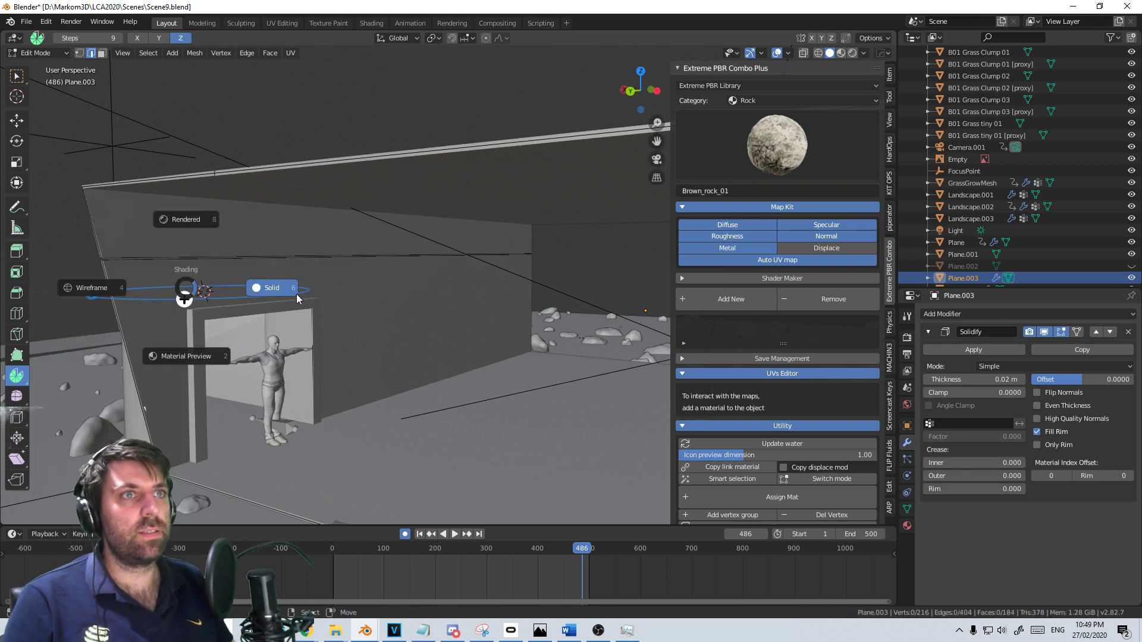
click(474, 336)
Add a vertical loop cut in the wall beside the doorway and slide it closer to the door frame in wireframe
middle_drag(377, 337, 406, 344)
key(ctrl+r)
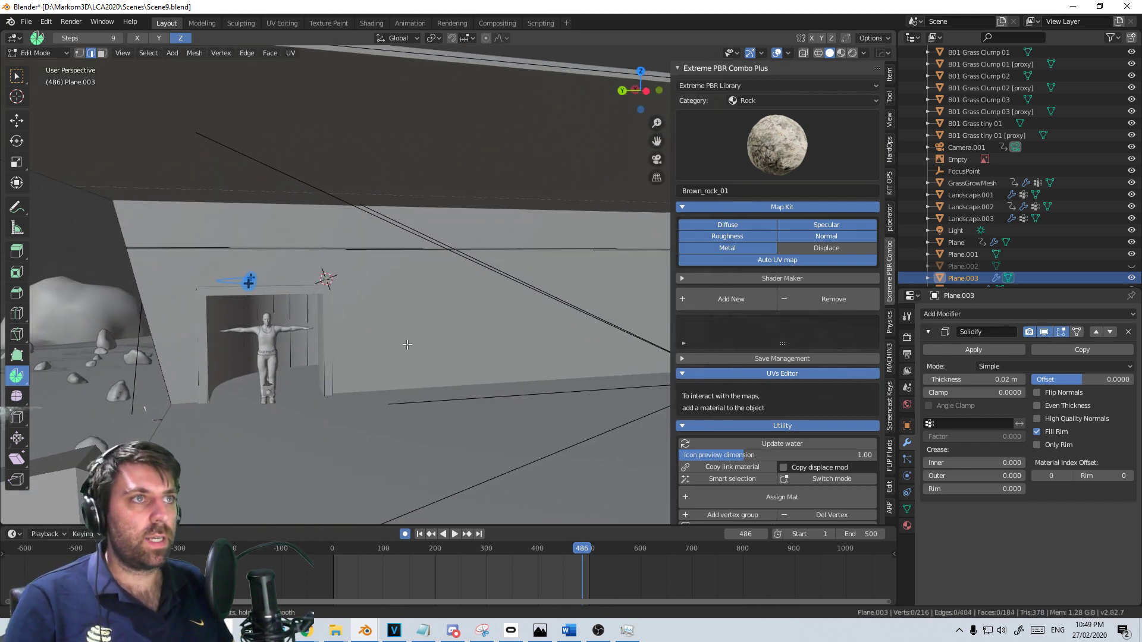
click(405, 263)
click(389, 302)
key(z)
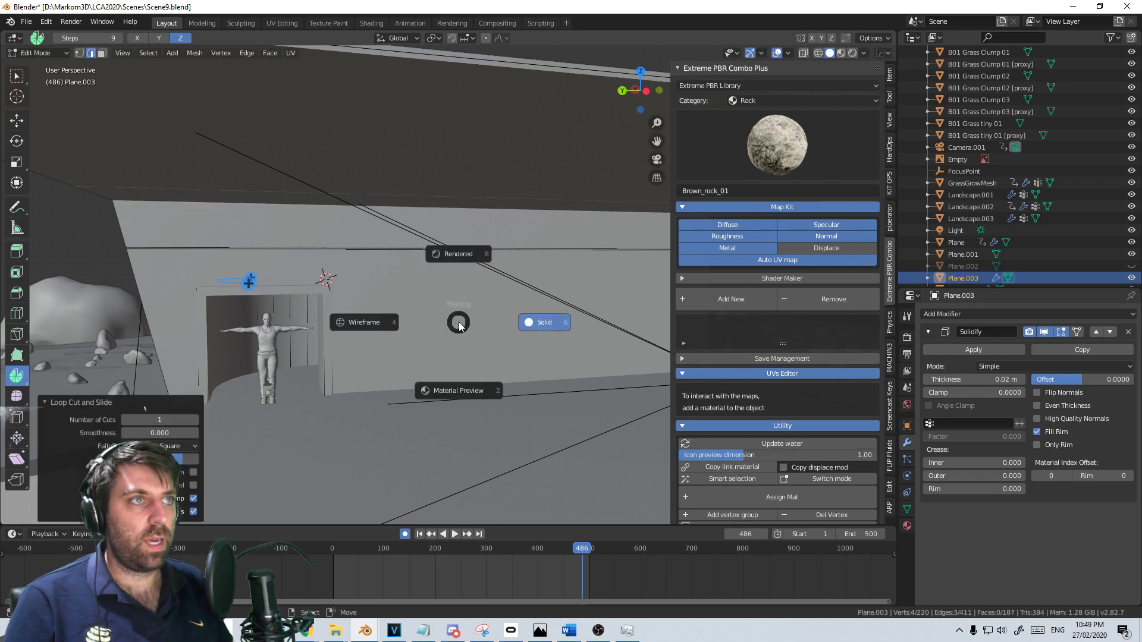
click(429, 327)
key(g)
key(g)
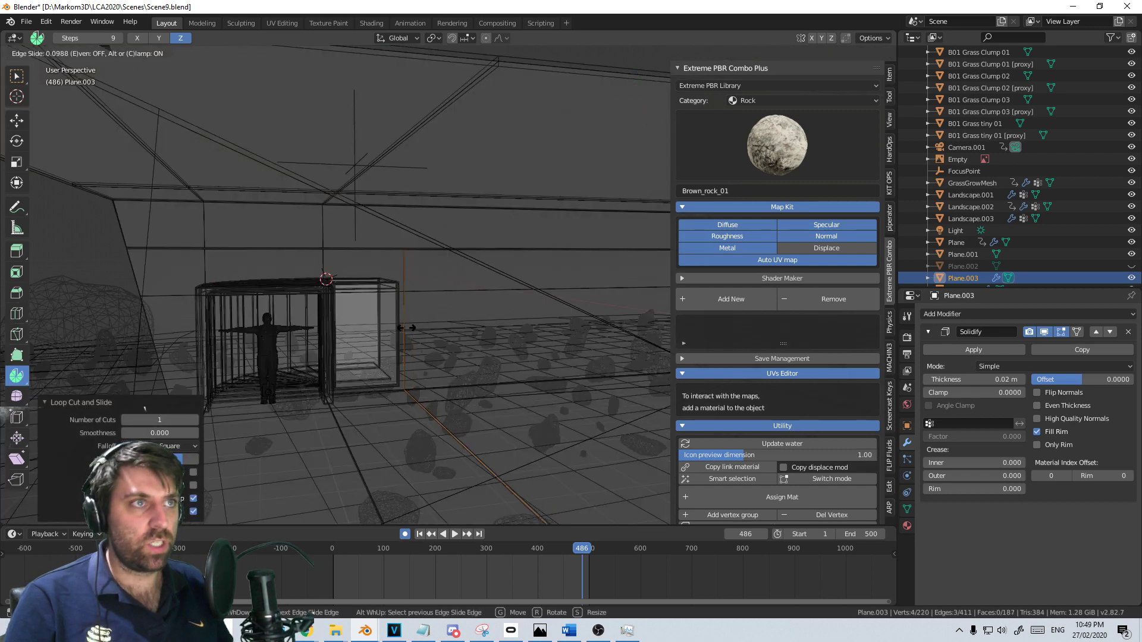
click(384, 353)
Bevel the vertical loop beside the doorway into a thin strip and delete its faces
key(ctrl+b)
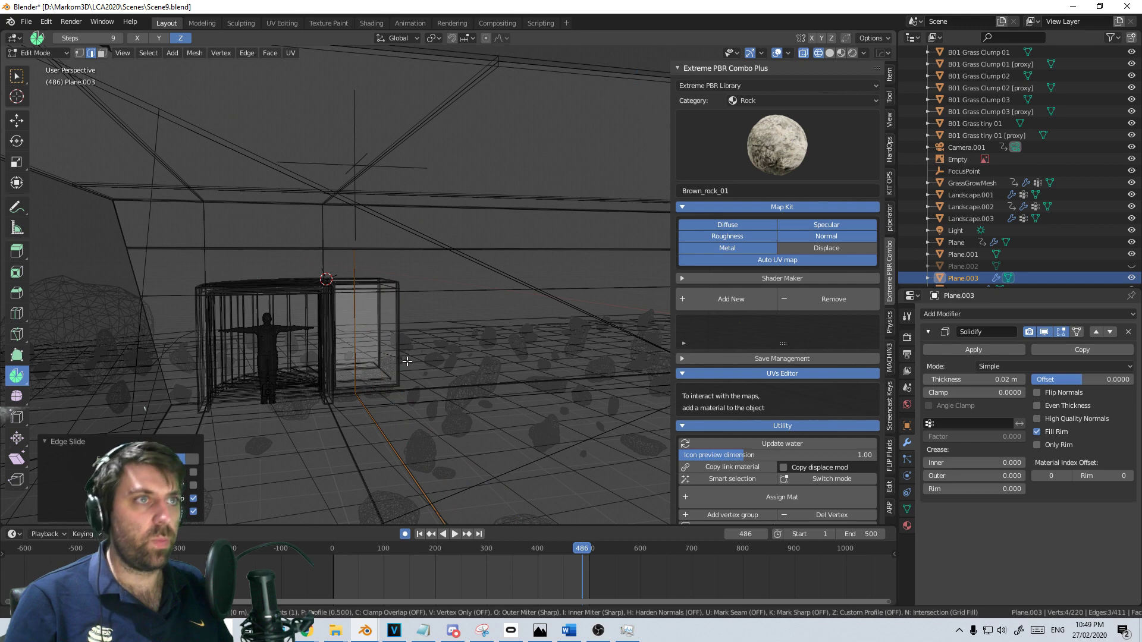
click(421, 362)
key(x)
click(421, 362)
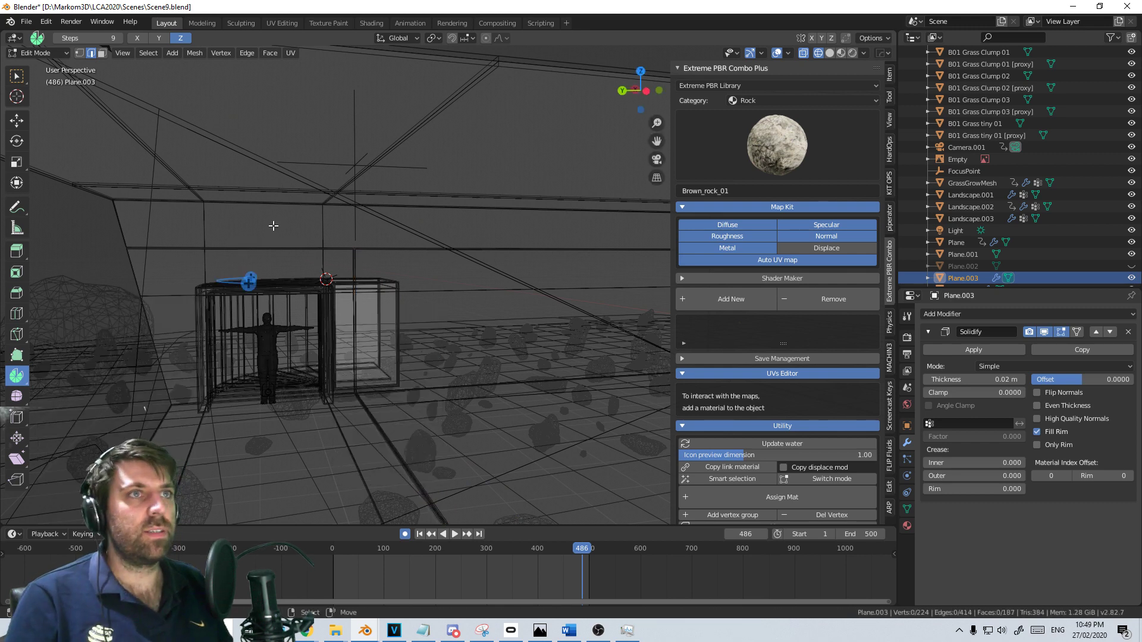
Add a vertical loop cut in the upper wall strip above the doorway, bevel it into a thin strip, and delete its faces
click(273, 226)
key(ctrl+b)
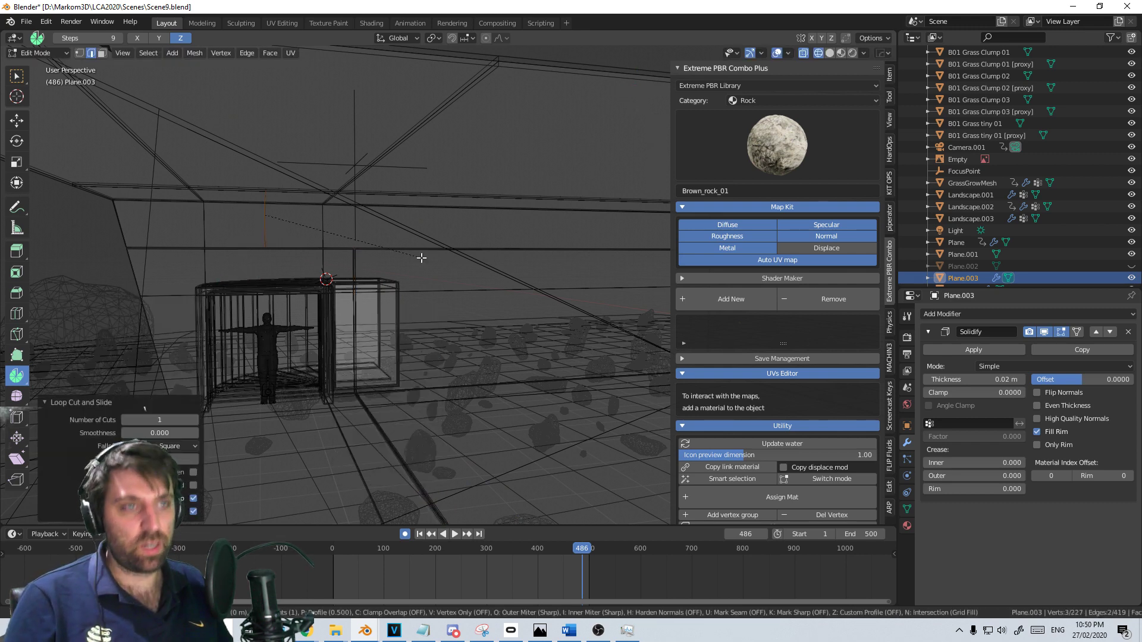
click(430, 258)
key(x)
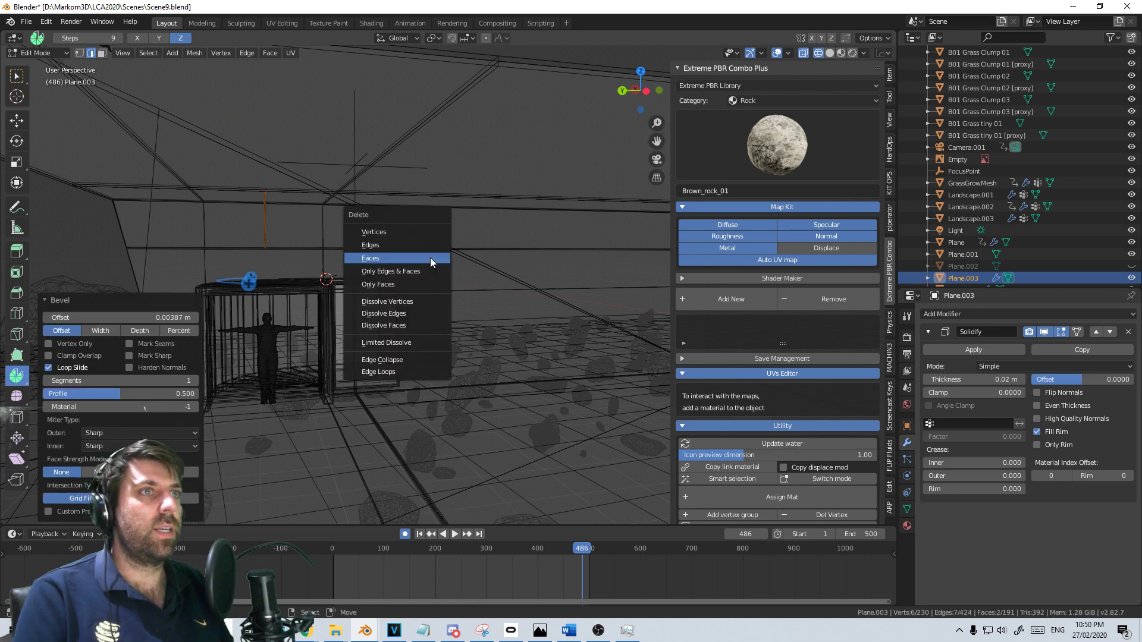
click(434, 259)
Add a loop cut in the roof slid close to its side edge, bevel it into a thin strip, and delete its faces
key(ctrl+r)
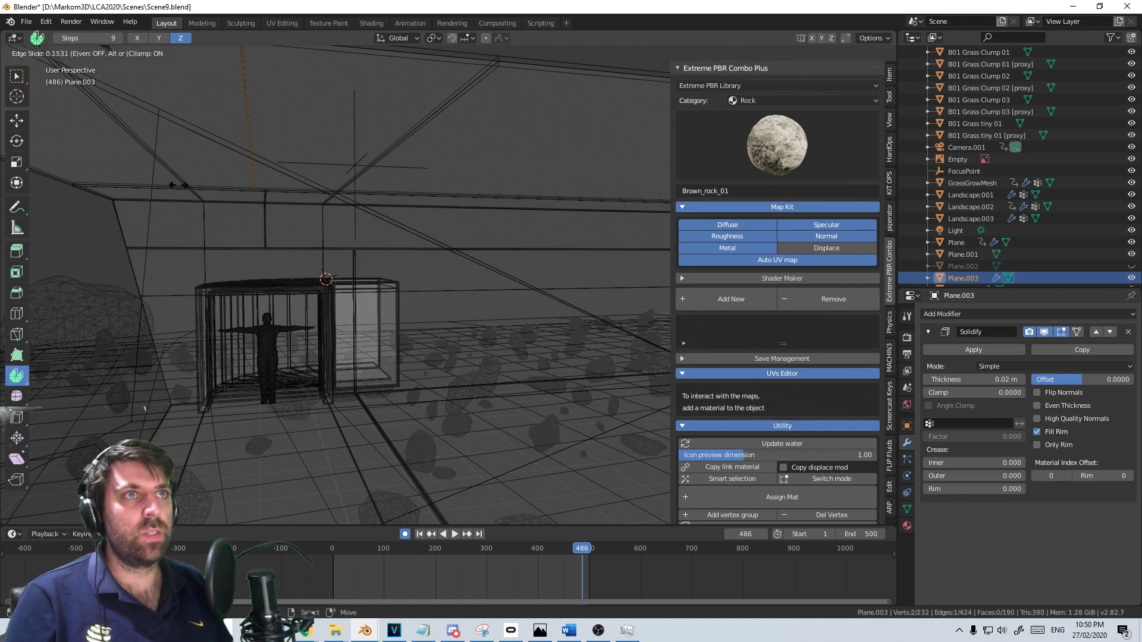
click(132, 184)
key(ctrl+b)
click(374, 238)
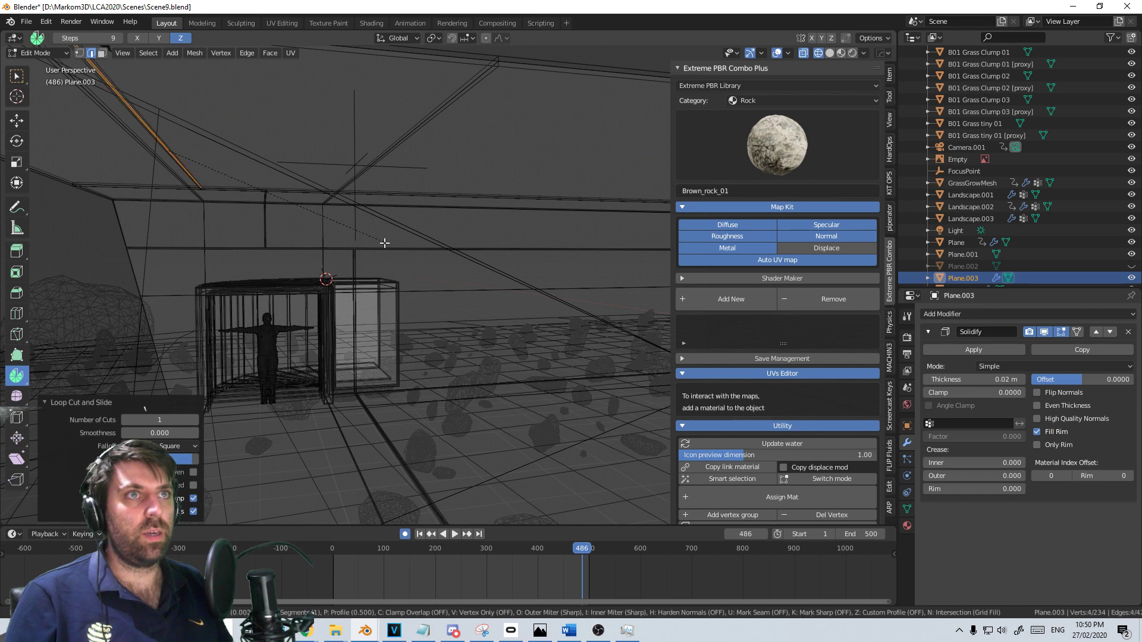
key(x)
click(389, 244)
Leave edit mode and unhide all hidden objects to check the panelled wall from the scene camera in solid shading
key(KP_0)
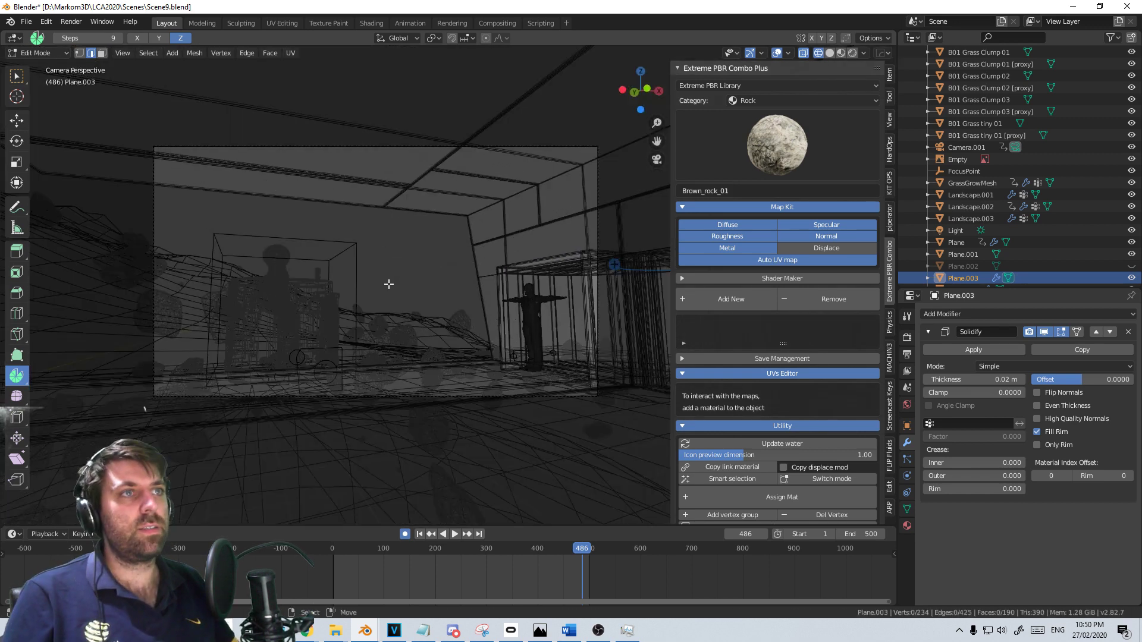
key(z)
click(451, 291)
scroll(452, 294, down, 2)
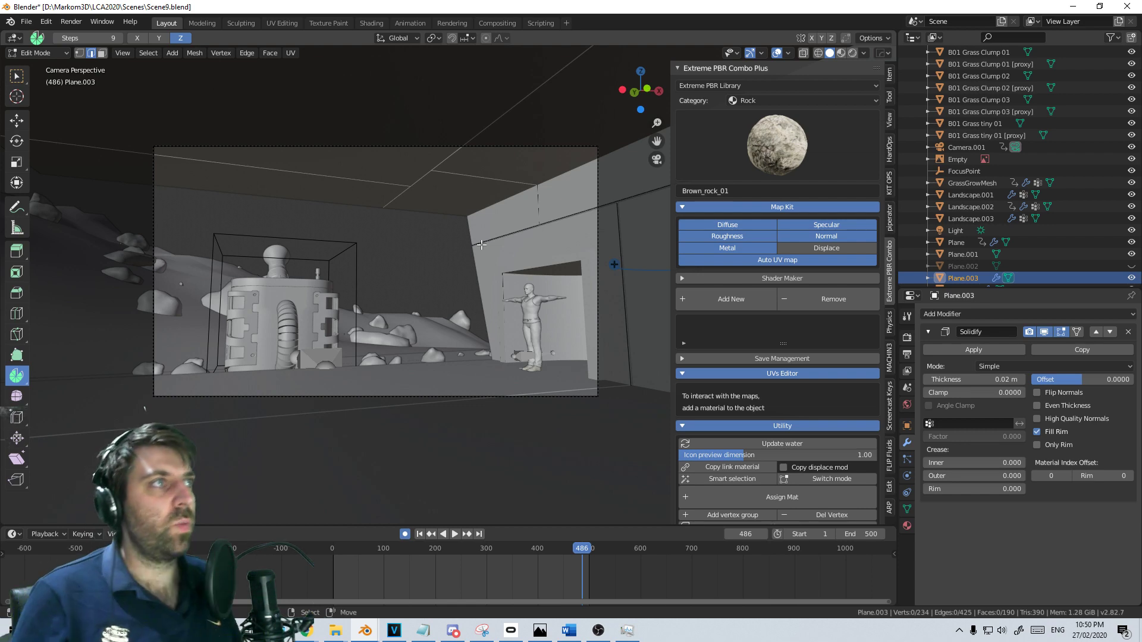
key(Tab)
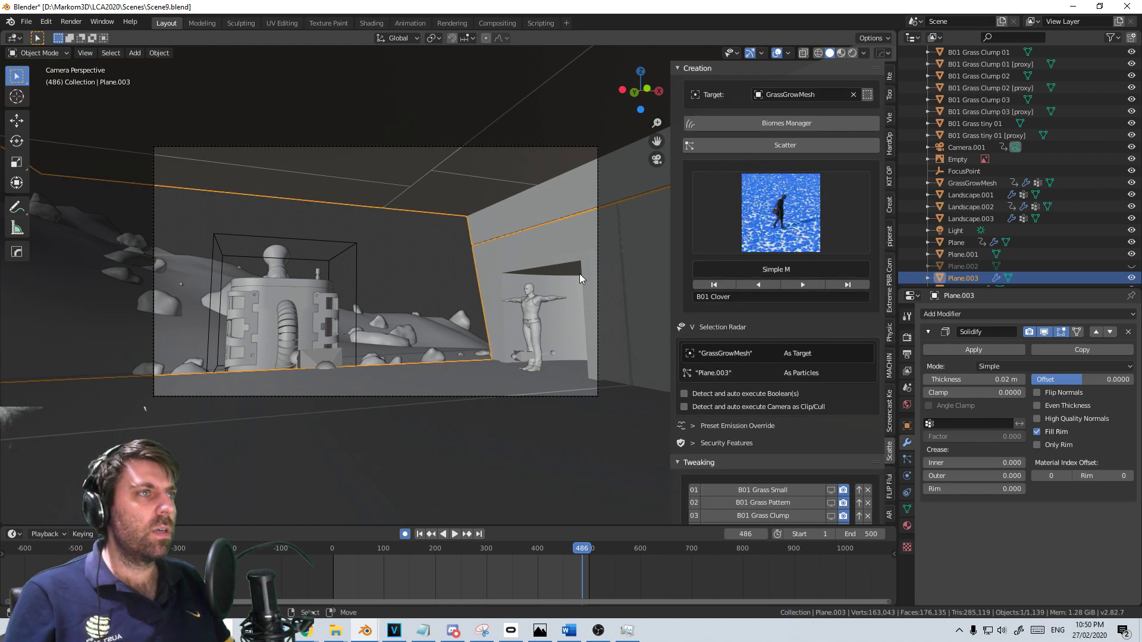
key(alt+h)
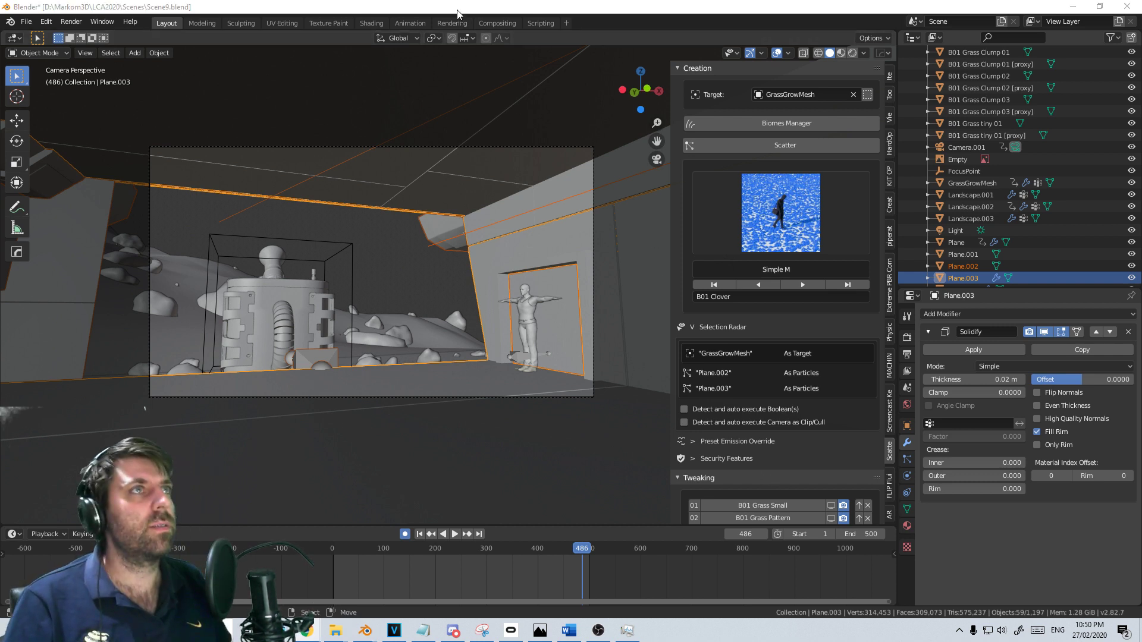
shift+middle_drag(477, 361, 492, 327)
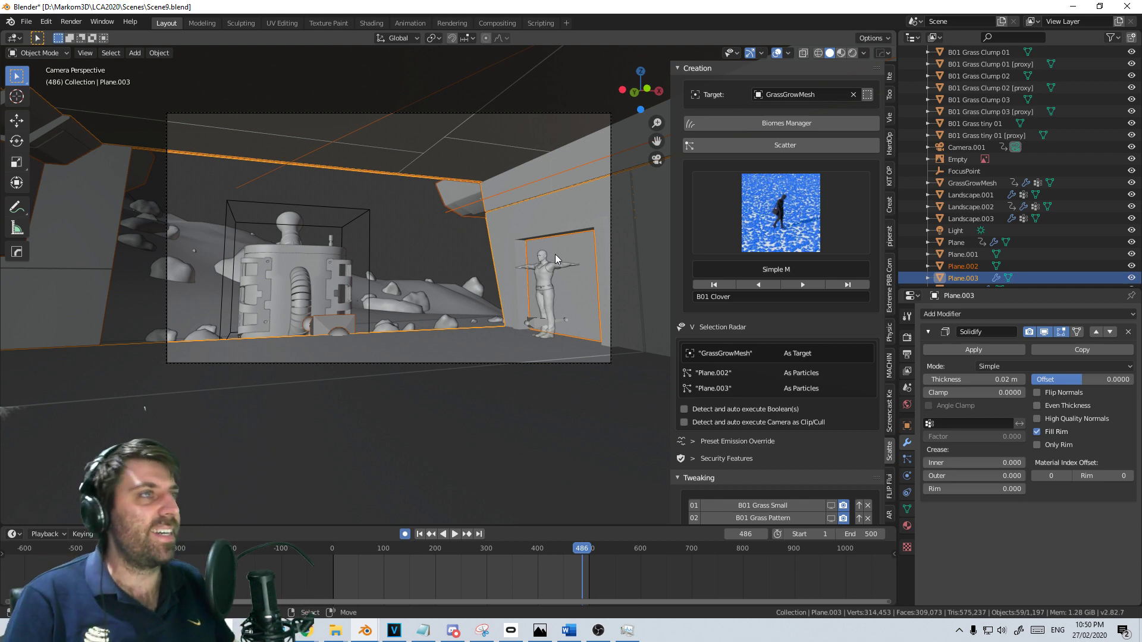
middle_drag(555, 255, 209, 312)
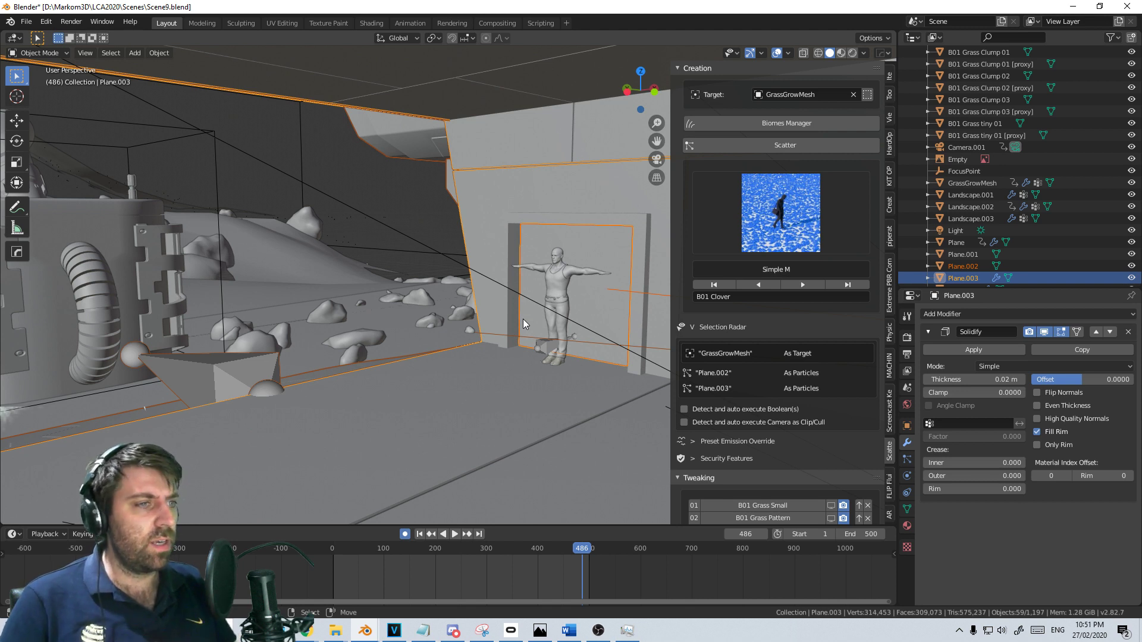
Switch to VEGAS Pro and play the film edit from the spaceship shot through the Scene8 clip in an enlarged preview
click(394, 630)
scroll(634, 457, down, 3)
click(1032, 372)
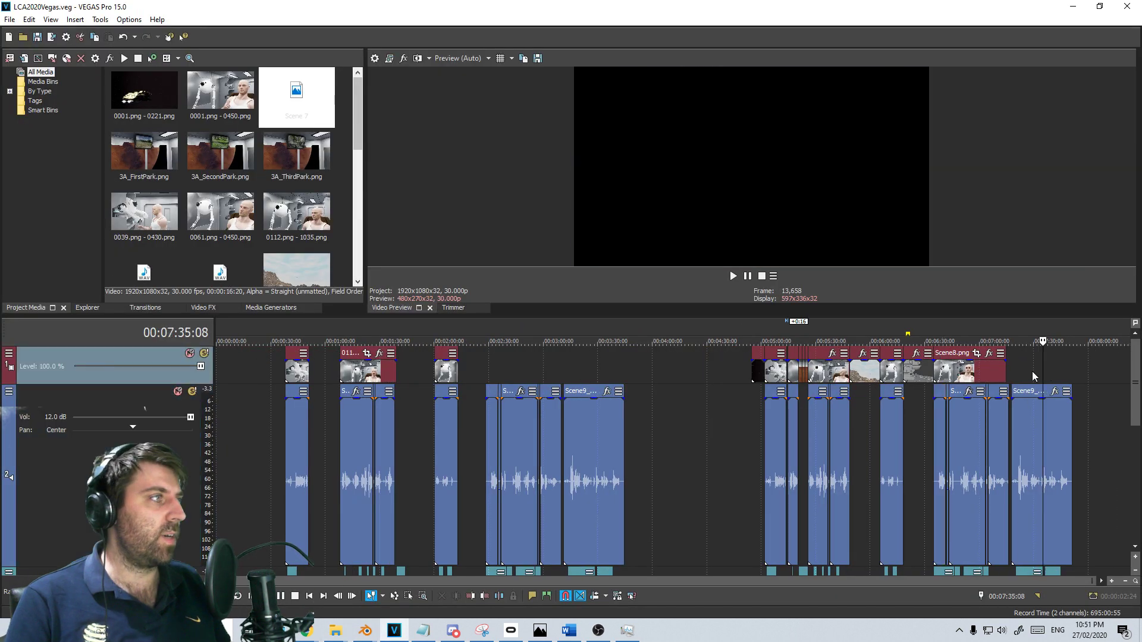
click(749, 405)
key(space)
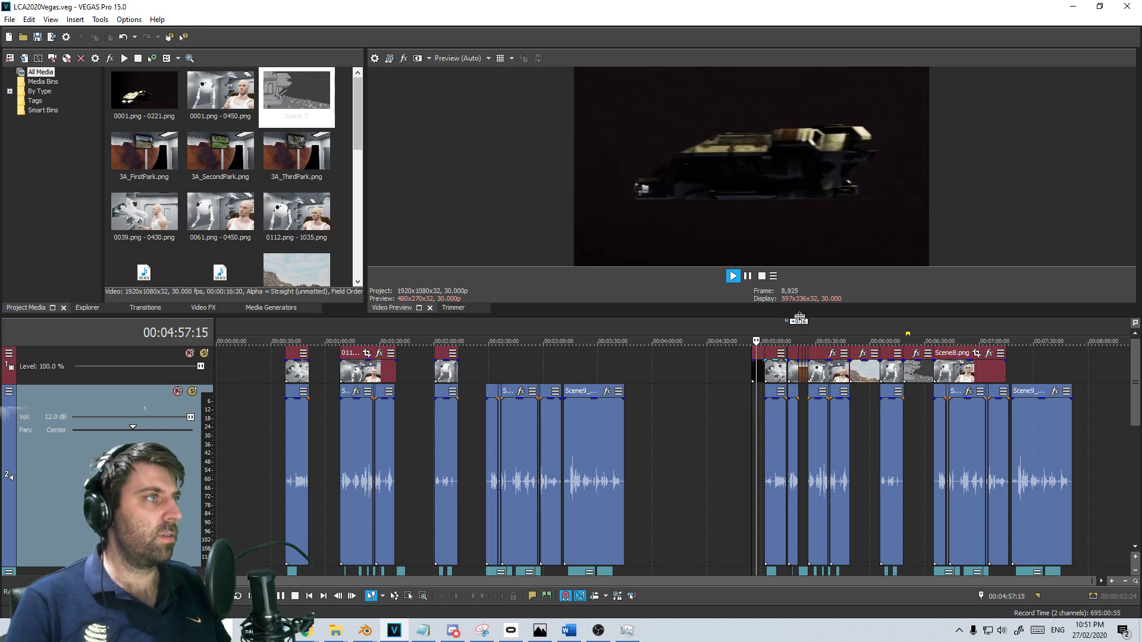
drag(798, 319, 750, 490)
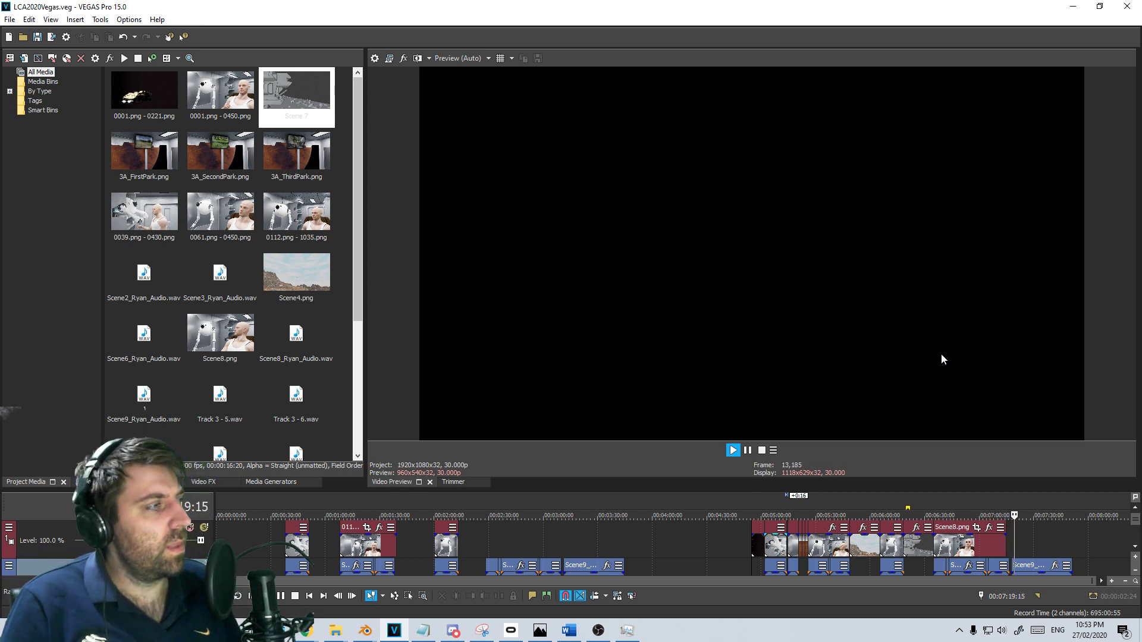
click(1013, 554)
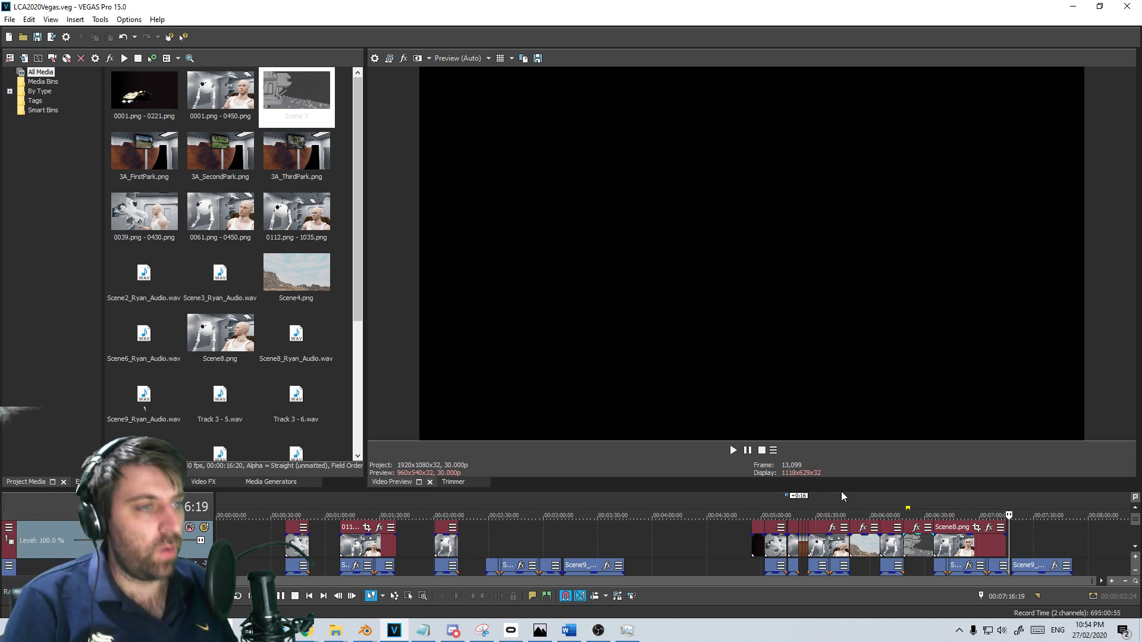
Open the recent file Scene4 in Blender and switch to the Layout workspace
mouse_move(366, 637)
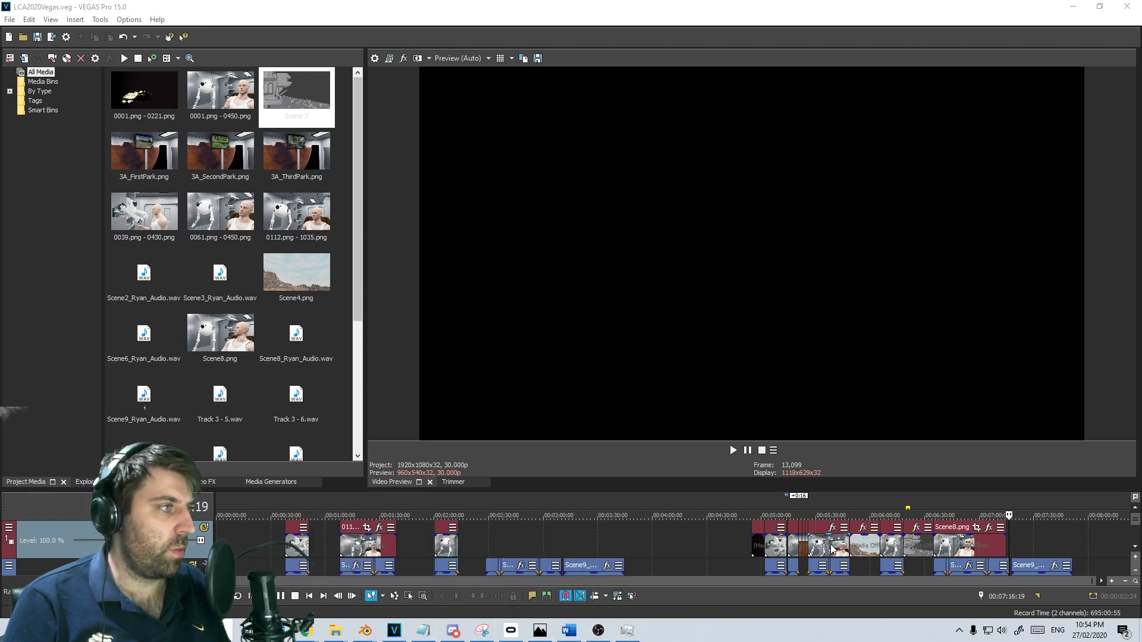
right_click(364, 635)
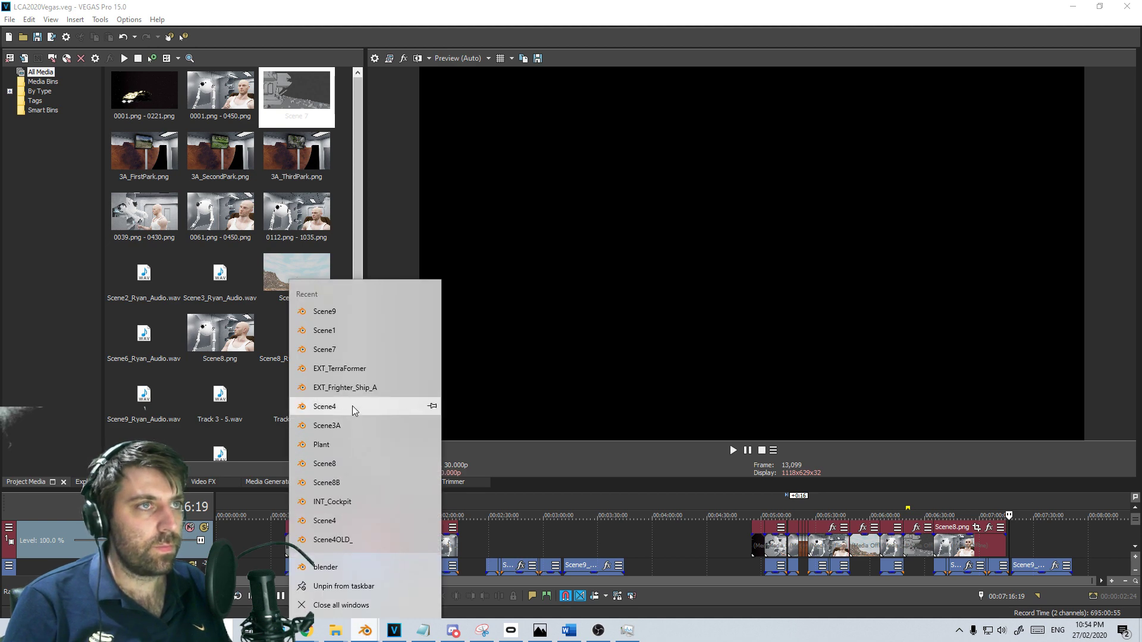
click(365, 630)
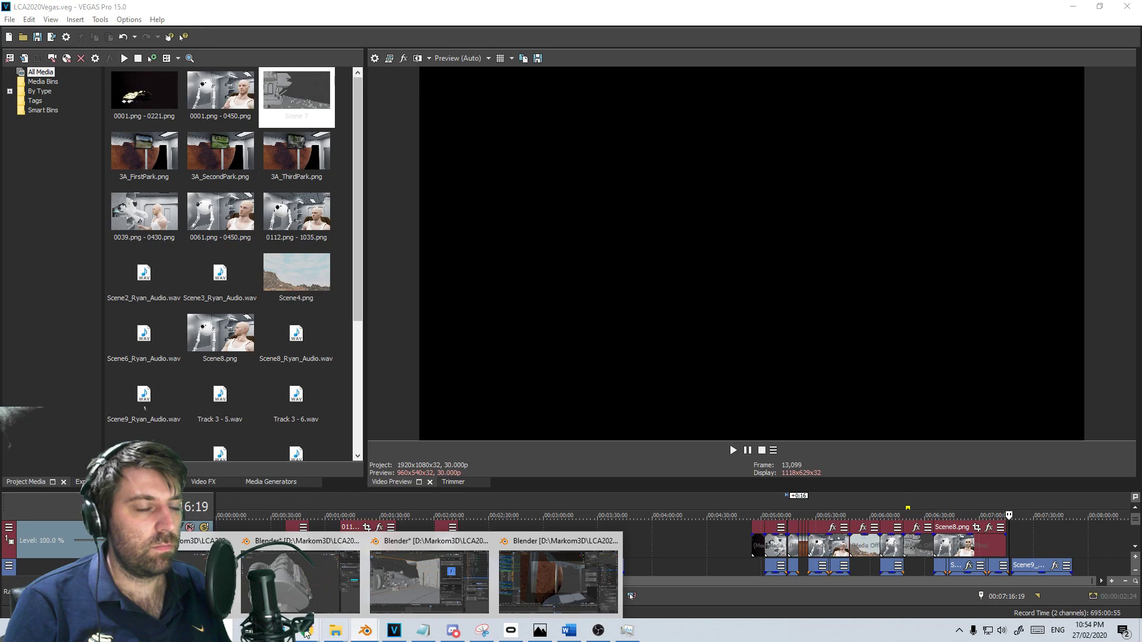
right_click(366, 631)
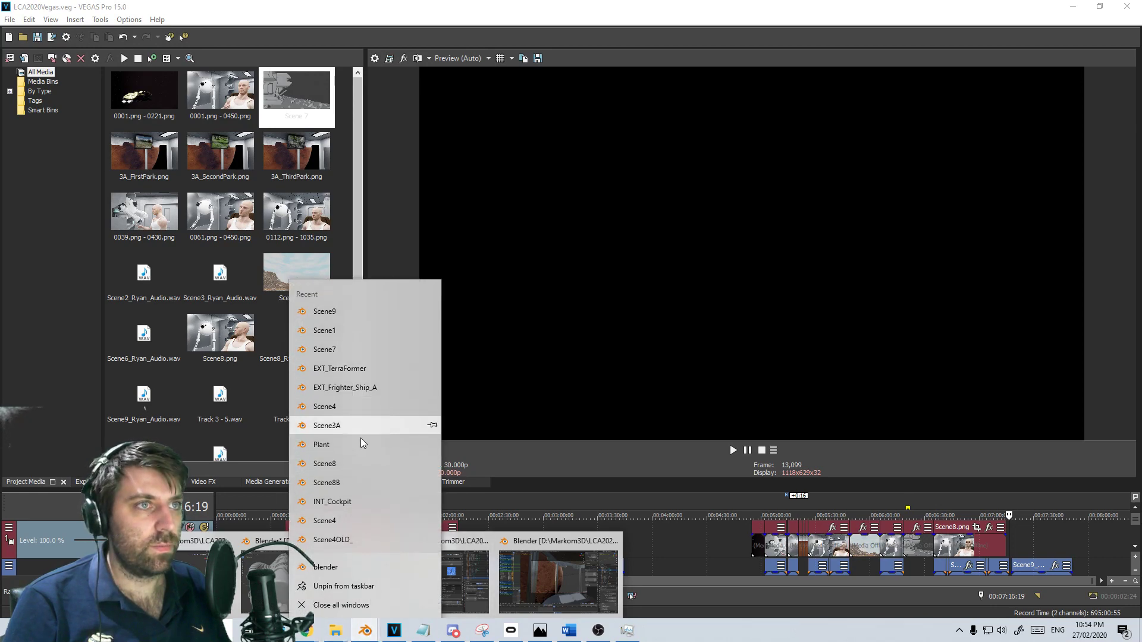
click(351, 410)
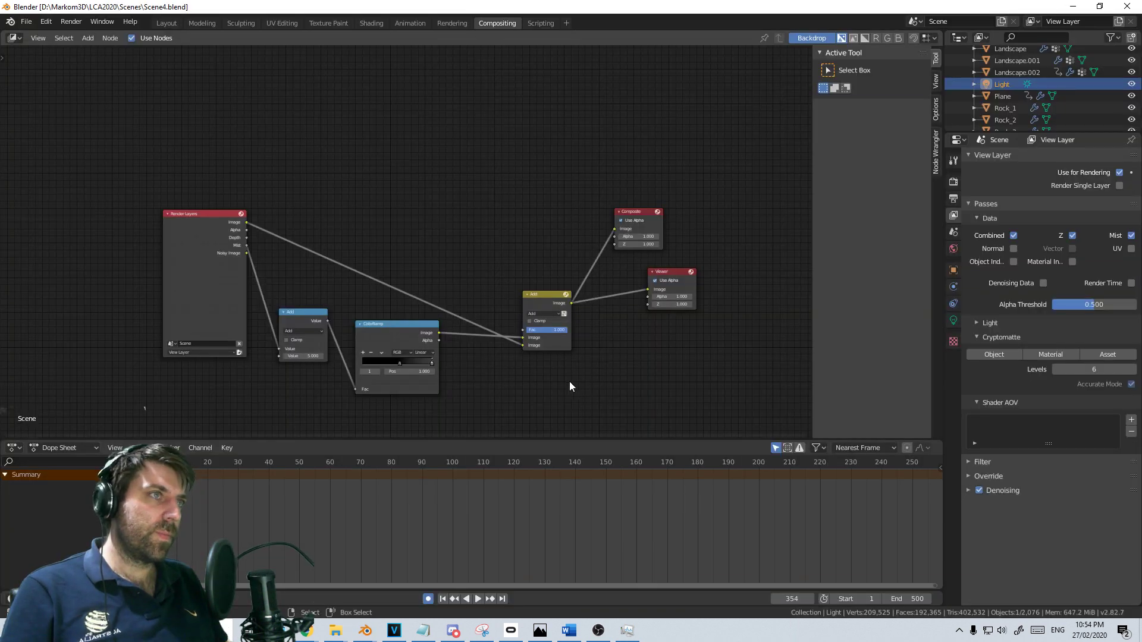
click(174, 23)
click(194, 23)
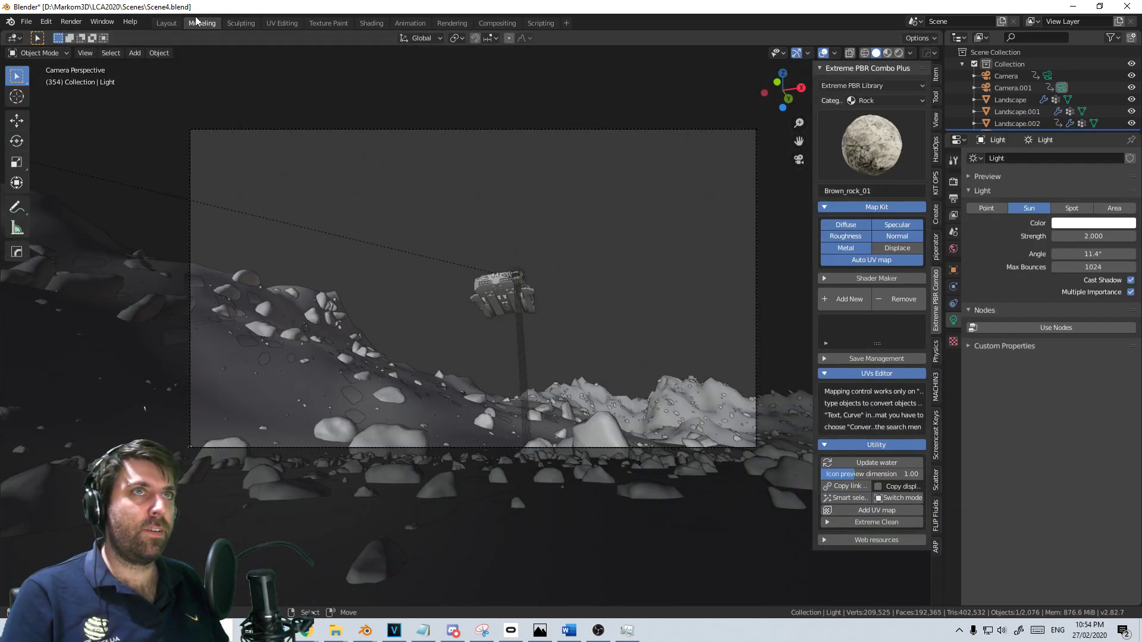
click(166, 22)
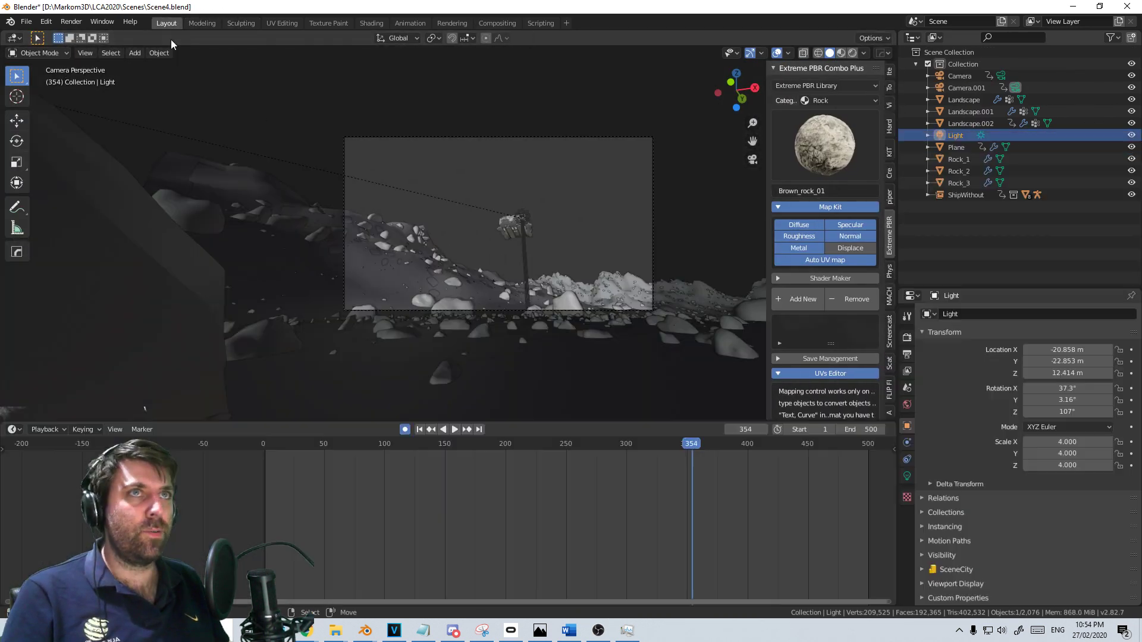
Play the landing animation from frame 354 and select the ship to examine its last keyframes up close
key(Home)
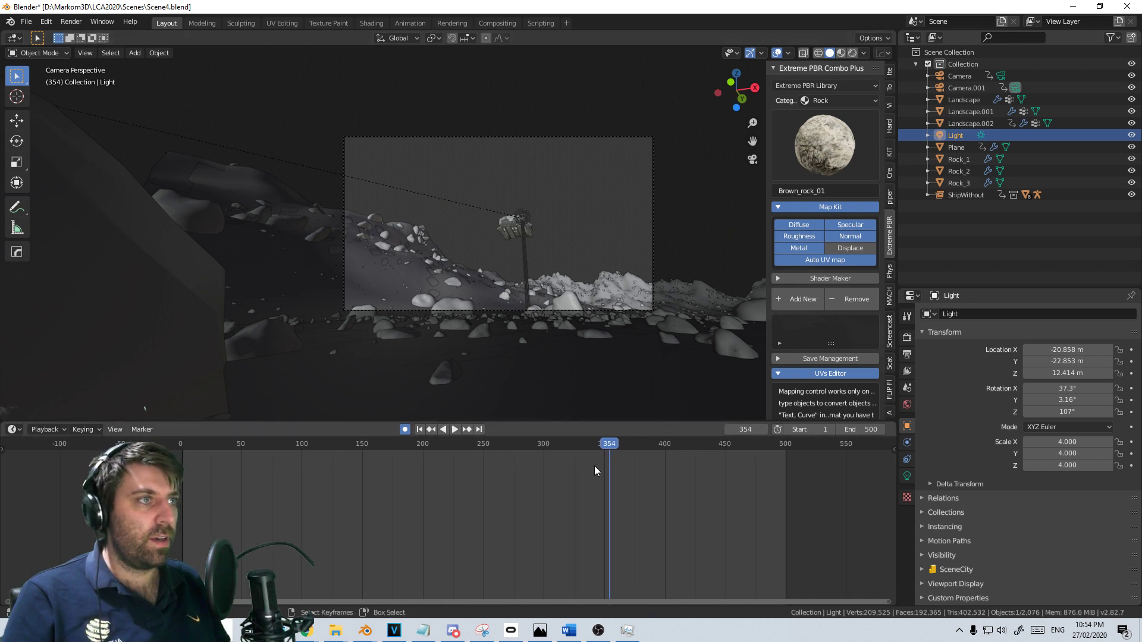
key(space)
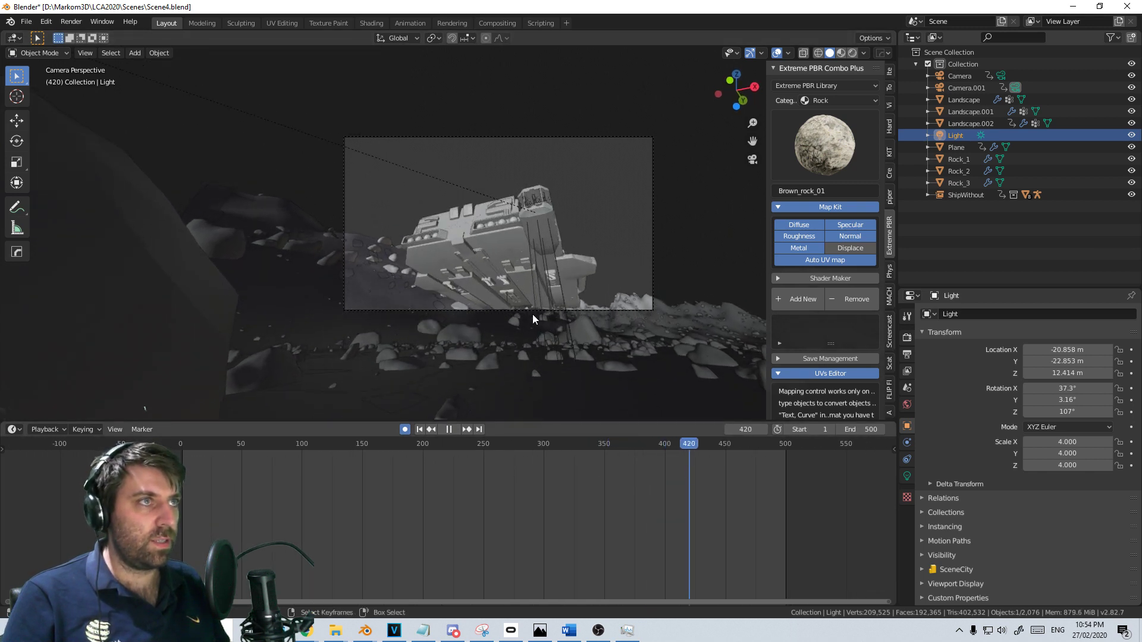
click(455, 229)
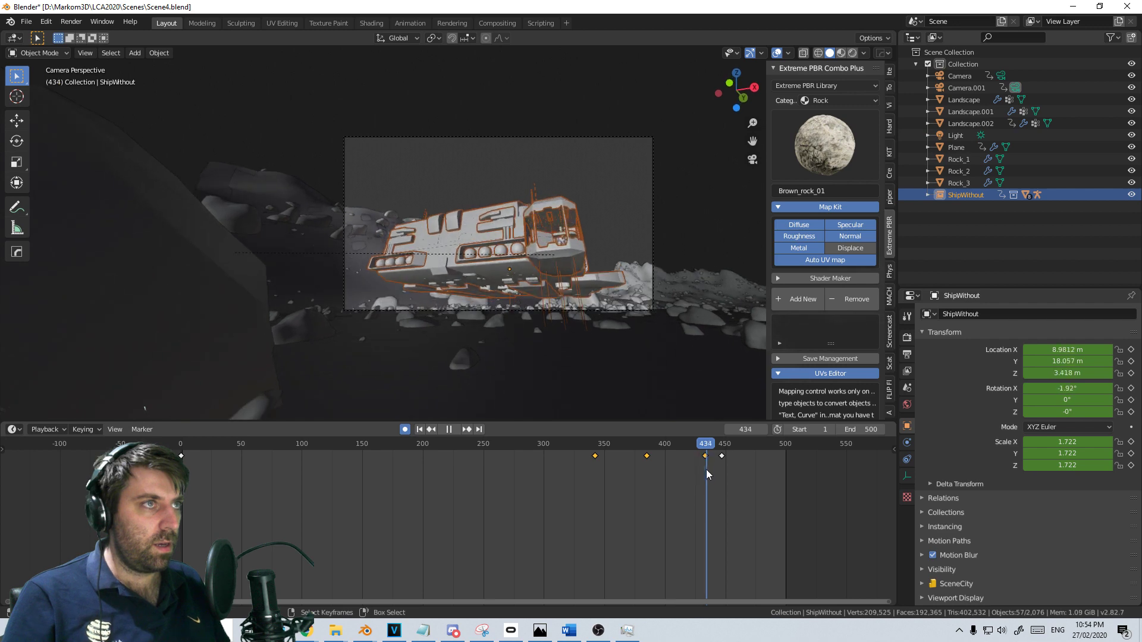
key(space)
scroll(559, 289, up, 3)
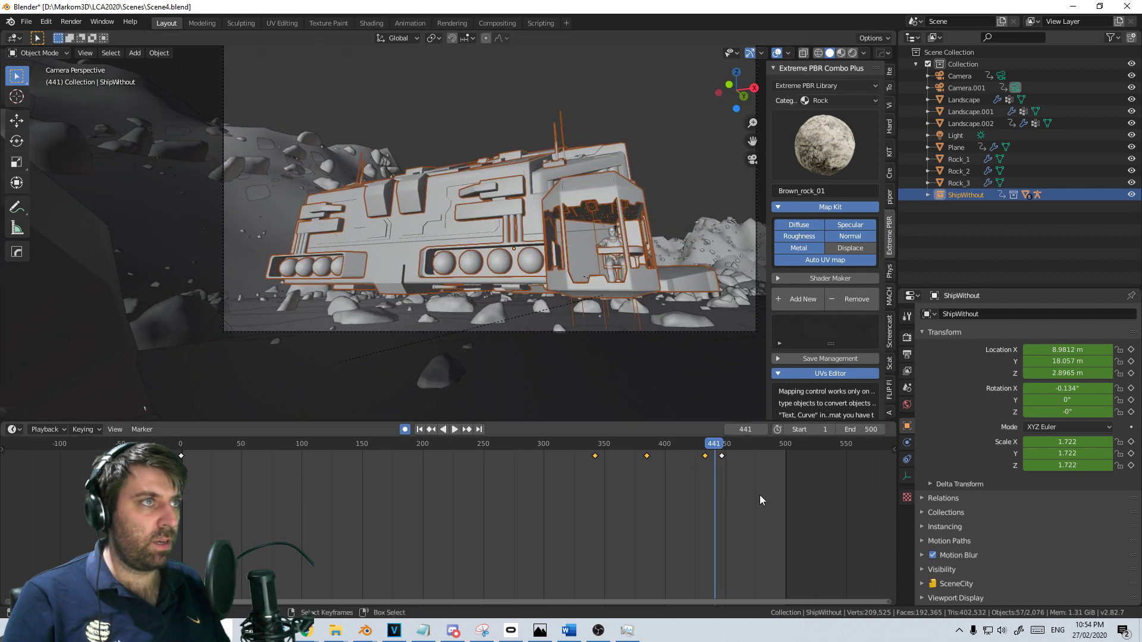
key(space)
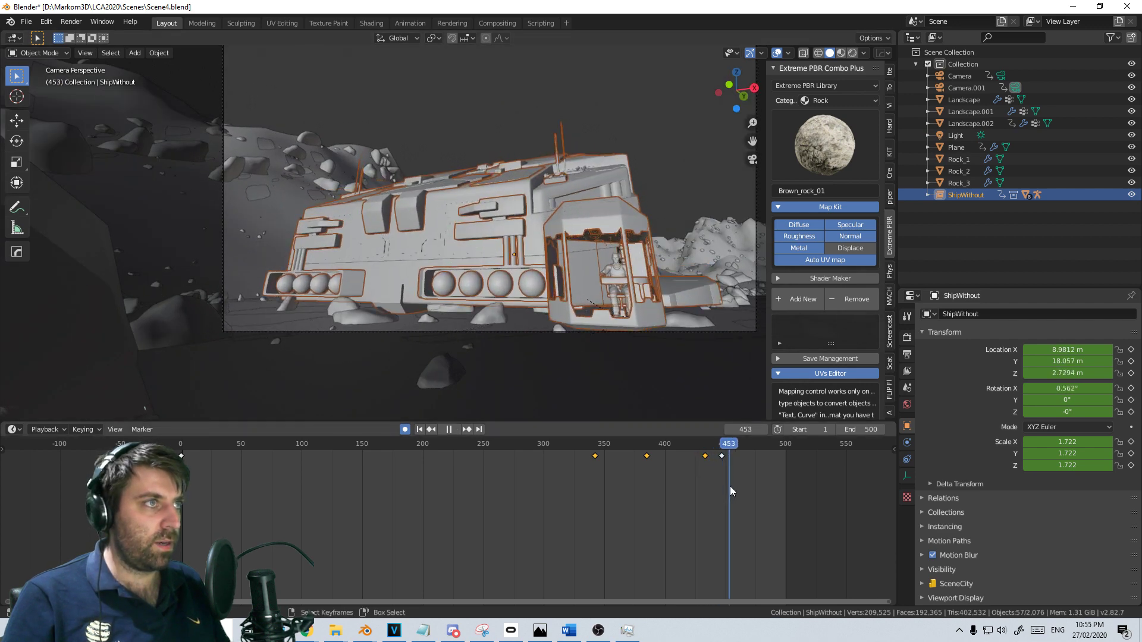
key(space)
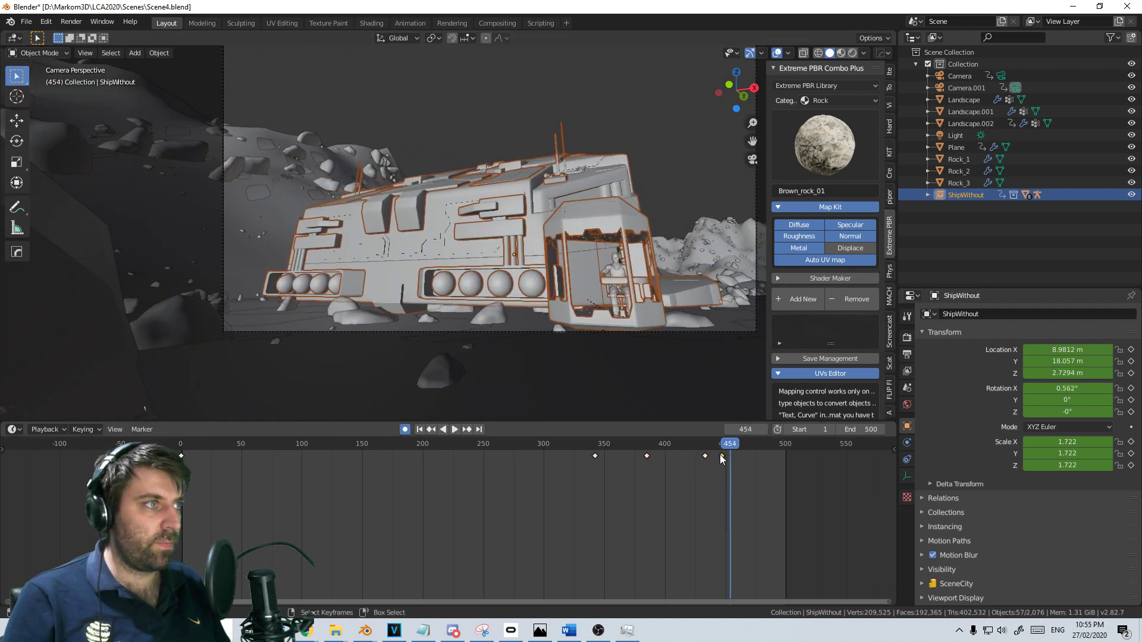
Move the ship's last keyframe about 26 frames later and play the touchdown up to frame 464
click(722, 456)
key(g)
click(751, 461)
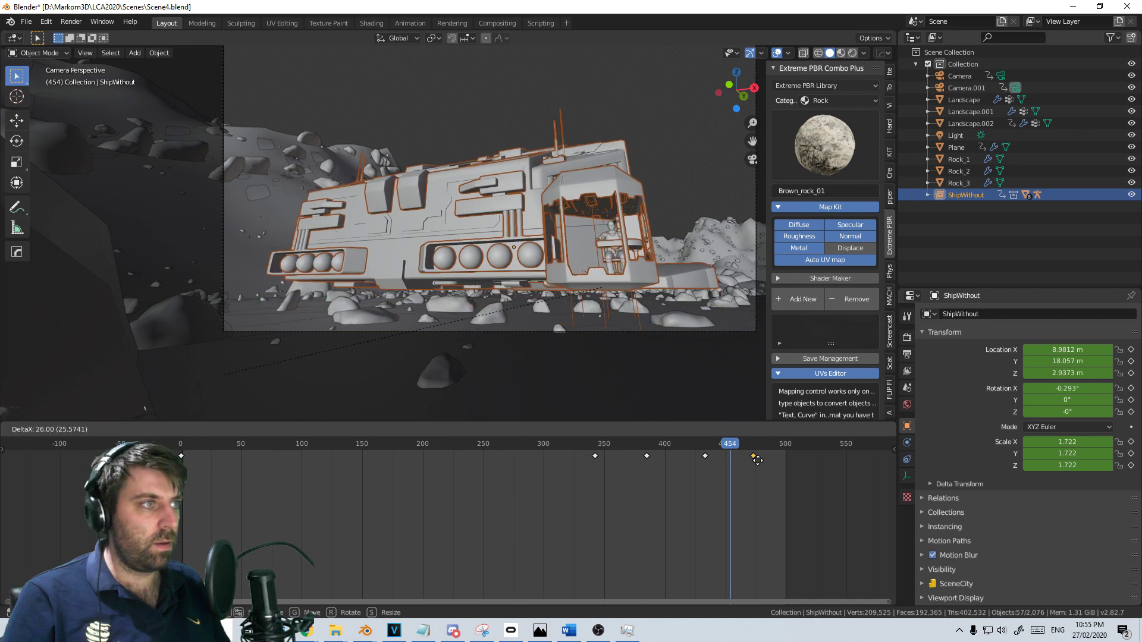
key(space)
key(space)
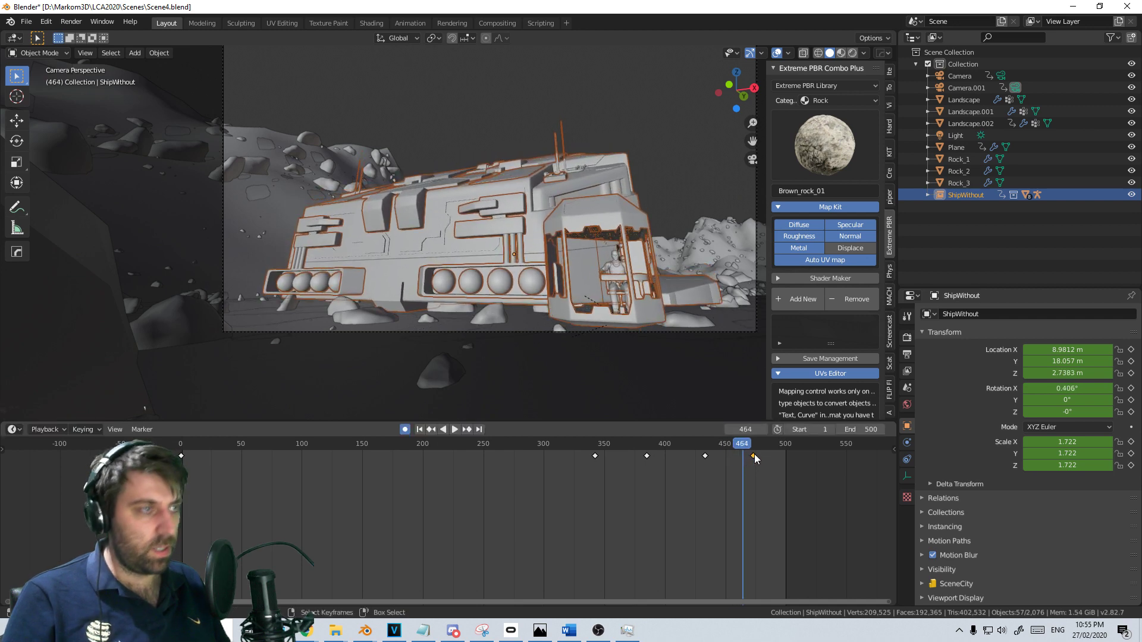
Duplicate the ship's last keyframe to frame 464 and raise the ship 0.02 m along Z there
key(g)
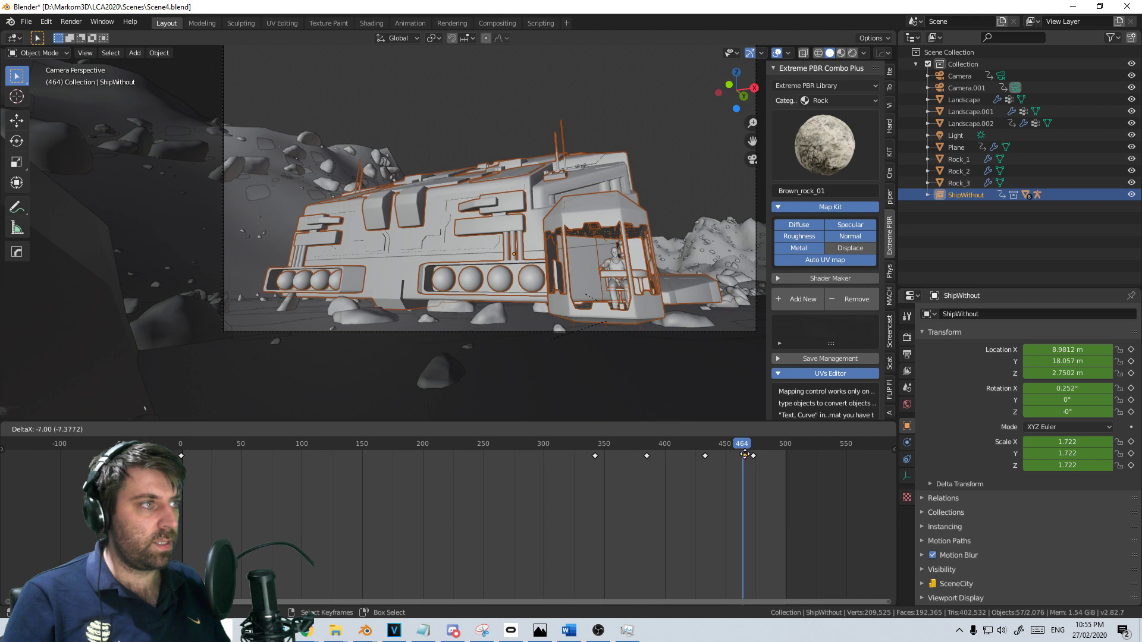
click(744, 456)
key(g)
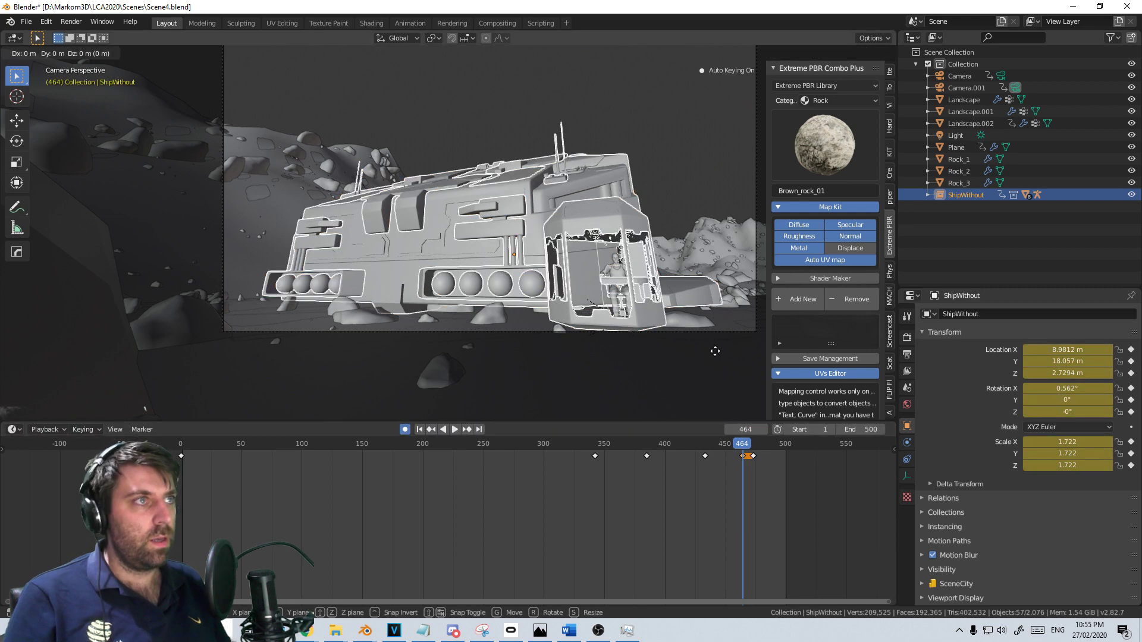
key(z)
click(715, 349)
key(space)
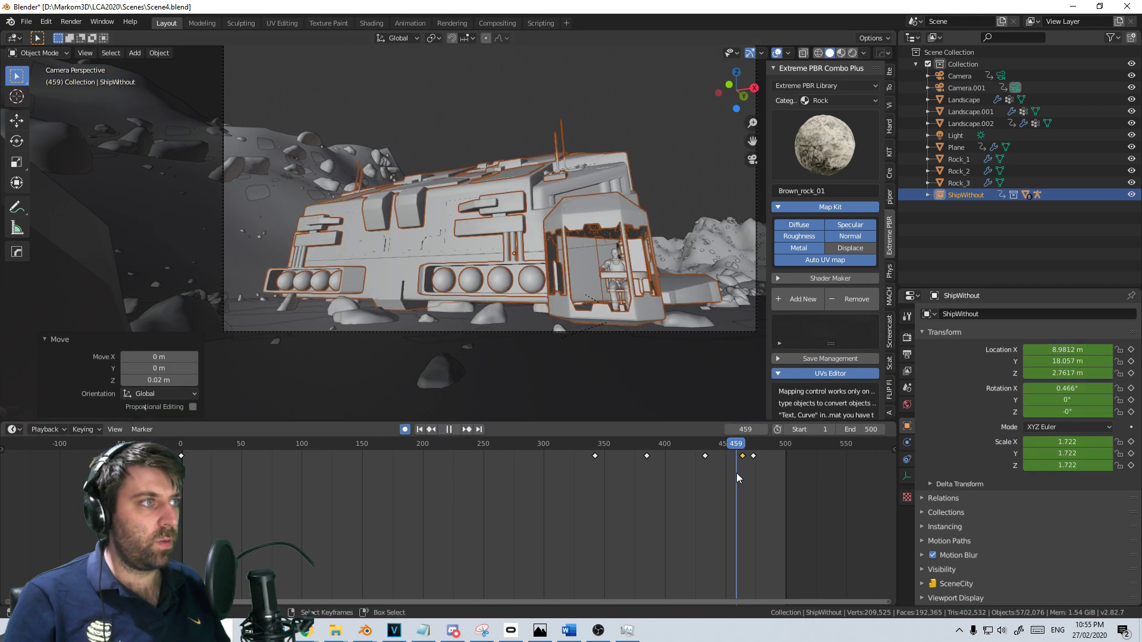
Review the ship's flight from its first keyframe up to frame 341, checking the keyframe interpolation options without changing them
drag(737, 473, 190, 458)
key(space)
key(t)
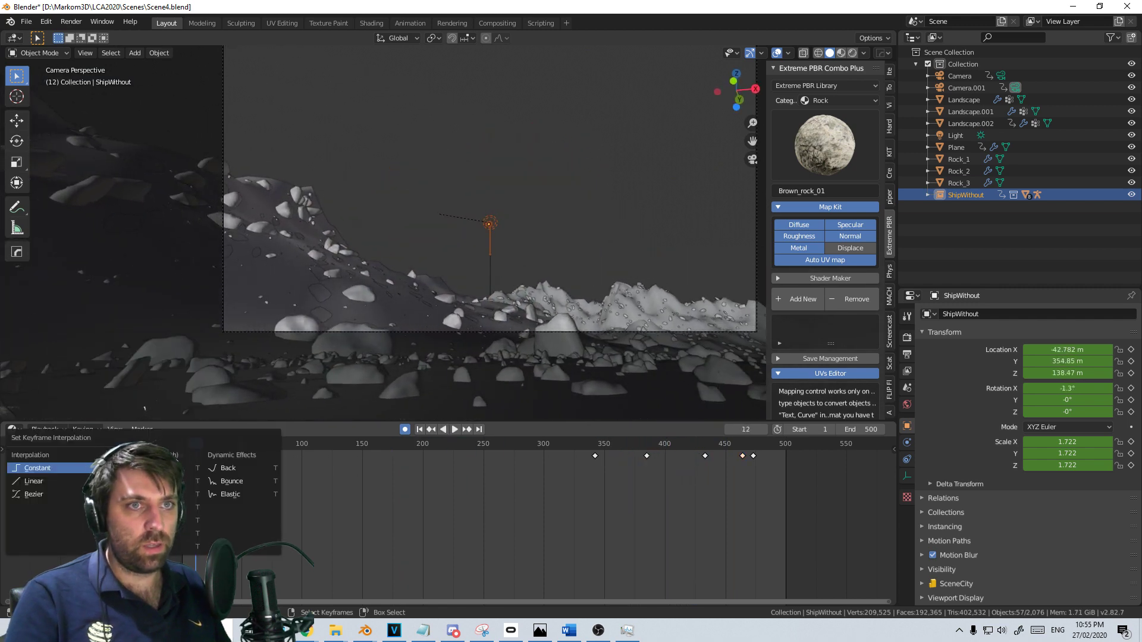
key(Escape)
click(181, 455)
key(space)
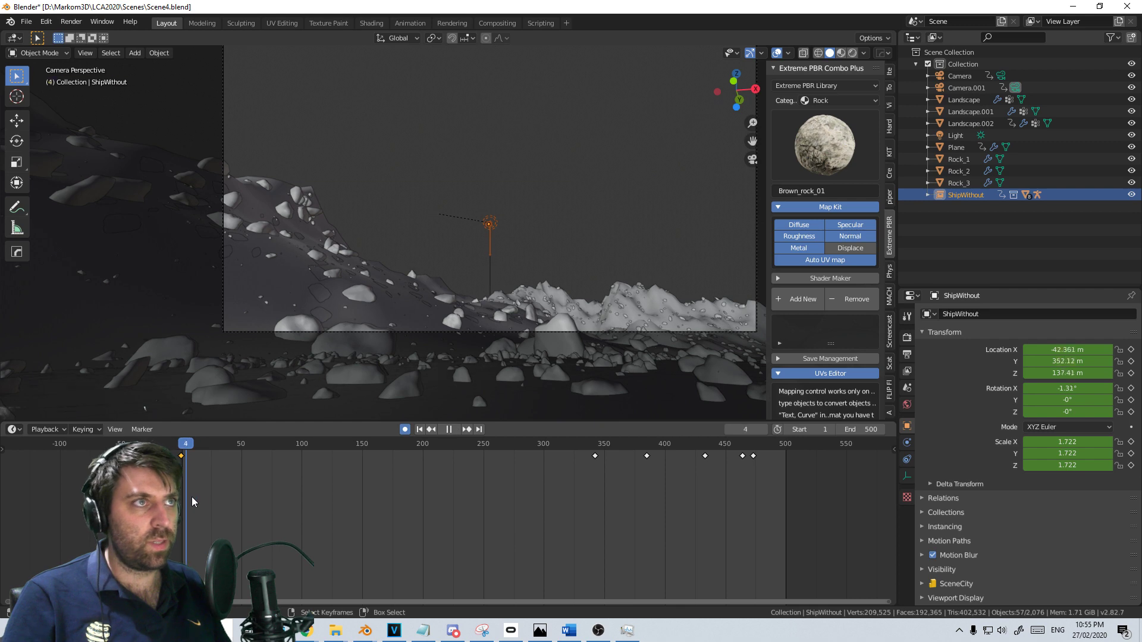
drag(192, 497, 592, 472)
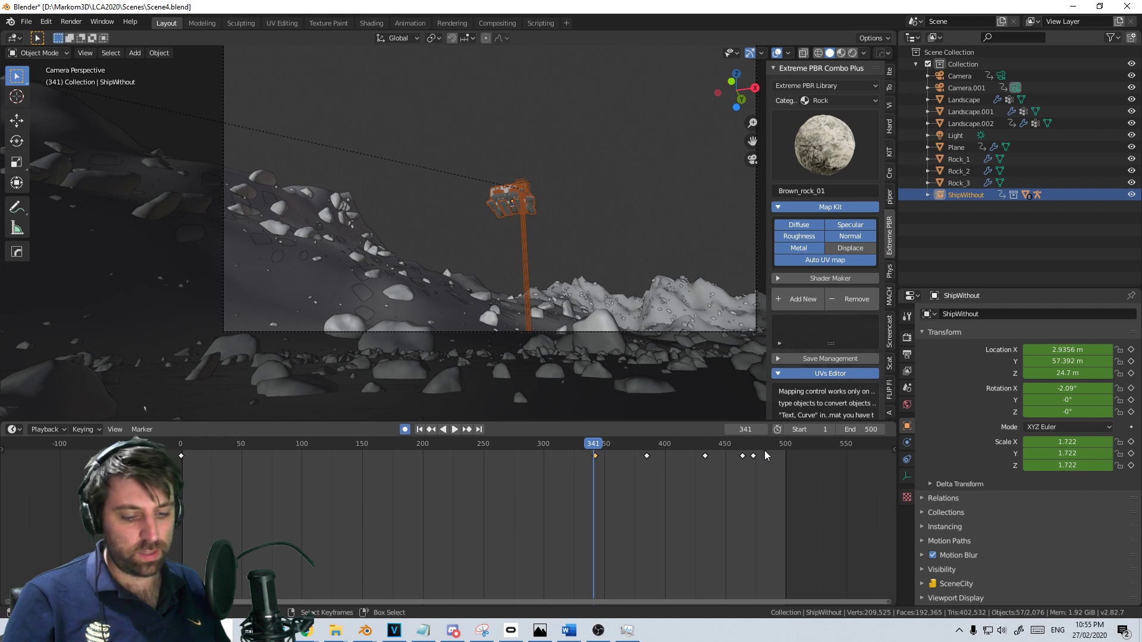
Shift all the ship's keyframes from frame 341 onward earlier so they begin at frame 283
drag(765, 451, 531, 480)
key(g)
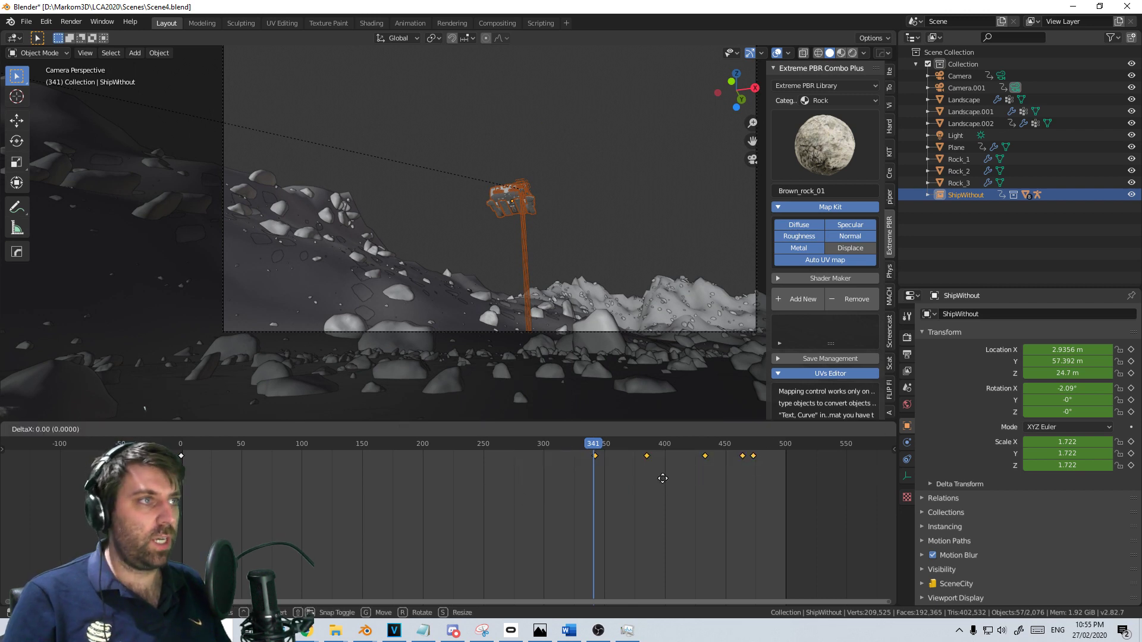
click(591, 474)
click(522, 466)
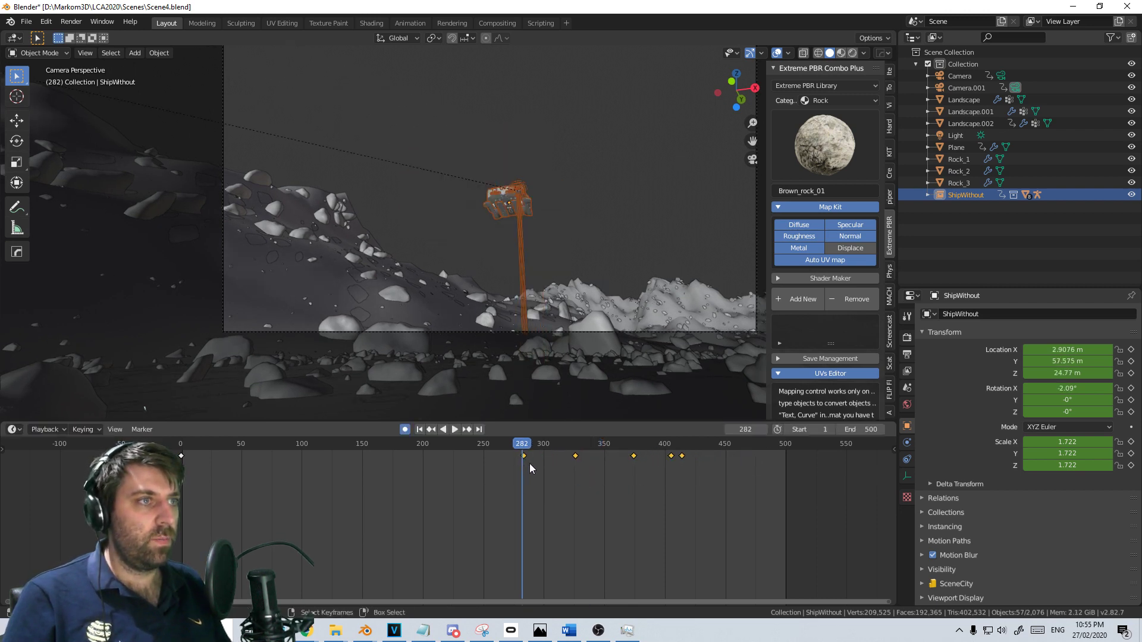
Stretch the selected ship keyframes outward from frame 283 by about 1.5 times, after trying a factor of 2
text(s2)
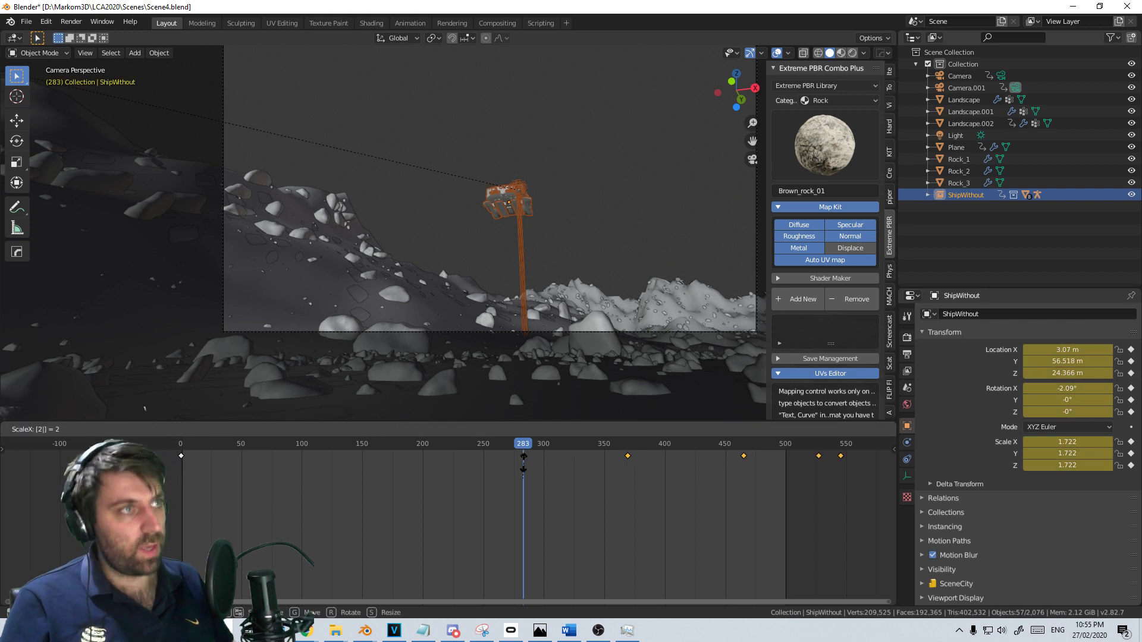
key(ctrl+z)
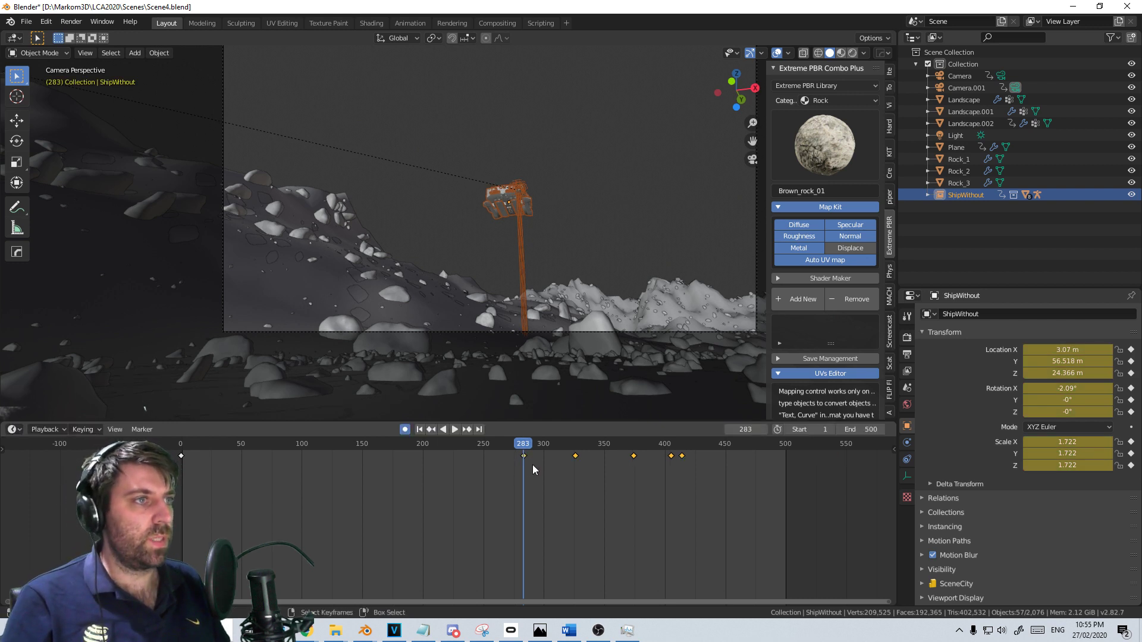
key(s)
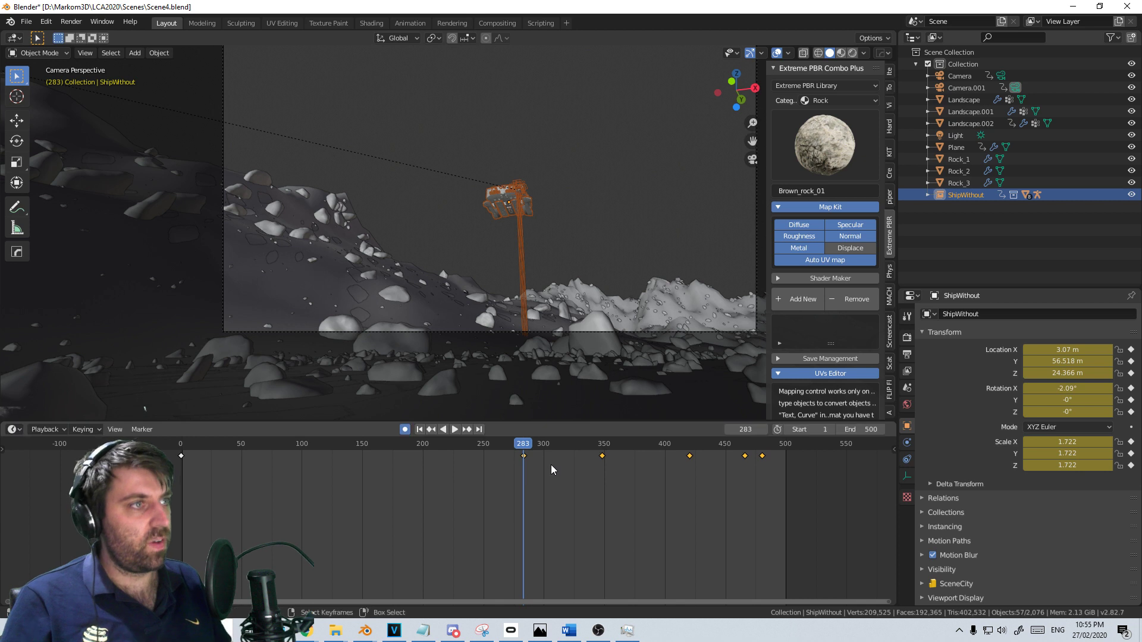
Play the retimed landing animation and check the ship's touchdown up to about frame 446
click(455, 428)
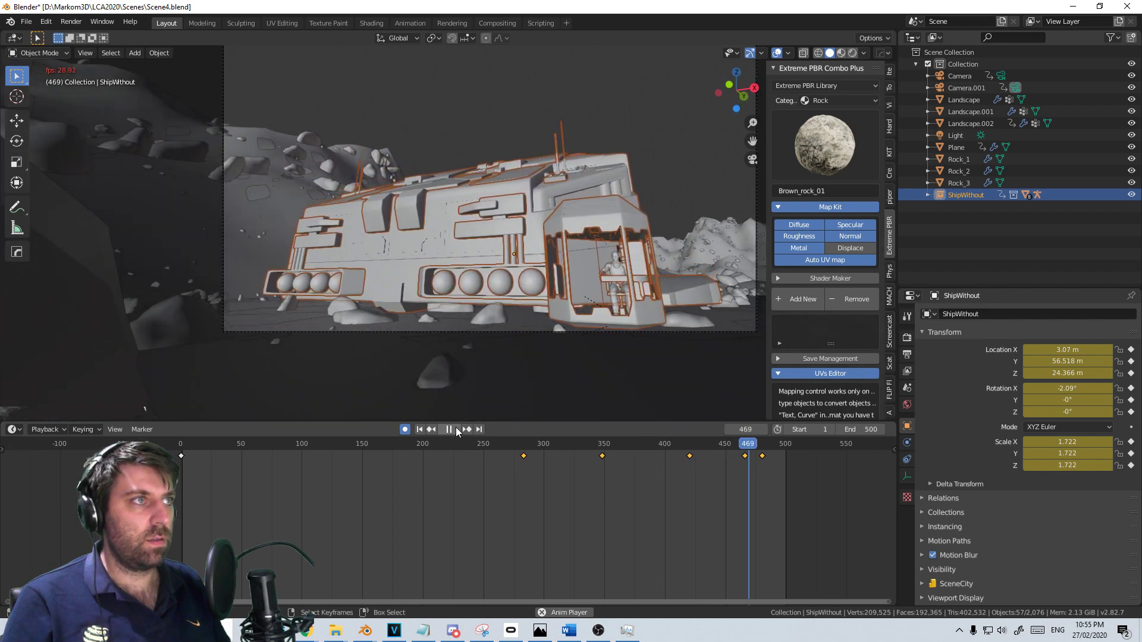
key(F3)
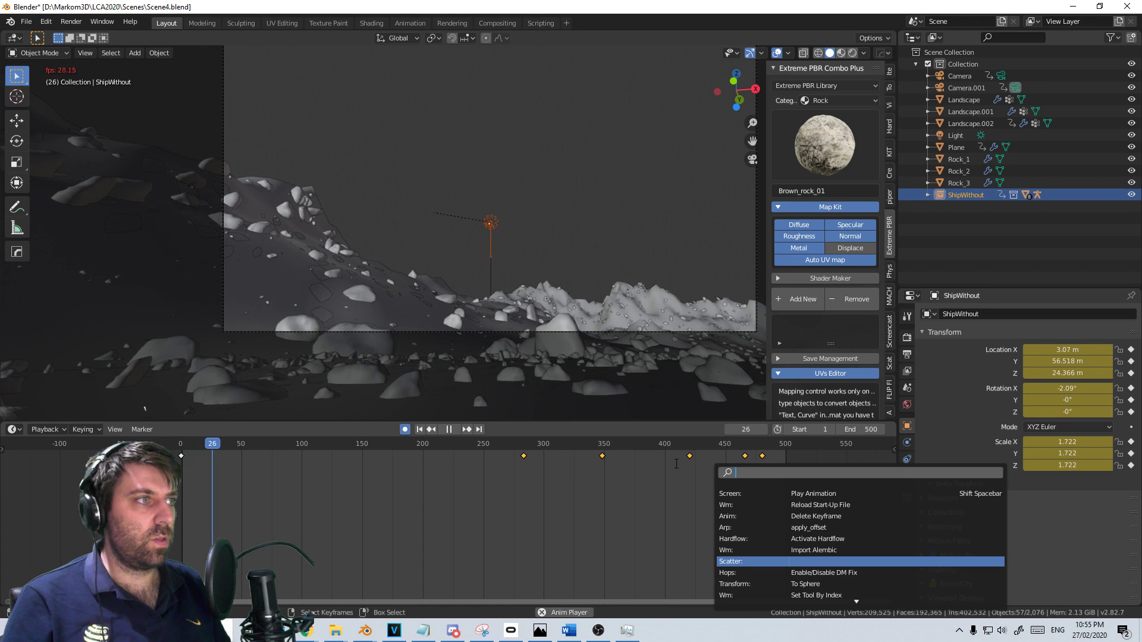
key(Escape)
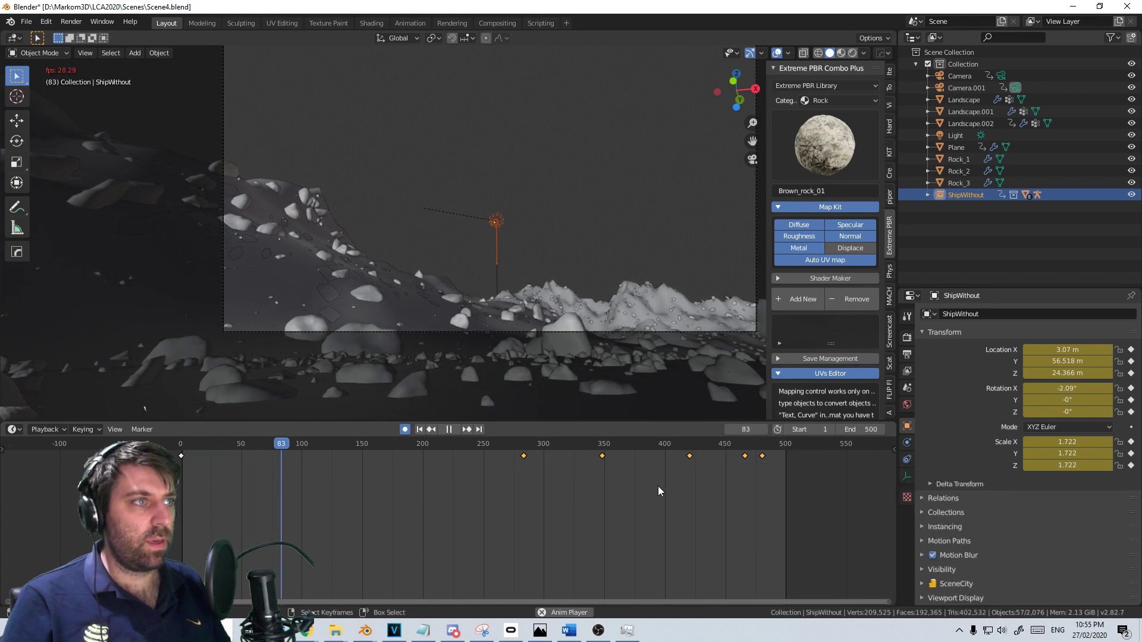
click(599, 476)
key(F3)
key(Escape)
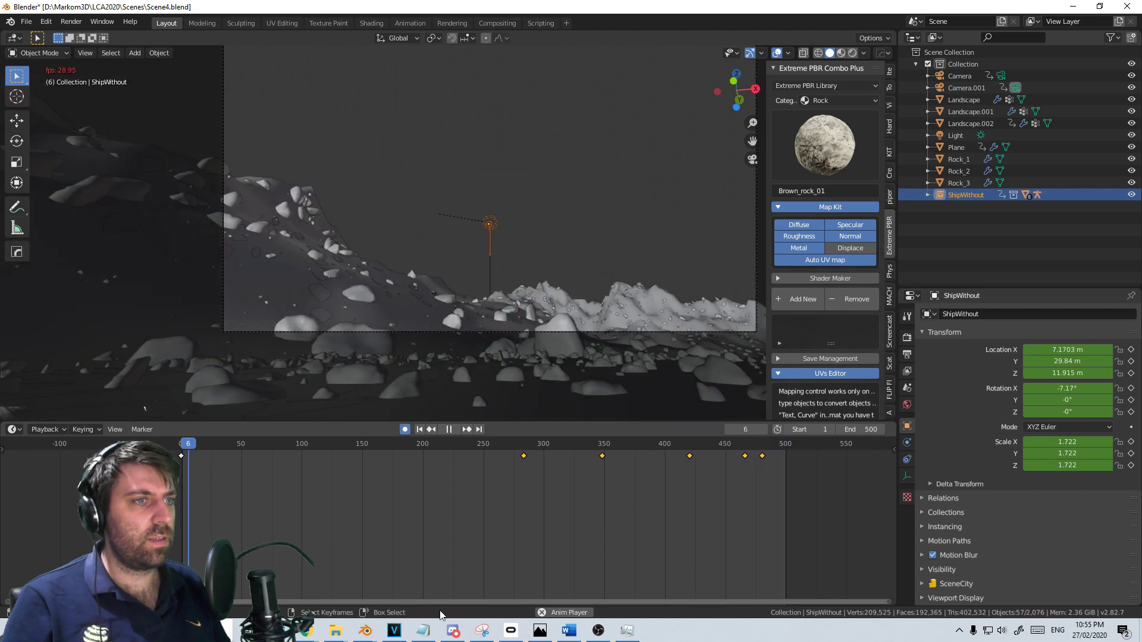
click(717, 476)
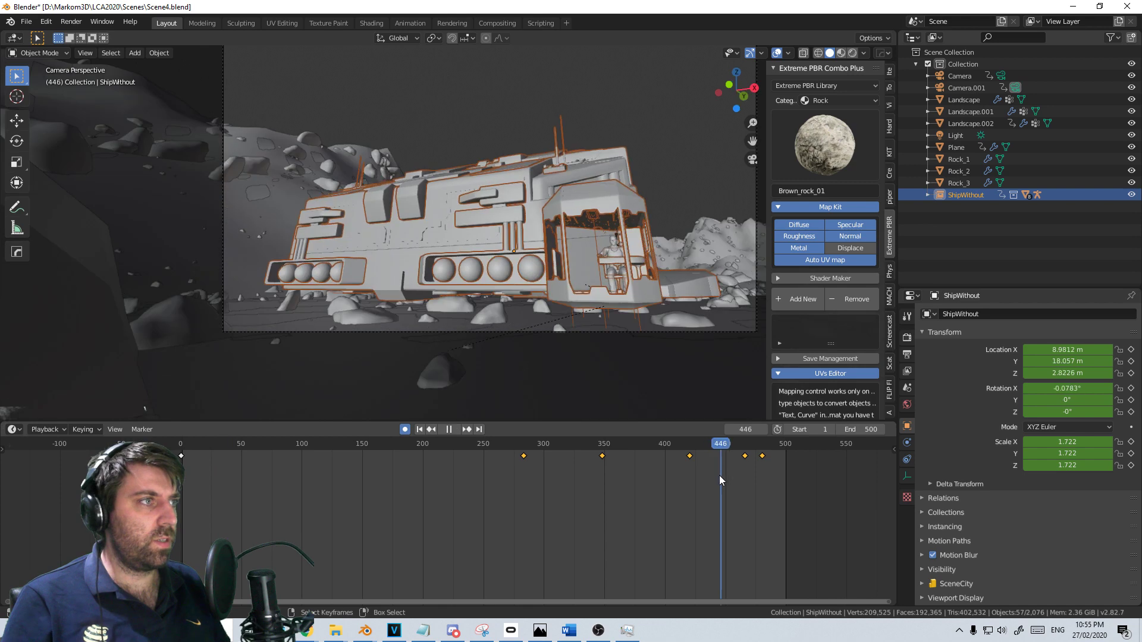
Rotate the ship about -0.6° around its local Y axis at frame 435
drag(744, 487, 707, 476)
key(r)
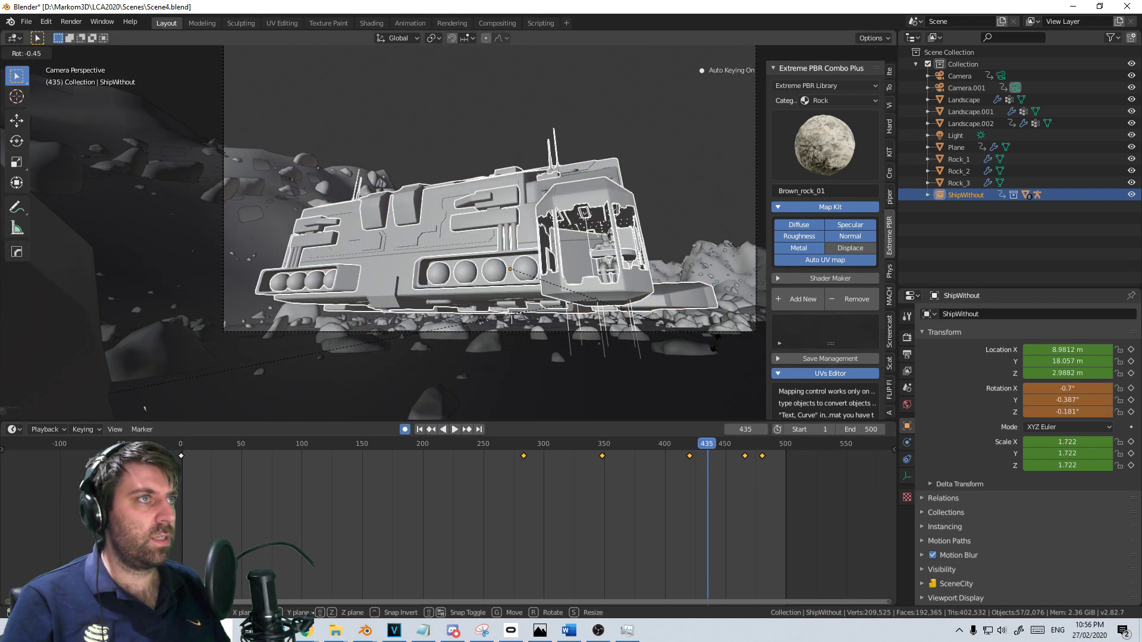
key(x)
key(x)
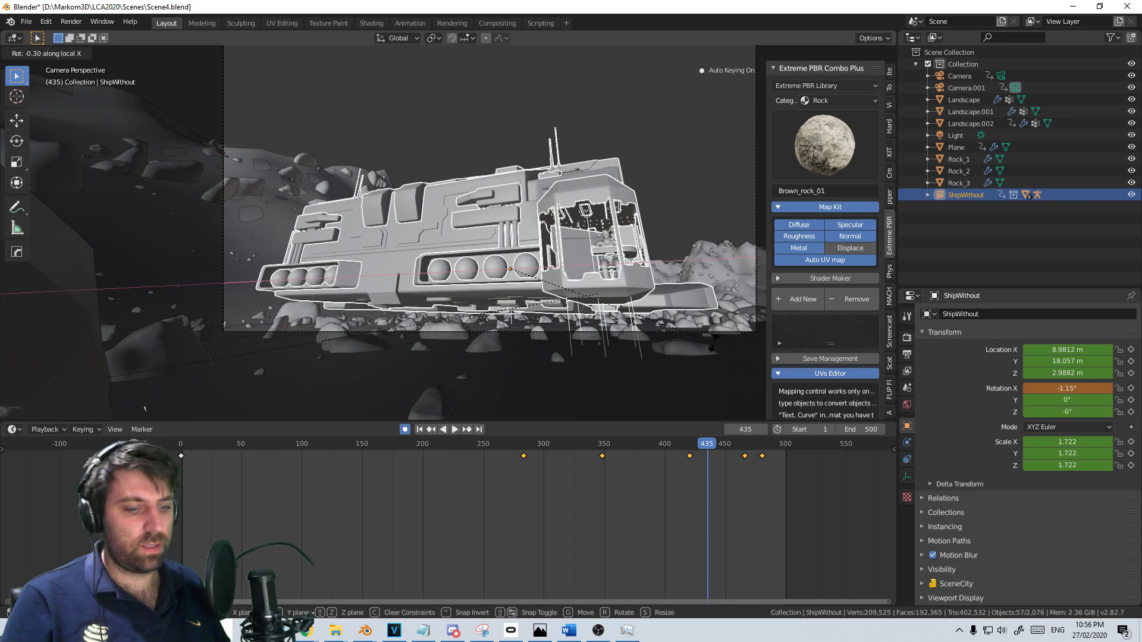
key(y)
key(y)
click(712, 363)
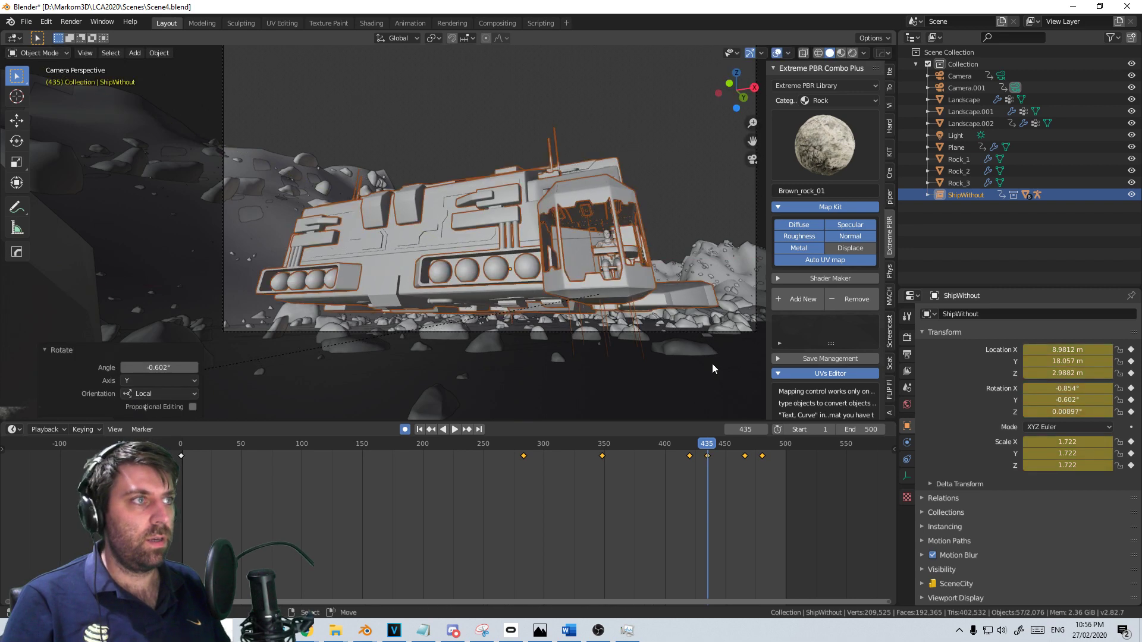
Play on to frame 445 and rotate the ship slightly back around its local Y axis there
key(space)
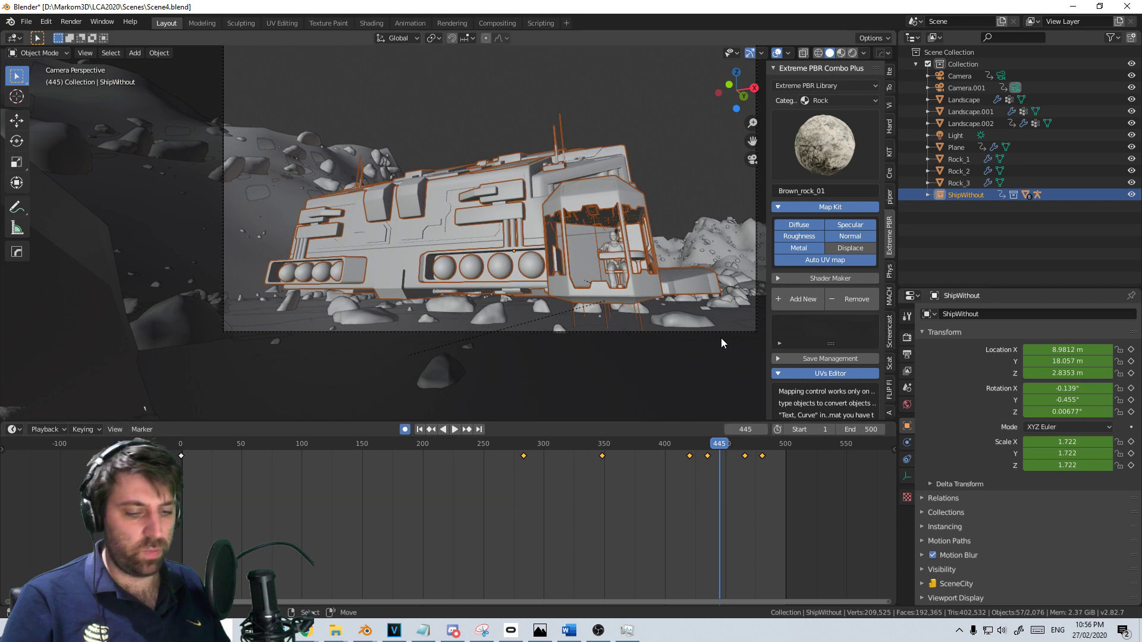
key(space)
key(r)
key(y)
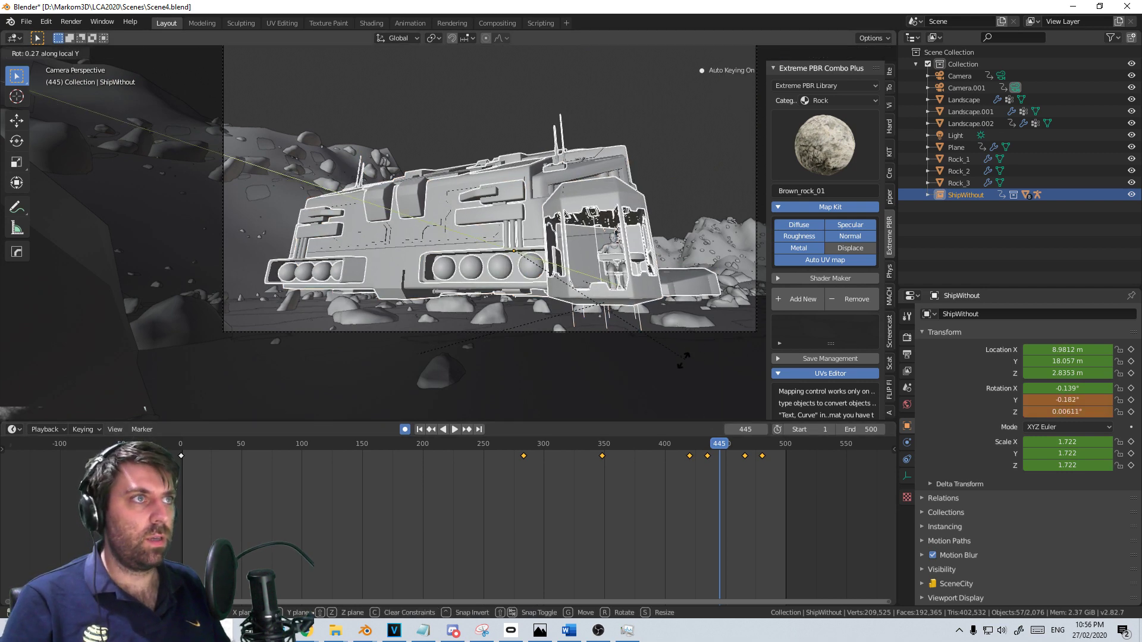
click(678, 416)
Replay the ship's approach and touchdown to check the added roll
key(shift+ctrl+space)
drag(716, 505, 544, 497)
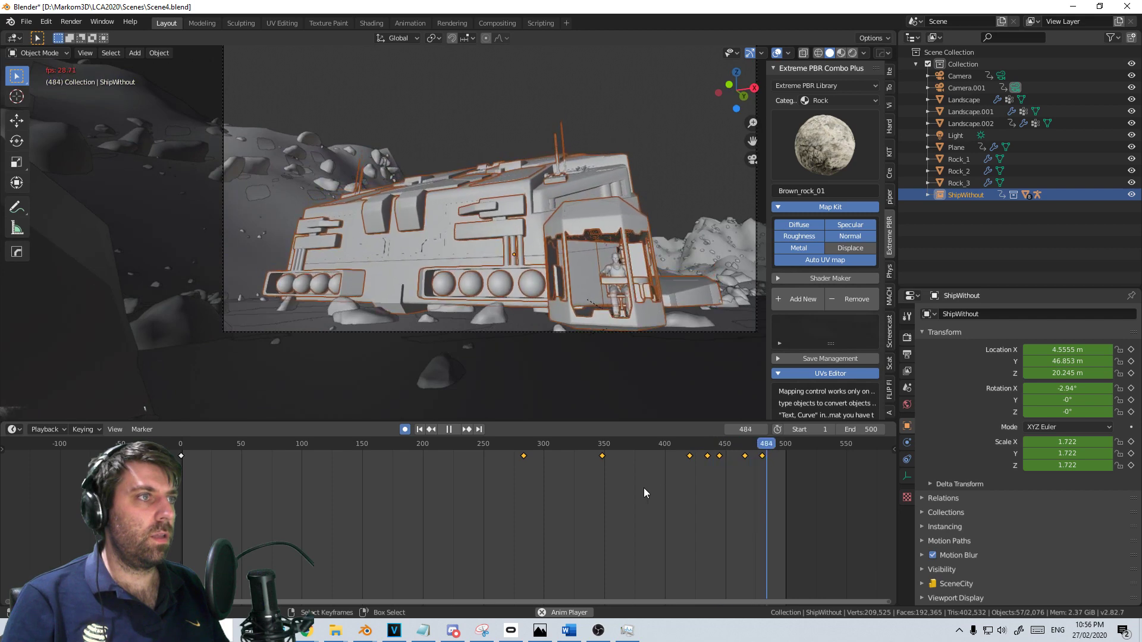
click(564, 488)
right_click(565, 488)
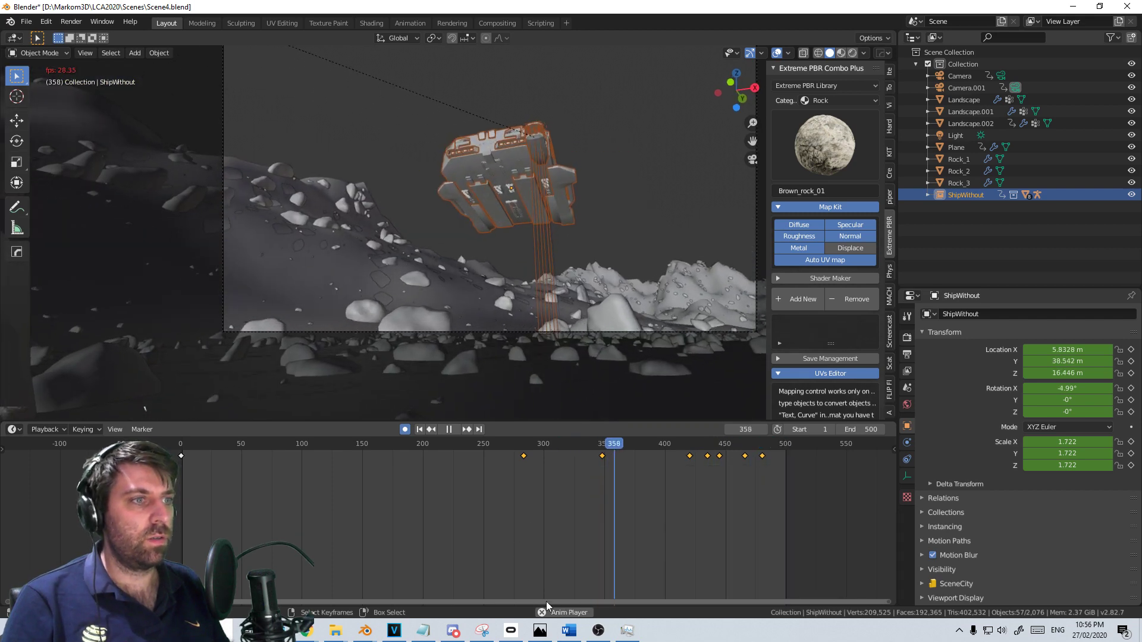
Rotate the ship -4.5° around its local Y axis at frame 315
key(space)
click(561, 480)
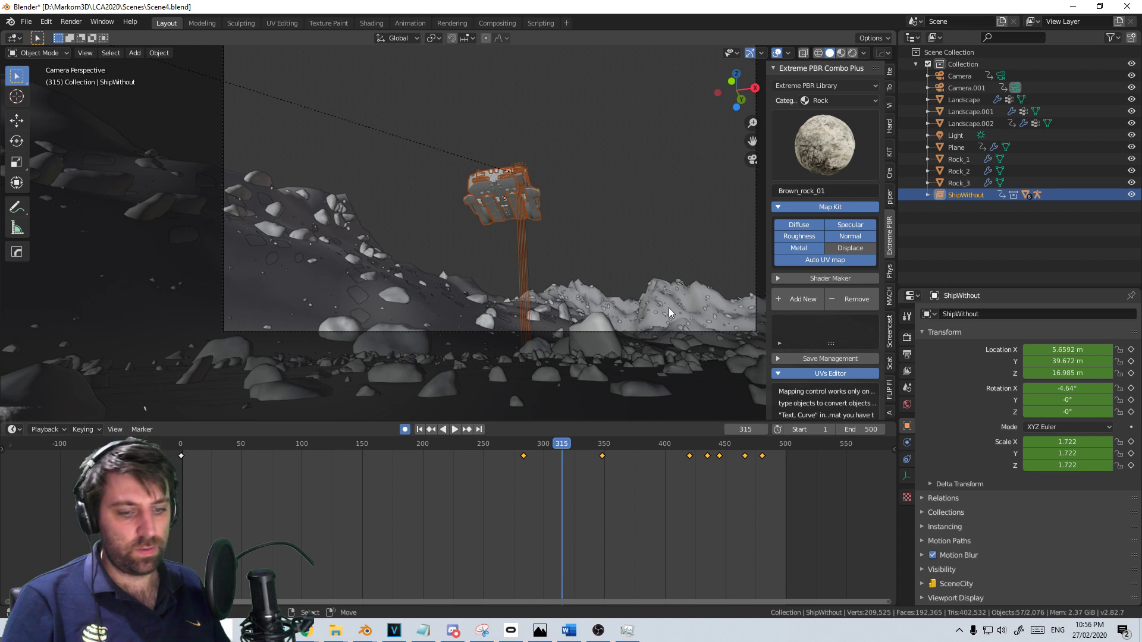
key(r)
key(y)
key(y)
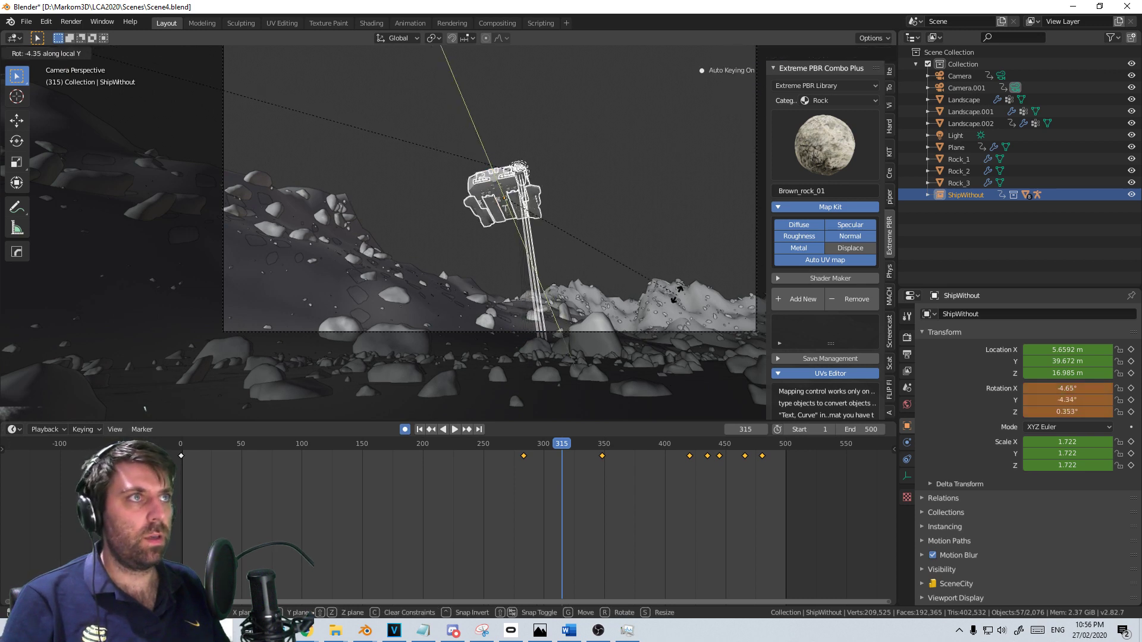
click(678, 298)
Play the approach up to frame 380 and rotate the ship about 3.4° around its local Y axis there
click(507, 491)
key(space)
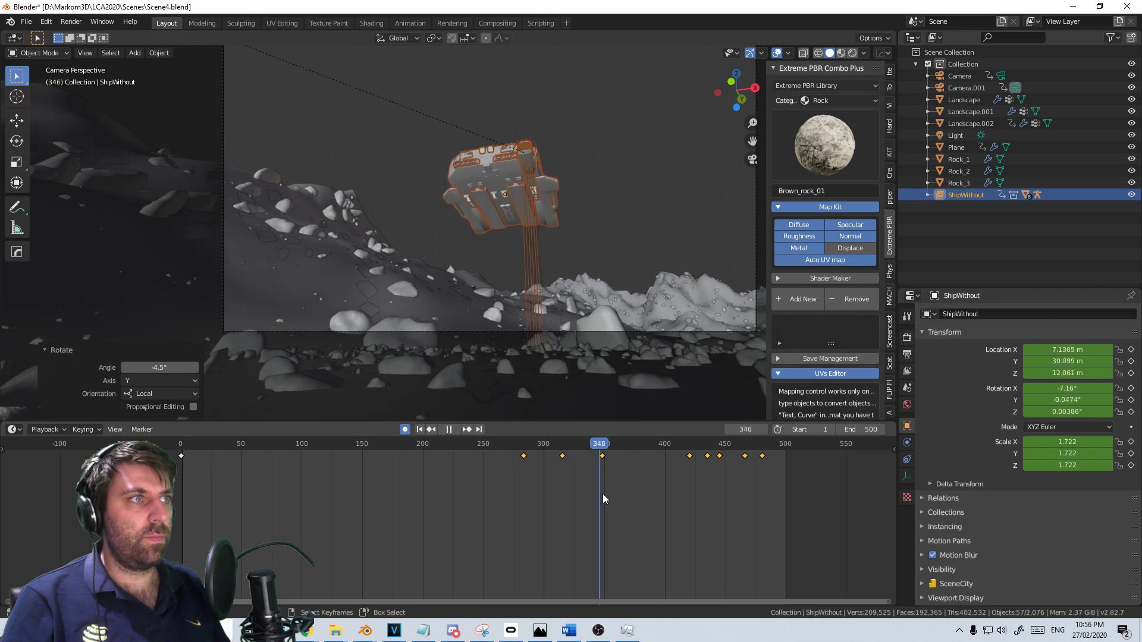
key(space)
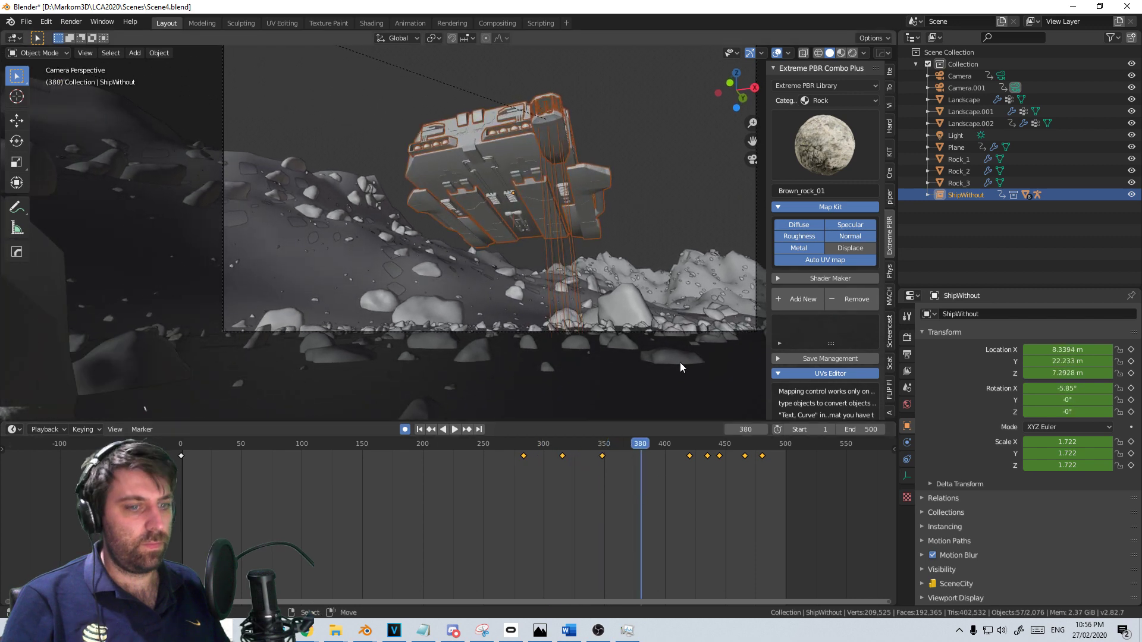
key(r)
key(y)
key(y)
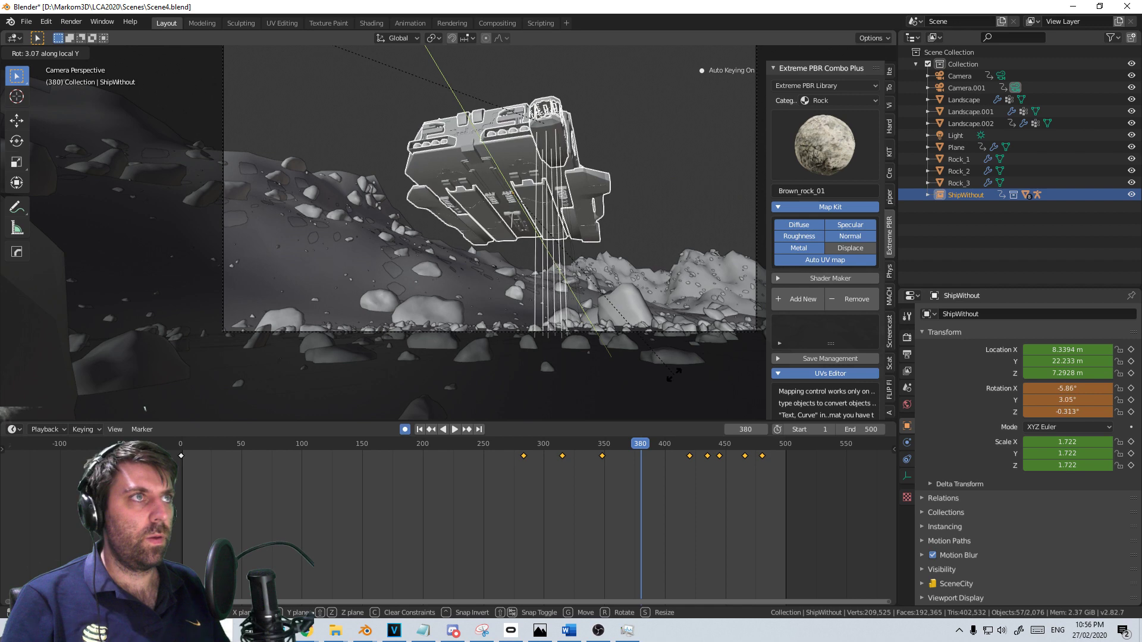
click(674, 375)
Play the full animation from frame 0 and inspect the landed ship at frame 484
drag(376, 505, 179, 505)
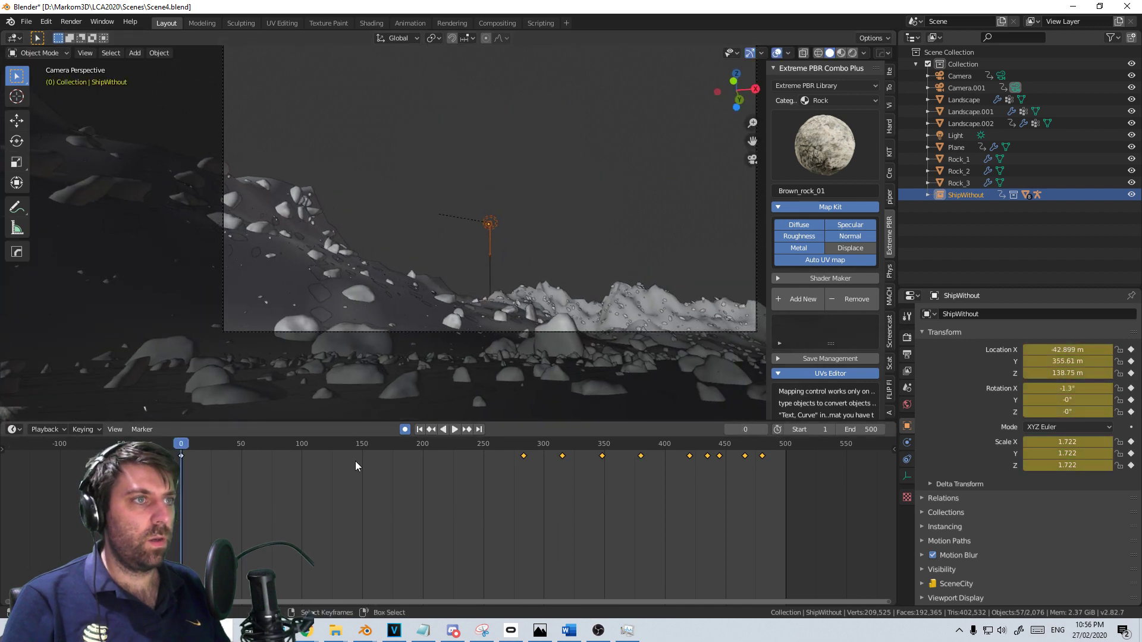
click(454, 430)
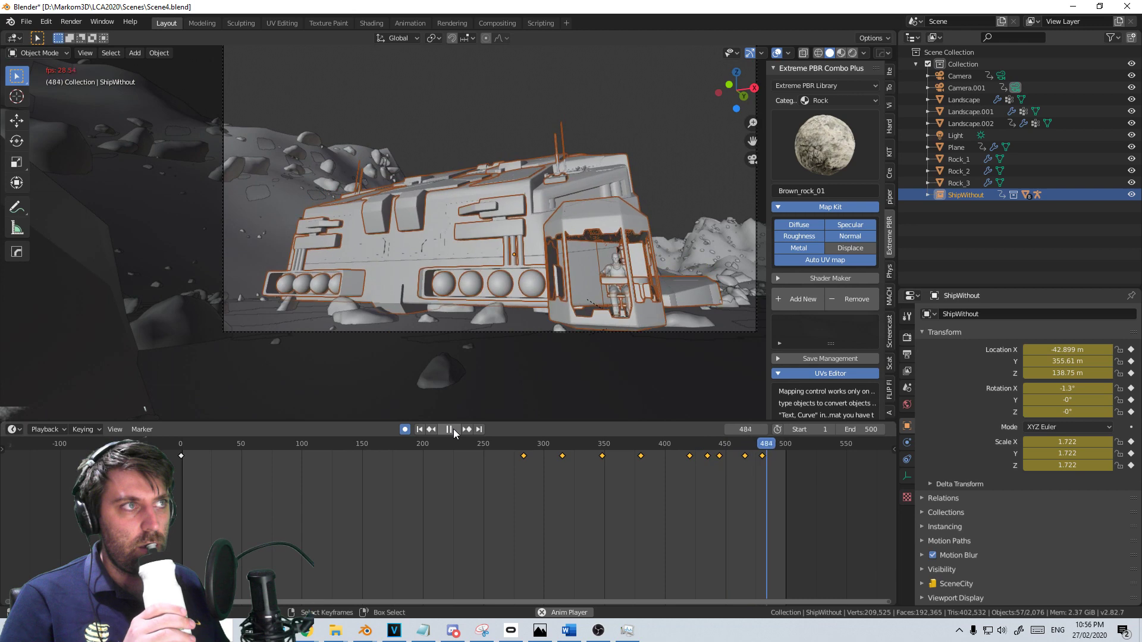
click(451, 430)
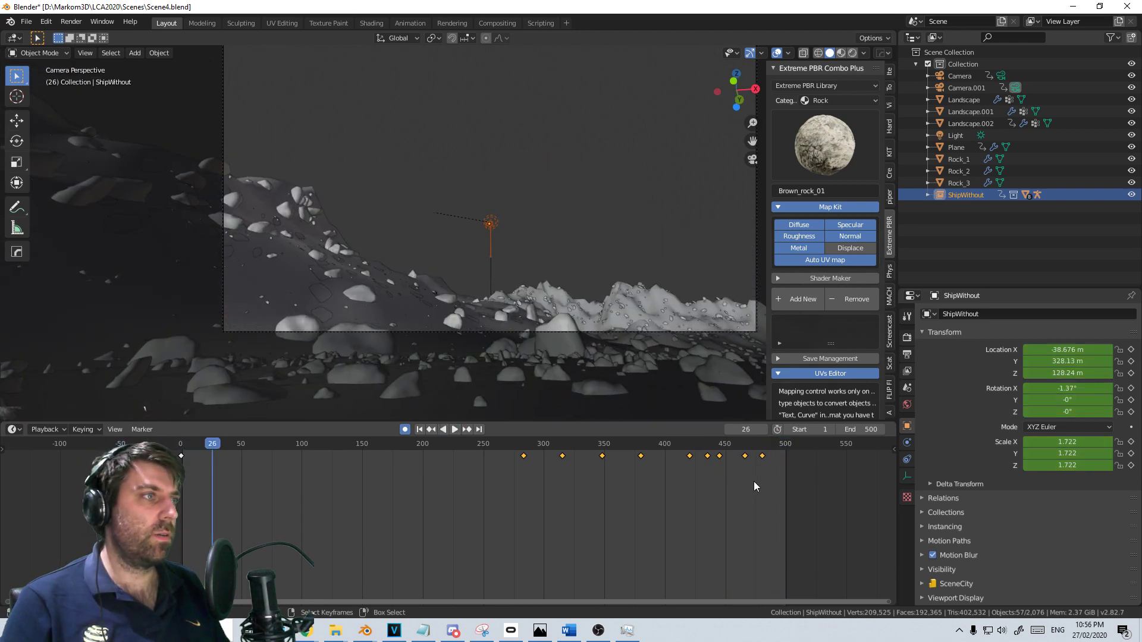
click(762, 476)
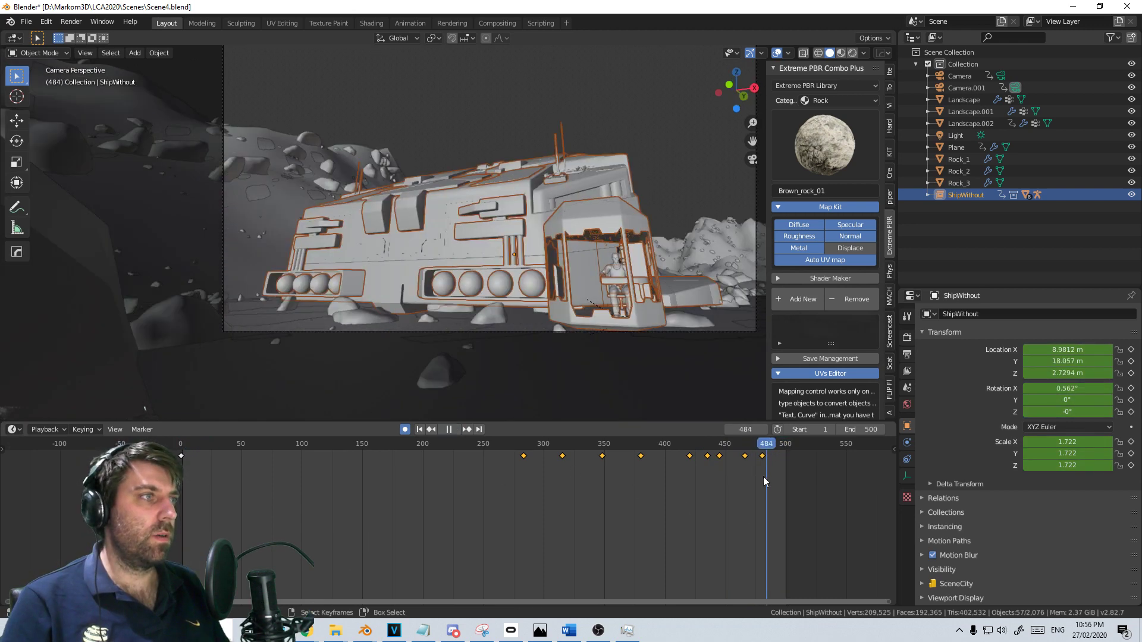
Select Camera.001 and delete its keyframe at frame 424
click(631, 332)
scroll(552, 341, down, 2)
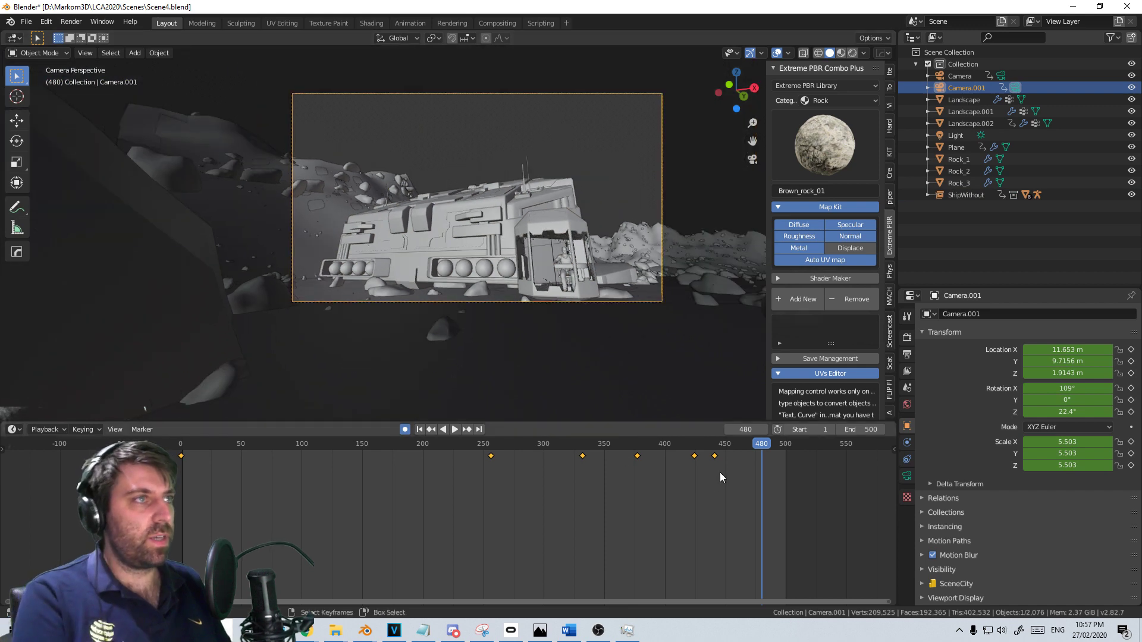
drag(720, 472, 695, 483)
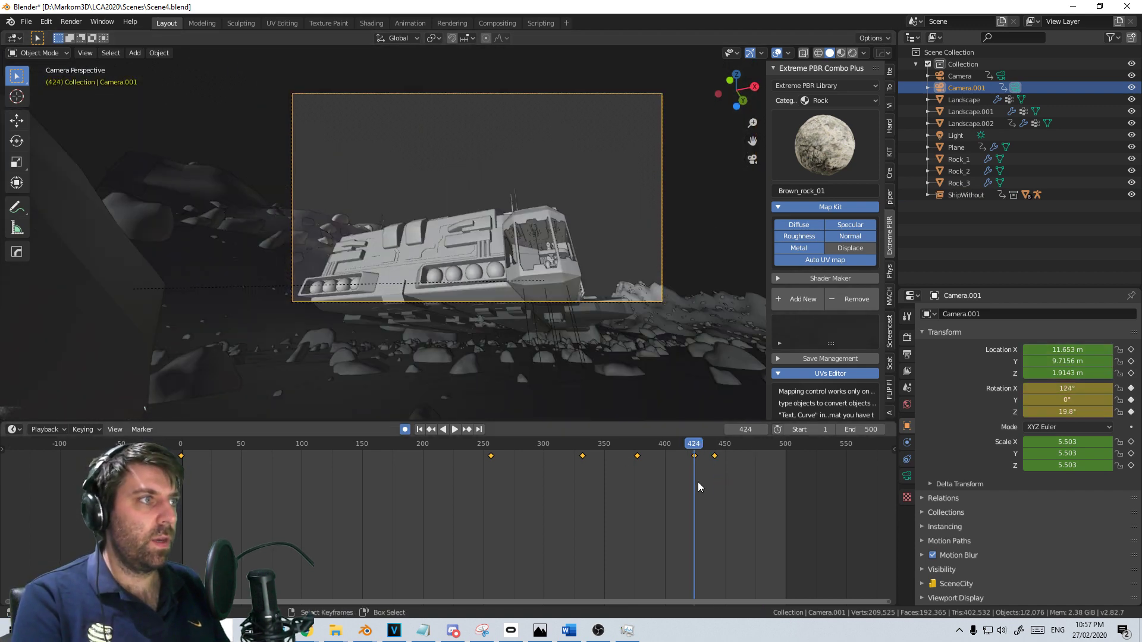
right_click(695, 475)
right_click(694, 456)
key(x)
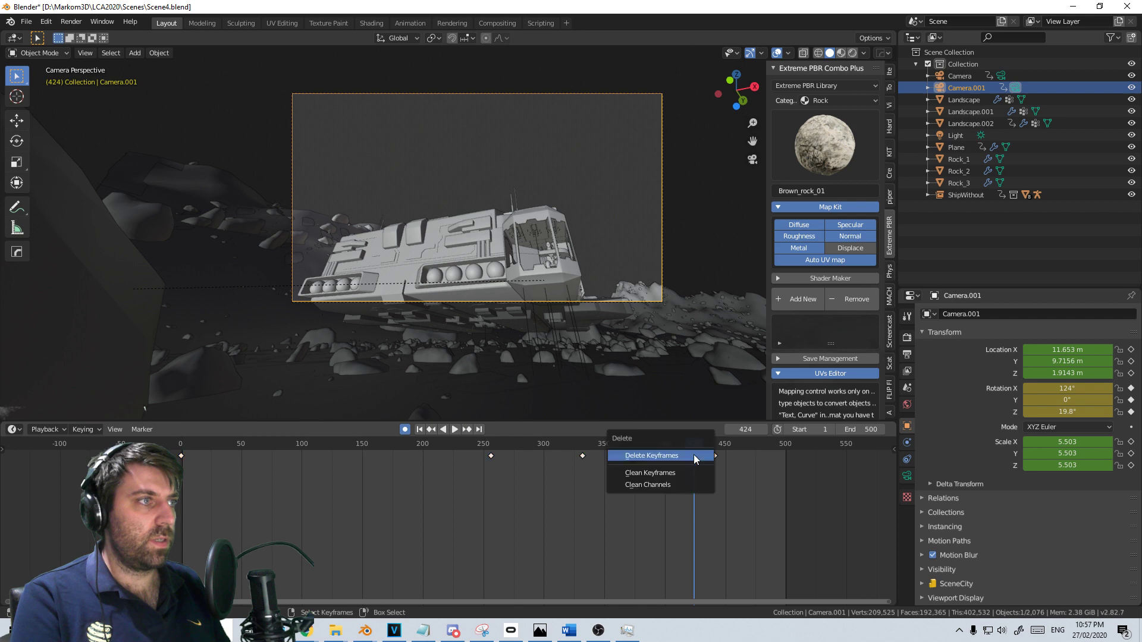
click(695, 458)
Scrub and play the shot to check the camera movement without the deleted keyframe
drag(558, 462, 508, 447)
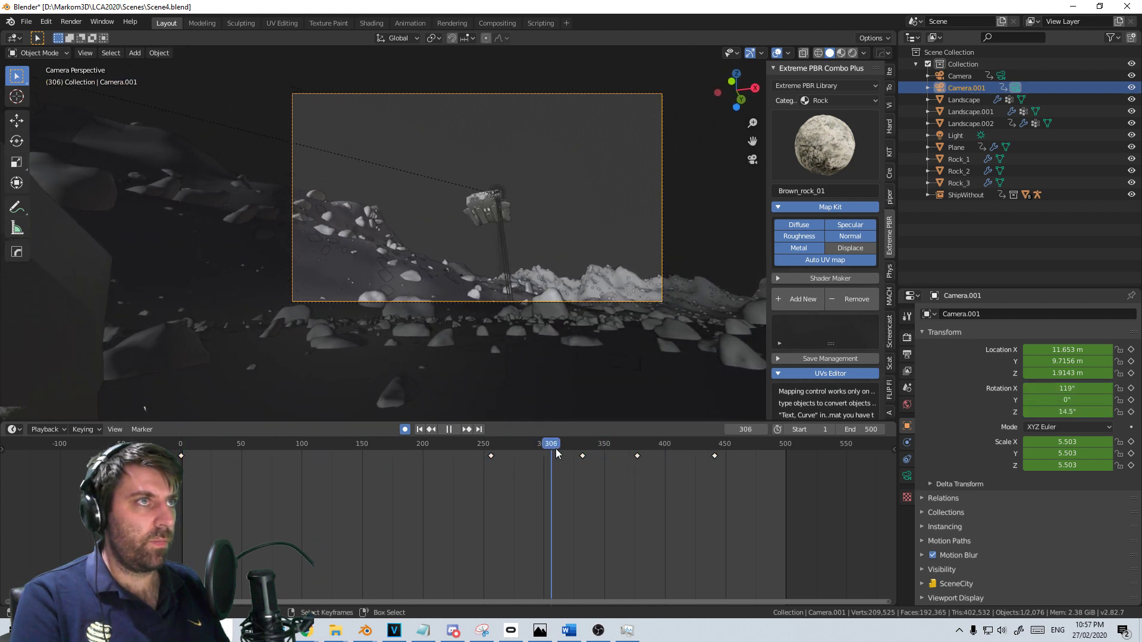
drag(592, 451, 223, 456)
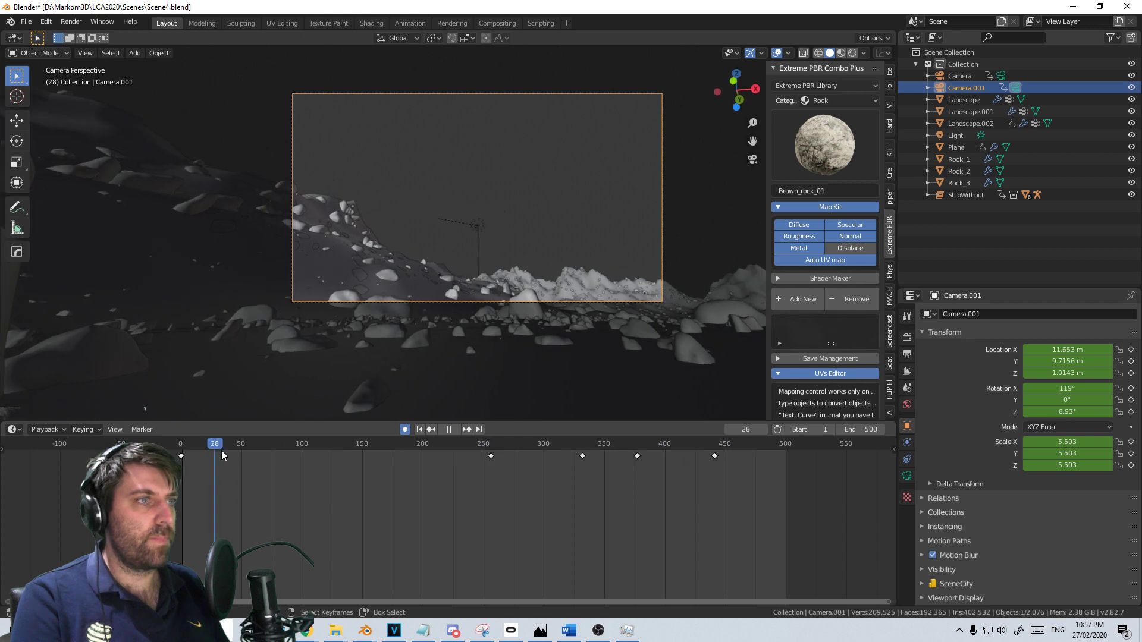
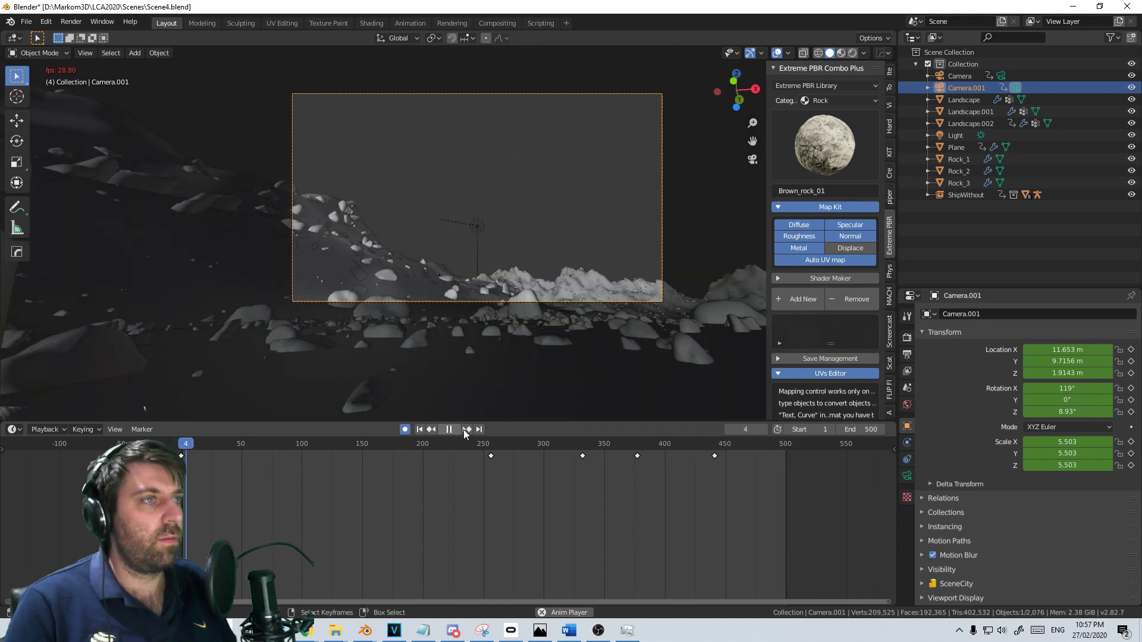
click(487, 447)
key(space)
Stretch ShipWithout's four approach keyframes before frame 382 in time so that they begin at about frame 235
right_click(488, 223)
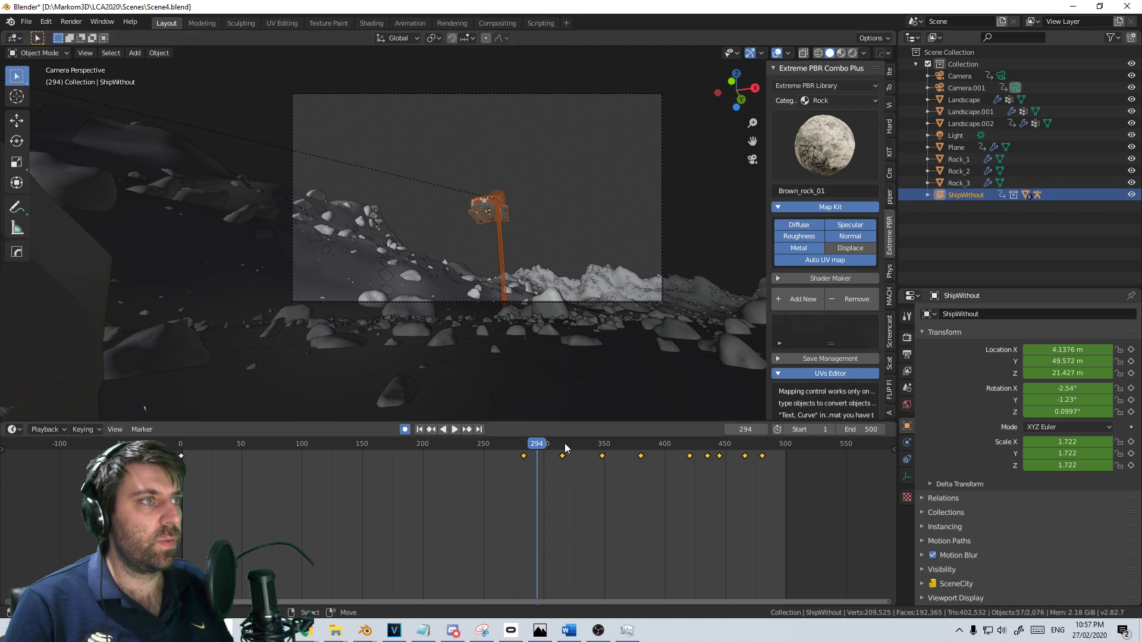
drag(530, 465, 538, 464)
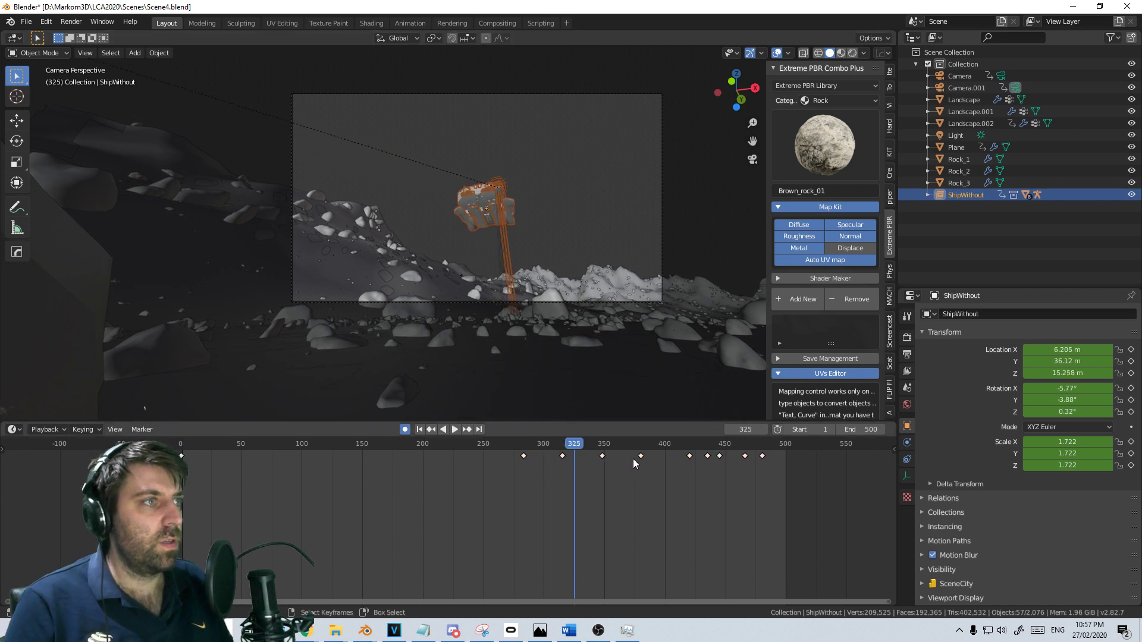
click(643, 456)
key(space)
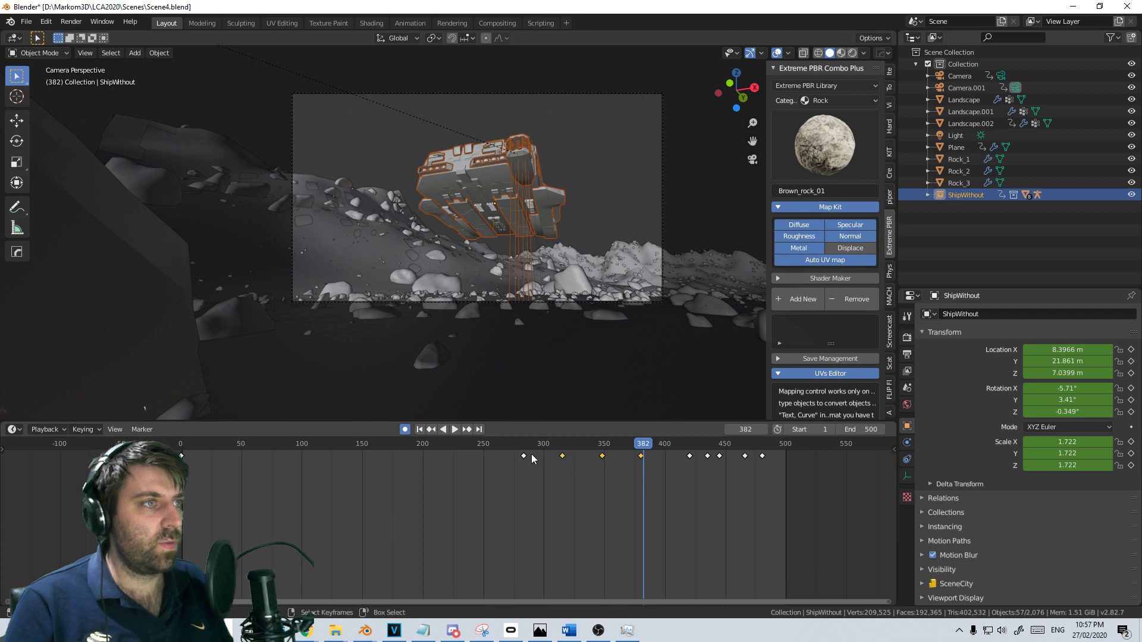
key(s)
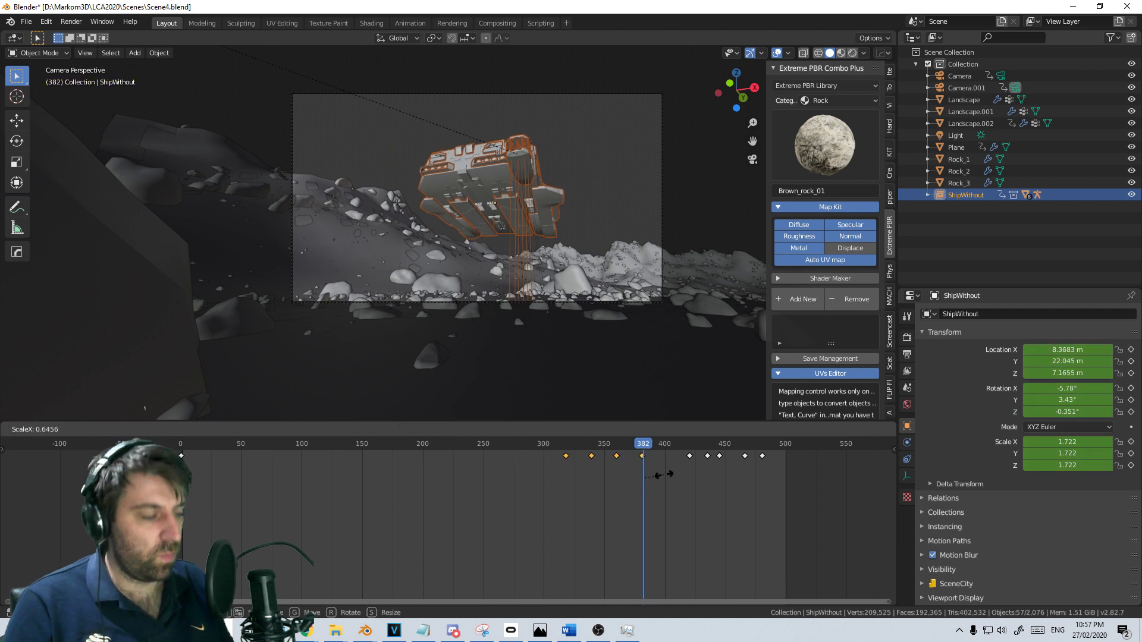
key(Return)
Play the animation from frame 200 to review the retimed ship approach and landing
click(456, 498)
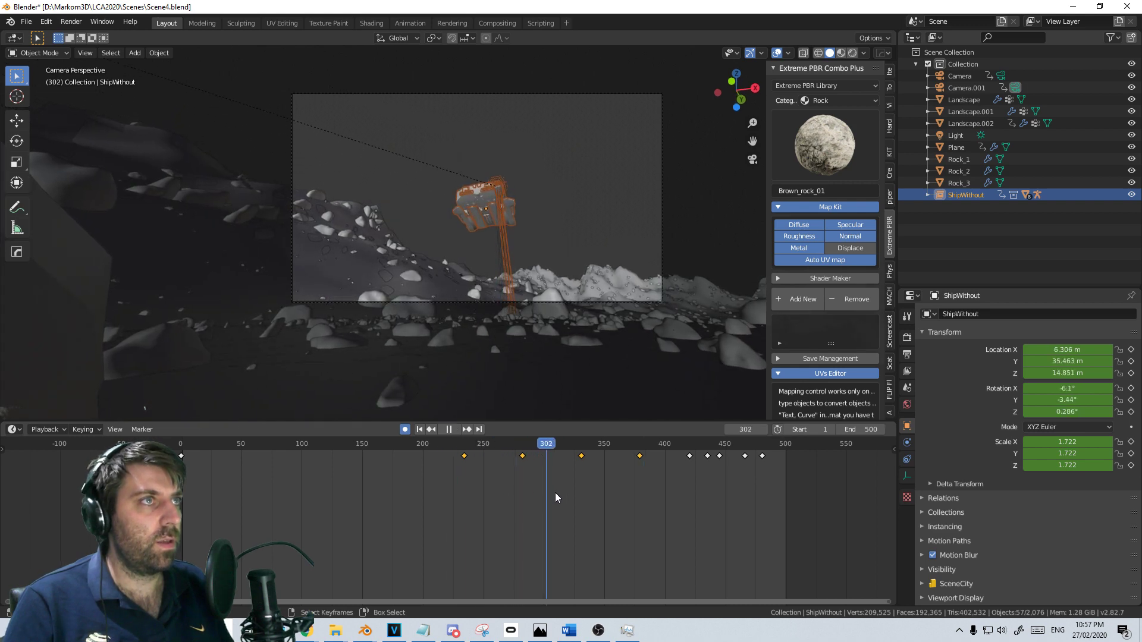
drag(555, 492, 422, 455)
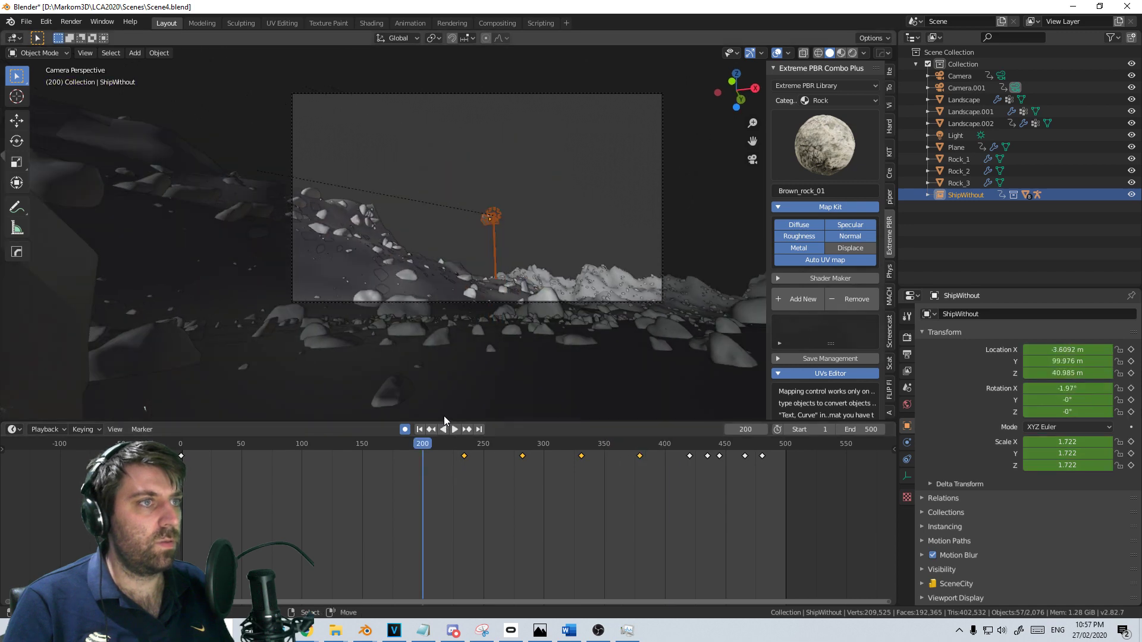
click(455, 429)
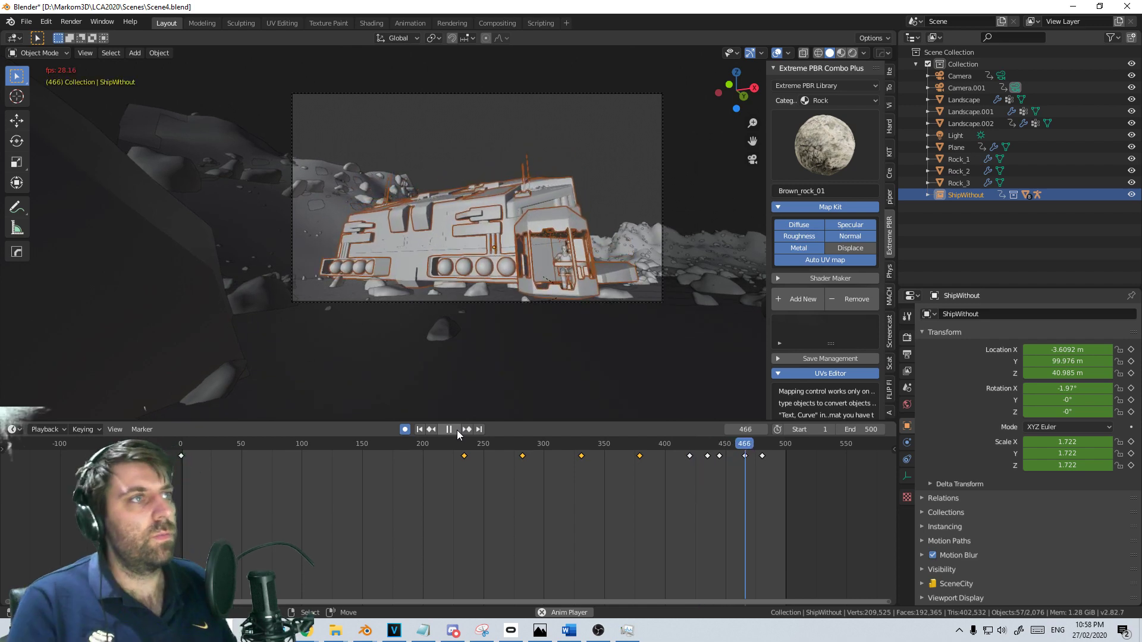
Delete the ship's keyframe at frame 380 and scrub through the approach and landing to check the motion
right_click(640, 456)
key(x)
click(640, 456)
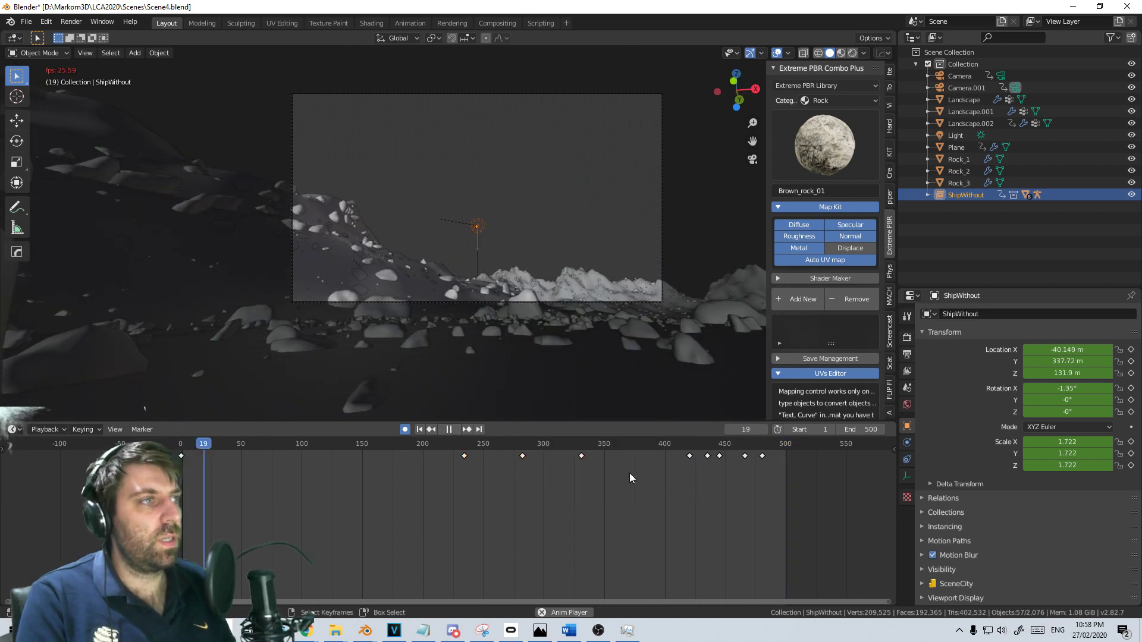
drag(585, 468, 683, 466)
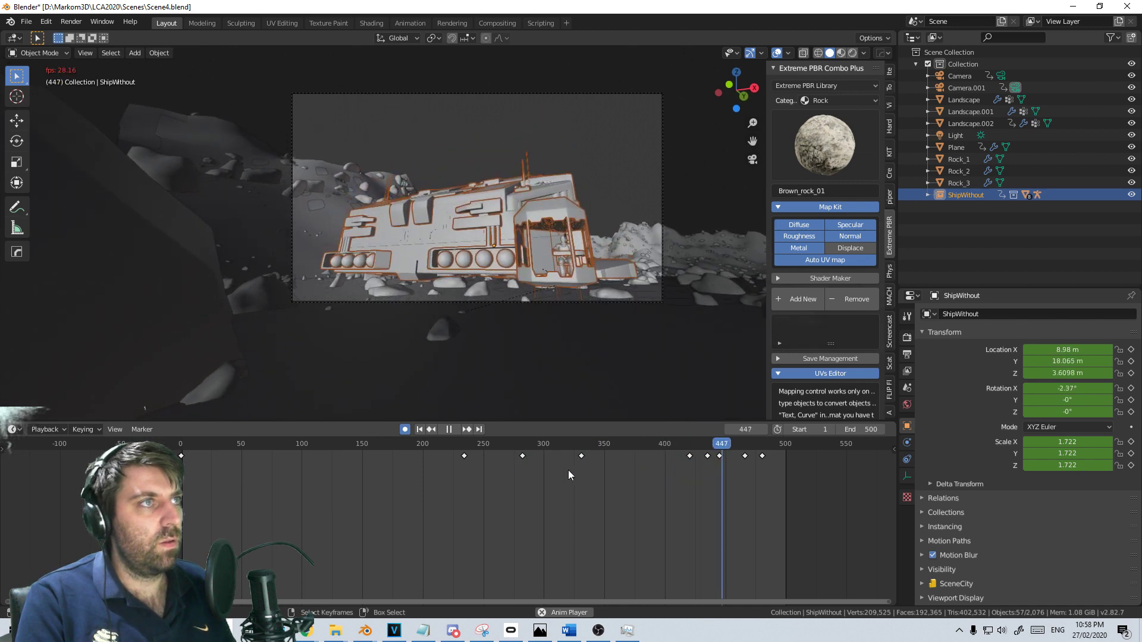
click(536, 481)
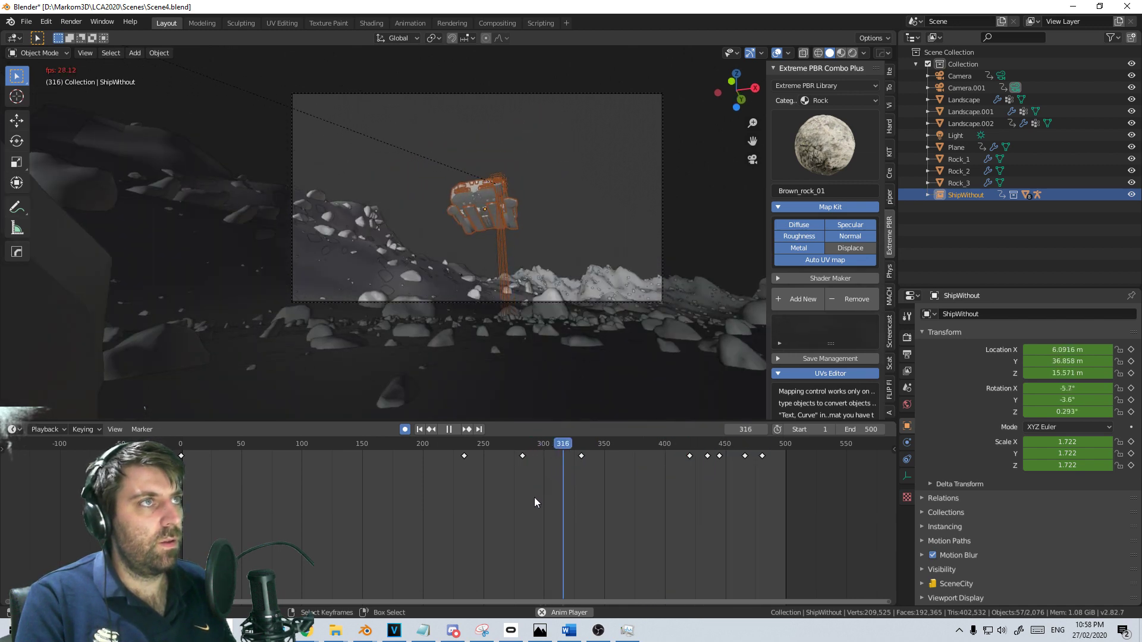
click(258, 460)
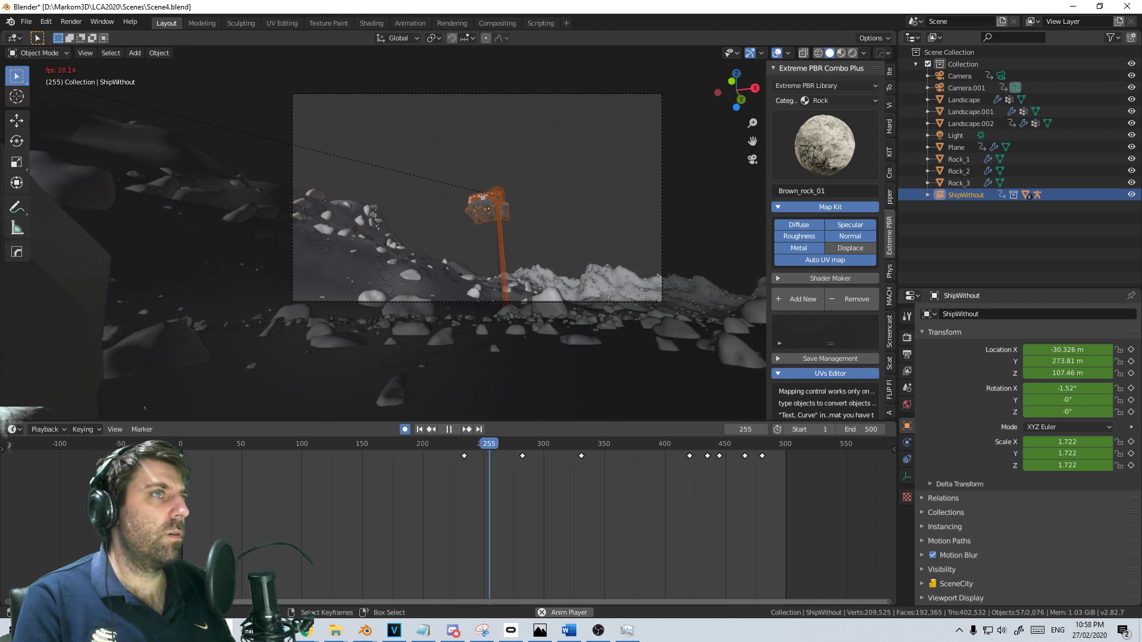
Move the ship's frame 0 keyframe earlier, to before the start of the animation
click(181, 456)
text(g)
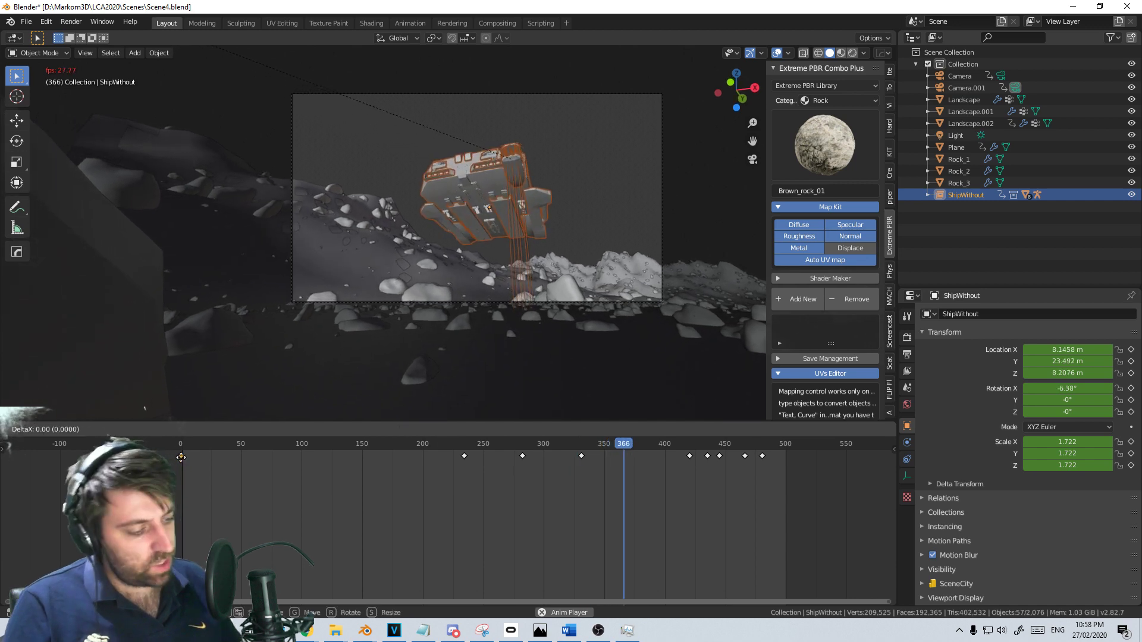
text(-5)
key(Return)
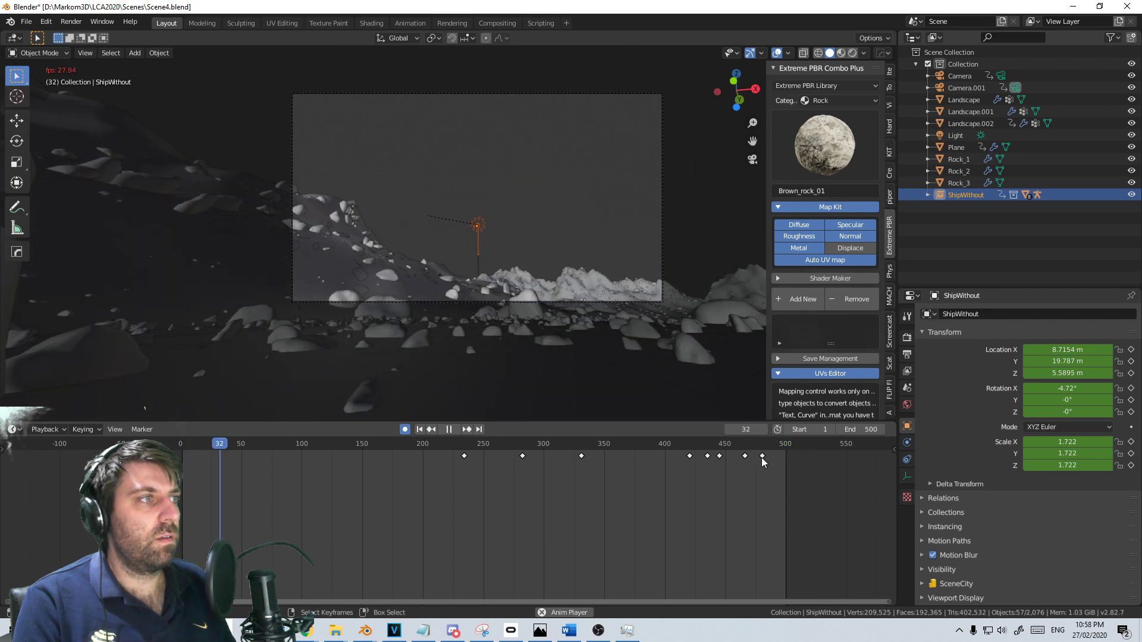
Stop playback and move the ship's last landing keyframe to frame 500
click(762, 456)
right_click(763, 455)
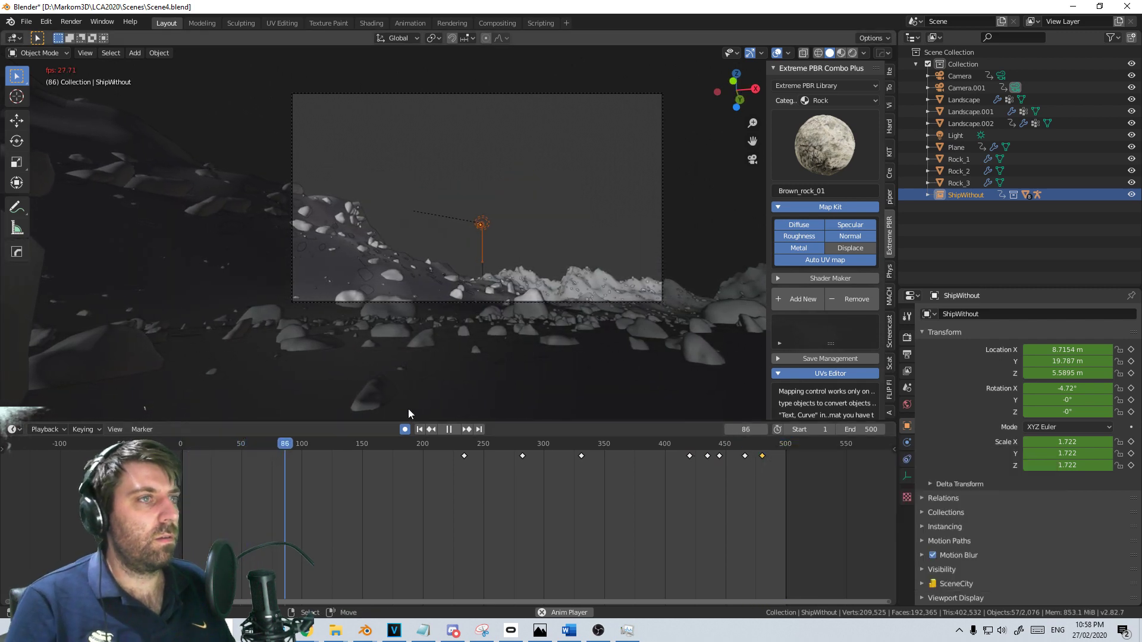
key(space)
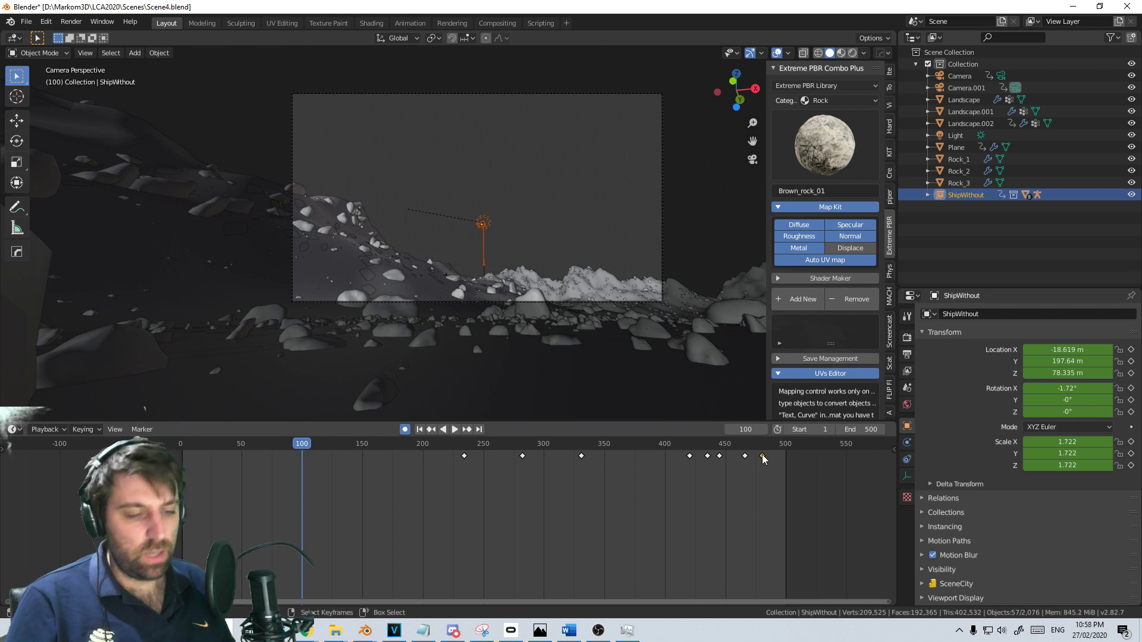
key(g)
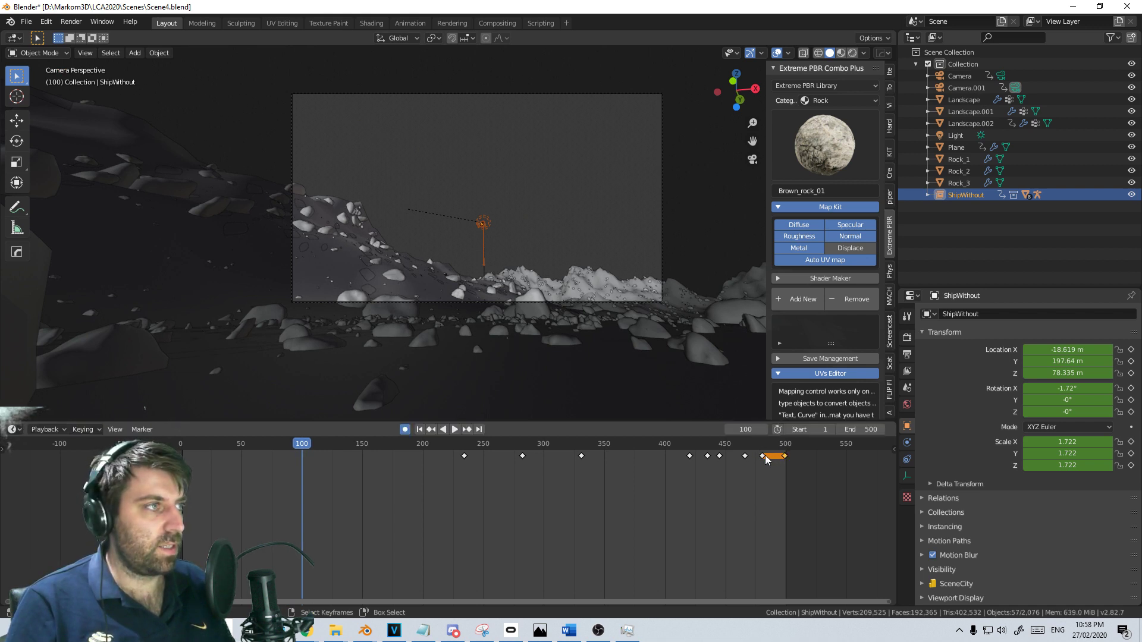
click(762, 471)
key(g)
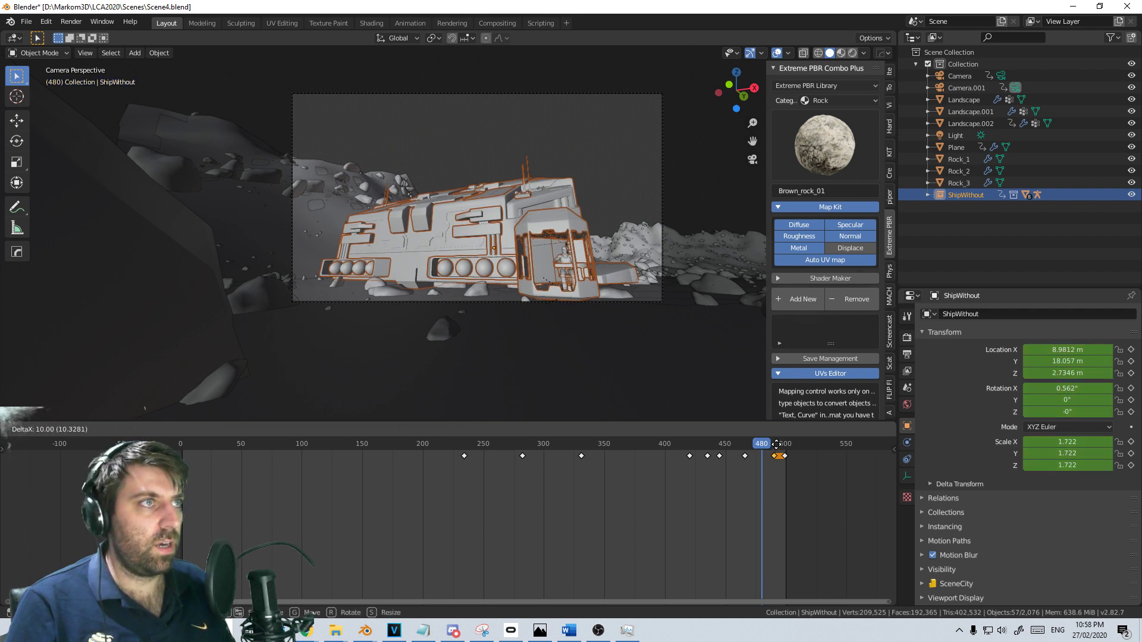
click(786, 600)
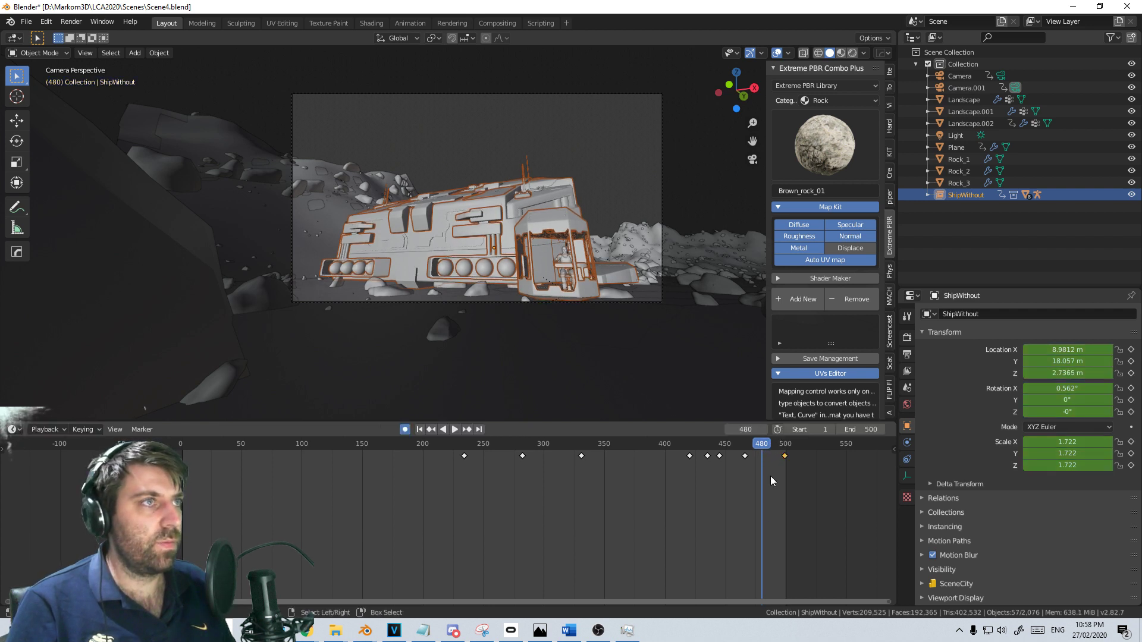
Copy the ship's frame 500 keyframe to frame 480 and raise the ship about 0.0095 m along global Z there
key(ctrl+c)
key(ctrl+v)
scroll(774, 483, up, 2)
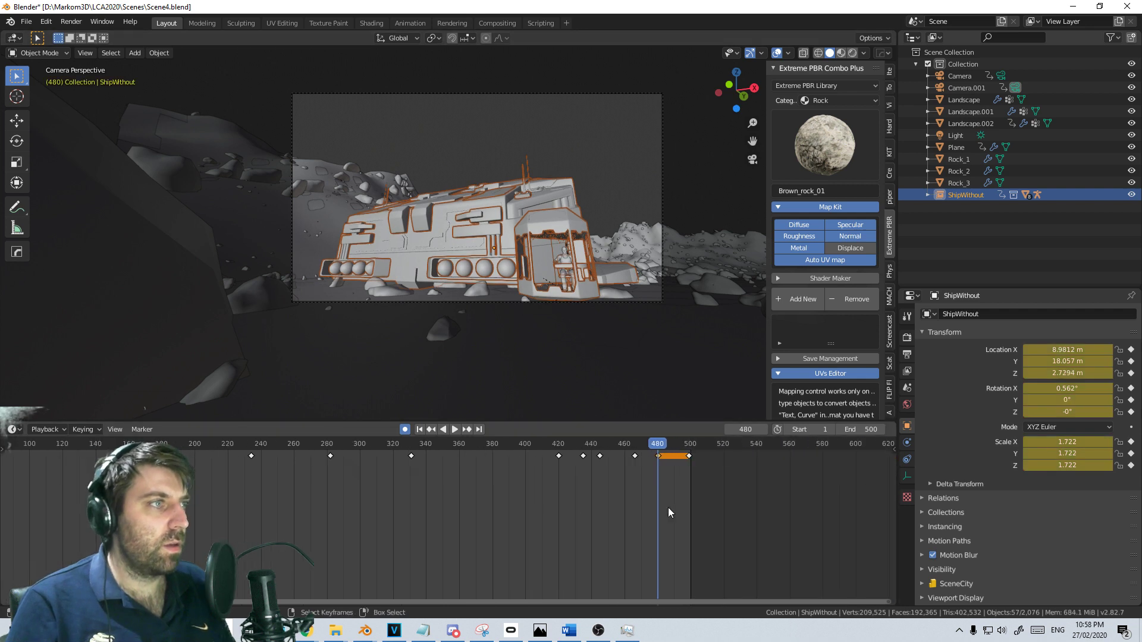
key(g)
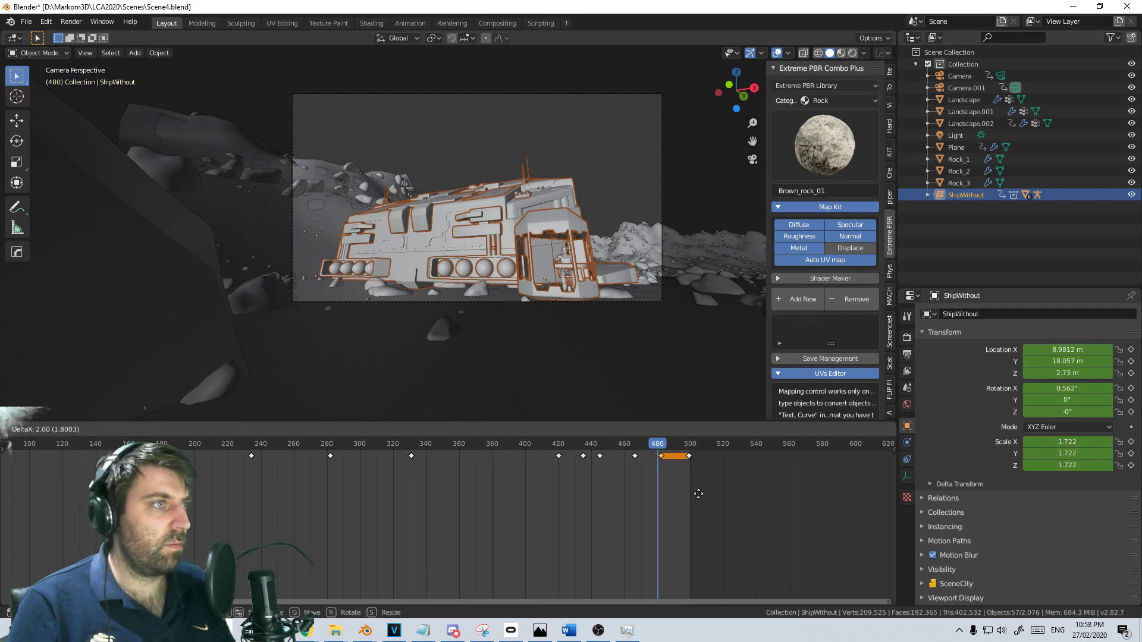
key(Escape)
key(g)
key(z)
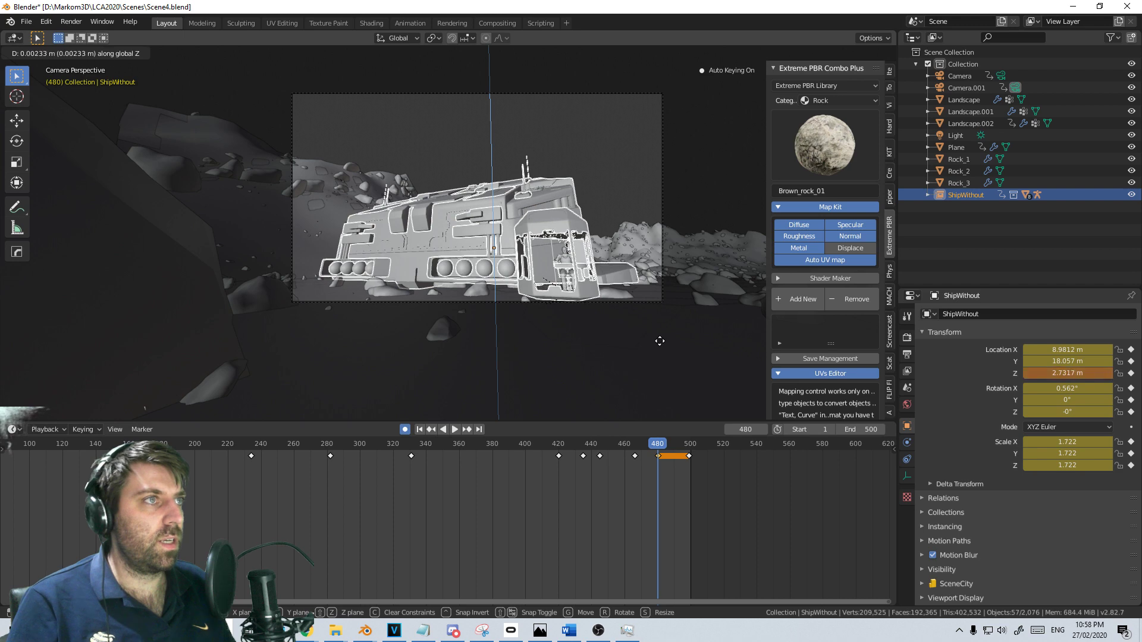
click(661, 340)
Play the full animation from frame 0 and scrub back through the landing to frame 336 to check the ship's motion
drag(619, 474, 666, 462)
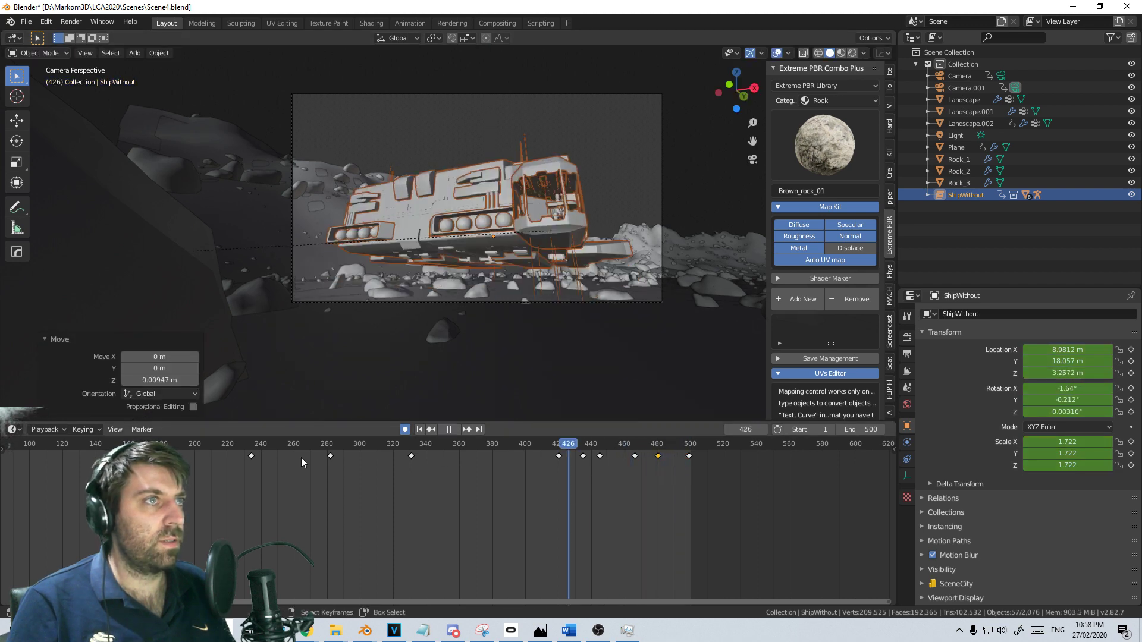
scroll(301, 470, down, 3)
drag(78, 474, 53, 474)
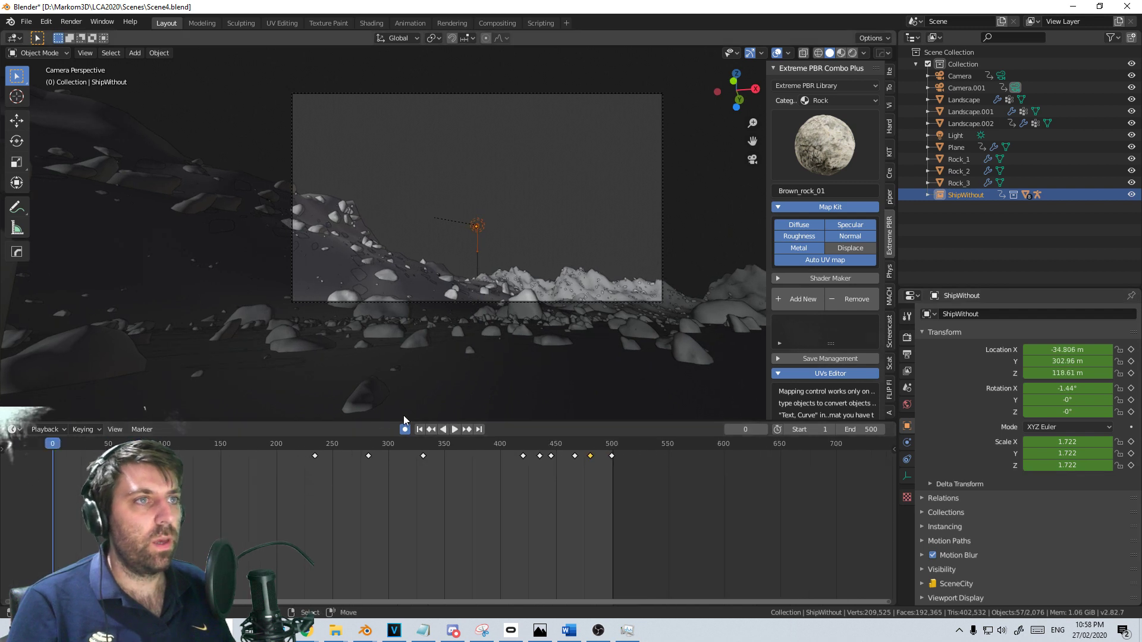
click(455, 429)
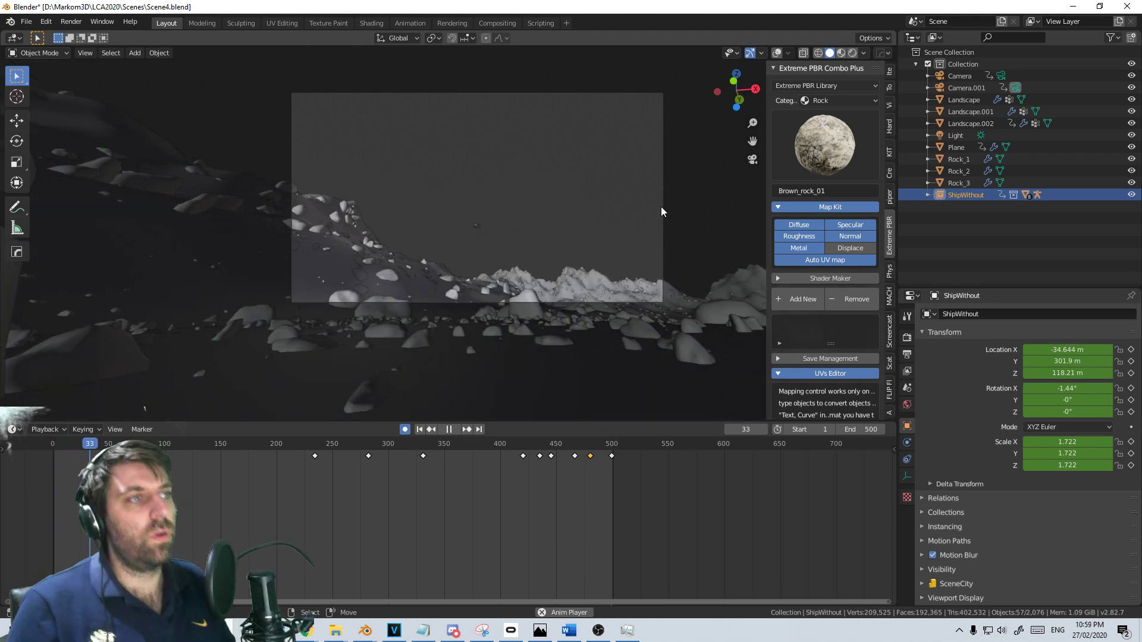
click(584, 522)
key(space)
click(500, 508)
click(500, 508)
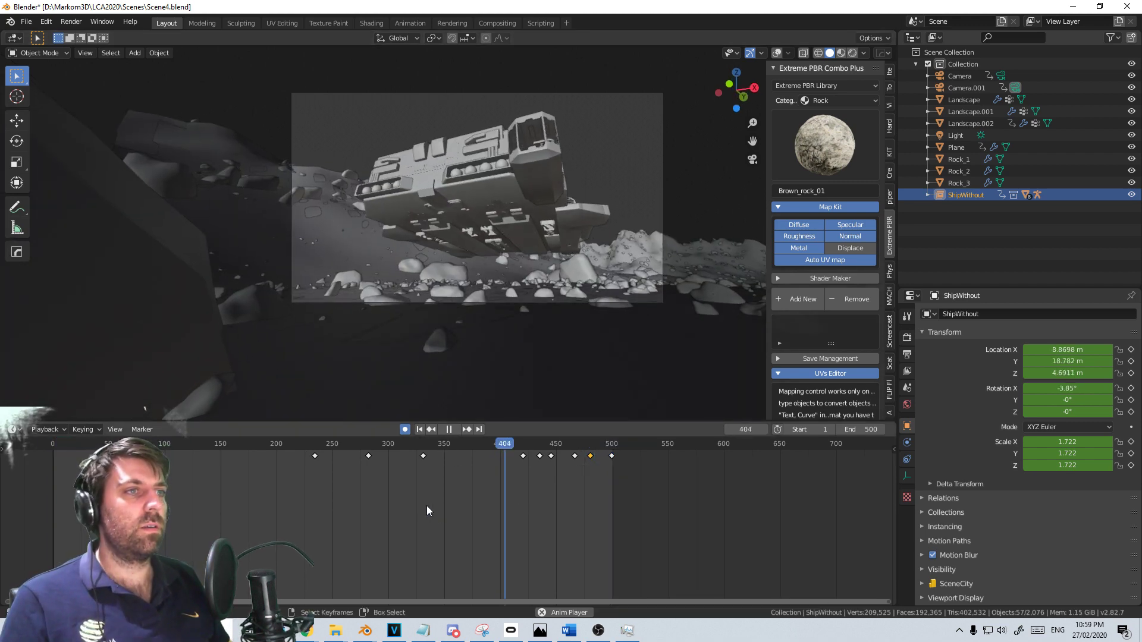
click(397, 504)
key(space)
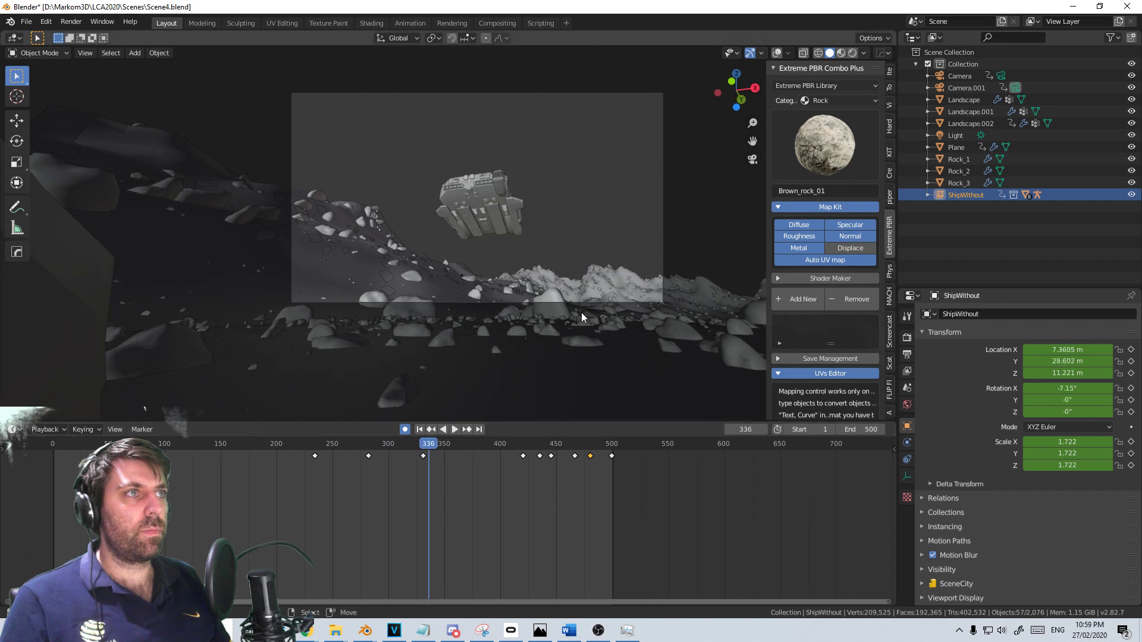
Turn the viewport overlays back on and delete Camera.001's keyframes at about frames 332 and 378
click(589, 305)
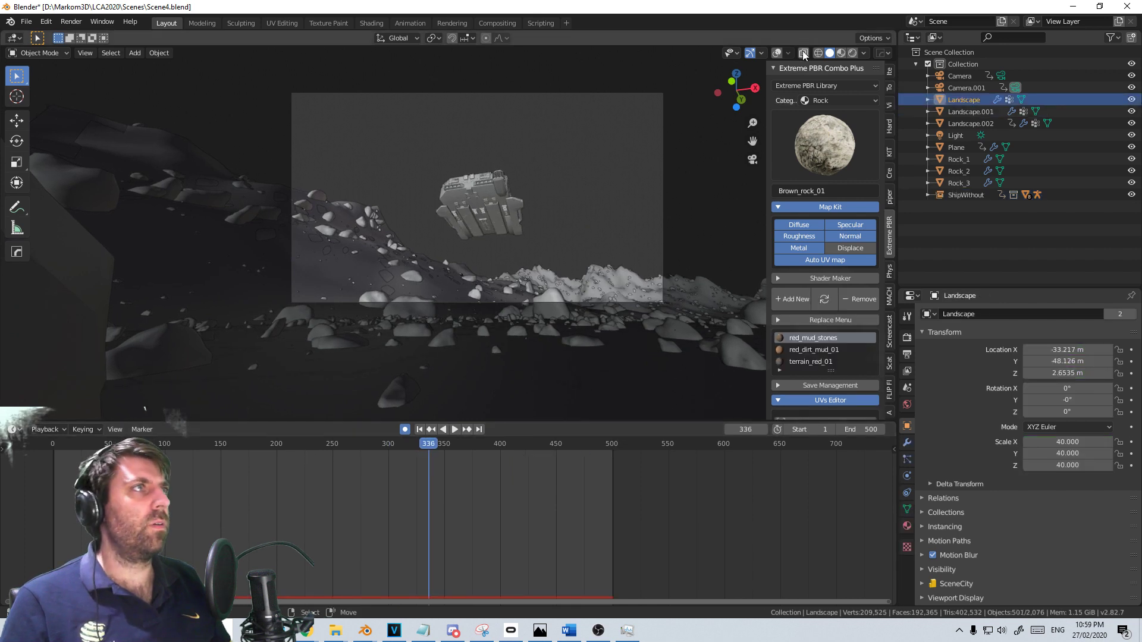
click(777, 53)
click(580, 96)
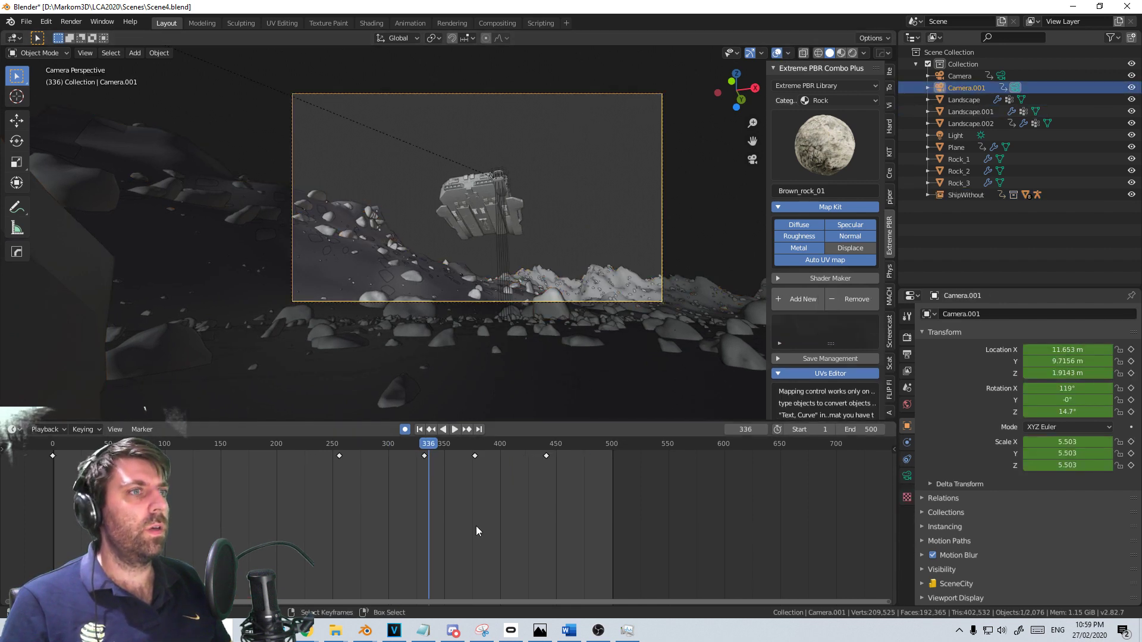
drag(410, 520, 287, 516)
click(423, 455)
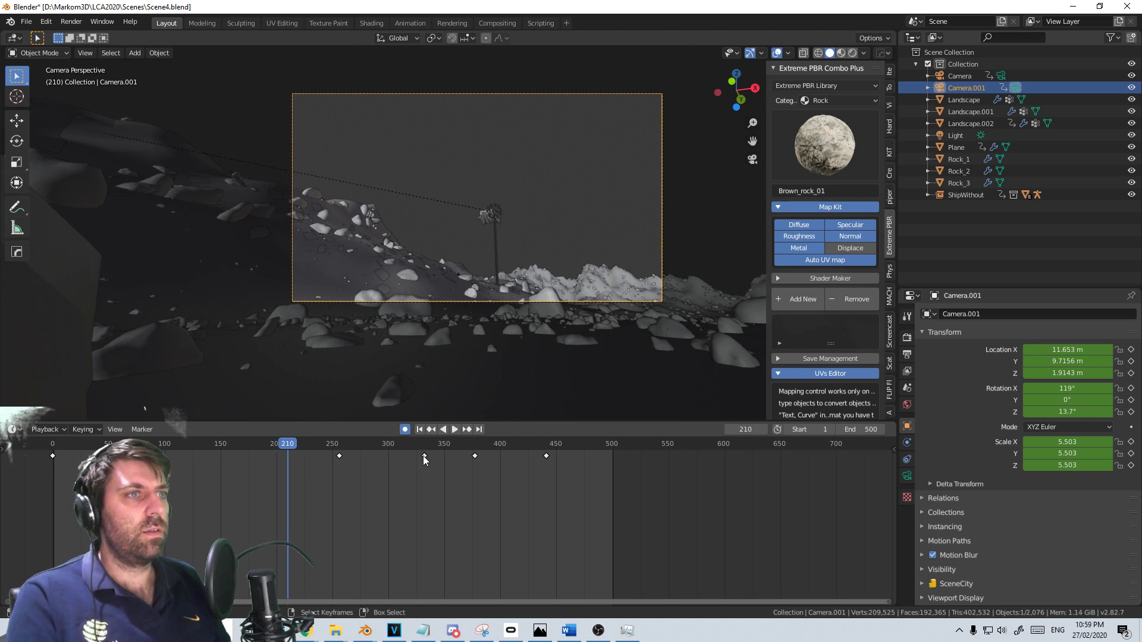
key(x)
click(423, 456)
click(478, 456)
key(x)
click(462, 463)
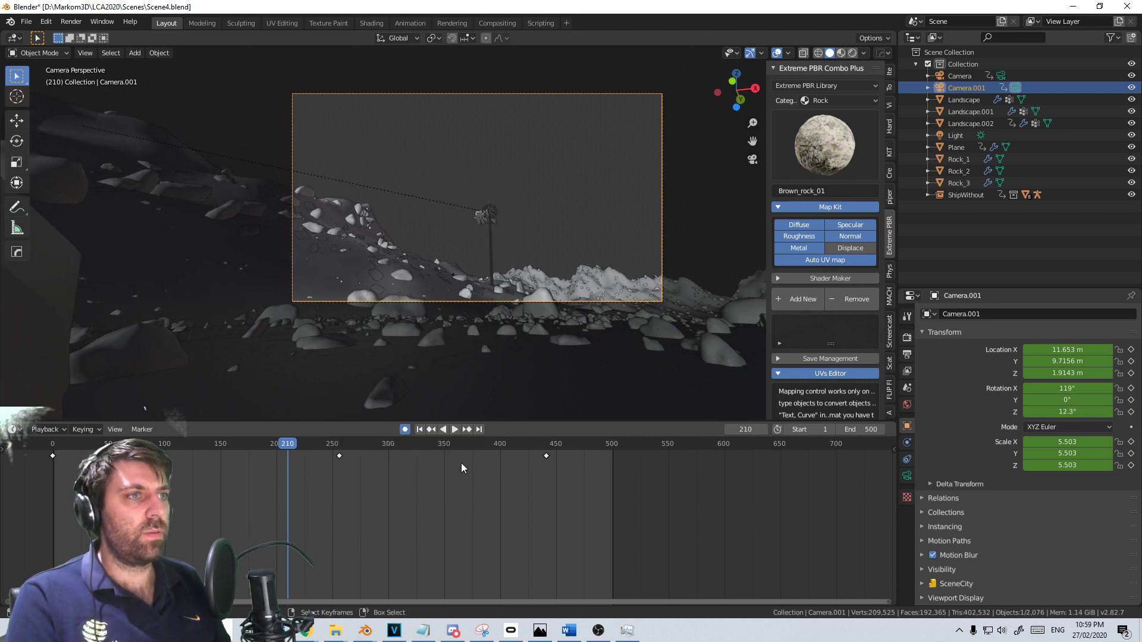
Play the shot to check the simplified camera movement and save Scene4.blend
key(space)
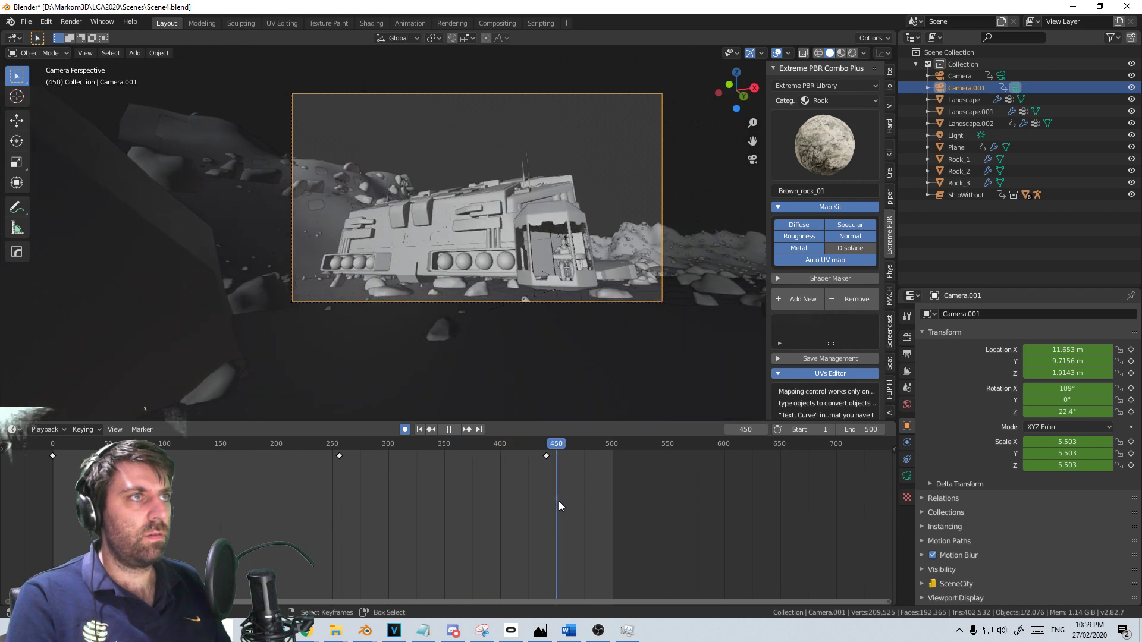
mouse_move(580, 502)
mouse_down()
mouse_move(232, 519)
mouse_move(72, 493)
mouse_move(415, 492)
mouse_move(591, 516)
mouse_up()
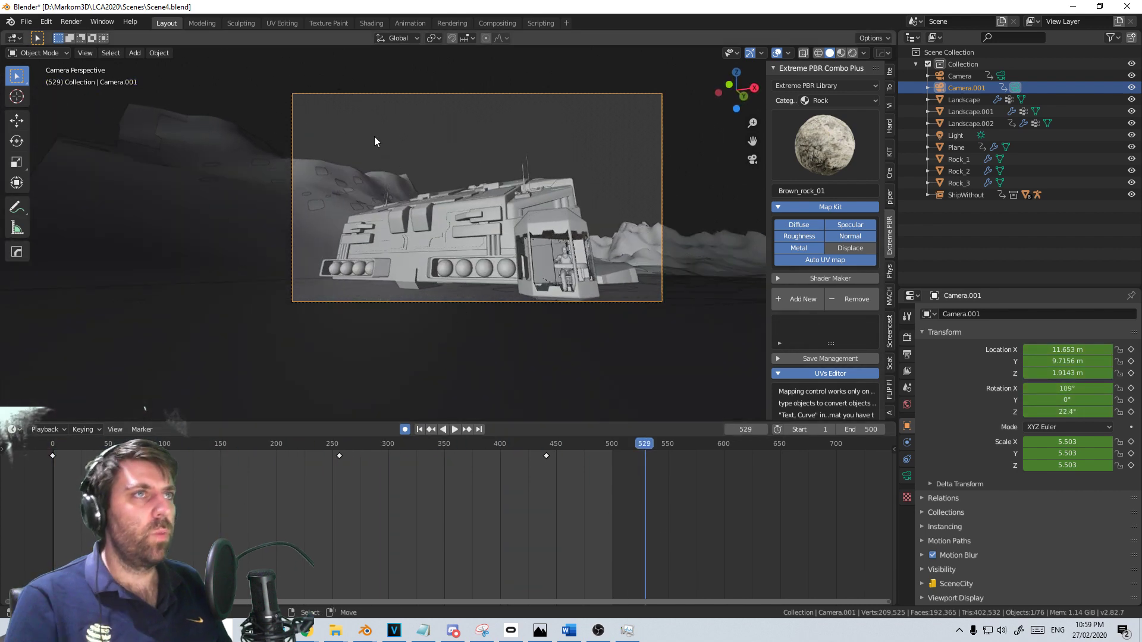
key(ctrl+s)
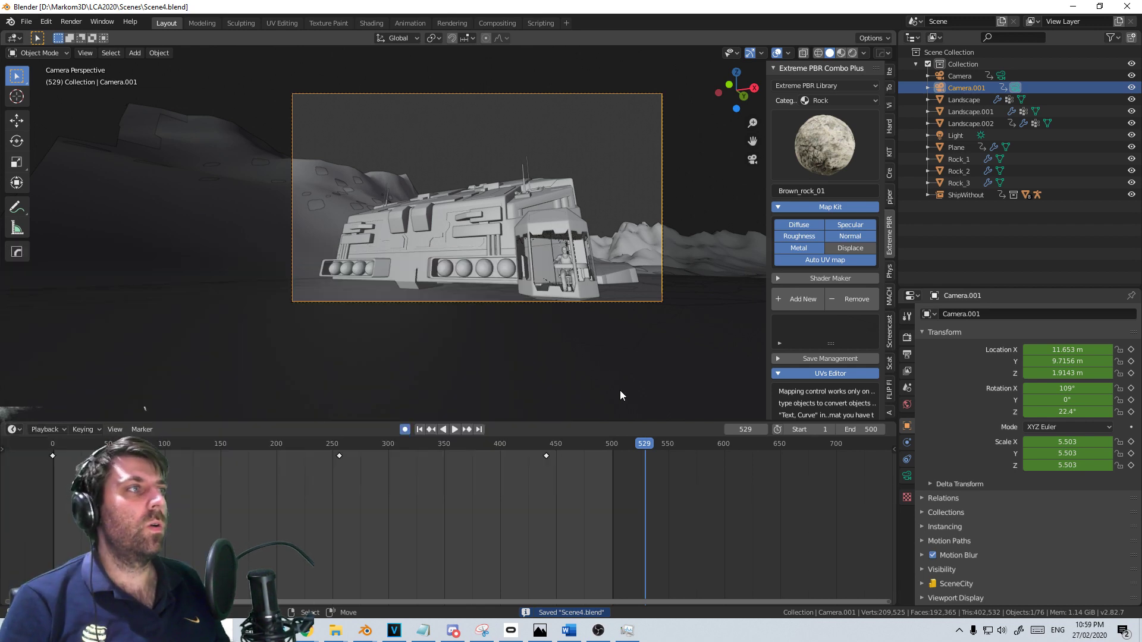
Leave the camera view and select Rock_1 among the small source rocks below the landscape
middle_drag(611, 334, 480, 361)
scroll(480, 357, down, 5)
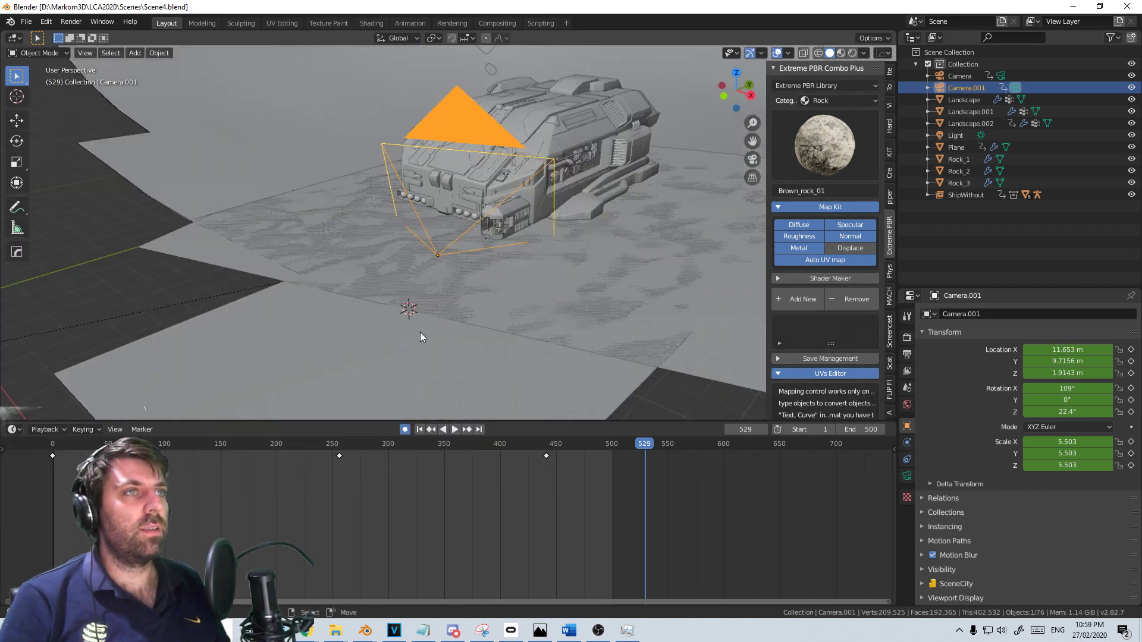
middle_drag(420, 332, 501, 323)
click(498, 327)
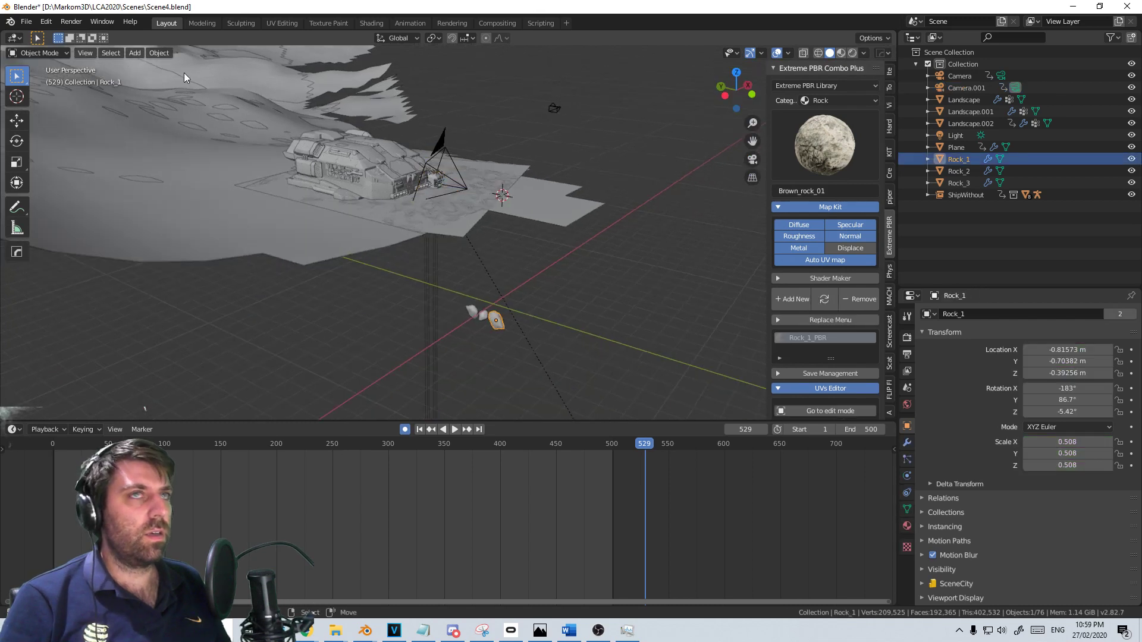
Turn off automatic packing of external data into the .blend file and save Scene4.blend
click(26, 21)
mouse_move(78, 211)
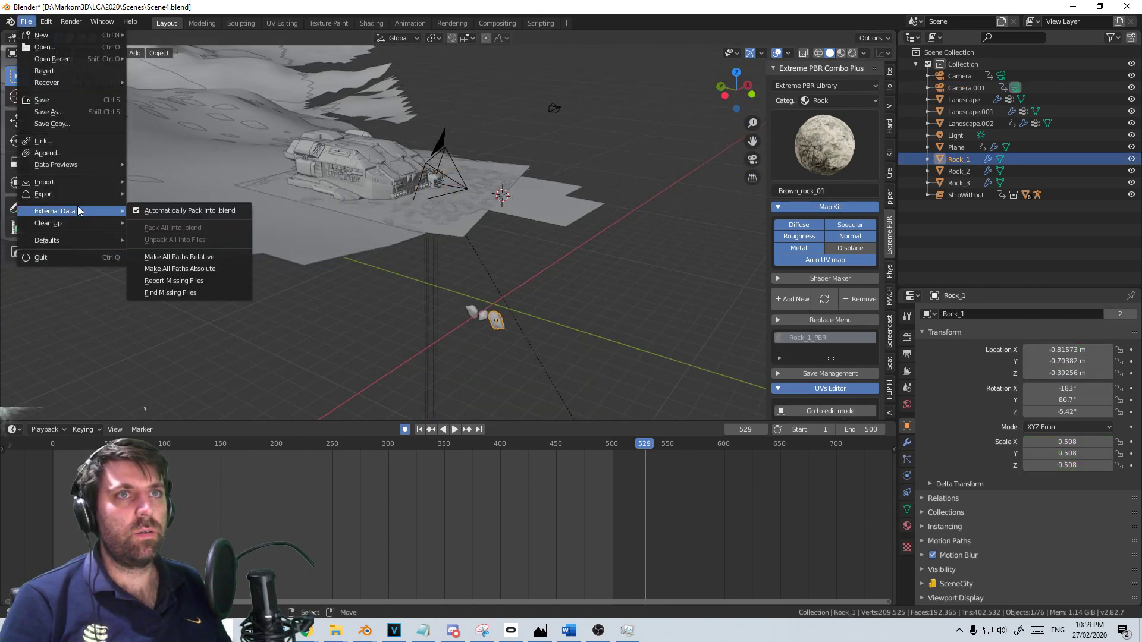
click(139, 210)
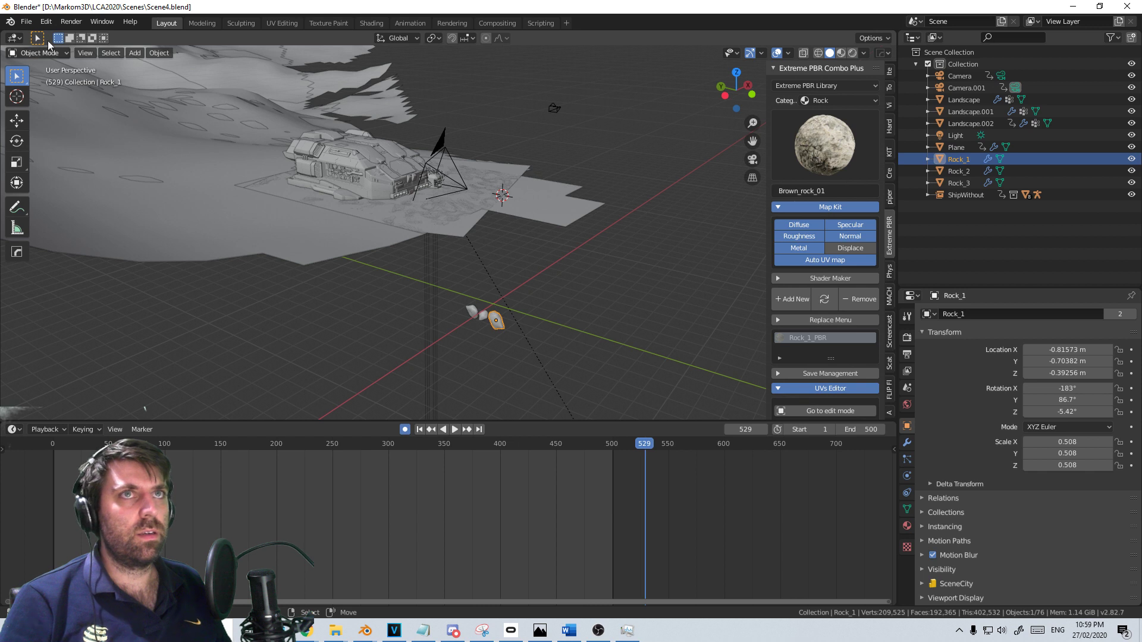
click(26, 22)
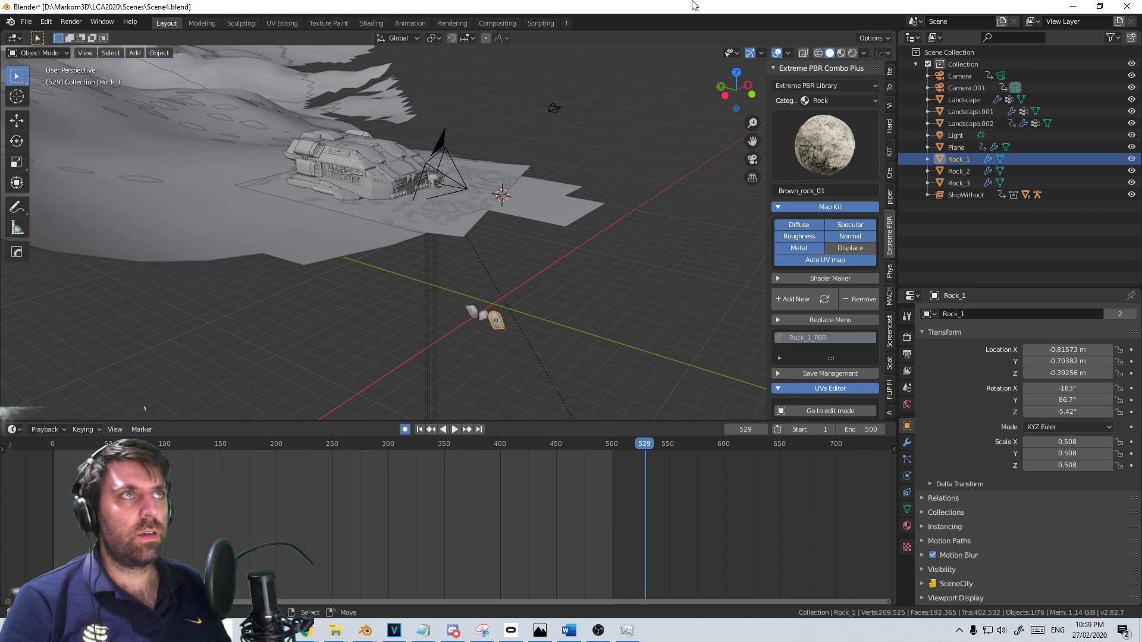
key(ctrl+s)
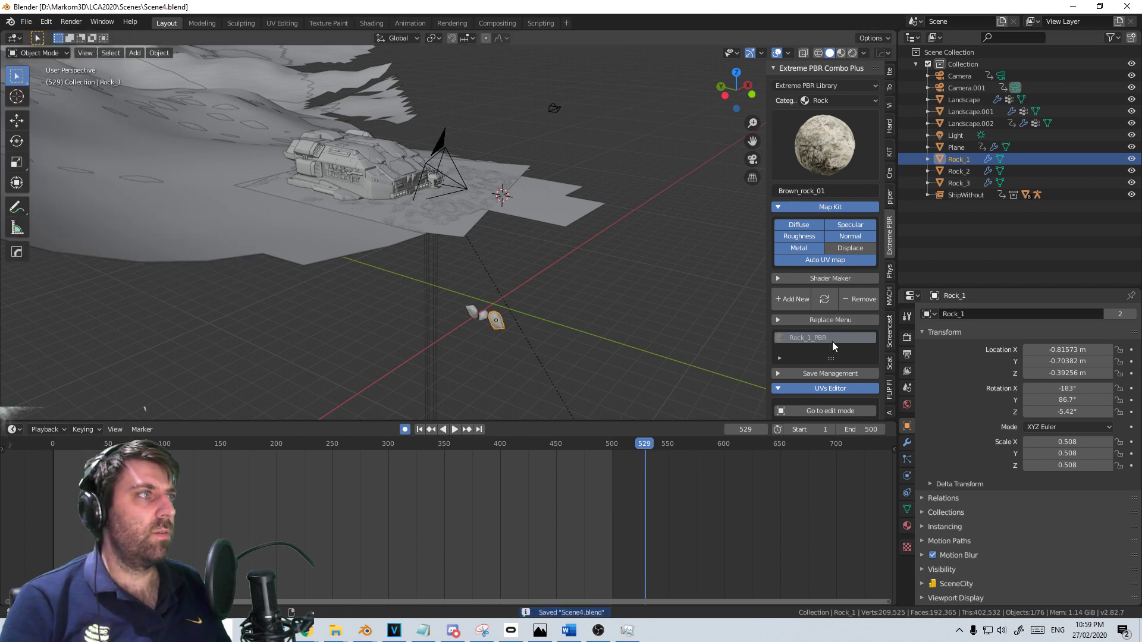
Remove the existing PBR materials from Rock_1, Rock_2 and Rock_3 and save Scene4.blend
click(823, 300)
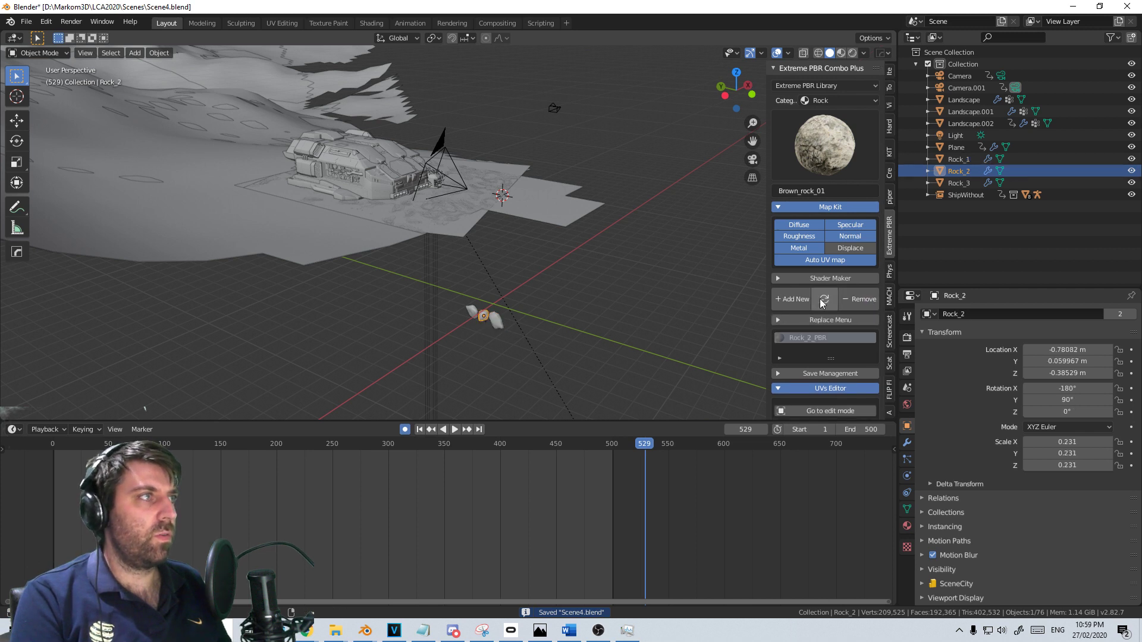
click(854, 302)
click(478, 312)
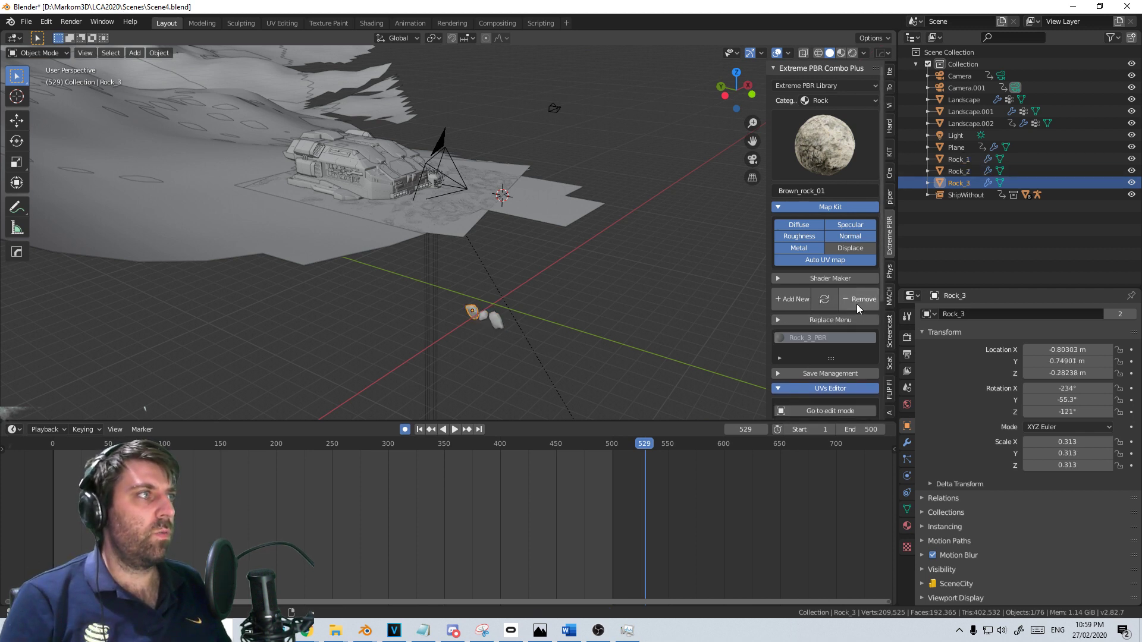
key(ctrl+s)
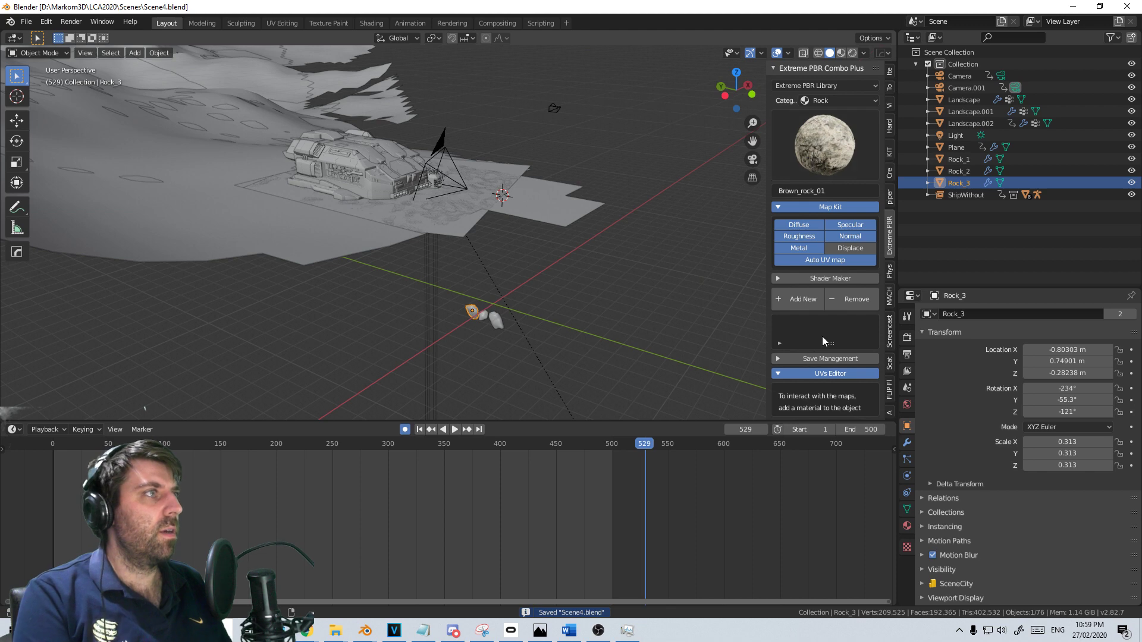
Add the Extreme PBR material Brown_rock_01 to Rock_3 and Brown_rock_03 to Rock_2
click(786, 300)
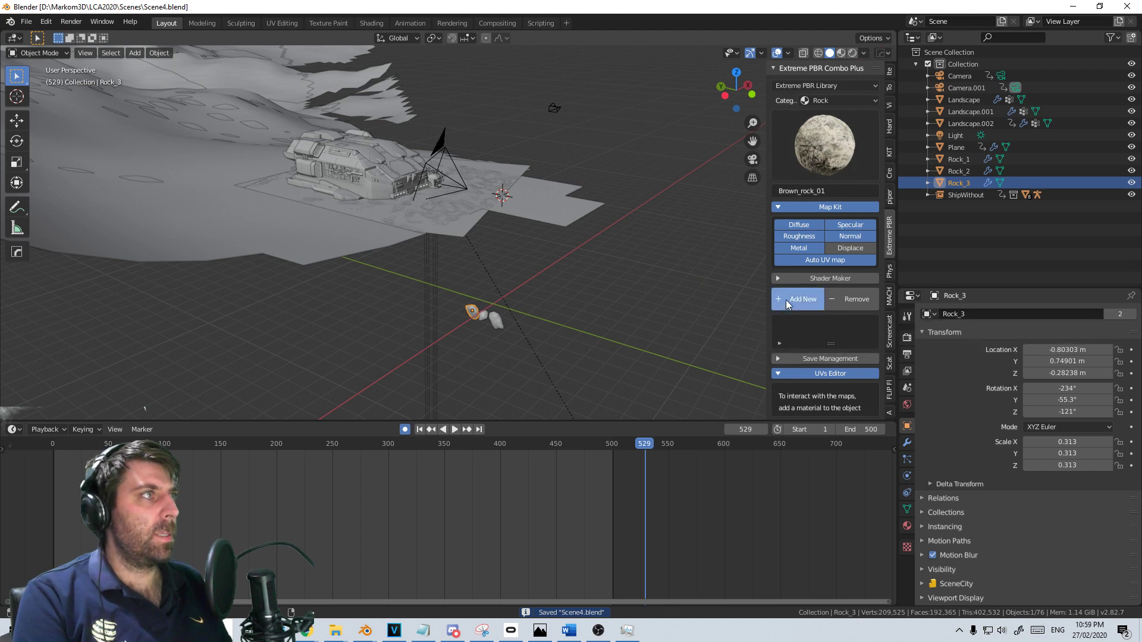
click(826, 135)
click(551, 212)
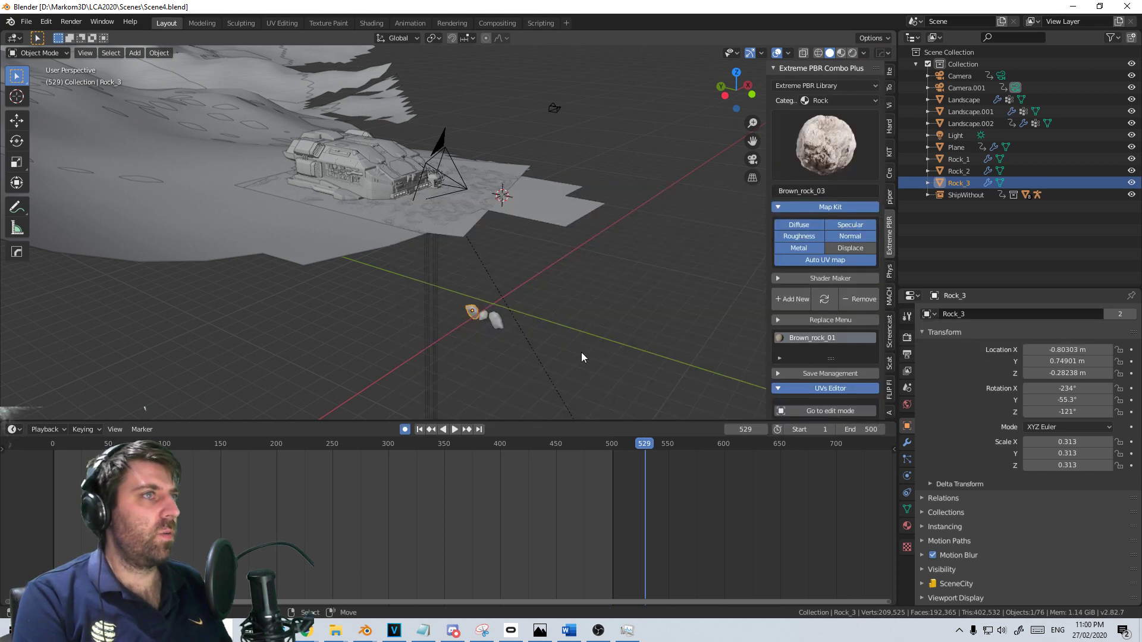
click(484, 318)
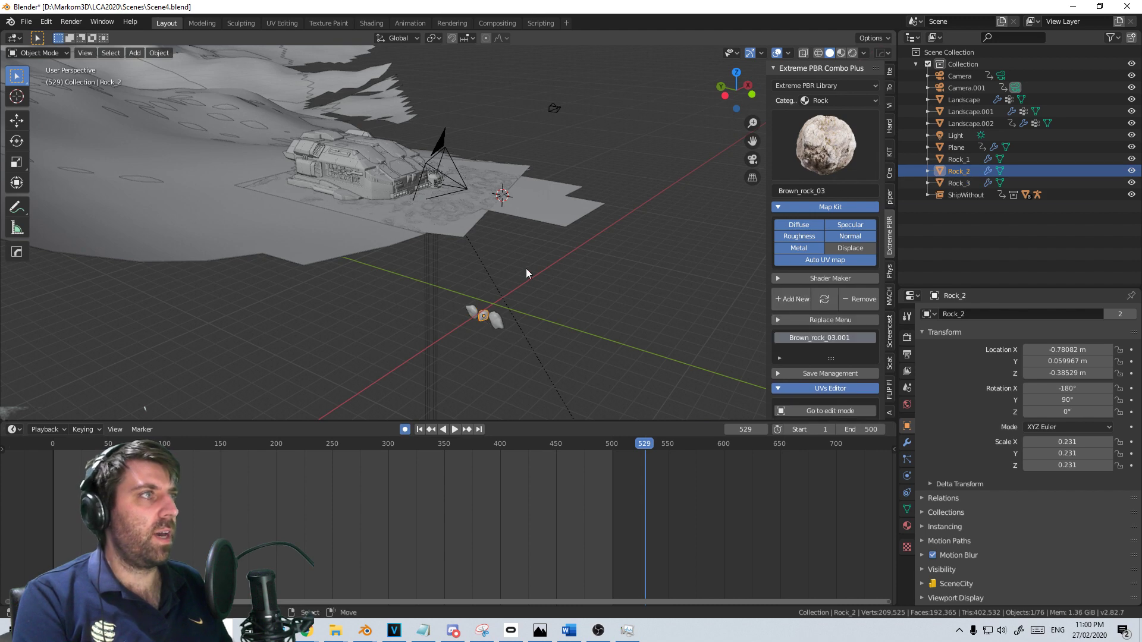
Add the Extreme PBR material Brown_rock_05 to Rock_1
click(502, 322)
click(813, 101)
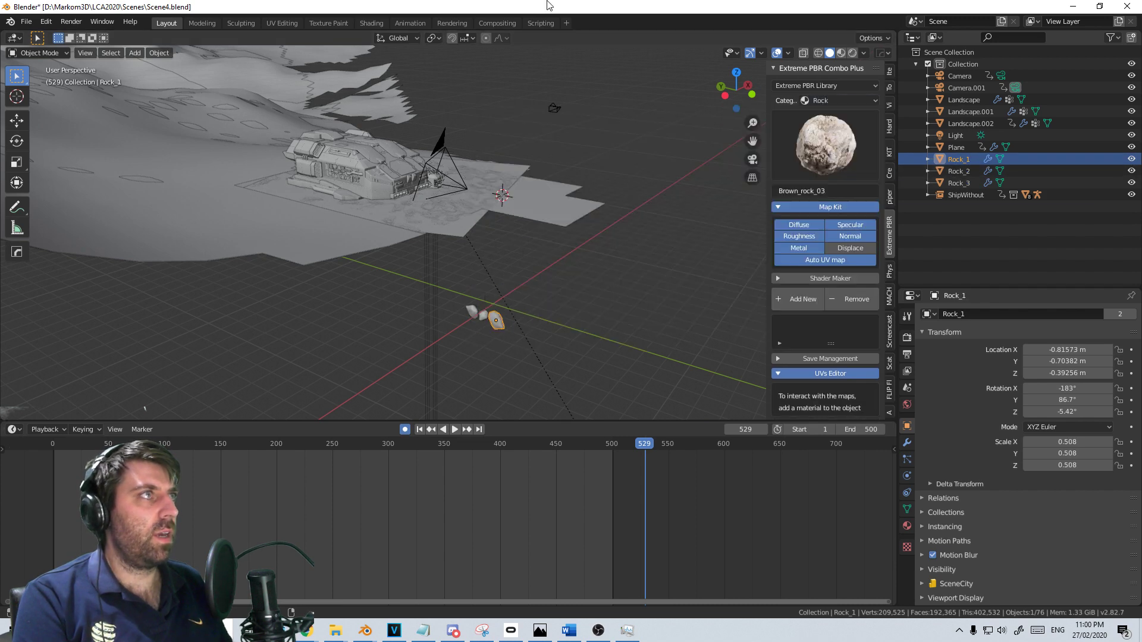
click(866, 159)
click(668, 212)
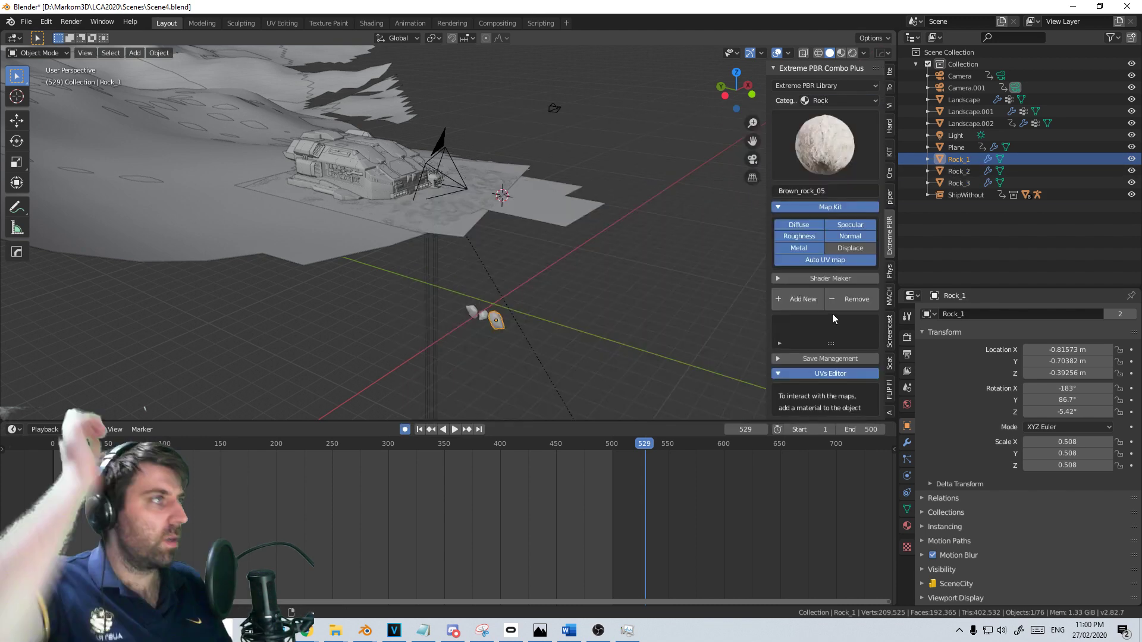
click(804, 300)
View the landed ship through the camera at frame 499 and set the scene's end frame to 499
middle_drag(556, 393, 434, 362)
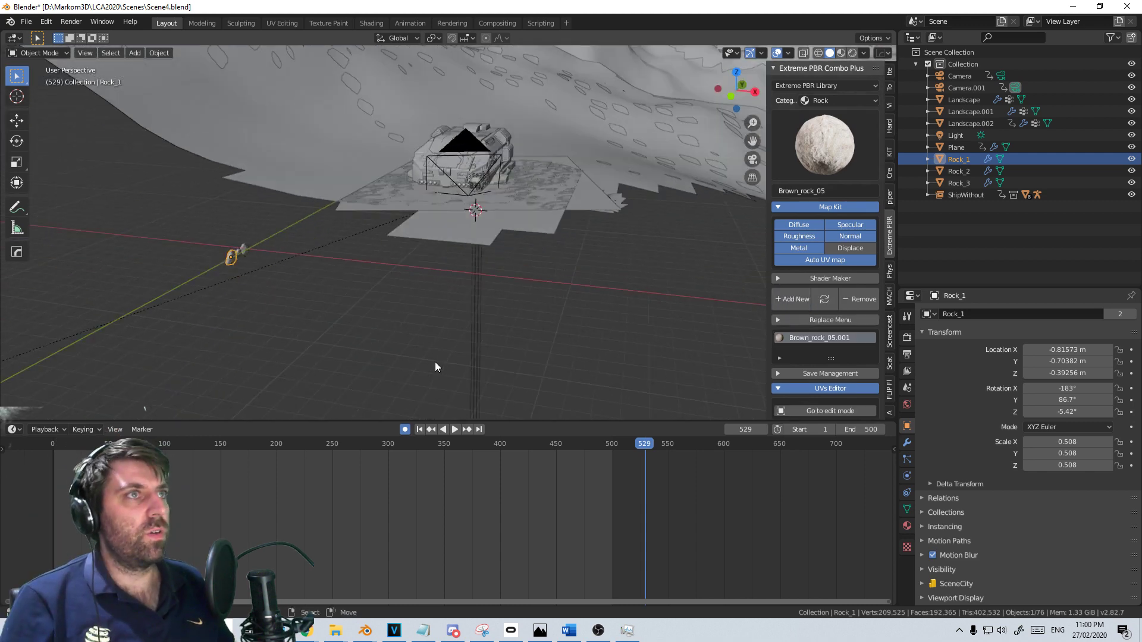
key(KP_0)
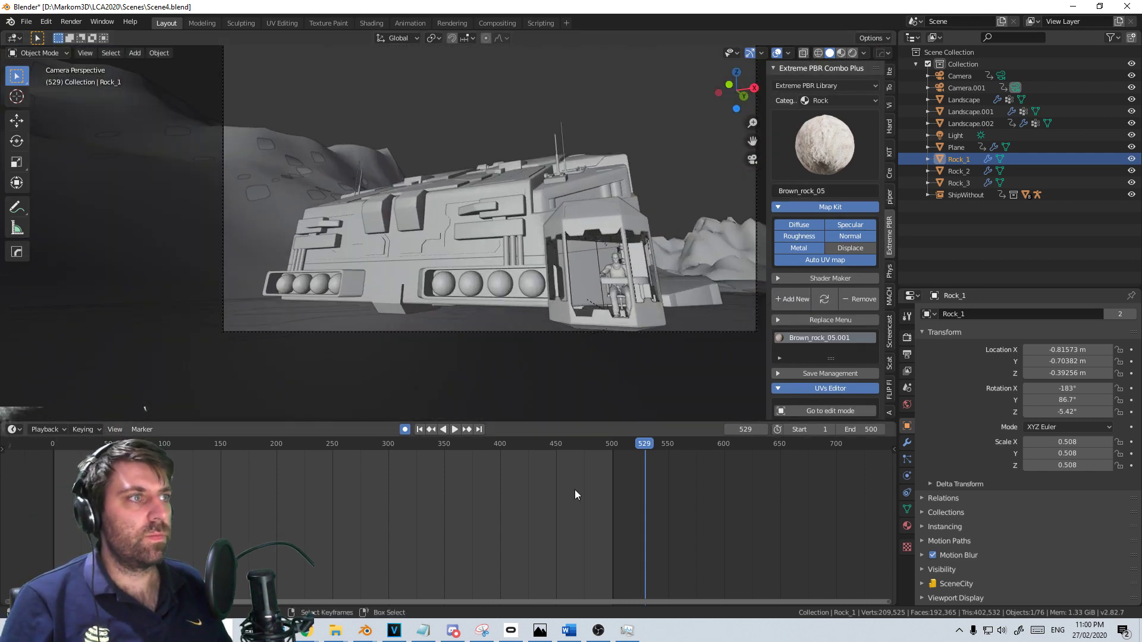
click(502, 487)
key(space)
drag(502, 493, 612, 506)
key(space)
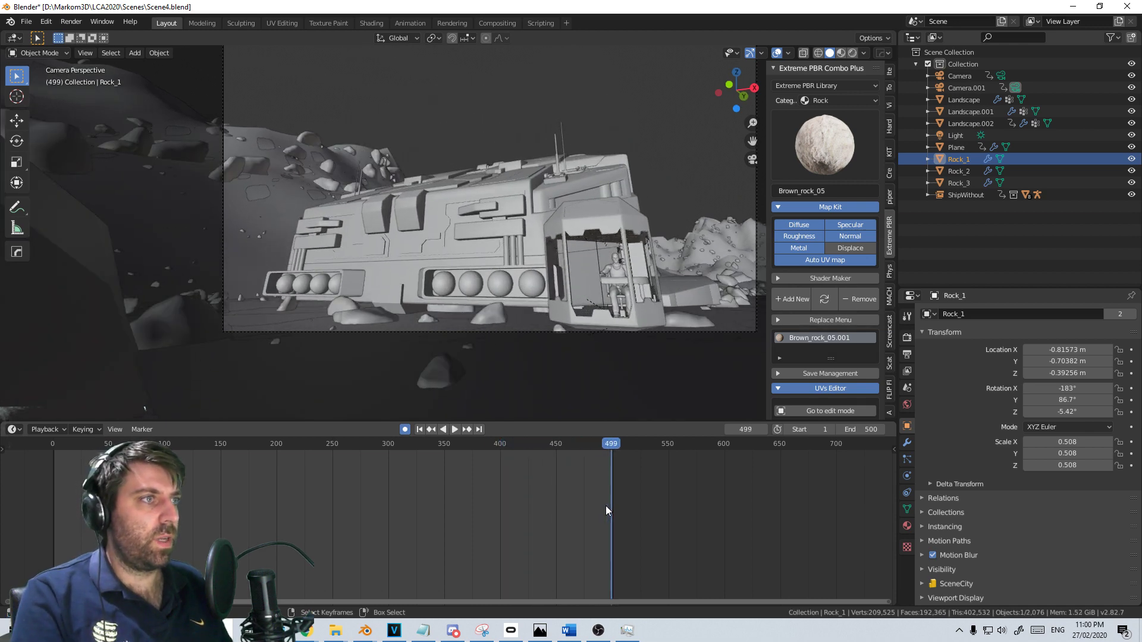
key(Left)
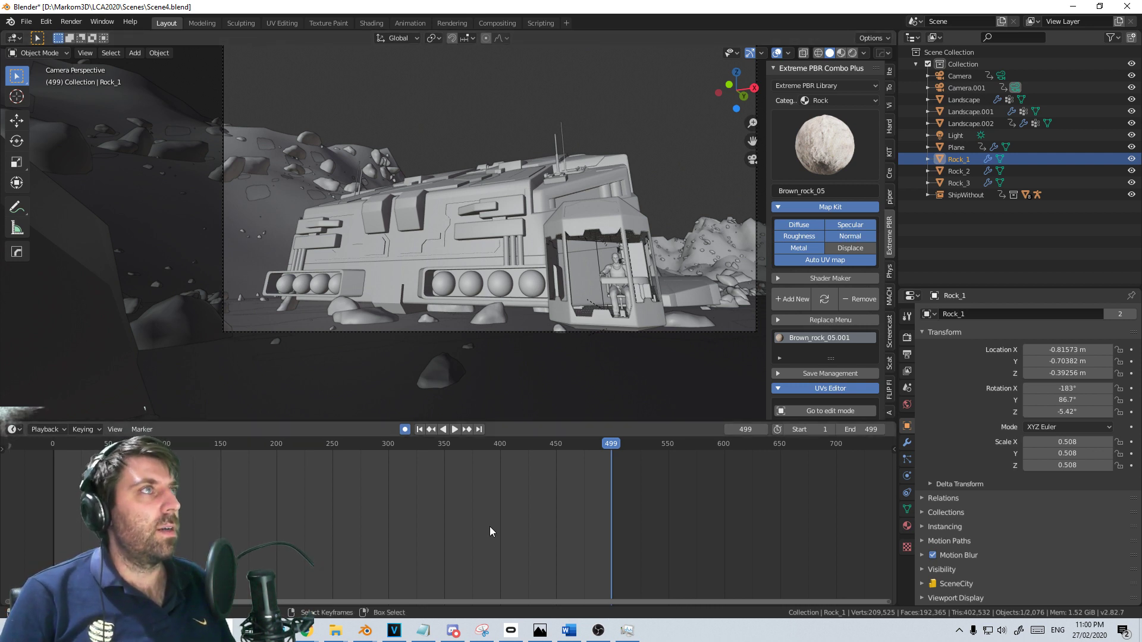
Switch to VEGAS Pro and scrub the film edit from the rocky landscape shot to the start of the Scene8 shot
mouse_move(369, 633)
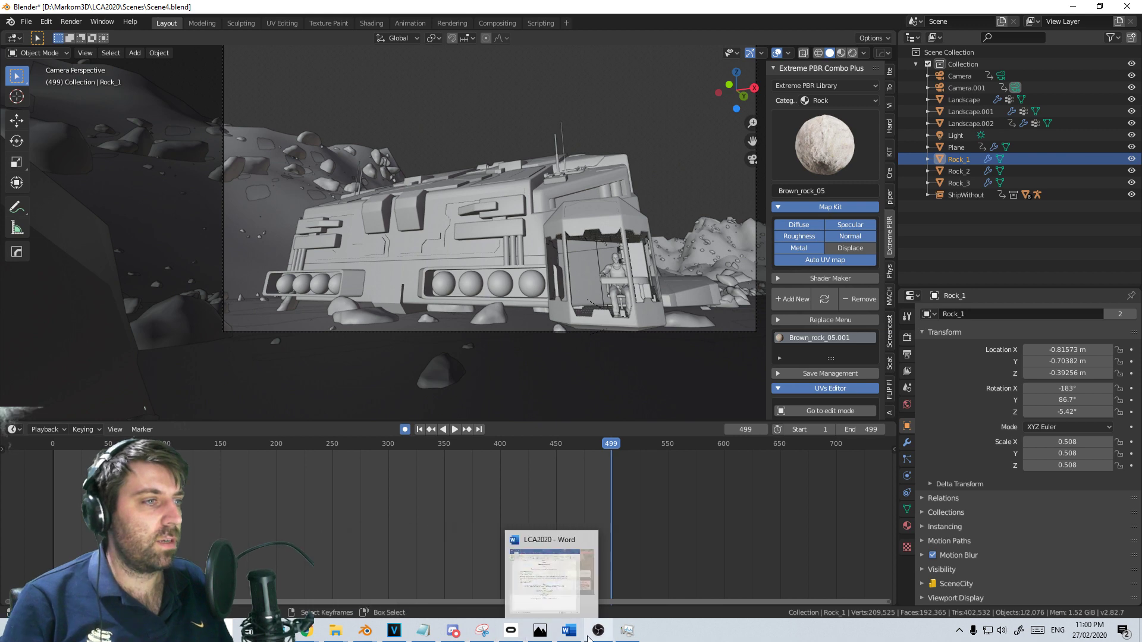
mouse_move(540, 635)
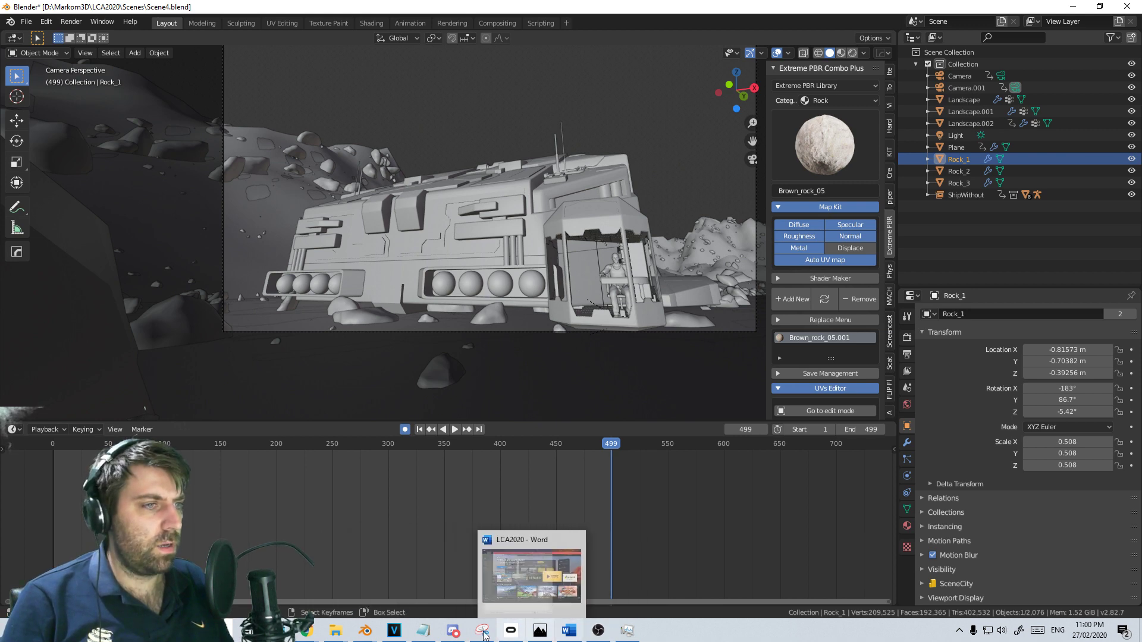
click(394, 630)
click(860, 506)
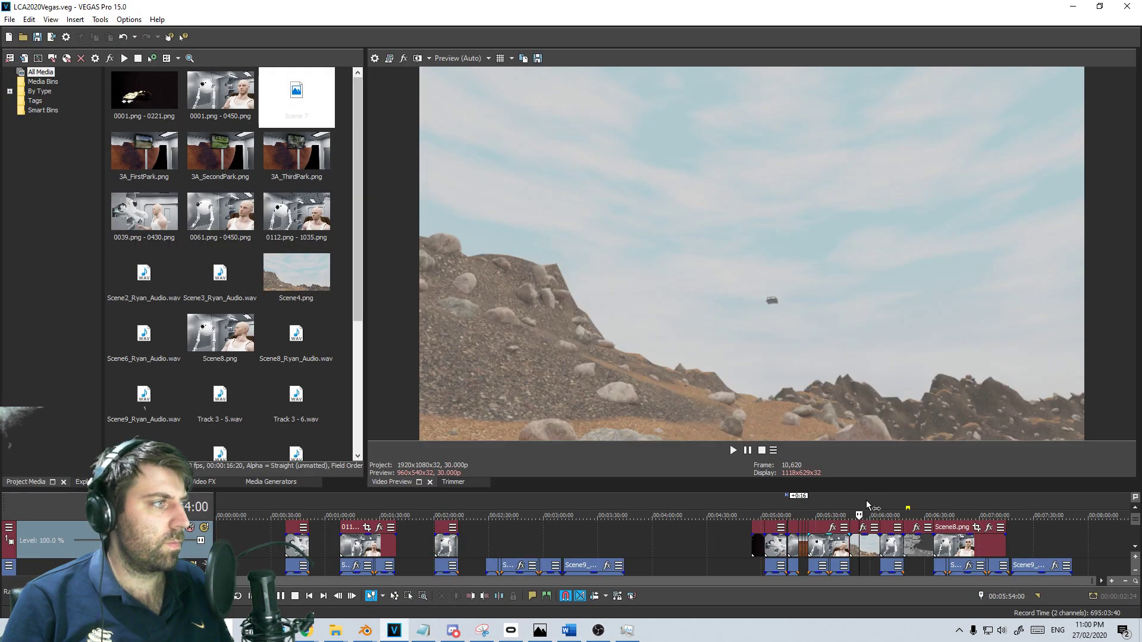
drag(860, 566, 931, 565)
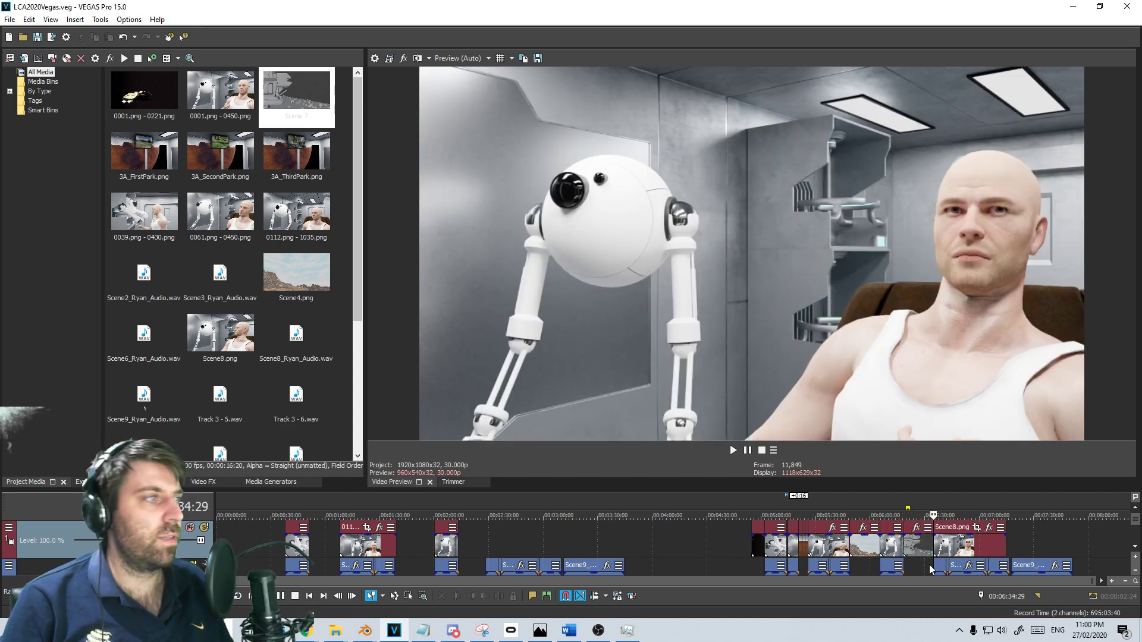
Review individual shots in the edit, from the robot and man clip through the landscape clip to the grey Scene 7 clip at 00:06:27:22
click(865, 555)
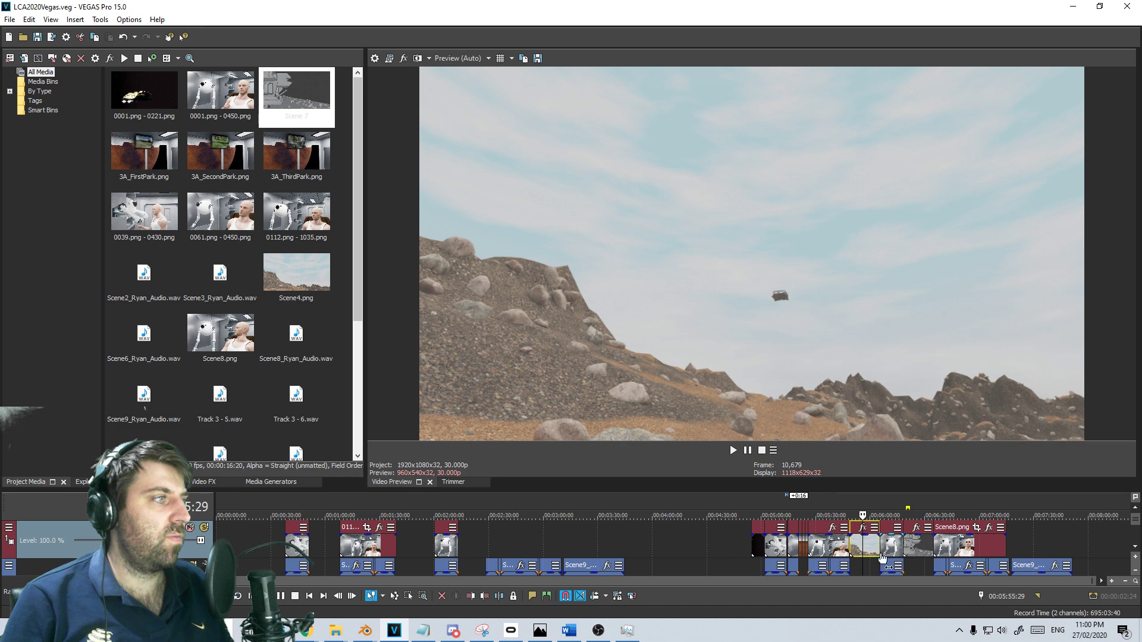
click(777, 555)
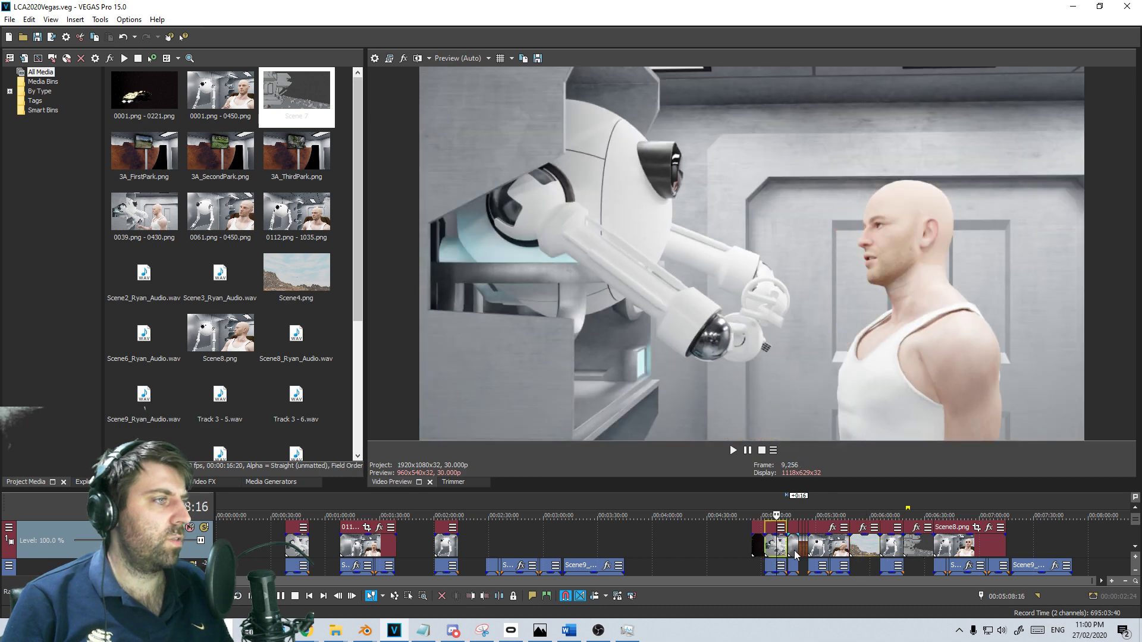
click(858, 548)
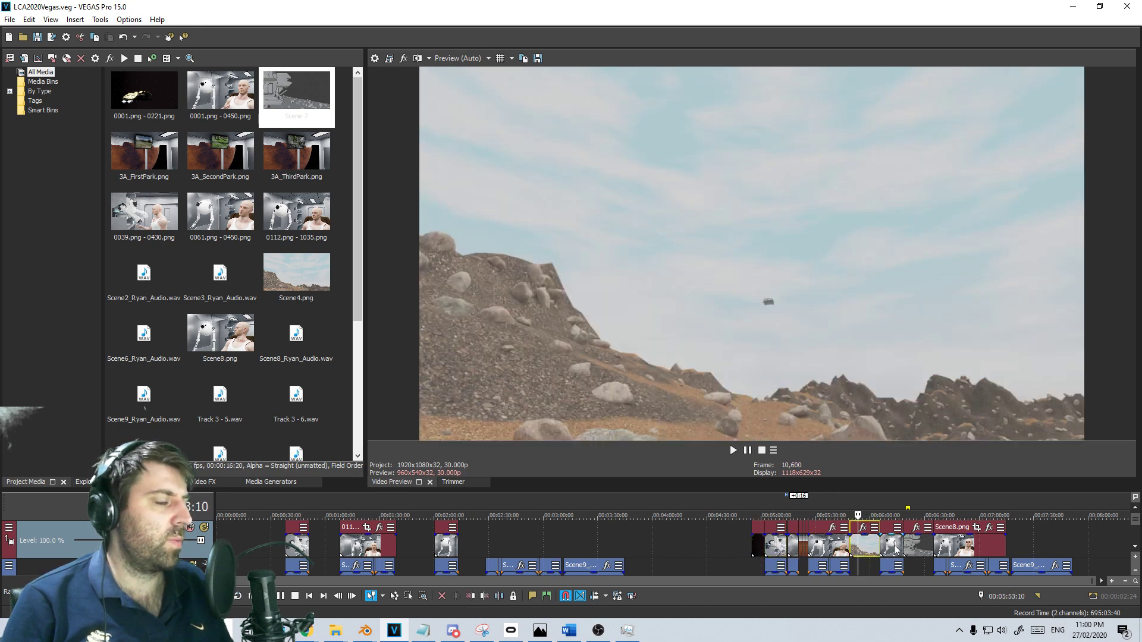
click(897, 550)
click(922, 548)
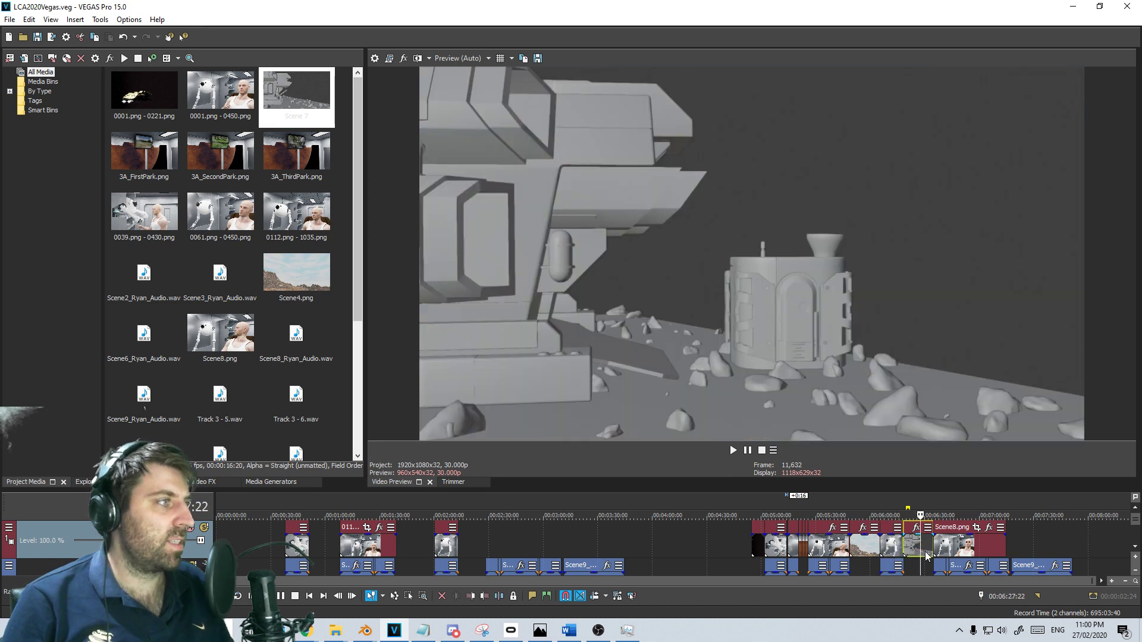
drag(920, 565, 921, 566)
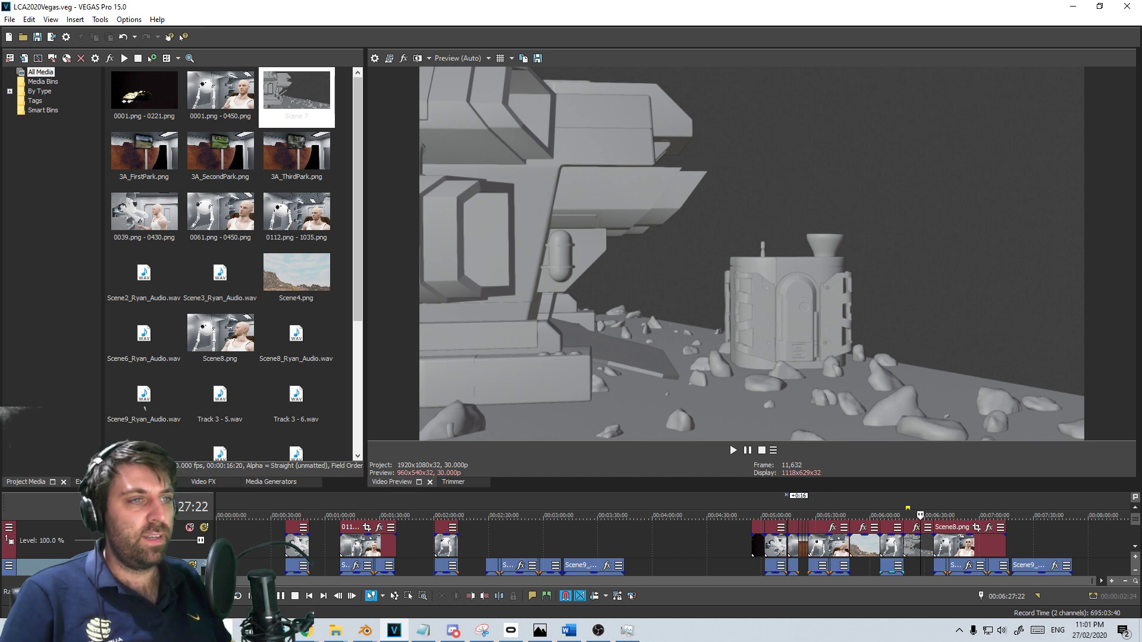
Bring up the open Blender windows to switch back to a scene file
click(367, 632)
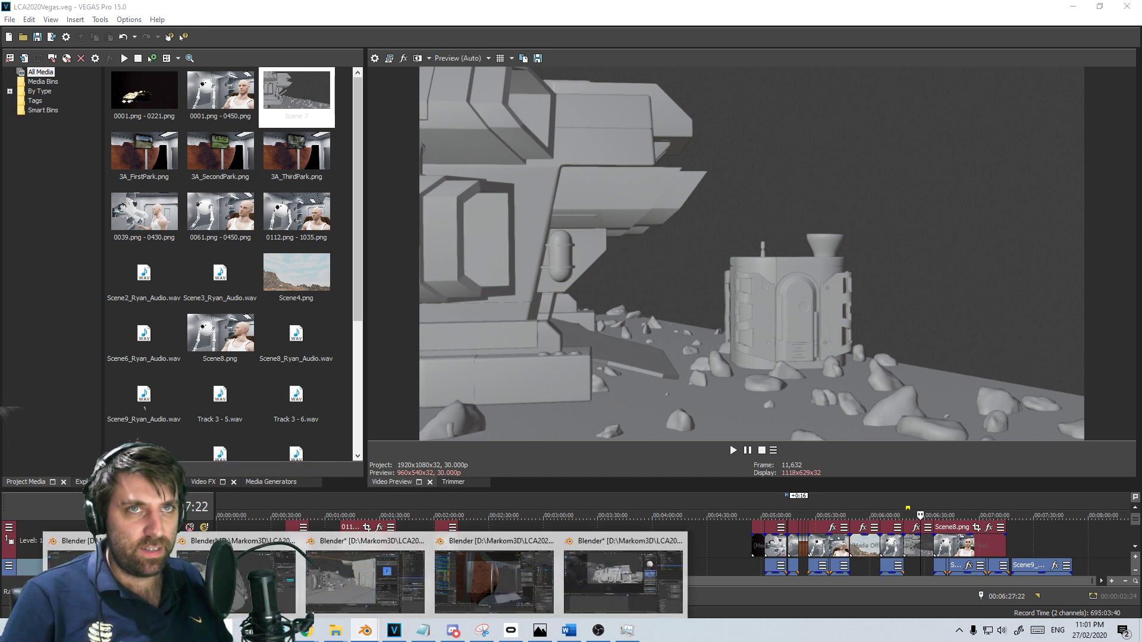